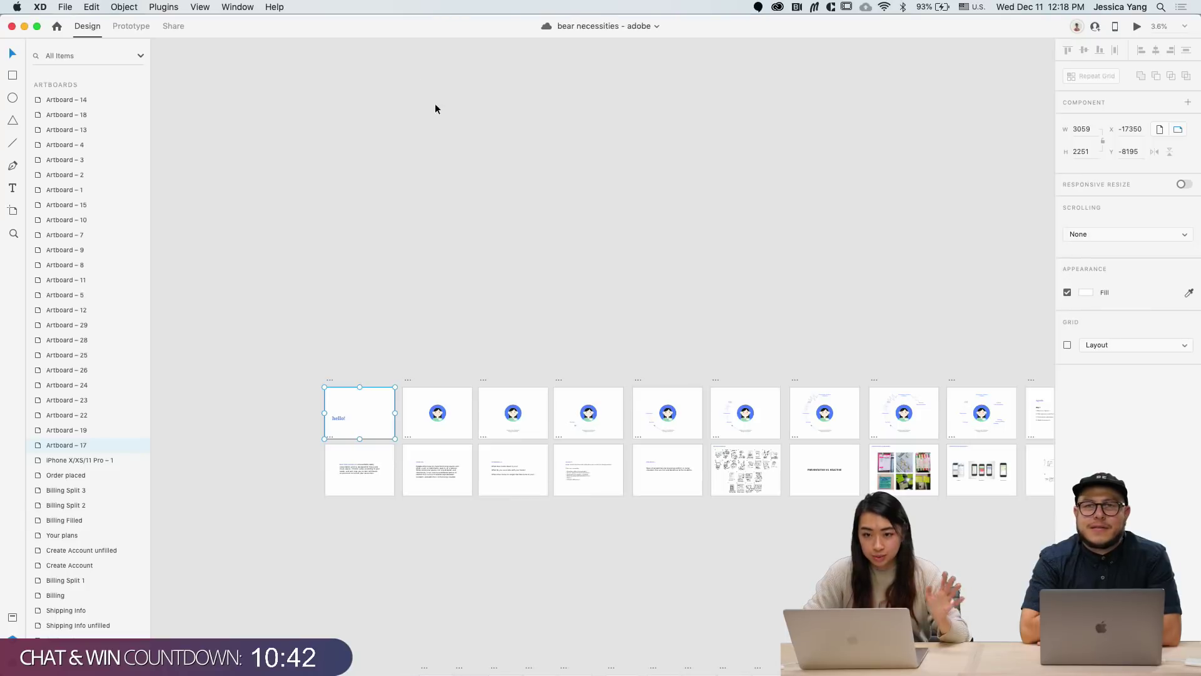
# Step: Switch to the "bear necessities - mobile" document window
pyautogui.click(437, 109)
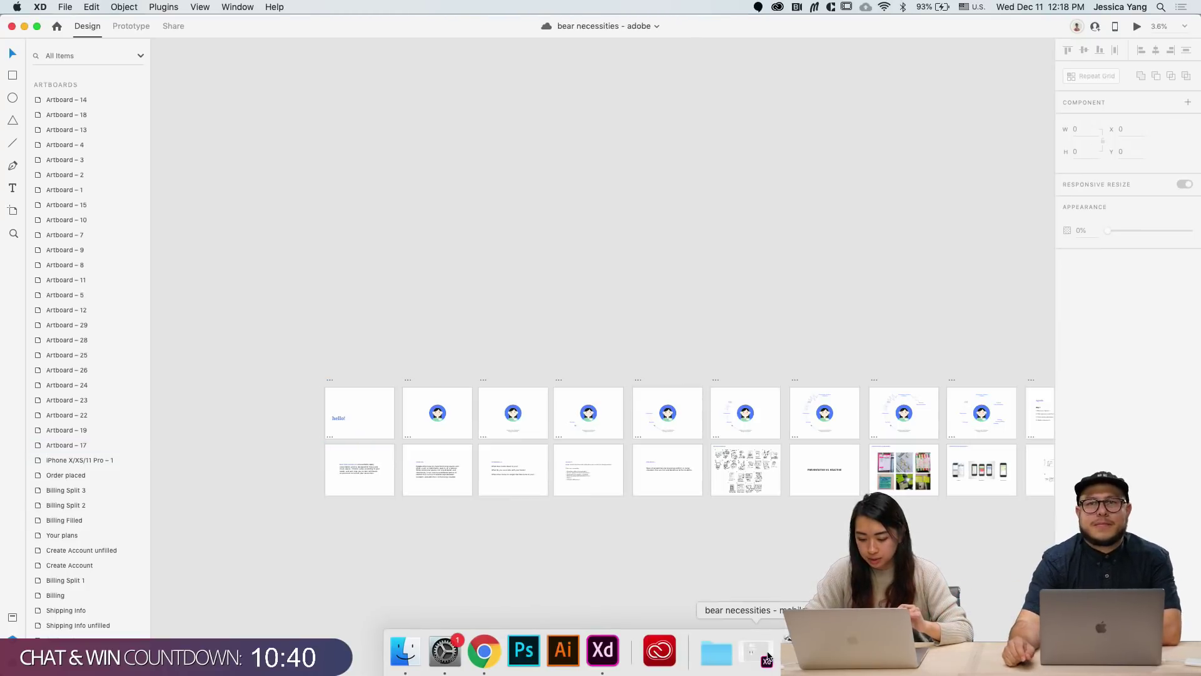
pyautogui.click(754, 651)
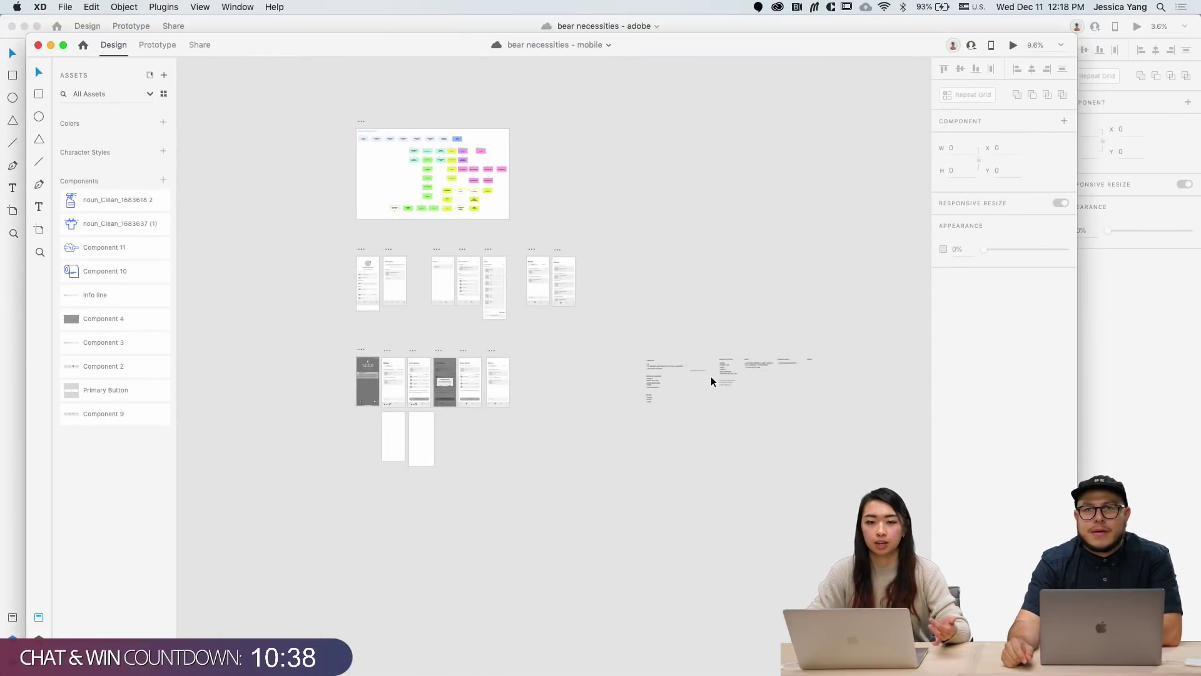
pyautogui.scroll(5, 553, 144)
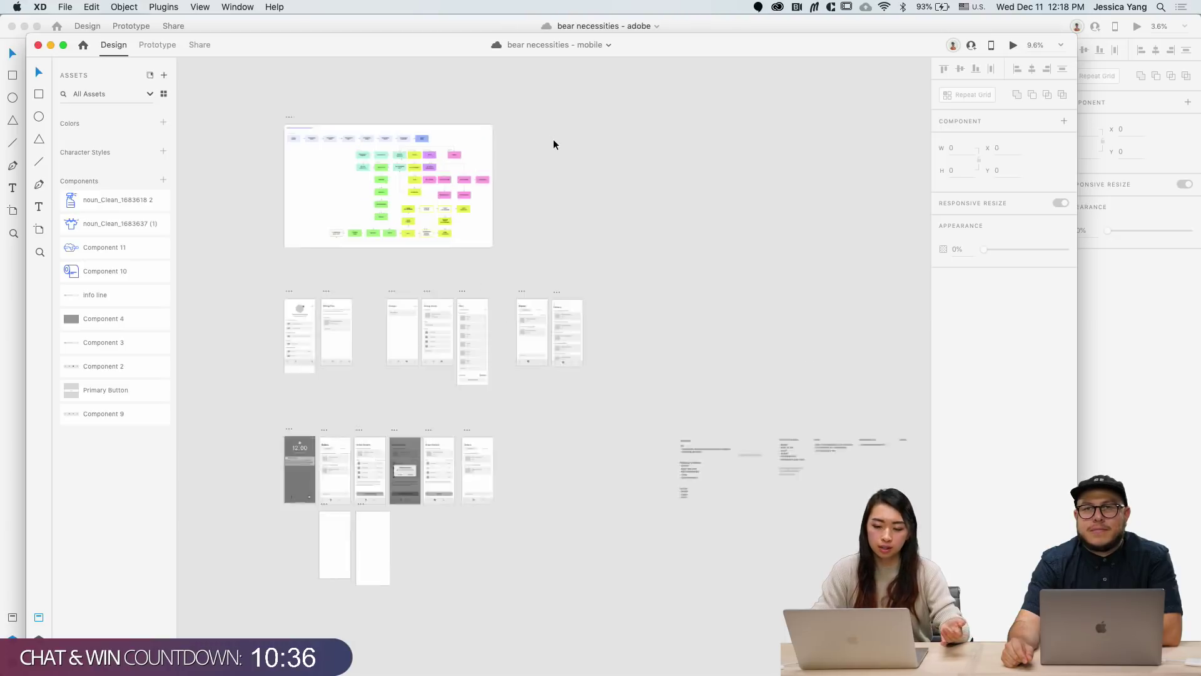
# Step: Preview the FLOW artboard to review the mobile user flow diagram, and close the preview
pyautogui.hscroll(-4, 553, 144)
pyautogui.scroll(2, 553, 145)
pyautogui.click(301, 206)
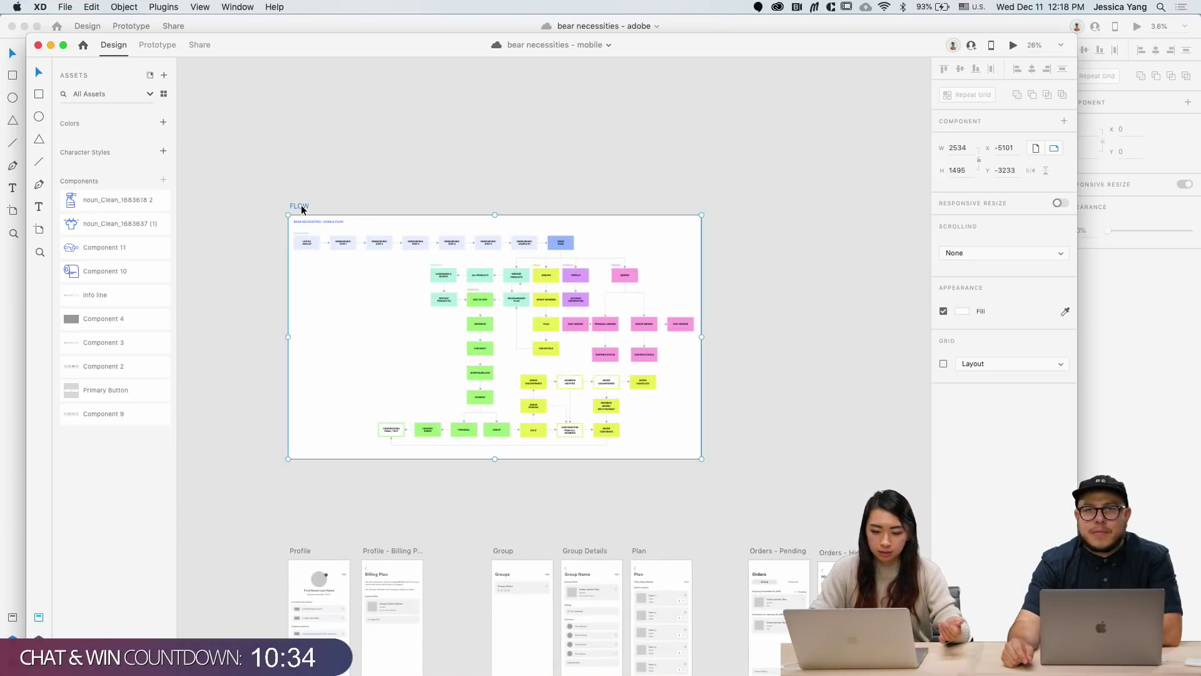
pyautogui.click(1012, 46)
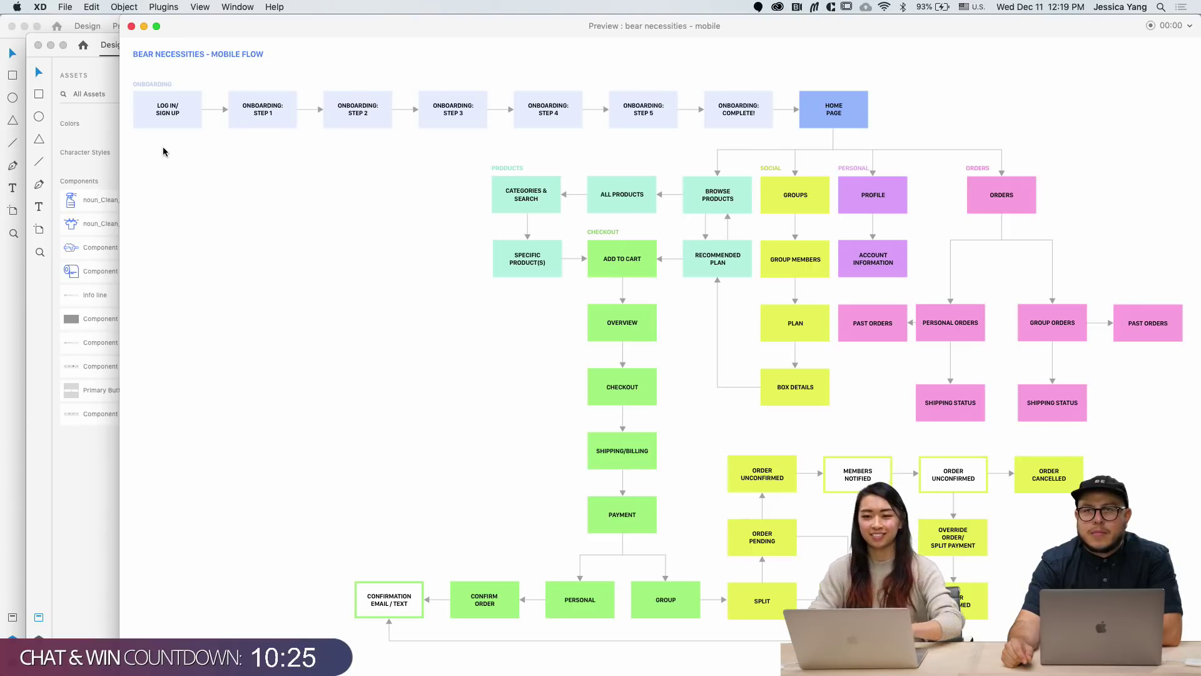
pyautogui.moveTo(323, 30); pyautogui.dragTo(274, 30)
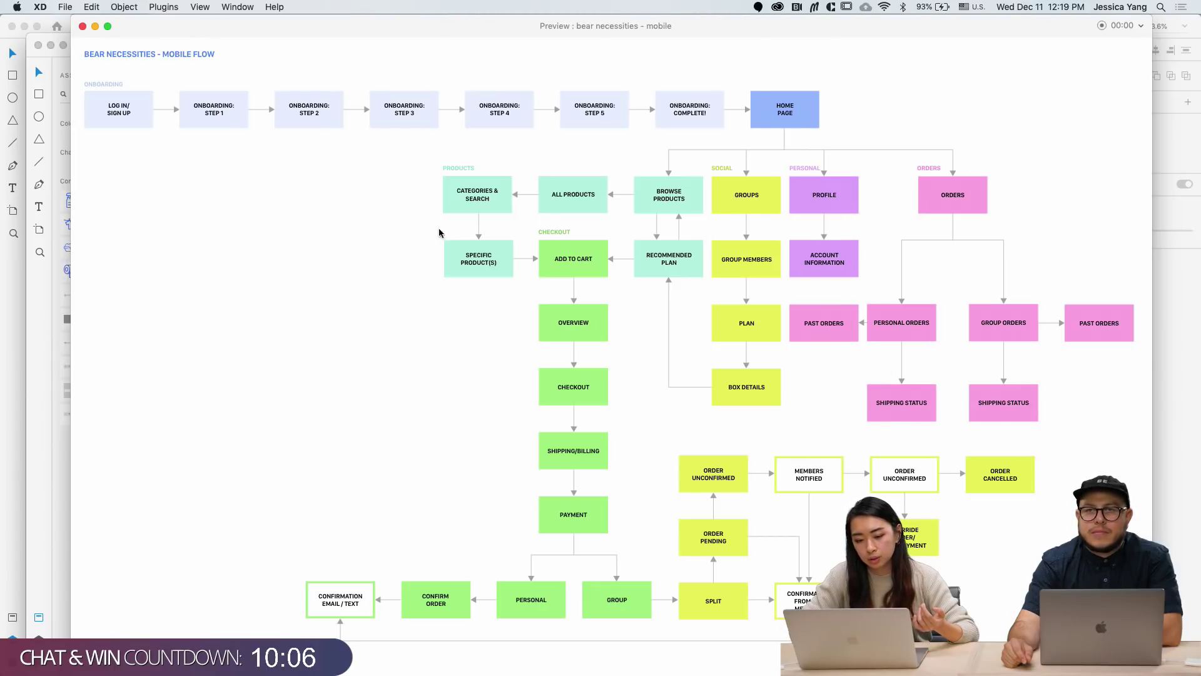
pyautogui.click(82, 28)
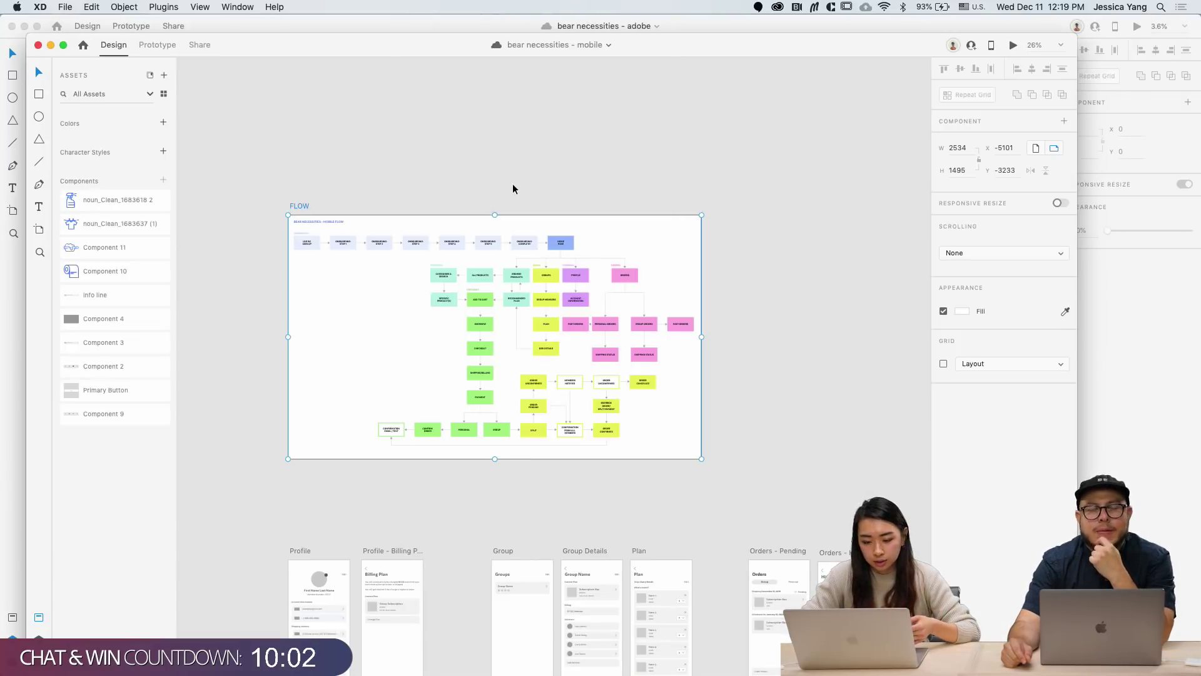
# Step: Examine the wireframe artboards for the profile, group, plan and orders screens
pyautogui.scroll(-5, 692, 514)
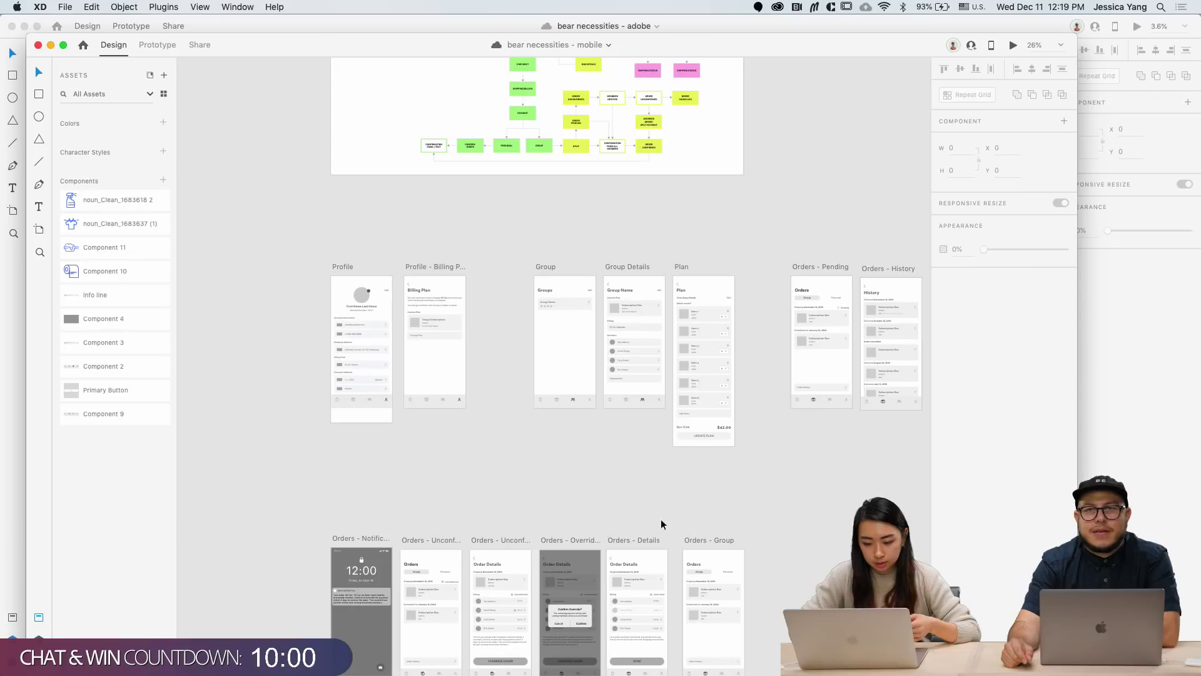
pyautogui.scroll(5, 361, 367)
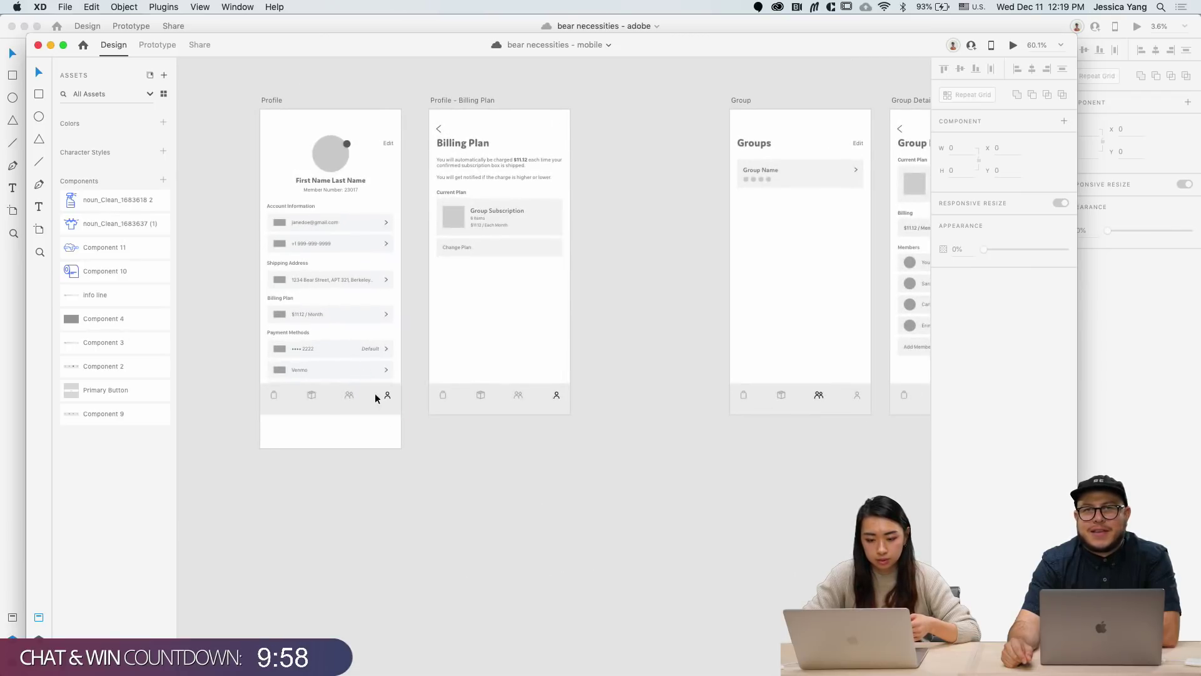
pyautogui.hscroll(6, 547, 551)
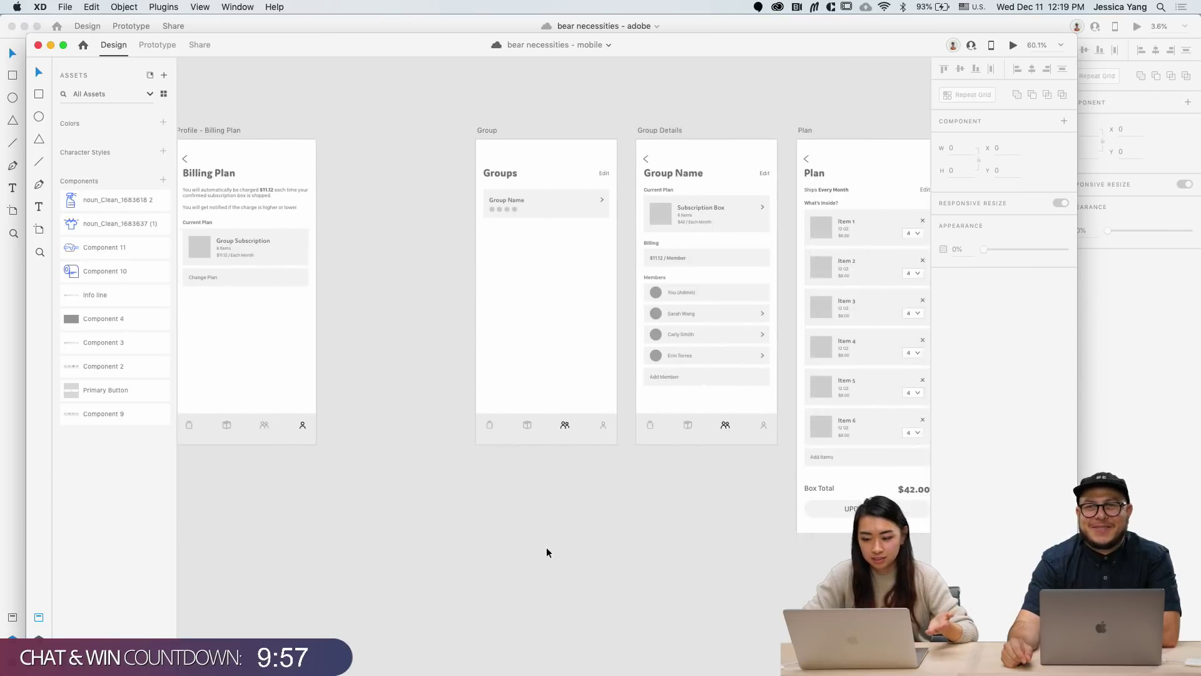
pyautogui.hscroll(7, 547, 552)
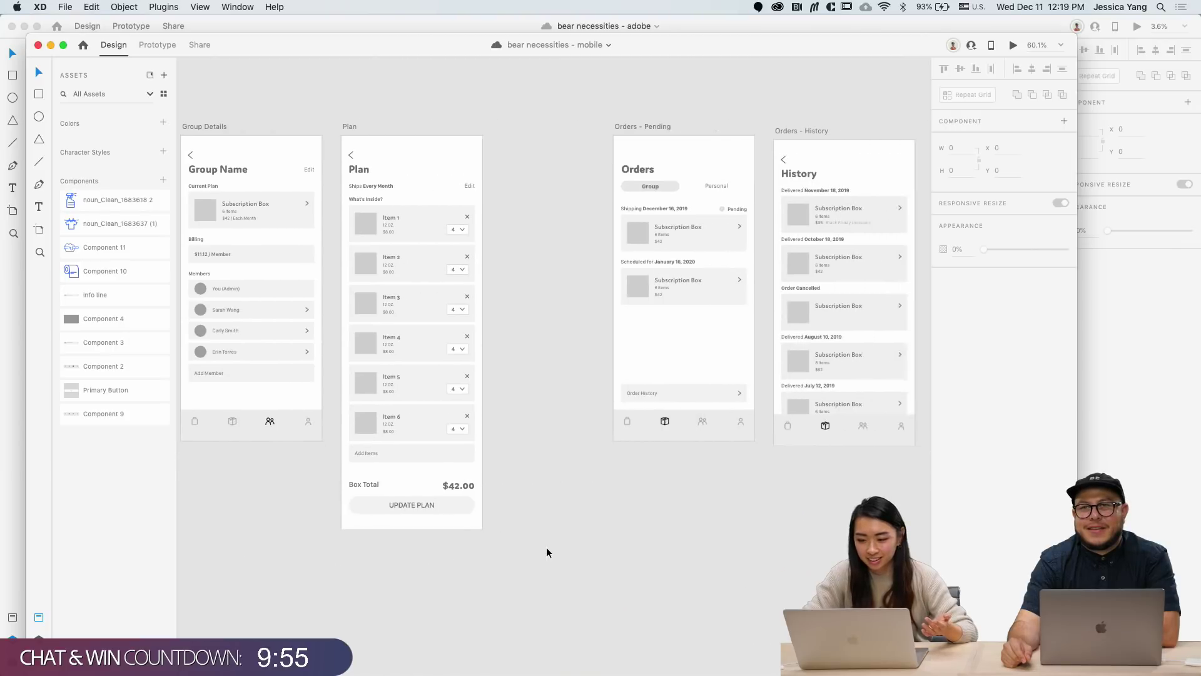
pyautogui.scroll(-5, 546, 552)
pyautogui.scroll(-5, 546, 553)
pyautogui.scroll(4, 546, 553)
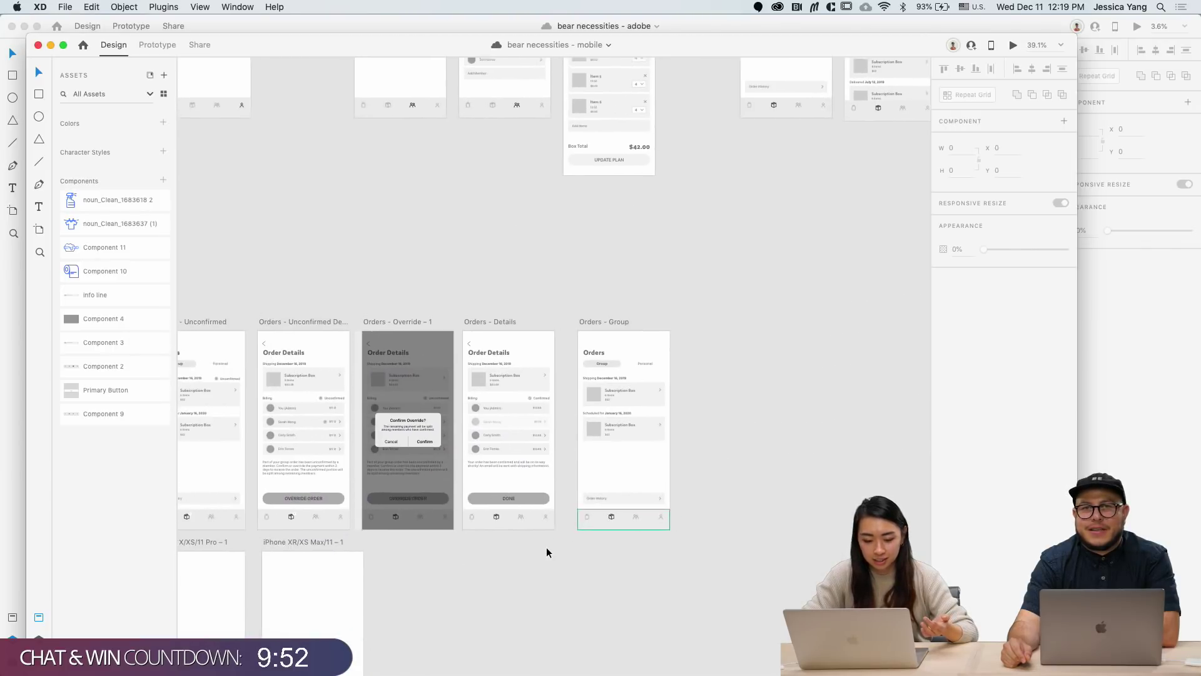
pyautogui.hscroll(2, 546, 553)
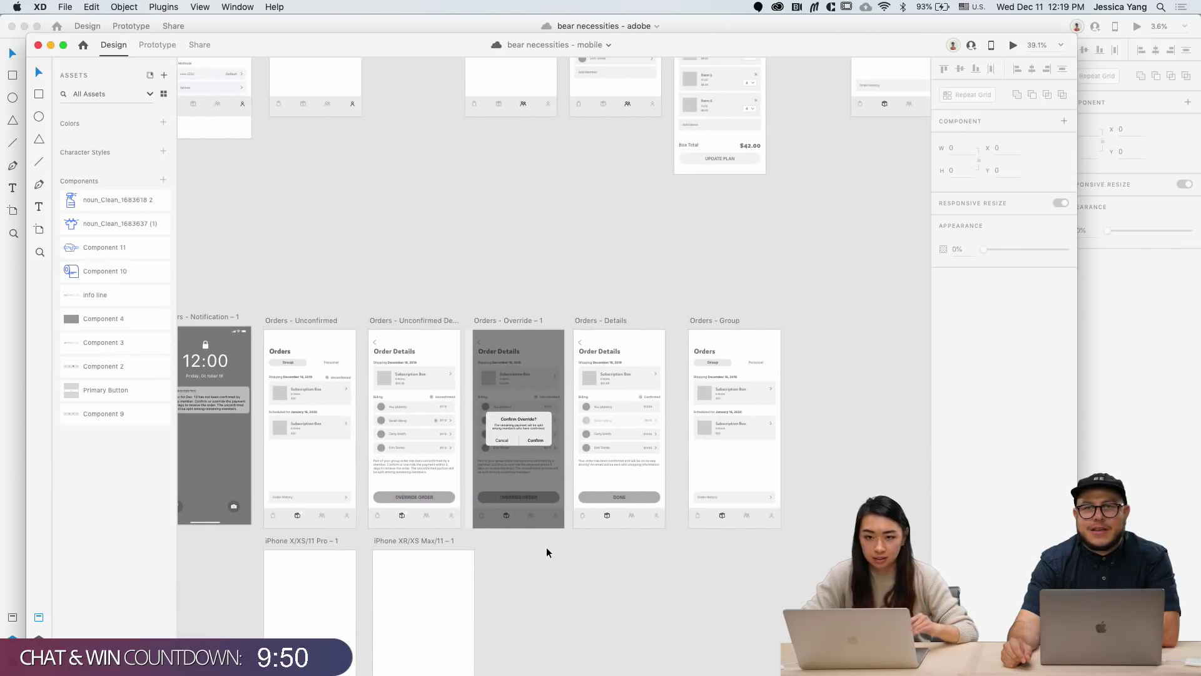
# Step: Read the planning notes on browsing, product groups and filters beside the wireframes
pyautogui.scroll(-5, 546, 551)
pyautogui.hscroll(7, 546, 550)
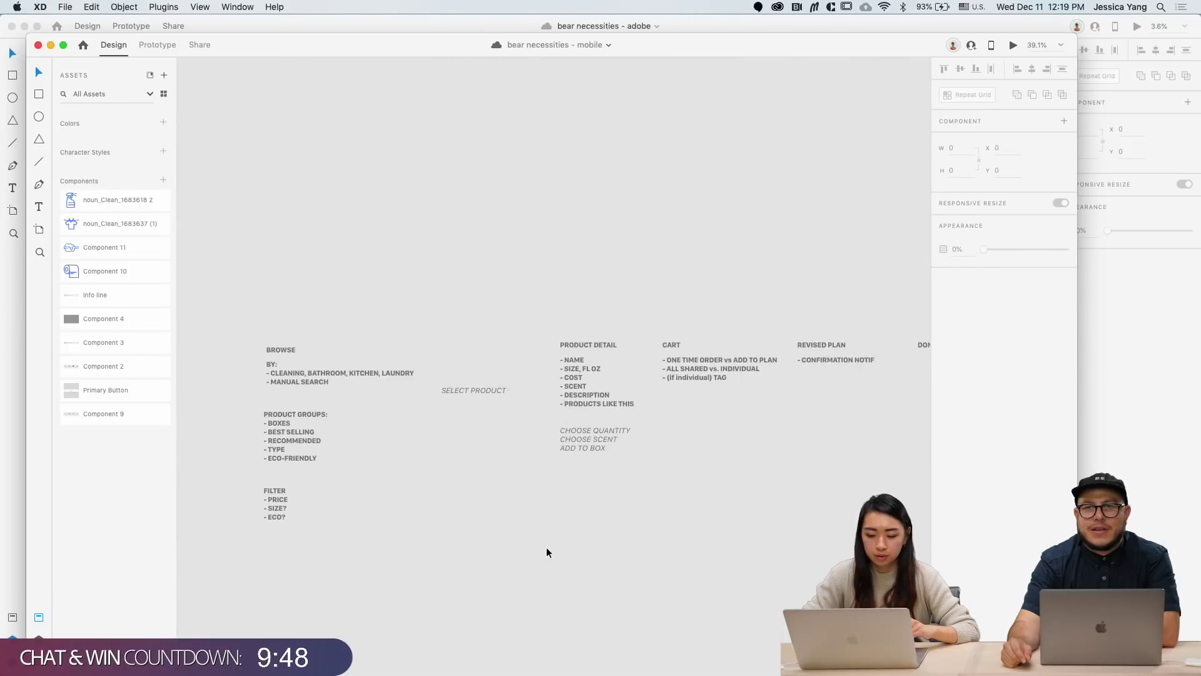
pyautogui.scroll(-3, 396, 501)
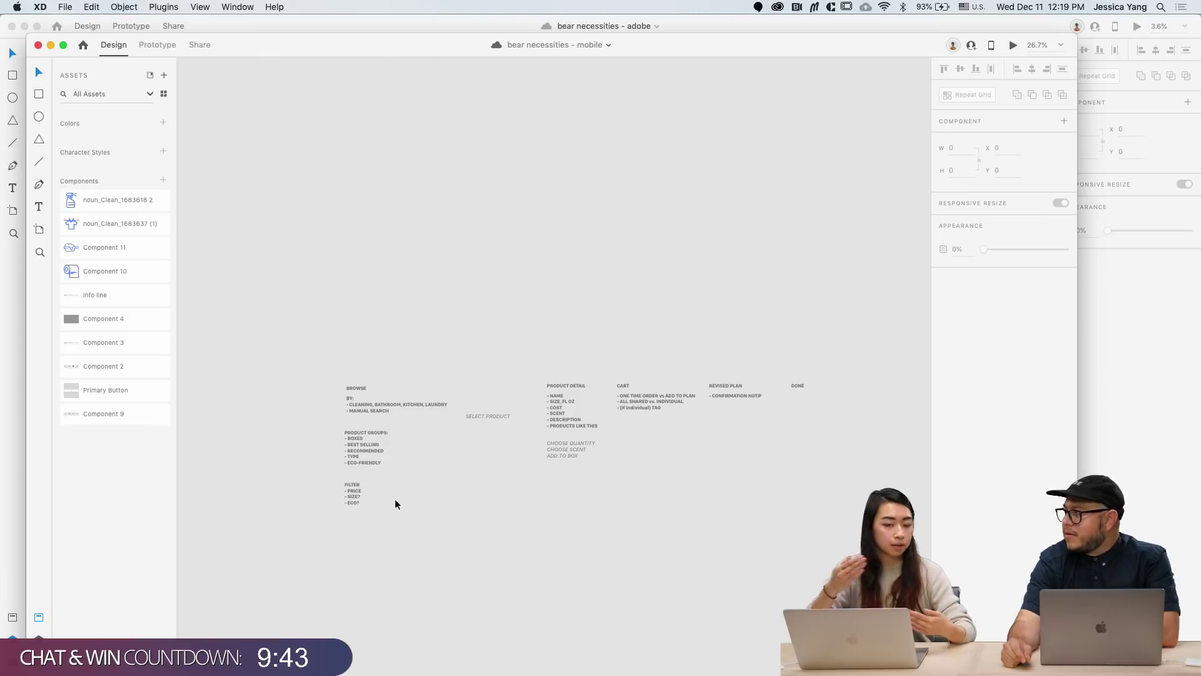
pyautogui.scroll(5, 396, 502)
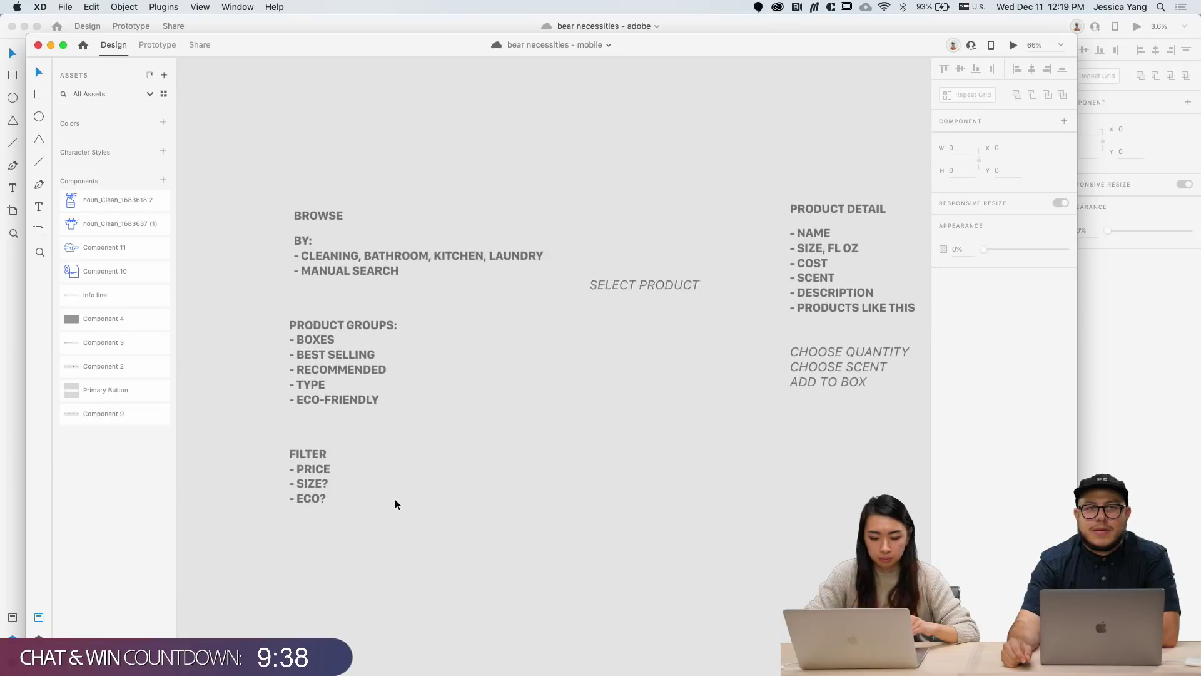
pyautogui.hscroll(-2, 395, 500)
pyautogui.scroll(-1, 395, 500)
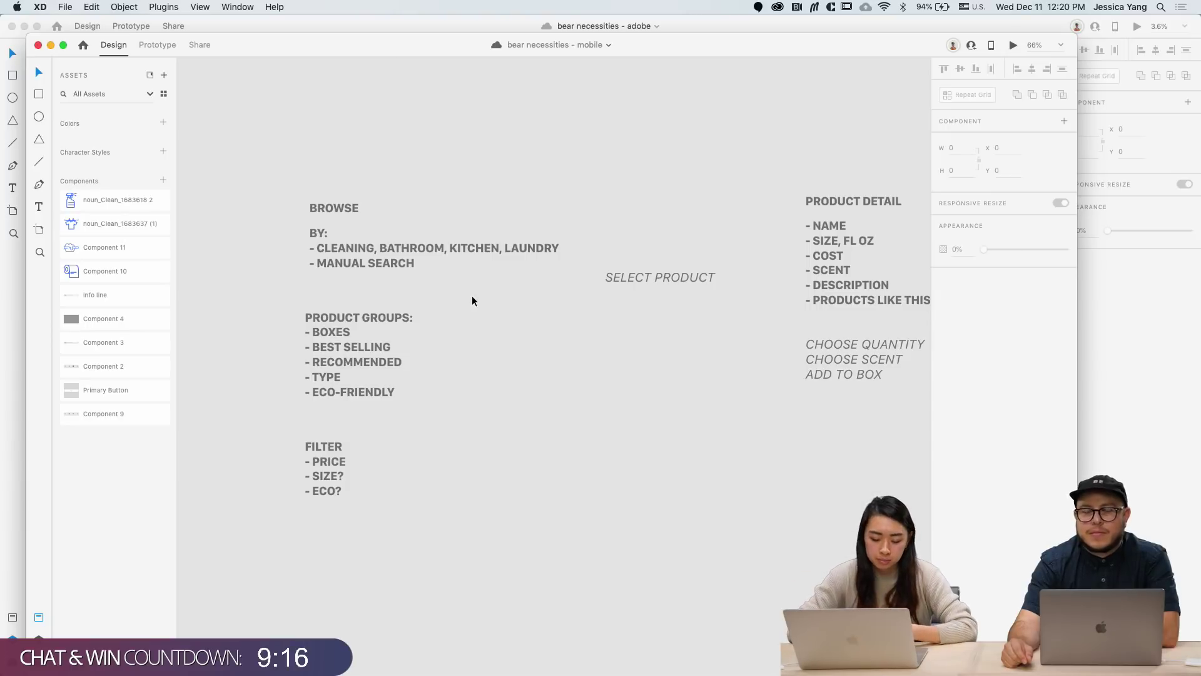
pyautogui.scroll(-2, 473, 296)
pyautogui.hscroll(-1, 472, 296)
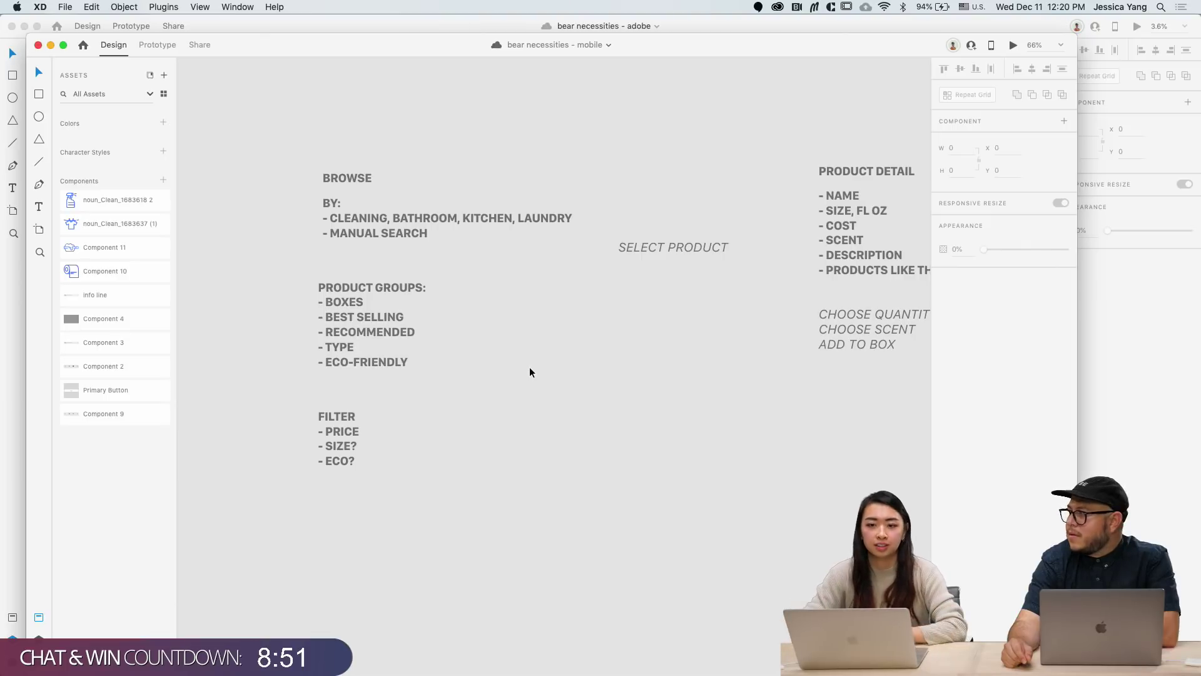
pyautogui.hscroll(1, 529, 367)
pyautogui.hscroll(2, 529, 372)
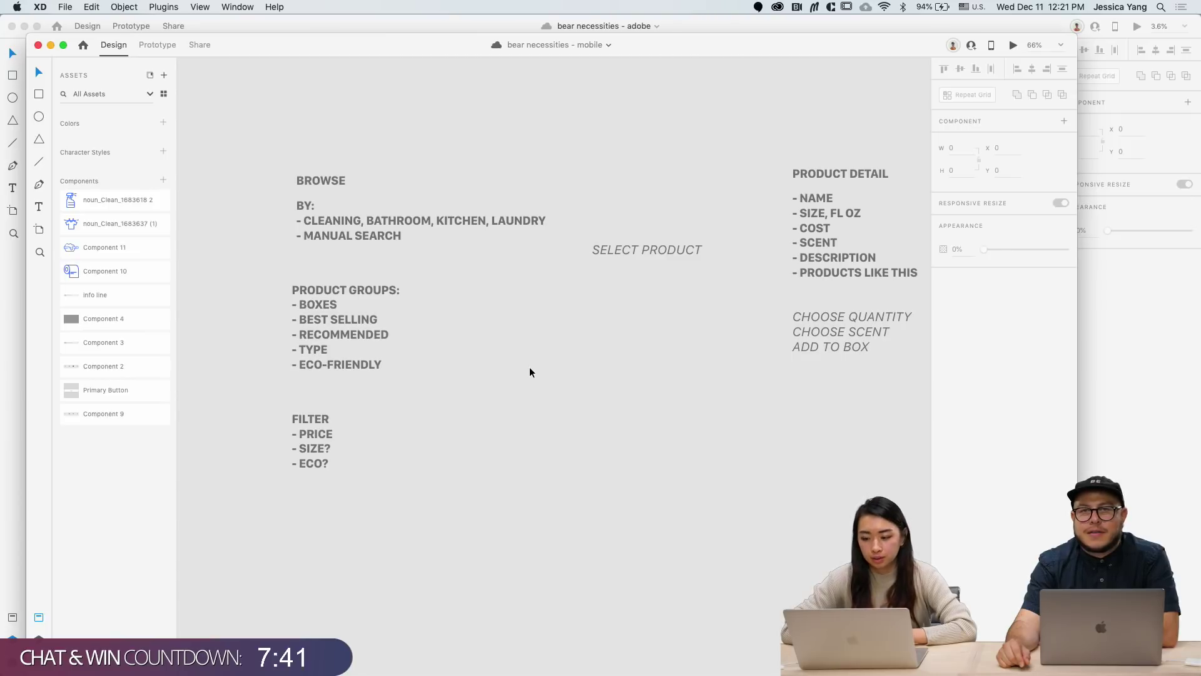
# Step: Read the planning notes for the product detail, cart, revised plan and done stages
pyautogui.hscroll(5, 529, 368)
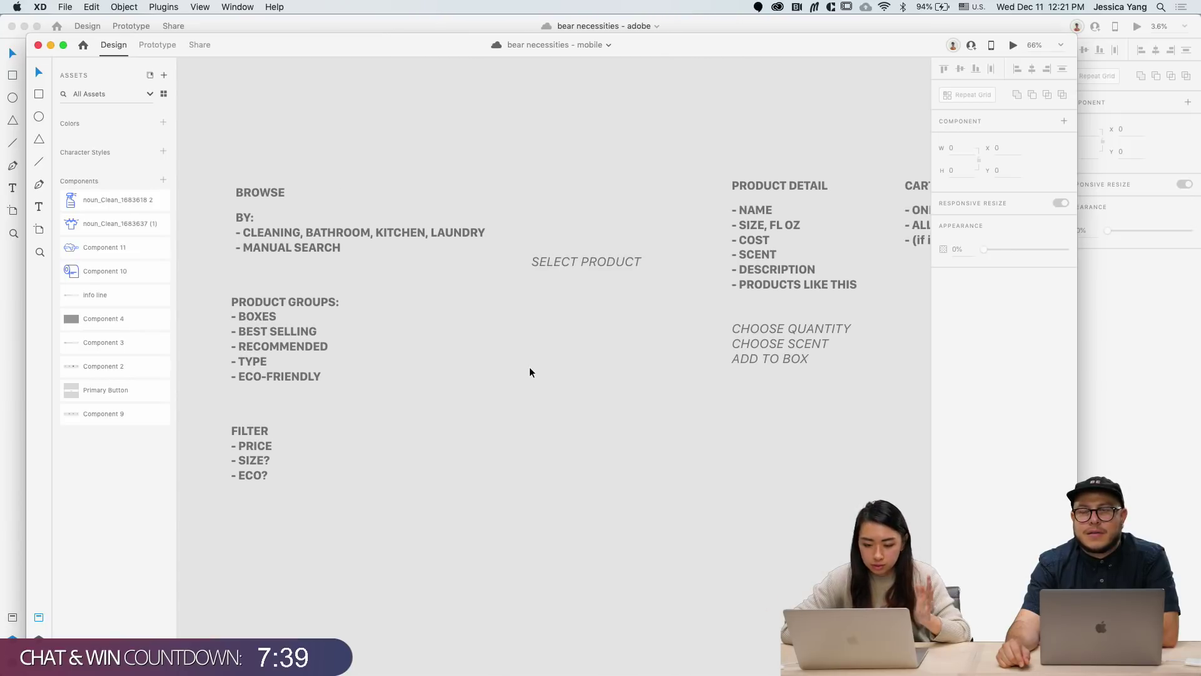
pyautogui.hscroll(5, 611, 309)
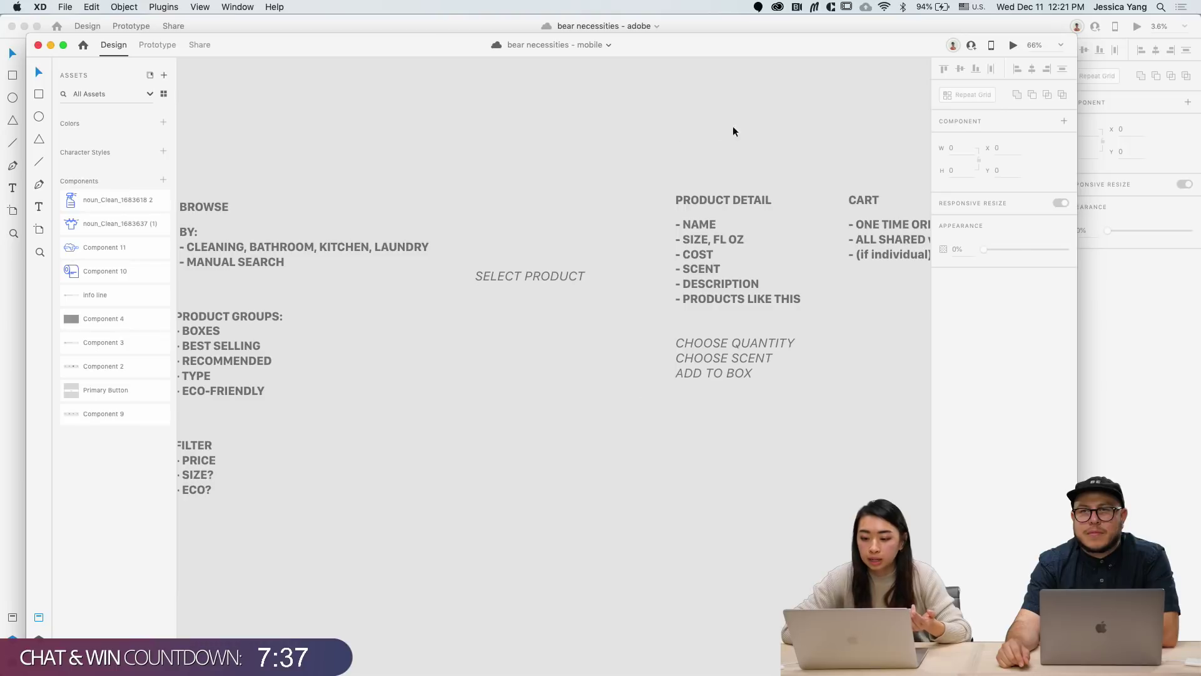
pyautogui.hscroll(5, 764, 444)
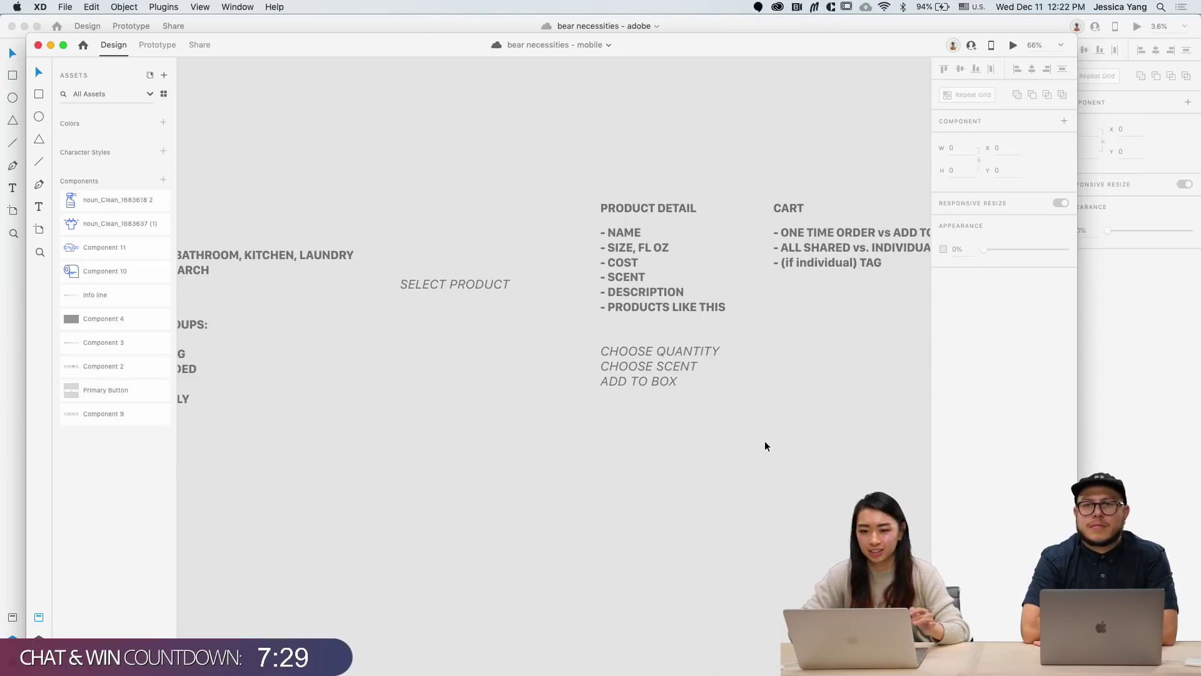
pyautogui.hscroll(3, 765, 443)
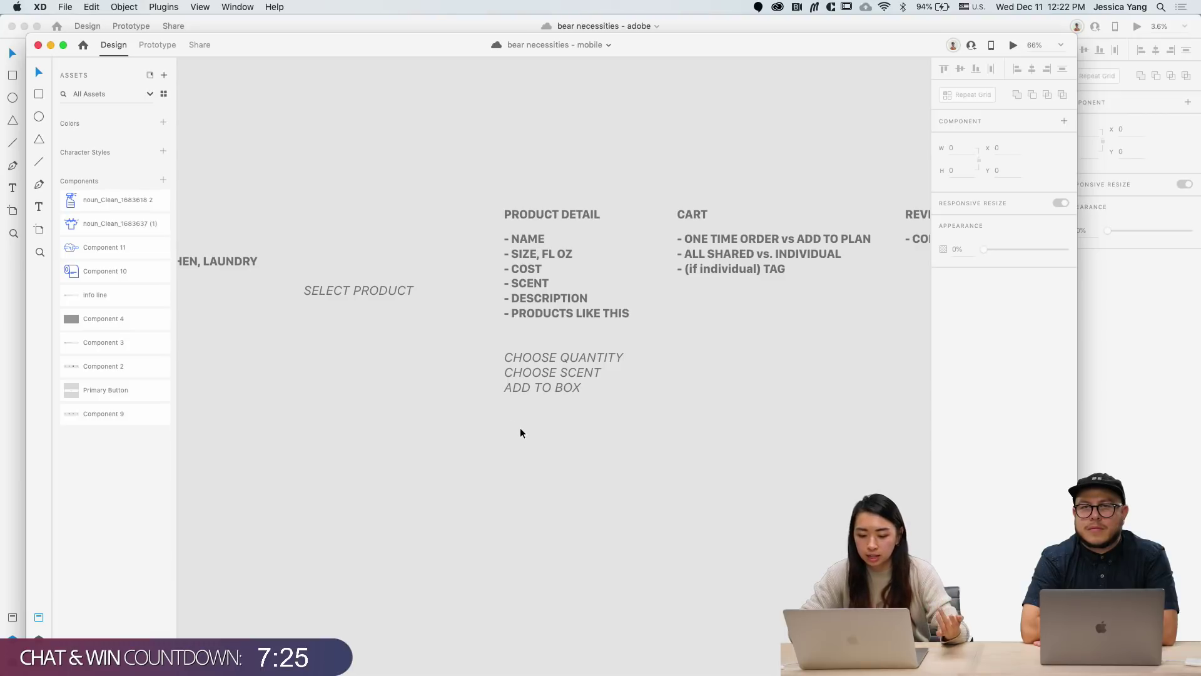
pyautogui.hscroll(5, 678, 493)
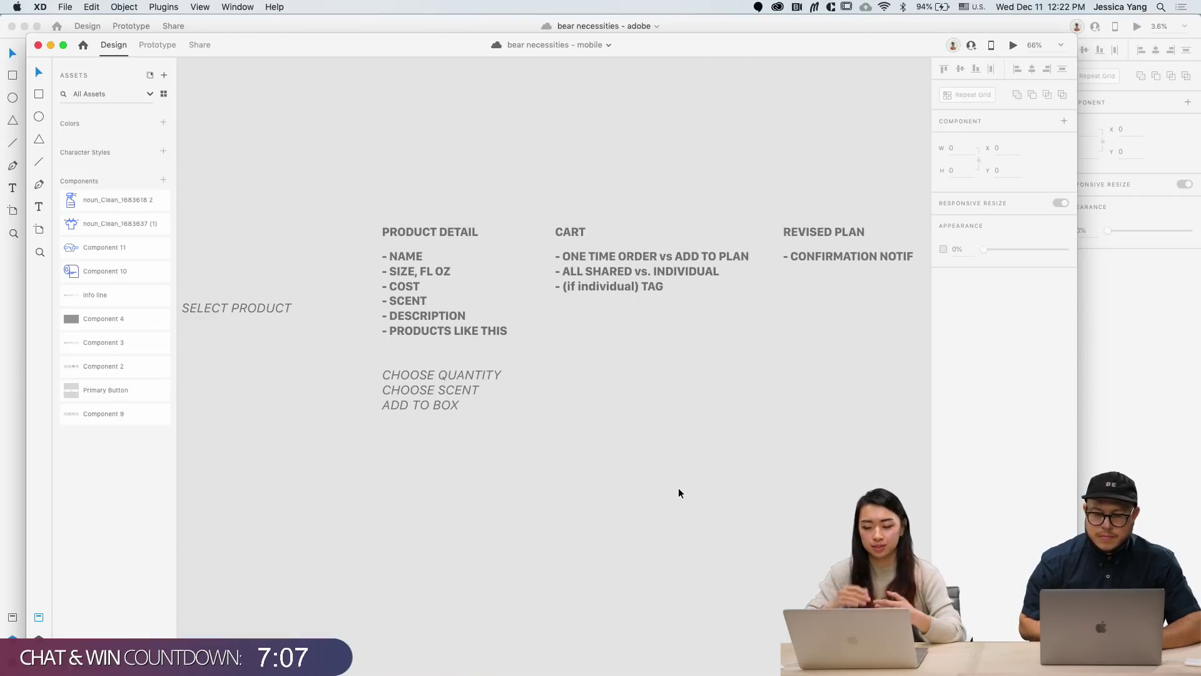
pyautogui.hscroll(5, 679, 493)
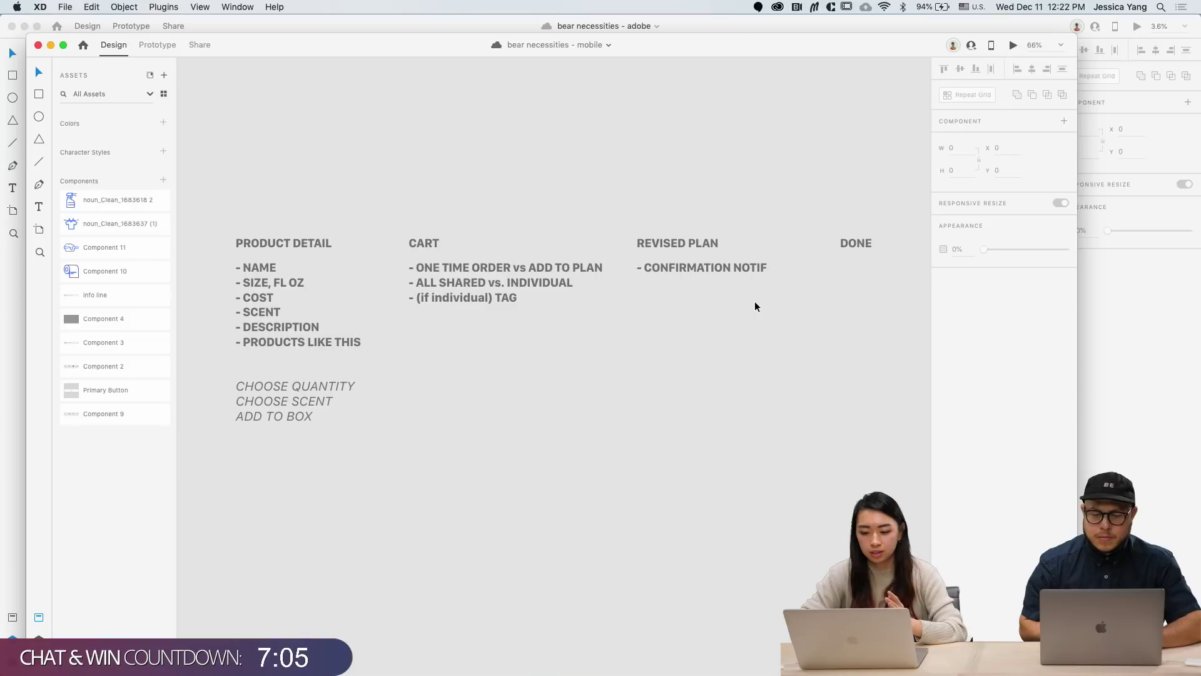
pyautogui.hscroll(1, 754, 302)
pyautogui.hscroll(1, 757, 304)
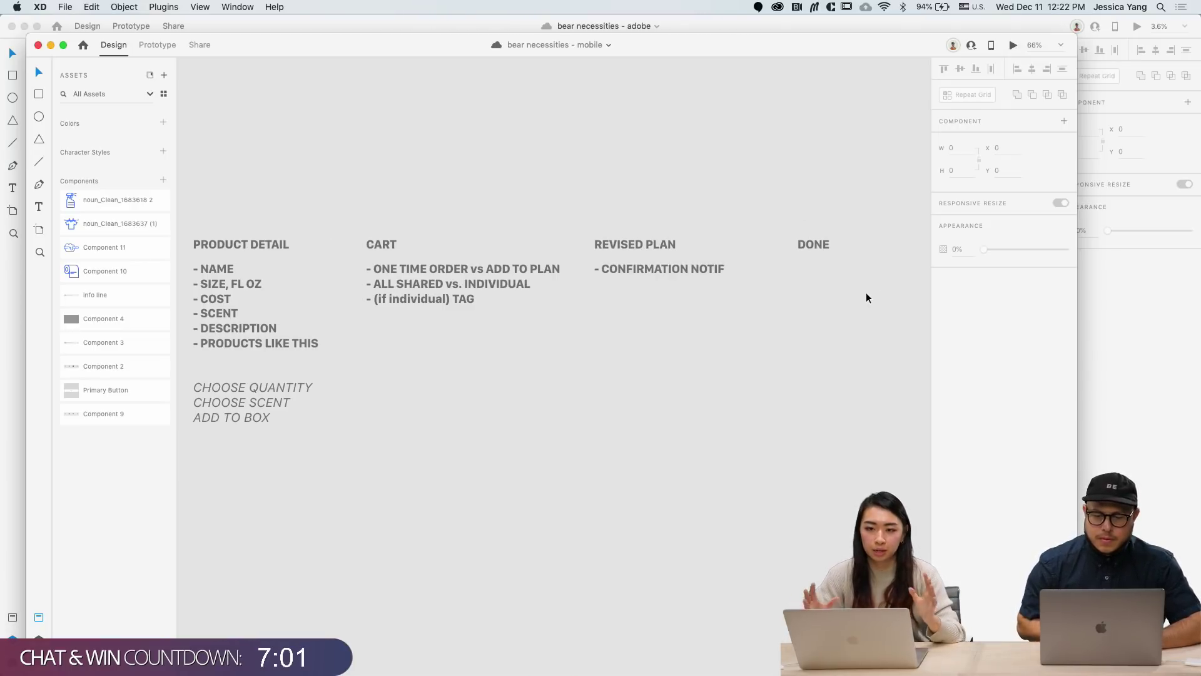
# Step: Add an iPhone X/XS/11 Pro artboard (375 × 812) and place it directly below the Browse and Filter notes
pyautogui.scroll(-5, 865, 292)
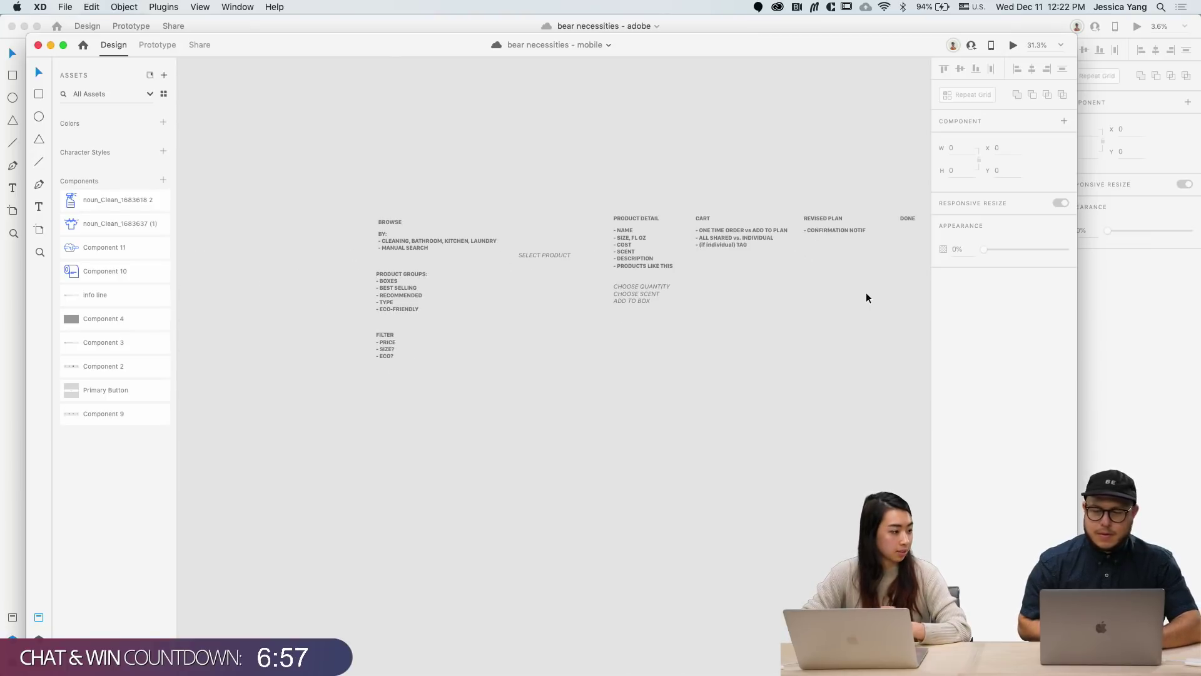
pyautogui.press('a')
pyautogui.click(441, 393)
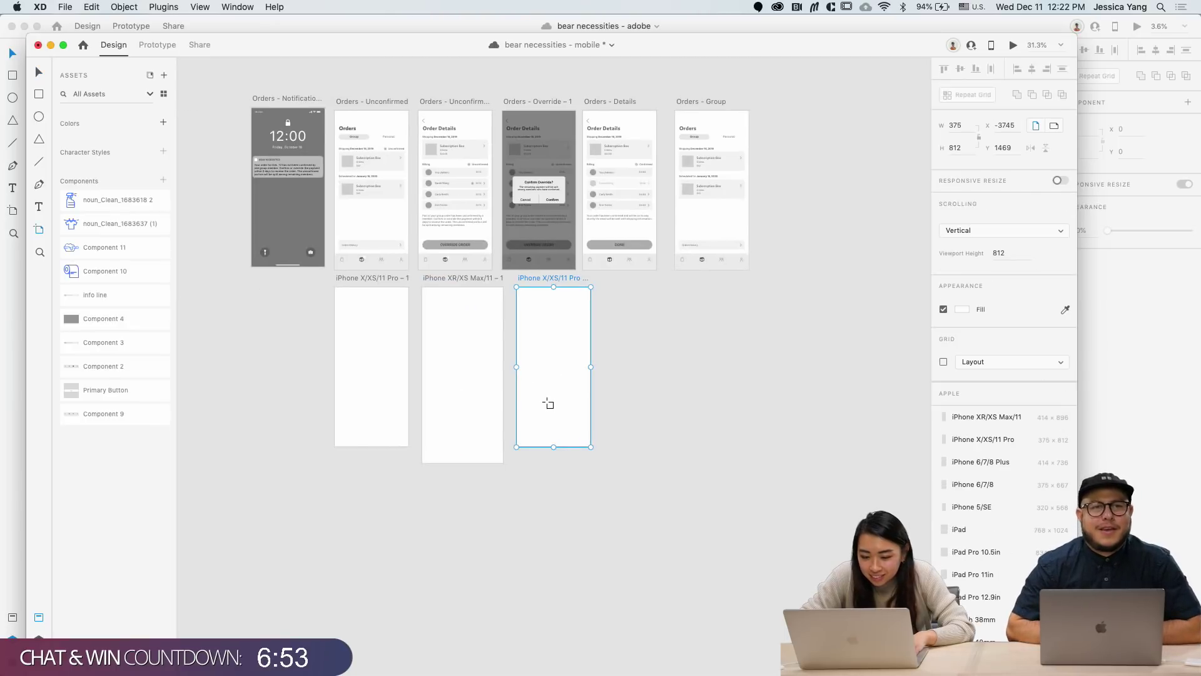
pyautogui.scroll(-3, 548, 404)
pyautogui.moveTo(512, 328); pyautogui.dragTo(851, 430)
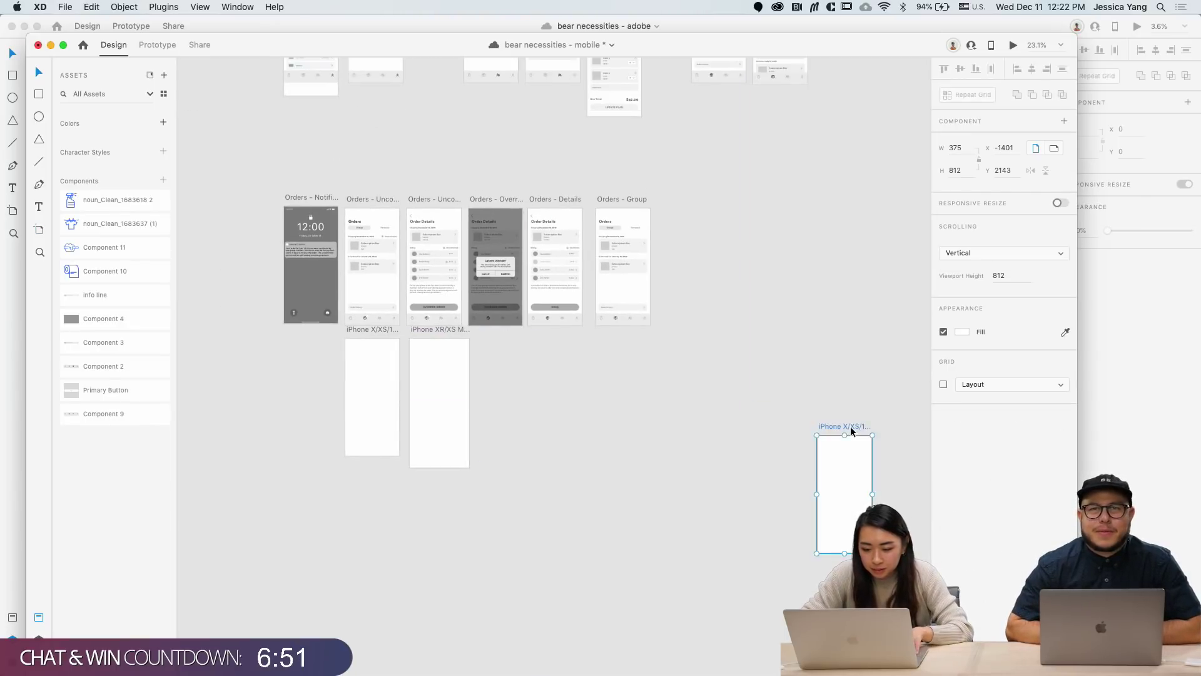
pyautogui.hscroll(10, 850, 426)
pyautogui.moveTo(416, 430); pyautogui.dragTo(578, 340)
pyautogui.click(604, 318)
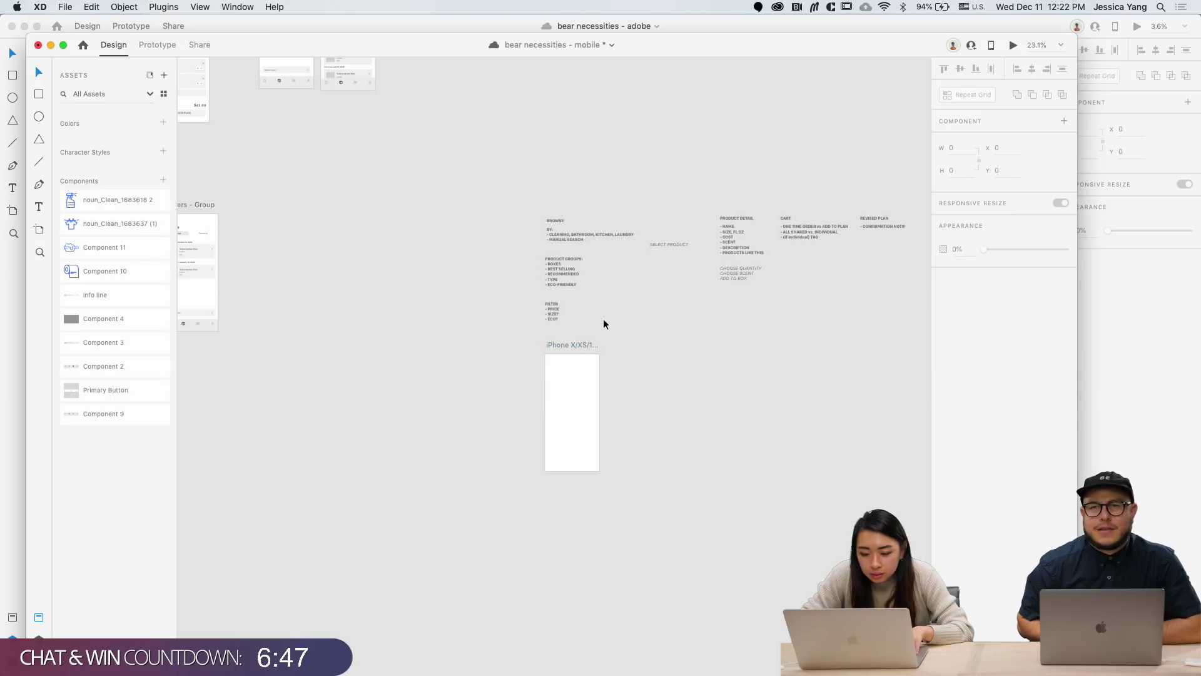
# Step: Copy the navigation bar component from the Orders - Group artboard into the new iPhone X/XS/11 Pro artboard
pyautogui.hscroll(-5, 603, 318)
pyautogui.scroll(2, 603, 317)
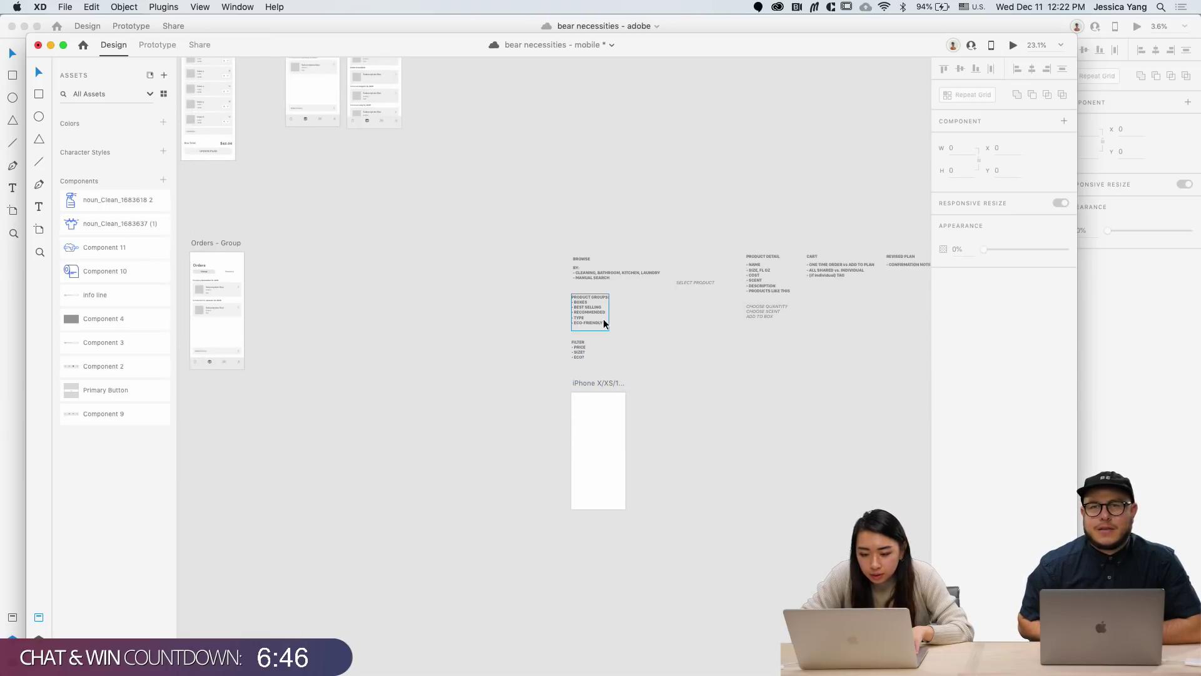
pyautogui.click(264, 352)
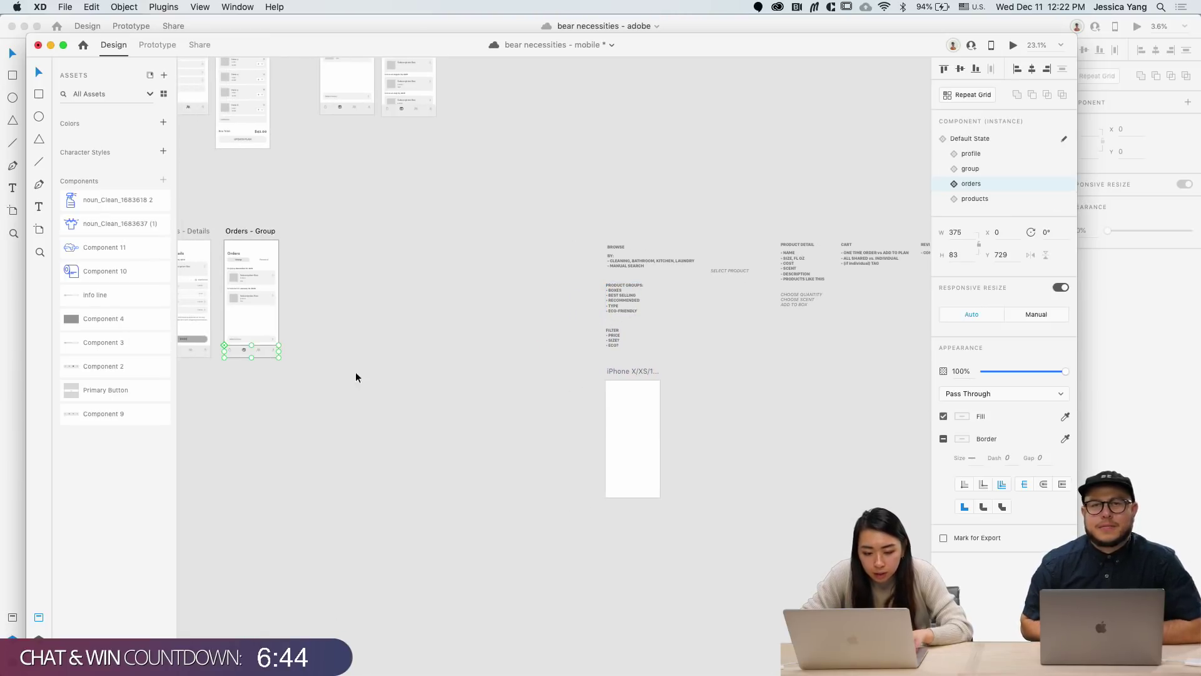
pyautogui.click(622, 371)
pyautogui.press('super+v')
pyautogui.click(673, 511)
pyautogui.scroll(5, 619, 469)
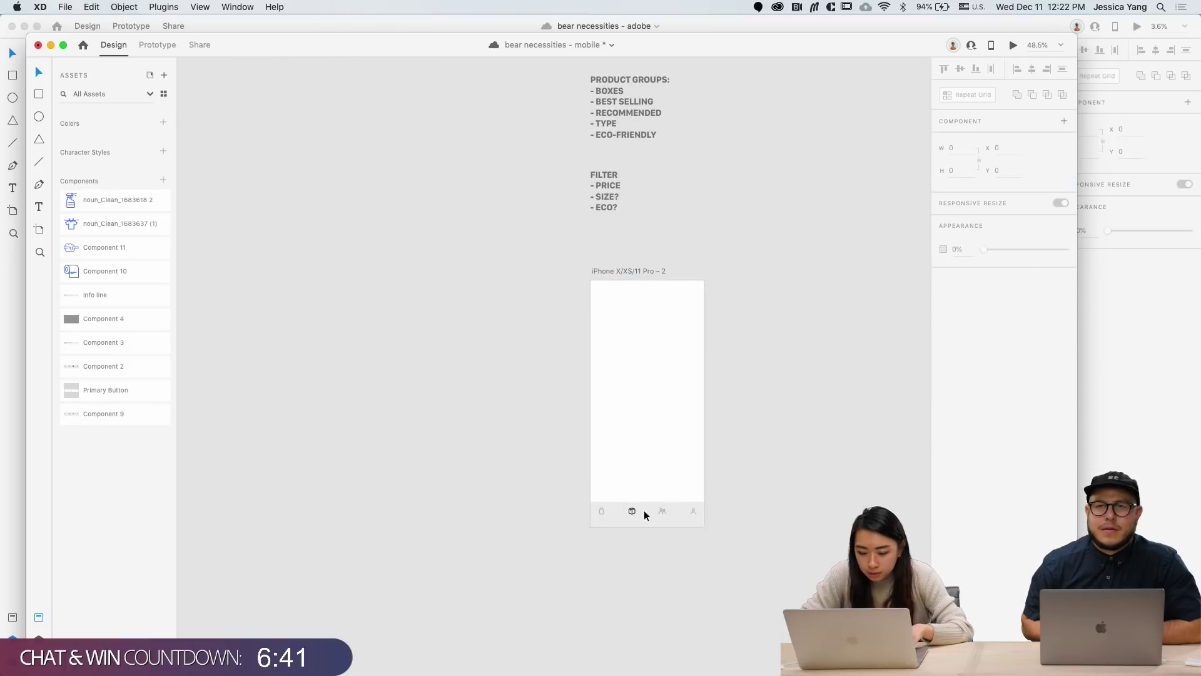
# Step: Switch the navigation bar instance on the iPhone X/XS/11 Pro – 2 artboard to its products state
pyautogui.click(645, 514)
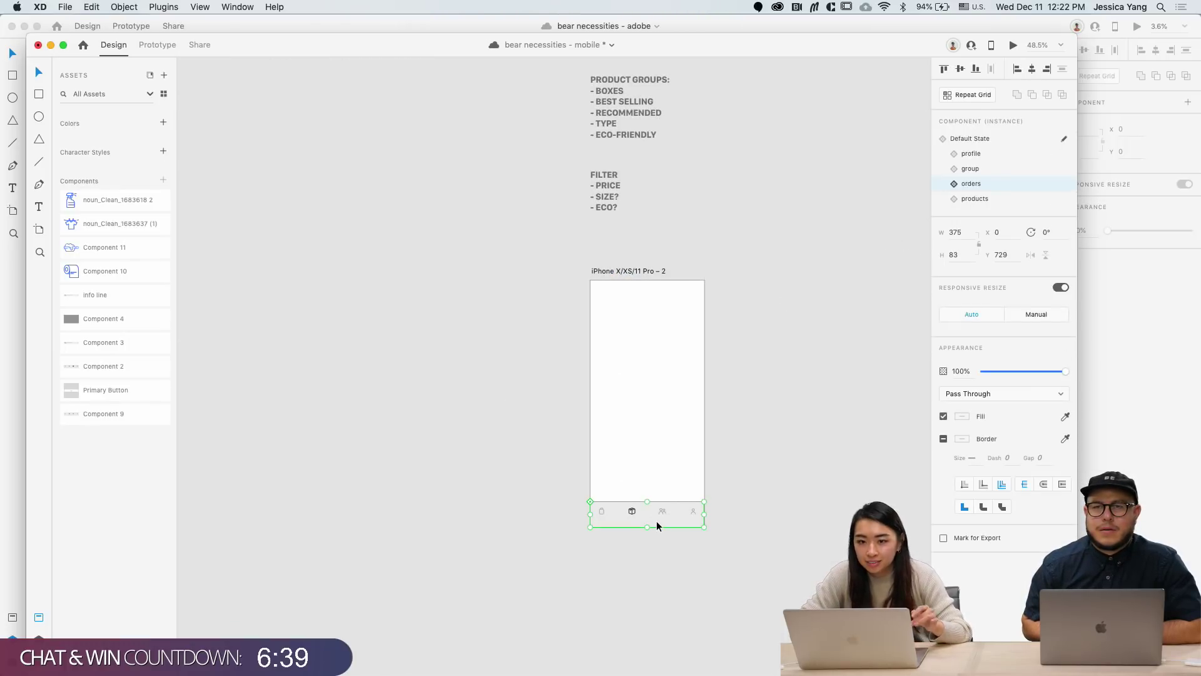
pyautogui.hscroll(2, 657, 522)
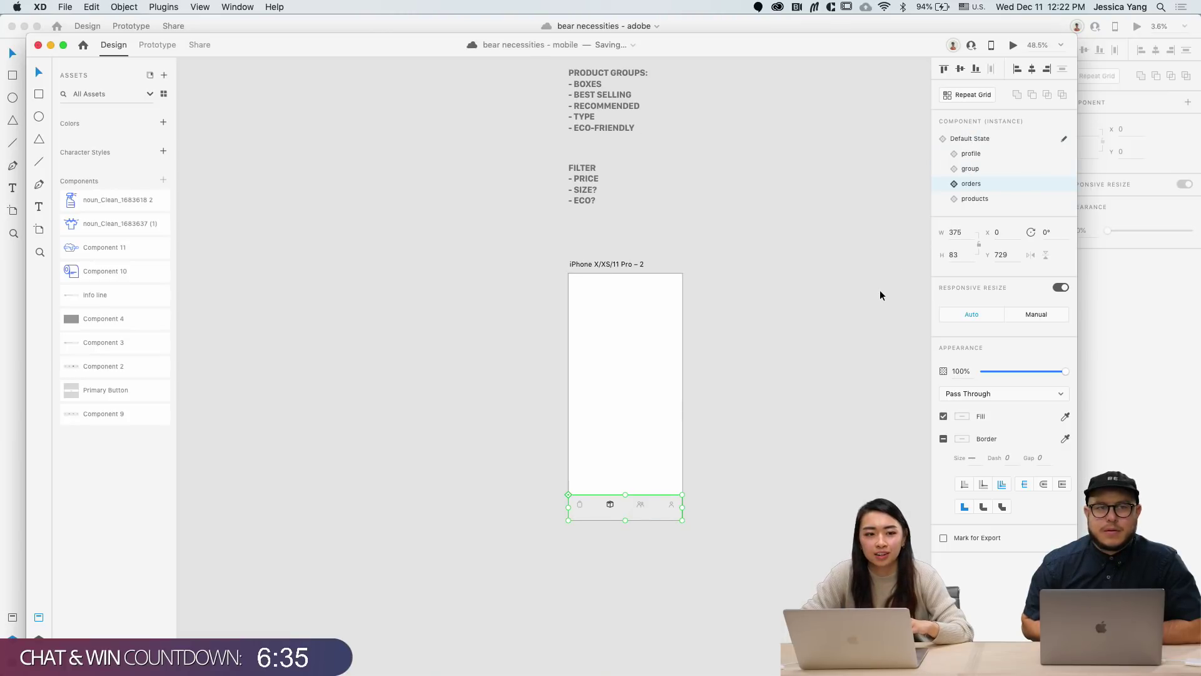
pyautogui.scroll(5, 791, 396)
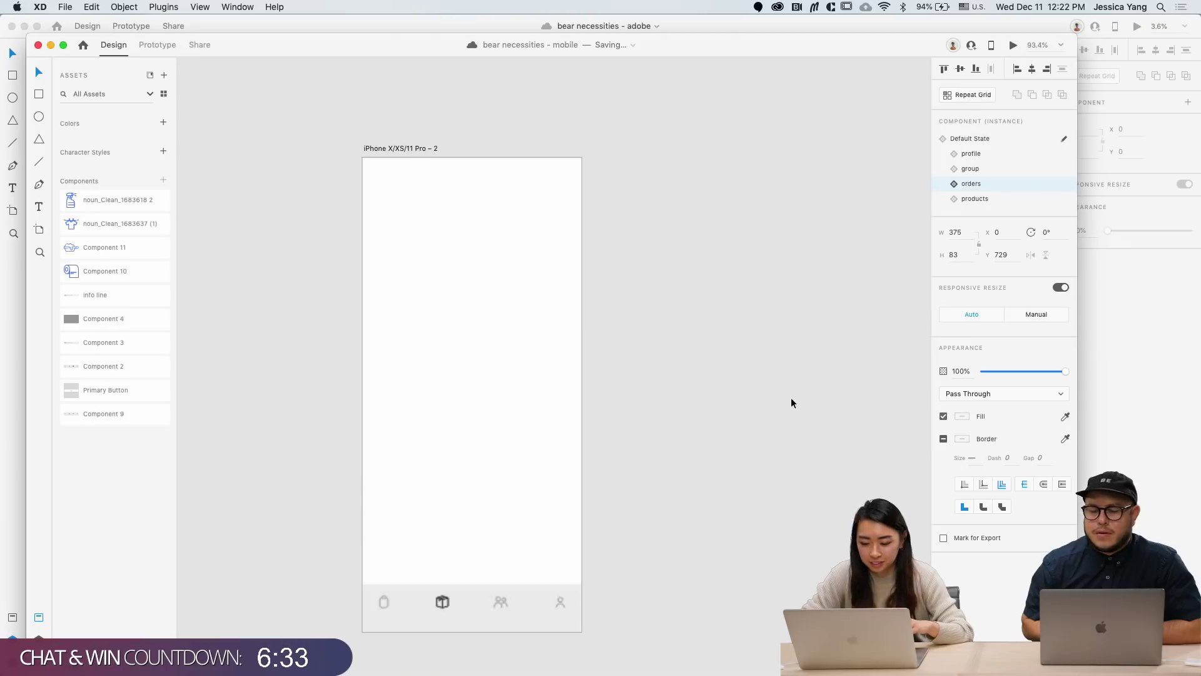
pyautogui.scroll(-2, 472, 616)
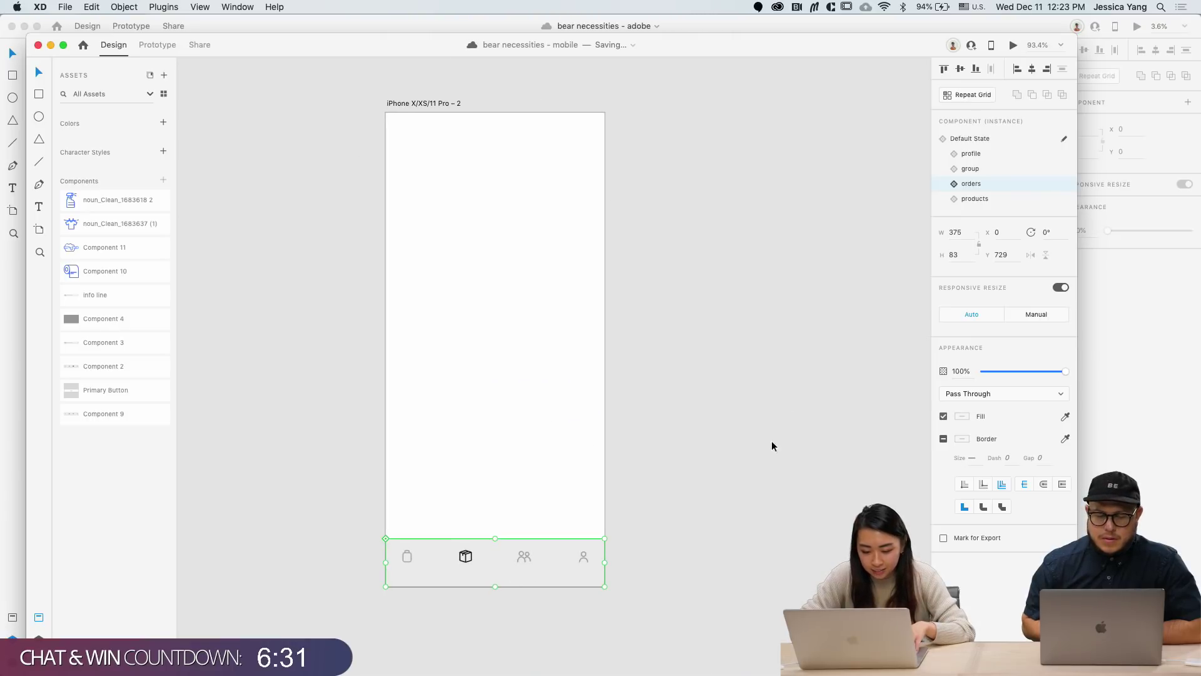
pyautogui.click(985, 199)
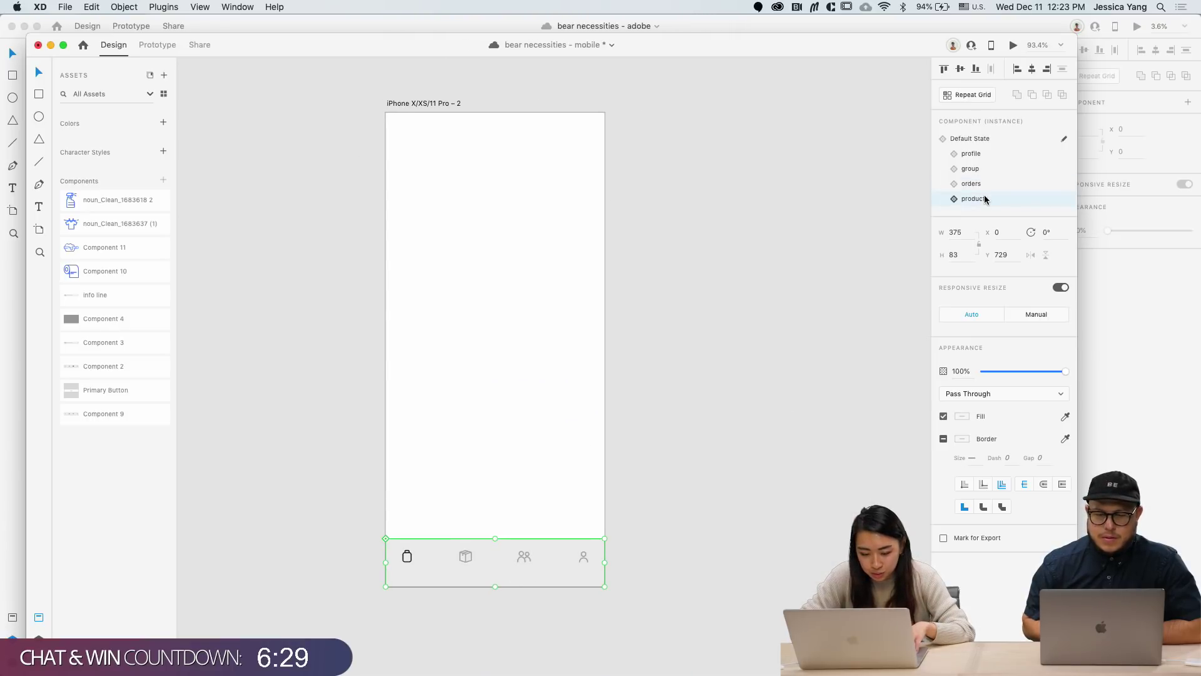
pyautogui.click(771, 324)
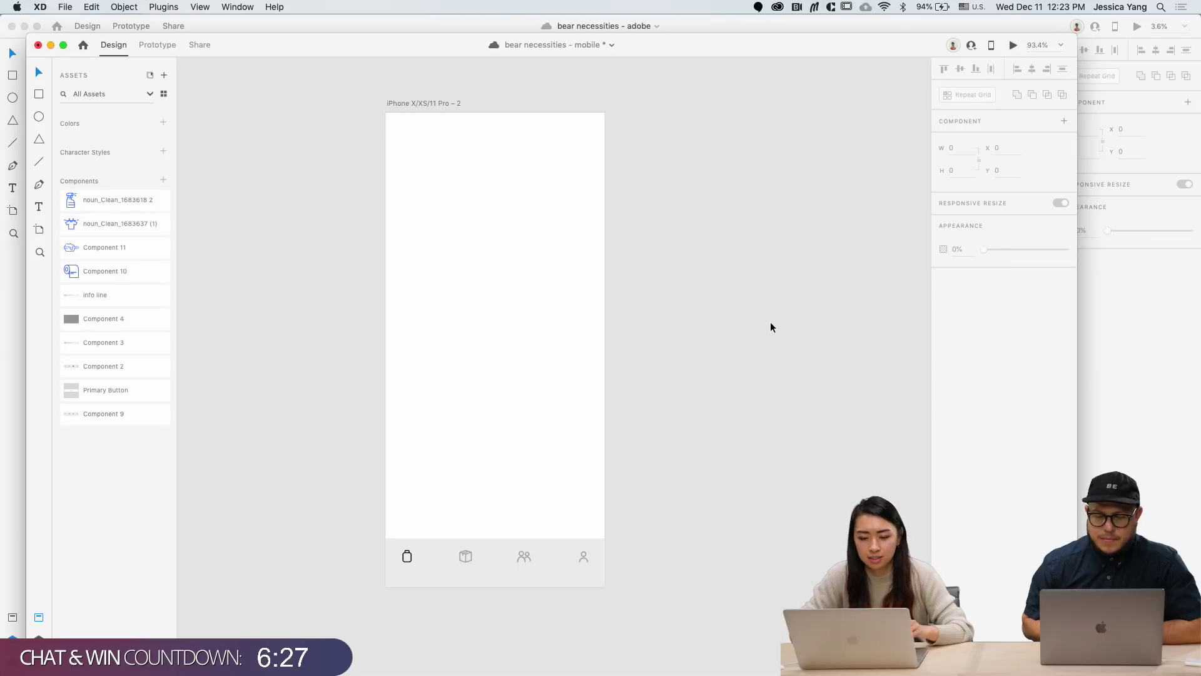
# Step: Draw a rectangle about 71 high near the top of the iPhone X/XS/11 Pro – 2 artboard and set its width to 335
pyautogui.scroll(-5, 770, 324)
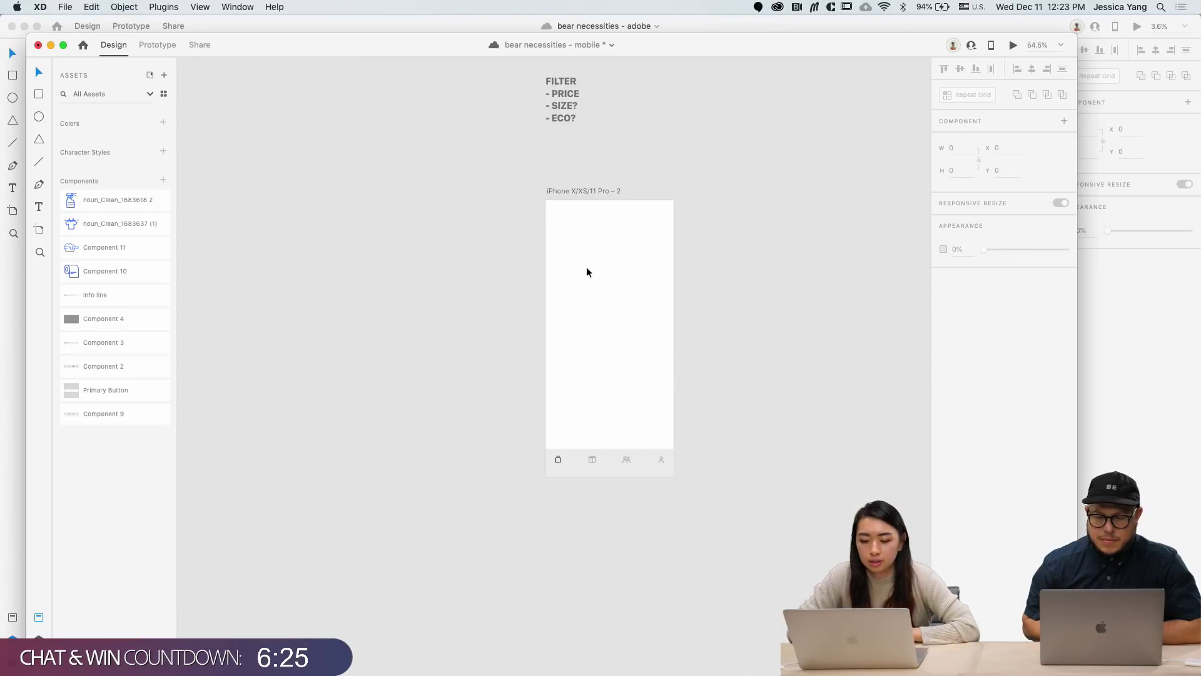
pyautogui.scroll(8, 587, 266)
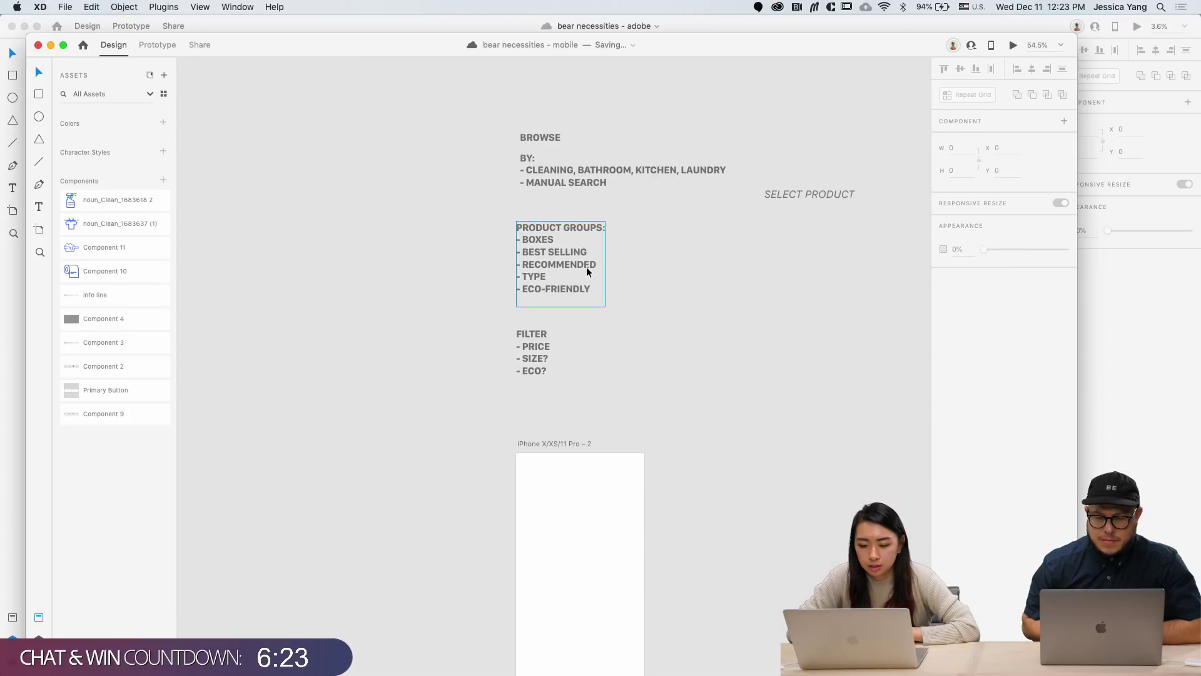
pyautogui.scroll(-4, 586, 325)
pyautogui.scroll(8, 584, 389)
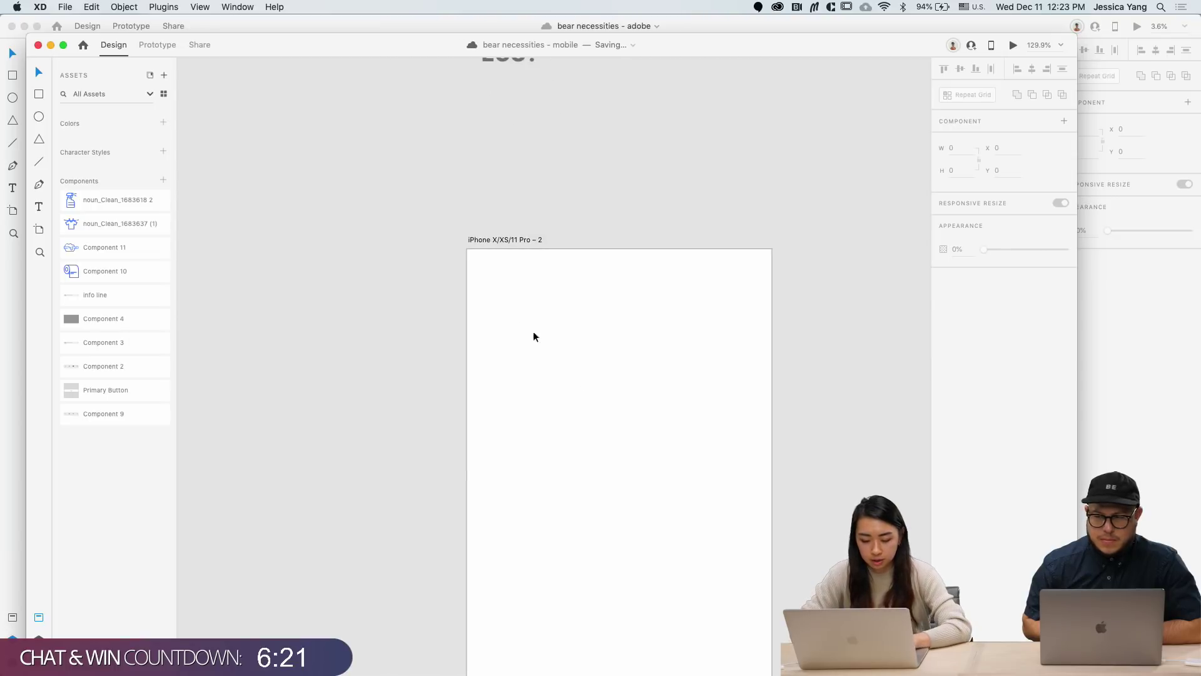
pyautogui.press('r')
pyautogui.moveTo(492, 284); pyautogui.dragTo(734, 341)
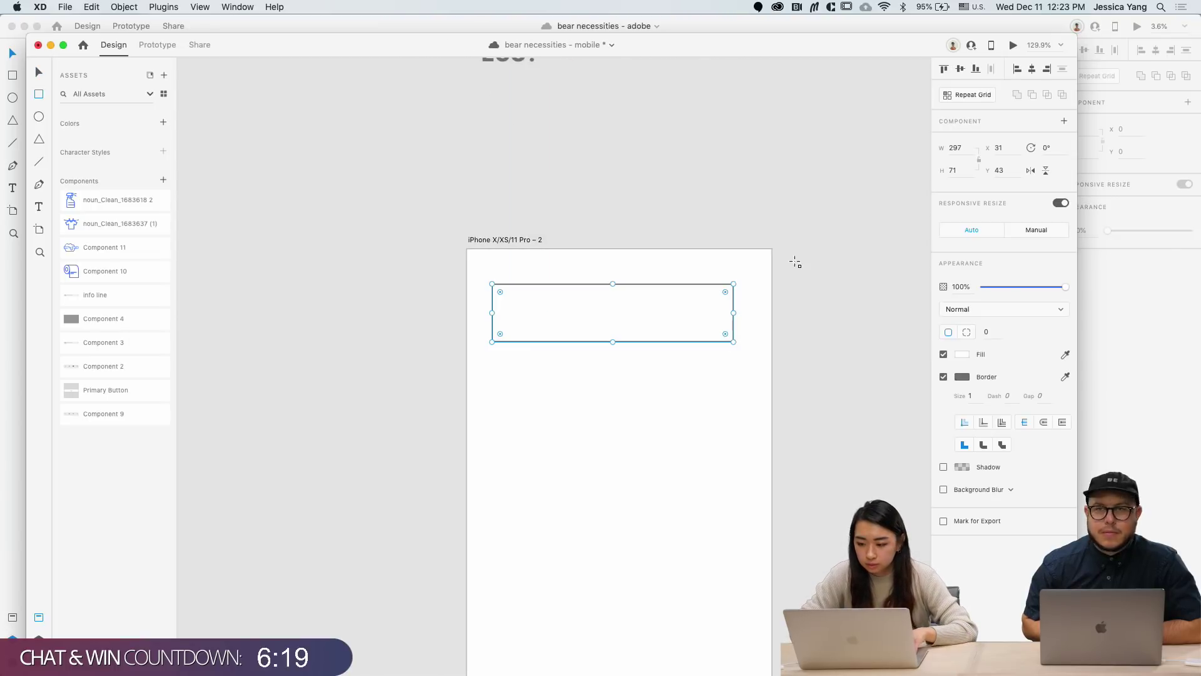
pyautogui.click(956, 148)
pyautogui.write('335')
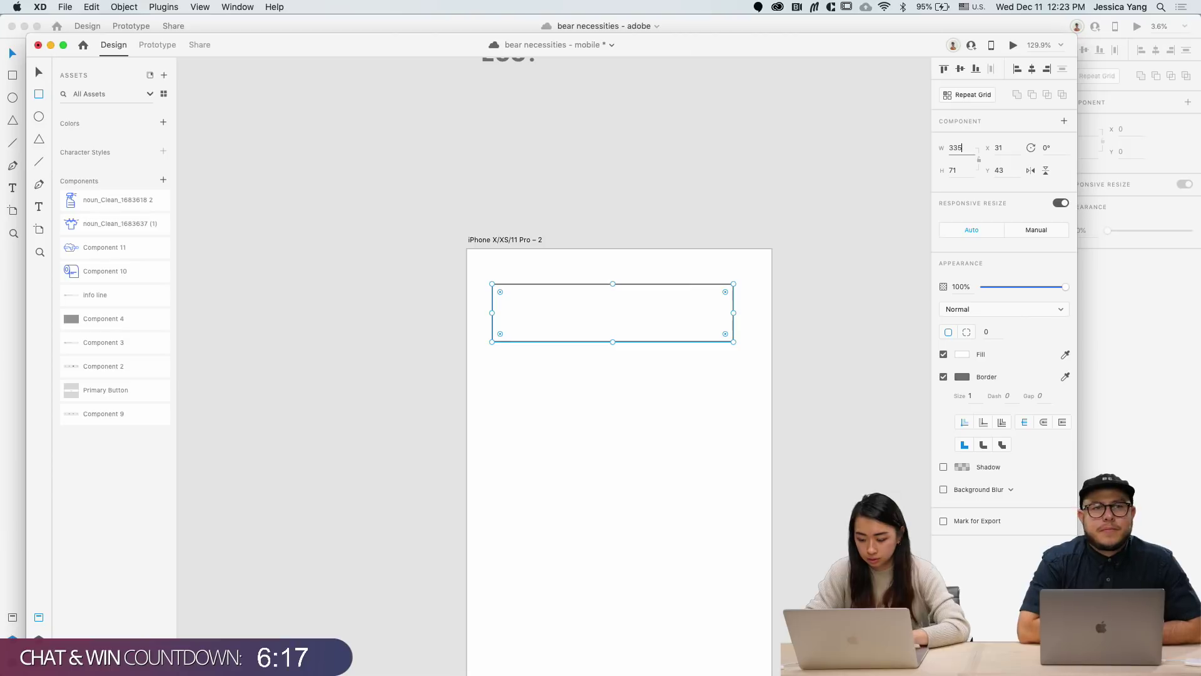
pyautogui.press('Return')
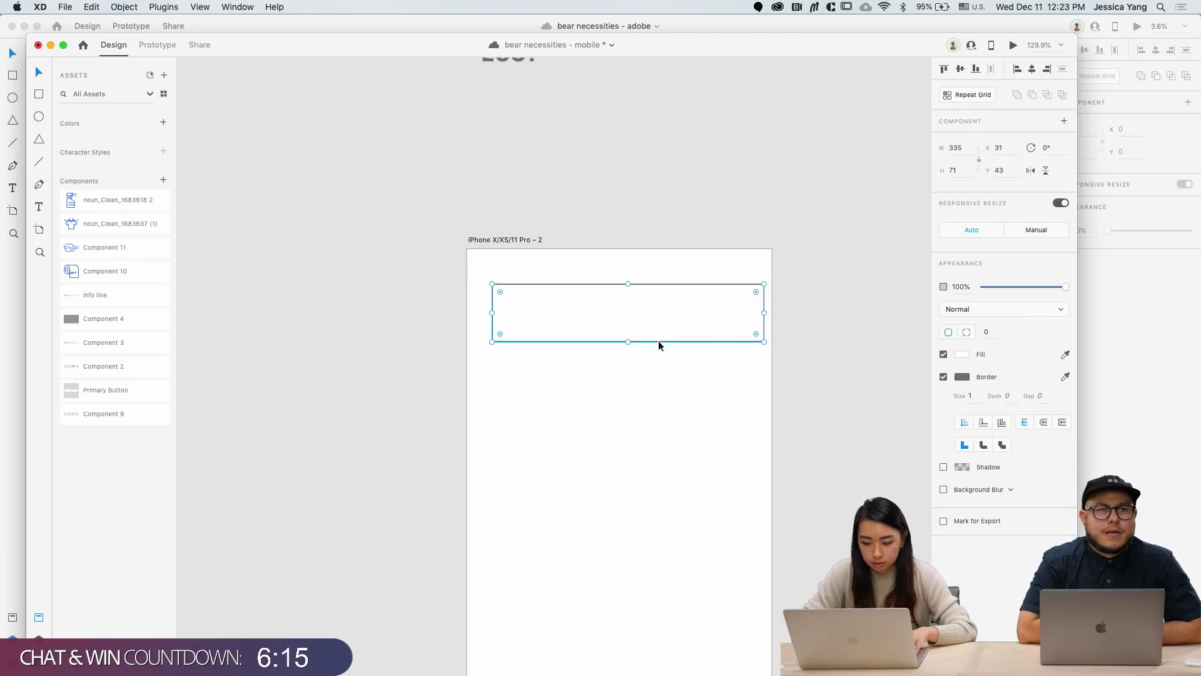
# Step: Centre the rectangle horizontally at X 20, and reduce its height to 45 with its top edge at Y 46
pyautogui.moveTo(658, 340); pyautogui.dragTo(650, 340)
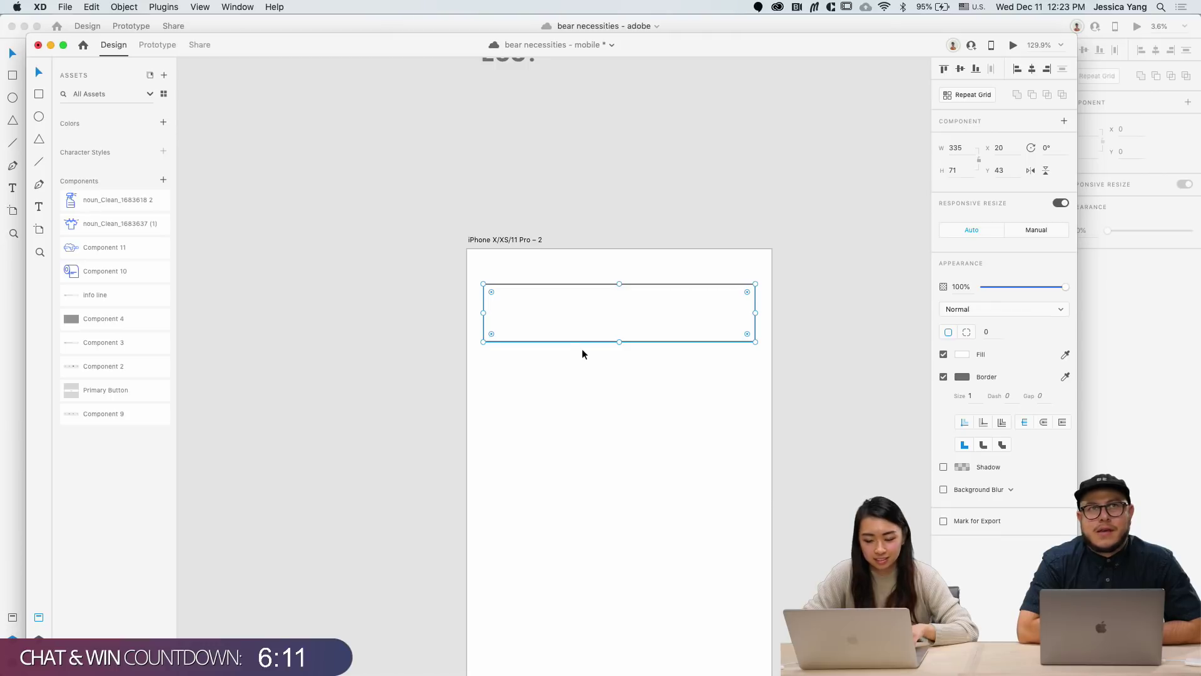
pyautogui.moveTo(619, 339); pyautogui.dragTo(617, 330)
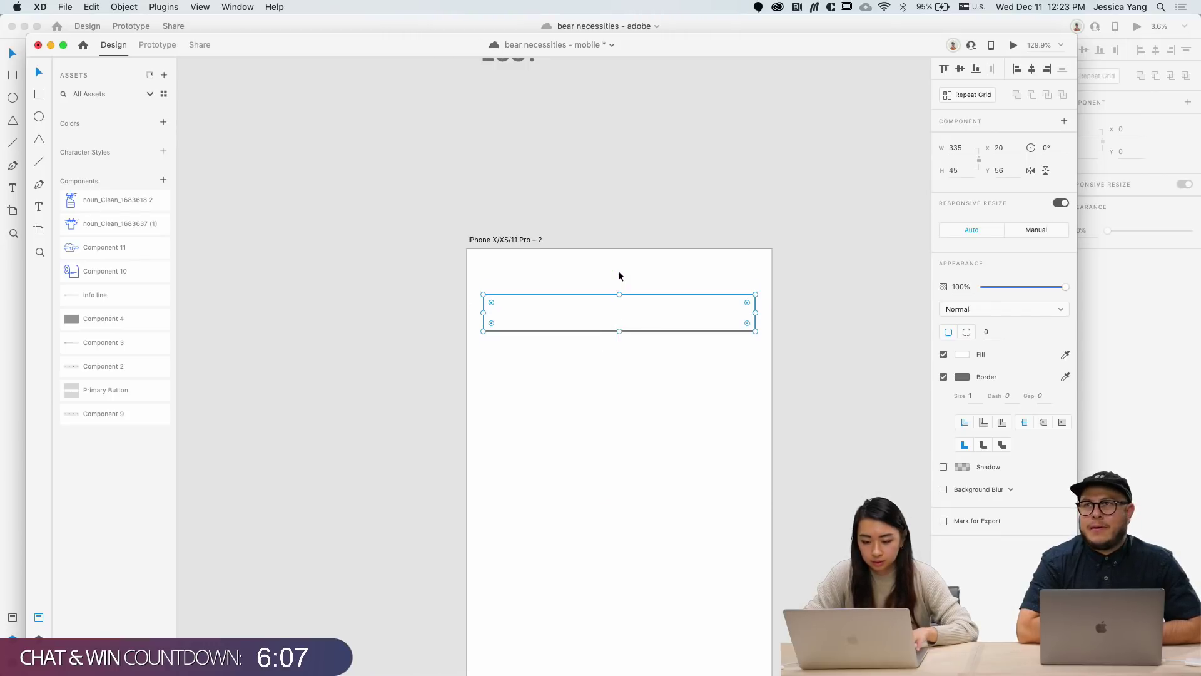
pyautogui.hotkey('shift', 'Up')
# Step: Bring the Orders - Details artboard beside the new artboard and align the rectangle's top edge with its back arrow
pyautogui.scroll(-10, 619, 276)
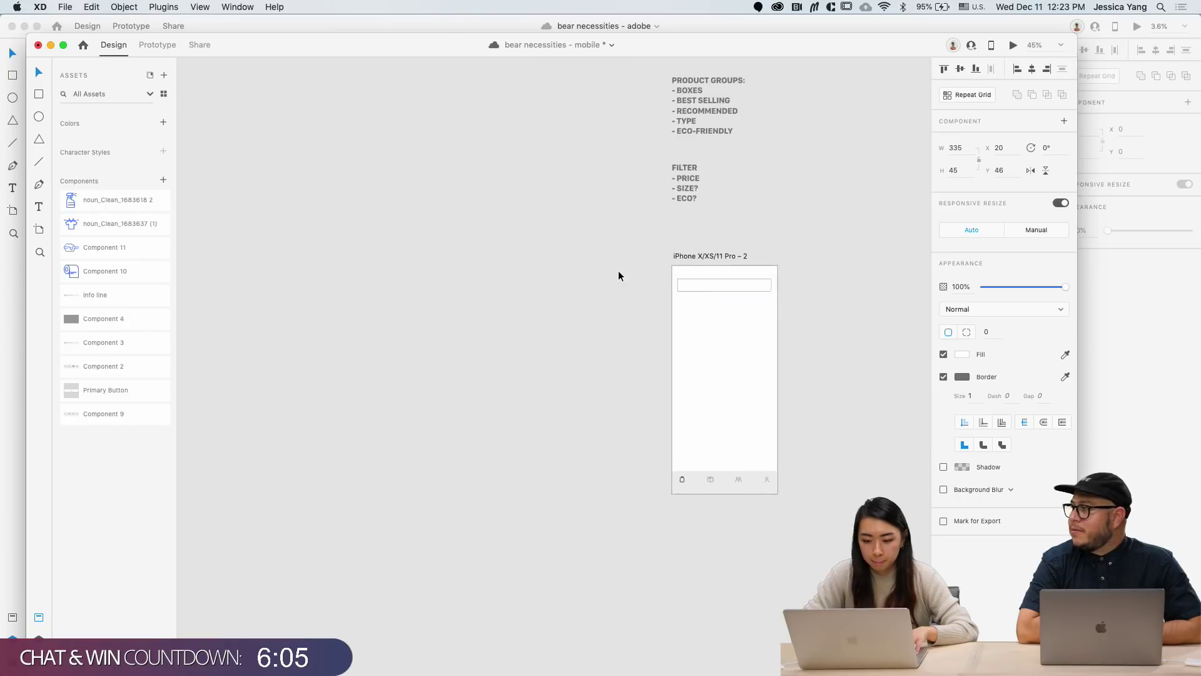
pyautogui.click(520, 235)
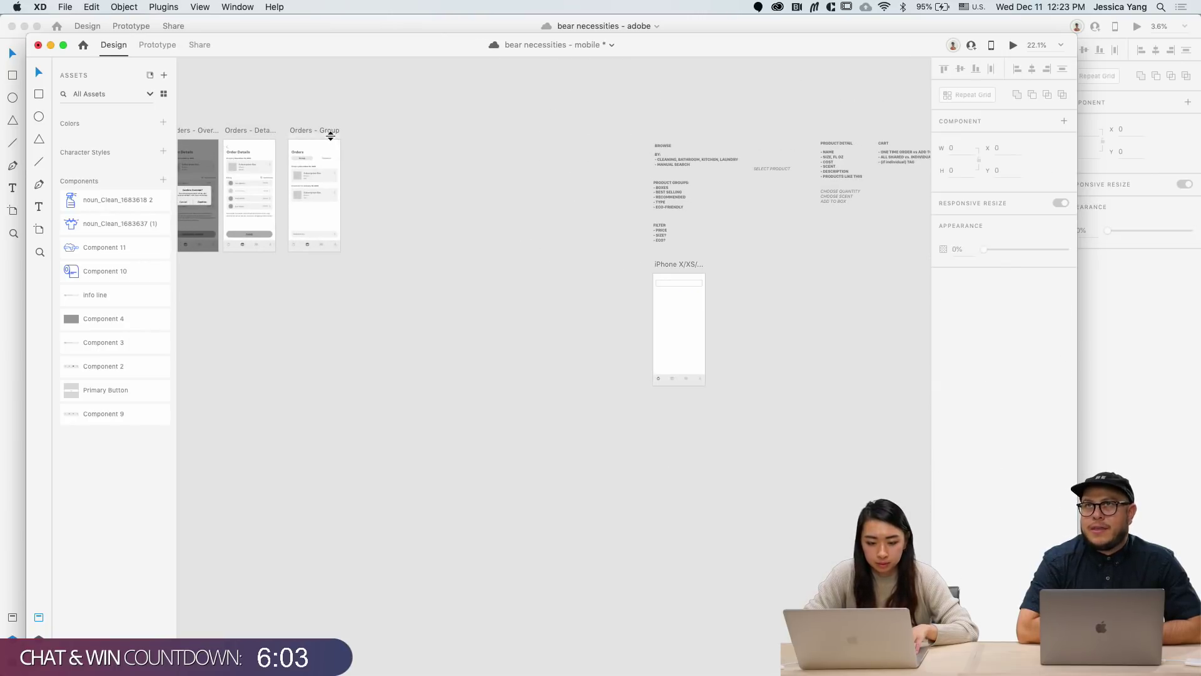
pyautogui.hscroll(-1, 330, 136)
pyautogui.moveTo(271, 137); pyautogui.dragTo(641, 271)
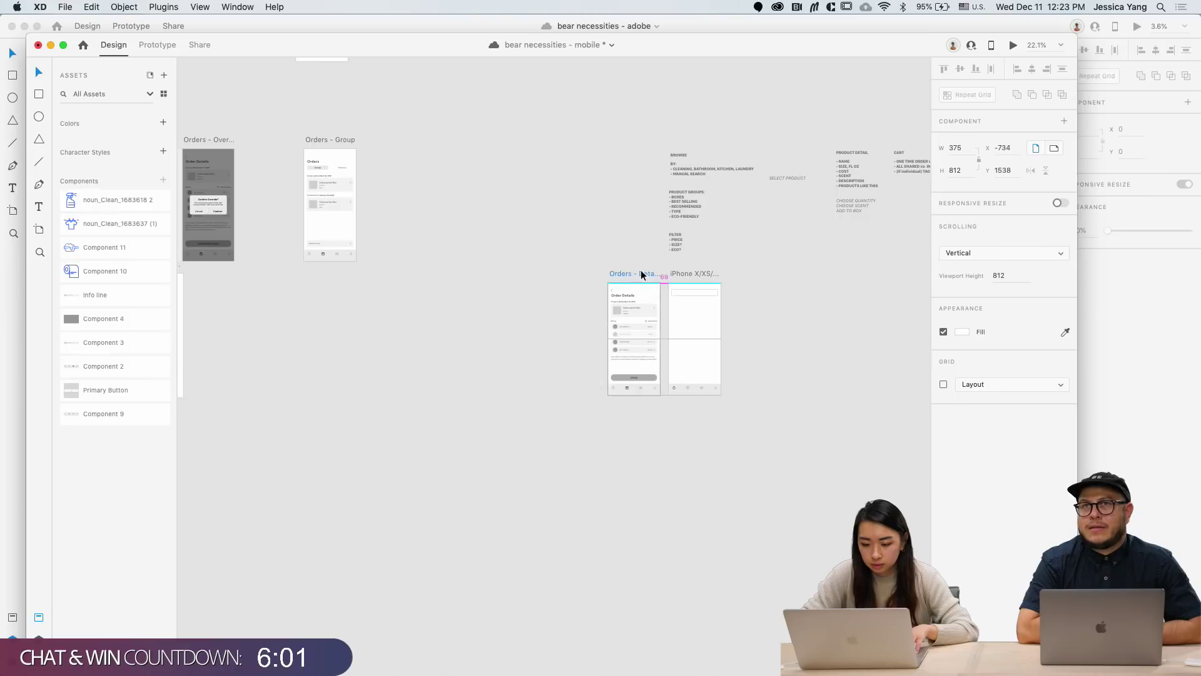
pyautogui.scroll(5, 711, 271)
pyautogui.click(652, 323)
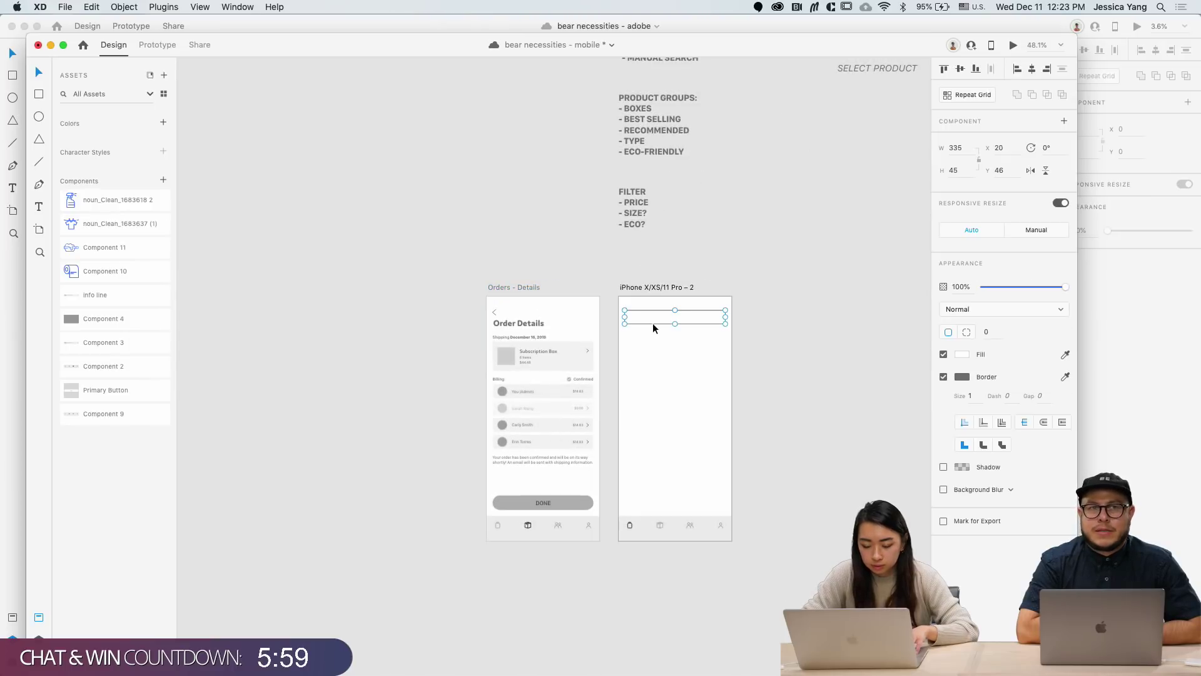
pyautogui.keyDown('shift'); pyautogui.click(496, 315); pyautogui.keyUp('shift')
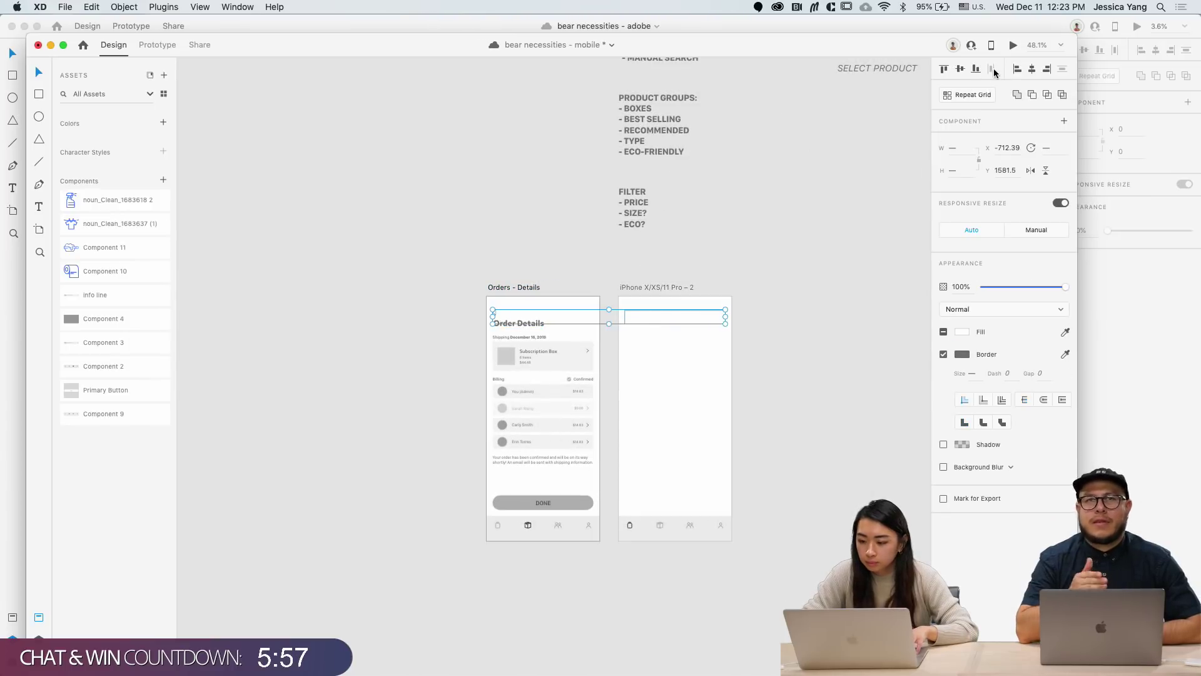
pyautogui.click(944, 69)
pyautogui.click(765, 352)
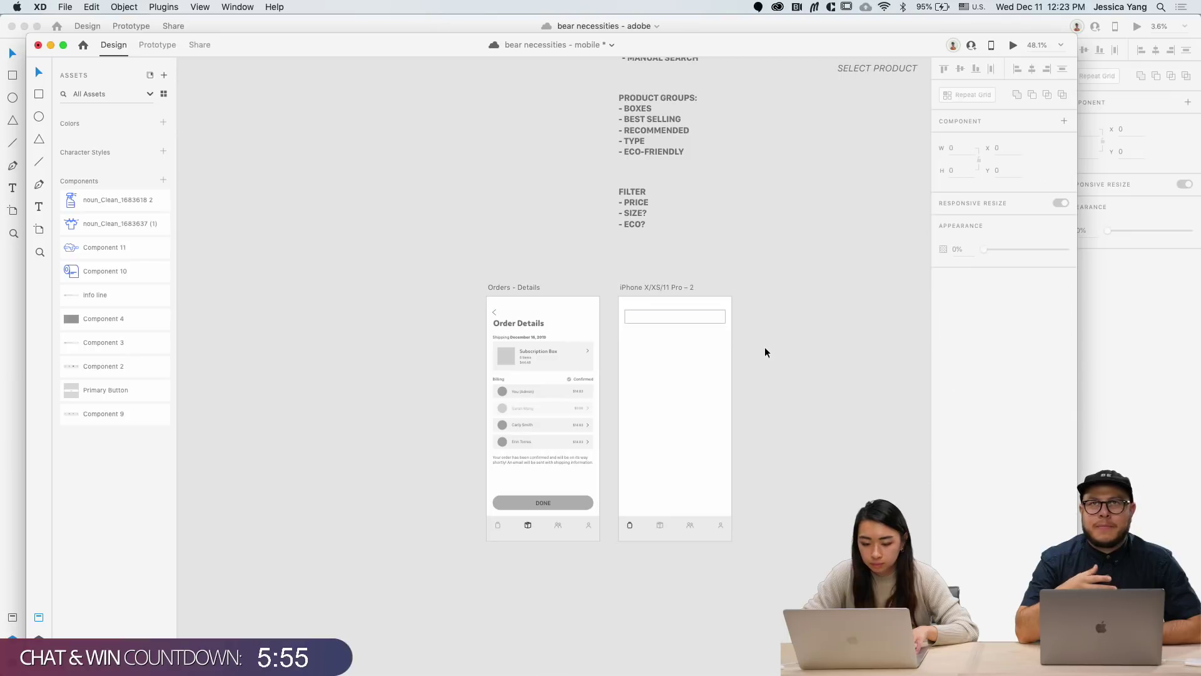
# Step: Return the Orders - Details artboard to its place in the row before the Orders - Group artboard
pyautogui.scroll(-5, 525, 284)
pyautogui.click(532, 282)
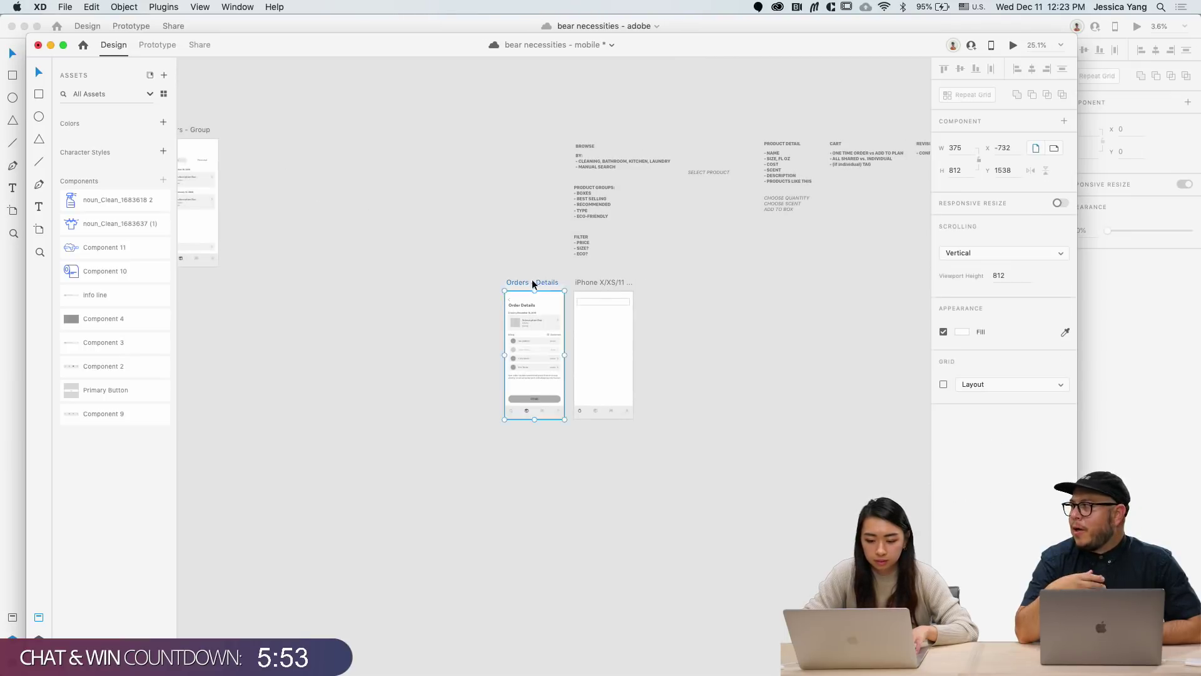
pyautogui.moveTo(532, 283); pyautogui.dragTo(269, 131)
pyautogui.click(638, 314)
# Step: Round the rectangle's corners fully to make a pill-shaped search bar
pyautogui.scroll(8, 638, 313)
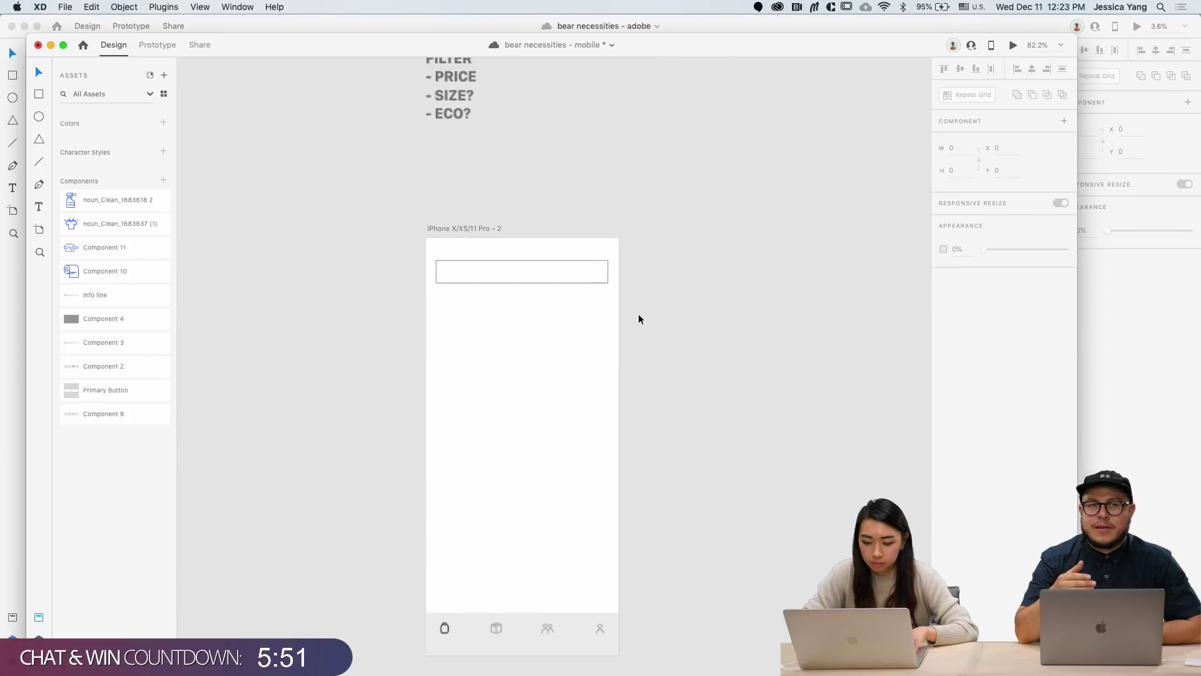
pyautogui.click(560, 278)
pyautogui.scroll(4, 433, 294)
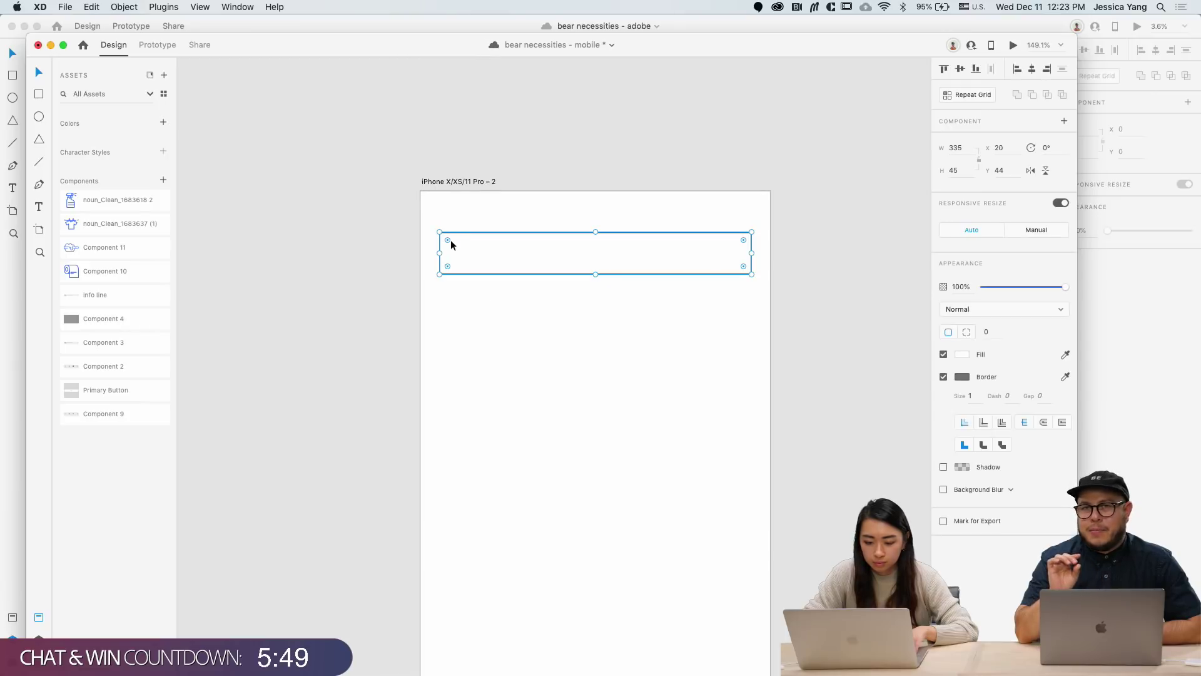
pyautogui.moveTo(451, 241); pyautogui.dragTo(498, 339)
pyautogui.click(498, 339)
pyautogui.scroll(-3, 497, 339)
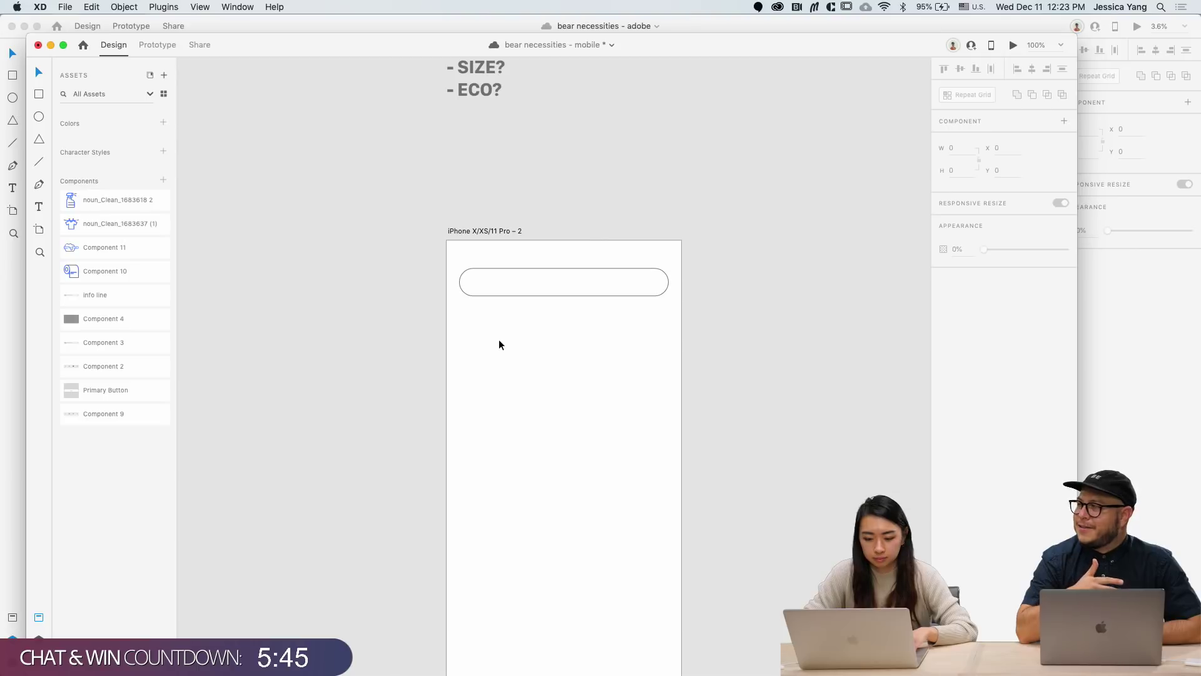
pyautogui.scroll(2, 498, 339)
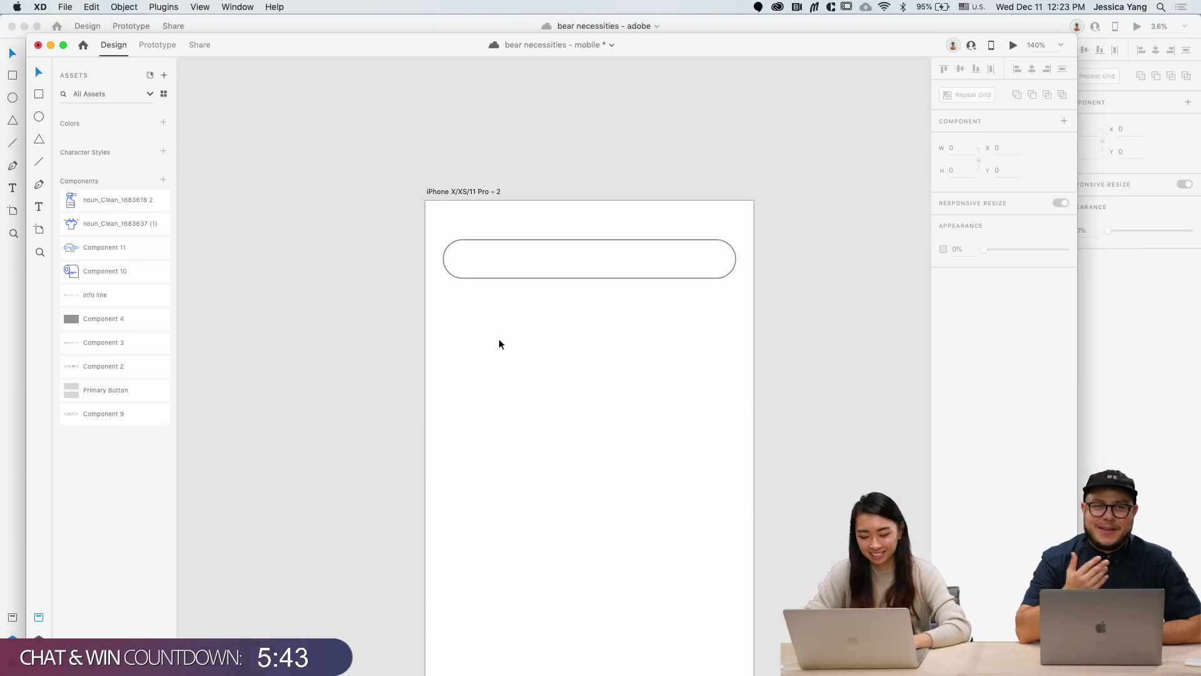
# Step: Draw a square about 63 × 63 below the search bar's start and repeat it as a grid of four across, centred on the artboard
pyautogui.press('r')
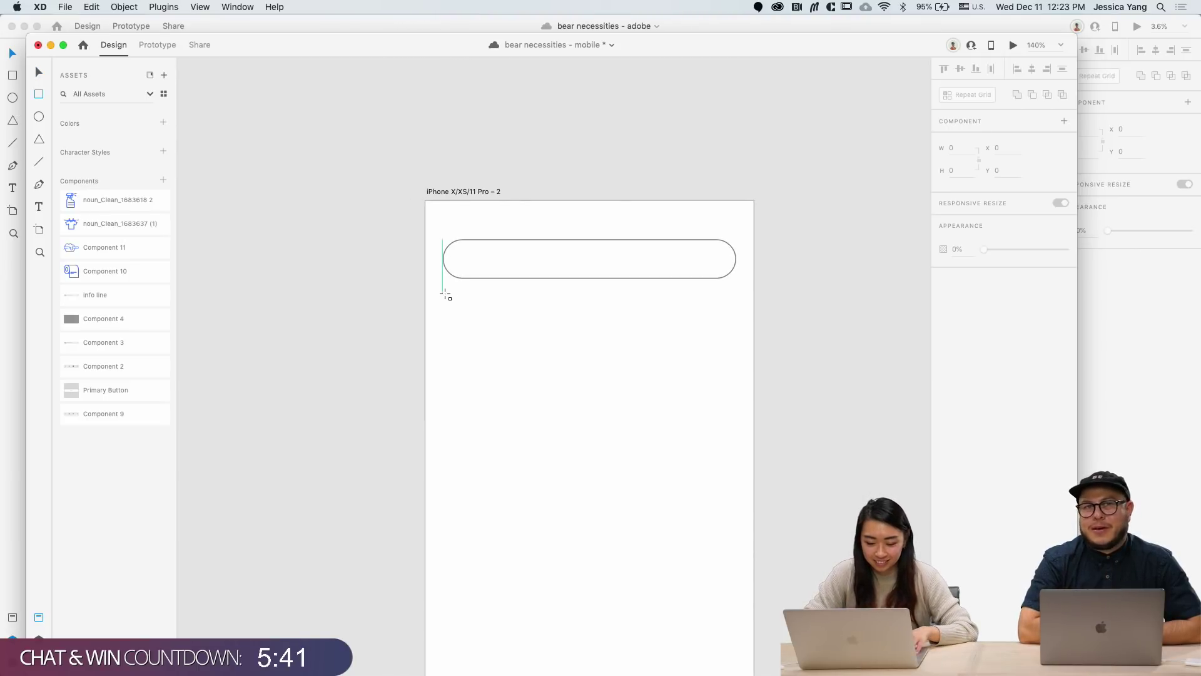
pyautogui.moveTo(443, 293); pyautogui.dragTo(499, 348)
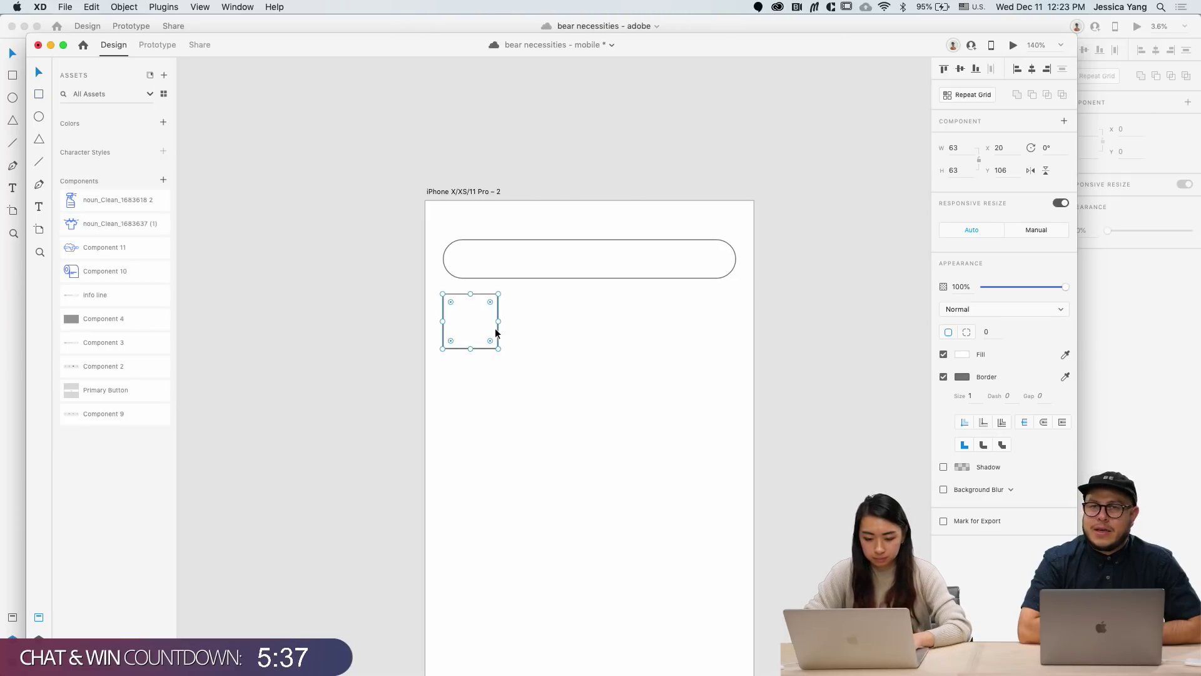
pyautogui.moveTo(496, 333); pyautogui.dragTo(574, 335)
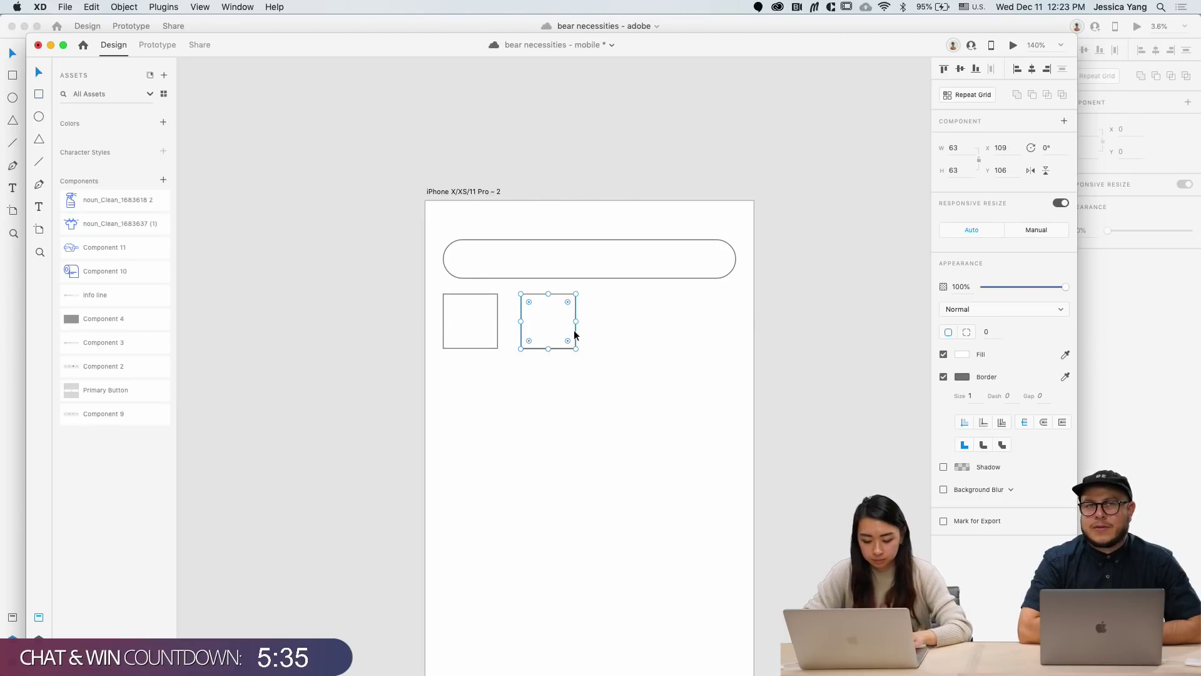
pyautogui.press('super+z')
pyautogui.press('super+r')
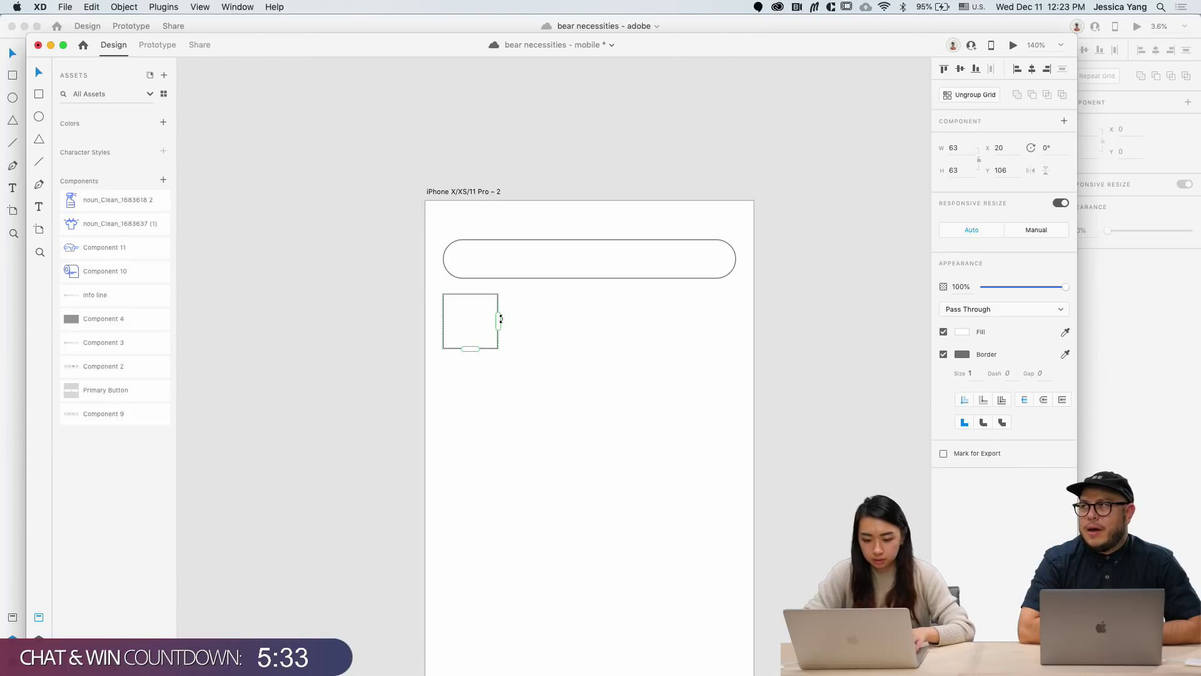
pyautogui.moveTo(498, 319); pyautogui.dragTo(638, 348)
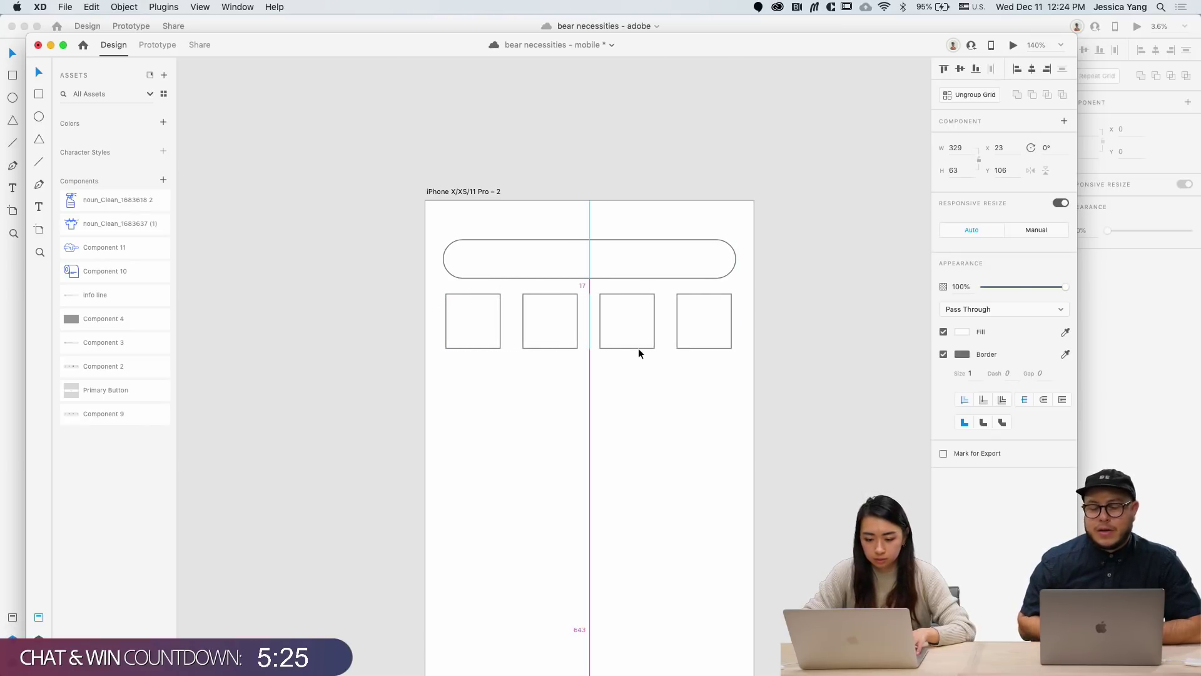
# Step: Widen the repeat grid to about 340 with 27 gaps between the squares so the row spans the search bar
pyautogui.scroll(5, 632, 373)
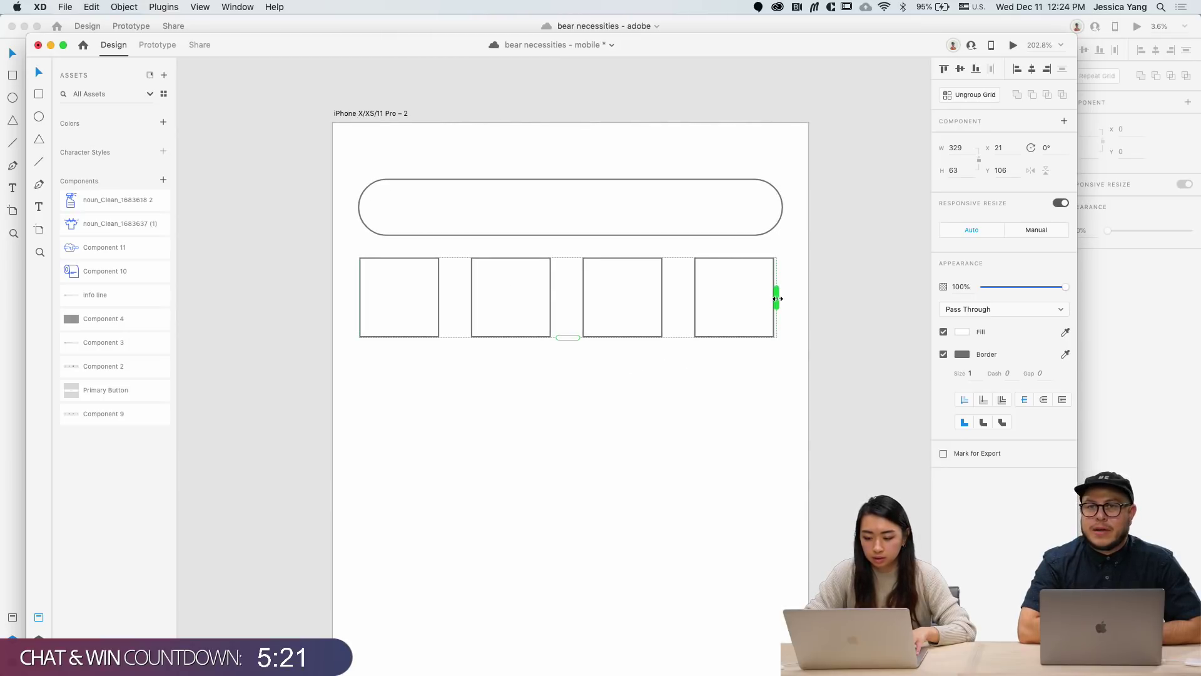
pyautogui.moveTo(777, 299); pyautogui.dragTo(783, 298)
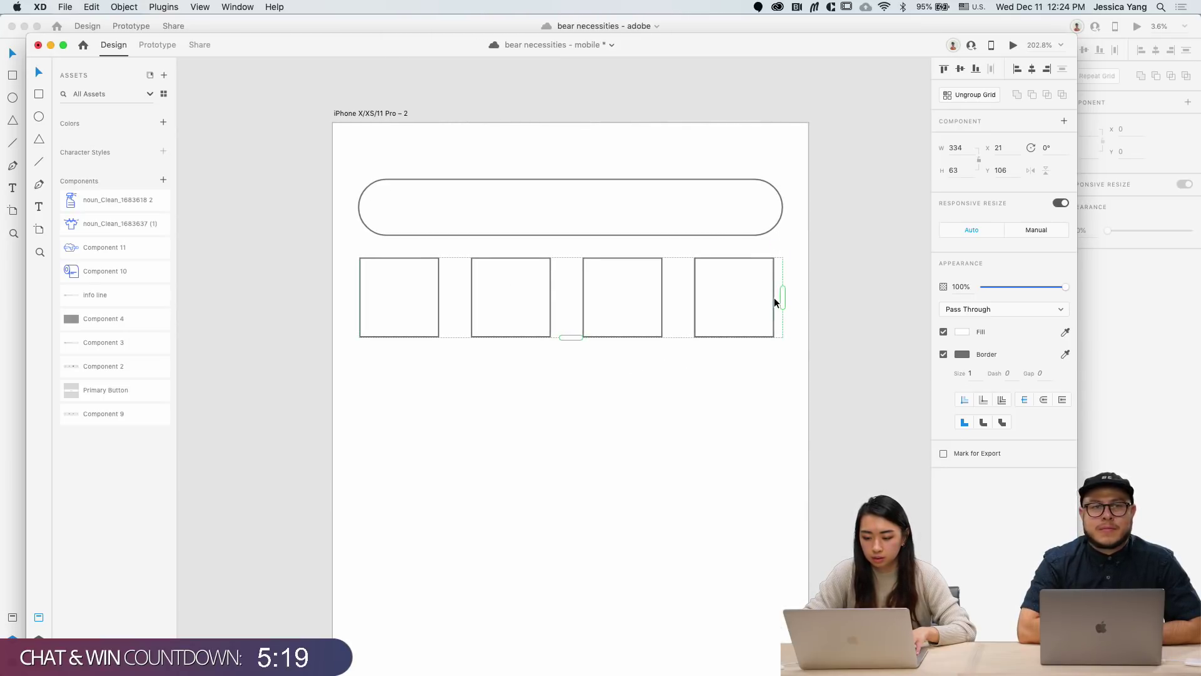
pyautogui.moveTo(687, 303); pyautogui.dragTo(693, 303)
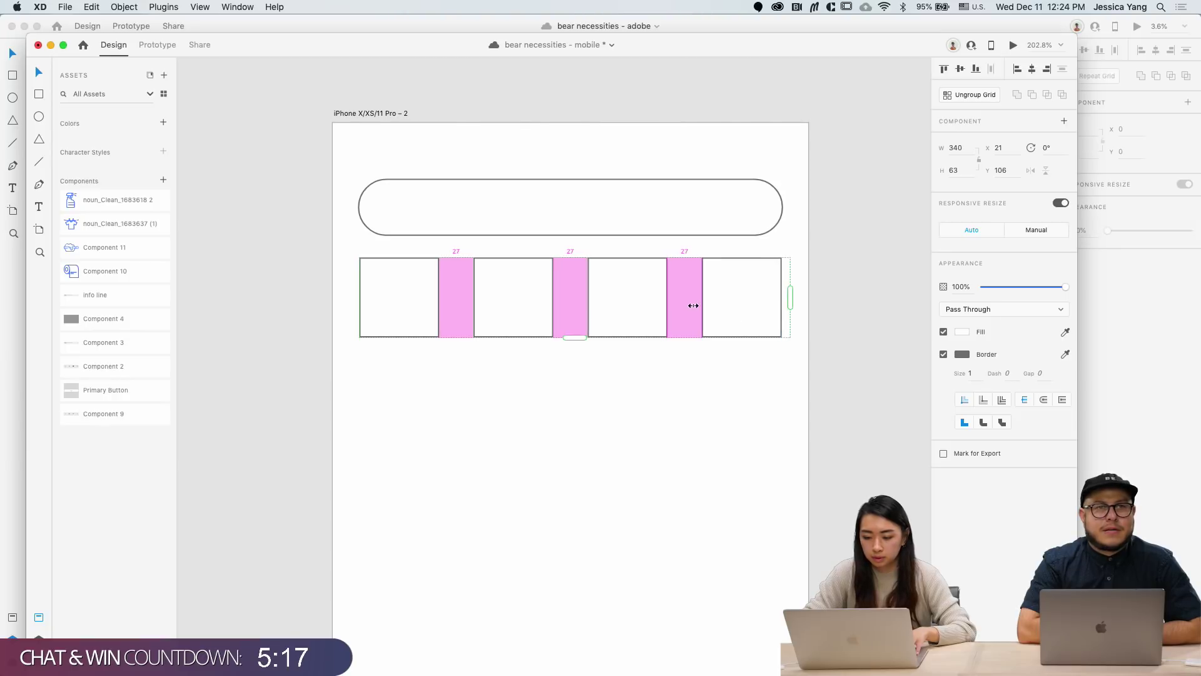
pyautogui.click(663, 427)
# Step: Extend the repeat grid downward to a height of about 82, leaving space below the squares
pyautogui.scroll(-2, 663, 427)
pyautogui.click(451, 350)
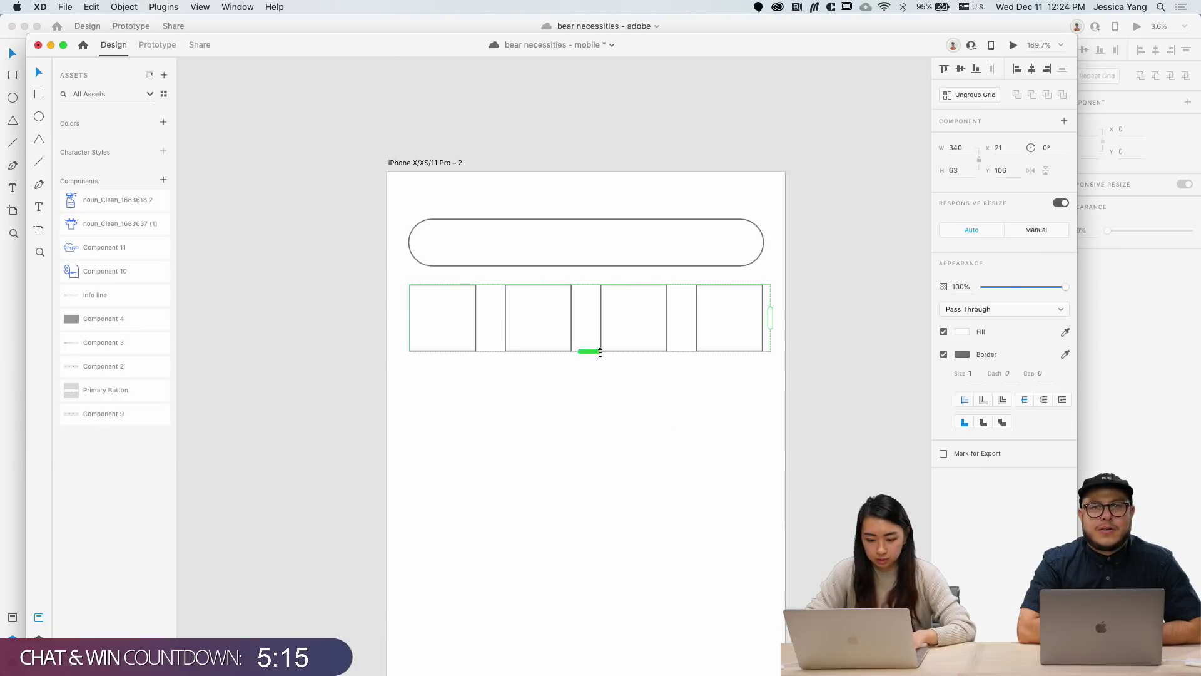
pyautogui.moveTo(591, 353); pyautogui.dragTo(590, 371)
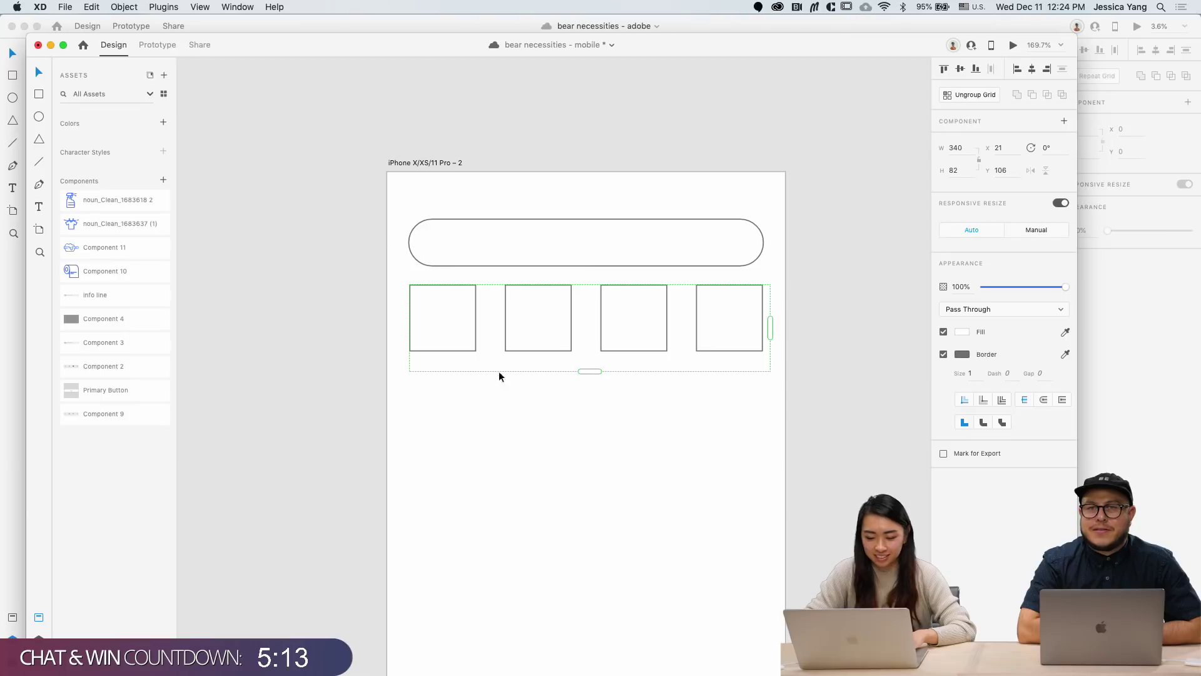
# Step: Add a "Category 1" text label directly below the first category square, starting at the square's left edge
pyautogui.press('t')
pyautogui.click(439, 357)
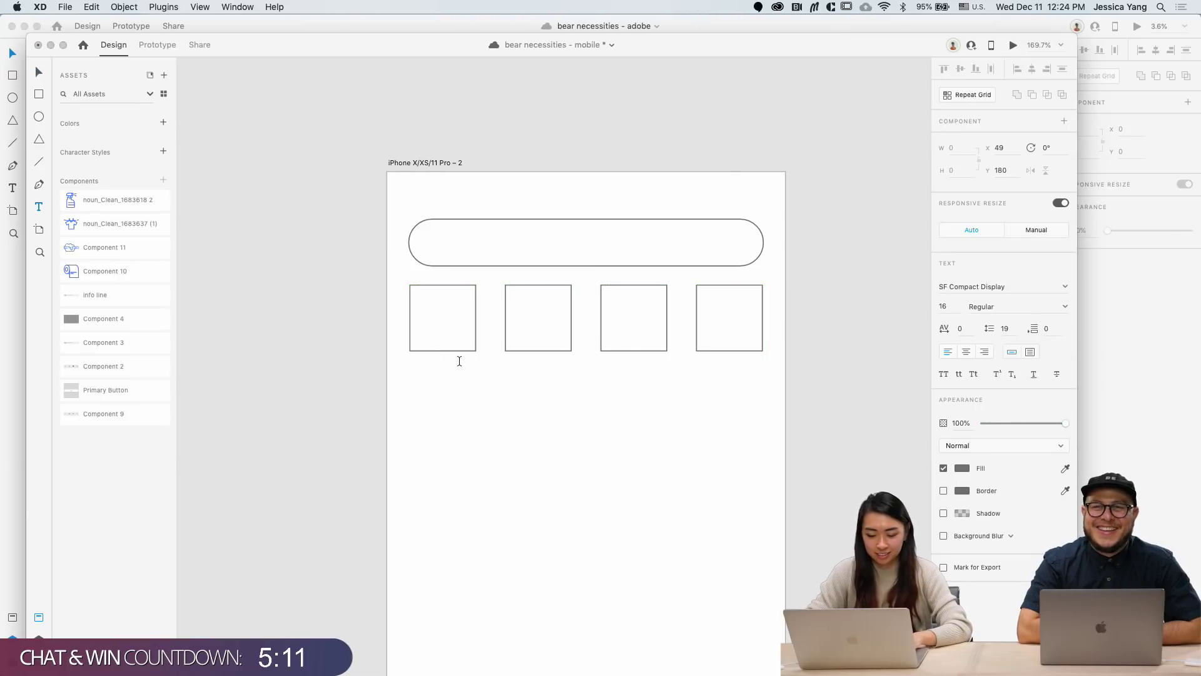
pyautogui.write('C')
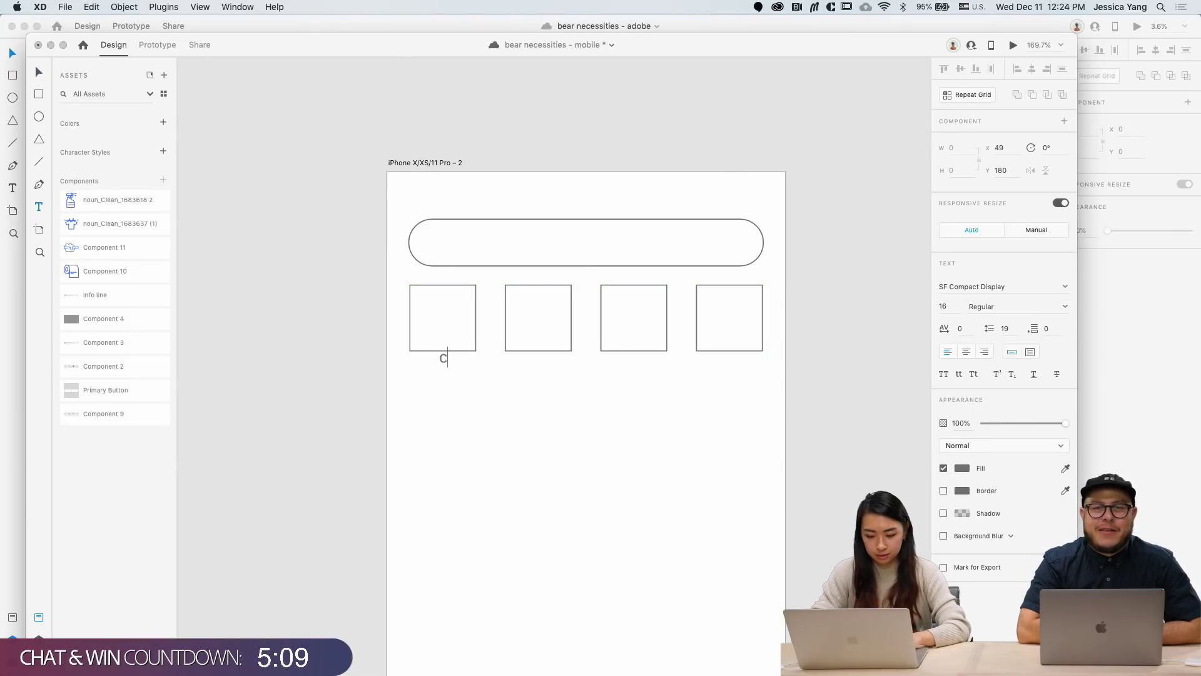
pyautogui.write('ategory')
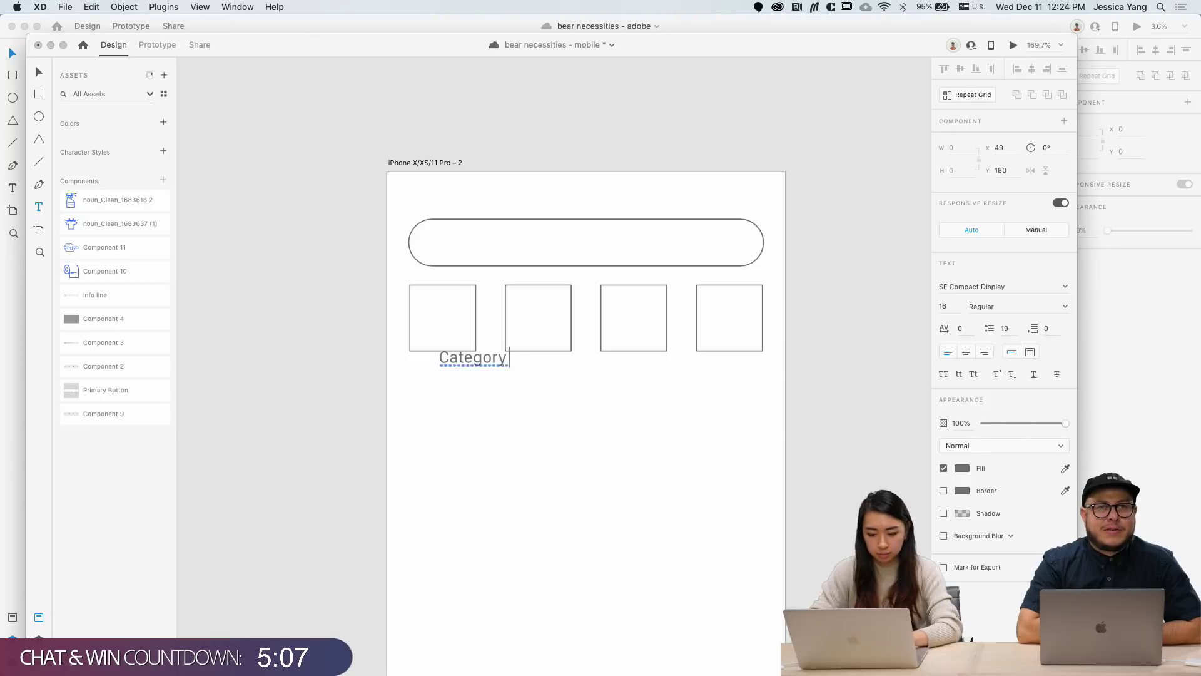
pyautogui.write(' 1')
pyautogui.press('Escape')
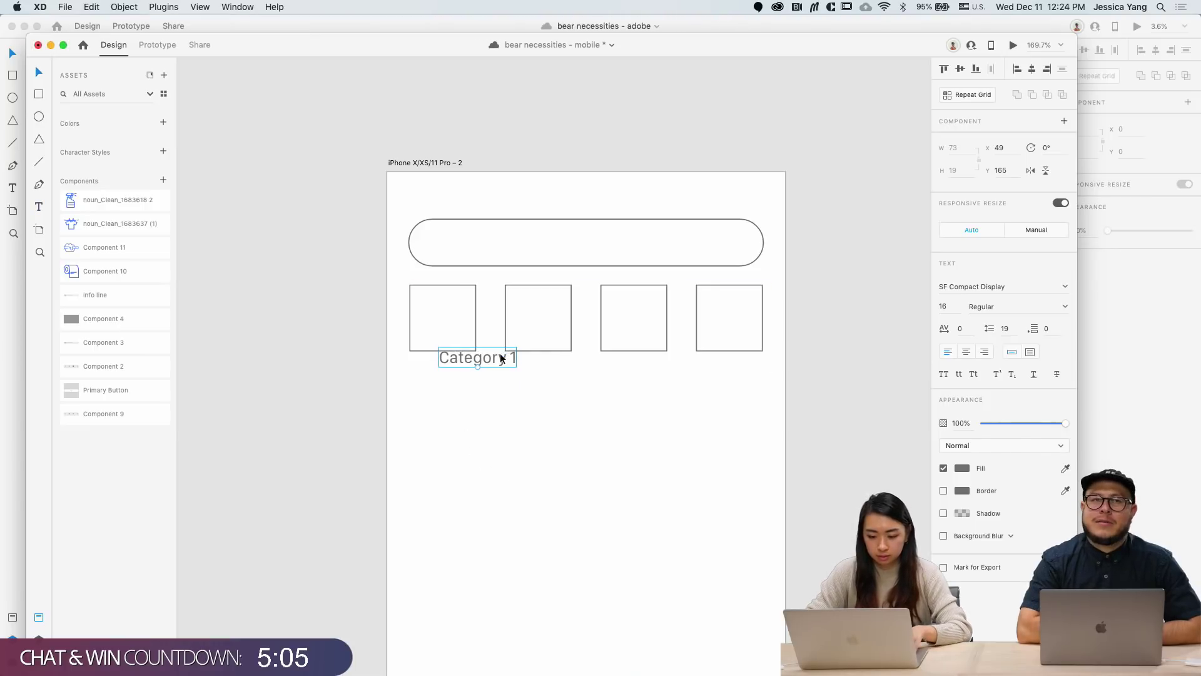
pyautogui.moveTo(501, 358); pyautogui.dragTo(471, 363)
# Step: Set the Category 1 label to size 12 with centred alignment and centre it under the first square
pyautogui.click(951, 310)
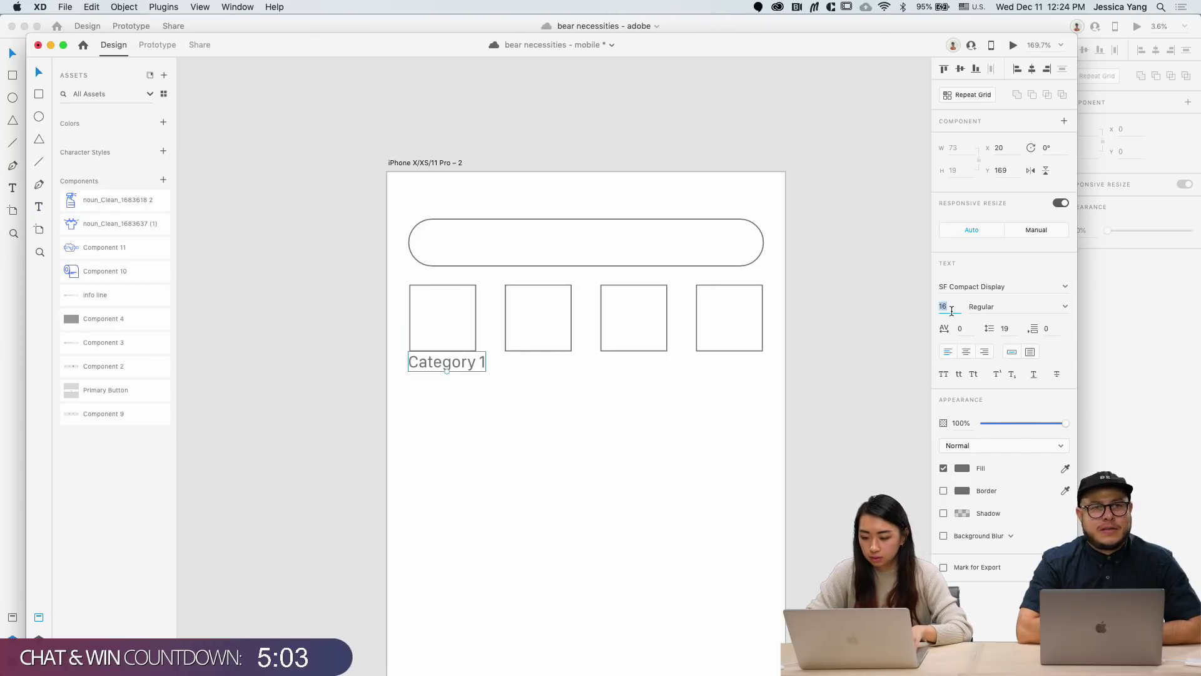
pyautogui.write('12')
pyautogui.press('Return')
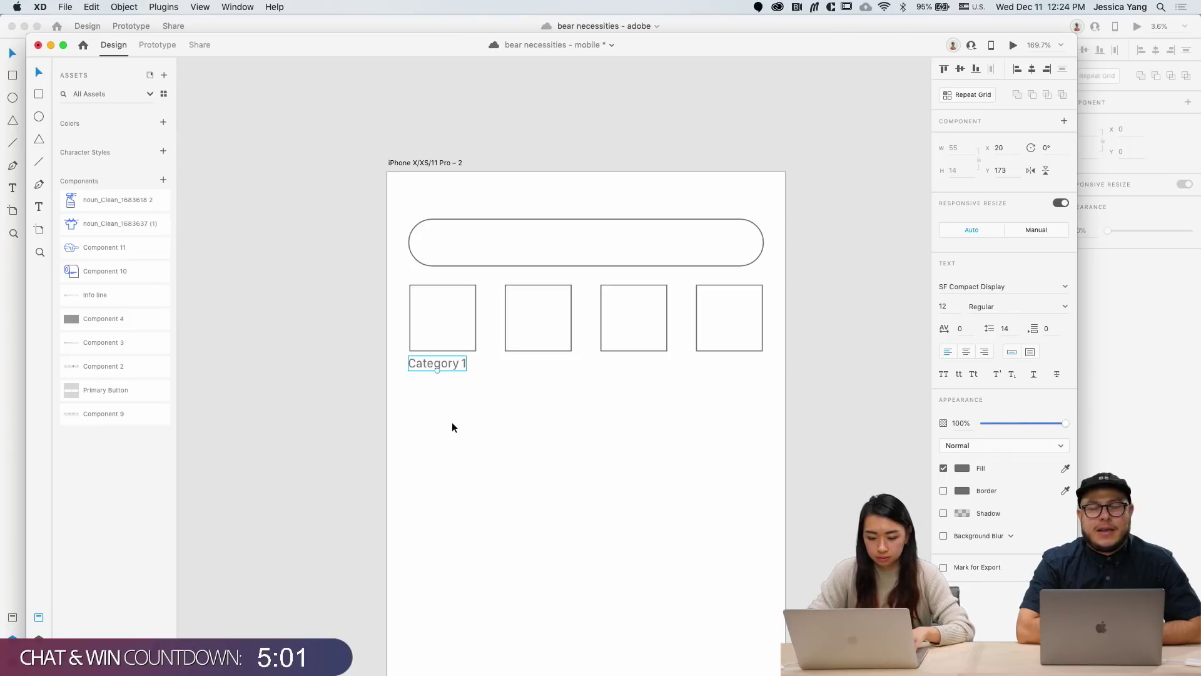
pyautogui.click(965, 352)
pyautogui.scroll(3, 488, 354)
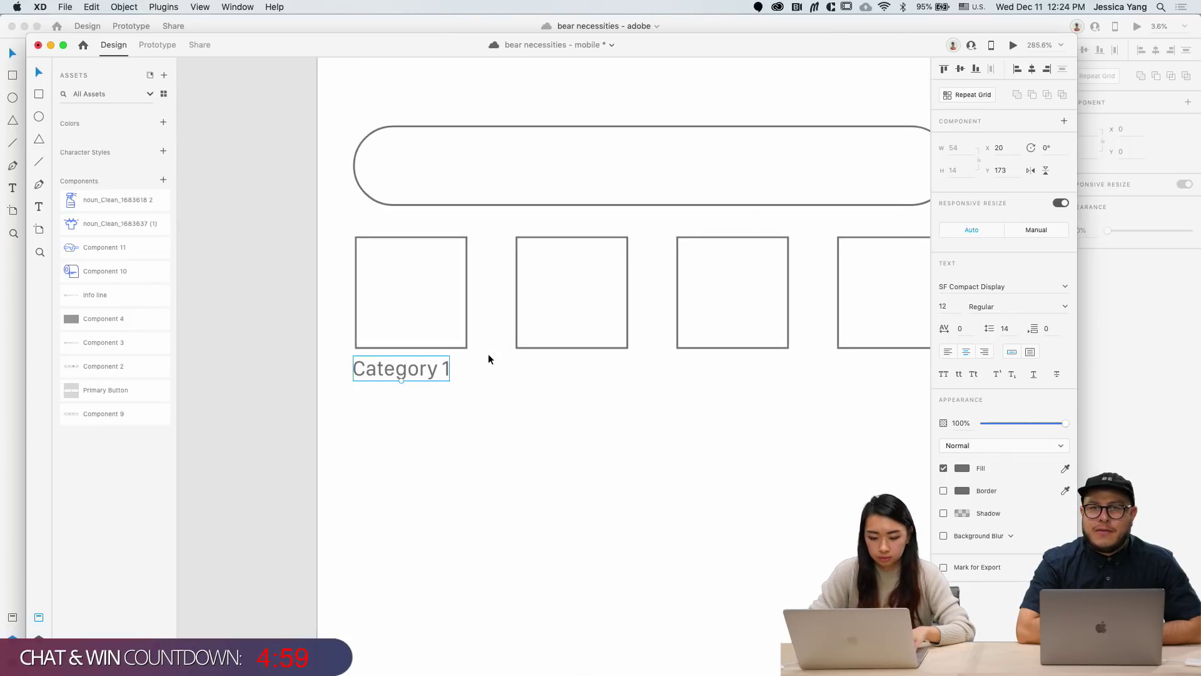
pyautogui.scroll(-3, 489, 352)
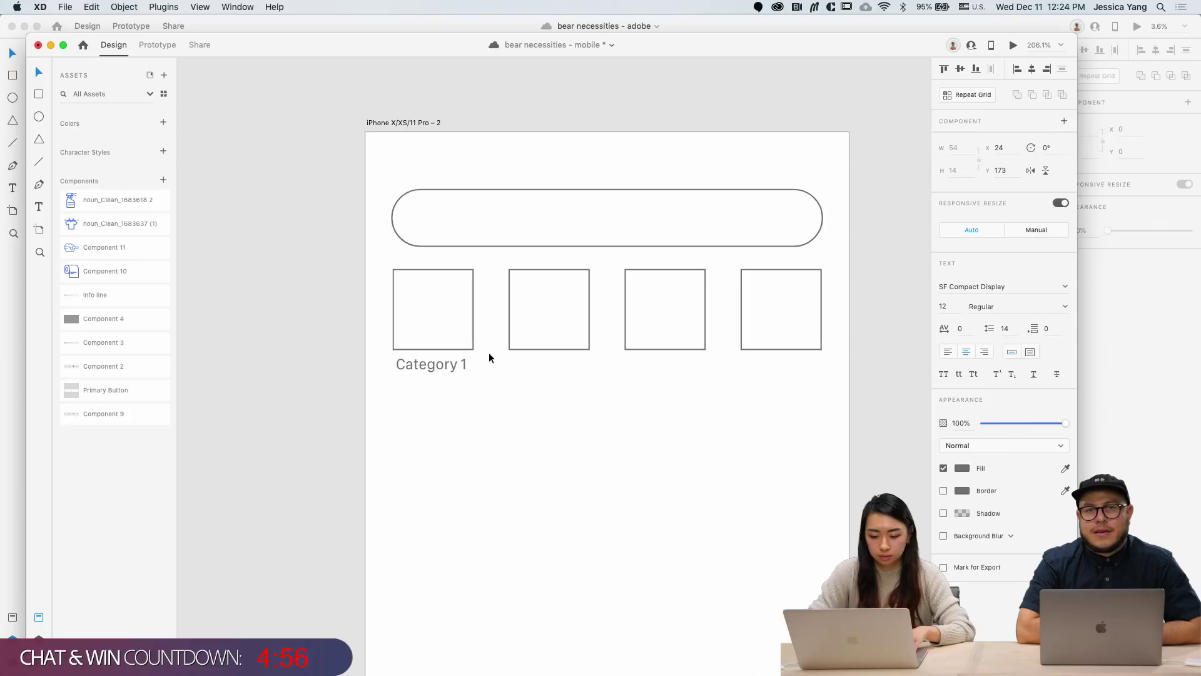
# Step: Copy the Category 1 label across so each of the other three squares has one beneath it
pyautogui.scroll(-2, 489, 351)
pyautogui.keyDown('alt'); pyautogui.moveTo(468, 360); pyautogui.dragTo(737, 364); pyautogui.keyUp('alt')
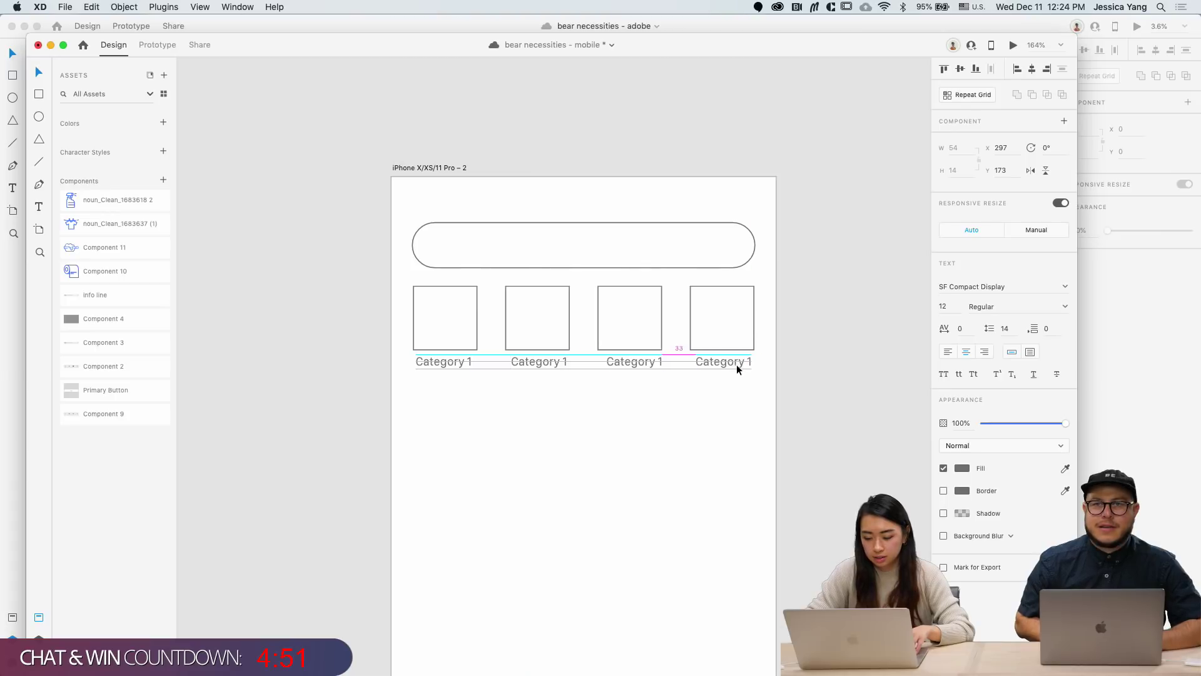
pyautogui.scroll(-3, 737, 365)
pyautogui.scroll(3, 613, 374)
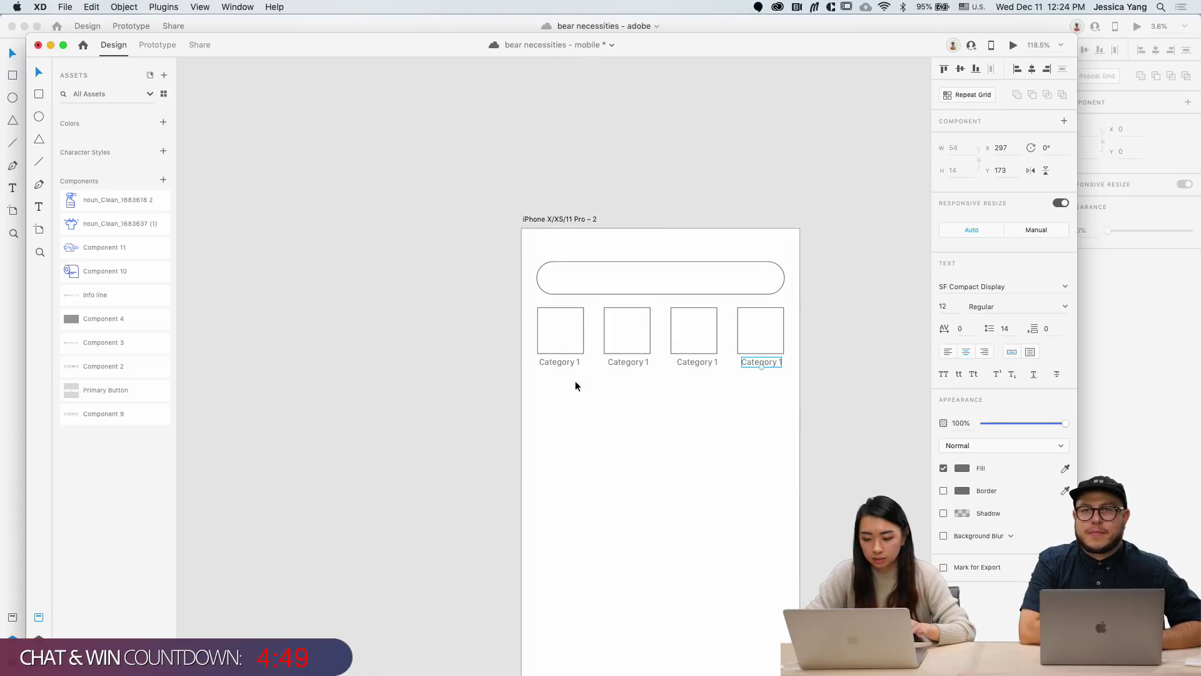
# Step: Rename the three copied labels to "Category 2", "Category 3" and "Category 4" in order
pyautogui.doubleClick(627, 362)
pyautogui.write('Category 2')
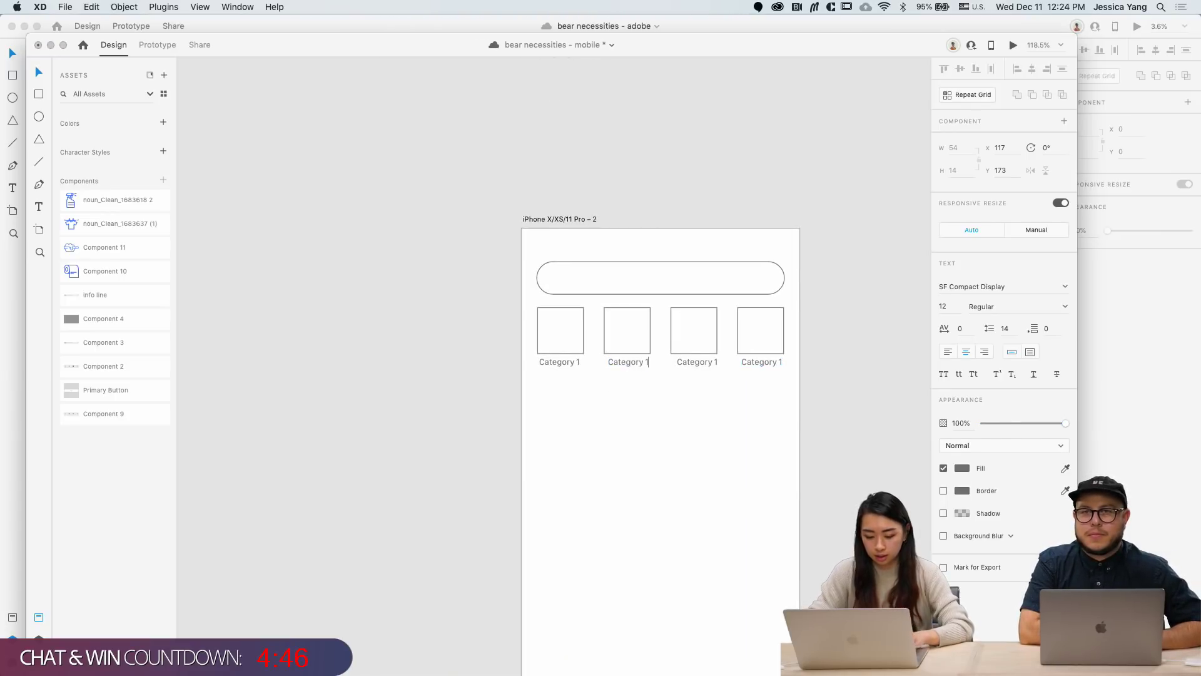
pyautogui.doubleClick(703, 362)
pyautogui.press('Right')
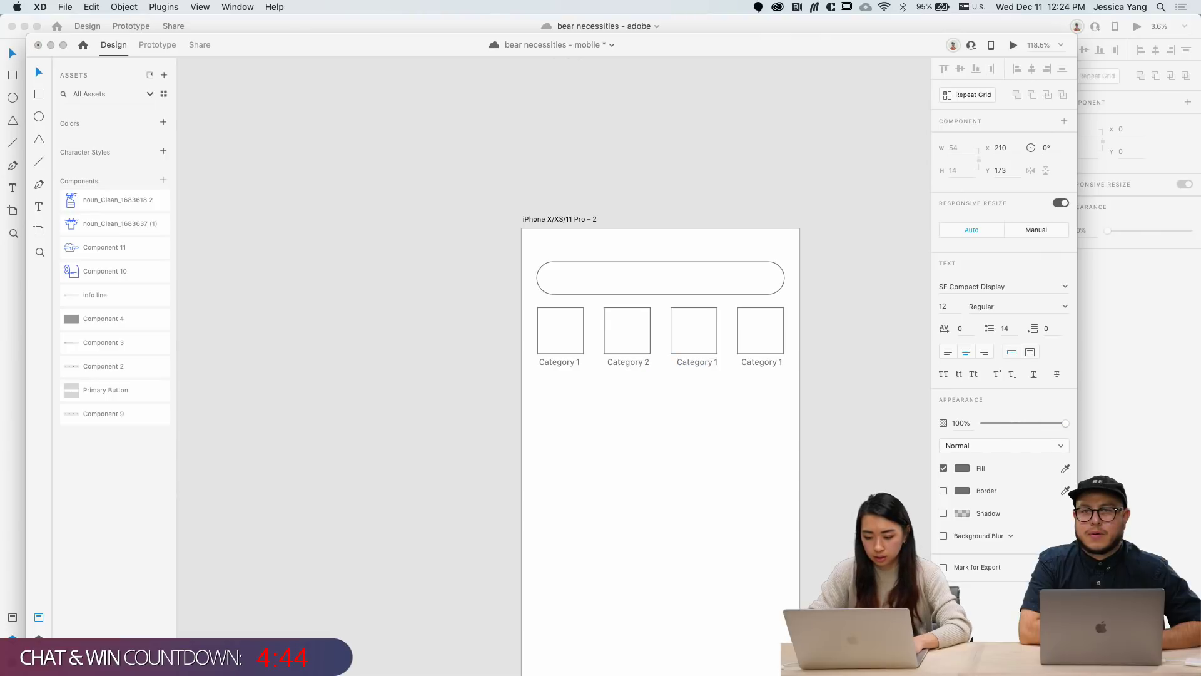
pyautogui.write('3')
pyautogui.doubleClick(771, 363)
pyautogui.press('Right')
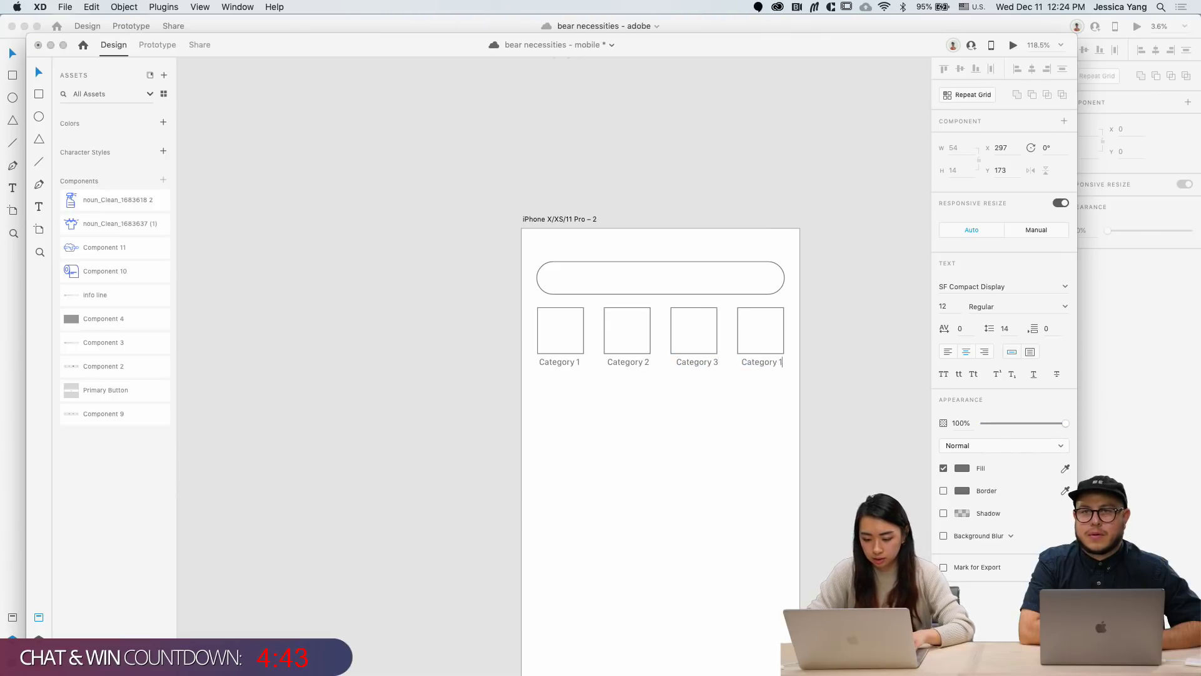
pyautogui.press('BackSpace')
pyautogui.write('4')
pyautogui.press('Escape')
# Step: Check the Browse, Product Groups and Filter notes above the artboard and save the document
pyautogui.scroll(-5, 713, 600)
pyautogui.scroll(3, 714, 601)
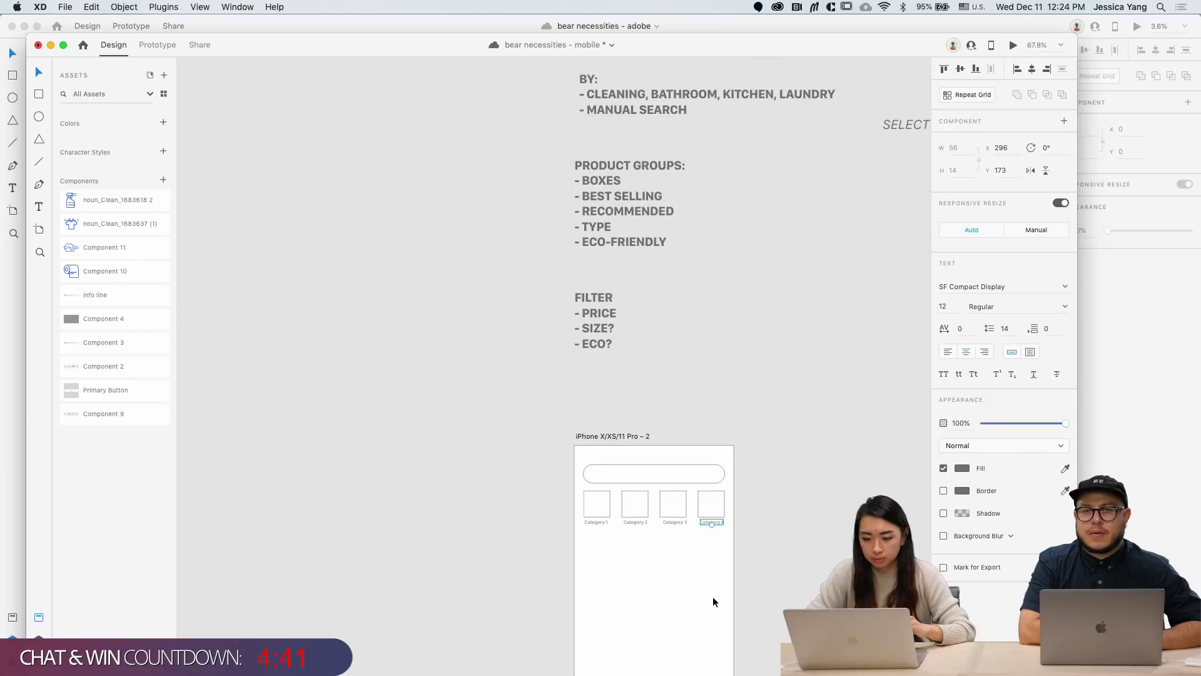
pyautogui.scroll(-1, 534, 389)
pyautogui.hscroll(2, 535, 389)
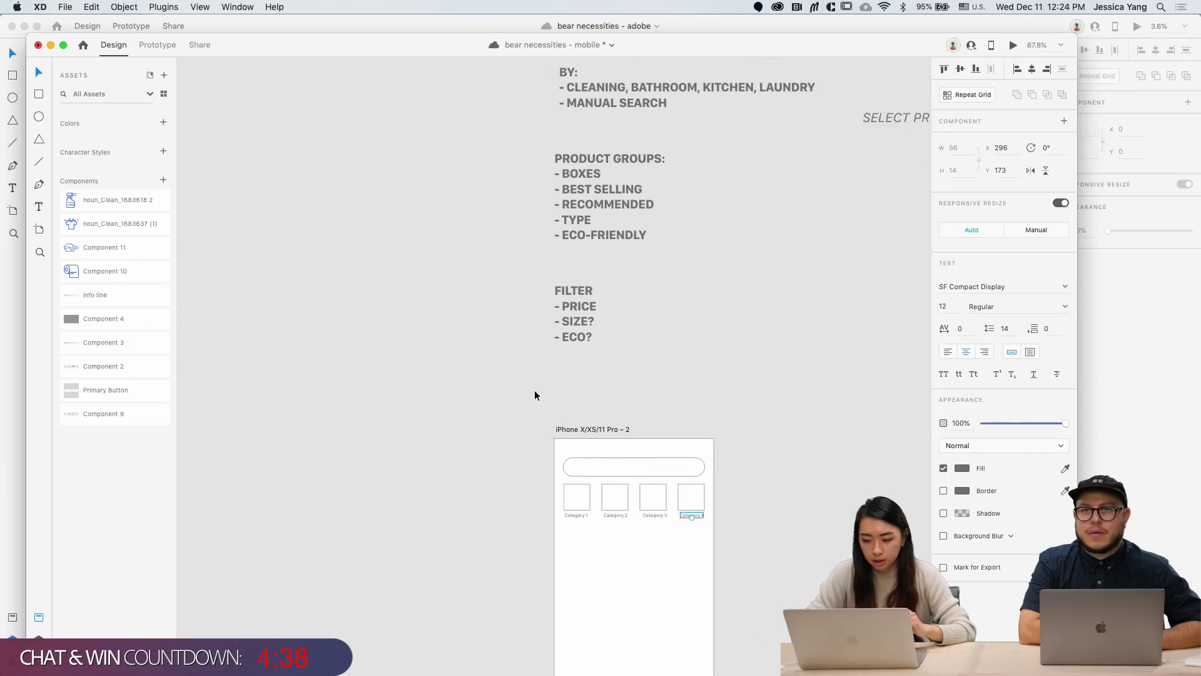
pyautogui.scroll(3, 534, 389)
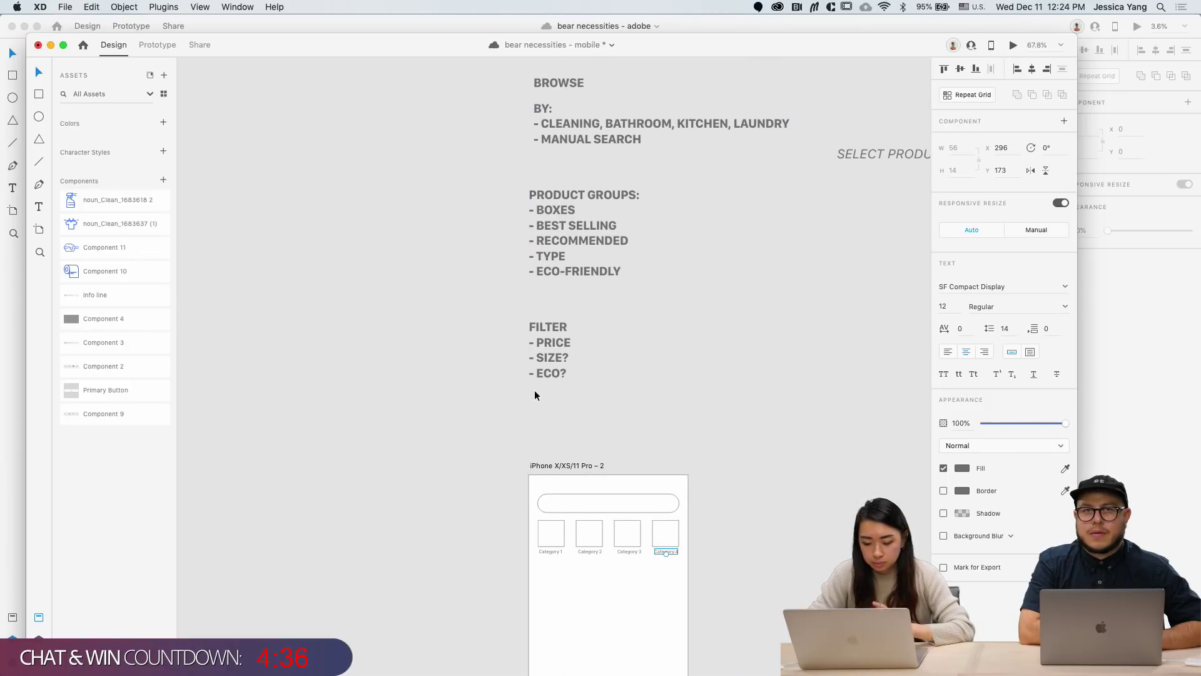
pyautogui.press('super+s')
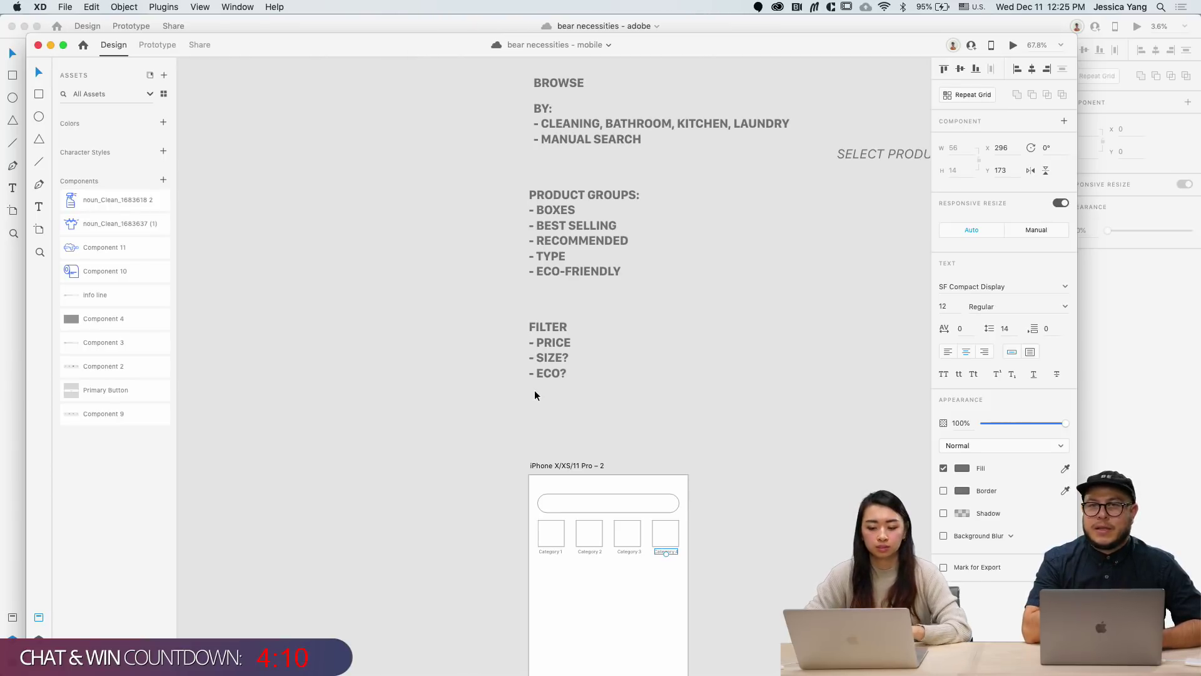
# Step: Review the browsing and Product Detail notes against the wireframe to see which content is still missing
pyautogui.scroll(-1, 535, 395)
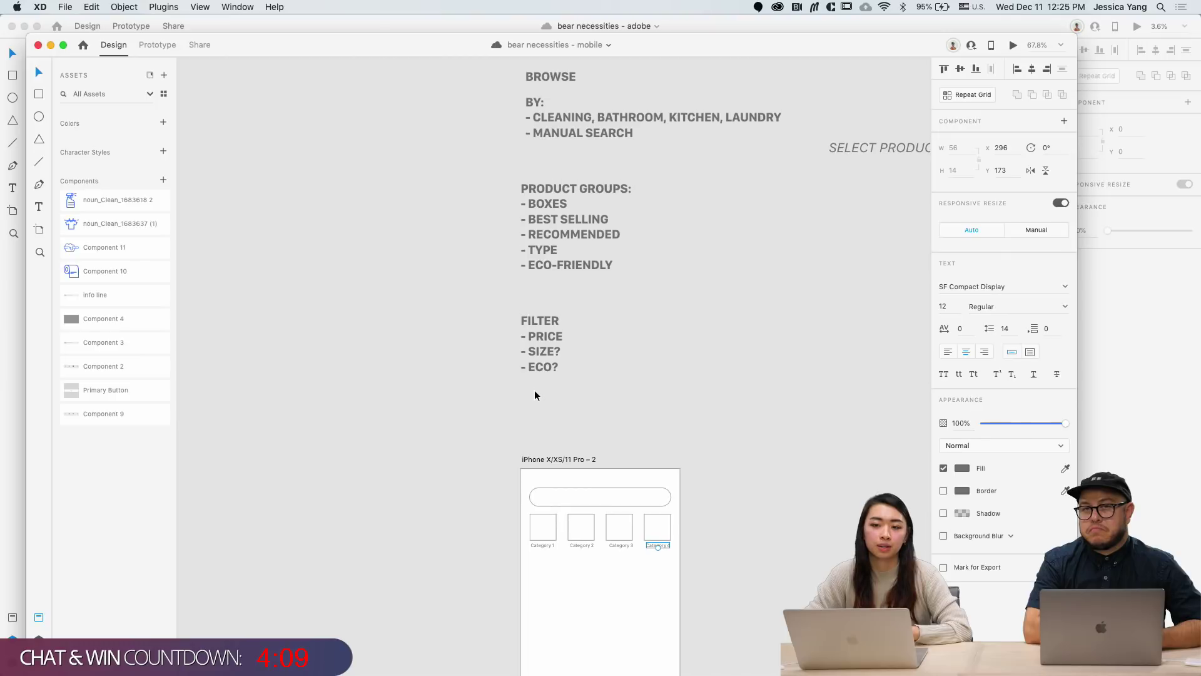
pyautogui.hscroll(5, 535, 392)
pyautogui.scroll(2, 569, 185)
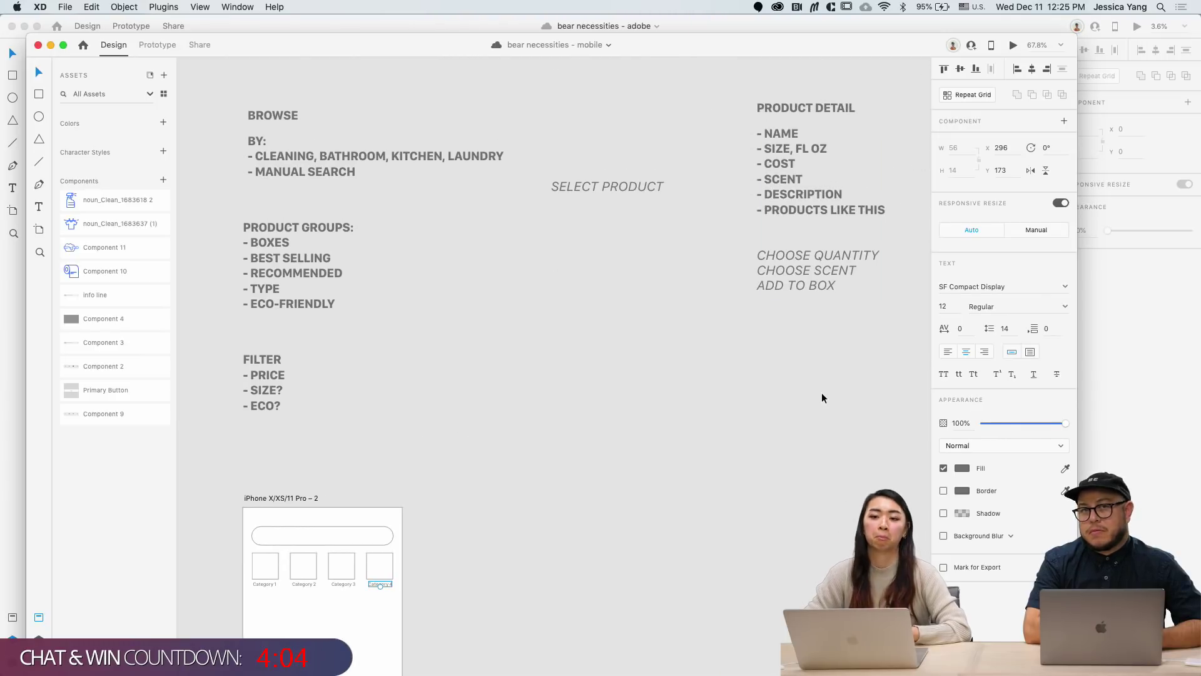
pyautogui.scroll(-4, 823, 398)
pyautogui.hscroll(-2, 823, 397)
pyautogui.click(438, 490)
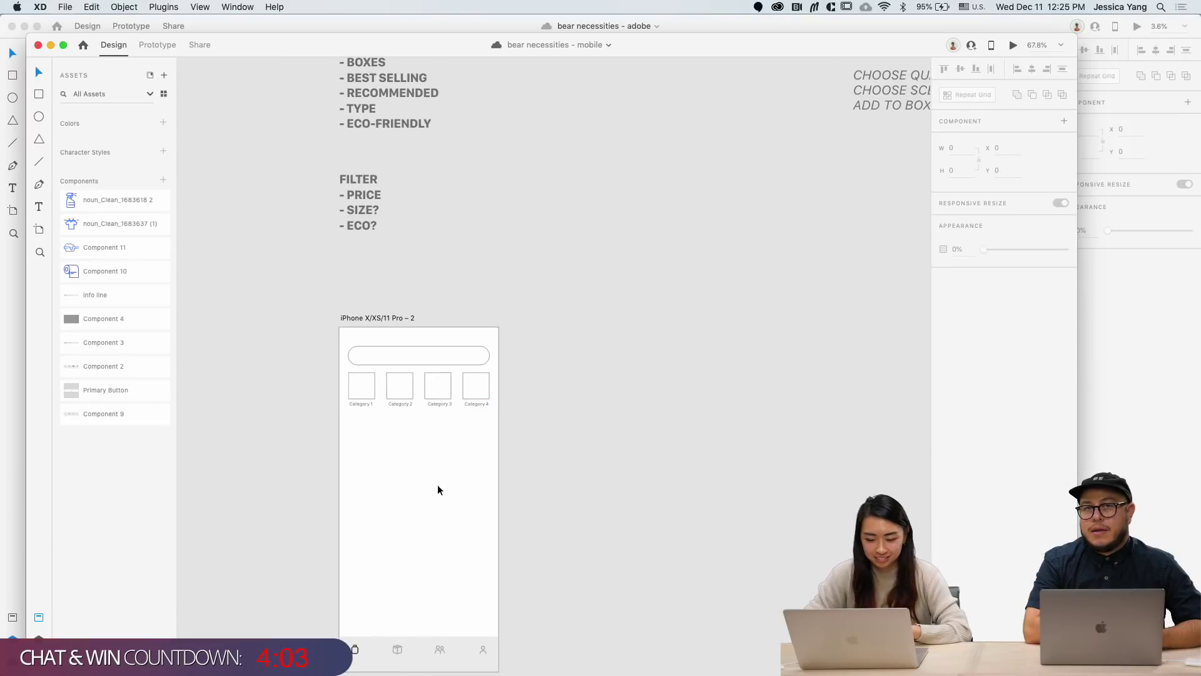
pyautogui.scroll(-2, 438, 490)
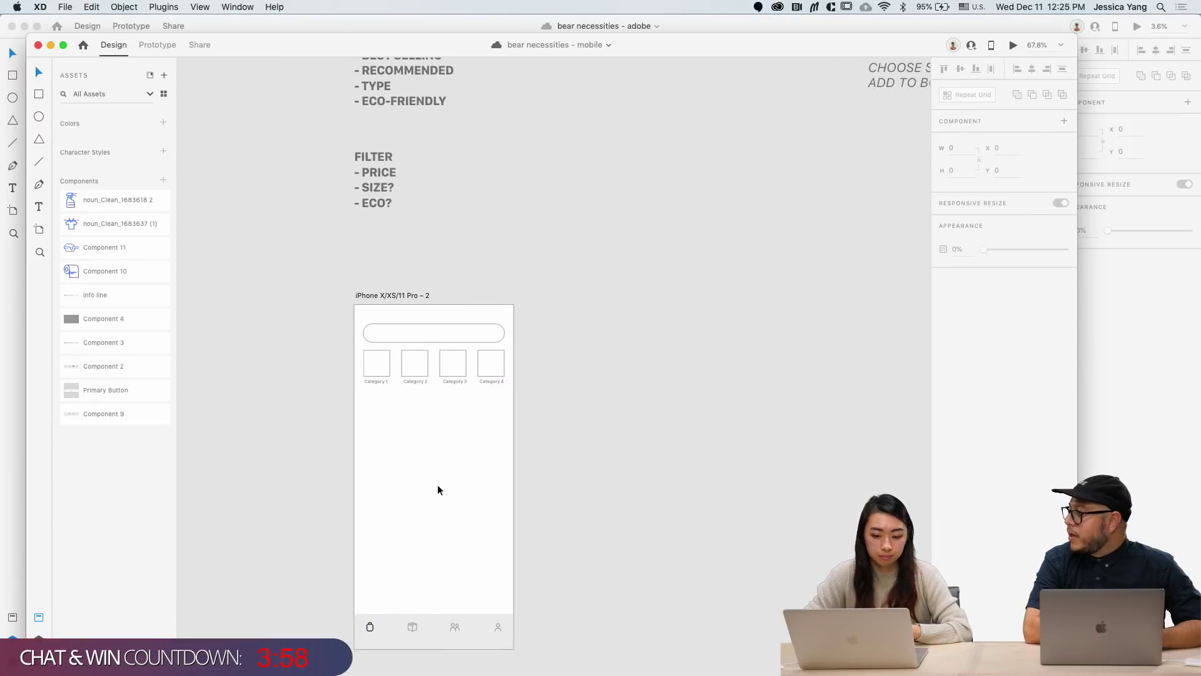
pyautogui.scroll(-3, 438, 490)
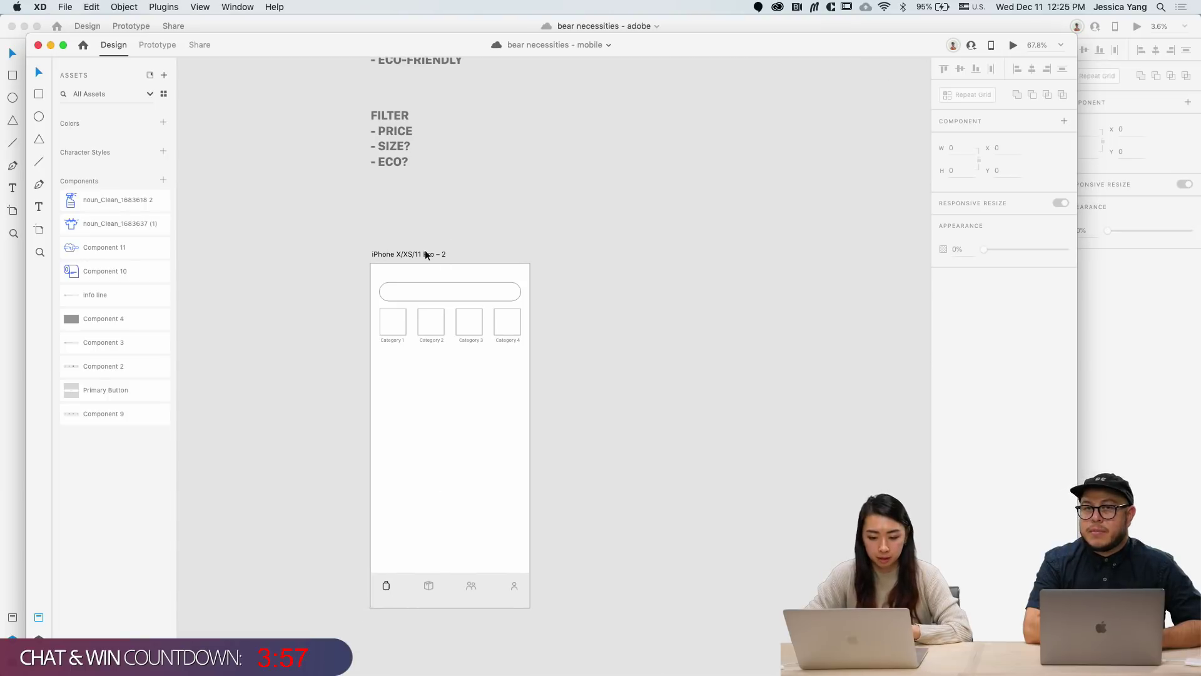
# Step: Move the artboard up to just below the Filter notes and extend its height to about 1331
pyautogui.moveTo(420, 252); pyautogui.dragTo(419, 183)
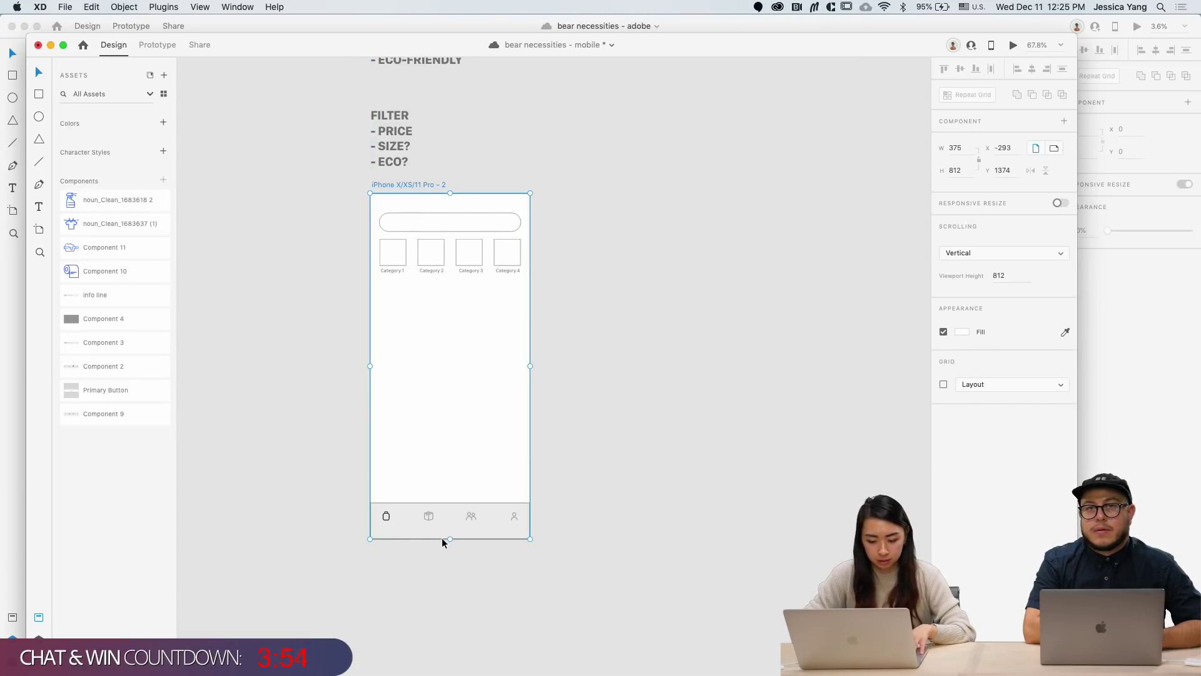
pyautogui.moveTo(449, 538); pyautogui.dragTo(450, 669)
pyautogui.click(497, 401)
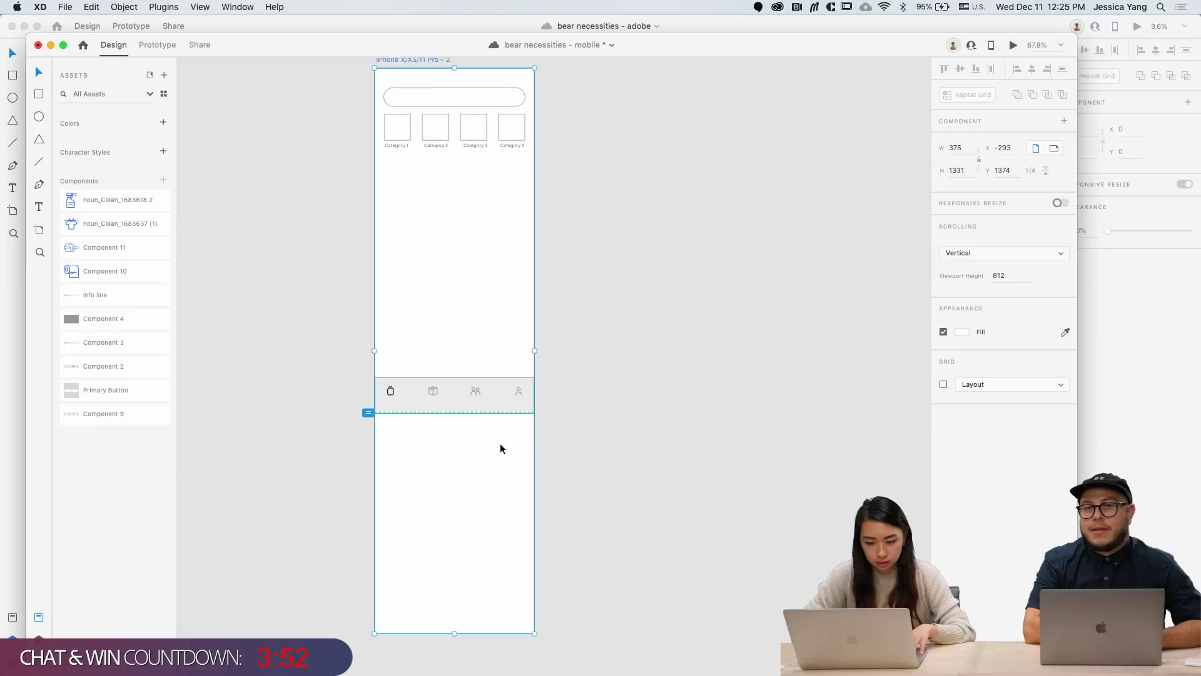
# Step: Move the navigation bar down to the bottom edge of the extended artboard
pyautogui.scroll(-1, 488, 425)
pyautogui.moveTo(486, 391); pyautogui.dragTo(482, 613)
pyautogui.click(476, 288)
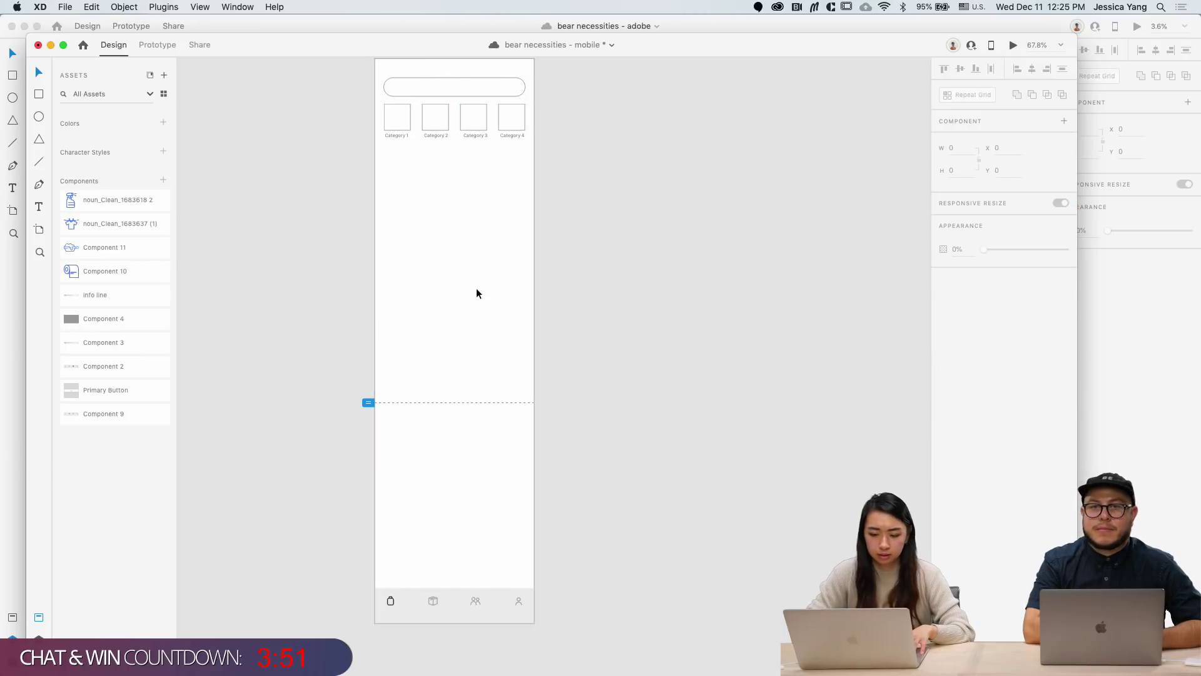
# Step: Draw a rectangle about 83 × 24 below the Category 1 label and round its corners to 12 for a pill shape
pyautogui.scroll(2, 475, 287)
pyautogui.scroll(3, 477, 291)
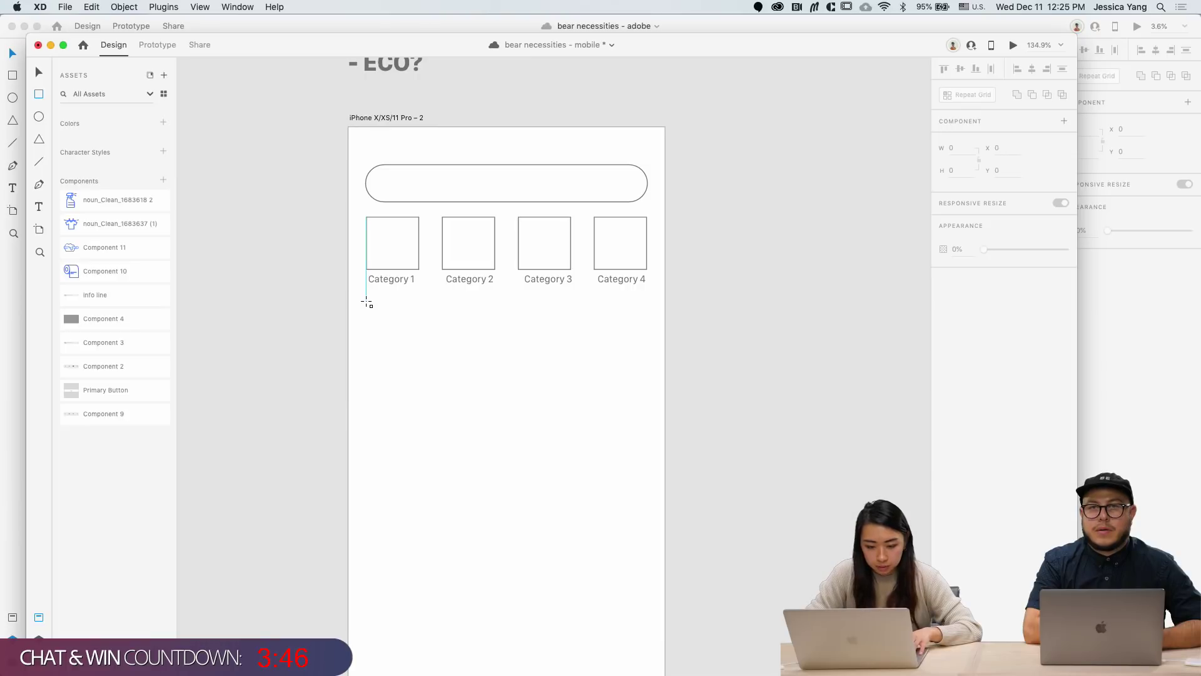
pyautogui.moveTo(366, 302); pyautogui.dragTo(440, 324)
pyautogui.scroll(3, 424, 324)
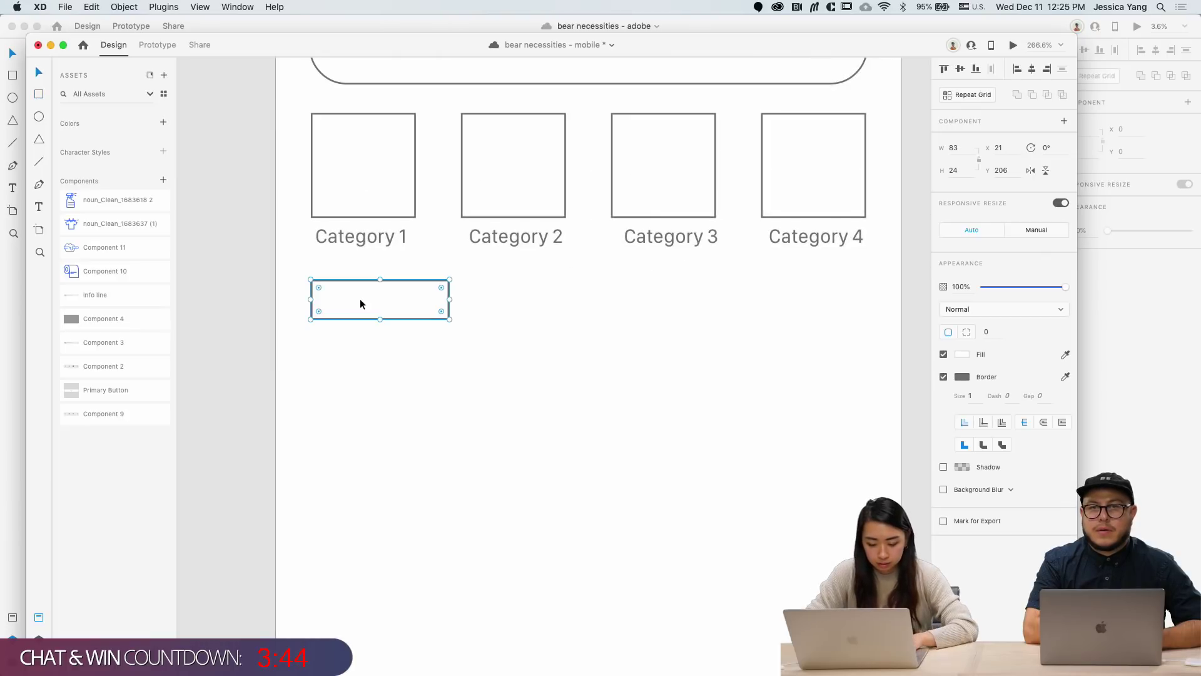
pyautogui.moveTo(322, 287); pyautogui.dragTo(367, 355)
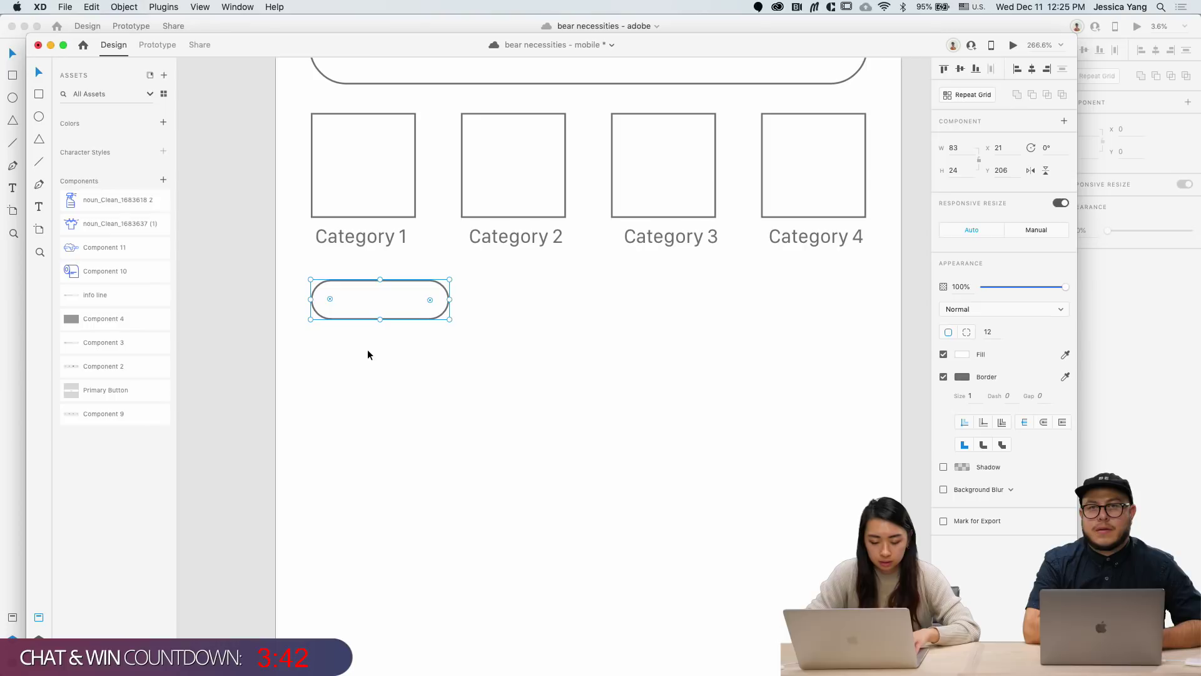
pyautogui.click(434, 361)
pyautogui.scroll(2, 434, 361)
pyautogui.click(428, 348)
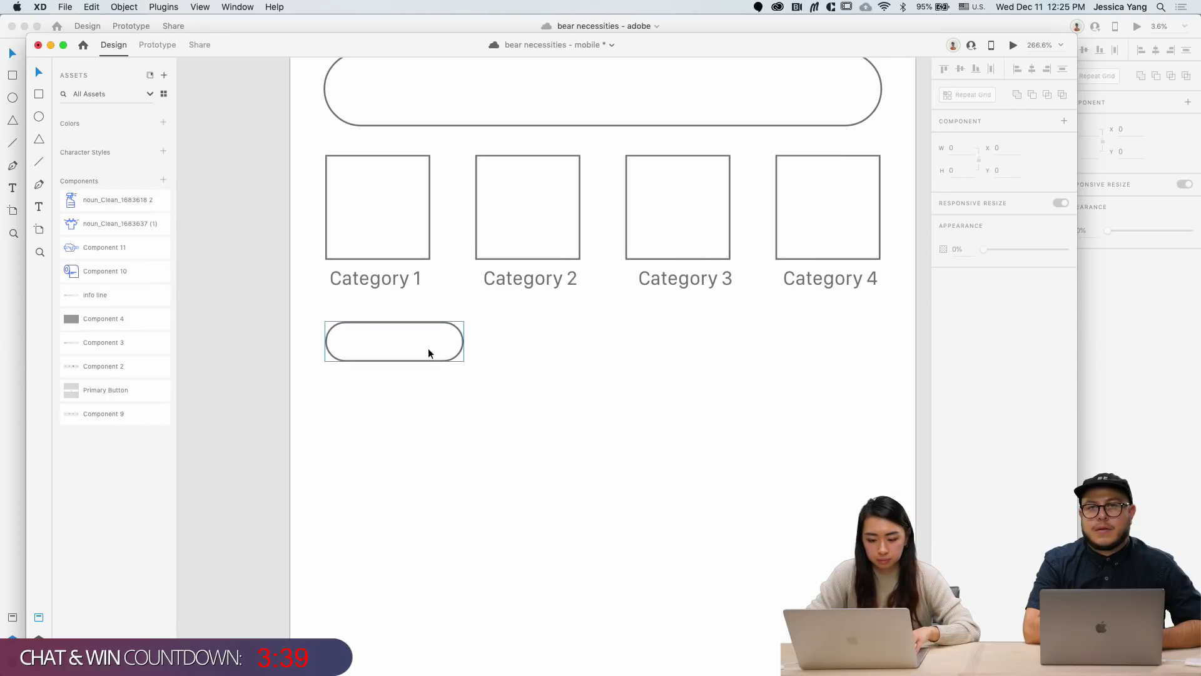
pyautogui.press('alt')
pyautogui.moveTo(449, 355); pyautogui.dragTo(591, 357)
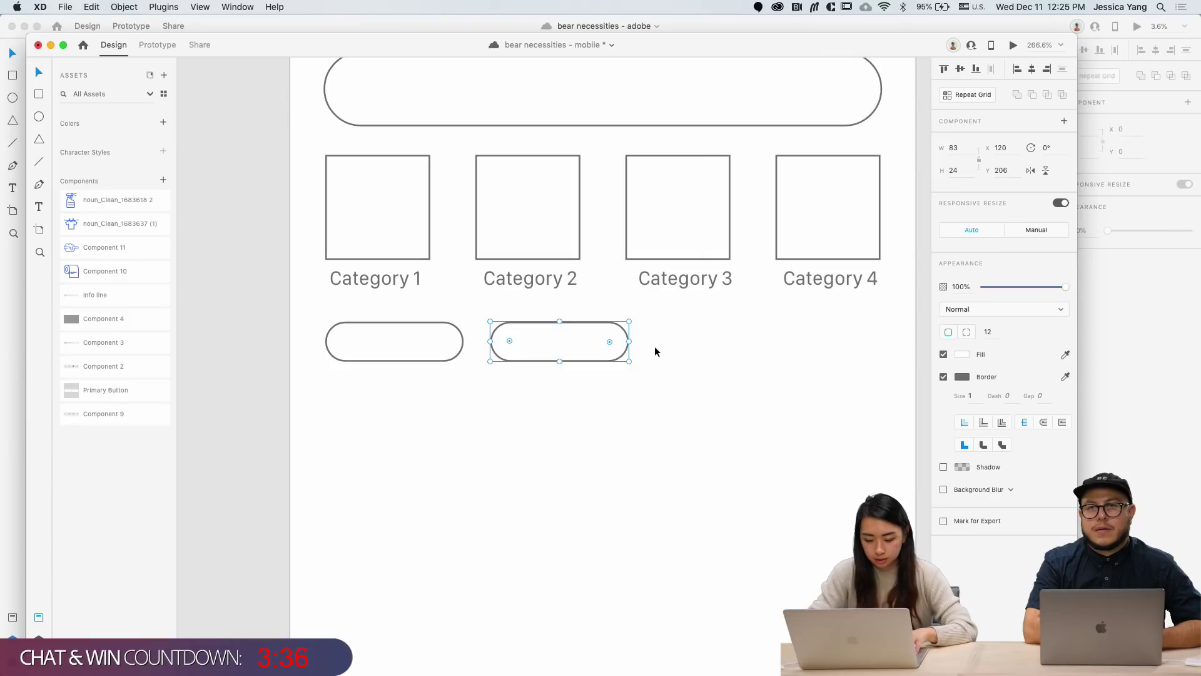
pyautogui.press('super+z')
# Step: Add a "$" text to the right of the small pill as a price filter option
pyautogui.press('t')
pyautogui.click(515, 352)
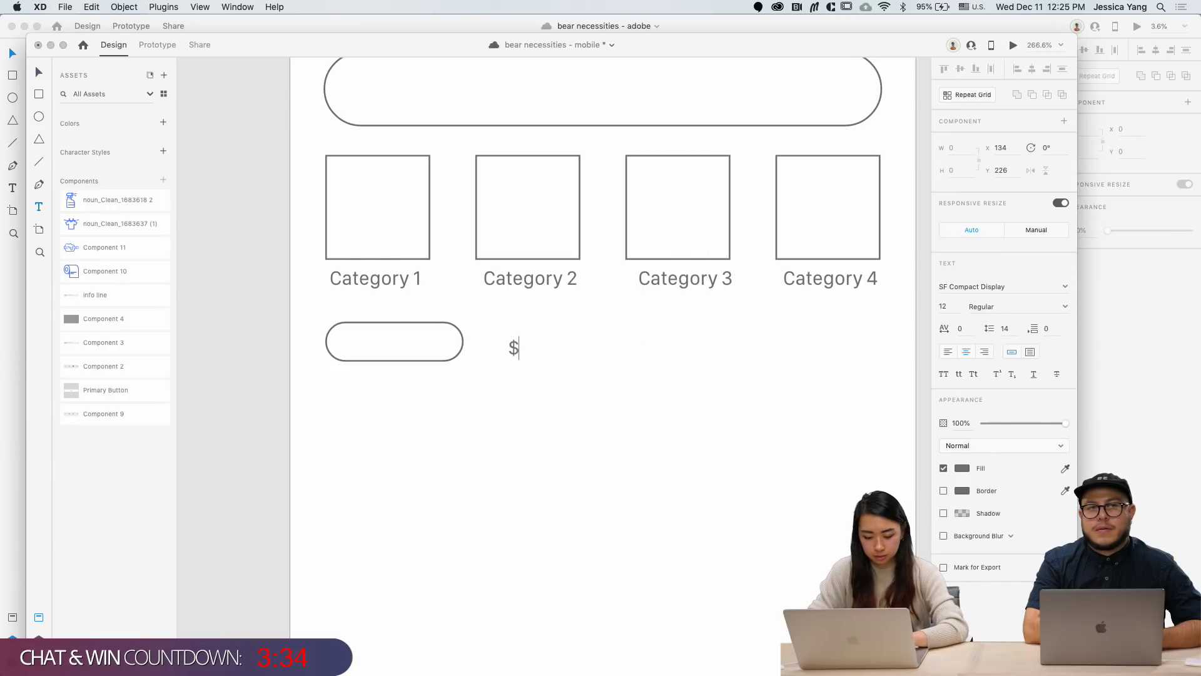
pyautogui.press('Escape')
pyautogui.click(563, 437)
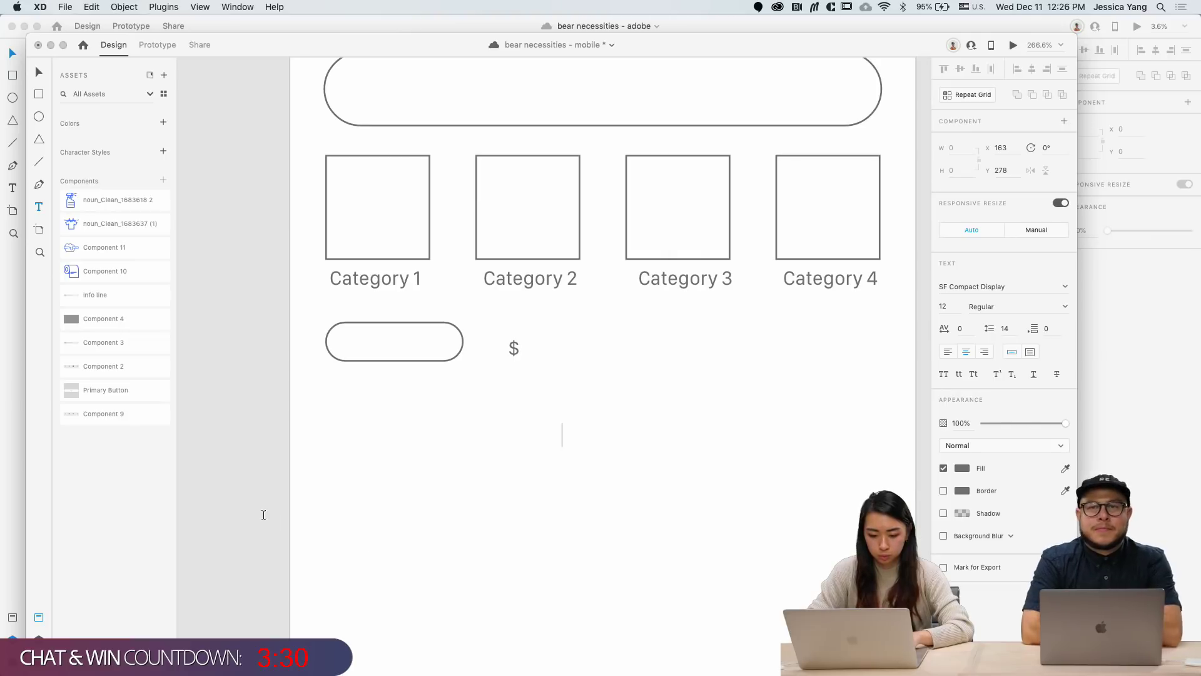
pyautogui.write('V')
pyautogui.press('BackSpace')
pyautogui.press('Escape')
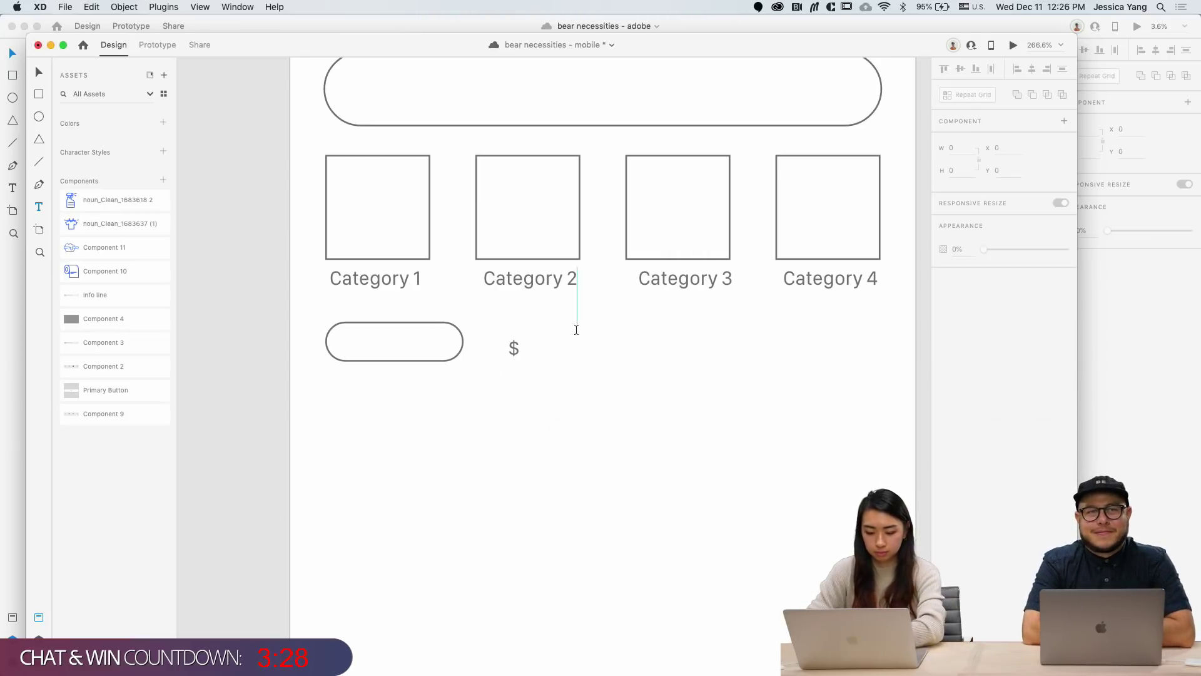
# Step: Copy the "$" price option to the right, change the copies to "$$" and "$$$", and save the document
pyautogui.press('v')
pyautogui.moveTo(513, 346); pyautogui.dragTo(630, 343)
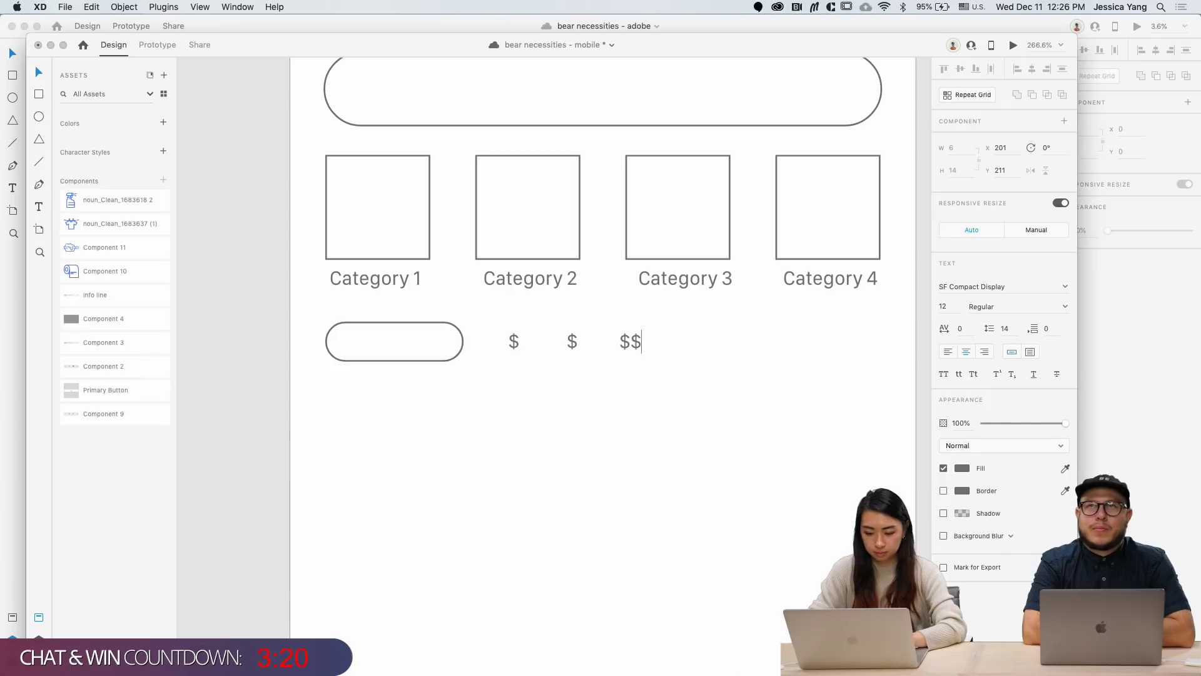
pyautogui.write('$')
pyautogui.doubleClick(573, 343)
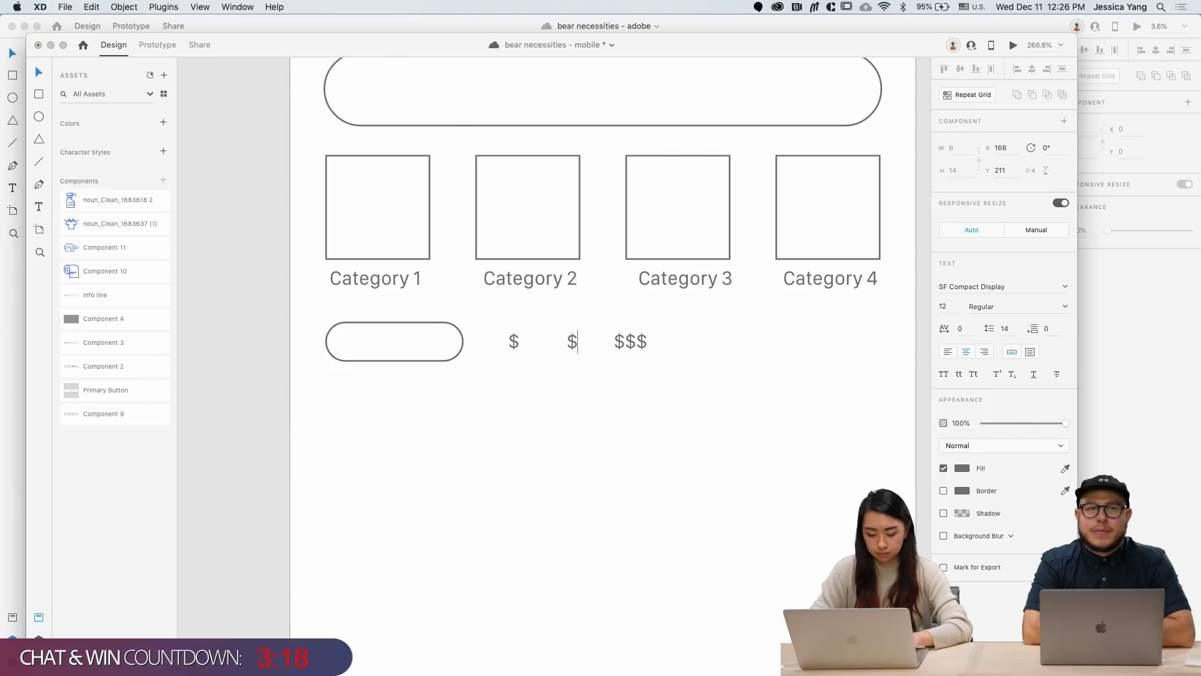
pyautogui.write('$')
pyautogui.press('Escape')
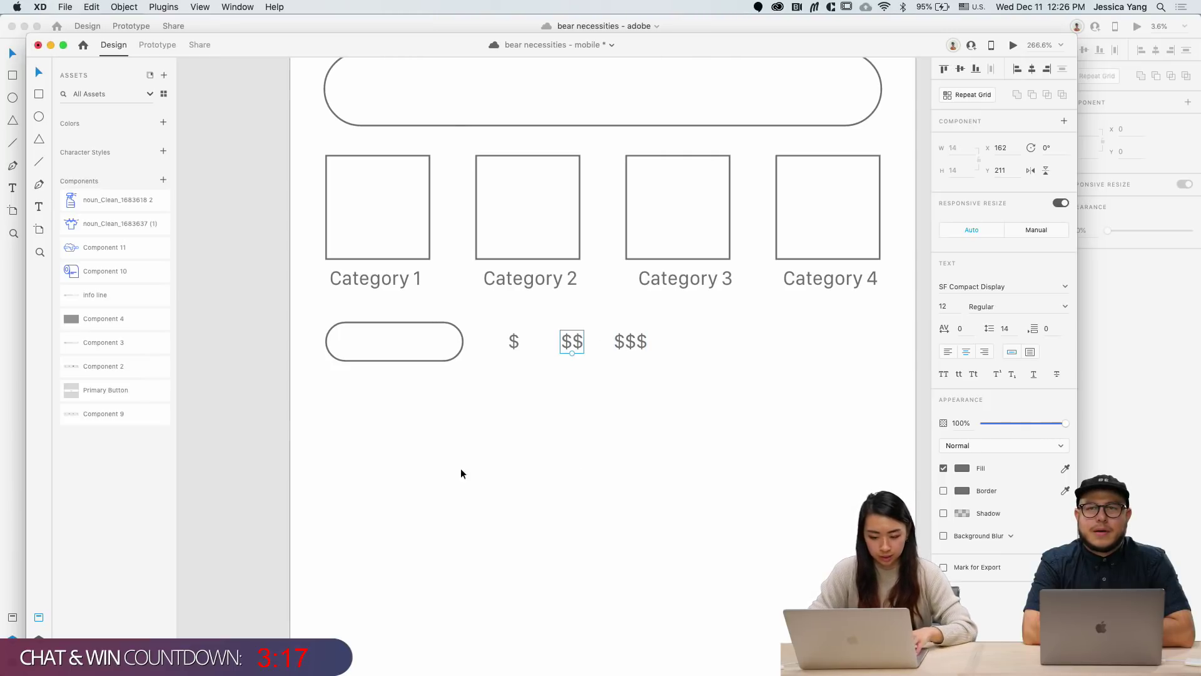
pyautogui.scroll(-3, 565, 437)
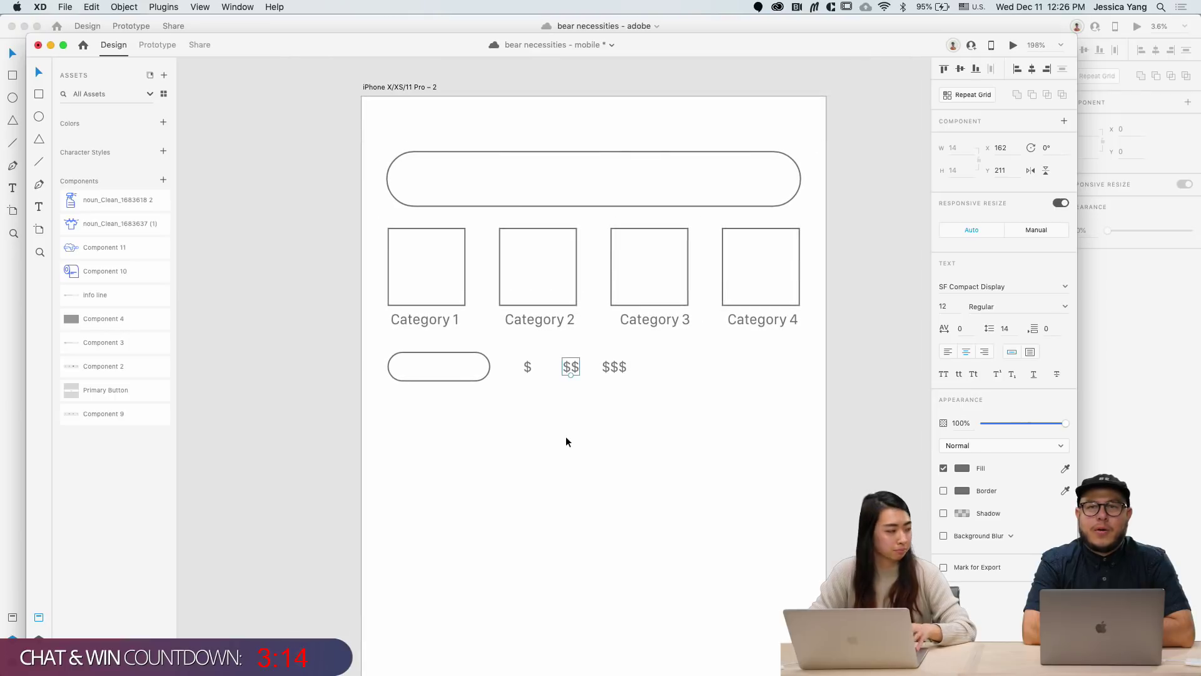
pyautogui.scroll(3, 565, 436)
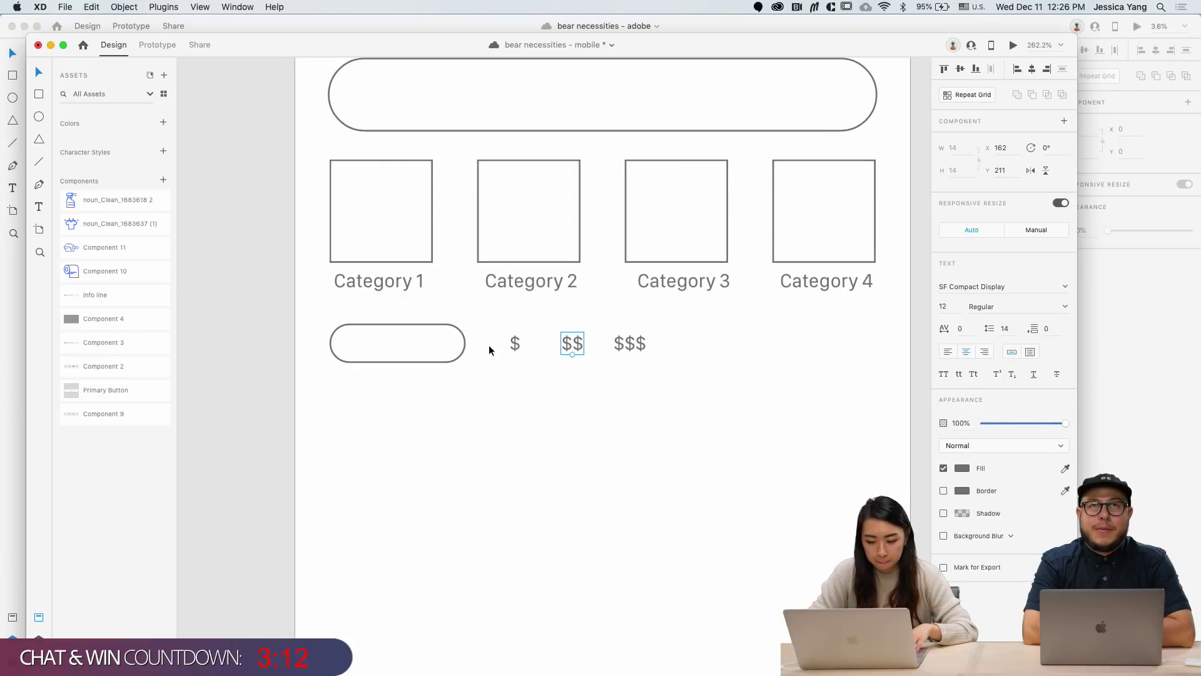
pyautogui.press('super+s')
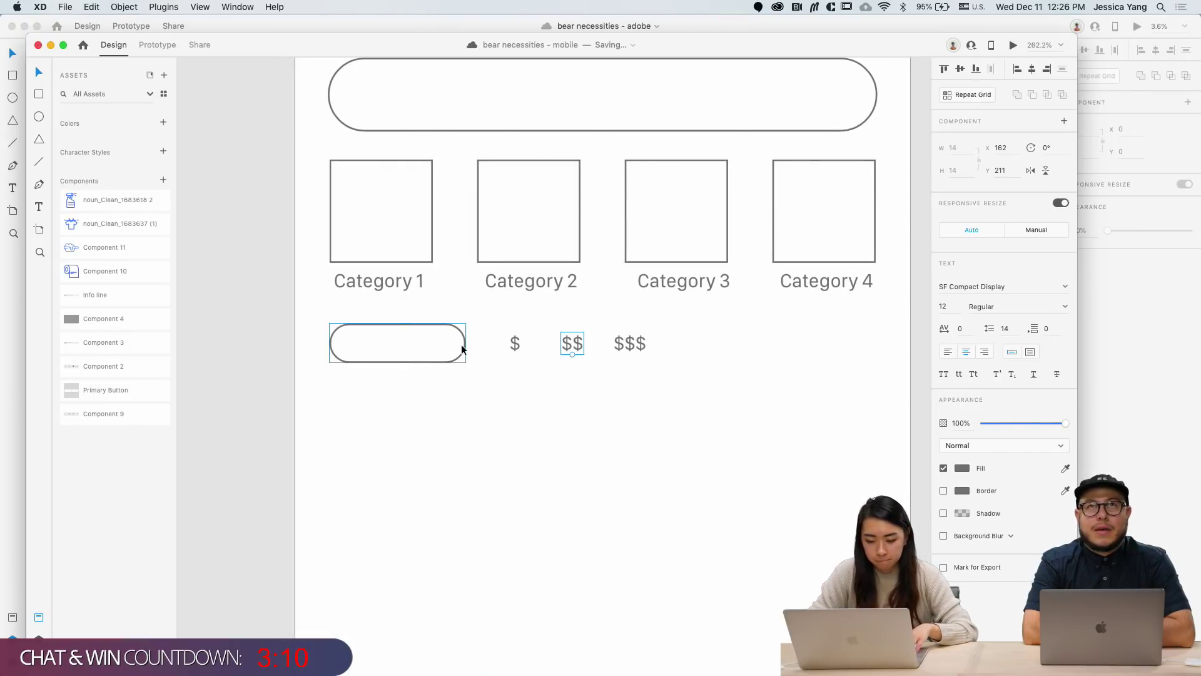
# Step: Shift the three price options toward the artboard's left margin, shrink the pill to about 61 × 18 and place it around "$"
pyautogui.moveTo(461, 348); pyautogui.dragTo(461, 420)
pyautogui.moveTo(684, 356); pyautogui.dragTo(386, 346)
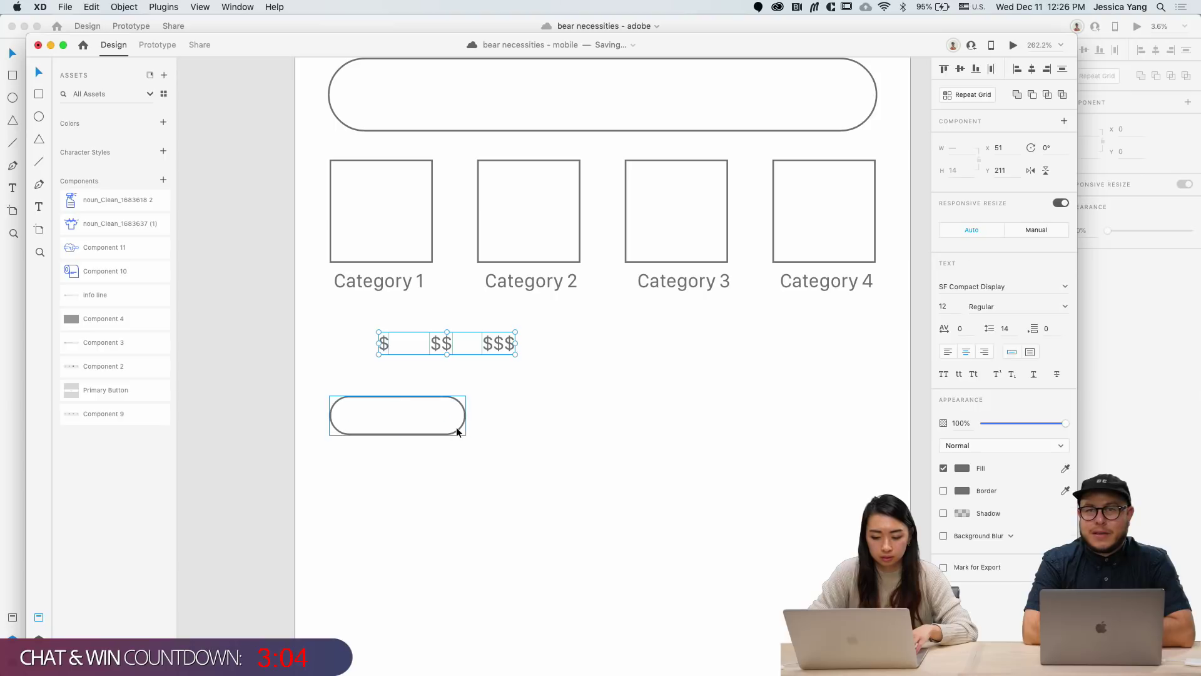
pyautogui.click(457, 429)
pyautogui.moveTo(467, 435); pyautogui.dragTo(404, 361)
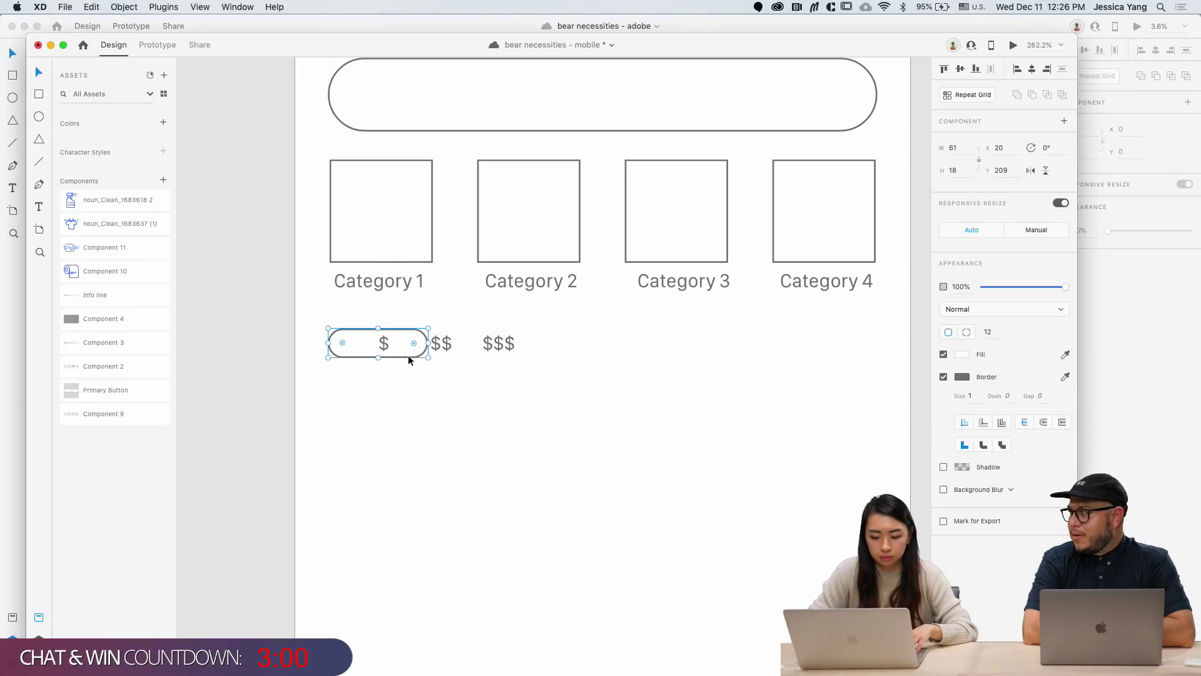
# Step: Space out the "$$" and "$$$" options to the right of the pill and centre the "$" horizontally inside it
pyautogui.click(449, 348)
pyautogui.keyDown('shift'); pyautogui.click(504, 348); pyautogui.keyUp('shift')
pyautogui.moveTo(504, 348); pyautogui.dragTo(563, 355)
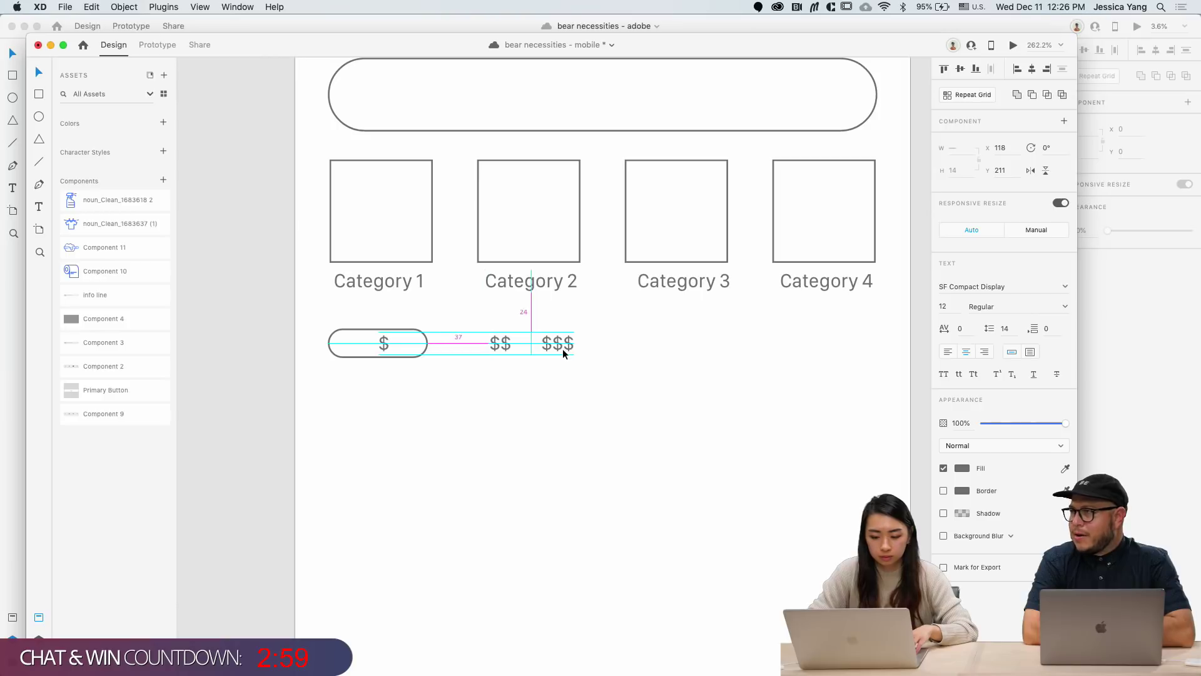
pyautogui.click(440, 411)
pyautogui.click(413, 350)
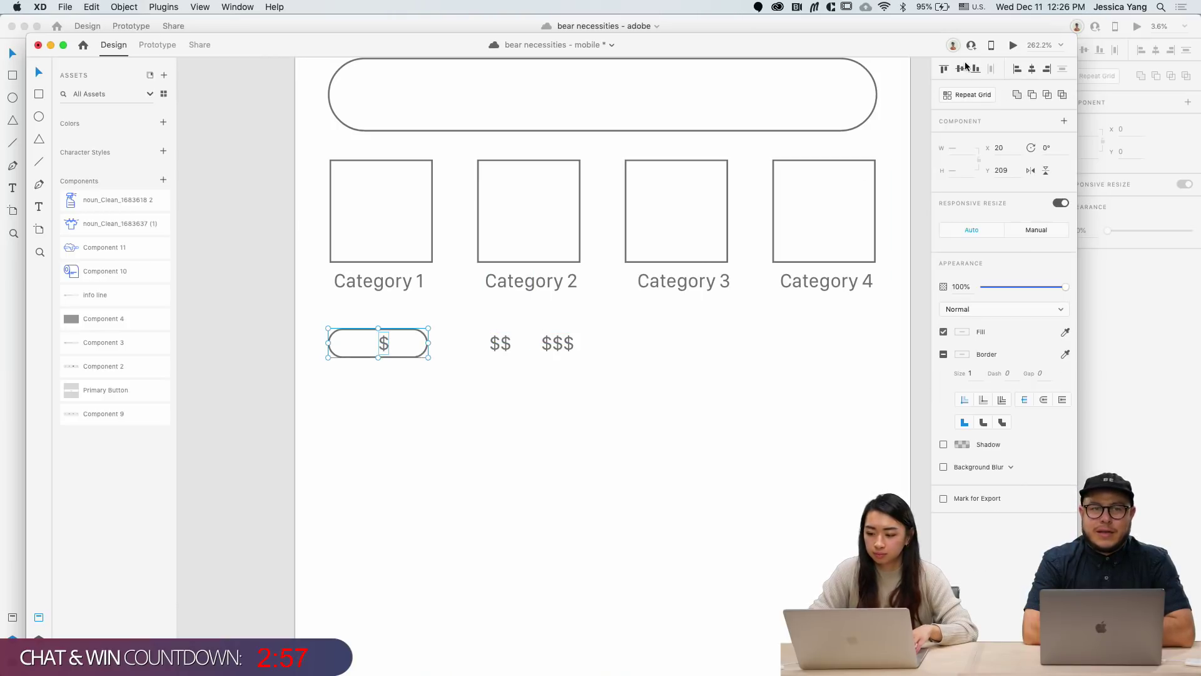
pyautogui.click(1031, 67)
pyautogui.click(548, 359)
pyautogui.moveTo(557, 343); pyautogui.dragTo(604, 342)
pyautogui.scroll(-5, 605, 343)
pyautogui.click(587, 431)
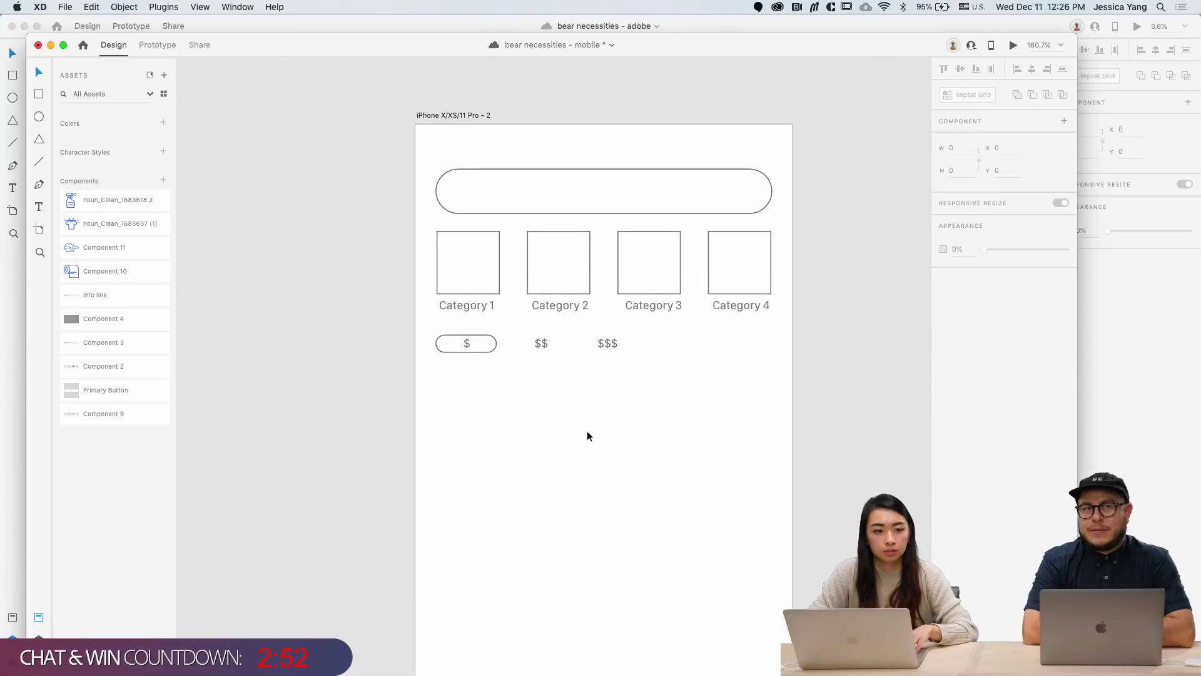
# Step: Draw a product rectangle about 216 × 152 below the price filters and duplicate it to the right, overlapping the artboard edge
pyautogui.scroll(-1, 586, 431)
pyautogui.hscroll(1, 587, 430)
pyautogui.scroll(-1, 546, 396)
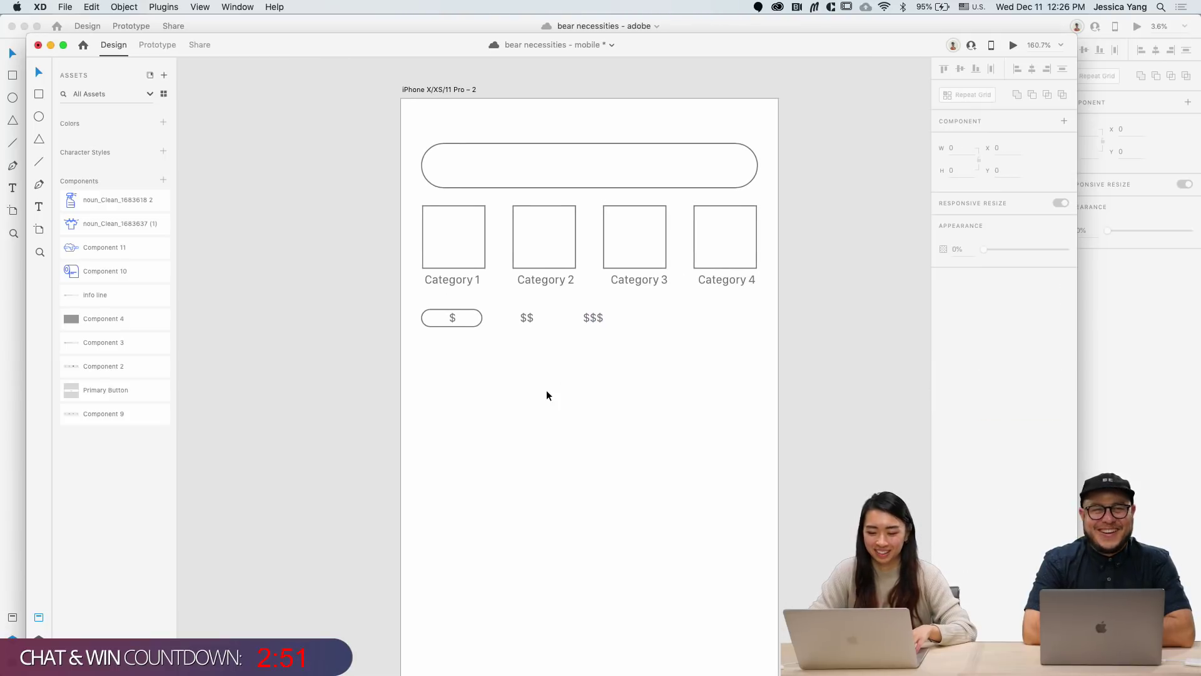
pyautogui.scroll(-3, 547, 396)
pyautogui.press('r')
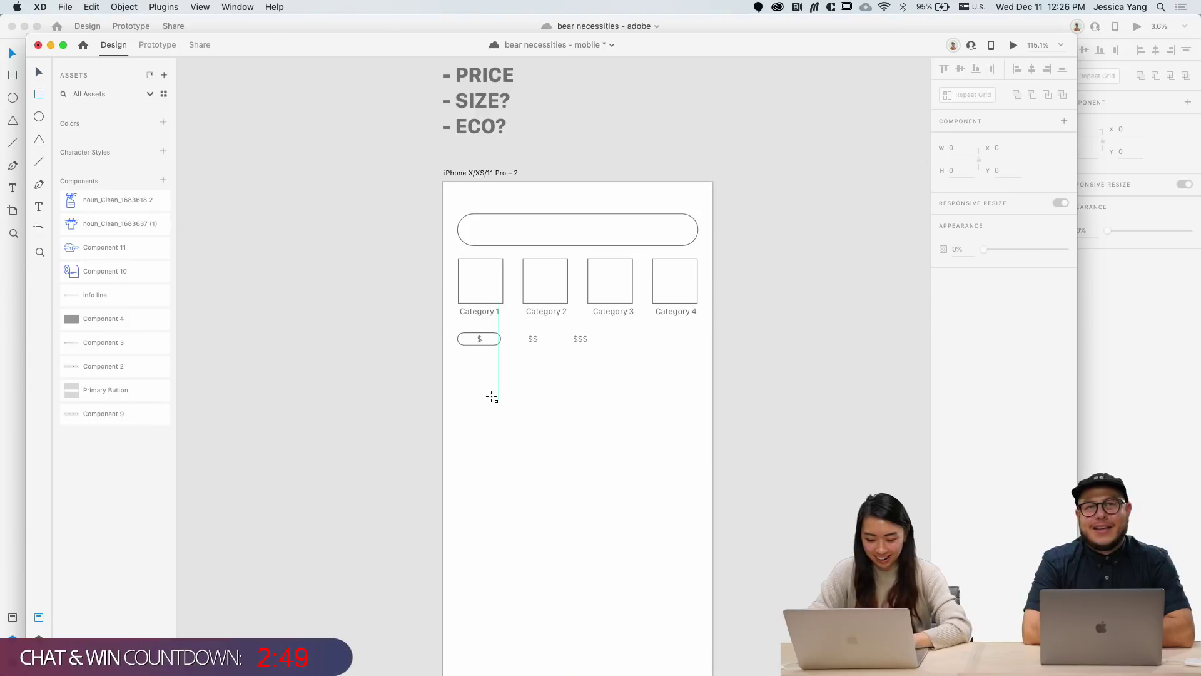
pyautogui.moveTo(459, 382); pyautogui.dragTo(727, 495)
pyautogui.scroll(3, 625, 460)
pyautogui.scroll(-3, 592, 430)
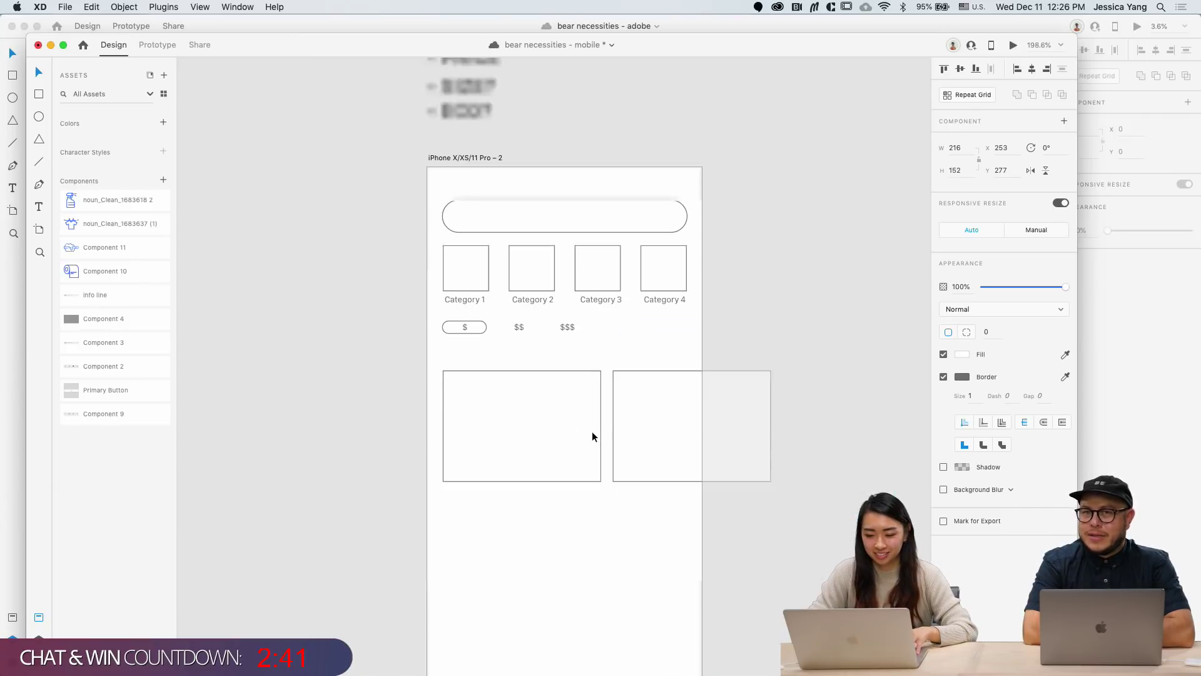
pyautogui.click(657, 524)
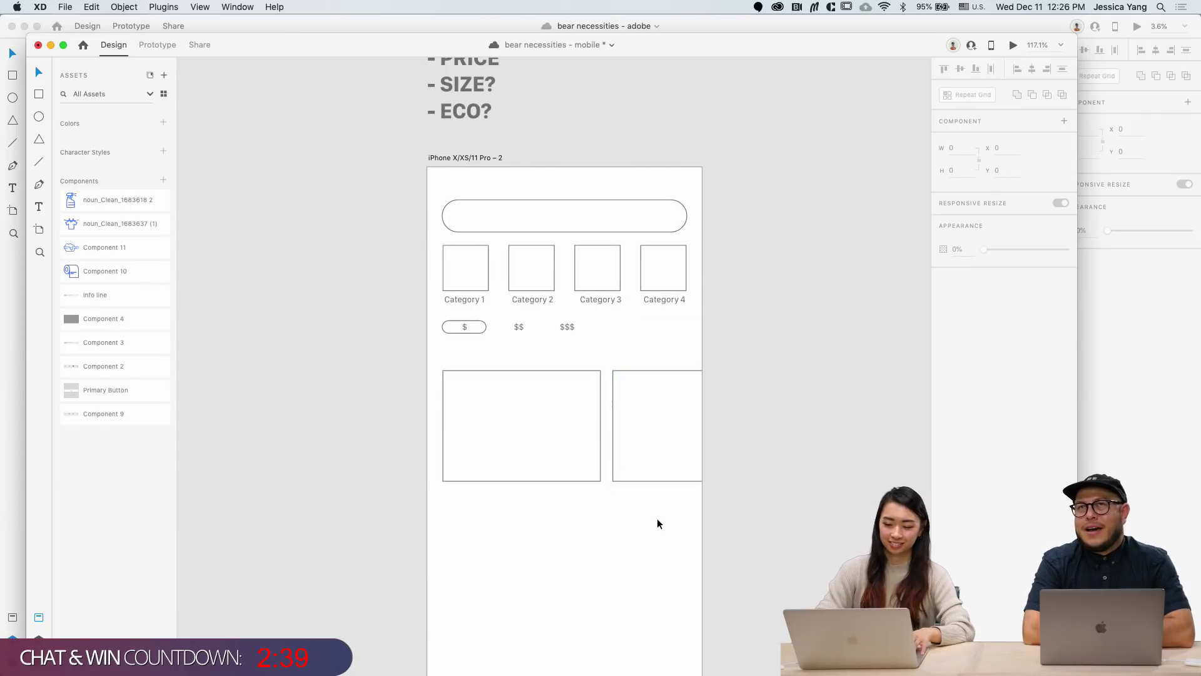
# Step: Delete the duplicated product rectangle that overlaps the artboard's right edge
pyautogui.scroll(-2, 657, 520)
pyautogui.click(667, 455)
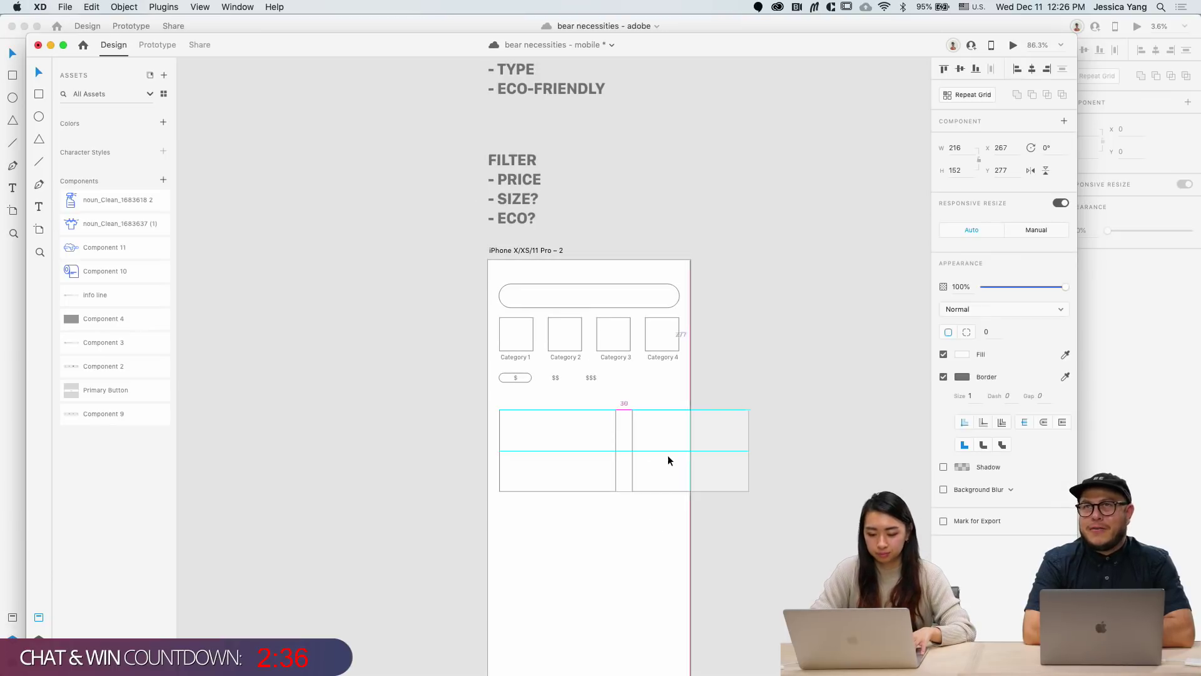
pyautogui.press('BackSpace')
# Step: Widen the remaining product rectangle to about 244 and turn it into a repeat grid
pyautogui.click(614, 455)
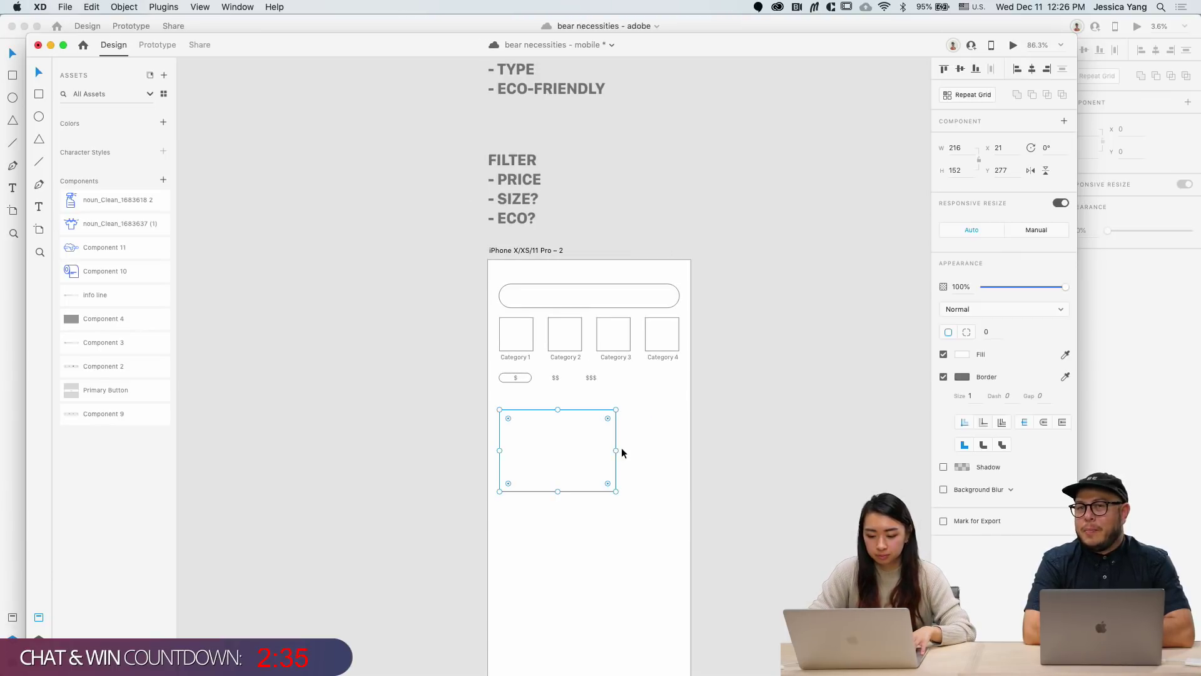
pyautogui.moveTo(619, 449); pyautogui.dragTo(631, 449)
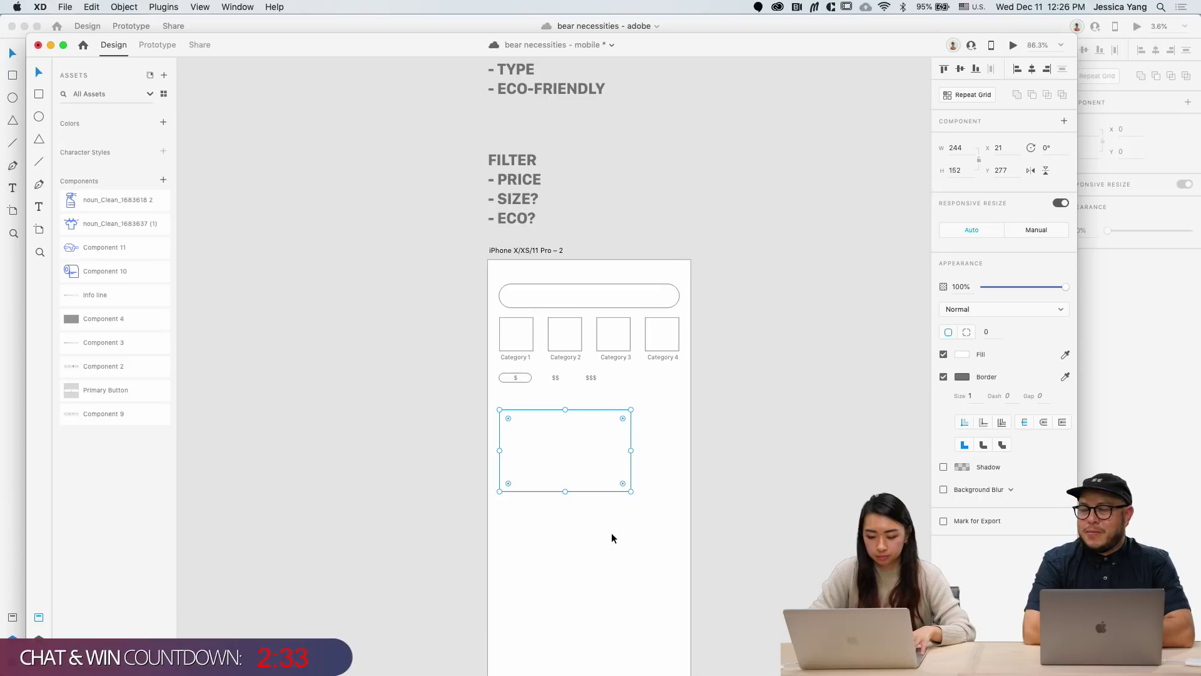
pyautogui.press('super+r')
pyautogui.moveTo(634, 451); pyautogui.dragTo(509, 532)
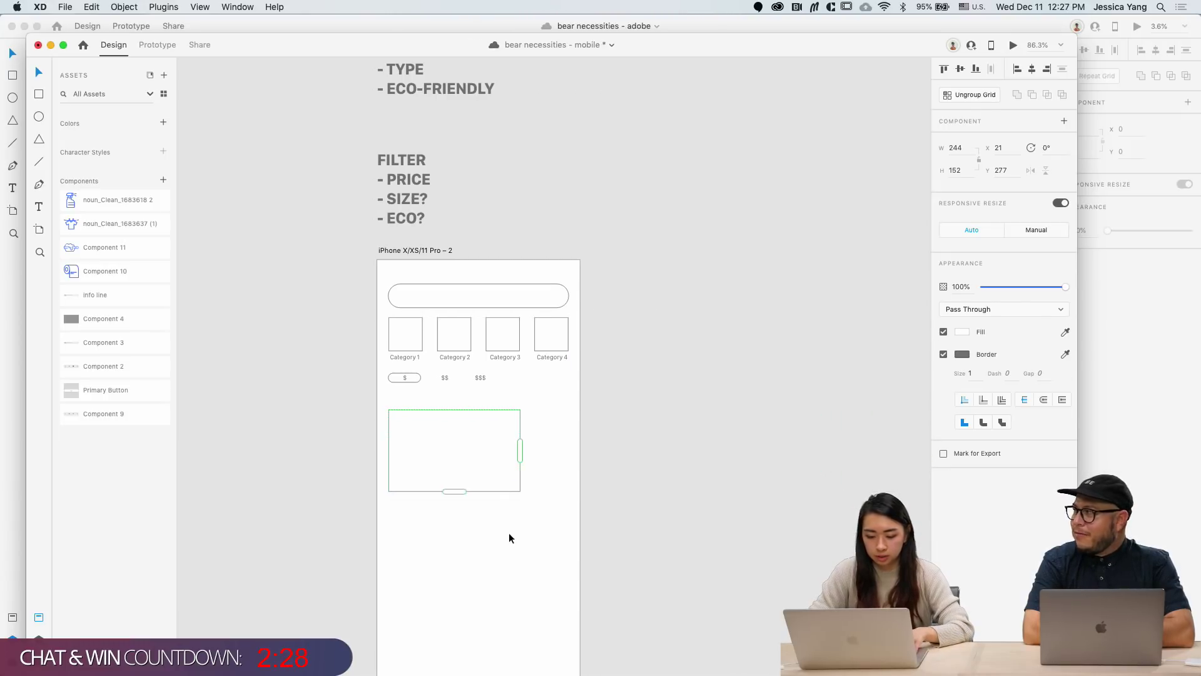
# Step: Add a left-aligned "Product Name" text just below the product rectangle
pyautogui.click(476, 506)
pyautogui.scroll(3, 476, 507)
pyautogui.press('t')
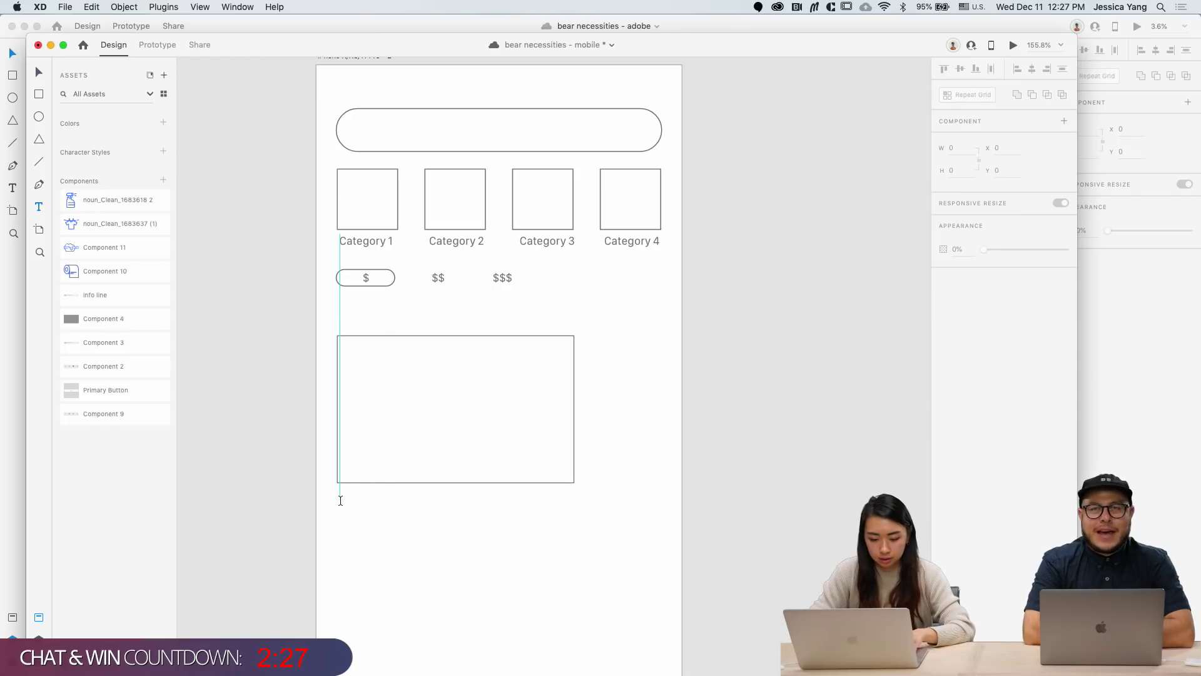
pyautogui.click(338, 498)
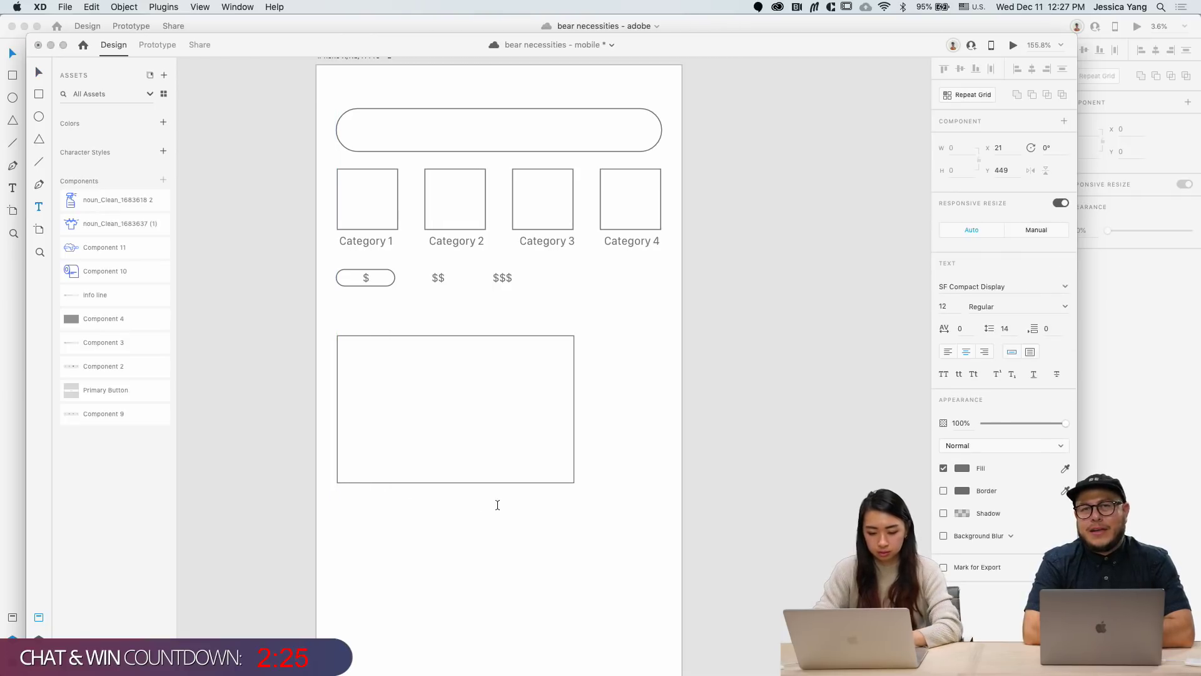
pyautogui.write('Produc')
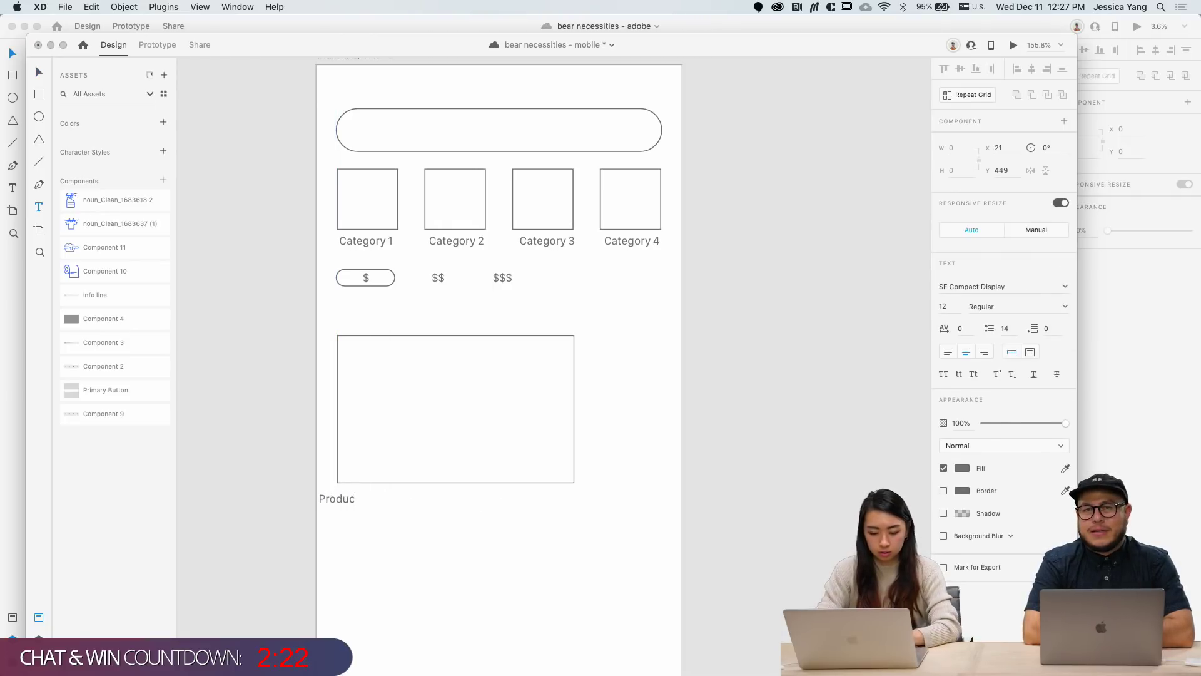
pyautogui.write('t Name')
pyautogui.press('Escape')
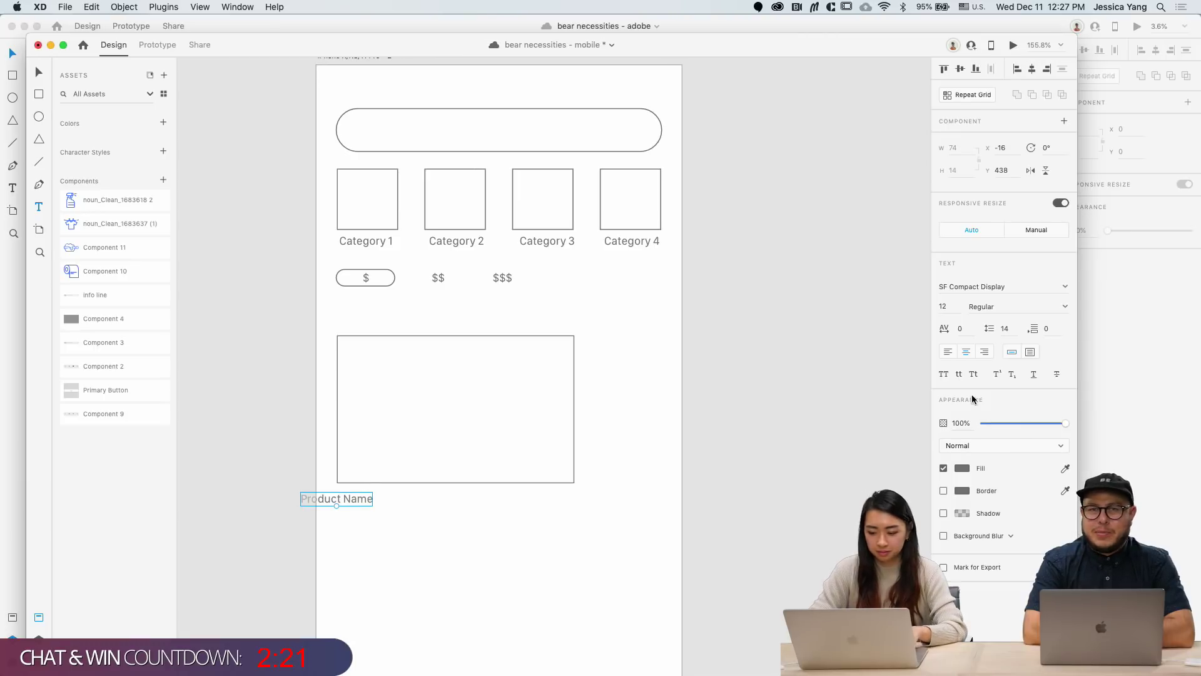
pyautogui.click(948, 352)
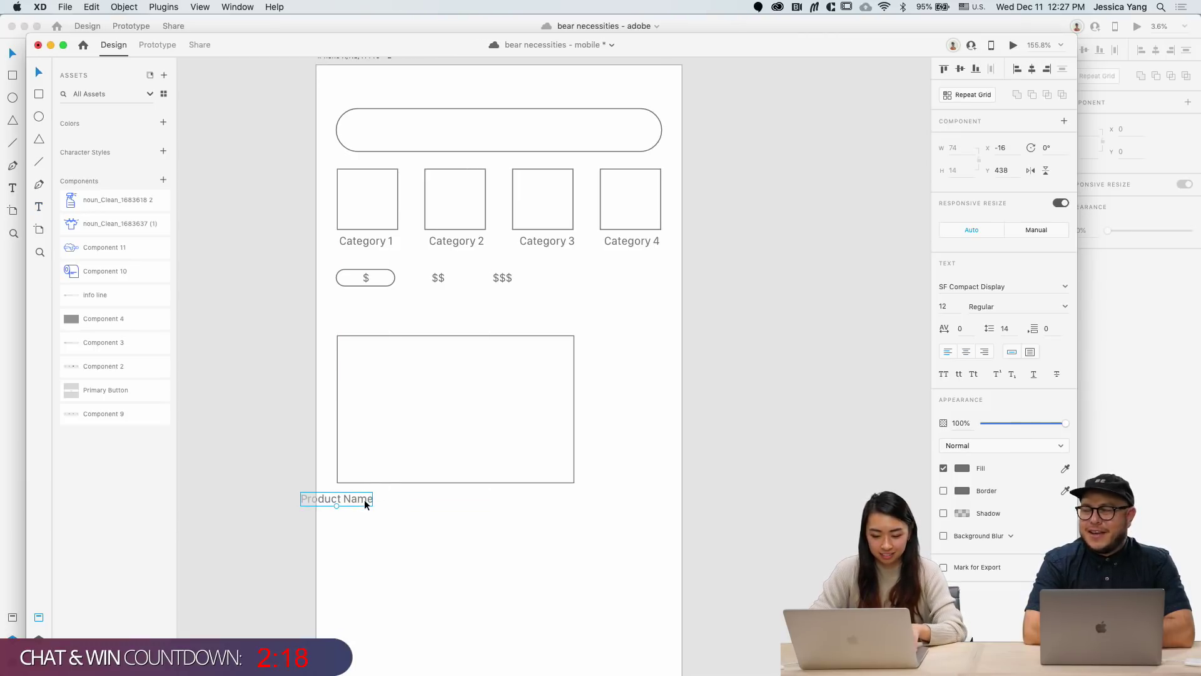
# Step: Align the product name with the rectangle's left edge and add a copy beneath it reading "$20"
pyautogui.moveTo(367, 498); pyautogui.dragTo(387, 533)
pyautogui.doubleClick(386, 521)
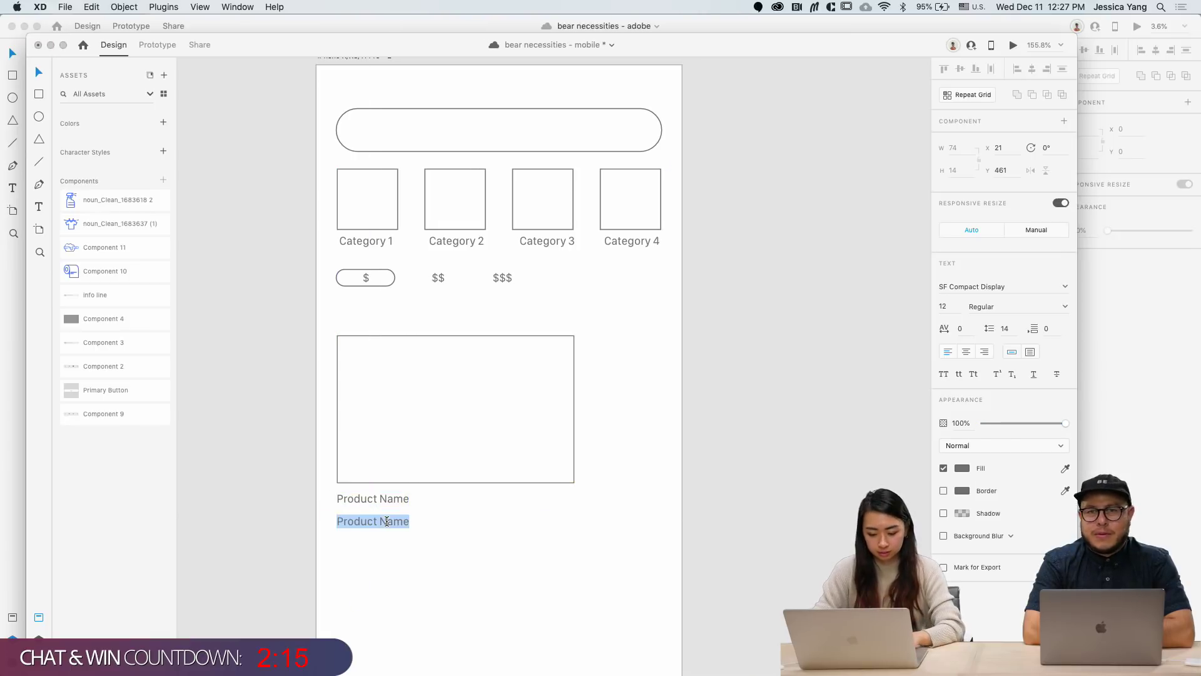
pyautogui.write('$20')
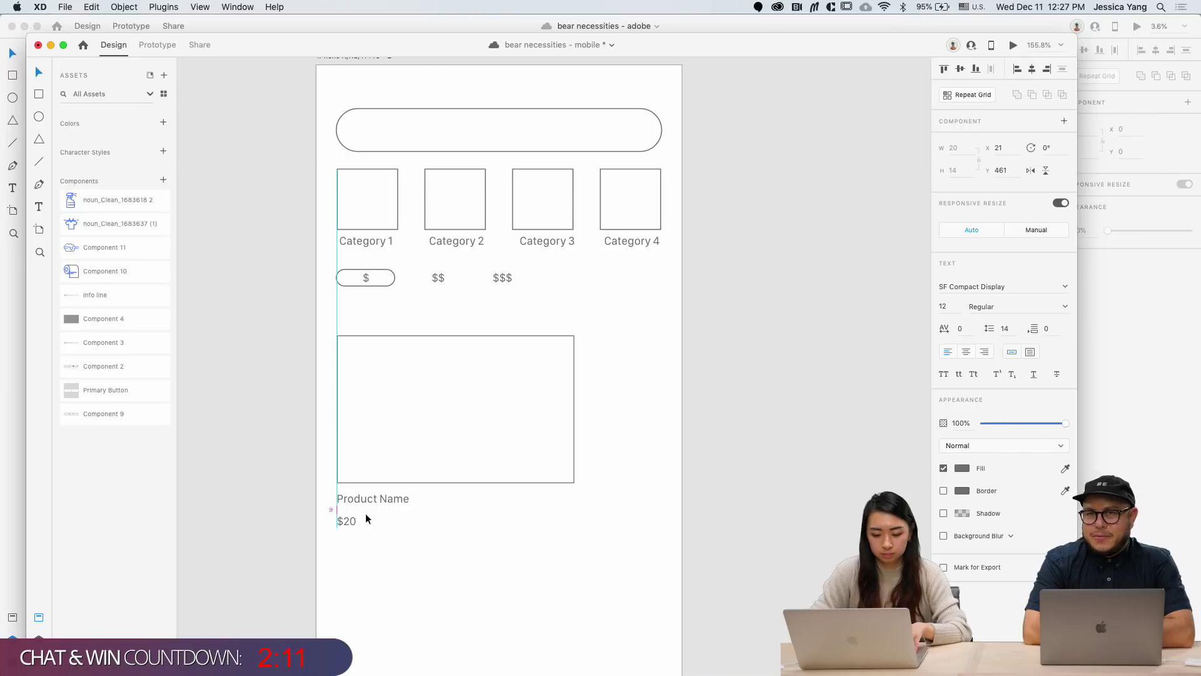
pyautogui.click(520, 535)
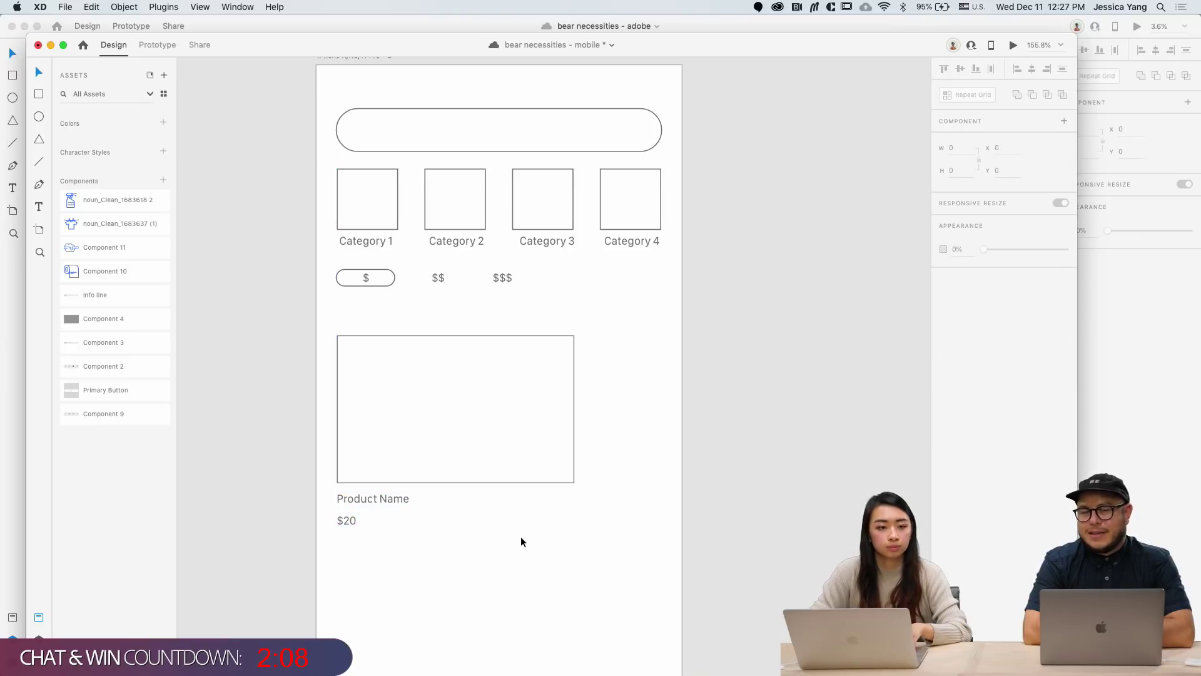
# Step: Make a repeat grid from the product rectangle, name and price, and extend it horizontally past the artboard's right edge
pyautogui.scroll(-2, 520, 535)
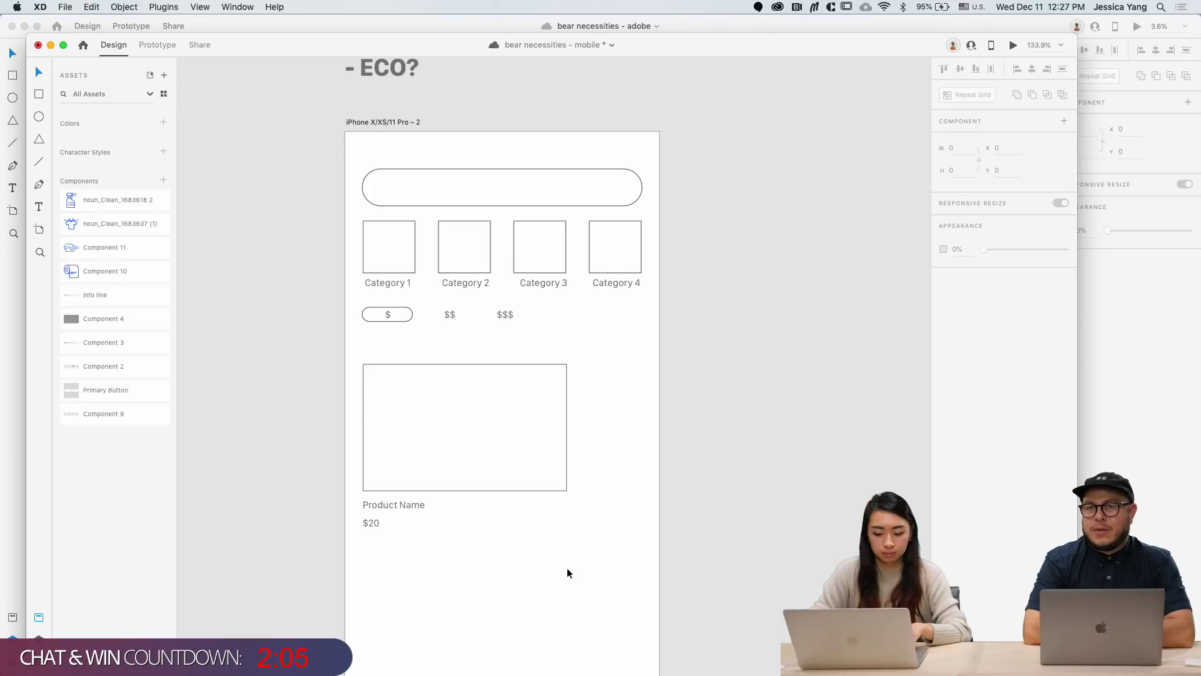
pyautogui.moveTo(568, 568); pyautogui.dragTo(355, 355)
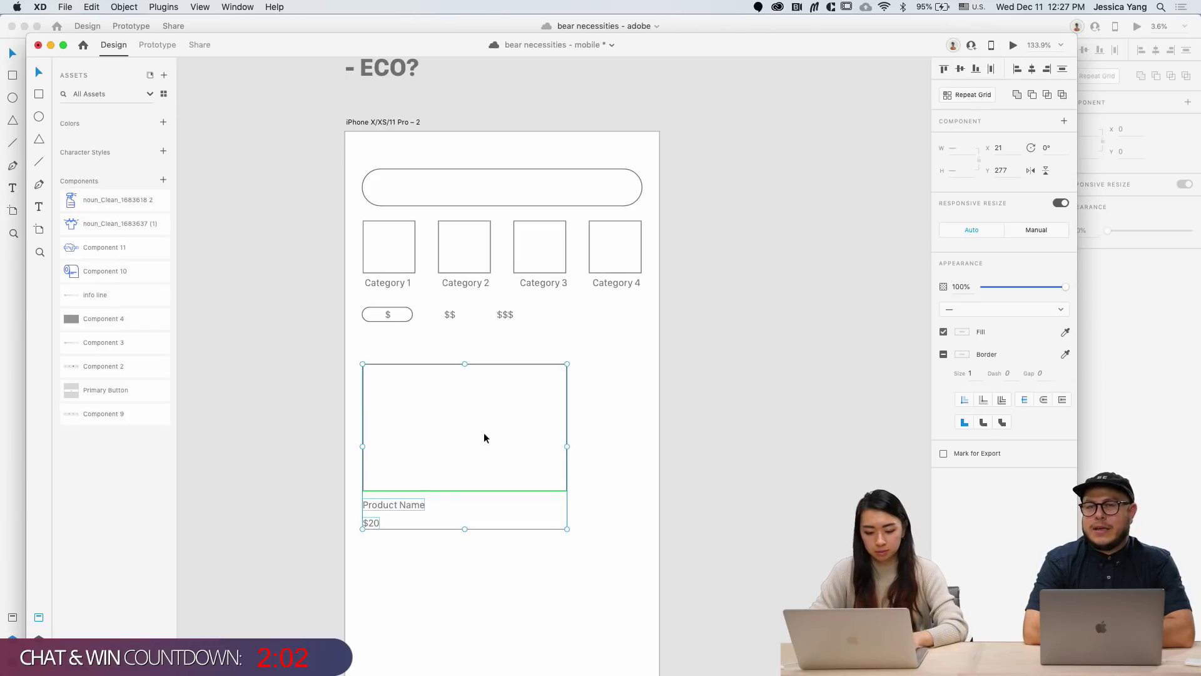
pyautogui.press('super+r')
pyautogui.moveTo(568, 446); pyautogui.dragTo(856, 455)
pyautogui.scroll(-5, 854, 455)
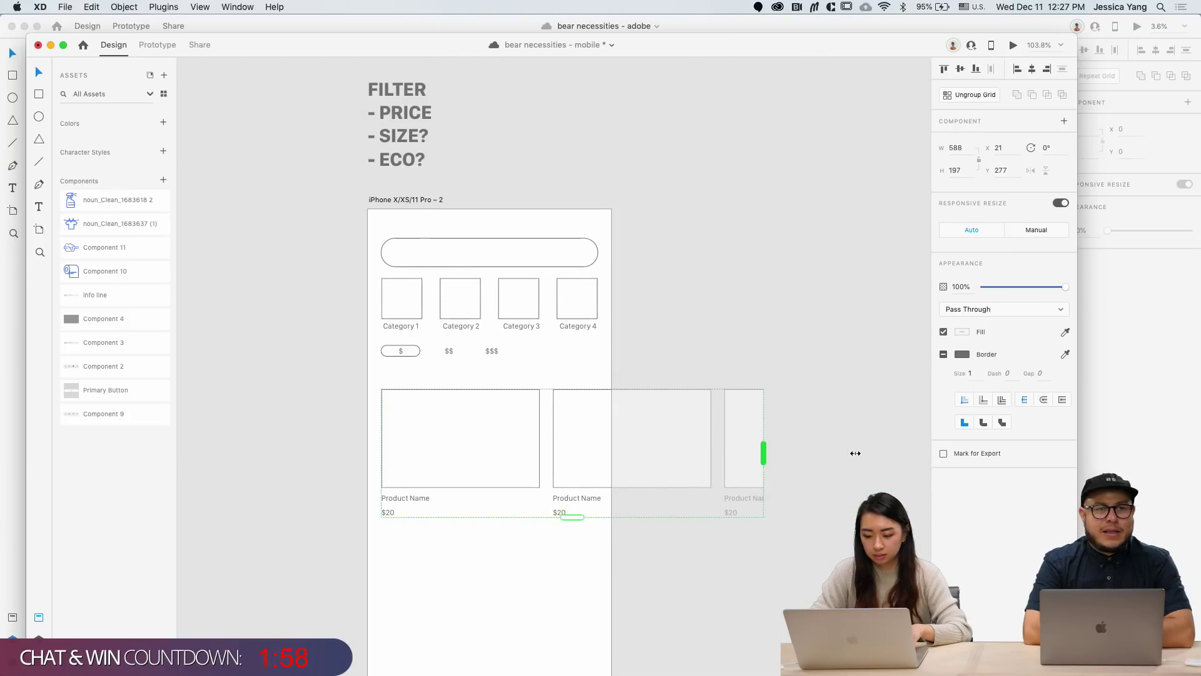
pyautogui.moveTo(738, 452); pyautogui.dragTo(849, 451)
pyautogui.click(704, 611)
pyautogui.scroll(5, 512, 445)
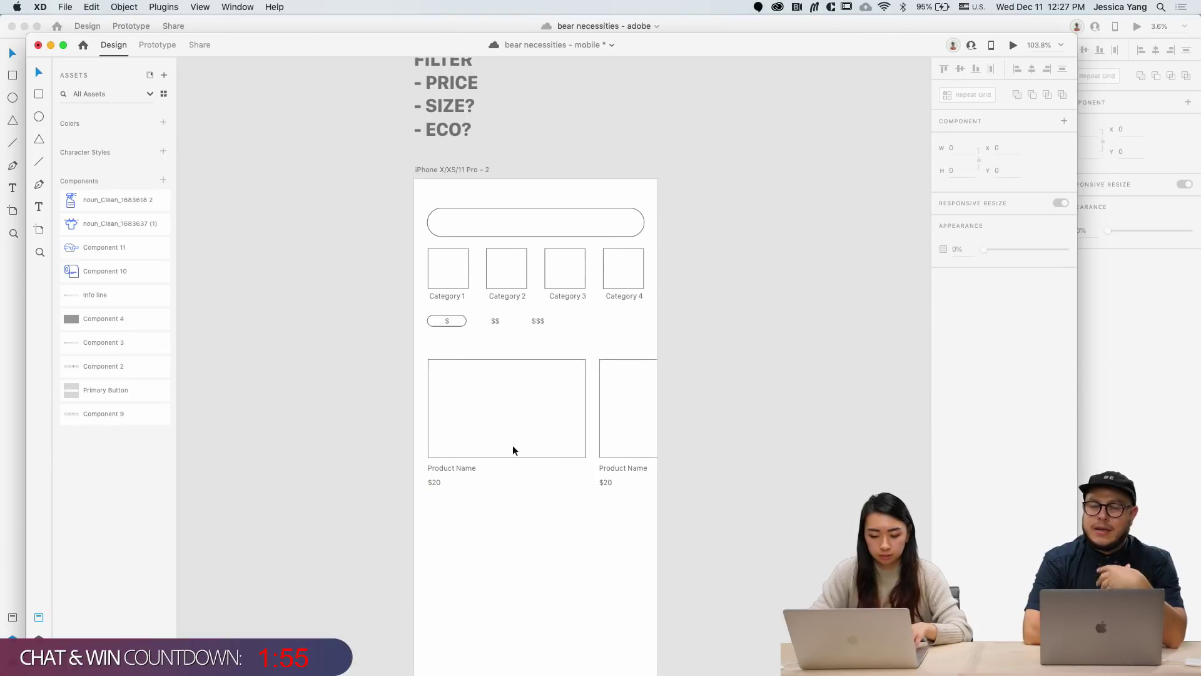
# Step: Copy the "Billing" heading from the Orders – Details artboard and paste it into the browsing artboard at the product row's top edge
pyautogui.scroll(-5, 463, 273)
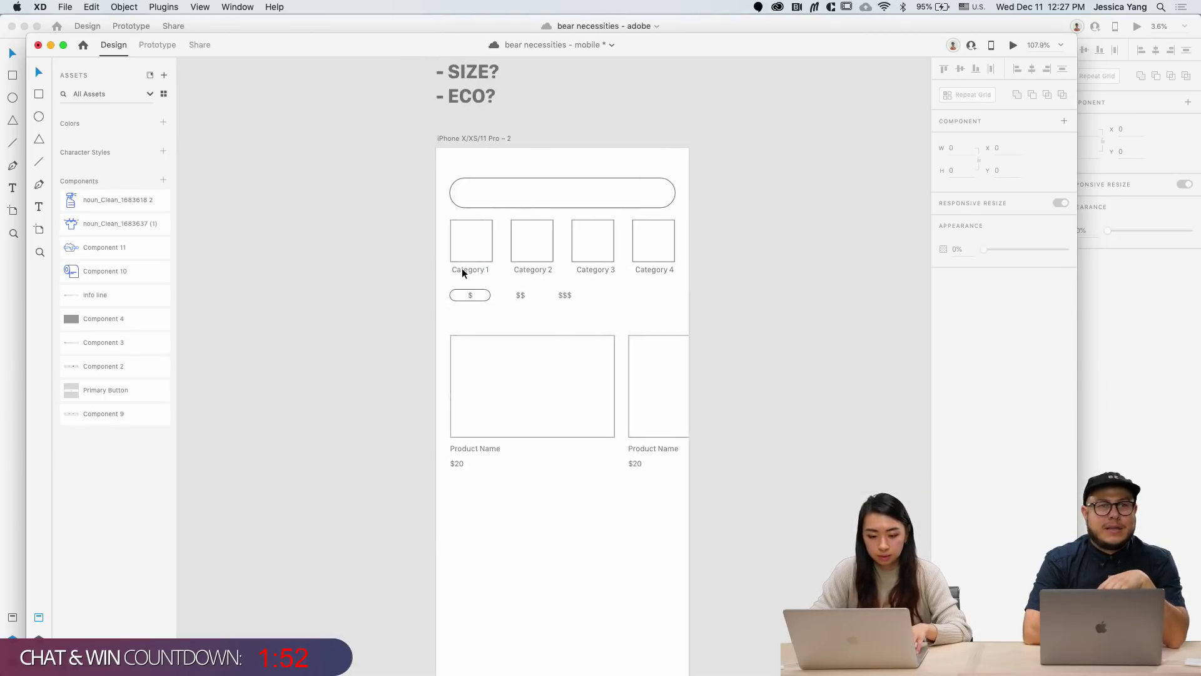
pyautogui.hscroll(-5, 463, 273)
pyautogui.scroll(-3, 461, 274)
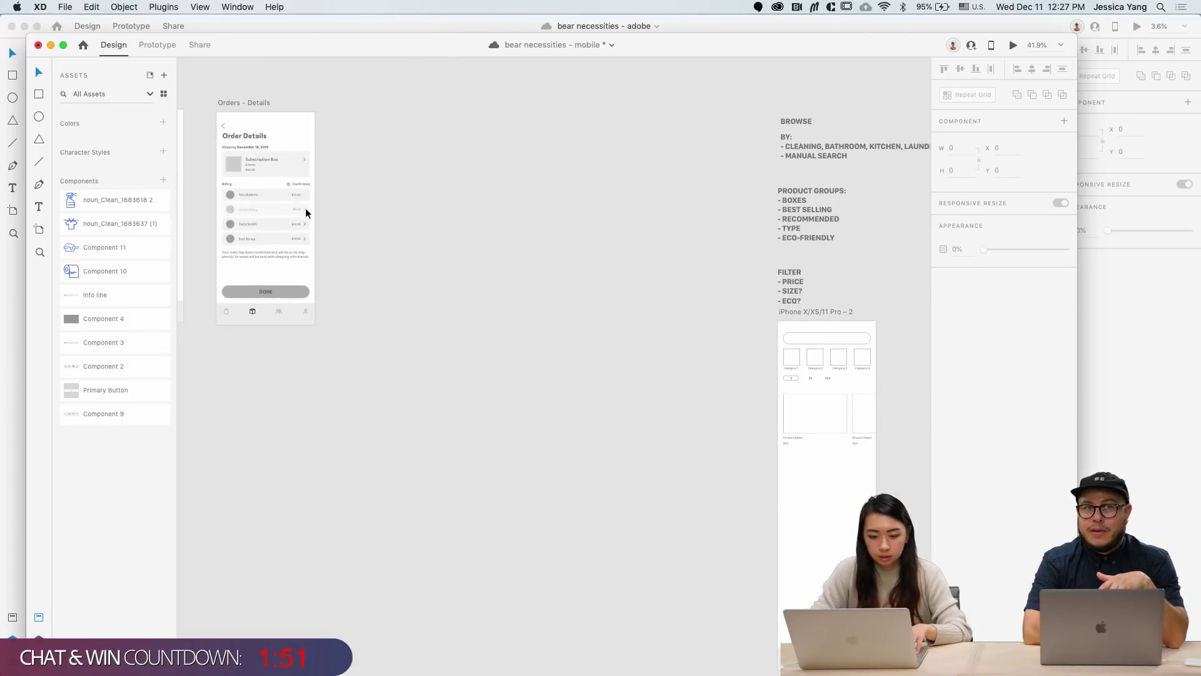
pyautogui.click(227, 185)
pyautogui.press('super+c')
pyautogui.click(797, 312)
pyautogui.press('super+v')
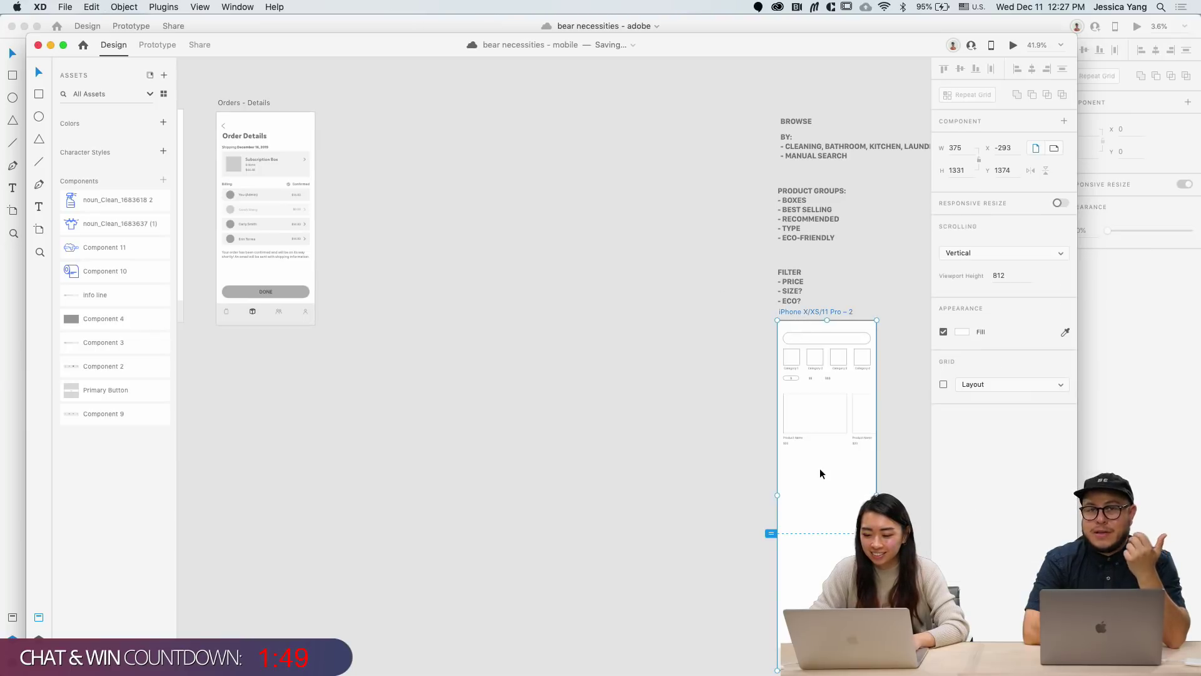
pyautogui.scroll(5, 819, 468)
pyautogui.scroll(5, 785, 378)
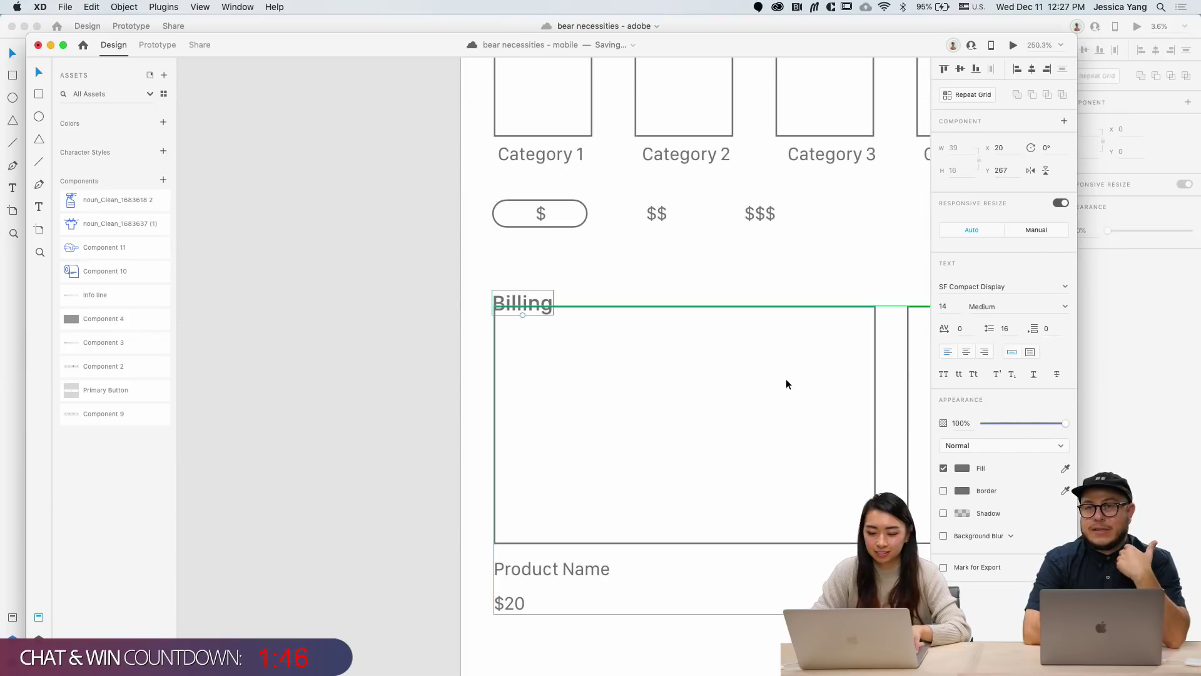
# Step: Raise the pasted heading to Y 257, just above the product row, and change its text to "Boxes"
pyautogui.hotkey('shift', 'Up')
pyautogui.doubleClick(513, 285)
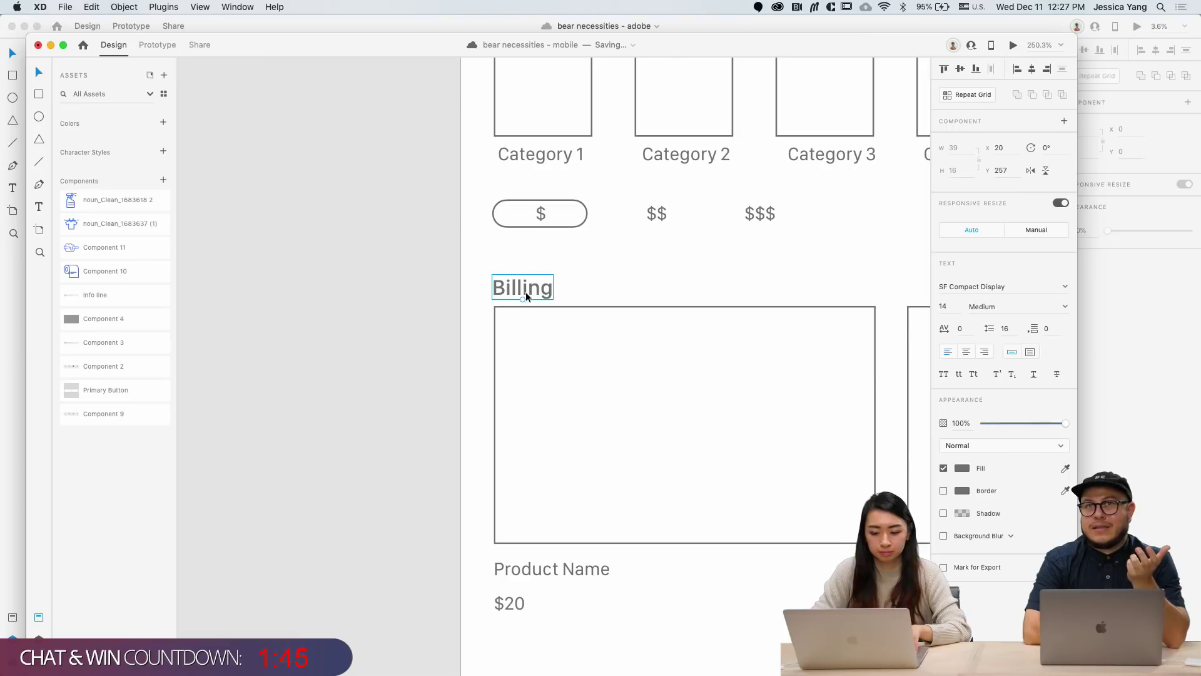
pyautogui.press('super+a')
pyautogui.write('B')
pyautogui.write('OX')
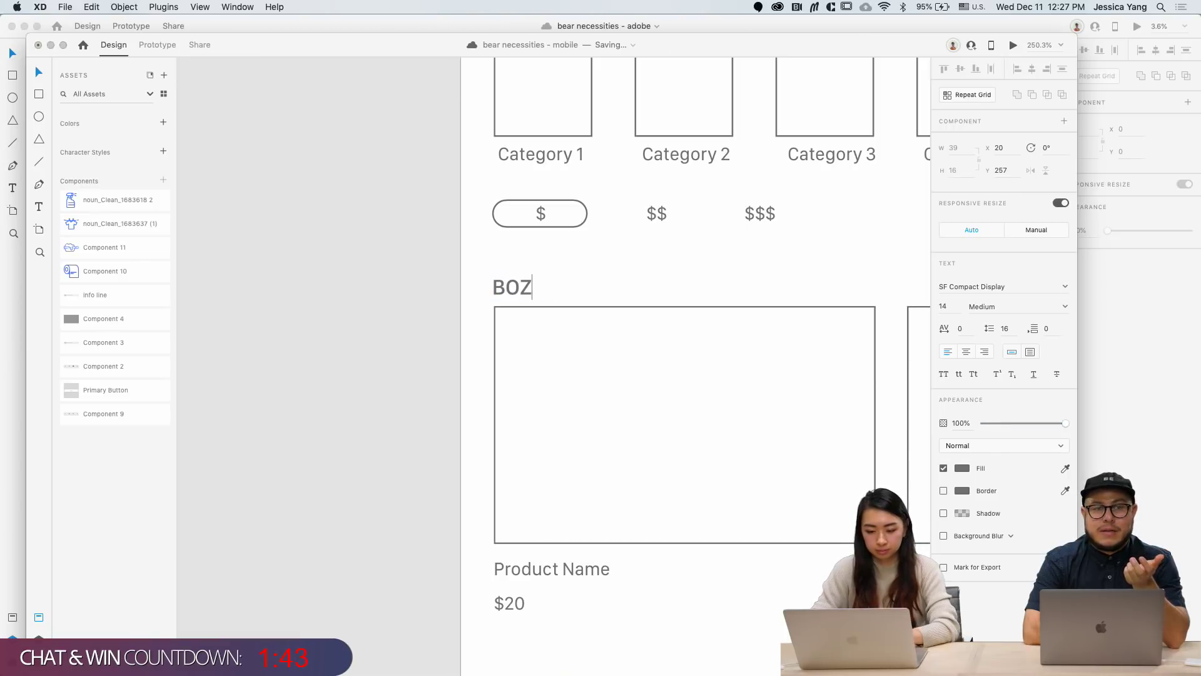
pyautogui.press('BackSpace')
pyautogui.press('BackSpace')
pyautogui.write('oxes')
pyautogui.press('Escape')
pyautogui.click(348, 348)
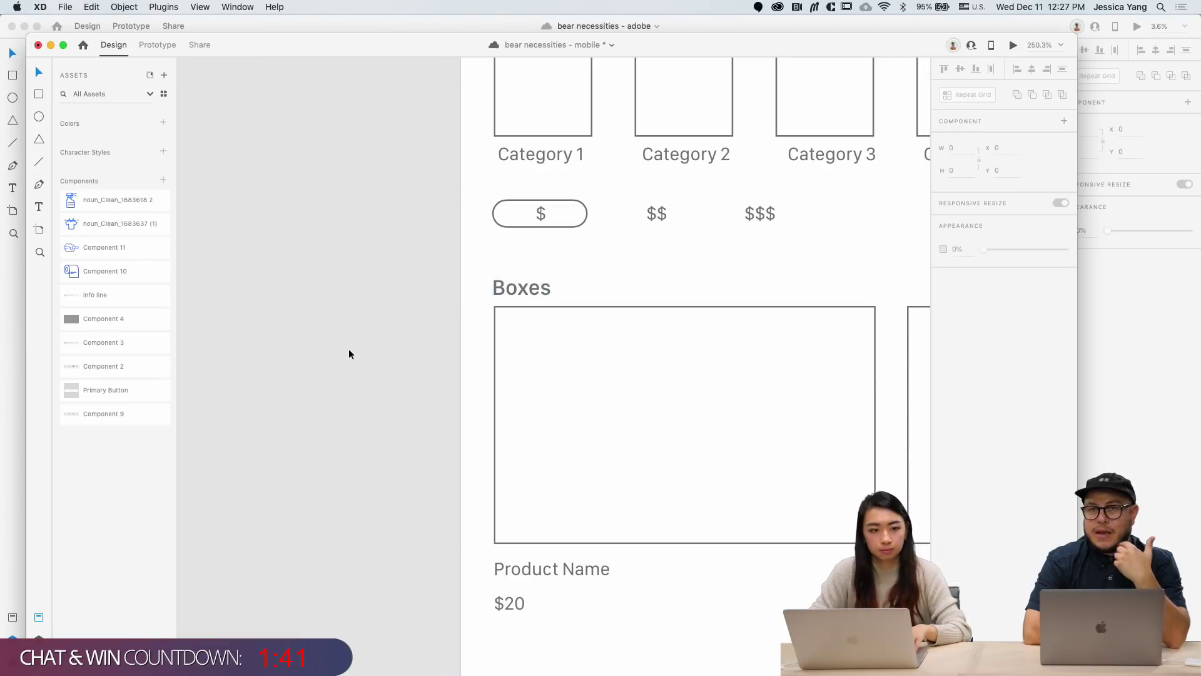
# Step: Duplicate the "Boxes" heading below the first product row and draw a 120 × 120 square beneath the copy, aligned with the row above
pyautogui.scroll(-4, 348, 348)
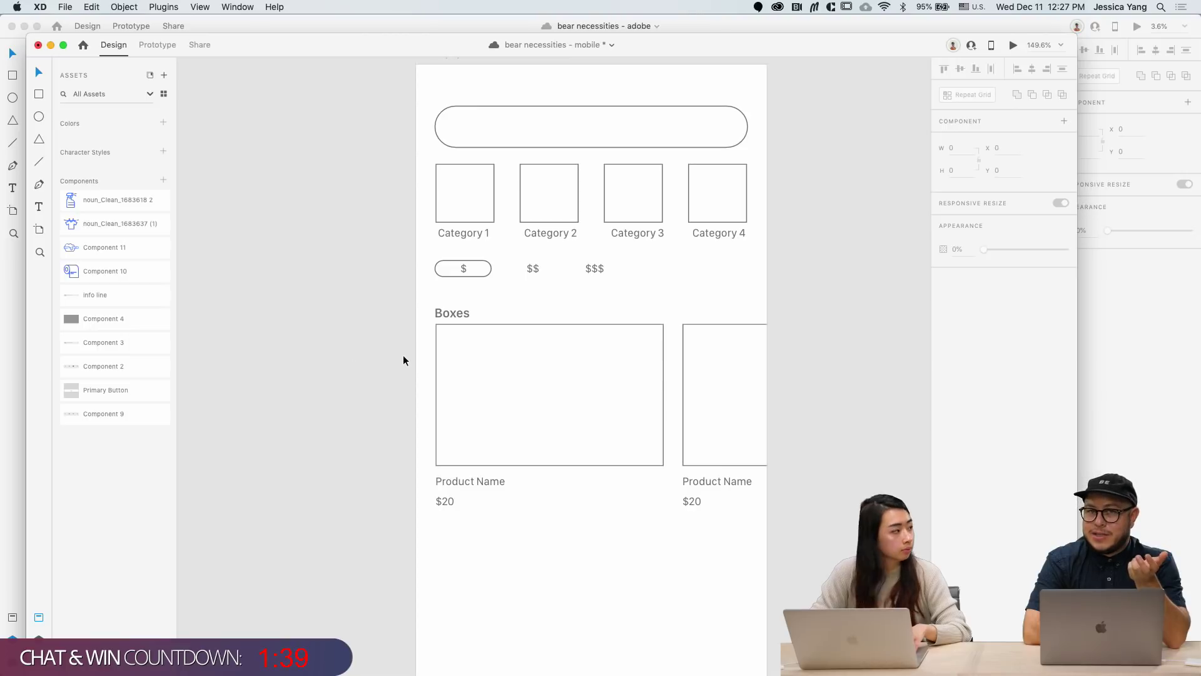
pyautogui.moveTo(403, 355); pyautogui.dragTo(384, 227)
pyautogui.scroll(-4, 385, 226)
pyautogui.hscroll(2, 385, 226)
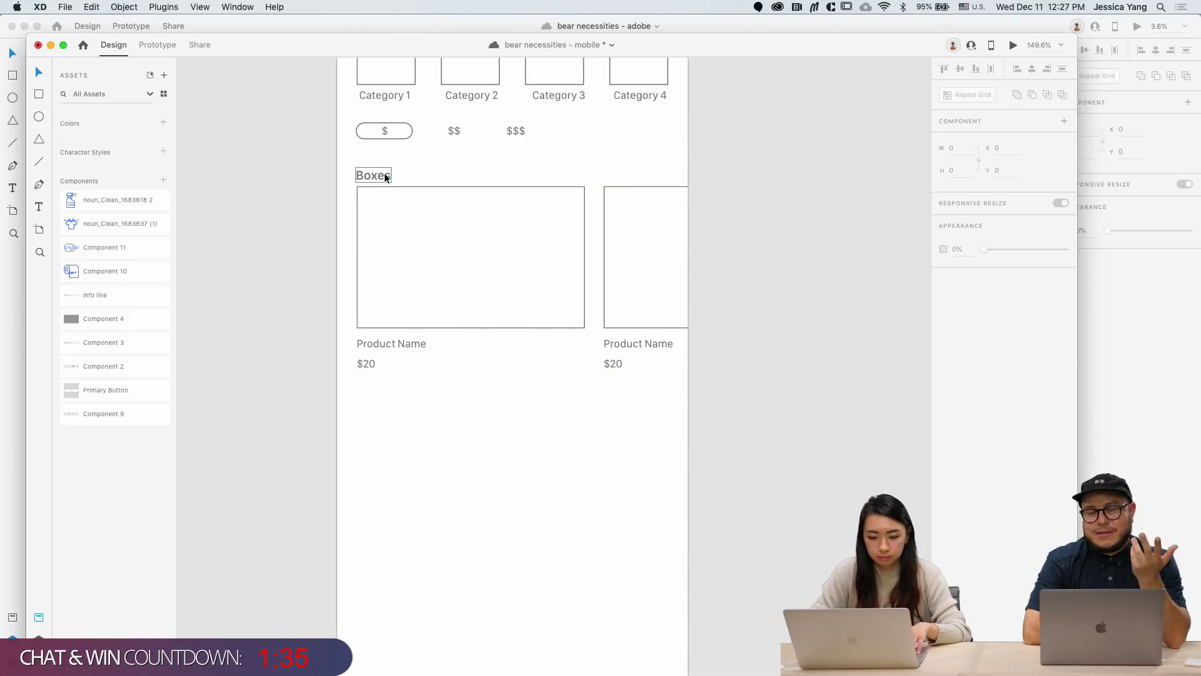
pyautogui.moveTo(384, 177)
pyautogui.mouseDown()
pyautogui.moveTo(385, 394)
pyautogui.moveTo(612, 595)
pyautogui.moveTo(518, 557)
pyautogui.moveTo(493, 533)
pyautogui.mouseUp()
pyautogui.press('r')
pyautogui.press('v')
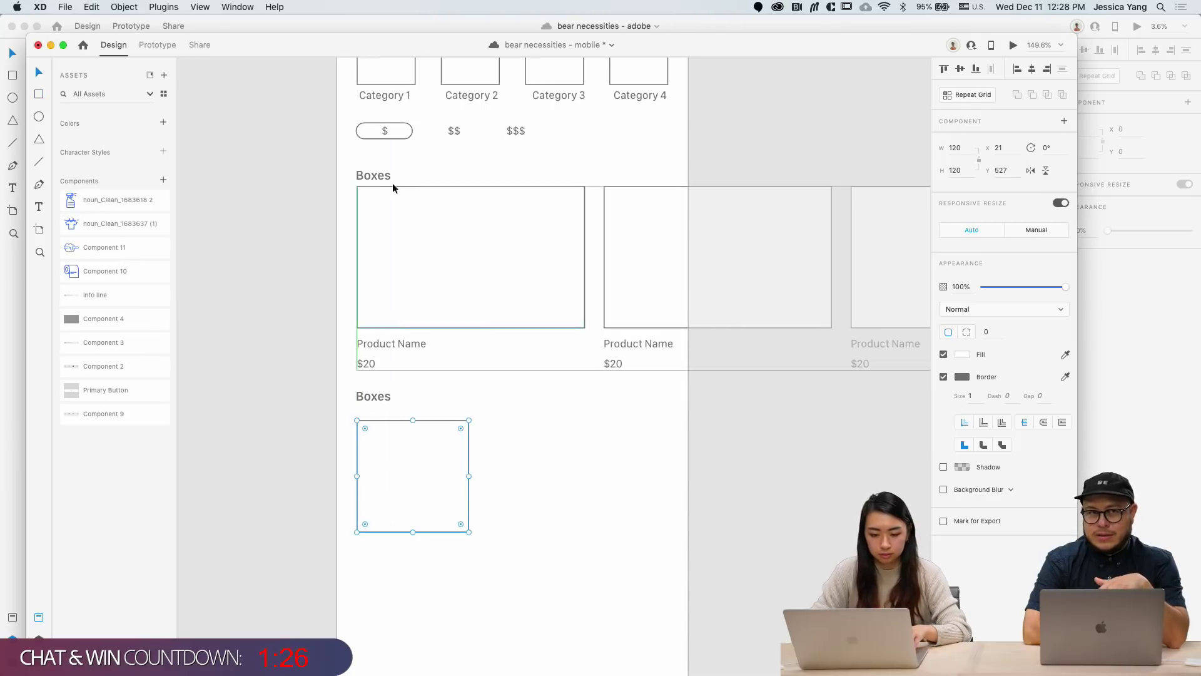
# Step: Nudge the upper "Boxes" heading up to Y 253, widening its gap above the first product row
pyautogui.click(382, 181)
pyautogui.scroll(5, 384, 185)
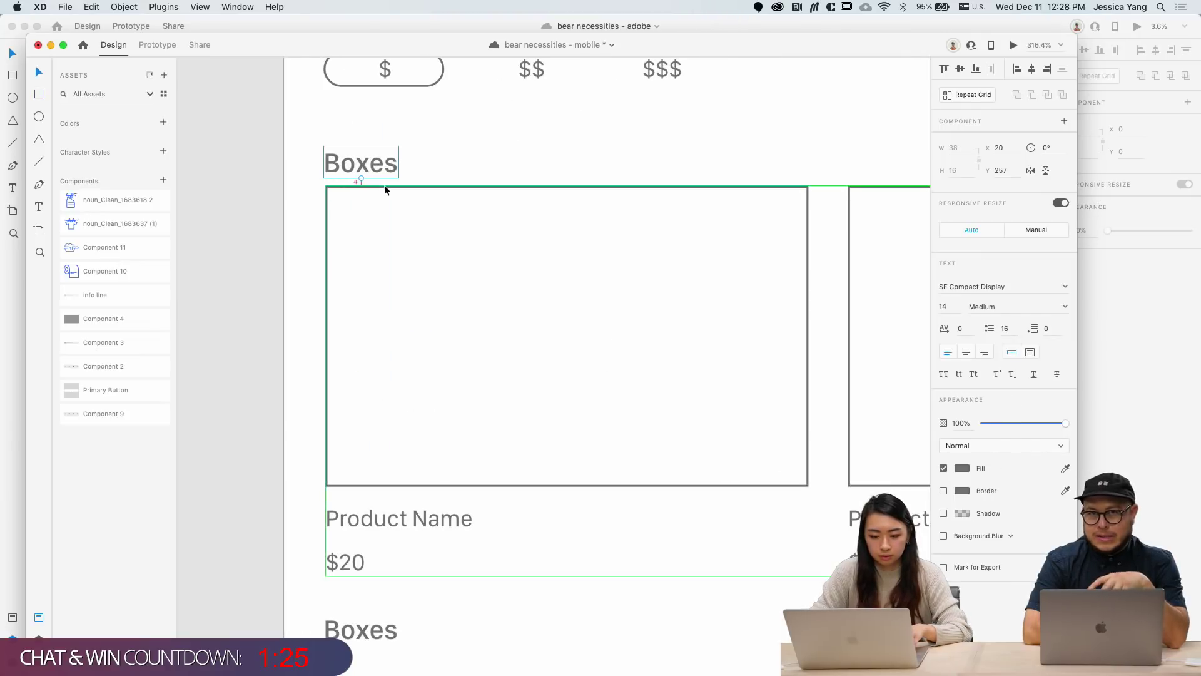
pyautogui.press('Up')
pyautogui.press('Up')
pyautogui.press('Up')
pyautogui.press('Up')
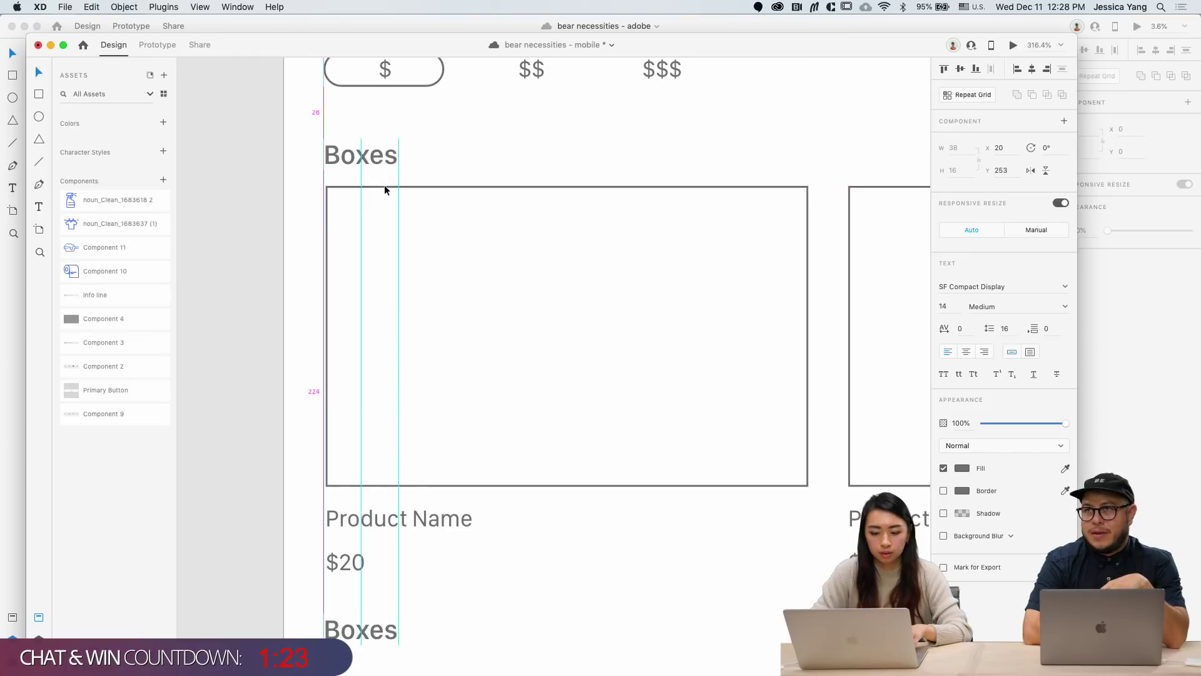
# Step: Move the duplicated heading down to Y 503, closer to the square, and change its text to "Best Selling"
pyautogui.scroll(-4, 366, 189)
pyautogui.scroll(-5, 366, 189)
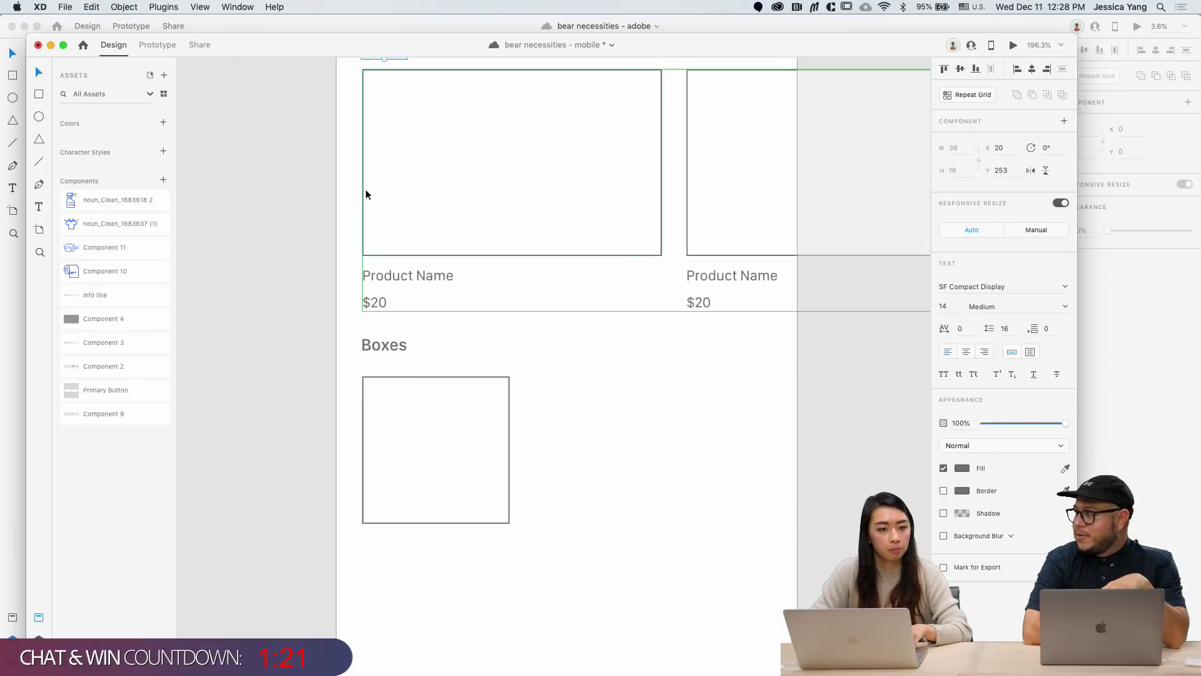
pyautogui.click(384, 317)
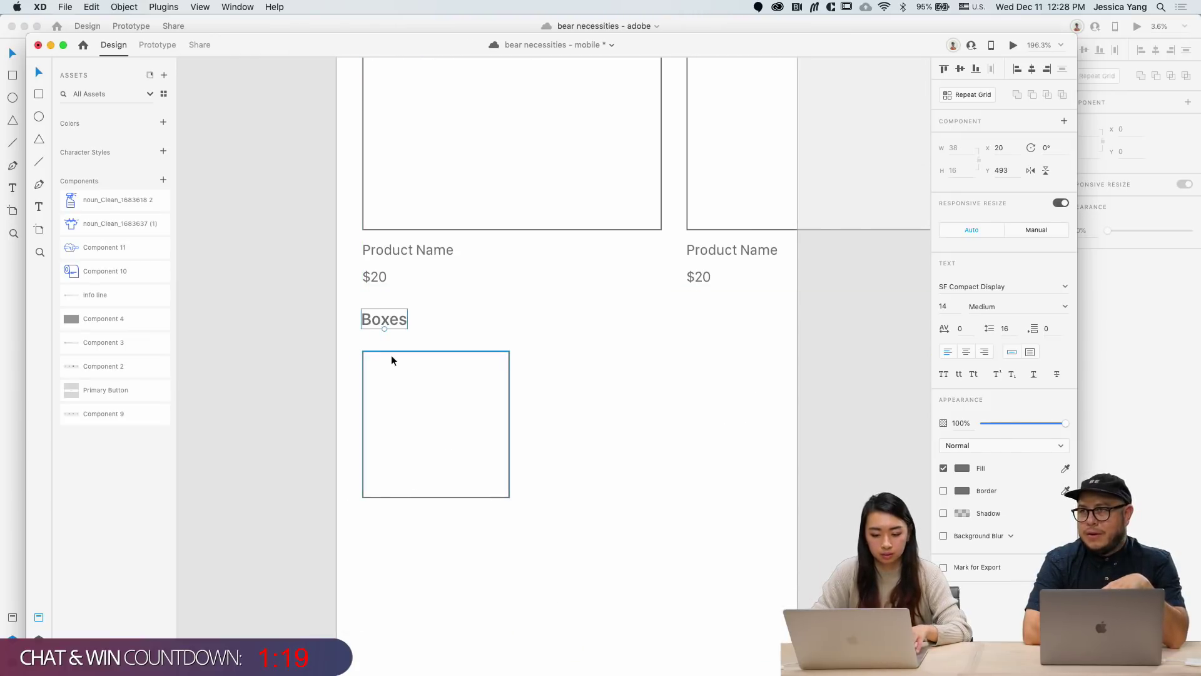
pyautogui.moveTo(387, 314); pyautogui.dragTo(389, 329)
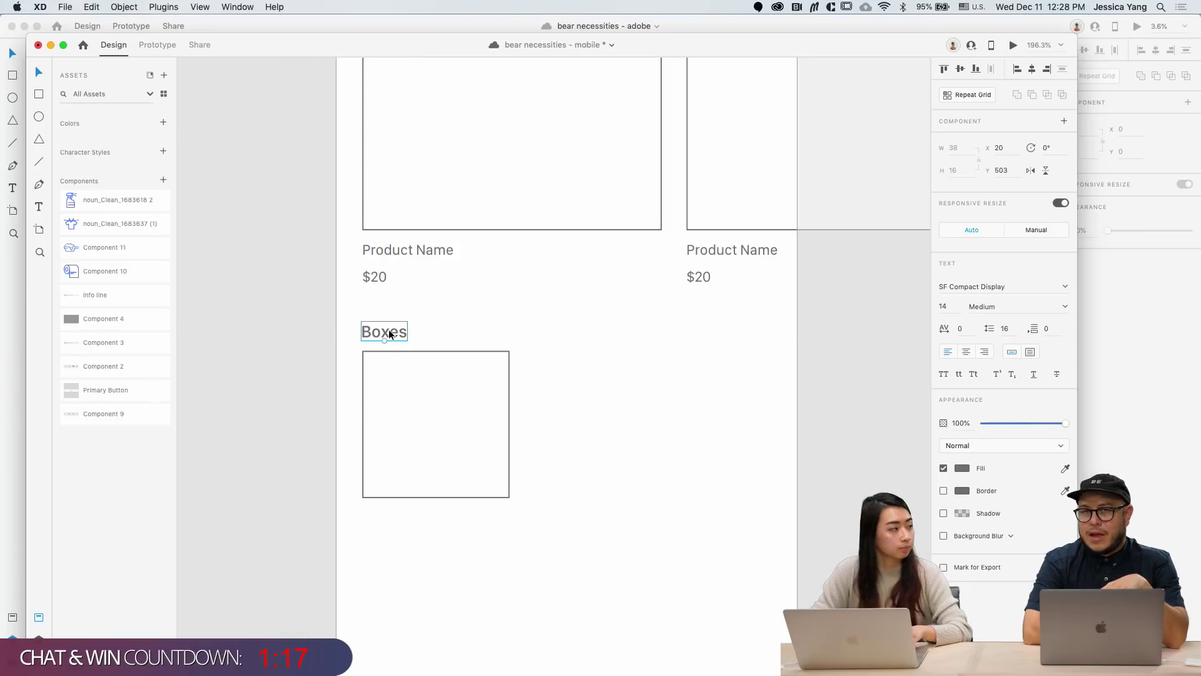
pyautogui.doubleClick(389, 329)
pyautogui.write('BEST')
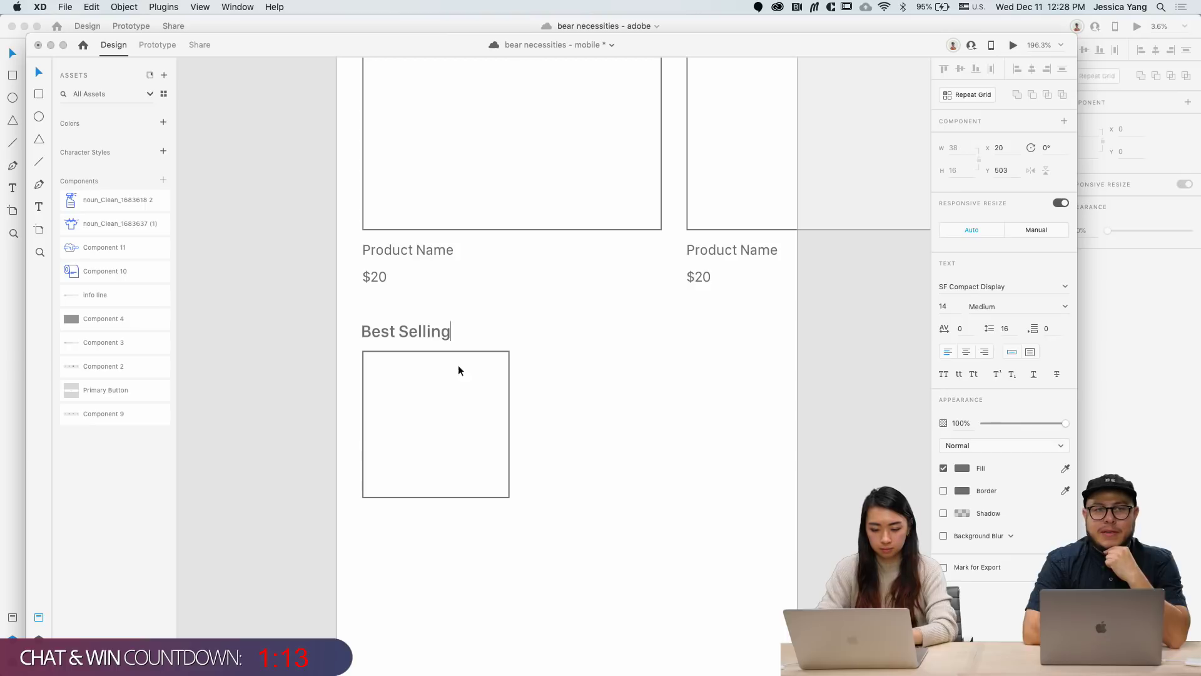
pyautogui.press('Escape')
pyautogui.scroll(-5, 622, 436)
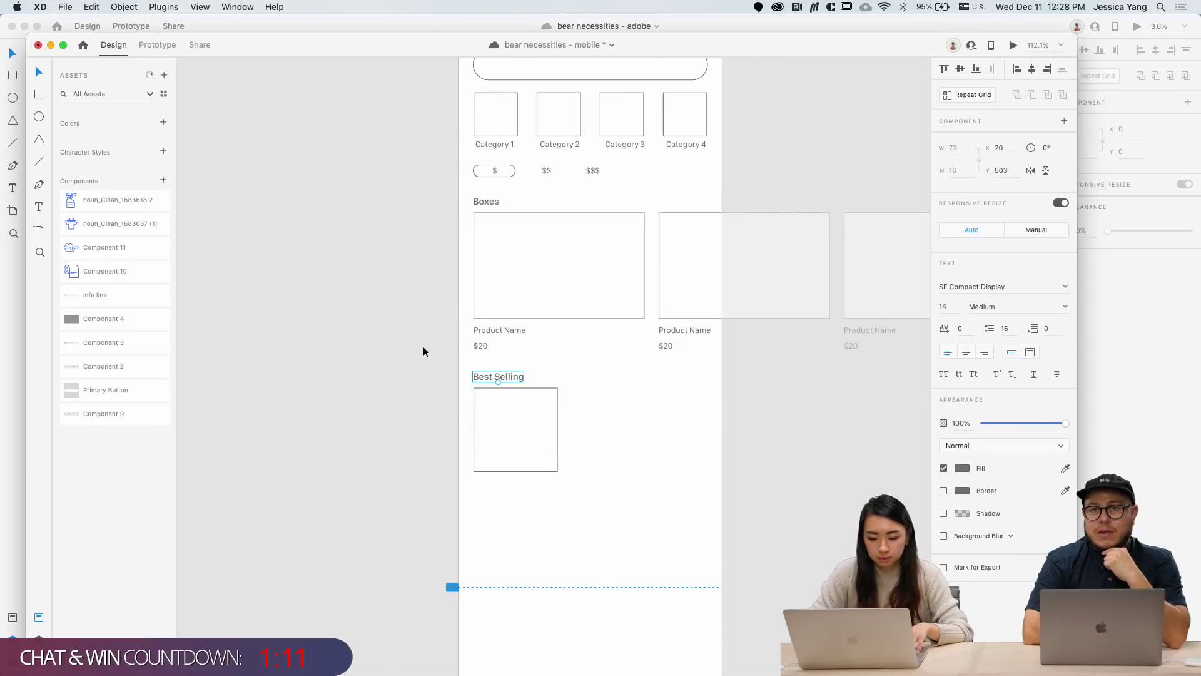
pyautogui.click(499, 328)
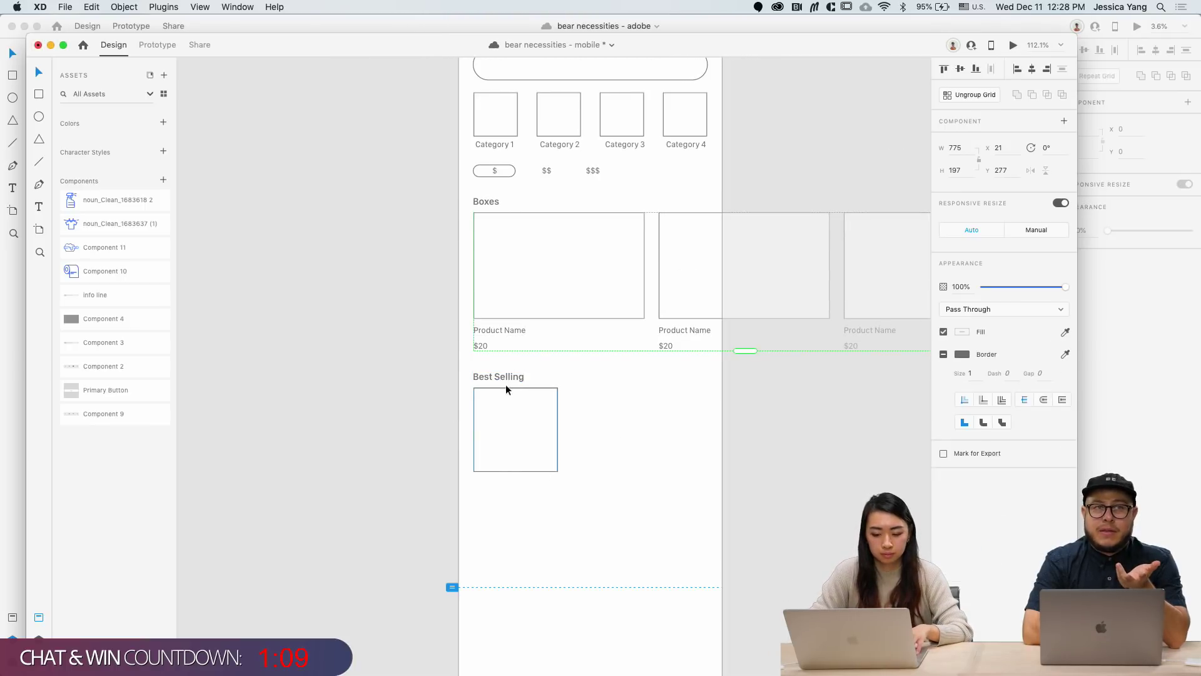
pyautogui.doubleClick(504, 330)
pyautogui.click(488, 496)
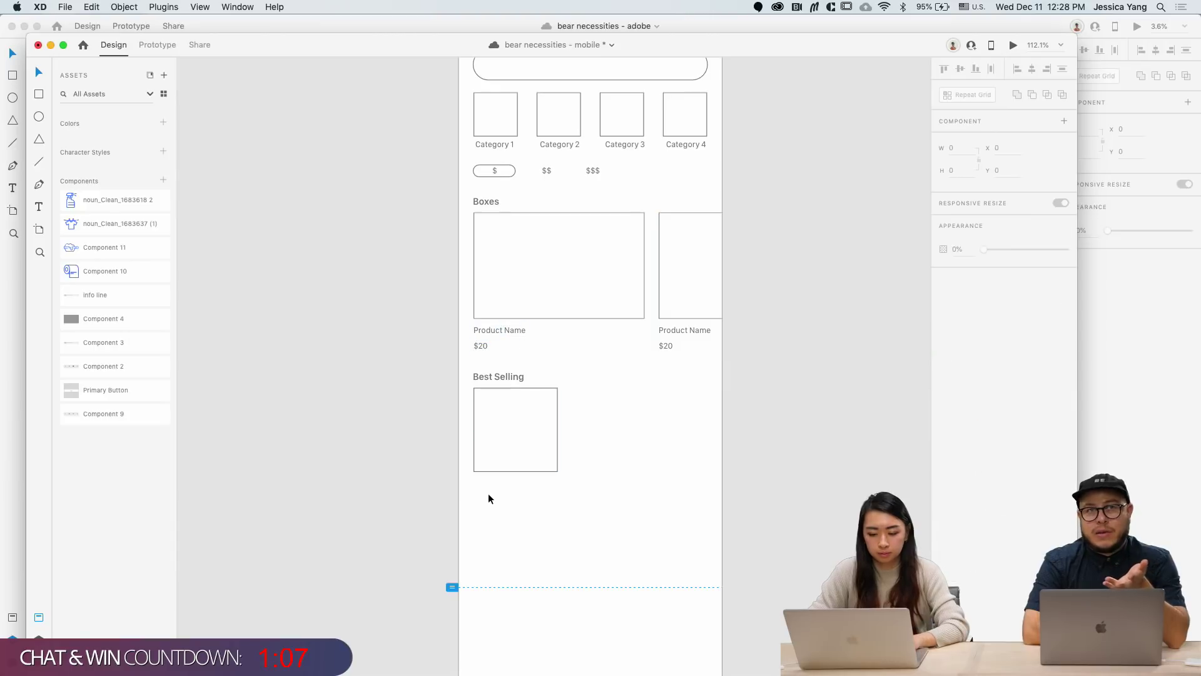
pyautogui.press('super+v')
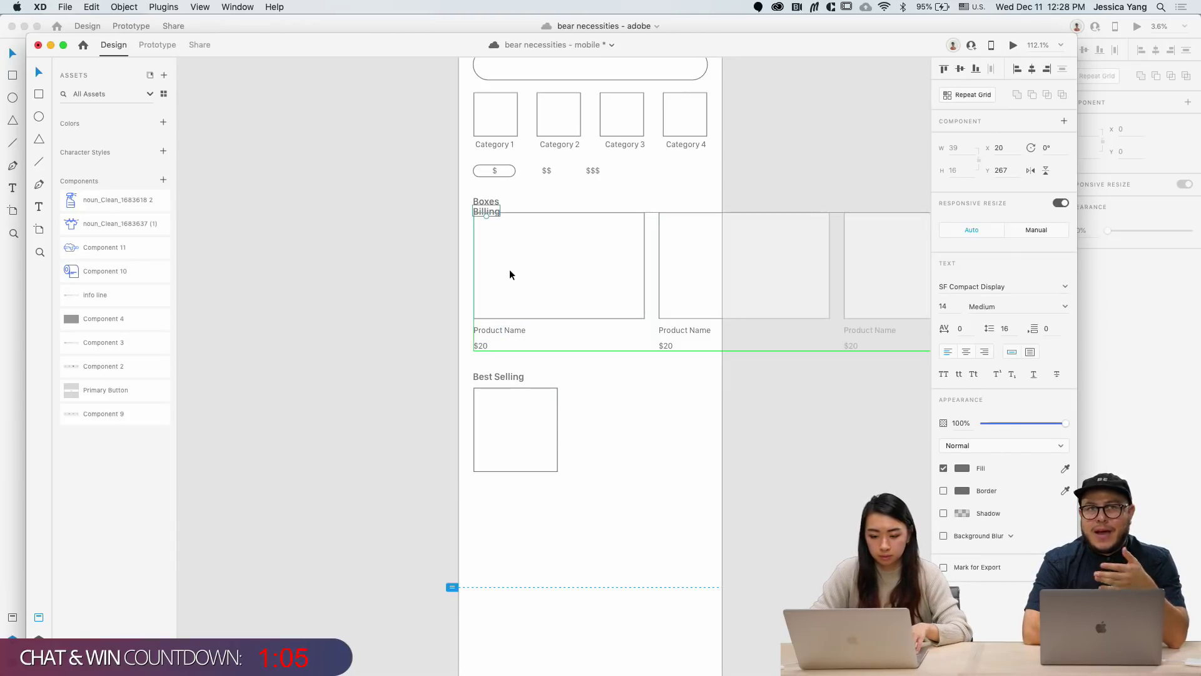
pyautogui.press('super+z')
# Step: Add a "Product Name" text just below the Best Selling square, aligned with its left edge
pyautogui.scroll(5, 501, 480)
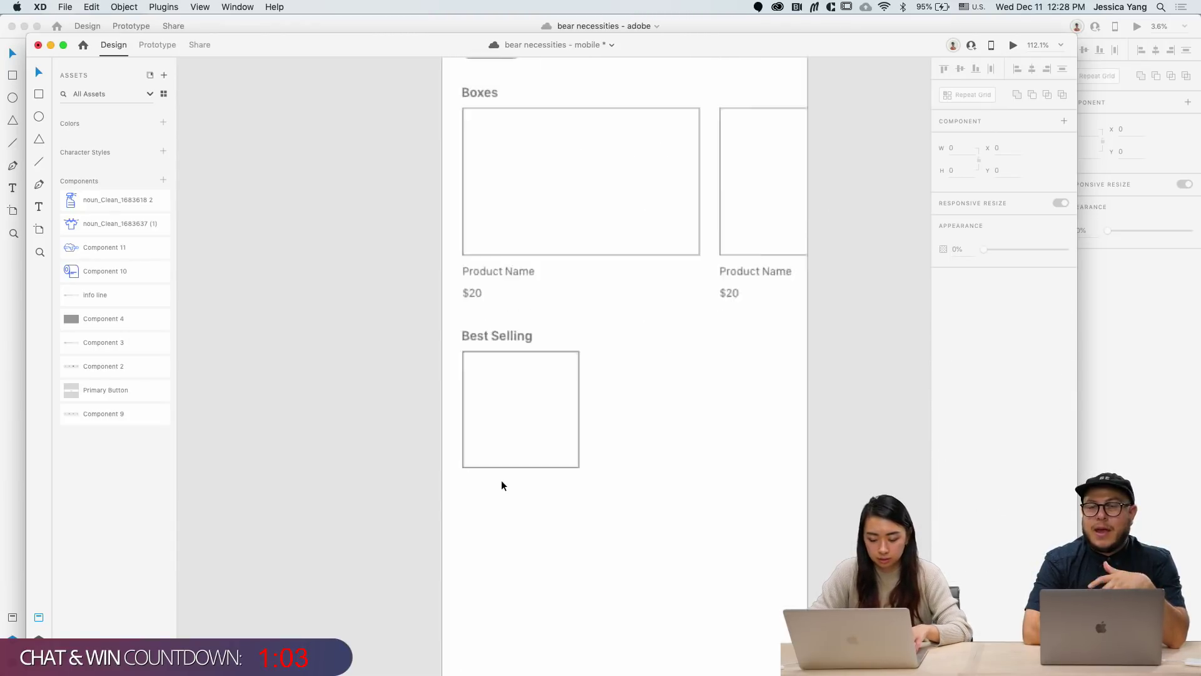
pyautogui.press('t')
pyautogui.click(451, 482)
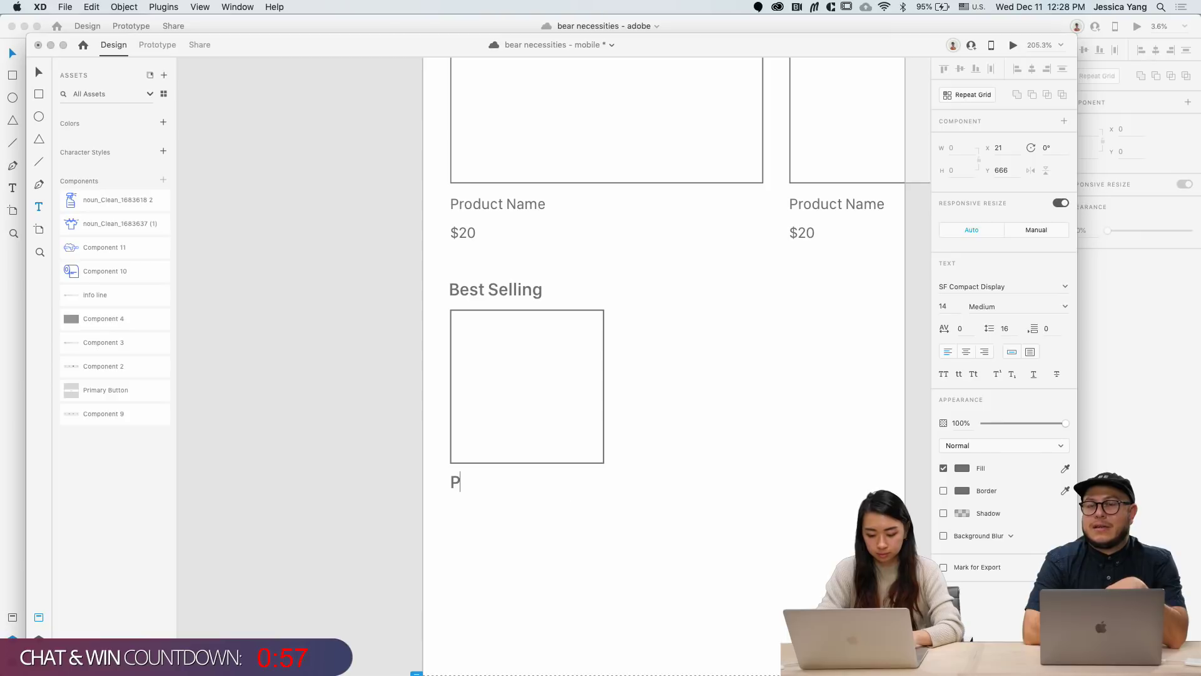
pyautogui.write('Product Name')
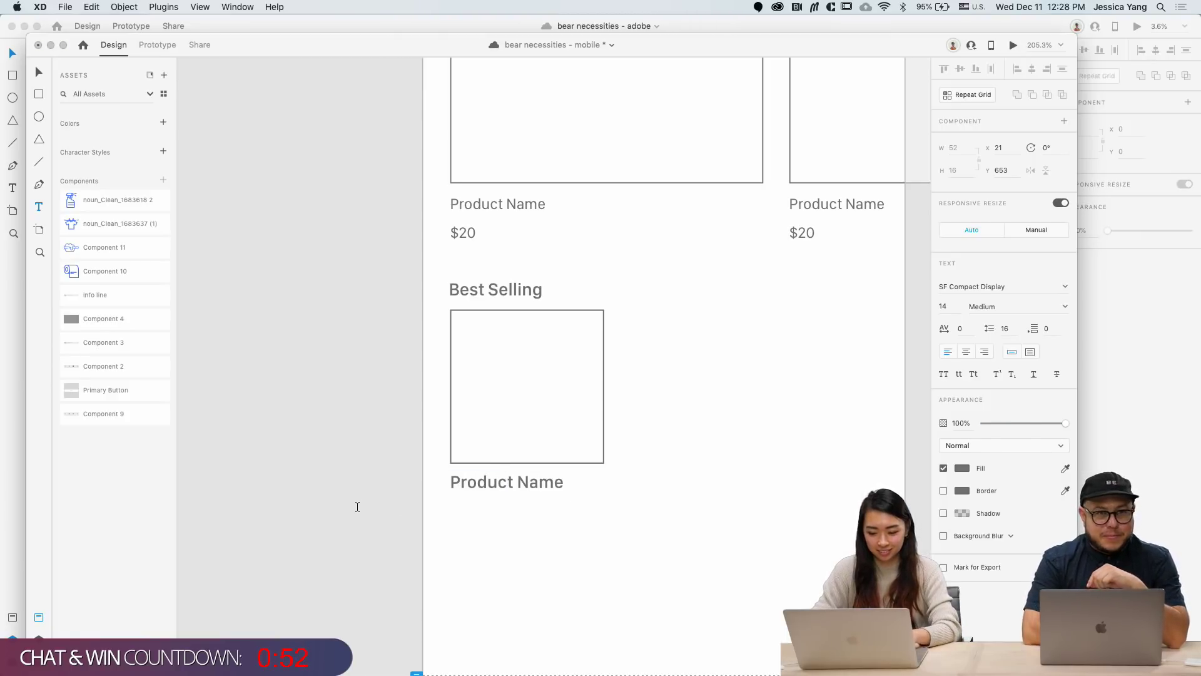
pyautogui.press('Escape')
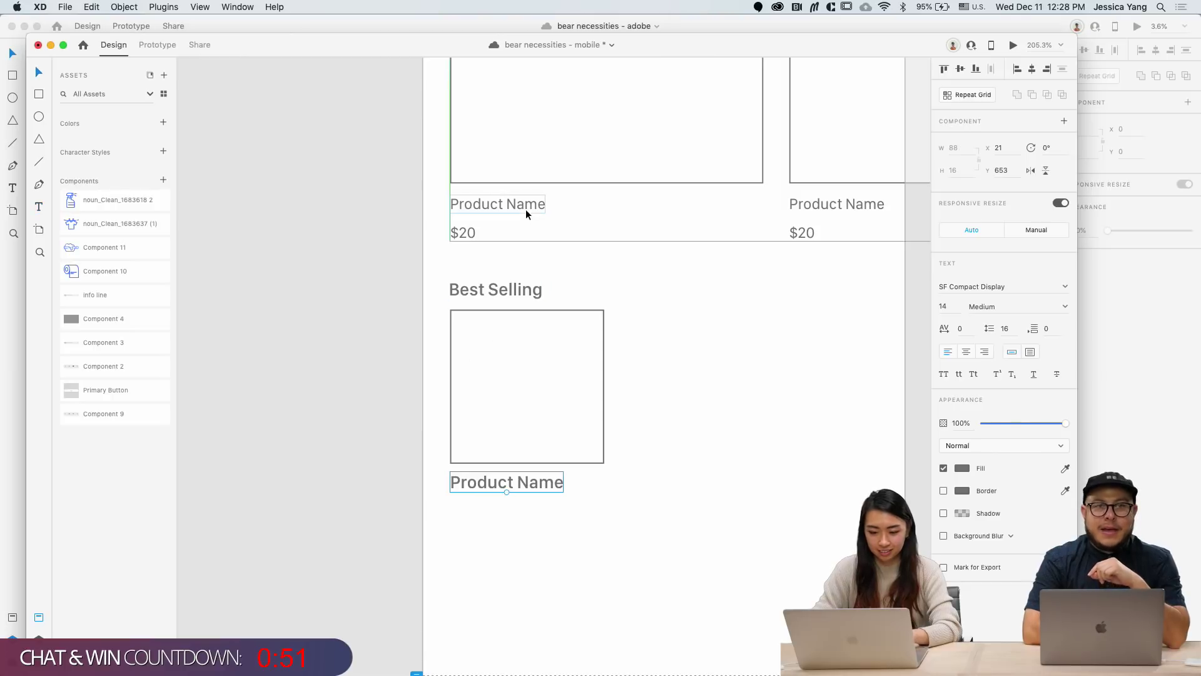
# Step: Match the new product name to the one in the first row by setting it to size 12, Regular weight
pyautogui.click(525, 206)
pyautogui.click(532, 206)
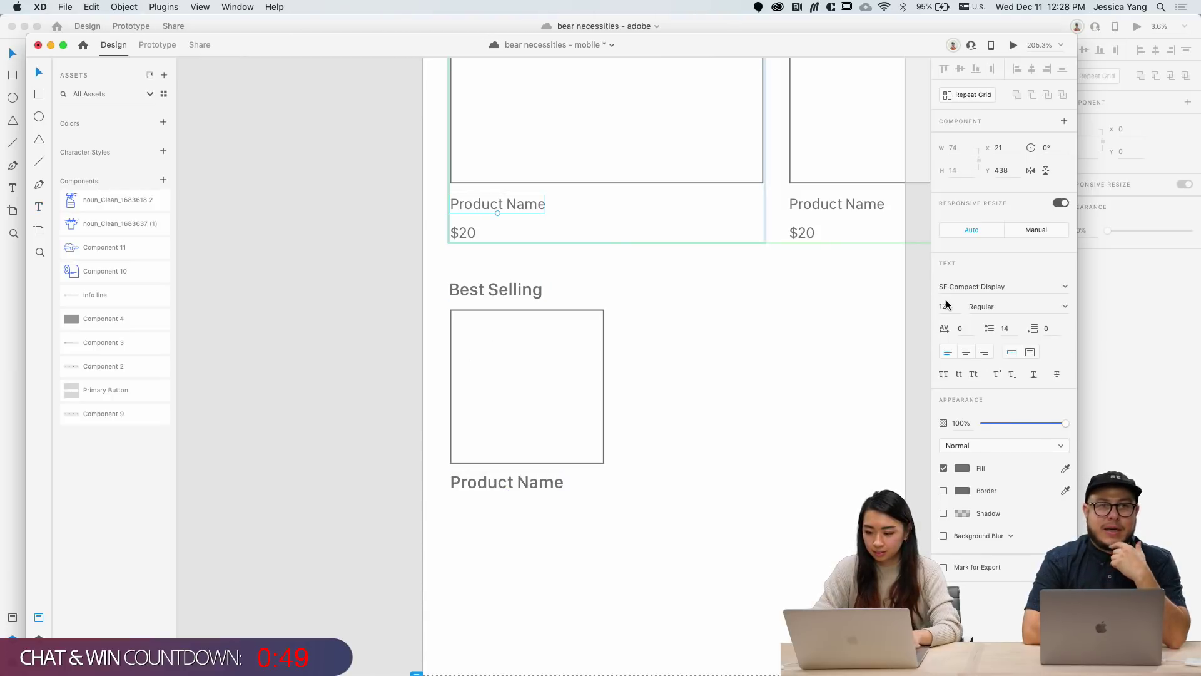
pyautogui.click(546, 483)
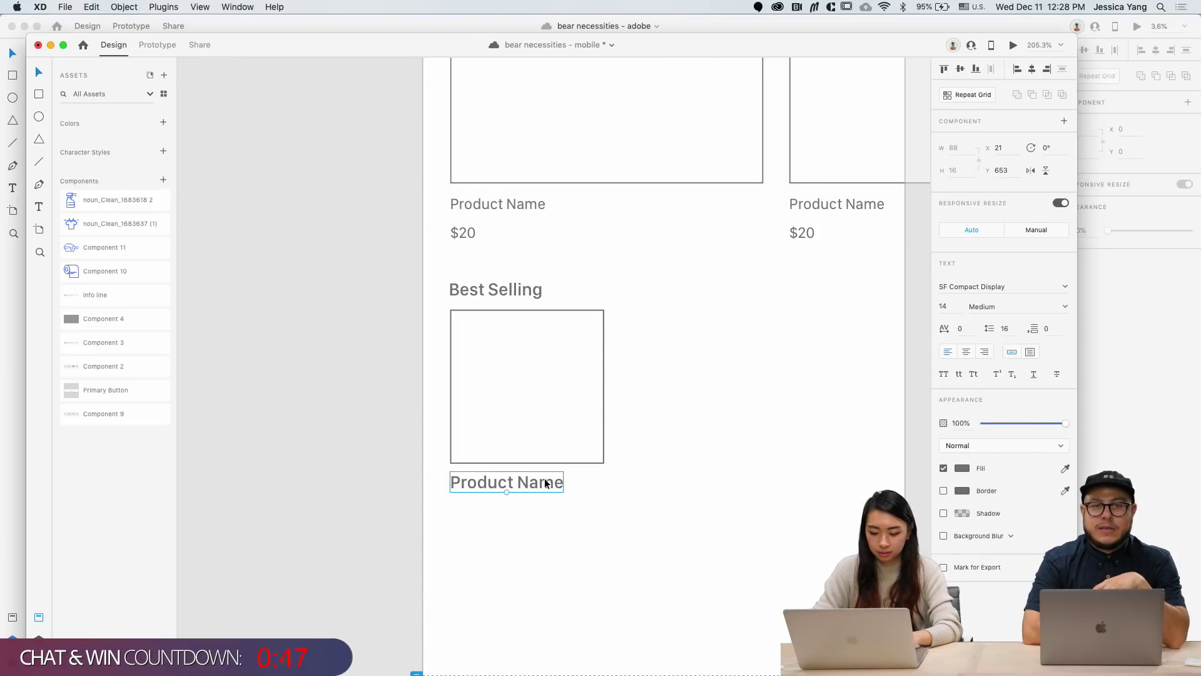
pyautogui.press('Return')
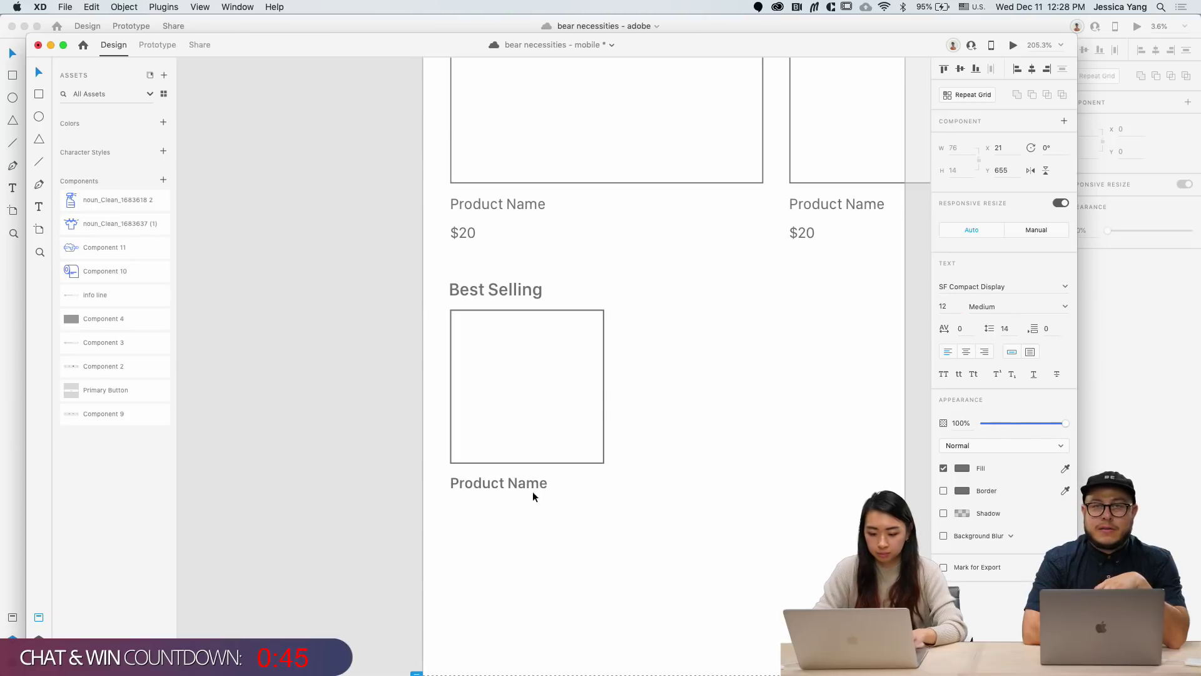
pyautogui.click(1062, 306)
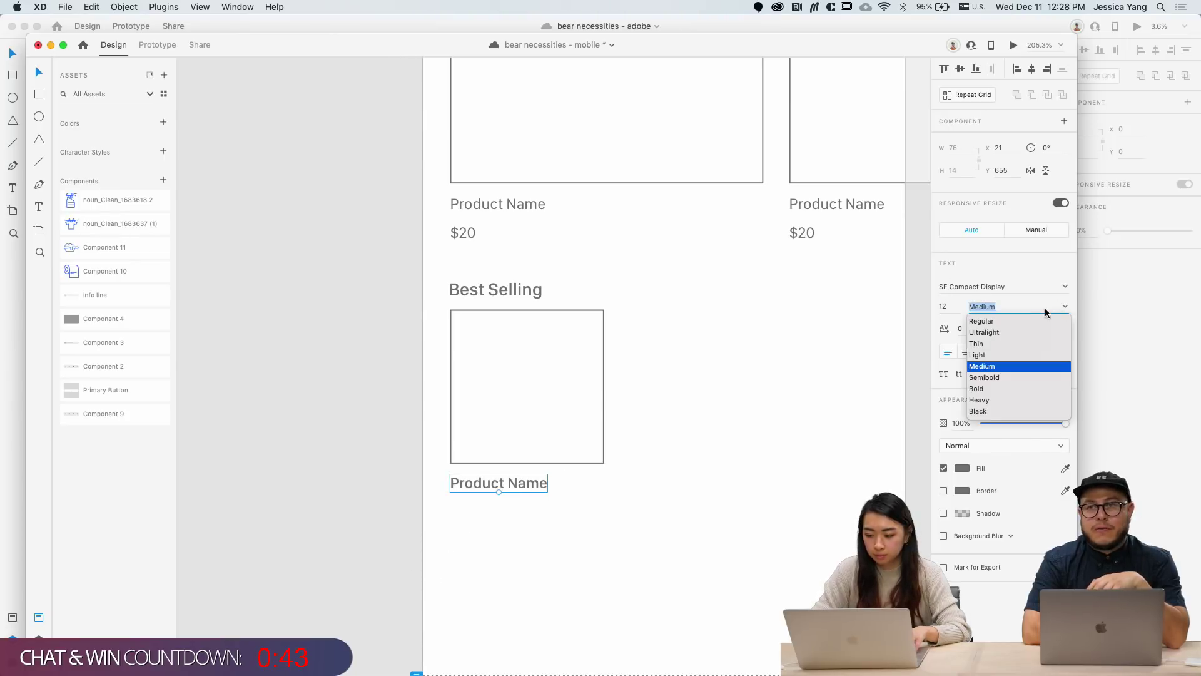
pyautogui.click(982, 320)
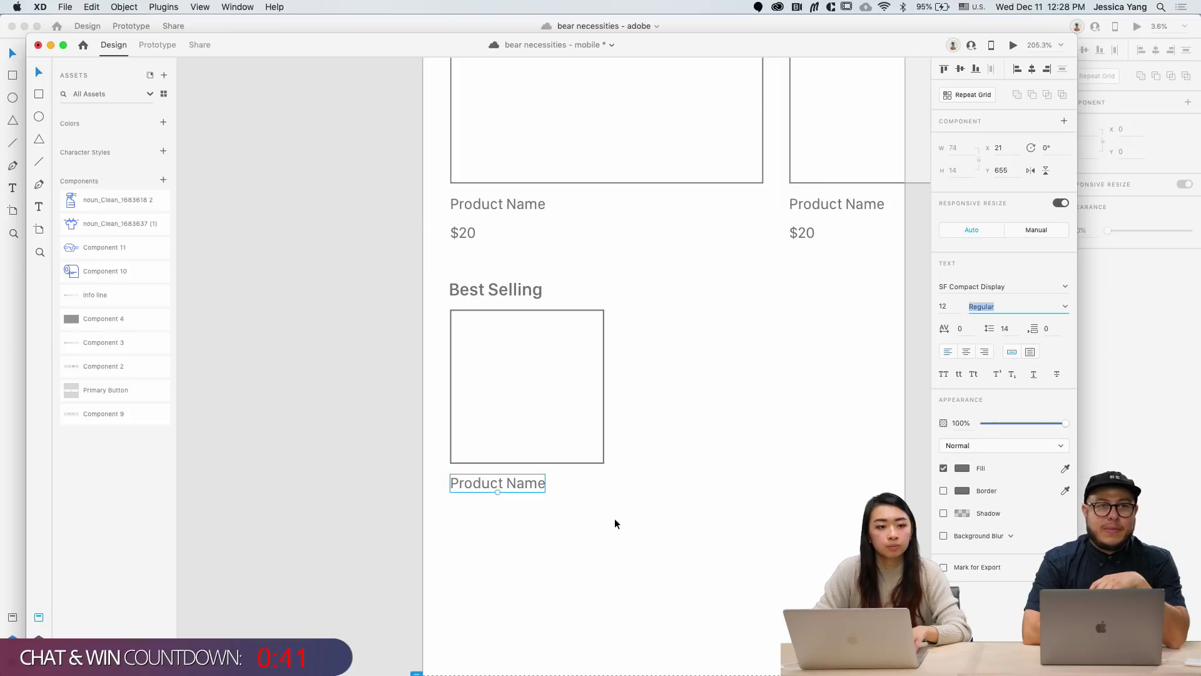
# Step: Duplicate the Best Selling product name directly beneath itself and change the copy's text to "$10"
pyautogui.click(461, 239)
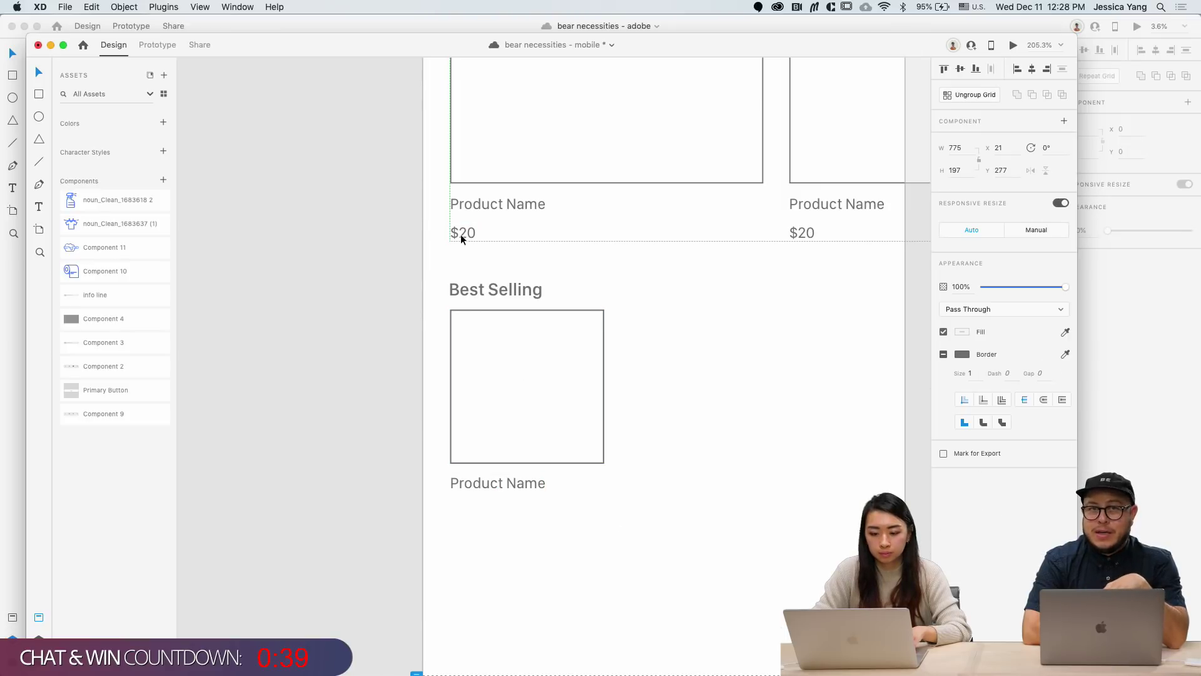
pyautogui.doubleClick(466, 236)
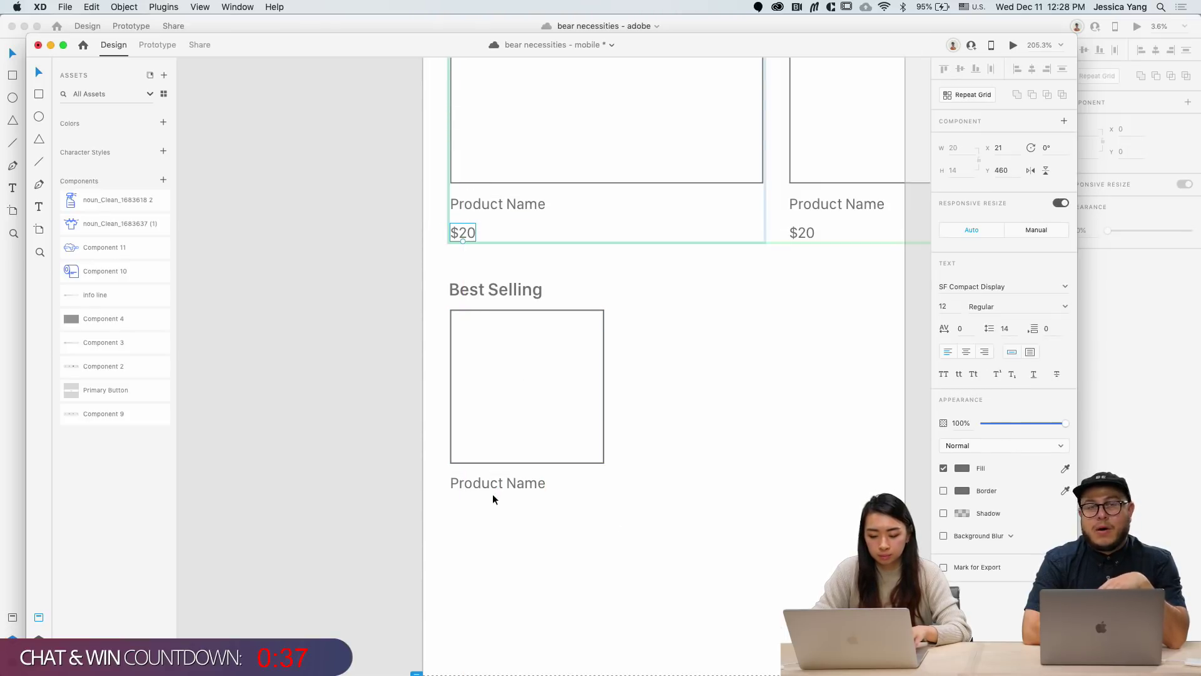
pyautogui.moveTo(491, 486); pyautogui.dragTo(491, 512)
pyautogui.doubleClick(489, 512)
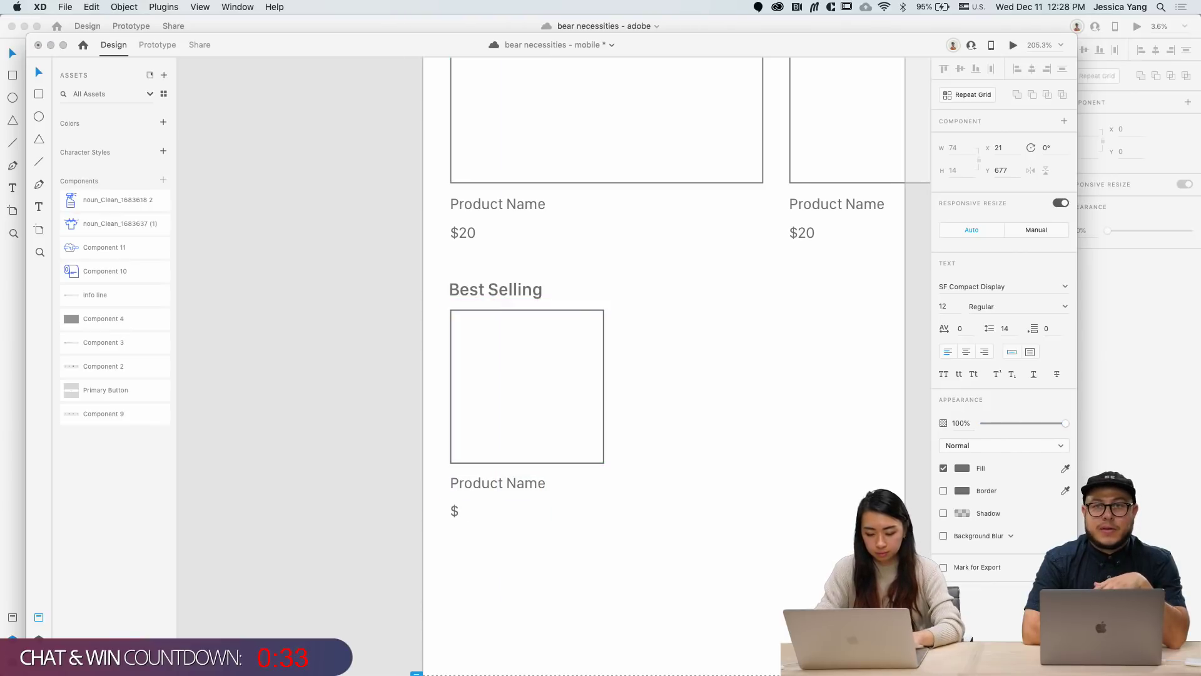
pyautogui.press('Escape')
# Step: Make a repeat grid from the square, product name and $10 price, and extend it horizontally to five cards, about 686 wide
pyautogui.scroll(-3, 585, 572)
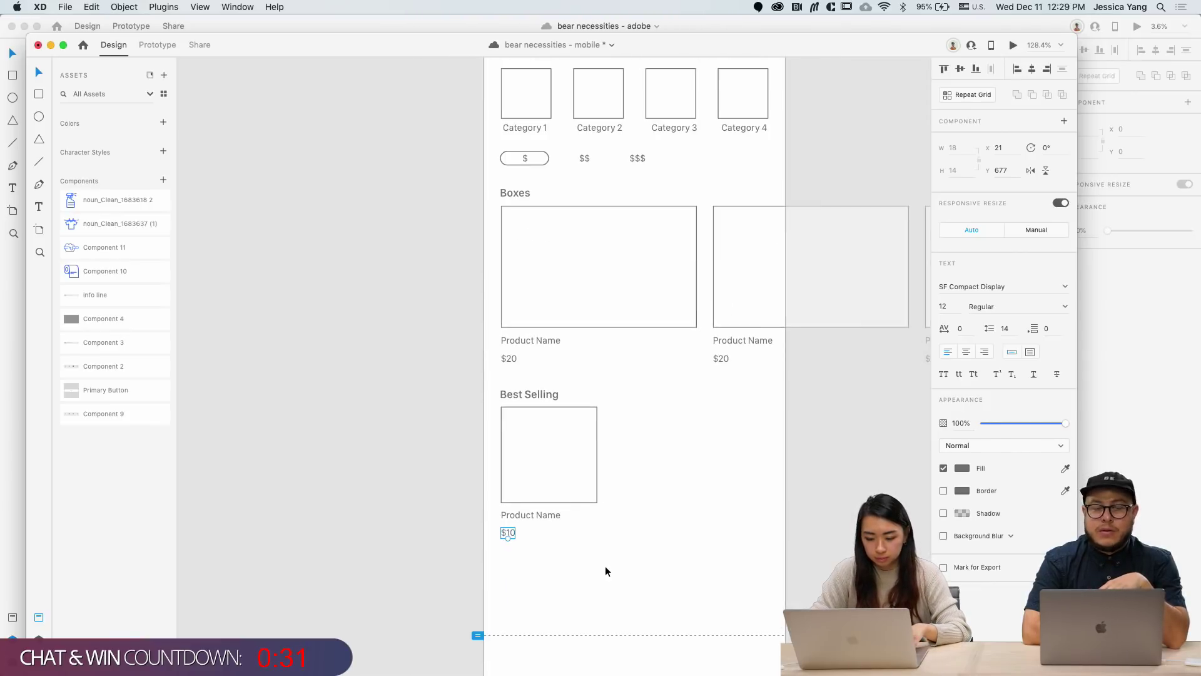
pyautogui.moveTo(590, 550); pyautogui.dragTo(487, 404)
pyautogui.press('super+r')
pyautogui.moveTo(600, 466); pyautogui.dragTo(884, 478)
pyautogui.scroll(-3, 889, 483)
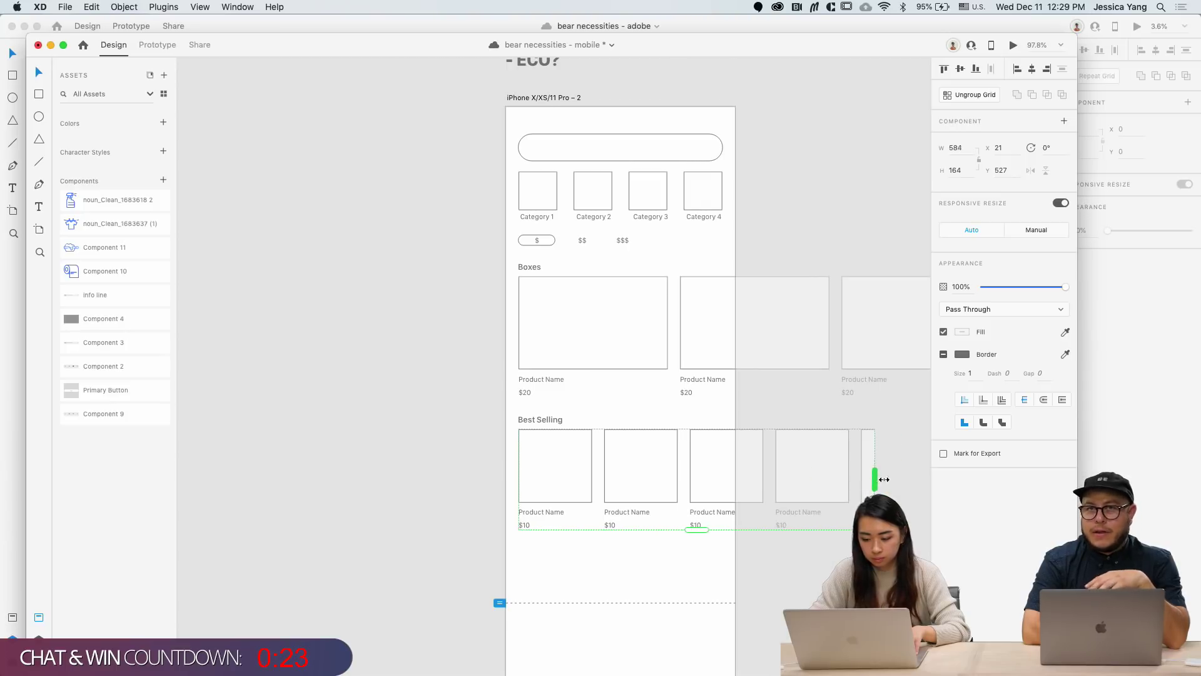
pyautogui.moveTo(884, 479); pyautogui.dragTo(897, 485)
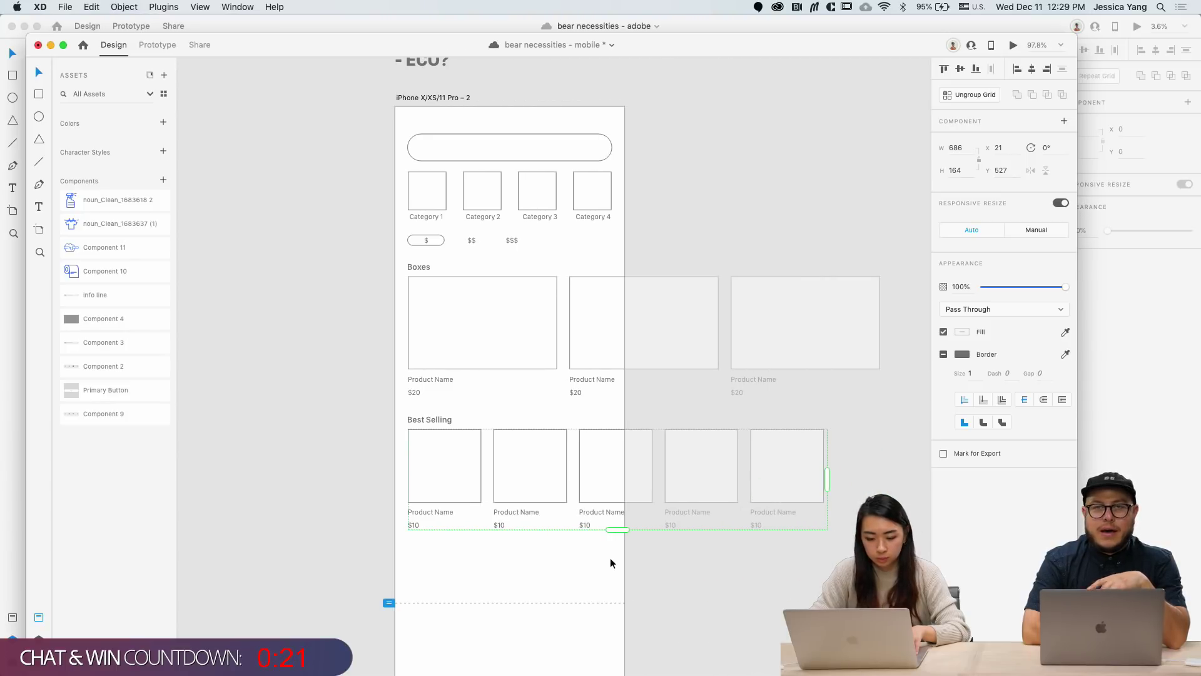
# Step: Move the "Best Selling" heading and its product row up together to Y 493
pyautogui.scroll(-3, 611, 560)
pyautogui.click(459, 439)
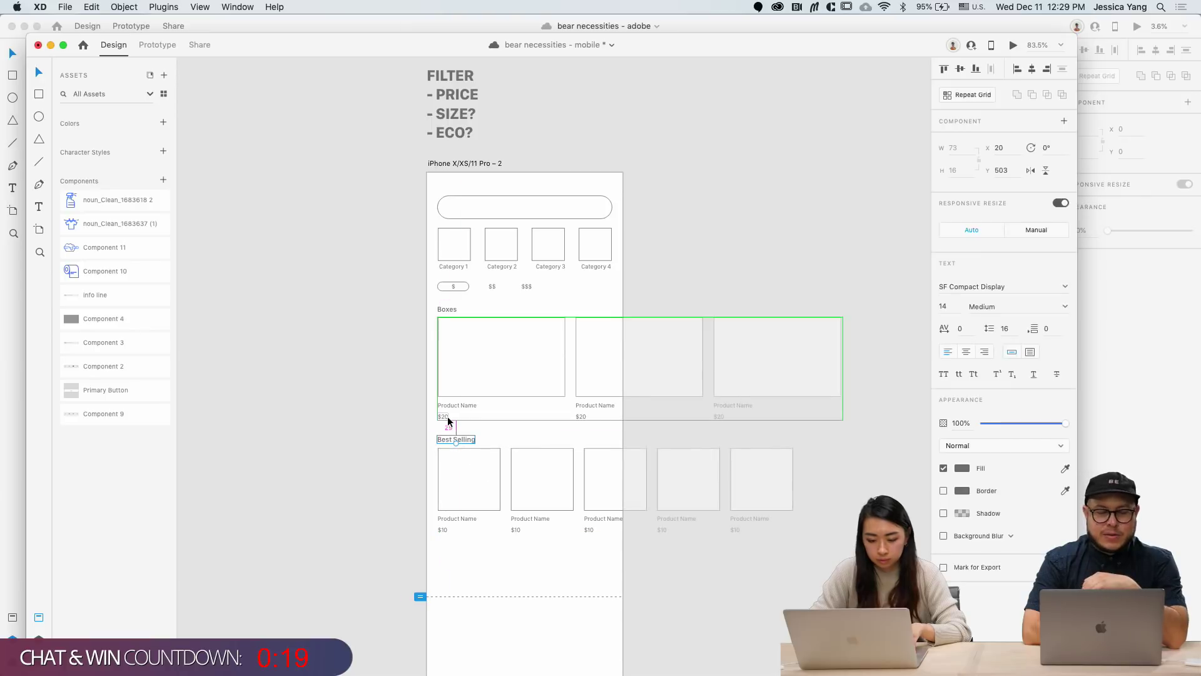
pyautogui.click(430, 430)
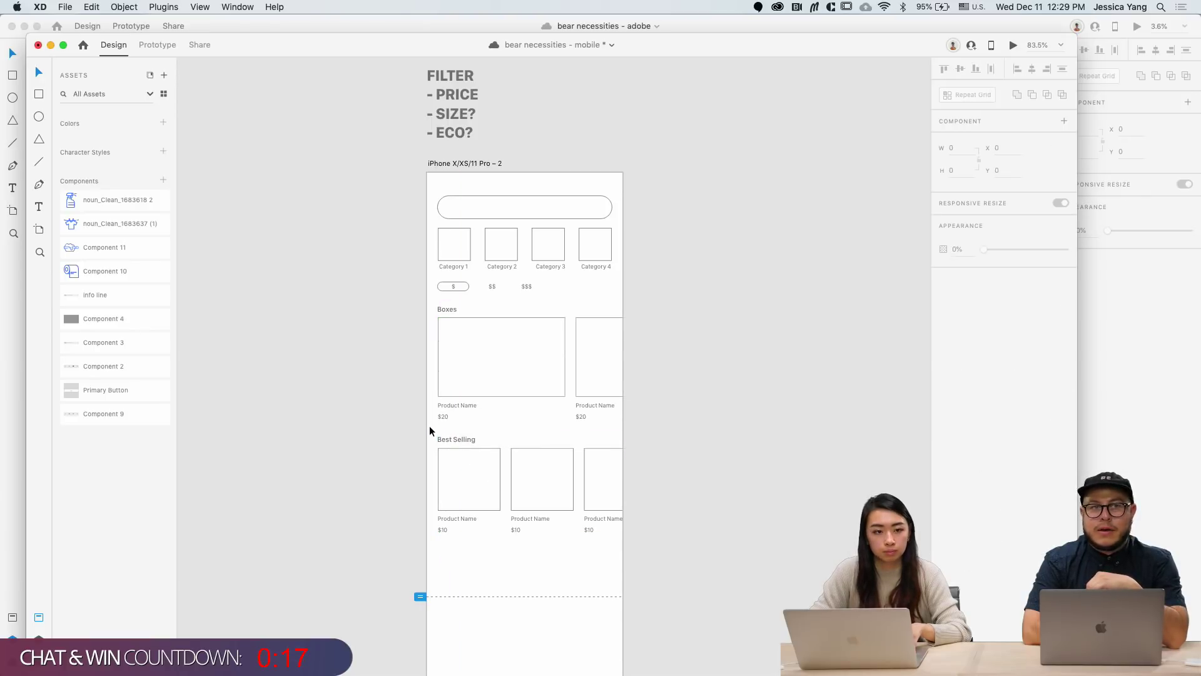
pyautogui.click(436, 434)
pyautogui.scroll(5, 436, 434)
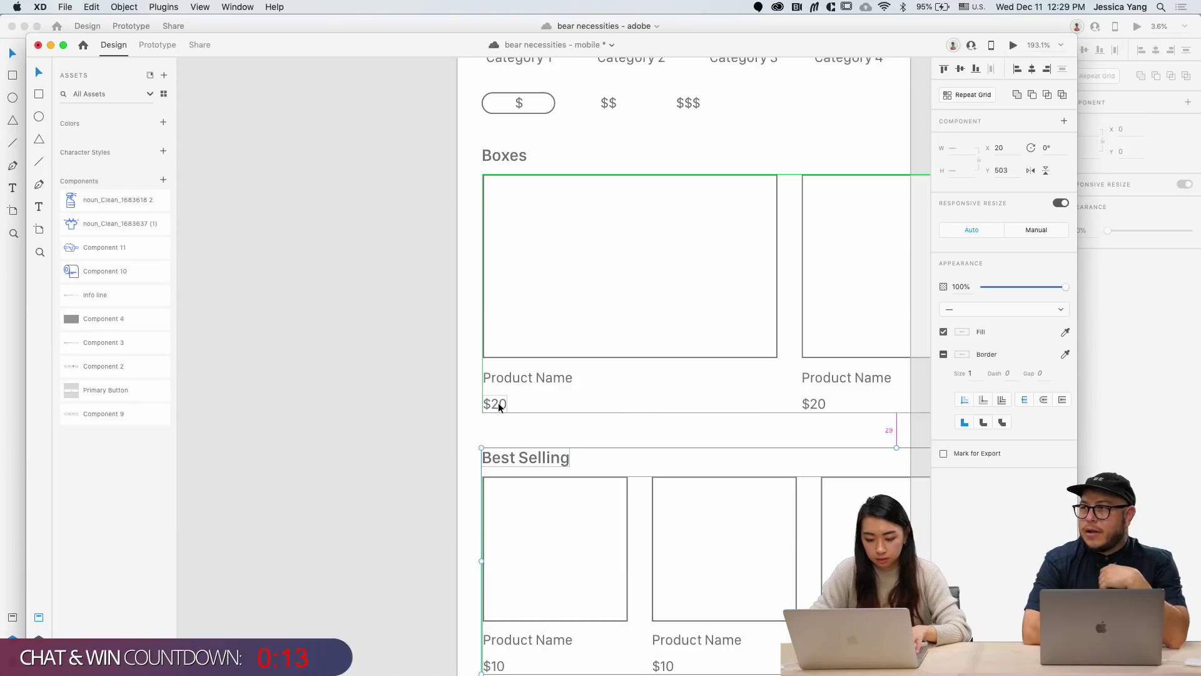
pyautogui.hotkey('shift', 'Up')
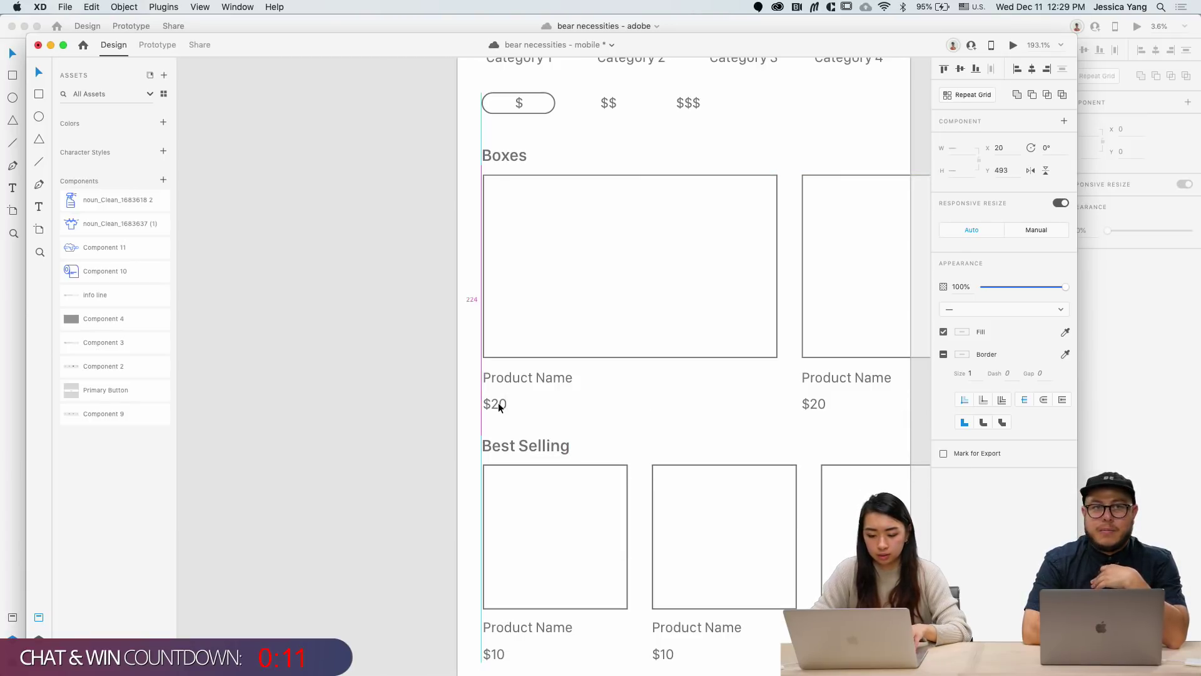
# Step: Duplicate the "Best Selling" heading and its product row directly below the original, at Y 702
pyautogui.press('Escape')
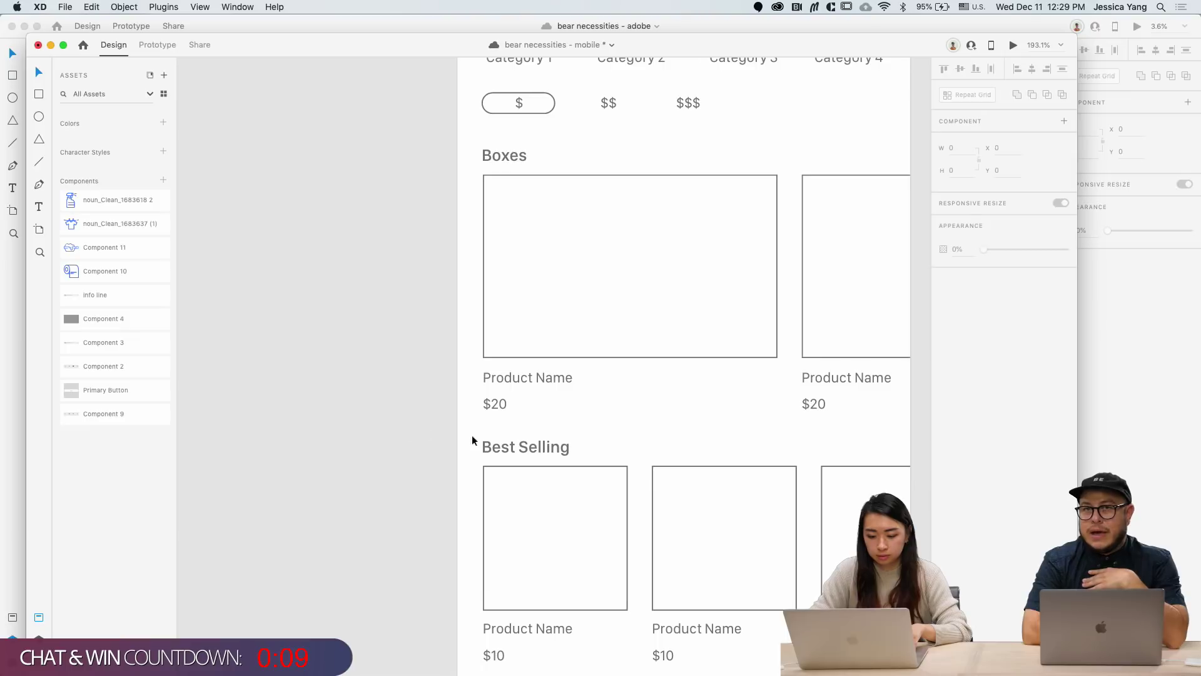
pyautogui.doubleClick(496, 445)
pyautogui.press('alt')
pyautogui.click(423, 475)
pyautogui.scroll(-5, 425, 476)
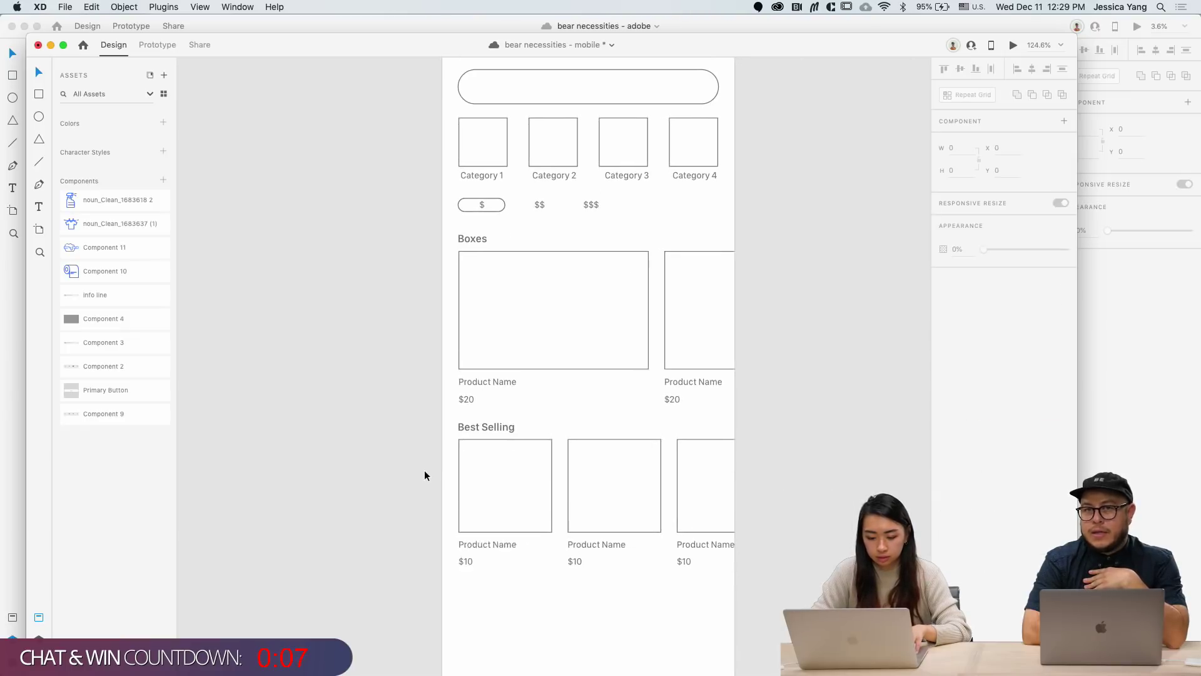
pyautogui.scroll(-5, 426, 475)
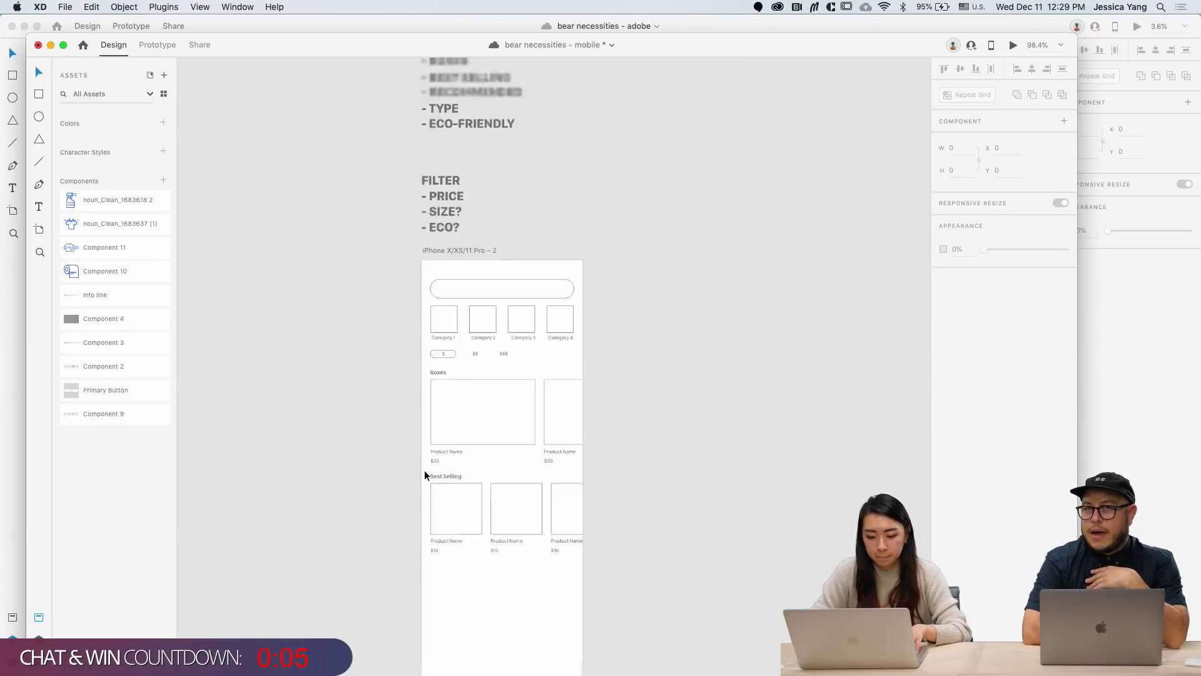
pyautogui.scroll(3, 520, 483)
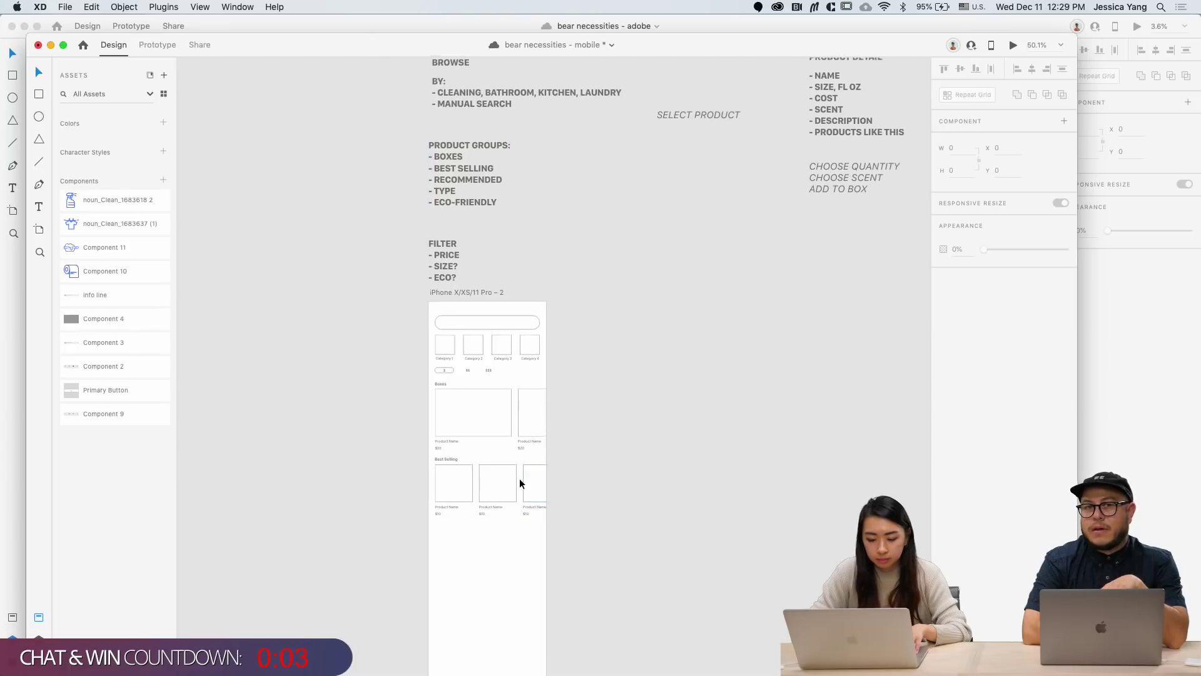
pyautogui.moveTo(378, 443); pyautogui.dragTo(728, 544)
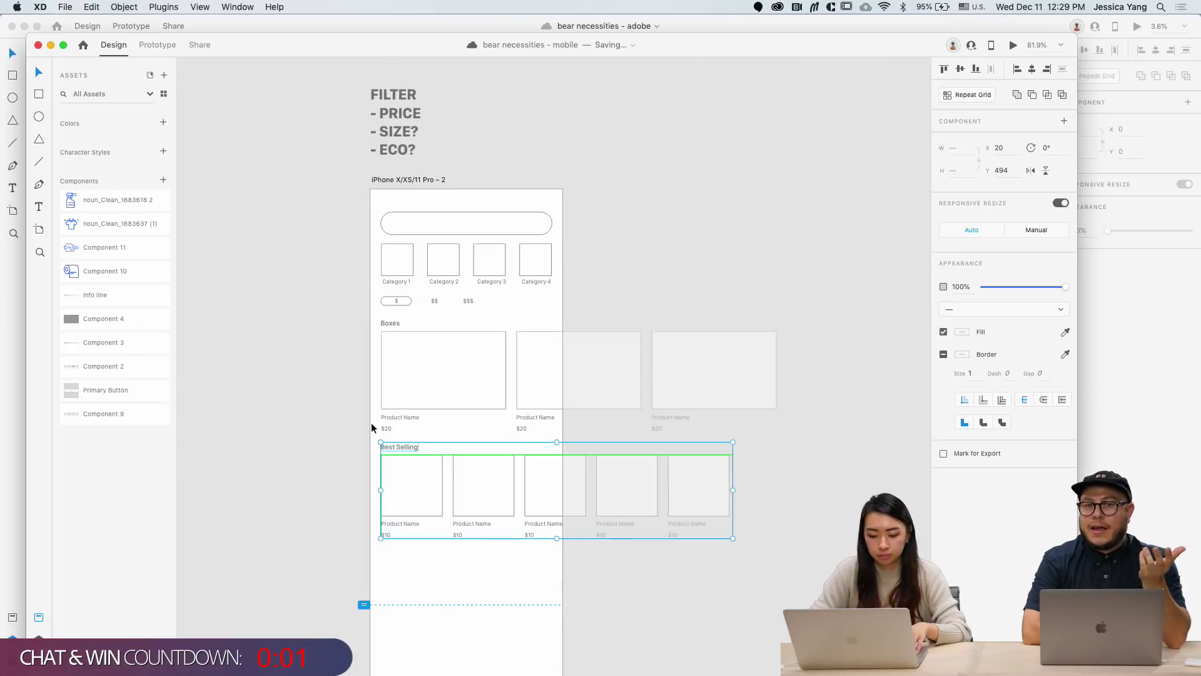
pyautogui.moveTo(406, 448); pyautogui.dragTo(394, 579)
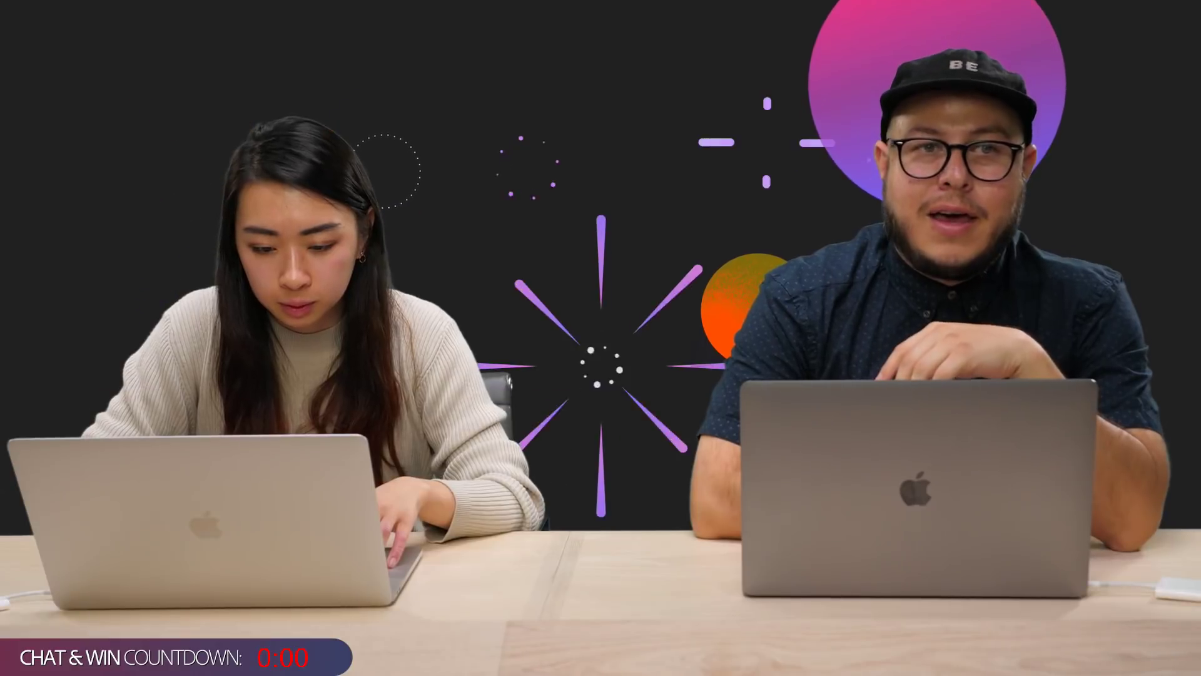
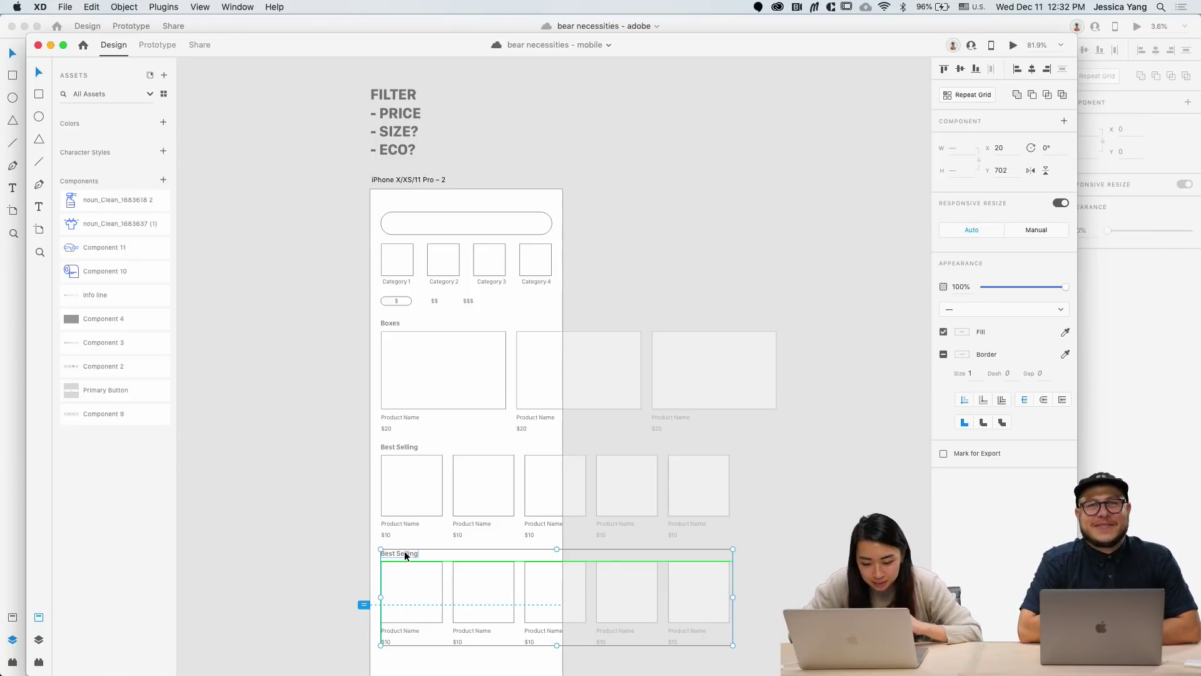
pyautogui.scroll(-2, 404, 551)
pyautogui.click(354, 515)
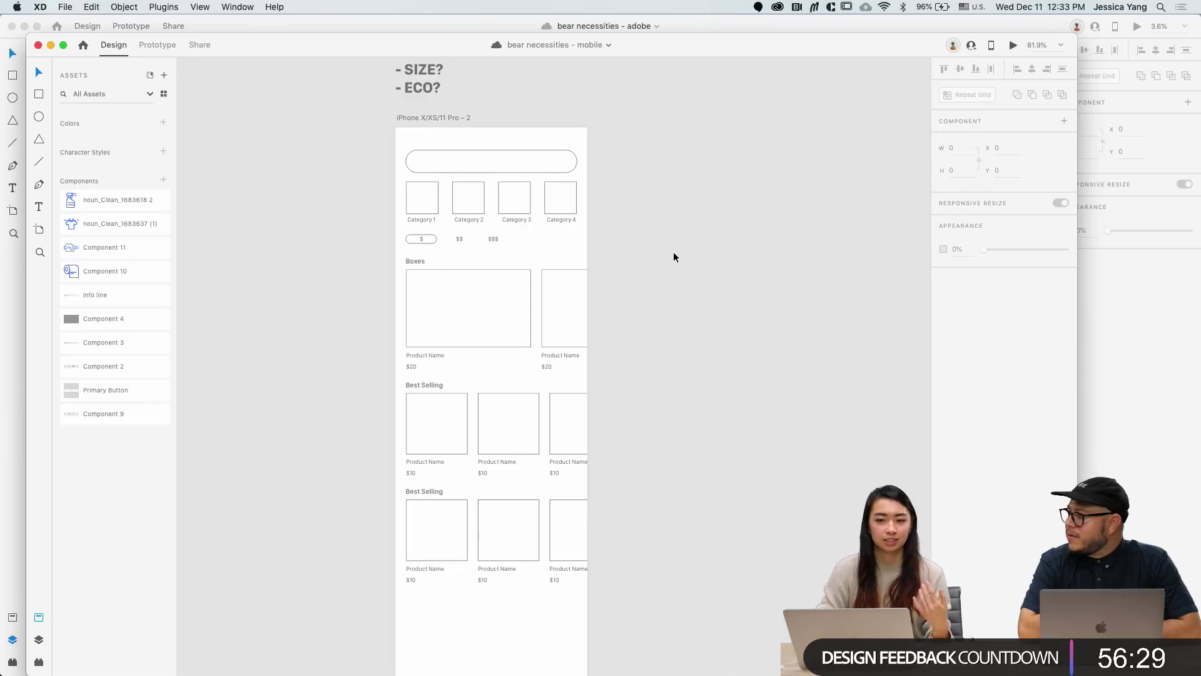
# Step: Change the duplicated row's heading to "Recommended for You" and save the document
pyautogui.scroll(-4, 673, 257)
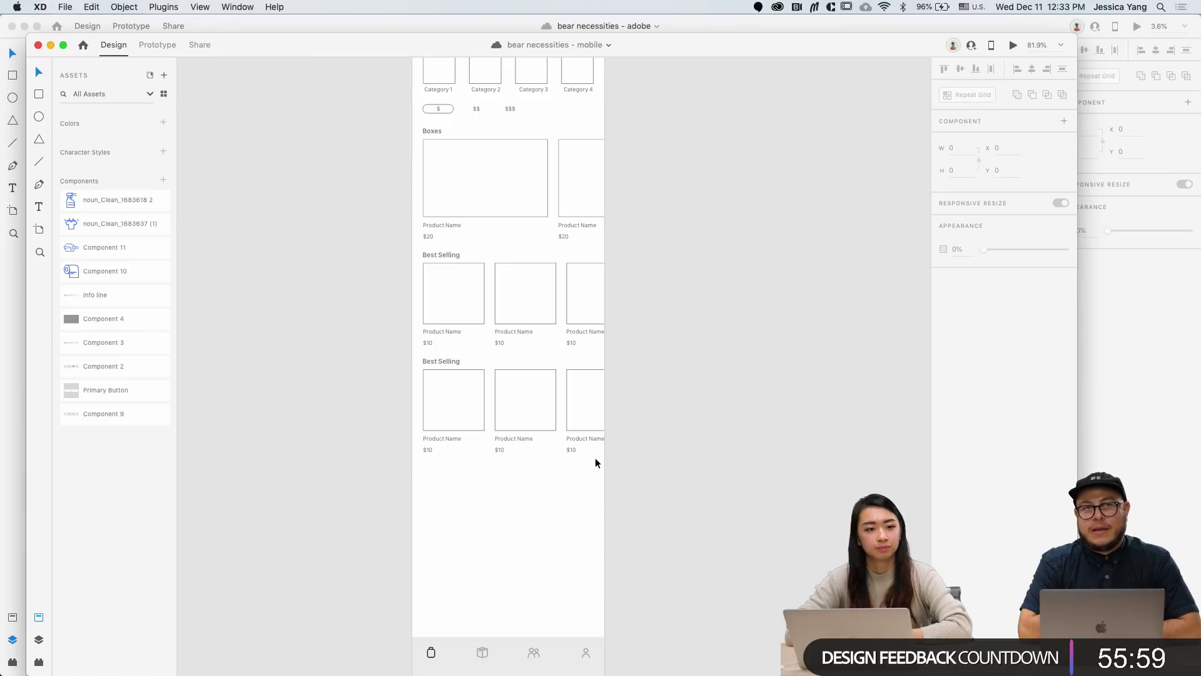
pyautogui.scroll(-1, 595, 463)
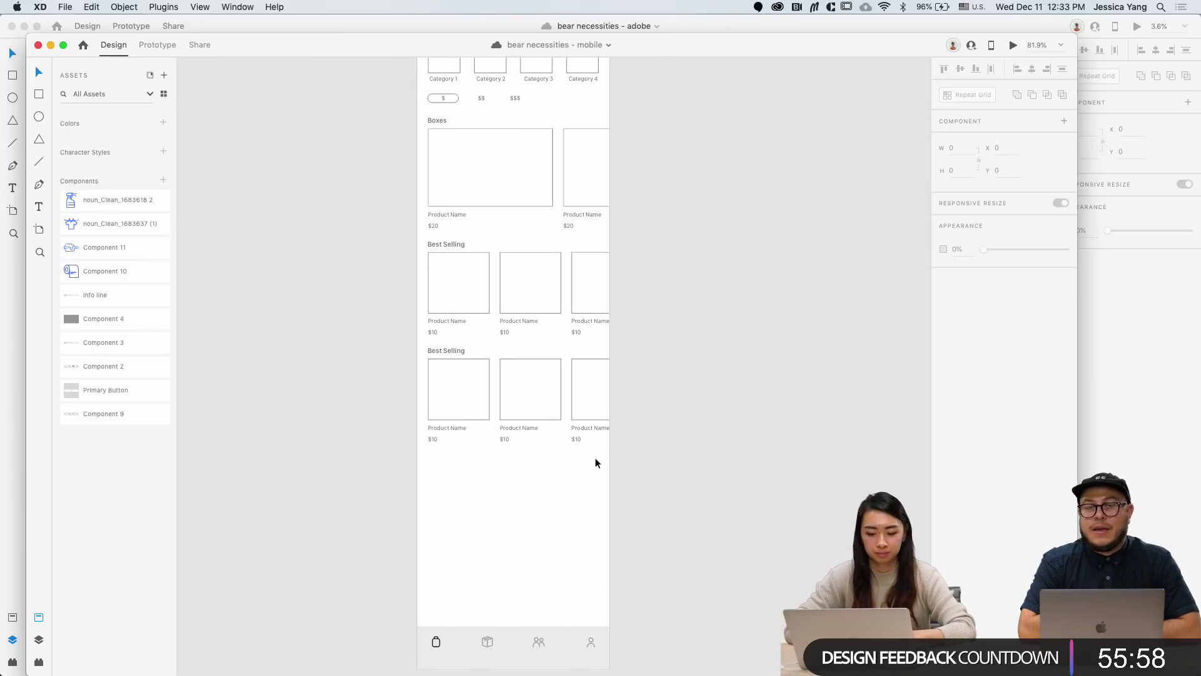
pyautogui.click(456, 352)
pyautogui.press('Return')
pyautogui.write('REc')
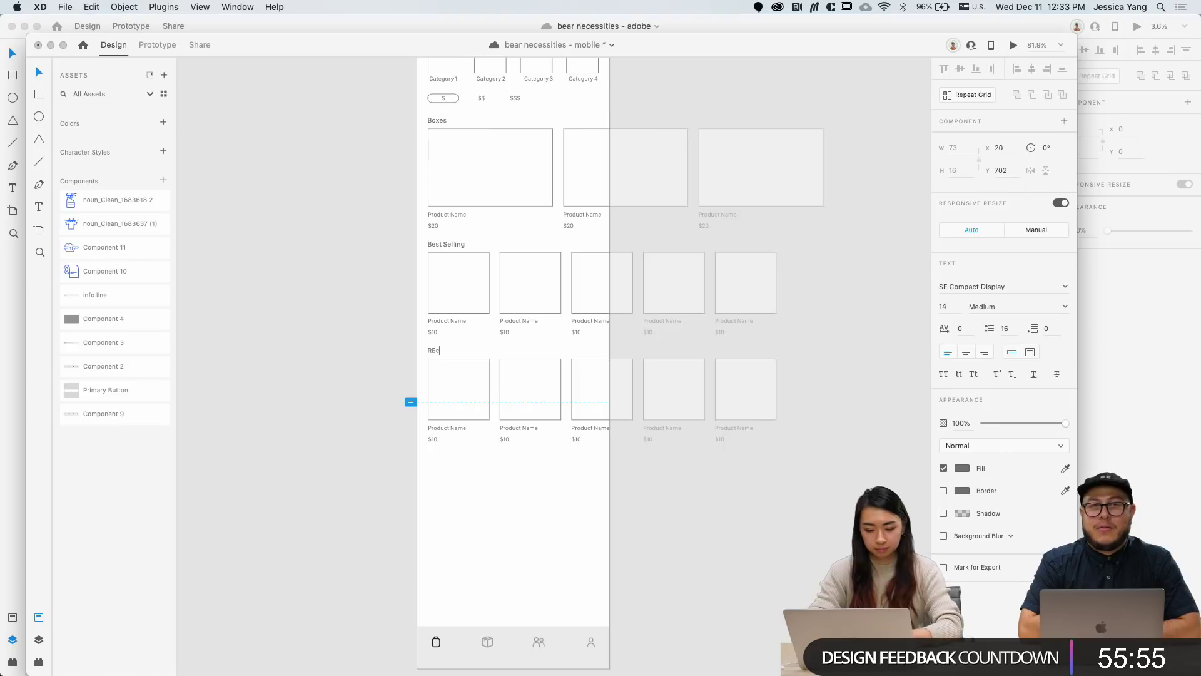
pyautogui.write('ecommend')
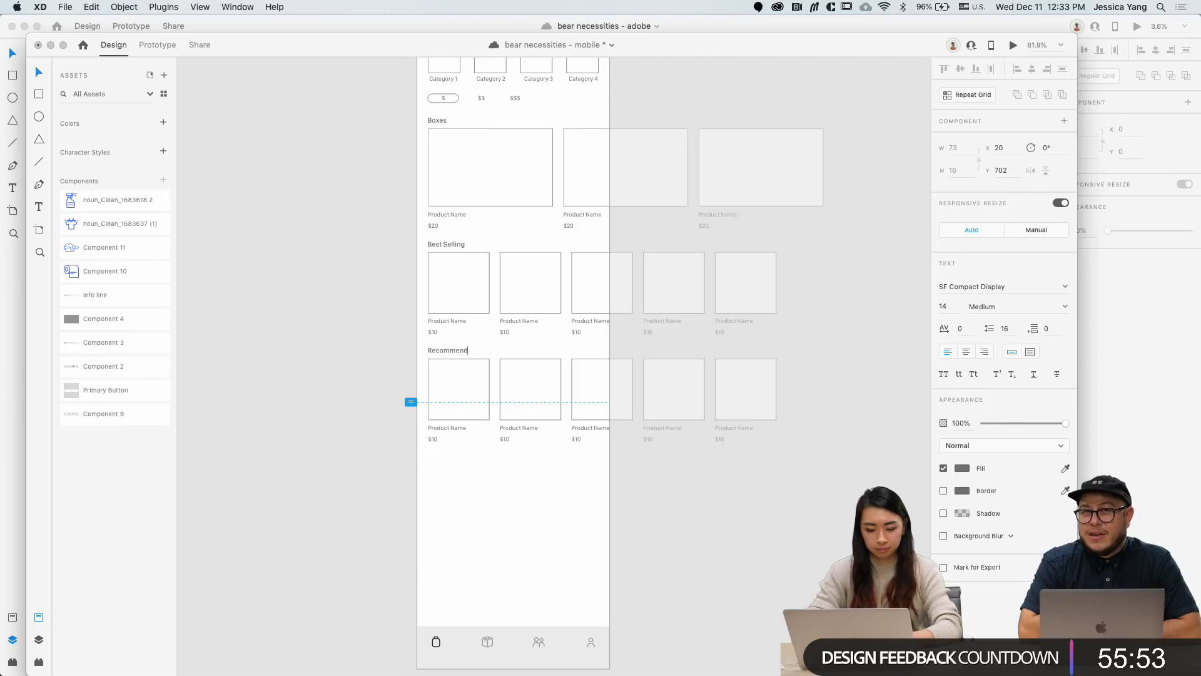
pyautogui.write('ed for You')
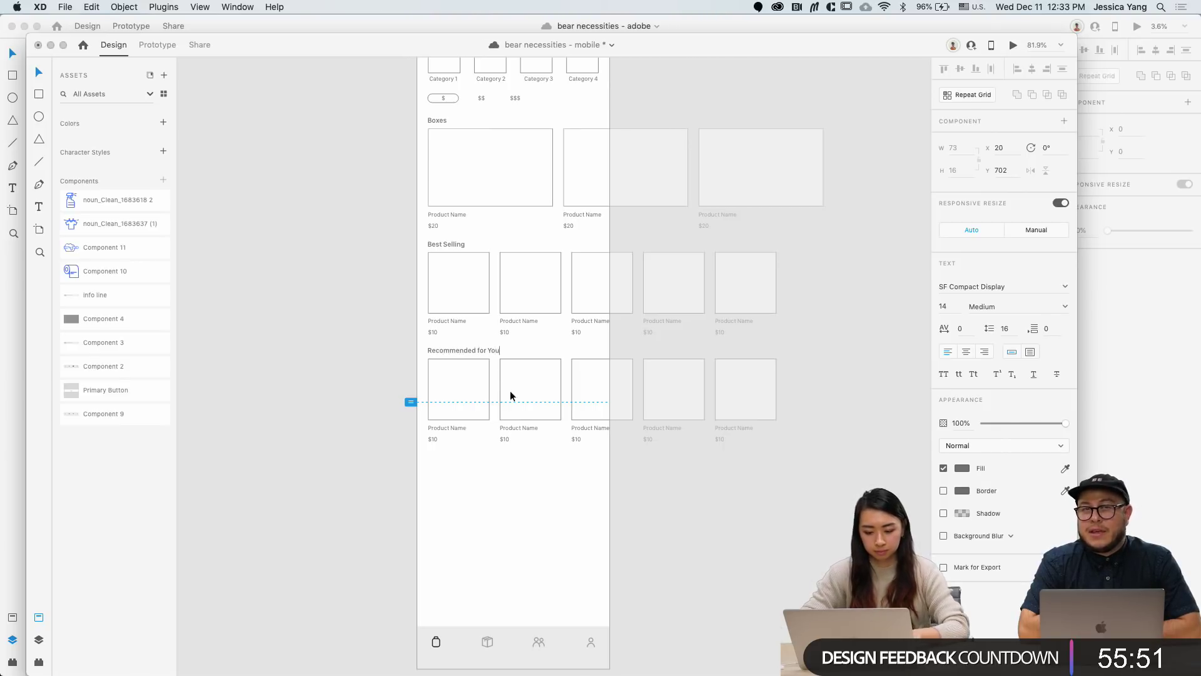
pyautogui.press('Escape')
pyautogui.press('super+minus')
pyautogui.press('super+minus')
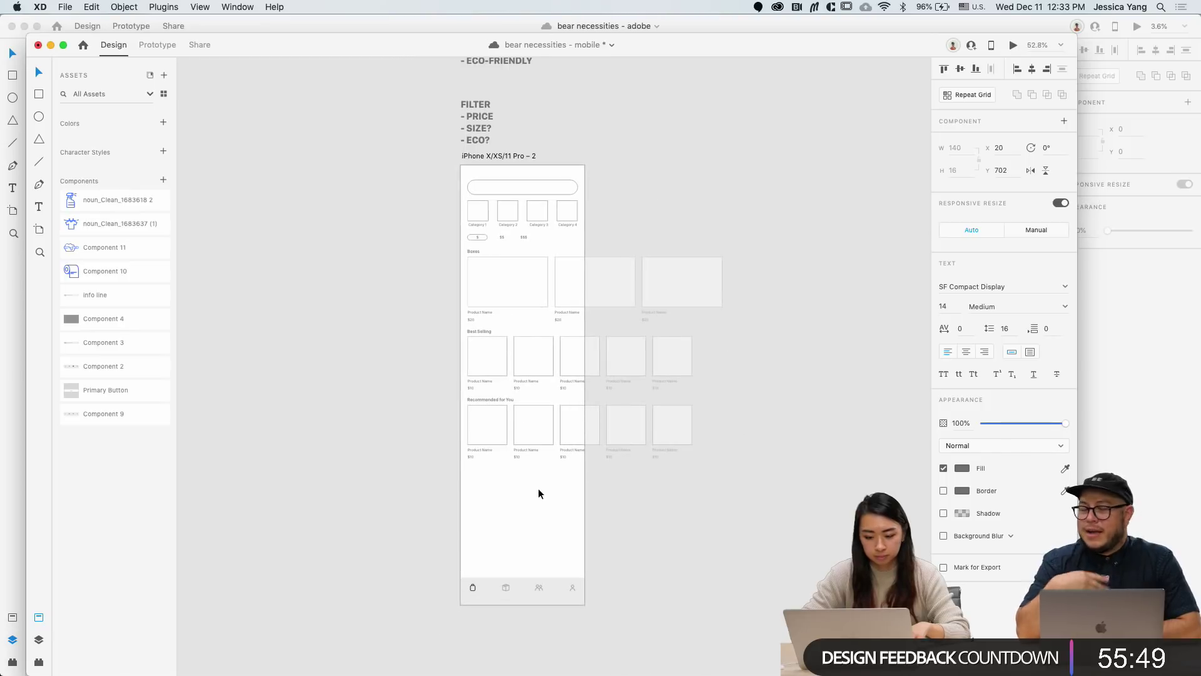
pyautogui.scroll(-1, 538, 488)
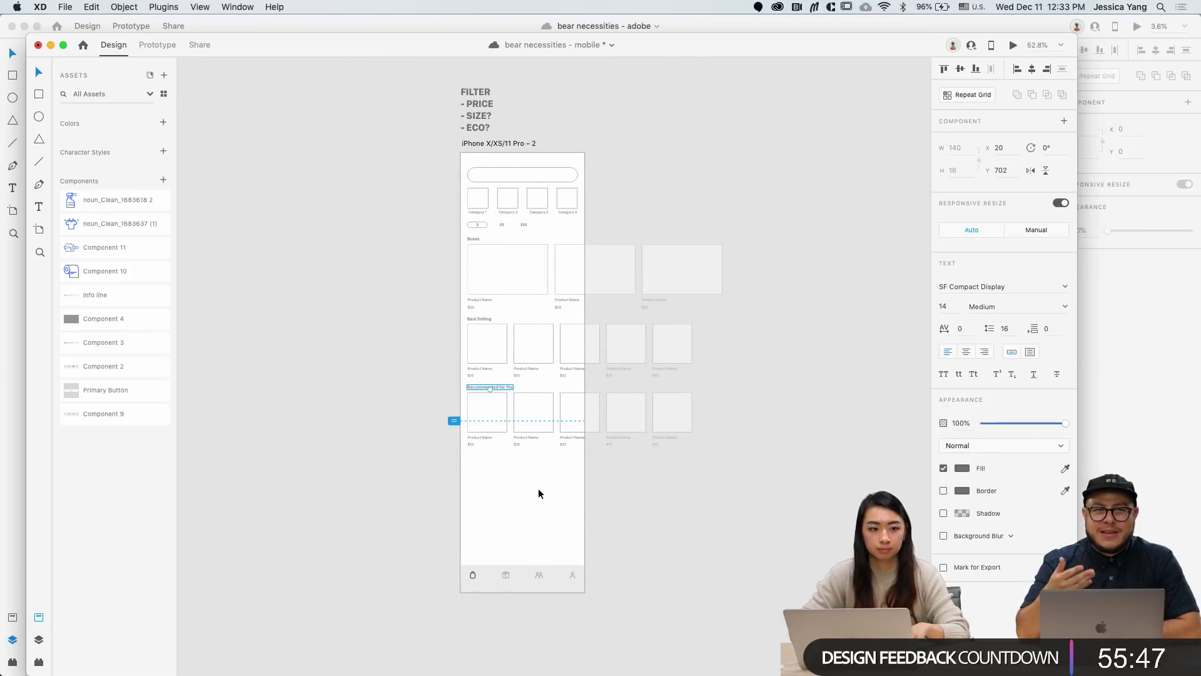
pyautogui.press('super+s')
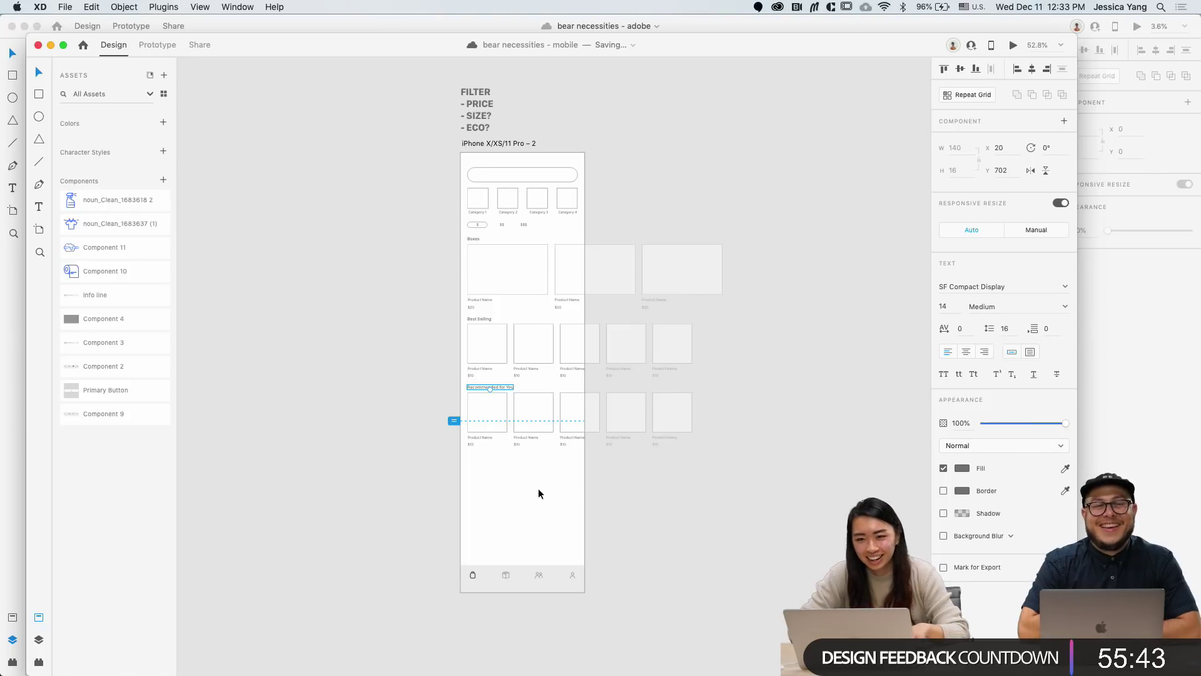
# Step: Draw a rectangle across the full artboard width, about 375 by 228, just below the "Recommended for You" row
pyautogui.click(538, 494)
pyautogui.scroll(2, 538, 494)
pyautogui.press('r')
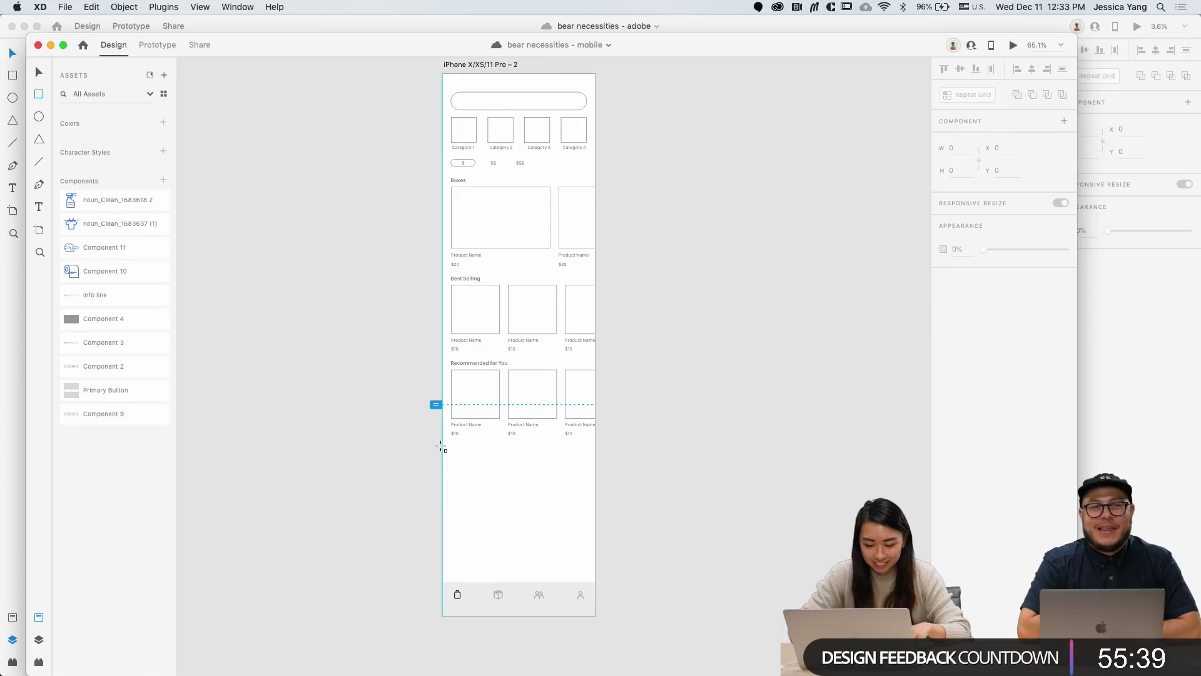
pyautogui.moveTo(442, 446); pyautogui.dragTo(596, 539)
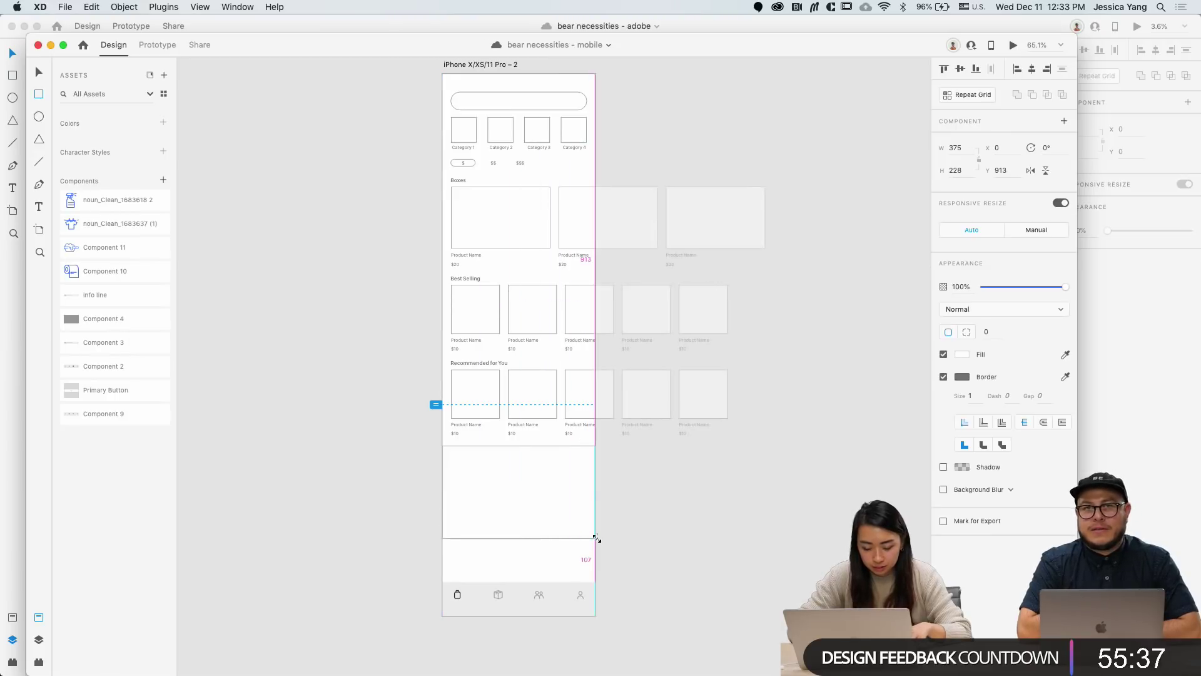
pyautogui.scroll(1, 478, 428)
pyautogui.scroll(2, 478, 428)
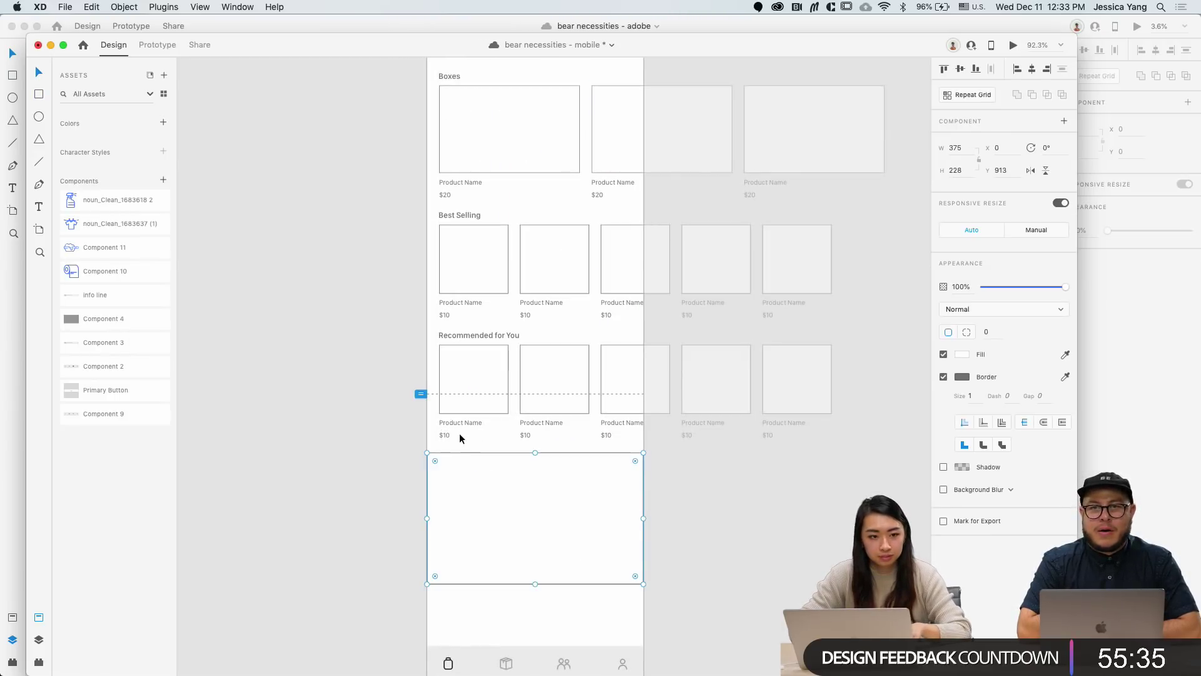
# Step: Nudge the full-width rectangle up to Y 910, closer to the row above, and deselect it
pyautogui.press('Up')
pyautogui.press('Up')
pyautogui.press('Up')
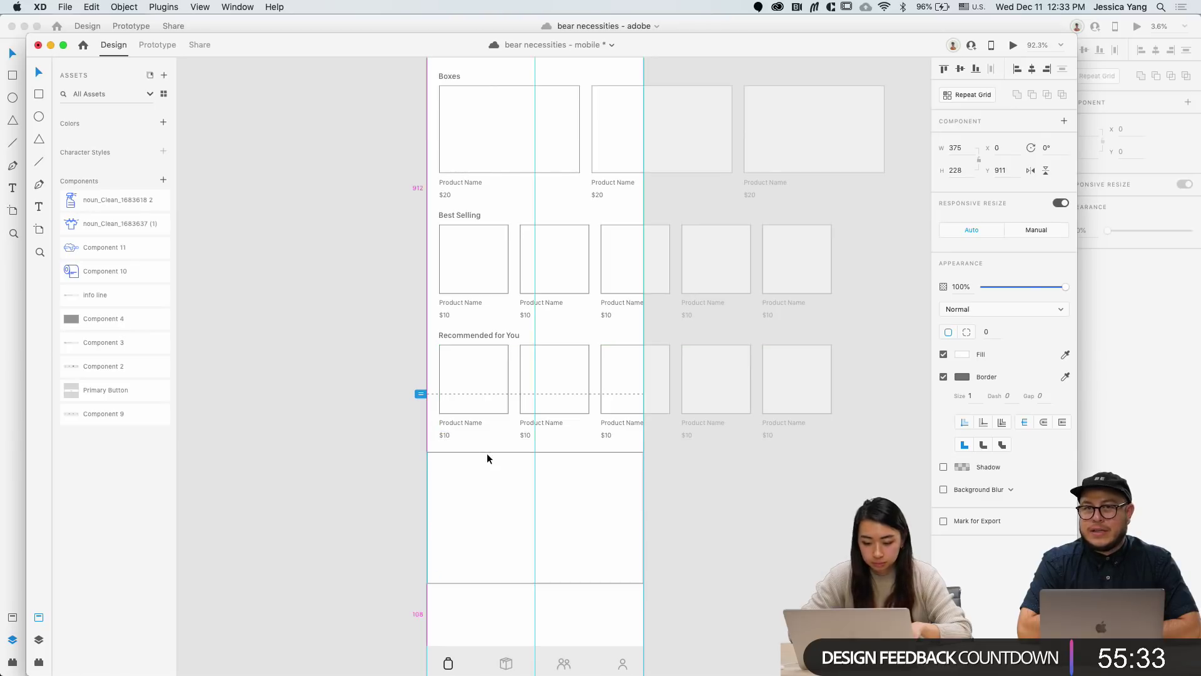
pyautogui.click(399, 505)
pyautogui.scroll(-2, 399, 504)
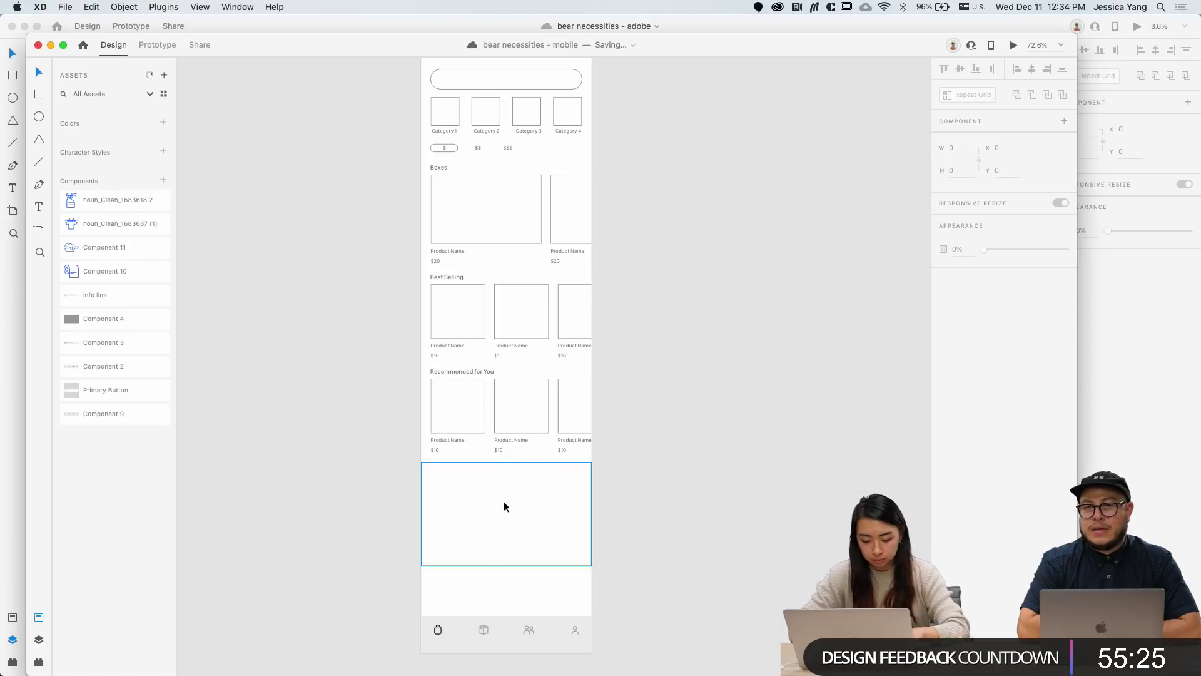
# Step: Add the text "PROMO CONTENT" inside the full-width rectangle
pyautogui.press('t')
pyautogui.click(473, 512)
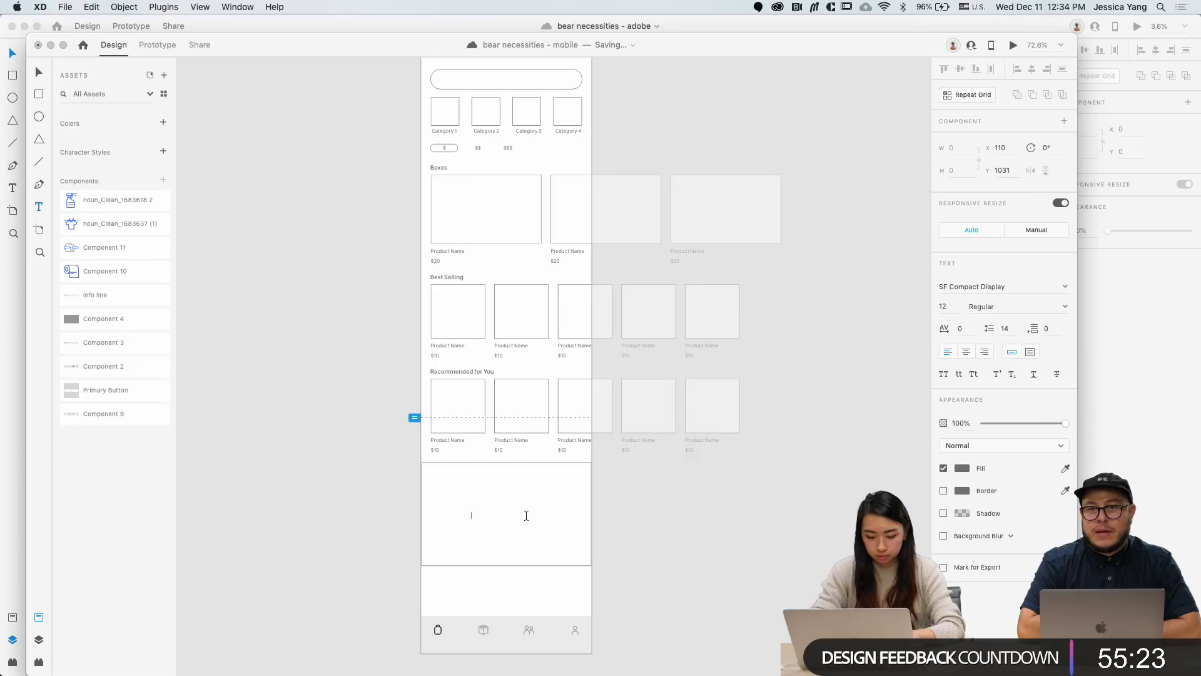
pyautogui.write('PROMO CONTENT')
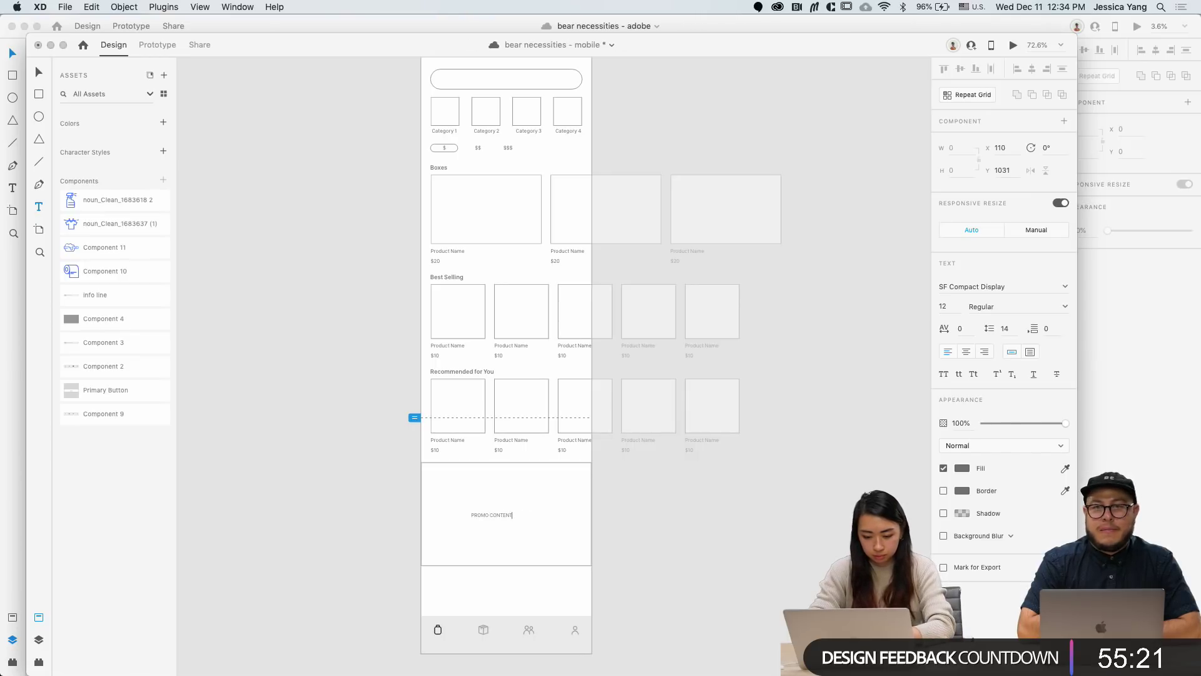
pyautogui.press('Escape')
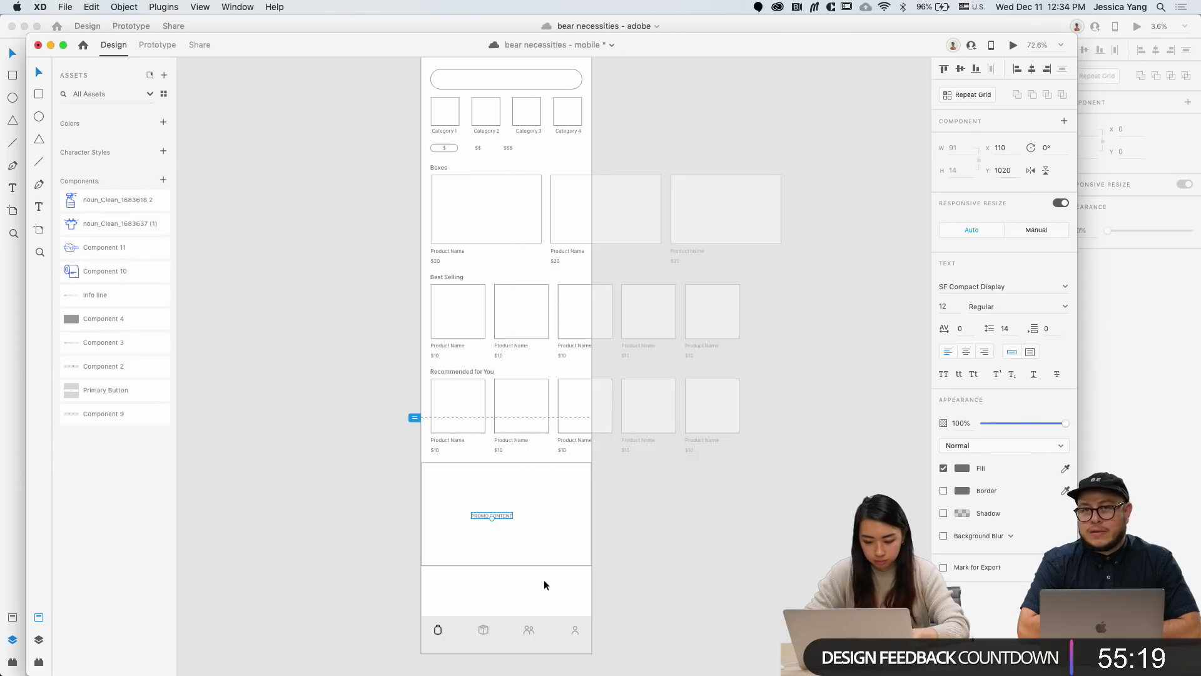
# Step: Centre the "PROMO CONTENT" text and the rectangle on each other vertically and horizontally
pyautogui.keyDown('shift'); pyautogui.click(550, 565); pyautogui.keyUp('shift')
pyautogui.click(962, 70)
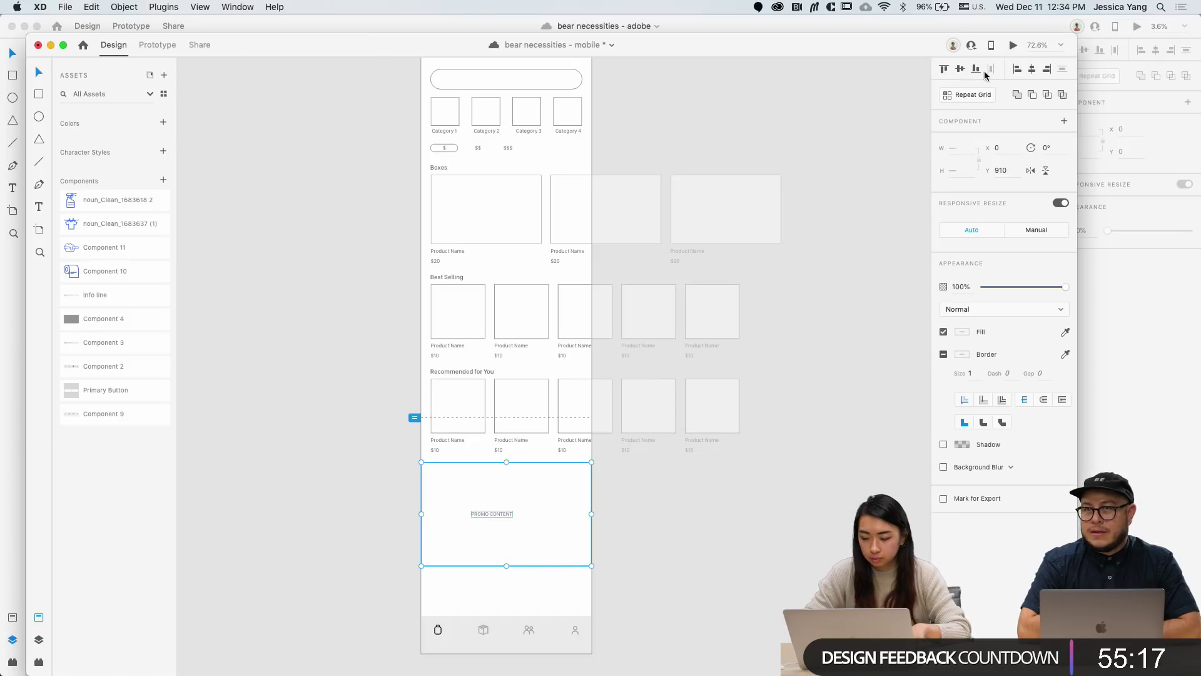
pyautogui.click(1031, 69)
pyautogui.click(644, 533)
# Step: Extend the artboard downward to a height of about 1787 and move the navigation icon bar down to its bottom edge
pyautogui.scroll(-5, 643, 533)
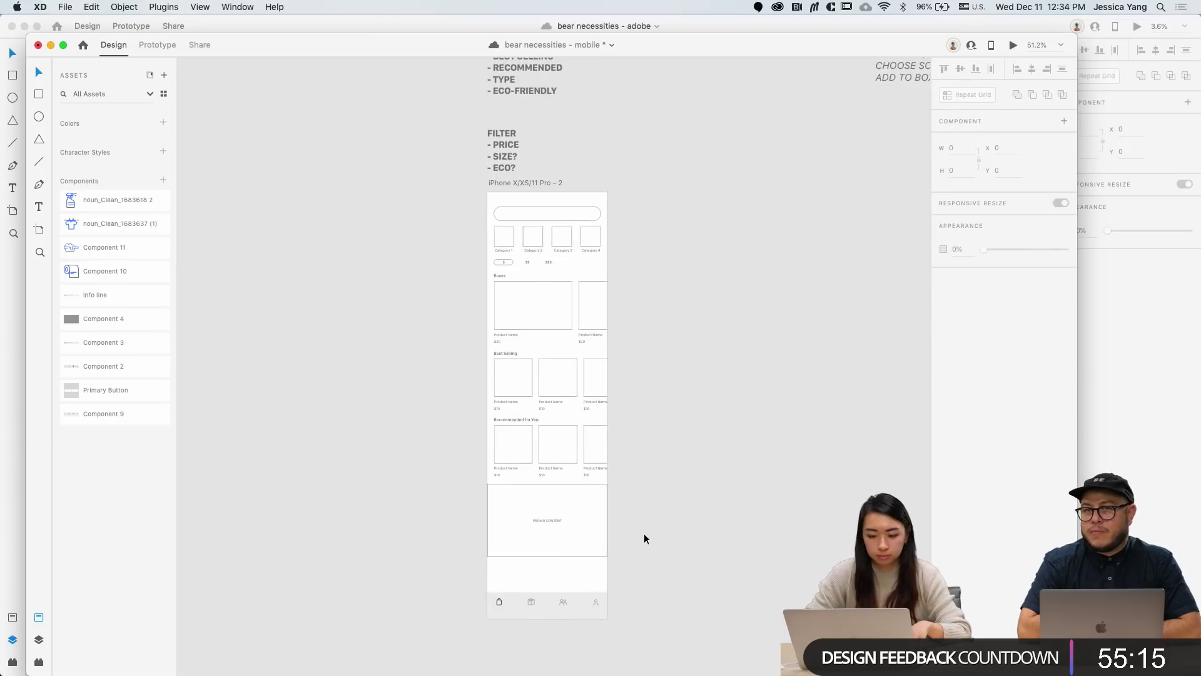
pyautogui.click(553, 140)
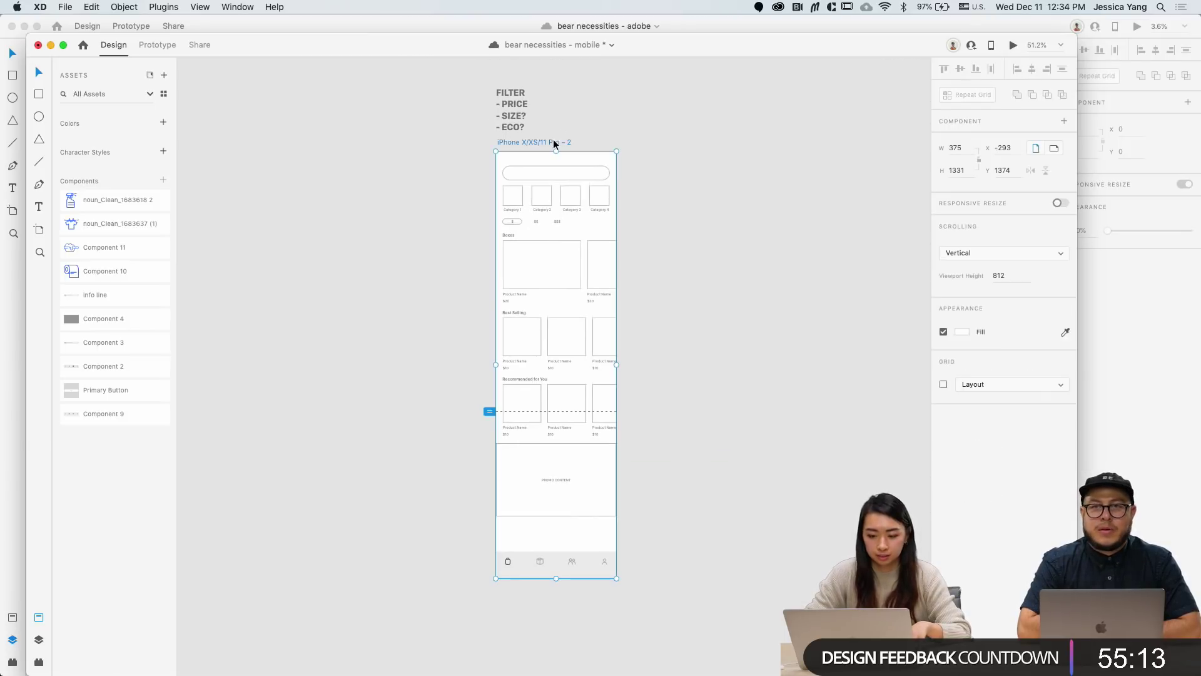
pyautogui.scroll(-3, 557, 556)
pyautogui.moveTo(556, 570); pyautogui.dragTo(554, 664)
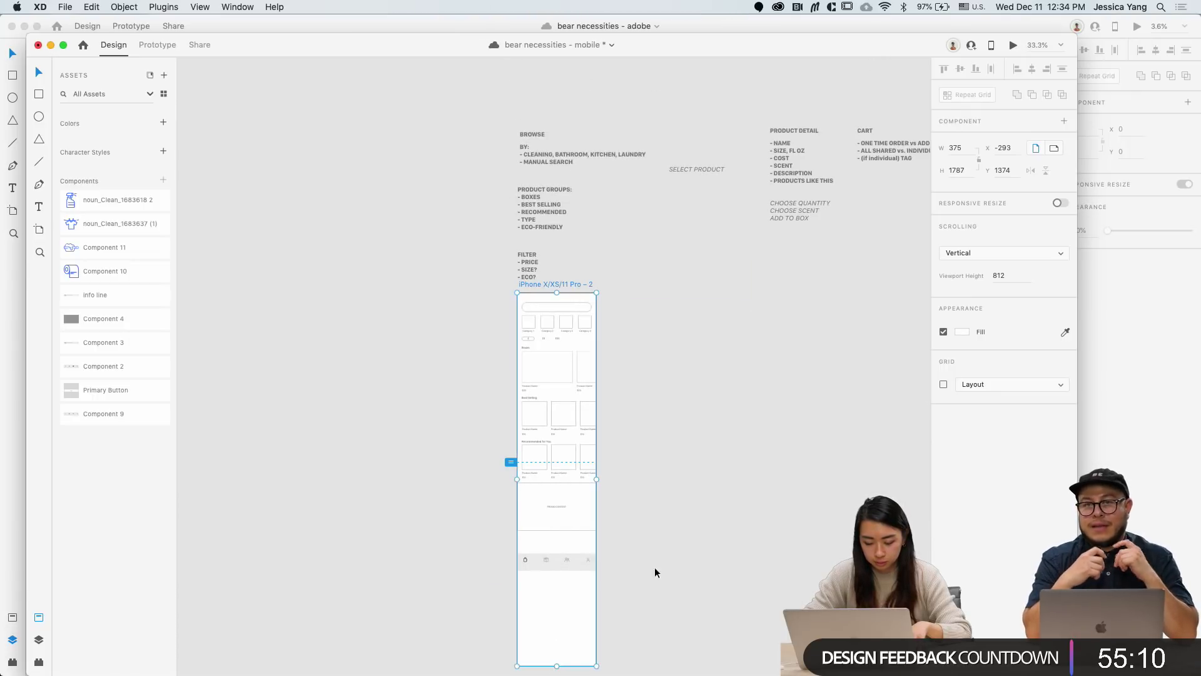
pyautogui.moveTo(556, 560); pyautogui.dragTo(556, 655)
pyautogui.click(559, 562)
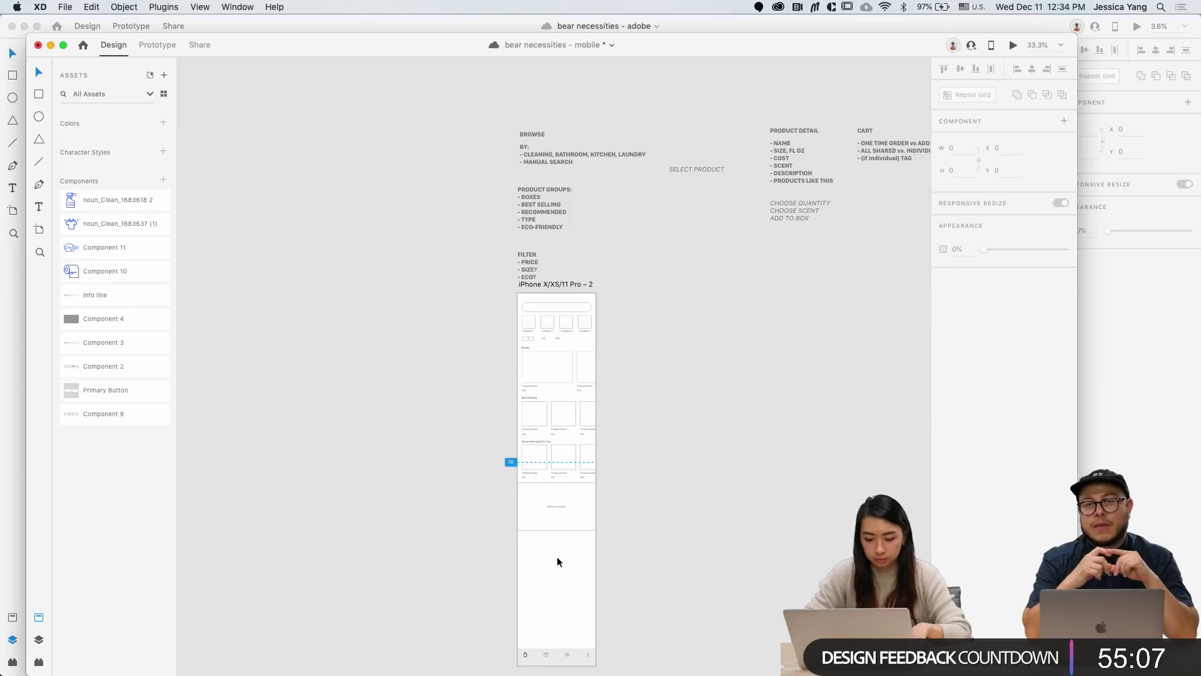
pyautogui.scroll(5, 557, 558)
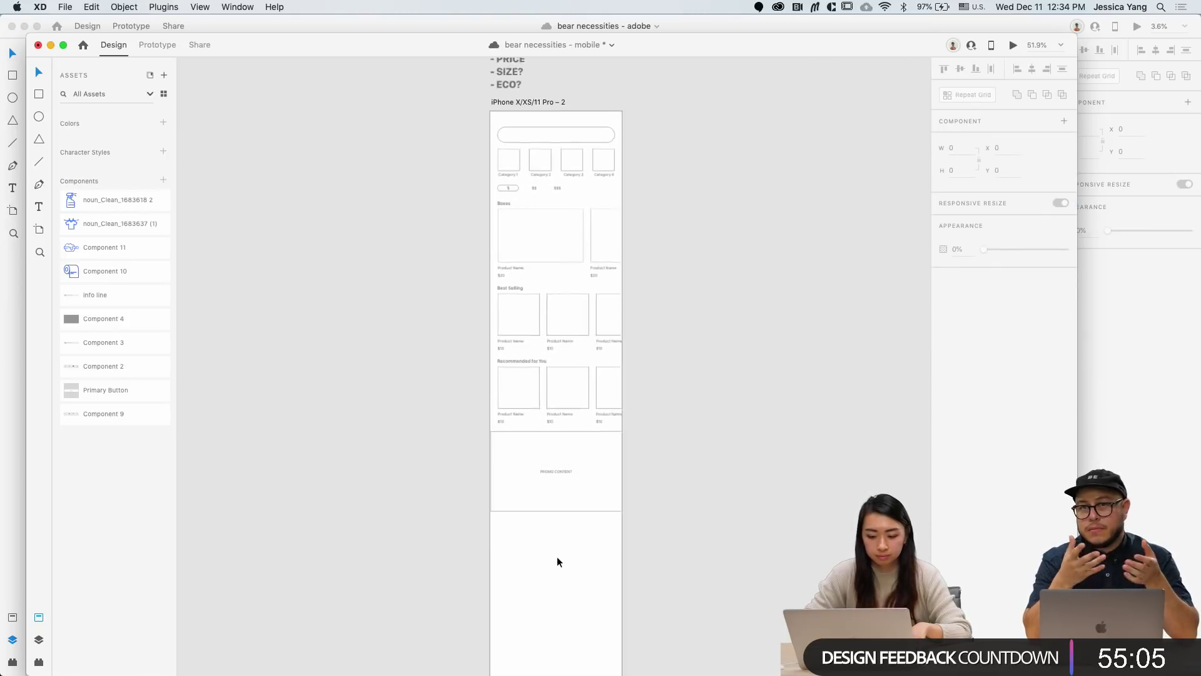
pyautogui.click(510, 422)
pyautogui.scroll(3, 509, 420)
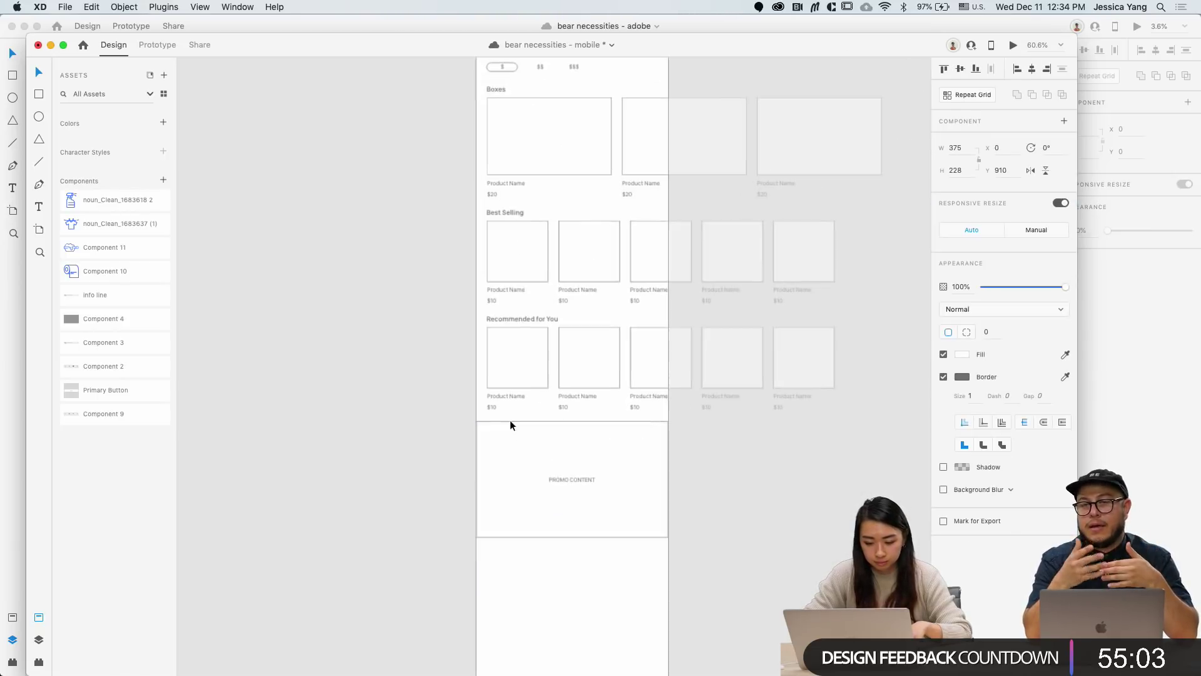
pyautogui.scroll(-3, 494, 411)
pyautogui.click(472, 421)
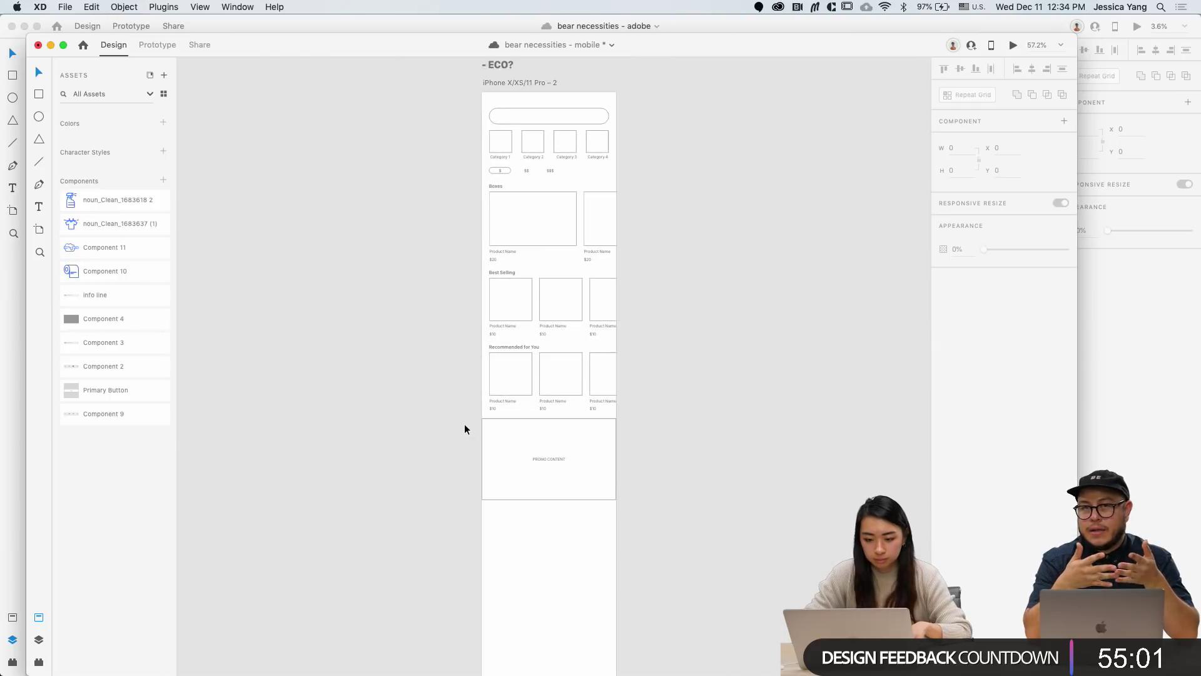
pyautogui.scroll(3, 464, 423)
pyautogui.scroll(2, 464, 423)
# Step: Duplicate the "Best Selling" and "Recommended for You" headings with their product rows below the promo rectangle, at about Y 1158
pyautogui.scroll(-6, 464, 423)
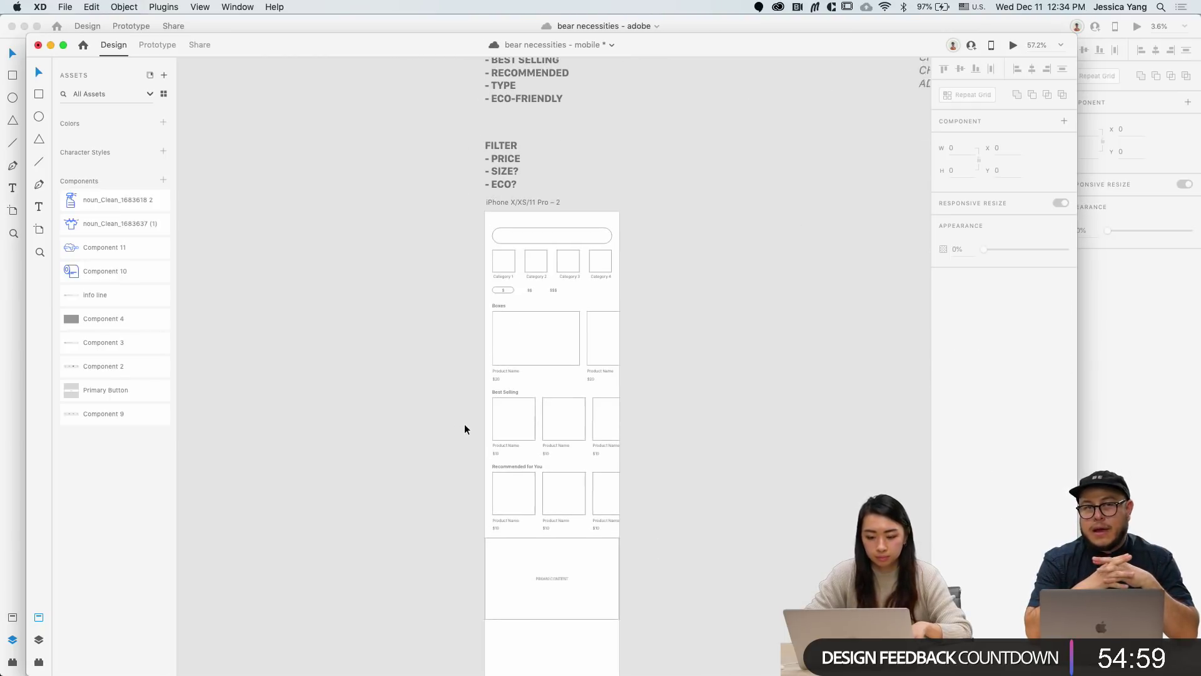
pyautogui.moveTo(495, 322); pyautogui.dragTo(747, 464)
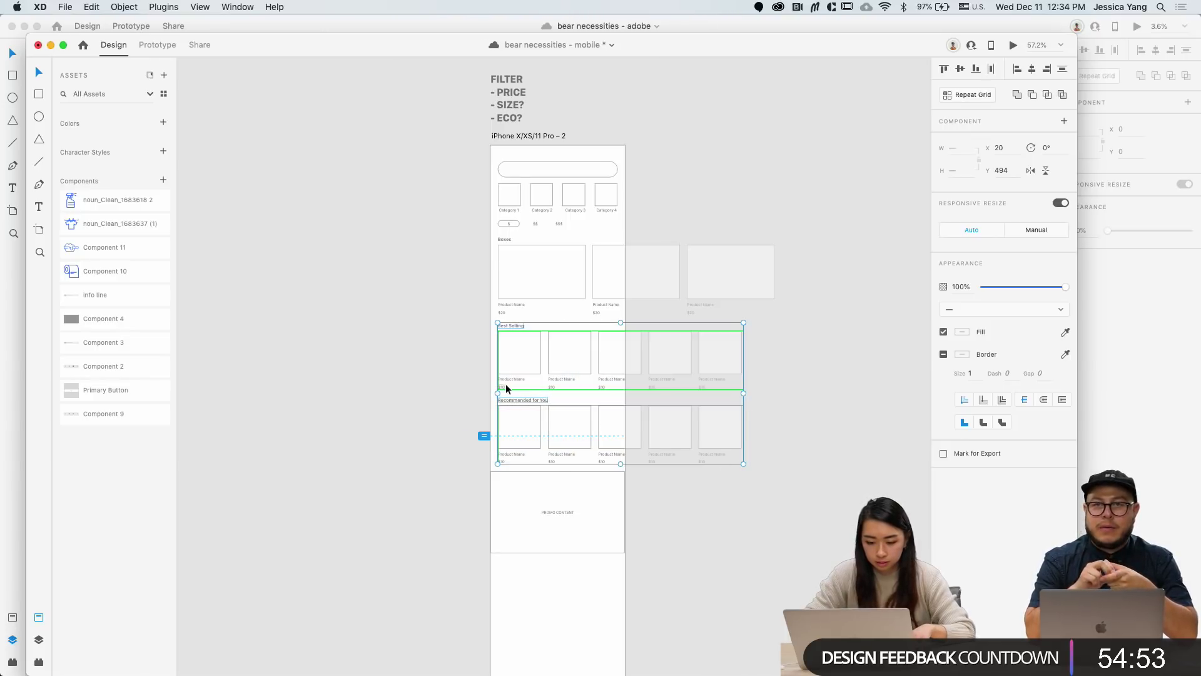
pyautogui.moveTo(504, 388); pyautogui.dragTo(520, 594)
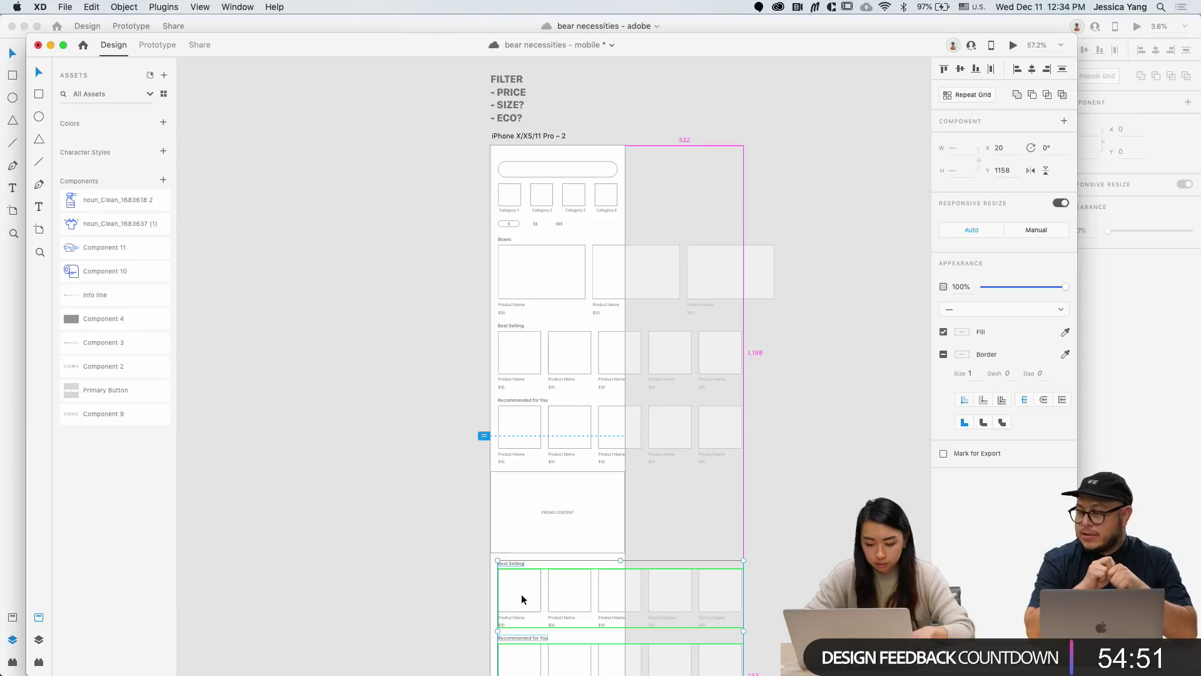
# Step: Rename the duplicated "Best Selling" heading below the promo rectangle as "Cleaning"
pyautogui.scroll(5, 520, 594)
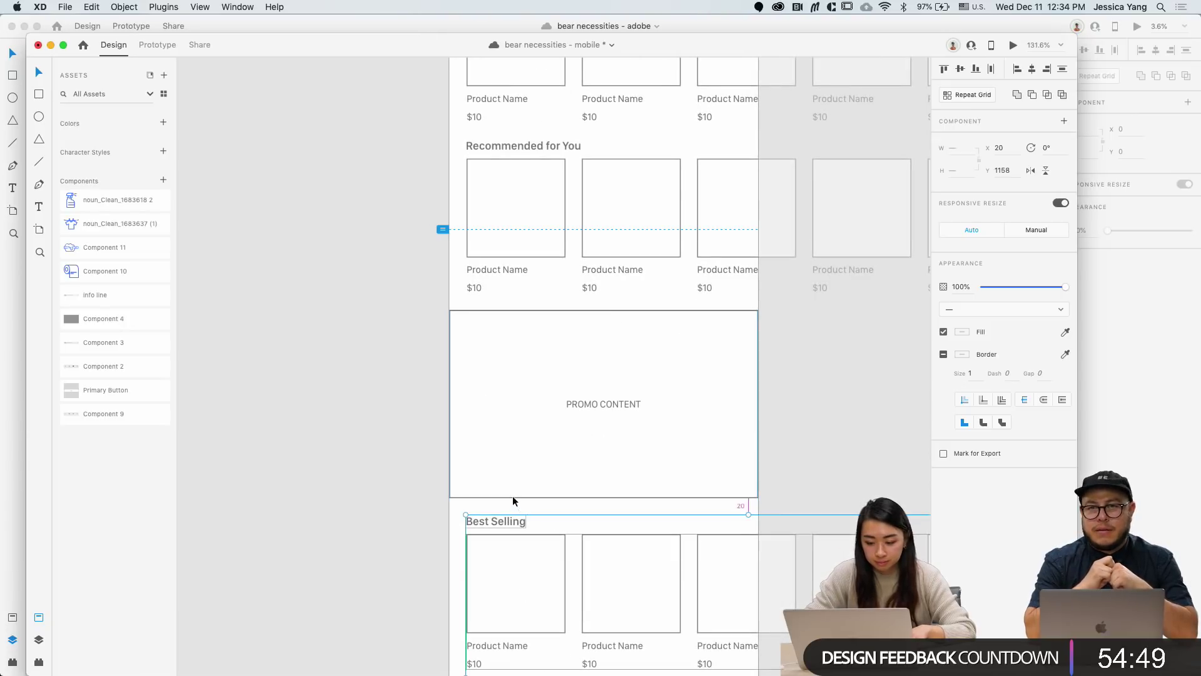
pyautogui.click(514, 501)
pyautogui.scroll(-5, 412, 508)
pyautogui.scroll(2, 545, 513)
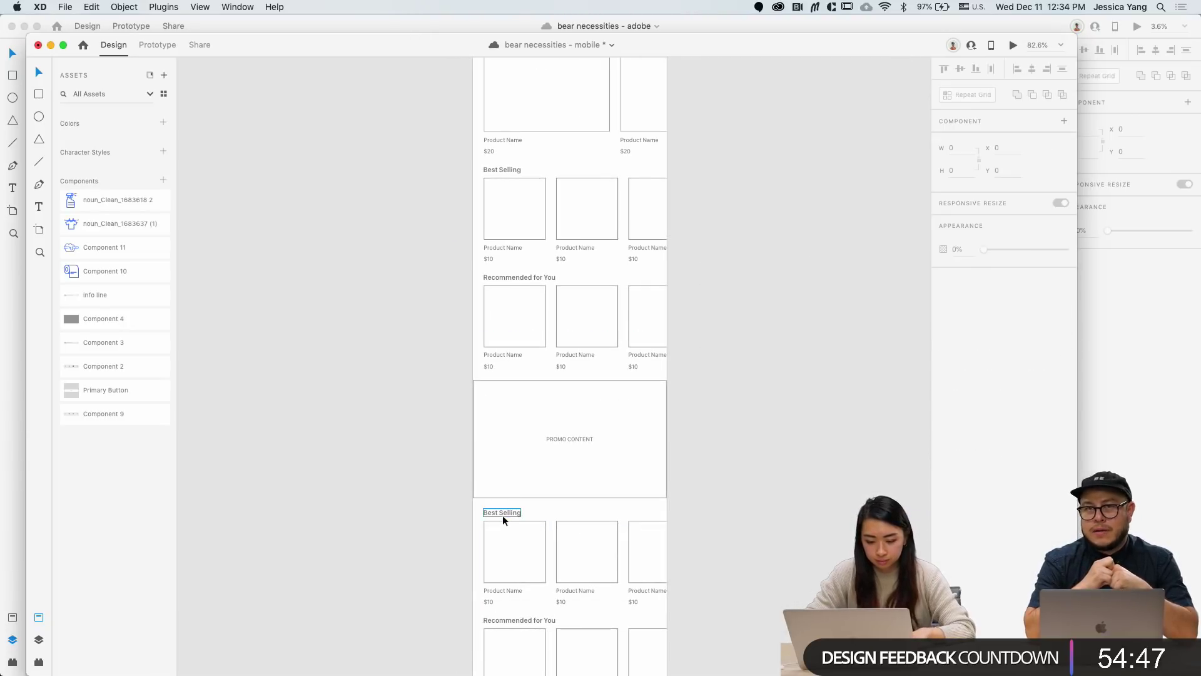
pyautogui.click(504, 513)
pyautogui.doubleClick(515, 512)
pyautogui.write('Cle')
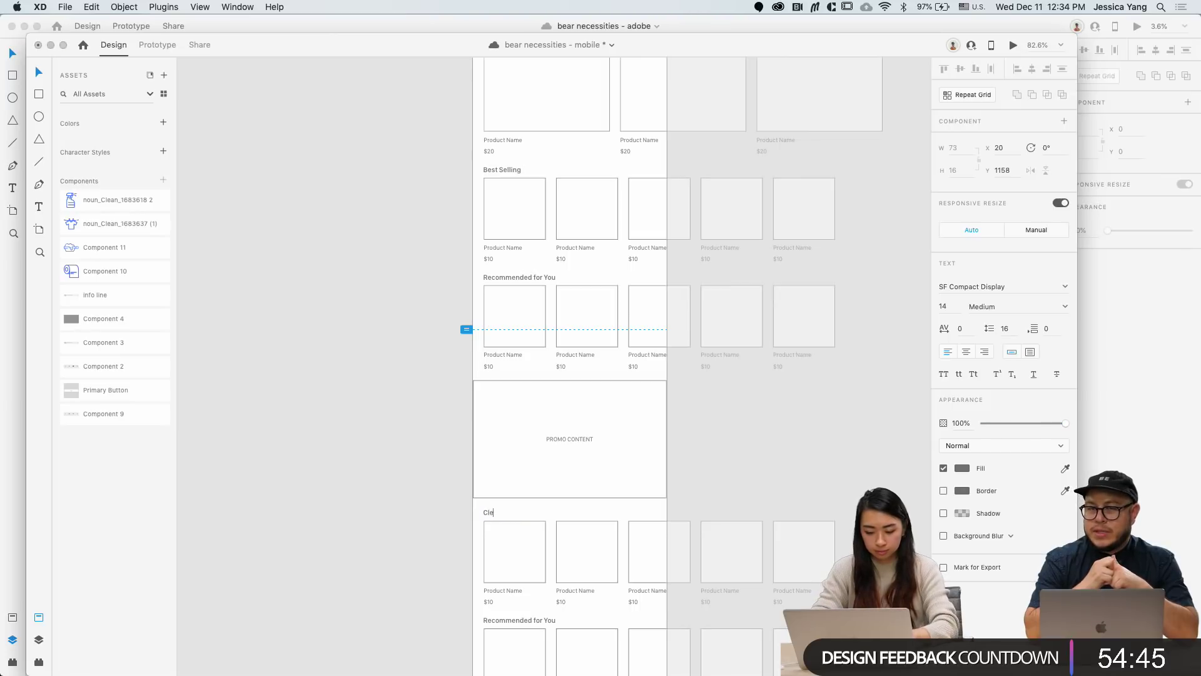
pyautogui.write('sn')
pyautogui.press('BackSpace')
pyautogui.press('BackSpace')
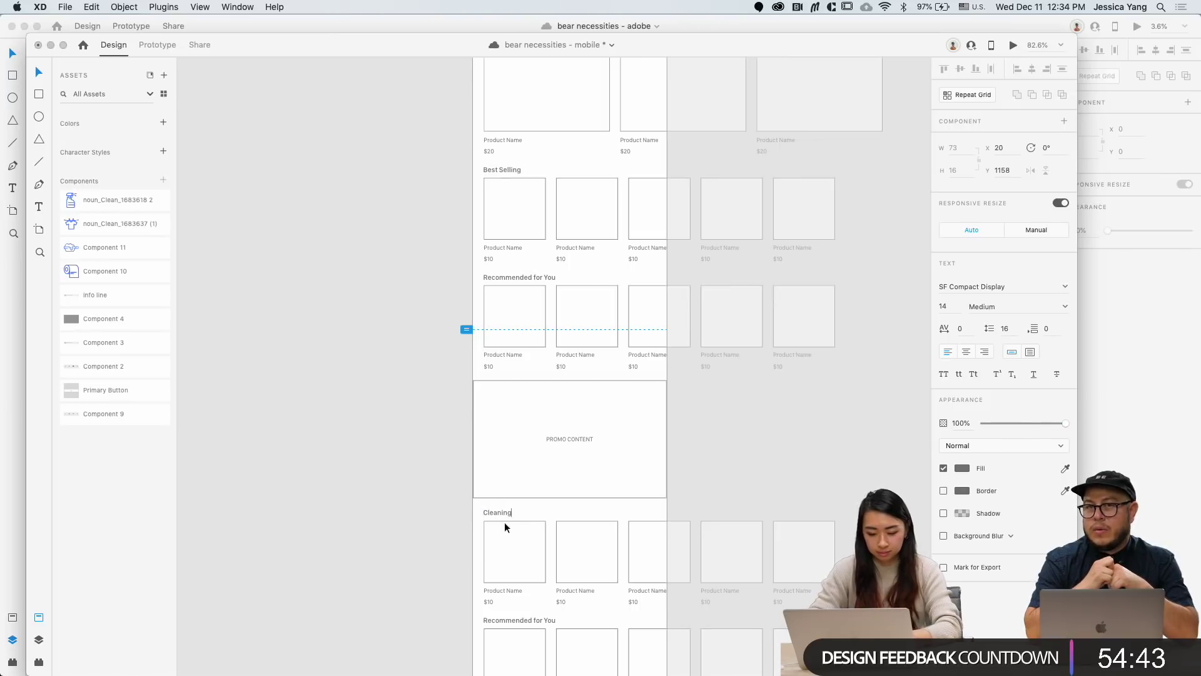
pyautogui.write('aning')
# Step: Rename the duplicated "Recommended for You" heading below the Cleaning row as "Bathroom"
pyautogui.scroll(-5, 435, 572)
pyautogui.click(547, 486)
pyautogui.doubleClick(547, 486)
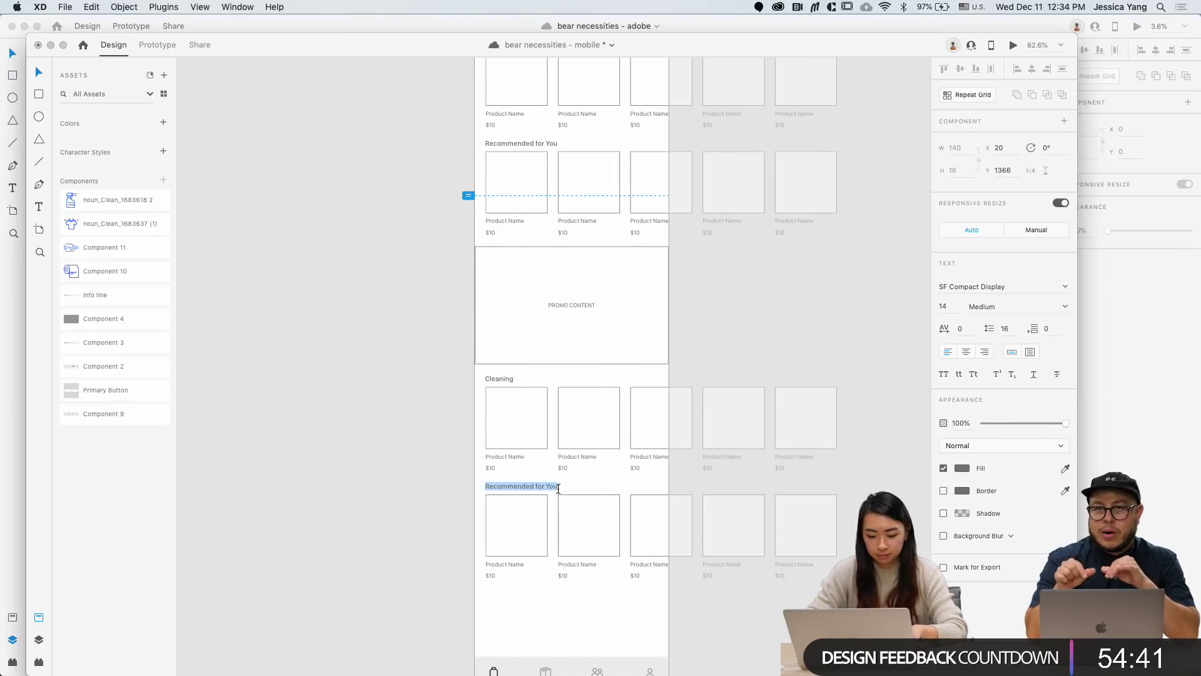
pyautogui.write('Bathroom')
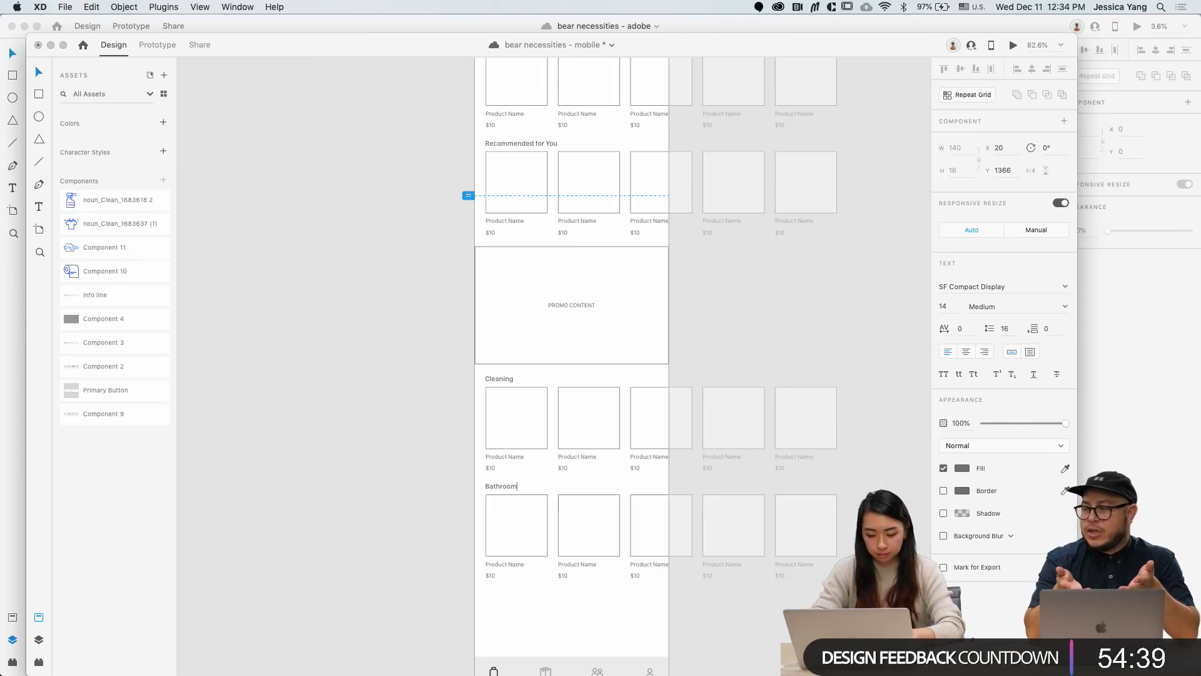
pyautogui.click(448, 512)
# Step: Extend the browsing artboard downward to a height of about 2171 and move the navigation icon bar to its bottom edge
pyautogui.scroll(-3, 448, 512)
pyautogui.scroll(-2, 448, 512)
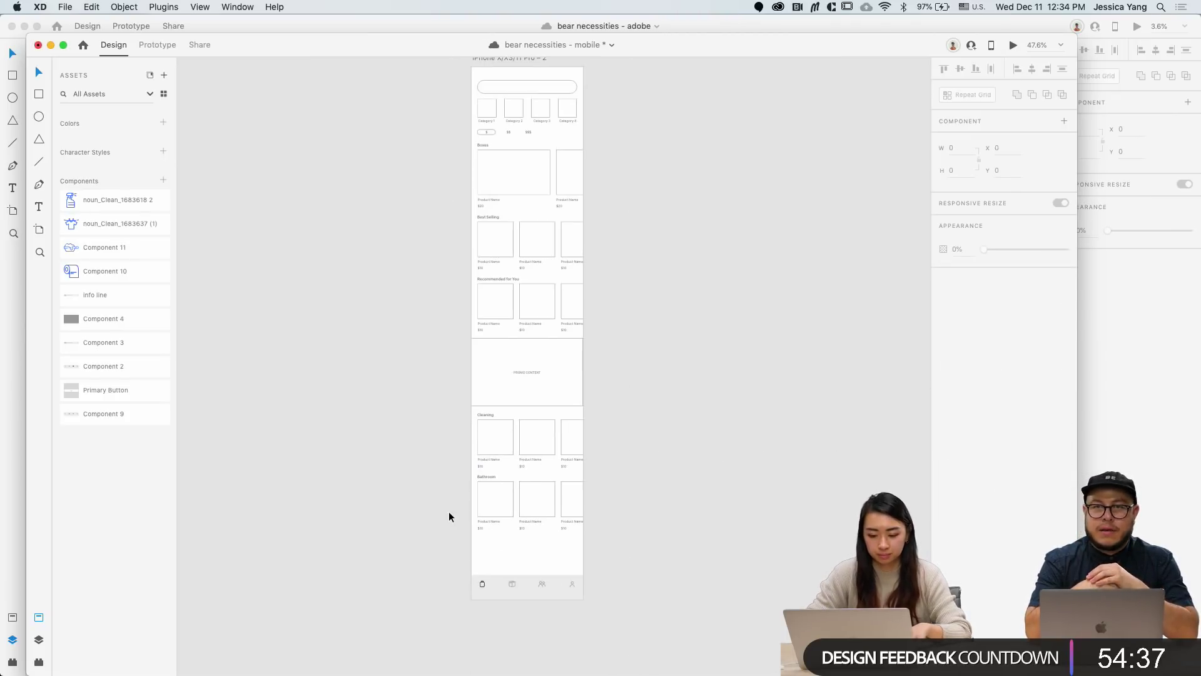
pyautogui.scroll(3, 501, 171)
pyautogui.click(502, 131)
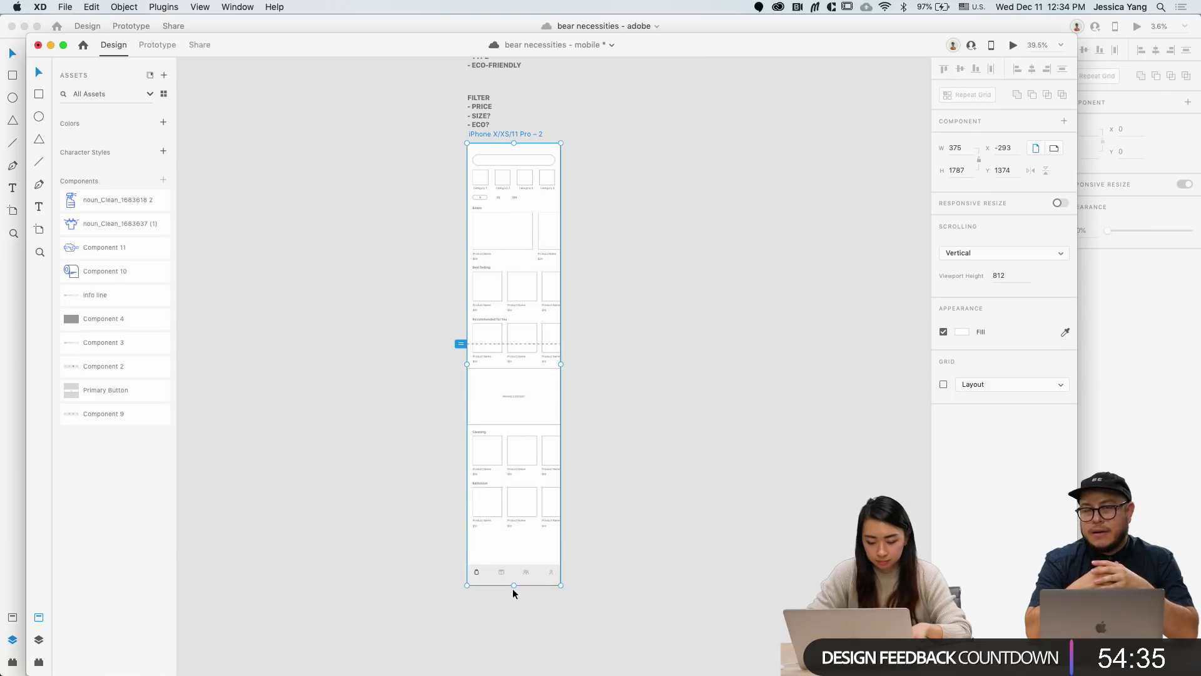
pyautogui.scroll(-2, 522, 563)
pyautogui.moveTo(526, 545); pyautogui.dragTo(526, 640)
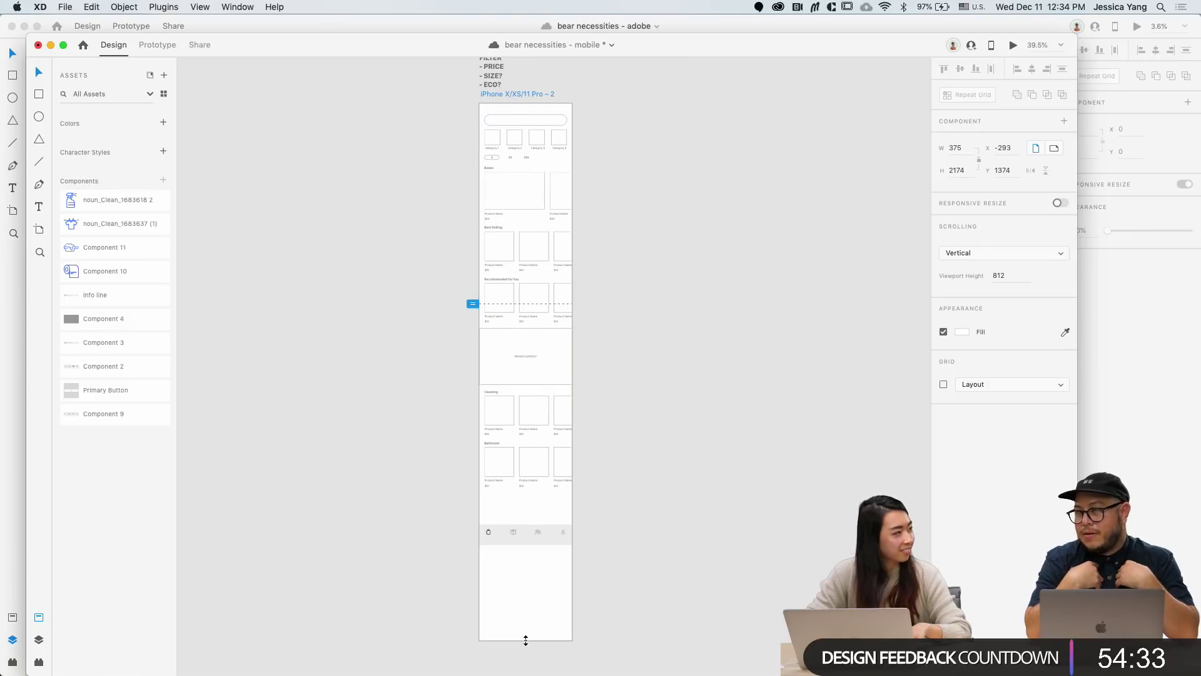
pyautogui.moveTo(527, 538); pyautogui.dragTo(525, 636)
pyautogui.click(667, 497)
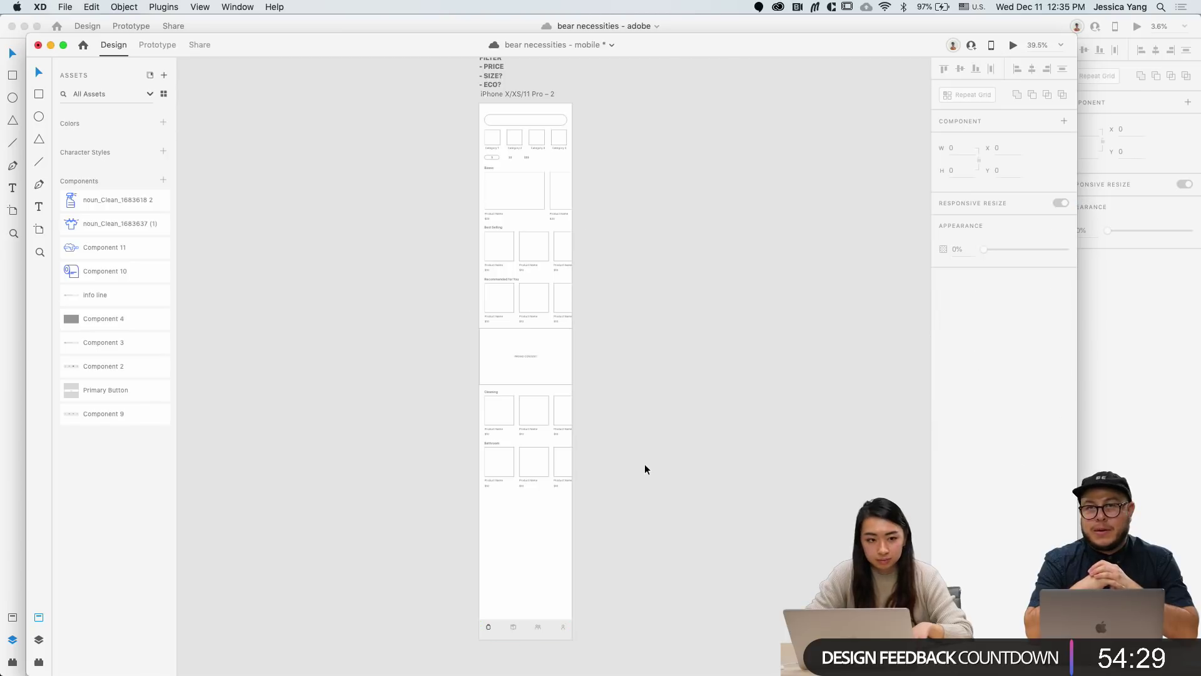
# Step: Duplicate the "Cleaning" and "Bathroom" headings with their product rows directly below, at Y 1574, and save the document
pyautogui.scroll(3, 645, 464)
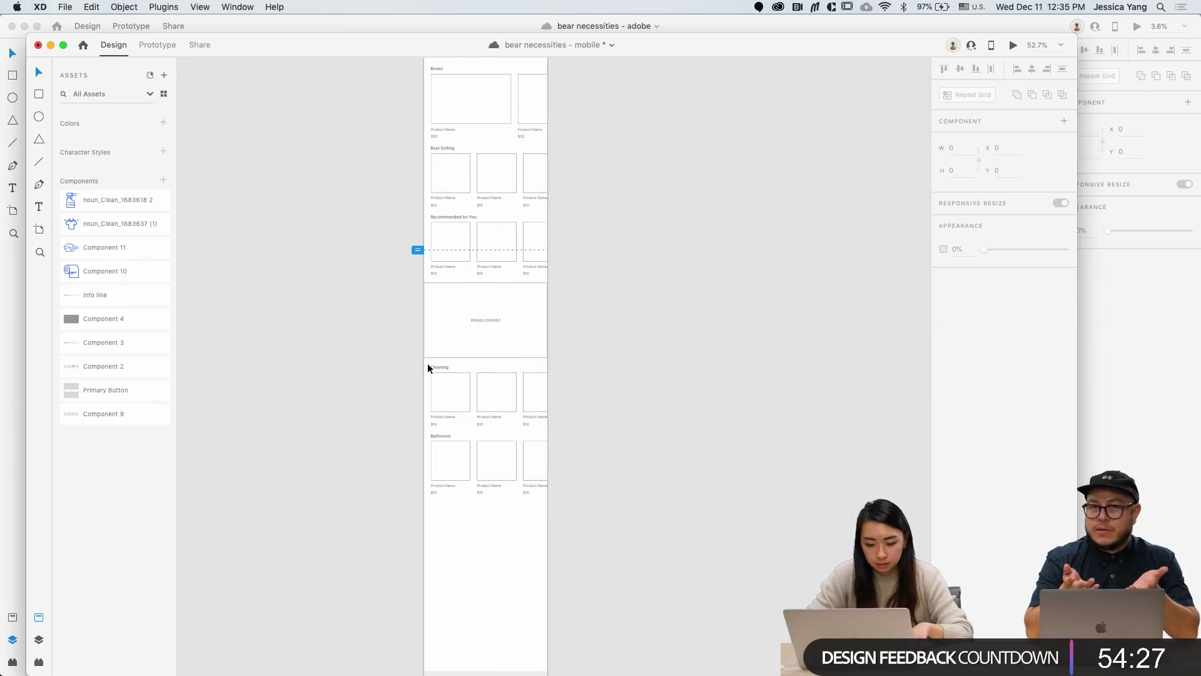
pyautogui.moveTo(427, 363); pyautogui.dragTo(666, 528)
pyautogui.moveTo(475, 370); pyautogui.dragTo(449, 513)
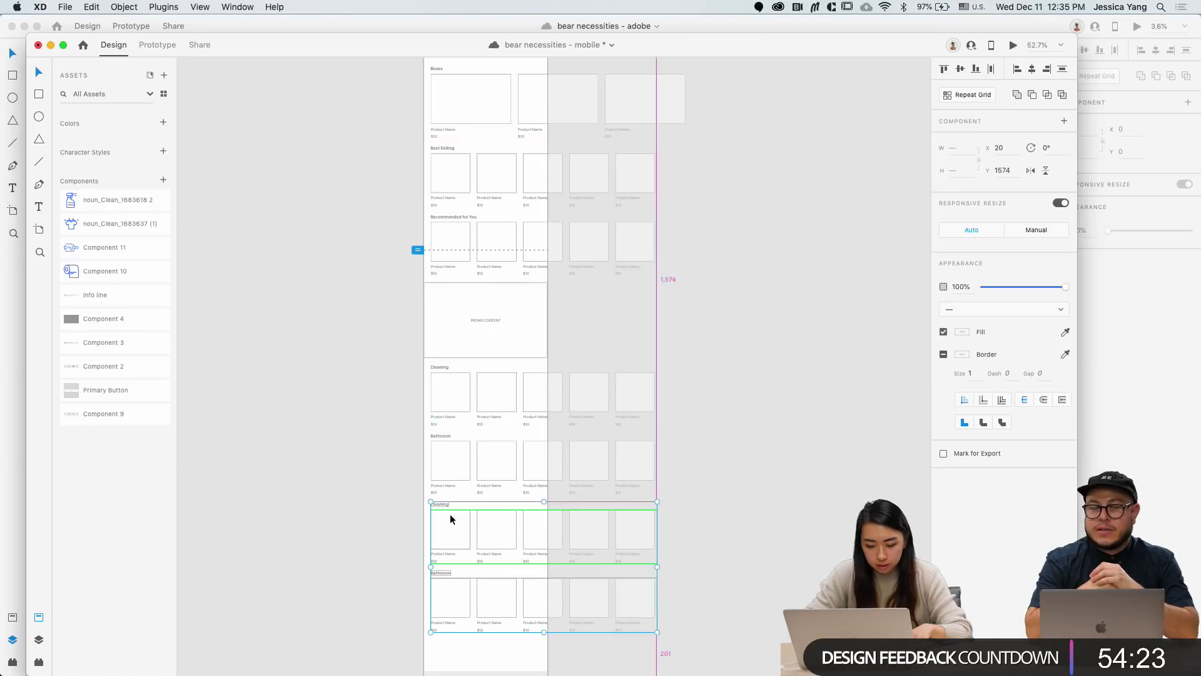
pyautogui.click(380, 508)
pyautogui.scroll(-1, 381, 508)
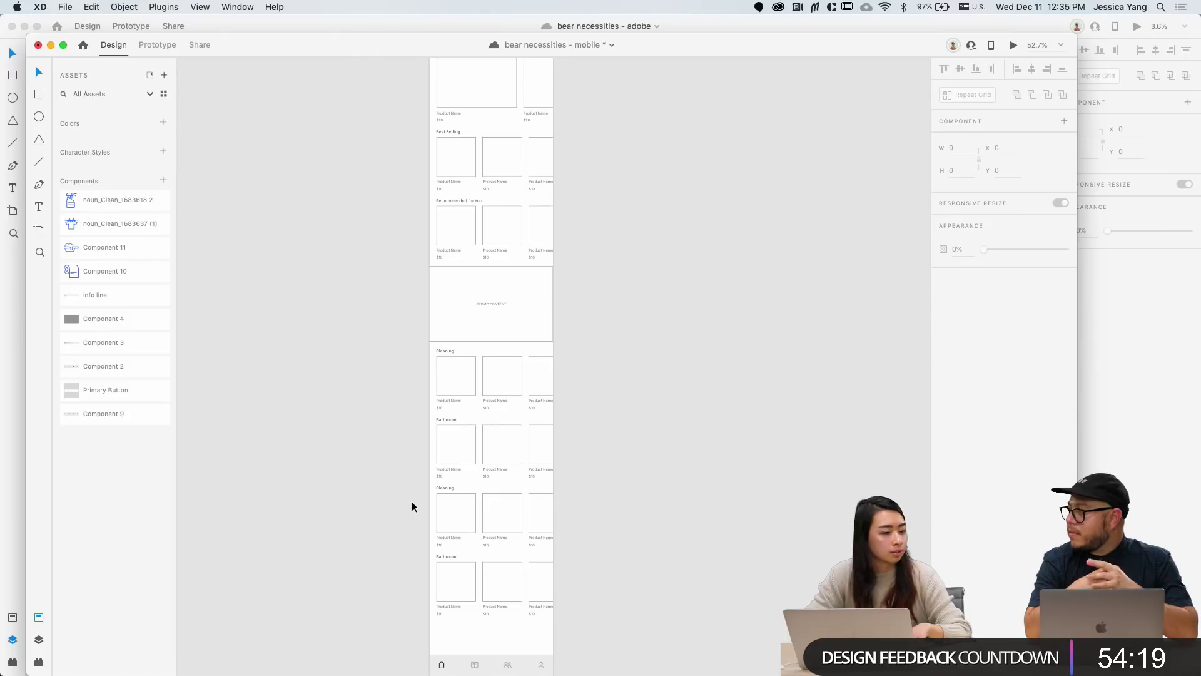
pyautogui.press('super+s')
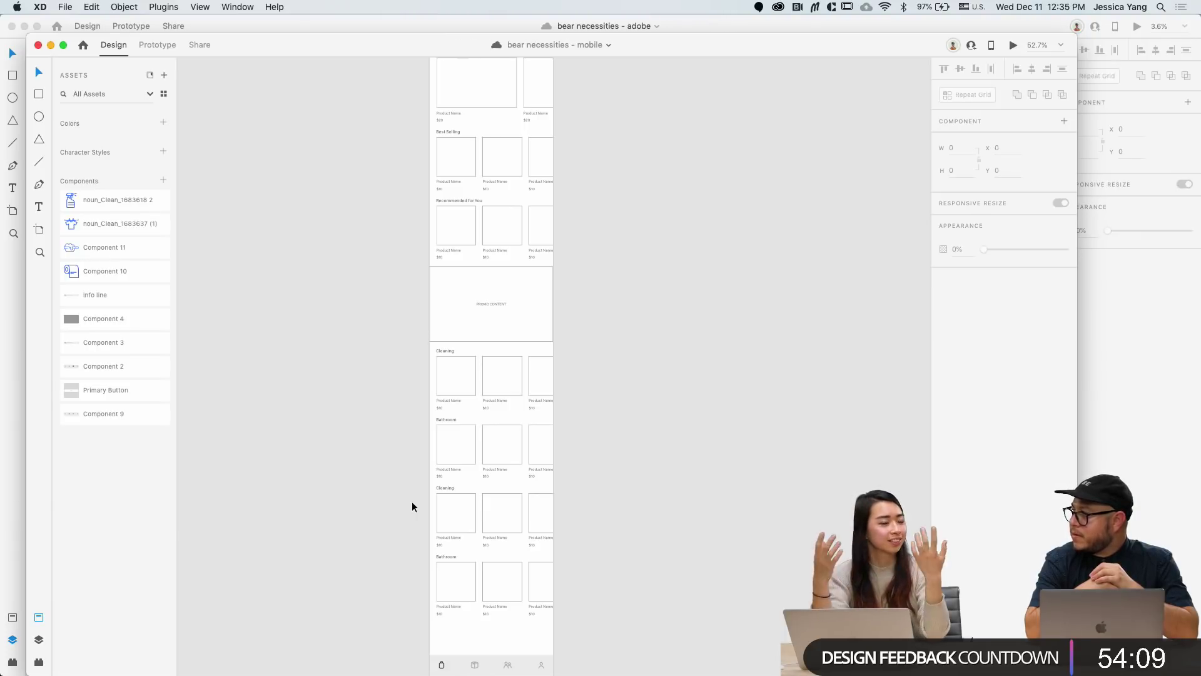
# Step: Rename the duplicated "Cleaning" heading in the third row below the promo rectangle as "Kitchen"
pyautogui.scroll(3, 412, 502)
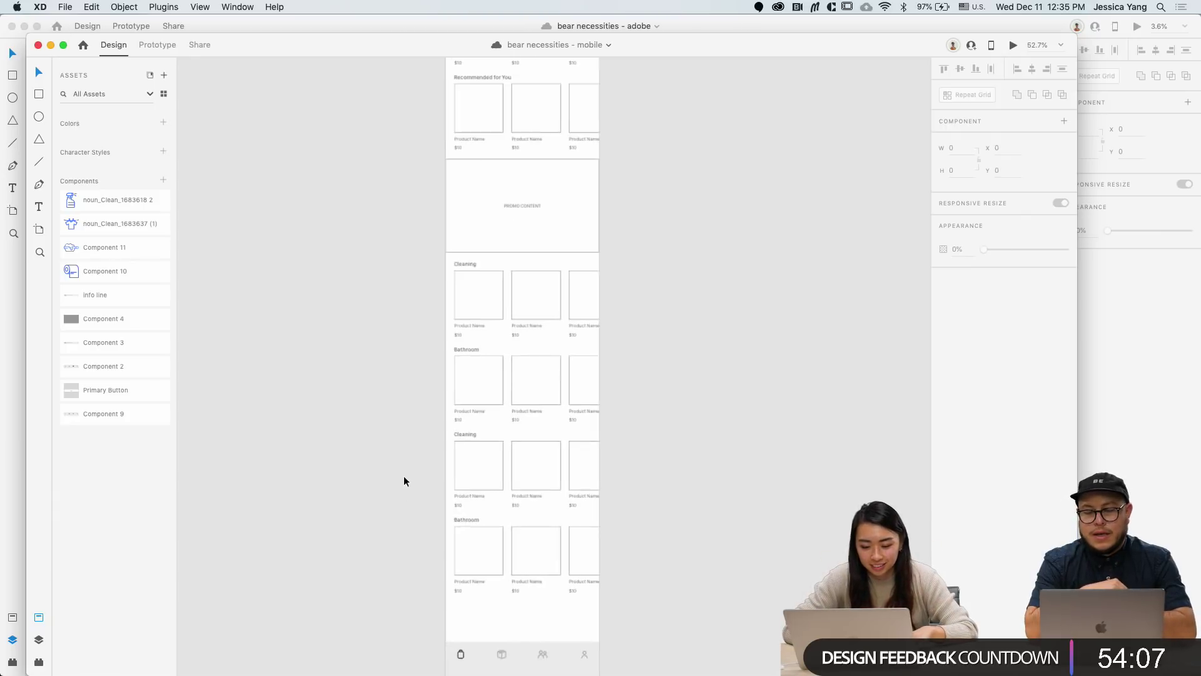
pyautogui.scroll(-2, 404, 477)
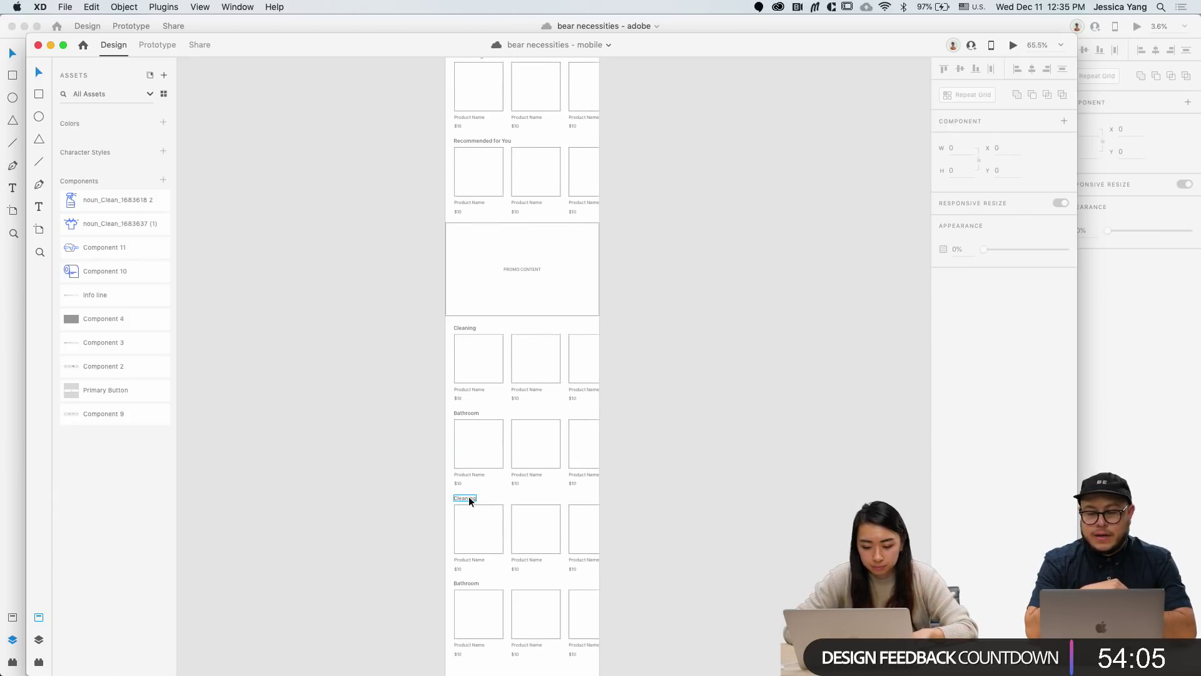
pyautogui.click(468, 496)
pyautogui.doubleClick(469, 498)
pyautogui.write('Kitchen')
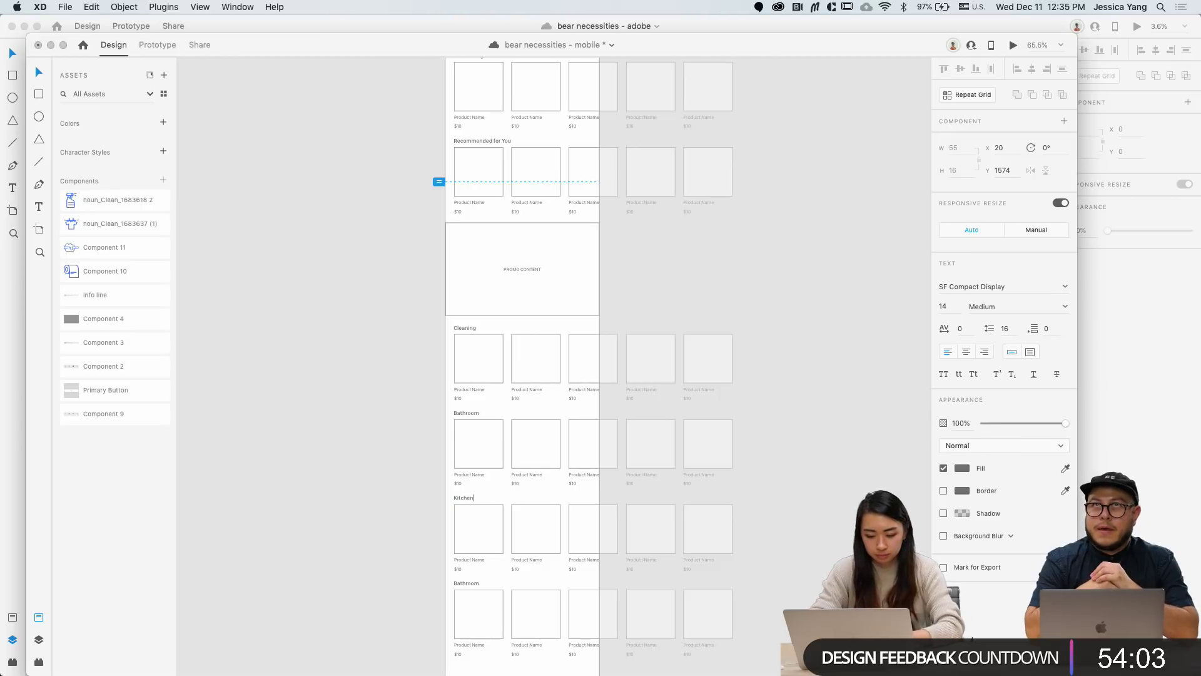
# Step: Rename the duplicated "Bathroom" heading of the lowest product row as "Laundry"
pyautogui.doubleClick(464, 580)
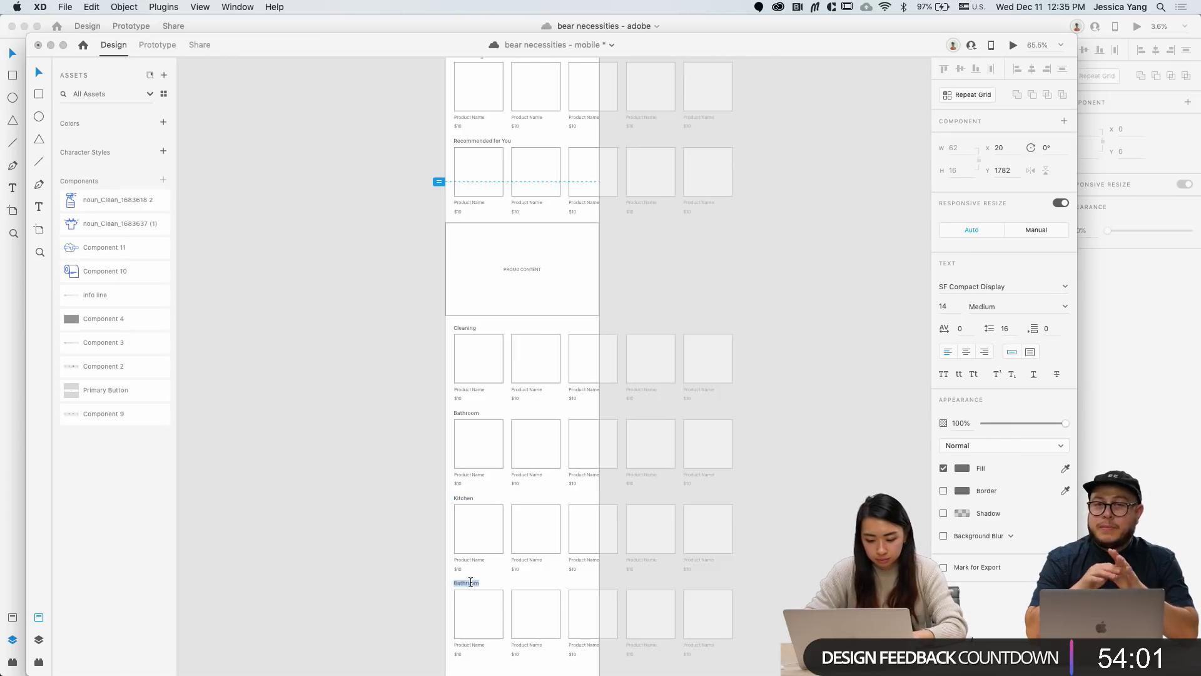
pyautogui.write('Laundry')
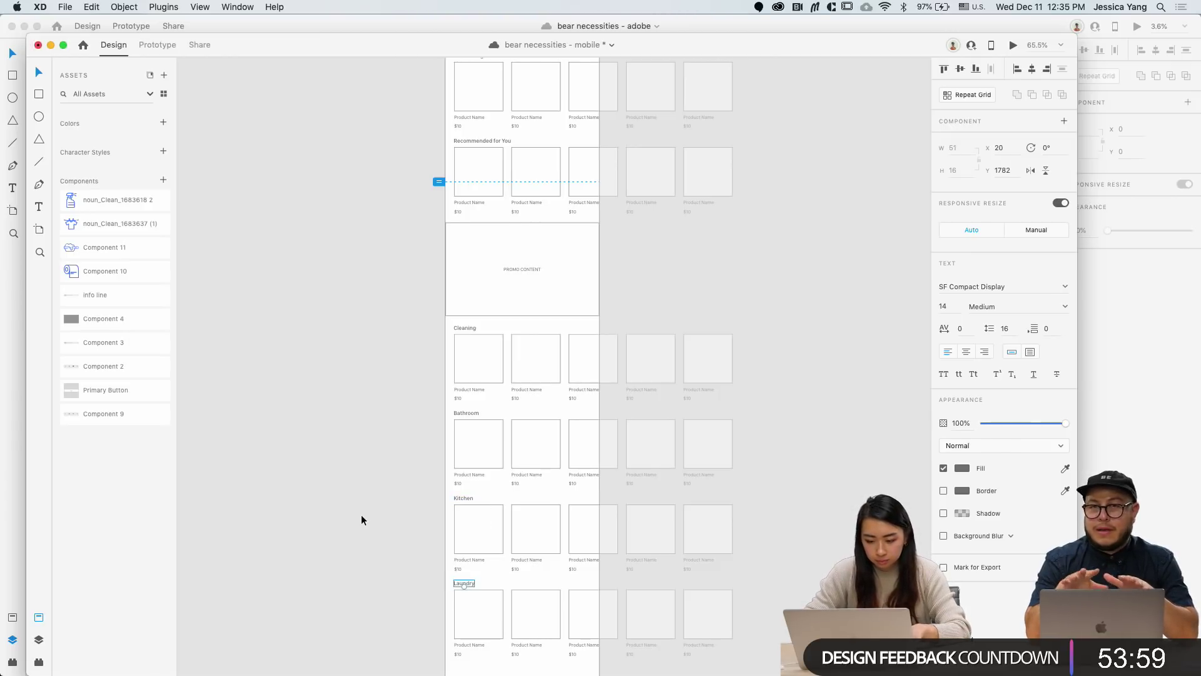
pyautogui.click(362, 514)
# Step: Preview the browsing artboard, look through its product rows down to Laundry, and close the preview
pyautogui.scroll(-3, 362, 514)
pyautogui.scroll(1, 486, 173)
pyautogui.scroll(3, 389, 164)
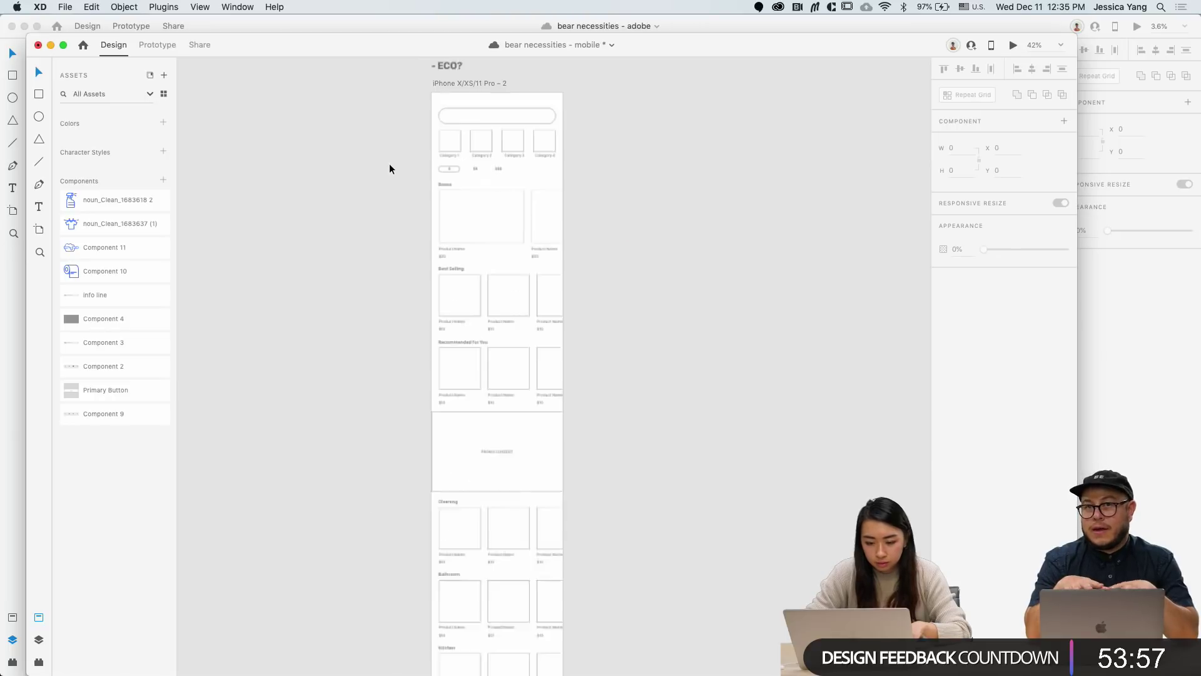
pyautogui.scroll(-1, 389, 168)
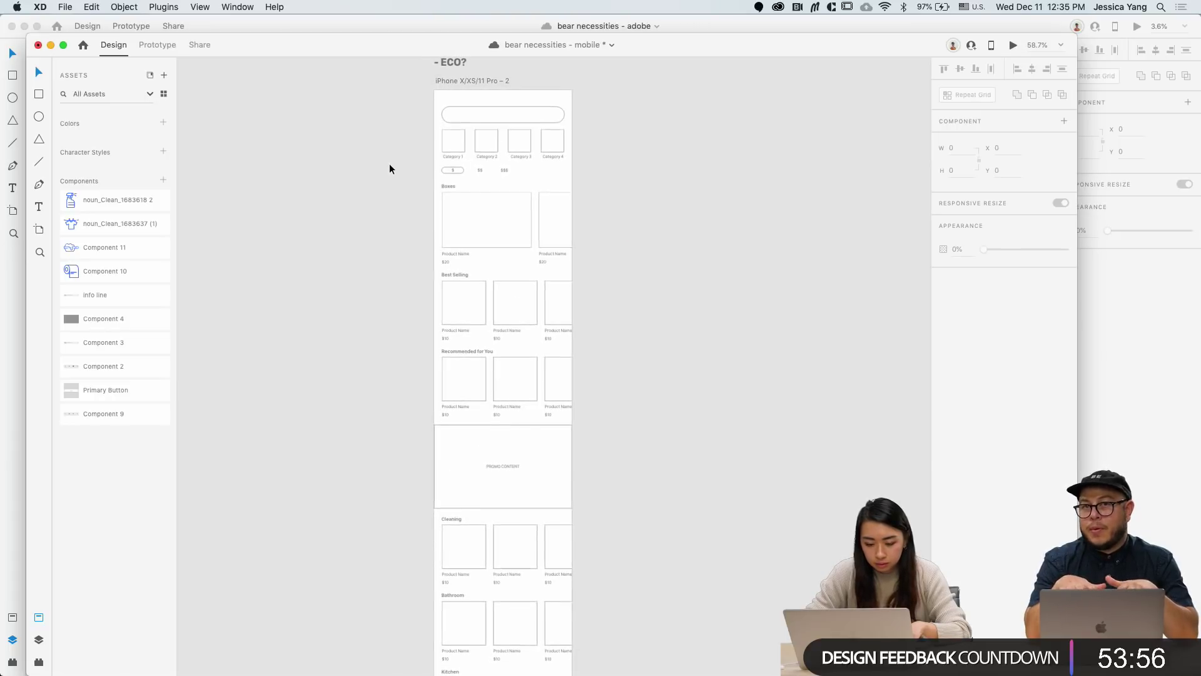
pyautogui.click(462, 92)
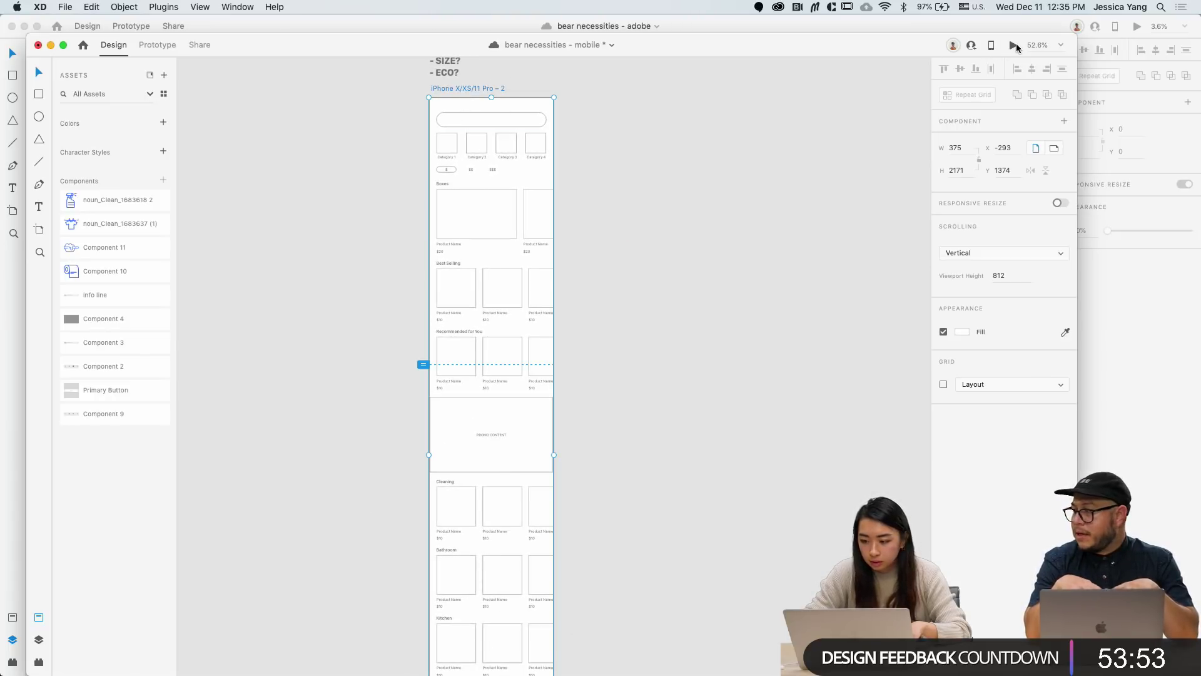
pyautogui.click(1014, 46)
pyautogui.scroll(-6, 243, 359)
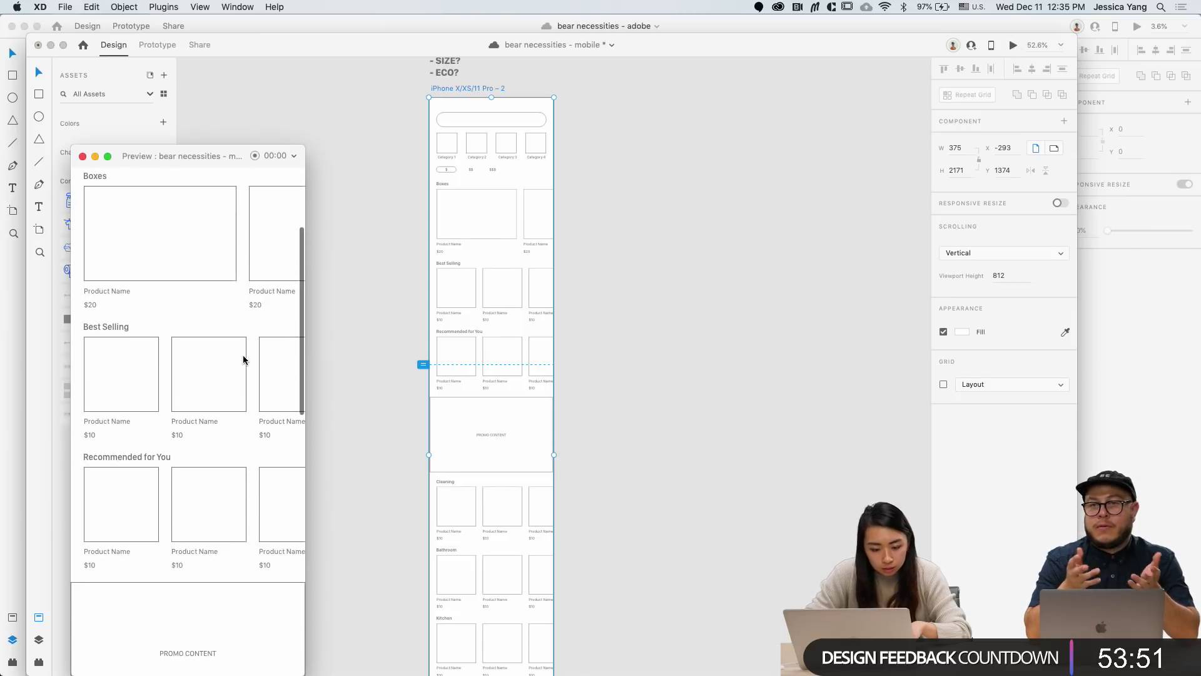
pyautogui.scroll(-8, 263, 299)
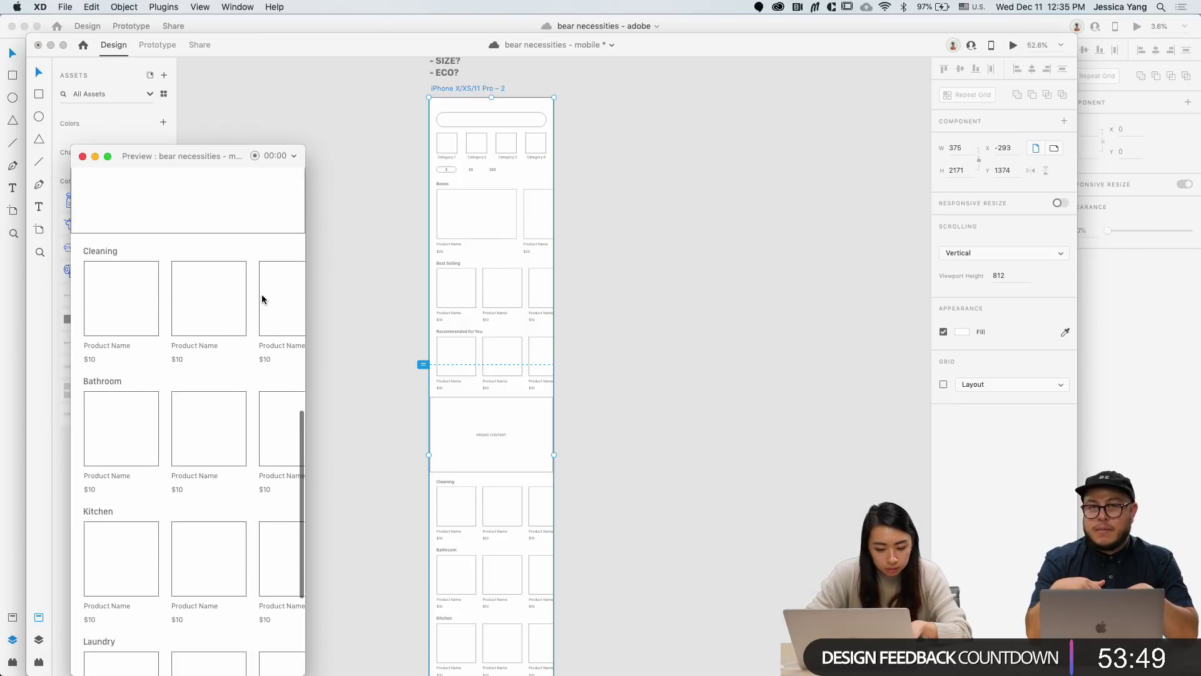
pyautogui.click(85, 159)
pyautogui.click(336, 189)
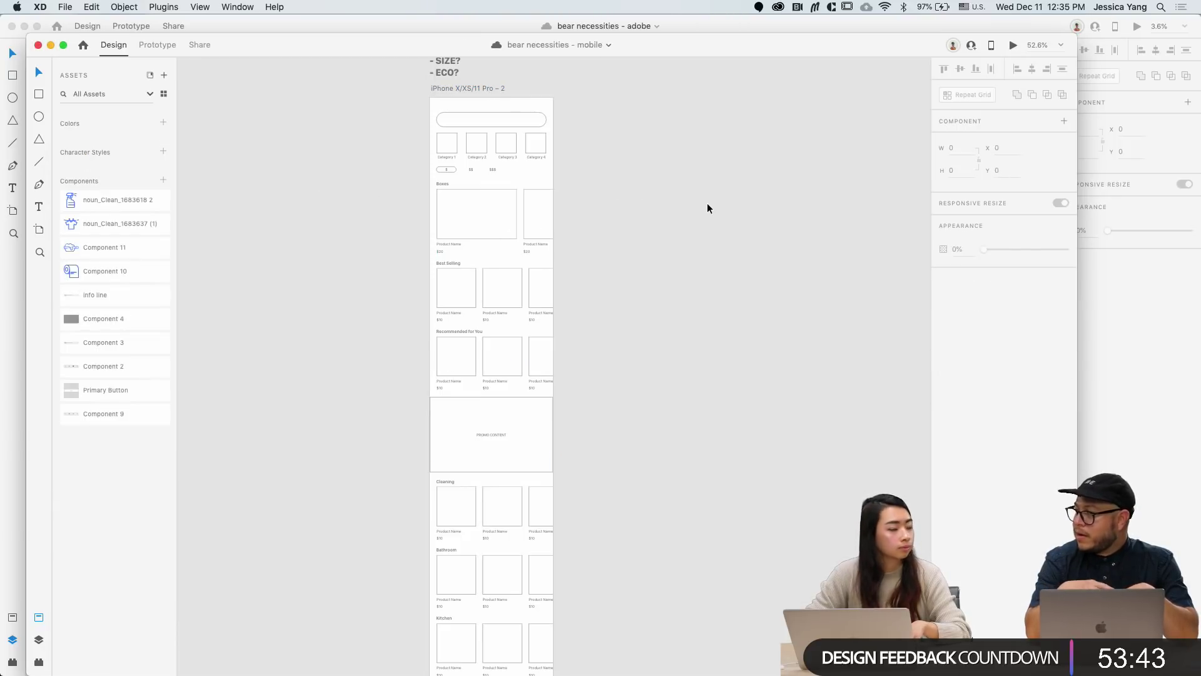
# Step: Add a blank iPhone X/XS/11 Pro artboard close beside the browsing artboard, aligned with its upper edge, and save the document
pyautogui.scroll(5, 708, 204)
pyautogui.hscroll(4, 707, 205)
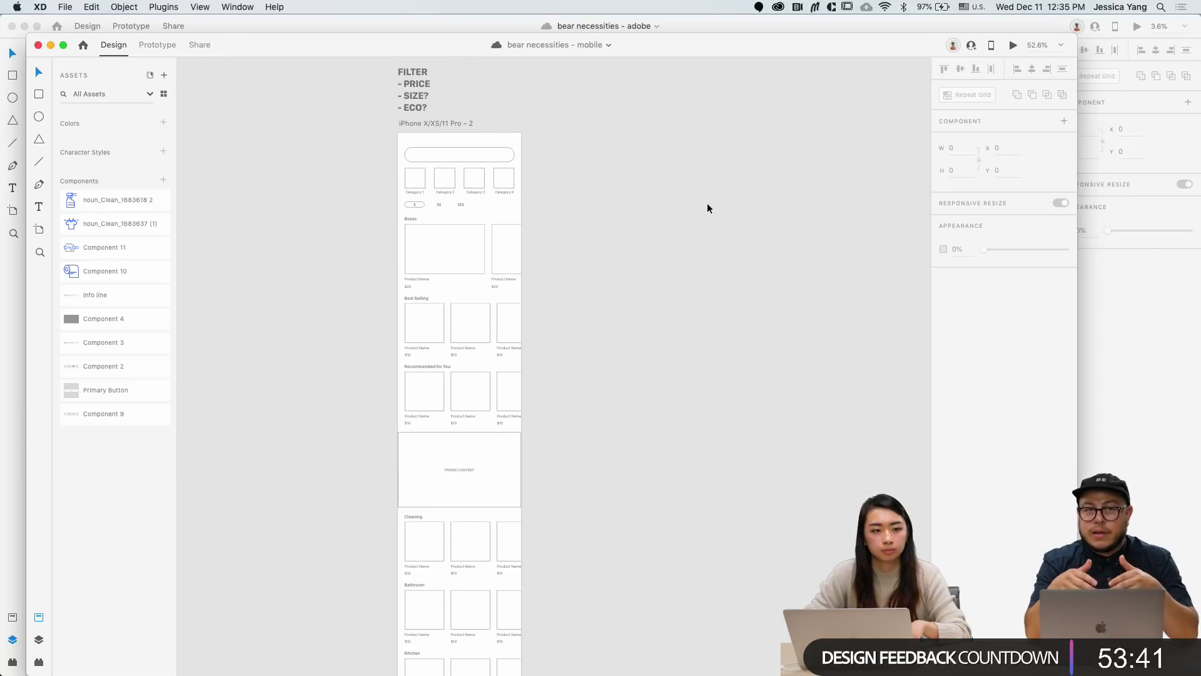
pyautogui.scroll(5, 707, 202)
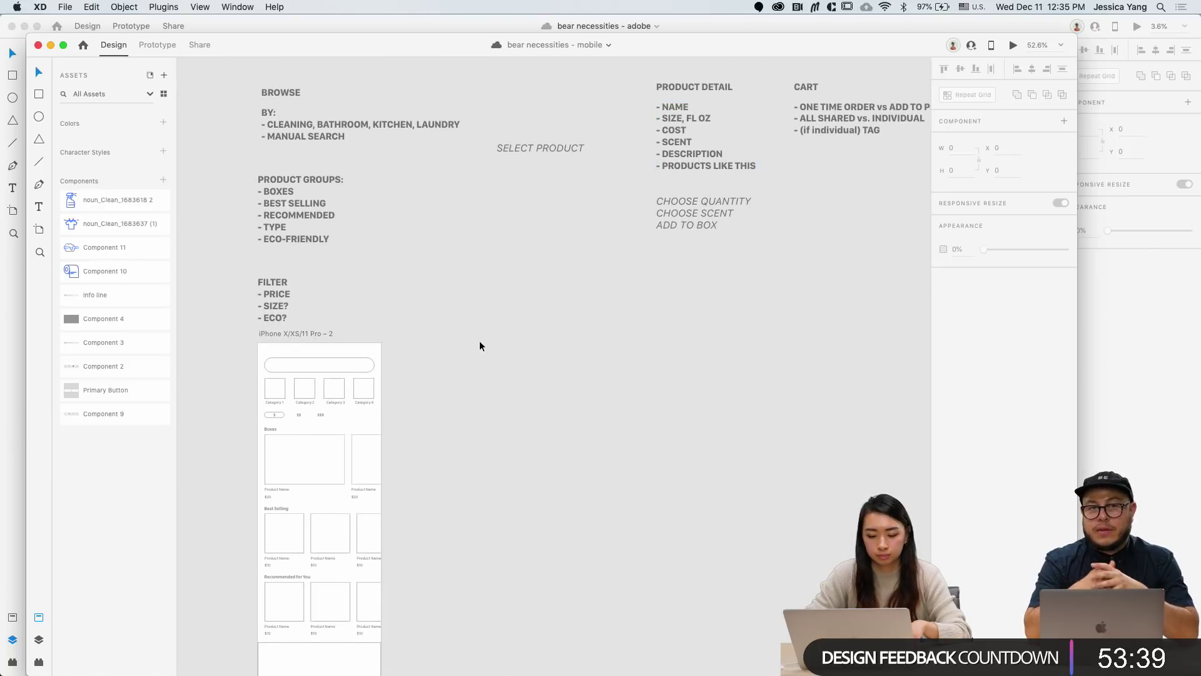
pyautogui.scroll(-3, 480, 341)
pyautogui.press('a')
pyautogui.moveTo(457, 296); pyautogui.dragTo(476, 317)
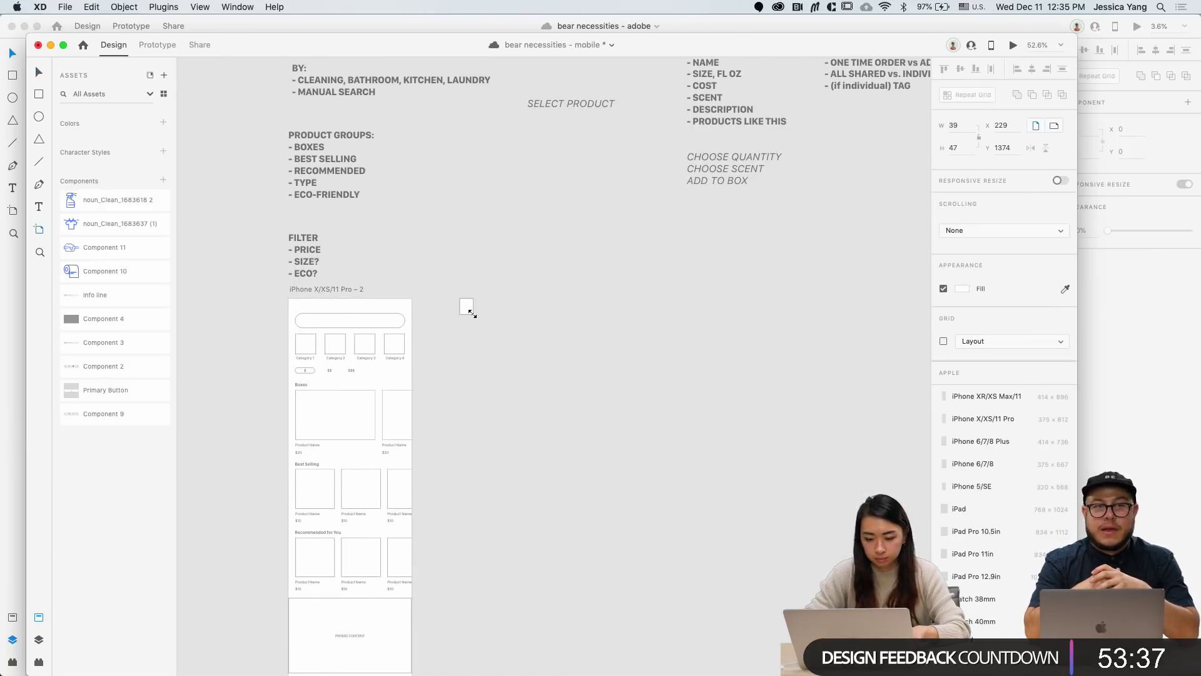
pyautogui.click(958, 421)
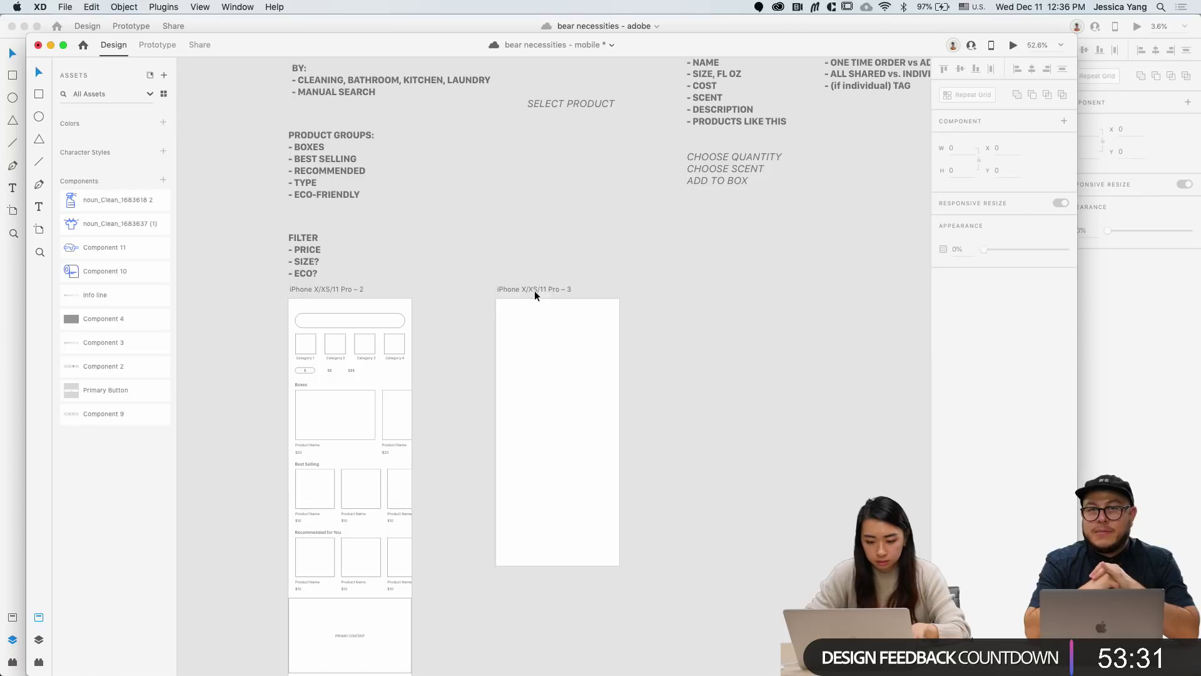
pyautogui.moveTo(534, 291); pyautogui.dragTo(474, 289)
pyautogui.click(444, 246)
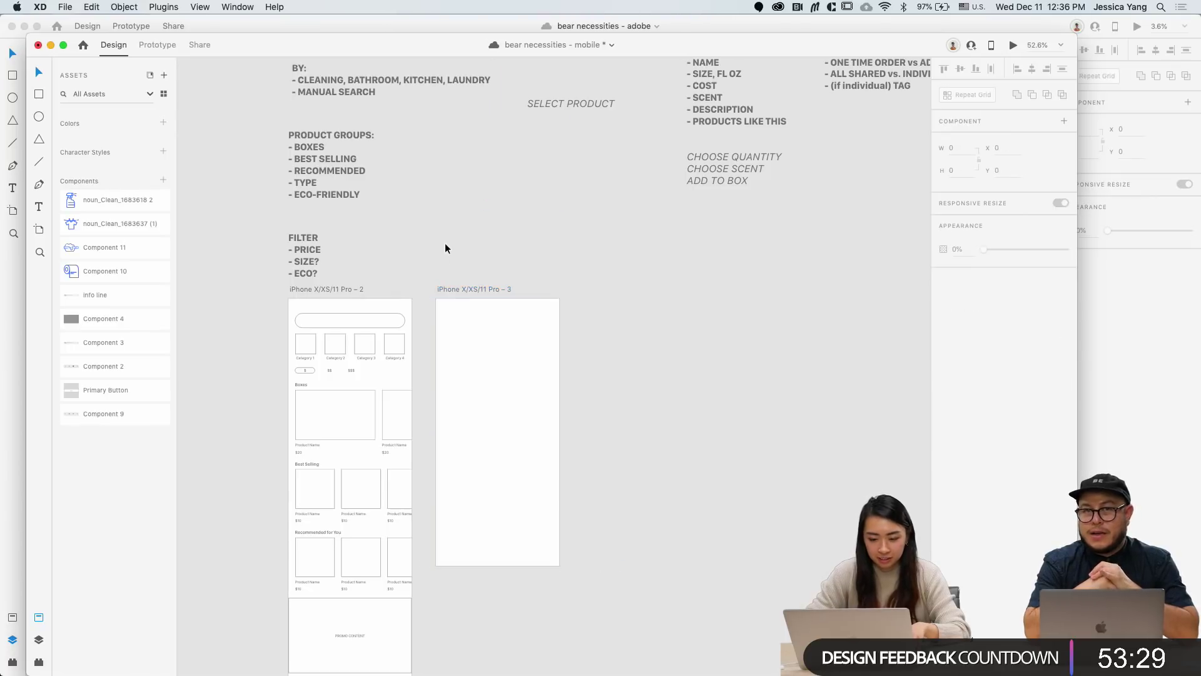
pyautogui.scroll(-4, 445, 245)
pyautogui.hscroll(-4, 445, 246)
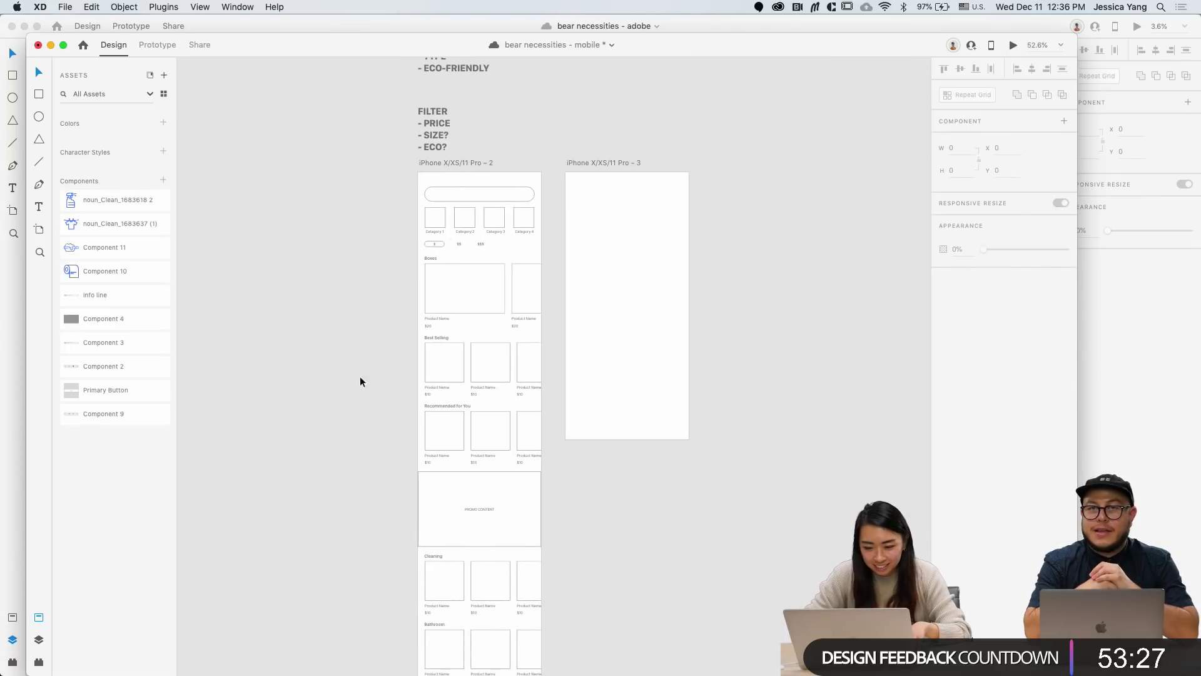
pyautogui.scroll(3, 400, 322)
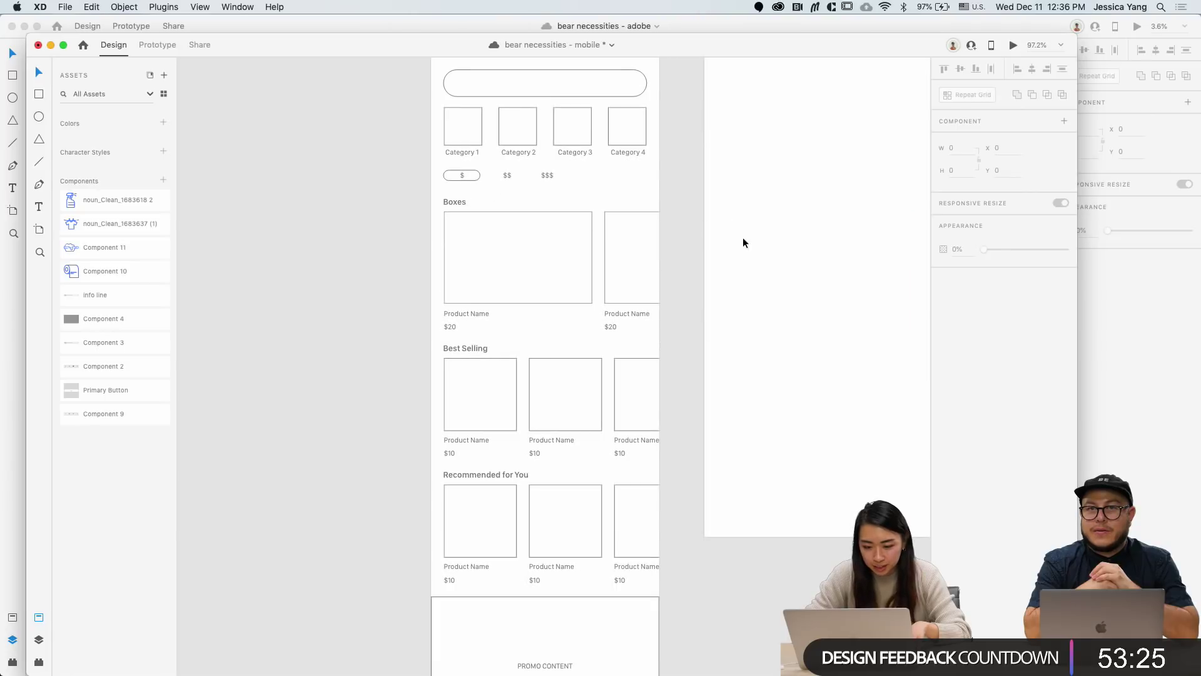
pyautogui.press('super+s')
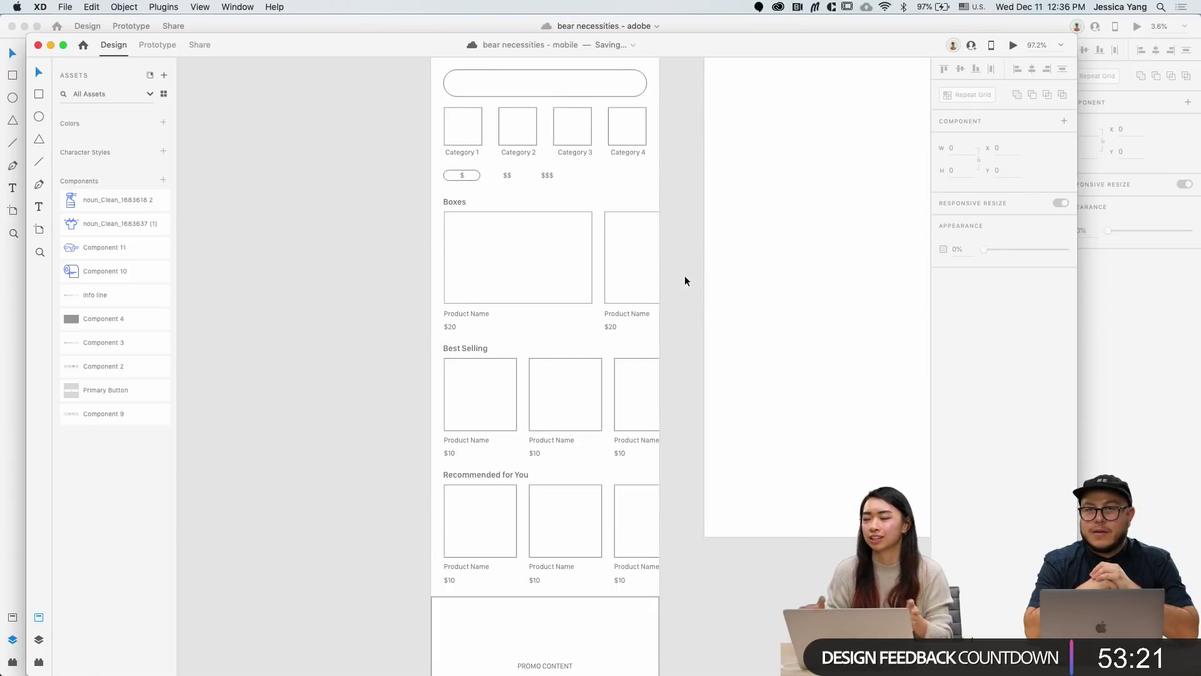
pyautogui.scroll(-10, 685, 281)
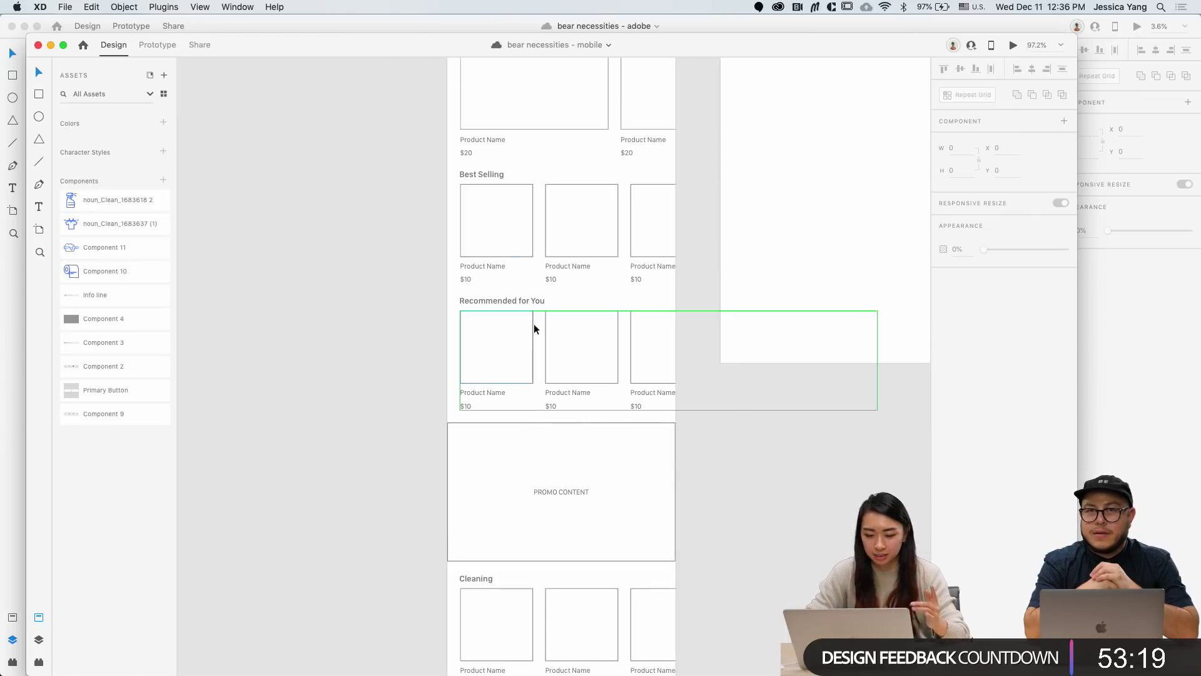
pyautogui.scroll(-1, 534, 327)
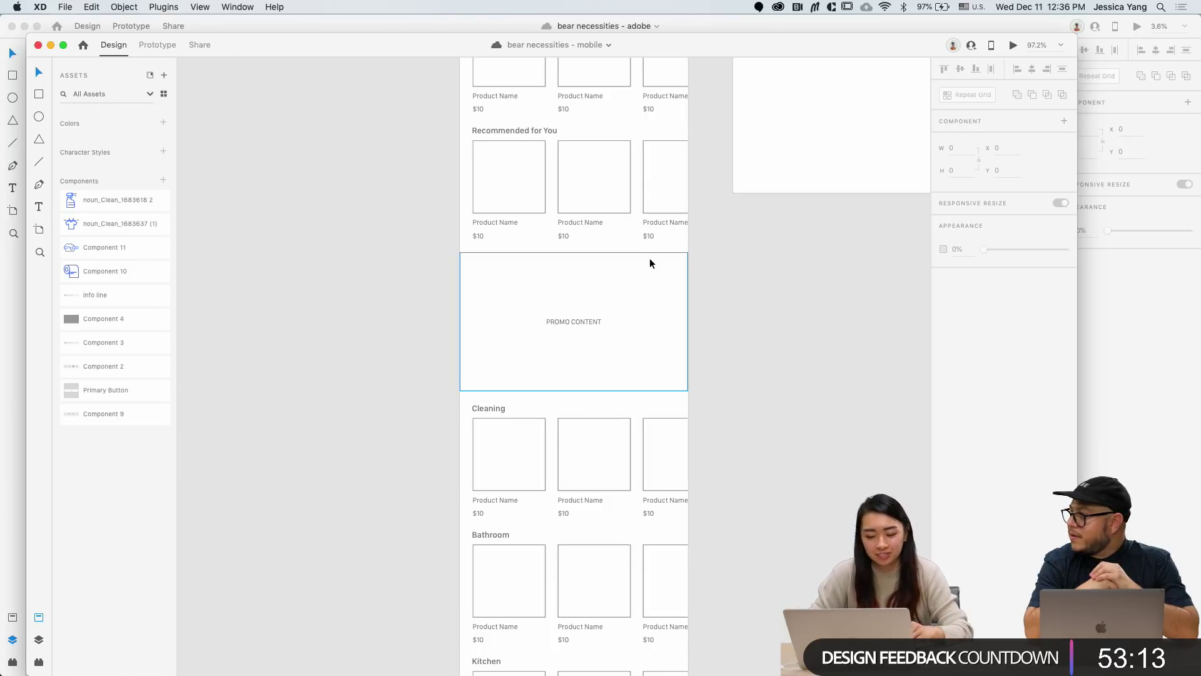
# Step: Extend the browsing artboard downward to a height of about 2452
pyautogui.scroll(-5, 649, 258)
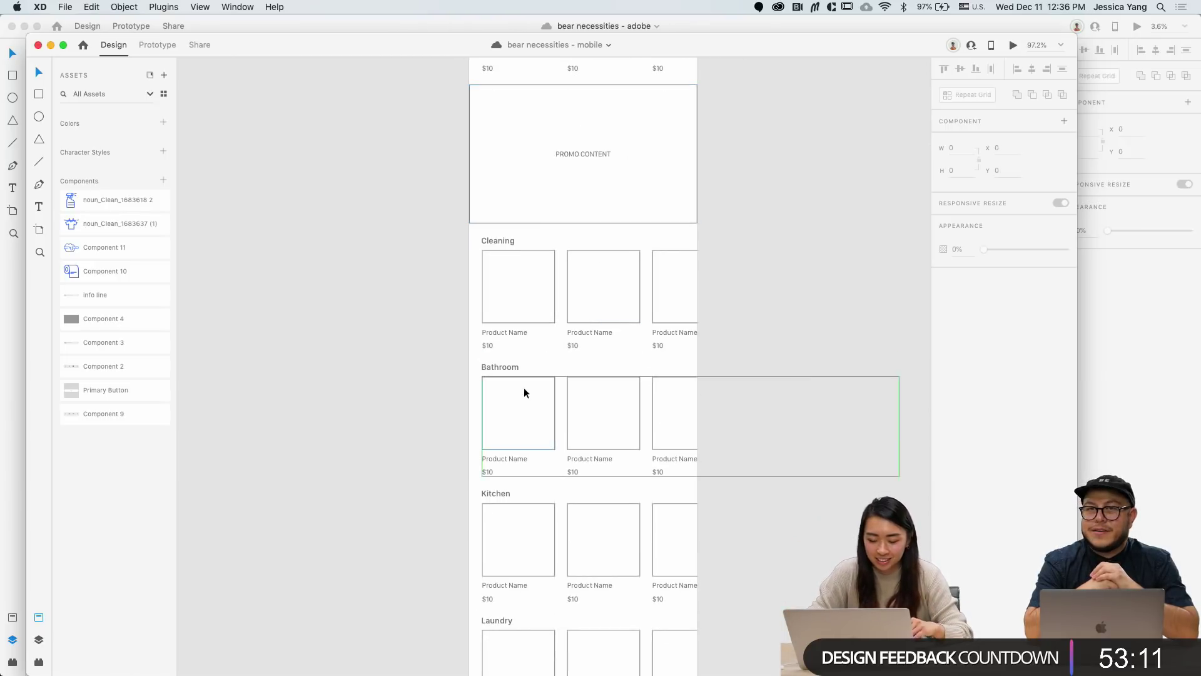
pyautogui.scroll(-2, 524, 388)
pyautogui.scroll(-3, 510, 384)
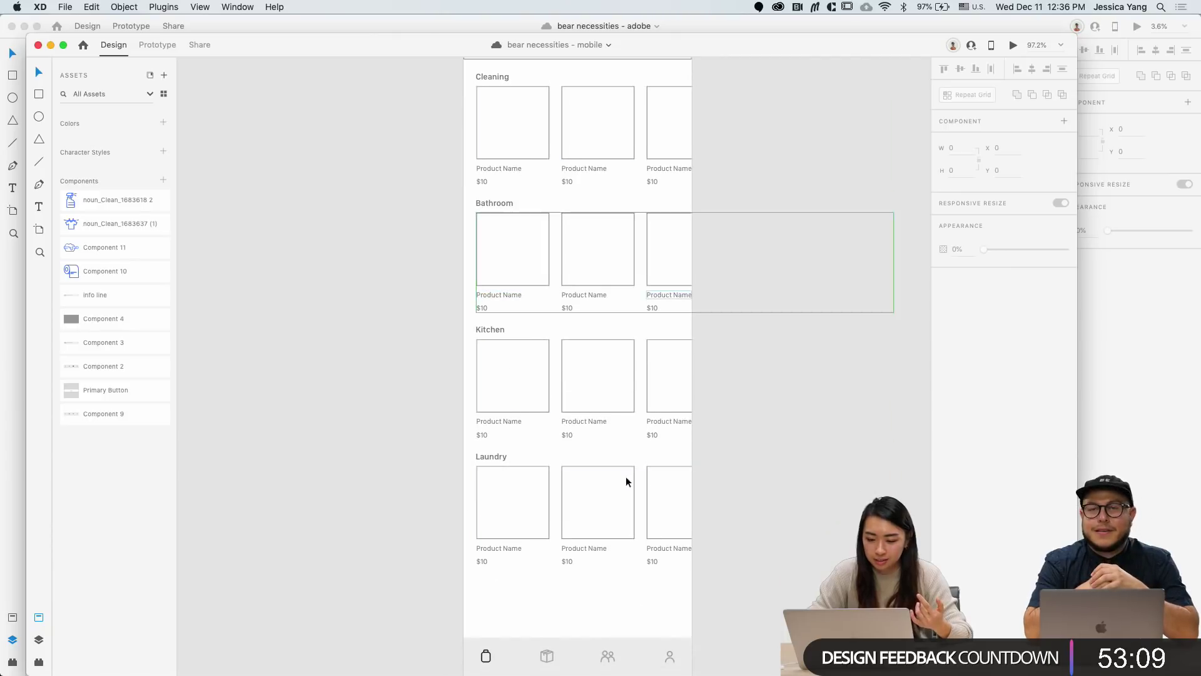
pyautogui.scroll(-2, 533, 535)
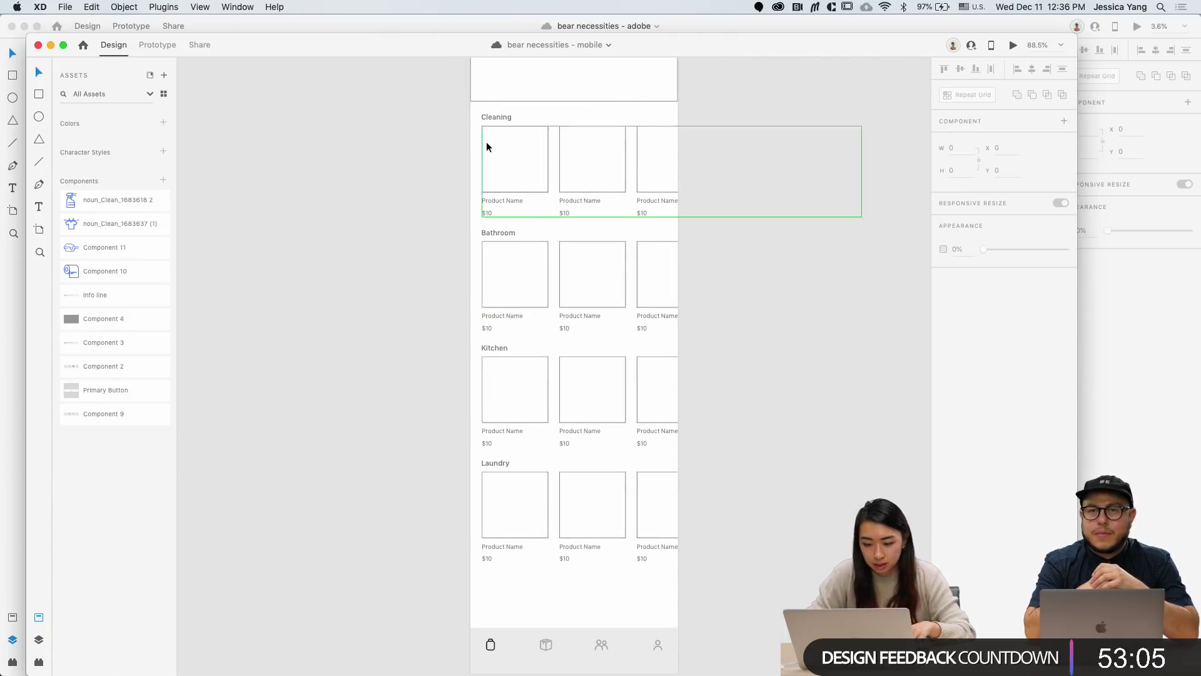
pyautogui.scroll(-5, 462, 110)
pyautogui.rightClick(462, 110)
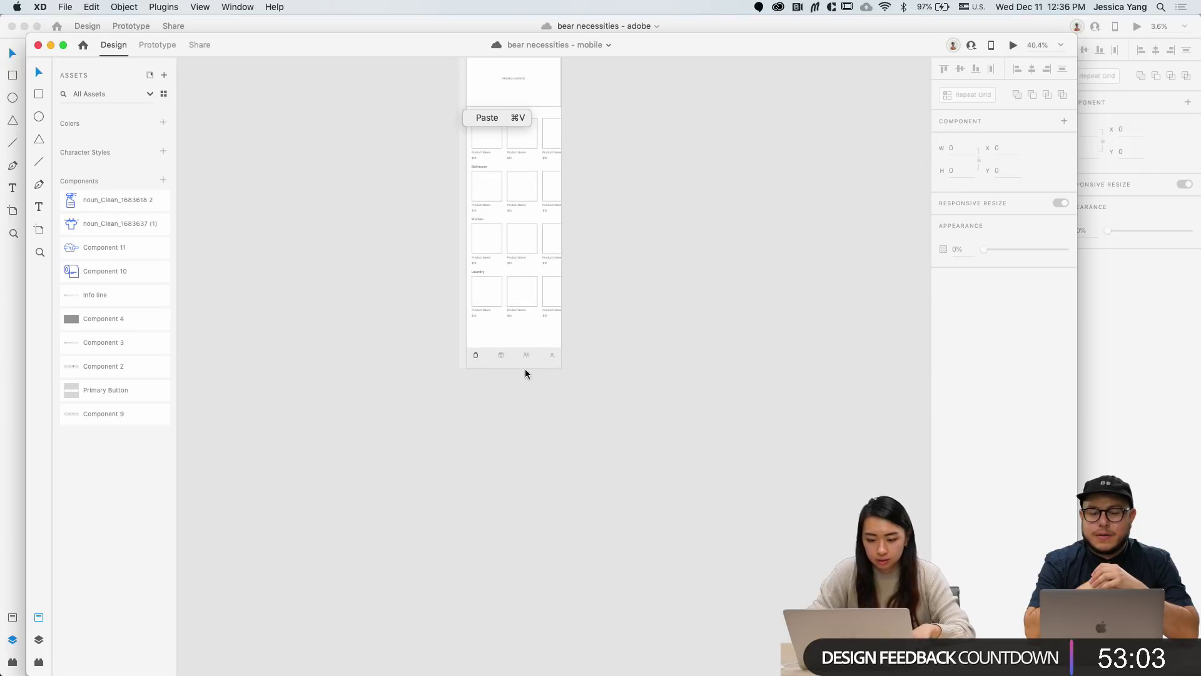
pyautogui.scroll(10, 433, 289)
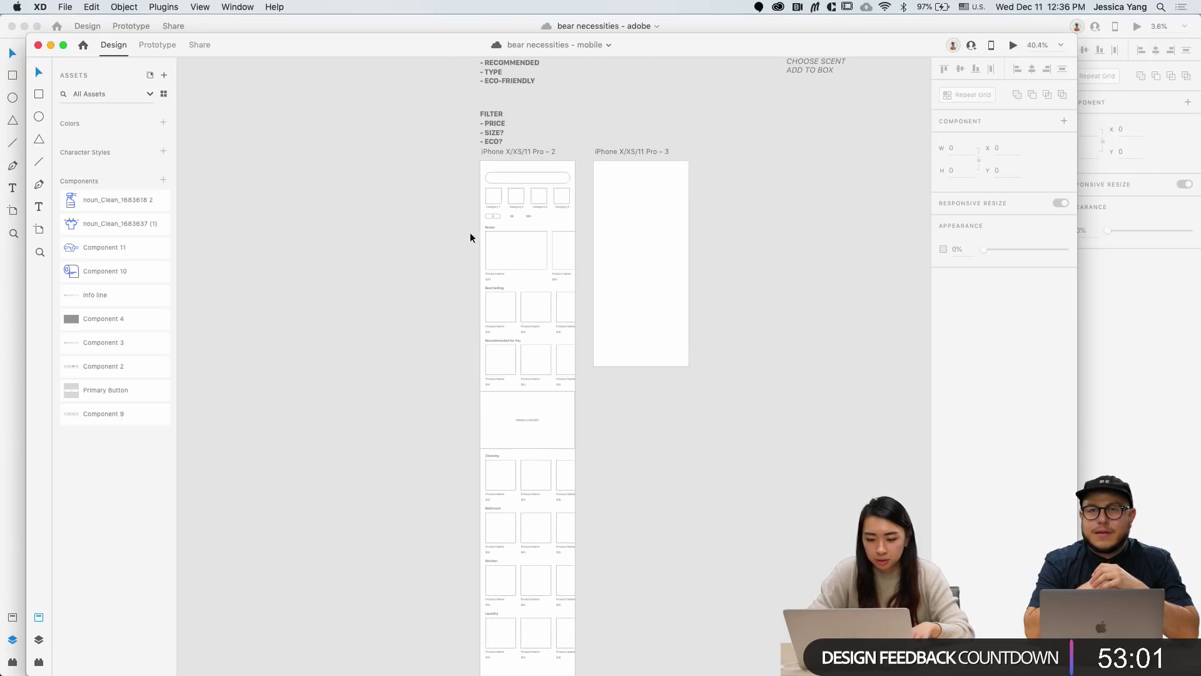
pyautogui.click(527, 152)
pyautogui.scroll(-5, 527, 152)
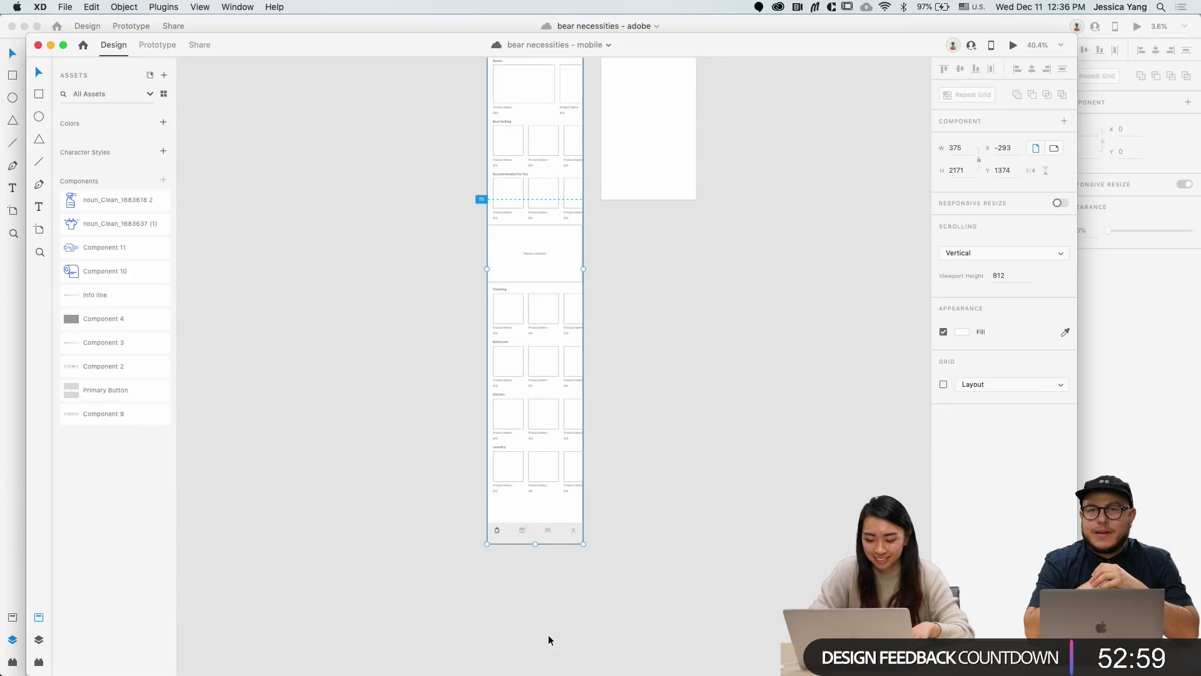
pyautogui.moveTo(534, 542); pyautogui.dragTo(531, 615)
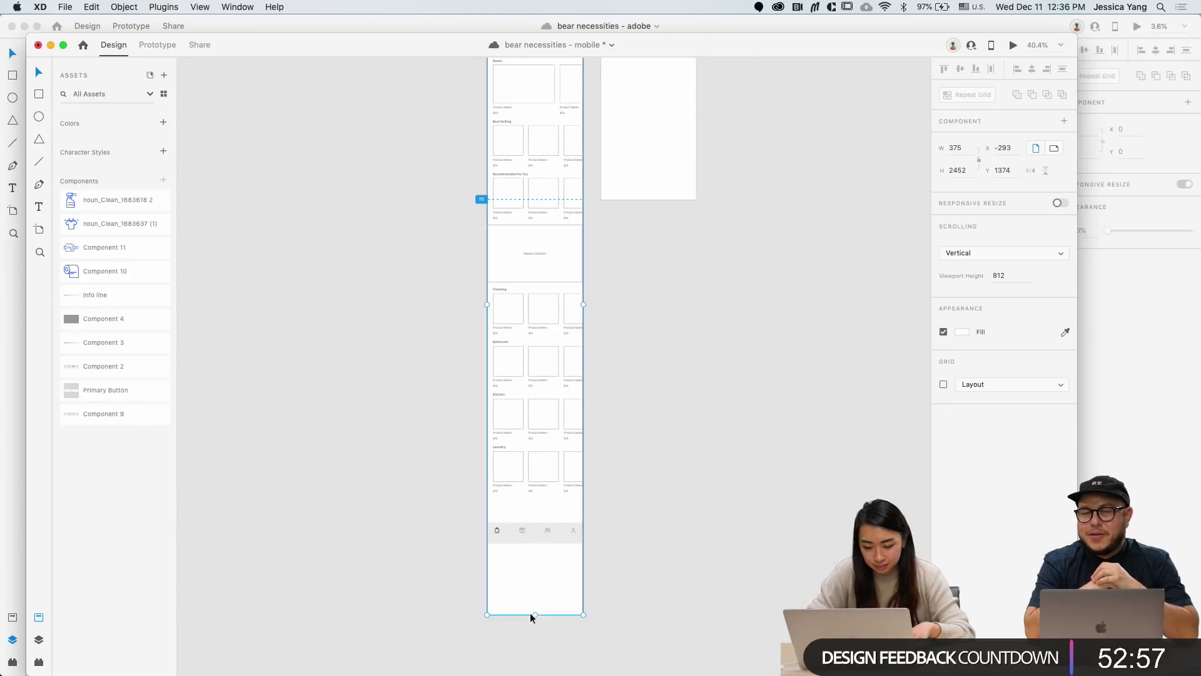
# Step: Move the navigation bar down to the lower edge of the extended browsing artboard
pyautogui.click(561, 542)
pyautogui.moveTo(560, 542); pyautogui.dragTo(547, 604)
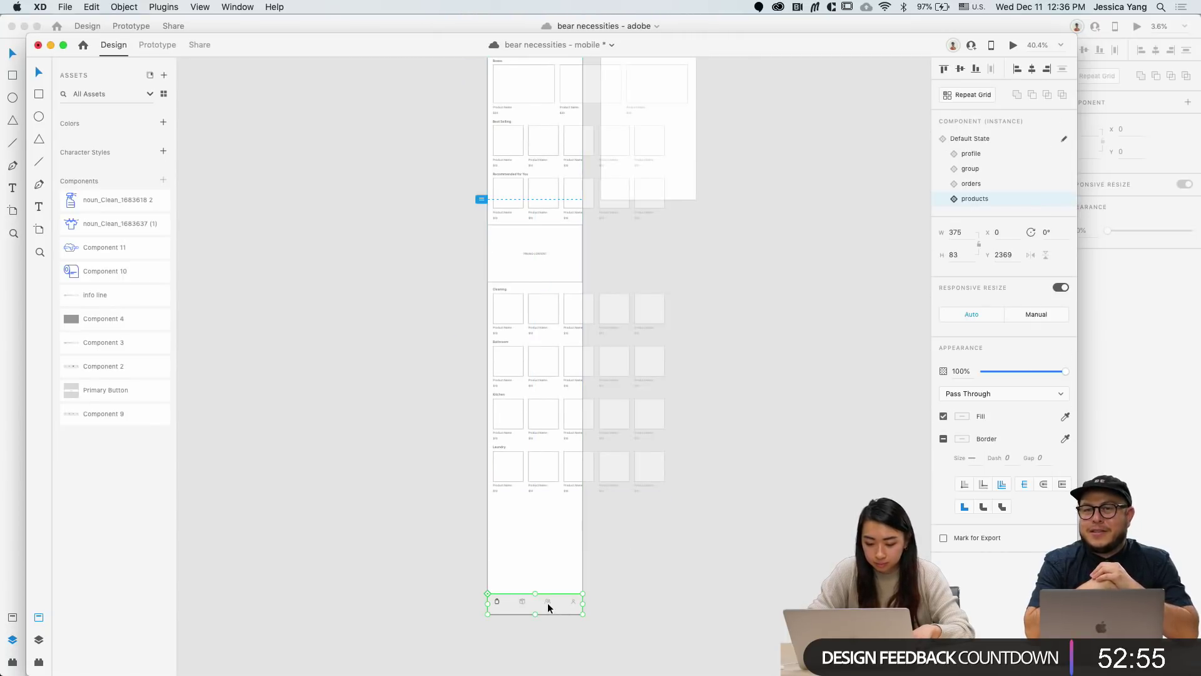
pyautogui.click(677, 523)
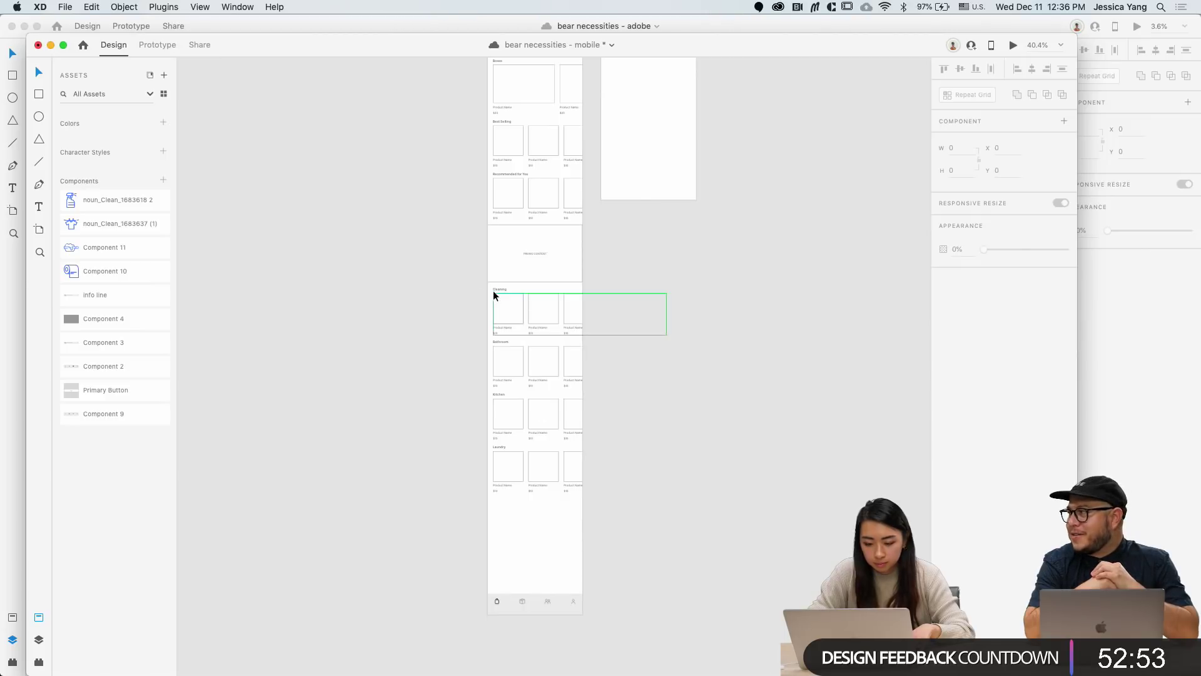
# Step: Shift the Cleaning, Bathroom, Kitchen and Laundry rows down together, leaving room for another product row under the promo rectangle
pyautogui.moveTo(490, 286); pyautogui.dragTo(689, 529)
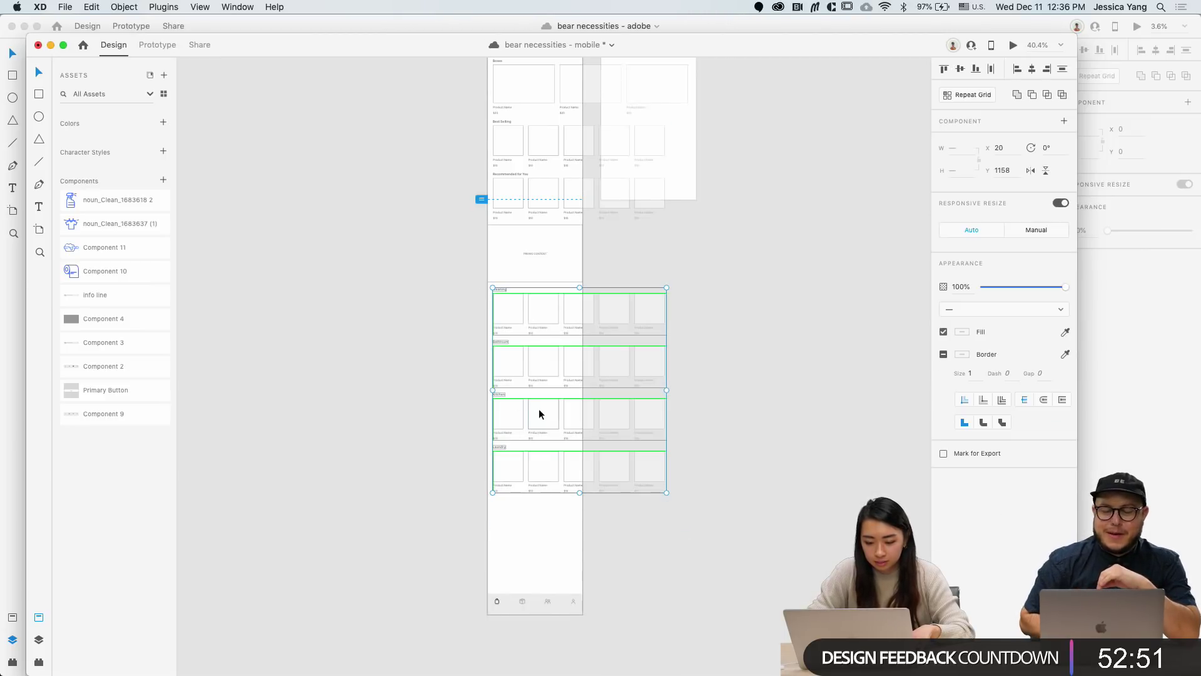
pyautogui.moveTo(538, 413); pyautogui.dragTo(536, 490)
pyautogui.click(450, 258)
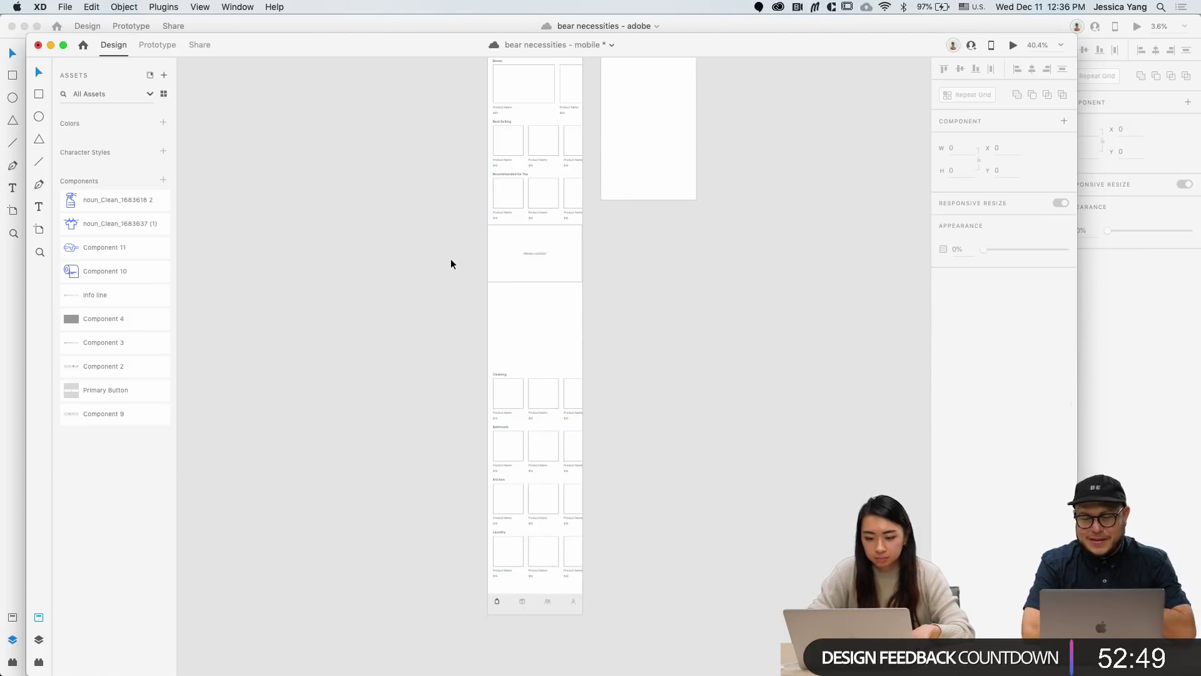
# Step: Duplicate the "Recommended for You" heading and product row into the gap directly below the promo rectangle
pyautogui.scroll(1, 454, 258)
pyautogui.scroll(3, 454, 257)
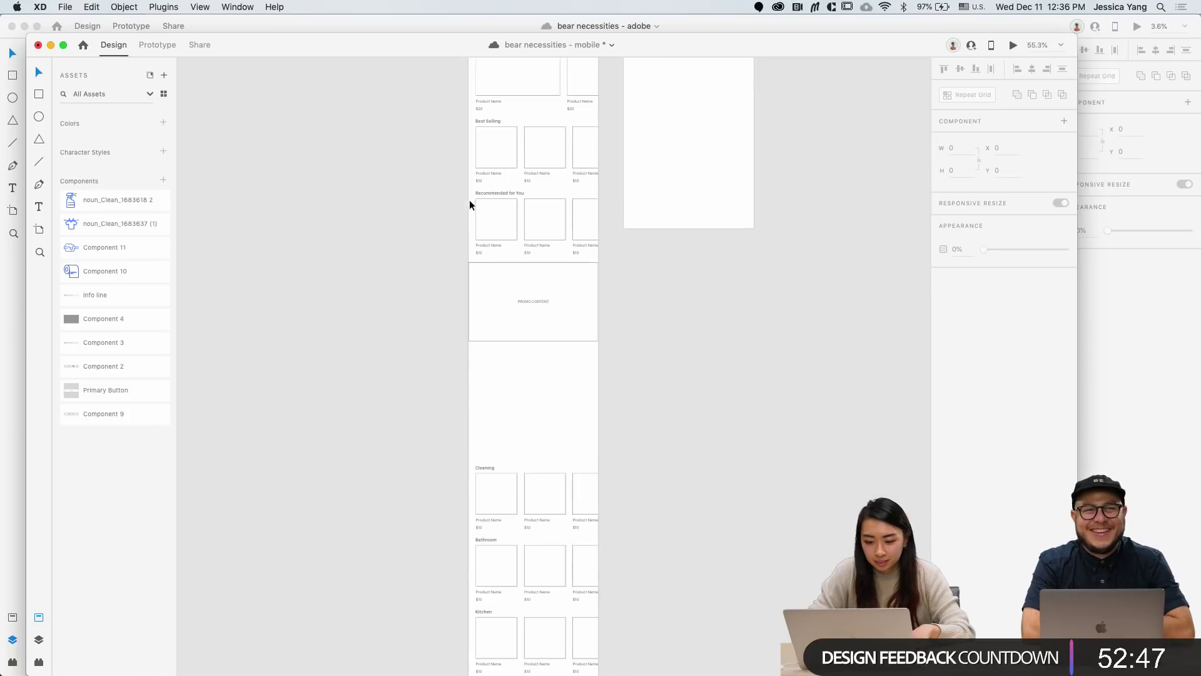
pyautogui.moveTo(471, 189); pyautogui.dragTo(620, 234)
pyautogui.moveTo(518, 195); pyautogui.dragTo(504, 346)
pyautogui.scroll(5, 497, 336)
pyautogui.click(425, 496)
# Step: Rename the duplicated "Recommended for You" heading below the promo rectangle as "Eco-Friendly"
pyautogui.doubleClick(515, 363)
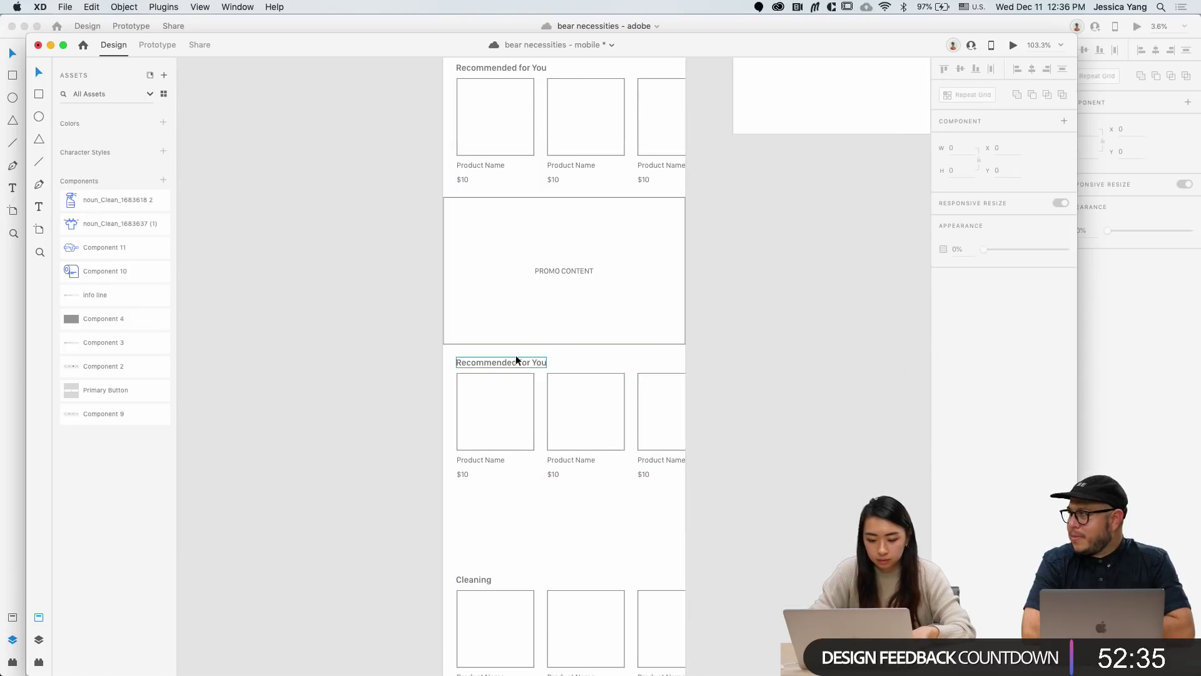
pyautogui.press('super+a')
pyautogui.write('E')
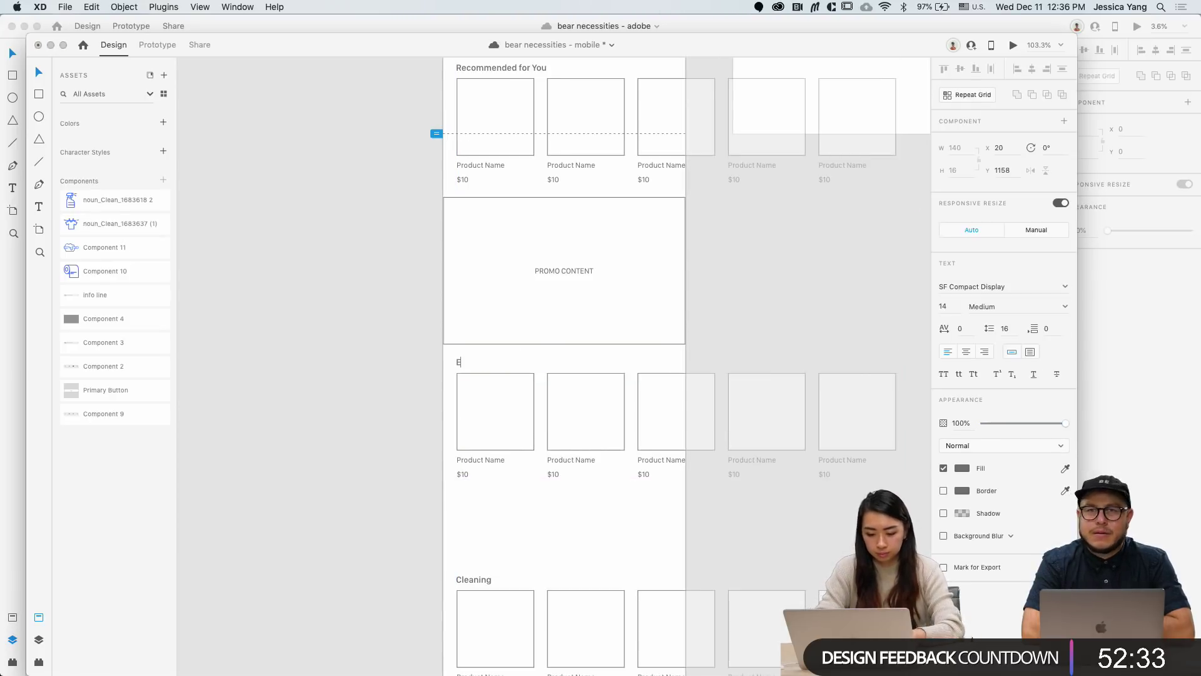
pyautogui.write('co-')
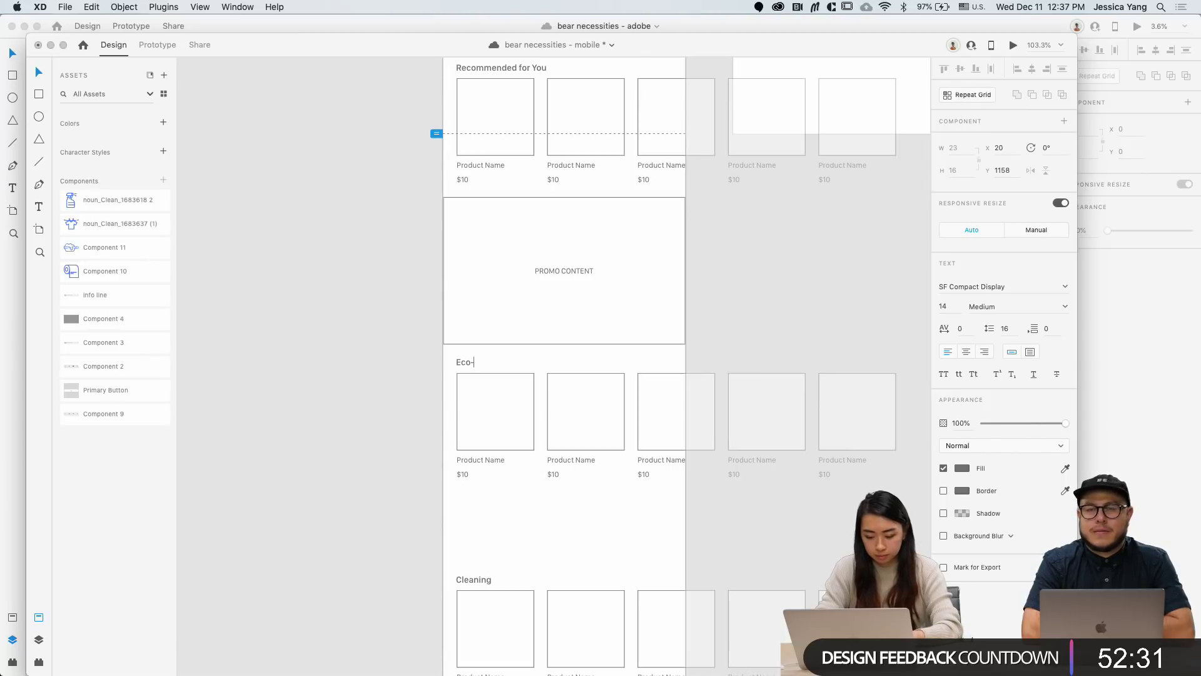
pyautogui.write('Friendly')
pyautogui.press('Escape')
# Step: Move the Cleaning, Bathroom, Kitchen and Laundry rows up beneath the Eco-Friendly row, matching the spacing of the other rows
pyautogui.scroll(-5, 295, 563)
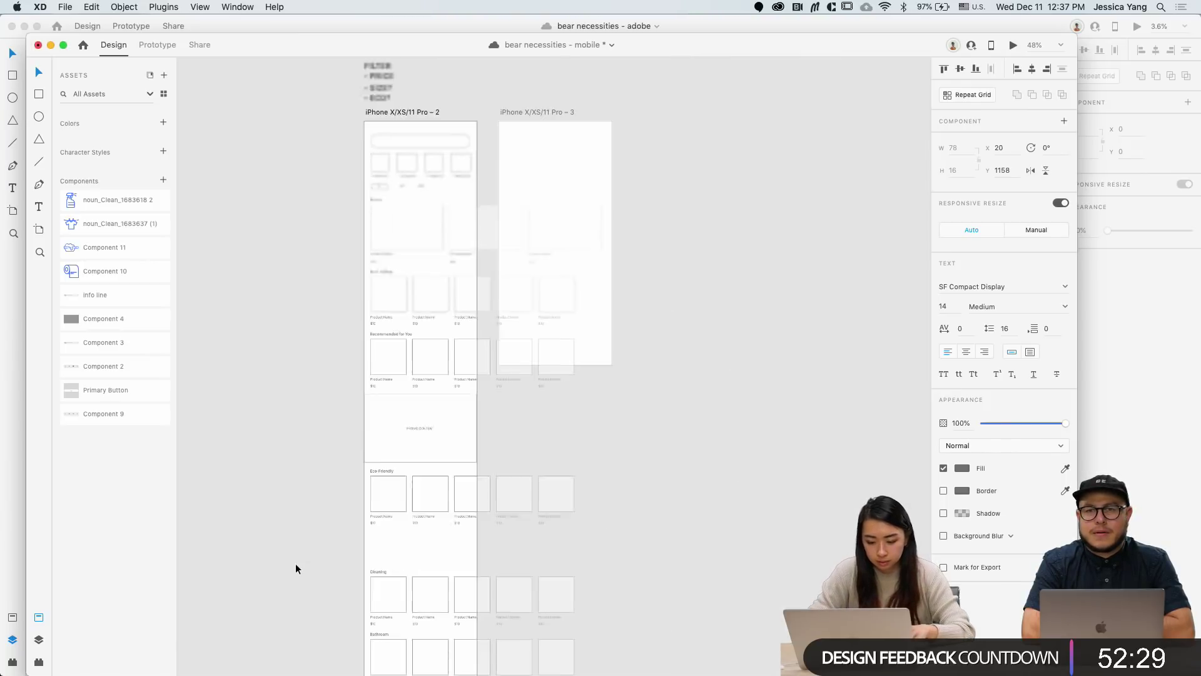
pyautogui.scroll(-3, 295, 563)
pyautogui.moveTo(415, 361); pyautogui.dragTo(444, 357)
pyautogui.scroll(3, 415, 365)
pyautogui.scroll(-3, 345, 524)
pyautogui.scroll(-3, 378, 566)
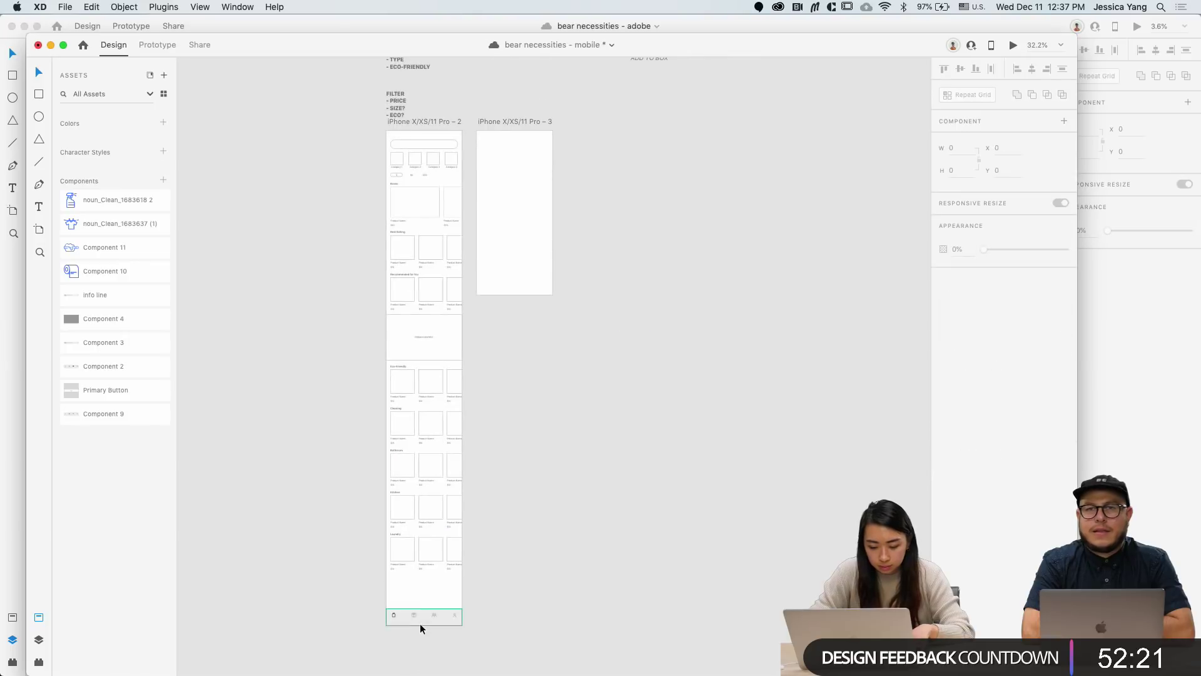
# Step: Move the navigation bar up close beneath the Laundry row, fine-tuning its vertical position to Y 2218
pyautogui.click(419, 606)
pyautogui.moveTo(419, 603); pyautogui.dragTo(418, 599)
pyautogui.scroll(5, 418, 598)
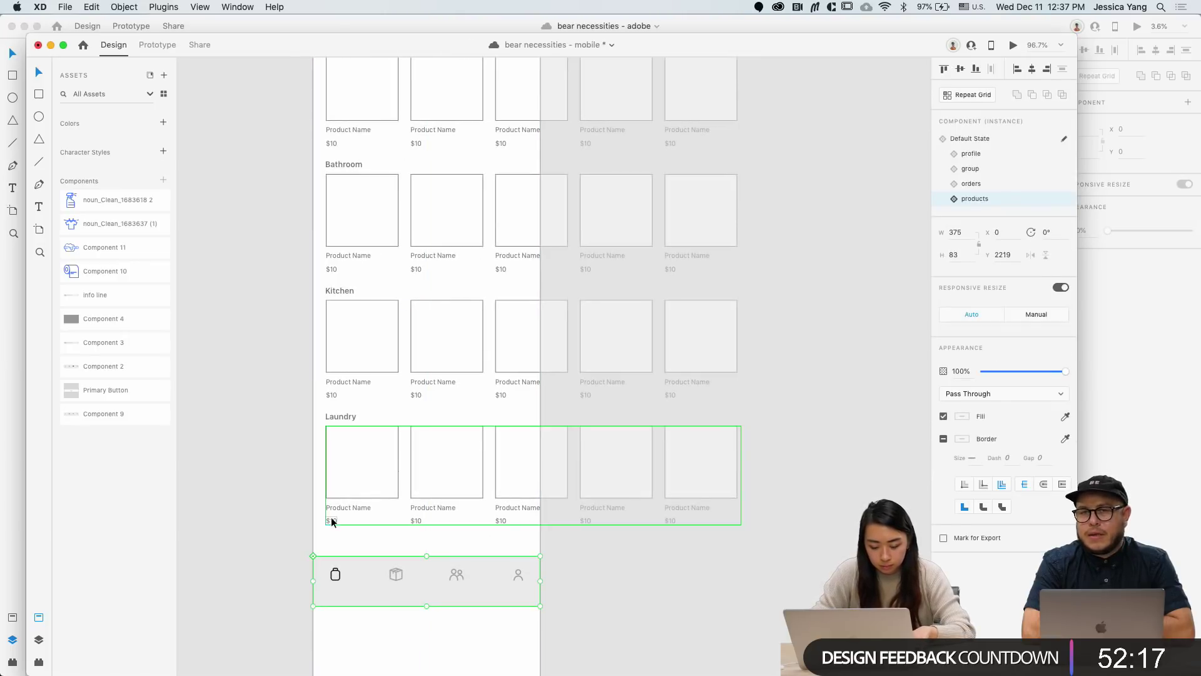
pyautogui.hotkey('shift', 'Up')
pyautogui.press('Up')
pyautogui.press('Down')
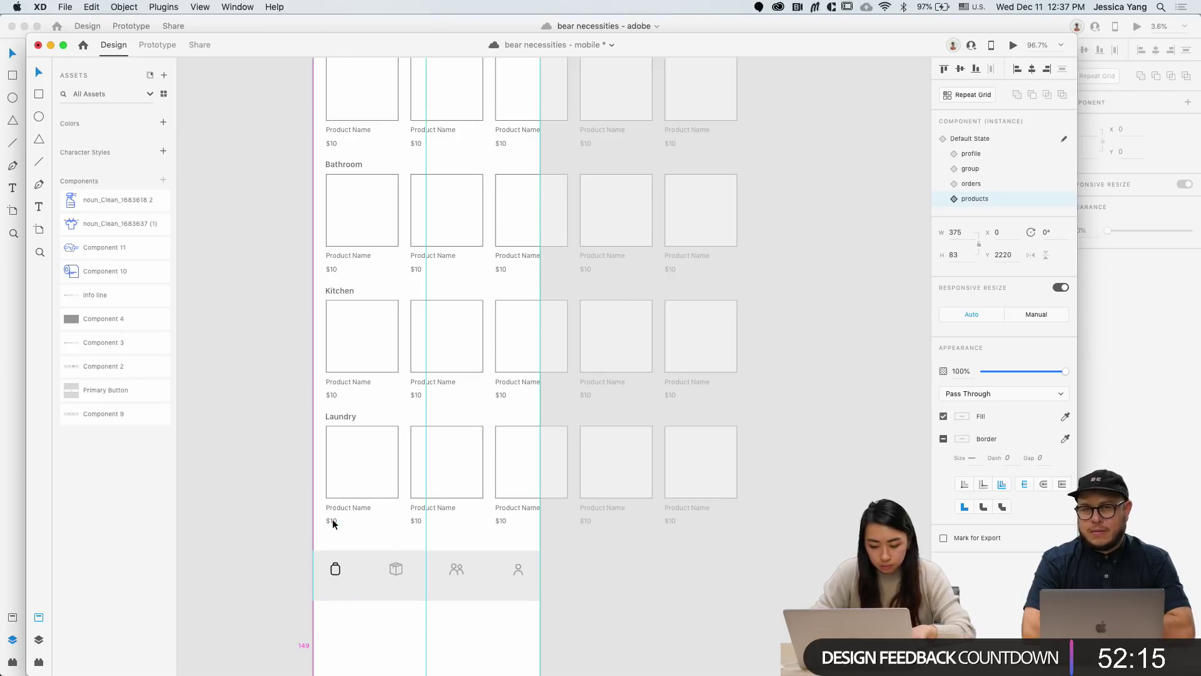
pyautogui.press('Up')
pyautogui.press('Up')
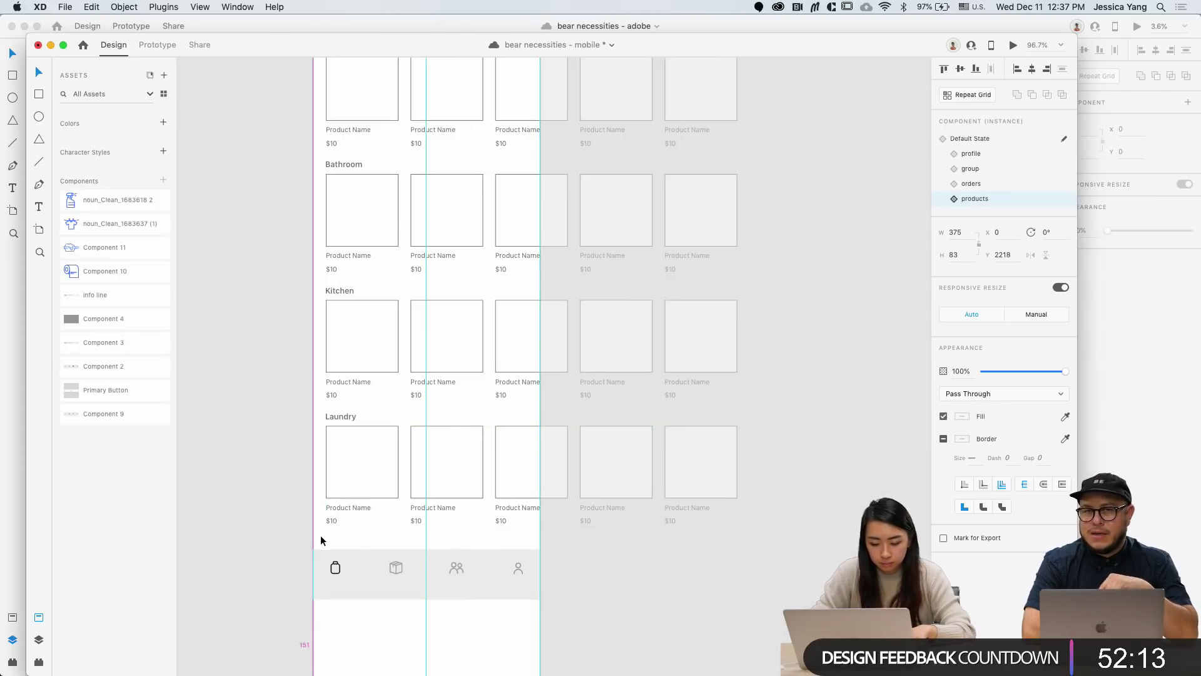
pyautogui.click(299, 461)
# Step: Shorten the browsing artboard so its lower edge meets the bottom of the navigation bar
pyautogui.scroll(-6, 299, 461)
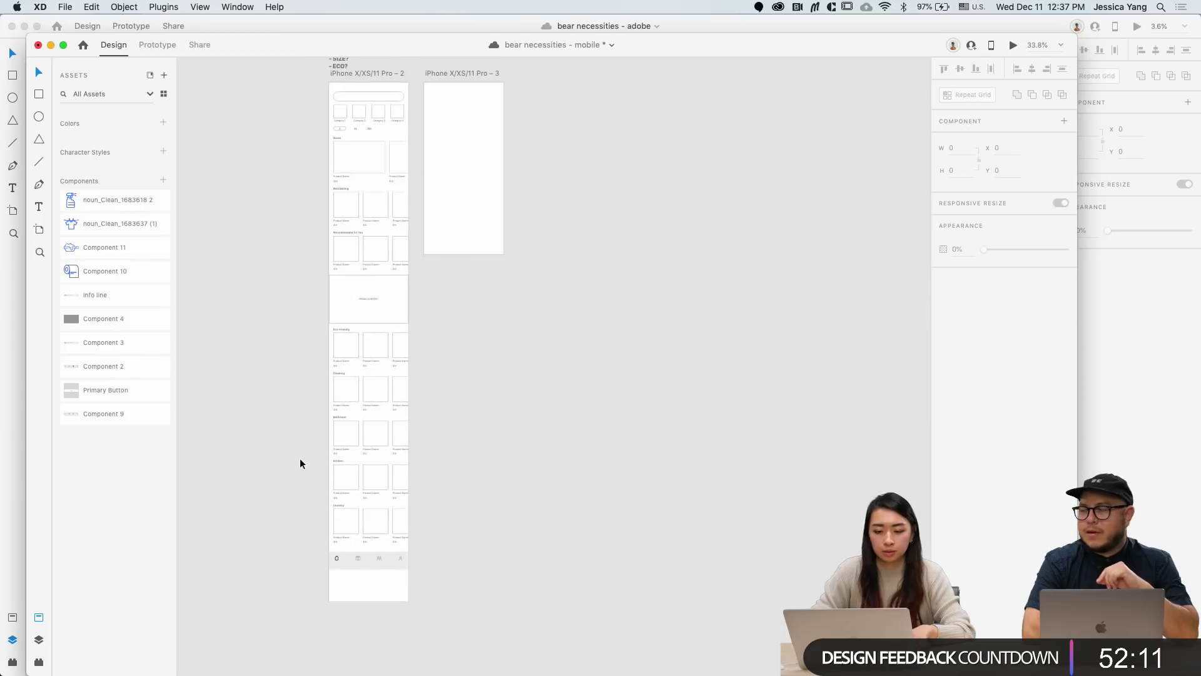
pyautogui.click(390, 73)
pyautogui.scroll(6, 363, 605)
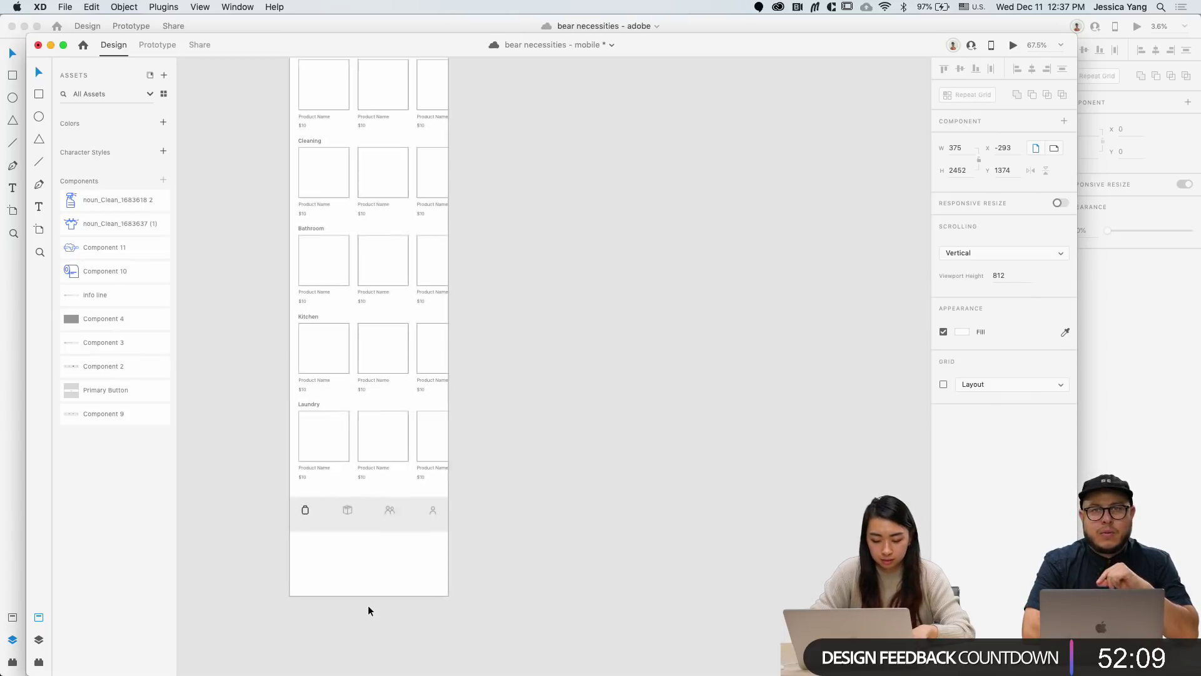
pyautogui.moveTo(370, 590); pyautogui.dragTo(360, 490)
pyautogui.click(368, 530)
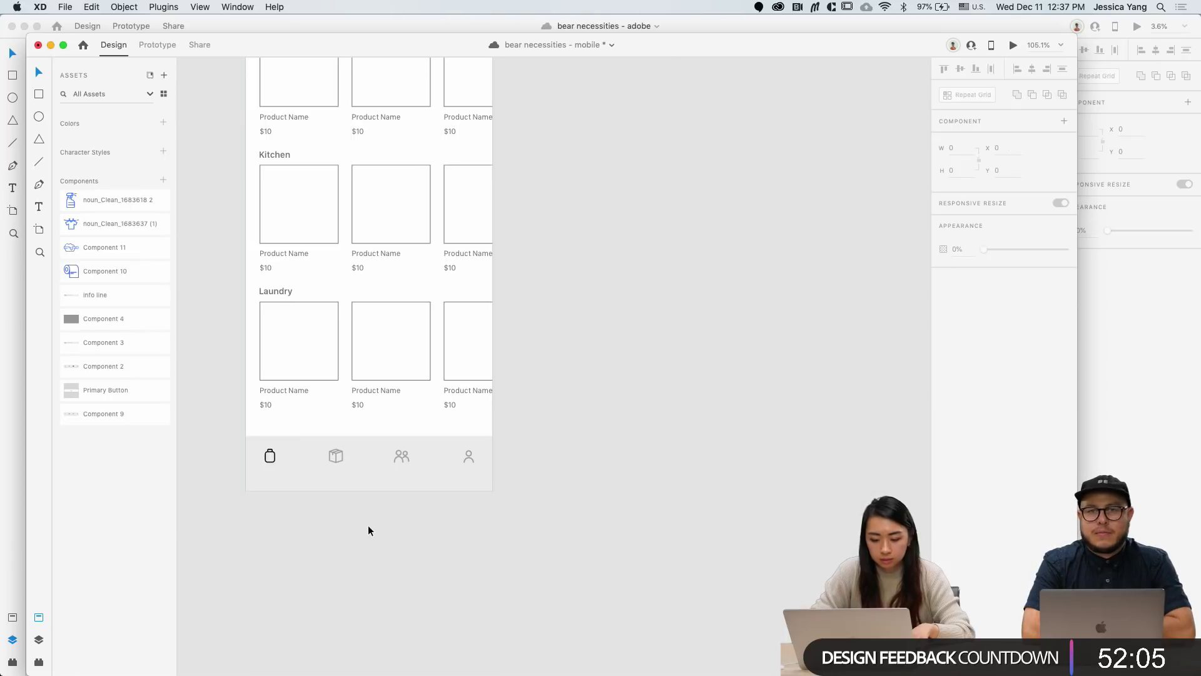
pyautogui.scroll(2, 368, 530)
pyautogui.scroll(-3, 499, 305)
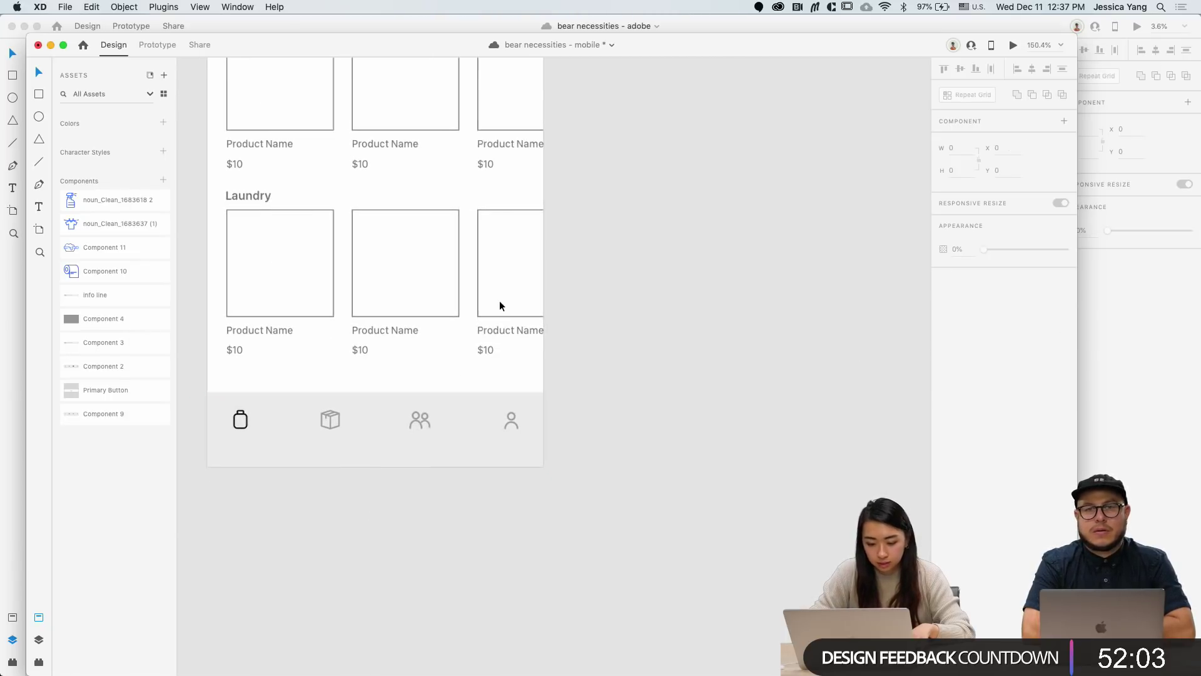
# Step: Move the blank iPhone X/XS/11 Pro artboard farther away from the browsing artboard, keeping their upper edges aligned
pyautogui.scroll(-5, 500, 305)
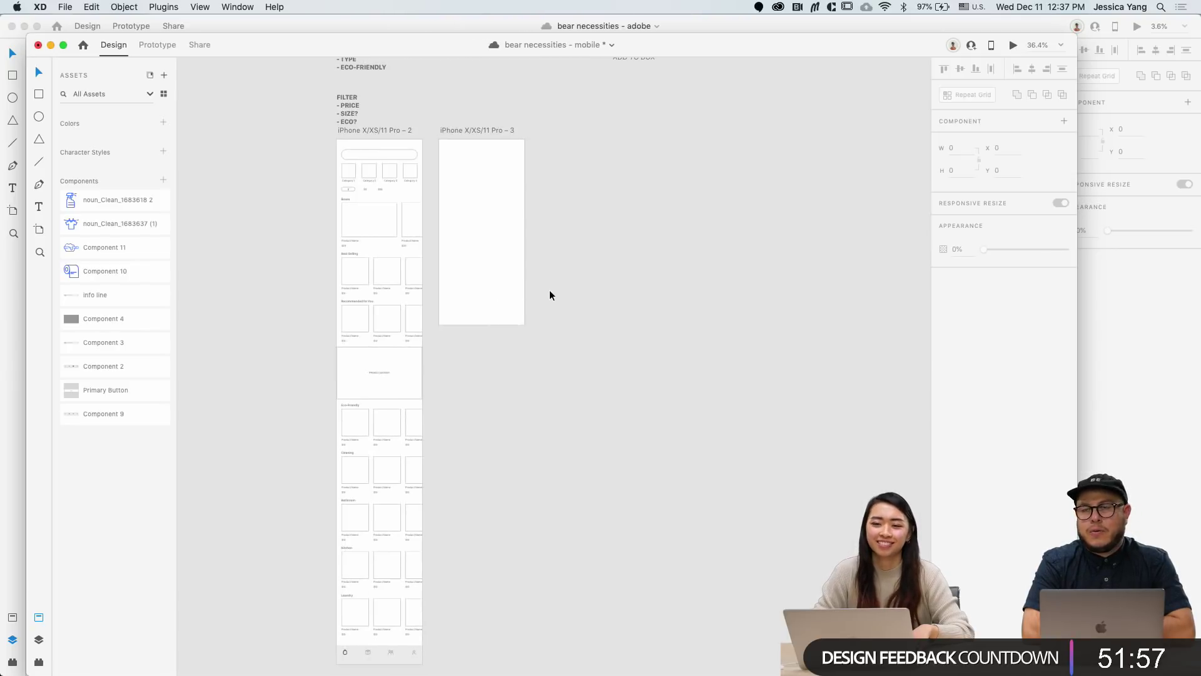
pyautogui.scroll(3, 550, 291)
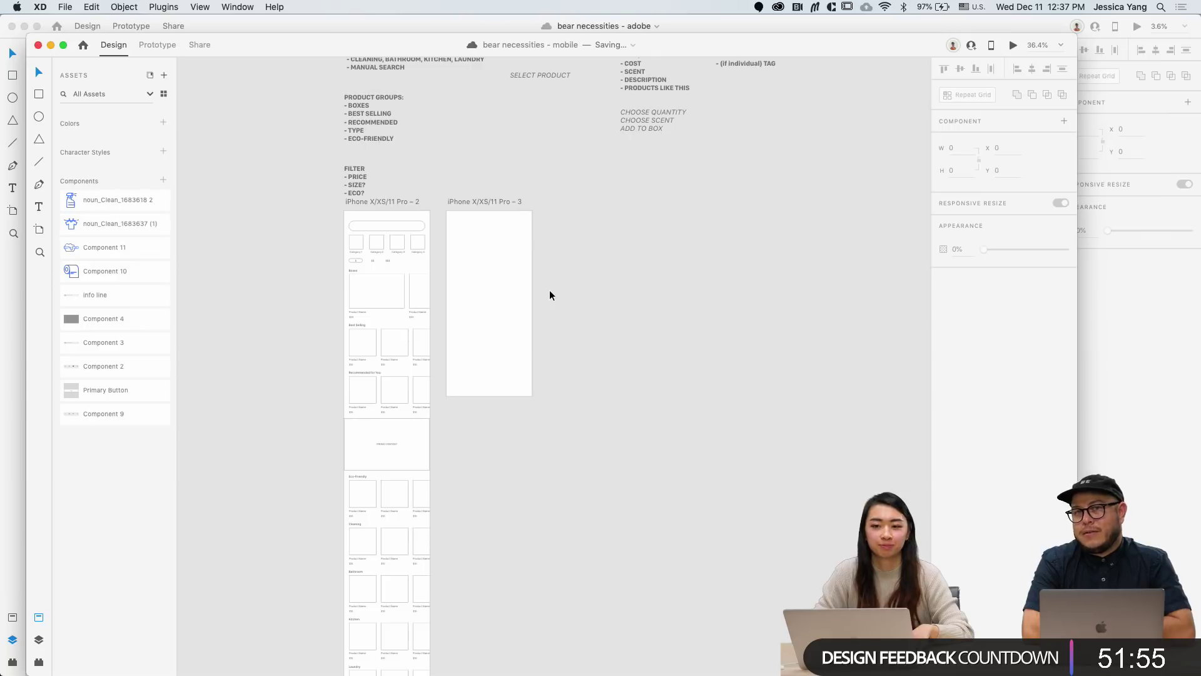
pyautogui.scroll(3, 550, 295)
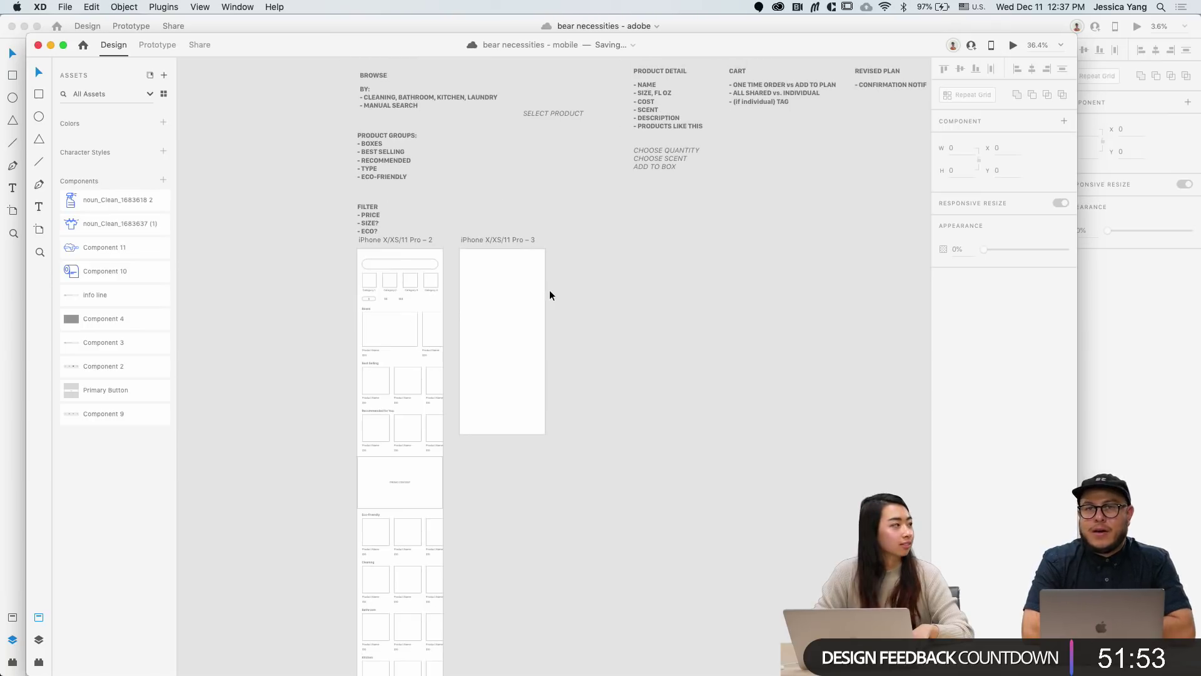
pyautogui.scroll(1, 550, 294)
pyautogui.moveTo(508, 246); pyautogui.dragTo(580, 250)
pyautogui.scroll(3, 565, 319)
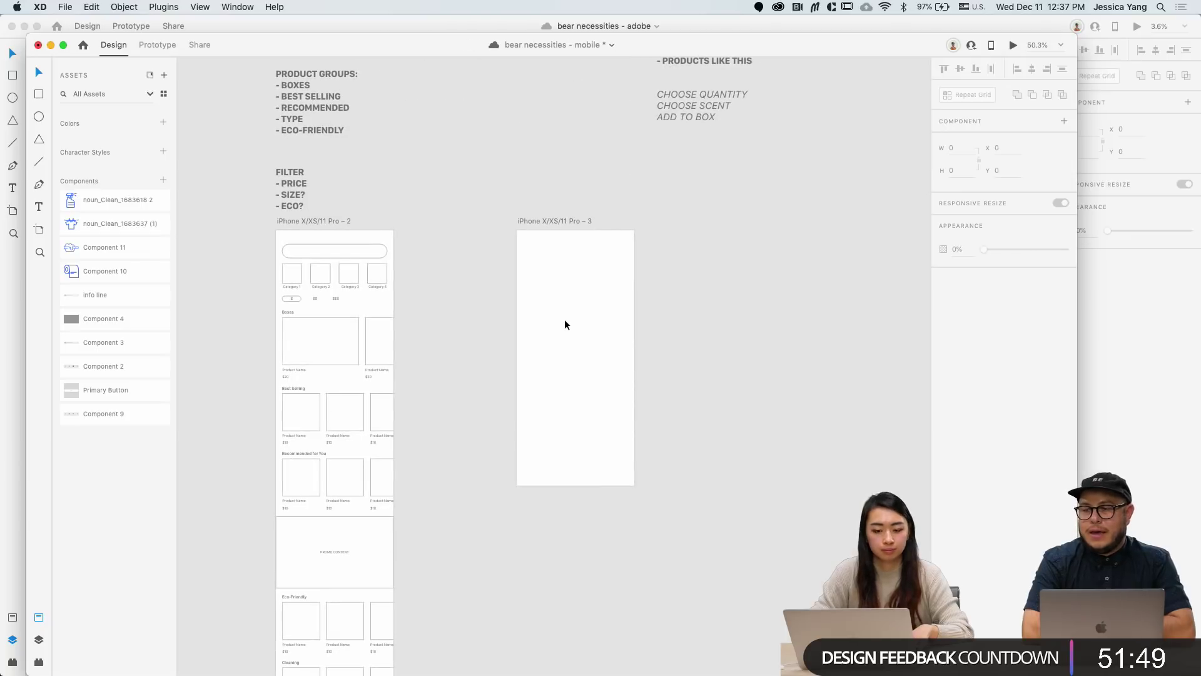
# Step: Copy the back arrow from the Orders – Details screen onto the blank iPhone X/XS/11 Pro – 3 artboard and save the document
pyautogui.scroll(-3, 564, 319)
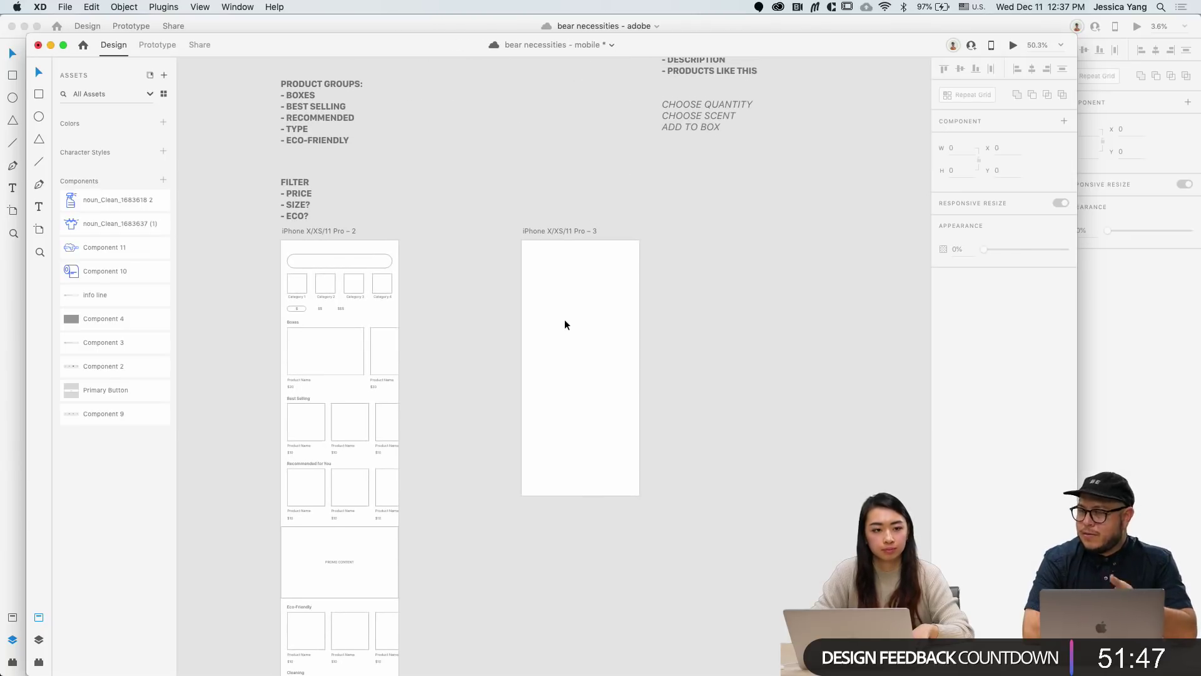
pyautogui.hscroll(-10, 564, 319)
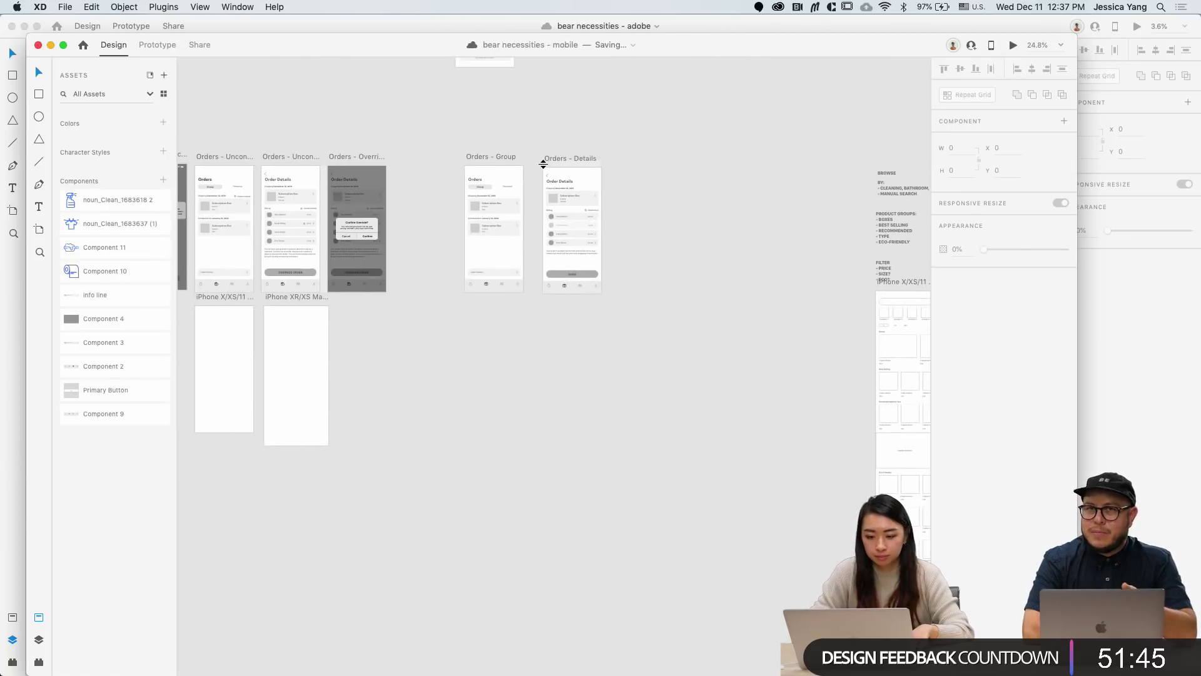
pyautogui.scroll(3, 550, 173)
pyautogui.click(544, 175)
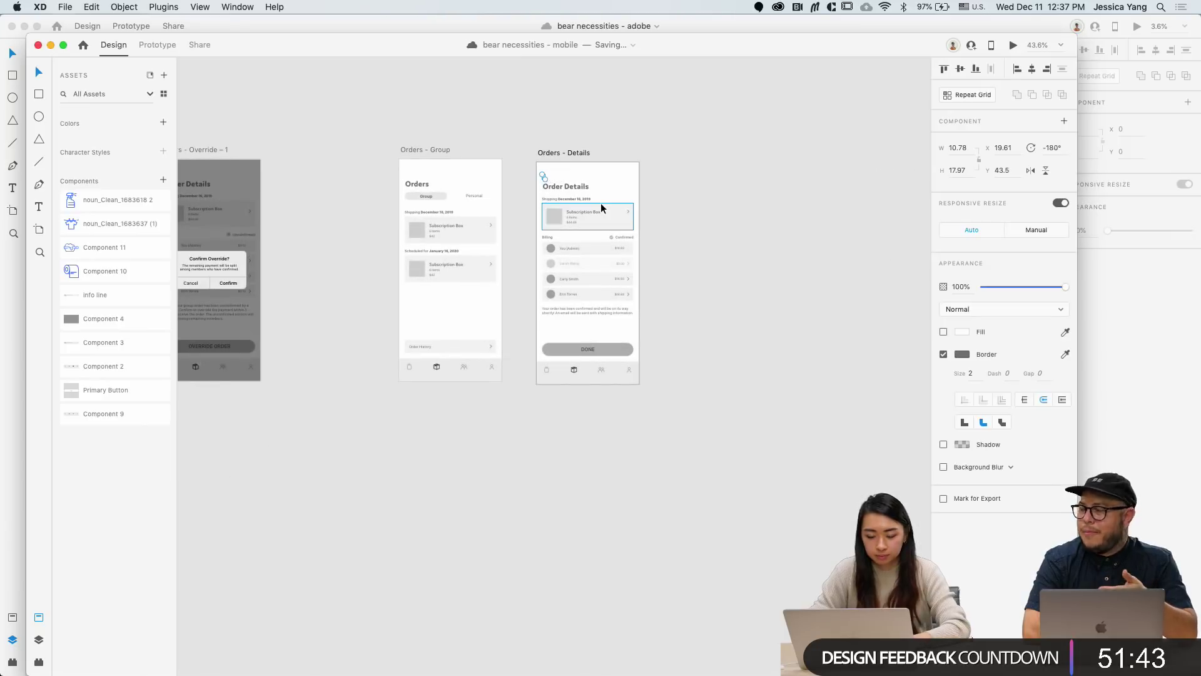
pyautogui.scroll(-3, 601, 203)
pyautogui.hscroll(10, 601, 203)
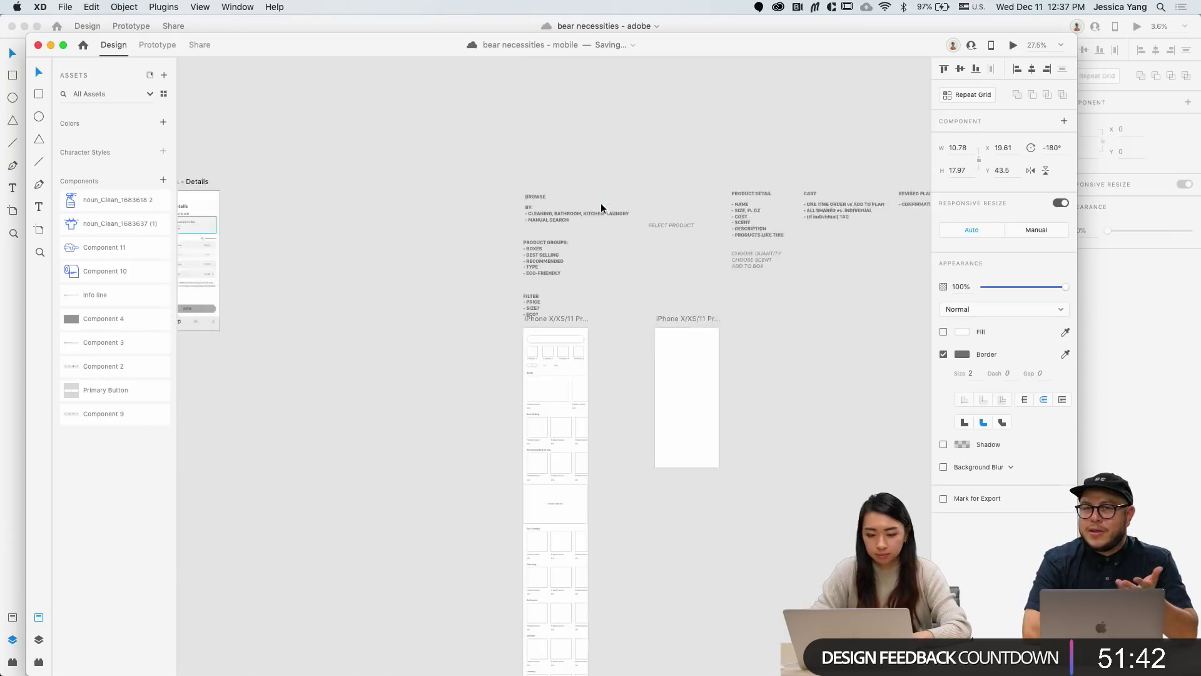
pyautogui.click(547, 313)
pyautogui.press('cmd+v')
pyautogui.click(611, 359)
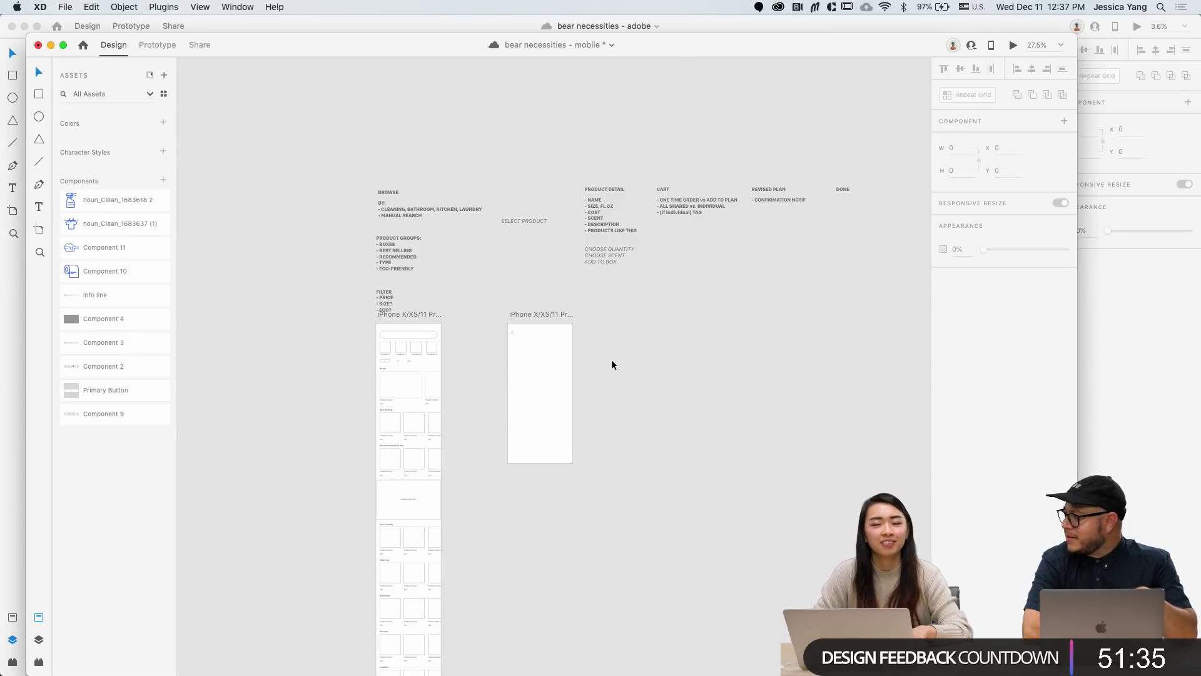
pyautogui.press('cmd+s')
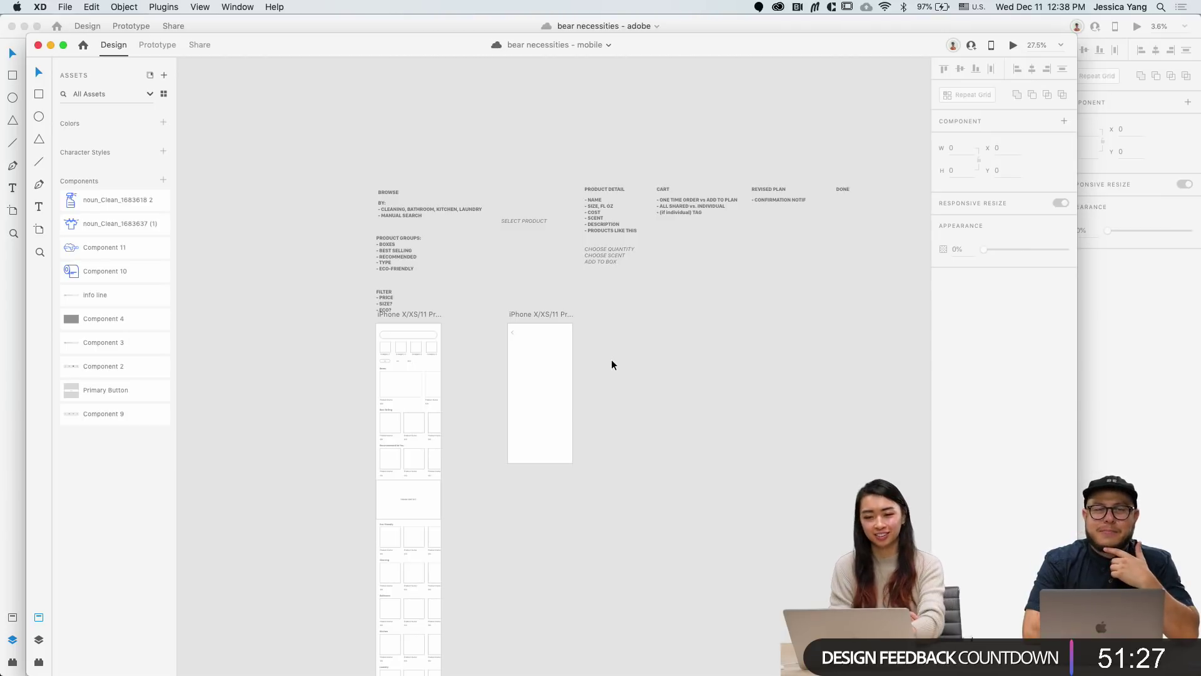
pyautogui.press('cmd+equal')
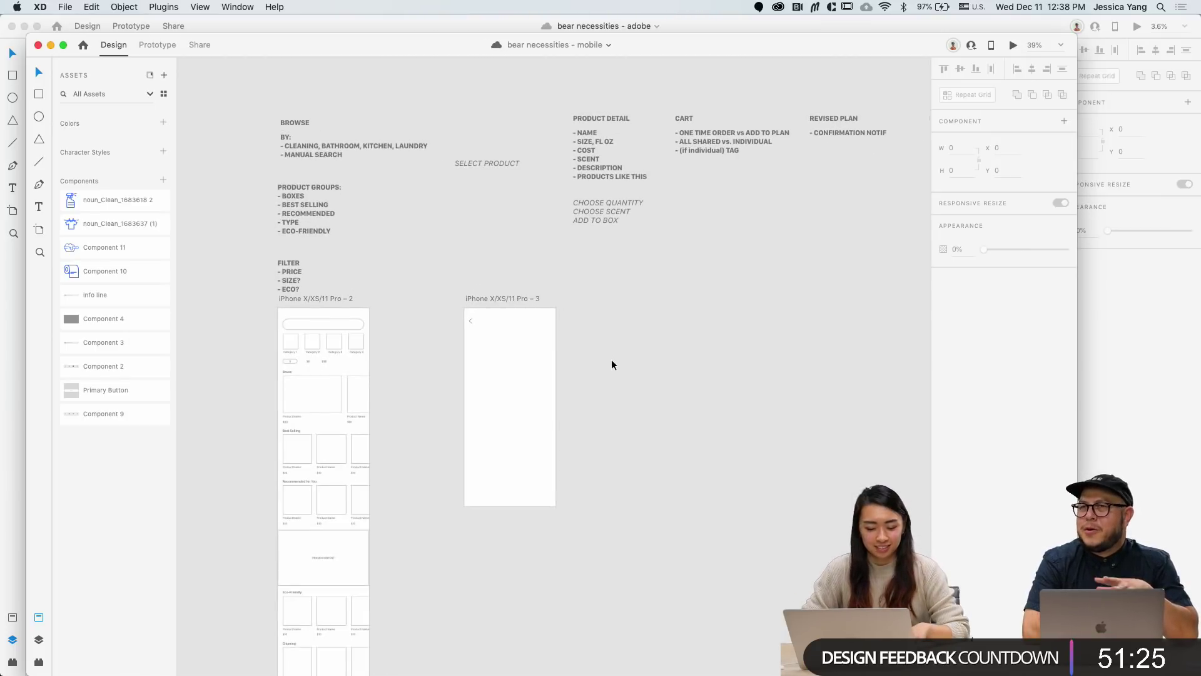
# Step: Draw an image placeholder rectangle about 372 high beneath the back arrow on iPhone X/XS/11 Pro – 3 and set its width to 335
pyautogui.hscroll(-2, 612, 366)
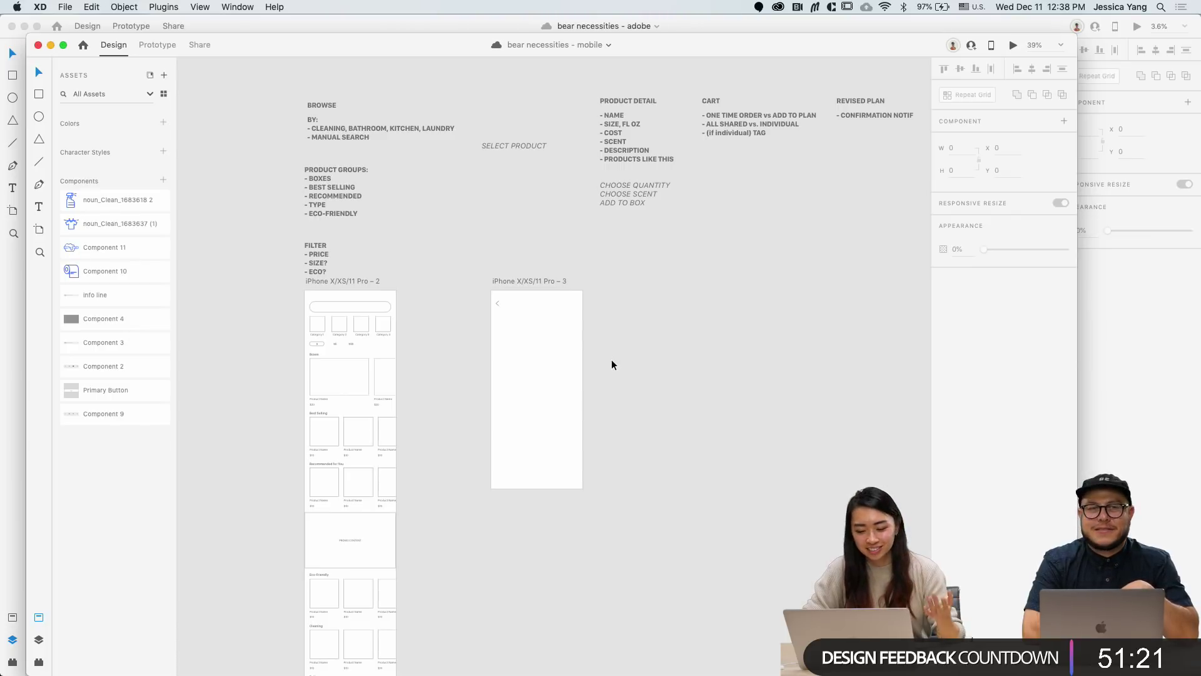
pyautogui.scroll(5, 539, 340)
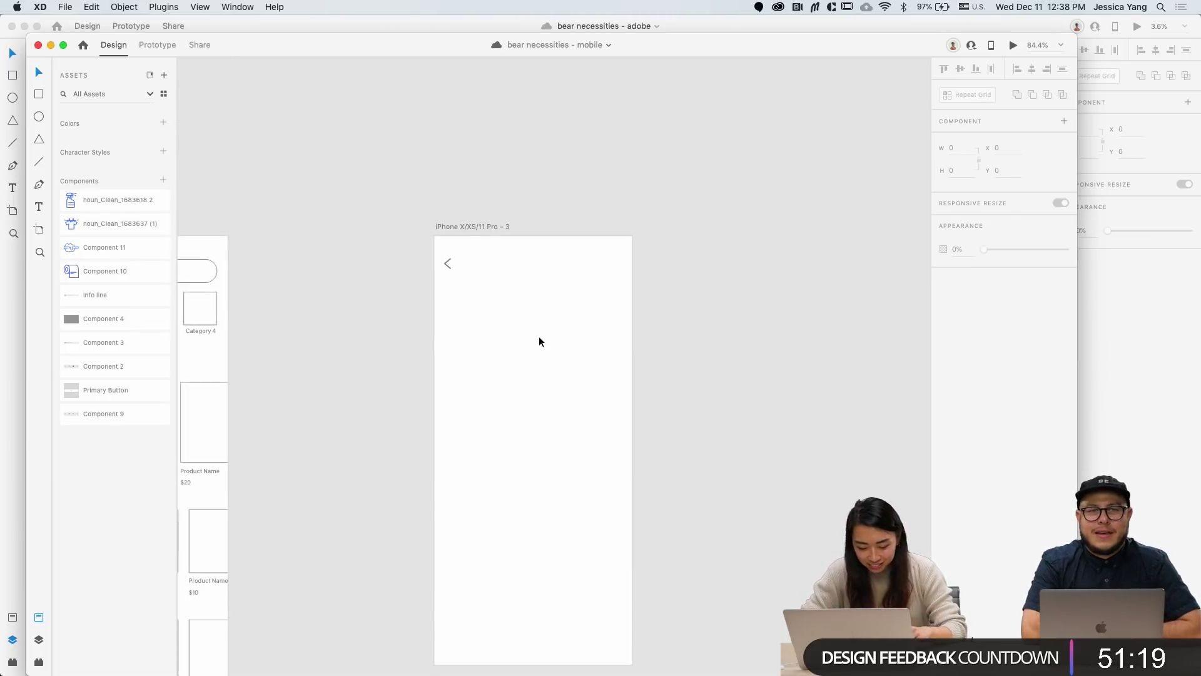
pyautogui.press('r')
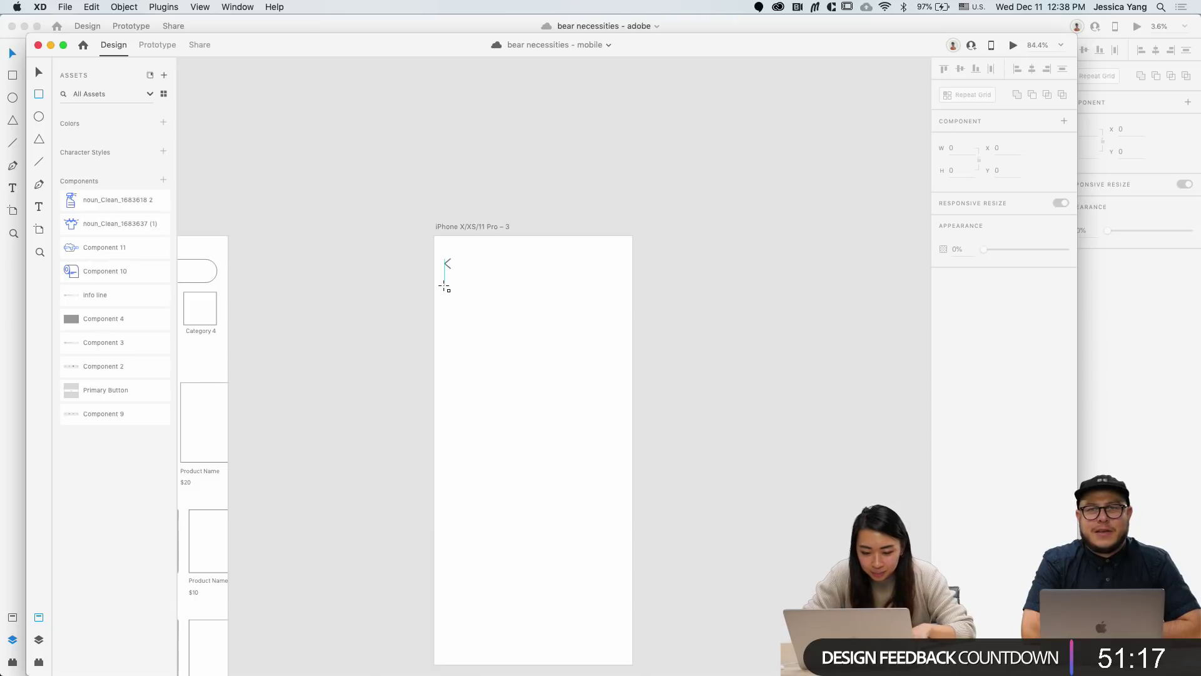
pyautogui.moveTo(445, 286); pyautogui.dragTo(618, 483)
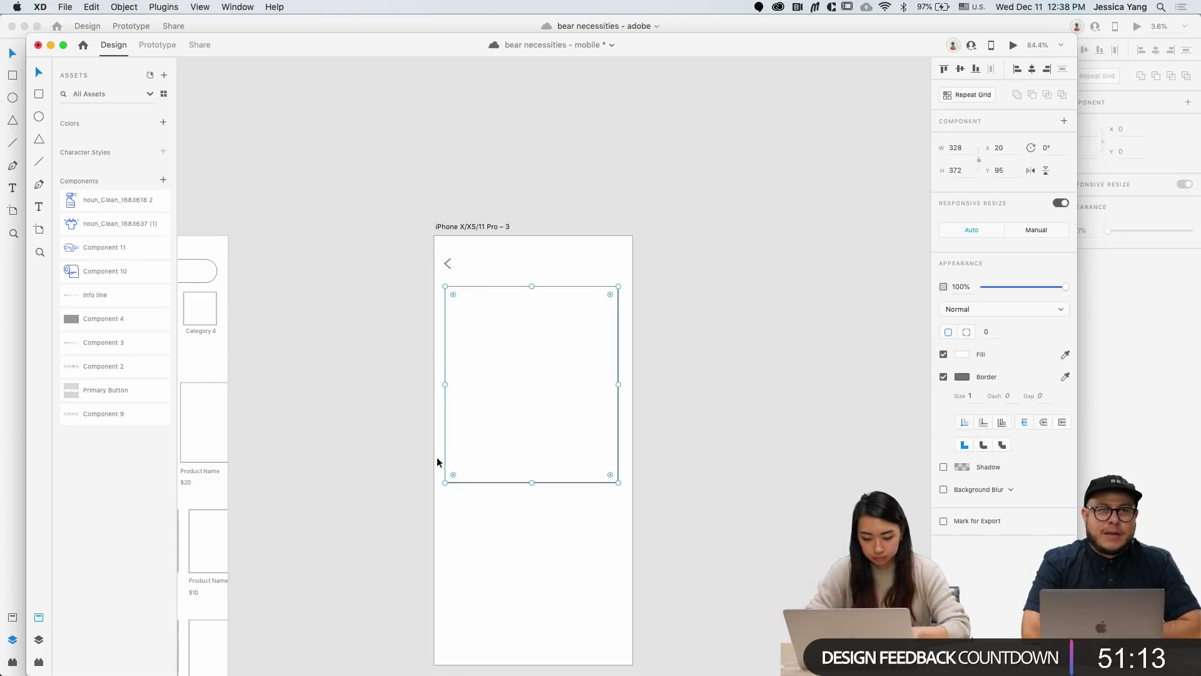
pyautogui.click(957, 149)
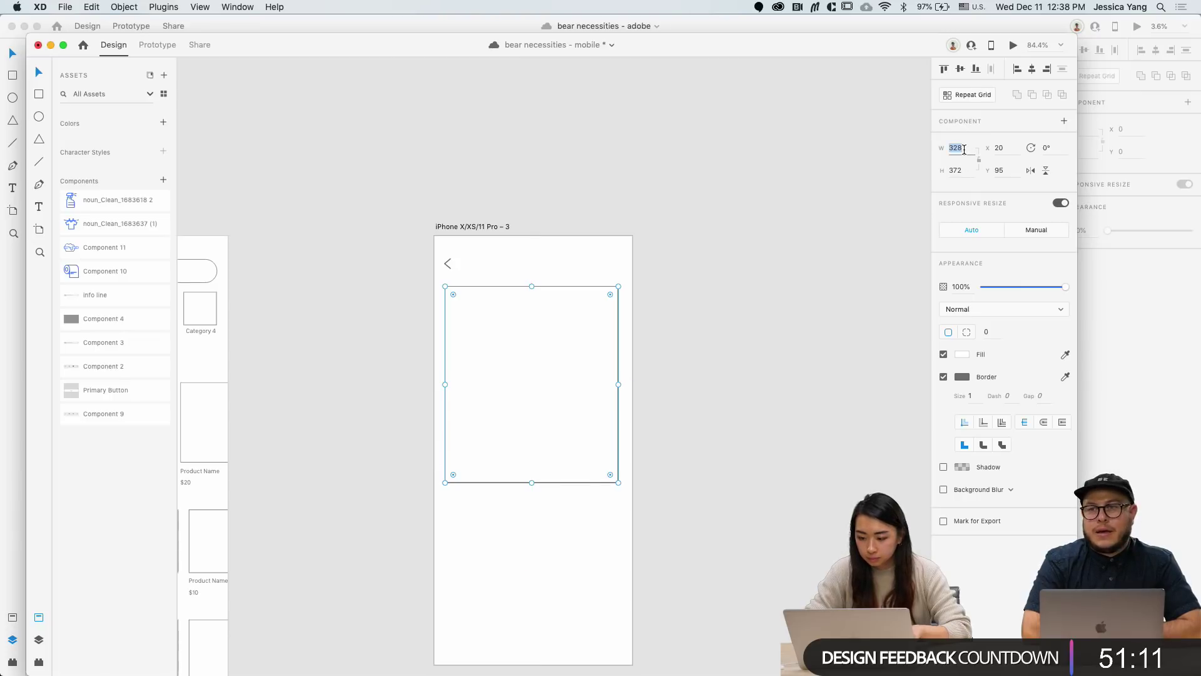
pyautogui.write('335')
pyautogui.press('Return')
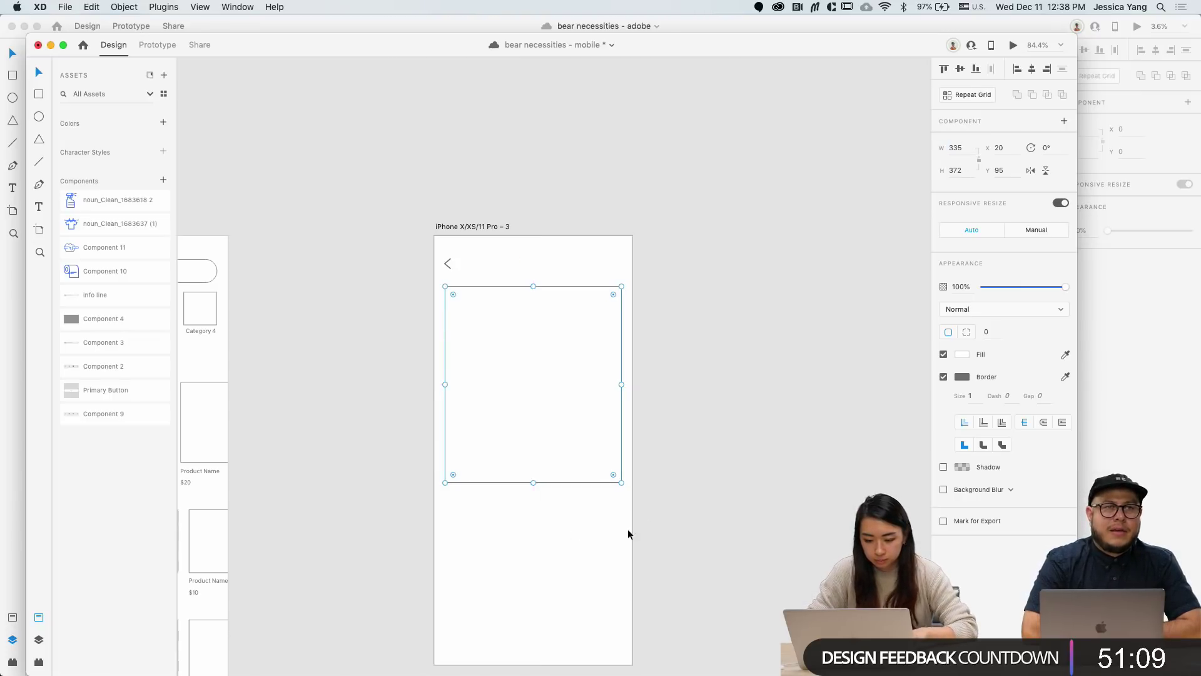
# Step: Nudge the placeholder rectangle up closer to the back arrow, to about Y 82
pyautogui.scroll(2, 476, 274)
pyautogui.scroll(2, 477, 274)
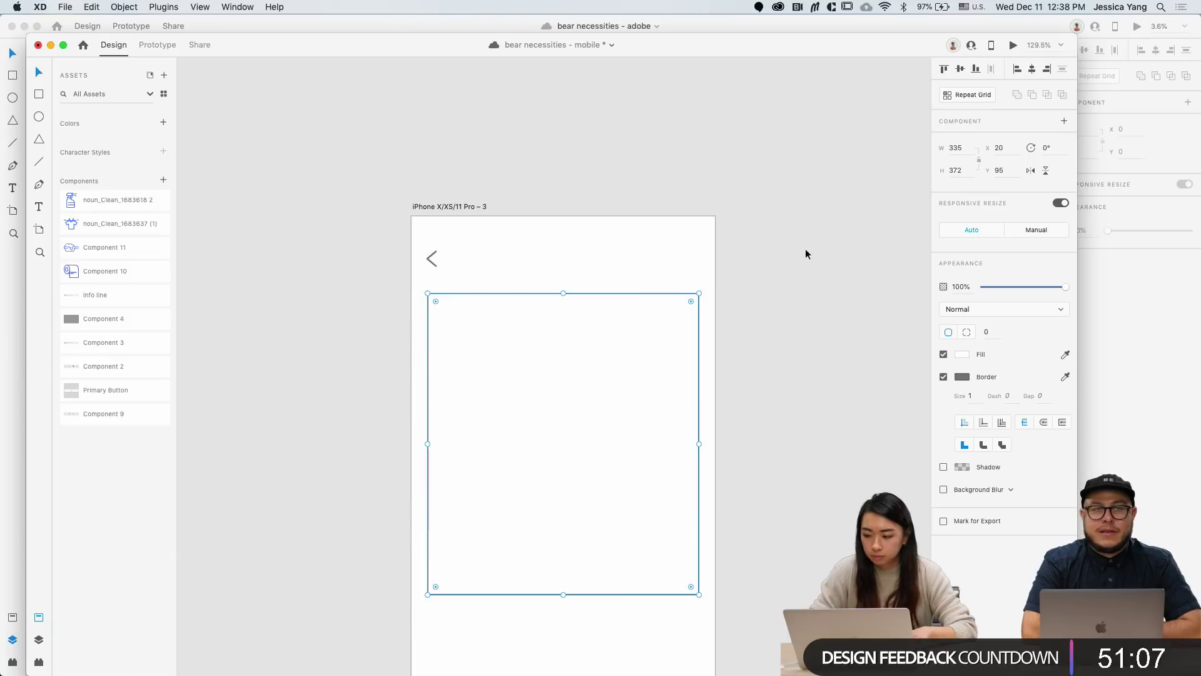
pyautogui.press('Up')
pyautogui.press('Up')
pyautogui.press('Up')
pyautogui.press('Up')
pyautogui.press('Up')
pyautogui.press('Up')
pyautogui.press('Up')
pyautogui.press('Up')
pyautogui.press('Up')
pyautogui.press('Up')
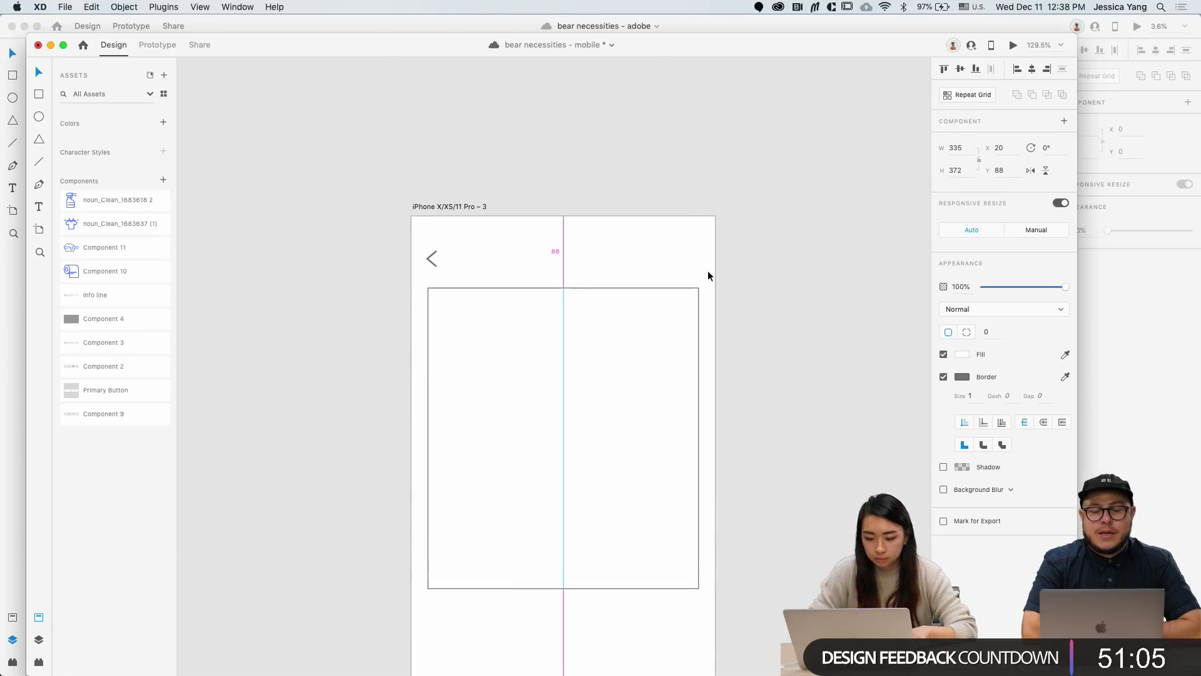
pyautogui.click(501, 281)
pyautogui.click(546, 364)
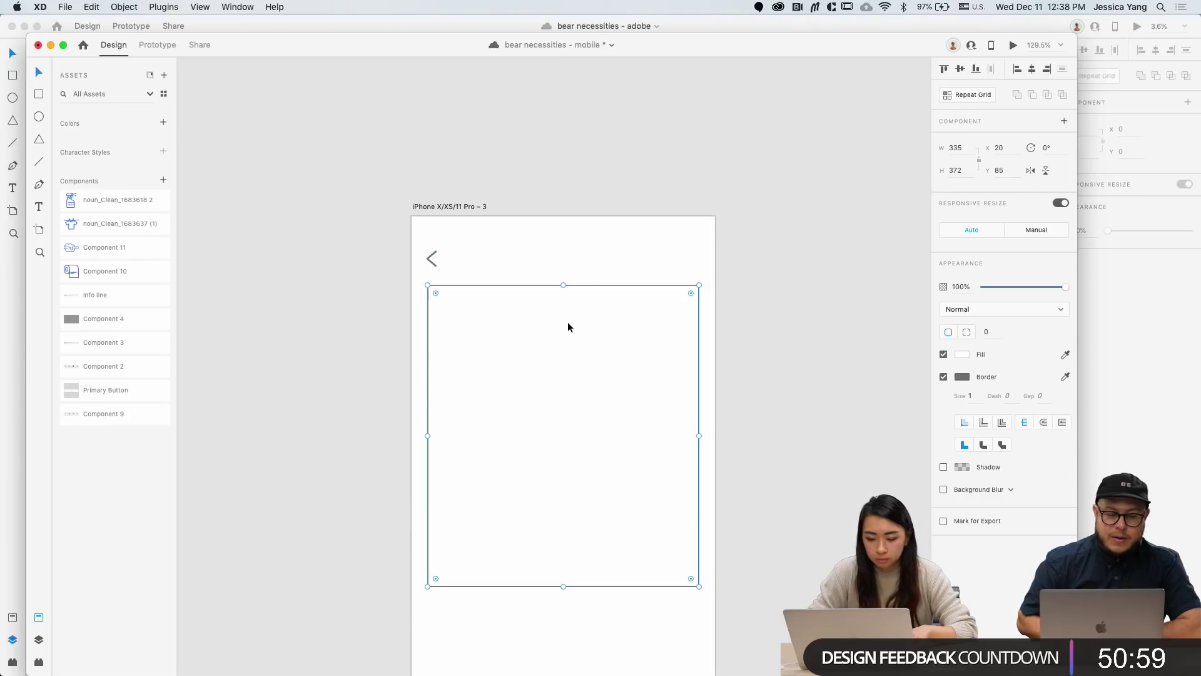
pyautogui.press('Up')
pyautogui.press('Up')
pyautogui.press('Up')
pyautogui.press('Up')
pyautogui.press('Up')
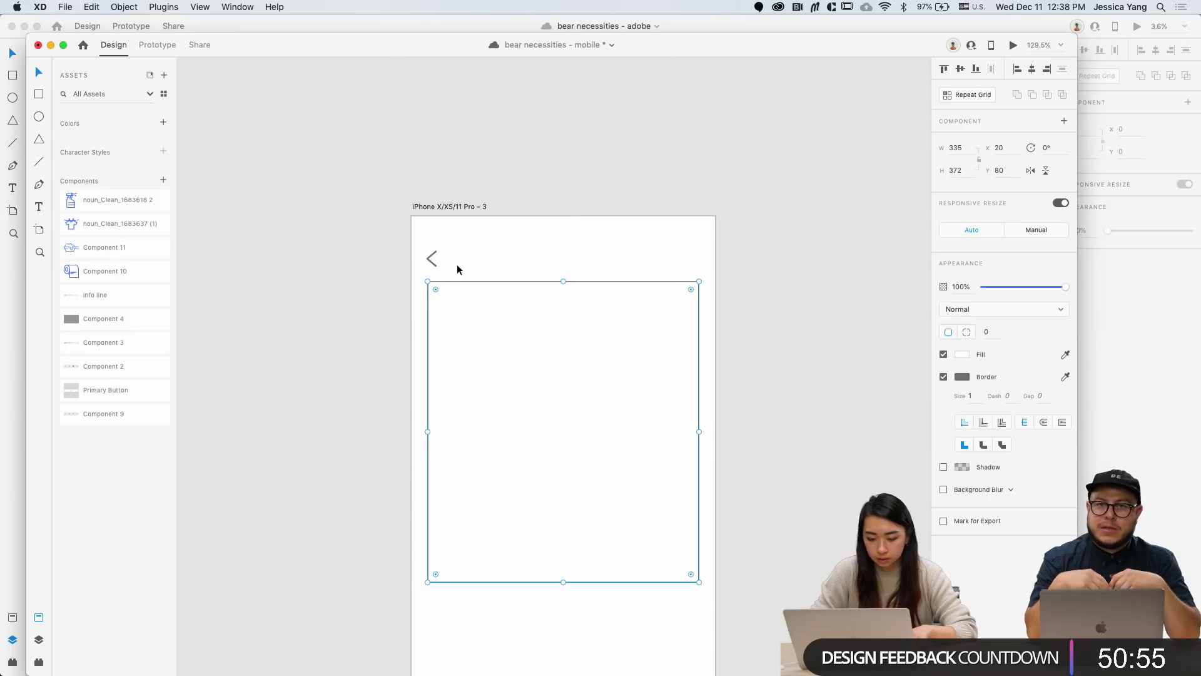
pyautogui.press('Down')
pyautogui.press('Down')
# Step: Copy the first shipping date line from the Orders – Group screen onto the iPhone X/XS/11 Pro – 3 artboard
pyautogui.scroll(-5, 457, 264)
pyautogui.click(370, 322)
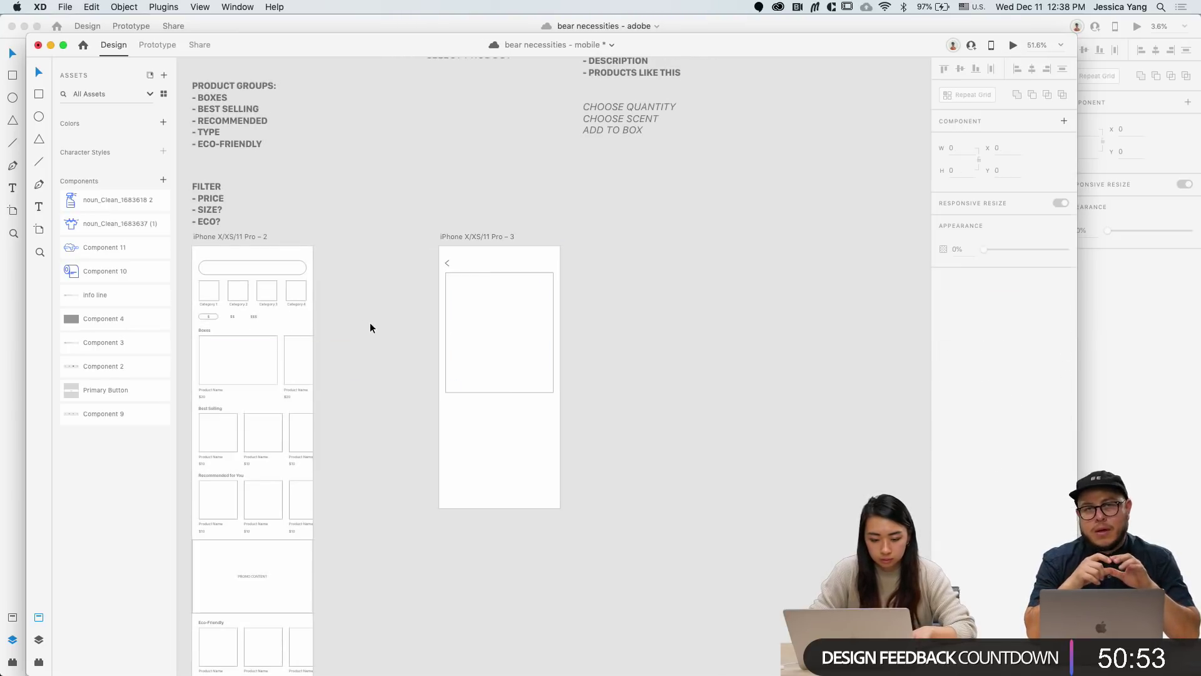
pyautogui.hscroll(-5, 370, 322)
pyautogui.scroll(-10, 370, 321)
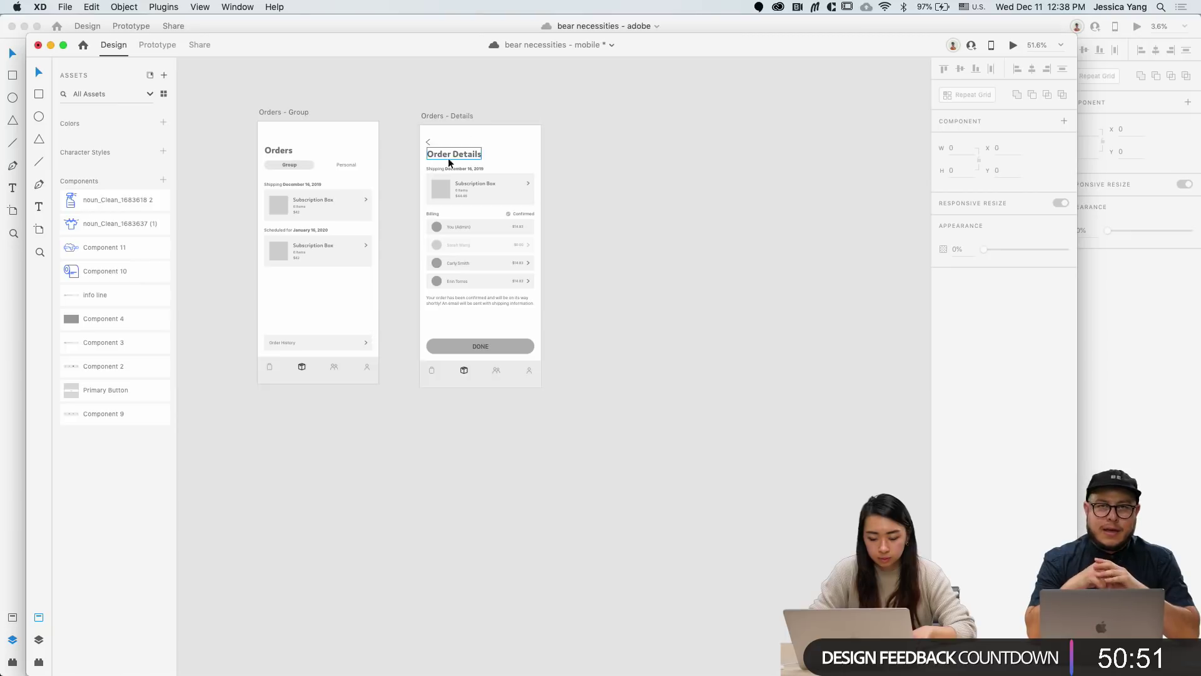
pyautogui.click(294, 182)
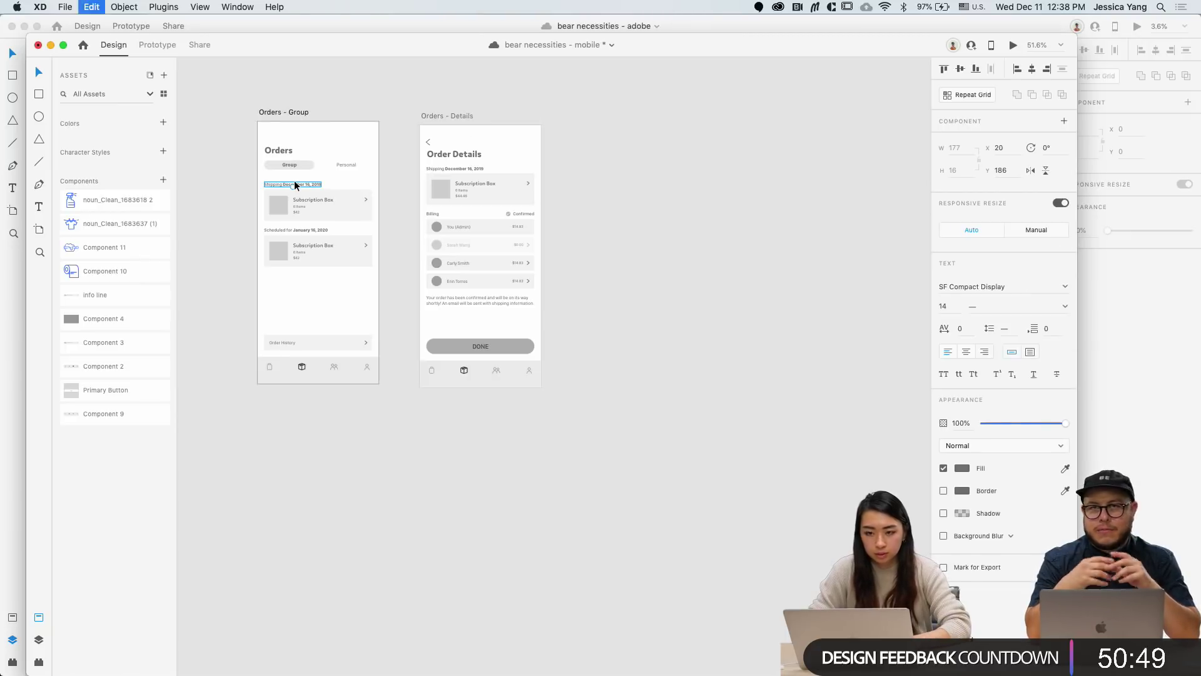
pyautogui.hscroll(5, 483, 232)
pyautogui.scroll(10, 538, 262)
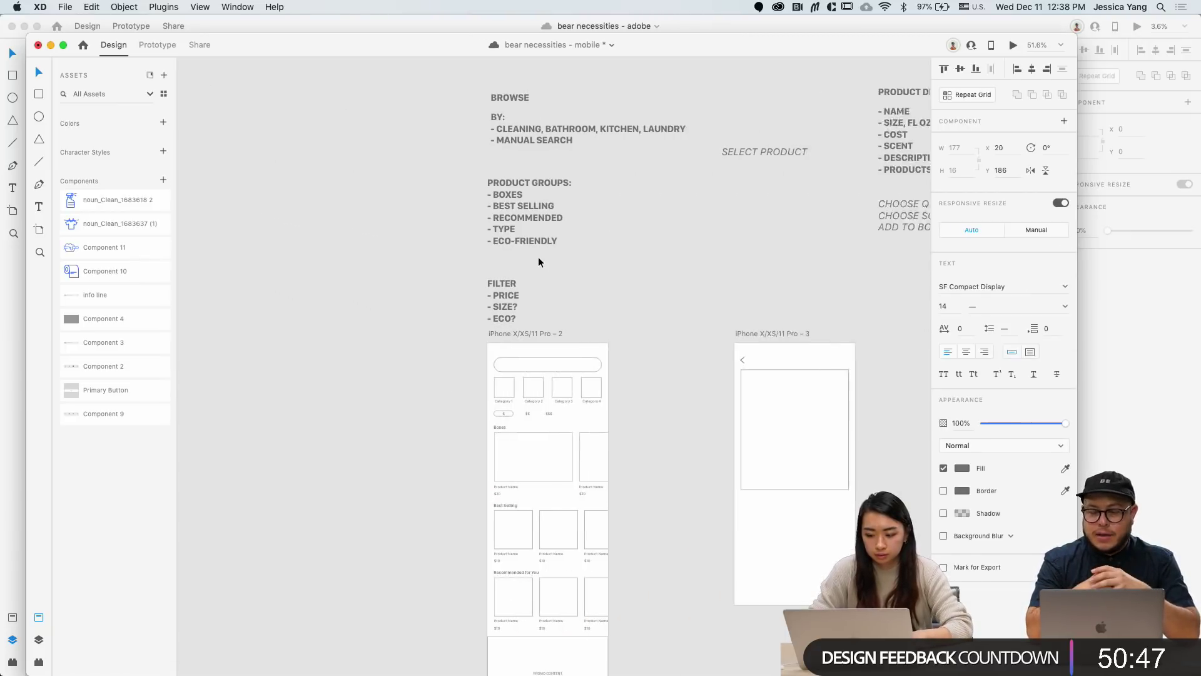
pyautogui.hscroll(3, 580, 270)
pyautogui.click(661, 287)
pyautogui.press('super+v')
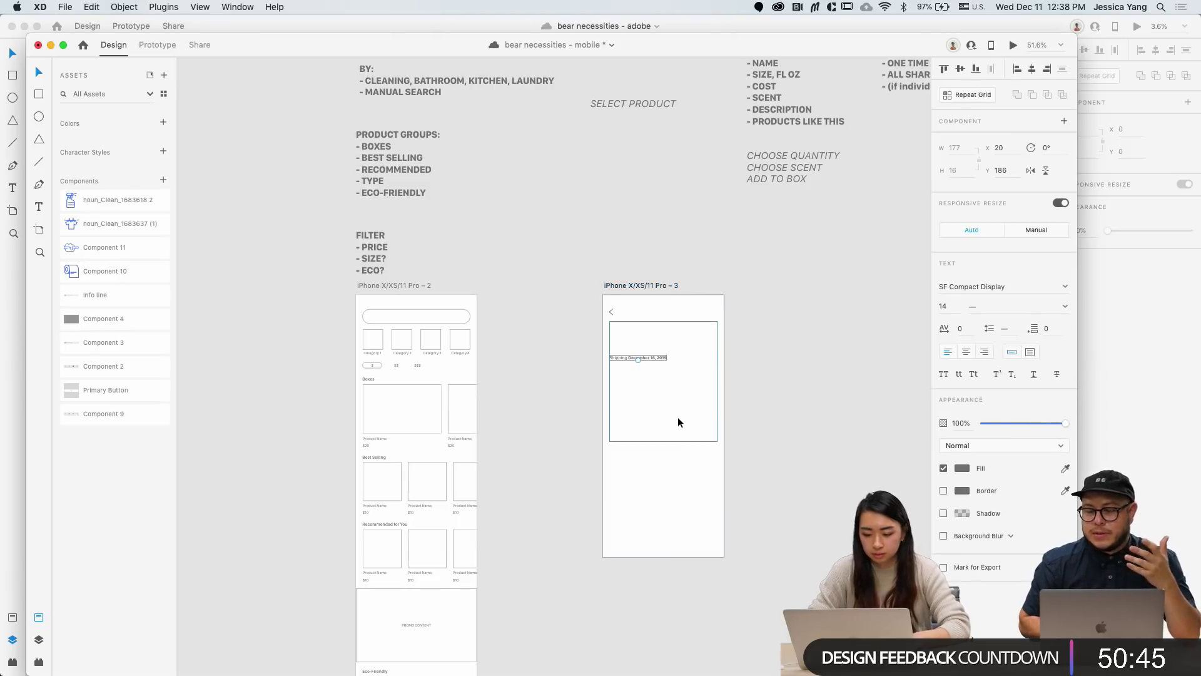
# Step: Move the copied shipping line just beneath the placeholder rectangle, to Y 475, and change its text to "Product Name"
pyautogui.scroll(5, 678, 416)
pyautogui.moveTo(625, 295); pyautogui.dragTo(621, 484)
pyautogui.doubleClick(621, 486)
pyautogui.write('Product Name')
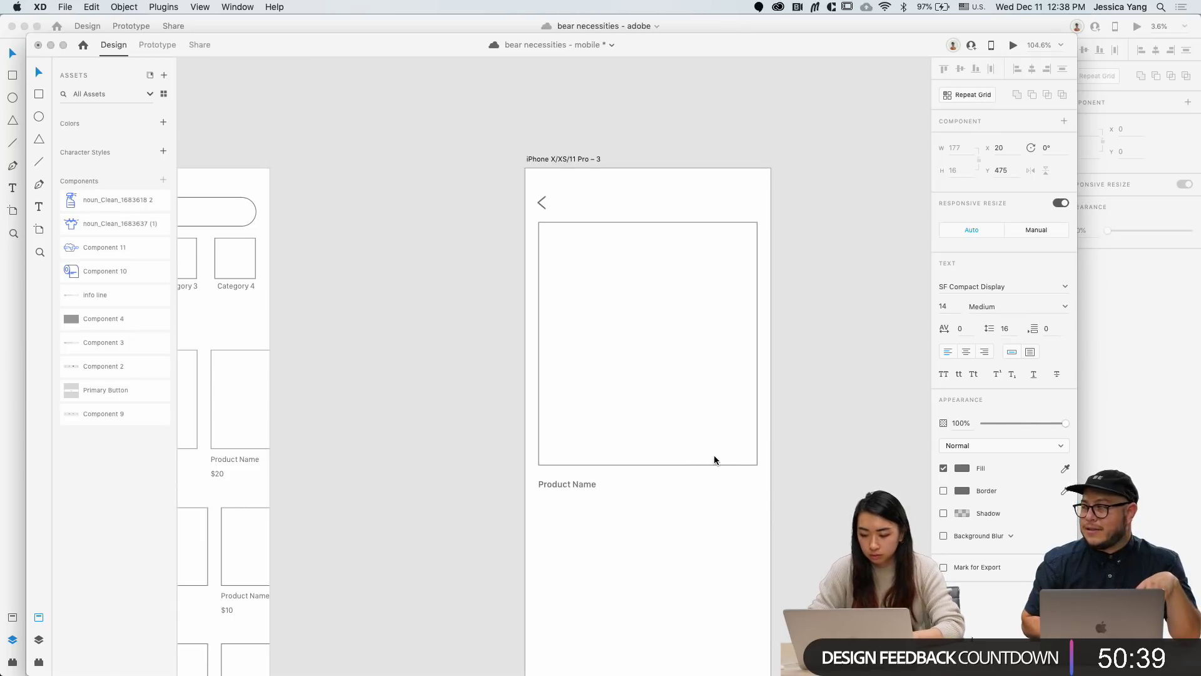
pyautogui.press('Escape')
# Step: Copy the Order Details heading from the Orders – Details screen onto the iPhone X/XS/11 Pro – 3 artboard
pyautogui.scroll(-5, 699, 493)
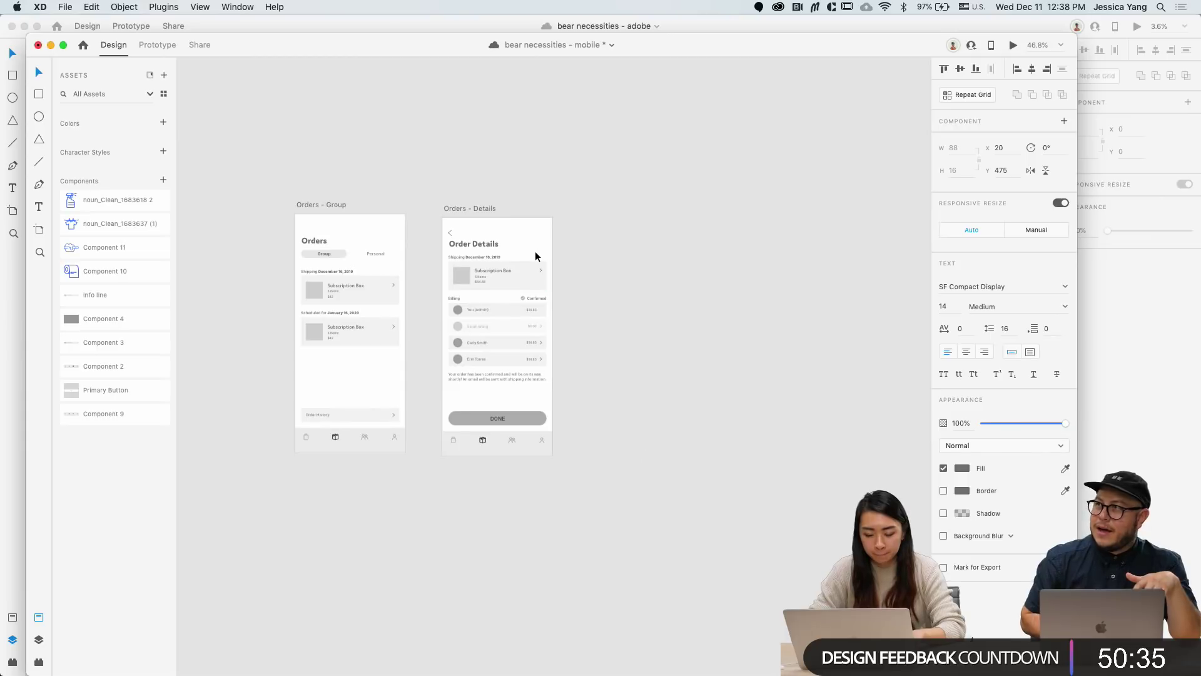
pyautogui.click(492, 246)
pyautogui.hscroll(10, 648, 395)
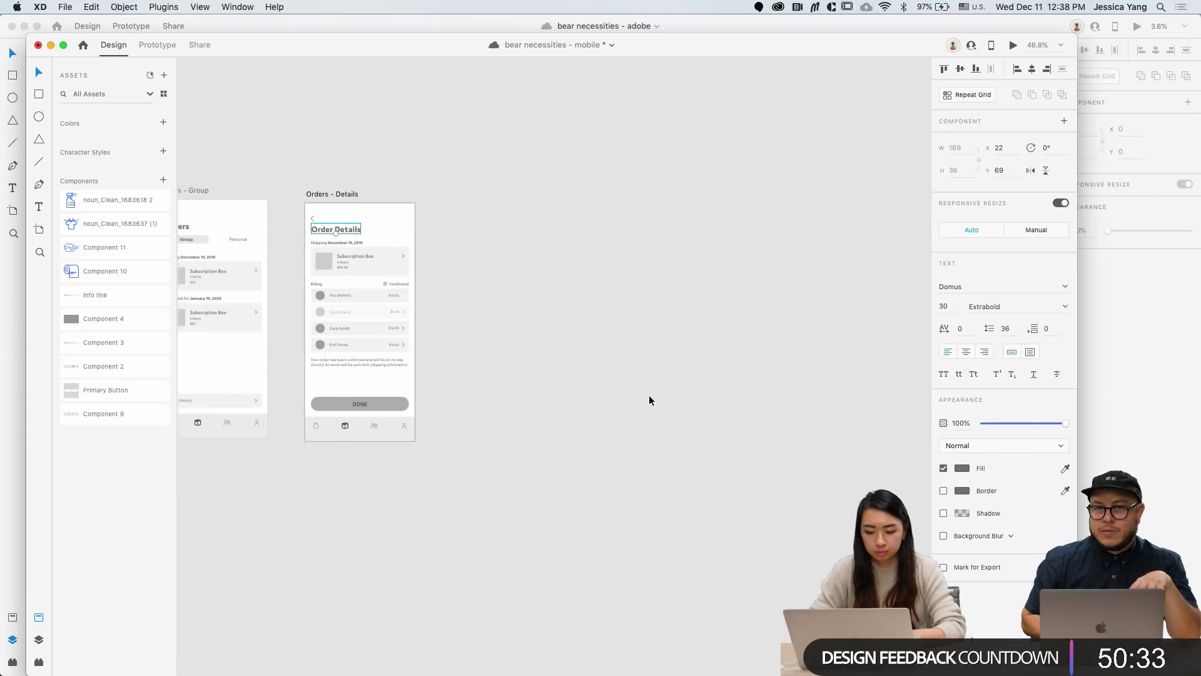
pyautogui.press('super+v')
# Step: Place the copied heading beneath the small Product Name label, at Y 506, and change its text to "Product Name"
pyautogui.scroll(5, 694, 560)
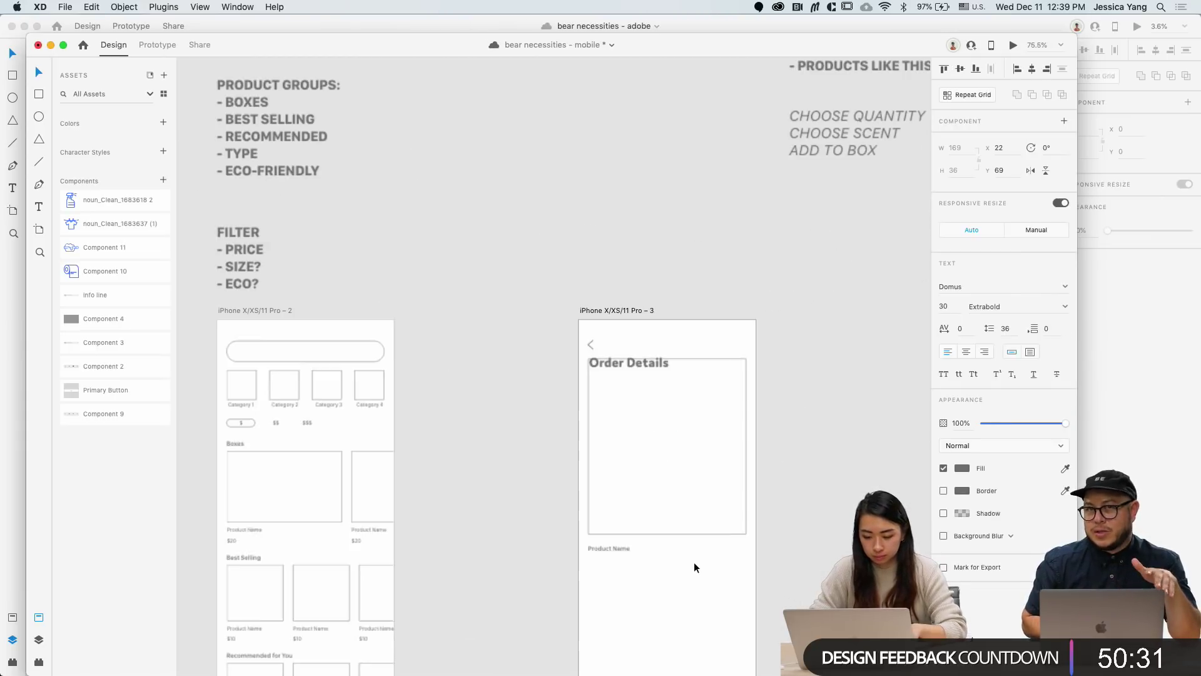
pyautogui.moveTo(640, 361); pyautogui.dragTo(640, 565)
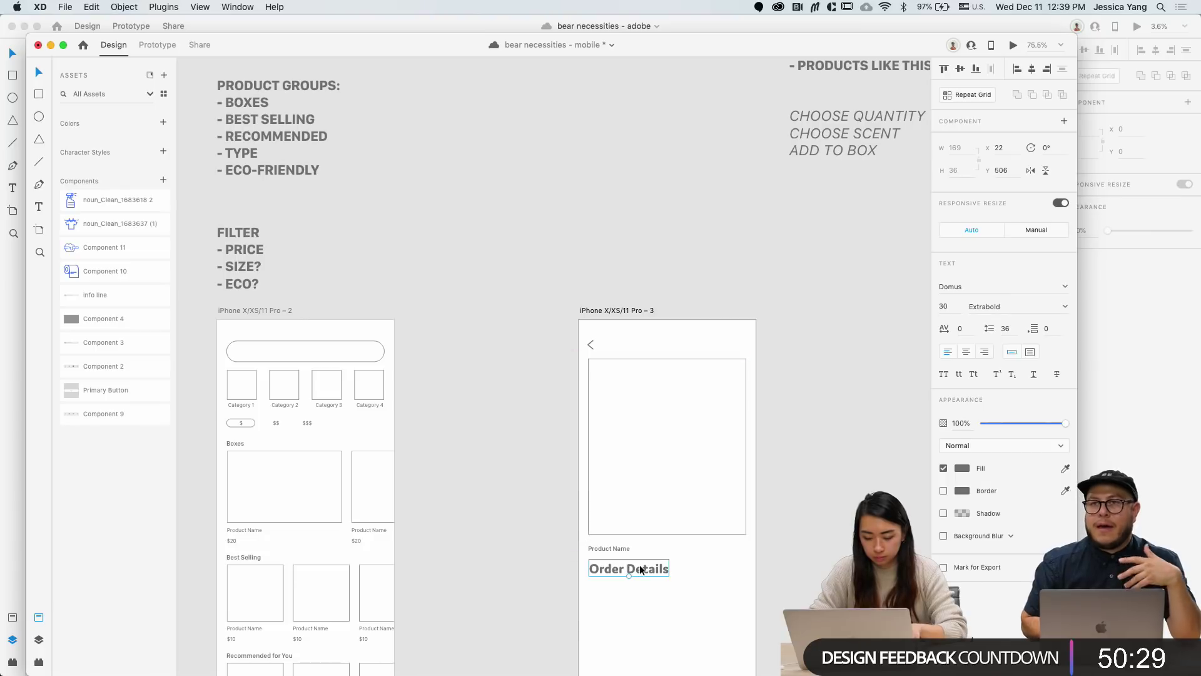
pyautogui.doubleClick(639, 565)
pyautogui.write('PR')
pyautogui.press('BackSpace')
pyautogui.write('rod')
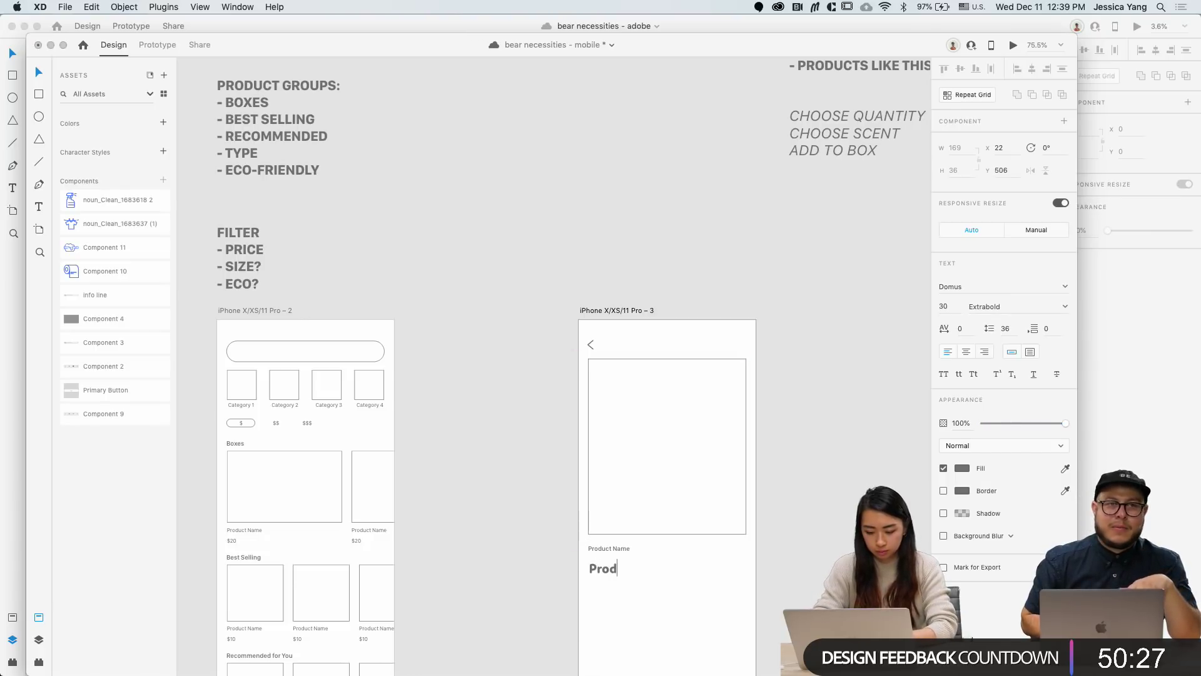
pyautogui.write('uct Name')
pyautogui.press('Escape')
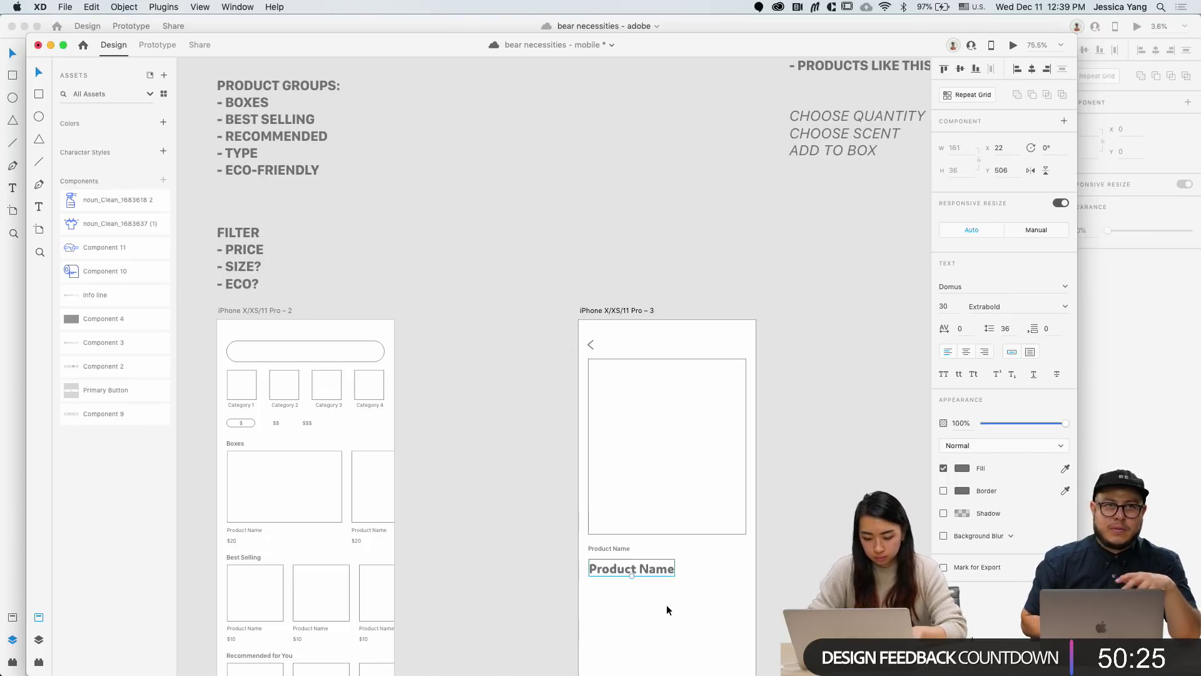
# Step: Move the small Product Name label below the large Product Name heading, to about Y 550
pyautogui.click(666, 610)
pyautogui.scroll(5, 667, 607)
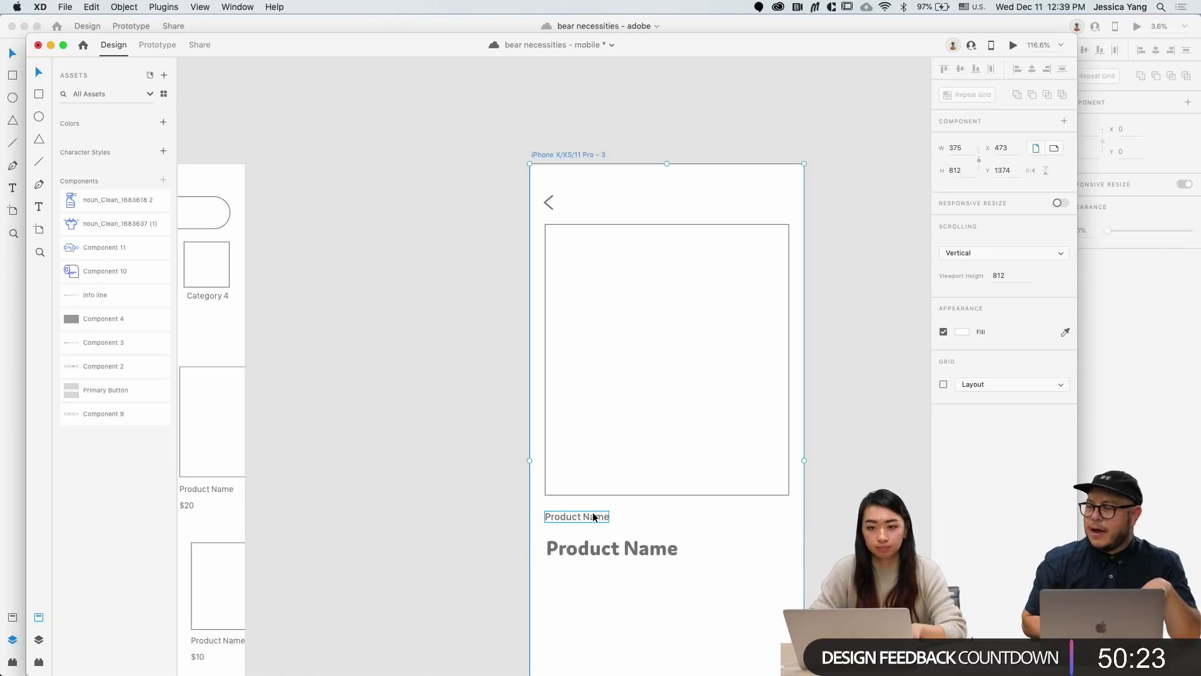
pyautogui.moveTo(593, 514); pyautogui.dragTo(594, 590)
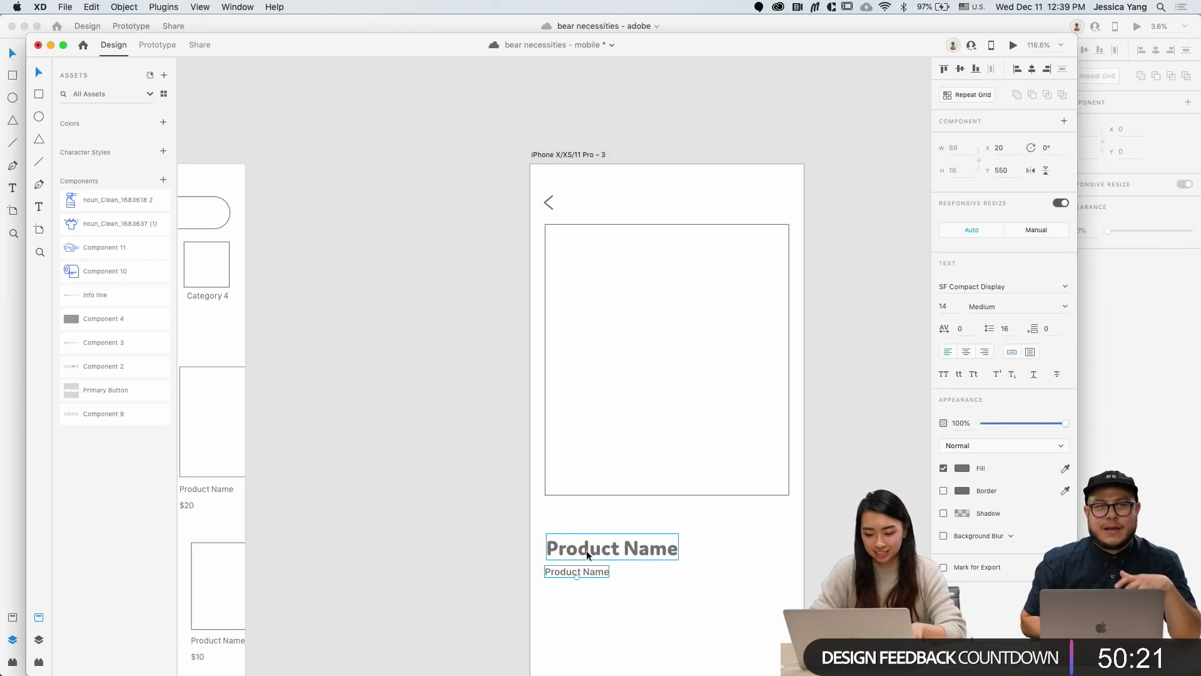
# Step: Move the large Product Name heading up beneath the placeholder rectangle, fine-tuning its vertical position to Y 475
pyautogui.moveTo(586, 549); pyautogui.dragTo(591, 519)
pyautogui.press('Up')
pyautogui.press('alt')
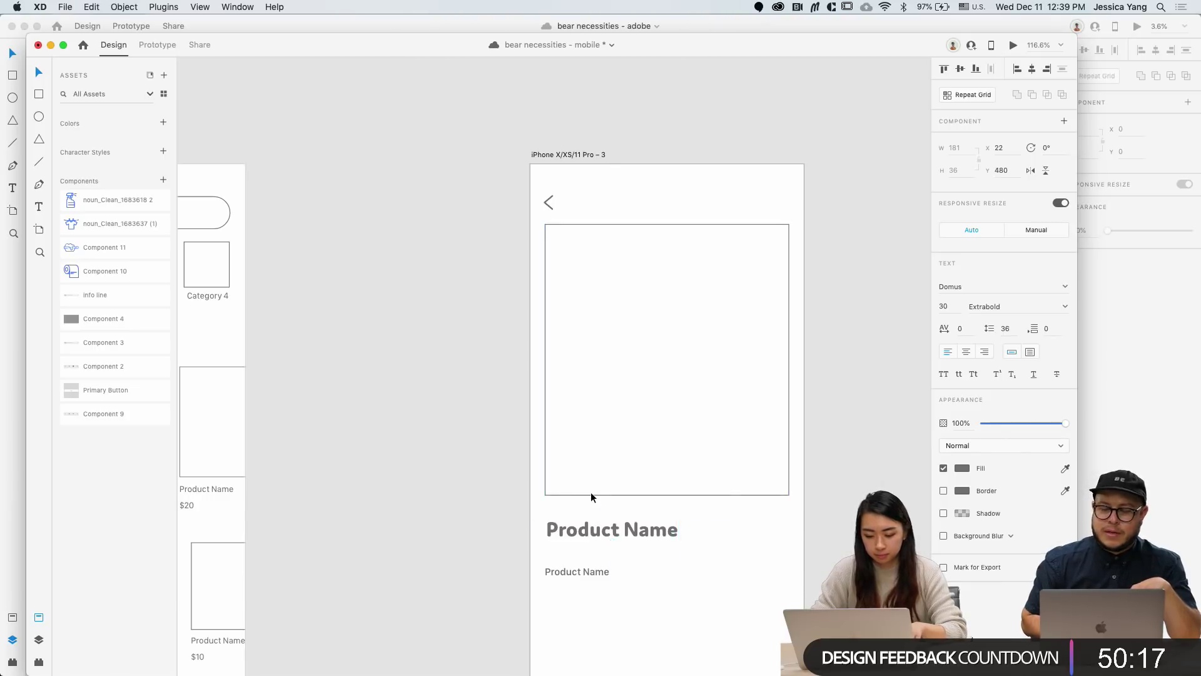
pyautogui.press('Up')
pyautogui.press('Up')
pyautogui.press('Up')
pyautogui.press('Up')
pyautogui.press('Up')
pyautogui.press('Up')
pyautogui.press('Up')
pyautogui.press('Up')
pyautogui.press('Up')
pyautogui.press('Up')
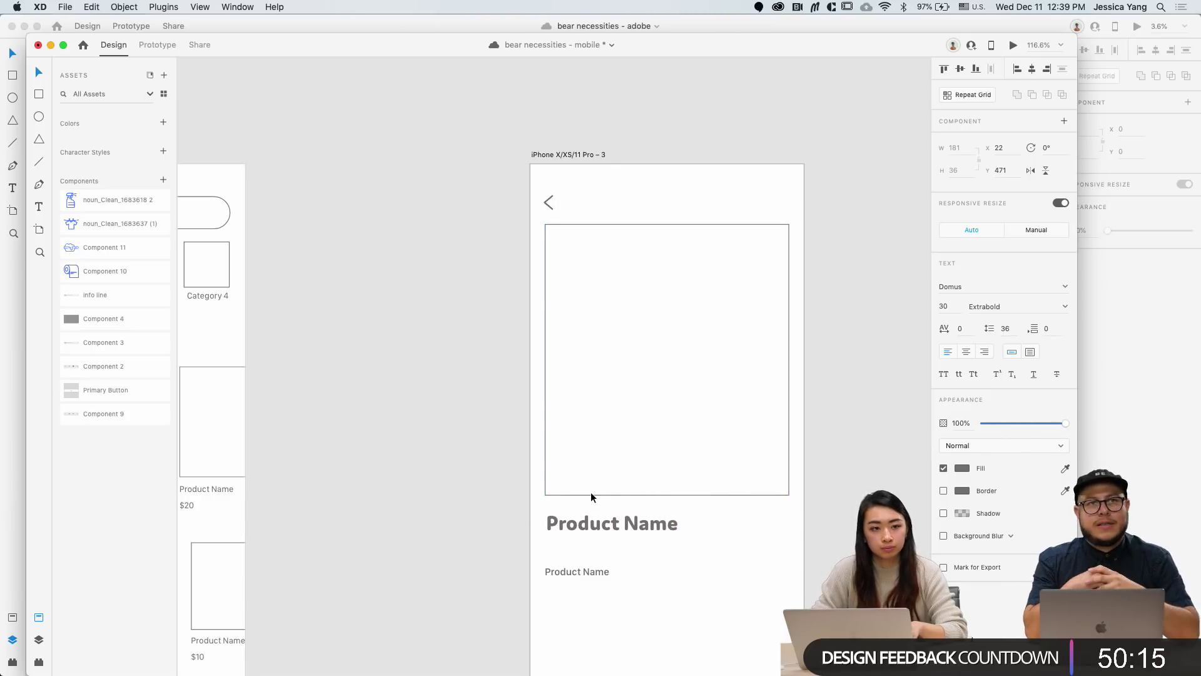
pyautogui.press('alt')
pyautogui.press('Down')
pyautogui.press('Down')
pyautogui.press('Down')
pyautogui.press('Down')
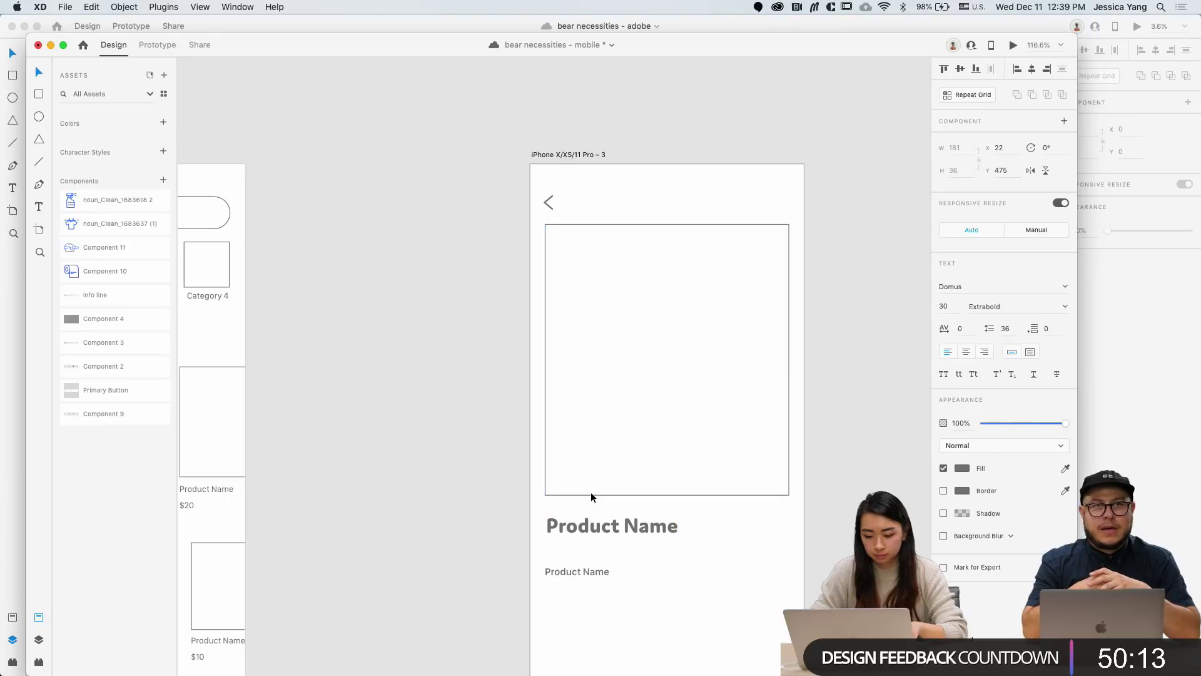
# Step: Move the small label up directly under the heading, to Y 519, and change its text to "Product size"
pyautogui.click(580, 570)
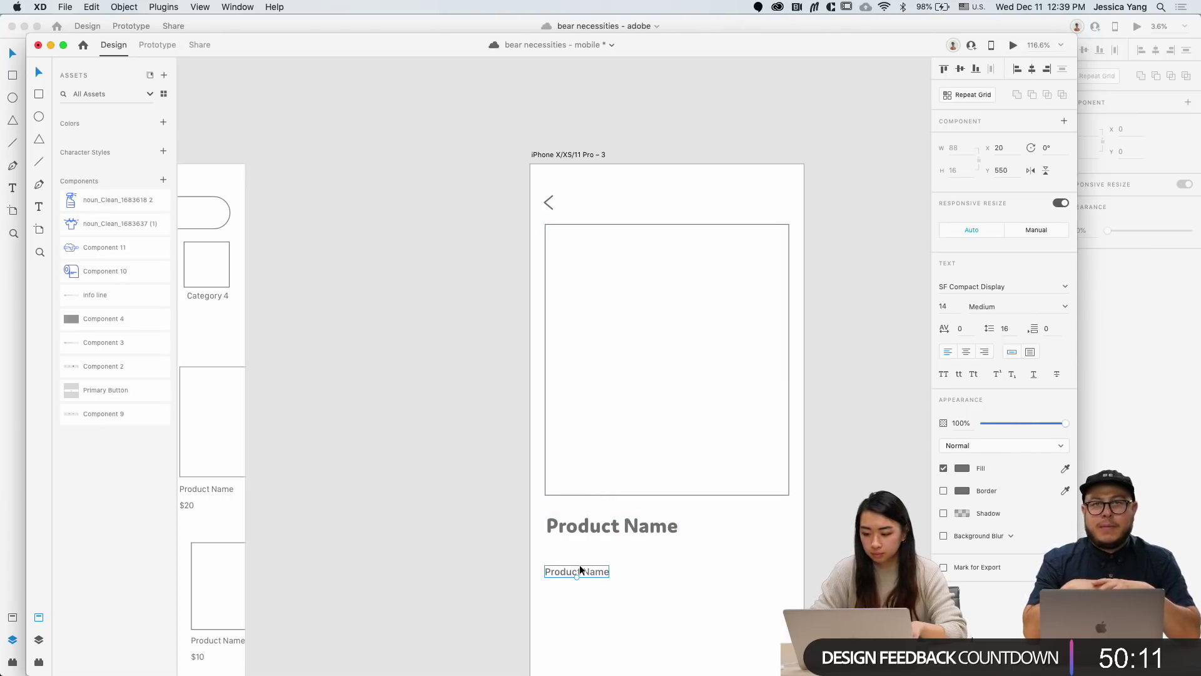
pyautogui.moveTo(580, 567); pyautogui.dragTo(579, 542)
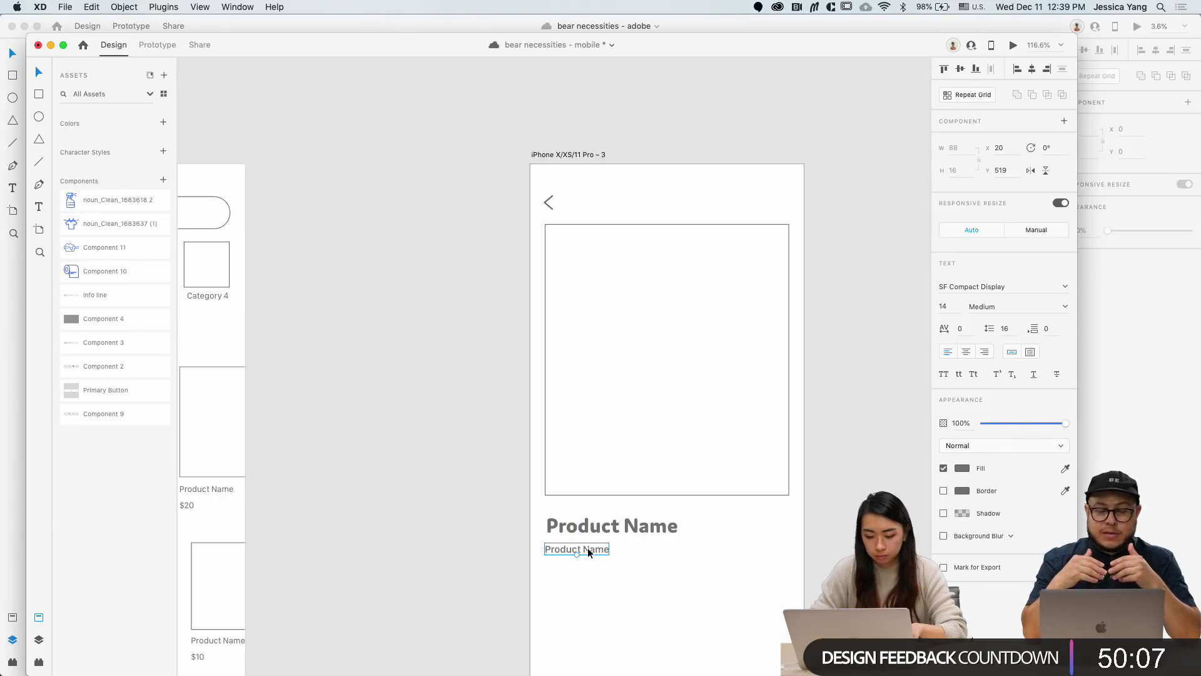
pyautogui.doubleClick(588, 549)
pyautogui.write('p')
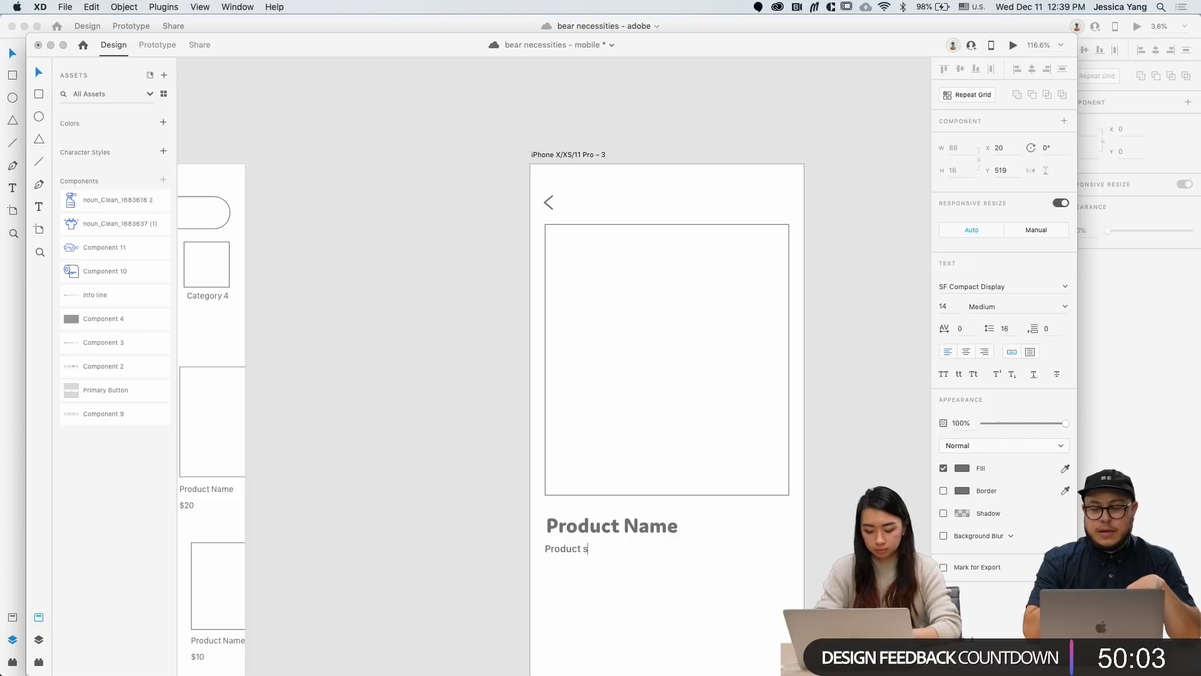
pyautogui.write('roduct size')
pyautogui.press('Escape')
# Step: Duplicate the Product Name heading below the Product size label, at Y 543, and change the copy's text to "$15"
pyautogui.scroll(-2, 632, 611)
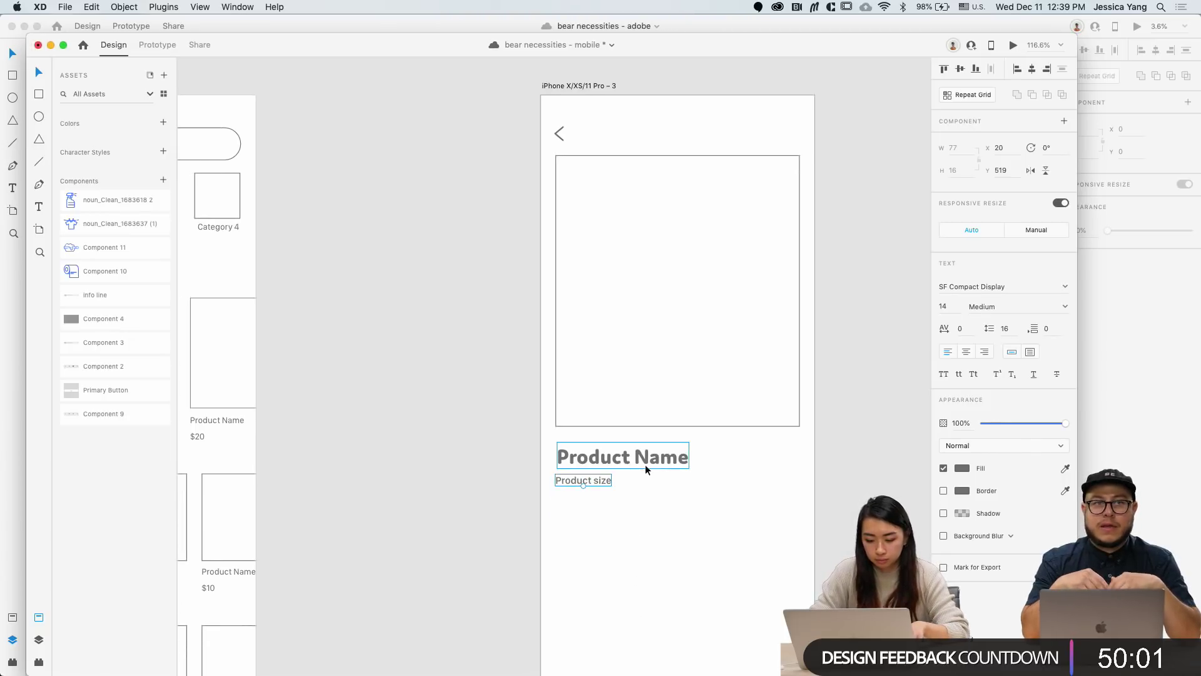
pyautogui.moveTo(644, 464); pyautogui.dragTo(643, 515)
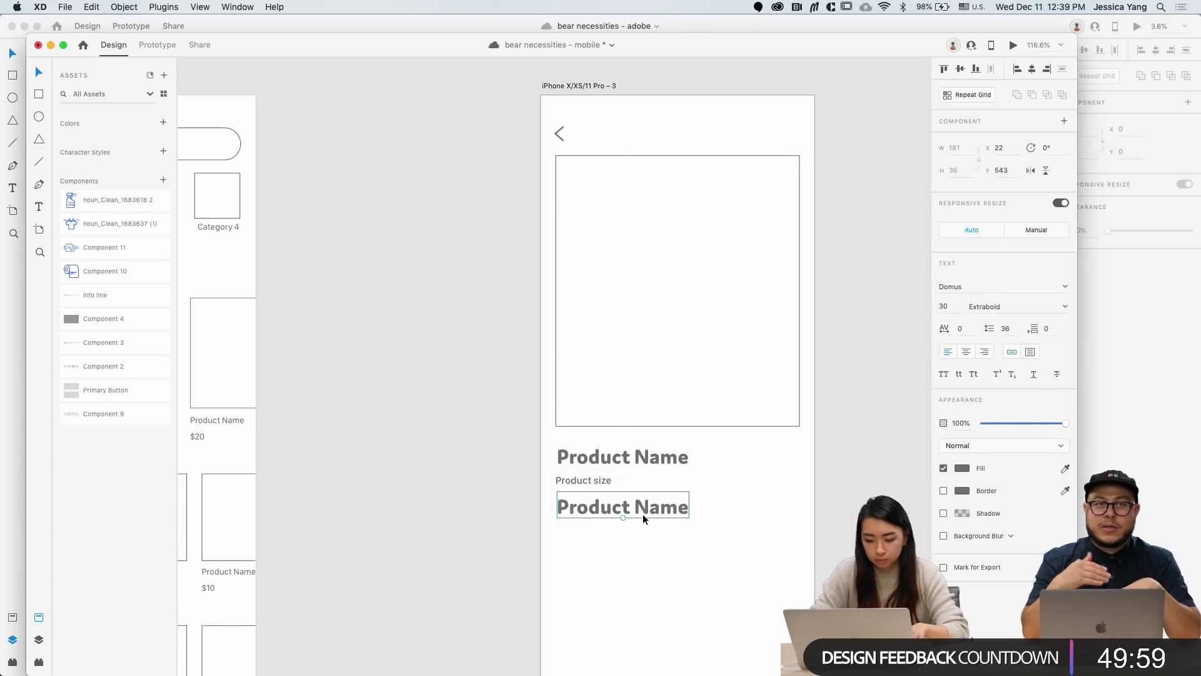
pyautogui.doubleClick(643, 513)
pyautogui.write('$15')
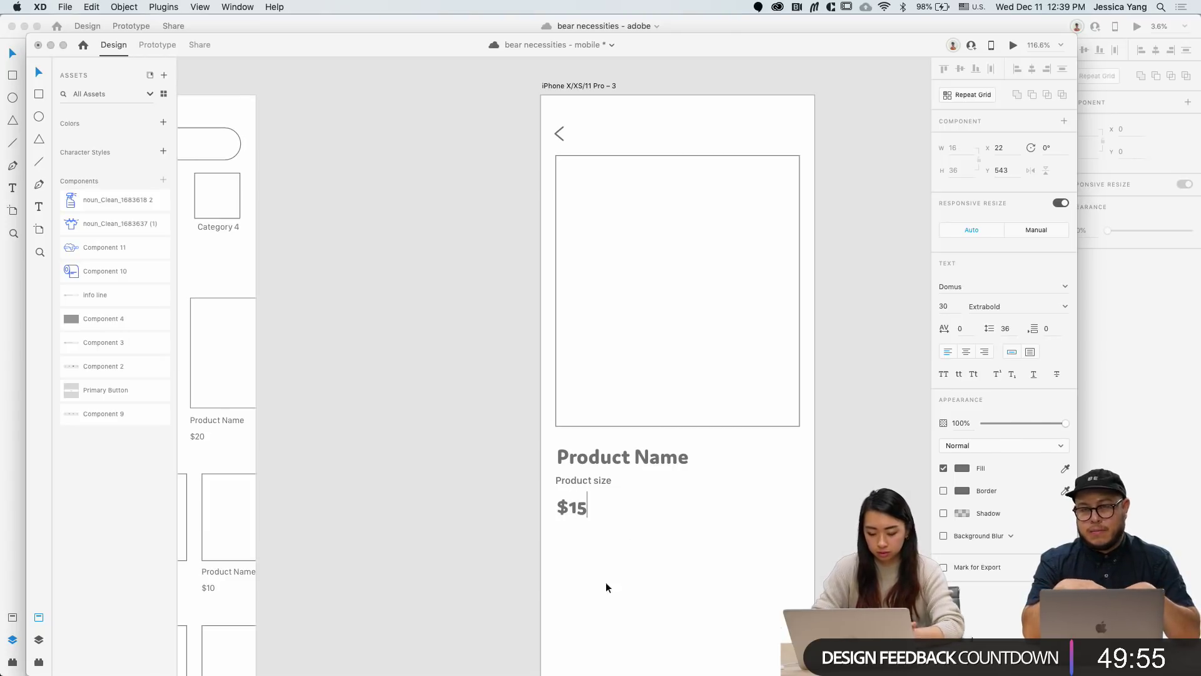
pyautogui.click(509, 538)
pyautogui.scroll(-3, 510, 538)
pyautogui.click(664, 501)
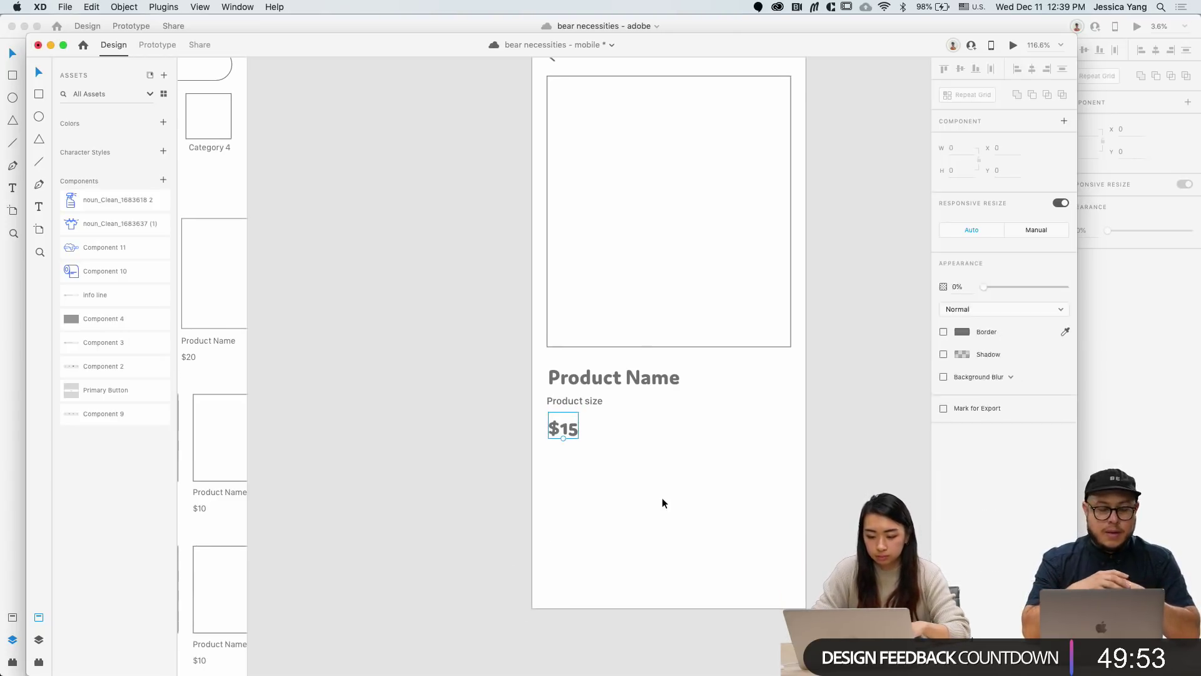
pyautogui.scroll(3, 614, 421)
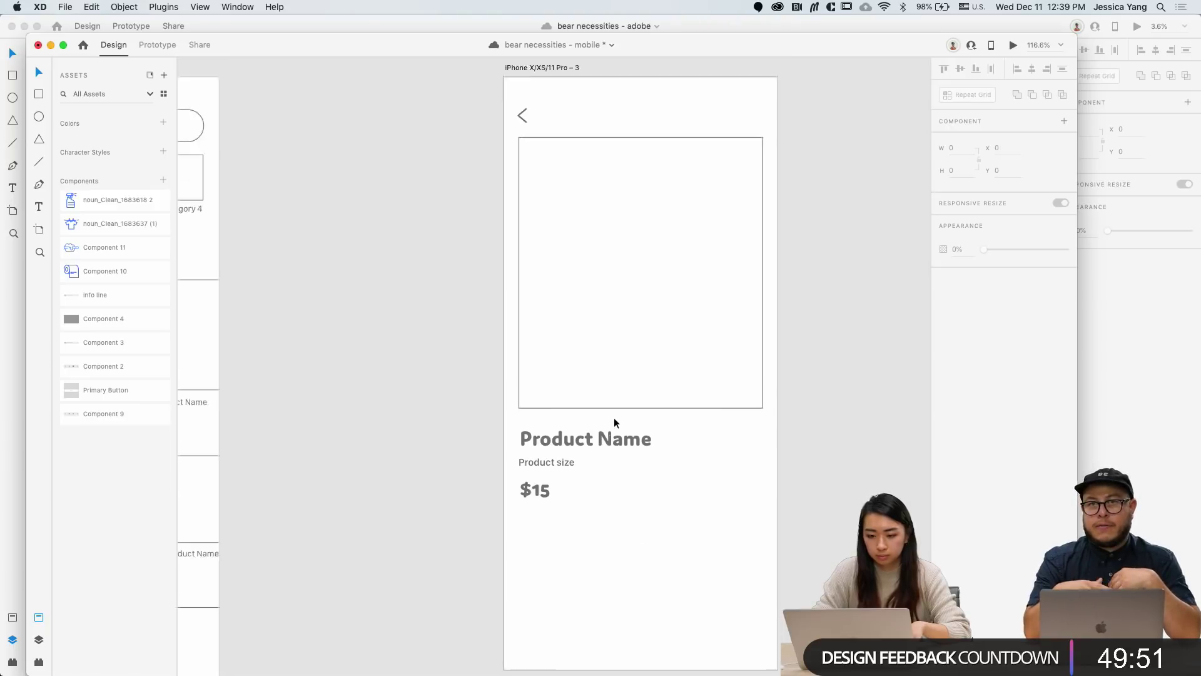
# Step: Copy the empty pill outline around the "$" filter onto the product detail artboard and place it below the $15 price at Y 587
pyautogui.hscroll(-10, 614, 423)
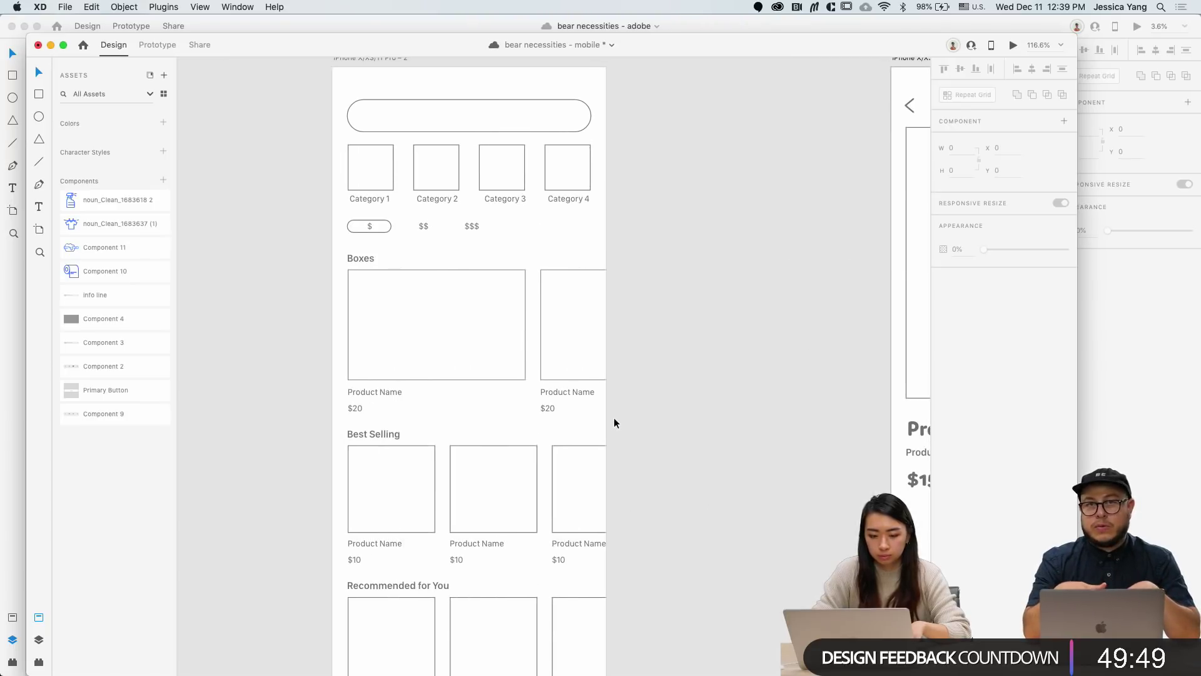
pyautogui.click(388, 225)
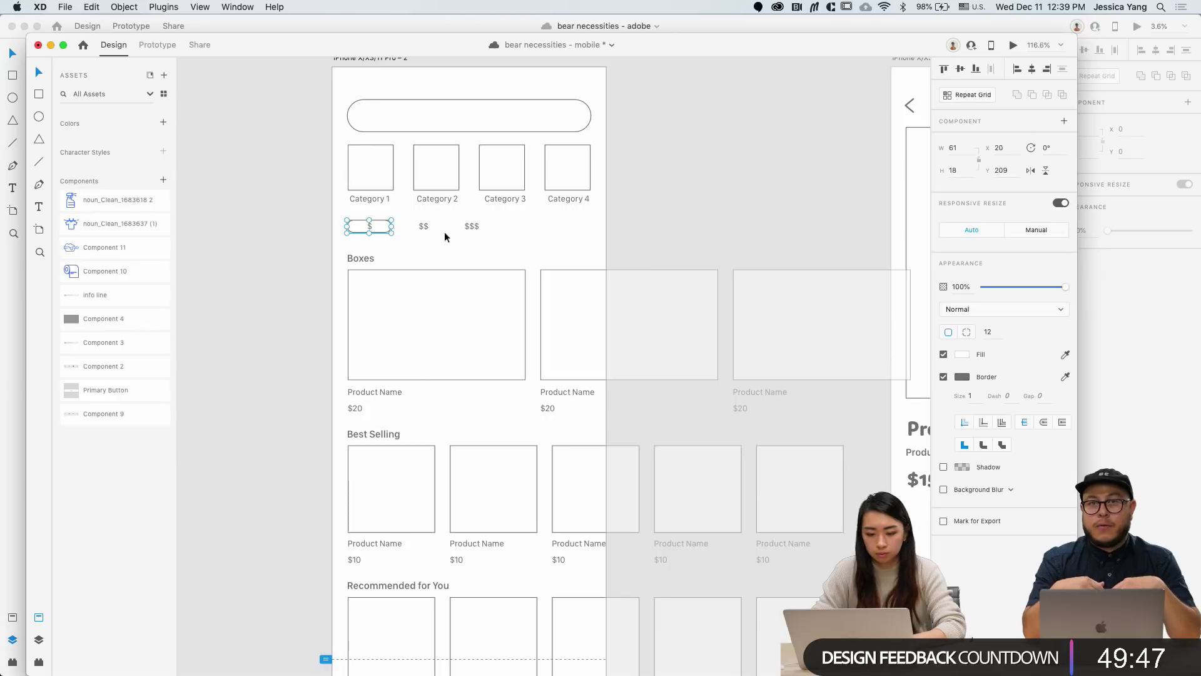
pyautogui.hscroll(8, 463, 244)
pyautogui.hscroll(3, 463, 239)
pyautogui.click(717, 336)
pyautogui.scroll(-3, 648, 391)
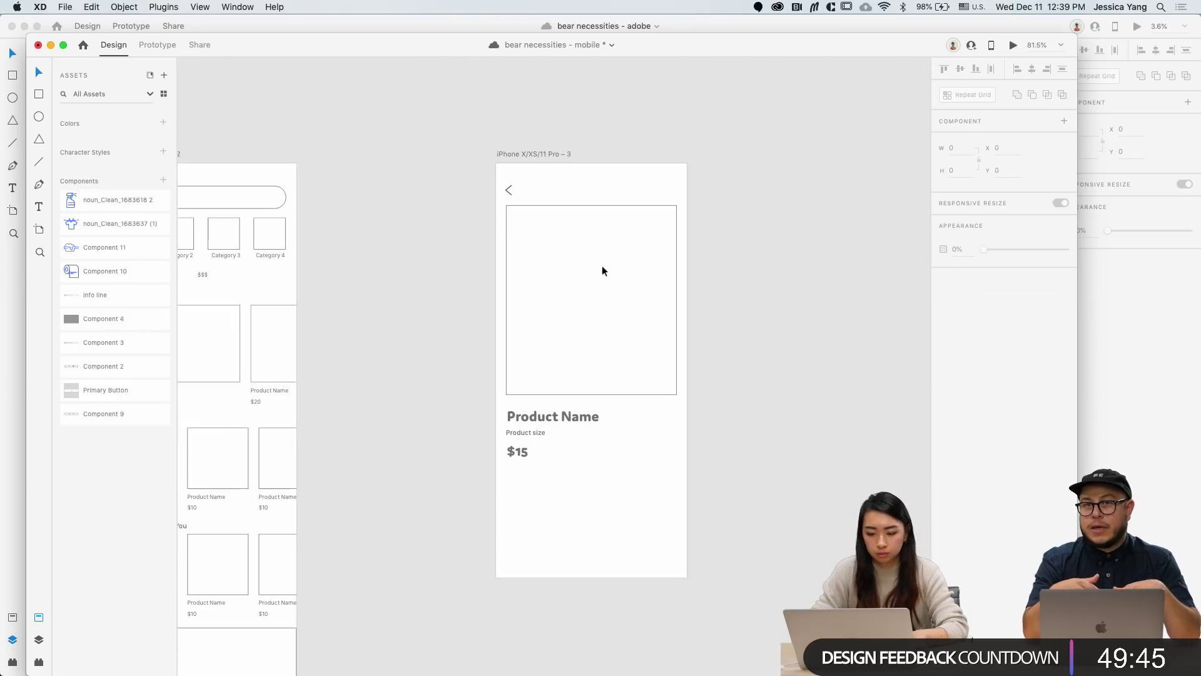
pyautogui.click(558, 155)
pyautogui.press('super+v')
pyautogui.scroll(5, 572, 407)
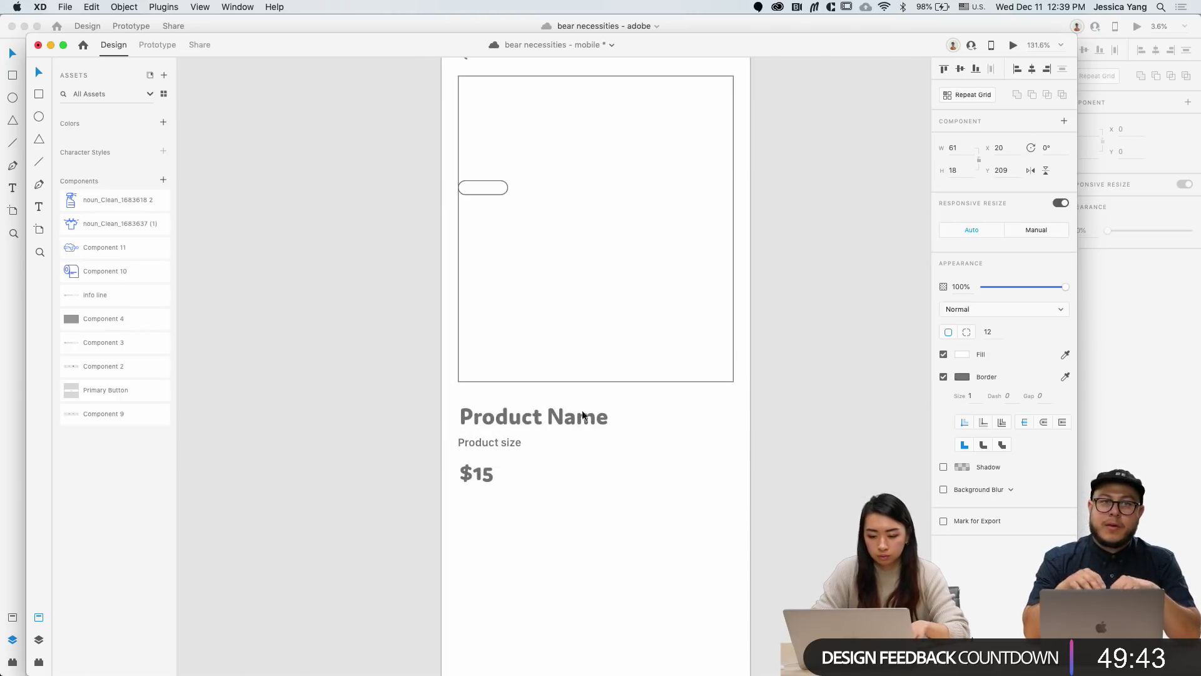
pyautogui.moveTo(498, 199); pyautogui.dragTo(439, 514)
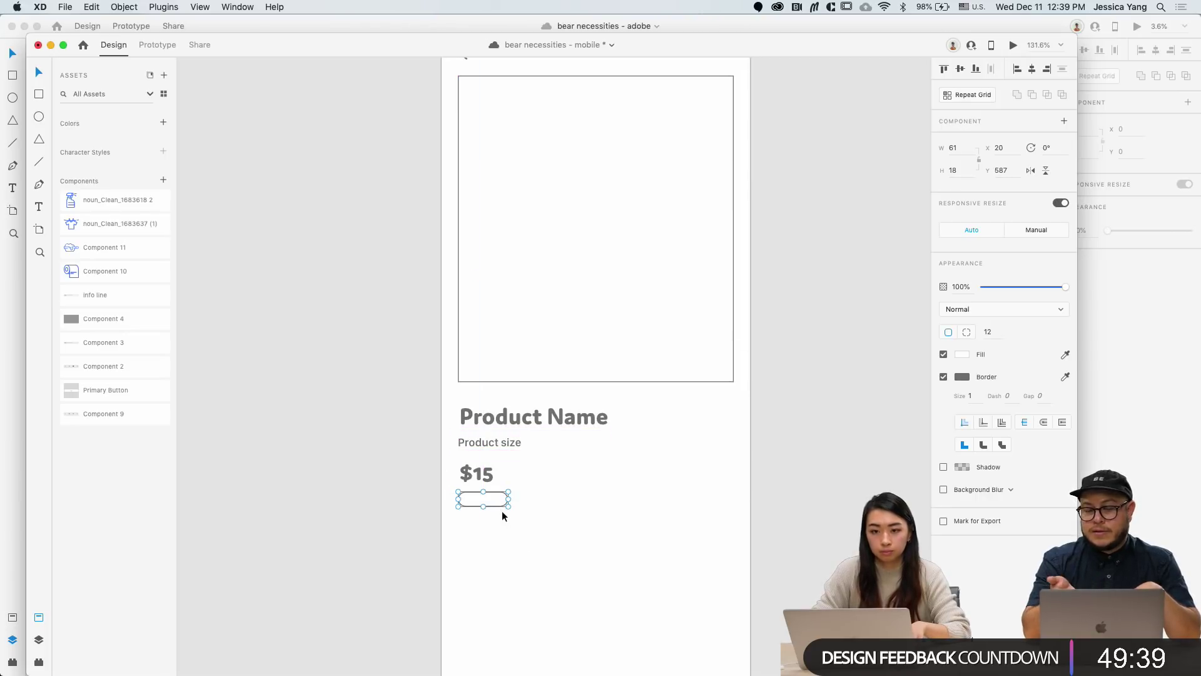
# Step: Resize the pill outline below the $15 price to 147 wide by 28 high with fully rounded ends of radius 14
pyautogui.scroll(5, 502, 505)
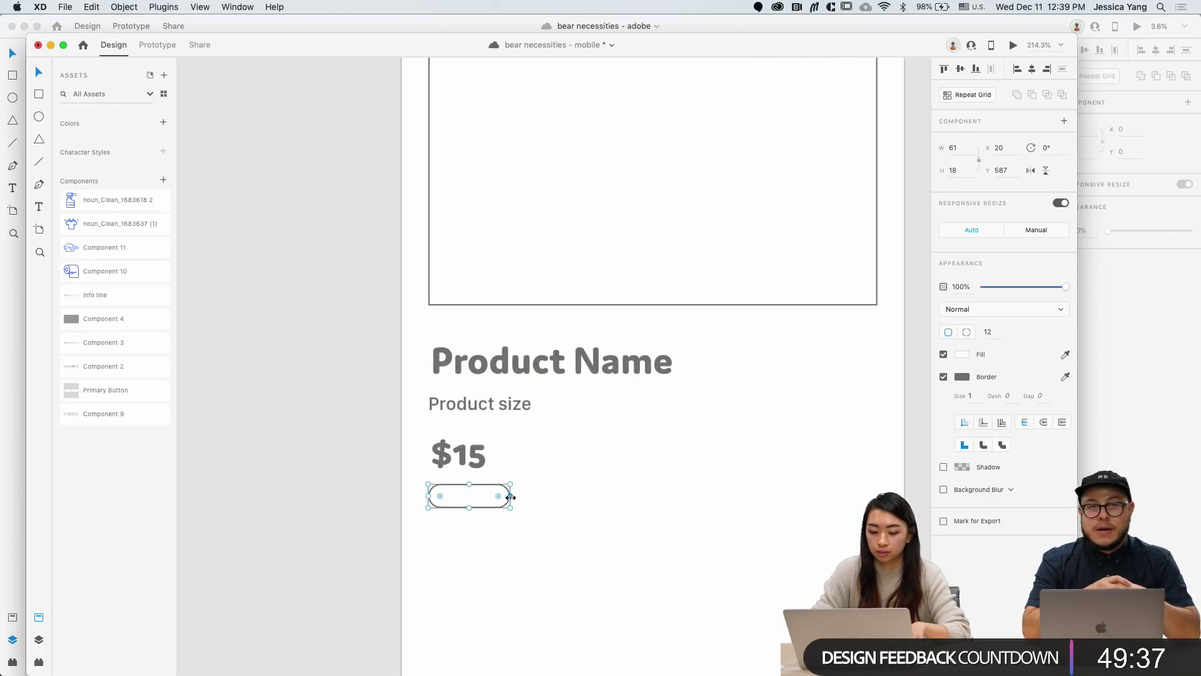
pyautogui.moveTo(511, 497); pyautogui.dragTo(626, 496)
pyautogui.moveTo(526, 506); pyautogui.dragTo(526, 520)
pyautogui.moveTo(443, 501); pyautogui.dragTo(464, 515)
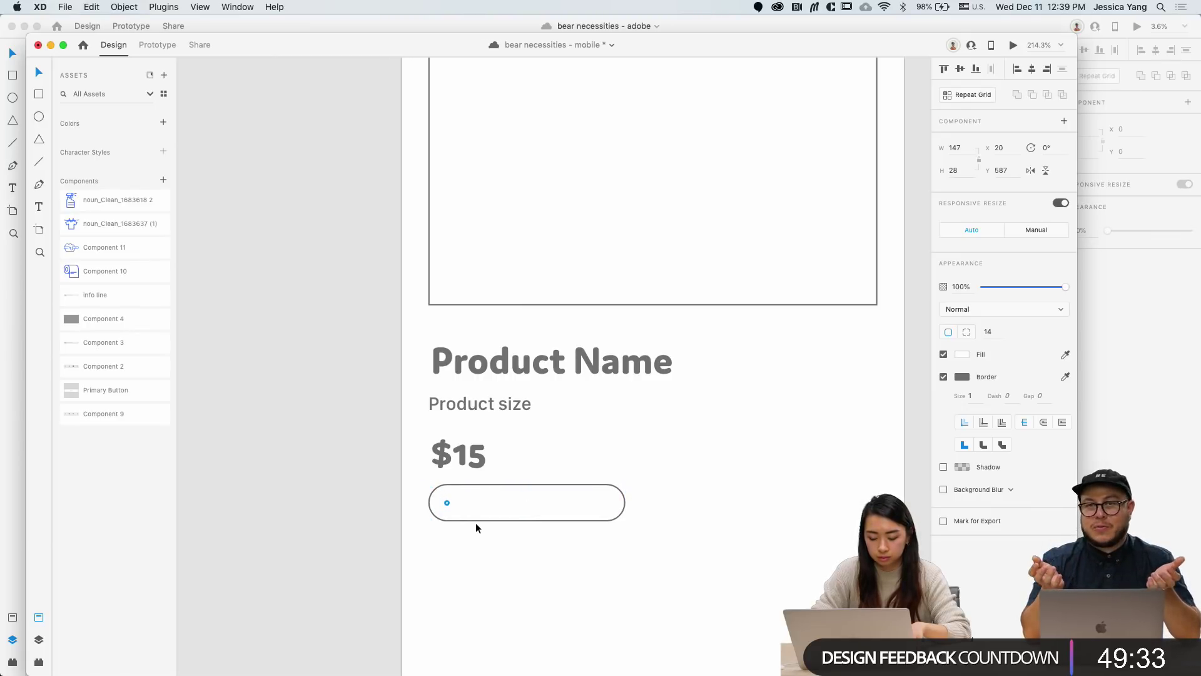
pyautogui.click(512, 571)
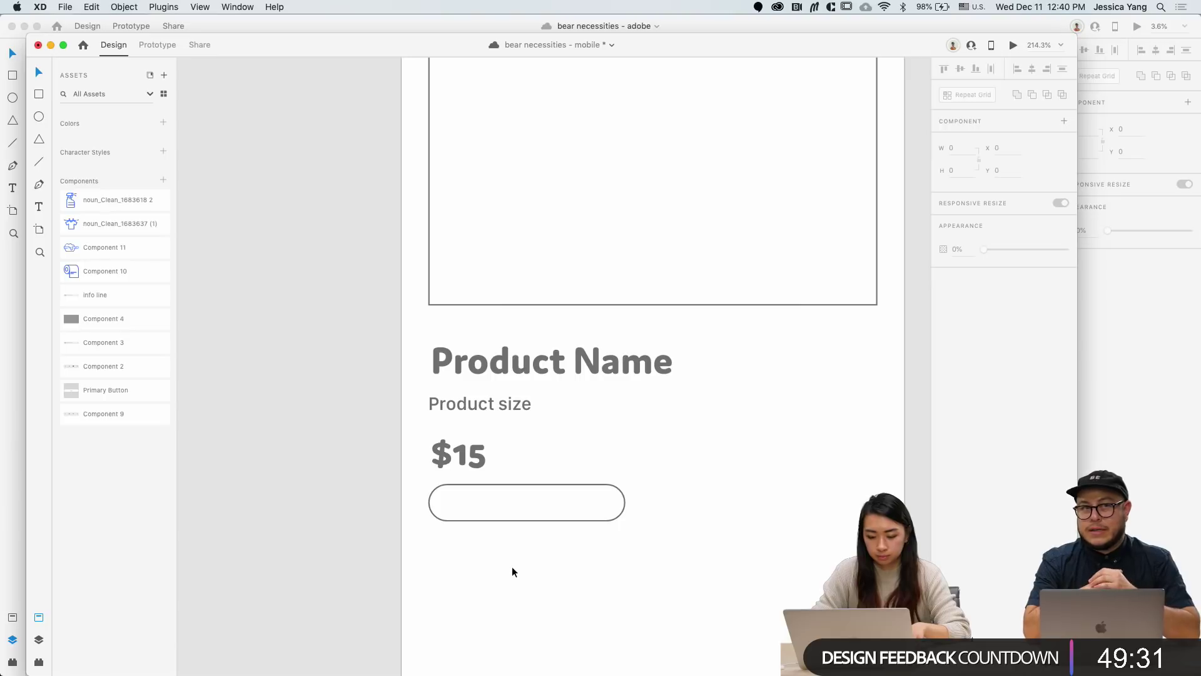
# Step: Duplicate the Product size label, change the copy's text to "Scent 1", and center it inside the pill outline
pyautogui.scroll(-3, 511, 565)
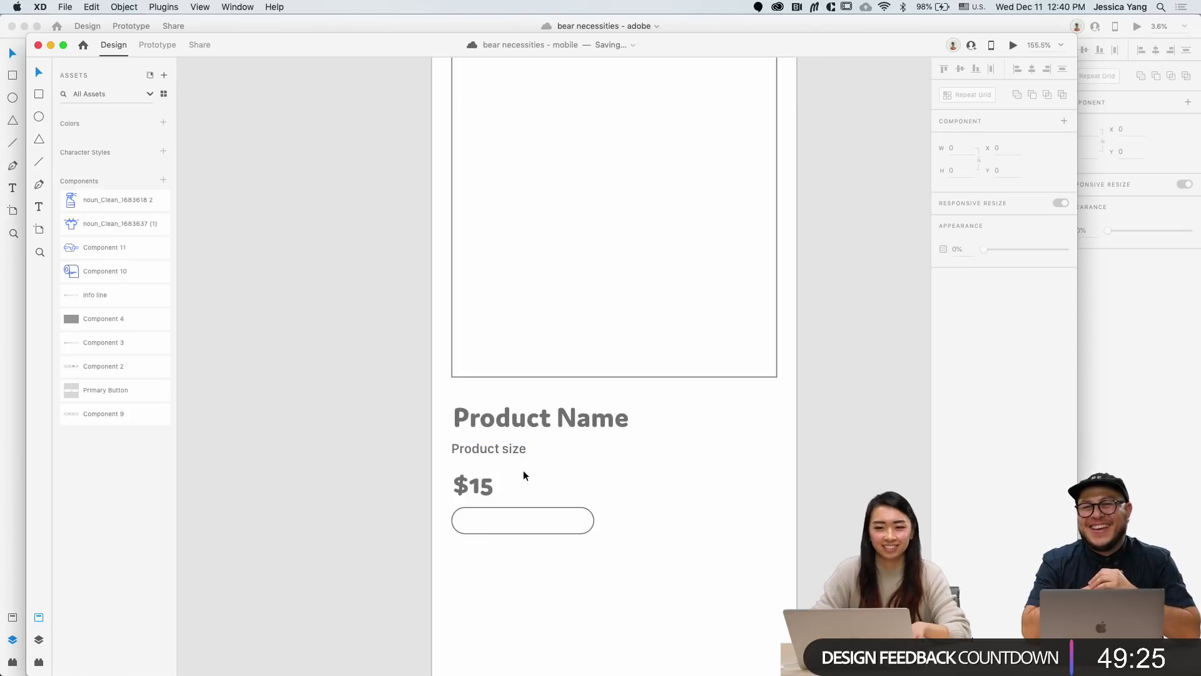
pyautogui.moveTo(512, 452); pyautogui.dragTo(508, 576)
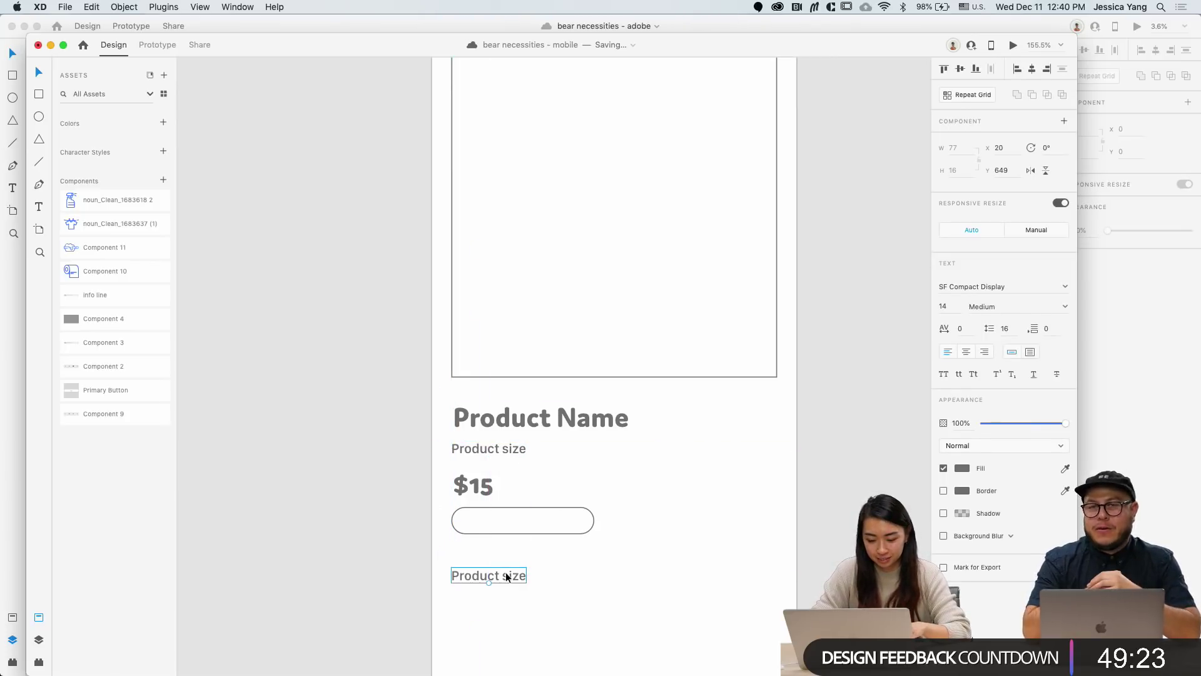
pyautogui.doubleClick(507, 576)
pyautogui.write('Scent 1')
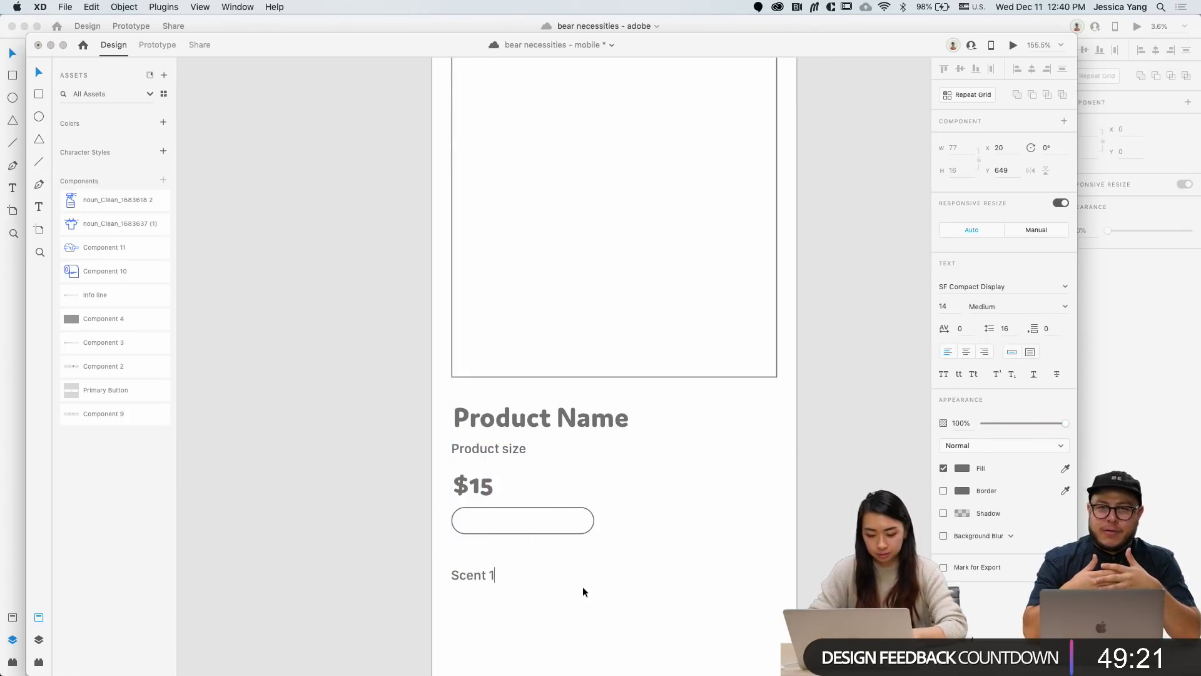
pyautogui.press('Escape')
pyautogui.moveTo(476, 575); pyautogui.dragTo(532, 531)
pyautogui.keyDown('shift'); pyautogui.click(561, 531); pyautogui.keyUp('shift')
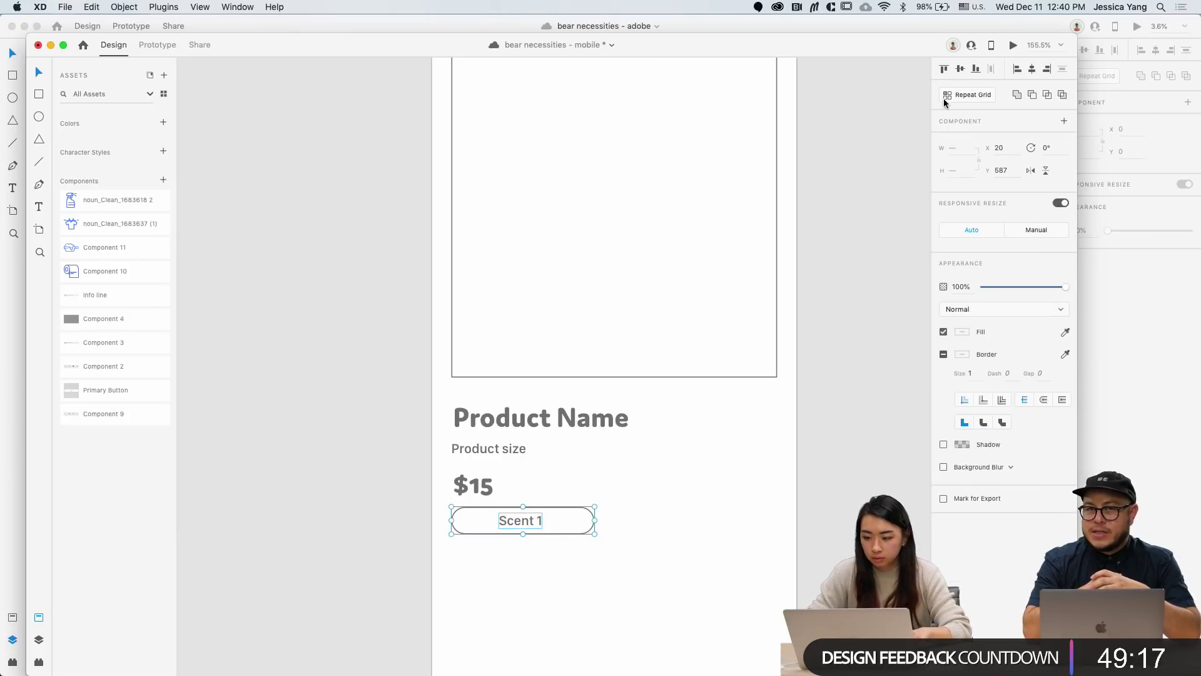
pyautogui.click(1032, 69)
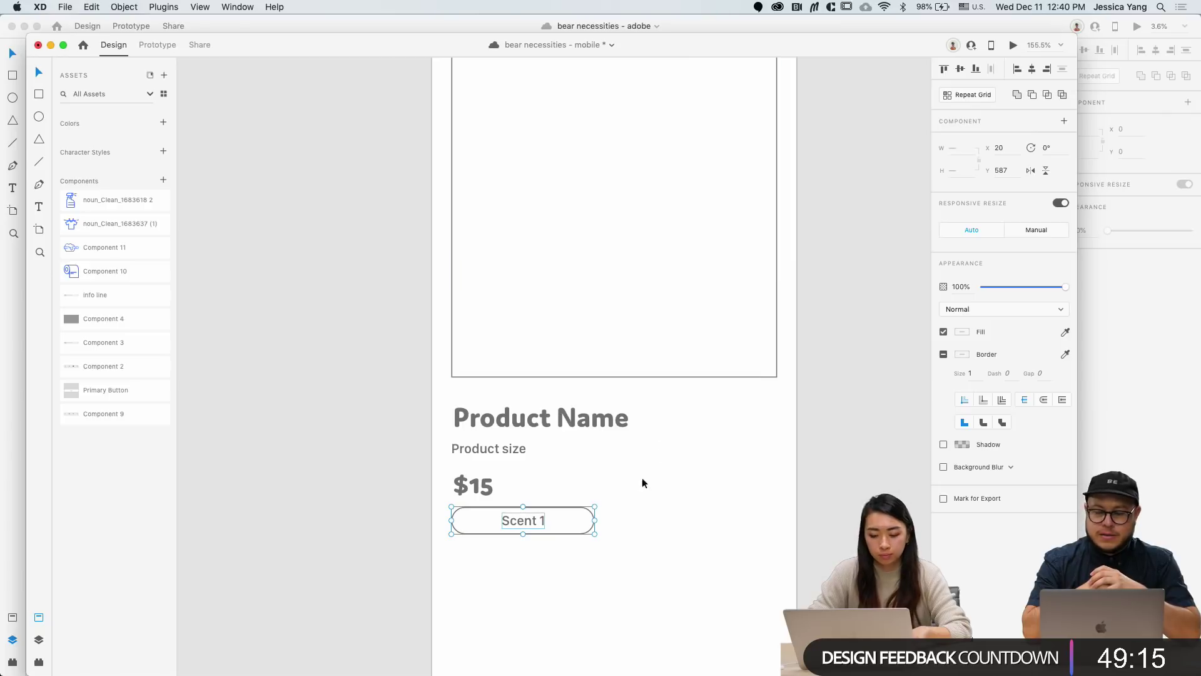
# Step: Duplicate the Scent 1 label twice along the row beside the pill, with the last copy at X 293, and change the copies' text to "Scent 2"
pyautogui.click(622, 542)
pyautogui.click(523, 520)
pyautogui.moveTo(523, 521); pyautogui.dragTo(751, 524)
pyautogui.press('Left')
pyautogui.press('cmd+z')
pyautogui.doubleClick(664, 523)
pyautogui.press('Right')
pyautogui.press('BackSpace')
pyautogui.write('2')
pyautogui.press('Escape')
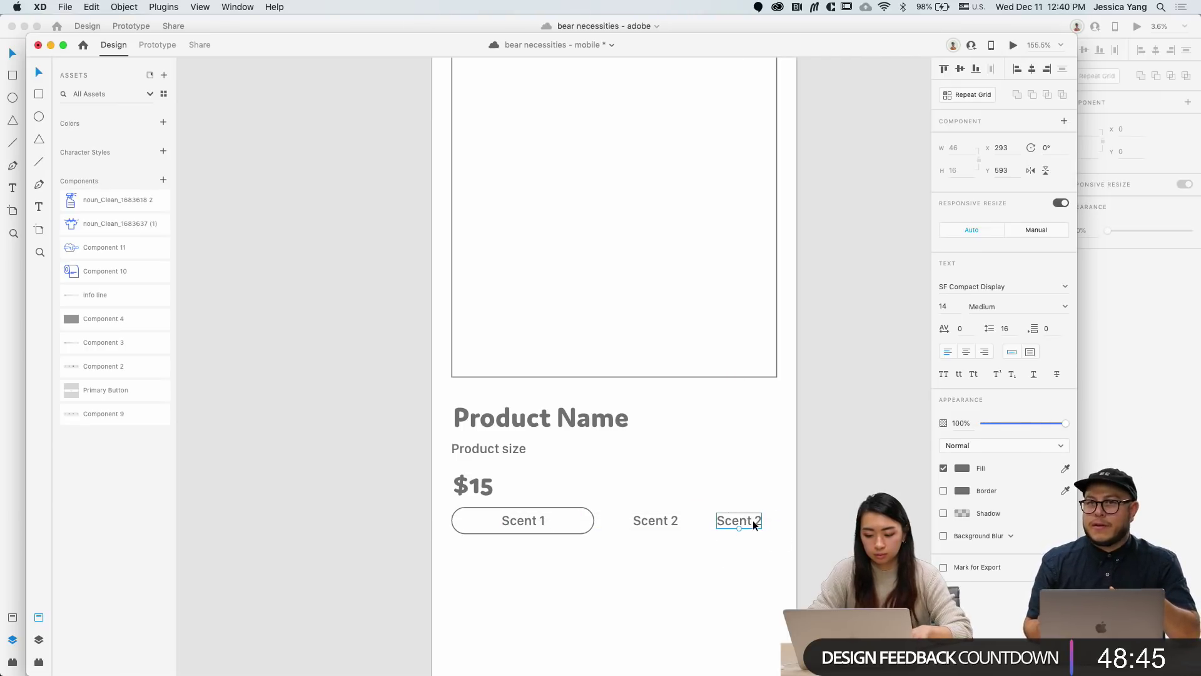
# Step: Change the text of the last label in the scent row to "Scent 3"
pyautogui.doubleClick(753, 523)
pyautogui.write('Scent 3')
pyautogui.click(765, 594)
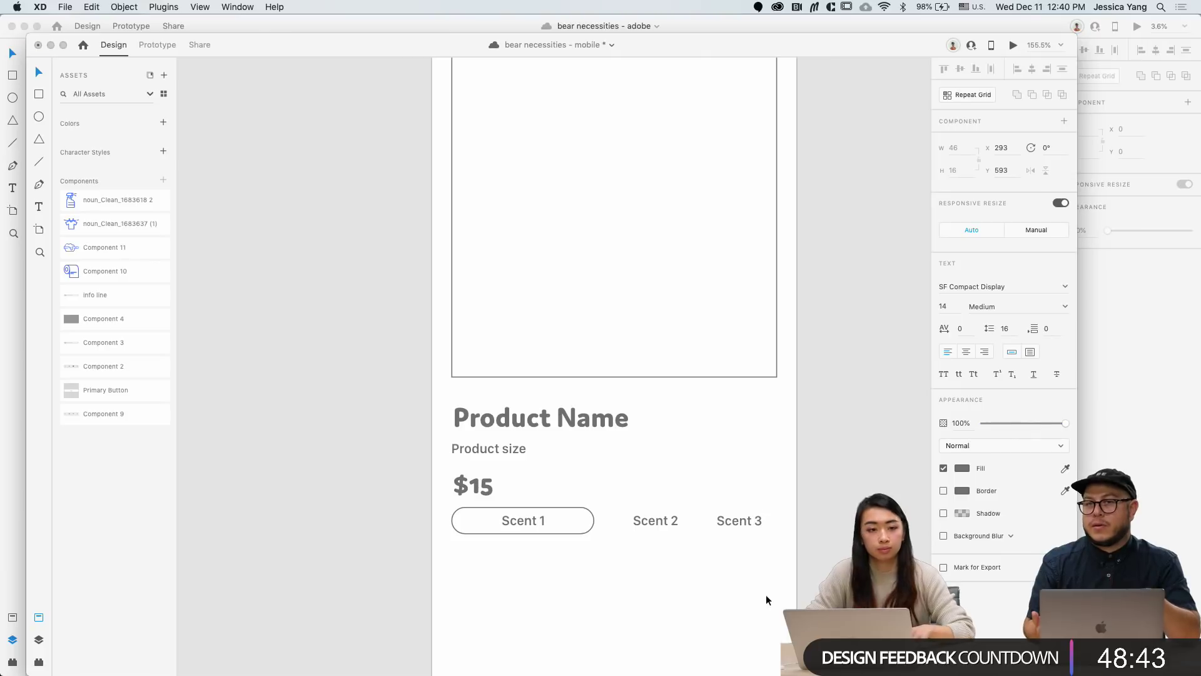
# Step: Add the text "This is a description of the product" below the scent options, aligned at X 20
pyautogui.scroll(-3, 758, 595)
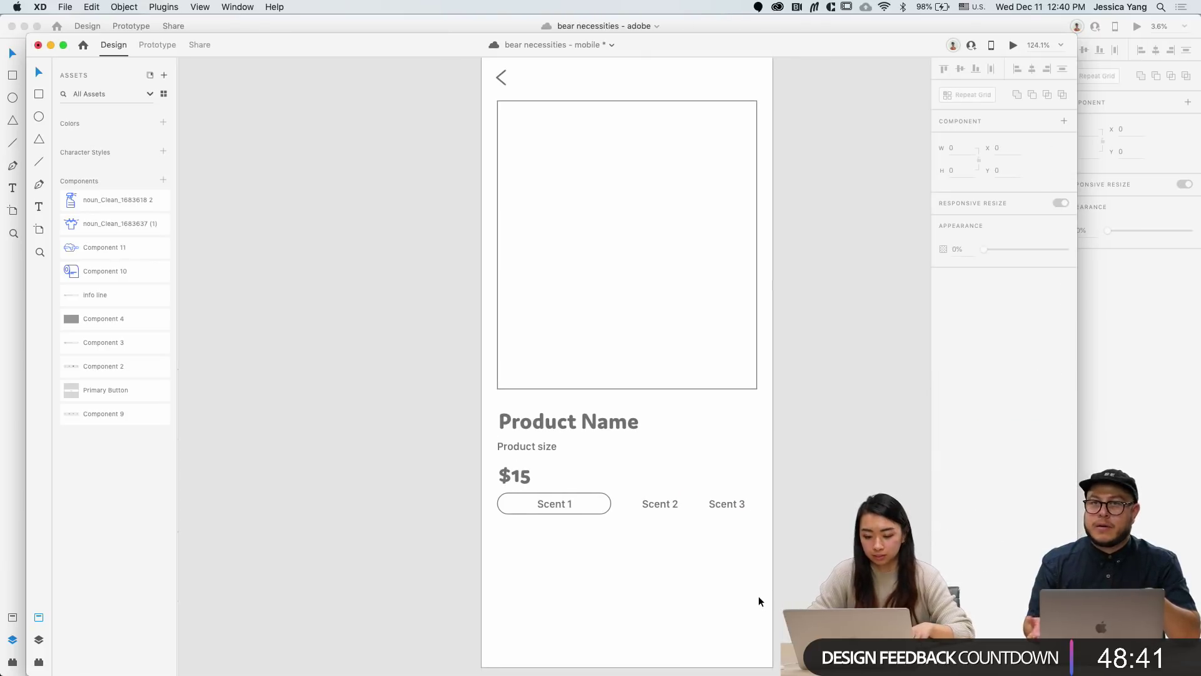
pyautogui.scroll(-3, 680, 523)
pyautogui.scroll(-1, 572, 432)
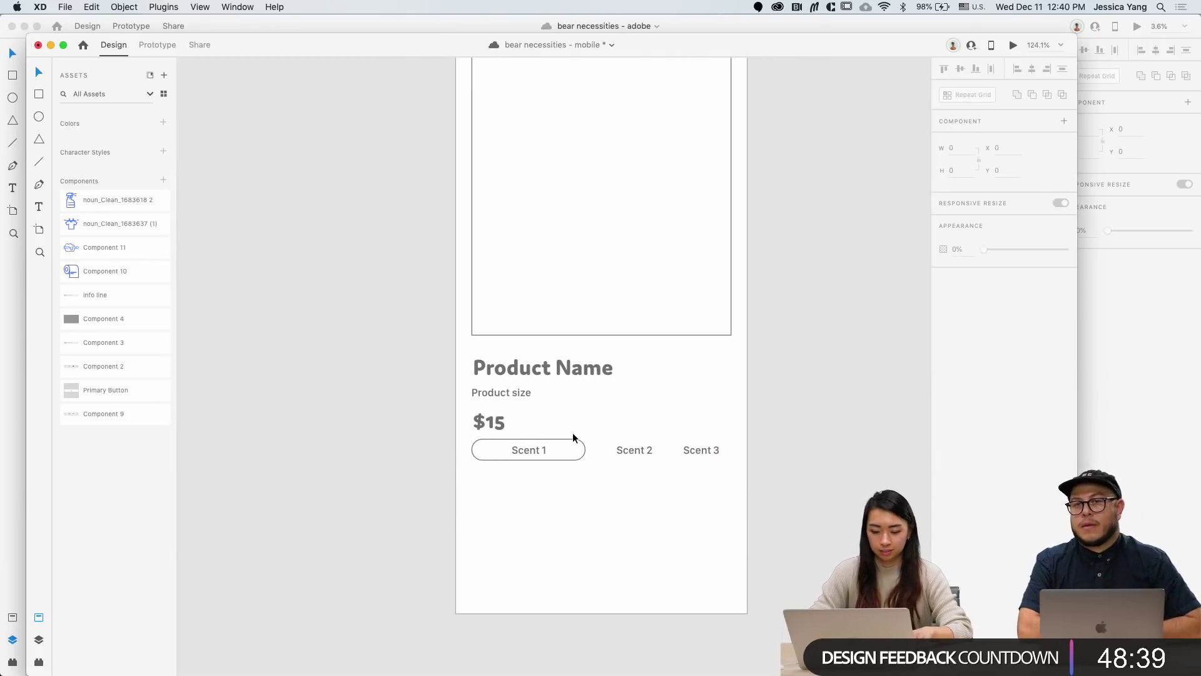
pyautogui.scroll(-2, 573, 433)
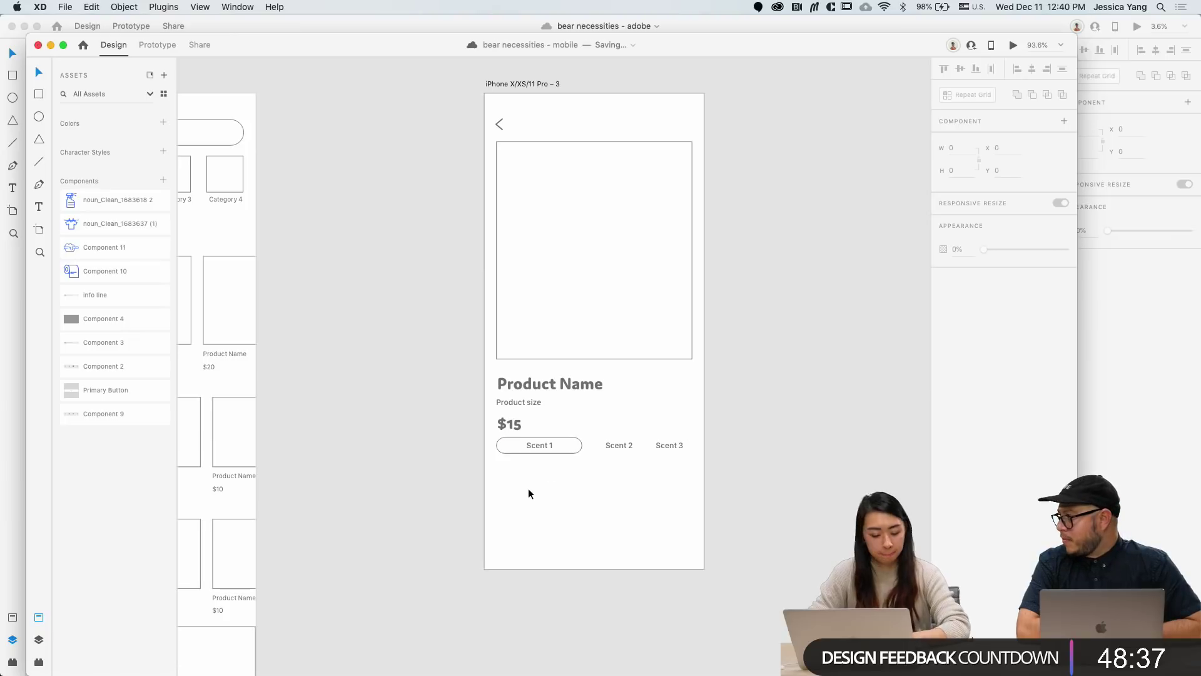
pyautogui.press('t')
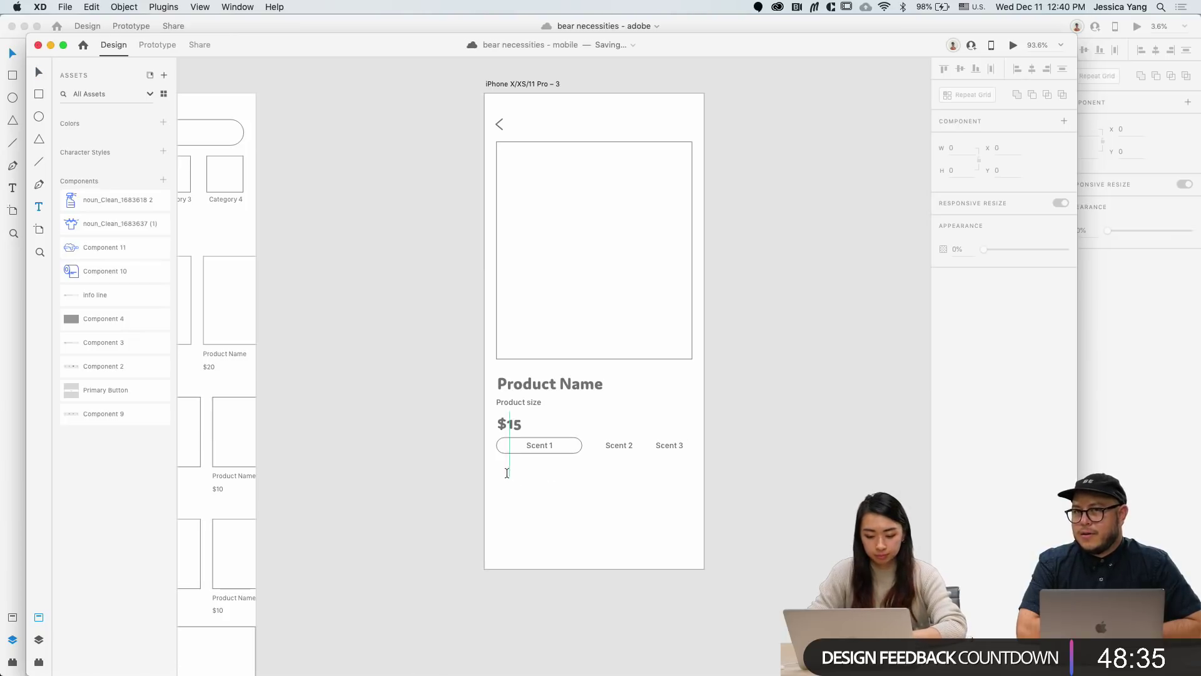
pyautogui.click(495, 478)
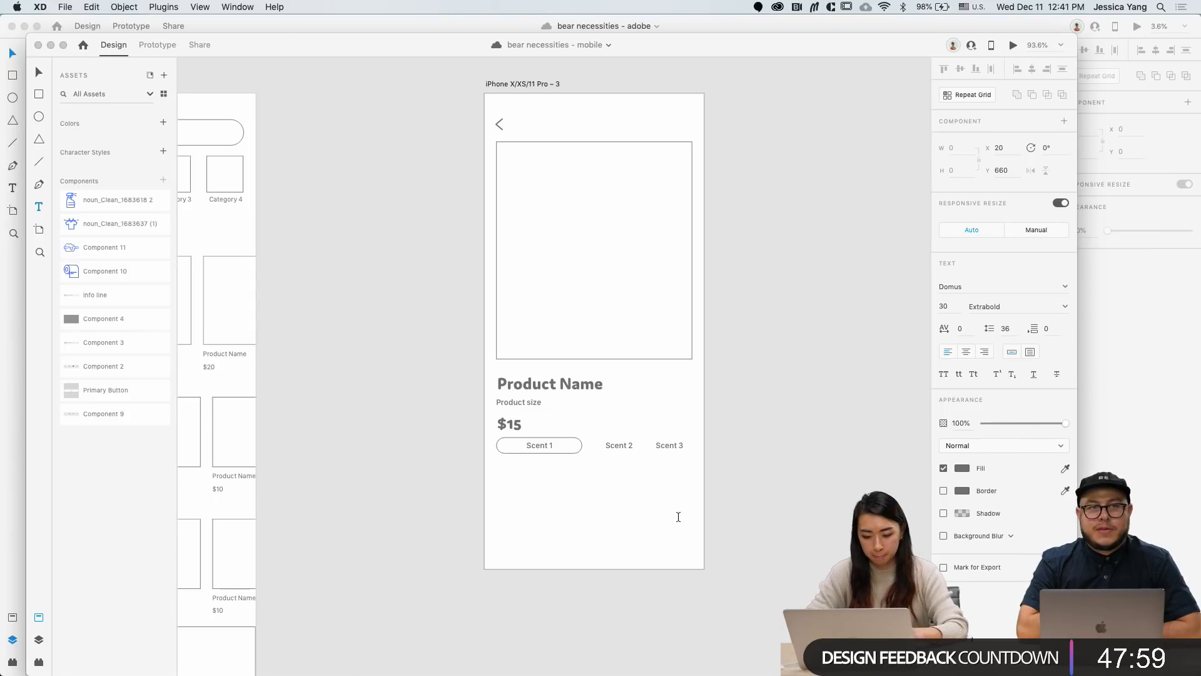
pyautogui.write('This is a')
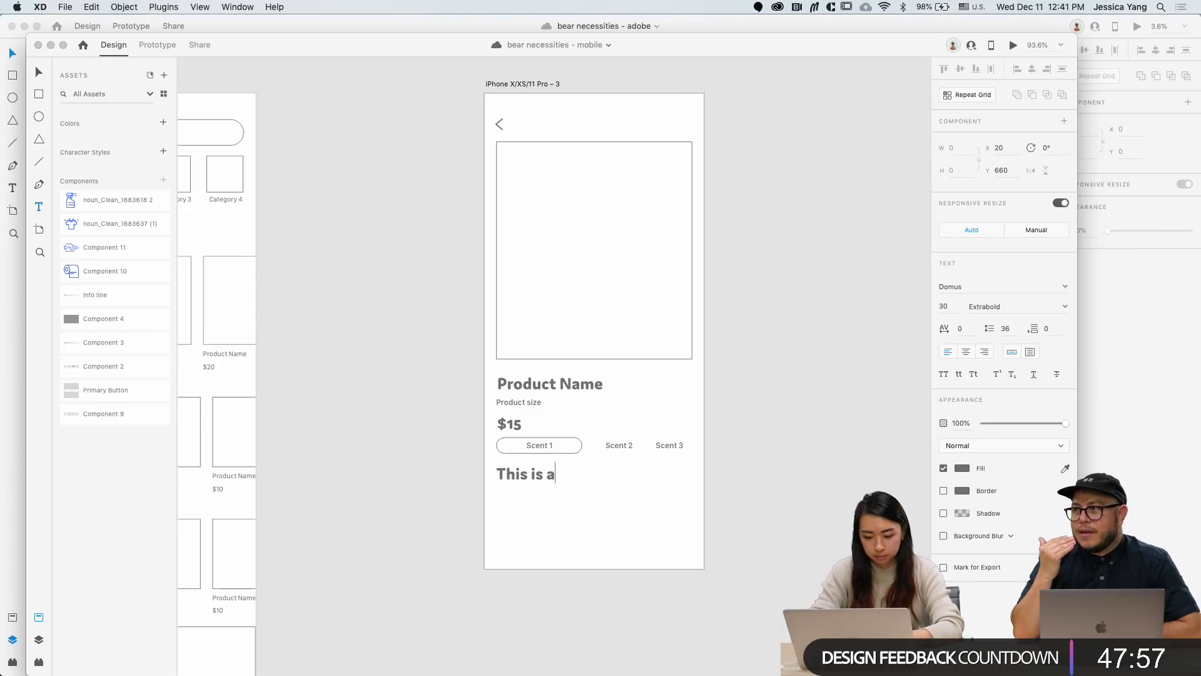
pyautogui.write(' descripti')
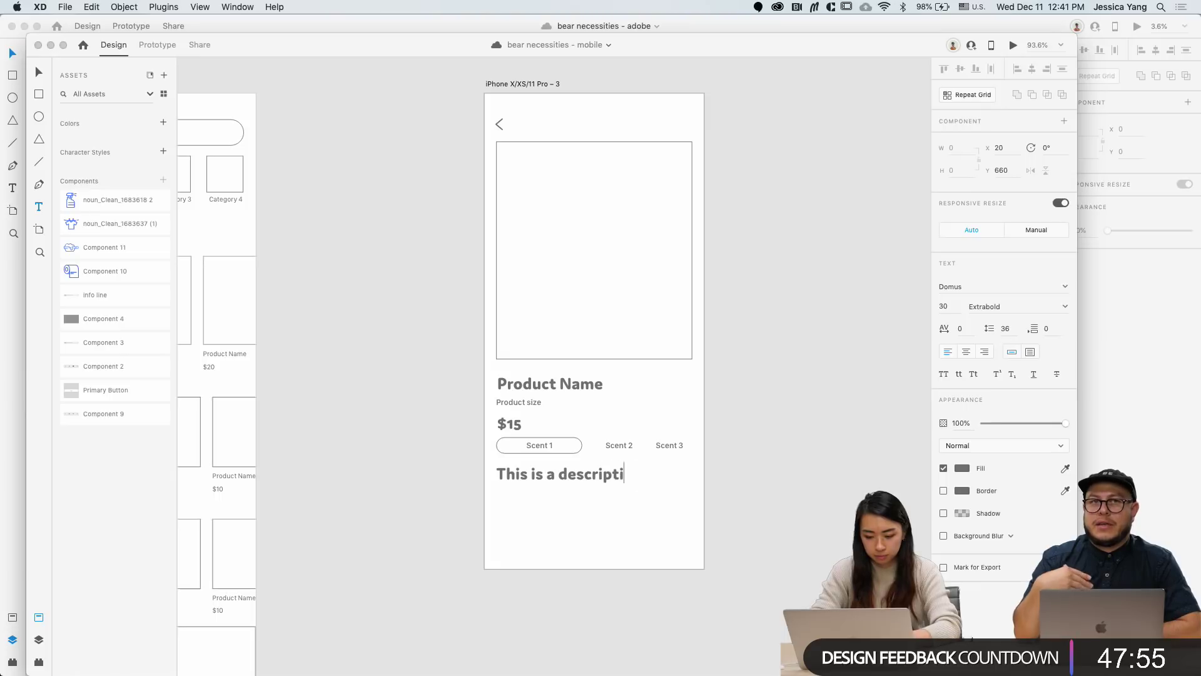
pyautogui.write('on of the product')
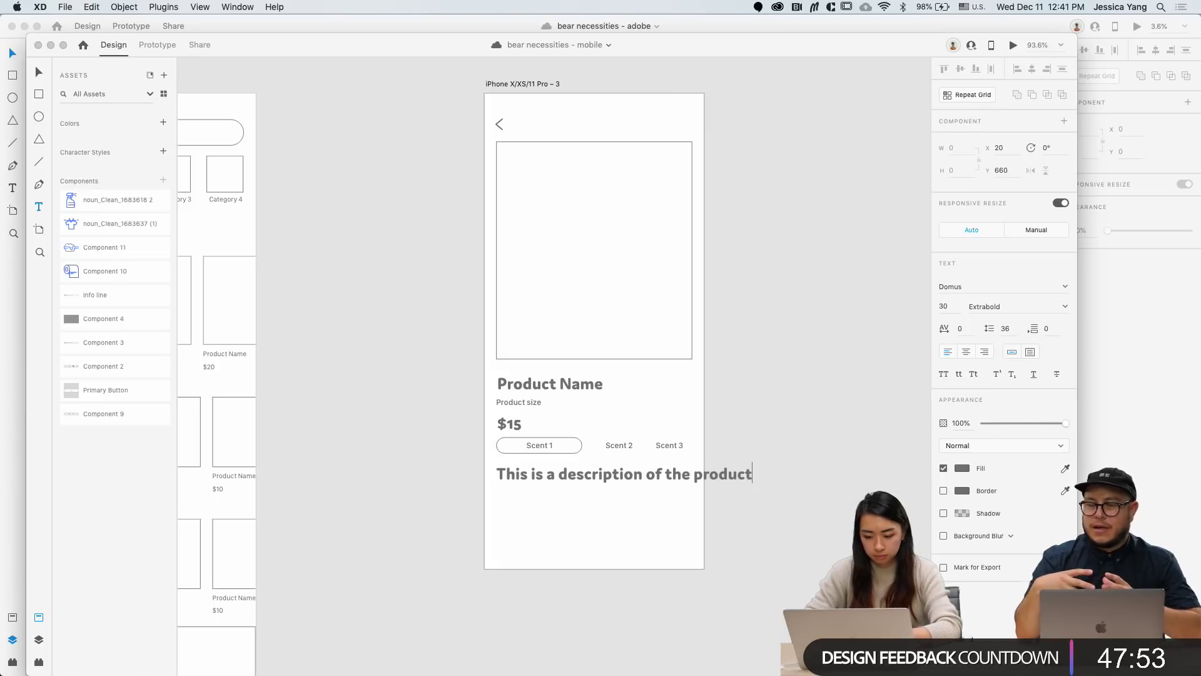
pyautogui.press('Escape')
# Step: Convert the description to area text and set its font size to 12
pyautogui.click(1030, 352)
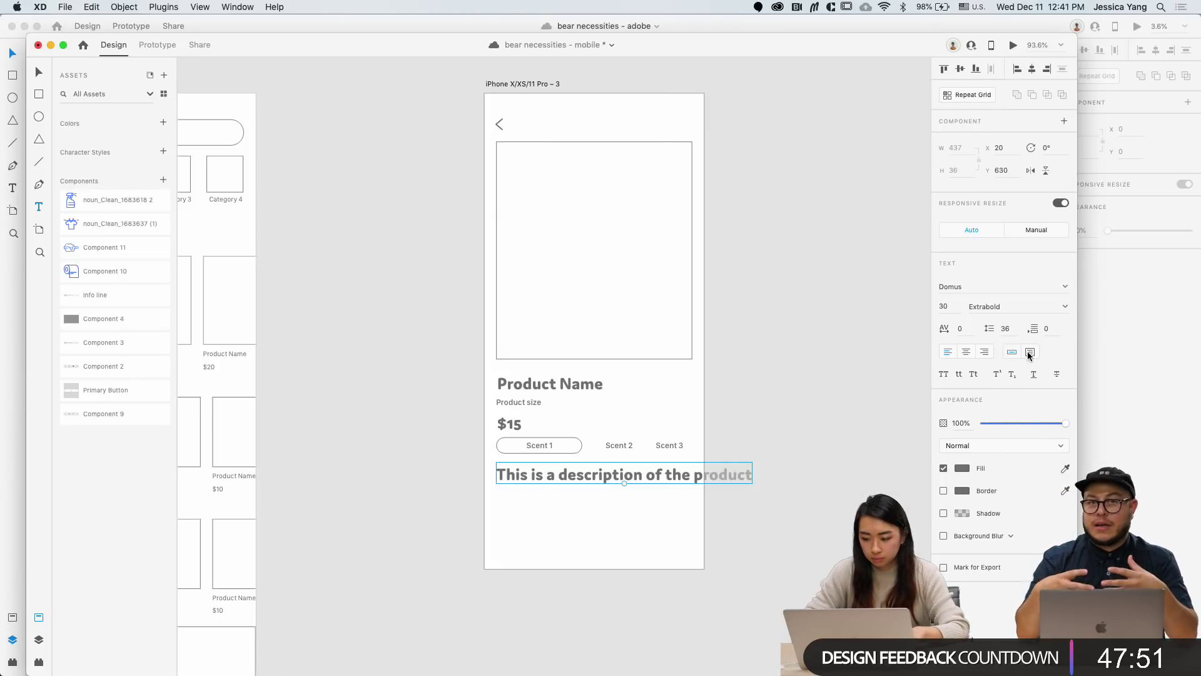
pyautogui.click(949, 304)
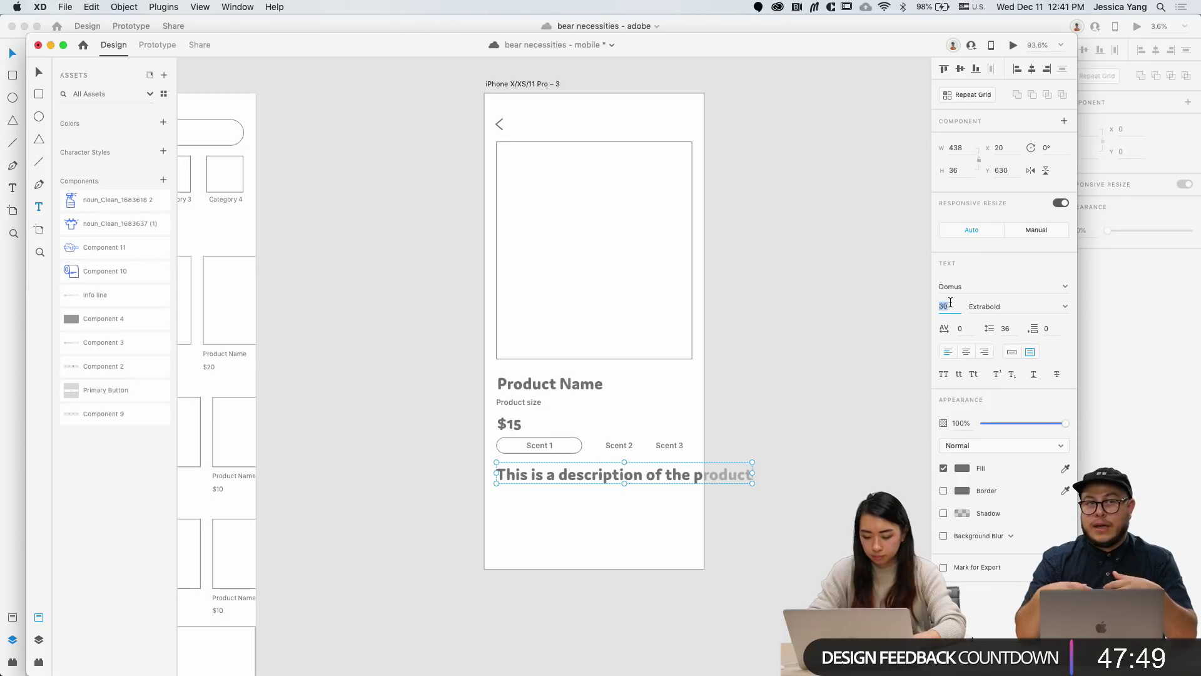
pyautogui.write('12')
pyautogui.press('Return')
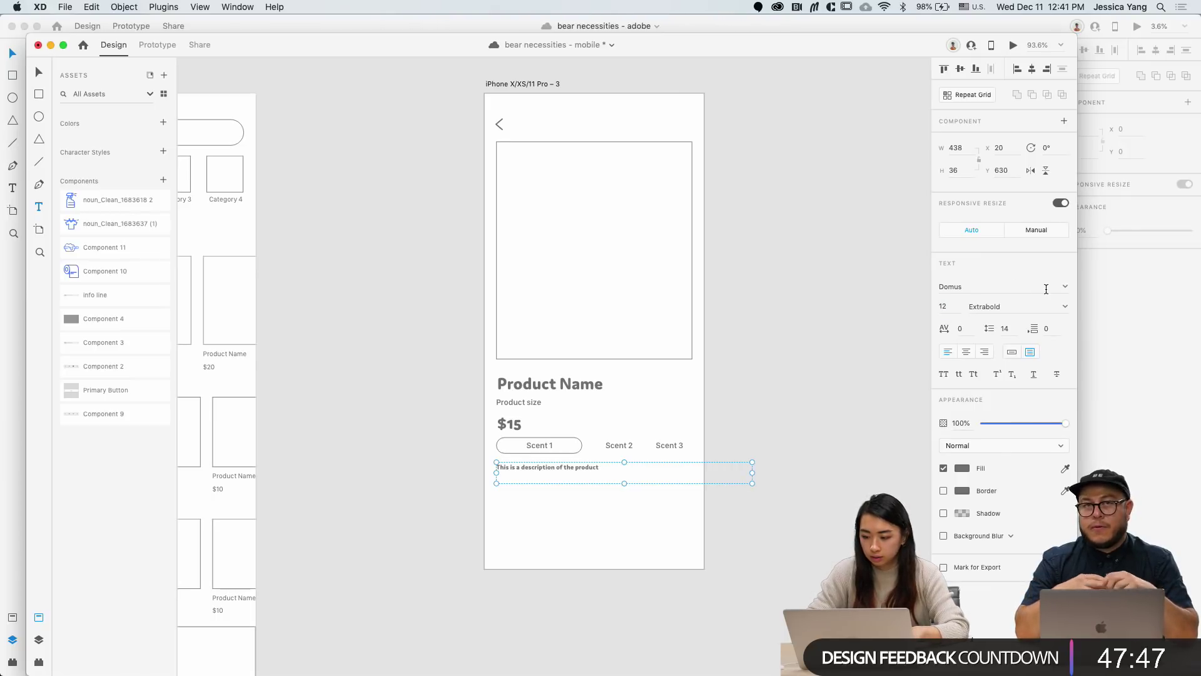
# Step: Set the description's font to SF Compact Display with the Regular weight
pyautogui.click(1062, 288)
pyautogui.write('SF Compact Display')
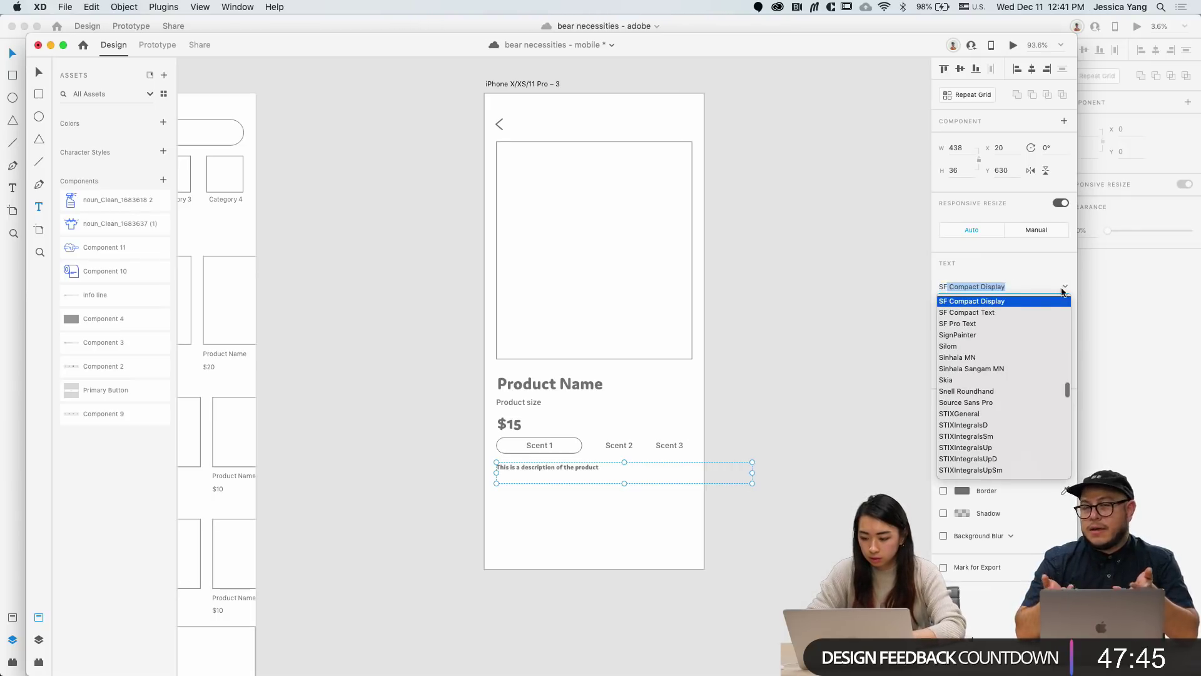
pyautogui.click(1031, 307)
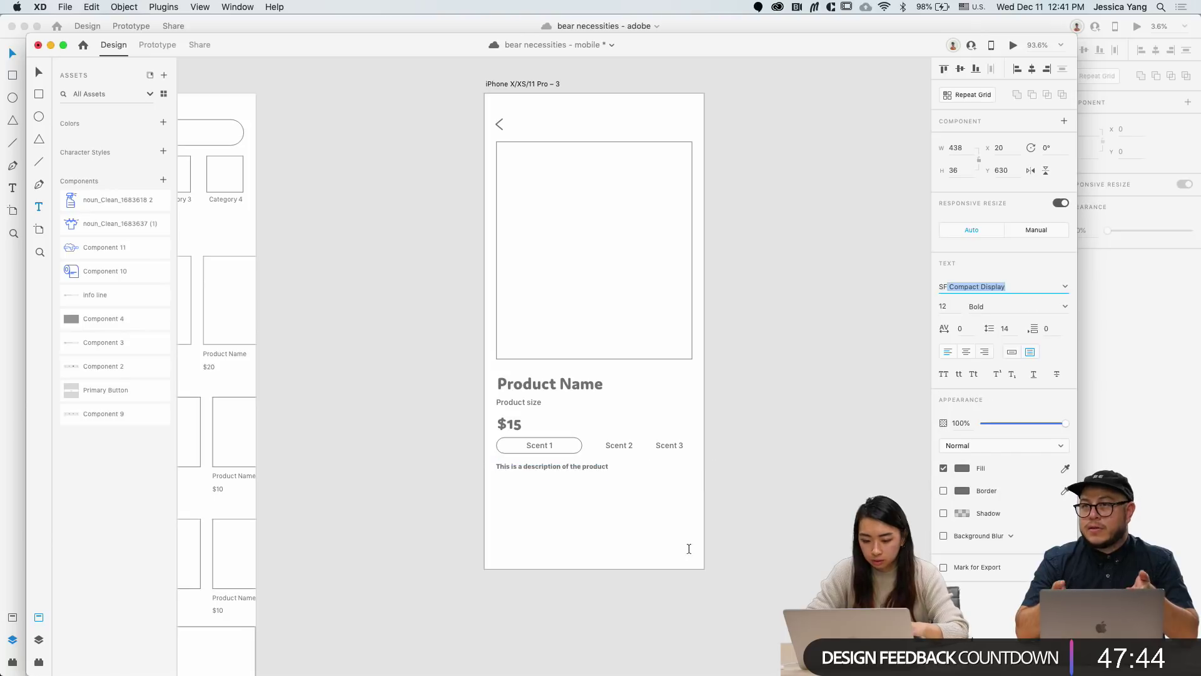
pyautogui.click(1064, 307)
pyautogui.click(1001, 321)
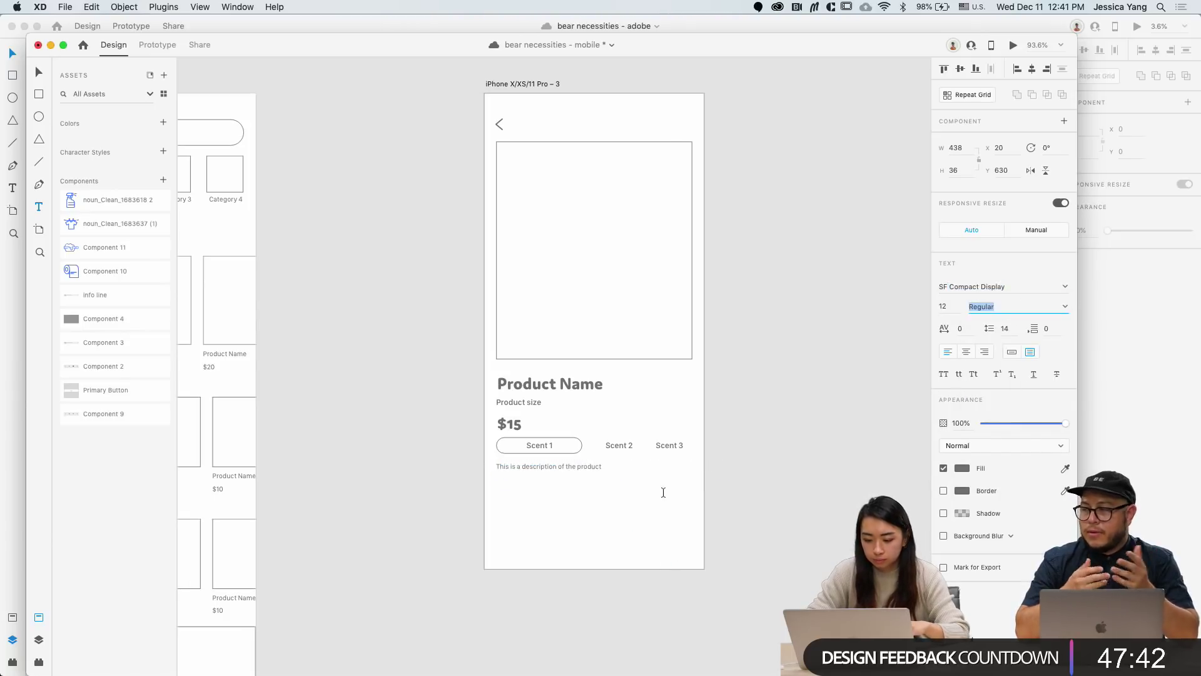
# Step: Append "..." to the end of the description text and save the document
pyautogui.doubleClick(617, 470)
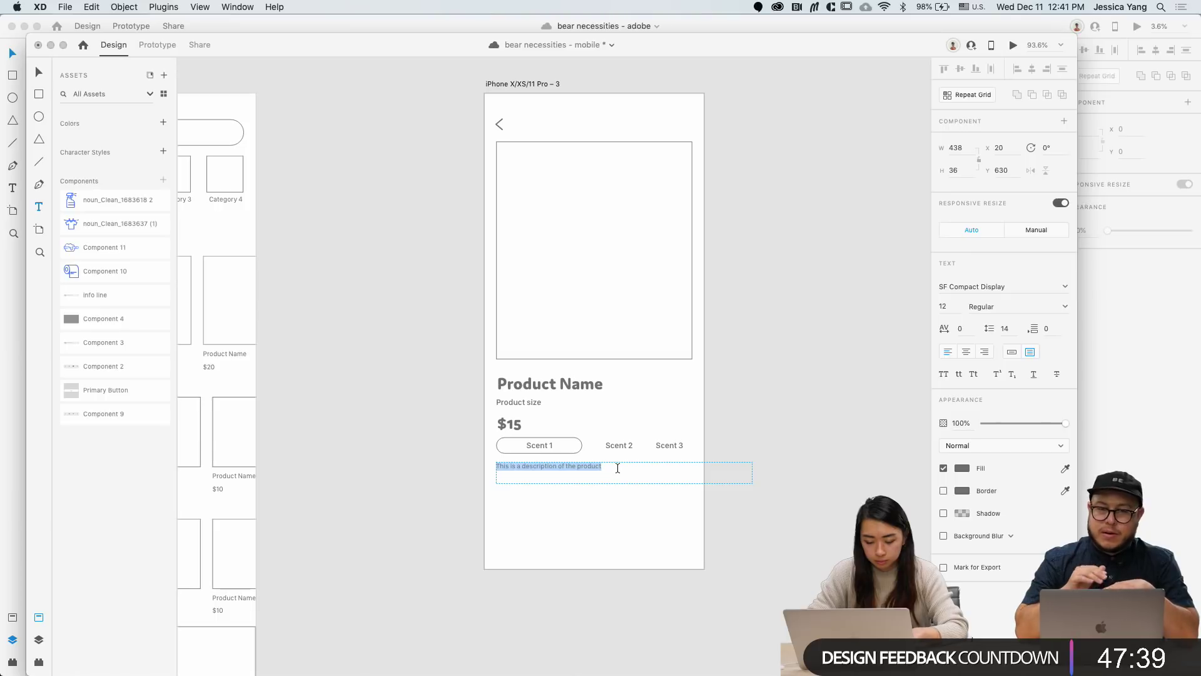
pyautogui.press('Right')
pyautogui.write('...')
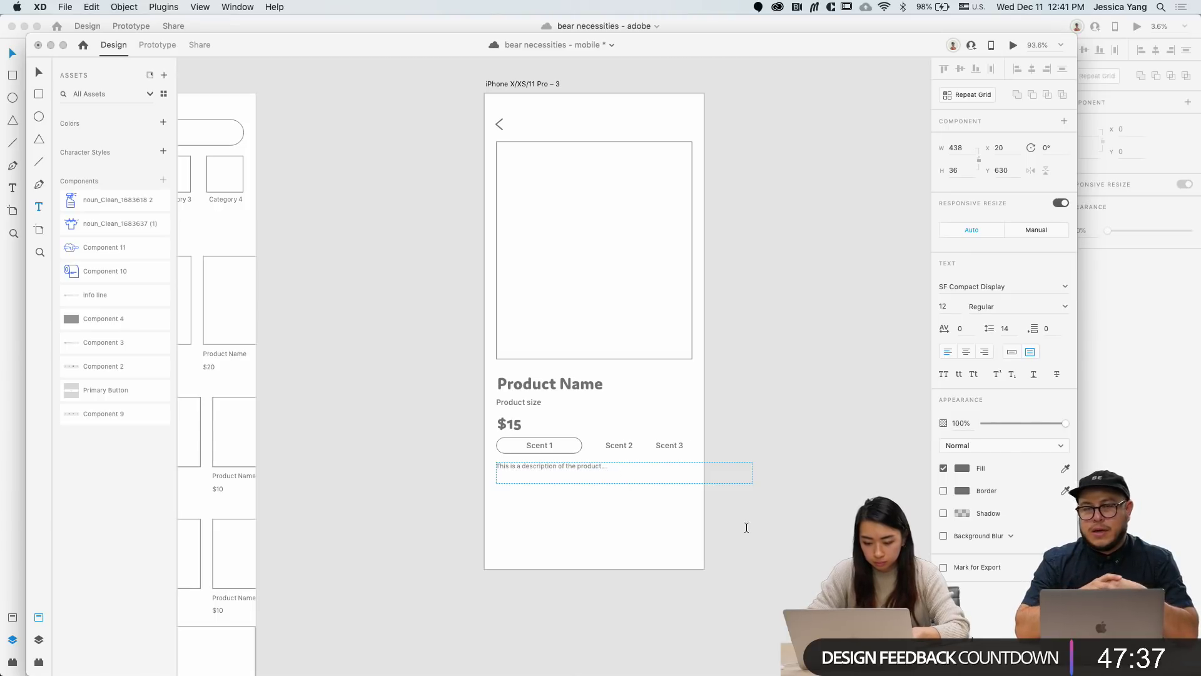
pyautogui.press('Escape')
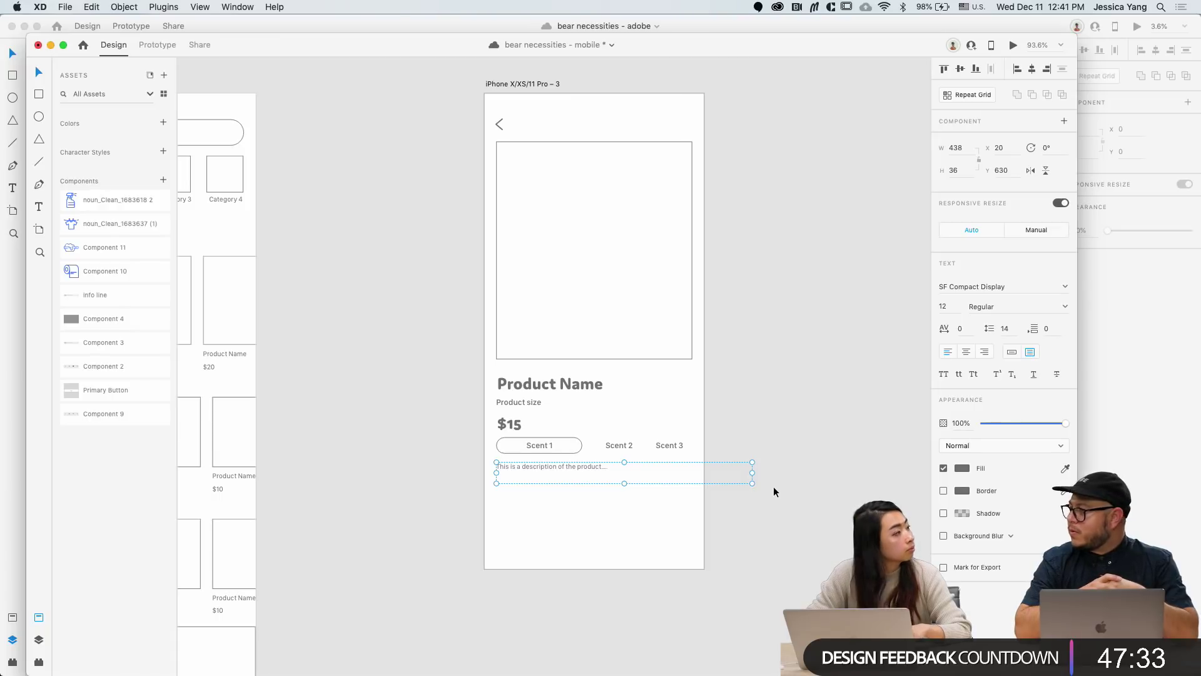
pyautogui.press('super+s')
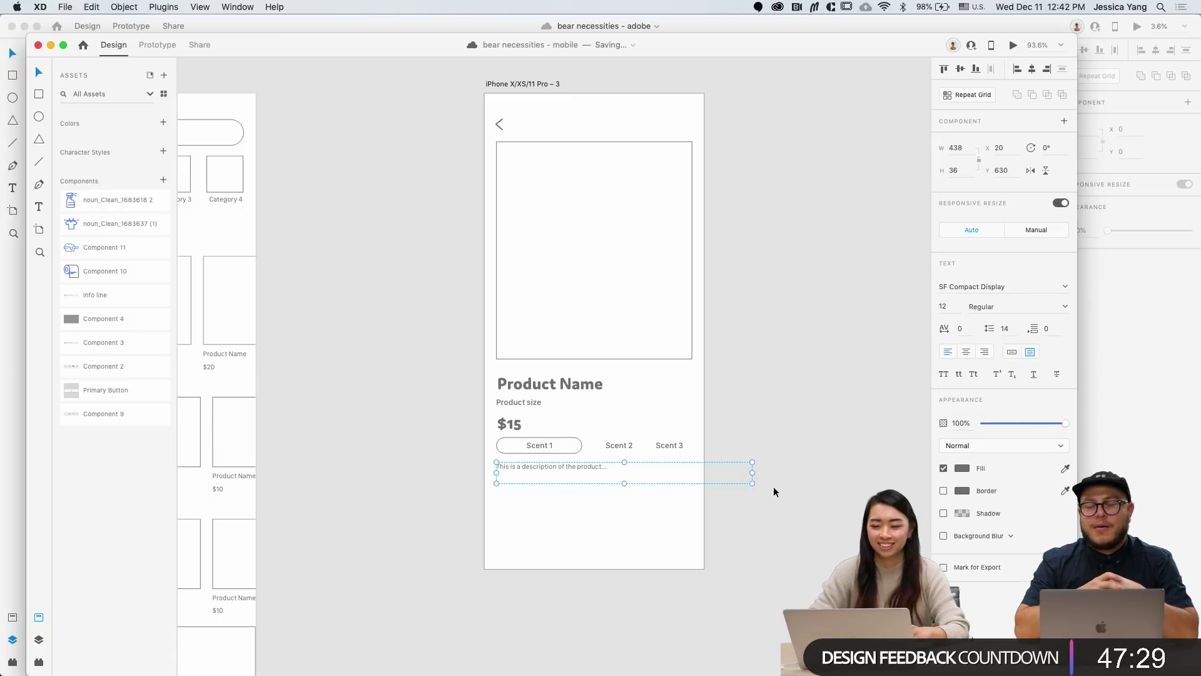
# Step: Narrow the description's text box to 335 wide, flush with the image placeholder's edge, and move it down to Y 640
pyautogui.moveTo(752, 472); pyautogui.dragTo(691, 473)
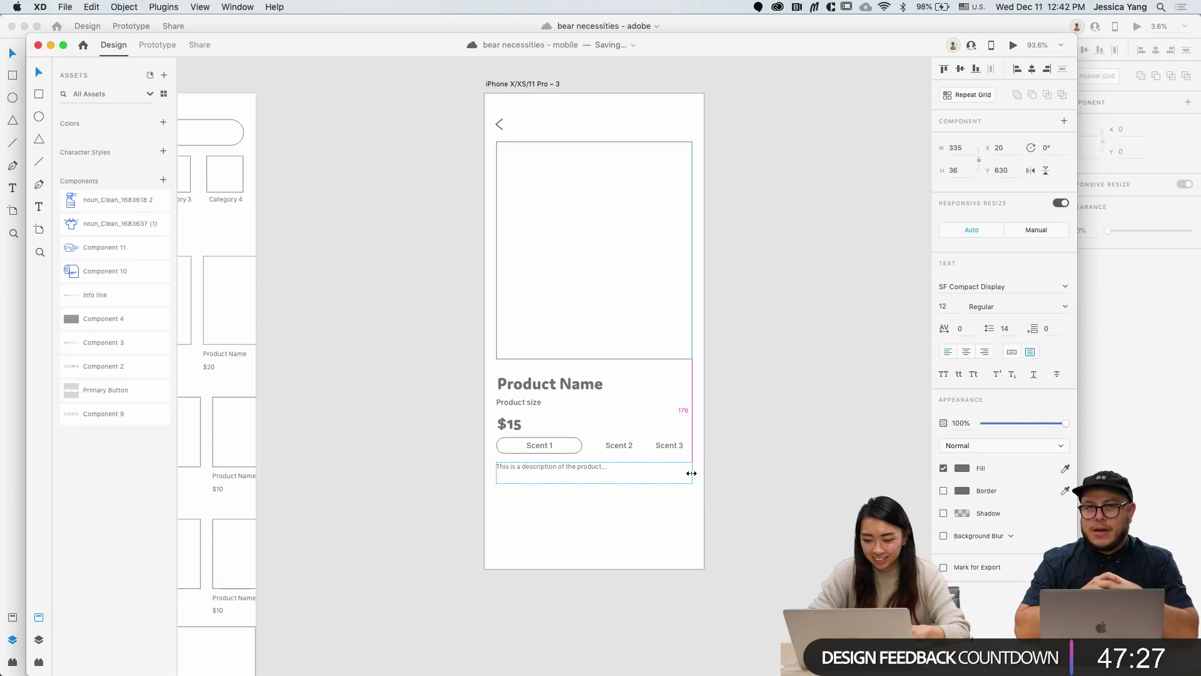
pyautogui.hotkey('shift', 'Down')
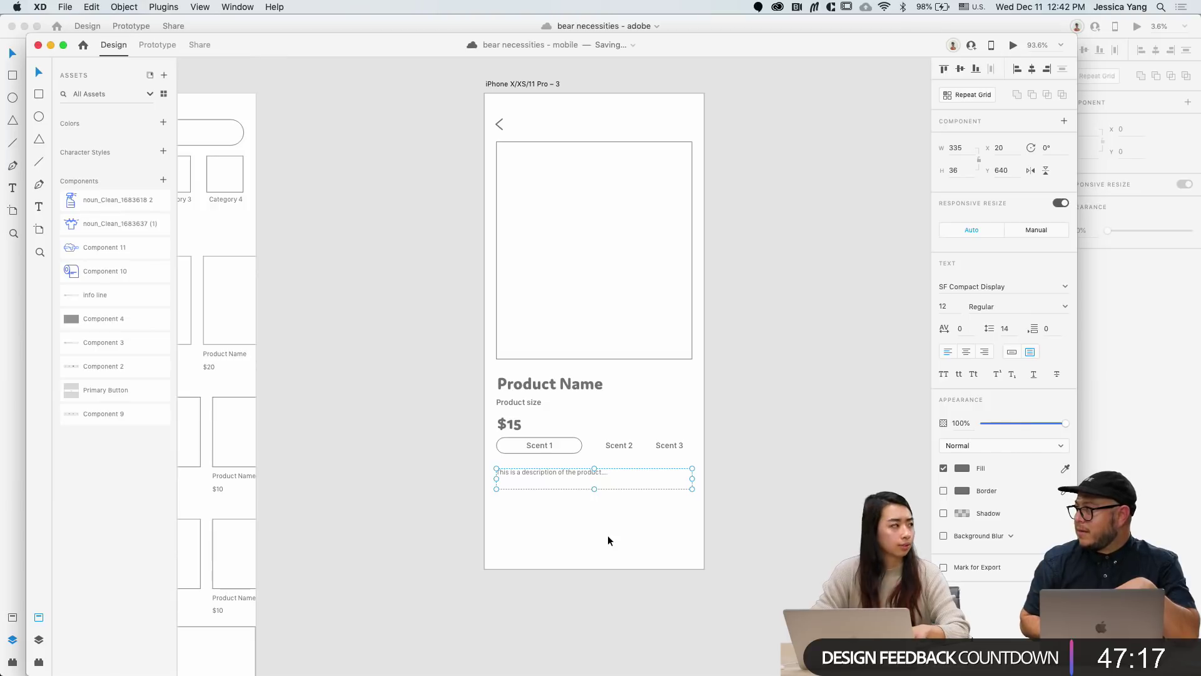
# Step: Switch to Chrome, search for "lorem ipsum", generate filler text on lipsum.com and copy the opening sentences of its first paragraph
pyautogui.click(608, 537)
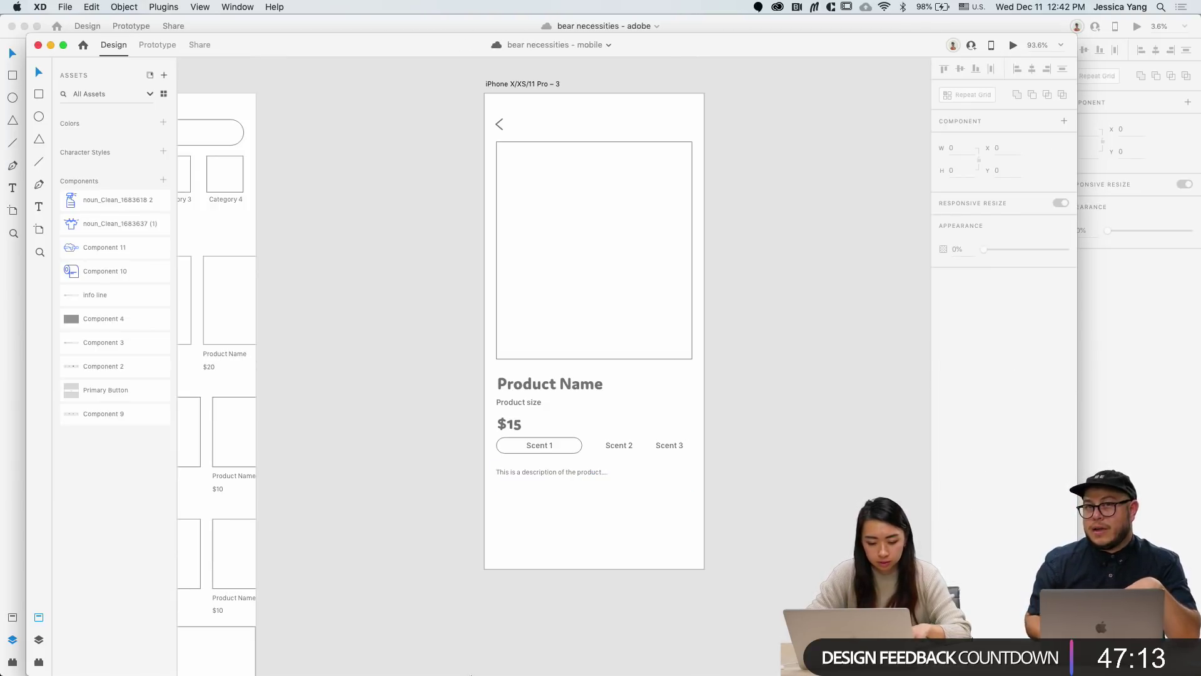
pyautogui.click(493, 667)
pyautogui.write('lo')
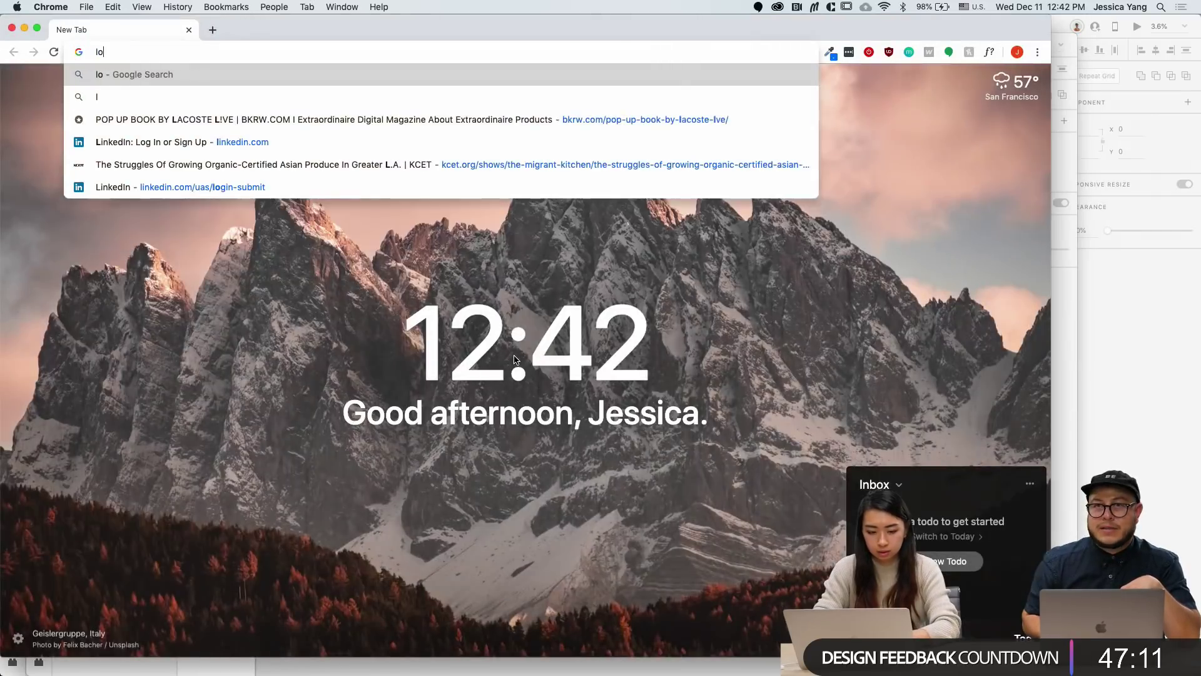
pyautogui.write('rem ipsum')
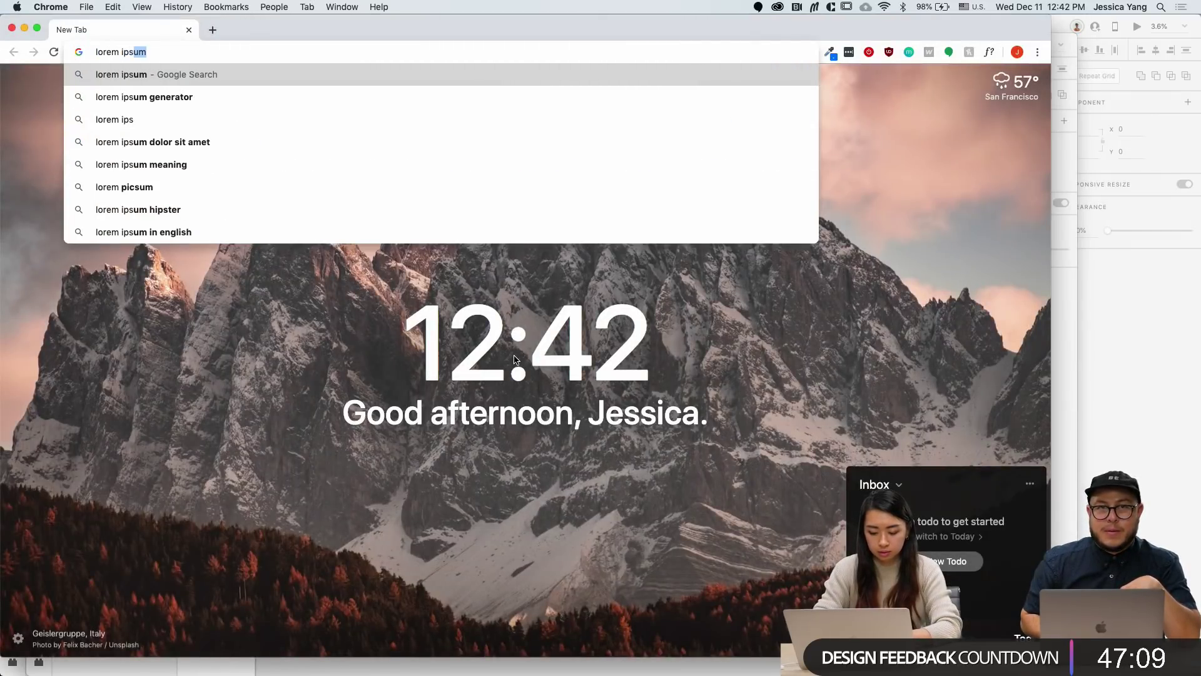
pyautogui.press('Return')
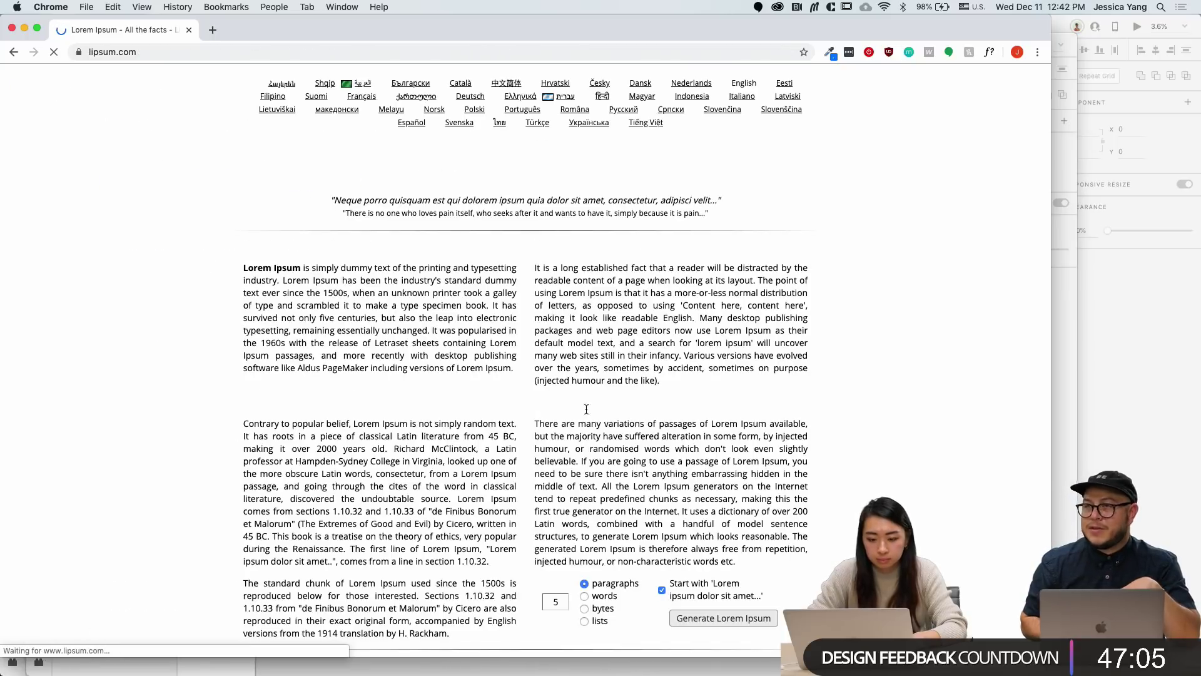
pyautogui.click(682, 618)
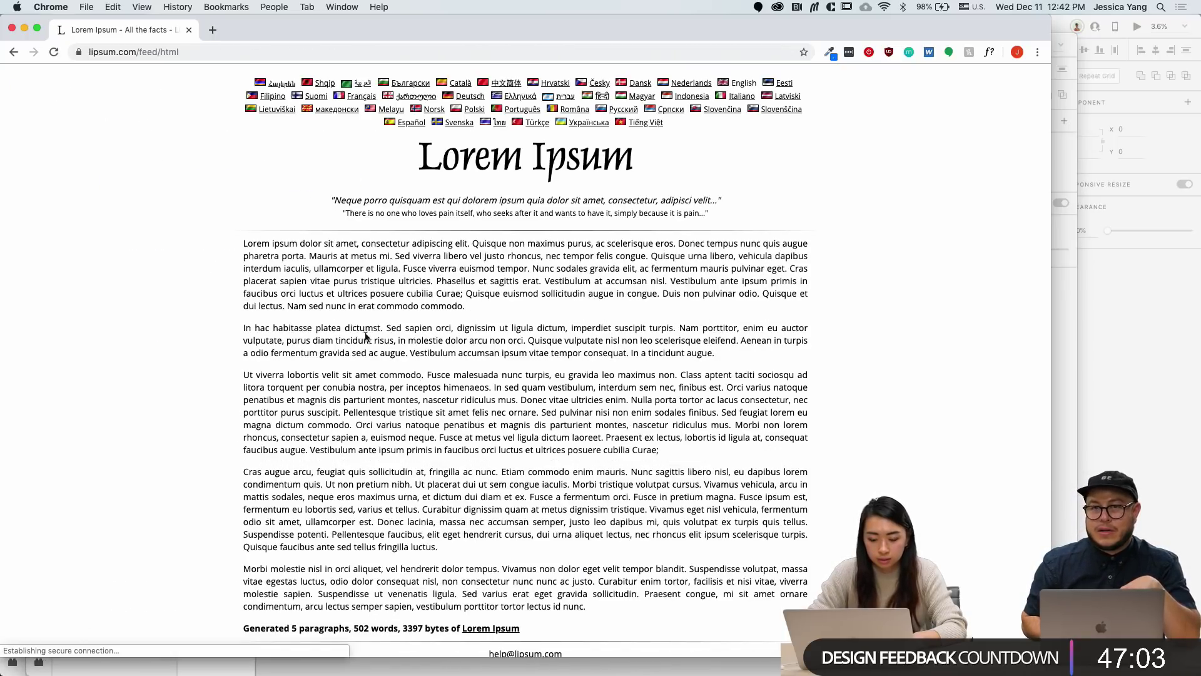
pyautogui.moveTo(282, 249); pyautogui.dragTo(433, 281)
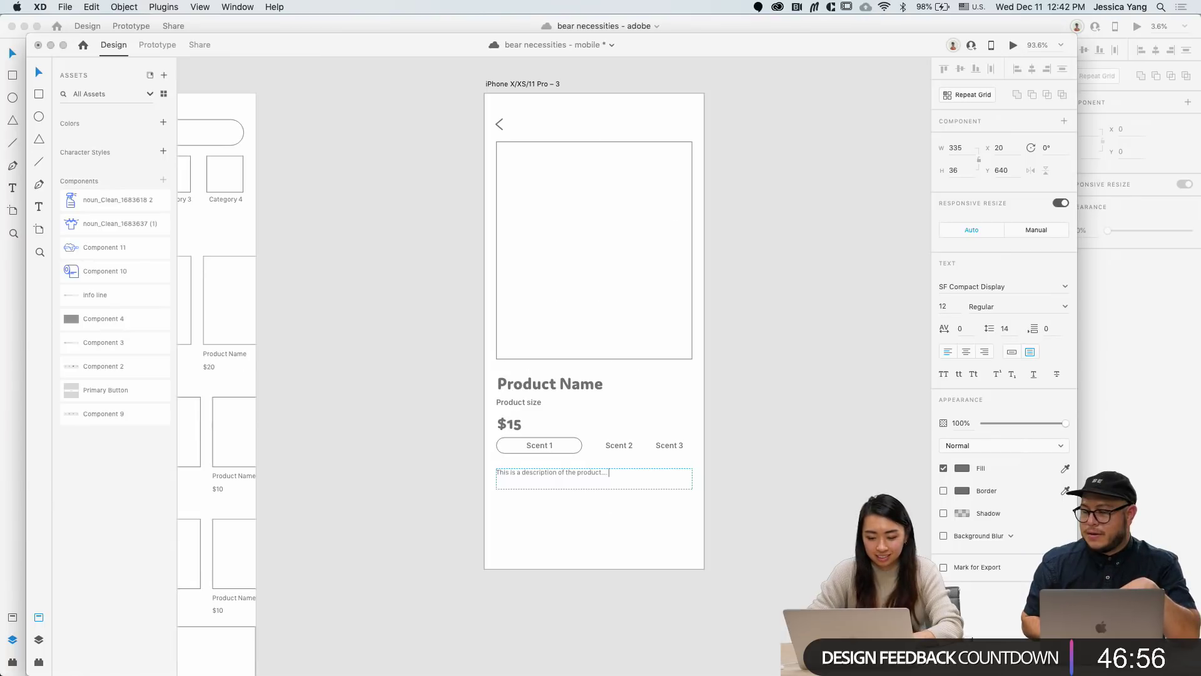
# Step: Append the lorem ipsum filler to the product description in XD, ending at "Mauris at metus mi.", and extend its text box to 62 high
pyautogui.write('Lorem ipsum dolor sit amet, consectetur adipiscing elit. Quisque non maximus purus, ac scelerisque eros. Donec tempus nunc quis augue pharetra porta. Mauris at metus mi. Sed viverra libero vel justo rhoncus, nec tempor felis congue. Quisque urna libero, vehicula dapibus interdum iaculis, ullamcorper et ligula. Fusce viverra euismod tempor. Nunc sodales gravida elit, ac fermentum mauris pulvinar eget. Cras placerat sapien vitae purus tristique ultricies.')
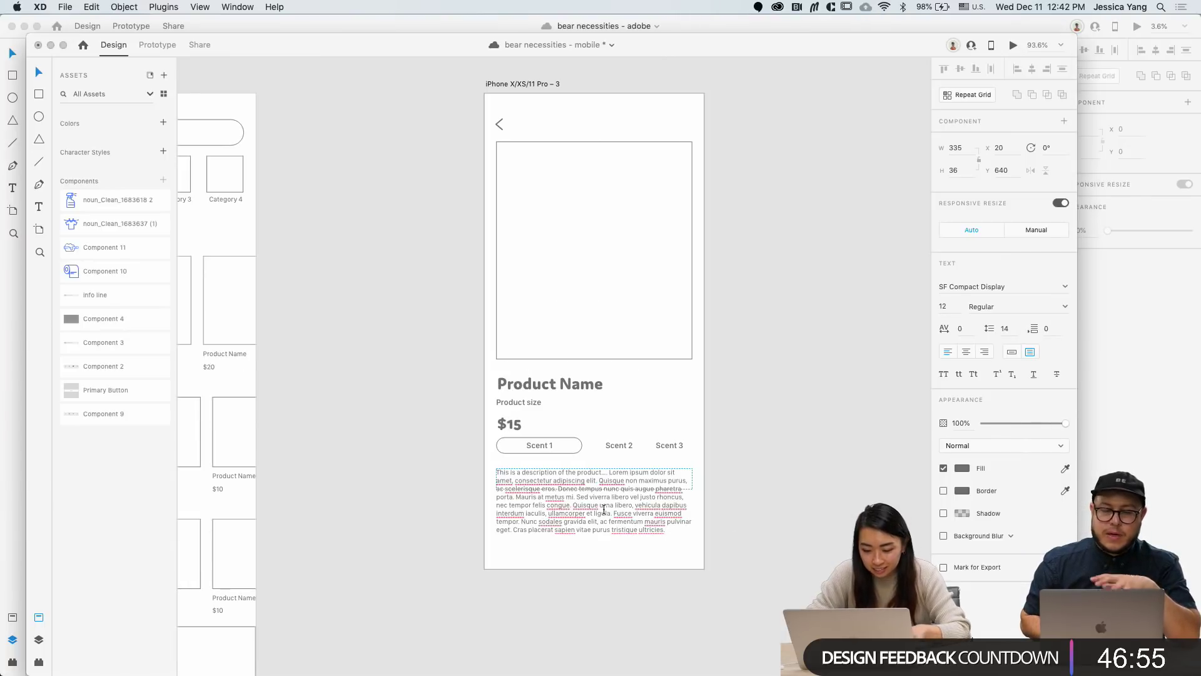
pyautogui.moveTo(497, 488); pyautogui.dragTo(687, 533)
pyautogui.press('Delete')
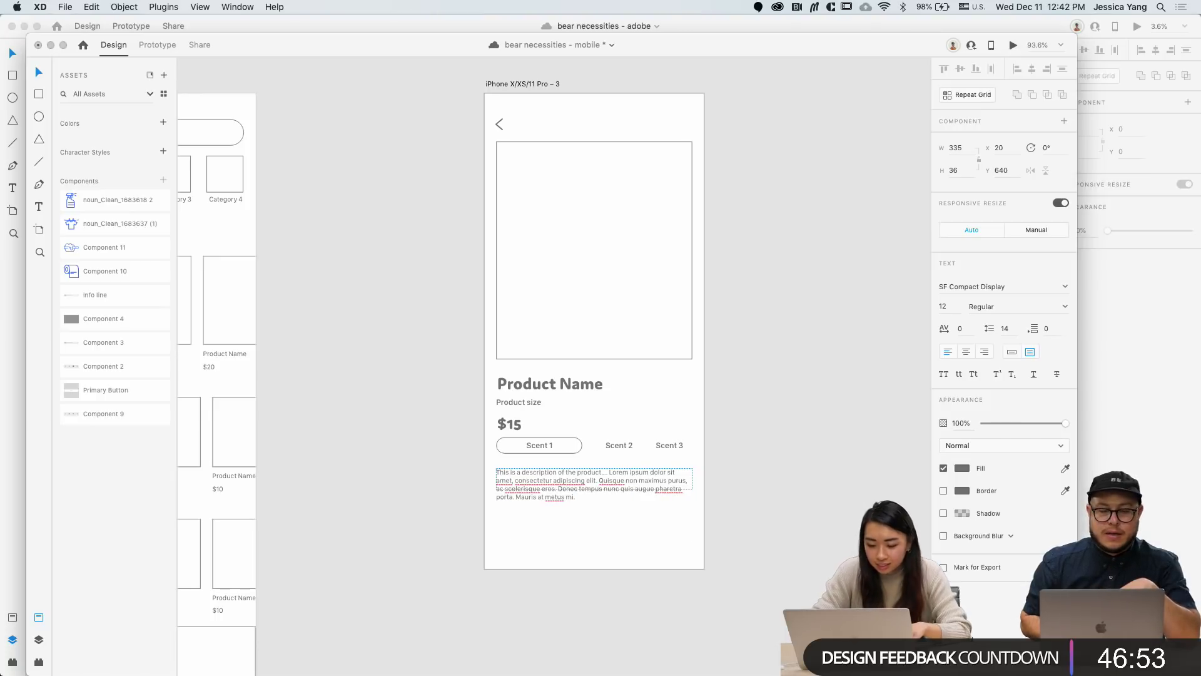
pyautogui.press('Escape')
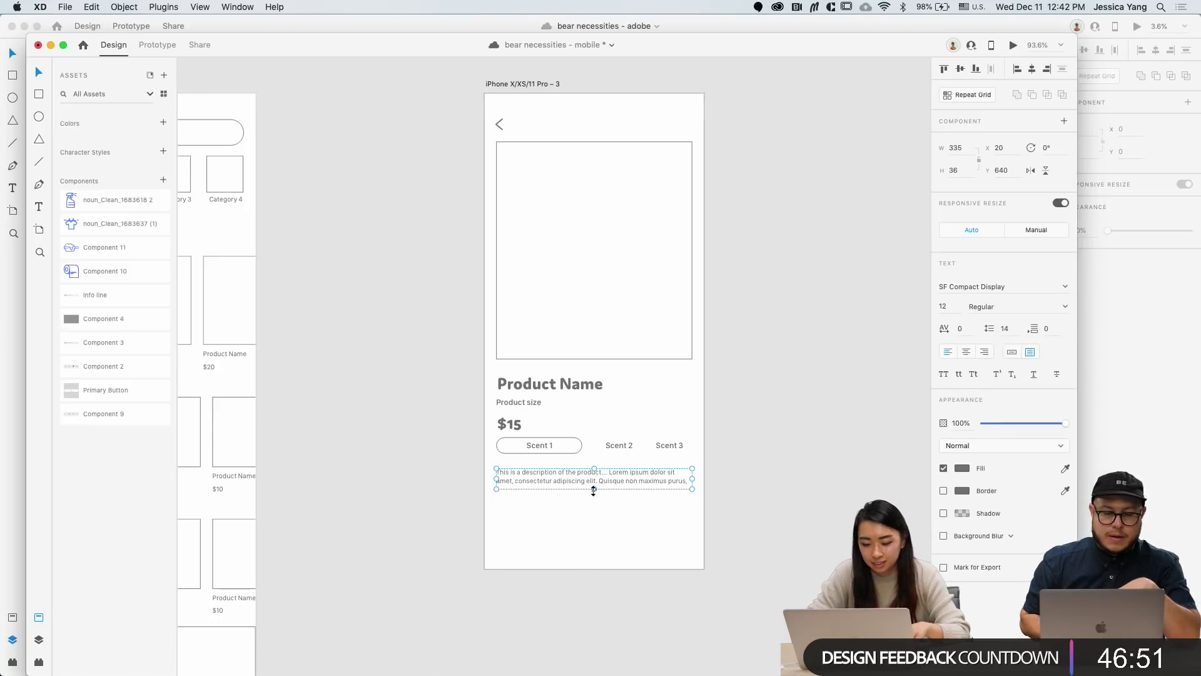
pyautogui.moveTo(594, 492); pyautogui.dragTo(595, 504)
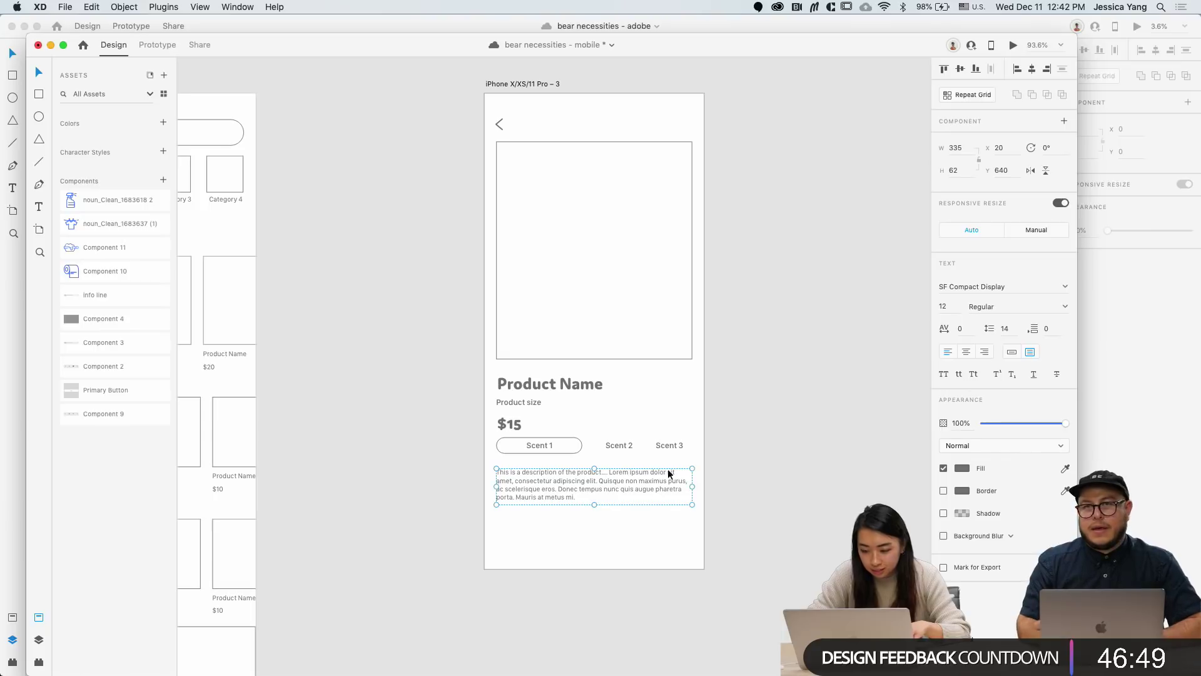
pyautogui.click(685, 555)
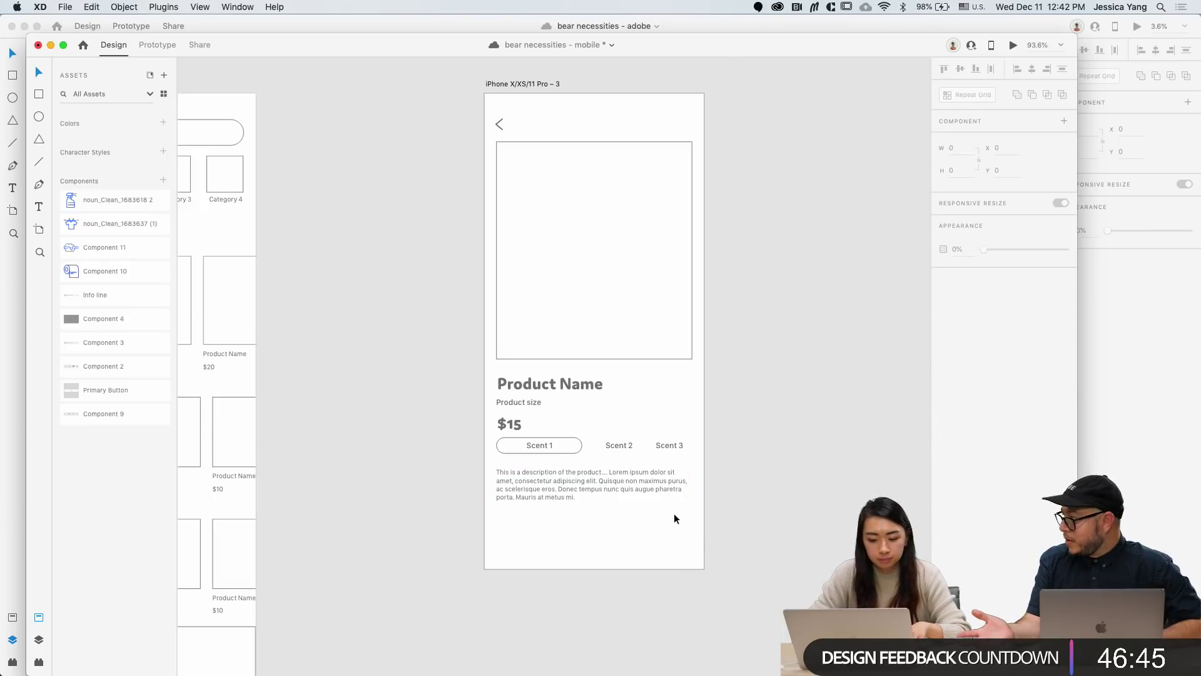
# Step: Copy the DONE button's shape and label from the Orders - Details artboard
pyautogui.scroll(-5, 674, 518)
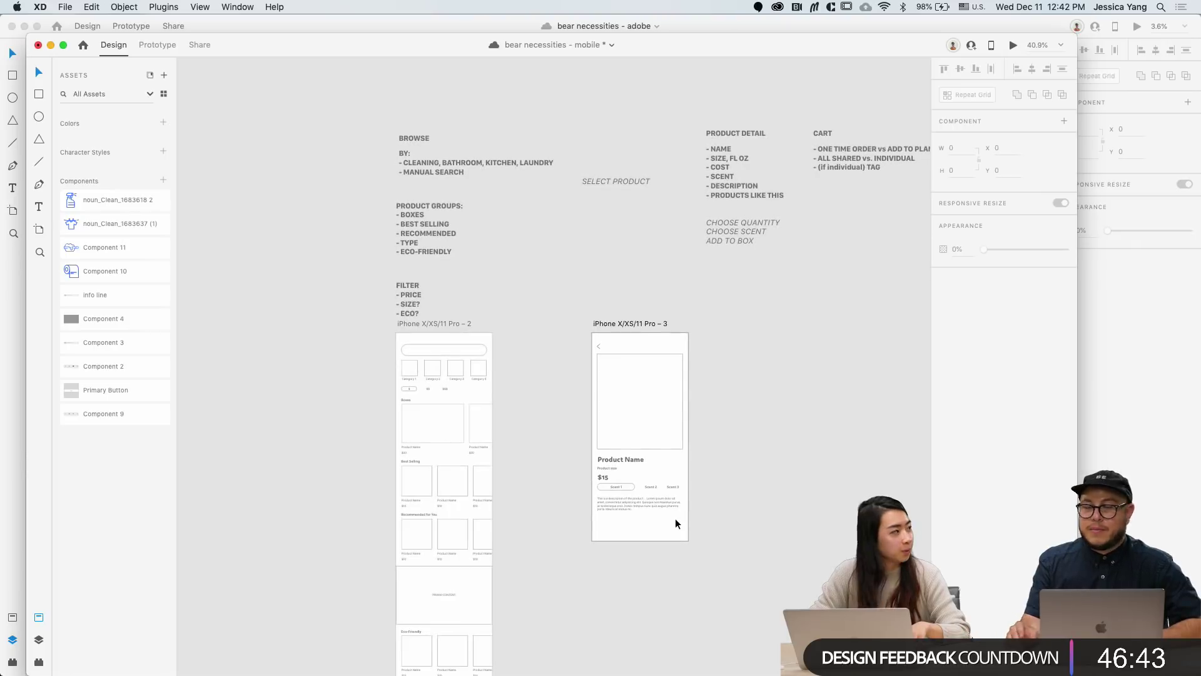
pyautogui.hscroll(2, 675, 518)
pyautogui.scroll(1, 675, 518)
pyautogui.scroll(3, 700, 402)
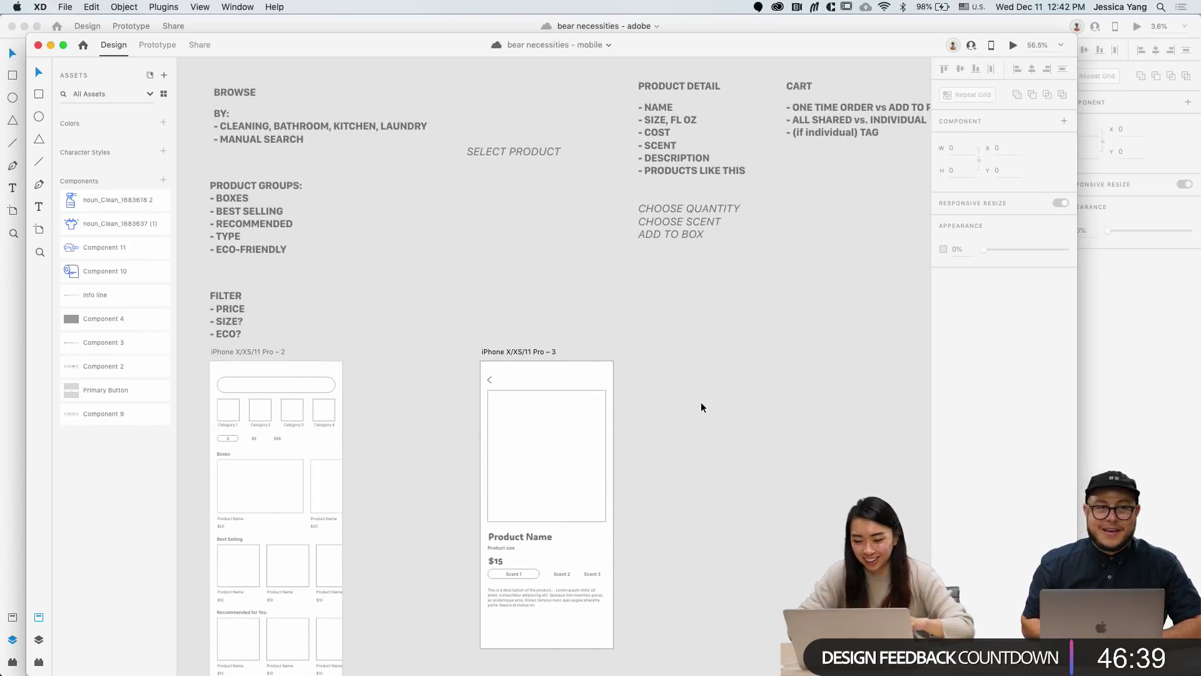
pyautogui.scroll(1, 700, 403)
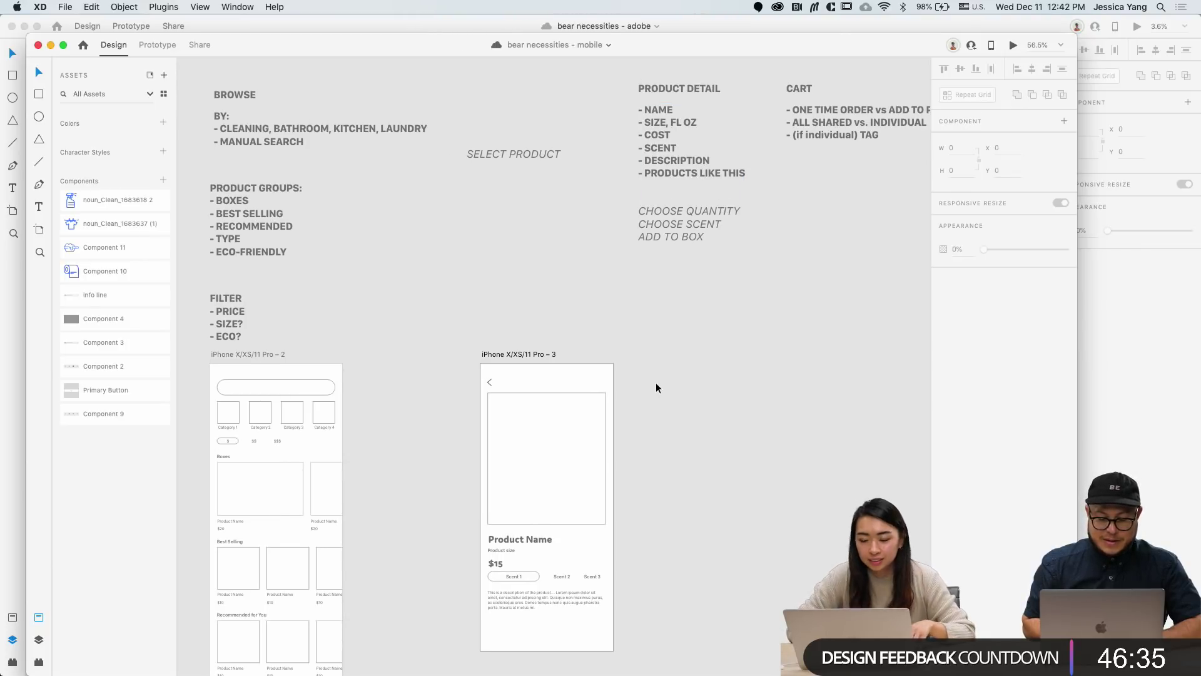
pyautogui.scroll(-2, 655, 384)
pyautogui.scroll(-1, 574, 573)
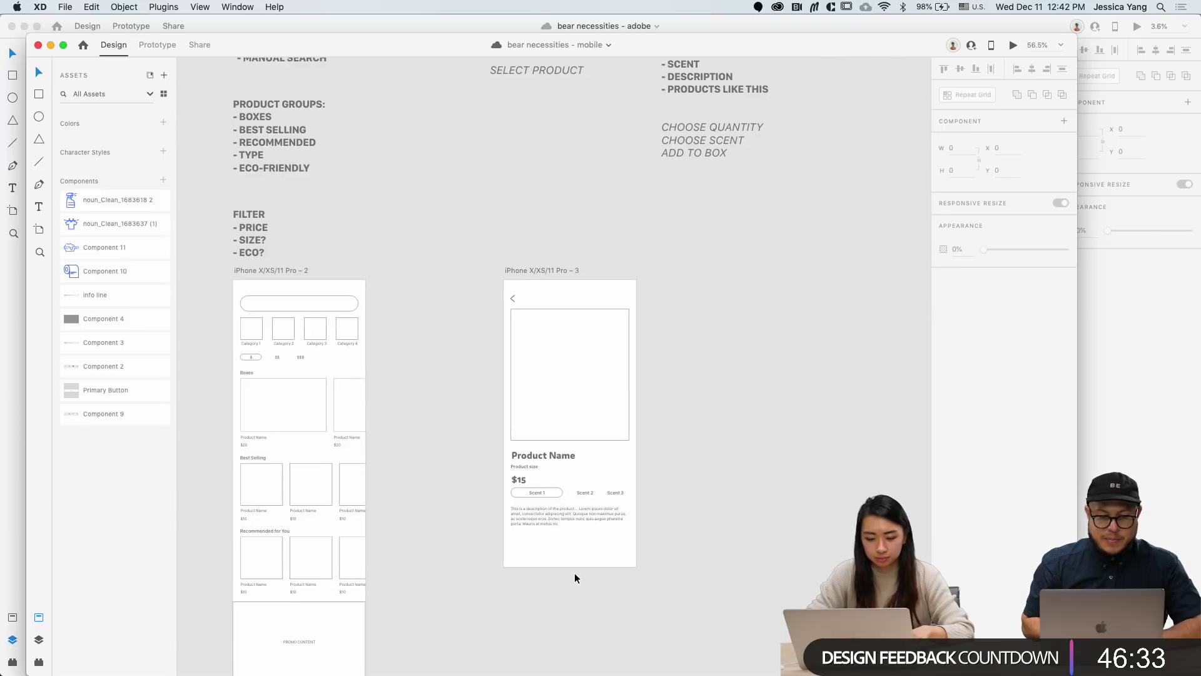
pyautogui.hscroll(-10, 574, 572)
pyautogui.hscroll(-5, 667, 290)
pyautogui.scroll(5, 669, 251)
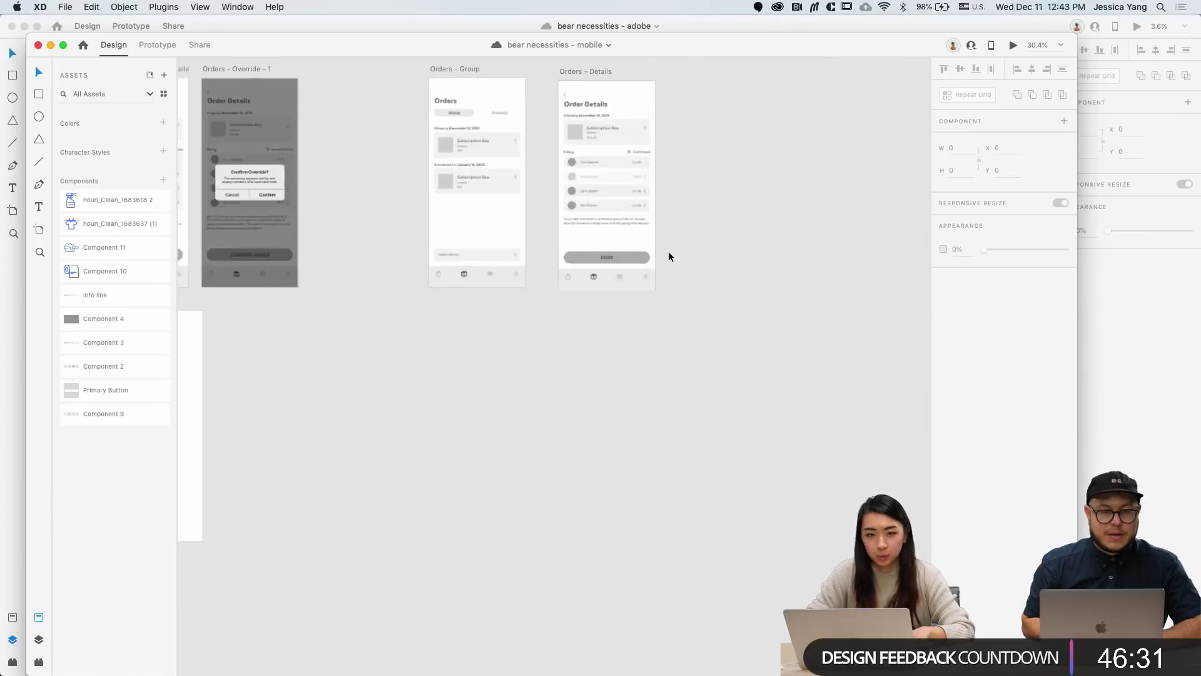
pyautogui.doubleClick(601, 259)
pyautogui.keyDown('shift'); pyautogui.click(607, 259); pyautogui.keyUp('shift')
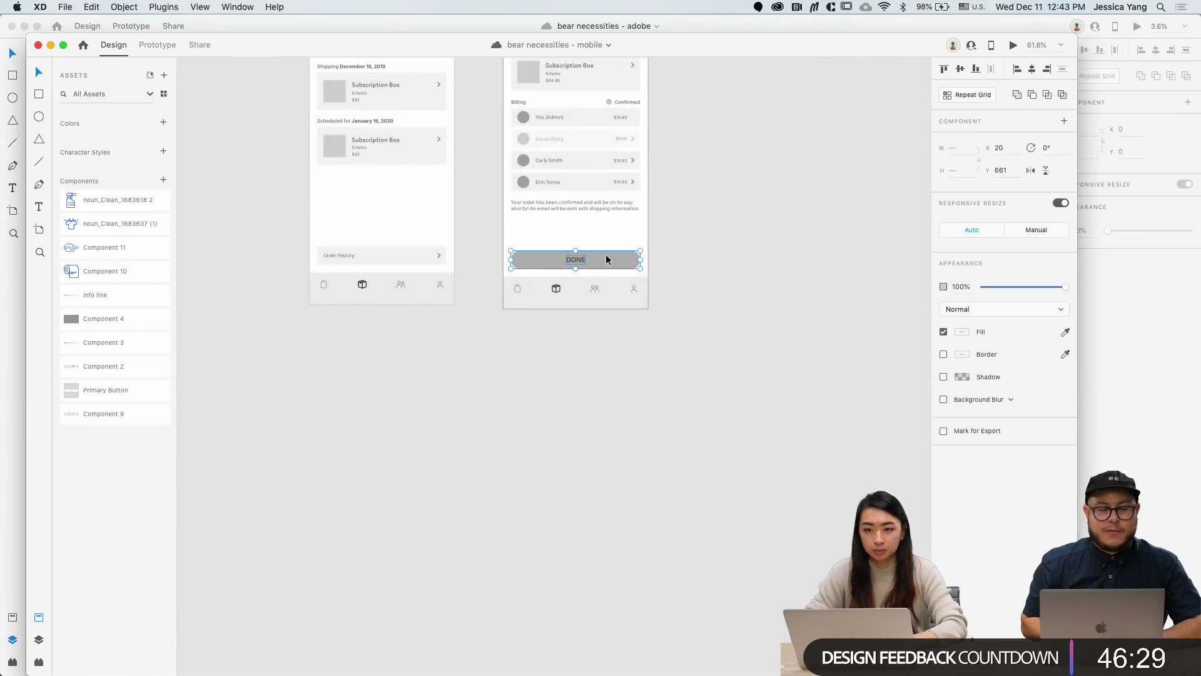
# Step: Paste the DONE button onto the iPhone X/XS/11 Pro – 3 artboard and place it below the description at X 20, Y 744
pyautogui.scroll(-3, 606, 259)
pyautogui.hscroll(10, 606, 259)
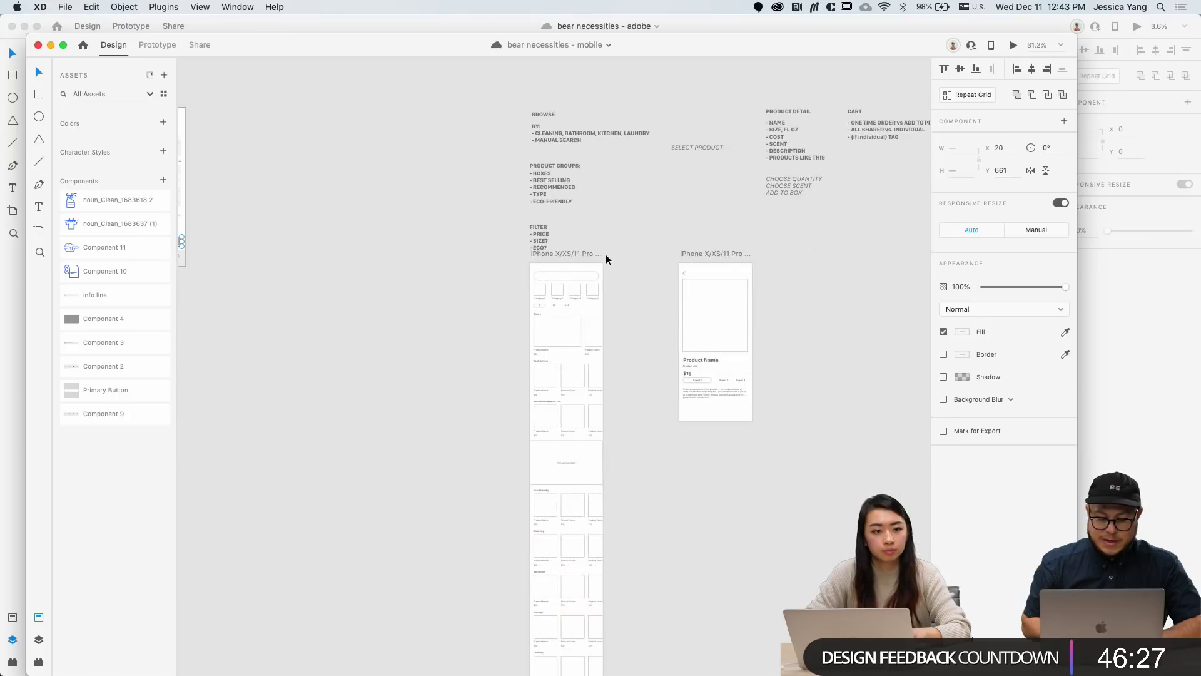
pyautogui.hscroll(6, 606, 254)
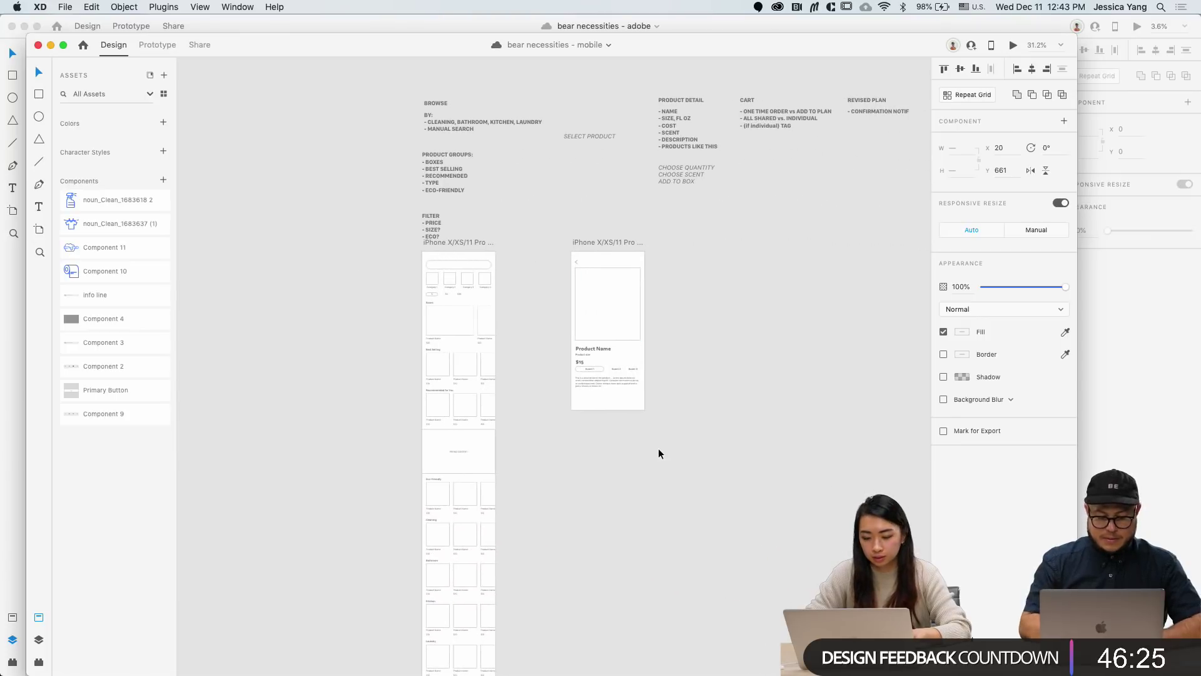
pyautogui.scroll(3, 646, 415)
pyautogui.click(541, 107)
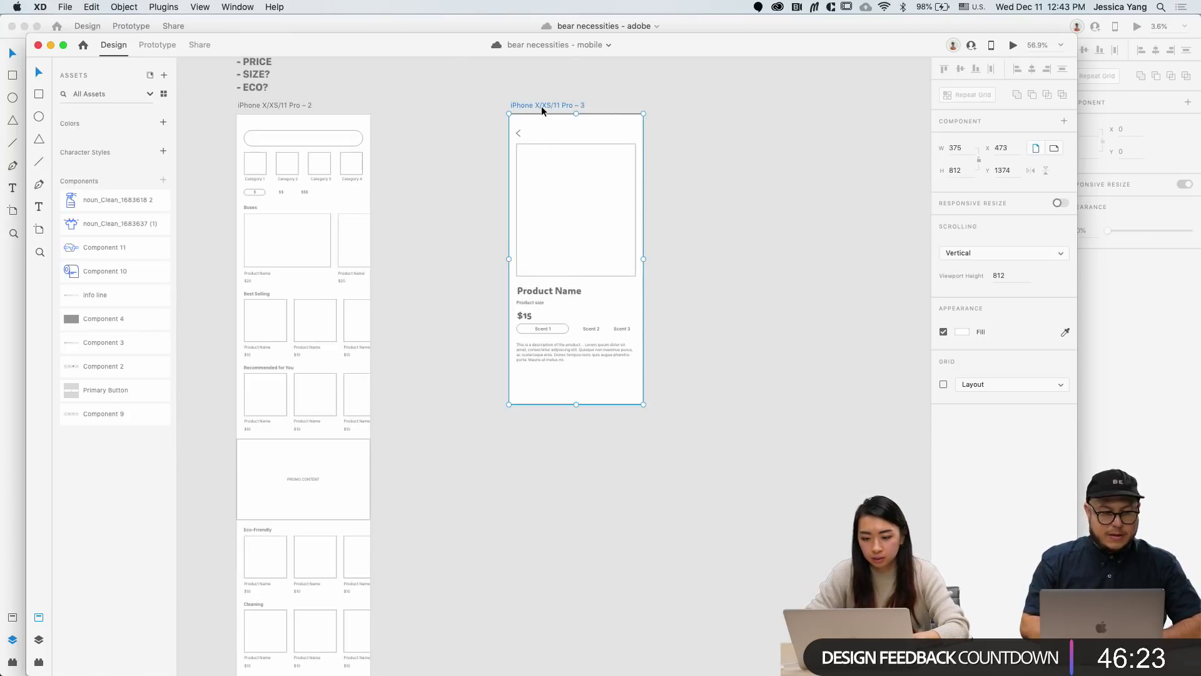
pyautogui.press('super+v')
pyautogui.scroll(3, 579, 249)
pyautogui.moveTo(584, 439); pyautogui.dragTo(580, 498)
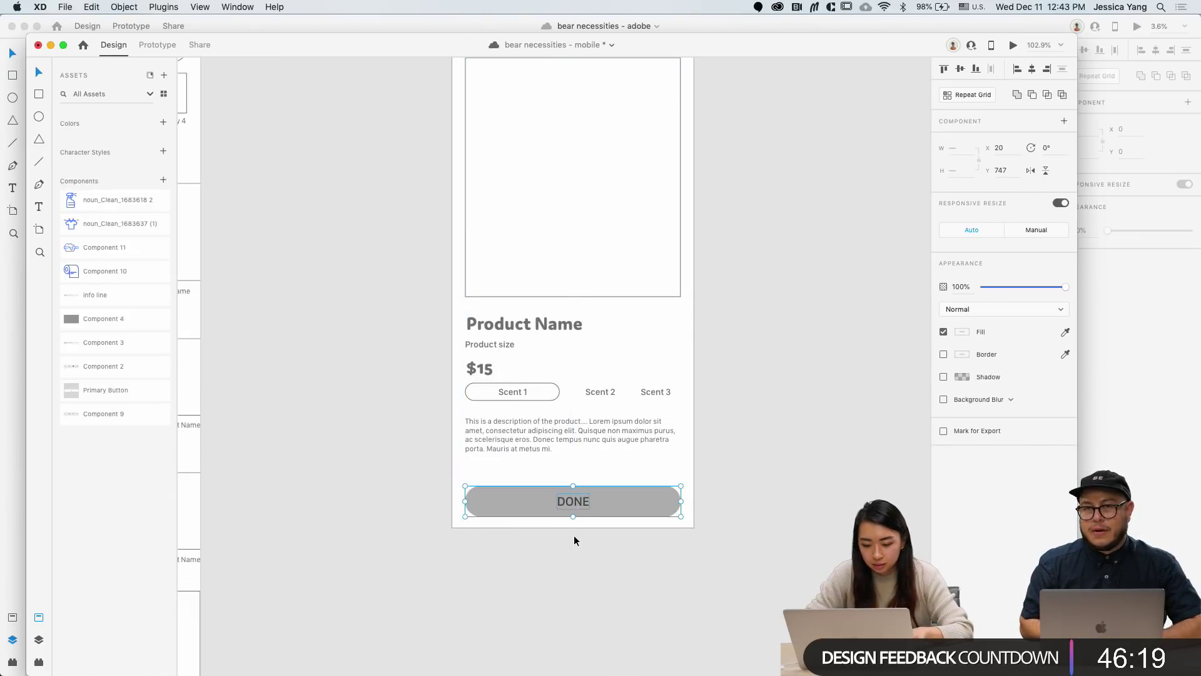
pyautogui.press('Up')
pyautogui.press('Up')
pyautogui.press('Up')
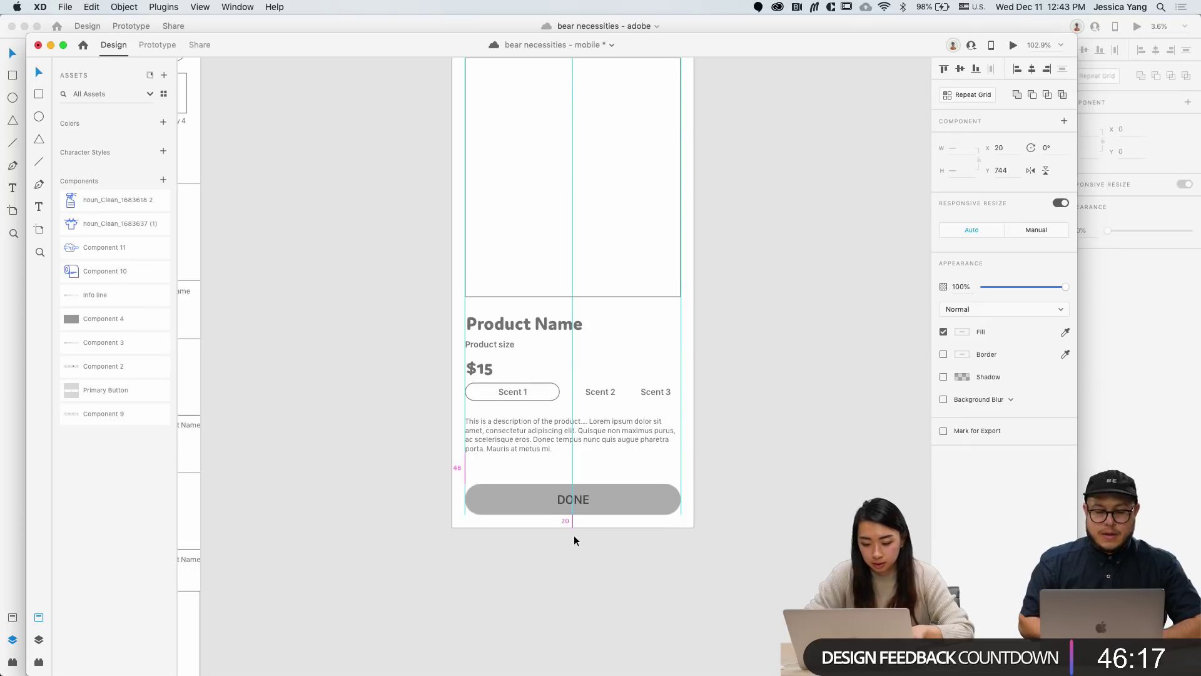
# Step: Change the pasted button's label to "ADD TO BOX" and select the label together with its background shape
pyautogui.doubleClick(576, 500)
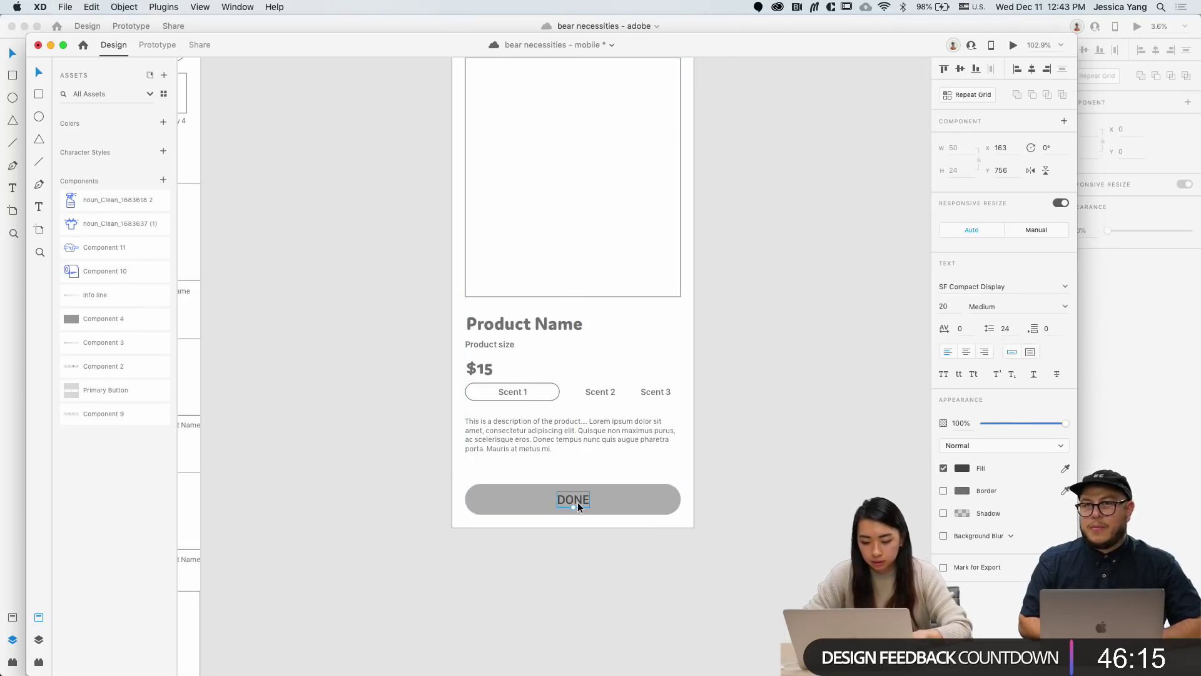
pyautogui.press('Return')
pyautogui.write('ADD TO BO')
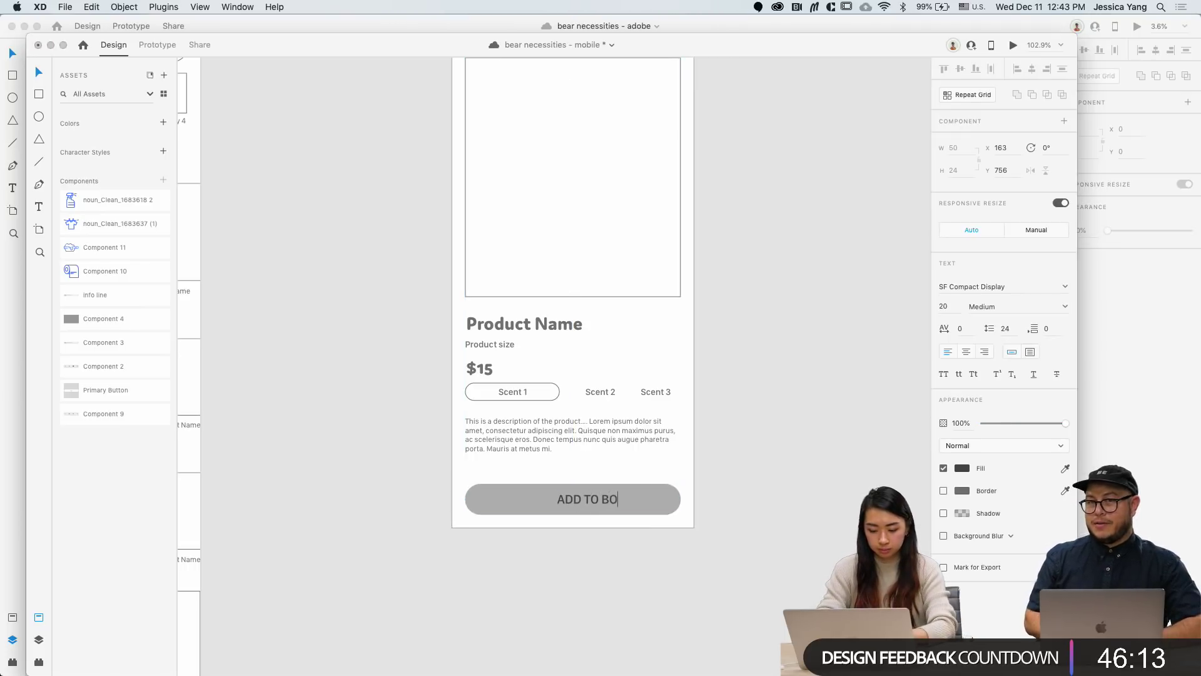
pyautogui.write('X')
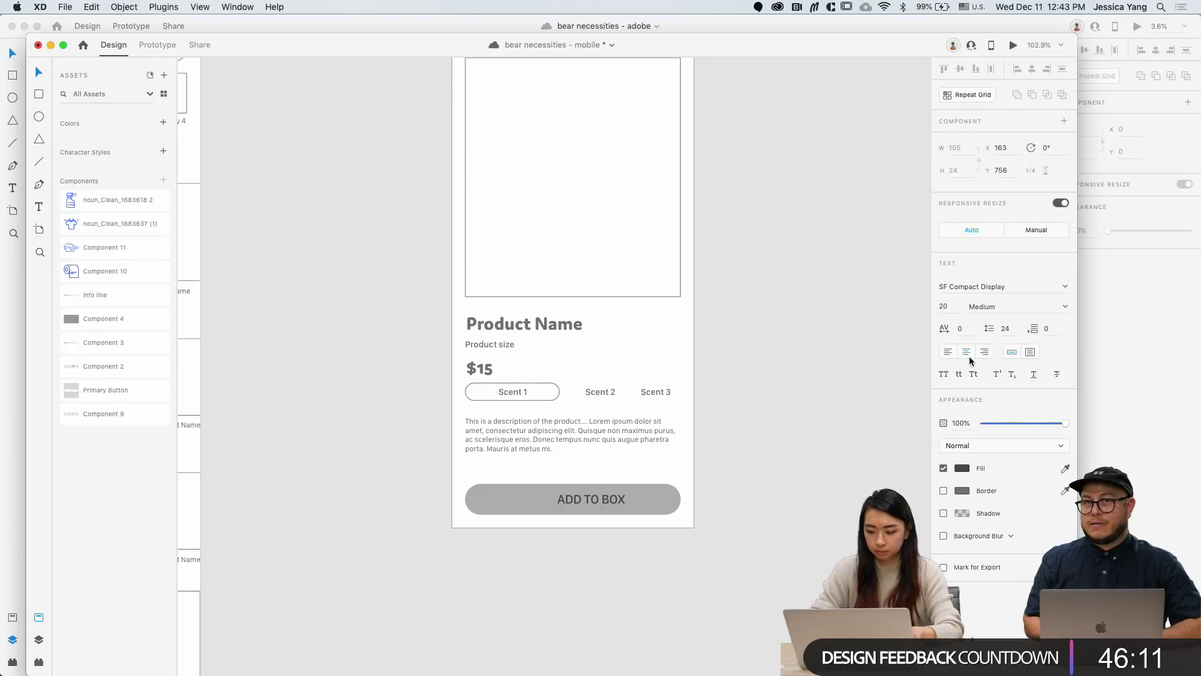
pyautogui.press('Escape')
pyautogui.keyDown('shift'); pyautogui.click(662, 498); pyautogui.keyUp('shift')
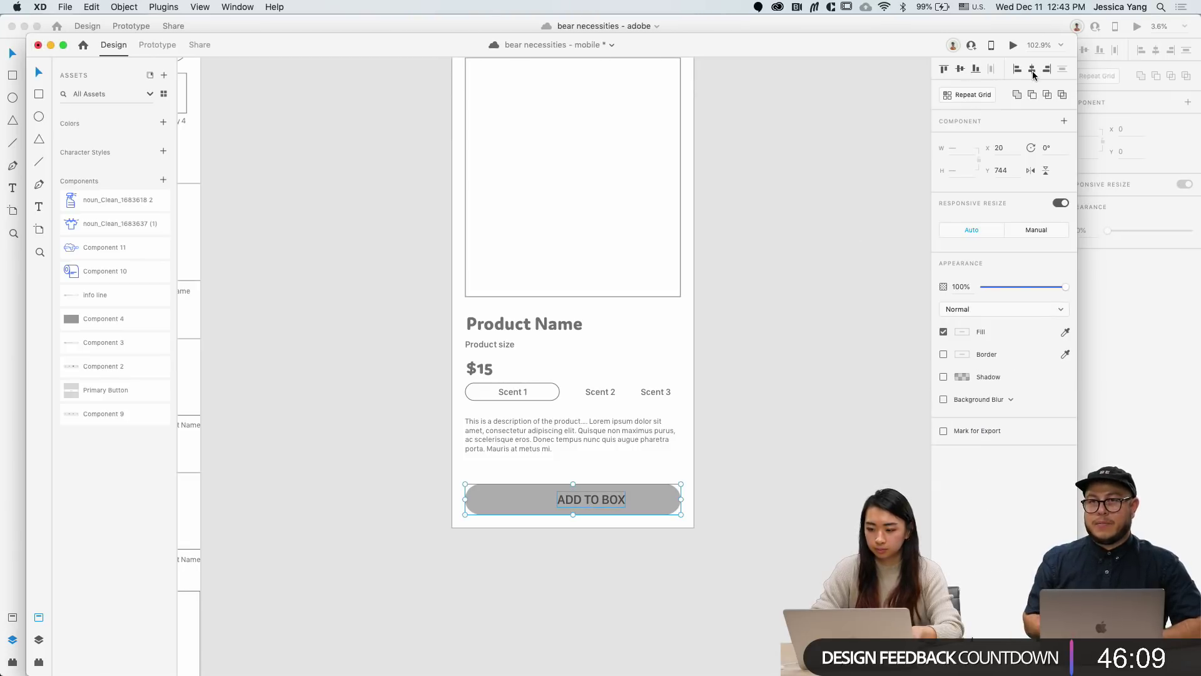
# Step: Centre the ADD TO BOX label horizontally on its button in the product detail screen
pyautogui.click(1033, 73)
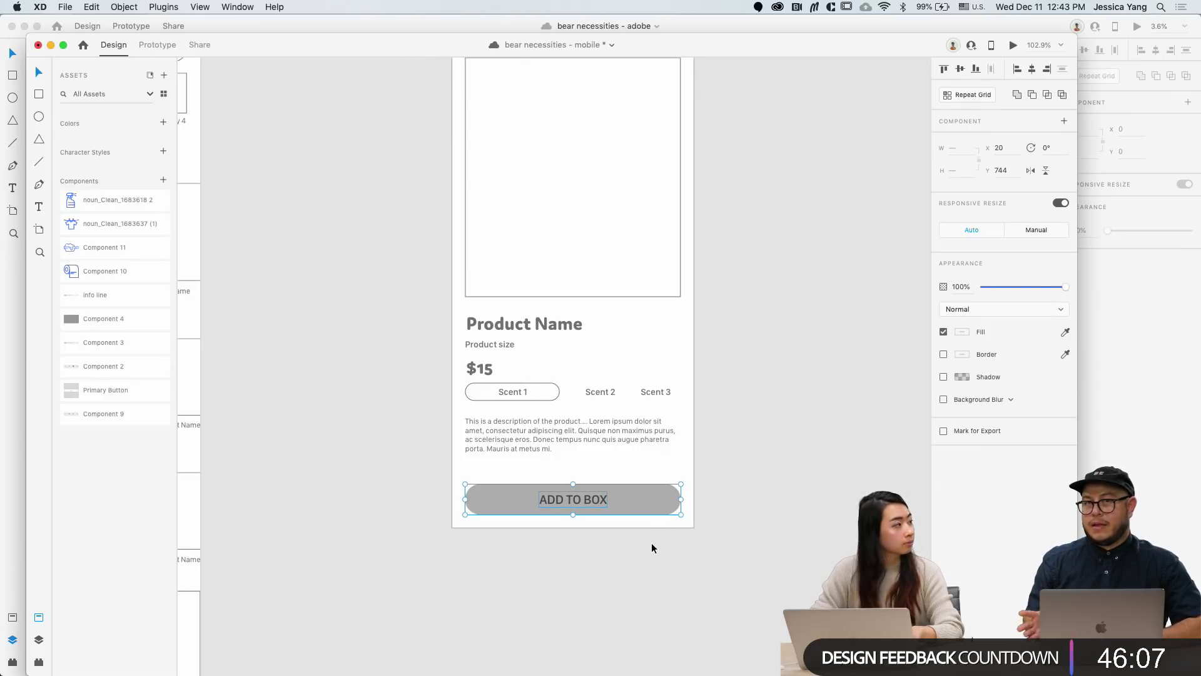
pyautogui.click(564, 563)
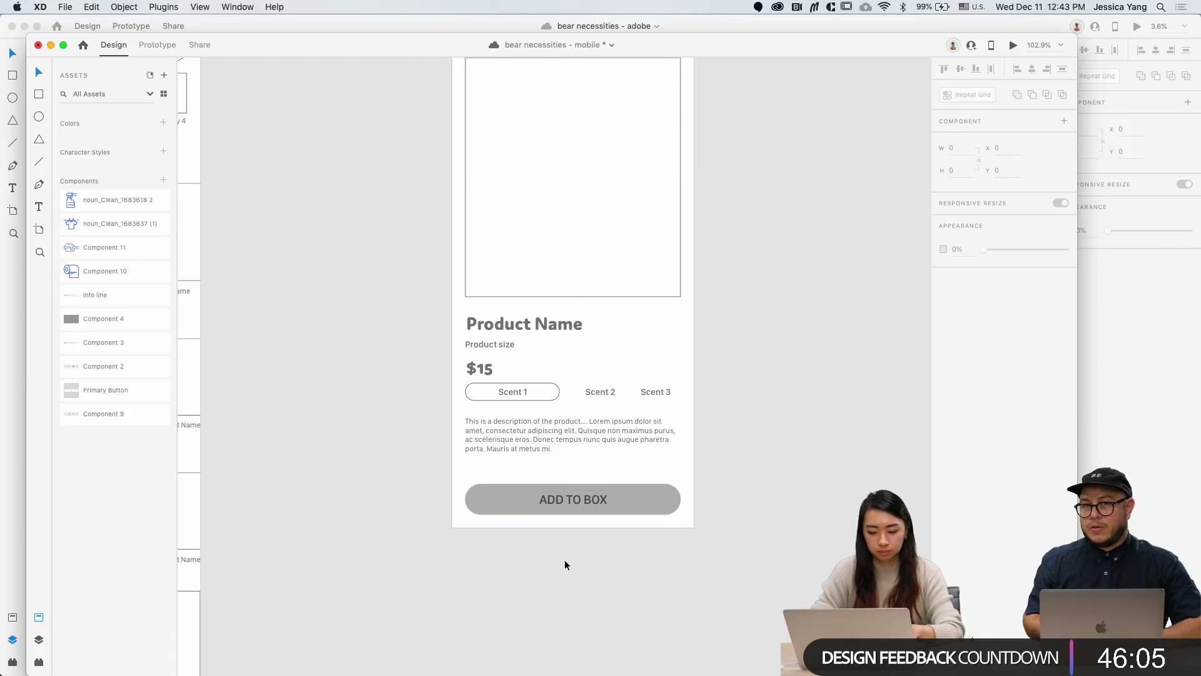
# Step: Review the product detail wireframe alongside the browse screen and the planning notes for product detail and cart
pyautogui.scroll(-1, 565, 565)
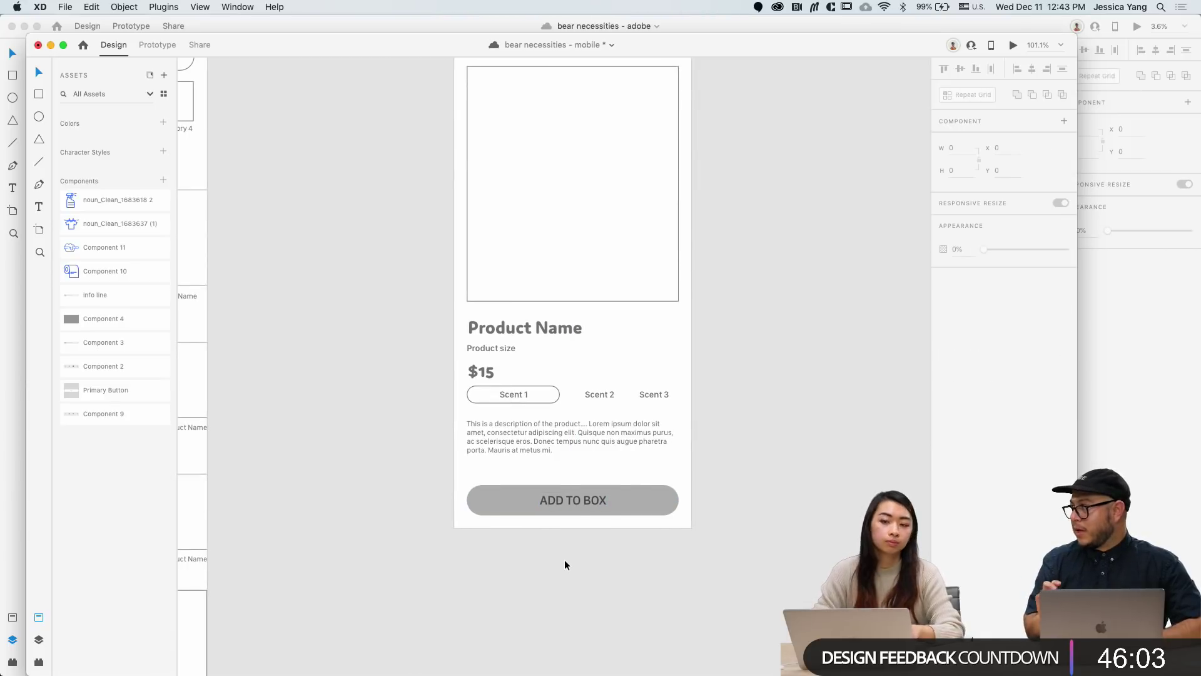
pyautogui.scroll(-5, 565, 559)
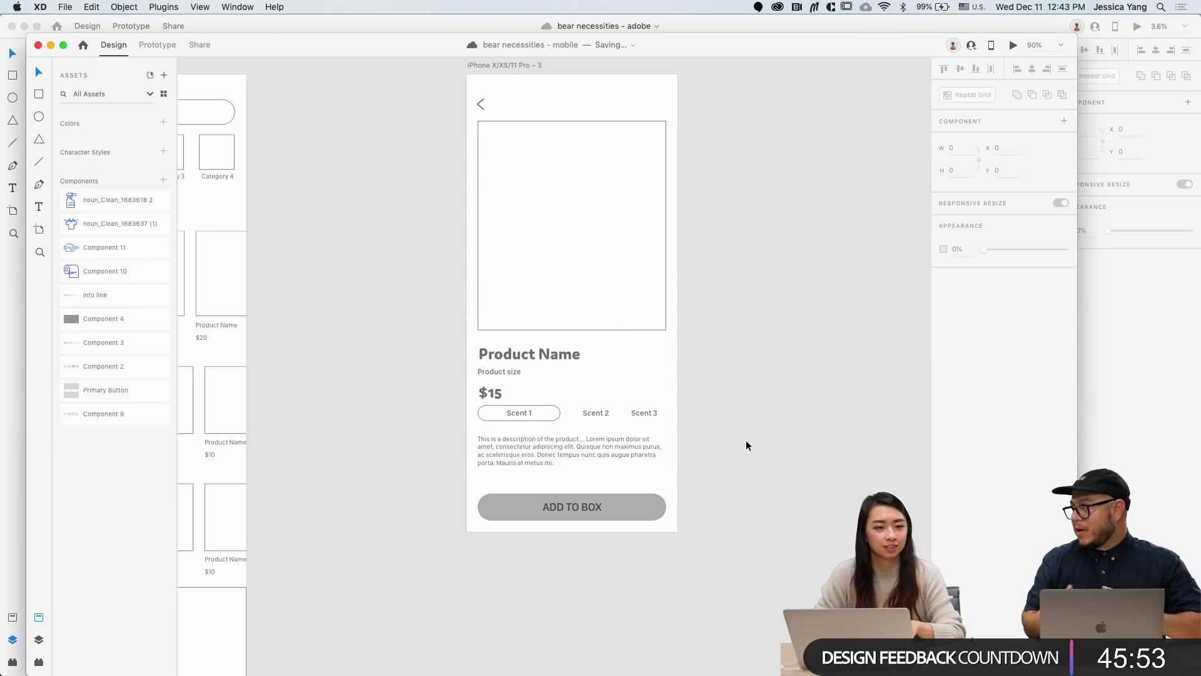
pyautogui.scroll(-3, 746, 441)
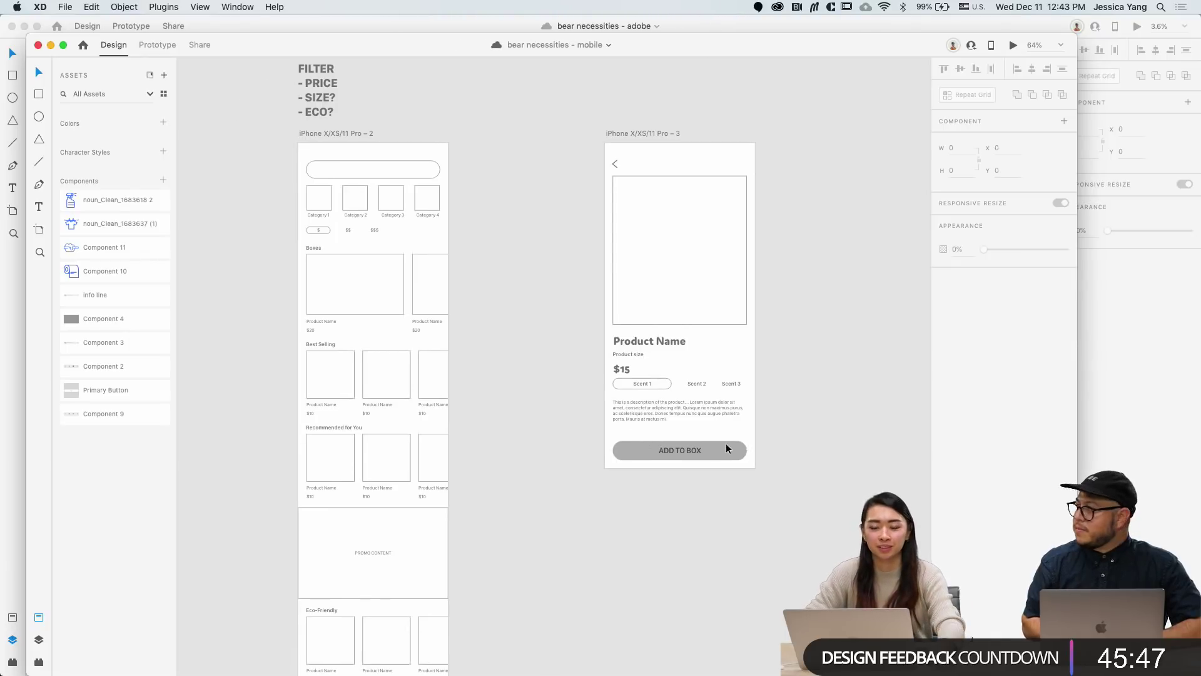
pyautogui.scroll(5, 387, 396)
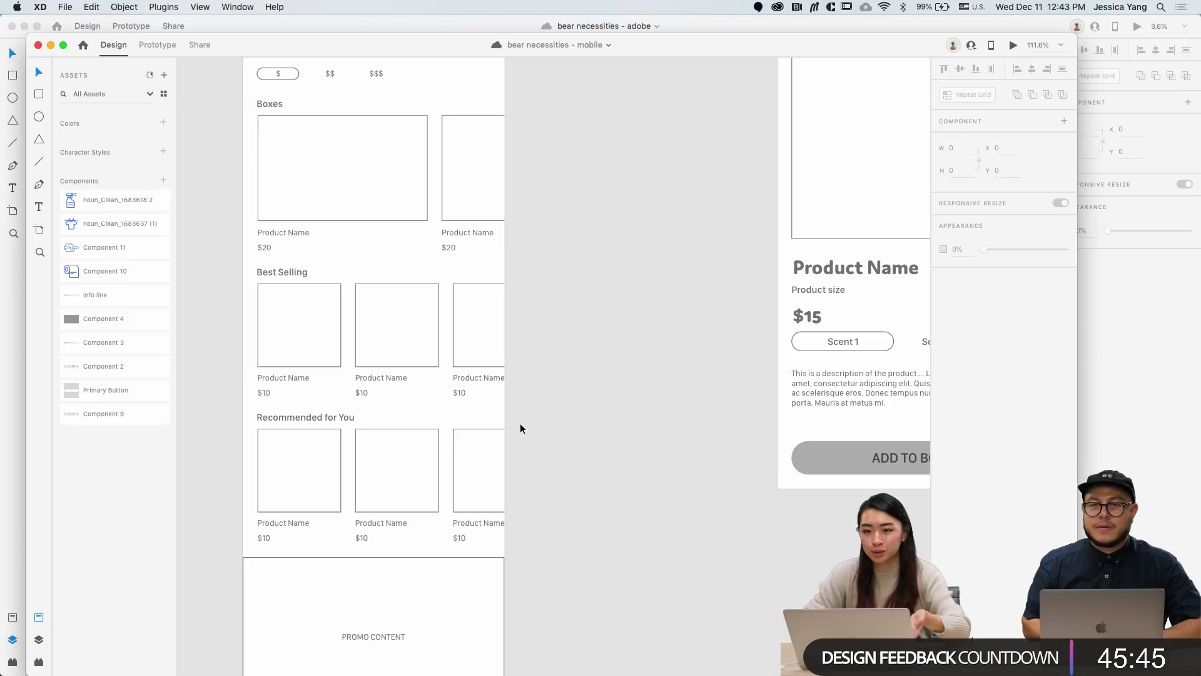
pyautogui.scroll(-3, 520, 429)
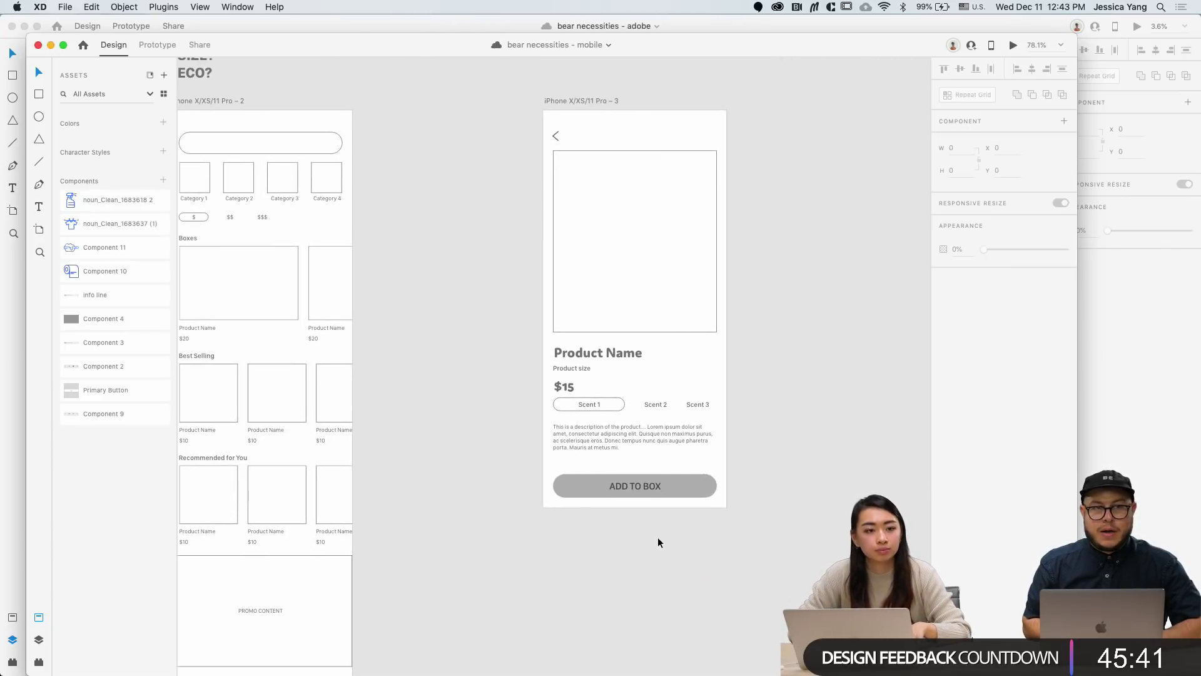
pyautogui.hscroll(3, 658, 538)
pyautogui.scroll(1, 658, 538)
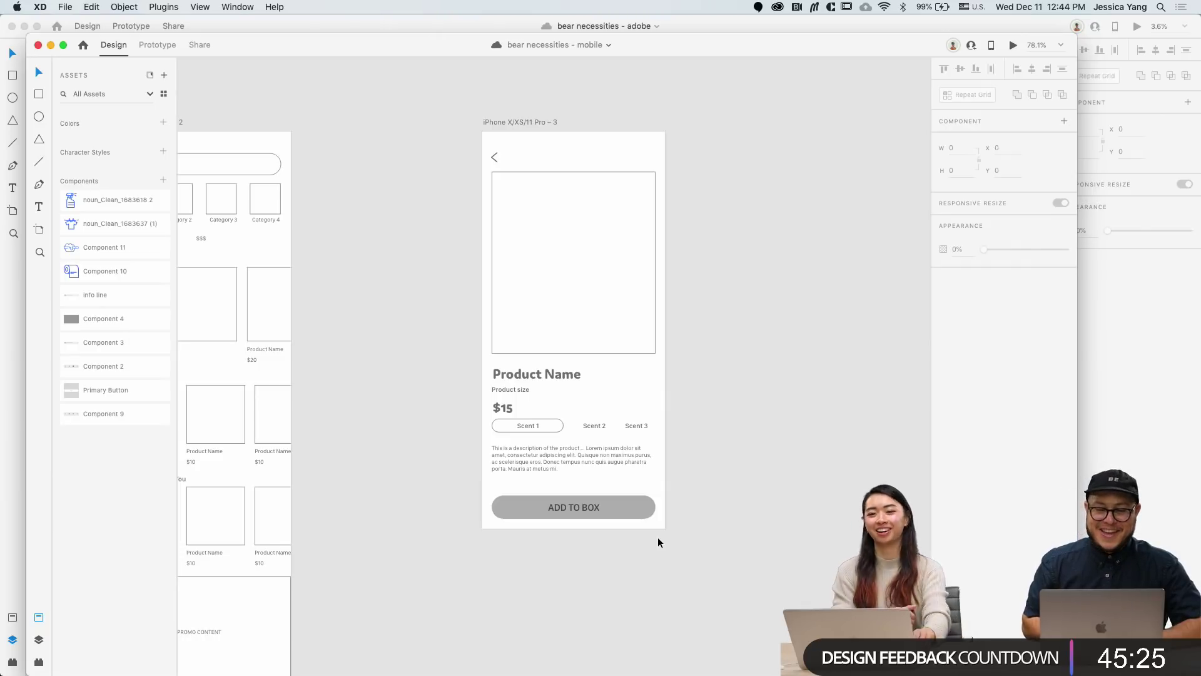
pyautogui.hscroll(2, 658, 536)
pyautogui.scroll(2, 658, 537)
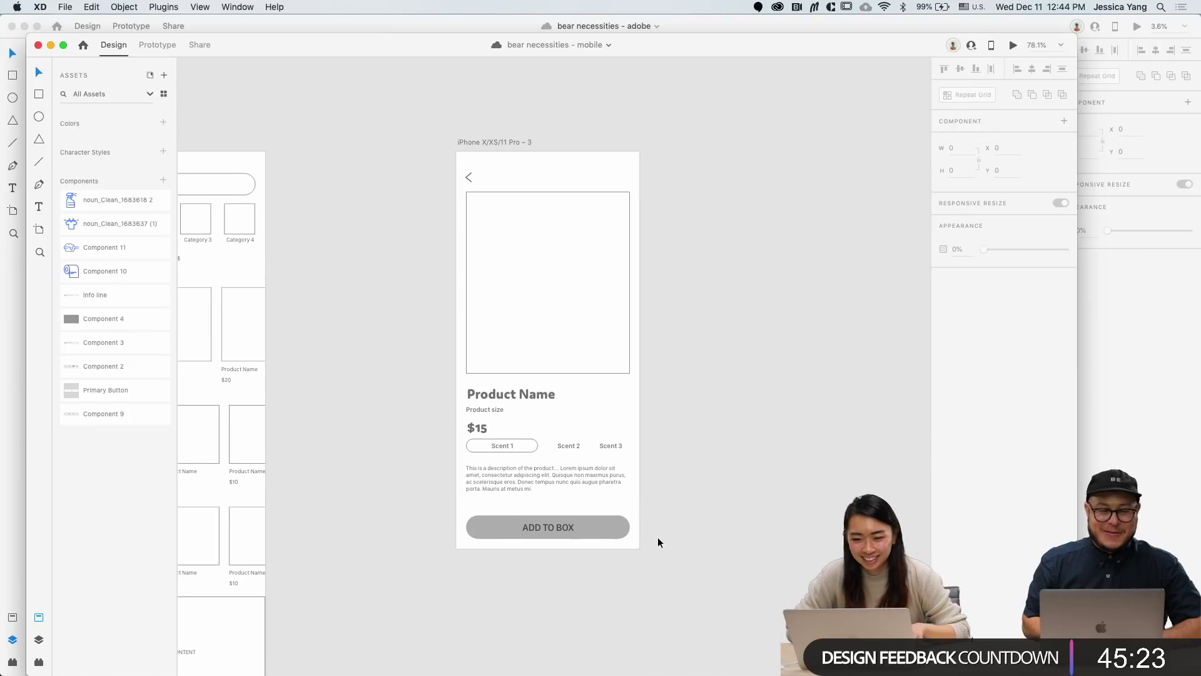
pyautogui.scroll(-3, 658, 537)
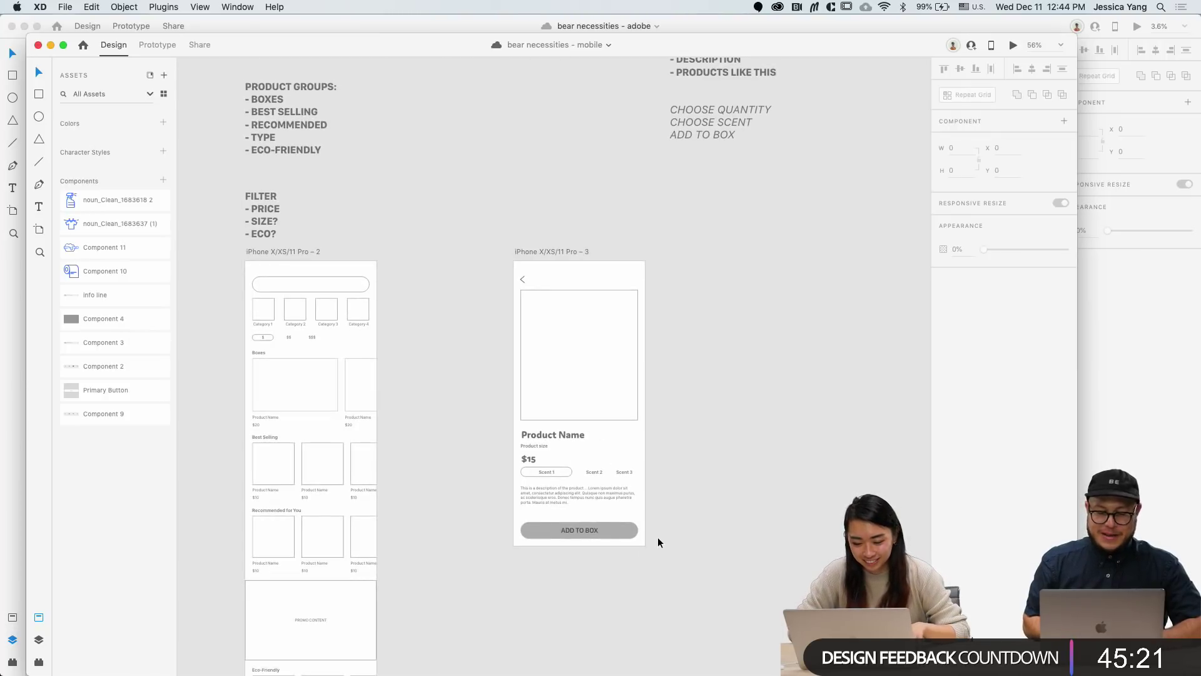
pyautogui.hscroll(2, 658, 537)
pyautogui.scroll(1, 659, 537)
pyautogui.scroll(3, 658, 537)
pyautogui.hscroll(2, 658, 536)
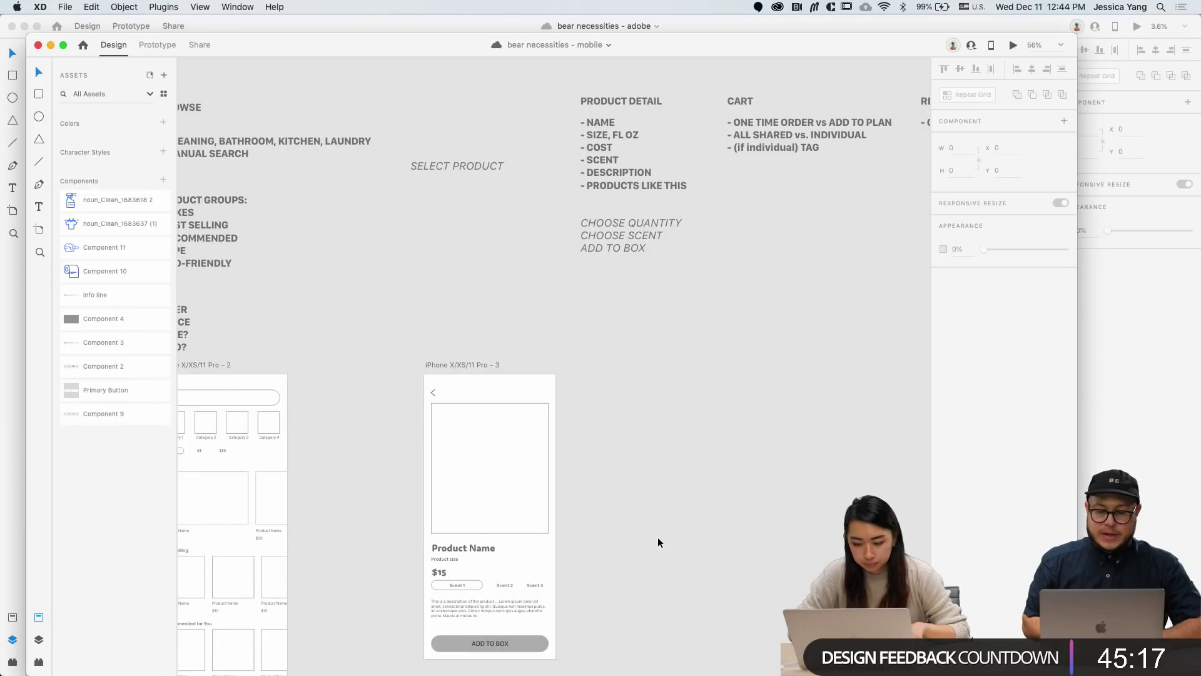
# Step: Duplicate the product detail artboard and place the copy directly beside the original
pyautogui.scroll(-1, 658, 538)
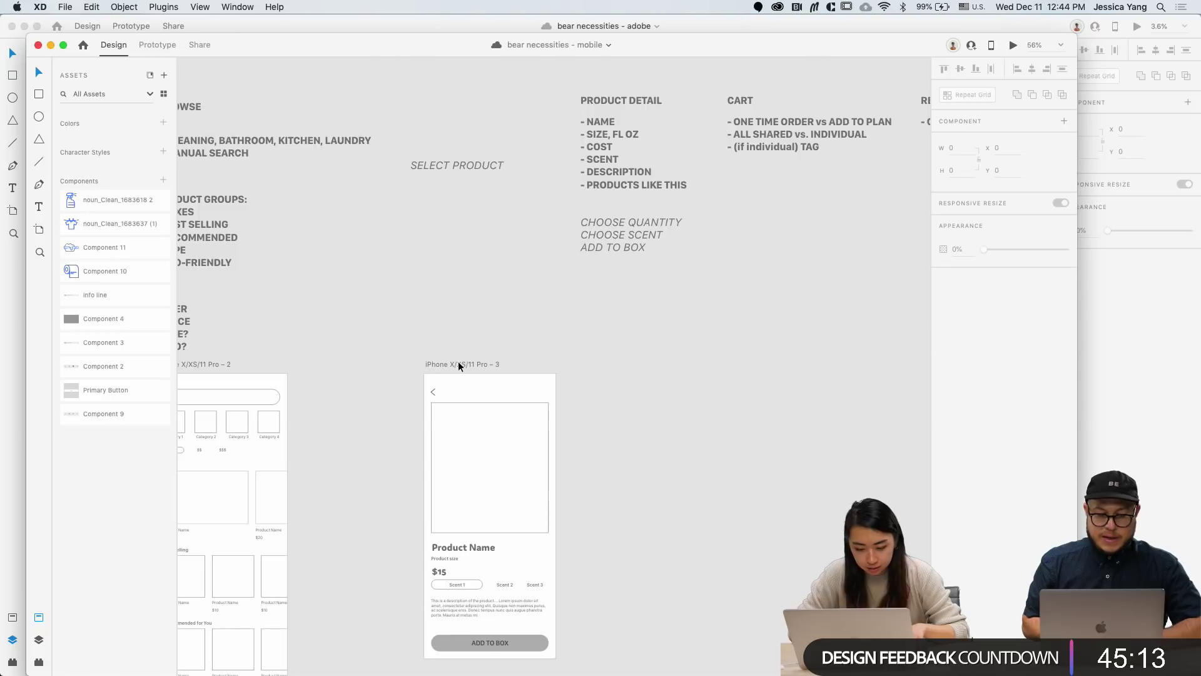
pyautogui.moveTo(458, 362); pyautogui.dragTo(613, 360)
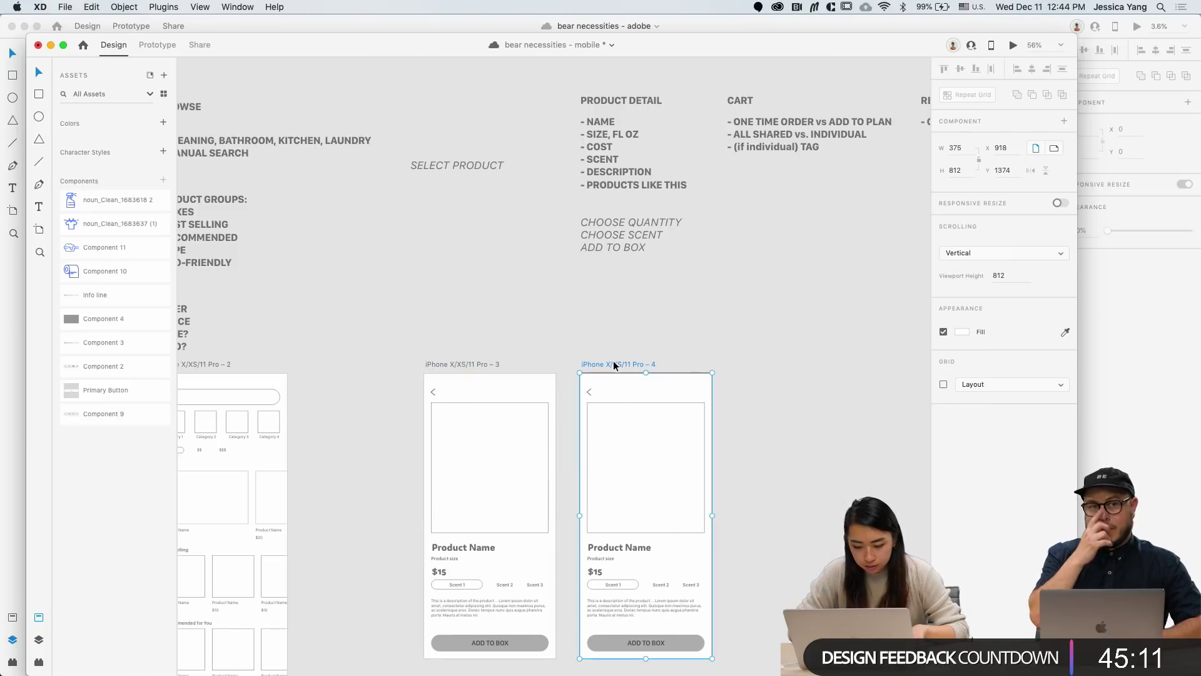
pyautogui.click(653, 328)
# Step: Copy the Scent 1 label to just above the ADD TO BOX button and change its text to SELECT QUANTITY
pyautogui.scroll(-2, 652, 330)
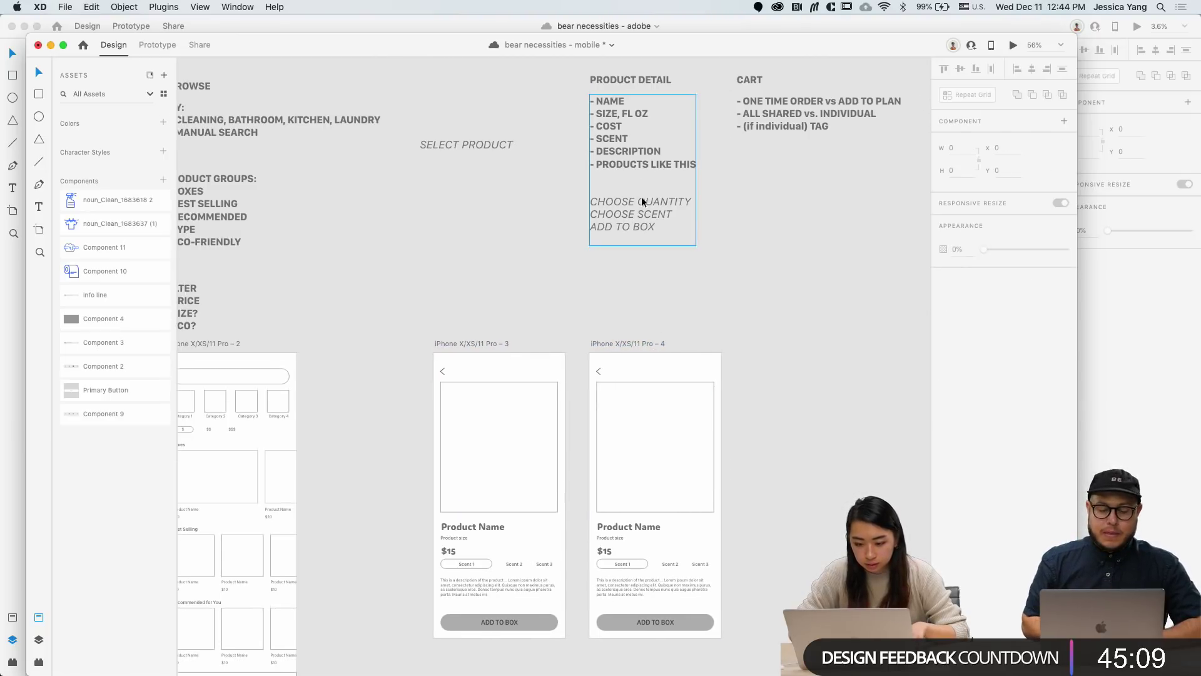
pyautogui.scroll(-2, 531, 475)
pyautogui.scroll(5, 531, 476)
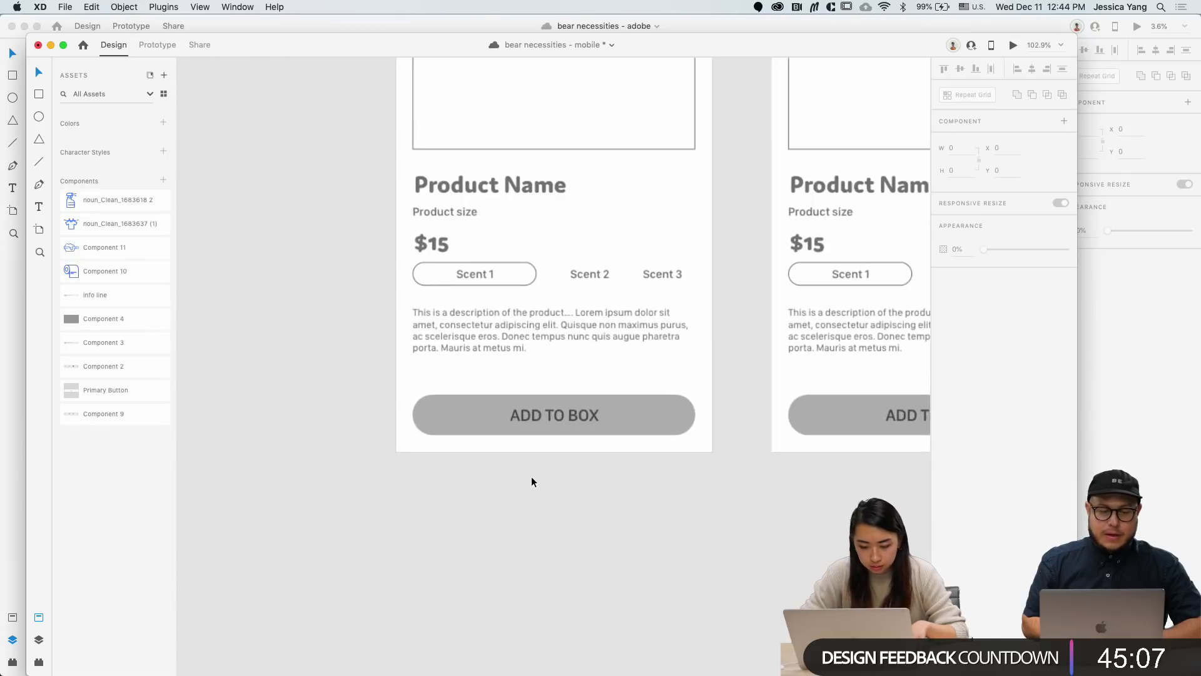
pyautogui.moveTo(485, 270); pyautogui.dragTo(478, 378)
pyautogui.doubleClick(478, 375)
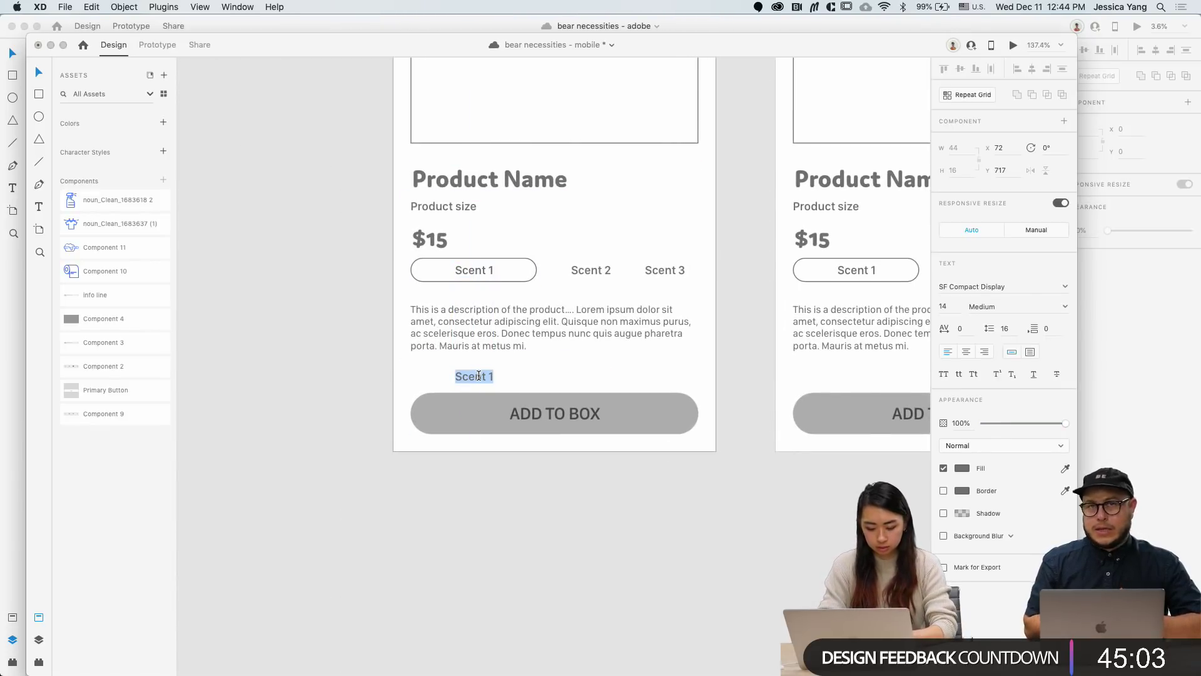
pyautogui.write('SELE')
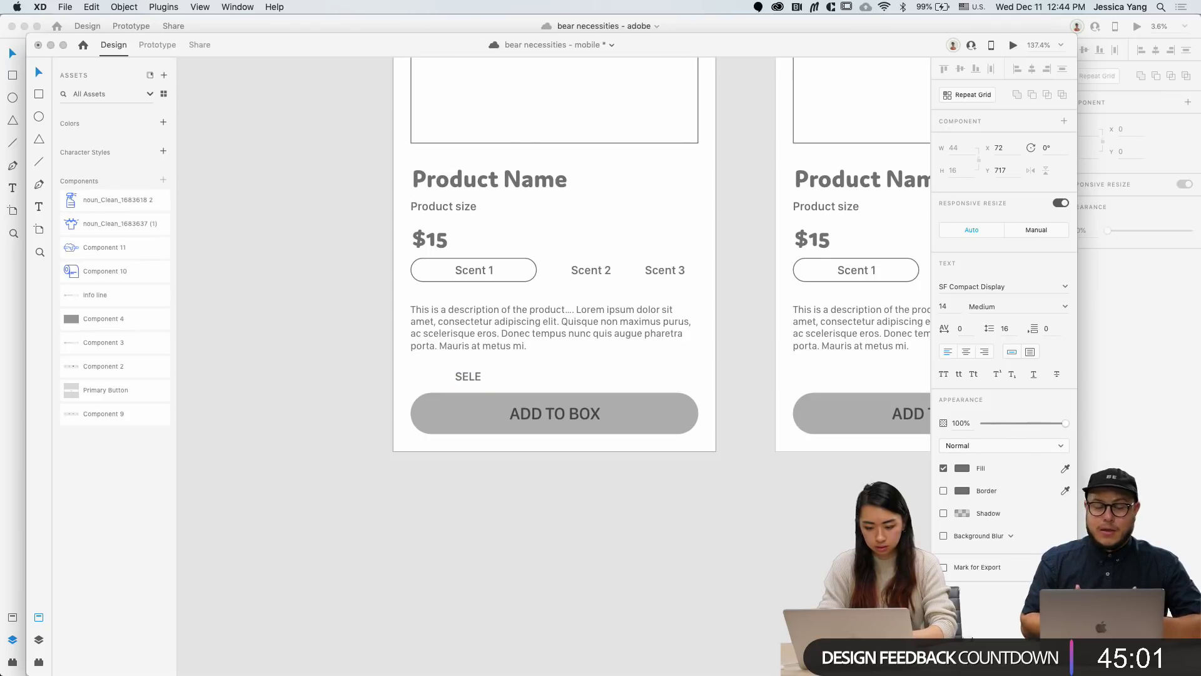
pyautogui.write('CT QUANTITY')
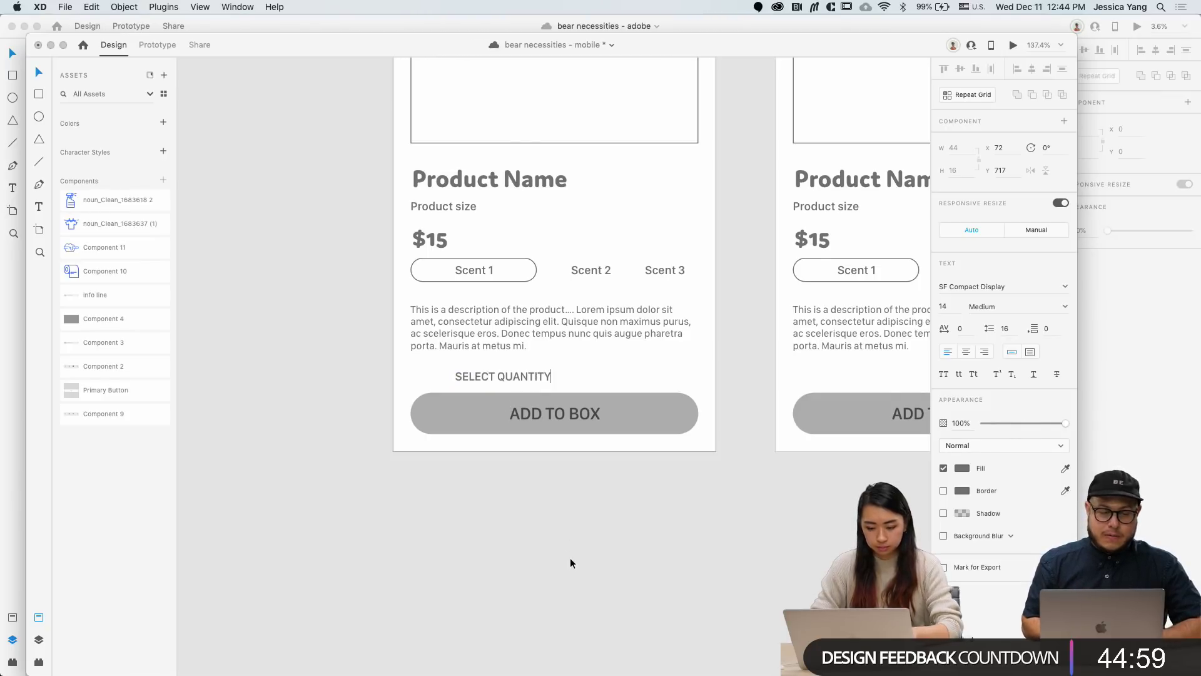
pyautogui.press('Escape')
# Step: Align the SELECT QUANTITY label with the left edge of the ADD TO BOX button
pyautogui.keyDown('shift'); pyautogui.click(464, 419); pyautogui.keyUp('shift')
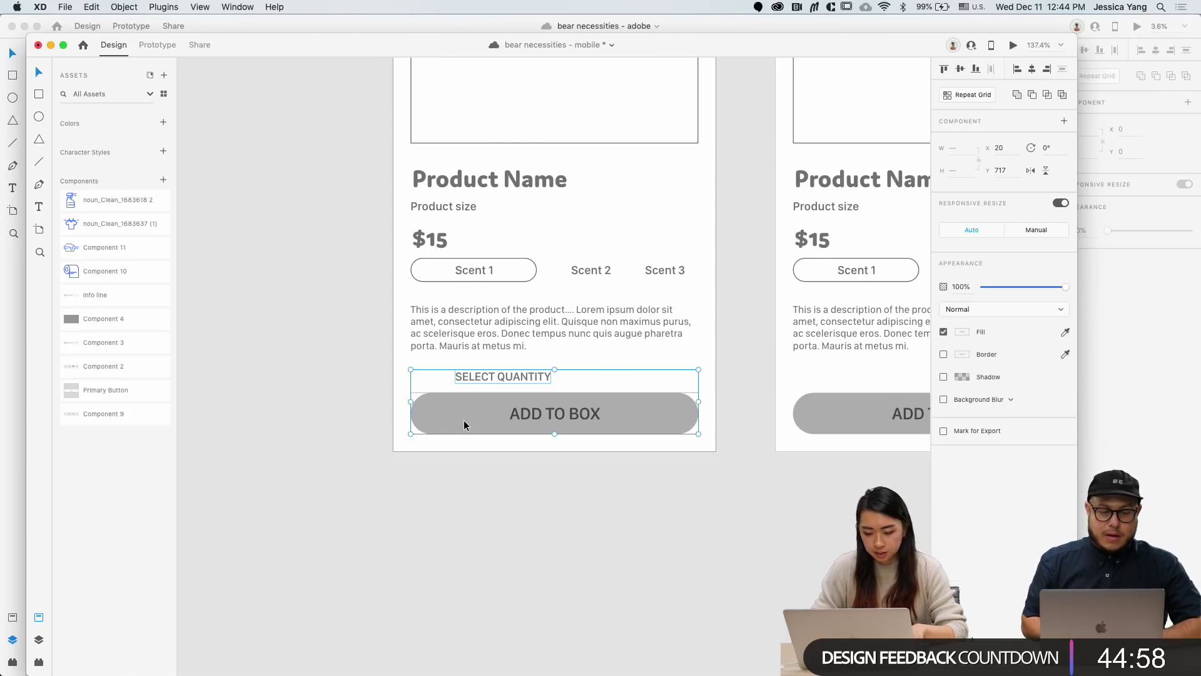
pyautogui.click(1022, 70)
pyautogui.click(579, 561)
pyautogui.click(480, 380)
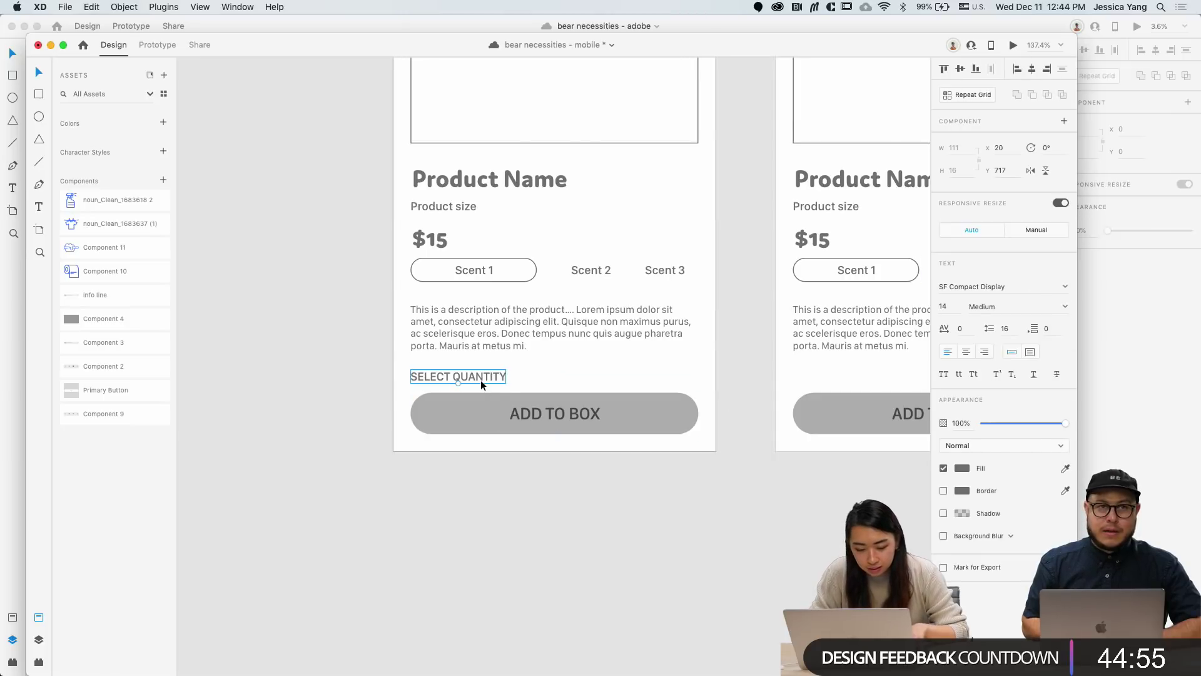
pyautogui.hotkey('shift', 'Up')
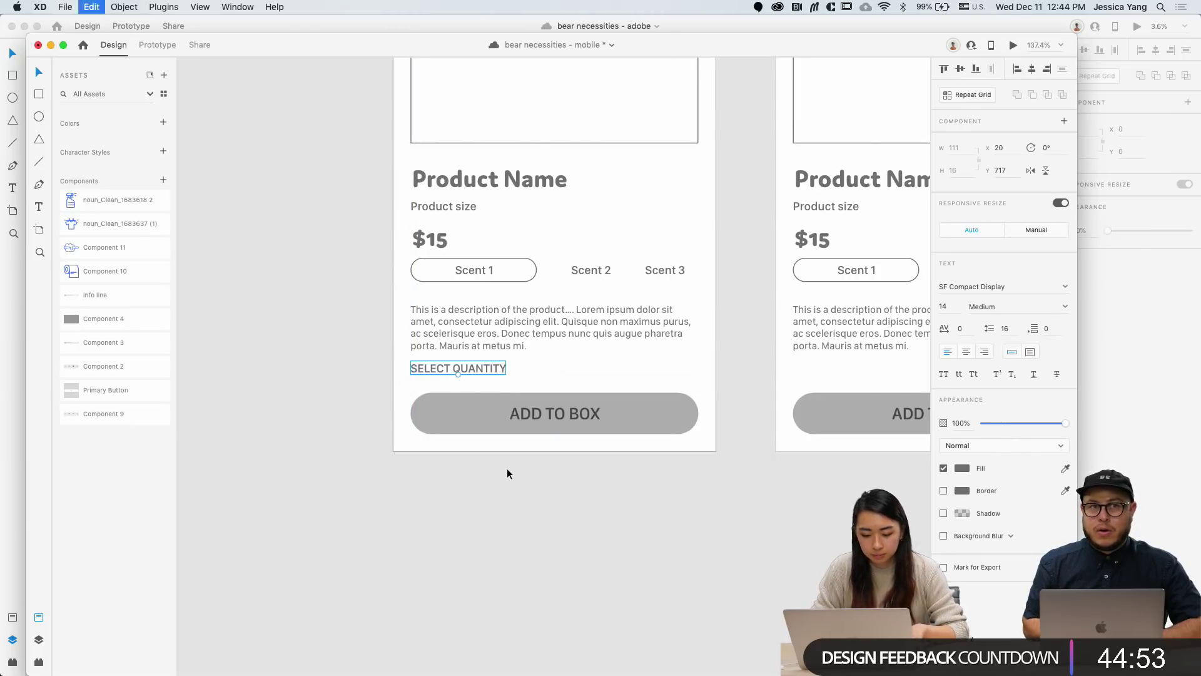
pyautogui.hotkey('shift', 'Down')
pyautogui.click(378, 464)
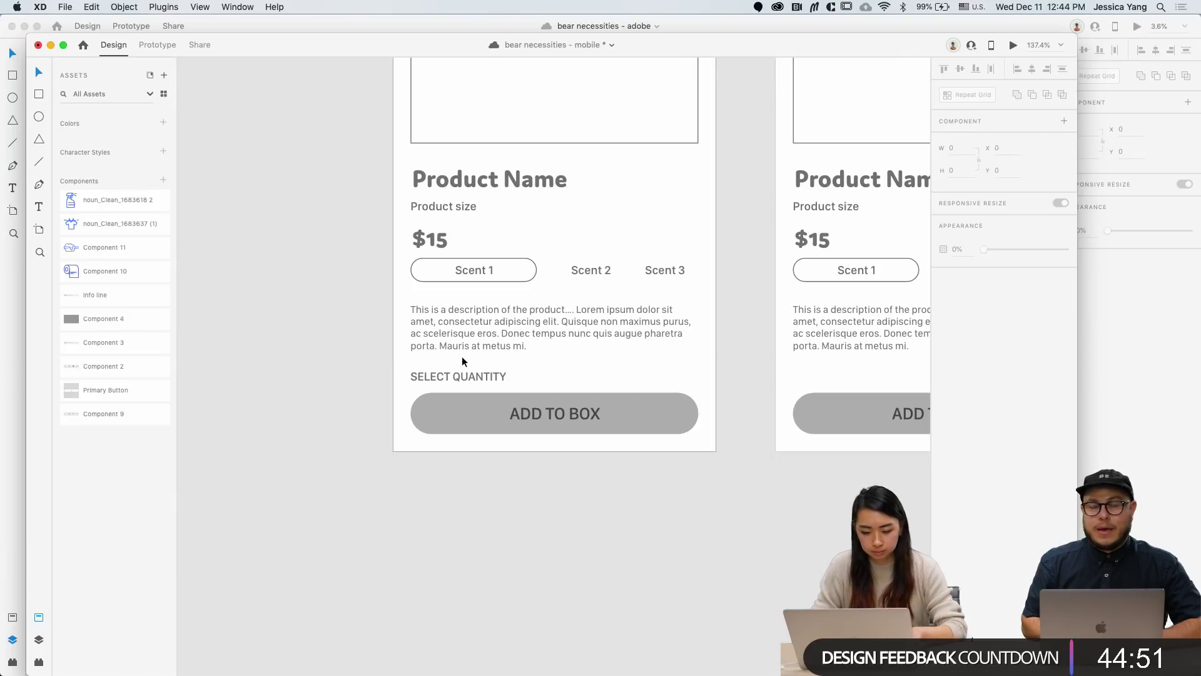
# Step: Nudge the product description text up 5 px to a Y position of 635 on the original product detail artboard
pyautogui.click(463, 338)
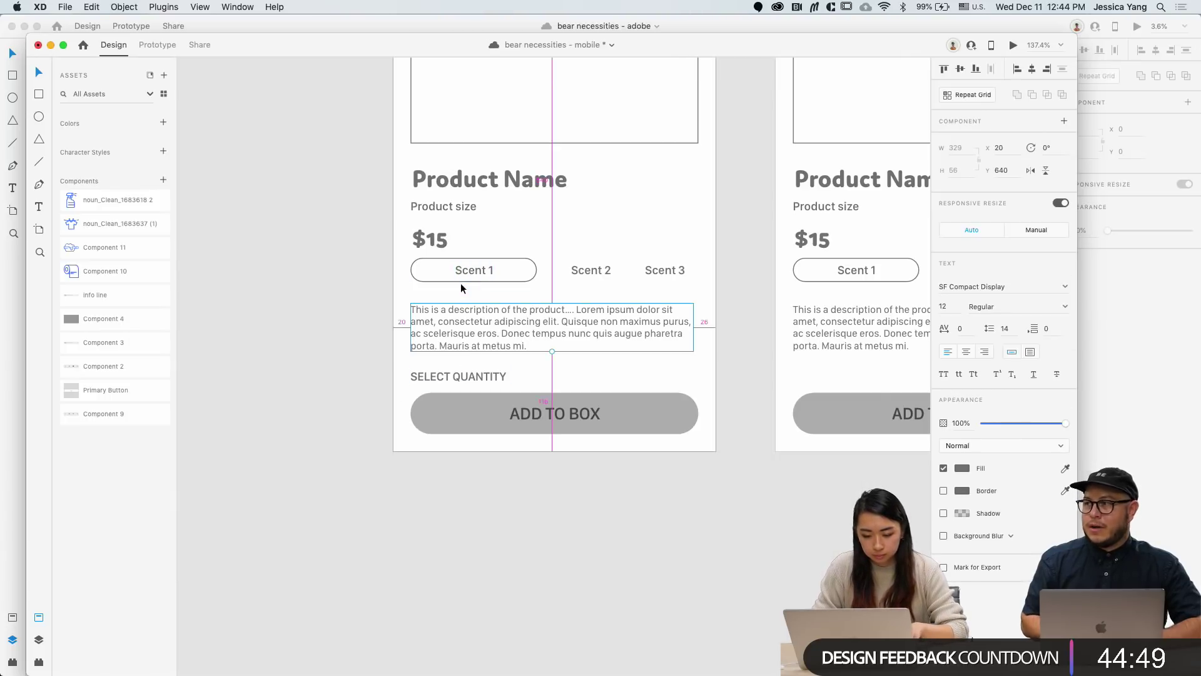
pyautogui.press('Up')
pyautogui.press('Up')
pyautogui.press('Up')
pyautogui.press('Up')
pyautogui.press('Up')
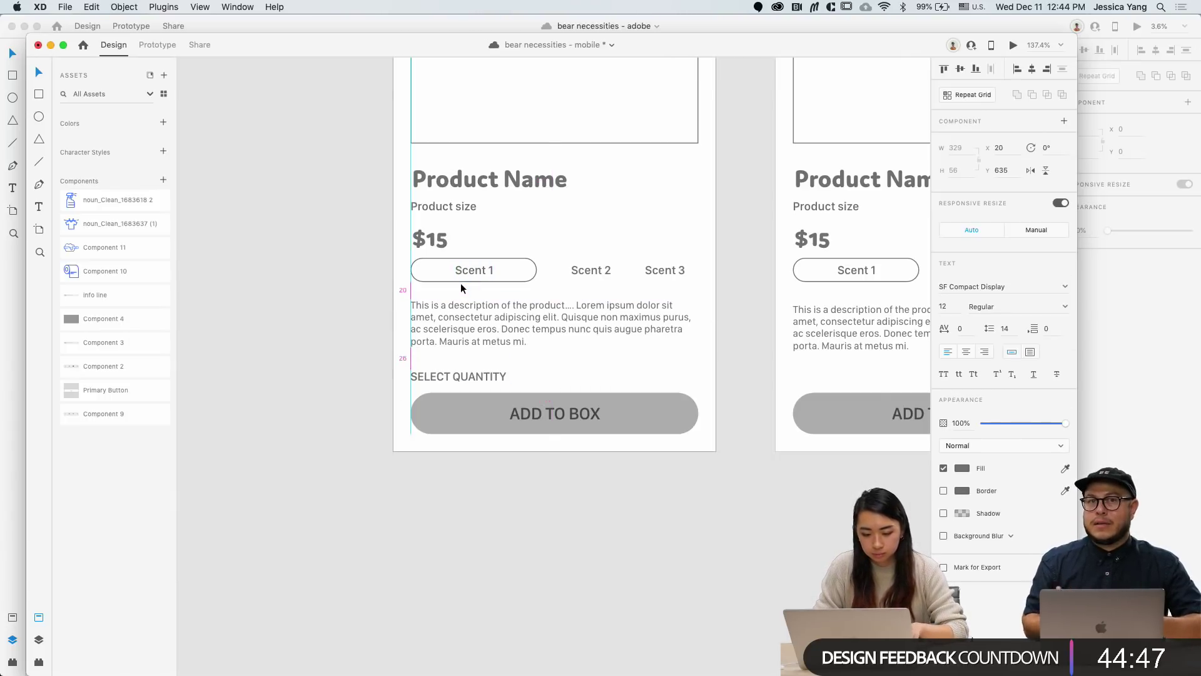
pyautogui.click(372, 405)
# Step: Draw a 375 × 107 rectangle across the artboard's lower end and send it behind the quantity label and button
pyautogui.press('r')
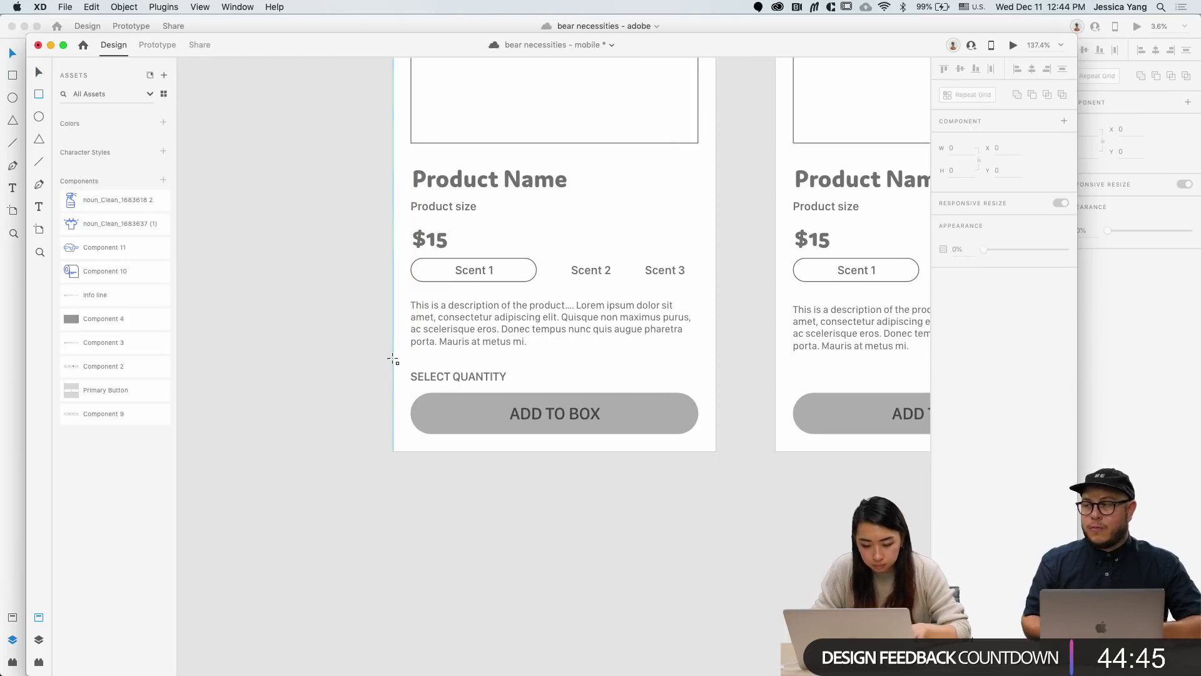
pyautogui.moveTo(394, 360); pyautogui.dragTo(718, 454)
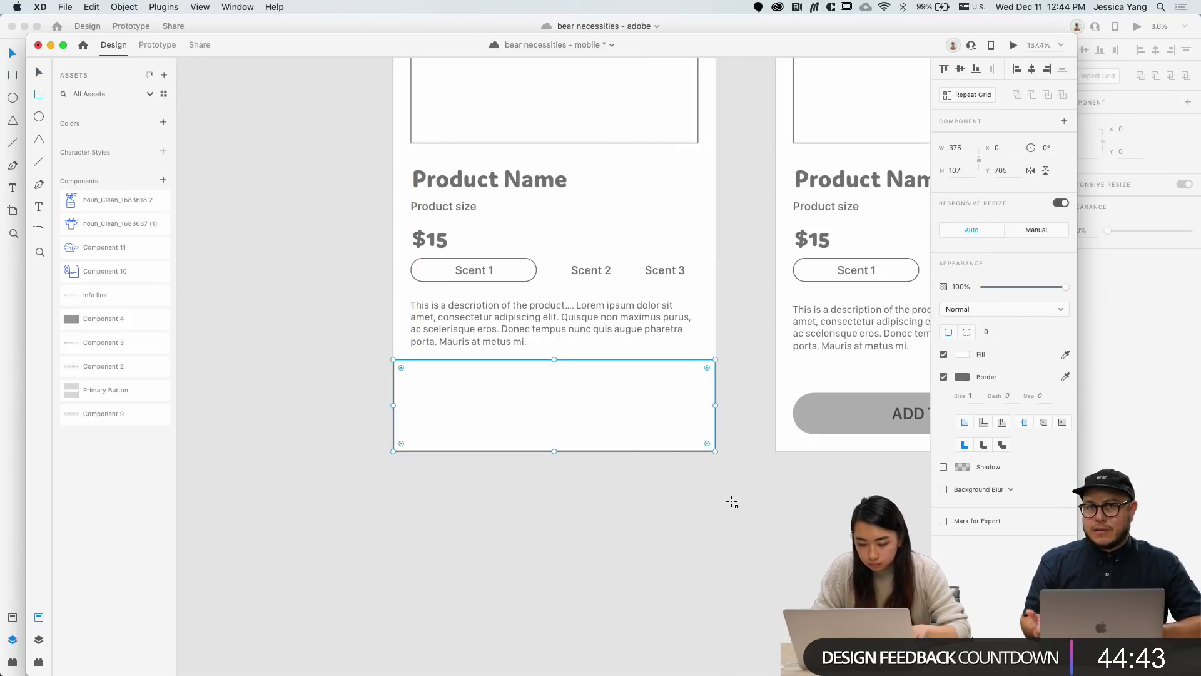
pyautogui.press('super+shift+bracketleft')
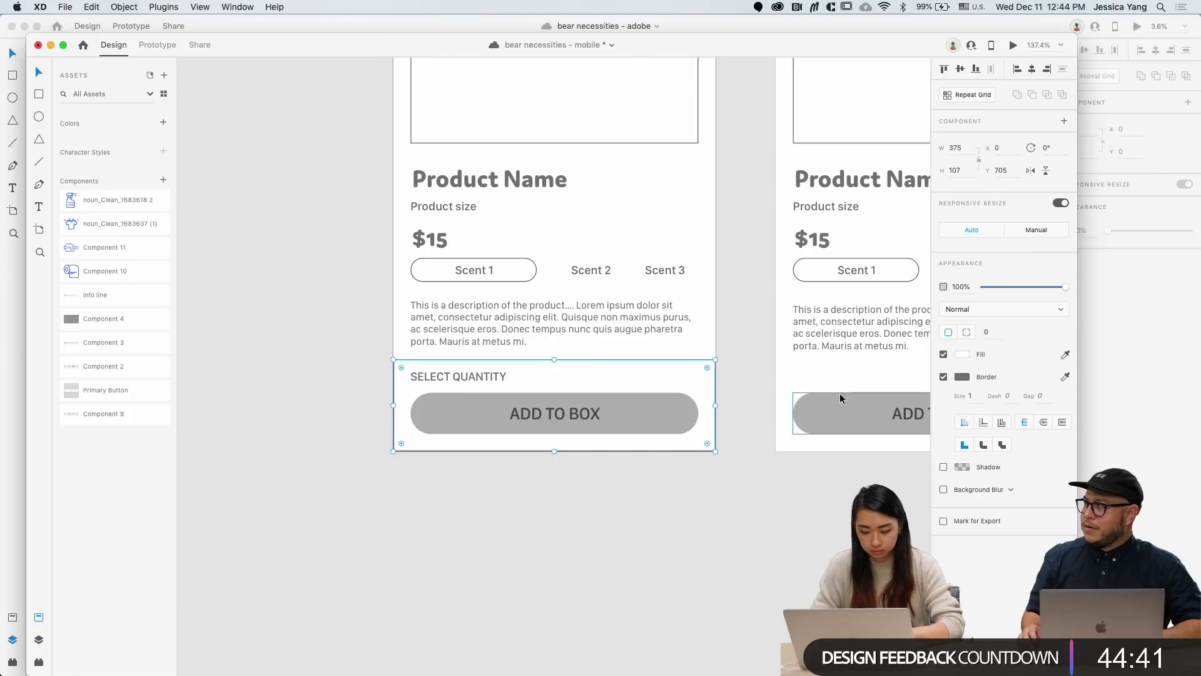
pyautogui.click(944, 377)
pyautogui.click(602, 383)
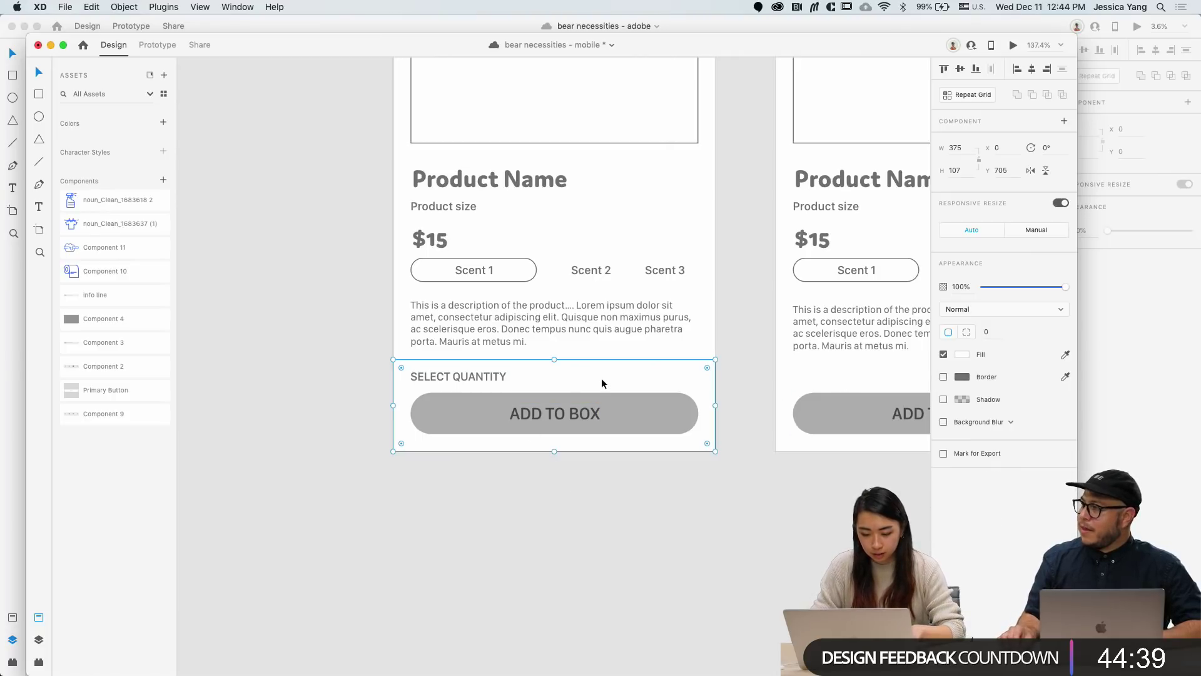
pyautogui.click(944, 376)
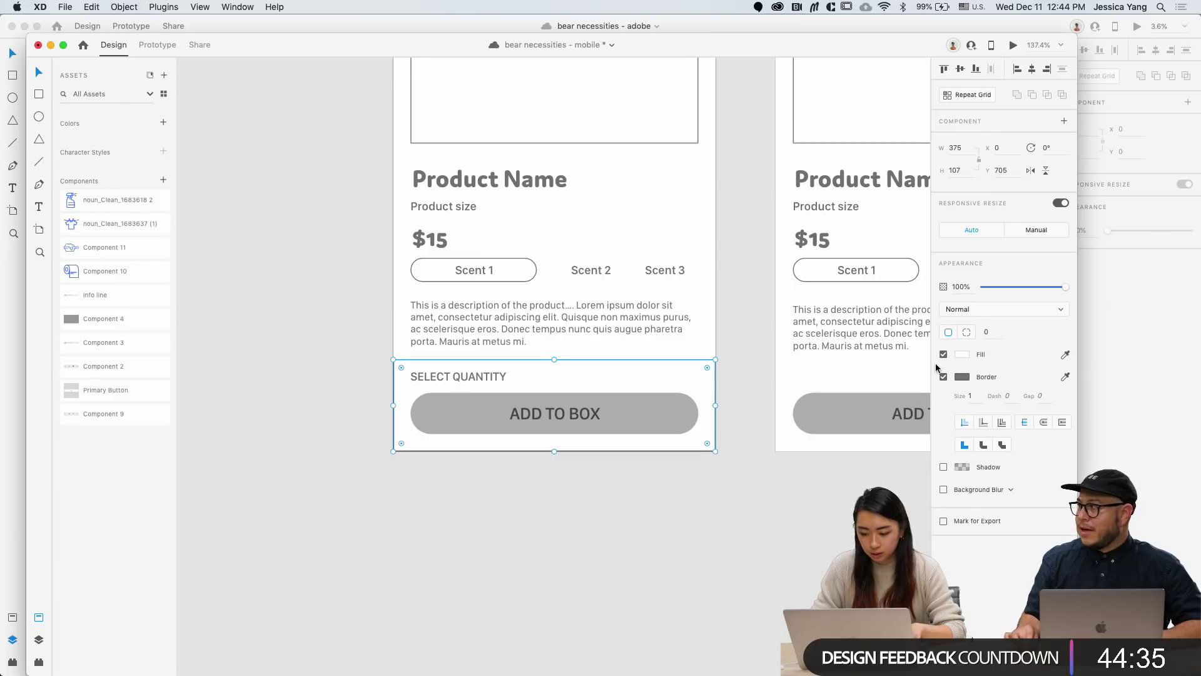
# Step: Set the rectangle's border colour to light grey #A8A8A8
pyautogui.click(962, 377)
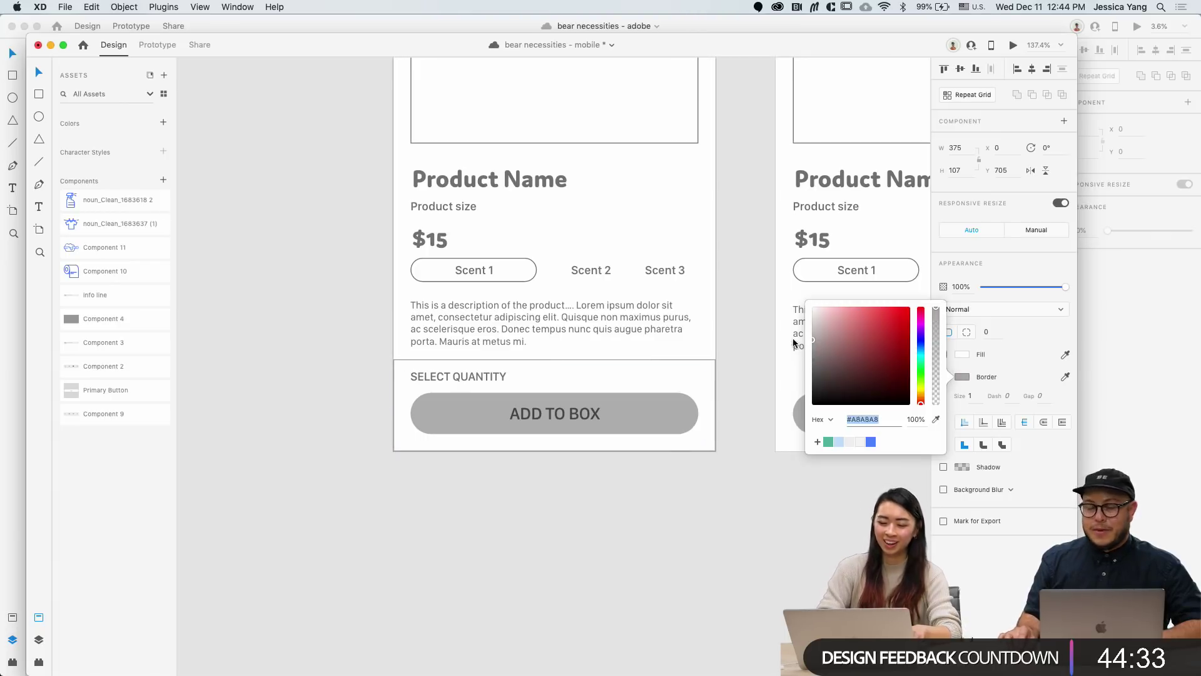
pyautogui.click(652, 505)
# Step: Enlarge the rectangle around its centre to about 391 × 111 so its side and lower borders fall outside the artboard
pyautogui.scroll(5, 678, 430)
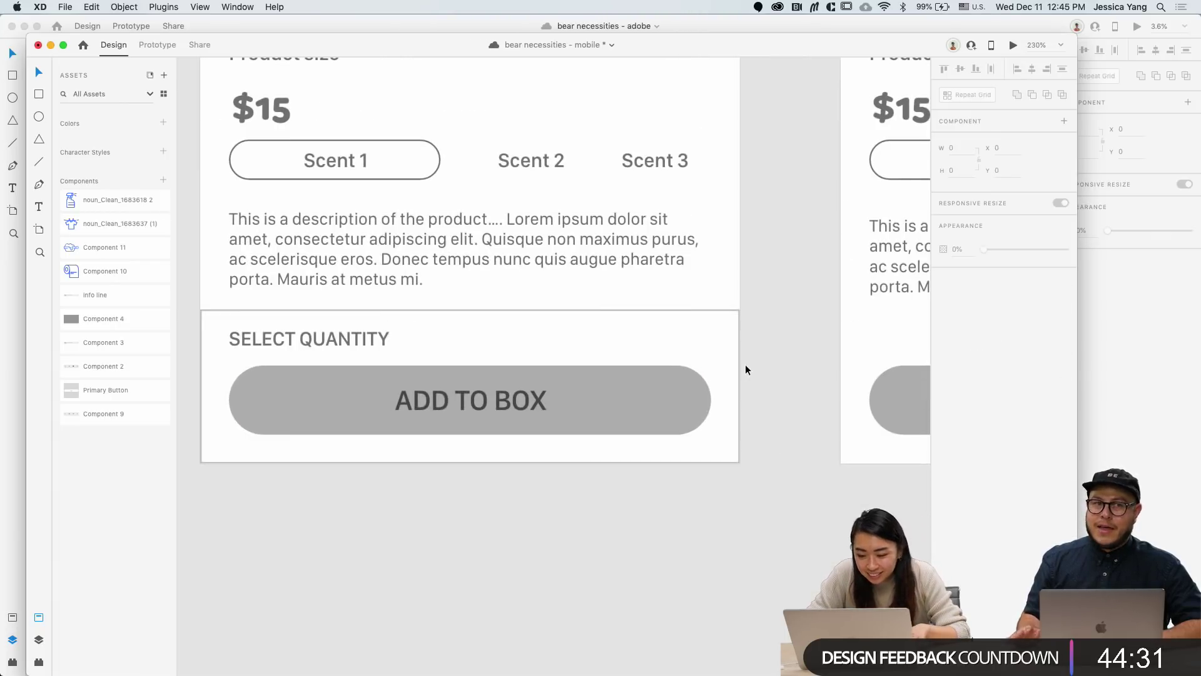
pyautogui.click(741, 357)
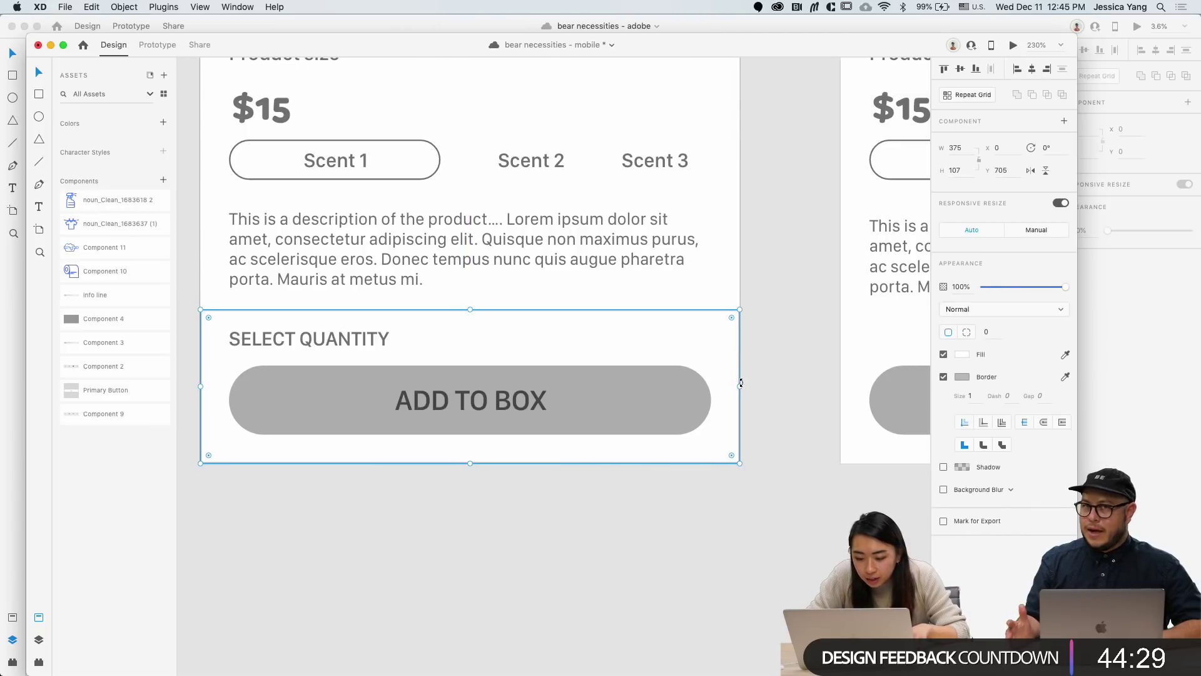
pyautogui.moveTo(742, 387); pyautogui.dragTo(752, 384)
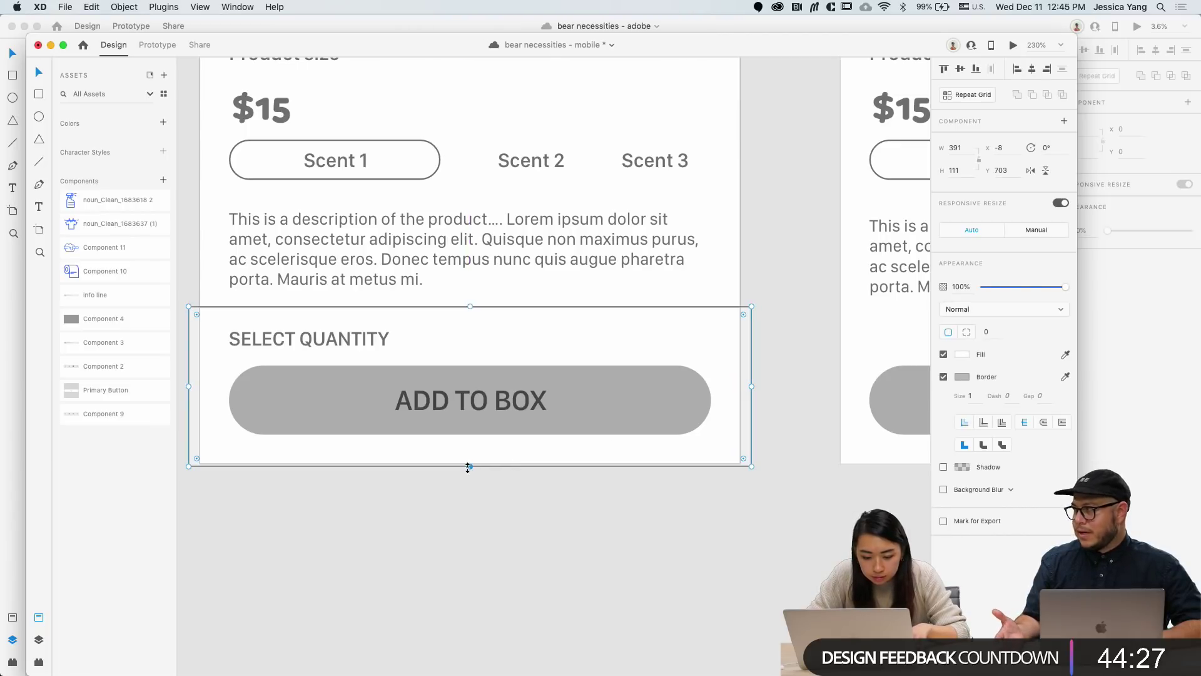
pyautogui.click(471, 504)
pyautogui.scroll(-5, 471, 504)
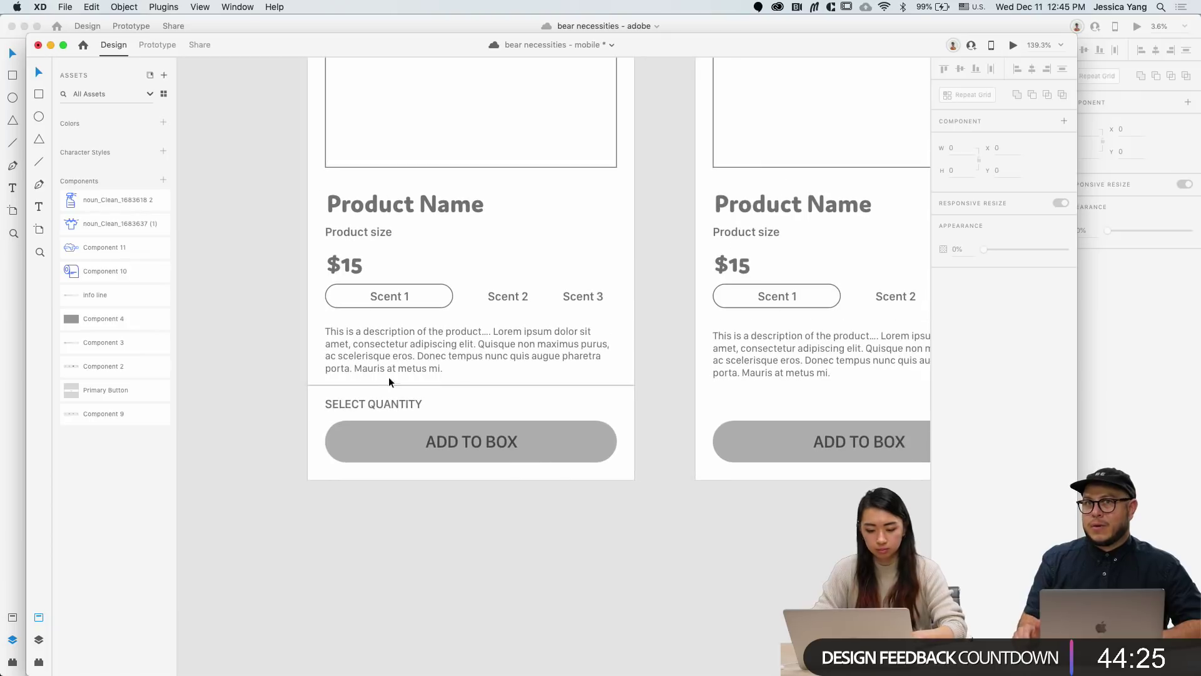
pyautogui.click(526, 358)
pyautogui.scroll(-4, 508, 360)
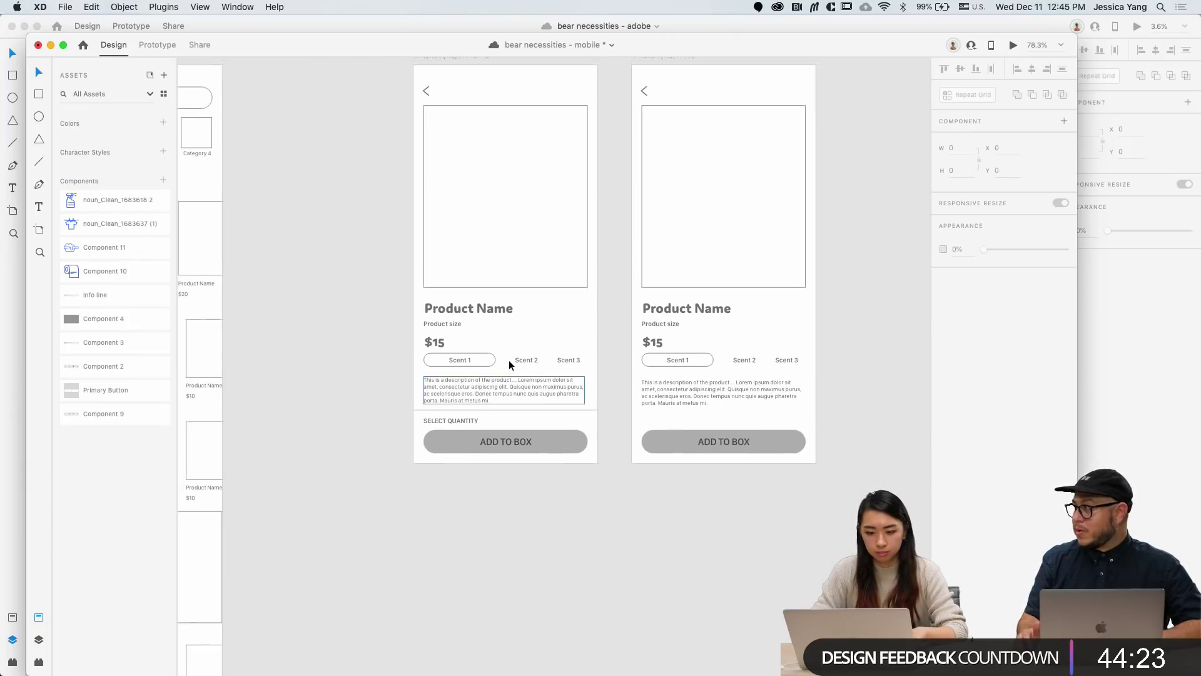
# Step: Copy the back arrow and place the copy beside the product size text at X 149.61, Y 513.5
pyautogui.moveTo(427, 94); pyautogui.dragTo(452, 325)
pyautogui.scroll(3, 452, 324)
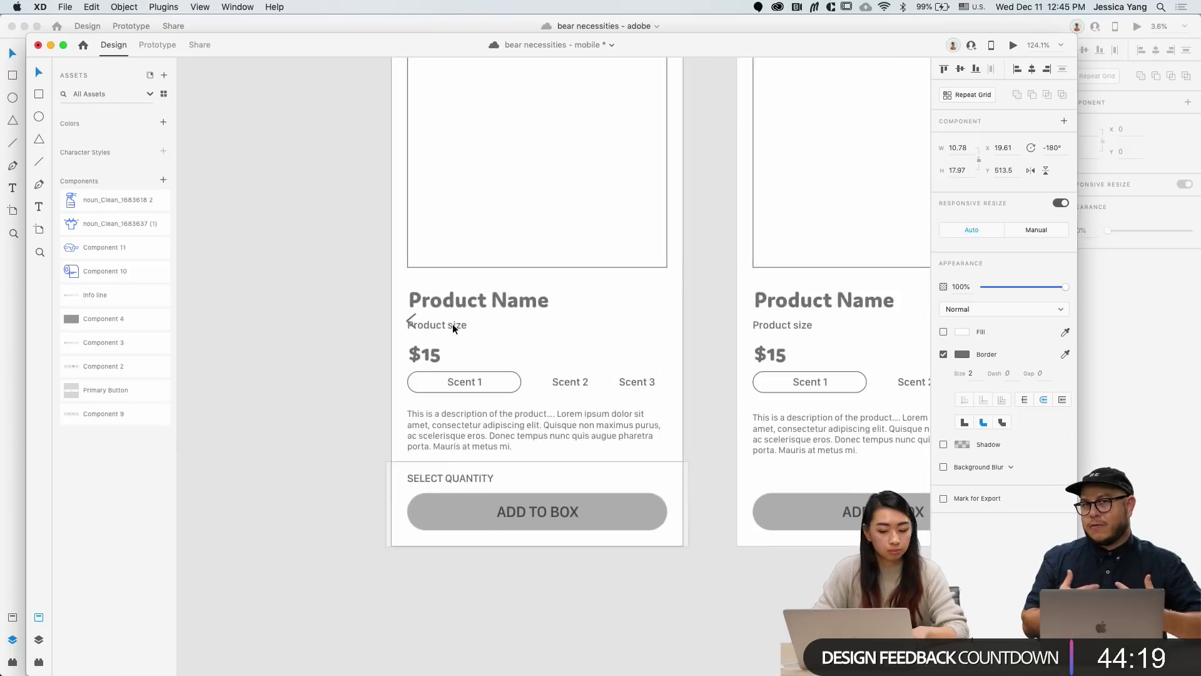
pyautogui.scroll(3, 452, 324)
pyautogui.hotkey('shift', 'Right')
pyautogui.hotkey('shift', 'Right')
pyautogui.hotkey('shift', 'Right')
pyautogui.hotkey('shift', 'Right')
pyautogui.hotkey('shift', 'Right')
pyautogui.hotkey('shift', 'Right')
pyautogui.hotkey('shift', 'Right')
pyautogui.hotkey('shift', 'Right')
pyautogui.hotkey('shift', 'Right')
pyautogui.hotkey('shift', 'Right')
pyautogui.hotkey('shift', 'Right')
pyautogui.hotkey('shift', 'Right')
pyautogui.hotkey('shift', 'Right')
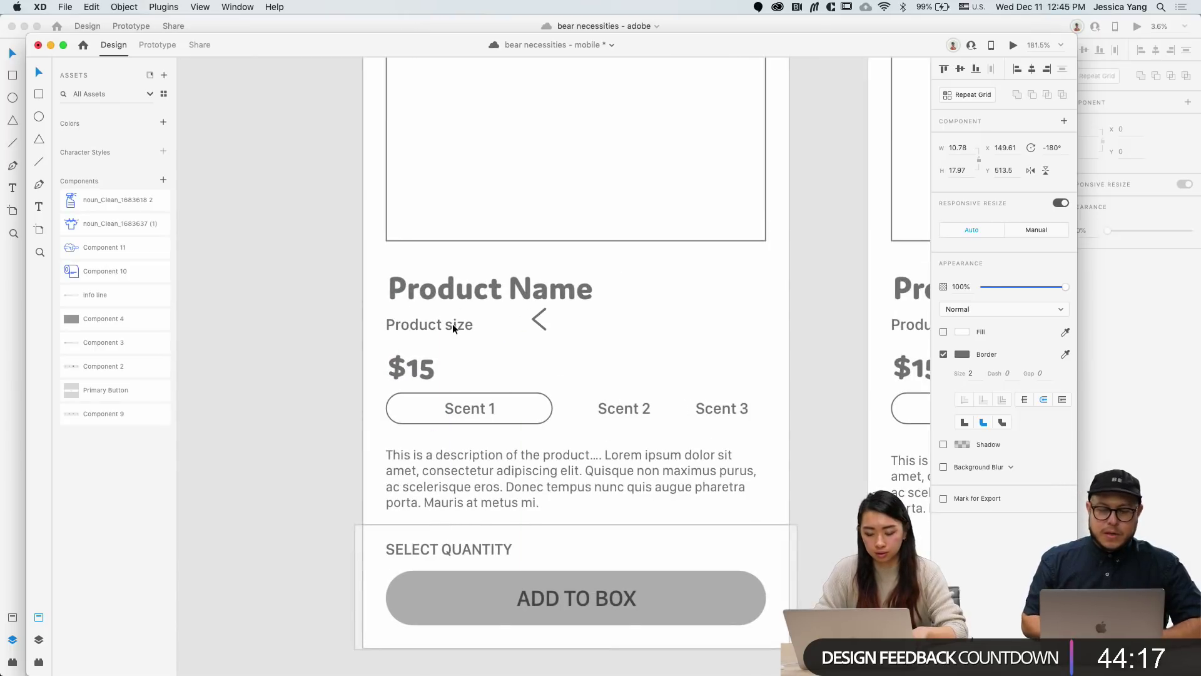
# Step: Rotate the arrow copy to -270° so it points down and place it in the SELECT QUANTITY row at X 307.01, Y 720.09
pyautogui.scroll(3, 599, 309)
pyautogui.moveTo(508, 310); pyautogui.dragTo(633, 503)
pyautogui.scroll(-4, 471, 300)
pyautogui.click(560, 340)
pyautogui.scroll(5, 633, 503)
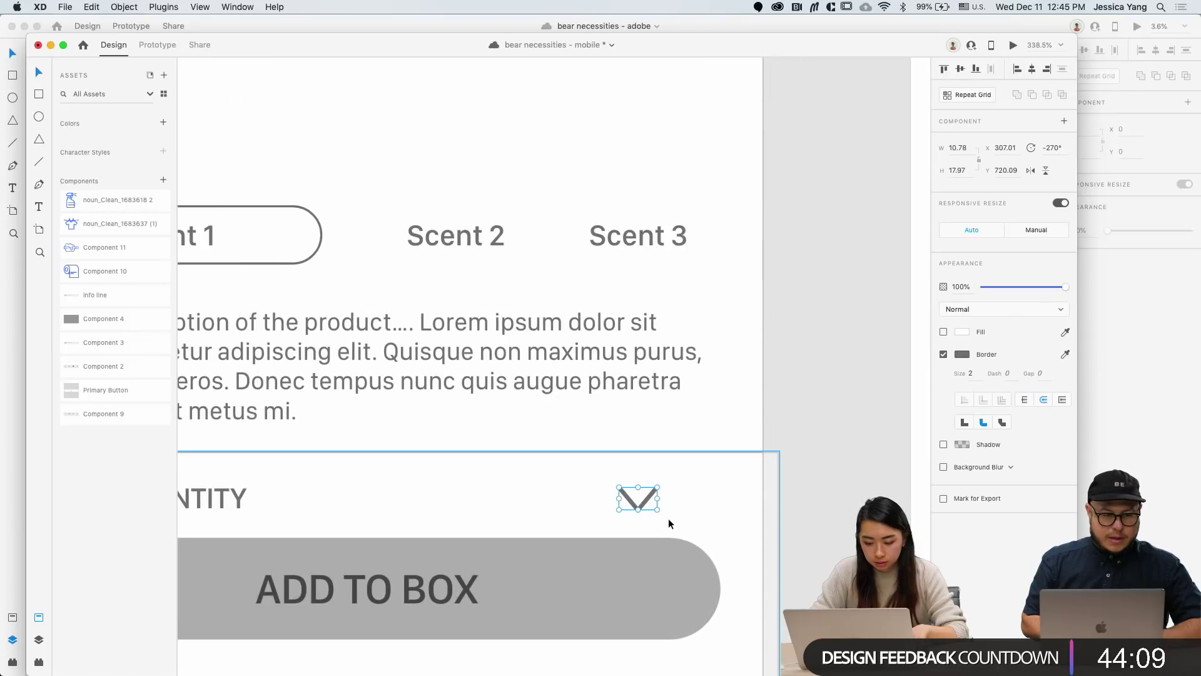
pyautogui.scroll(-5, 722, 391)
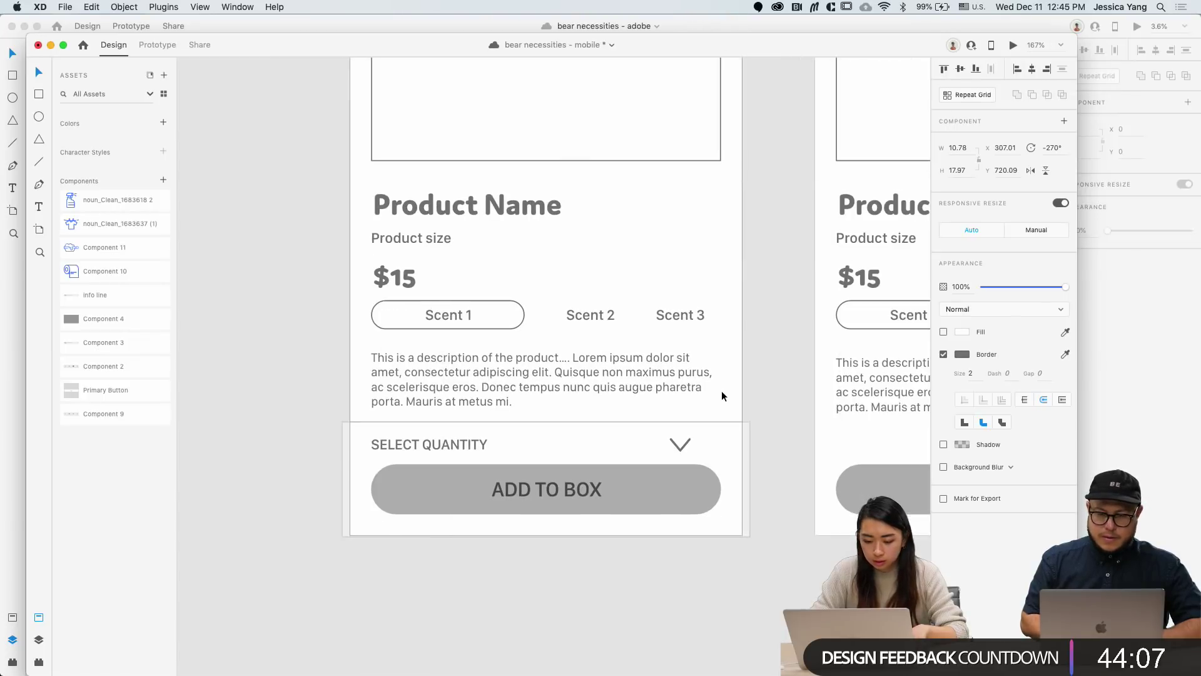
# Step: Align the down arrow's right edge with that of the ADD TO BOX button and check their spacing
pyautogui.press('alt')
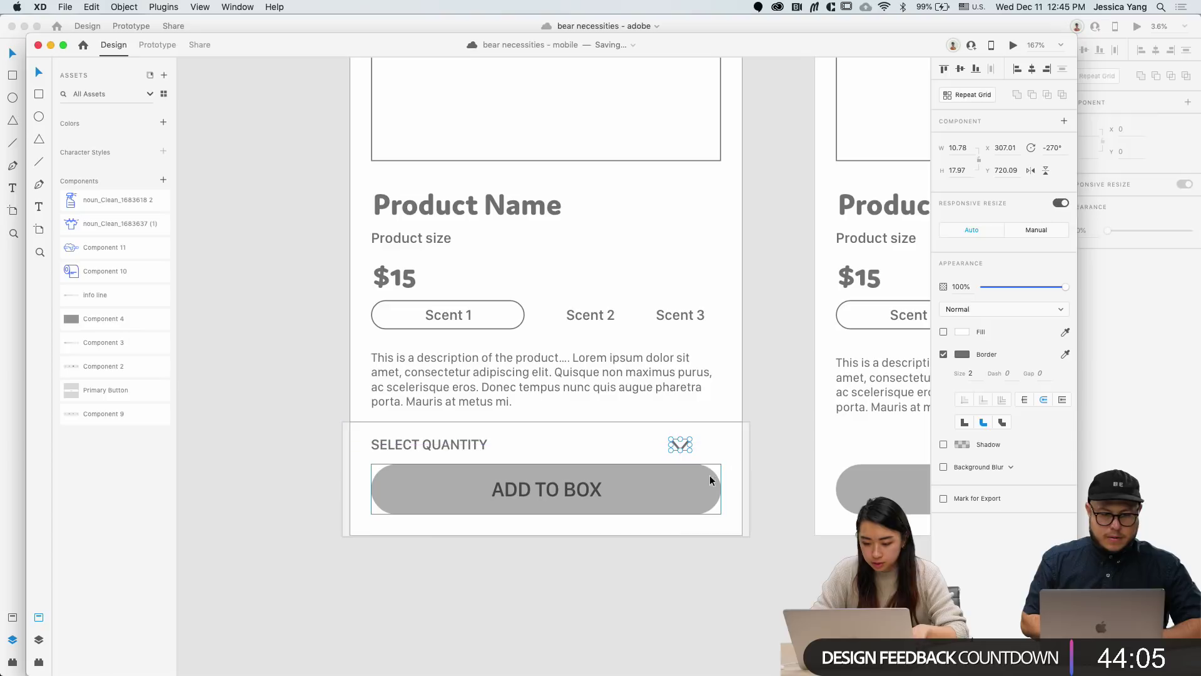
pyautogui.press('Right')
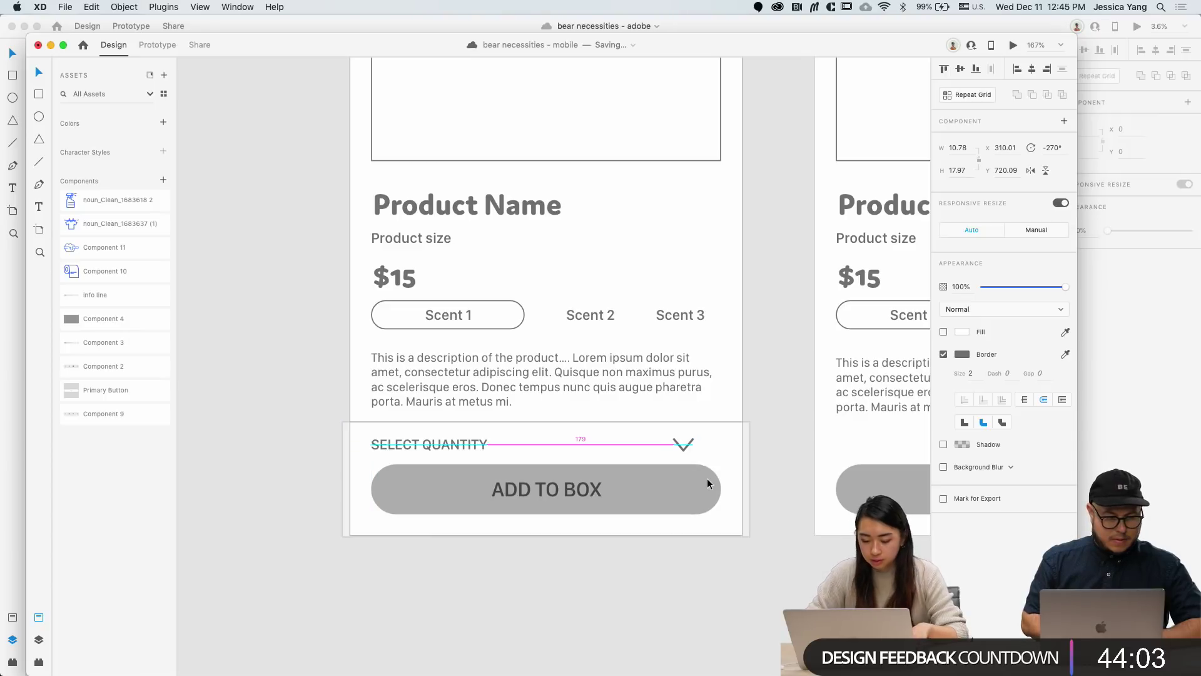
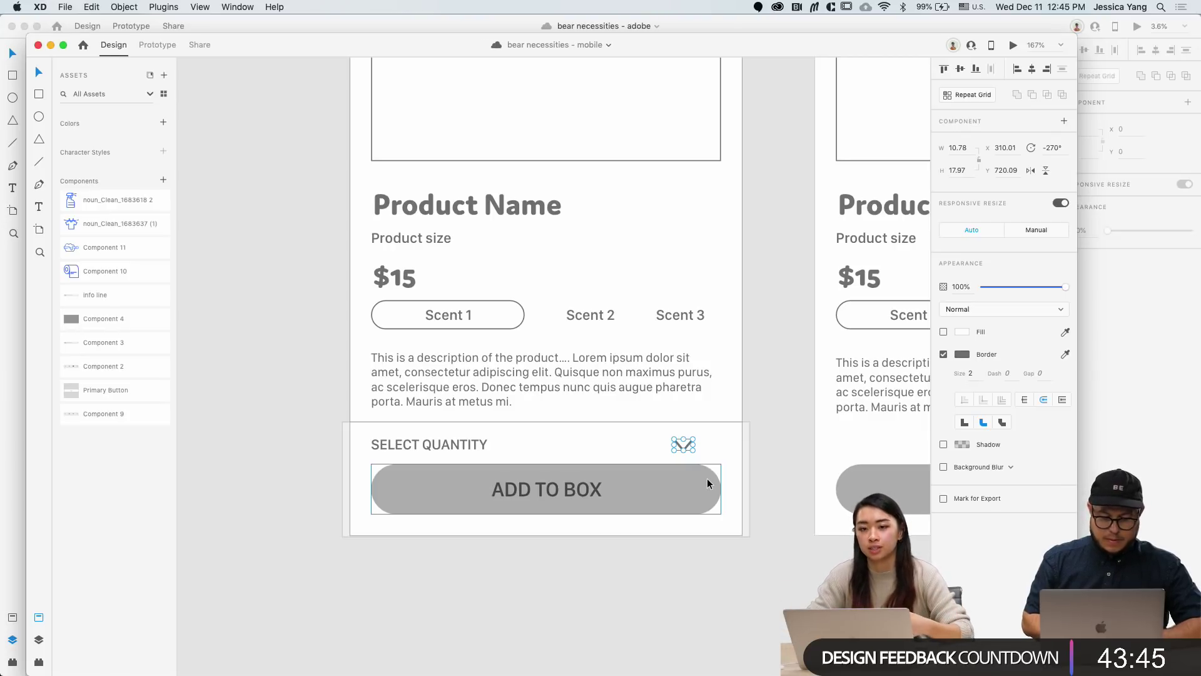
pyautogui.press('super+a')
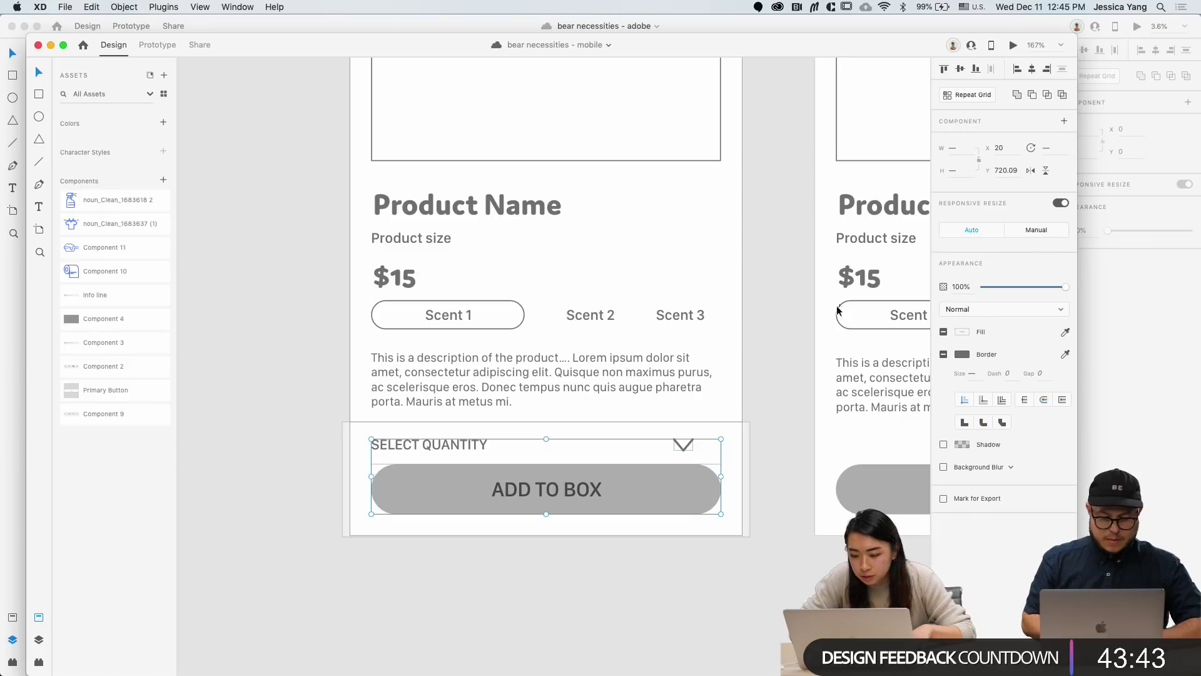
pyautogui.click(1044, 72)
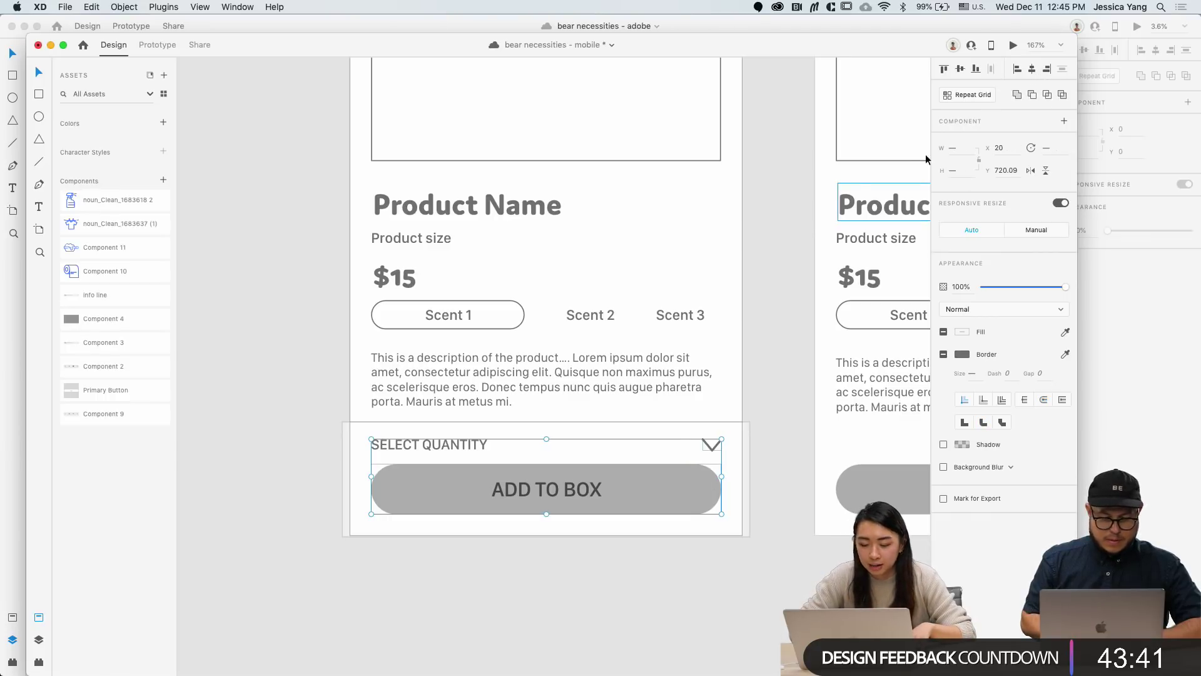
pyautogui.click(755, 543)
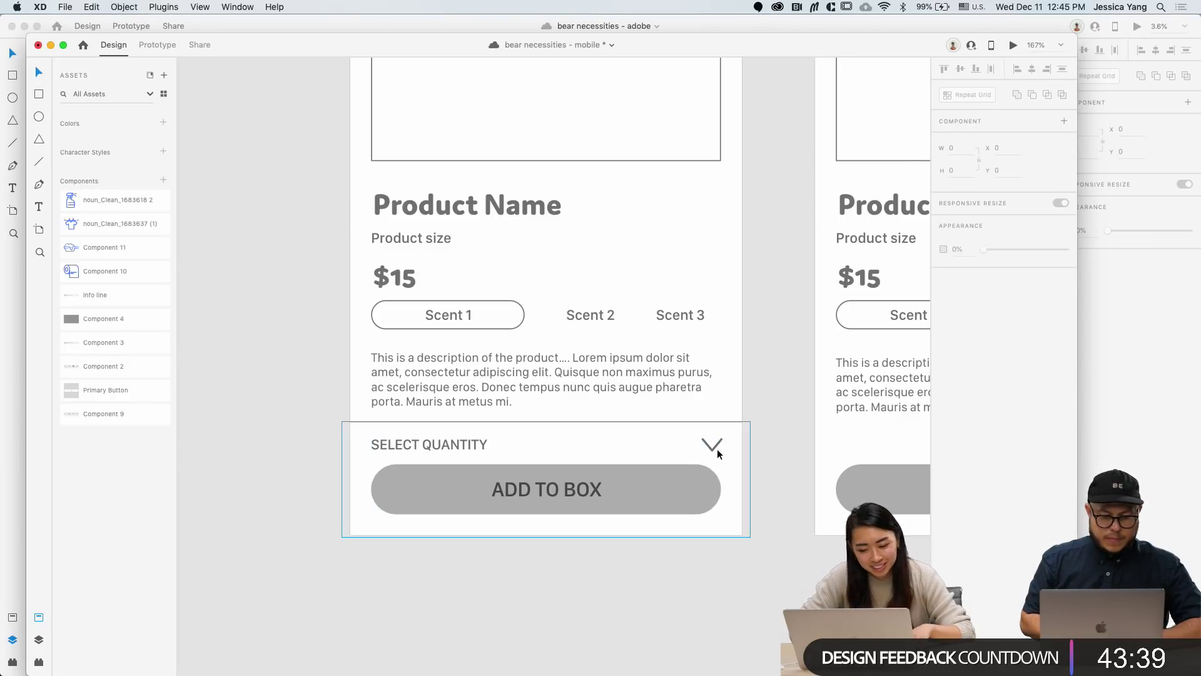
pyautogui.scroll(5, 716, 448)
pyautogui.click(711, 443)
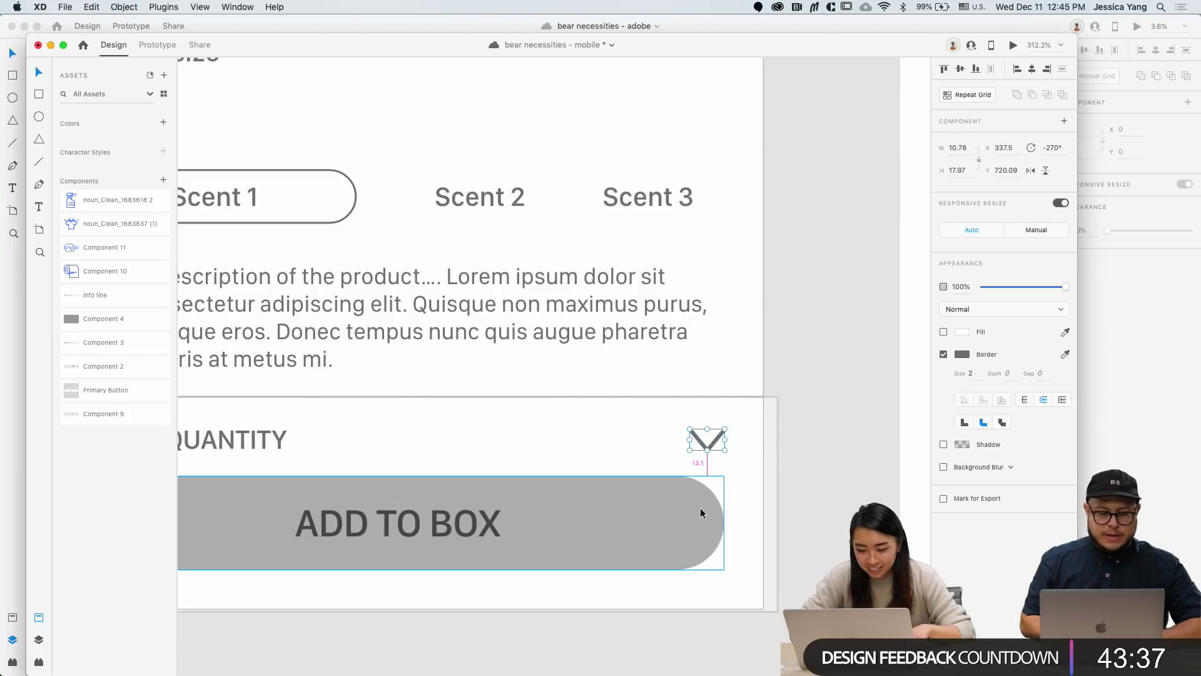
# Step: Shrink the quantity area's background rectangle from both sides to 375 × 109 at X 0, Y 704
pyautogui.click(762, 504)
pyautogui.scroll(-5, 762, 504)
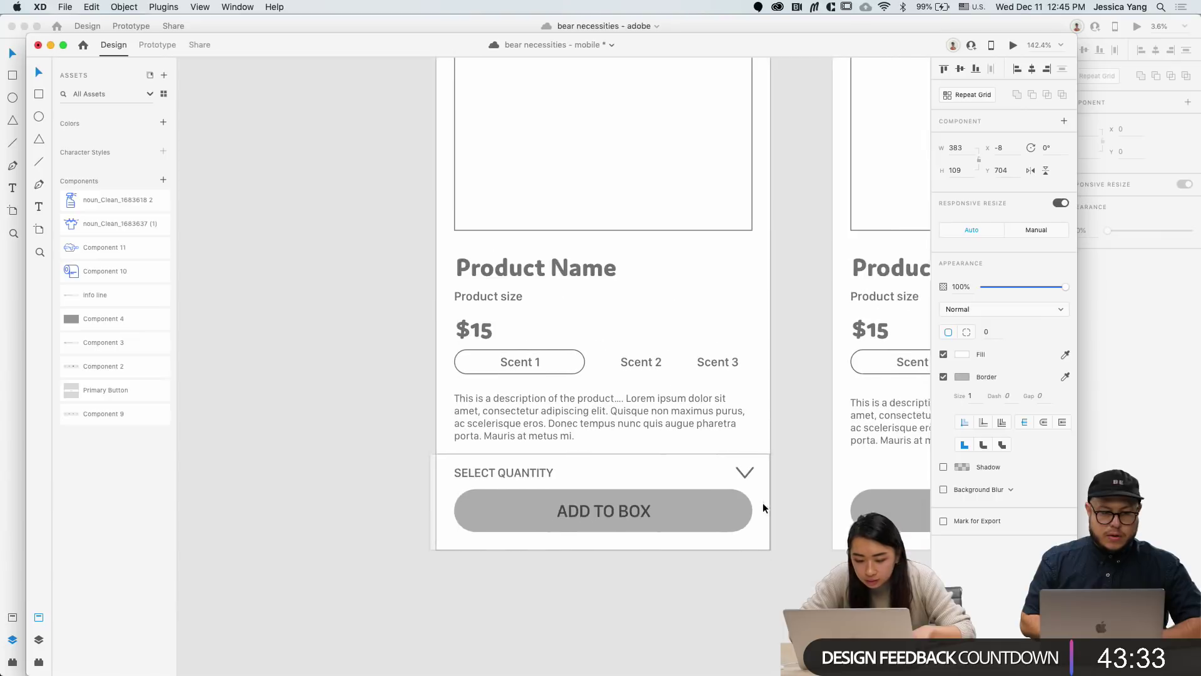
pyautogui.hscroll(-3, 502, 517)
pyautogui.moveTo(491, 491); pyautogui.dragTo(498, 490)
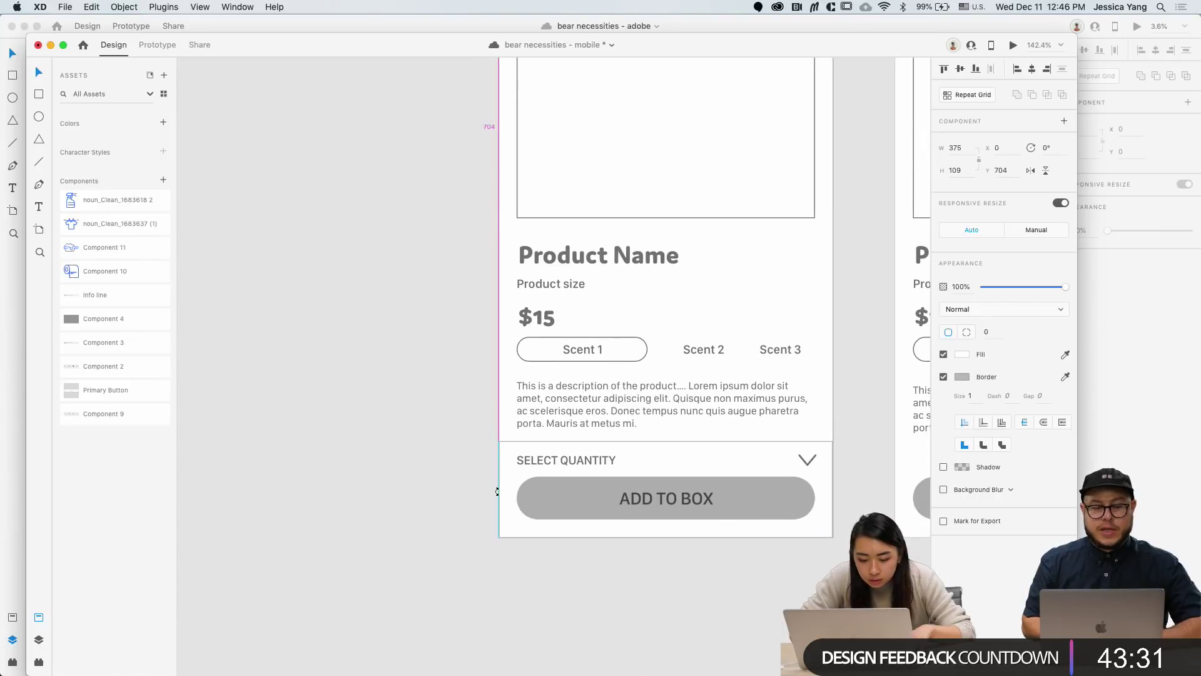
# Step: Set the down arrow's X position to 337
pyautogui.click(807, 463)
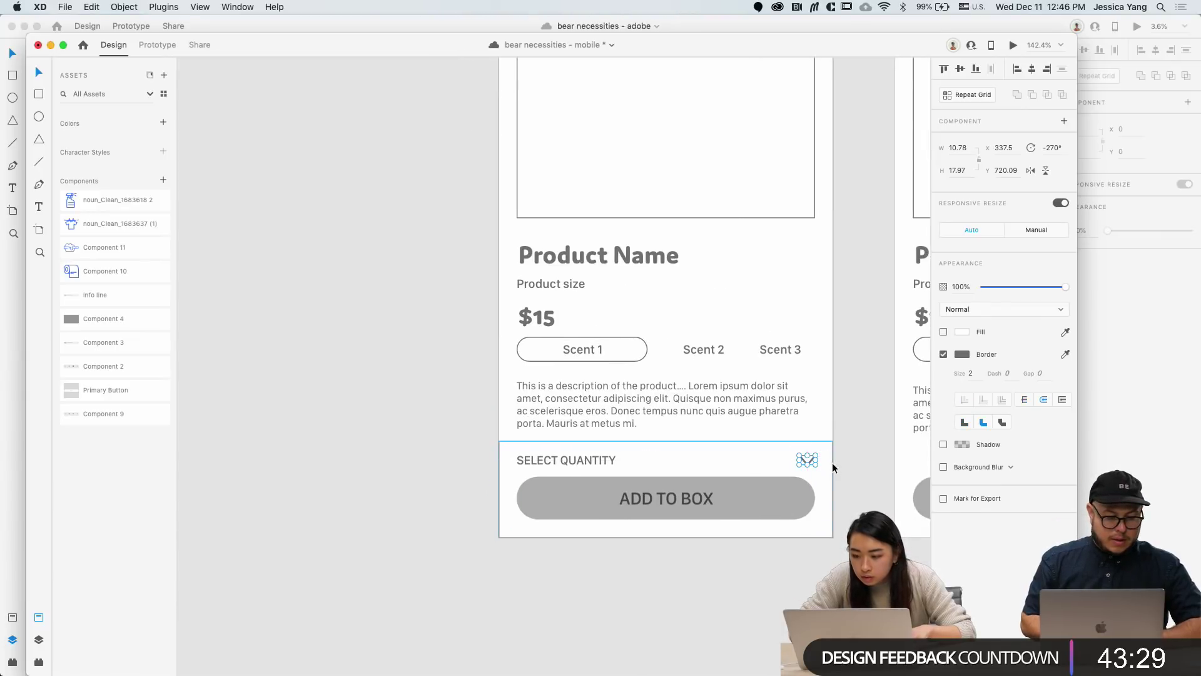
pyautogui.scroll(3, 832, 463)
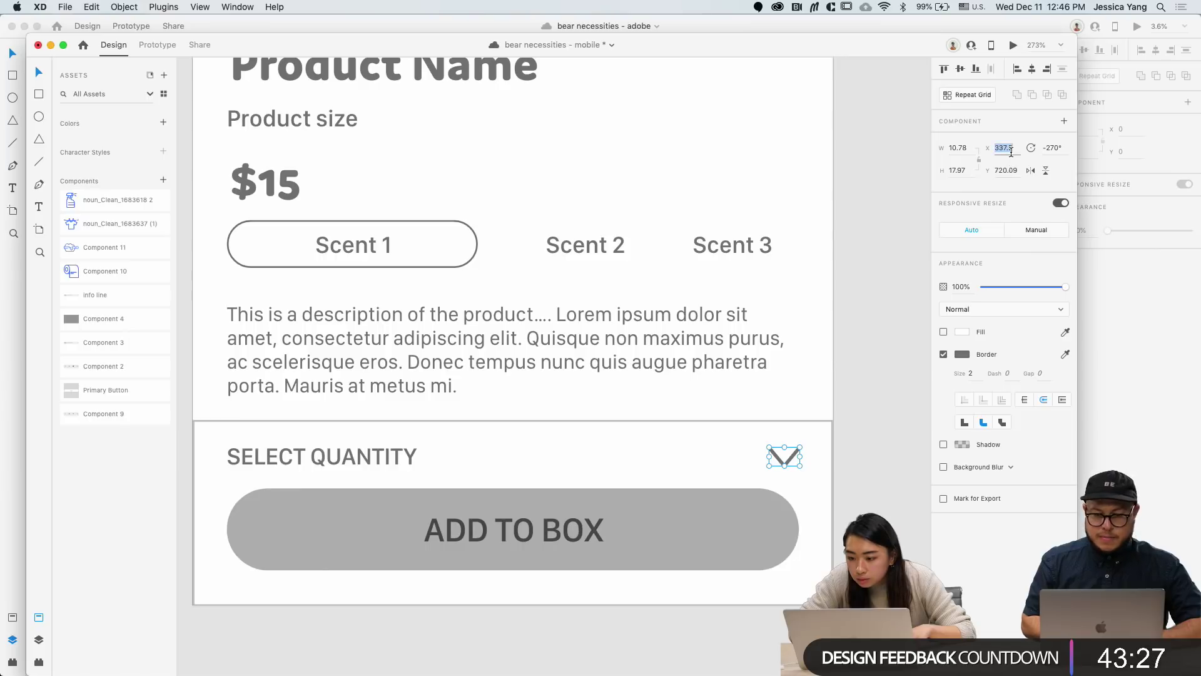
pyautogui.write('337')
pyautogui.press('Return')
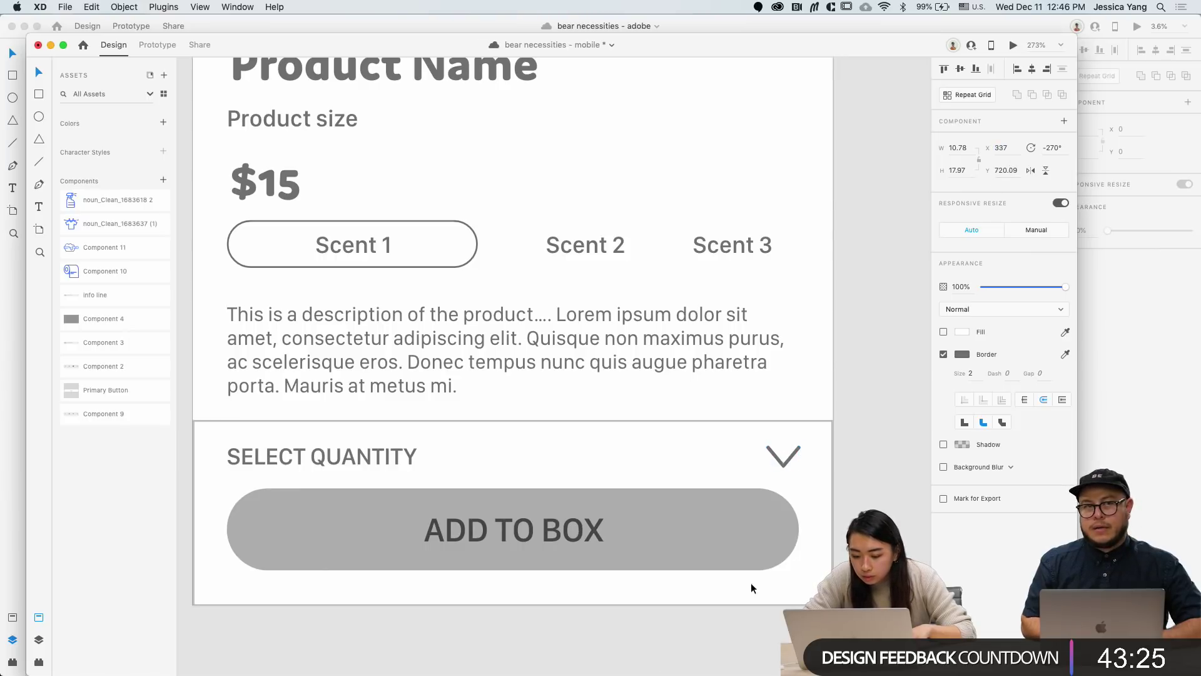
pyautogui.scroll(5, 835, 514)
pyautogui.scroll(-10, 834, 514)
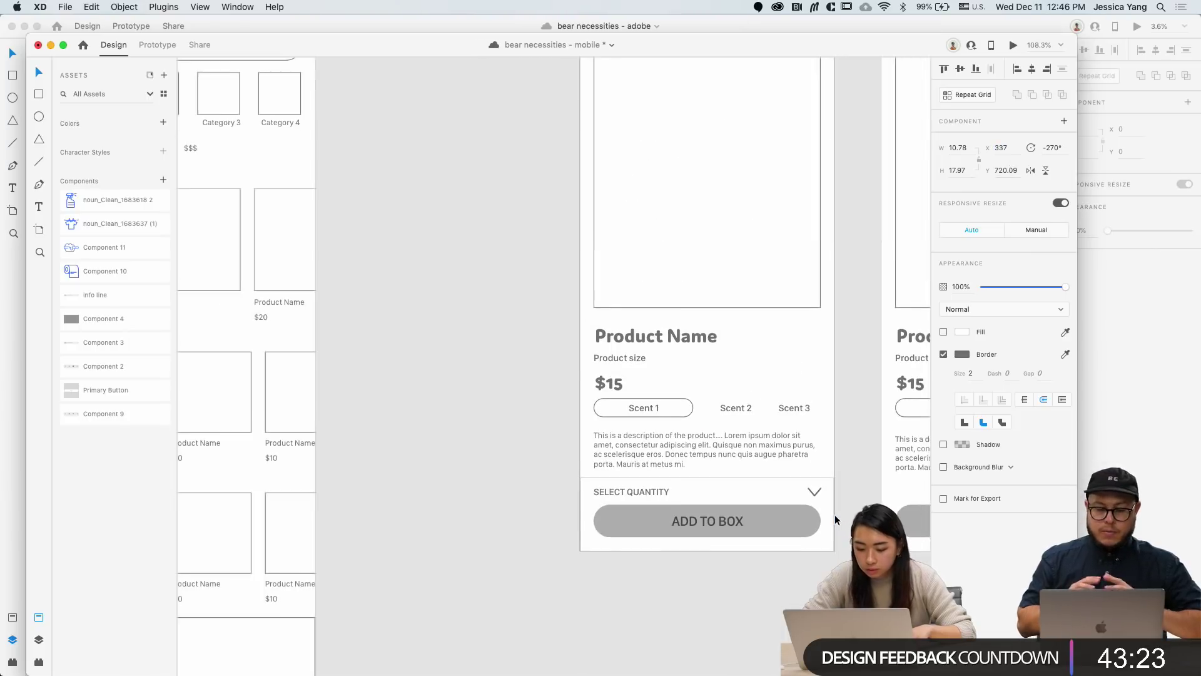
pyautogui.click(814, 579)
pyautogui.scroll(-1, 814, 580)
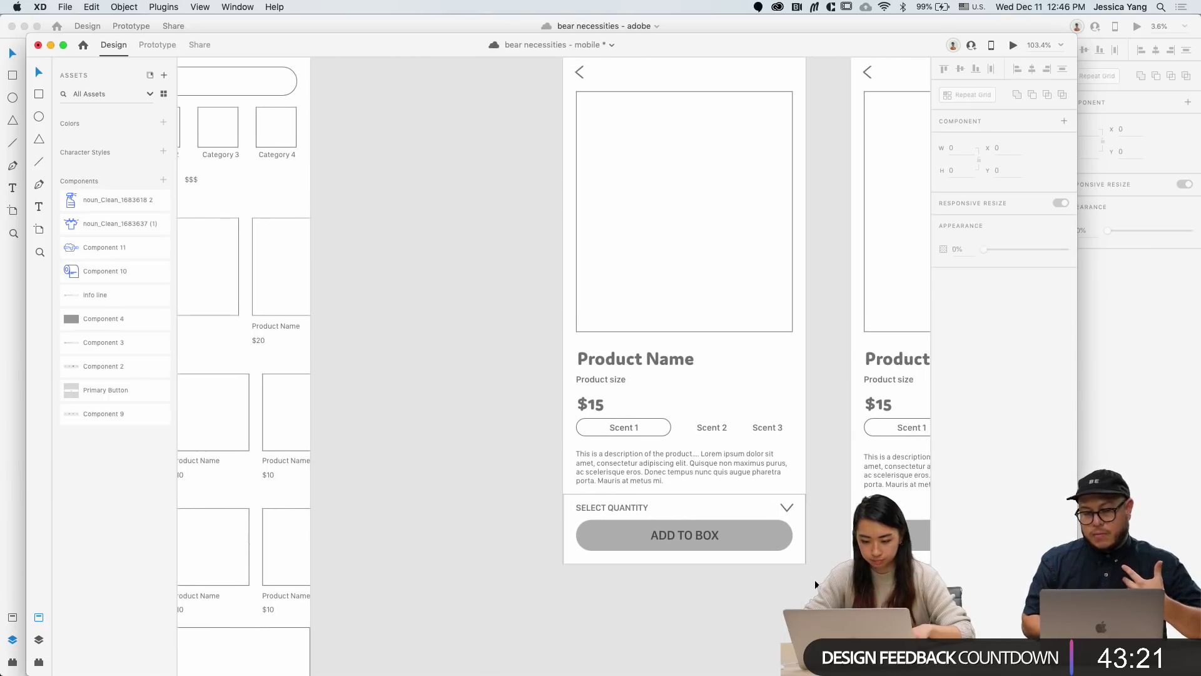
# Step: Move the product name, size, price, first two scents and description together up 10 px to a Y position of 465
pyautogui.hscroll(2, 814, 579)
pyautogui.scroll(1, 814, 579)
pyautogui.moveTo(527, 370); pyautogui.dragTo(671, 509)
pyautogui.hotkey('shift', 'Up')
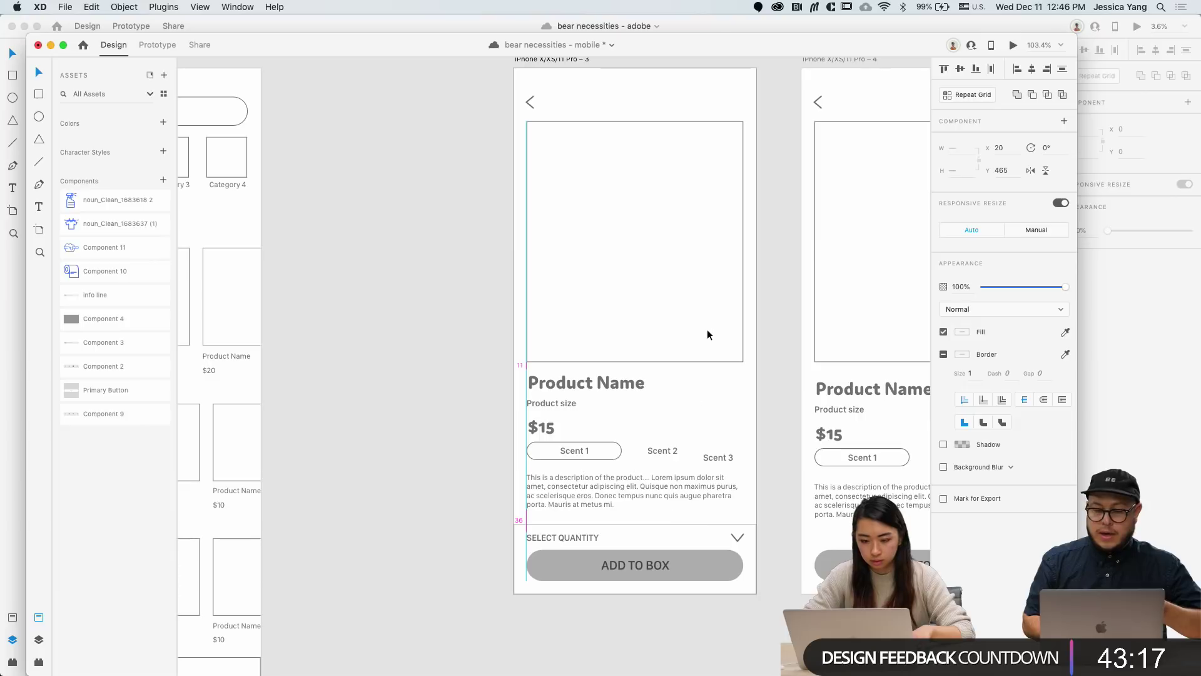
# Step: Move the product image placeholder up 10 px to a Y position of 72
pyautogui.click(698, 360)
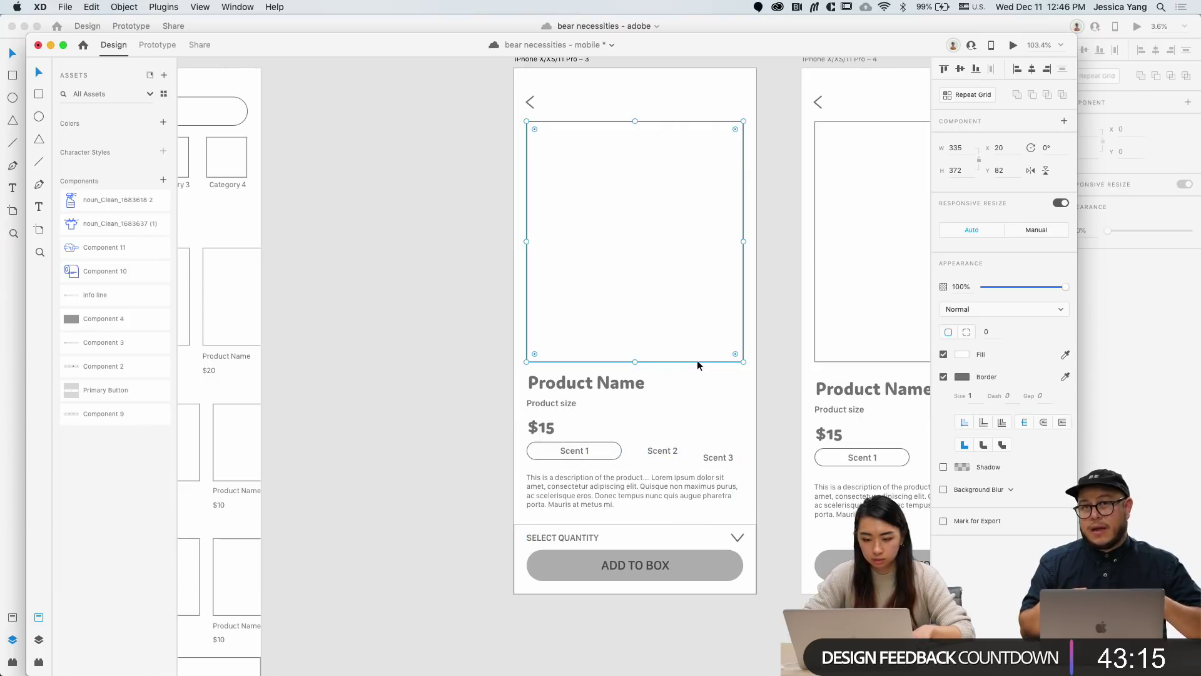
pyautogui.hotkey('shift', 'Up')
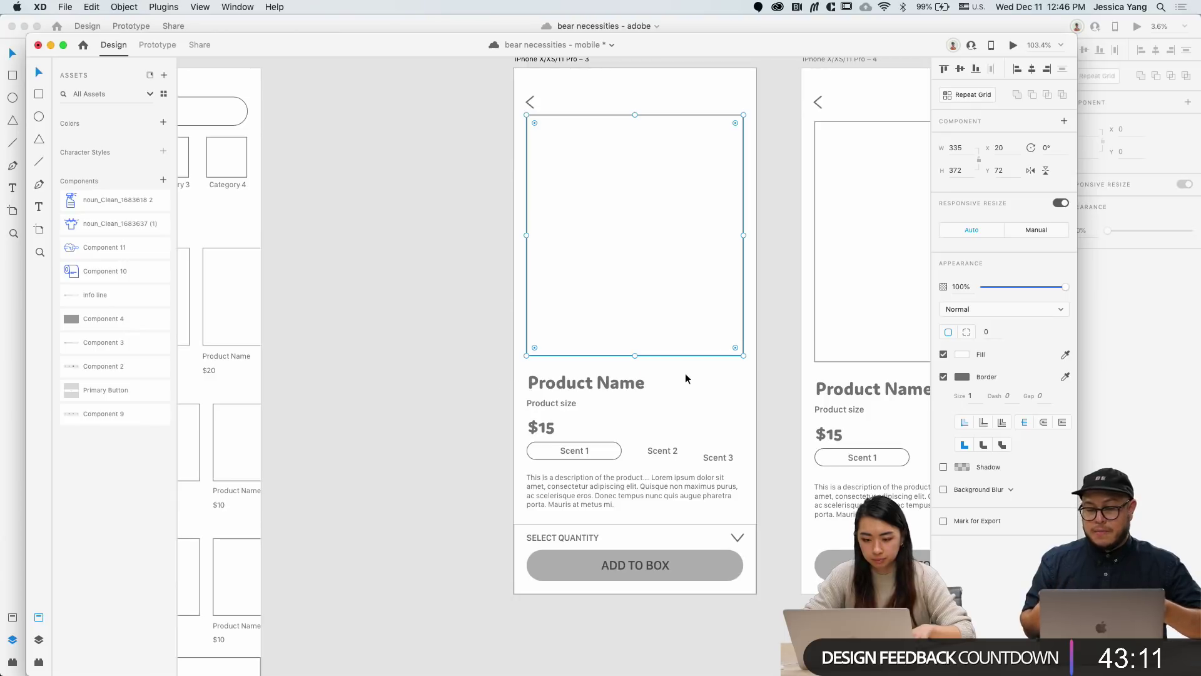
pyautogui.click(418, 444)
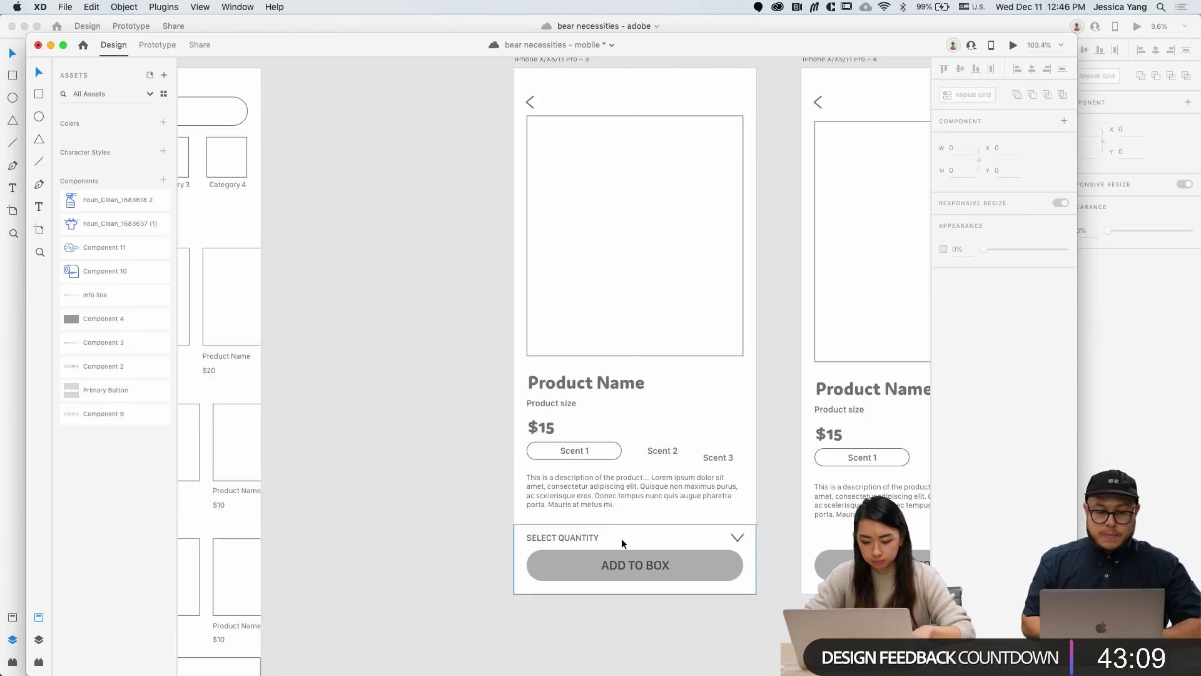
# Step: Nudge the SELECT QUANTITY label and the down arrow together up to a Y position of 716
pyautogui.doubleClick(585, 539)
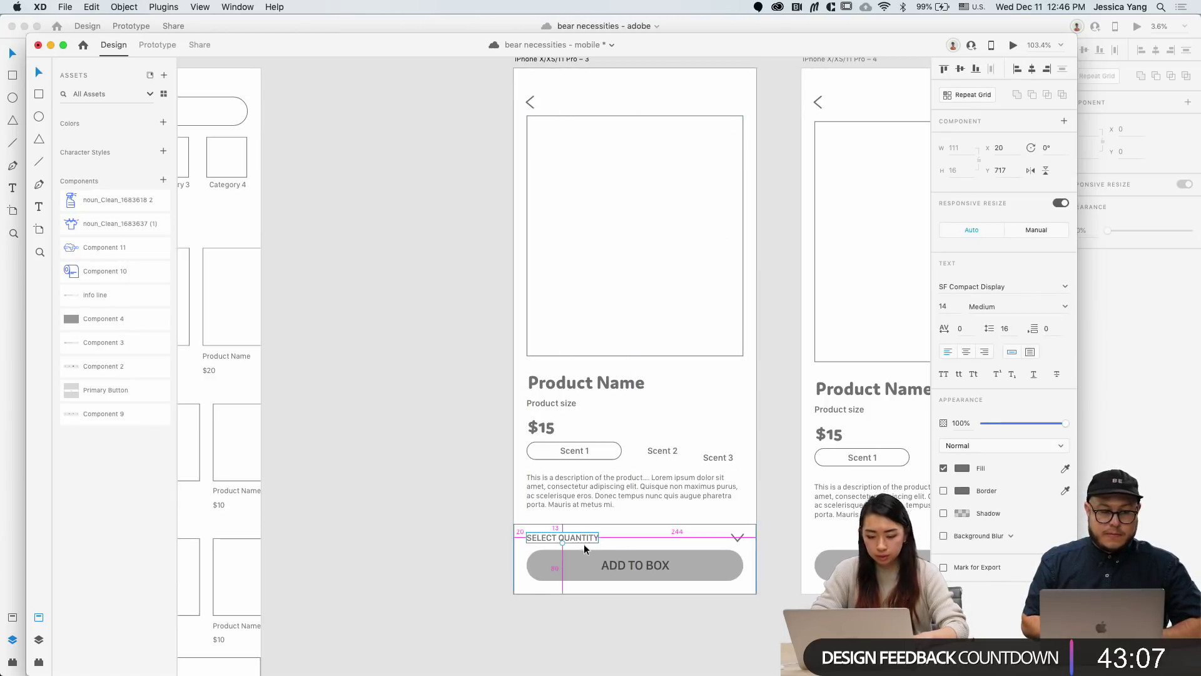
pyautogui.keyDown('shift'); pyautogui.click(737, 539); pyautogui.keyUp('shift')
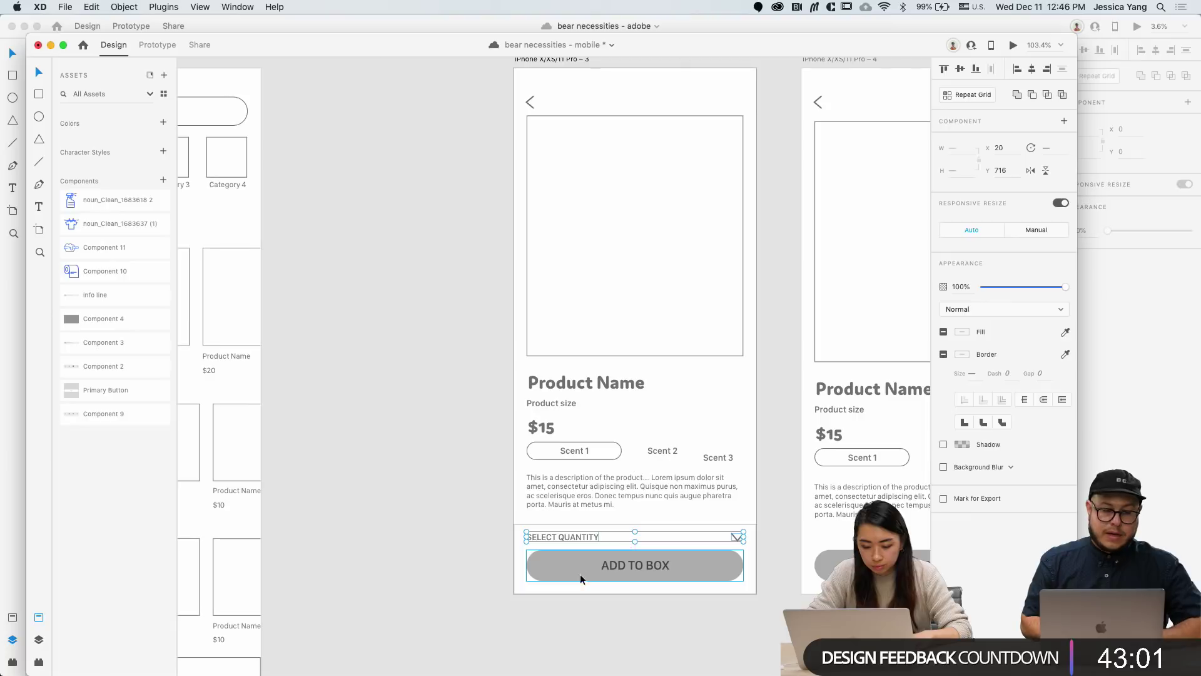
pyautogui.click(612, 623)
pyautogui.scroll(-5, 612, 623)
pyautogui.rightClick(611, 628)
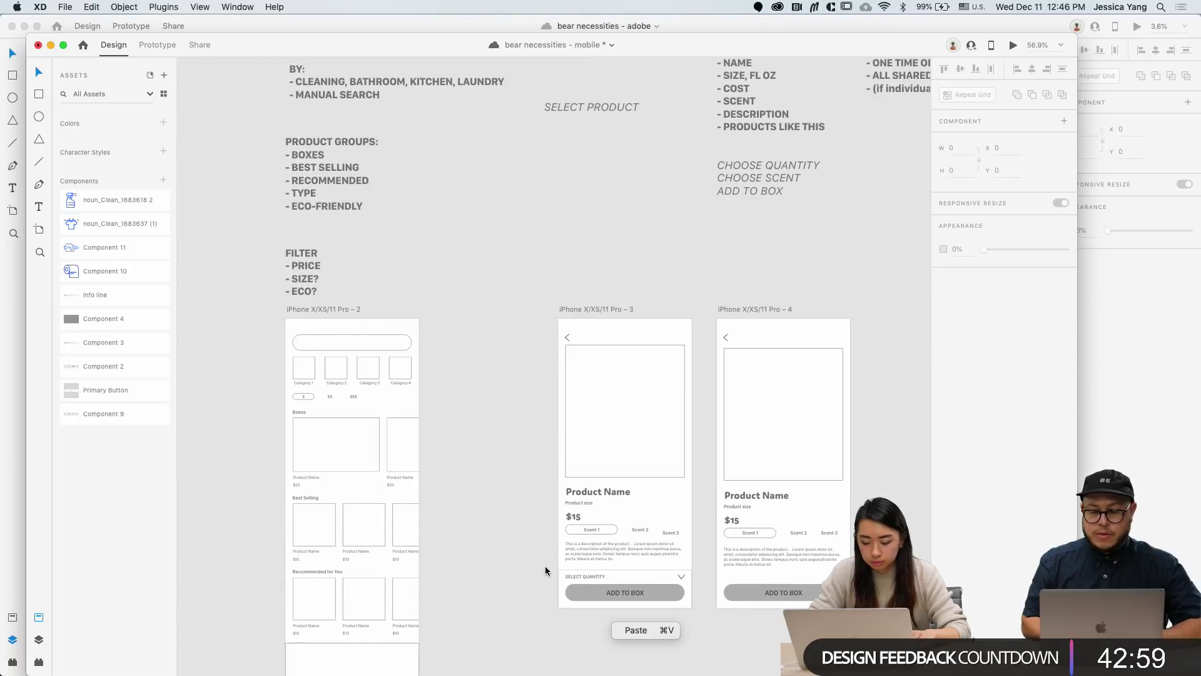
pyautogui.press('Escape')
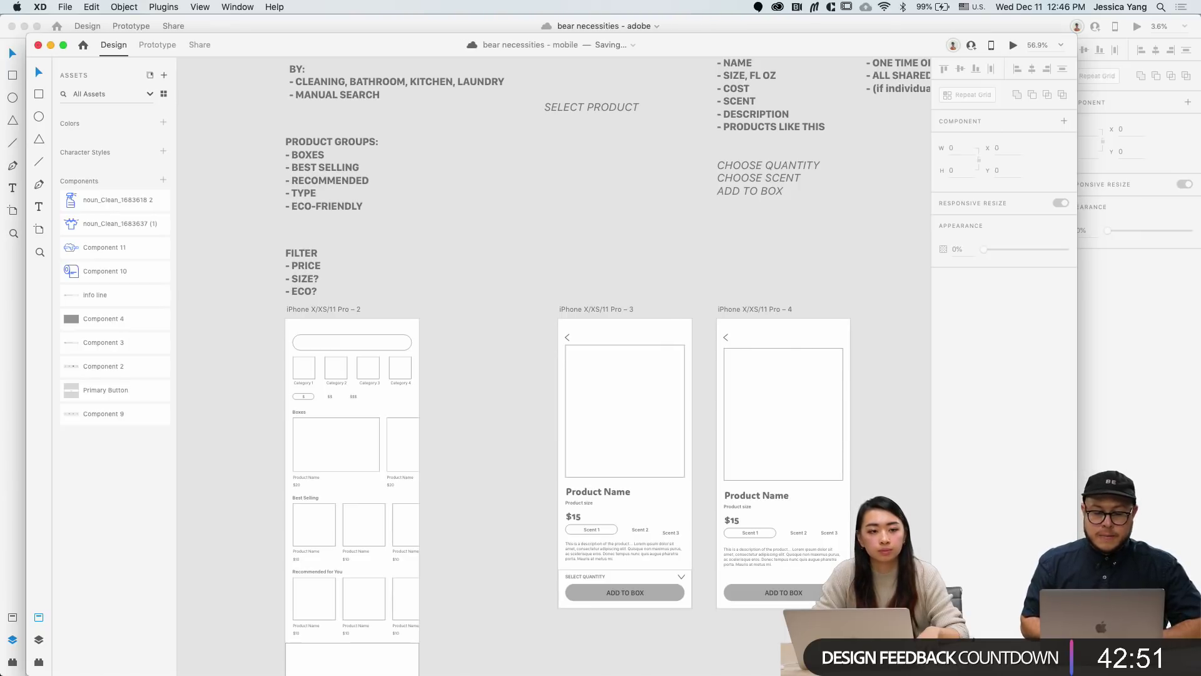
pyautogui.scroll(-1, 563, 363)
pyautogui.hscroll(1, 563, 363)
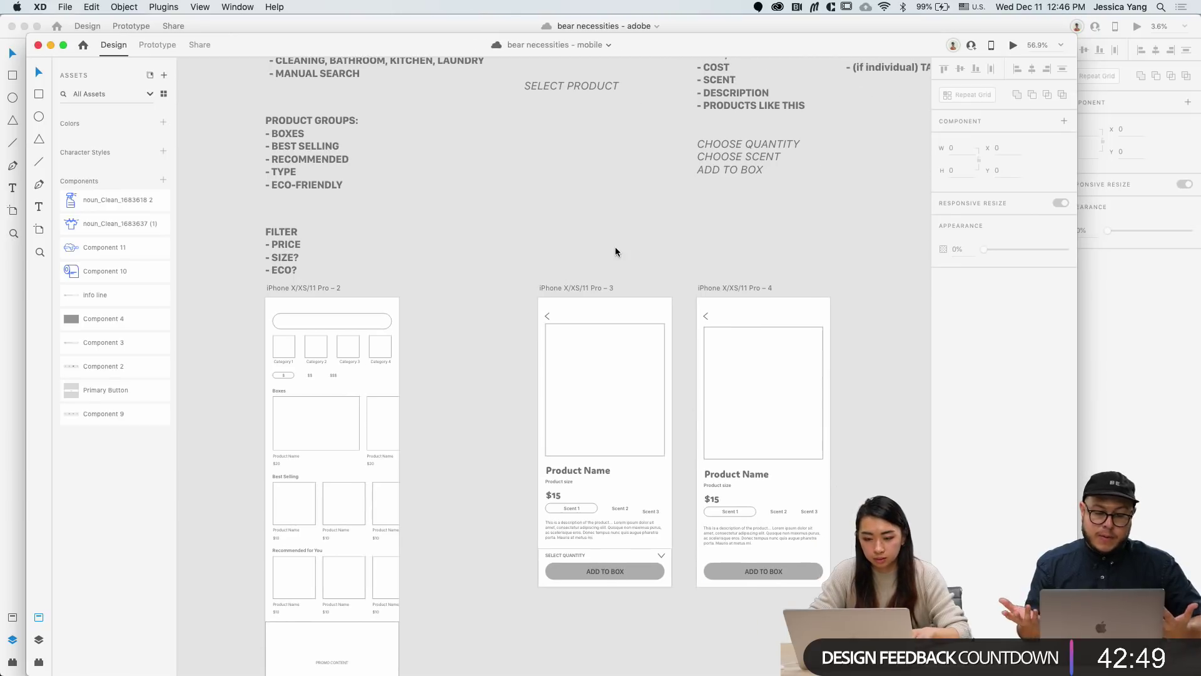
pyautogui.scroll(2, 615, 248)
pyautogui.hscroll(1, 616, 248)
pyautogui.scroll(-1, 614, 251)
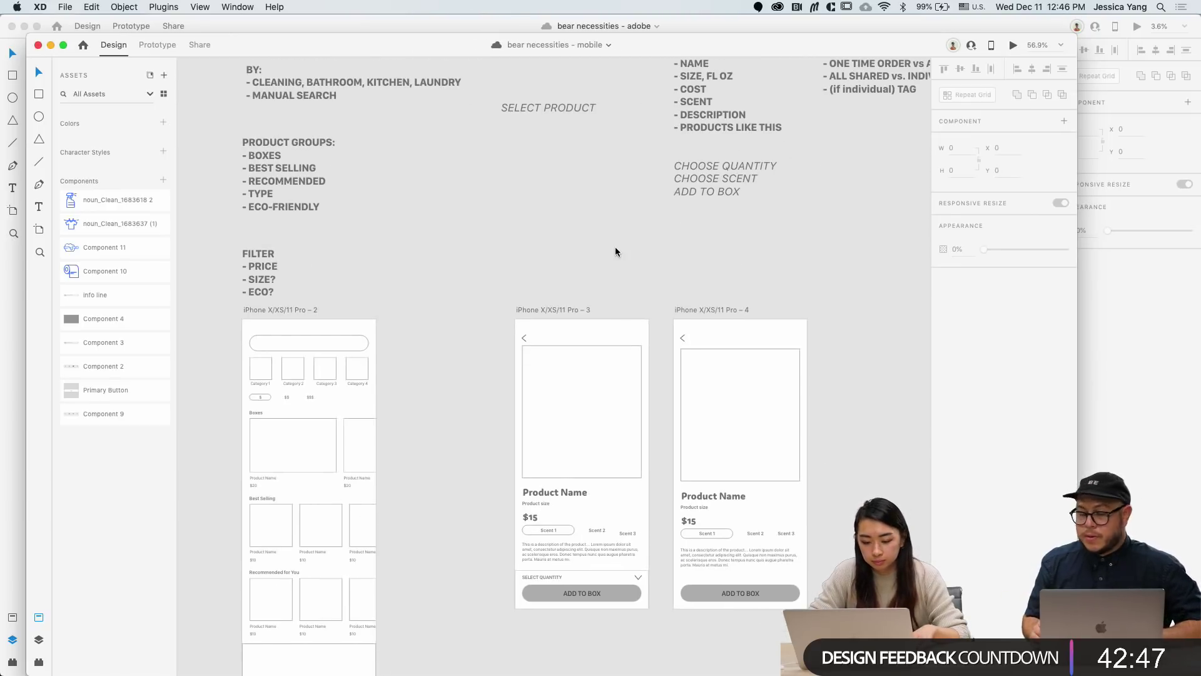
# Step: Replace the "Scent 3" label on the edited product detail artboard with "Lillie Flower"
pyautogui.scroll(3, 591, 547)
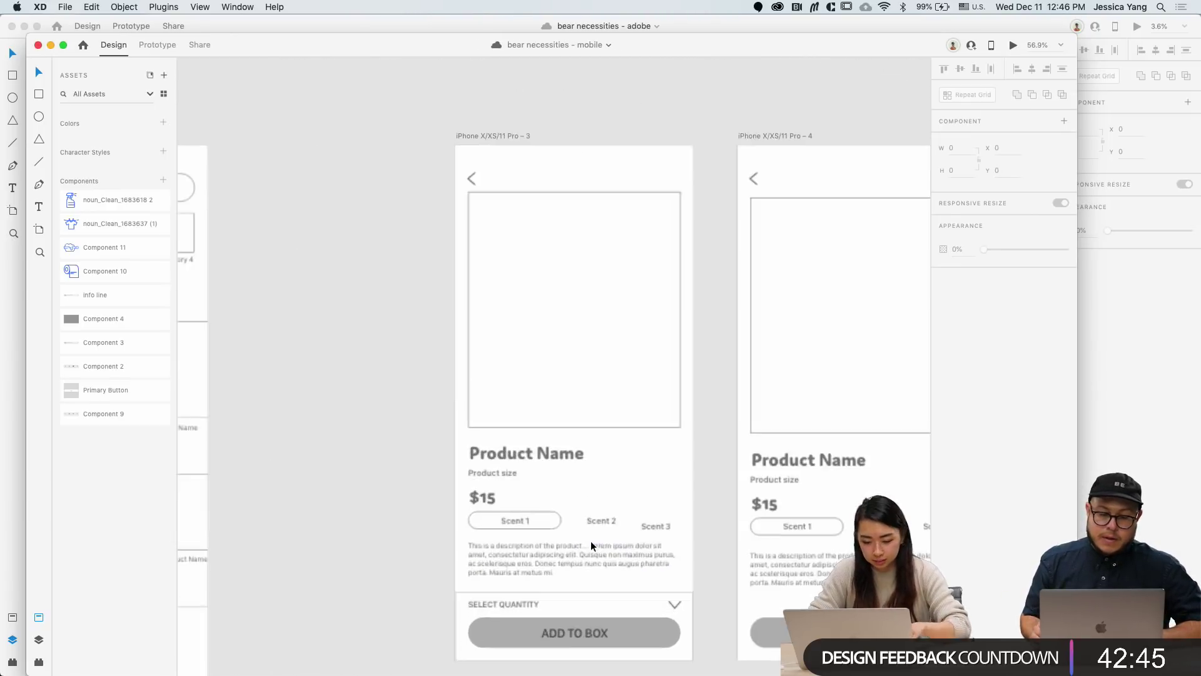
pyautogui.click(520, 518)
pyautogui.doubleClick(655, 527)
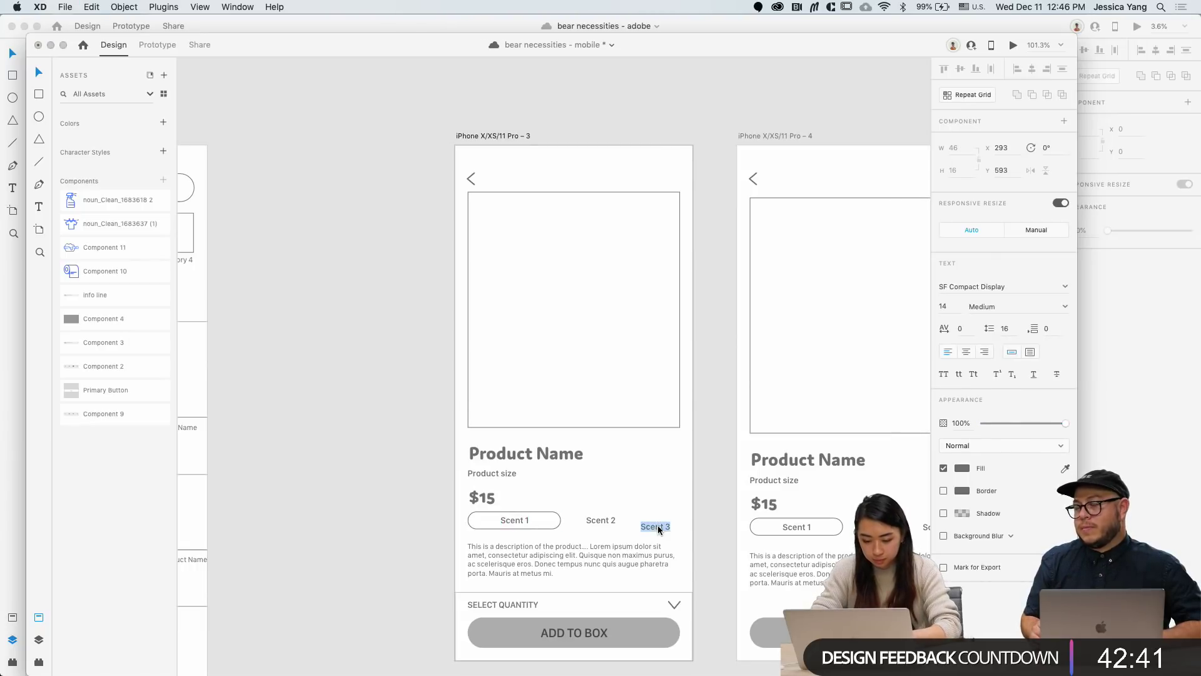
pyautogui.write('Lilly Fl')
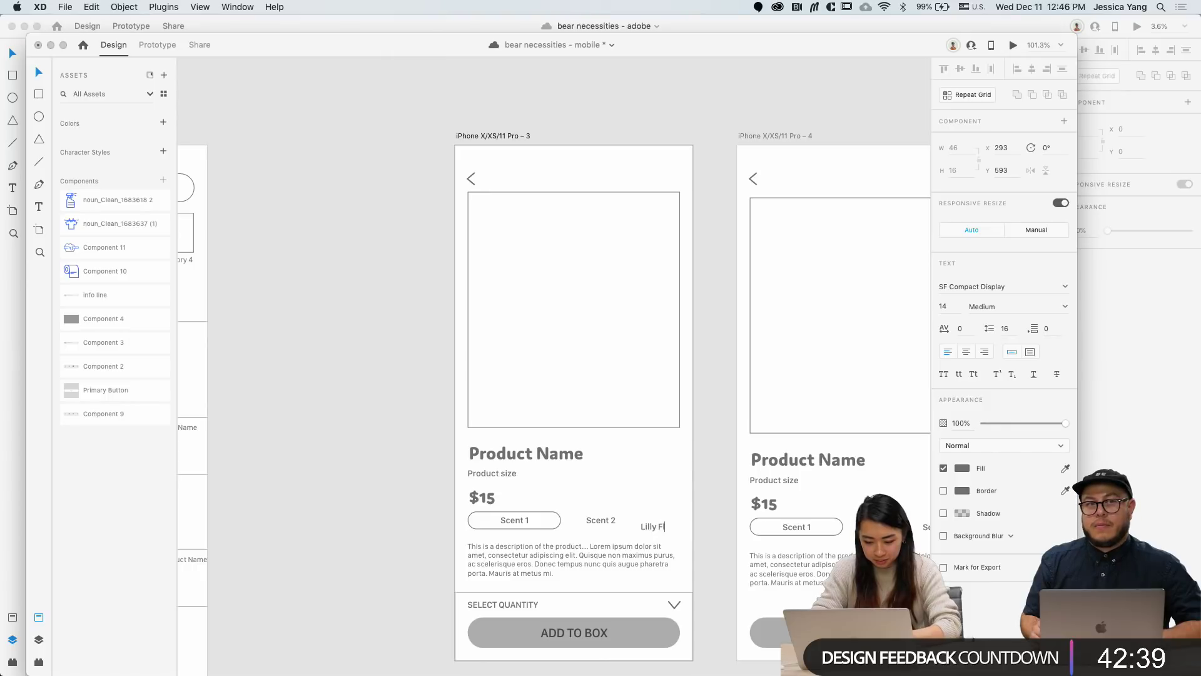
pyautogui.write('ower')
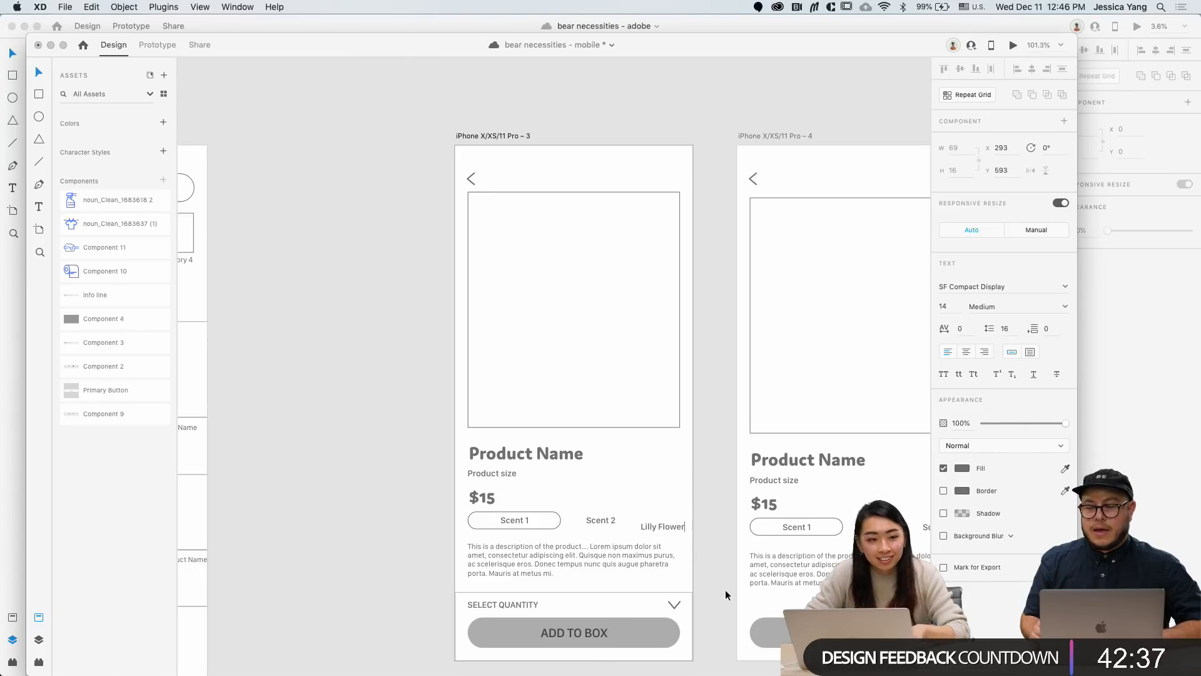
pyautogui.press('Left')
pyautogui.press('Left')
pyautogui.press('Left')
pyautogui.press('Left')
pyautogui.press('Left')
pyautogui.press('Left')
pyautogui.press('Left')
pyautogui.press('BackSpace')
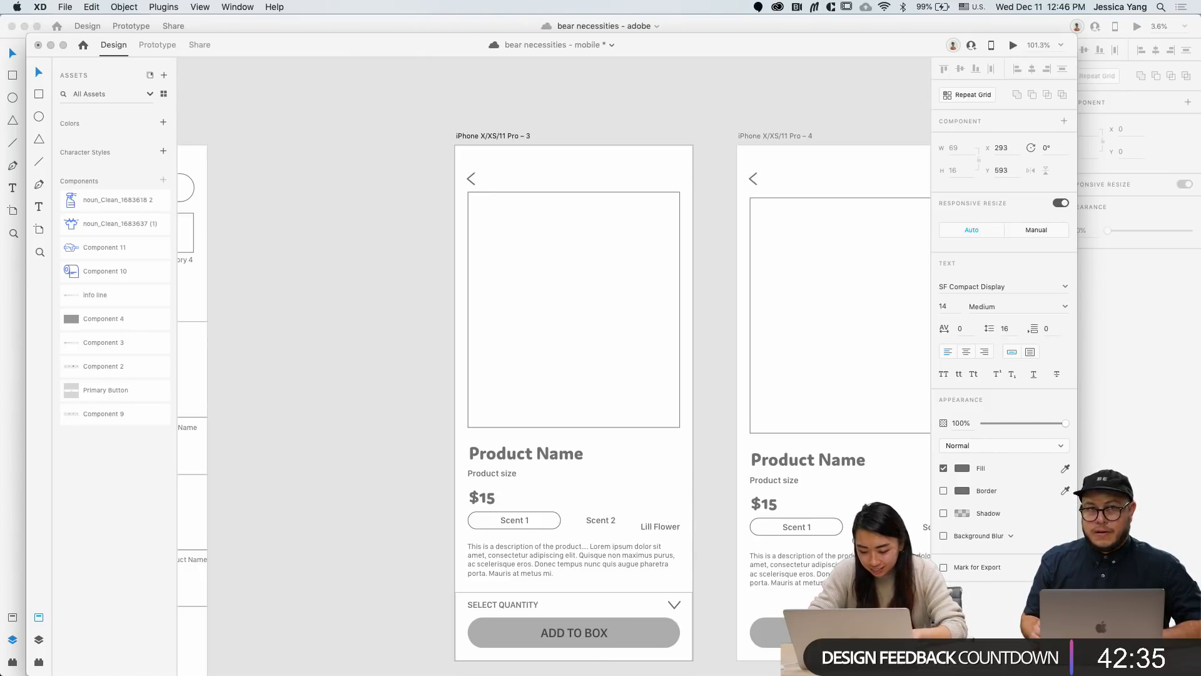
pyautogui.write('ie')
# Step: Move the Lillie Flower label up in line with the other scent labels
pyautogui.scroll(5, 688, 539)
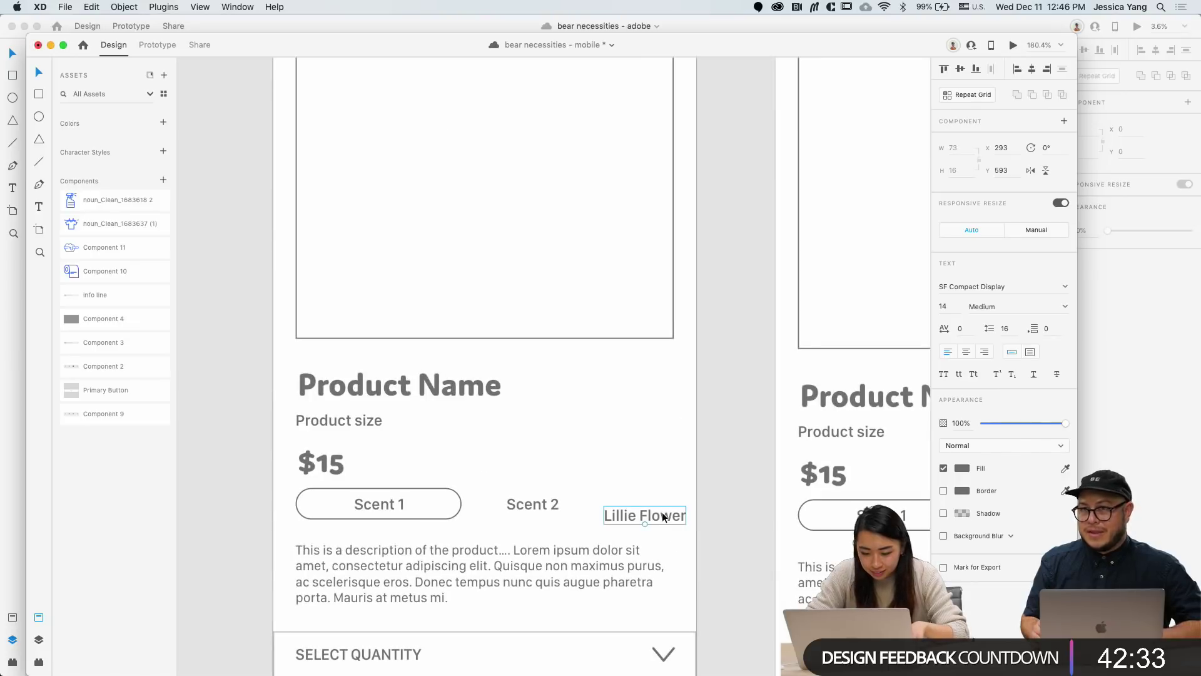
pyautogui.press('Escape')
pyautogui.click(677, 549)
pyautogui.scroll(-4, 676, 549)
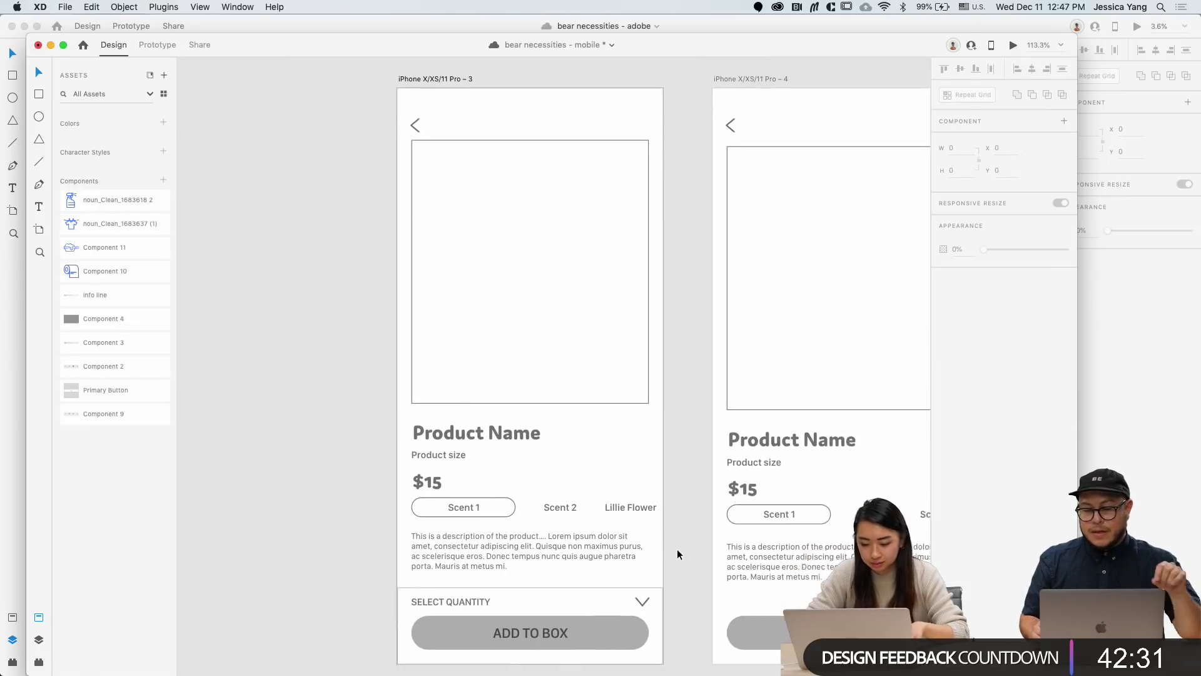
# Step: Copy the bottom panel, SELECT QUANTITY label and down arrow from iPhone X/XS/11 Pro – 3 onto iPhone X/XS/11 Pro – 4 and save
pyautogui.scroll(-2, 676, 549)
pyautogui.click(438, 576)
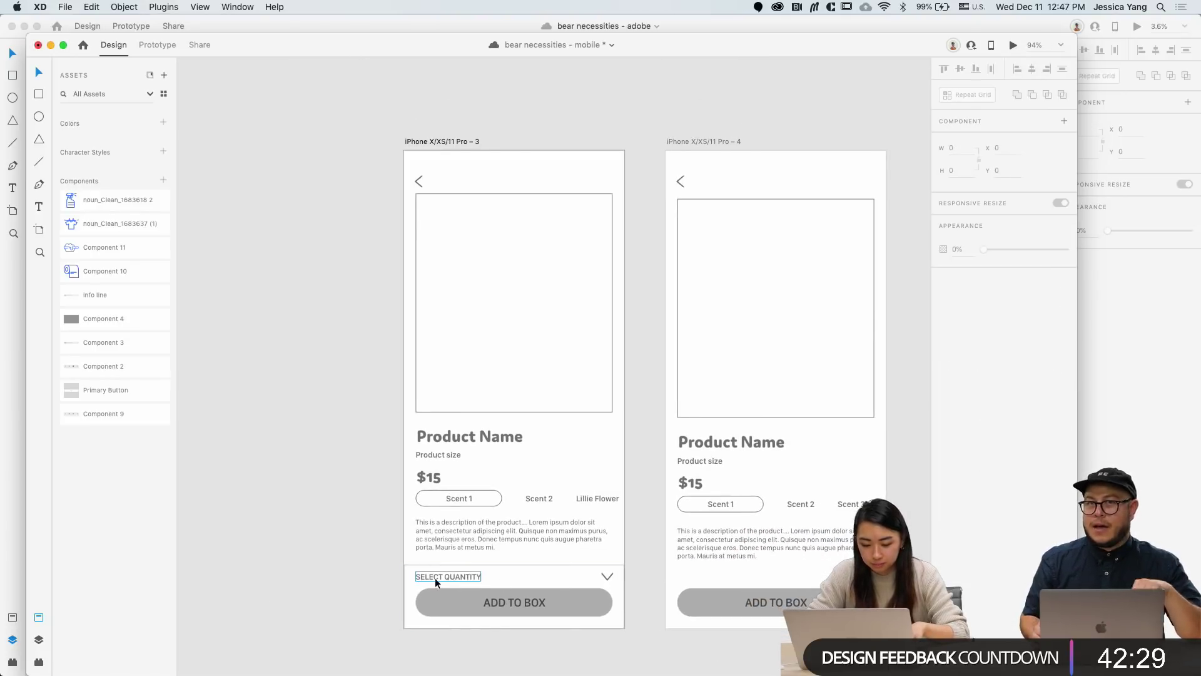
pyautogui.click(520, 569)
pyautogui.keyDown('shift'); pyautogui.click(604, 576); pyautogui.keyUp('shift')
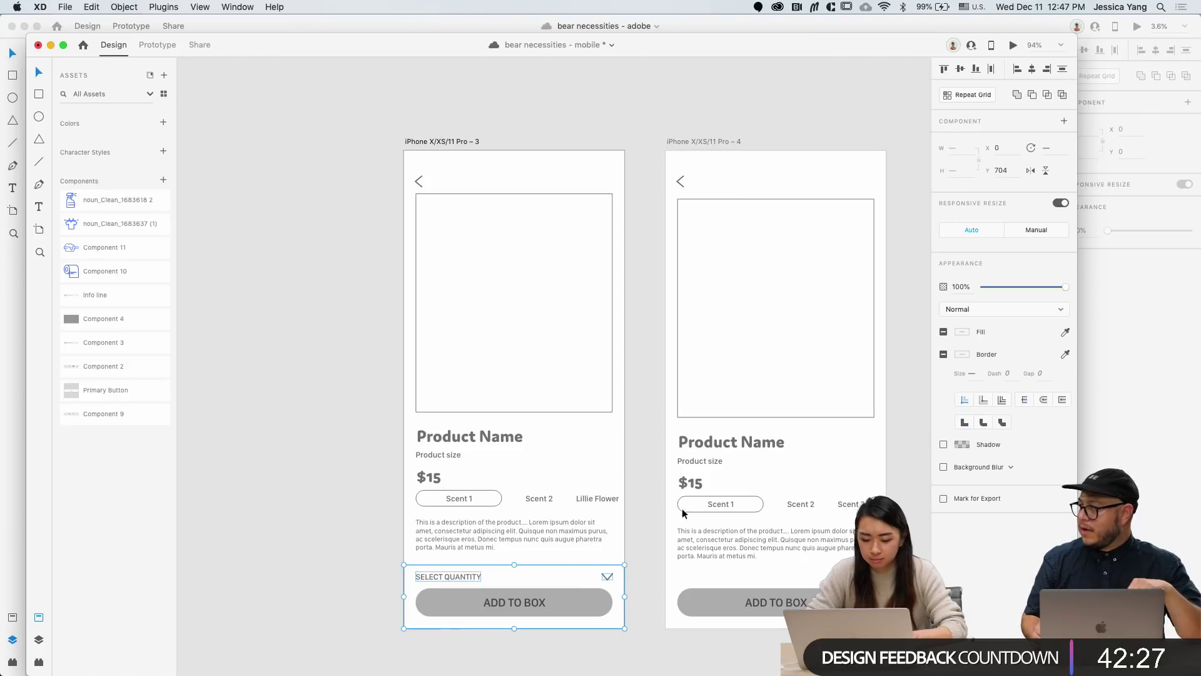
pyautogui.press('super+c')
pyautogui.click(696, 141)
pyautogui.press('super+v')
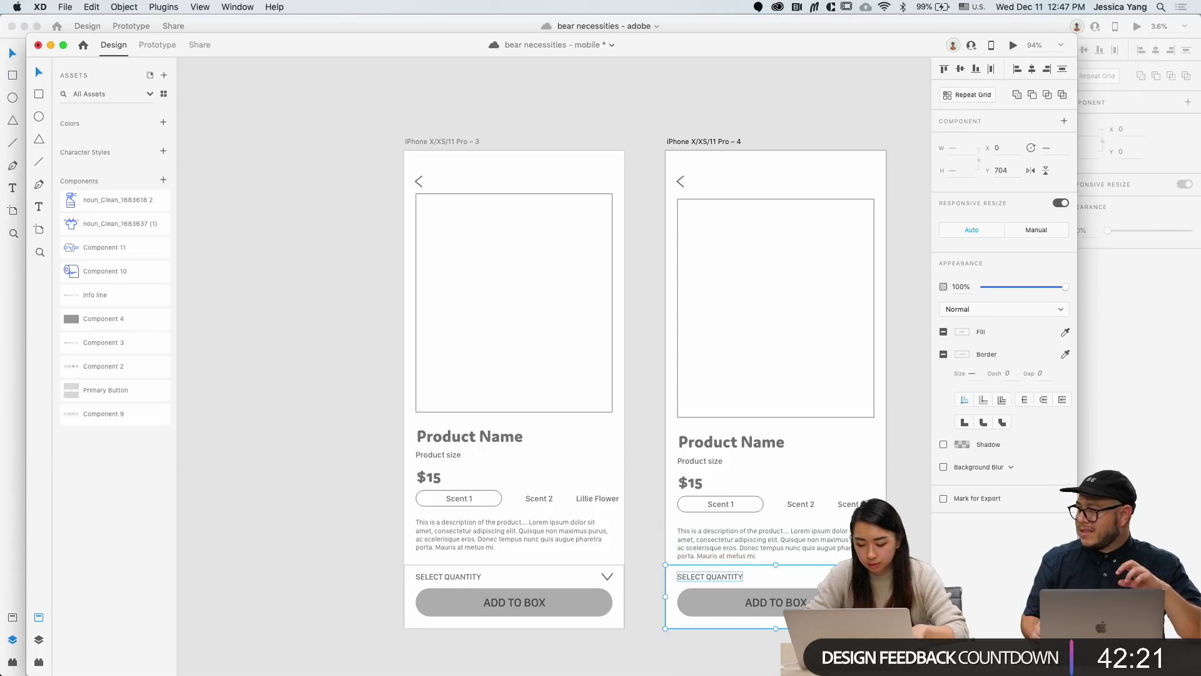
pyautogui.press('super+s')
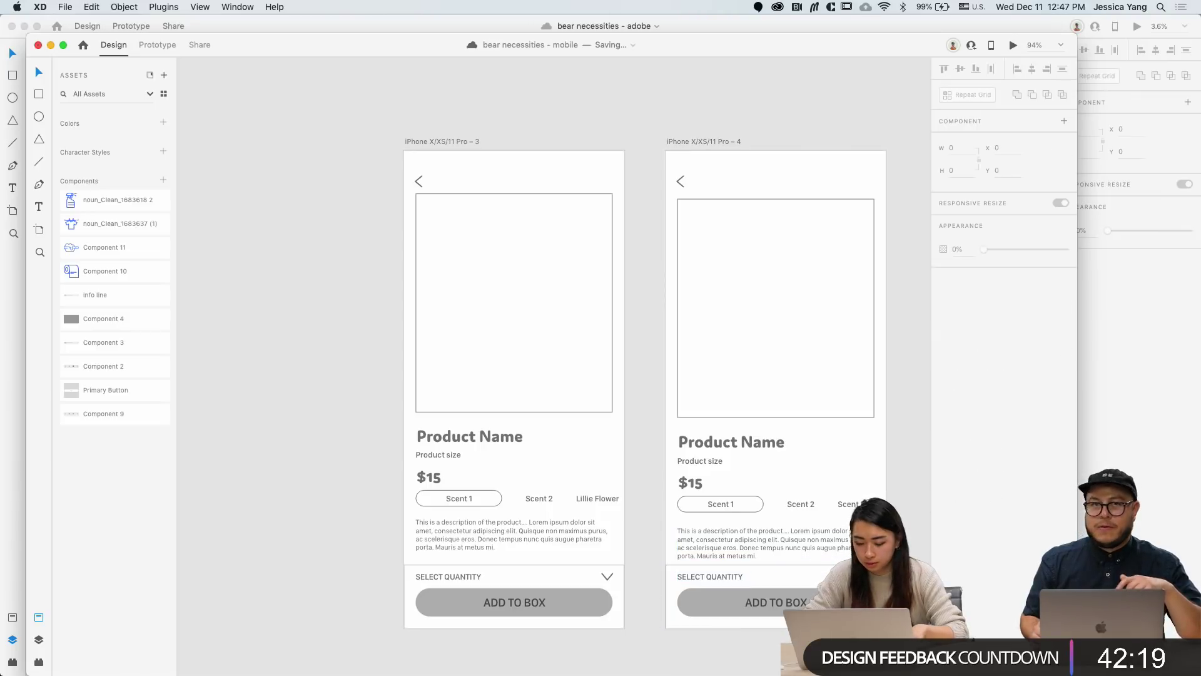
# Step: Delete the SELECT QUANTITY label and the down arrow from the iPhone X/XS/11 Pro – 4 artboard
pyautogui.hscroll(3, 646, 564)
pyautogui.scroll(3, 647, 569)
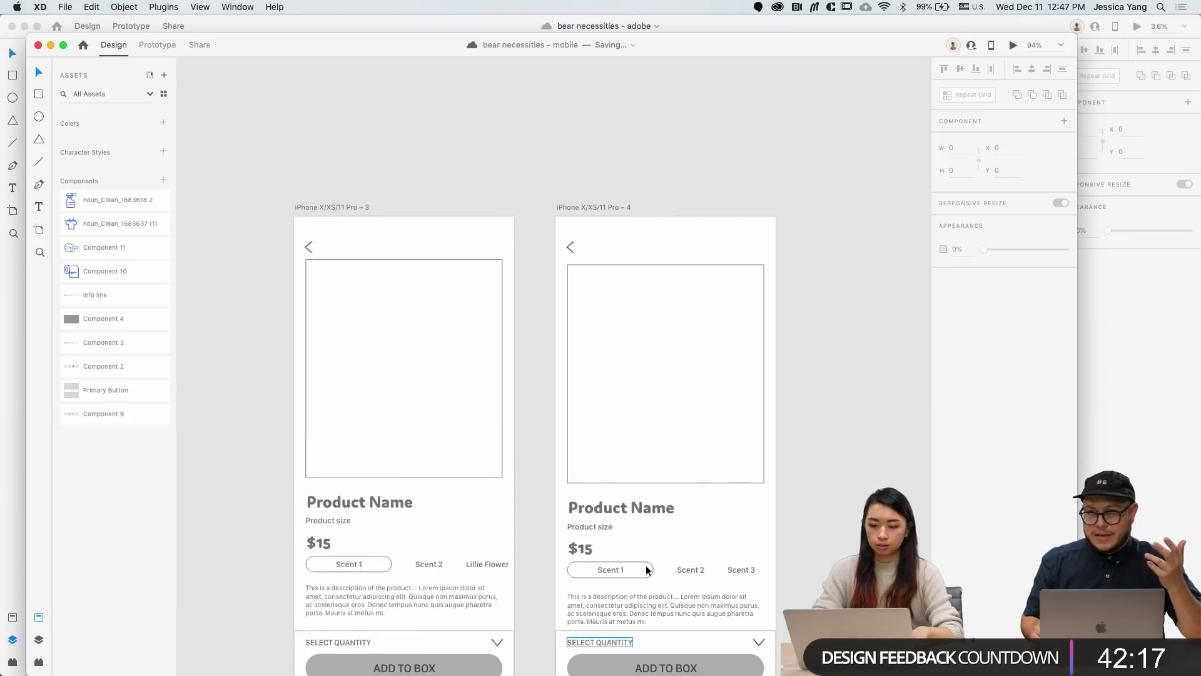
pyautogui.scroll(-5, 645, 565)
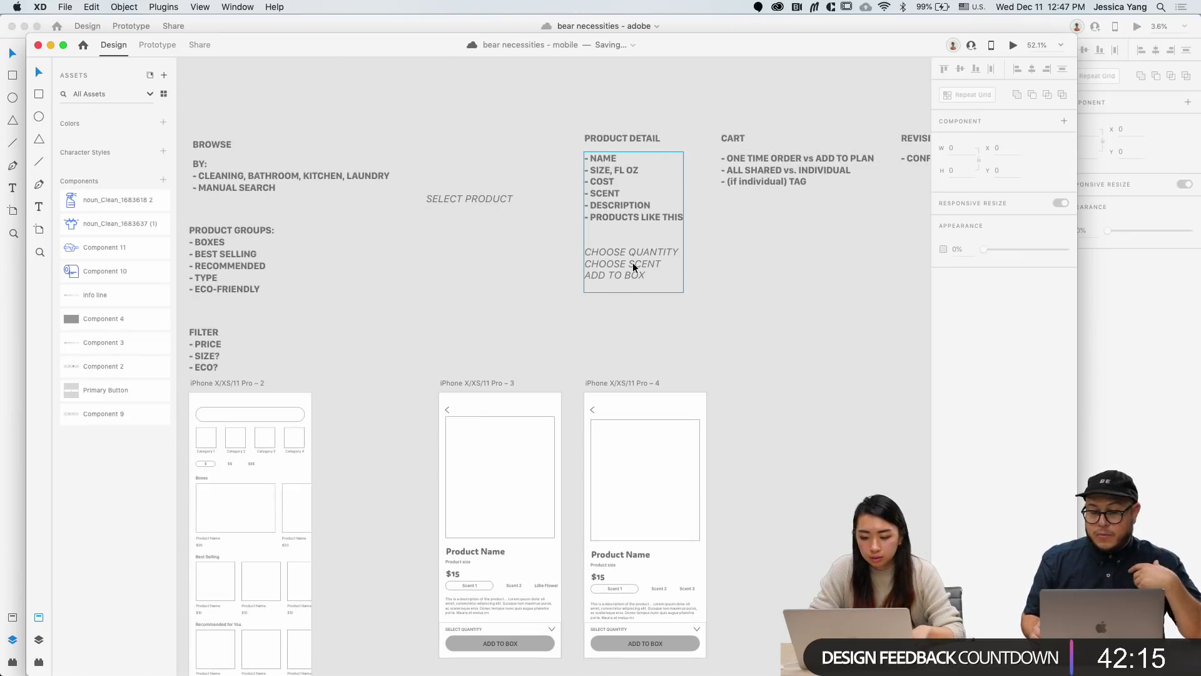
pyautogui.scroll(-3, 659, 558)
pyautogui.scroll(3, 659, 558)
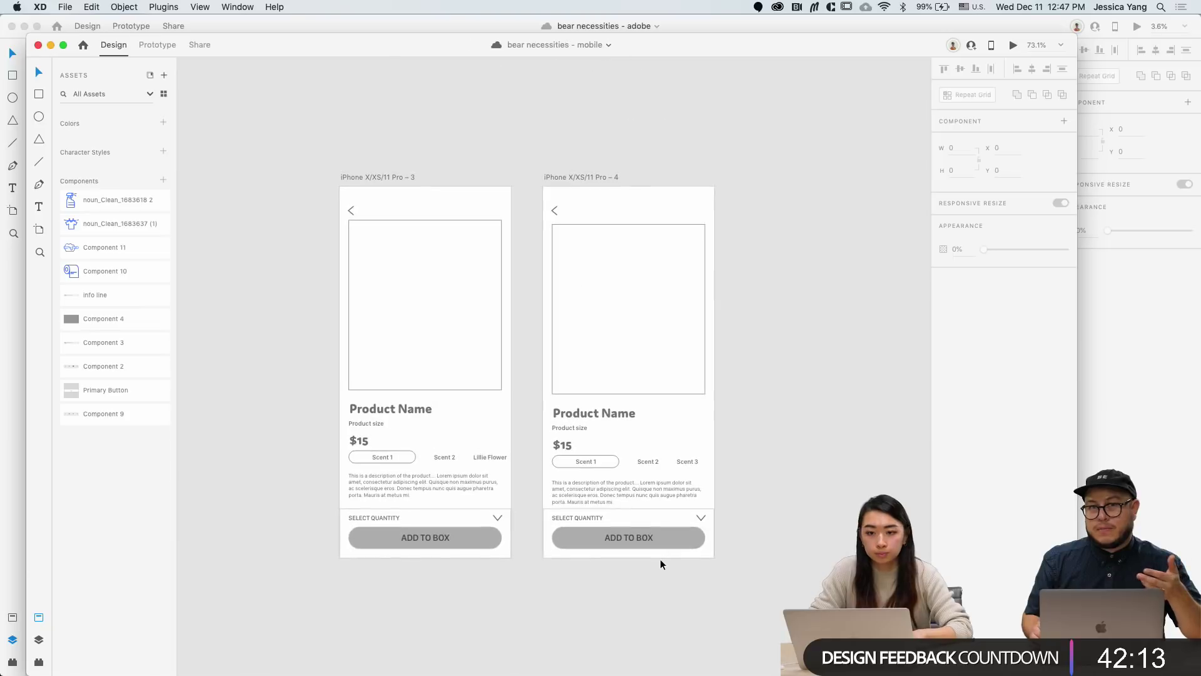
pyautogui.doubleClick(584, 515)
pyautogui.scroll(3, 584, 515)
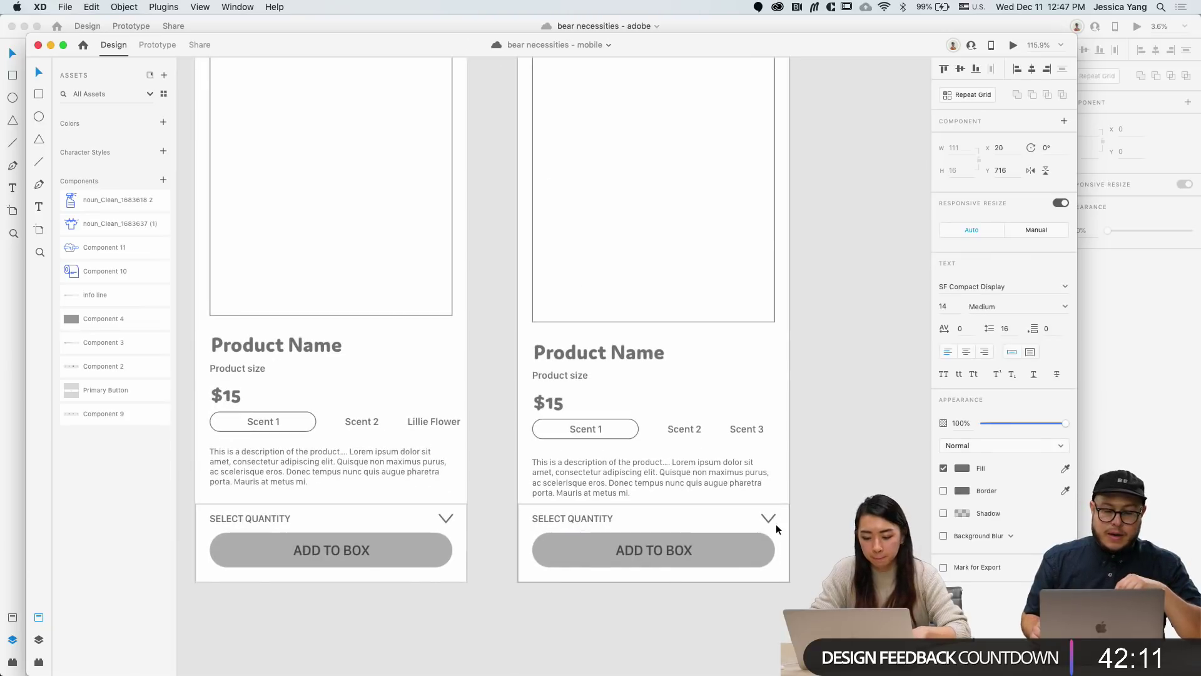
pyautogui.keyDown('shift'); pyautogui.click(771, 519); pyautogui.keyUp('shift')
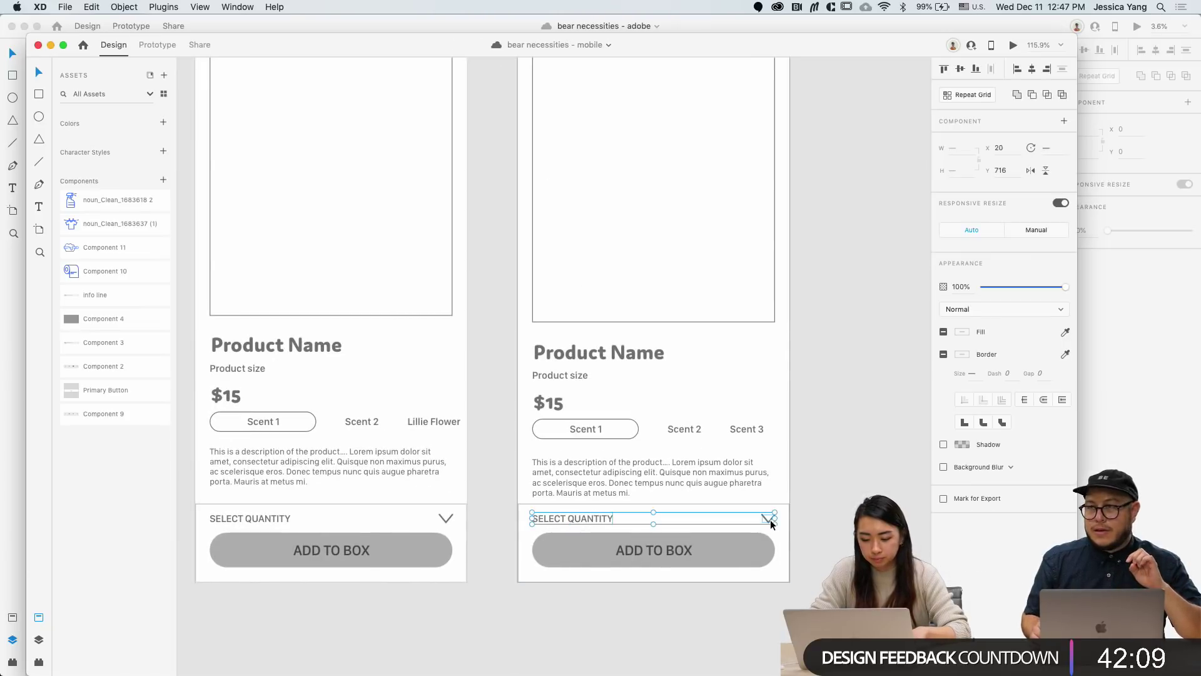
pyautogui.press('Delete')
# Step: Stretch the bottom panel on iPhone X/XS/11 Pro – 4 upward to a height of 302 and bring it to the front with ADD TO BOX
pyautogui.click(665, 501)
pyautogui.moveTo(654, 504); pyautogui.dragTo(647, 363)
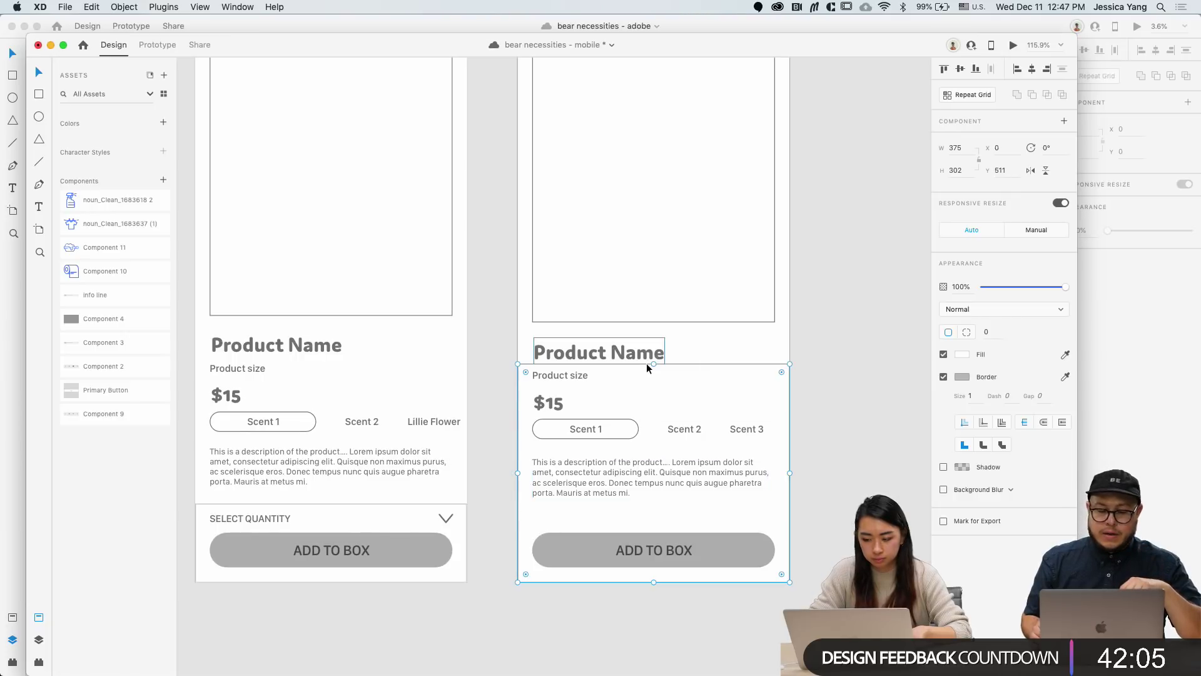
pyautogui.keyDown('shift'); pyautogui.click(668, 550); pyautogui.keyUp('shift')
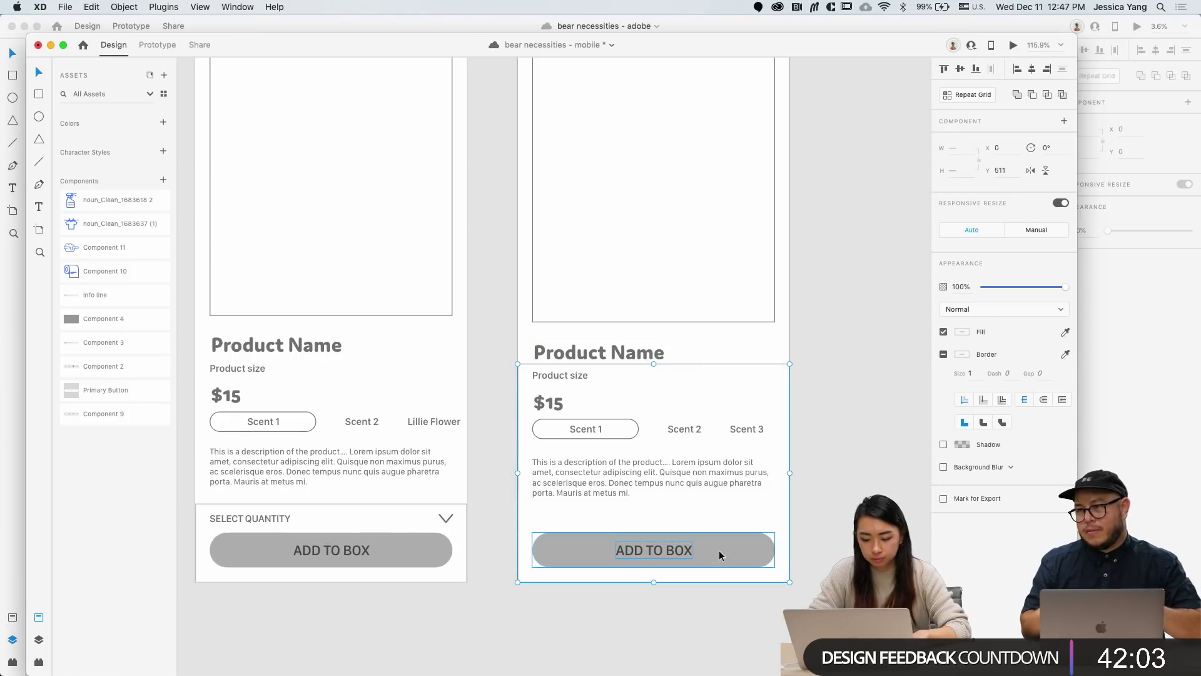
pyautogui.press('super+shift+bracketright')
pyautogui.click(812, 493)
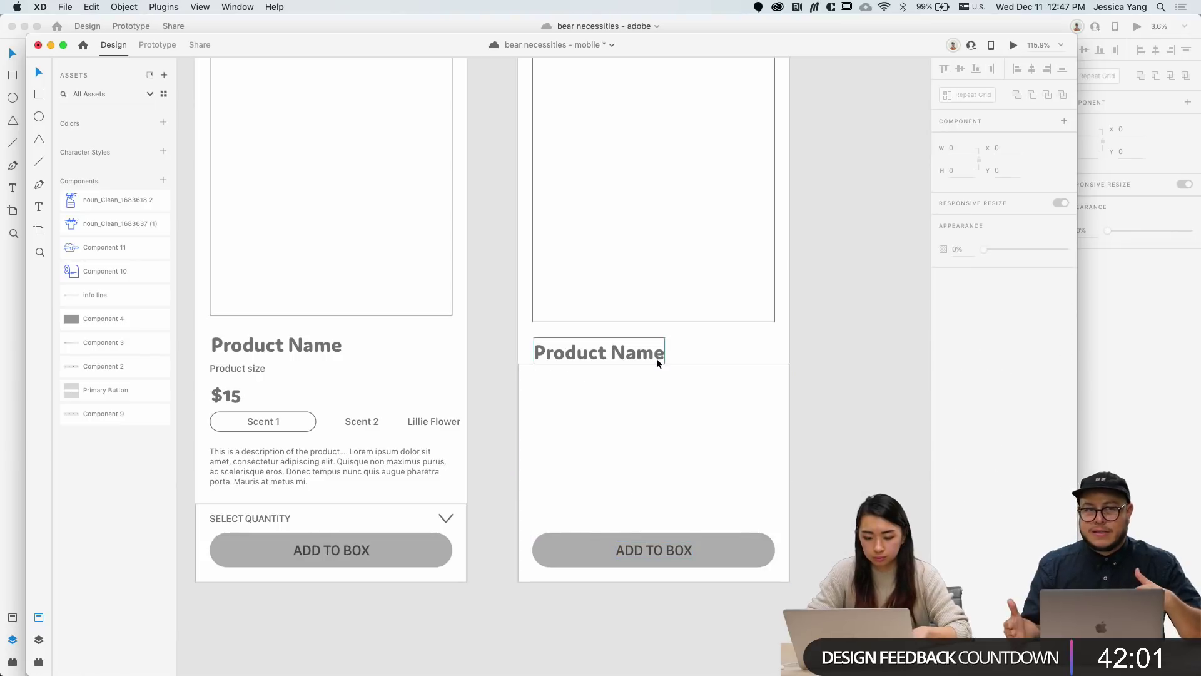
# Step: Extend the panel's upper edge over the image placeholder to a height of 392 and a Y position of 421
pyautogui.click(651, 363)
pyautogui.moveTo(651, 363); pyautogui.dragTo(649, 302)
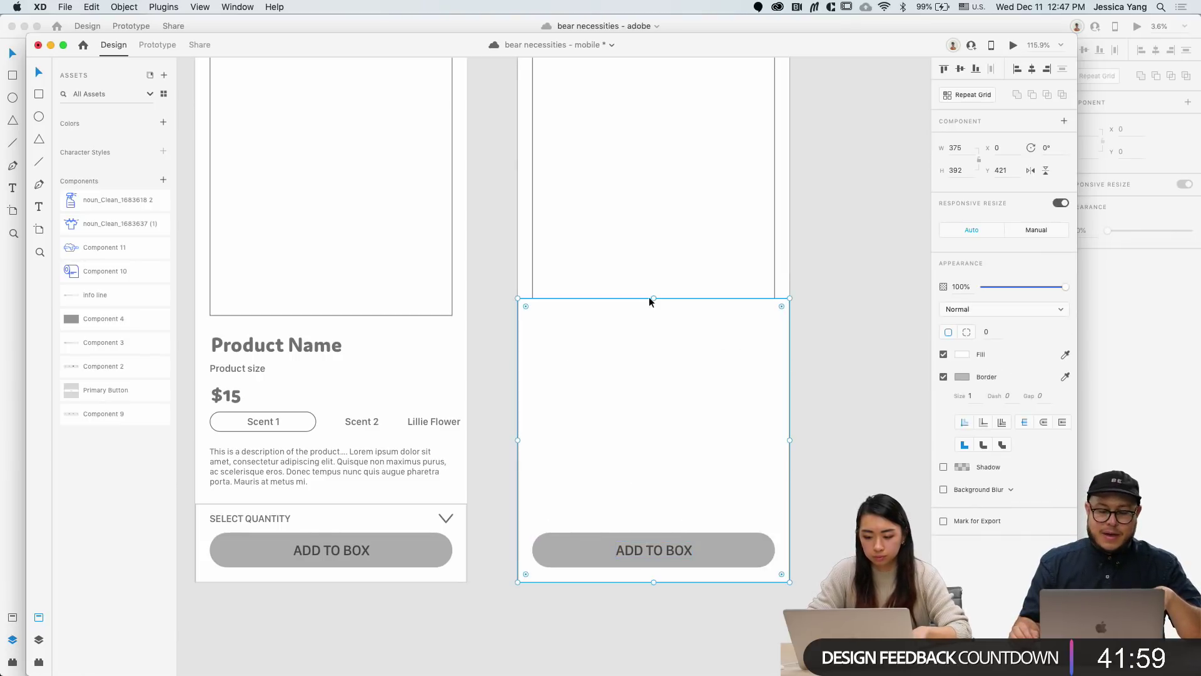
pyautogui.click(794, 311)
# Step: Copy the Billing label from the Orders - Details artboard
pyautogui.scroll(-5, 794, 311)
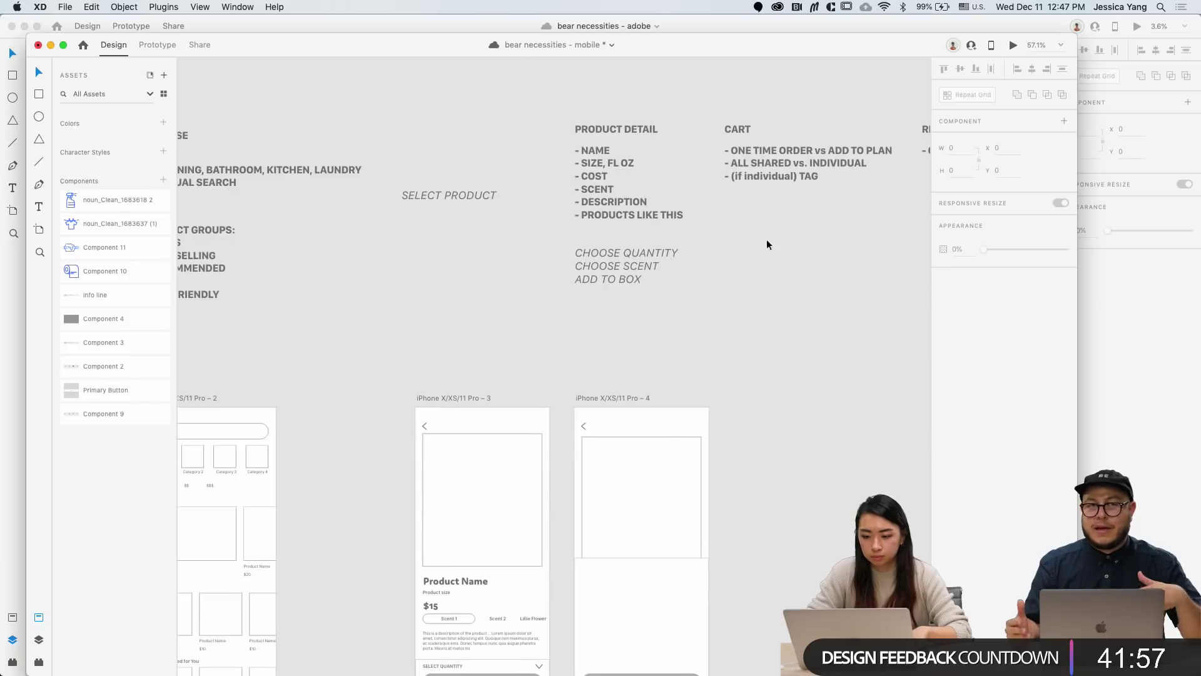
pyautogui.scroll(-10, 758, 315)
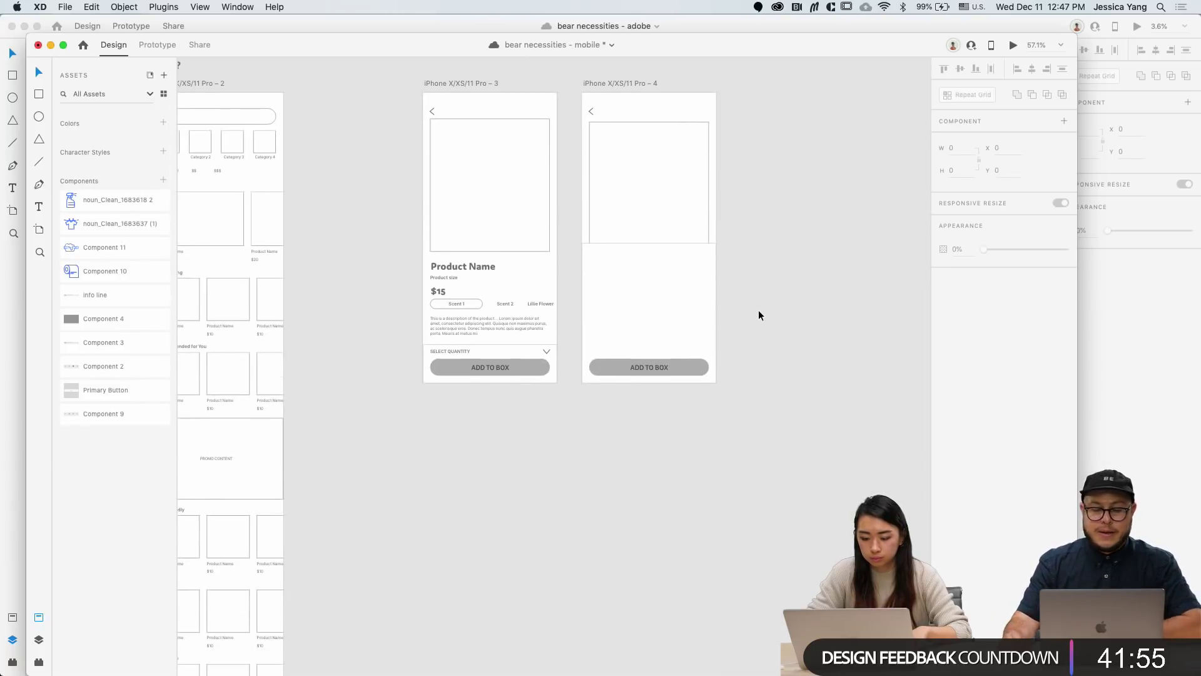
pyautogui.scroll(3, 545, 397)
pyautogui.click(449, 360)
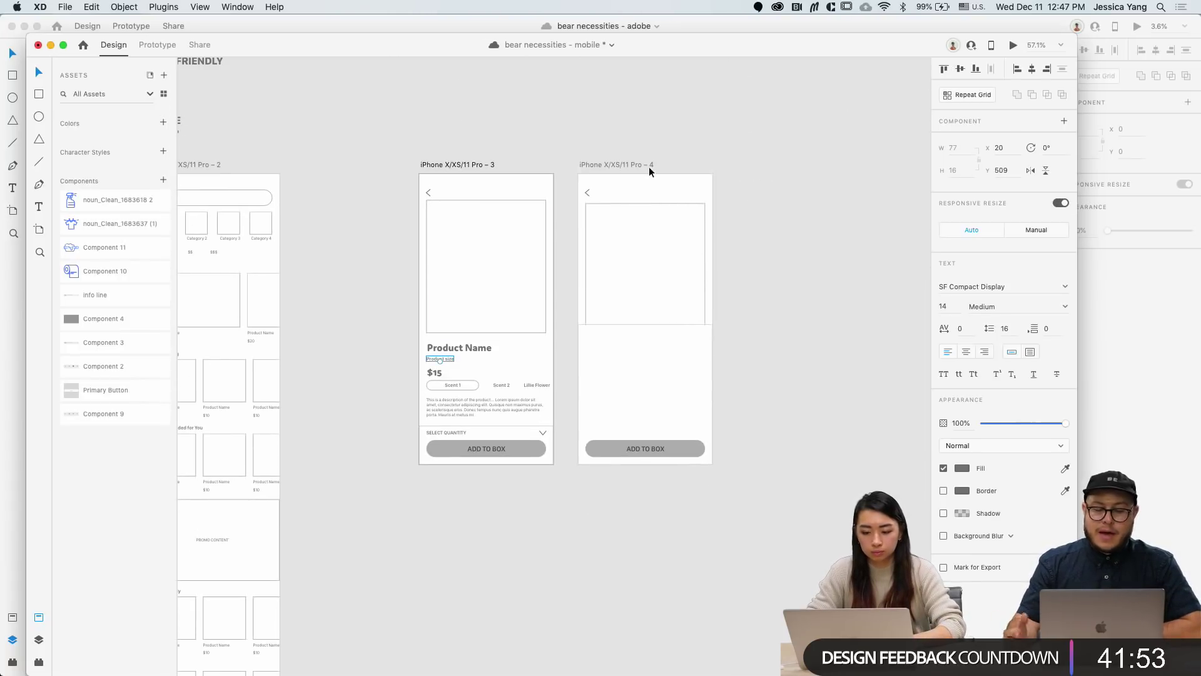
pyautogui.scroll(3, 565, 211)
pyautogui.scroll(-3, 590, 193)
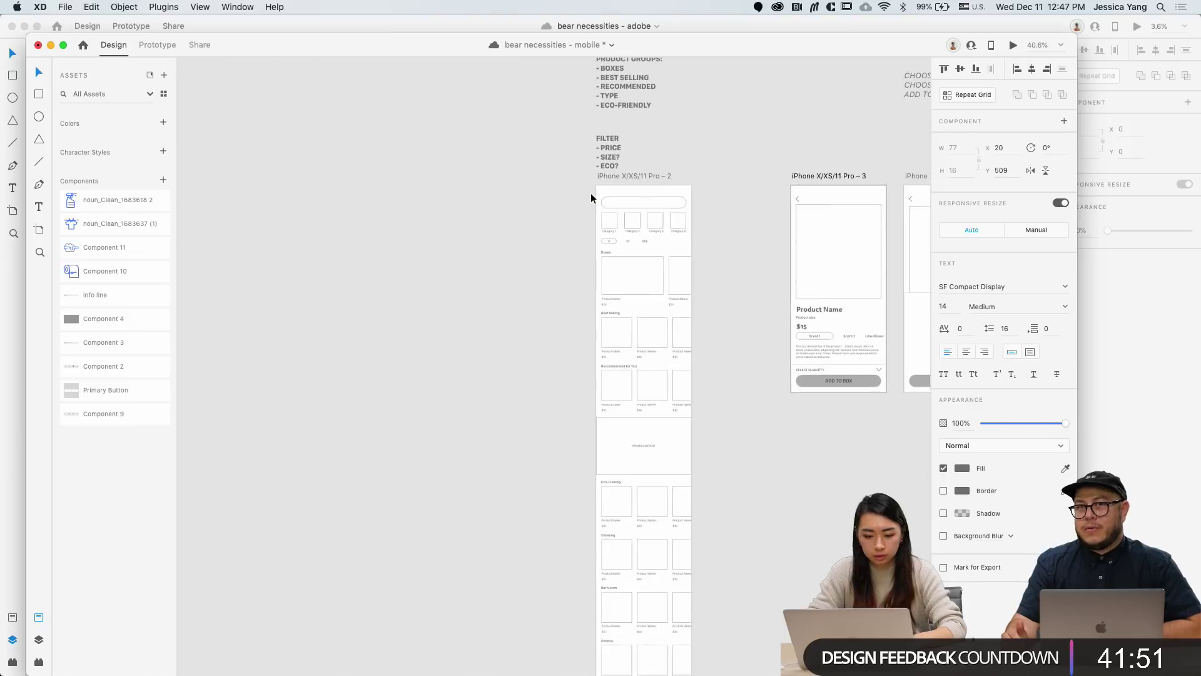
pyautogui.hscroll(10, 591, 193)
pyautogui.scroll(5, 591, 192)
pyautogui.click(452, 272)
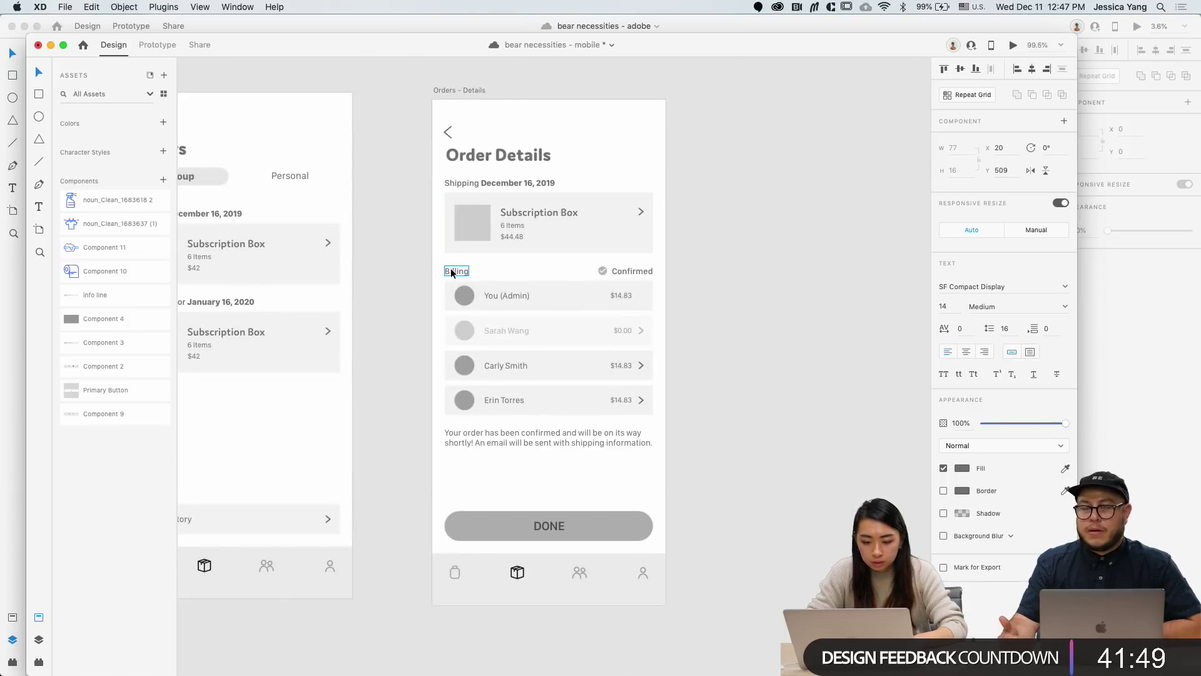
# Step: Paste the Billing label onto iPhone X/XS/11 Pro – 4 and move it inside the enlarged panel at a Y position of 441
pyautogui.scroll(-5, 452, 272)
pyautogui.scroll(2, 452, 272)
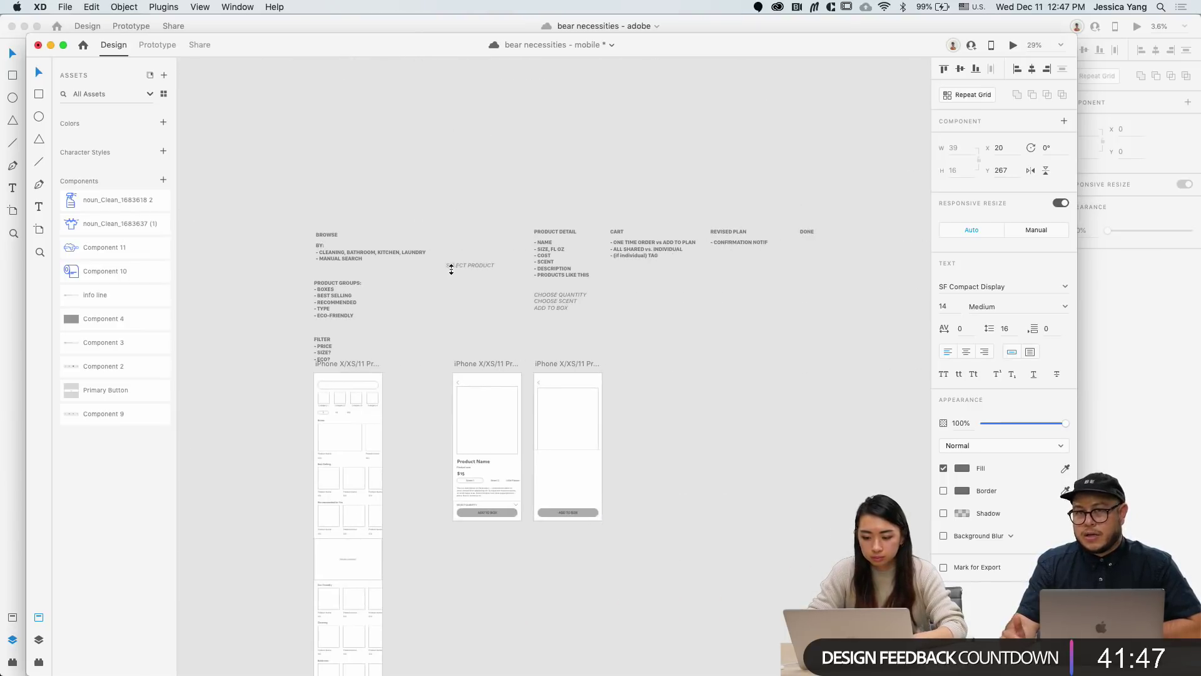
pyautogui.hscroll(1, 519, 363)
pyautogui.scroll(3, 550, 366)
pyautogui.click(552, 369)
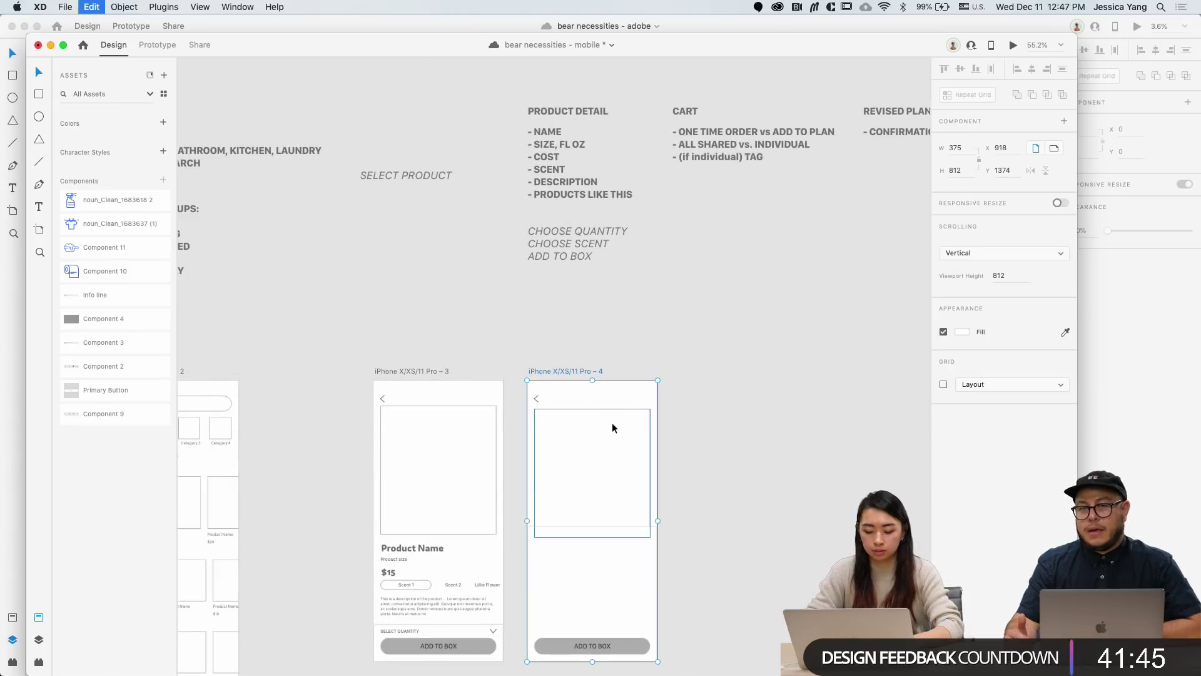
pyautogui.press('cmd+v')
pyautogui.scroll(3, 601, 539)
pyautogui.moveTo(488, 407); pyautogui.dragTo(482, 536)
# Step: Replace the text of the pasted Billing label with "Frequency"
pyautogui.scroll(4, 486, 515)
pyautogui.doubleClick(482, 536)
pyautogui.write('Frequ')
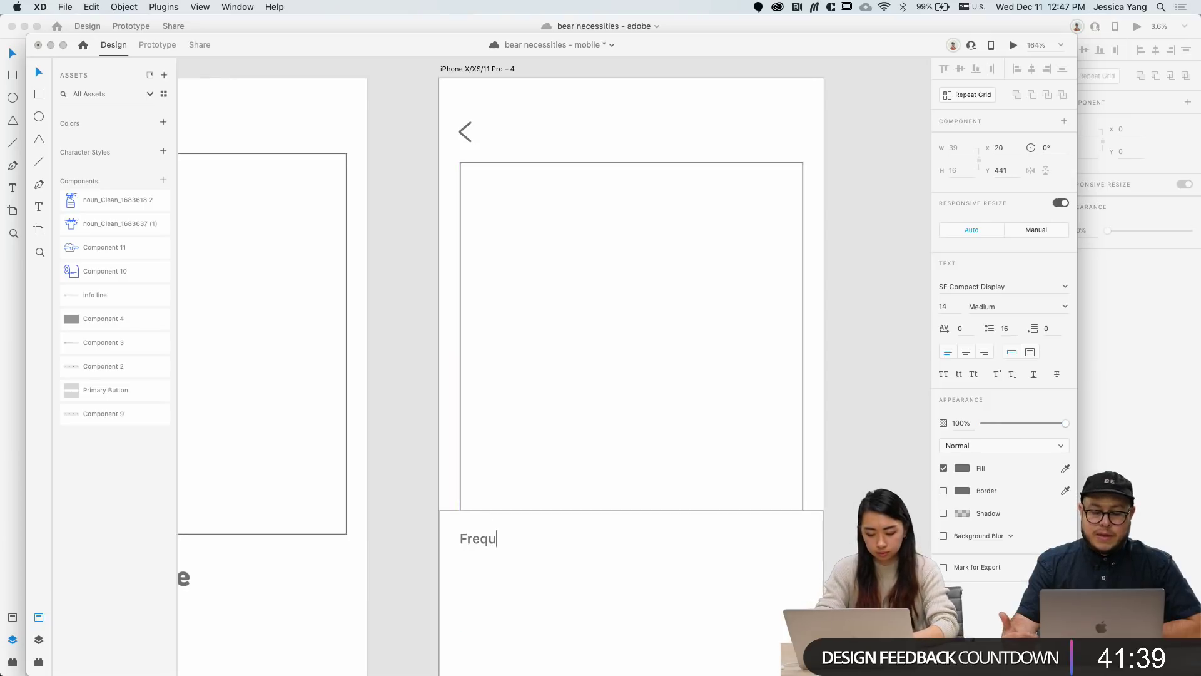
pyautogui.write('ency')
pyautogui.press('Escape')
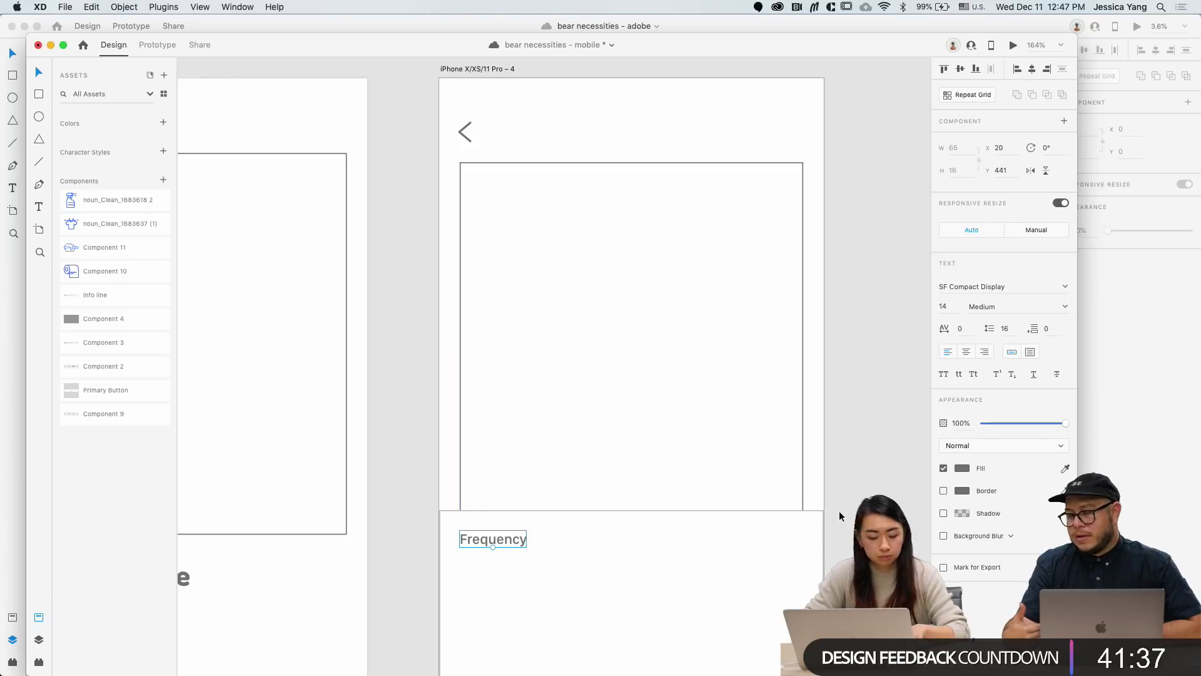
pyautogui.click(839, 510)
# Step: Copy the You (Admin) row's background, circle and name label from the Orders - Details artboard
pyautogui.scroll(-5, 839, 510)
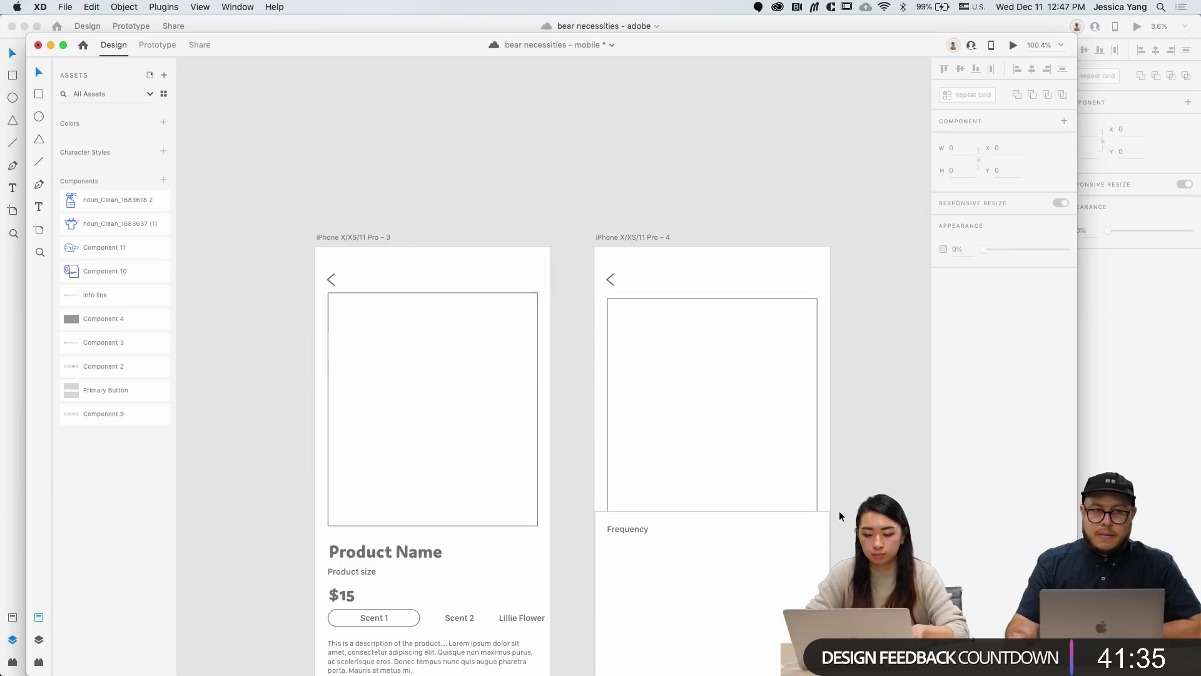
pyautogui.scroll(-3, 839, 511)
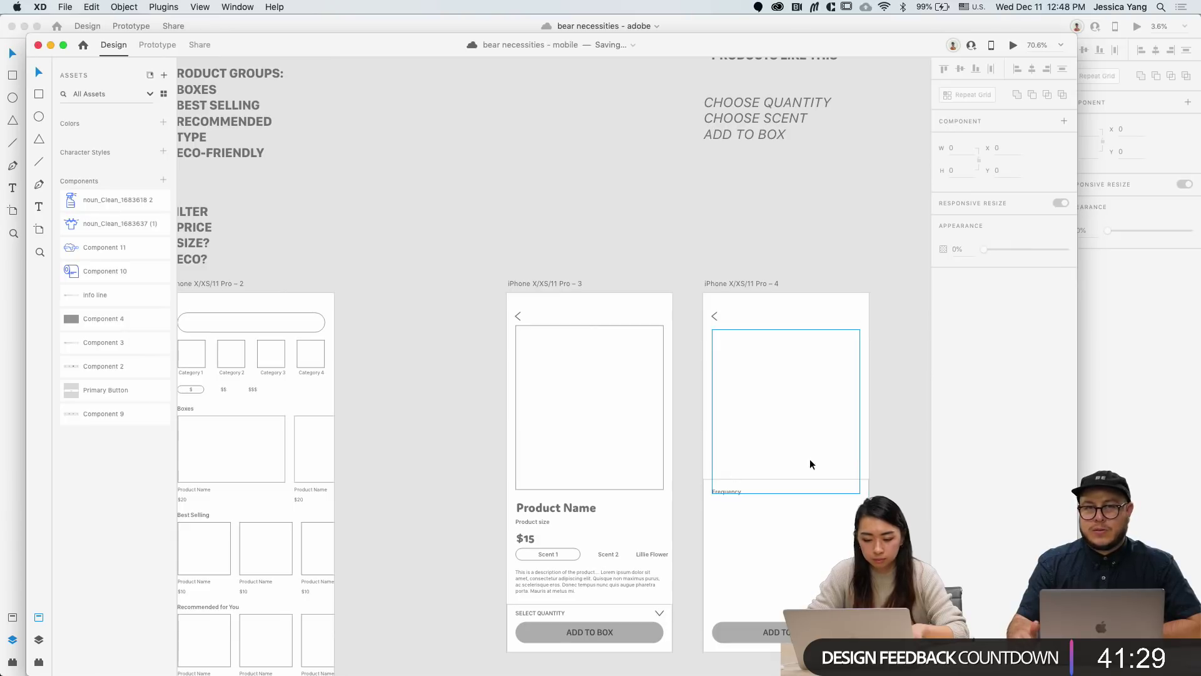
pyautogui.hscroll(-15, 436, 433)
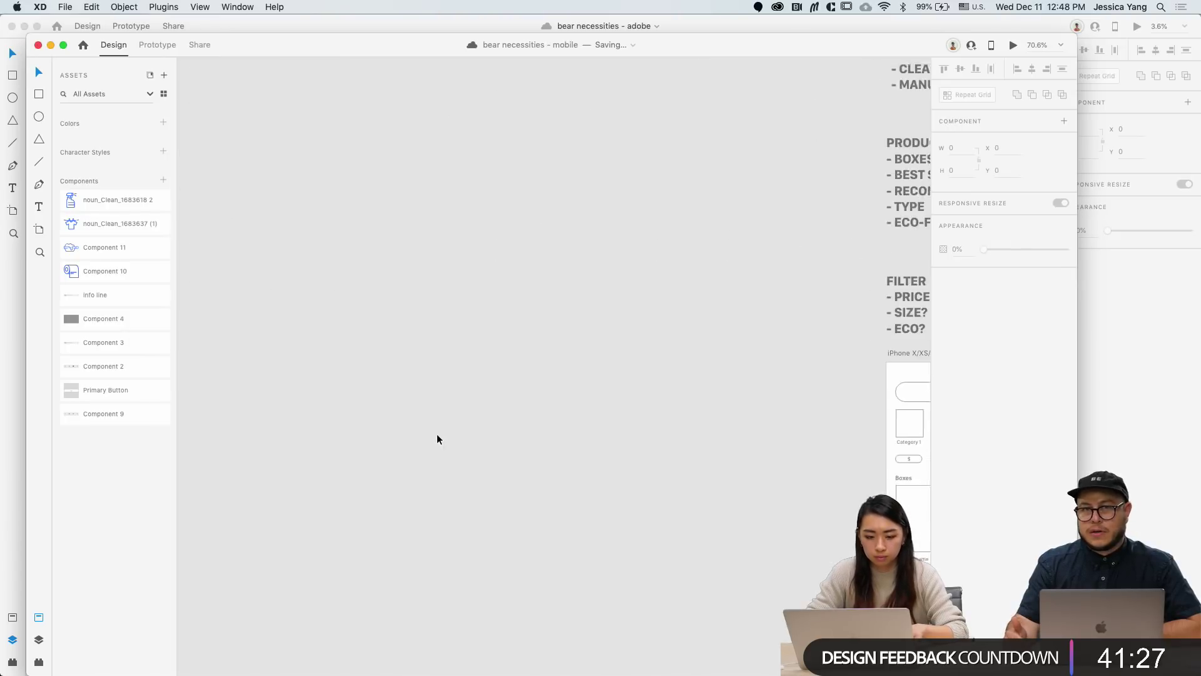
pyautogui.scroll(5, 488, 410)
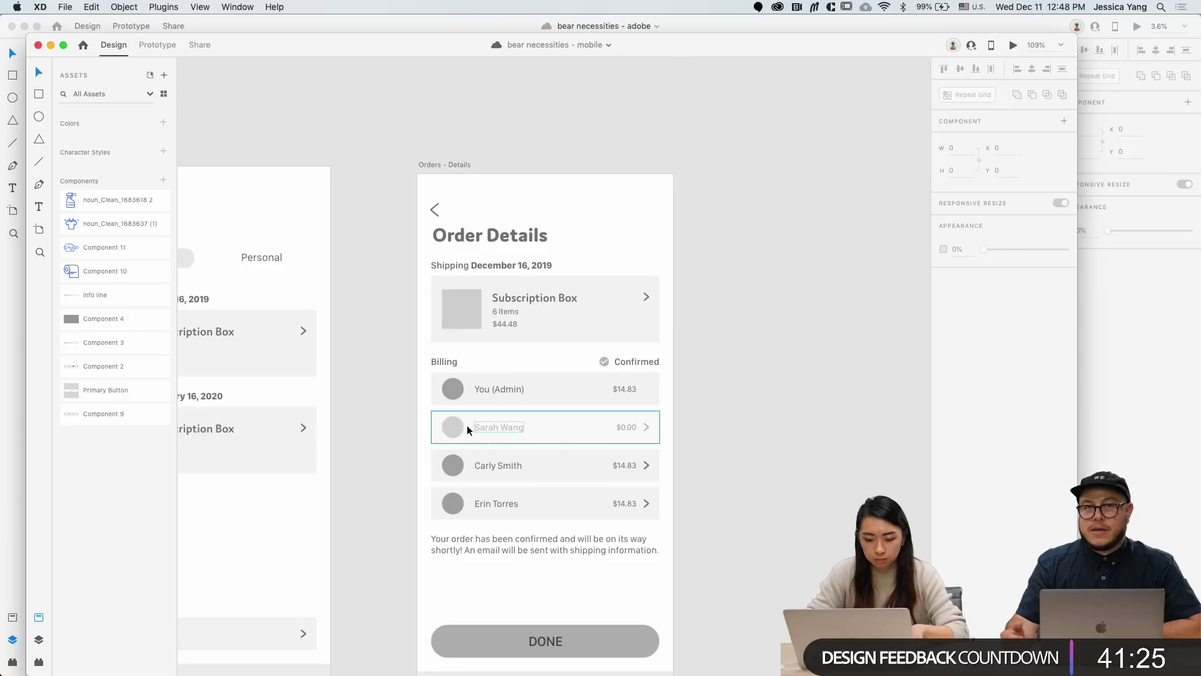
pyautogui.doubleClick(498, 384)
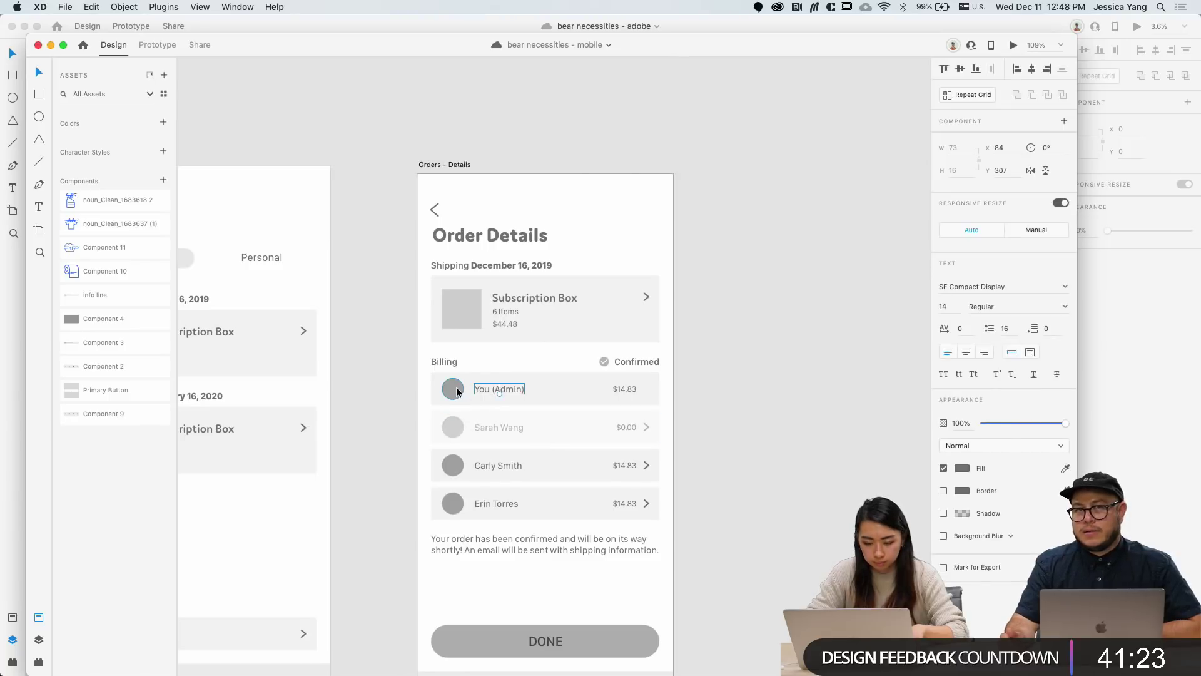
pyautogui.click(676, 449)
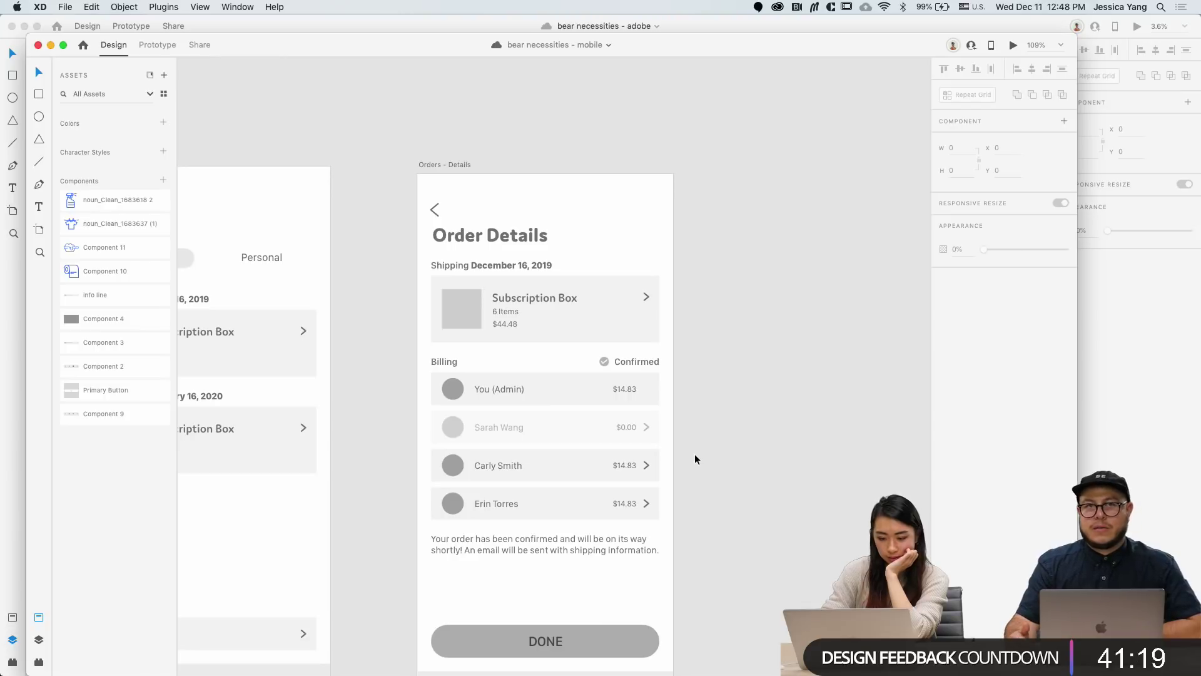
pyautogui.click(560, 396)
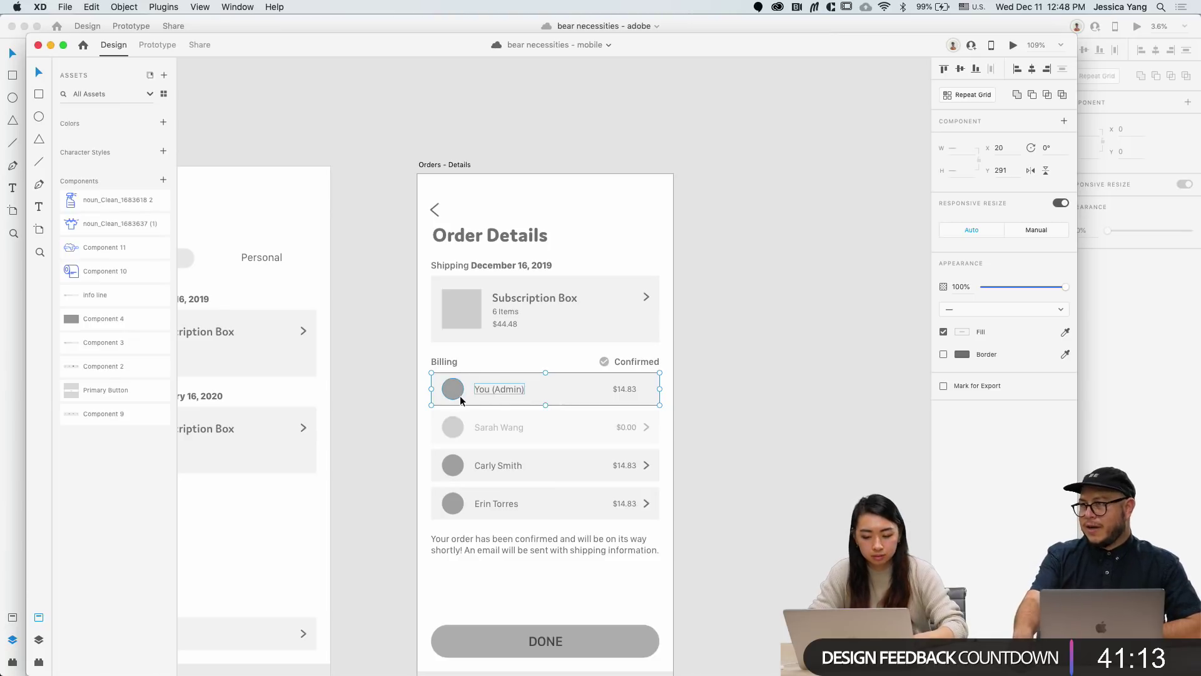
# Step: Paste the You (Admin) row onto iPhone X/XS/11 Pro – 4 and move it below the Frequency label to a Y position of 471
pyautogui.scroll(-10, 459, 395)
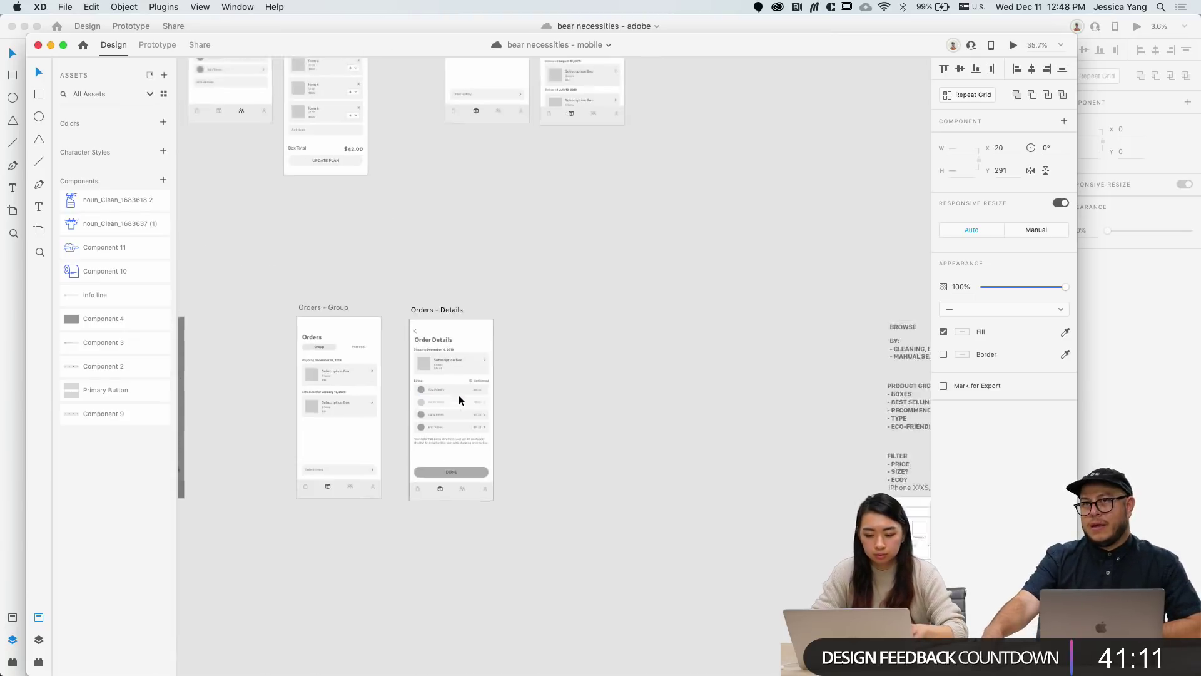
pyautogui.scroll(-2, 719, 412)
pyautogui.click(688, 398)
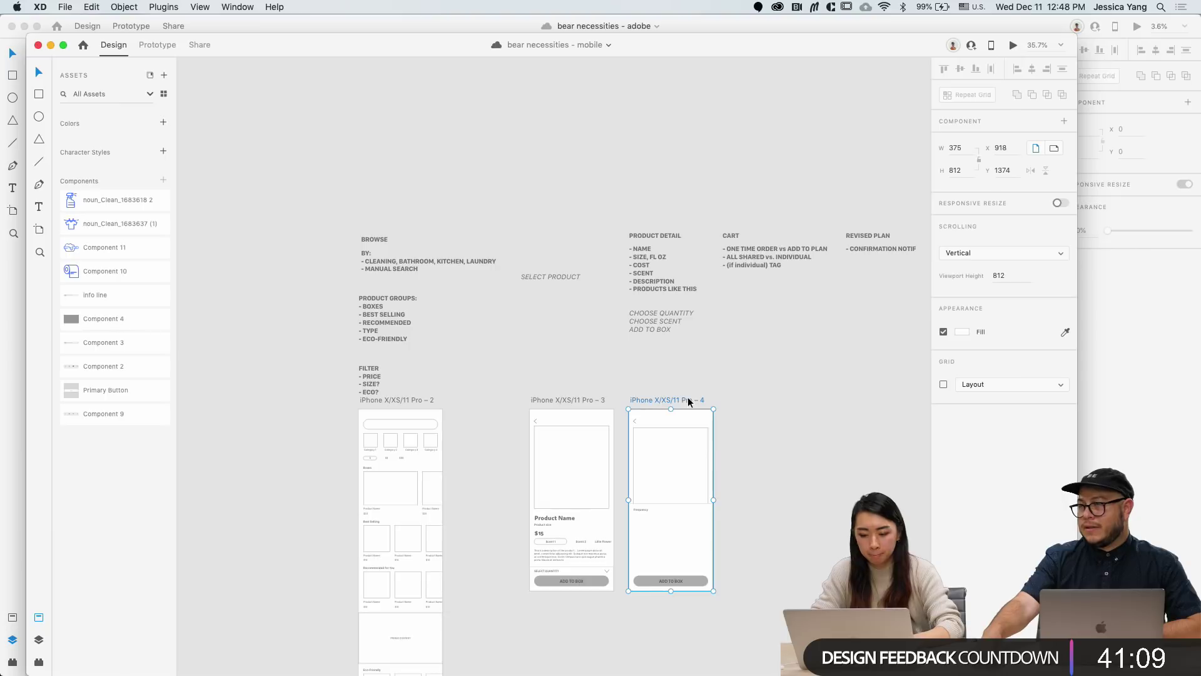
pyautogui.press('super+v')
pyautogui.scroll(3, 678, 535)
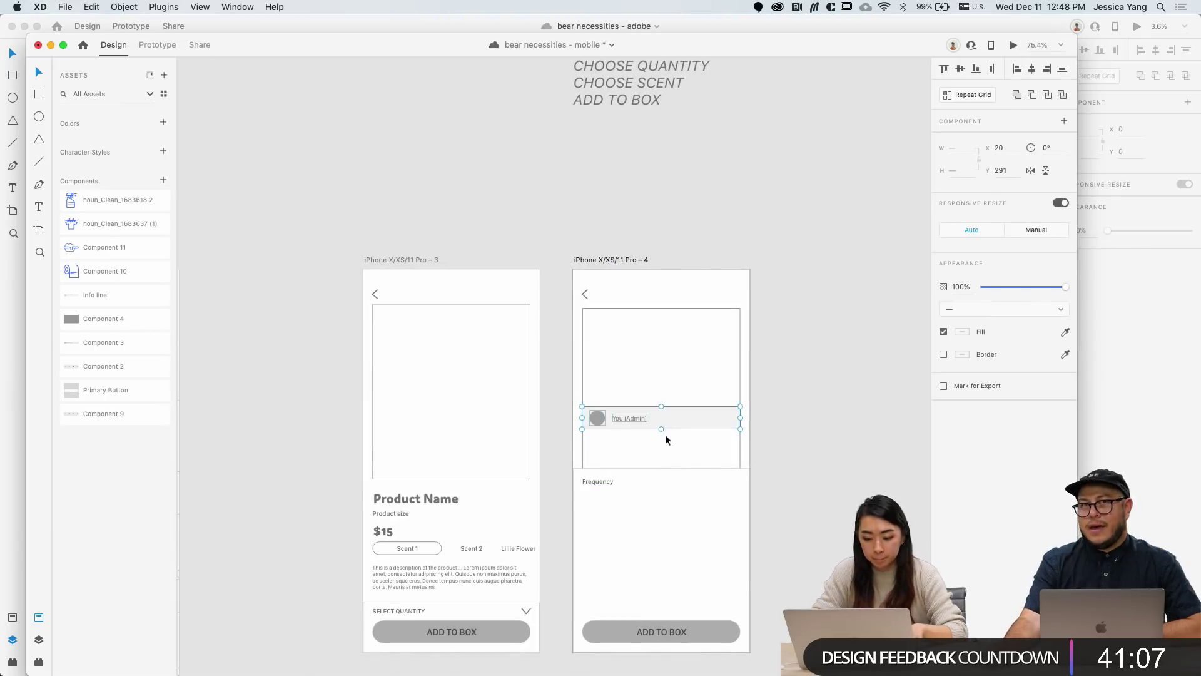
pyautogui.moveTo(666, 434); pyautogui.dragTo(666, 505)
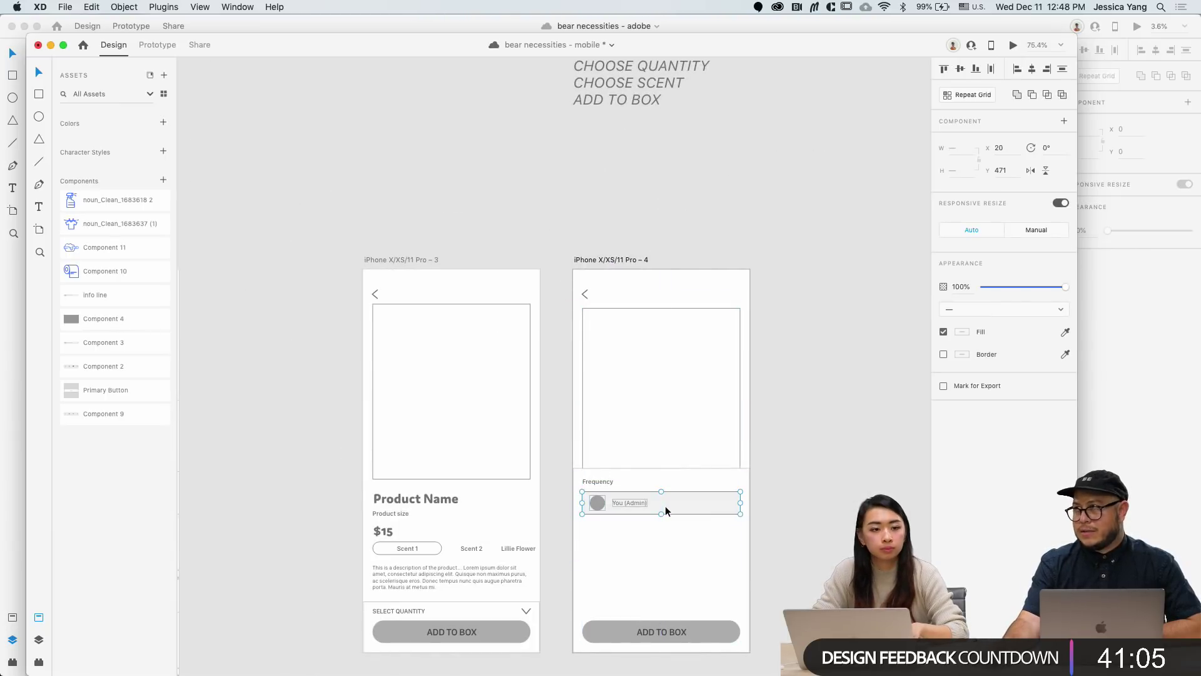
# Step: Nudge the pasted You (Admin) row up 2 px to a Y position of 469
pyautogui.scroll(5, 666, 506)
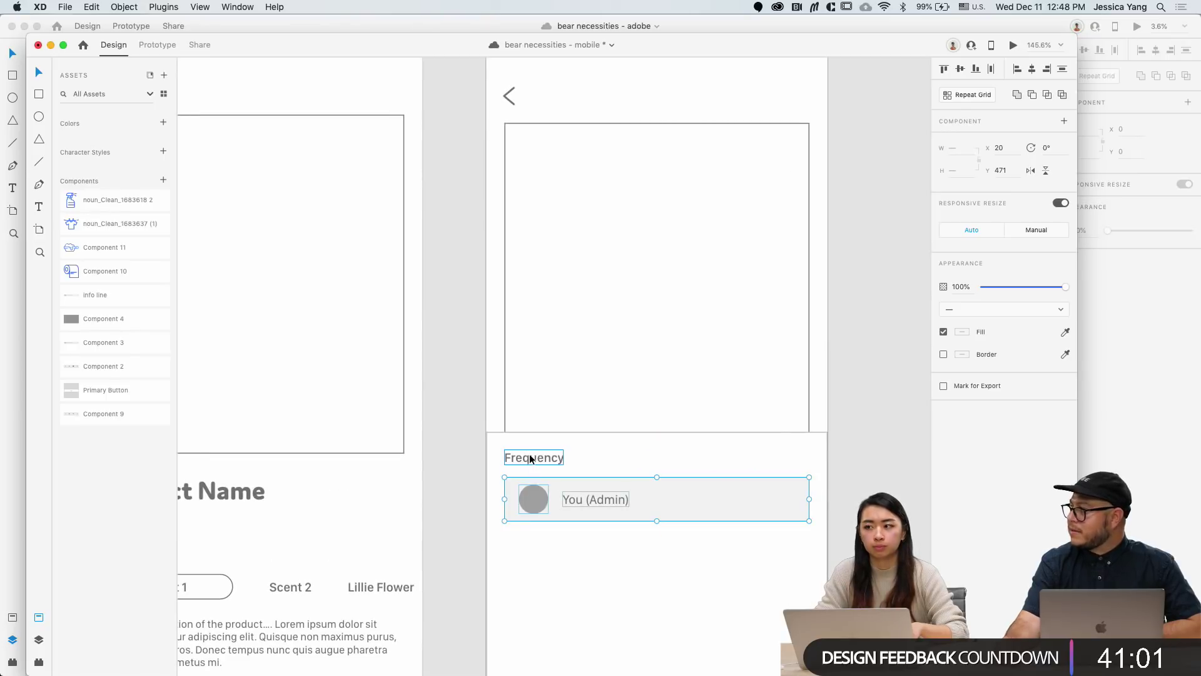
pyautogui.press('Up')
pyautogui.press('Up')
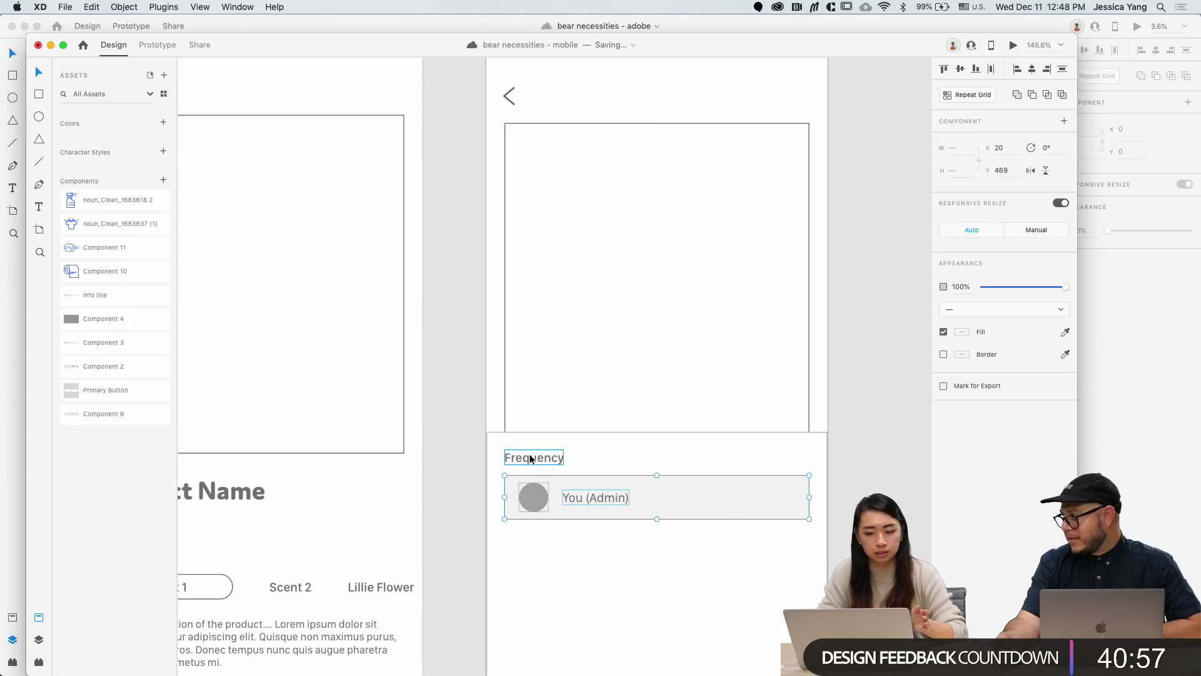
# Step: Delete the circle from the You (Admin) row on iPhone X/XS/11 Pro – 4 and move its label to an X position of 38
pyautogui.click(756, 475)
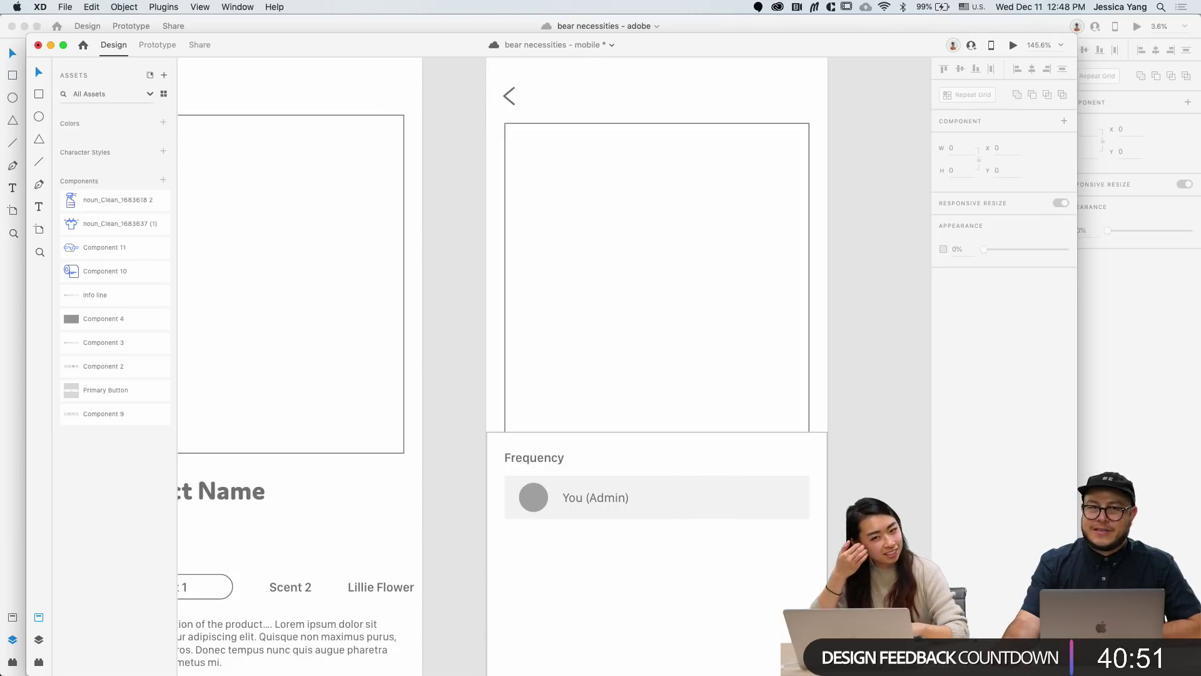
pyautogui.click(617, 499)
pyautogui.click(549, 496)
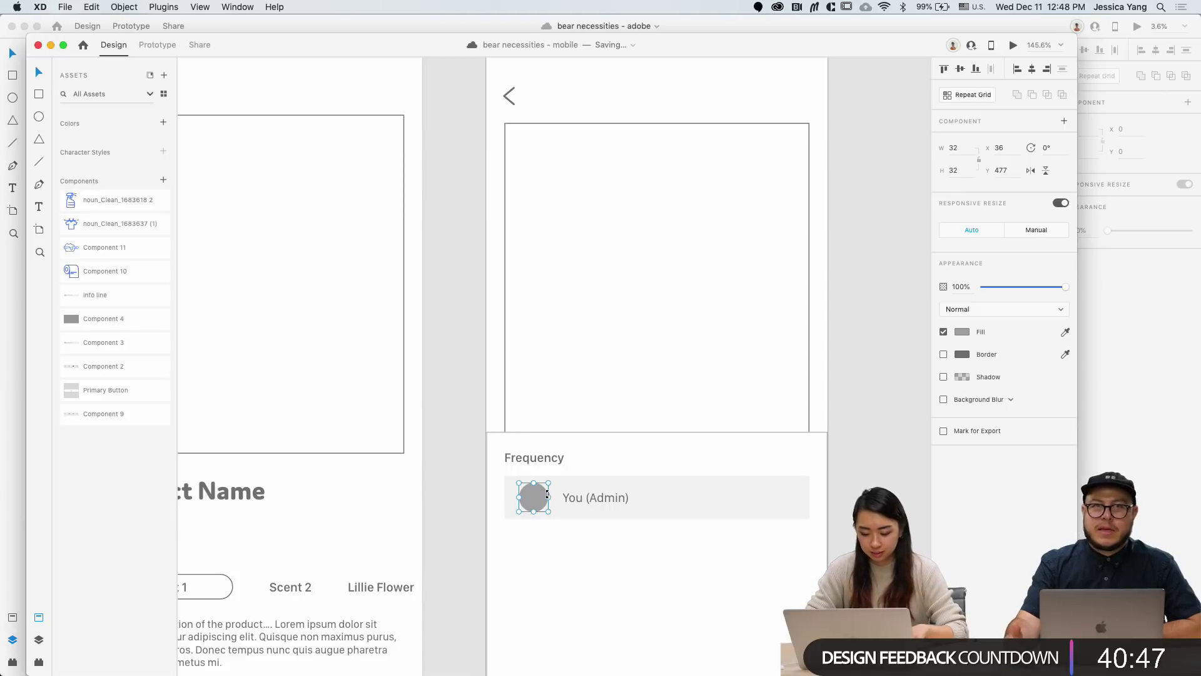
pyautogui.press('Delete')
pyautogui.moveTo(577, 495); pyautogui.dragTo(533, 497)
pyautogui.press('super+z')
pyautogui.press('super+z')
pyautogui.press('Delete')
# Step: Replace the You (Admin) label text in the row below Frequency with "One time order"
pyautogui.scroll(-5, 533, 498)
pyautogui.scroll(3, 746, 449)
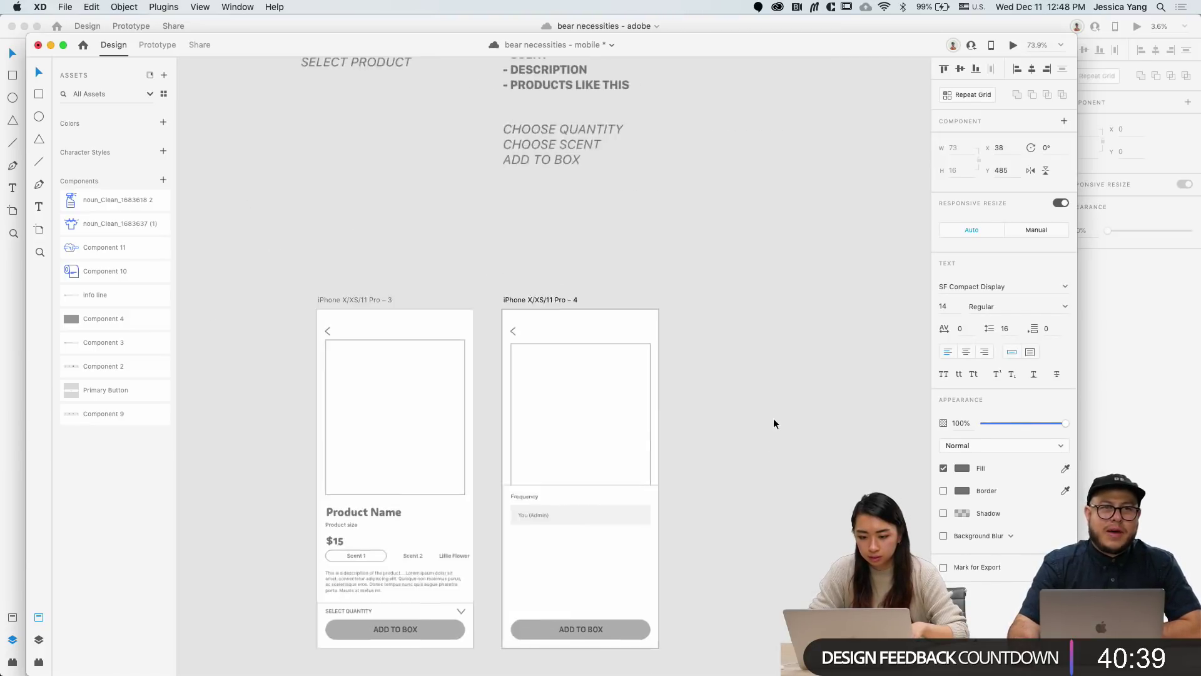
pyautogui.scroll(-3, 773, 418)
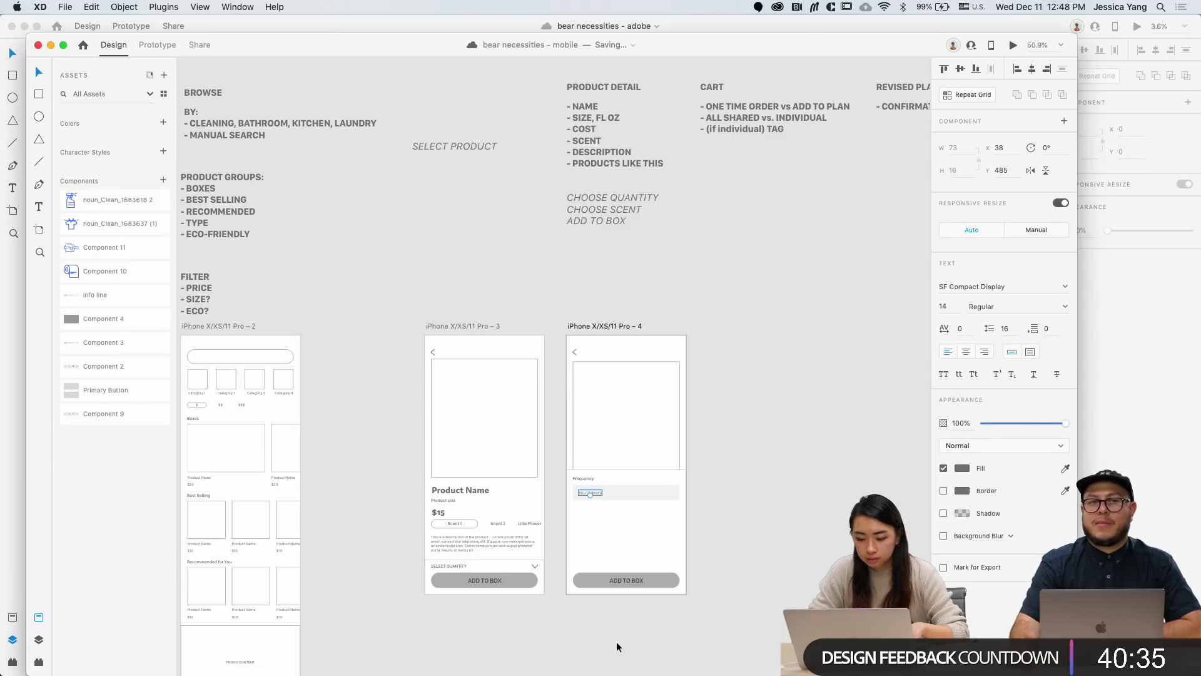
pyautogui.scroll(3, 657, 455)
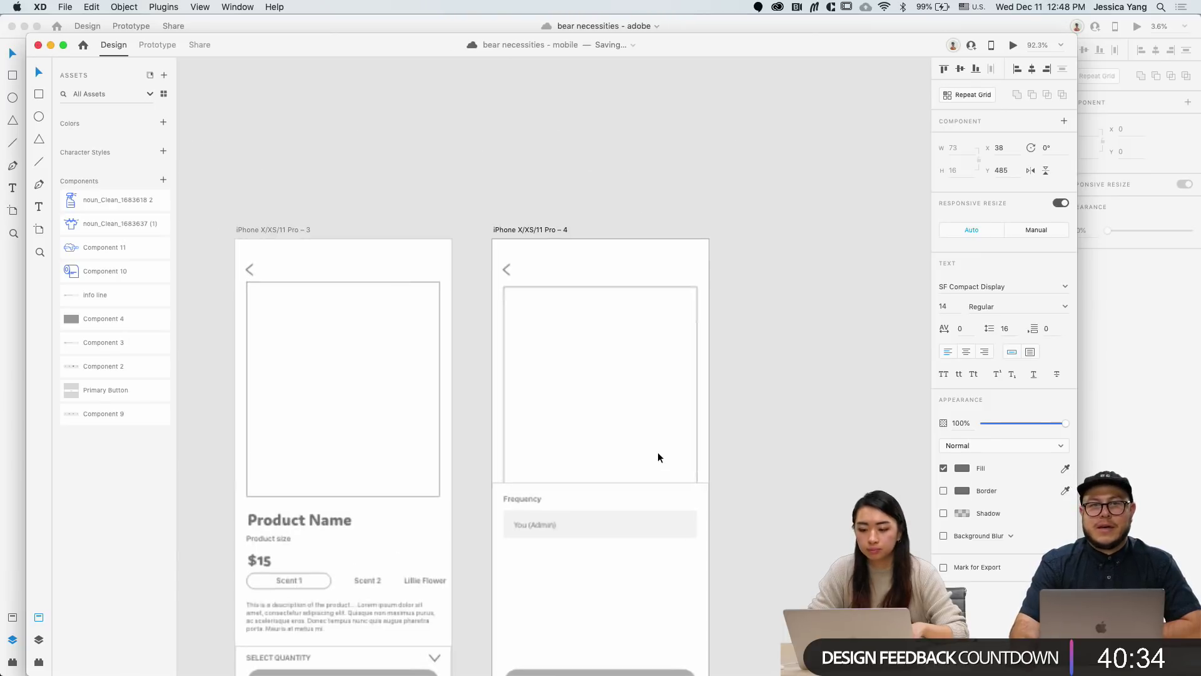
pyautogui.doubleClick(551, 532)
pyautogui.write('One T')
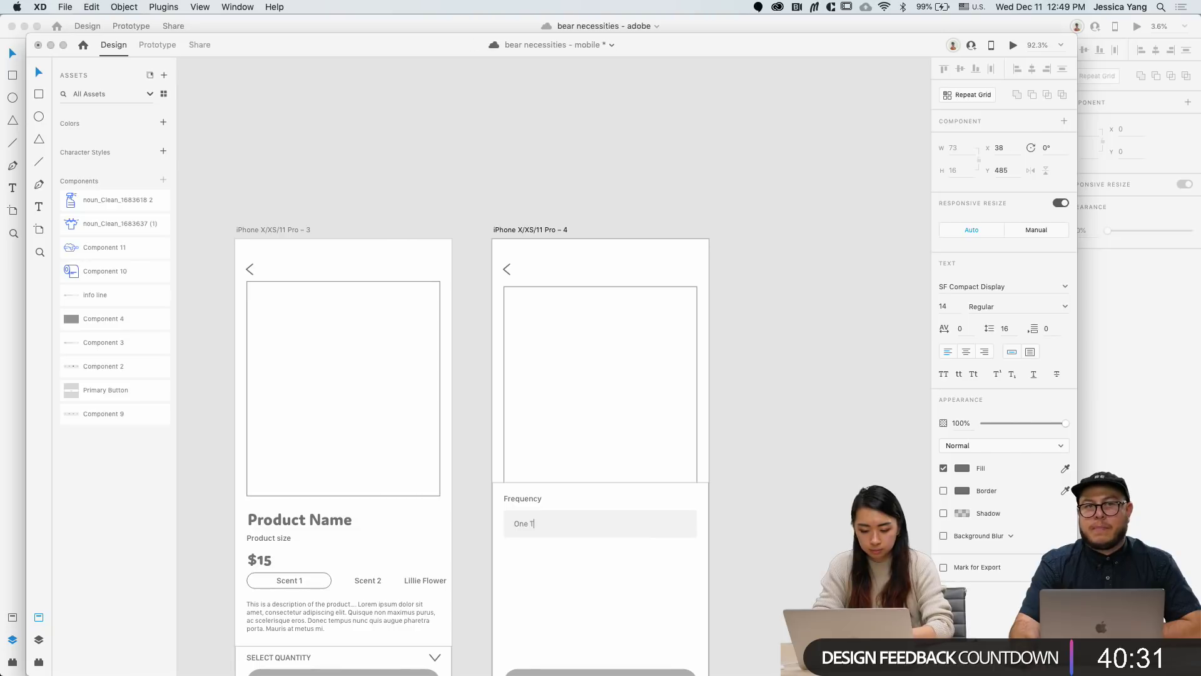
pyautogui.write('ime order')
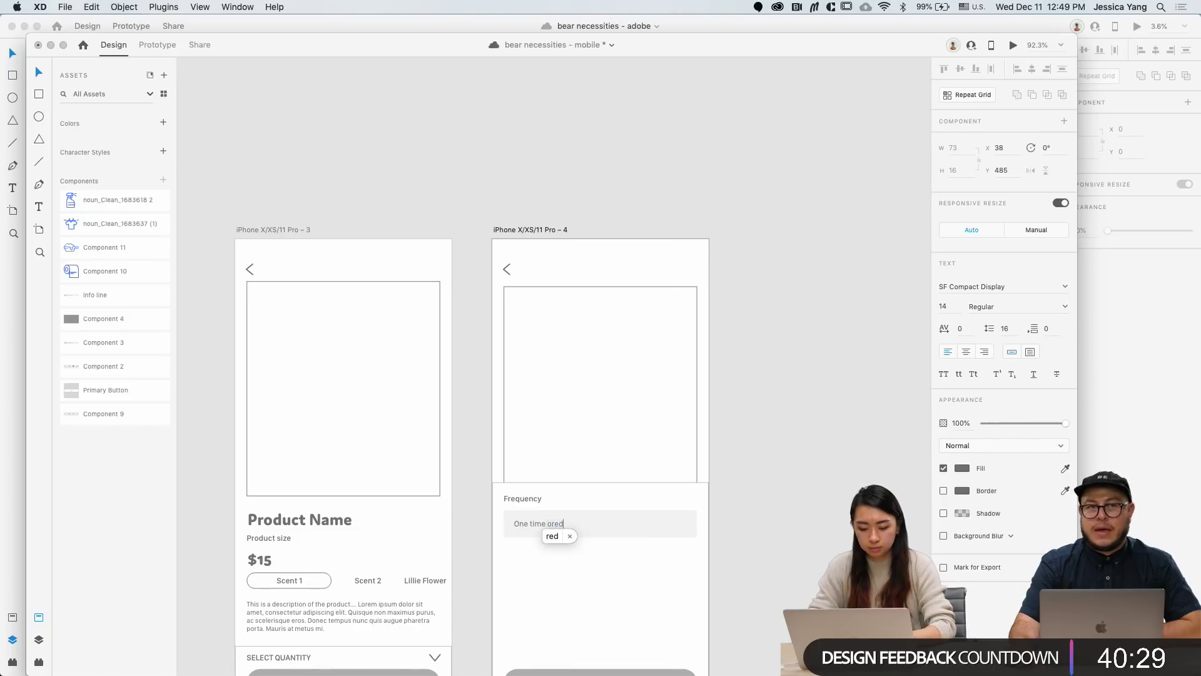
pyautogui.press('Escape')
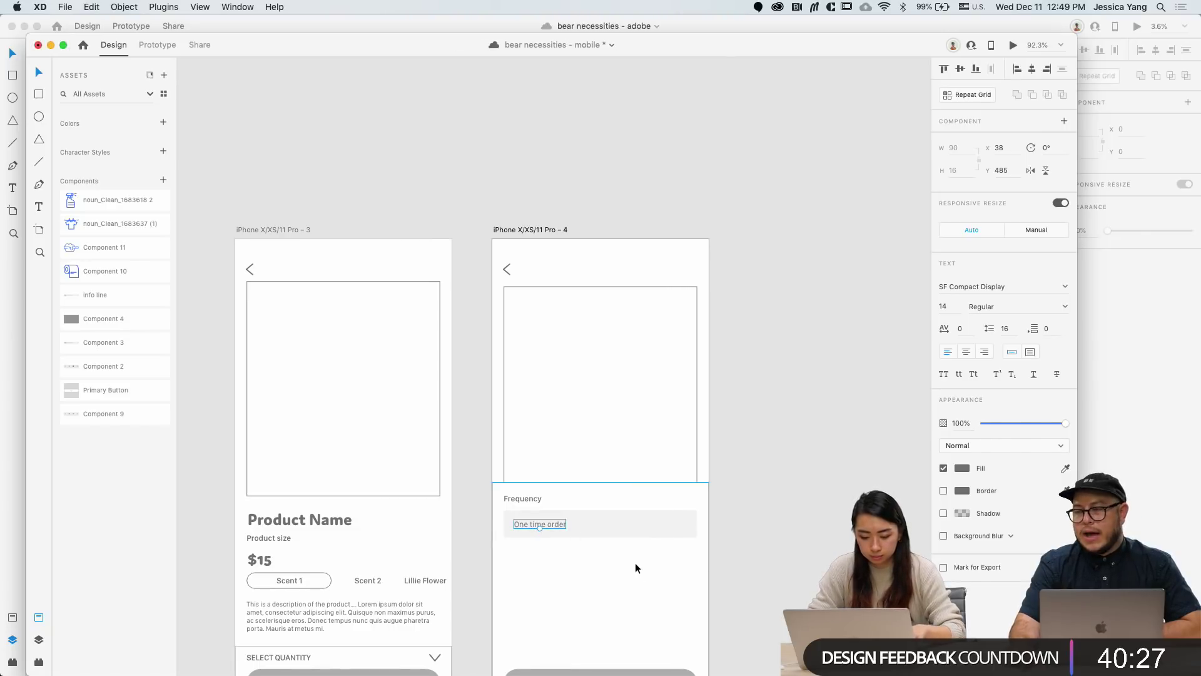
# Step: Duplicate the One time order row with its background directly below and nudge the copy up to a Y position of 527
pyautogui.keyDown('shift'); pyautogui.click(578, 529); pyautogui.keyUp('shift')
pyautogui.moveTo(605, 530); pyautogui.dragTo(599, 562)
pyautogui.scroll(5, 600, 562)
pyautogui.press('Up')
pyautogui.press('Up')
pyautogui.press('Up')
pyautogui.press('Up')
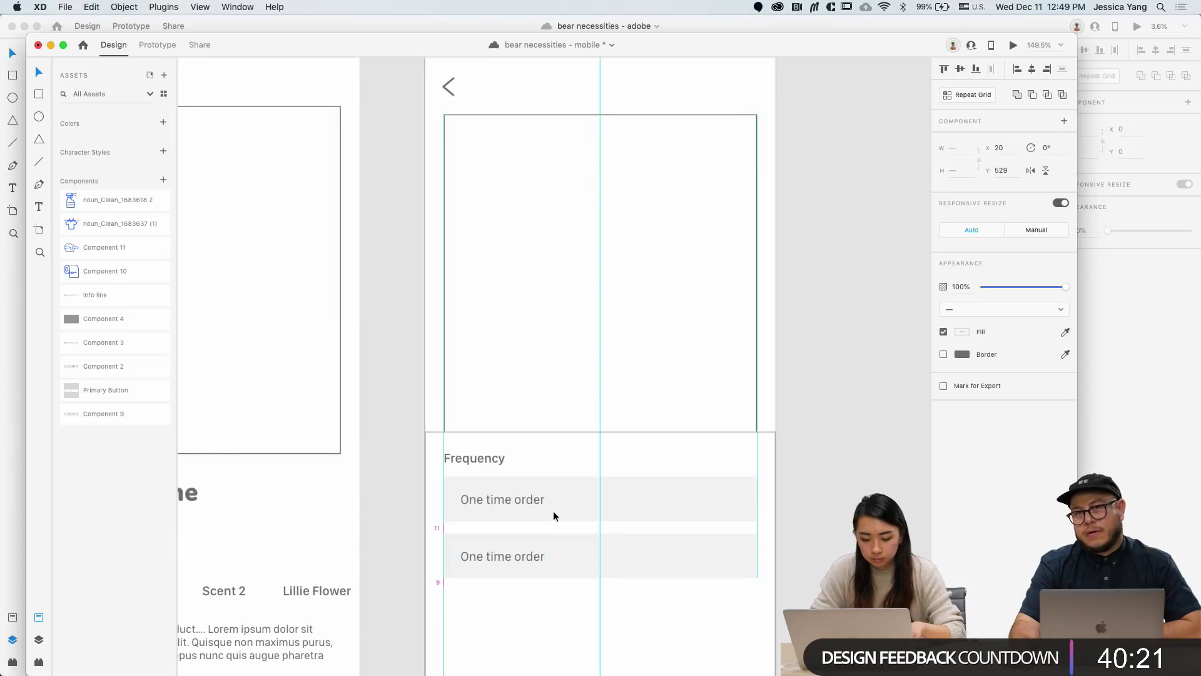
pyautogui.press('Escape')
# Step: Change the text of the duplicated second row to "Add to plan"
pyautogui.scroll(-10, 553, 510)
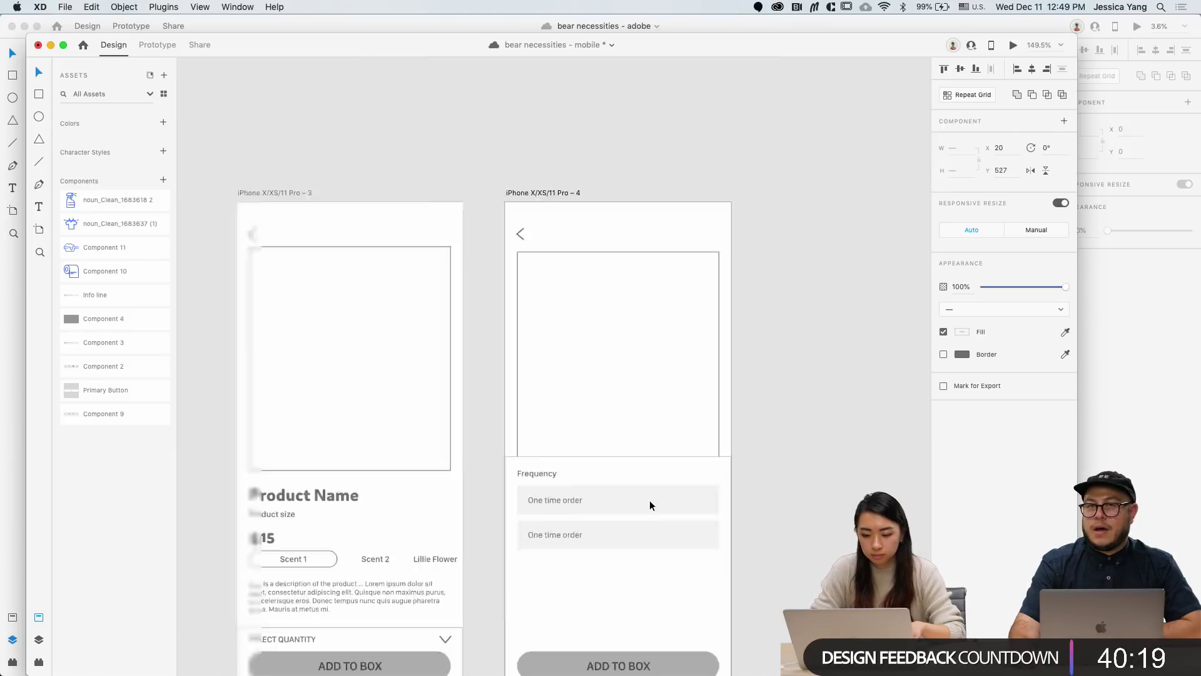
pyautogui.scroll(2, 738, 455)
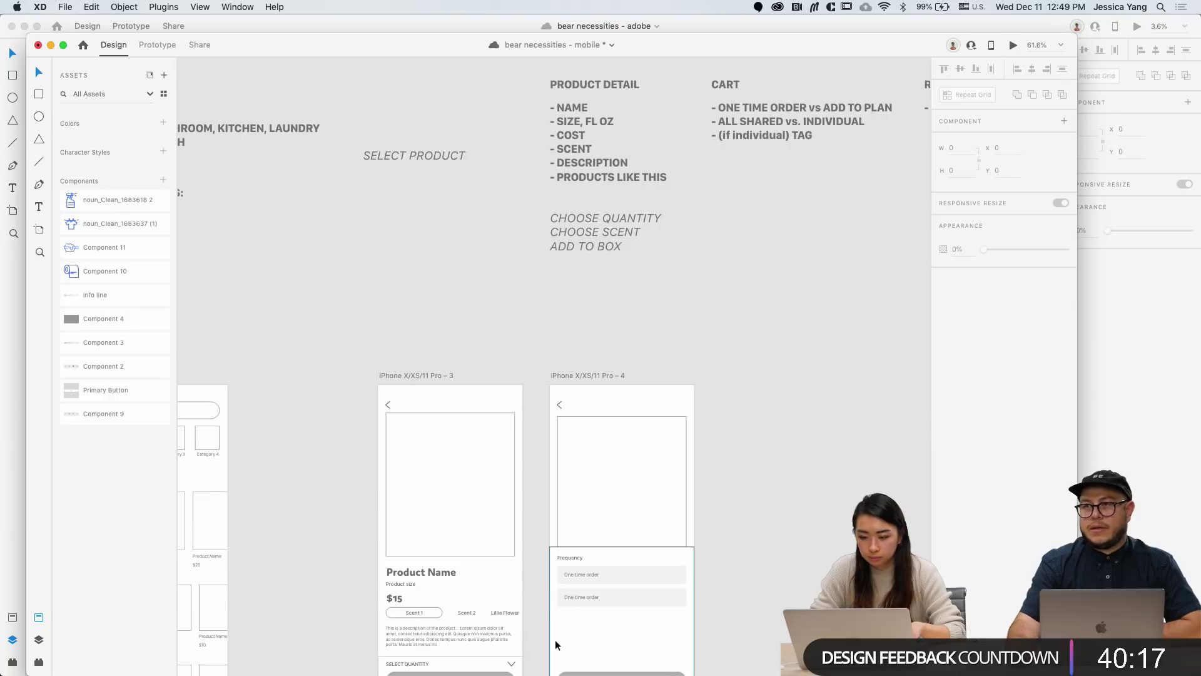
pyautogui.doubleClick(584, 597)
pyautogui.doubleClick(585, 595)
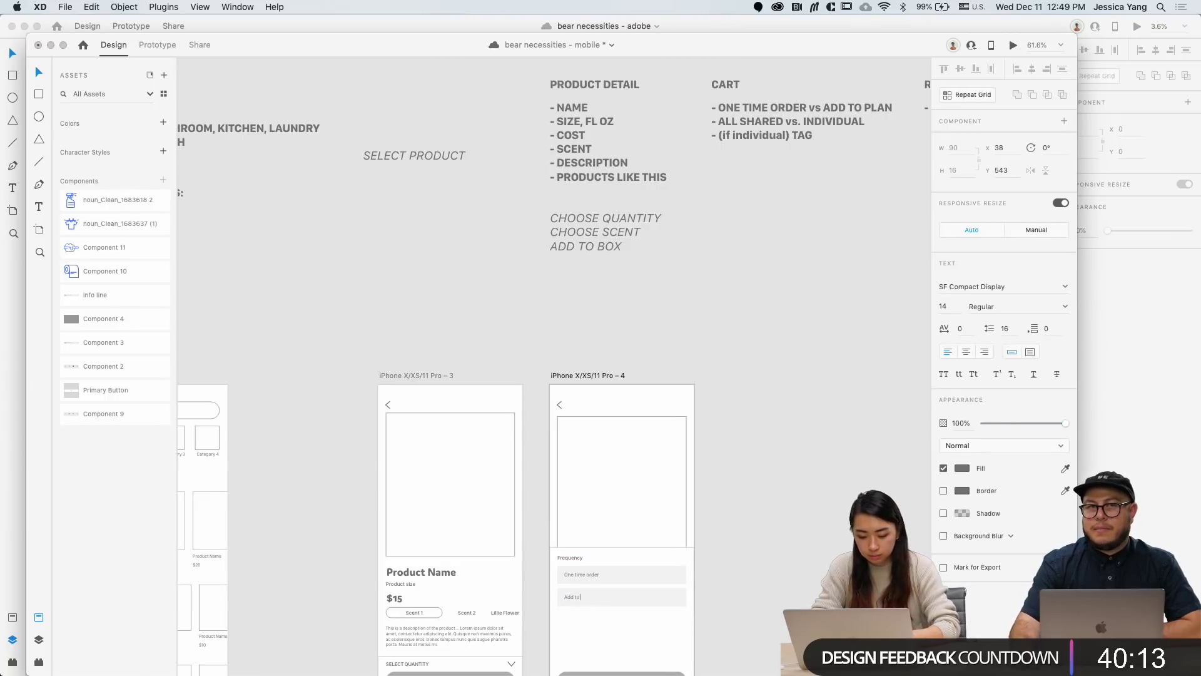
pyautogui.click(717, 576)
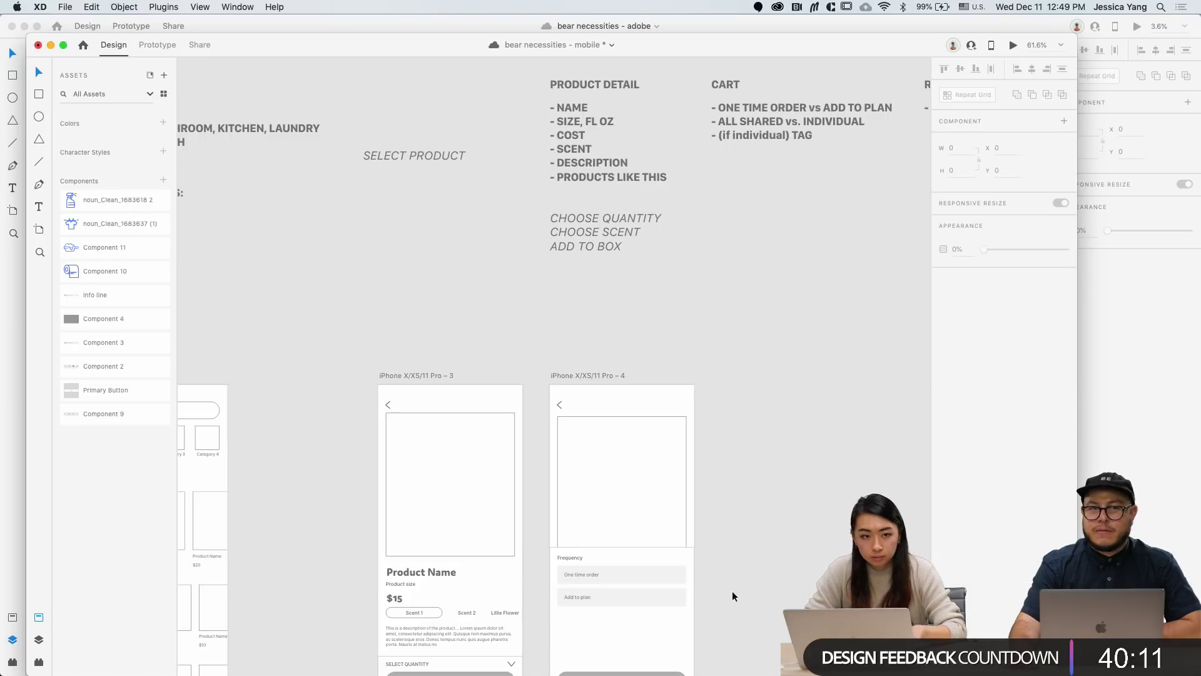
# Step: Duplicate the Frequency label below the Add to plan row at a Y position of 587 and save the document
pyautogui.scroll(-2, 732, 590)
pyautogui.scroll(3, 734, 595)
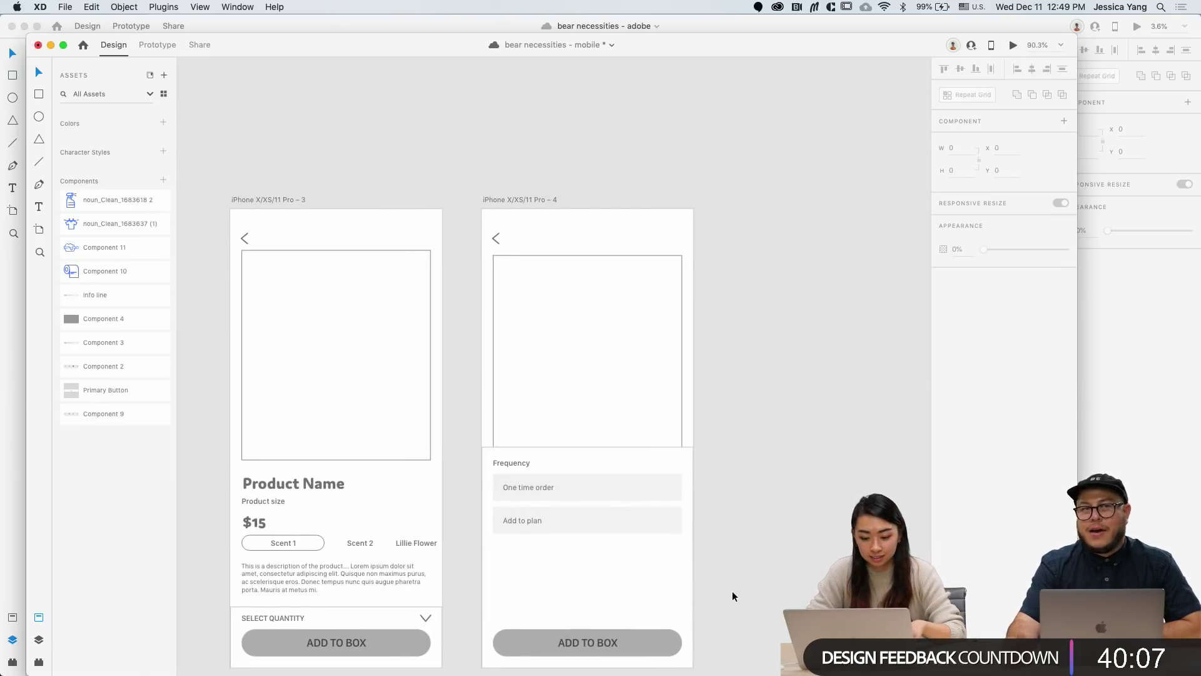
pyautogui.scroll(-3, 732, 591)
pyautogui.scroll(2, 732, 591)
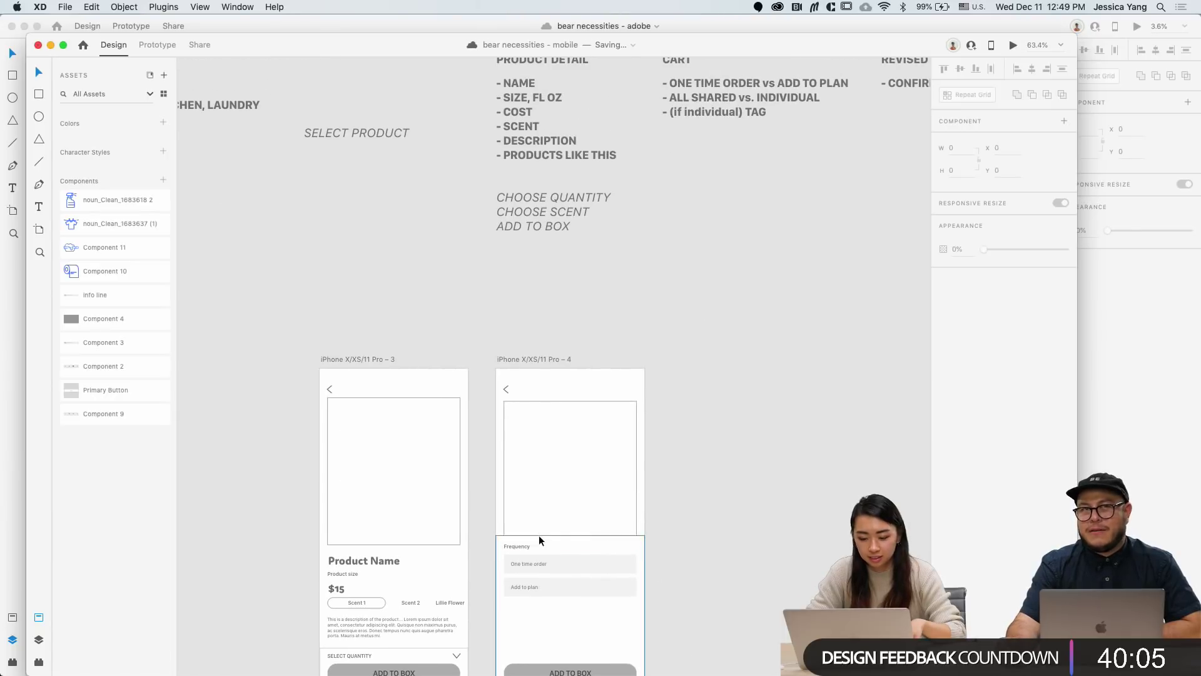
pyautogui.moveTo(518, 546); pyautogui.dragTo(519, 602)
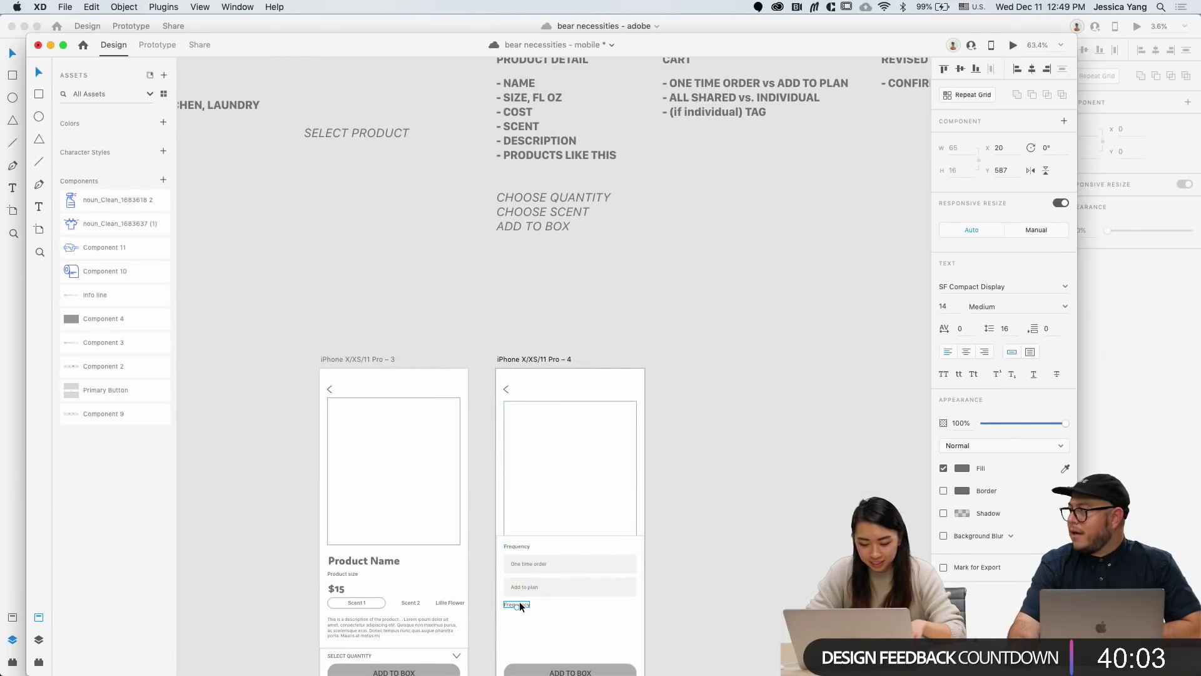
pyautogui.scroll(3, 519, 592)
pyautogui.scroll(-2, 520, 588)
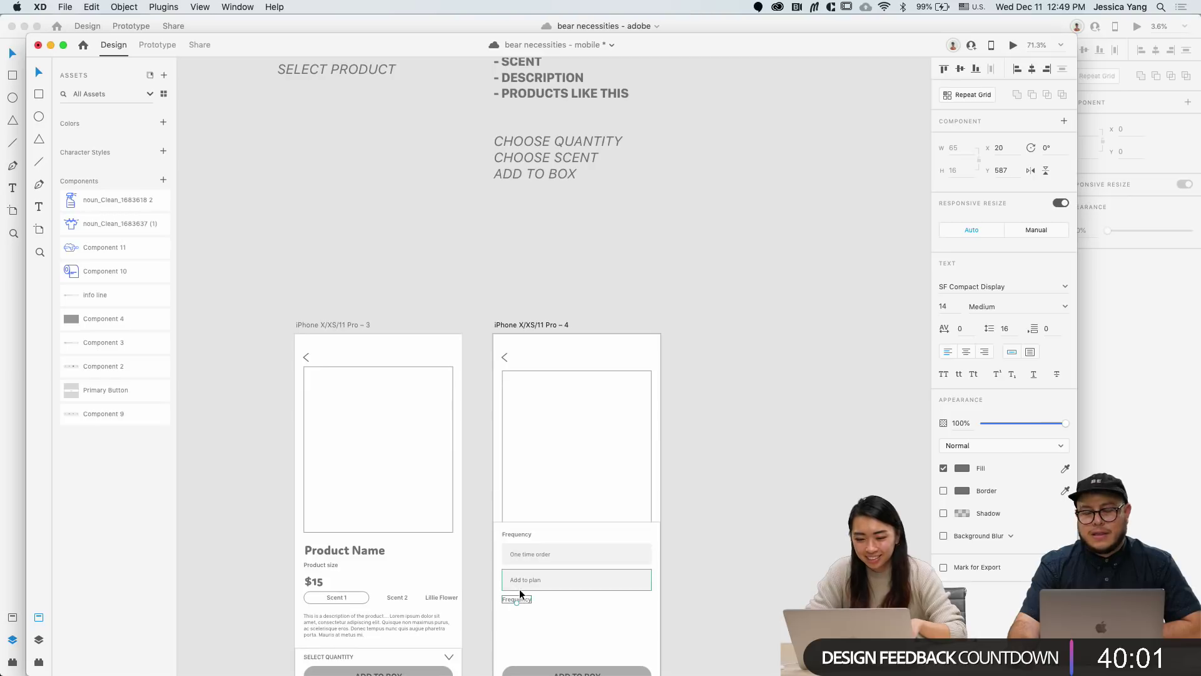
pyautogui.scroll(-3, 520, 590)
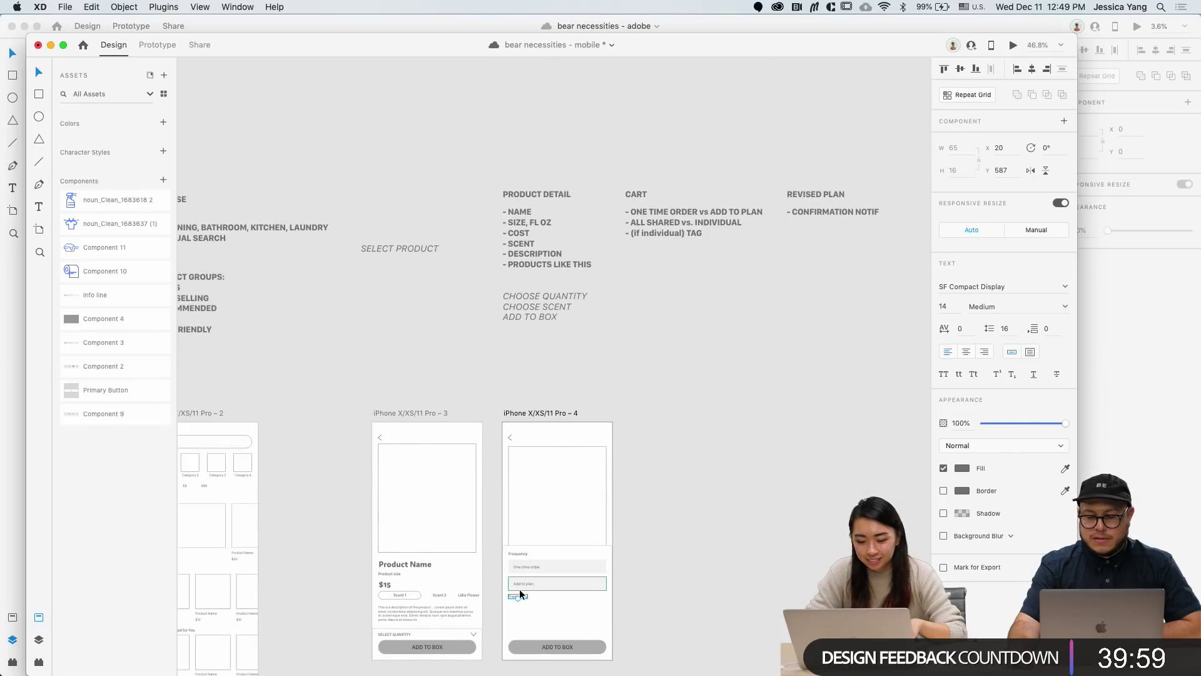
pyautogui.press('super+s')
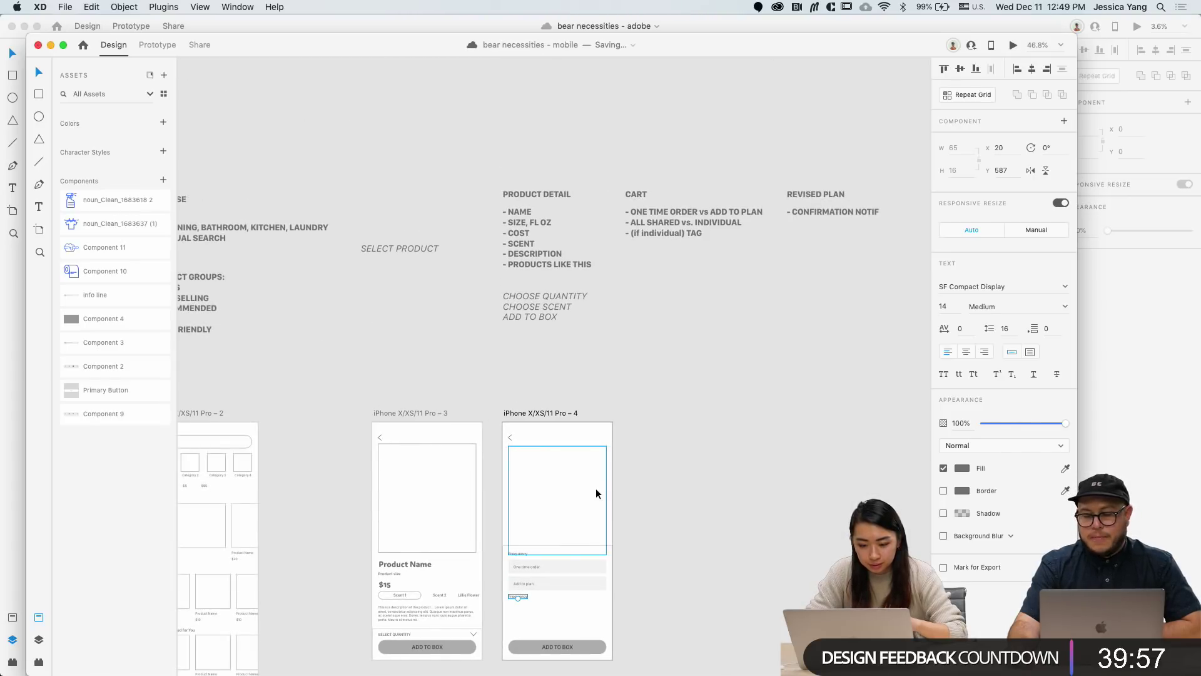
# Step: Replace the text of the duplicated Frequency label with "Tag"
pyautogui.scroll(5, 535, 602)
pyautogui.doubleClick(520, 598)
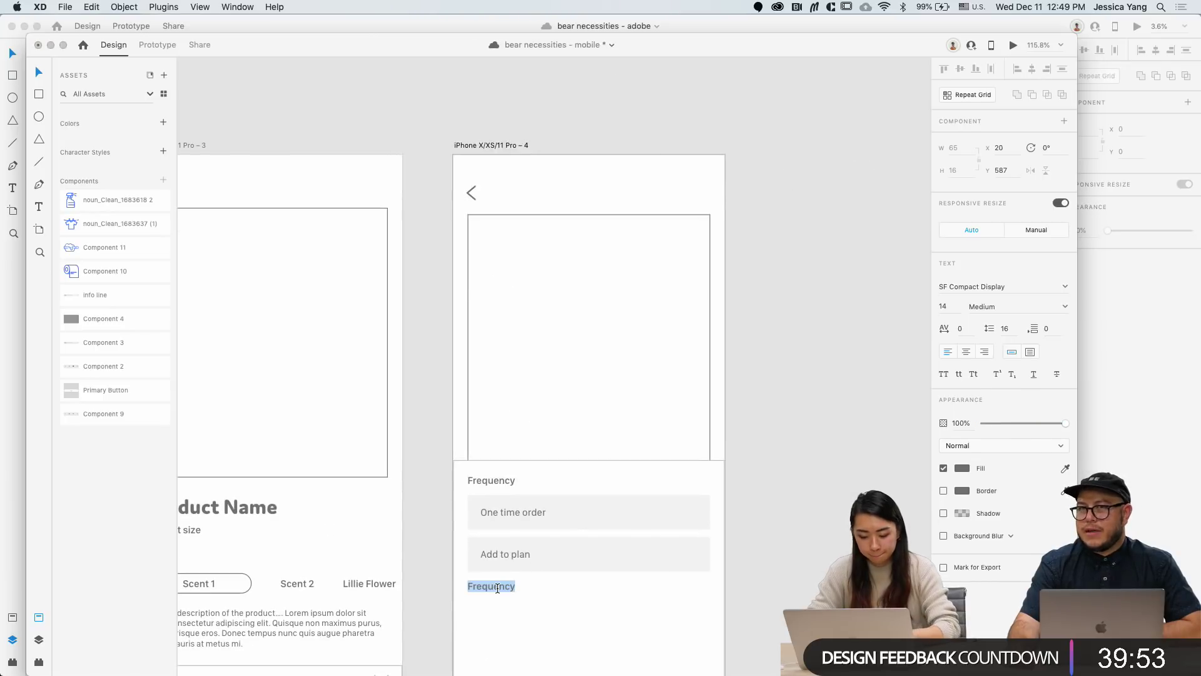
pyautogui.write('Tag')
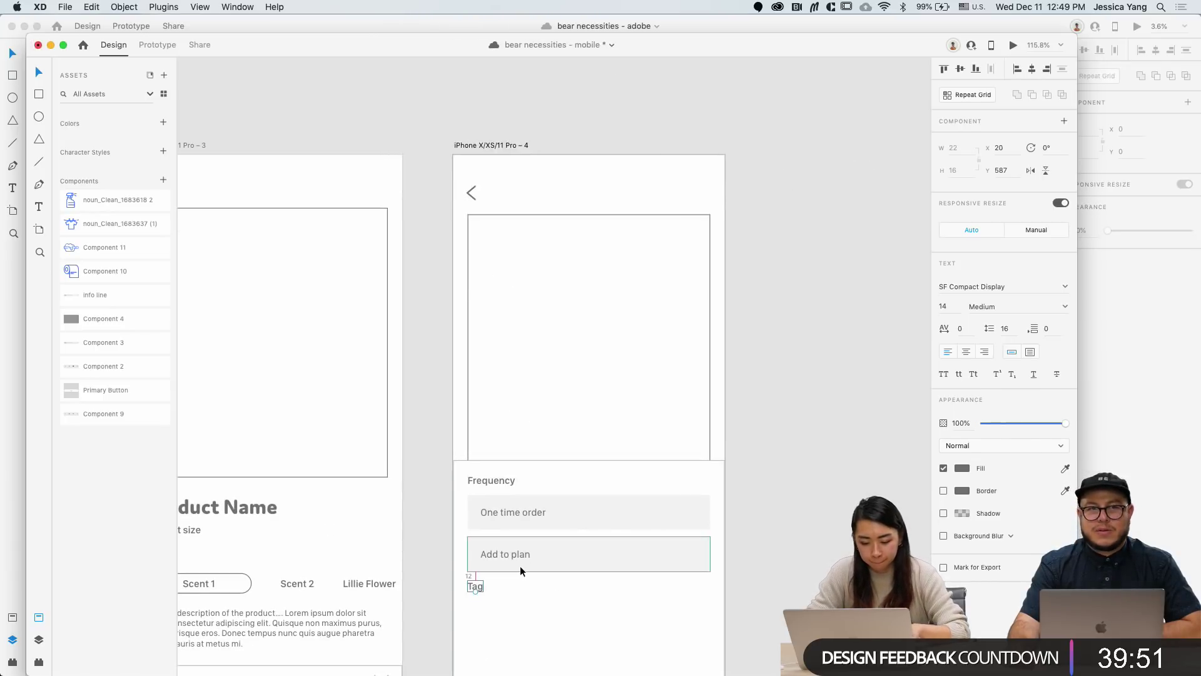
pyautogui.press('Escape')
# Step: Nudge the Tag label down to a Y position of 595
pyautogui.press('Down')
pyautogui.press('Down')
pyautogui.press('Down')
pyautogui.press('Down')
pyautogui.press('Down')
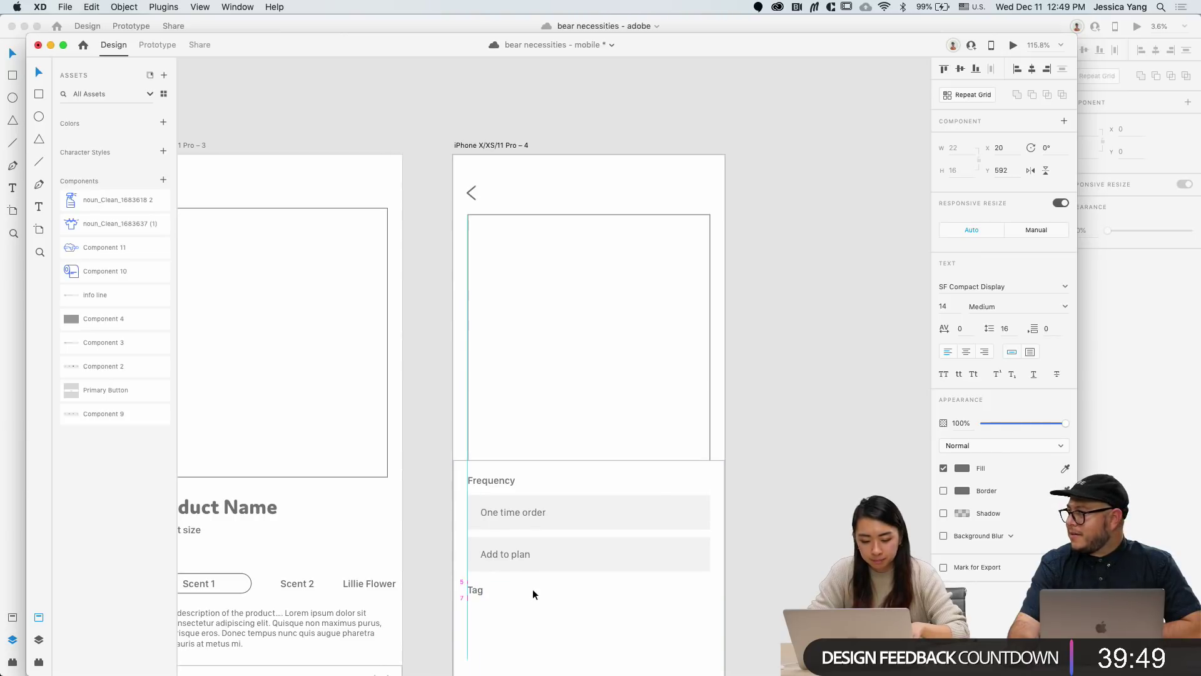
pyautogui.press('Down')
pyautogui.press('Down')
pyautogui.press('Down')
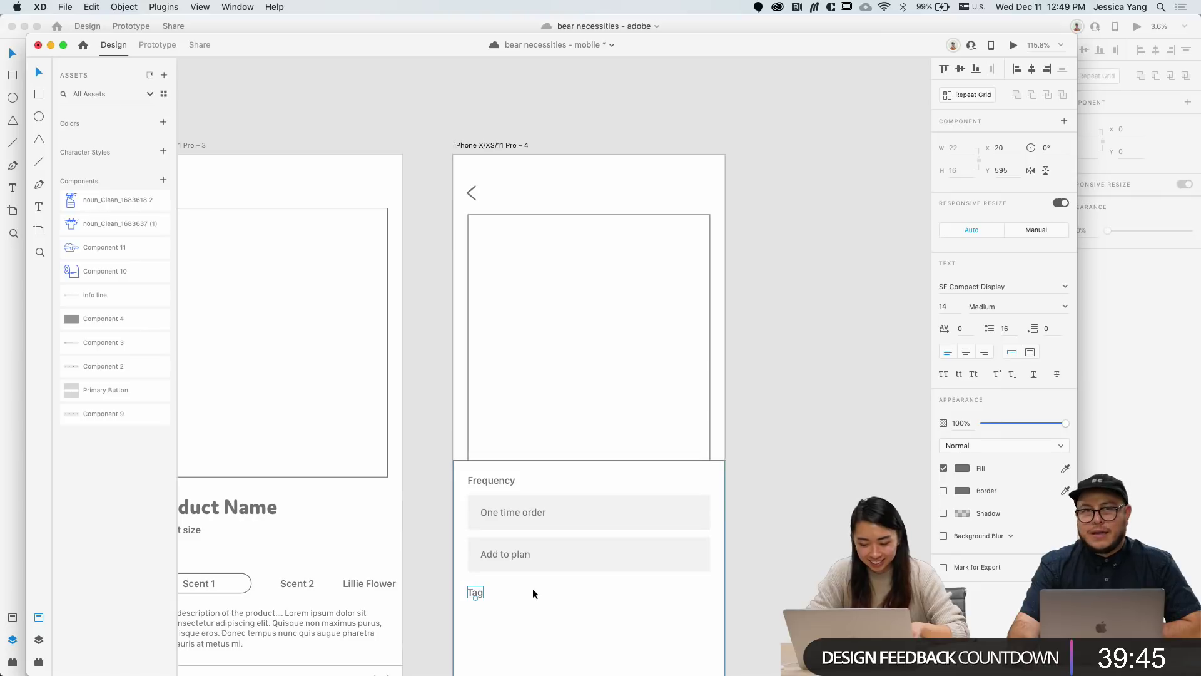
pyautogui.scroll(-5, 531, 588)
pyautogui.click(613, 581)
pyautogui.scroll(2, 613, 581)
pyautogui.hscroll(1, 613, 581)
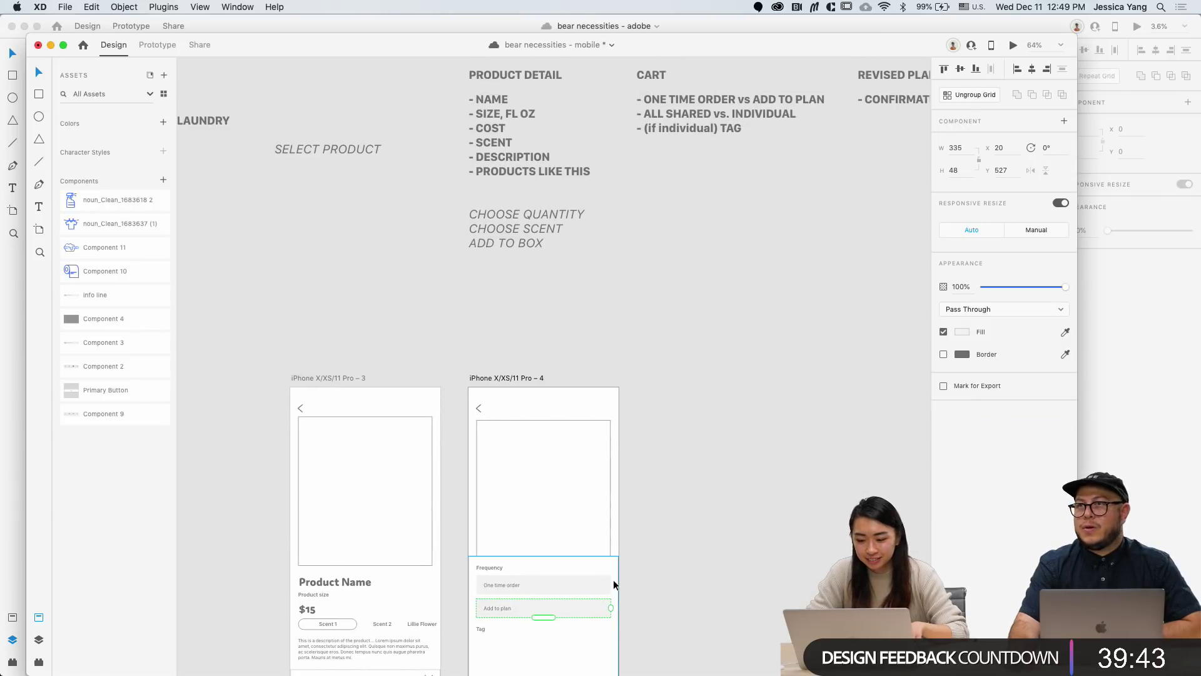
pyautogui.scroll(-1, 614, 583)
pyautogui.hscroll(-1, 614, 583)
pyautogui.click(565, 606)
pyautogui.scroll(5, 565, 607)
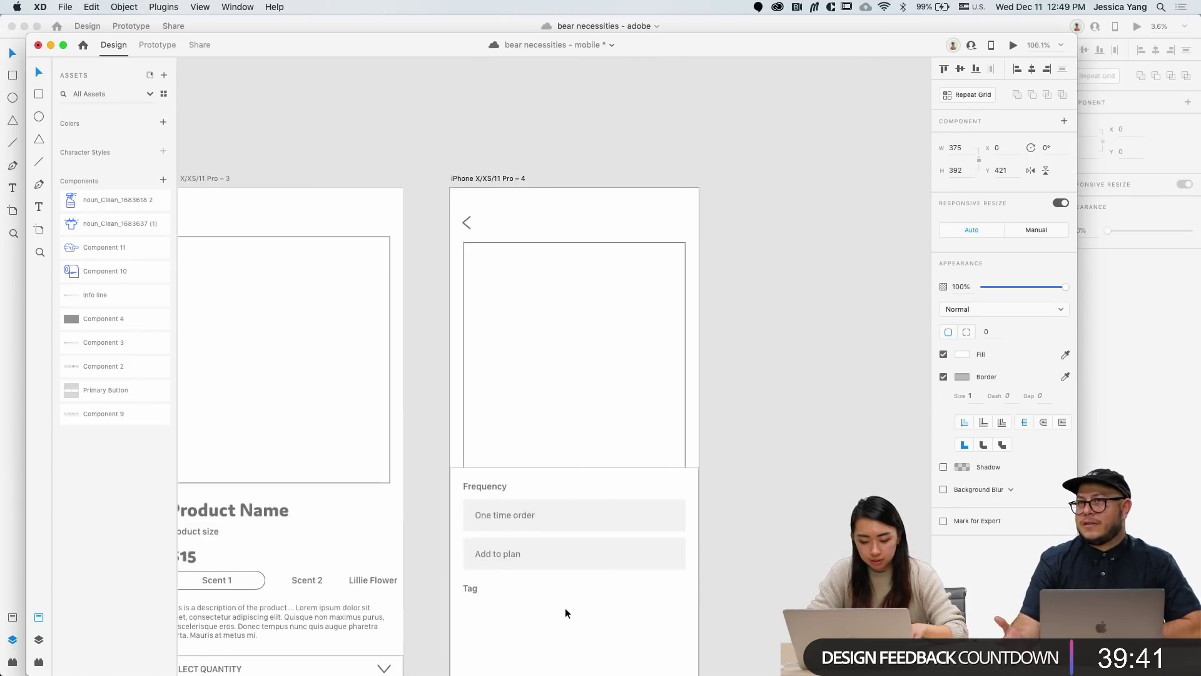
# Step: Copy the first member circle from Orders - Details to iPhone X/XS/11 Pro – 4, sized 64 × 64 below Tag at X 20, Y 632
pyautogui.scroll(-3, 565, 607)
pyautogui.scroll(-4, 538, 591)
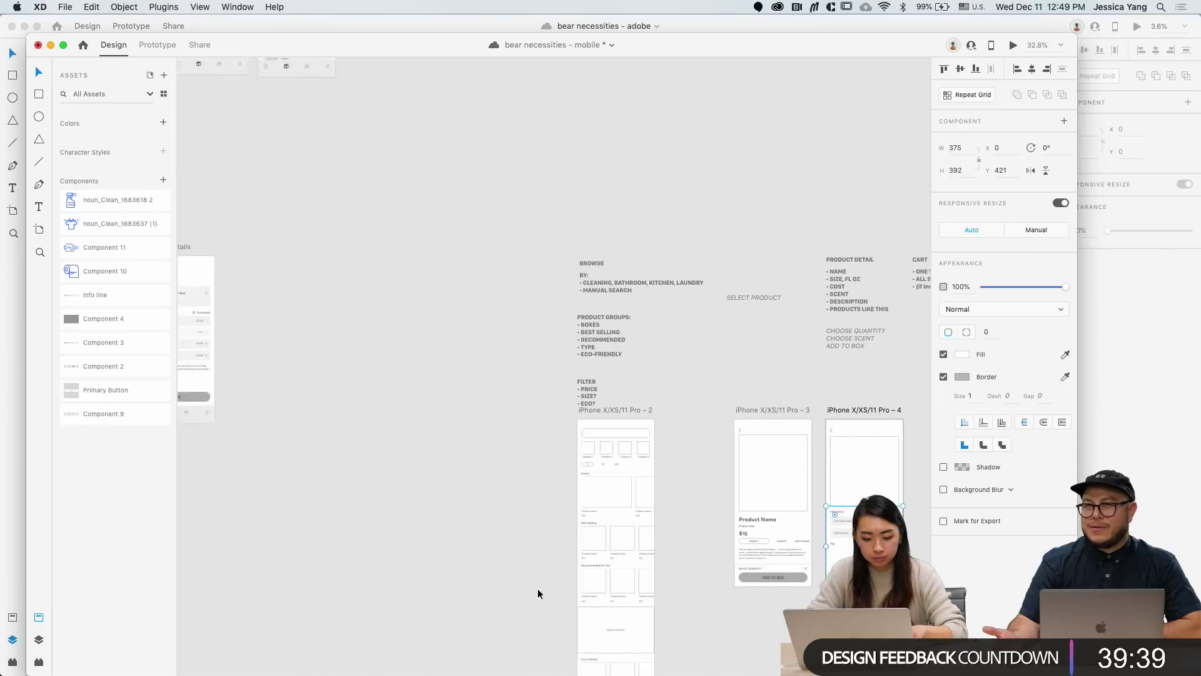
pyautogui.hscroll(-3, 538, 590)
pyautogui.click(367, 319)
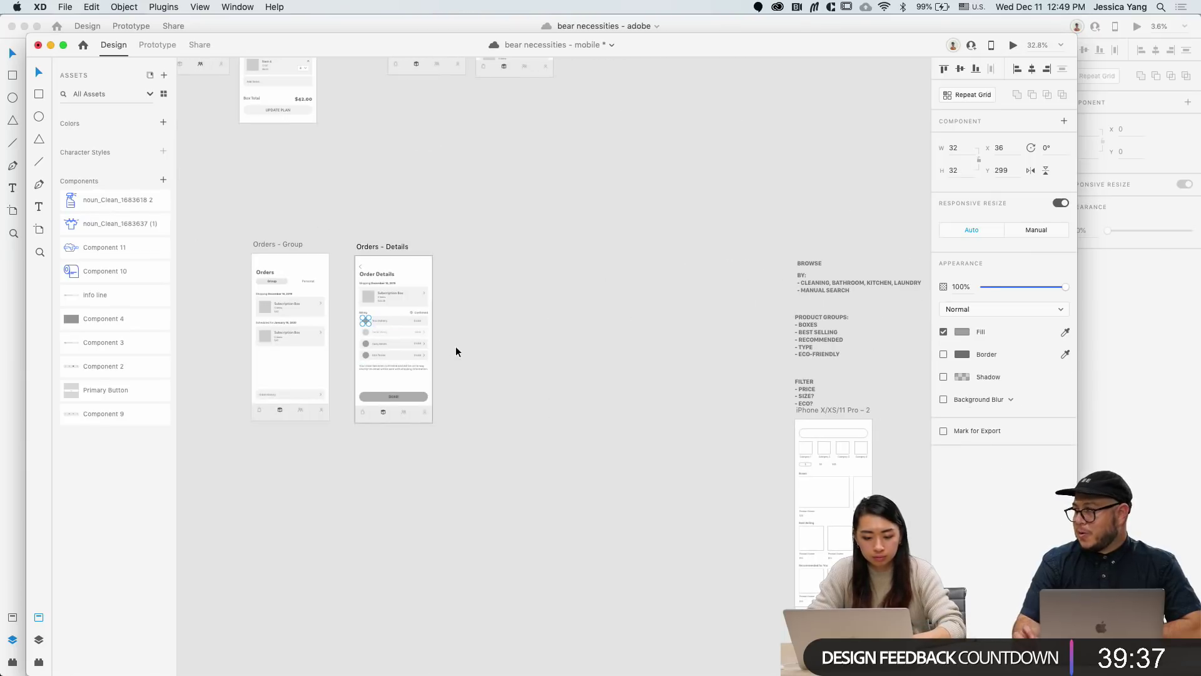
pyautogui.hscroll(5, 456, 346)
pyautogui.click(633, 378)
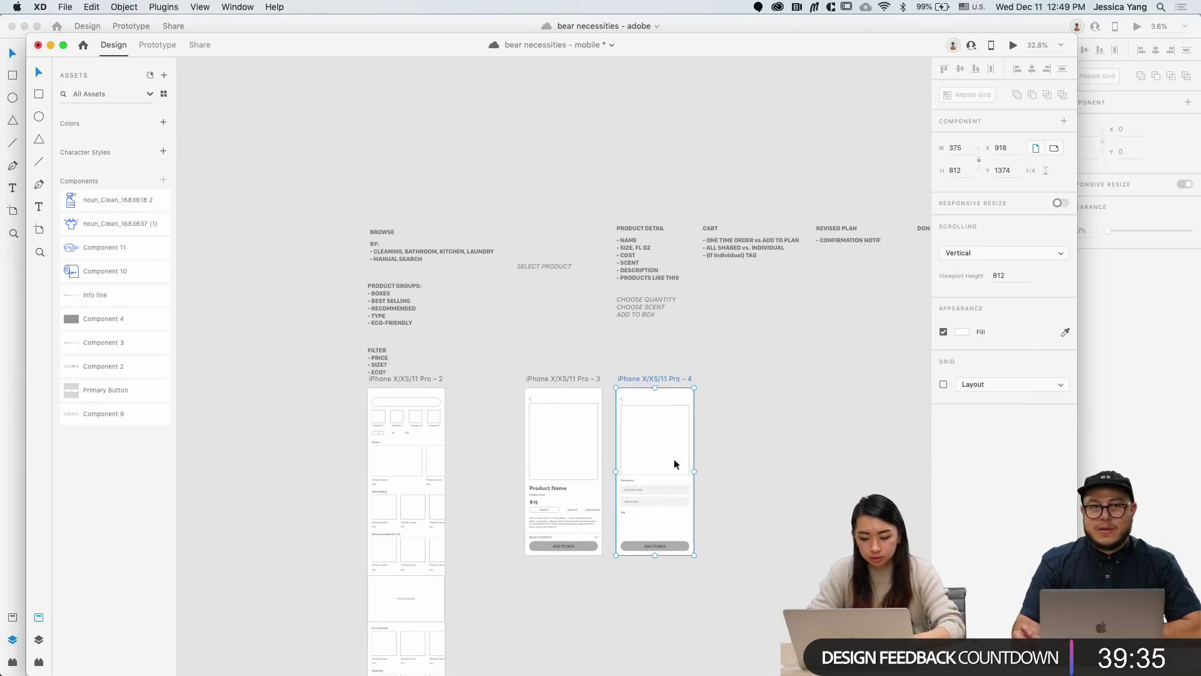
pyautogui.press('super+v')
pyautogui.scroll(5, 661, 516)
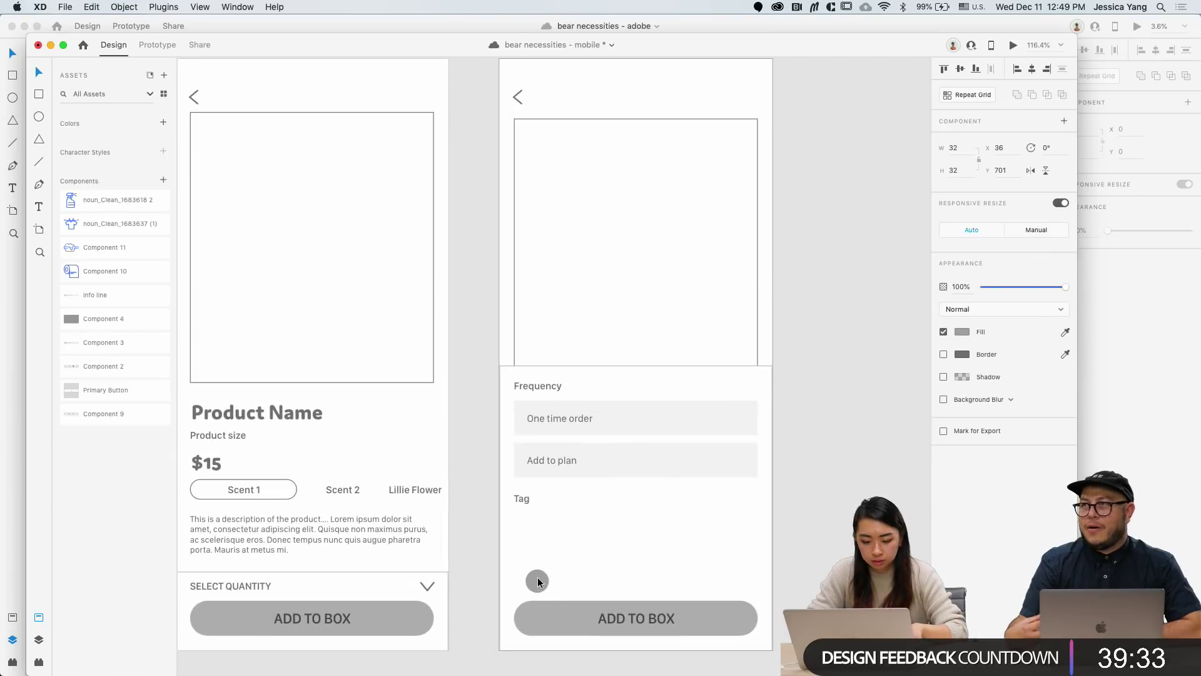
pyautogui.moveTo(538, 582); pyautogui.dragTo(535, 545)
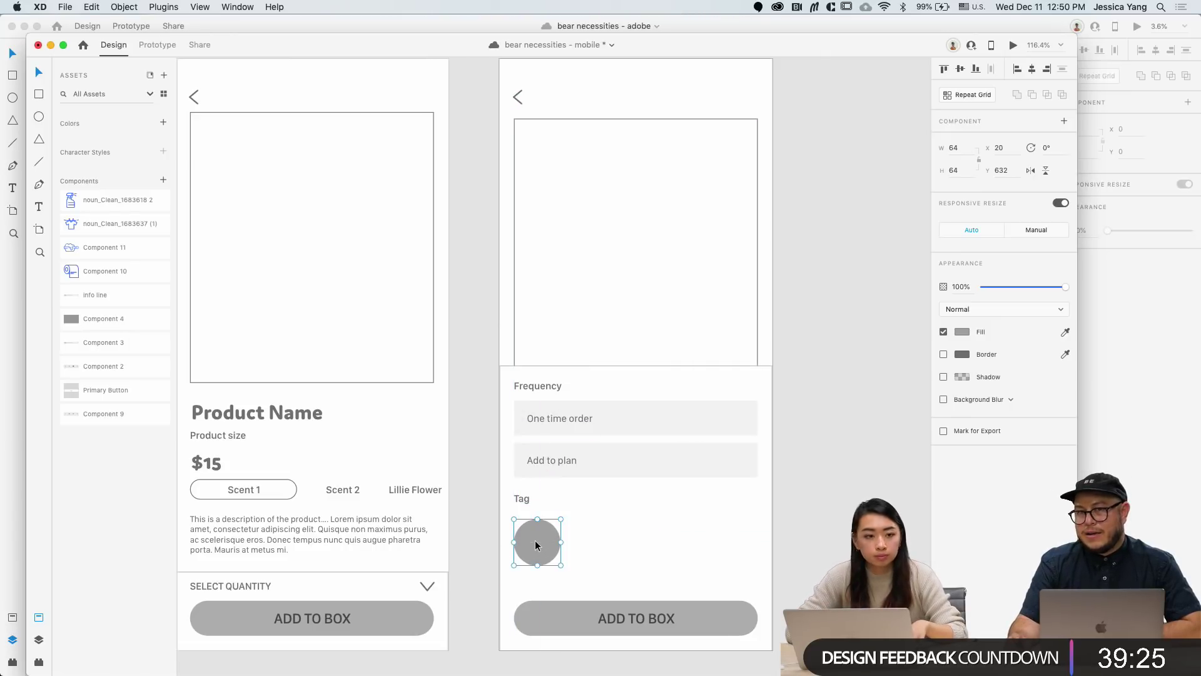
# Step: Repeat the circle below Tag as a Repeat Grid of four with 26 px gaps and a total width of 335
pyautogui.moveTo(535, 545); pyautogui.dragTo(608, 561)
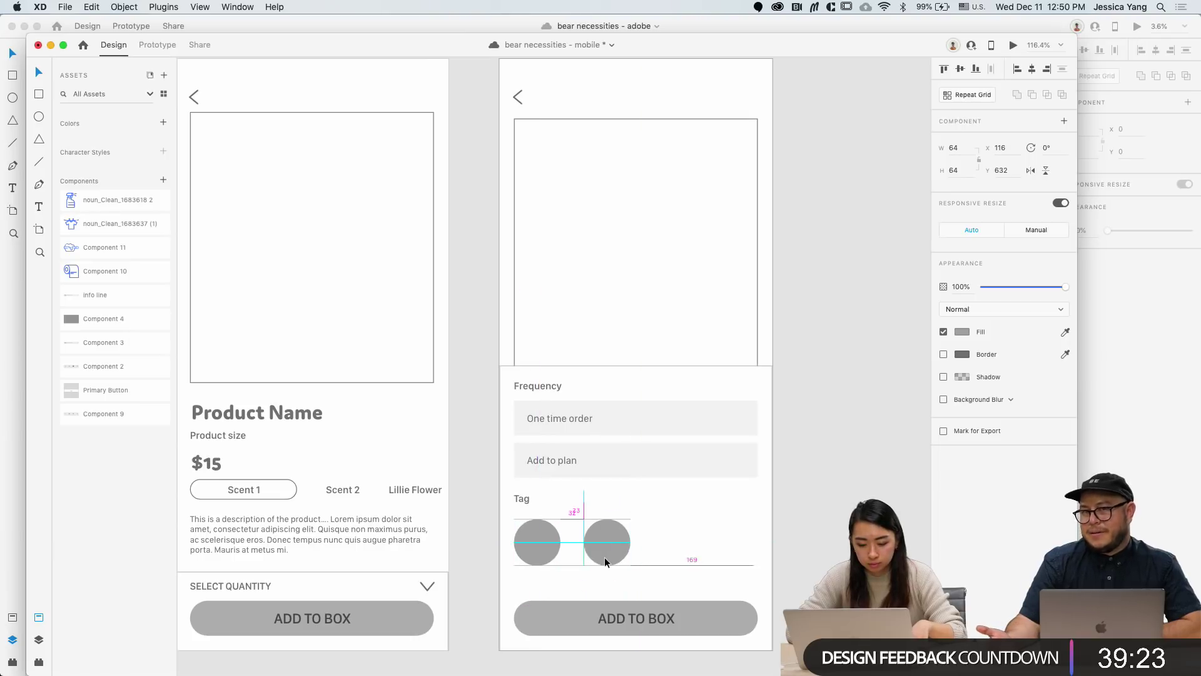
pyautogui.press('super+z')
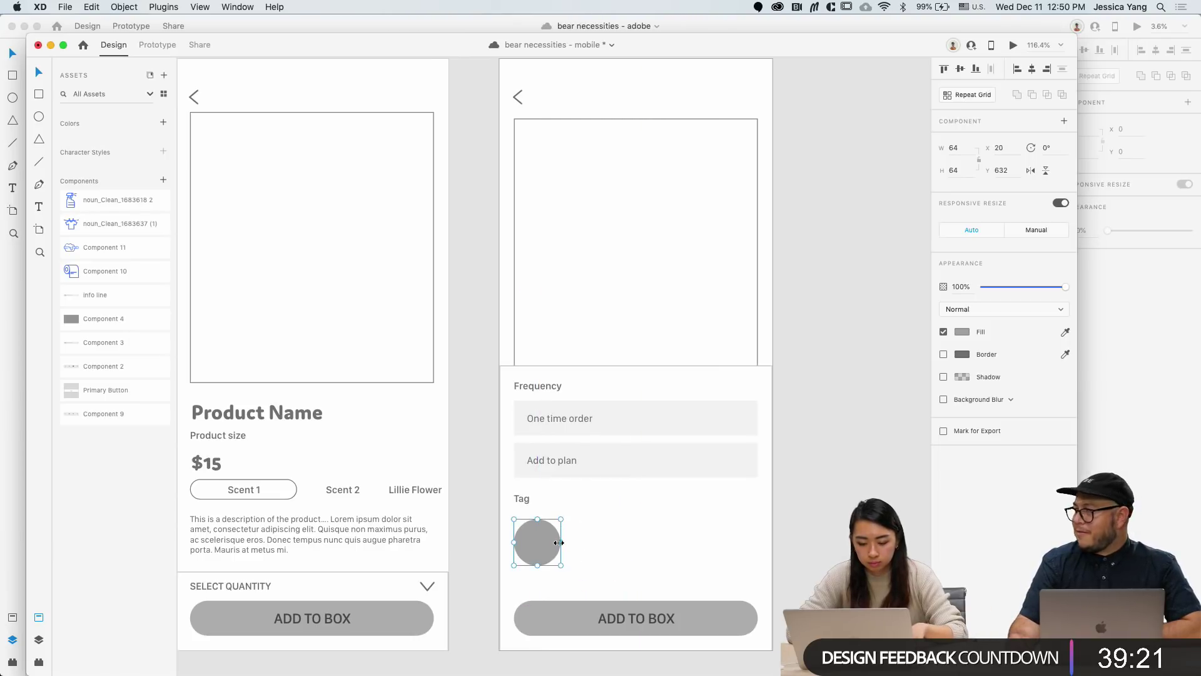
pyautogui.press('super+r')
pyautogui.moveTo(557, 542); pyautogui.dragTo(757, 542)
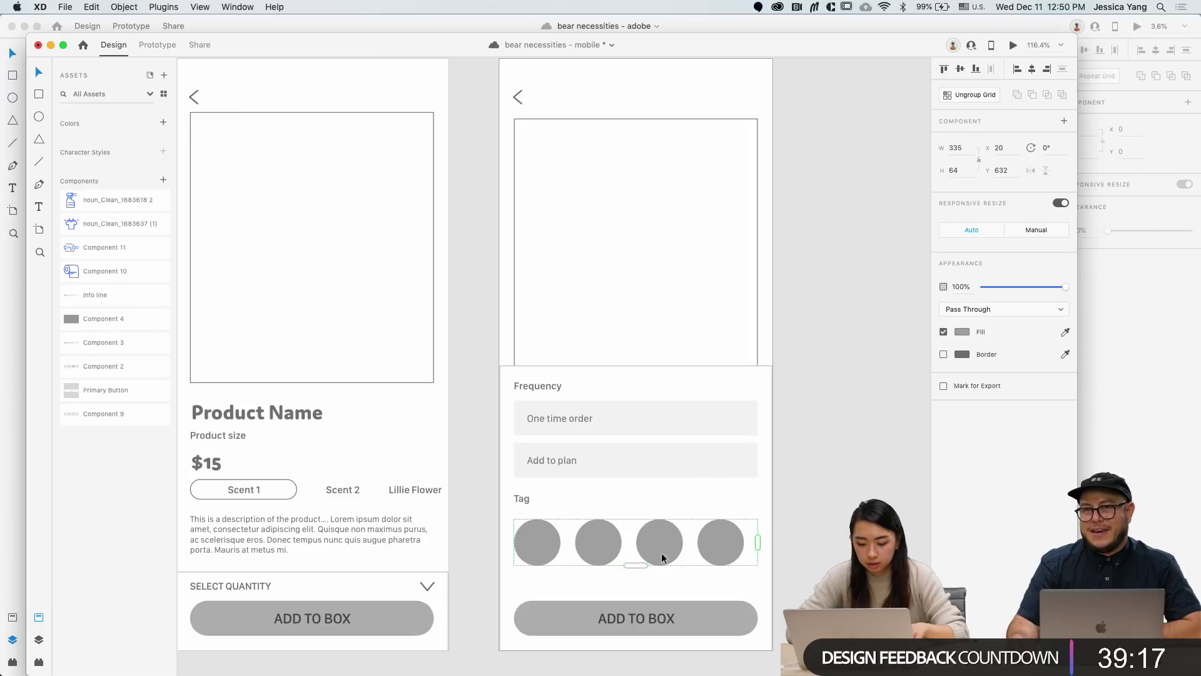
pyautogui.moveTo(630, 546); pyautogui.dragTo(641, 546)
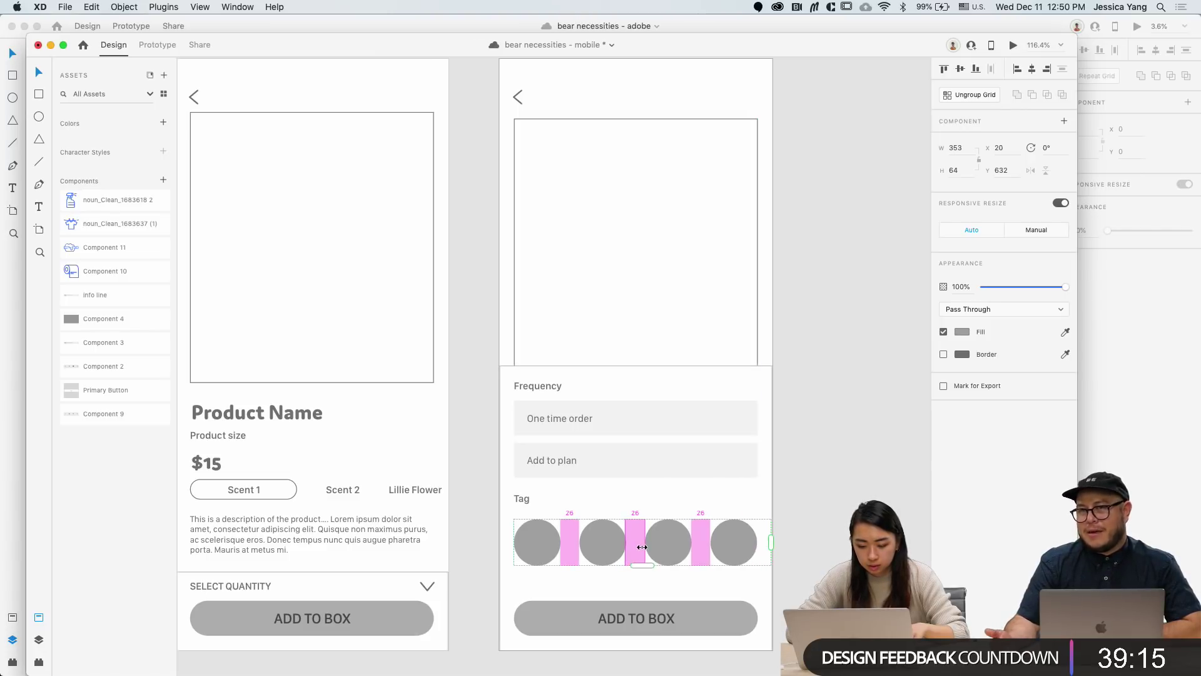
pyautogui.moveTo(771, 543); pyautogui.dragTo(758, 544)
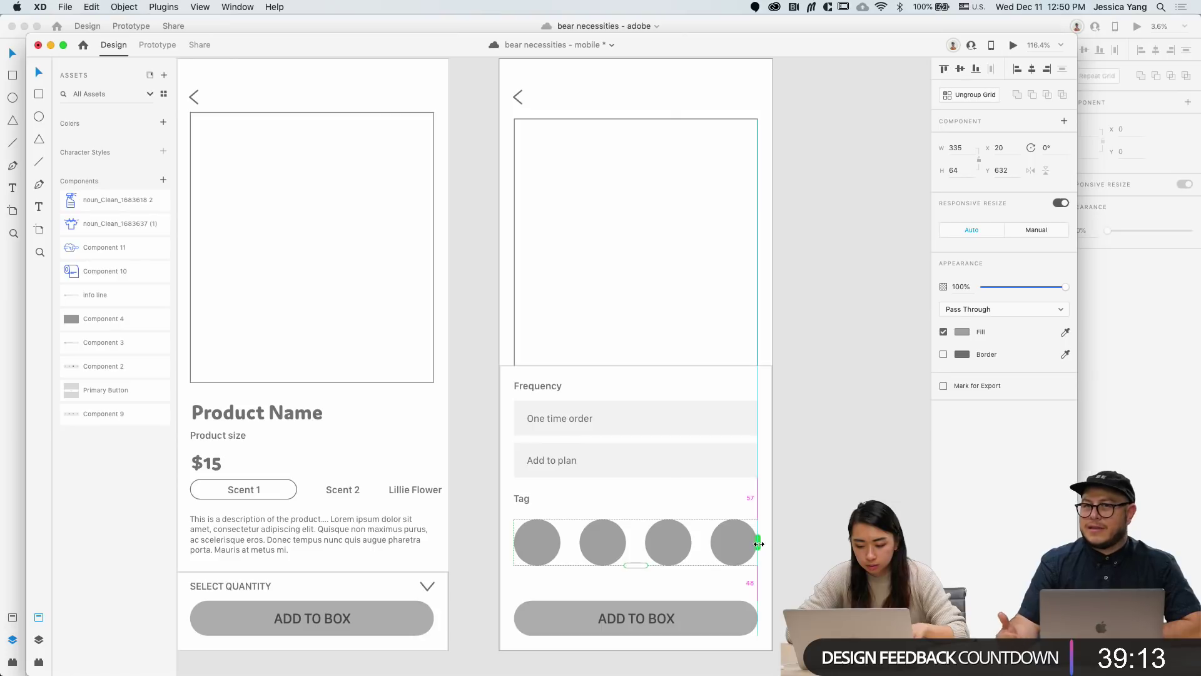
# Step: Review the product detail screen and the expanded panel screen side by side, from SELECT QUANTITY to the Tag row
pyautogui.click(825, 551)
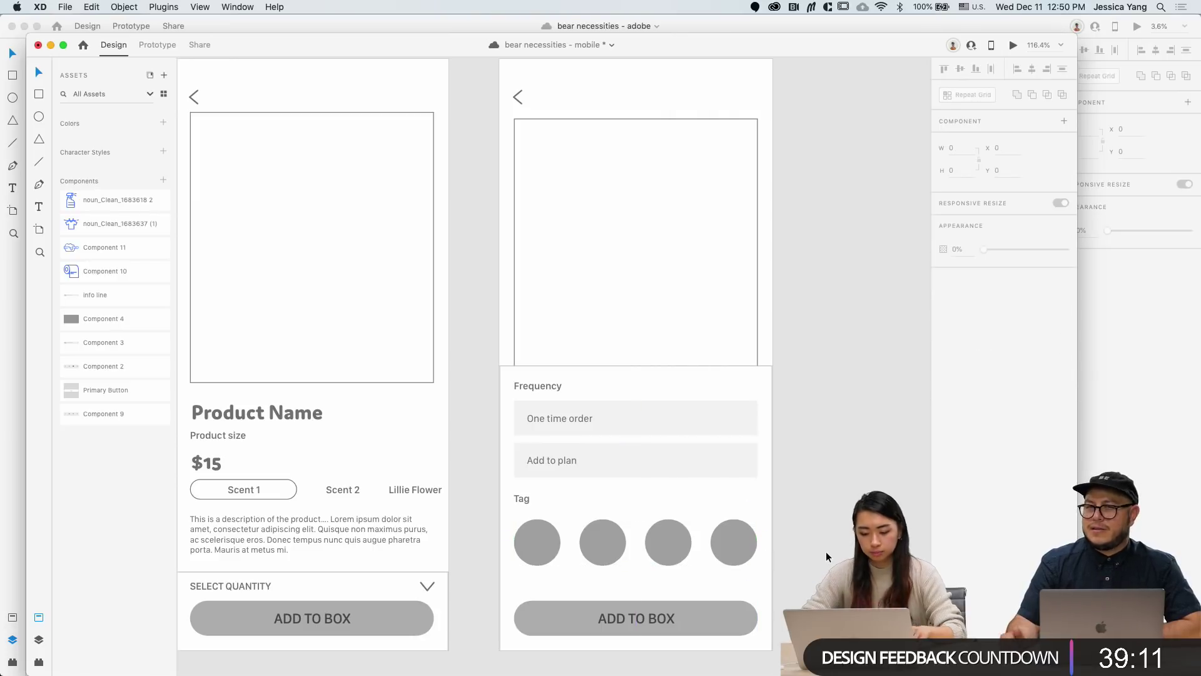
pyautogui.scroll(-3, 826, 550)
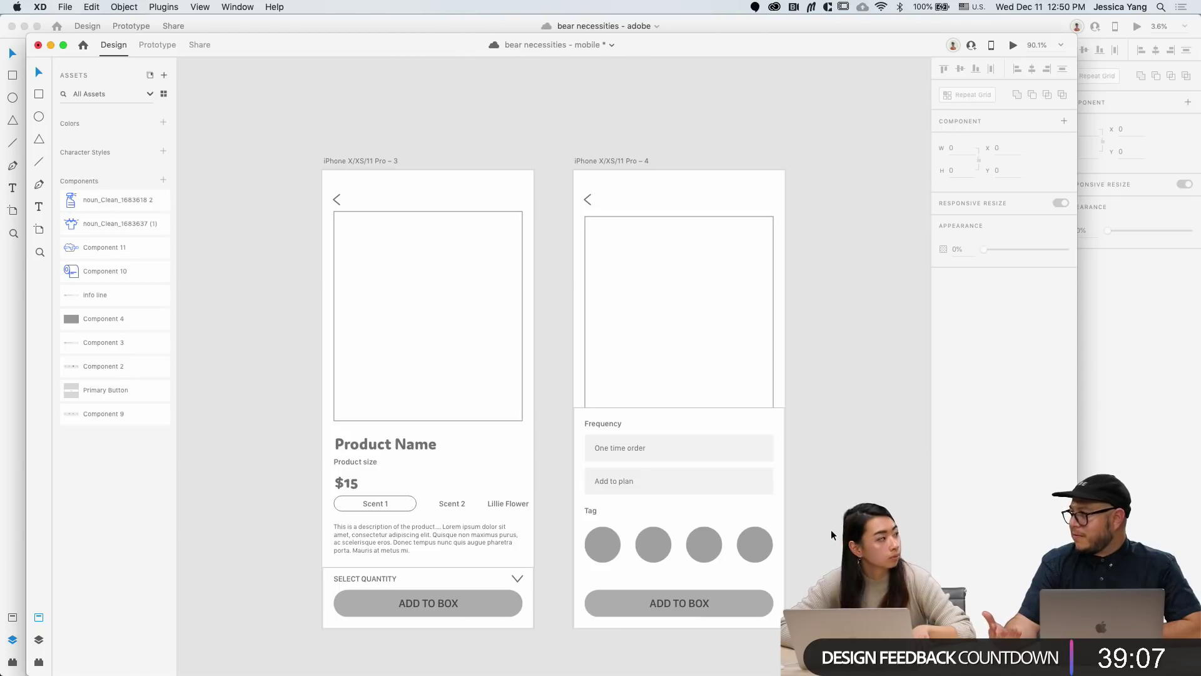
pyautogui.scroll(-2, 831, 529)
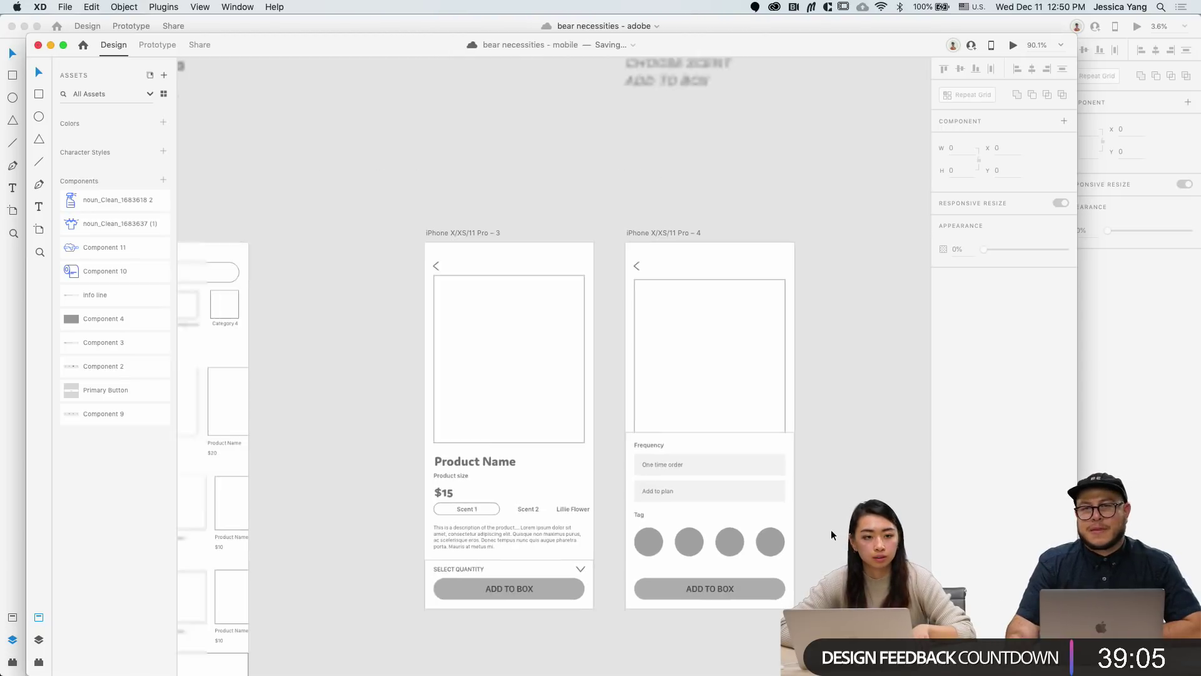
pyautogui.scroll(-2, 831, 530)
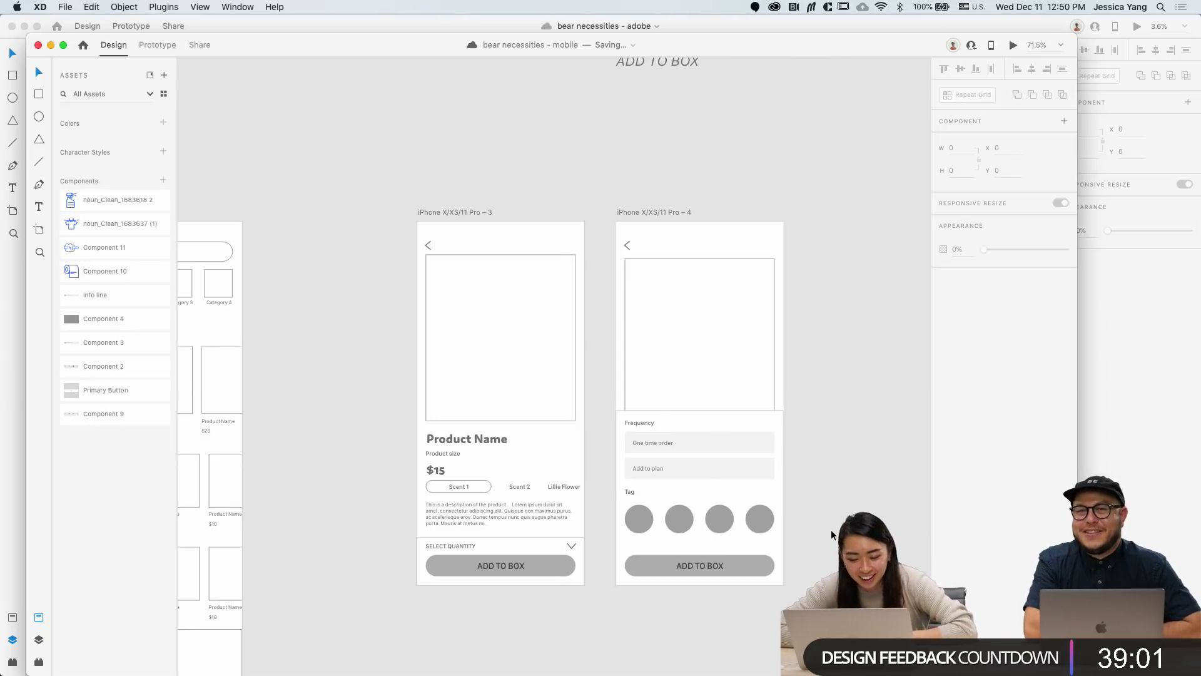
pyautogui.hscroll(-3, 831, 529)
pyautogui.scroll(-2, 831, 529)
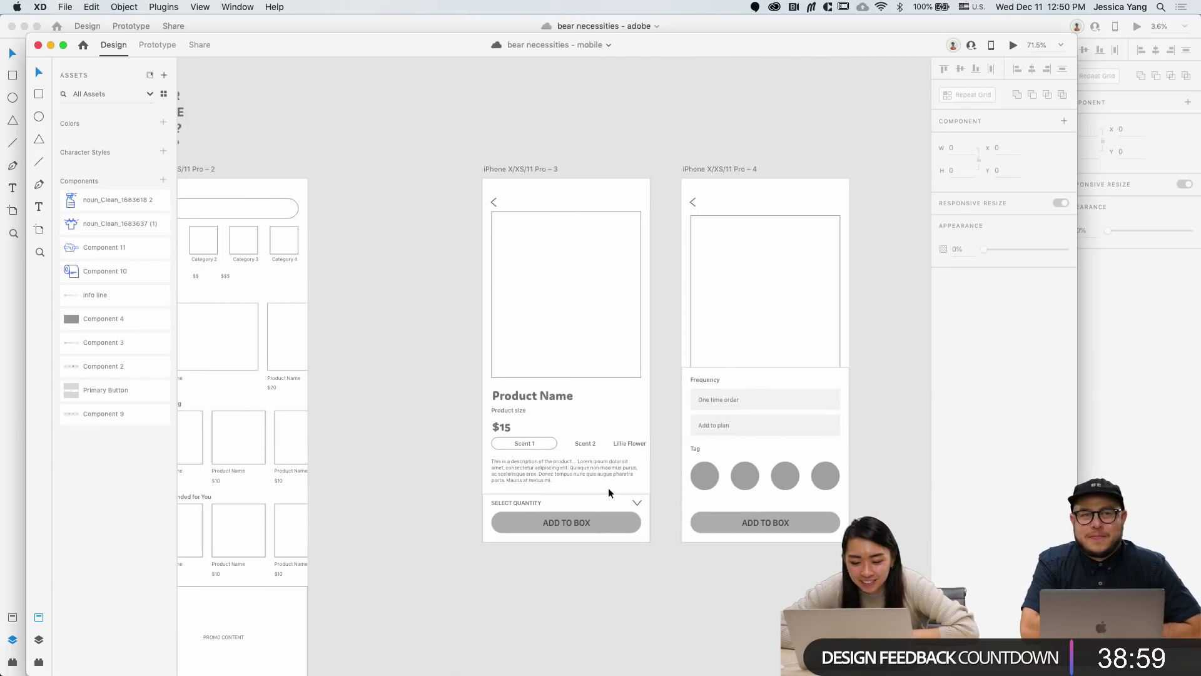
pyautogui.scroll(3, 608, 487)
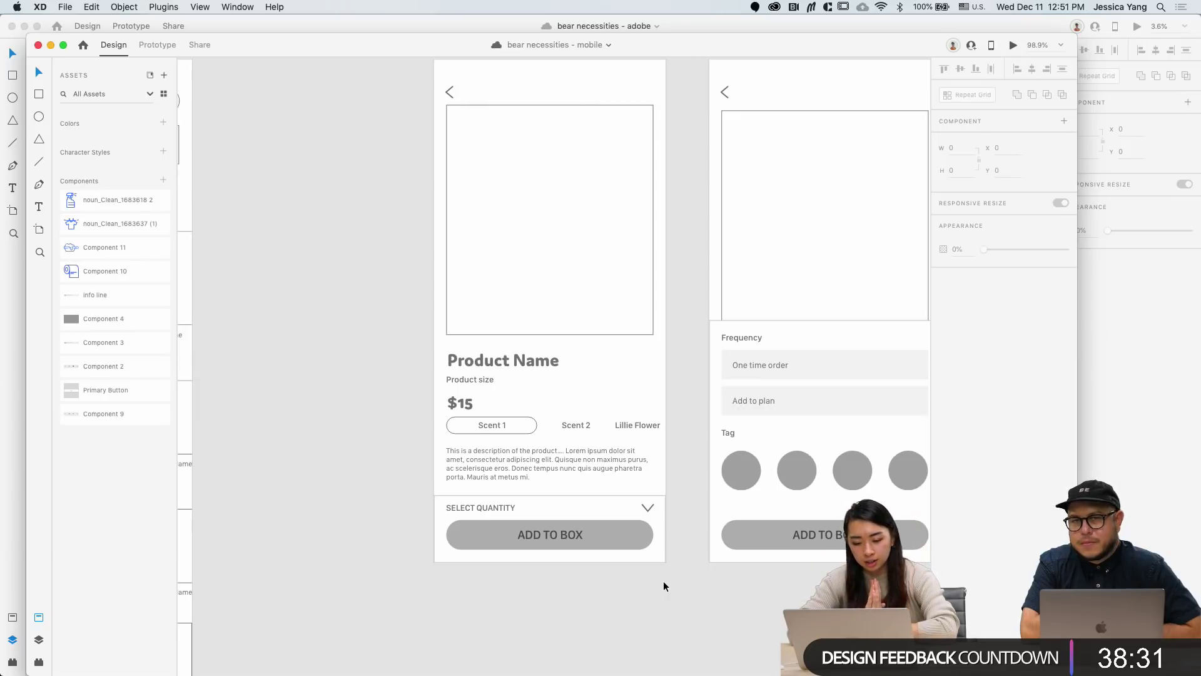
pyautogui.hscroll(3, 663, 581)
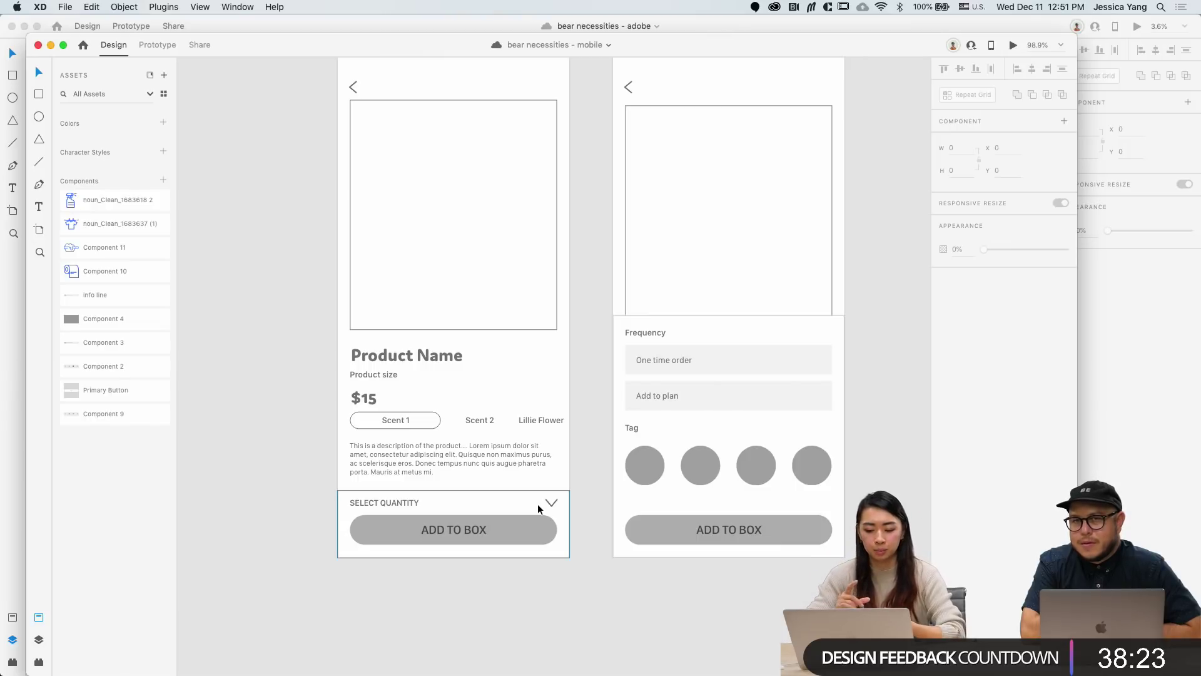
pyautogui.hscroll(3, 538, 505)
# Step: Try to extend the expanded panel upward to a height of 492 and copy the SELECT QUANTITY label above Frequency
pyautogui.click(618, 345)
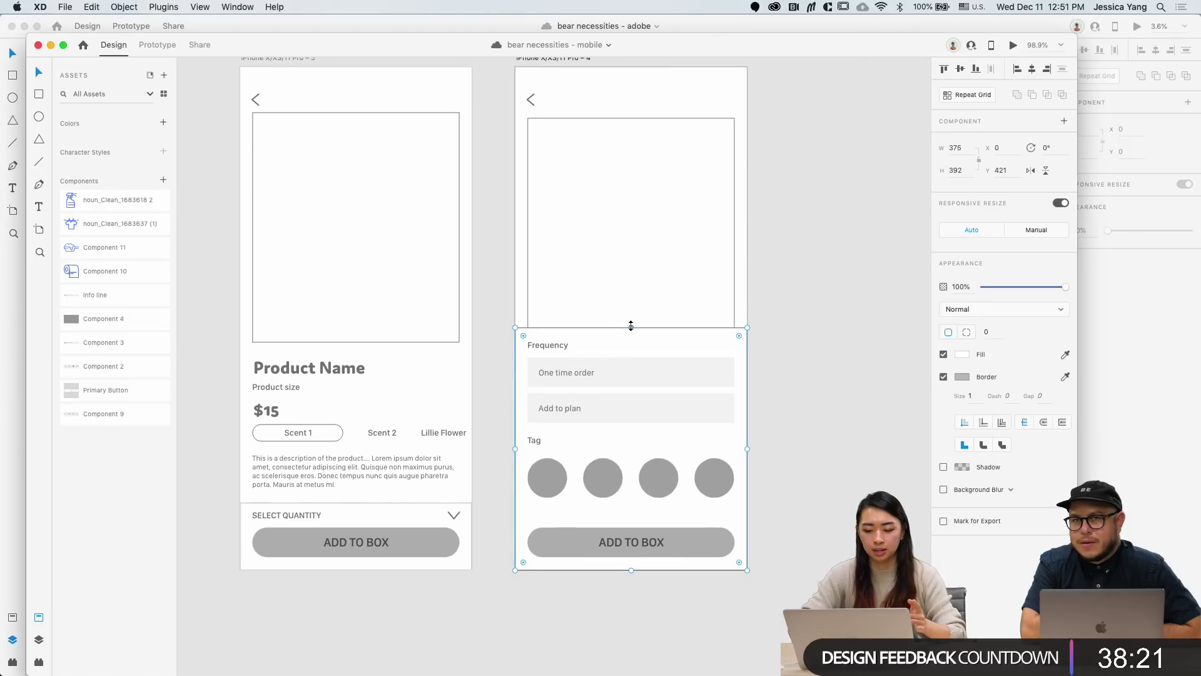
pyautogui.moveTo(631, 326); pyautogui.dragTo(631, 266)
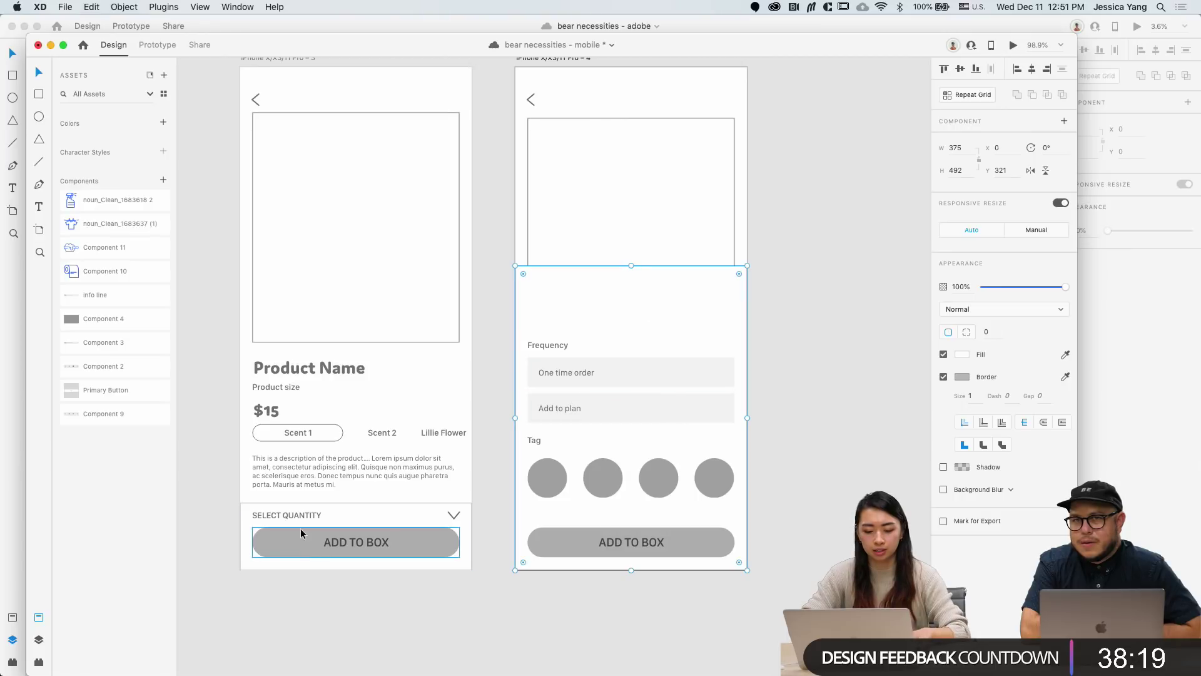
pyautogui.moveTo(288, 515); pyautogui.dragTo(568, 280)
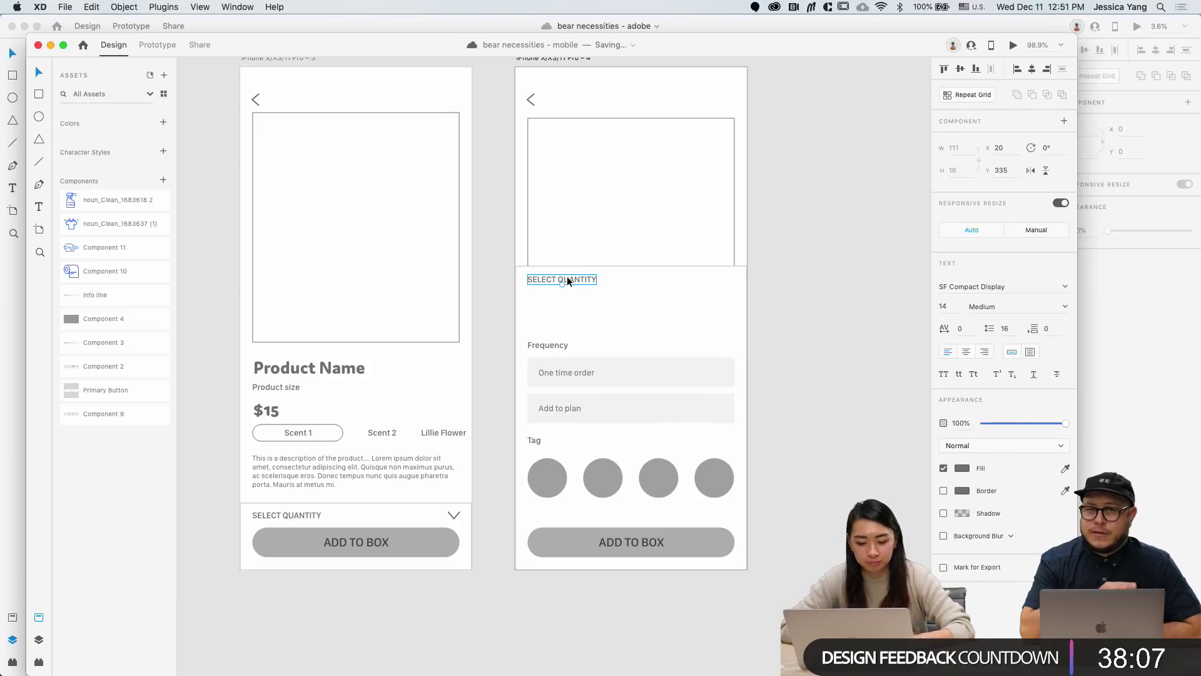
pyautogui.press('super+x')
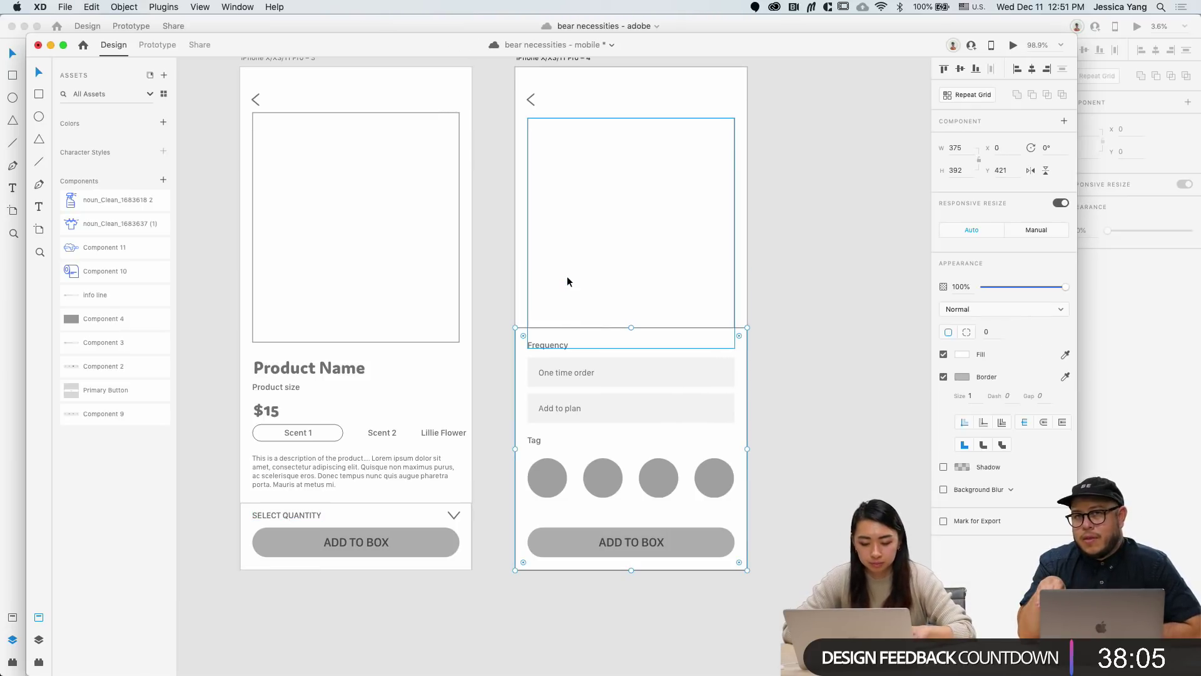
# Step: Duplicate the iPhone X/XS/11 Pro – 4 artboard to its right
pyautogui.click(737, 268)
pyautogui.scroll(-3, 736, 267)
pyautogui.moveTo(628, 142); pyautogui.dragTo(847, 150)
# Step: Delete the ADD TO BOX button with its text and the row of Tag circles from iPhone X/XS/11 Pro – 4
pyautogui.doubleClick(642, 328)
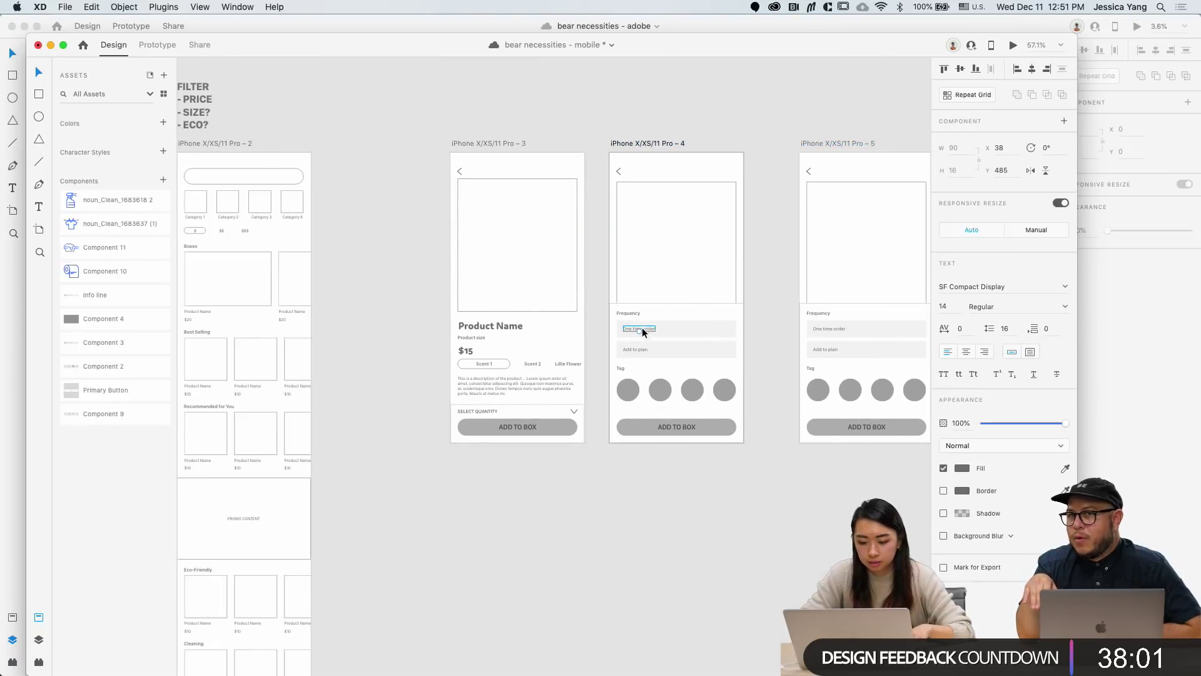
pyautogui.click(723, 427)
pyautogui.press('Delete')
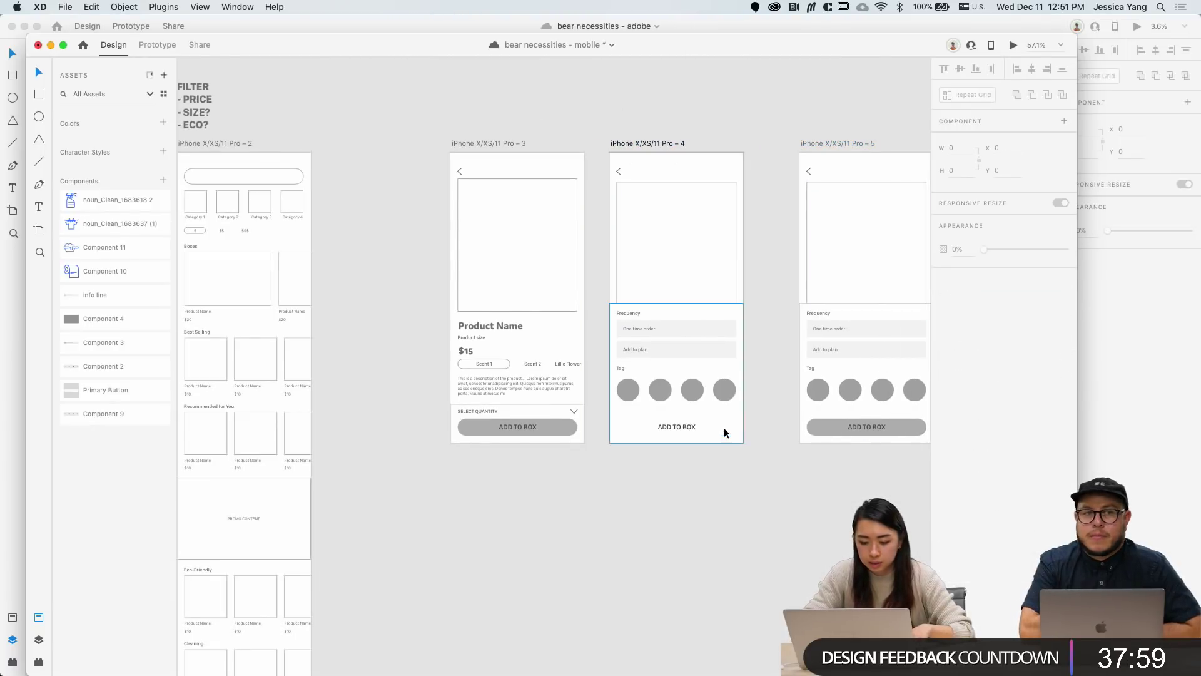
pyautogui.click(628, 390)
pyautogui.press('Delete')
pyautogui.click(676, 426)
pyautogui.press('Delete')
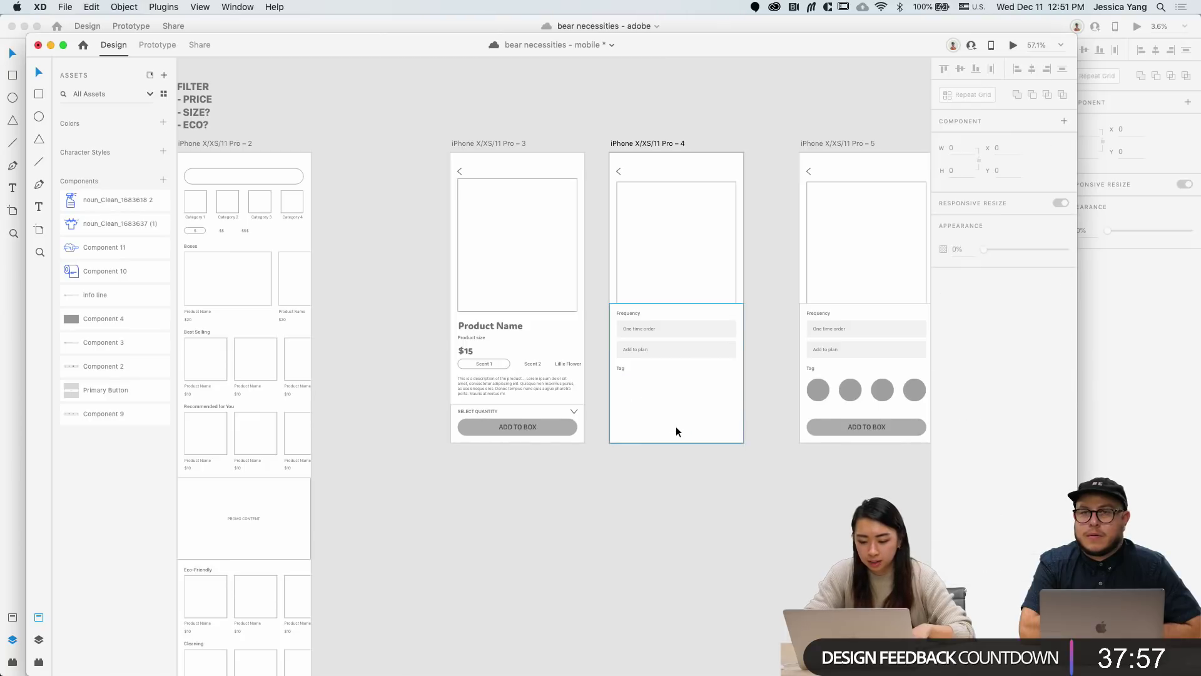
# Step: Delete the Tag label and both Frequency option rows from the panel of iPhone X/XS/11 Pro – 4
pyautogui.click(624, 369)
pyautogui.keyDown('shift'); pyautogui.click(640, 350); pyautogui.keyUp('shift')
pyautogui.keyDown('shift'); pyautogui.click(663, 353); pyautogui.keyUp('shift')
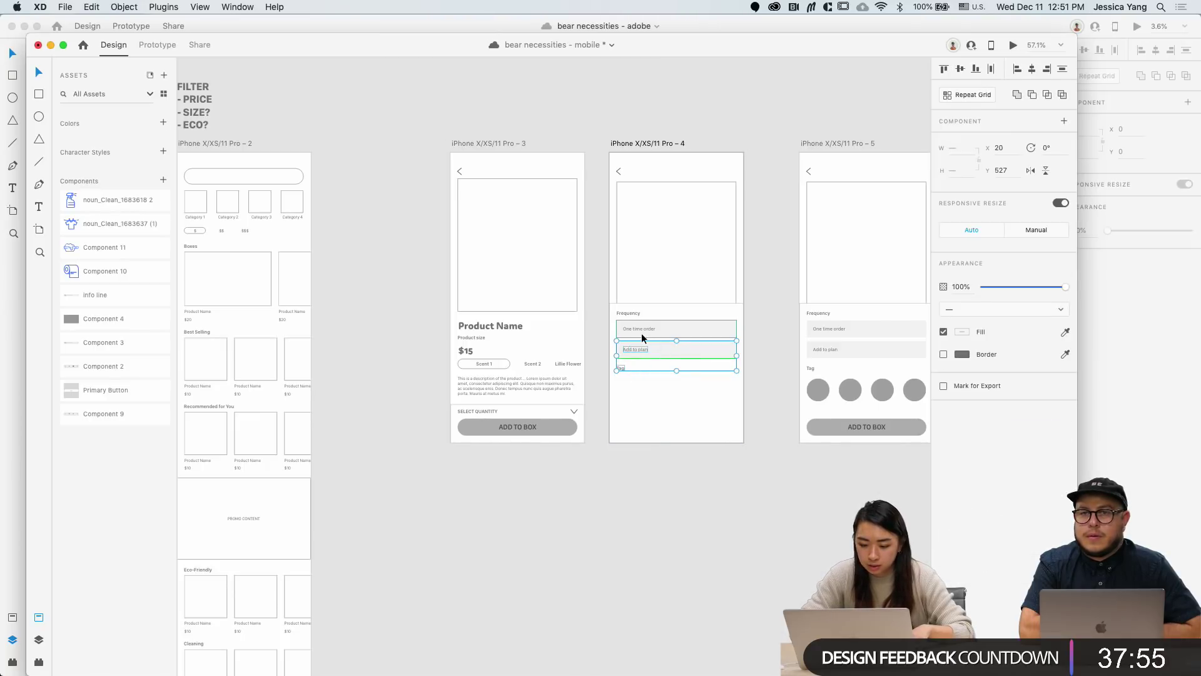
pyautogui.keyDown('shift'); pyautogui.click(685, 329); pyautogui.keyUp('shift')
pyautogui.press('Delete')
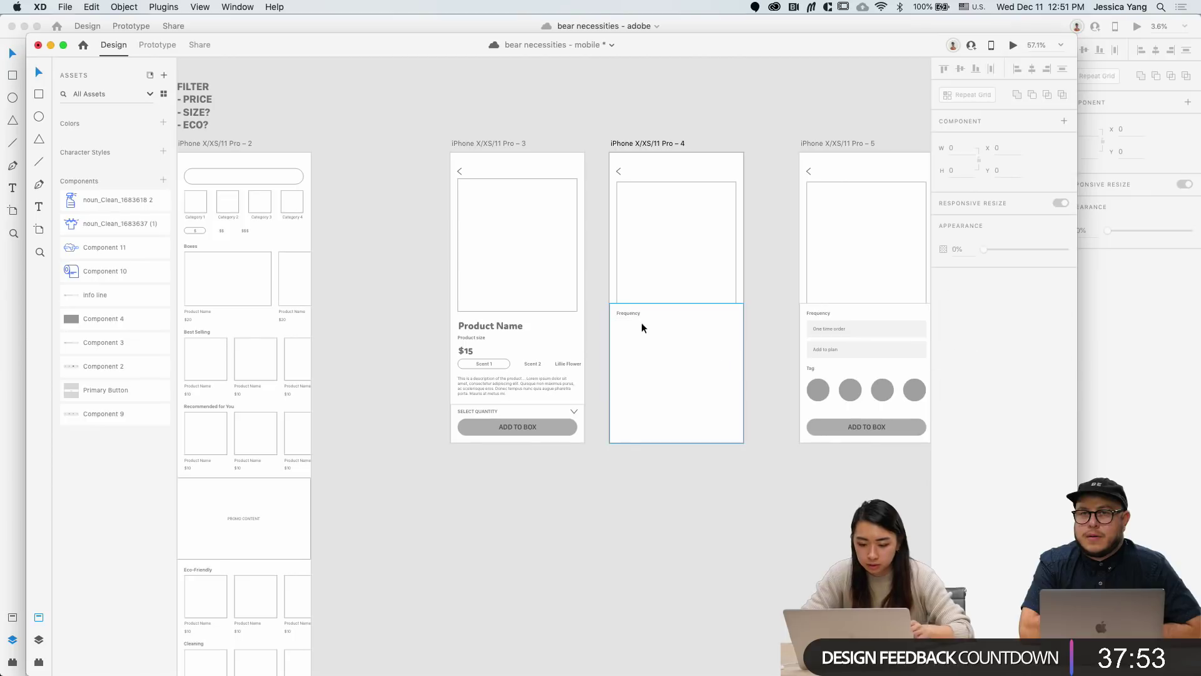
# Step: Replace the panel's Frequency label with the SELECT QUANTITY text copied from iPhone X/XS/11 Pro – 3
pyautogui.scroll(3, 642, 322)
pyautogui.doubleClick(400, 453)
pyautogui.press('super+a')
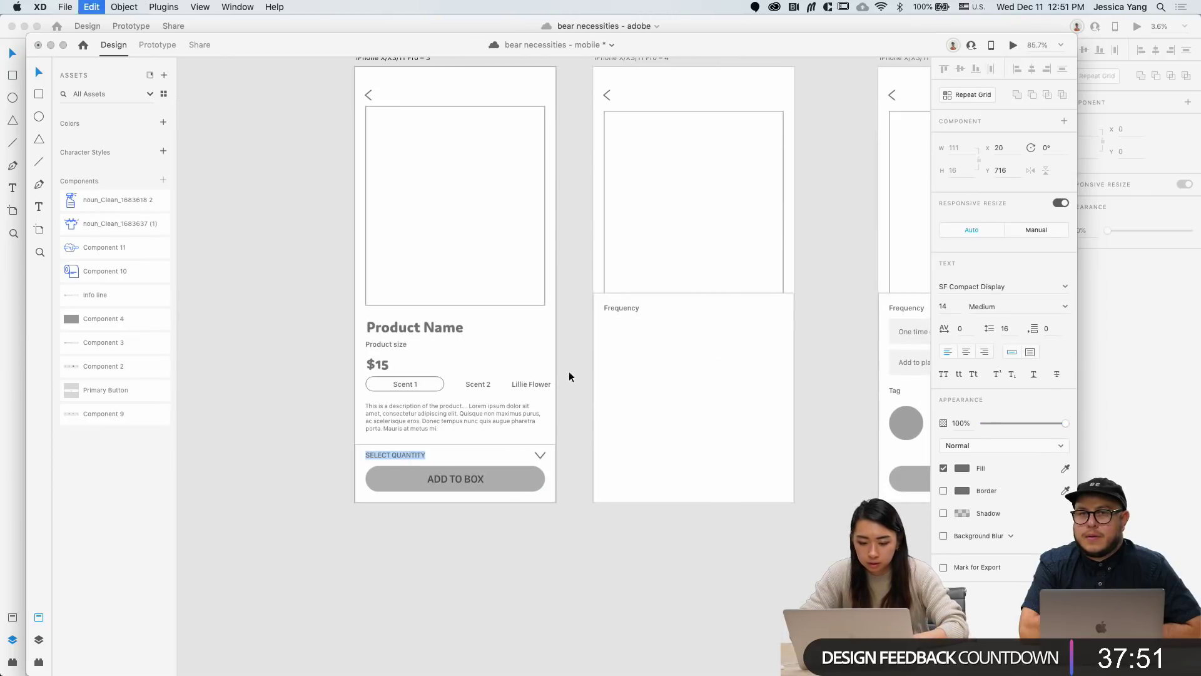
pyautogui.doubleClick(622, 306)
pyautogui.press('super+v')
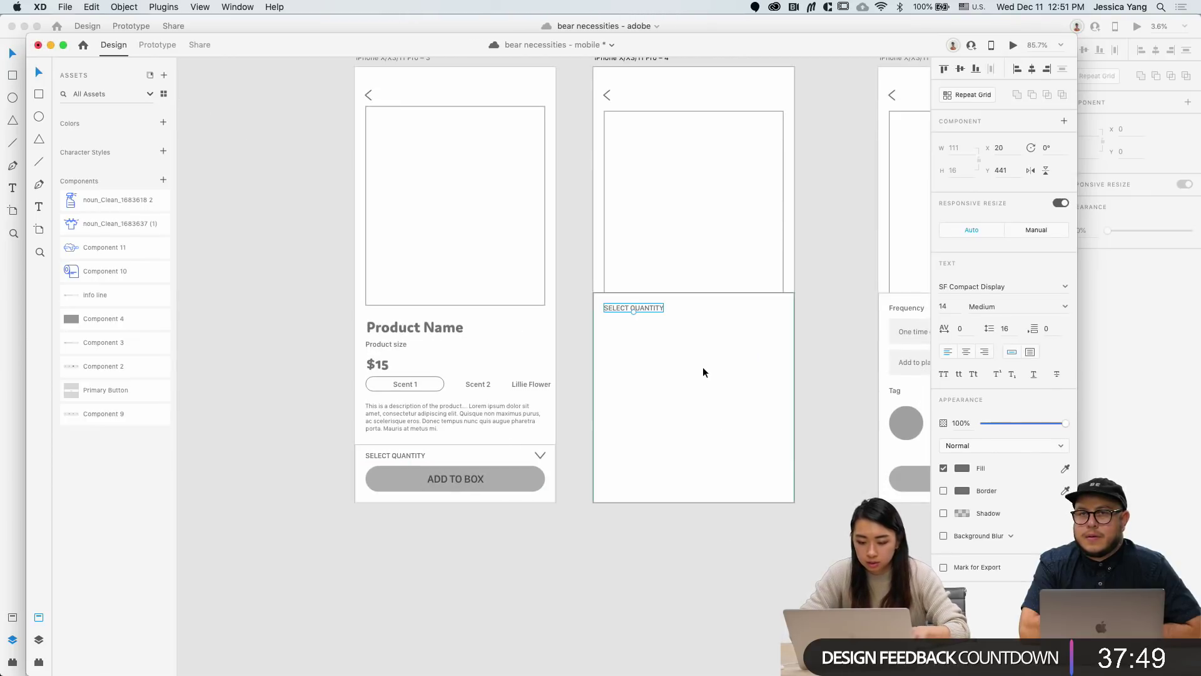
# Step: Duplicate the SELECT QUANTITY label to X 119, Y 529 inside the panel and change the copy to a center-aligned "1"
pyautogui.moveTo(622, 304); pyautogui.dragTo(699, 355)
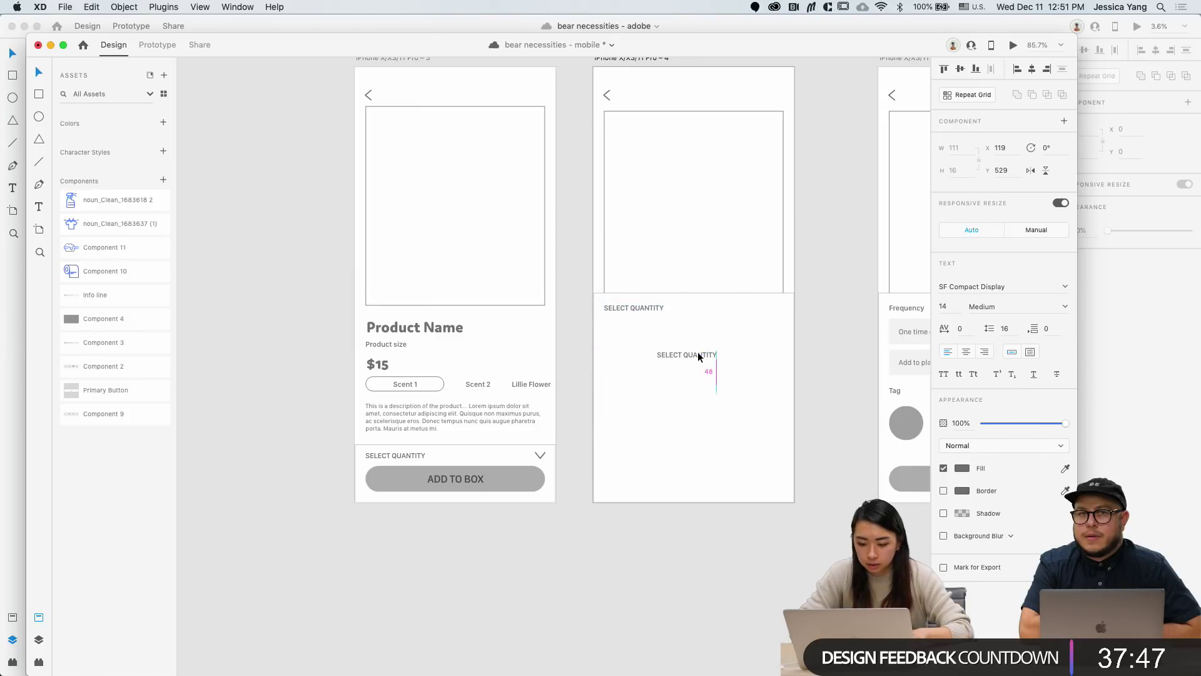
pyautogui.press('Return')
pyautogui.write('1')
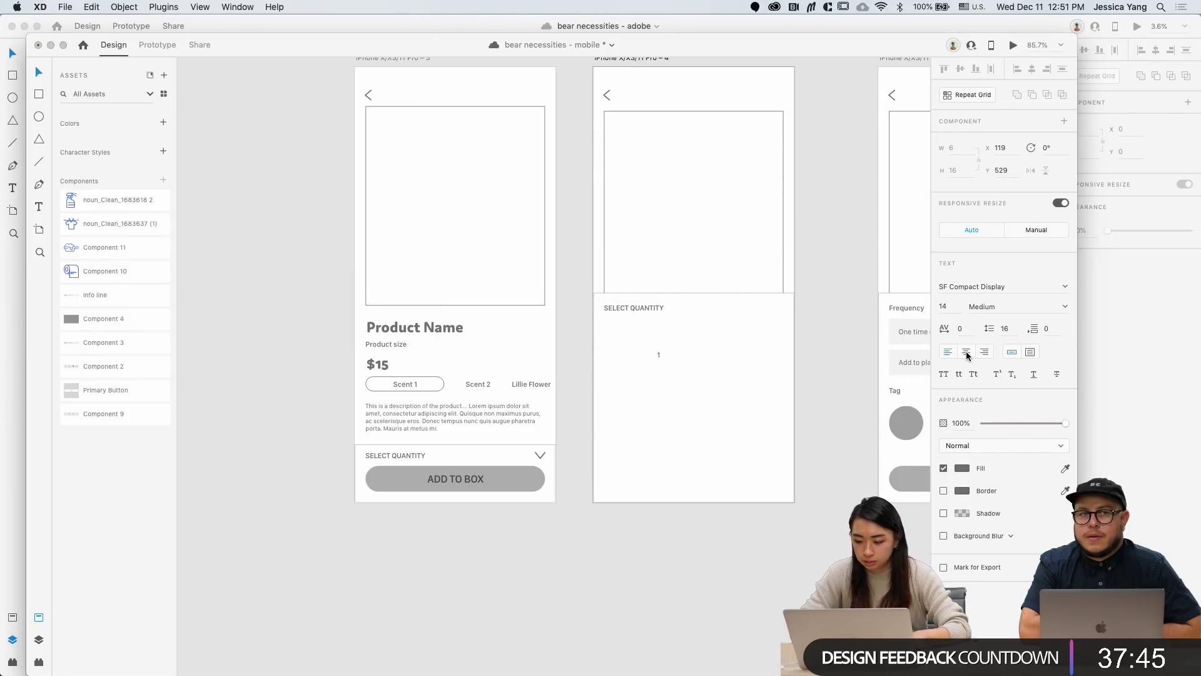
pyautogui.click(820, 373)
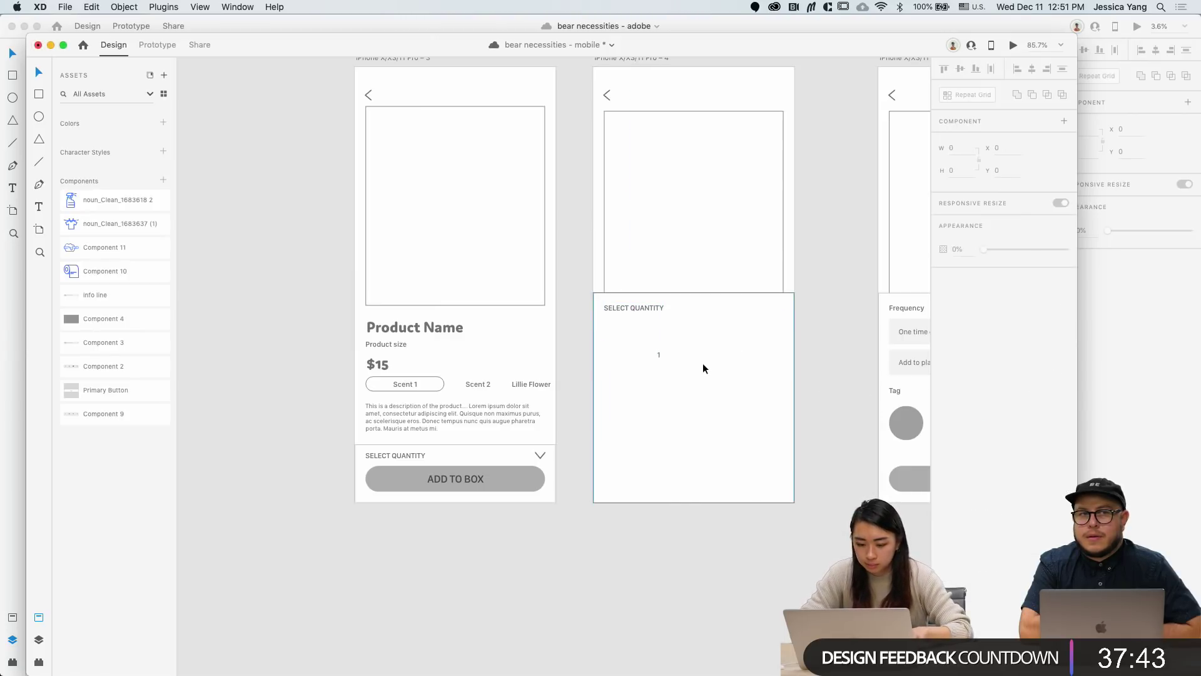
# Step: Set the font size of the "1" to 18 and center it vertically and horizontally within the panel
pyautogui.click(658, 354)
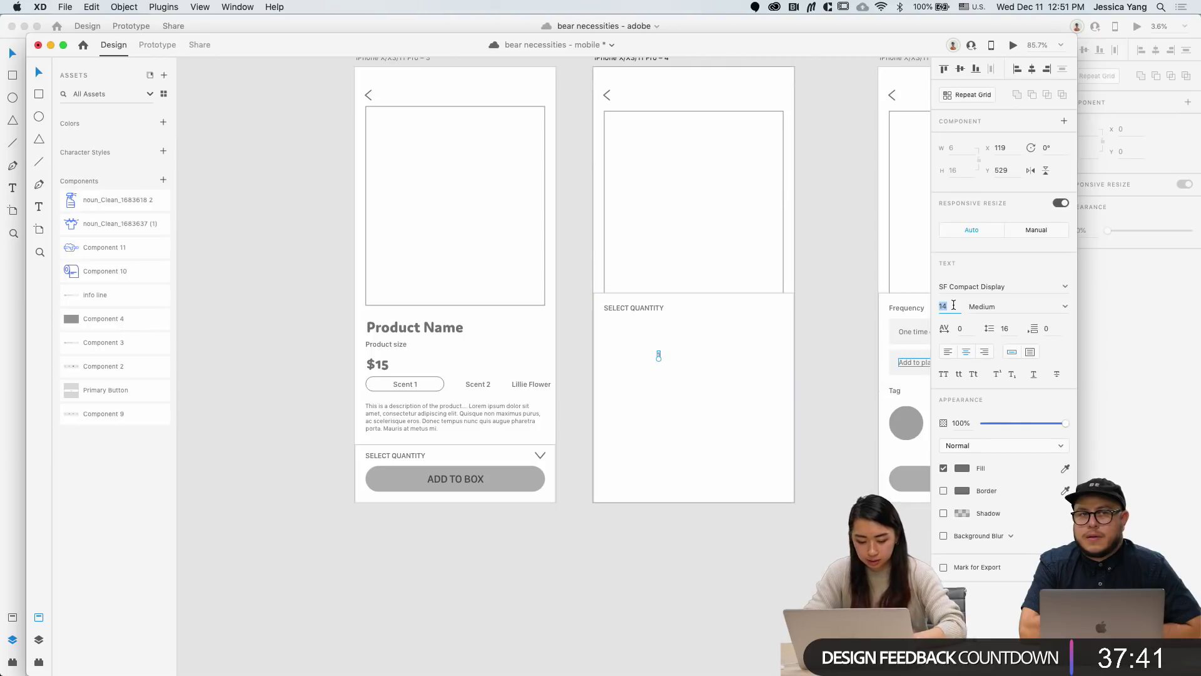
pyautogui.keyDown('shift'); pyautogui.click(711, 392); pyautogui.keyUp('shift')
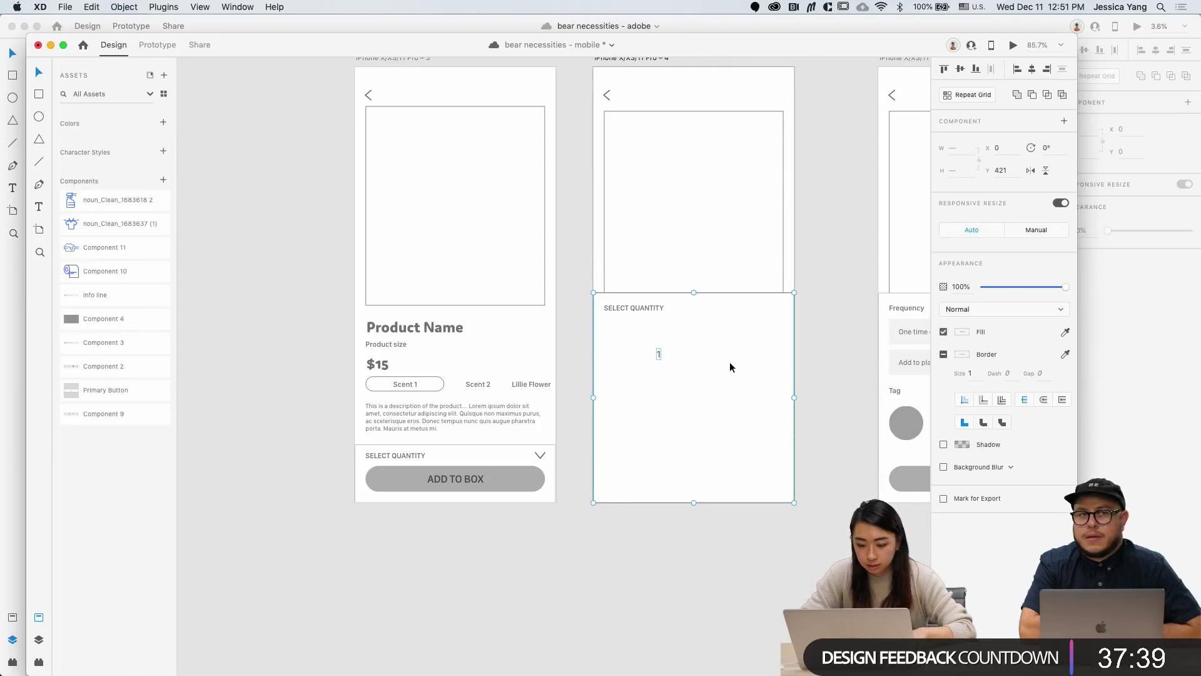
pyautogui.click(960, 68)
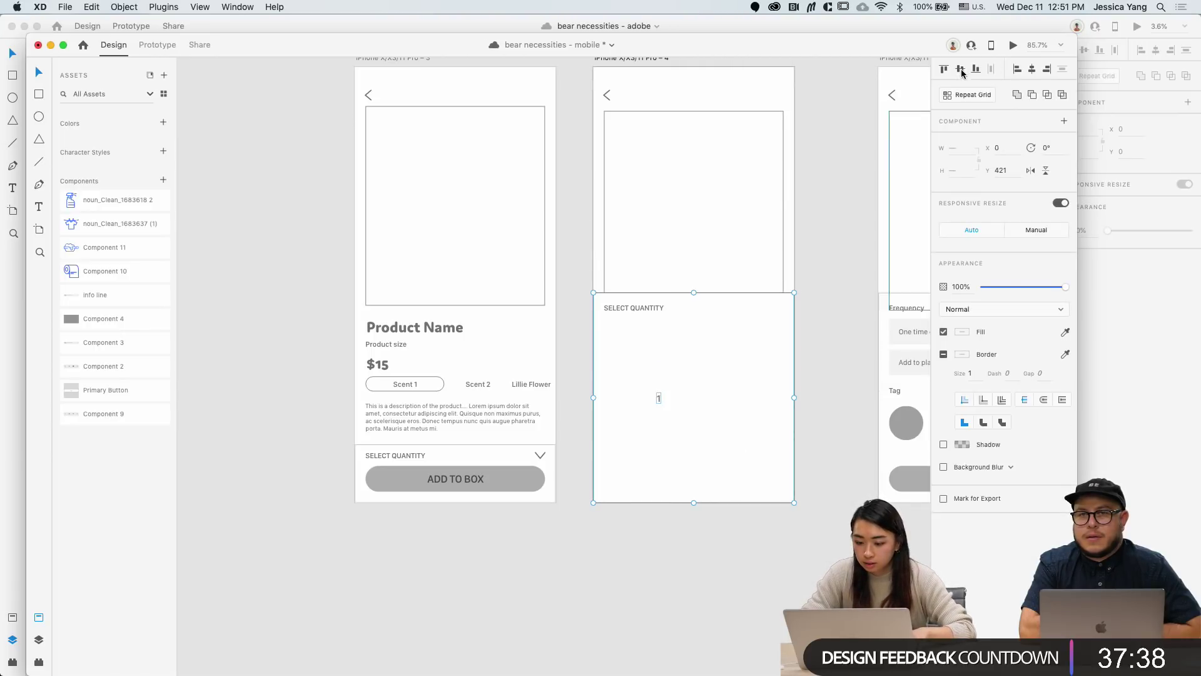
pyautogui.click(1032, 68)
# Step: Duplicate the "1" twice straight below it, at Y 668 and Y 738, and change the copies to "2" and "3"
pyautogui.click(693, 399)
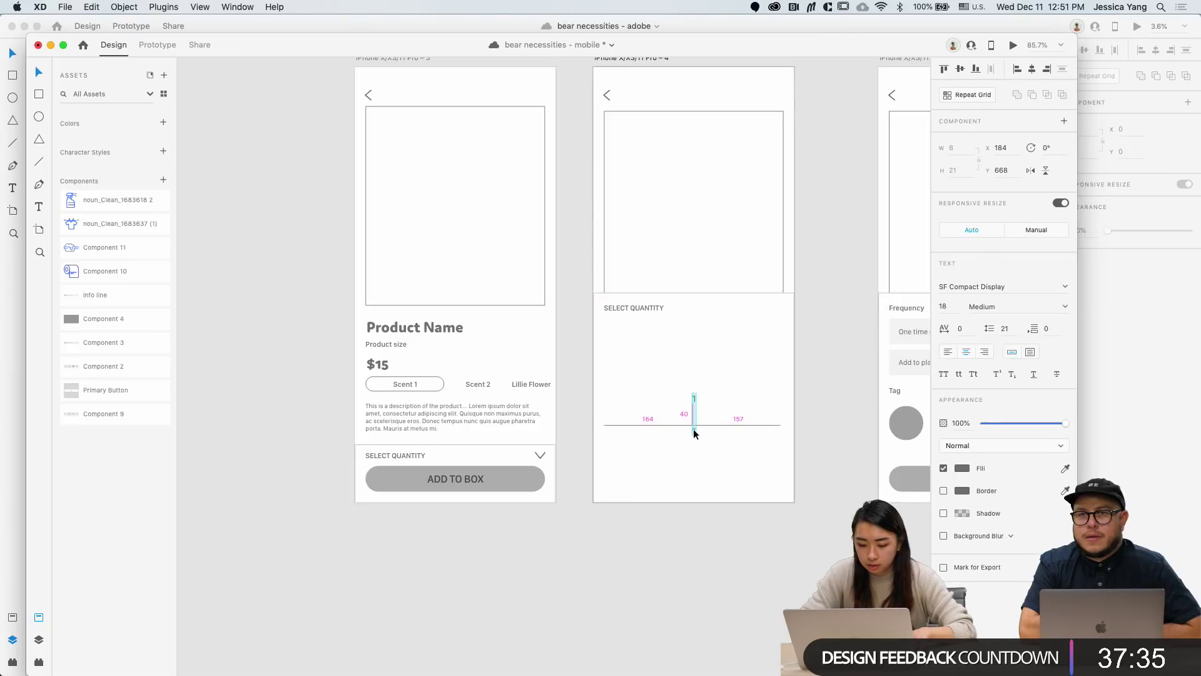
pyautogui.moveTo(694, 433); pyautogui.dragTo(695, 471)
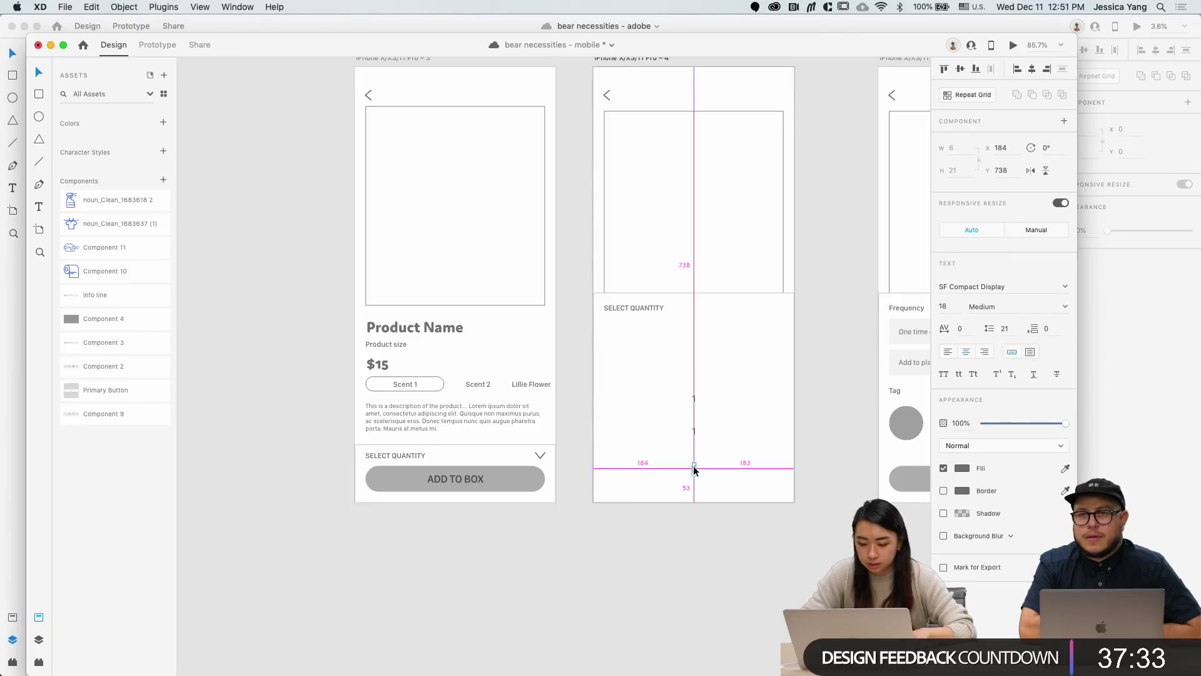
pyautogui.doubleClick(694, 431)
pyautogui.write('3')
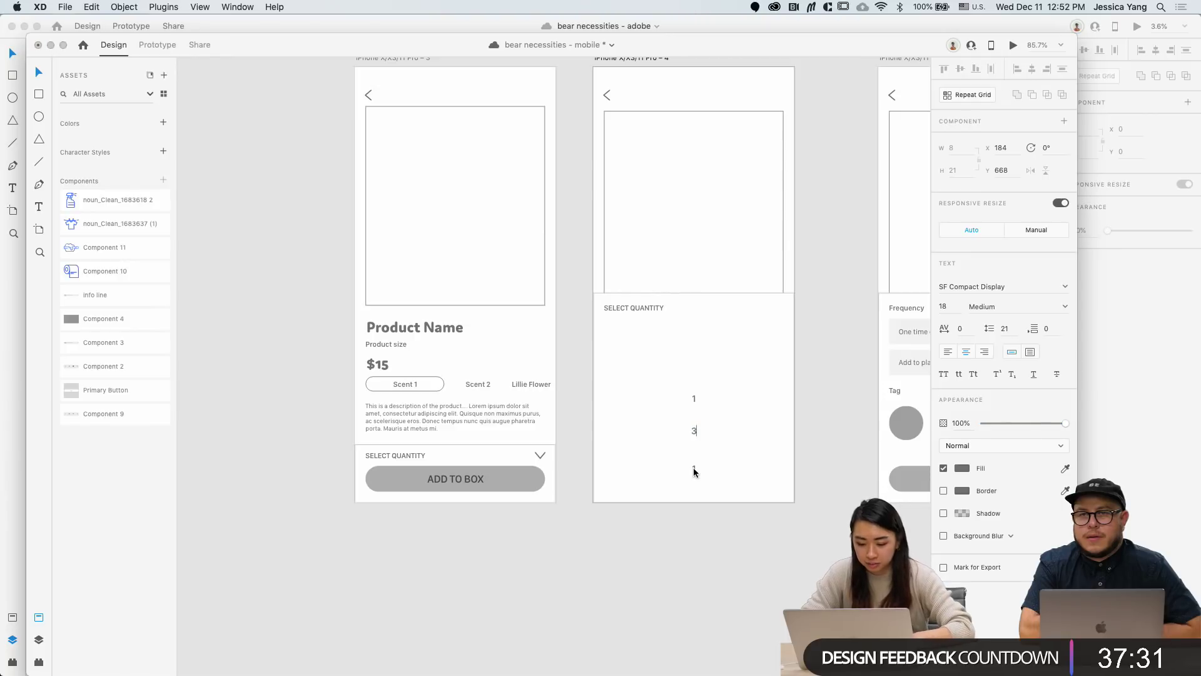
pyautogui.press('Escape')
pyautogui.doubleClick(693, 431)
pyautogui.write('2')
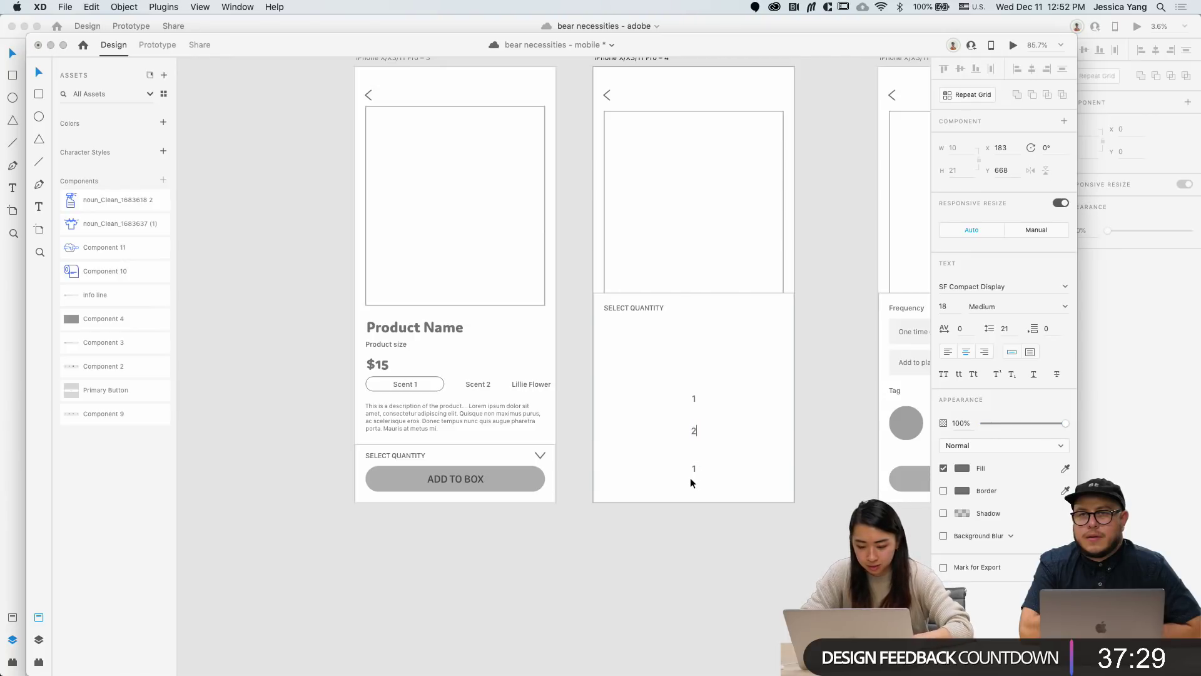
pyautogui.doubleClick(694, 468)
pyautogui.write('3')
pyautogui.press('Escape')
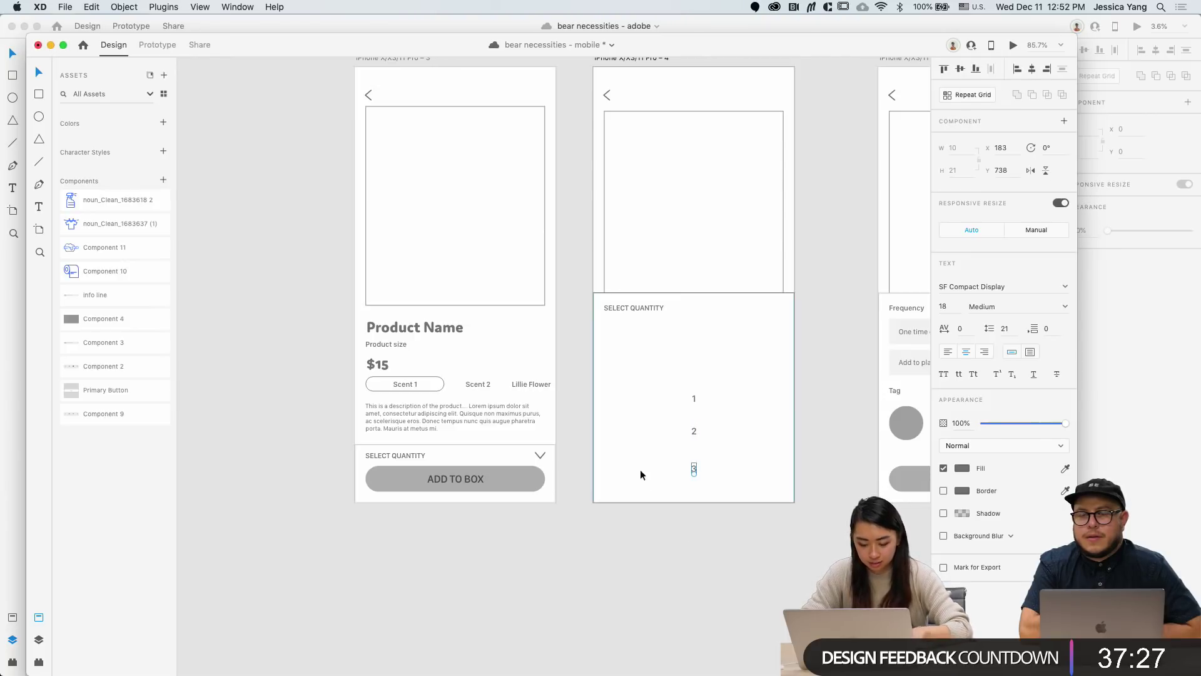
# Step: Draw a horizontal divider about 317 px wide between 1 and 2 at Y 640, and copy it between 2 and 3 at Y 717
pyautogui.press('p')
pyautogui.click(606, 410)
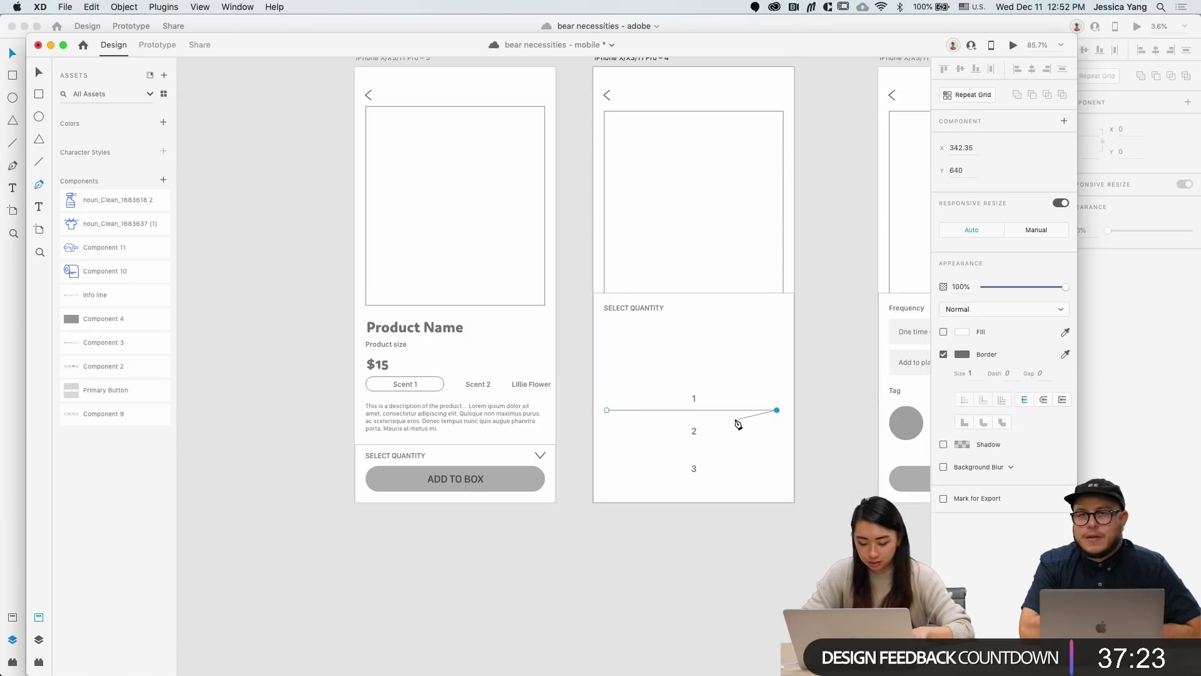
pyautogui.press('Escape')
pyautogui.moveTo(727, 408); pyautogui.dragTo(726, 451)
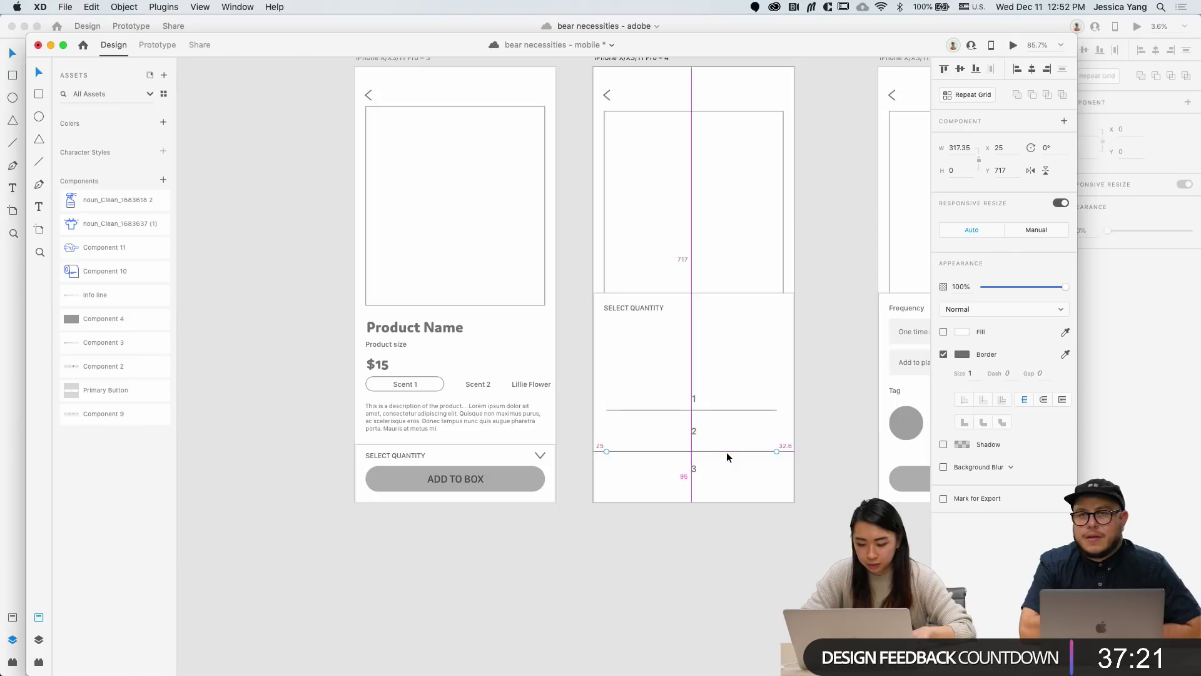
pyautogui.click(736, 529)
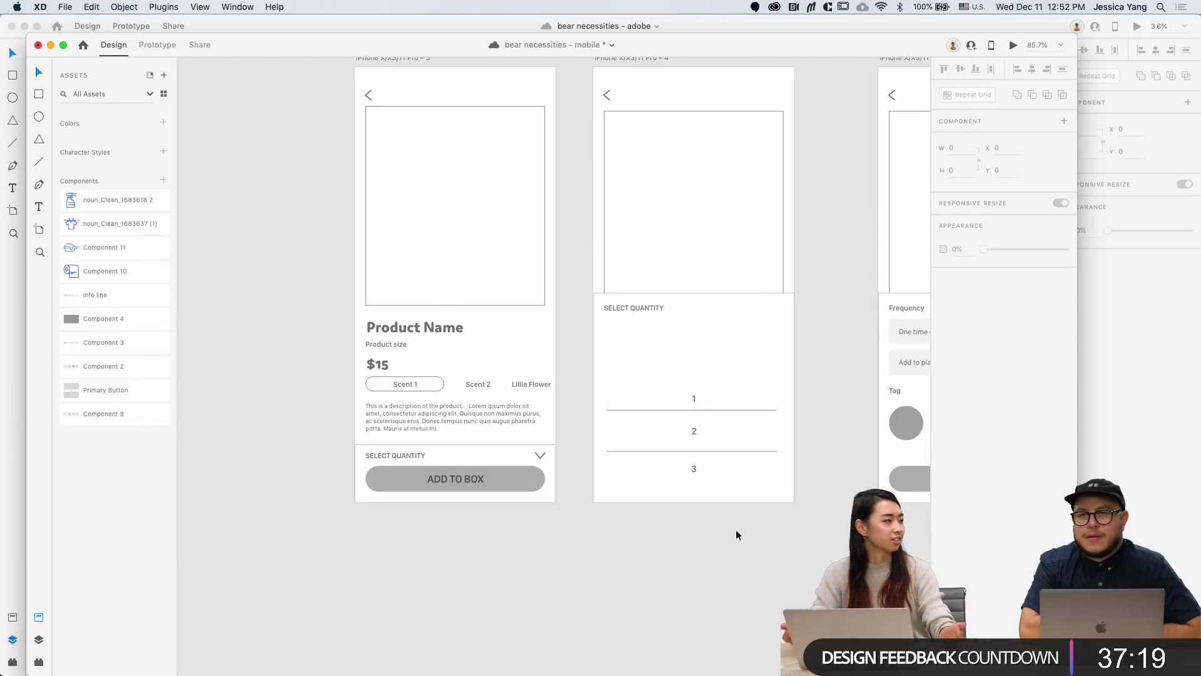
pyautogui.hscroll(5, 735, 529)
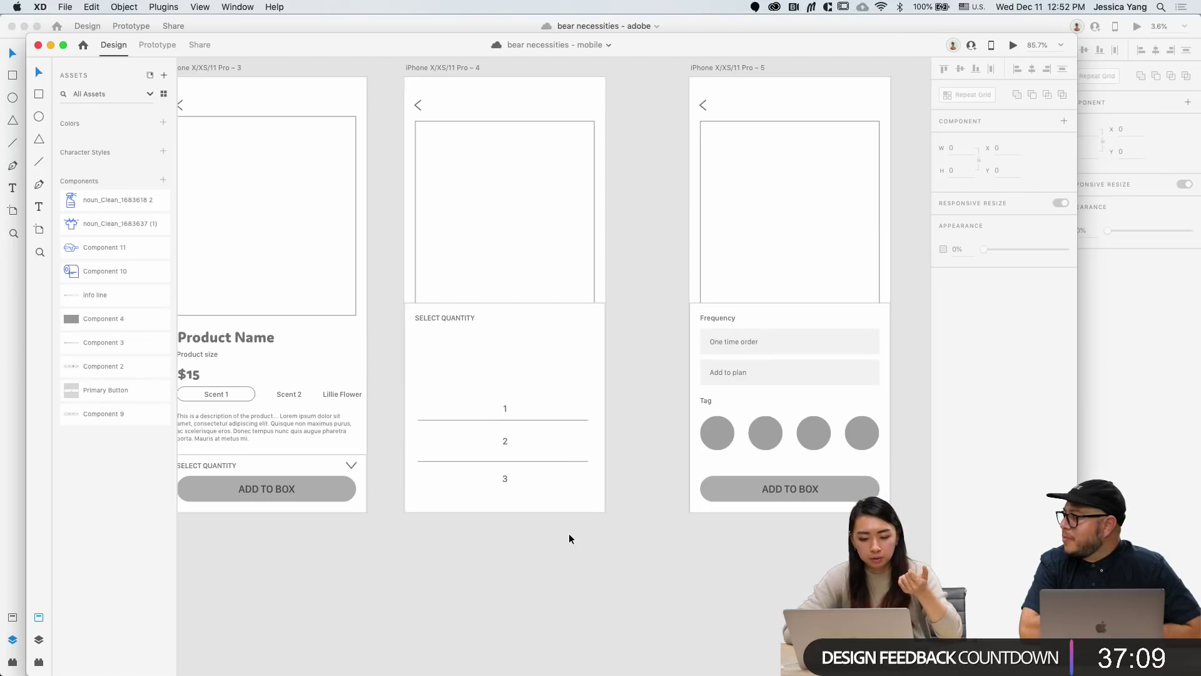
pyautogui.hscroll(-5, 569, 533)
pyautogui.scroll(-2, 569, 533)
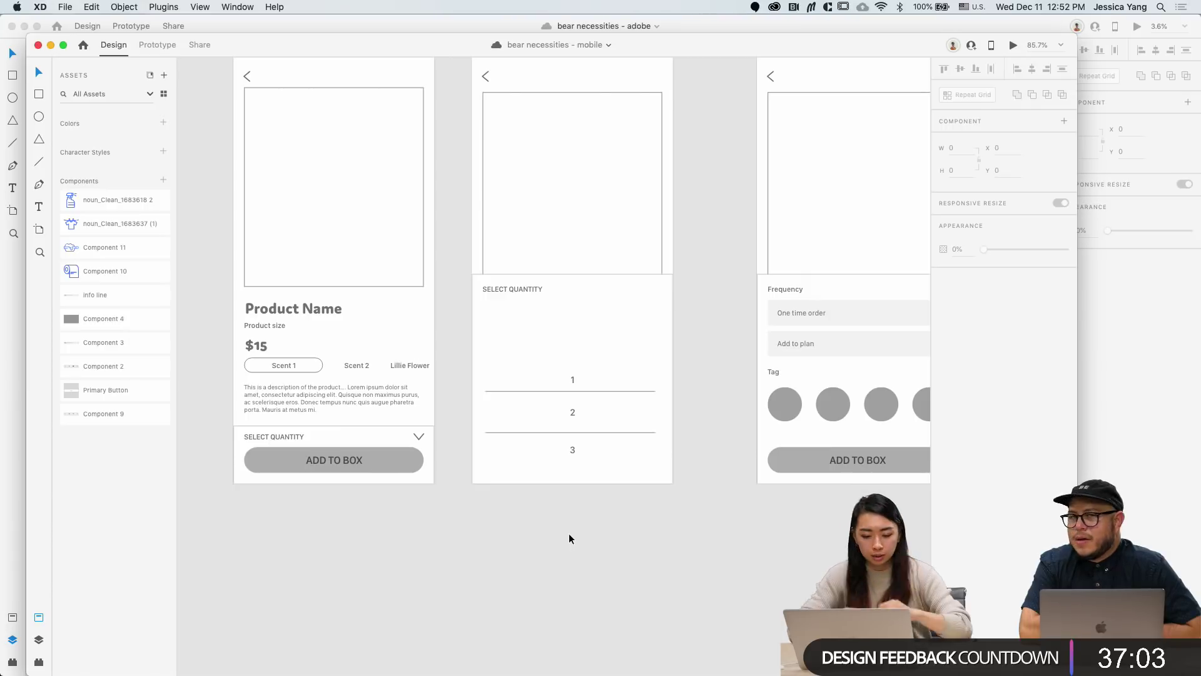
pyautogui.hscroll(-3, 569, 533)
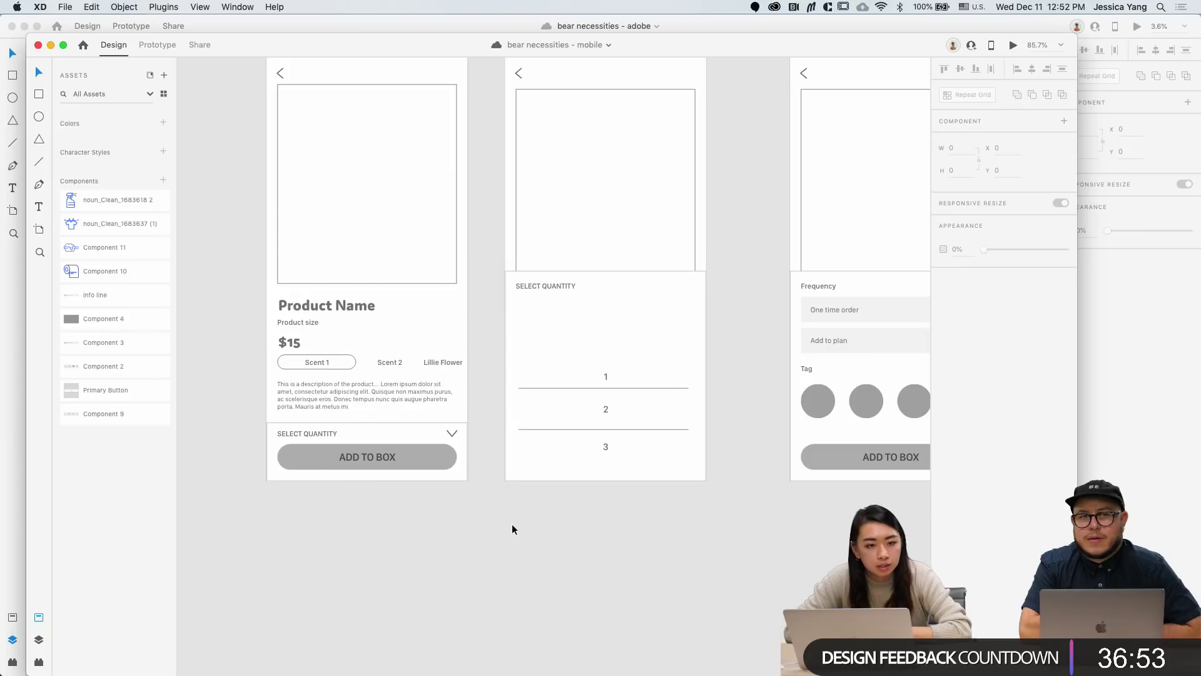
pyautogui.click(614, 328)
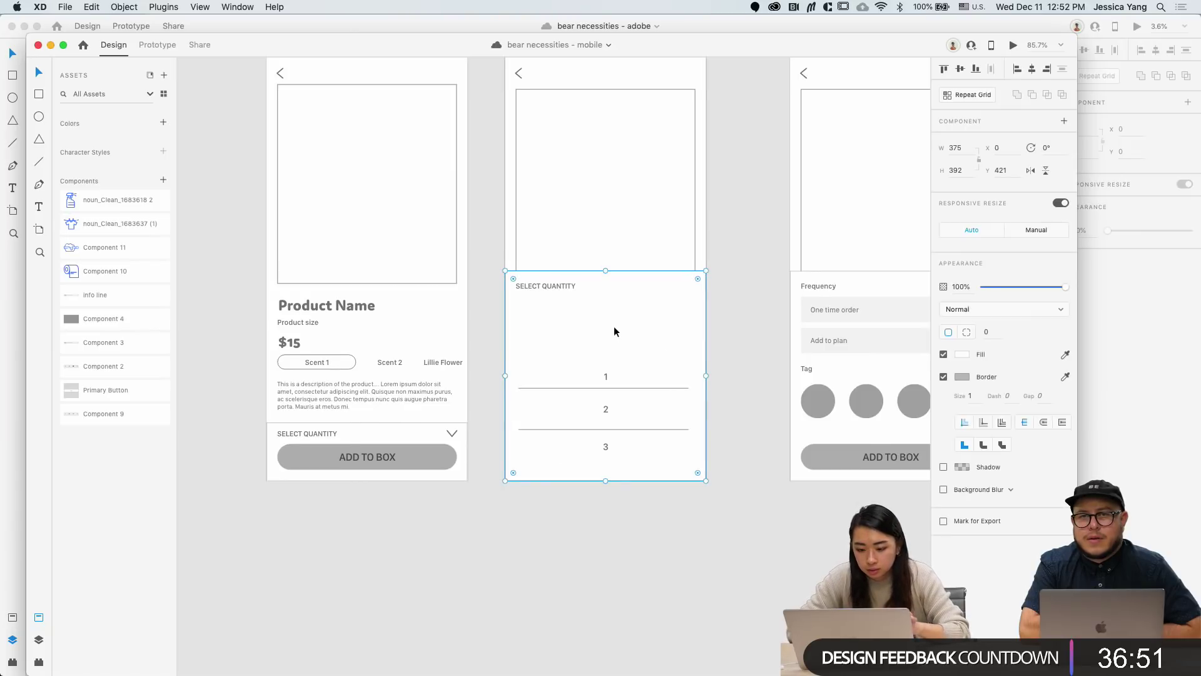
pyautogui.hscroll(2, 558, 382)
pyautogui.click(486, 520)
pyautogui.scroll(-3, 487, 520)
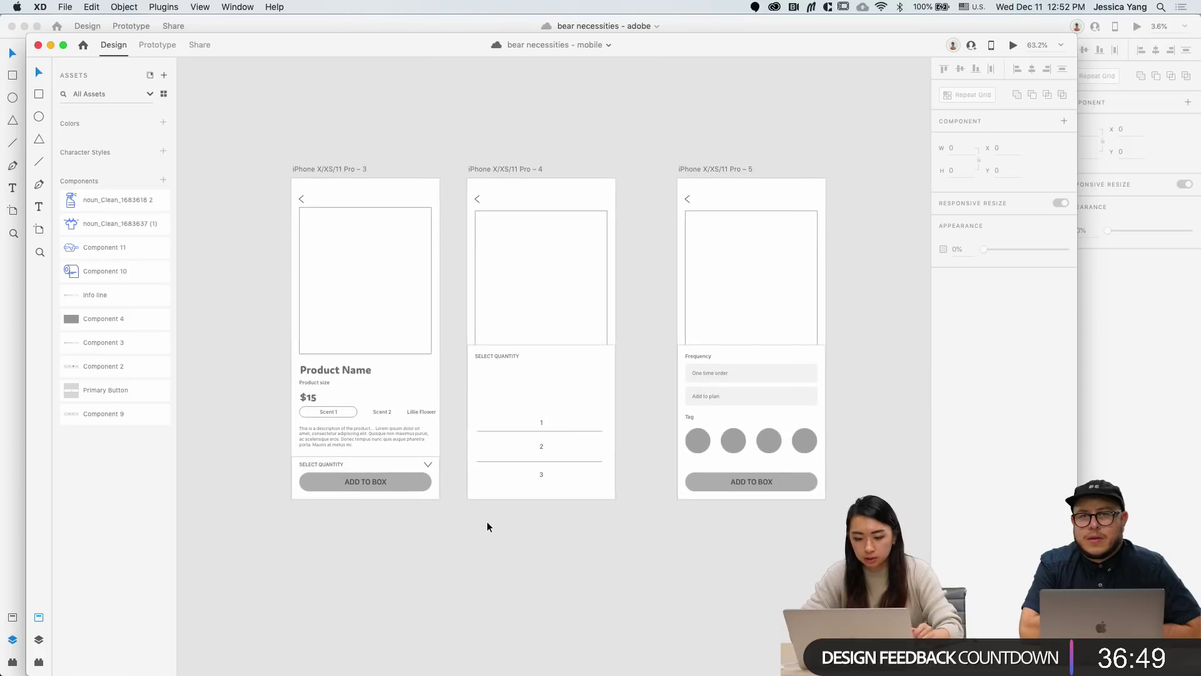
pyautogui.hscroll(1, 487, 520)
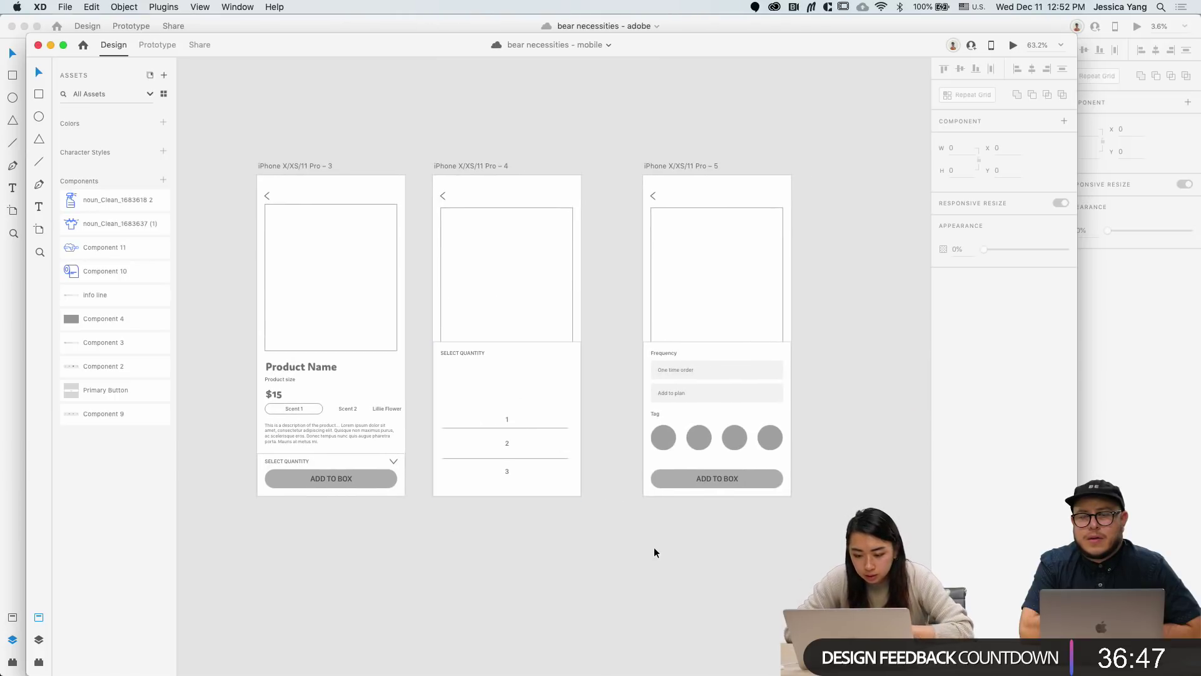
pyautogui.hscroll(2, 655, 551)
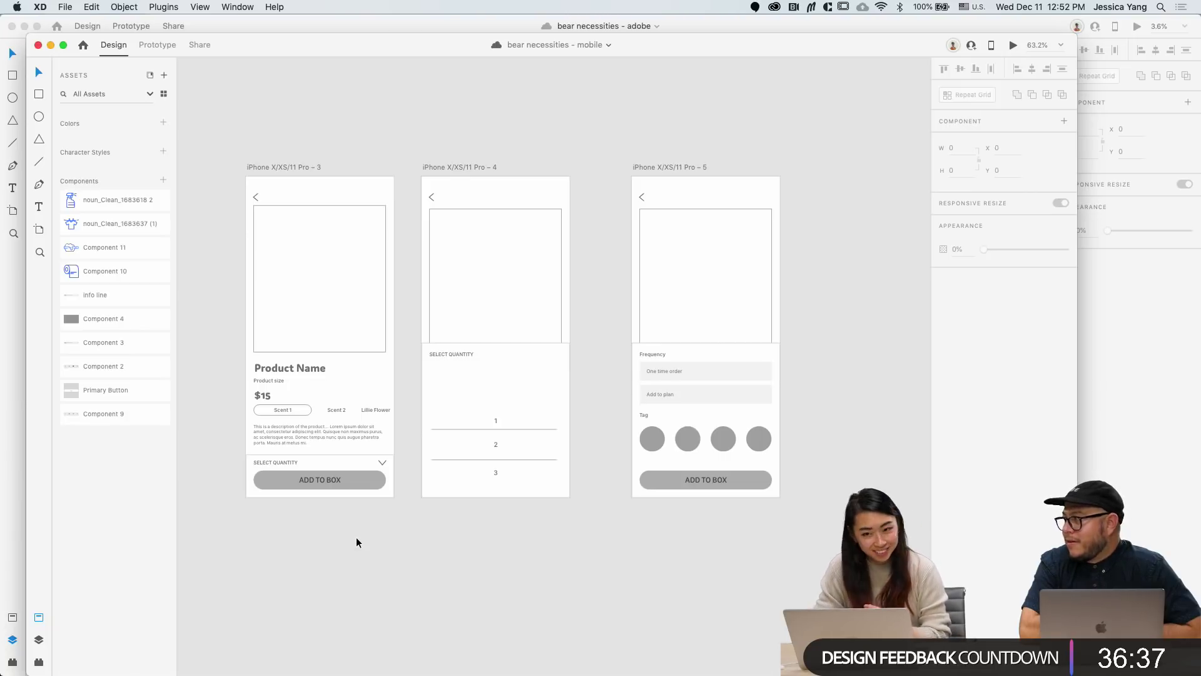
# Step: Replace the "Scent 2" option on the product detail screen with "Lavender"
pyautogui.scroll(5, 319, 361)
pyautogui.click(355, 465)
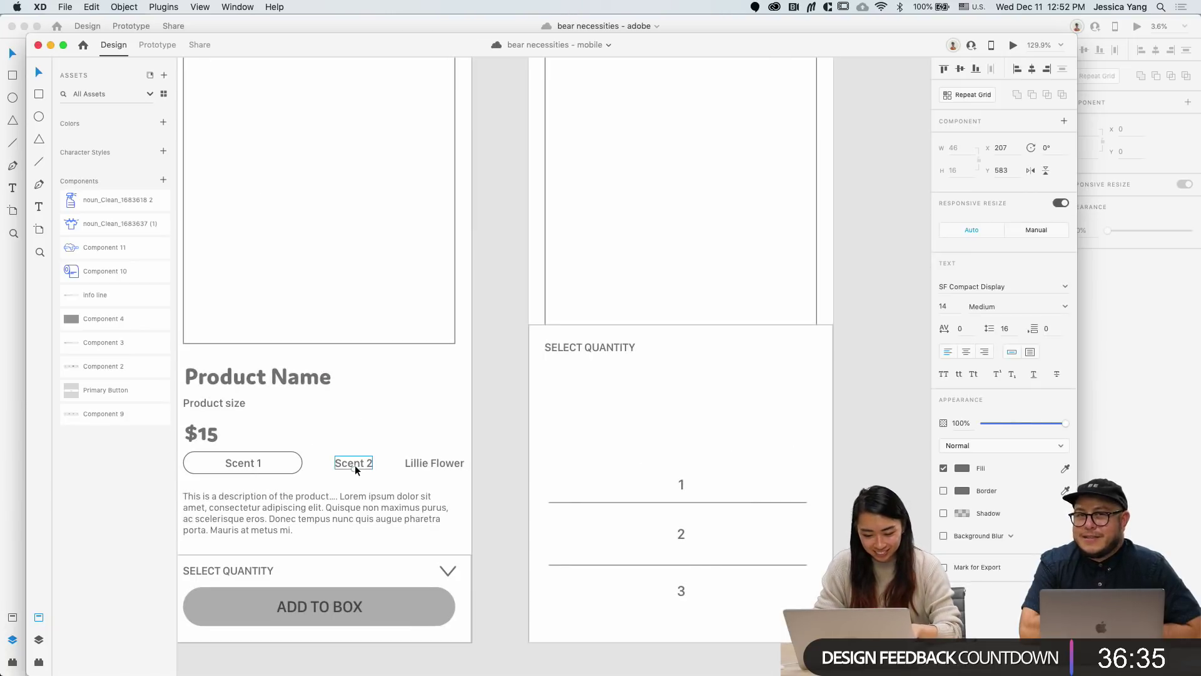
pyautogui.doubleClick(355, 464)
pyautogui.write('Lavendar')
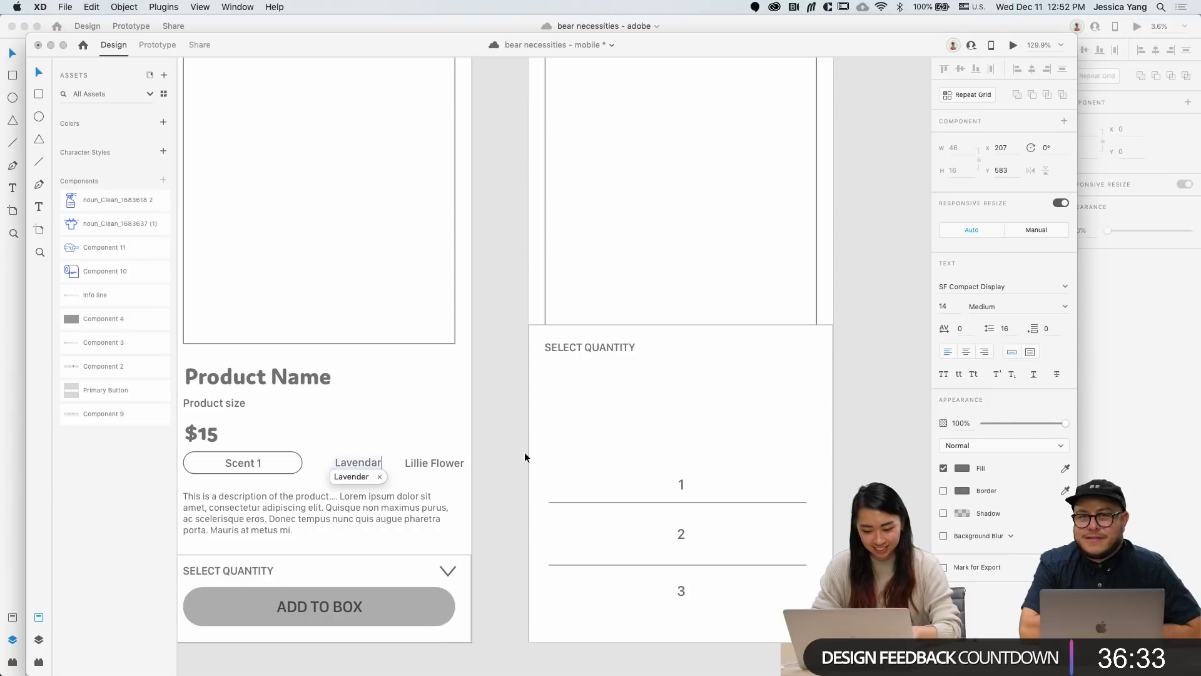
pyautogui.press('Escape')
pyautogui.keyDown('shift'); pyautogui.click(411, 466); pyautogui.keyUp('shift')
pyautogui.keyDown('shift'); pyautogui.click(411, 468); pyautogui.keyUp('shift')
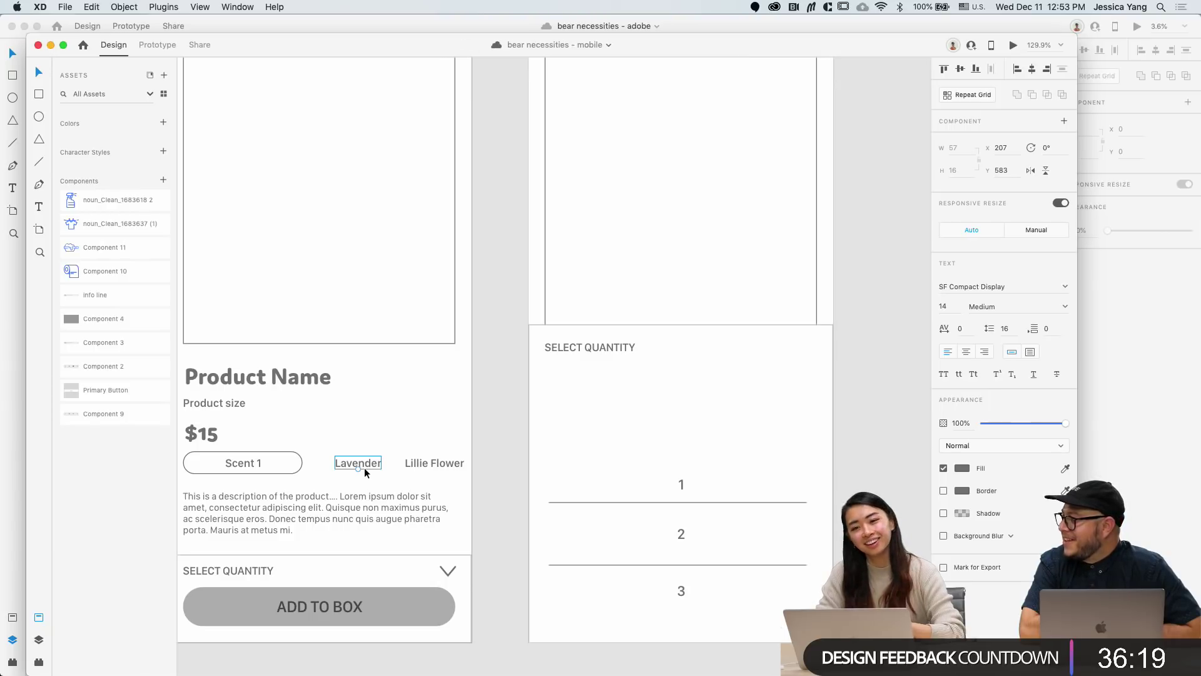
# Step: Shift the "Lillie Flower" scent option horizontally to X 304 so it runs past the product screen's edge
pyautogui.click(421, 463)
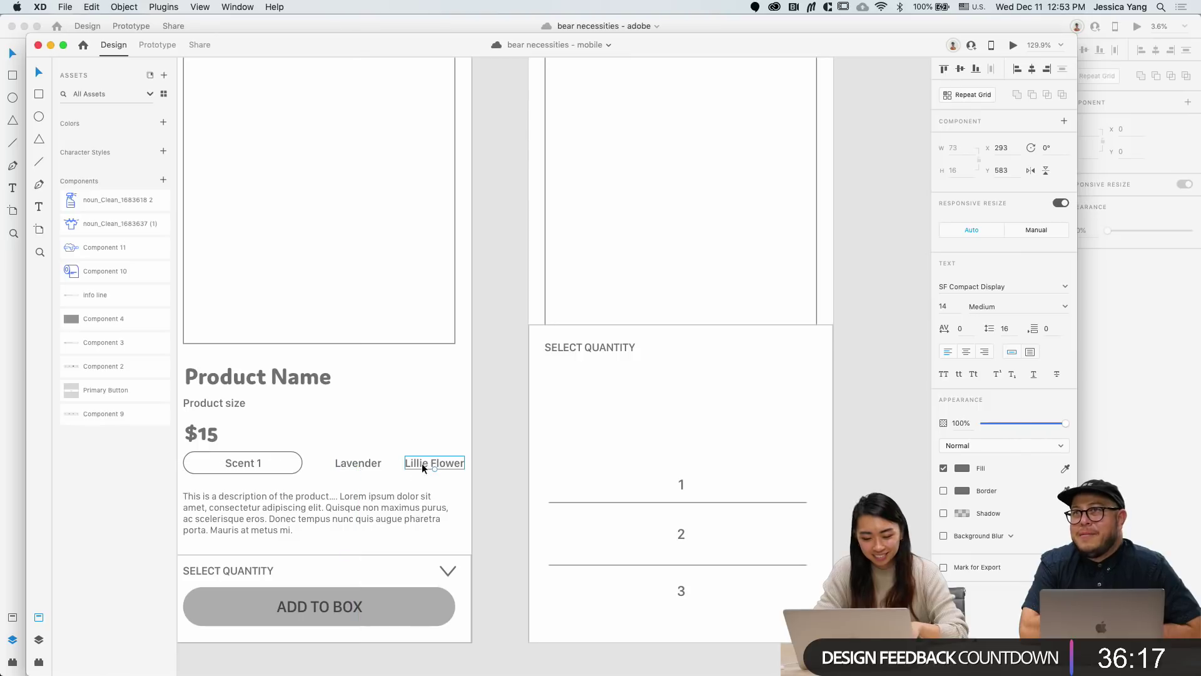
pyautogui.moveTo(422, 463); pyautogui.dragTo(431, 464)
pyautogui.scroll(-3, 472, 463)
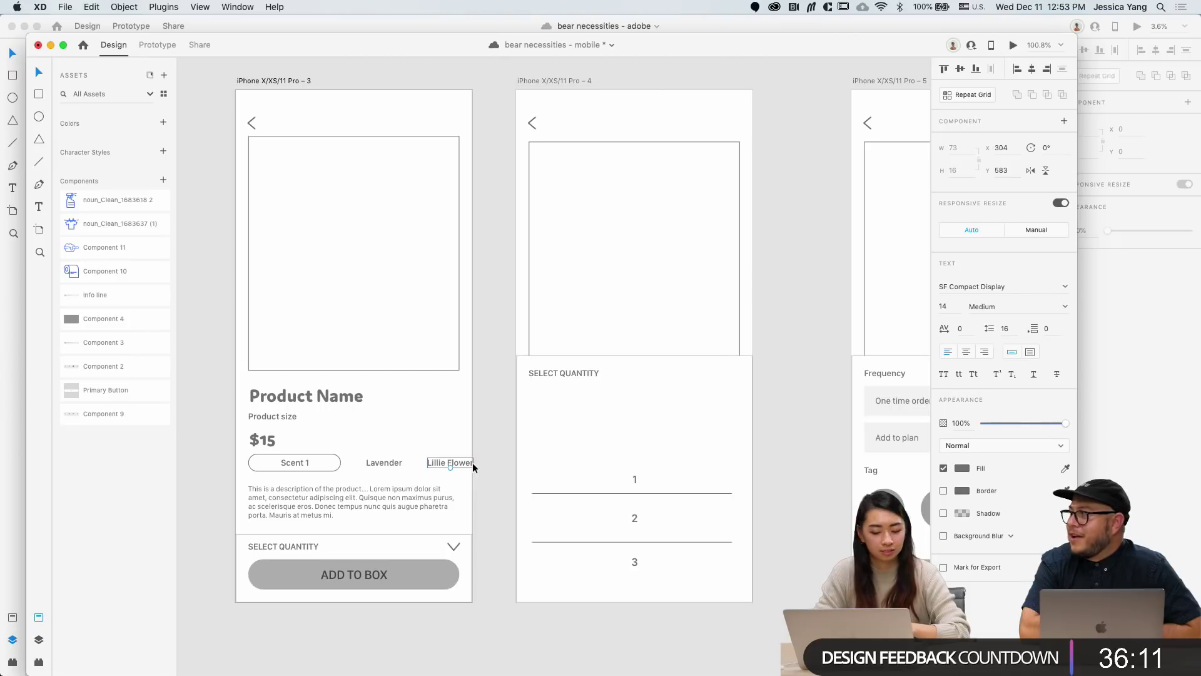
pyautogui.click(501, 467)
pyautogui.scroll(-2, 501, 467)
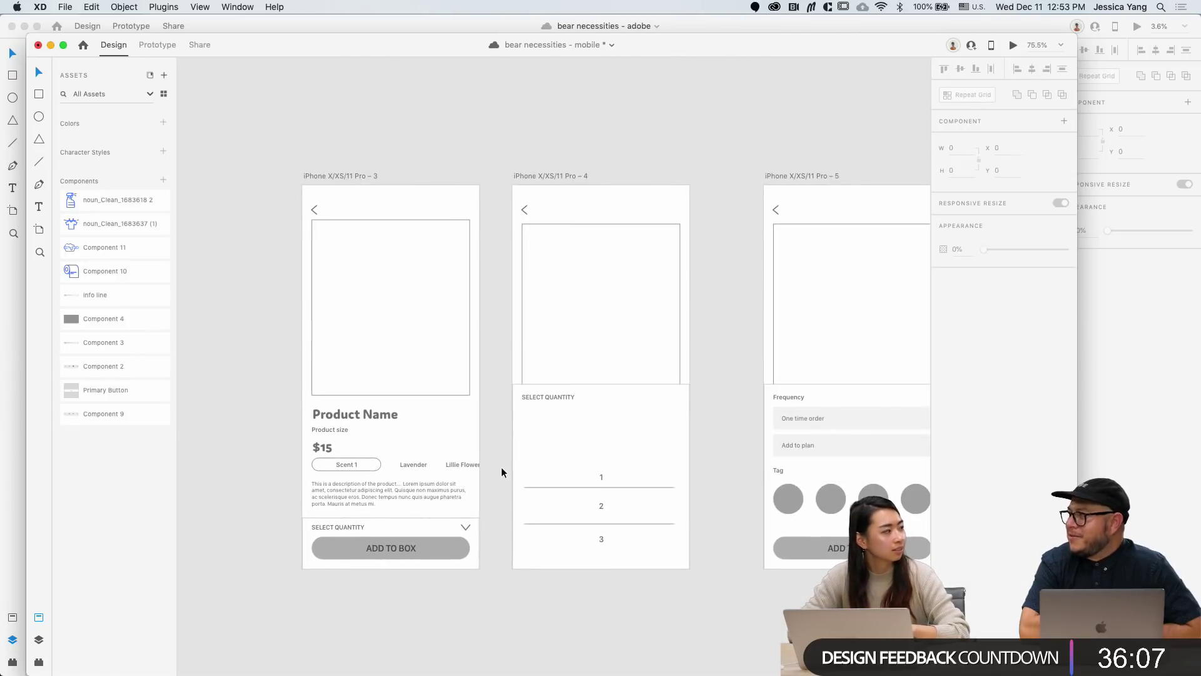
pyautogui.hscroll(4, 501, 467)
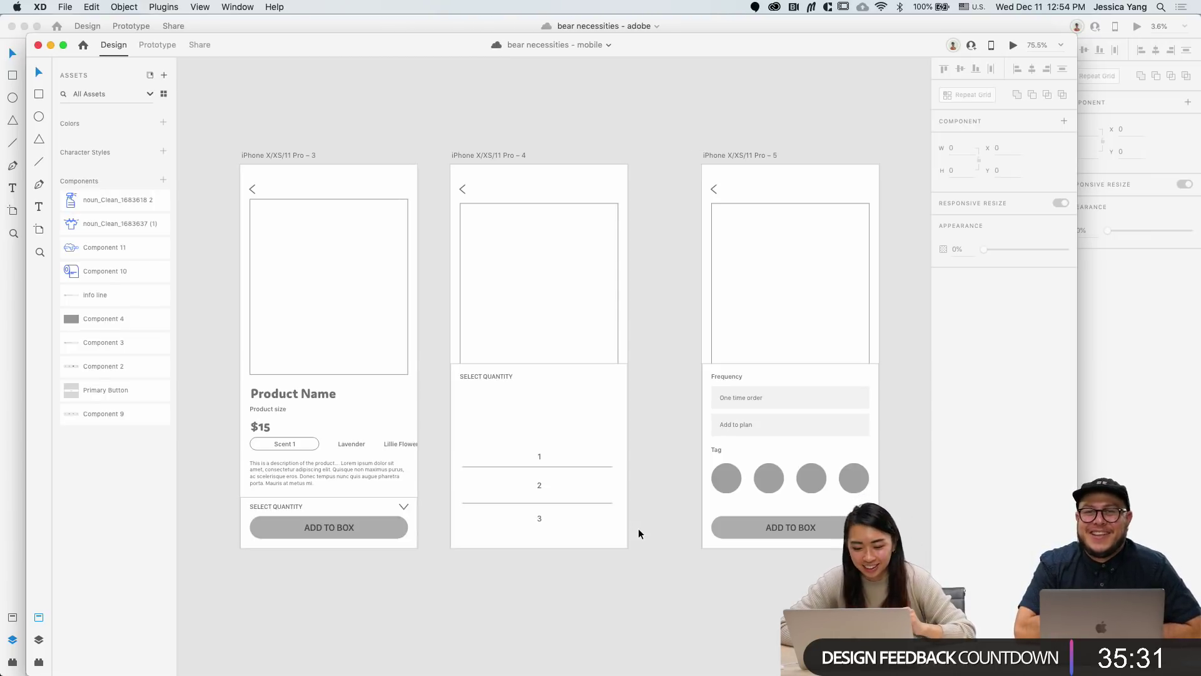
pyautogui.hscroll(2, 639, 528)
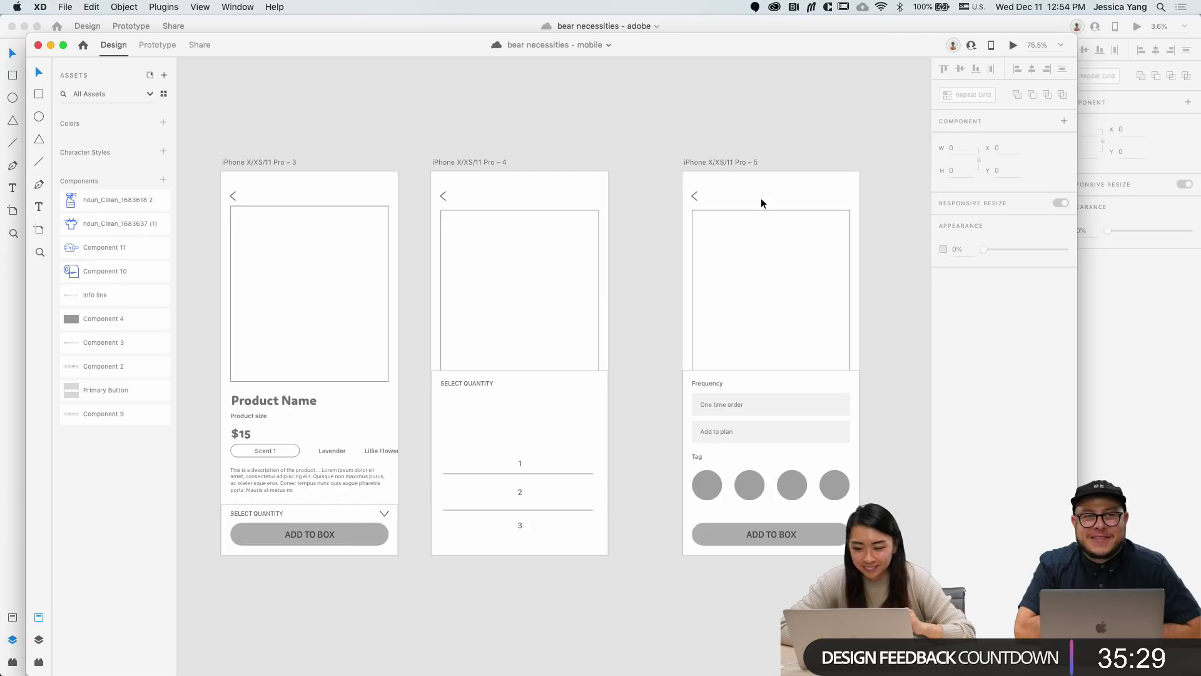
pyautogui.hscroll(3, 760, 203)
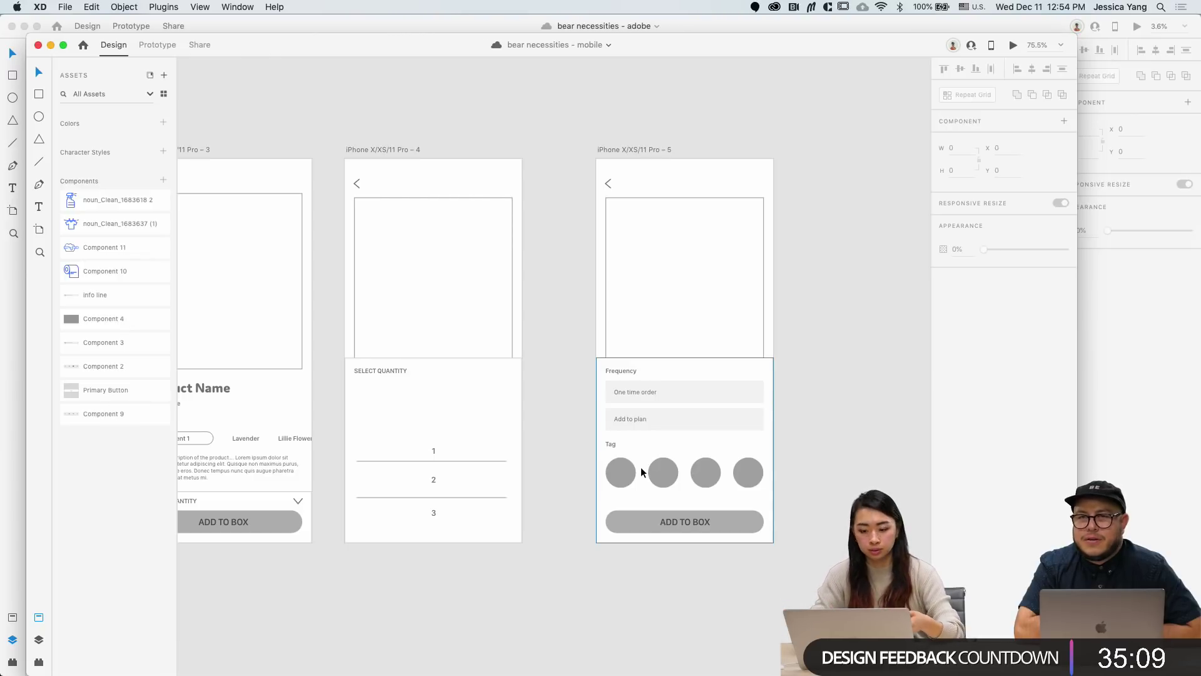
pyautogui.hscroll(3, 651, 469)
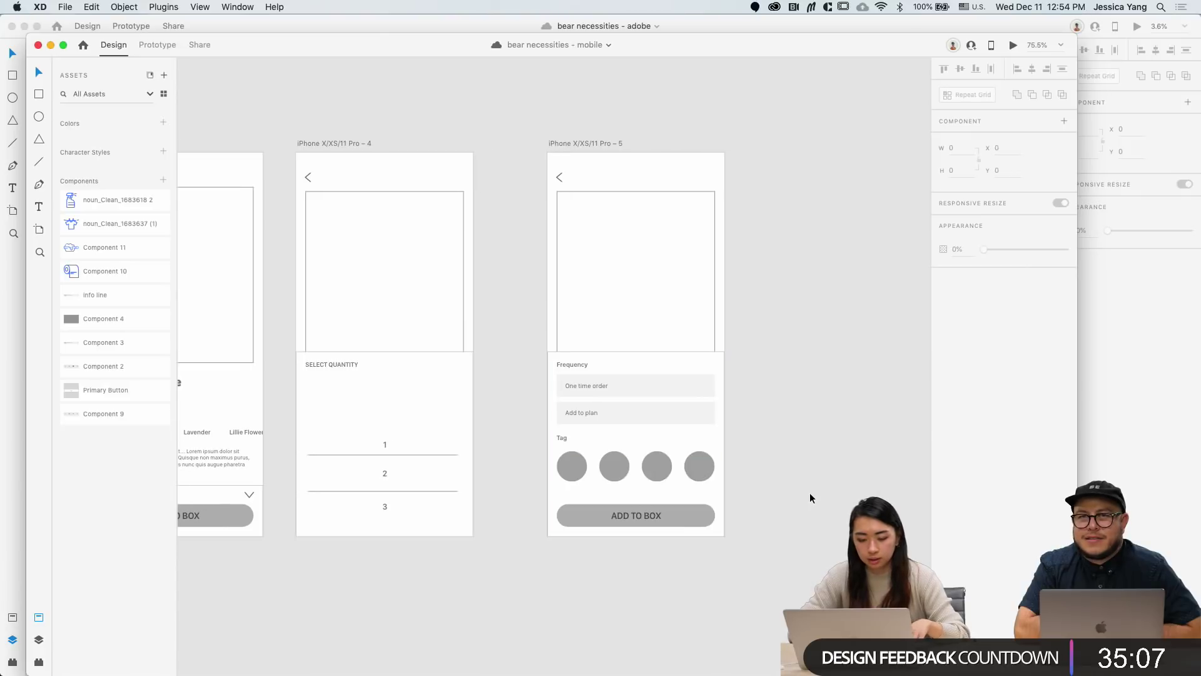
pyautogui.scroll(-2, 809, 493)
pyautogui.click(689, 465)
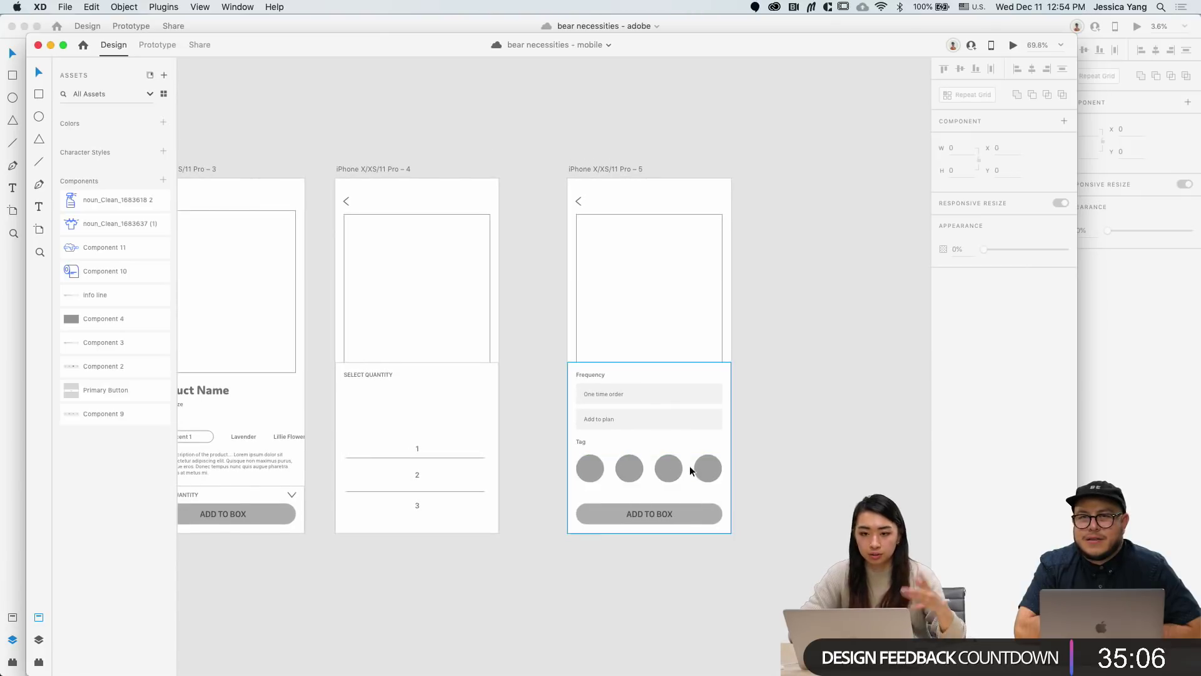
pyautogui.click(734, 454)
# Step: Duplicate the product detail artboard and place the copy beside the Frequency and Tag artboard, beneath the REVISED PLAN notes
pyautogui.scroll(-6, 734, 453)
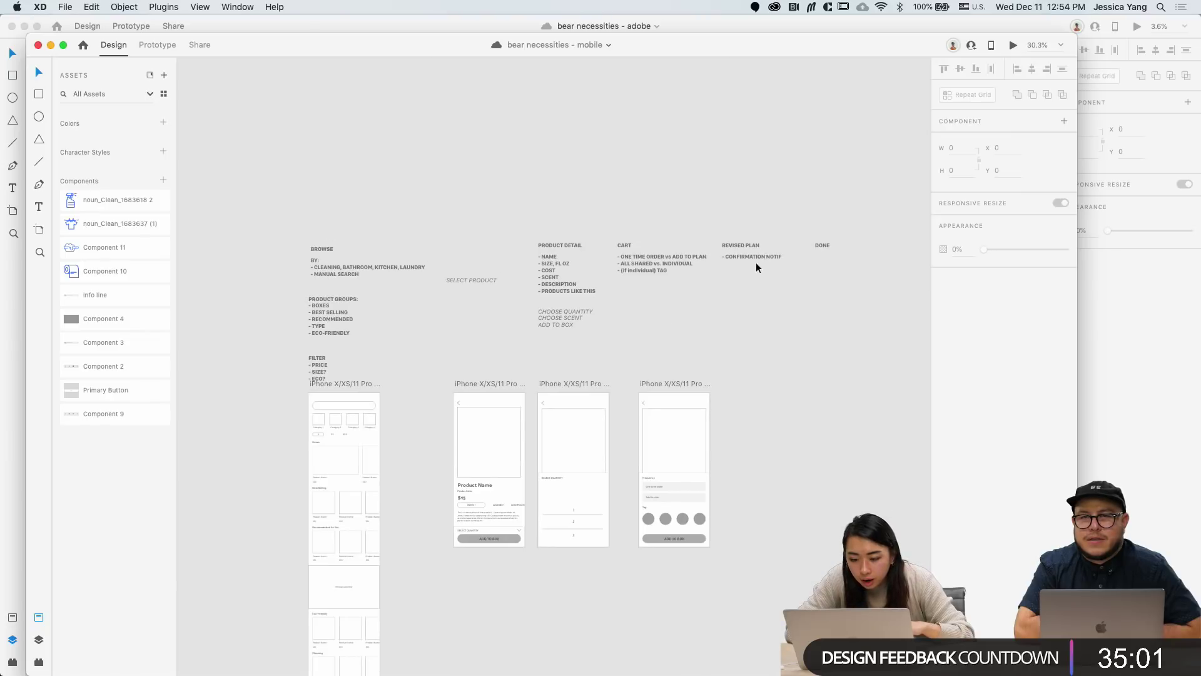
pyautogui.scroll(4, 787, 344)
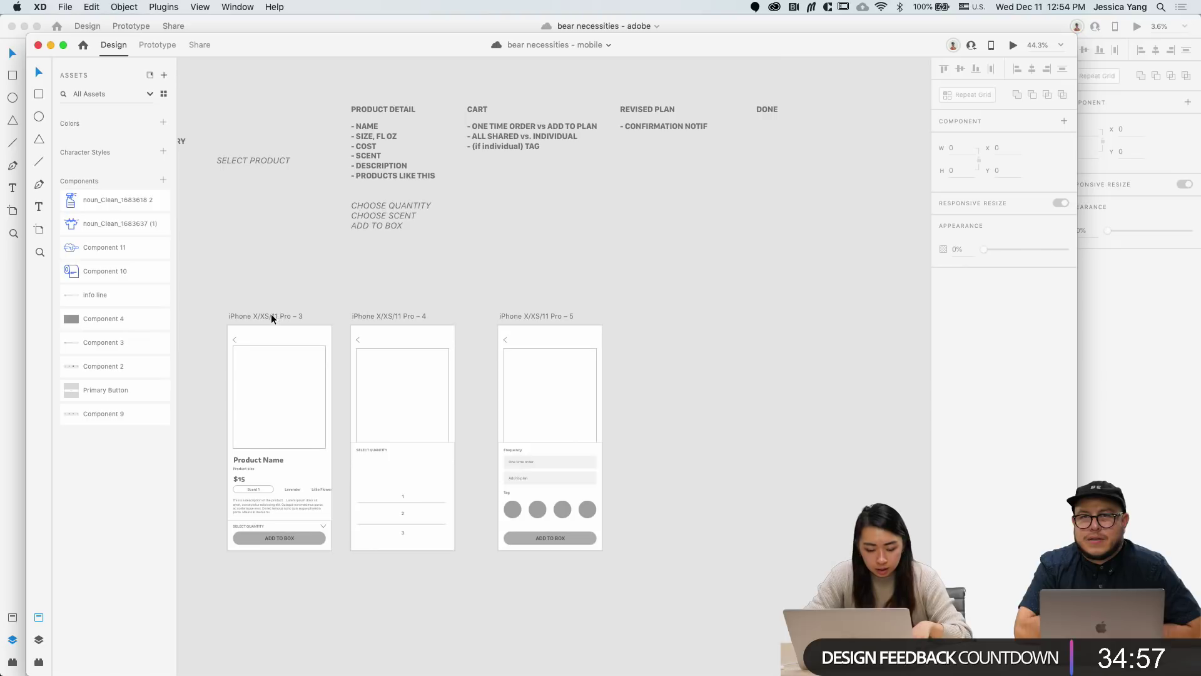
pyautogui.moveTo(271, 313); pyautogui.dragTo(676, 324)
pyautogui.press('Escape')
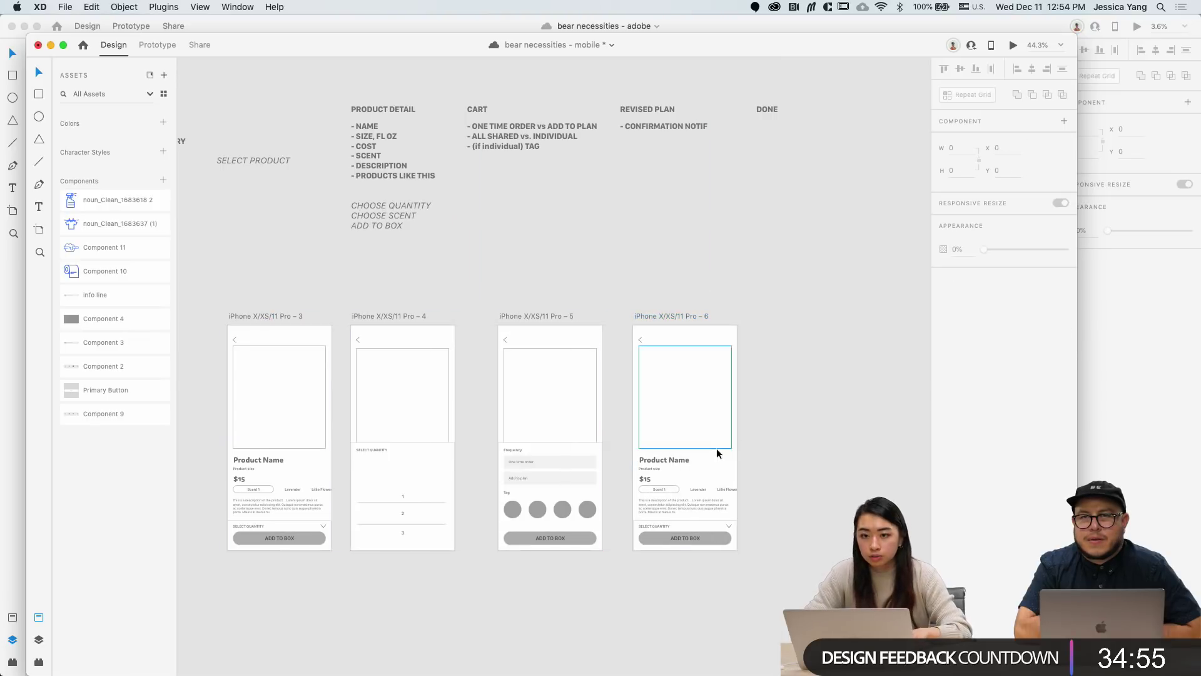
# Step: Draw a 335 × 70 rectangle at X 20, Y 22 across the upper part of the duplicated product screen
pyautogui.scroll(5, 718, 545)
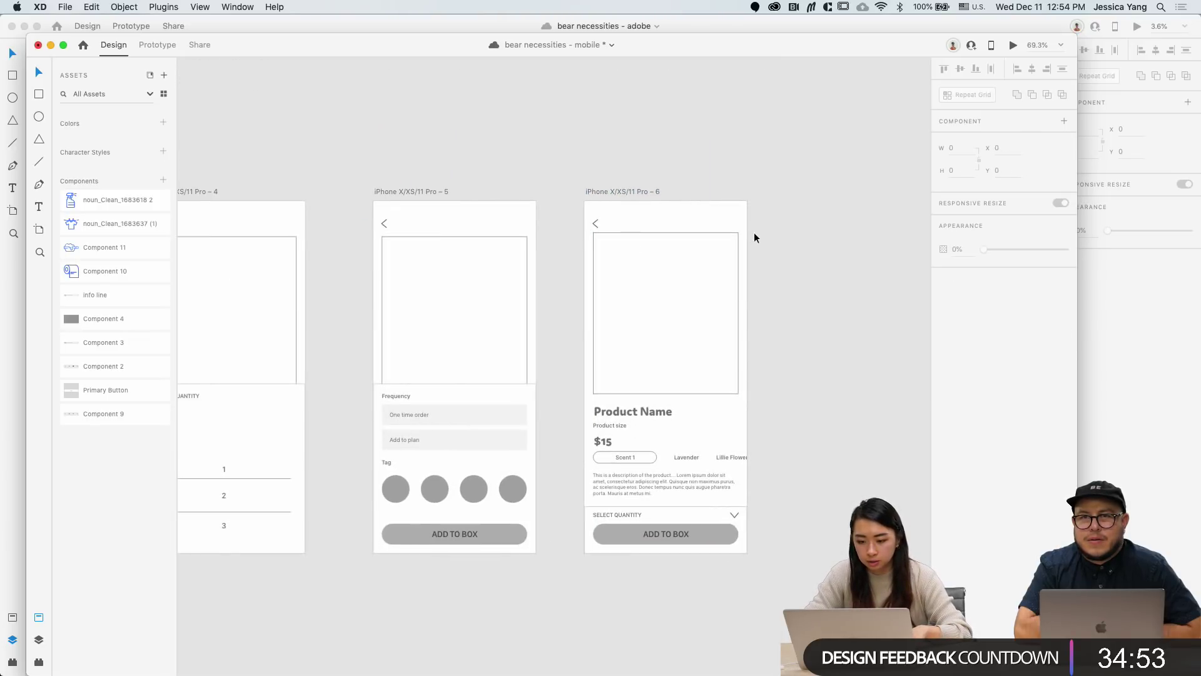
pyautogui.scroll(2, 651, 207)
pyautogui.scroll(3, 661, 203)
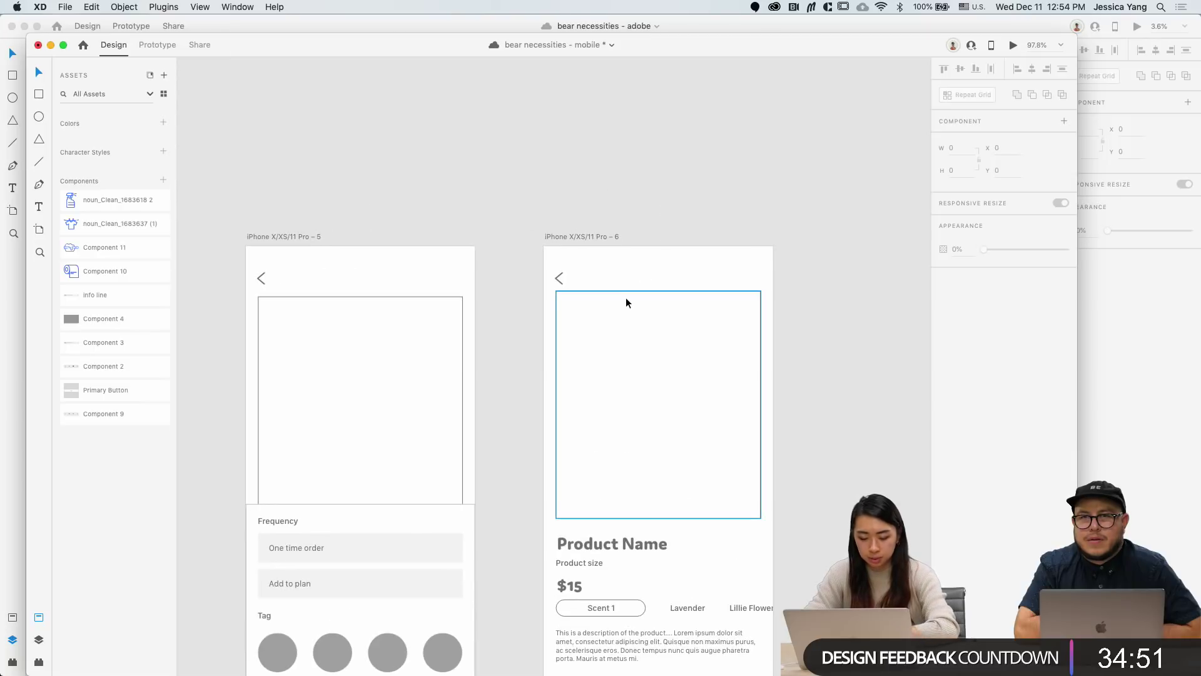
pyautogui.press('r')
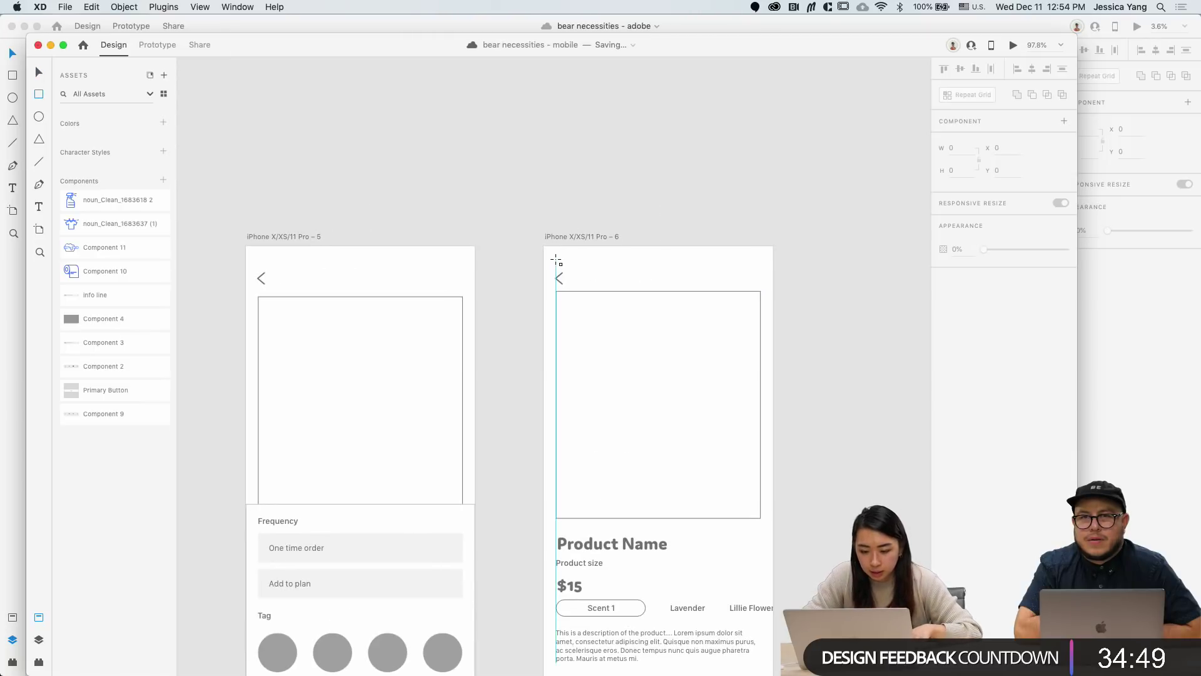
pyautogui.moveTo(556, 260)
pyautogui.mouseDown()
pyautogui.moveTo(678, 319)
pyautogui.moveTo(761, 303)
pyautogui.mouseUp()
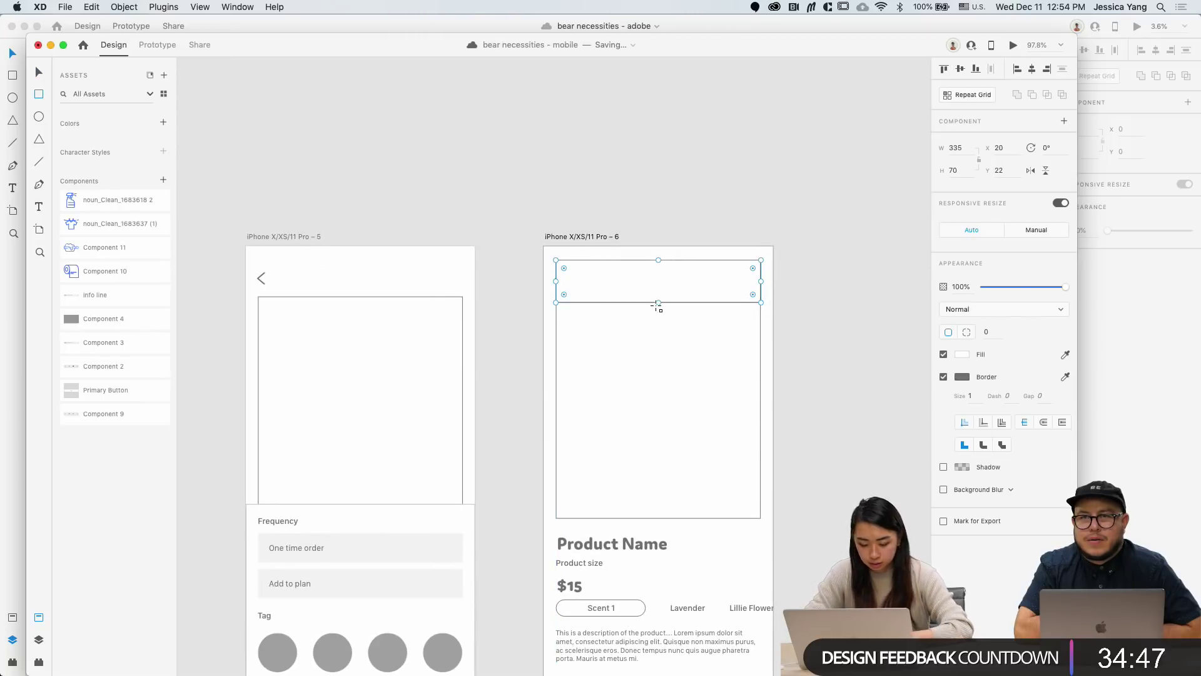
# Step: Round all four corners of the new rectangle above the product image on the duplicated screen
pyautogui.scroll(3, 657, 306)
pyautogui.press('v')
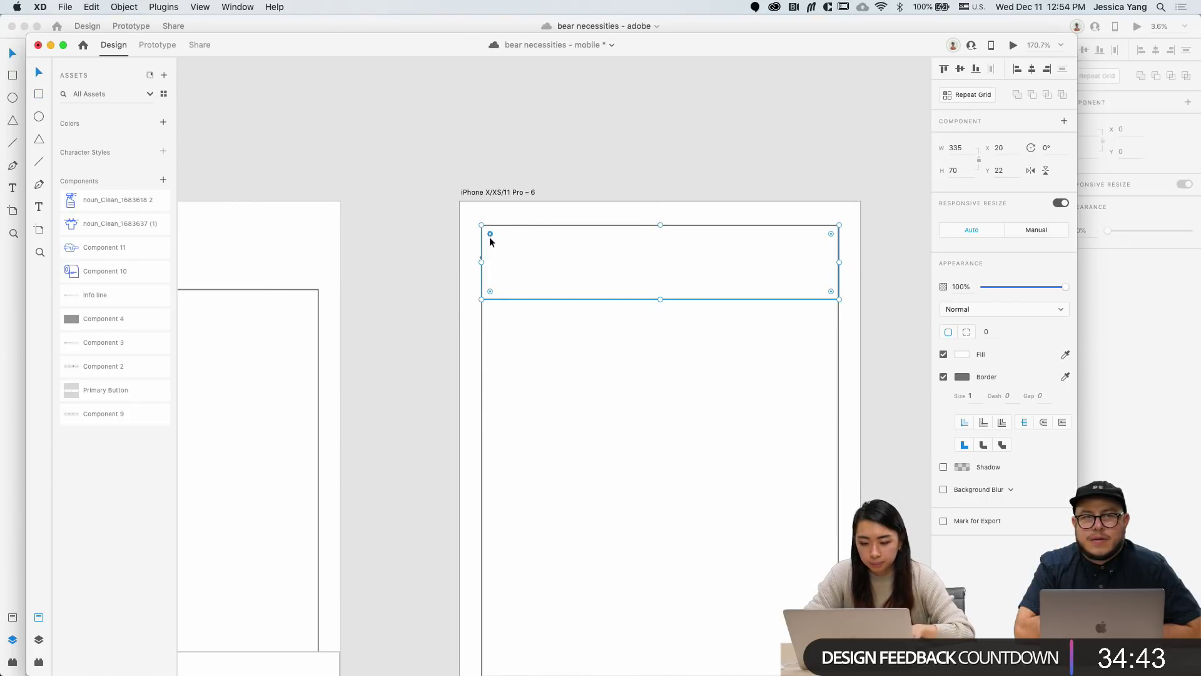
pyautogui.moveTo(489, 234); pyautogui.dragTo(497, 228)
pyautogui.scroll(-3, 510, 159)
pyautogui.click(509, 159)
# Step: Cover the whole Frequency and Tag artboard with a 375 × 813 rectangle at X 0, Y 0 and remove its border
pyautogui.hscroll(-3, 494, 175)
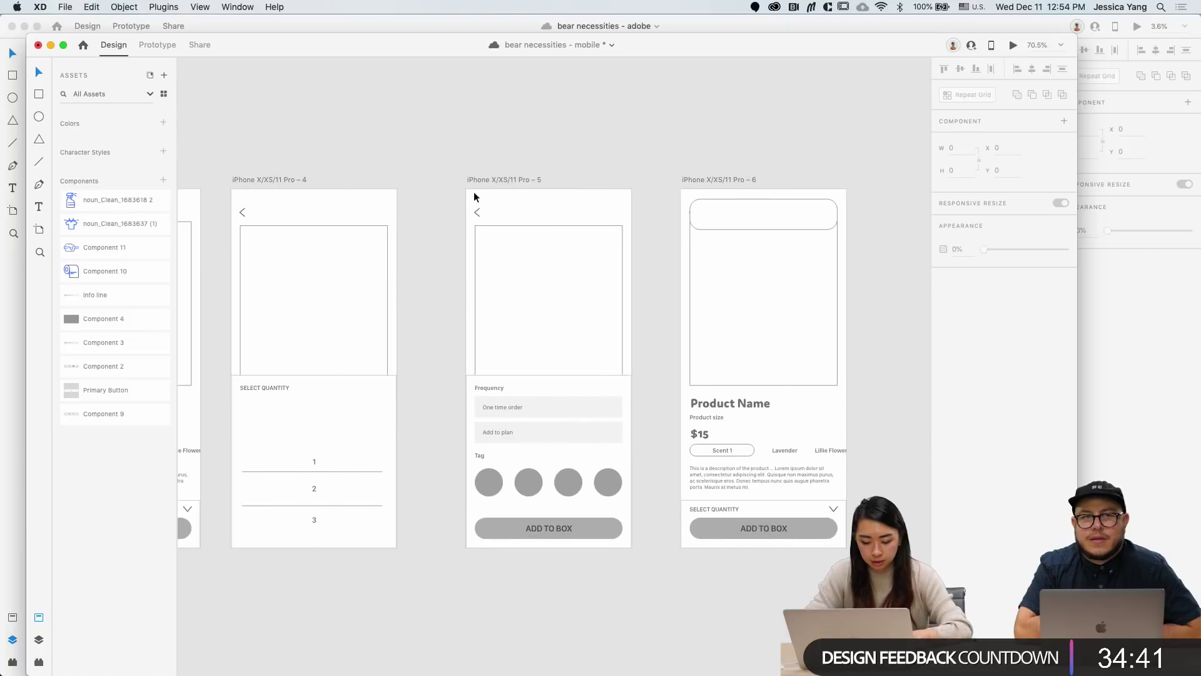
pyautogui.press('r')
pyautogui.moveTo(465, 191)
pyautogui.mouseDown()
pyautogui.moveTo(585, 375)
pyautogui.moveTo(633, 551)
pyautogui.mouseUp()
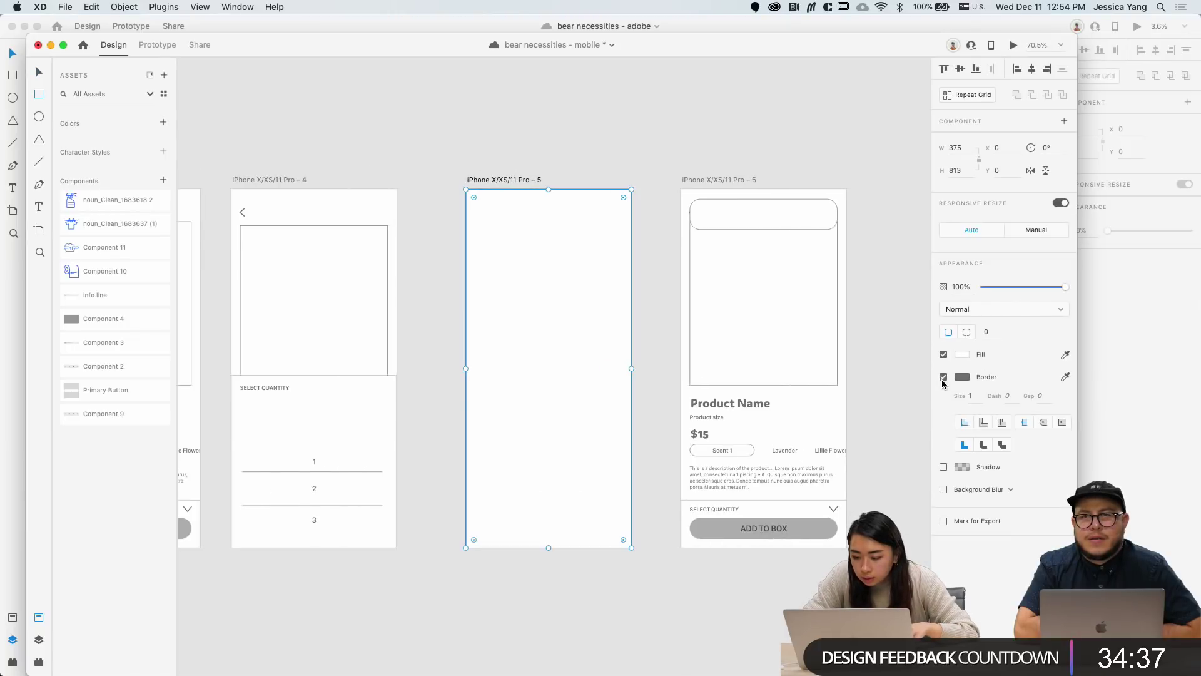
pyautogui.click(943, 377)
# Step: Fill the full-screen overlay rectangle with black (000000) and set its opacity to 55%
pyautogui.click(962, 354)
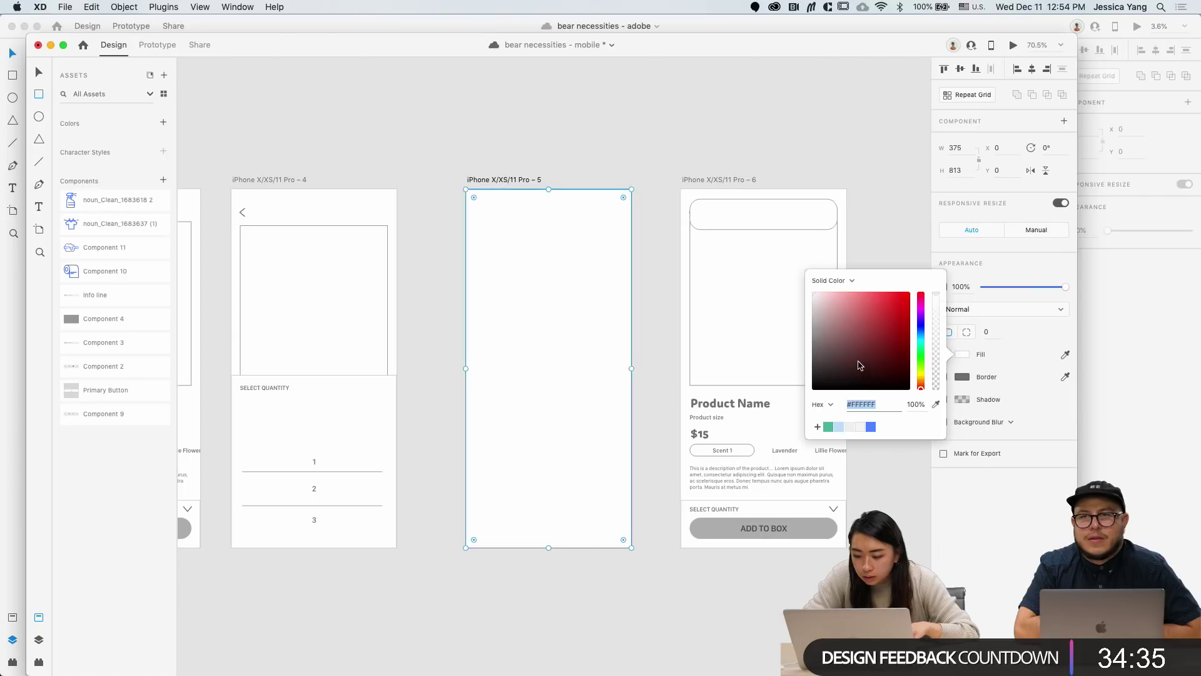
pyautogui.write('000000')
pyautogui.press('Return')
pyautogui.click(1029, 287)
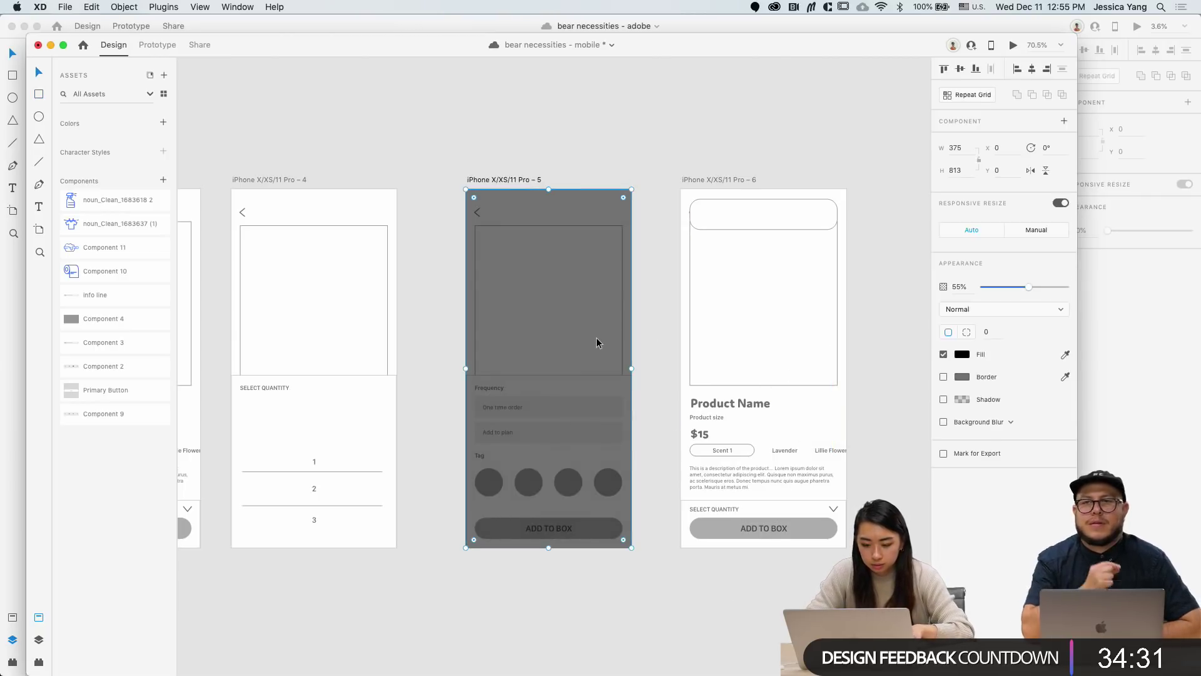
# Step: Send the dark overlay backward until it sits behind the Frequency panel and its contents but still covers the product image
pyautogui.press('super+bracketleft')
pyautogui.press('super+bracketleft')
pyautogui.press('super+bracketleft')
pyautogui.press('super+bracketleft')
pyautogui.press('super+bracketleft')
pyautogui.press('super+bracketleft')
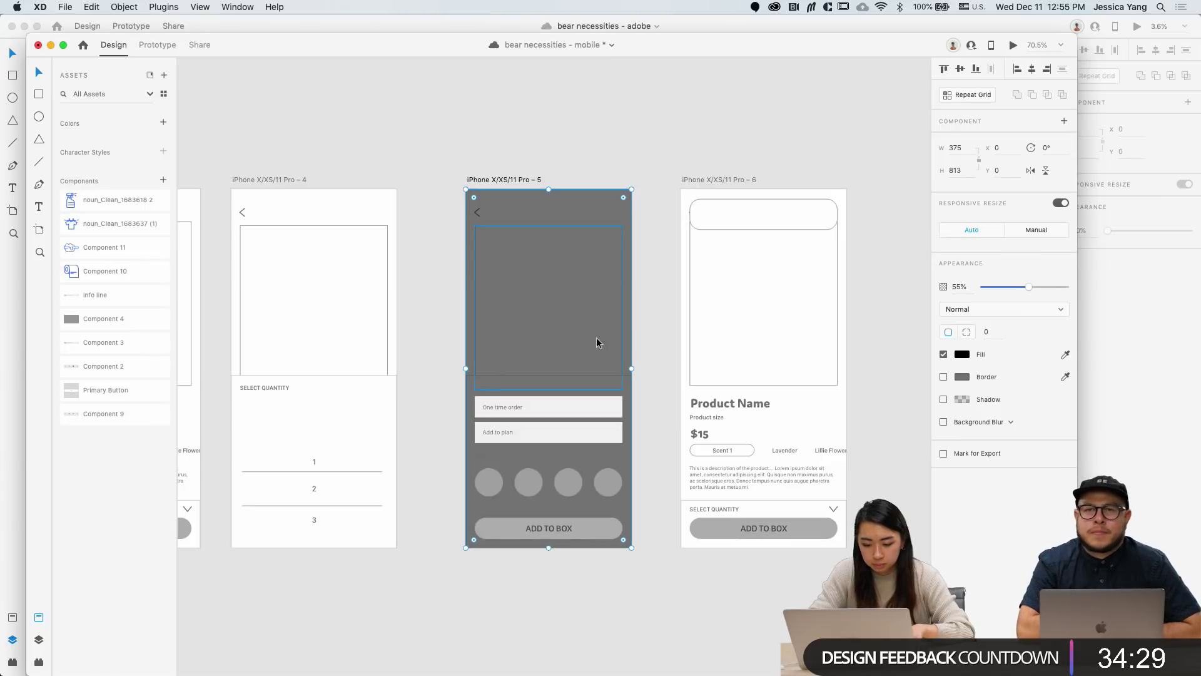
pyautogui.click(667, 591)
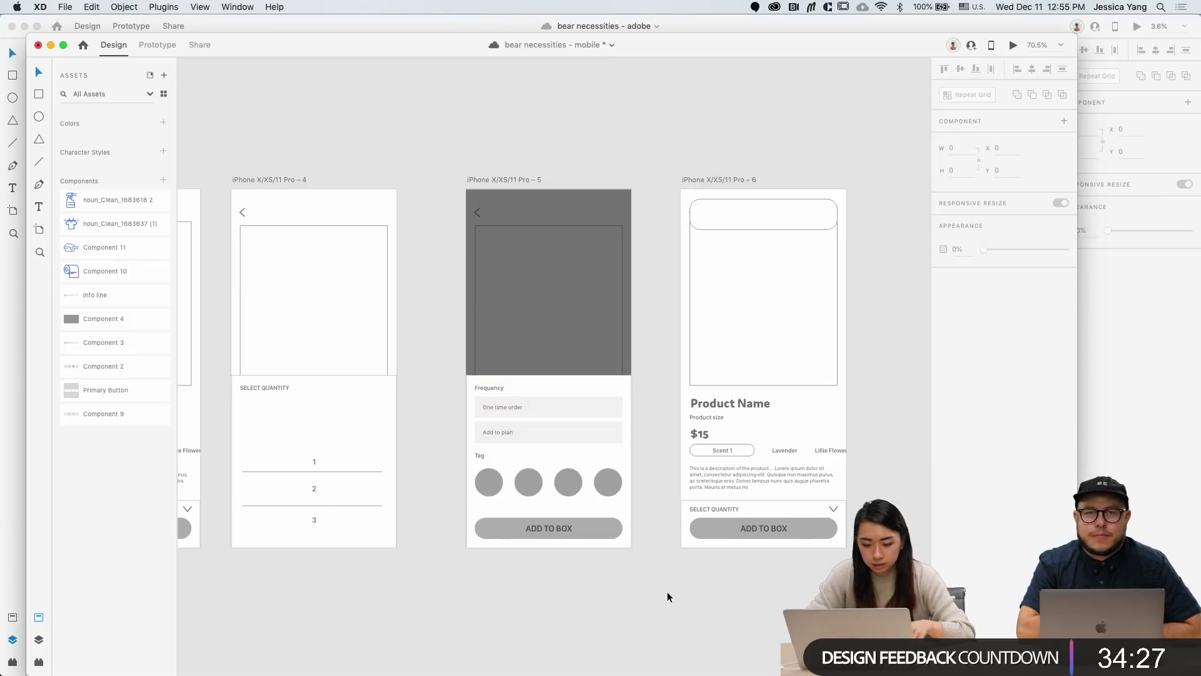
# Step: Review the product flow screens and the earlier Orders artboards, including the override dialog, across the canvas
pyautogui.hscroll(-3, 492, 403)
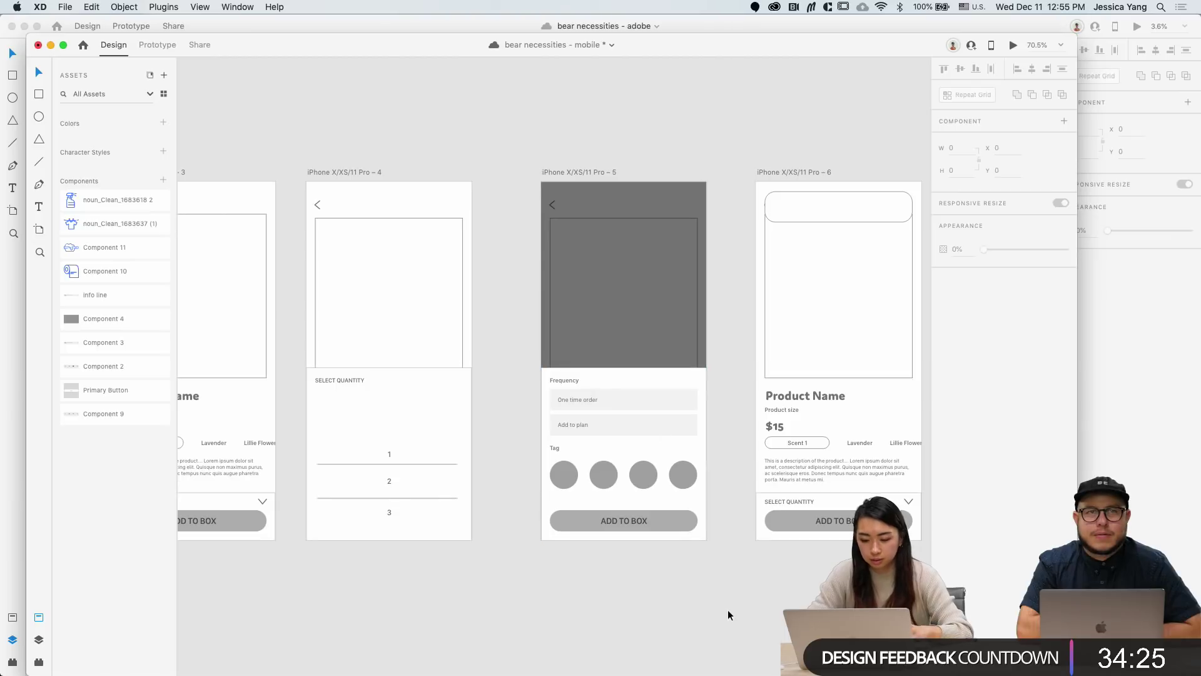
pyautogui.hscroll(3, 727, 610)
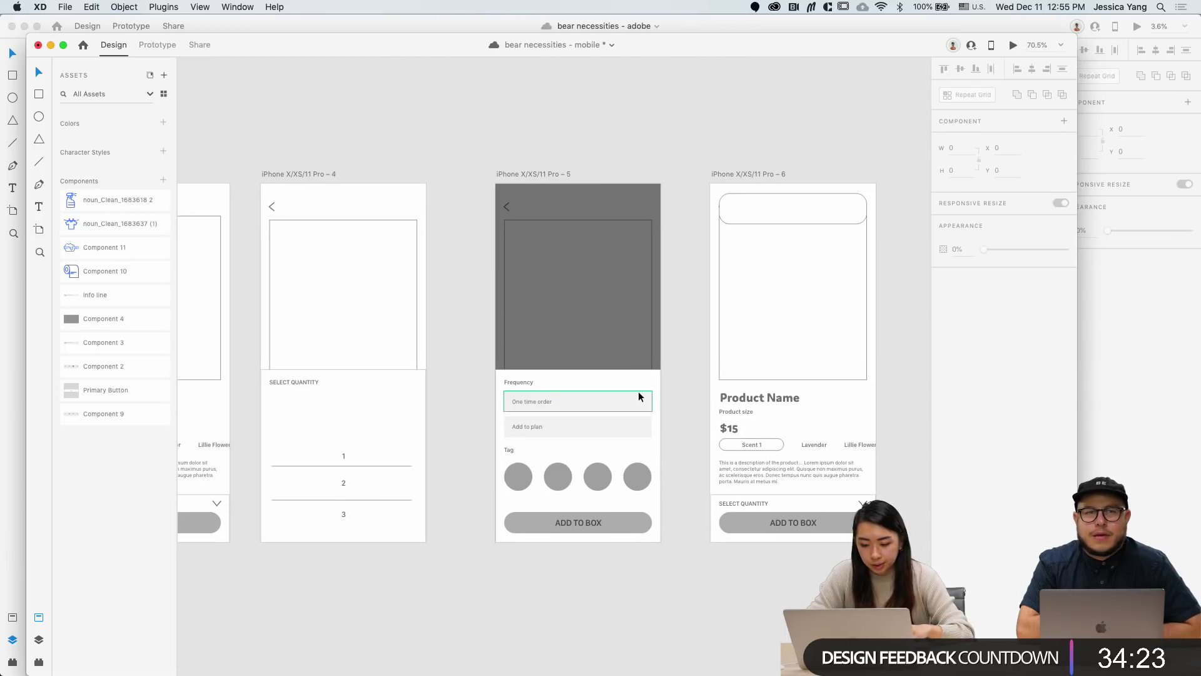
pyautogui.scroll(2, 638, 392)
pyautogui.hscroll(-3, 667, 392)
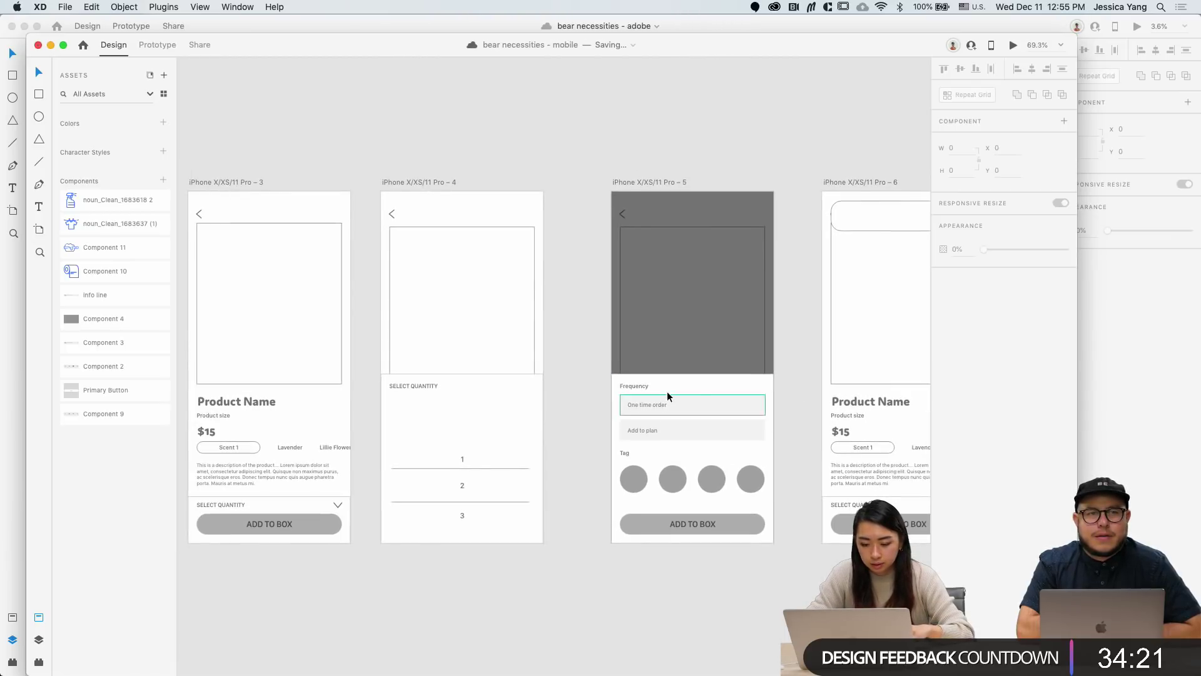
pyautogui.scroll(3, 755, 386)
pyautogui.scroll(-5, 756, 390)
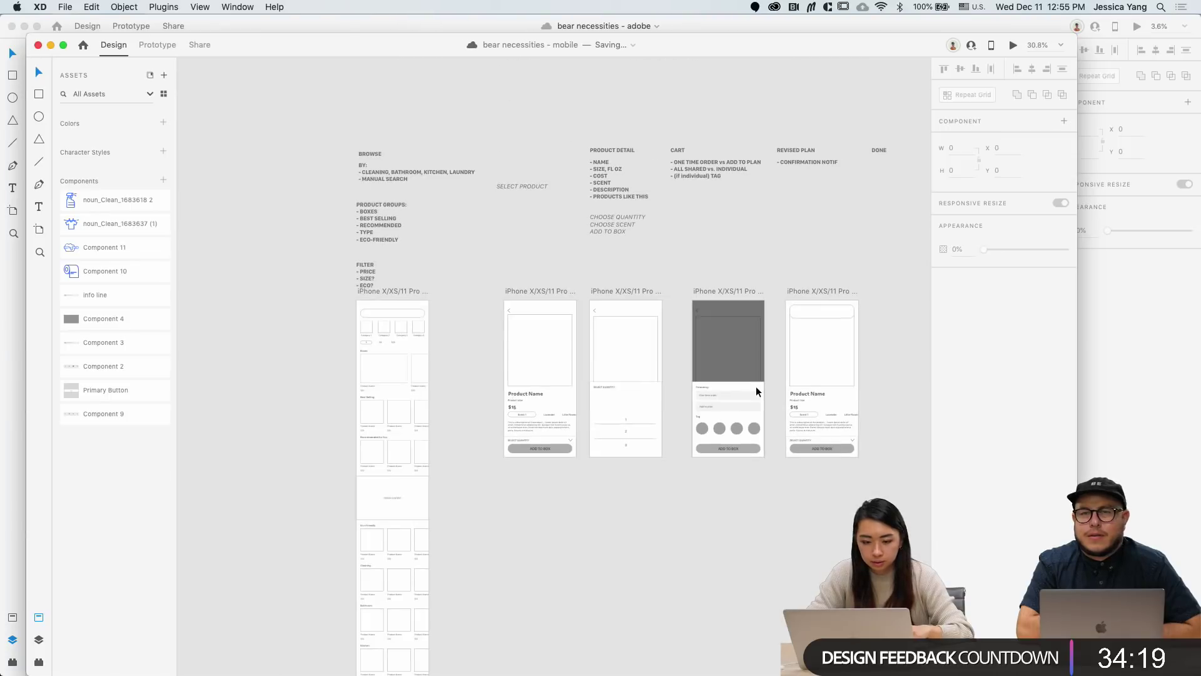
pyautogui.hscroll(-5, 756, 389)
pyautogui.scroll(3, 756, 388)
pyautogui.hscroll(-5, 755, 388)
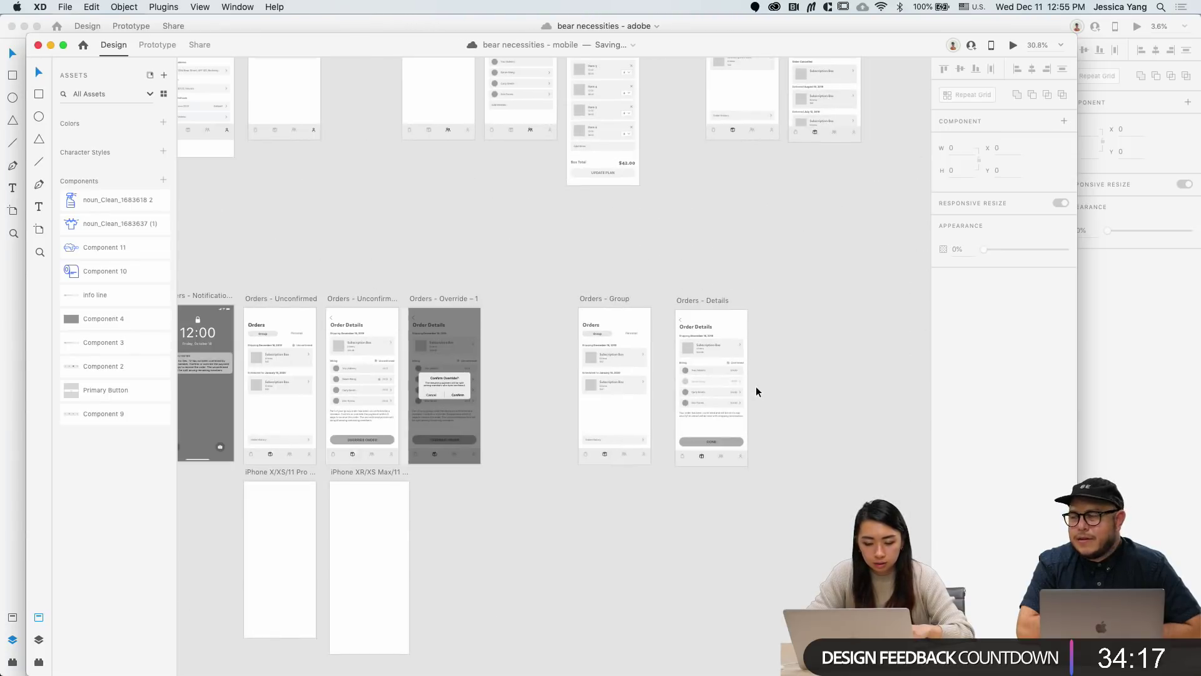
pyautogui.hscroll(3, 755, 388)
pyautogui.scroll(-5, 755, 385)
pyautogui.hscroll(10, 756, 385)
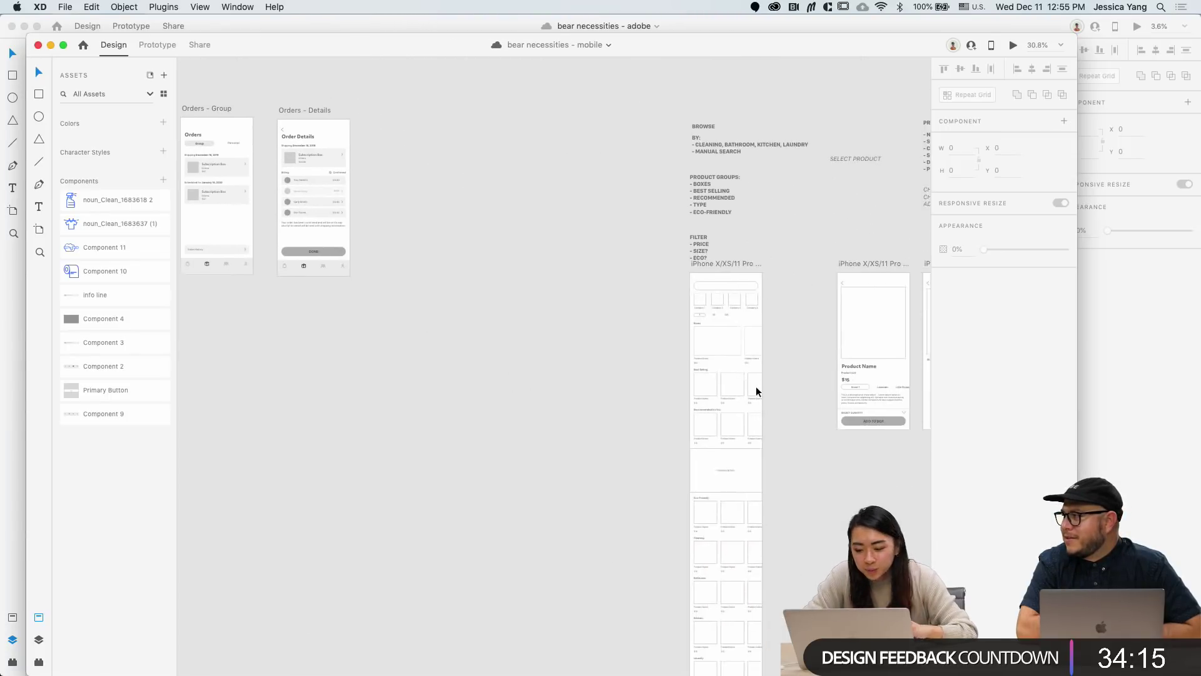
# Step: Change the text of the outlined first scent option on the product detail screen from Scent 1 to Jasmine
pyautogui.scroll(3, 763, 389)
pyautogui.scroll(3, 503, 309)
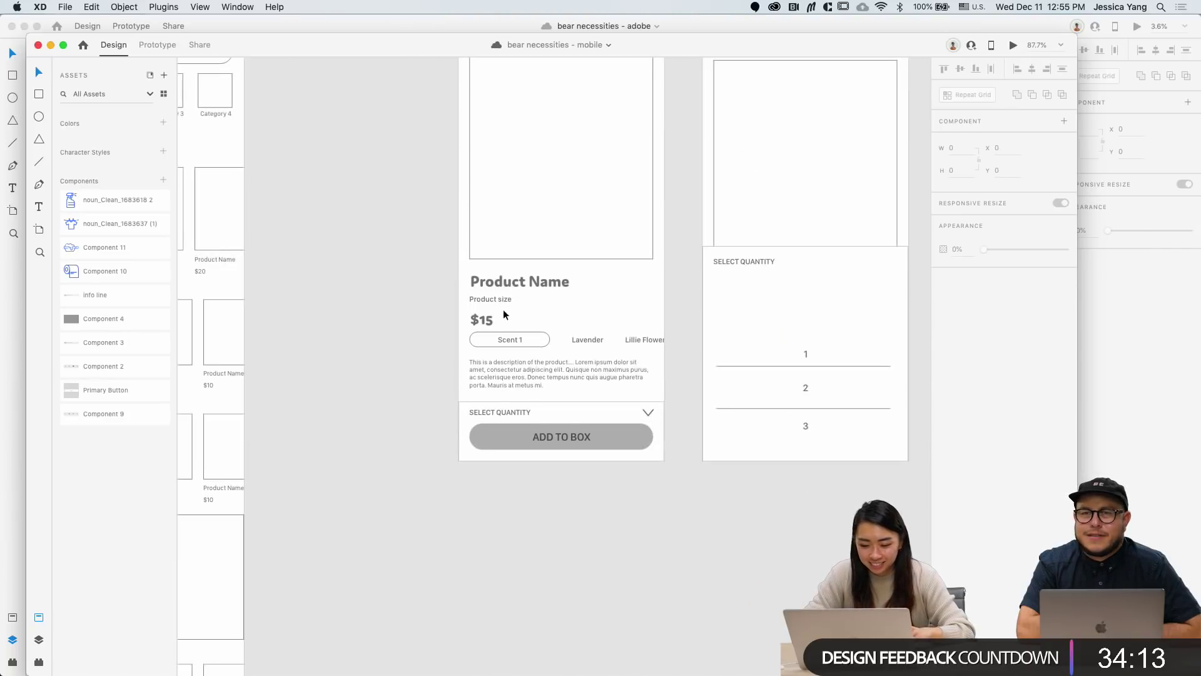
pyautogui.scroll(3, 505, 341)
pyautogui.click(513, 362)
pyautogui.doubleClick(513, 362)
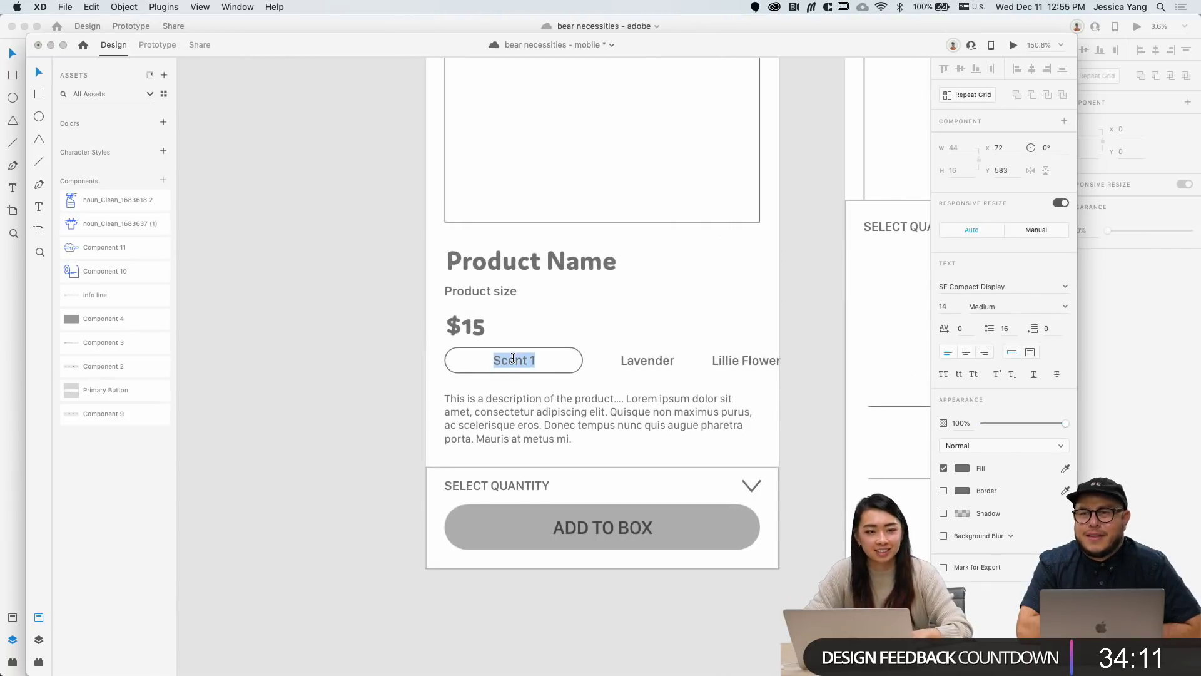
pyautogui.write('Jasmine')
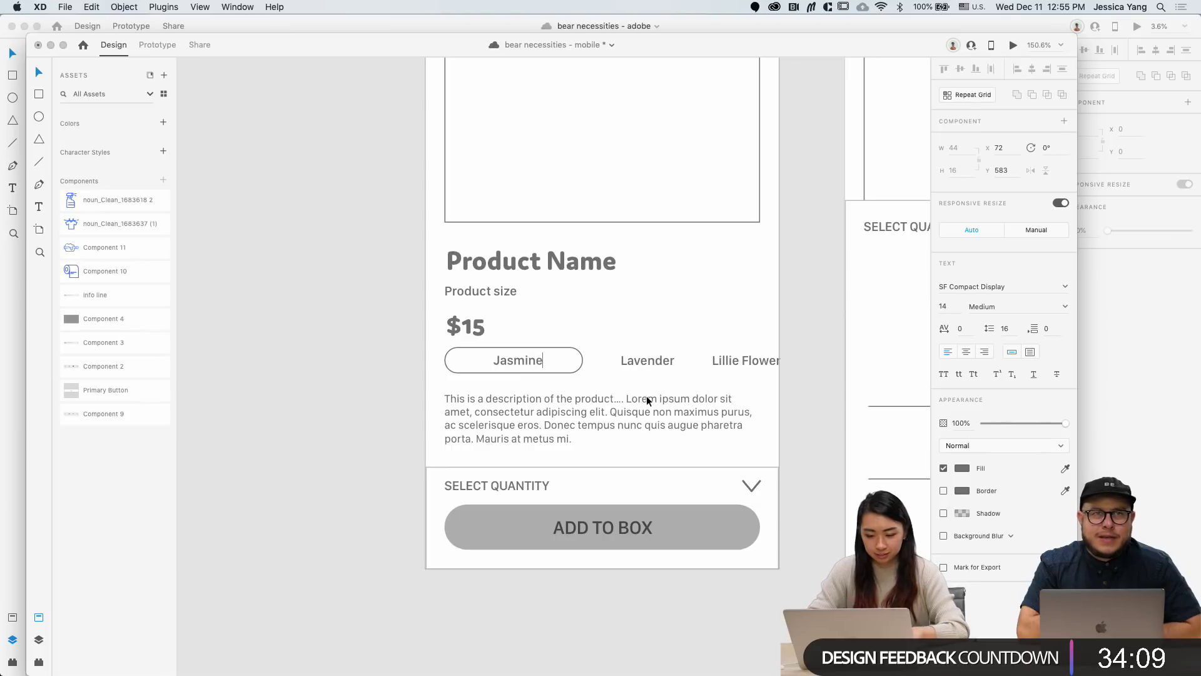
pyautogui.press('Escape')
# Step: Centre the Jasmine label horizontally inside its rounded outline and save the document
pyautogui.click(581, 370)
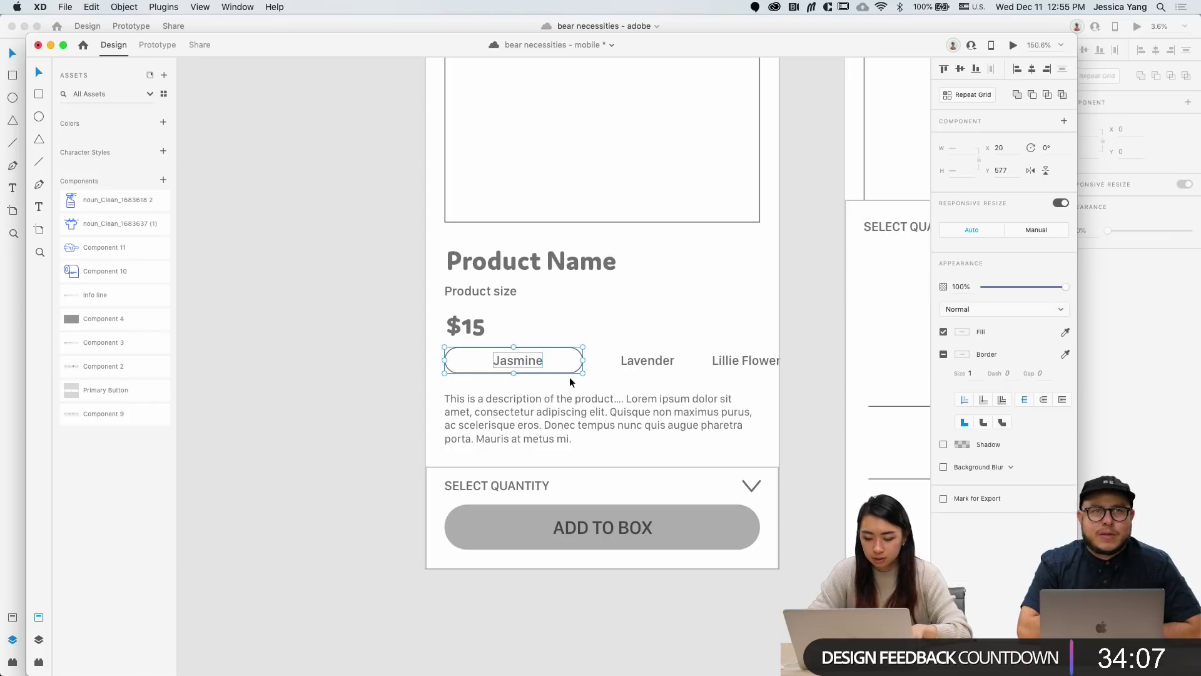
pyautogui.doubleClick(536, 359)
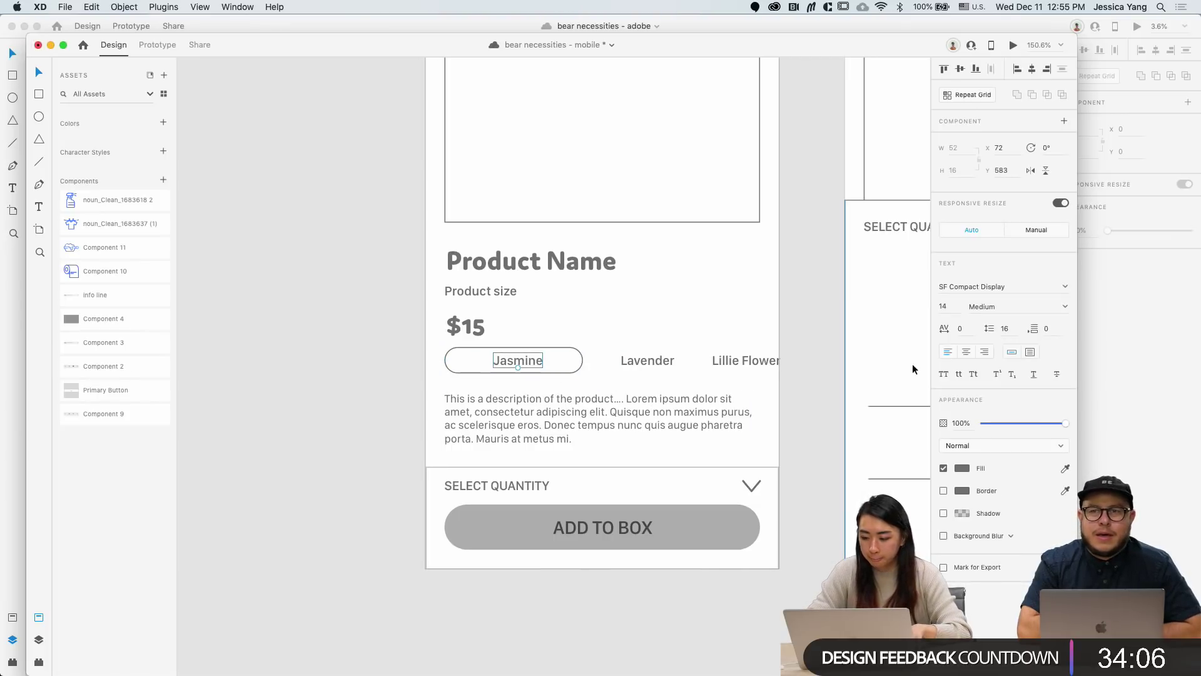
pyautogui.keyDown('shift'); pyautogui.click(578, 359); pyautogui.keyUp('shift')
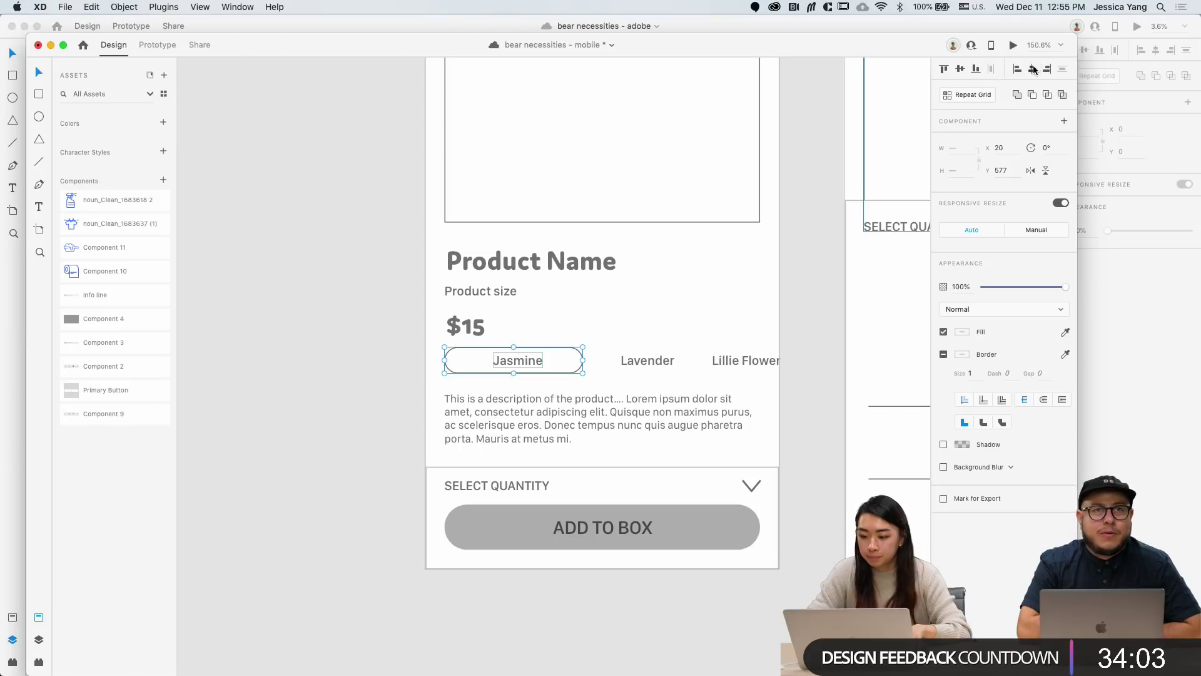
pyautogui.click(323, 420)
pyautogui.scroll(-3, 322, 421)
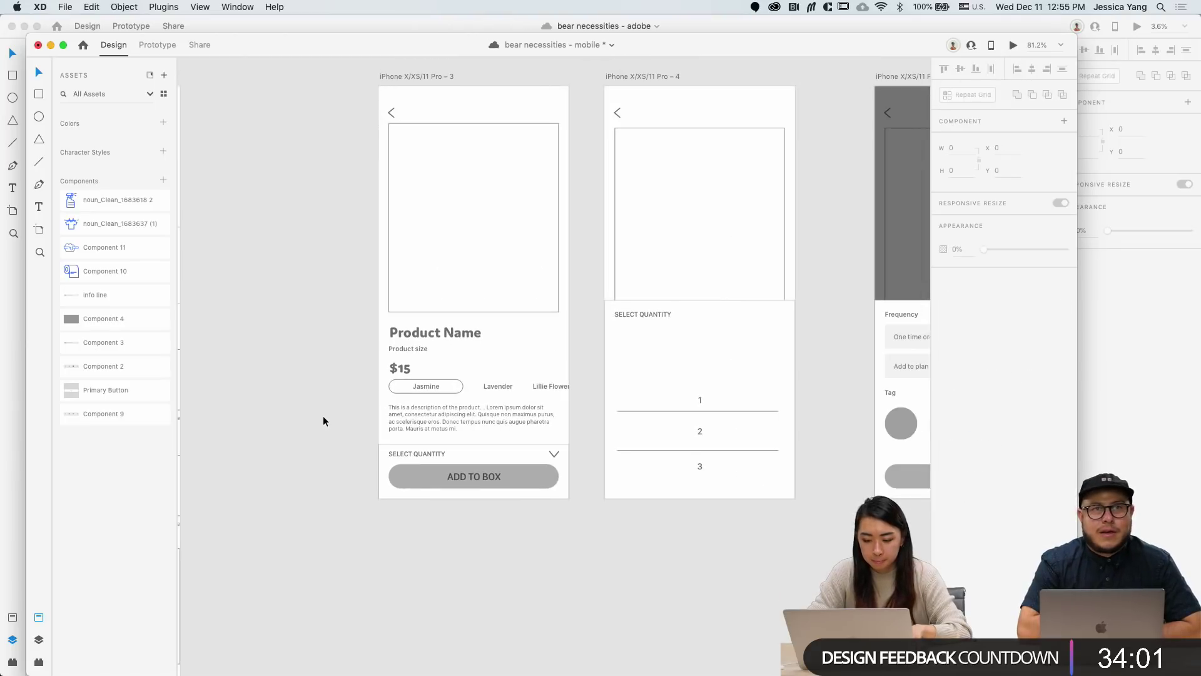
pyautogui.scroll(-2, 619, 573)
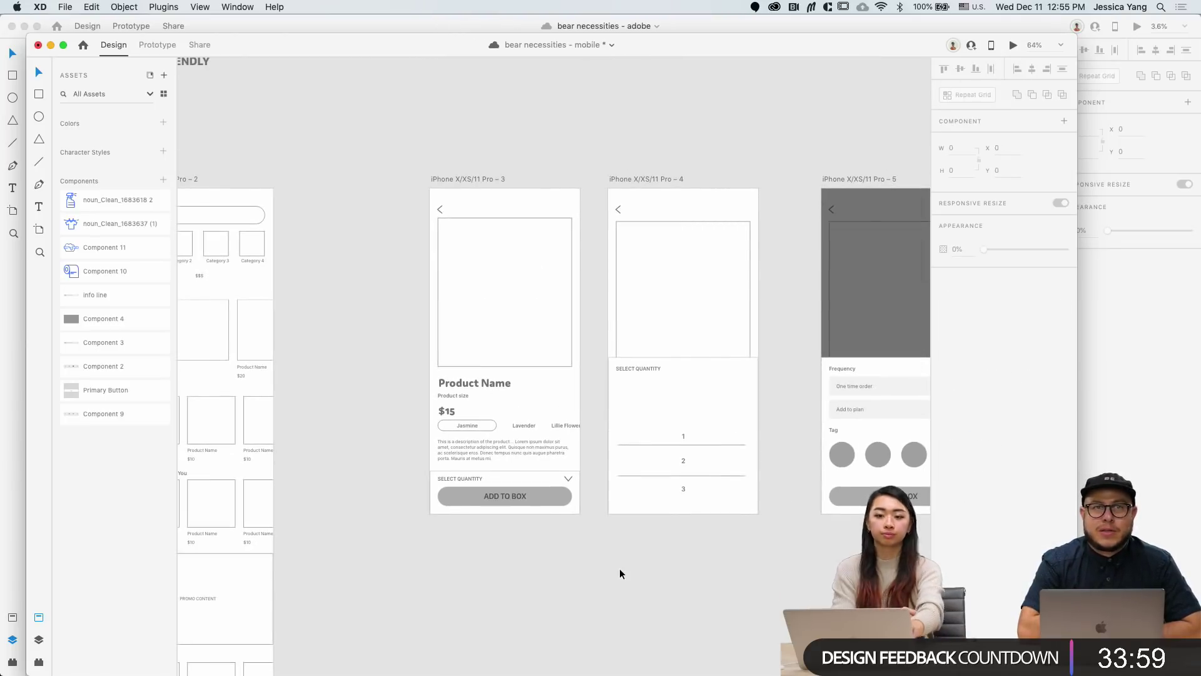
pyautogui.press('super+s')
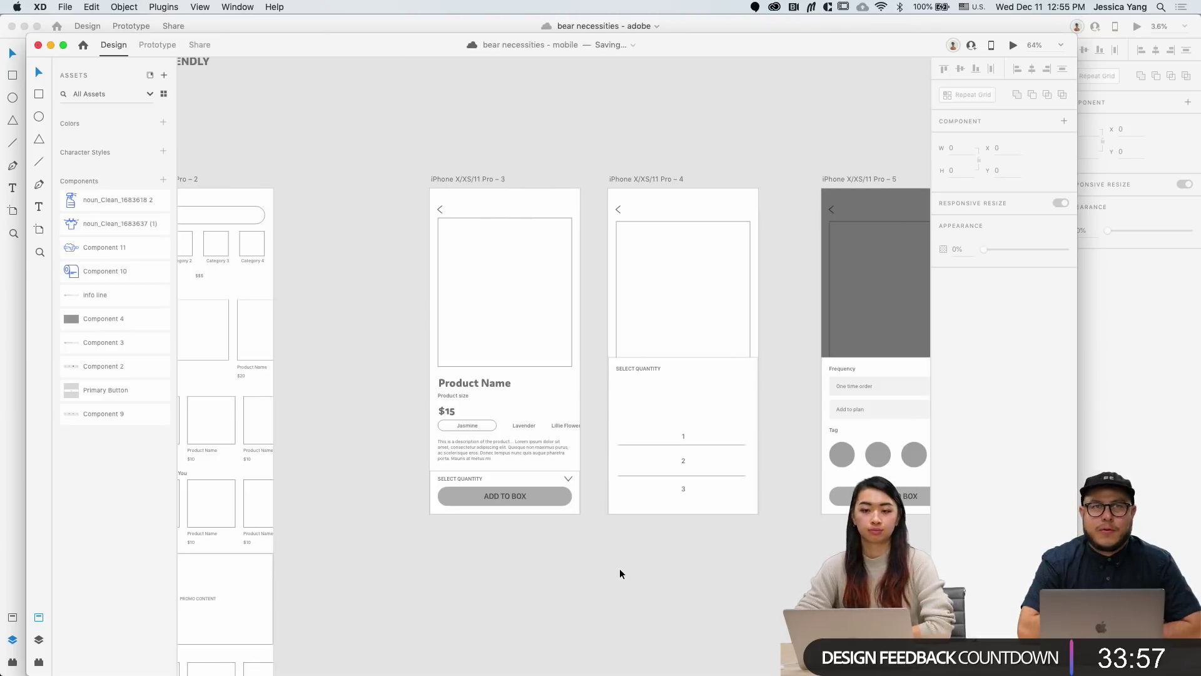
# Step: Search the Icons 4 Design plugin for "exit" and "close", and insert the ios-close icon
pyautogui.hscroll(10, 619, 573)
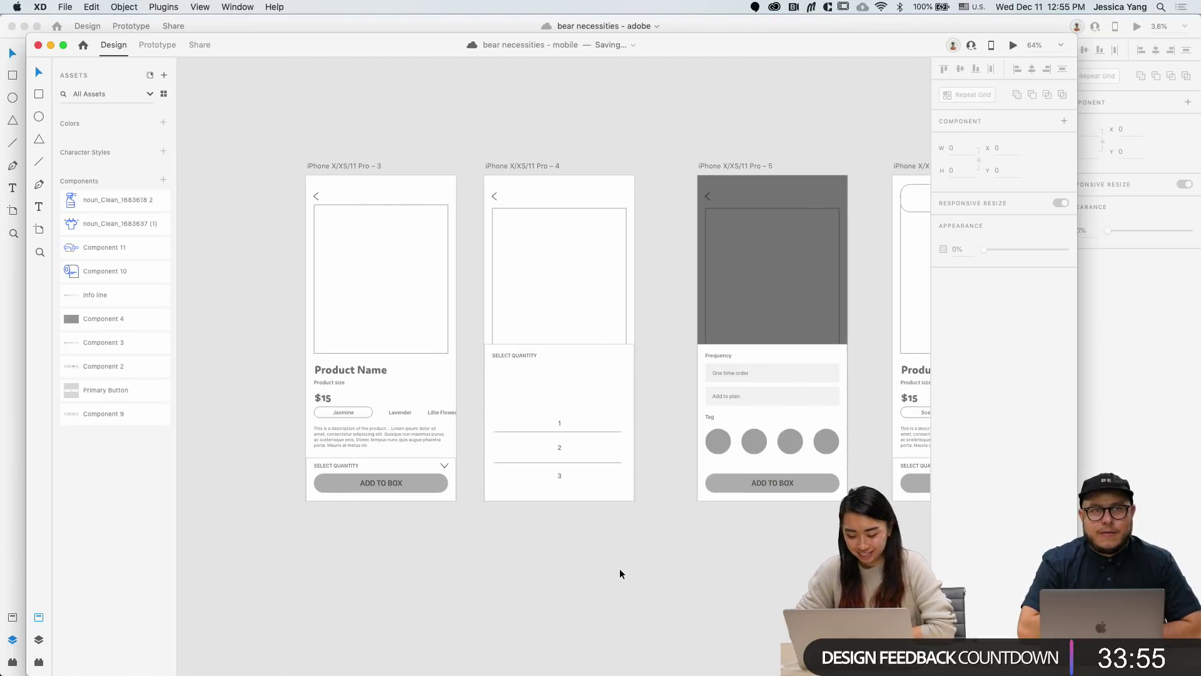
pyautogui.hscroll(2, 621, 574)
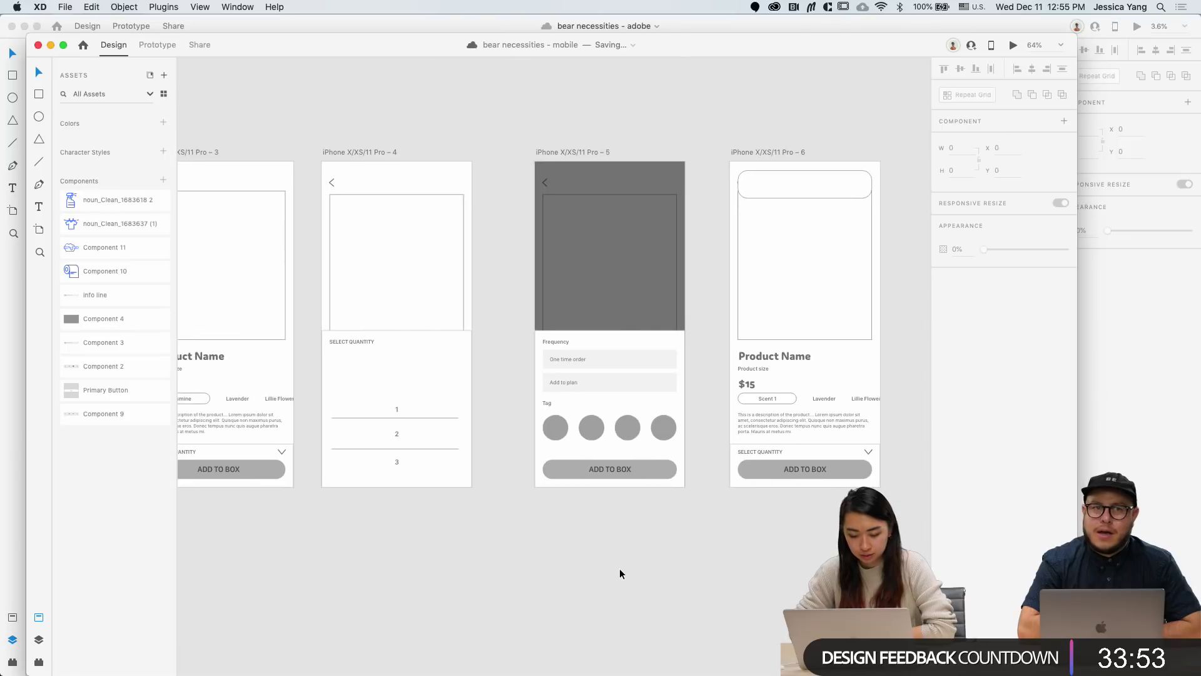
pyautogui.click(177, 6)
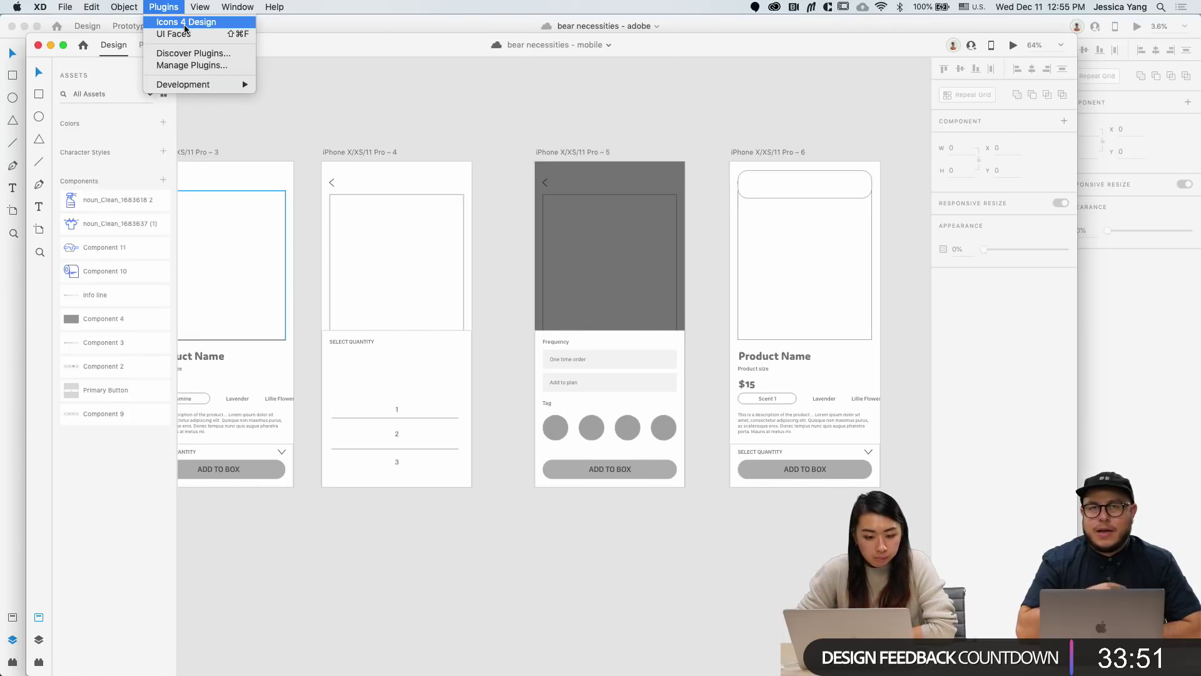
pyautogui.click(186, 22)
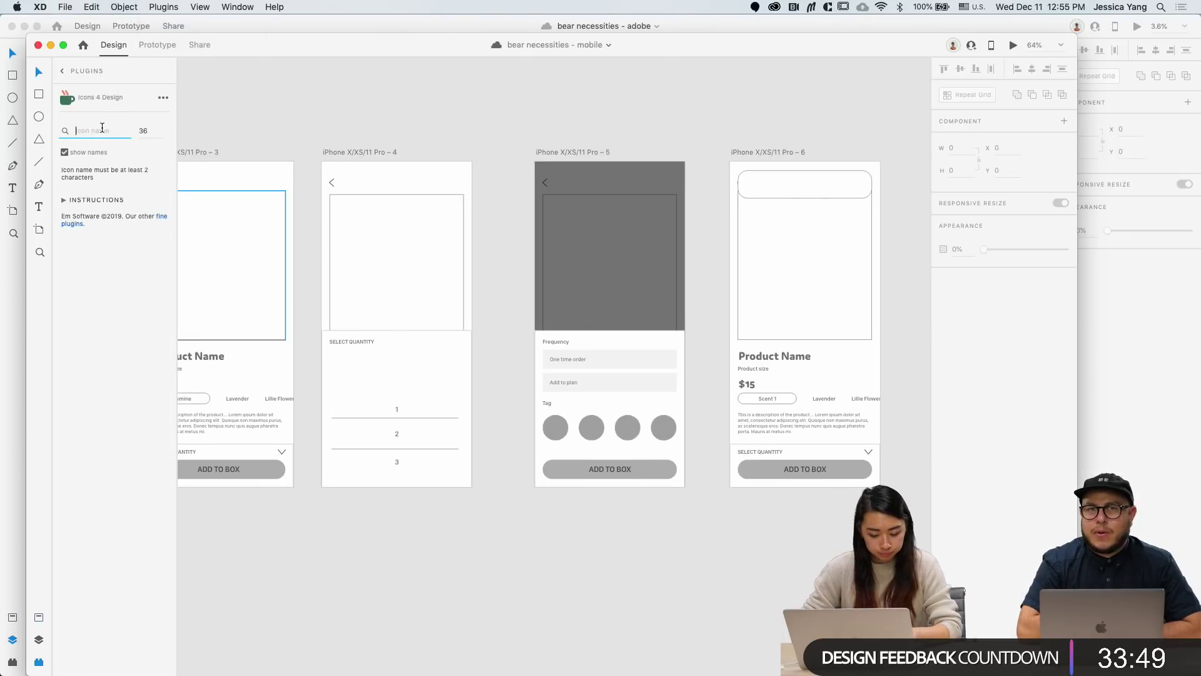
pyautogui.write('exit')
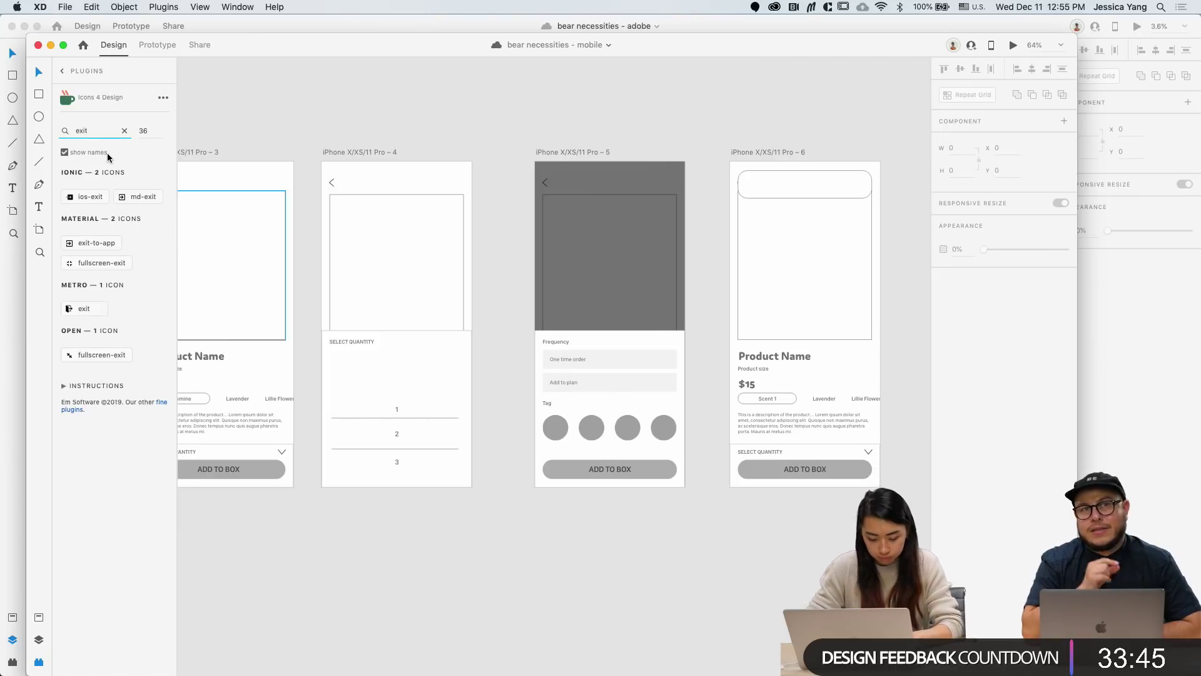
pyautogui.press('super+a')
pyautogui.write('close')
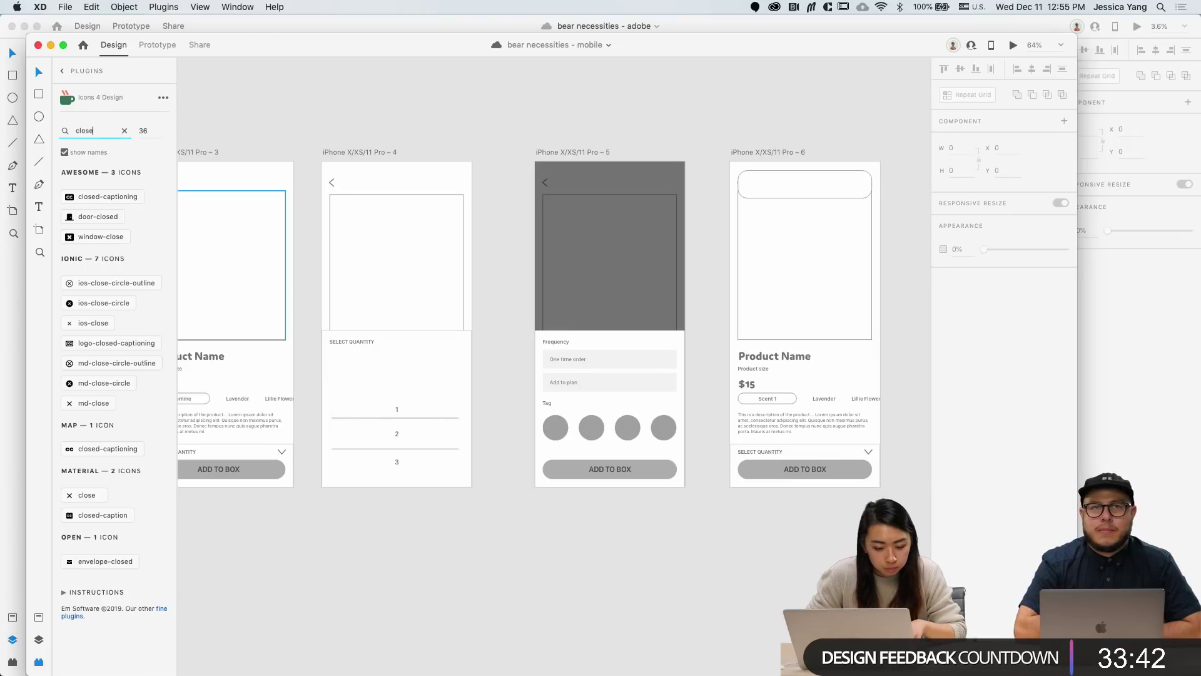
pyautogui.click(80, 324)
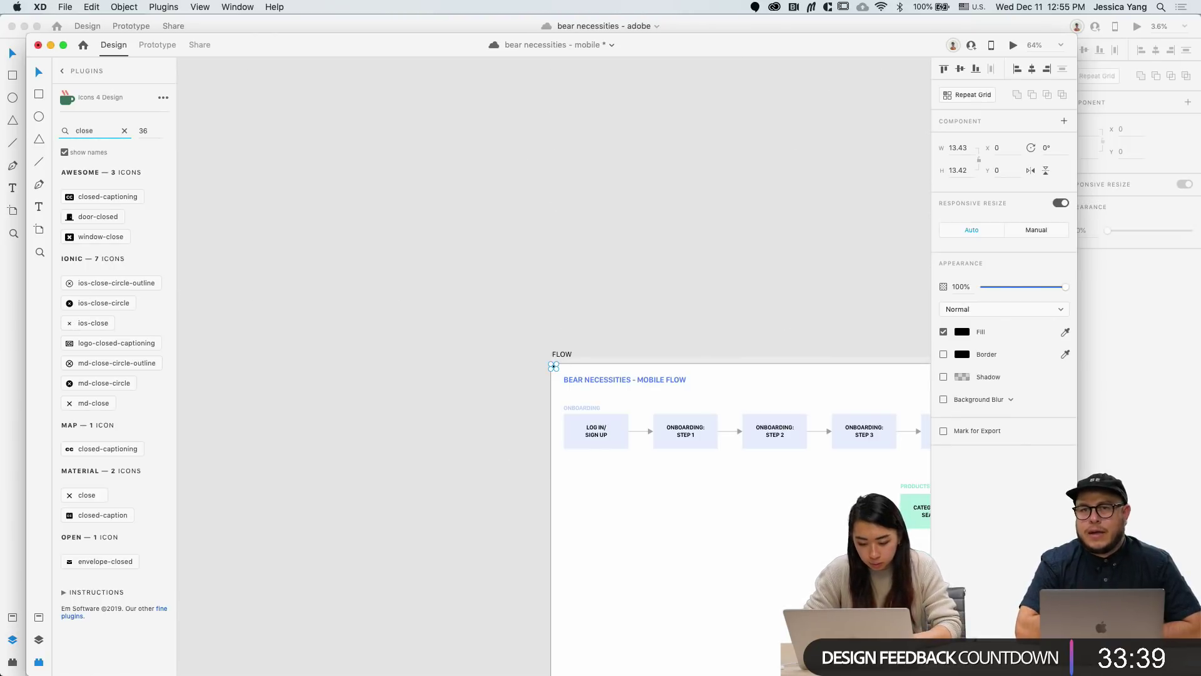
# Step: Cut the close icon from the FLOW artboard and paste it into the iPhone X/XS/11 Pro – 5 artboard
pyautogui.click(577, 359)
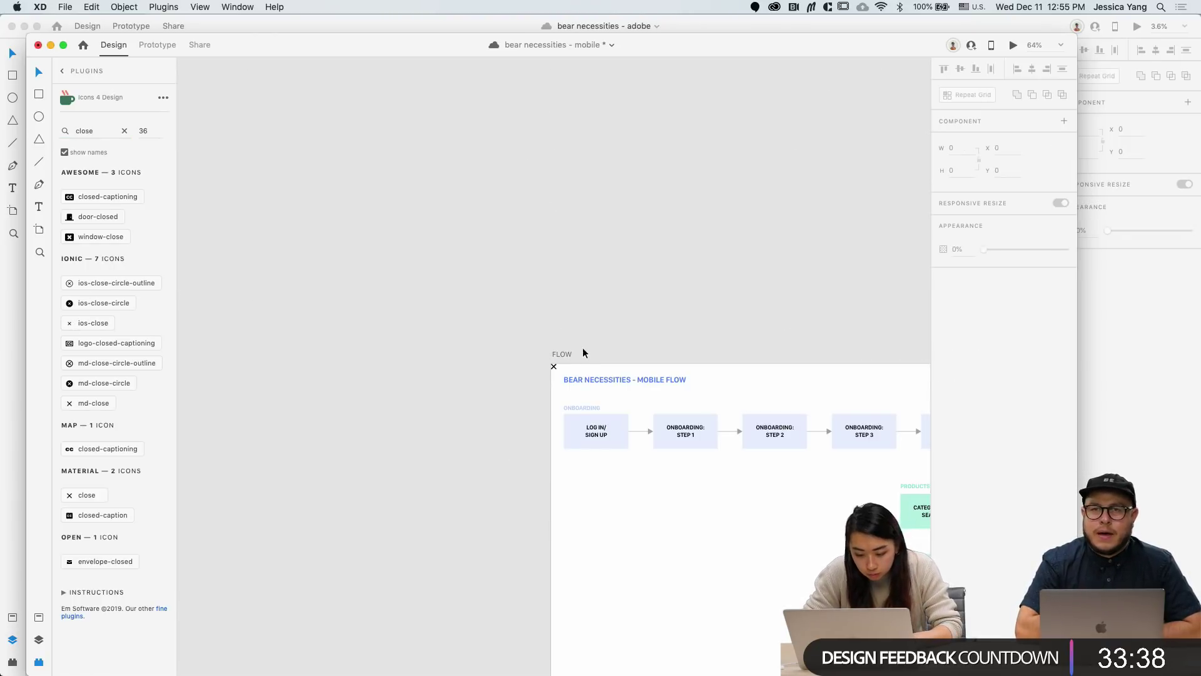
pyautogui.scroll(5, 554, 370)
pyautogui.click(553, 365)
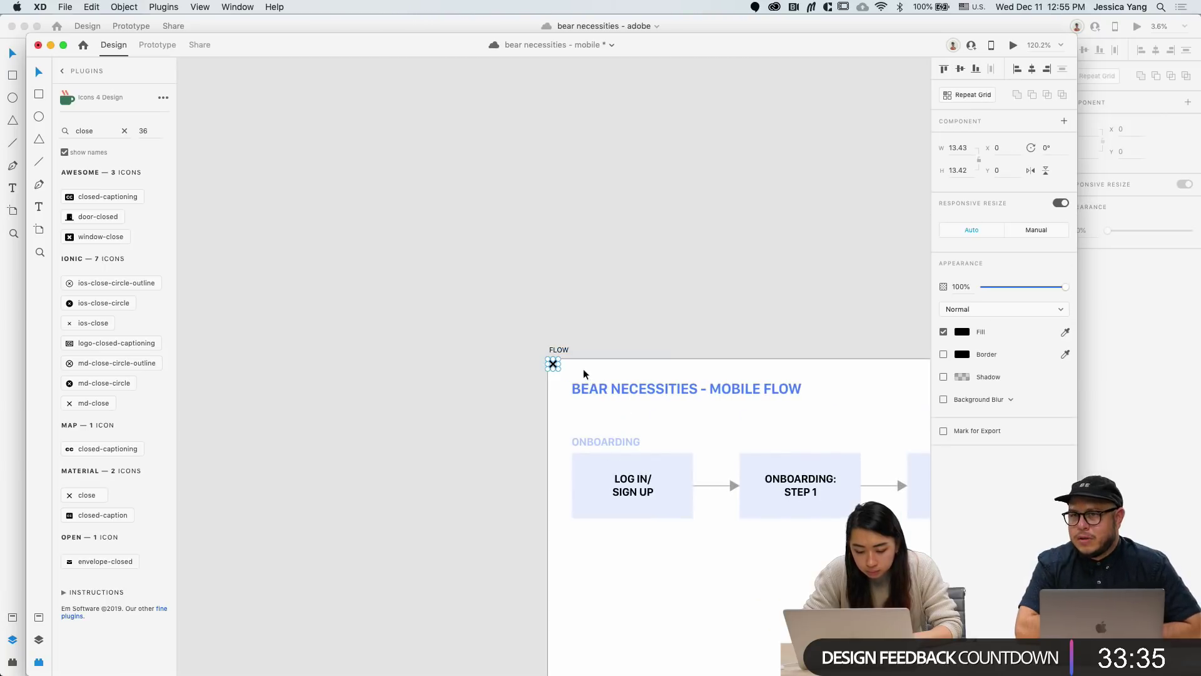
pyautogui.press('super+x')
pyautogui.scroll(-10, 593, 376)
pyautogui.hscroll(5, 593, 375)
pyautogui.scroll(-4, 593, 376)
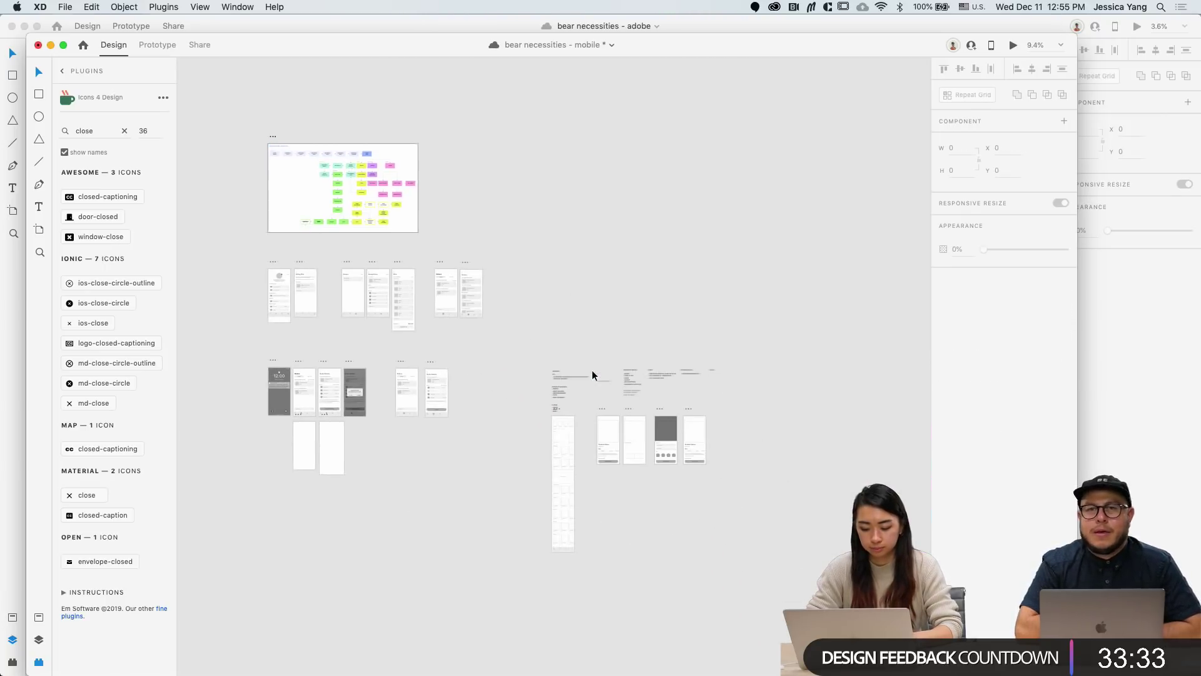
pyautogui.scroll(-1, 593, 376)
pyautogui.scroll(5, 690, 434)
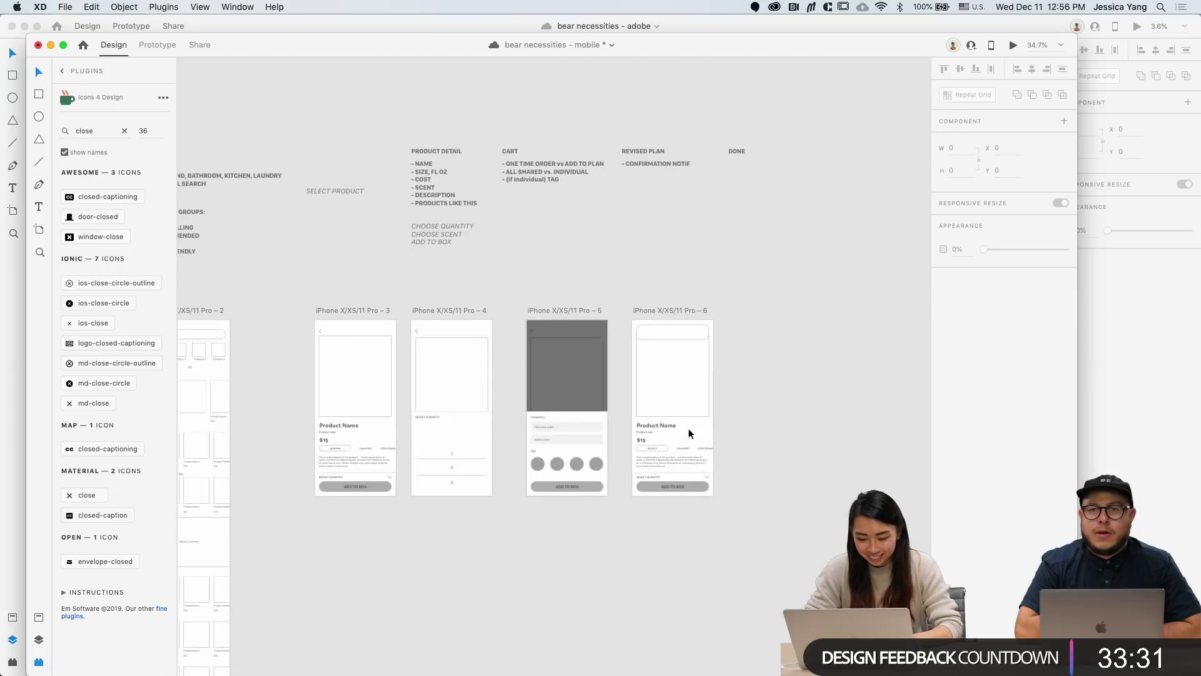
pyautogui.scroll(2, 690, 434)
pyautogui.click(451, 238)
pyautogui.press('super+v')
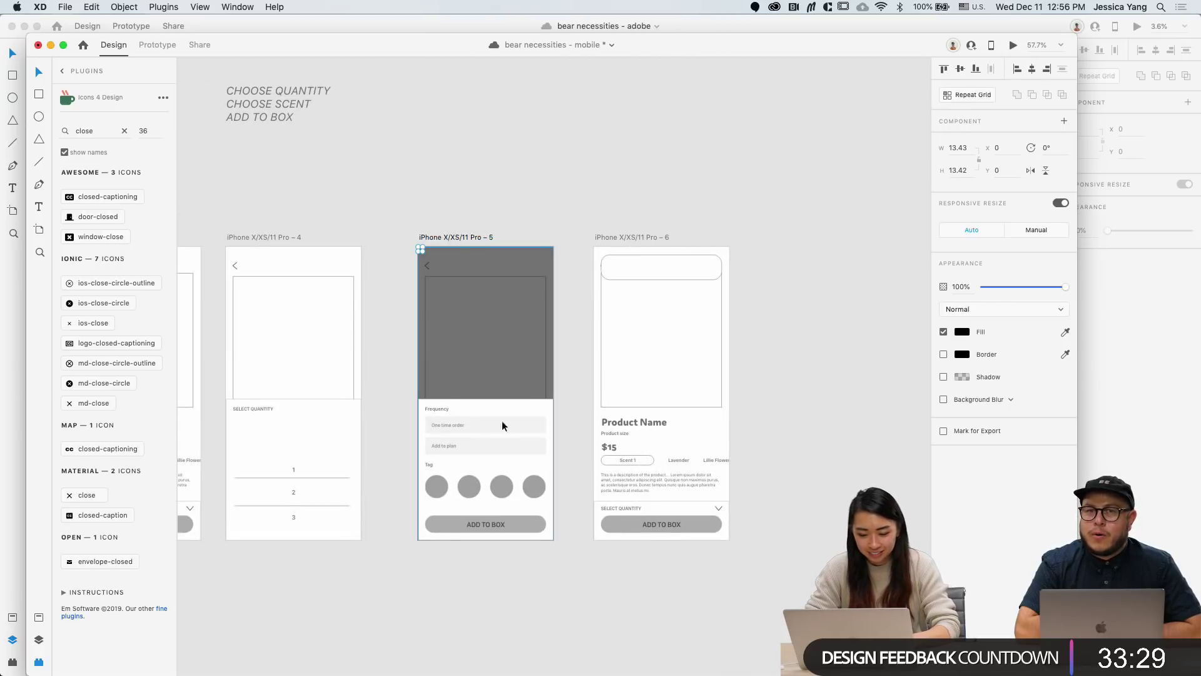
# Step: Move the pasted close icon straight down to Y 442, level with the Frequency heading
pyautogui.scroll(3, 507, 436)
pyautogui.hotkey('shift', 'Down')
pyautogui.hotkey('shift', 'Down')
pyautogui.hotkey('shift', 'Down')
pyautogui.hotkey('shift', 'Down')
pyautogui.hotkey('shift', 'Down')
pyautogui.hotkey('shift', 'Down')
pyautogui.hotkey('shift', 'Down')
pyautogui.hotkey('shift', 'Down')
pyautogui.hotkey('shift', 'Down')
pyautogui.hotkey('shift', 'Down')
pyautogui.hotkey('shift', 'Down')
pyautogui.hotkey('shift', 'Down')
pyautogui.hotkey('shift', 'Down')
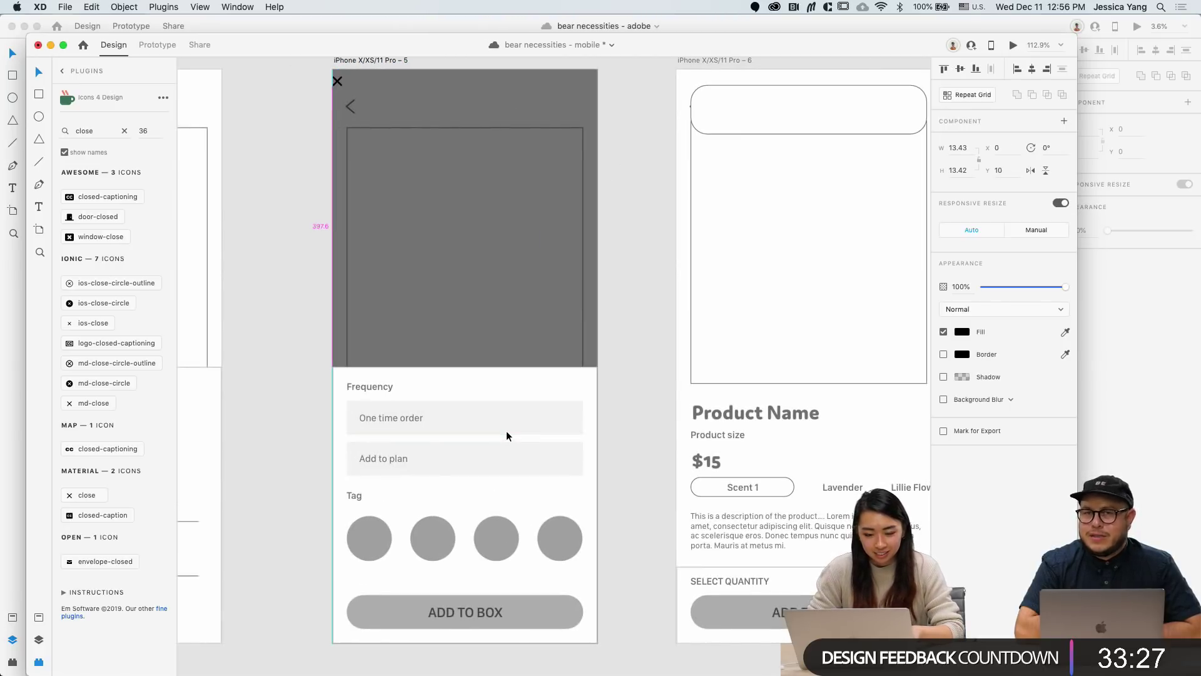
pyautogui.hotkey('shift', 'Down')
pyautogui.hotkey('shift', 'Down')
pyautogui.hotkey('shift', 'Down')
pyautogui.hotkey('shift', 'Down')
pyautogui.hotkey('shift', 'Down')
pyautogui.hotkey('shift', 'Down')
pyautogui.hotkey('shift', 'Down')
pyautogui.hotkey('shift', 'Down')
pyautogui.hotkey('shift', 'Down')
pyautogui.hotkey('shift', 'Down')
pyautogui.hotkey('shift', 'Down')
pyautogui.hotkey('shift', 'Down')
pyautogui.hotkey('shift', 'Down')
pyautogui.hotkey('shift', 'Down')
pyautogui.hotkey('shift', 'Down')
pyautogui.hotkey('shift', 'Down')
pyautogui.hotkey('shift', 'Down')
pyautogui.hotkey('shift', 'Down')
pyautogui.hotkey('shift', 'Down')
pyautogui.hotkey('shift', 'Down')
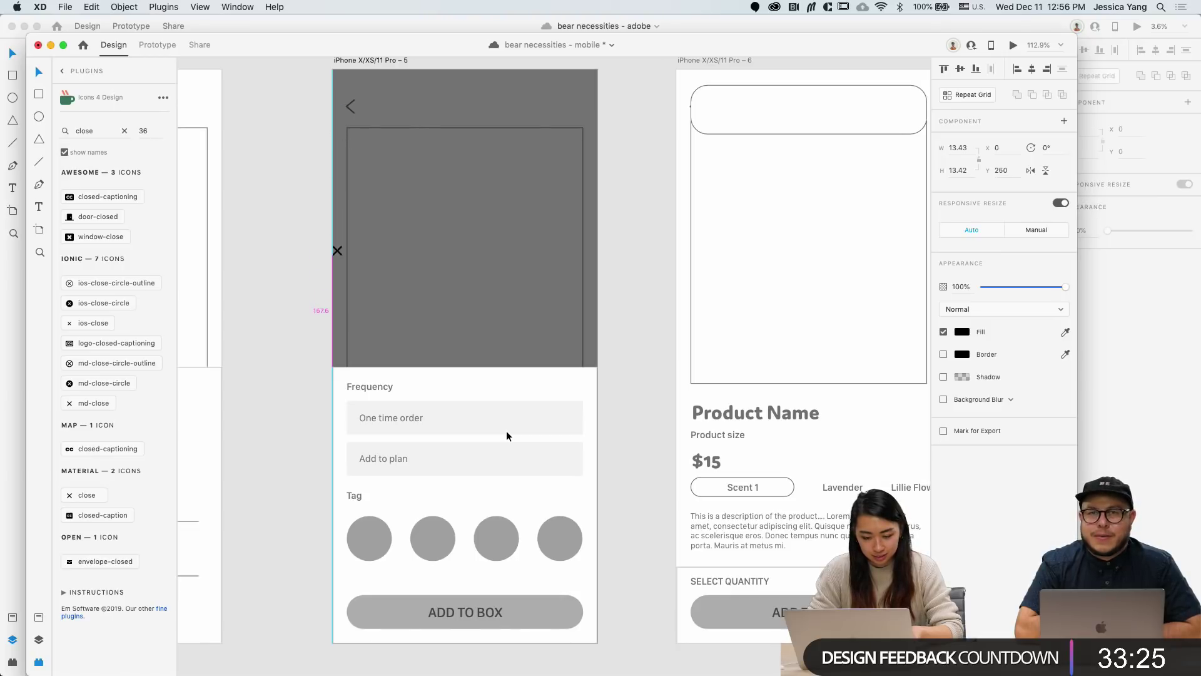
pyautogui.hotkey('shift', 'Down')
pyautogui.hotkey('shift', 'Down')
pyautogui.hotkey('shift', 'Down')
pyautogui.hotkey('shift', 'Down')
pyautogui.hotkey('shift', 'Down')
pyautogui.hotkey('shift', 'Down')
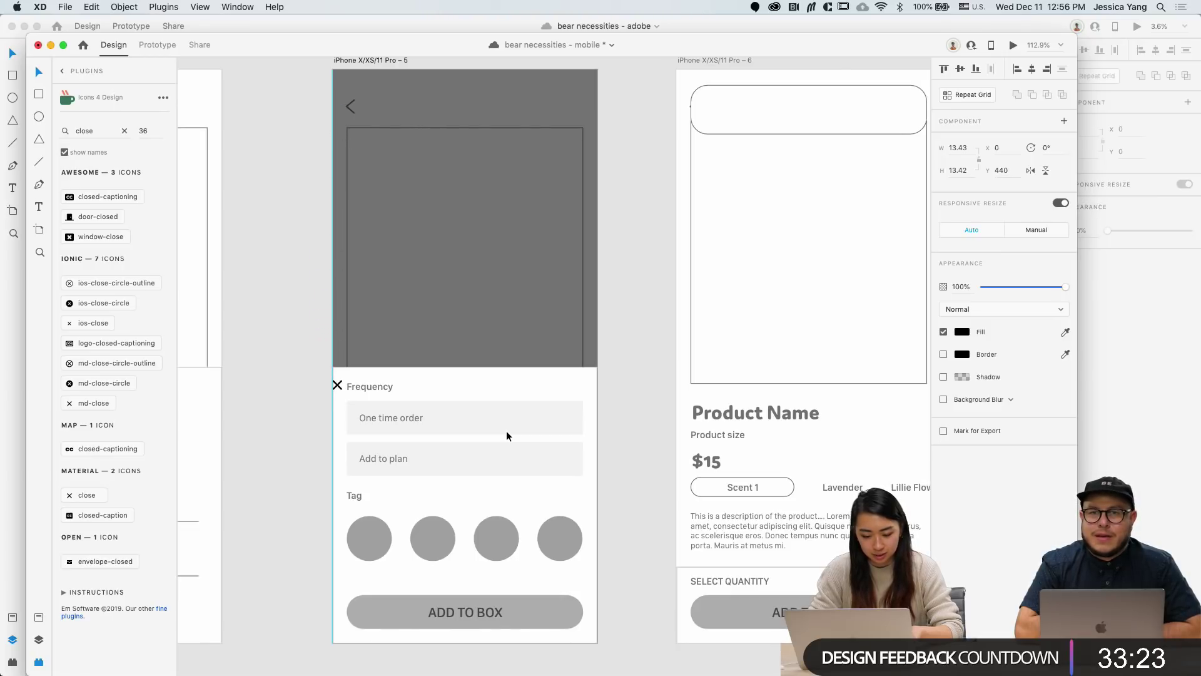
pyautogui.press('Down')
pyautogui.press('Down')
# Step: Shift the close icon past the Frequency heading and align its right edge with the One time order field
pyautogui.hotkey('shift', 'Right')
pyautogui.hotkey('shift', 'Right')
pyautogui.hotkey('shift', 'Right')
pyautogui.hotkey('shift', 'Right')
pyautogui.hotkey('shift', 'Right')
pyautogui.hotkey('shift', 'Right')
pyautogui.hotkey('shift', 'Right')
pyautogui.hotkey('shift', 'Right')
pyautogui.hotkey('shift', 'Right')
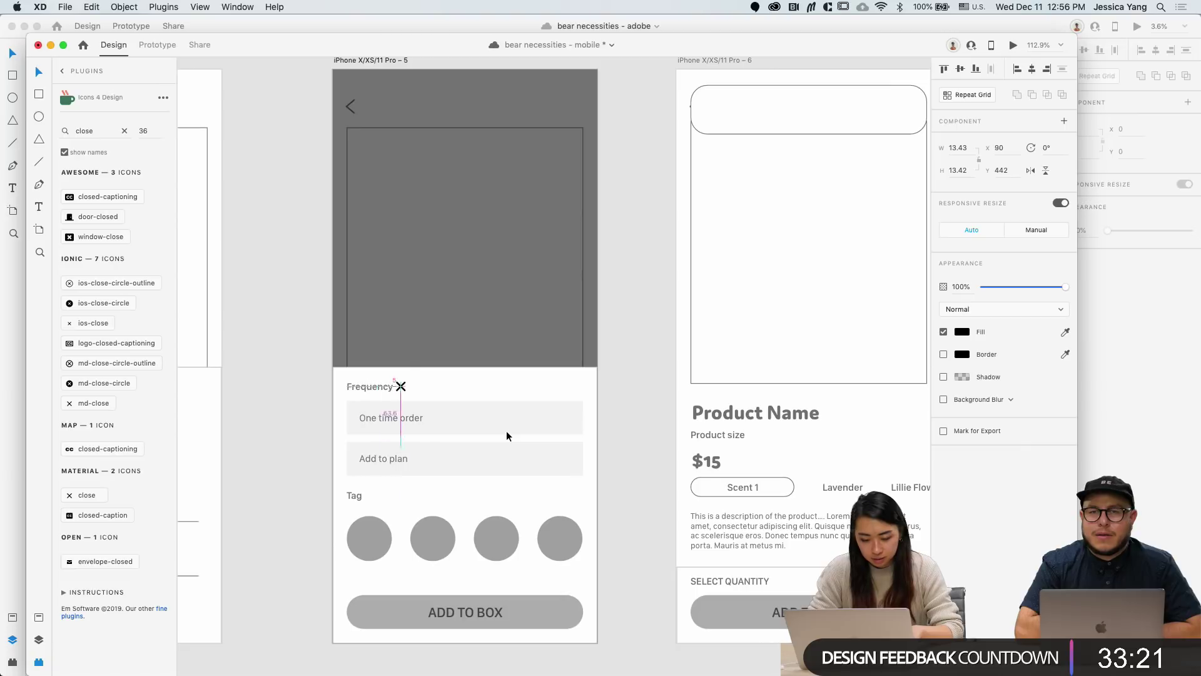
pyautogui.hotkey('shift', 'Right')
pyautogui.hotkey('shift', 'Right')
pyautogui.hotkey('shift', 'Right')
pyautogui.hotkey('shift', 'Right')
pyautogui.keyDown('shift'); pyautogui.click(569, 420); pyautogui.keyUp('shift')
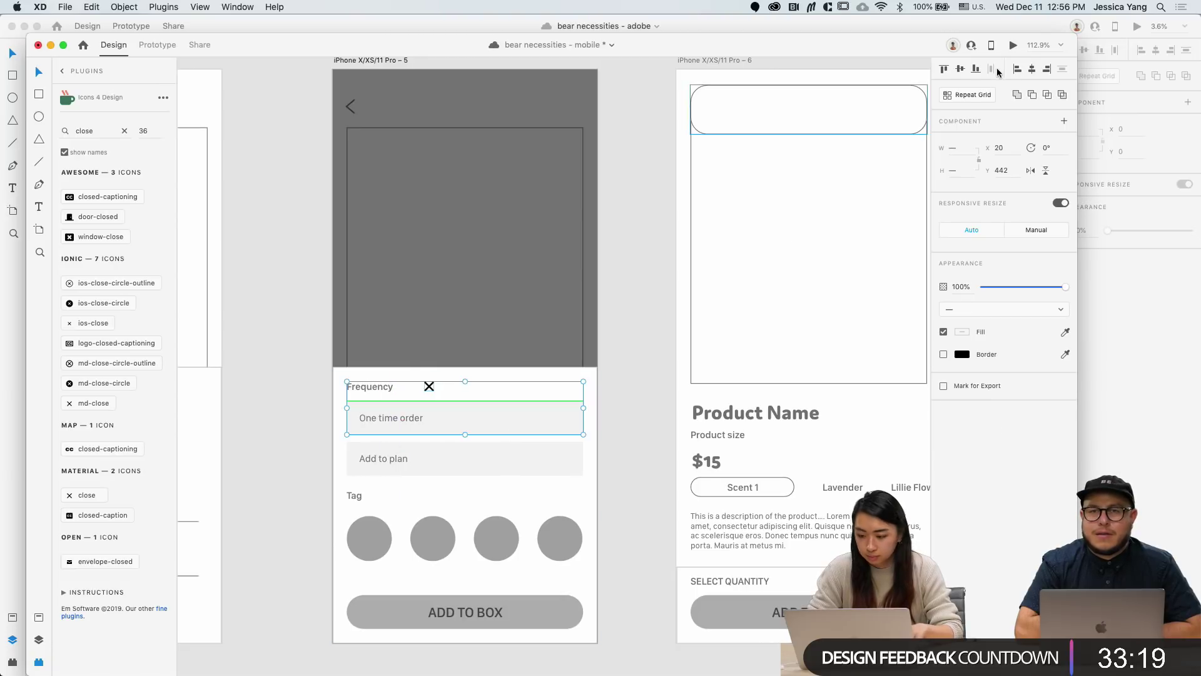
pyautogui.click(1048, 70)
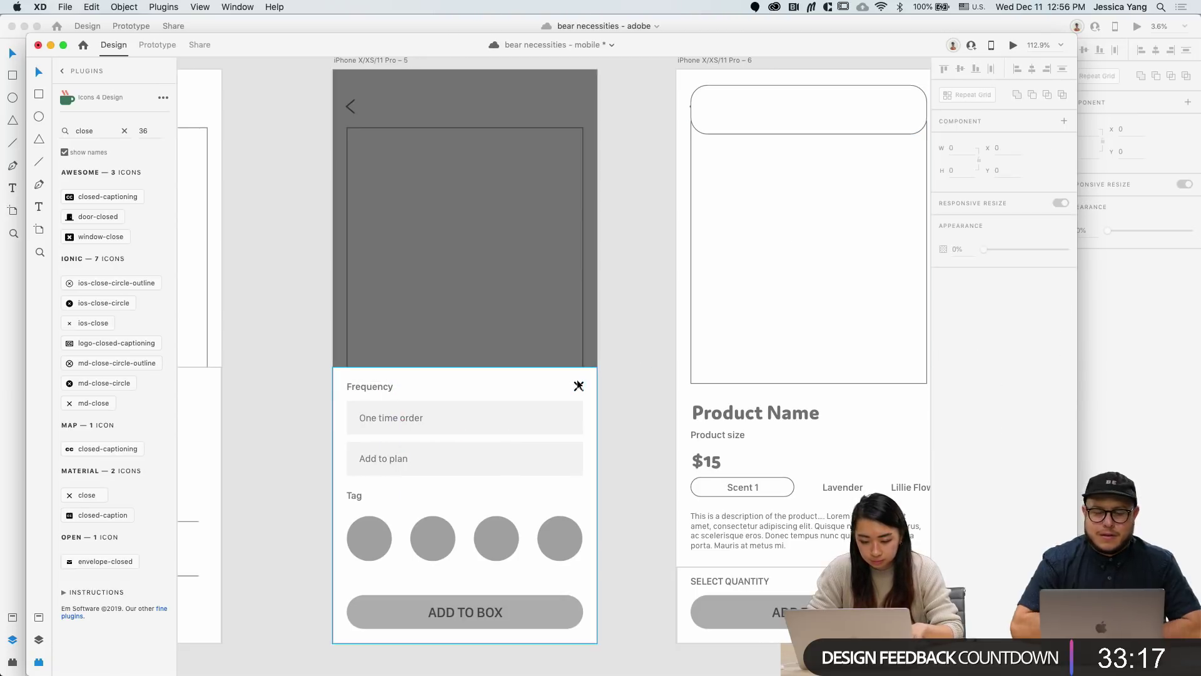
# Step: Align the close icon vertically with the Frequency heading
pyautogui.doubleClick(386, 389)
pyautogui.scroll(3, 388, 389)
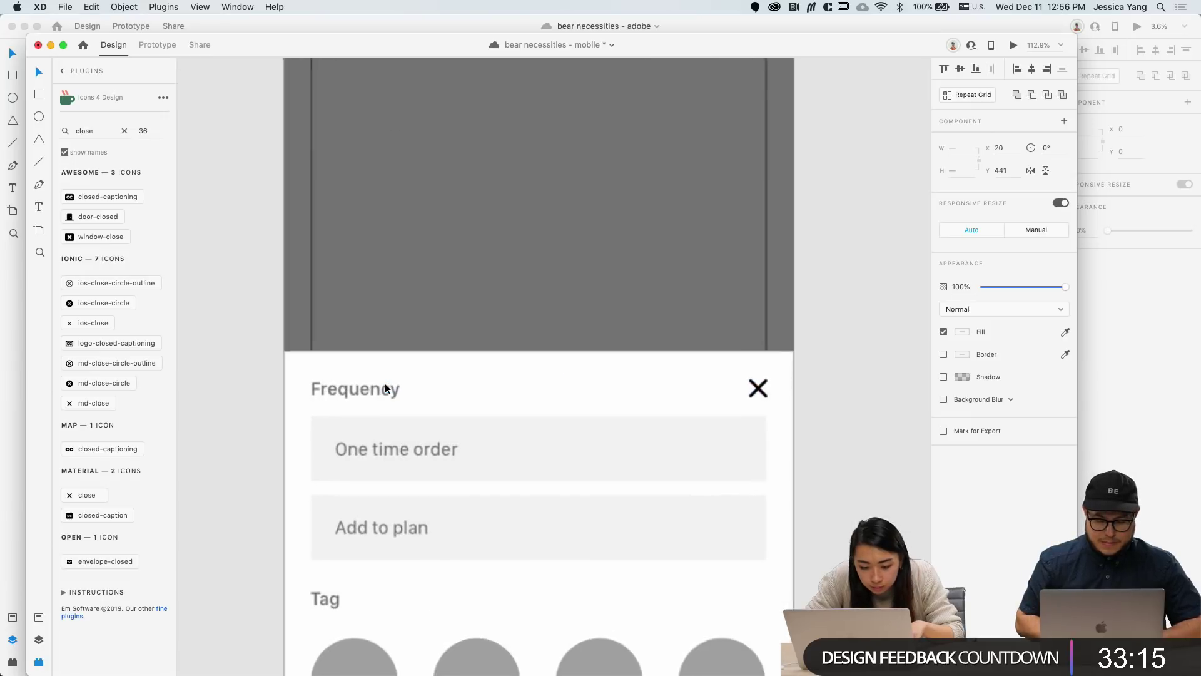
pyautogui.scroll(-5, 389, 388)
pyautogui.click(597, 443)
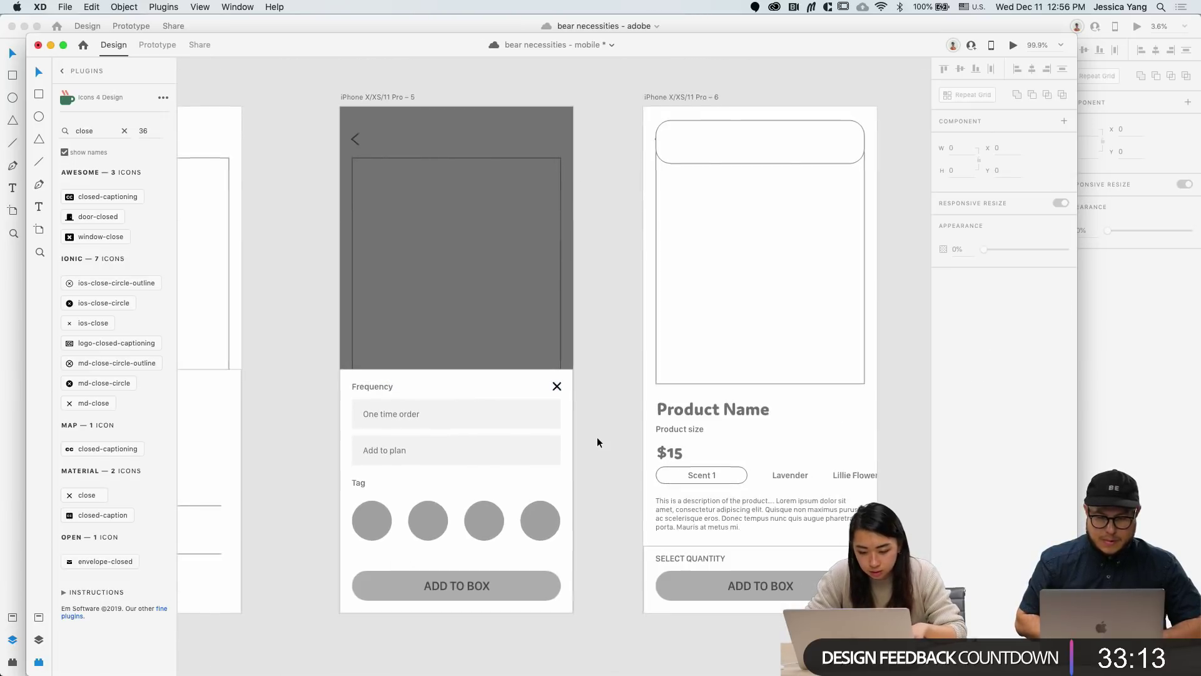
pyautogui.scroll(-3, 598, 442)
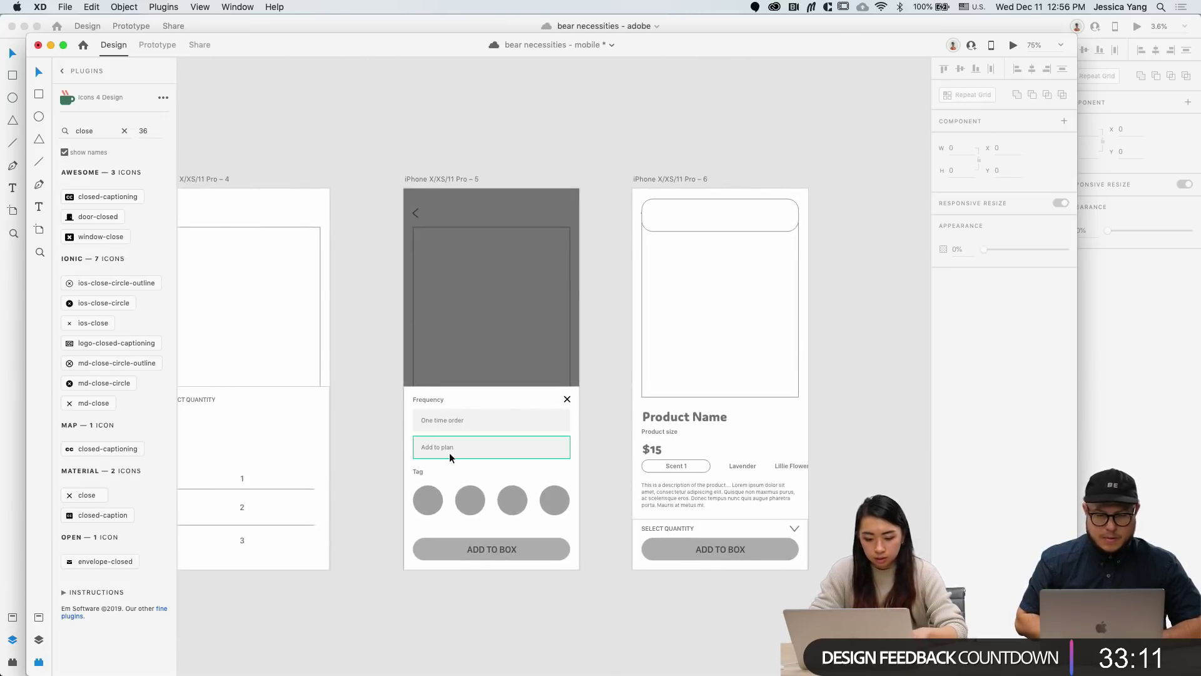
pyautogui.scroll(3, 453, 454)
pyautogui.click(400, 481)
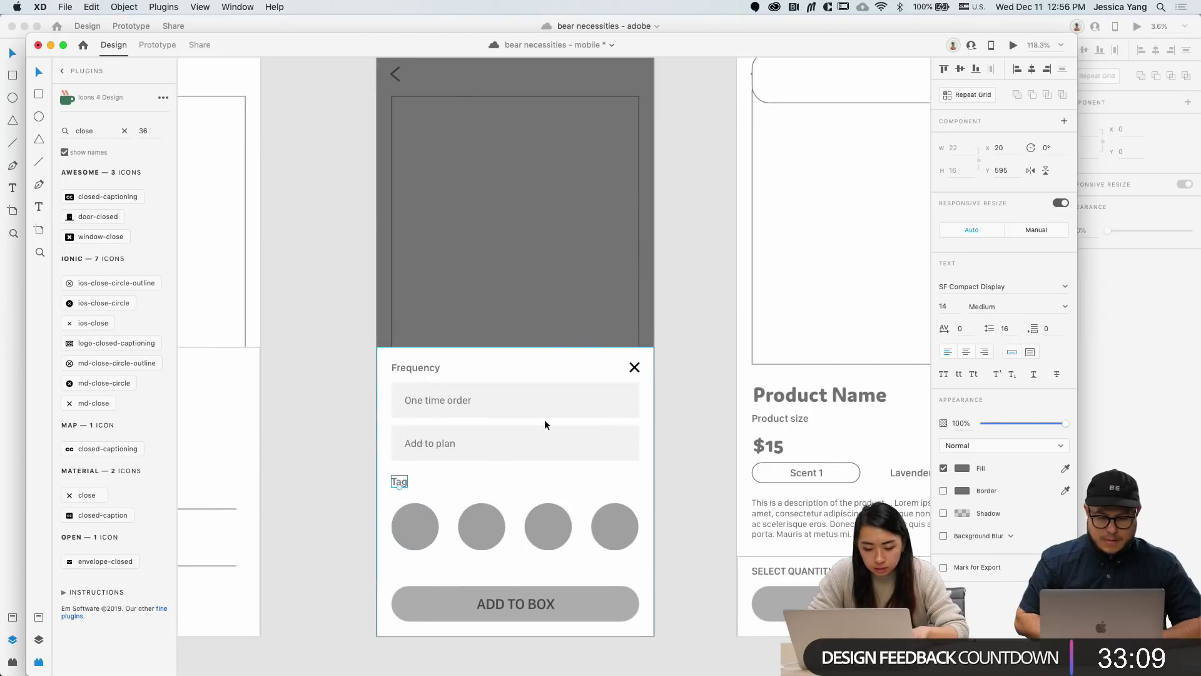
pyautogui.scroll(-4, 544, 421)
pyautogui.click(772, 263)
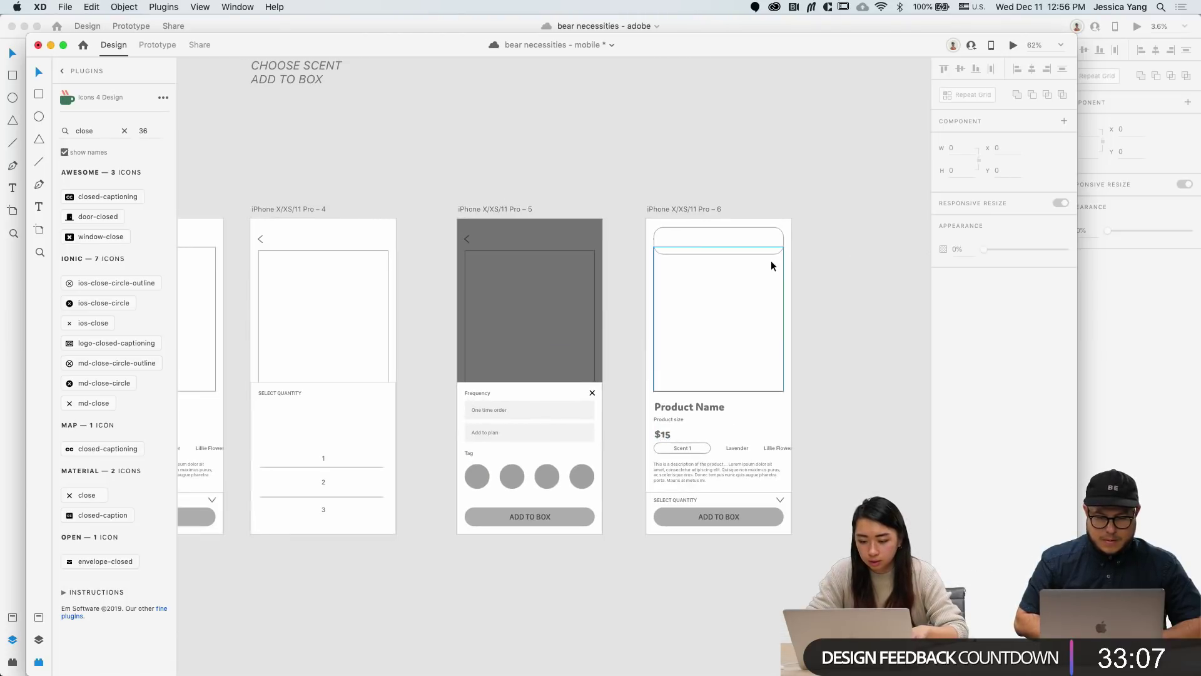
# Step: Round the corners of the notification box on the iPhone X/XS/11 Pro – 6 artboard to a radius of 35
pyautogui.scroll(2, 771, 262)
pyautogui.scroll(3, 740, 252)
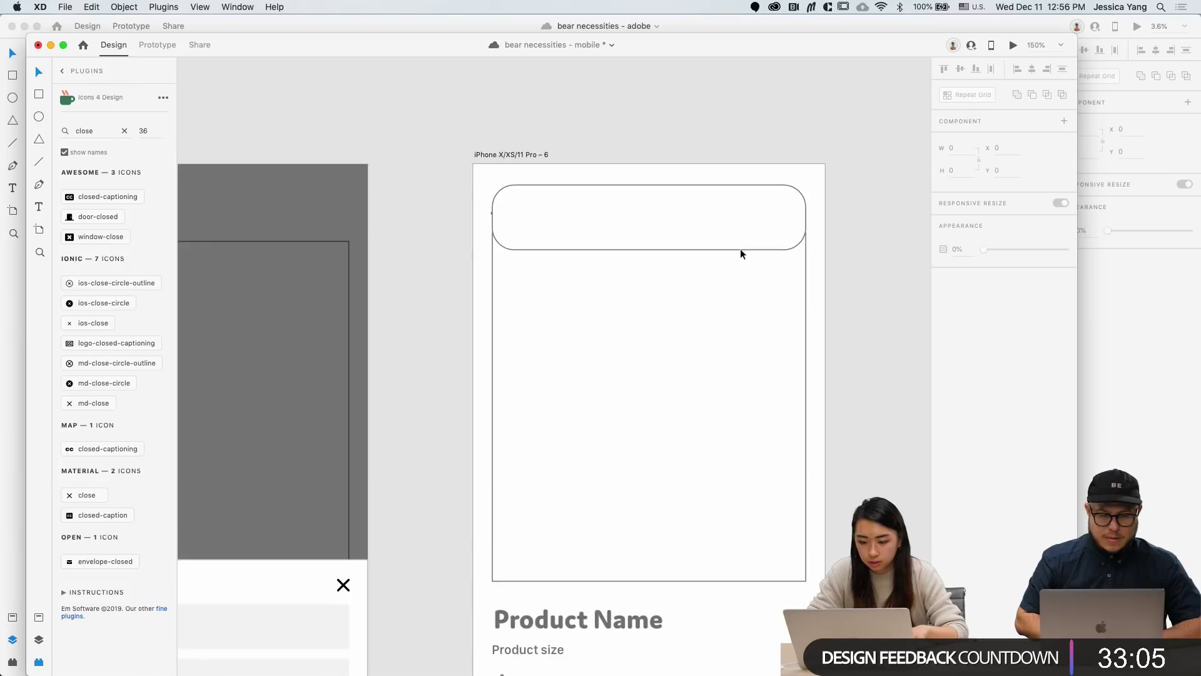
pyautogui.click(711, 242)
pyautogui.scroll(3, 711, 243)
pyautogui.scroll(-3, 579, 209)
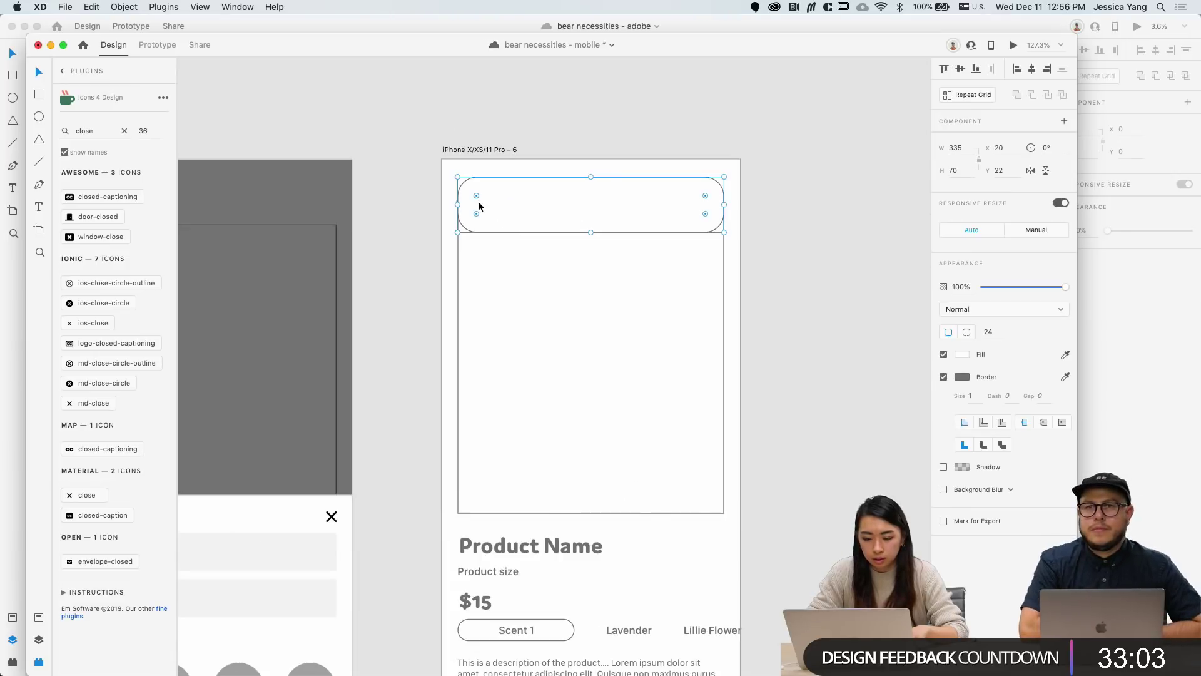
pyautogui.moveTo(478, 200); pyautogui.dragTo(491, 239)
pyautogui.scroll(-3, 491, 238)
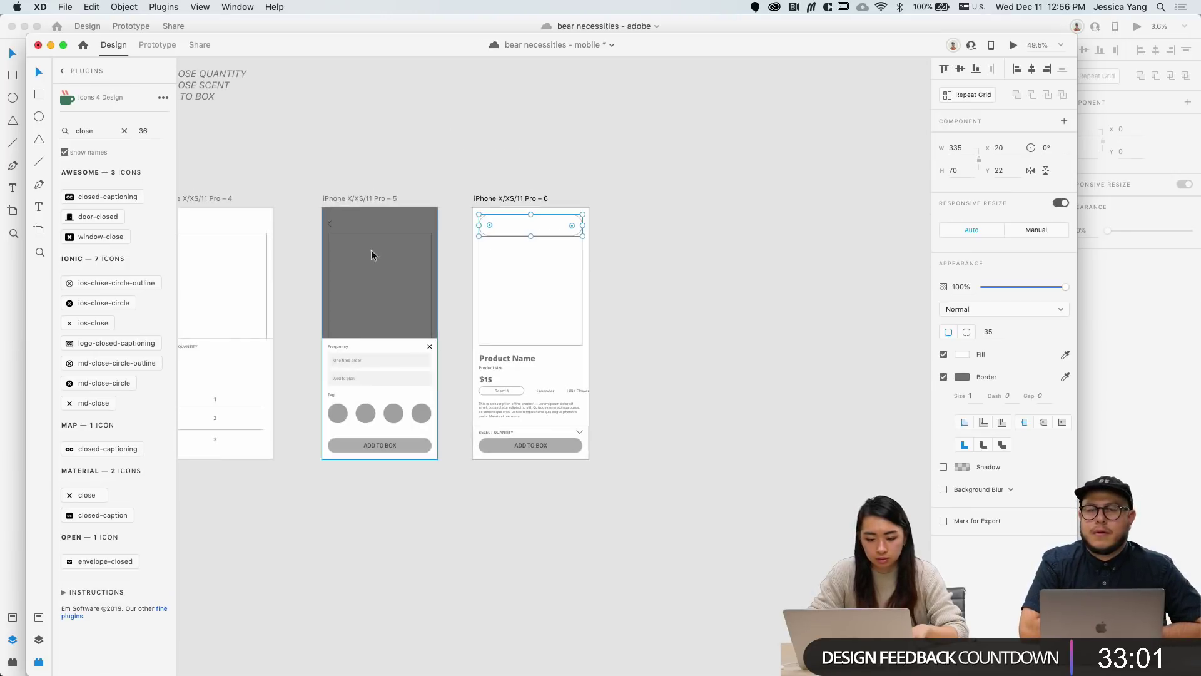
# Step: Add the text "Product Name has been added to your box." on the iPhone X/XS/11 Pro – 6 artboard and shift it into the notification box
pyautogui.click(527, 138)
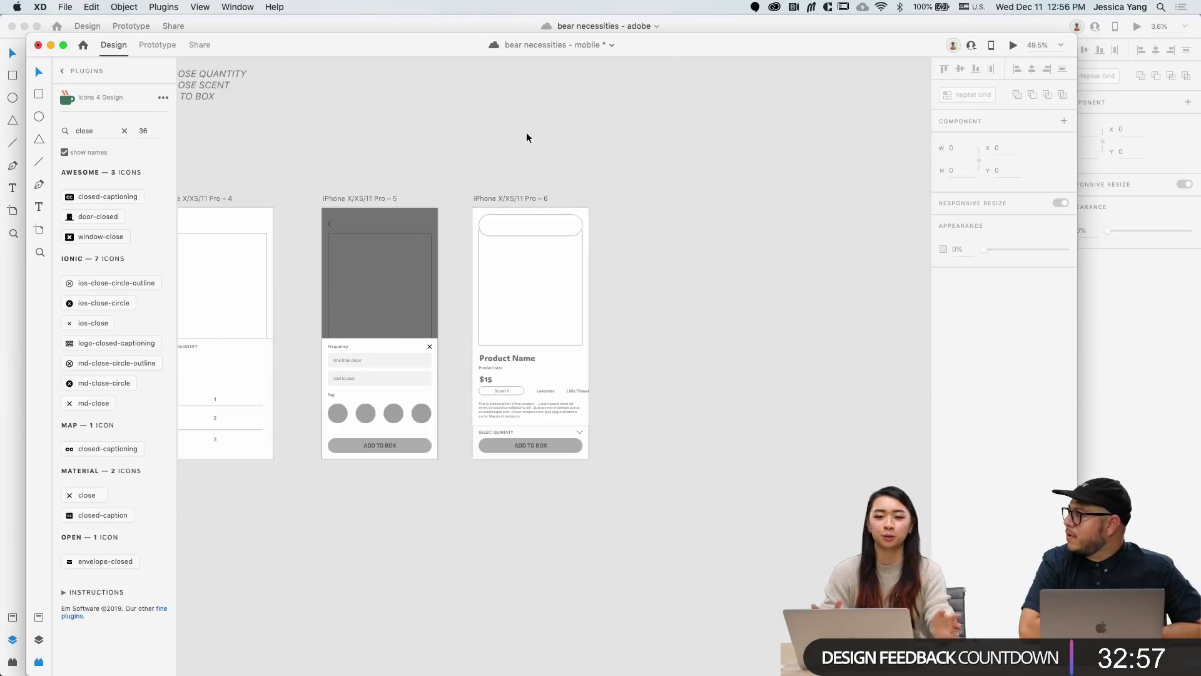
pyautogui.scroll(3, 527, 138)
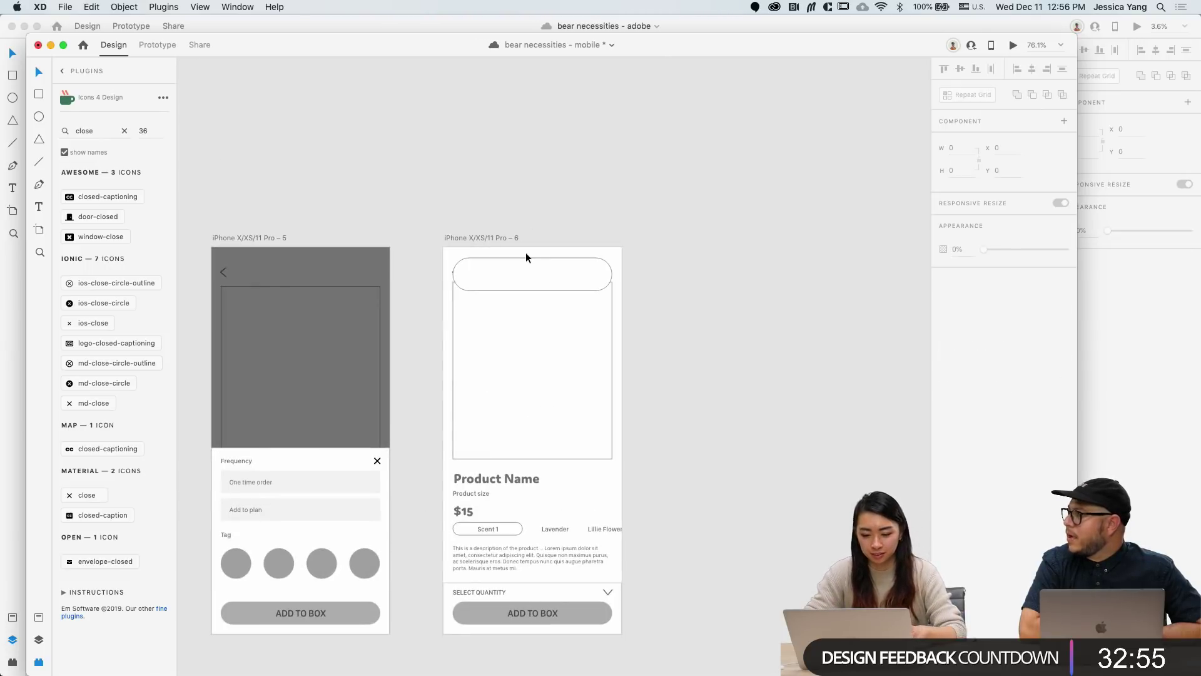
pyautogui.scroll(5, 527, 257)
pyautogui.scroll(1, 525, 254)
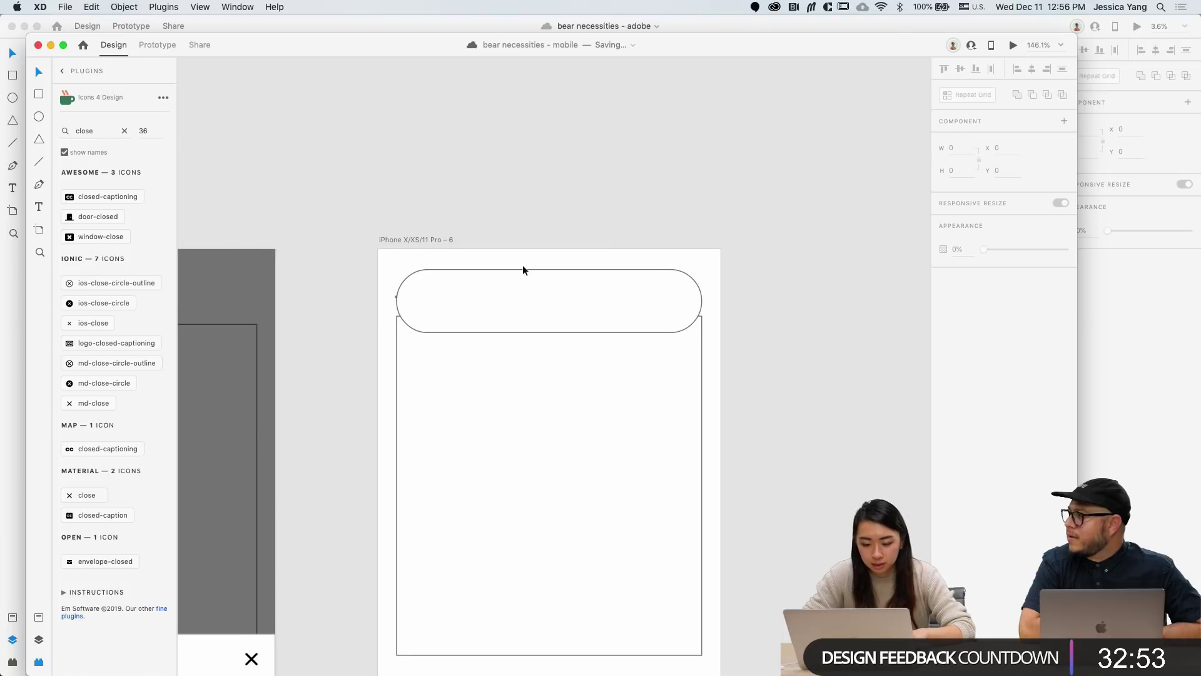
pyautogui.press('t')
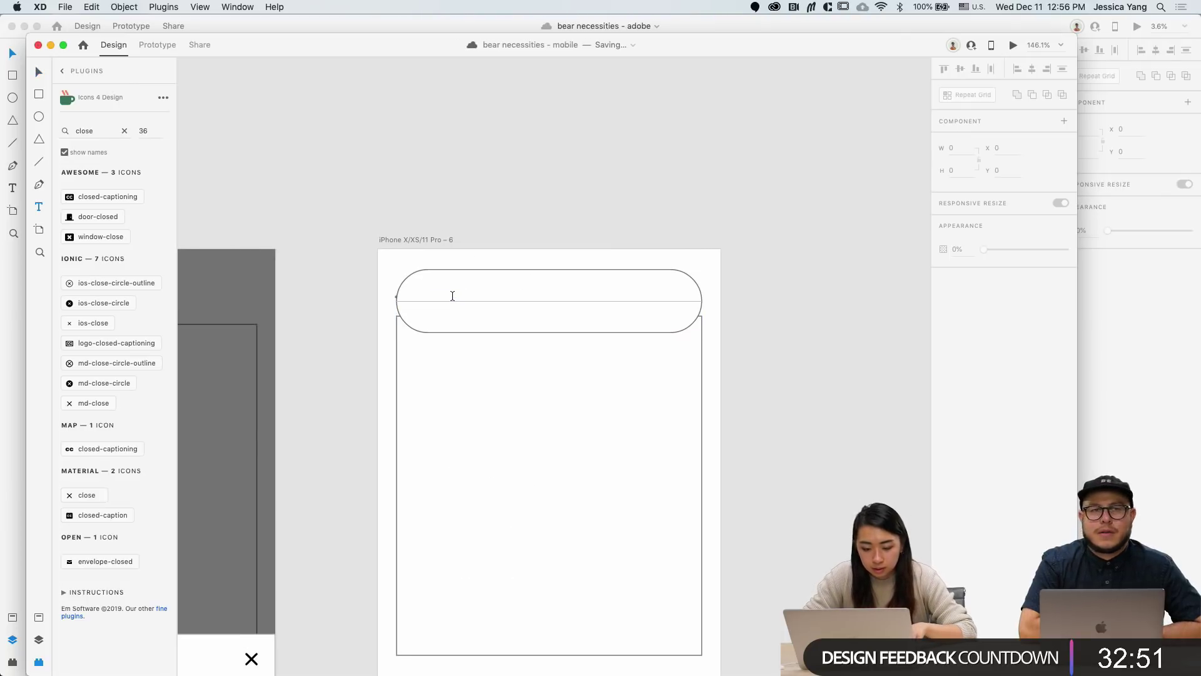
pyautogui.click(453, 295)
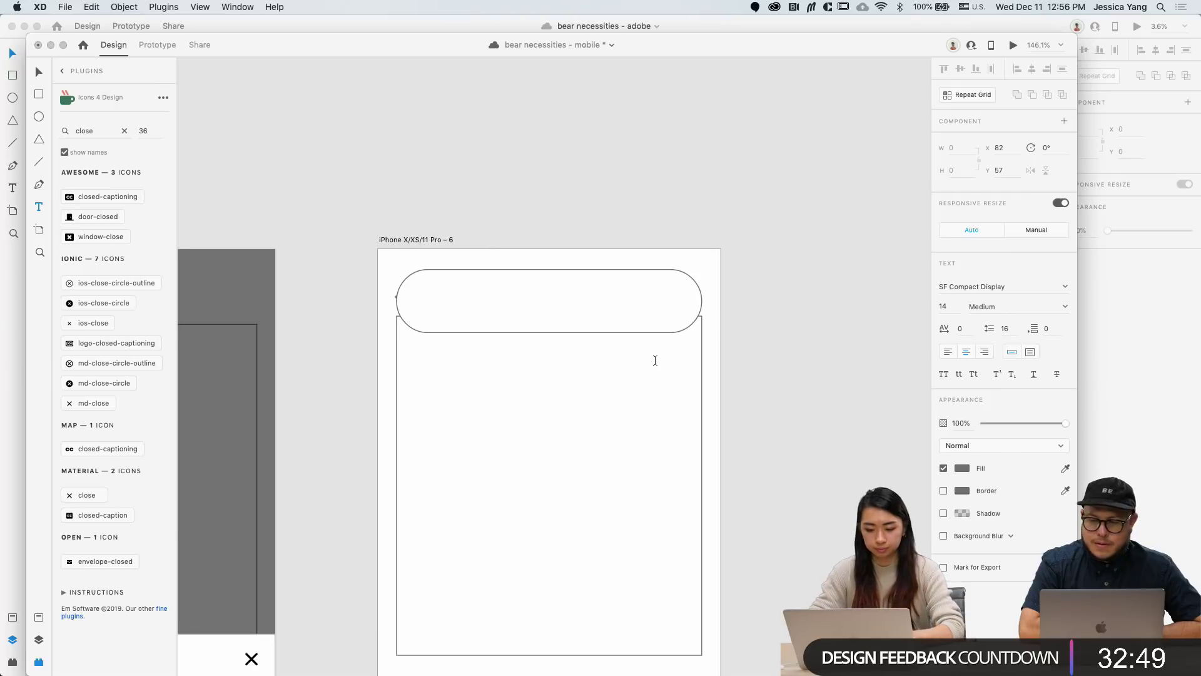
pyautogui.scroll(-3, 655, 361)
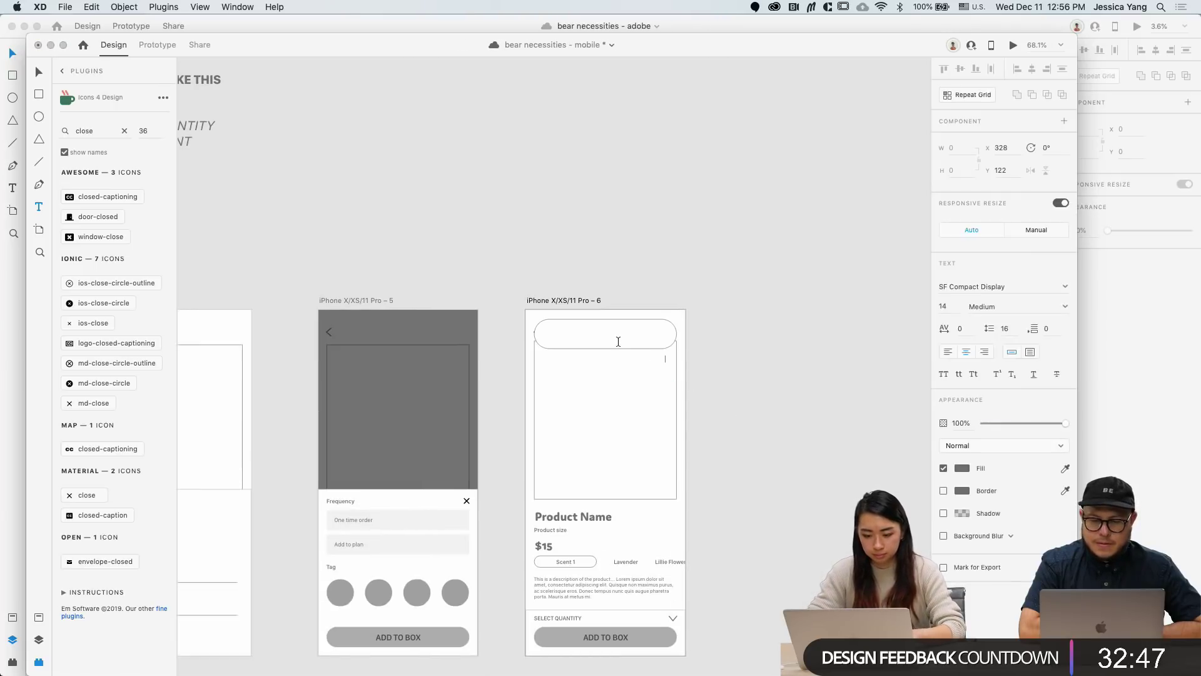
pyautogui.scroll(3, 618, 342)
pyautogui.click(505, 322)
pyautogui.write('Pr')
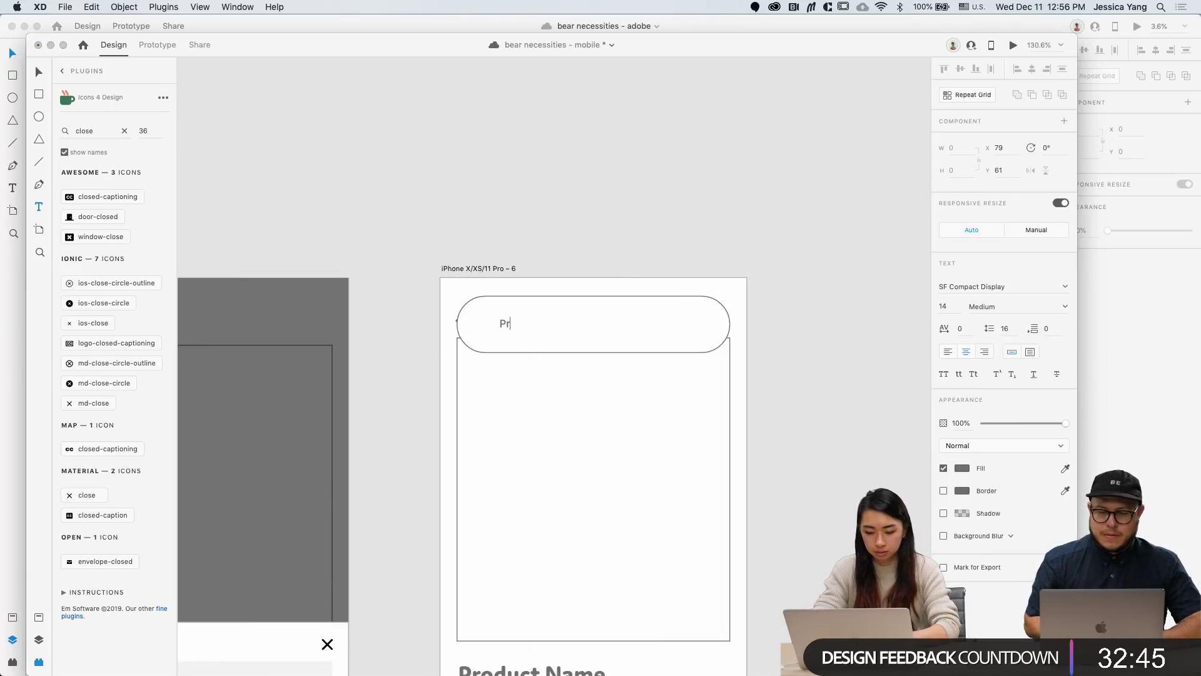
pyautogui.write('oduct Name ')
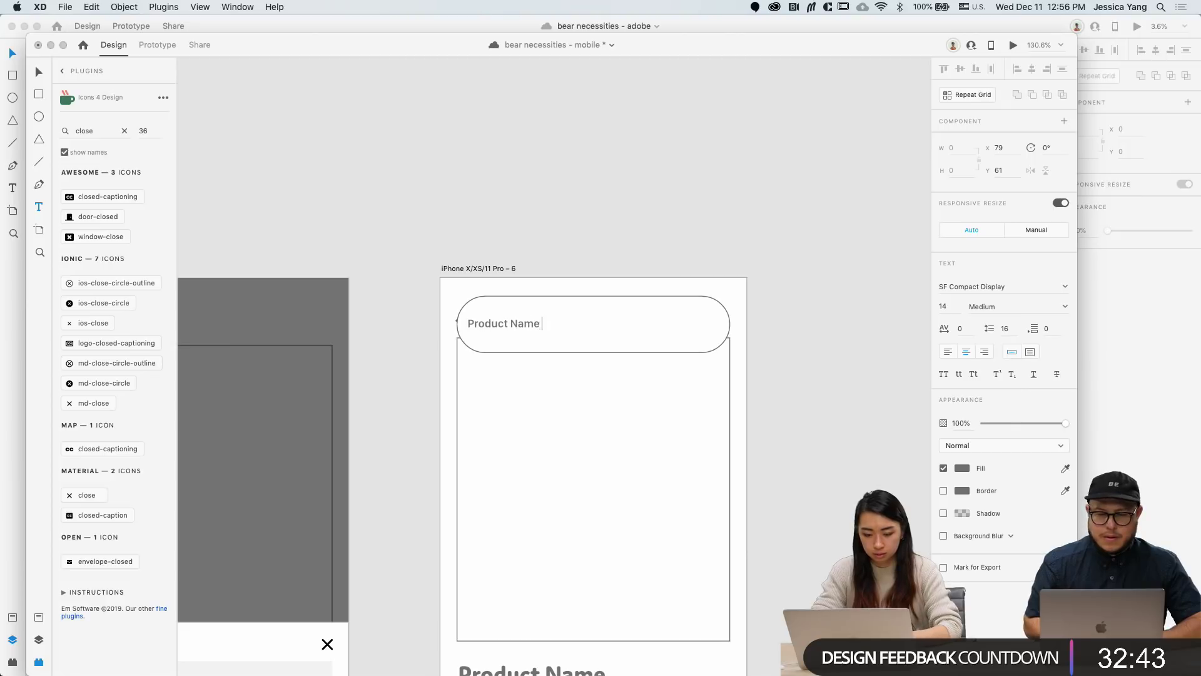
pyautogui.write('has been ad')
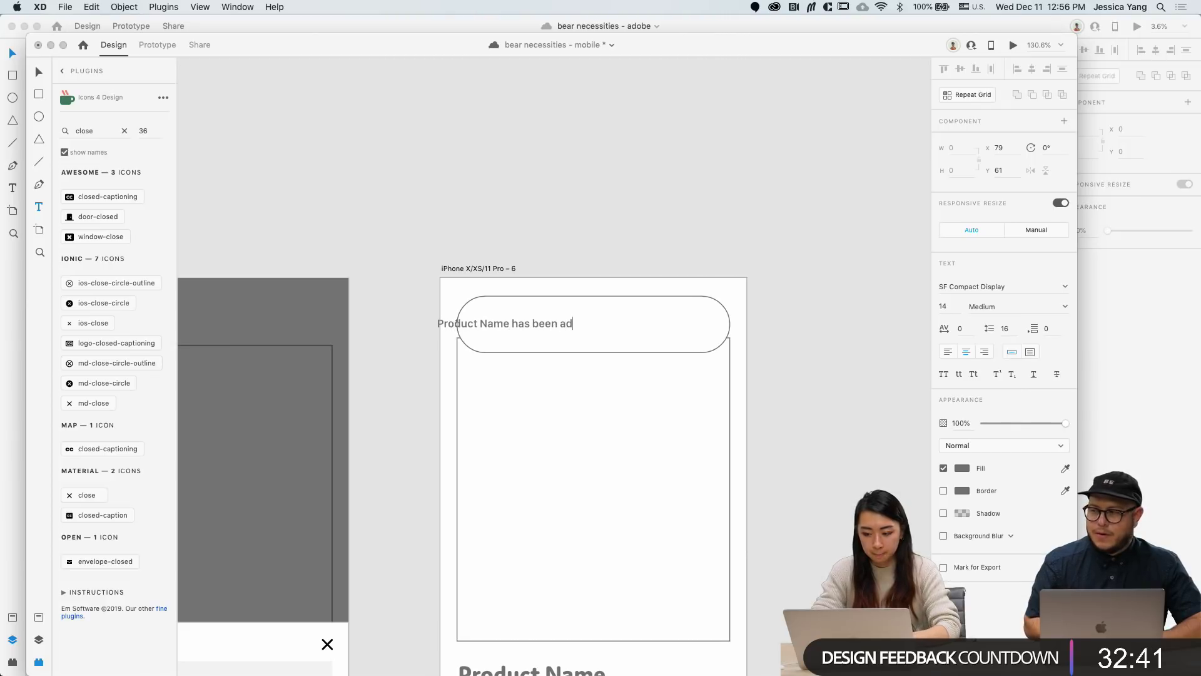
pyautogui.write('ded to')
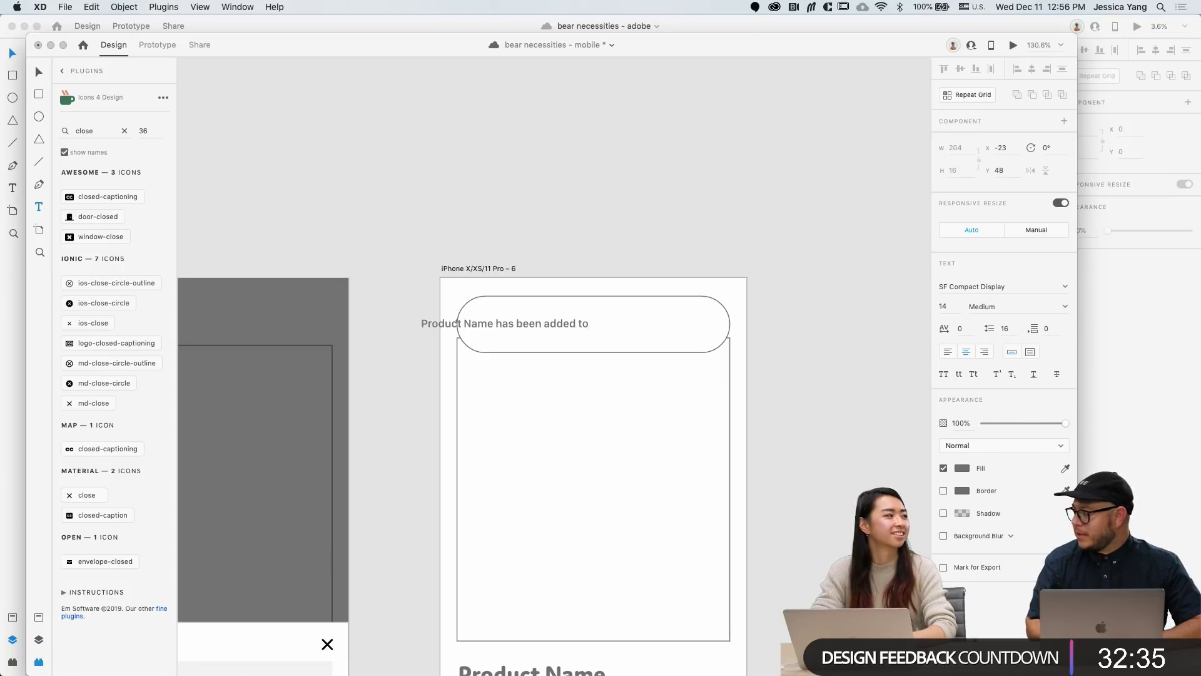
pyautogui.write('yo')
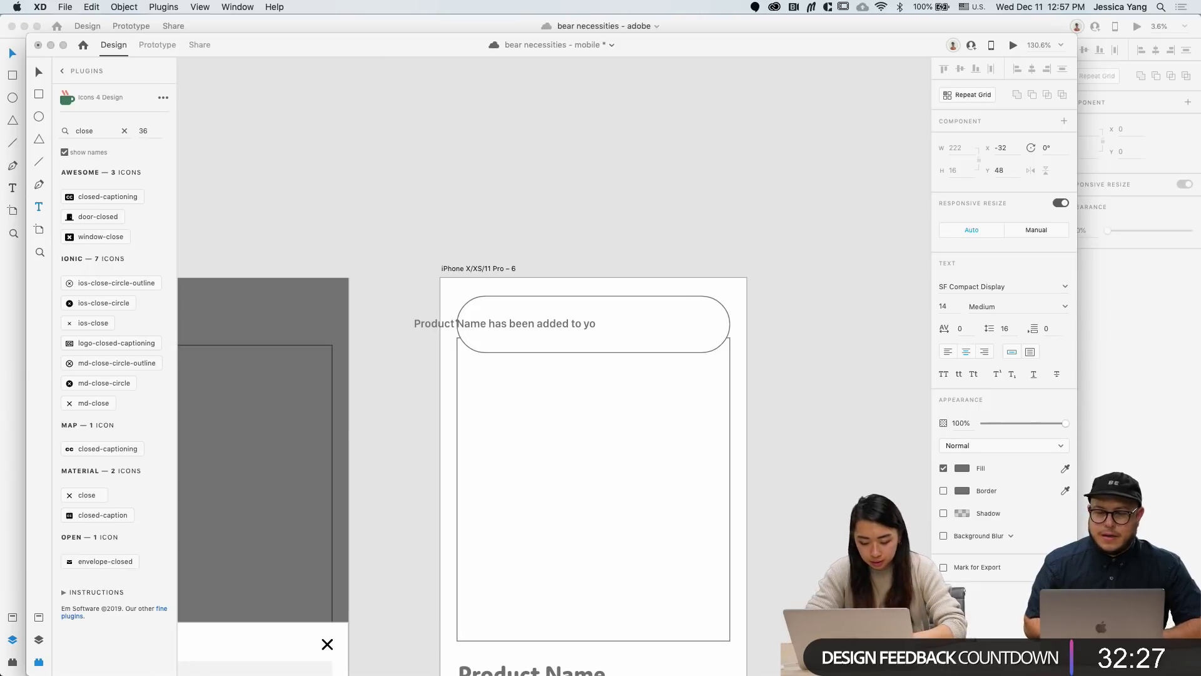
pyautogui.write('ur box')
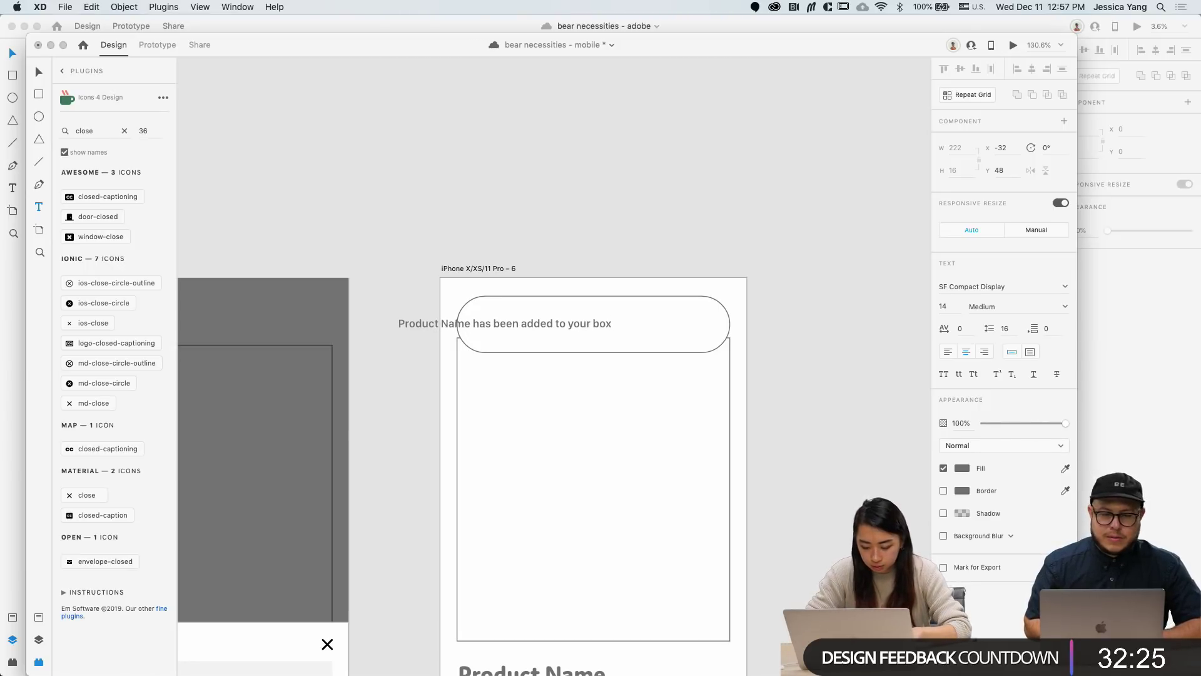
pyautogui.write('.')
pyautogui.press('Escape')
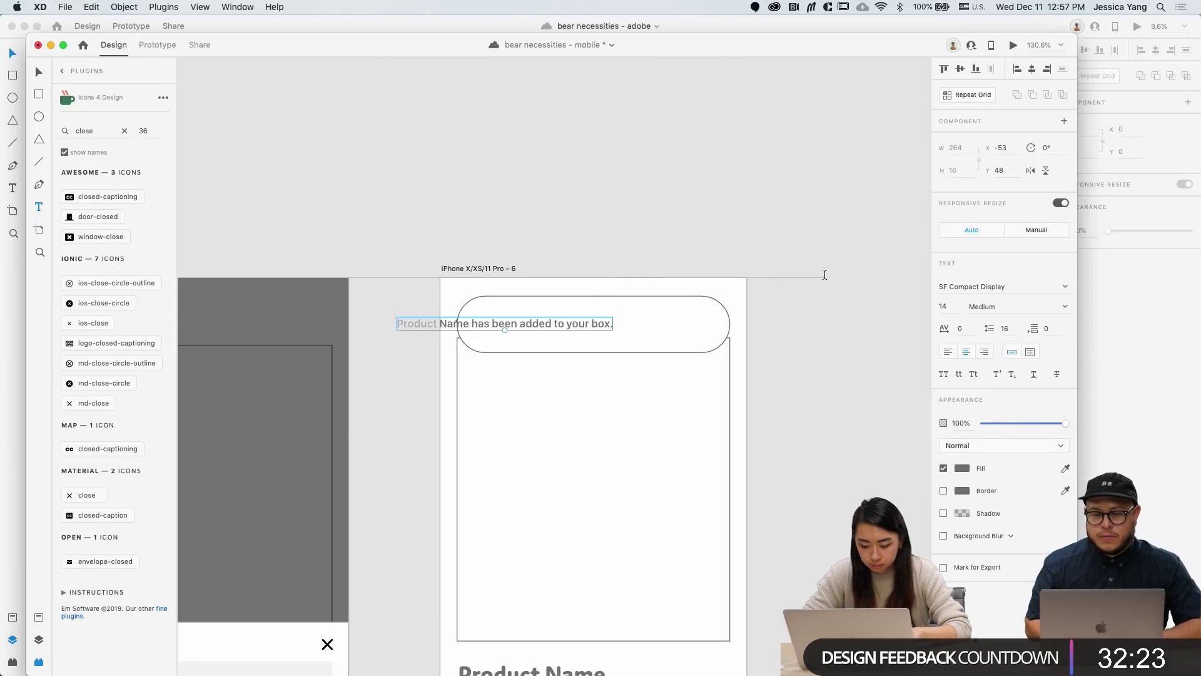
pyautogui.moveTo(606, 324); pyautogui.dragTo(675, 333)
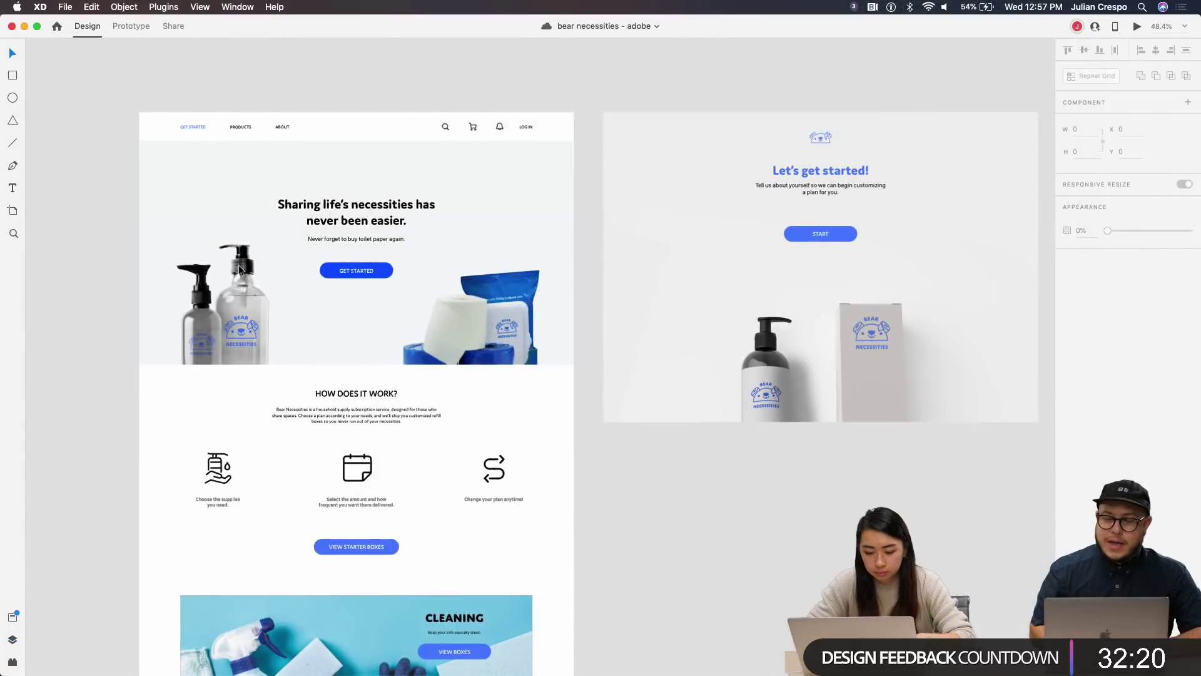
# Step: Preview the Homepage 1 artboard of the bear necessities - adobe file, follow its Get Started button to the onboarding screen, and close the preview
pyautogui.scroll(-3, 239, 269)
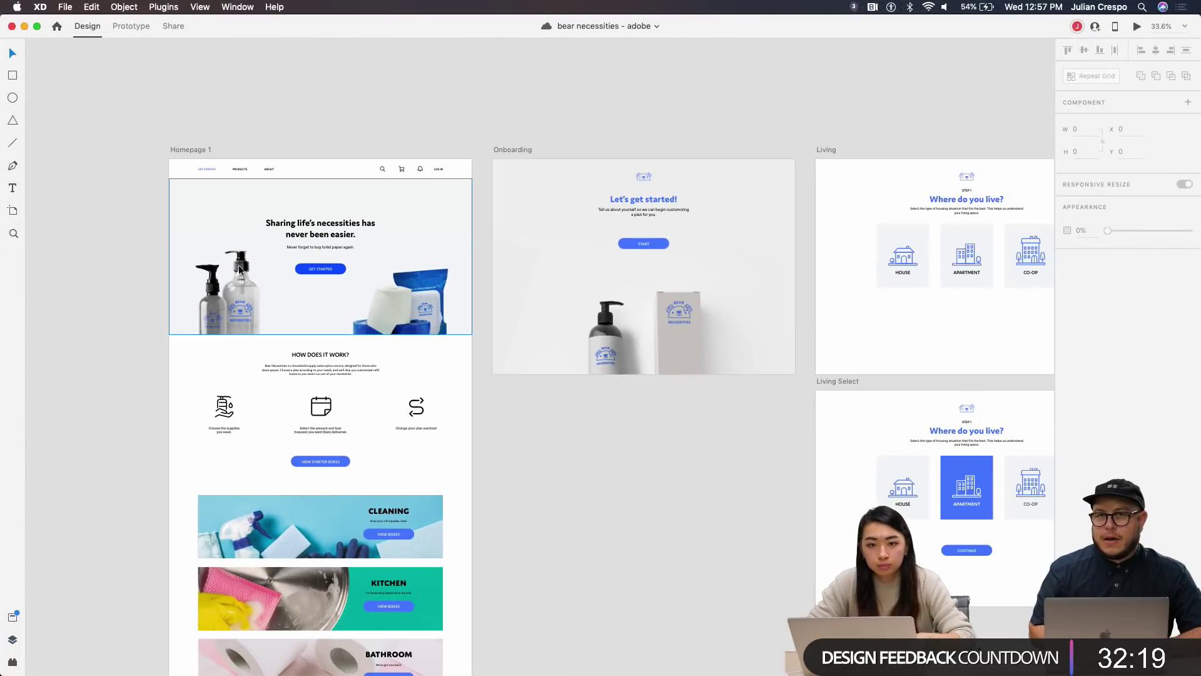
pyautogui.scroll(5, 244, 271)
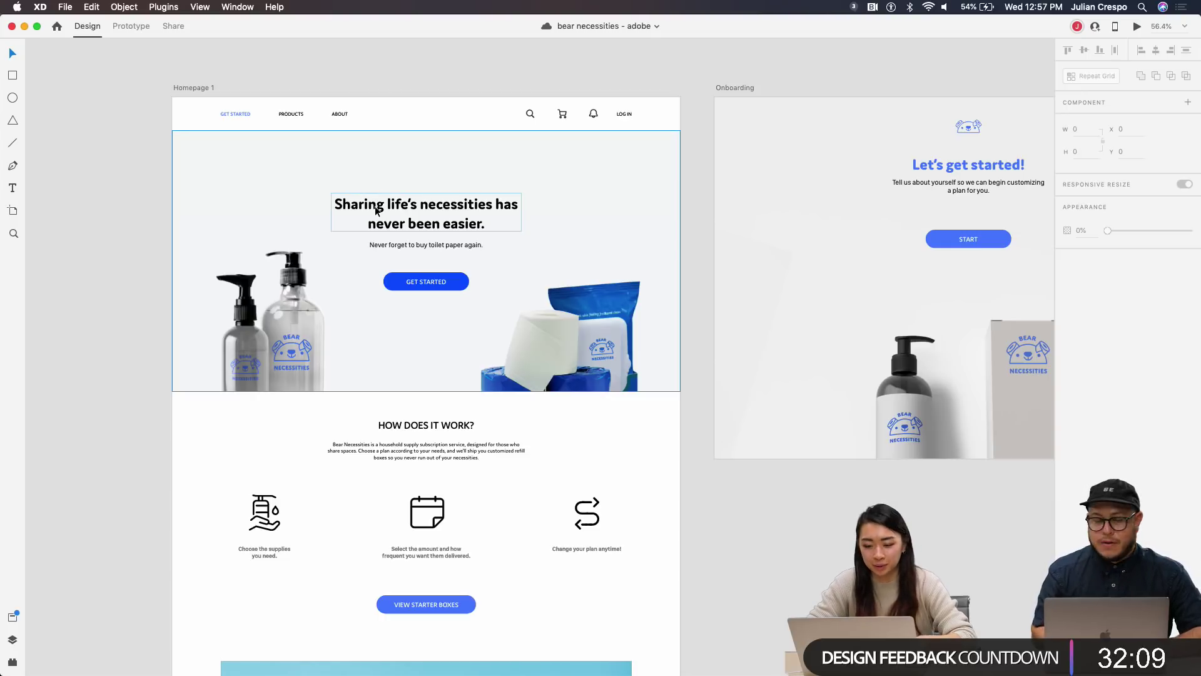
pyautogui.click(415, 287)
pyautogui.scroll(5, 456, 295)
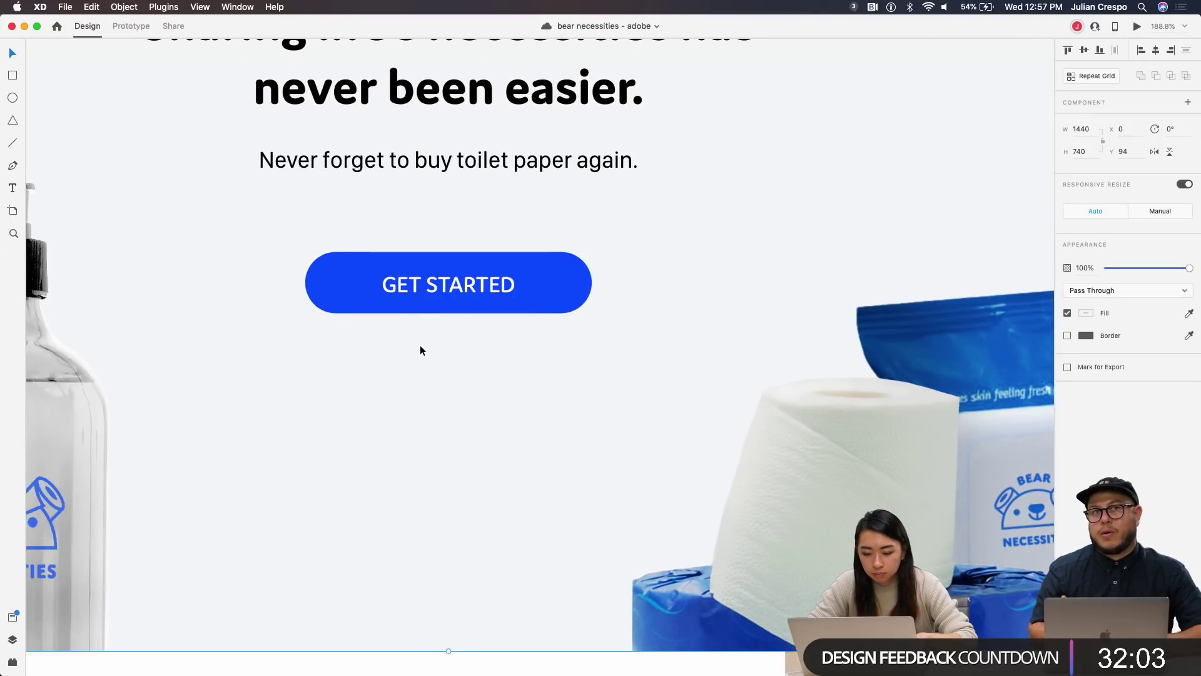
pyautogui.scroll(-5, 444, 402)
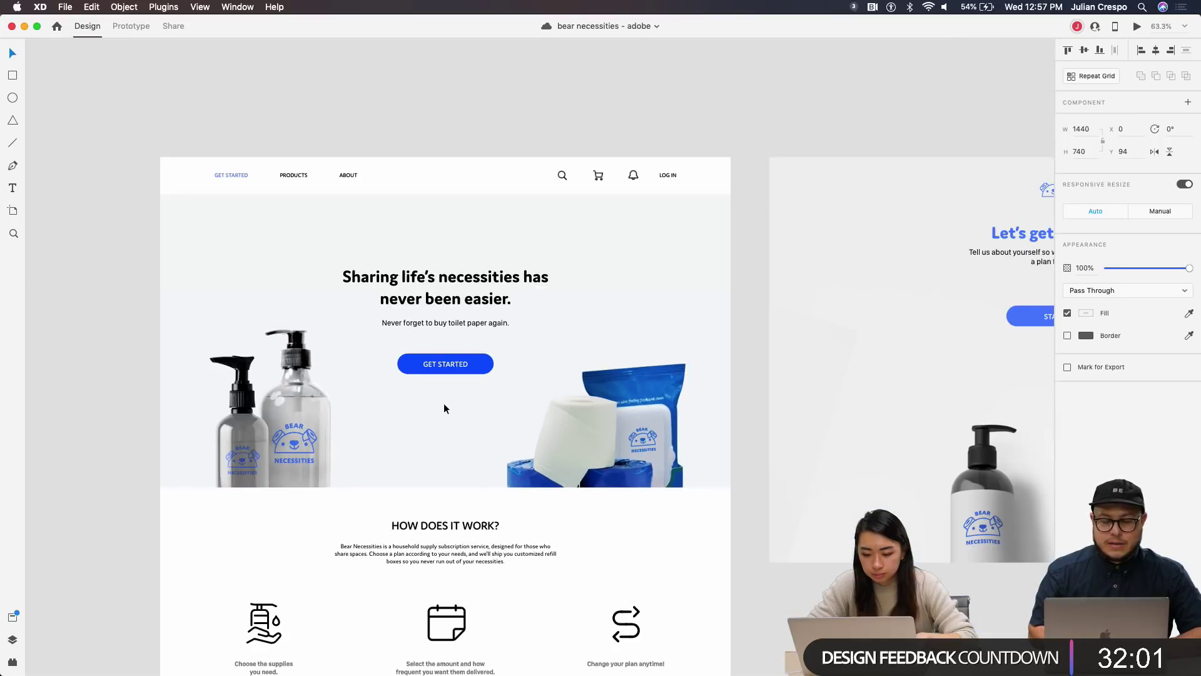
pyautogui.click(199, 148)
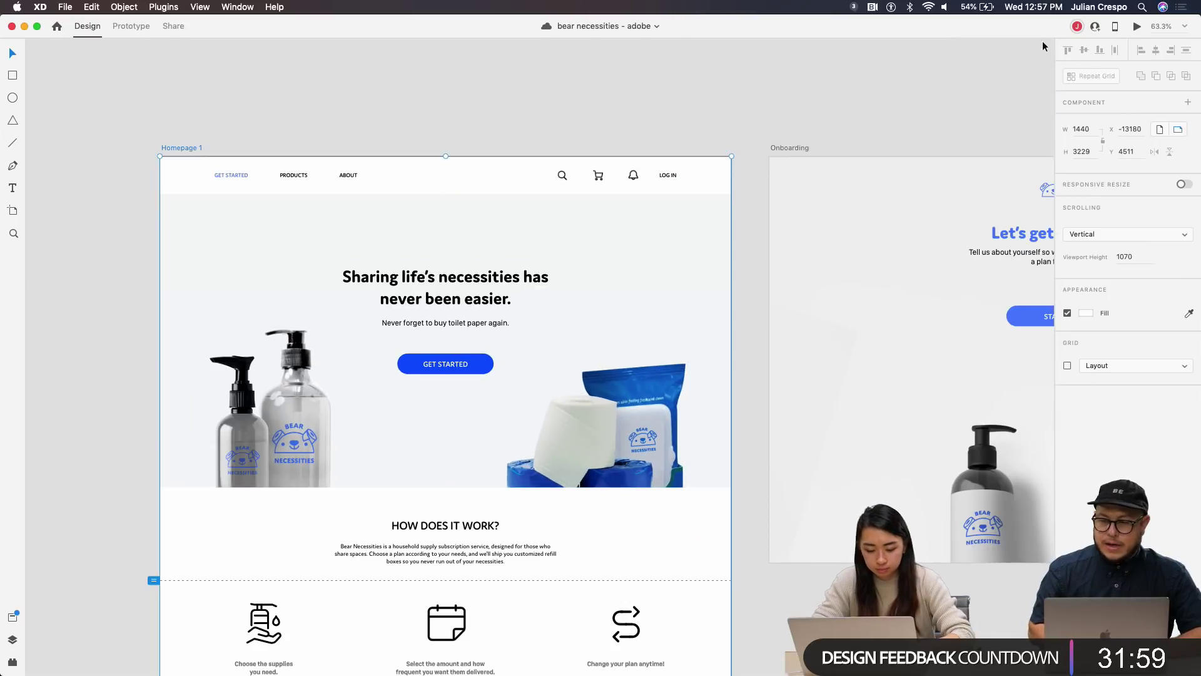
pyautogui.click(1137, 26)
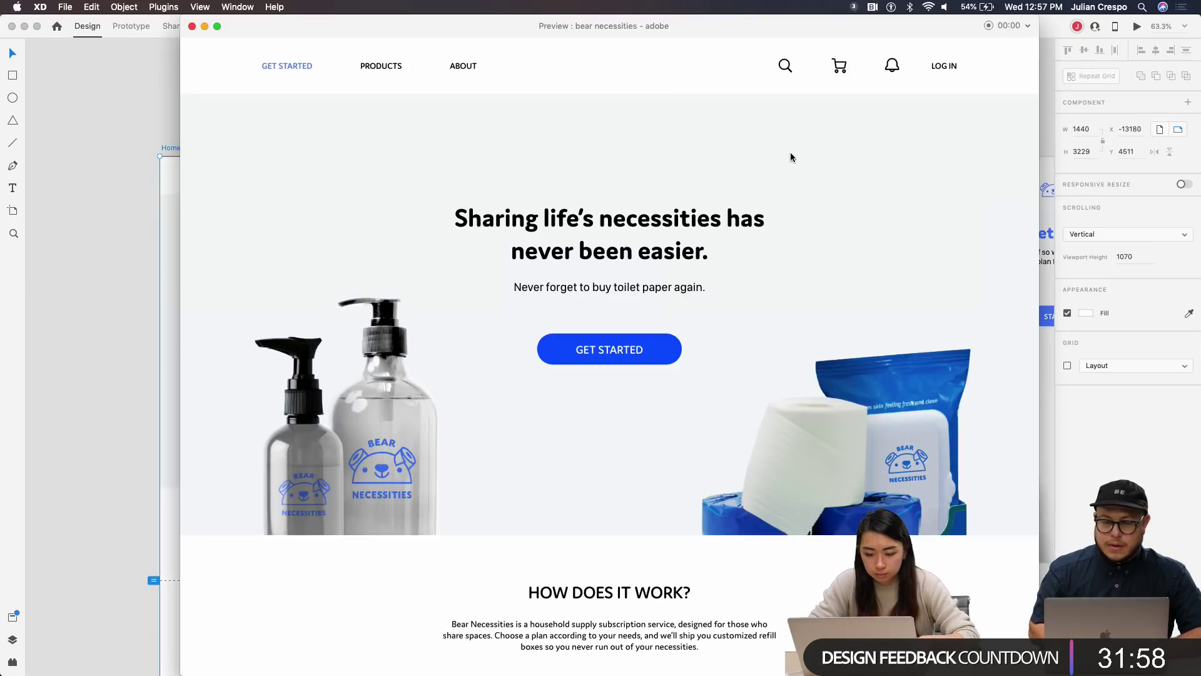
pyautogui.click(614, 358)
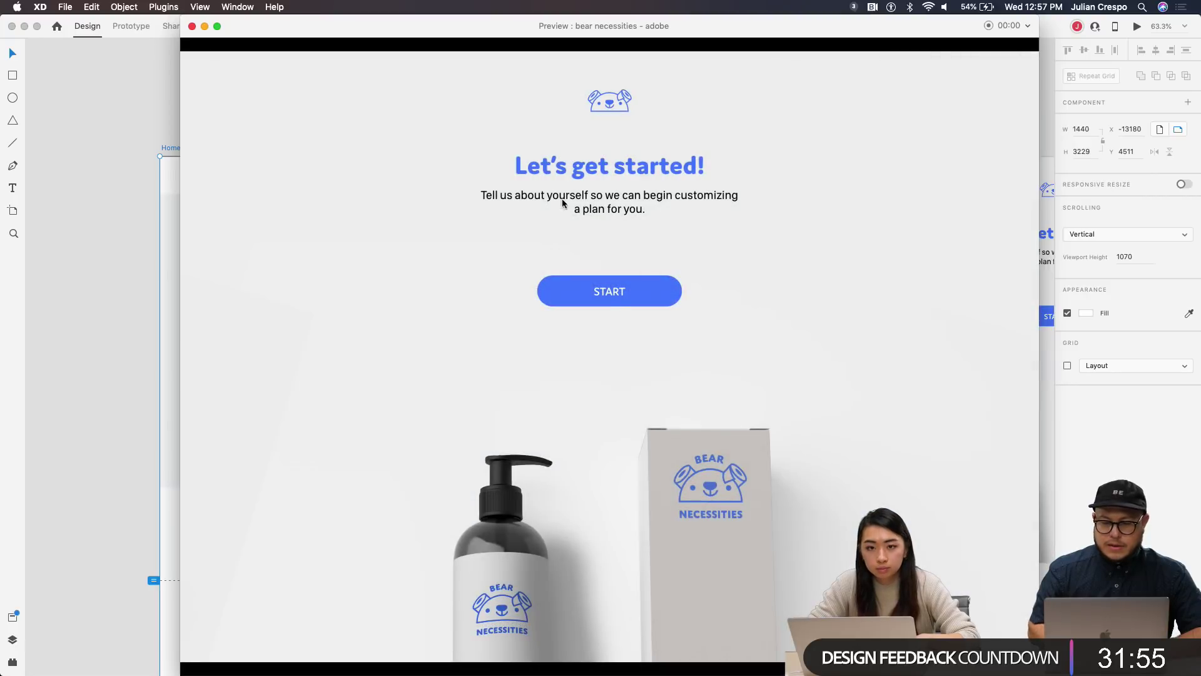
pyautogui.click(191, 26)
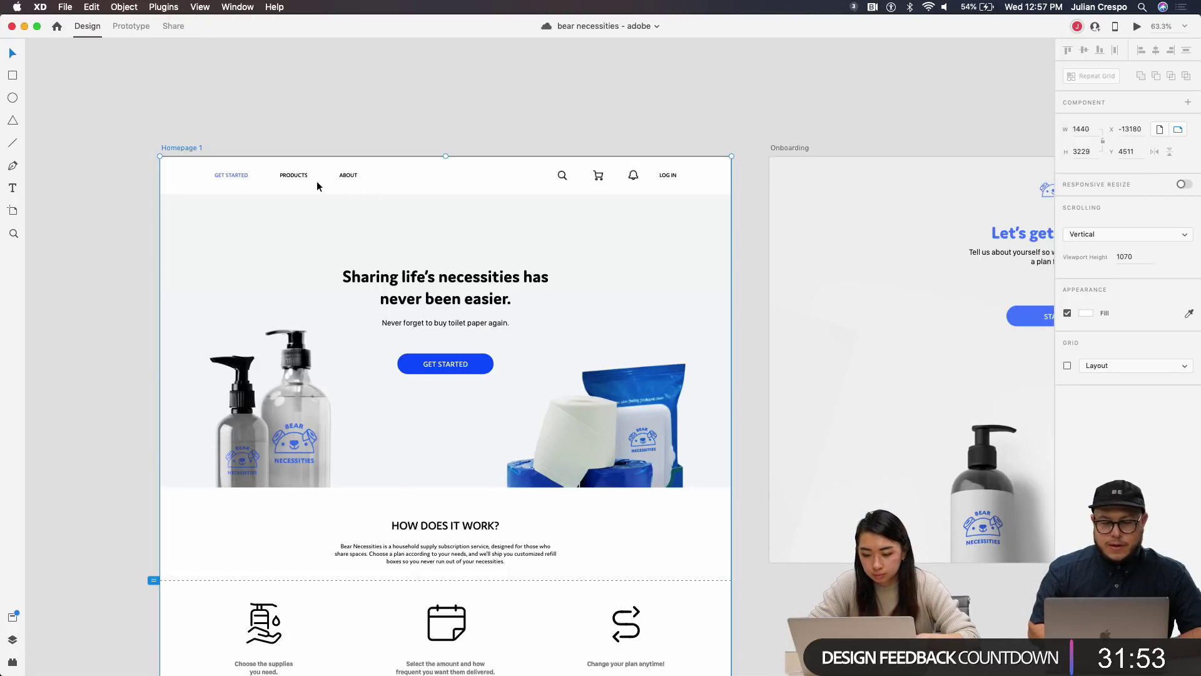
# Step: Turn the homepage's Get Started button into a component and add a Hover State to it
pyautogui.scroll(5, 454, 355)
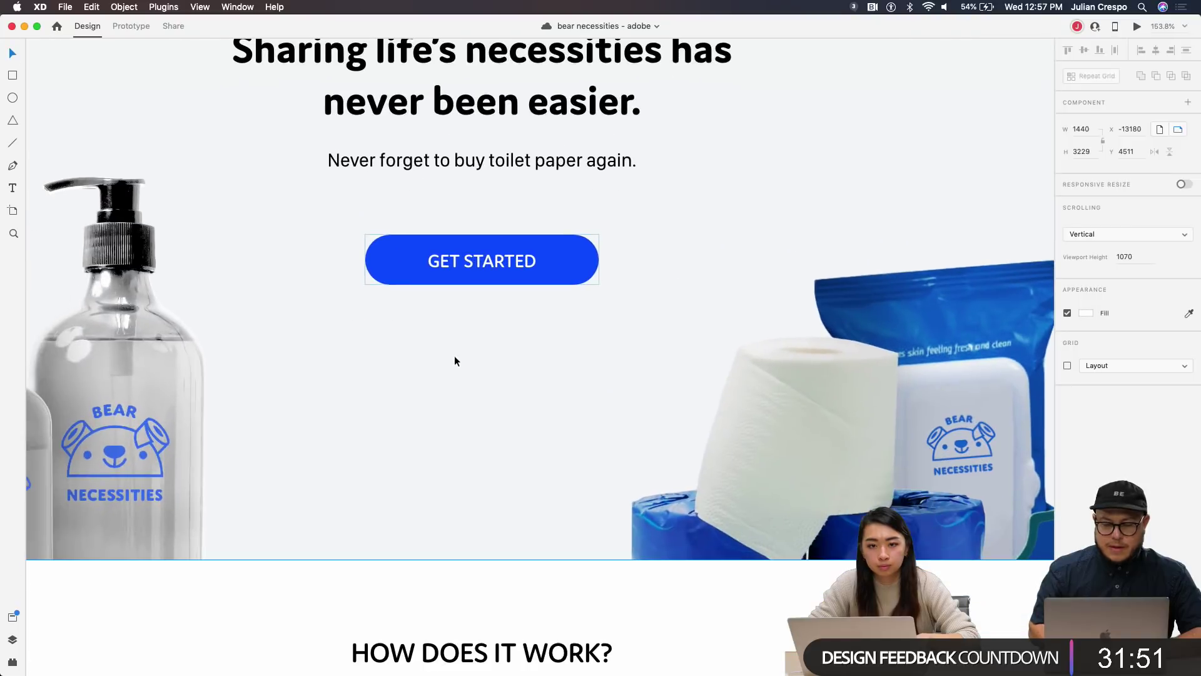
pyautogui.click(501, 272)
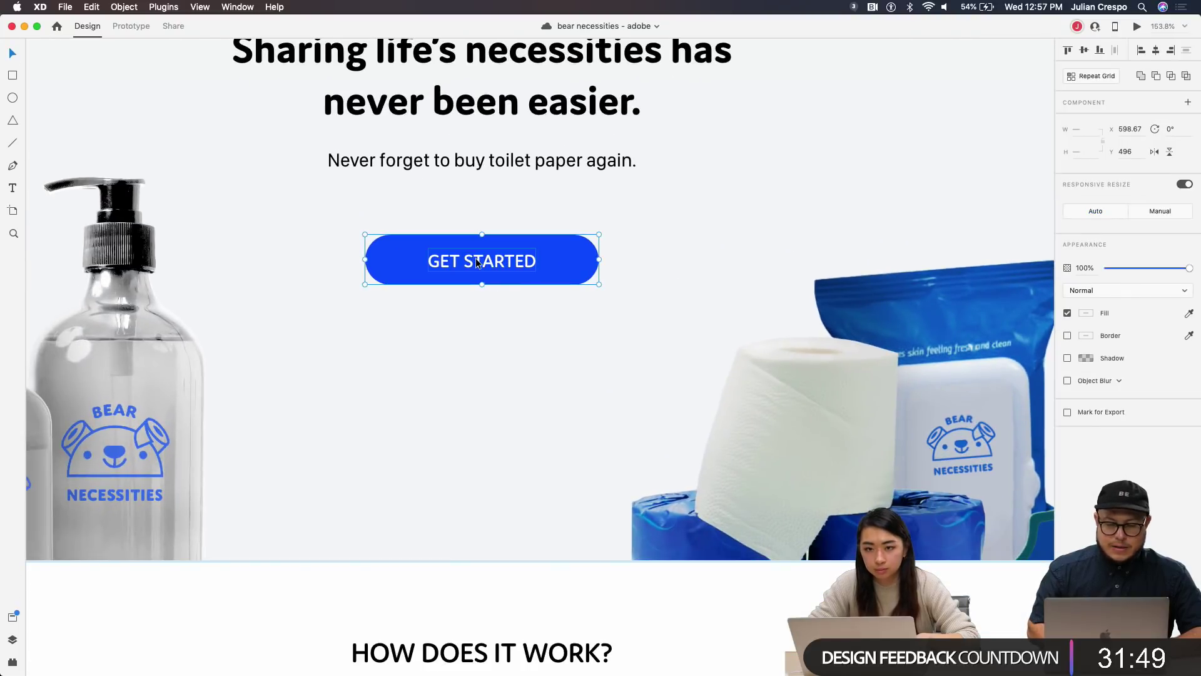
pyautogui.click(1188, 102)
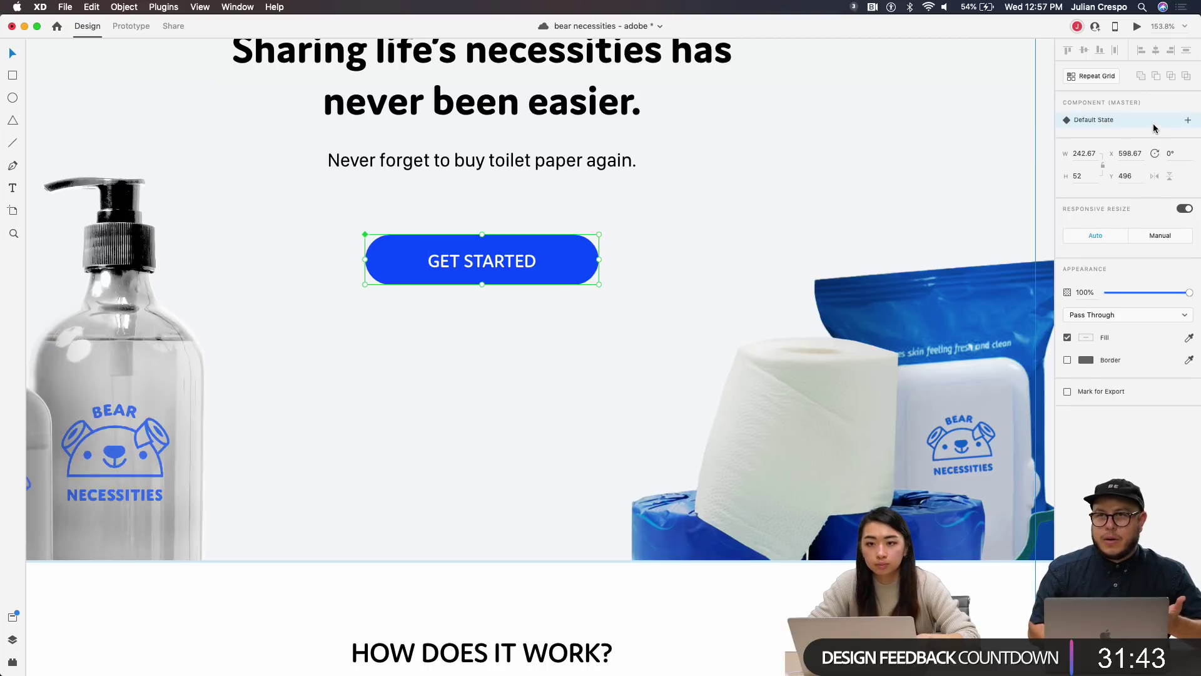
pyautogui.click(1188, 121)
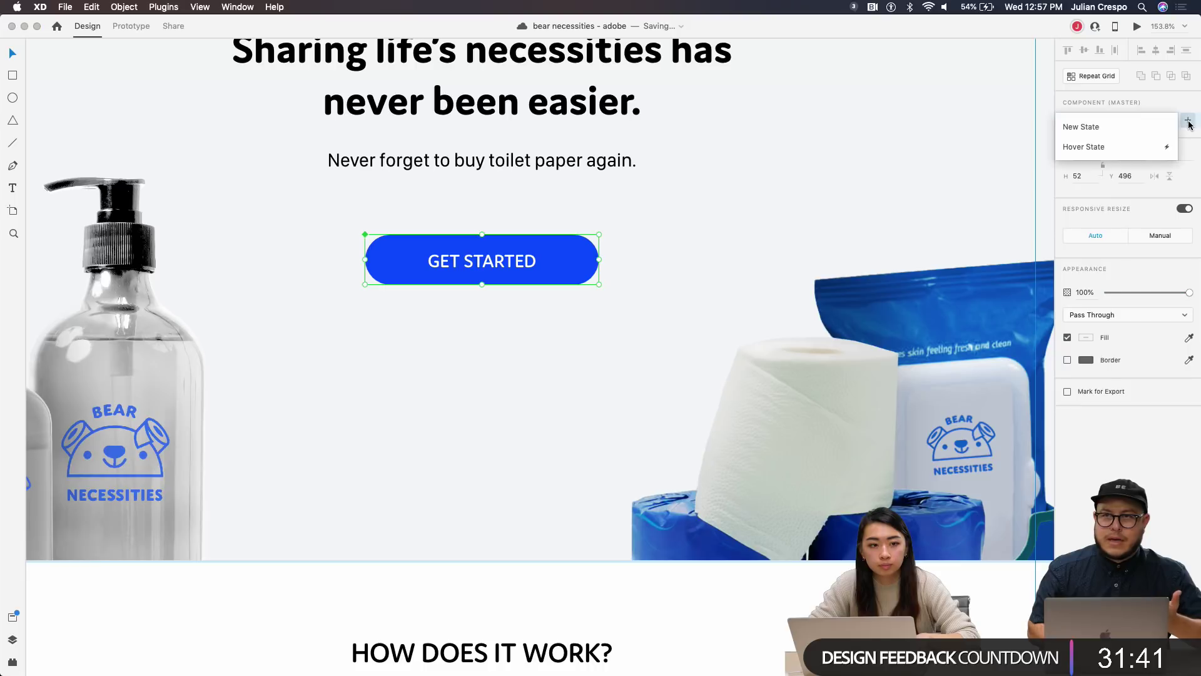
pyautogui.click(1109, 149)
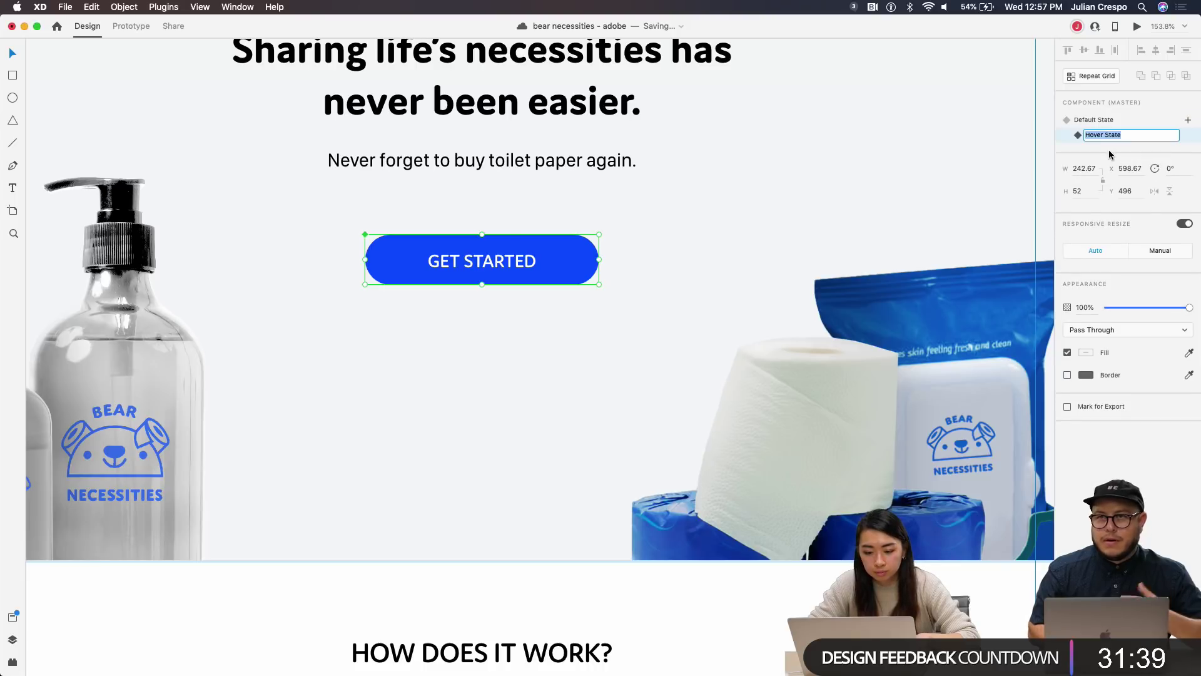
# Step: Darken the fill of the Get Started button's background shape to #0E48D3 in the Hover State
pyautogui.doubleClick(579, 271)
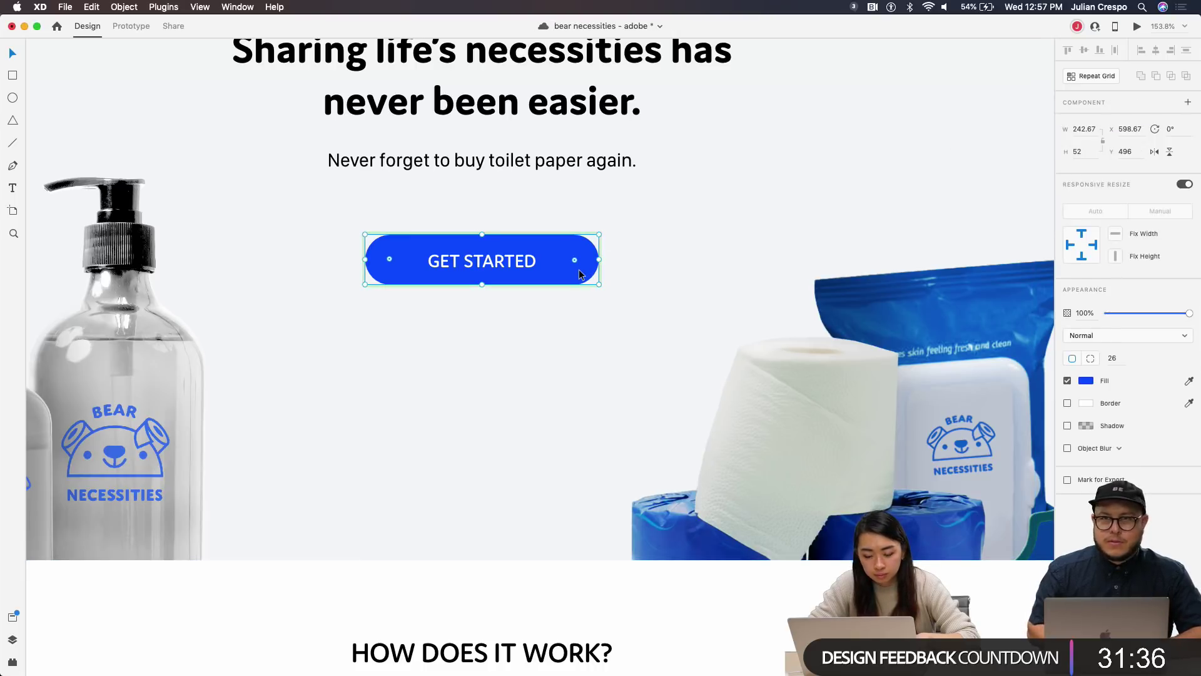
pyautogui.click(1085, 381)
pyautogui.click(1026, 299)
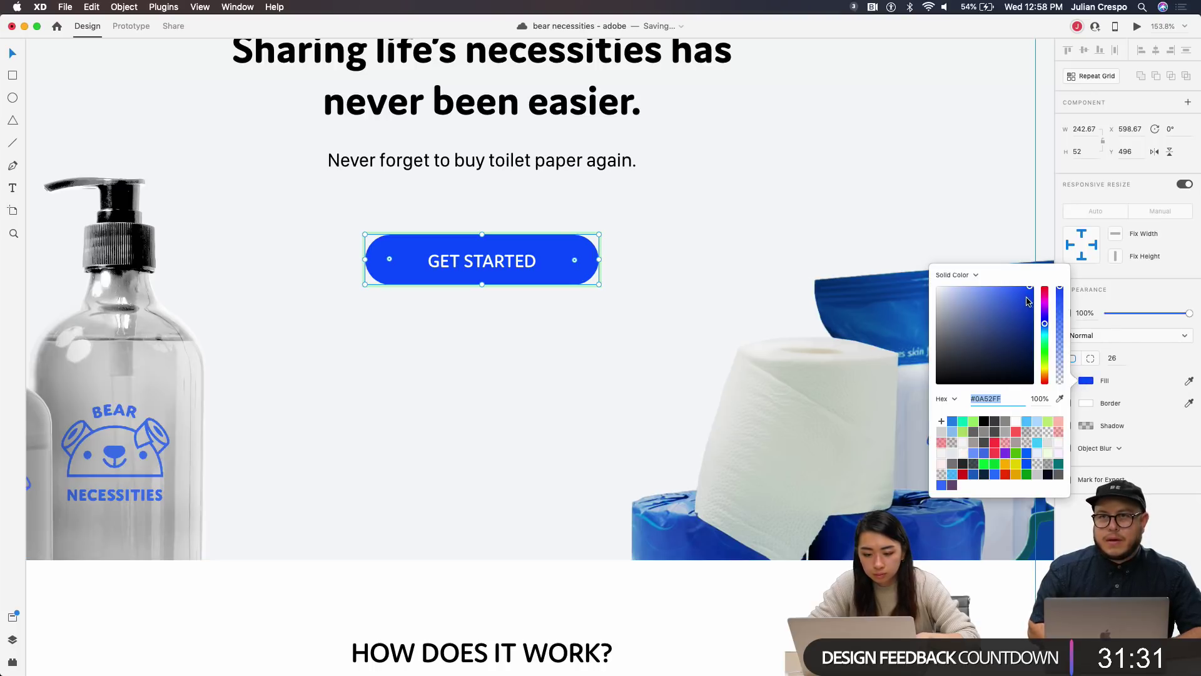
pyautogui.moveTo(1027, 305); pyautogui.dragTo(1028, 304)
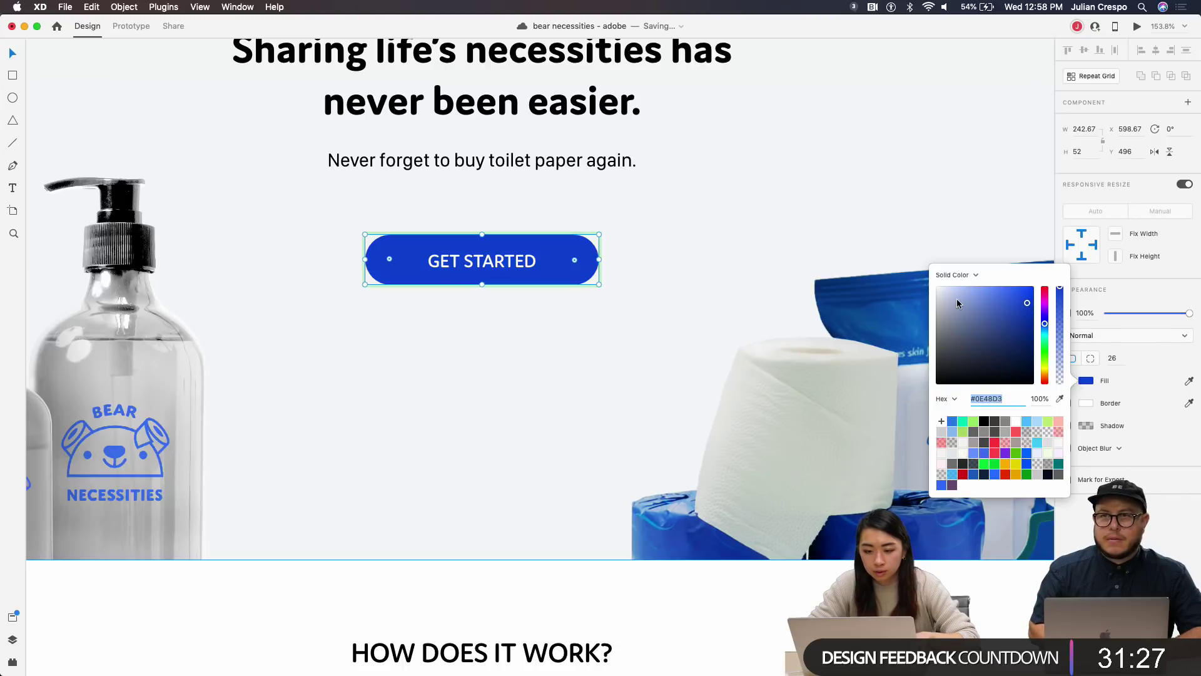
pyautogui.click(963, 223)
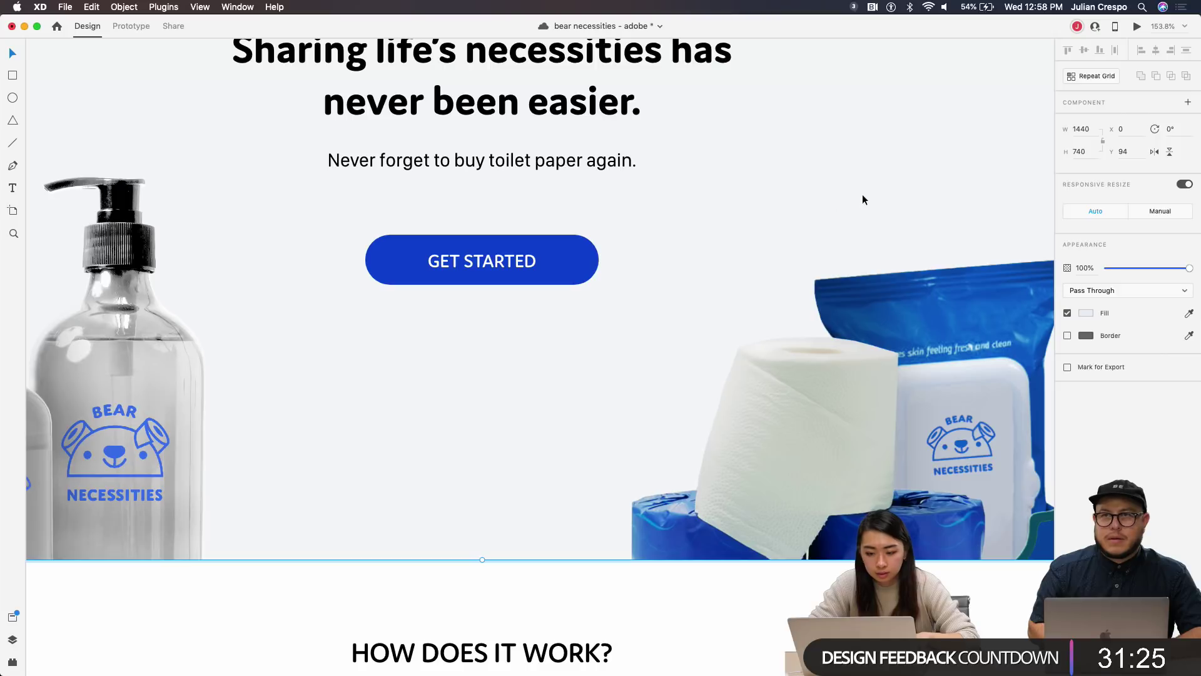
# Step: Switch the Get Started button component back to its Default State and check the homepage in a preview
pyautogui.click(542, 238)
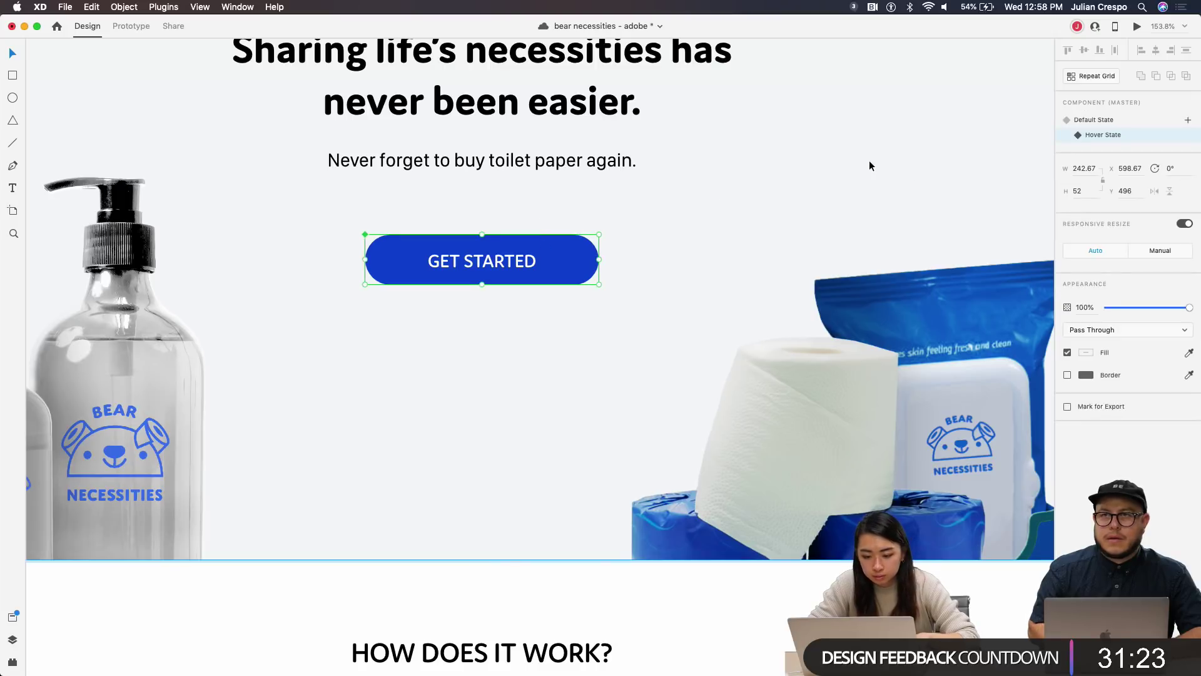
pyautogui.click(1087, 122)
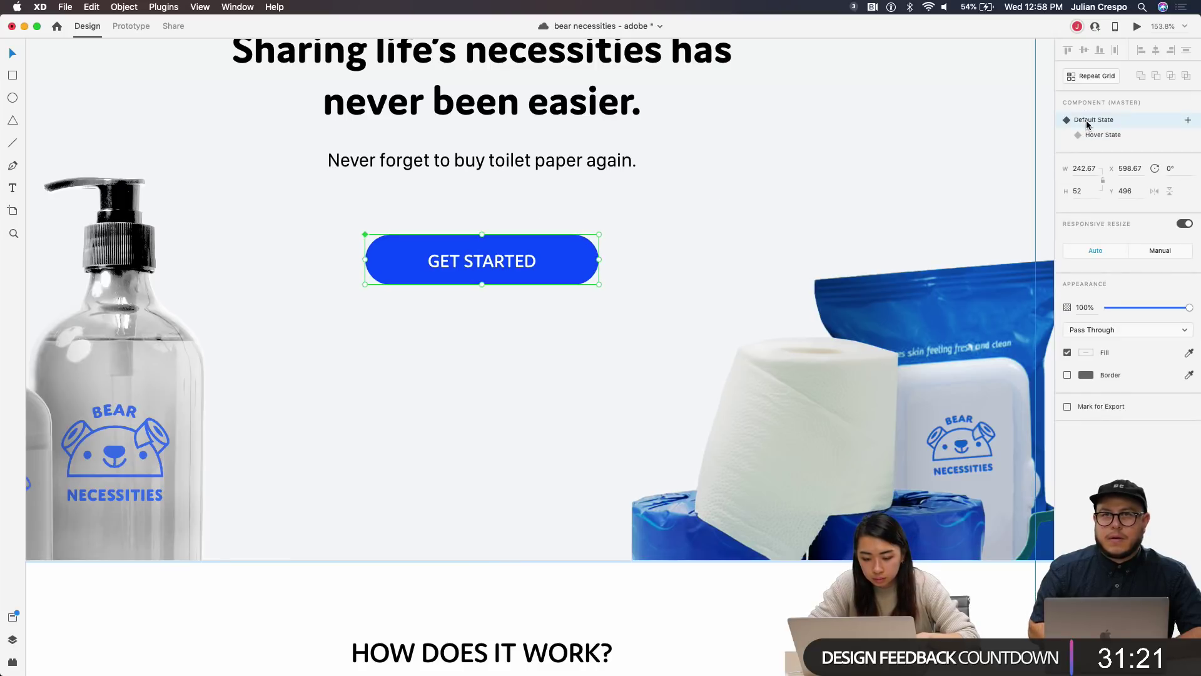
pyautogui.click(1137, 27)
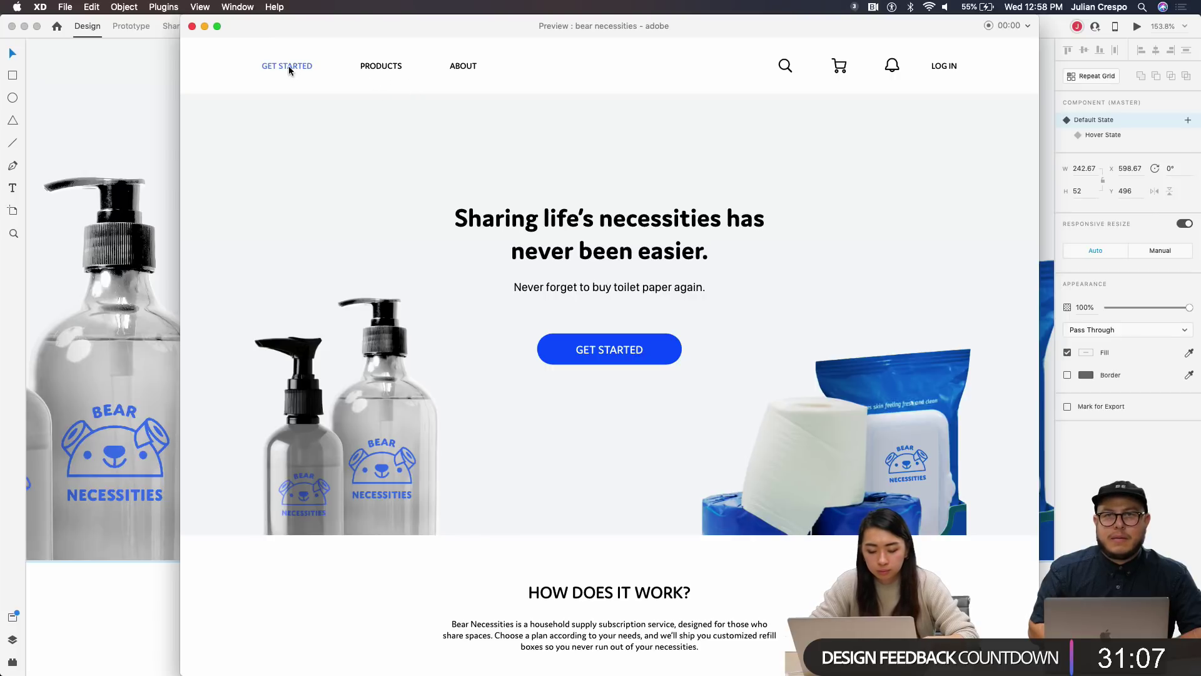
pyautogui.click(193, 26)
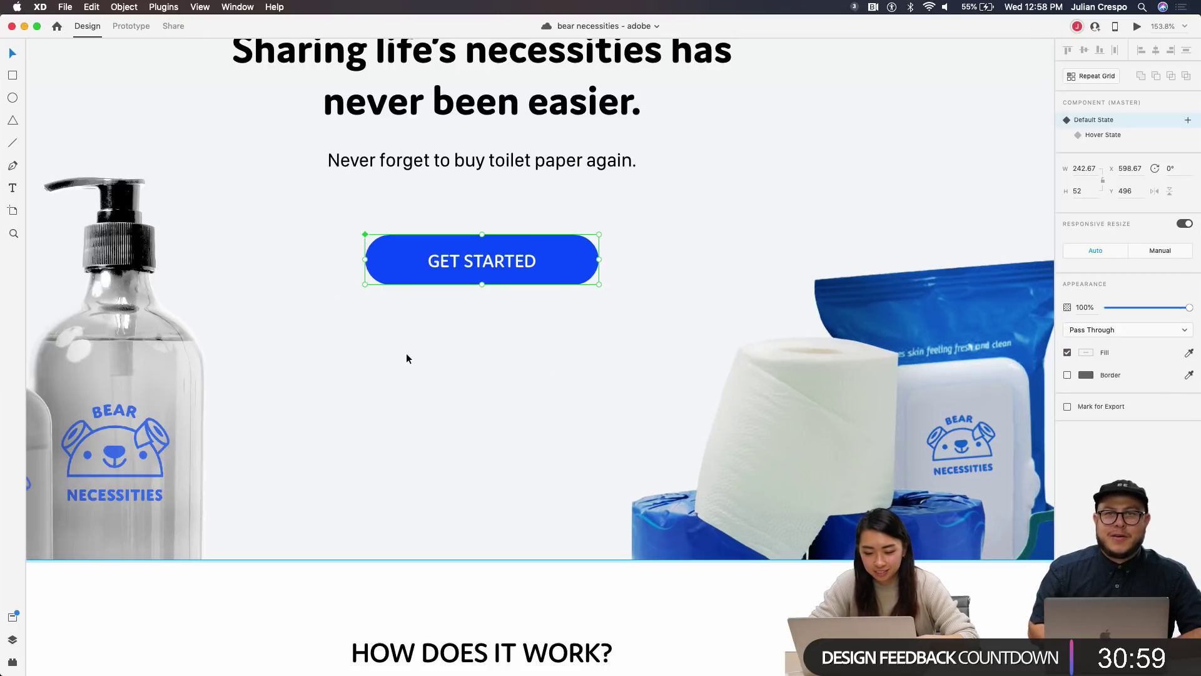
# Step: Select the PRODUCTS text inside the homepage's navigation bar
pyautogui.scroll(3, 407, 354)
pyautogui.scroll(5, 548, 391)
pyautogui.hscroll(-3, 548, 392)
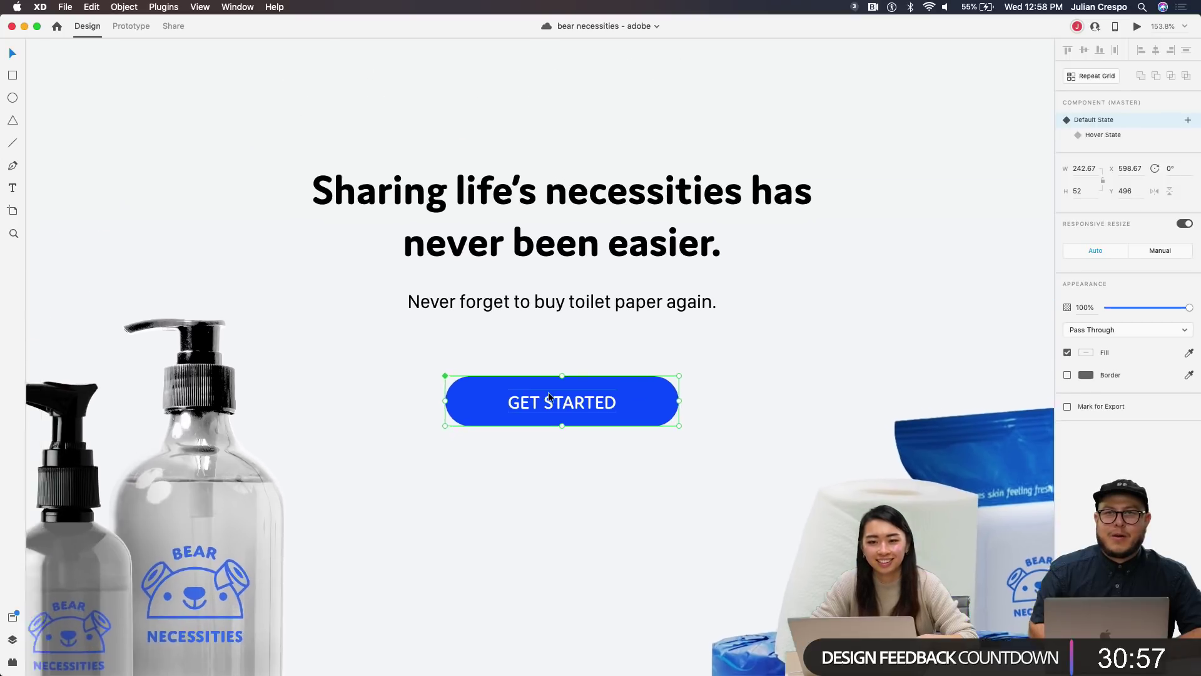
pyautogui.scroll(5, 452, 243)
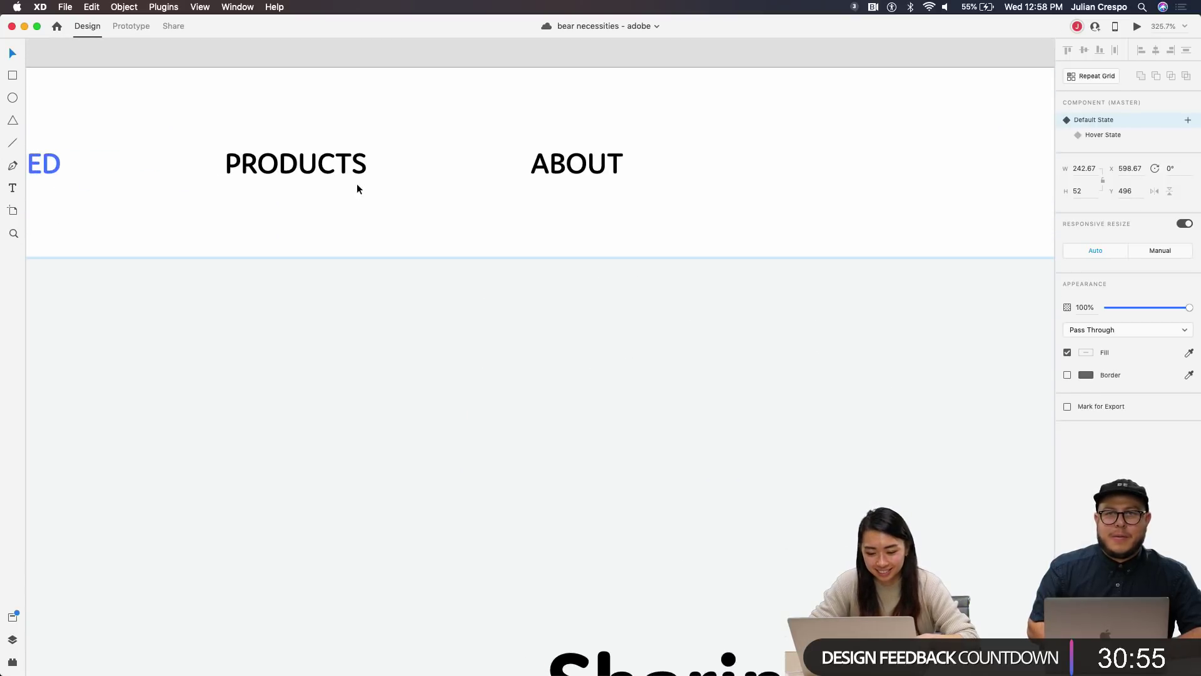
pyautogui.click(325, 170)
pyautogui.doubleClick(292, 172)
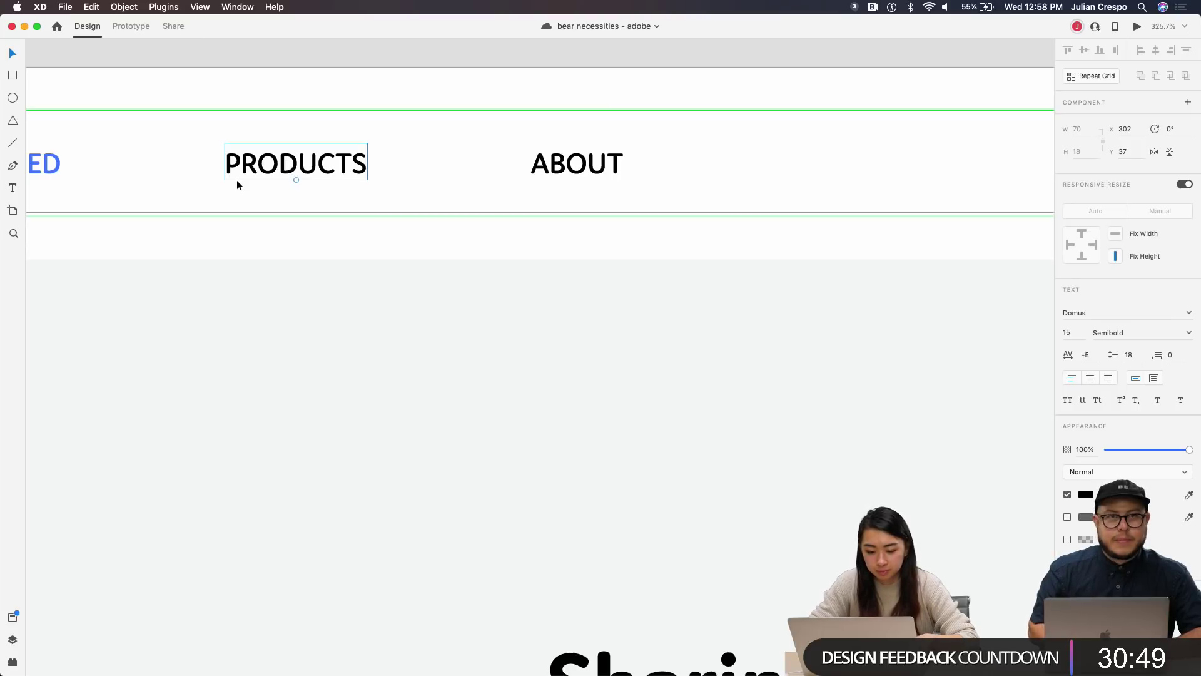
pyautogui.click(13, 166)
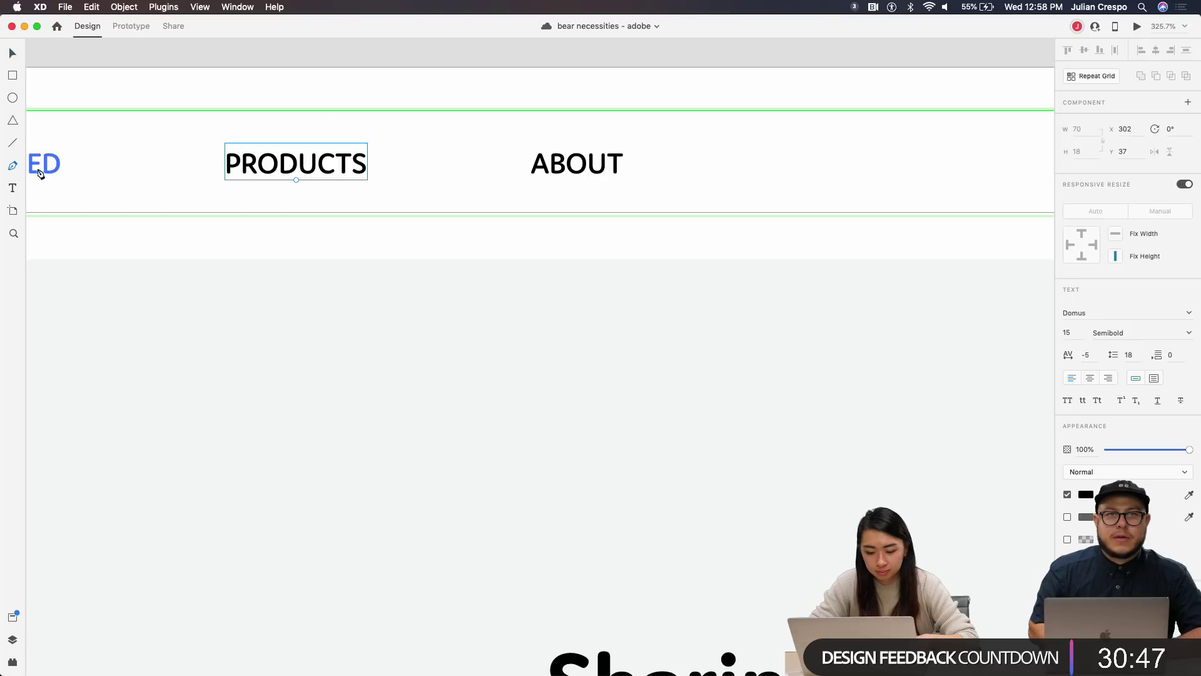
pyautogui.click(224, 189)
pyautogui.press('super+z')
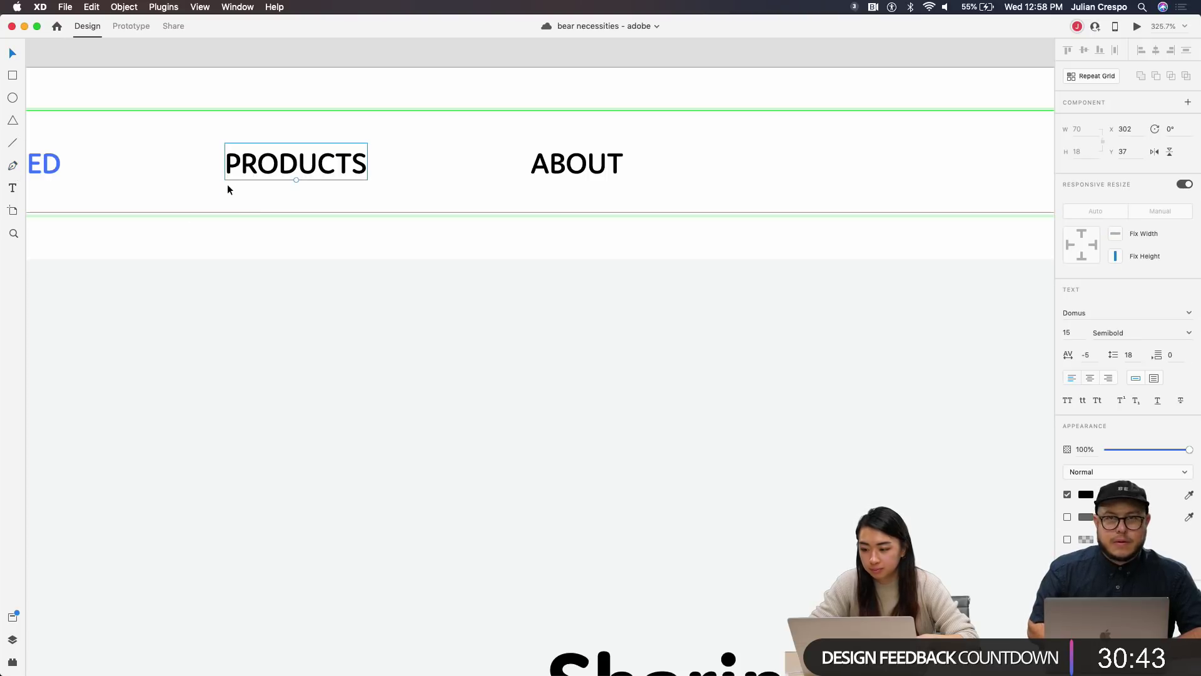
pyautogui.click(224, 191)
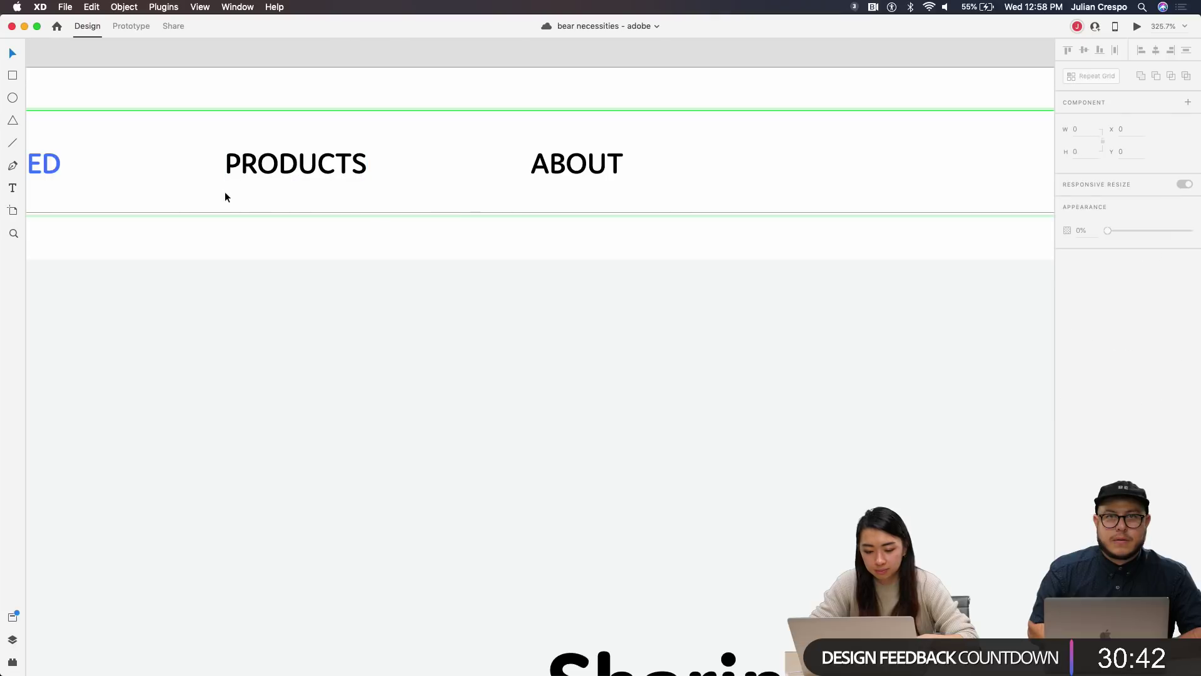
# Step: Draw a straight horizontal line about 68 px wide with the Pen tool directly beneath the PRODUCTS navigation link
pyautogui.click(8, 168)
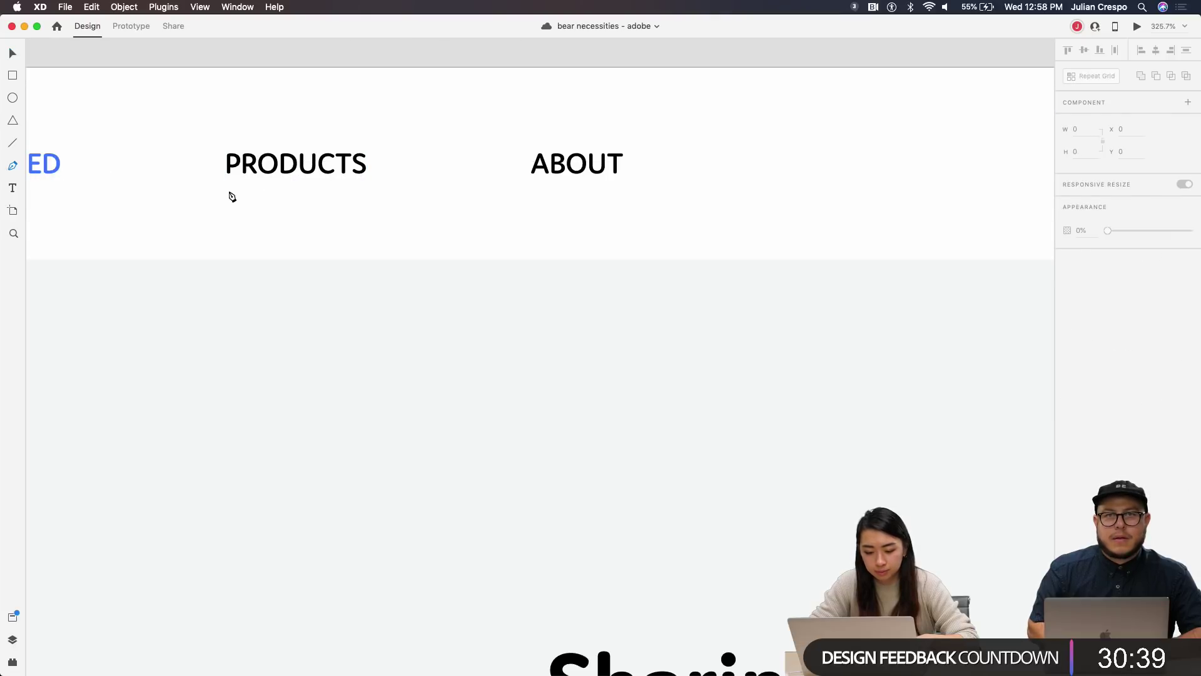
pyautogui.click(226, 191)
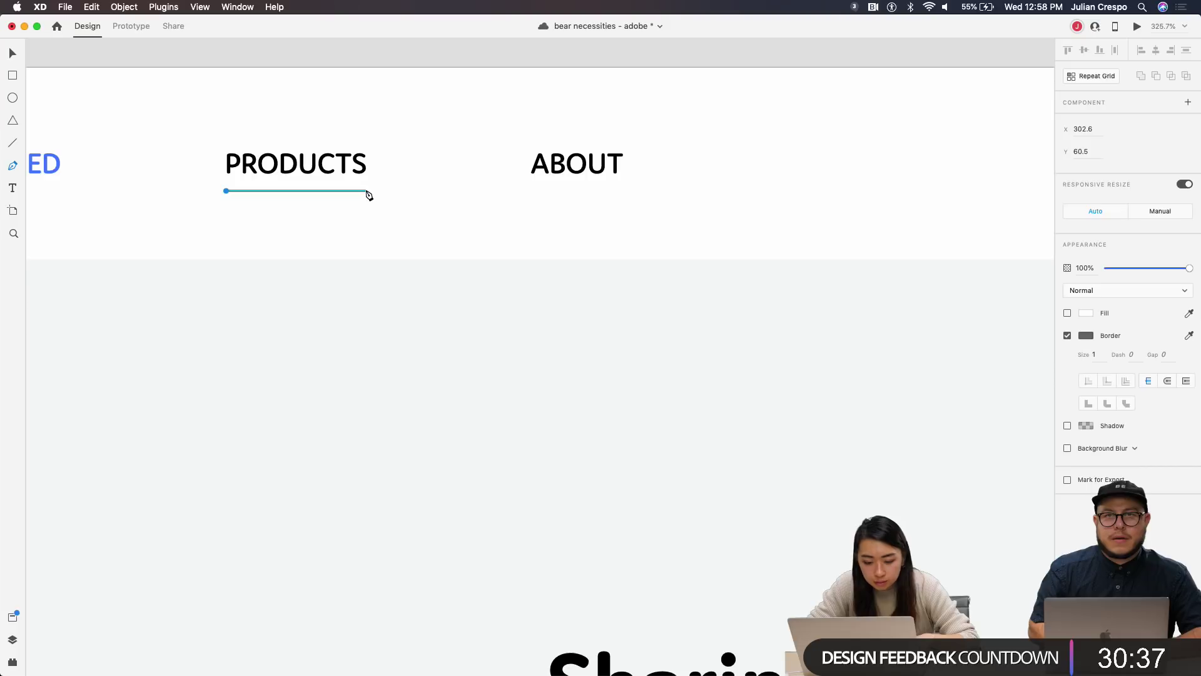
pyautogui.click(366, 191)
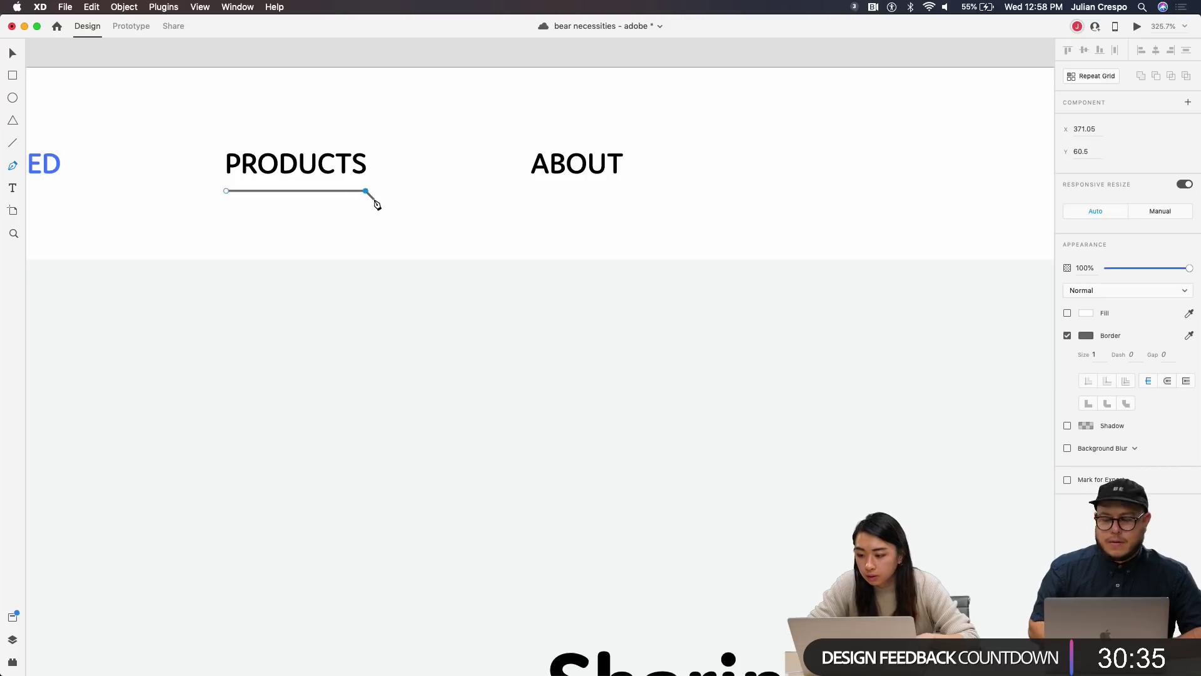
pyautogui.press('Escape')
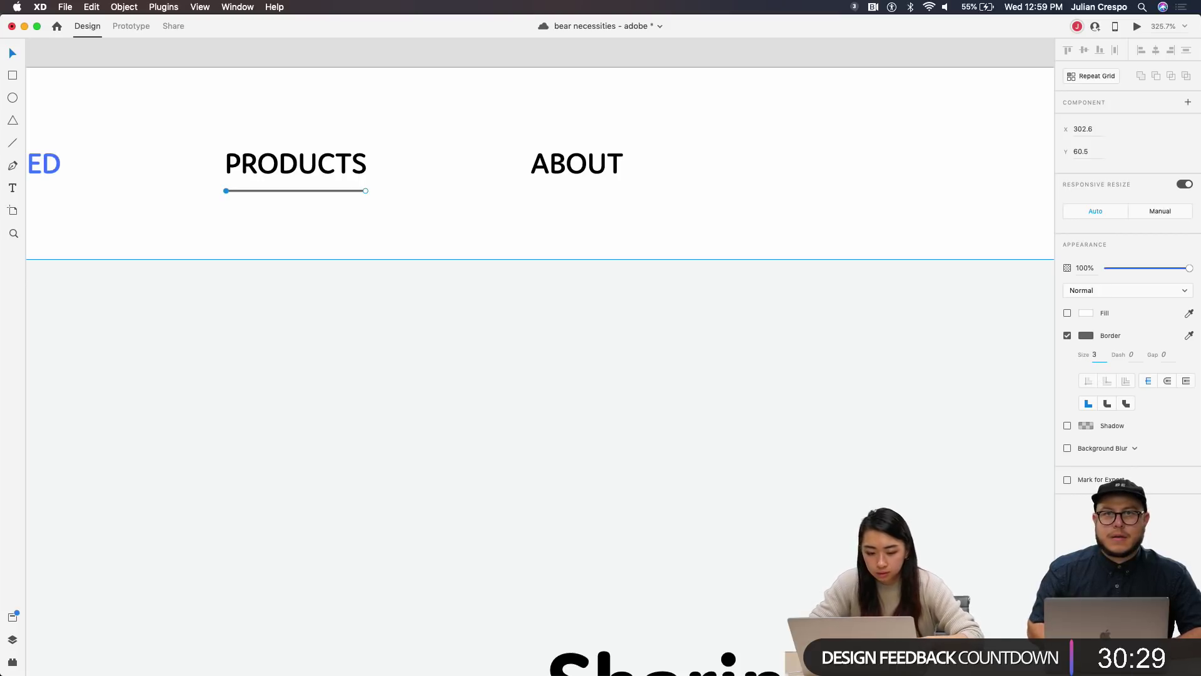
# Step: Give the PRODUCTS underline a border size of 3, round caps and the blue sampled from the neighbouring navigation link
pyautogui.click(1165, 383)
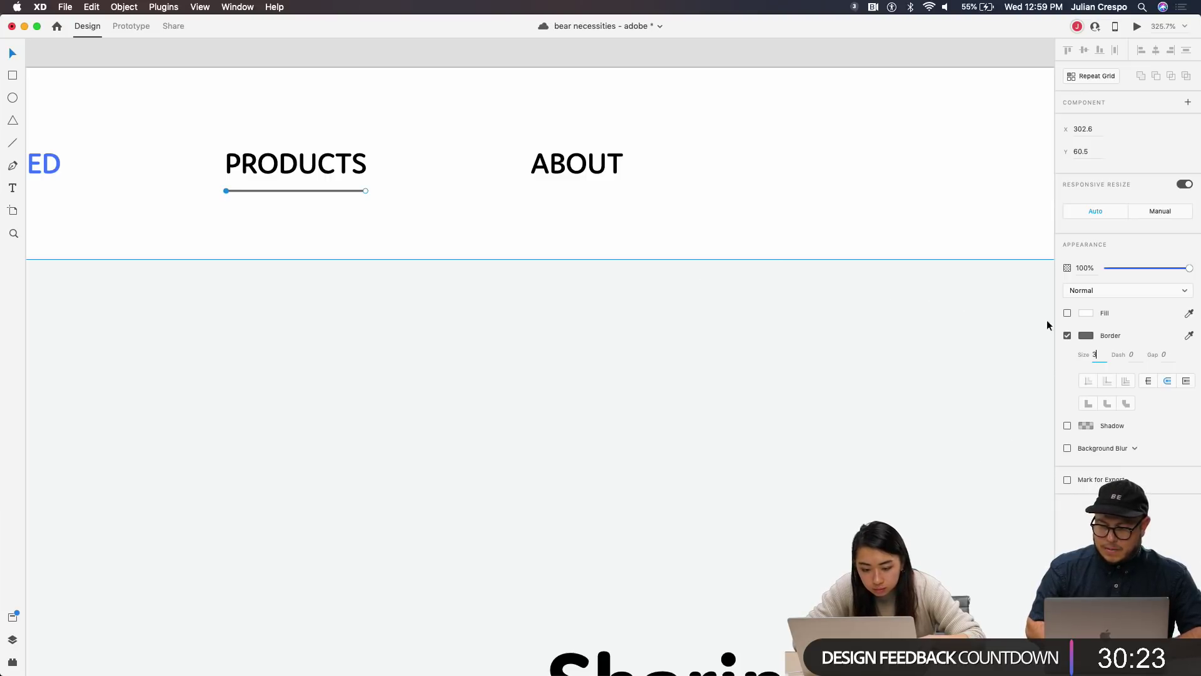
pyautogui.click(1088, 336)
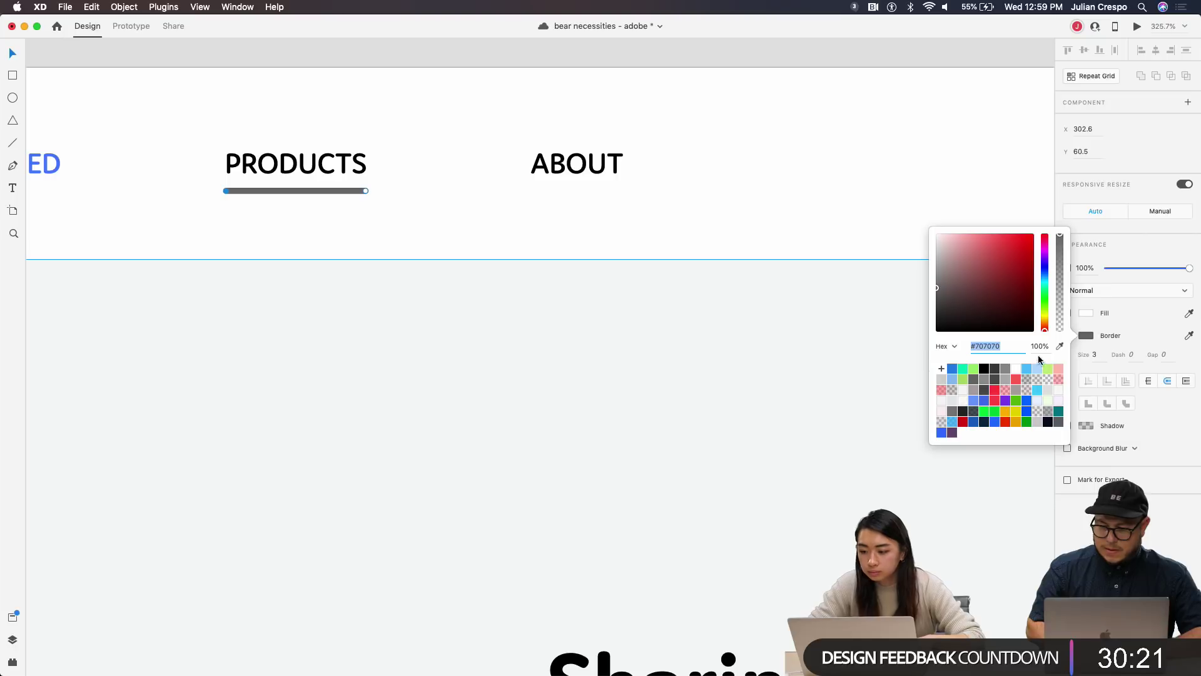
pyautogui.click(1188, 336)
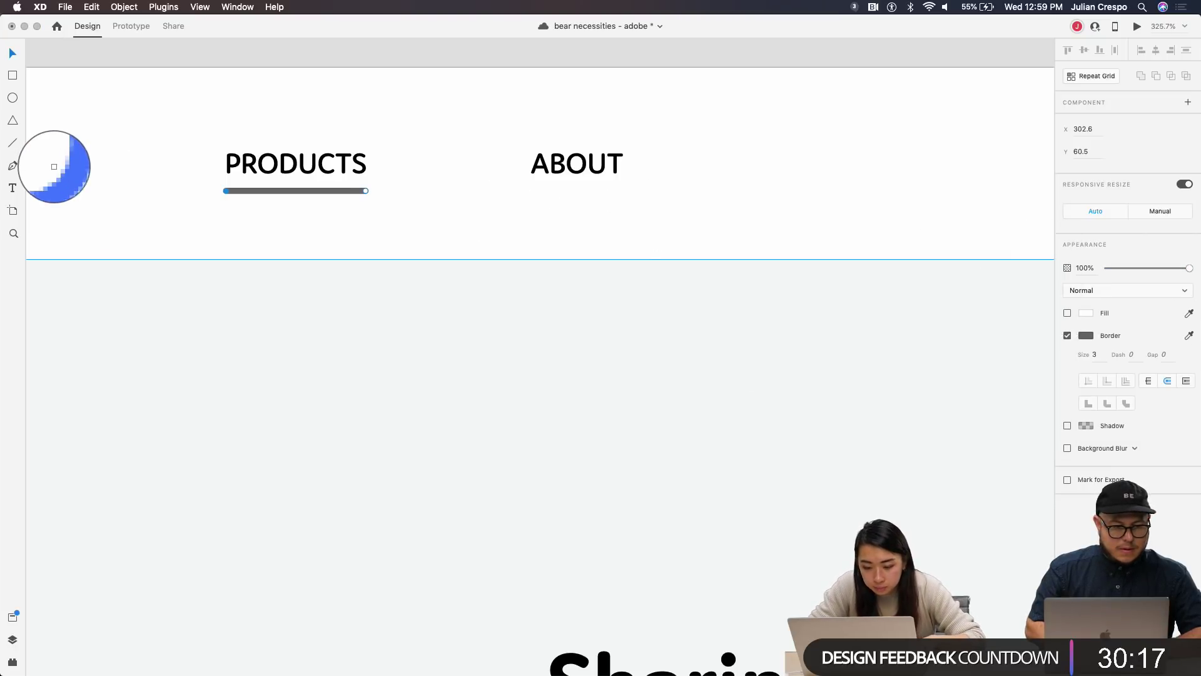
pyautogui.click(53, 167)
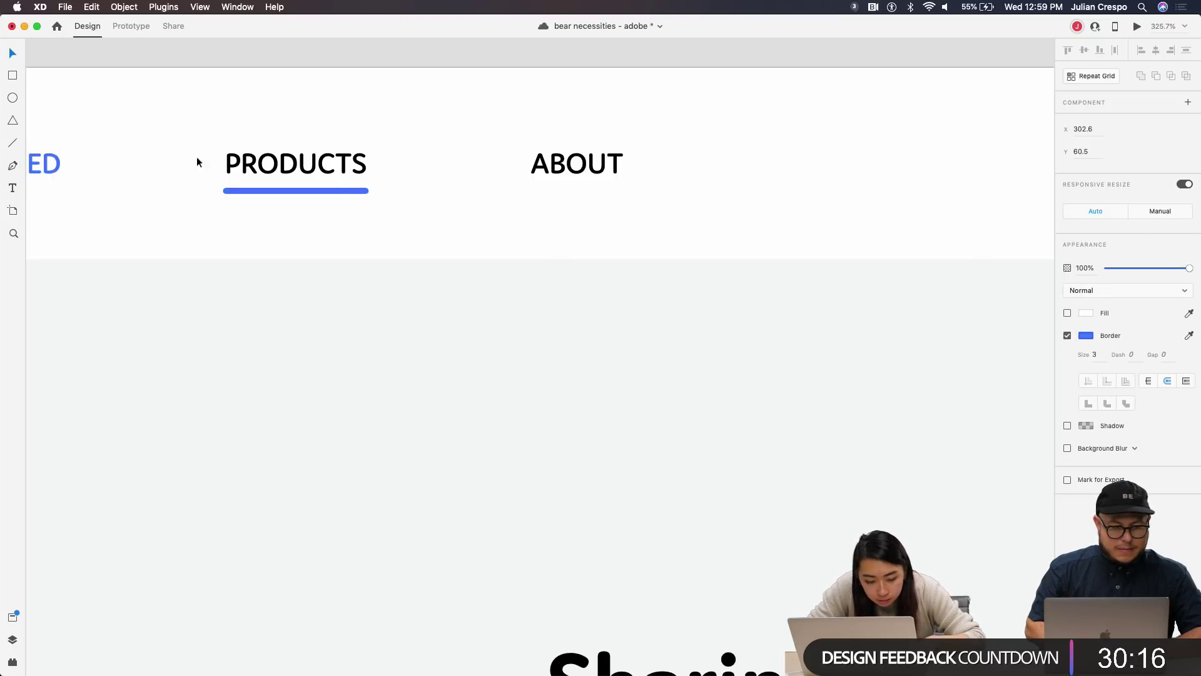
pyautogui.click(317, 193)
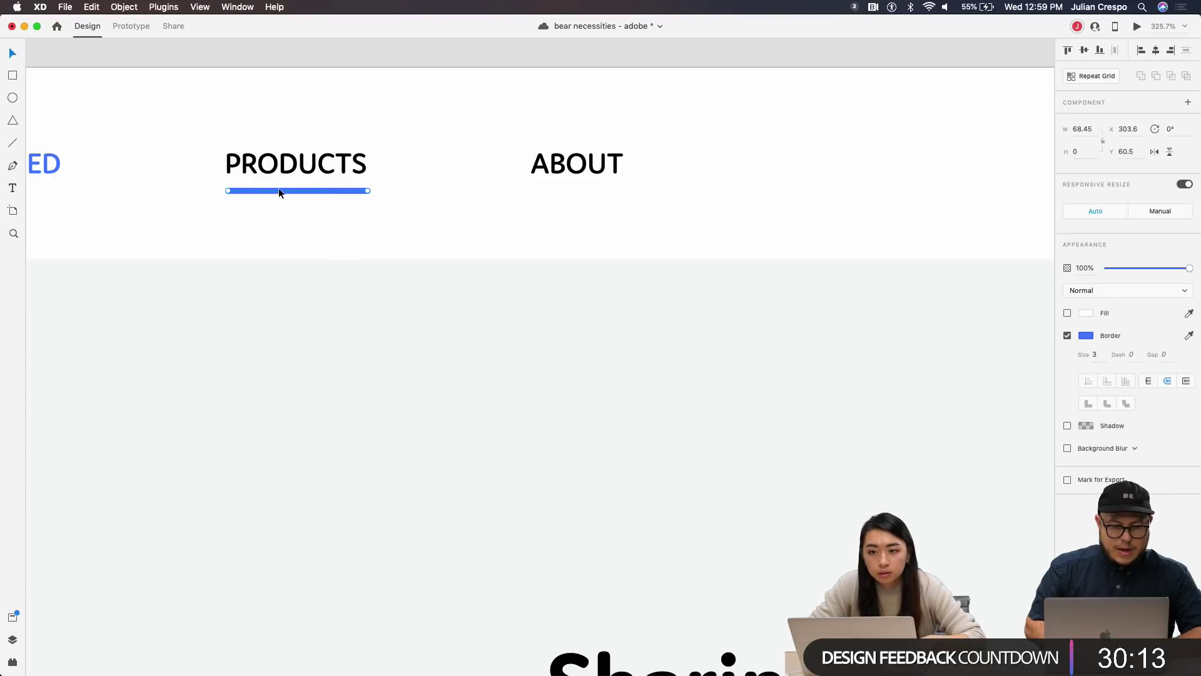
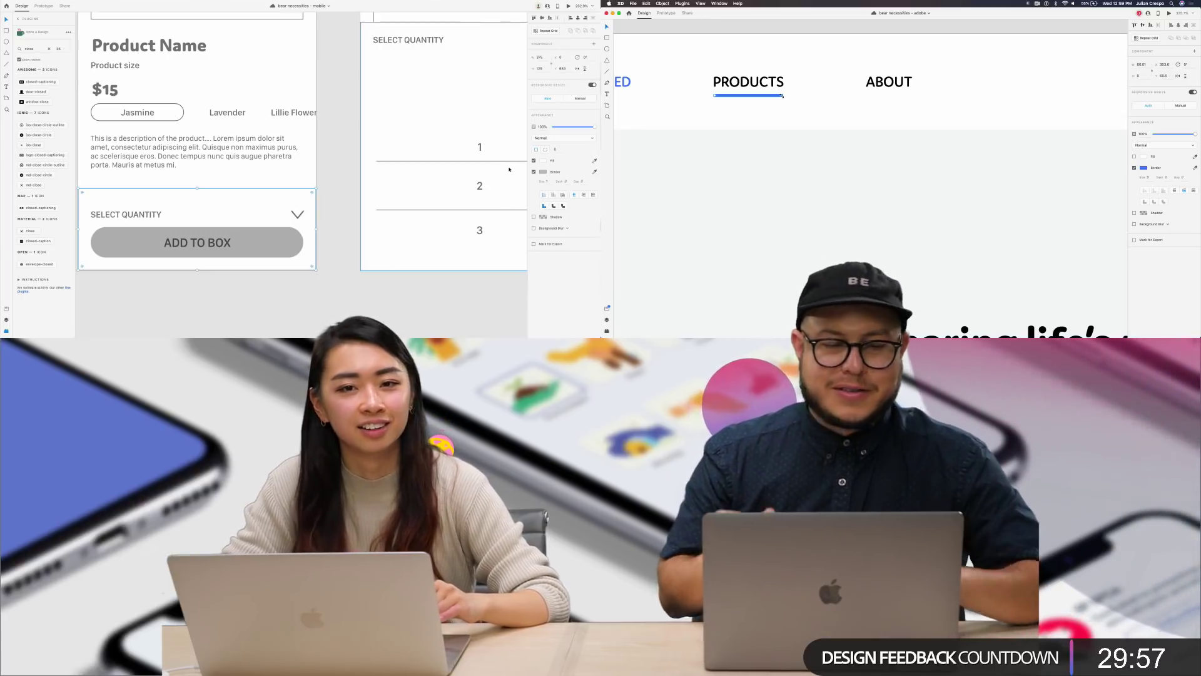
# Step: Move the SELECT QUANTITY label up 10 px above the ADD TO BOX button in the mobile file's product screen
pyautogui.click(342, 225)
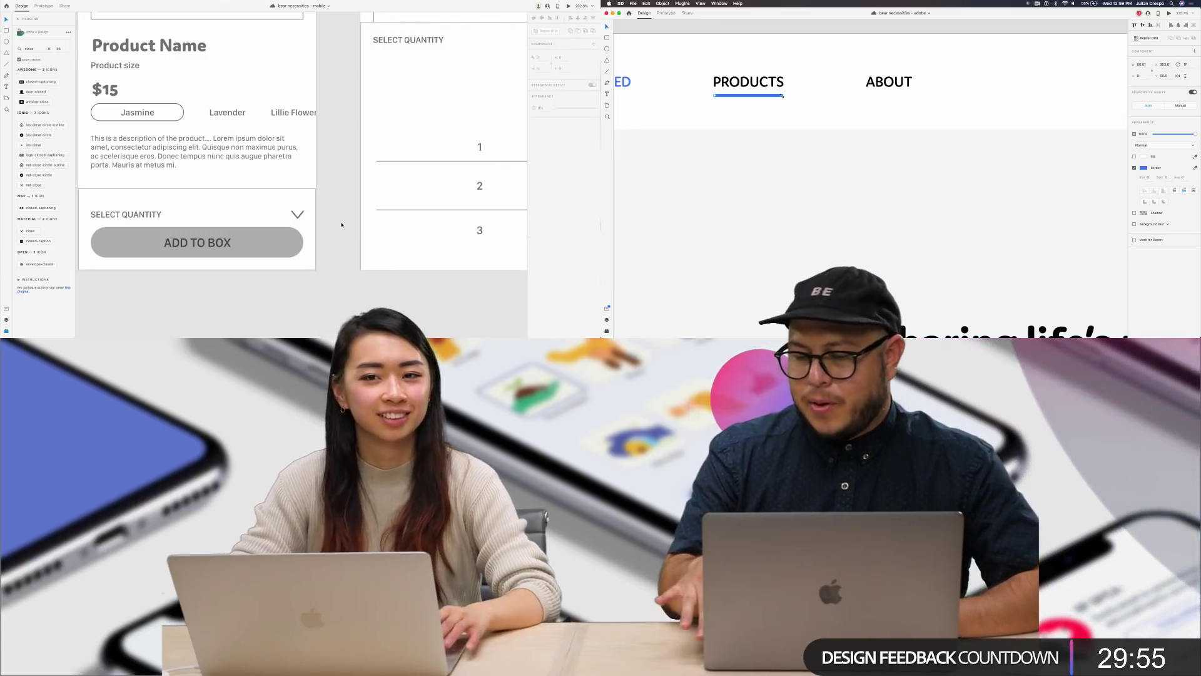
pyautogui.click(804, 117)
pyautogui.doubleClick(154, 214)
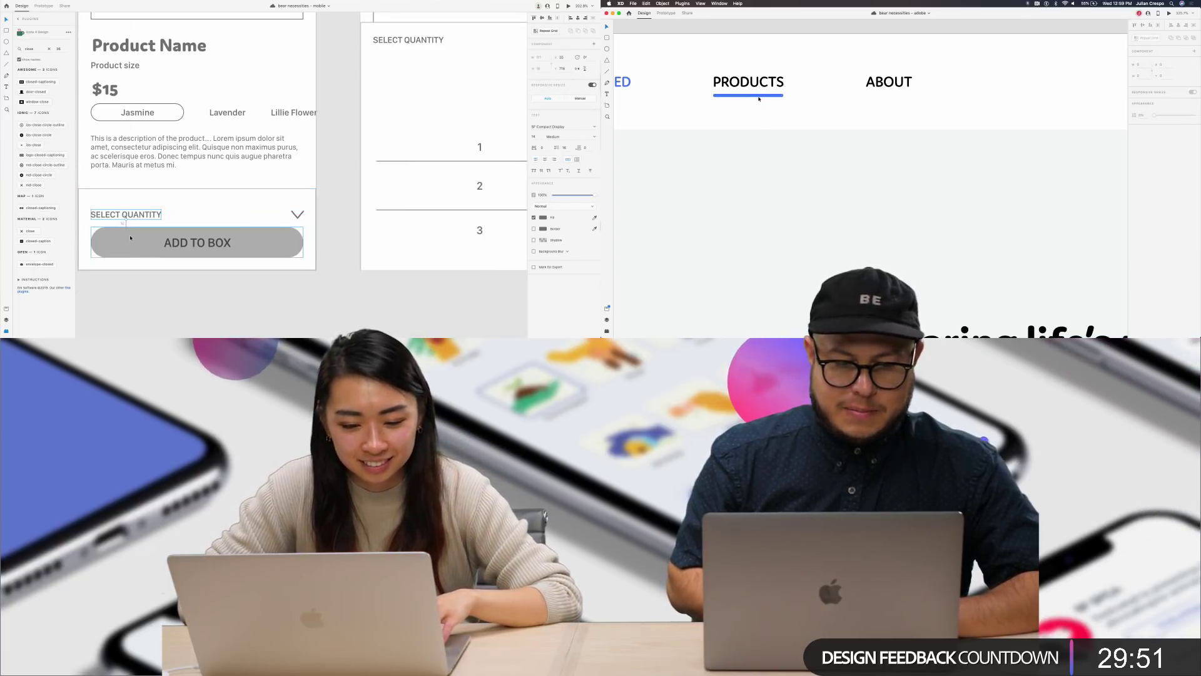
pyautogui.scroll(-3, 747, 98)
pyautogui.scroll(5, 751, 98)
pyautogui.hotkey('shift', 'Up')
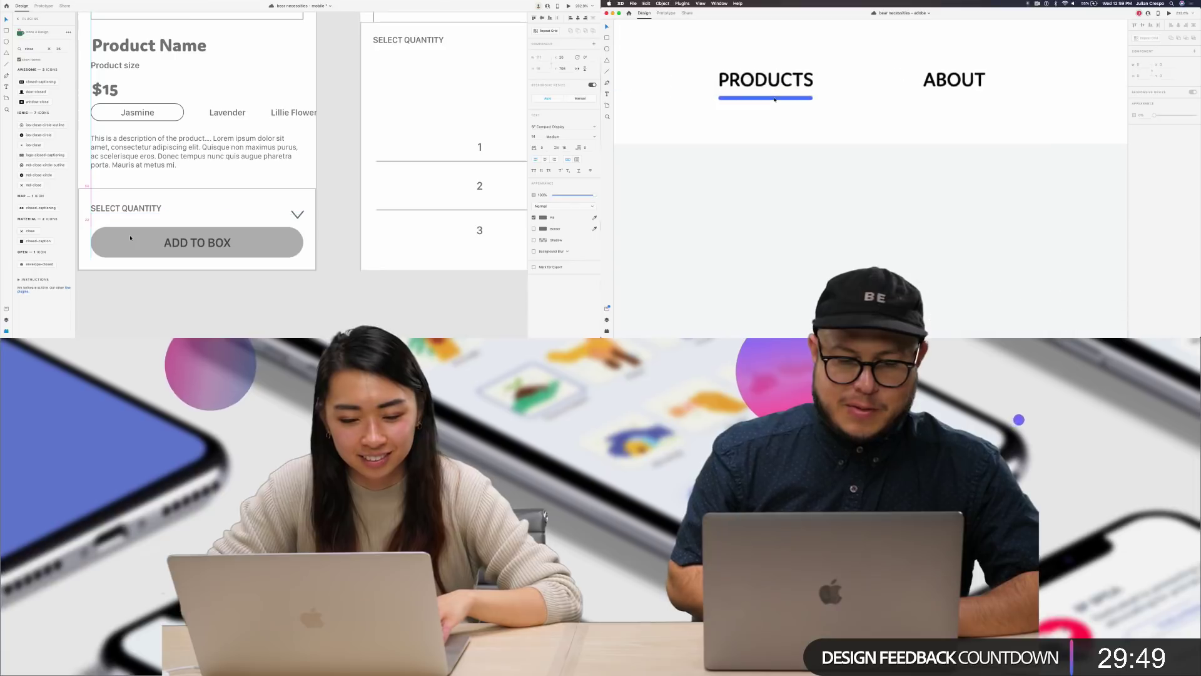
# Step: Move the blue underline into the homepage's navigation bar group so it sits alongside the PRODUCTS text
pyautogui.click(774, 99)
pyautogui.click(783, 81)
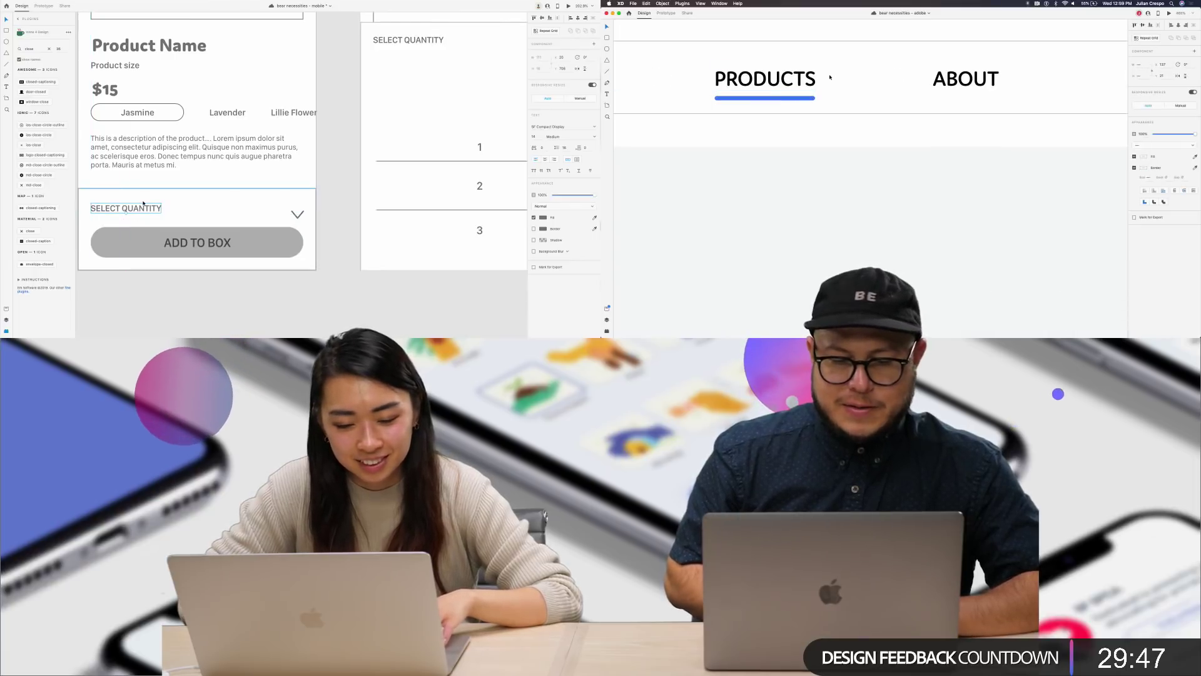
pyautogui.hscroll(-3, 182, 291)
pyautogui.press('Escape')
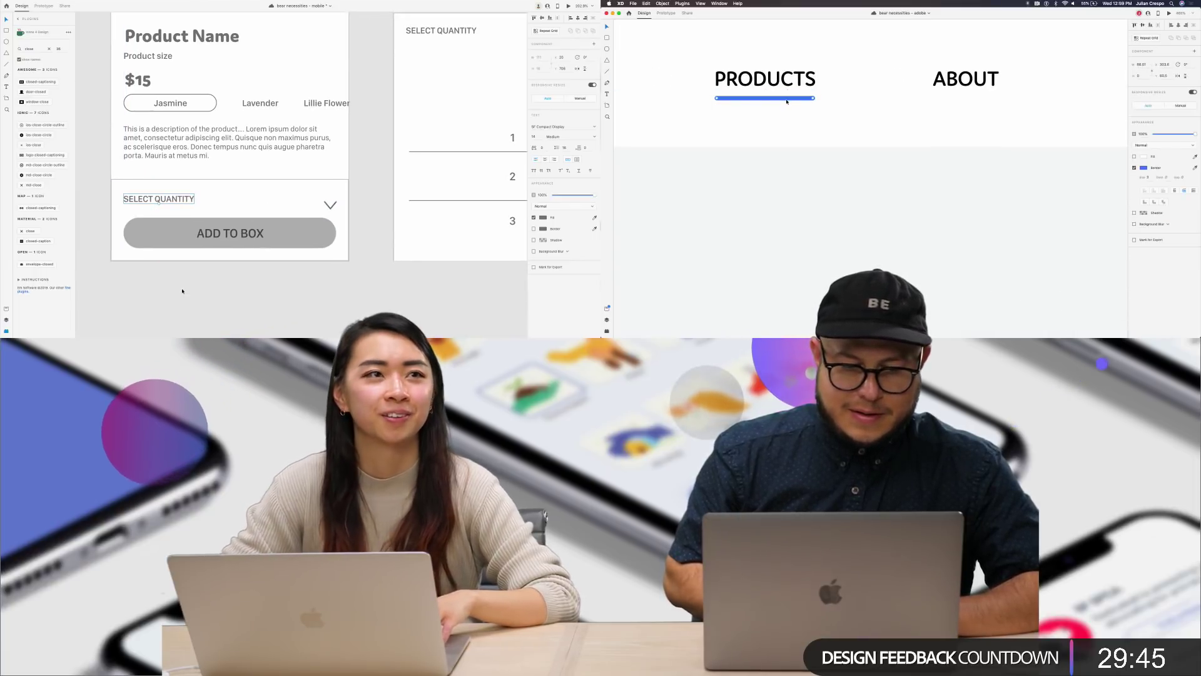
pyautogui.hscroll(-2, 182, 291)
pyautogui.click(152, 237)
pyautogui.scroll(3, 151, 235)
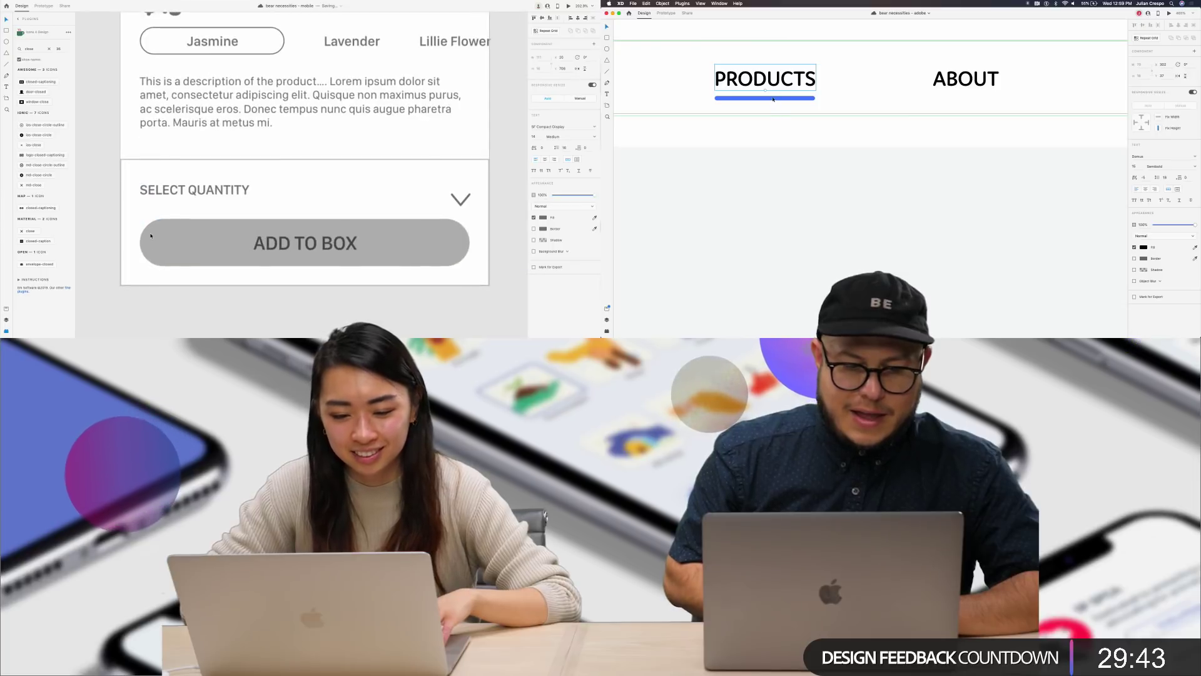
pyautogui.doubleClick(773, 99)
pyautogui.press('Delete')
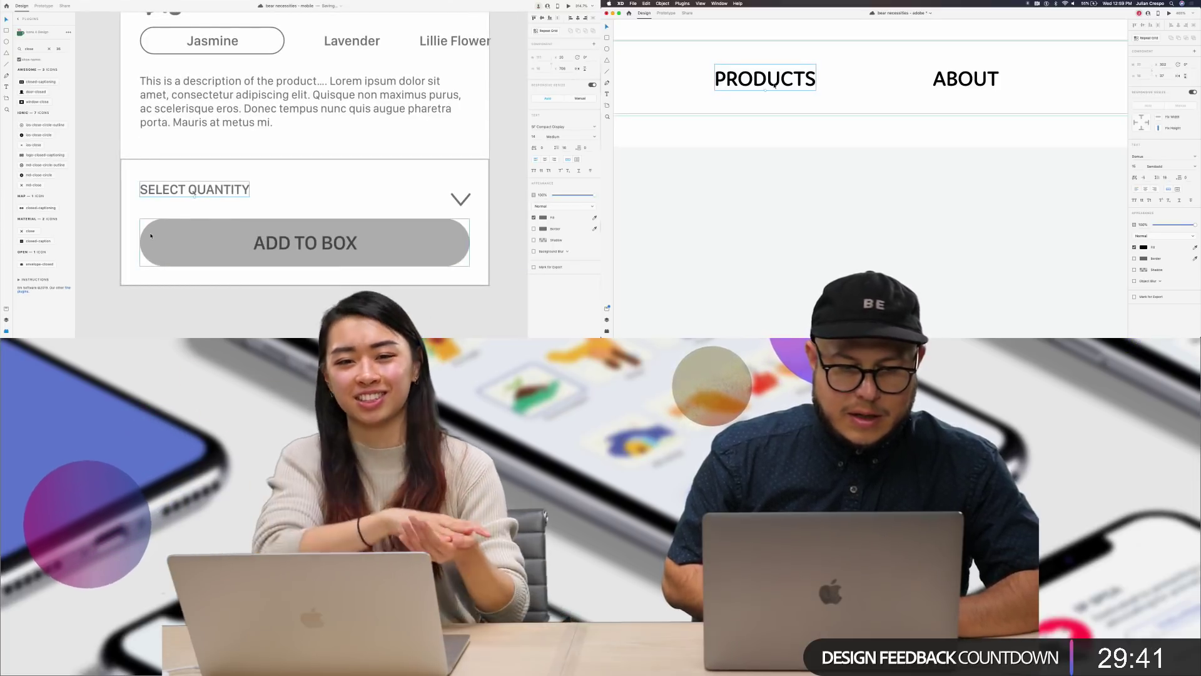
pyautogui.click(778, 86)
pyautogui.press('super+z')
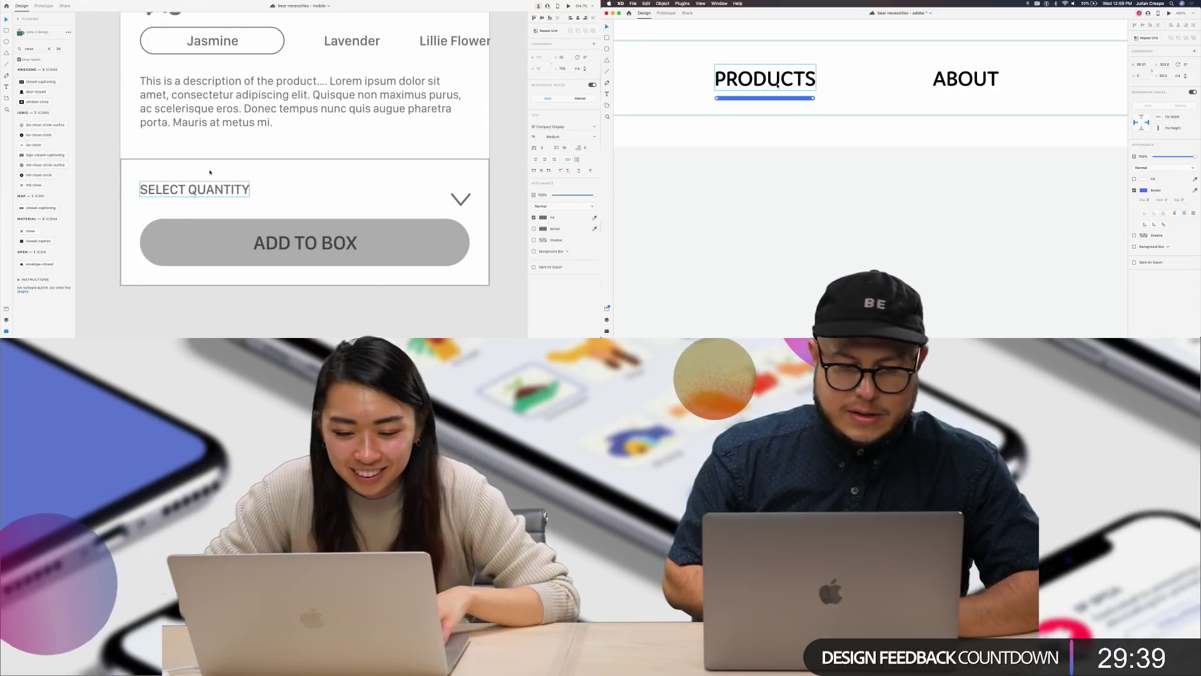
# Step: Nudge the mobile SELECT QUANTITY label up slightly and stretch the homepage's PRODUCTS underline to the width of the word
pyautogui.moveTo(219, 194); pyautogui.dragTo(220, 191)
pyautogui.keyDown('shift'); pyautogui.click(778, 84); pyautogui.keyUp('shift')
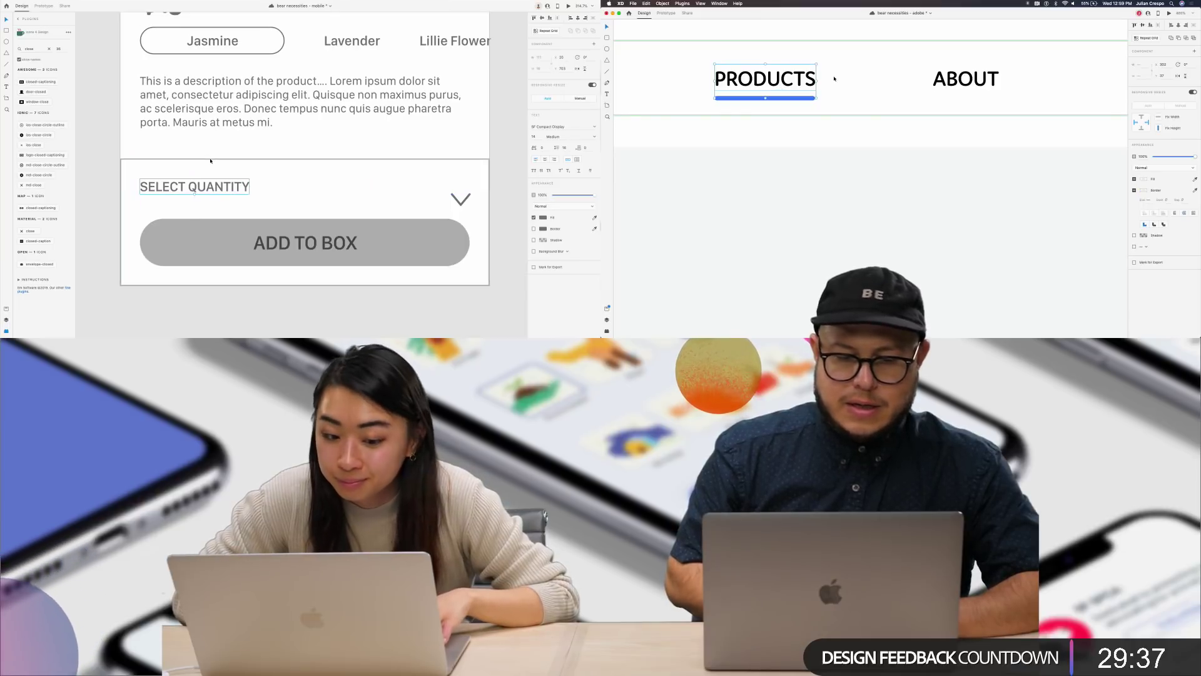
pyautogui.scroll(-3, 202, 227)
pyautogui.click(793, 98)
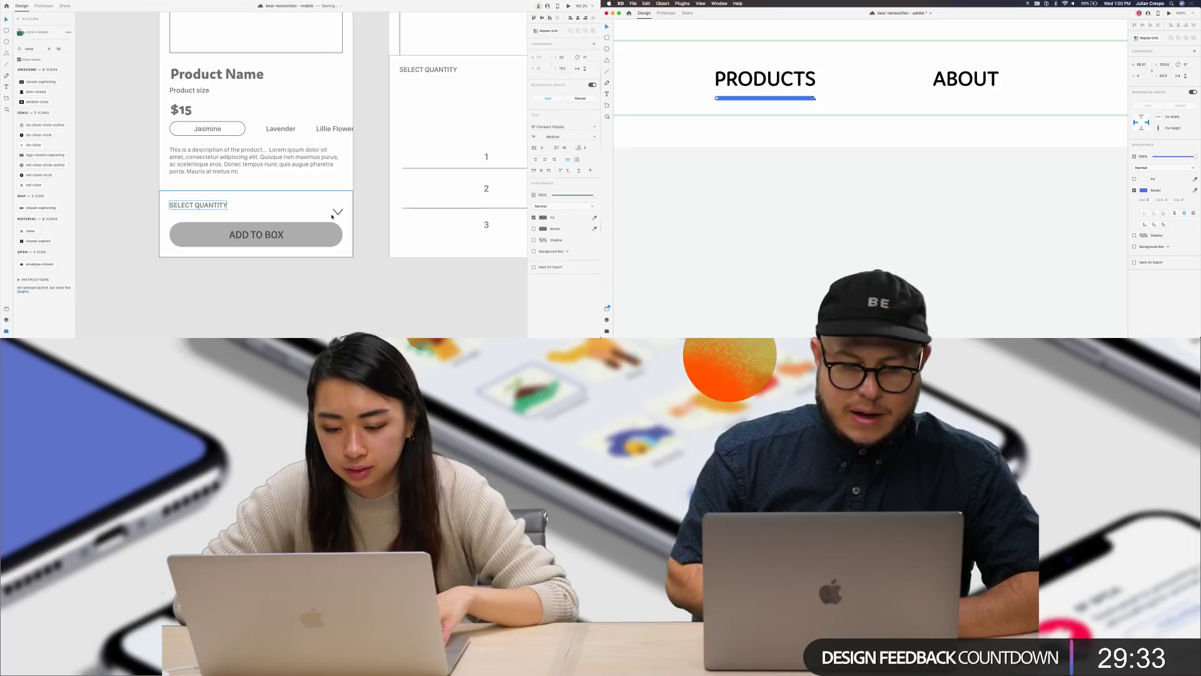
# Step: Turn the PRODUCTS text and its underline into a component, and vertically align the mobile SELECT QUANTITY label with its chevron
pyautogui.rightClick(224, 204)
pyautogui.keyDown('shift'); pyautogui.click(787, 84); pyautogui.keyUp('shift')
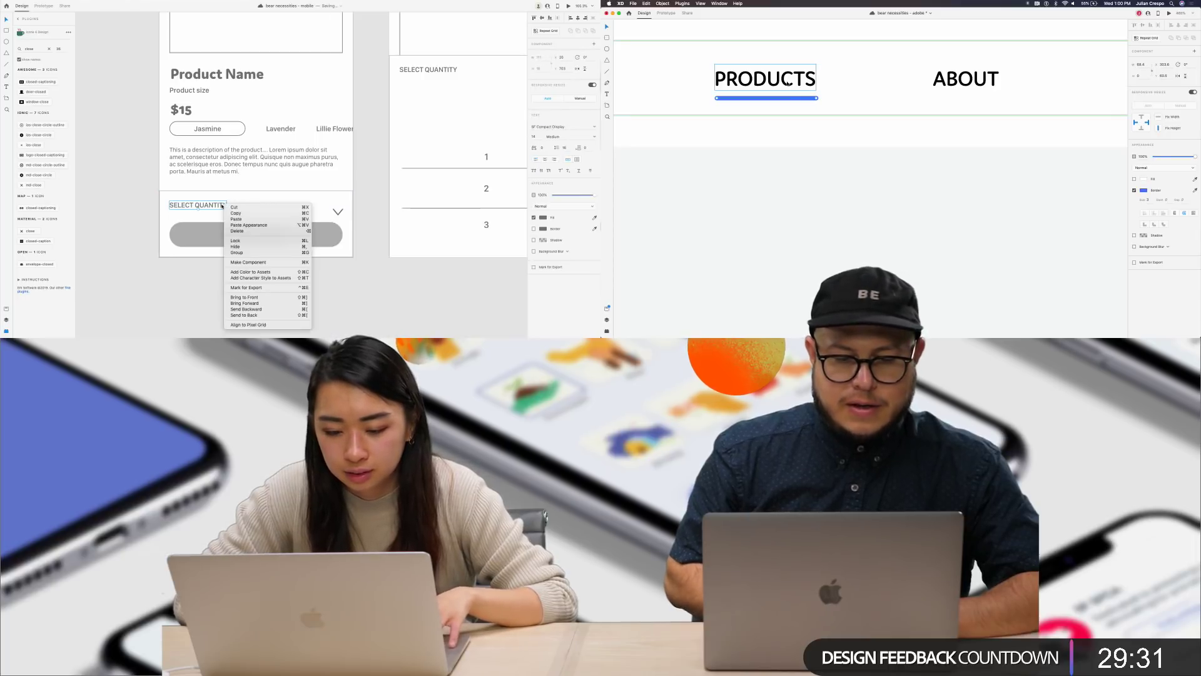
pyautogui.press('Escape')
pyautogui.keyDown('shift'); pyautogui.click(337, 212); pyautogui.keyUp('shift')
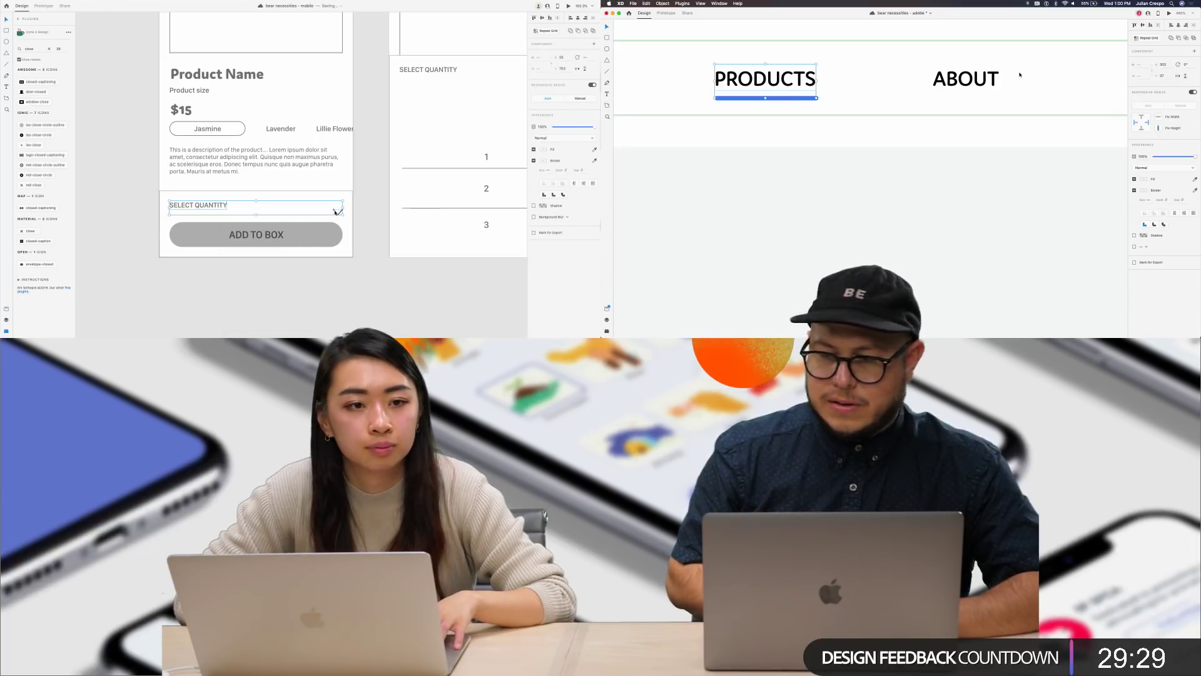
pyautogui.click(1193, 52)
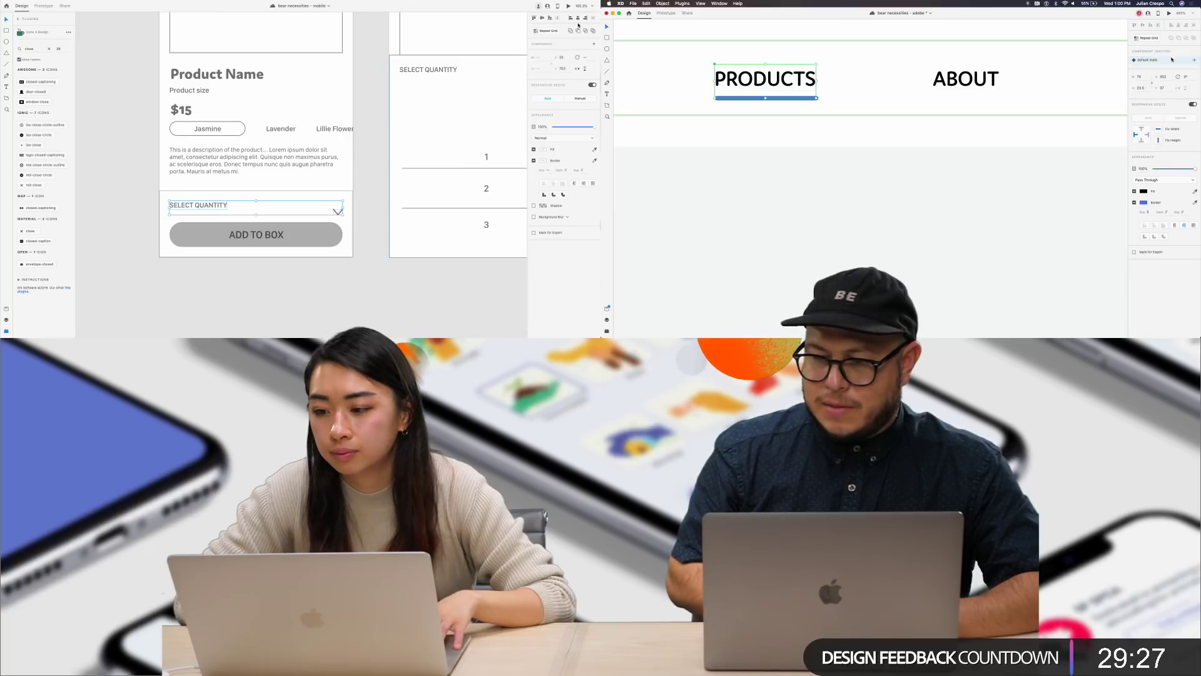
pyautogui.click(536, 18)
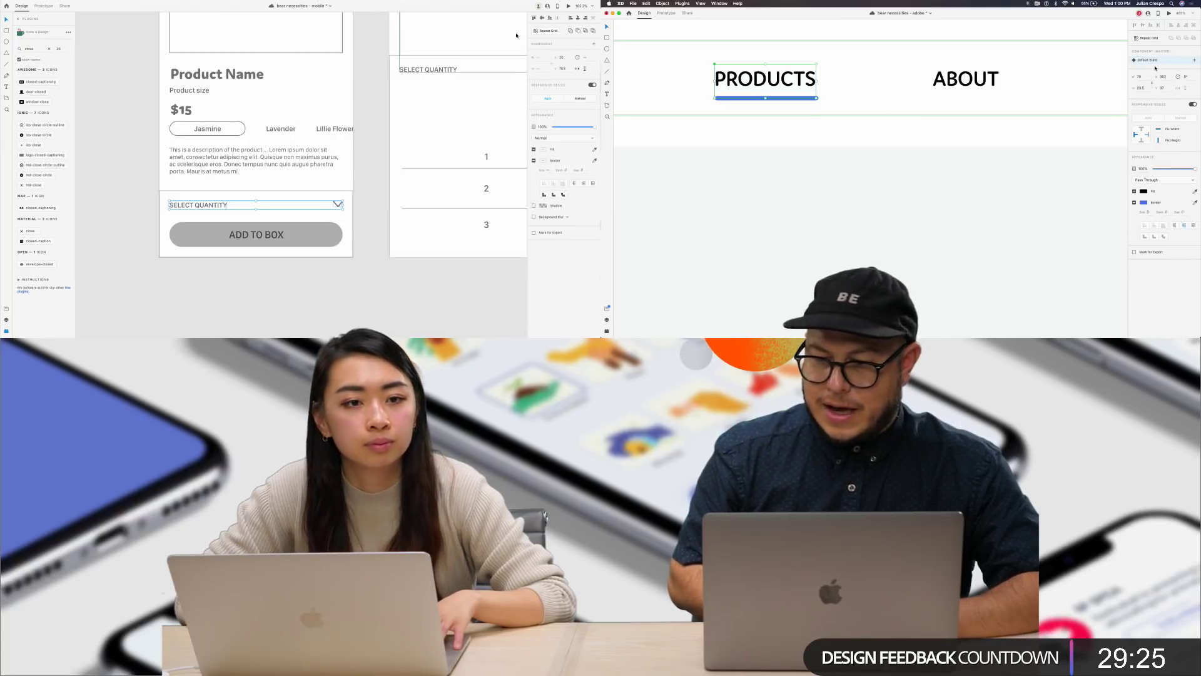
# Step: Add a Hover State to the PRODUCTS navigation link component
pyautogui.click(1195, 61)
pyautogui.click(274, 269)
pyautogui.click(1155, 74)
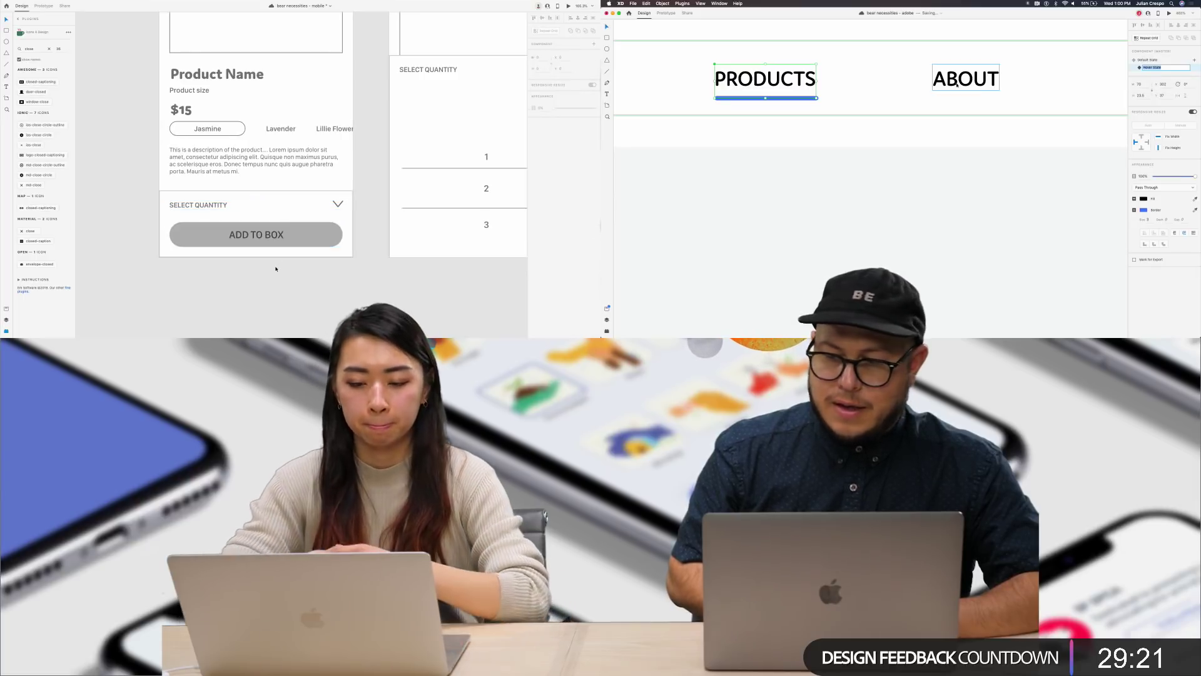
pyautogui.press('Return')
# Step: Hide the blue underline in the PRODUCTS component's Default State by turning off its border
pyautogui.scroll(-5, 251, 264)
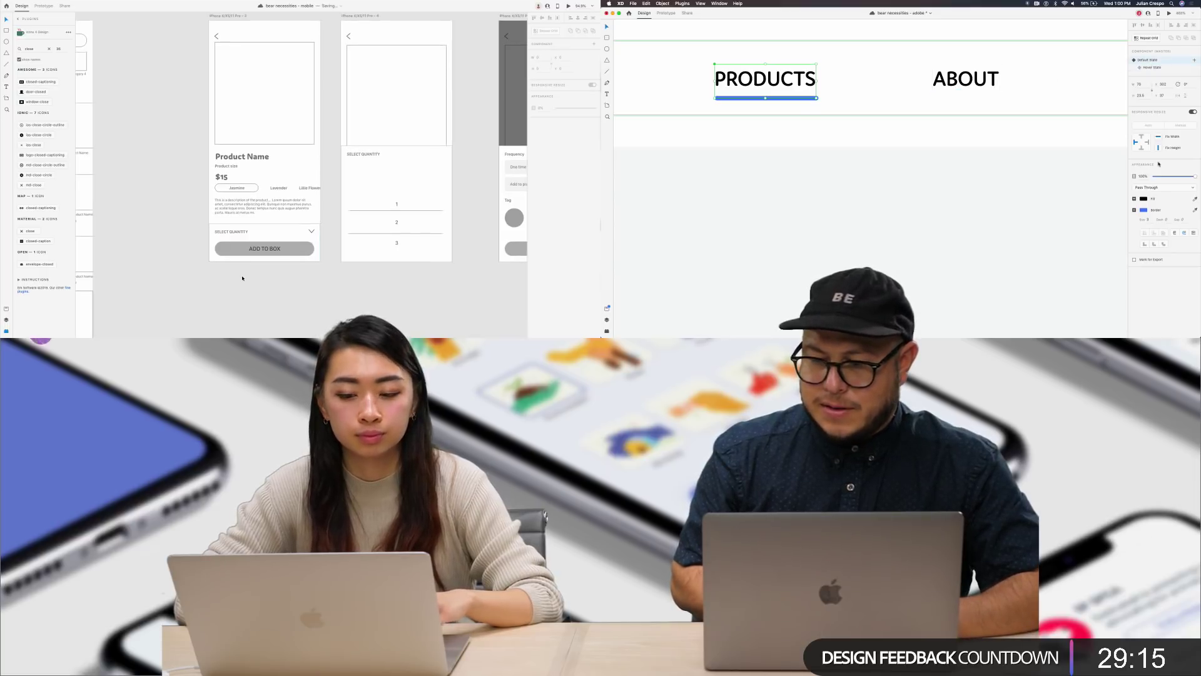
pyautogui.scroll(1, 250, 262)
pyautogui.hscroll(3, 313, 250)
pyautogui.click(1143, 210)
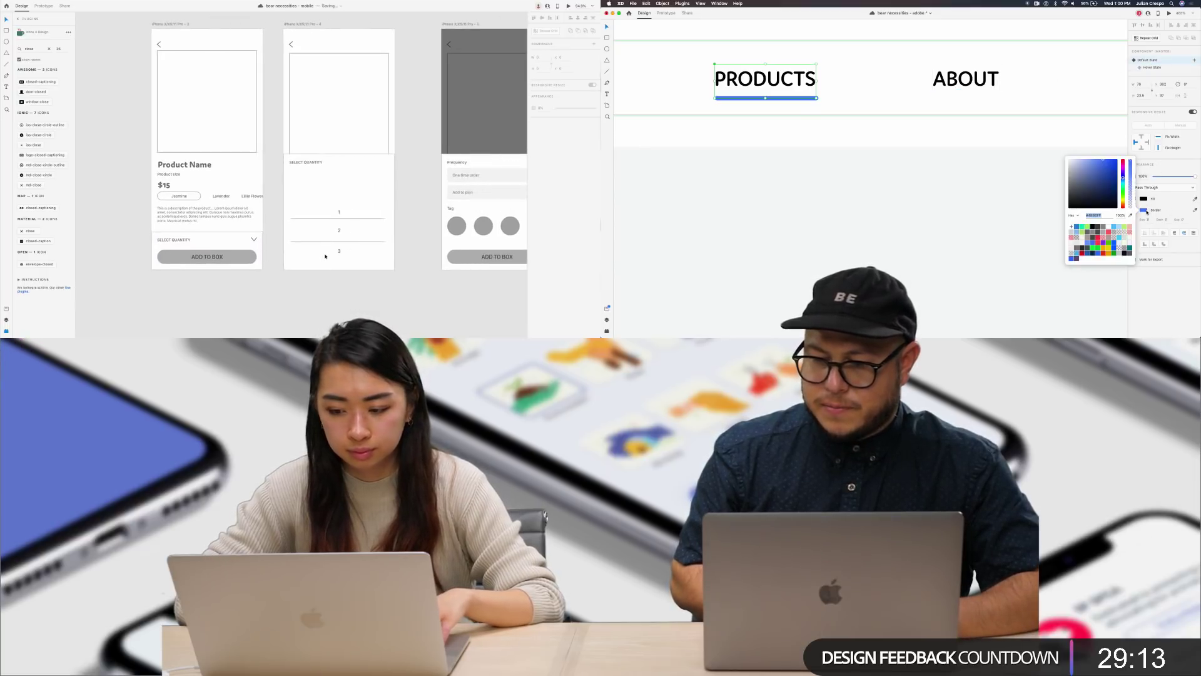
pyautogui.click(1137, 201)
pyautogui.click(1135, 199)
pyautogui.scroll(-3, 325, 256)
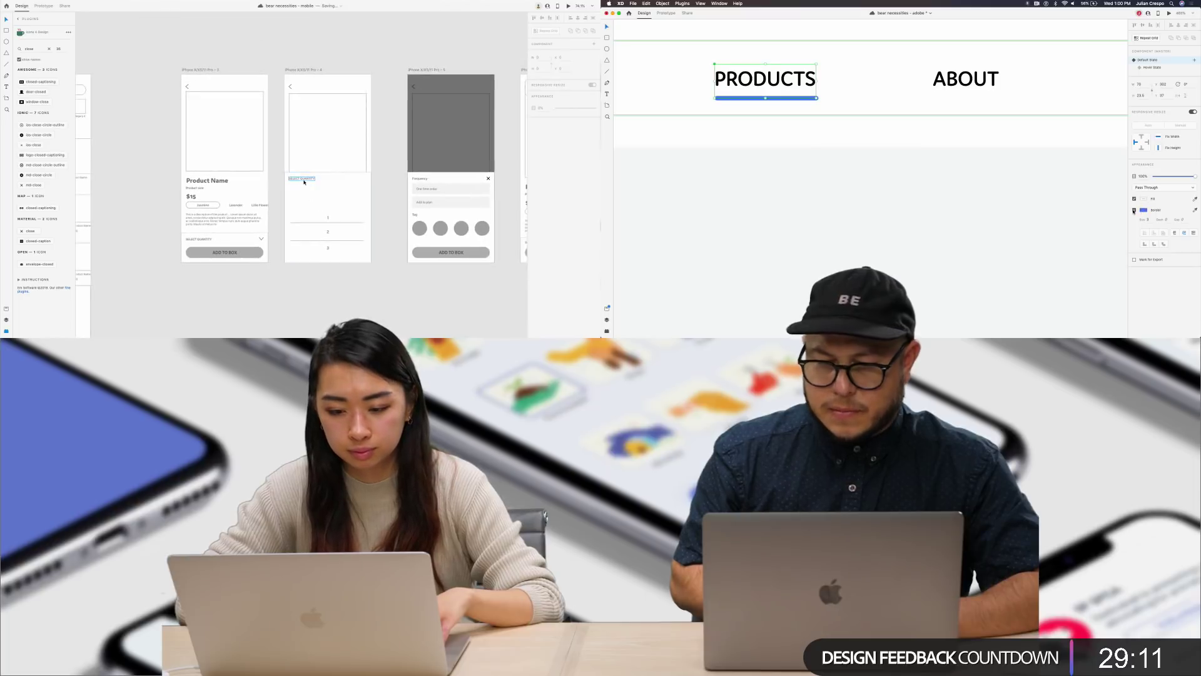
pyautogui.click(1134, 210)
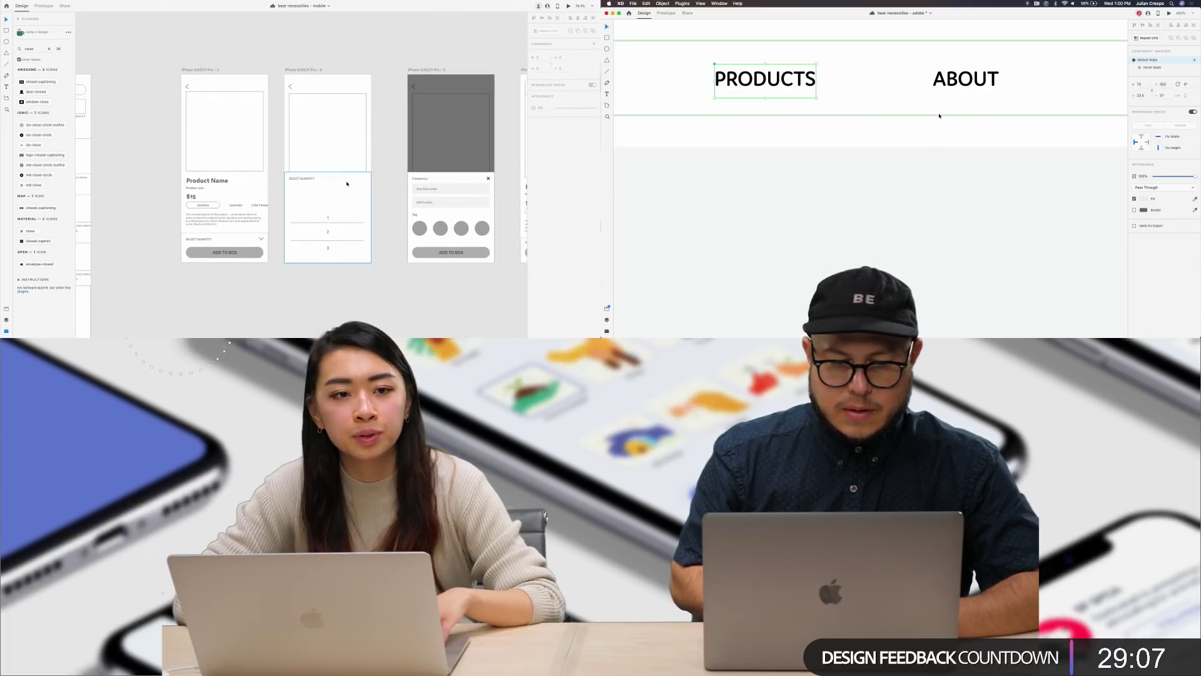
# Step: Undo the border removal on the PRODUCTS component's blue underline and select the line inside the component
pyautogui.press('super+z')
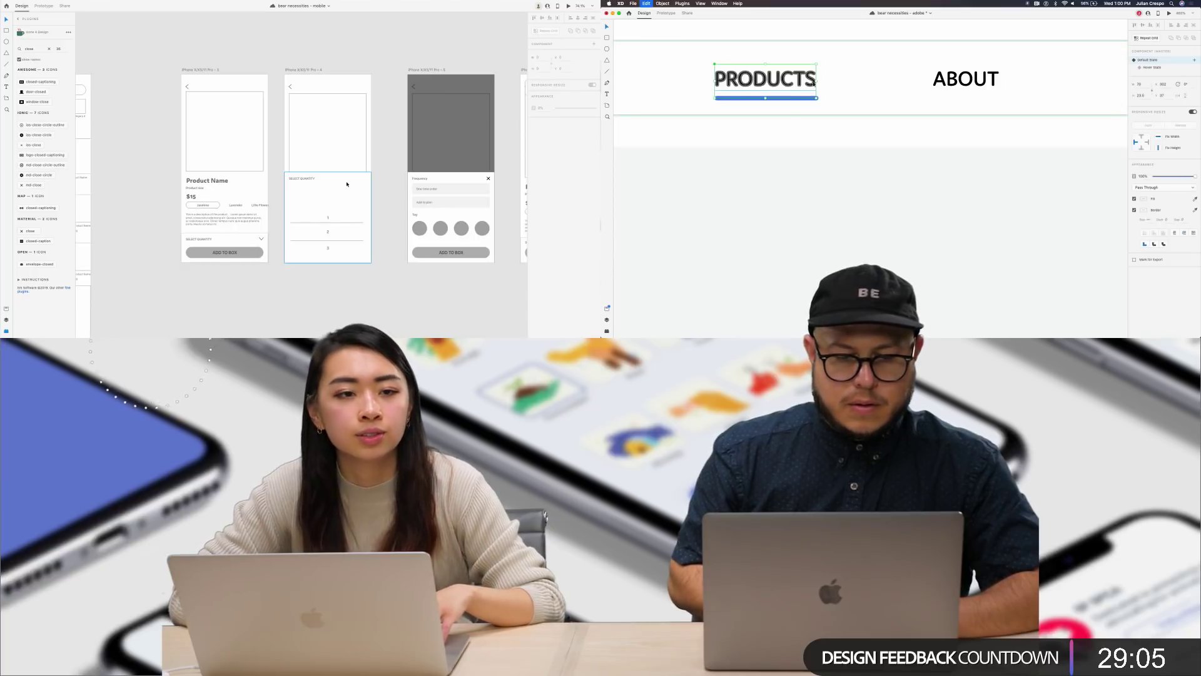
pyautogui.press('super+z')
pyautogui.doubleClick(799, 98)
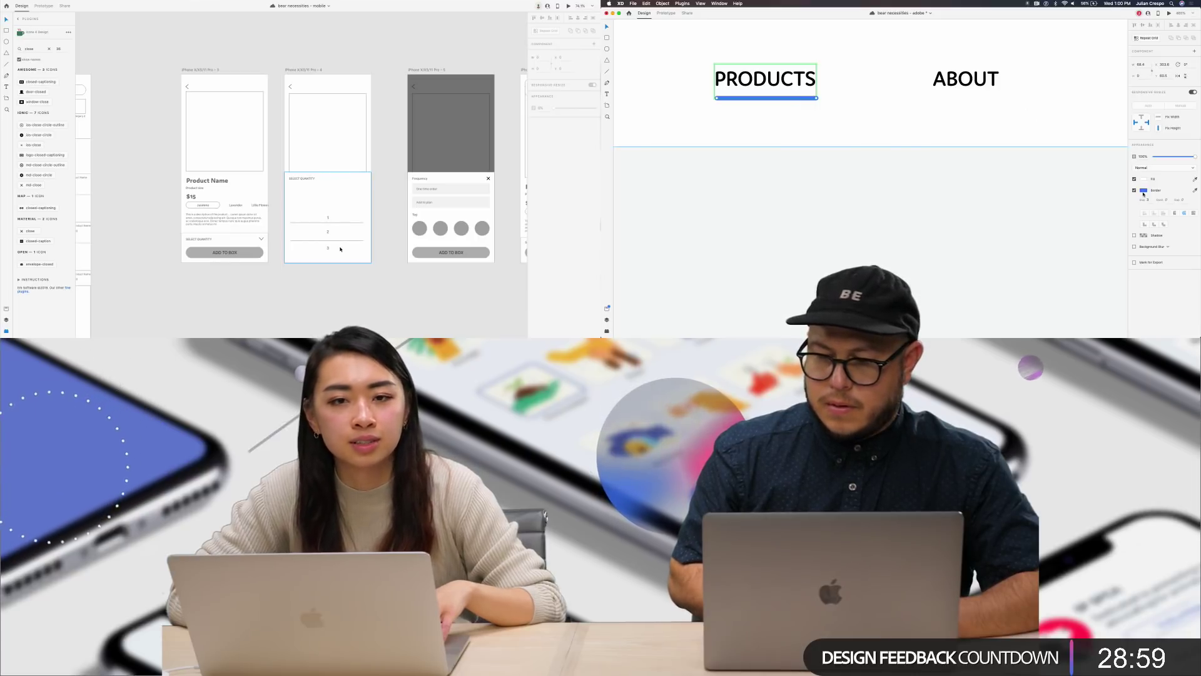
# Step: Try to hide the PRODUCTS underline by making its border colour fully transparent, and undo that change
pyautogui.click(1144, 190)
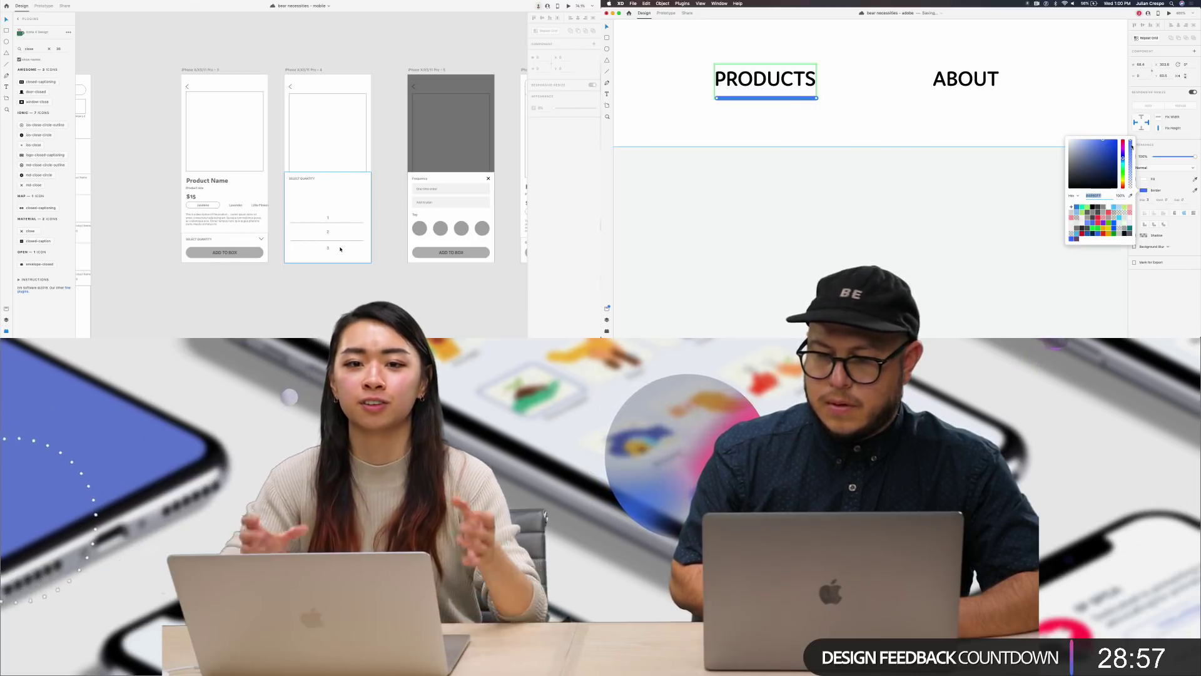
pyautogui.moveTo(1131, 145); pyautogui.dragTo(1131, 143)
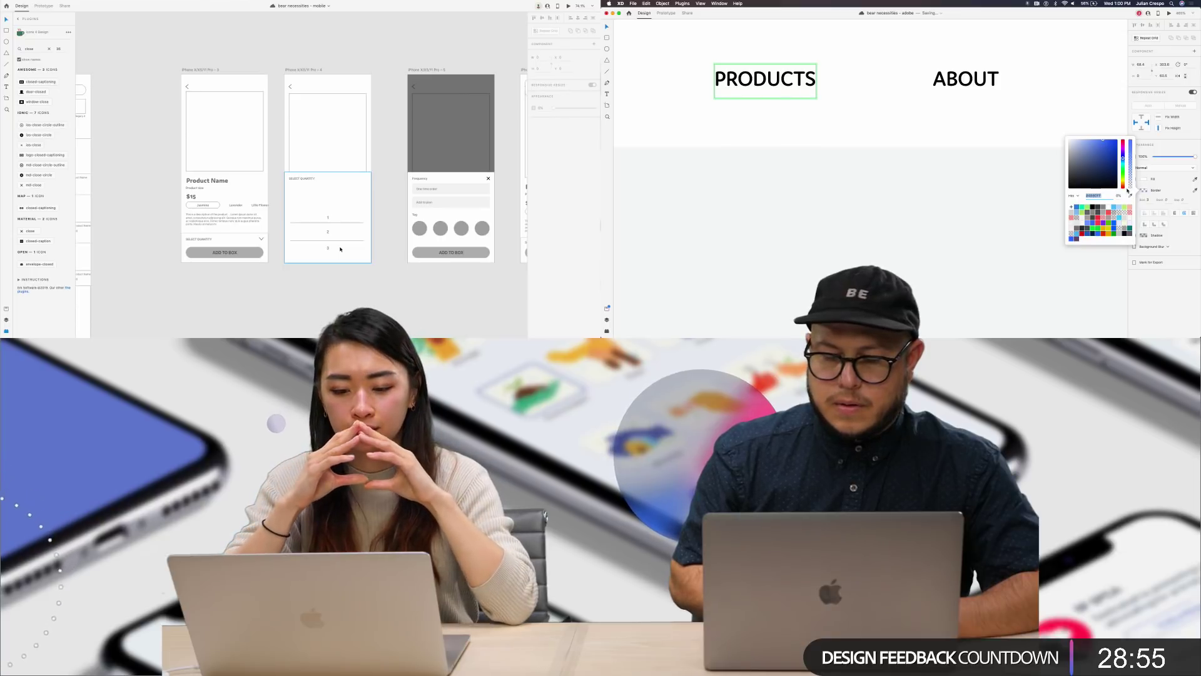
pyautogui.click(1142, 64)
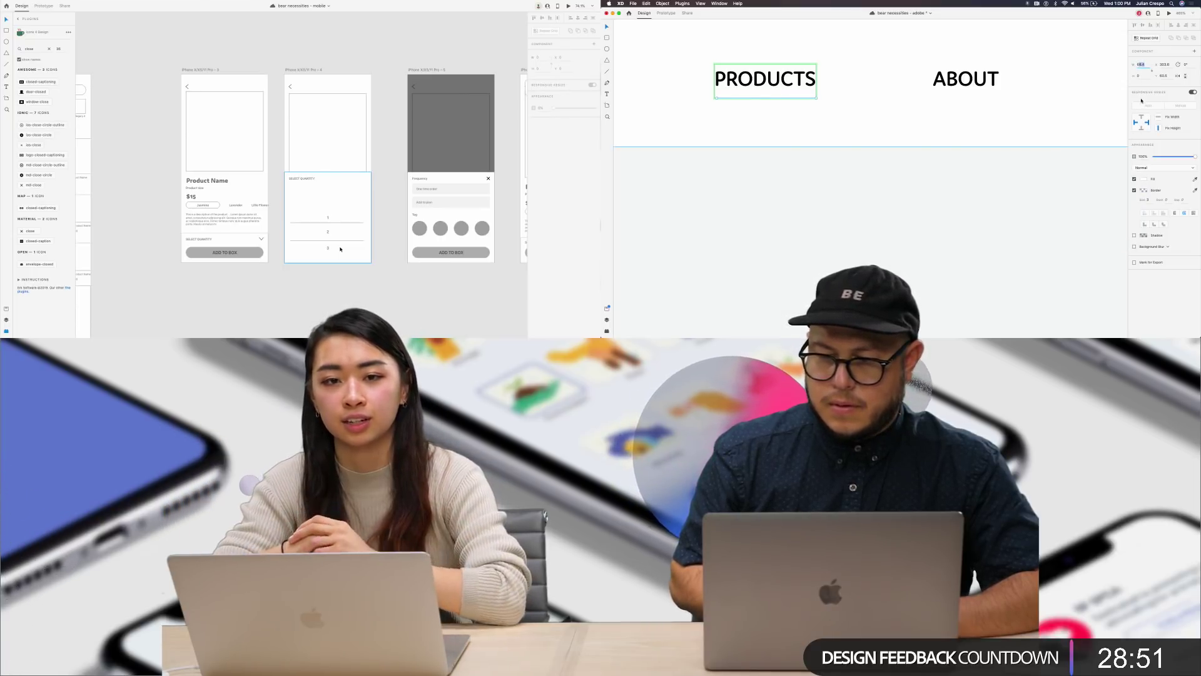
pyautogui.click(950, 107)
pyautogui.press('super+z')
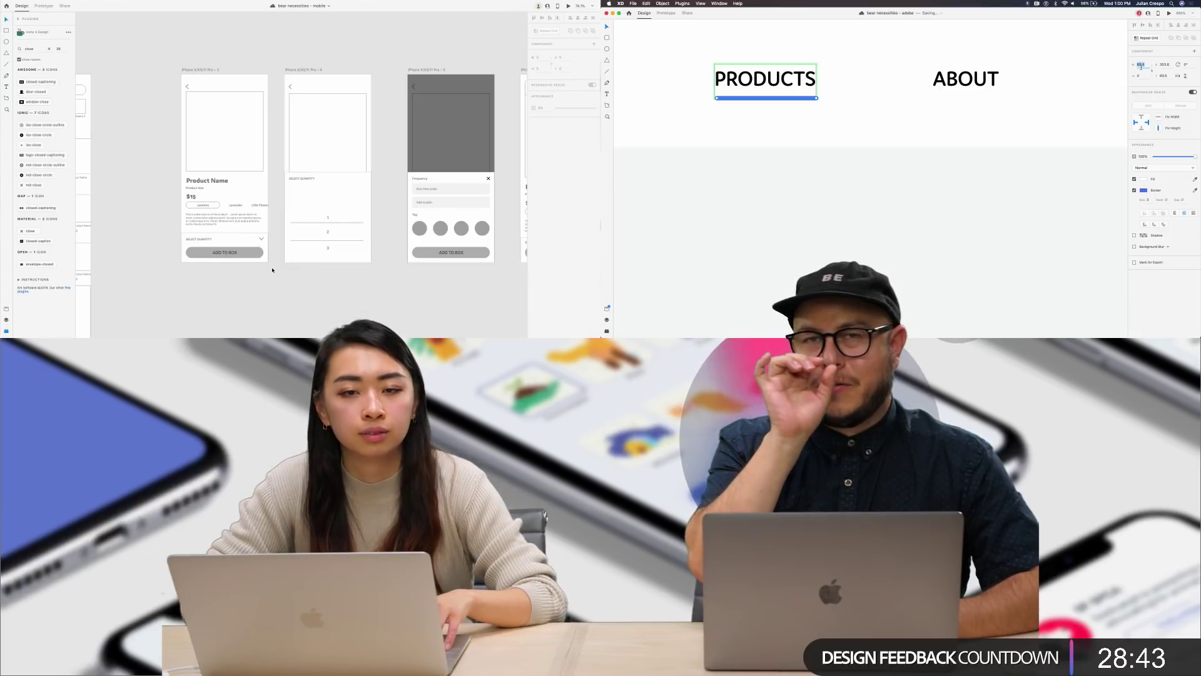
# Step: Copy the close icon from the mobile Frequency panel onto the SELECT QUANTITY panel
pyautogui.scroll(-2, 272, 270)
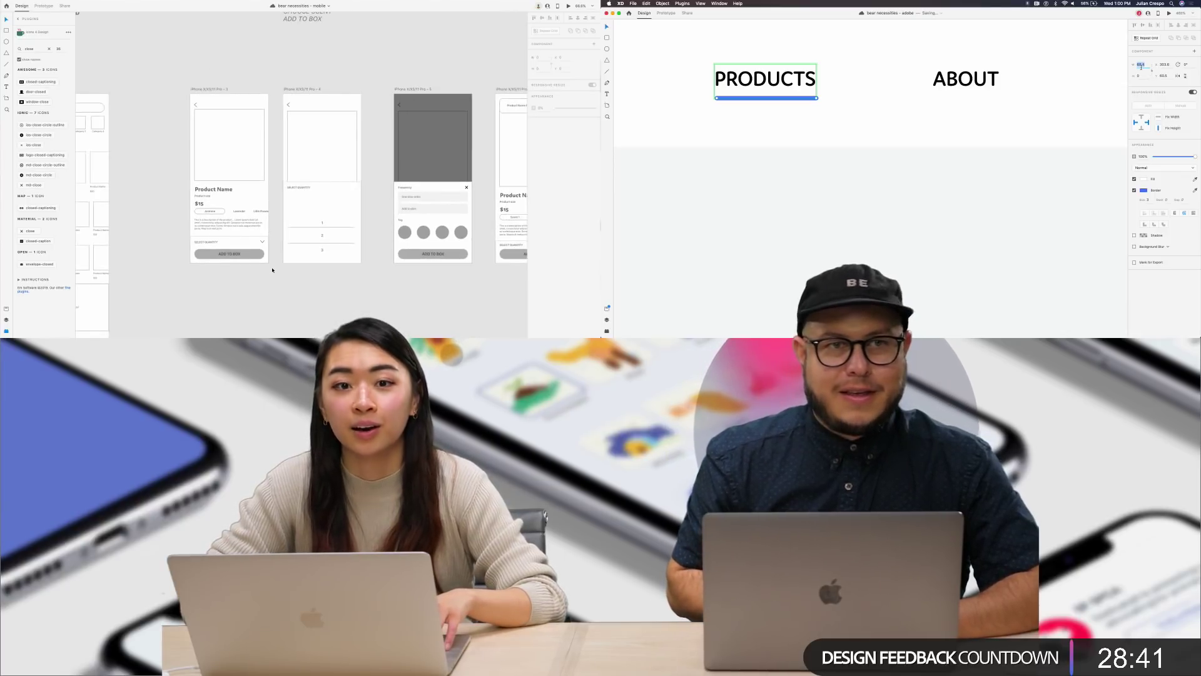
pyautogui.scroll(3, 273, 270)
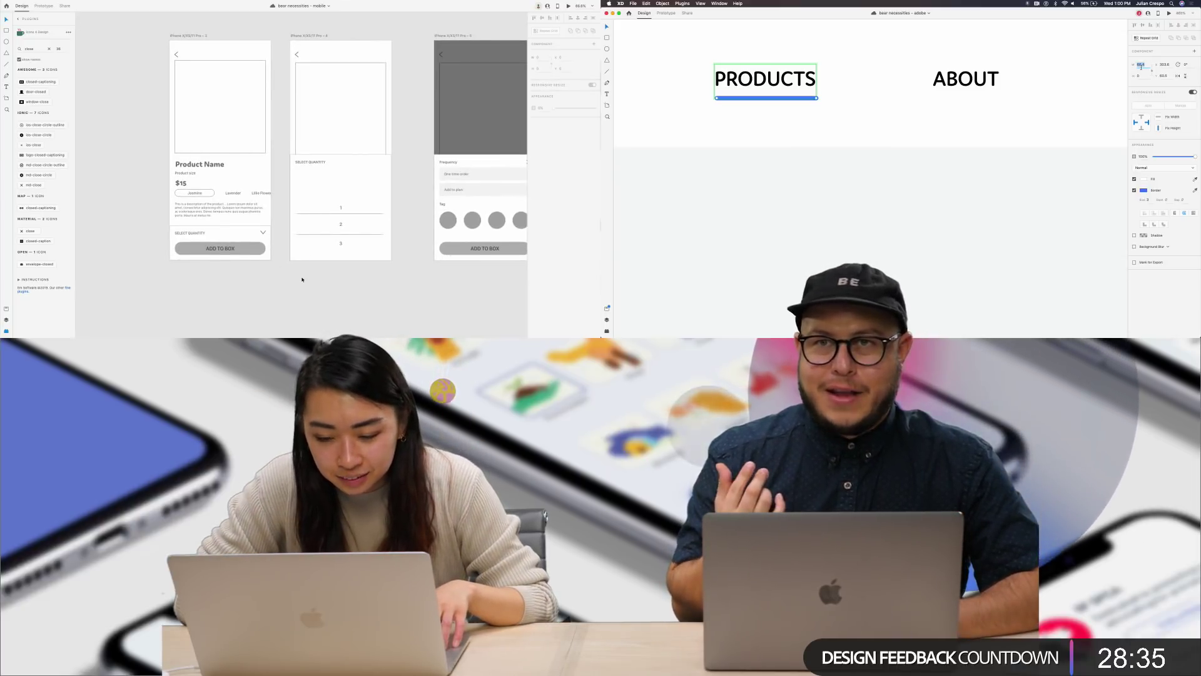
pyautogui.hscroll(2, 301, 278)
pyautogui.hscroll(4, 302, 279)
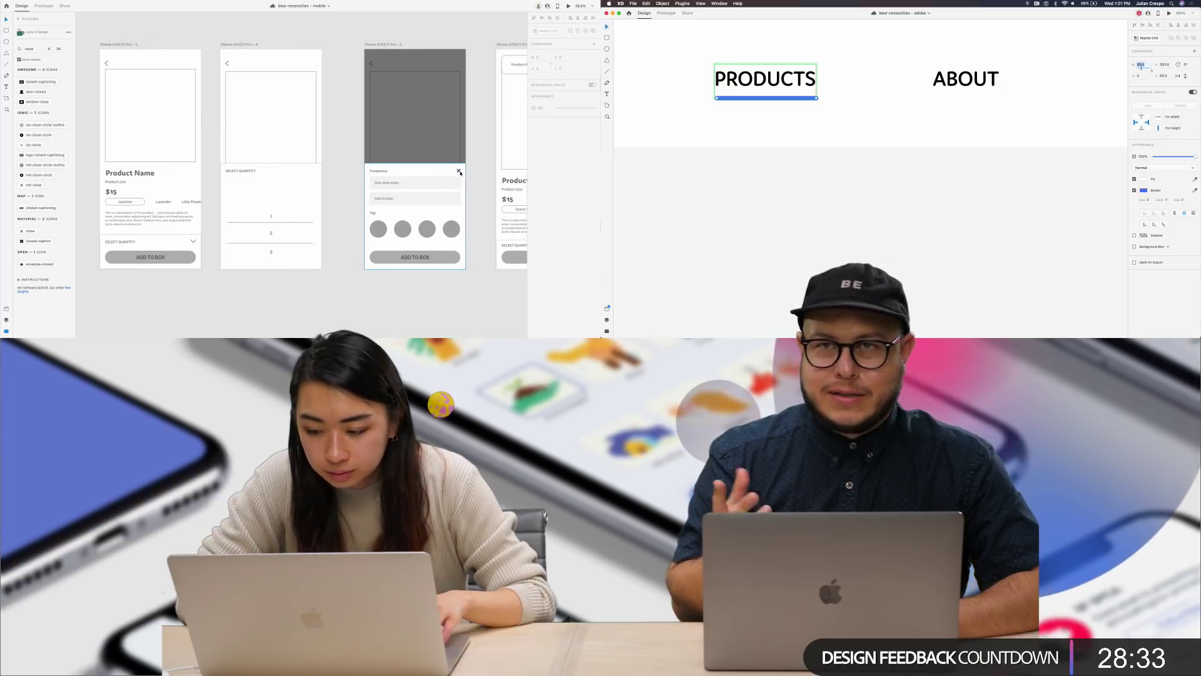
pyautogui.click(459, 171)
pyautogui.hotkey('ctrl', 'c')
pyautogui.click(287, 153)
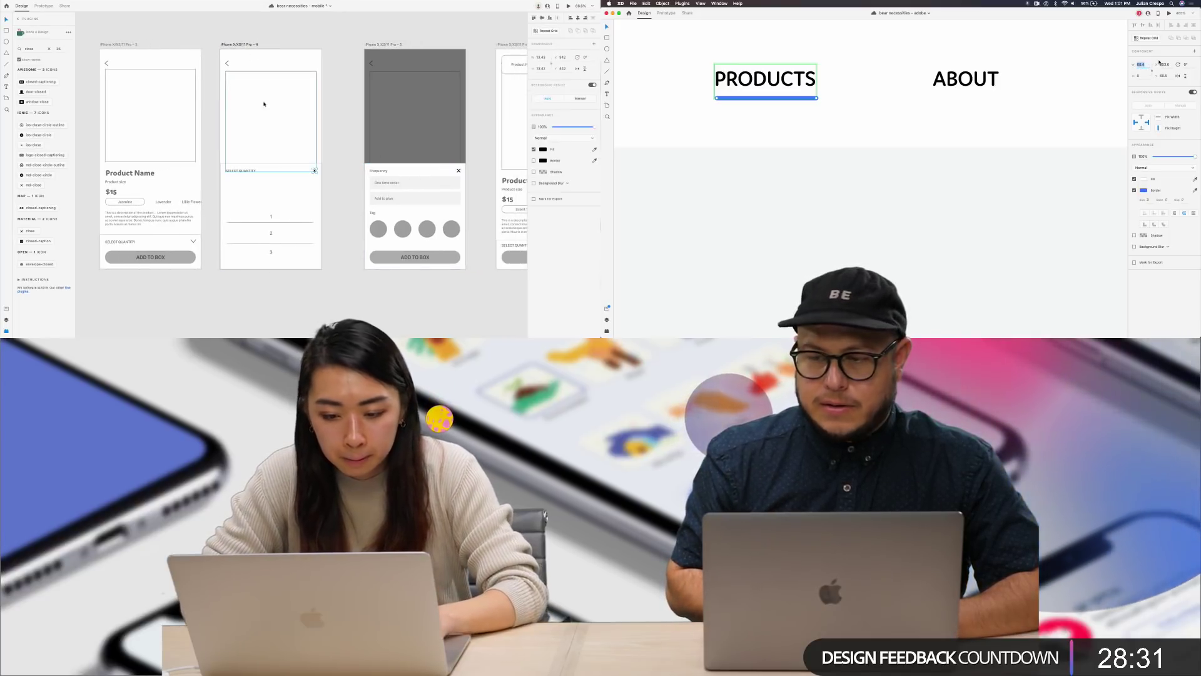
pyautogui.hotkey('ctrl', 'v')
pyautogui.scroll(5, 287, 152)
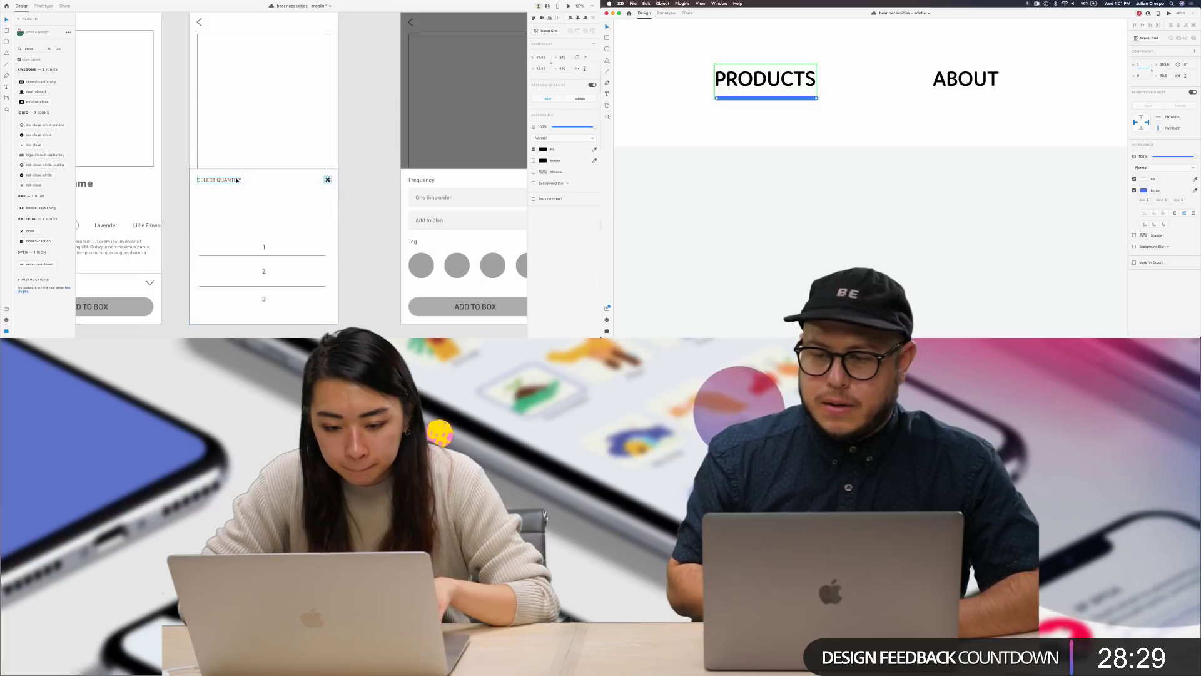
# Step: Set the PRODUCTS underline's width to 1 and opacity to 0% in the Default State, and move the mobile numeral 1 up toward SELECT QUANTITY
pyautogui.write('1')
pyautogui.press('Return')
pyautogui.hscroll(-3, 236, 179)
pyautogui.moveTo(292, 228); pyautogui.dragTo(292, 183)
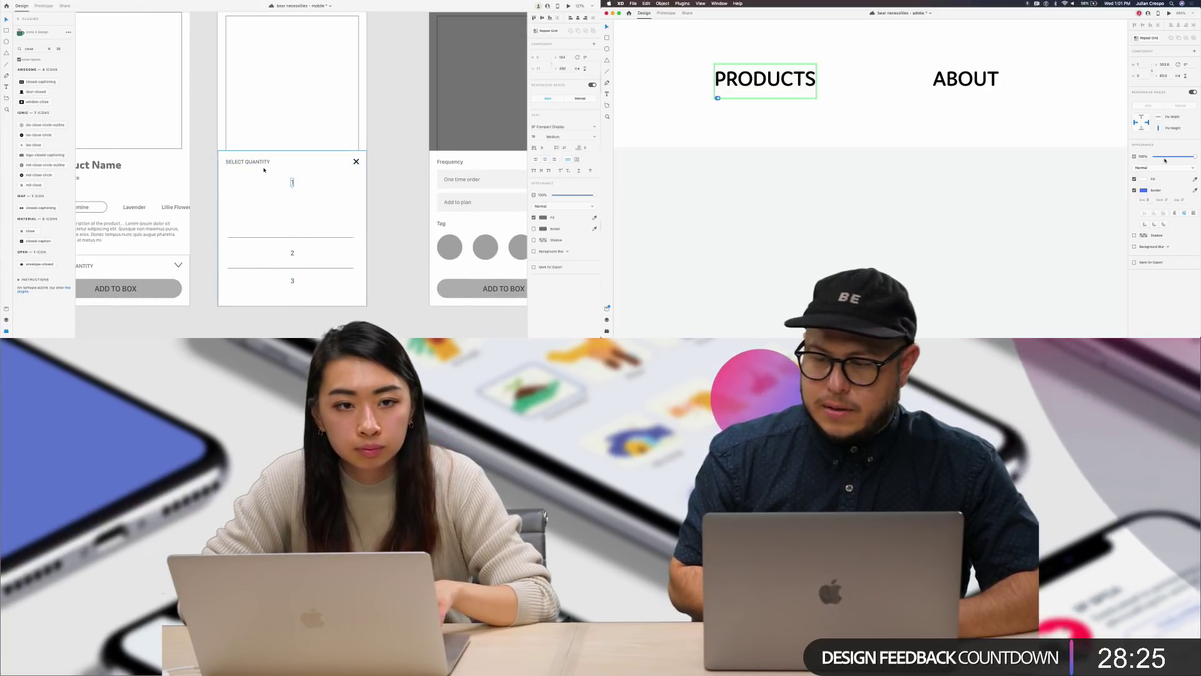
pyautogui.moveTo(1195, 157); pyautogui.dragTo(1131, 160)
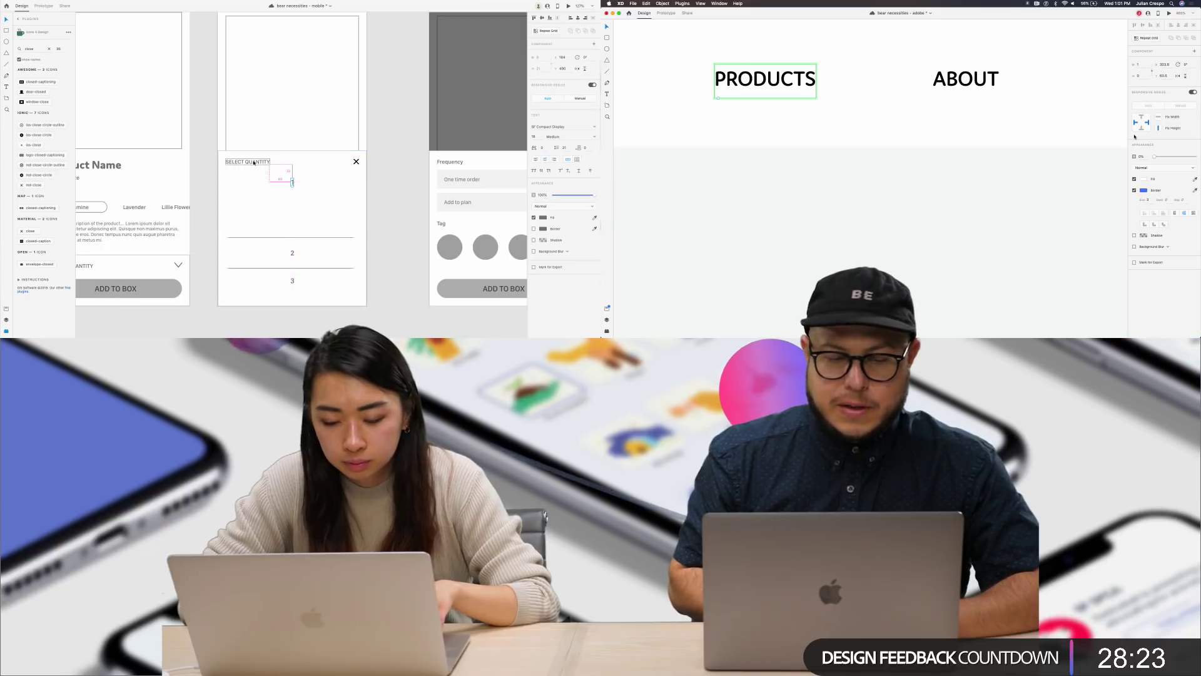
# Step: Select the underline path within the PRODUCTS component's Hover State, and move the upper mobile divider line up beneath the numeral 1
pyautogui.click(791, 82)
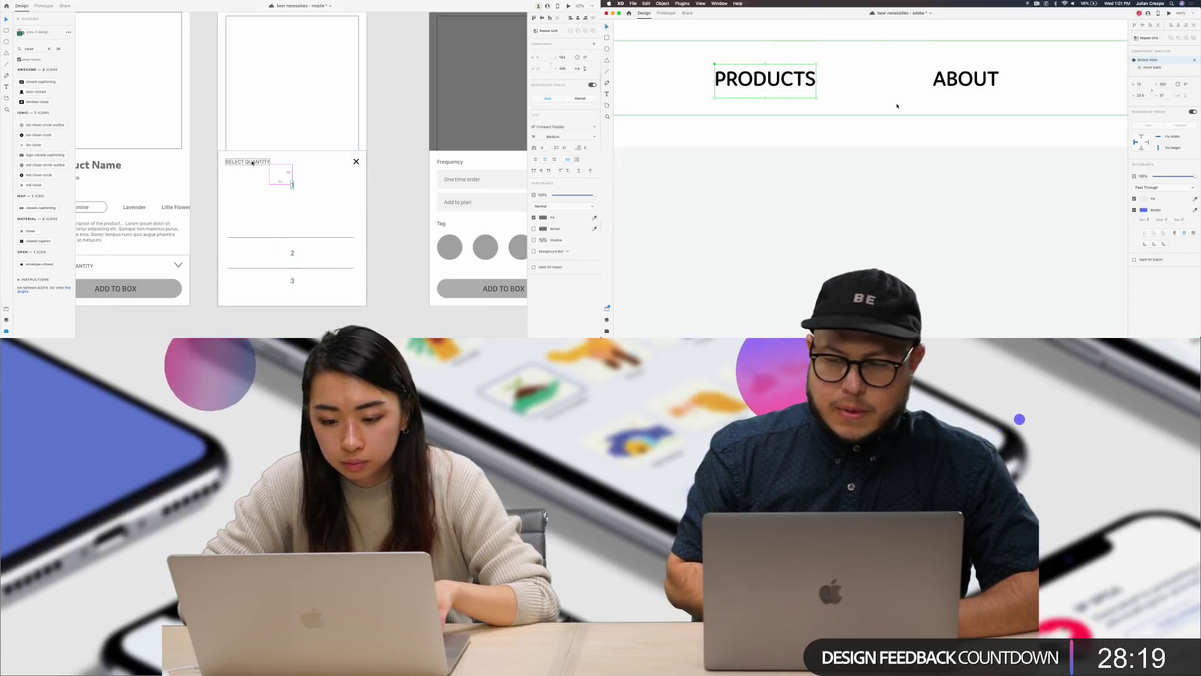
pyautogui.click(1155, 67)
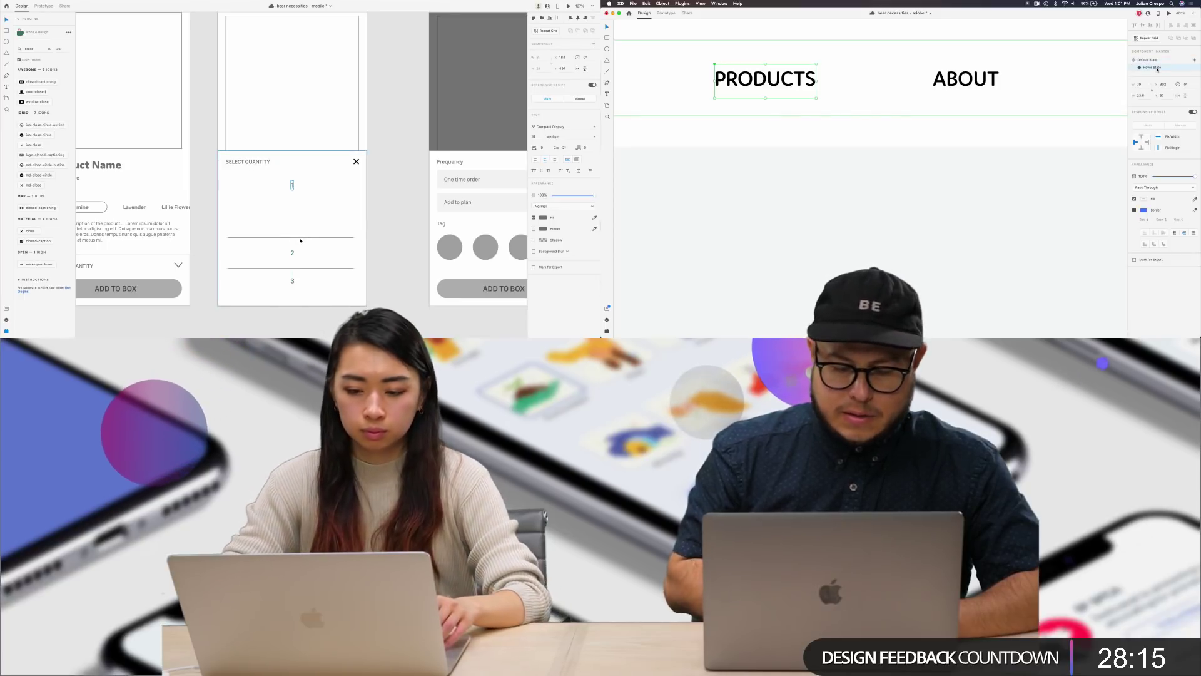
pyautogui.press('super+y')
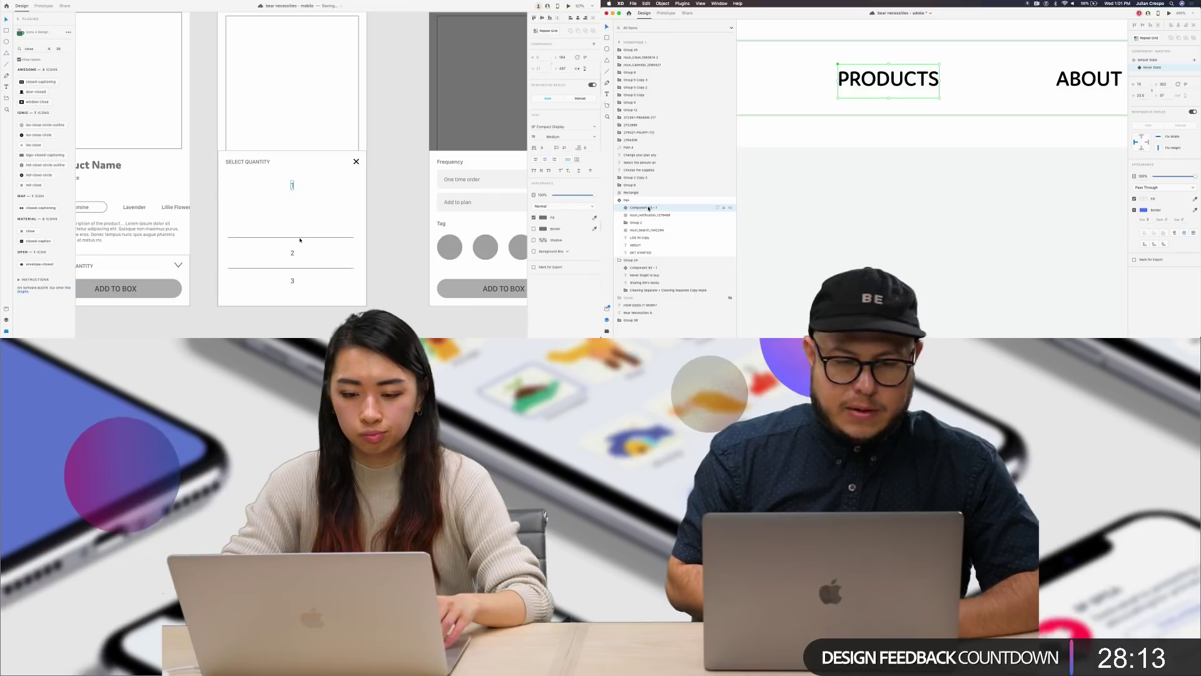
pyautogui.moveTo(300, 240); pyautogui.dragTo(290, 197)
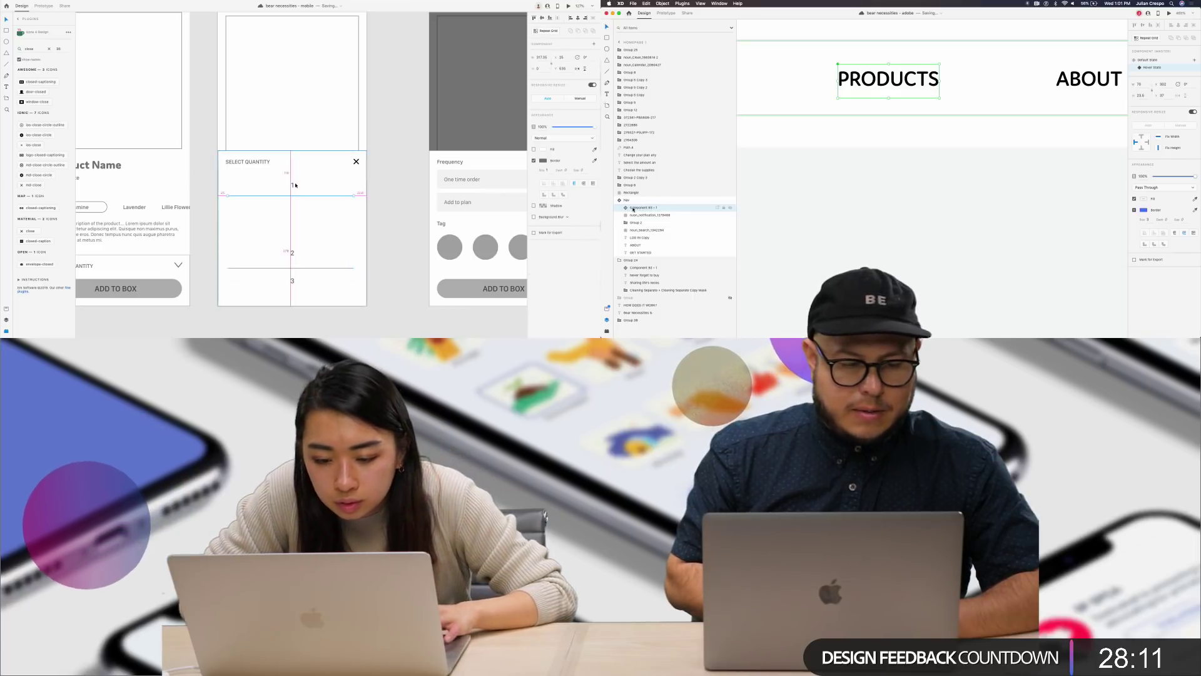
pyautogui.click(626, 207)
pyautogui.click(641, 215)
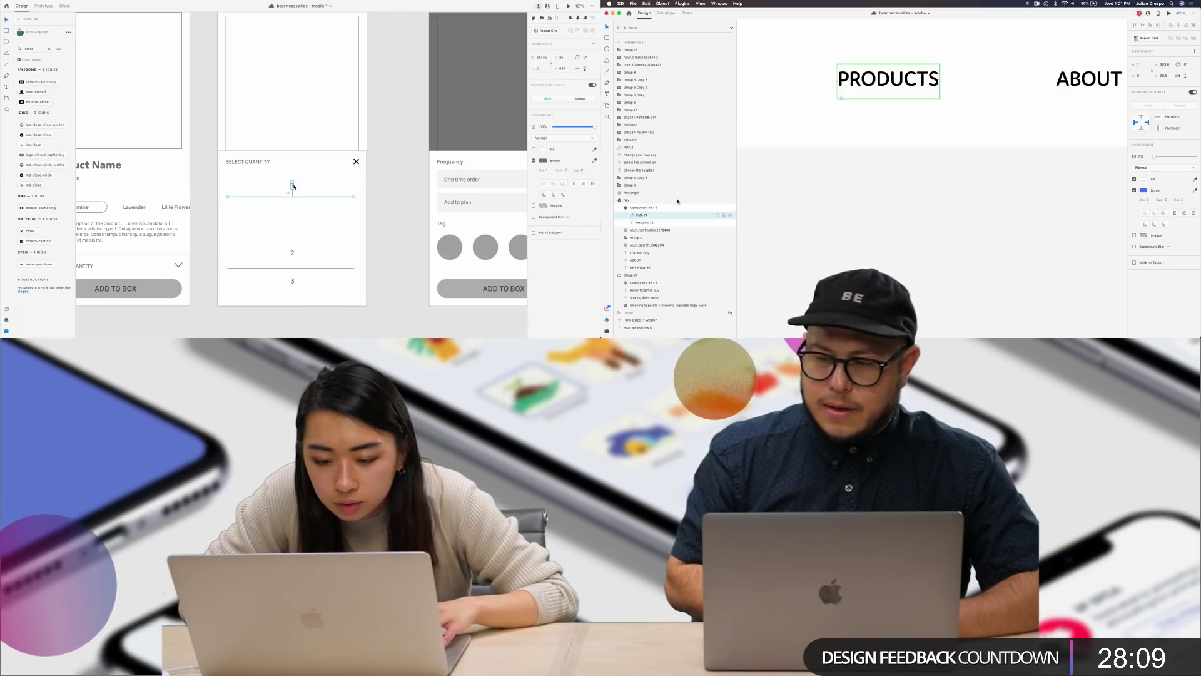
# Step: Delete the mobile numerals 2 and 3 with the divider between them, and set the Hover State underline's opacity to 100%
pyautogui.click(291, 268)
pyautogui.keyDown('shift'); pyautogui.click(292, 253); pyautogui.keyUp('shift')
pyautogui.moveTo(1155, 157); pyautogui.dragTo(1200, 158)
pyautogui.keyDown('shift'); pyautogui.click(292, 282); pyautogui.keyUp('shift')
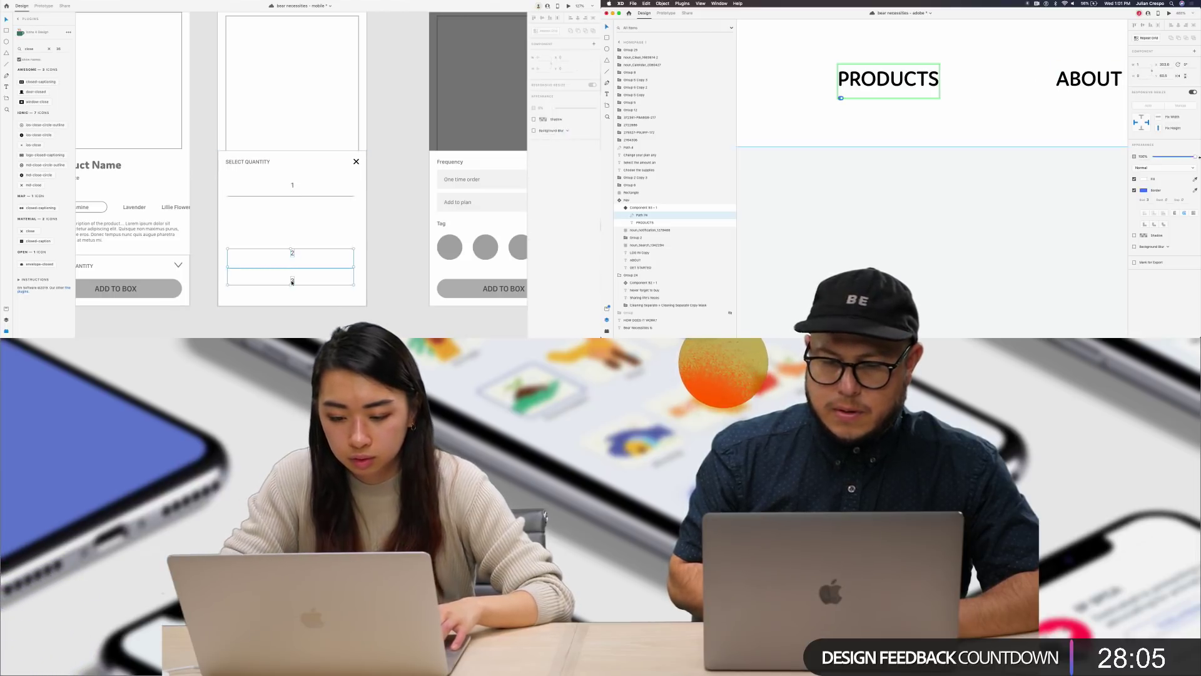
pyautogui.press('Delete')
# Step: Repeat the numeral 1 and its divider as a five-row grid, and widen the Hover State underline to the full width of PRODUCTS
pyautogui.click(292, 186)
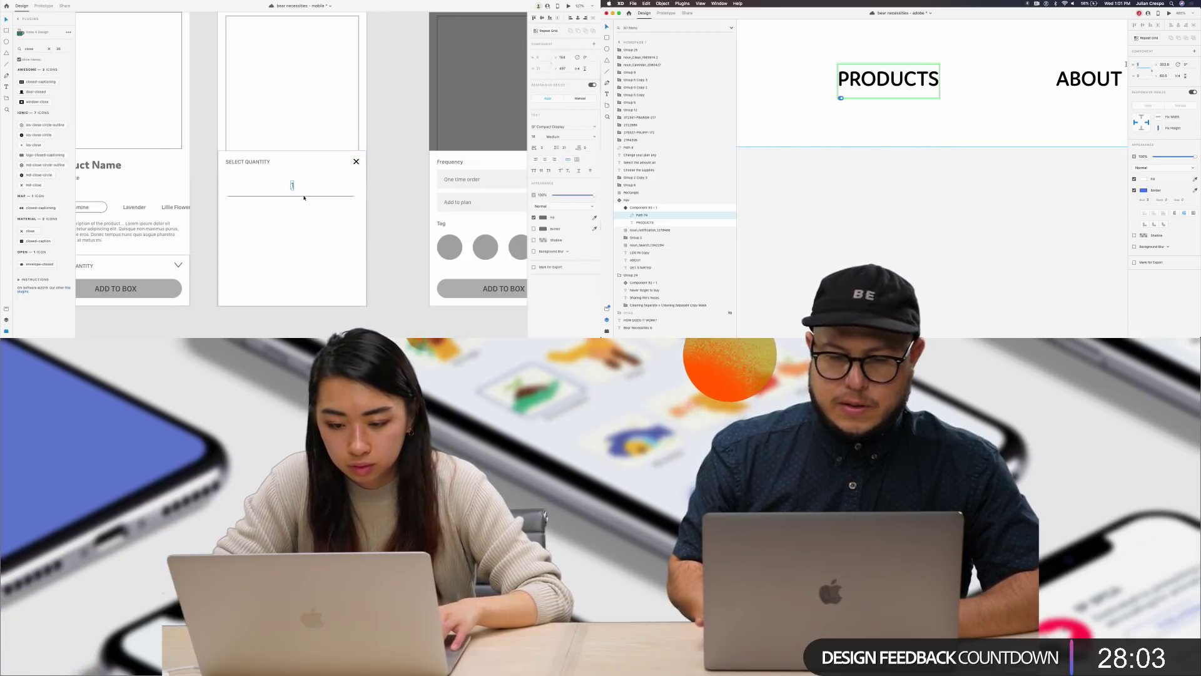
pyautogui.click(304, 197)
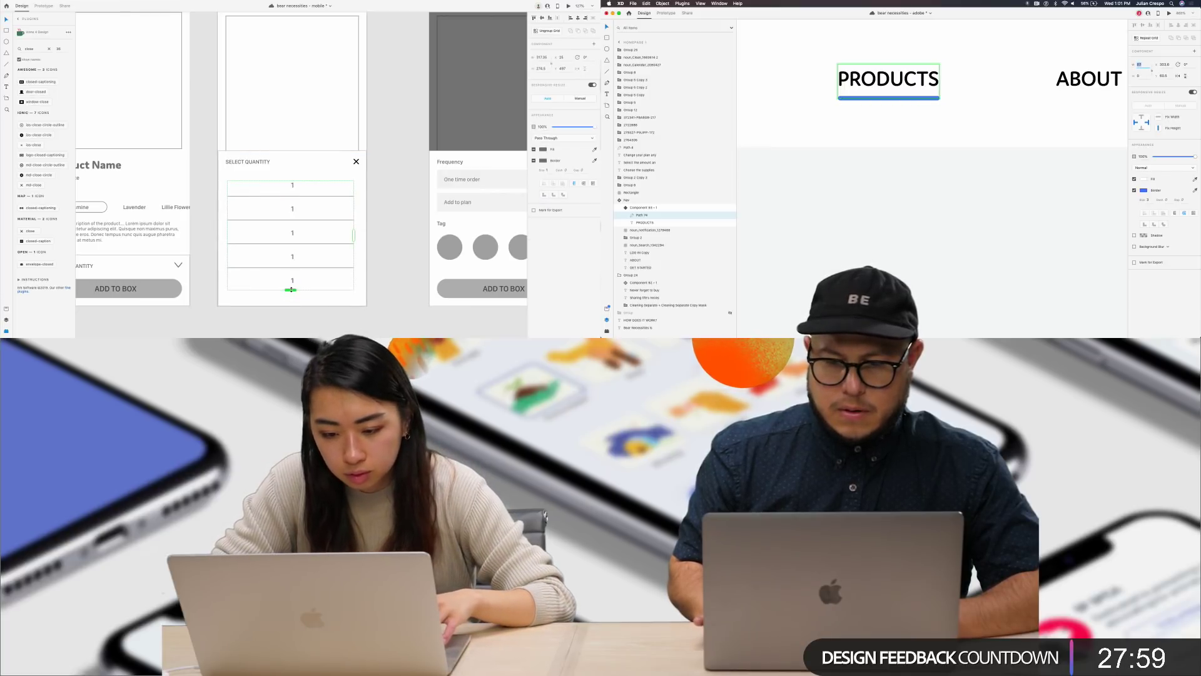
pyautogui.click(303, 323)
# Step: Renumber the repeated mobile quantity rows below 1 as 2, 3, 4 and 5, and set the PRODUCTS component back to its Default State
pyautogui.moveTo(1107, 83); pyautogui.dragTo(1005, 92)
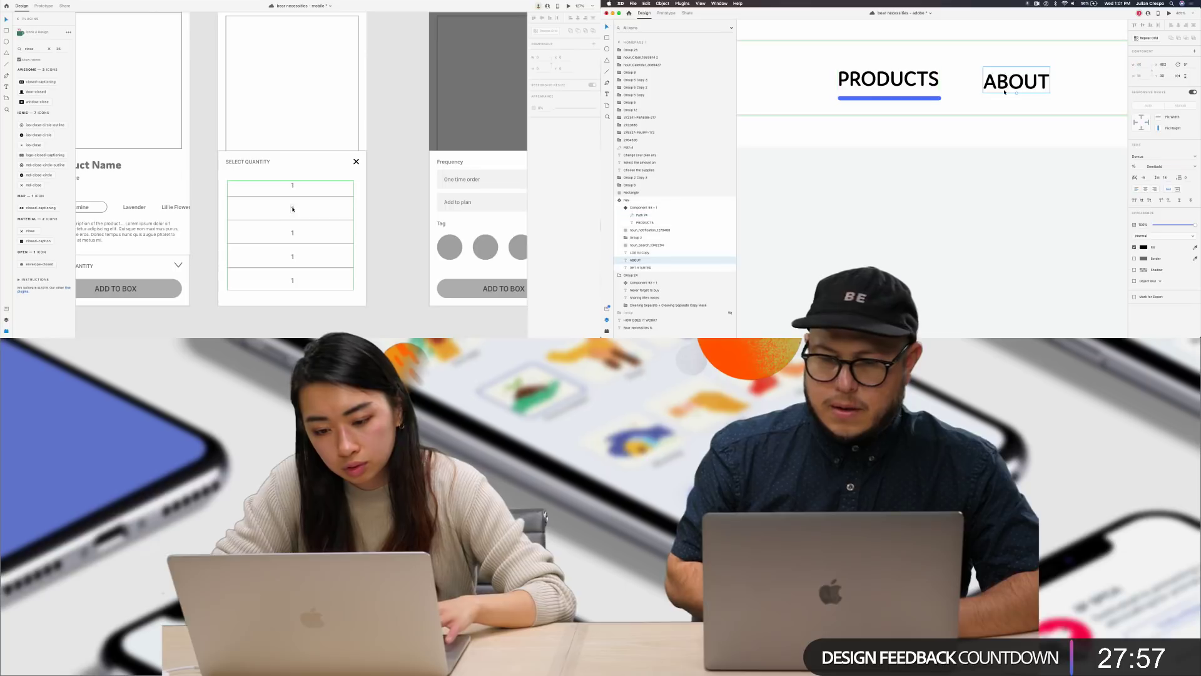
pyautogui.doubleClick(292, 209)
pyautogui.press('super+z')
pyautogui.click(905, 89)
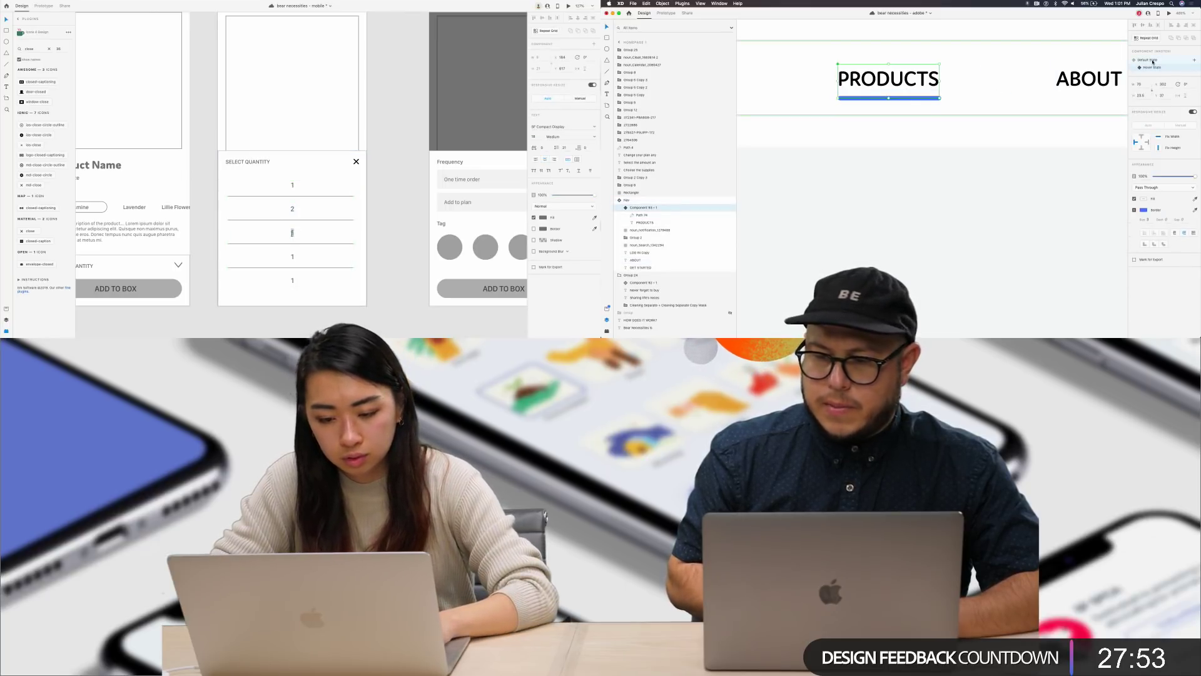
pyautogui.click(1153, 61)
pyautogui.write('3')
pyautogui.doubleClick(292, 257)
pyautogui.write('4')
pyautogui.scroll(-5, 982, 97)
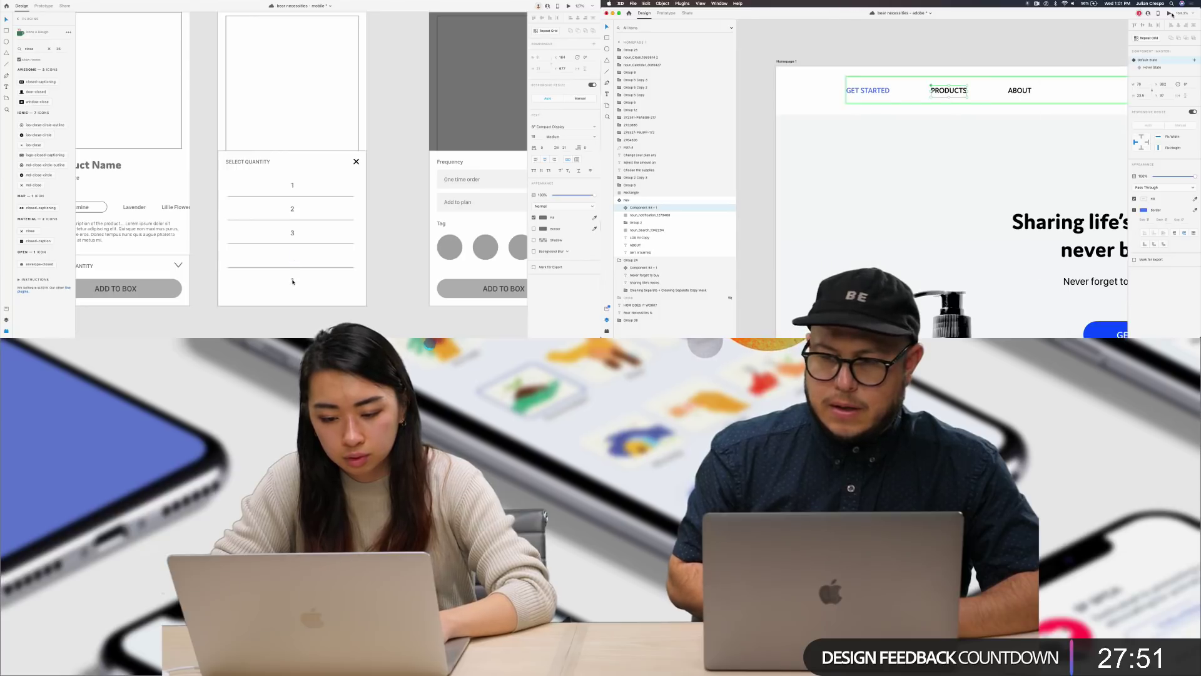
# Step: Preview the desktop homepage to test the PRODUCTS link's hover underline and the Get Started button, and close the preview
pyautogui.click(1170, 14)
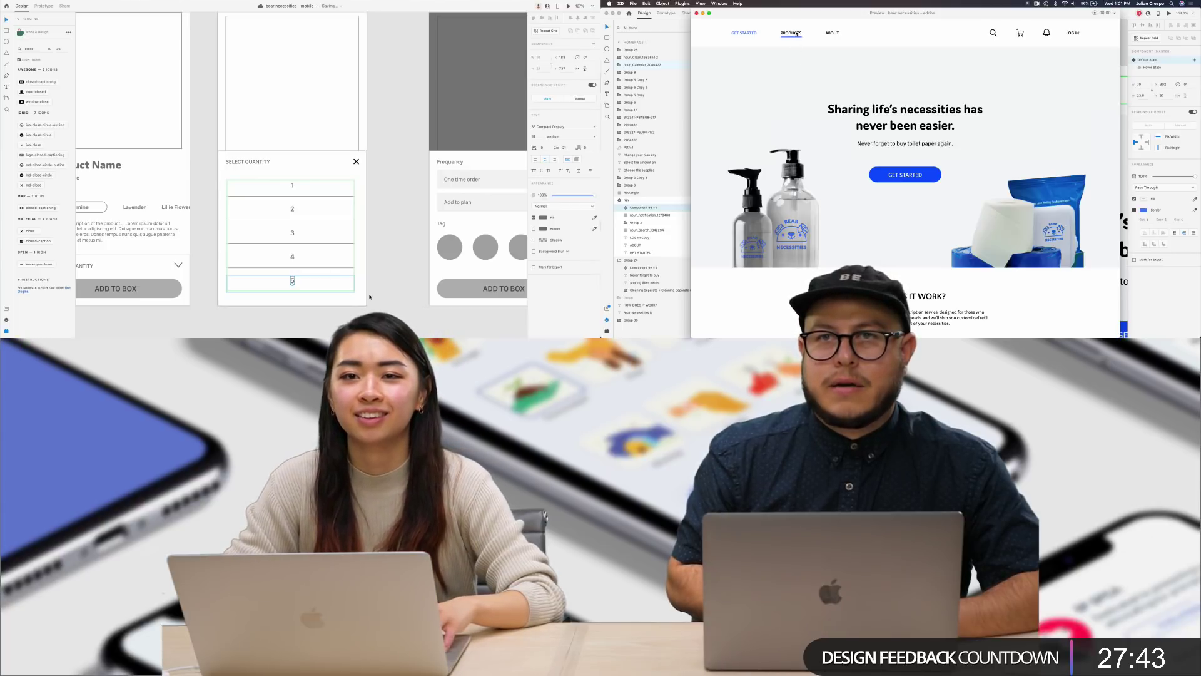
pyautogui.click(381, 296)
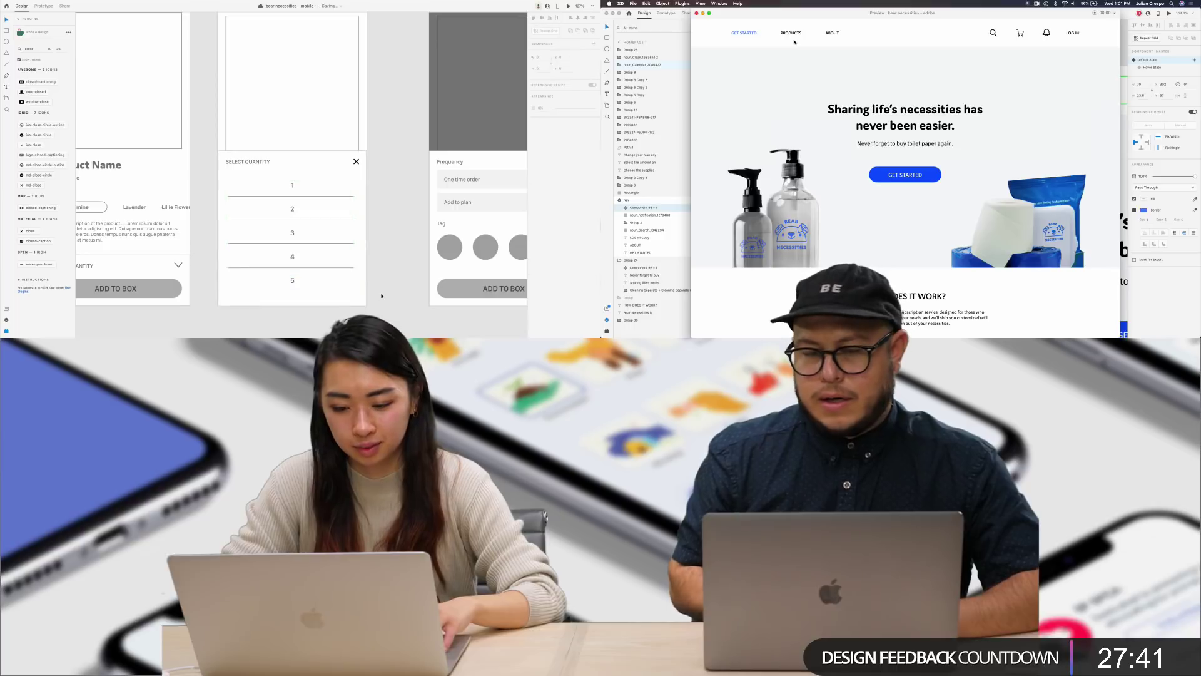
pyautogui.scroll(-1, 369, 277)
pyautogui.scroll(-4, 368, 278)
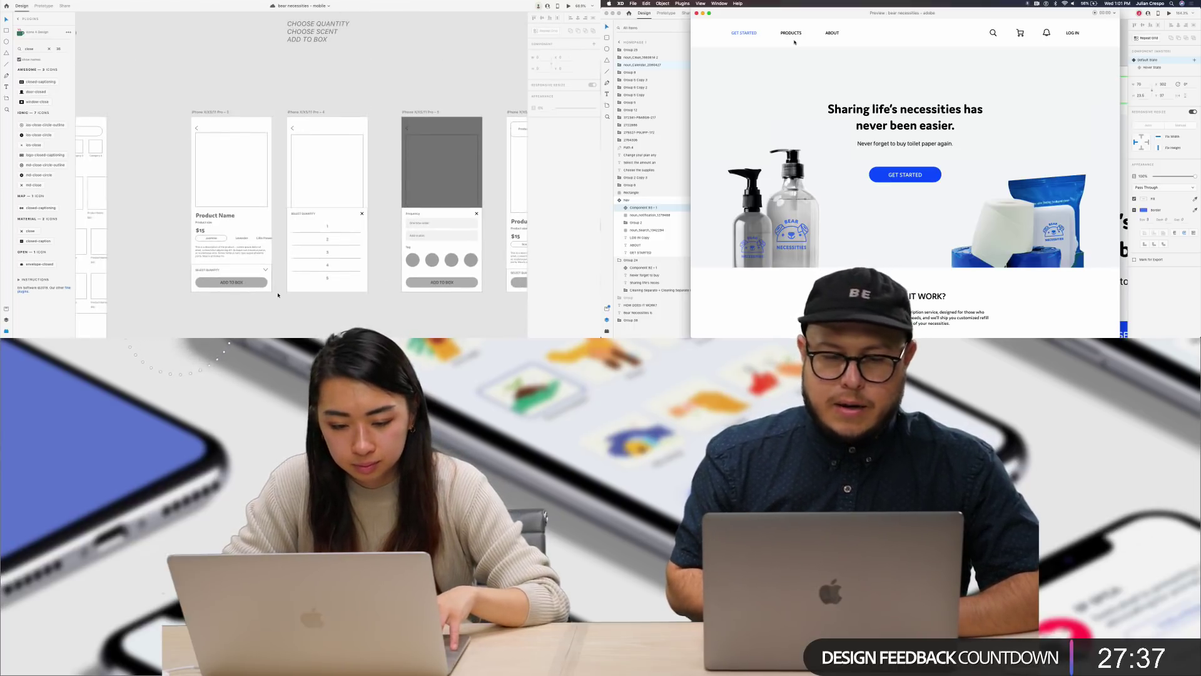
pyautogui.hscroll(3, 335, 301)
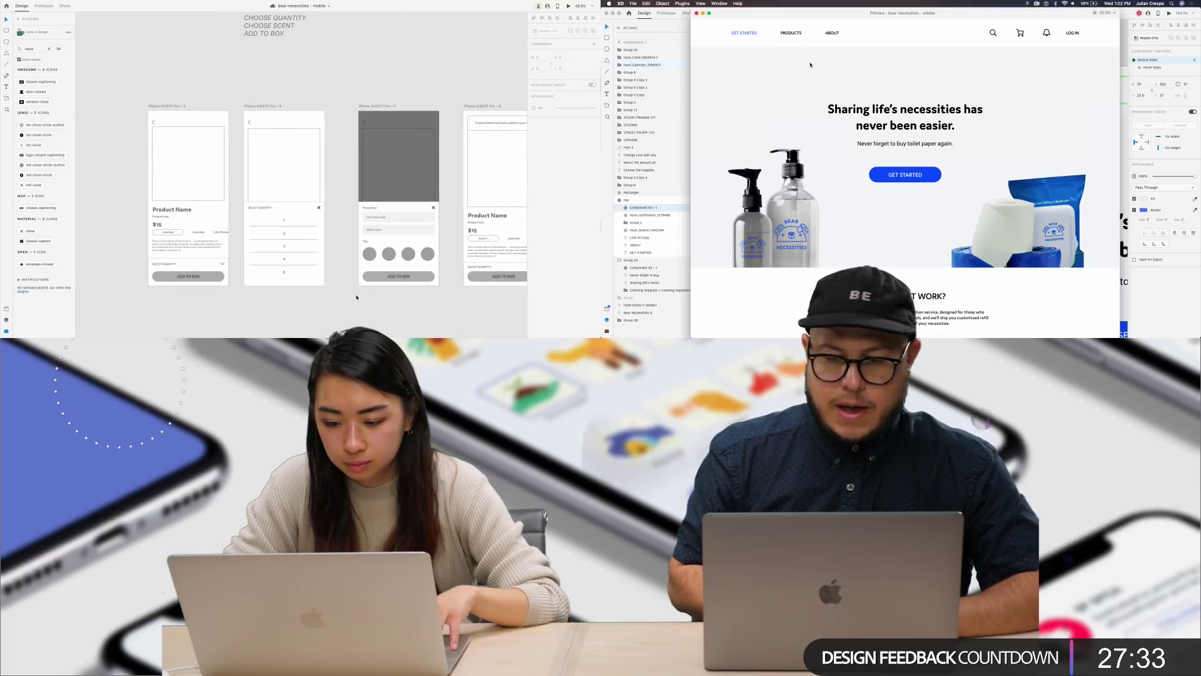
pyautogui.hscroll(2, 356, 297)
pyautogui.click(905, 175)
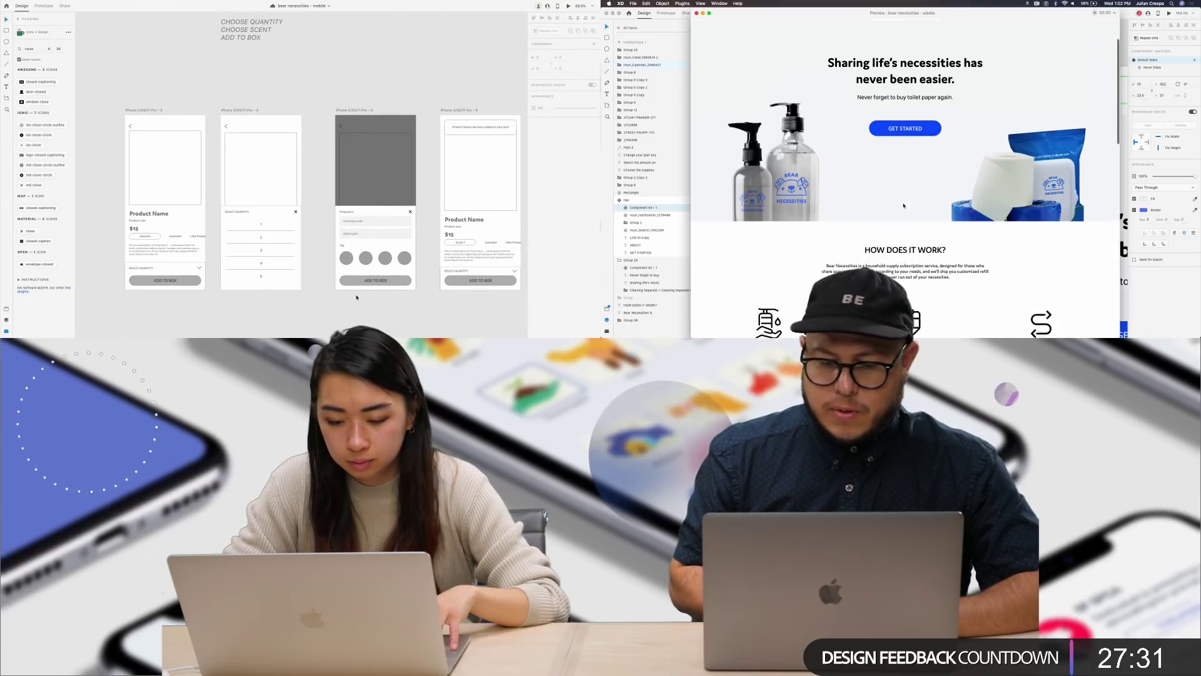
pyautogui.scroll(10, 844, 125)
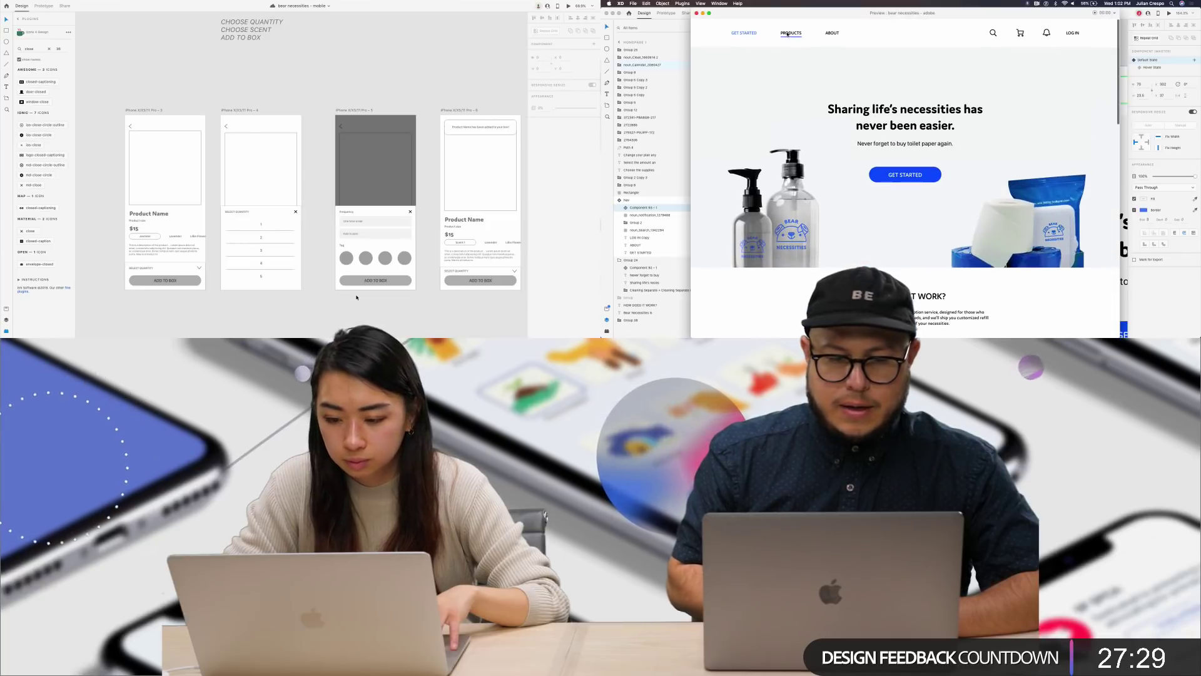
pyautogui.press('super+w')
# Step: Duplicate the PRODUCTS component onto the ABOUT link's position in the navigation bar and delete the original ABOUT text
pyautogui.hscroll(3, 356, 297)
pyautogui.scroll(-2, 921, 133)
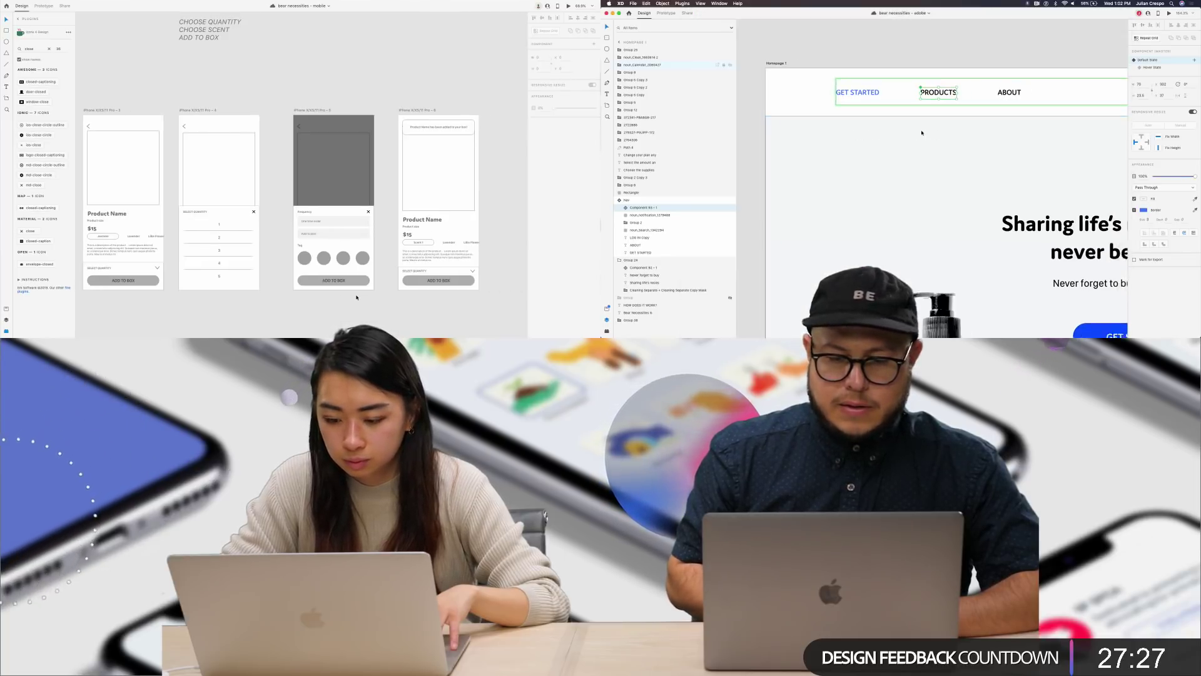
pyautogui.hscroll(3, 922, 133)
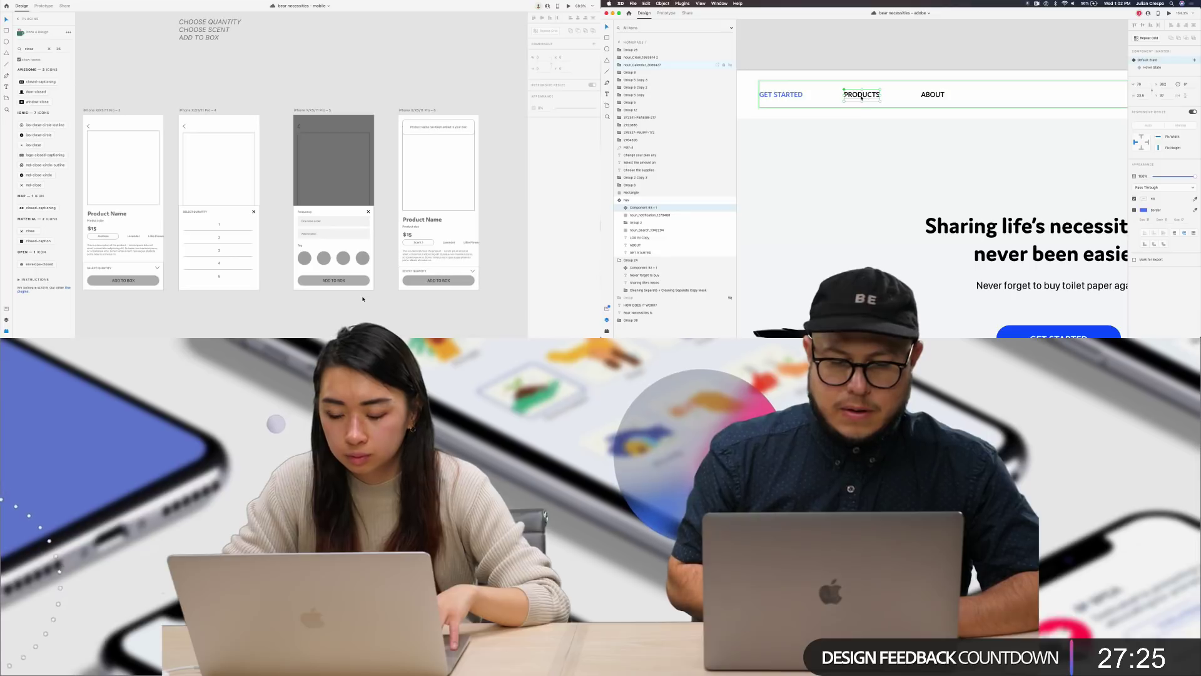
pyautogui.moveTo(861, 97); pyautogui.dragTo(937, 105)
pyautogui.scroll(-4, 363, 299)
pyautogui.hscroll(2, 362, 299)
pyautogui.click(645, 253)
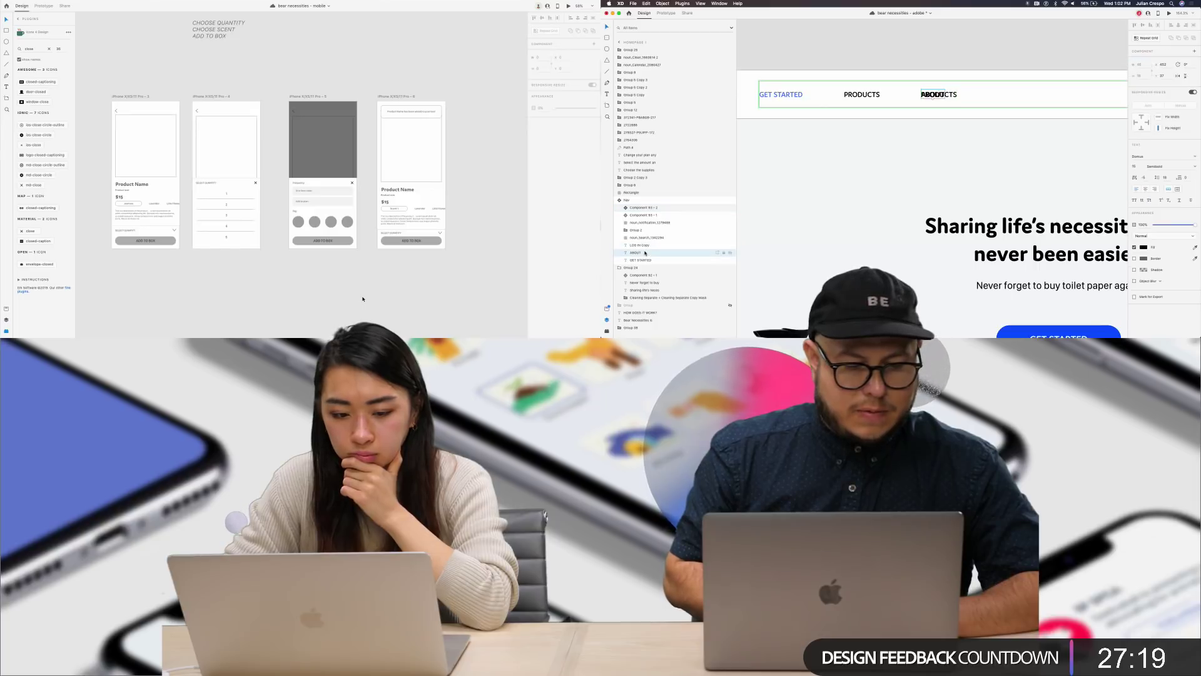
pyautogui.press('Delete')
# Step: Change the default label of the duplicated navigation component from PRODUCTS to ABOUT
pyautogui.doubleClick(937, 92)
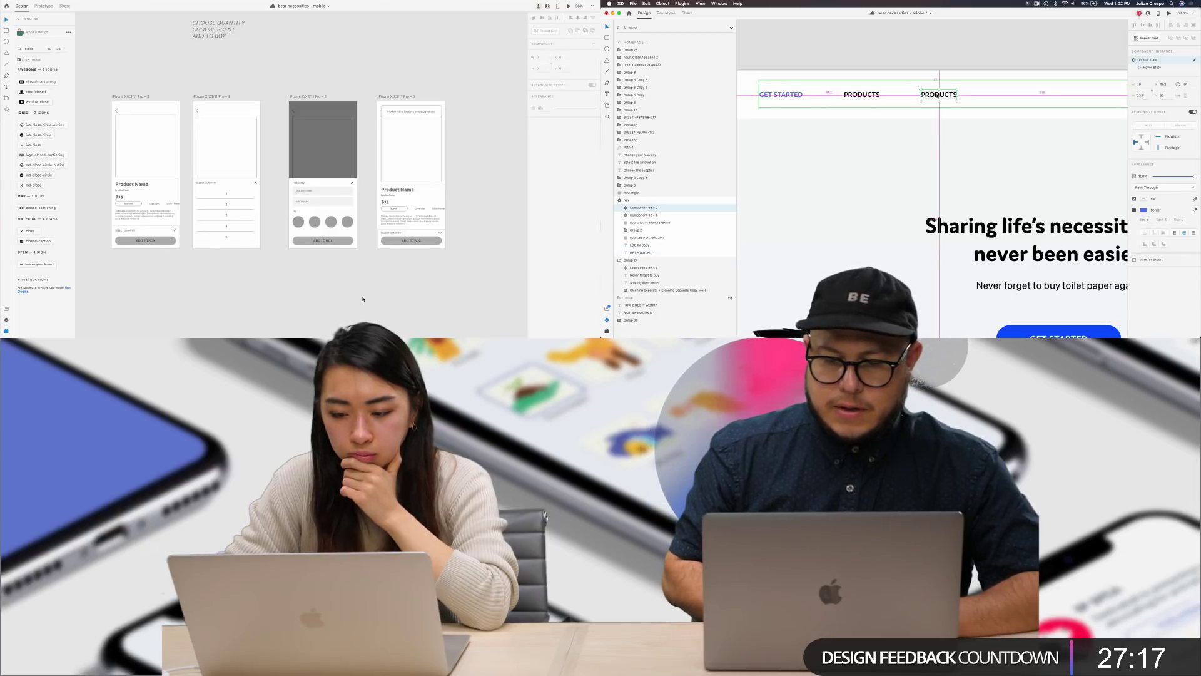
pyautogui.hscroll(2, 363, 299)
pyautogui.scroll(-2, 363, 299)
pyautogui.press('super+a')
pyautogui.write('A')
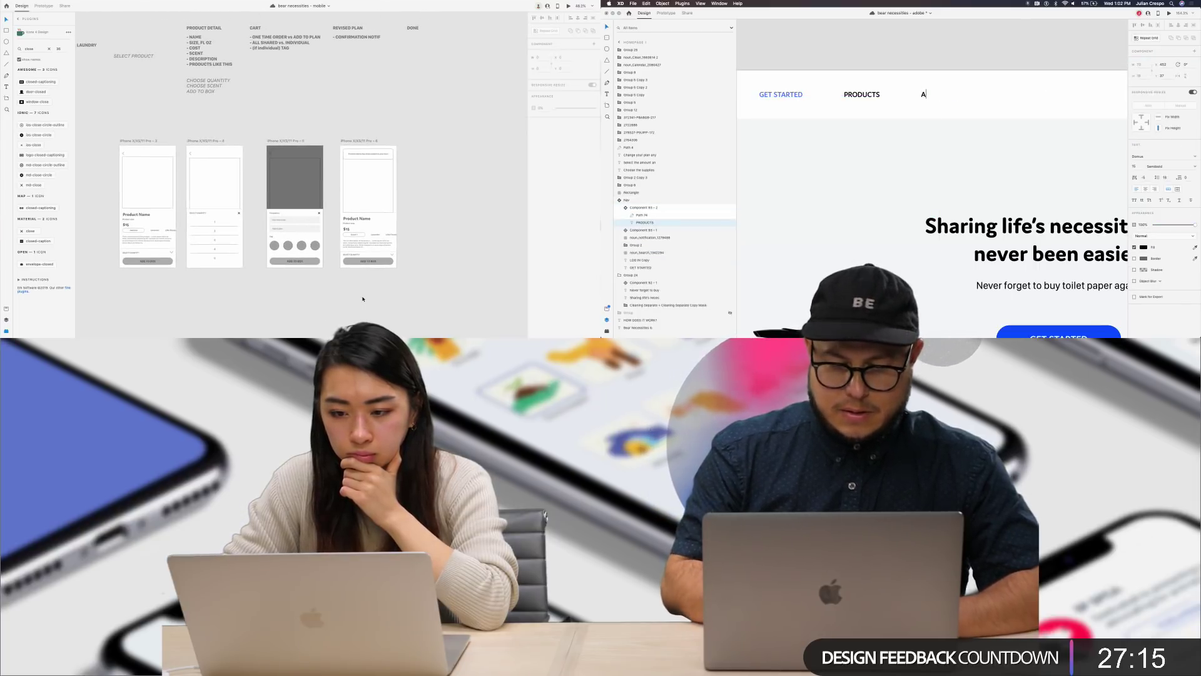
pyautogui.write('BOUT')
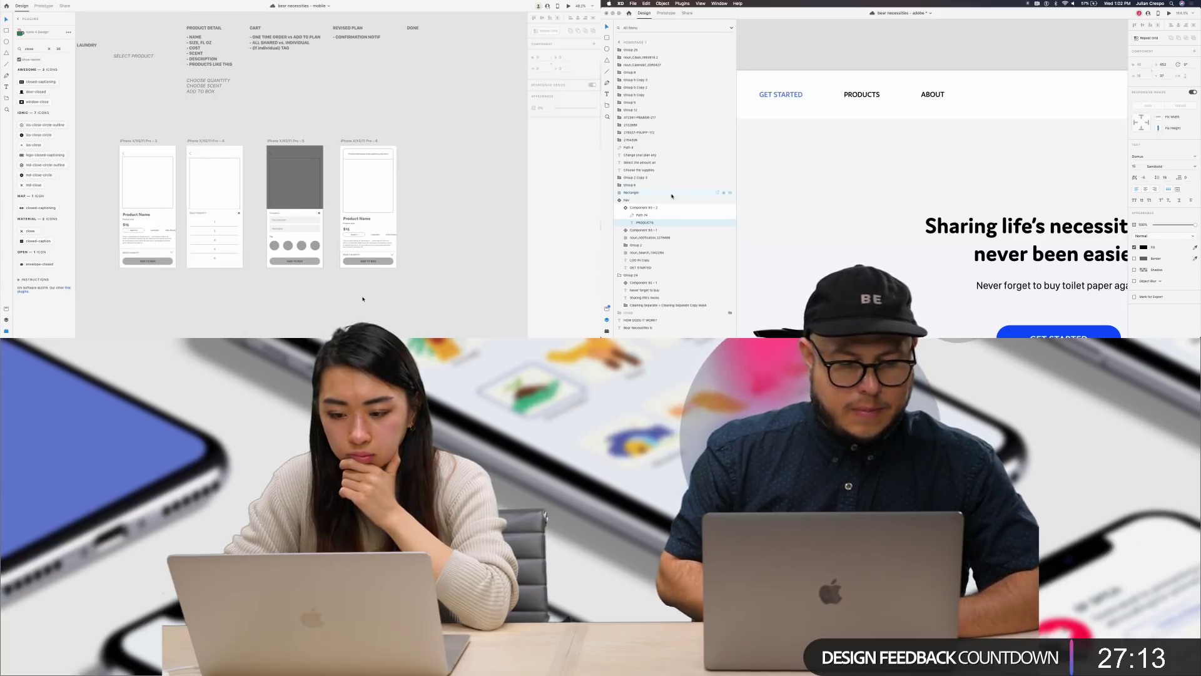
pyautogui.click(932, 95)
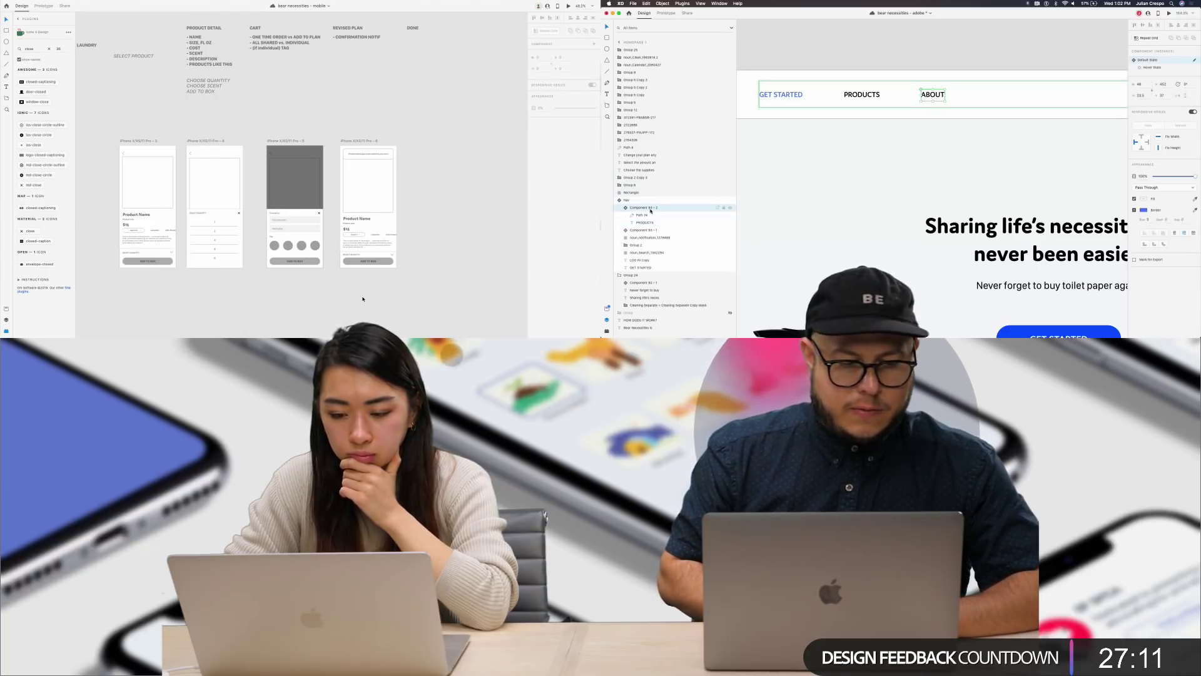
# Step: Switch the ABOUT navigation component to its Hover State and change its label there to ABOUT
pyautogui.hscroll(1, 395, 99)
pyautogui.click(1152, 67)
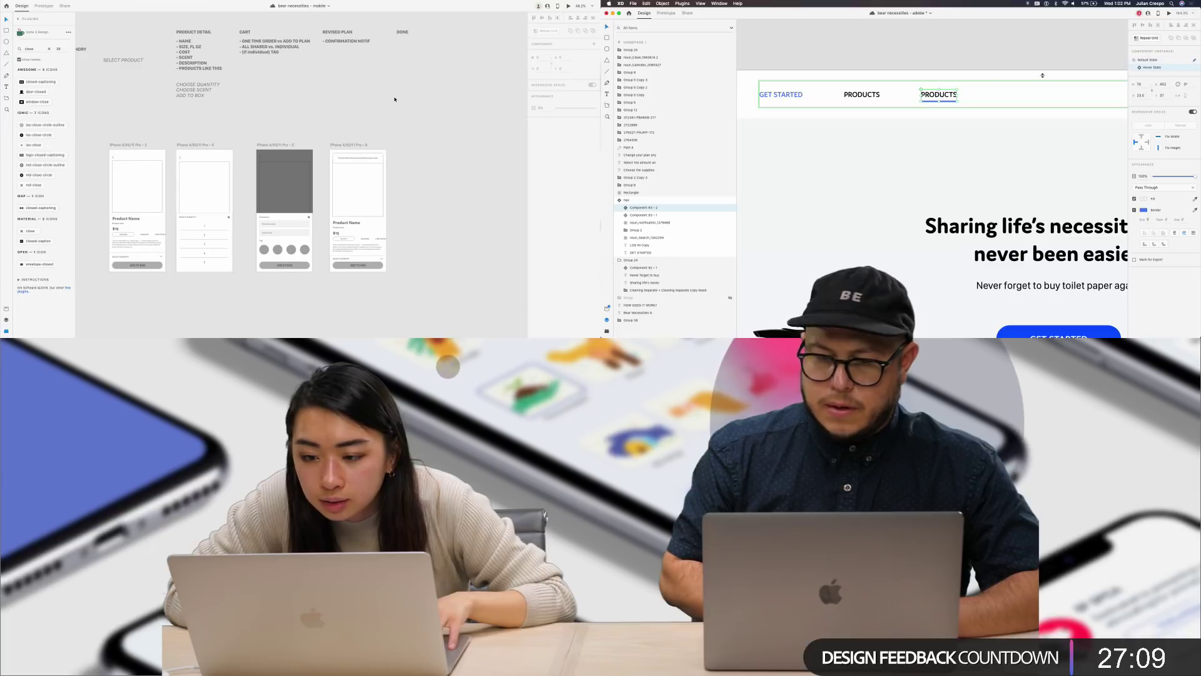
pyautogui.doubleClick(929, 97)
pyautogui.scroll(-1, 354, 121)
pyautogui.doubleClick(929, 97)
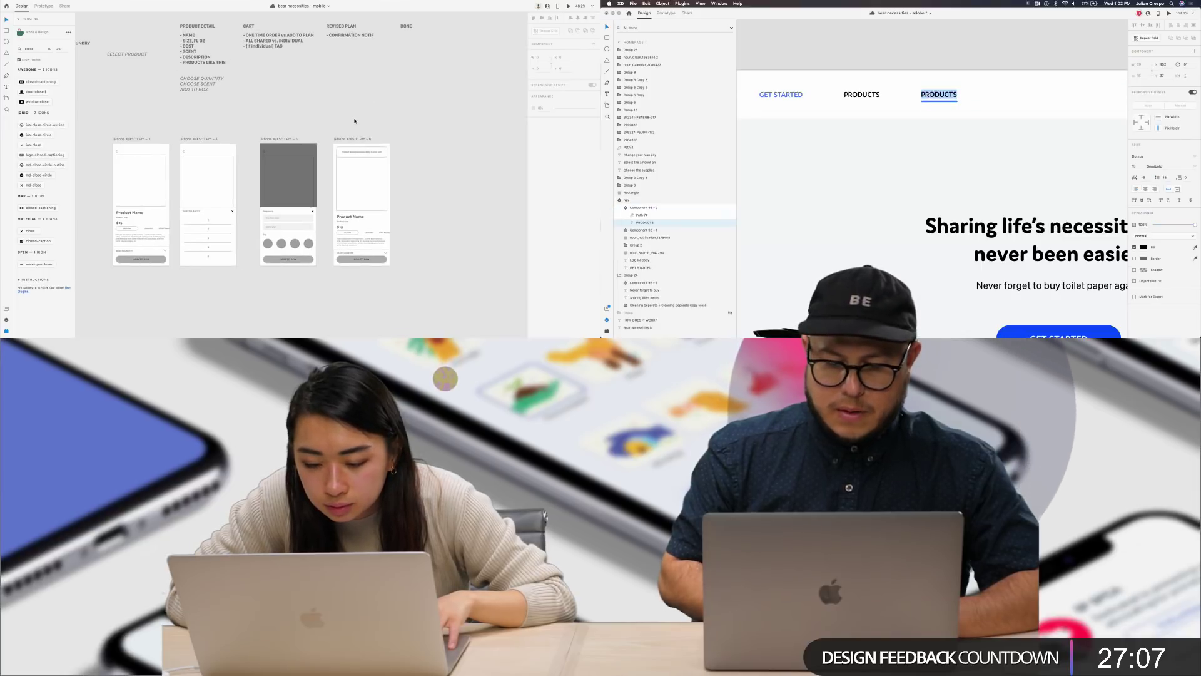
pyautogui.write('ABOUT')
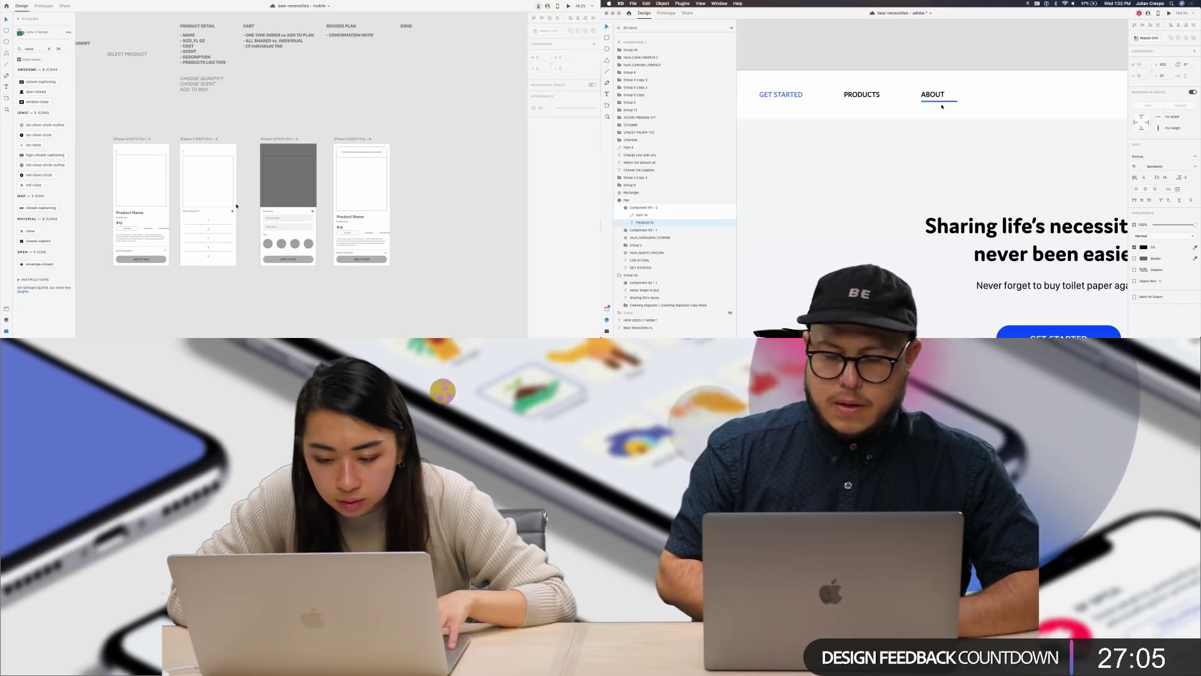
# Step: Shorten the ABOUT component's Hover State underline to the width of the word ABOUT
pyautogui.hscroll(-3, 236, 206)
pyautogui.click(938, 101)
pyautogui.click(224, 207)
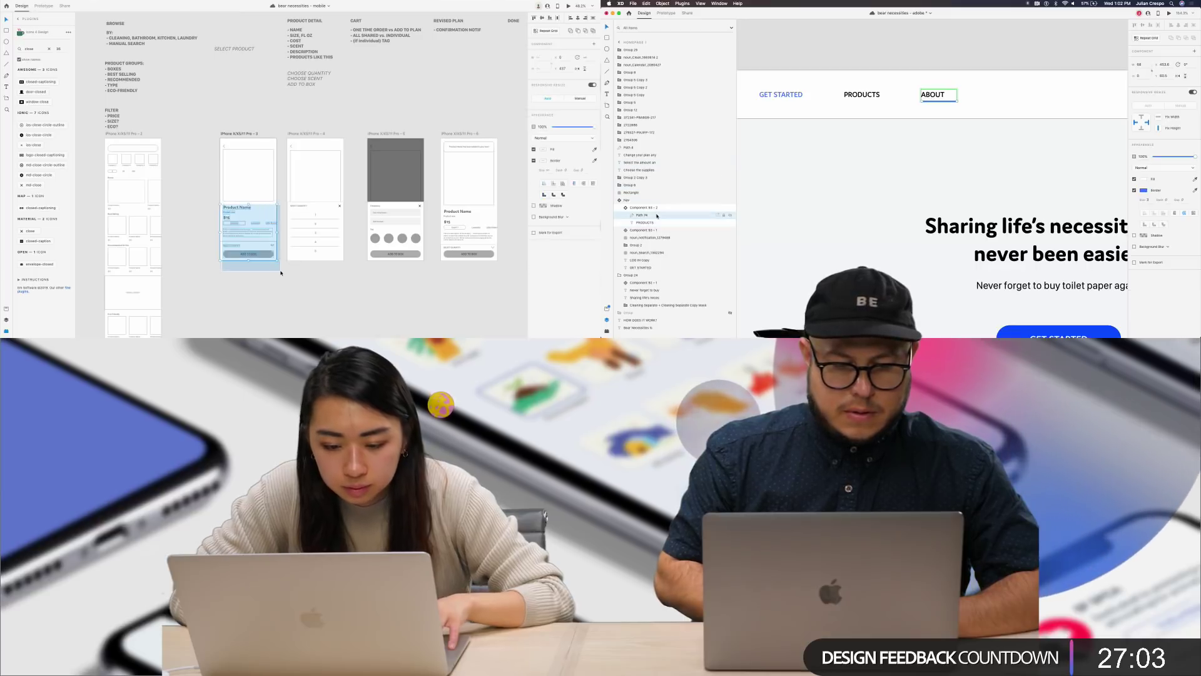
pyautogui.scroll(3, 960, 116)
pyautogui.hscroll(3, 381, 282)
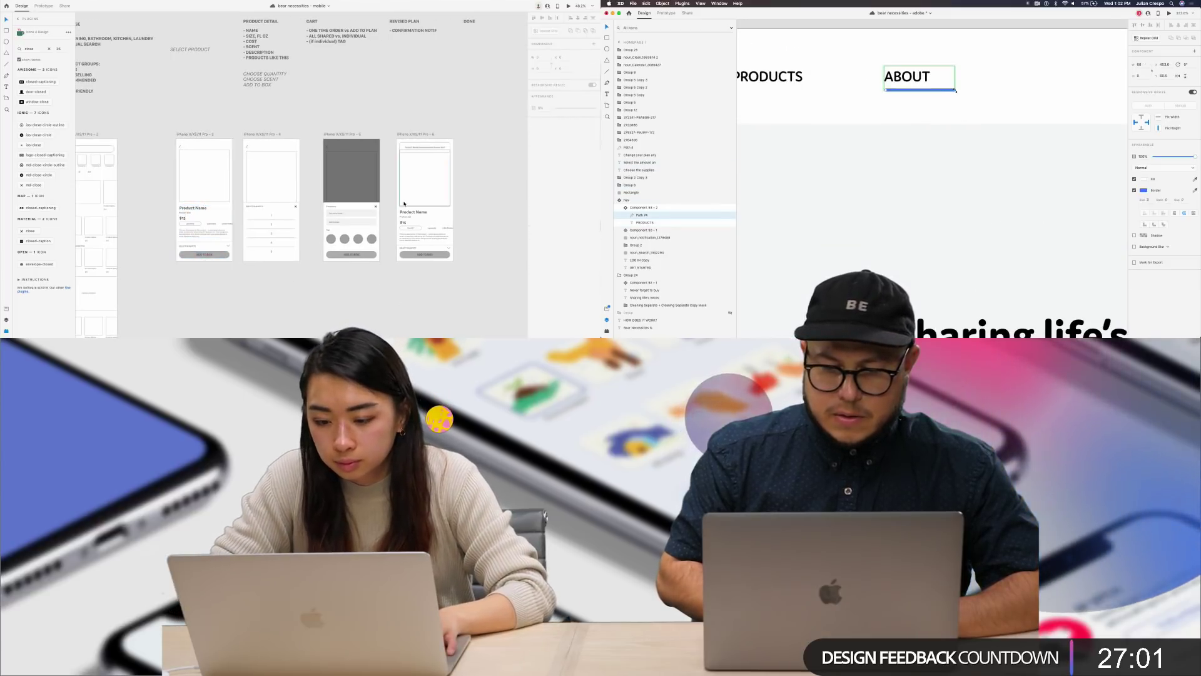
pyautogui.moveTo(956, 91); pyautogui.dragTo(931, 92)
pyautogui.click(432, 244)
pyautogui.scroll(-5, 931, 92)
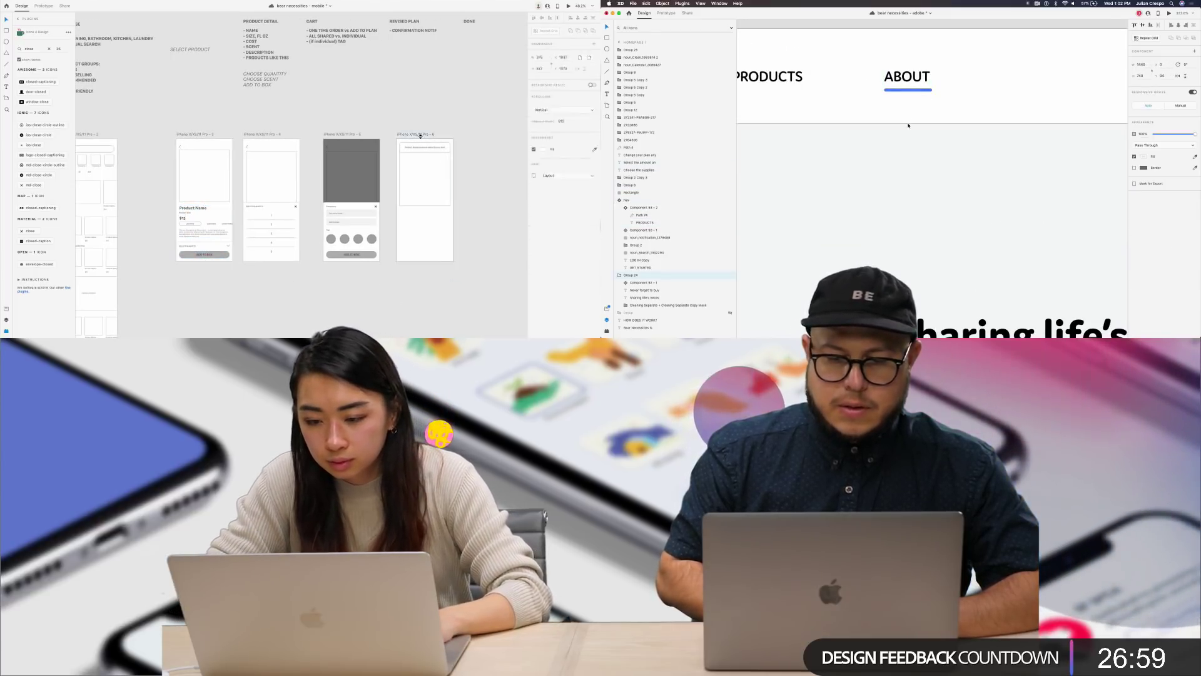
# Step: Set the ABOUT navigation component back to its Default State
pyautogui.click(956, 110)
pyautogui.doubleClick(955, 110)
pyautogui.click(252, 183)
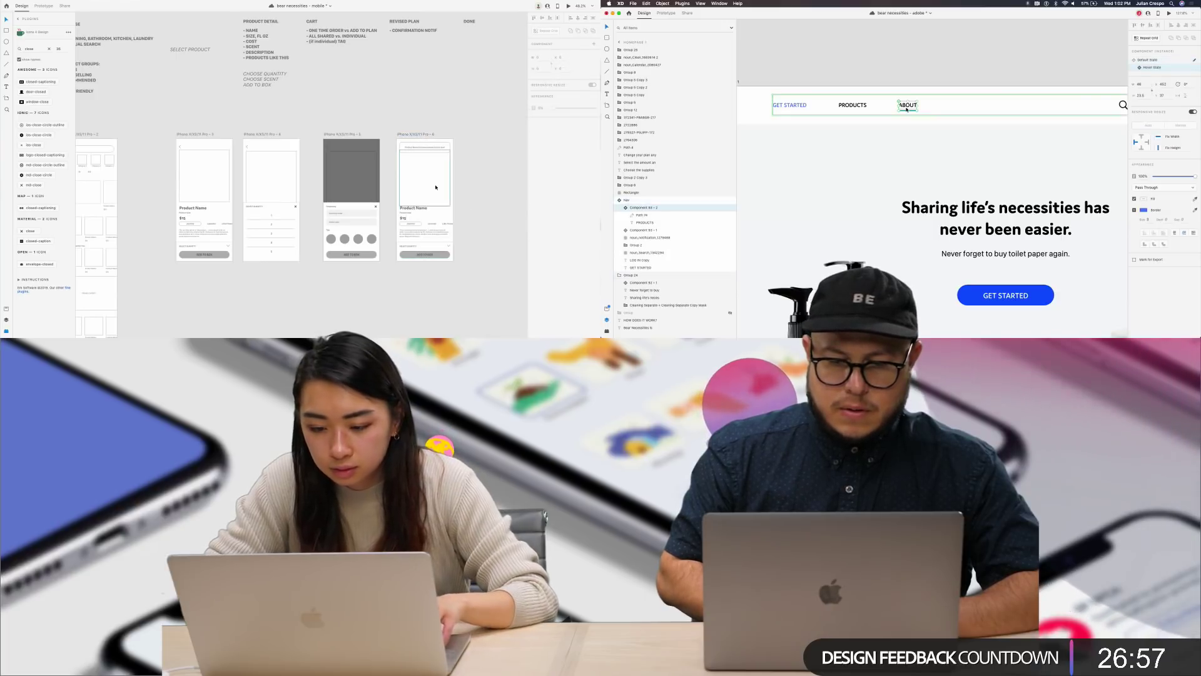
pyautogui.click(205, 175)
pyautogui.click(1147, 59)
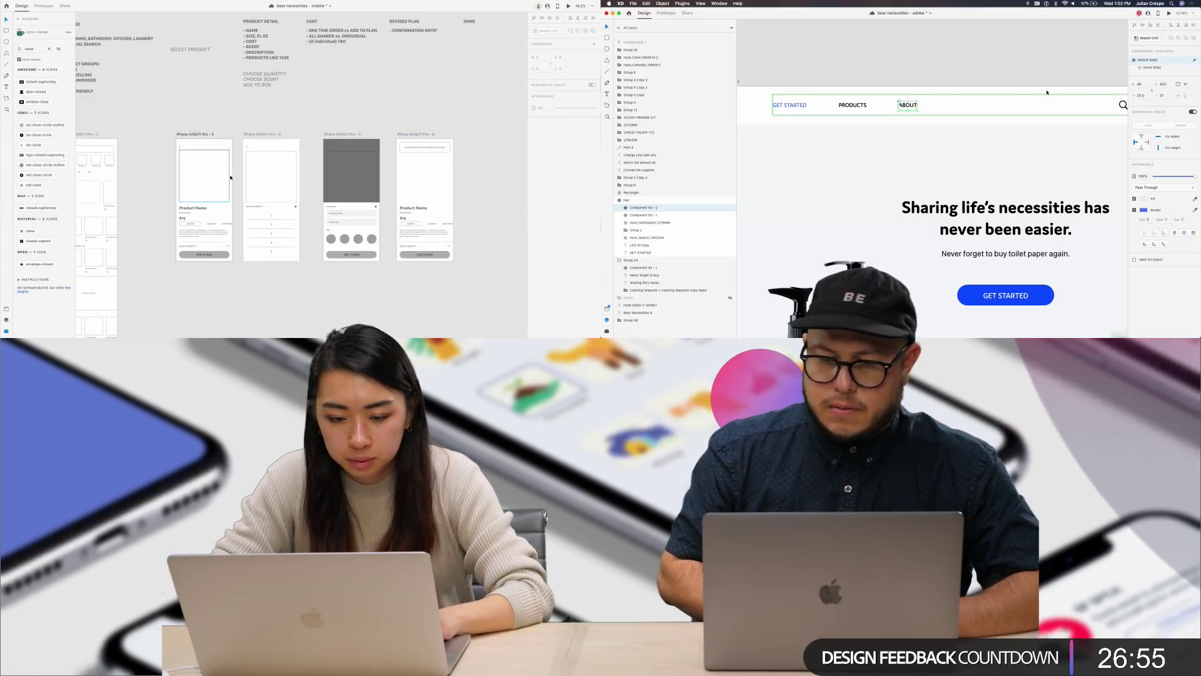
# Step: Preview the desktop homepage to test the navigation links and the Get Started button's hover states, and close the preview
pyautogui.press('super+Return')
pyautogui.click(463, 120)
pyautogui.scroll(5, 431, 155)
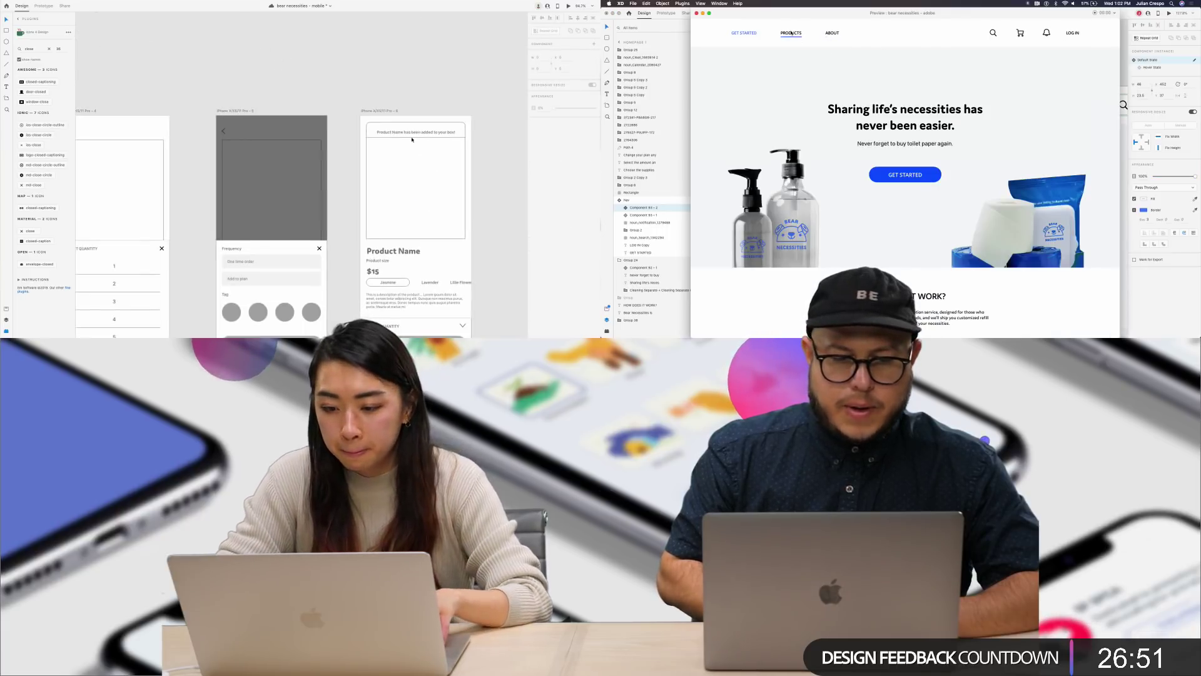
pyautogui.click(406, 142)
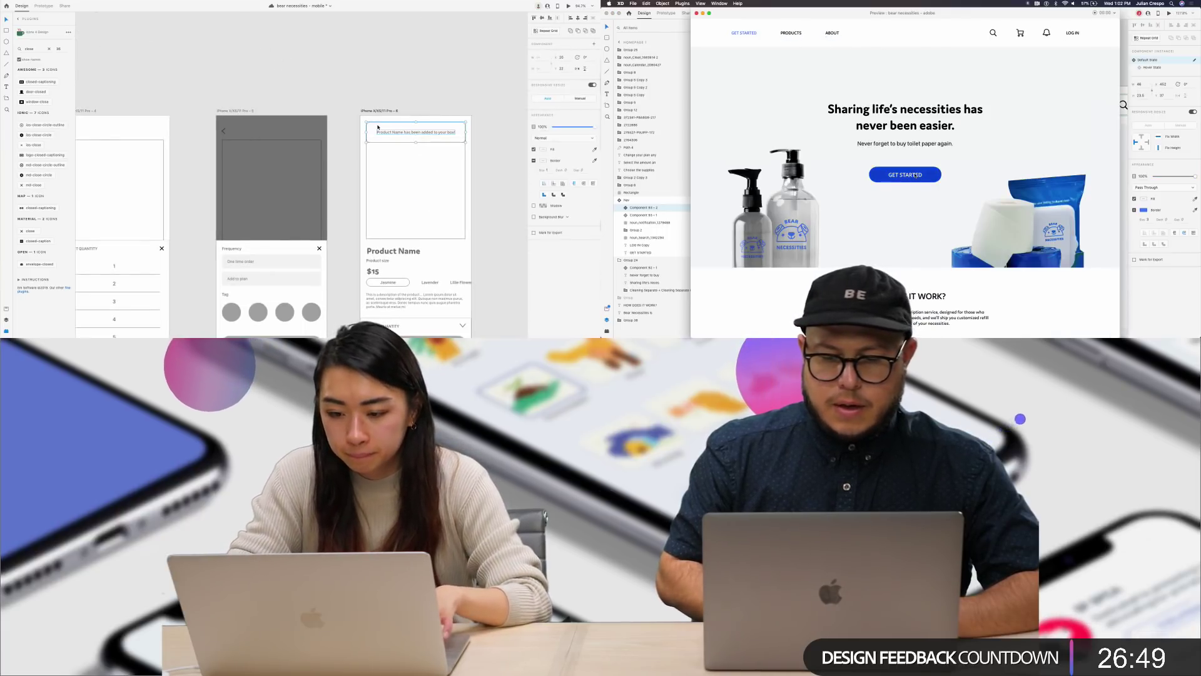
pyautogui.click(378, 95)
pyautogui.scroll(-2, 377, 95)
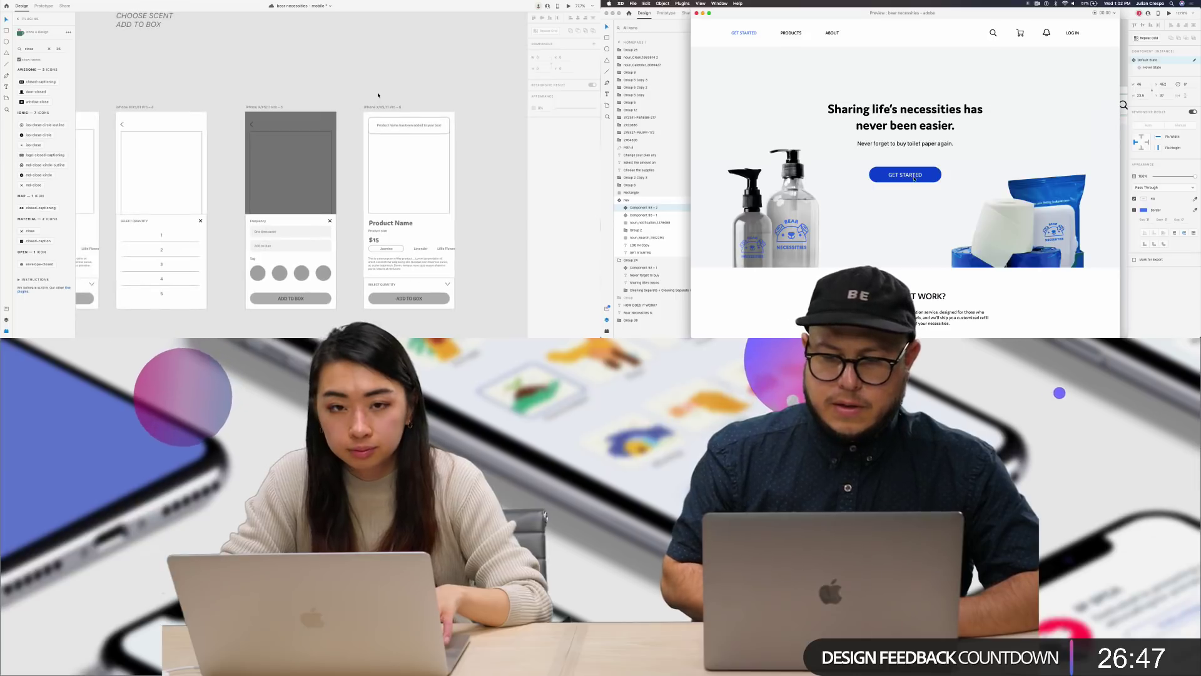
pyautogui.click(696, 12)
# Step: In the prototype, link the homepage's Get Started button rectangle to the Onboarding artboard with a Tap trigger and Auto-Animate
pyautogui.scroll(-3, 848, 155)
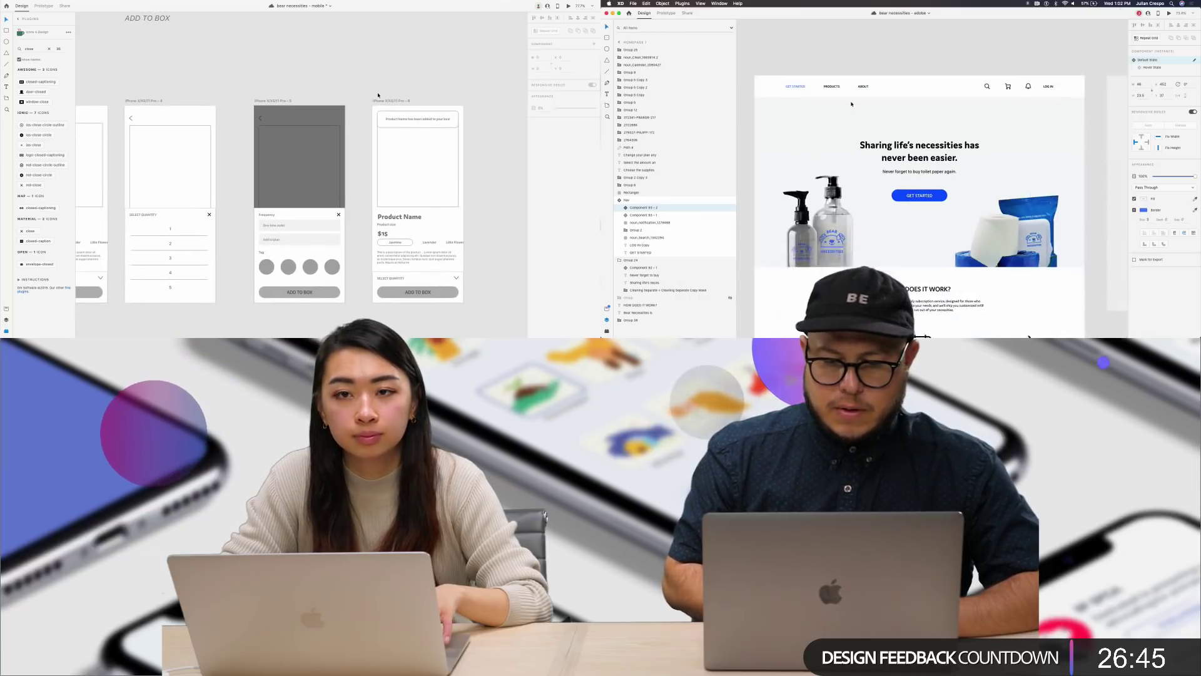
pyautogui.scroll(-1, 377, 95)
pyautogui.click(848, 154)
pyautogui.scroll(-2, 378, 95)
pyautogui.hscroll(1, 847, 155)
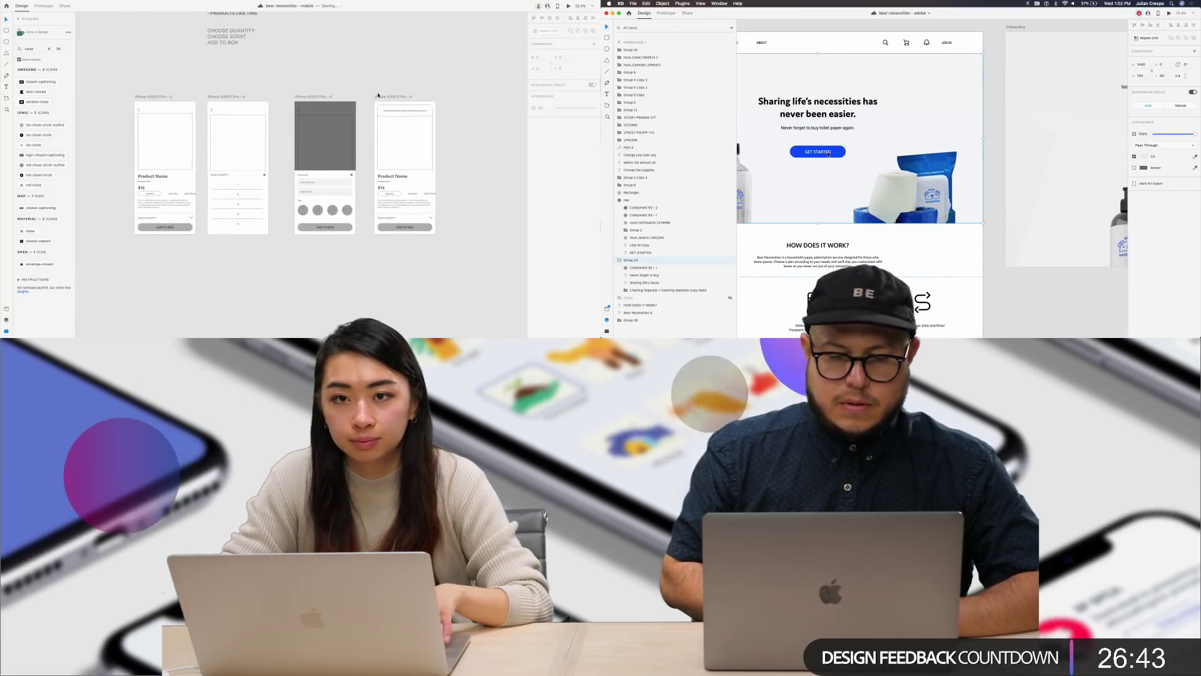
pyautogui.hscroll(-4, 378, 96)
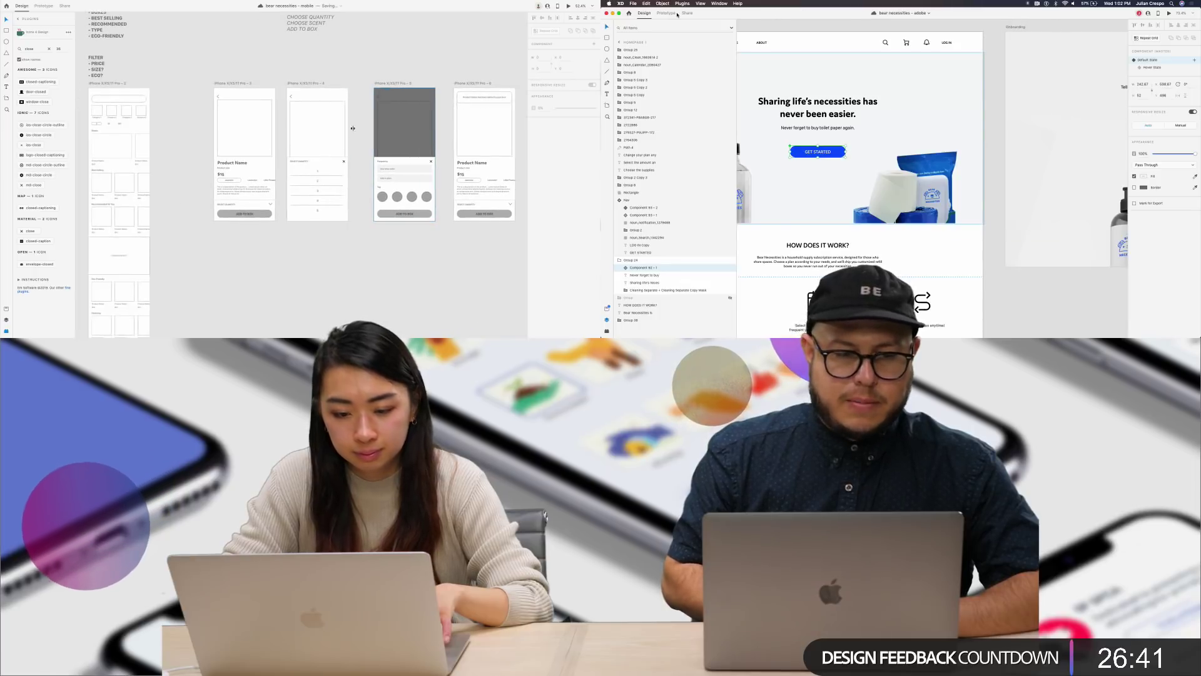
pyautogui.hotkey('ctrl', 'Tab')
pyautogui.scroll(3, 113, 182)
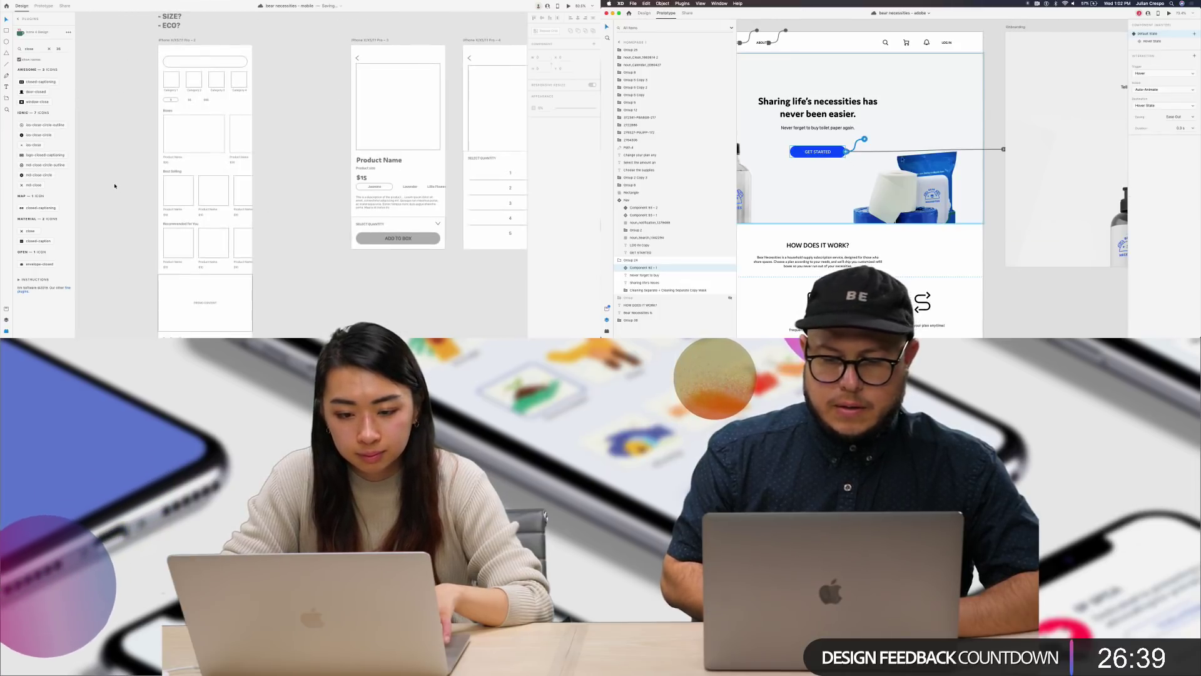
pyautogui.scroll(1, 120, 152)
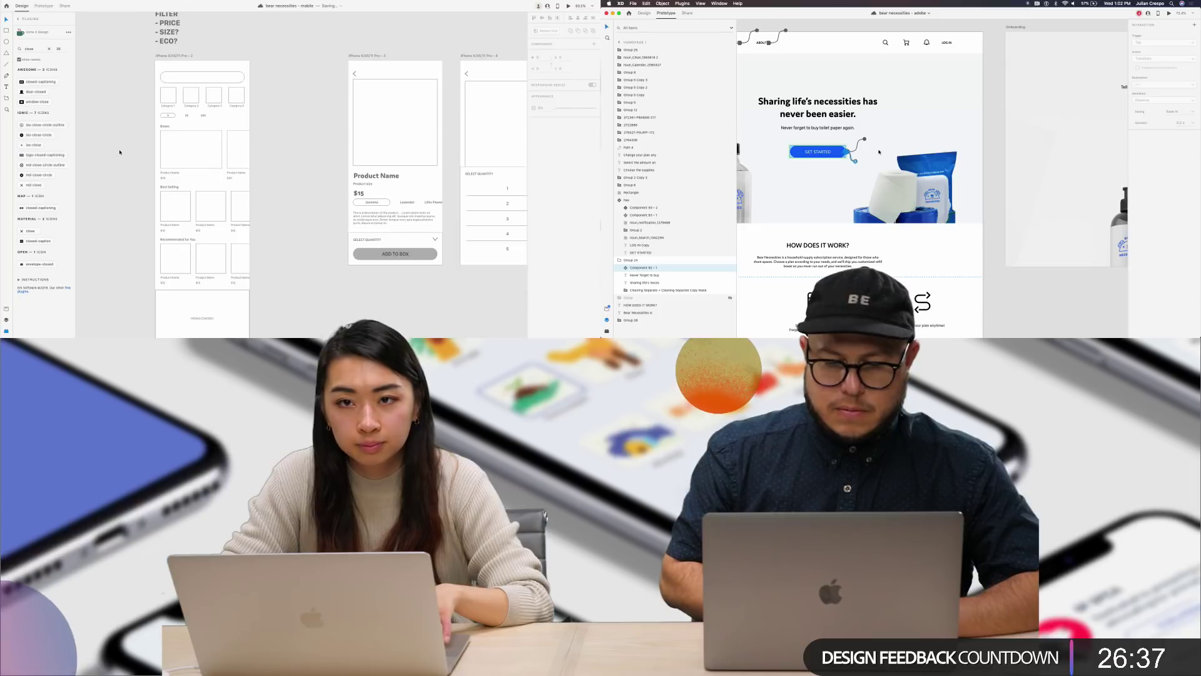
pyautogui.scroll(1, 120, 150)
pyautogui.moveTo(1004, 149); pyautogui.dragTo(1007, 126)
pyautogui.scroll(5, 120, 150)
pyautogui.hscroll(2, 938, 138)
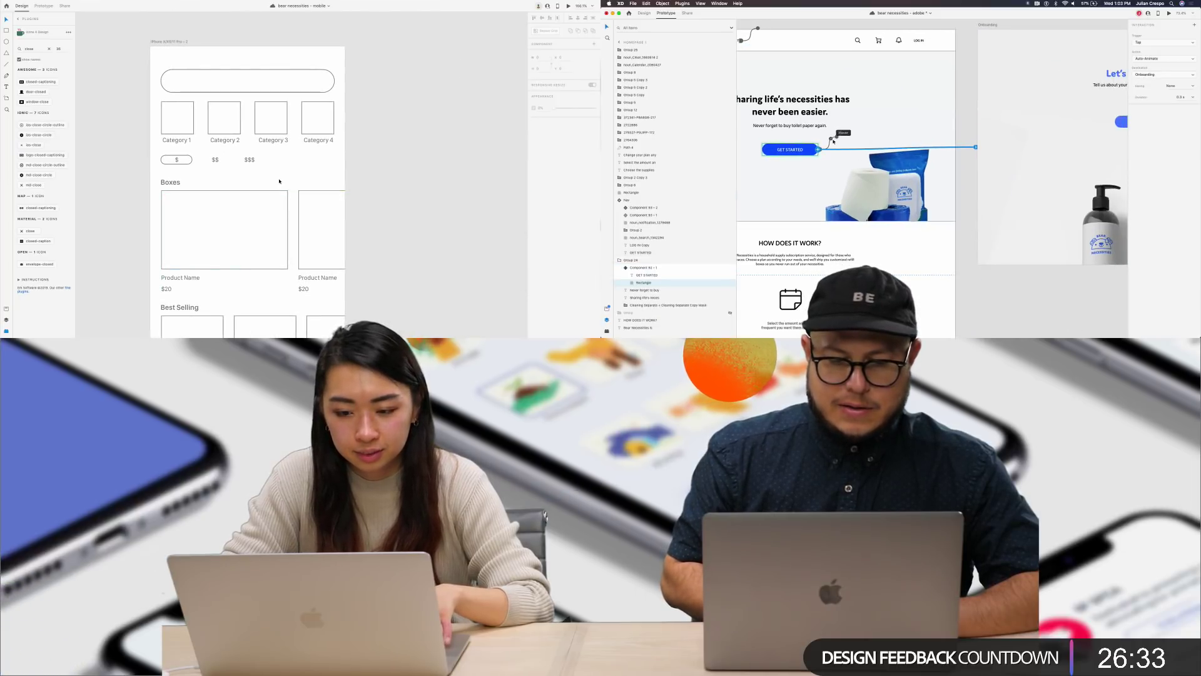
pyautogui.scroll(5, 820, 150)
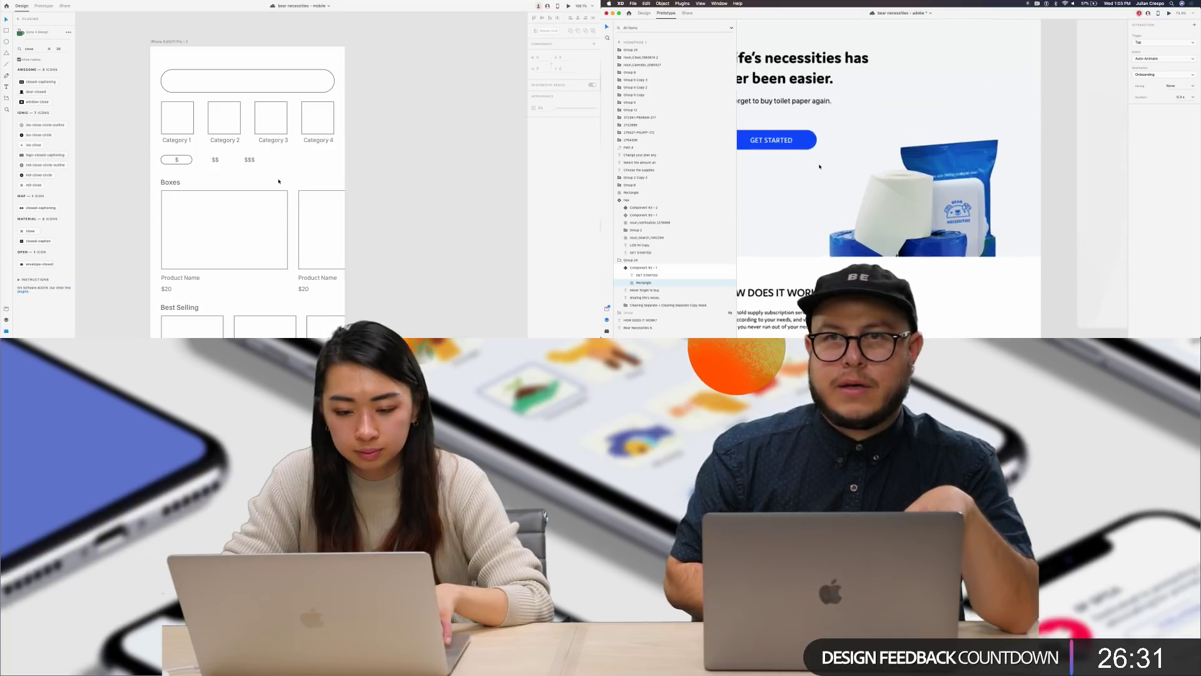
pyautogui.scroll(5, 828, 140)
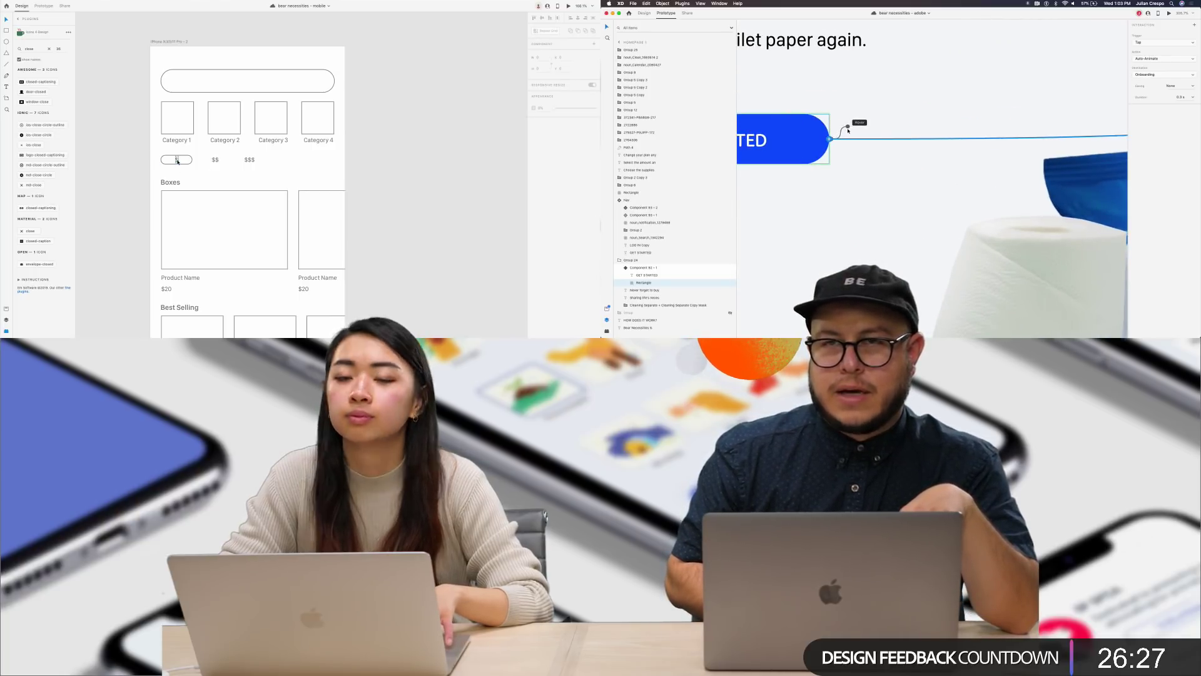
pyautogui.scroll(-2, 195, 156)
pyautogui.scroll(-2, 195, 156)
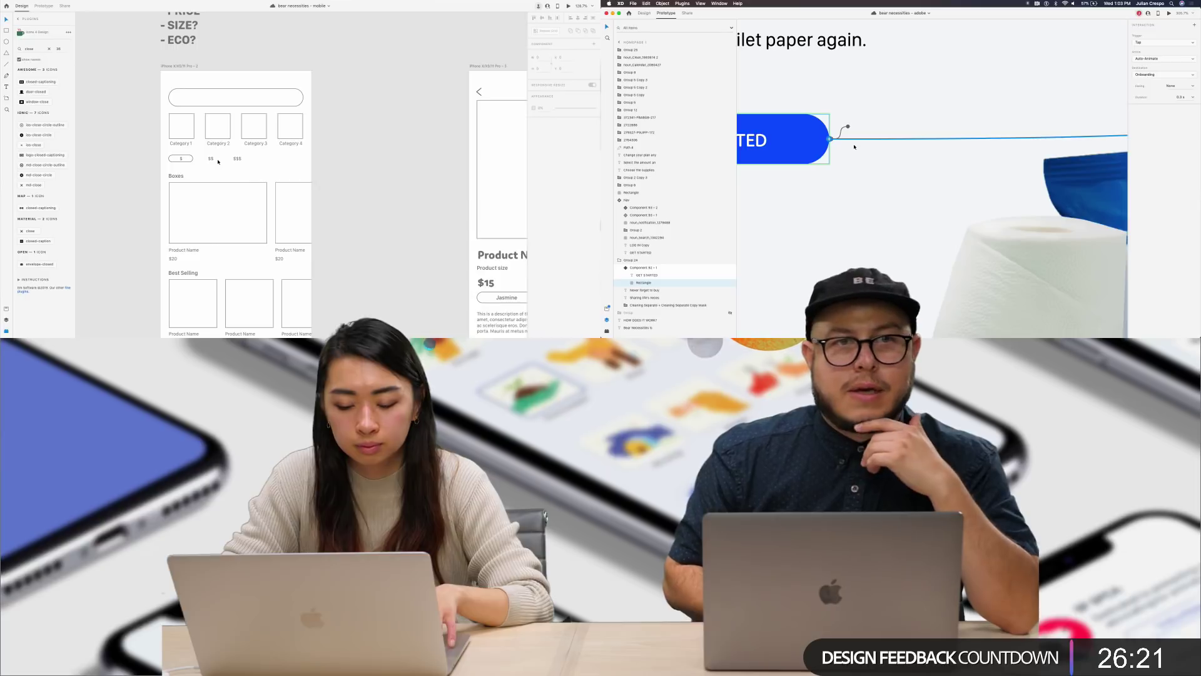
# Step: Duplicate the rounded filter pill outline and place the copy beside the $$$ option on the mobile wireframe
pyautogui.moveTo(186, 160); pyautogui.dragTo(283, 162)
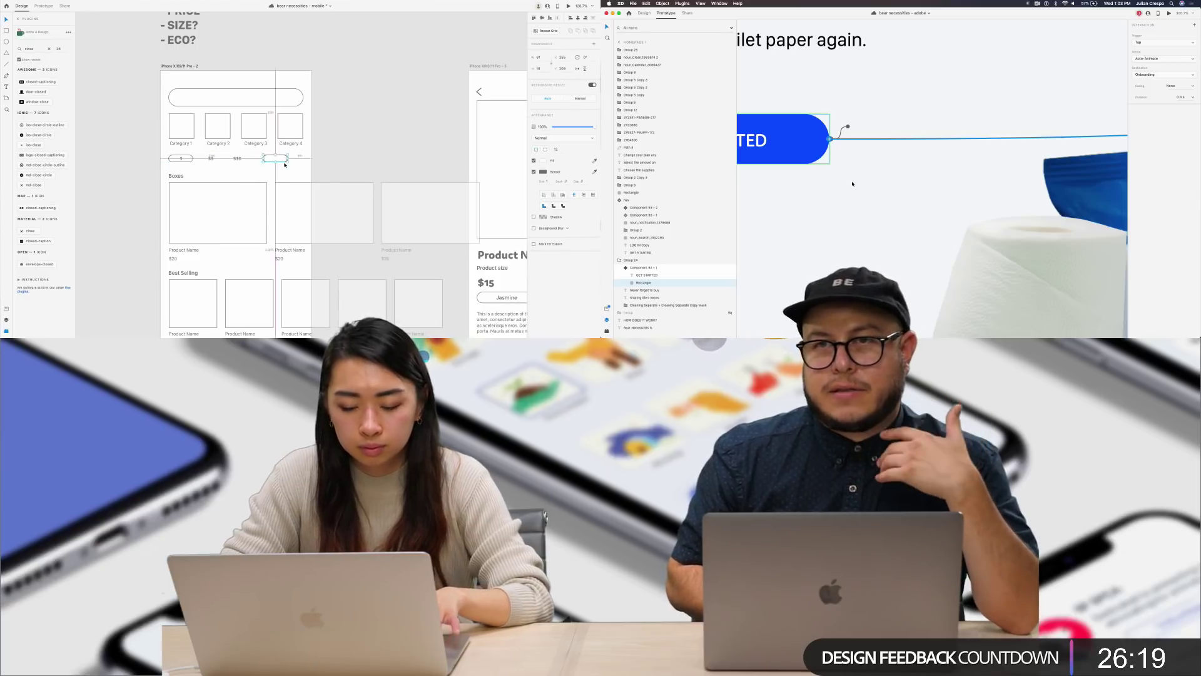
pyautogui.scroll(-5, 854, 147)
pyautogui.scroll(4, 285, 162)
pyautogui.hscroll(5, 852, 184)
pyautogui.scroll(-3, 845, 176)
# Step: Search the icon plugin for "eco"
pyautogui.doubleClick(36, 50)
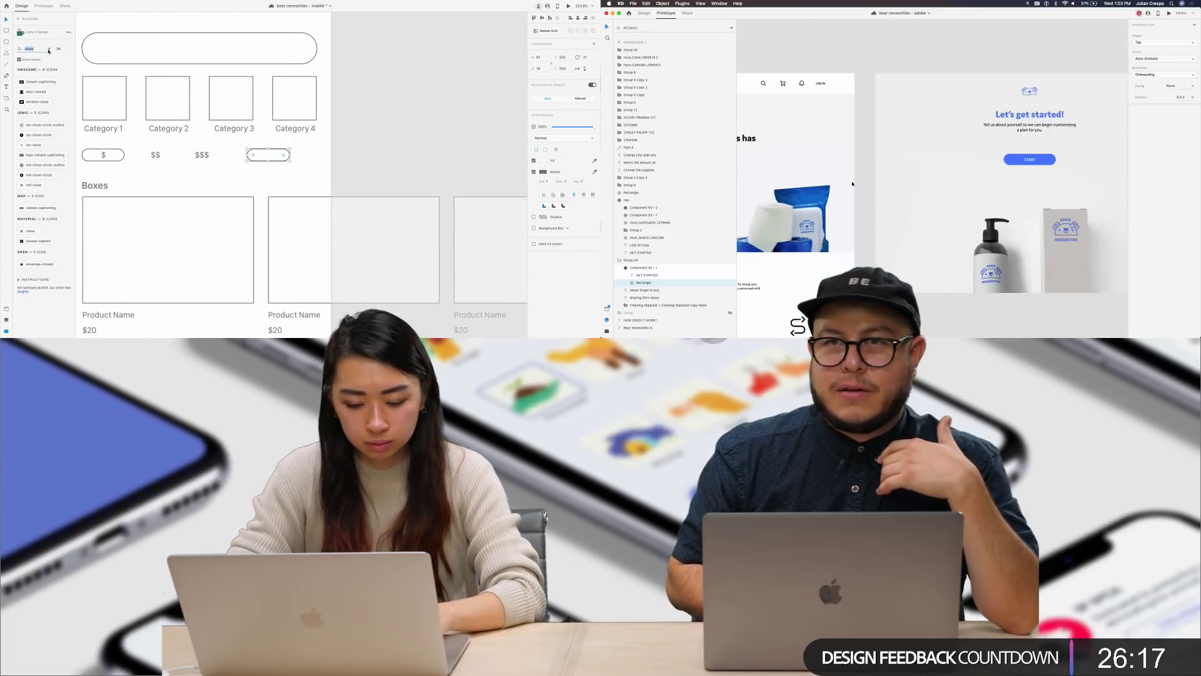
pyautogui.hscroll(3, 817, 145)
pyautogui.write('eco')
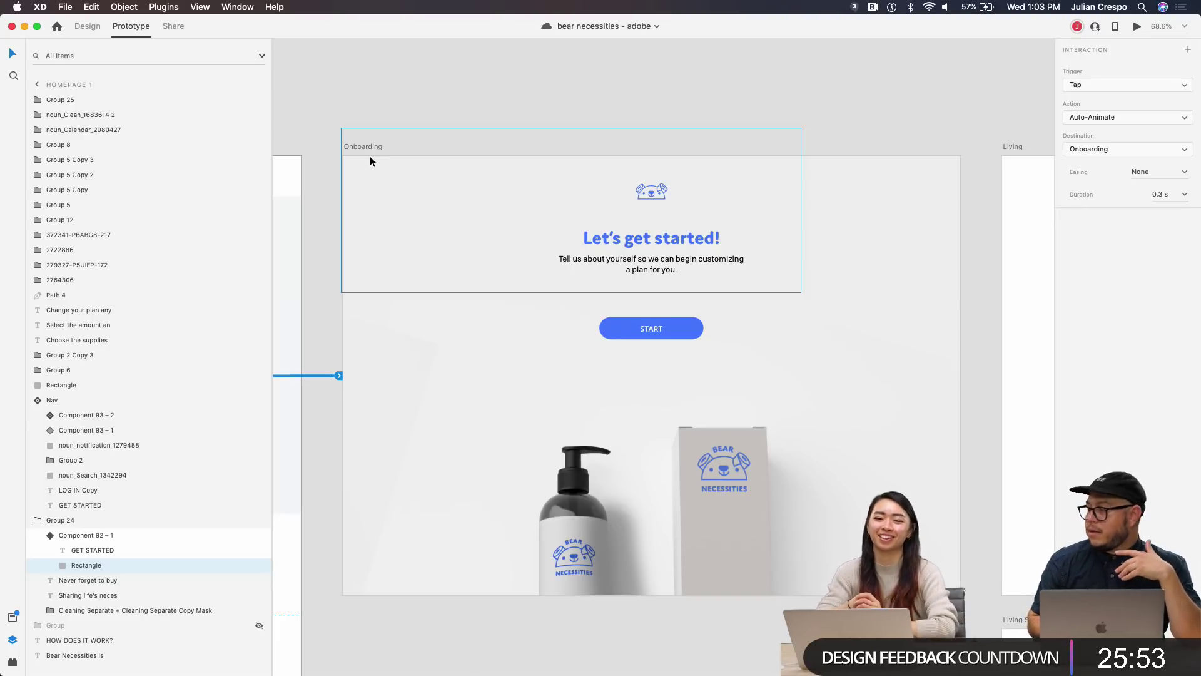
# Step: Examine the Homepage 1 category banners and how their headings and View Boxes buttons are grouped
pyautogui.click(617, 119)
pyautogui.scroll(-5, 625, 116)
pyautogui.scroll(-10, 609, 283)
pyautogui.hscroll(-6, 610, 283)
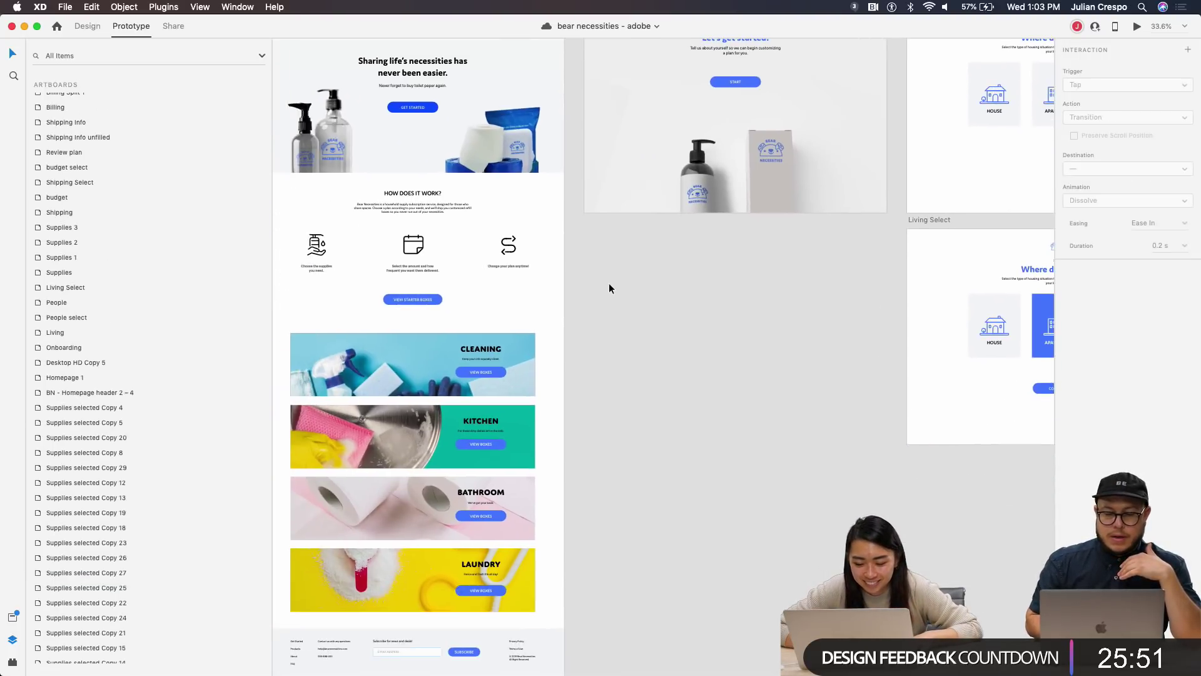
pyautogui.scroll(3, 596, 308)
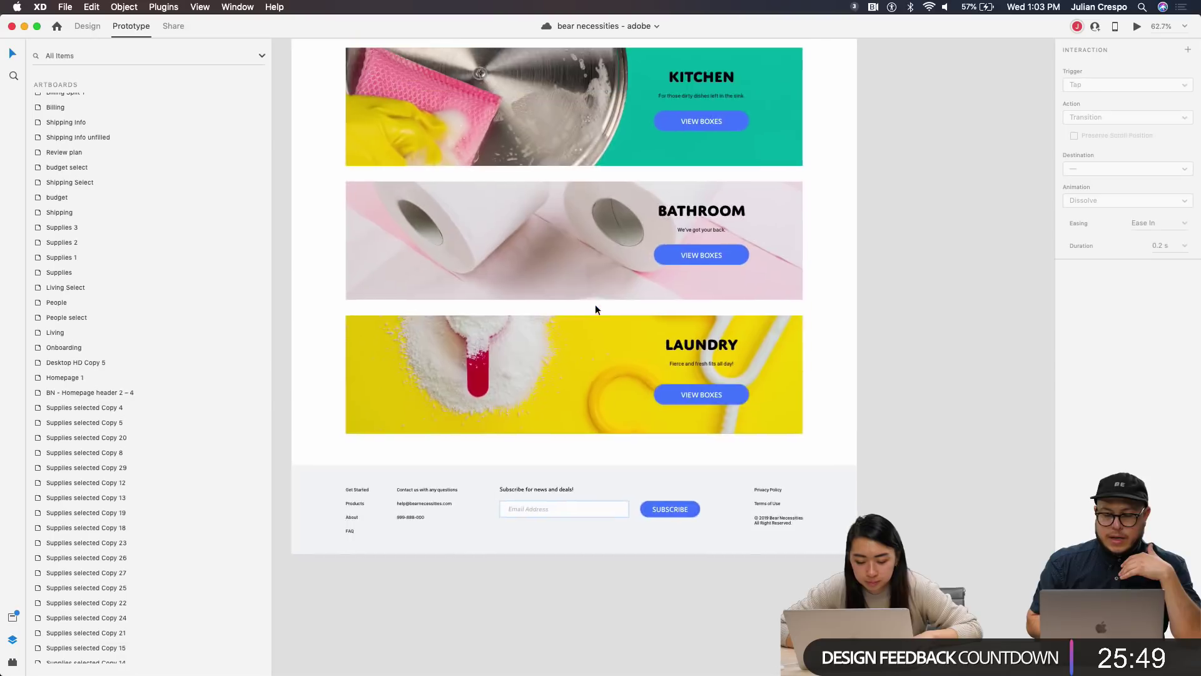
pyautogui.scroll(5, 595, 304)
pyautogui.scroll(8, 677, 269)
pyautogui.click(779, 254)
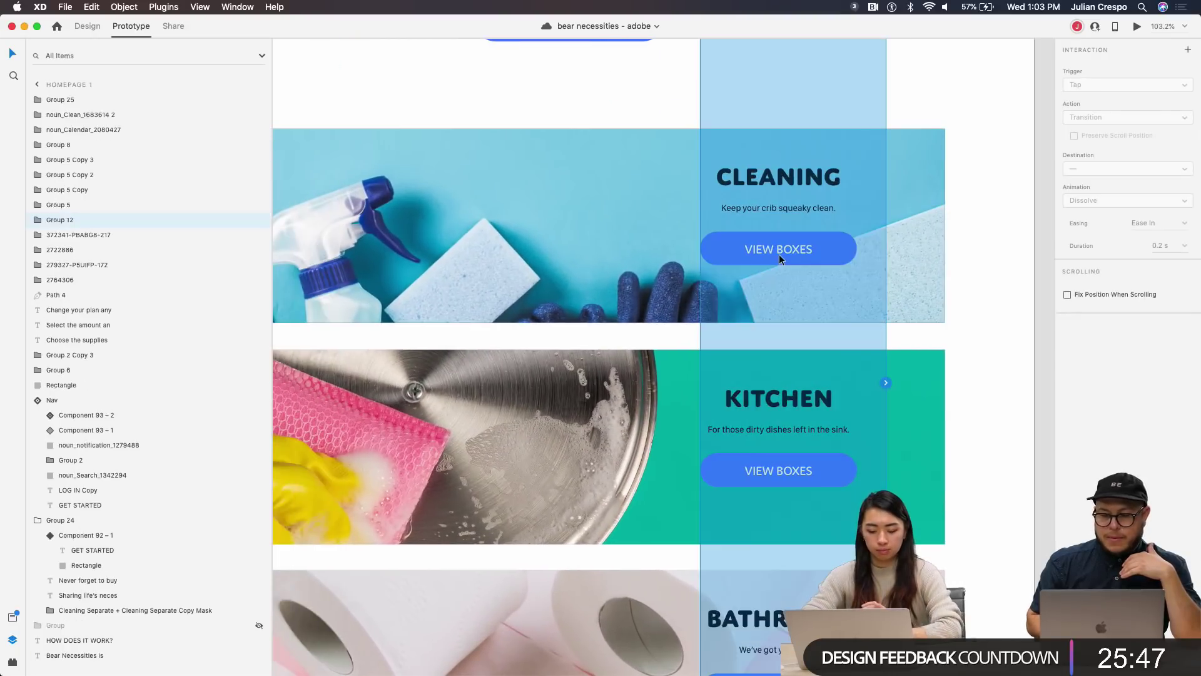
pyautogui.scroll(-2, 779, 254)
pyautogui.hscroll(-2, 779, 254)
pyautogui.hscroll(-3, 783, 239)
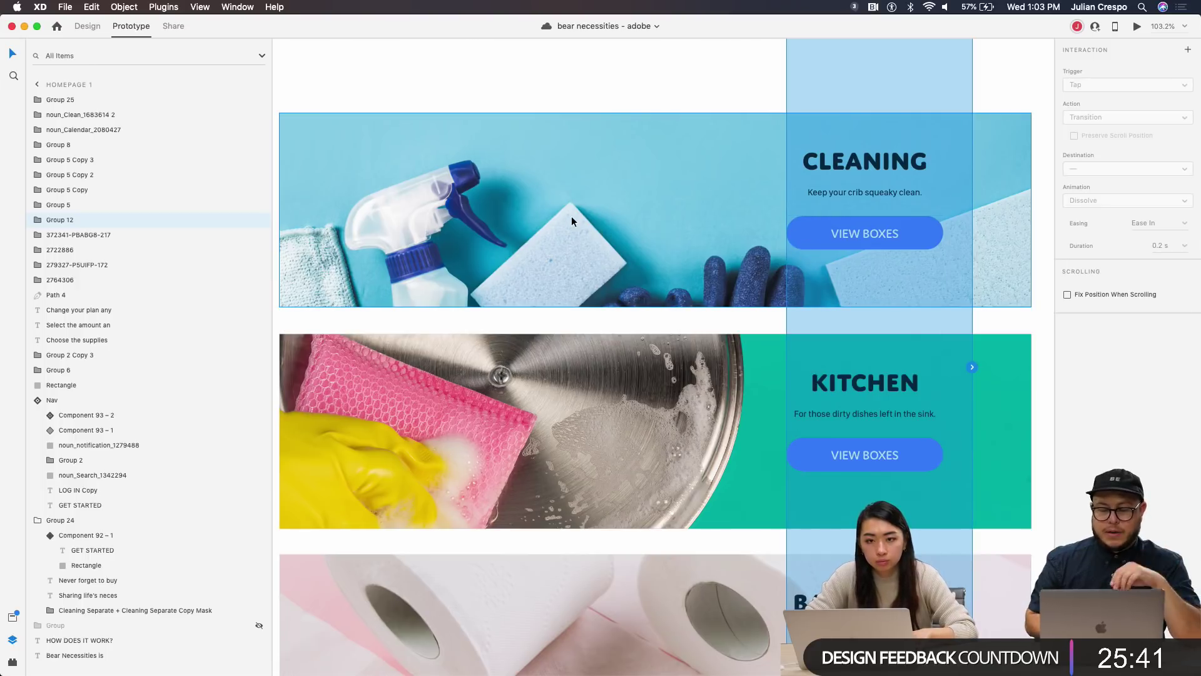
pyautogui.scroll(-5, 524, 191)
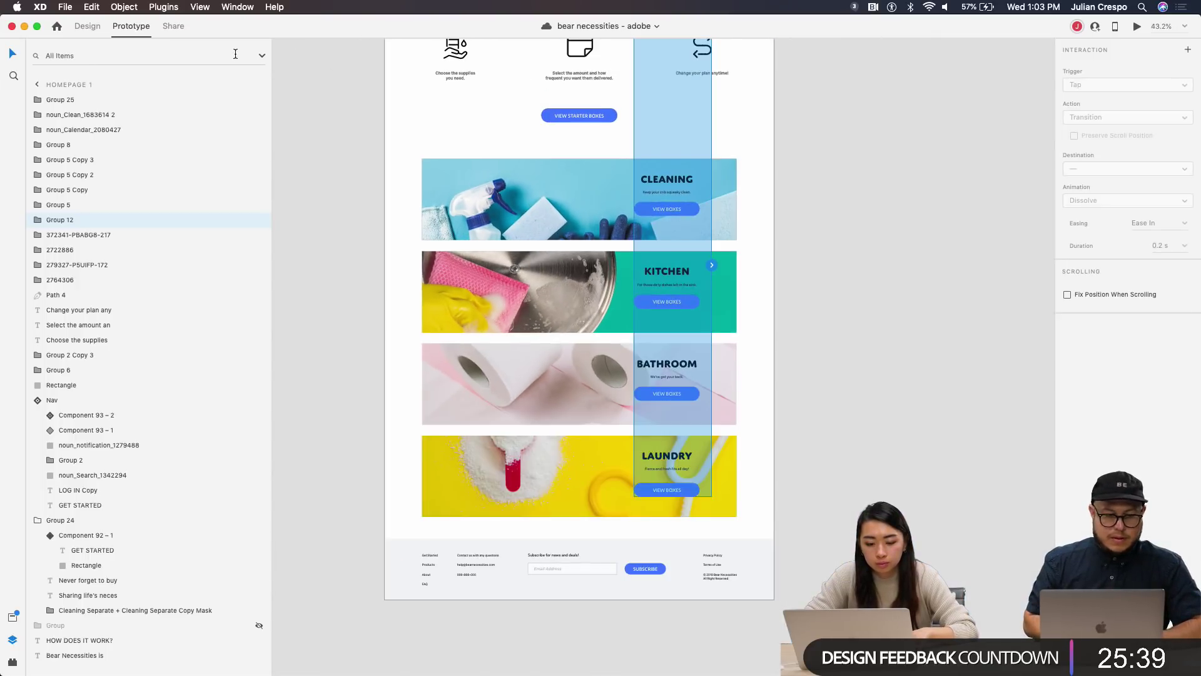
# Step: In Design mode, ungroup Group 12 spanning the homepage's category banners and save the document
pyautogui.click(85, 28)
pyautogui.scroll(5, 558, 145)
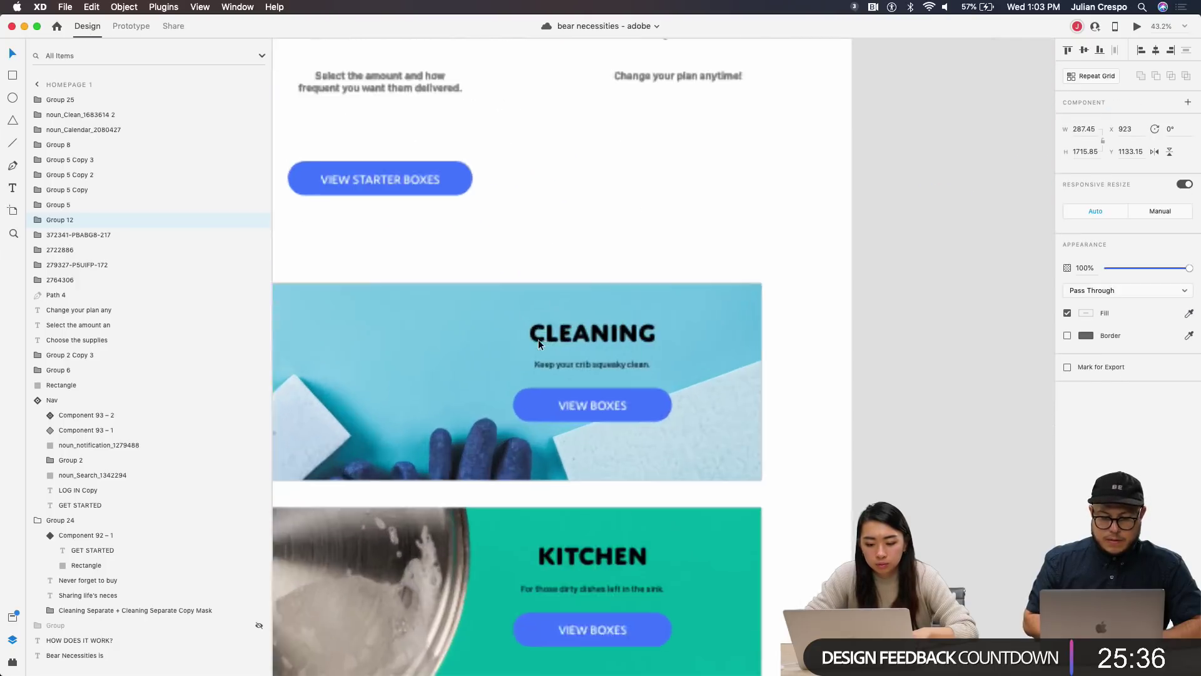
pyautogui.scroll(3, 538, 343)
pyautogui.click(672, 308)
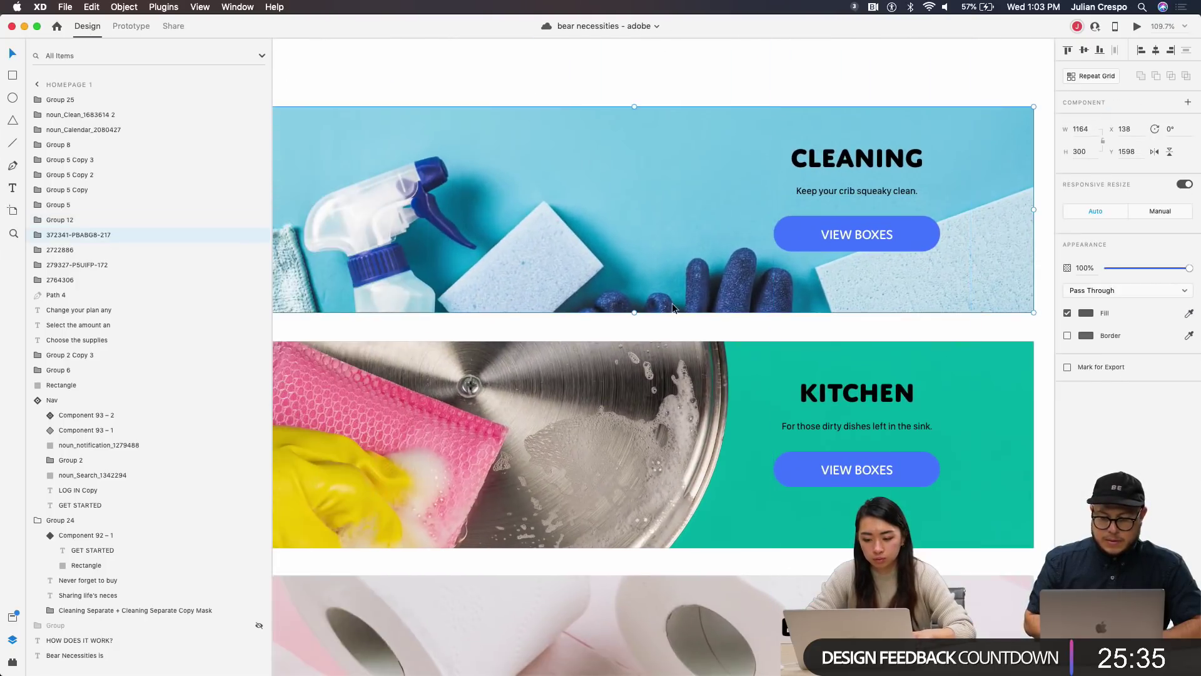
pyautogui.scroll(-4, 748, 249)
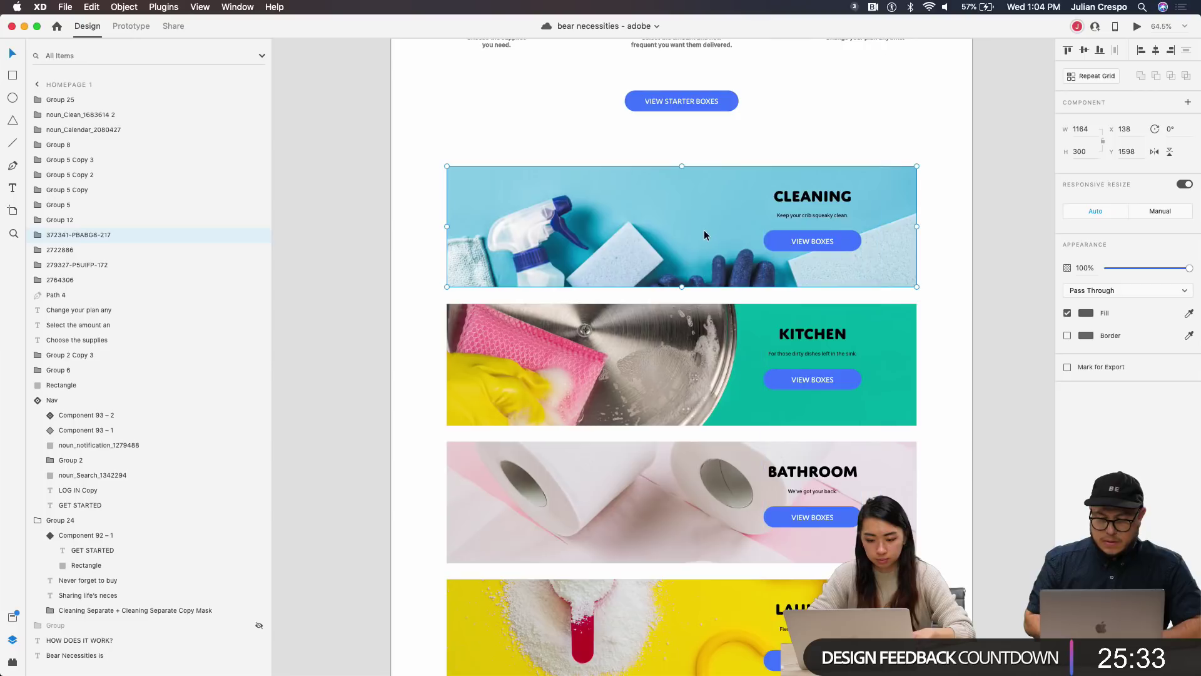
pyautogui.scroll(3, 814, 234)
pyautogui.click(814, 234)
pyautogui.hscroll(5, 726, 246)
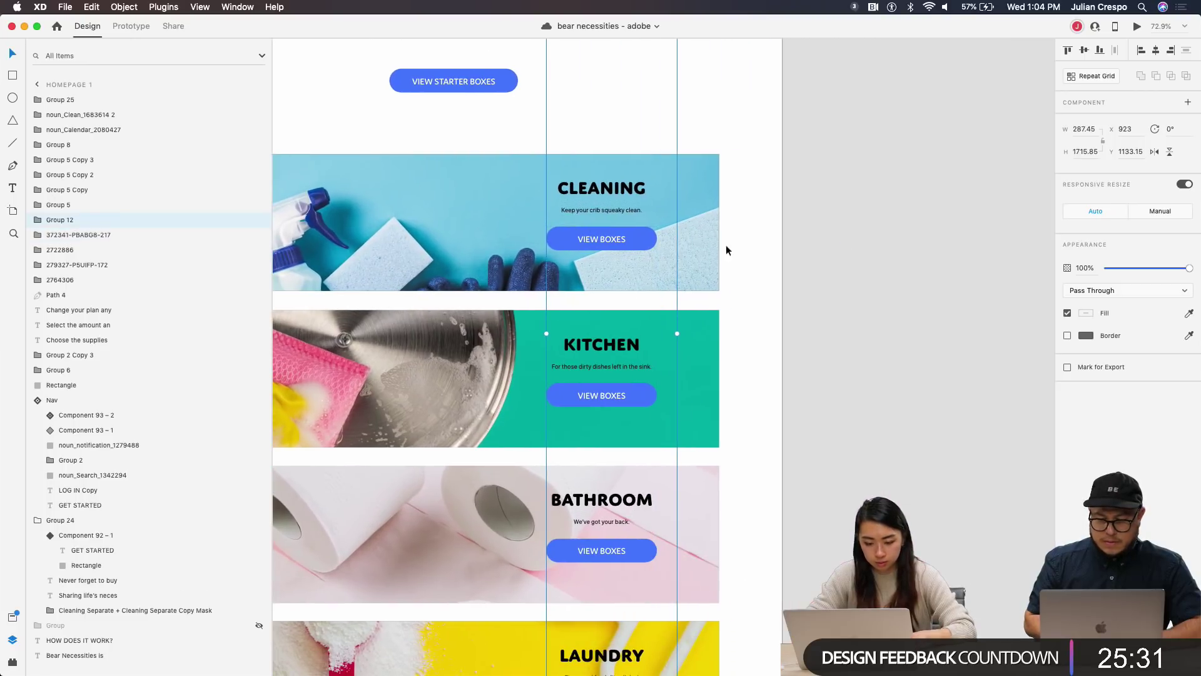
pyautogui.hscroll(-5, 537, 258)
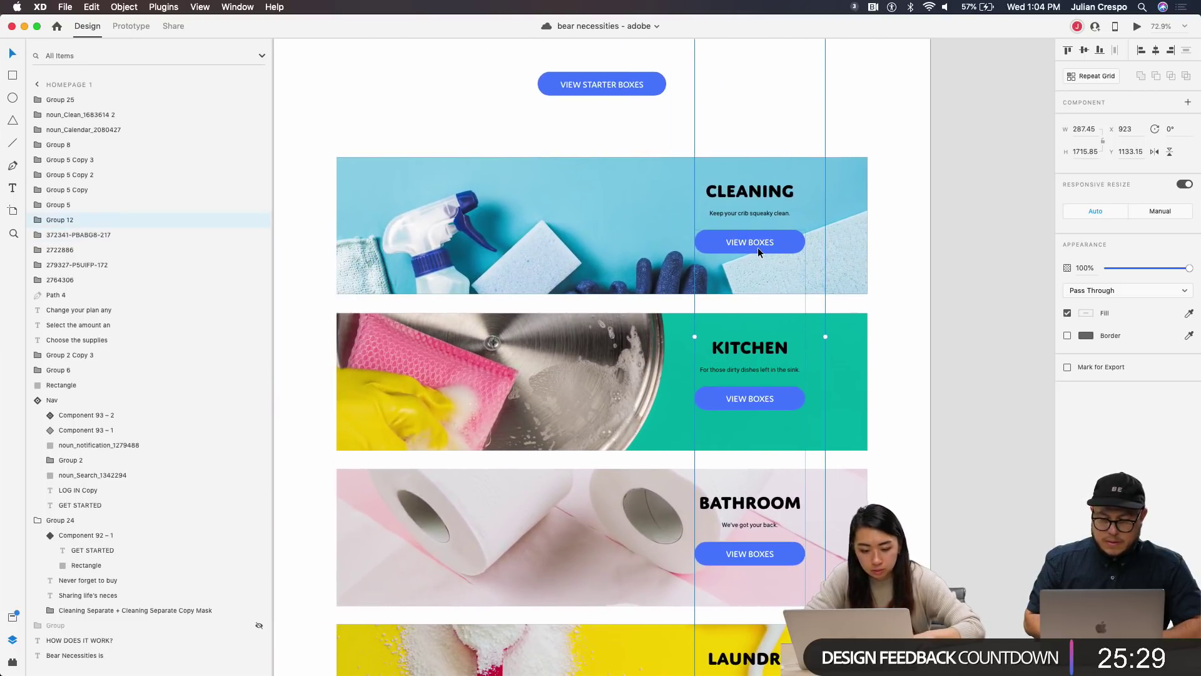
pyautogui.doubleClick(757, 247)
pyautogui.press('Escape')
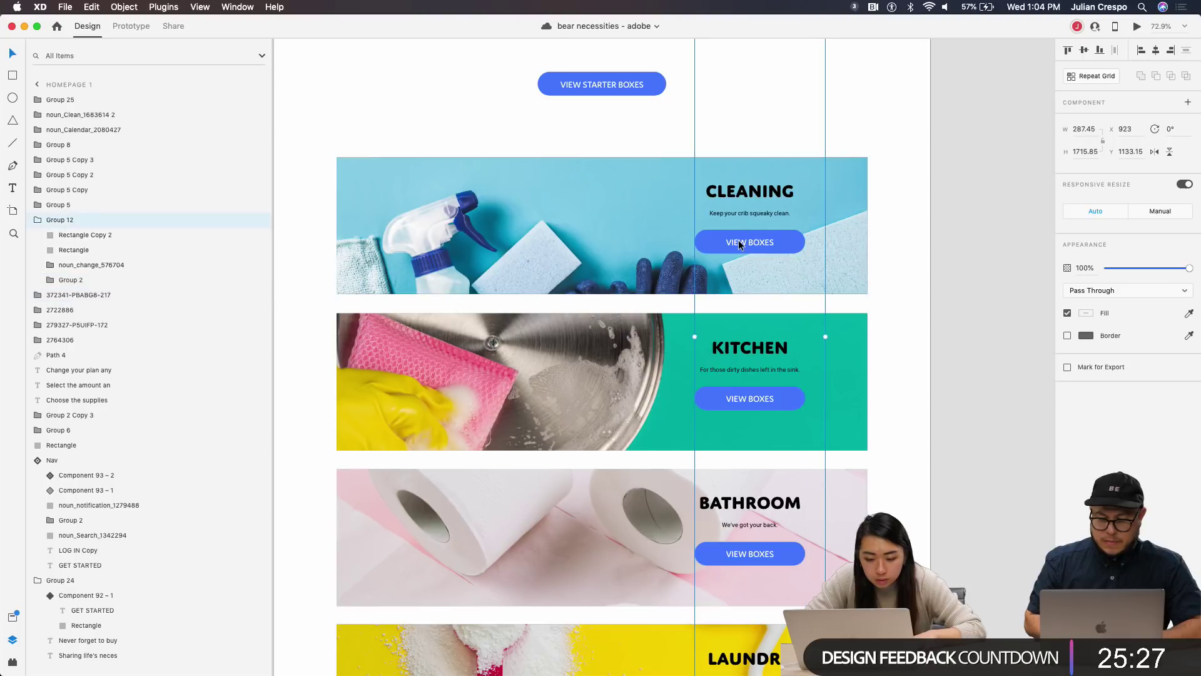
pyautogui.press('super+shift+g')
pyautogui.click(629, 231)
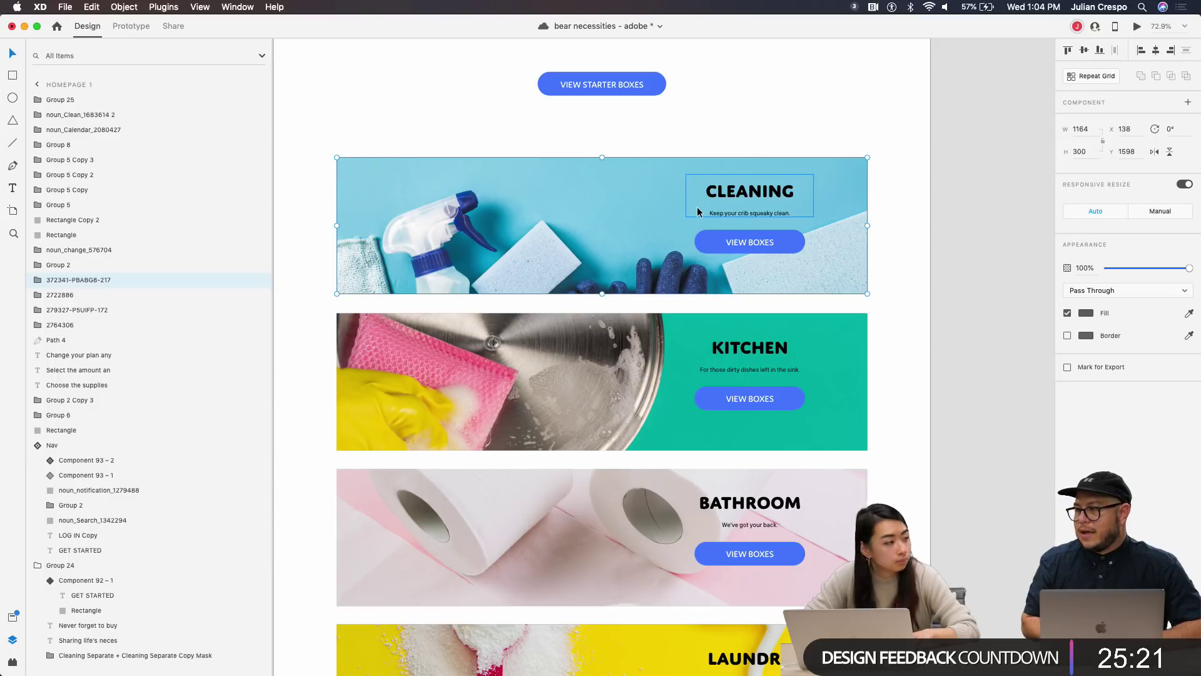
pyautogui.press('super+s')
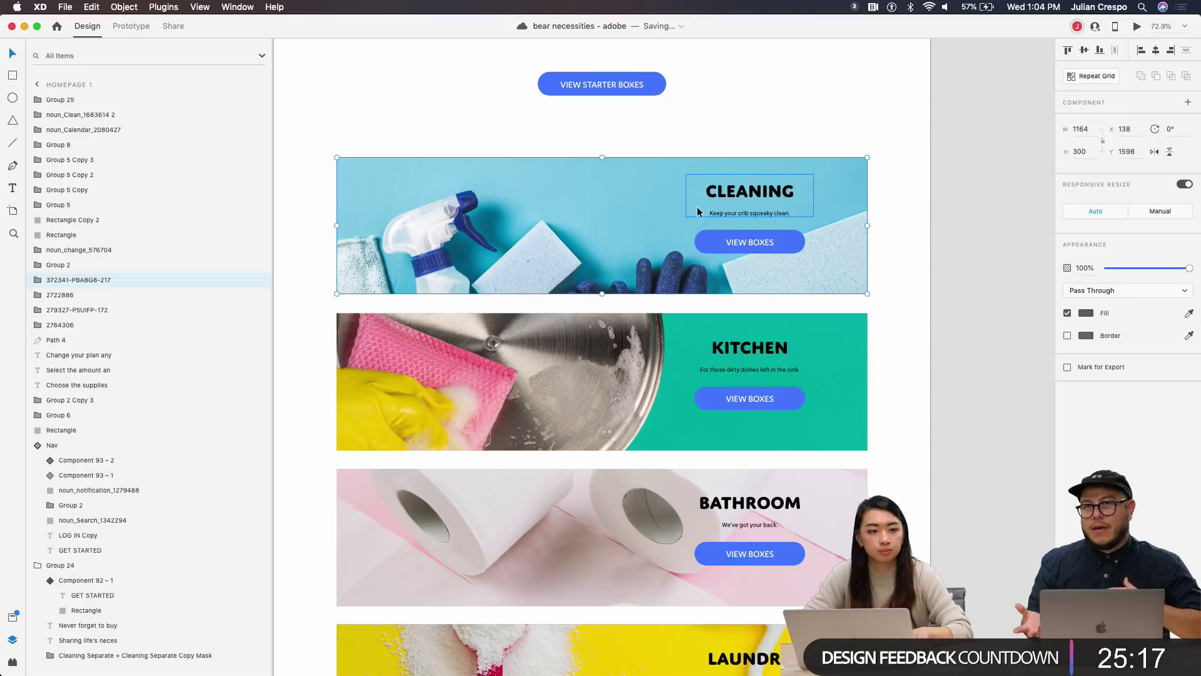
# Step: Ungroup the group holding all the banners' View Boxes buttons and save the document
pyautogui.click(720, 253)
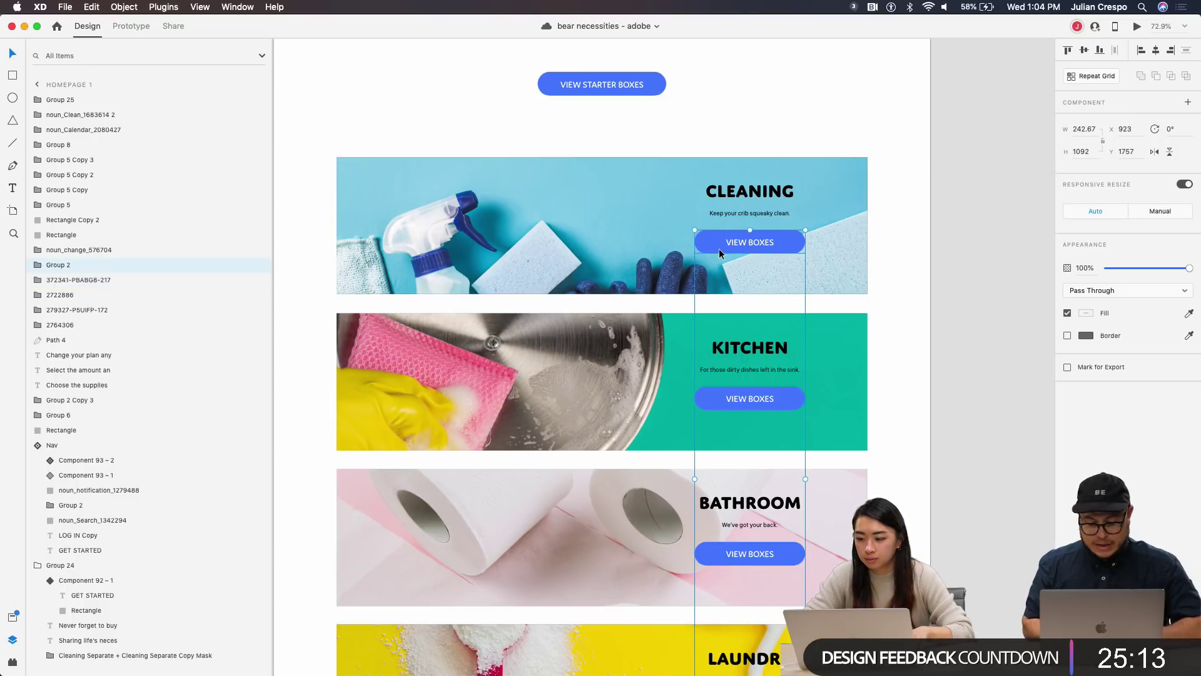
pyautogui.press('super+shift+g')
pyautogui.click(611, 247)
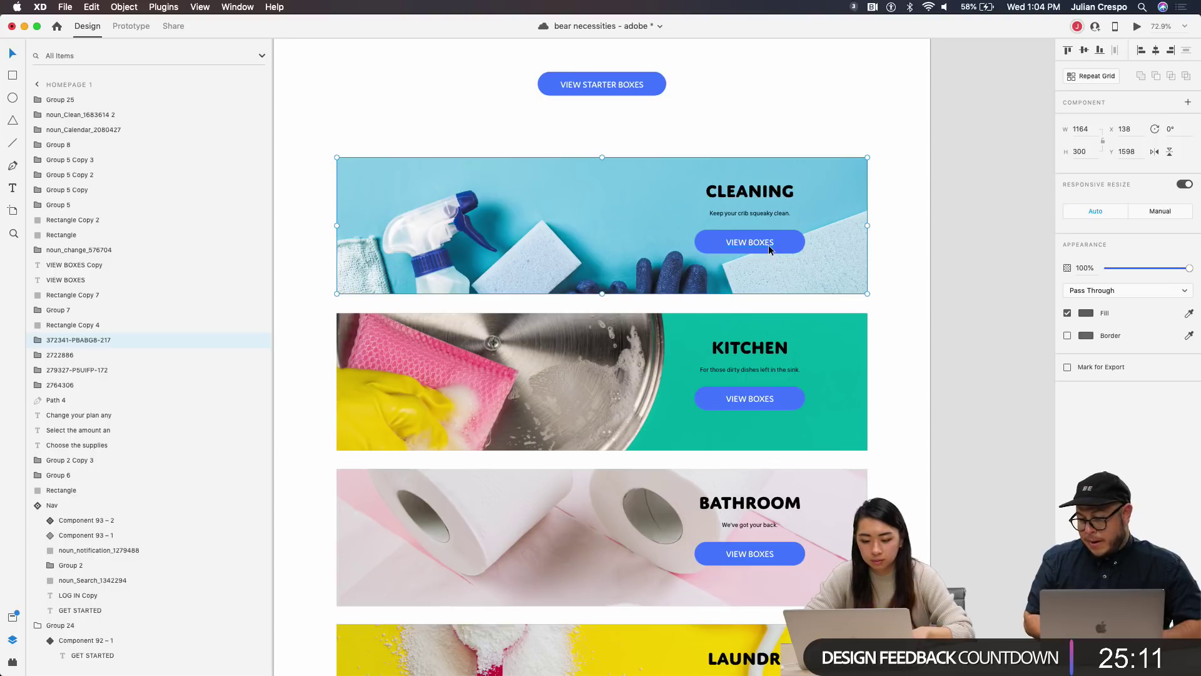
pyautogui.click(728, 243)
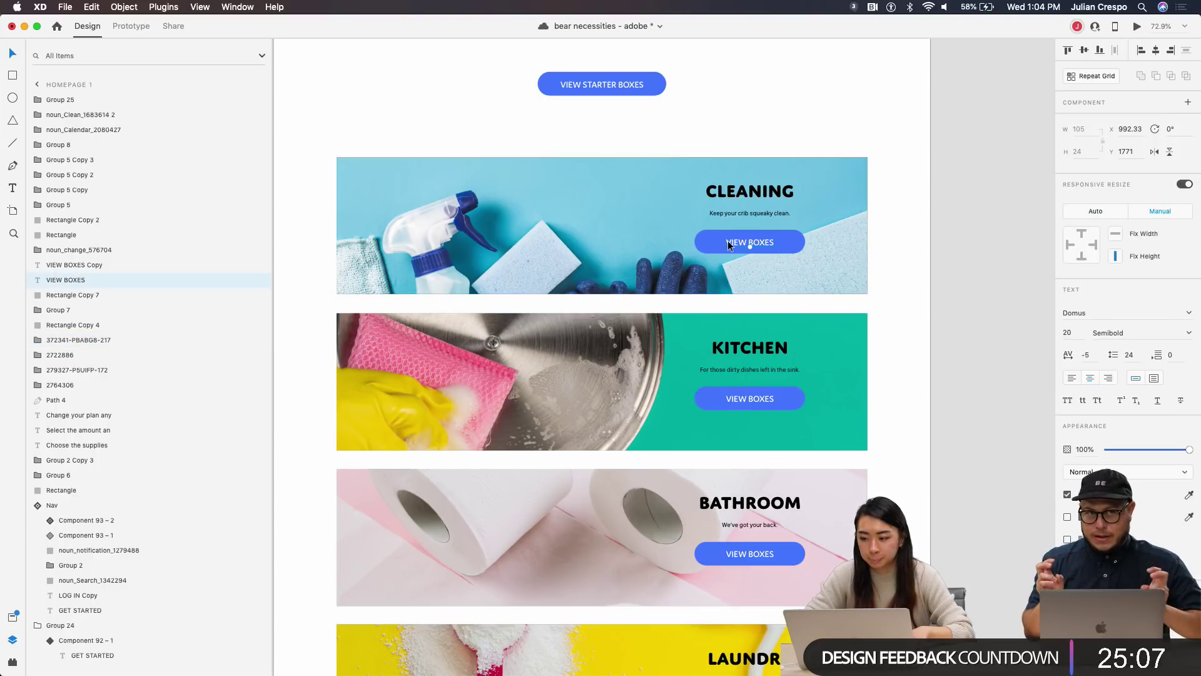
pyautogui.press('super+s')
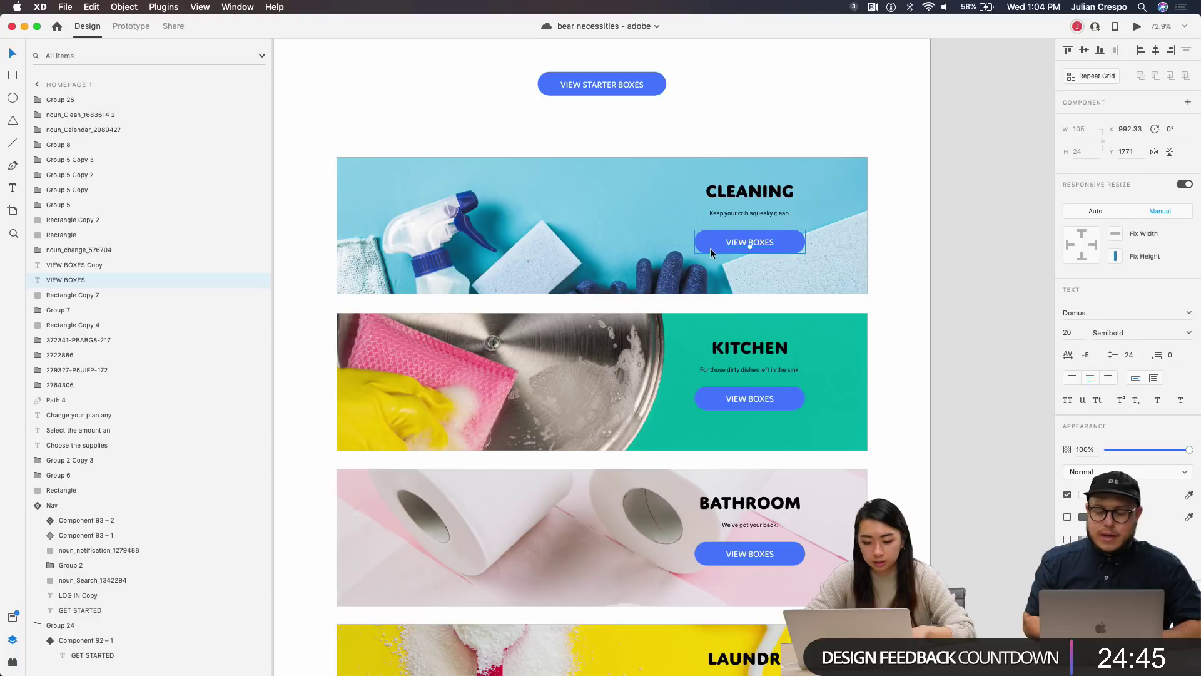
# Step: Check that the Cleaning banner's image, button rectangle and View Boxes label can be selected individually, and clear the selection
pyautogui.click(711, 244)
pyautogui.click(688, 262)
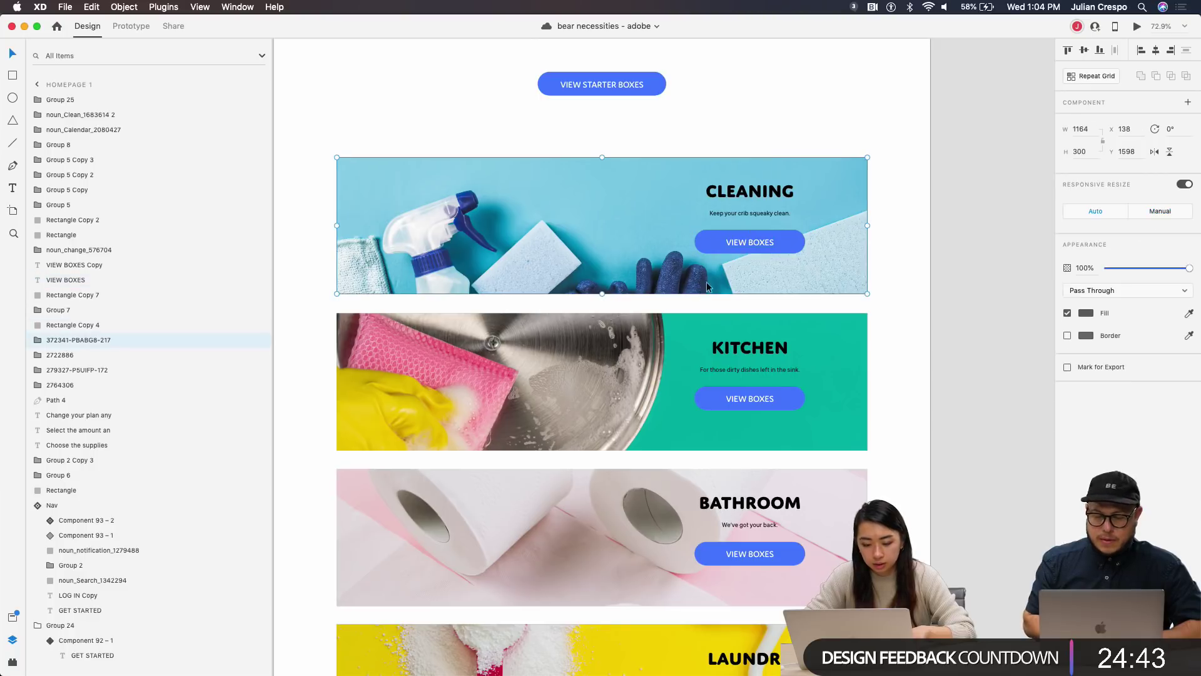
pyautogui.scroll(5, 716, 239)
pyautogui.click(720, 243)
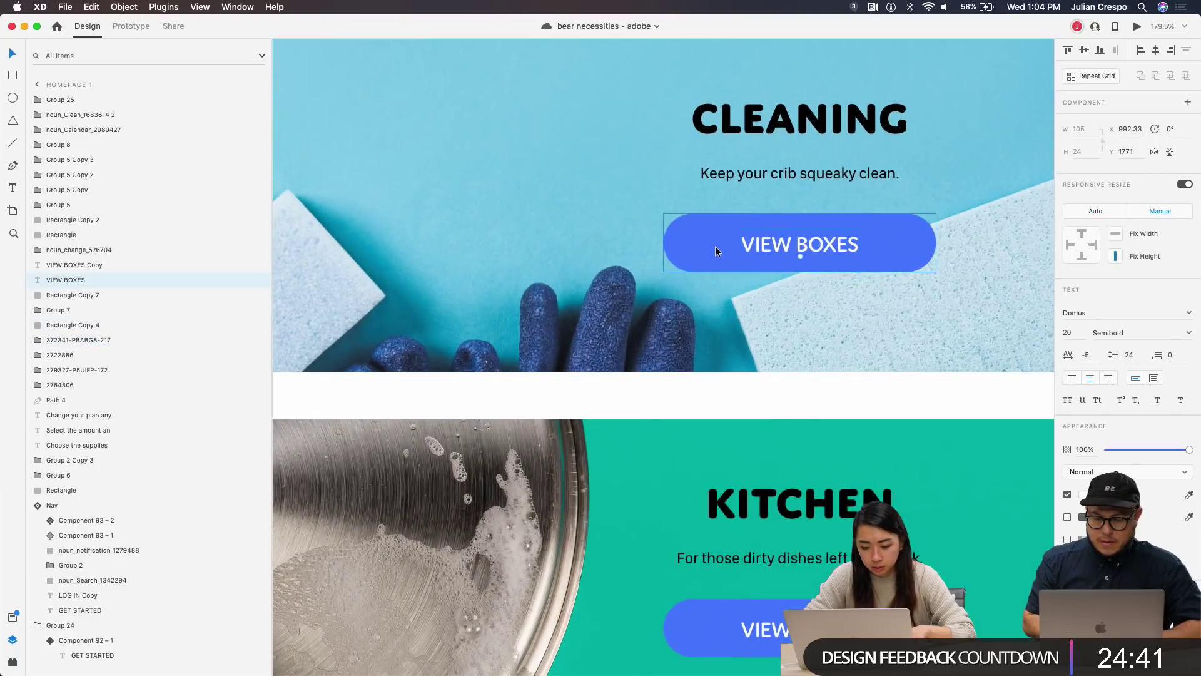
pyautogui.scroll(-4, 706, 243)
pyautogui.keyDown('shift'); pyautogui.click(567, 216); pyautogui.keyUp('shift')
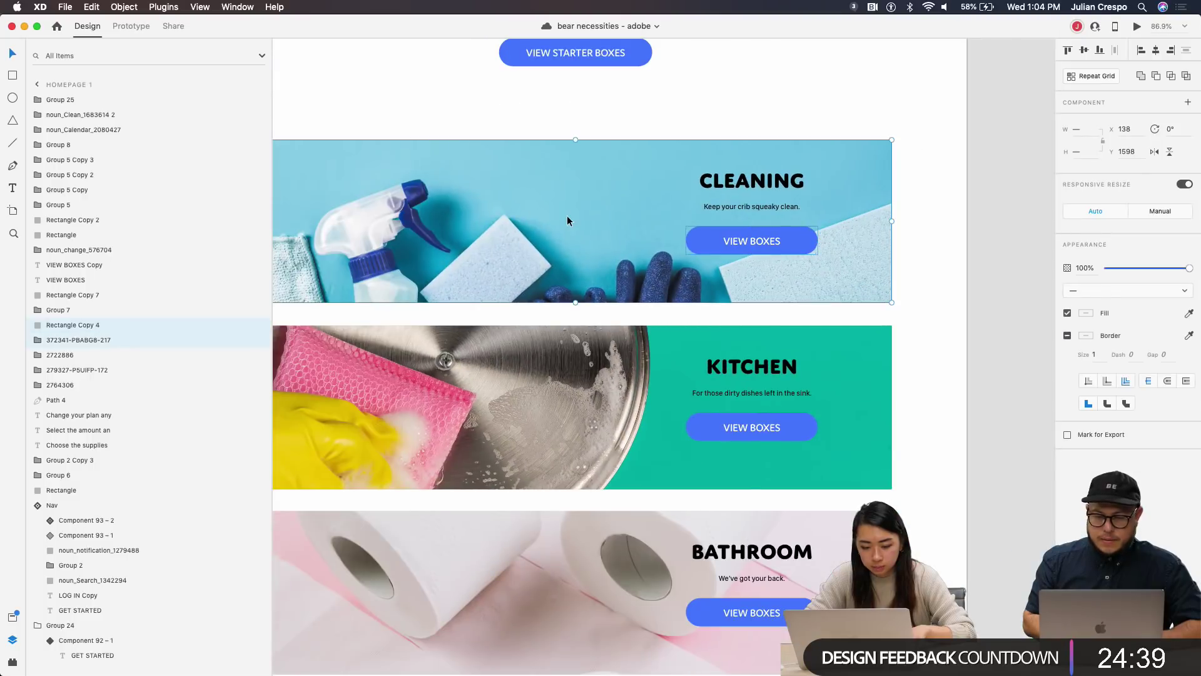
pyautogui.keyDown('shift'); pyautogui.click(721, 242); pyautogui.keyUp('shift')
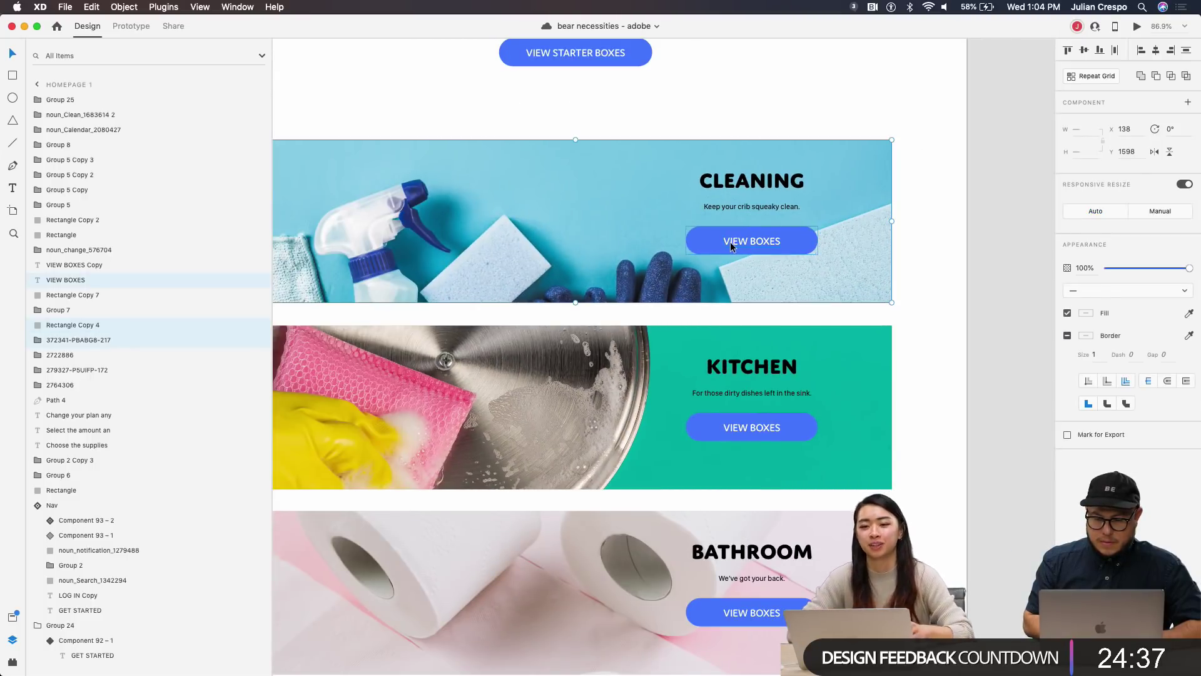
pyautogui.click(728, 324)
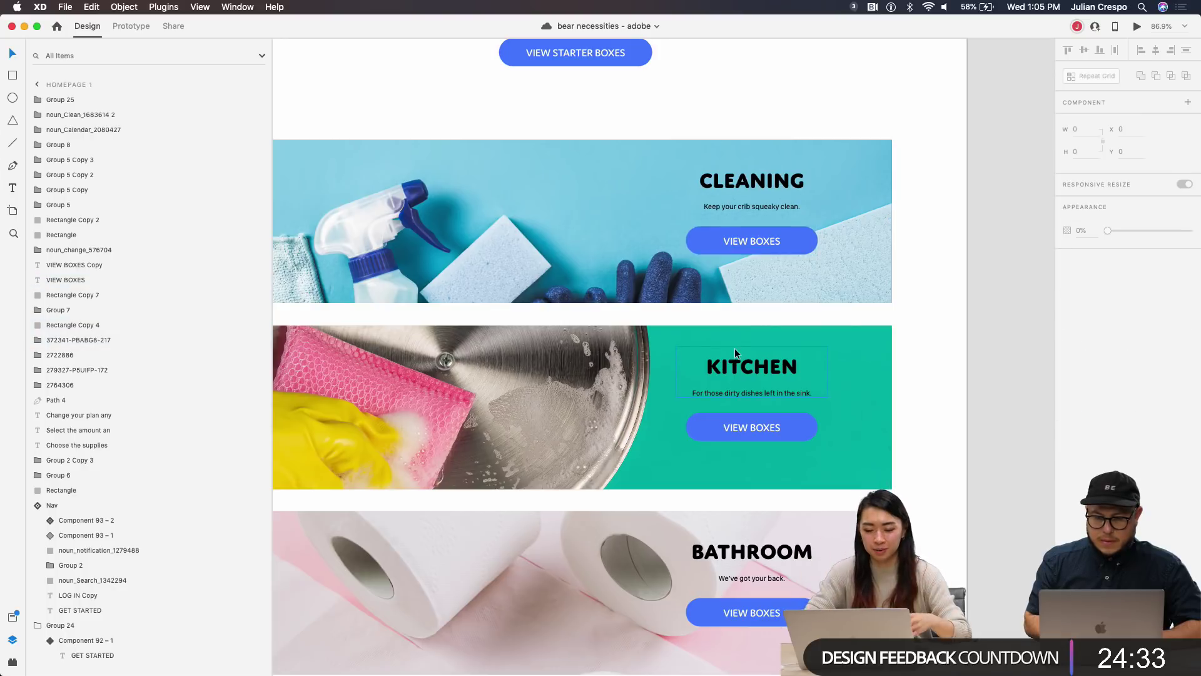
# Step: Examine the housing choice cards on the Living and Living Select artboards
pyautogui.scroll(-6, 735, 354)
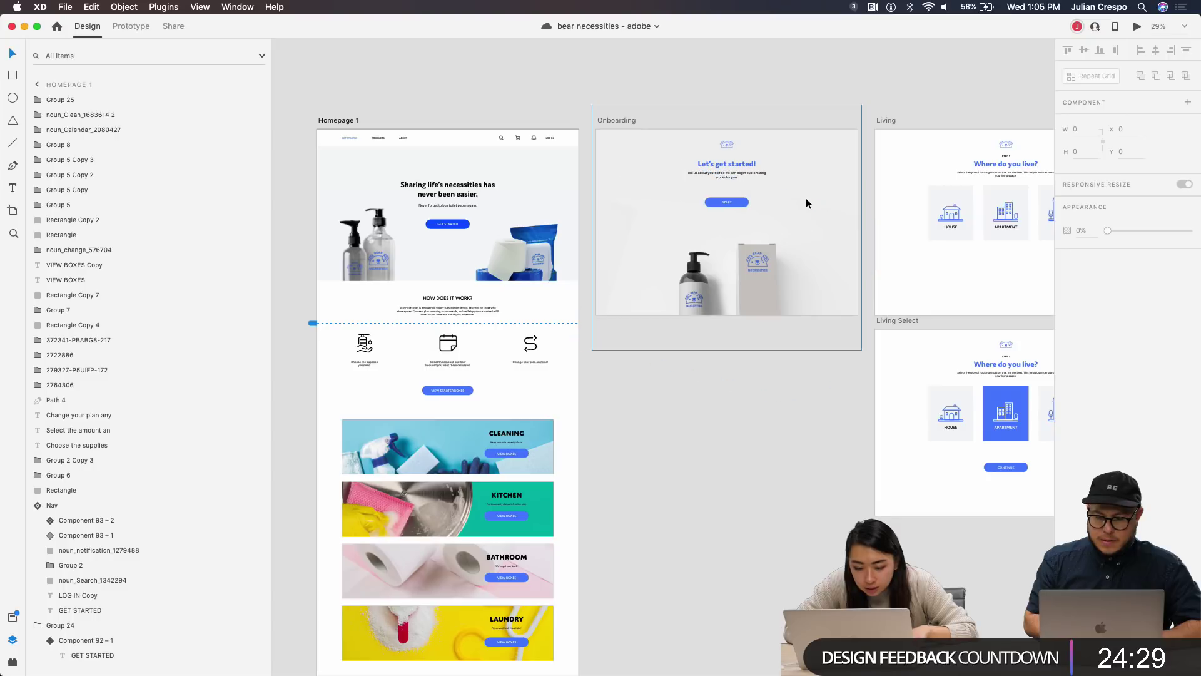
pyautogui.hscroll(5, 817, 209)
pyautogui.scroll(5, 816, 209)
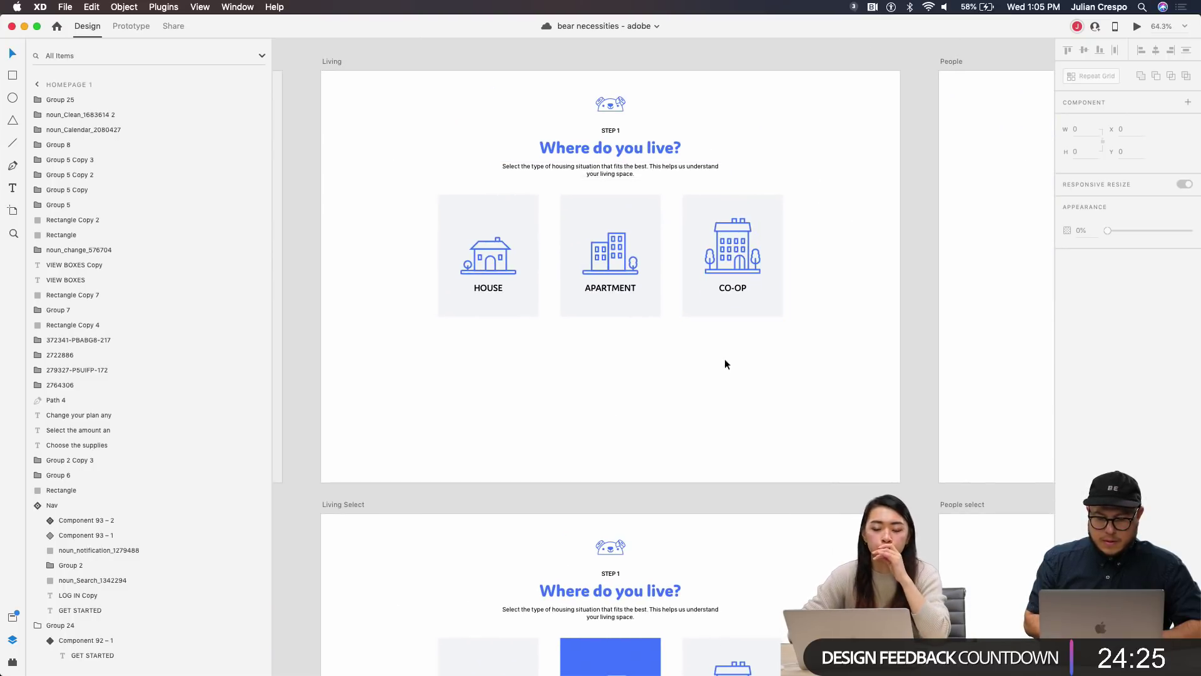
pyautogui.scroll(-2, 736, 407)
pyautogui.scroll(-4, 735, 407)
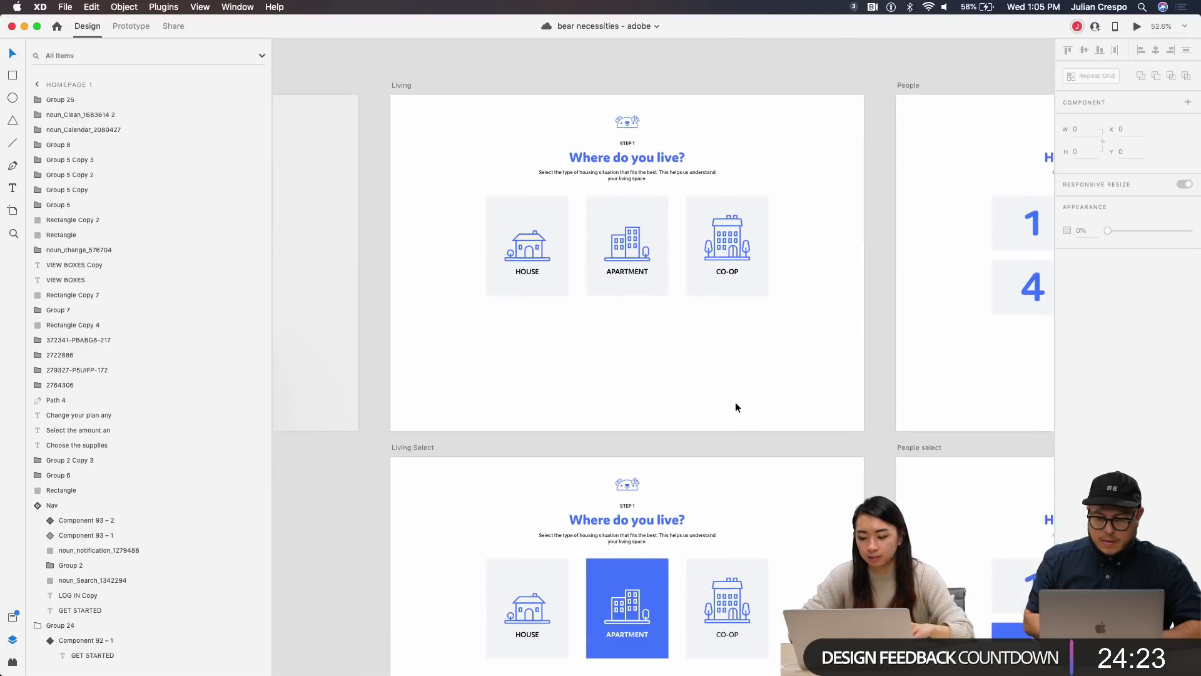
pyautogui.scroll(-2, 735, 407)
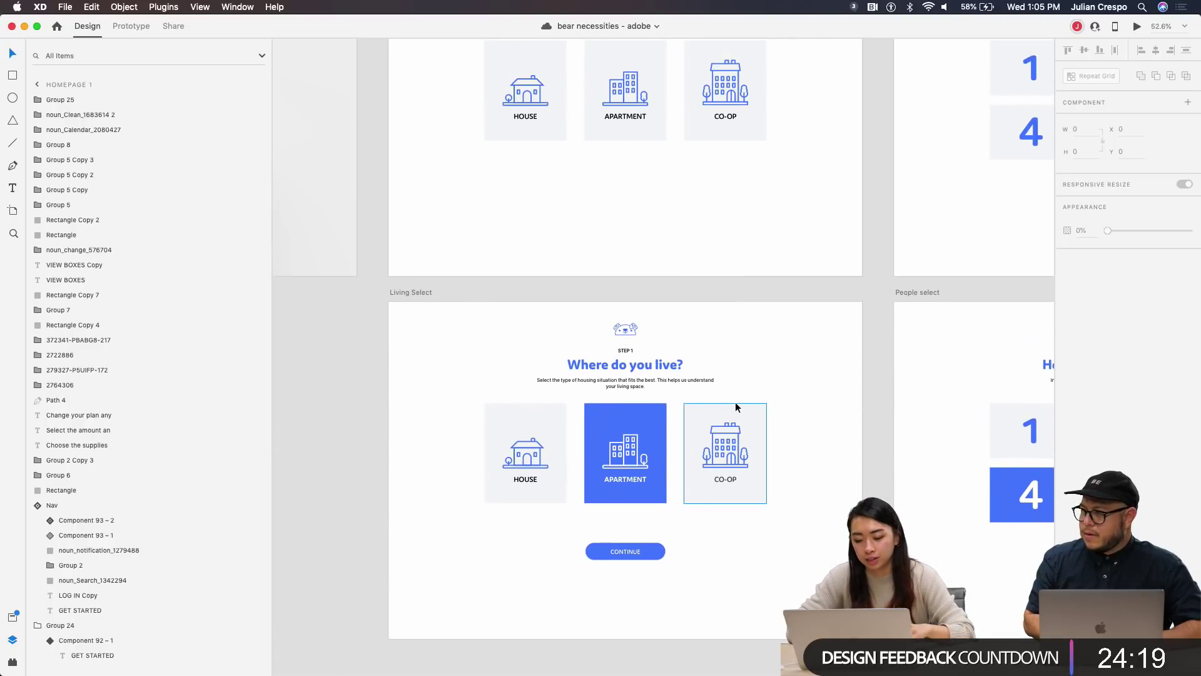
pyautogui.scroll(3, 736, 407)
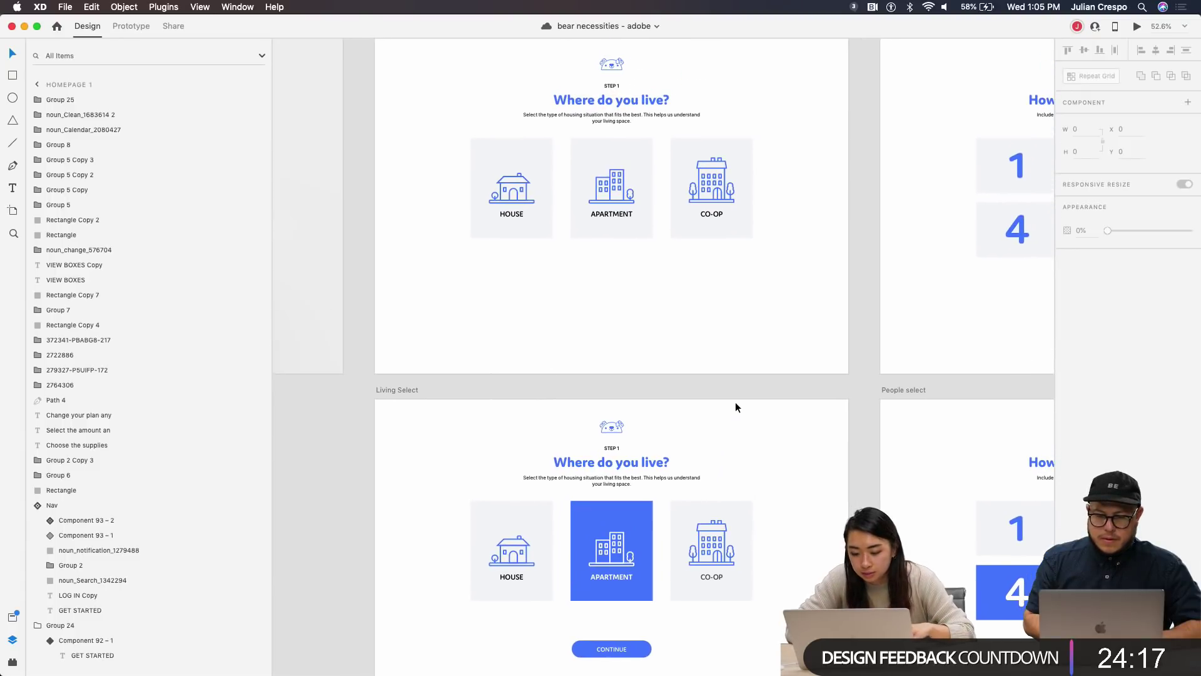
pyautogui.scroll(2, 694, 307)
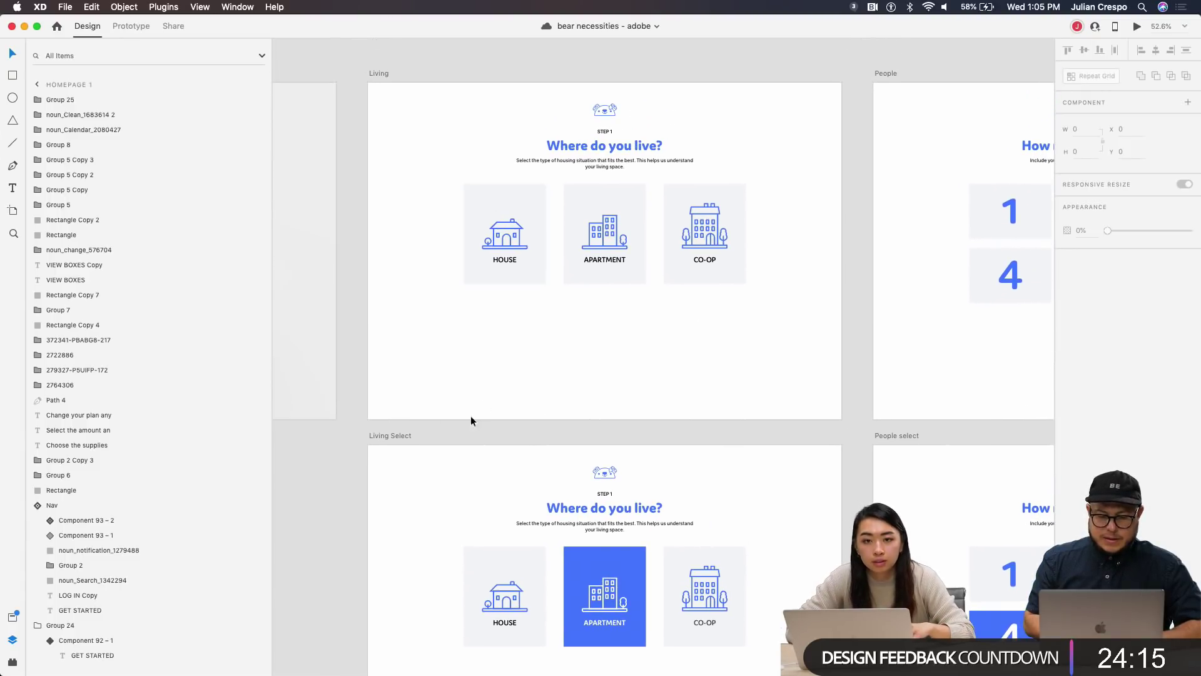
pyautogui.scroll(-1, 499, 437)
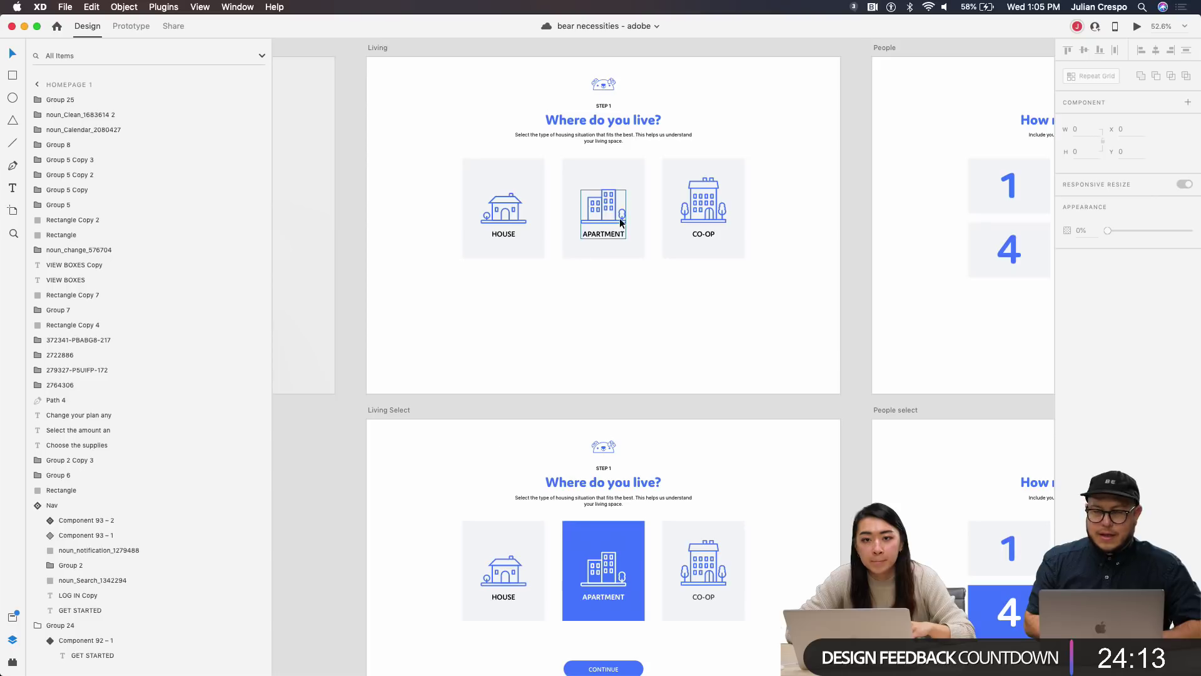
pyautogui.scroll(2, 632, 295)
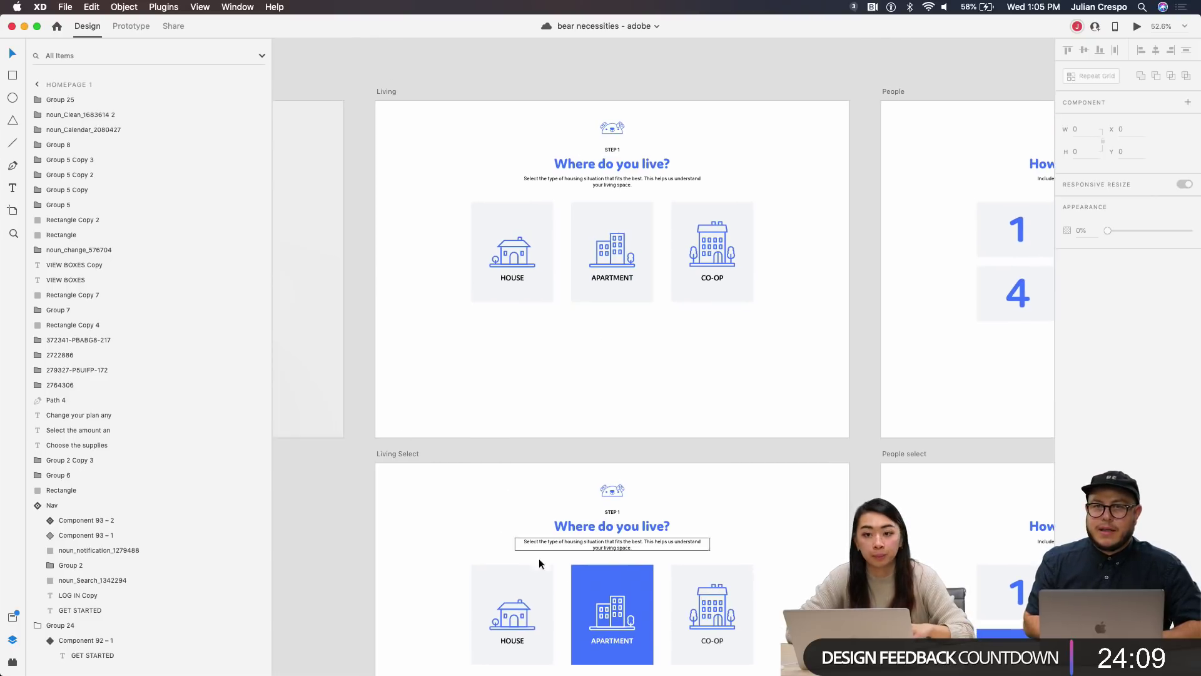
# Step: Add a new state named SELECTED to the apartment card's background component on the Living artboard
pyautogui.scroll(3, 541, 564)
pyautogui.scroll(5, 594, 385)
pyautogui.click(617, 326)
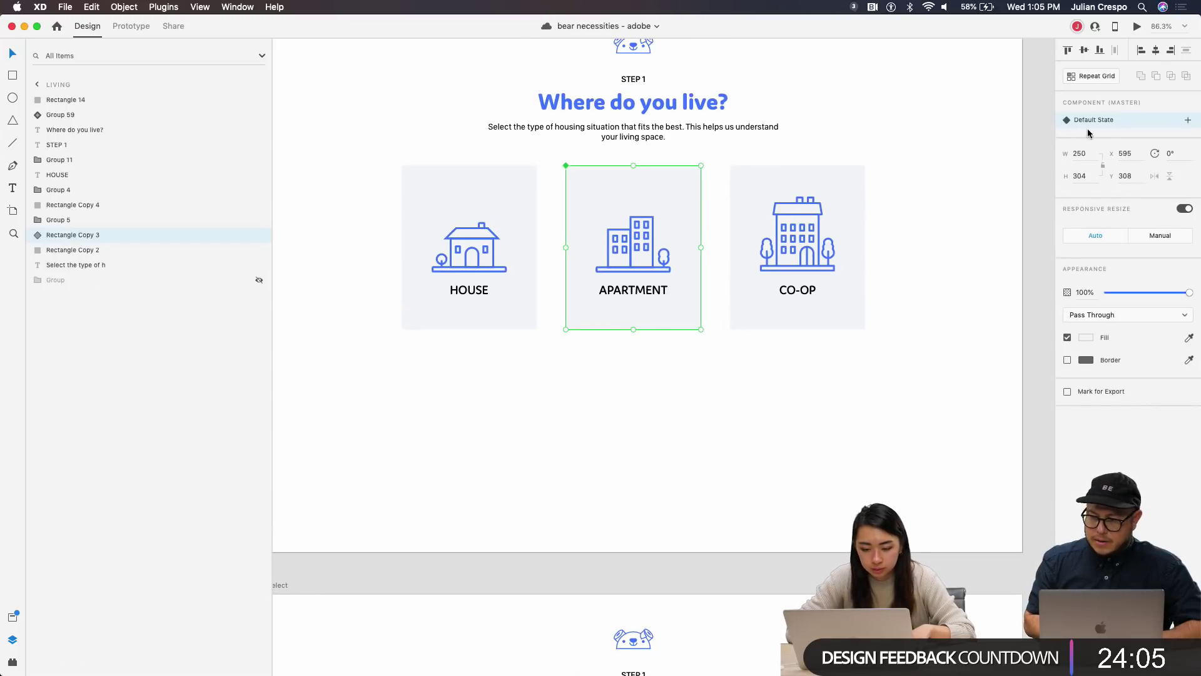
pyautogui.click(1188, 120)
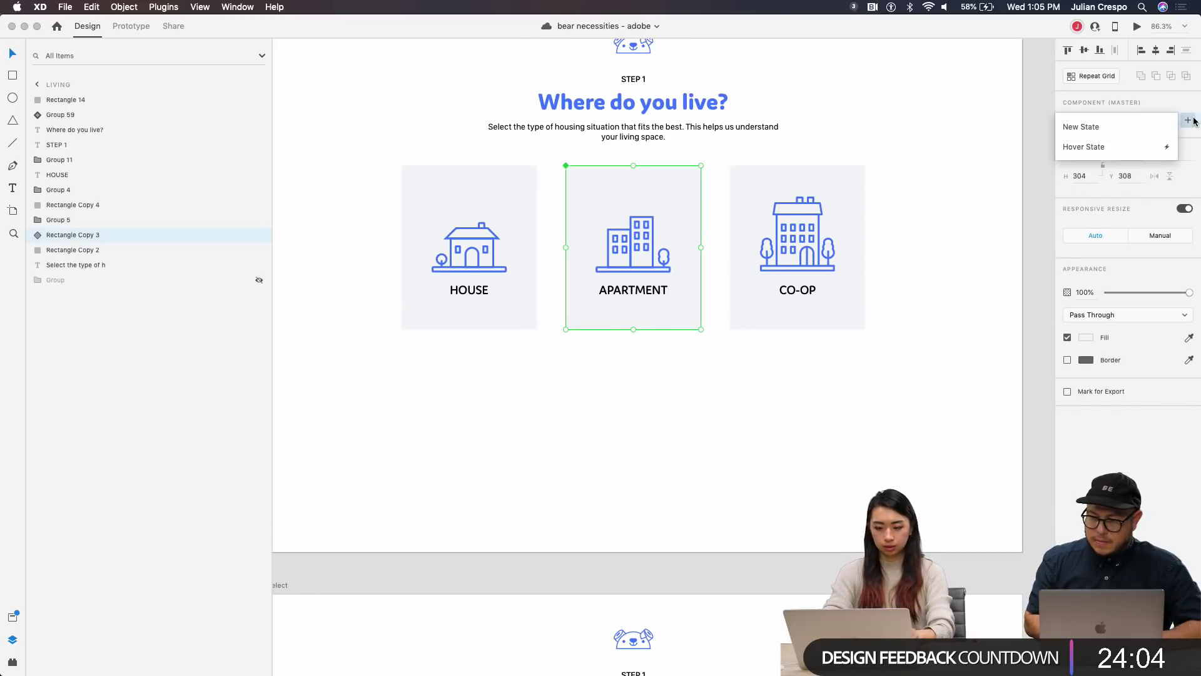
pyautogui.click(1100, 126)
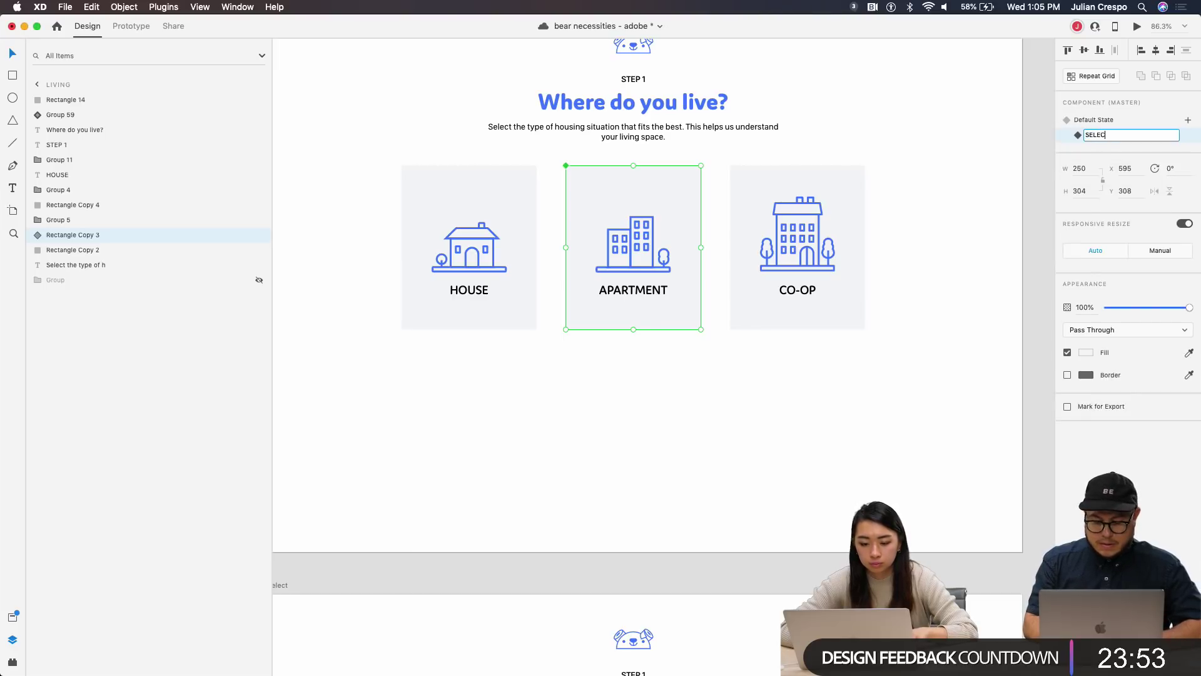
pyautogui.write('TED')
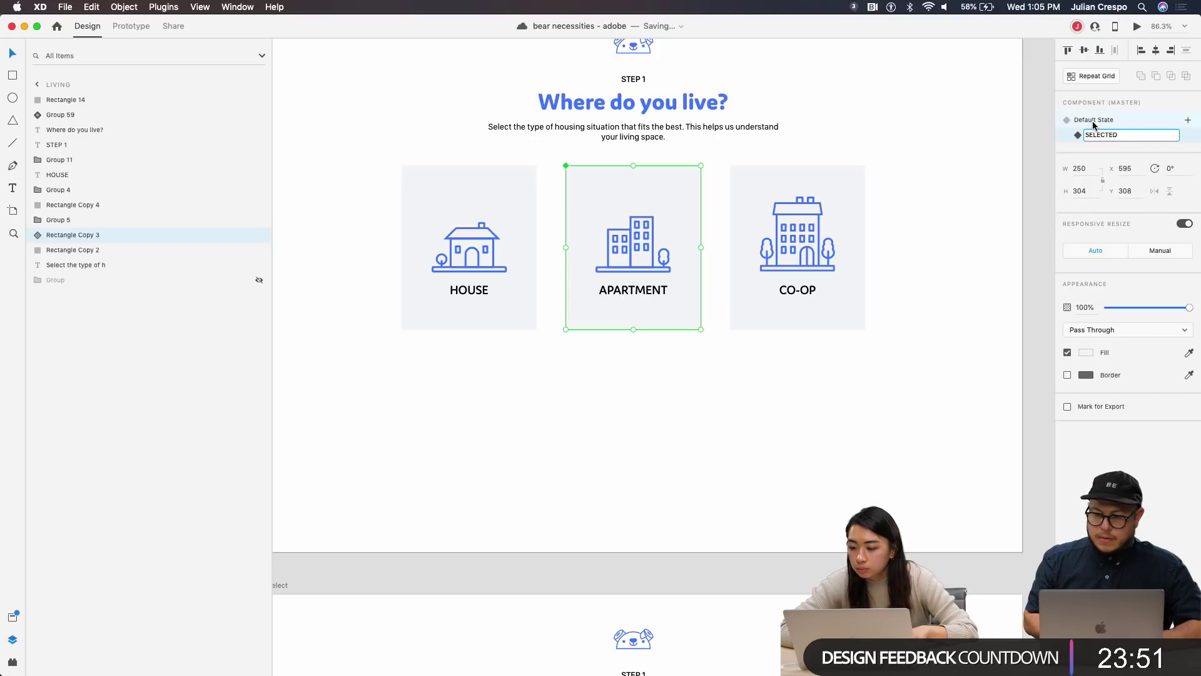
pyautogui.press('Return')
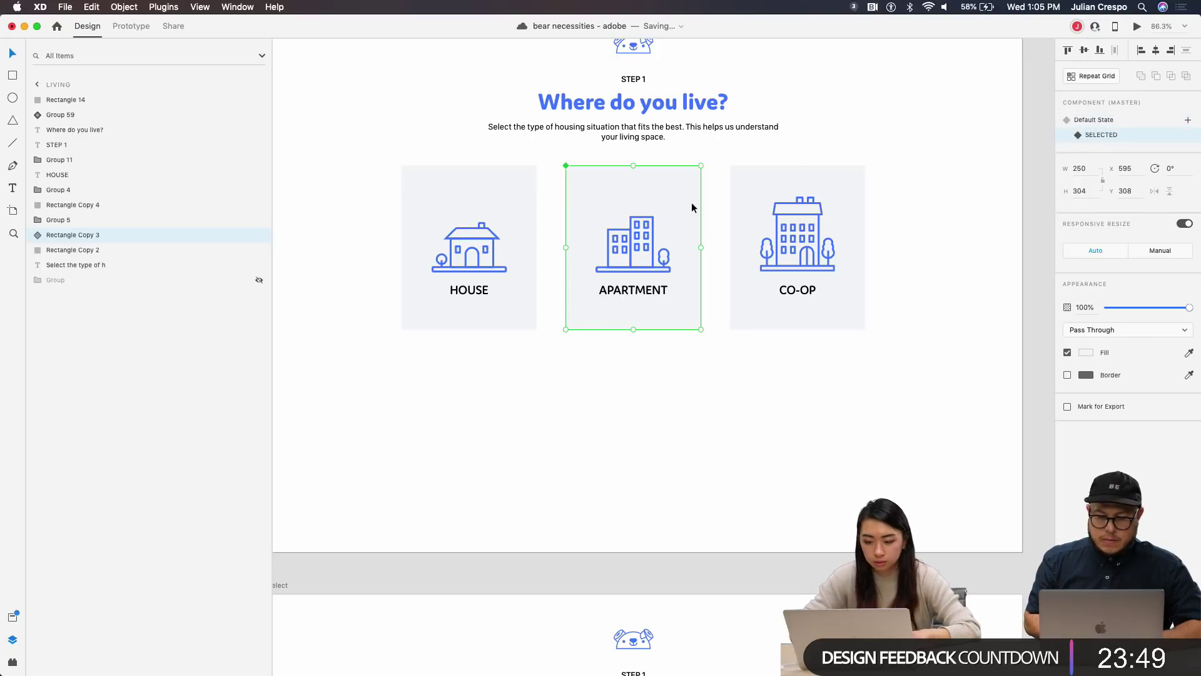
# Step: Fill the apartment card's rectangle in its SELECTED state with the blue of the apartment card on Living Select
pyautogui.doubleClick(685, 207)
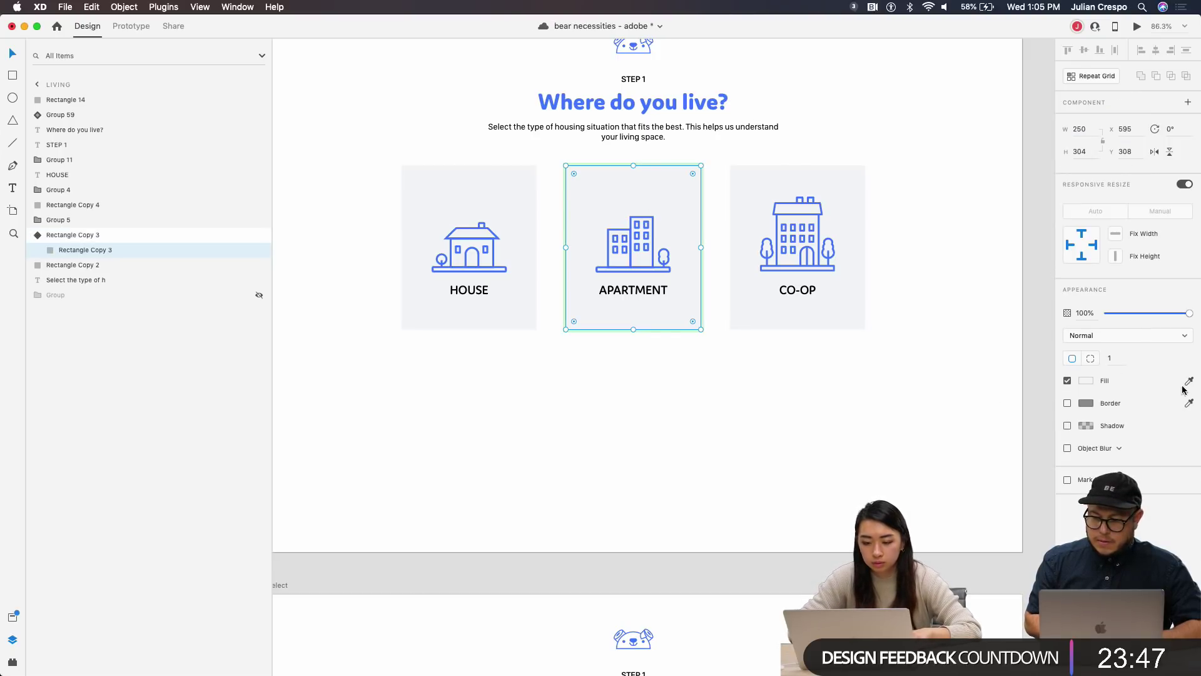
pyautogui.click(1086, 381)
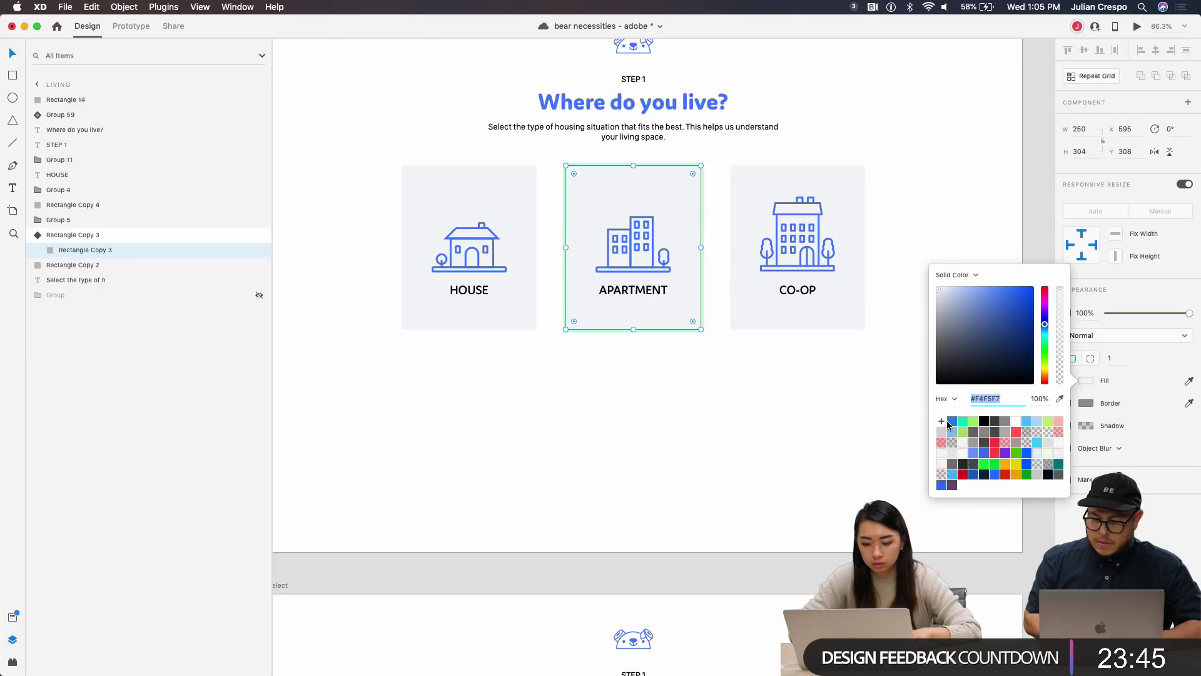
pyautogui.click(951, 423)
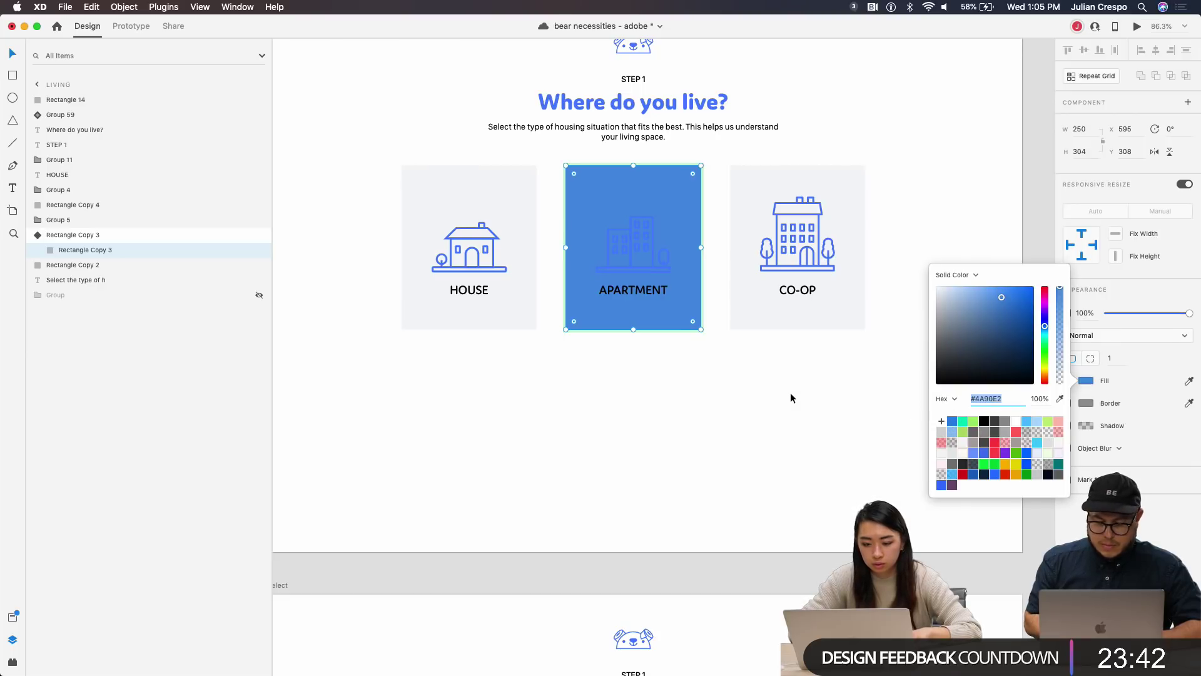
pyautogui.click(1060, 399)
pyautogui.click(944, 482)
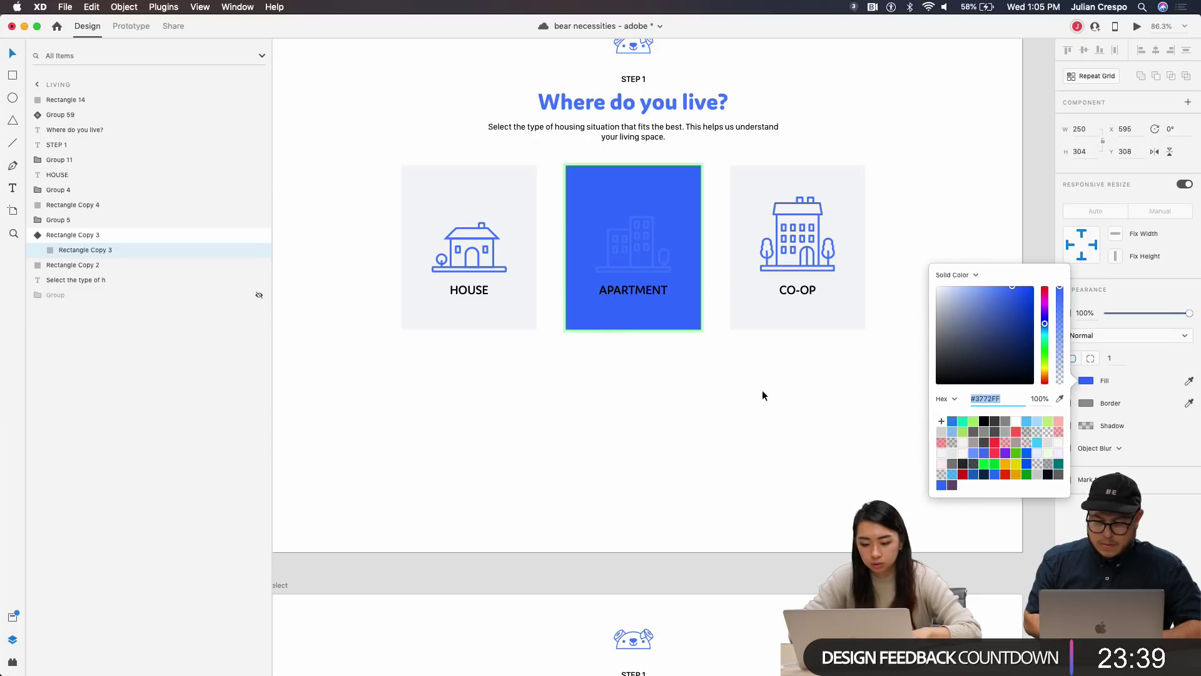
pyautogui.click(748, 381)
pyautogui.scroll(-3, 748, 381)
pyautogui.scroll(1, 748, 381)
pyautogui.click(672, 200)
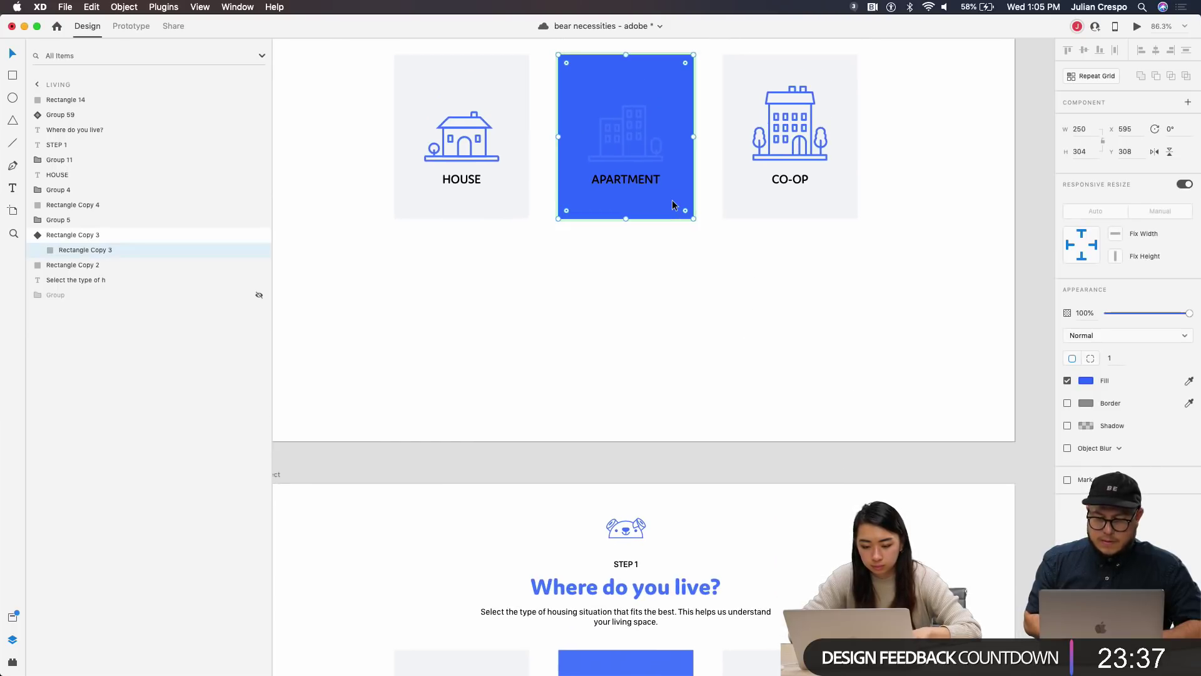
pyautogui.scroll(-3, 899, 348)
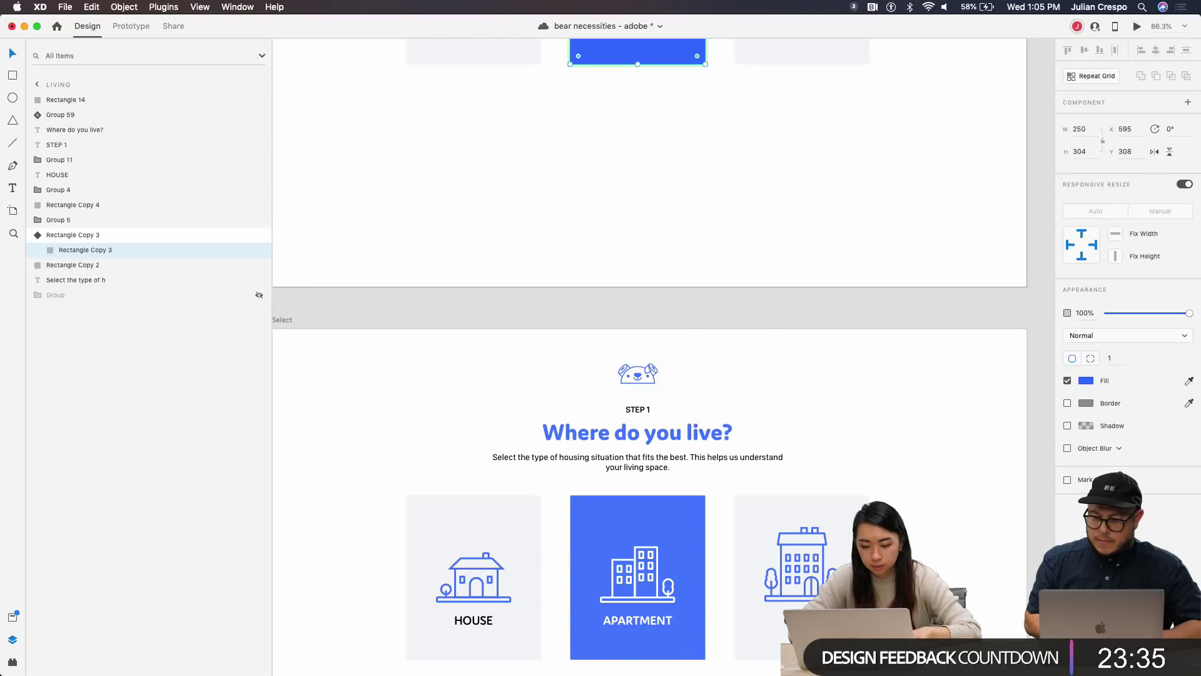
pyautogui.scroll(7, 763, 340)
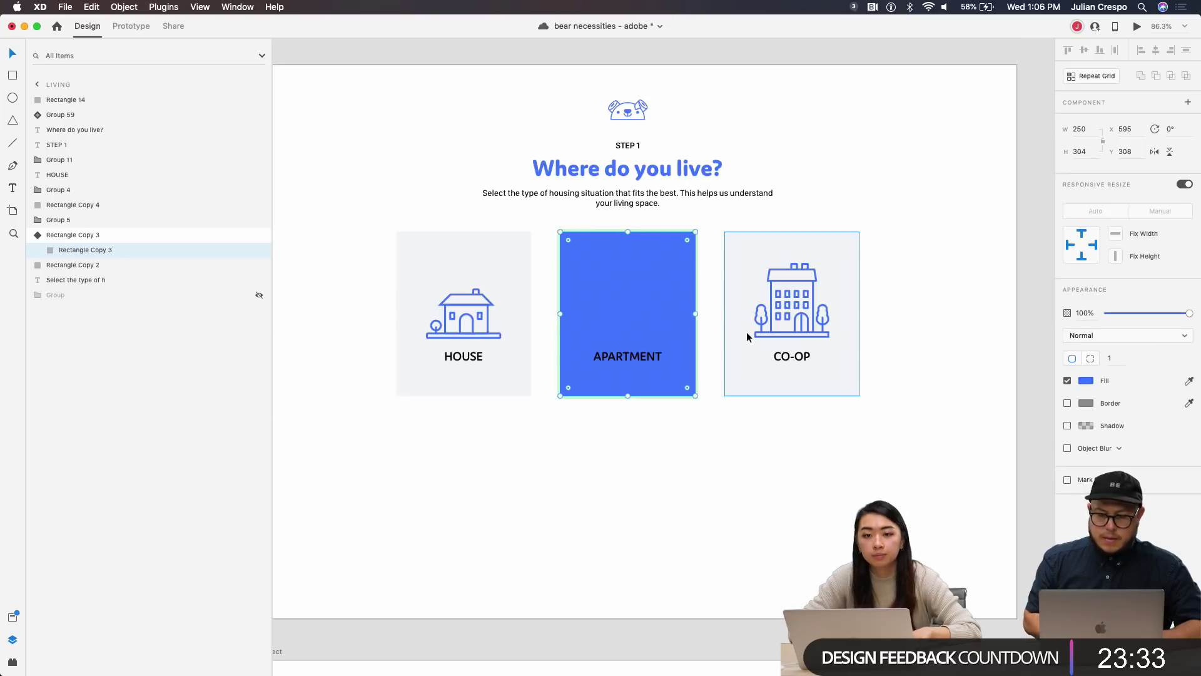
# Step: Set the APARTMENT label's text fill to white (fff) on the Living artboard
pyautogui.doubleClick(630, 358)
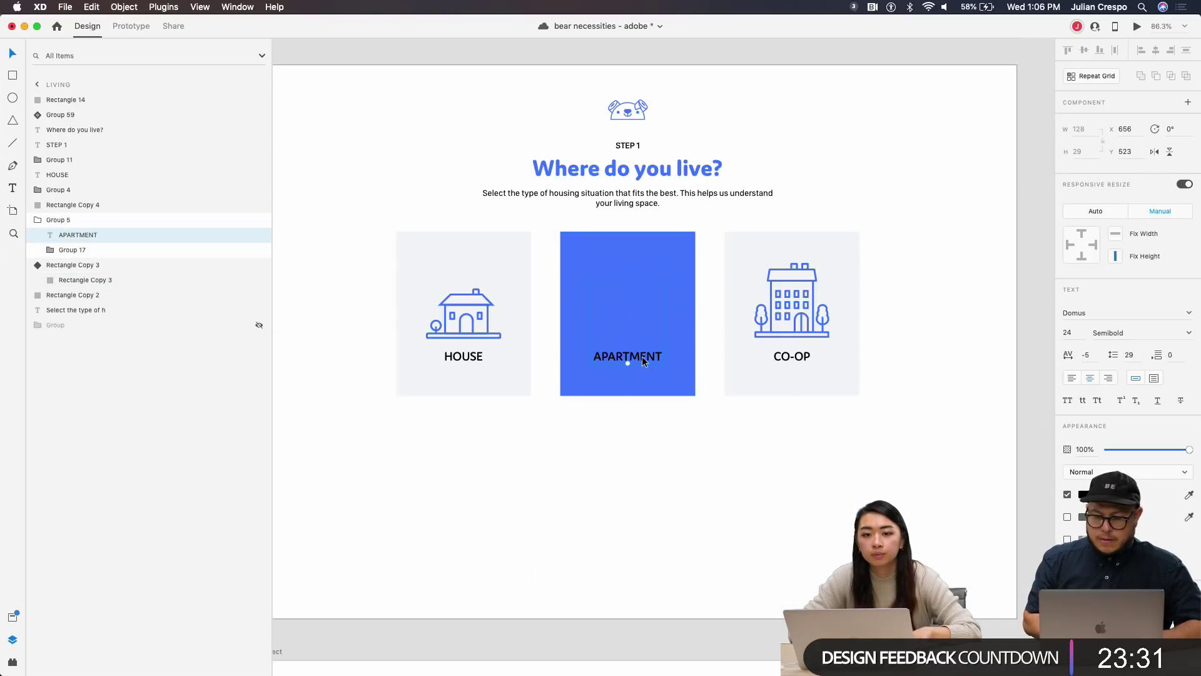
pyautogui.click(1083, 494)
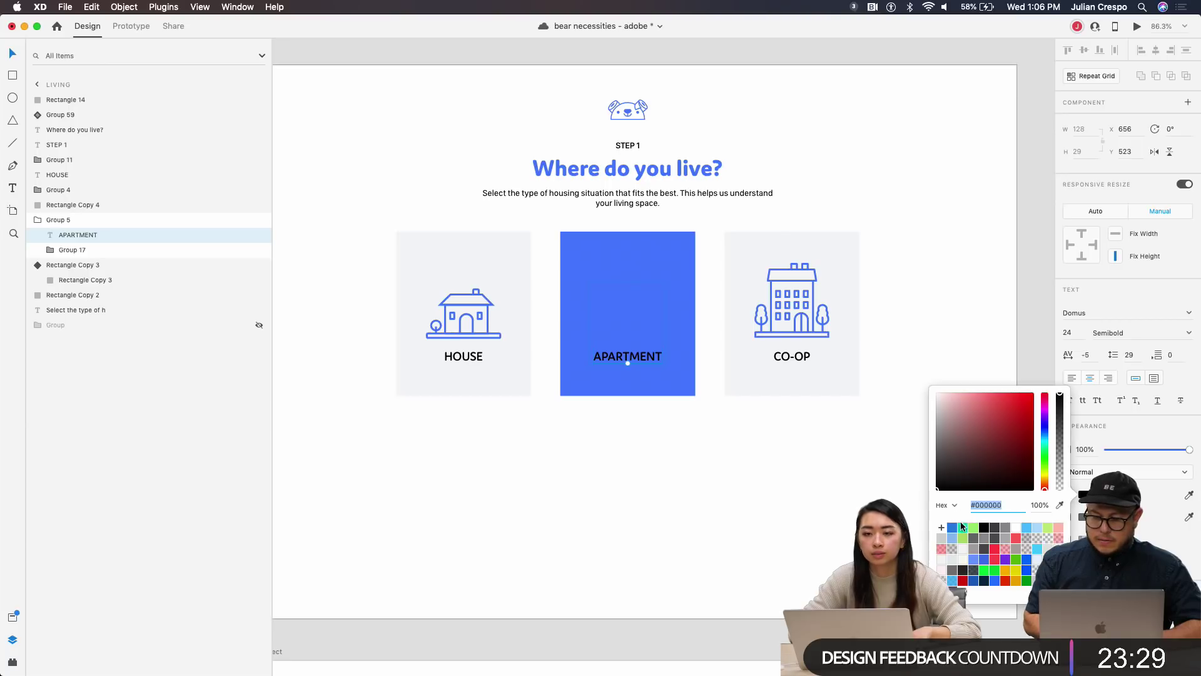
pyautogui.write('fff')
pyautogui.press('Return')
# Step: Set the border colour of Stroke 12 through Stroke 16 in the apartment icon's Group 17 to white #FFFFFF
pyautogui.click(612, 308)
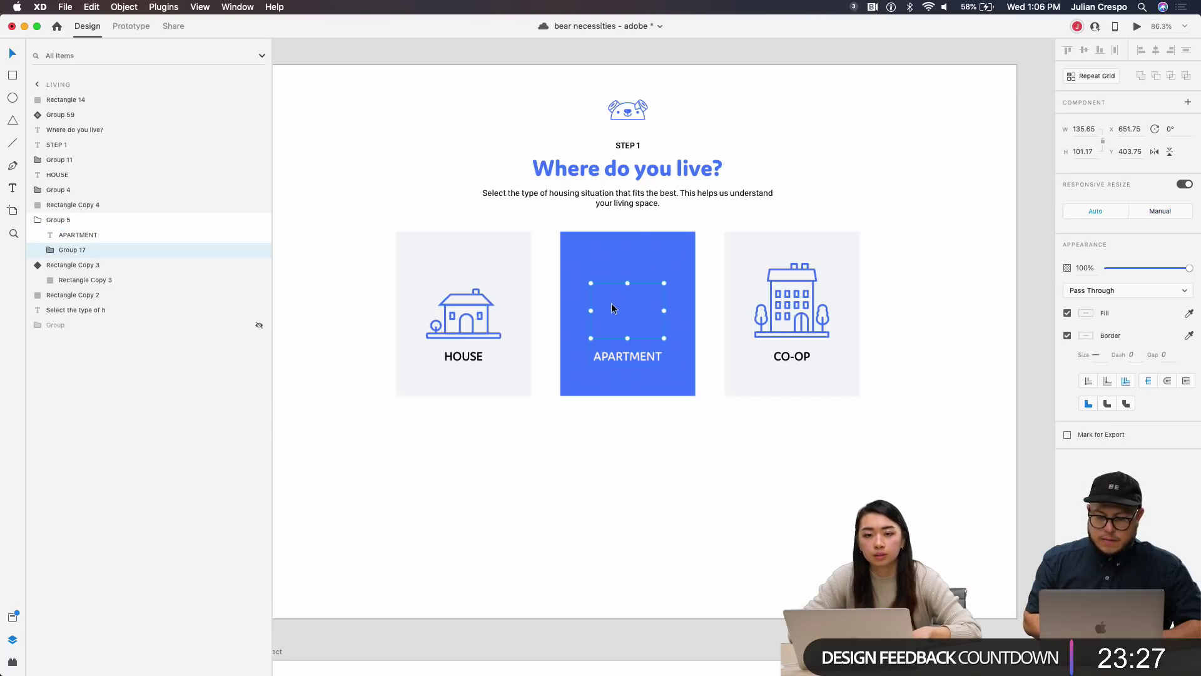
pyautogui.click(51, 250)
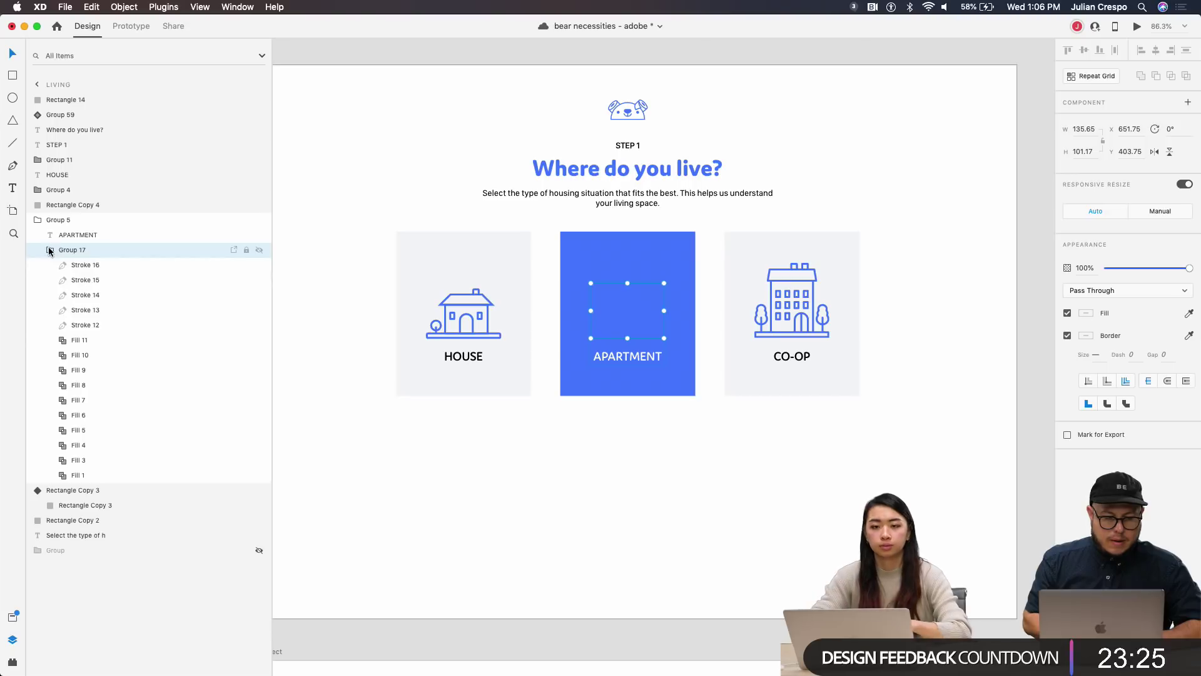
pyautogui.click(95, 268)
pyautogui.keyDown('shift'); pyautogui.click(95, 322); pyautogui.keyUp('shift')
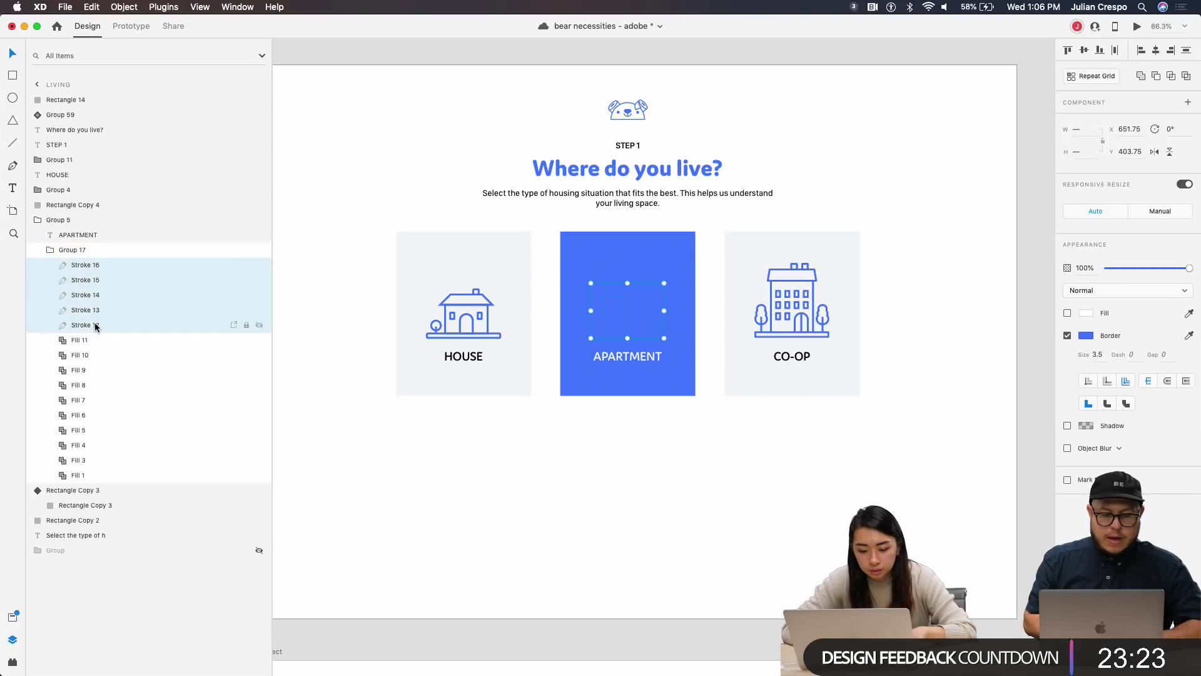
pyautogui.click(1086, 335)
pyautogui.moveTo(974, 317); pyautogui.dragTo(917, 206)
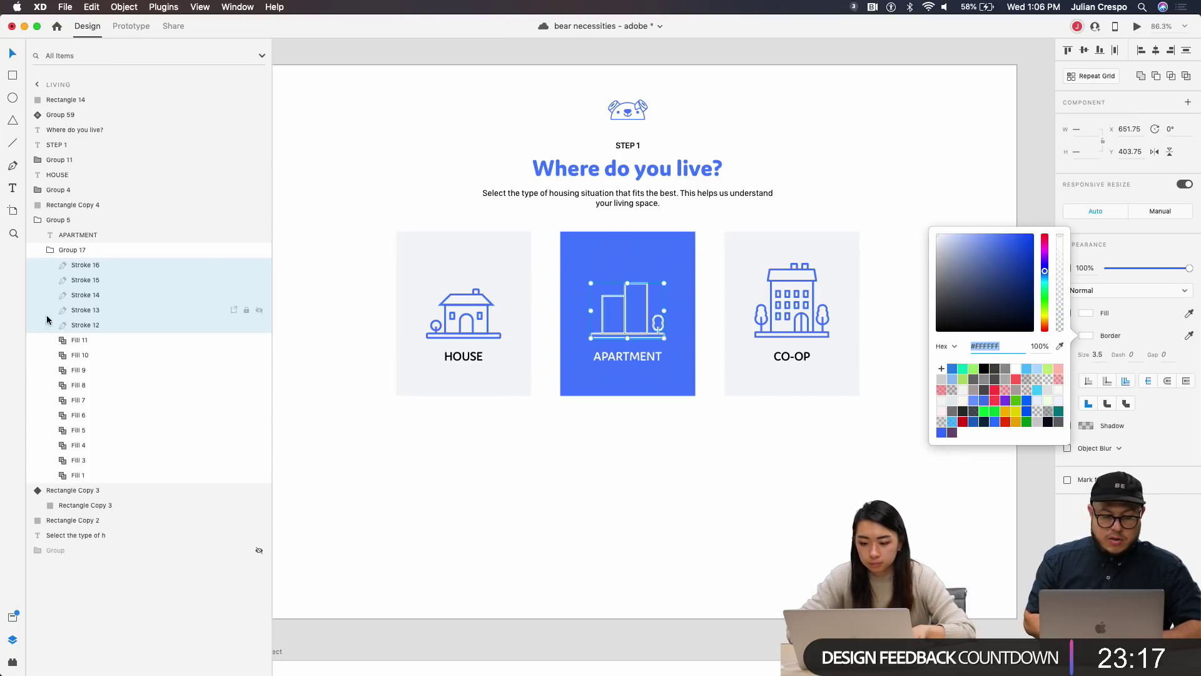
# Step: Change the fill of the apartment icon's shapes, Fill 1 through Fill 11, to white and clear the selection
pyautogui.click(82, 348)
pyautogui.keyDown('shift'); pyautogui.click(80, 475); pyautogui.keyUp('shift')
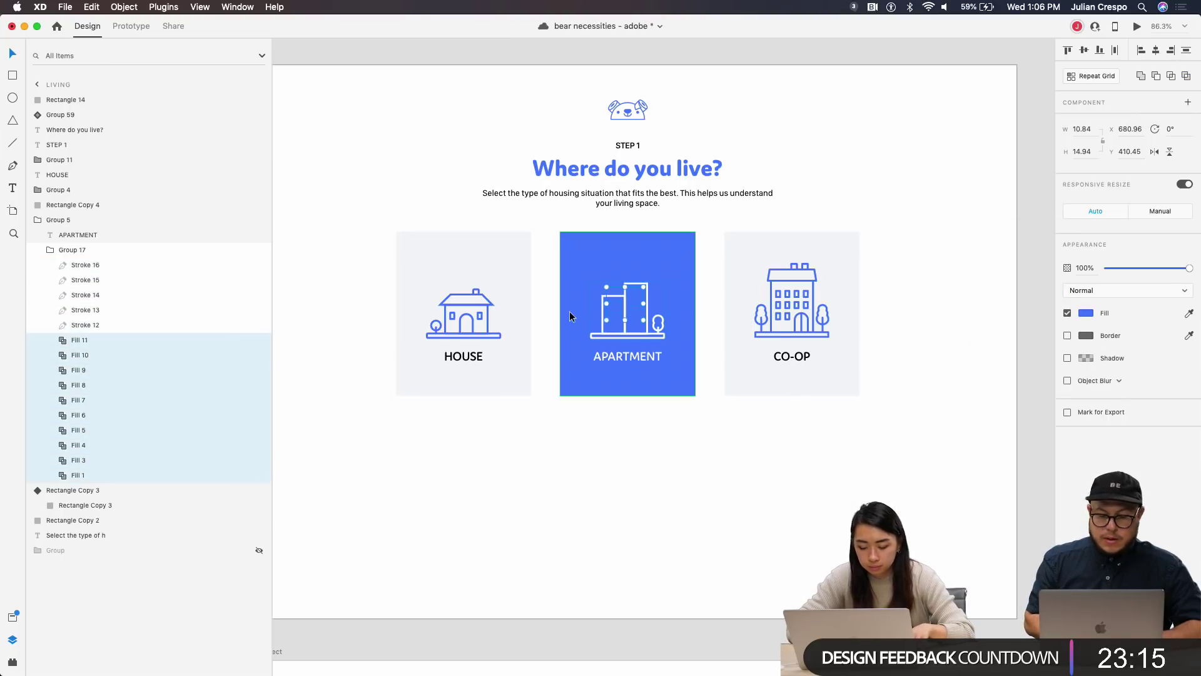
pyautogui.click(1078, 313)
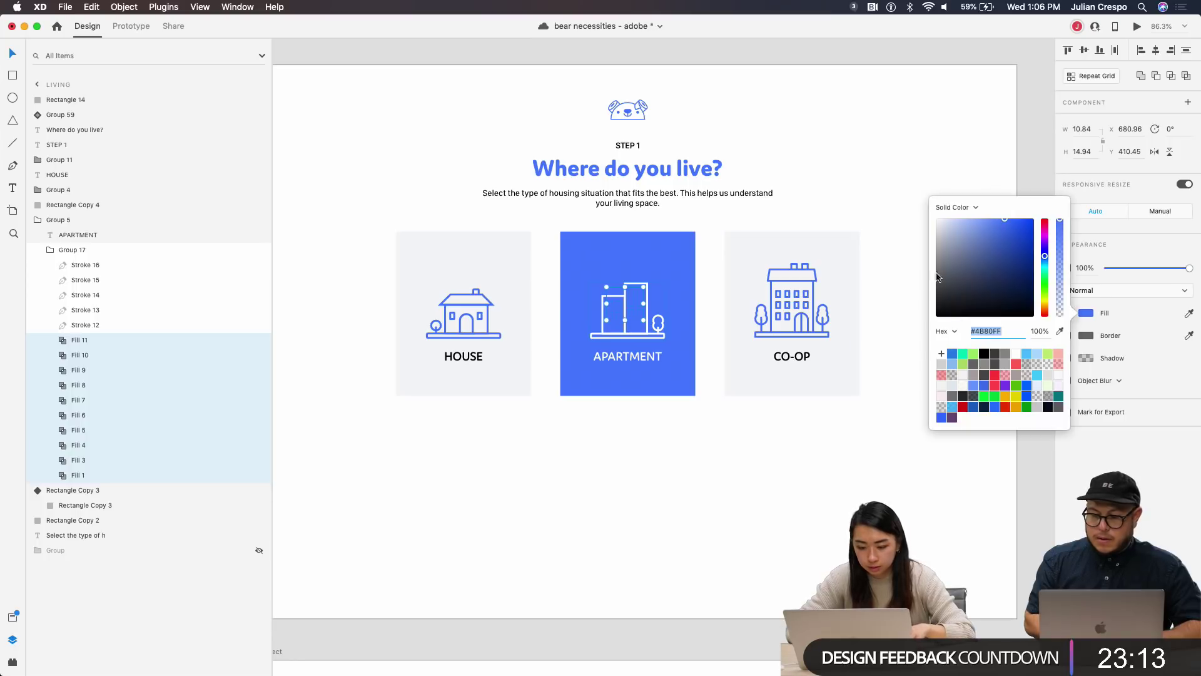
pyautogui.moveTo(935, 279); pyautogui.dragTo(914, 183)
pyautogui.scroll(-2, 676, 426)
pyautogui.click(677, 378)
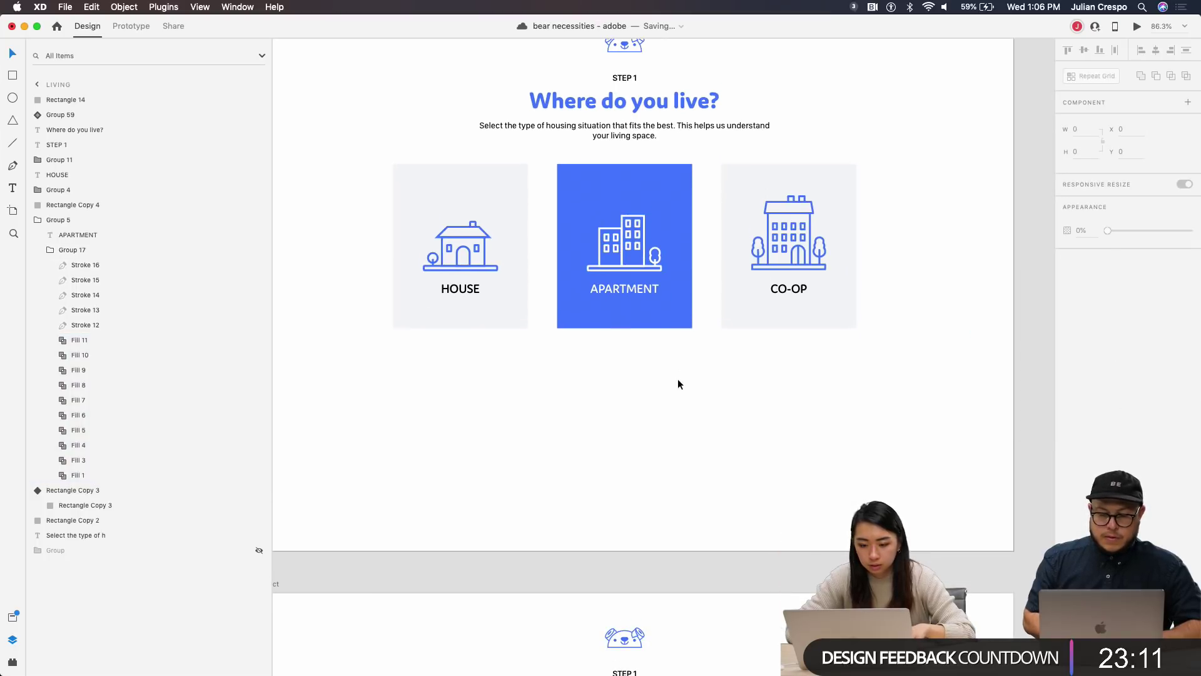
# Step: Try pasting a copy of Living Select's Continue button into the Living artboard's apartment group, and undo the paste
pyautogui.scroll(-5, 678, 378)
pyautogui.scroll(-2, 662, 431)
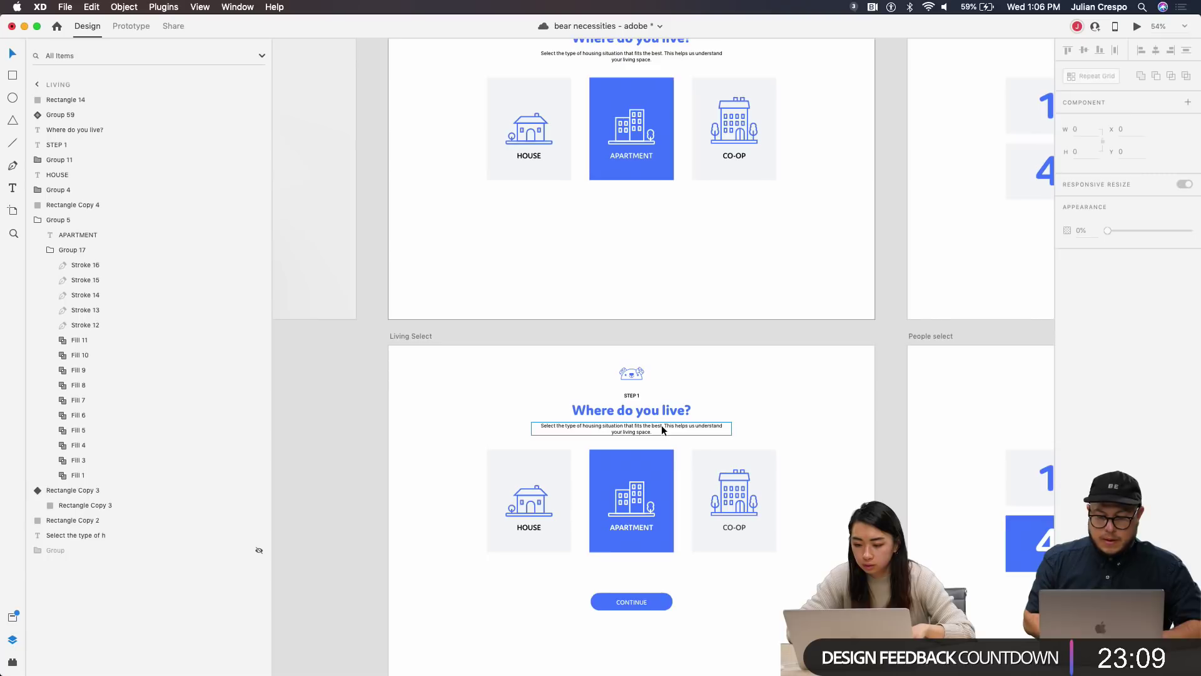
pyautogui.click(644, 604)
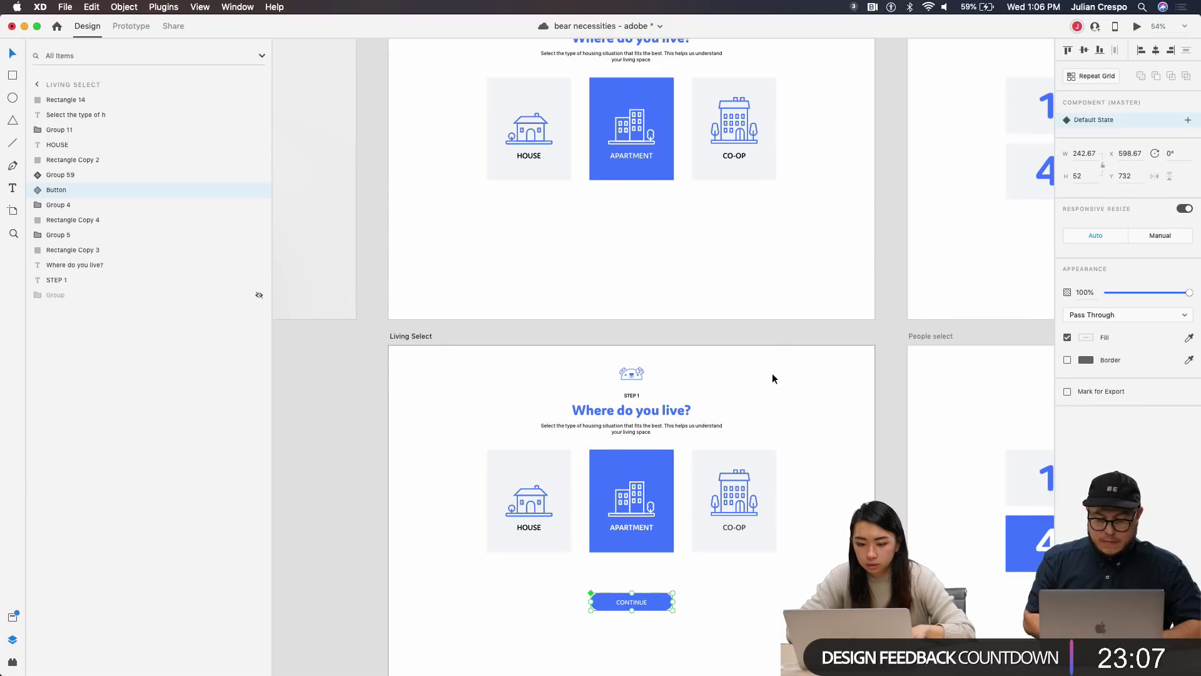
pyautogui.scroll(5, 770, 297)
pyautogui.scroll(1, 616, 232)
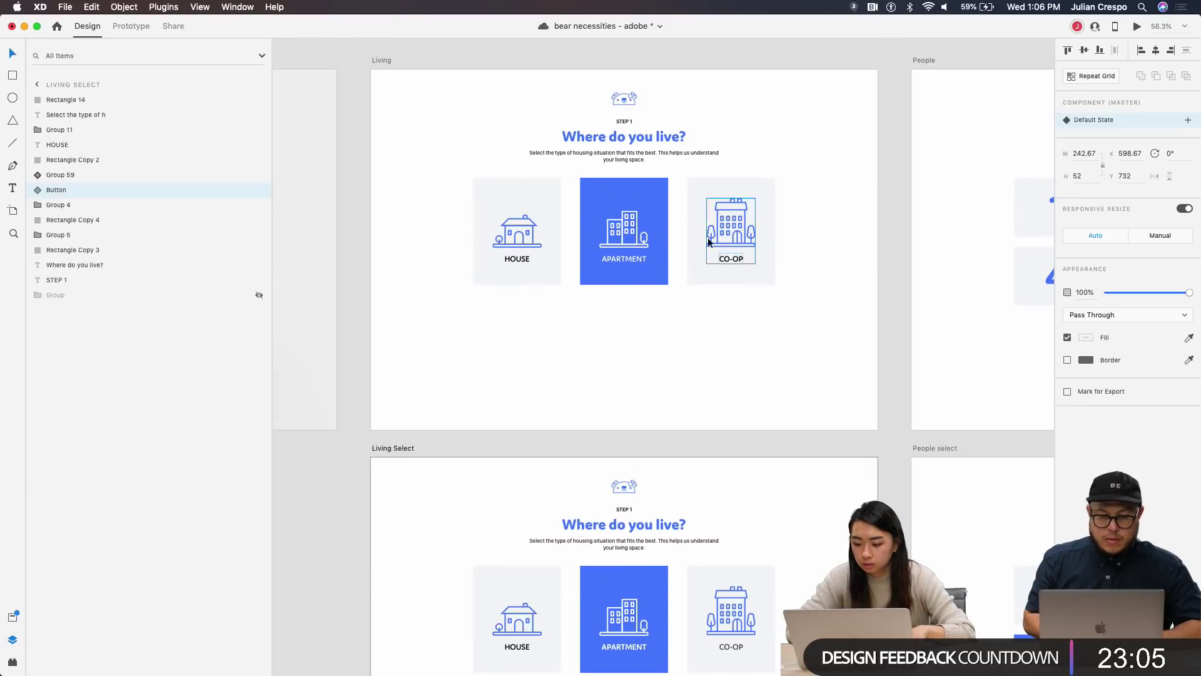
pyautogui.click(614, 209)
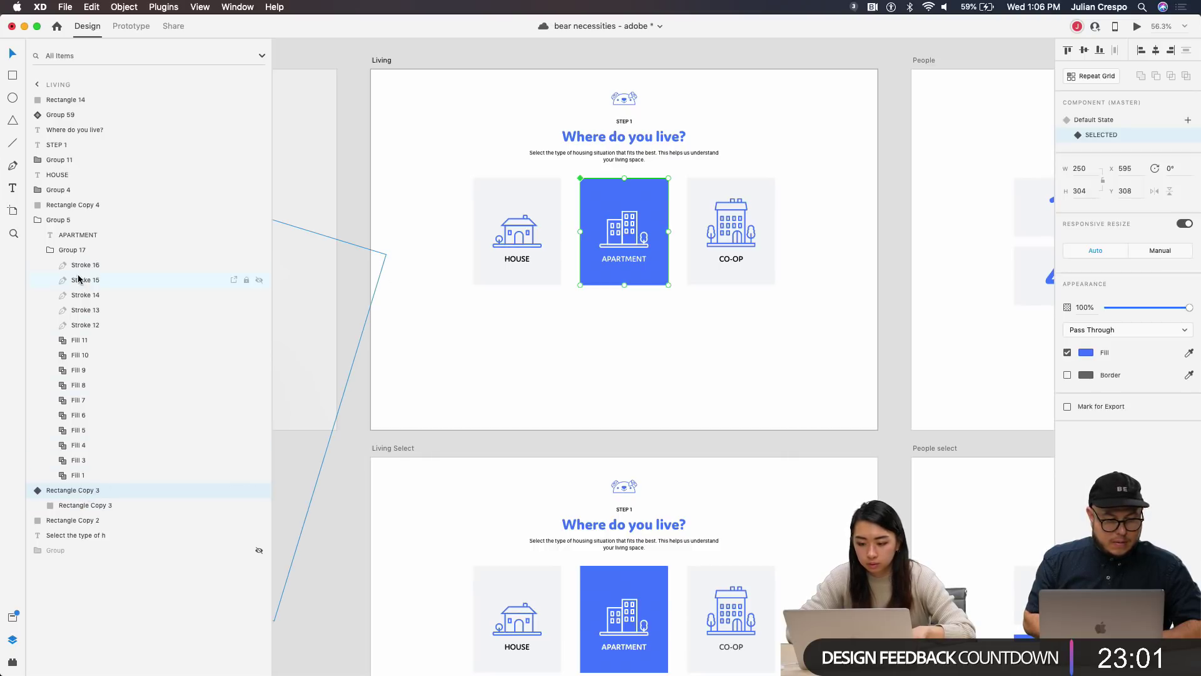
pyautogui.click(44, 249)
pyautogui.click(74, 222)
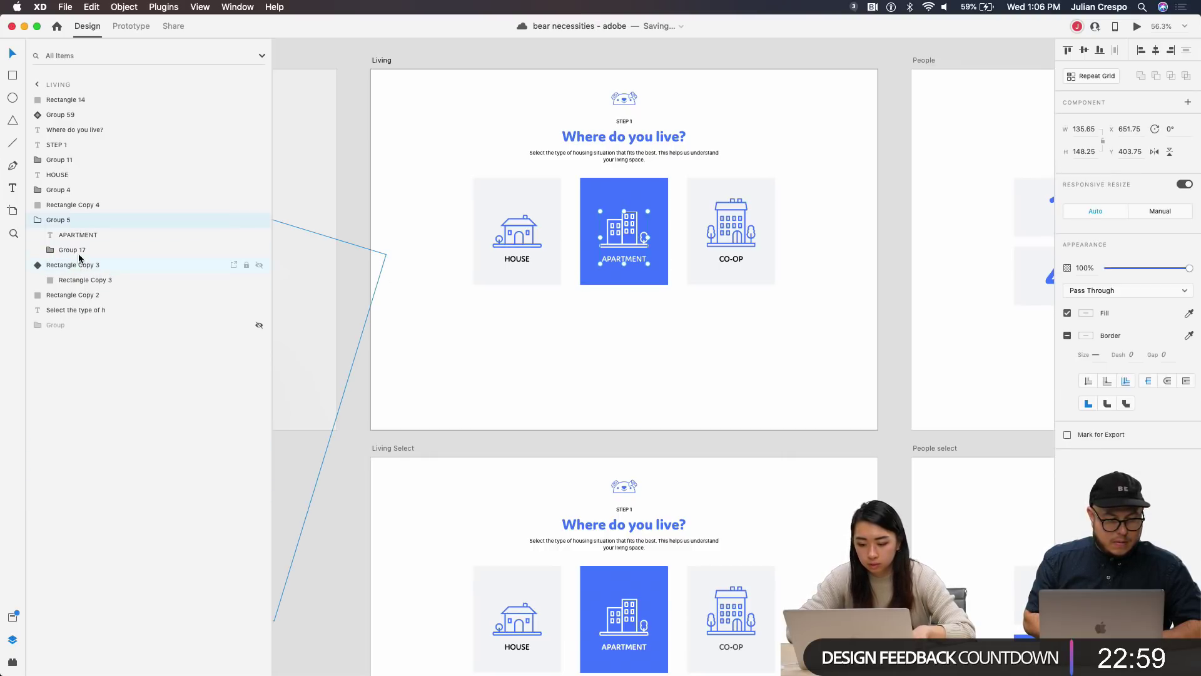
pyautogui.press('super+v')
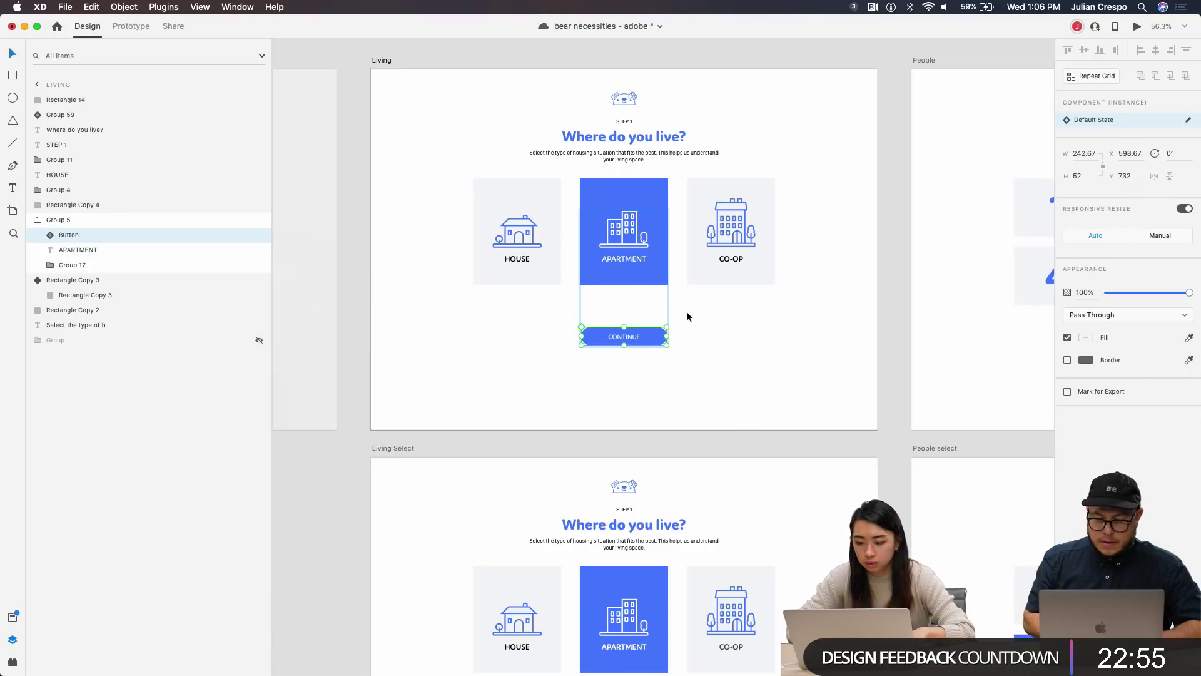
pyautogui.click(685, 313)
pyautogui.click(624, 262)
pyautogui.press('super+z')
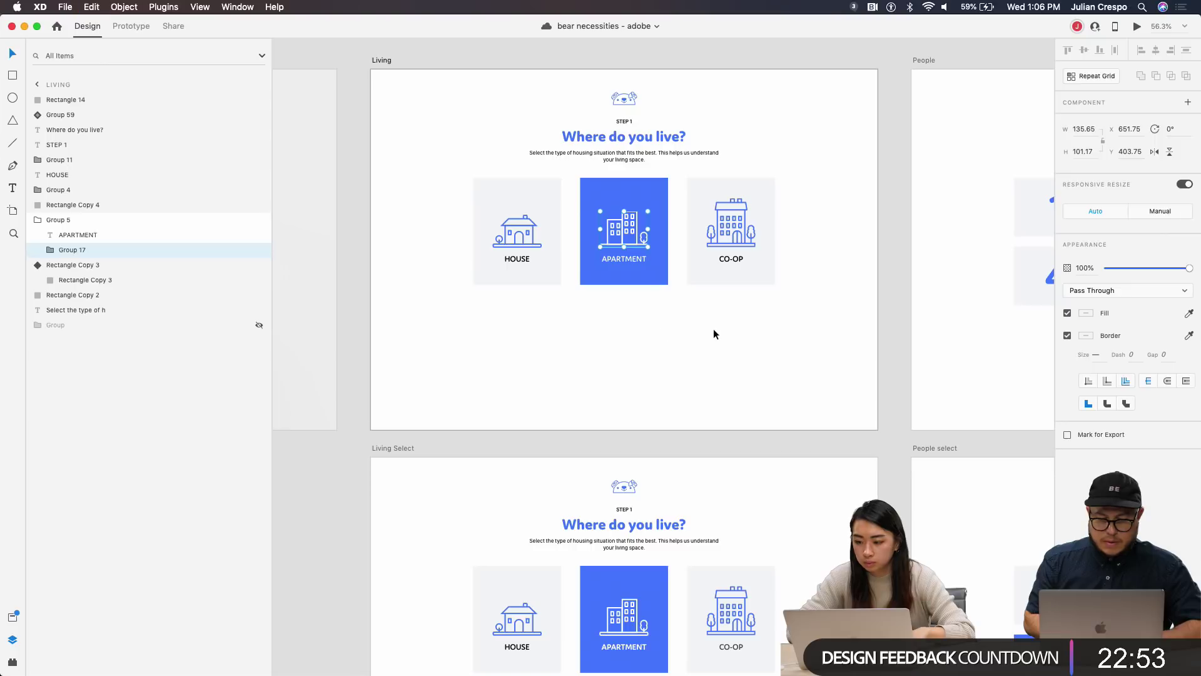
# Step: Switch the apartment card component to its Default State, test choosing the card in the preview, and close the preview
pyautogui.click(655, 265)
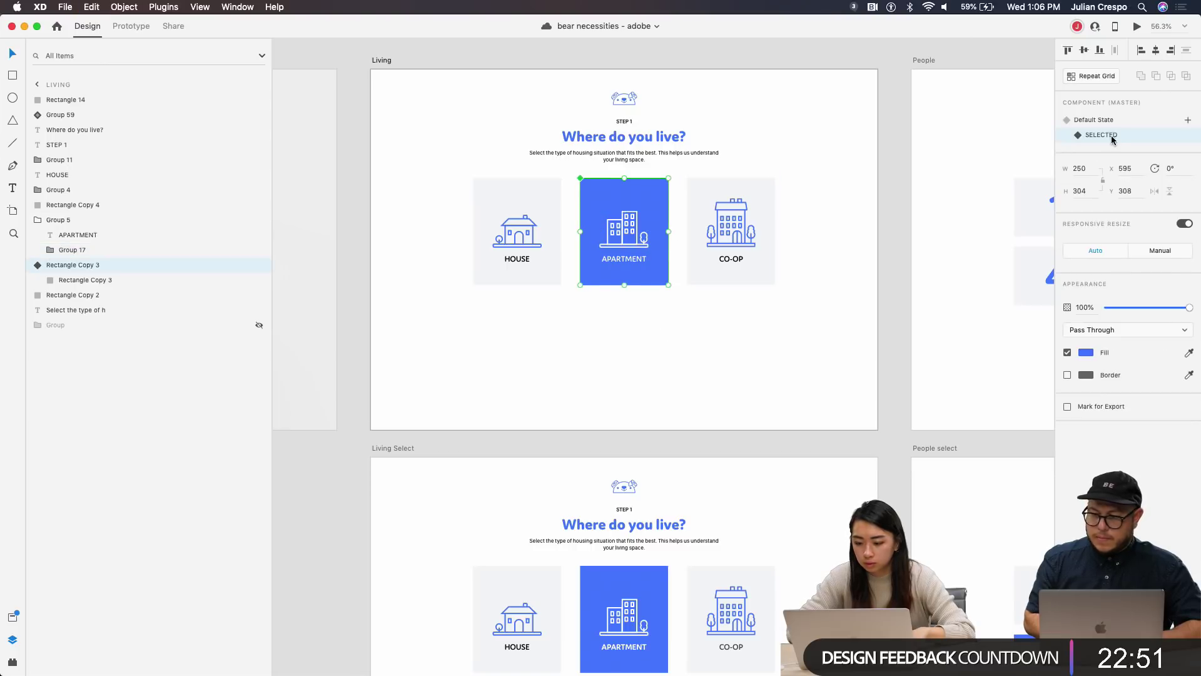
pyautogui.click(1112, 120)
pyautogui.click(1137, 29)
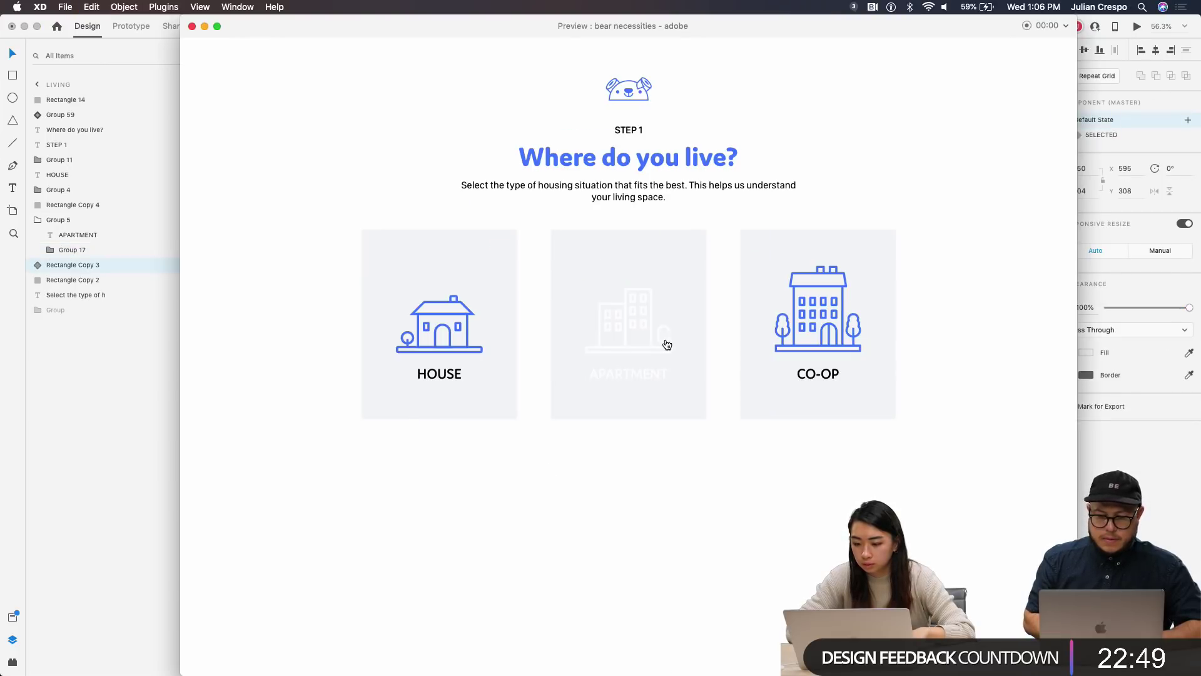
pyautogui.click(663, 389)
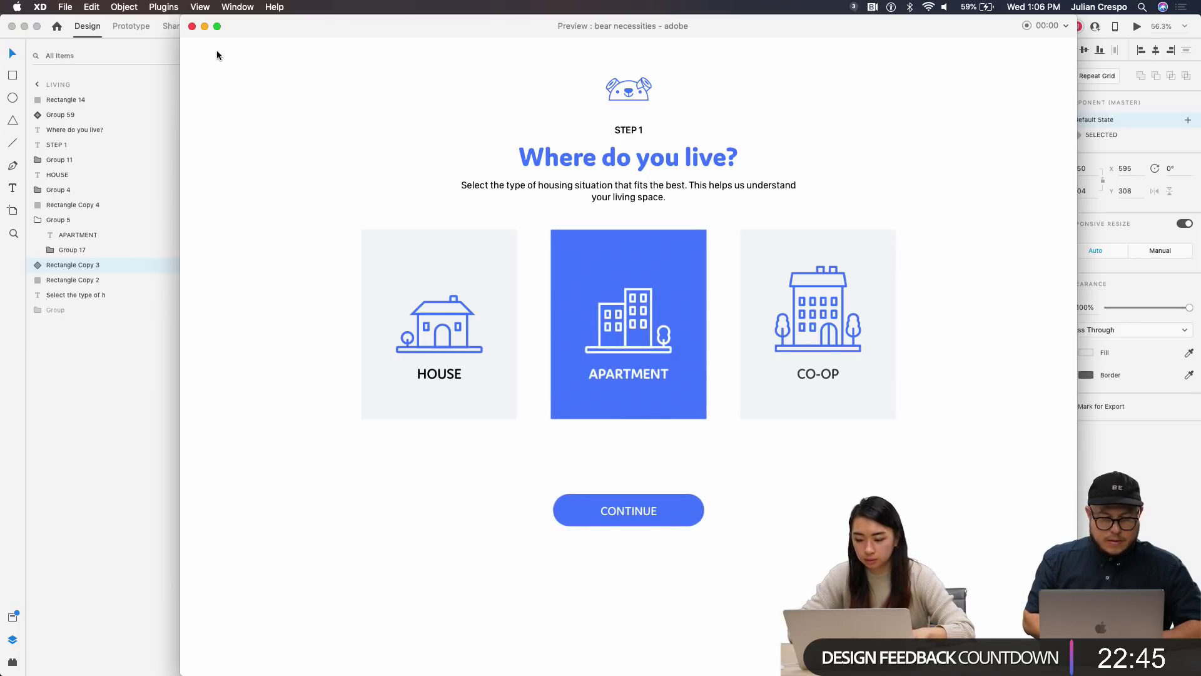
pyautogui.click(192, 25)
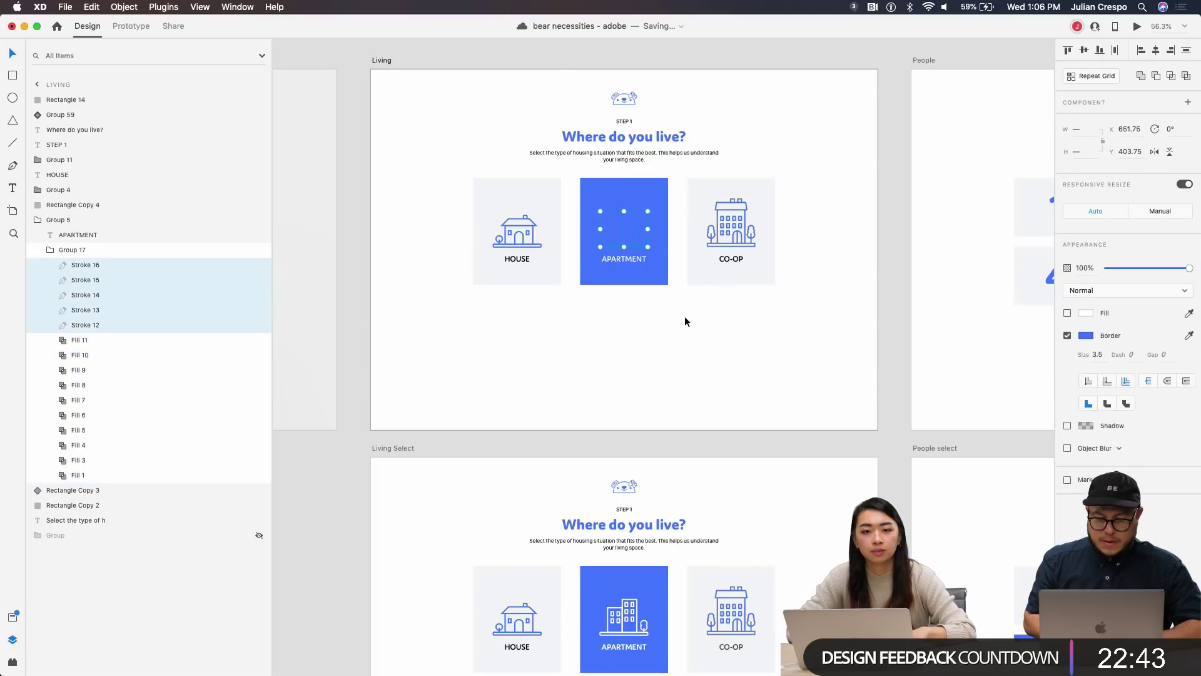
# Step: Undo the state switch and the blue and white recolouring of the apartment card, icon and label, and clear the selection
pyautogui.press('super+z')
pyautogui.press('super+z')
pyautogui.press('super+z')
pyautogui.press('super+z')
pyautogui.click(727, 322)
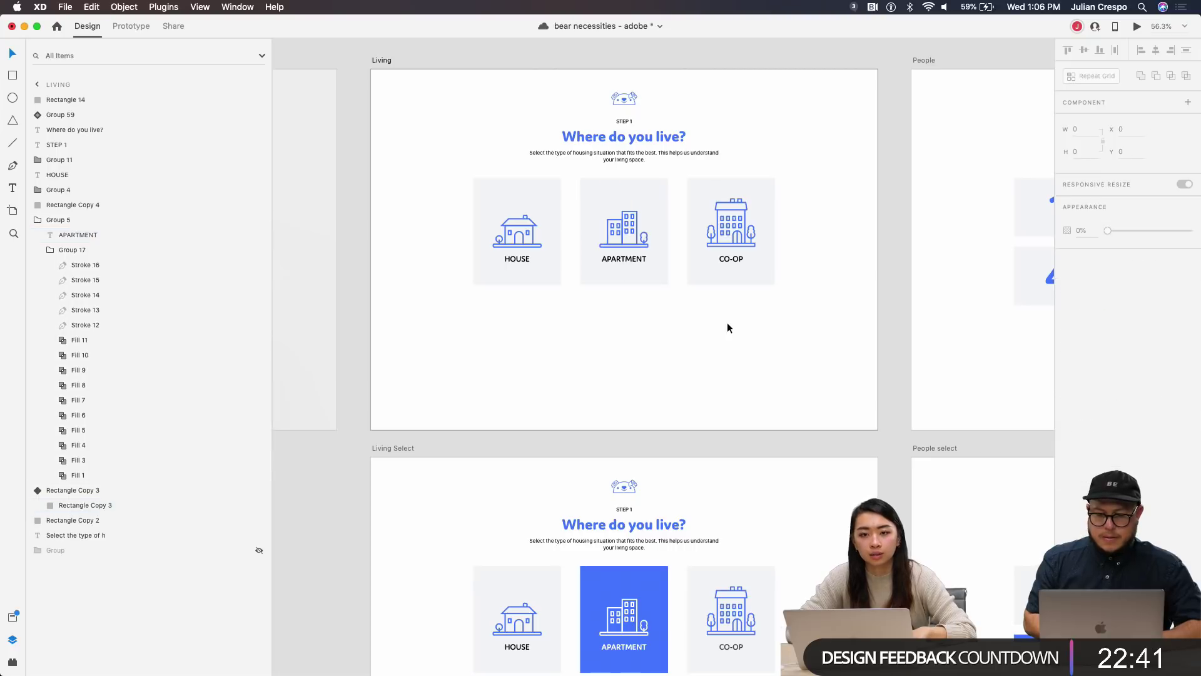
# Step: Combine the apartment card's background with its icon and label group on the Living artboard into one new component
pyautogui.scroll(5, 727, 322)
pyautogui.click(632, 274)
pyautogui.scroll(1, 632, 275)
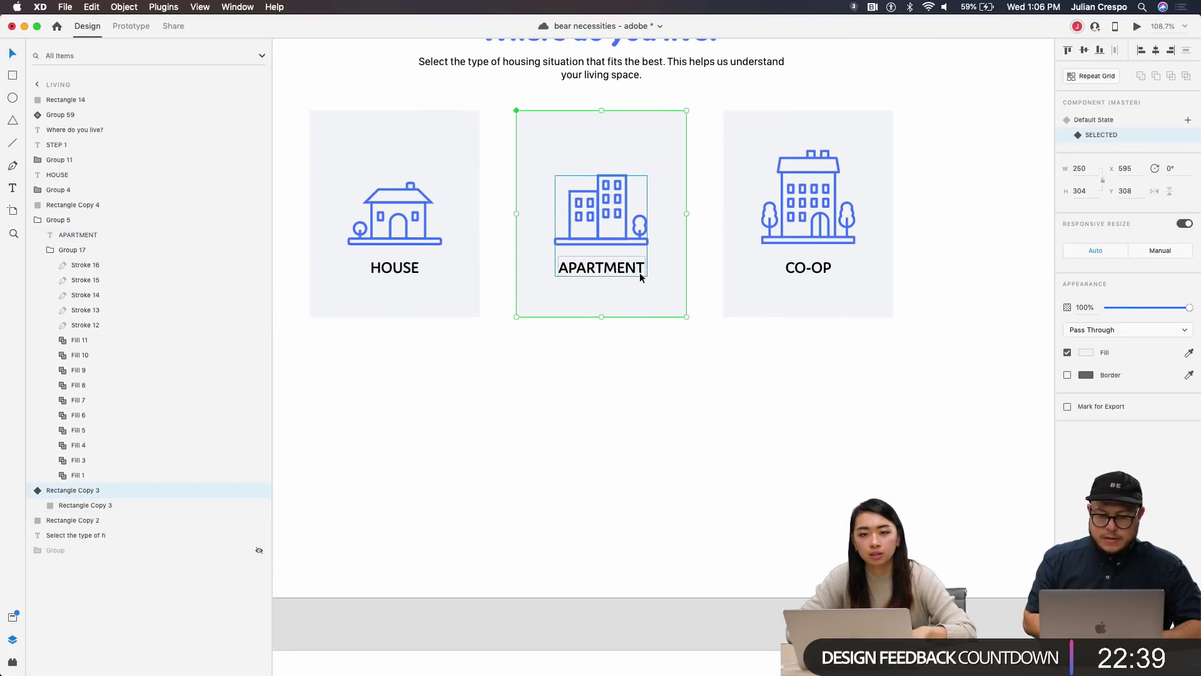
pyautogui.doubleClick(607, 243)
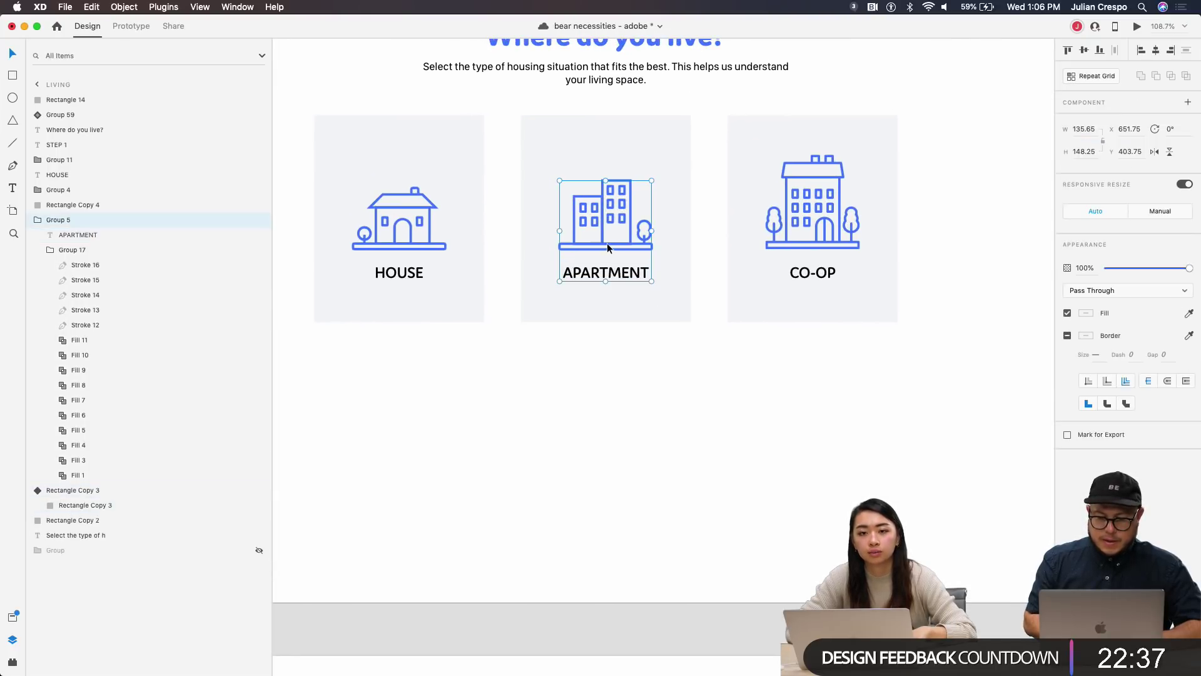
pyautogui.click(651, 158)
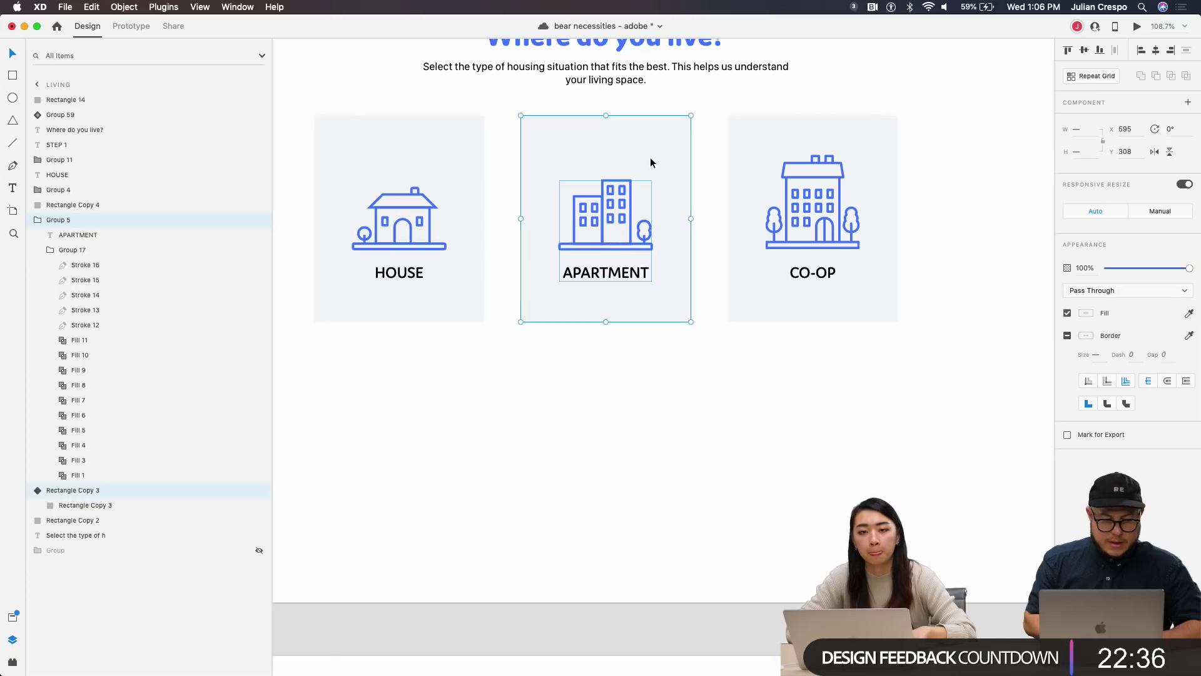
pyautogui.click(622, 278)
pyautogui.press('Escape')
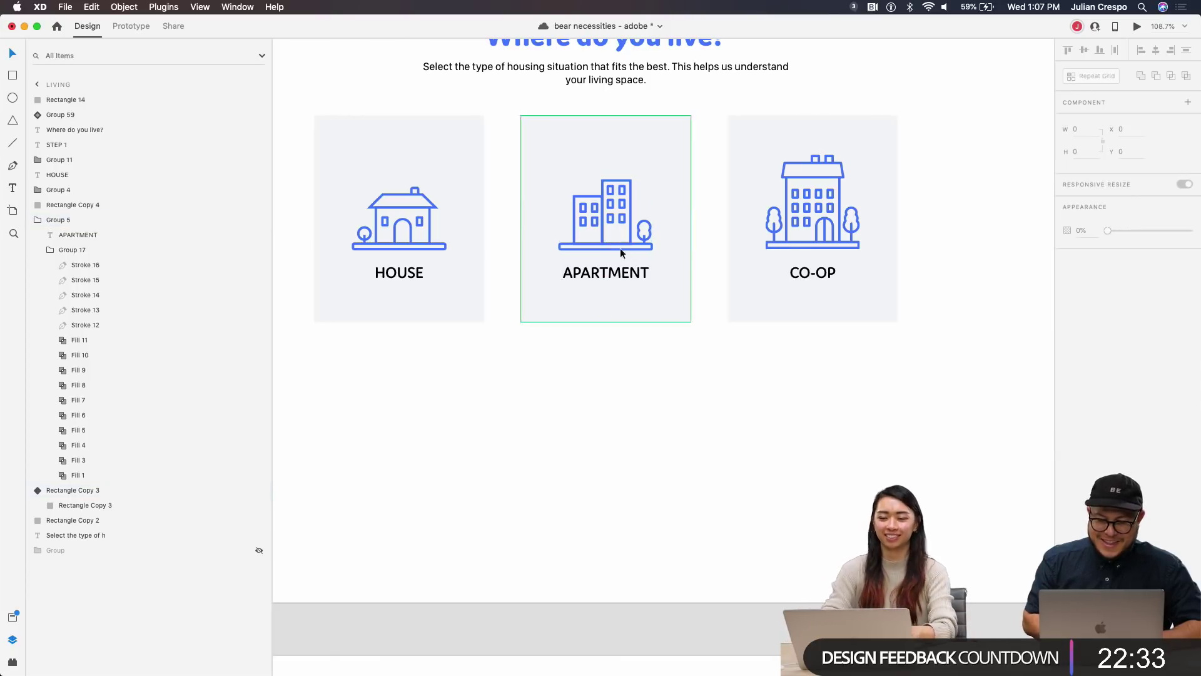
pyautogui.moveTo(630, 347); pyautogui.dragTo(572, 101)
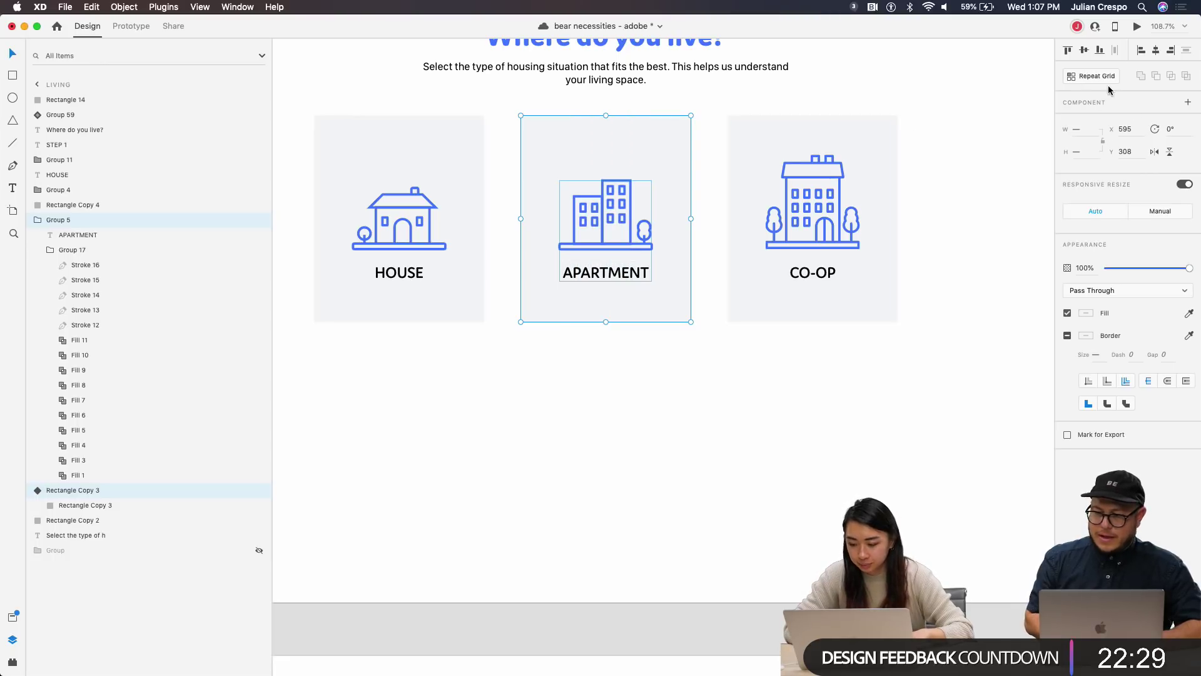
pyautogui.click(1187, 102)
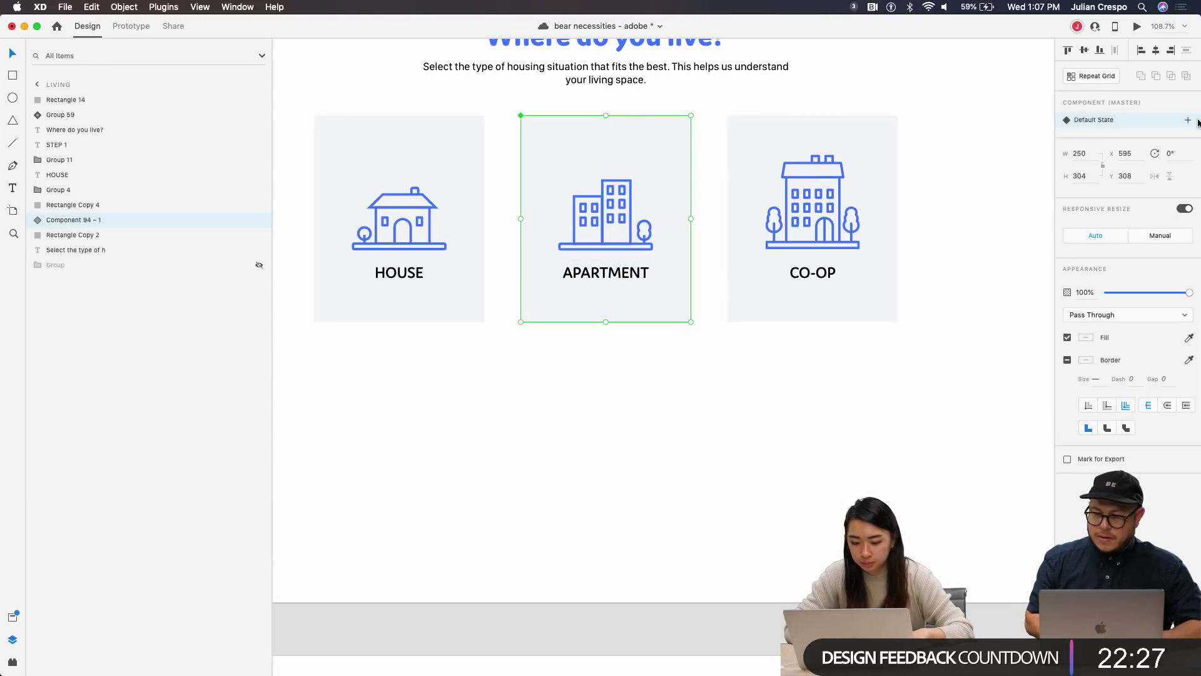
# Step: Add a new state to the combined apartment card component
pyautogui.doubleClick(681, 212)
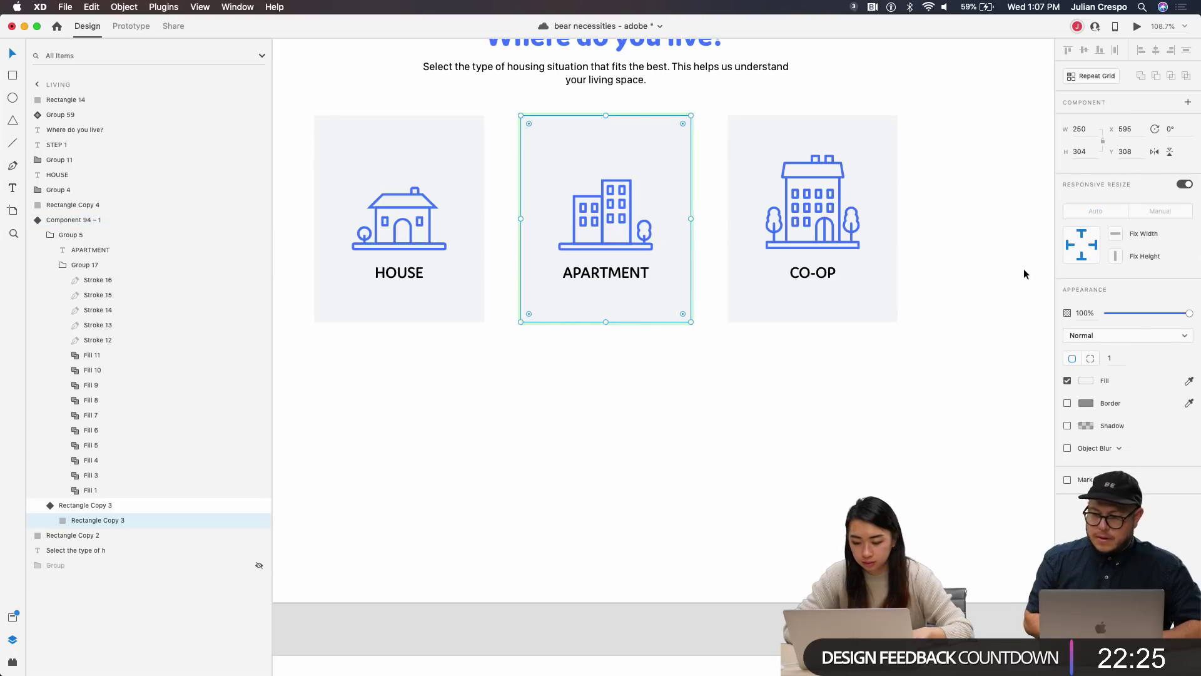
pyautogui.click(700, 260)
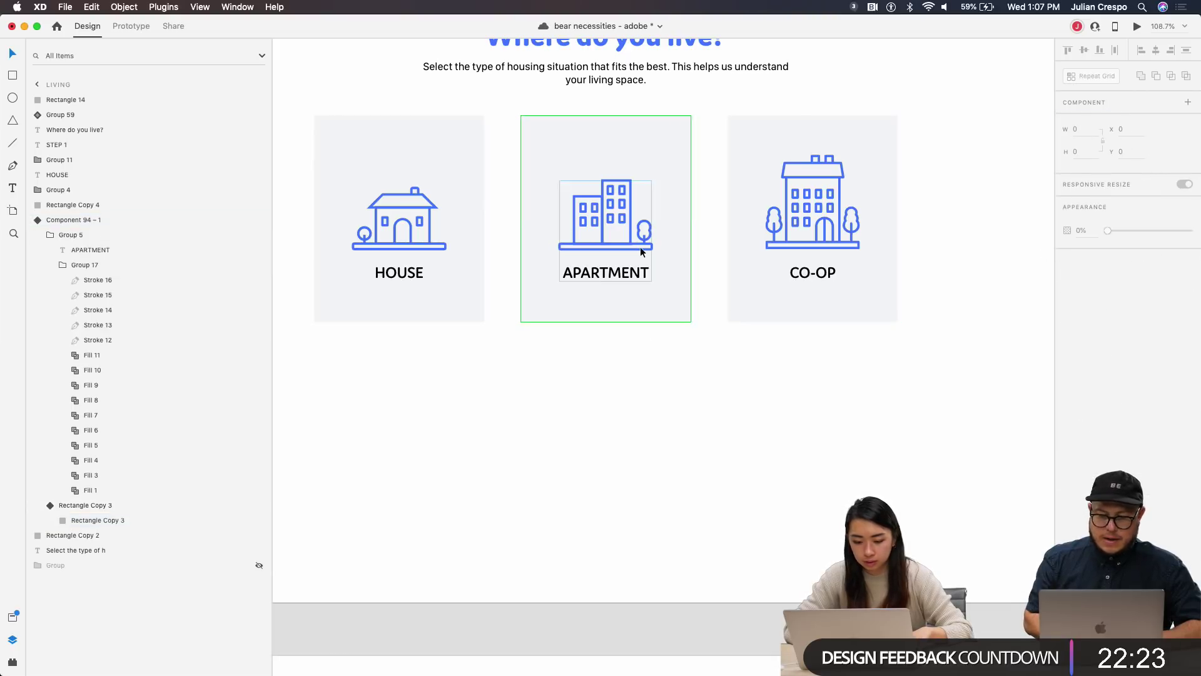
pyautogui.click(640, 252)
pyautogui.click(1188, 120)
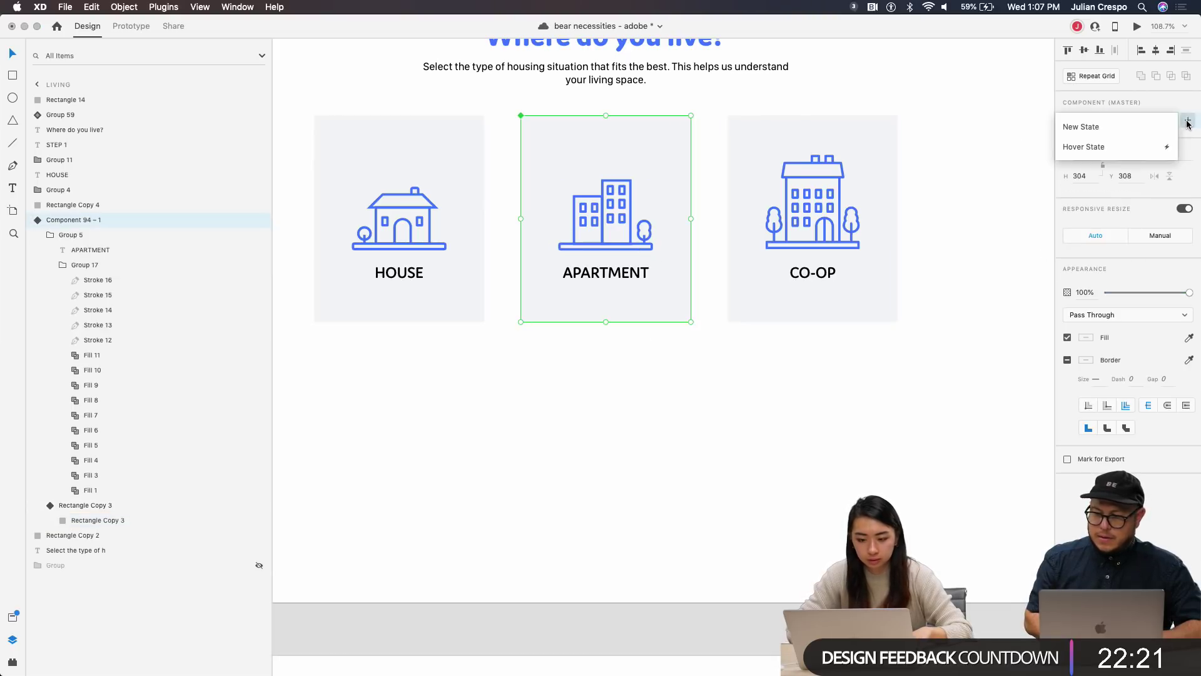
pyautogui.click(1101, 132)
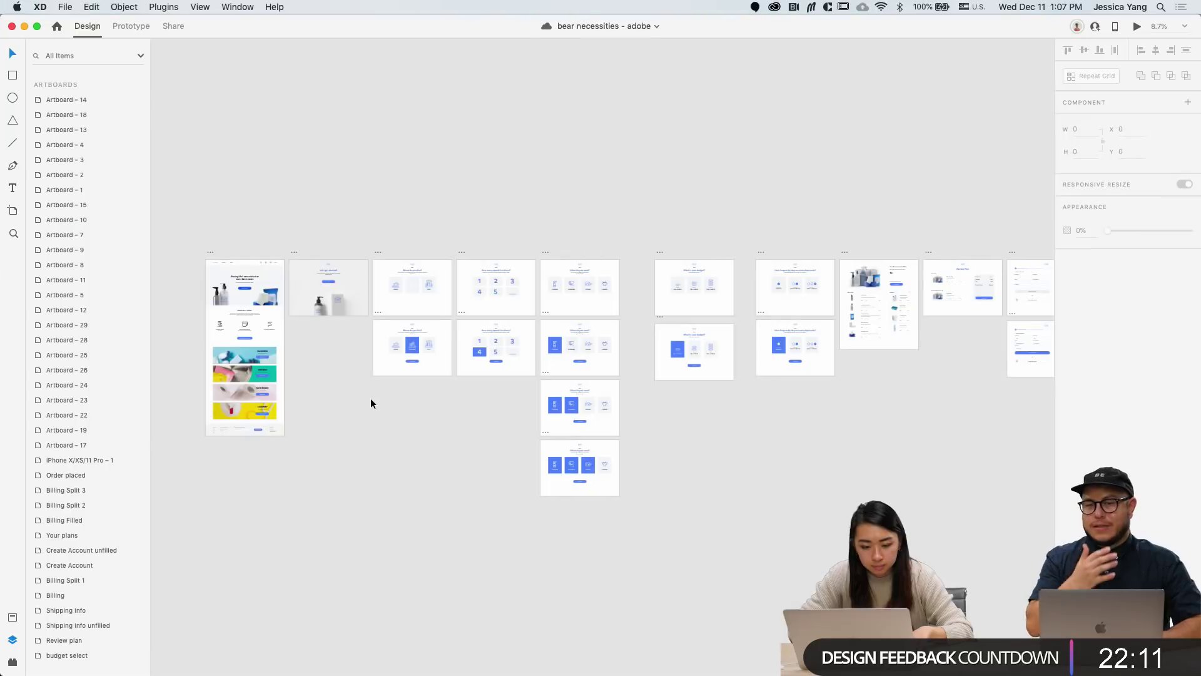
# Step: Accept the newer version of the bear necessities - adobe document and find the Supplies 1 artboard
pyautogui.hscroll(1, 371, 403)
pyautogui.scroll(5, 550, 348)
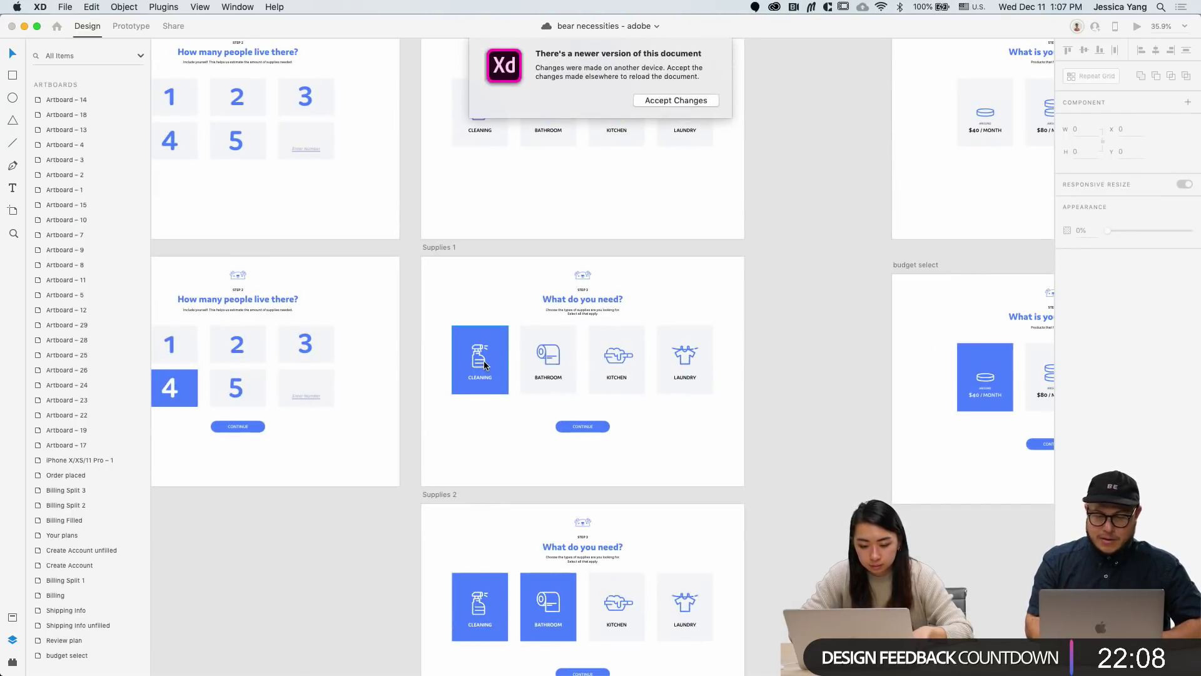
pyautogui.click(685, 101)
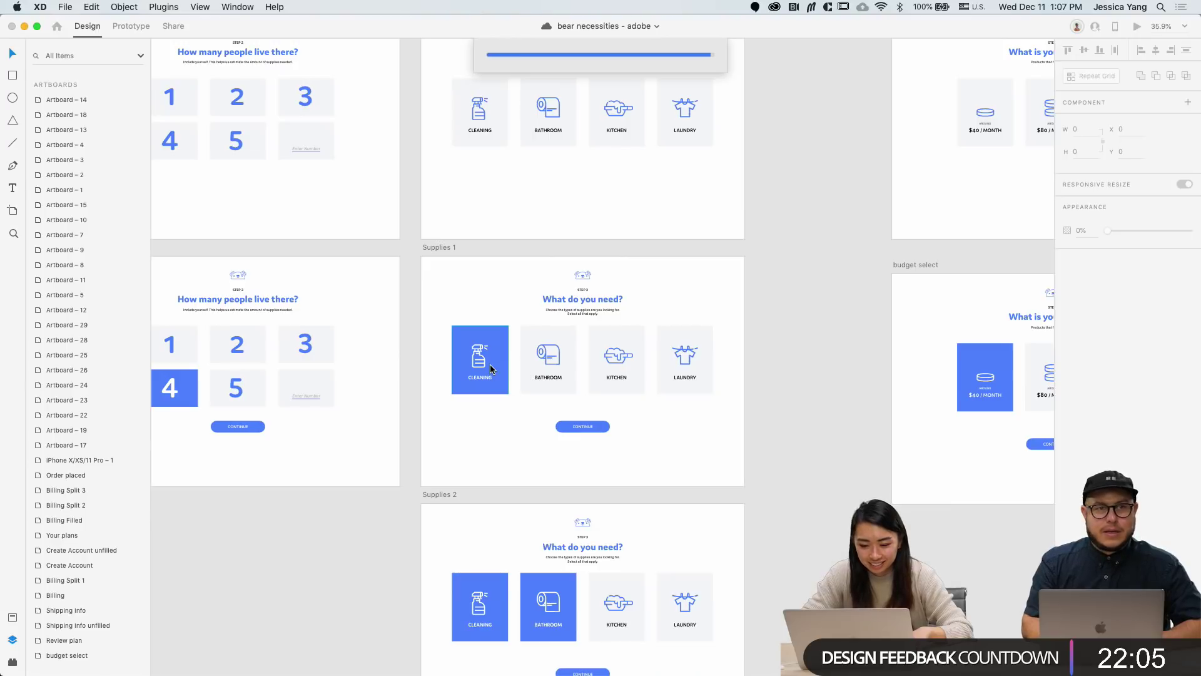
pyautogui.scroll(4, 491, 369)
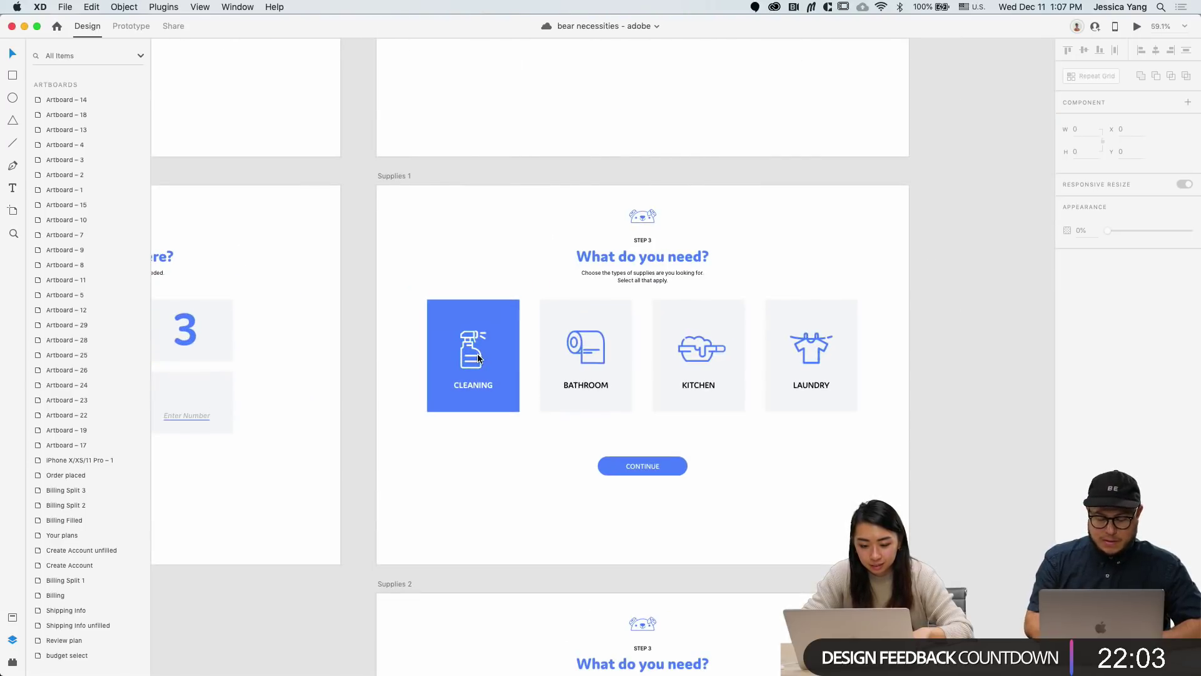
# Step: Copy the Cleaning card's icon group noun_Clean_1683618 on the Supplies 1 artboard
pyautogui.moveTo(494, 363); pyautogui.dragTo(494, 468)
pyautogui.press('super+z')
pyautogui.keyDown('super'); pyautogui.click(481, 358); pyautogui.keyUp('super')
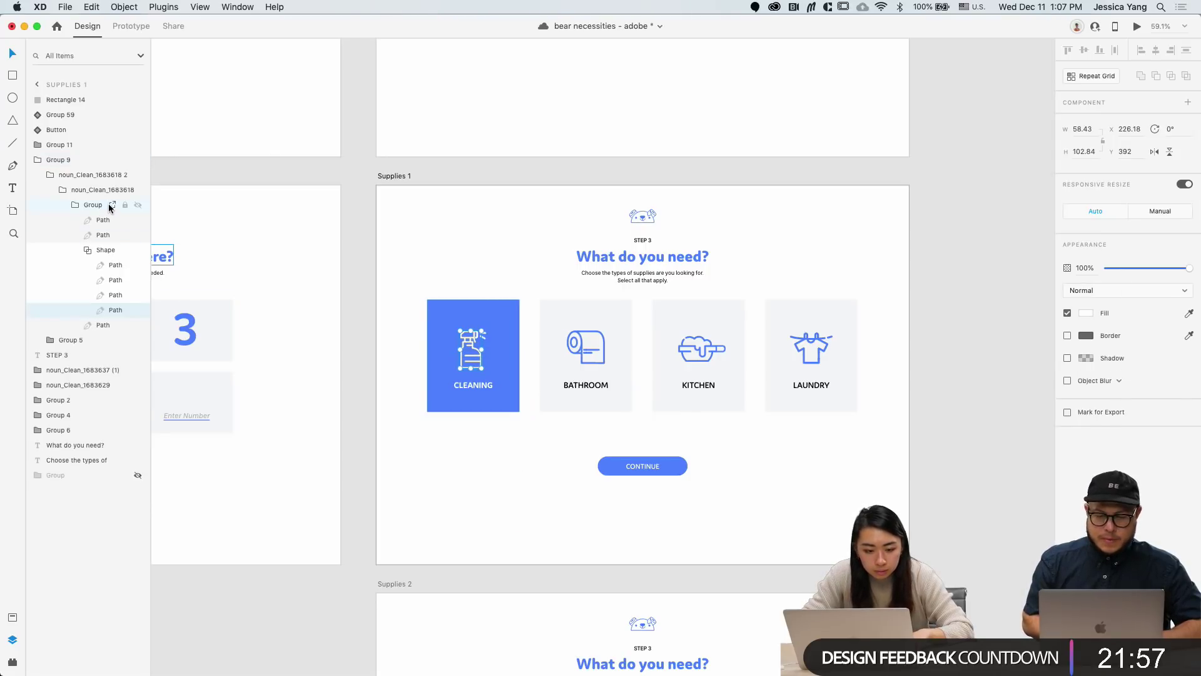
pyautogui.press('super+z')
pyautogui.click(93, 206)
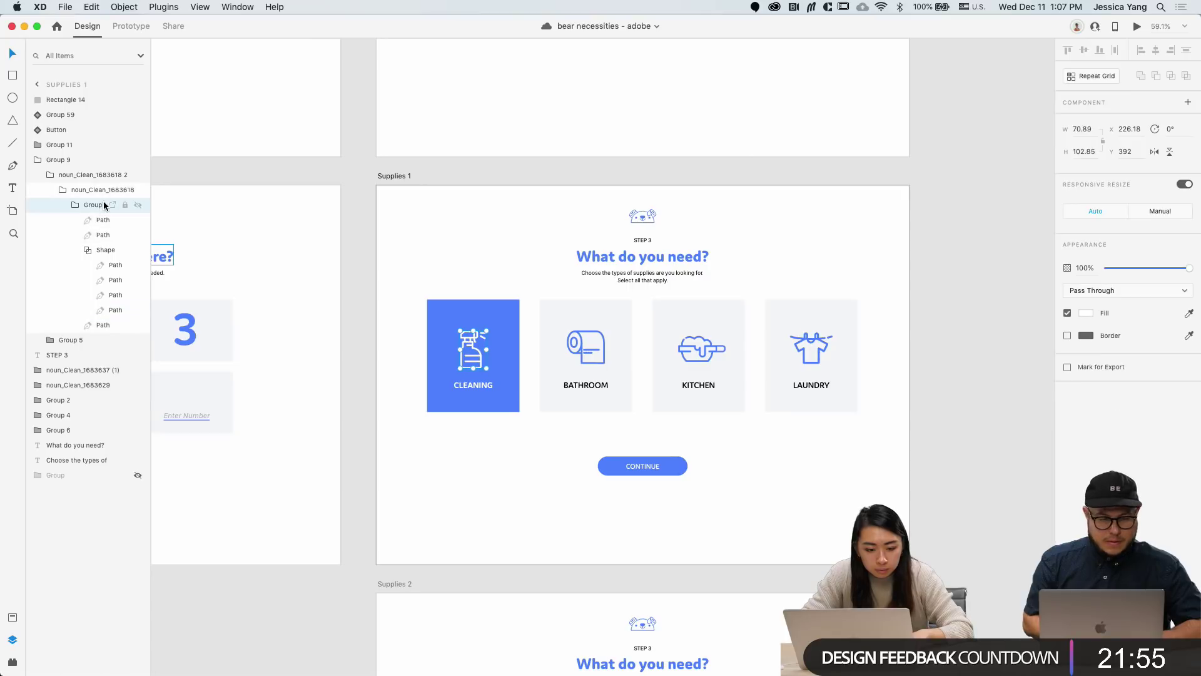
pyautogui.click(100, 189)
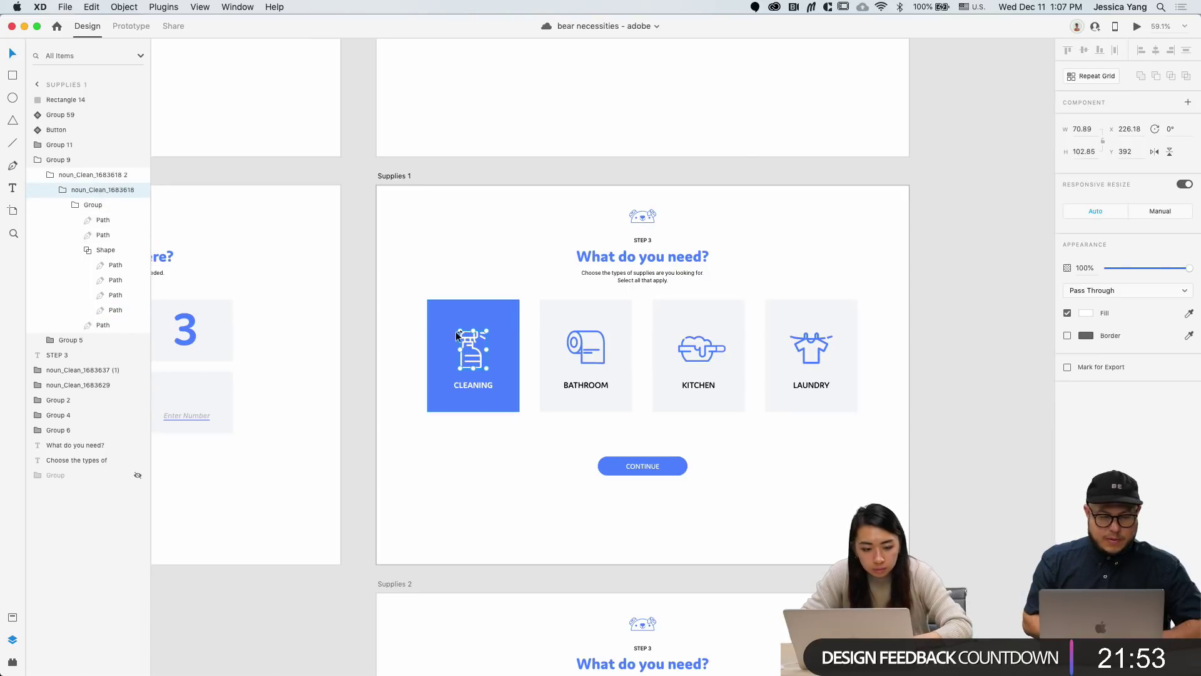
pyautogui.press('super+c')
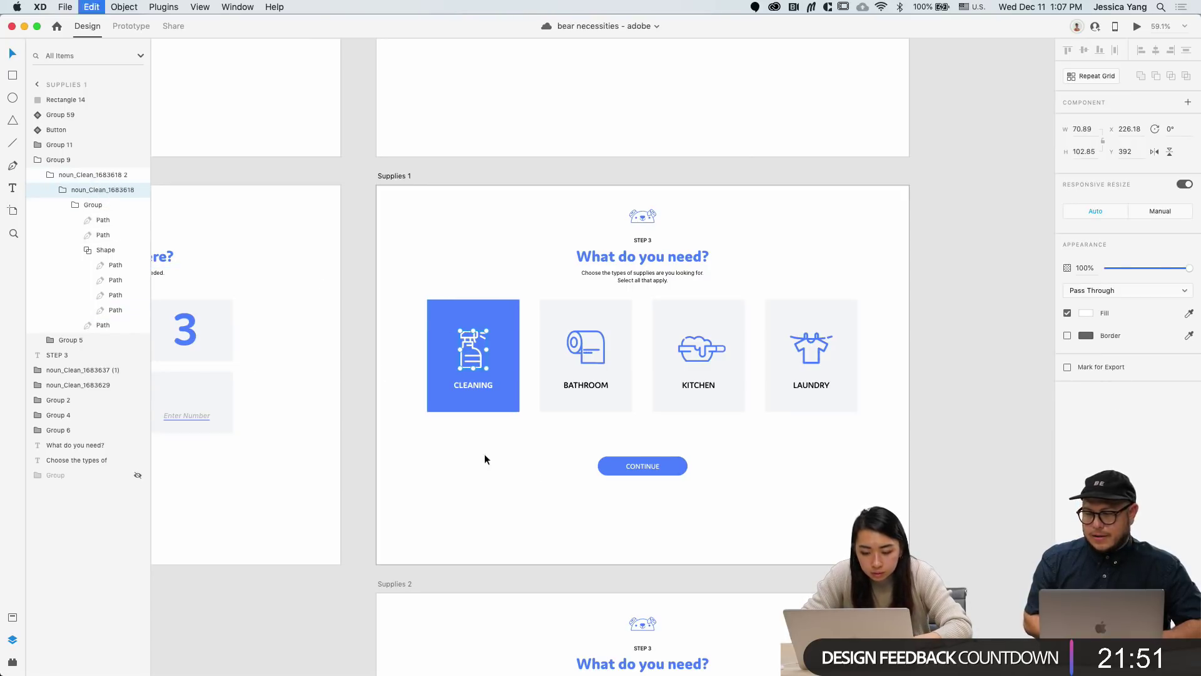
# Step: Select the Cleaning icon and the Bathroom icon's shape on the Supplies artboard, and accept the newer document version
pyautogui.scroll(5, 555, 491)
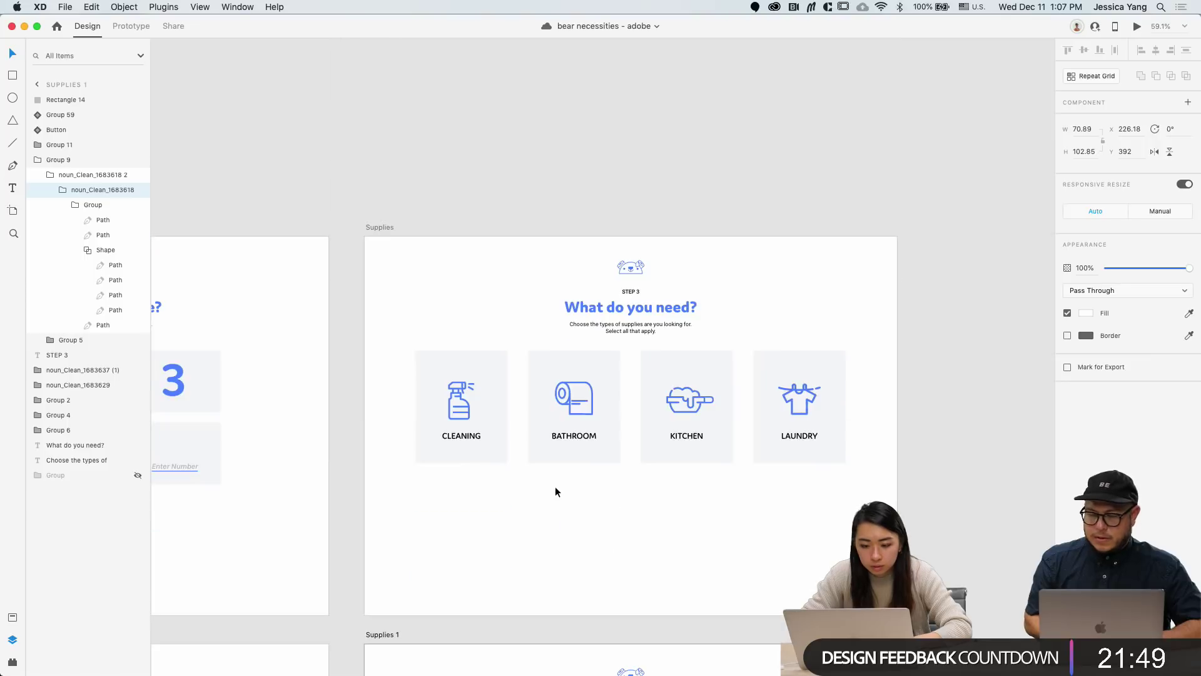
pyautogui.click(466, 400)
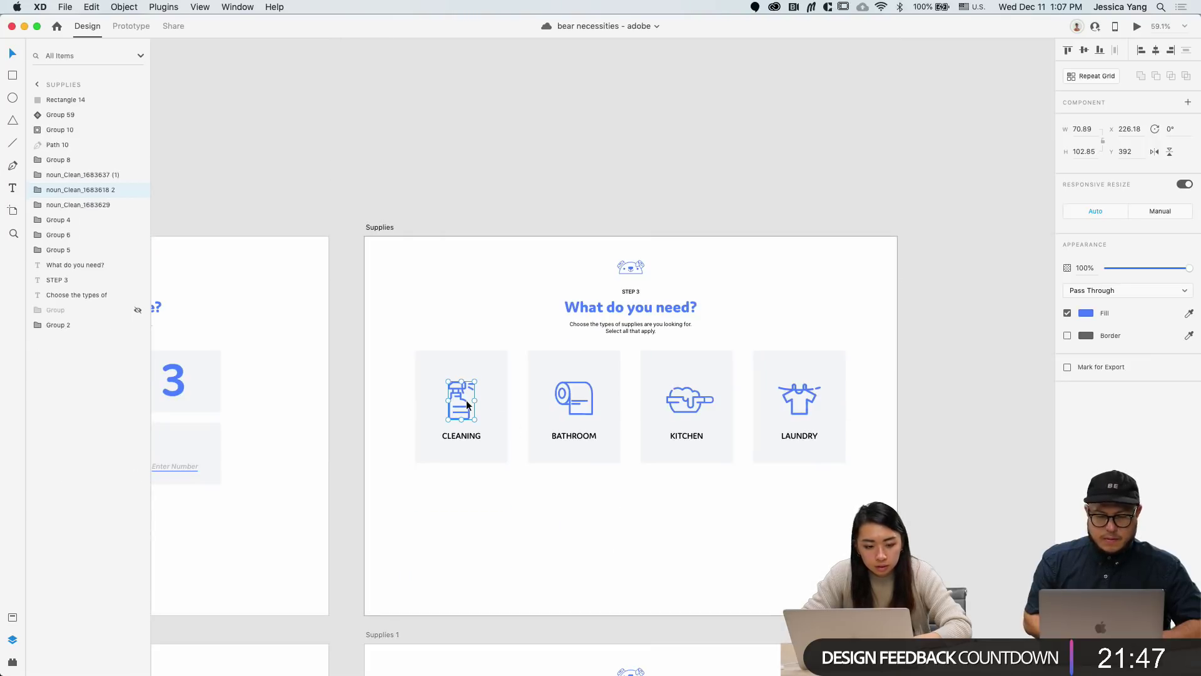
pyautogui.keyDown('shift'); pyautogui.keyDown('super'); pyautogui.click(591, 405); pyautogui.keyUp('super'); pyautogui.keyUp('shift')
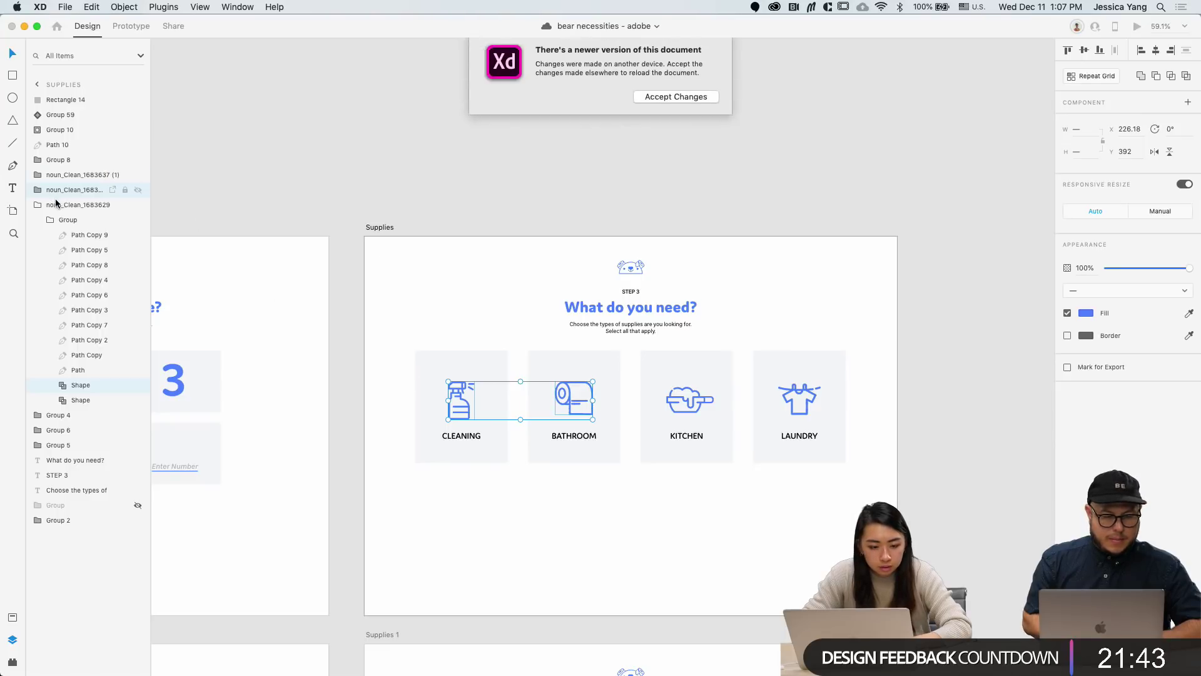
pyautogui.click(670, 104)
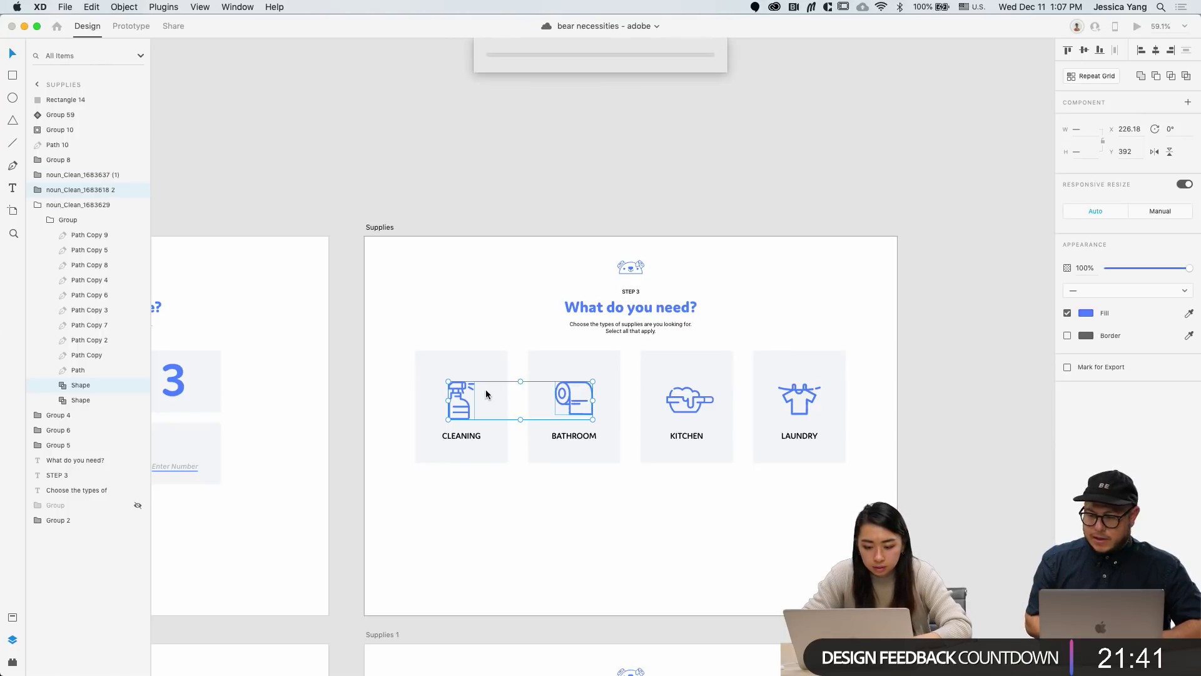
# Step: Try moving the Cleaning, Bathroom, Kitchen and Laundry card backgrounds with their labels below the icons, and undo the moves
pyautogui.moveTo(491, 362); pyautogui.dragTo(491, 519)
pyautogui.moveTo(605, 345); pyautogui.dragTo(598, 497)
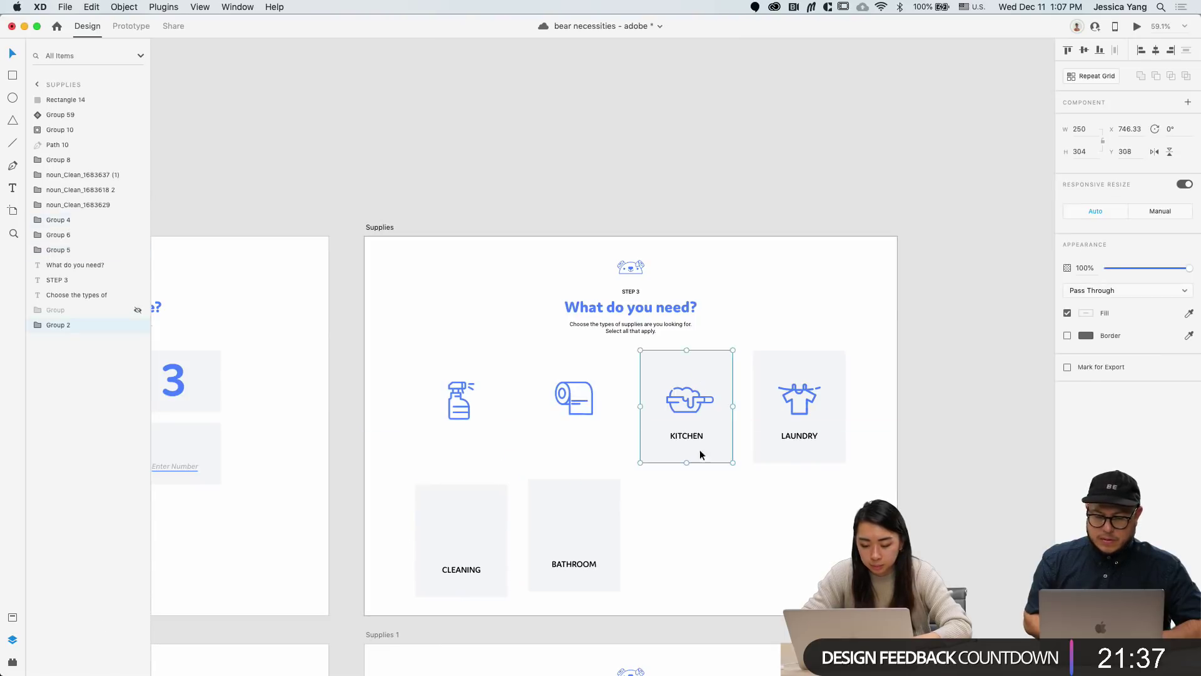
pyautogui.moveTo(699, 449); pyautogui.dragTo(699, 593)
pyautogui.moveTo(826, 367); pyautogui.dragTo(824, 543)
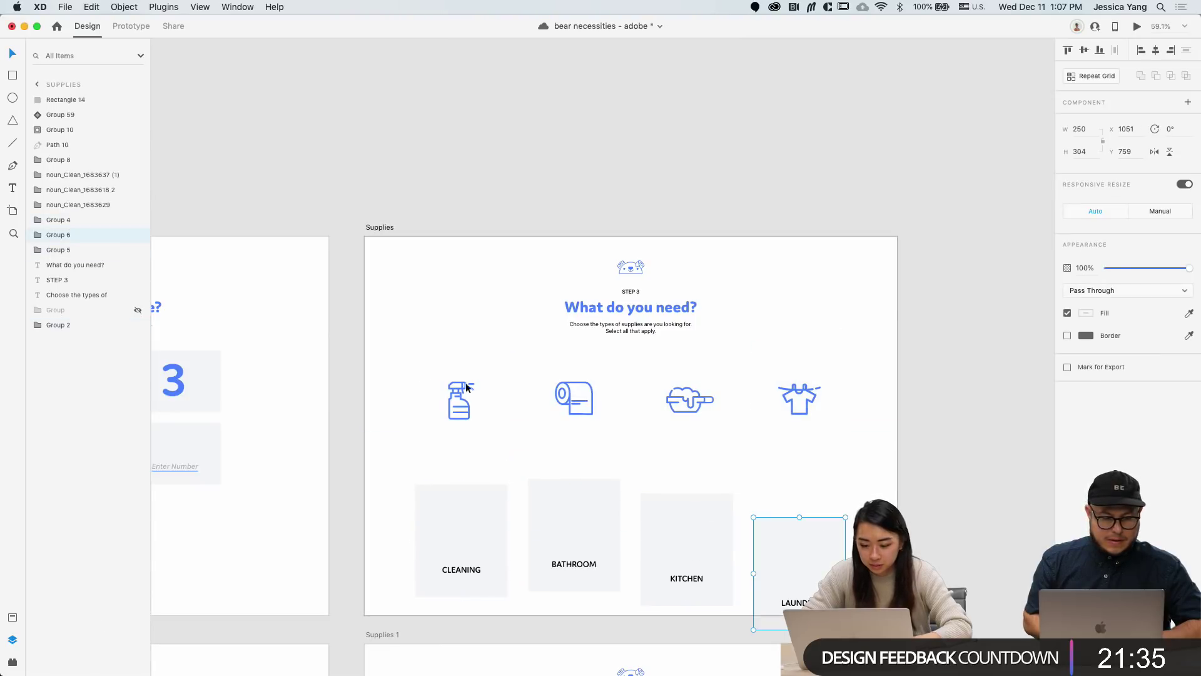
pyautogui.moveTo(407, 354); pyautogui.dragTo(853, 439)
pyautogui.press('super+z')
pyautogui.press('super+z')
pyautogui.press('super+z')
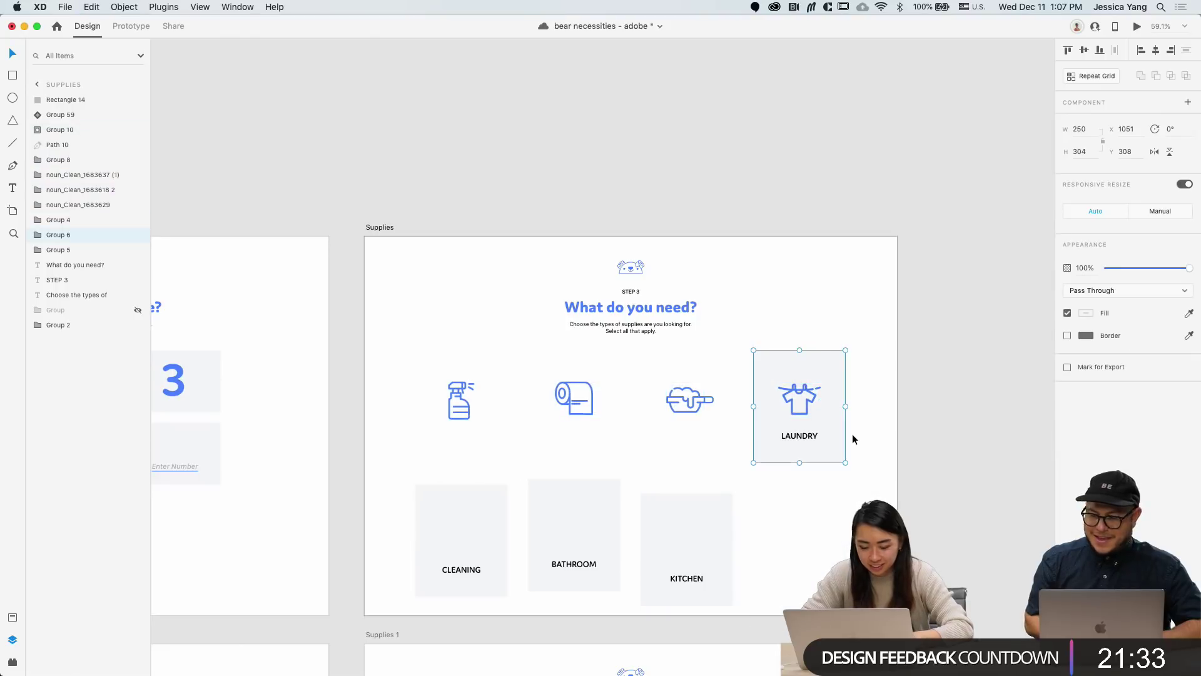
pyautogui.press('super+z')
pyautogui.moveTo(702, 670)
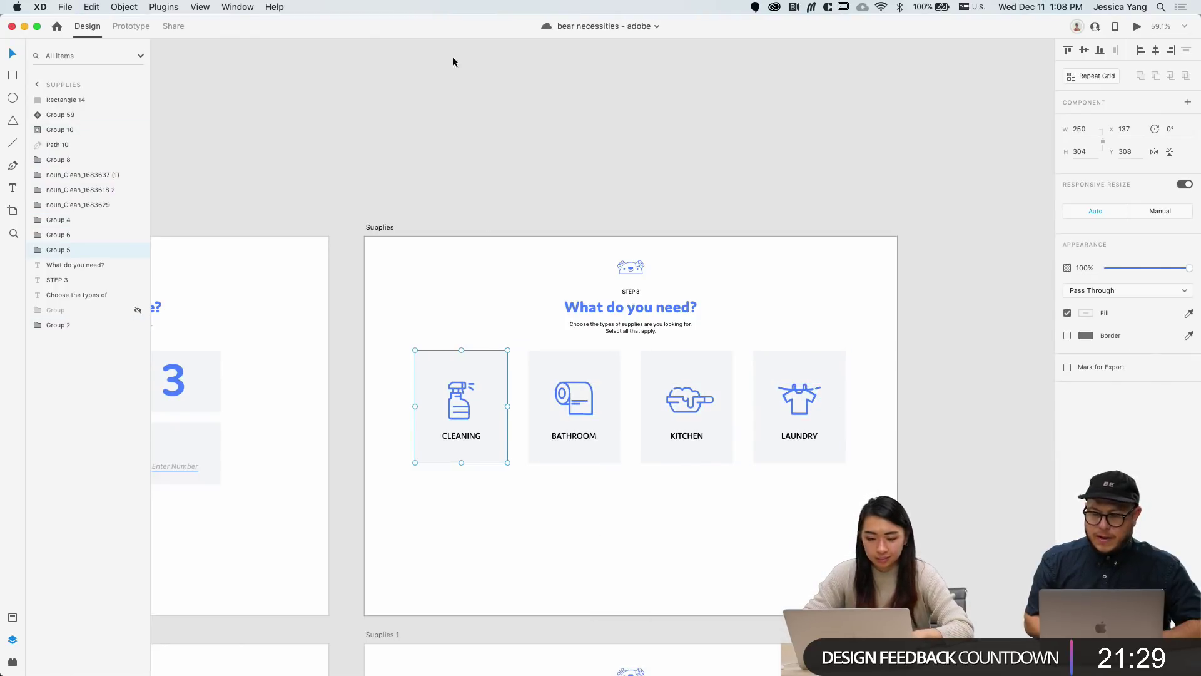
# Step: Shift the document window slightly and accept the newer versions of the bear necessities - adobe document
pyautogui.moveTo(443, 26); pyautogui.dragTo(467, 19)
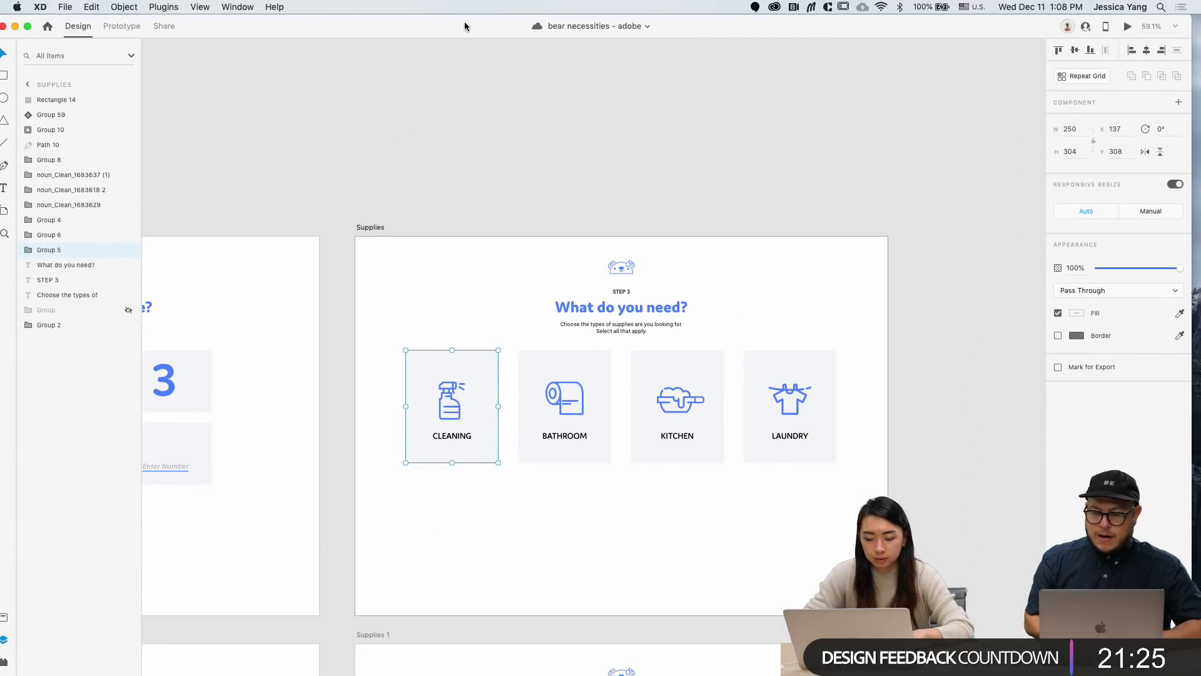
pyautogui.click(655, 98)
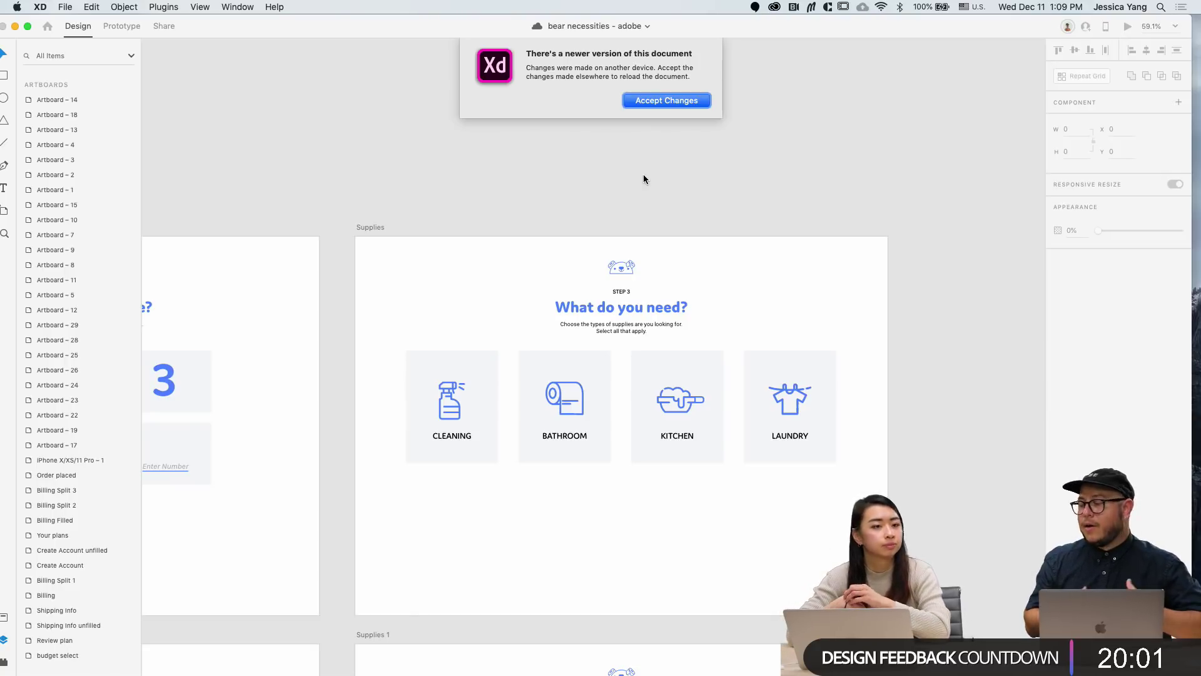
pyautogui.click(647, 99)
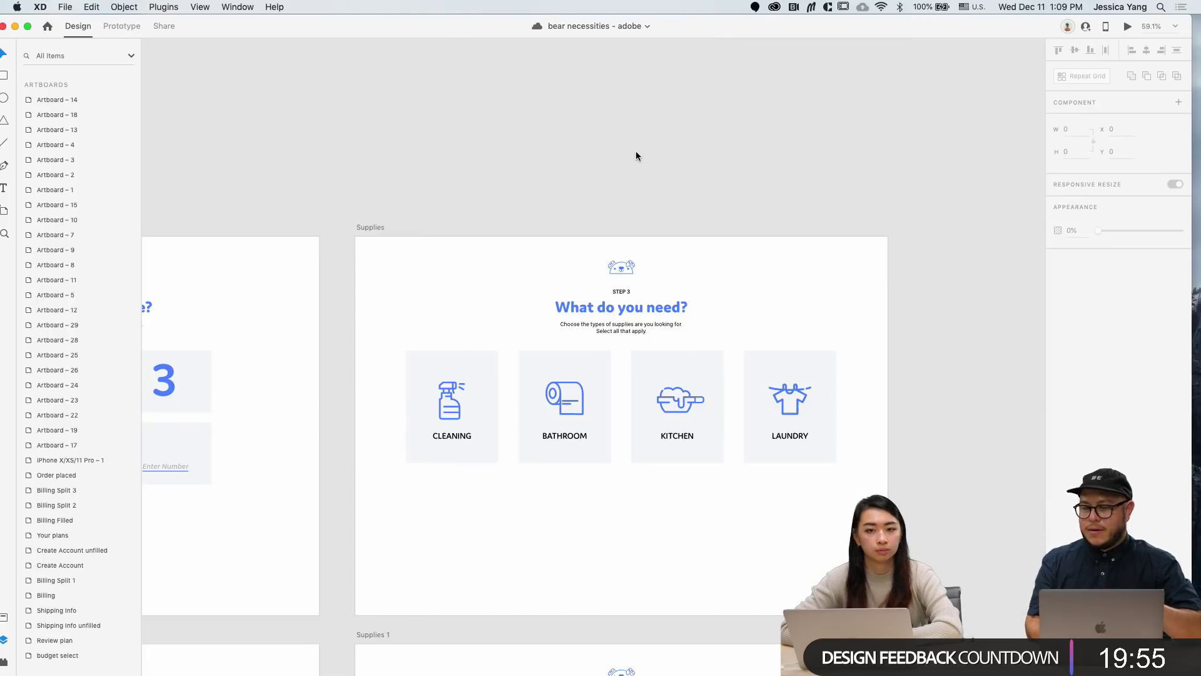
# Step: Reposition the bear necessities - adobe window and open the recent document bear necessities - mobile
pyautogui.hotkey('ctrl', 'Up')
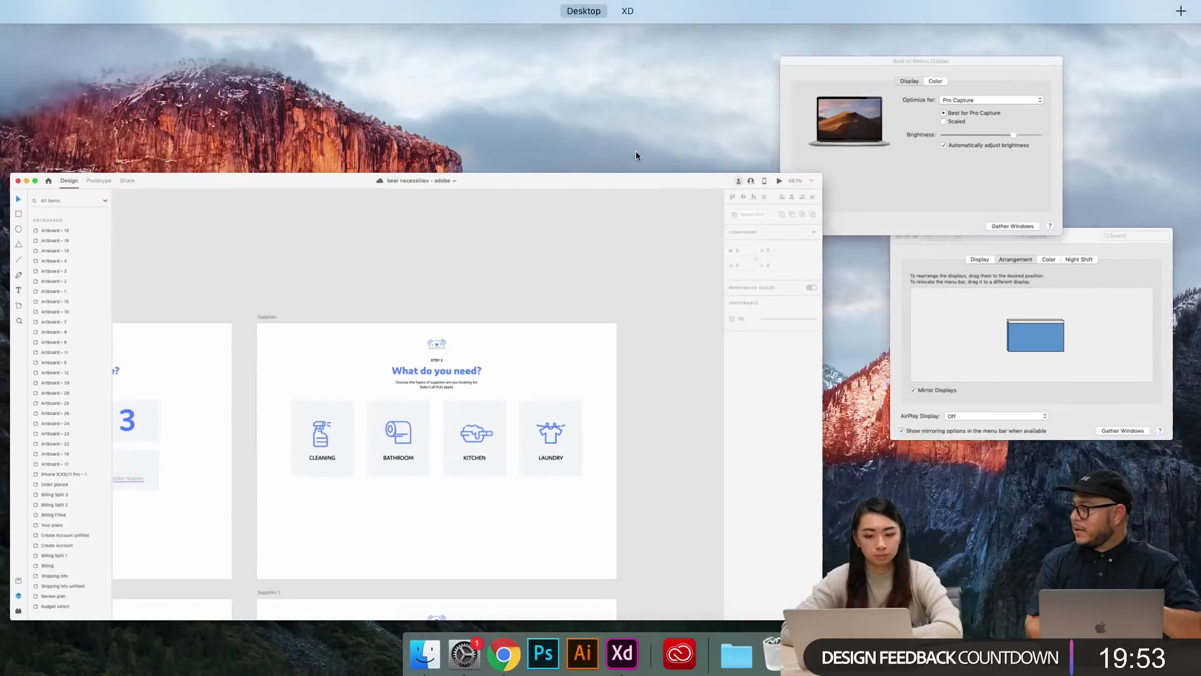
pyautogui.click(607, 315)
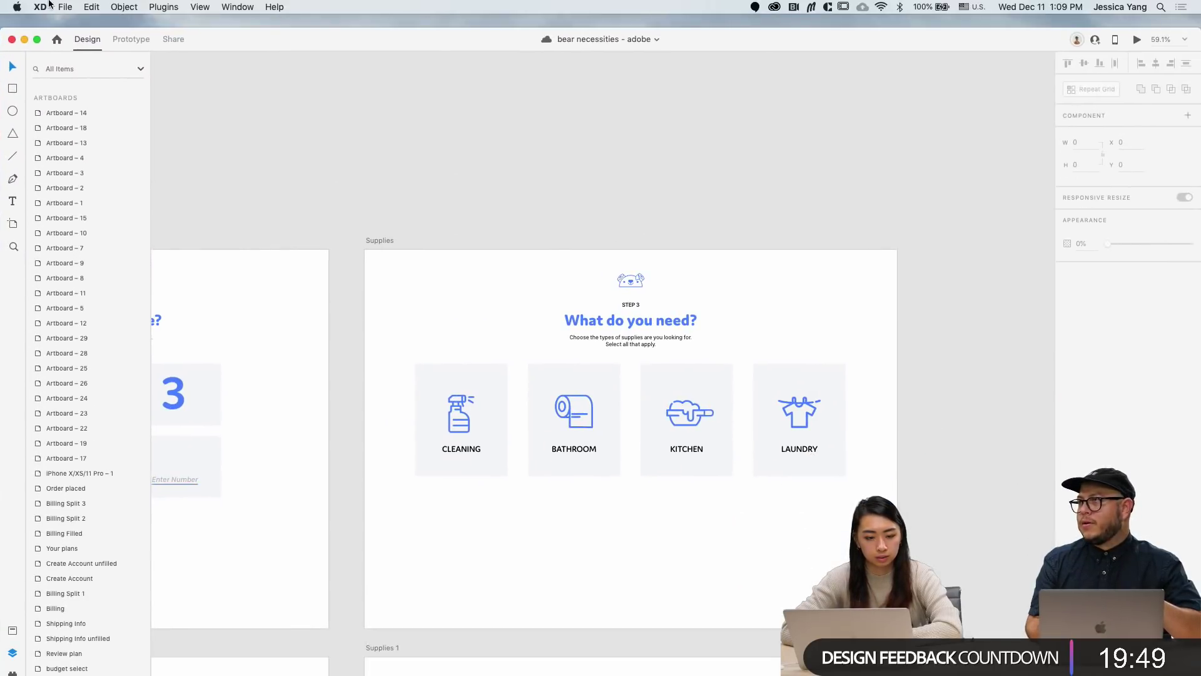
pyautogui.click(65, 7)
pyautogui.moveTo(153, 58)
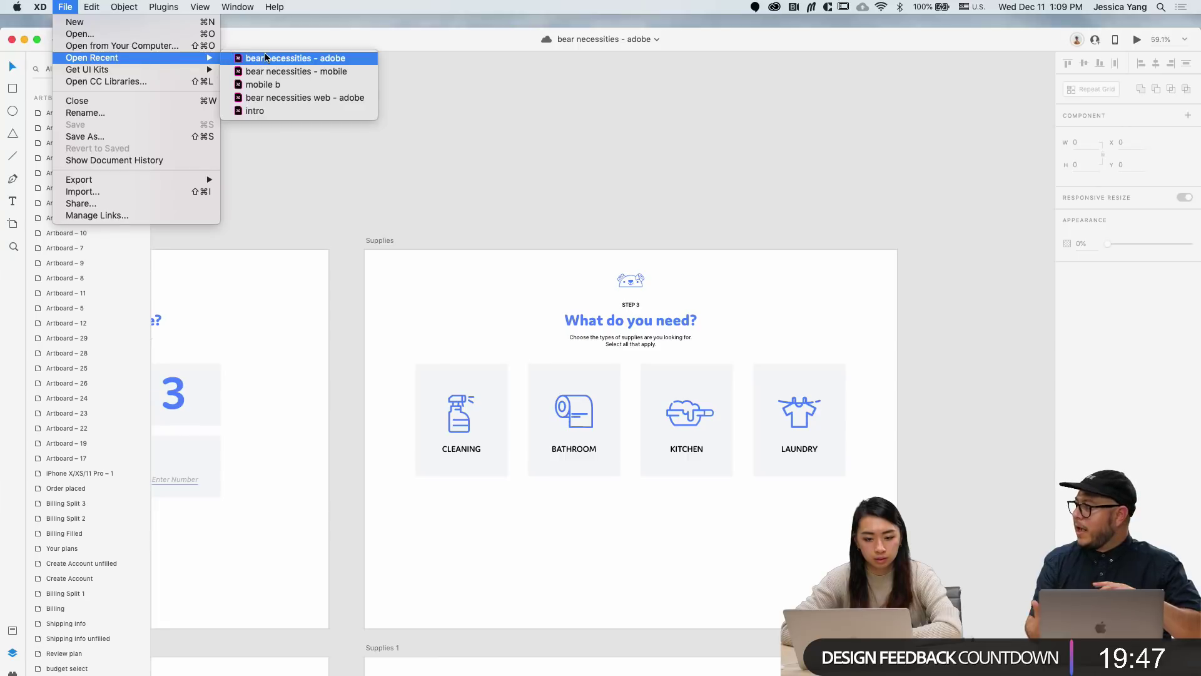
pyautogui.click(279, 72)
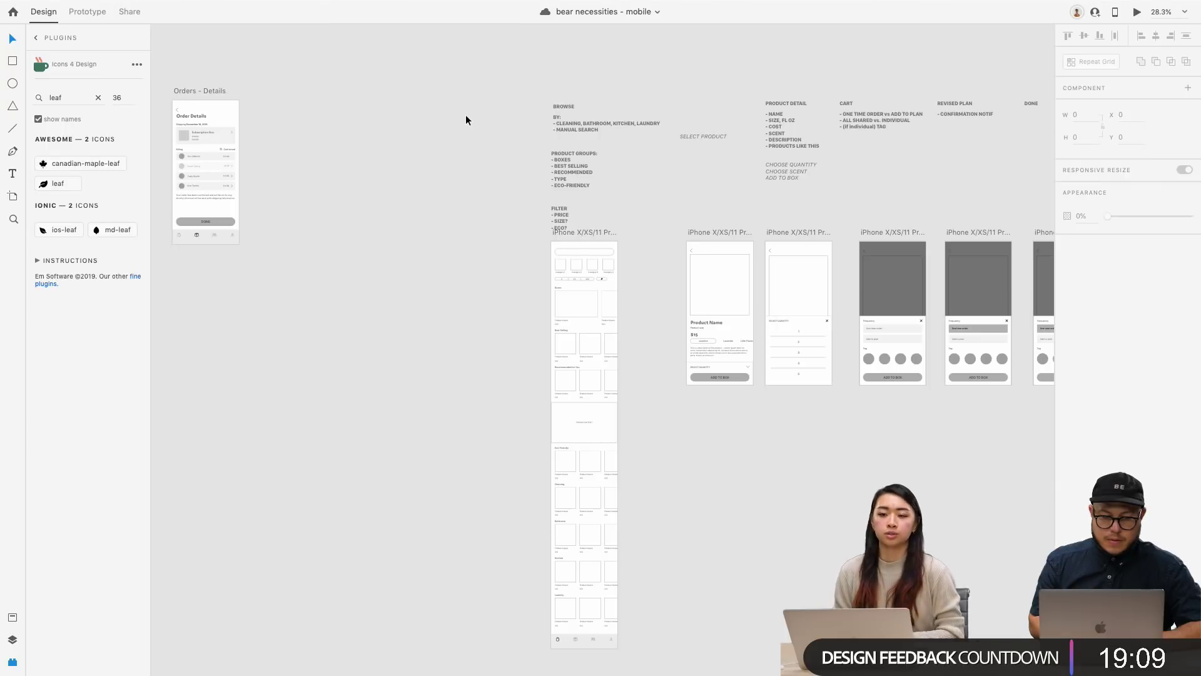
# Step: Take the bear necessities - mobile document out of full-screen mode so it shares the desktop with the other document
pyautogui.hotkey('ctrl', 'Left')
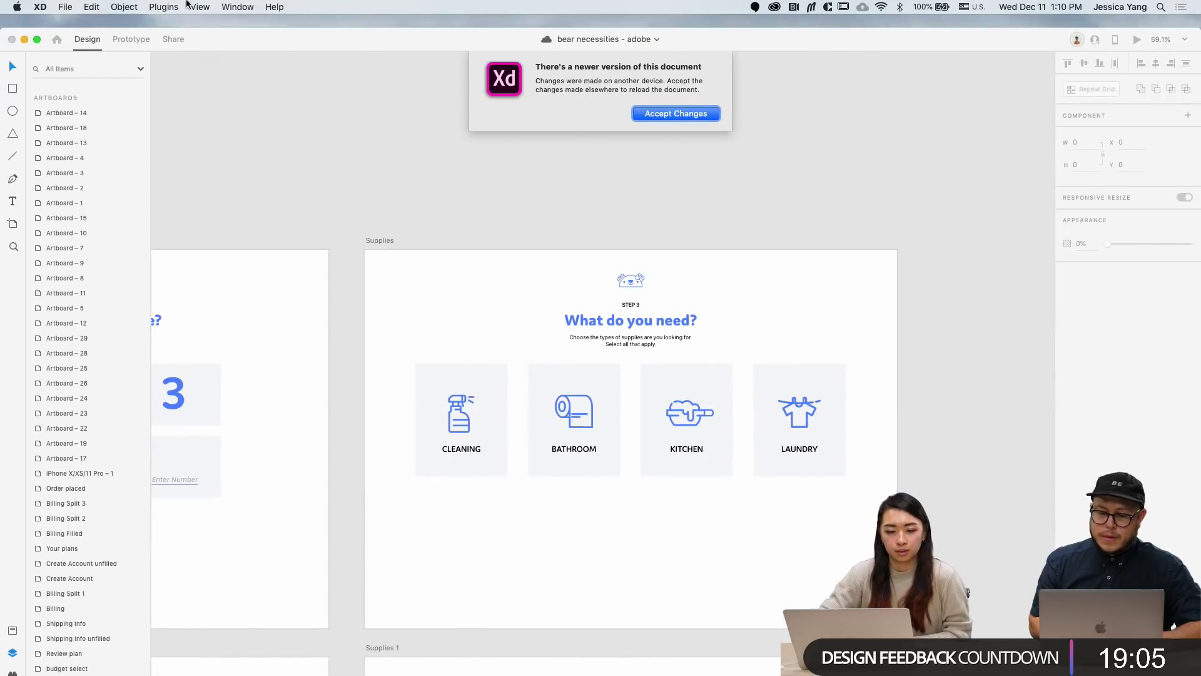
pyautogui.hotkey('ctrl', 'Right')
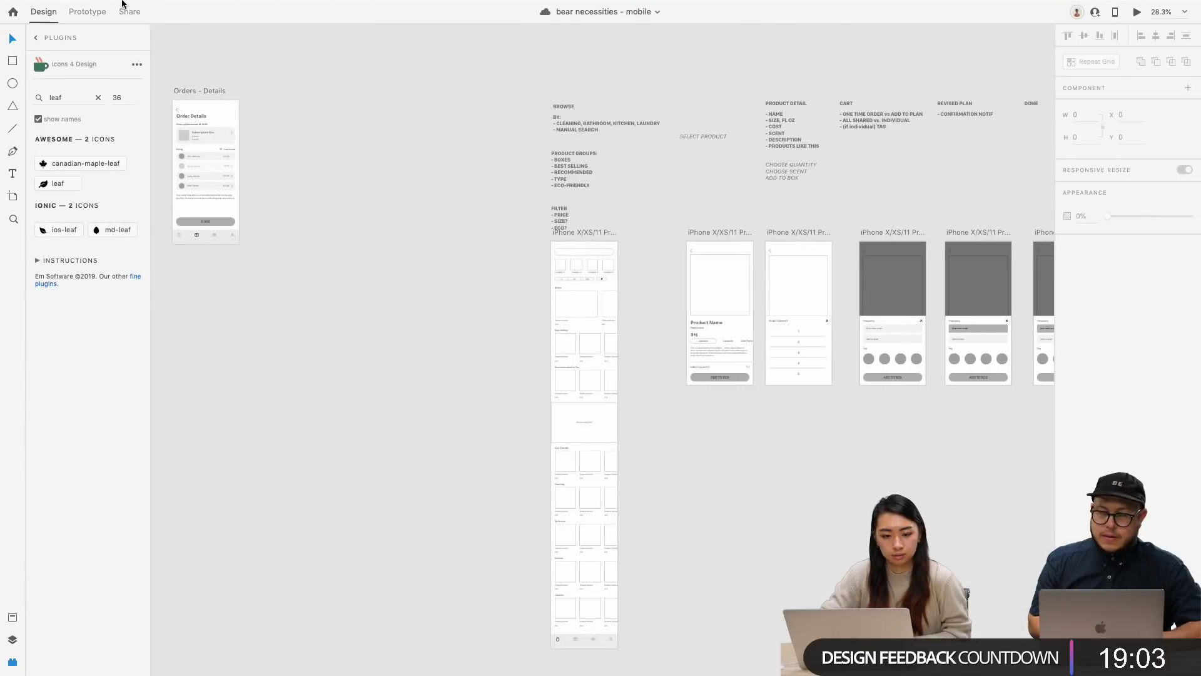
pyautogui.click(36, 28)
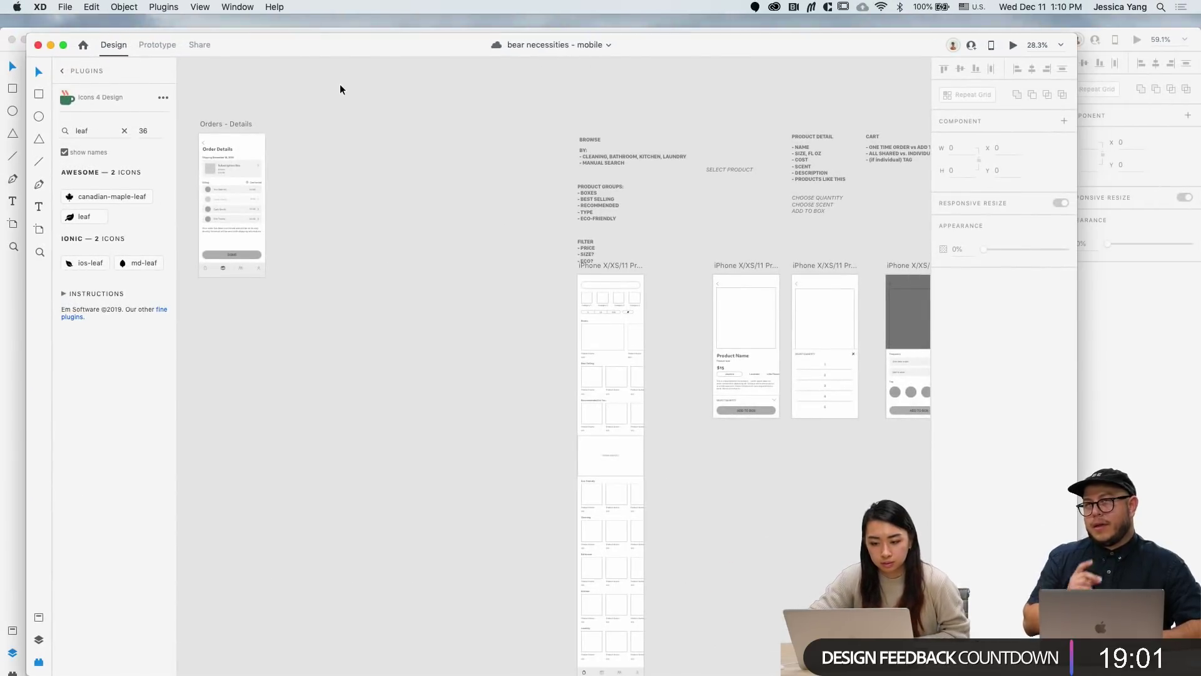
# Step: Move the bear necessities - mobile window up slightly and widen it to show more of the artboards
pyautogui.moveTo(344, 41); pyautogui.dragTo(344, 27)
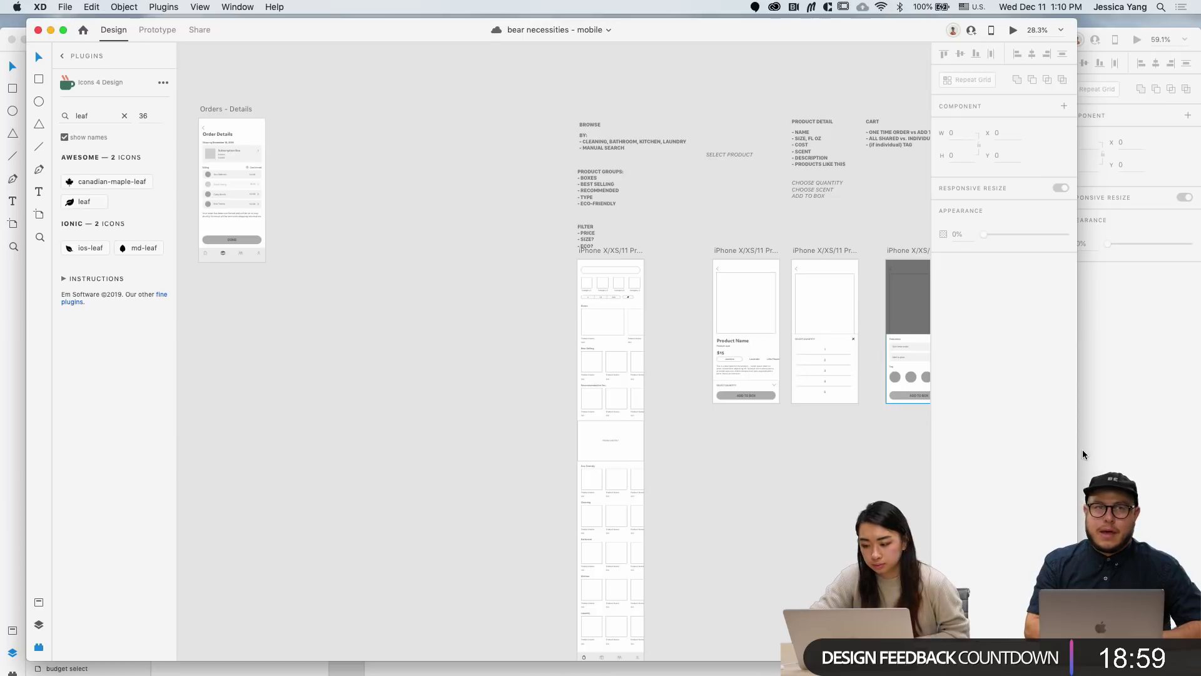
pyautogui.moveTo(1078, 451); pyautogui.dragTo(1177, 451)
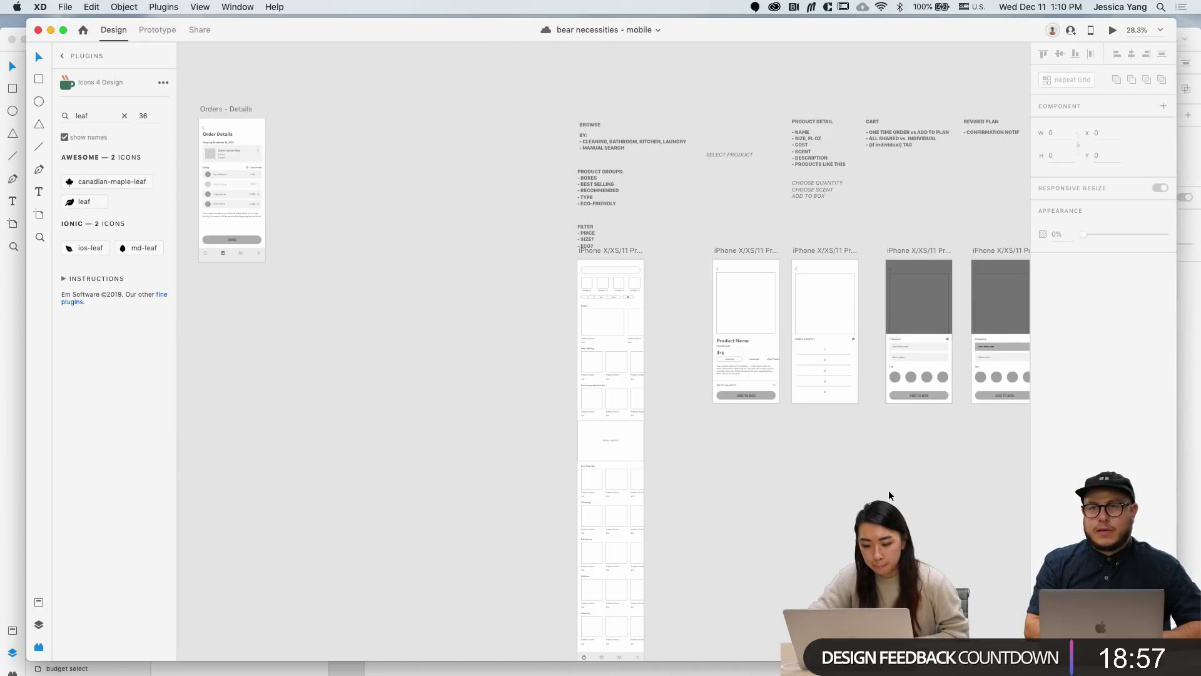
pyautogui.hscroll(5, 890, 495)
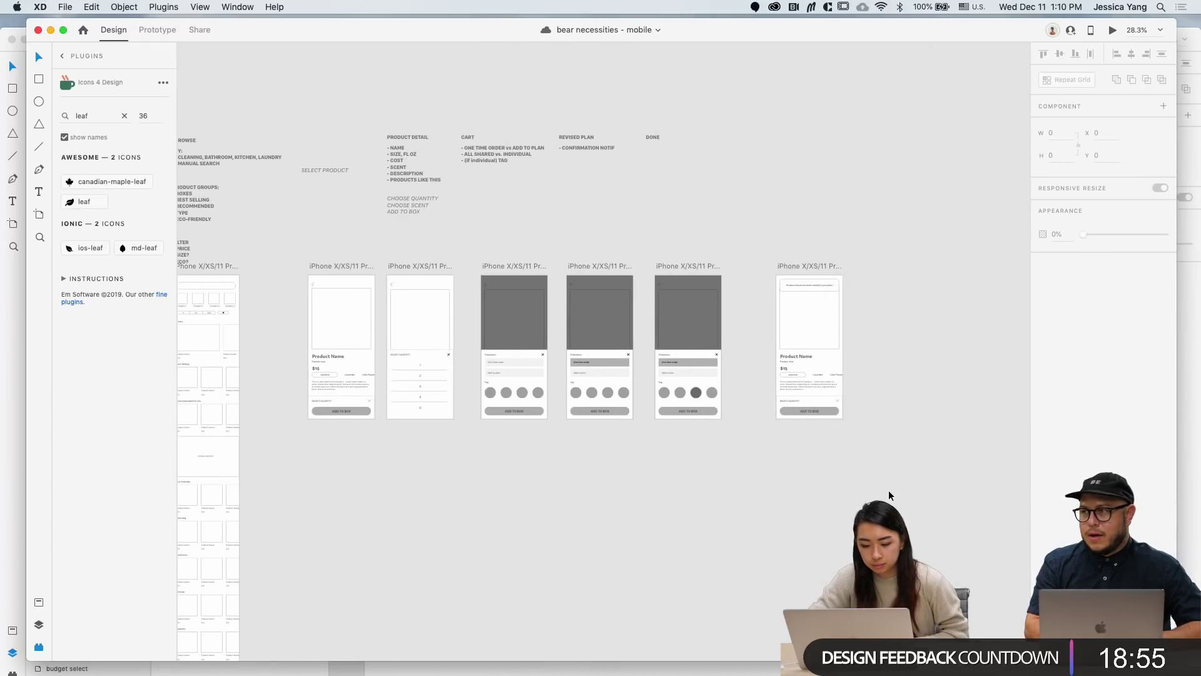
pyautogui.hscroll(-1, 890, 495)
pyautogui.hscroll(-7, 233, 325)
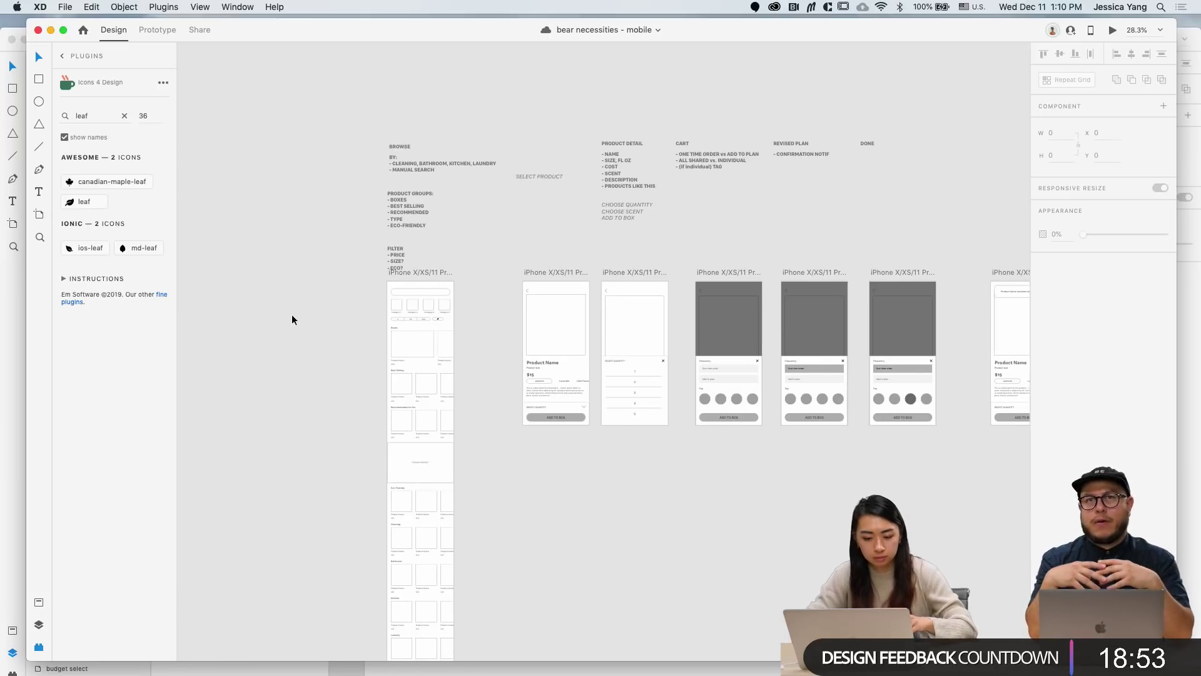
# Step: Try pasting the four blue category icons over the browse artboard, and undo the paste
pyautogui.press('super+v')
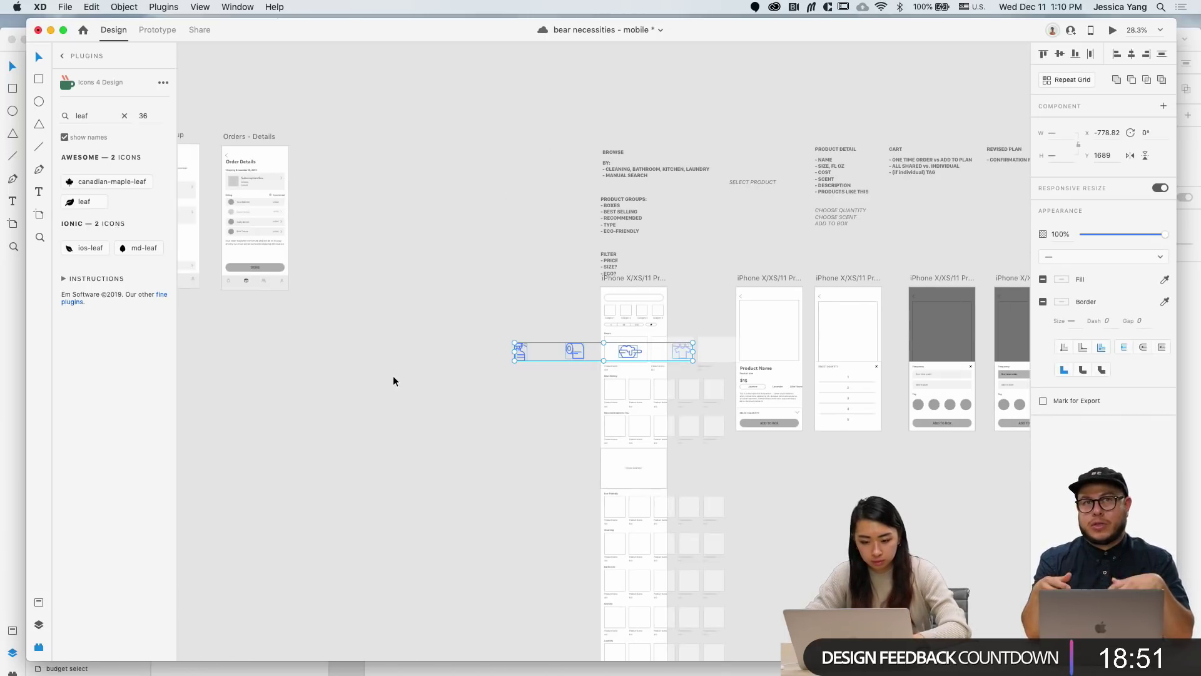
pyautogui.moveTo(576, 354); pyautogui.dragTo(420, 422)
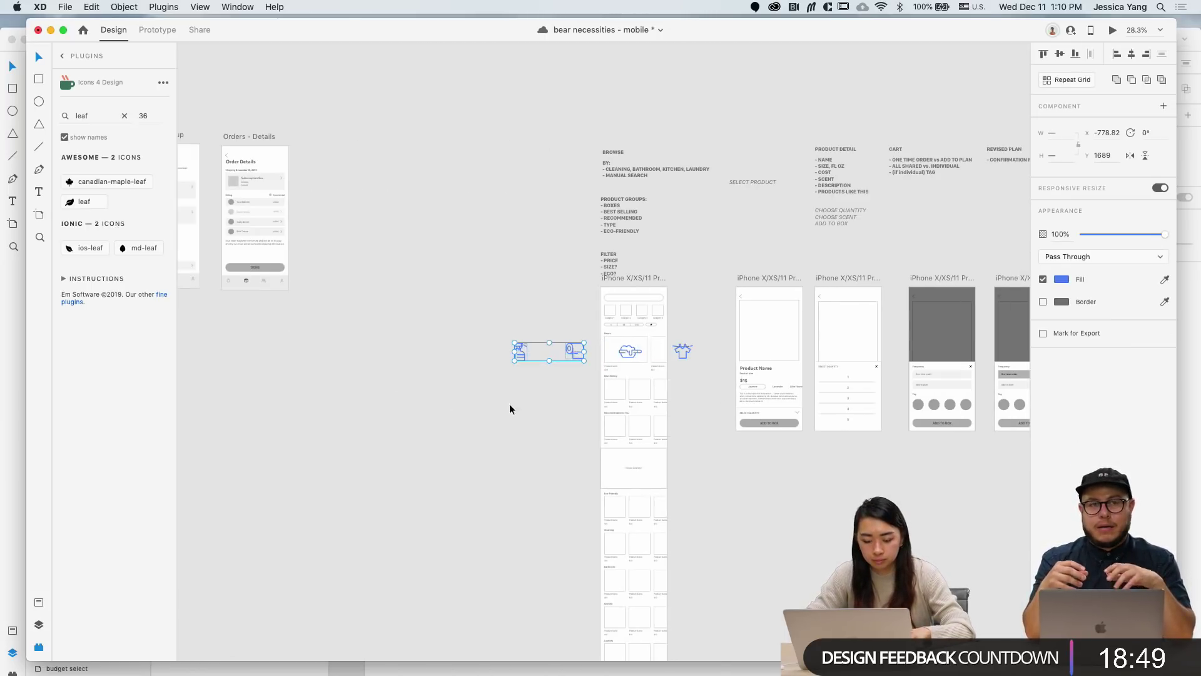
pyautogui.click(536, 394)
pyautogui.press('super+z')
# Step: Draw a new artboard about 745 × 457 below the product screens and paste the four category icons into it
pyautogui.hscroll(3, 762, 472)
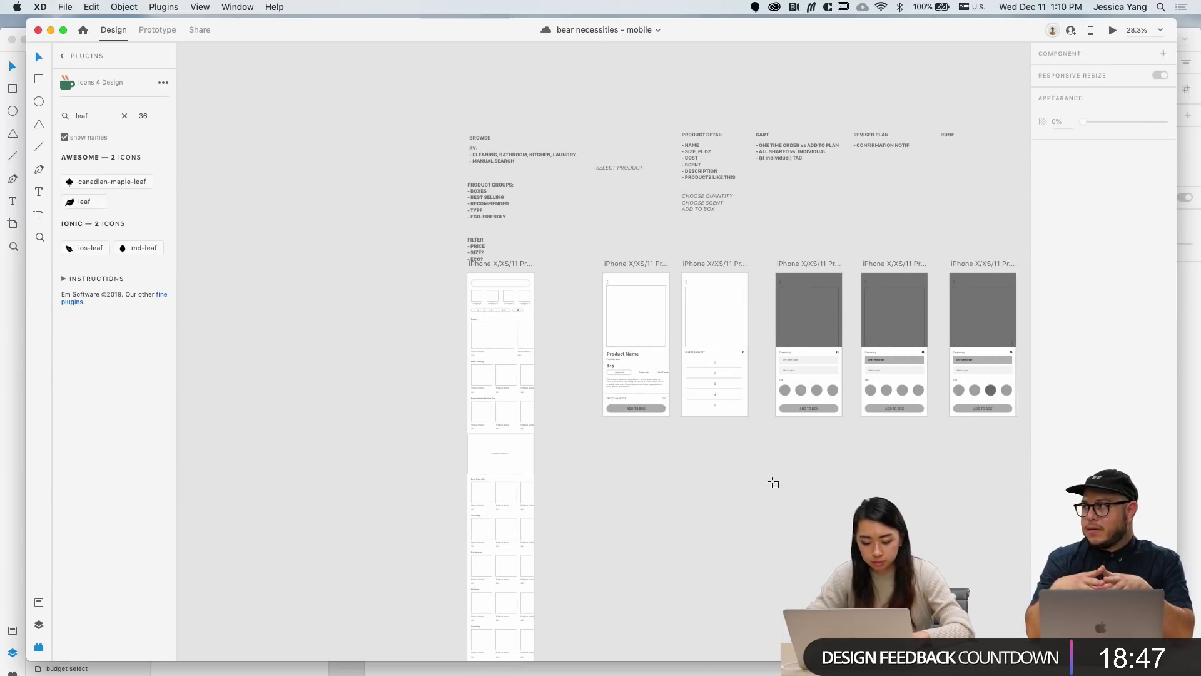
pyautogui.press('a')
pyautogui.moveTo(735, 480); pyautogui.dragTo(867, 562)
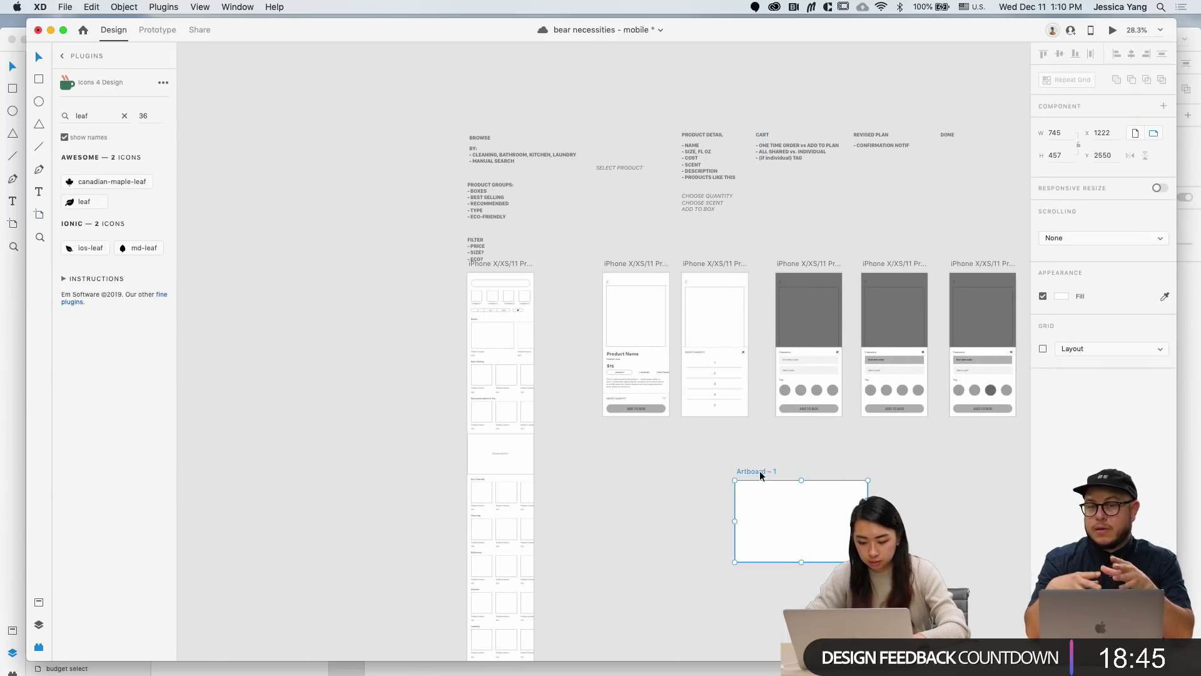
pyautogui.press('super+v')
pyautogui.moveTo(845, 559); pyautogui.dragTo(817, 525)
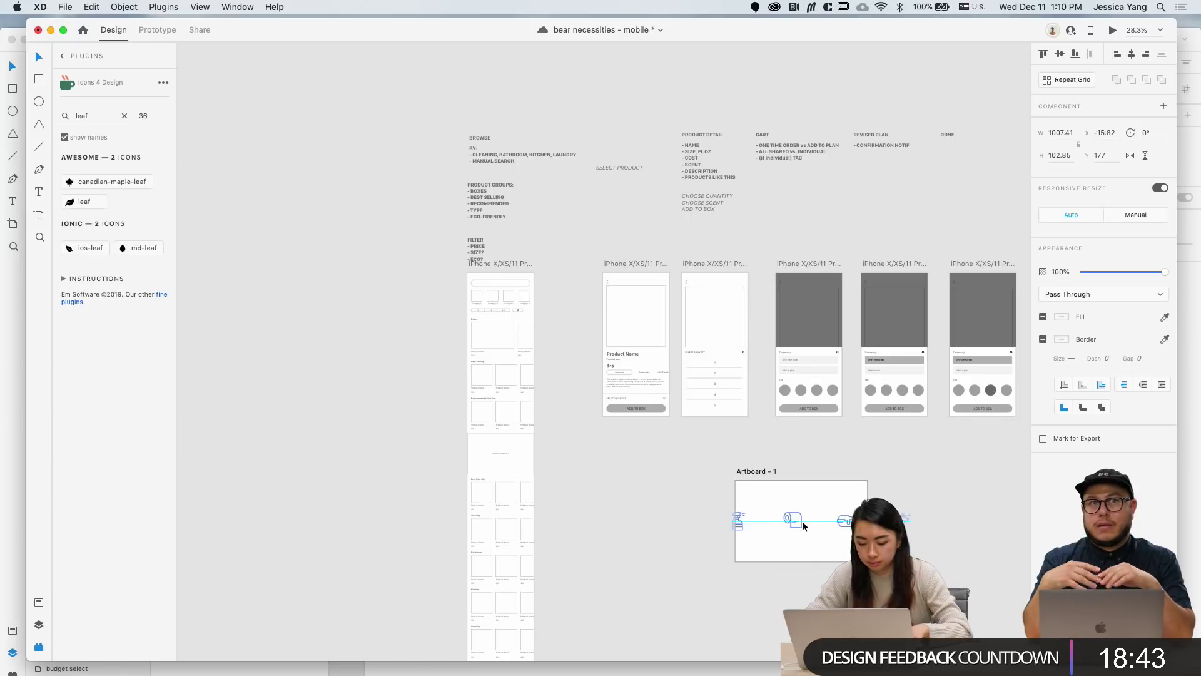
pyautogui.click(919, 554)
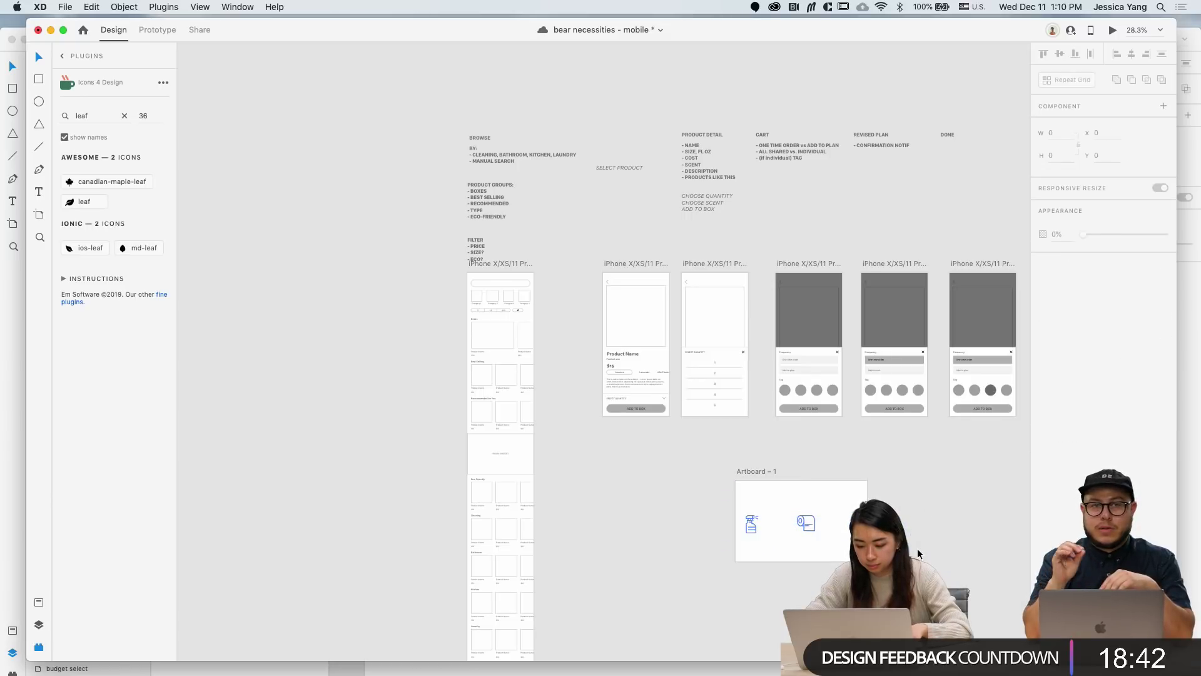
# Step: Widen the new icon artboard until all four category icons fit inside it
pyautogui.click(756, 473)
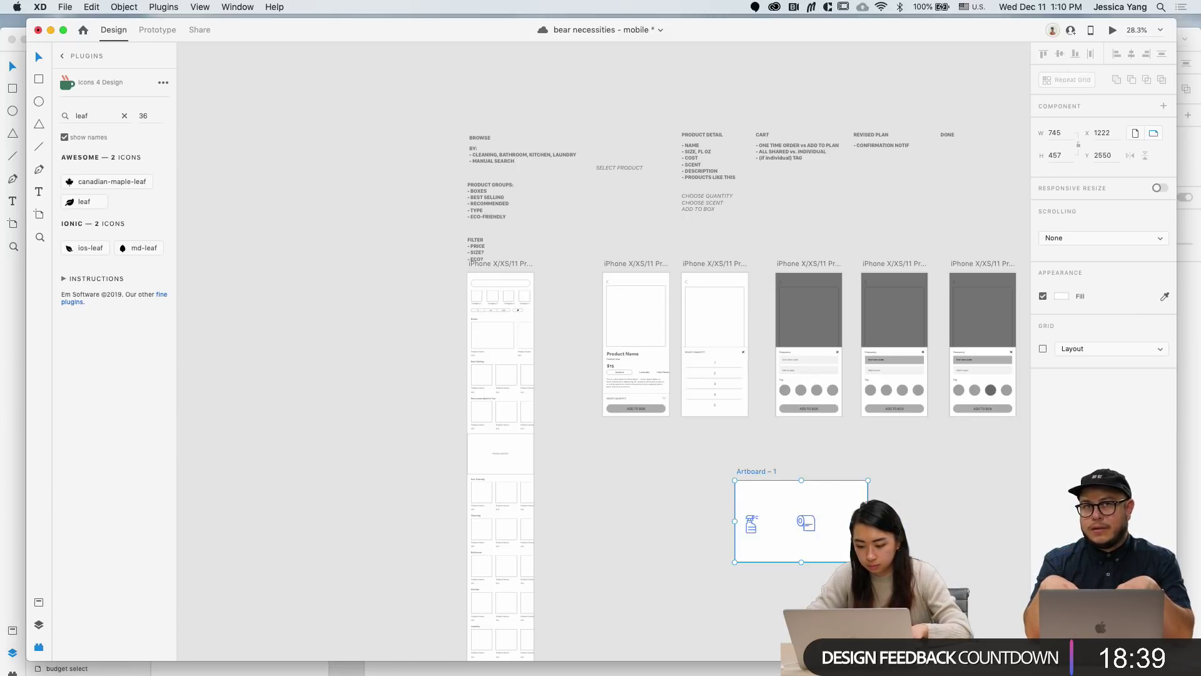
pyautogui.click(739, 508)
pyautogui.scroll(5, 739, 508)
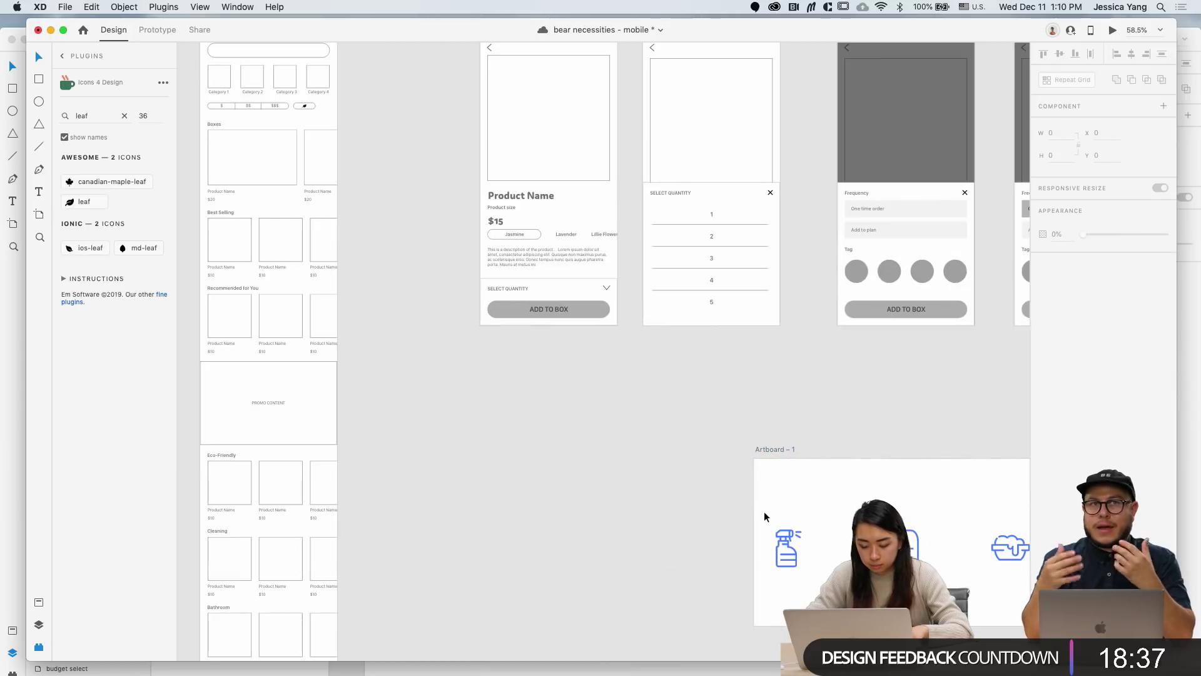
pyautogui.scroll(-3, 764, 516)
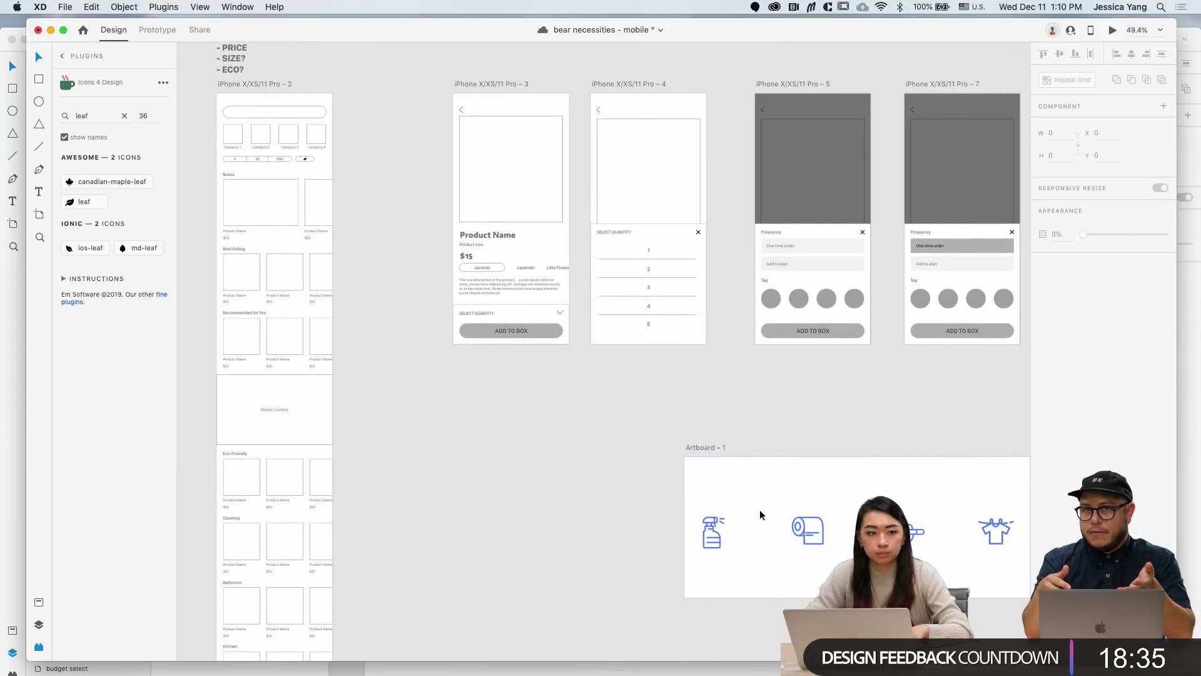
pyautogui.hscroll(5, 762, 514)
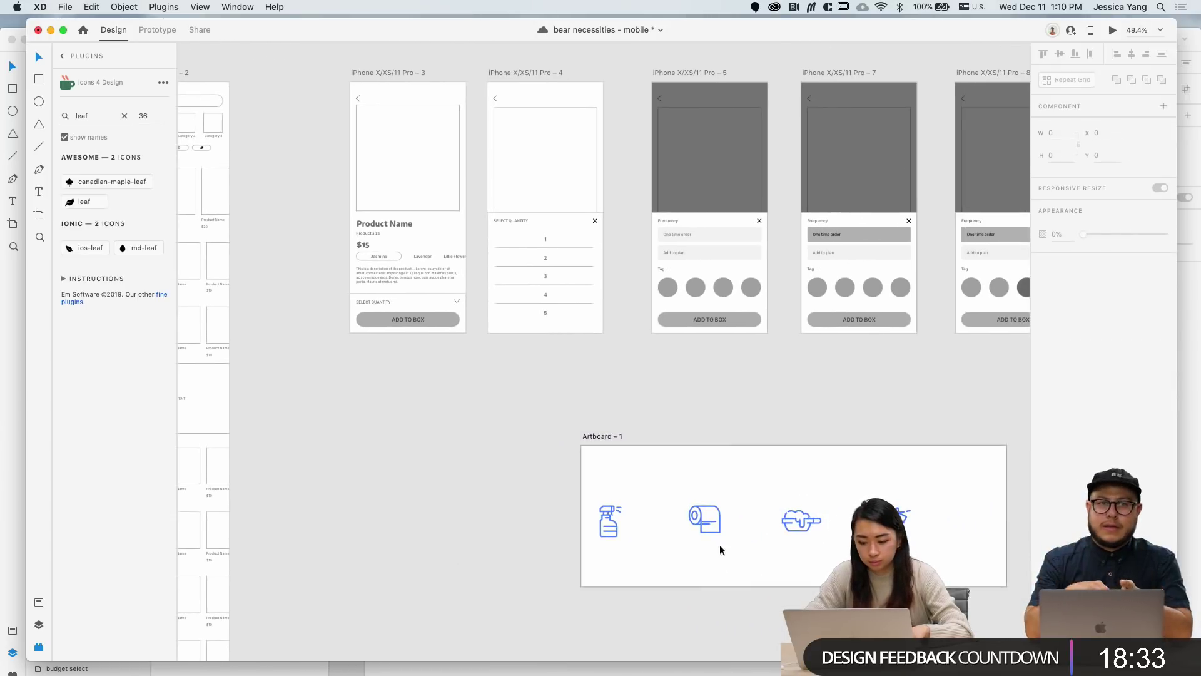
# Step: Try scaling the four icons together to about 332 × 34, check the pan's handle, and undo the scaling
pyautogui.moveTo(937, 549); pyautogui.dragTo(580, 493)
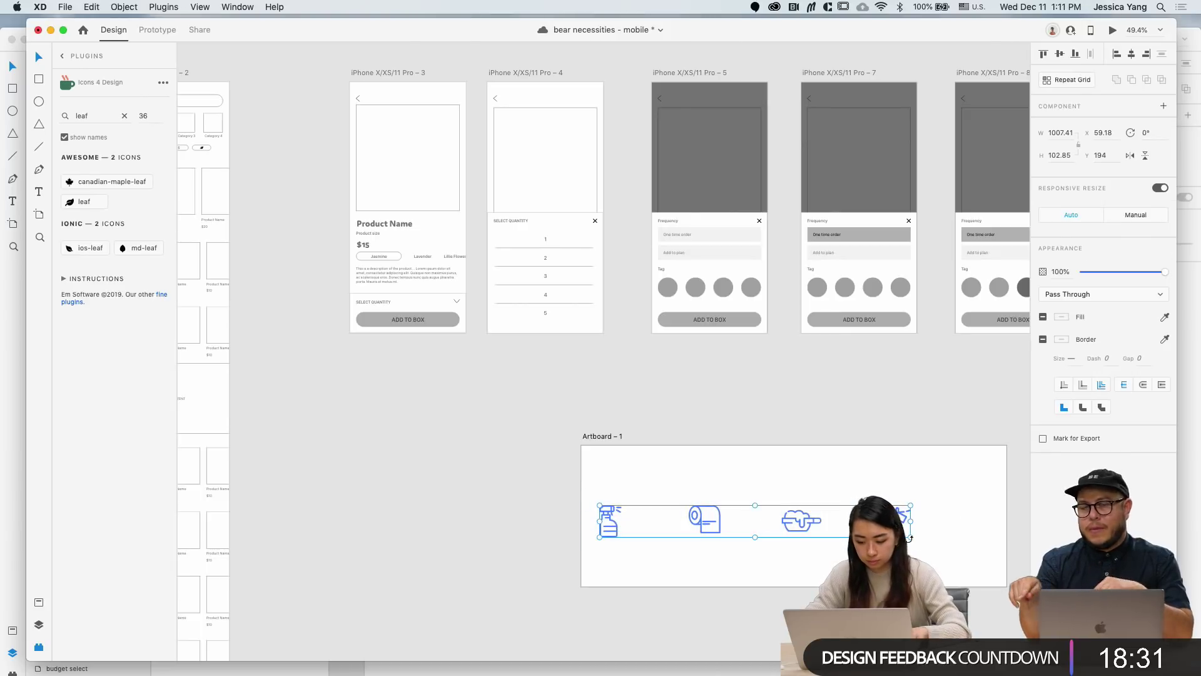
pyautogui.moveTo(911, 538); pyautogui.dragTo(807, 530)
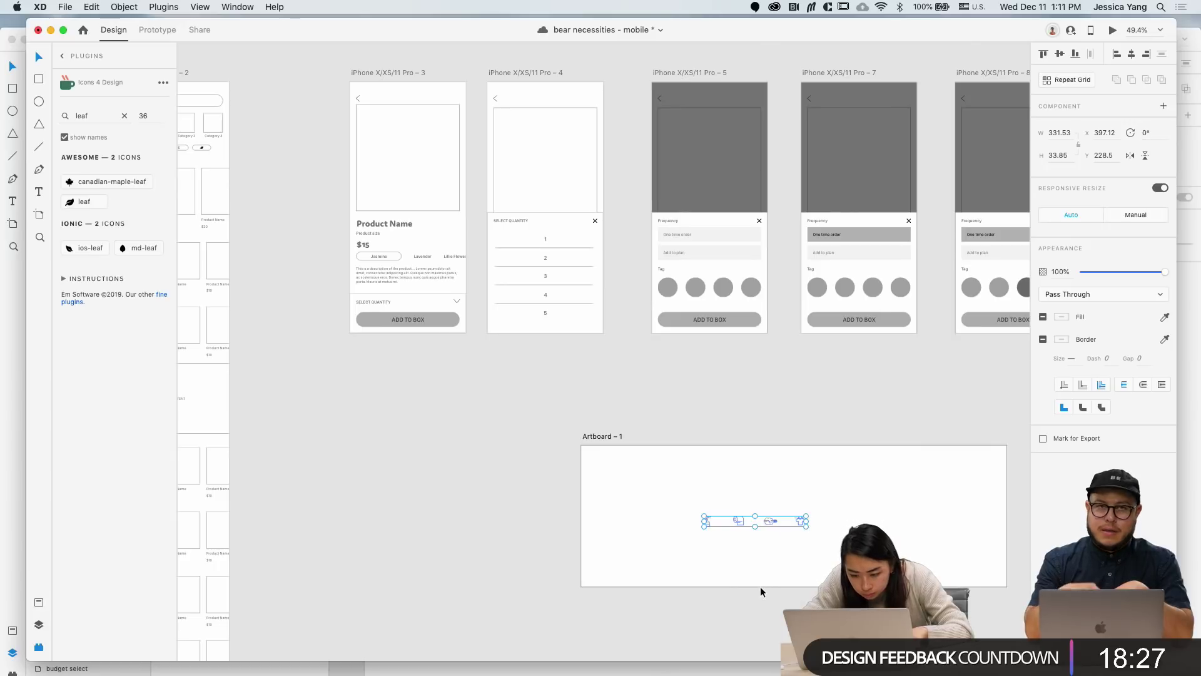
pyautogui.scroll(5, 759, 590)
pyautogui.click(823, 499)
pyautogui.scroll(5, 804, 465)
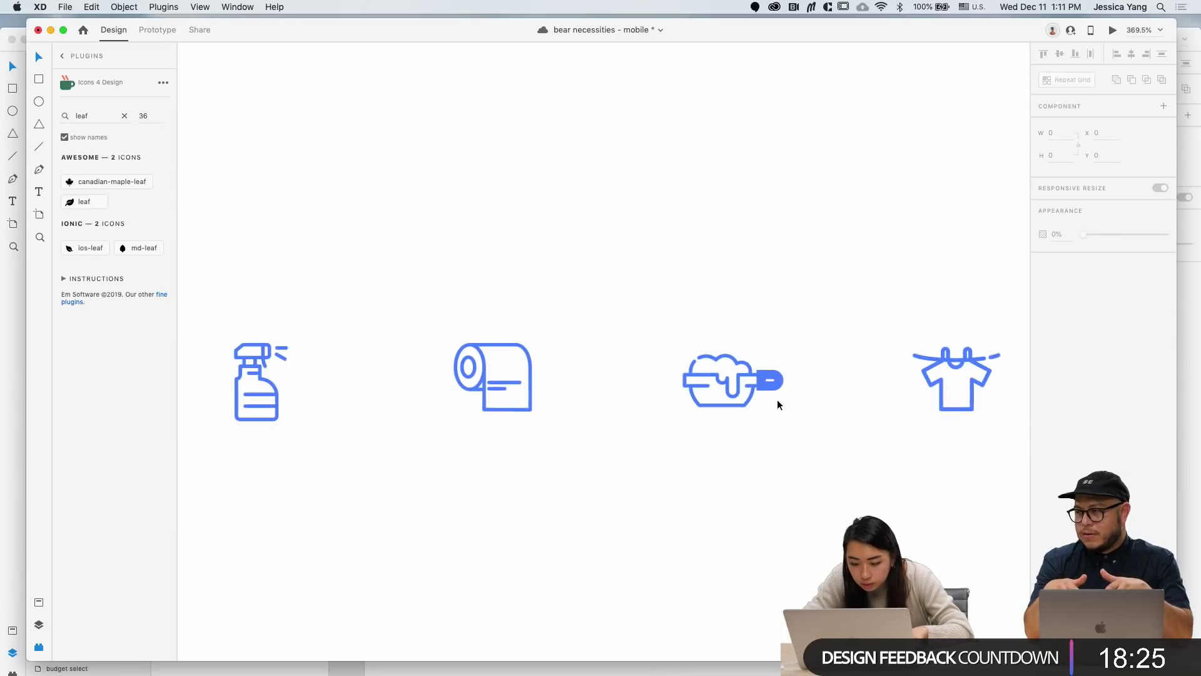
pyautogui.doubleClick(776, 389)
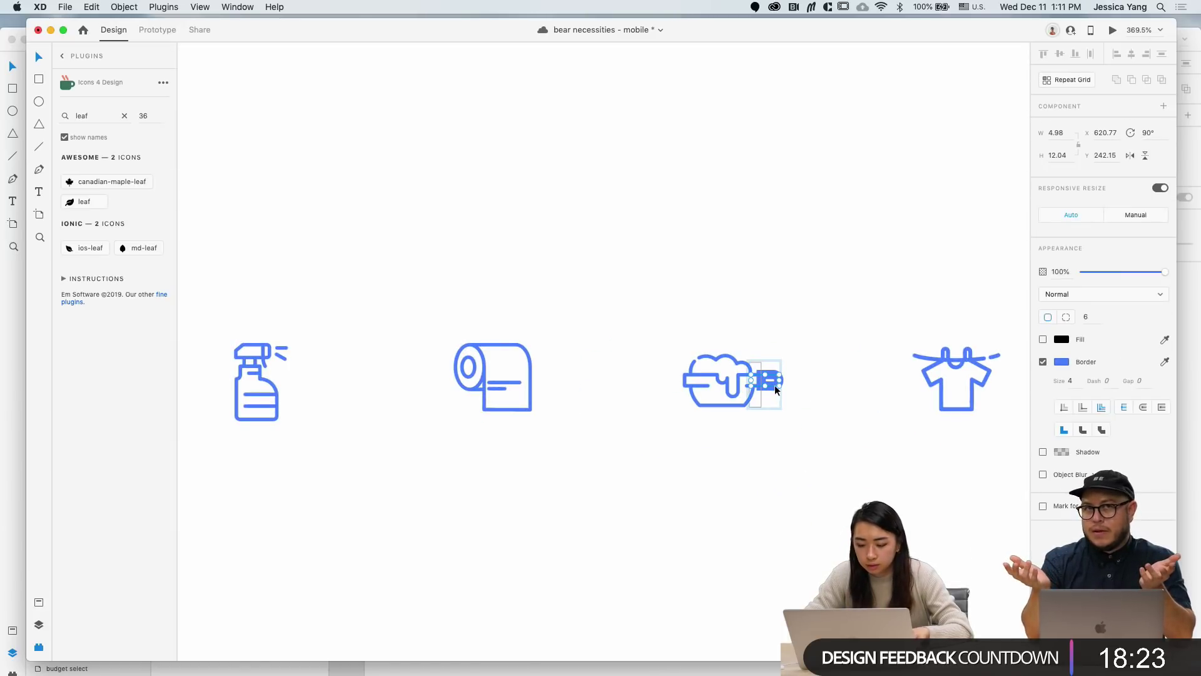
pyautogui.press('Escape')
pyautogui.press('super+3')
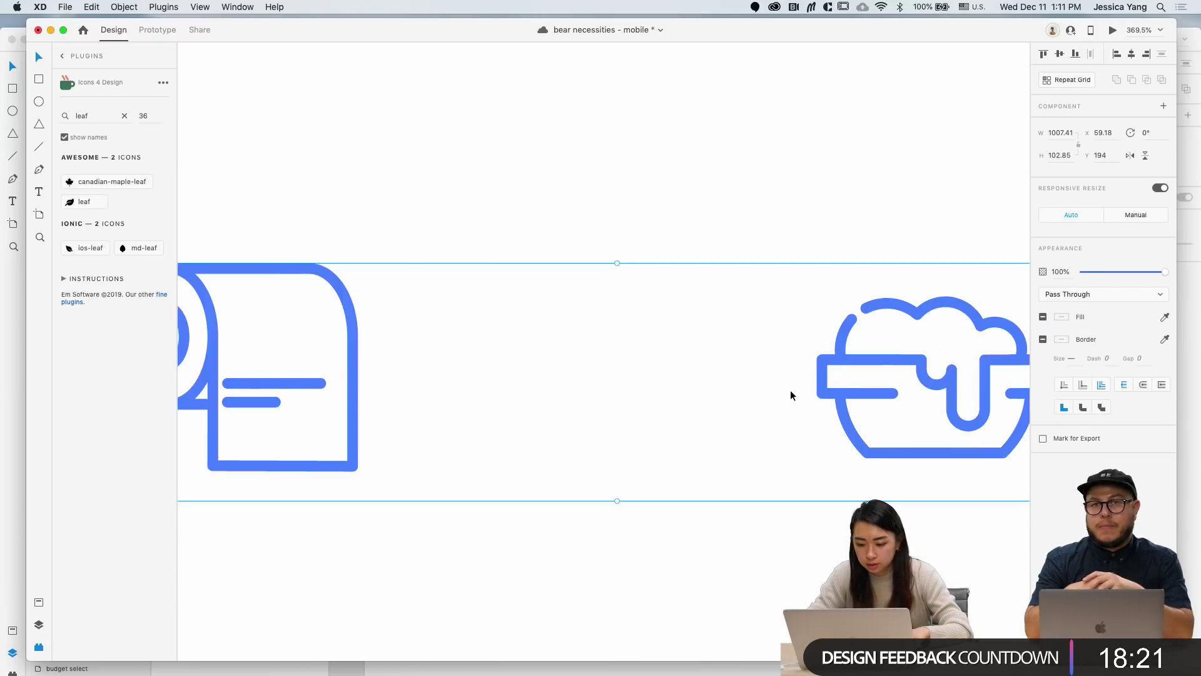
# Step: Scale the spray bottle icon down proportionally on its own to a small mobile icon size
pyautogui.scroll(-8, 592, 494)
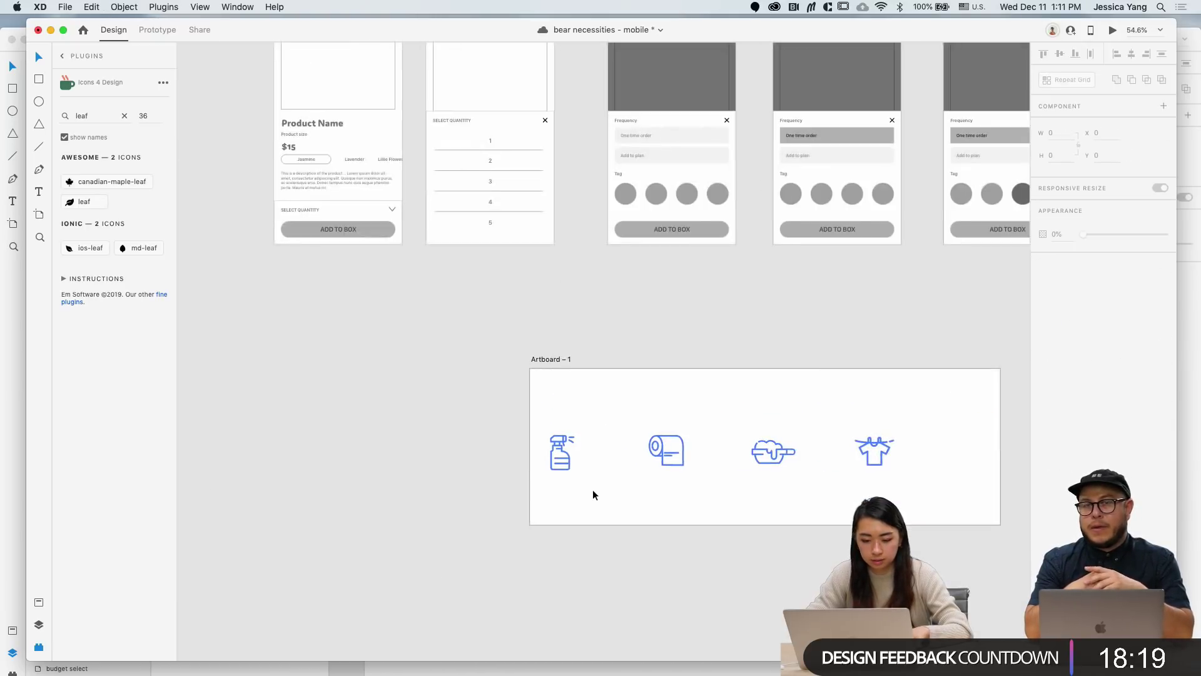
pyautogui.moveTo(551, 430); pyautogui.dragTo(818, 494)
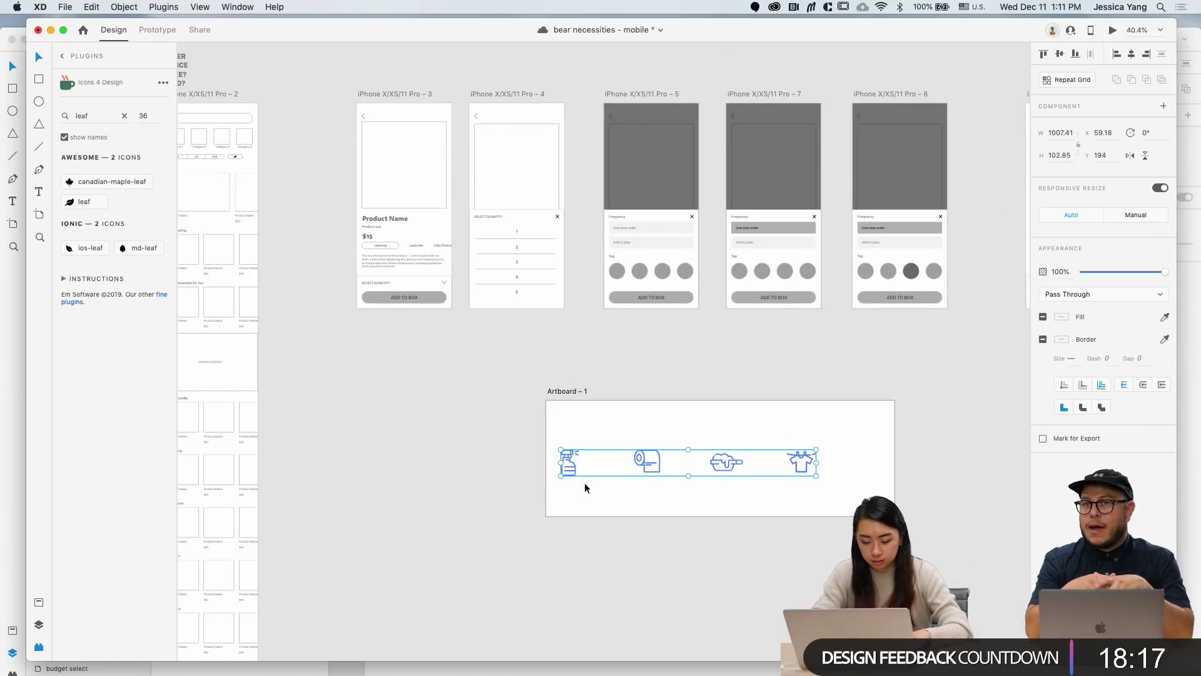
pyautogui.click(604, 492)
pyautogui.click(571, 470)
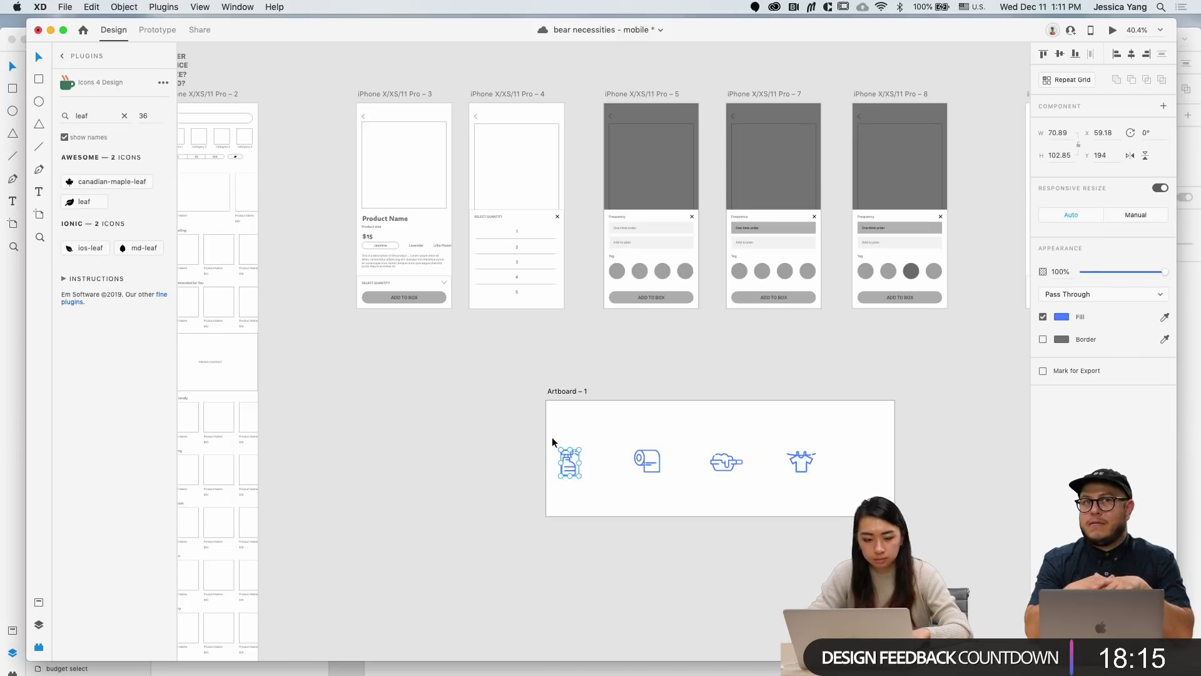
pyautogui.hscroll(-2, 552, 438)
pyautogui.scroll(3, 636, 491)
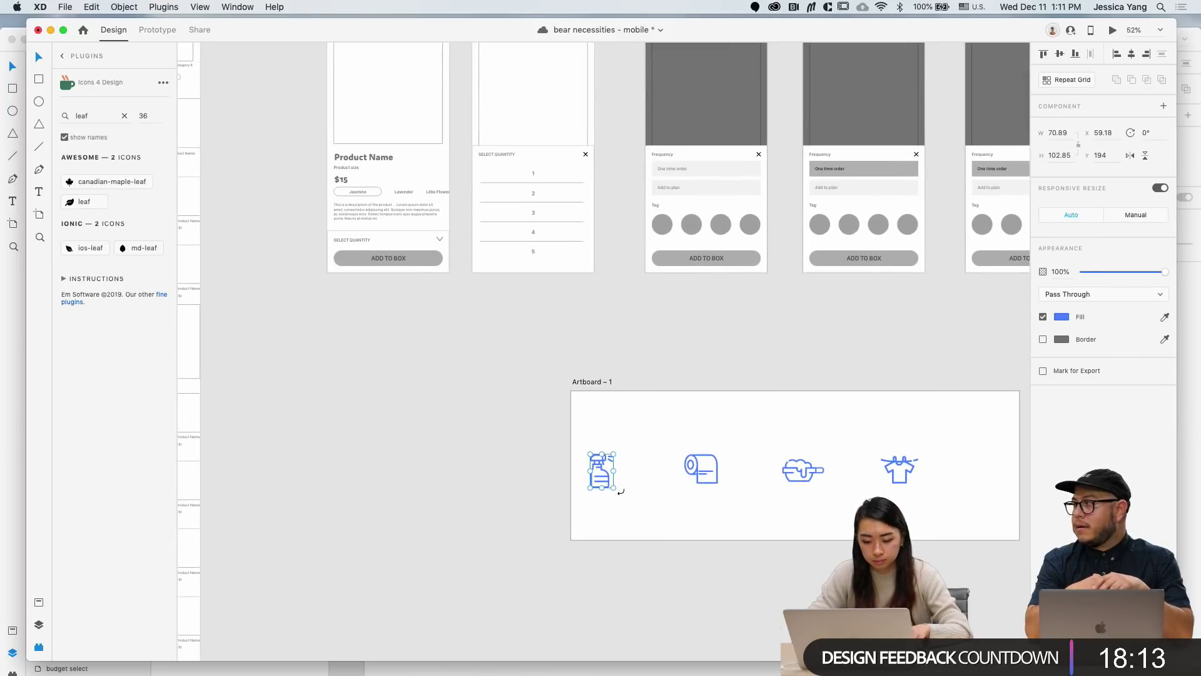
pyautogui.moveTo(613, 488); pyautogui.dragTo(605, 479)
# Step: Scale the toilet paper icon down to about 39 × 34 and place it beside the spray bottle
pyautogui.moveTo(671, 445)
pyautogui.mouseDown()
pyautogui.moveTo(731, 507)
pyautogui.moveTo(692, 457)
pyautogui.moveTo(698, 466)
pyautogui.mouseUp()
pyautogui.scroll(3, 729, 504)
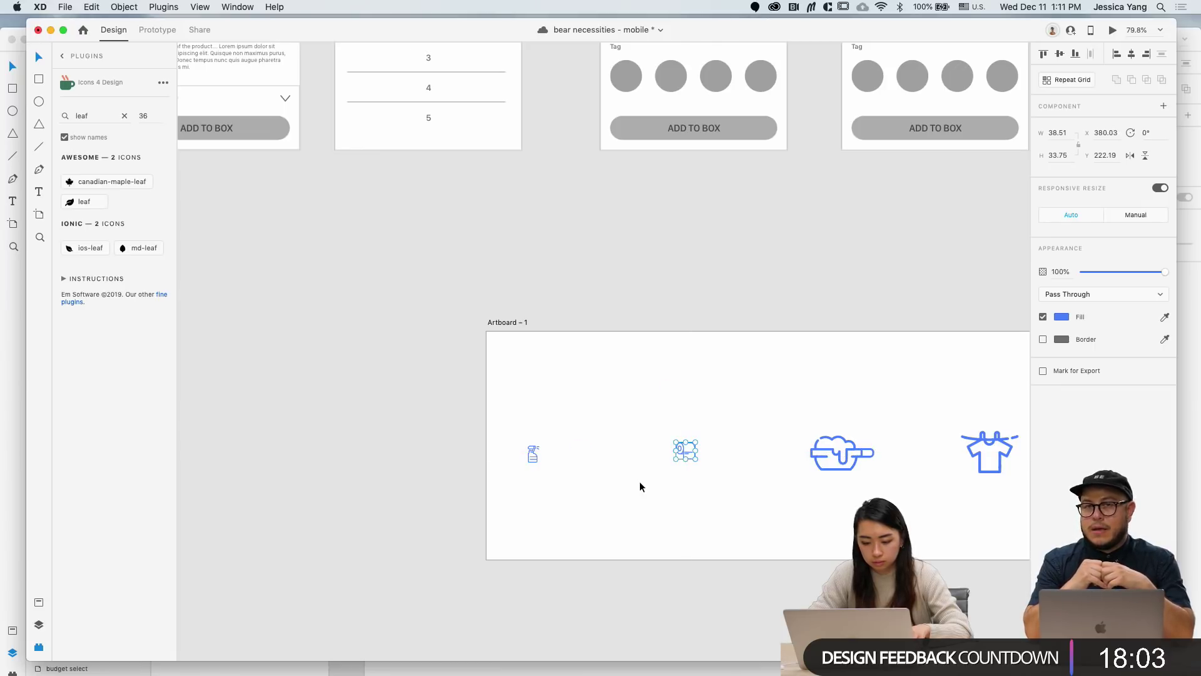
pyautogui.scroll(3, 641, 486)
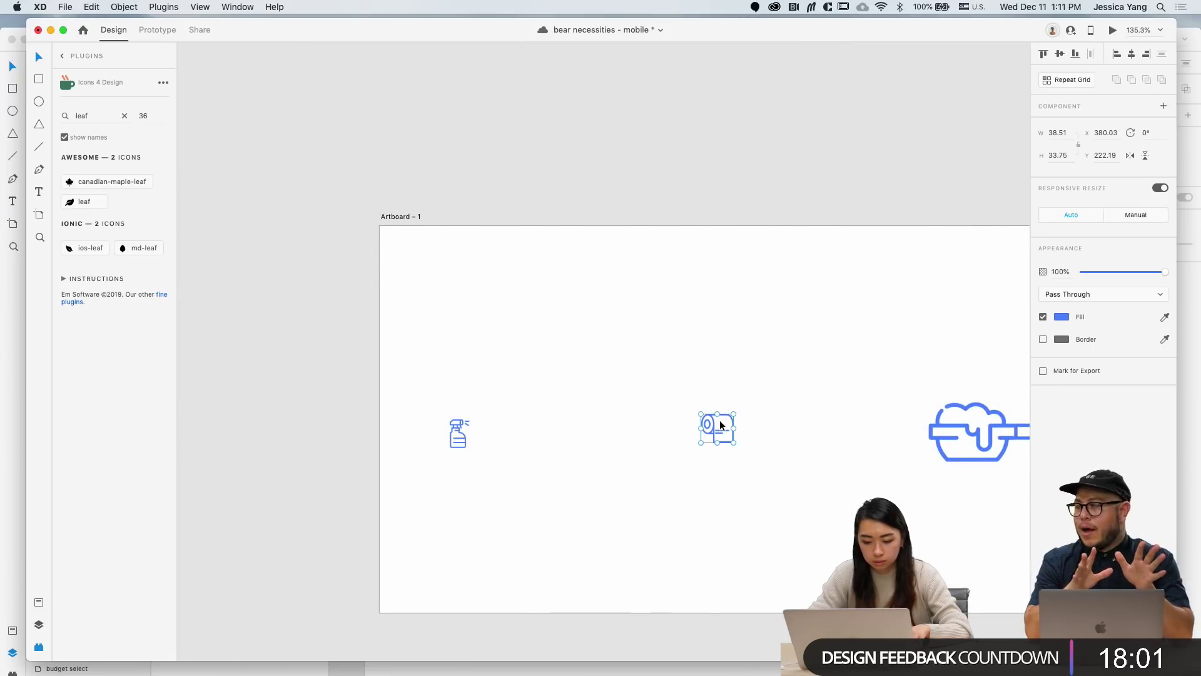
pyautogui.moveTo(705, 427)
pyautogui.mouseDown()
pyautogui.moveTo(520, 432)
pyautogui.moveTo(546, 446)
pyautogui.mouseUp()
pyautogui.click(619, 461)
# Step: Try scaling the kitchen pan icon down to match the small spray bottle and toilet paper icons
pyautogui.scroll(-3, 619, 461)
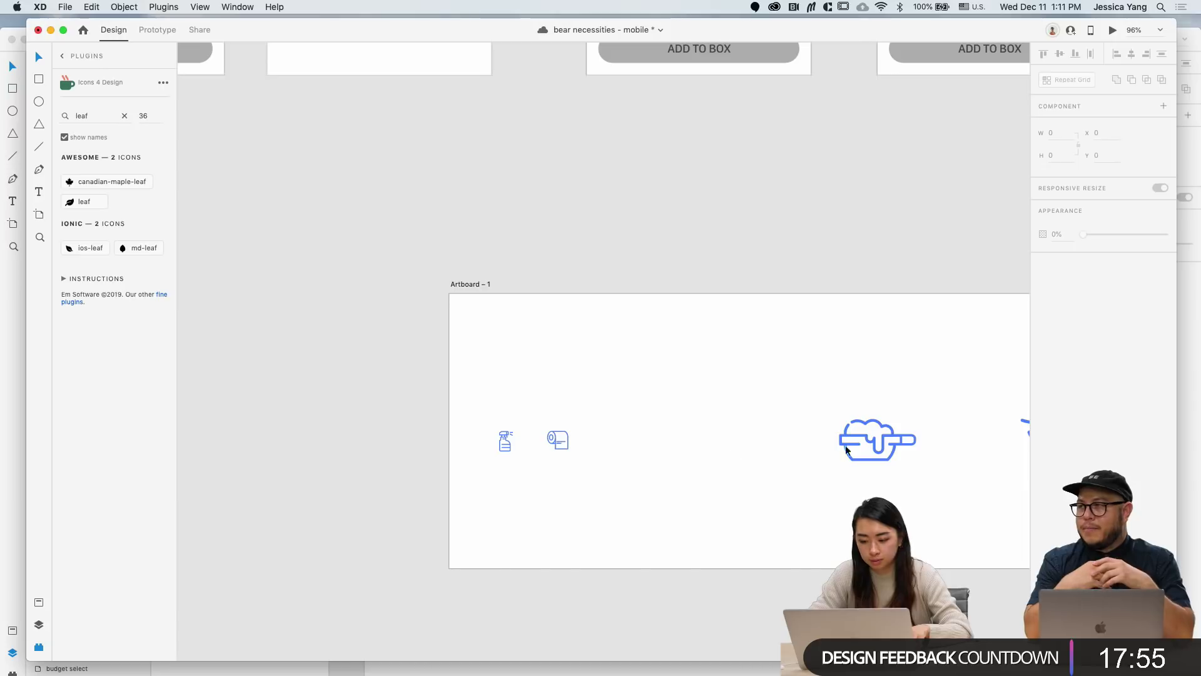
pyautogui.click(912, 441)
pyautogui.scroll(2, 914, 443)
pyautogui.moveTo(754, 396); pyautogui.dragTo(828, 463)
pyautogui.press('super+g')
pyautogui.scroll(8, 826, 470)
pyautogui.click(861, 461)
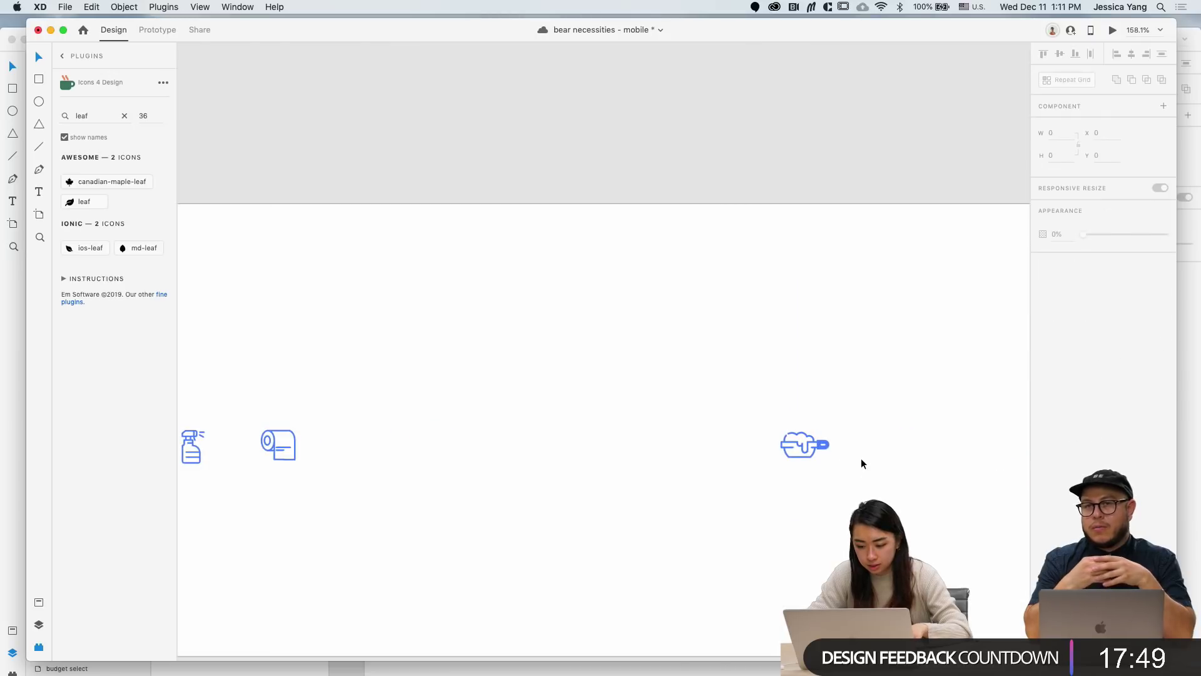
# Step: Check the handle rectangle and bowl mask of the shrunken pan icon, and undo its scaling
pyautogui.scroll(4, 856, 470)
pyautogui.doubleClick(752, 383)
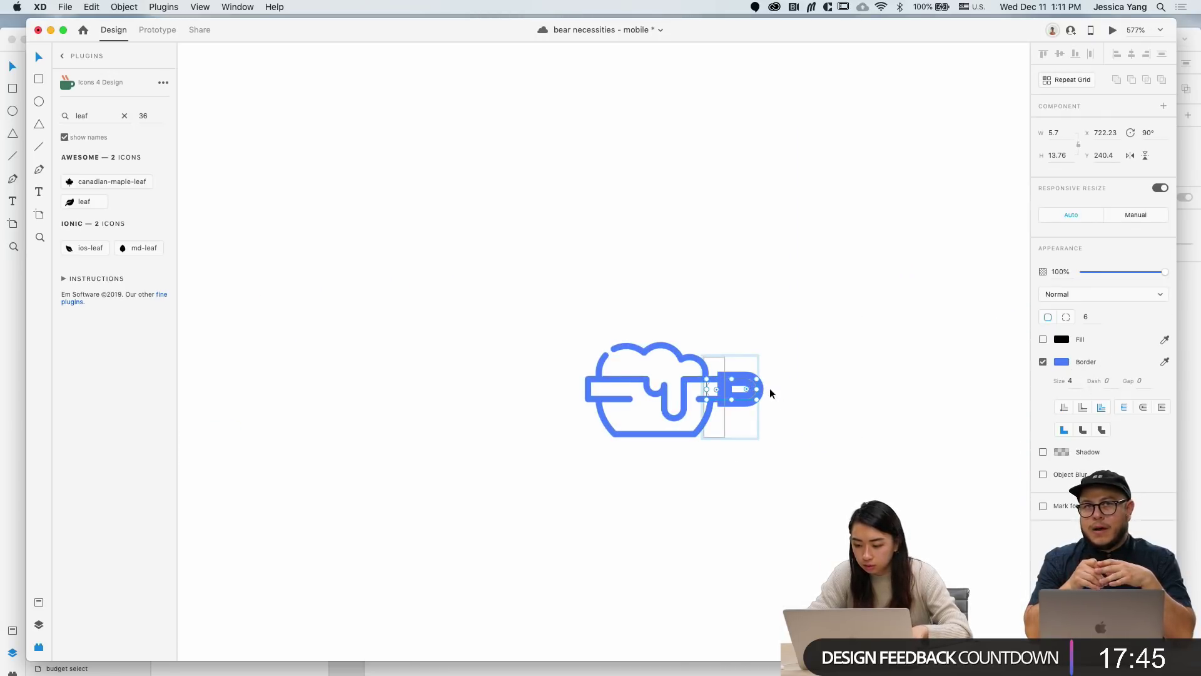
pyautogui.click(693, 381)
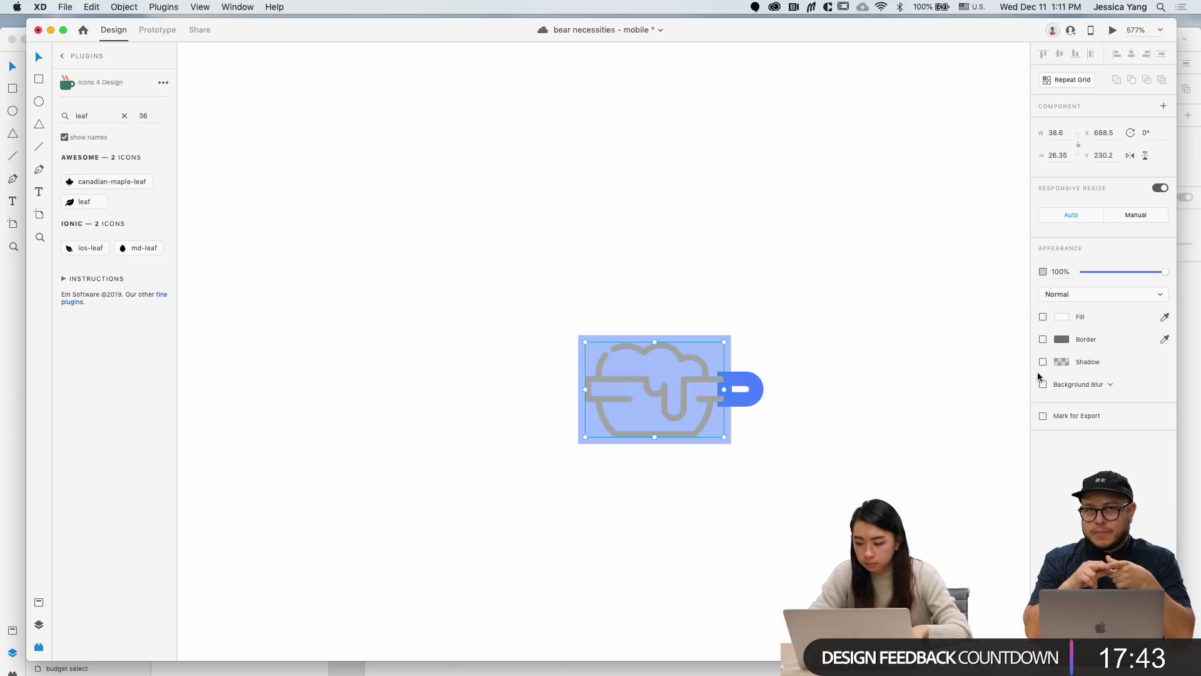
pyautogui.doubleClick(681, 378)
pyautogui.click(807, 389)
pyautogui.press('super+z')
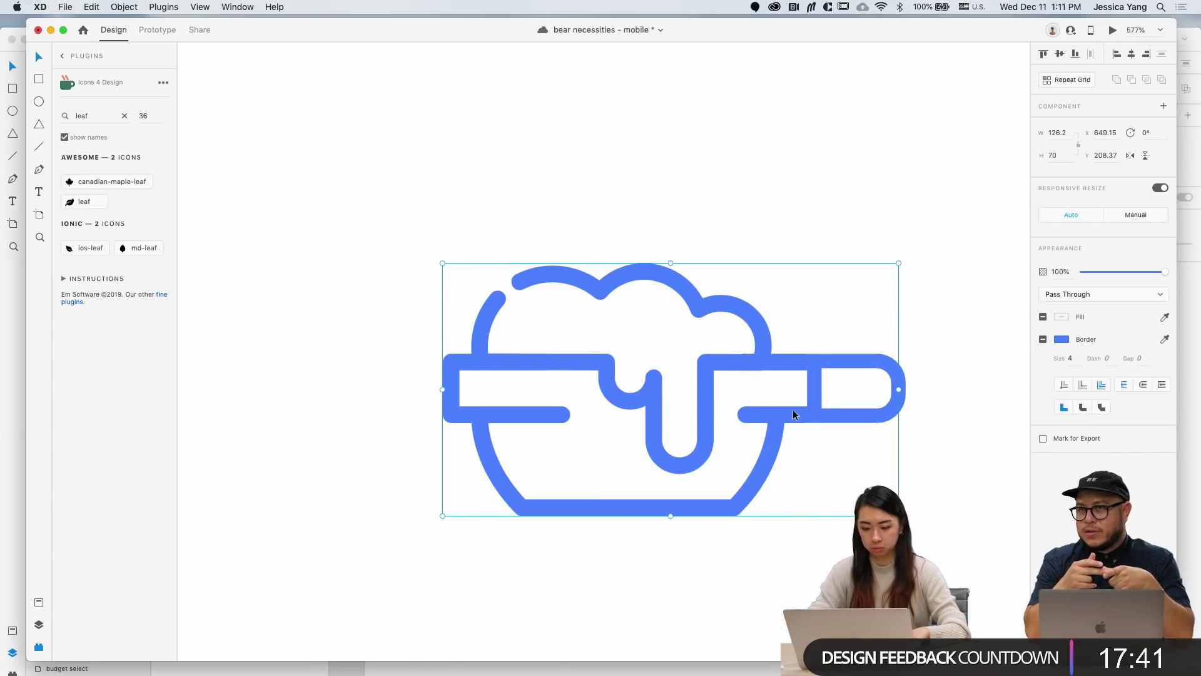
# Step: Examine the pan icon's parts in the layer list, comparing the masked bowl group, its path and the handle rectangles
pyautogui.keyDown('shift'); pyautogui.click(702, 420); pyautogui.keyUp('shift')
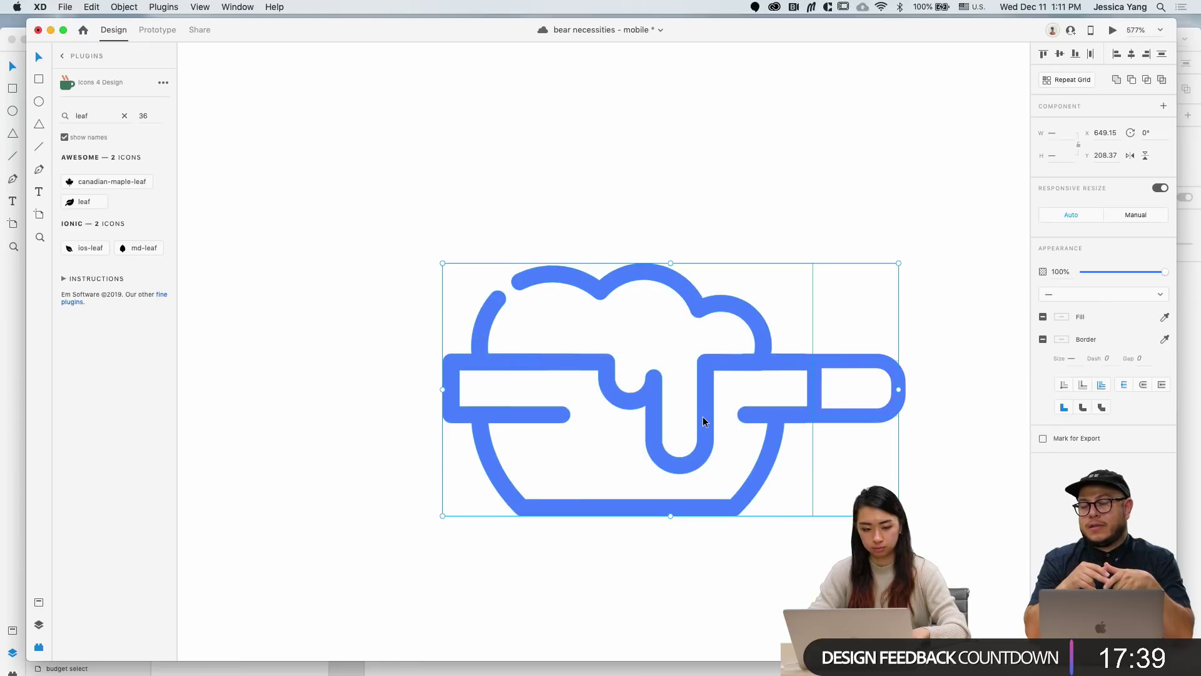
pyautogui.scroll(-5, 702, 420)
pyautogui.press('Escape')
pyautogui.click(39, 624)
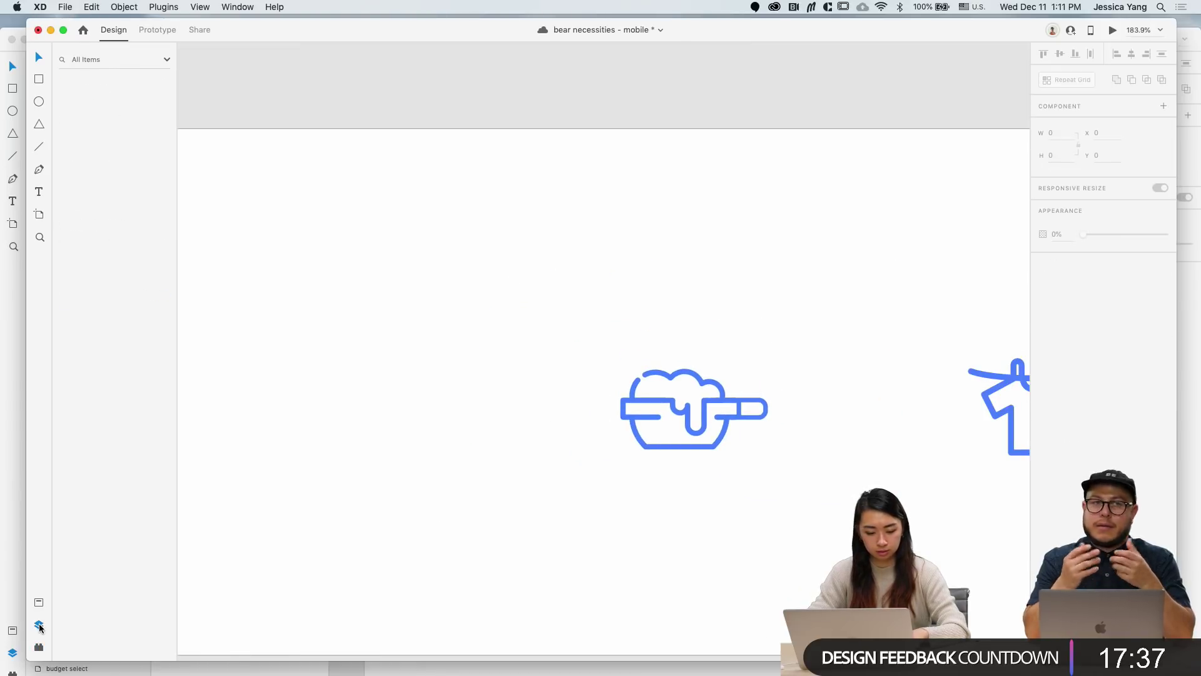
pyautogui.click(705, 411)
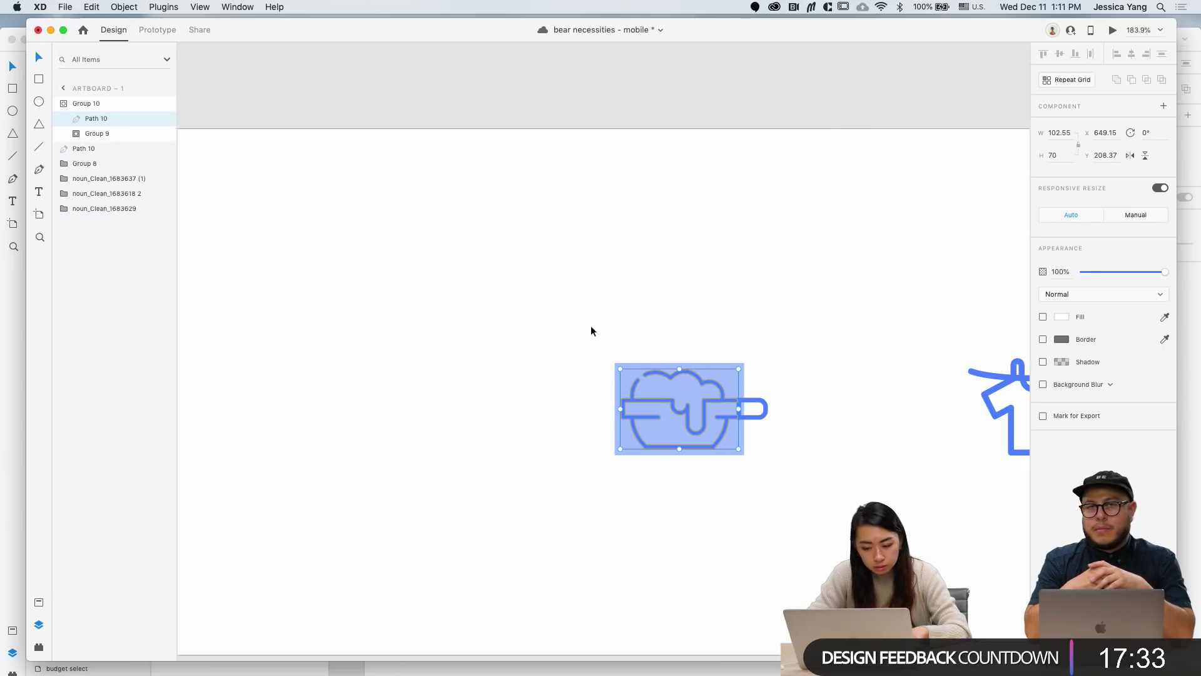
pyautogui.doubleClick(763, 414)
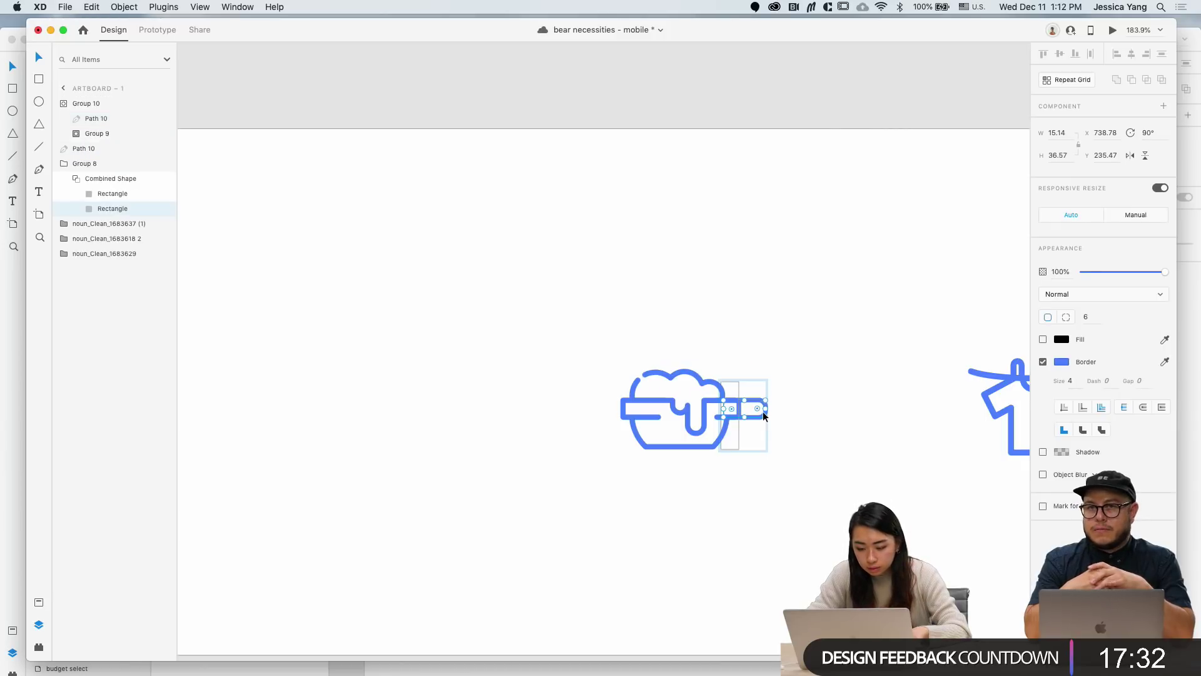
pyautogui.doubleClick(707, 410)
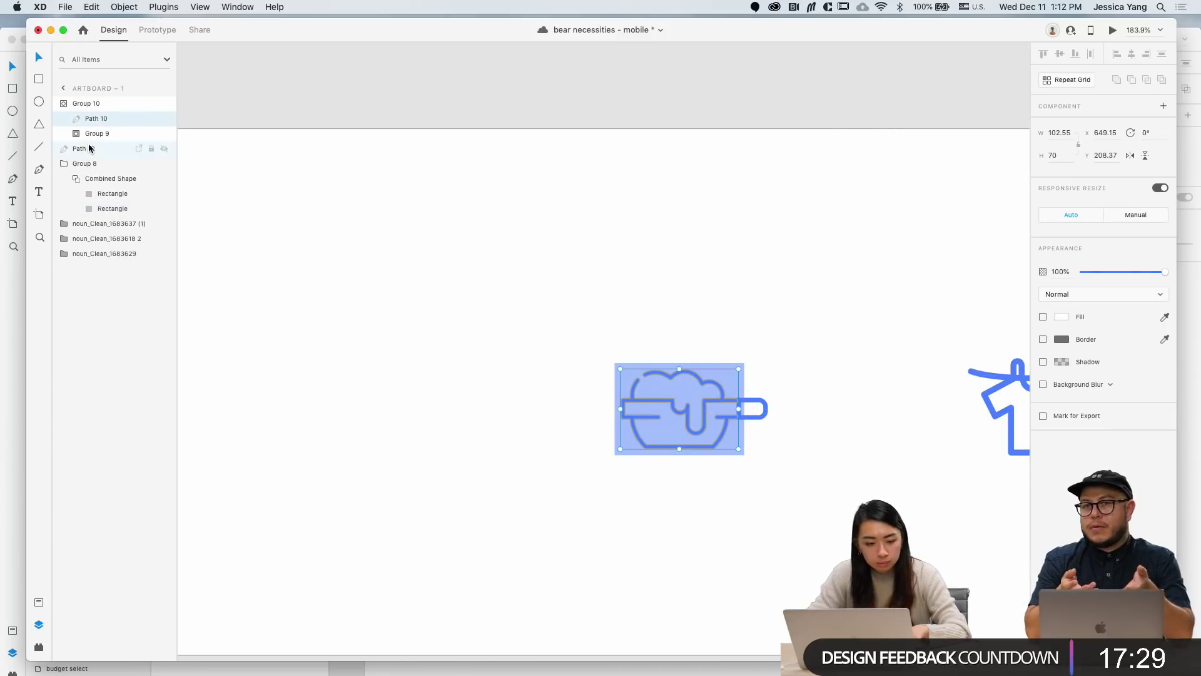
pyautogui.click(729, 487)
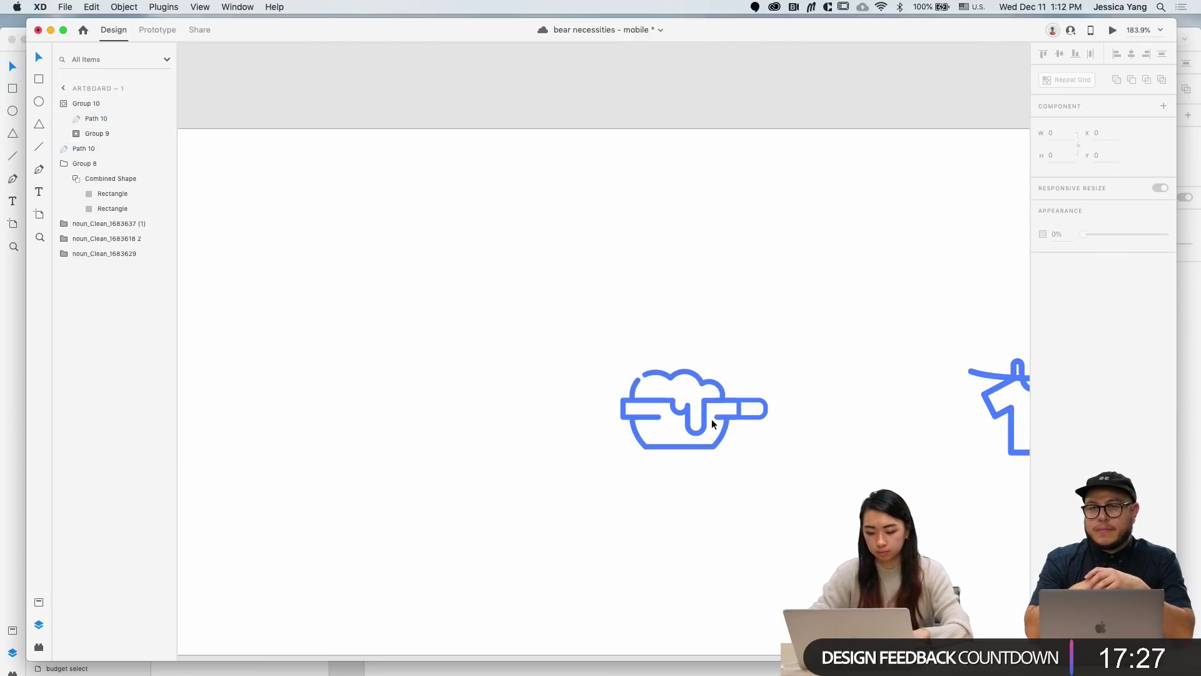
# Step: Try ungrouping the pan icon's masked bowl group, and undo it
pyautogui.click(705, 418)
pyautogui.press('shift+super+g')
pyautogui.press('super+z')
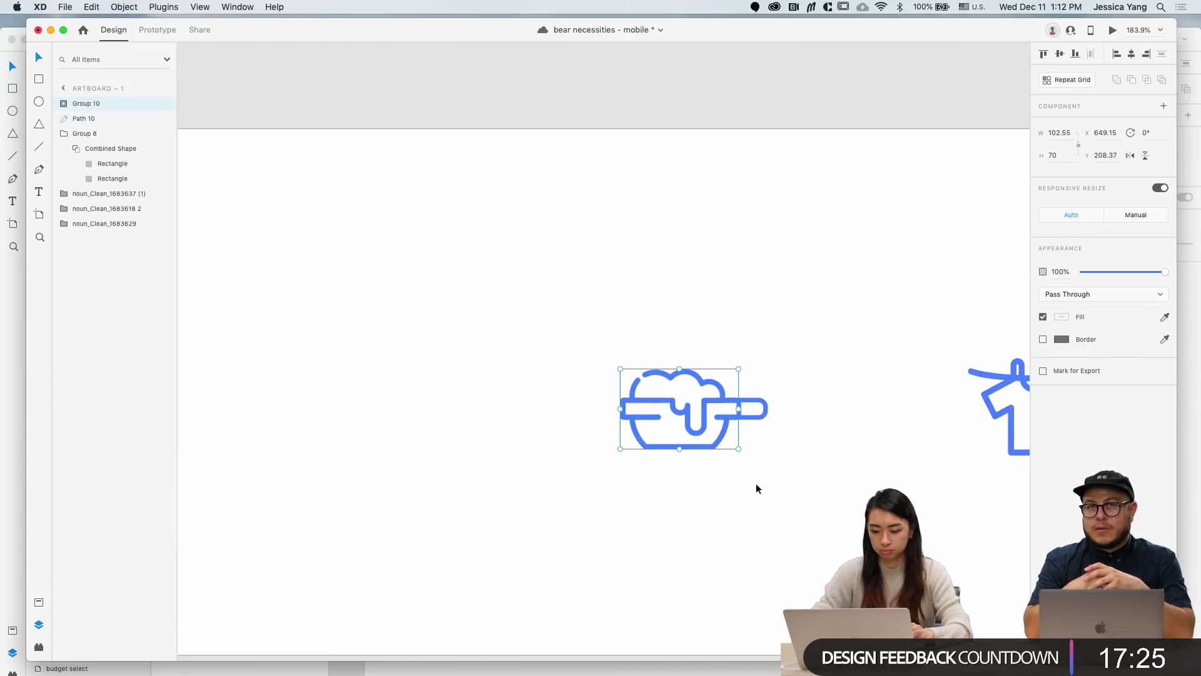
# Step: Move the hanging shirt icon beside the toilet paper icon and scale it down to match the other small icons
pyautogui.scroll(-5, 757, 488)
pyautogui.click(879, 461)
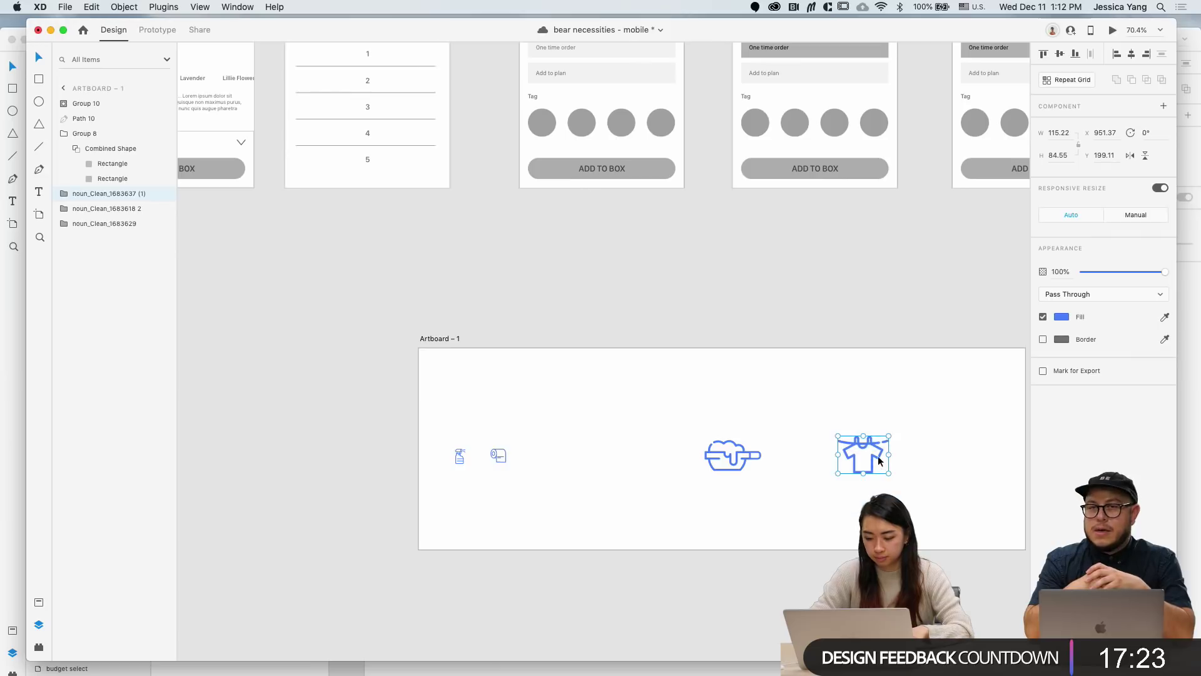
pyautogui.moveTo(879, 461); pyautogui.dragTo(594, 465)
pyautogui.scroll(5, 534, 459)
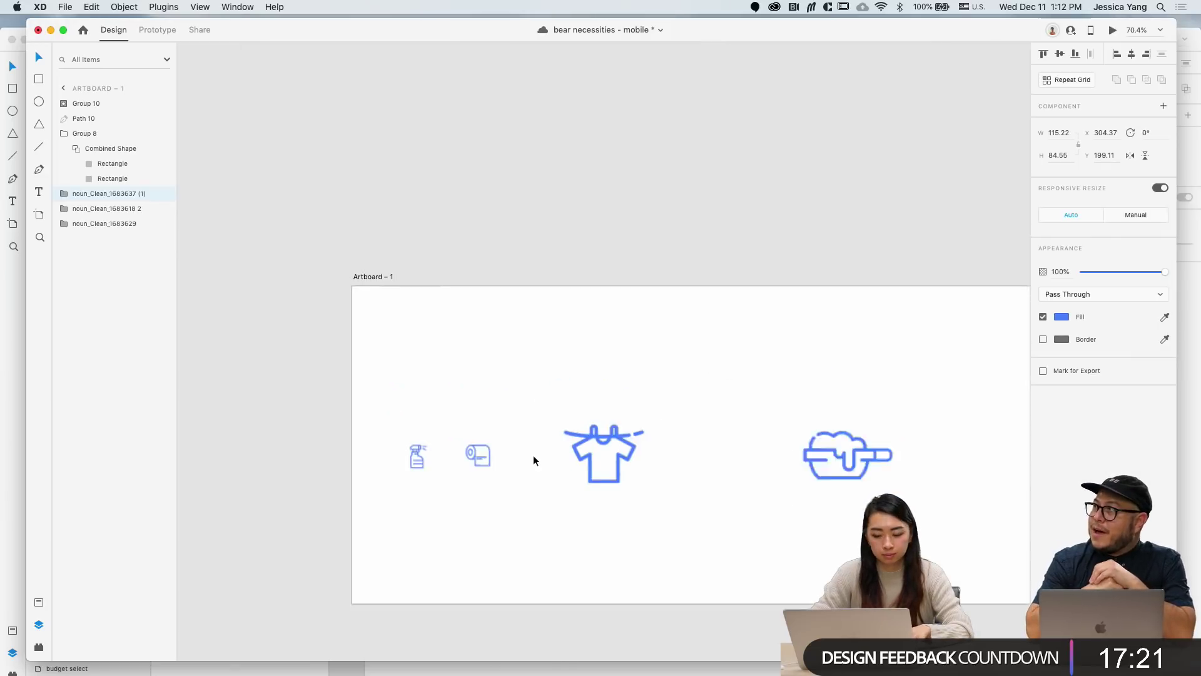
pyautogui.moveTo(656, 489); pyautogui.dragTo(638, 465)
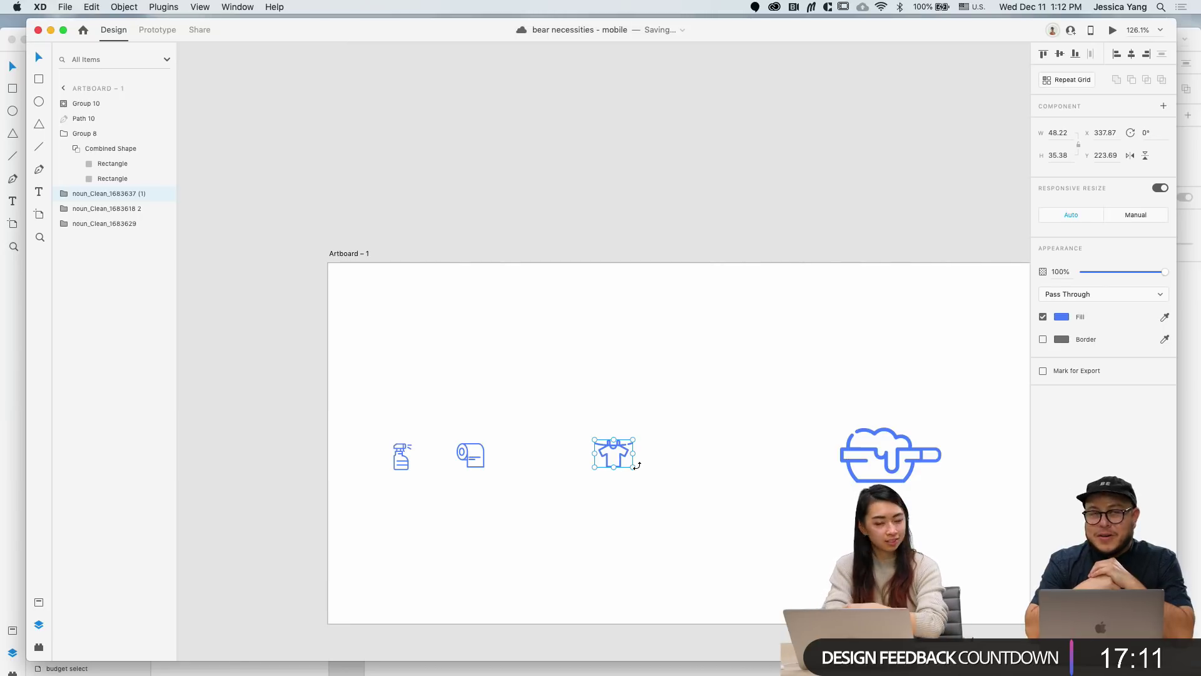
pyautogui.hscroll(-3, 702, 471)
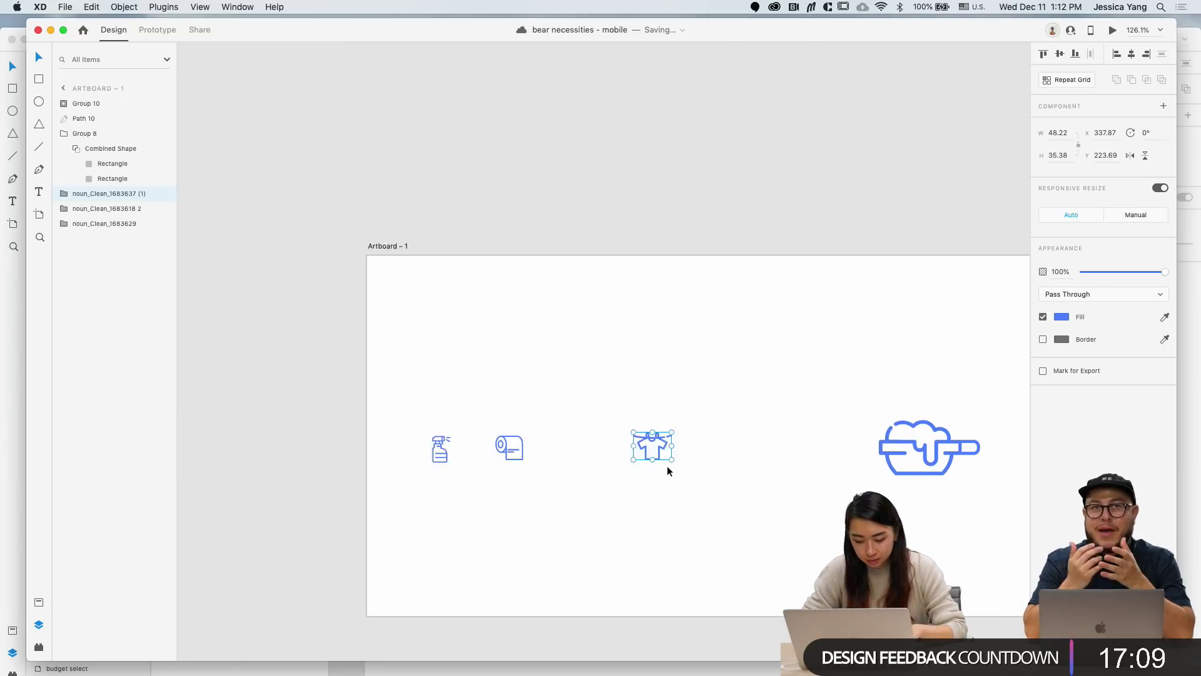
pyautogui.moveTo(675, 445); pyautogui.dragTo(620, 434)
pyautogui.scroll(3, 594, 444)
pyautogui.scroll(-5, 629, 425)
# Step: Transfer the spray bottle, toilet paper and shirt icons together onto the iPhone X/XS/11 Pro – 2 artboard, just below the price filter
pyautogui.click(474, 404)
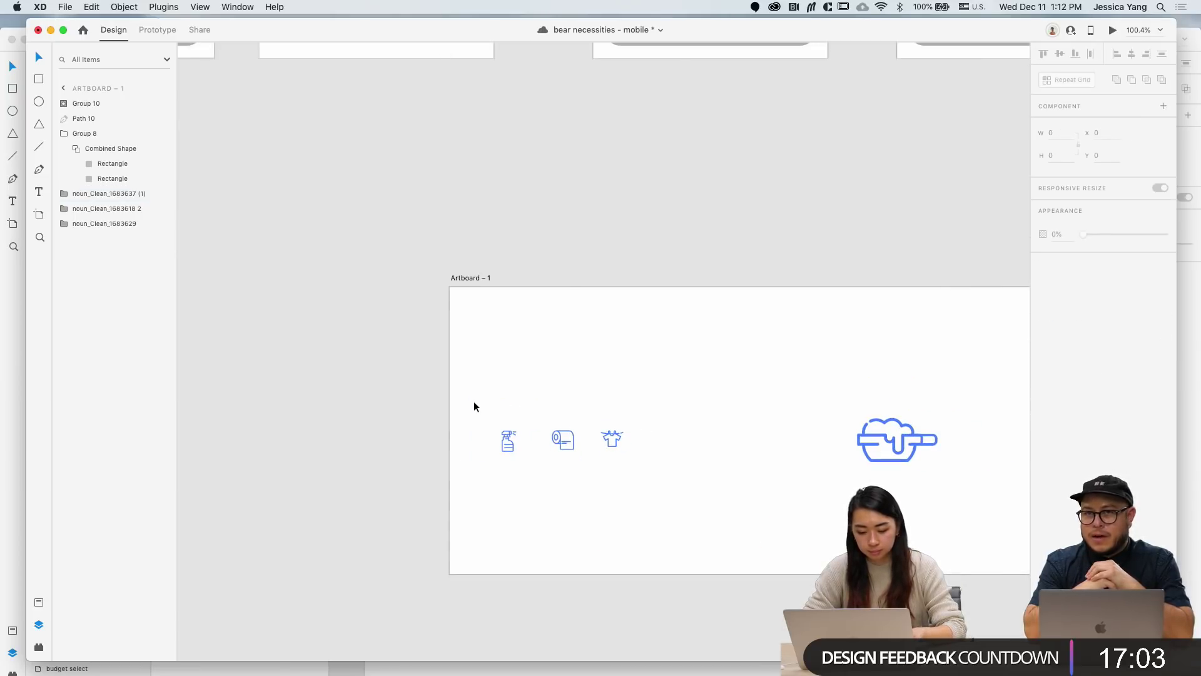
pyautogui.moveTo(475, 403); pyautogui.dragTo(665, 501)
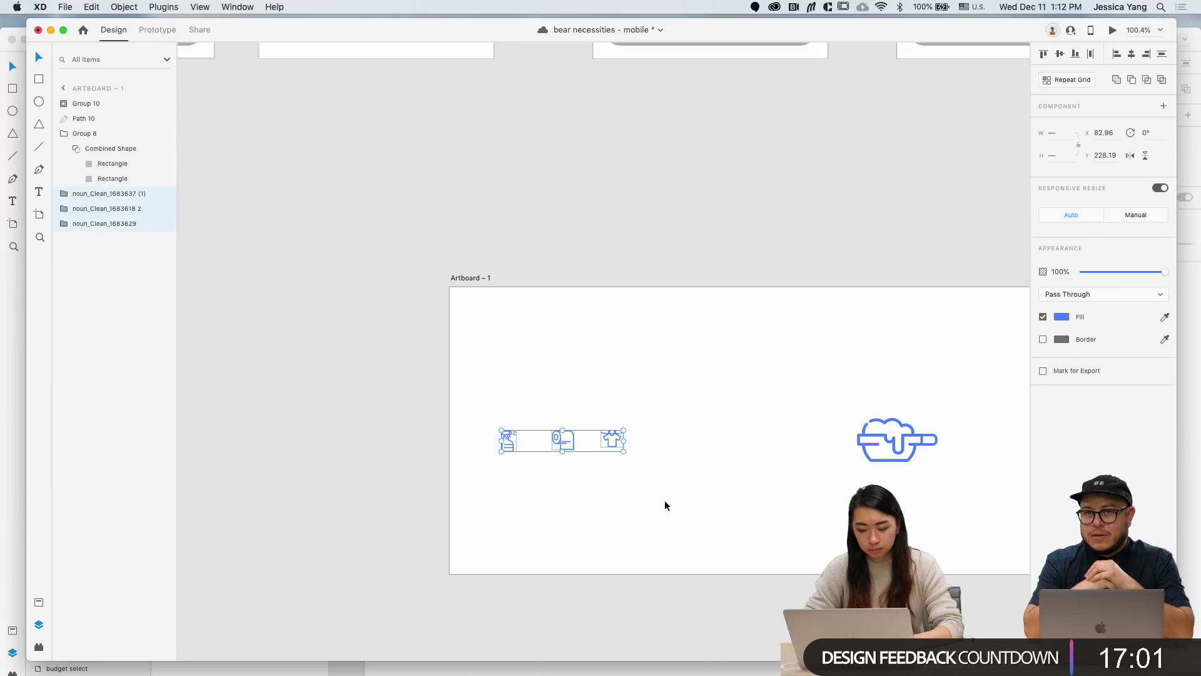
pyautogui.scroll(-5, 664, 500)
pyautogui.scroll(5, 664, 500)
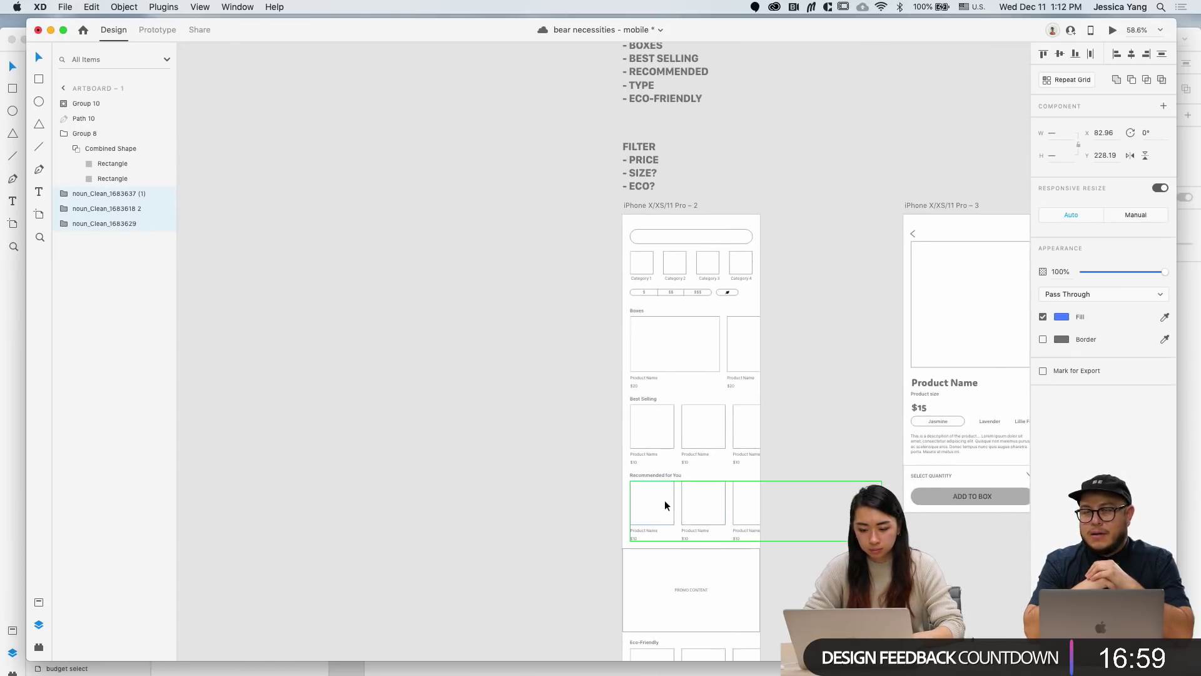
pyautogui.moveTo(665, 500); pyautogui.dragTo(696, 284)
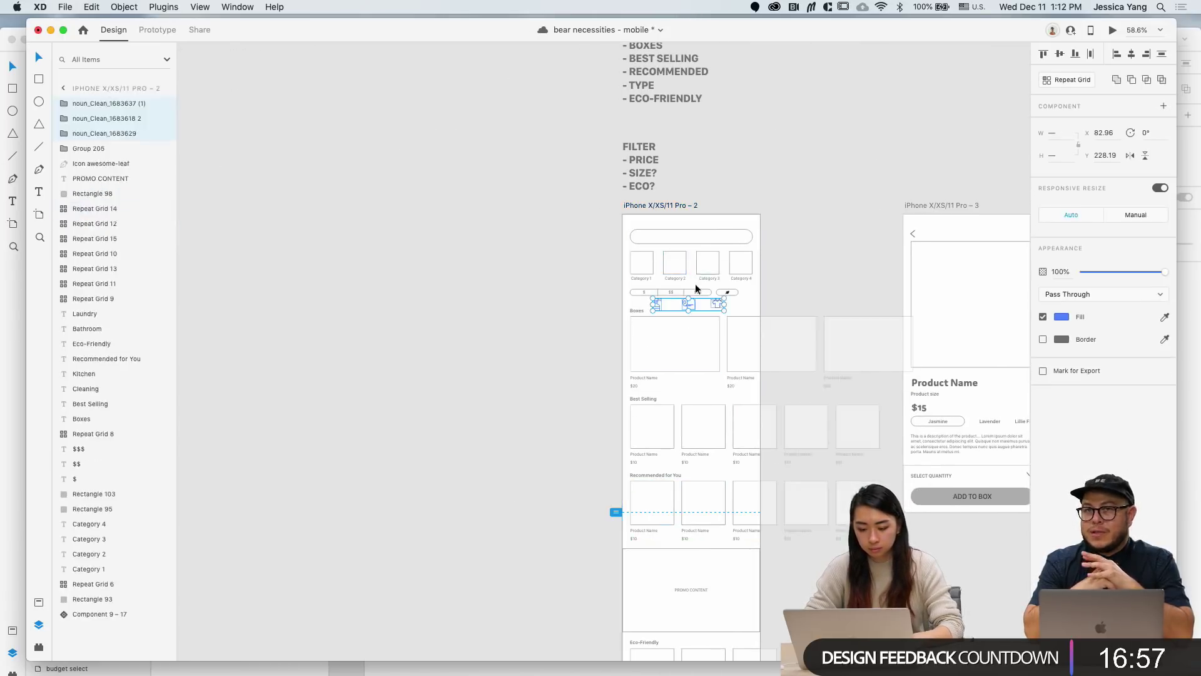
pyautogui.scroll(5, 696, 285)
pyautogui.moveTo(682, 332); pyautogui.dragTo(623, 204)
pyautogui.press('Escape')
pyautogui.press('Escape')
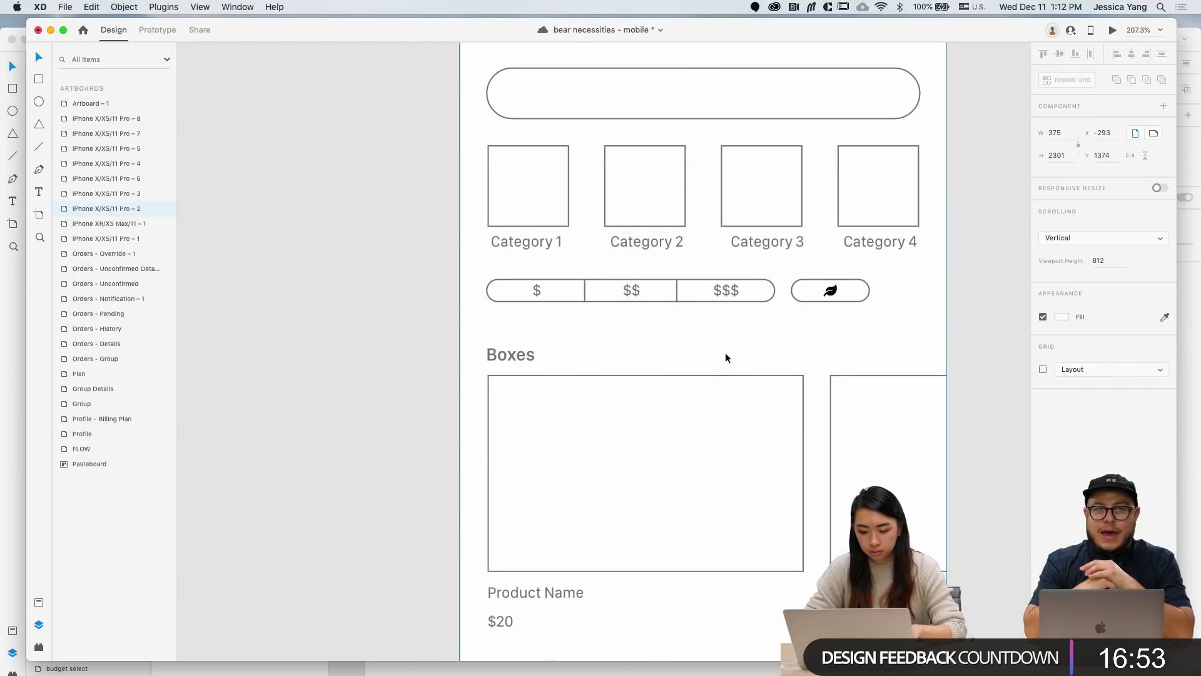
pyautogui.scroll(-5, 726, 351)
pyautogui.click(618, 181)
pyautogui.click(621, 184)
pyautogui.press('super+v')
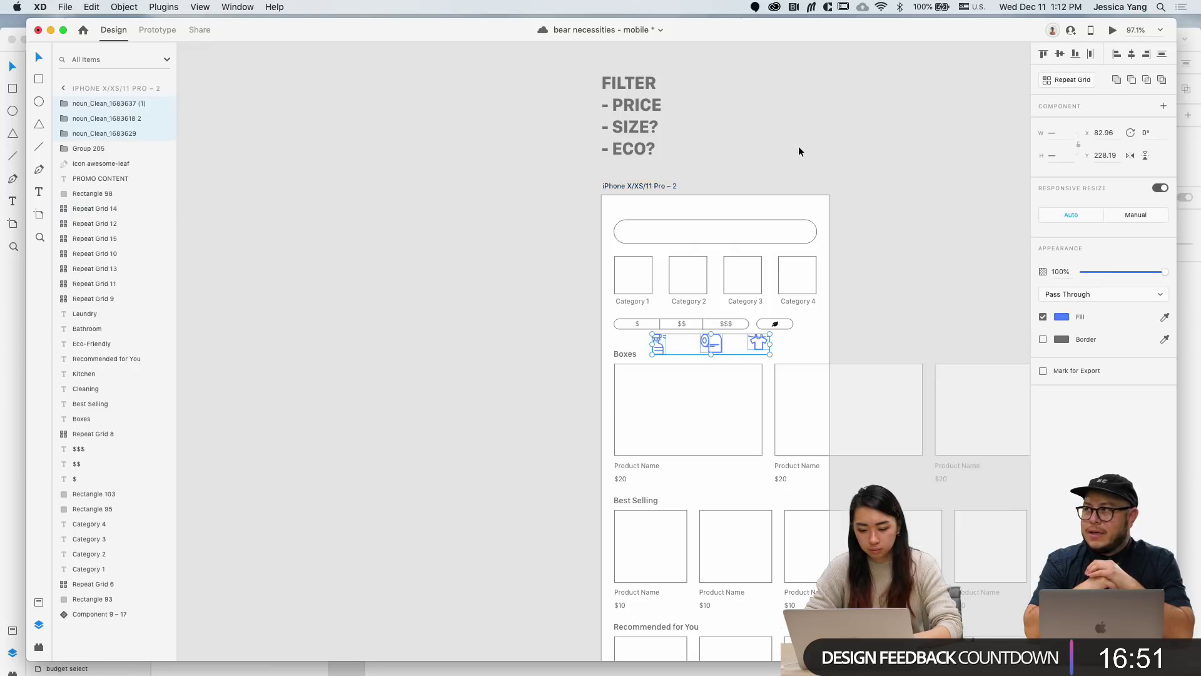
# Step: Place the spray bottle icon in the Category 1 box and scale it to about 27 × 39
pyautogui.click(798, 147)
pyautogui.moveTo(661, 351); pyautogui.dragTo(636, 277)
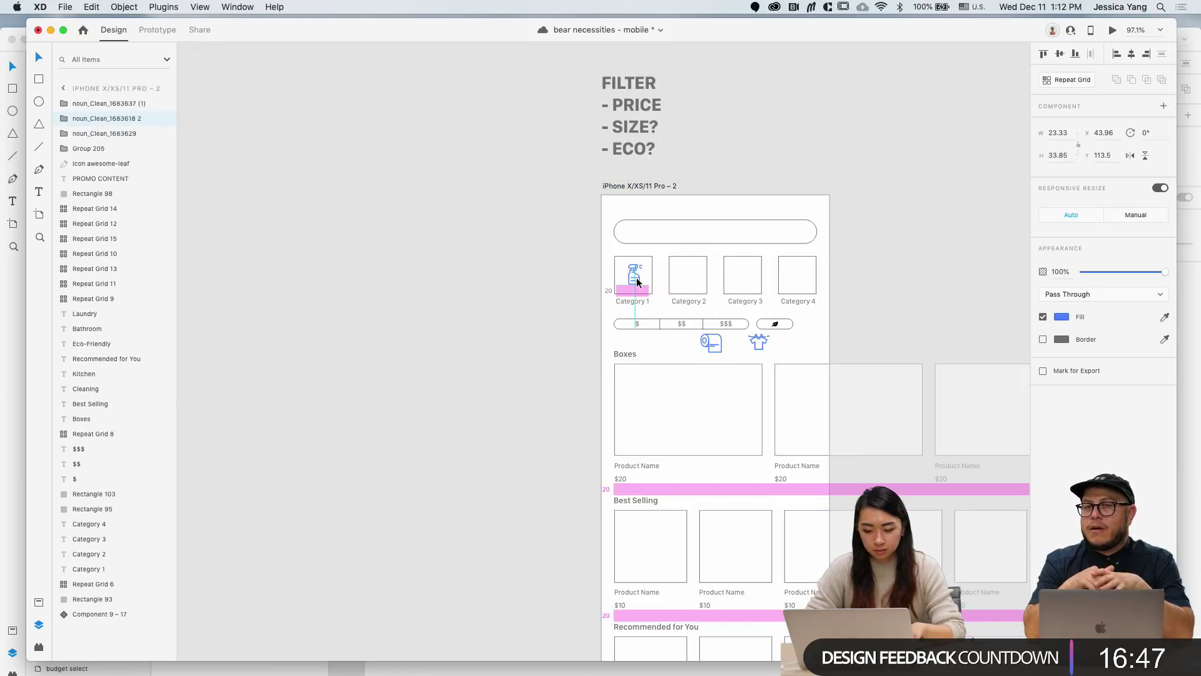
pyautogui.scroll(5, 636, 277)
pyautogui.scroll(3, 636, 276)
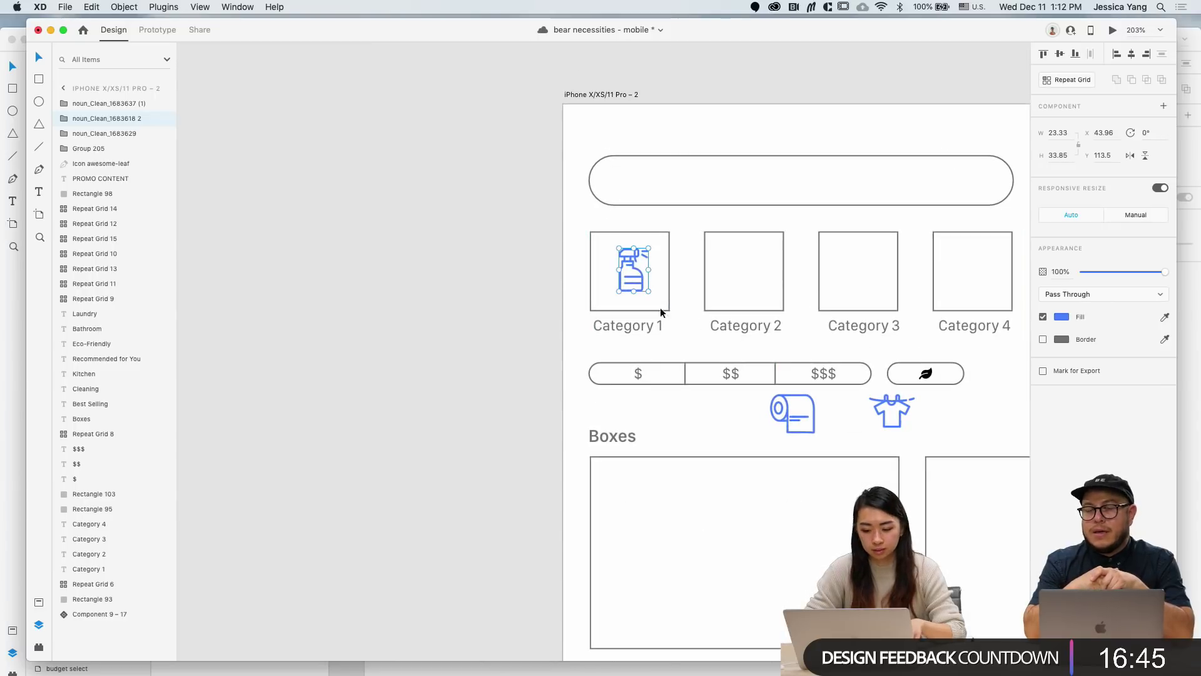
pyautogui.moveTo(649, 291)
pyautogui.mouseDown()
pyautogui.moveTo(659, 302)
pyautogui.moveTo(651, 296)
pyautogui.mouseUp()
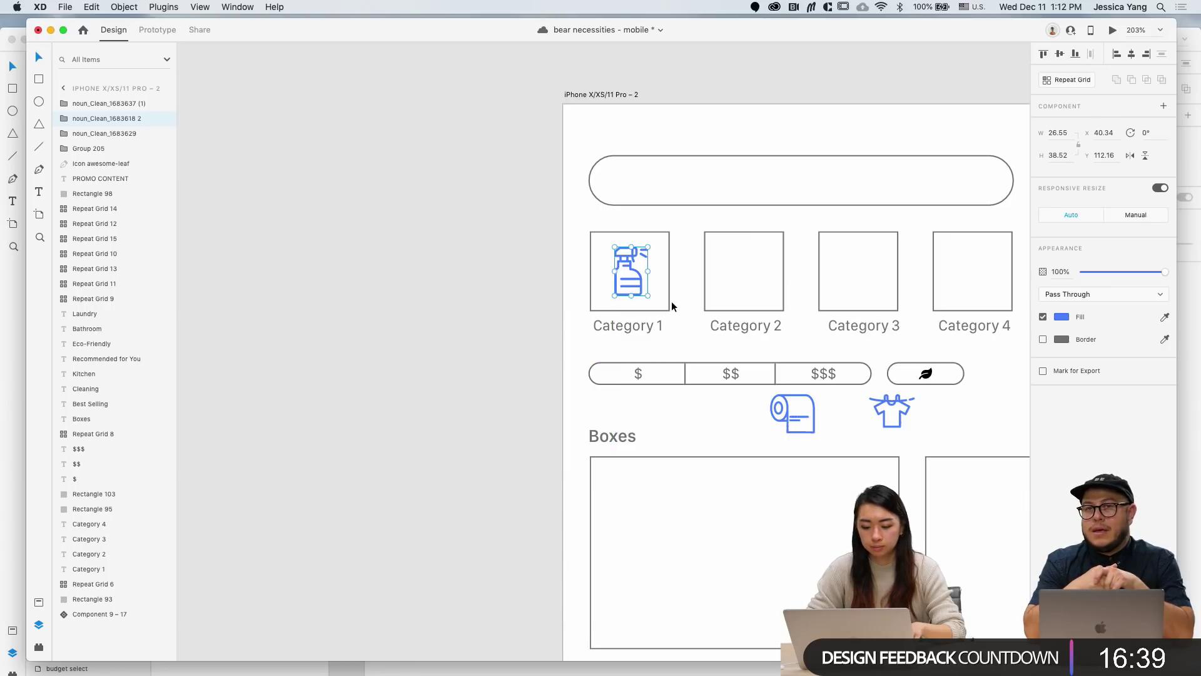
# Step: Ungroup the repeat grid of category boxes and delete the box behind the spray bottle icon
pyautogui.click(673, 305)
pyautogui.click(671, 304)
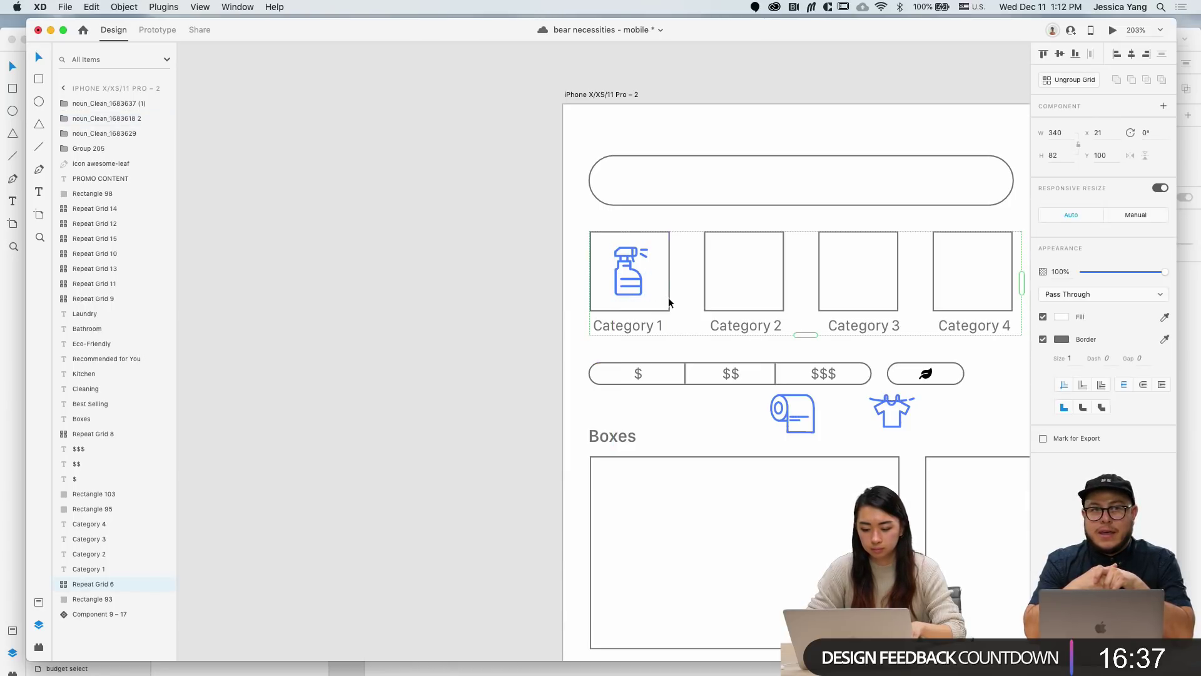
pyautogui.click(1073, 80)
pyautogui.click(492, 274)
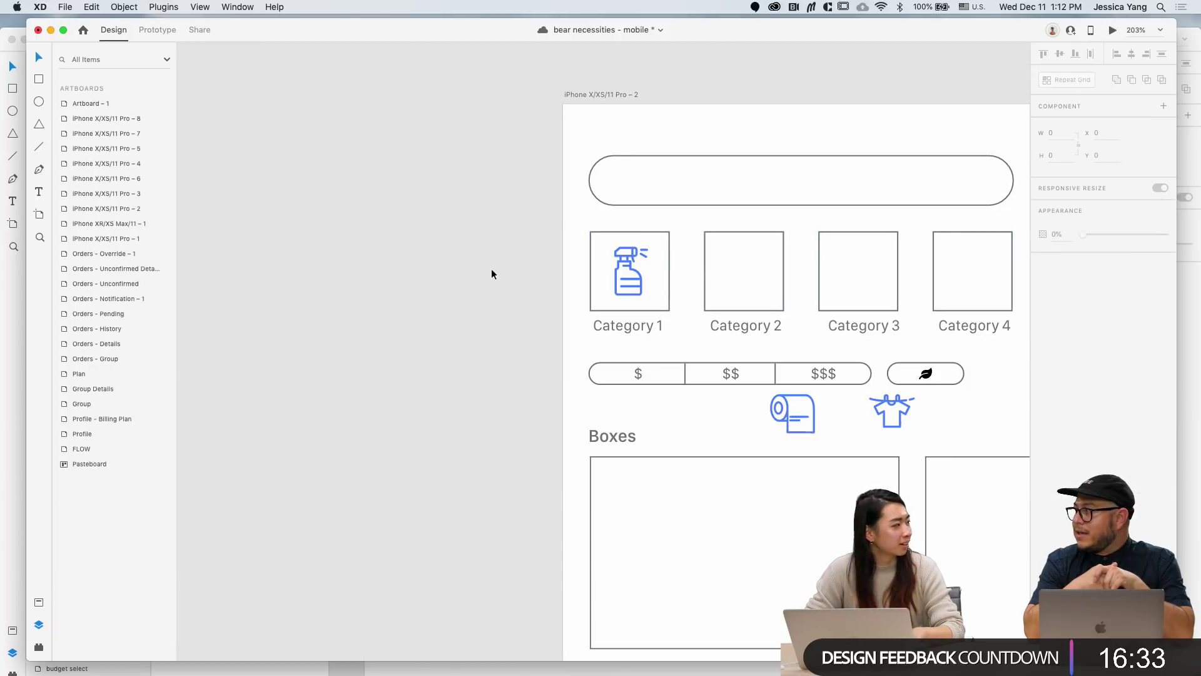
pyautogui.click(665, 277)
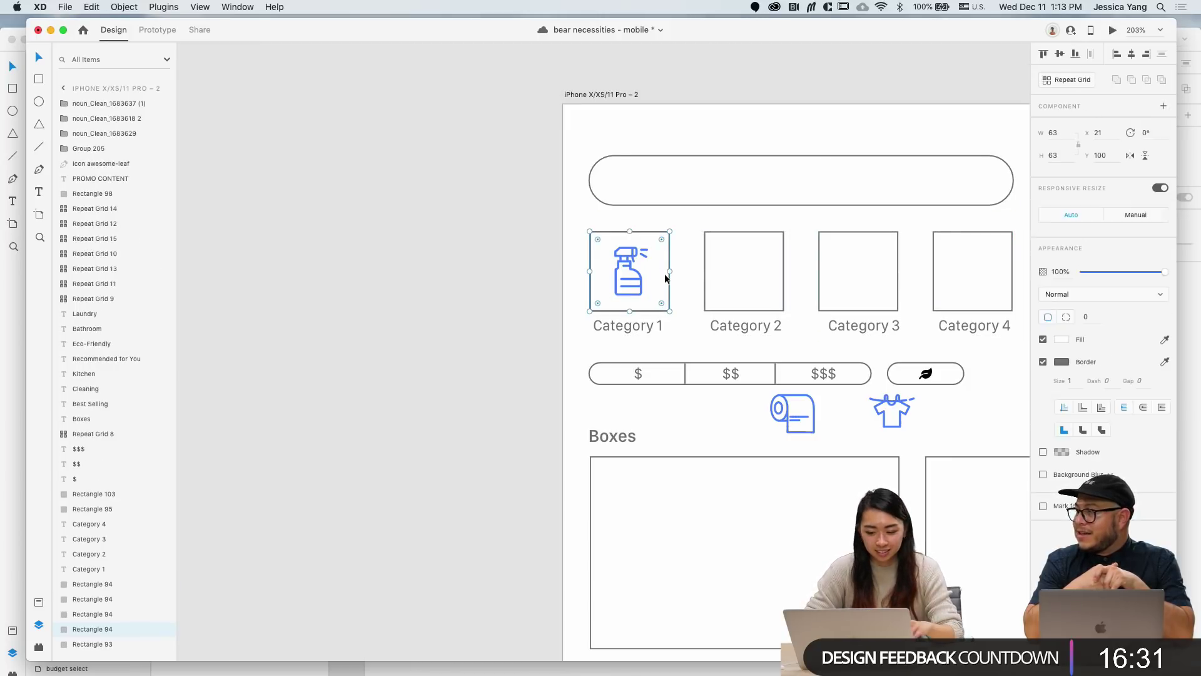
pyautogui.press('Delete')
pyautogui.scroll(-5, 696, 281)
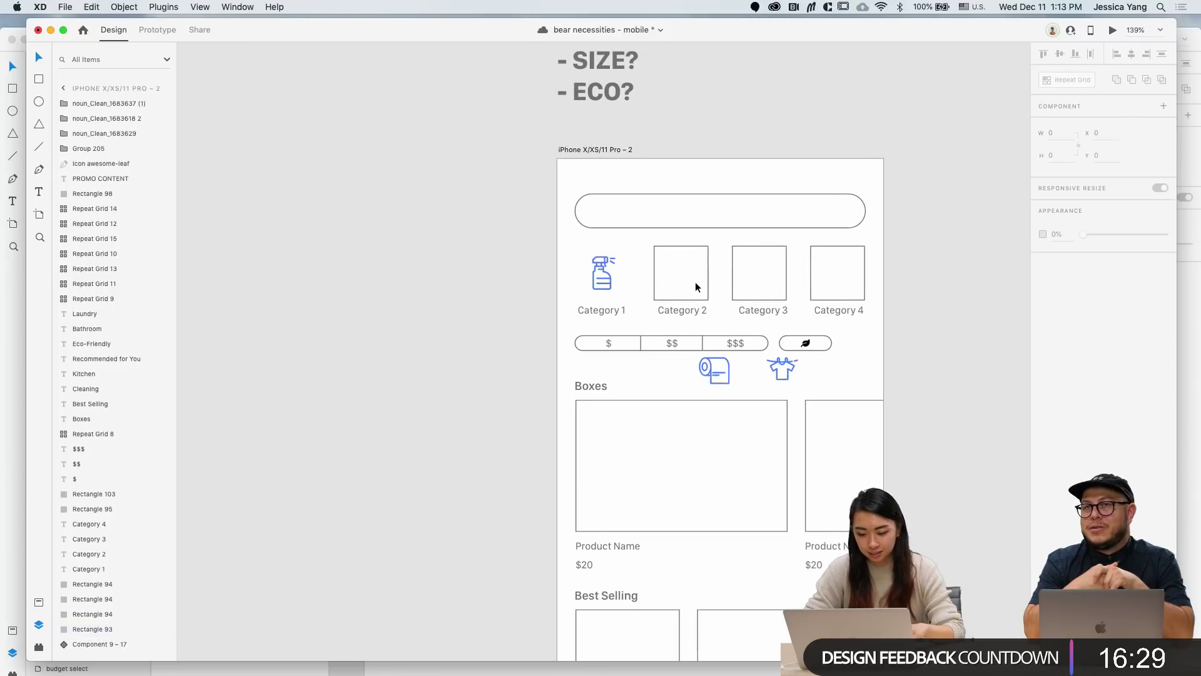
# Step: Place the toilet paper icon above the Category 2 label and delete the placeholder box behind it
pyautogui.scroll(5, 746, 361)
pyautogui.click(676, 383)
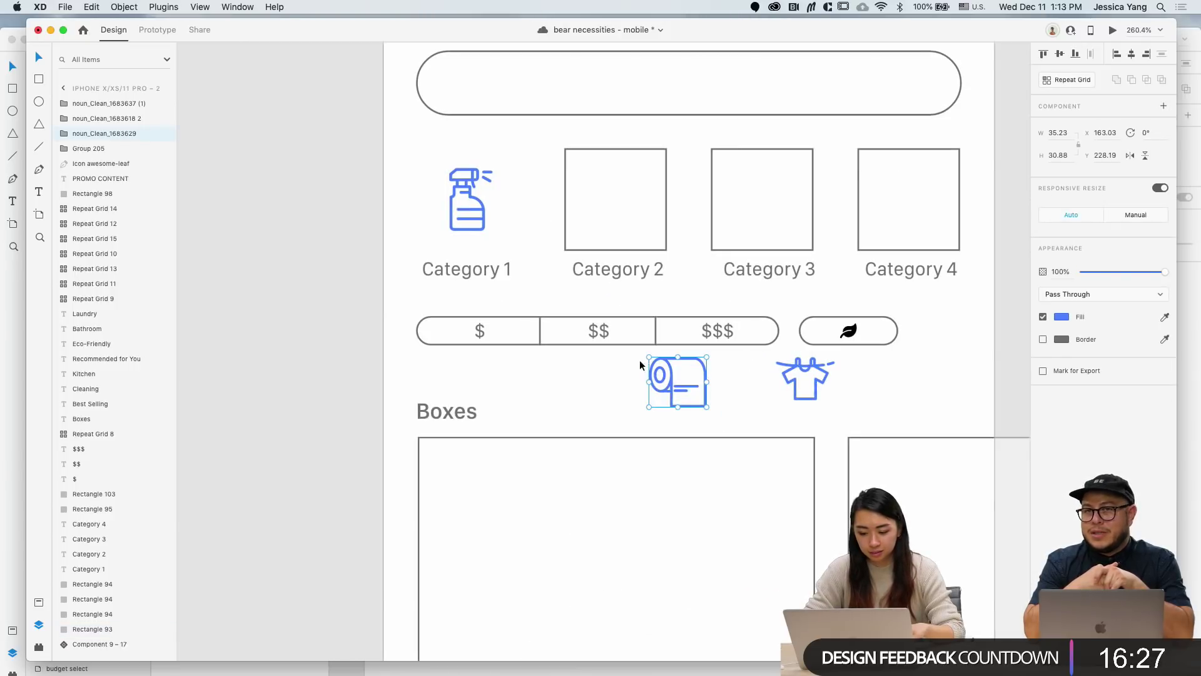
pyautogui.moveTo(674, 384); pyautogui.dragTo(609, 201)
pyautogui.click(663, 249)
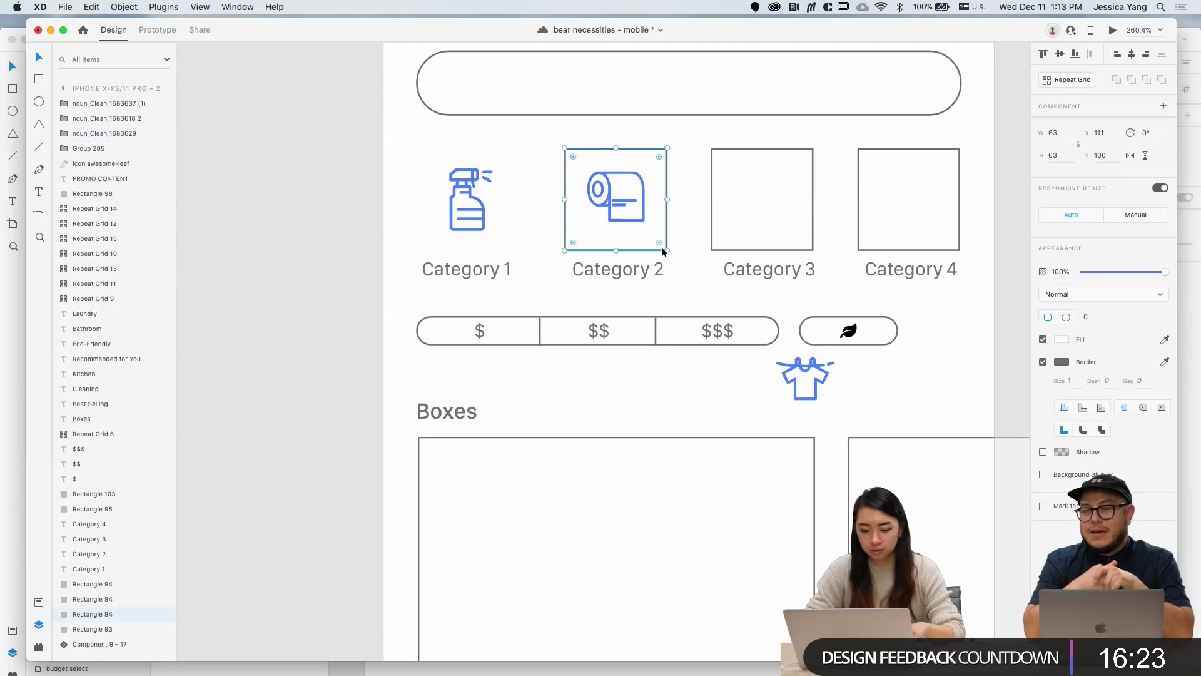
pyautogui.press('Delete')
pyautogui.scroll(-5, 663, 249)
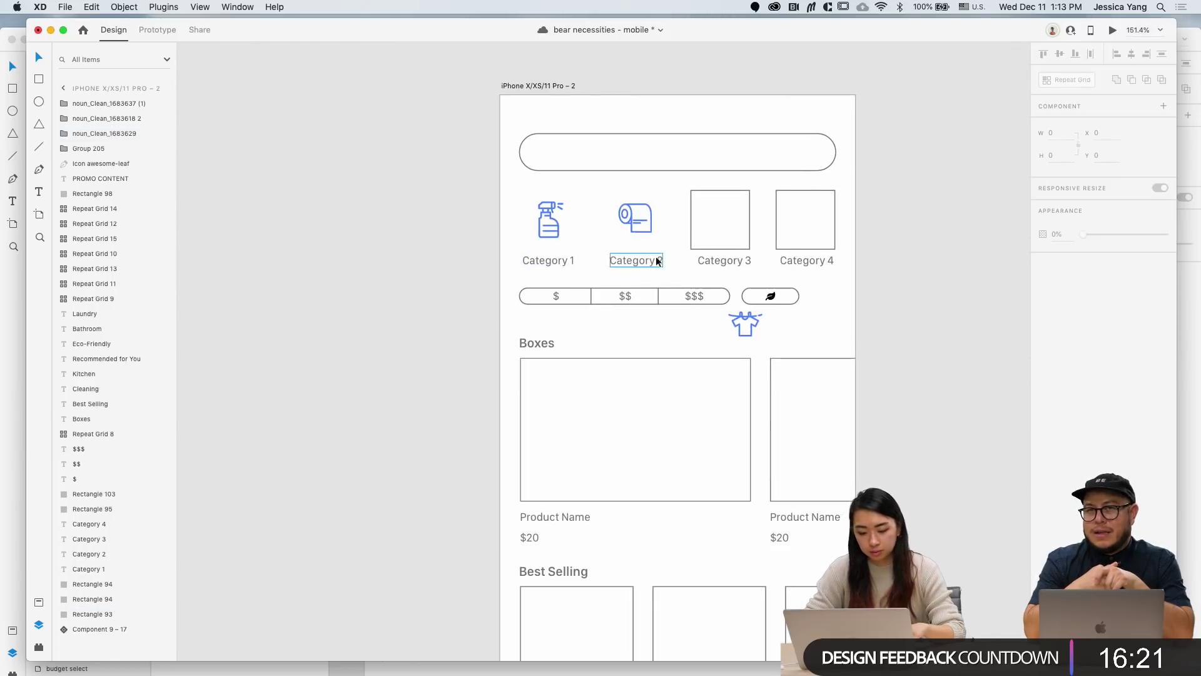
# Step: Place the shirt icon above the Category 3 label, scale it to about 41 × 30, and delete the placeholder box behind it
pyautogui.scroll(1, 700, 253)
pyautogui.scroll(-5, 700, 253)
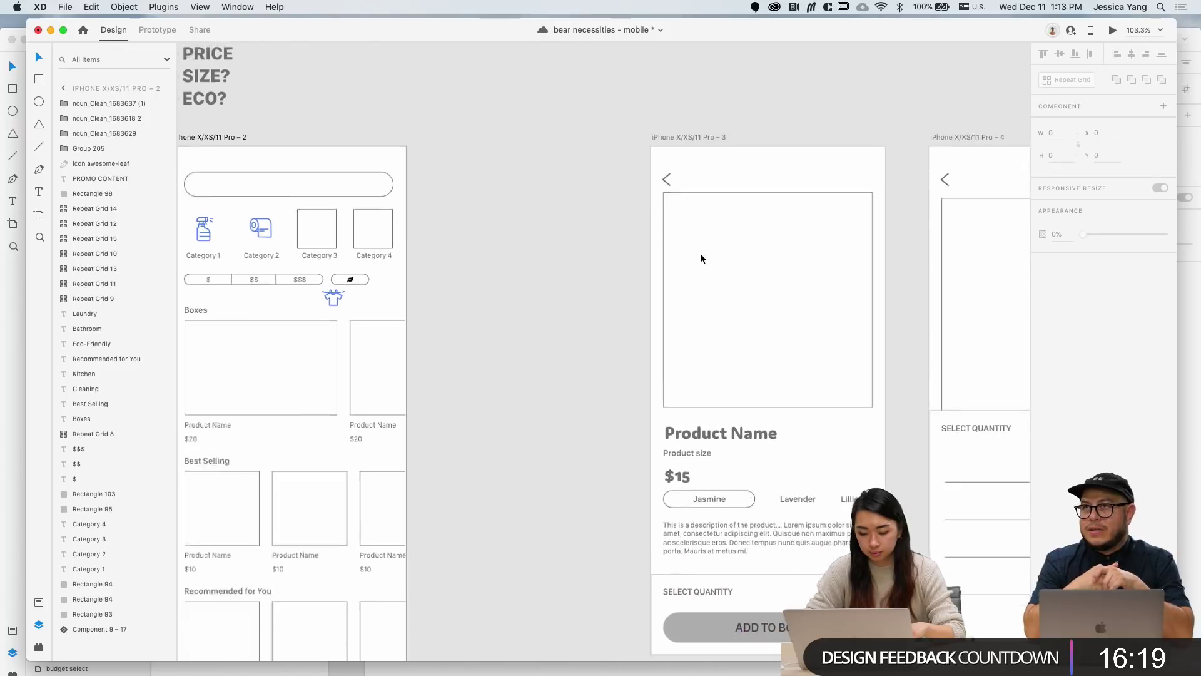
pyautogui.hscroll(-3, 380, 234)
pyautogui.scroll(4, 381, 234)
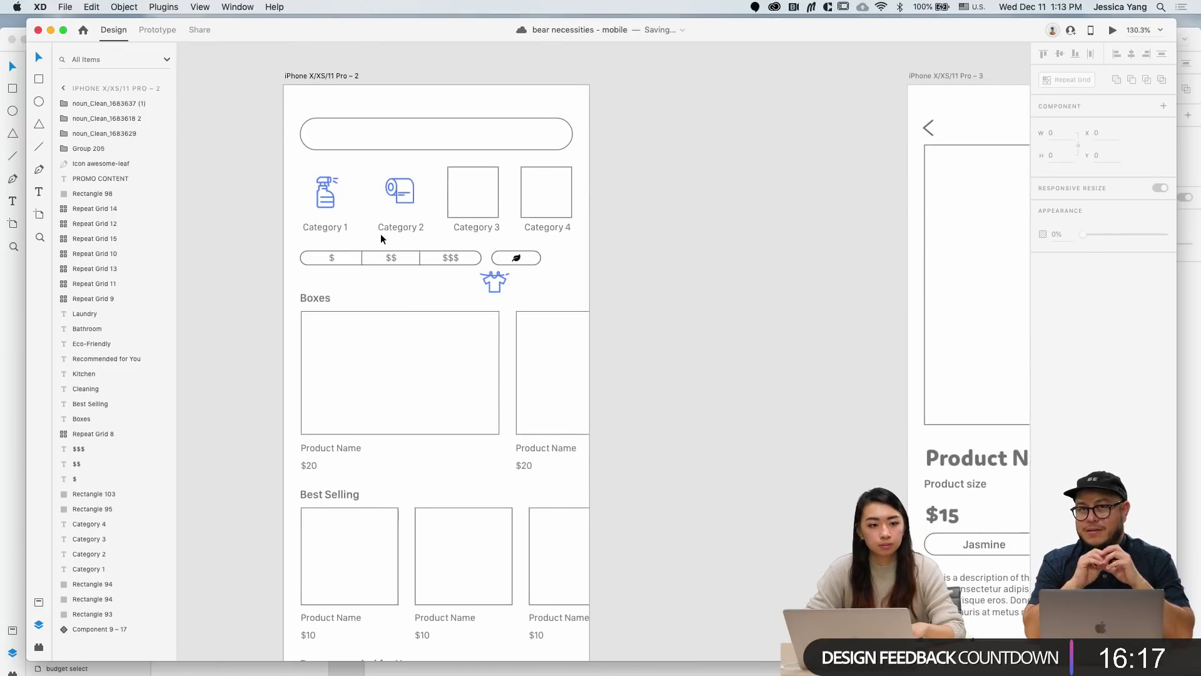
pyautogui.scroll(3, 422, 247)
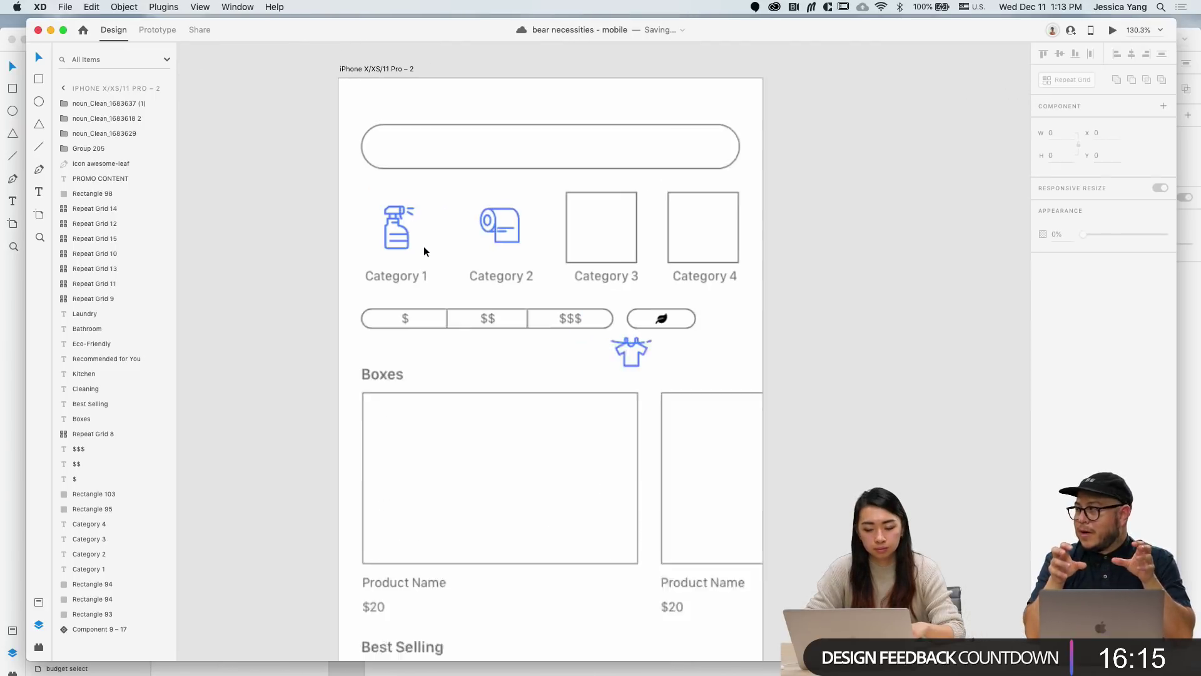
pyautogui.click(649, 355)
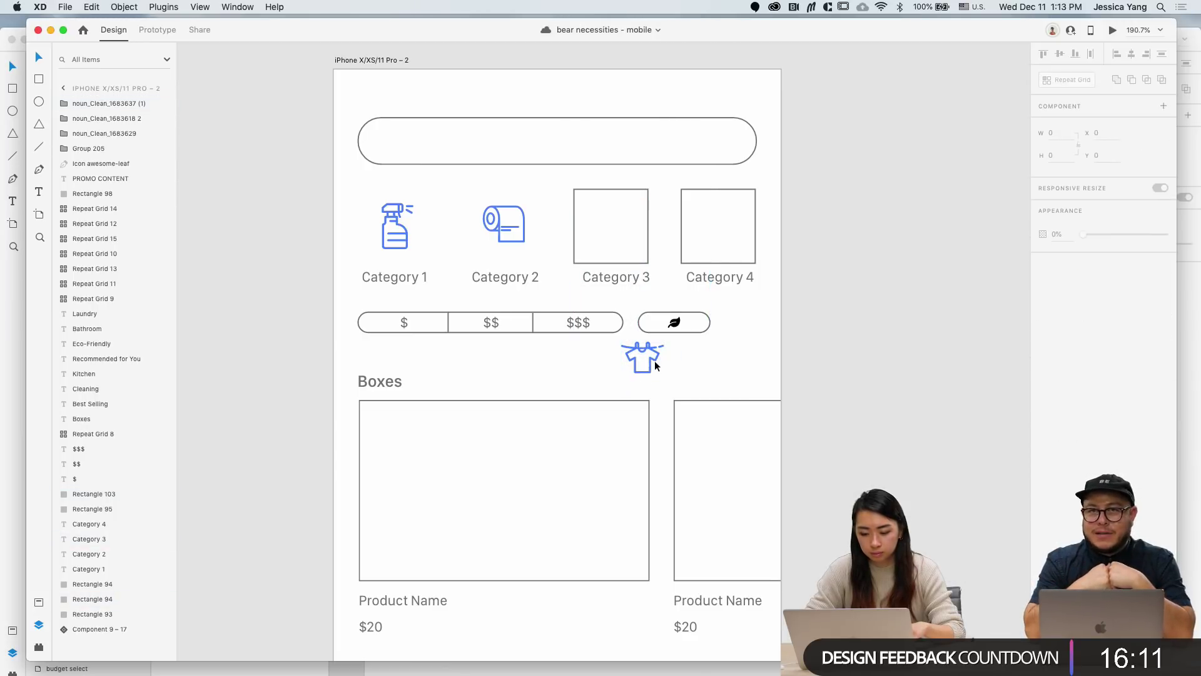
pyautogui.moveTo(651, 362); pyautogui.dragTo(641, 252)
pyautogui.scroll(5, 623, 224)
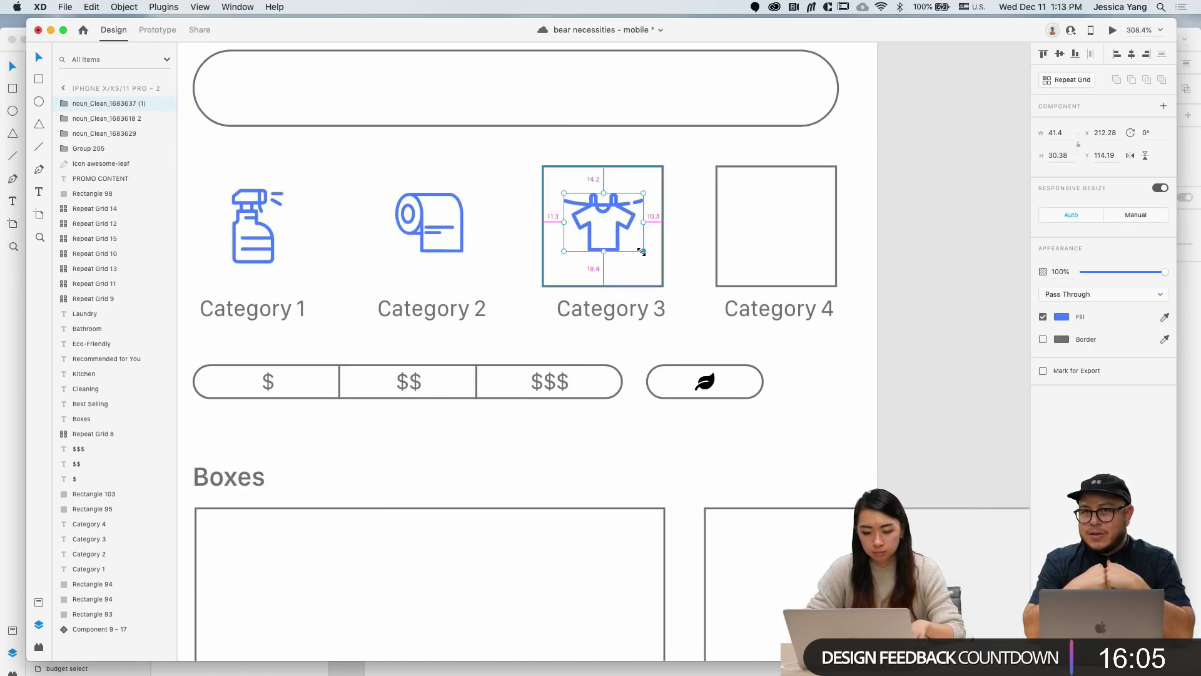
pyautogui.scroll(-3, 642, 252)
pyautogui.click(648, 272)
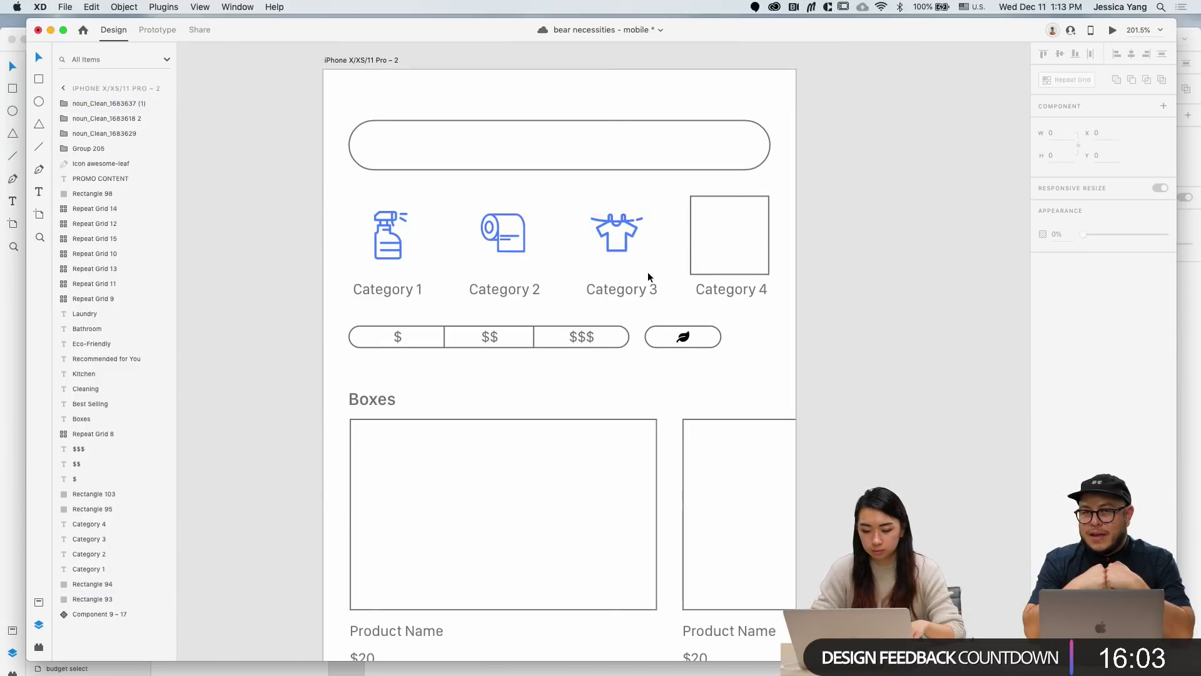
# Step: Move the shirt icon into the Category 4 placeholder box
pyautogui.scroll(-3, 648, 272)
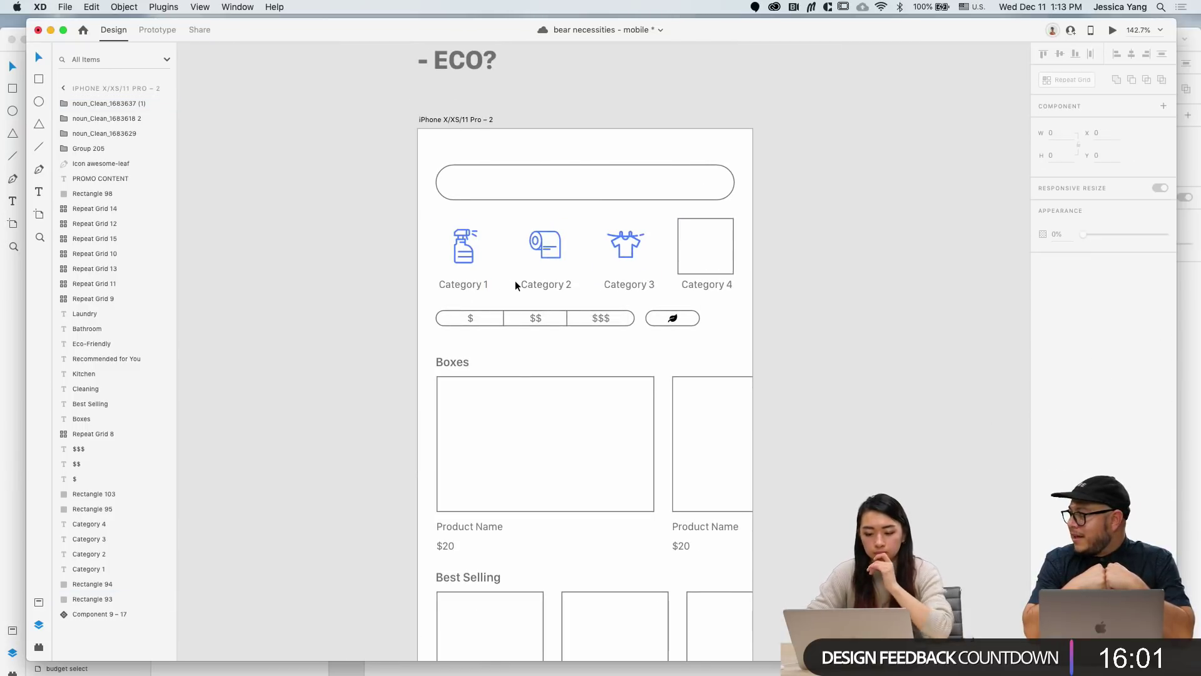
pyautogui.moveTo(635, 253); pyautogui.dragTo(711, 257)
# Step: Change the Category 1 label to CLEANING and style it Bold at size 10
pyautogui.doubleClick(473, 287)
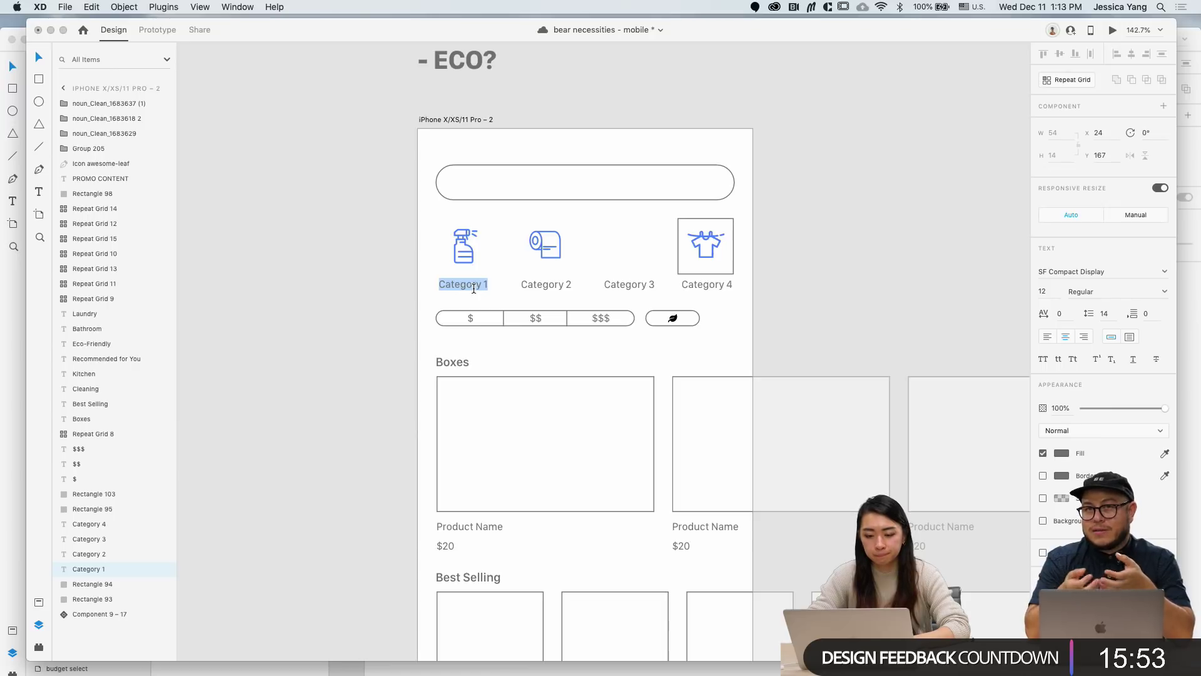
pyautogui.write('C')
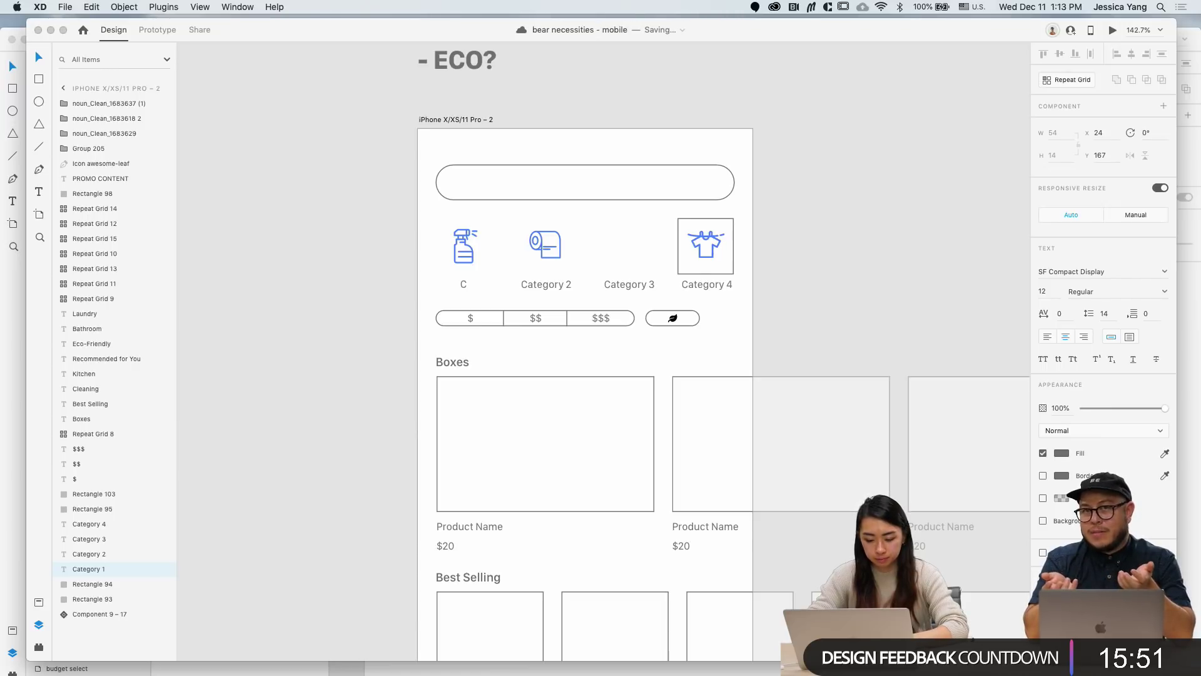
pyautogui.write('LEANING')
pyautogui.press('Escape')
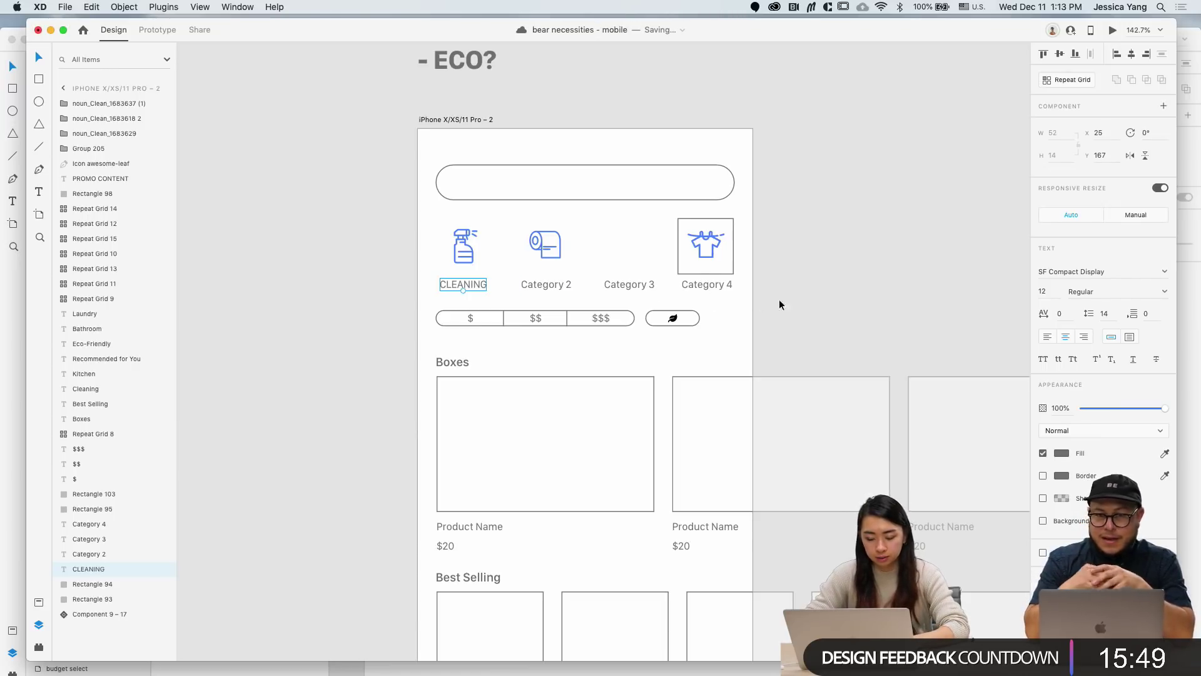
pyautogui.click(1161, 294)
pyautogui.click(1093, 374)
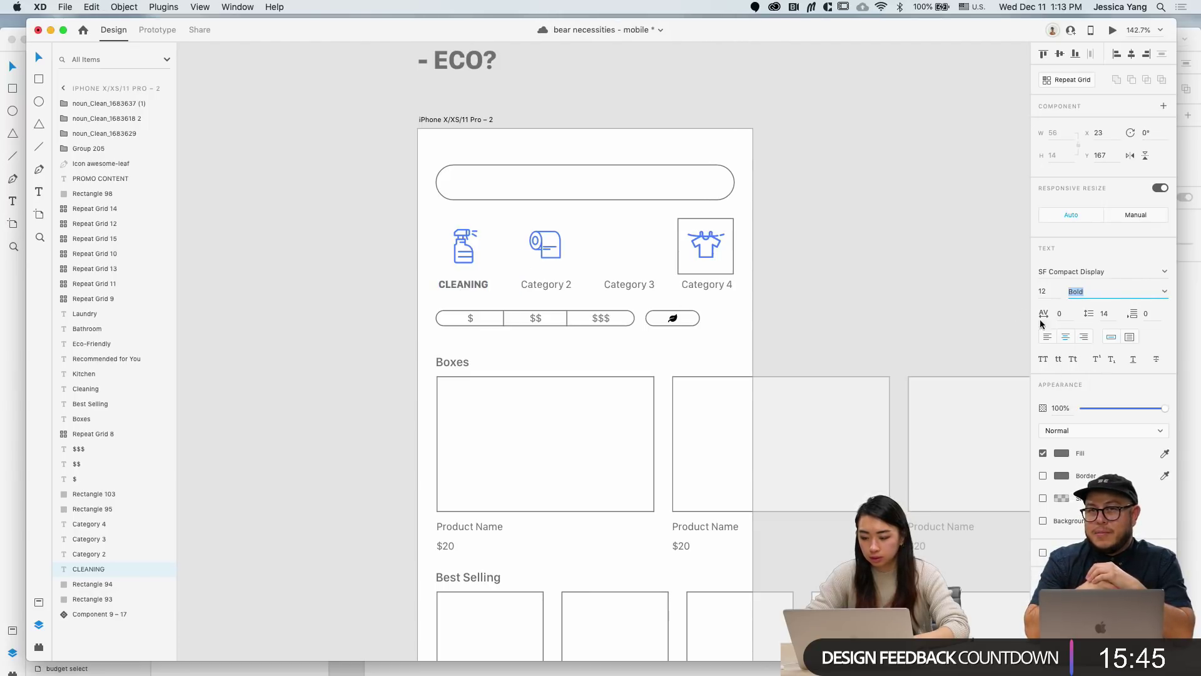
pyautogui.click(1055, 292)
pyautogui.press('Return')
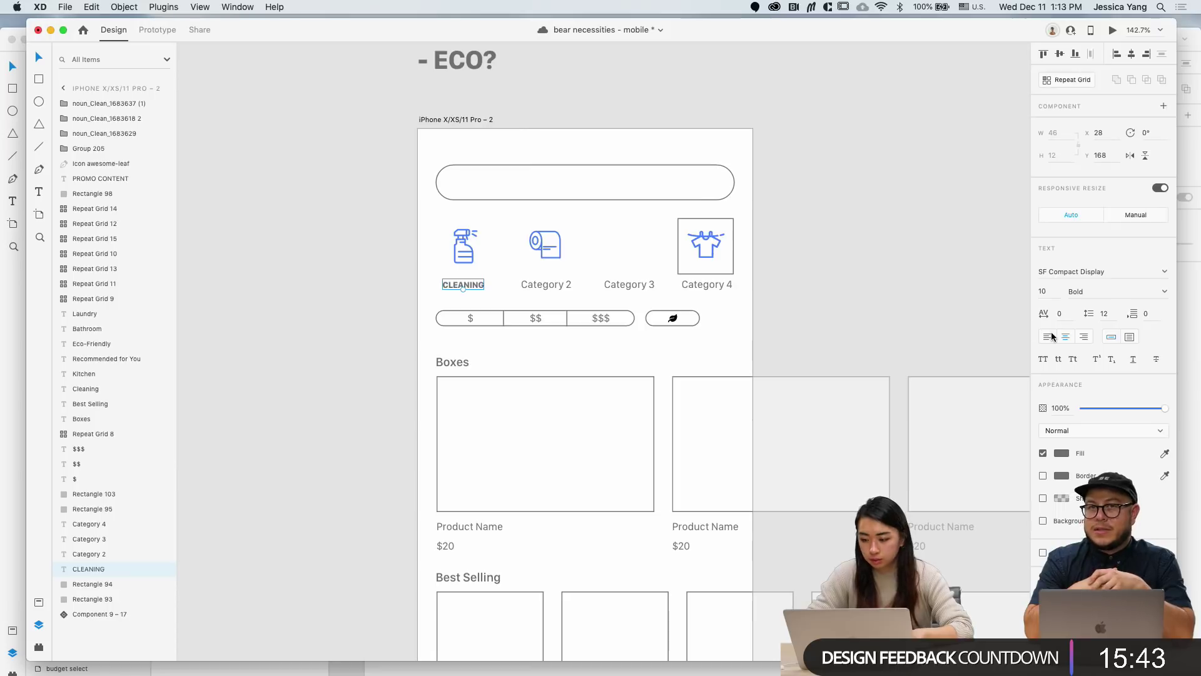
pyautogui.click(812, 283)
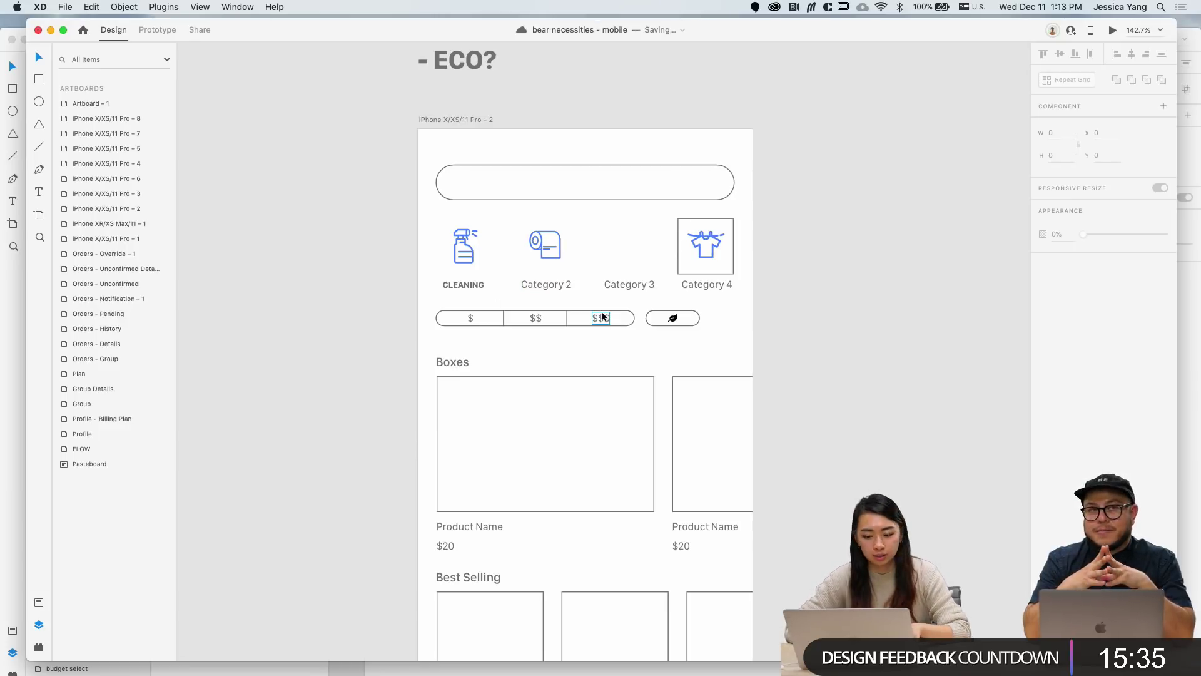
# Step: Replace the Category 2 label with a copy of the CLEANING label and centre it horizontally with the toilet paper icon
pyautogui.click(684, 337)
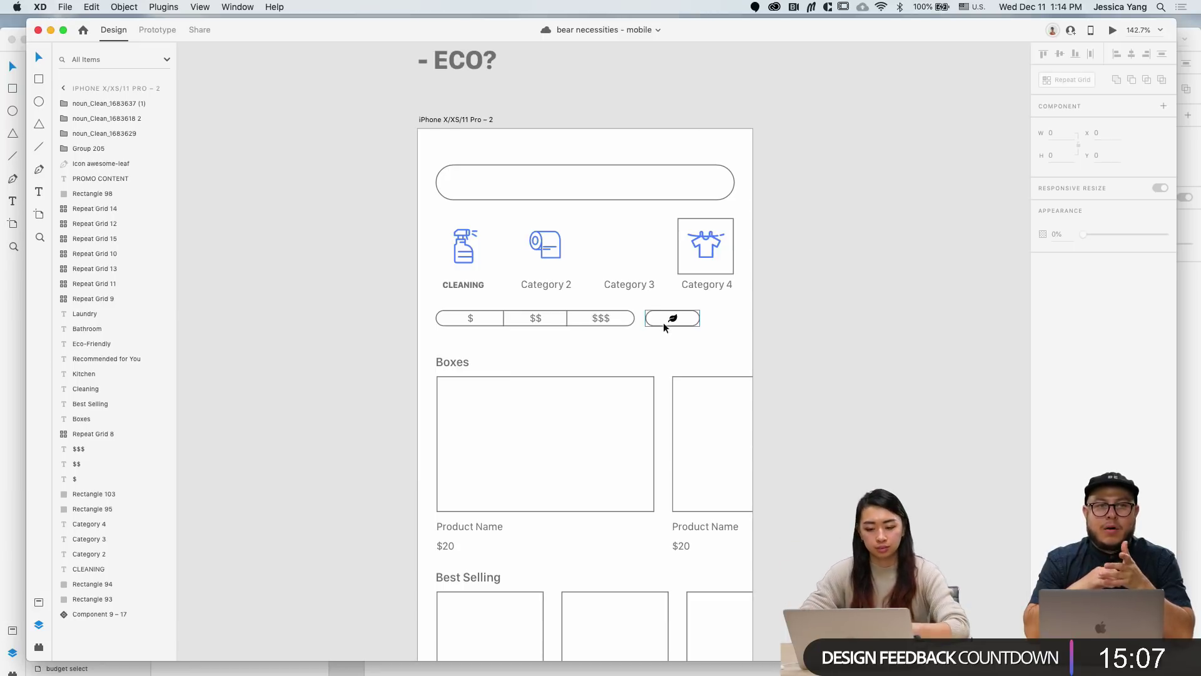
pyautogui.scroll(5, 575, 276)
pyautogui.click(546, 291)
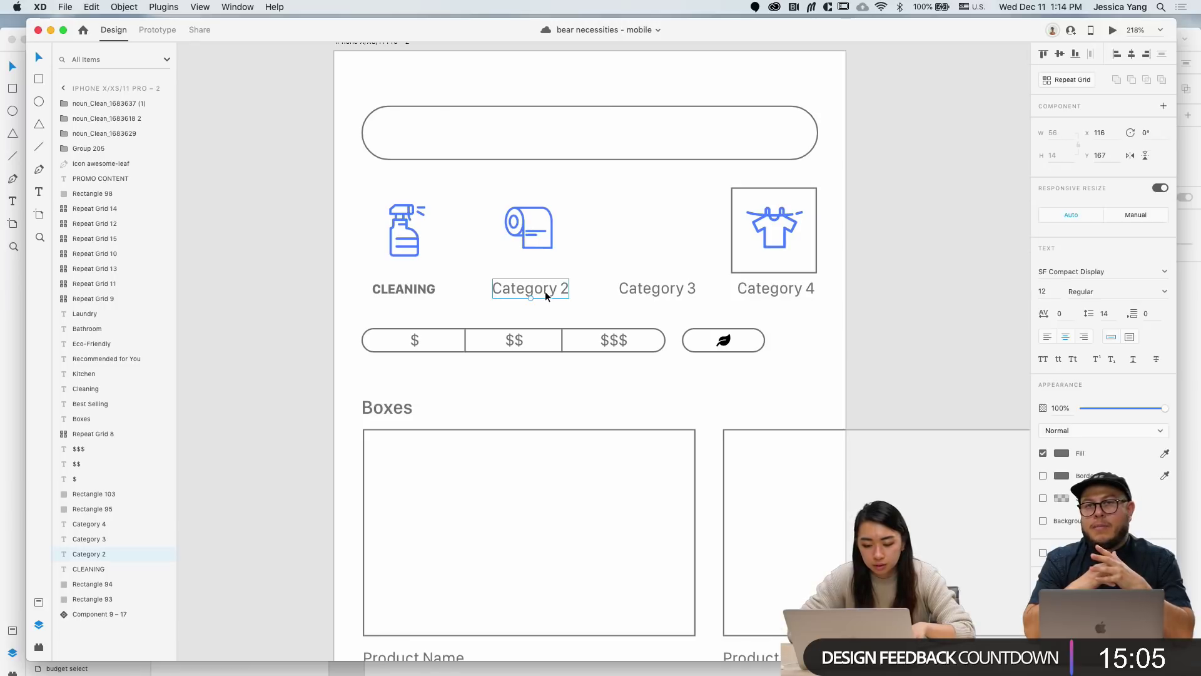
pyautogui.press('Delete')
pyautogui.click(416, 291)
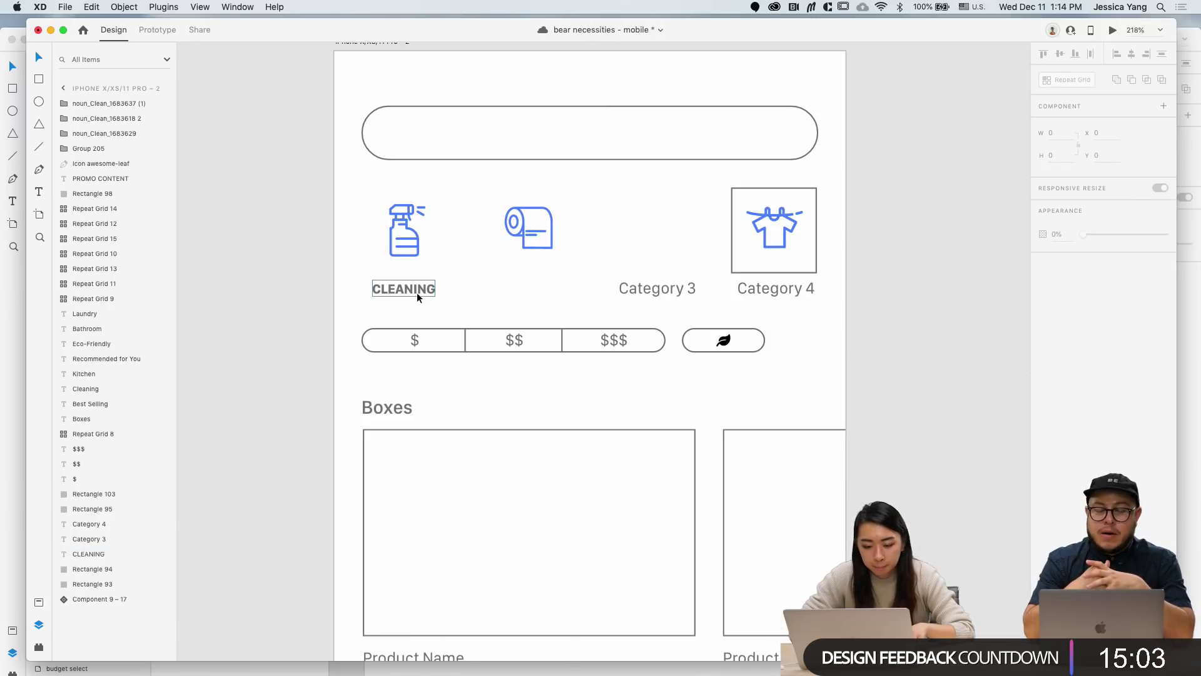
pyautogui.moveTo(417, 292); pyautogui.dragTo(548, 295)
pyautogui.keyDown('shift'); pyautogui.click(549, 245); pyautogui.keyUp('shift')
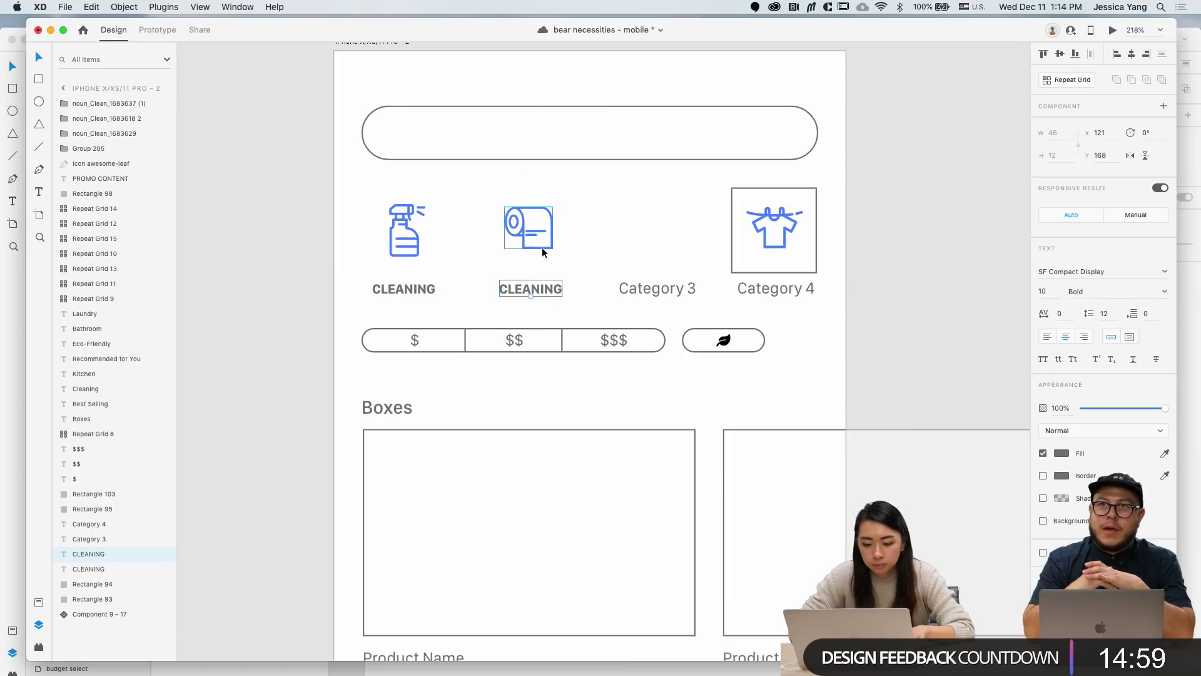
pyautogui.click(1133, 50)
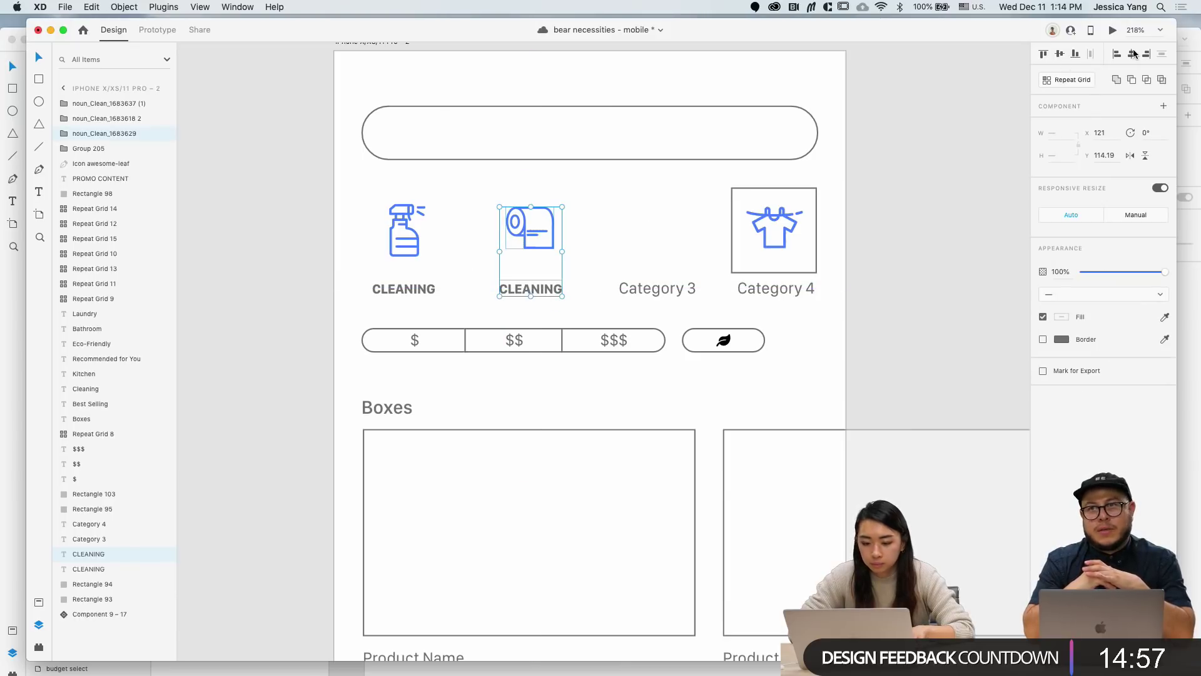
# Step: Change the copied label under the toilet paper icon to BATHROOM
pyautogui.click(554, 290)
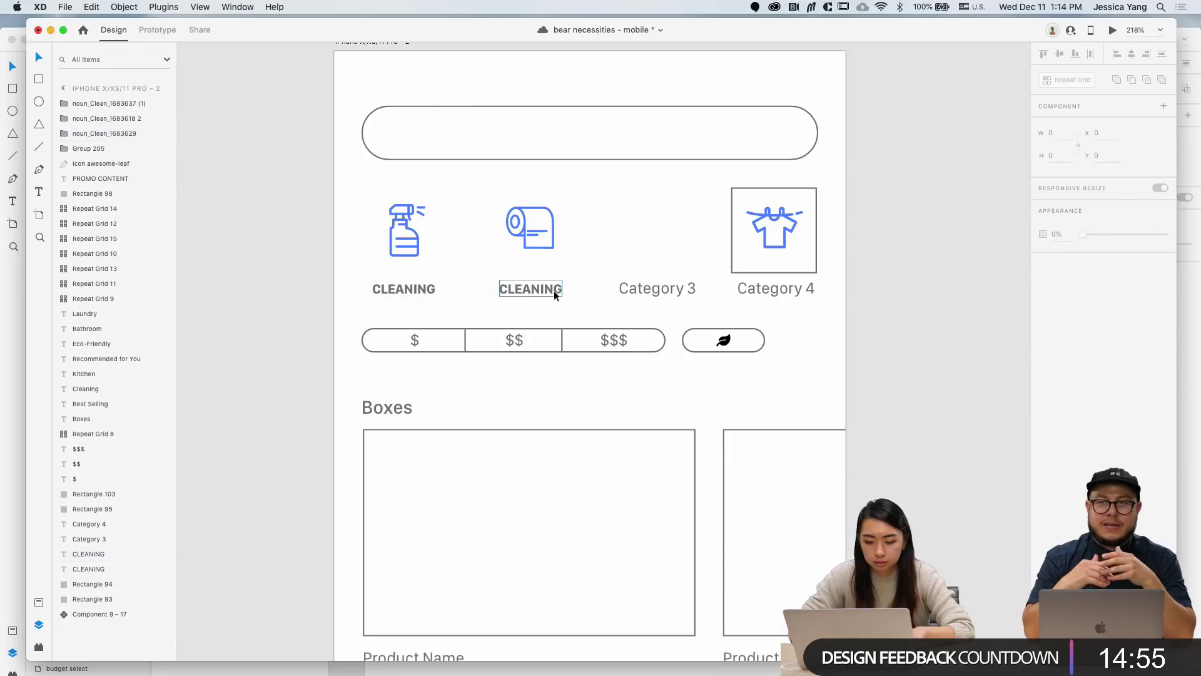
pyautogui.doubleClick(554, 290)
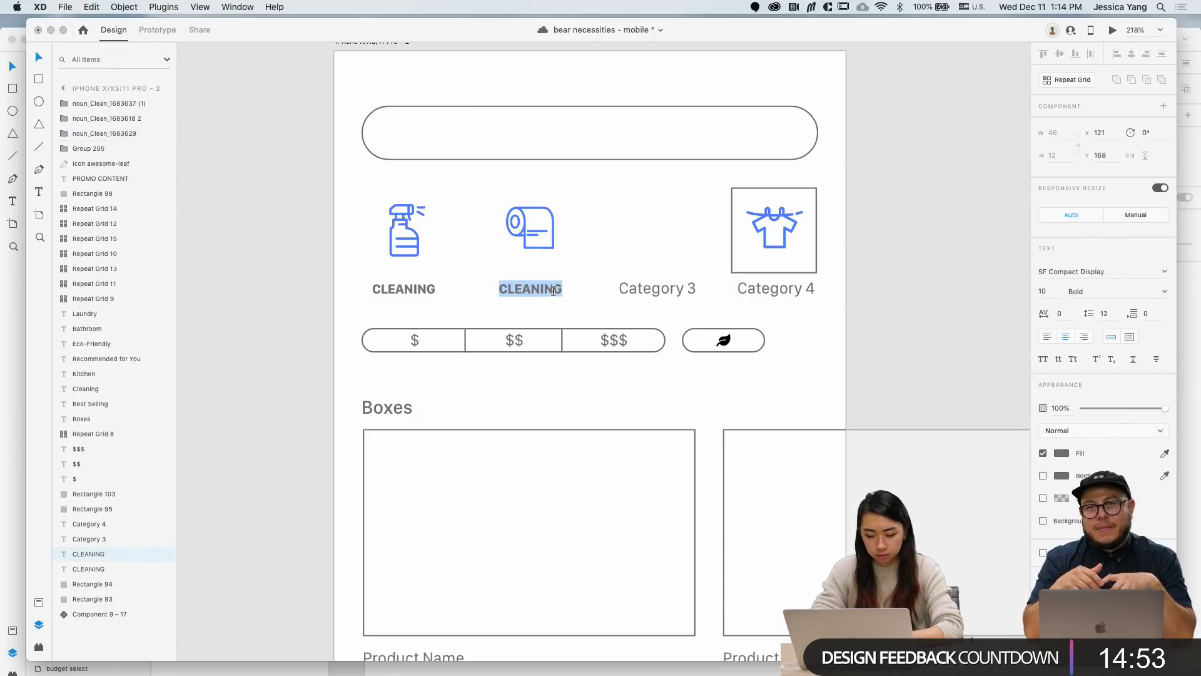
pyautogui.write('BATHROOM')
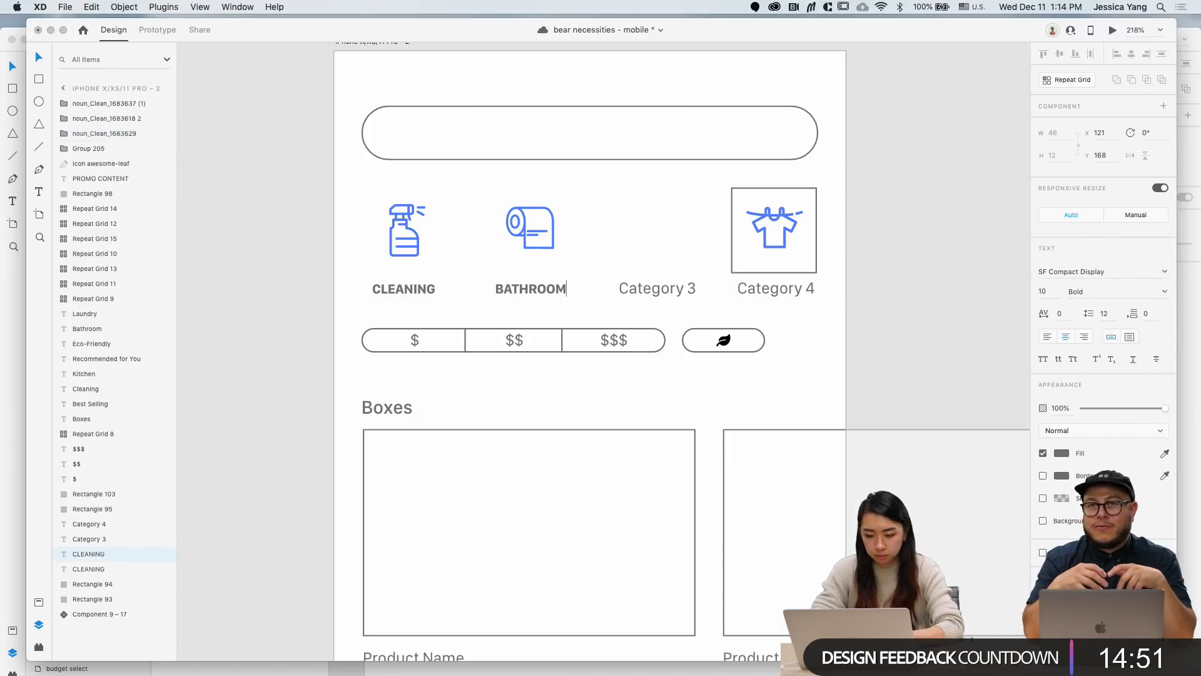
pyautogui.press('Escape')
pyautogui.scroll(-3, 766, 284)
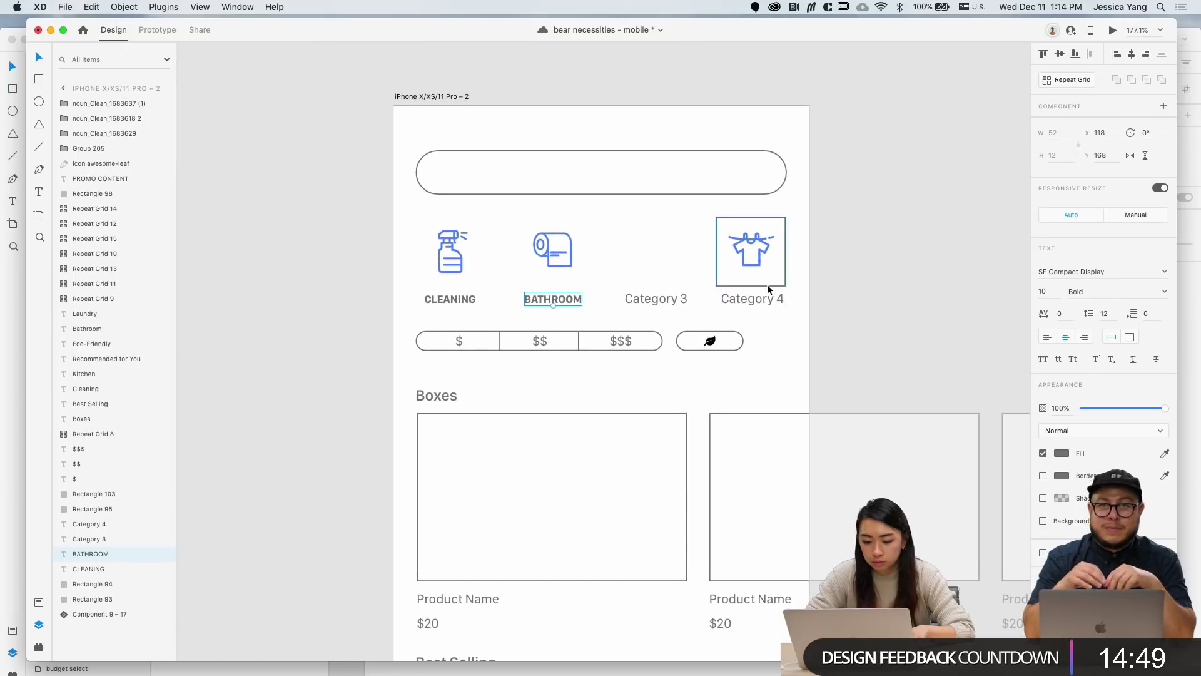
pyautogui.click(641, 253)
pyautogui.click(761, 258)
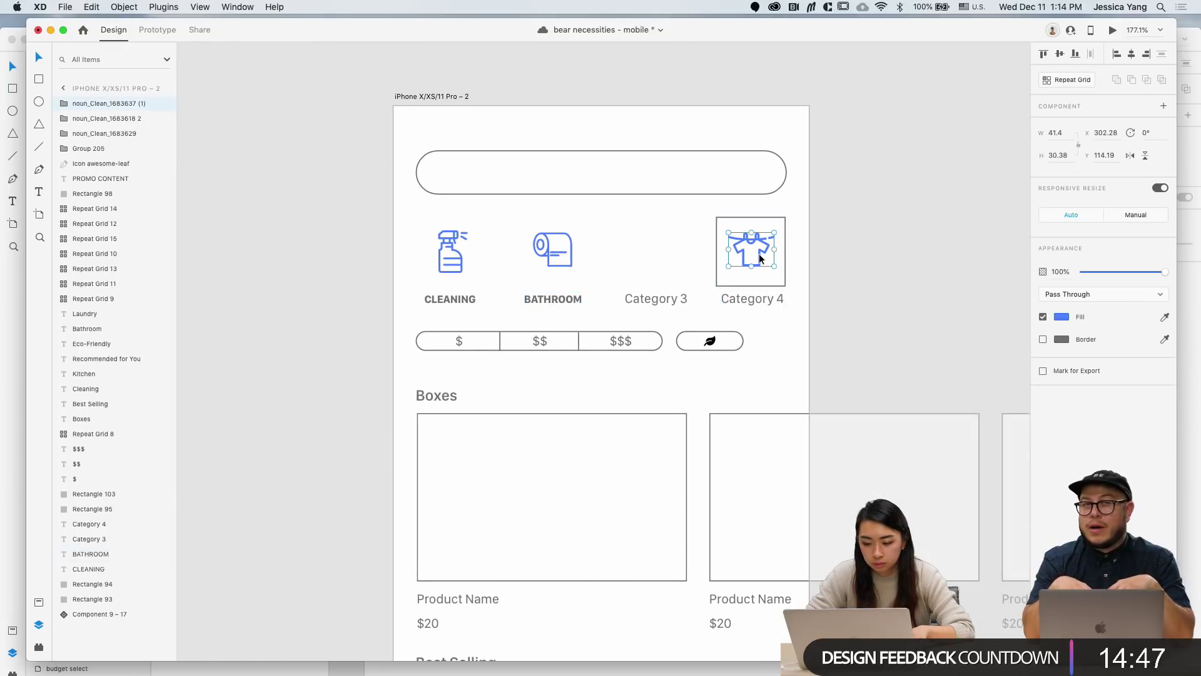
pyautogui.click(588, 252)
pyautogui.scroll(-3, 597, 253)
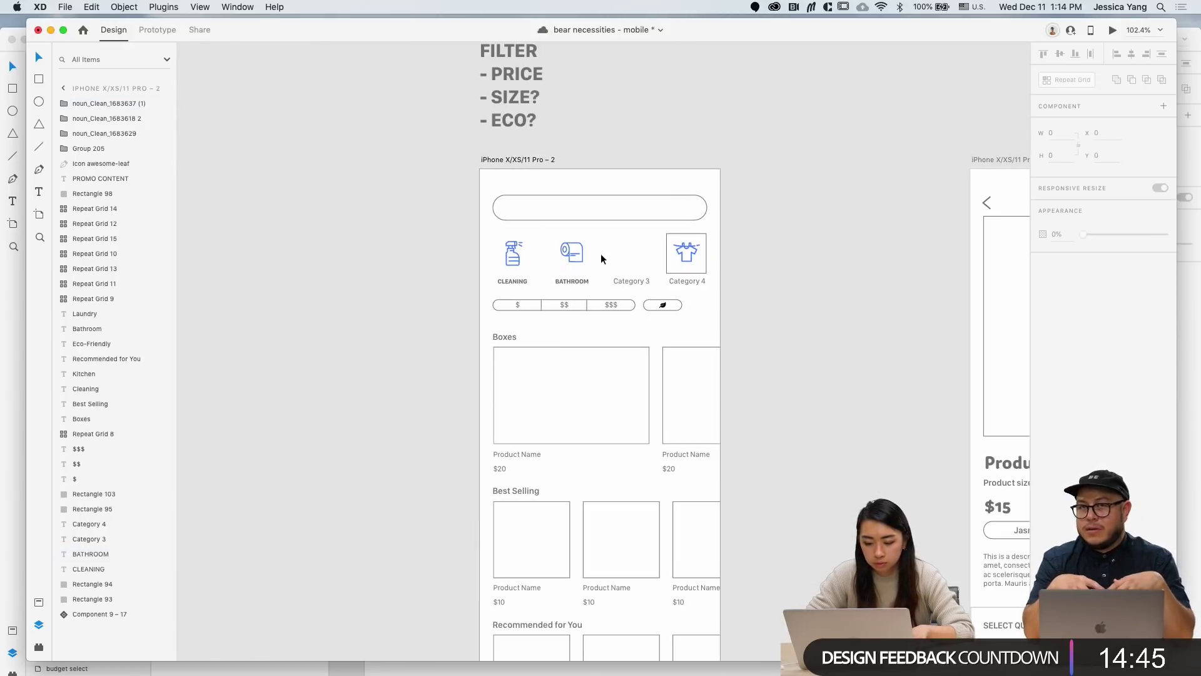
# Step: Replace the Category 4 label with a copy of the BATHROOM label, placed under the shirt icon's box
pyautogui.click(581, 280)
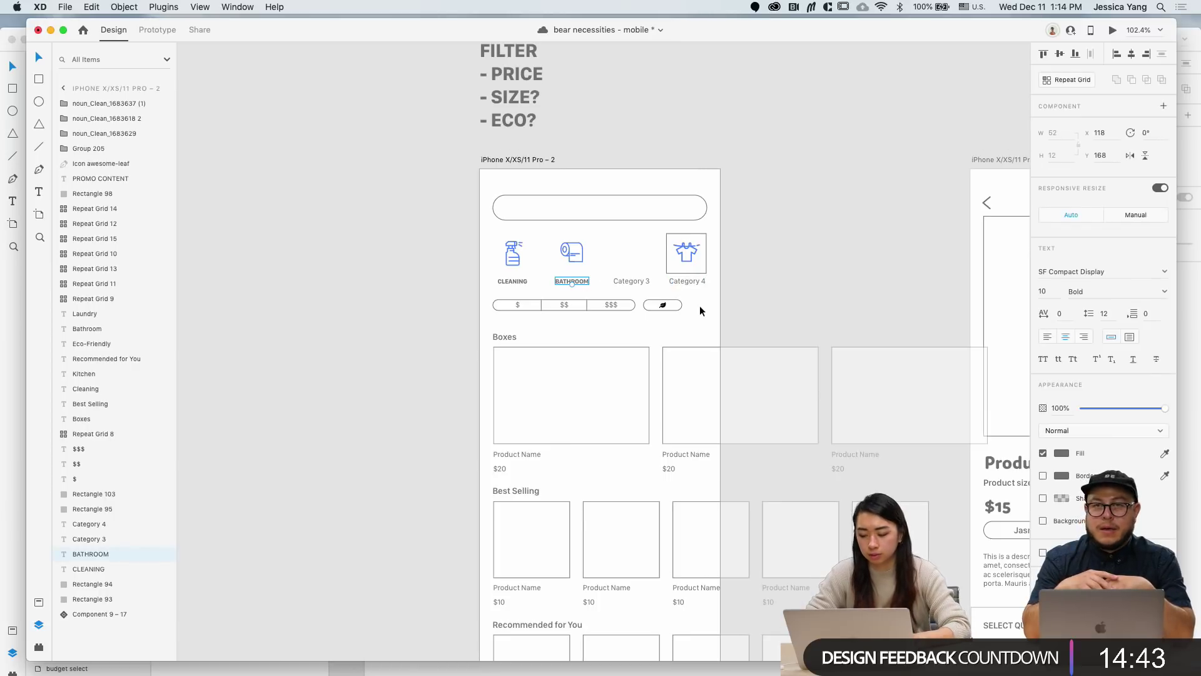
pyautogui.scroll(5, 699, 305)
pyautogui.moveTo(493, 262); pyautogui.dragTo(745, 283)
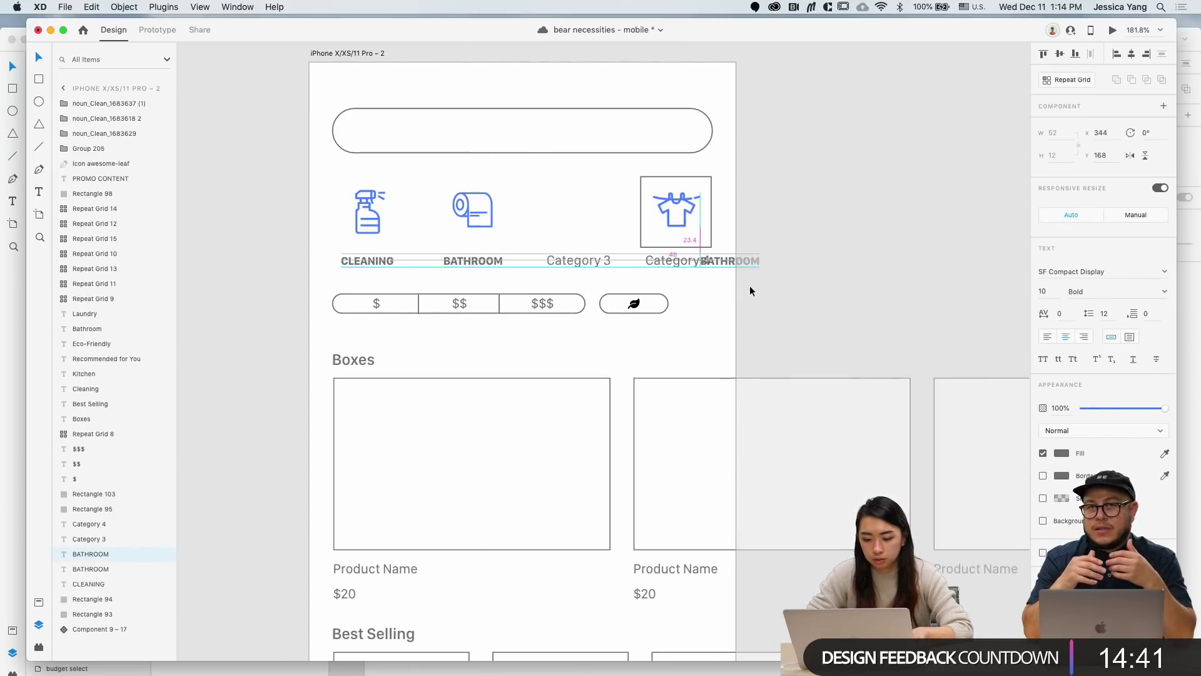
pyautogui.keyDown('shift'); pyautogui.click(682, 262); pyautogui.keyUp('shift')
pyautogui.press('Delete')
pyautogui.press('super+z')
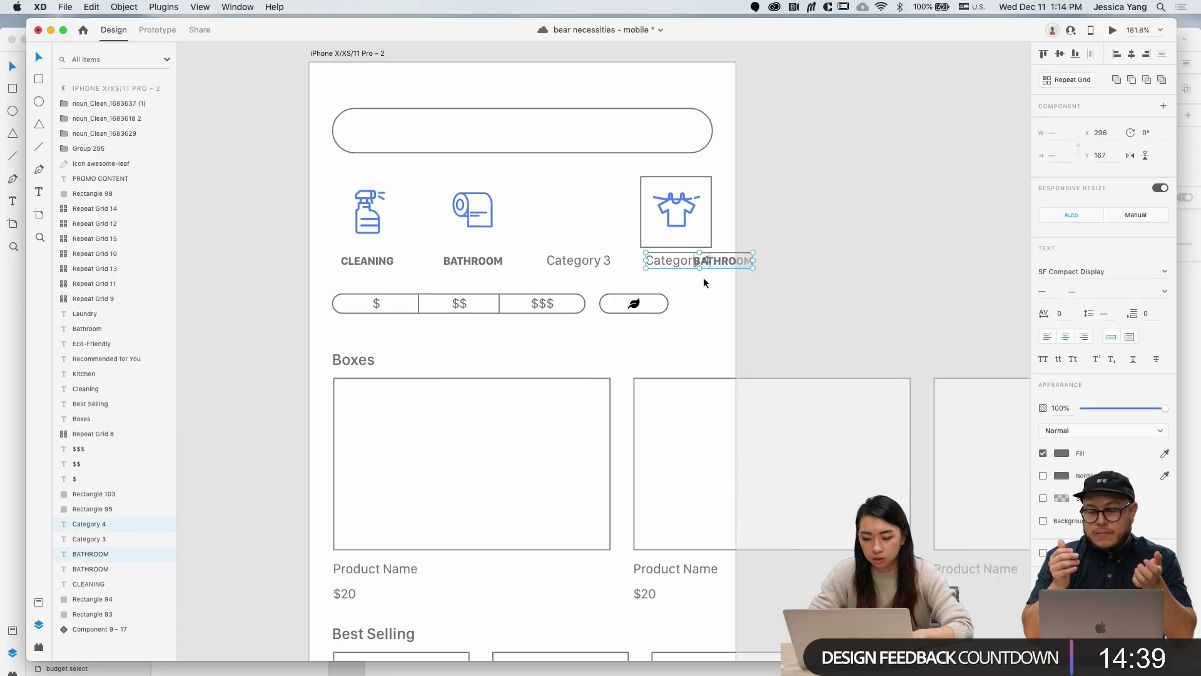
pyautogui.click(703, 278)
pyautogui.click(680, 266)
pyautogui.press('Delete')
pyautogui.moveTo(740, 268); pyautogui.dragTo(679, 264)
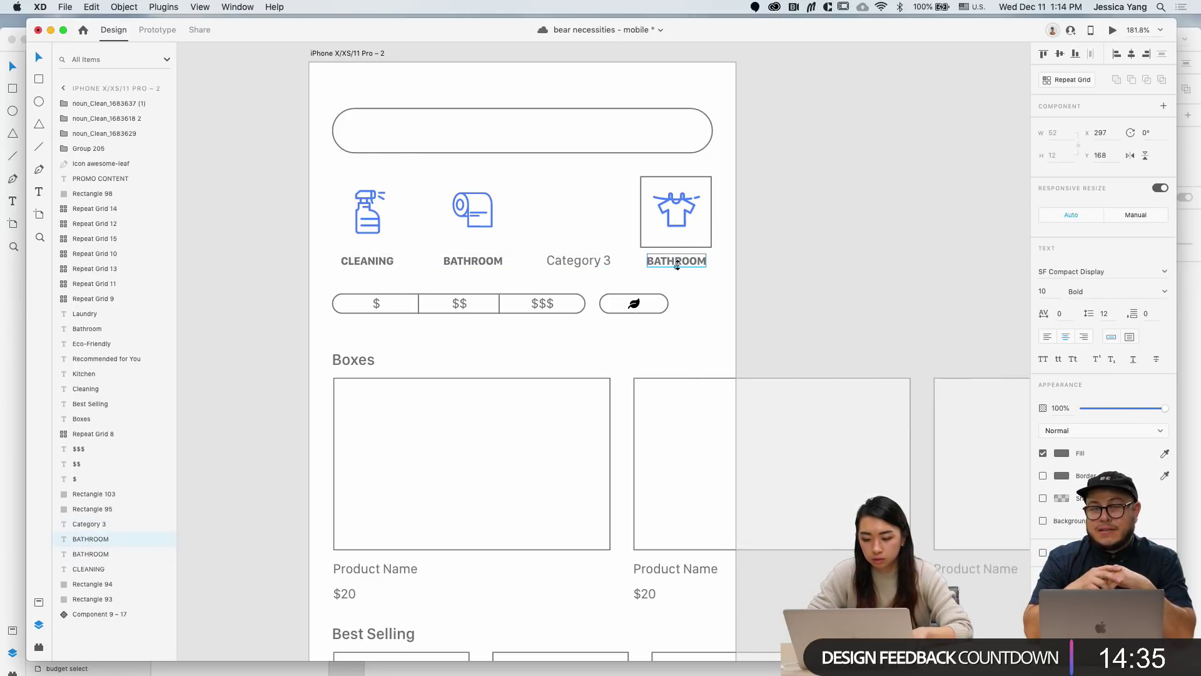
# Step: Delete the placeholder box behind the shirt icon
pyautogui.keyDown('shift'); pyautogui.click(682, 225); pyautogui.keyUp('shift')
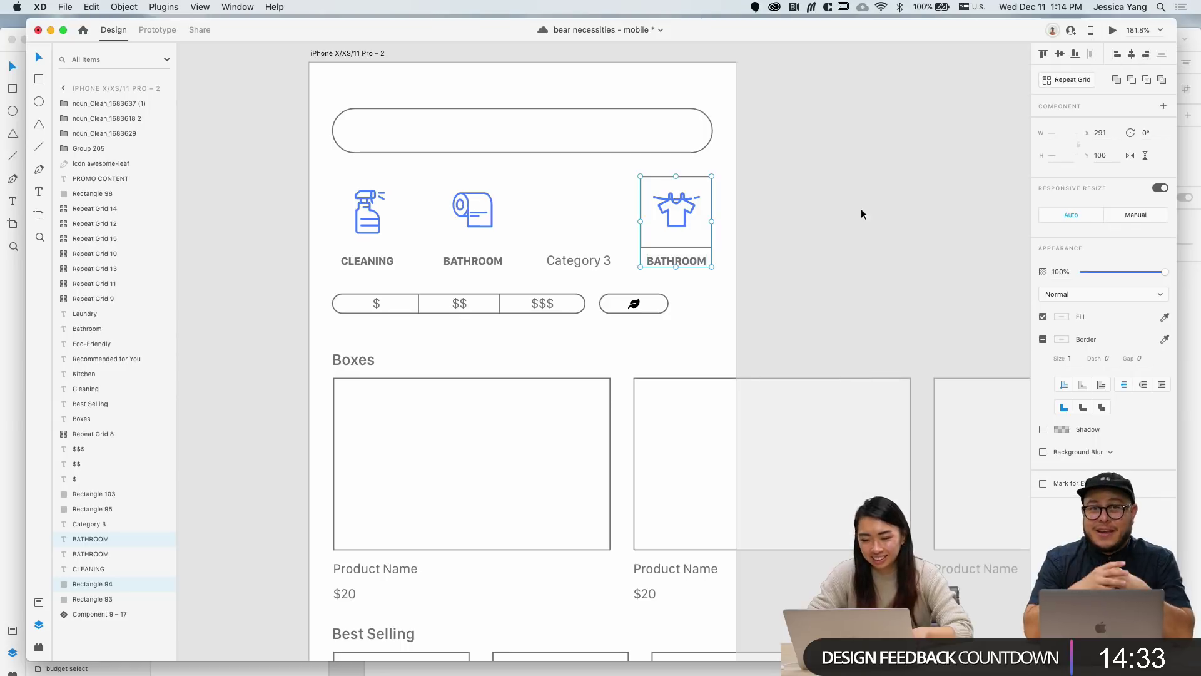
pyautogui.click(719, 235)
pyautogui.click(712, 232)
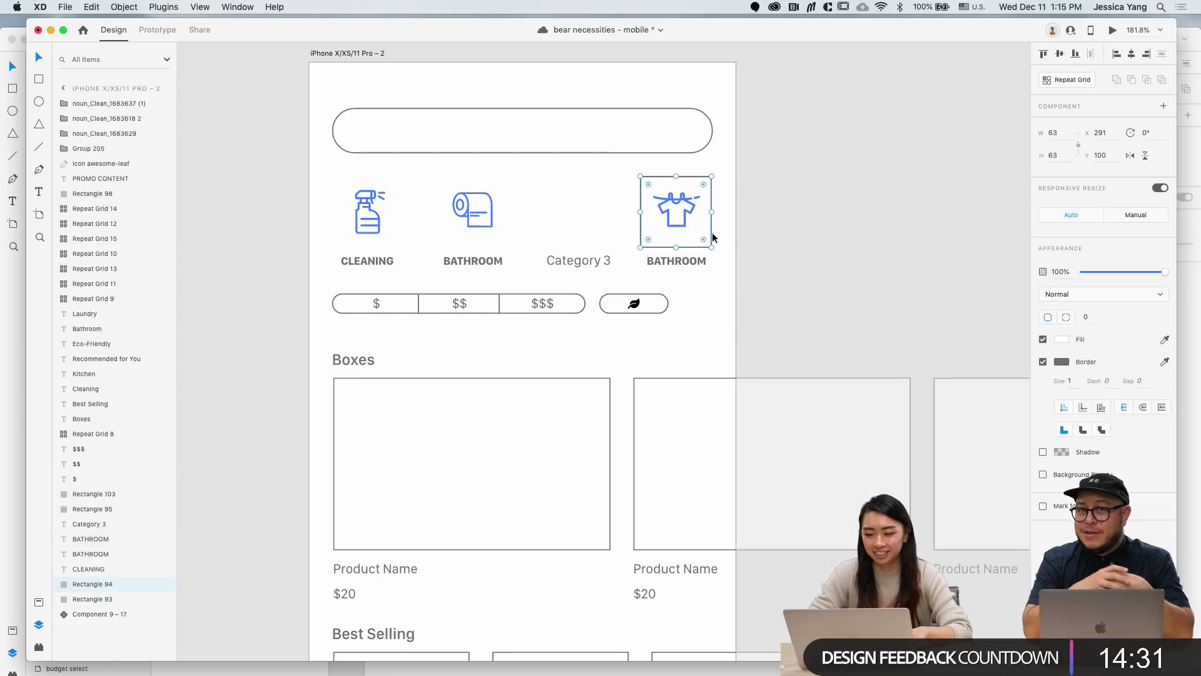
pyautogui.press('Delete')
# Step: Change the label under the shirt icon to LAUNDRY
pyautogui.doubleClick(680, 260)
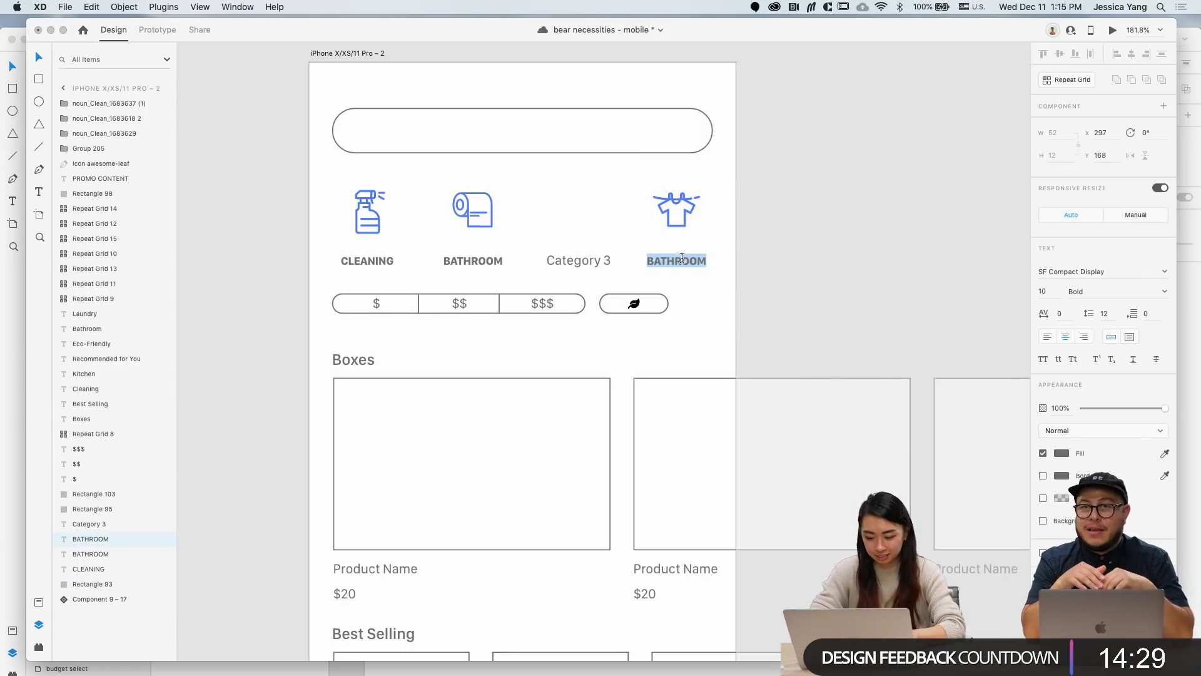
pyautogui.write('LAUNDRY')
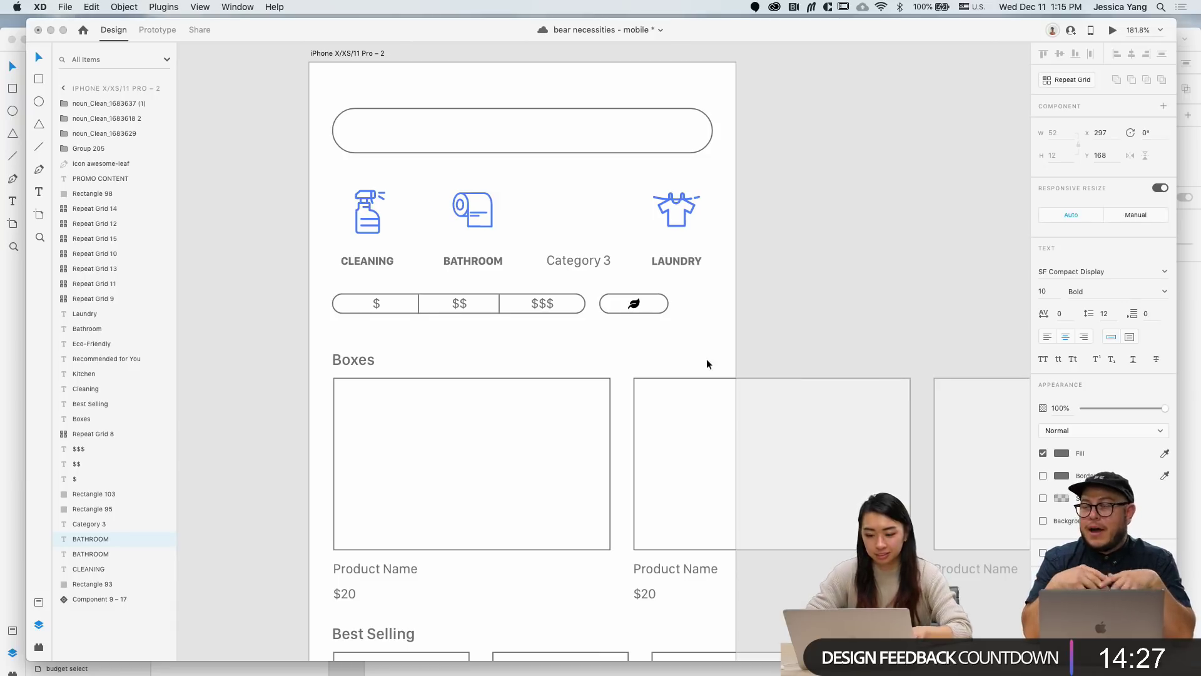
pyautogui.press('Escape')
# Step: Place a copy of the LAUNDRY label next to the Category 3 label, in line with the other category labels
pyautogui.moveTo(685, 263); pyautogui.dragTo(557, 267)
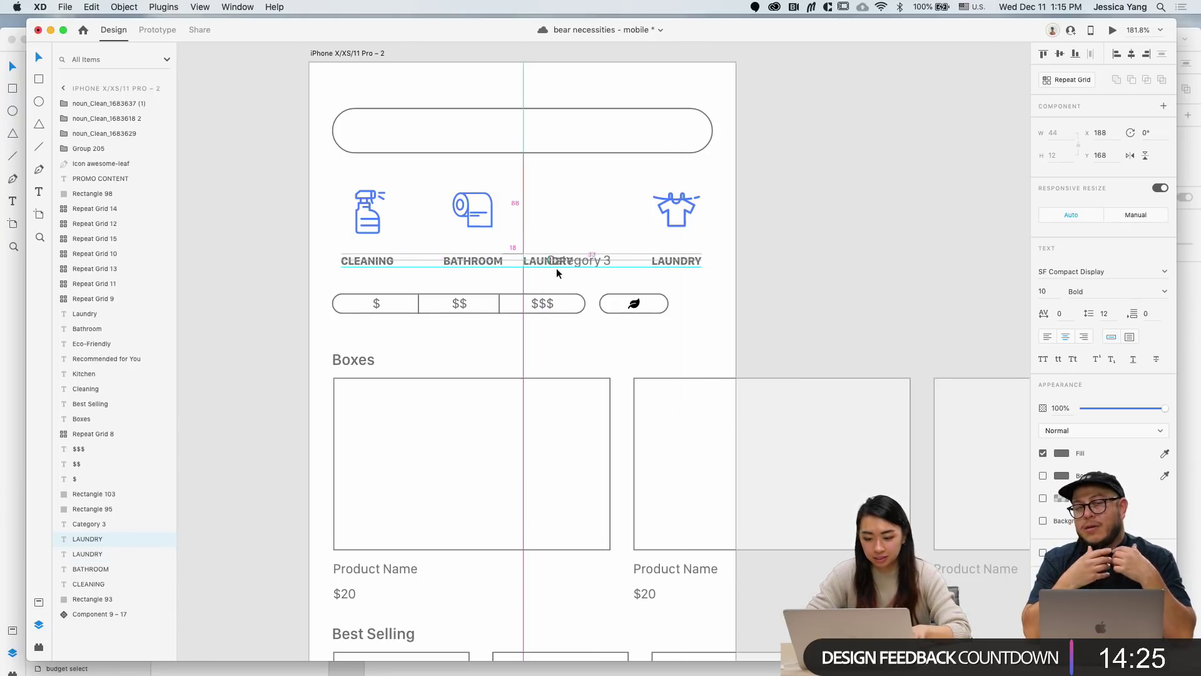
pyautogui.click(607, 255)
pyautogui.press('Delete')
pyautogui.press('super+z')
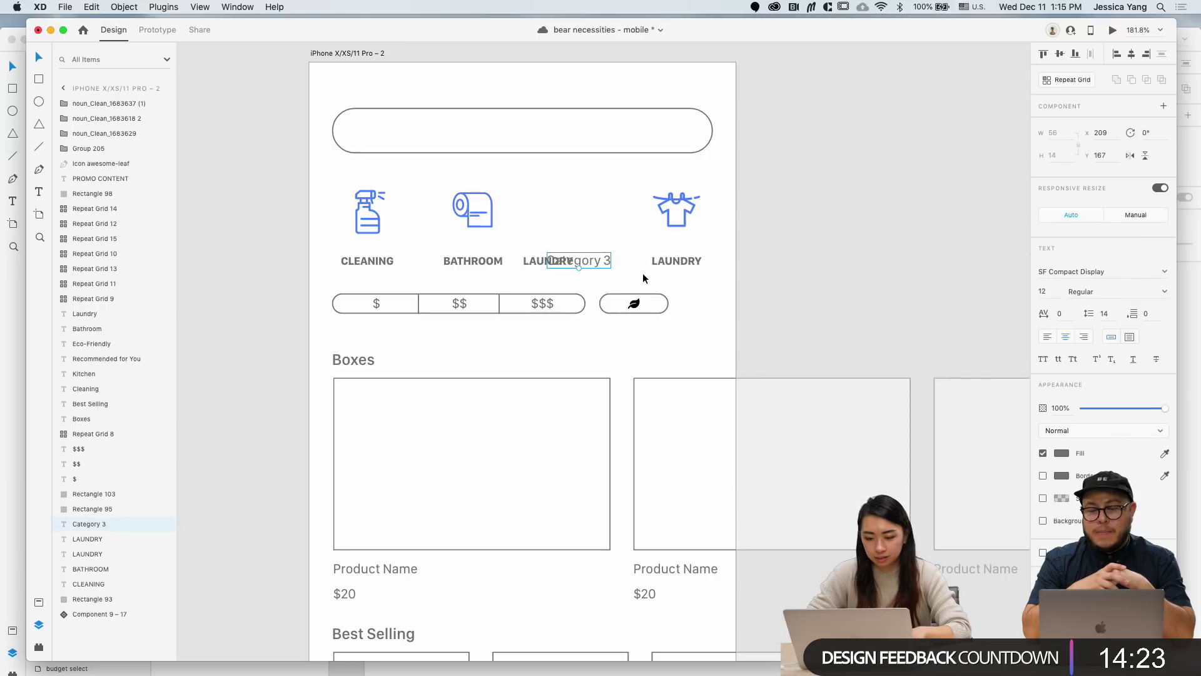
# Step: Copy the pan icon from Artboard – 1 and place it above the Category 3 label on the home screen
pyautogui.scroll(-6, 643, 273)
pyautogui.moveTo(783, 489); pyautogui.dragTo(876, 582)
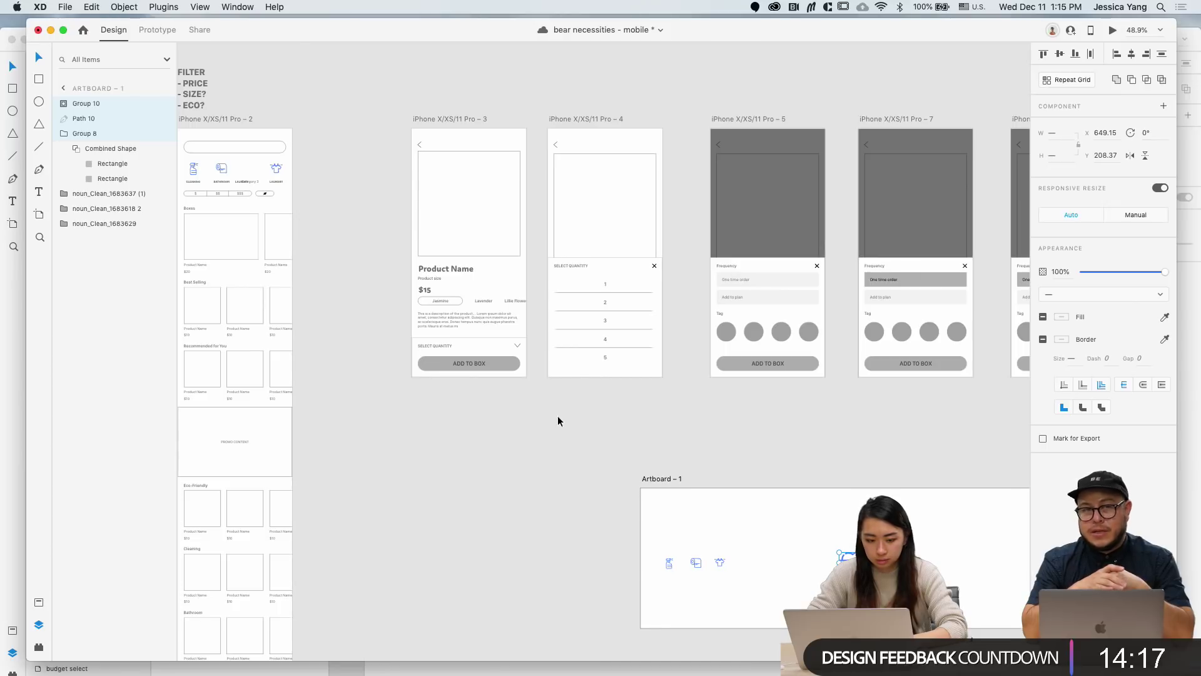
pyautogui.scroll(3, 558, 415)
pyautogui.hscroll(-4, 557, 416)
pyautogui.click(363, 224)
pyautogui.scroll(10, 345, 254)
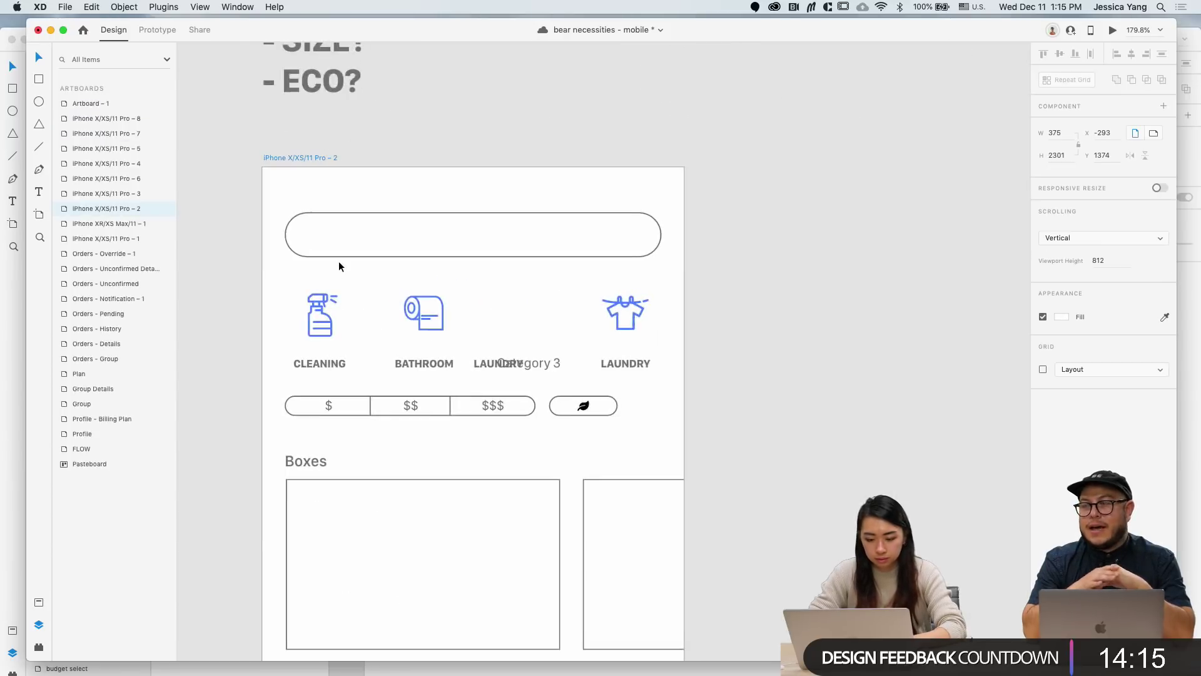
pyautogui.press('super+v')
pyautogui.moveTo(638, 450); pyautogui.dragTo(625, 330)
# Step: Set the border size of the rectangle forming the pan icon's handle to 2
pyautogui.doubleClick(654, 339)
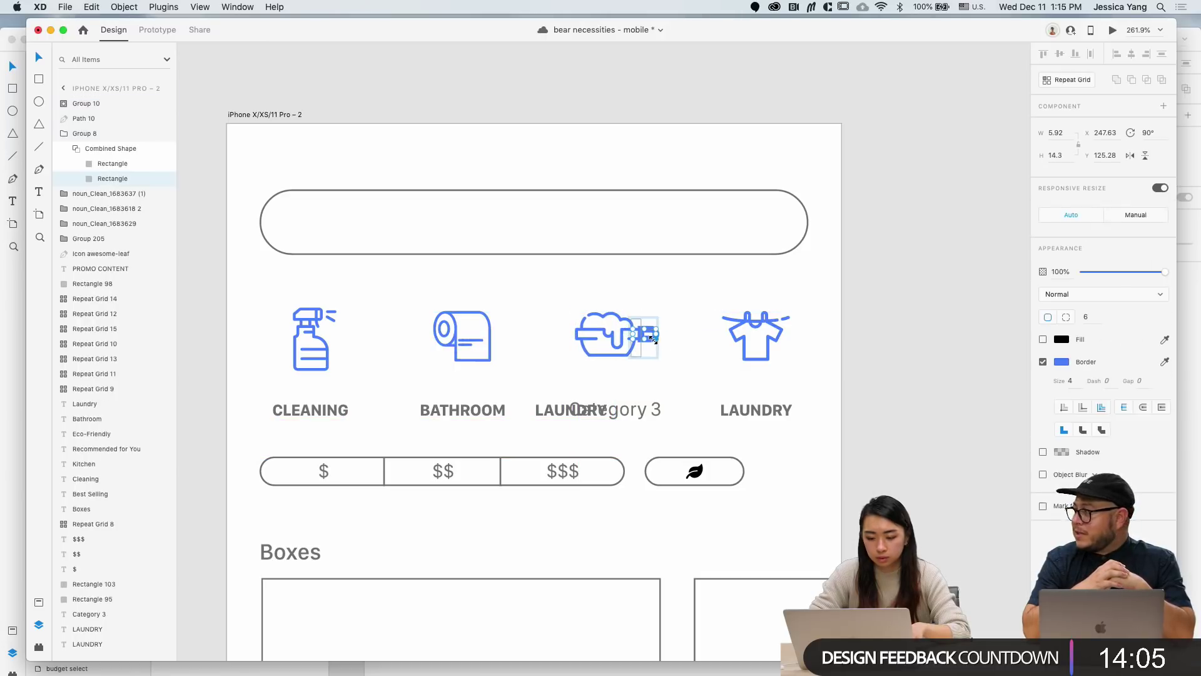
pyautogui.click(1071, 382)
pyautogui.write('1')
pyautogui.press('Return')
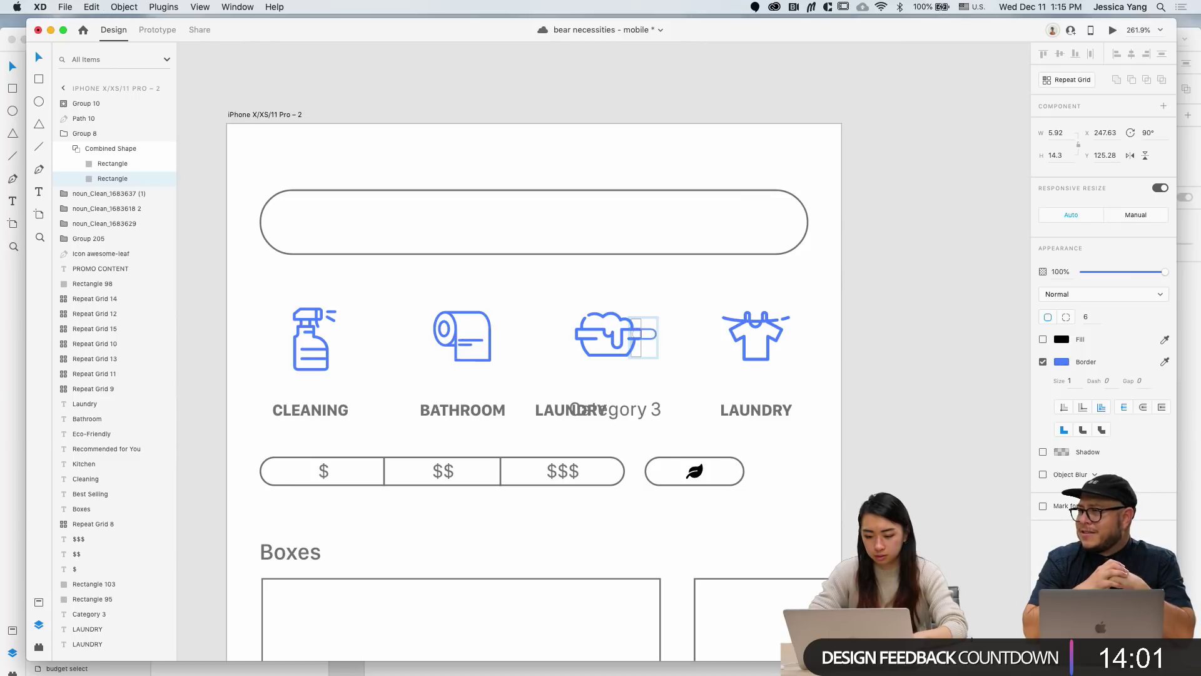
pyautogui.write('2')
pyautogui.press('Return')
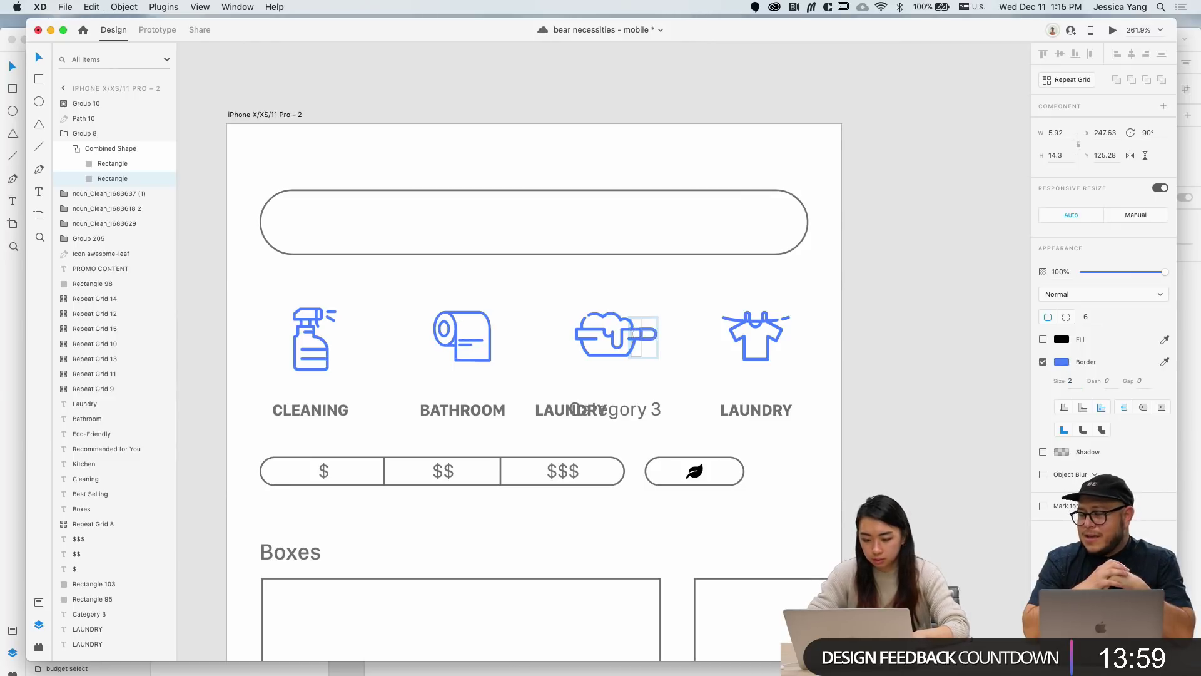
pyautogui.click(587, 379)
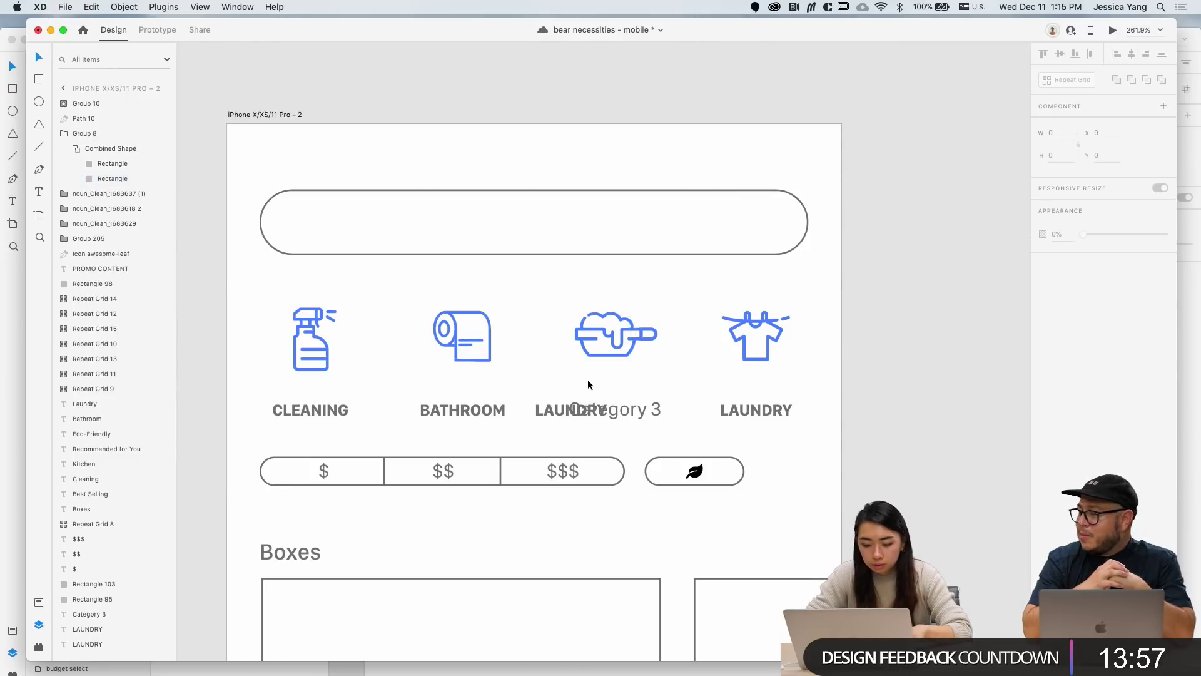
# Step: Delete the Category 3 label, move the LAUNDRY copy under the pan icon and change its text to KITCHEN
pyautogui.click(608, 405)
pyautogui.press('Delete')
pyautogui.moveTo(607, 405)
pyautogui.mouseDown()
pyautogui.moveTo(645, 408)
pyautogui.moveTo(631, 408)
pyautogui.mouseUp()
pyautogui.doubleClick(630, 407)
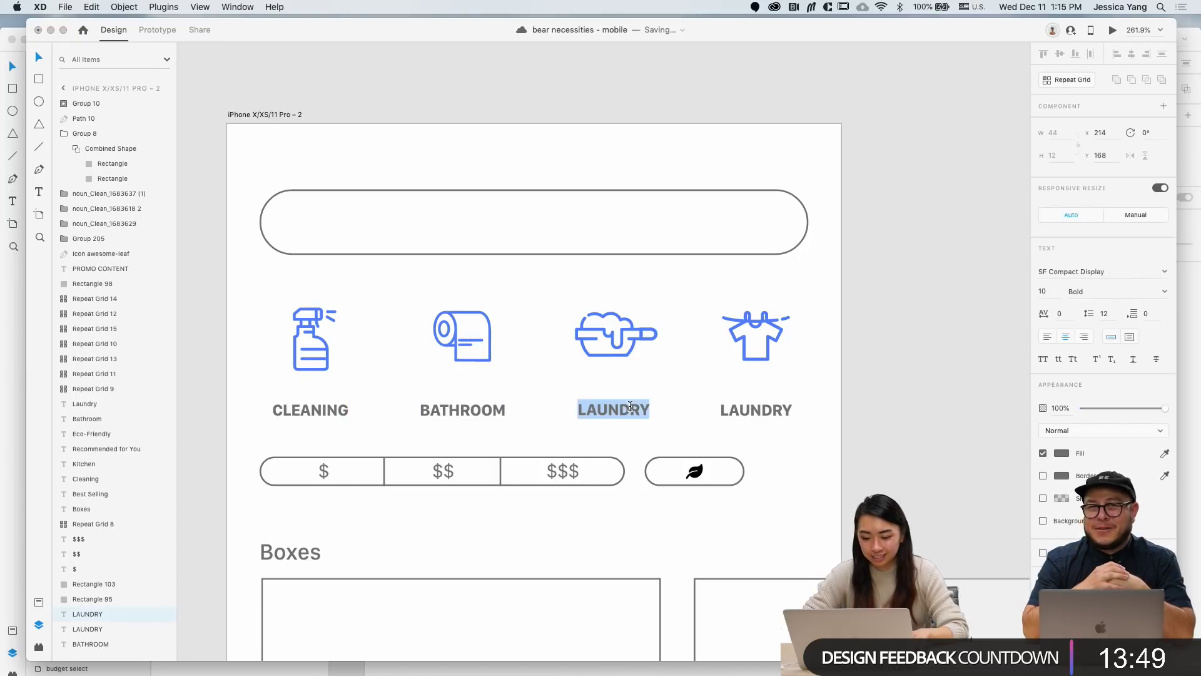
pyautogui.write('KITCHEN')
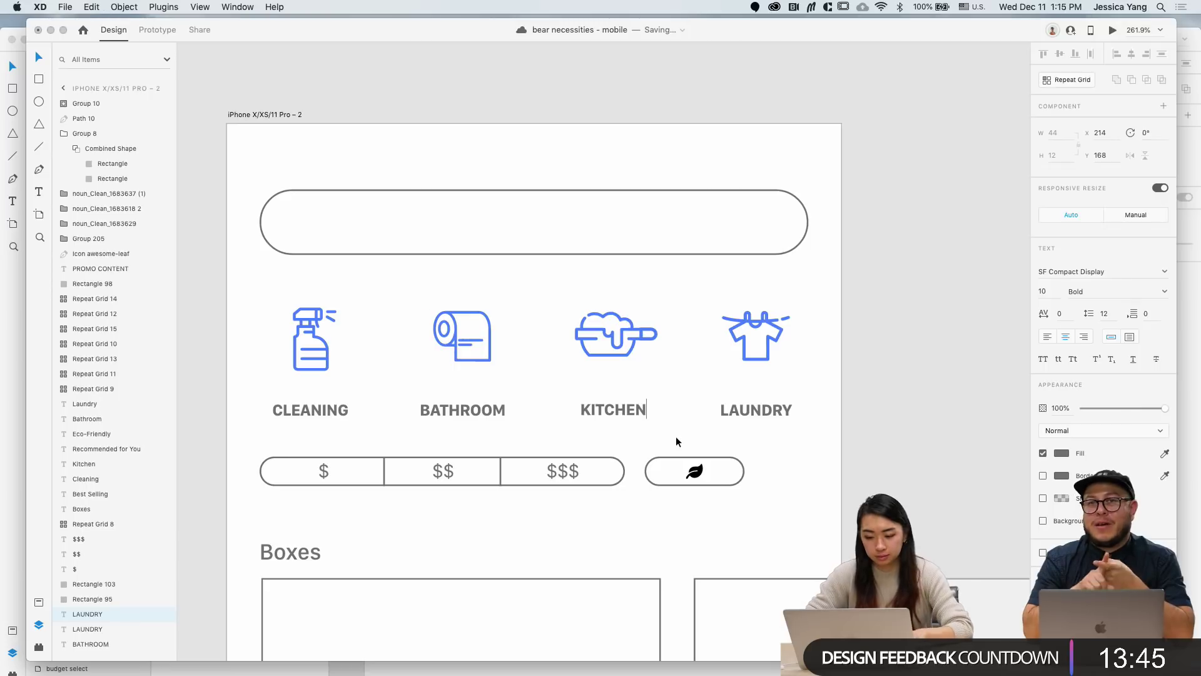
pyautogui.press('Escape')
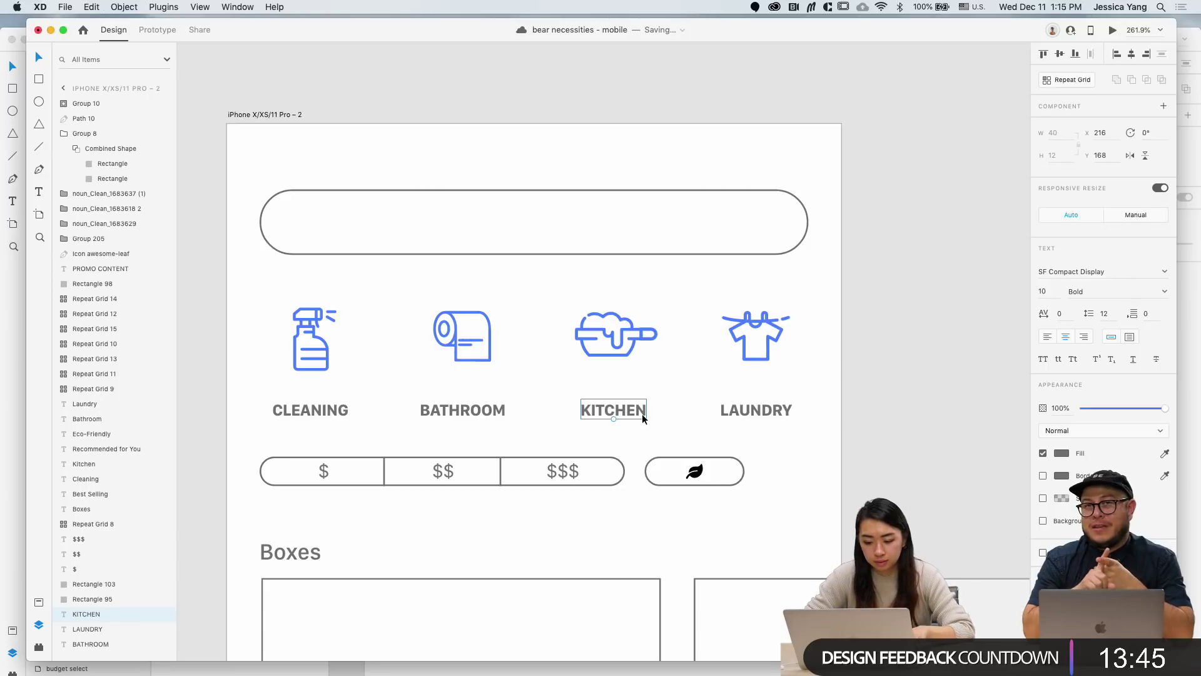
# Step: Align the KITCHEN label horizontally with the pan icon above it
pyautogui.keyDown('shift'); pyautogui.click(622, 354); pyautogui.keyUp('shift')
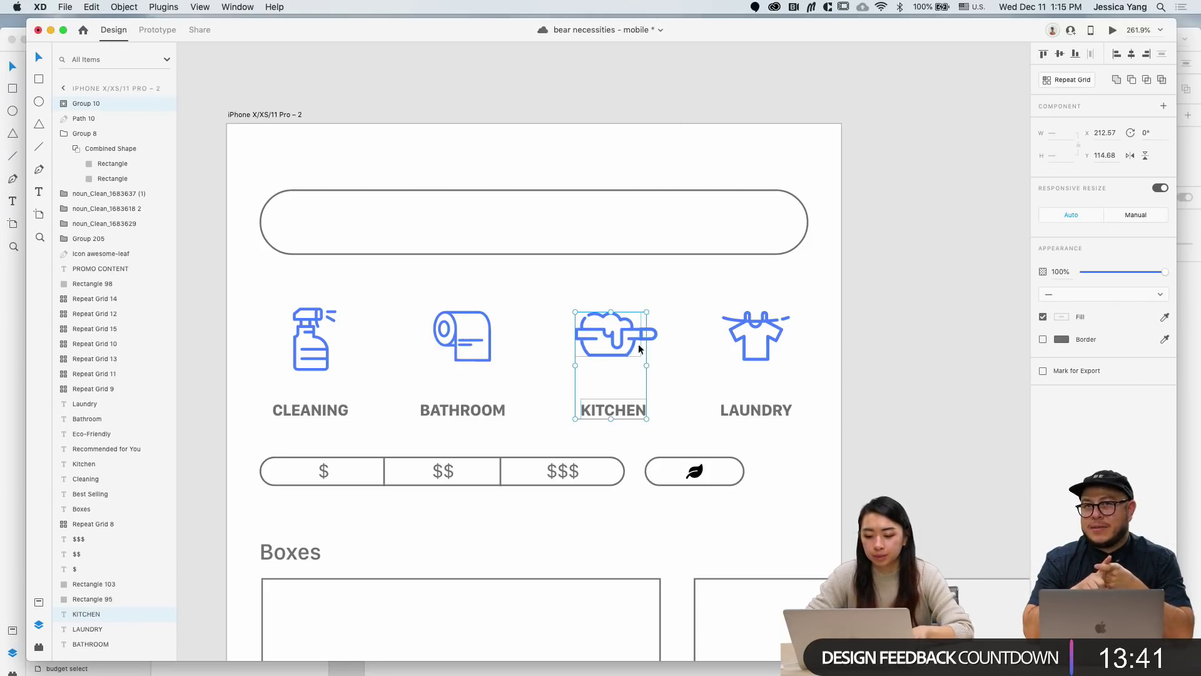
pyautogui.click(1117, 55)
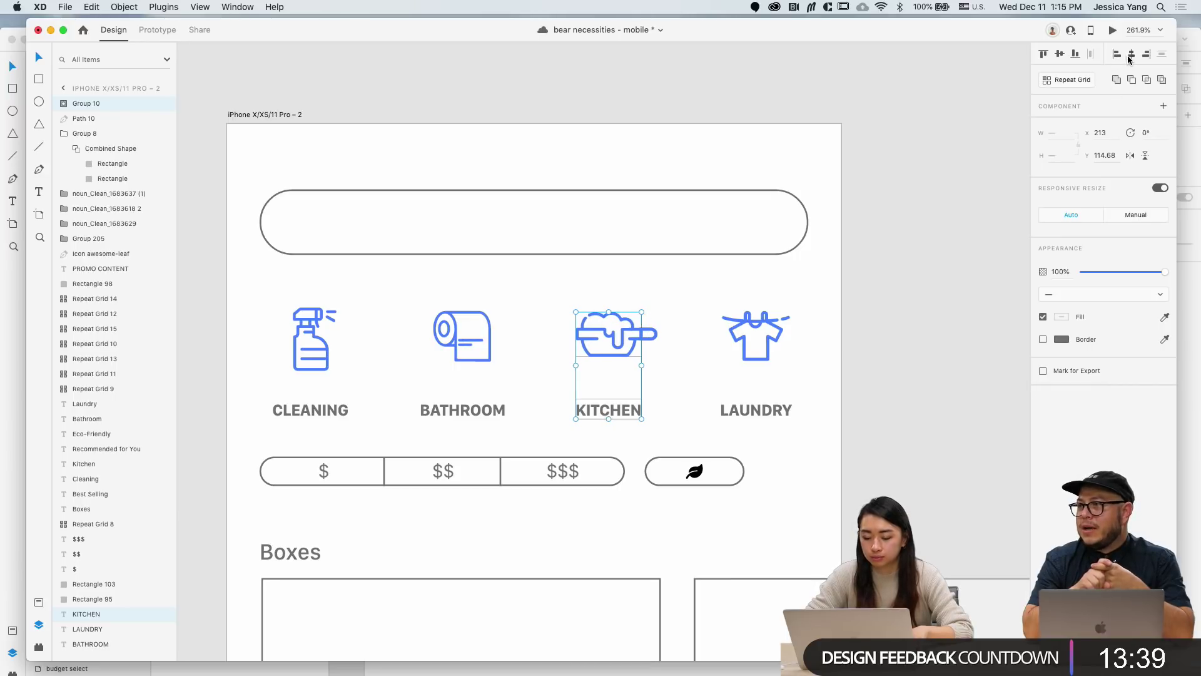
pyautogui.click(891, 481)
pyautogui.scroll(-3, 890, 480)
pyautogui.scroll(-3, 891, 480)
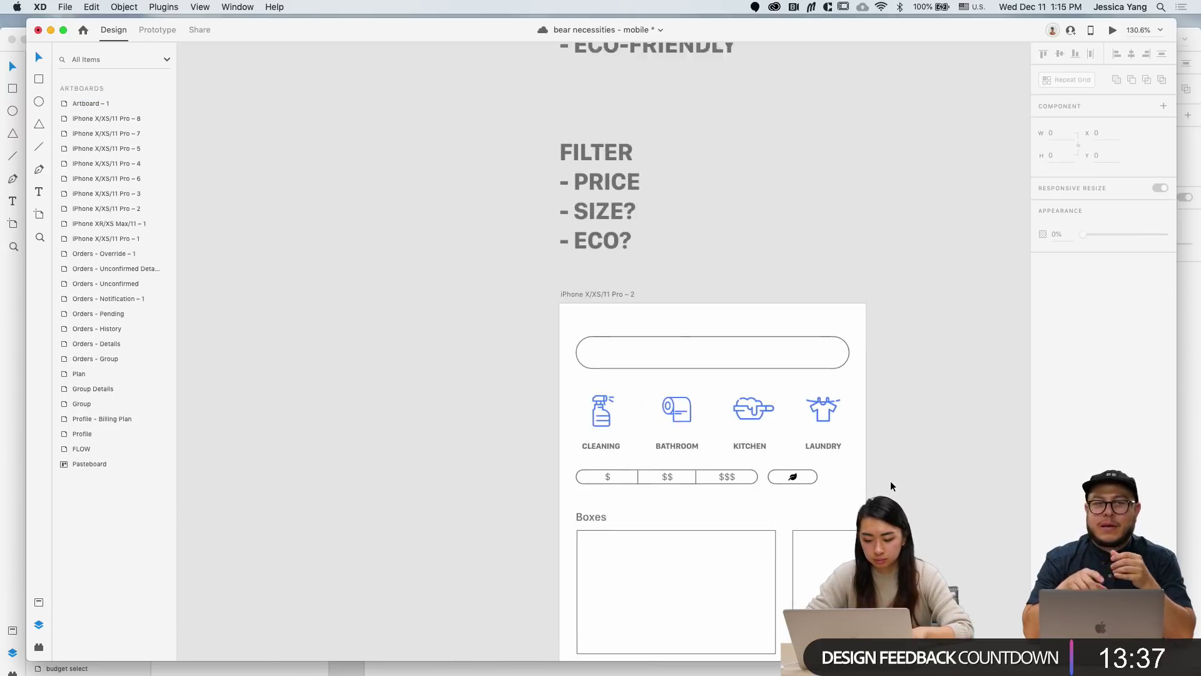
# Step: Fill the price filter bar behind the $, $$ and $$$ options with the light grey #EFEFEF swatch
pyautogui.scroll(-1, 891, 480)
pyautogui.hscroll(1, 890, 481)
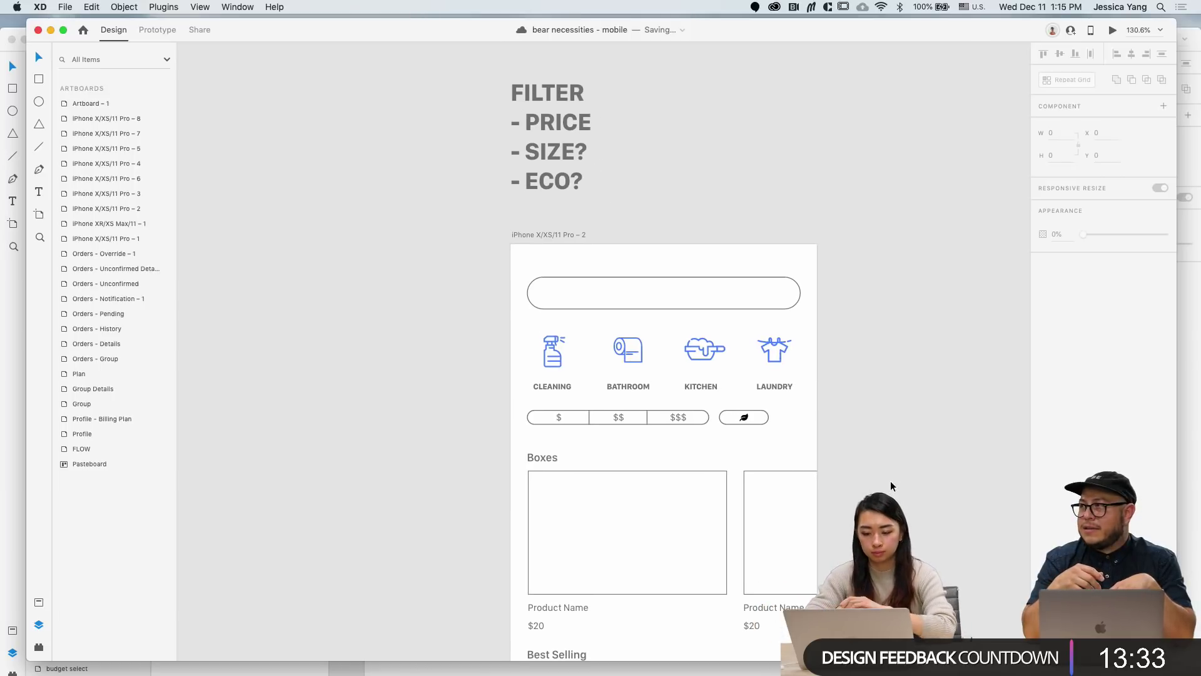
pyautogui.scroll(-1, 891, 481)
pyautogui.hscroll(1, 891, 481)
pyautogui.scroll(-1, 756, 422)
pyautogui.hscroll(1, 756, 423)
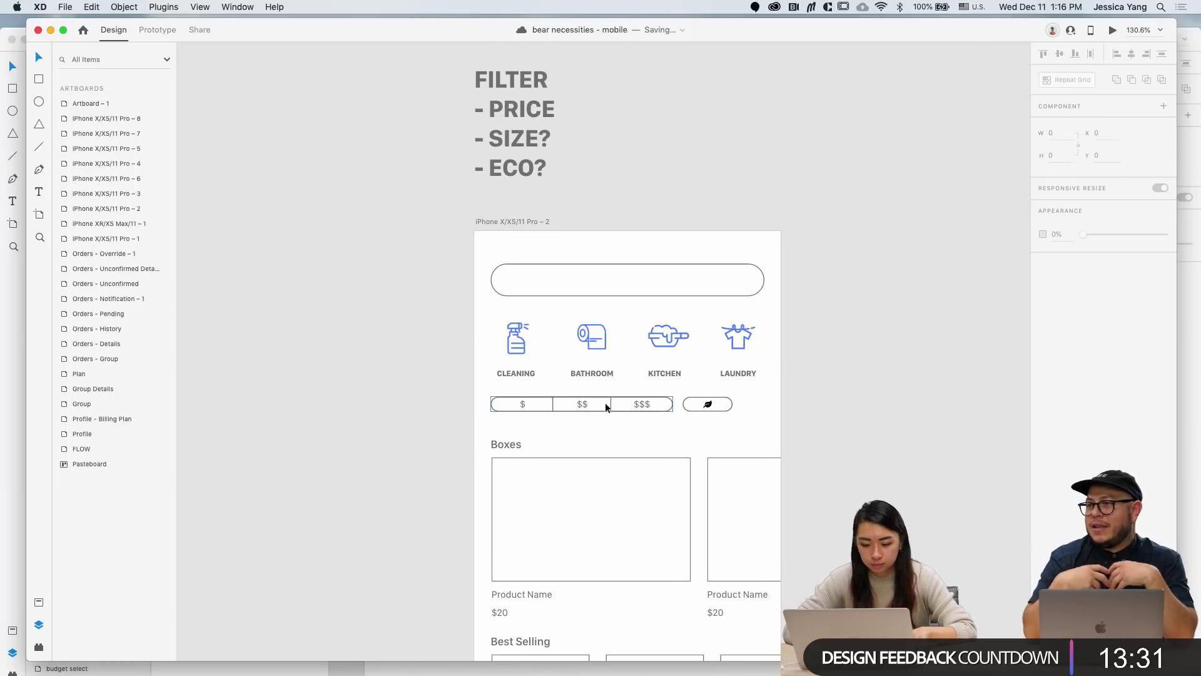
pyautogui.scroll(-3, 557, 413)
pyautogui.click(550, 411)
pyautogui.scroll(3, 550, 411)
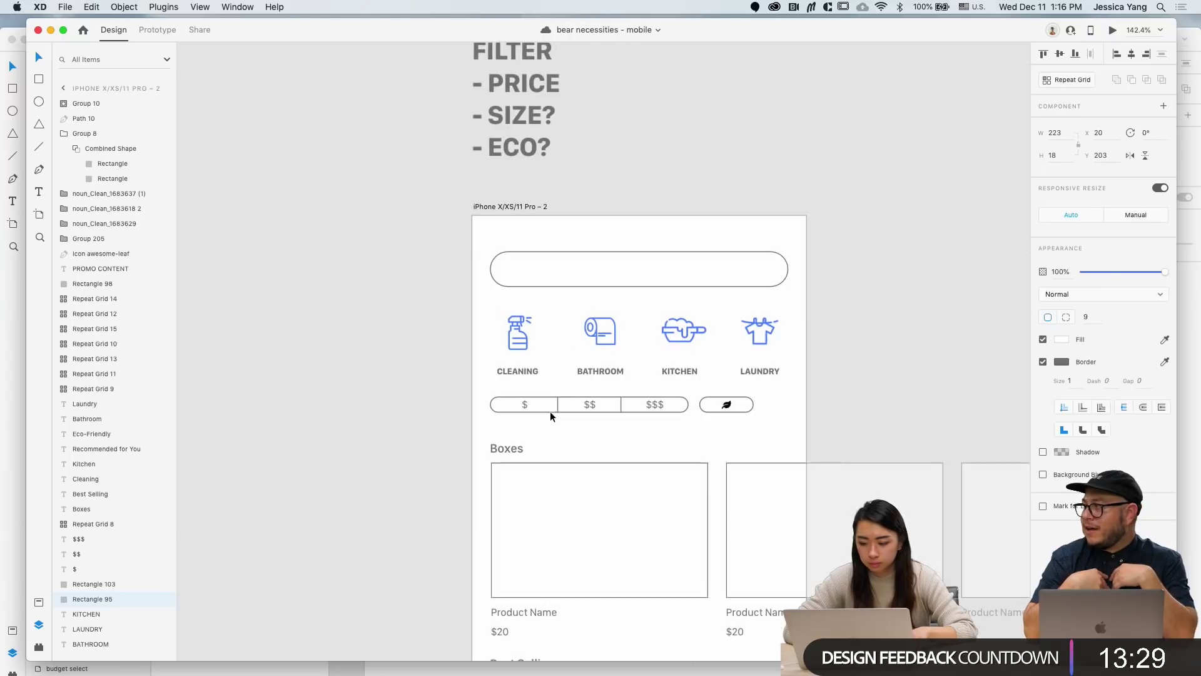
pyautogui.click(1062, 340)
pyautogui.click(950, 411)
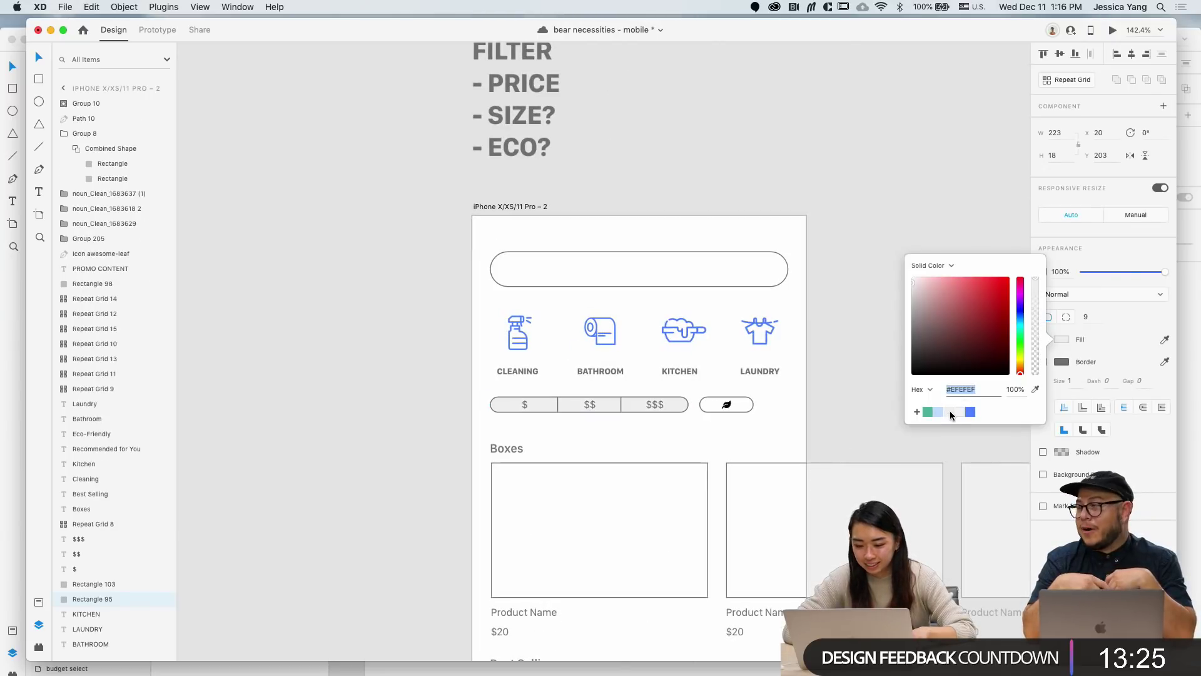
pyautogui.click(735, 444)
pyautogui.scroll(3, 584, 411)
pyautogui.scroll(-2, 584, 412)
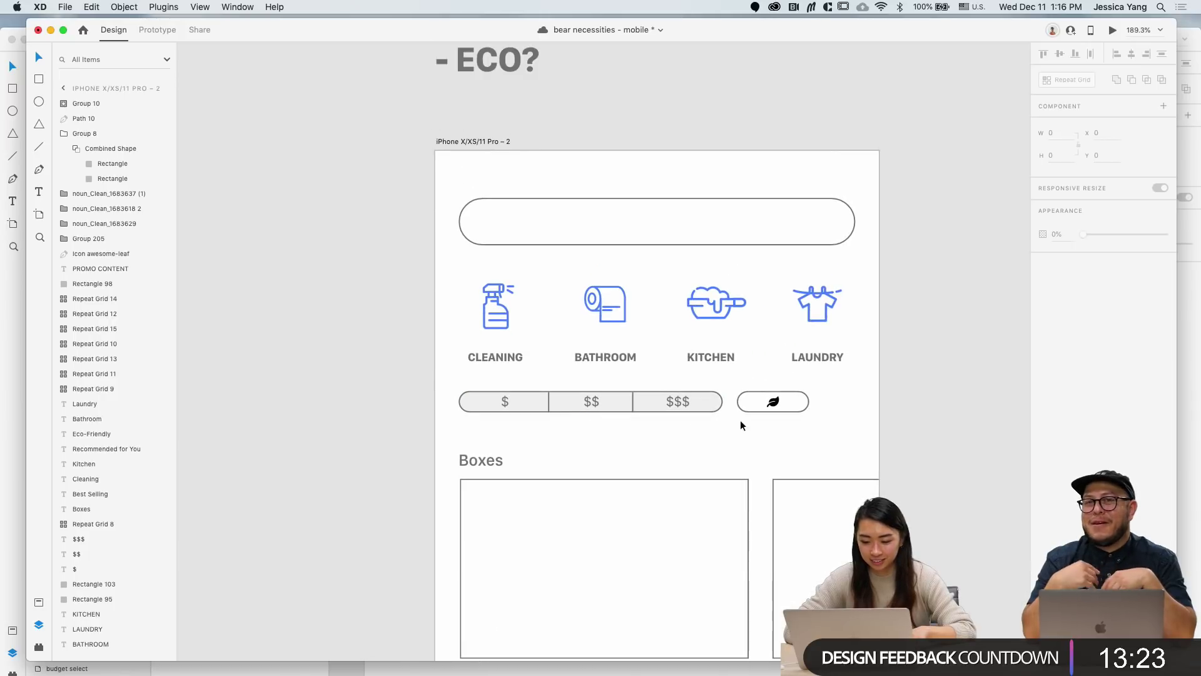
pyautogui.click(640, 392)
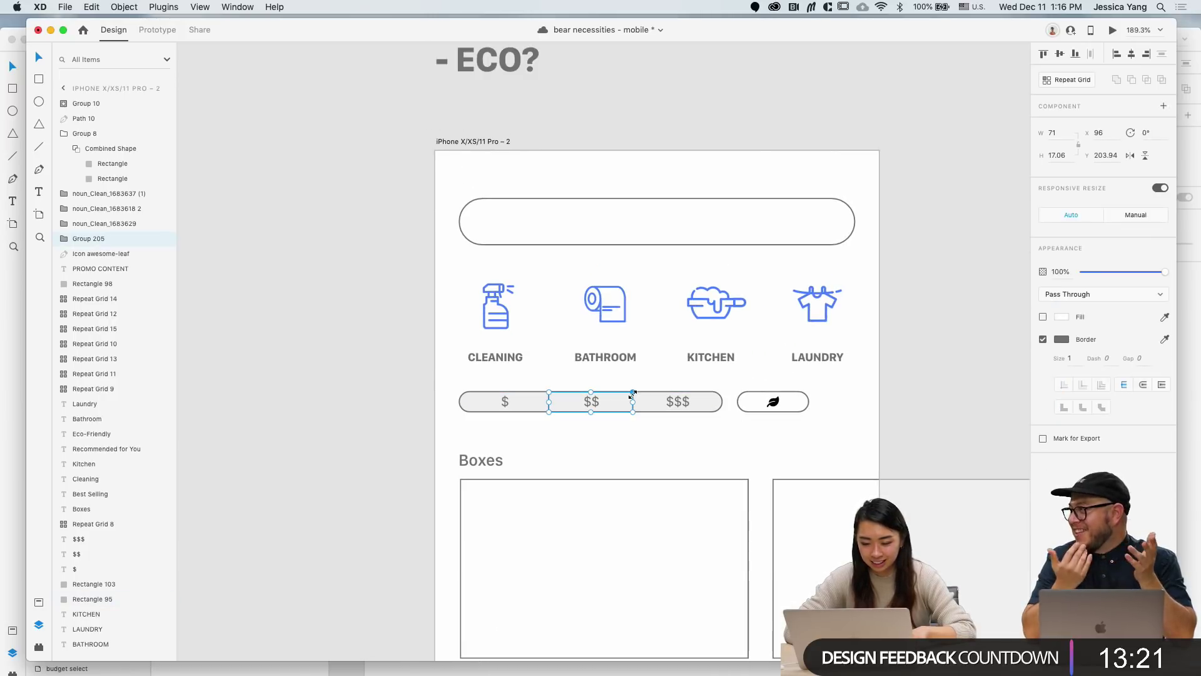
pyautogui.press('BackSpace')
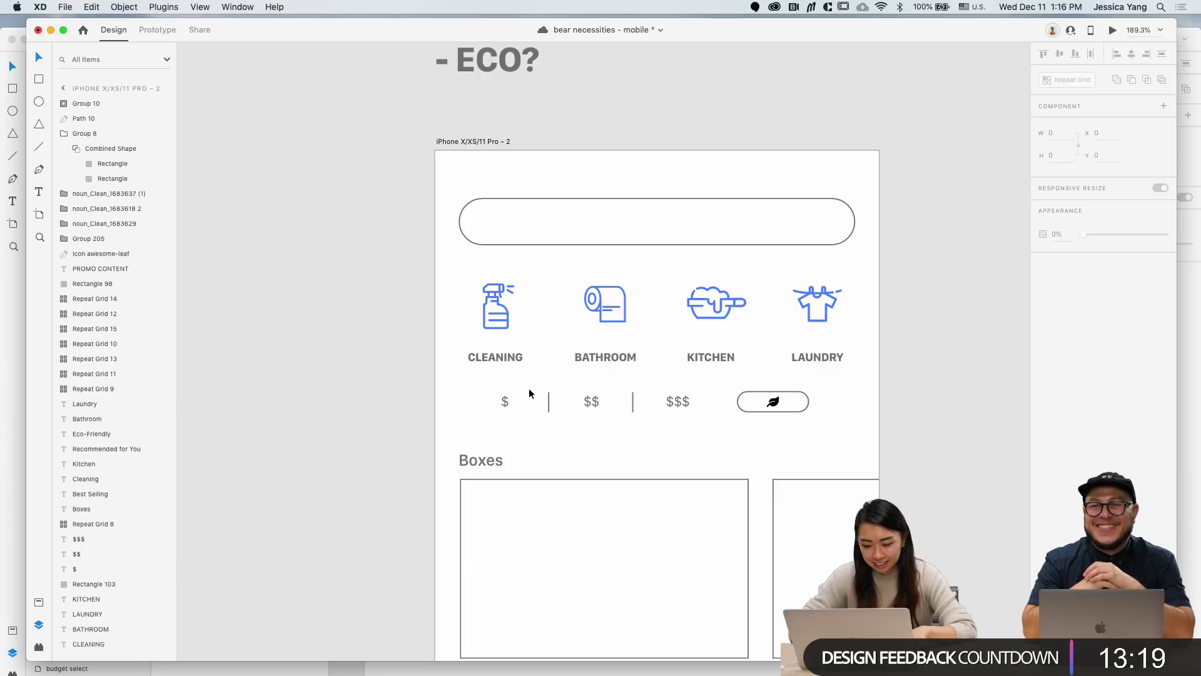
pyautogui.press('super+z')
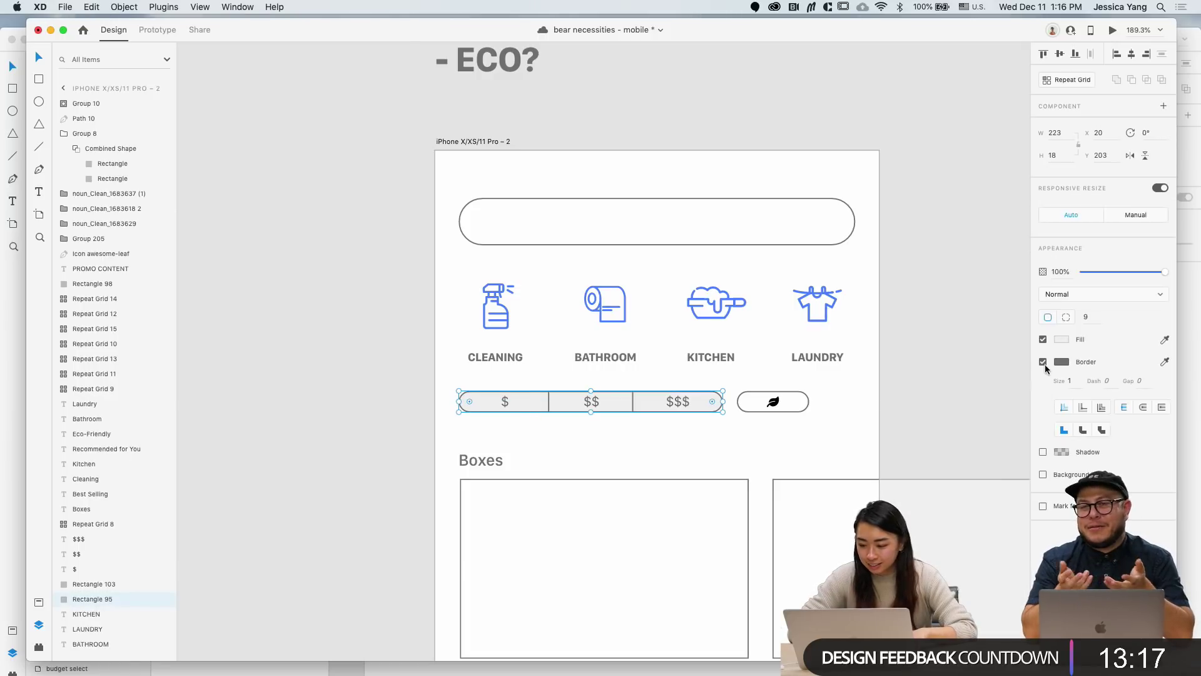
# Step: Turn off the border of the price filter bar behind the $, $$ and $$$ options
pyautogui.click(932, 389)
pyautogui.scroll(-3, 804, 448)
pyautogui.scroll(-1, 805, 445)
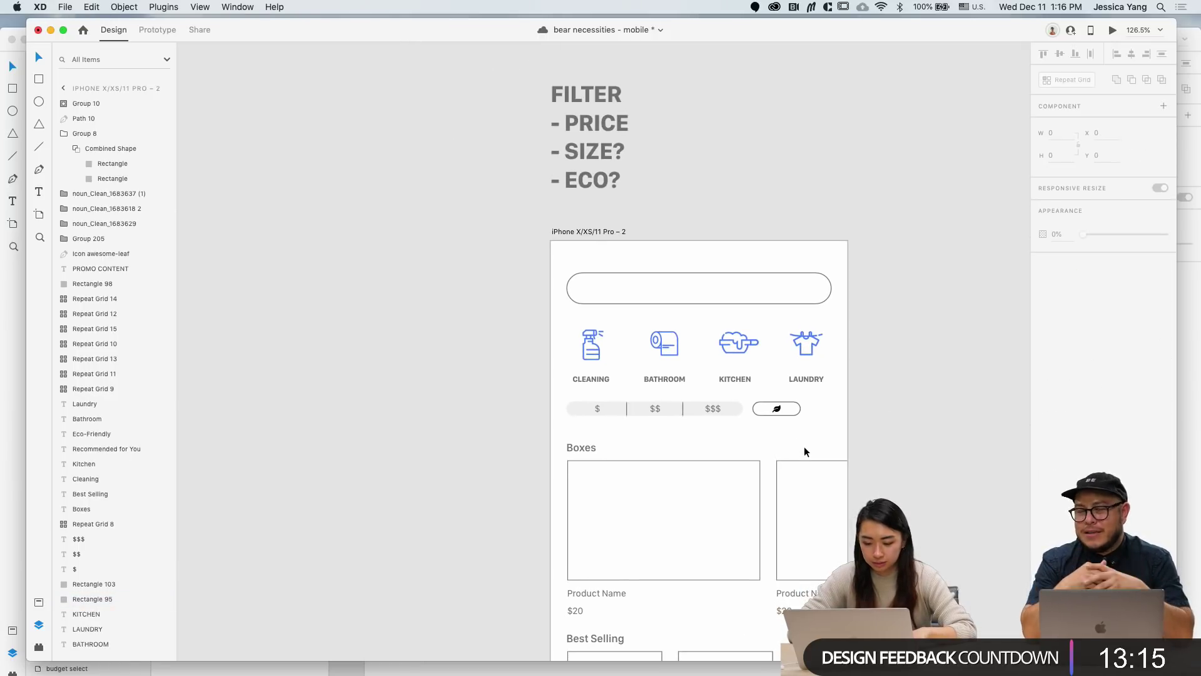
pyautogui.scroll(-3, 827, 292)
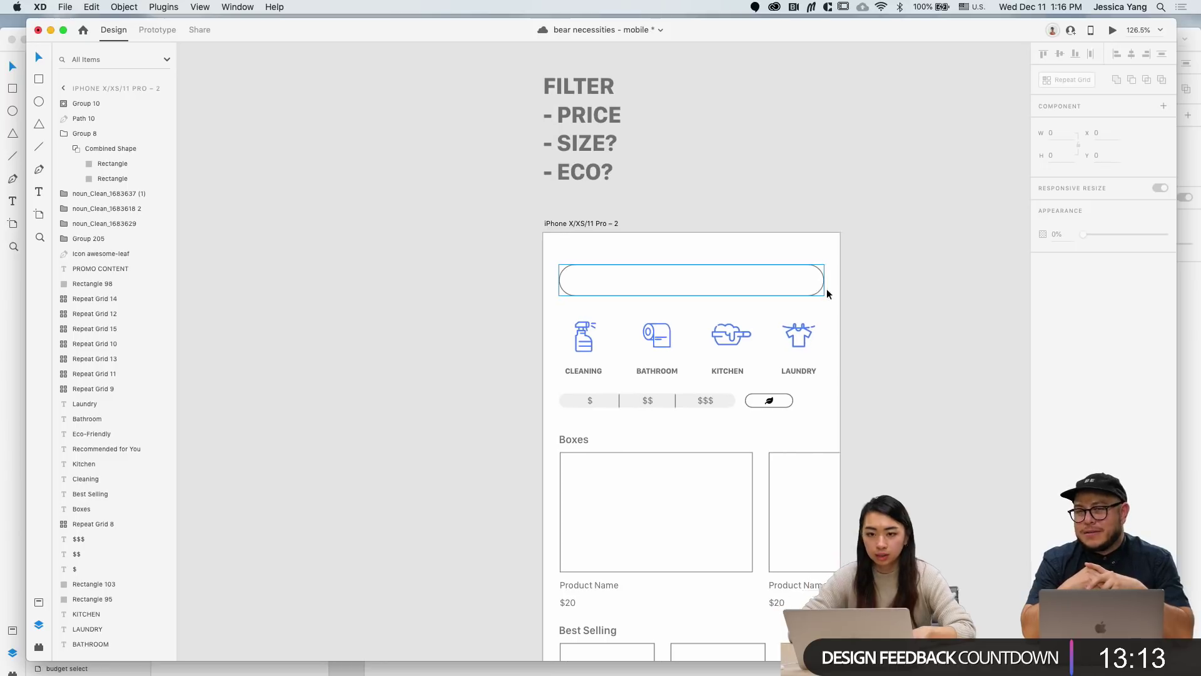
pyautogui.scroll(-2, 827, 289)
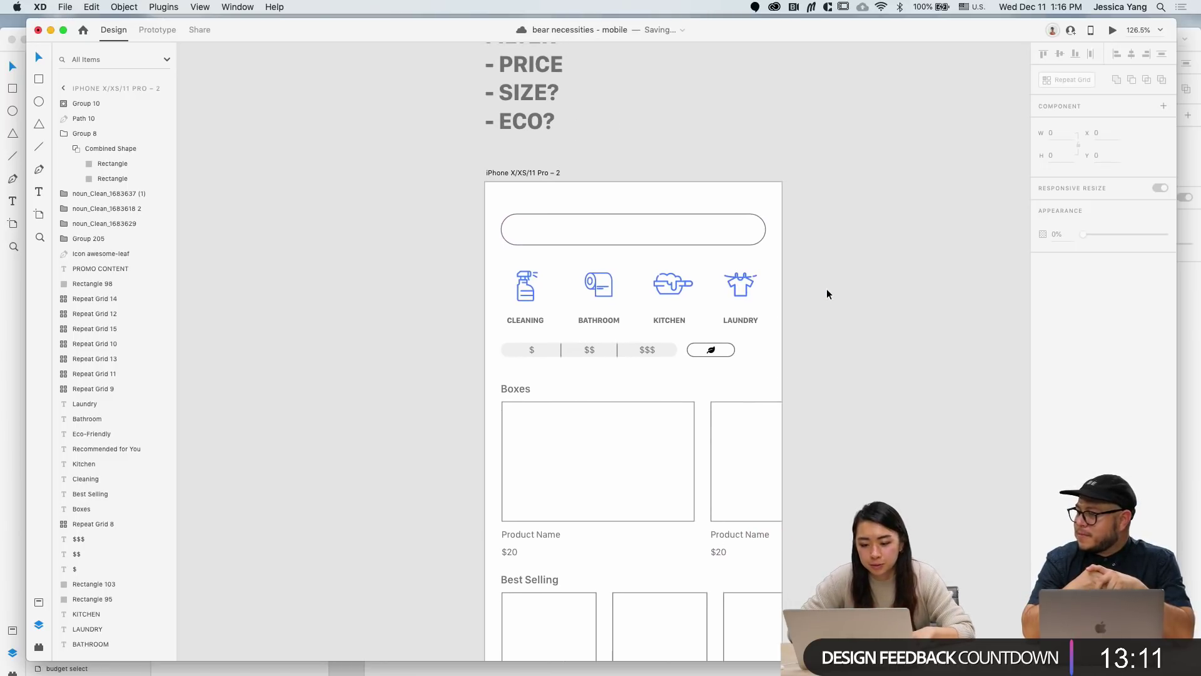
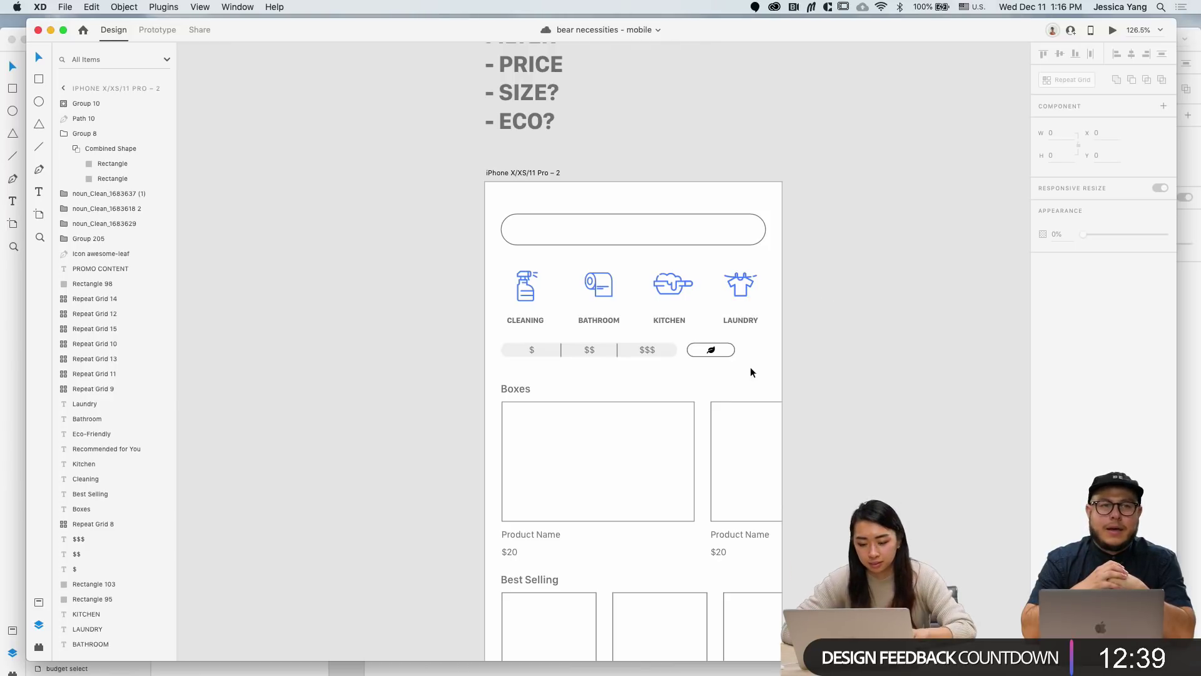
# Step: Try filling the leaf filter pill with the price bar's light grey and turning off its border
pyautogui.click(721, 348)
pyautogui.scroll(5, 720, 348)
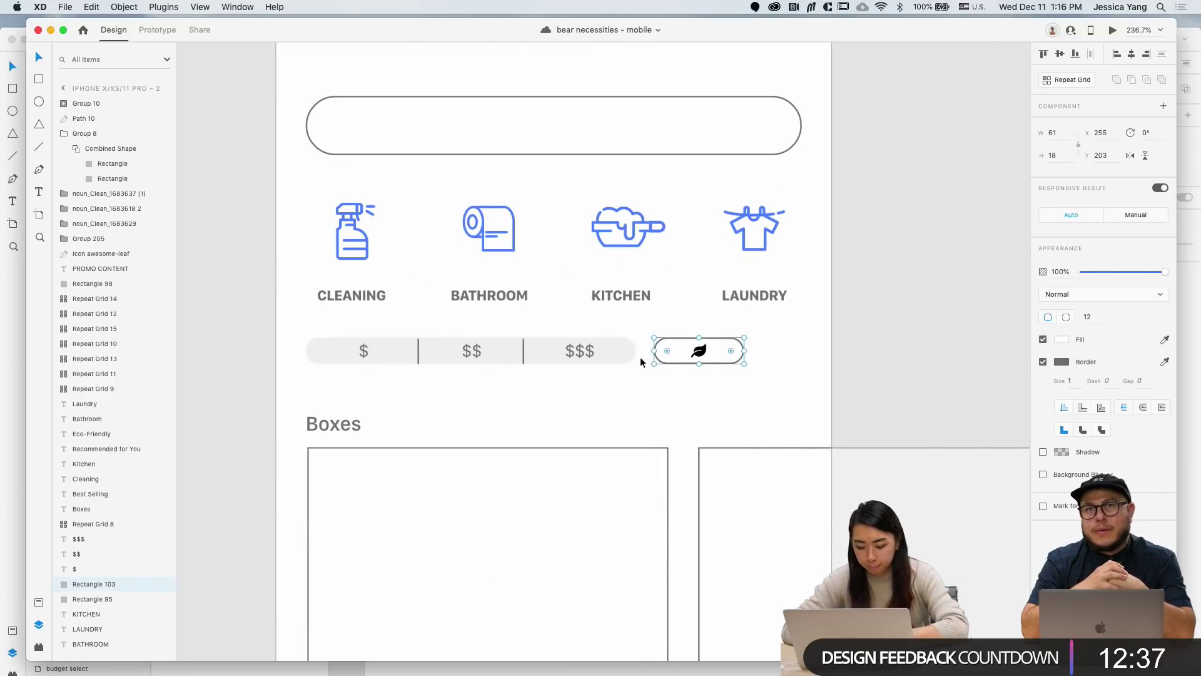
pyautogui.press('i')
pyautogui.click(572, 358)
pyautogui.click(1043, 361)
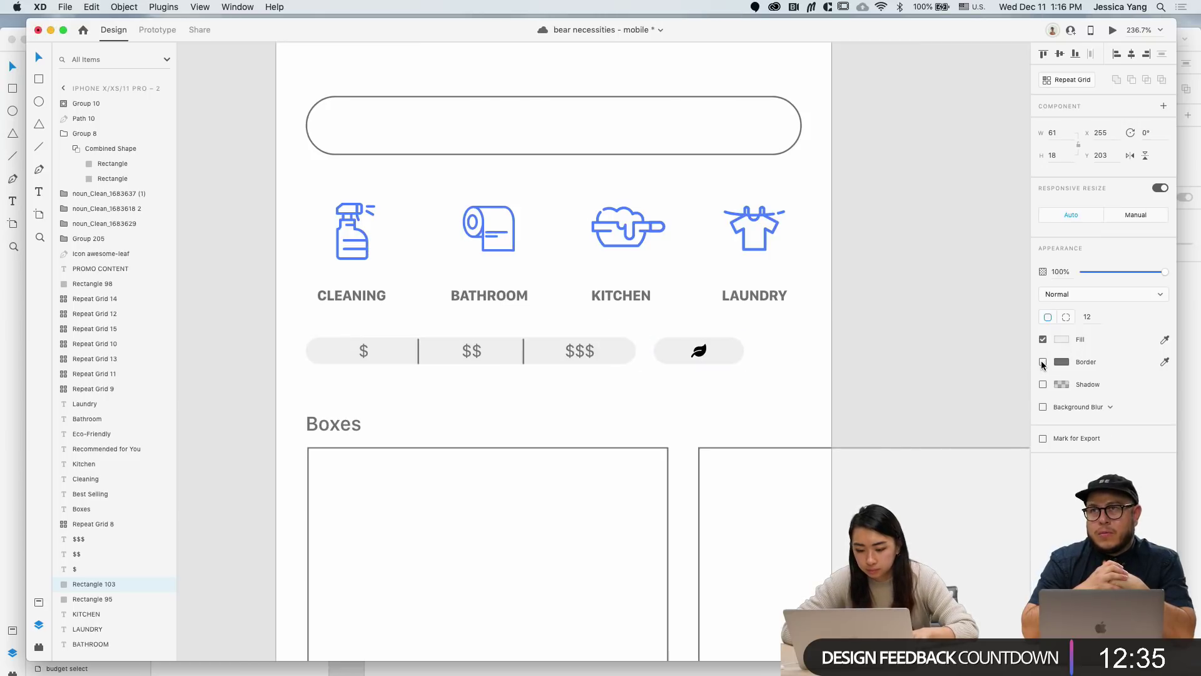
pyautogui.scroll(-3, 775, 410)
pyautogui.click(775, 411)
pyautogui.scroll(-3, 775, 410)
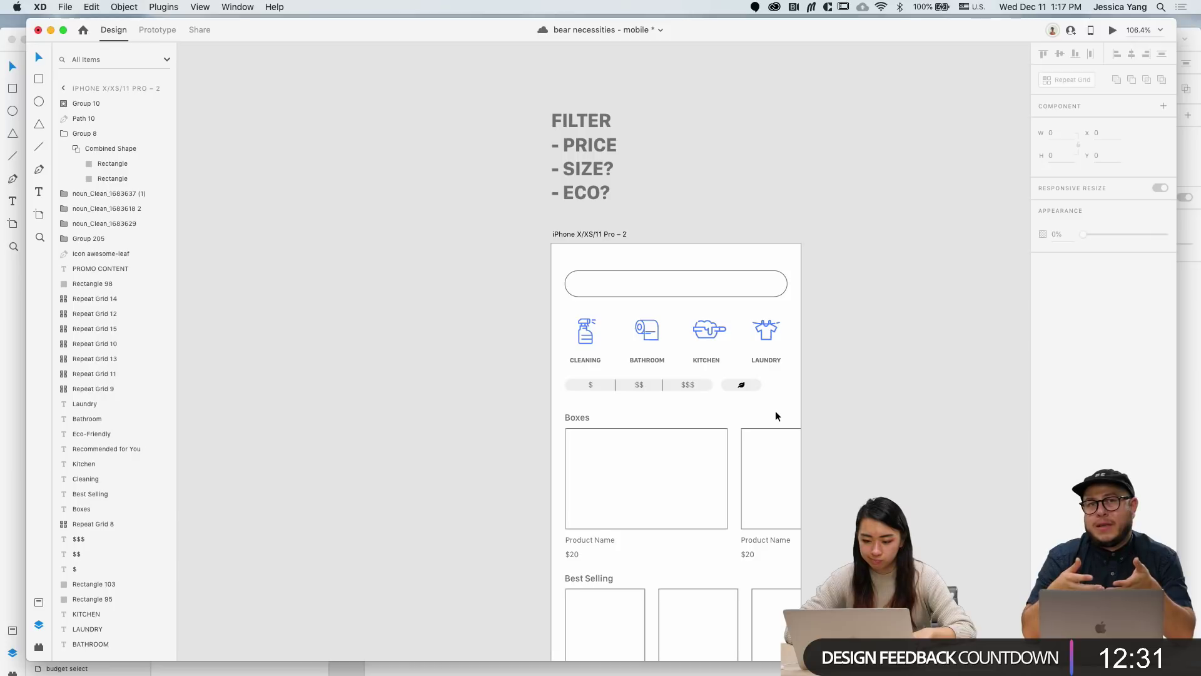
pyautogui.press('super+z')
pyautogui.scroll(5, 775, 411)
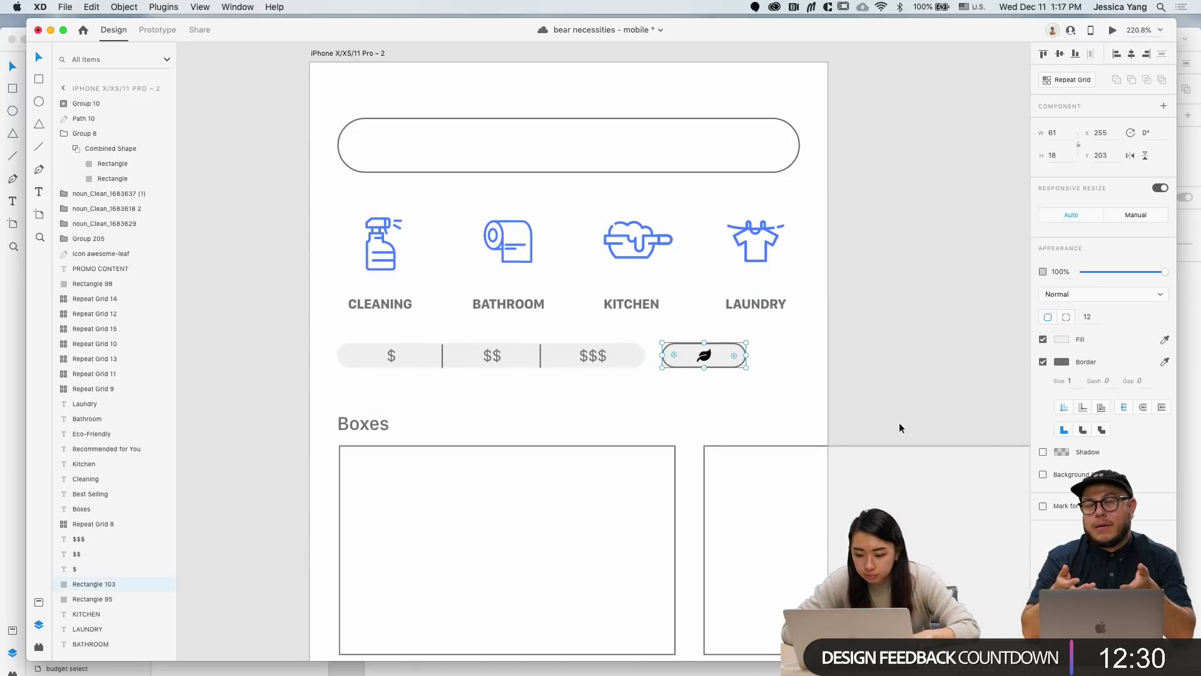
# Step: Turn off the leaf filter pill's fill and sample the price bar's light grey as its border color
pyautogui.click(1043, 341)
pyautogui.click(1165, 363)
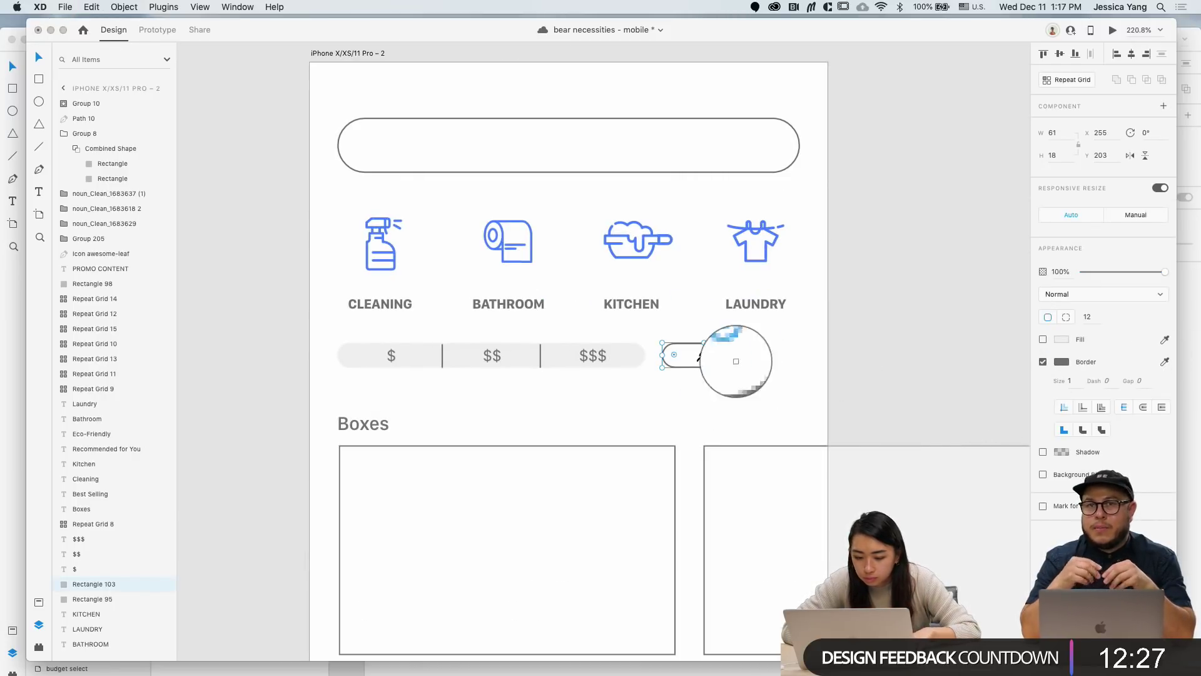
pyautogui.click(633, 357)
pyautogui.click(652, 397)
pyautogui.scroll(-5, 652, 397)
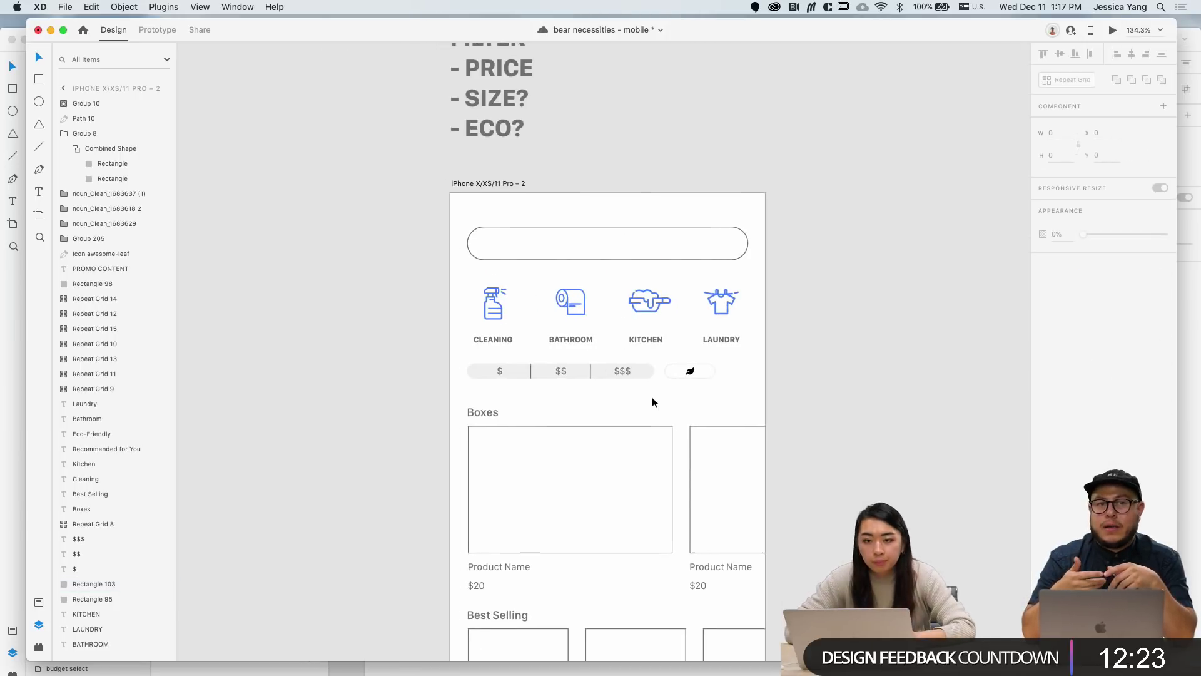
# Step: Give the price filter bar a border in the light grey swatch color and turn off its fill
pyautogui.scroll(4, 652, 396)
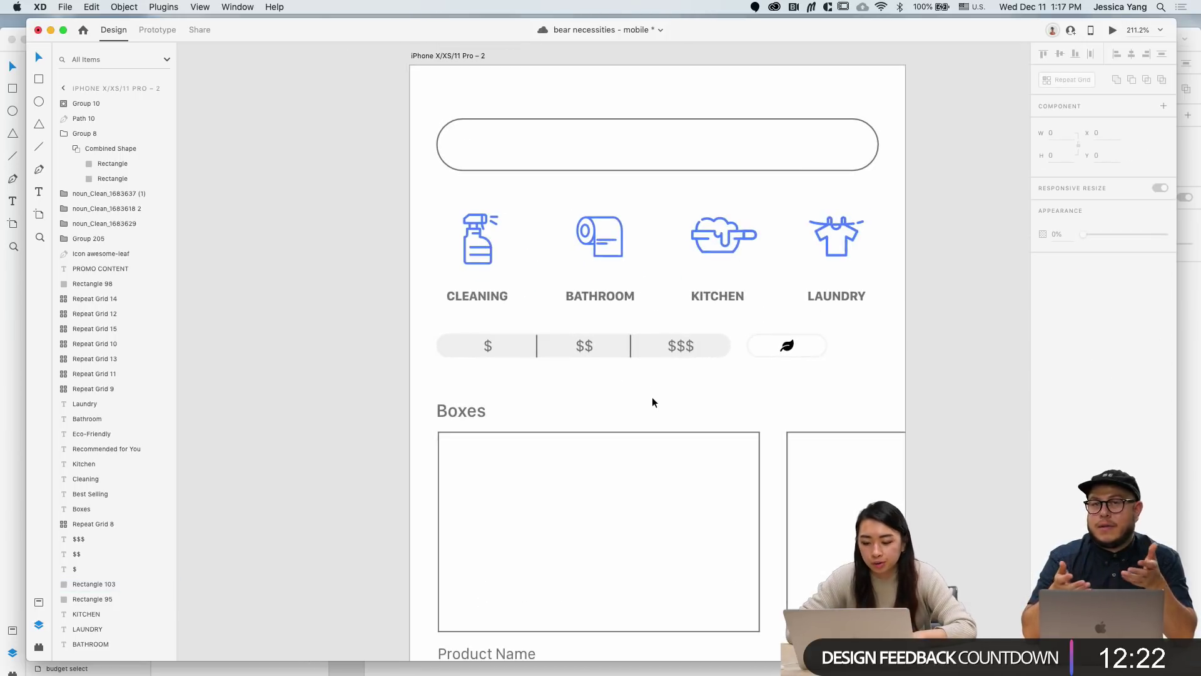
pyautogui.click(566, 355)
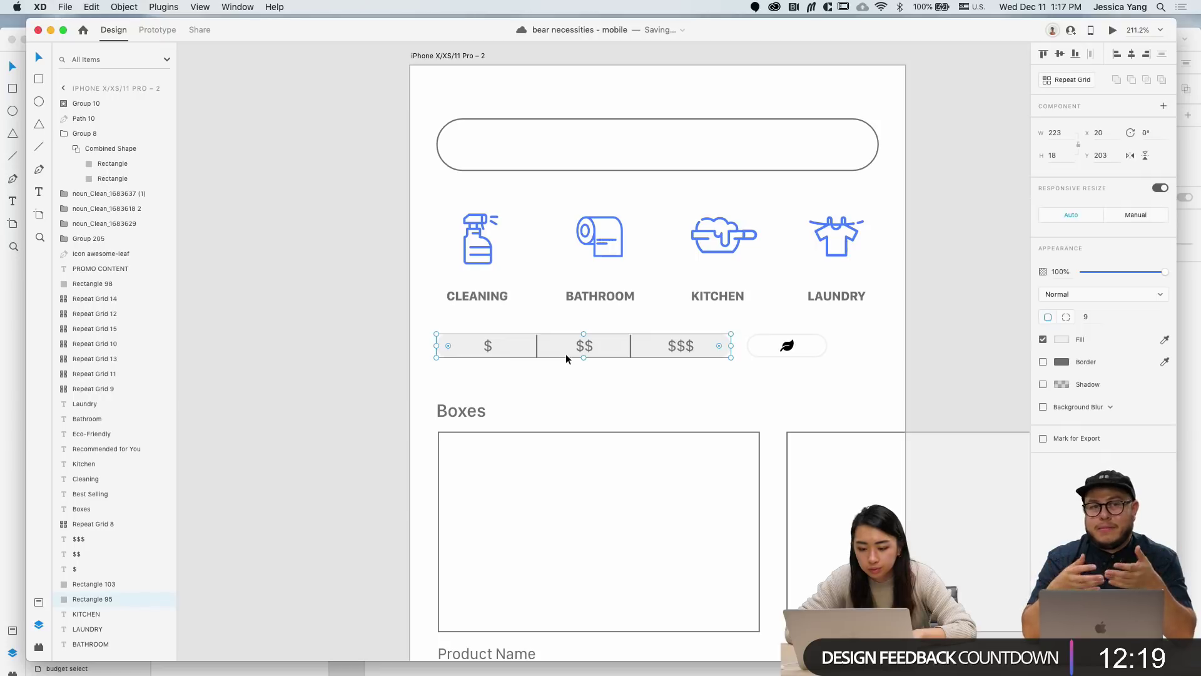
pyautogui.click(1043, 362)
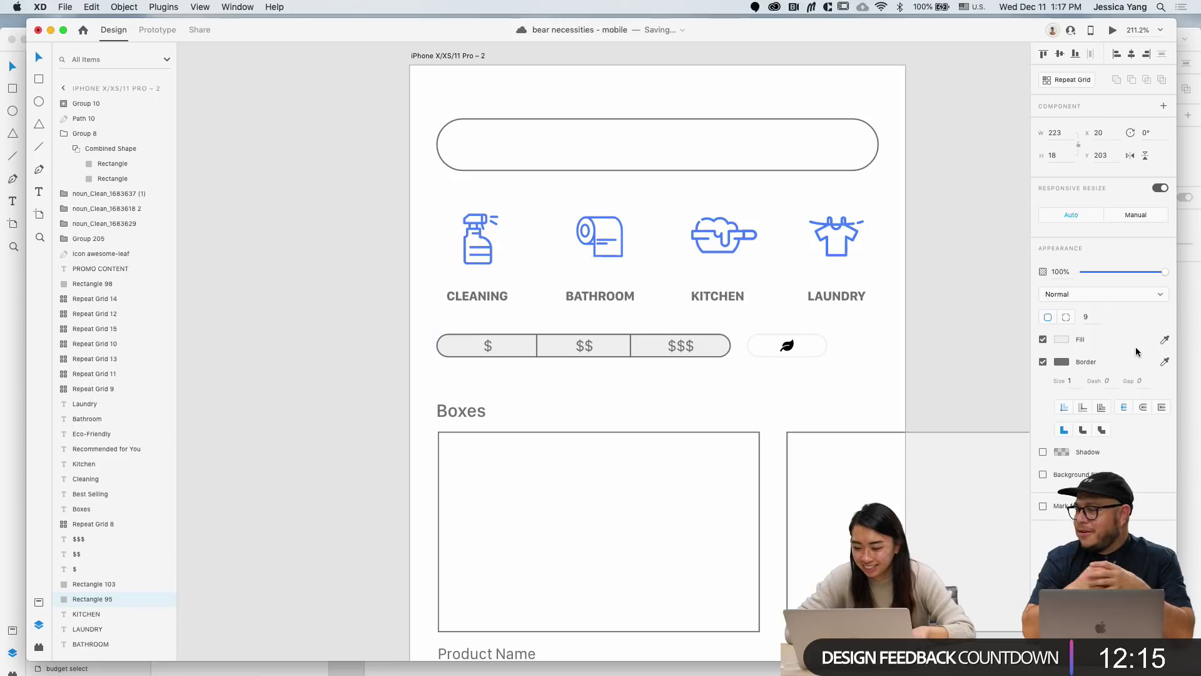
pyautogui.click(1165, 341)
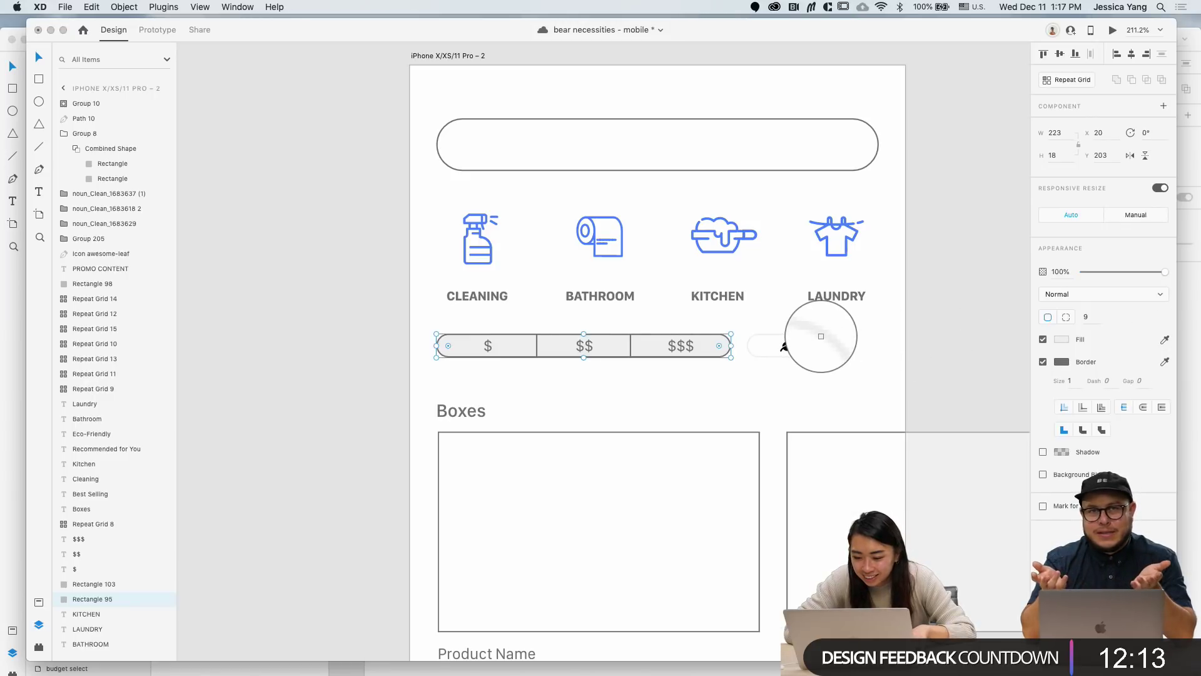
pyautogui.click(816, 337)
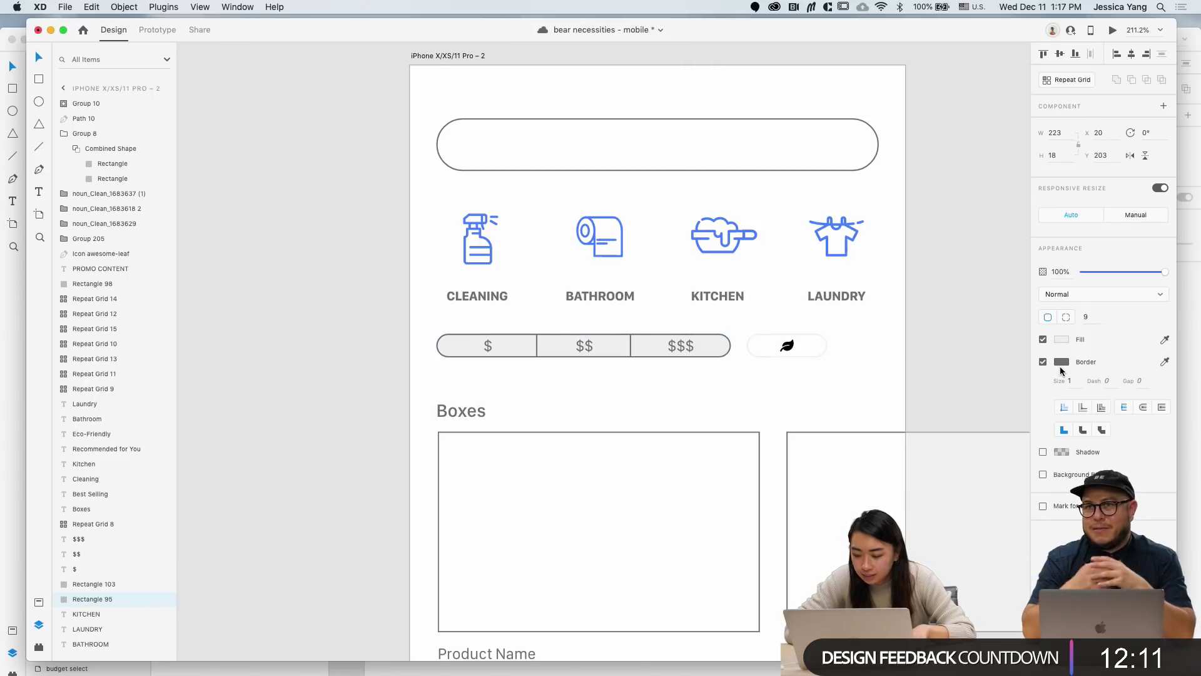
pyautogui.click(1043, 340)
pyautogui.click(1066, 363)
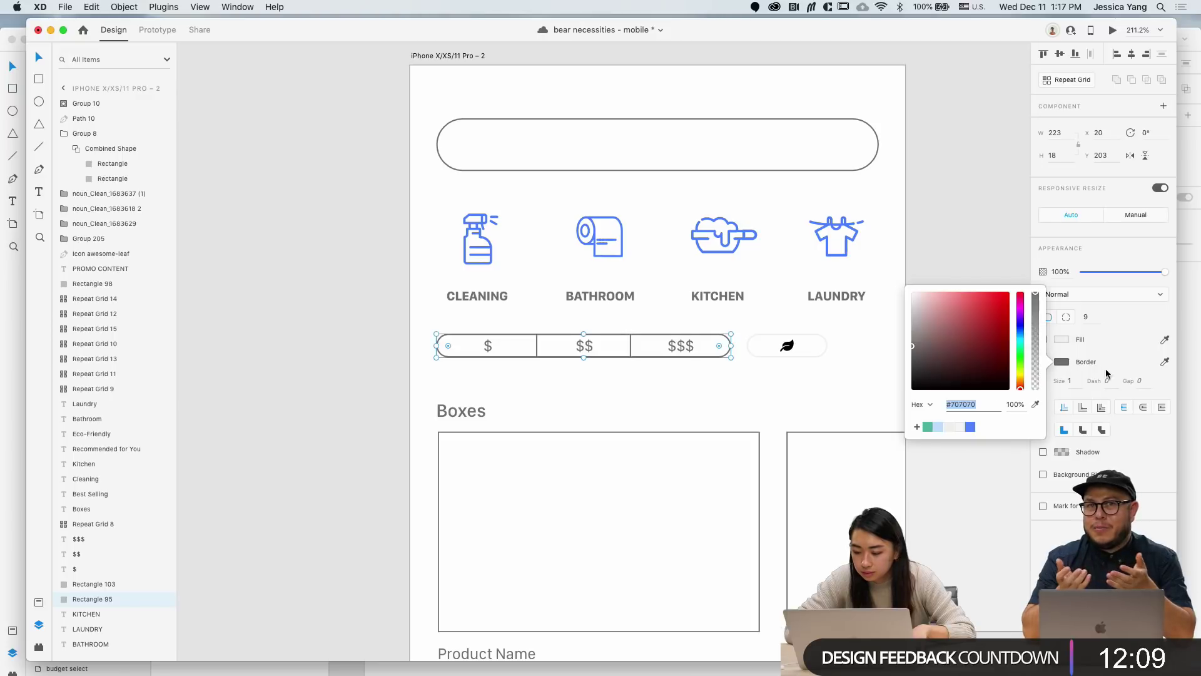
pyautogui.click(949, 426)
pyautogui.click(836, 405)
pyautogui.scroll(-3, 836, 405)
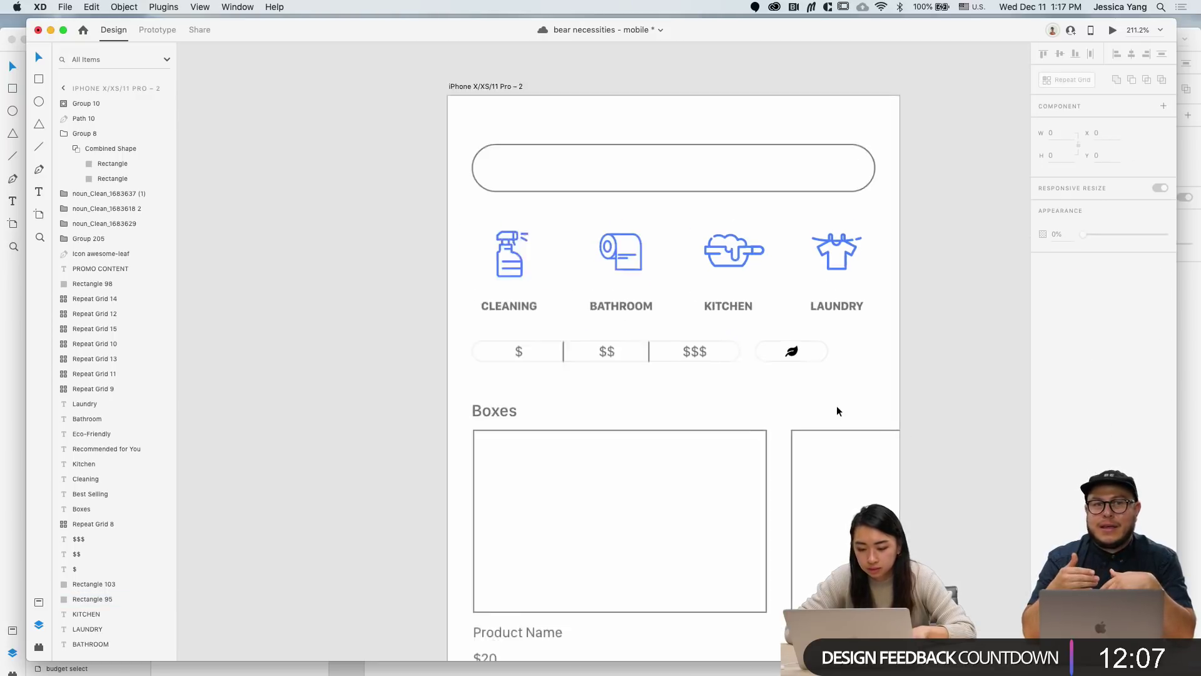
# Step: Set the border color of the divider lines between the price options to the light grey swatch
pyautogui.click(587, 358)
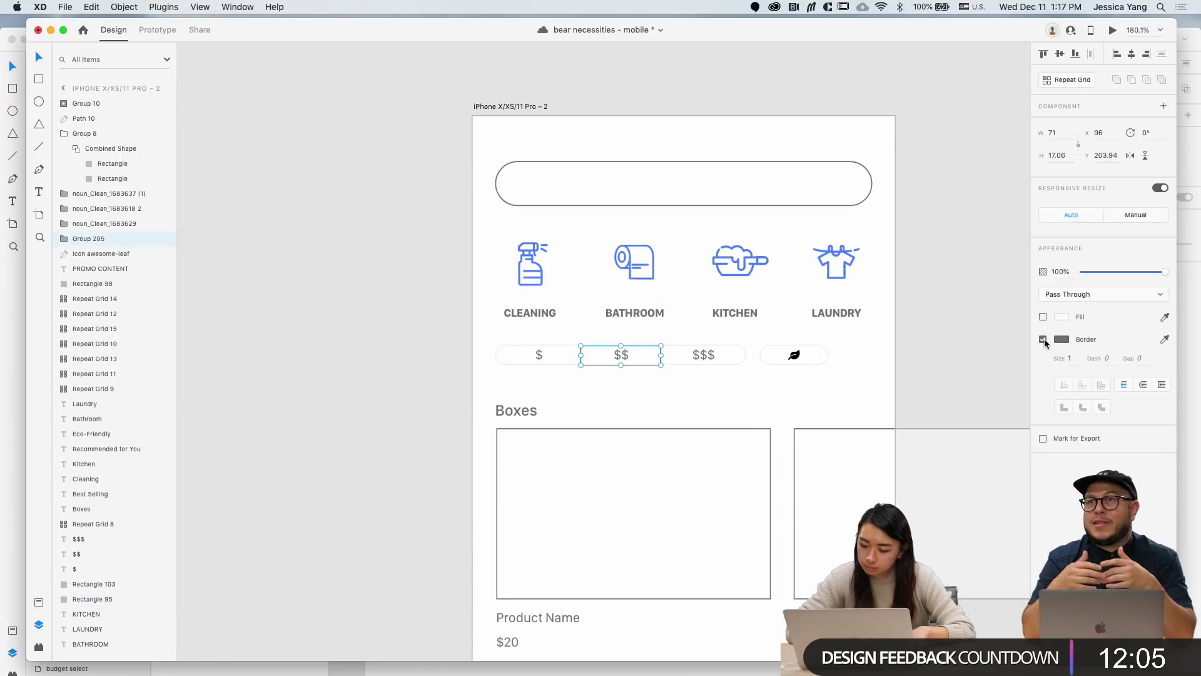
pyautogui.click(1057, 341)
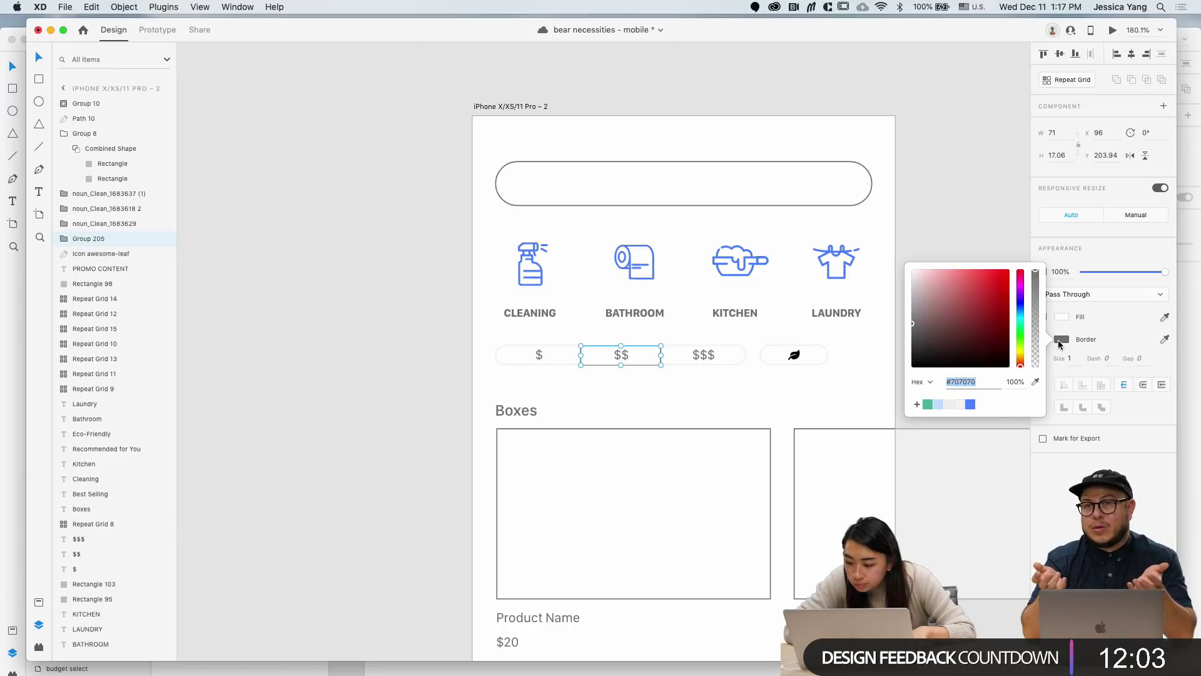
pyautogui.click(951, 404)
pyautogui.click(809, 406)
pyautogui.scroll(-3, 809, 406)
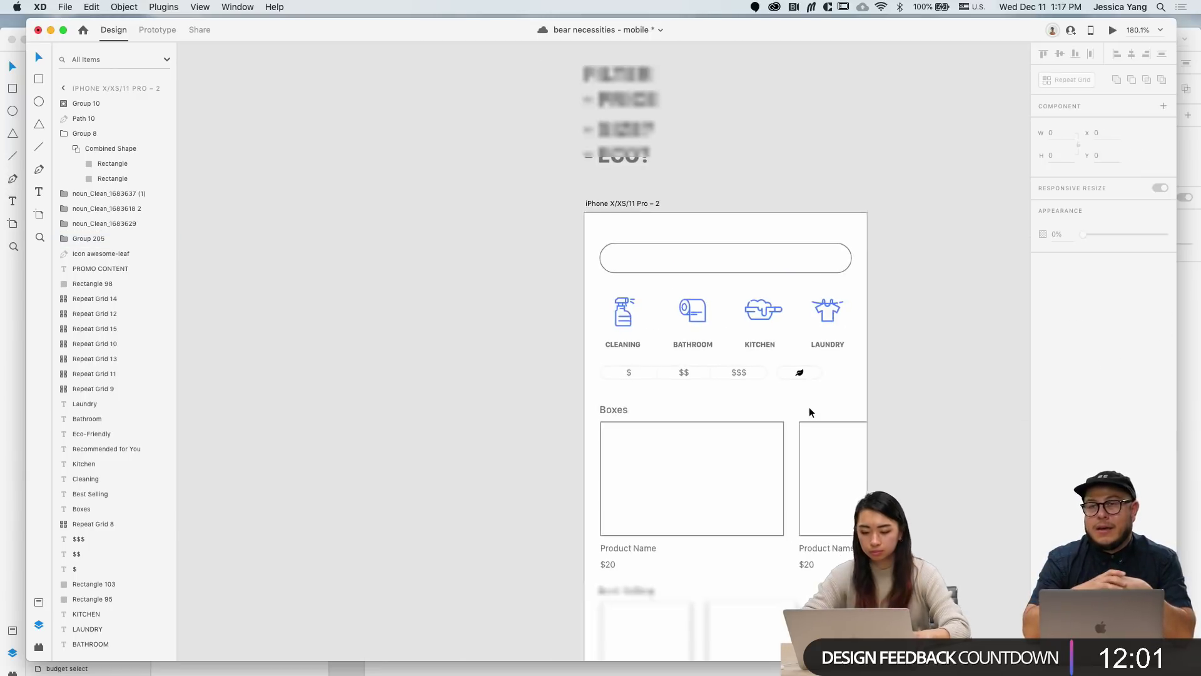
# Step: Set the border color of the price filter bar, its divider lines and the leaf filter pill to C1C1C1
pyautogui.scroll(4, 692, 355)
pyautogui.click(719, 355)
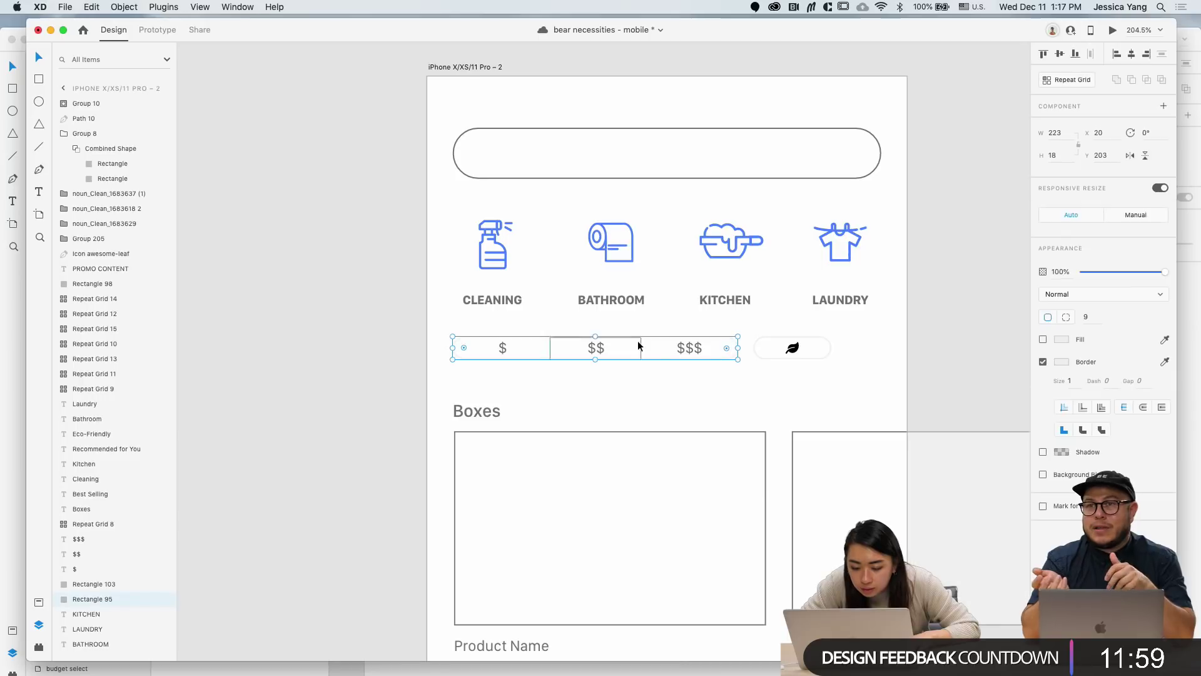
pyautogui.keyDown('shift'); pyautogui.click(774, 357); pyautogui.keyUp('shift')
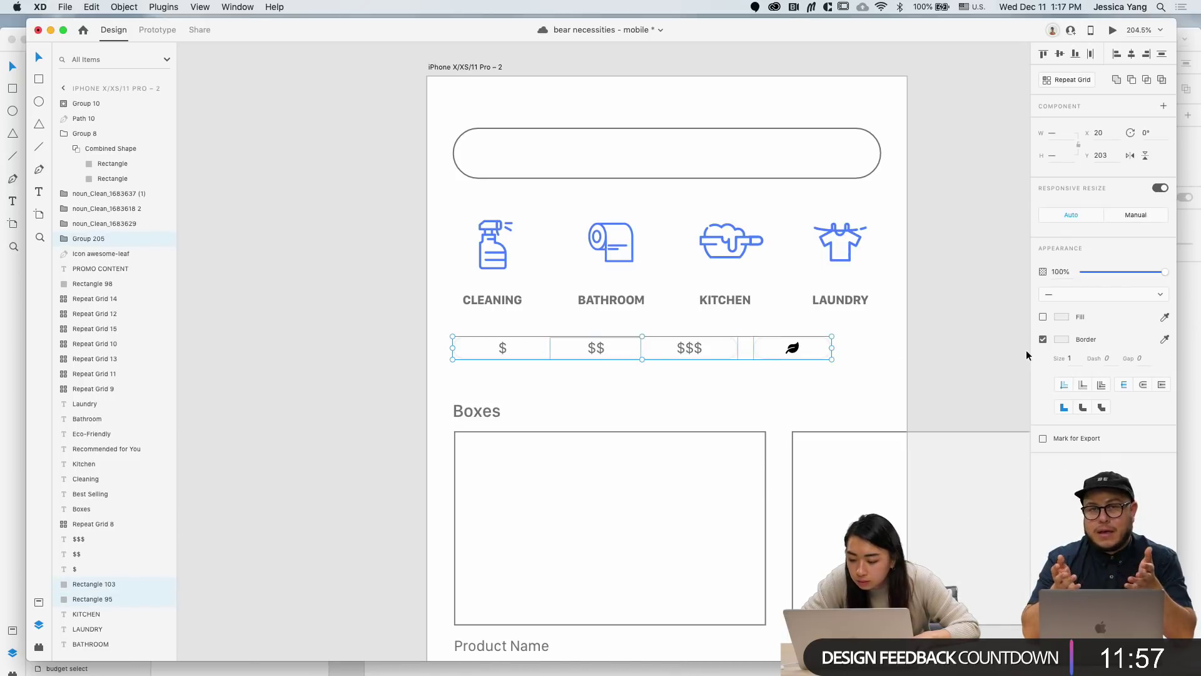
pyautogui.click(1062, 339)
pyautogui.write('C1C1C1')
pyautogui.press('Return')
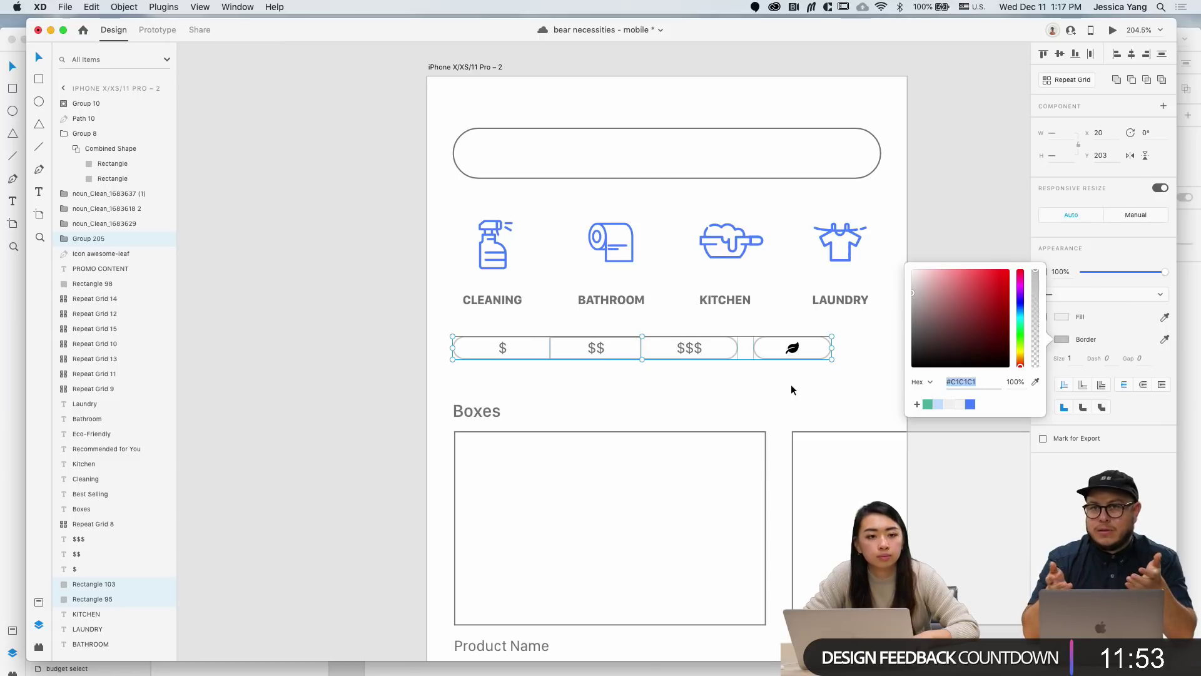
pyautogui.click(773, 405)
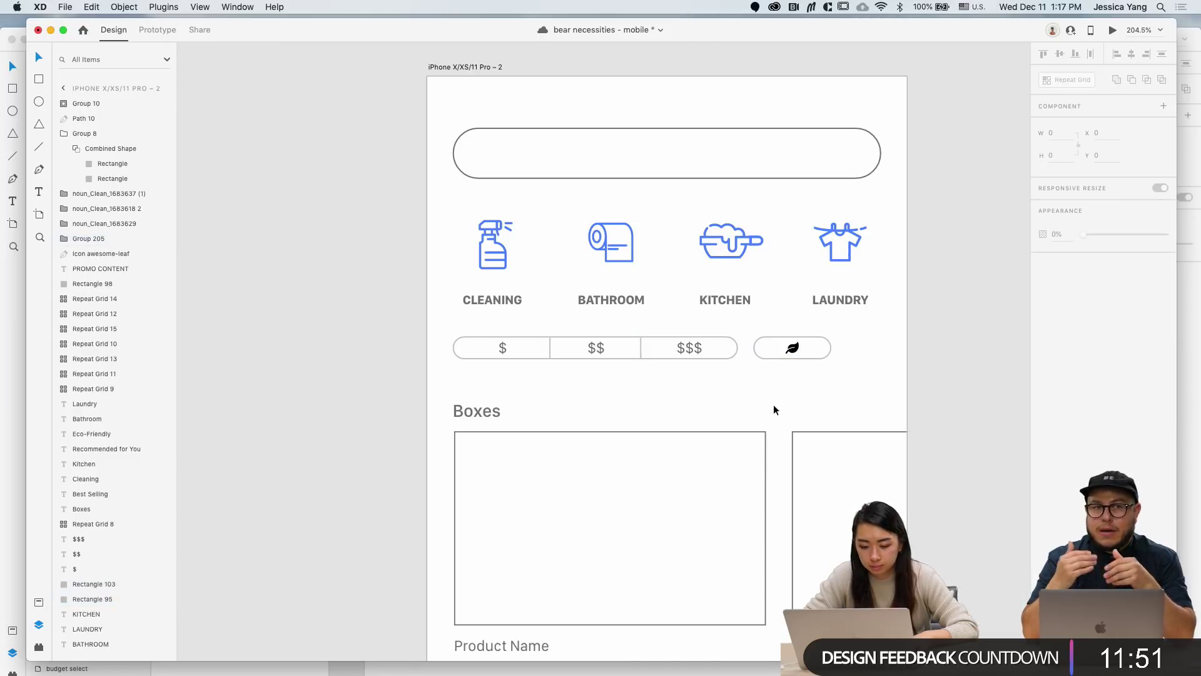
# Step: Move the Orders - Group artboard directly below the product detail artboard, iPhone X/XS/11 Pro – 3
pyautogui.scroll(-5, 774, 404)
pyautogui.scroll(-5, 773, 404)
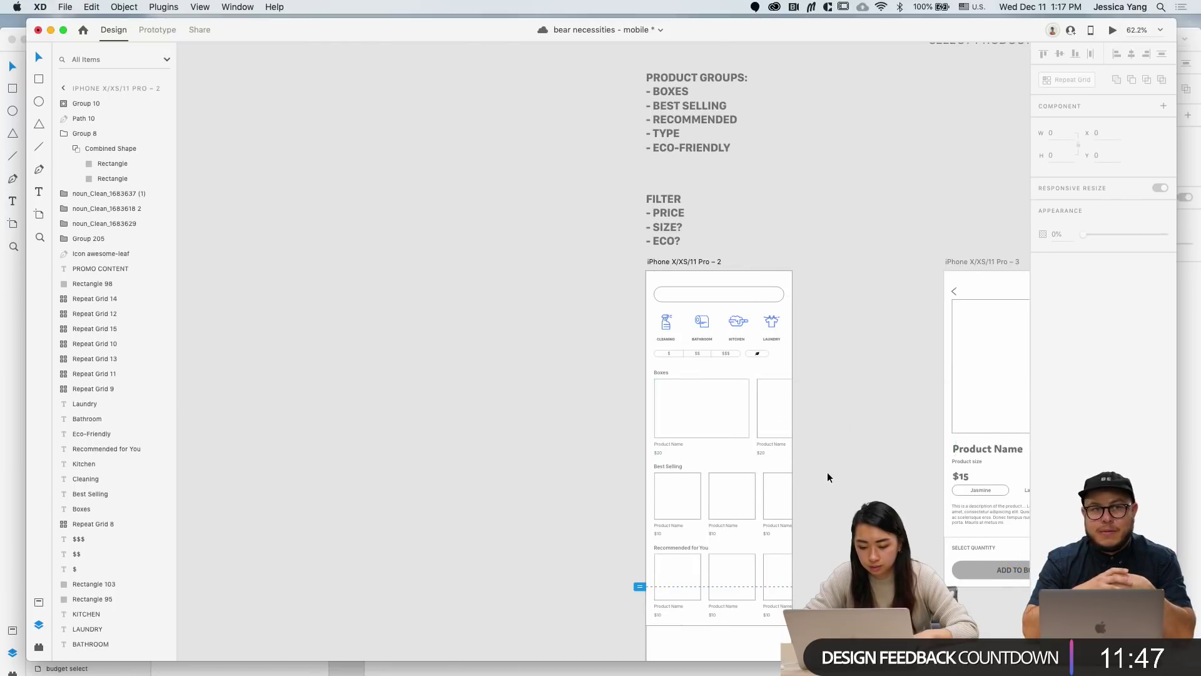
pyautogui.hscroll(3, 827, 477)
pyautogui.scroll(-1, 827, 477)
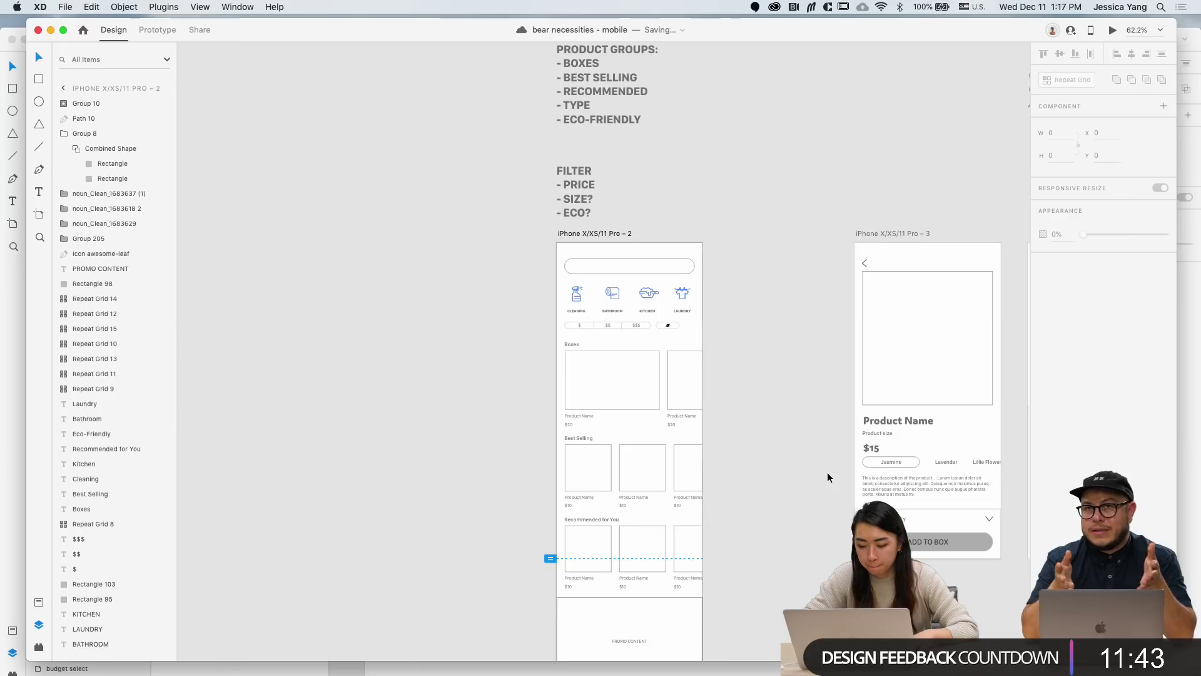
pyautogui.hscroll(3, 827, 474)
pyautogui.scroll(-1, 827, 473)
pyautogui.hscroll(2, 827, 472)
pyautogui.scroll(3, 827, 472)
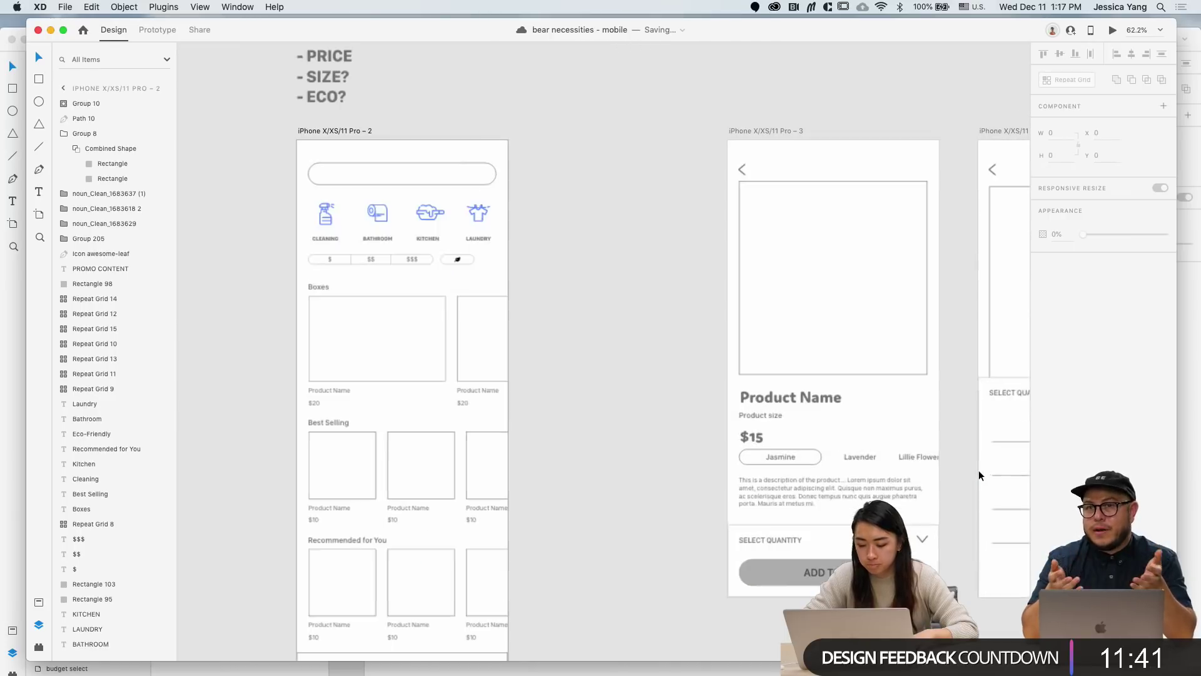
pyautogui.click(804, 459)
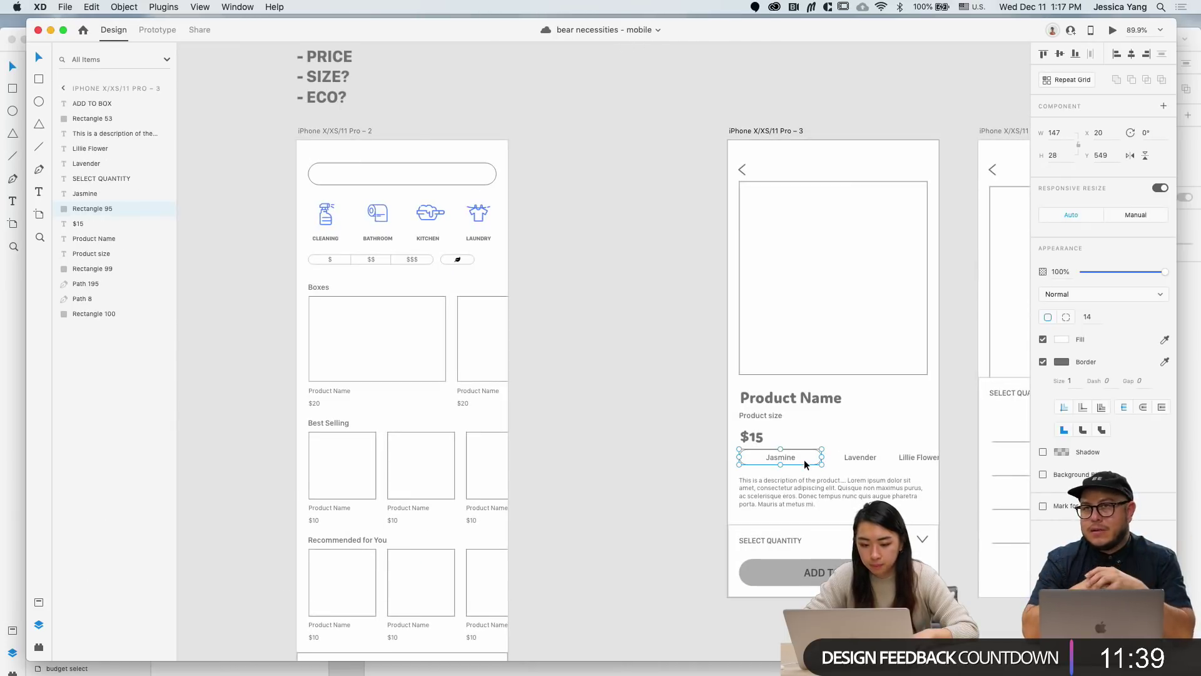
pyautogui.scroll(-5, 805, 459)
pyautogui.hscroll(-5, 804, 459)
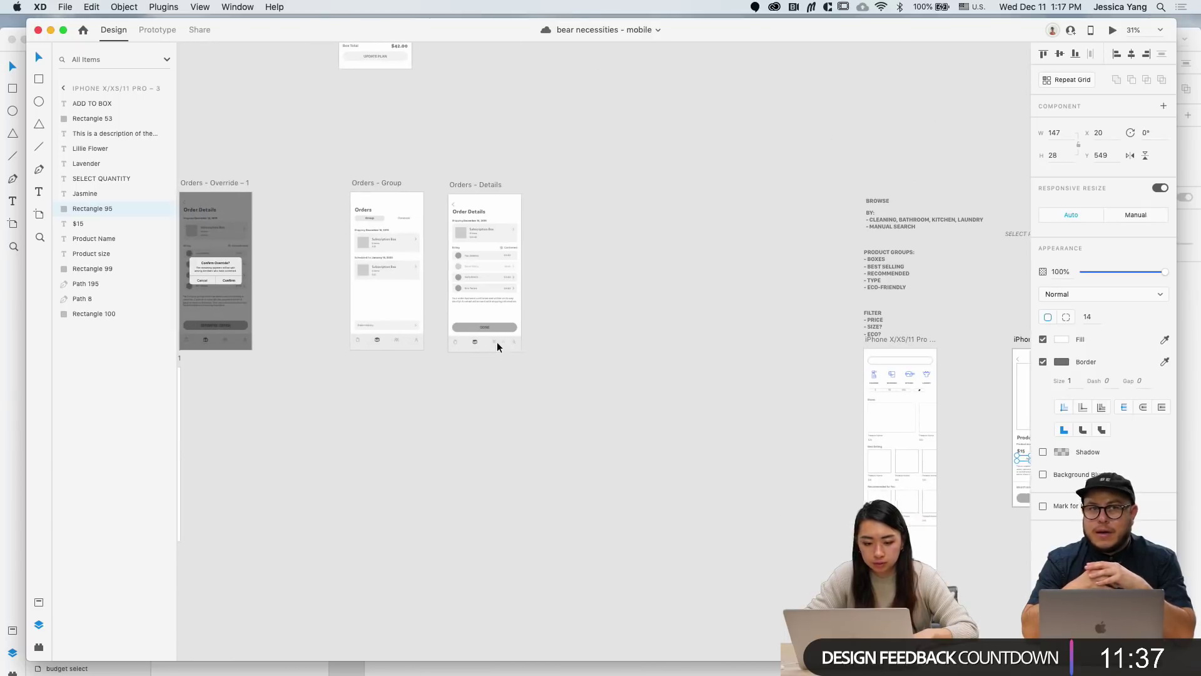
pyautogui.click(674, 429)
pyautogui.hscroll(5, 712, 472)
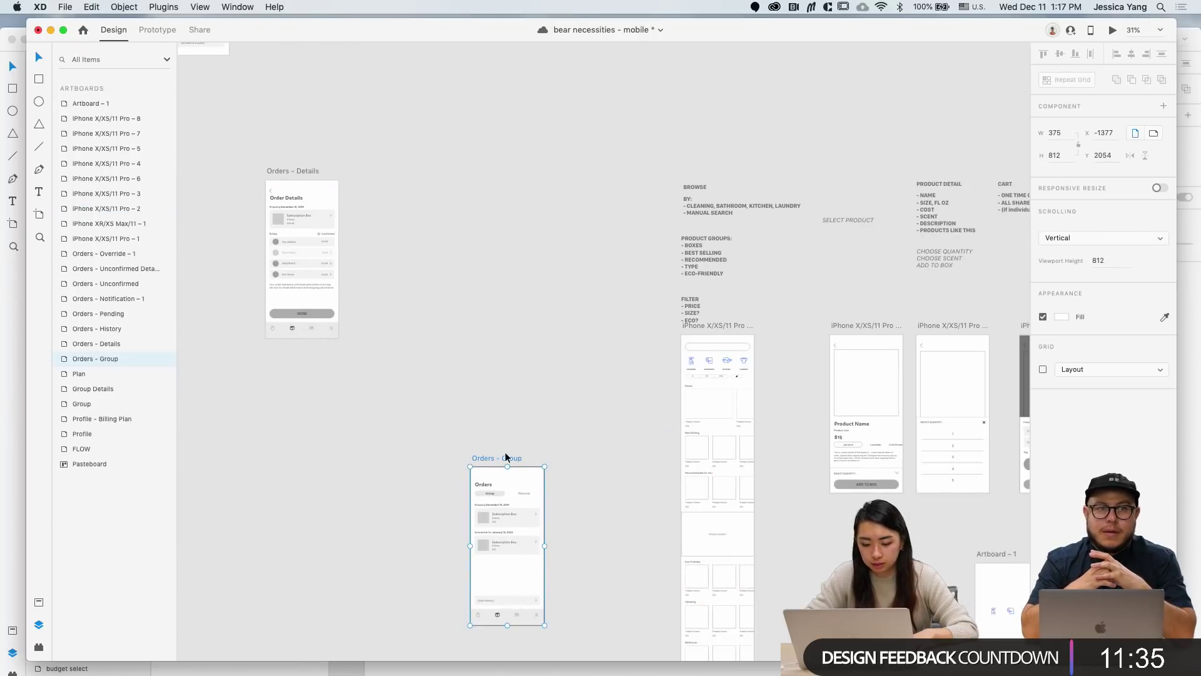
pyautogui.moveTo(508, 463); pyautogui.dragTo(865, 505)
pyautogui.scroll(5, 865, 505)
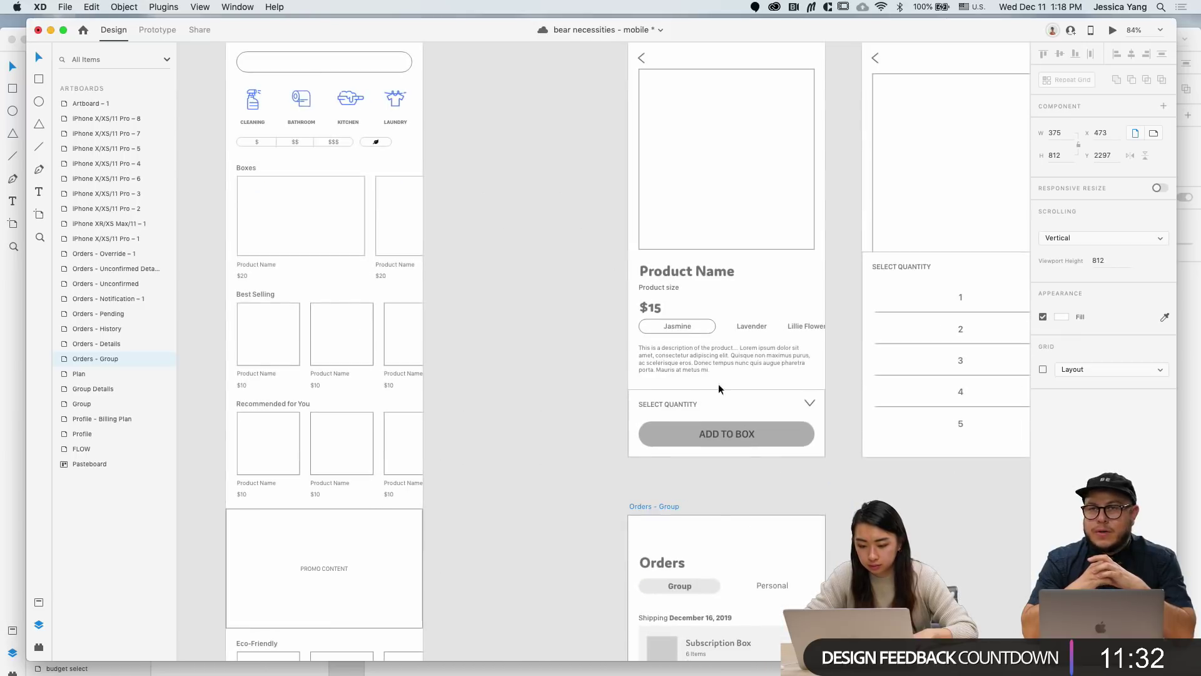
# Step: Fill the Jasmine scent pill on the product detail screen with light grey and turn off its border
pyautogui.click(704, 331)
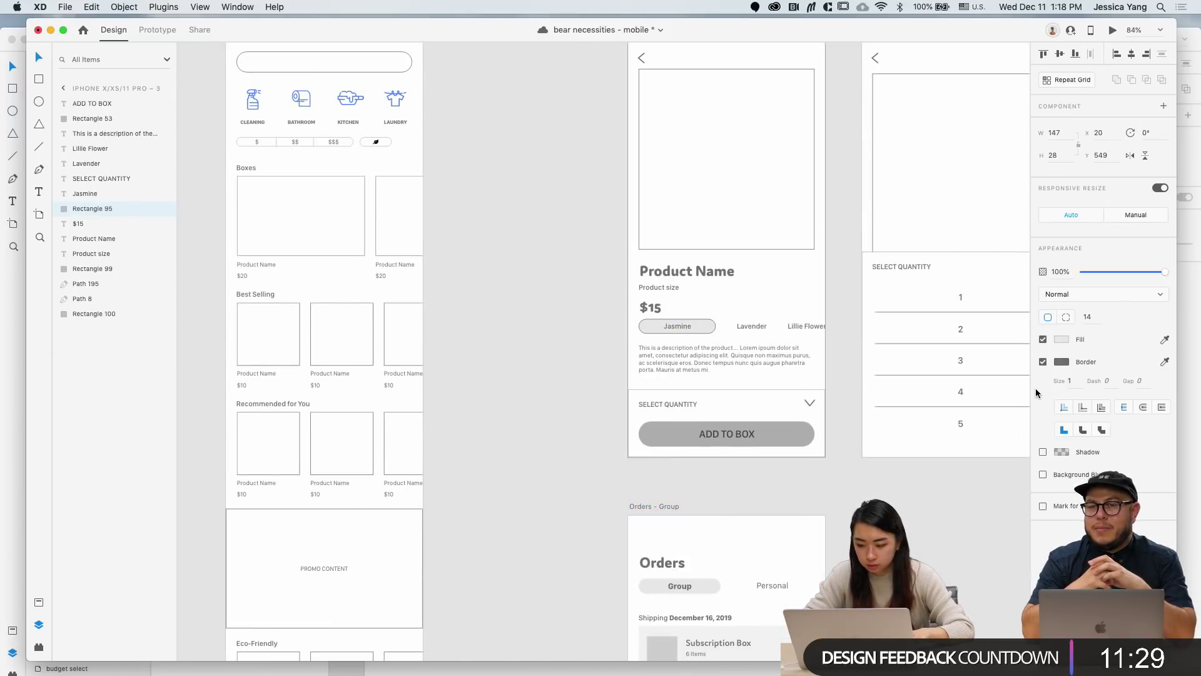
pyautogui.click(1043, 362)
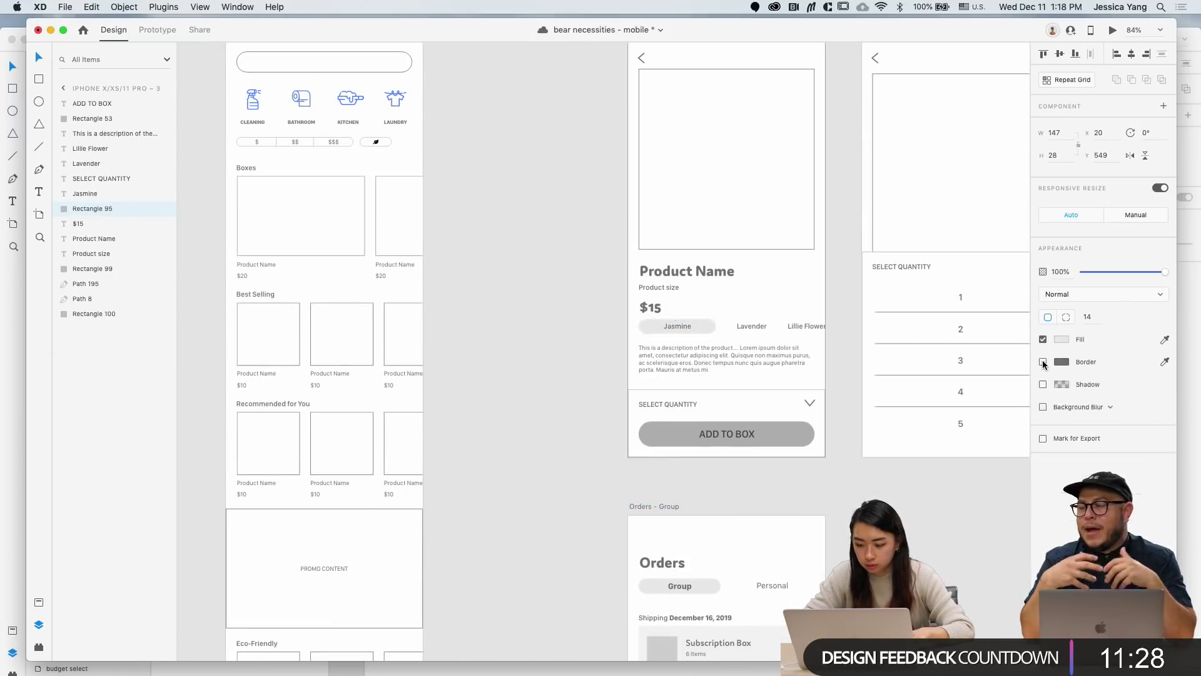
pyautogui.click(681, 326)
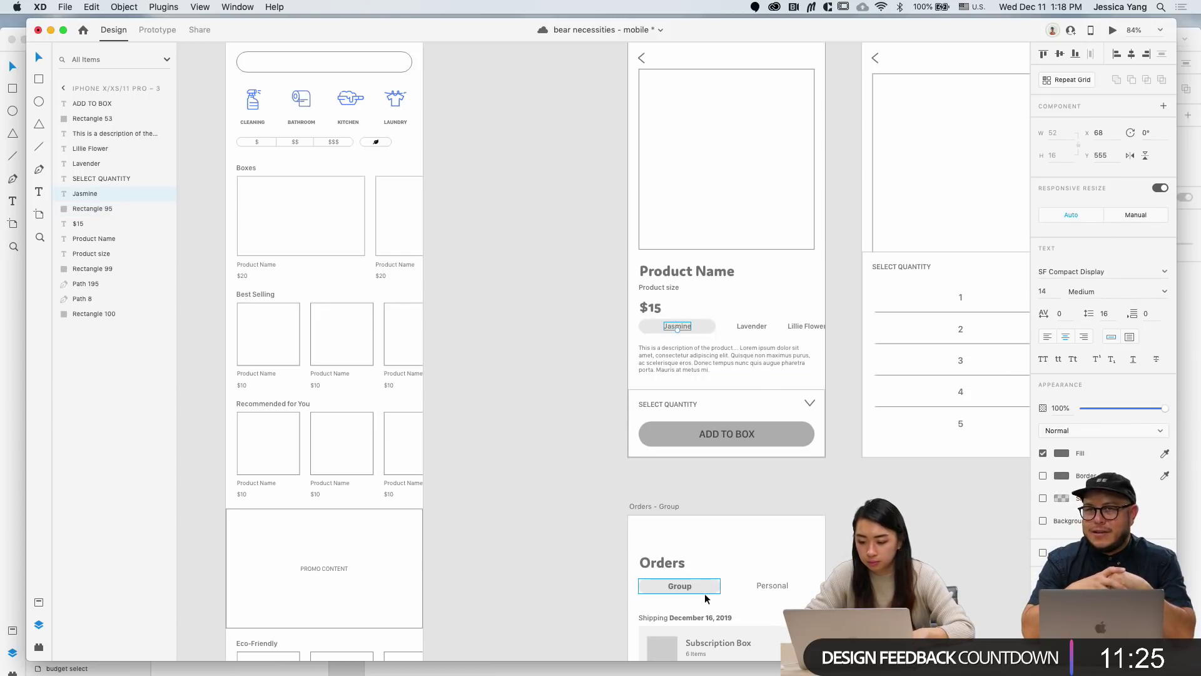
# Step: Copy the Group tab's label and grey pill from Orders - Group onto the iPhone X/XS/11 Pro – 3 artboard, saving the document
pyautogui.click(686, 586)
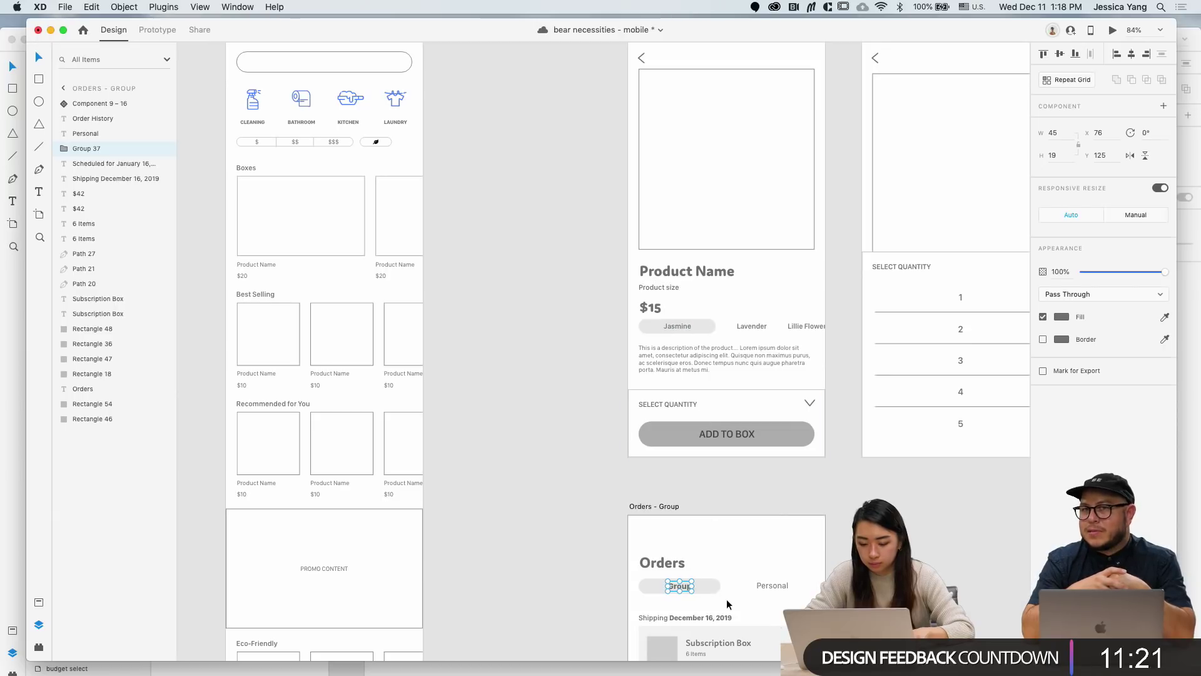
pyautogui.keyDown('shift'); pyautogui.click(705, 586); pyautogui.keyUp('shift')
pyautogui.scroll(2, 672, 370)
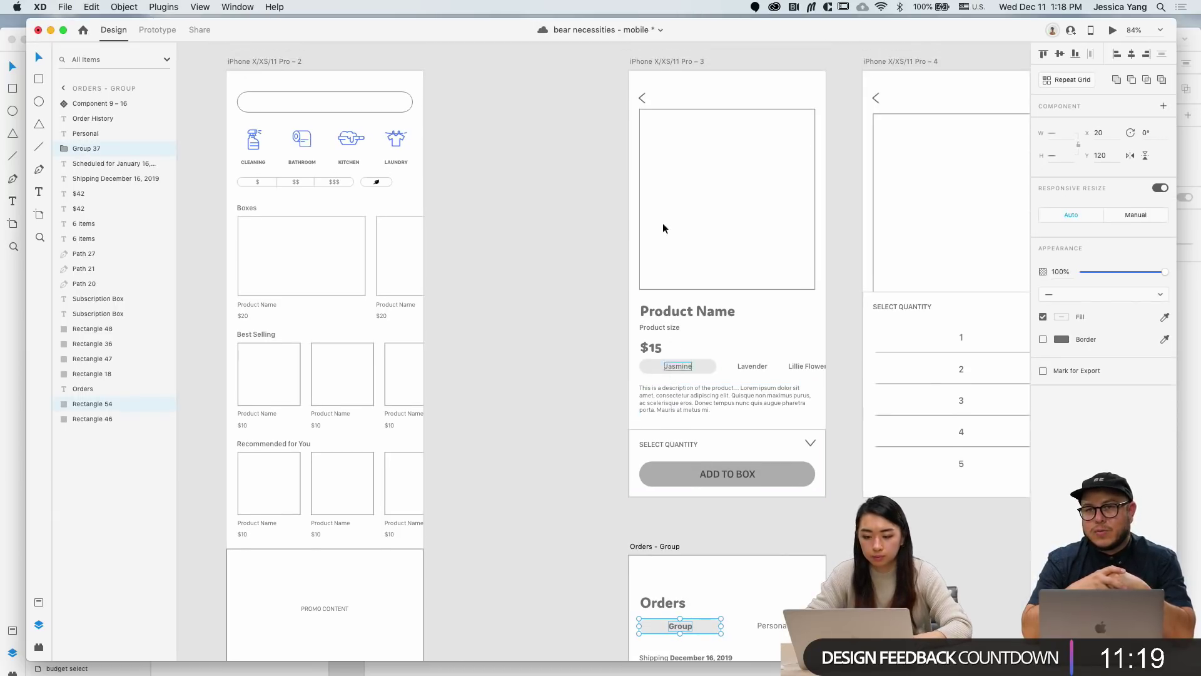
pyautogui.click(659, 62)
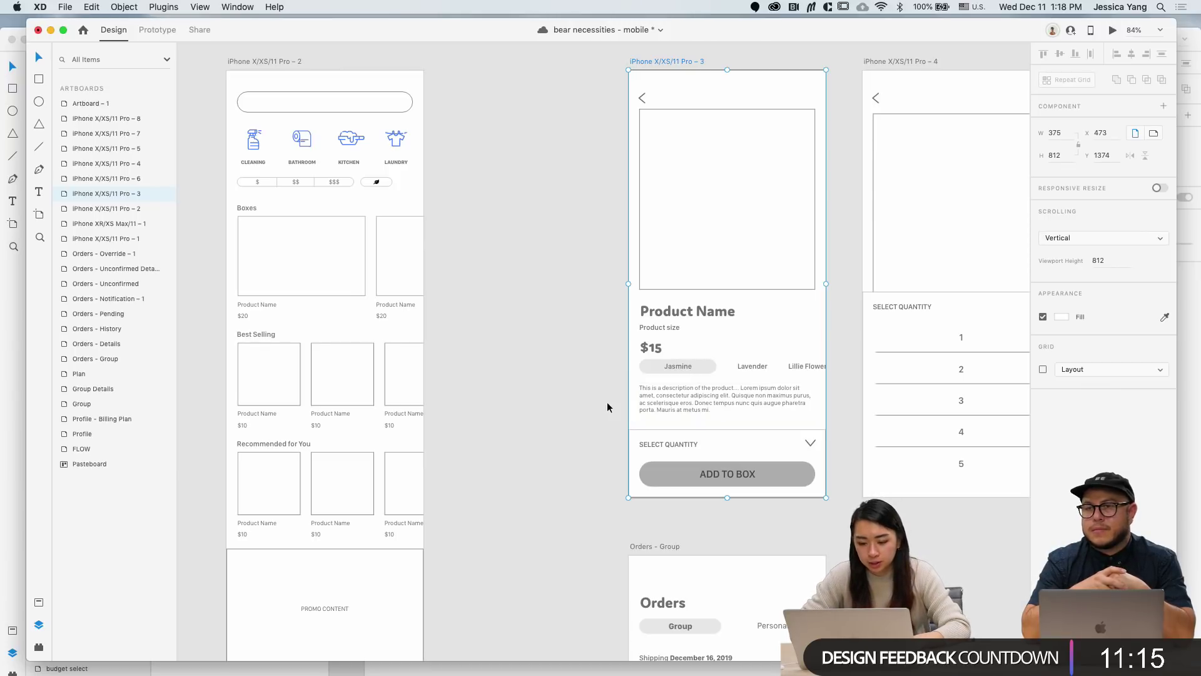
pyautogui.press('super+s')
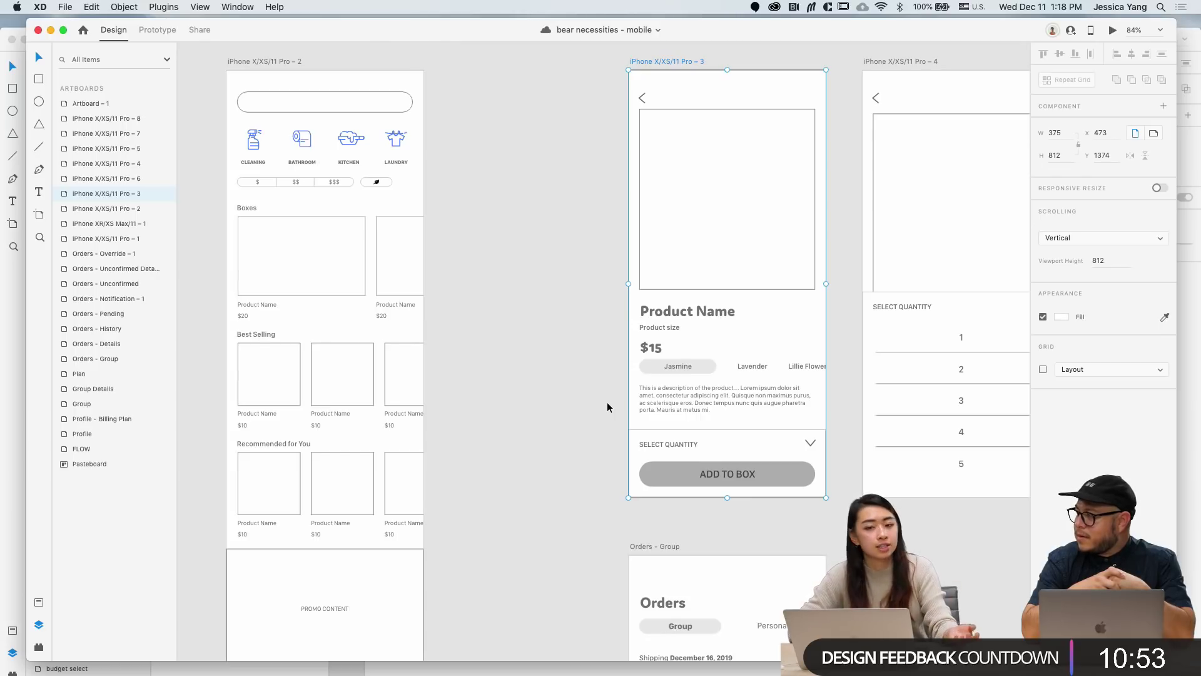
pyautogui.click(598, 355)
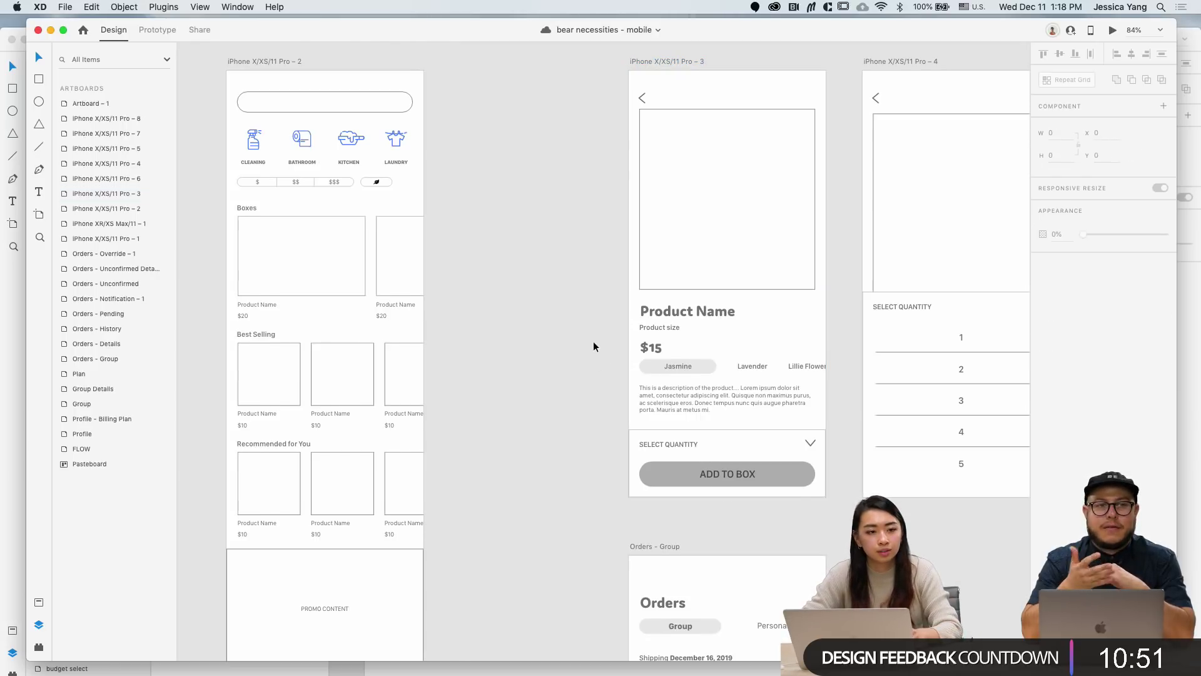
pyautogui.hscroll(1, 593, 341)
pyautogui.click(682, 73)
pyautogui.click(718, 207)
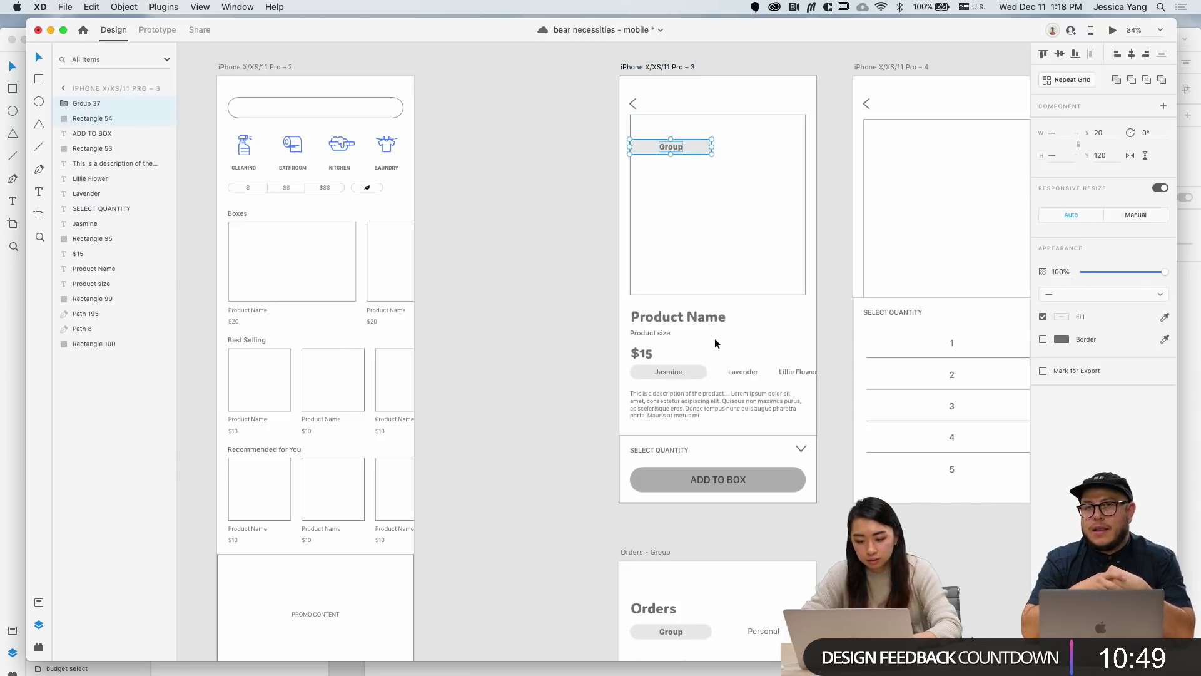
# Step: Move the pasted Group pill just above the Jasmine pill and change its label to "Jasmine"
pyautogui.scroll(3, 714, 338)
pyautogui.scroll(3, 701, 149)
pyautogui.moveTo(684, 133); pyautogui.dragTo(691, 478)
pyautogui.click(630, 504)
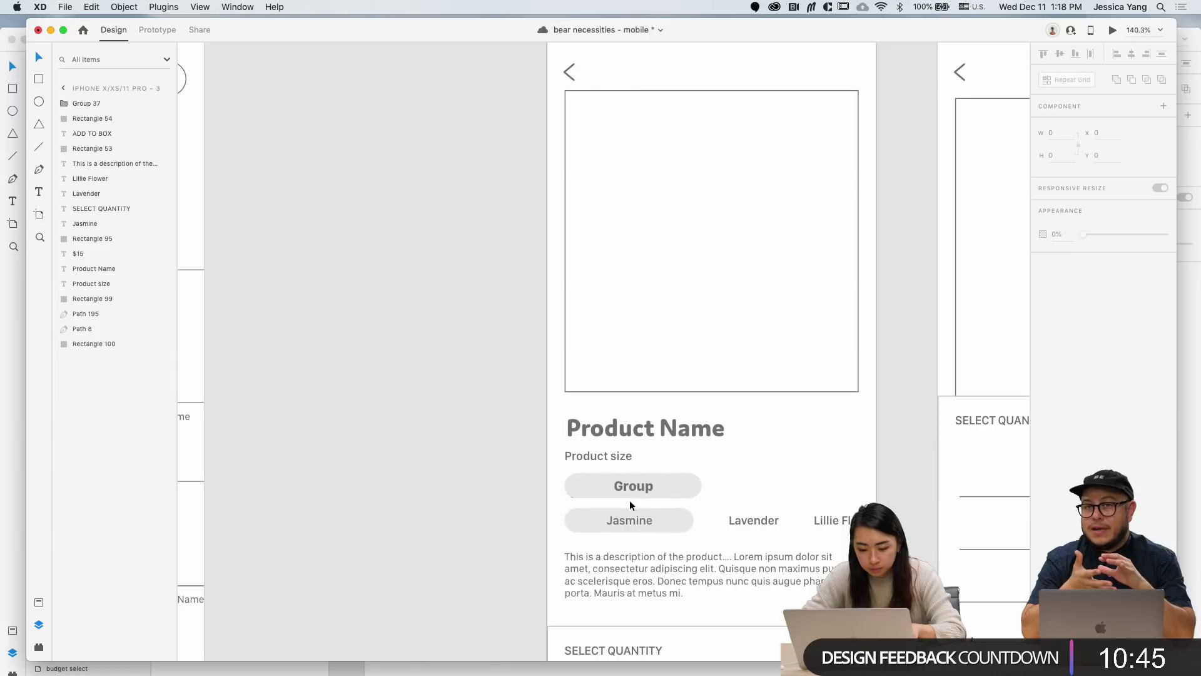
pyautogui.doubleClick(635, 486)
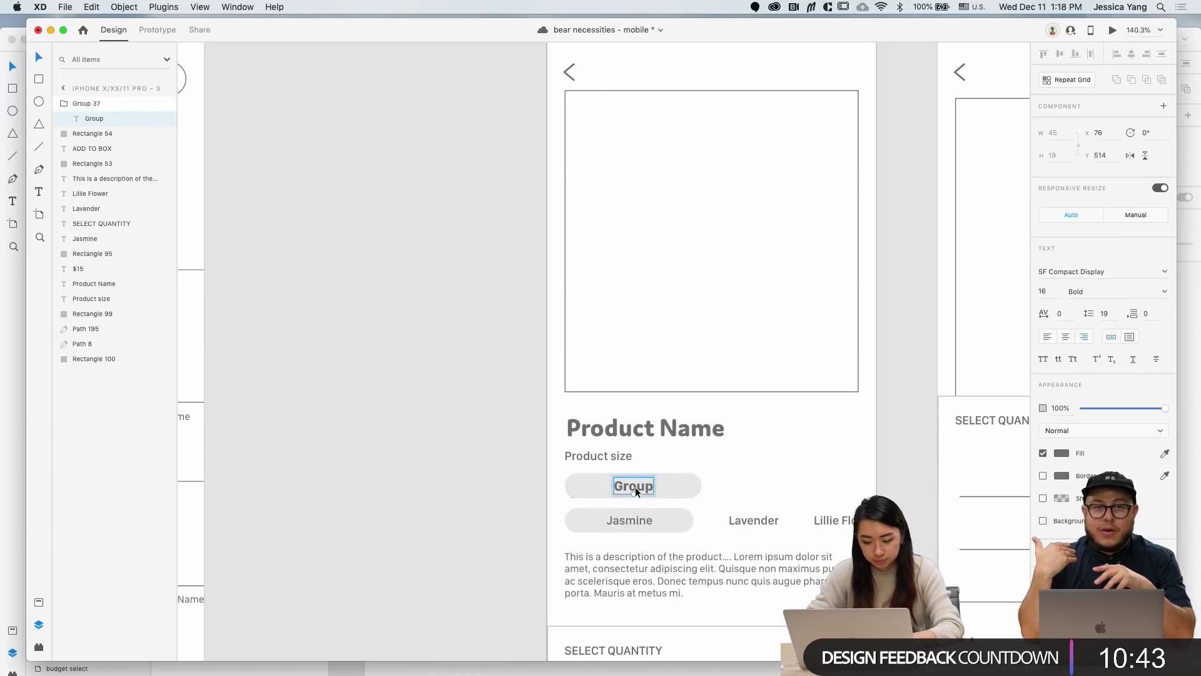
pyautogui.write('Jasmine')
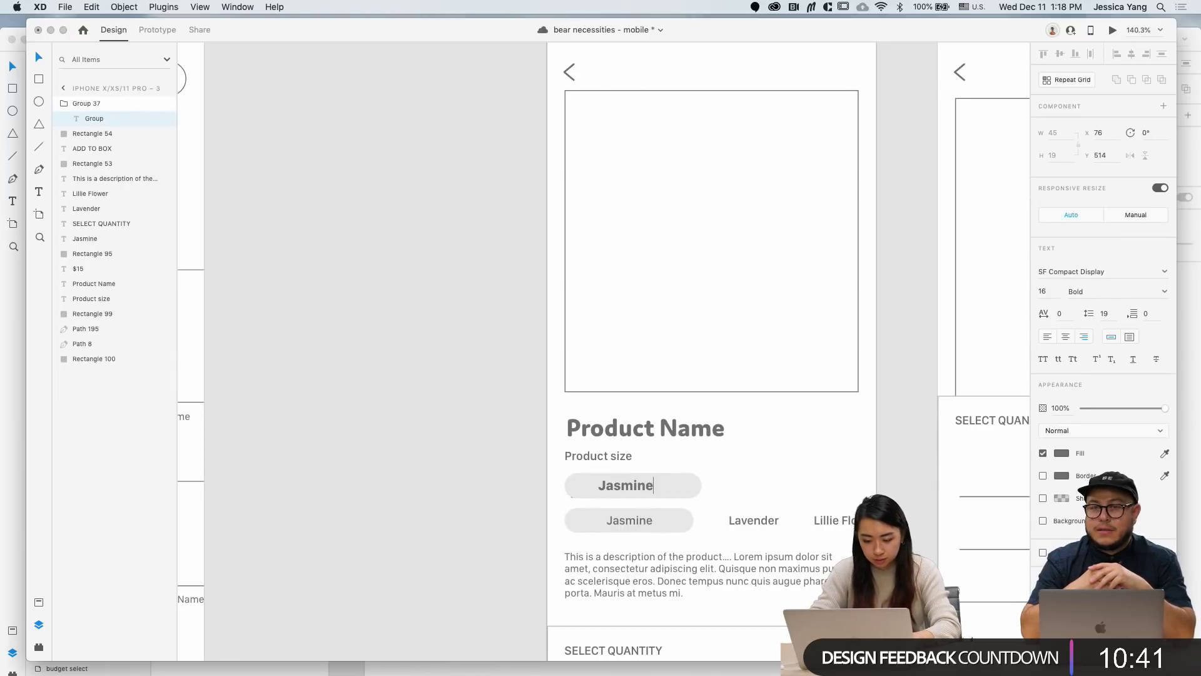
# Step: Delete the old Jasmine pill and label, and put the new bold Jasmine pill in their place with its label centered
pyautogui.click(653, 515)
pyautogui.keyDown('shift'); pyautogui.click(659, 517); pyautogui.keyUp('shift')
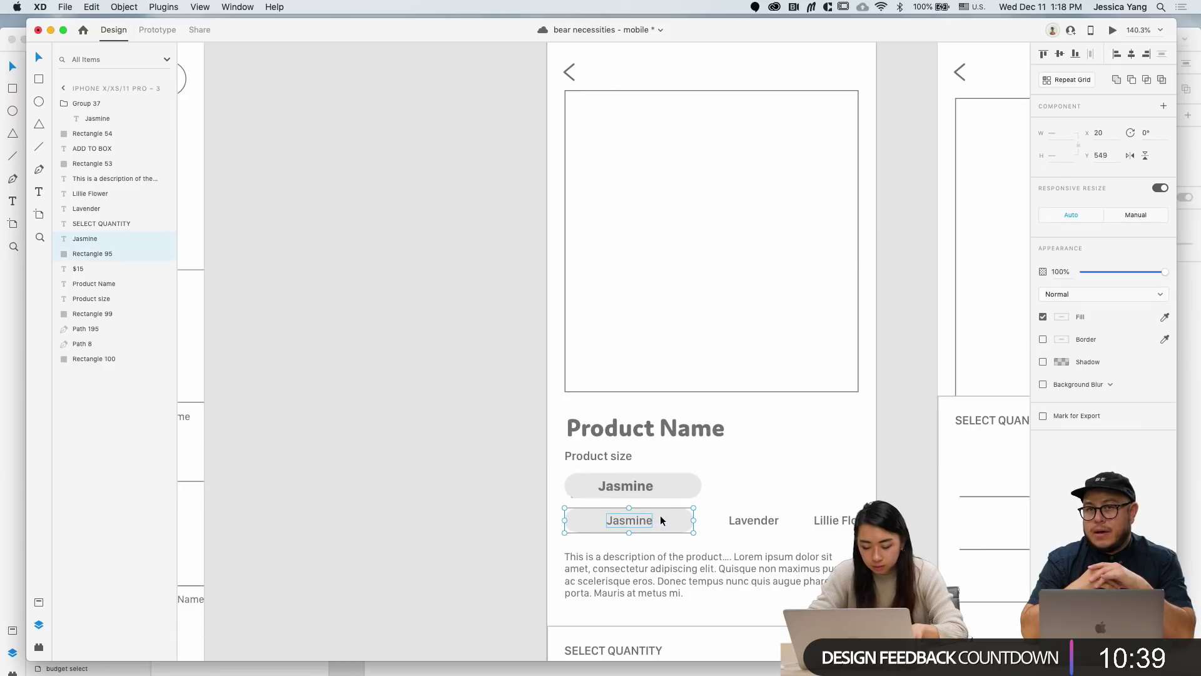
pyautogui.press('Delete')
pyautogui.click(643, 479)
pyautogui.keyDown('shift'); pyautogui.click(670, 483); pyautogui.keyUp('shift')
pyautogui.moveTo(670, 483); pyautogui.dragTo(670, 519)
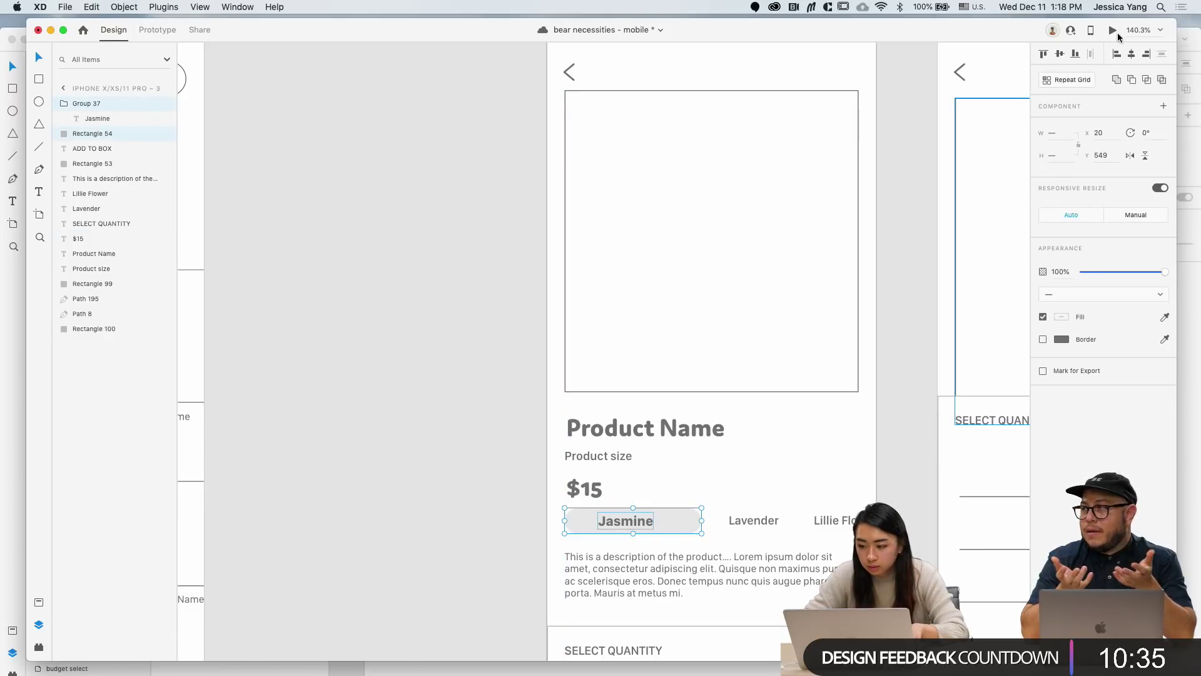
pyautogui.click(1131, 54)
# Step: Place a copy of the grey pill behind the Lavender scent label and center the label on it
pyautogui.click(745, 526)
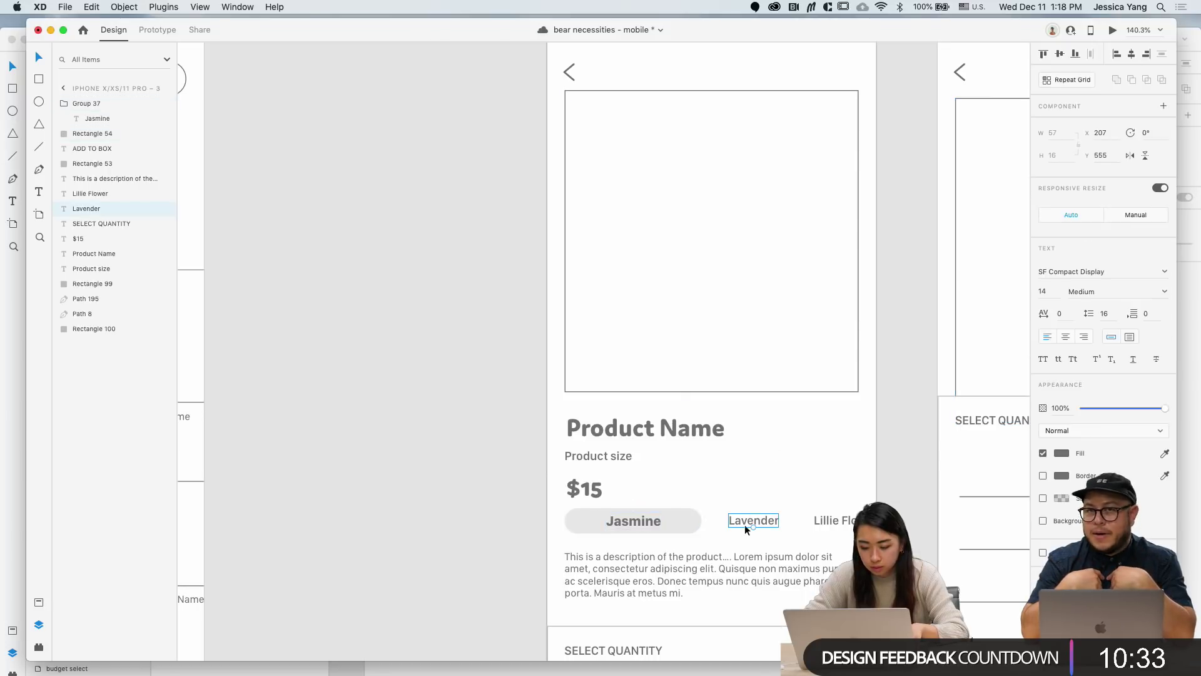
pyautogui.hscroll(2, 745, 526)
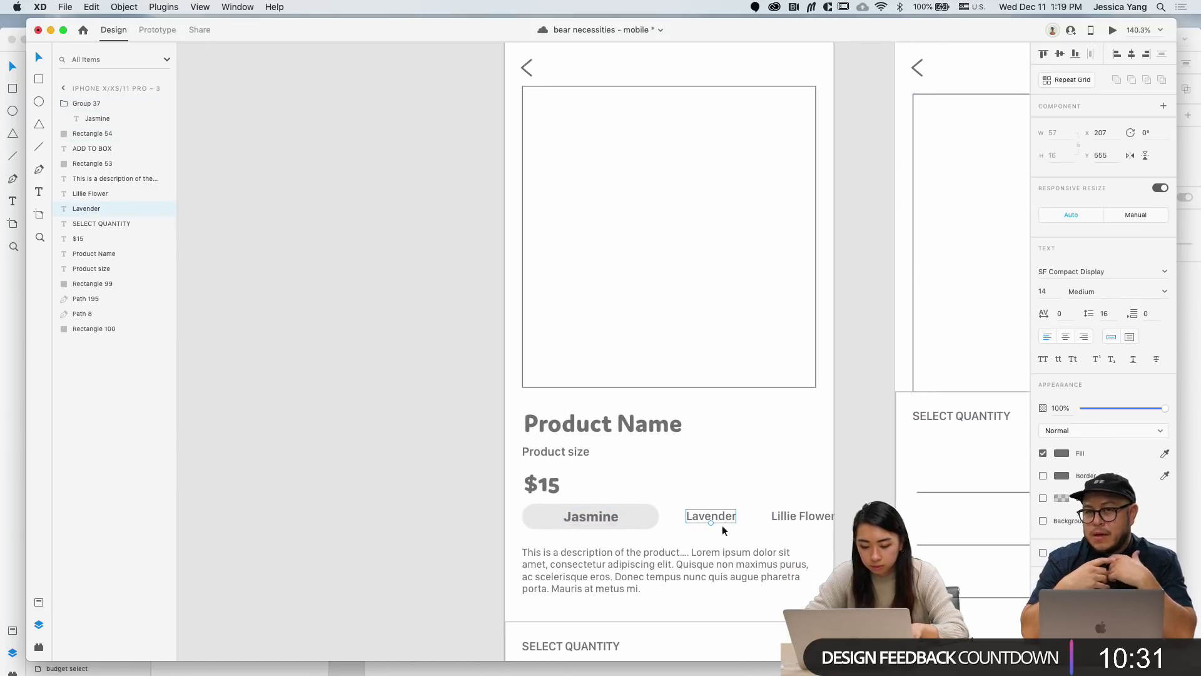
pyautogui.moveTo(605, 513); pyautogui.dragTo(866, 519)
pyautogui.click(771, 516)
pyautogui.press('super+shift+[')
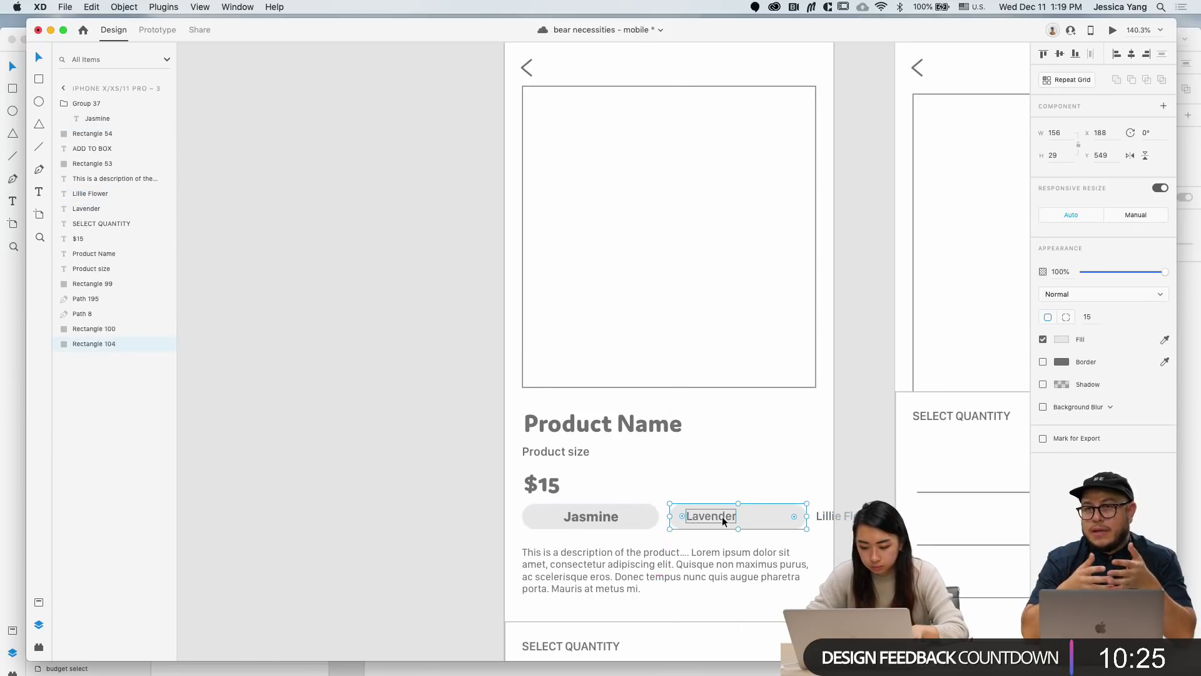
pyautogui.click(722, 516)
pyautogui.moveTo(738, 521); pyautogui.dragTo(765, 517)
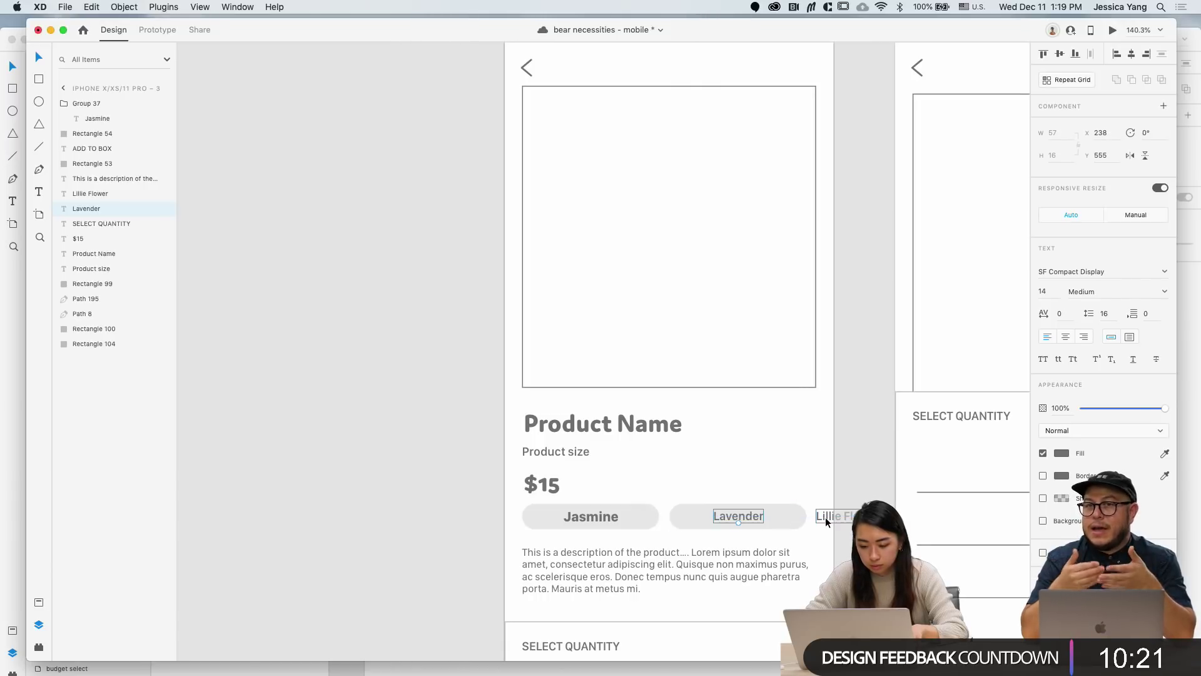
# Step: Undo back to before the pill copy behind Lavender and shift the Lillie Flower label farther away from Lavender
pyautogui.click(791, 517)
pyautogui.moveTo(787, 517); pyautogui.dragTo(840, 520)
pyautogui.press('super+z')
pyautogui.press('super+z')
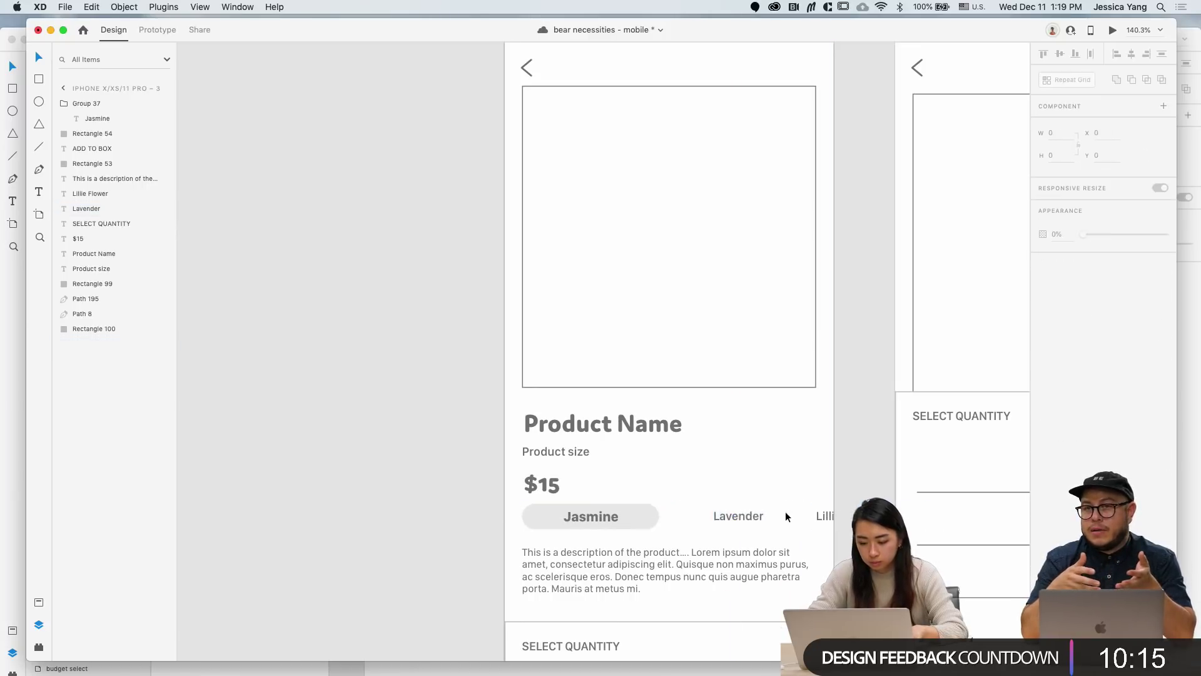
pyautogui.click(821, 516)
pyautogui.hotkey('shift', 'Right')
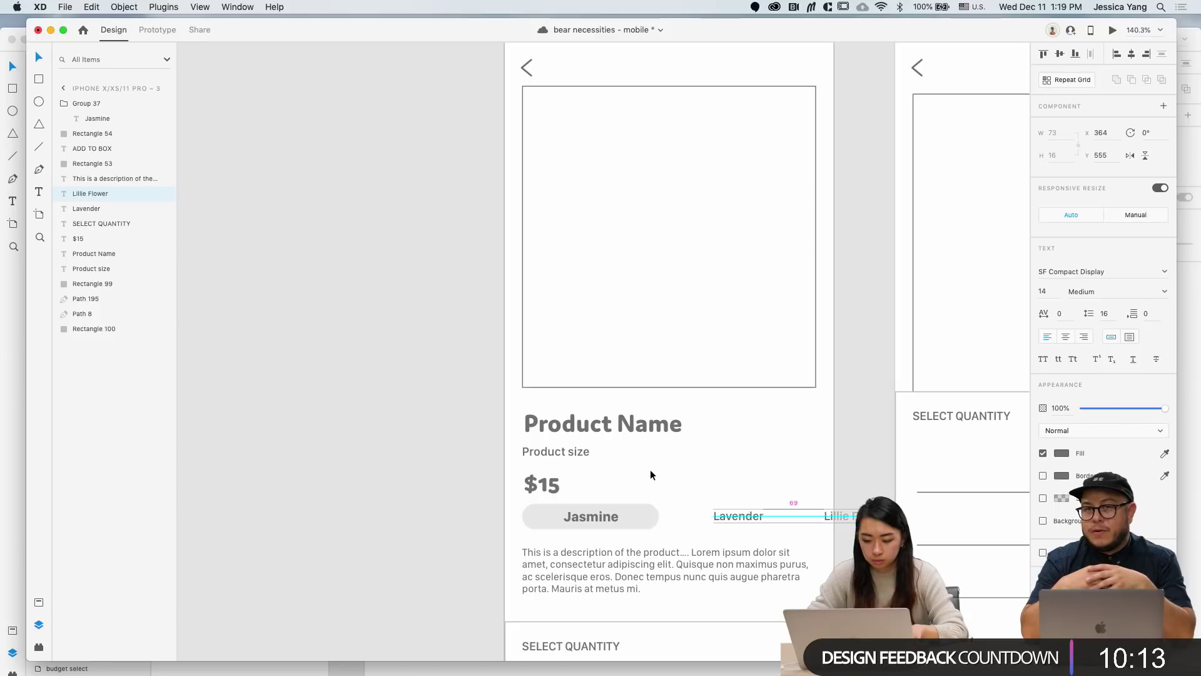
pyautogui.click(472, 483)
# Step: Narrow the grey Jasmine pill to about 122 px wide and re-center the Jasmine label on it
pyautogui.scroll(-5, 472, 483)
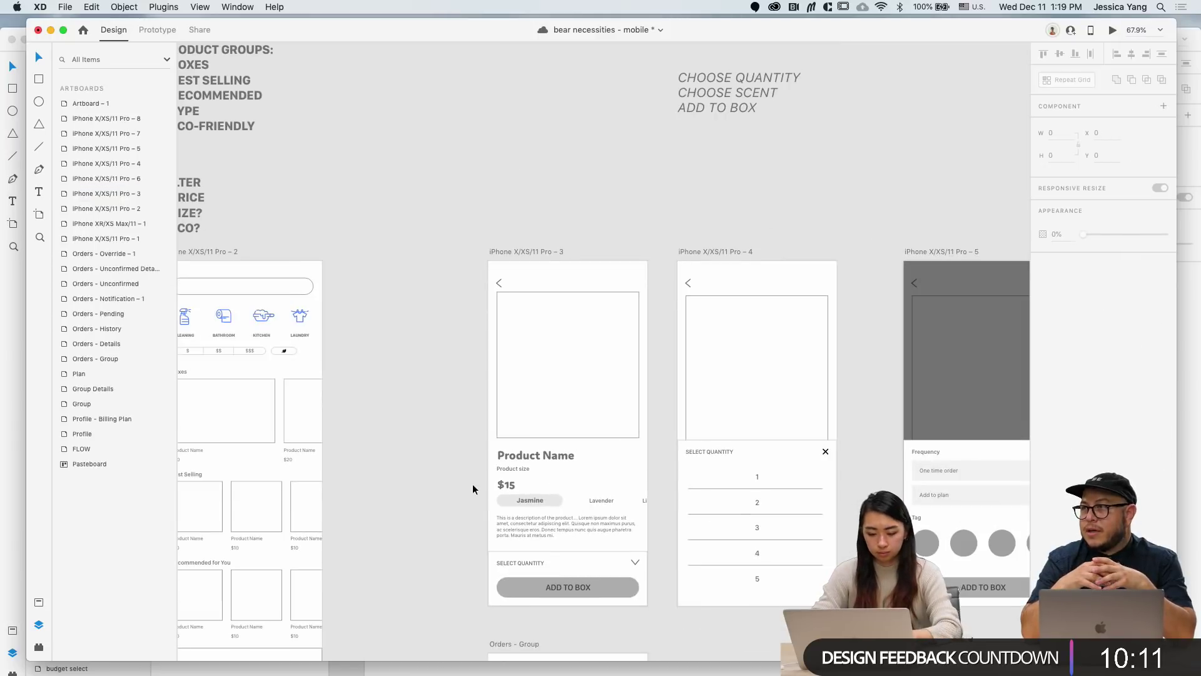
pyautogui.scroll(5, 533, 518)
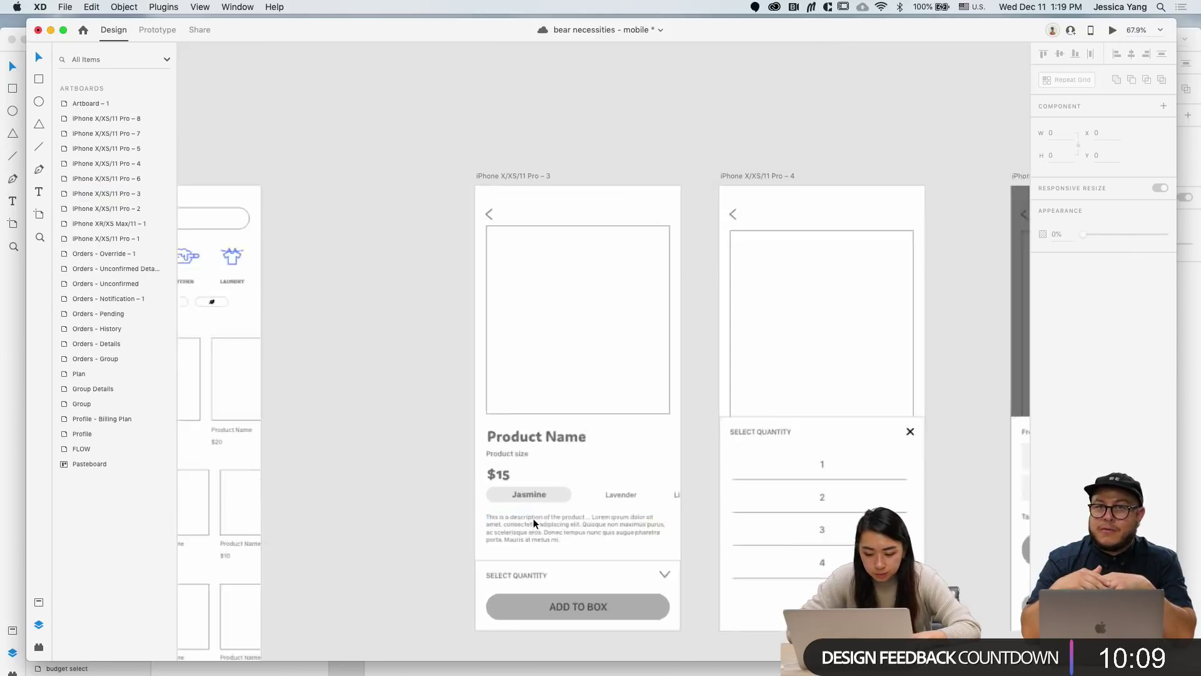
pyautogui.click(576, 481)
pyautogui.moveTo(576, 482); pyautogui.dragTo(567, 483)
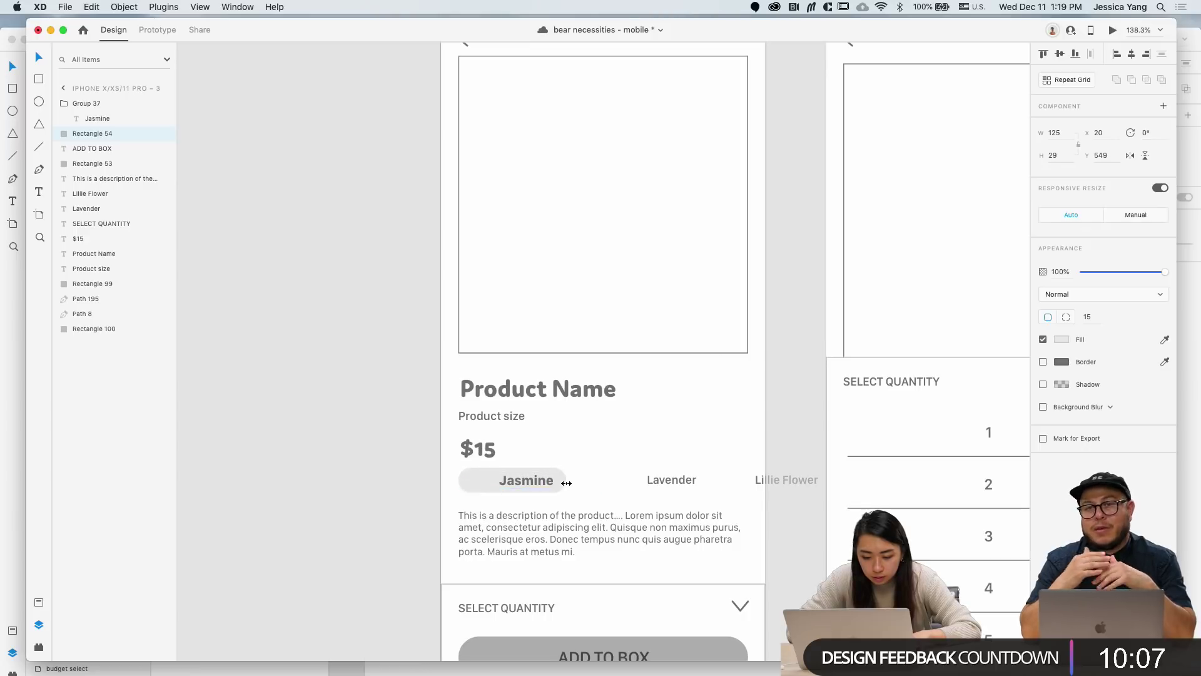
pyautogui.click(515, 481)
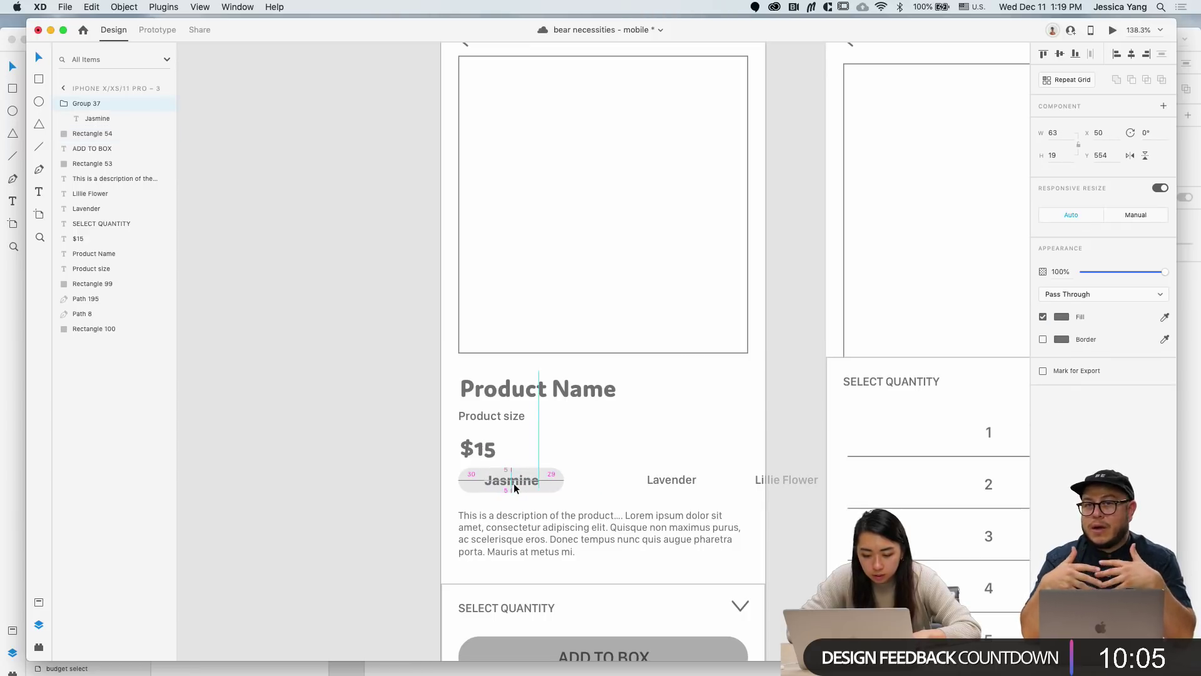
# Step: Move the Lavender scent label closer to the Jasmine pill, to about X 155 in the same row
pyautogui.moveTo(677, 478); pyautogui.dragTo(608, 478)
pyautogui.press('Left')
pyautogui.press('Left')
pyautogui.press('Left')
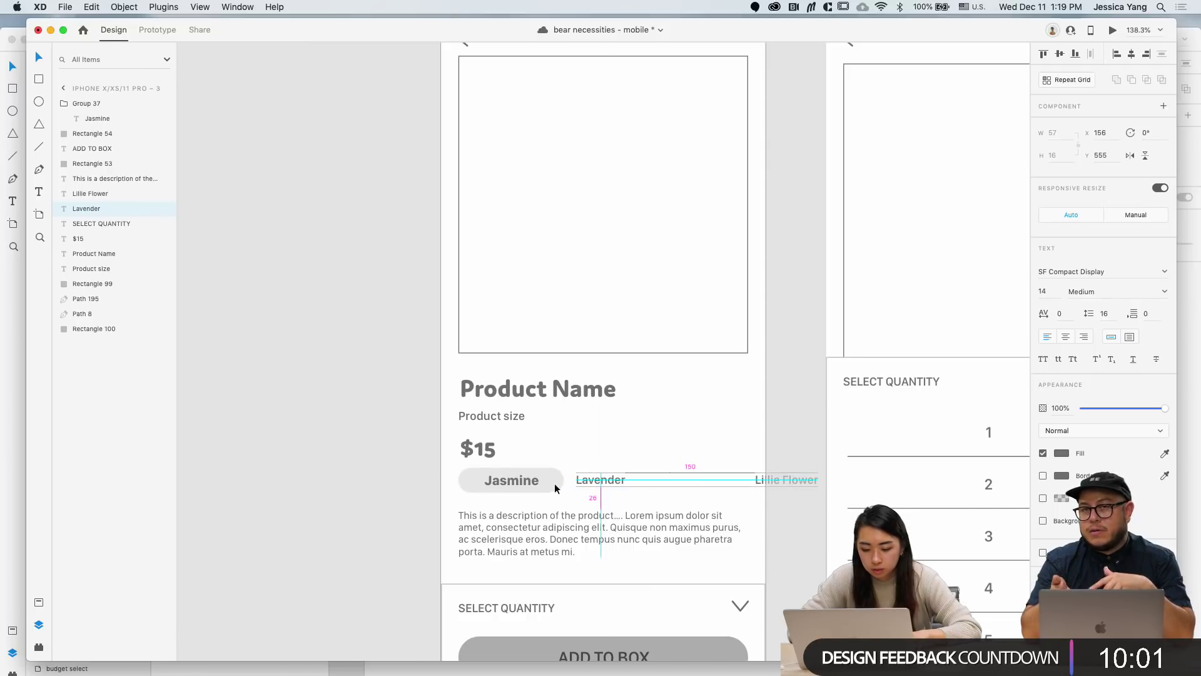
pyautogui.press('Left')
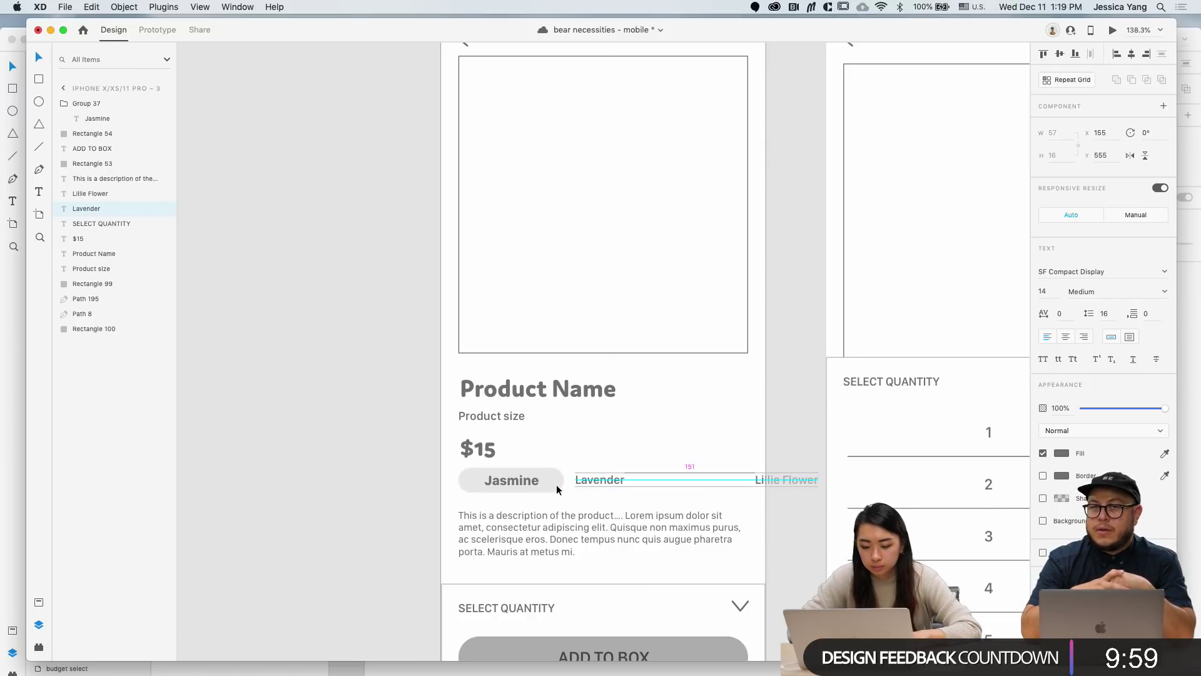
# Step: Place a copy of the grey Jasmine pill behind the Lavender label and center the label horizontally on it
pyautogui.moveTo(546, 479); pyautogui.dragTo(663, 481)
pyautogui.press('super+shift+bracketleft')
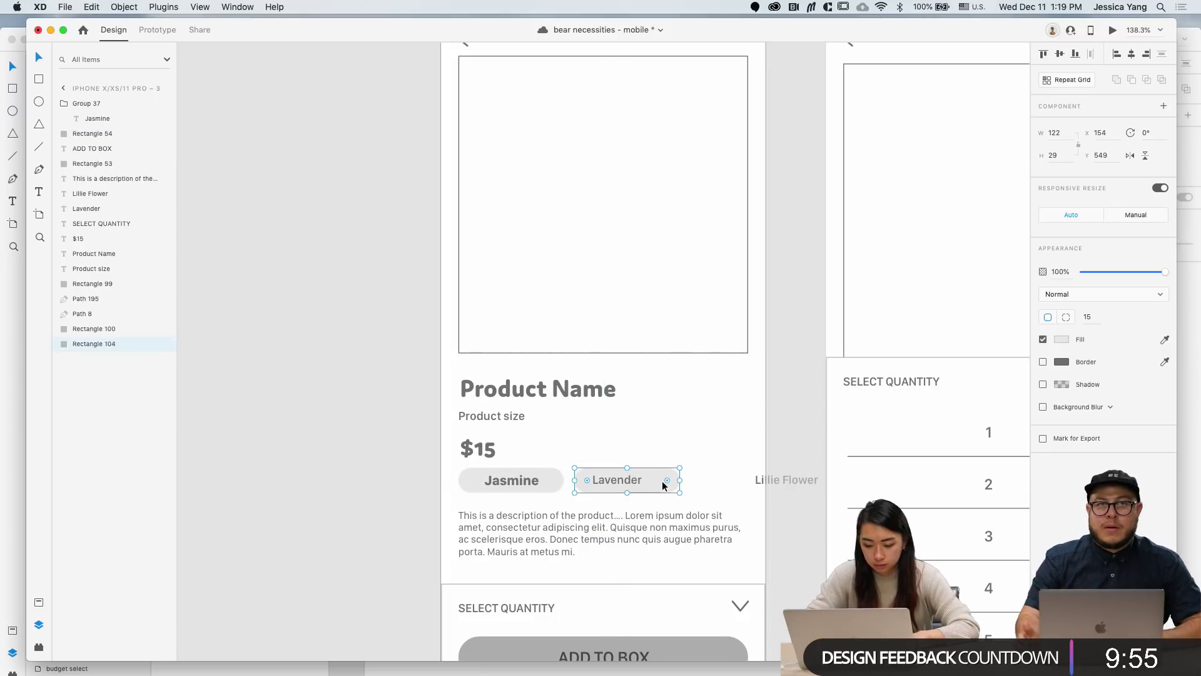
pyautogui.keyDown('shift'); pyautogui.click(625, 482); pyautogui.keyUp('shift')
pyautogui.click(1130, 55)
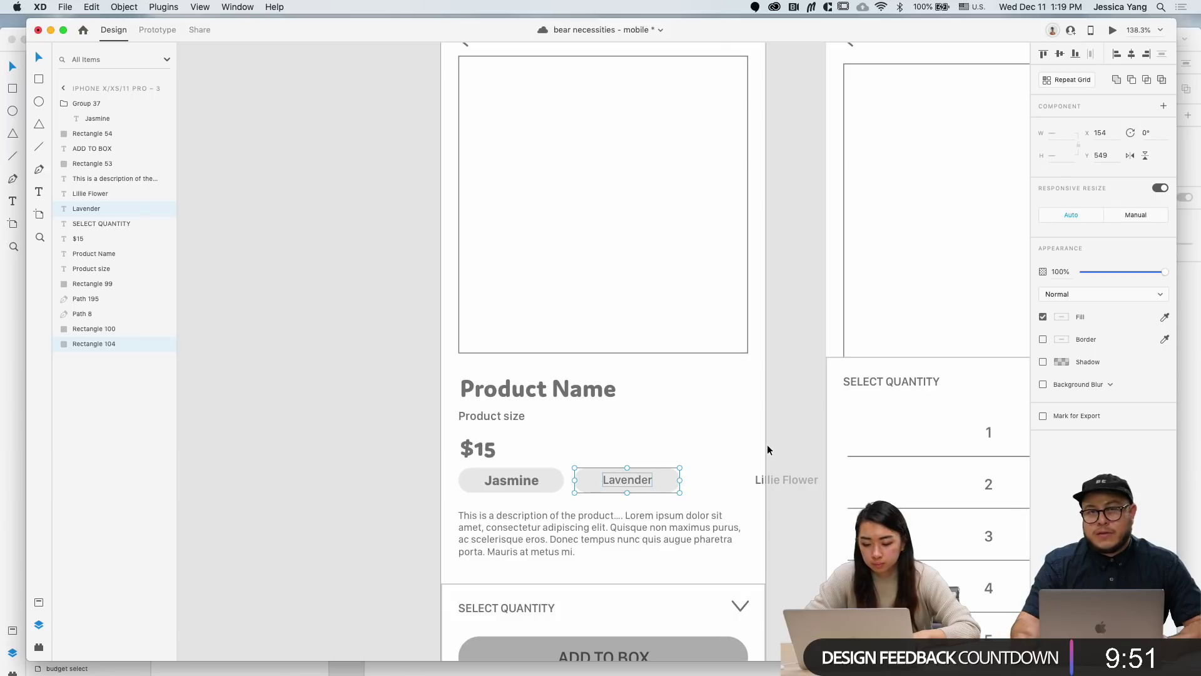
# Step: Duplicate the Lavender pill and label beside the original, copy the Lillie Flower text, and delete the old Lillie Flower label
pyautogui.press('alt')
pyautogui.moveTo(677, 485); pyautogui.dragTo(803, 487)
pyautogui.doubleClick(802, 483)
pyautogui.press('super+c')
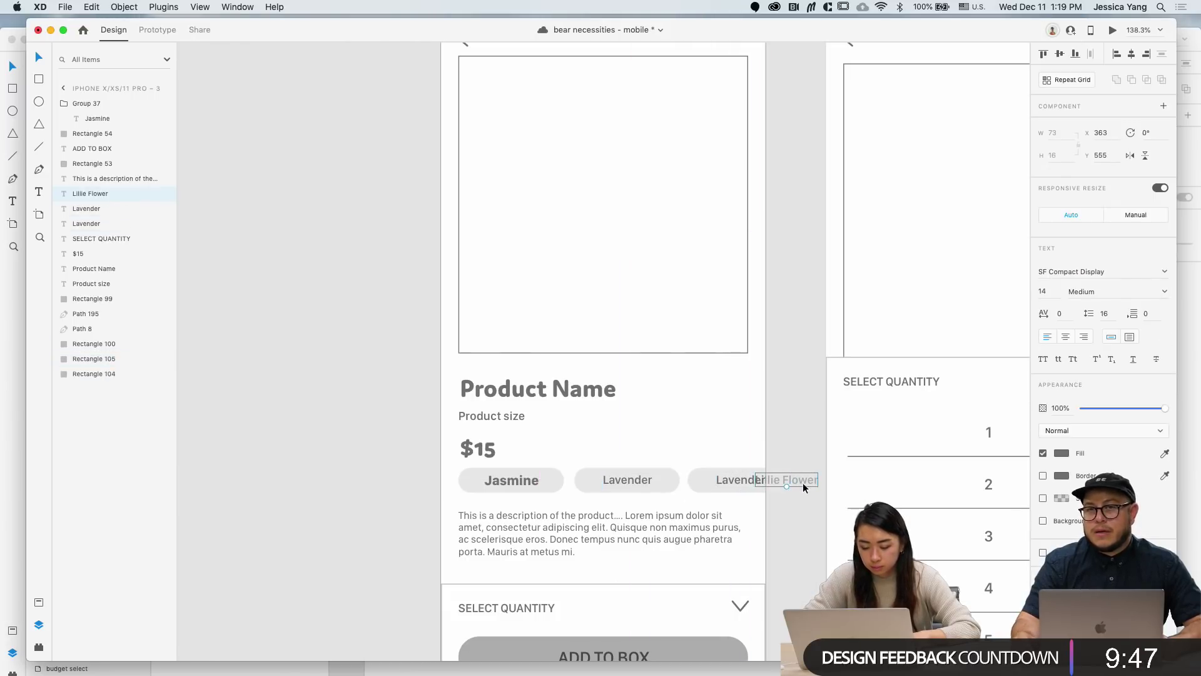
pyautogui.press('Delete')
pyautogui.click(769, 488)
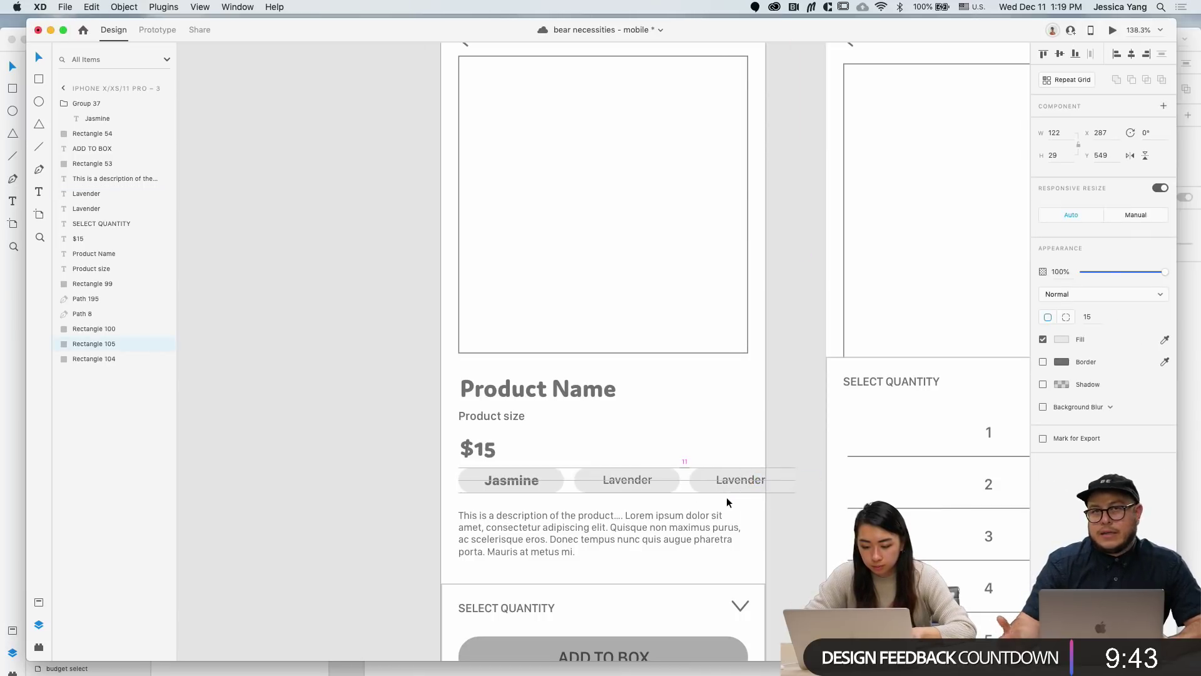
# Step: Replace the text of the duplicated Lavender label with the copied Lillie Flower text
pyautogui.click(769, 503)
pyautogui.click(745, 482)
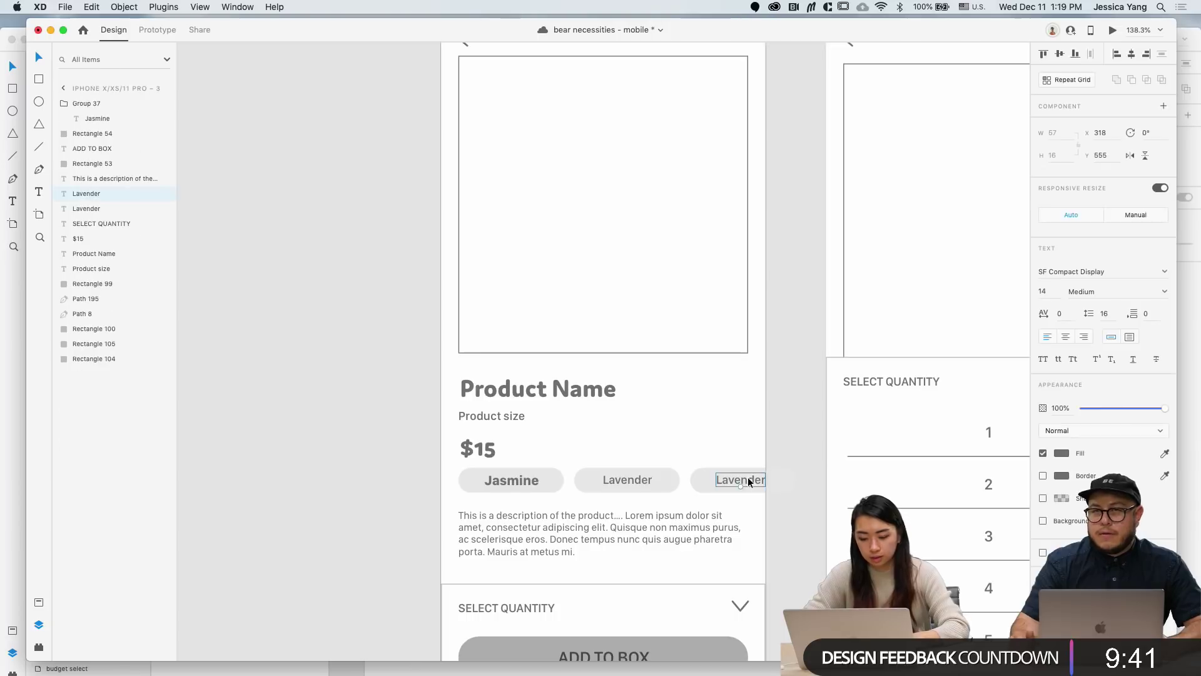
pyautogui.doubleClick(744, 482)
pyautogui.press('super+v')
# Step: Delete the two grey pills behind the Lavender and Lillie Flower labels and save the document
pyautogui.keyDown('shift'); pyautogui.click(666, 486); pyautogui.keyUp('shift')
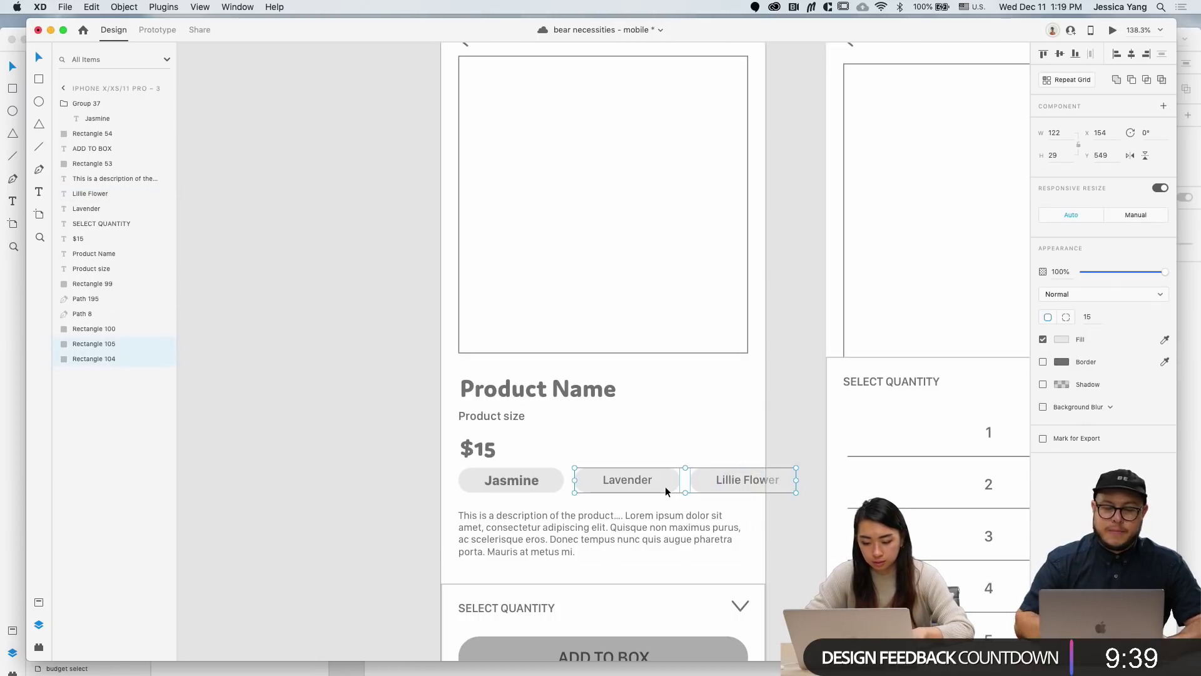
pyautogui.scroll(-3, 666, 486)
pyautogui.press('Delete')
pyautogui.scroll(-4, 665, 487)
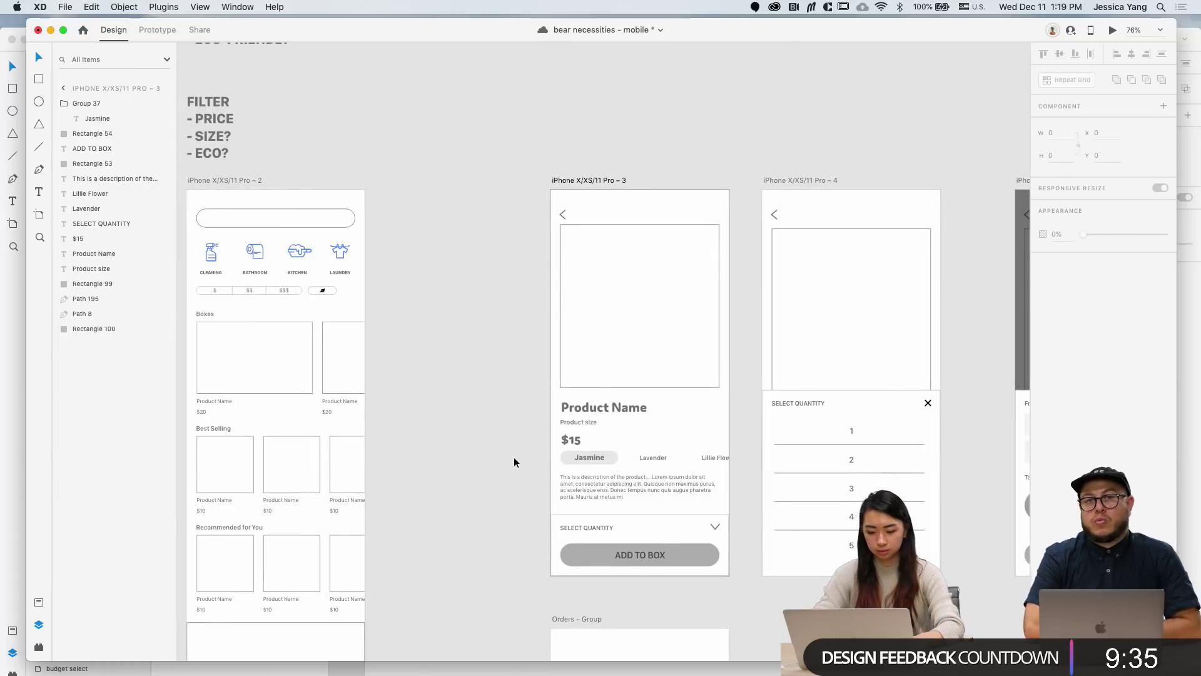
pyautogui.press('super+s')
# Step: Move the Orders - Group artboard slightly farther away from the product detail screen, to about X 544, Y 2385
pyautogui.scroll(-2, 514, 463)
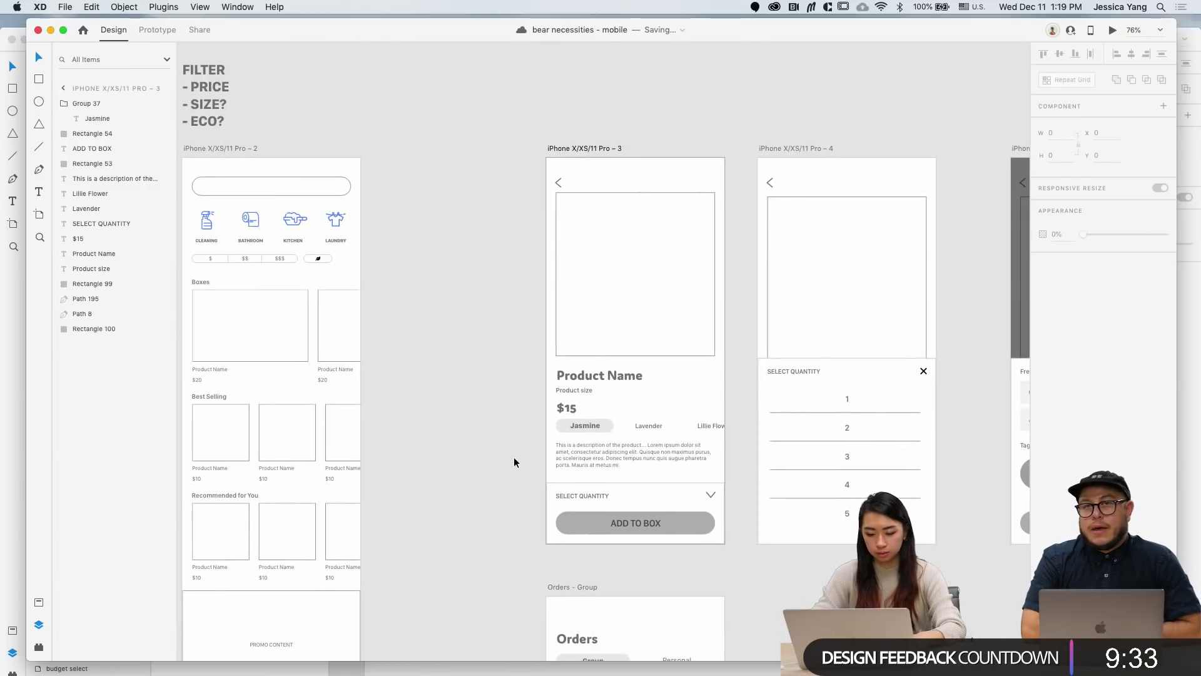
pyautogui.scroll(-2, 515, 463)
pyautogui.hscroll(-2, 513, 457)
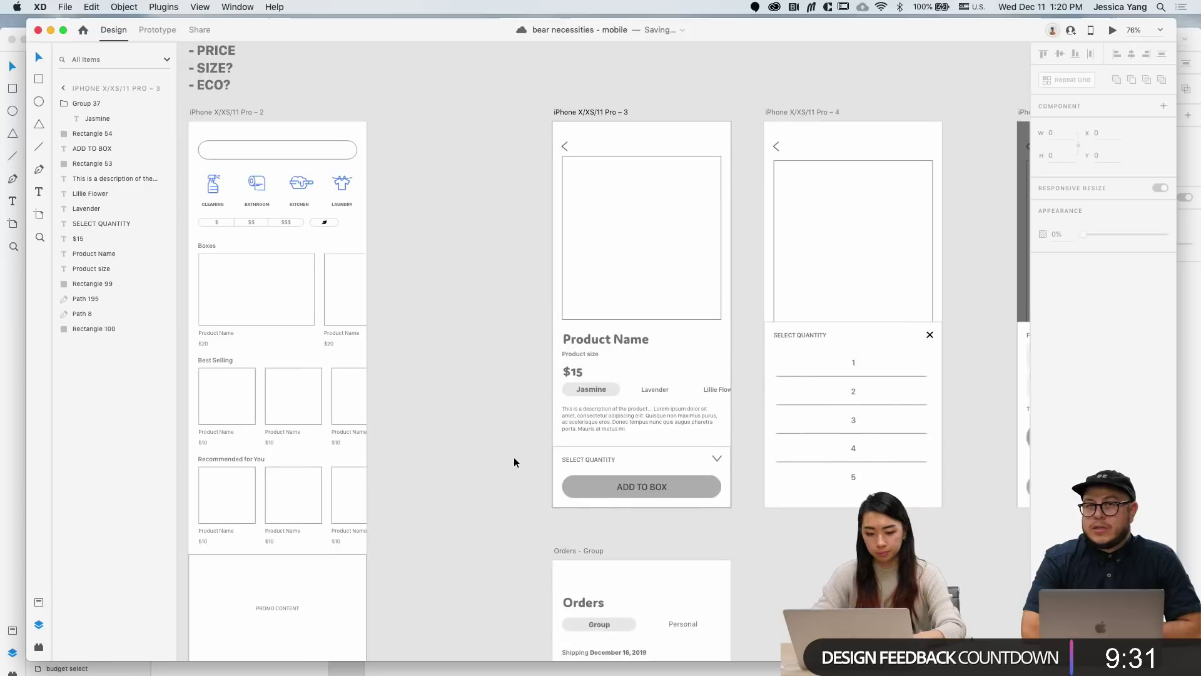
pyautogui.scroll(-3, 513, 457)
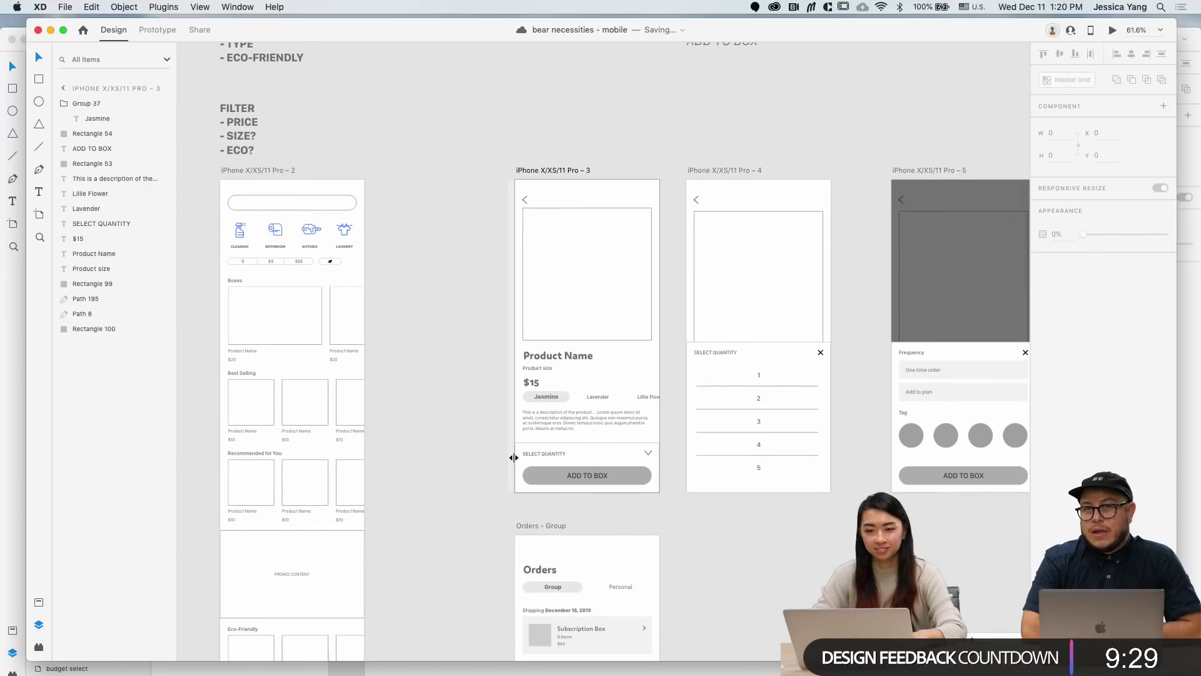
pyautogui.scroll(-3, 476, 483)
pyautogui.hscroll(-2, 475, 483)
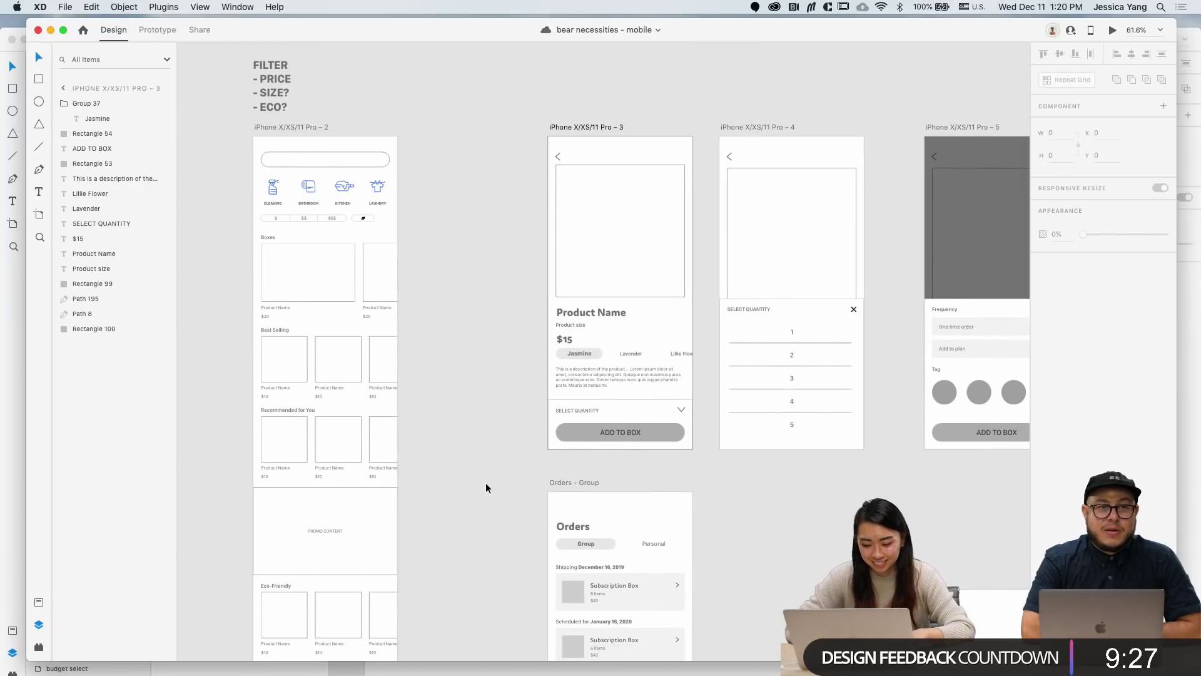
pyautogui.scroll(-3, 485, 488)
pyautogui.moveTo(532, 483); pyautogui.dragTo(550, 503)
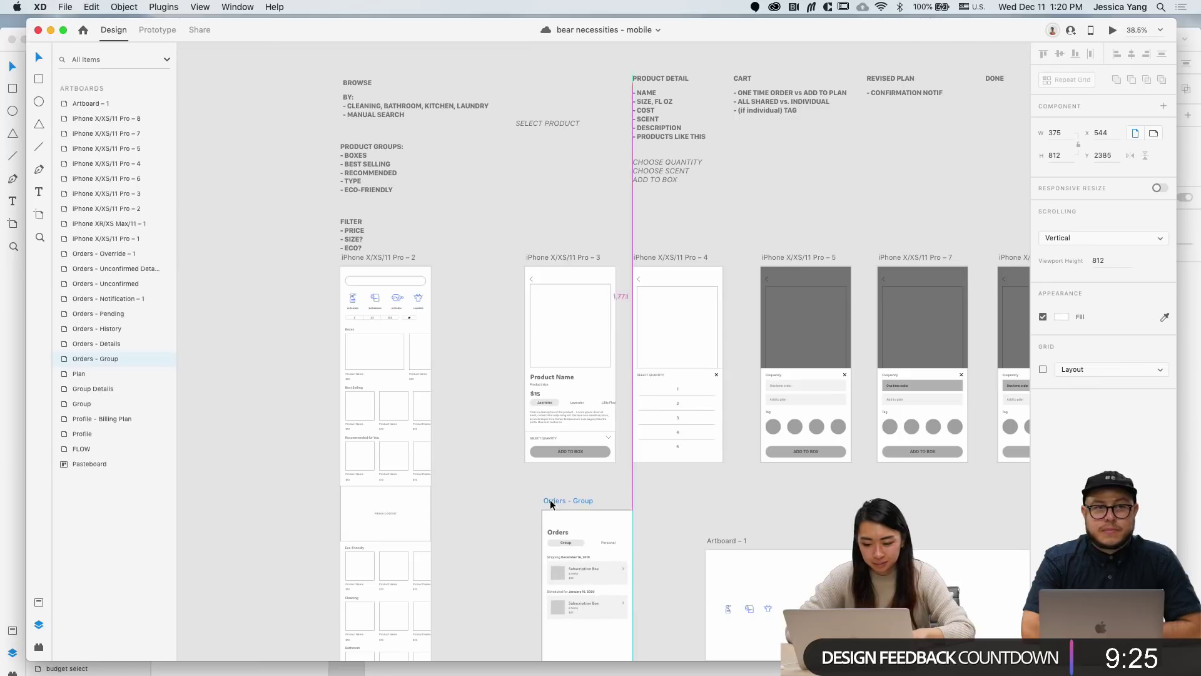
pyautogui.click(504, 469)
# Step: Review the browse, product detail, add-to-box, profile, group and orders artboards along with the flow diagram
pyautogui.hscroll(-1, 505, 469)
pyautogui.scroll(2, 504, 470)
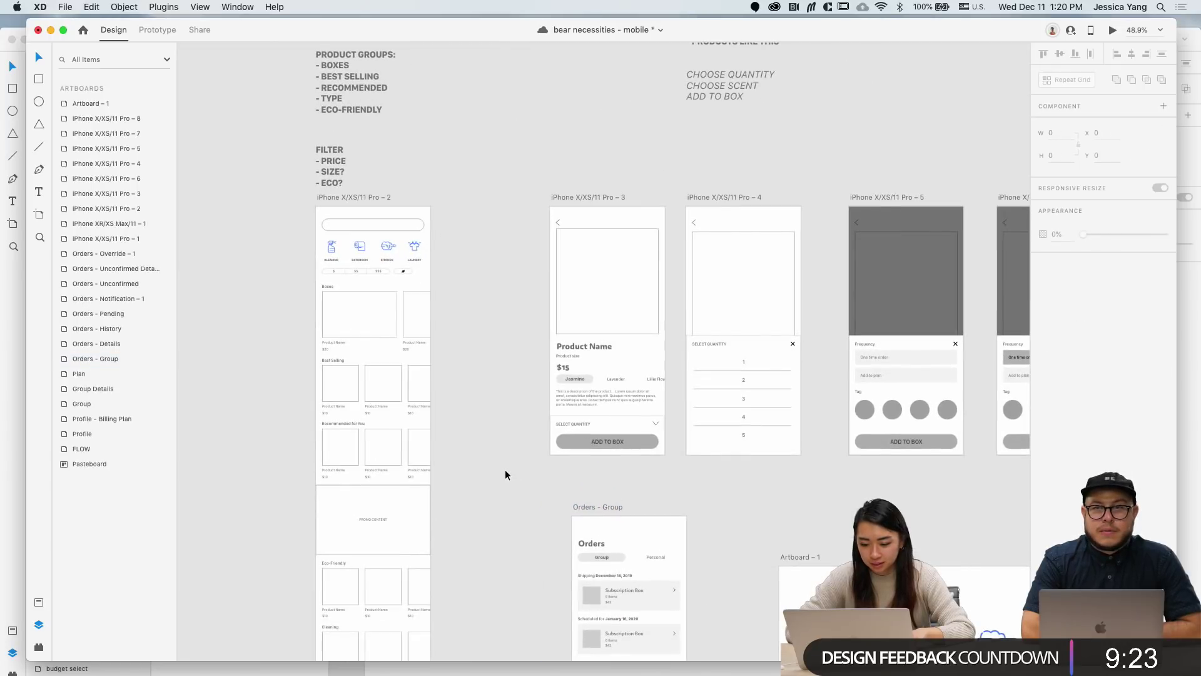
pyautogui.hscroll(10, 505, 470)
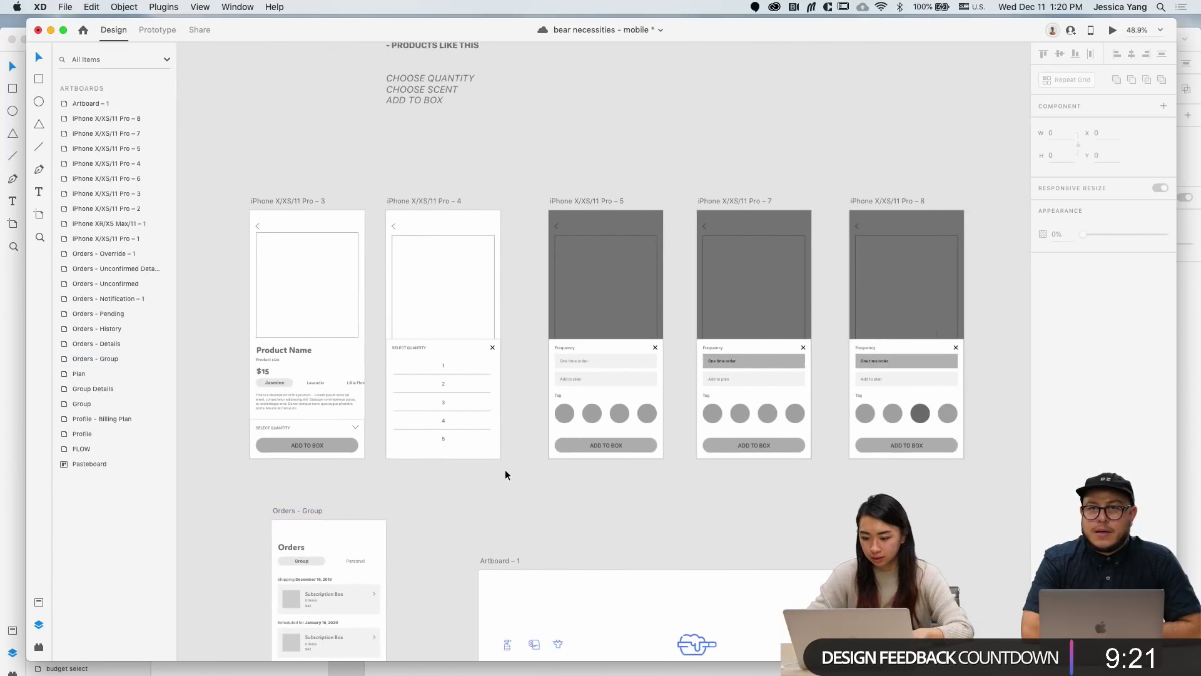
pyautogui.hscroll(4, 505, 474)
pyautogui.hscroll(-7, 505, 474)
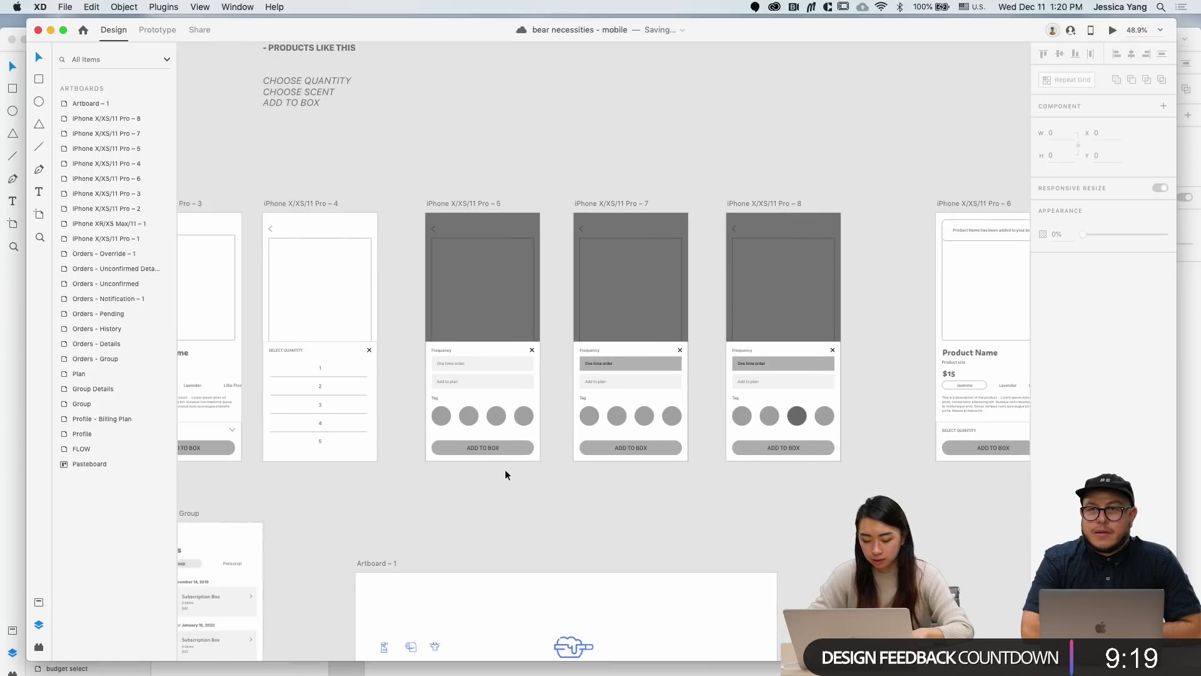
pyautogui.hscroll(-9, 505, 474)
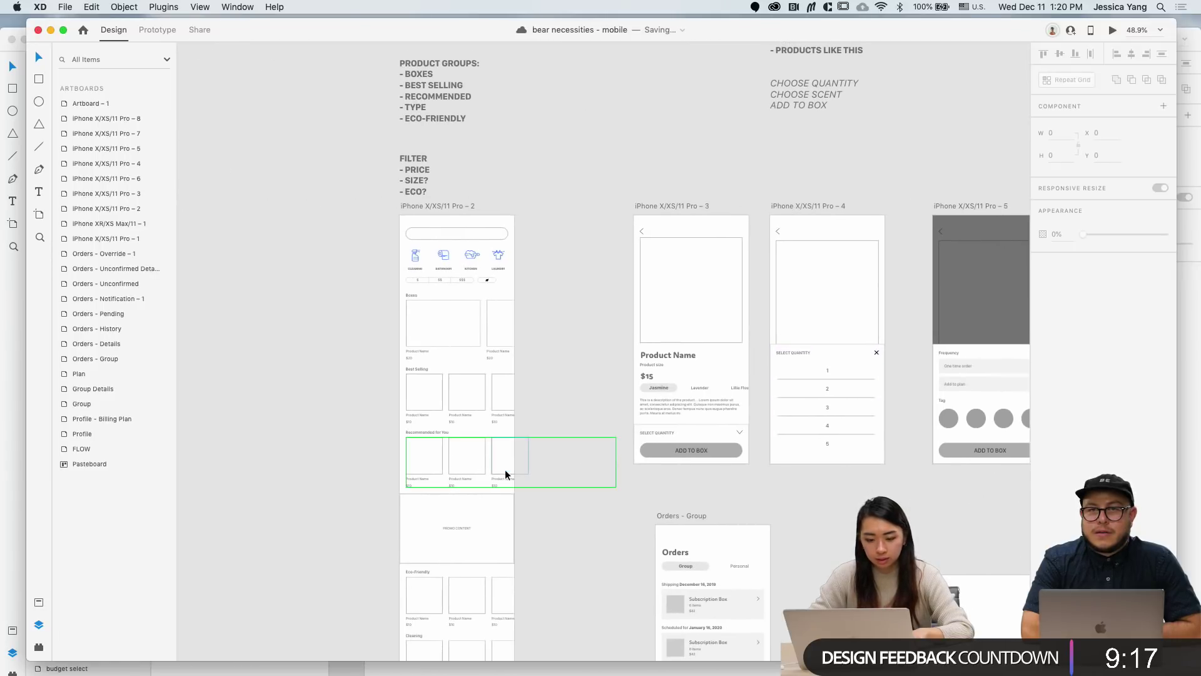
pyautogui.scroll(-4, 505, 469)
pyautogui.scroll(2, 505, 469)
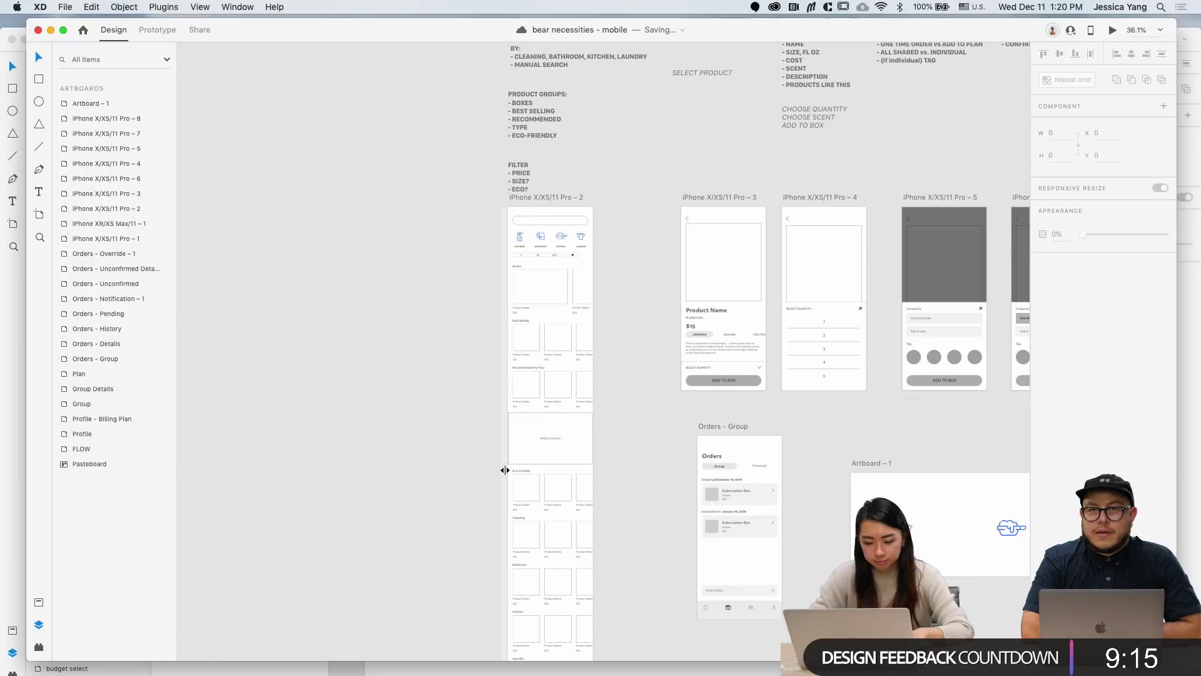
pyautogui.scroll(-4, 505, 470)
pyautogui.scroll(6, 505, 469)
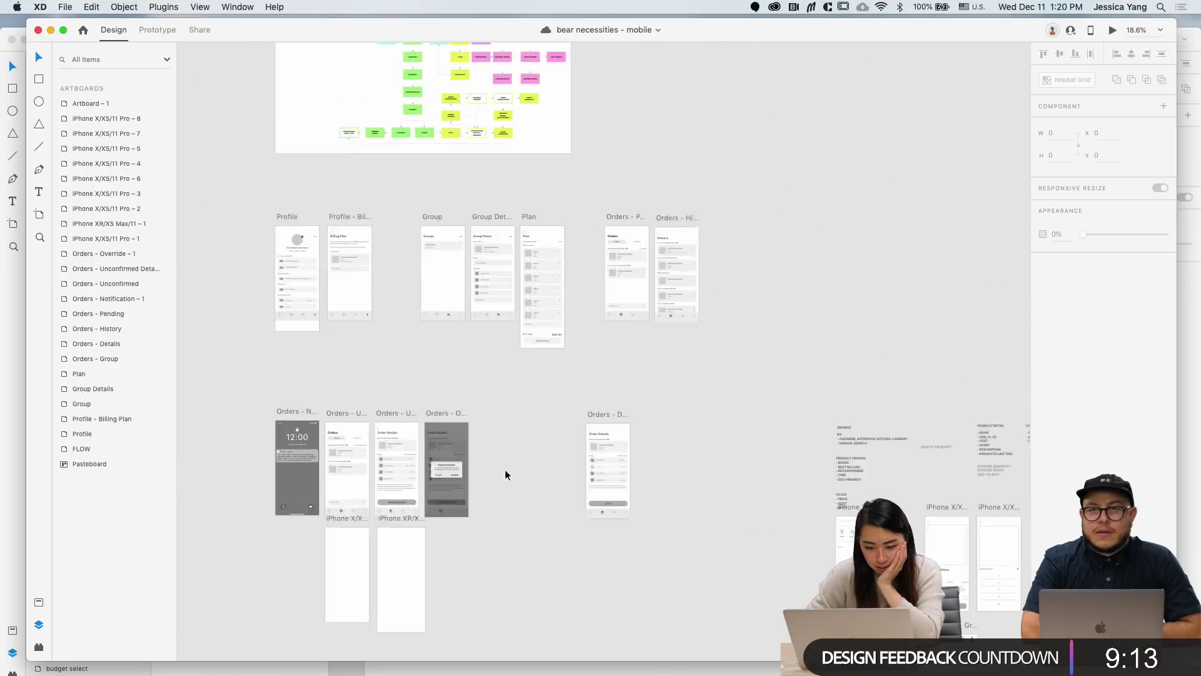
pyautogui.scroll(-3, 505, 474)
pyautogui.scroll(3, 505, 474)
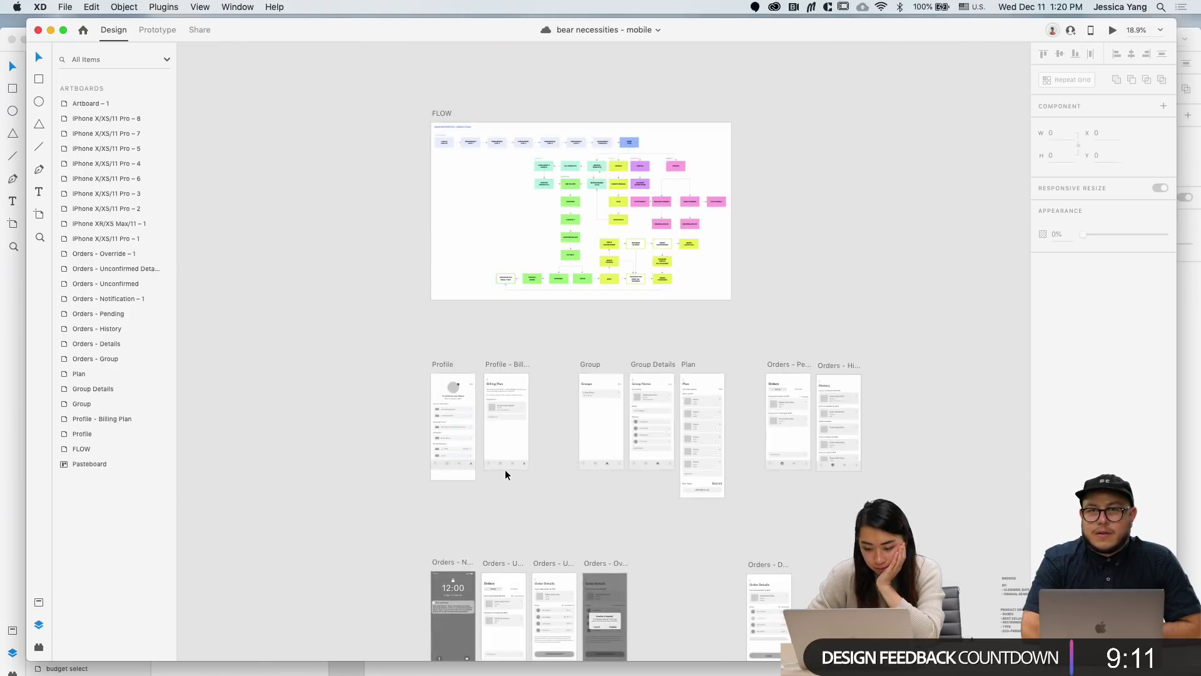
pyautogui.scroll(-10, 505, 474)
pyautogui.hscroll(10, 505, 474)
pyautogui.scroll(2, 495, 448)
pyautogui.scroll(5, 438, 300)
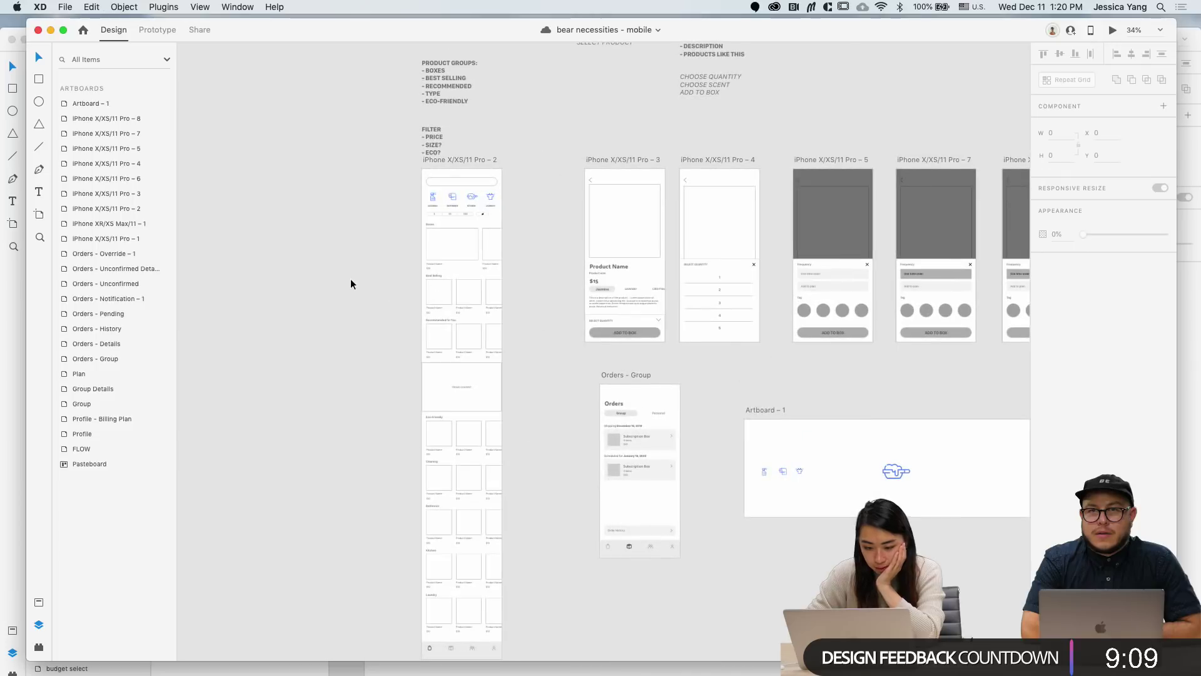
pyautogui.scroll(2, 351, 284)
pyautogui.hscroll(1, 351, 284)
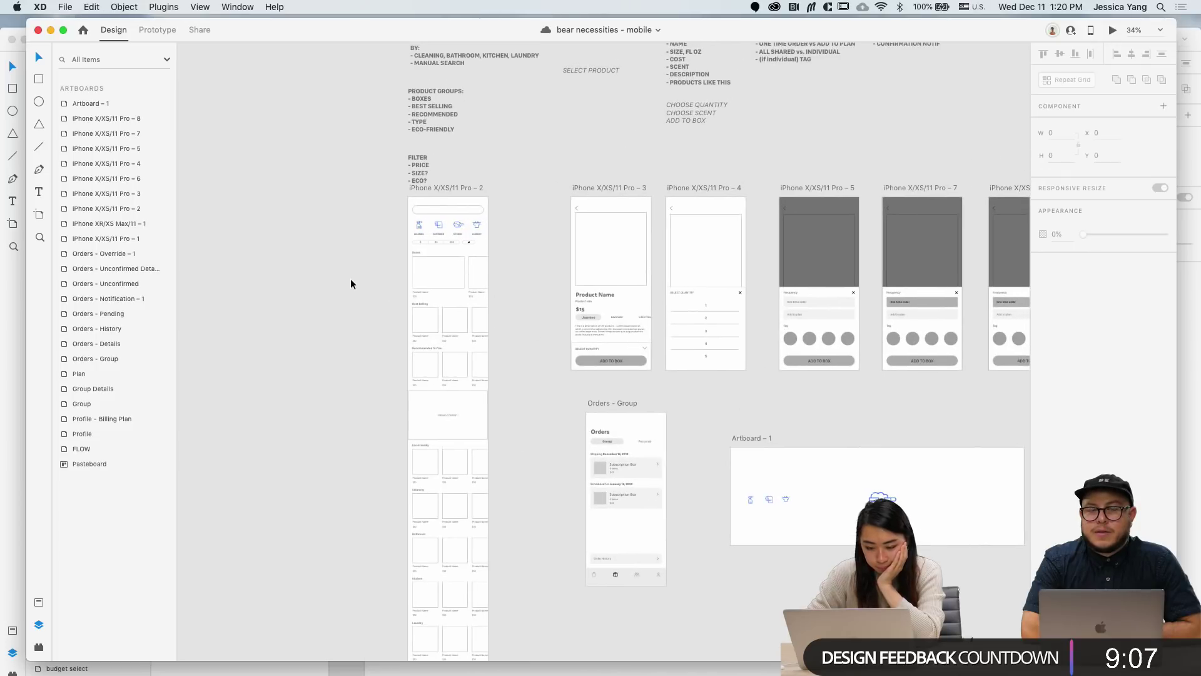
# Step: Add a "Search" text label inside the home screen's empty search bar and position it at about X 46, Y 54
pyautogui.scroll(5, 370, 250)
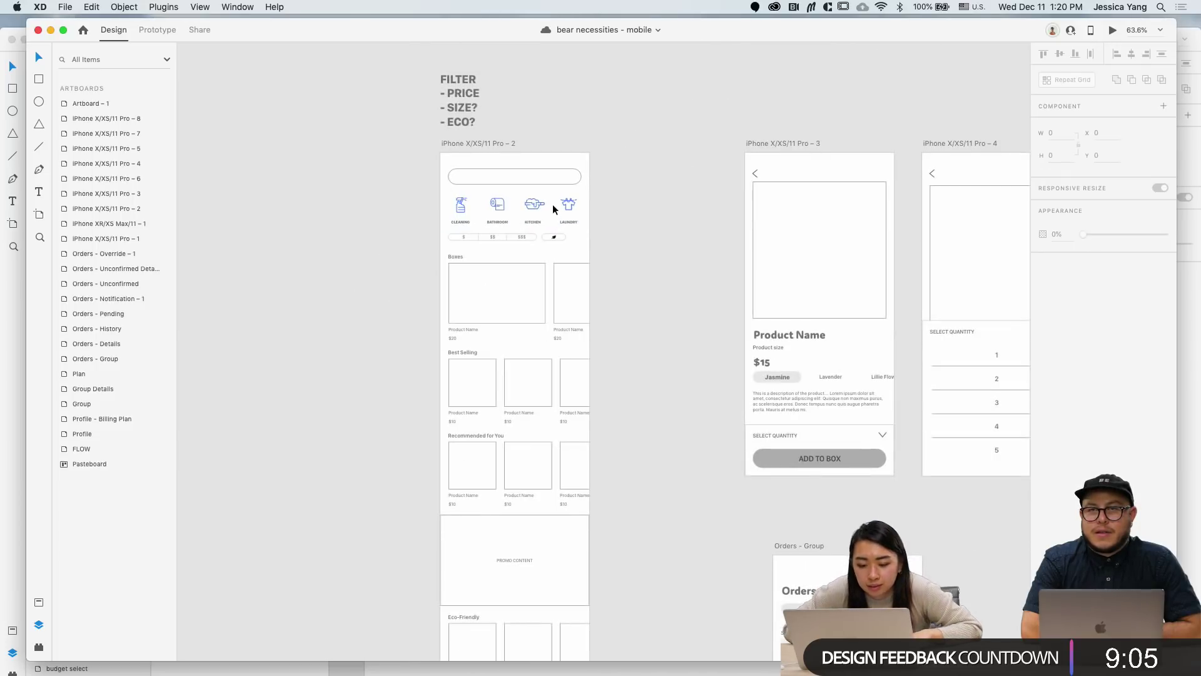
pyautogui.scroll(5, 543, 185)
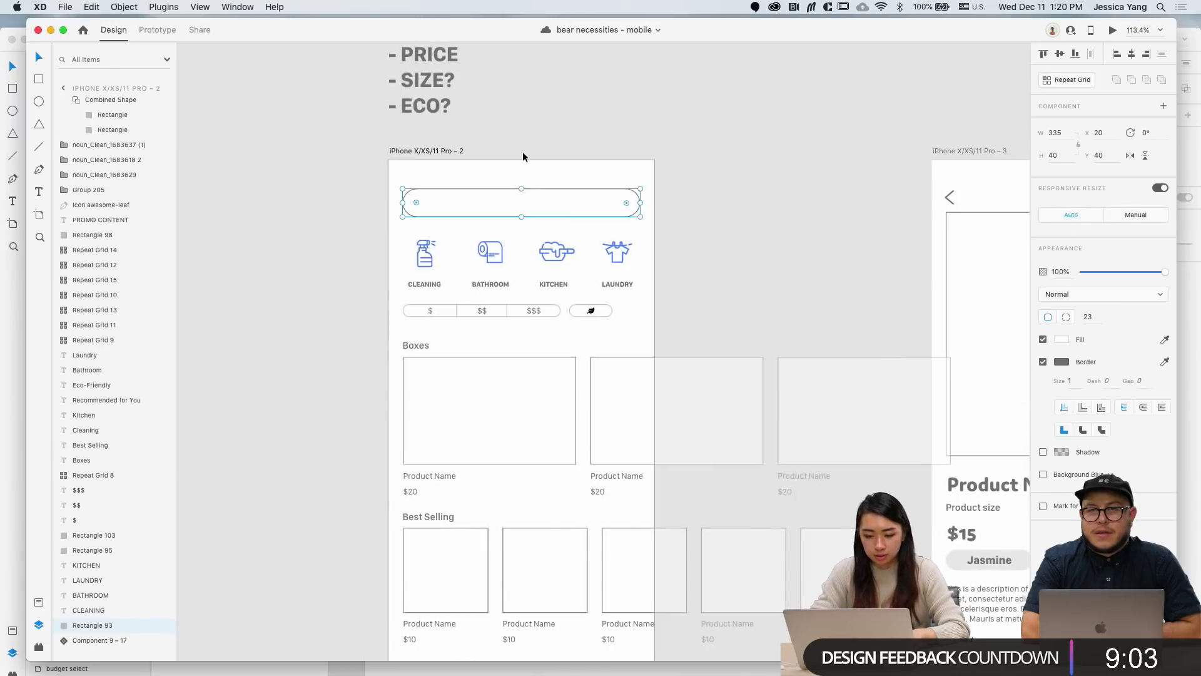
pyautogui.scroll(2, 523, 156)
pyautogui.press('t')
pyautogui.click(507, 275)
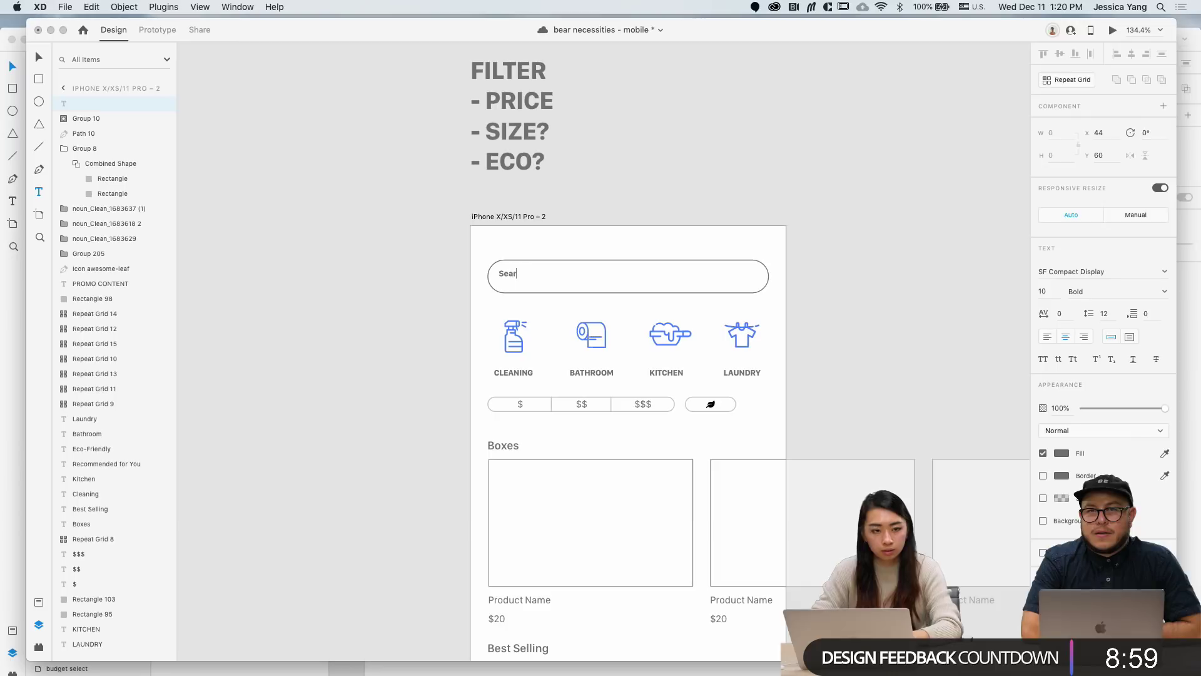
pyautogui.click(508, 273)
pyautogui.scroll(3, 525, 281)
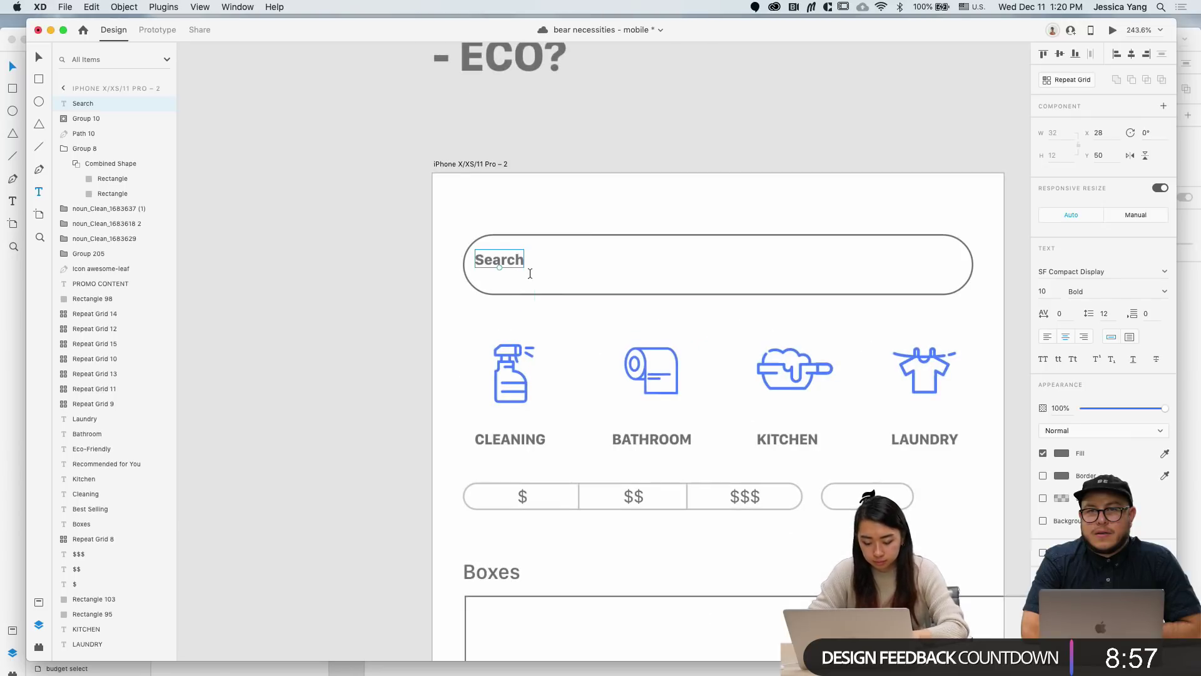
pyautogui.moveTo(511, 267); pyautogui.dragTo(538, 273)
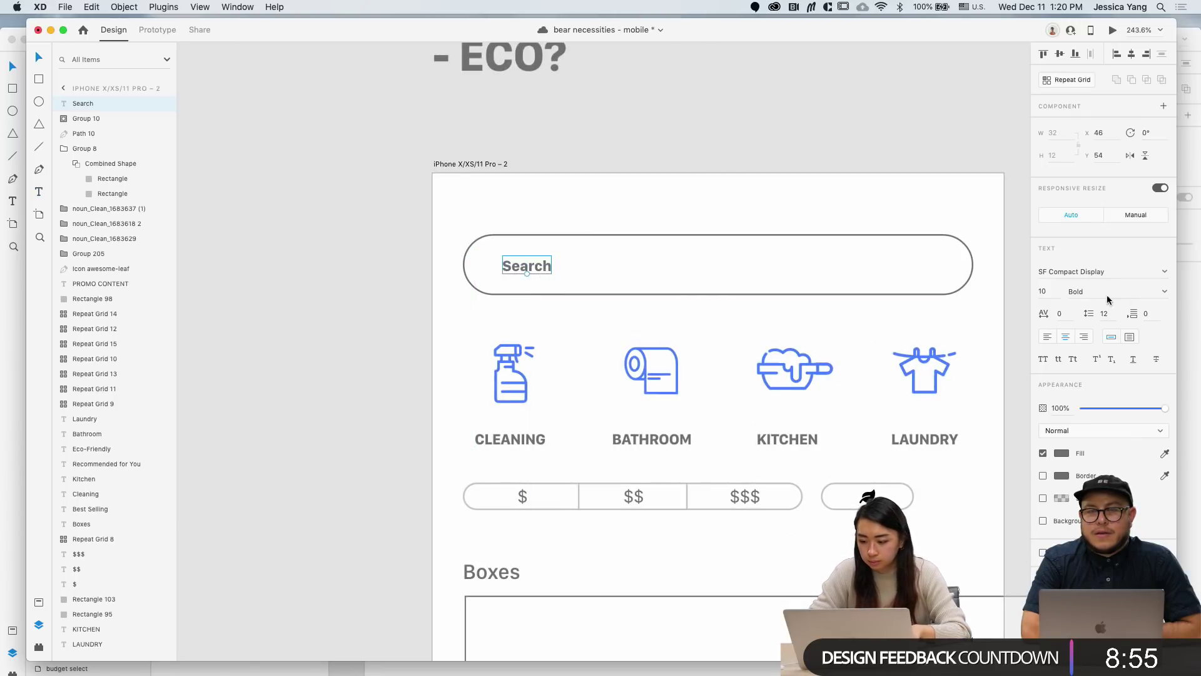
# Step: Set the Search label's font size to 12 and its weight to Regular, after trying size 16
pyautogui.write('1')
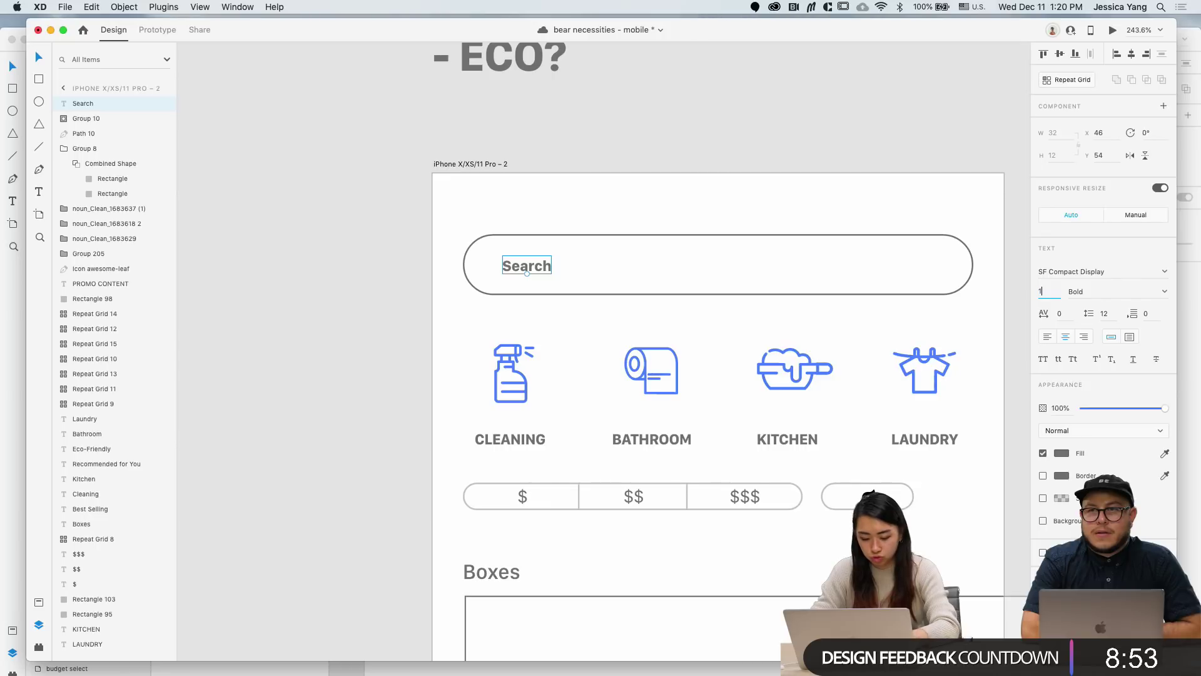
pyautogui.write('6')
pyautogui.press('Return')
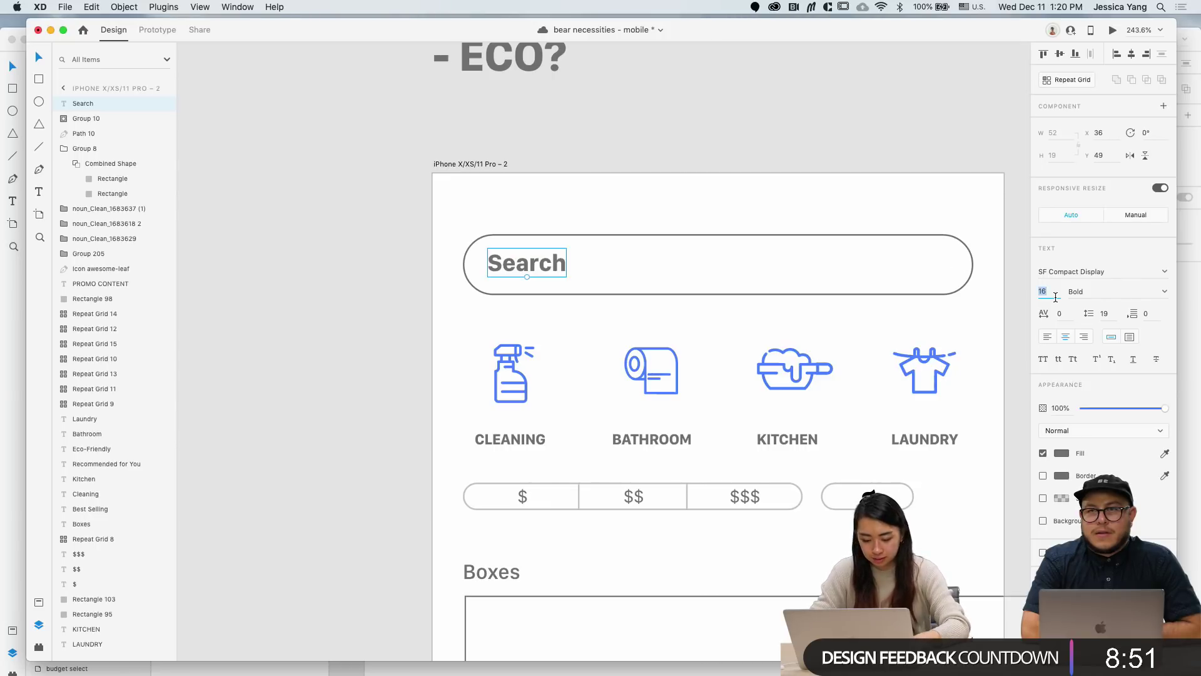
pyautogui.write('12')
pyautogui.press('Return')
pyautogui.click(1163, 291)
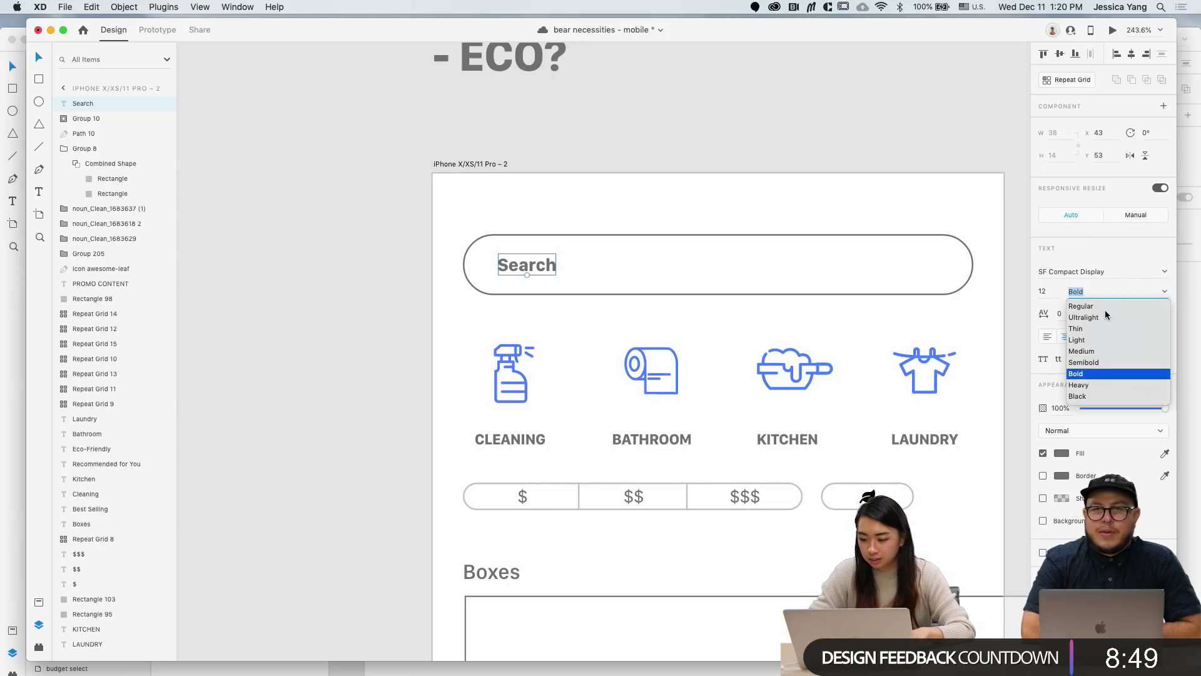
pyautogui.click(1082, 311)
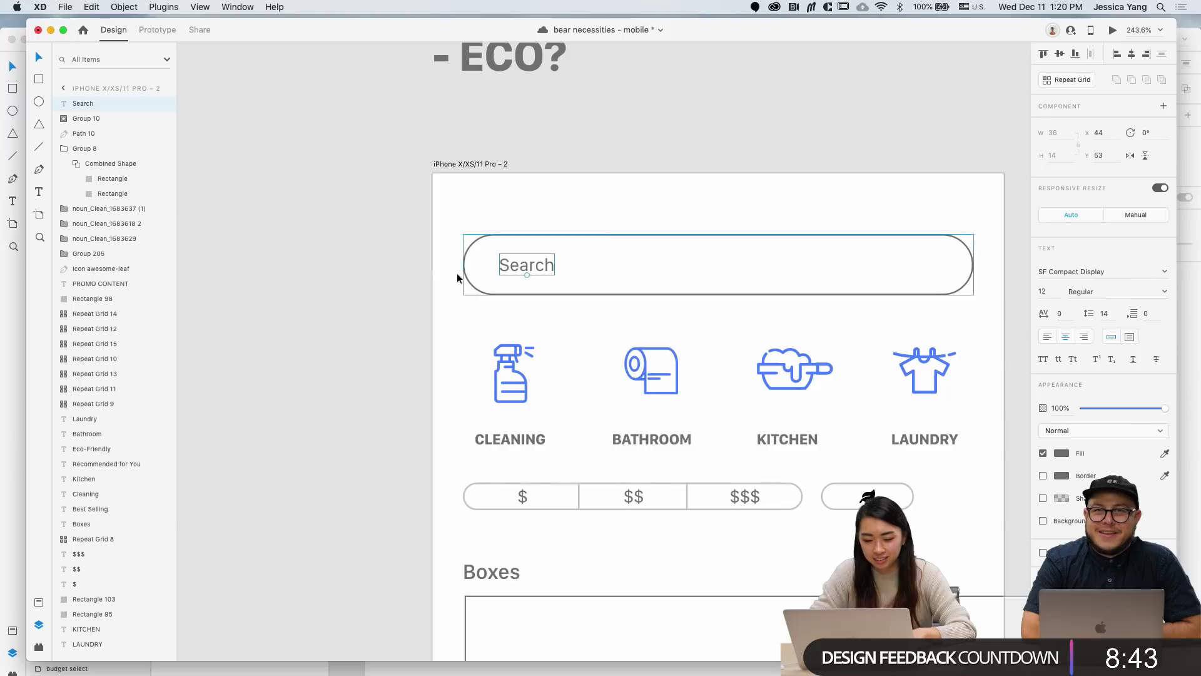
# Step: Nudge the Search label toward the search bar's starting edge, to X 36, leaving a 16 px inset
pyautogui.press('alt')
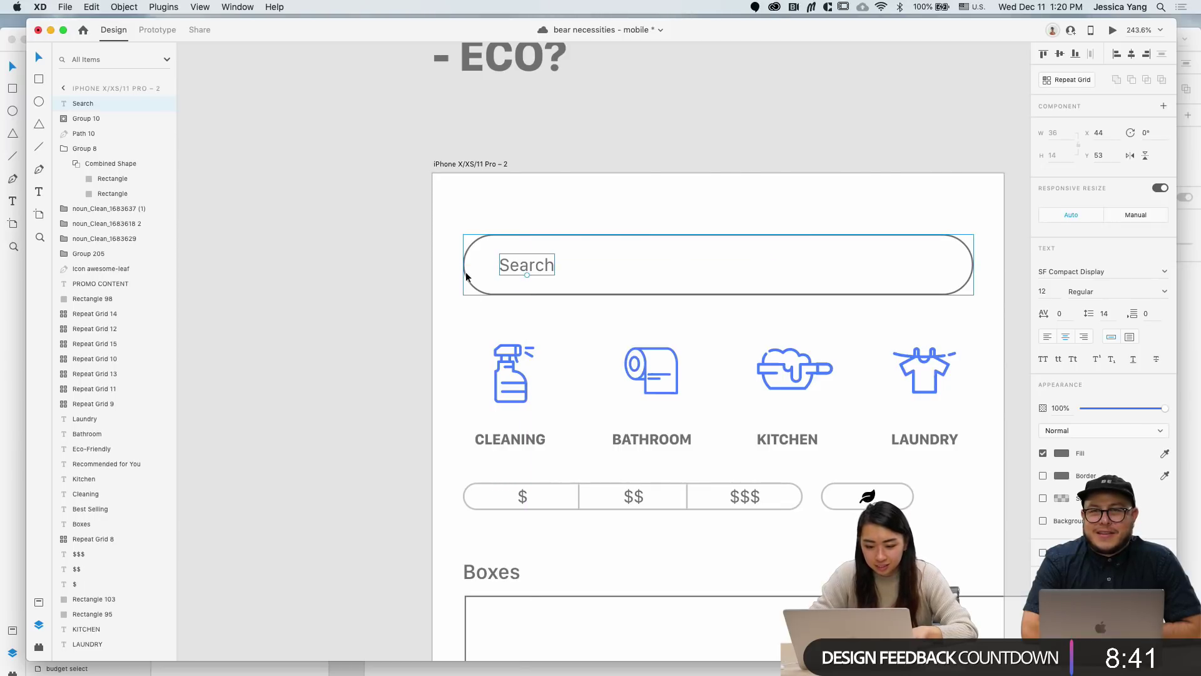
pyautogui.press('Left')
pyautogui.press('Left')
pyautogui.press('Left')
pyautogui.press('Left')
pyautogui.press('Left')
pyautogui.press('Left')
pyautogui.press('Left')
pyautogui.press('Left')
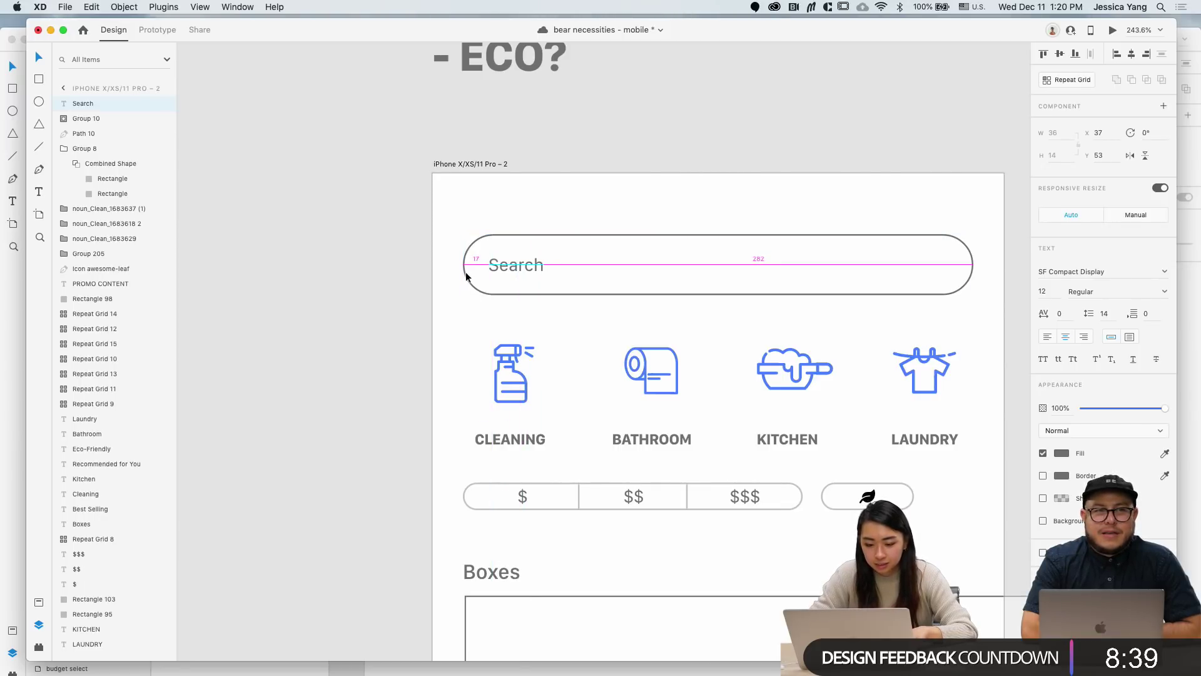
pyautogui.press('alt')
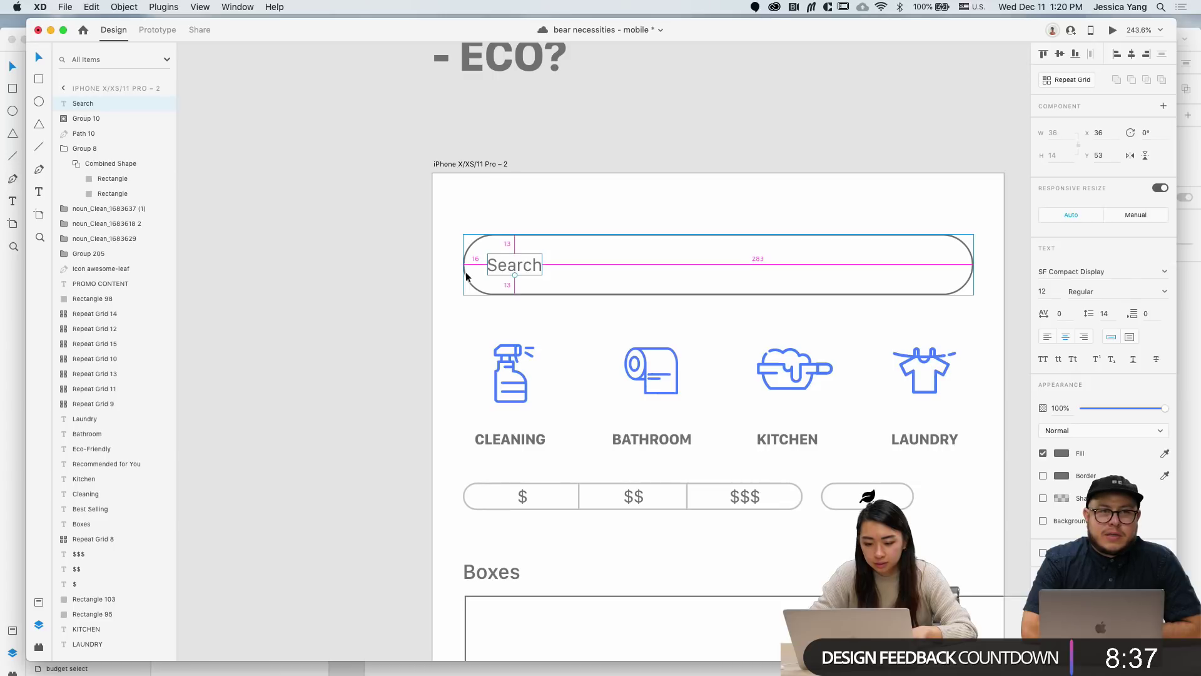
# Step: Search the Icons 4 Design plugin for "search" and insert a magnifying-glass icon into the document
pyautogui.press('Escape')
pyautogui.scroll(-5, 465, 272)
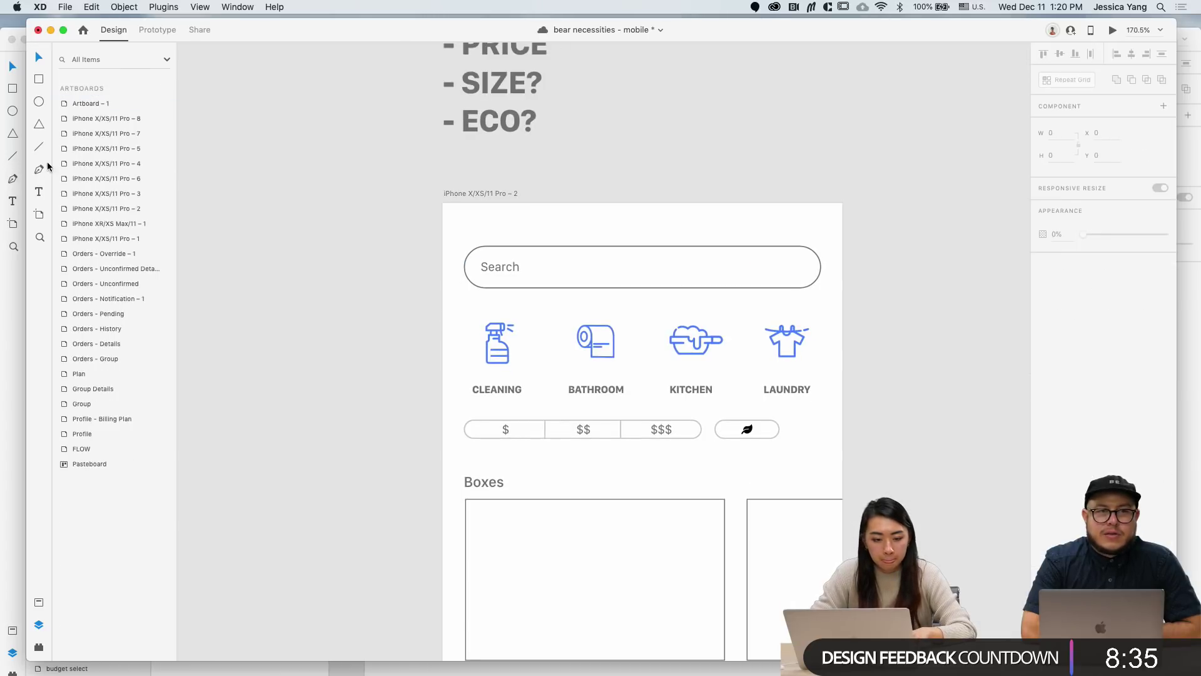
pyautogui.click(178, 6)
pyautogui.click(197, 21)
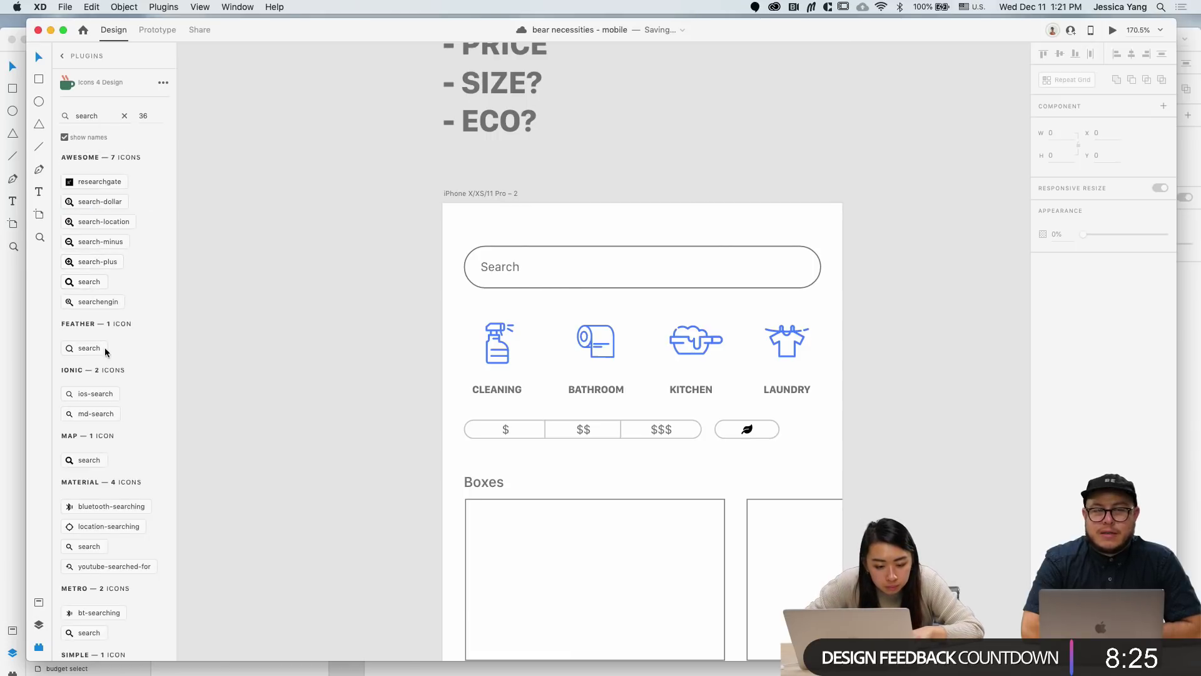
pyautogui.scroll(15, 313, 377)
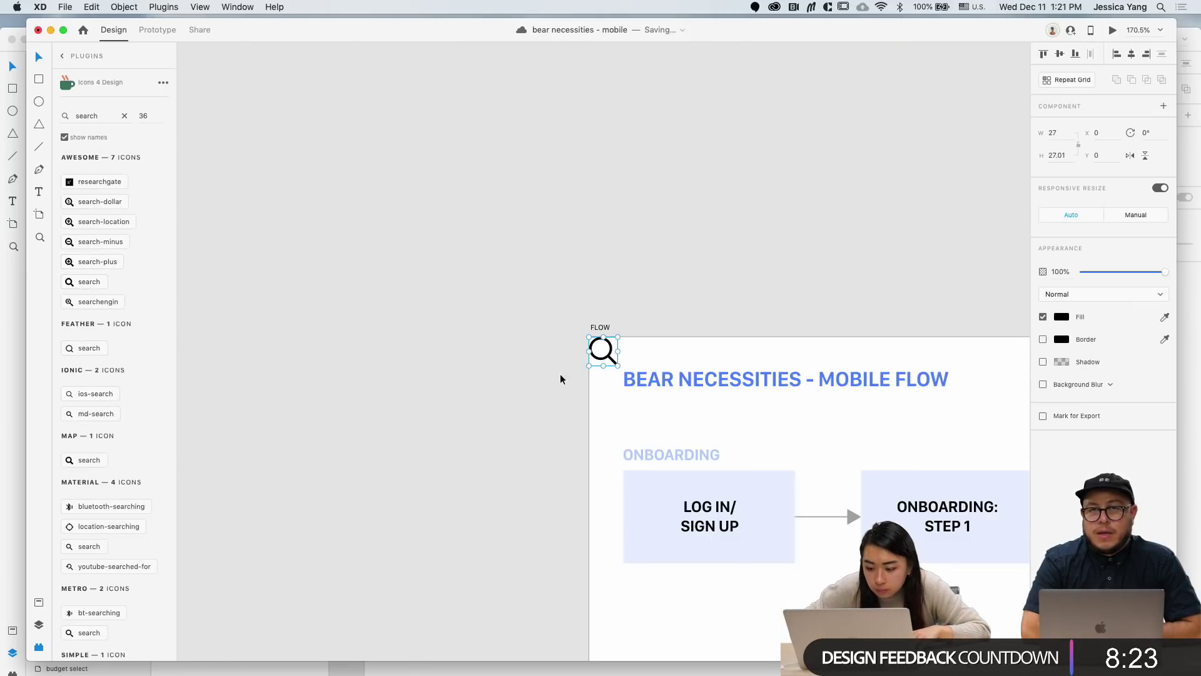
# Step: Move the magnifying-glass icon from the FLOW artboard to the home artboard, iPhone X/XS/11 Pro – 2
pyautogui.scroll(-10, 625, 377)
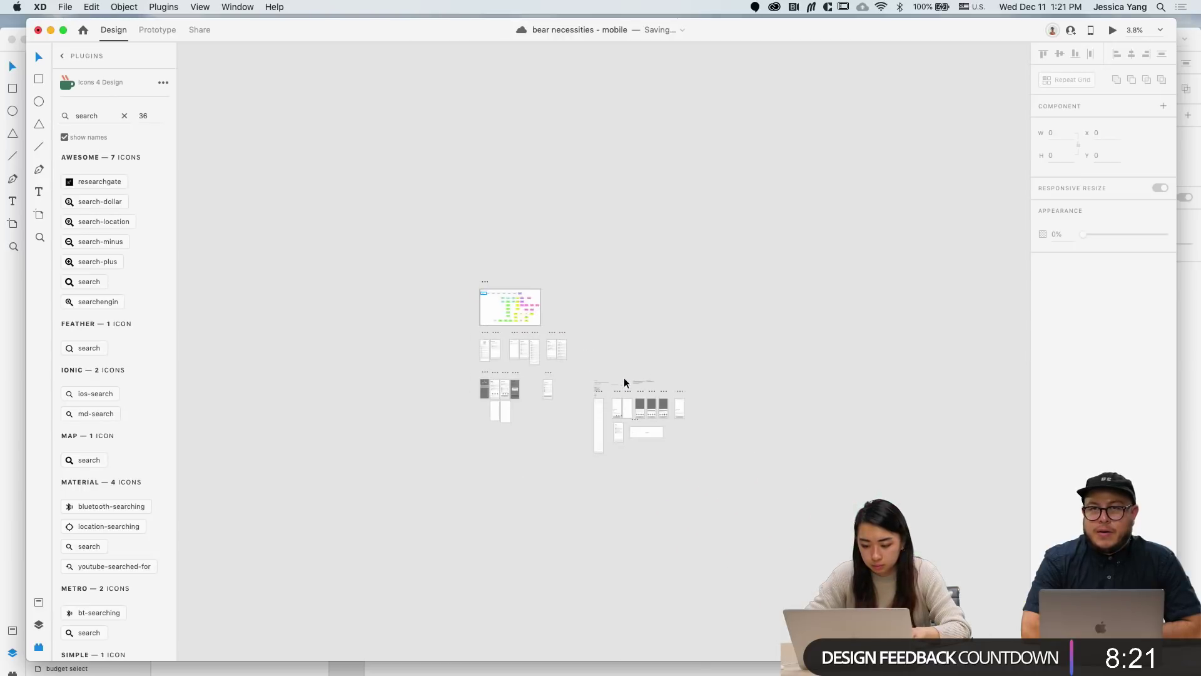
pyautogui.hscroll(-3, 487, 393)
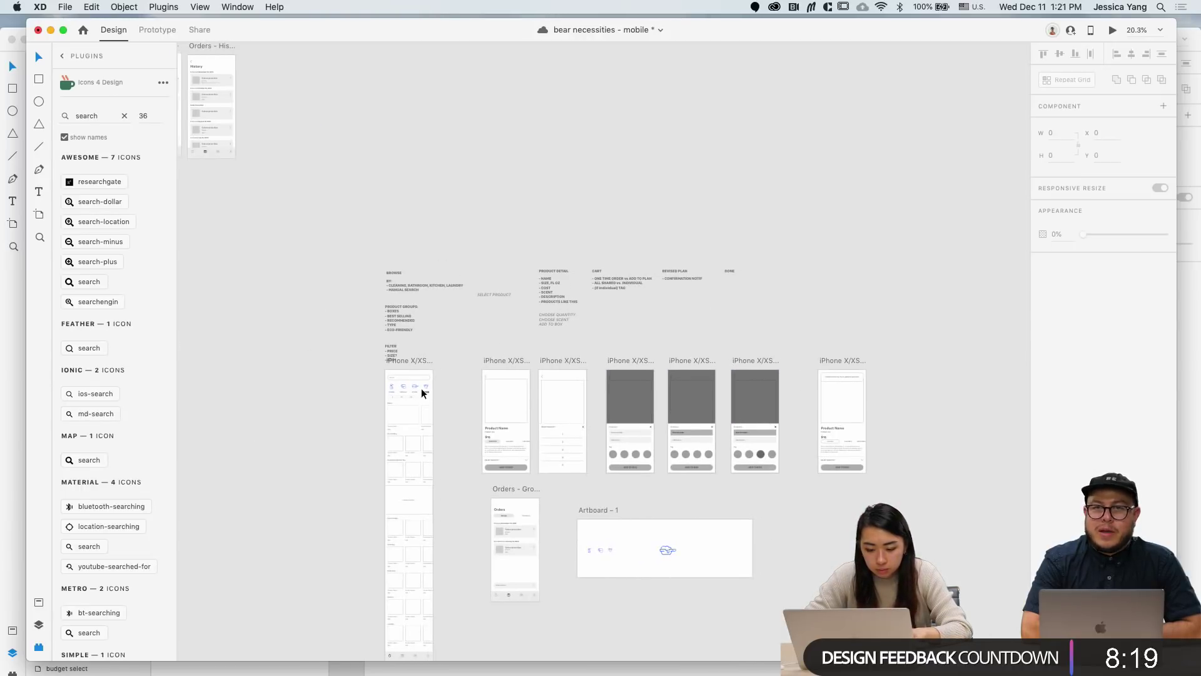
pyautogui.scroll(6, 421, 388)
pyautogui.click(456, 287)
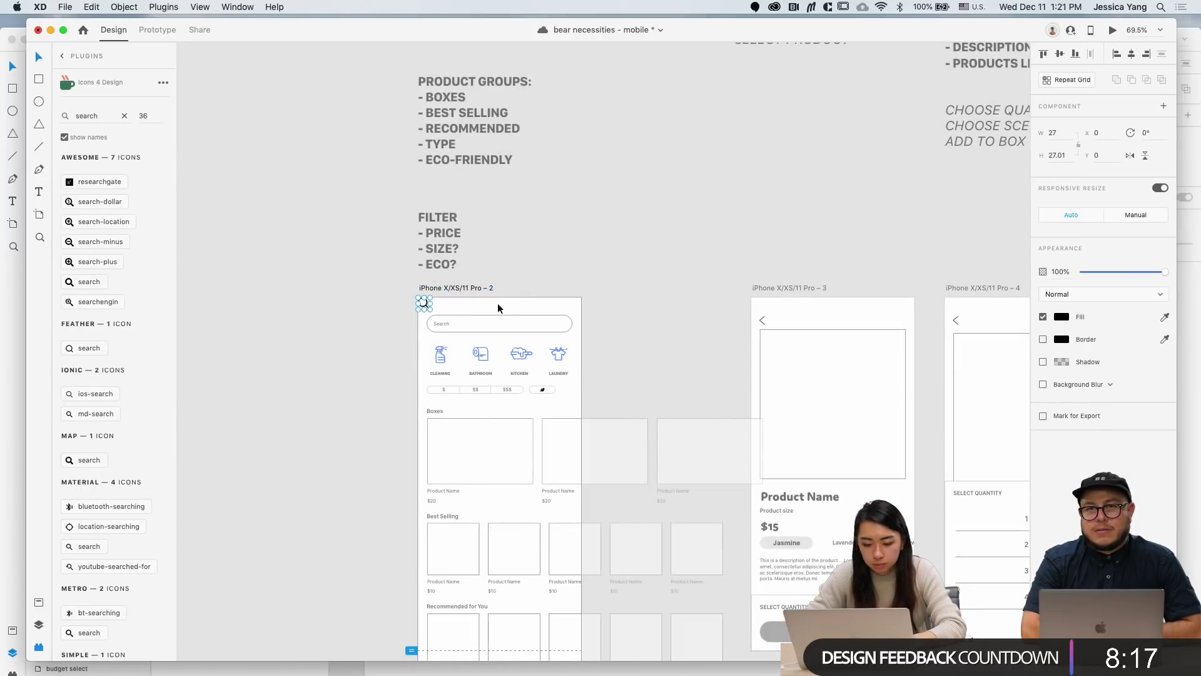
# Step: Scale the magnifying-glass icon to about 13 px and place it inside the search bar at about X 294, Y 60
pyautogui.scroll(4, 525, 347)
pyautogui.moveTo(311, 254); pyautogui.dragTo(583, 317)
pyautogui.scroll(3, 582, 310)
pyautogui.scroll(2, 583, 316)
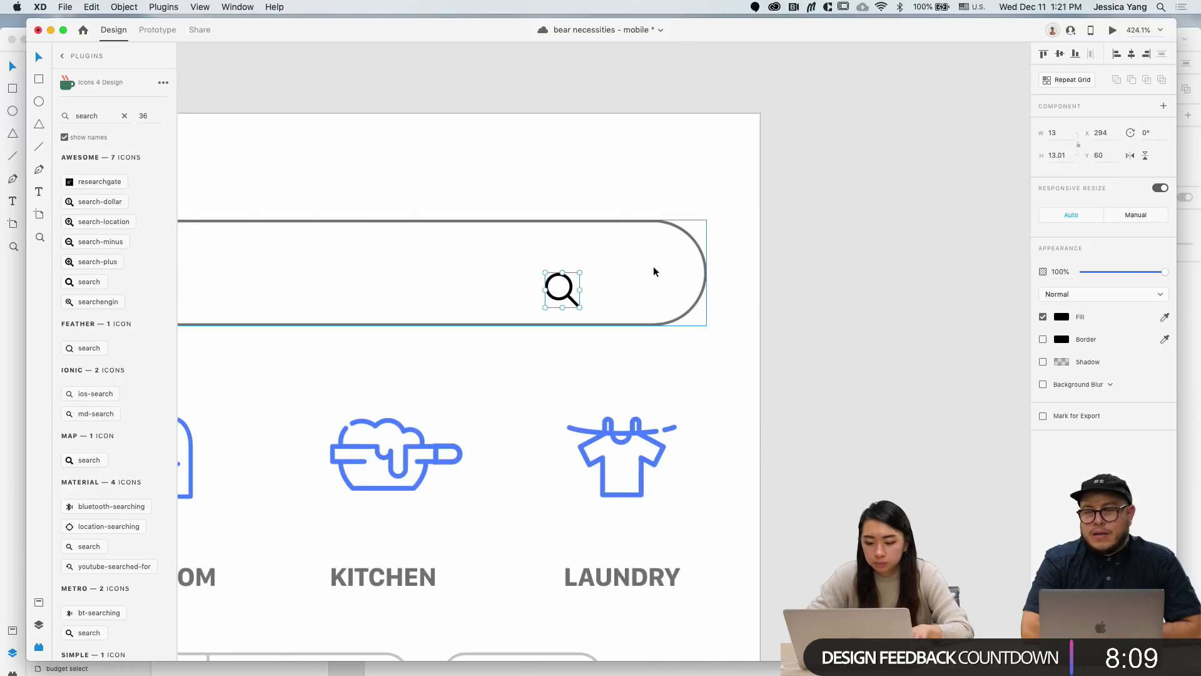
# Step: Centre the magnifying-glass icon vertically within the search bar
pyautogui.hotkey('shift', 'Up')
pyautogui.keyDown('shift'); pyautogui.click(684, 298); pyautogui.keyUp('shift')
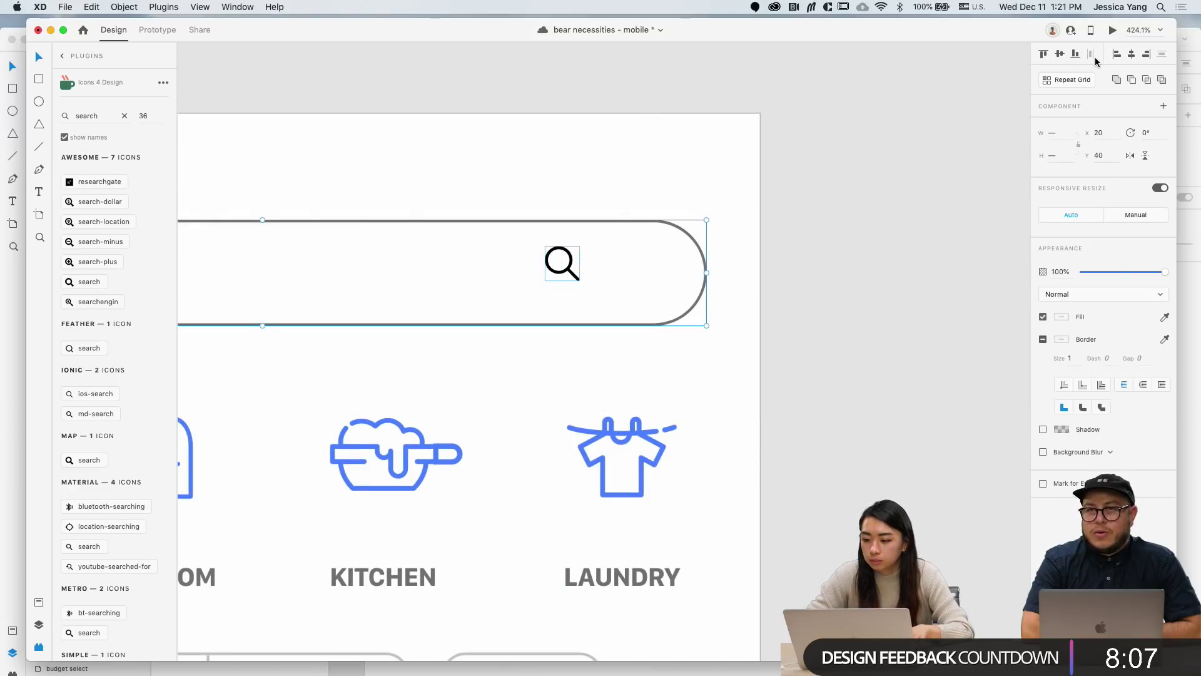
pyautogui.click(1057, 55)
pyautogui.click(826, 246)
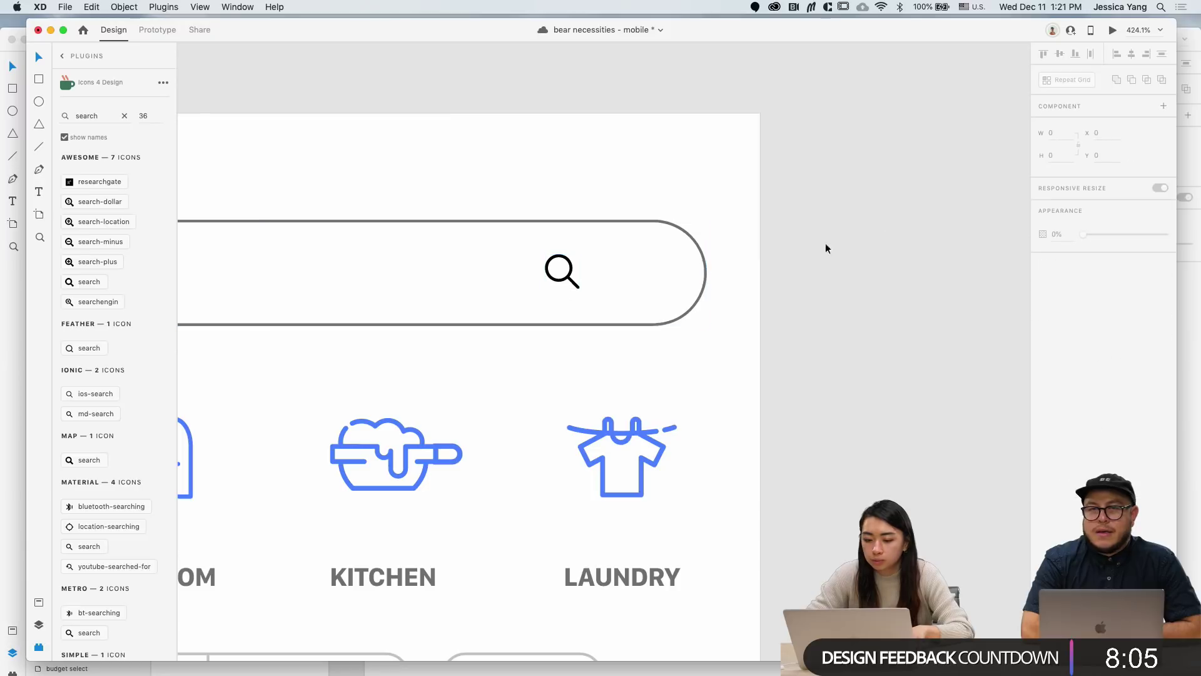
# Step: Nudge the magnifying-glass icon toward the search bar's far end to X 326, leaving a 16 px inset
pyautogui.click(573, 283)
pyautogui.scroll(-3, 573, 283)
pyautogui.hotkey('shift', 'Right')
pyautogui.hotkey('shift', 'Right')
pyautogui.hotkey('shift', 'Right')
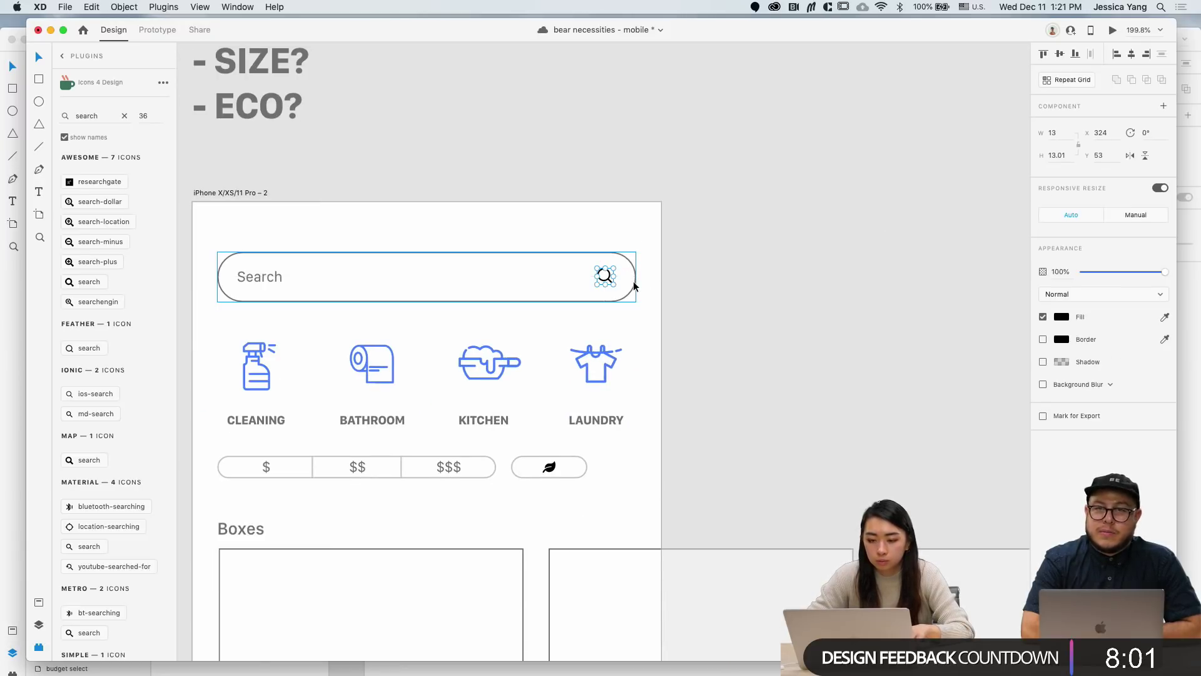
pyautogui.press('Right')
pyautogui.press('Right')
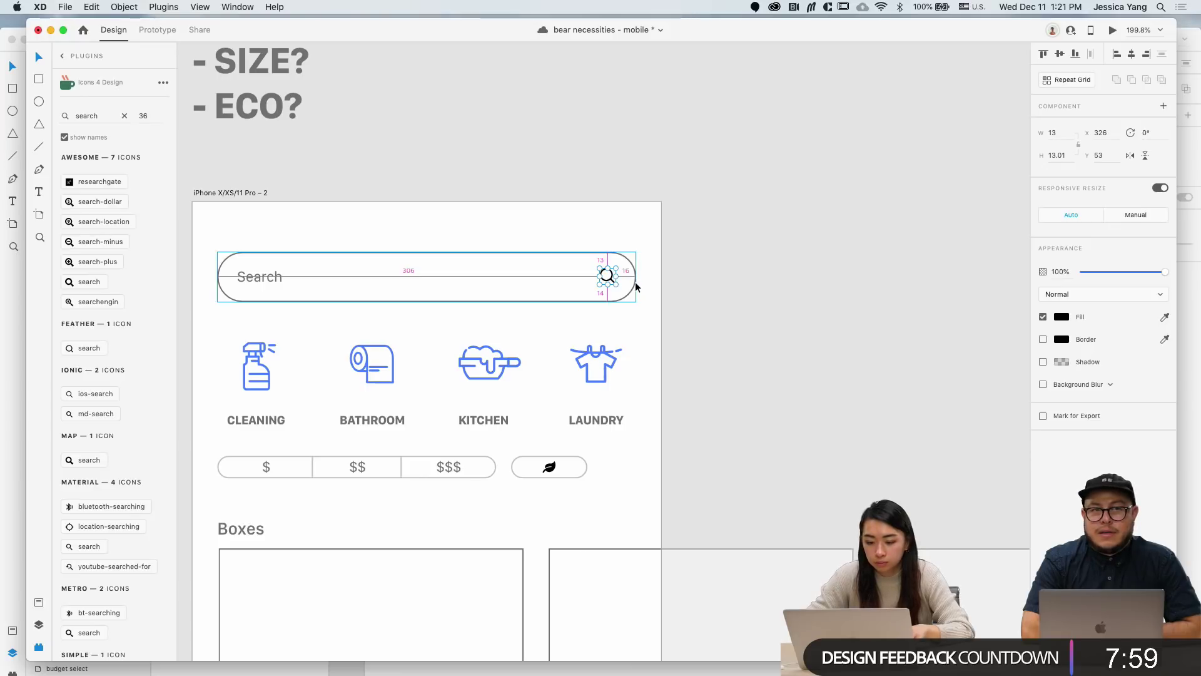
pyautogui.click(700, 328)
# Step: Change the search bar's border to the saved light blue swatch
pyautogui.scroll(-3, 699, 328)
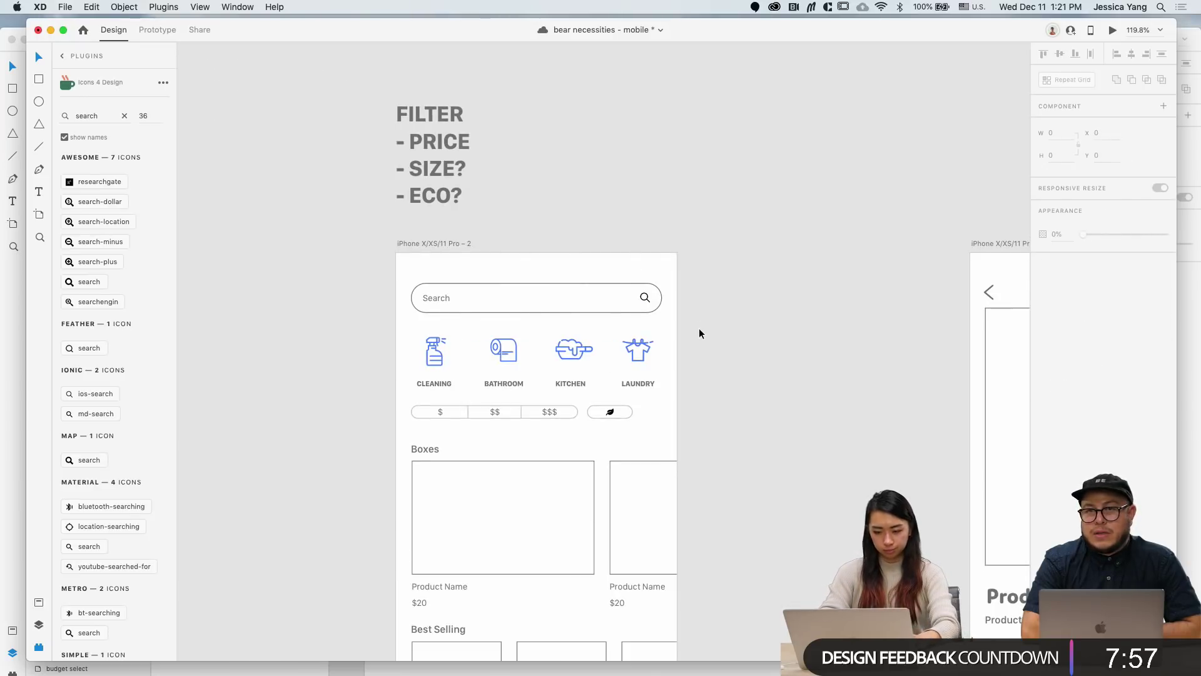
pyautogui.scroll(-2, 462, 407)
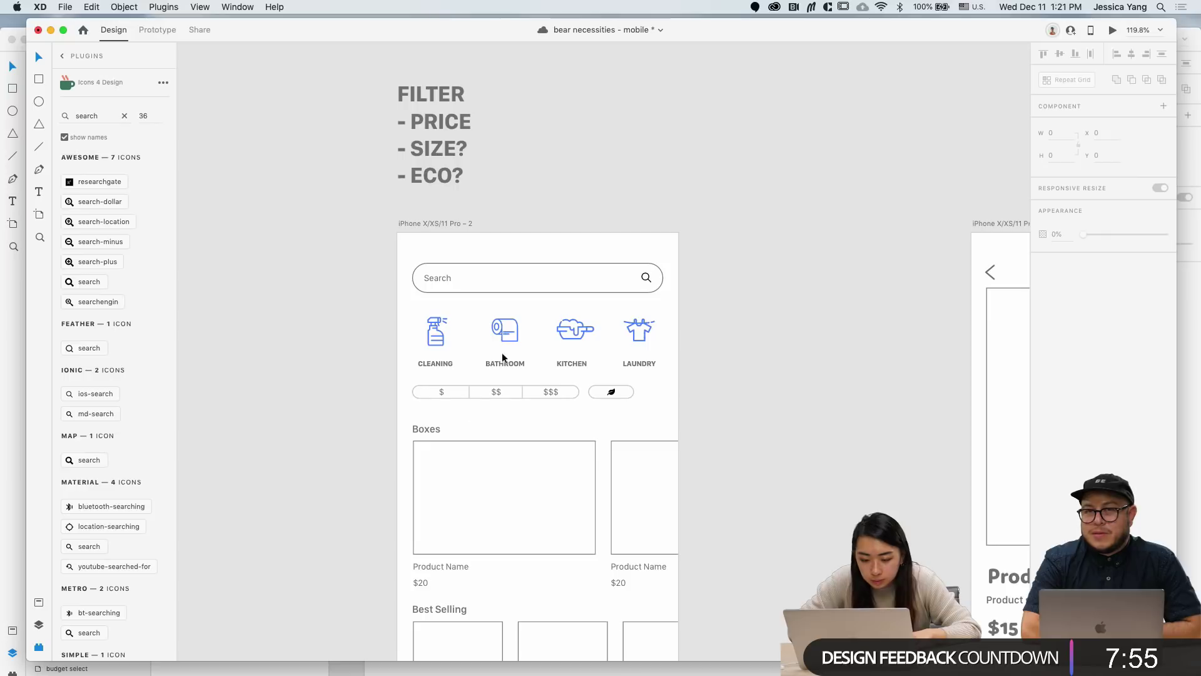
pyautogui.click(540, 289)
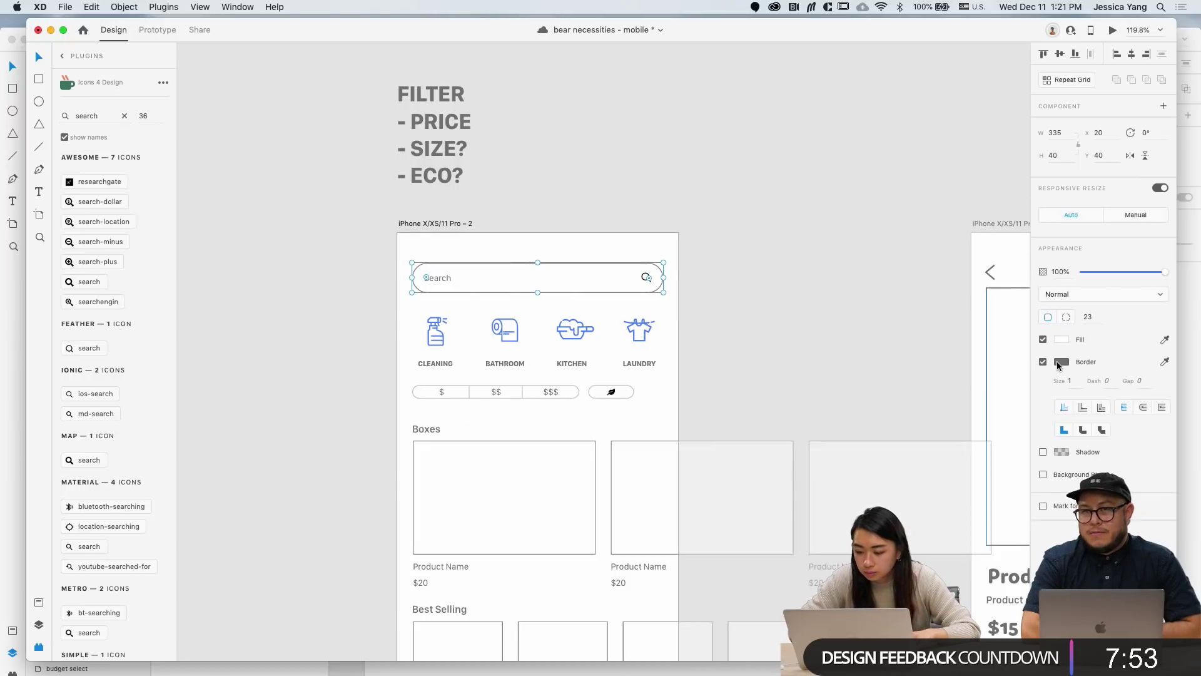
pyautogui.click(1062, 361)
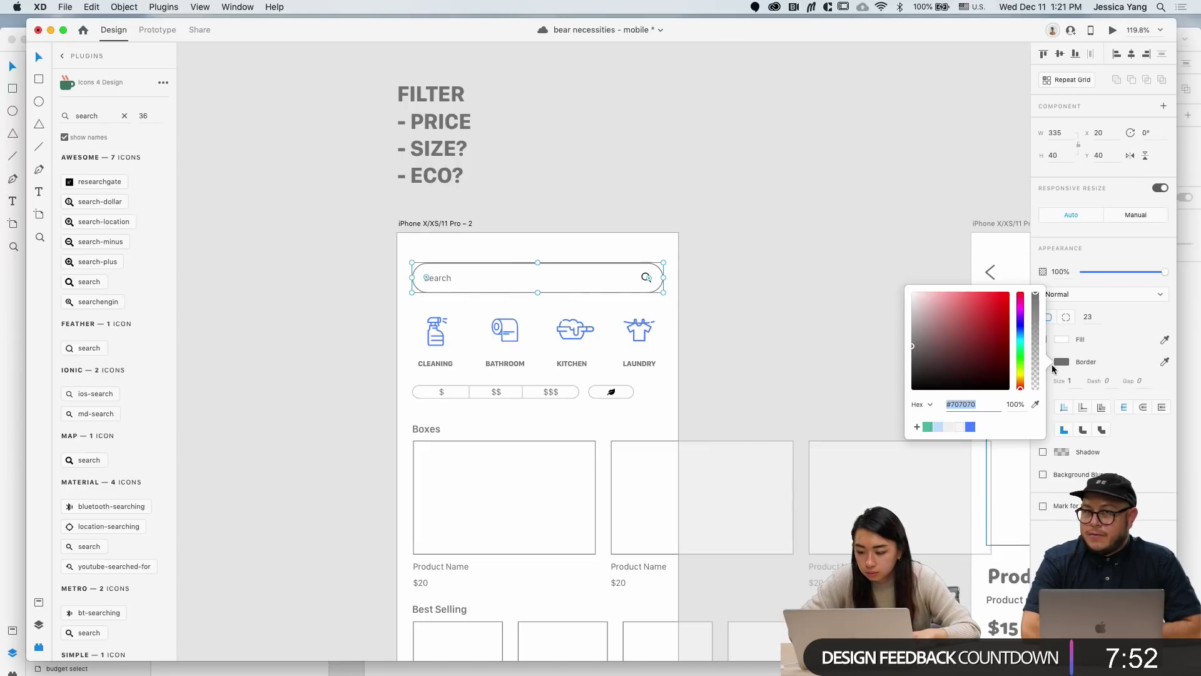
pyautogui.click(956, 431)
pyautogui.click(806, 321)
pyautogui.scroll(-2, 806, 320)
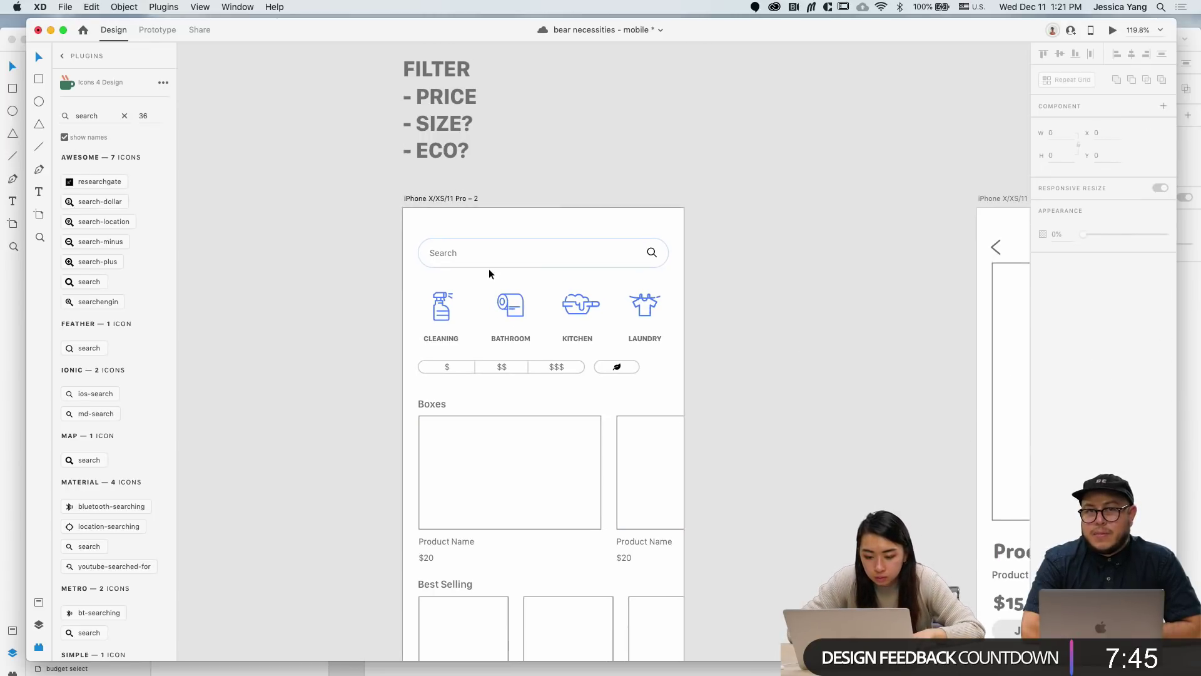
# Step: Recolour the four category icons below the search bar with the grey fill #888888
pyautogui.moveTo(496, 292); pyautogui.dragTo(423, 289)
pyautogui.click(673, 329)
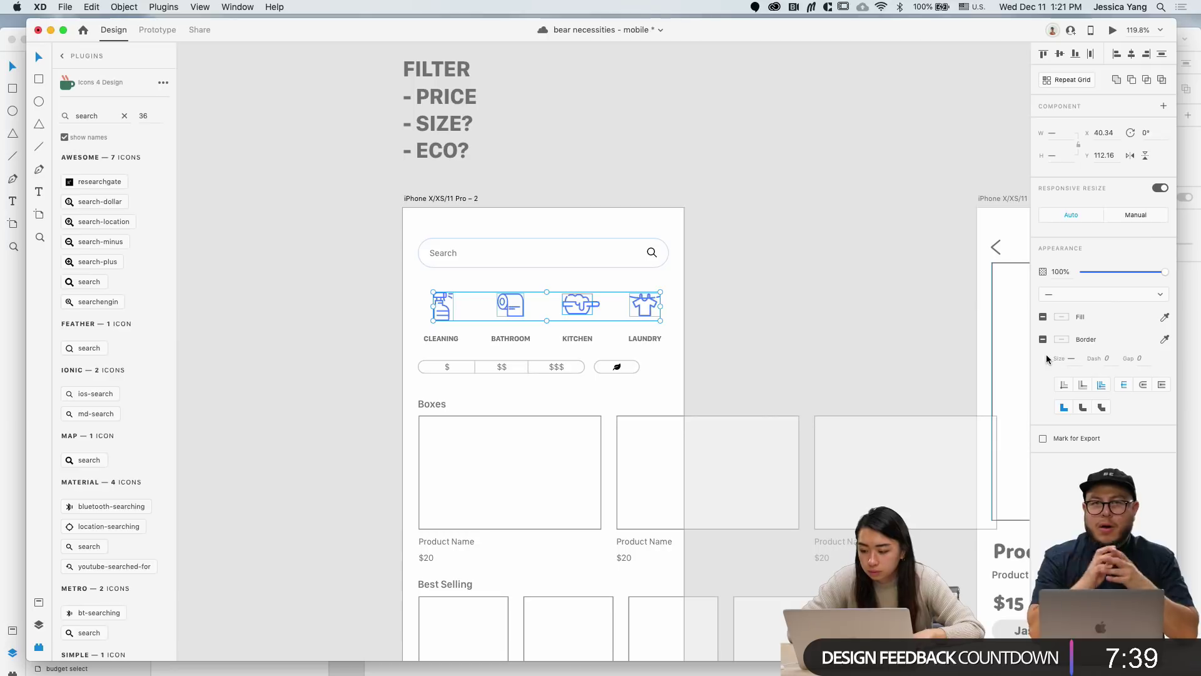
pyautogui.click(1062, 316)
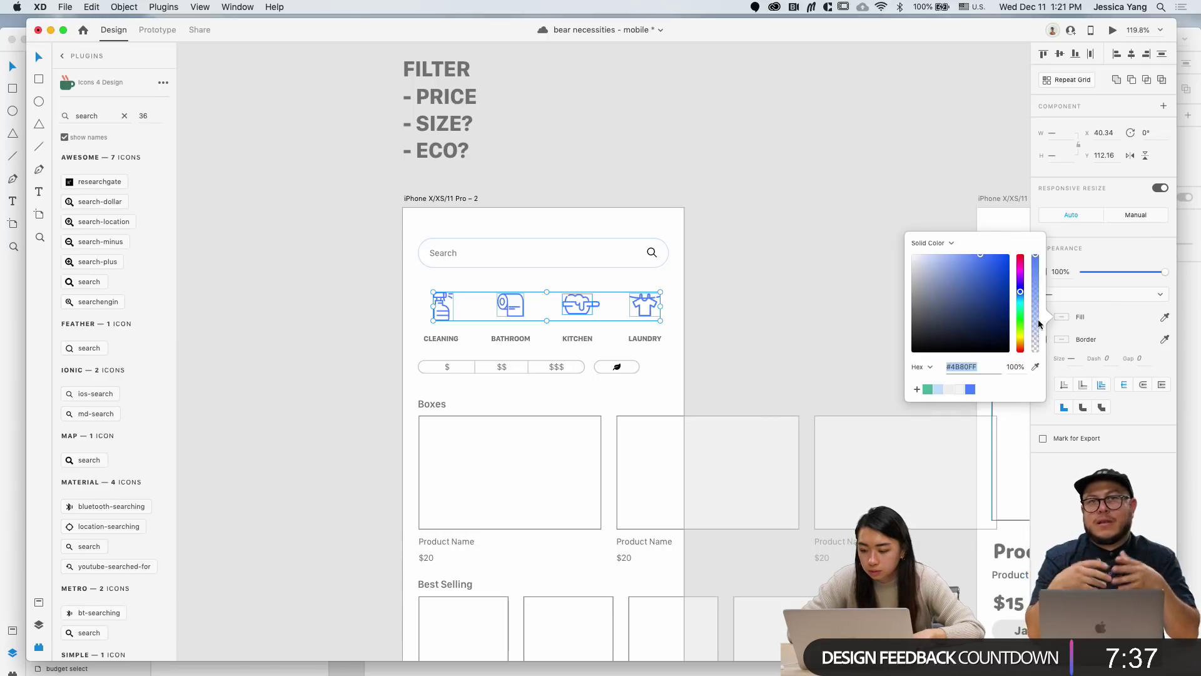
pyautogui.click(947, 389)
pyautogui.moveTo(964, 319); pyautogui.dragTo(866, 300)
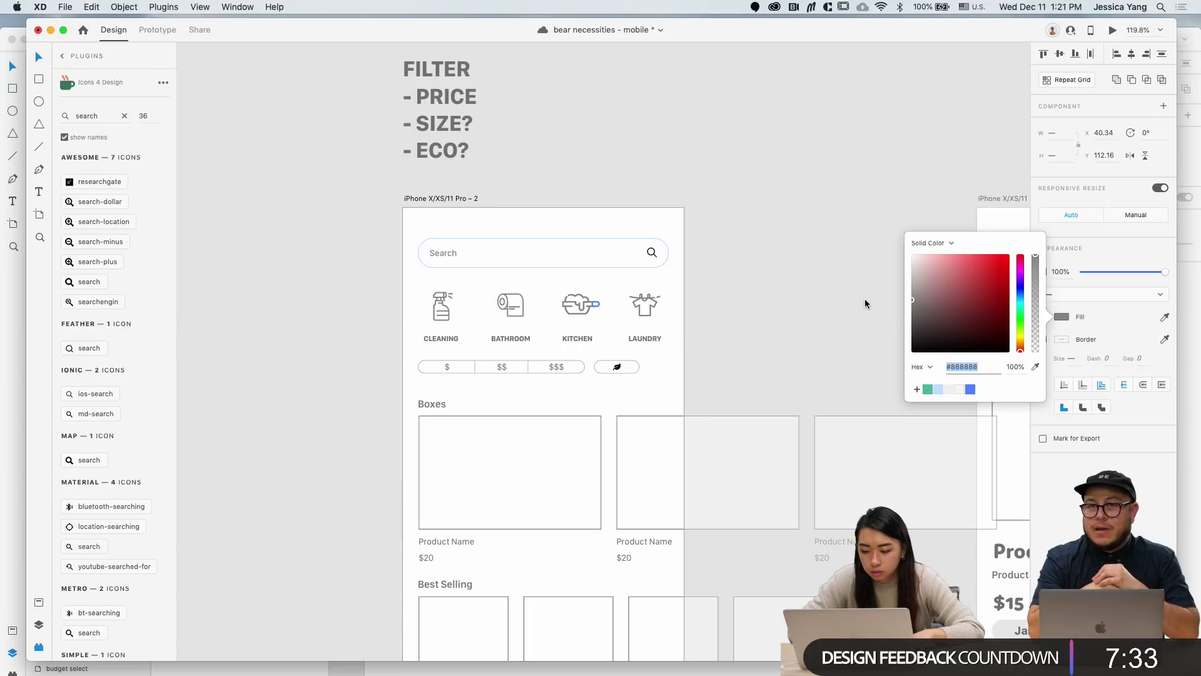
pyautogui.click(572, 346)
# Step: Match the Kitchen icon's blue pan handle border to the grey sampled from the rest of the icon
pyautogui.scroll(5, 572, 347)
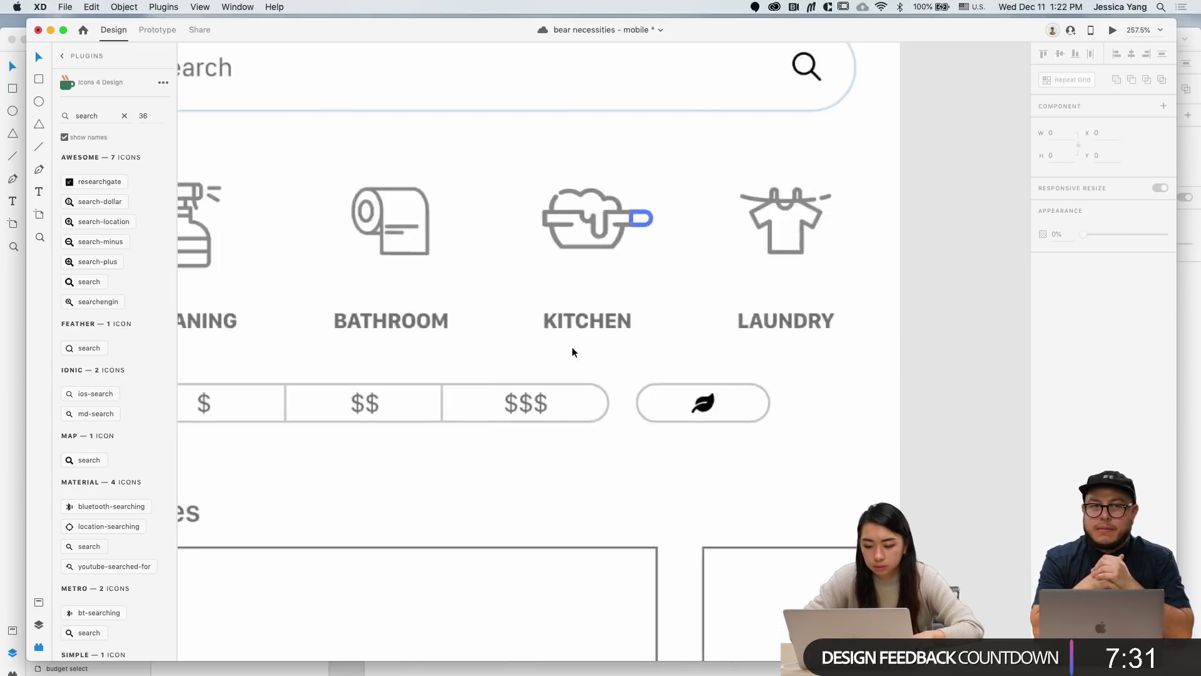
pyautogui.click(666, 180)
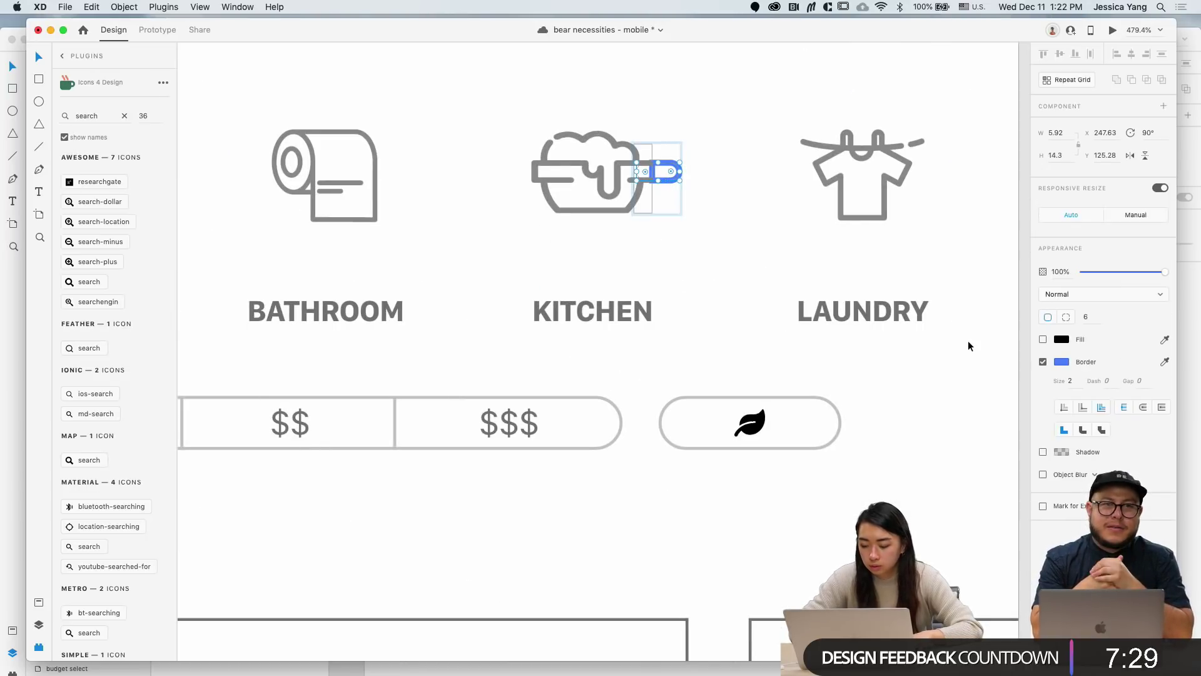
pyautogui.click(1164, 362)
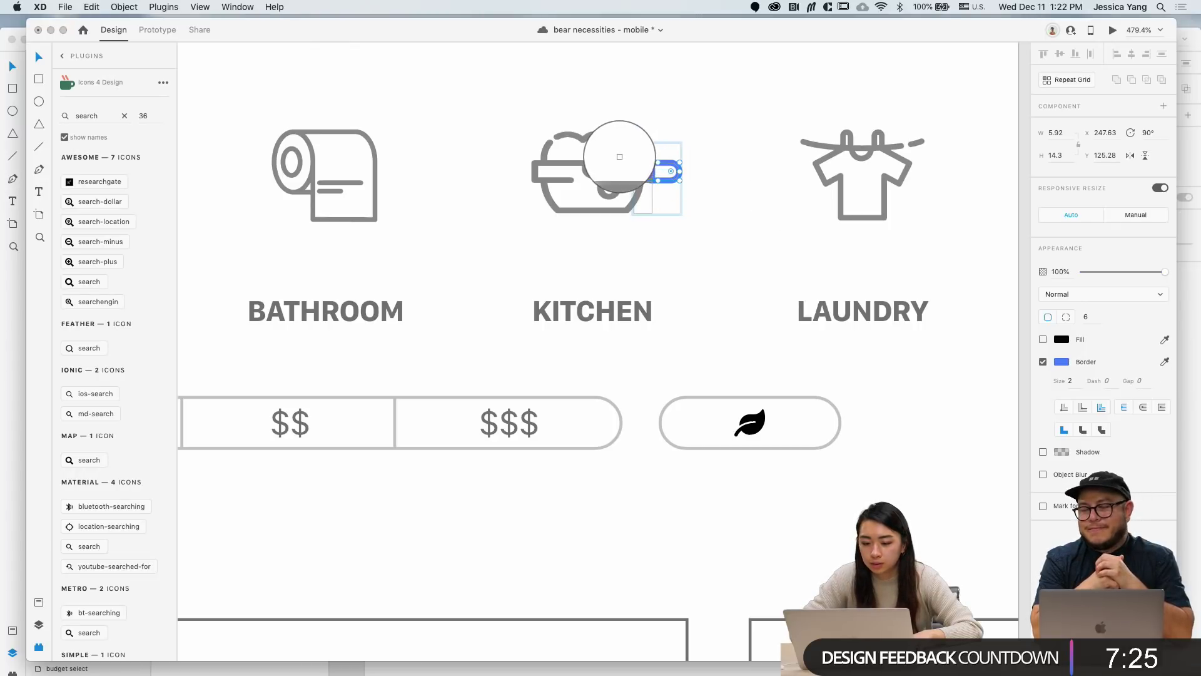
pyautogui.click(616, 149)
pyautogui.scroll(-5, 712, 218)
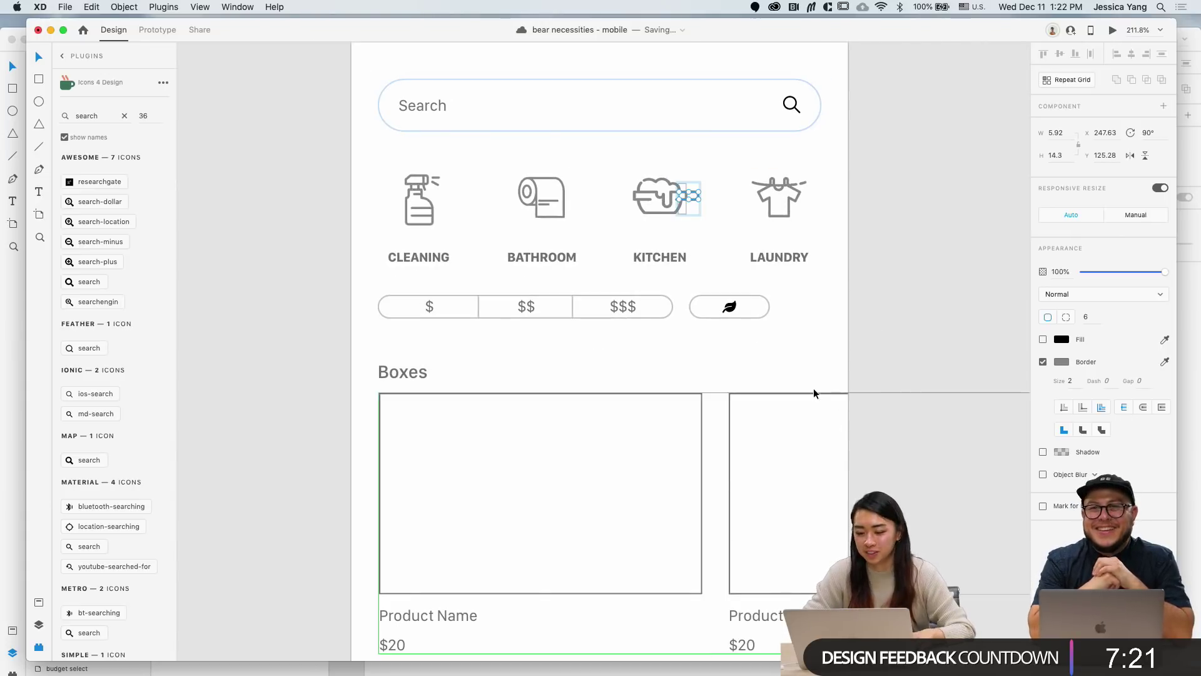
pyautogui.click(809, 351)
# Step: Duplicate the home artboard and place the copy beside the original, on its left
pyautogui.scroll(-5, 808, 350)
pyautogui.scroll(3, 787, 327)
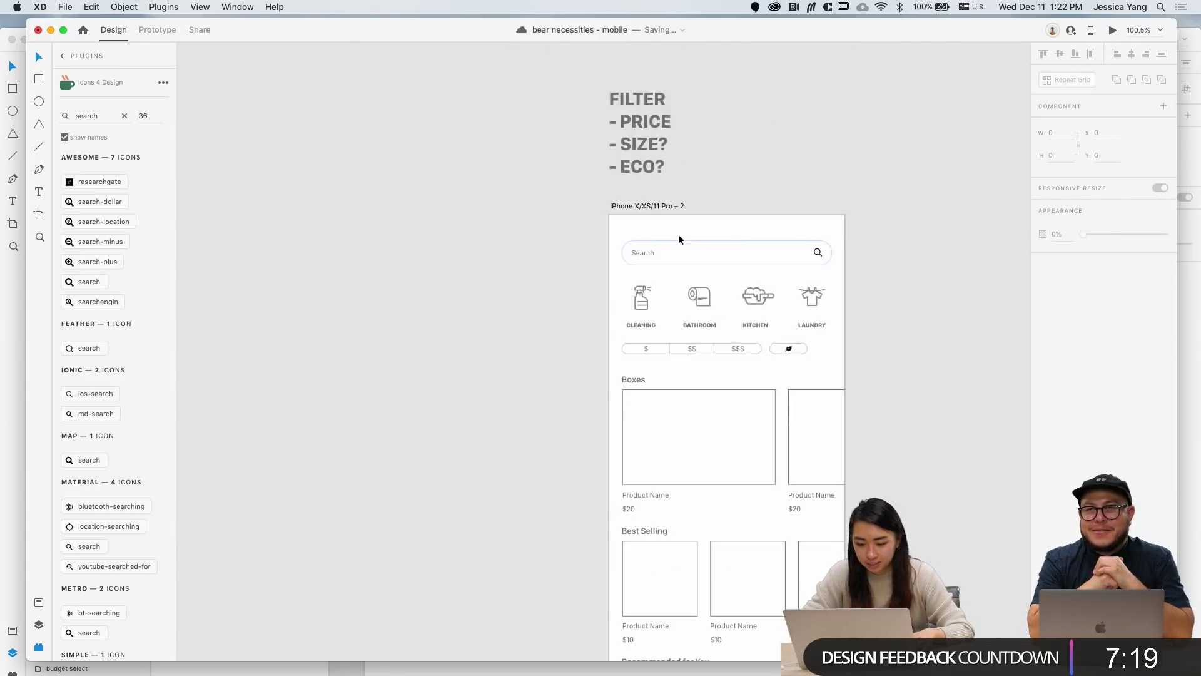
pyautogui.moveTo(654, 207); pyautogui.dragTo(360, 201)
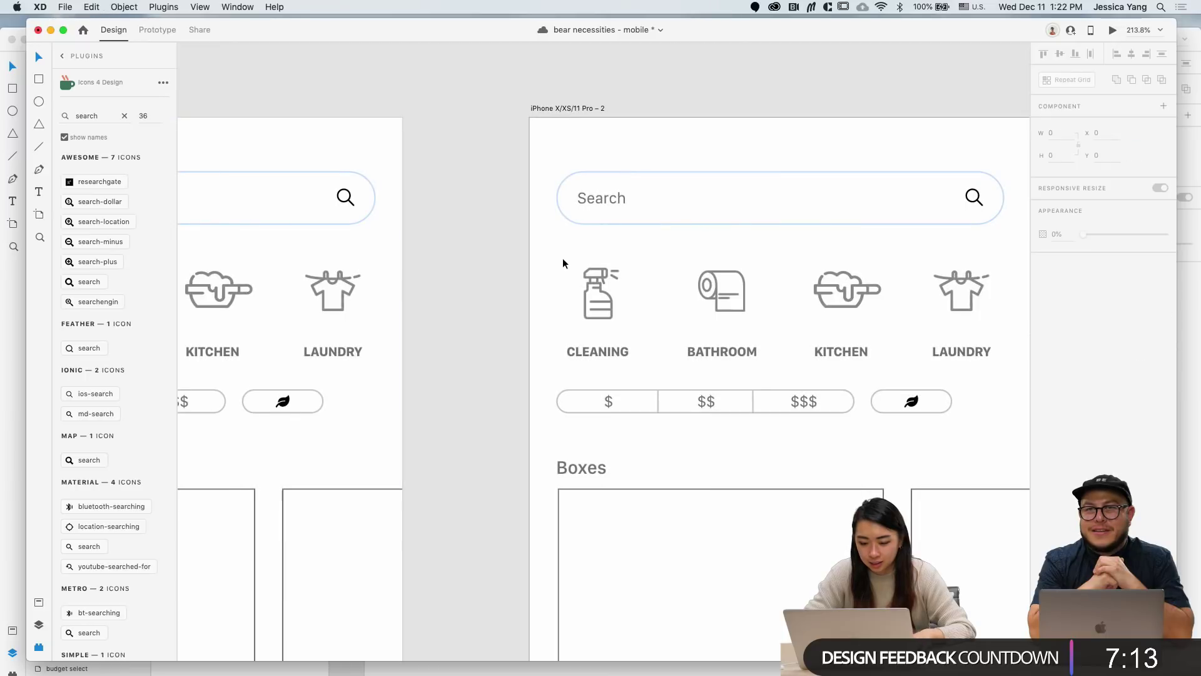
# Step: Fill the Cleaning icon on the iPhone X/XS/11 Pro – 2 artboard with the saved blue swatch to mark it selected
pyautogui.click(599, 294)
pyautogui.click(1062, 317)
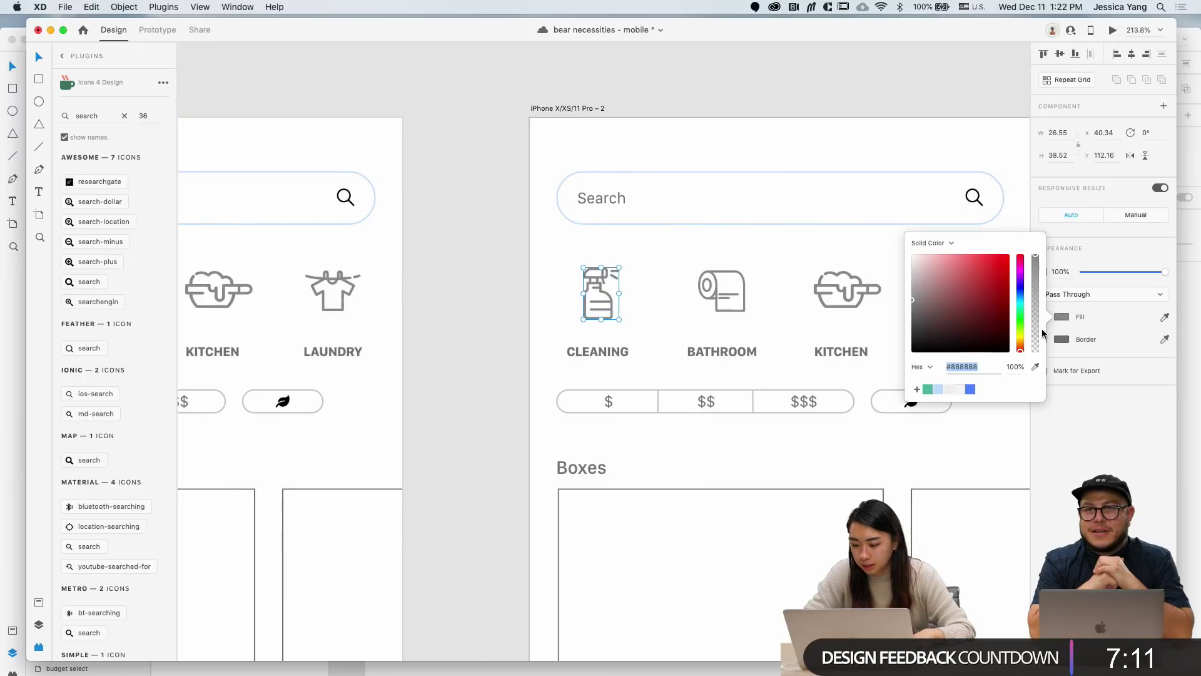
pyautogui.click(970, 389)
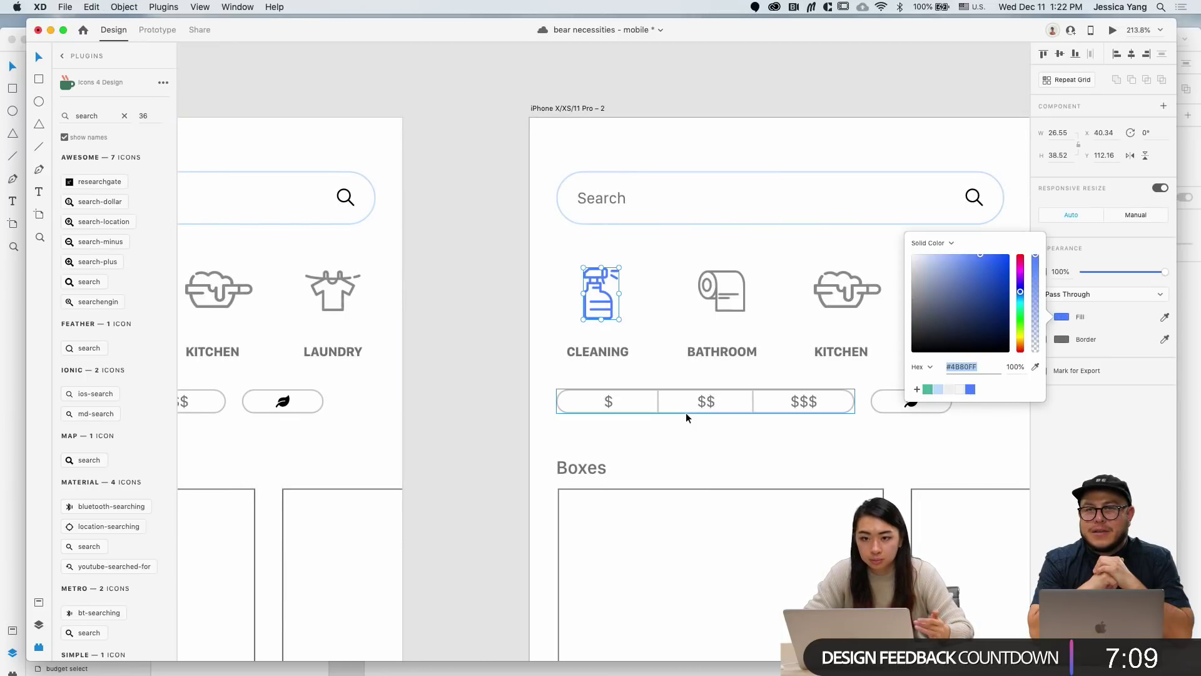
pyautogui.click(609, 384)
pyautogui.scroll(-5, 610, 384)
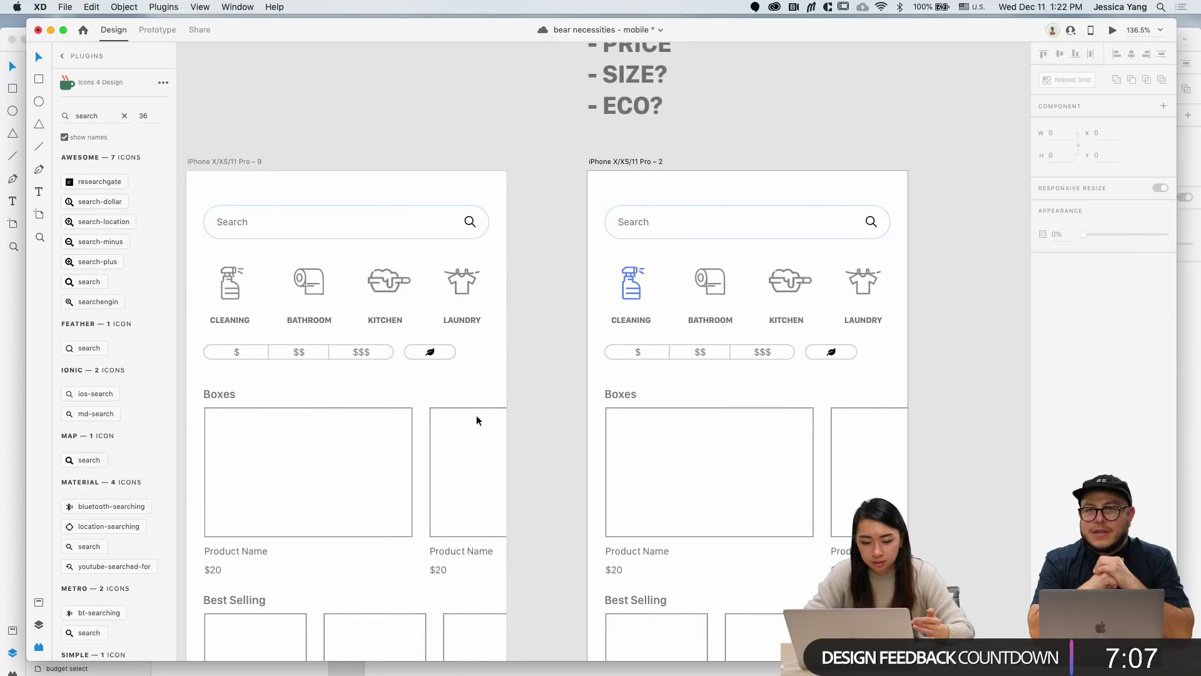
# Step: Colour the CLEANING label with the blue sampled from the spray bottle icon above it
pyautogui.click(644, 319)
pyautogui.scroll(5, 643, 317)
pyautogui.click(1164, 454)
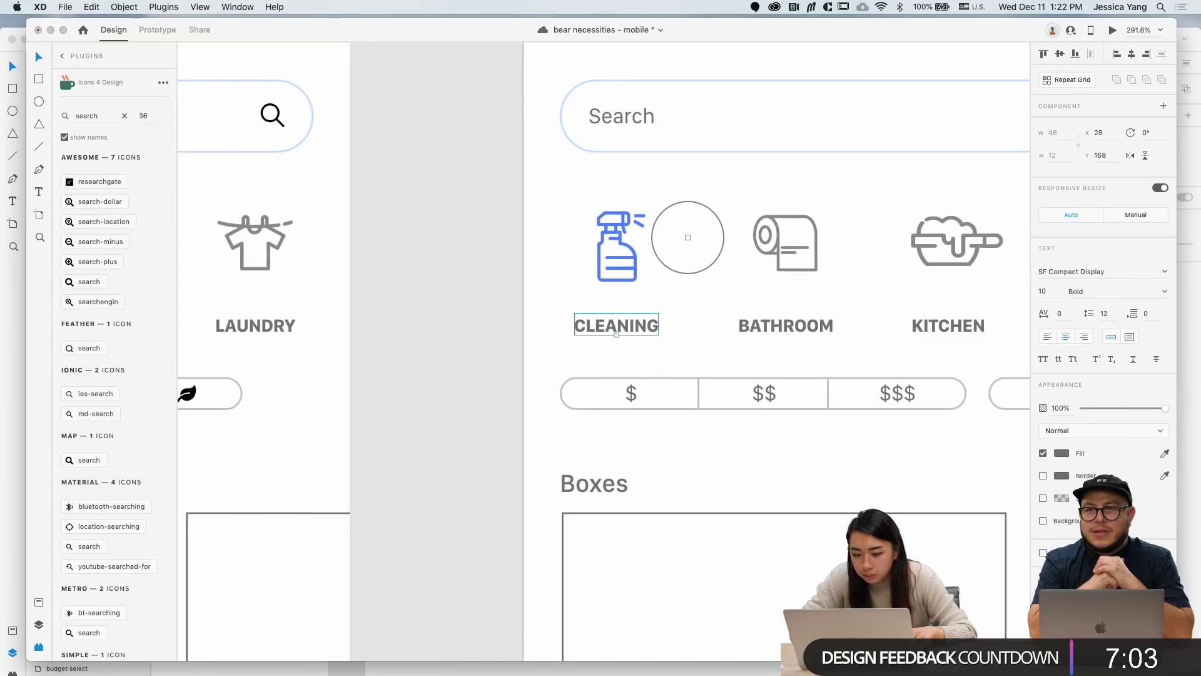
pyautogui.click(636, 225)
pyautogui.scroll(-6, 548, 333)
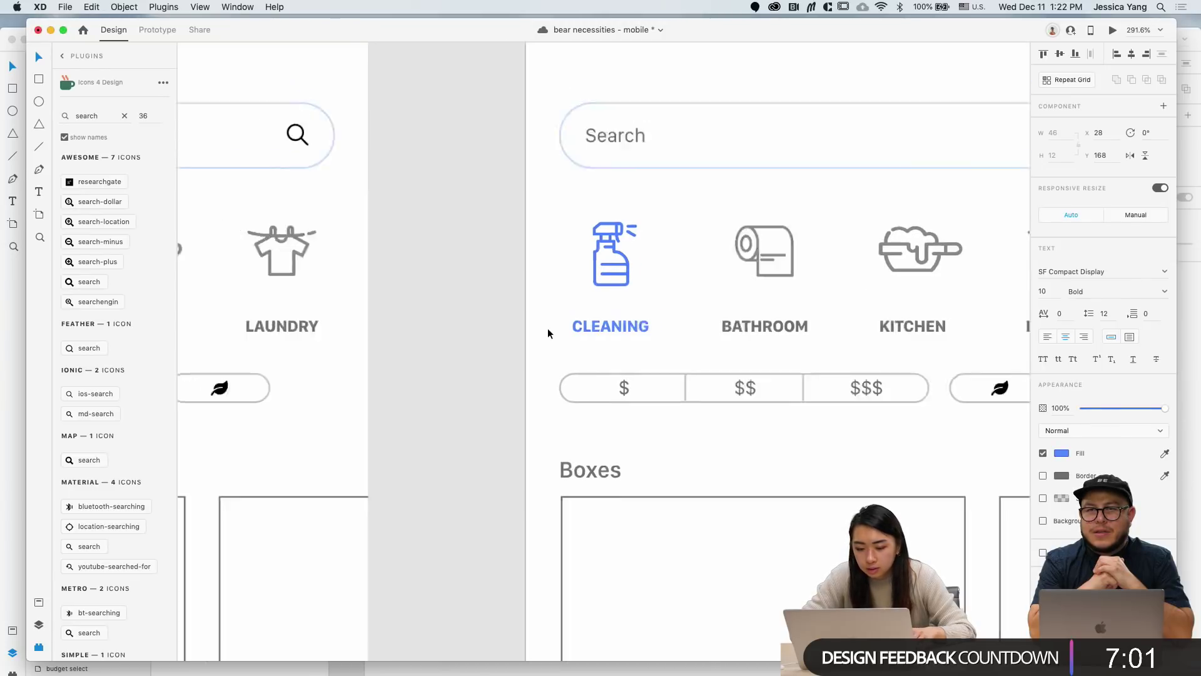
pyautogui.click(512, 408)
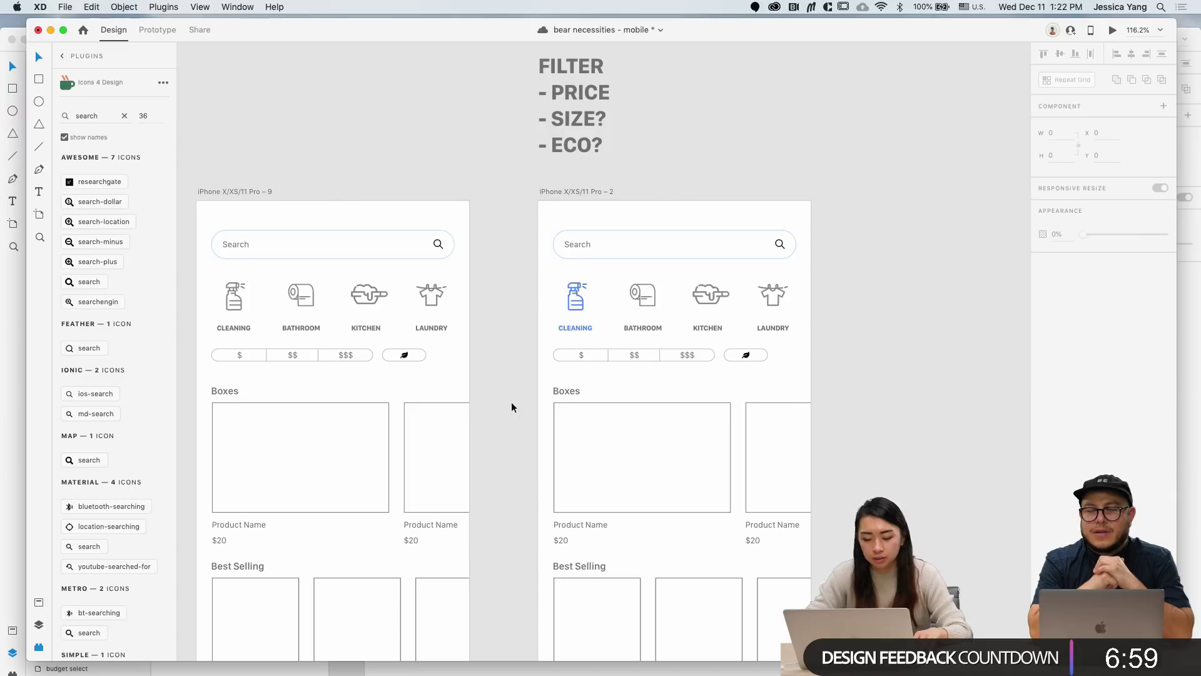
# Step: Compare the two home artboards, then switch to the "bear necessities - adobe" document showing the Supplies artboard
pyautogui.scroll(-2, 512, 408)
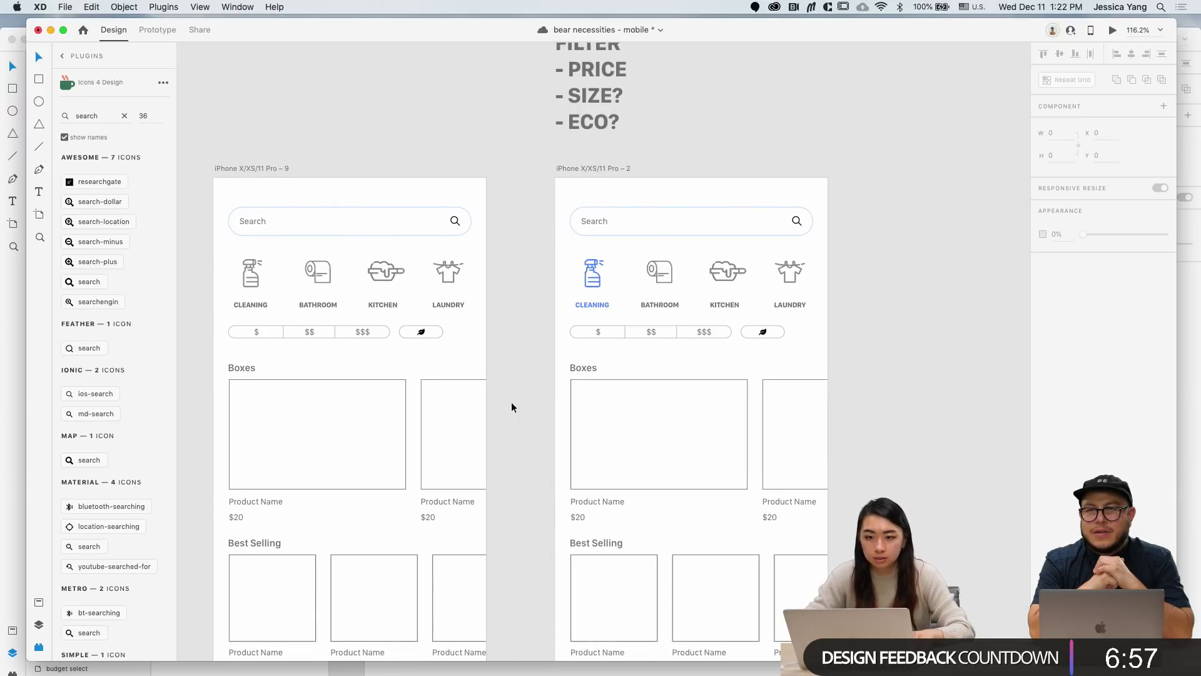
pyautogui.scroll(-3, 512, 408)
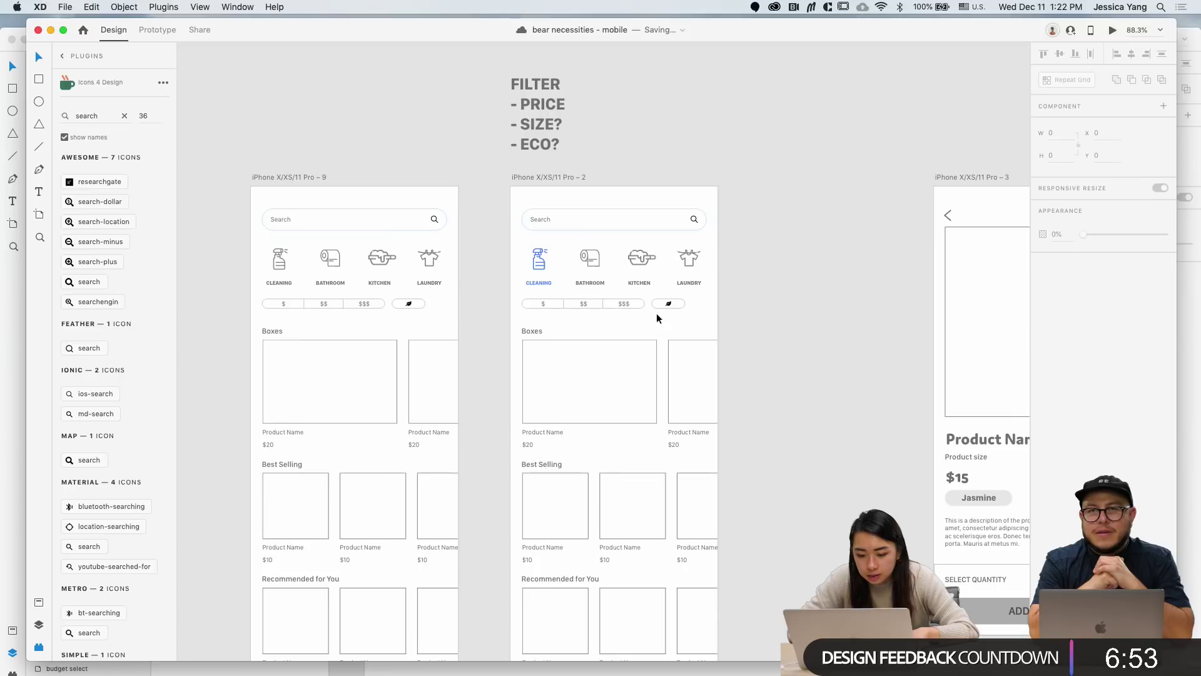
pyautogui.scroll(-1, 534, 338)
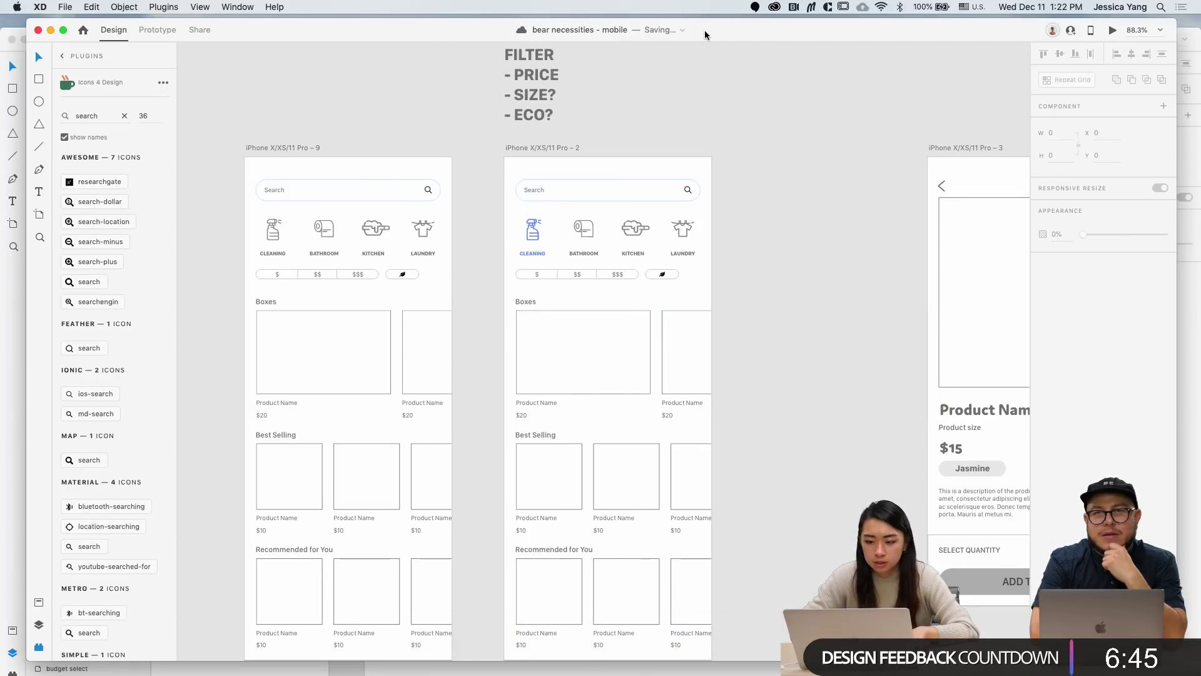
pyautogui.moveTo(706, 32); pyautogui.dragTo(749, 242)
pyautogui.click(706, 187)
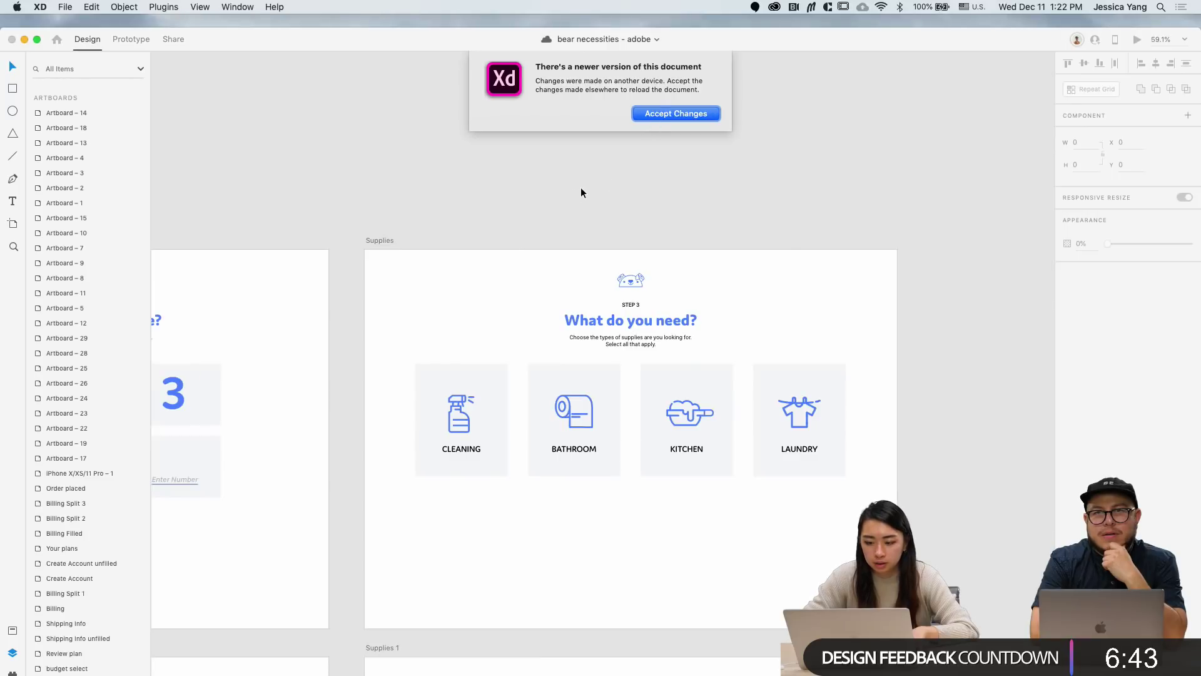
# Step: Load the newer version of the document and copy the cleaning products image from the Your plans artboard
pyautogui.press('Return')
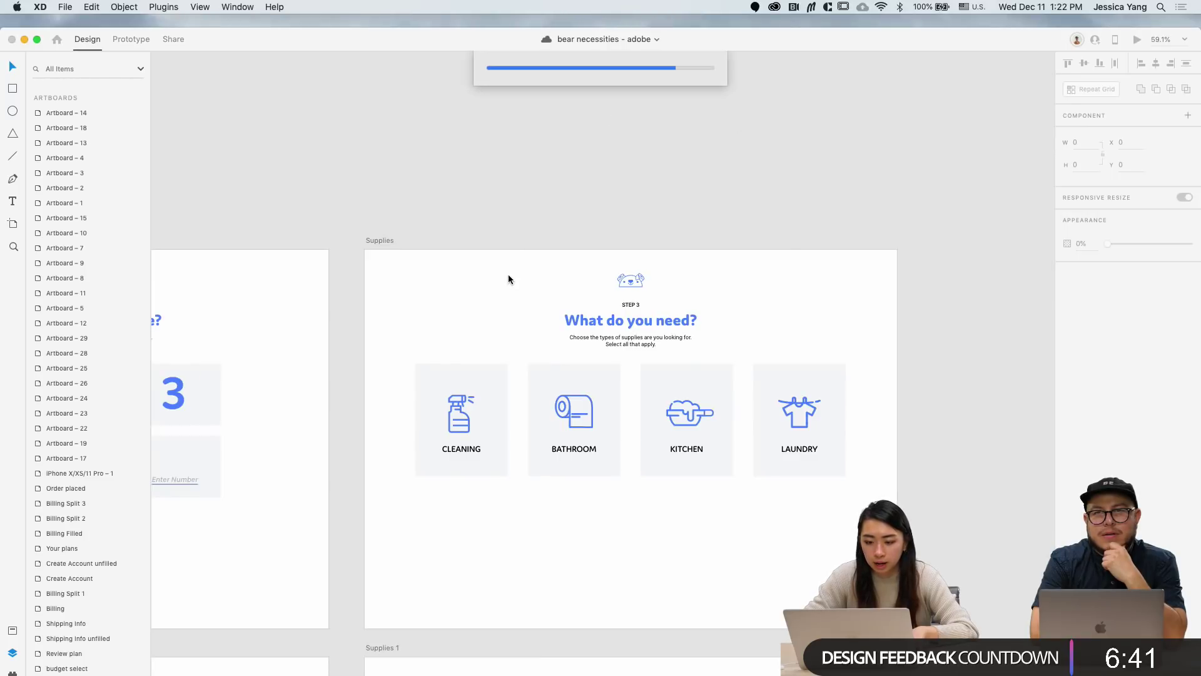
pyautogui.scroll(-10, 508, 279)
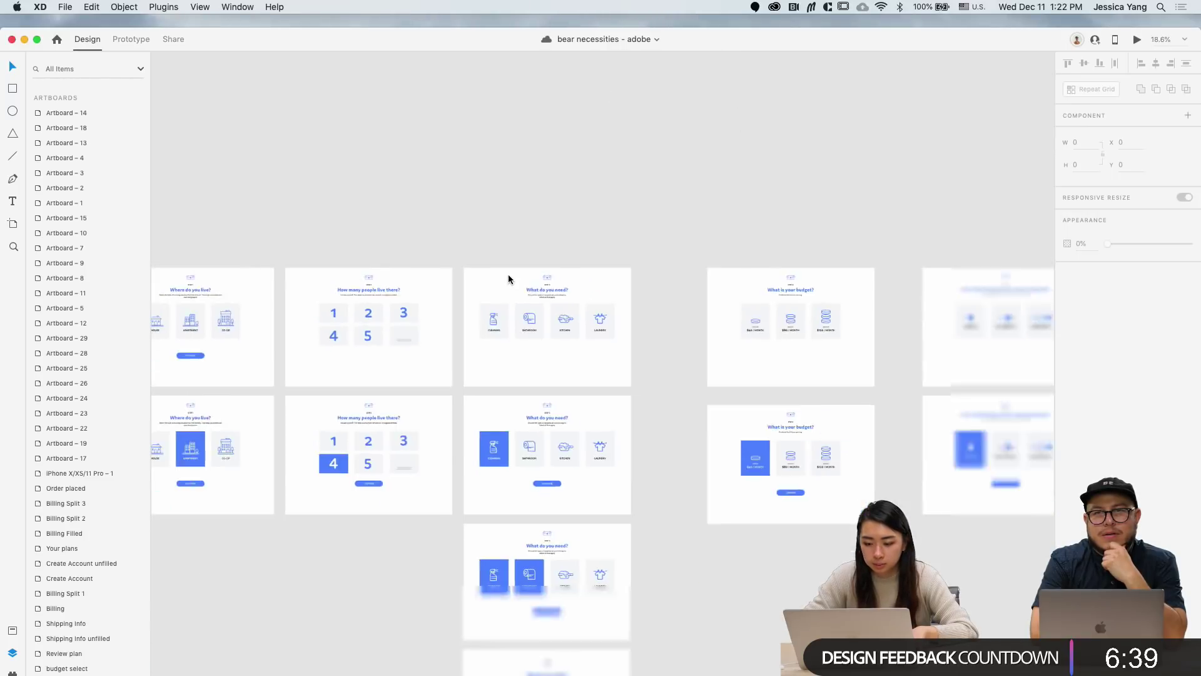
pyautogui.hscroll(10, 508, 279)
pyautogui.click(682, 290)
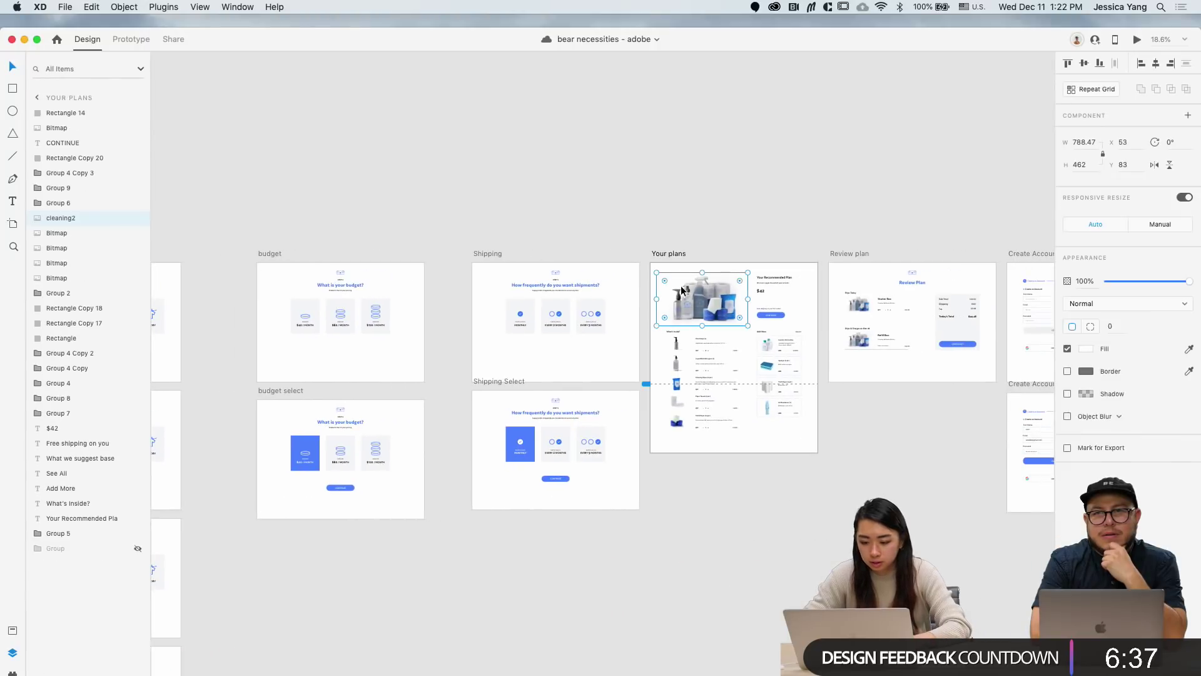
# Step: Switch back to the "bear necessities - mobile" document and paste the products image onto the iPhone X/XS/11 Pro – 2 artboard
pyautogui.moveTo(694, 42); pyautogui.dragTo(499, 35)
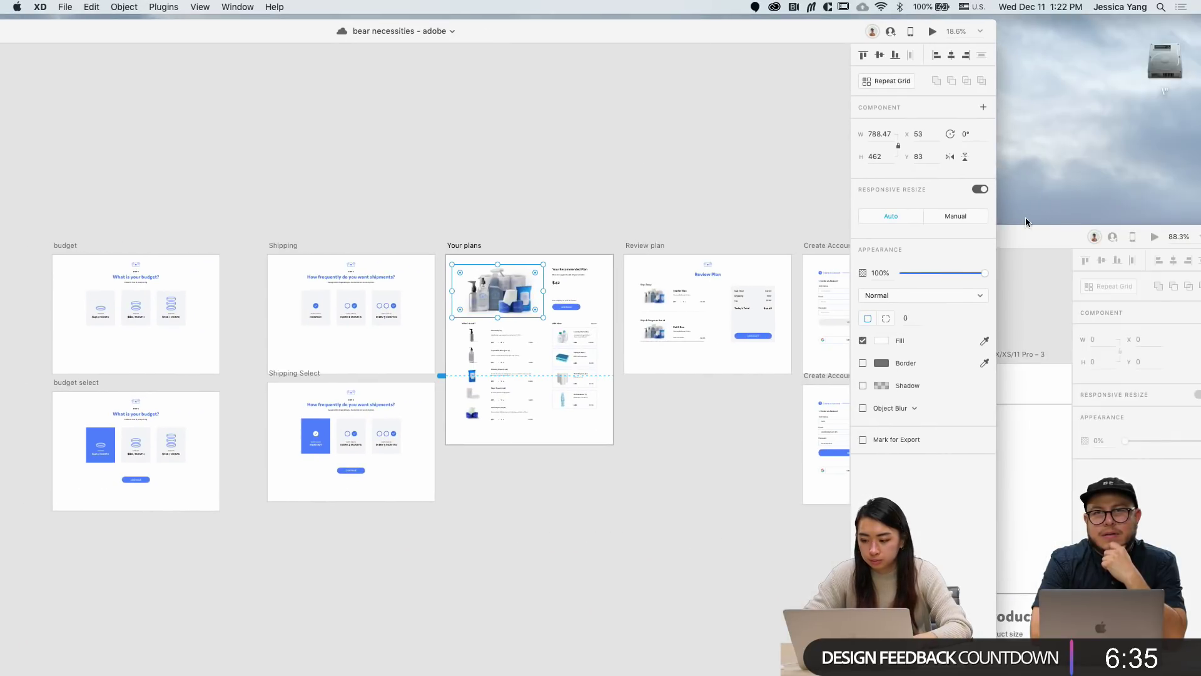
pyautogui.click(998, 99)
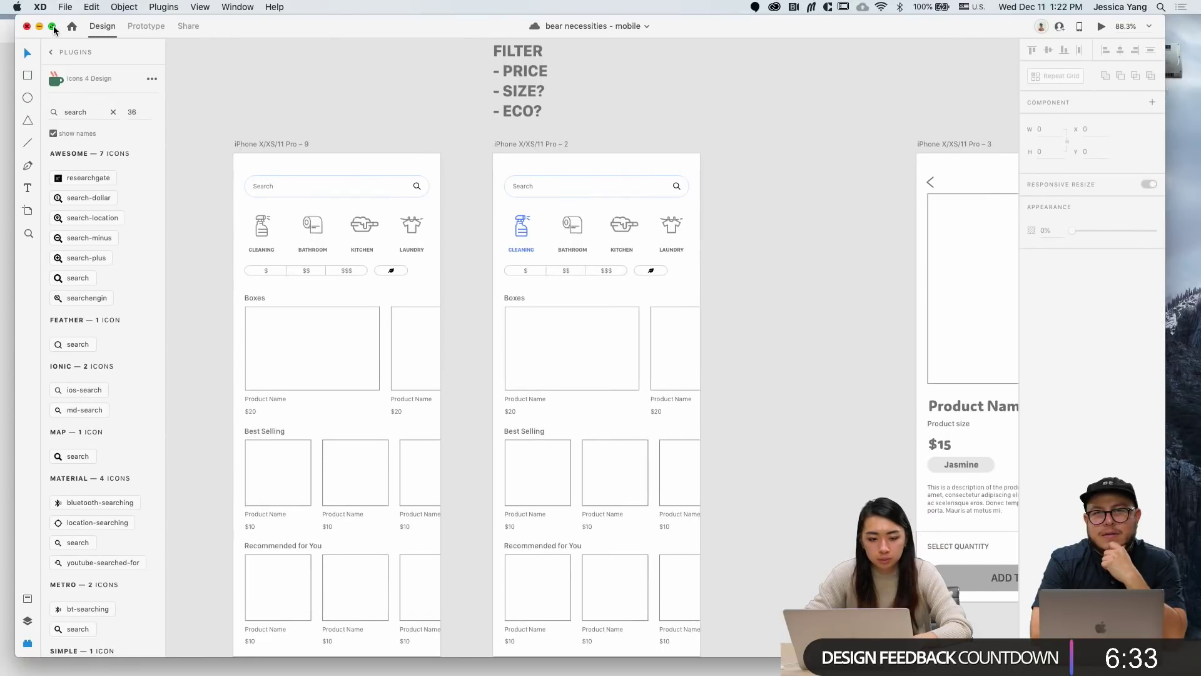
pyautogui.click(53, 27)
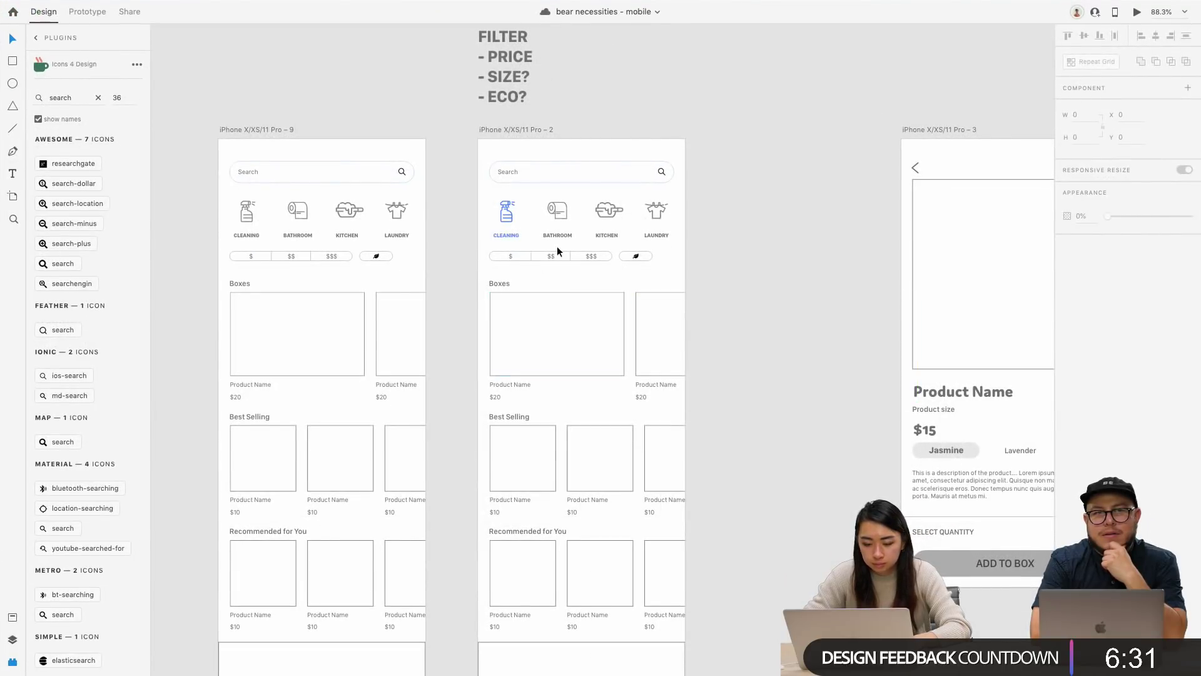
pyautogui.press('super+v')
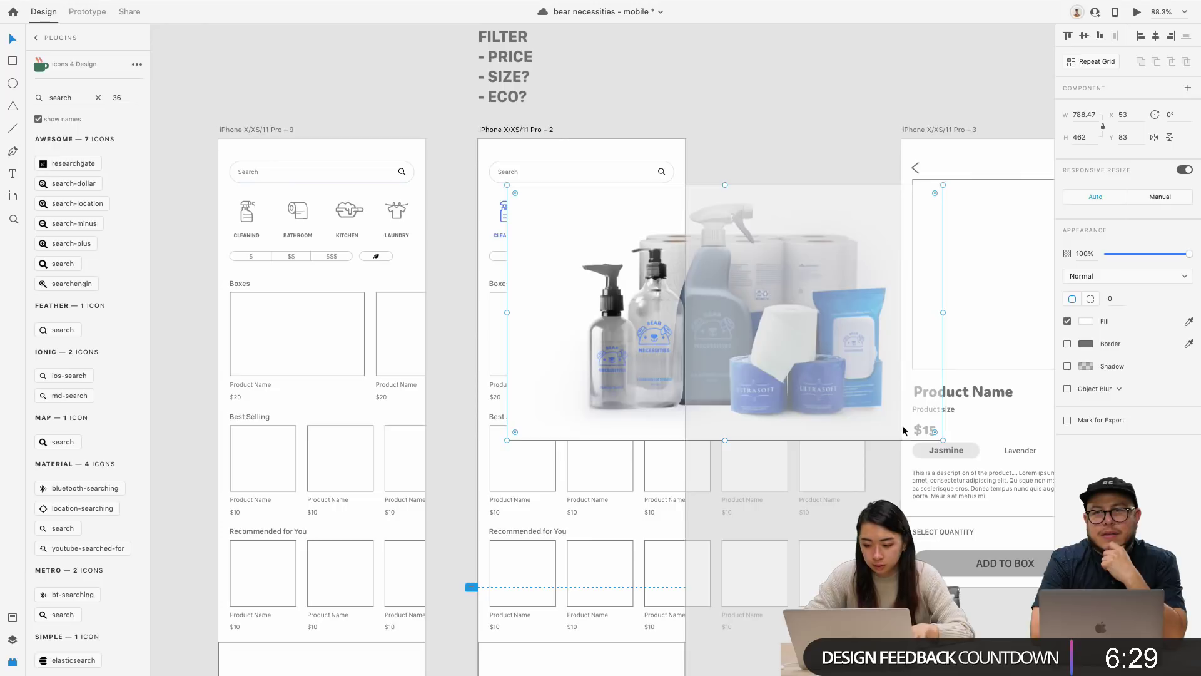
# Step: Scale the pasted products image down to about 224 × 132 and place it inside the first Boxes card
pyautogui.moveTo(943, 440); pyautogui.dragTo(805, 361)
pyautogui.moveTo(765, 314); pyautogui.dragTo(613, 342)
pyautogui.scroll(5, 613, 341)
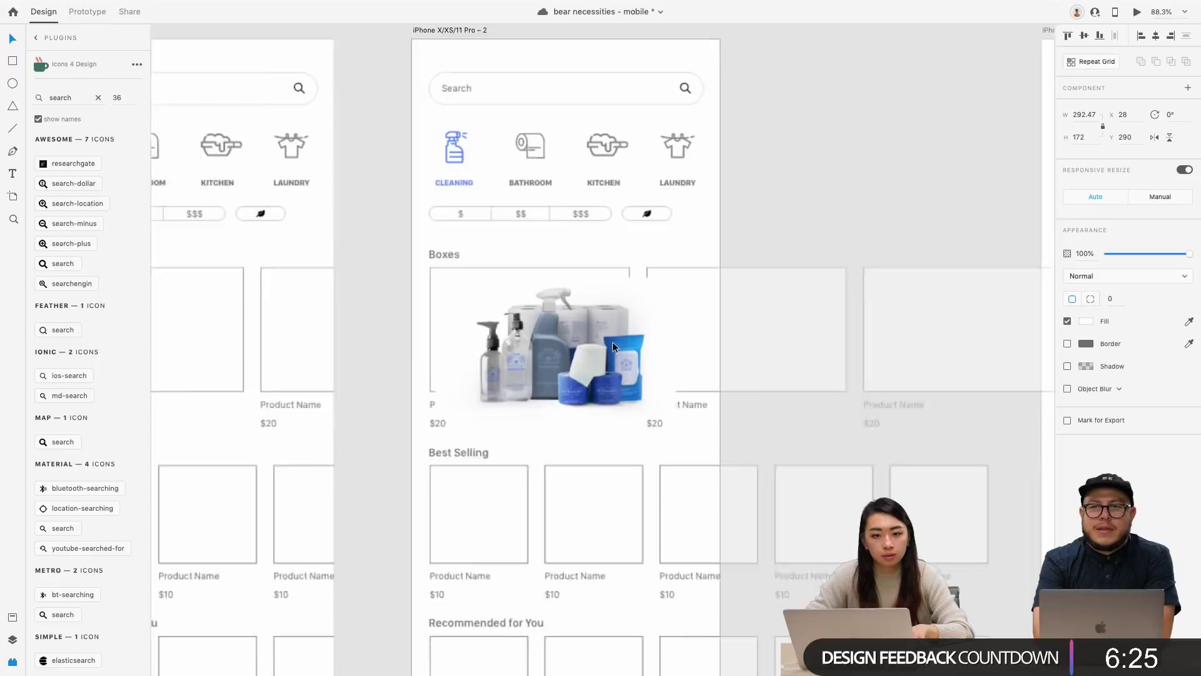
pyautogui.moveTo(685, 430); pyautogui.dragTo(626, 391)
pyautogui.moveTo(545, 366); pyautogui.dragTo(541, 366)
pyautogui.click(630, 392)
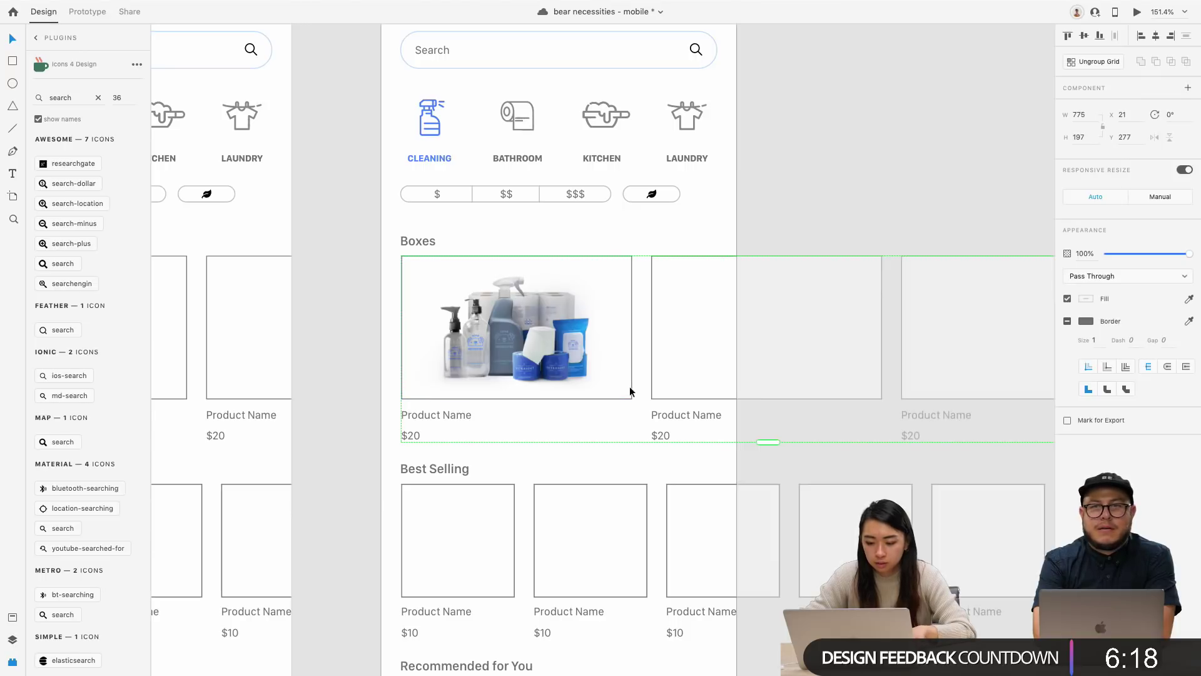
pyautogui.click(1083, 302)
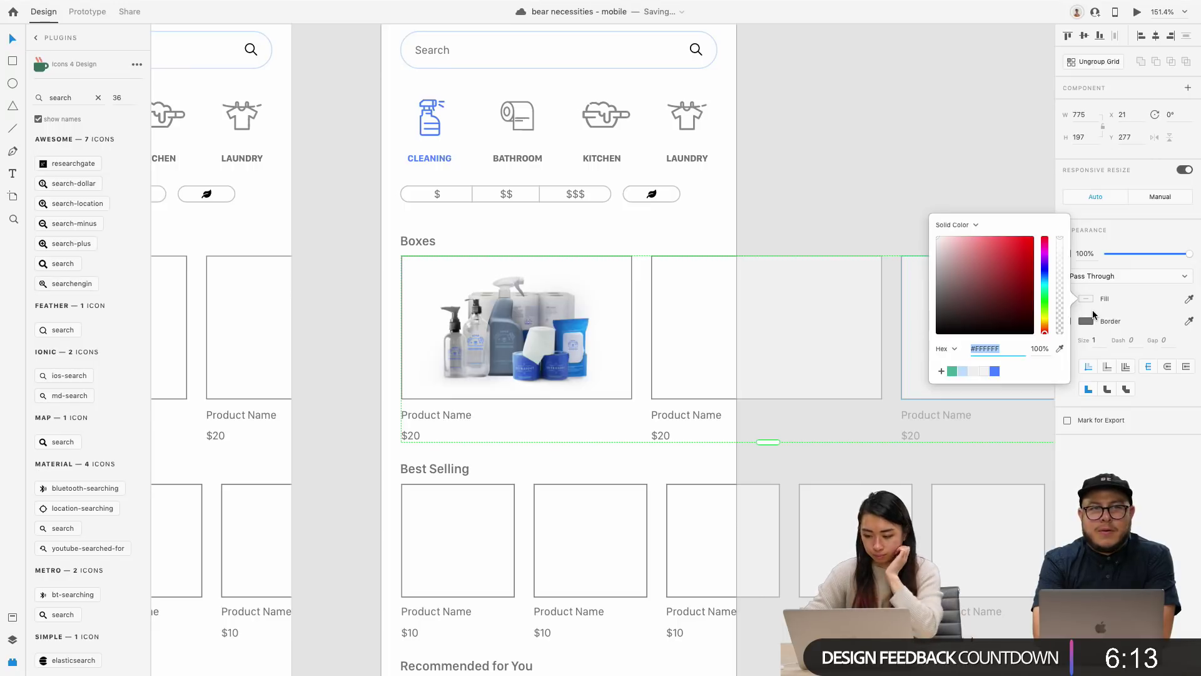
pyautogui.click(1094, 312)
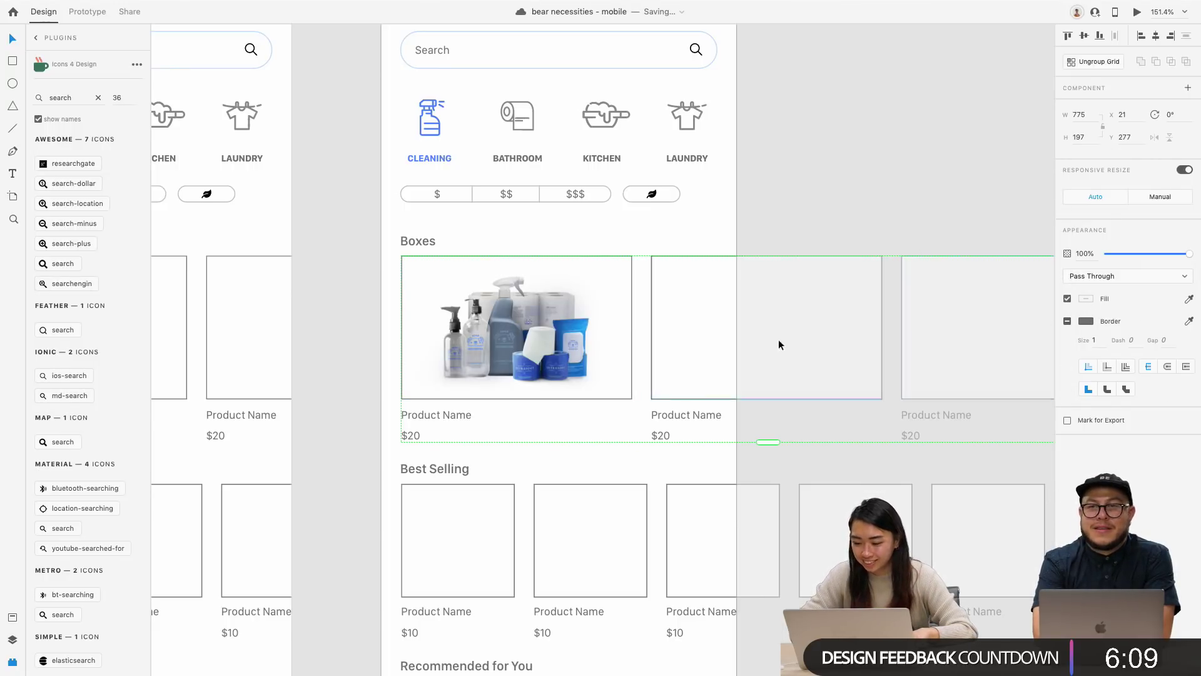
# Step: Round the corners of the cards in the Boxes repeat grid with a radius of 8
pyautogui.doubleClick(630, 292)
pyautogui.click(1111, 299)
pyautogui.write('8')
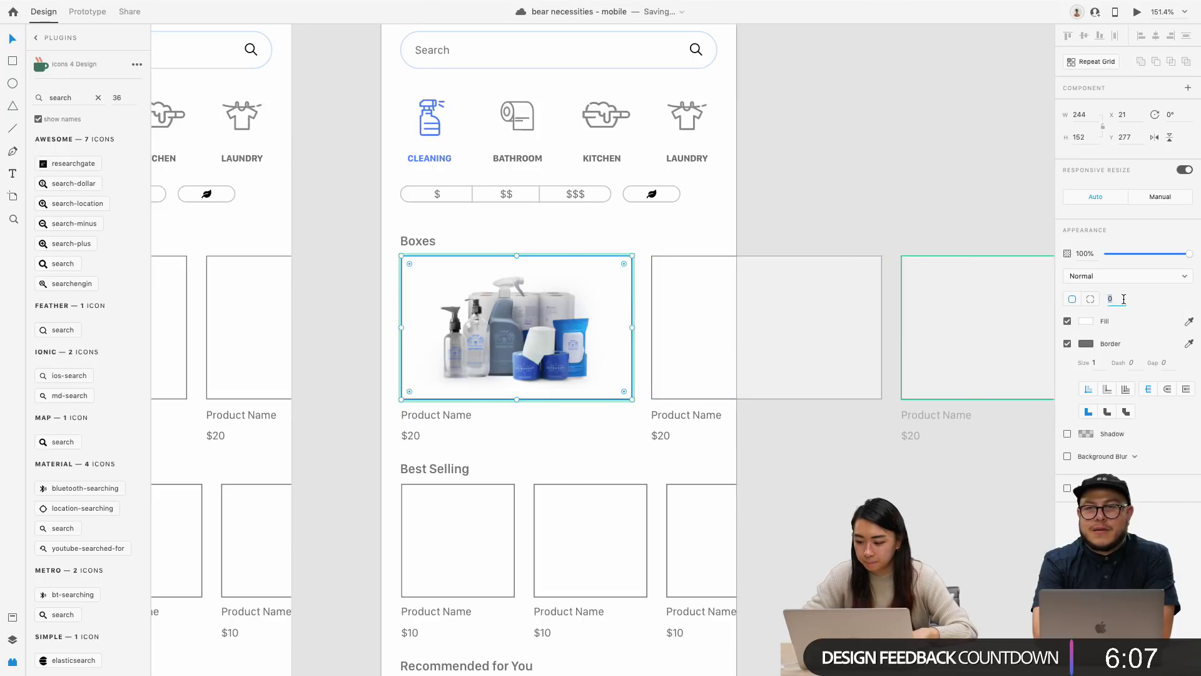
pyautogui.press('Return')
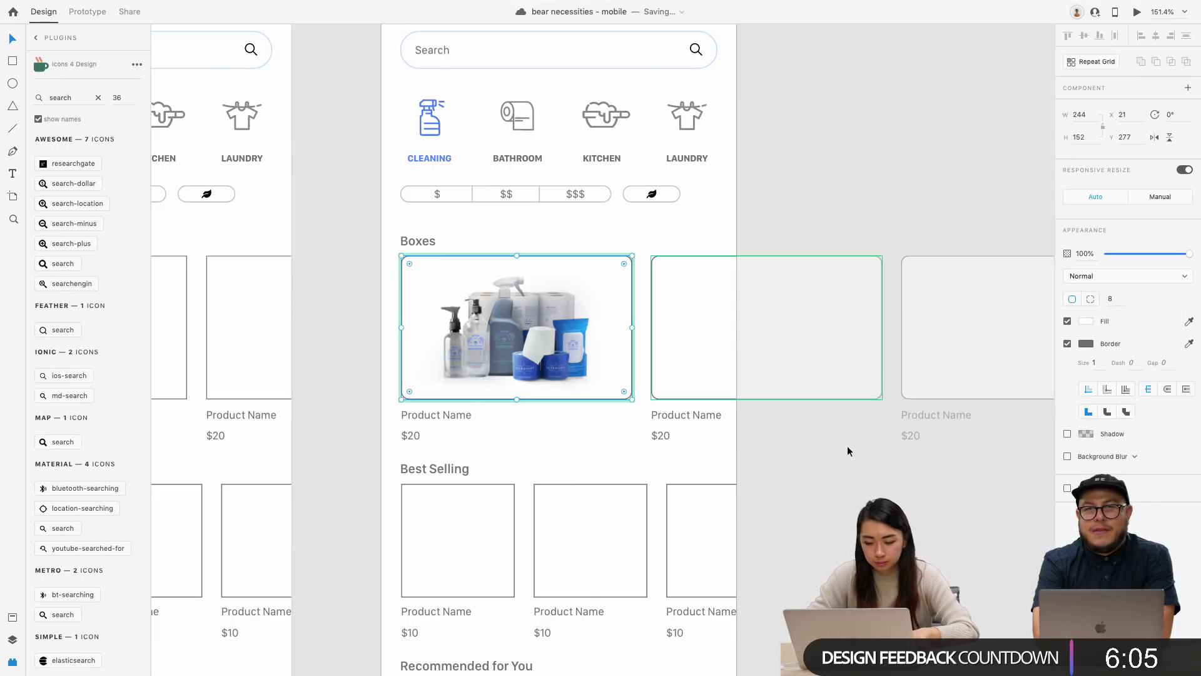
# Step: Enlarge the products image to about 230 × 136, cut and paste it back, and nudge it towards the first Boxes card's centre
pyautogui.click(571, 388)
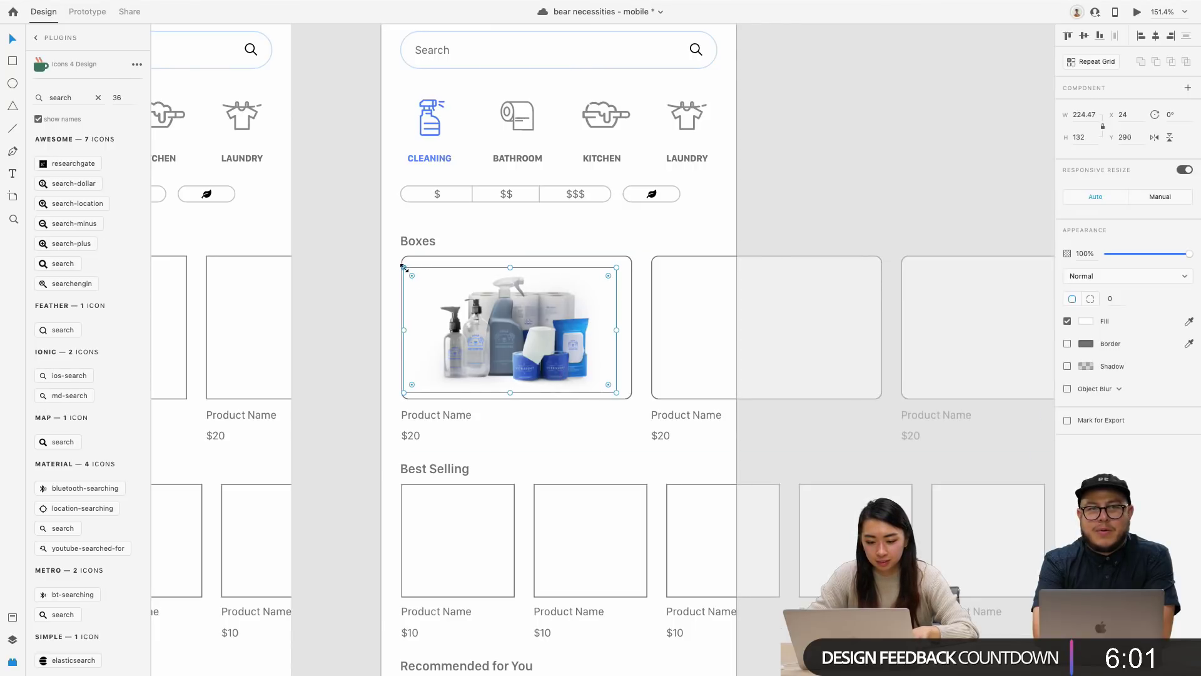
pyautogui.moveTo(404, 268); pyautogui.dragTo(401, 266)
pyautogui.hscroll(3, 402, 266)
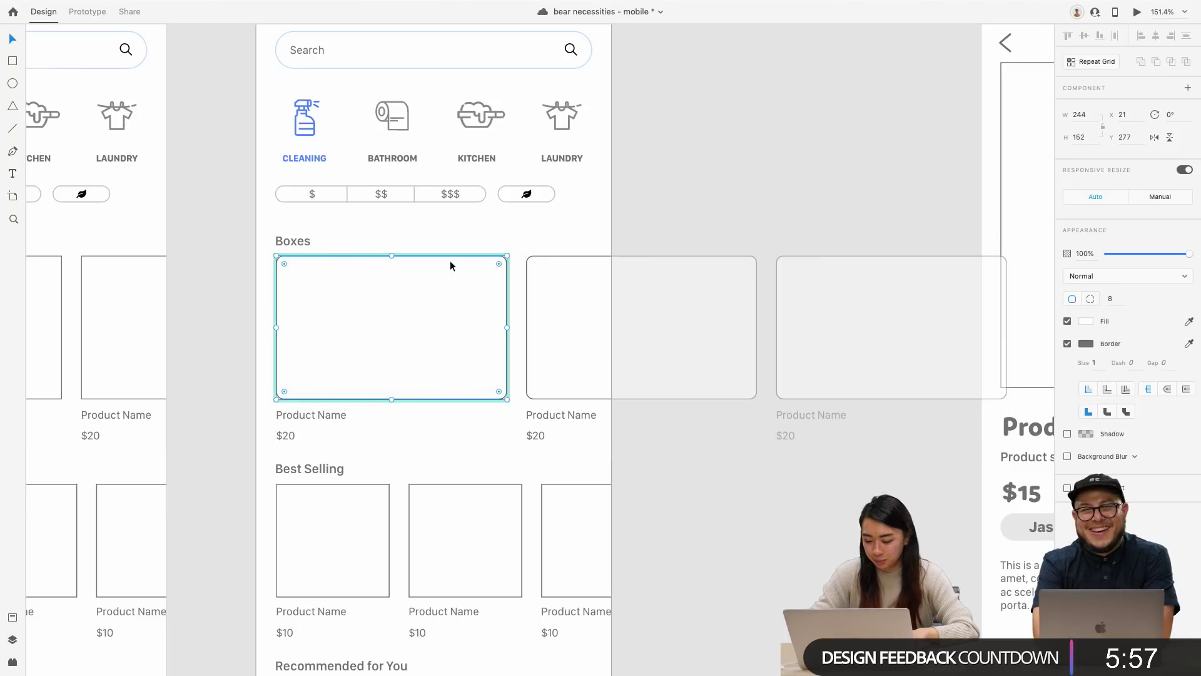
pyautogui.press('super+v')
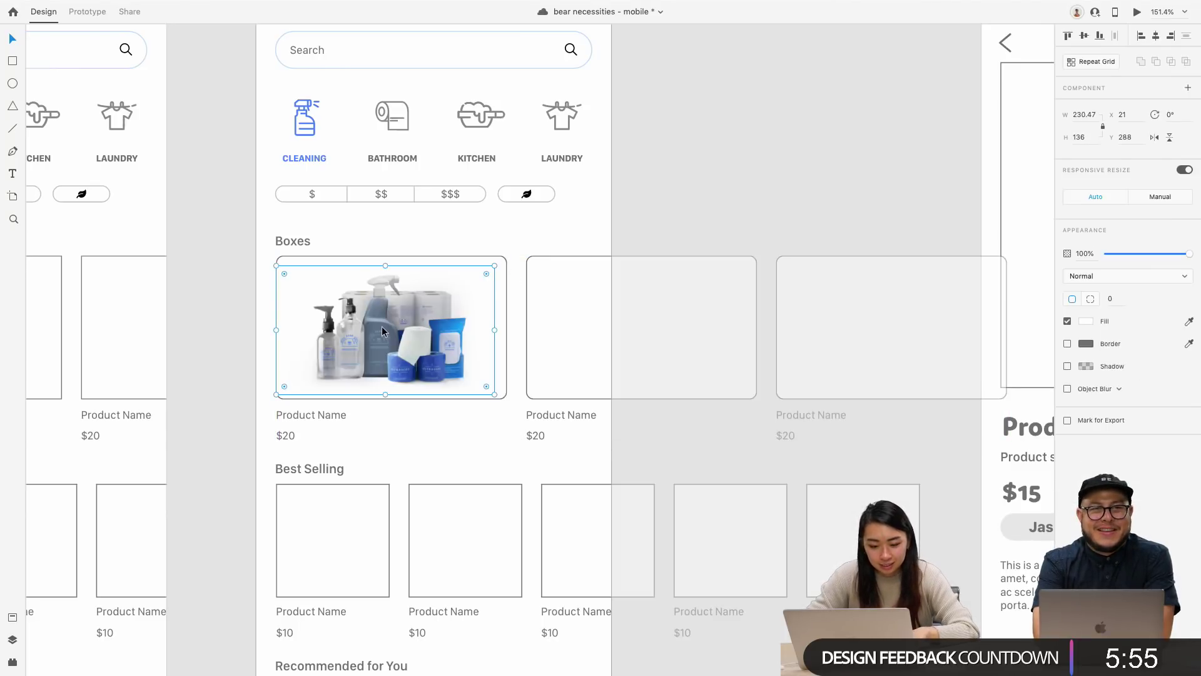
pyautogui.moveTo(384, 331); pyautogui.dragTo(387, 332)
pyautogui.hscroll(-2, 387, 331)
pyautogui.click(534, 424)
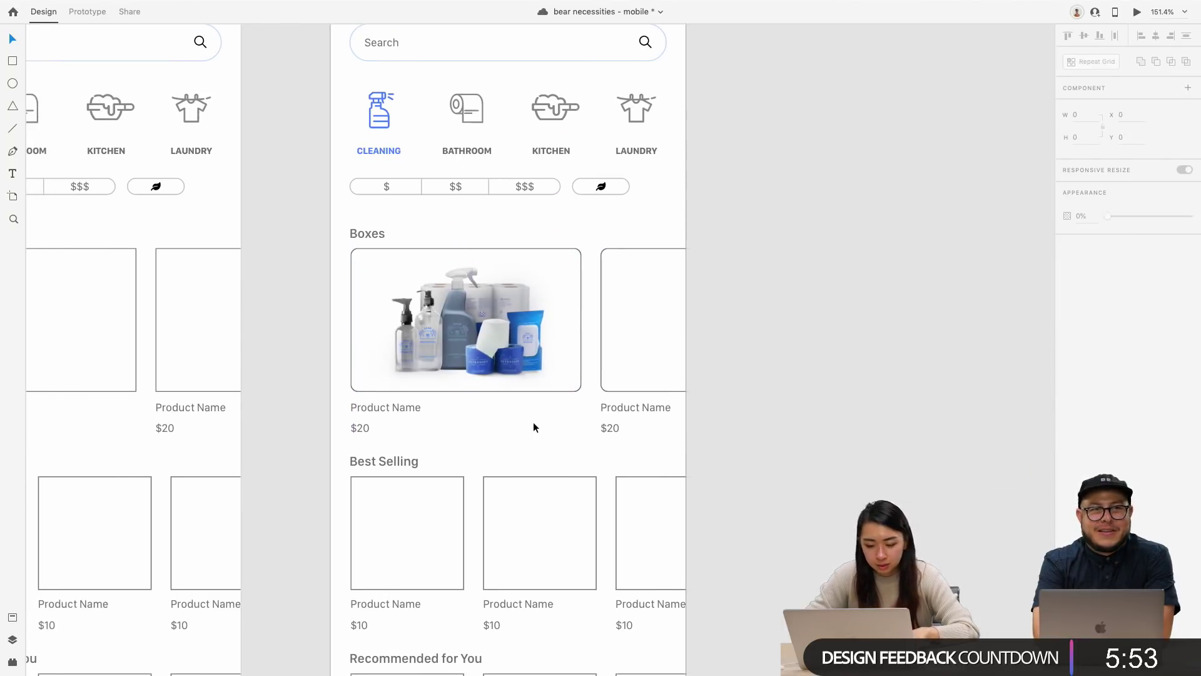
# Step: Try replacing the border of the Boxes cards with a default drop shadow
pyautogui.scroll(-3, 534, 423)
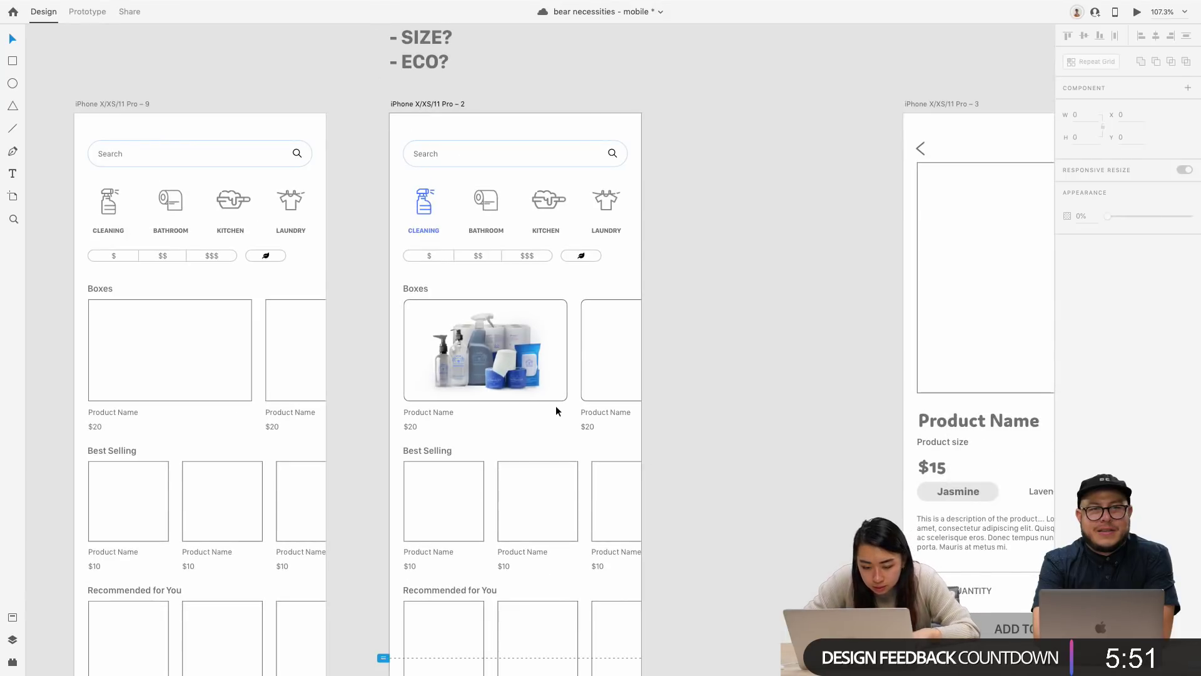
pyautogui.click(552, 407)
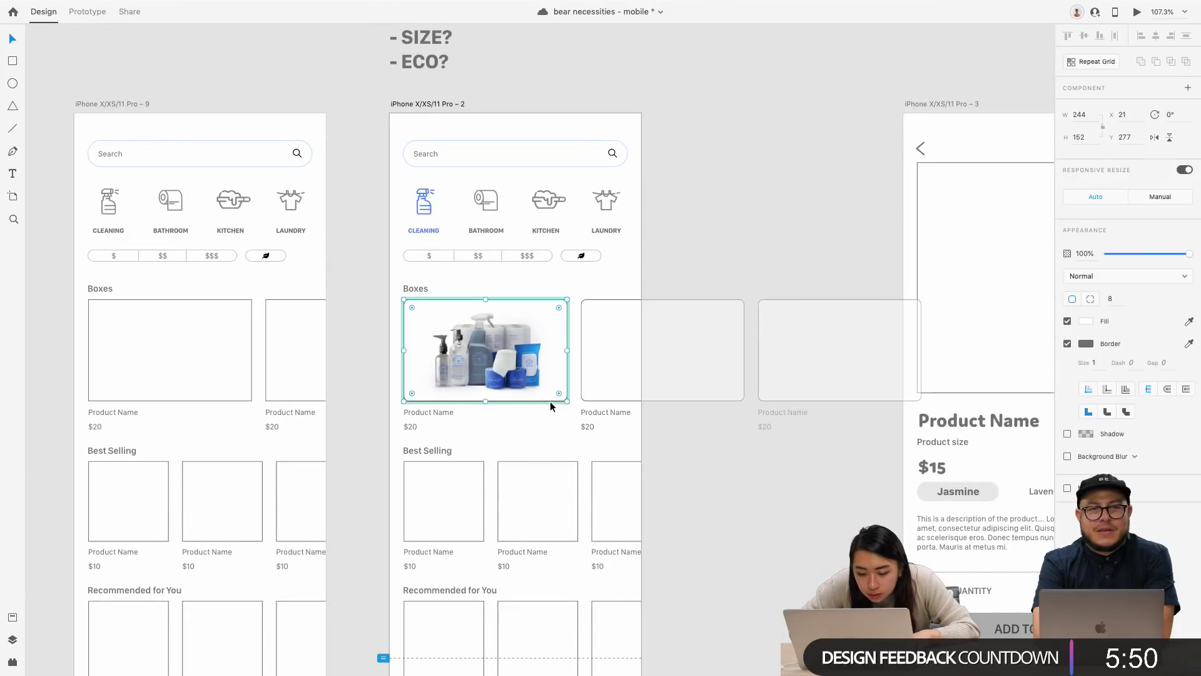
pyautogui.click(1068, 344)
pyautogui.click(1067, 366)
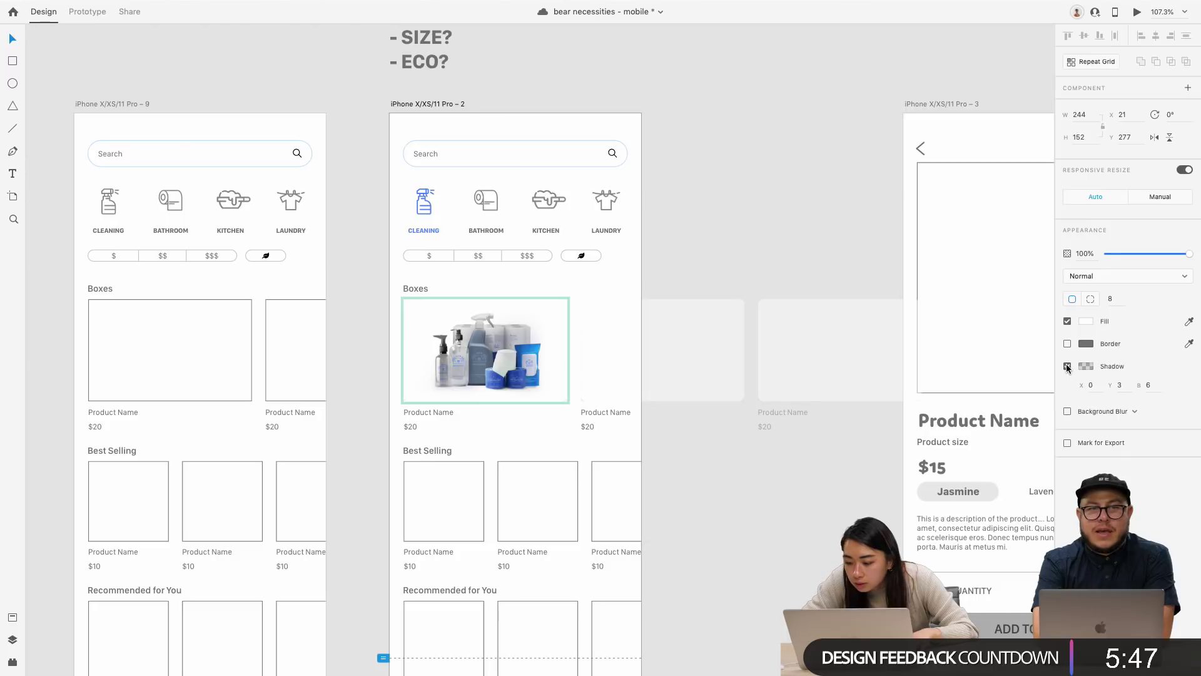
pyautogui.click(827, 453)
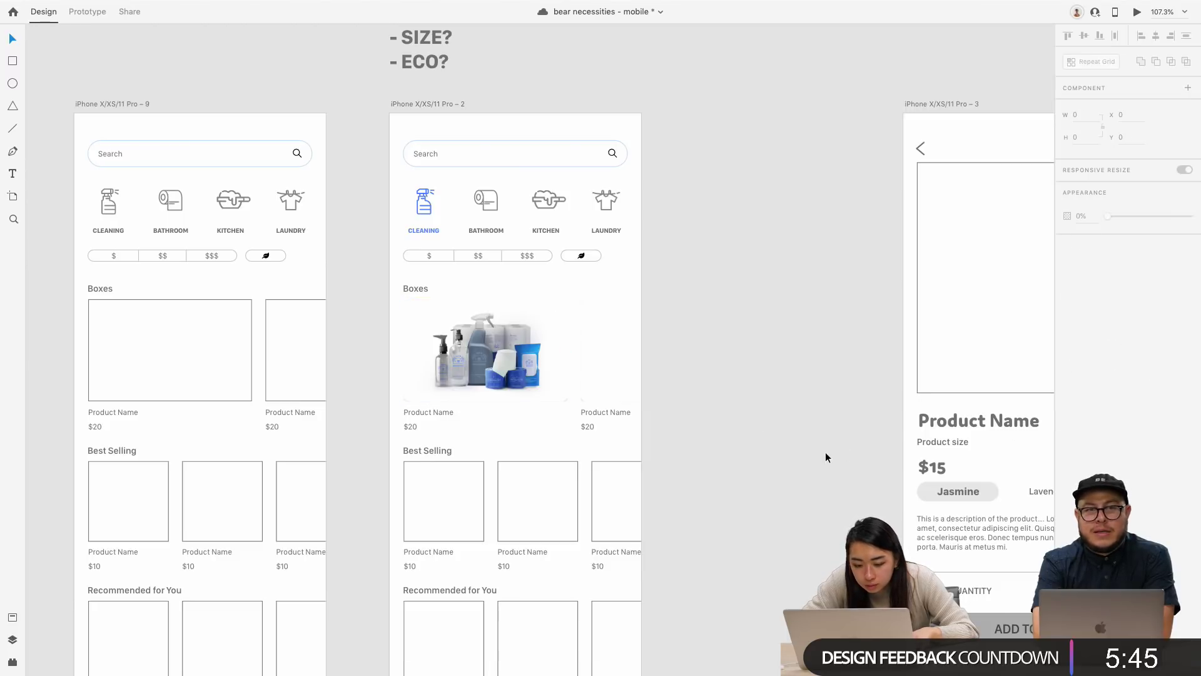
# Step: Undo the border and shadow changes on the Boxes cards
pyautogui.click(542, 384)
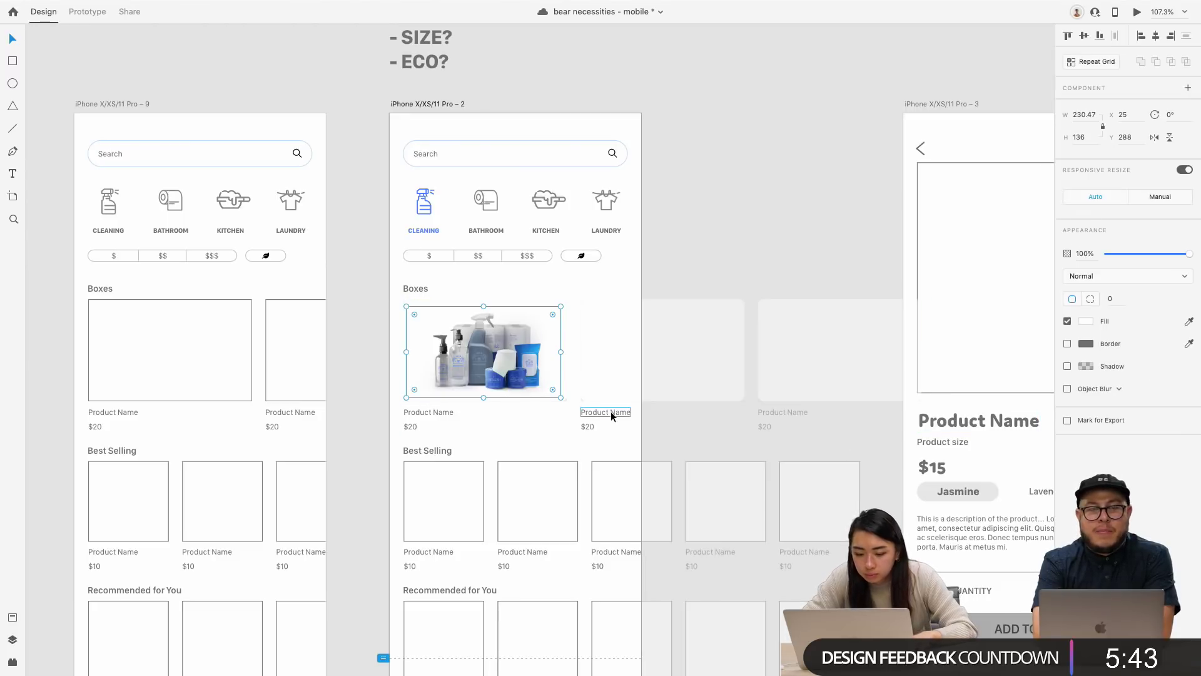
pyautogui.click(523, 421)
pyautogui.scroll(5, 523, 421)
pyautogui.click(561, 416)
pyautogui.click(595, 412)
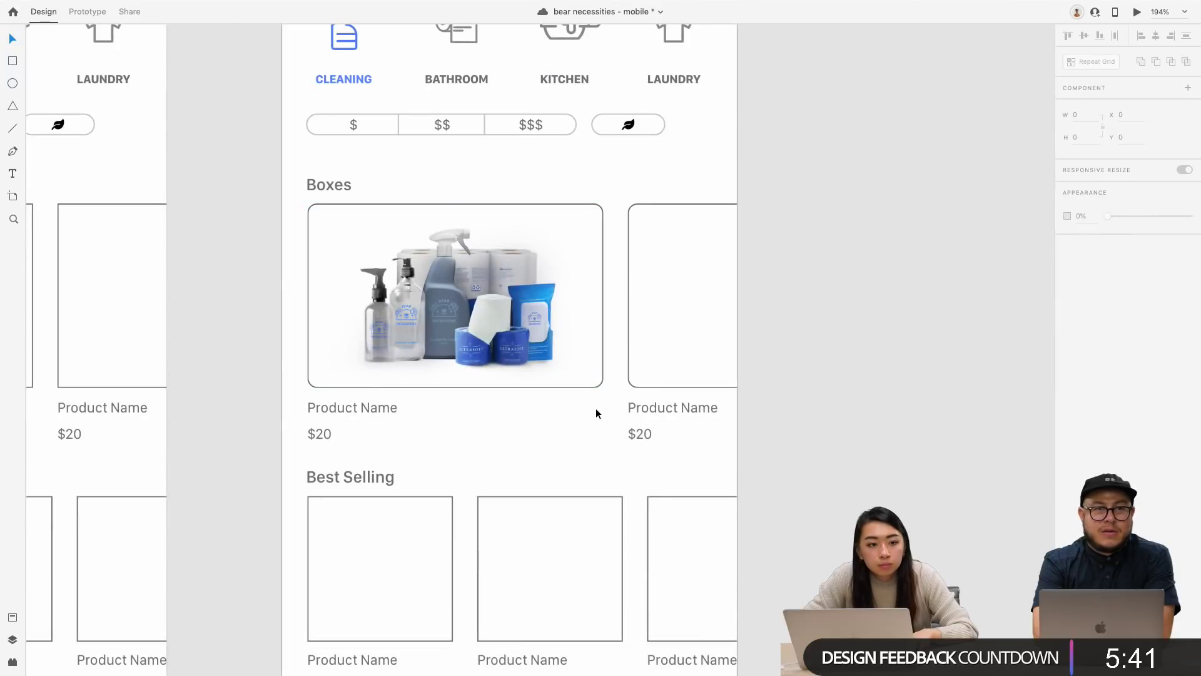
# Step: Add a drop shadow with a Y offset of 6 and a blur of 10 to the Boxes cards
pyautogui.click(604, 242)
pyautogui.click(1067, 434)
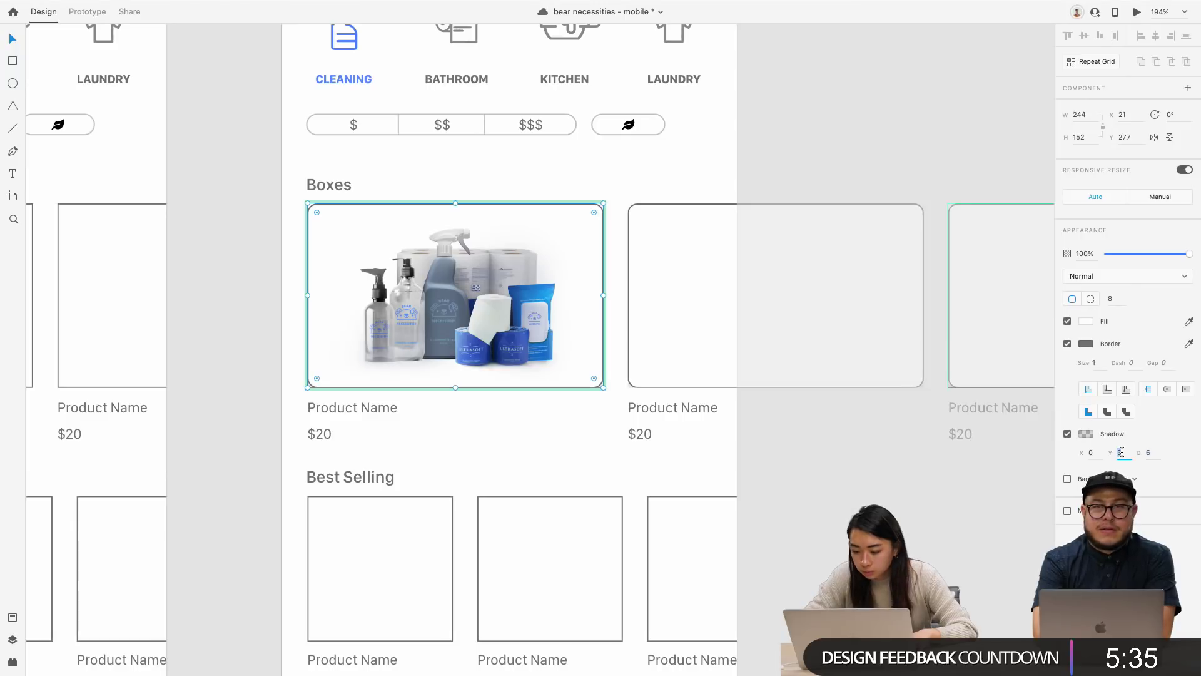
pyautogui.press('Return')
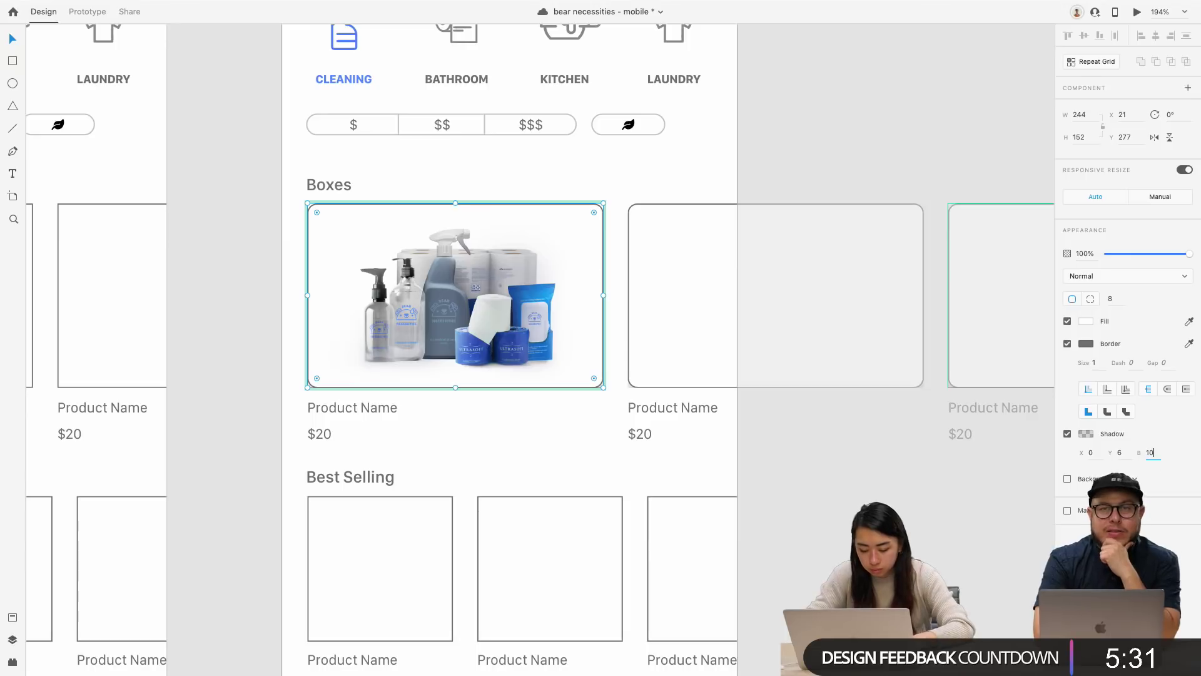
pyautogui.click(673, 539)
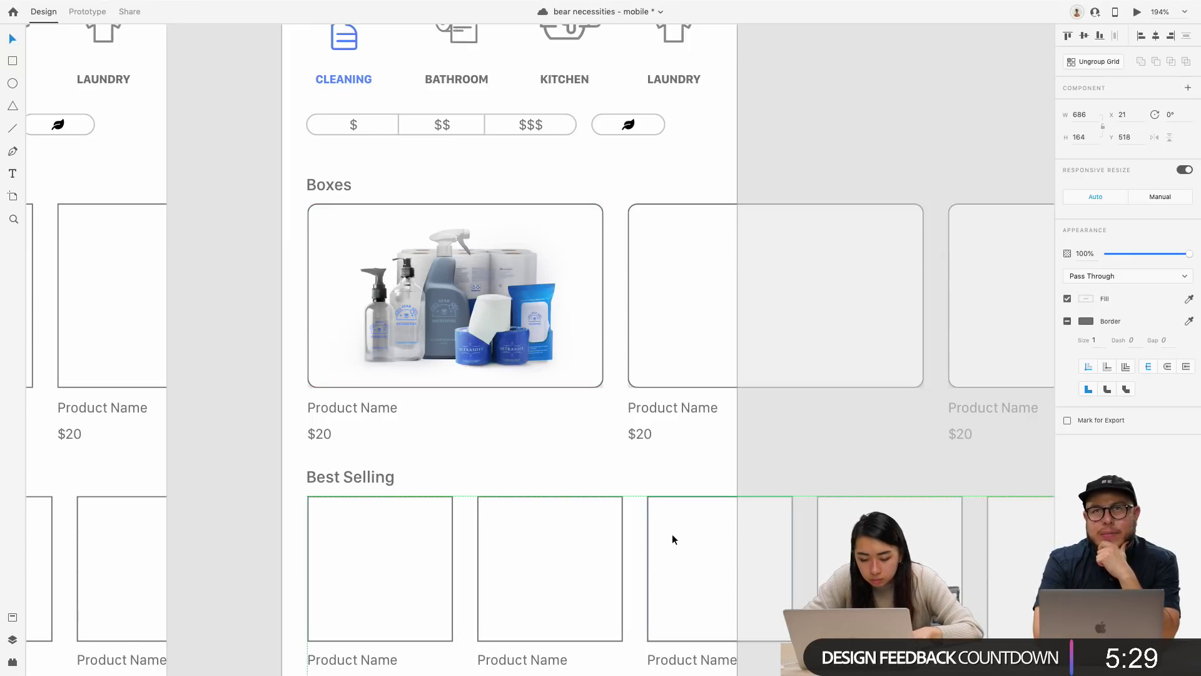
# Step: Ungroup the Boxes repeat grid into separate cards
pyautogui.click(633, 360)
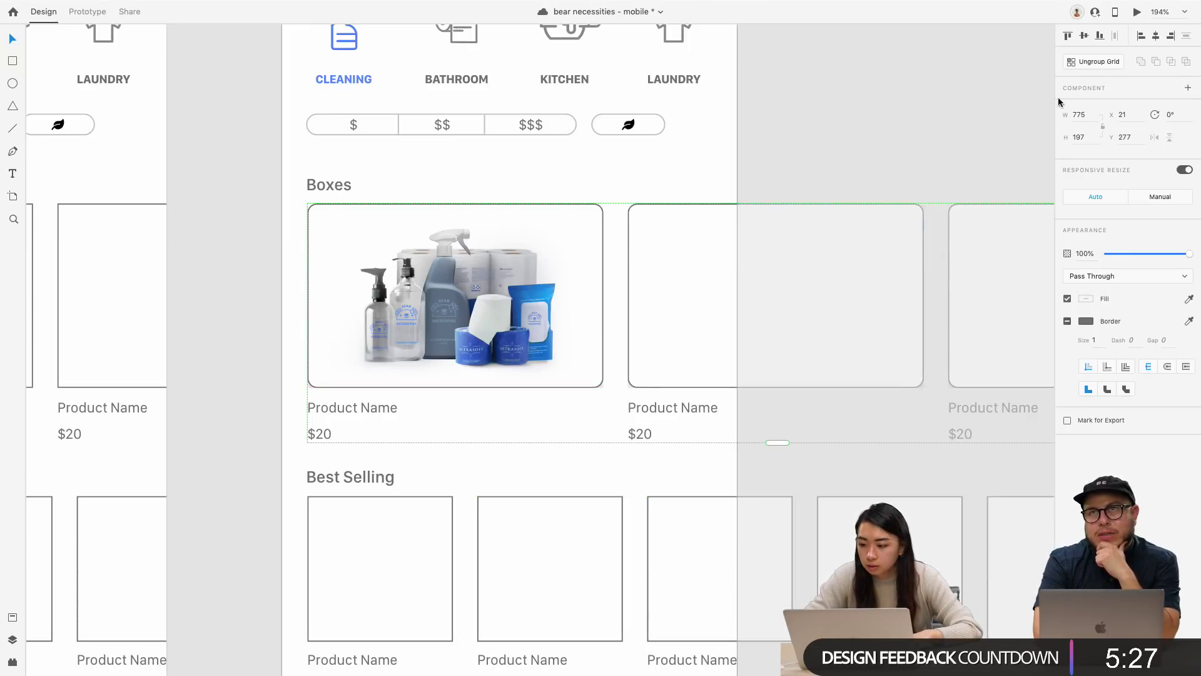
pyautogui.click(1082, 62)
pyautogui.click(621, 364)
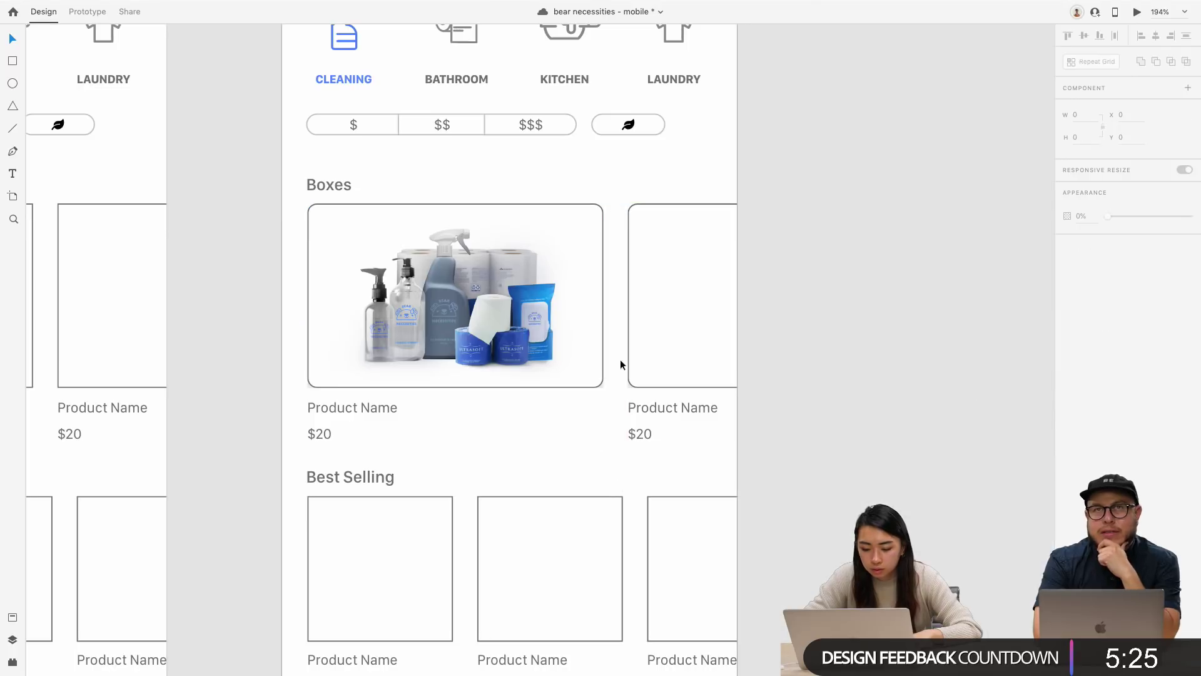
# Step: Try removing the border from the first Boxes card while keeping its drop shadow
pyautogui.click(605, 331)
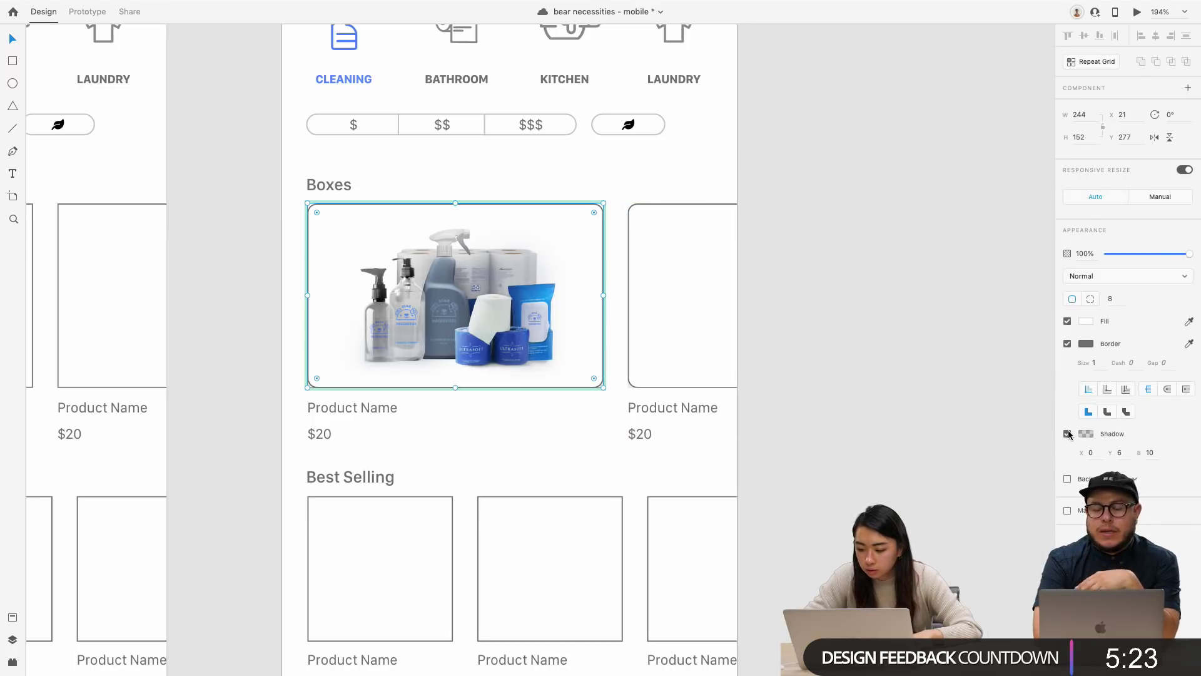
pyautogui.click(1068, 343)
pyautogui.click(879, 477)
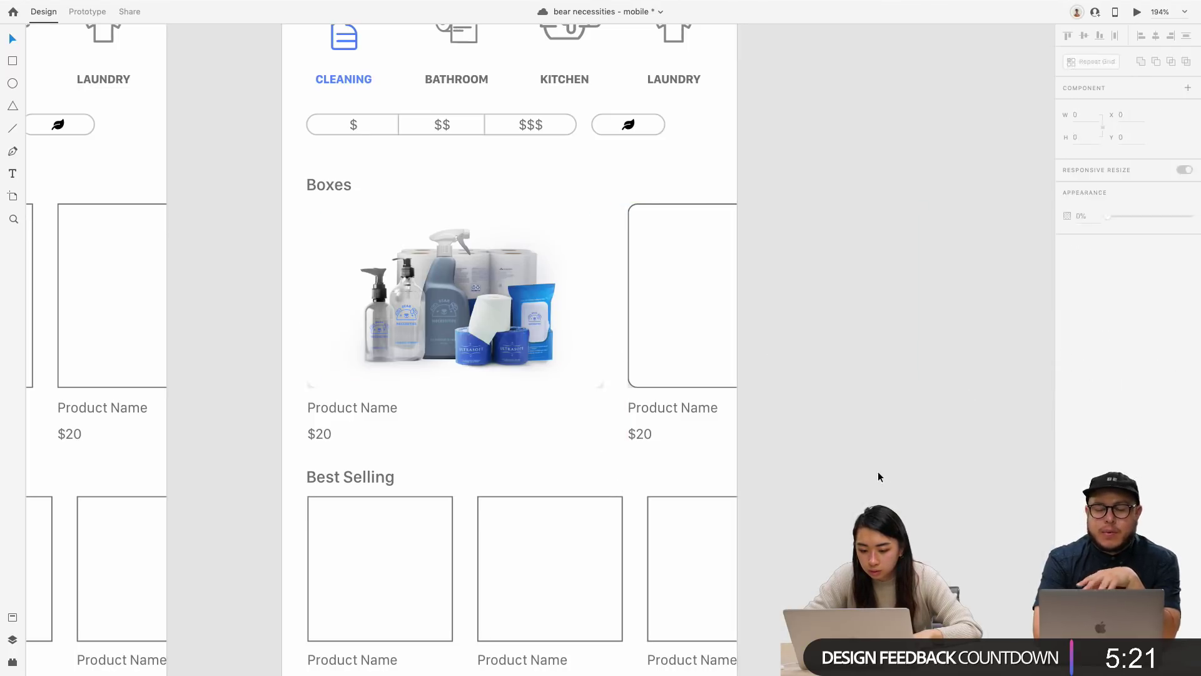
pyautogui.click(598, 350)
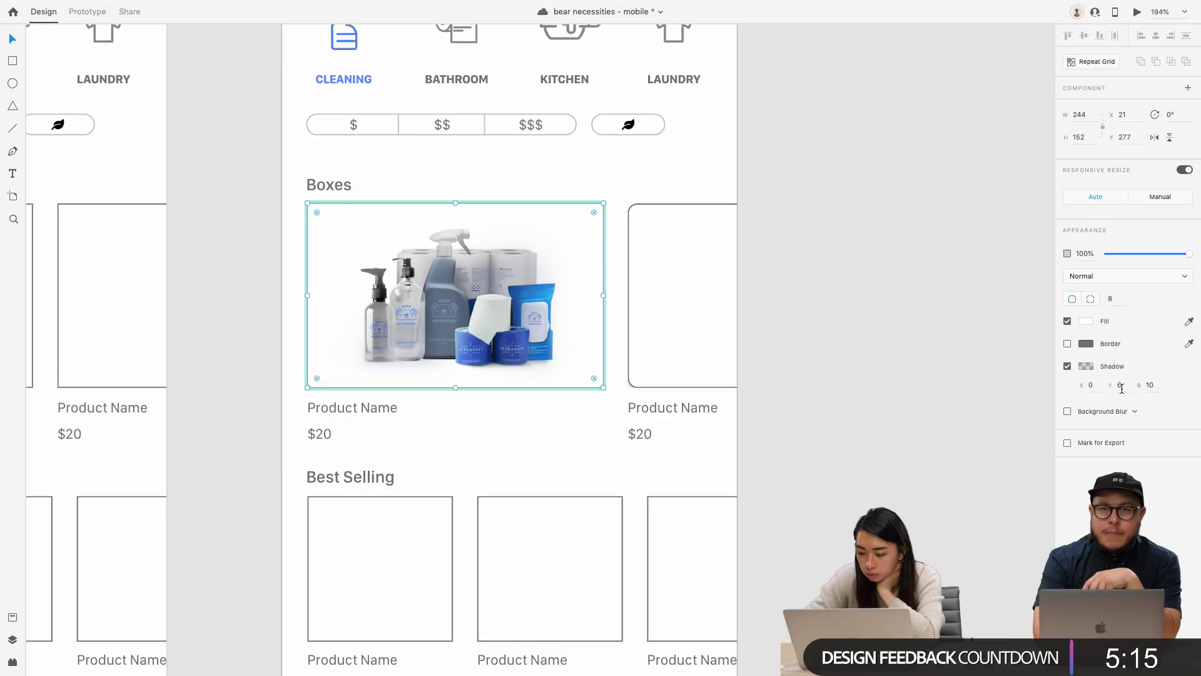
pyautogui.click(714, 430)
pyautogui.click(648, 437)
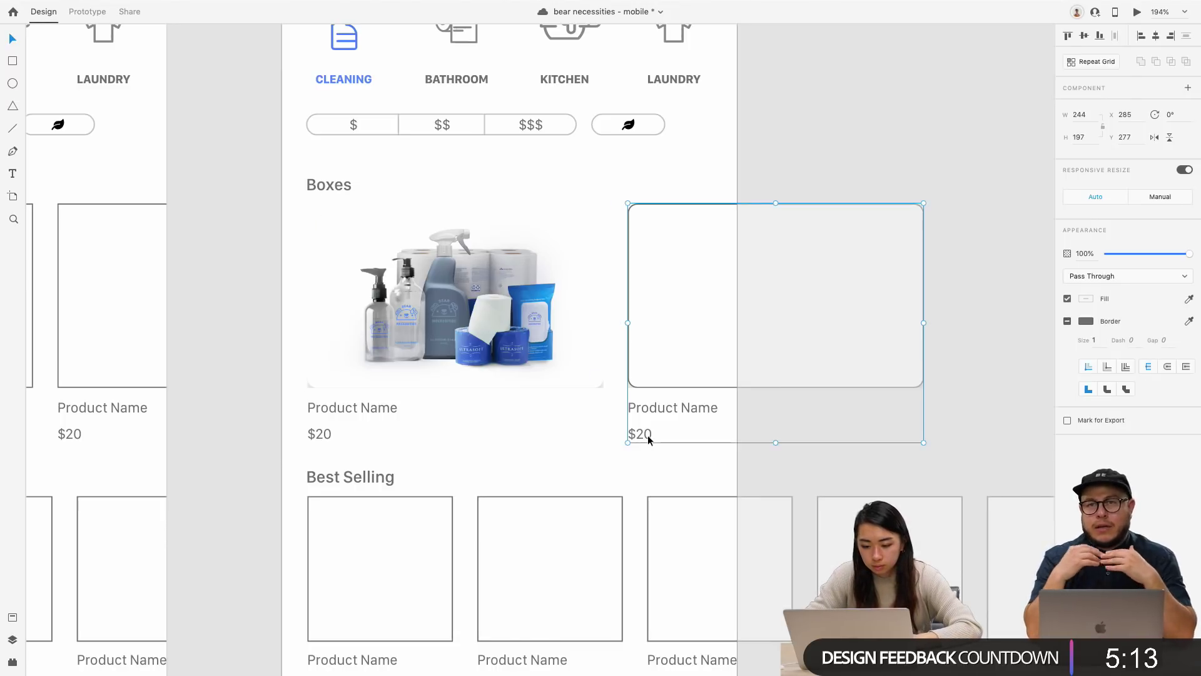
# Step: Undo the first Boxes card's border removal, then take the card rectangle out from behind the products image
pyautogui.click(589, 430)
pyautogui.scroll(-3, 589, 431)
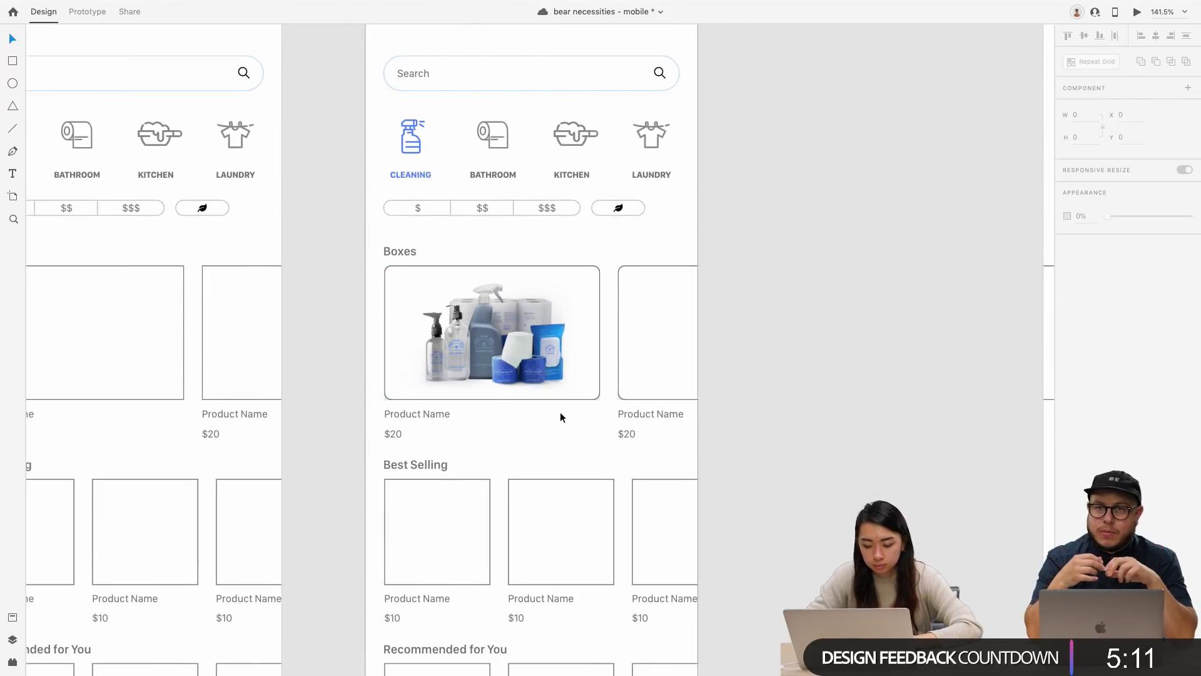
pyautogui.hscroll(-2, 560, 412)
pyautogui.click(553, 399)
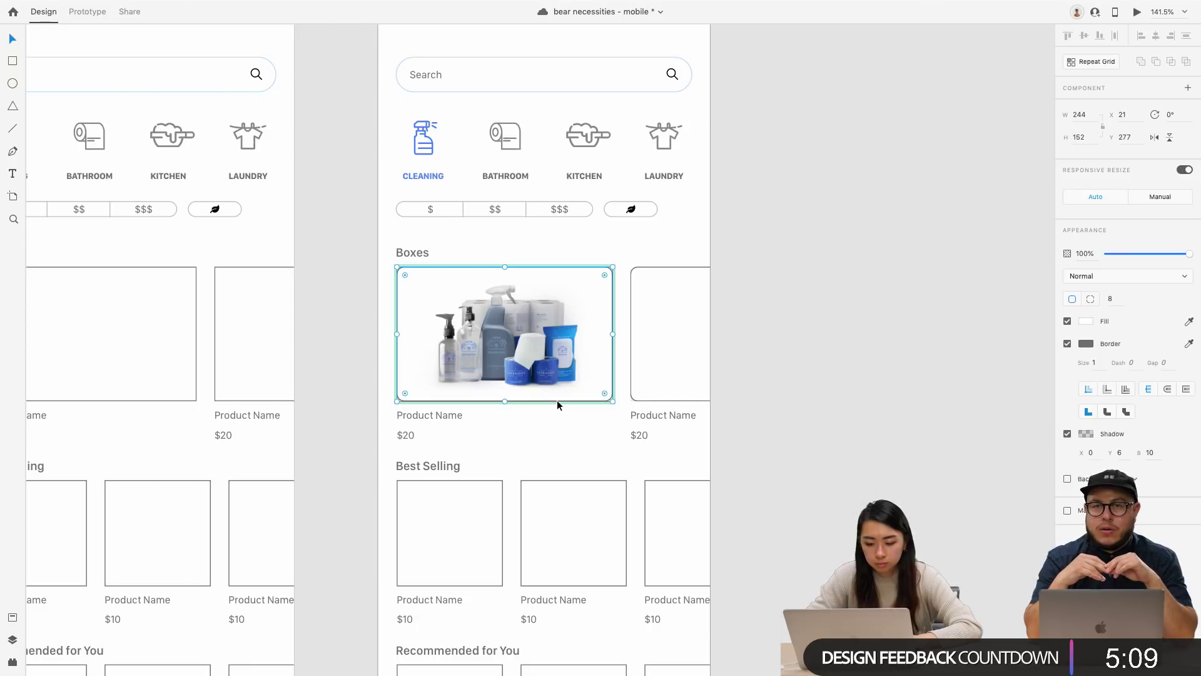
pyautogui.press('Escape')
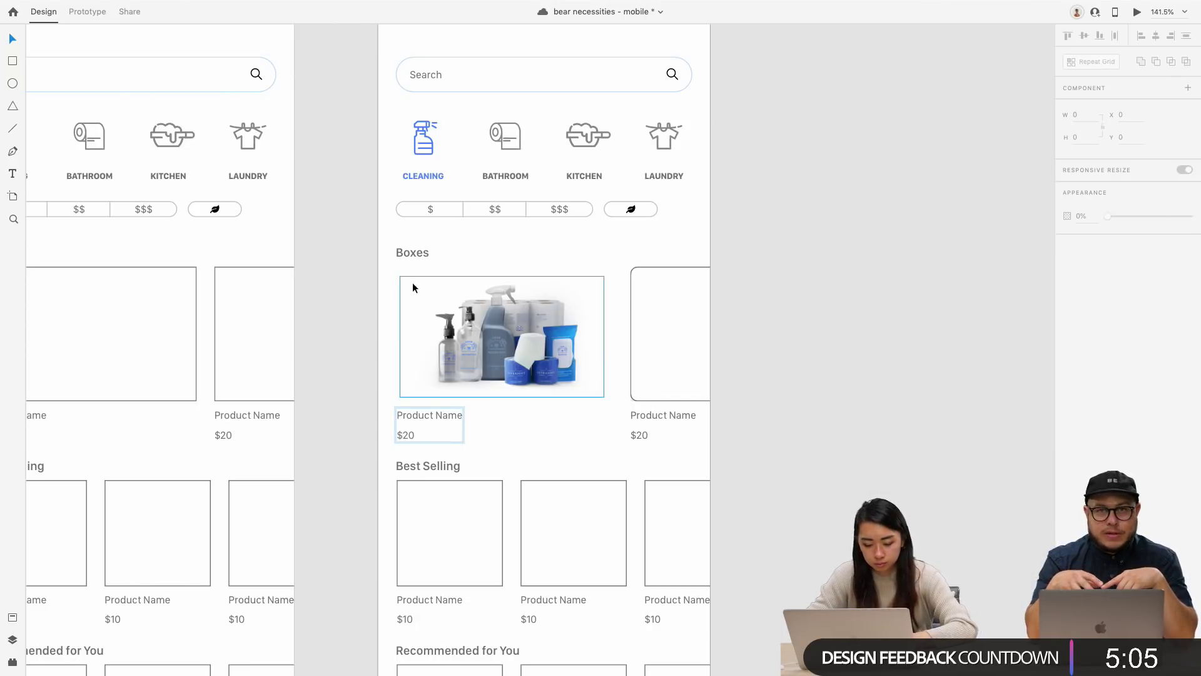
# Step: Draw a rectangle about 254 by 149 around the product photo under Boxes and give it a shadow
pyautogui.press('r')
pyautogui.moveTo(395, 268); pyautogui.dragTo(624, 402)
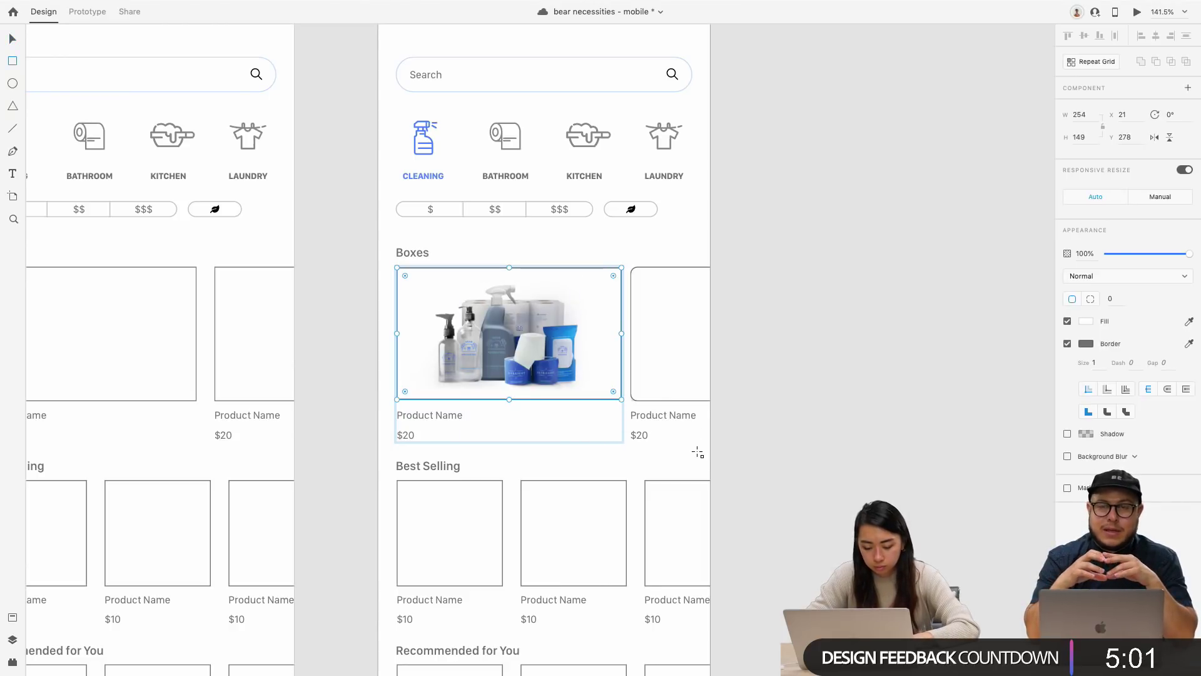
pyautogui.press('v')
pyautogui.click(1066, 434)
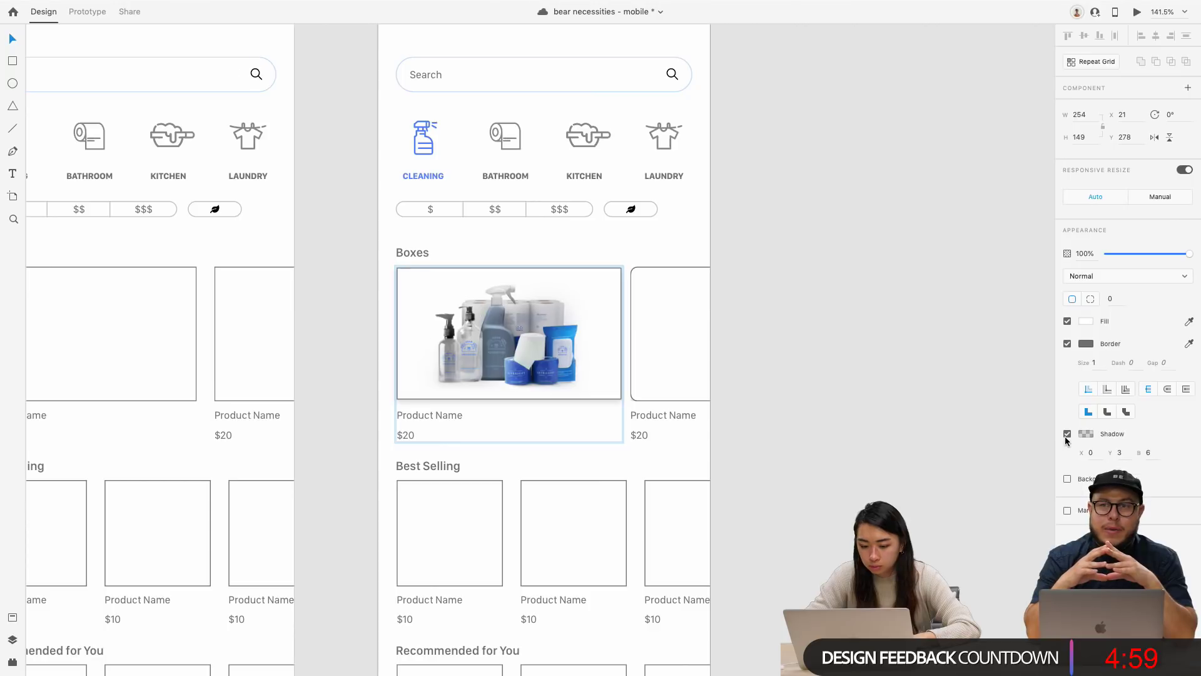
# Step: Turn off the border of the rectangle around the product photo
pyautogui.click(1094, 344)
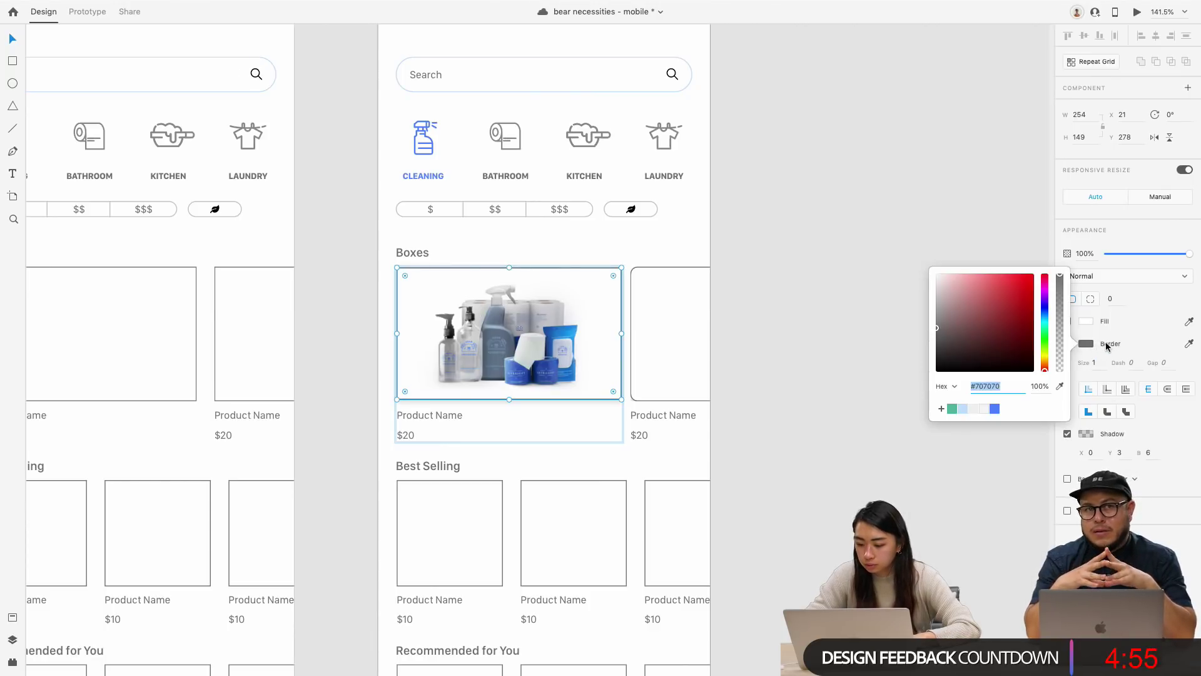
pyautogui.click(604, 376)
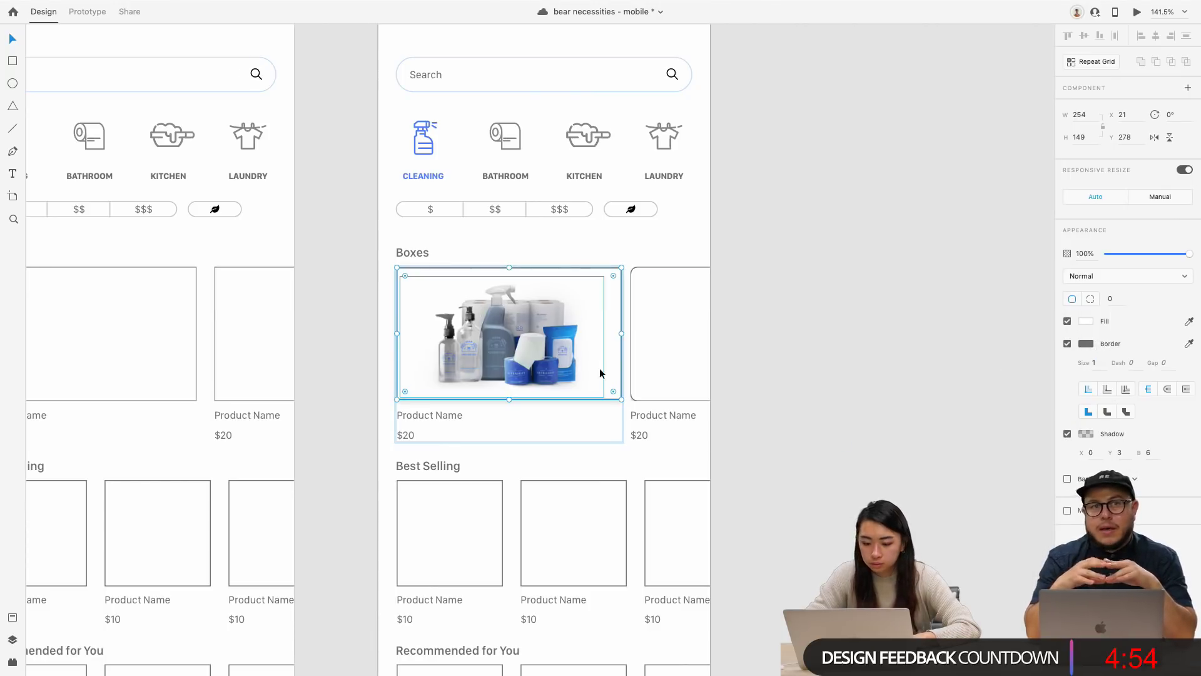
pyautogui.click(612, 402)
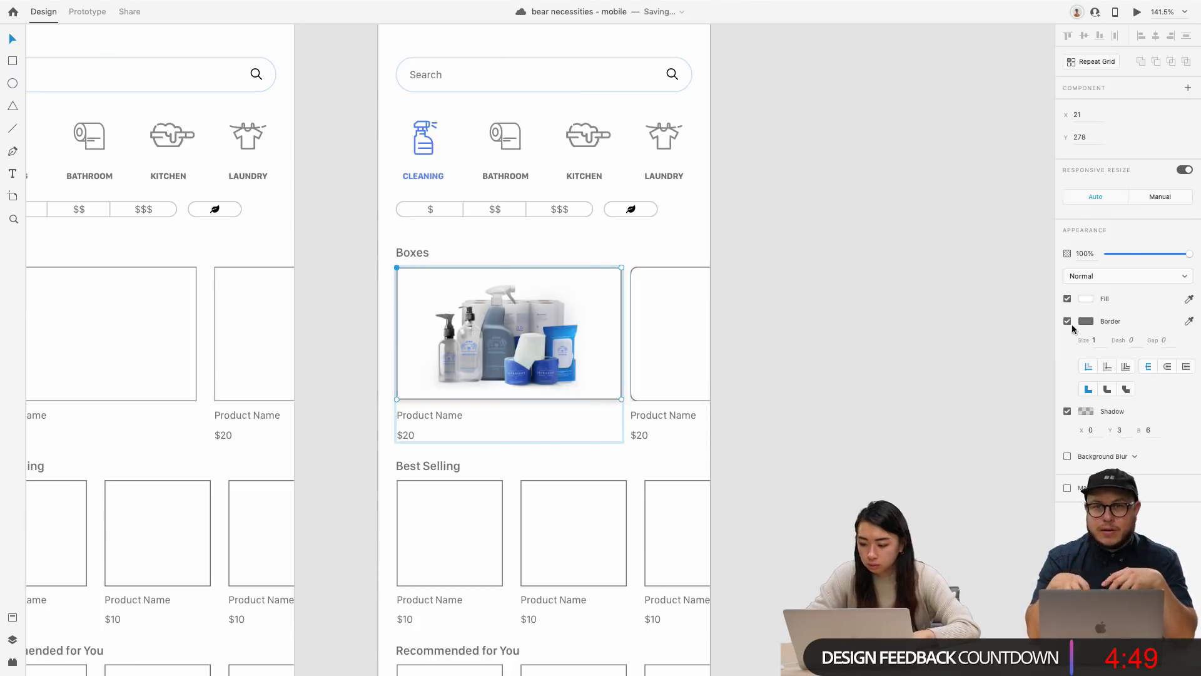
pyautogui.click(890, 442)
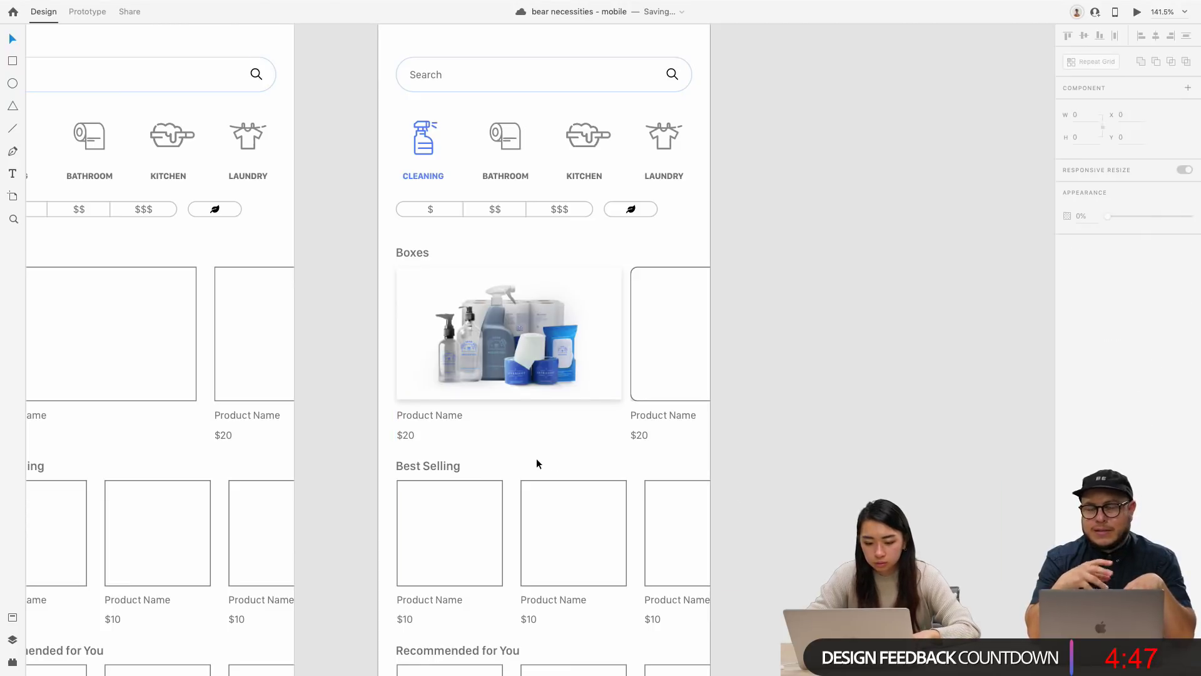
# Step: Move the product photo out of the Boxes card, up over the search bar, to expose the rectangle
pyautogui.scroll(-3, 604, 469)
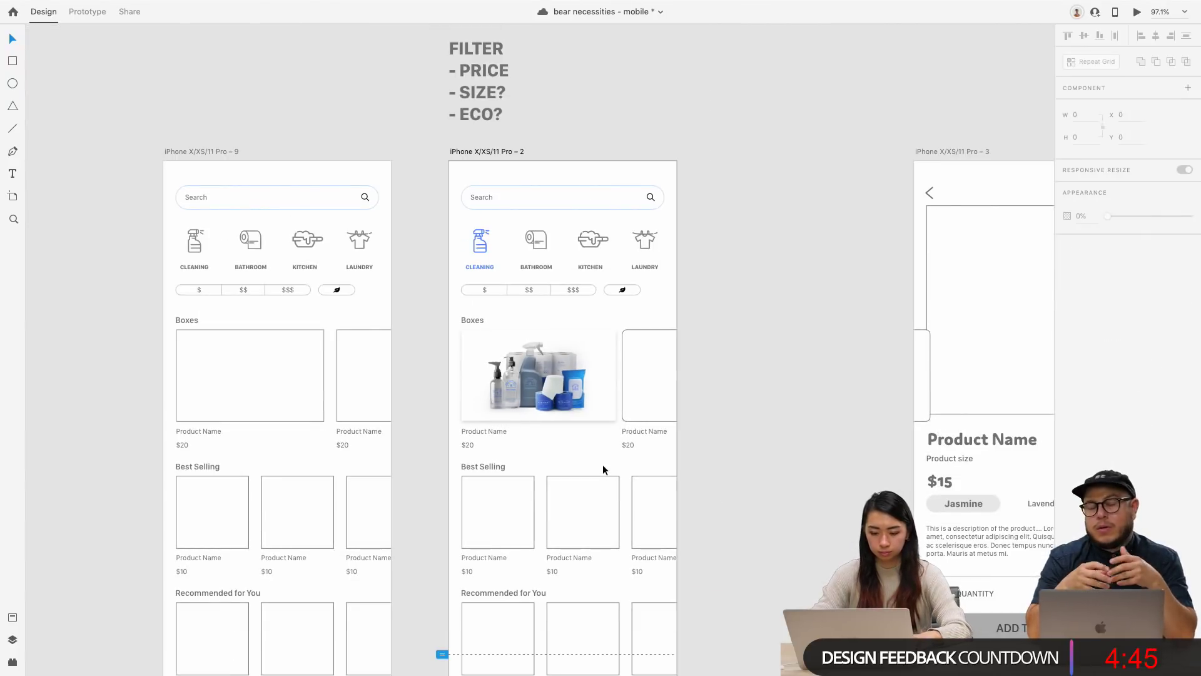
pyautogui.click(466, 338)
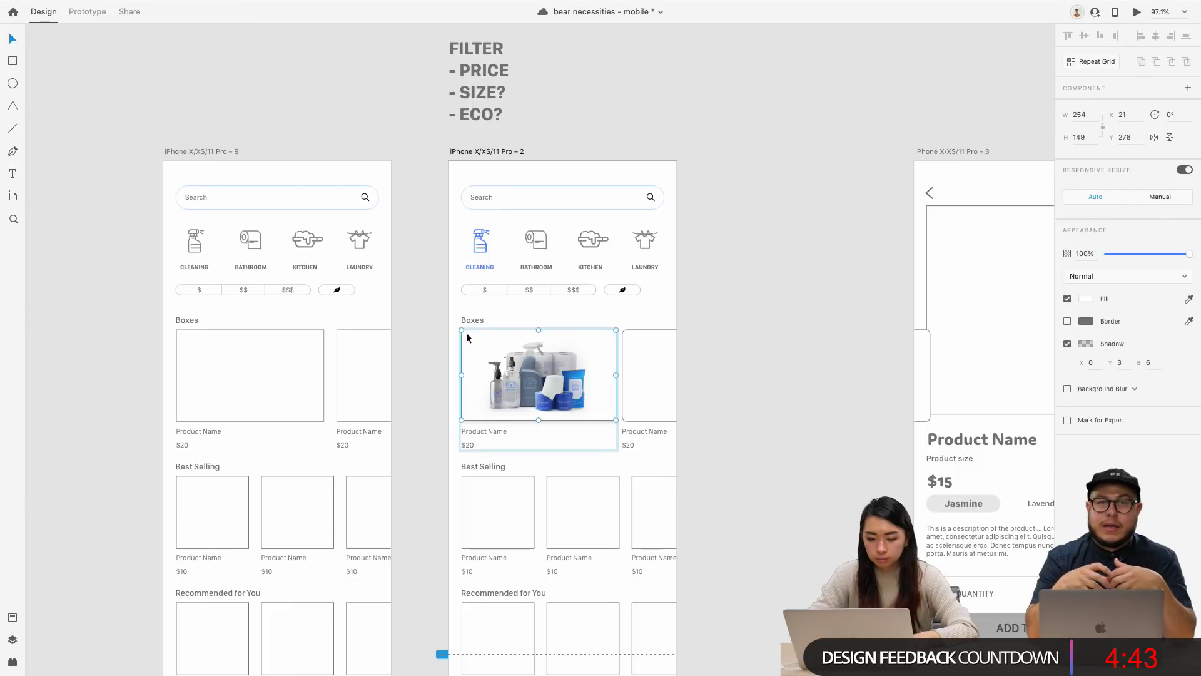
pyautogui.scroll(5, 466, 338)
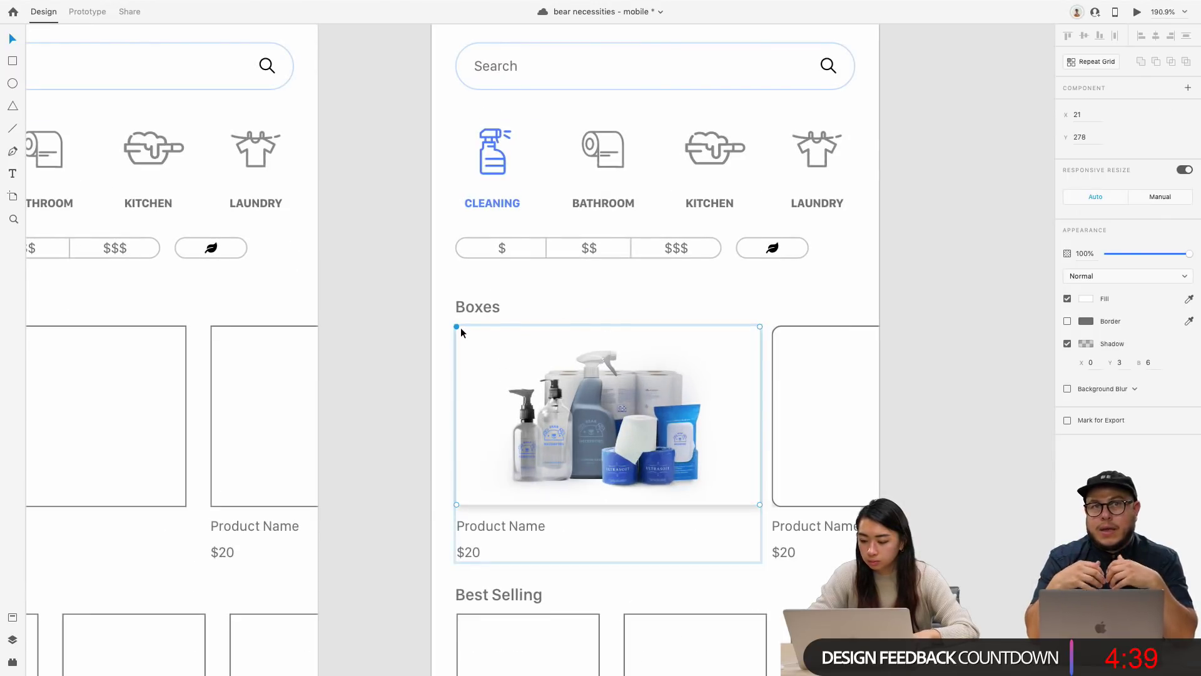
pyautogui.doubleClick(609, 432)
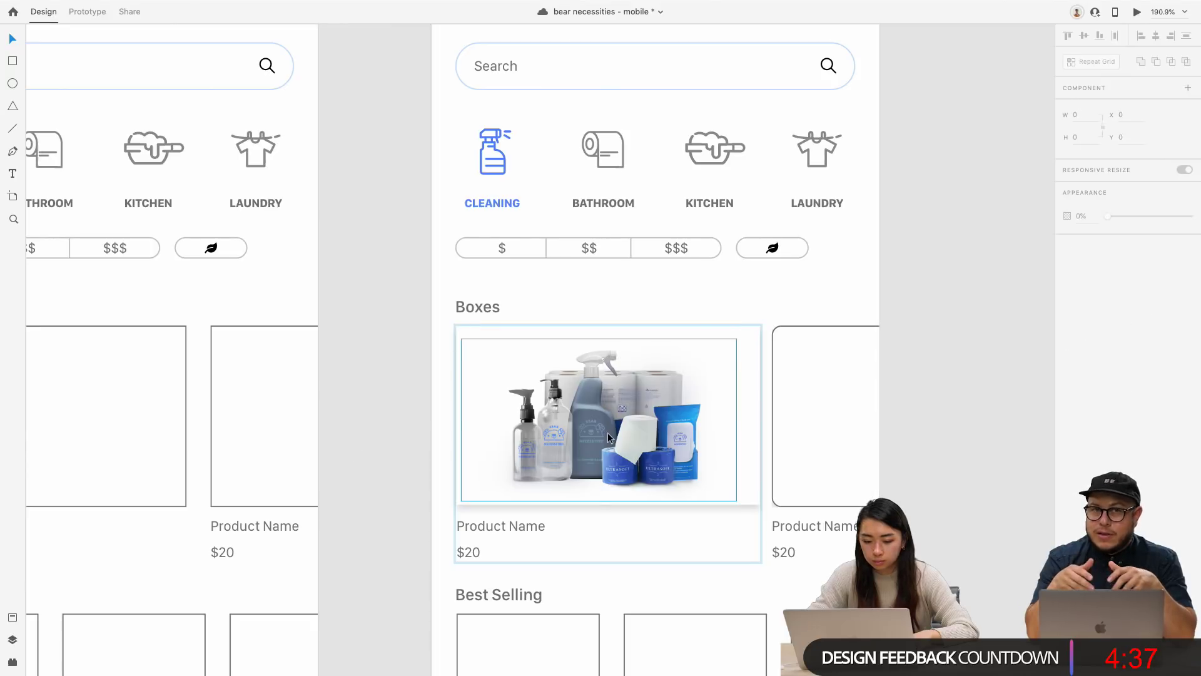
pyautogui.scroll(-5, 609, 433)
pyautogui.moveTo(657, 419); pyautogui.dragTo(682, 250)
pyautogui.click(601, 463)
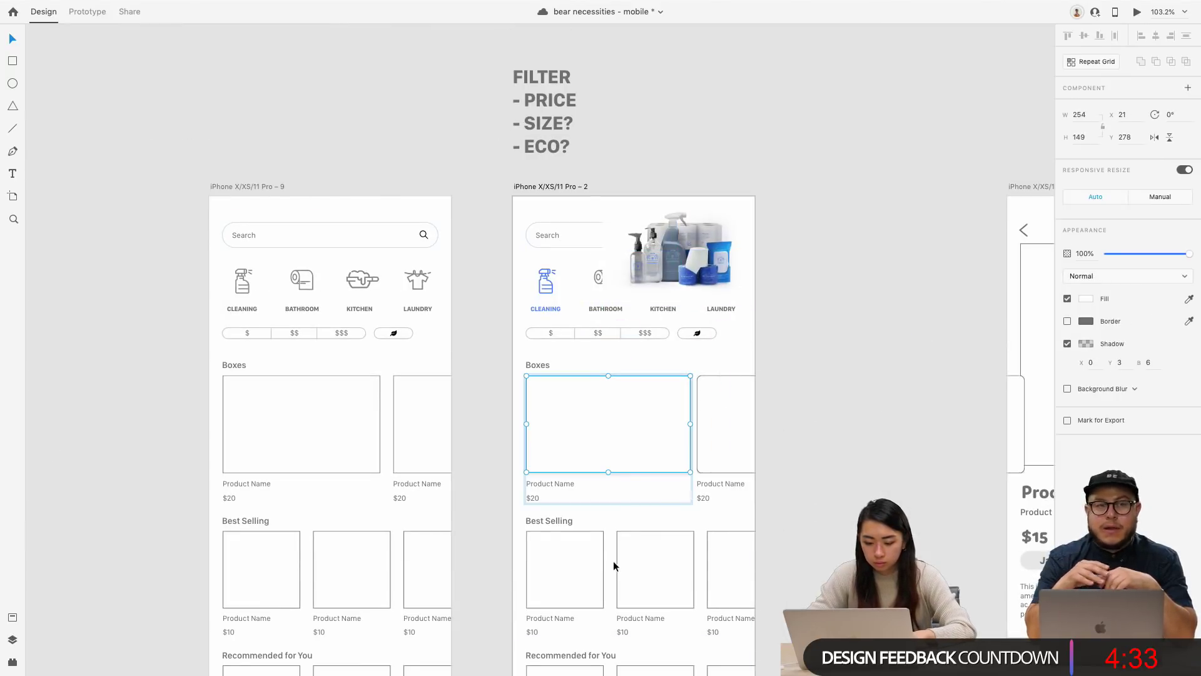
pyautogui.click(614, 472)
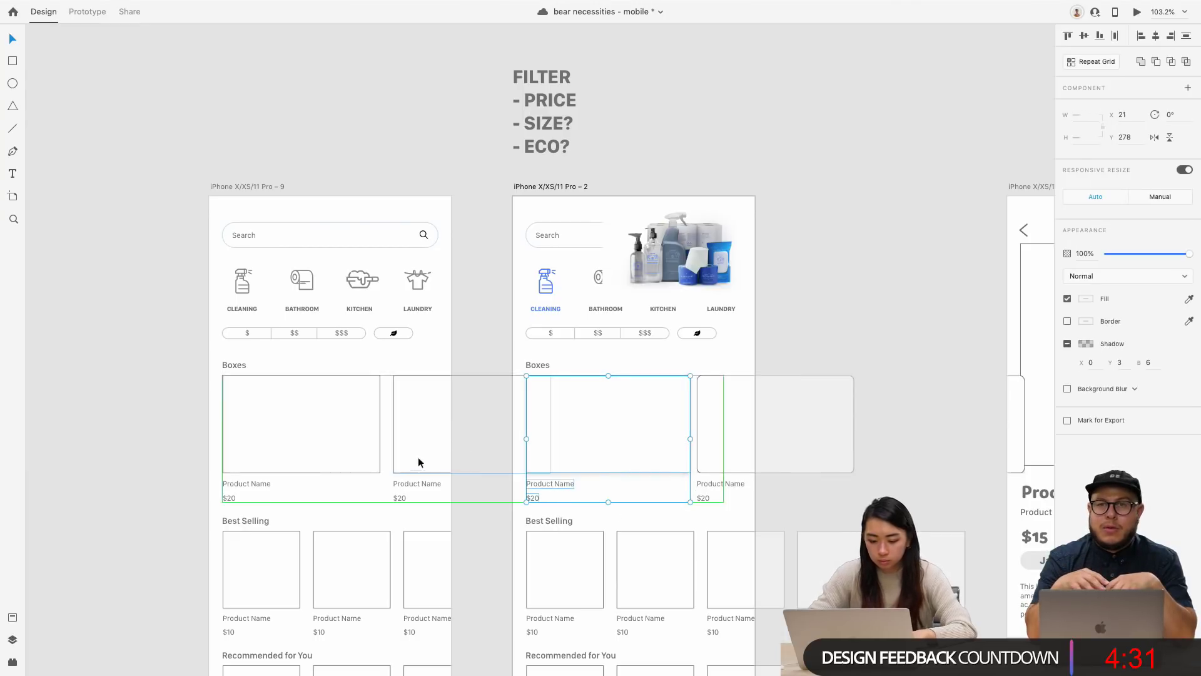
pyautogui.click(606, 445)
pyautogui.scroll(5, 602, 441)
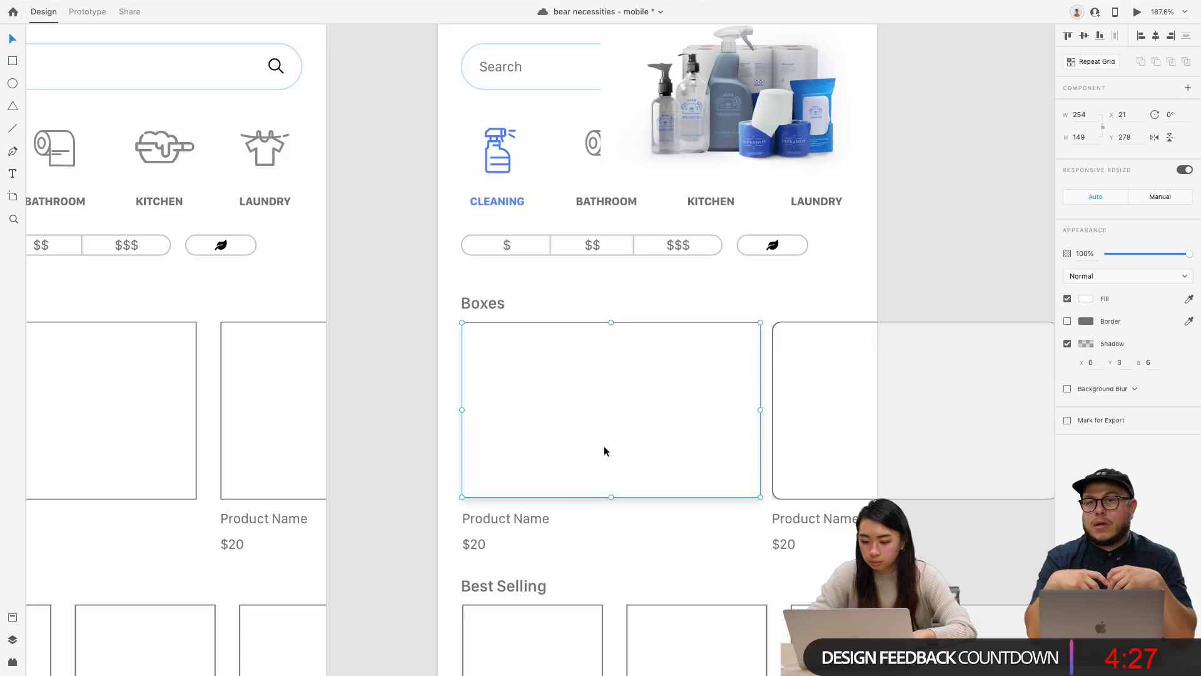
pyautogui.doubleClick(728, 451)
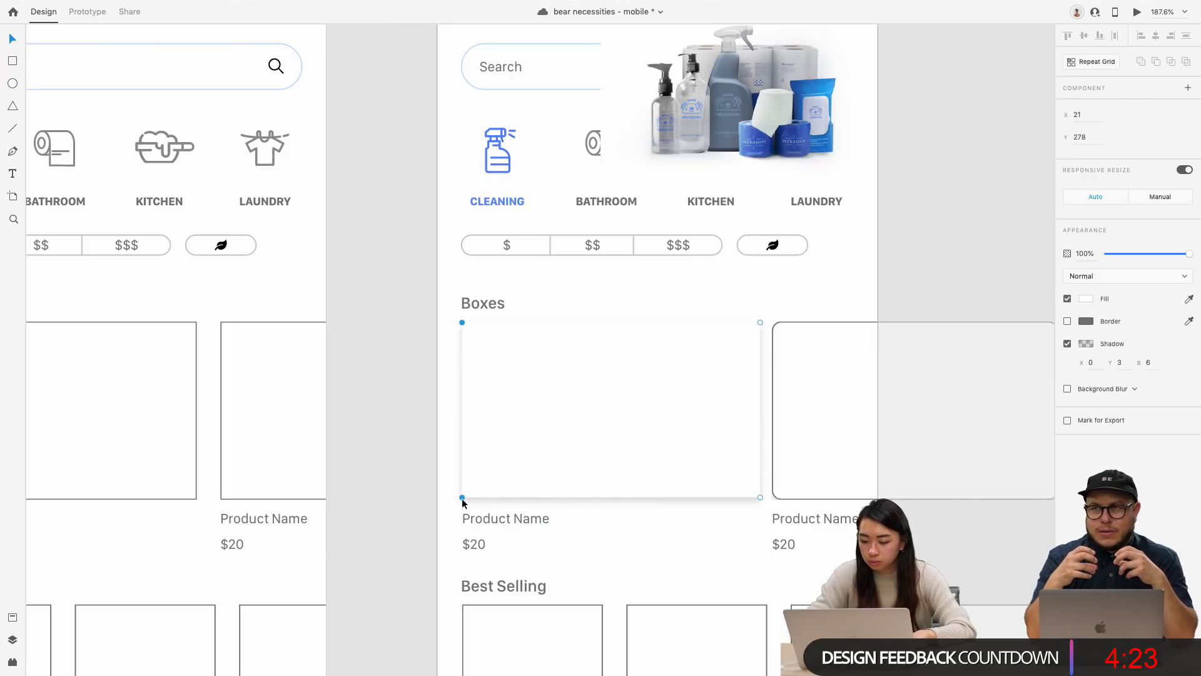
pyautogui.press('Escape')
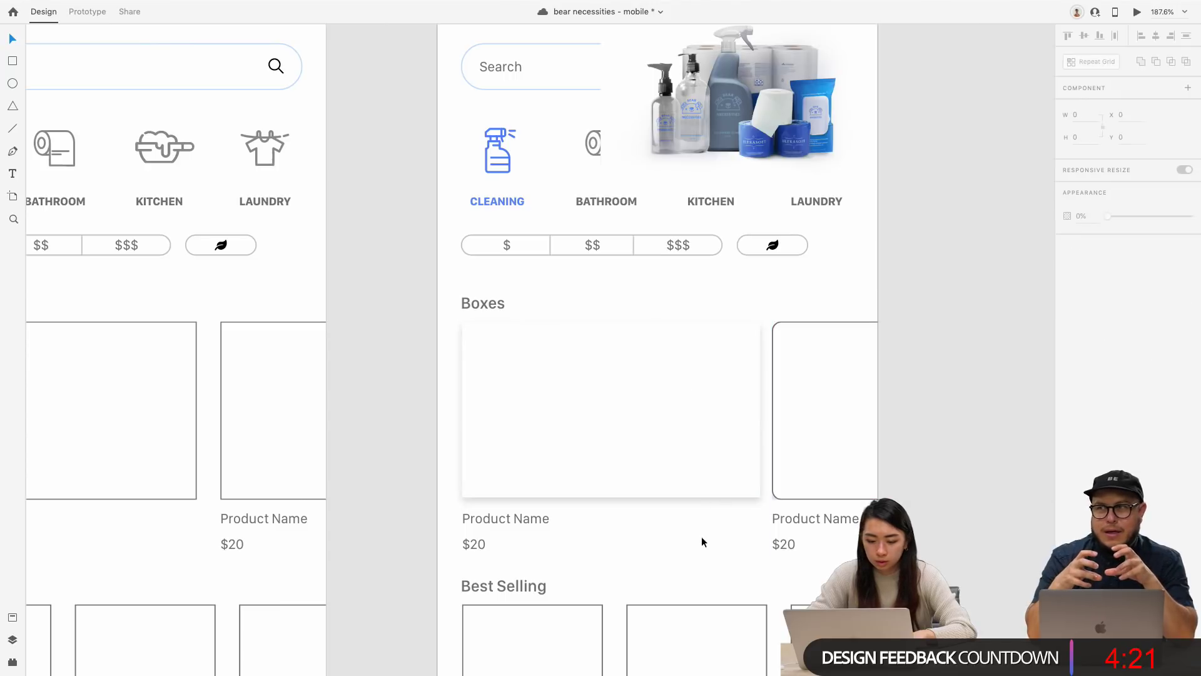
# Step: Enable the border on the first Boxes rectangle and color it light blue #BEDCFF
pyautogui.click(676, 457)
pyautogui.doubleClick(701, 462)
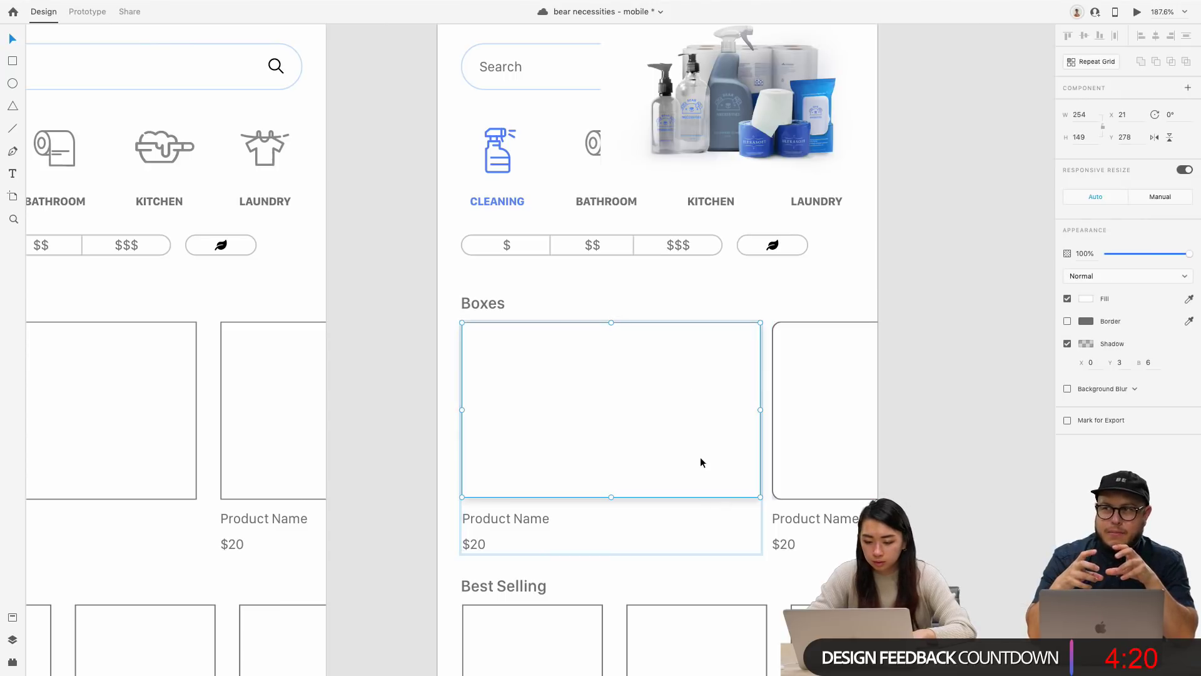
pyautogui.click(1067, 322)
pyautogui.click(1086, 320)
pyautogui.click(965, 387)
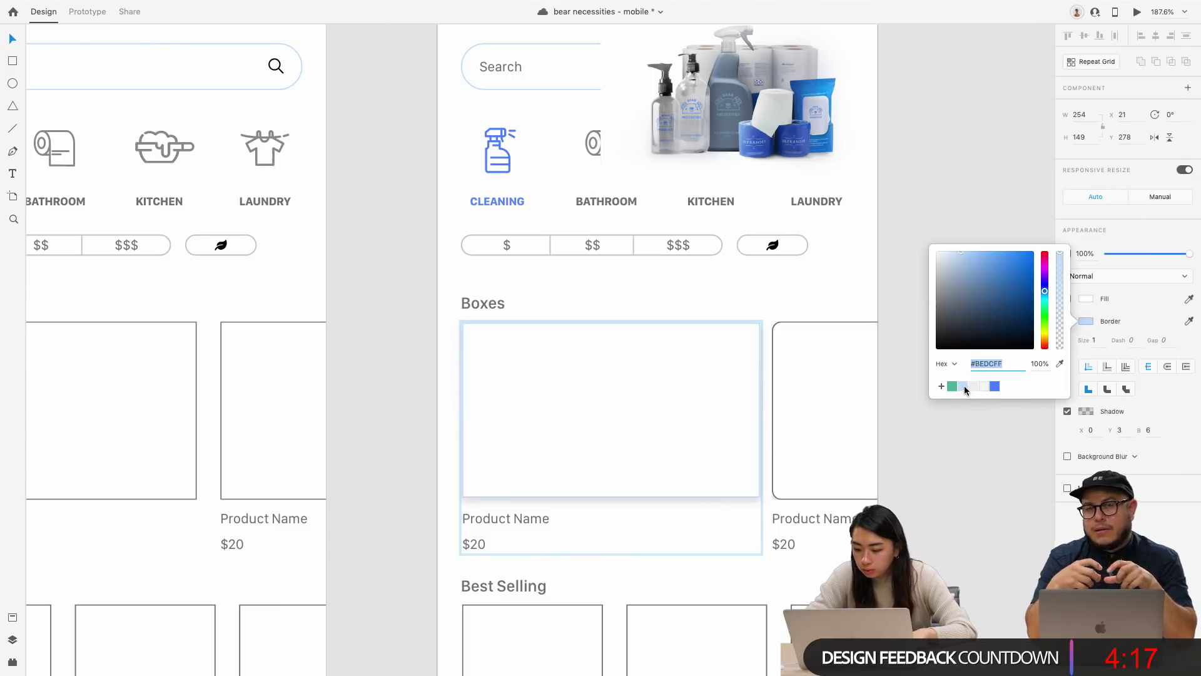
# Step: Set the rectangle's border to round joins and round caps
pyautogui.click(1108, 391)
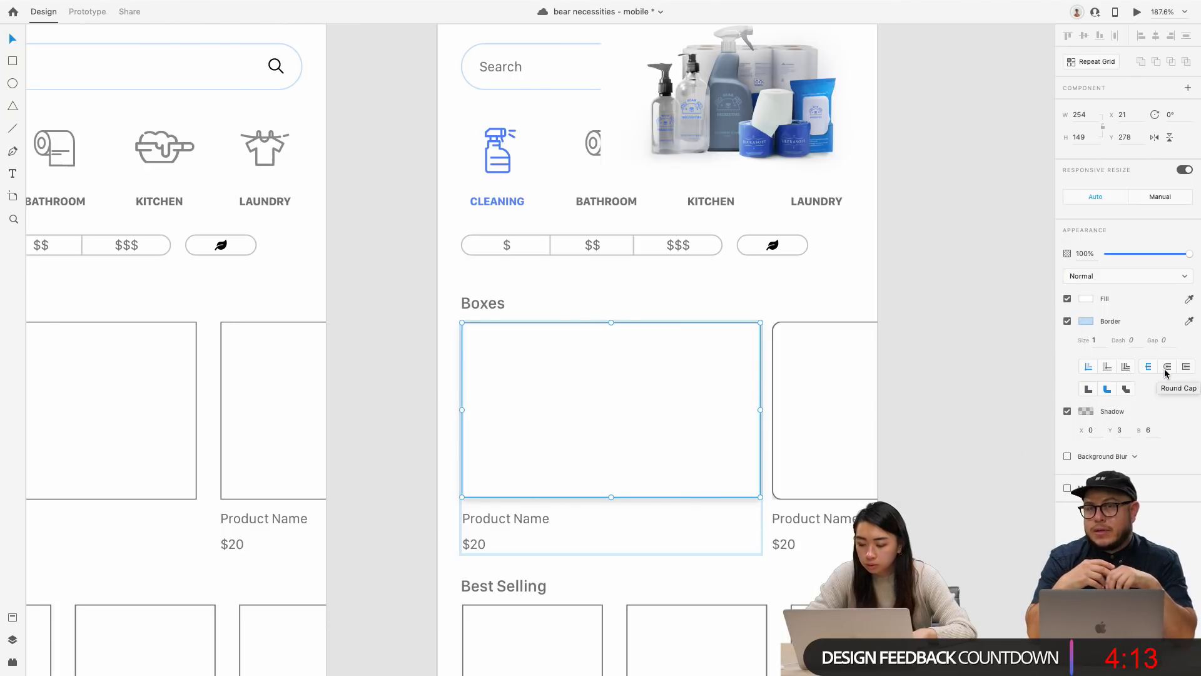
pyautogui.click(1166, 367)
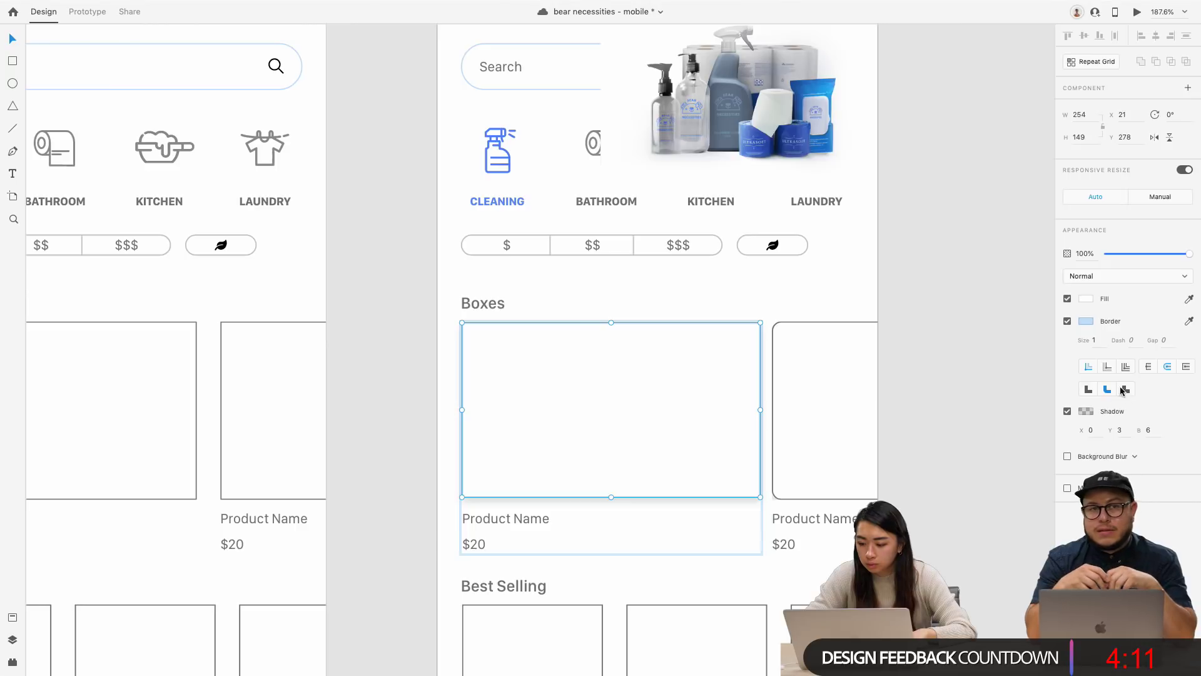
pyautogui.click(945, 454)
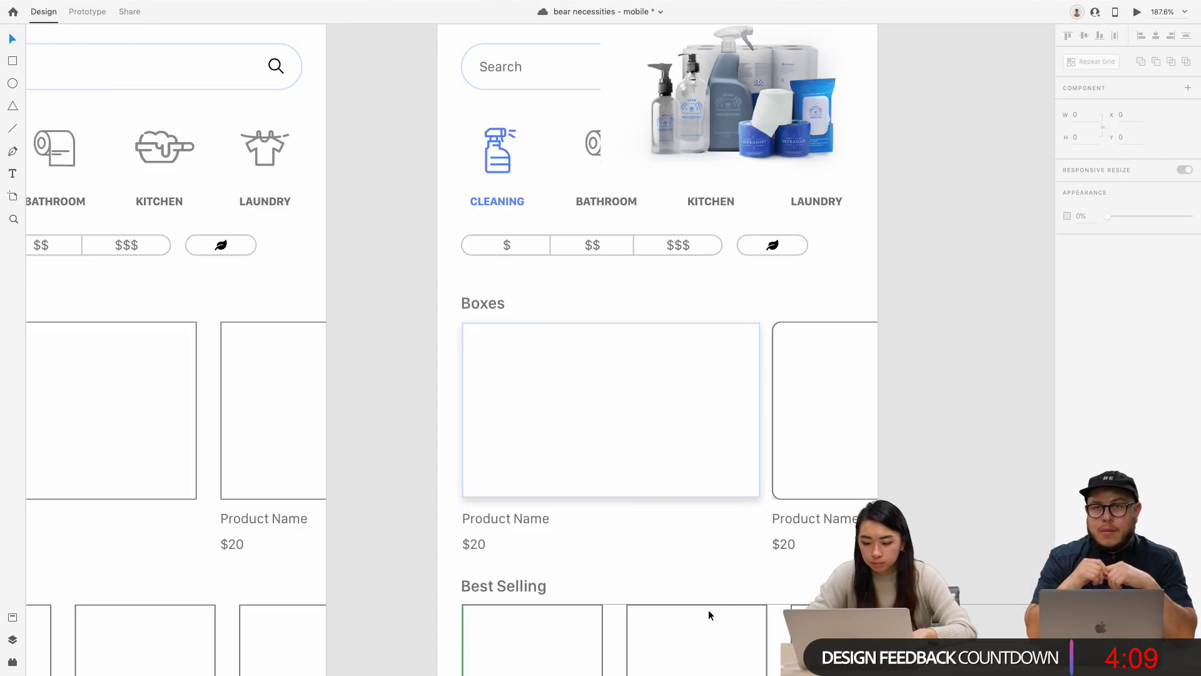
# Step: Move the product photo back into the first Boxes card
pyautogui.scroll(-5, 789, 553)
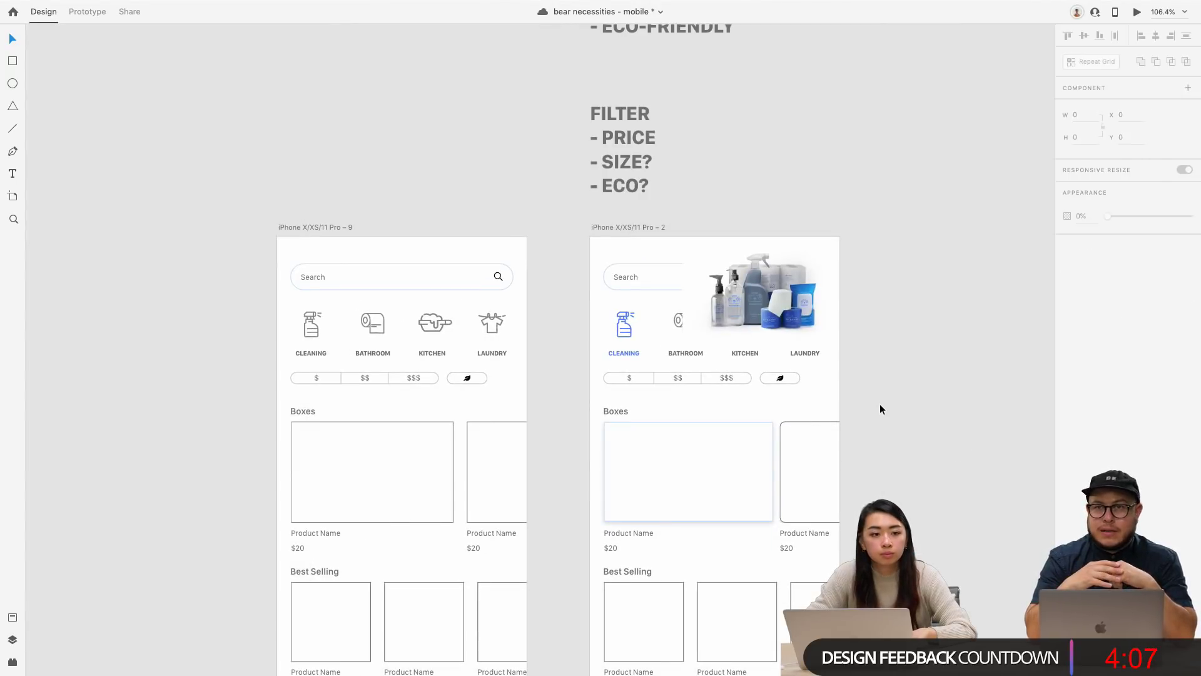
pyautogui.moveTo(845, 364); pyautogui.dragTo(699, 483)
pyautogui.click(828, 429)
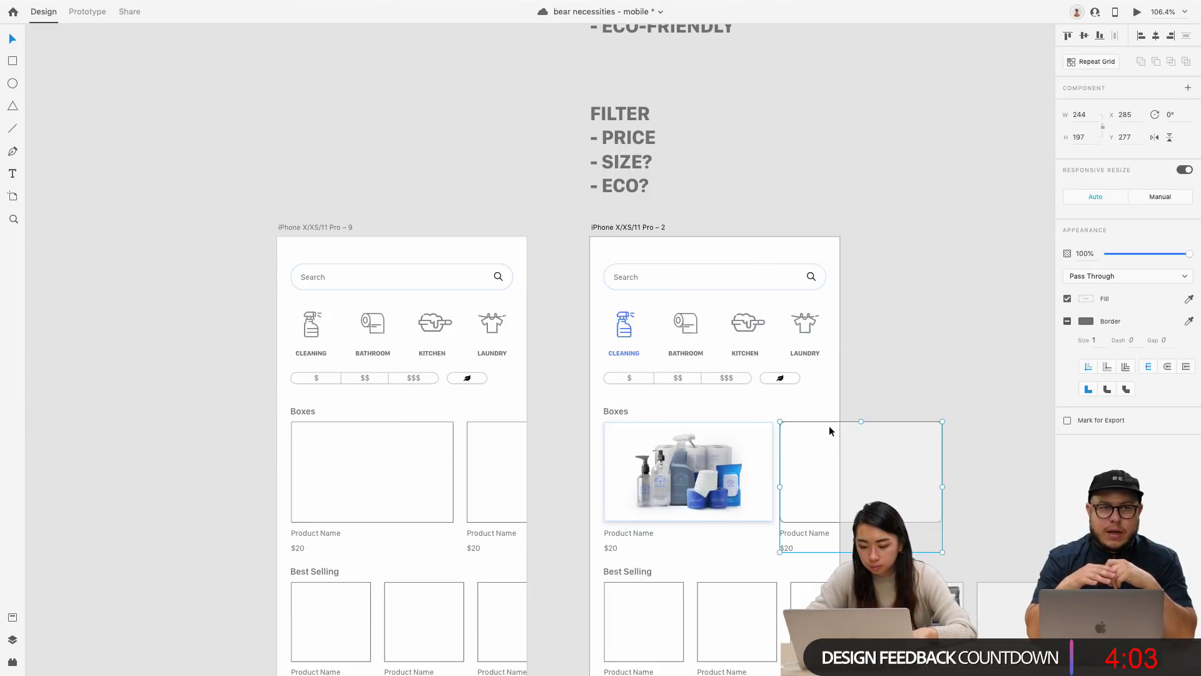
# Step: Compare the Boxes, Best Selling and Recommended for You sections across the two product listing artboards
pyautogui.scroll(-2, 828, 429)
pyautogui.click(631, 525)
pyautogui.scroll(-3, 628, 513)
pyautogui.hscroll(2, 628, 513)
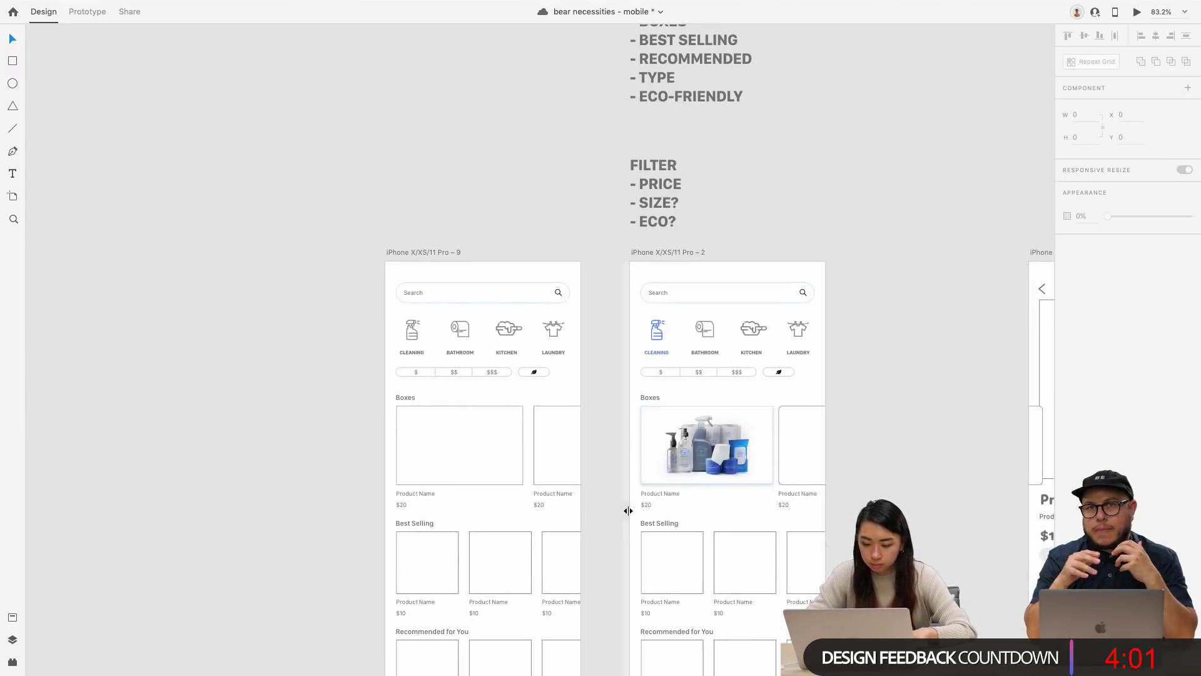
pyautogui.scroll(3, 692, 556)
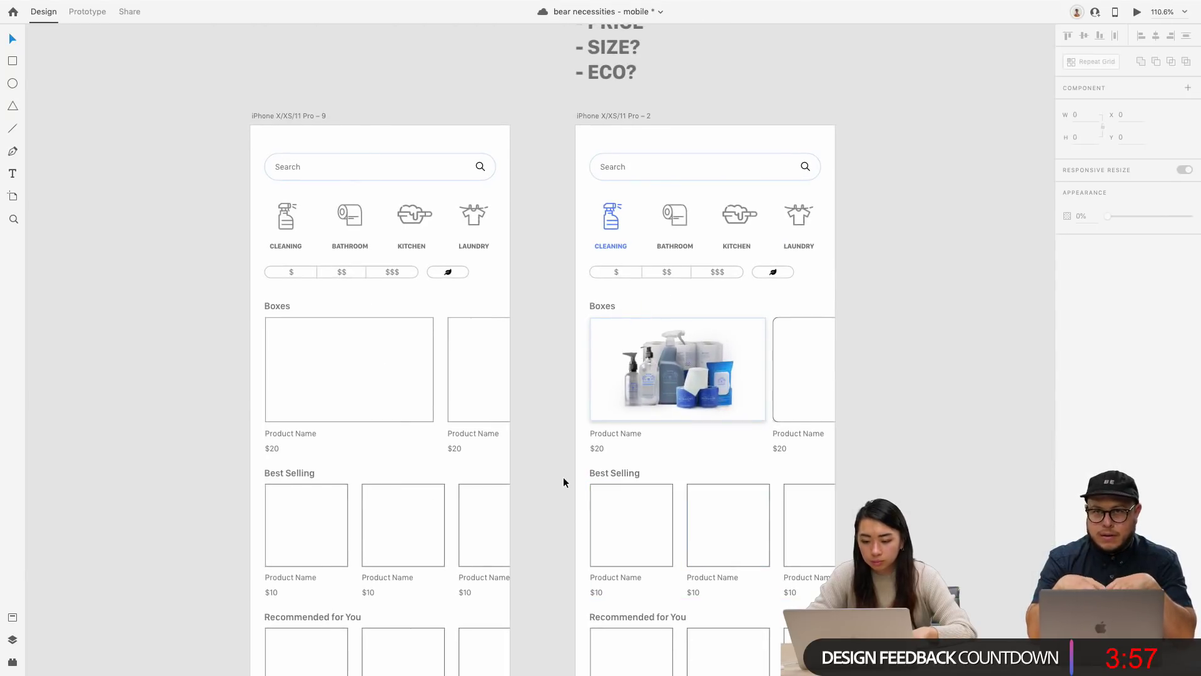
pyautogui.scroll(-2, 563, 482)
pyautogui.hscroll(1, 563, 481)
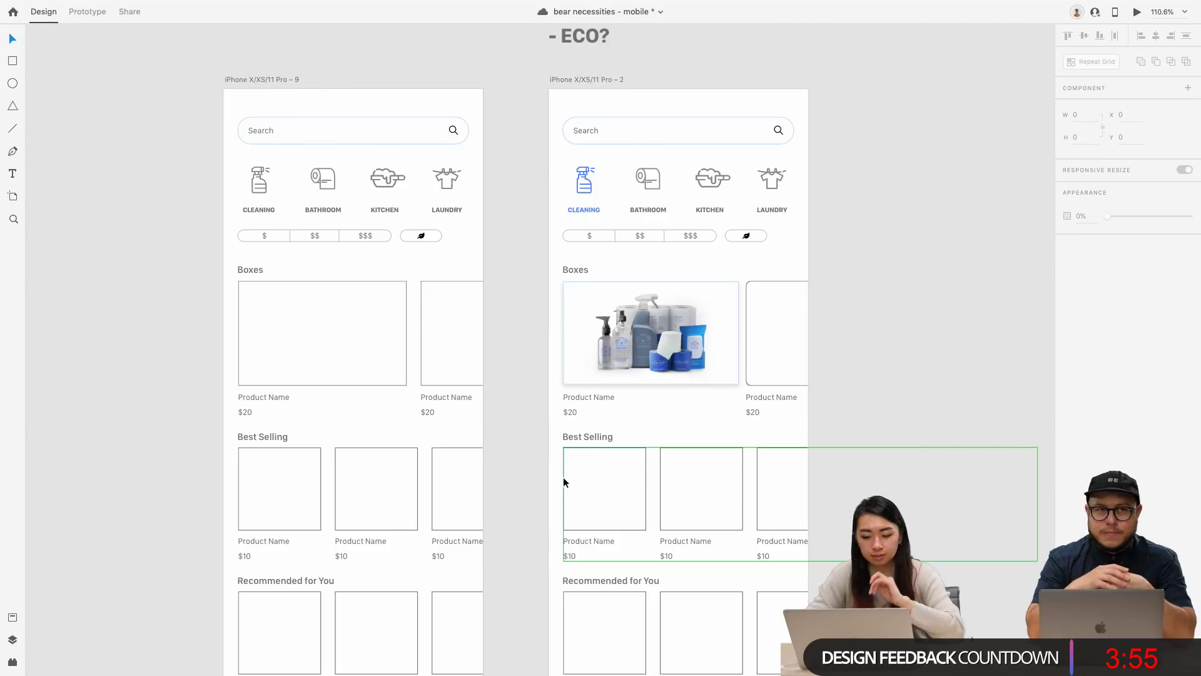
pyautogui.scroll(-1, 638, 452)
pyautogui.hscroll(1, 638, 452)
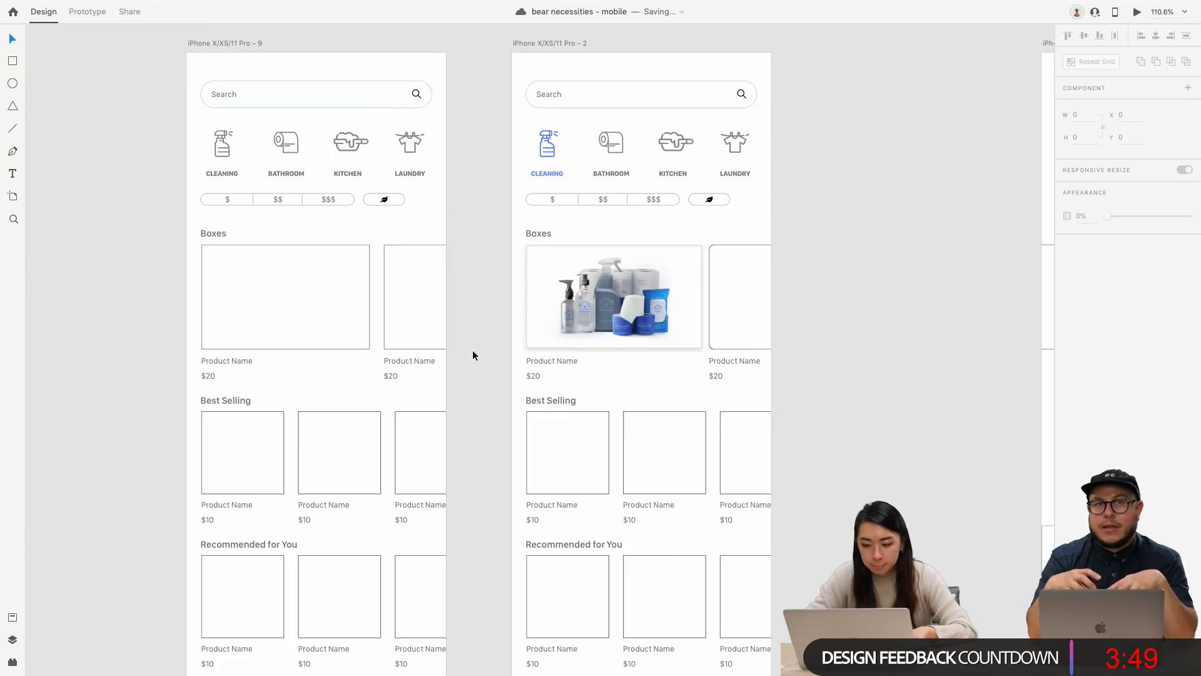
pyautogui.scroll(-2, 472, 351)
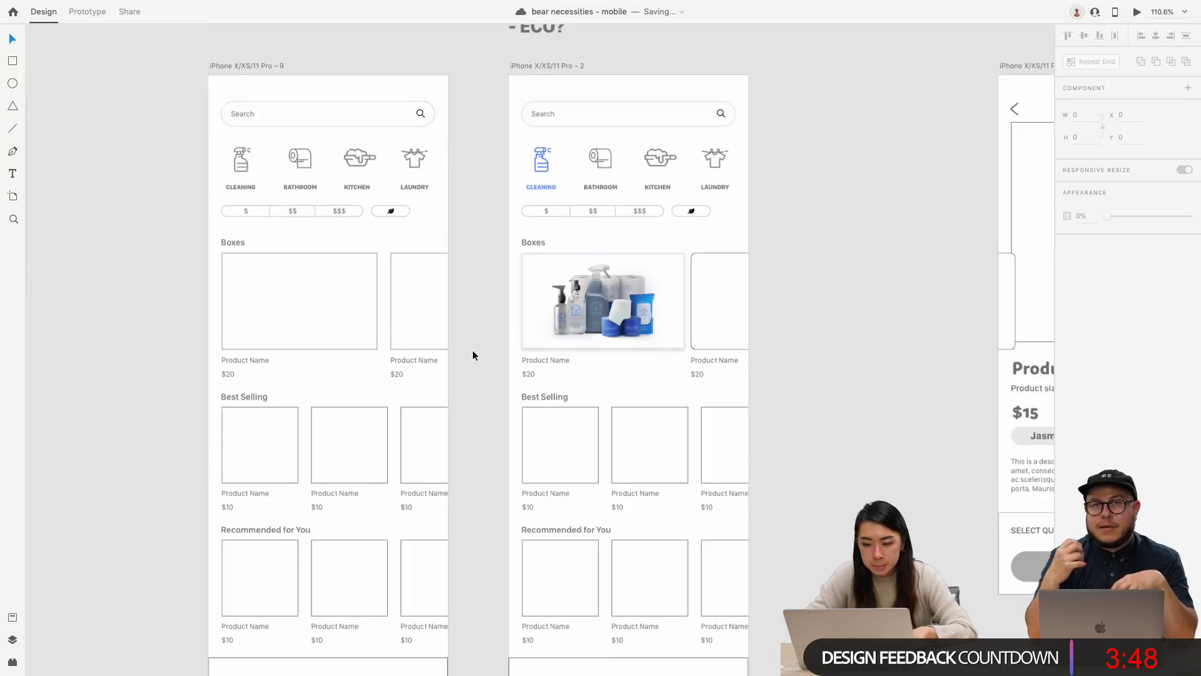
# Step: Delete the stray card overlapping the edge of the iPhone X/XS/11 Pro – 3 artboard
pyautogui.click(1007, 326)
pyautogui.hscroll(4, 1007, 327)
pyautogui.press('Delete')
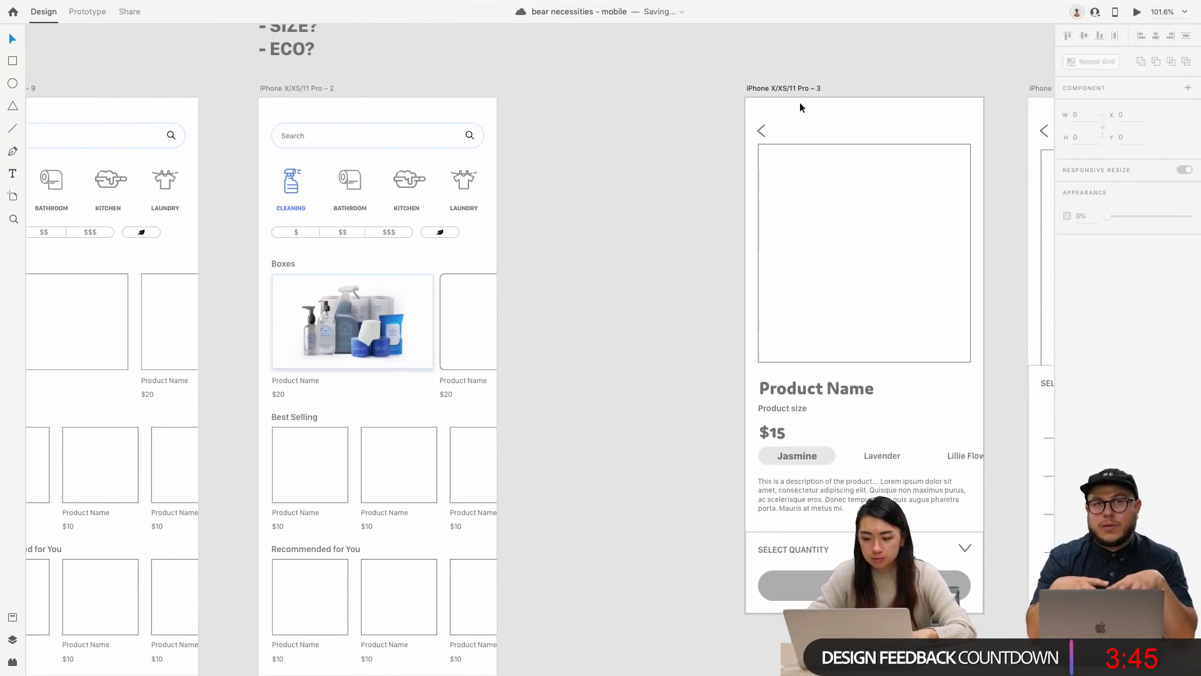
# Step: Try placing a copy of the product photo in the large image frame of the iPhone X/XS/11 Pro – 3 artboard
pyautogui.click(369, 298)
pyautogui.click(791, 89)
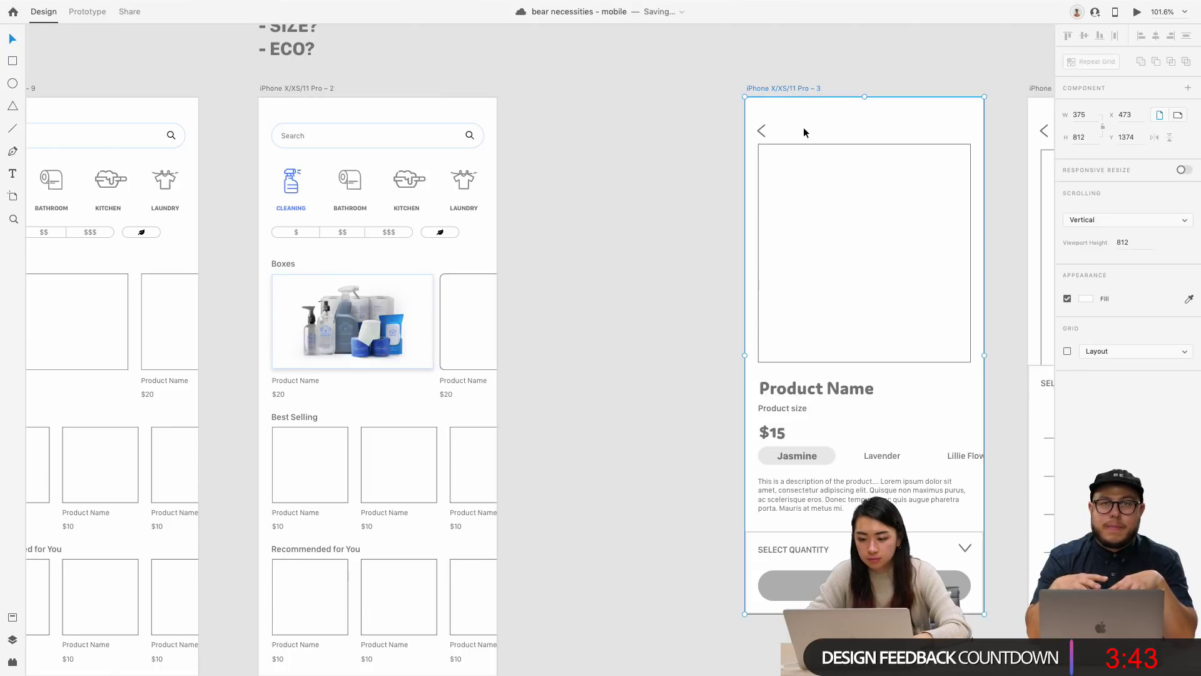
pyautogui.hotkey('ctrl', 'v')
pyautogui.moveTo(865, 308); pyautogui.dragTo(865, 261)
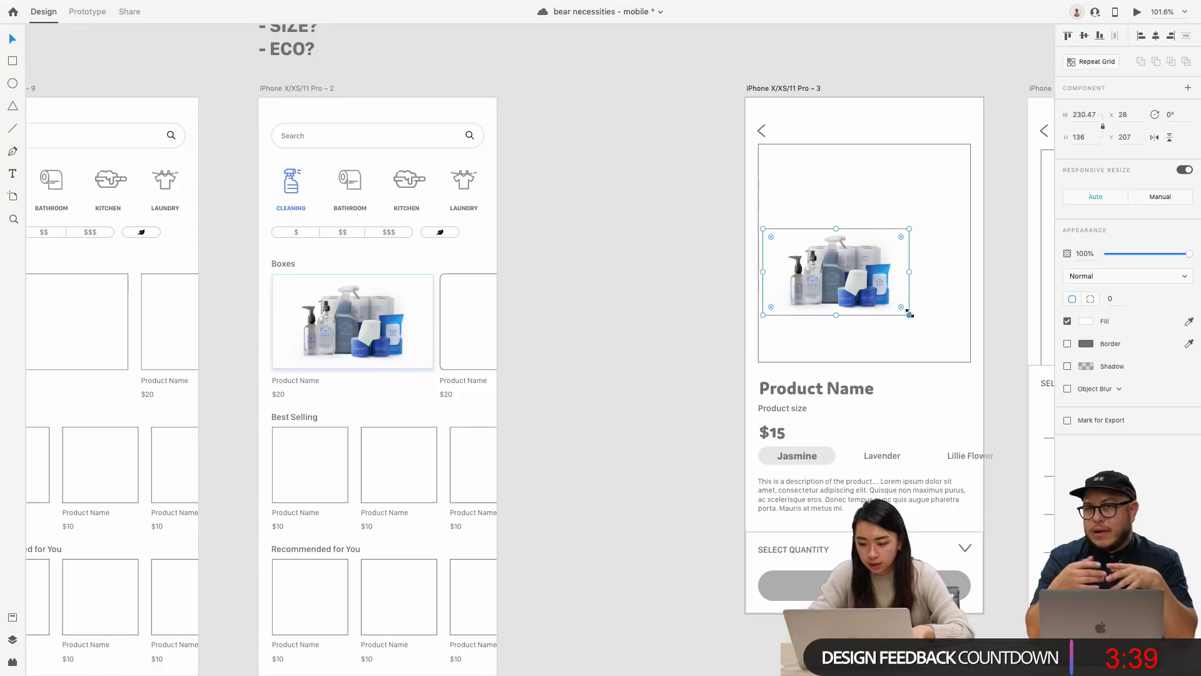
pyautogui.press('Delete')
# Step: Try light blue #BEDCFF as the fill of the Jasmine option's pill, settling on light grey #EFEFEF
pyautogui.hscroll(8, 650, 301)
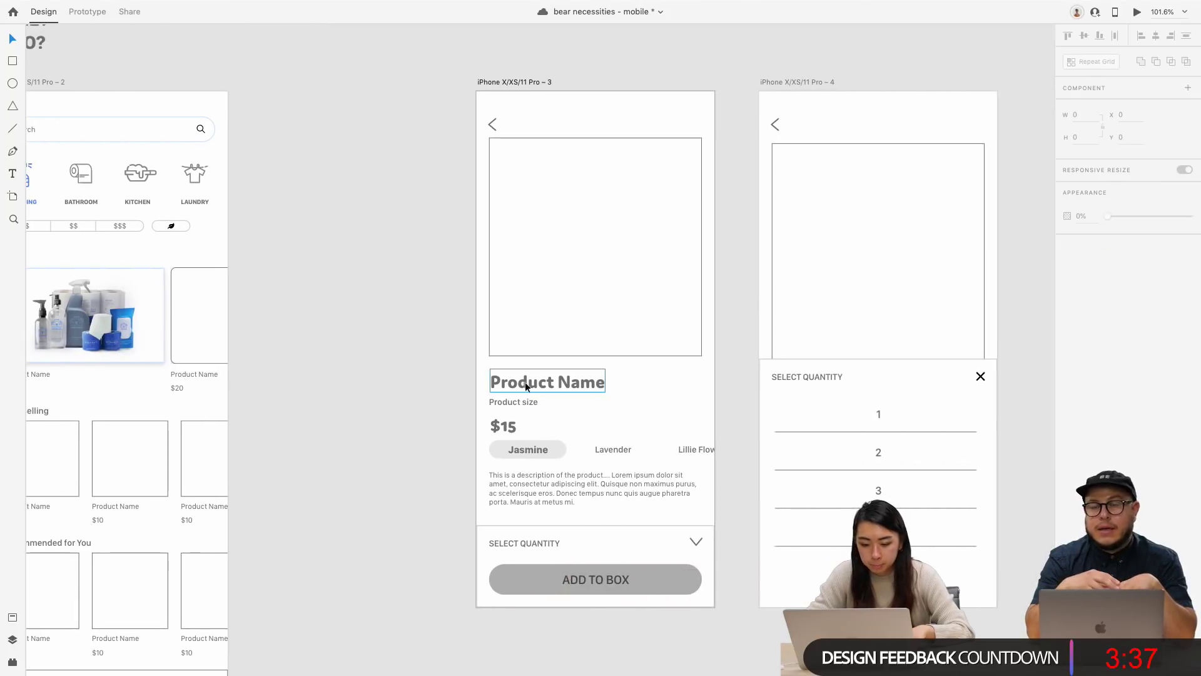
pyautogui.hscroll(-2, 523, 384)
pyautogui.click(567, 442)
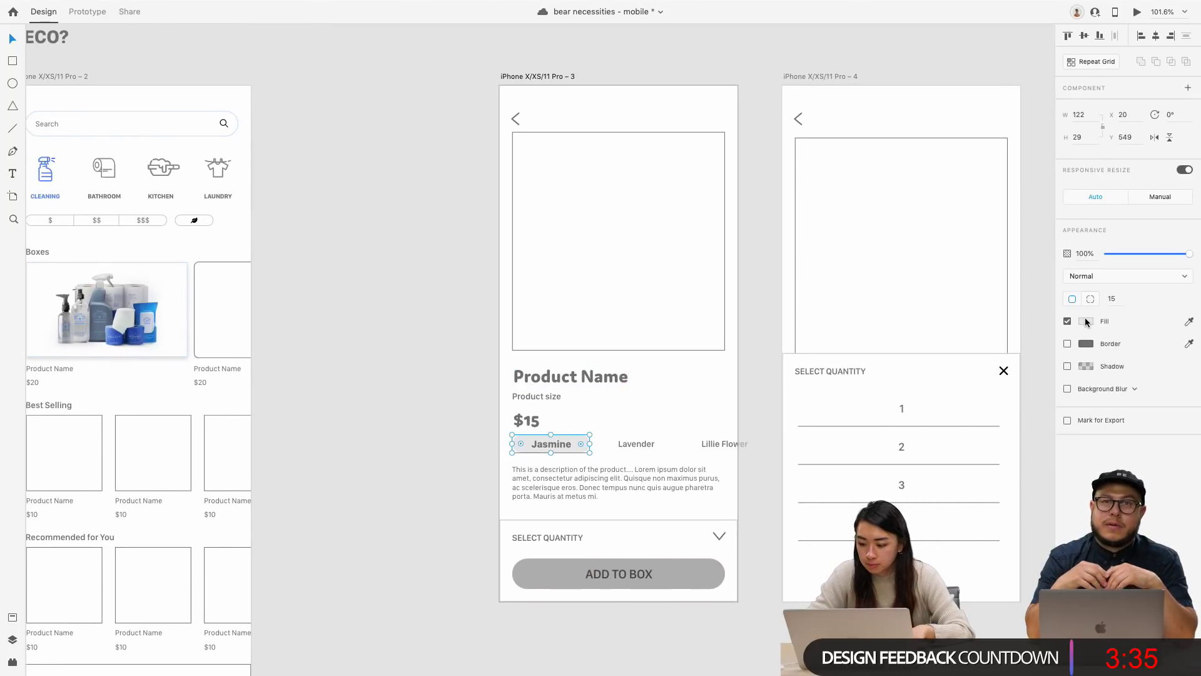
pyautogui.click(1086, 321)
pyautogui.click(964, 392)
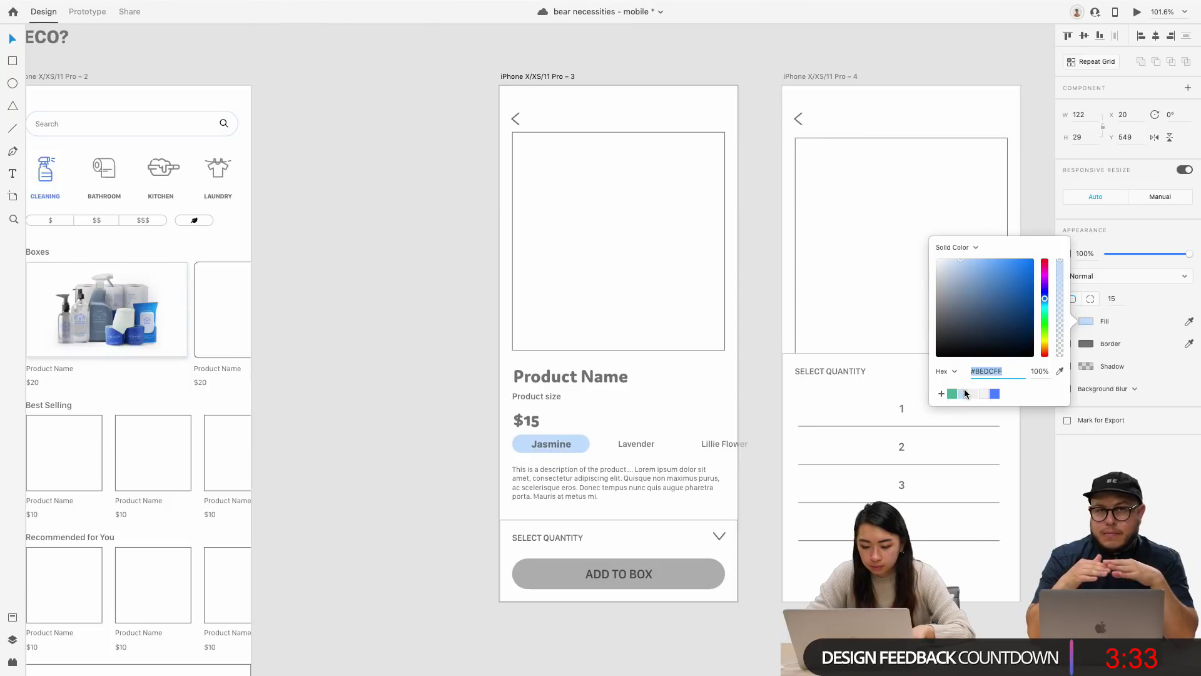
pyautogui.click(972, 395)
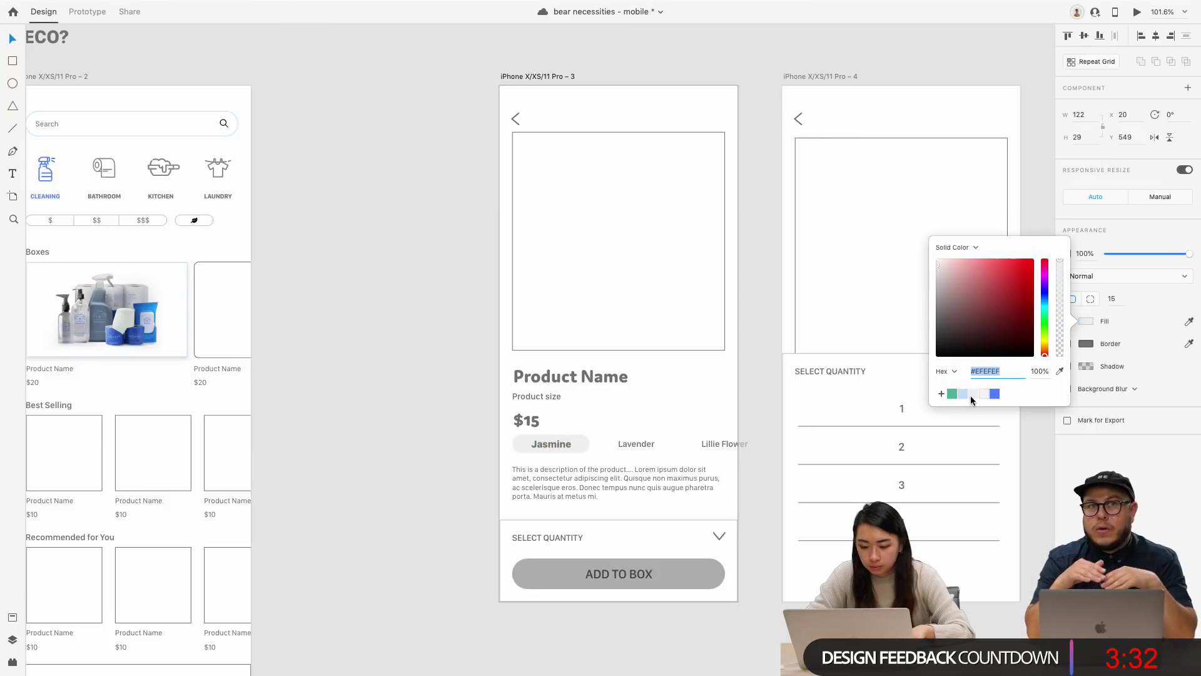
pyautogui.click(615, 436)
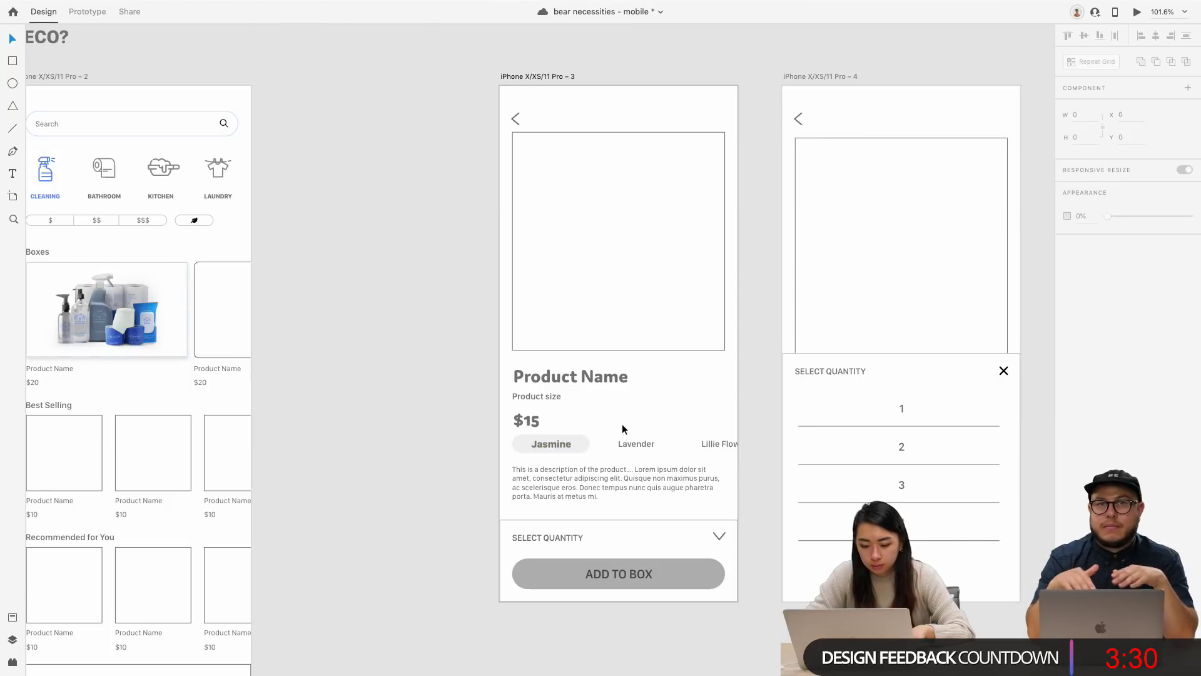
# Step: Set the Jasmine option's text color to blue #4B80FF on the iPhone X/XS/11 Pro – 3 artboard
pyautogui.click(550, 445)
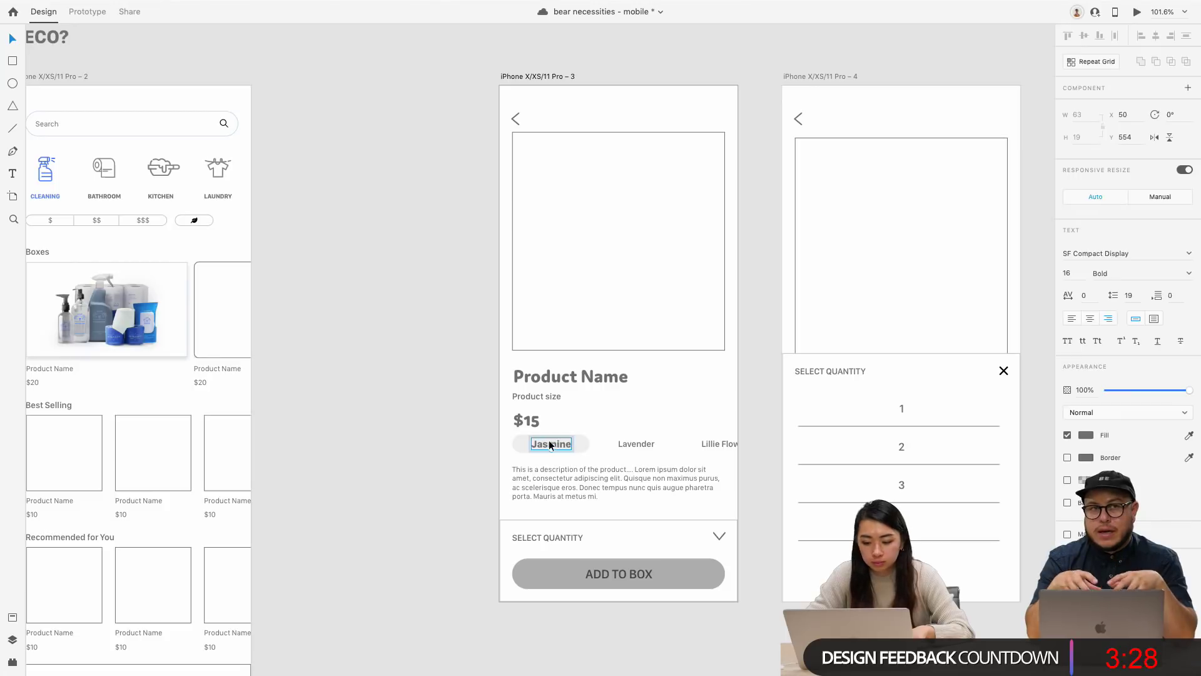
pyautogui.click(1086, 435)
pyautogui.click(995, 500)
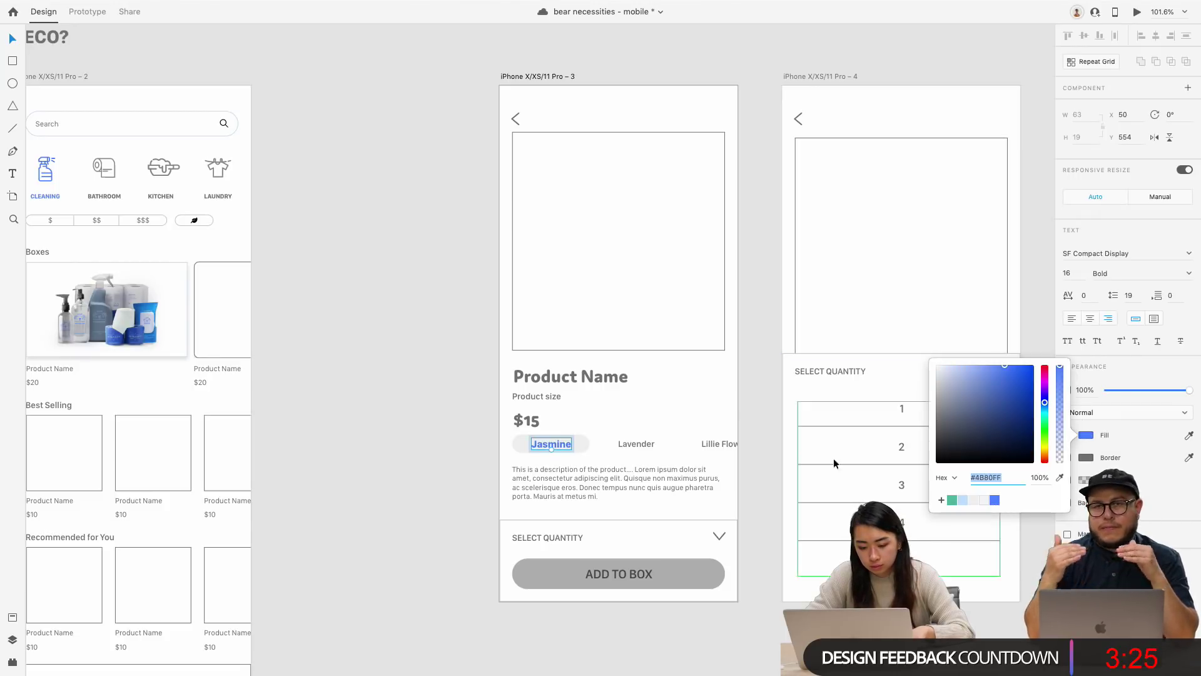
pyautogui.click(745, 411)
pyautogui.click(641, 442)
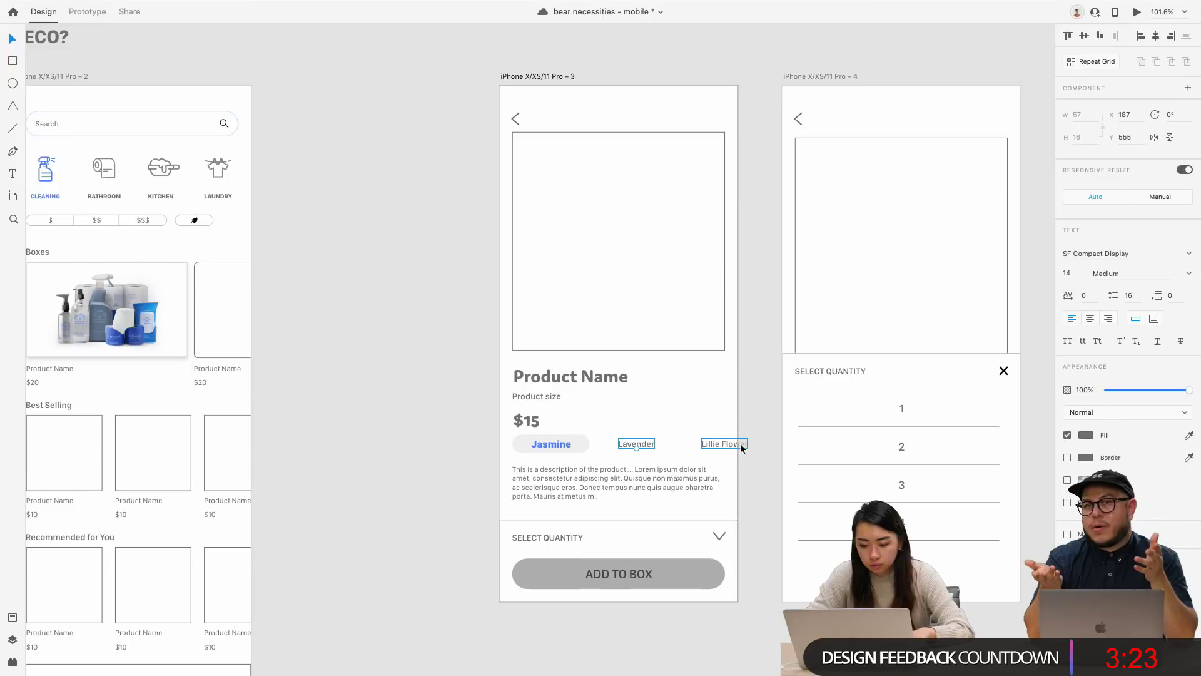
pyautogui.click(548, 445)
pyautogui.click(638, 444)
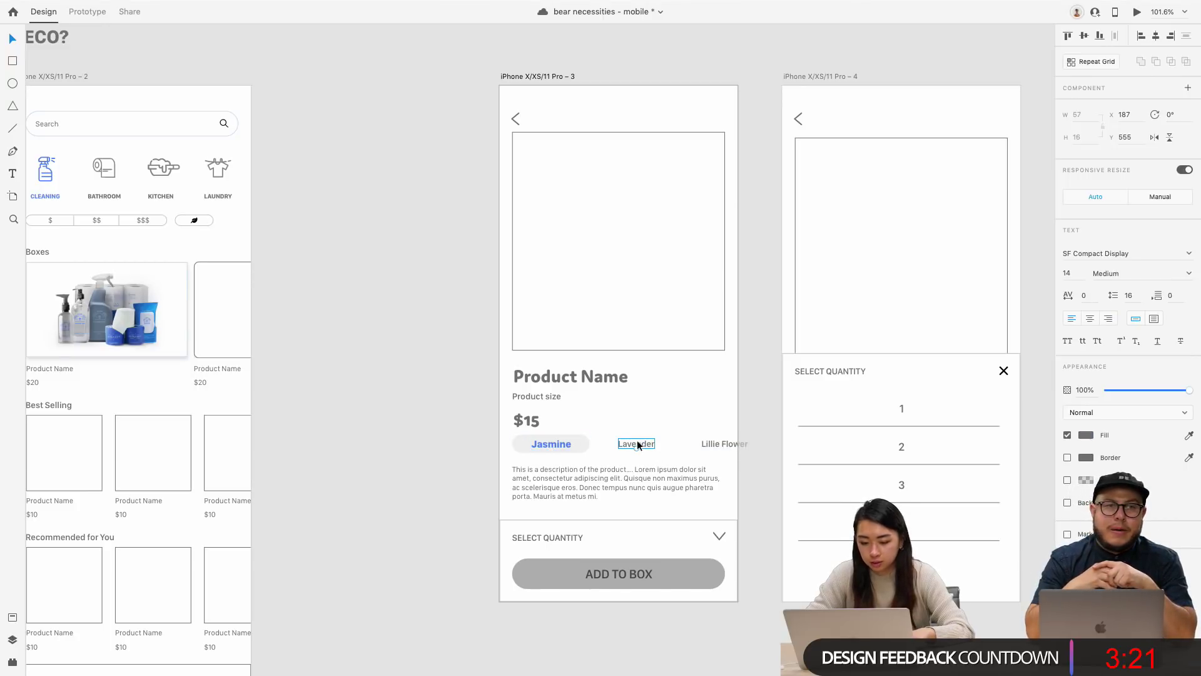
pyautogui.keyDown('shift'); pyautogui.click(710, 442); pyautogui.keyUp('shift')
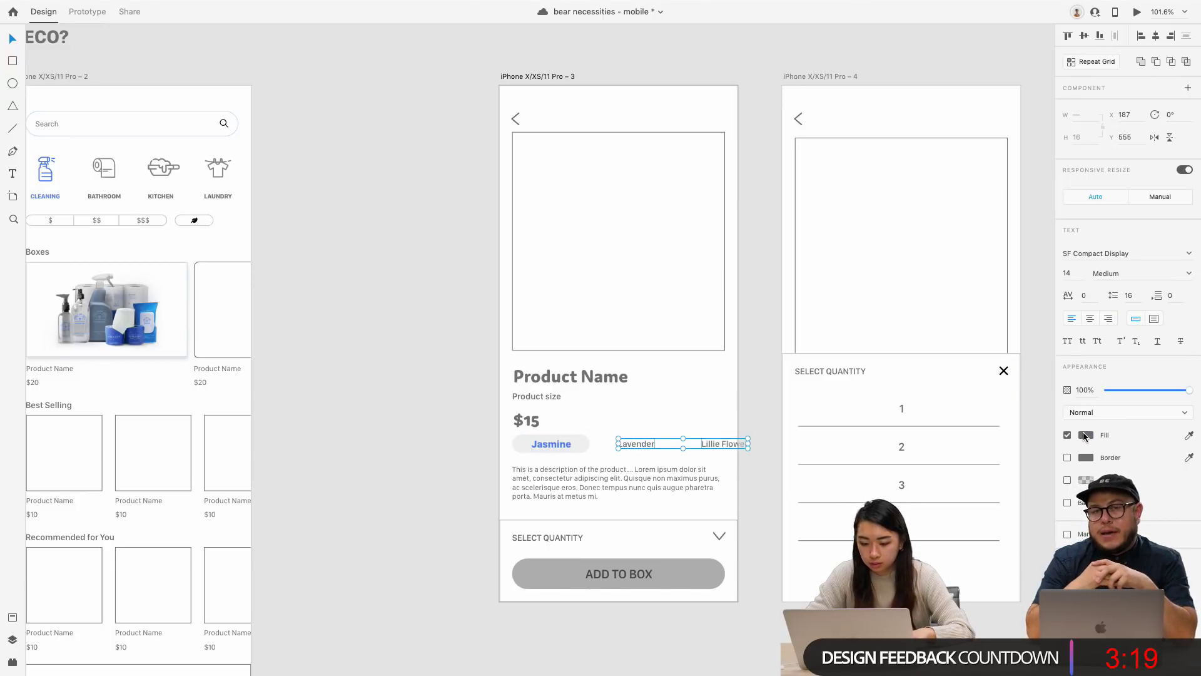
pyautogui.click(1086, 436)
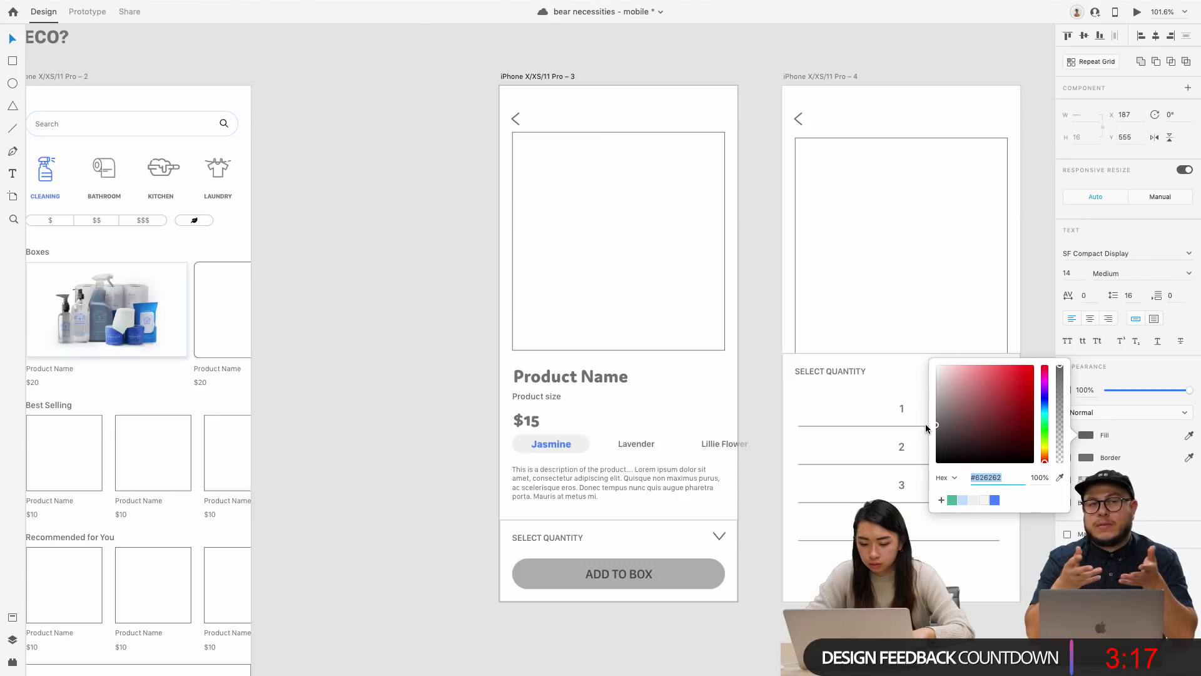
# Step: Fill the ADD TO BOX button with the blue sampled from the Jasmine text
pyautogui.click(694, 586)
pyautogui.doubleClick(702, 587)
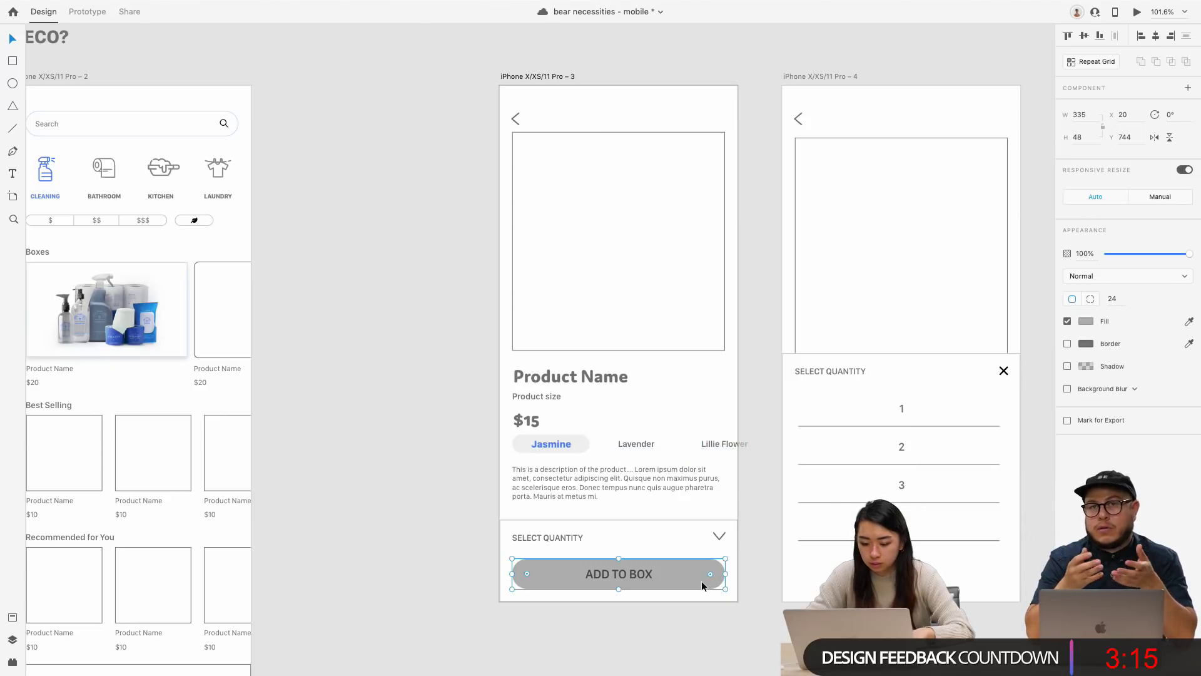
pyautogui.click(1189, 322)
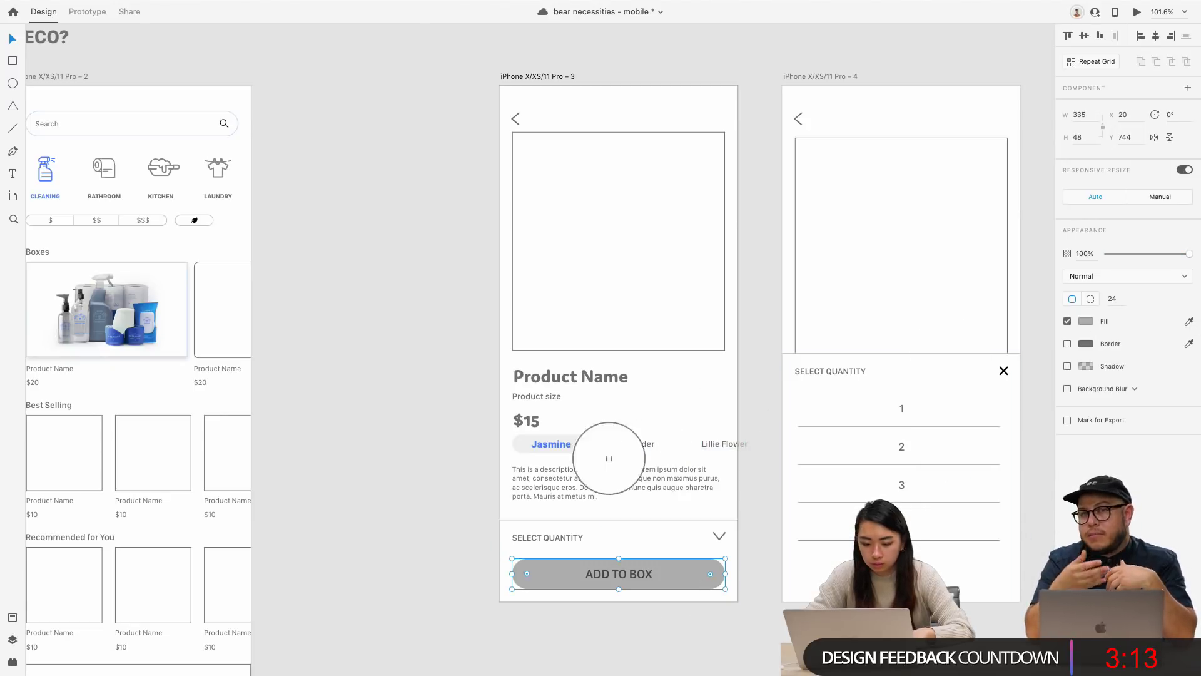
pyautogui.click(562, 444)
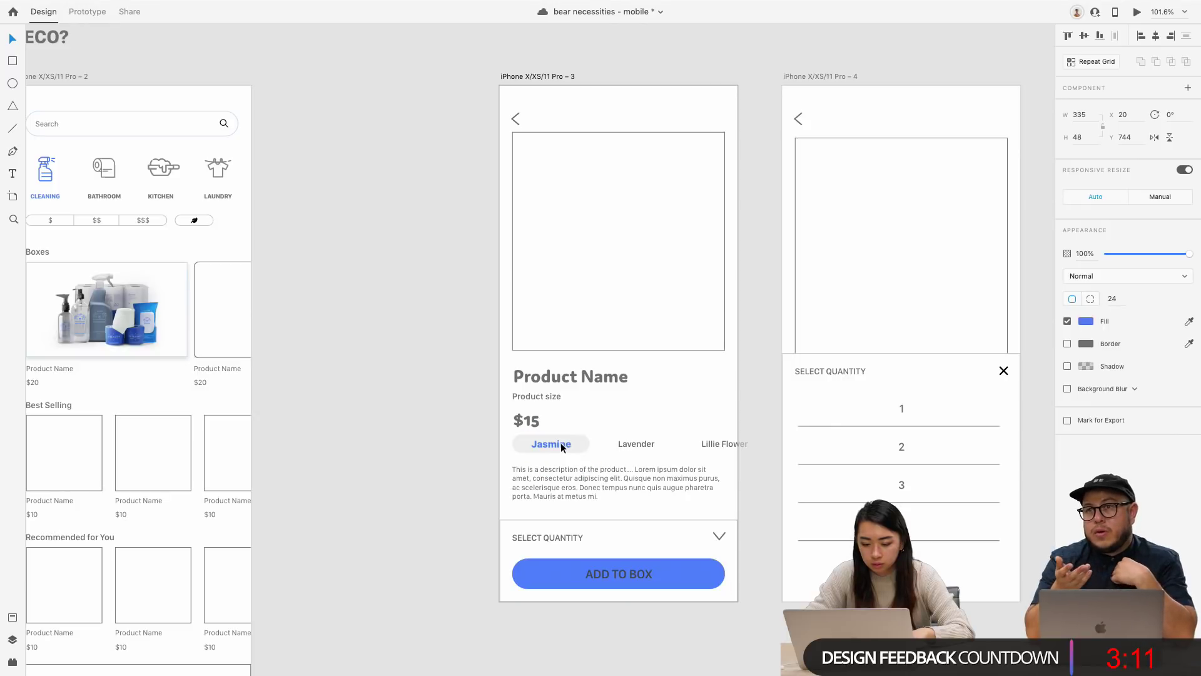
# Step: Set the ADD TO BOX label's text color to near-white
pyautogui.click(632, 576)
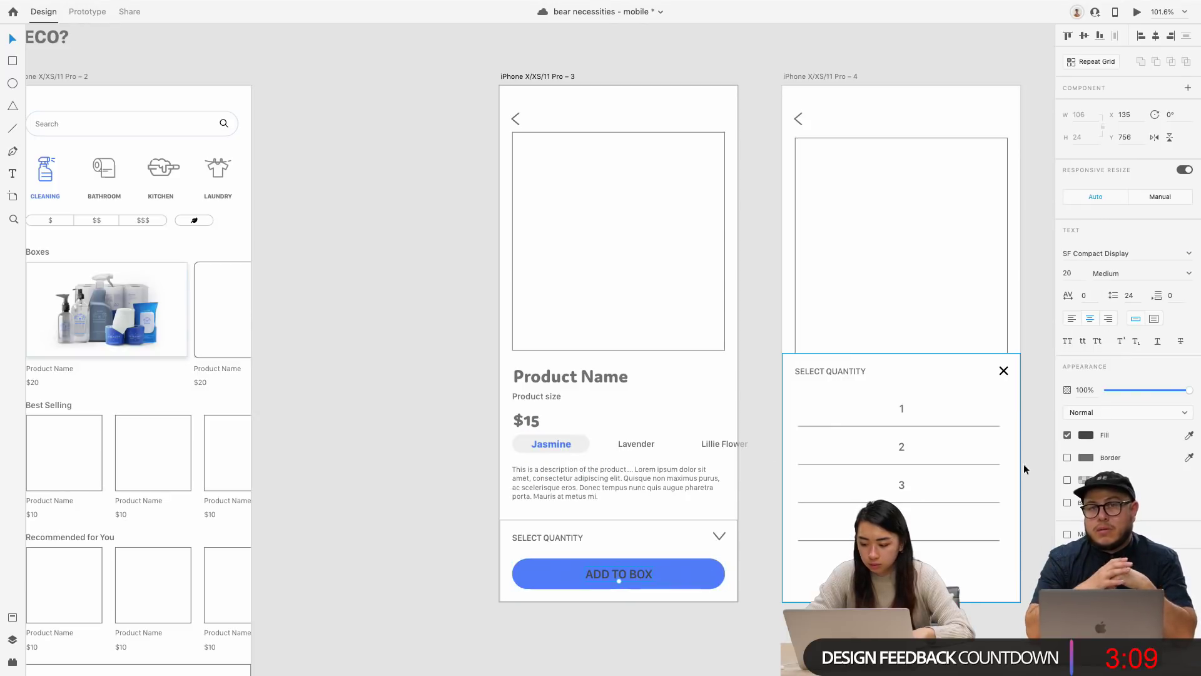
pyautogui.click(1085, 438)
pyautogui.moveTo(944, 426); pyautogui.dragTo(896, 372)
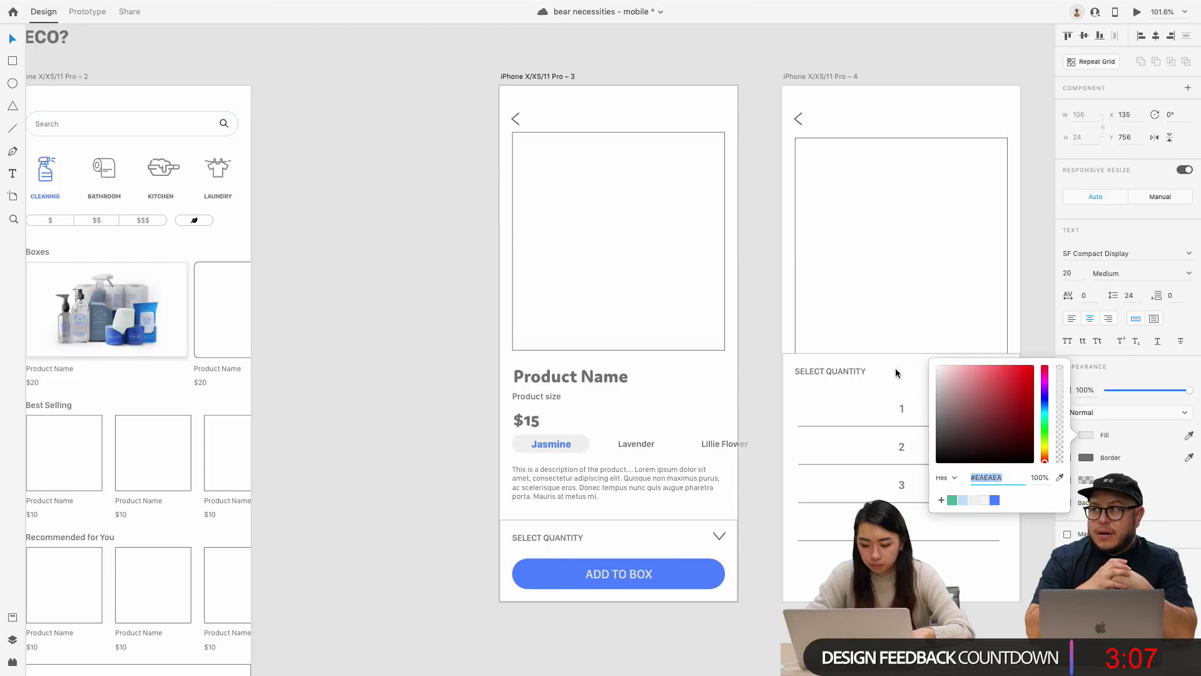
pyautogui.click(669, 611)
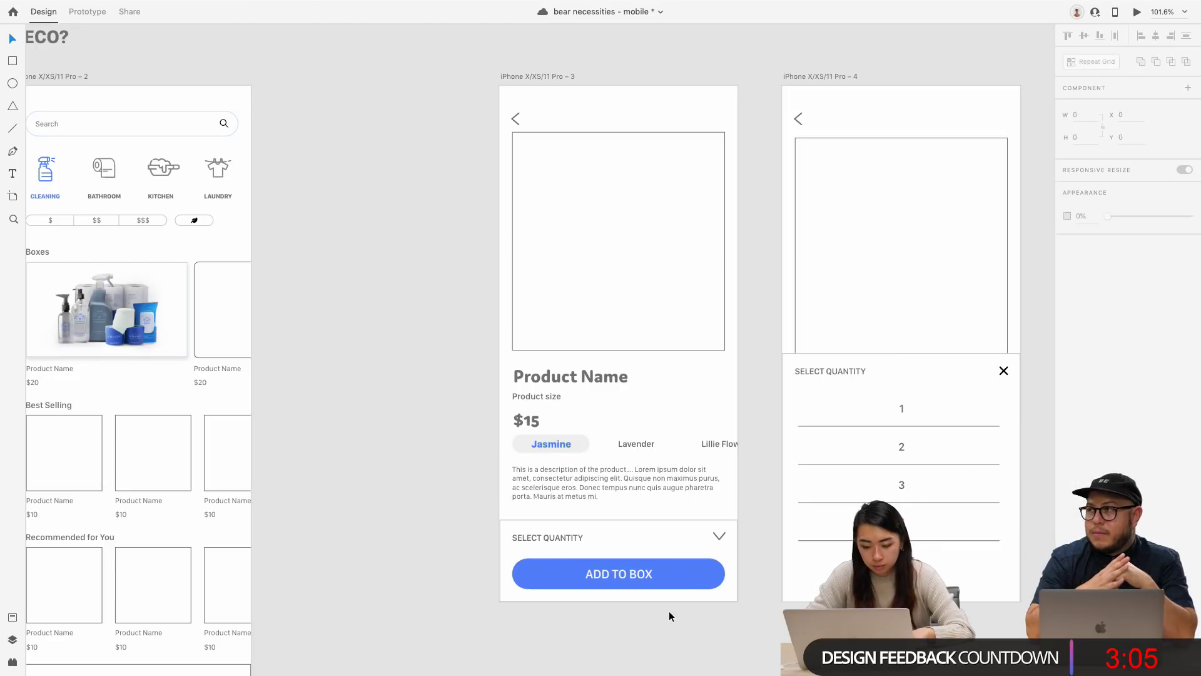
# Step: Replace the border of the panel behind SELECT QUANTITY and ADD TO BOX with a shadow using Y -3 and blur 10
pyautogui.click(663, 528)
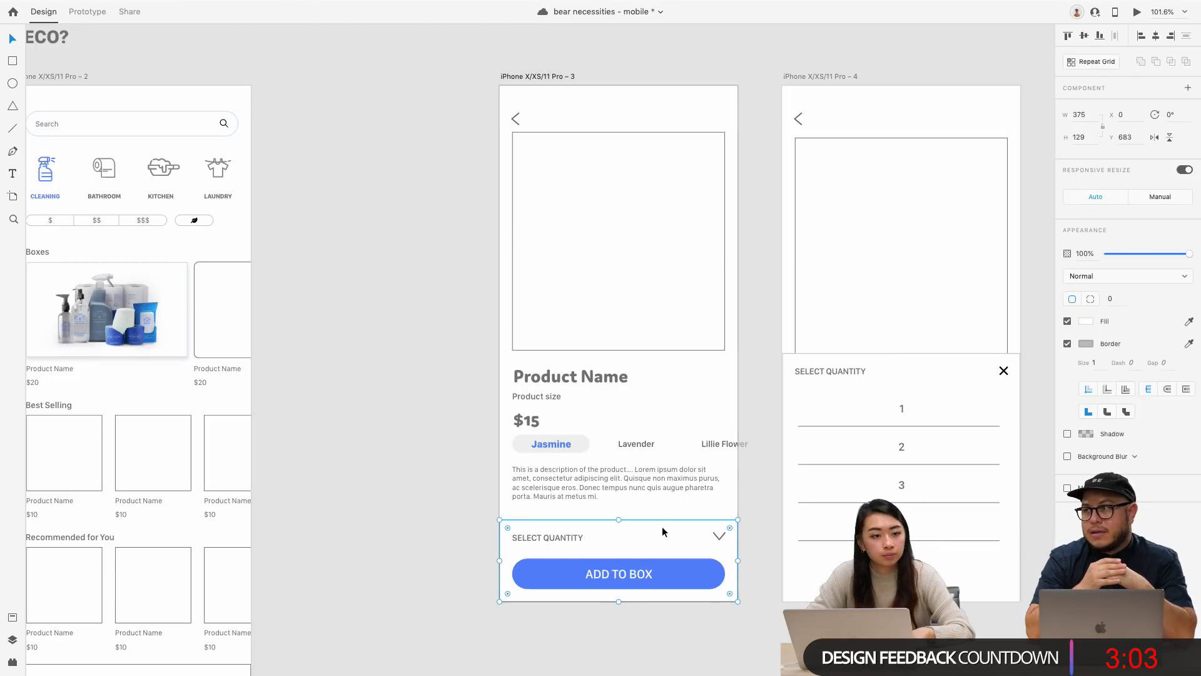
pyautogui.click(1067, 344)
pyautogui.click(1067, 367)
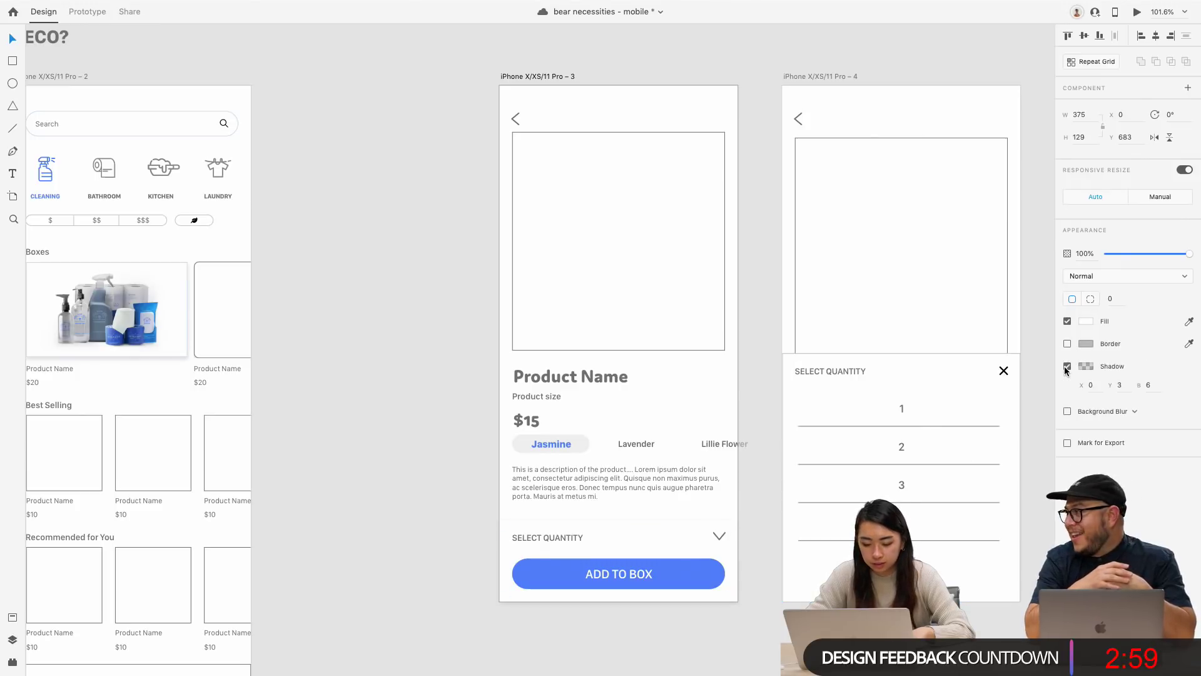
pyautogui.click(1118, 385)
pyautogui.write('-3')
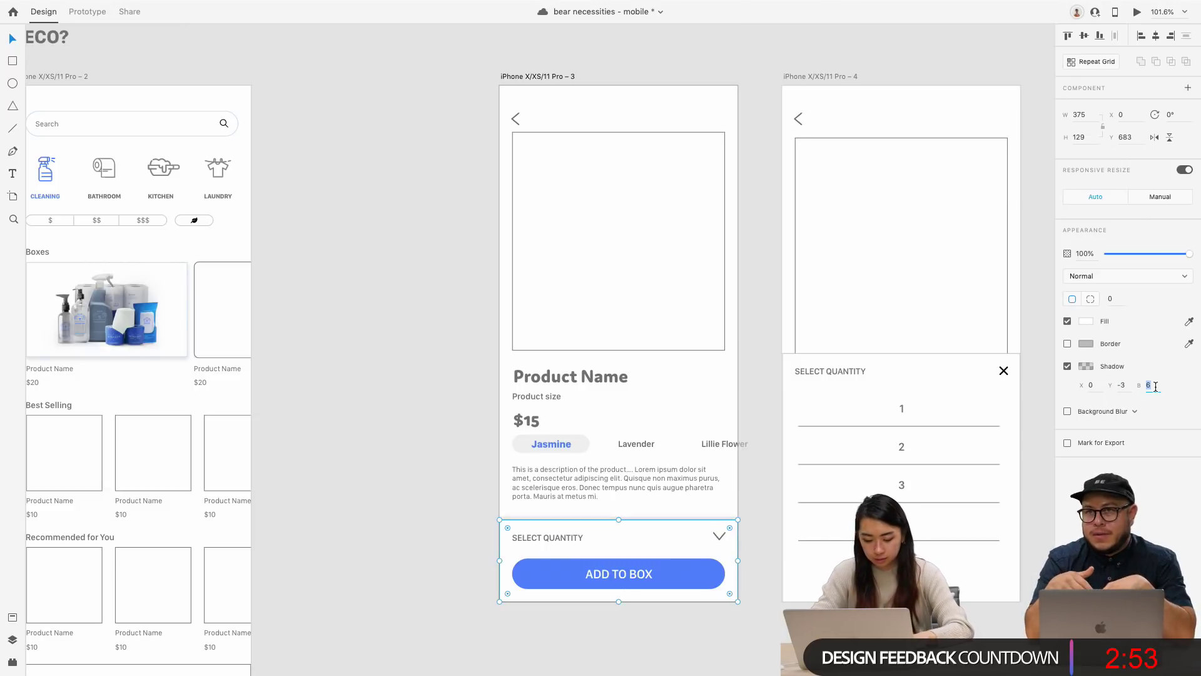
pyautogui.write('10')
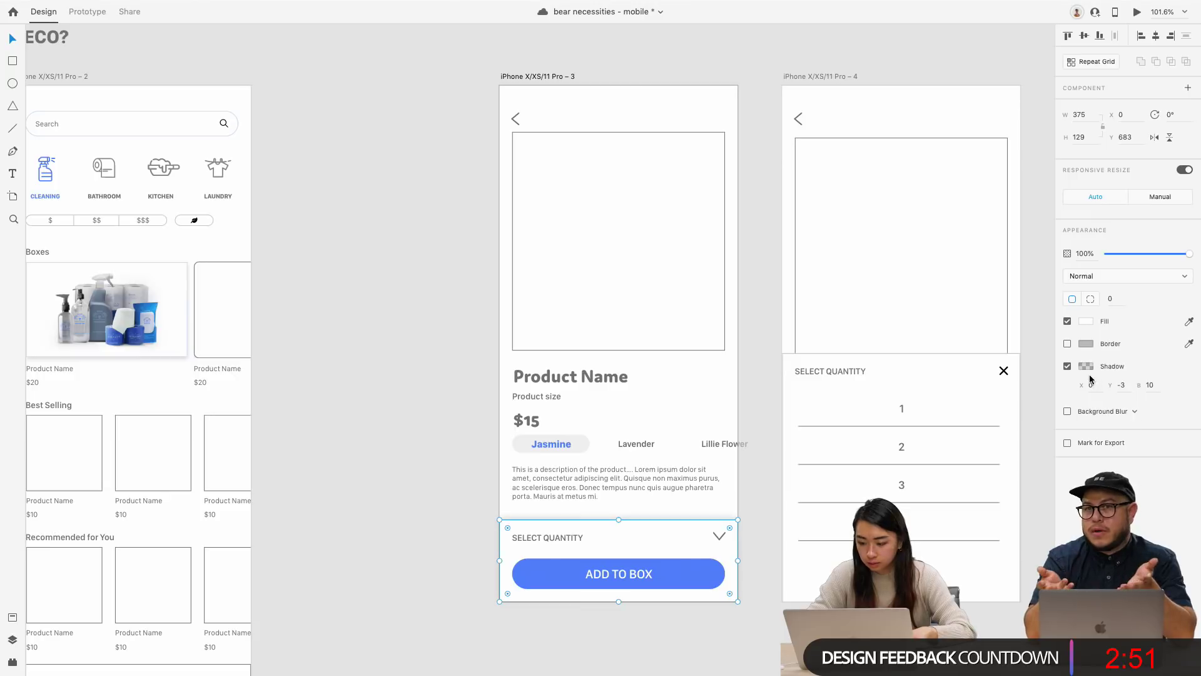
# Step: Set the SELECT QUANTITY panel's shadow color to light grey #EFEFEF
pyautogui.click(1086, 368)
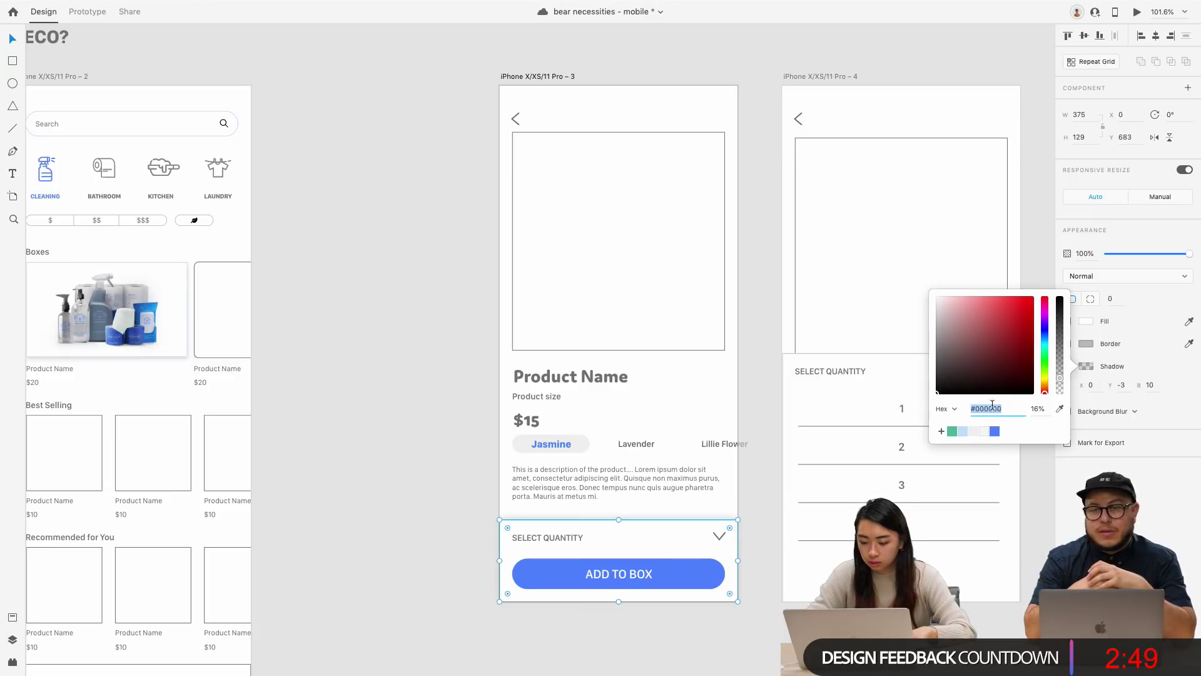
pyautogui.click(973, 431)
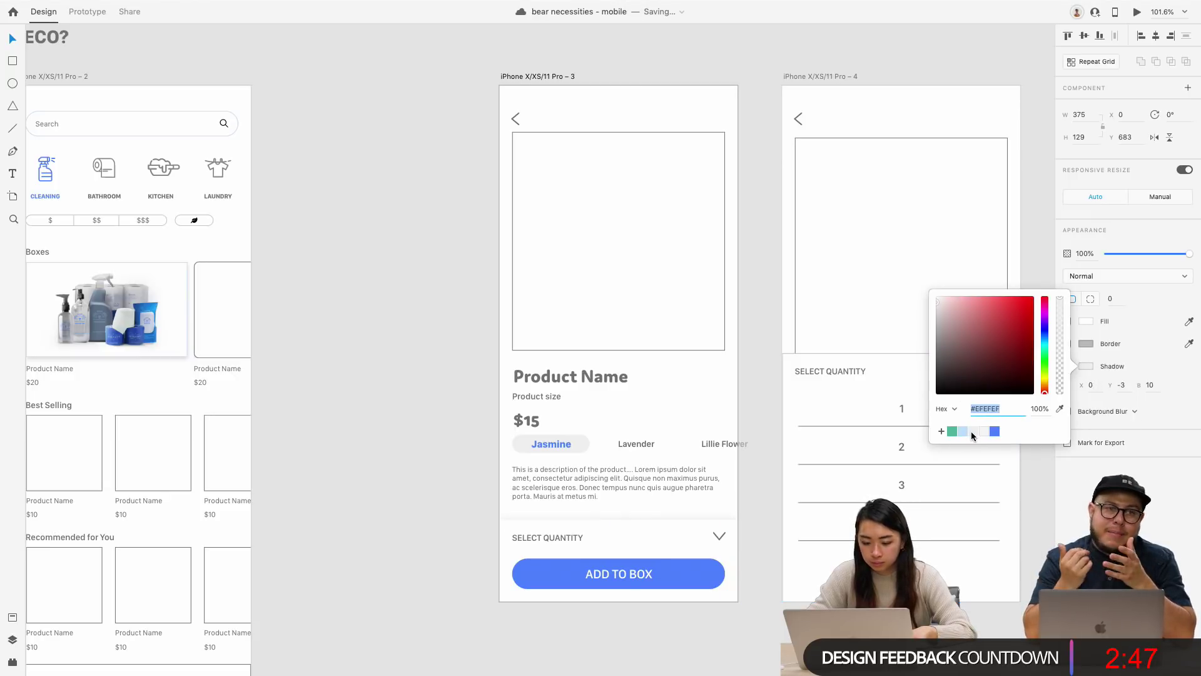
pyautogui.click(805, 570)
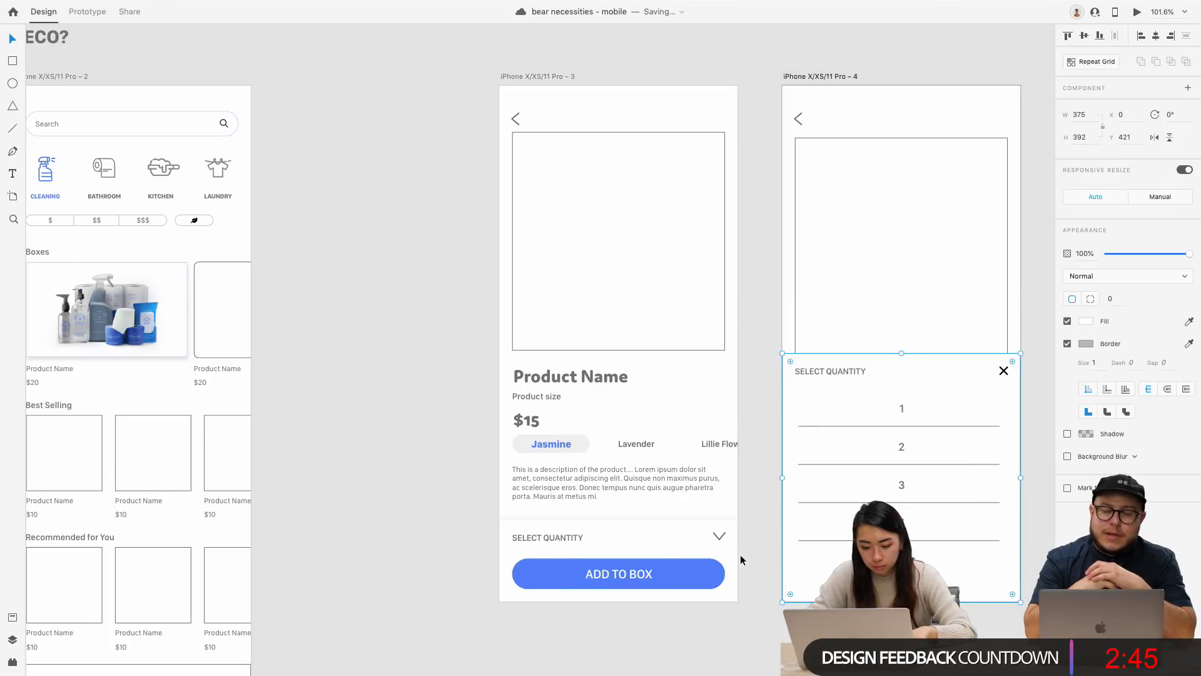
# Step: Replace the Product Name heading on the iPhone X/XS/11 Pro – 3 artboard with "Hand Soap"
pyautogui.scroll(-2, 690, 587)
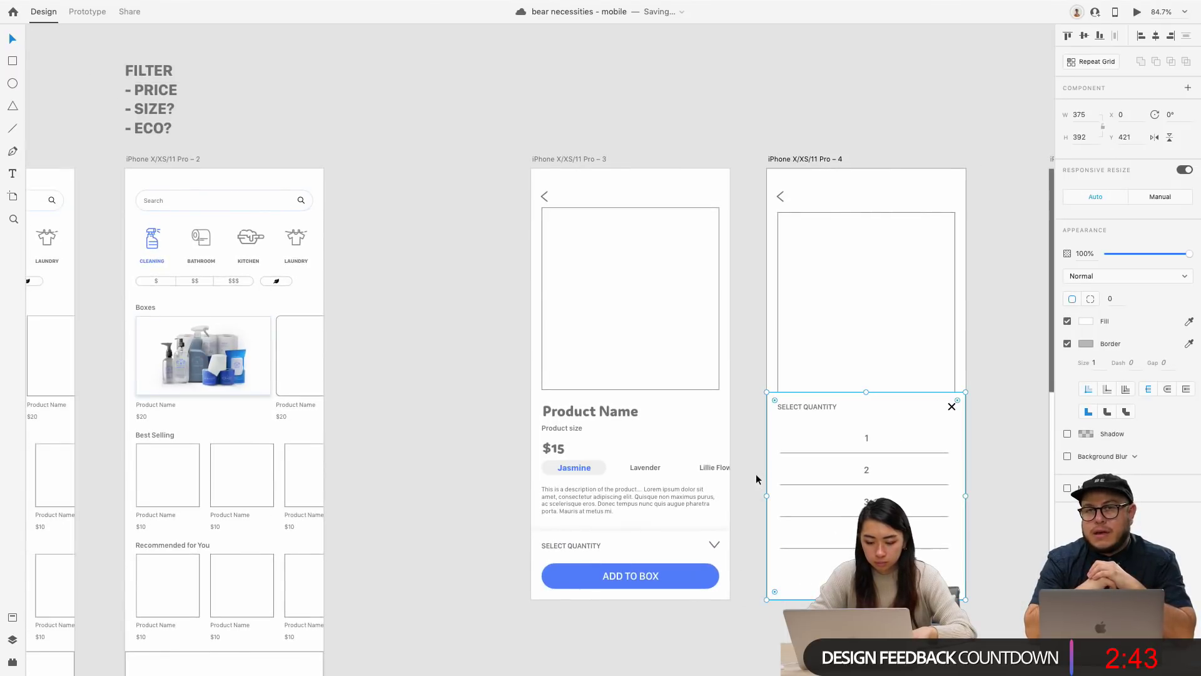
pyautogui.hscroll(-1, 688, 438)
pyautogui.doubleClick(633, 411)
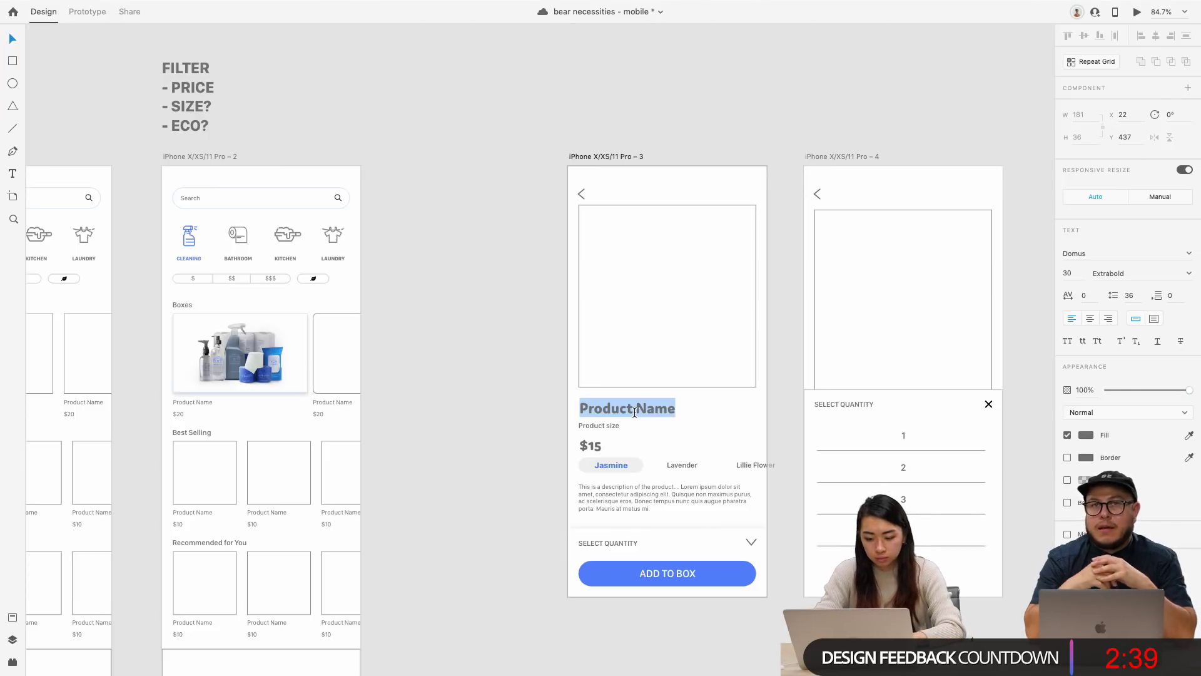
pyautogui.write('Hand ')
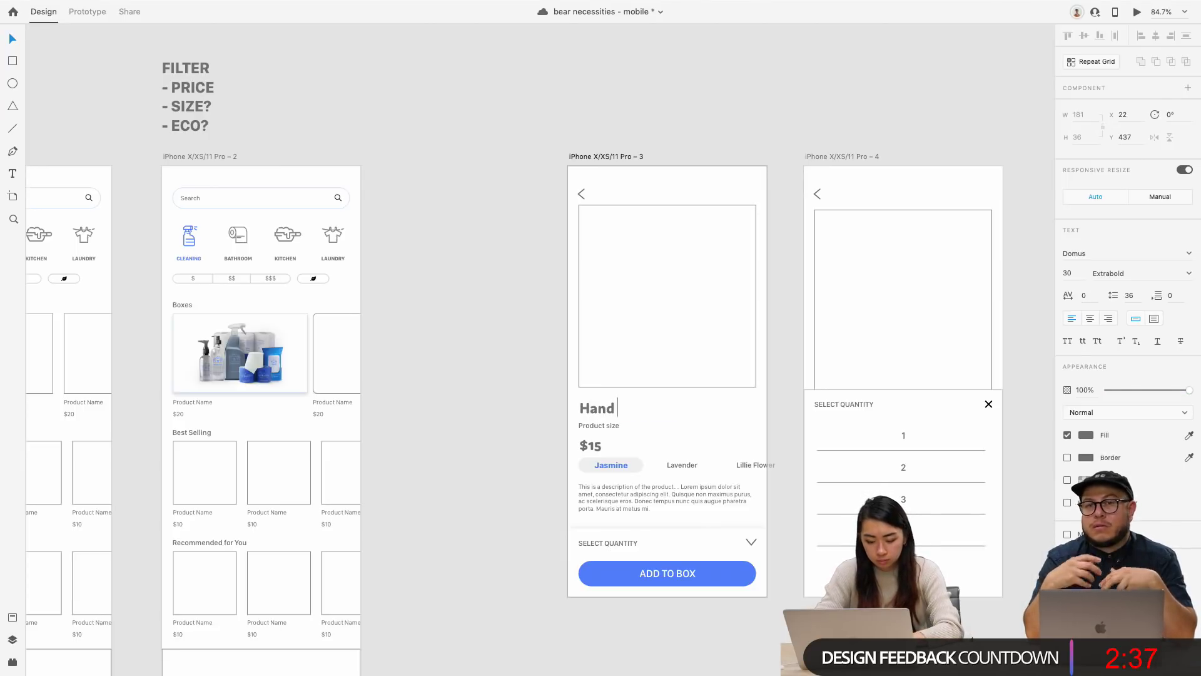
pyautogui.write('Soa')
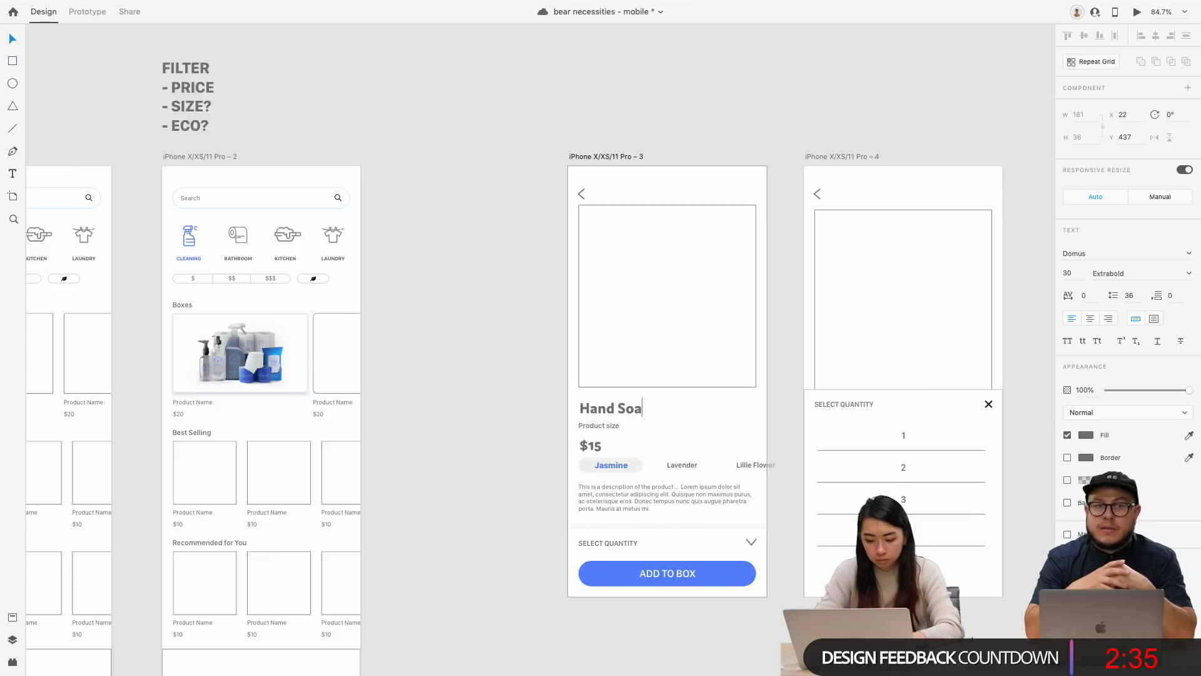
pyautogui.write('p')
# Step: Replace the product size text with "12 FL OZ." and change the price to $8
pyautogui.click(599, 425)
pyautogui.doubleClick(599, 426)
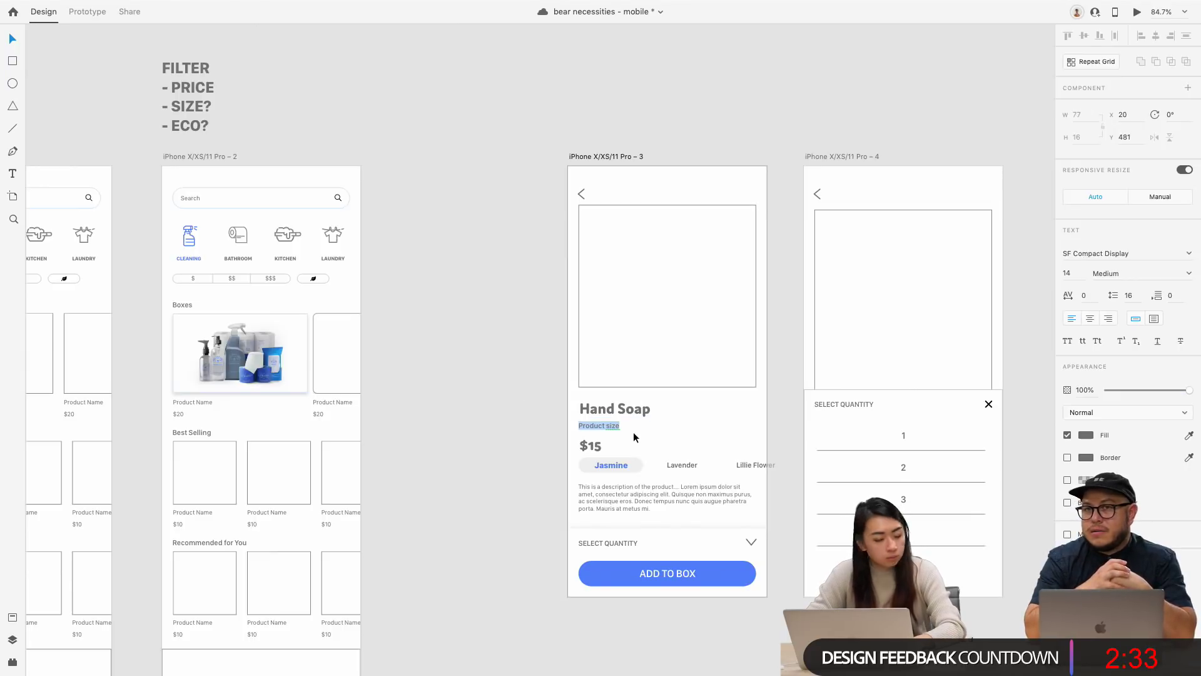
pyautogui.write('12 FL OZ.')
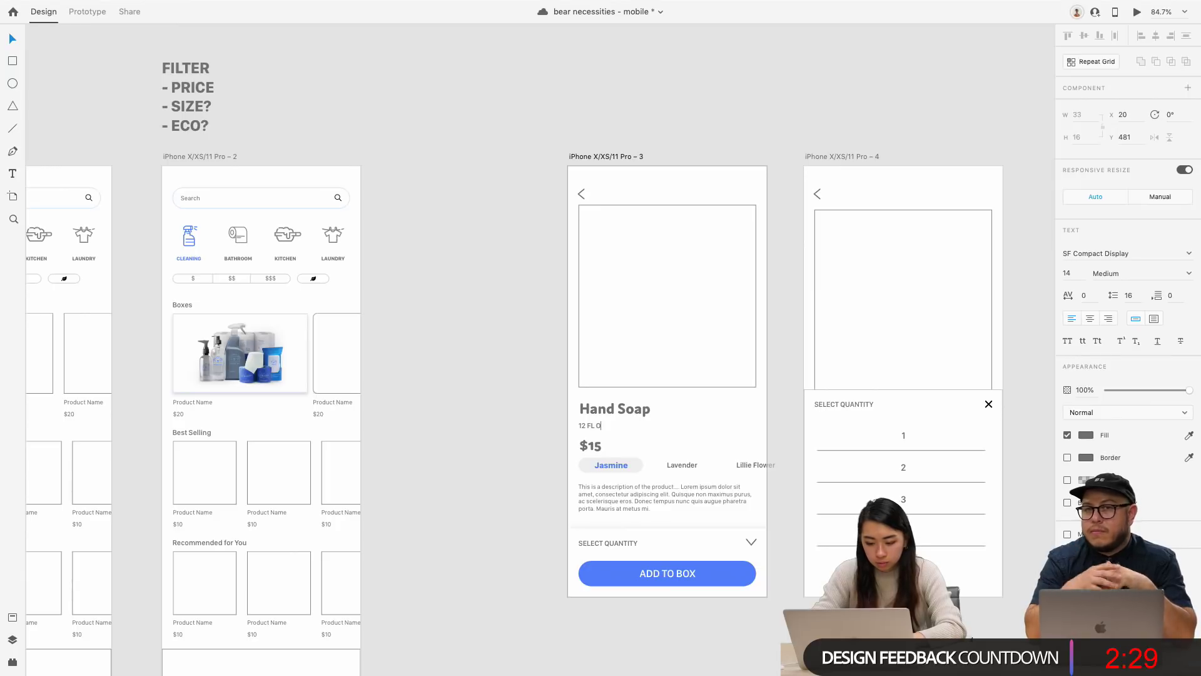
pyautogui.doubleClick(597, 446)
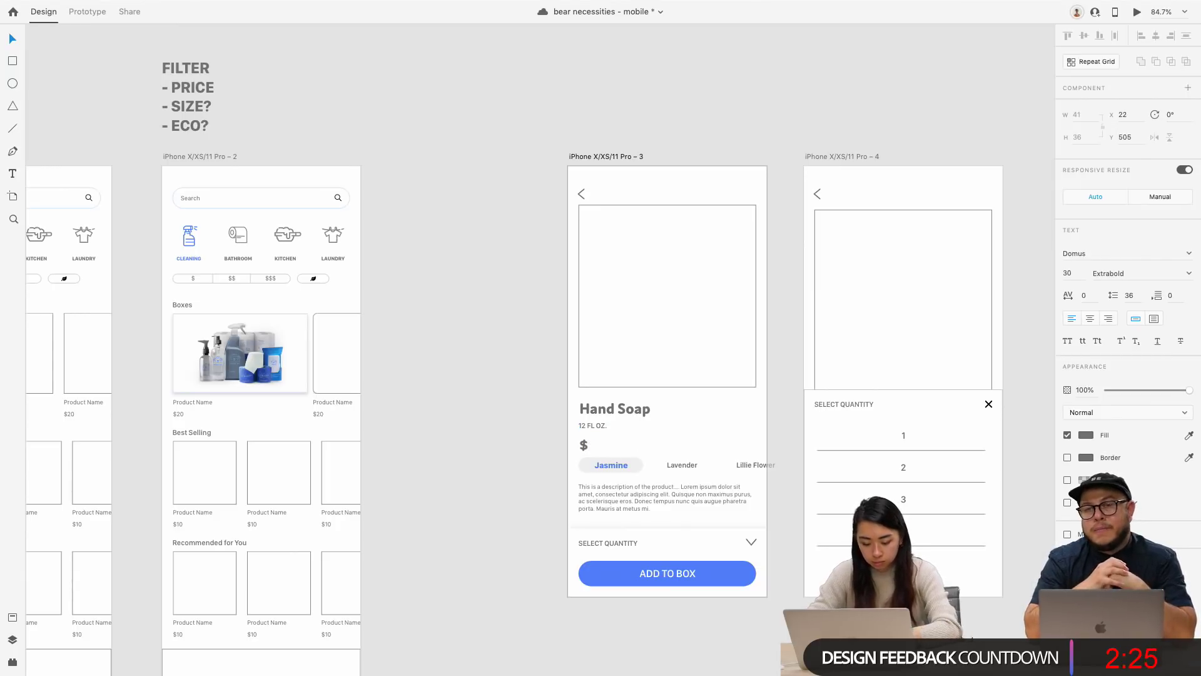
pyautogui.press('Escape')
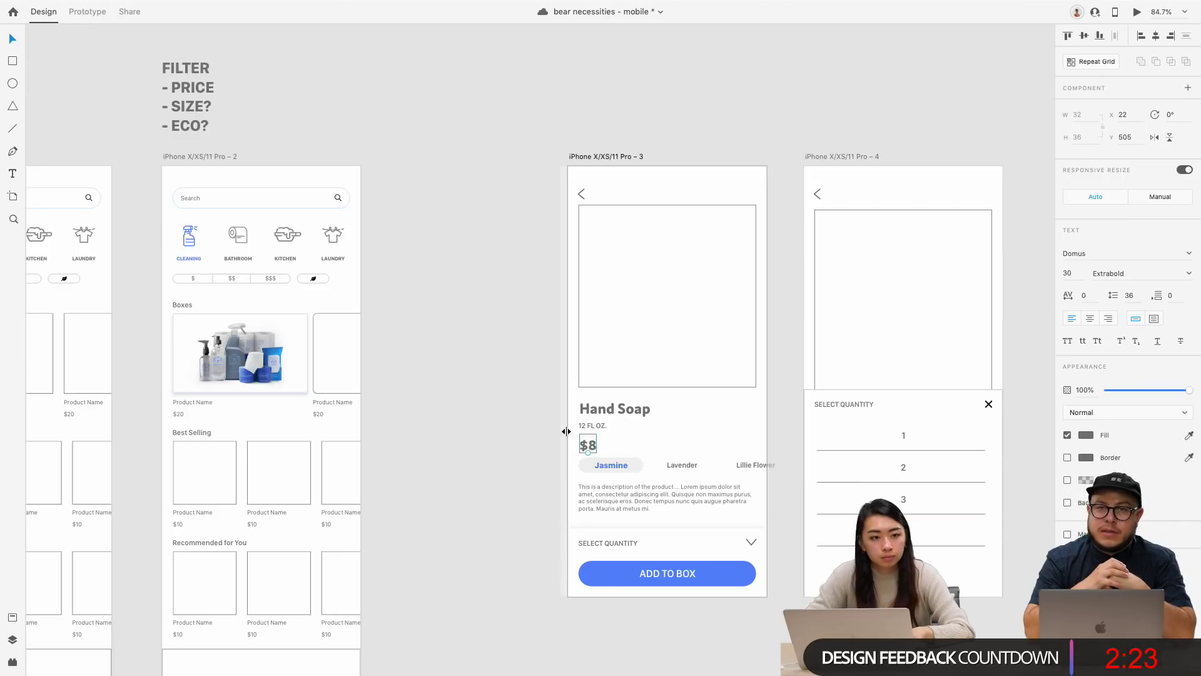
# Step: Nudge the scent options and the product description down together to Y 553
pyautogui.scroll(3, 566, 431)
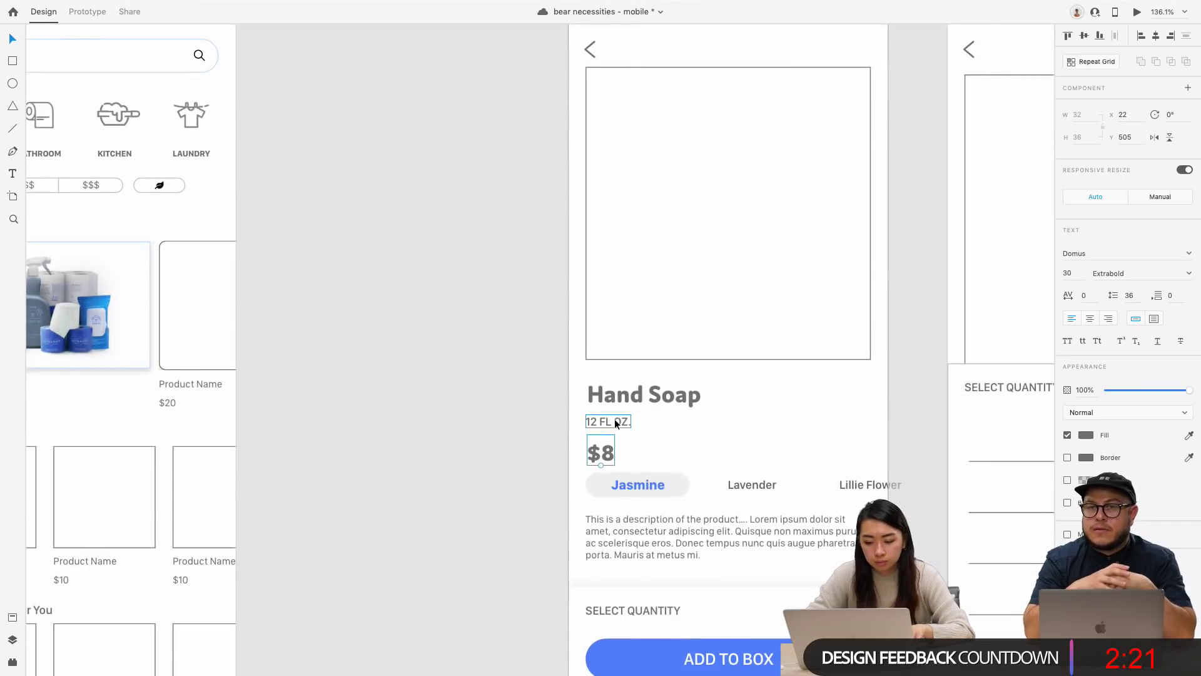
pyautogui.scroll(-3, 628, 472)
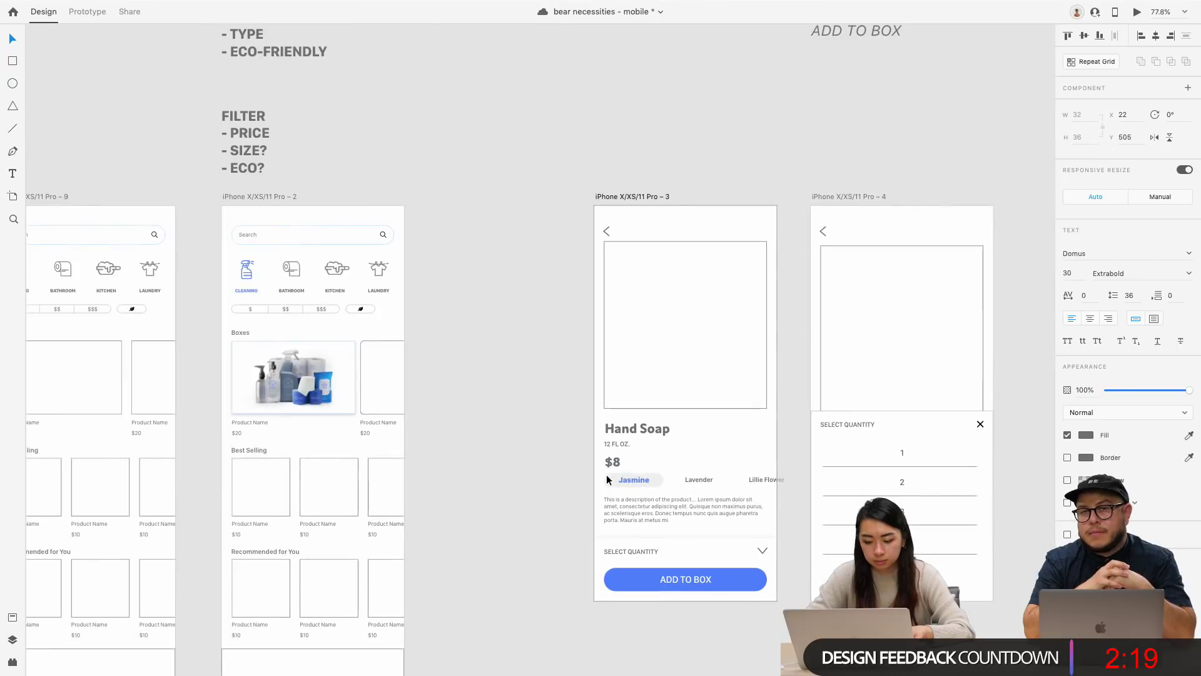
pyautogui.moveTo(598, 474); pyautogui.dragTo(770, 524)
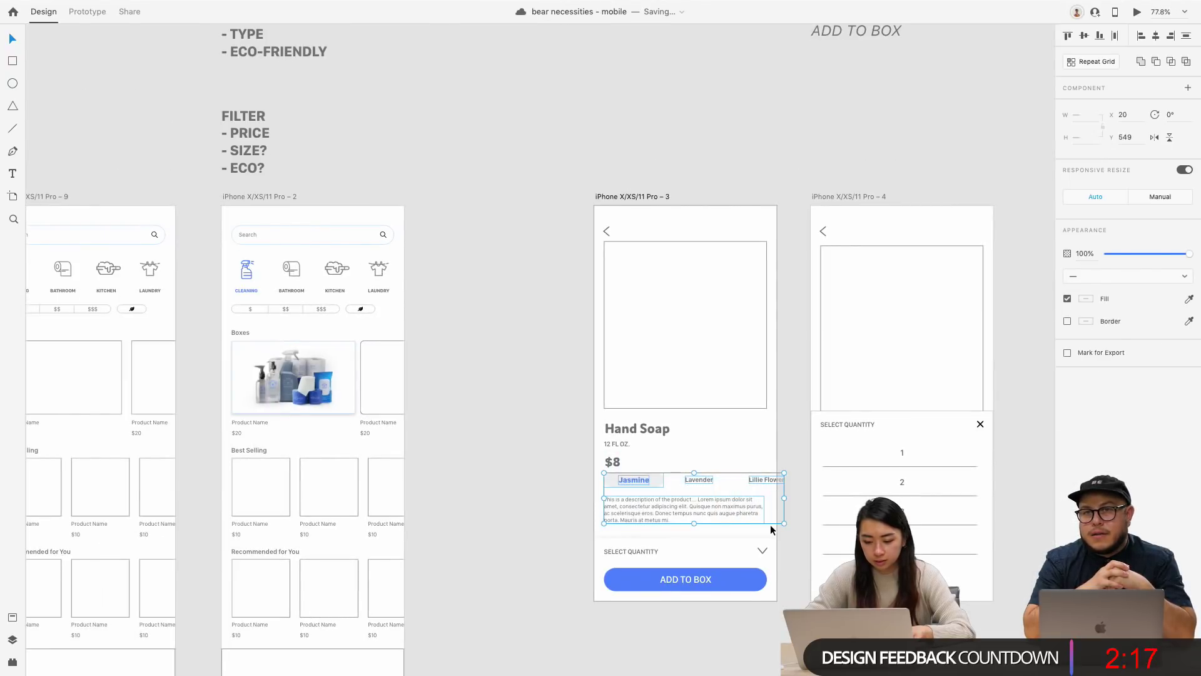
pyautogui.scroll(3, 770, 524)
pyautogui.press('Down')
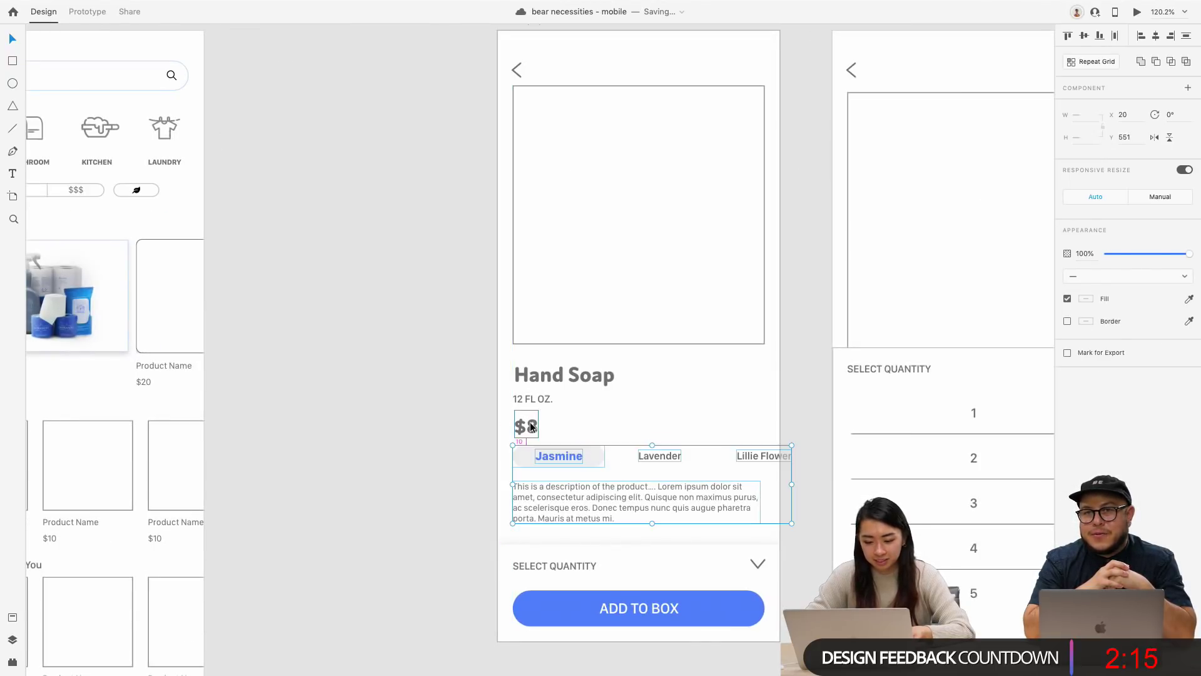
pyautogui.press('Down')
pyautogui.press('Down')
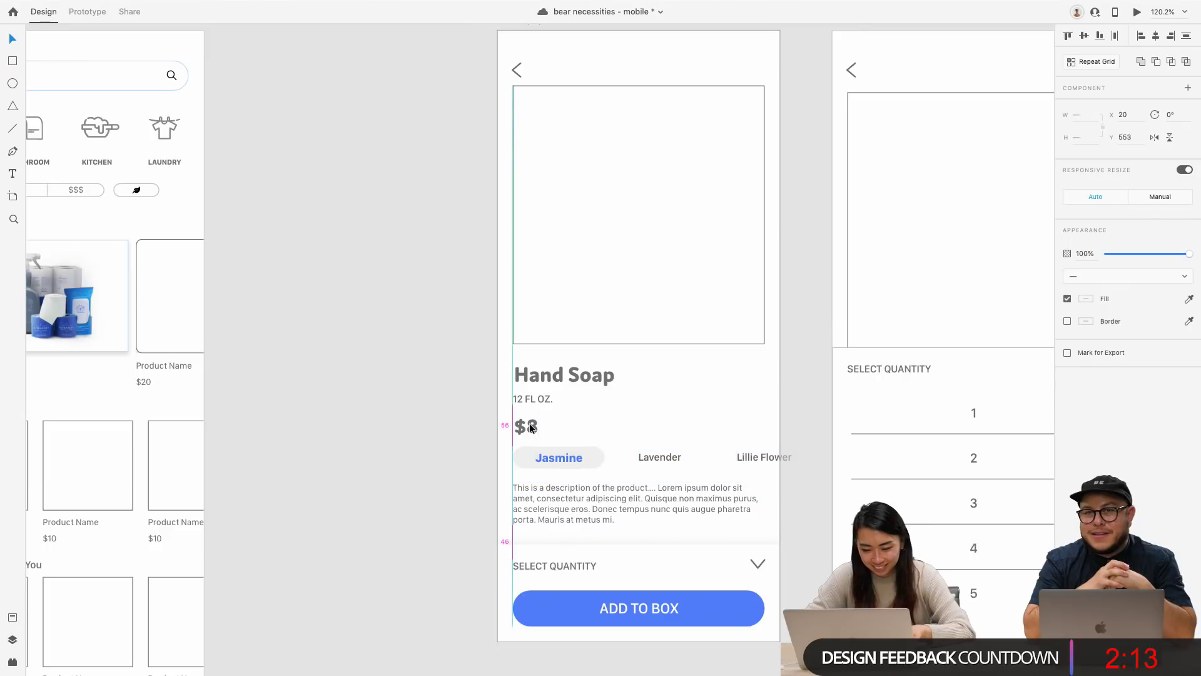
pyautogui.scroll(-3, 482, 430)
pyautogui.click(521, 431)
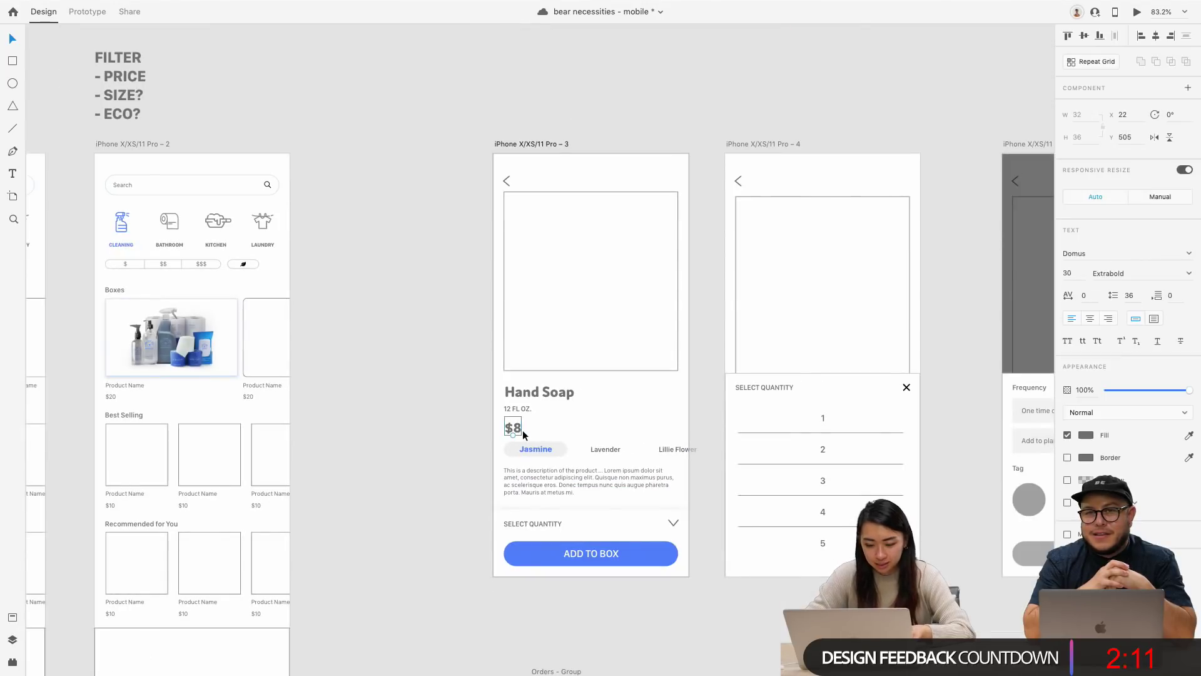
pyautogui.click(624, 405)
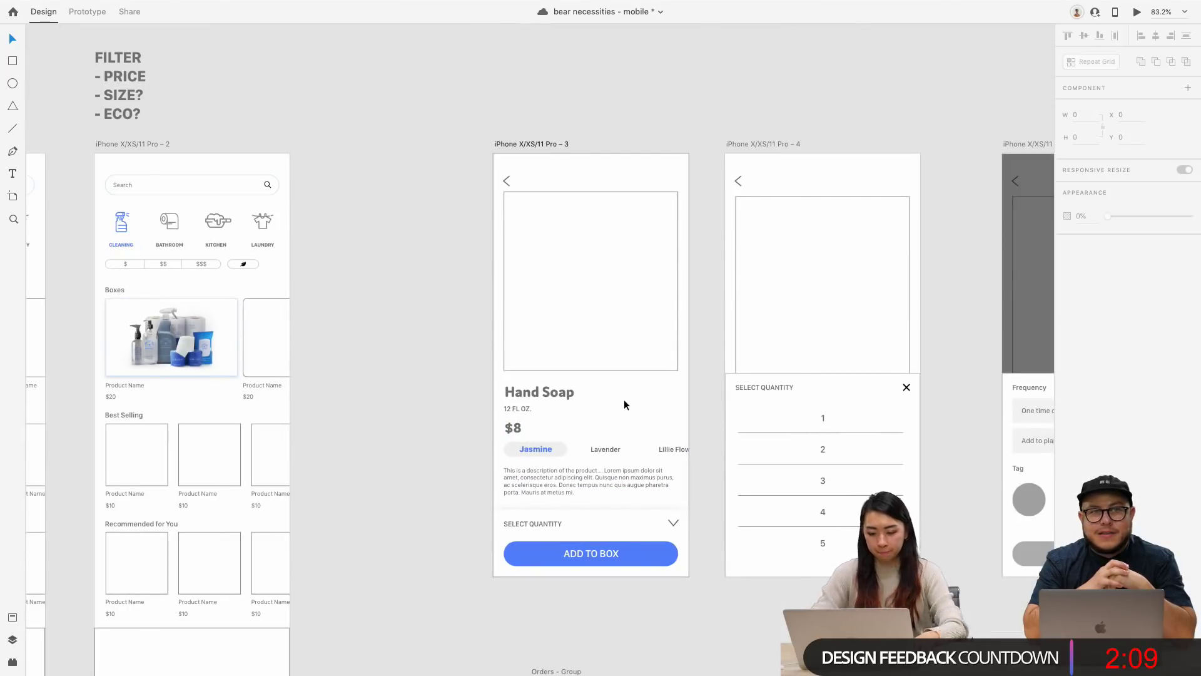
# Step: Shrink the SELECT QUANTITY chevron on the iPhone X/XS/11 Pro – 3 artboard to about 9.18 × 15.31 and position it at X 338, Y 704
pyautogui.click(674, 523)
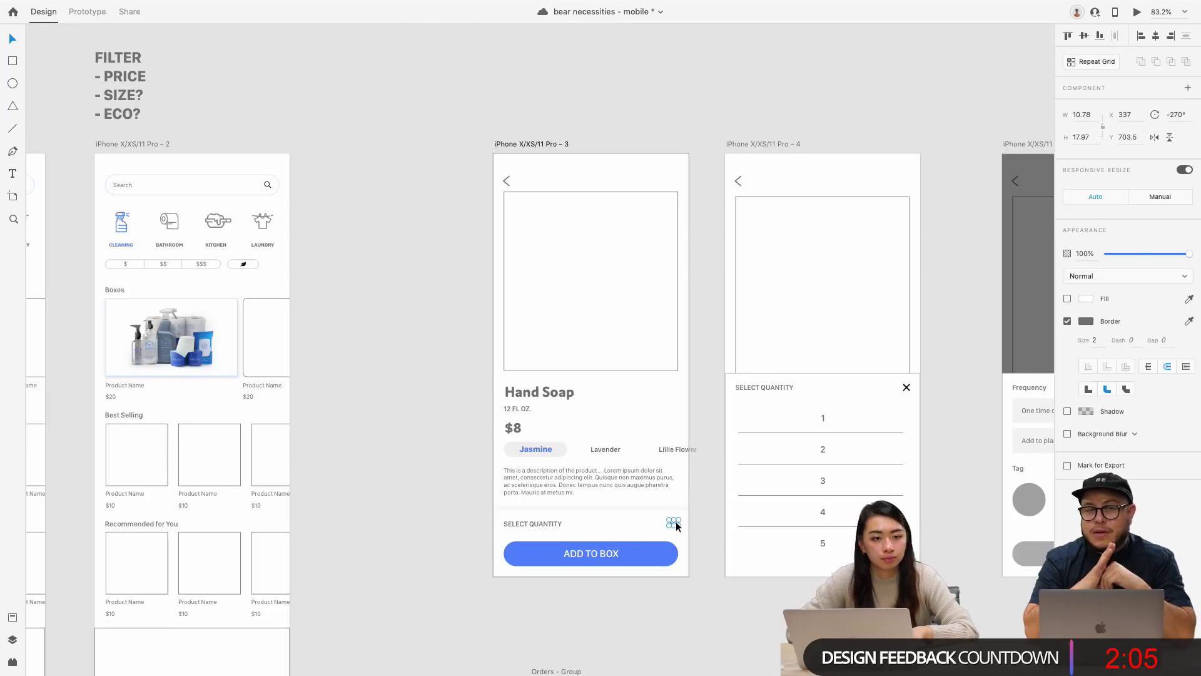
pyautogui.scroll(3, 676, 520)
pyautogui.scroll(3, 665, 519)
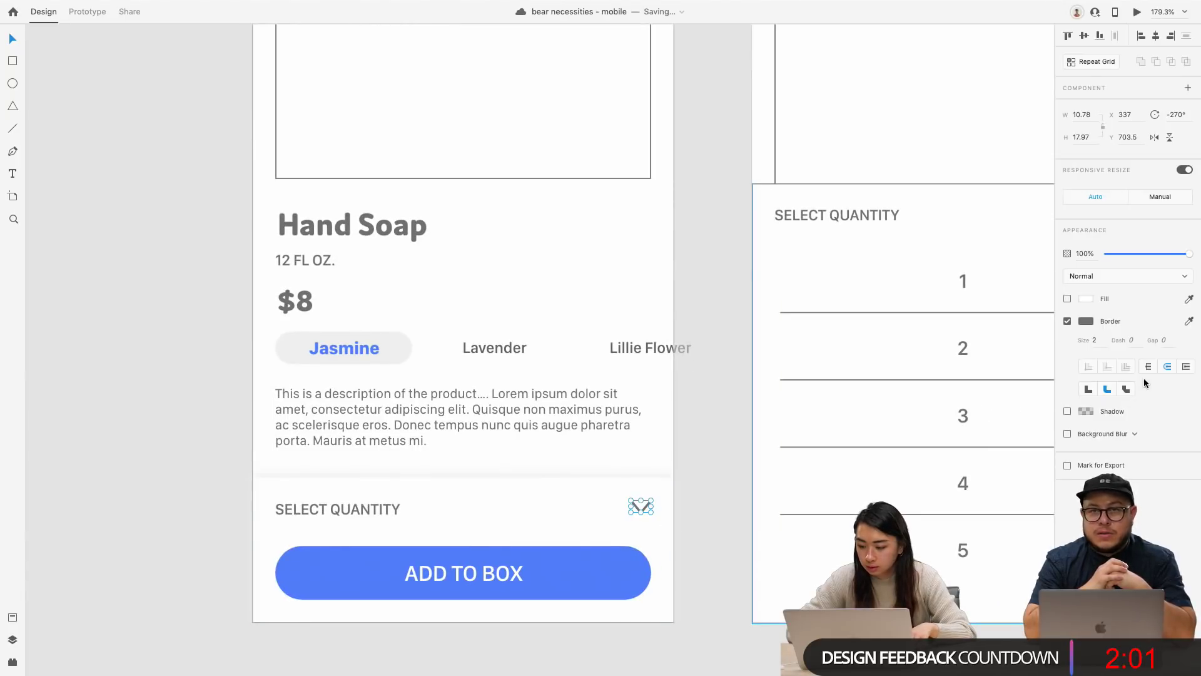
pyautogui.moveTo(654, 514); pyautogui.dragTo(668, 530)
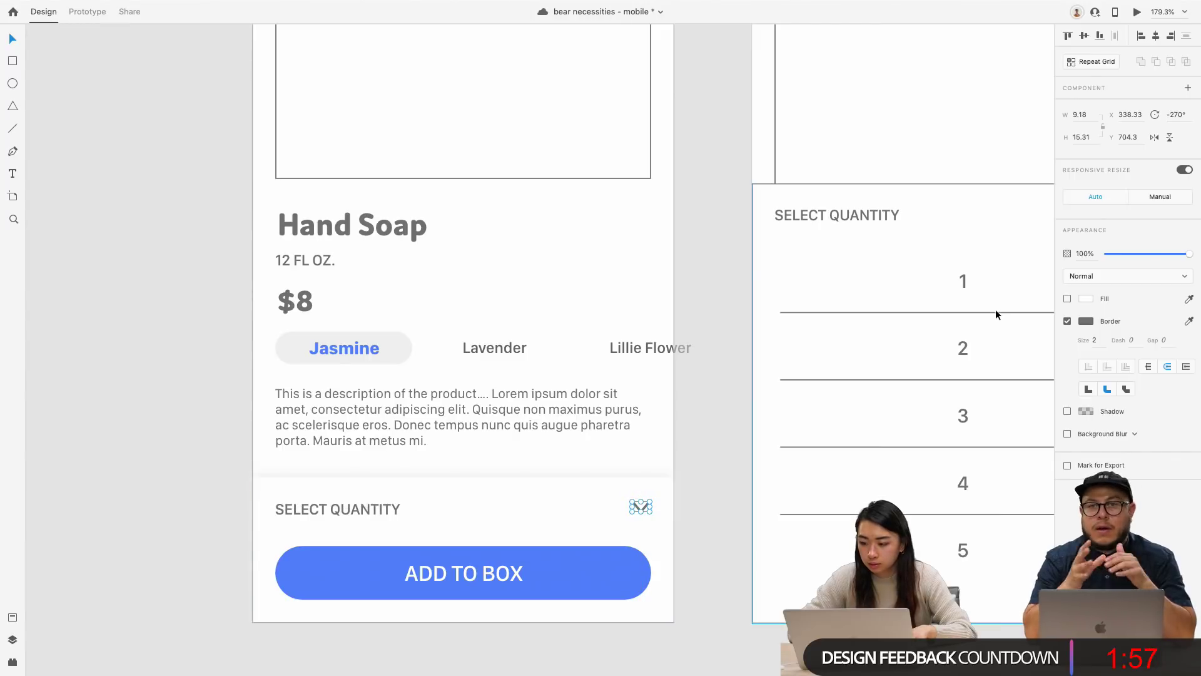
pyautogui.press('Right')
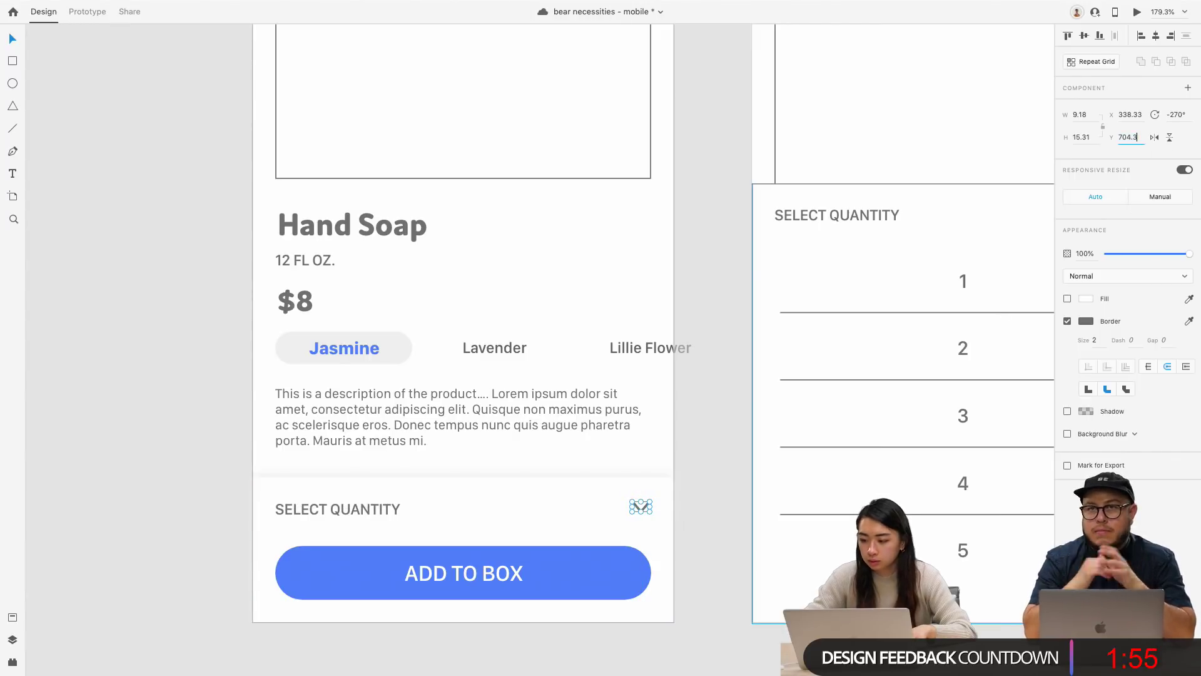
pyautogui.moveTo(1130, 115); pyautogui.dragTo(1189, 120)
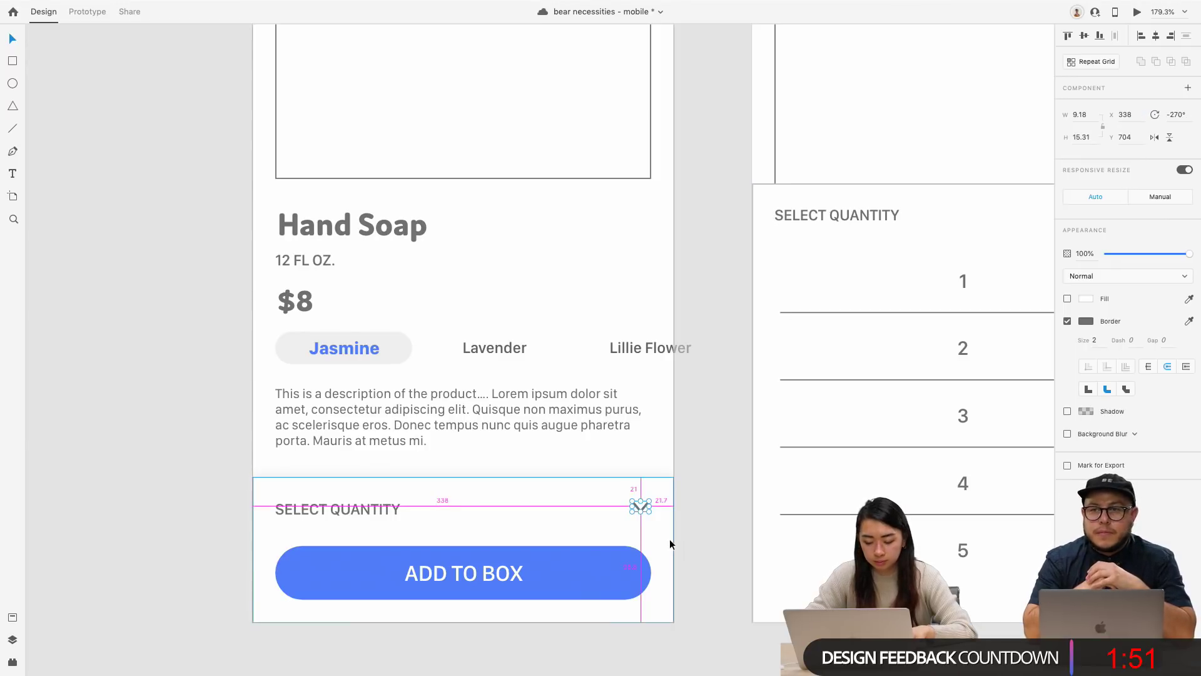
pyautogui.click(689, 540)
# Step: Fill the One time order field on the iPhone X/XS/11 Pro – 7 artboard with the saved brand blue
pyautogui.scroll(-5, 689, 541)
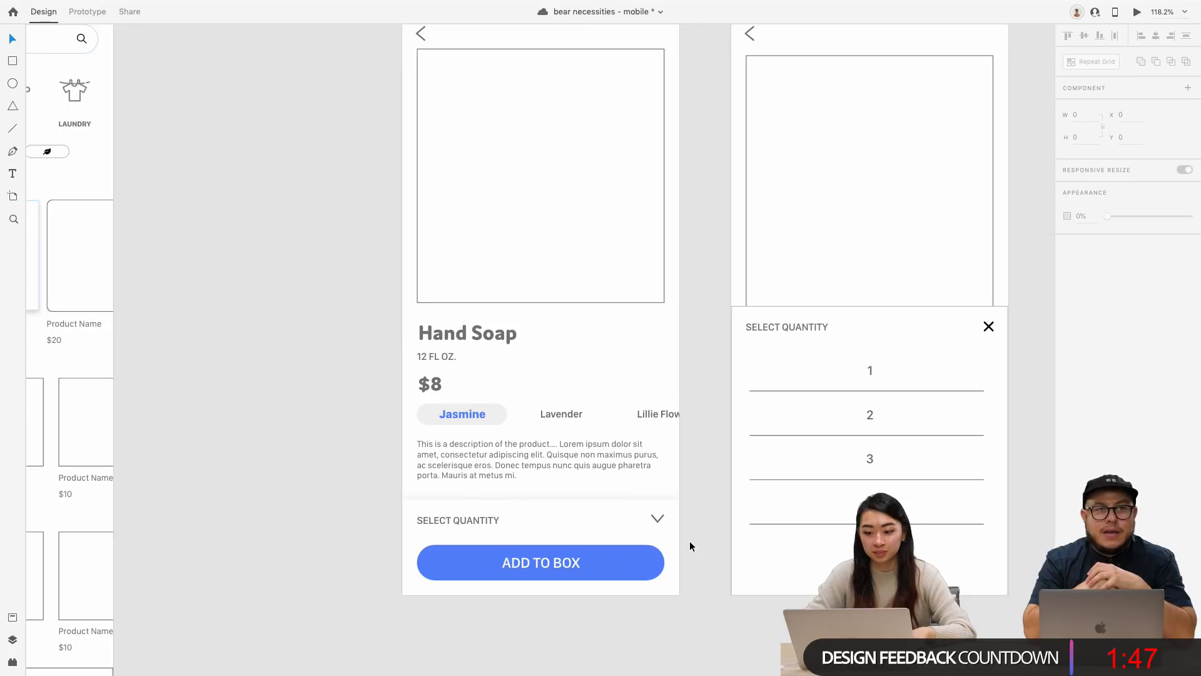
pyautogui.scroll(-3, 689, 541)
pyautogui.hscroll(6, 689, 540)
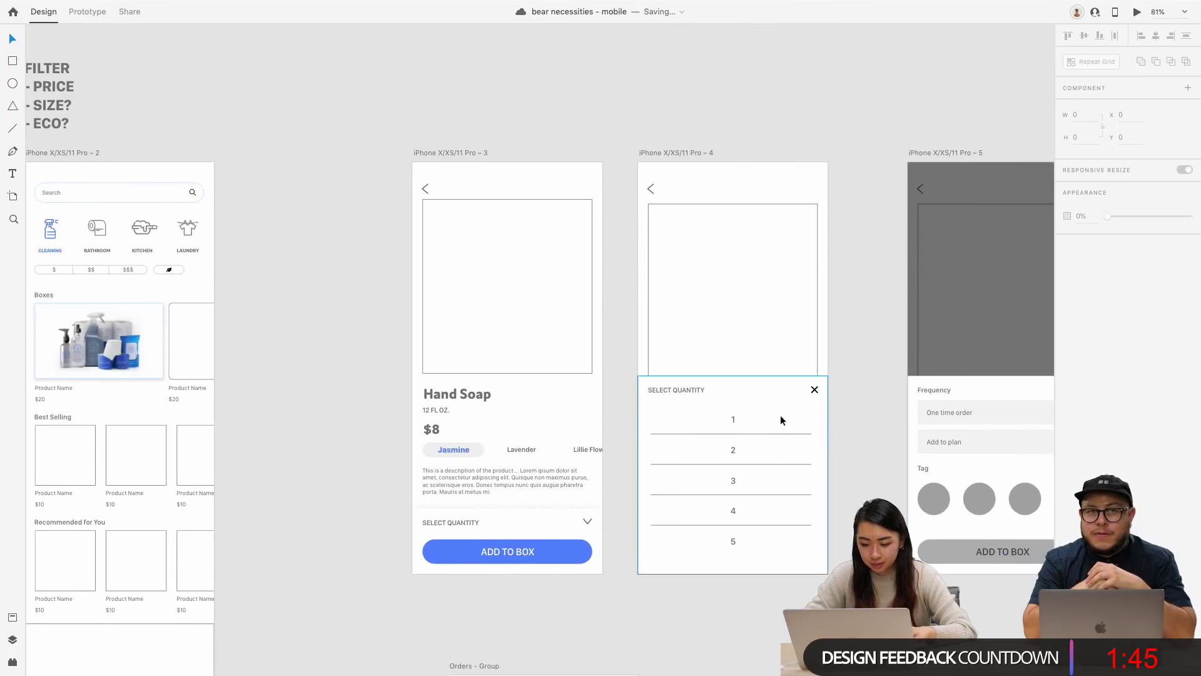
pyautogui.hscroll(3, 790, 418)
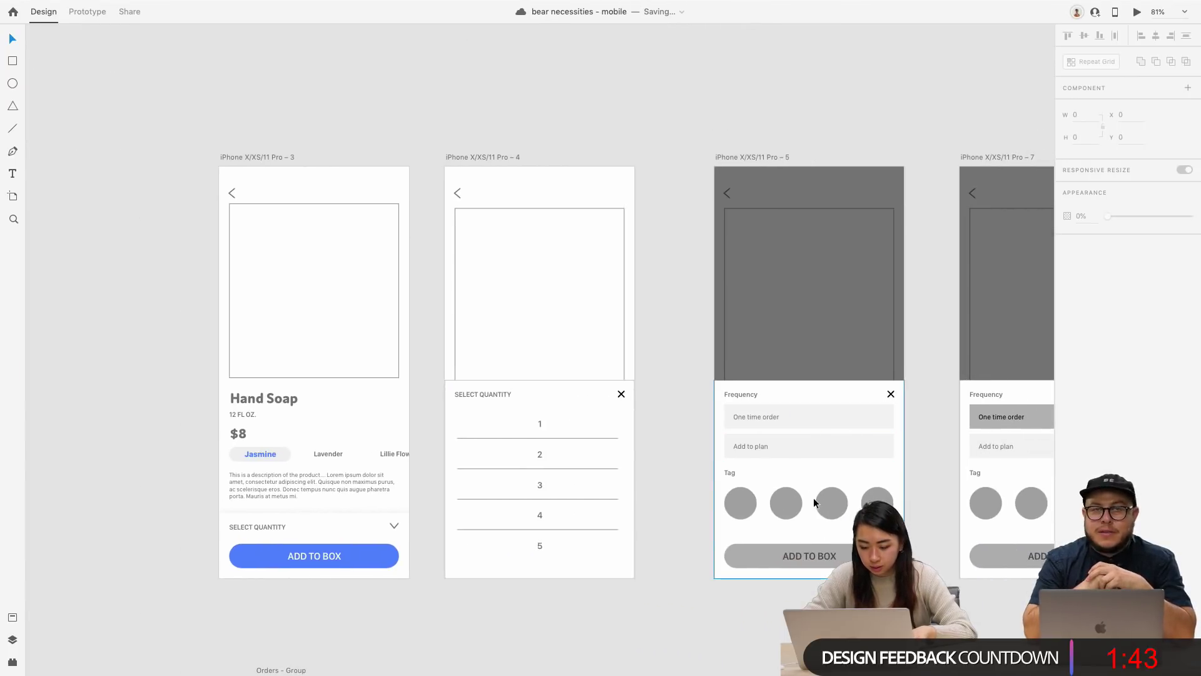
pyautogui.hscroll(4, 813, 503)
pyautogui.click(943, 413)
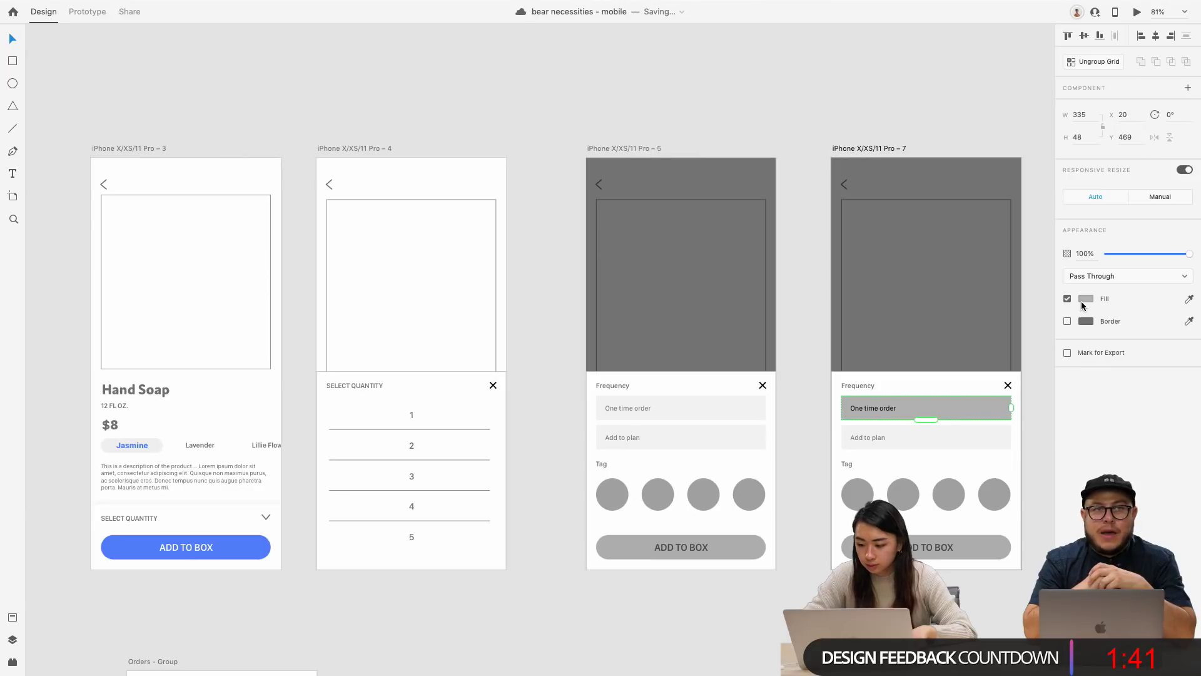
pyautogui.click(1086, 299)
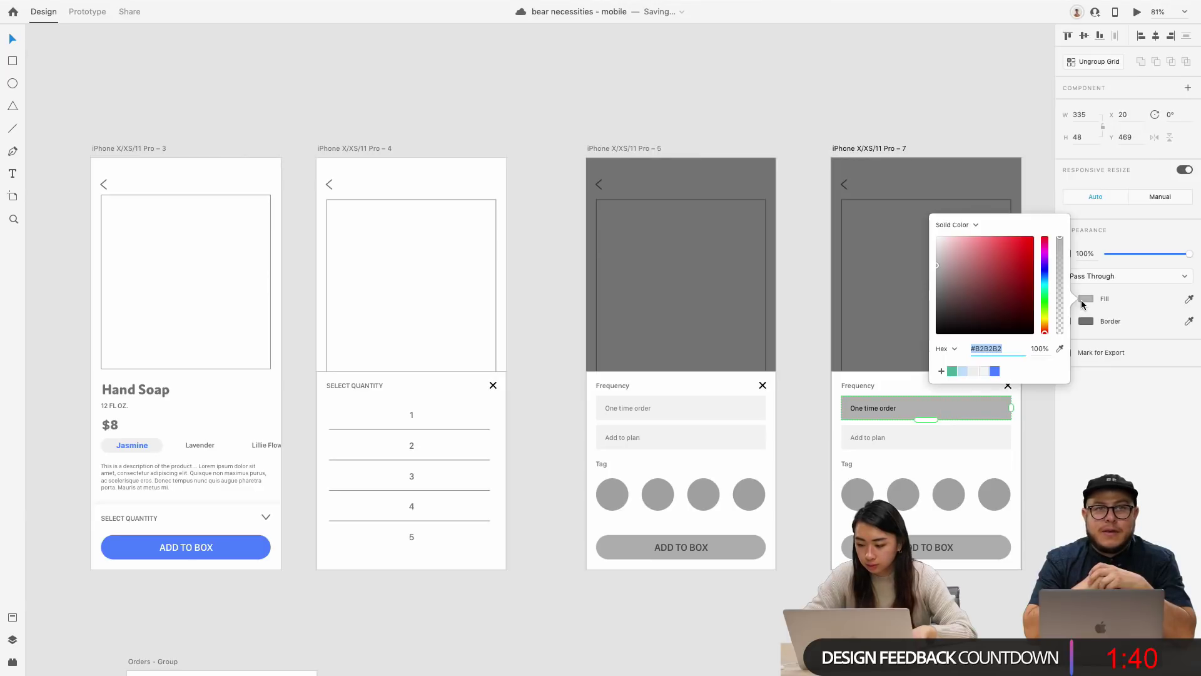
pyautogui.click(995, 371)
# Step: Set the One time order label on the iPhone X/XS/11 Pro – 7 artboard to white #FFFFFF and Semibold
pyautogui.doubleClick(873, 408)
pyautogui.hscroll(2, 688, 375)
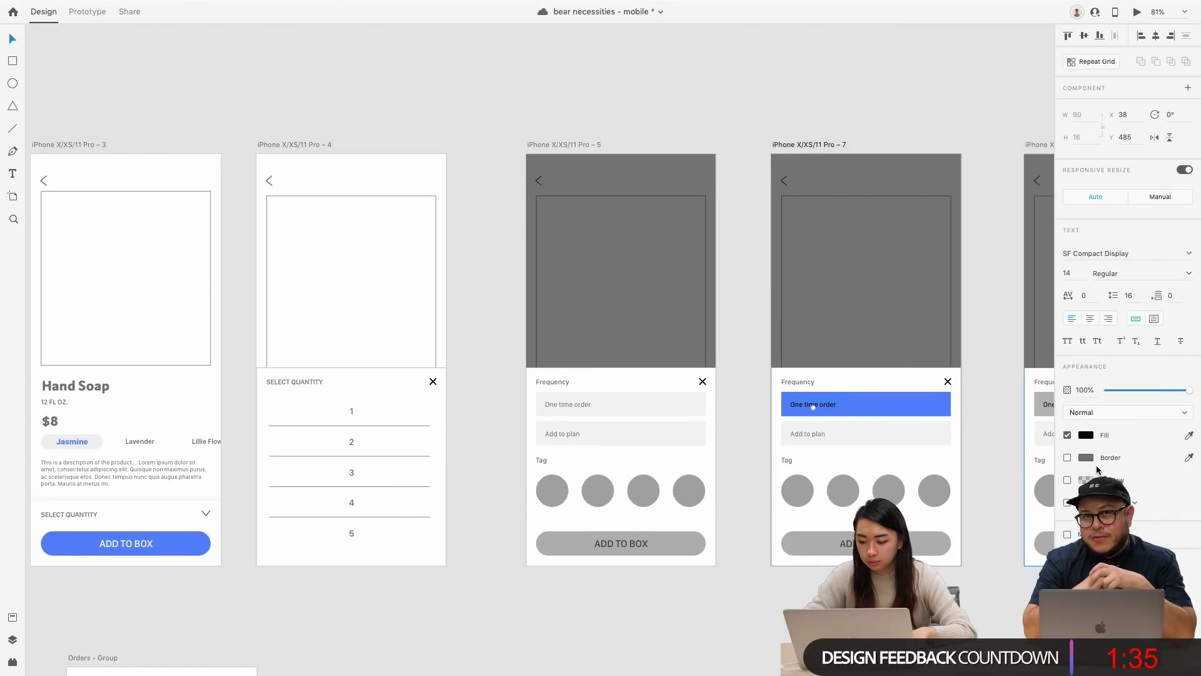
pyautogui.click(1086, 435)
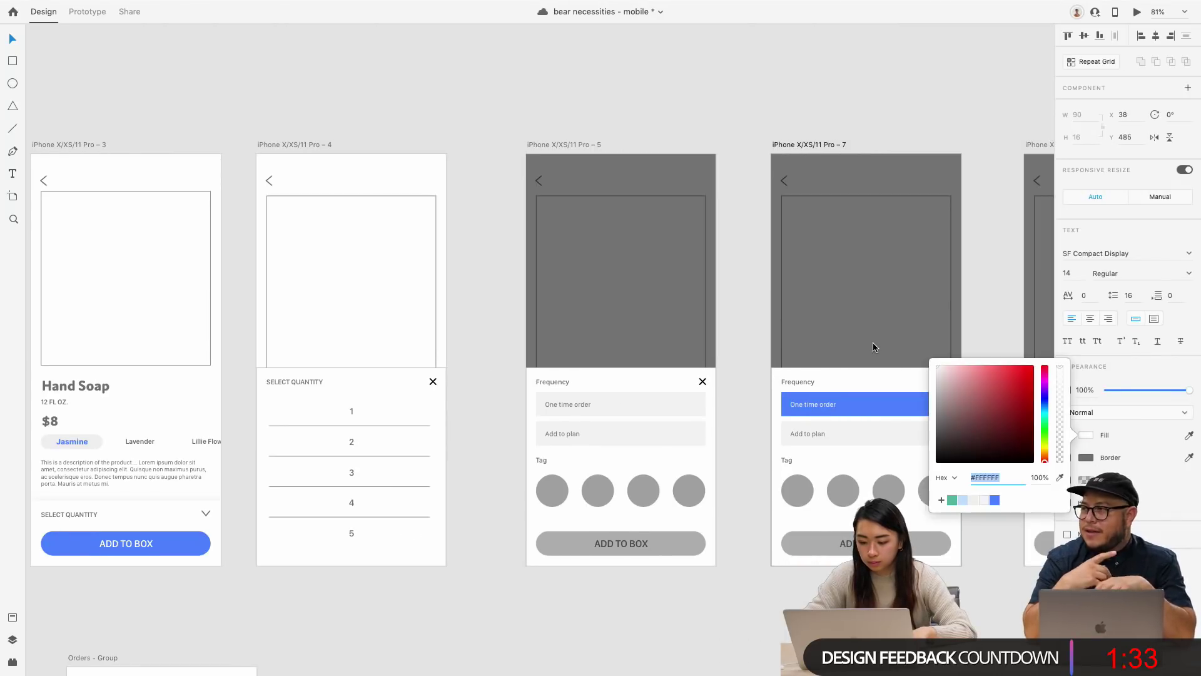
pyautogui.click(1188, 275)
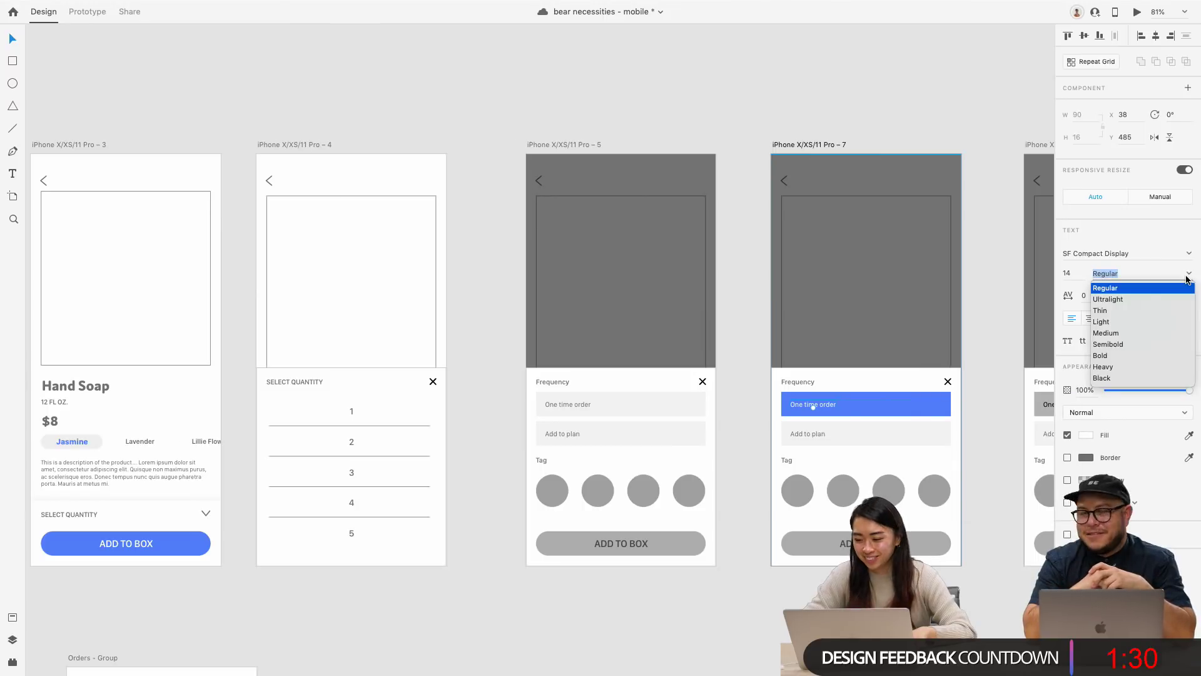
pyautogui.click(1116, 344)
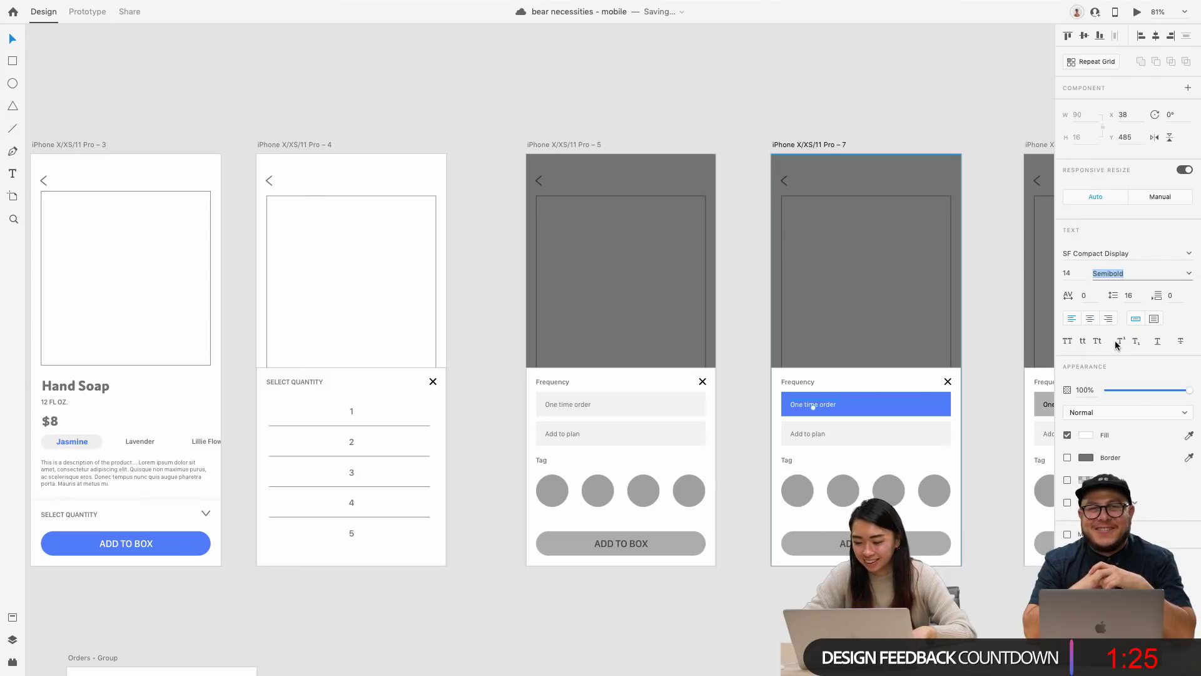
pyautogui.click(974, 441)
pyautogui.hscroll(4, 974, 441)
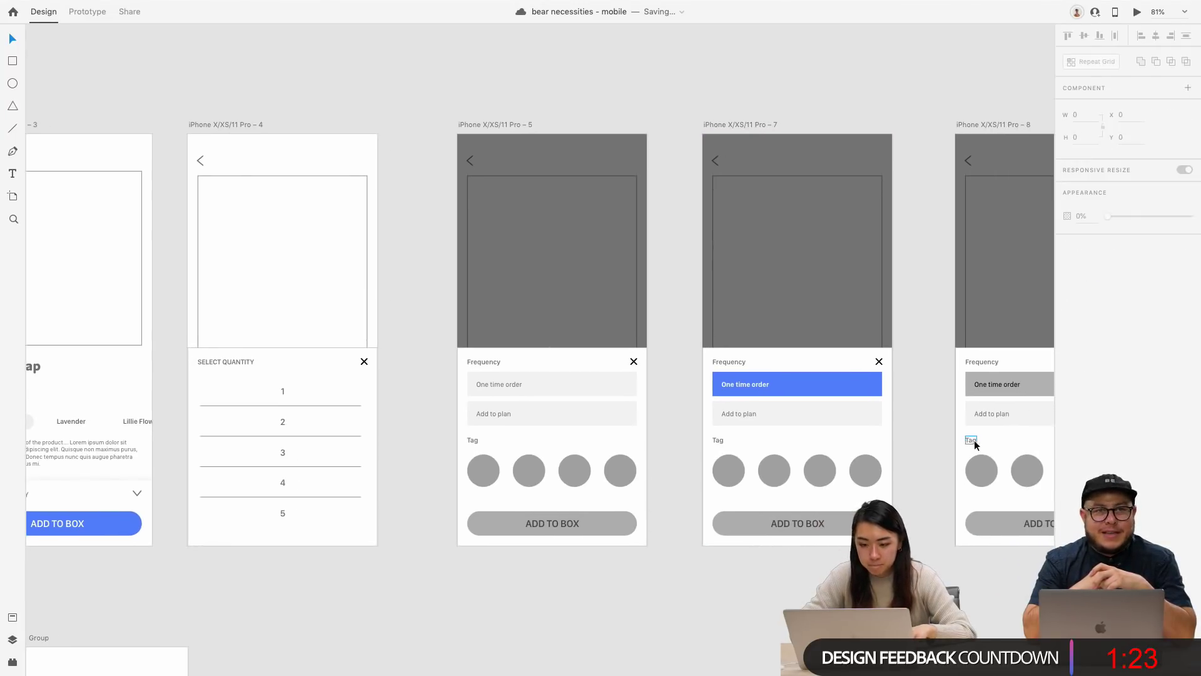
pyautogui.click(645, 516)
pyautogui.scroll(-3, 643, 517)
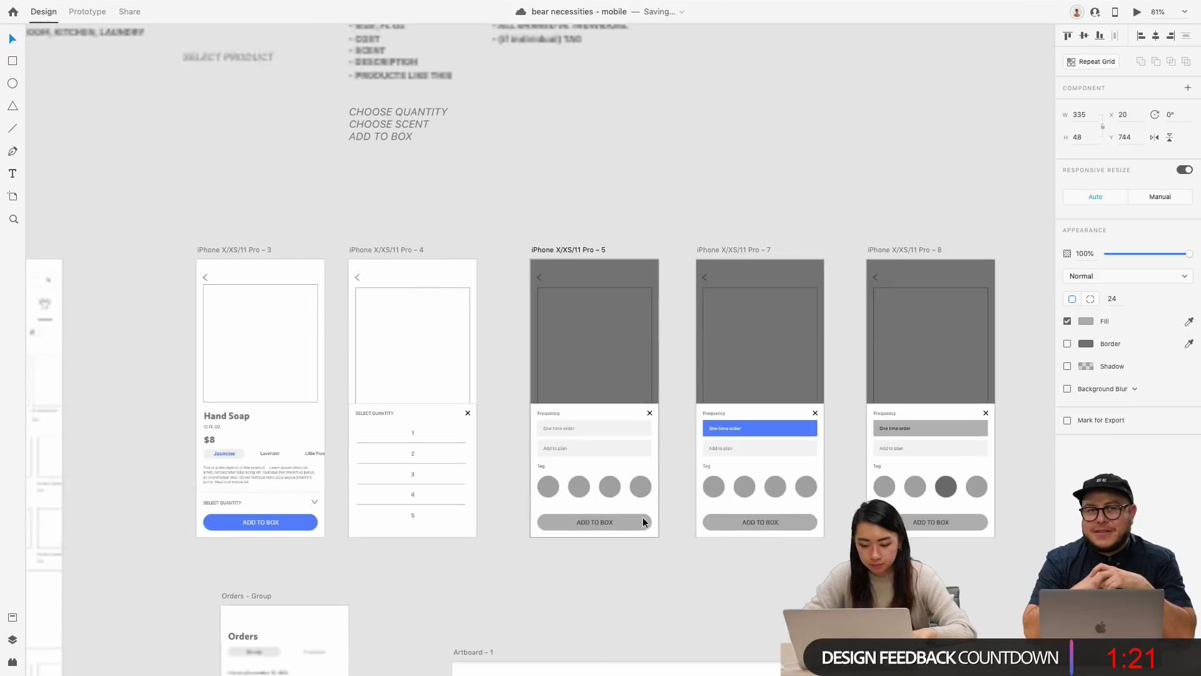
pyautogui.click(294, 521)
pyautogui.hscroll(-4, 296, 519)
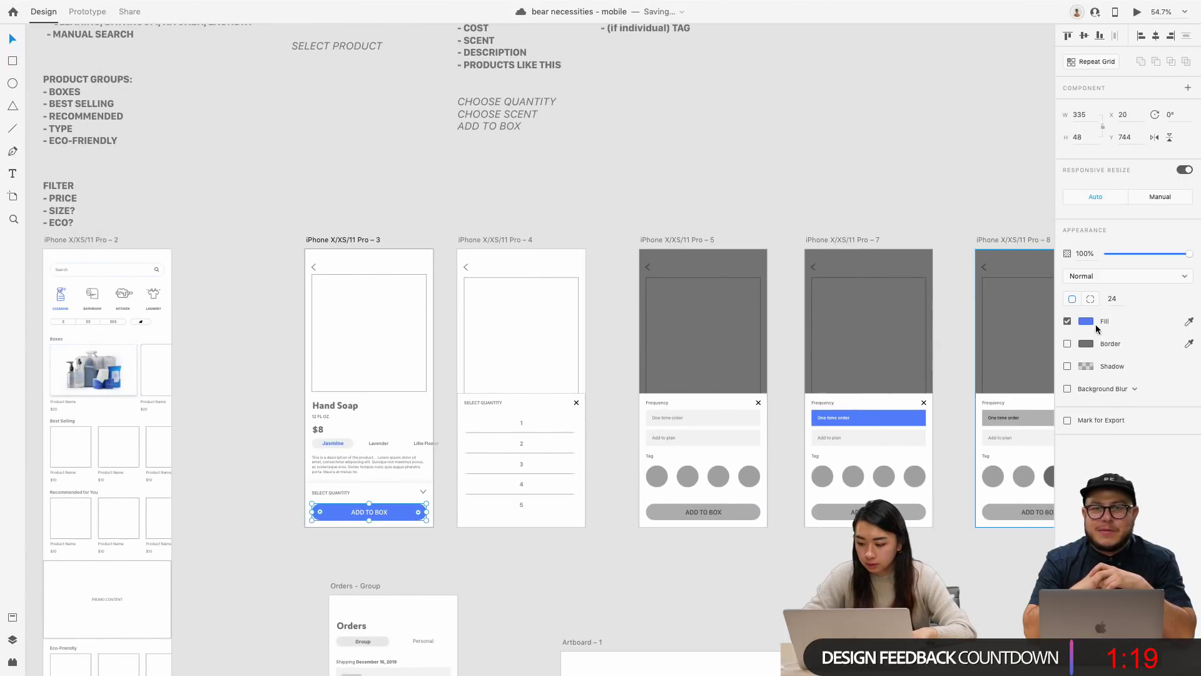
pyautogui.click(1087, 322)
pyautogui.click(780, 508)
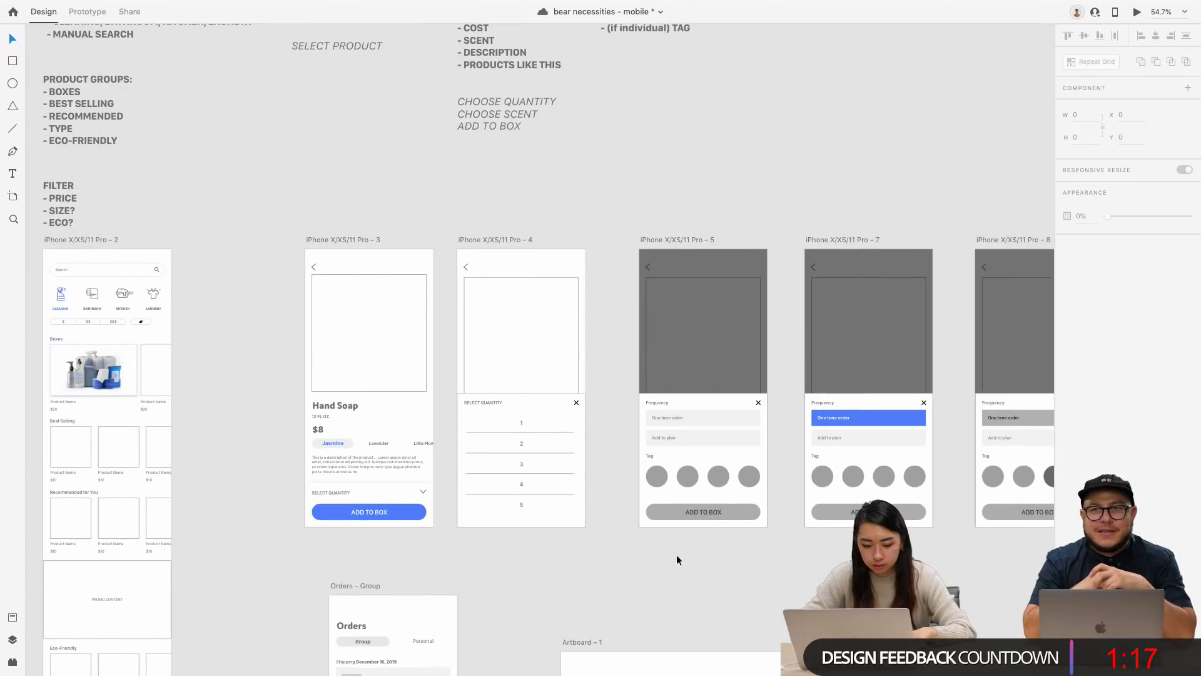
# Step: Turn the blue ADD TO BOX button and its label on the iPhone X/XS/11 Pro – 3 artboard into a component and copy it
pyautogui.click(385, 513)
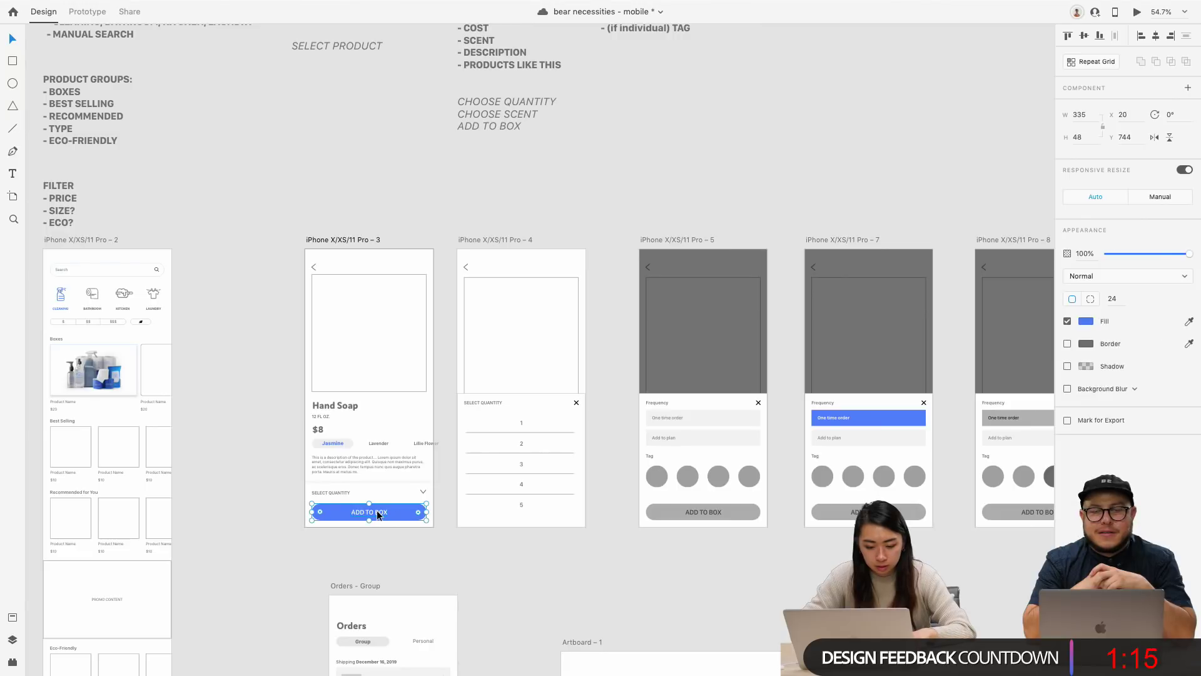
pyautogui.scroll(5, 377, 514)
pyautogui.click(377, 513)
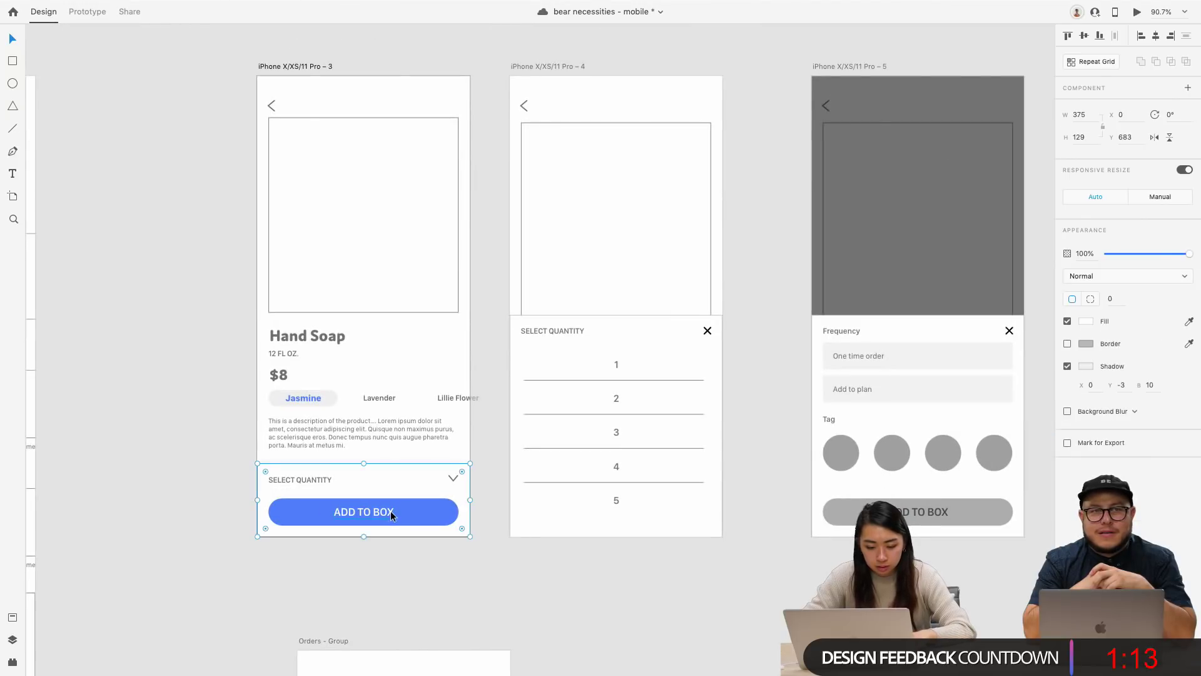
pyautogui.doubleClick(391, 510)
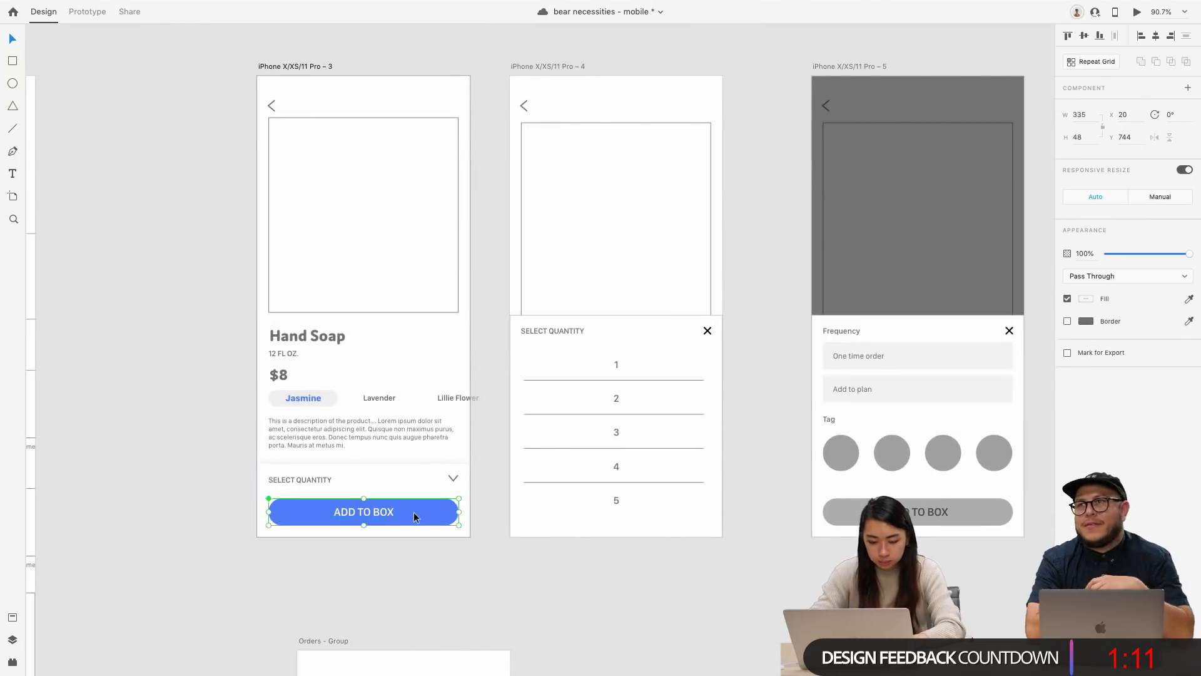
# Step: Replace the grey ADD TO BOX button on the iPhone X/XS/11 Pro – 5 artboard with a copy of the blue button component
pyautogui.scroll(-5, 415, 516)
pyautogui.click(705, 516)
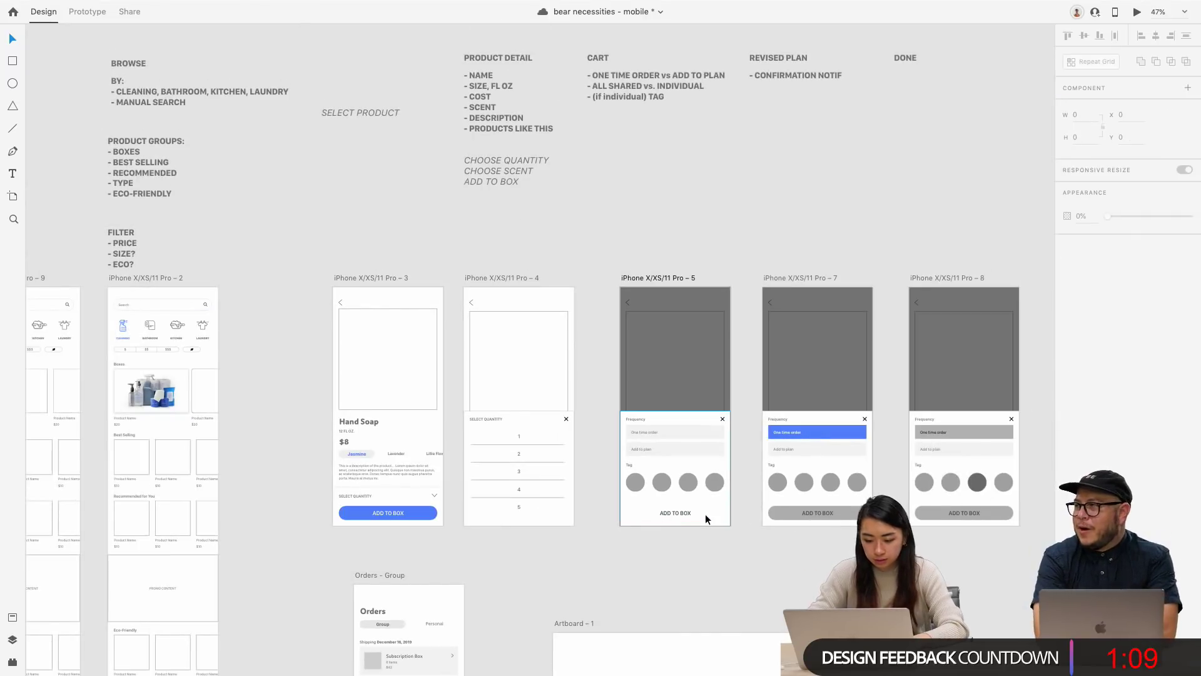
pyautogui.press('Delete')
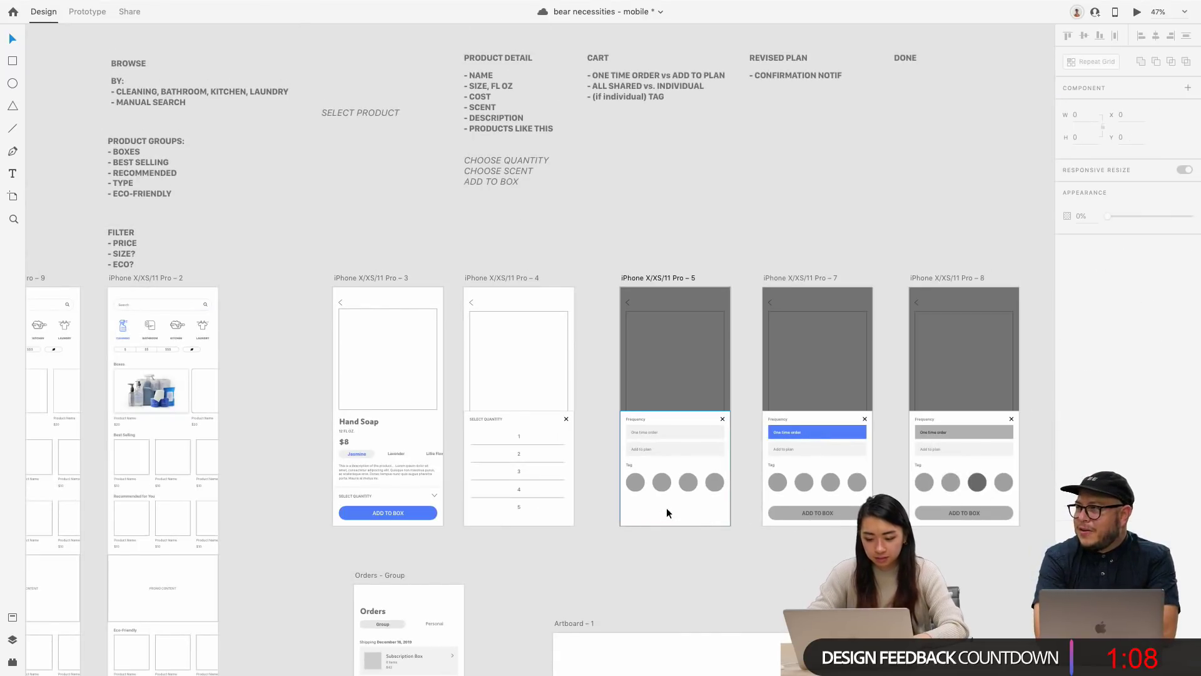
pyautogui.click(642, 279)
pyautogui.hotkey('ctrl', 'v')
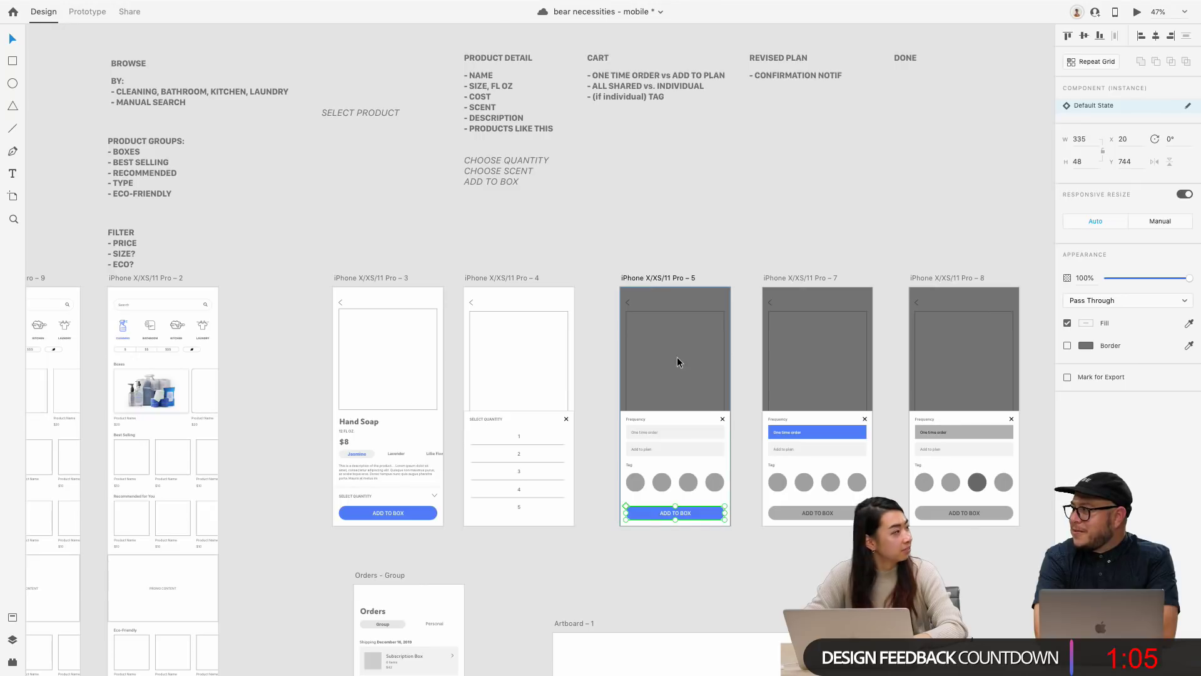
# Step: Replace the grey ADD TO BOX button on the iPhone X/XS/11 Pro – 7 artboard with a copy of the blue button component
pyautogui.doubleClick(828, 512)
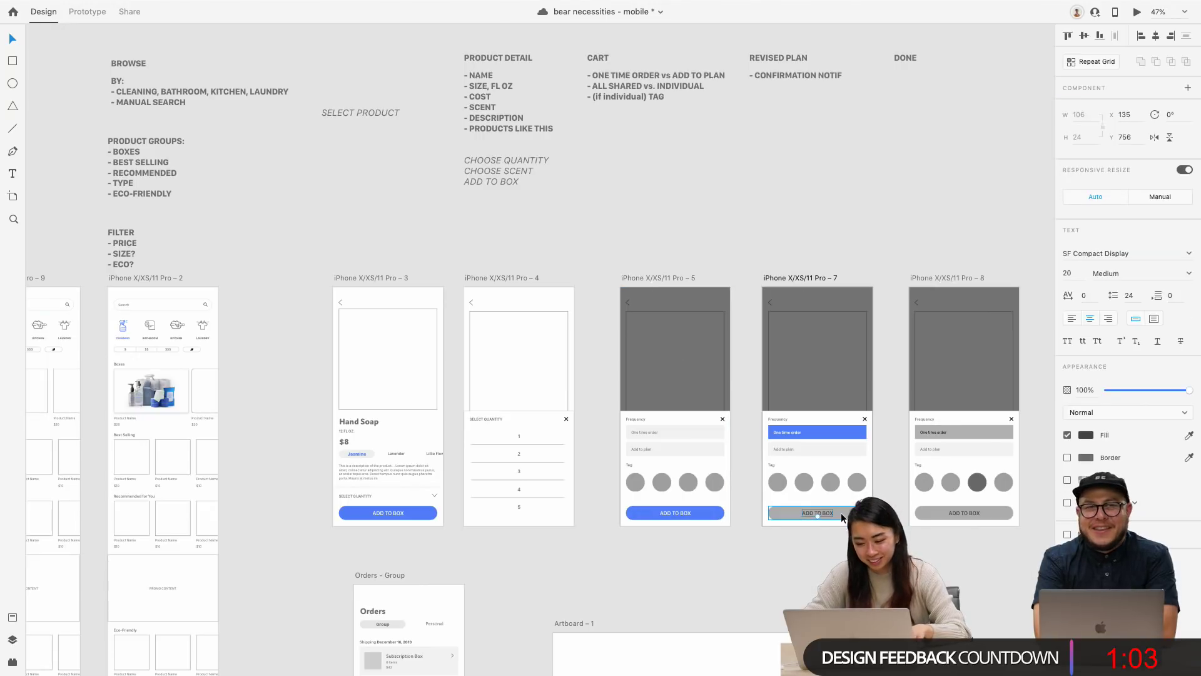
pyautogui.press('Escape')
pyautogui.press('Delete')
pyautogui.click(784, 279)
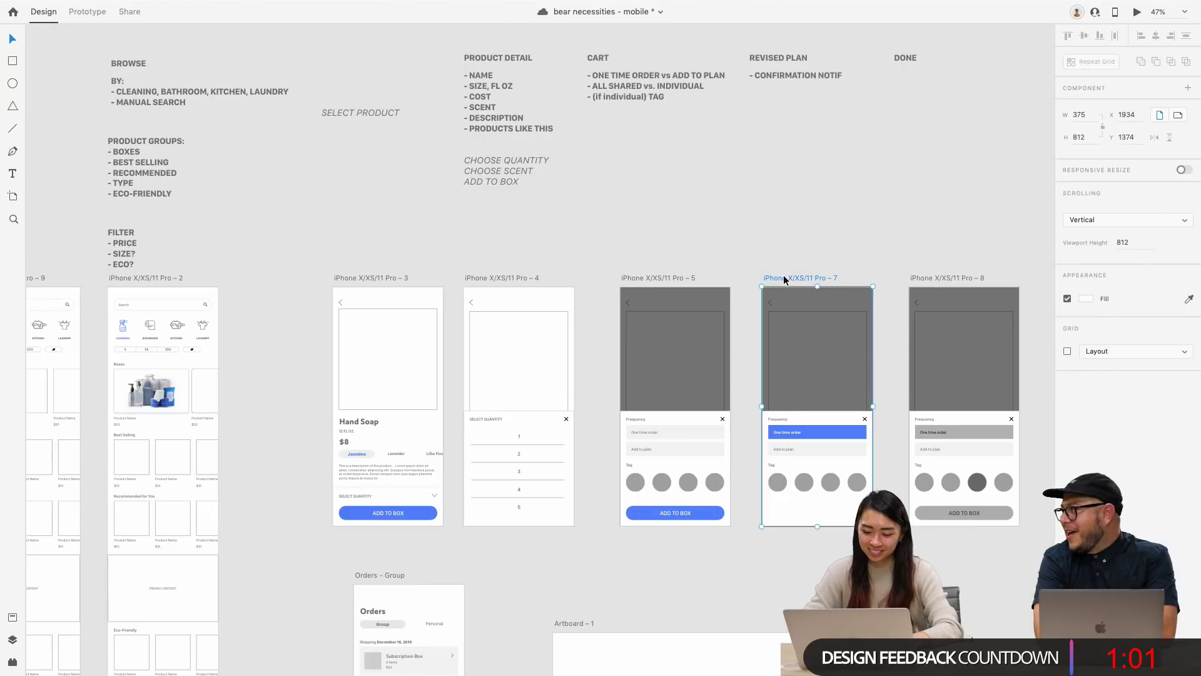
pyautogui.hotkey('ctrl', 'v')
# Step: Replace the grey ADD TO BOX button on the iPhone X/XS/11 Pro – 8 artboard with a copy of the blue button component
pyautogui.hscroll(2, 907, 504)
pyautogui.click(910, 511)
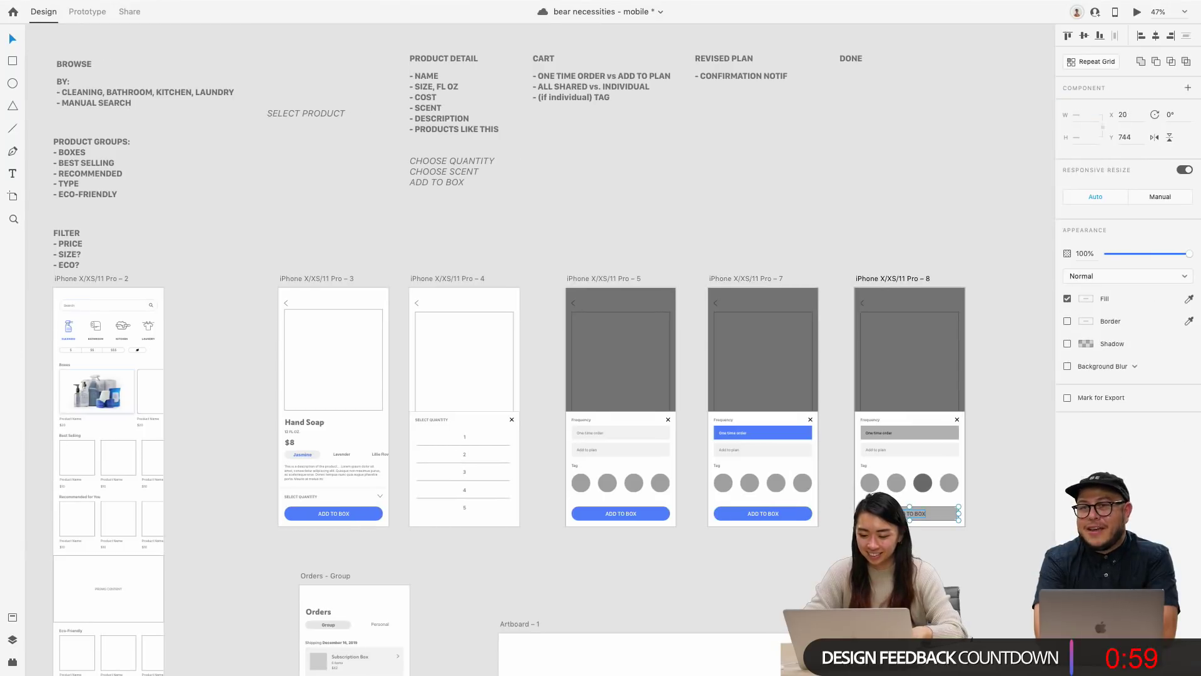
pyautogui.press('Delete')
pyautogui.click(899, 280)
pyautogui.hotkey('ctrl', 'v')
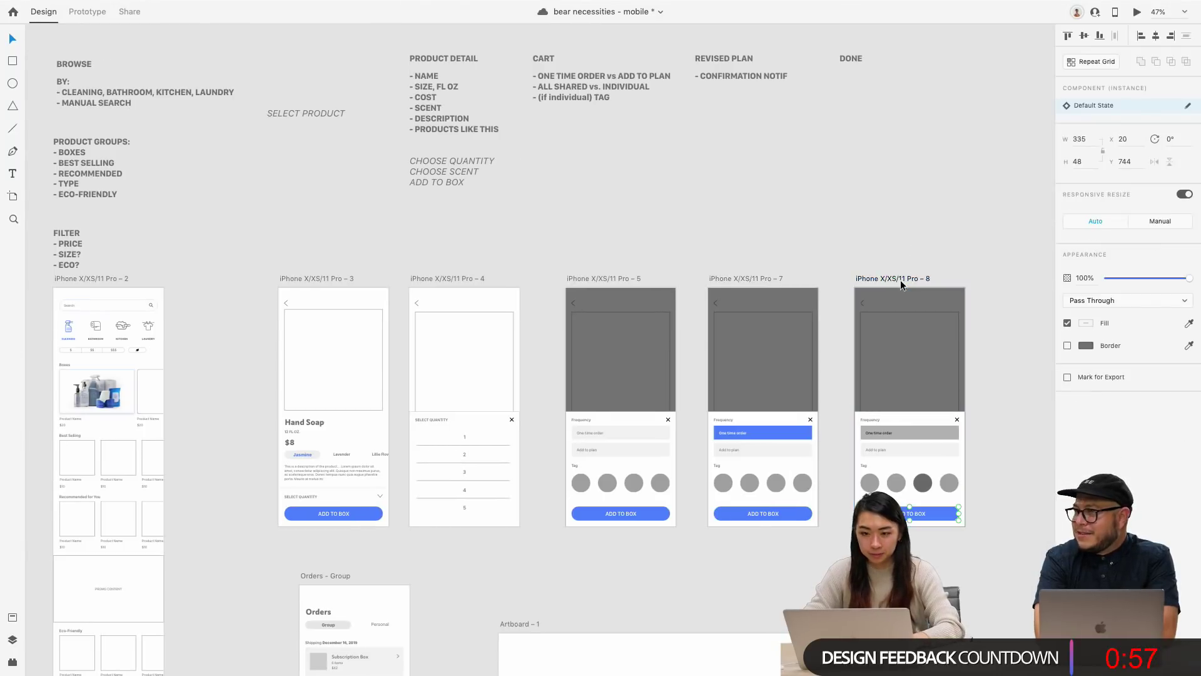
pyautogui.click(835, 234)
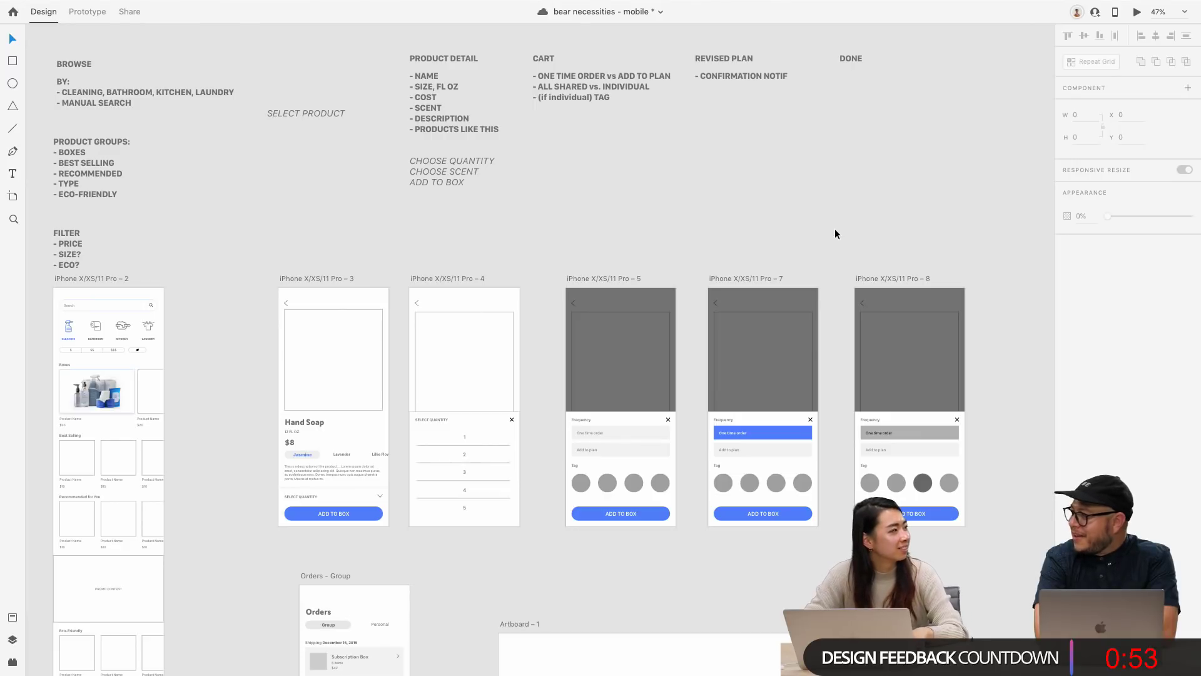
# Step: Save the bear necessities mobile document
pyautogui.hotkey('ctrl', 's')
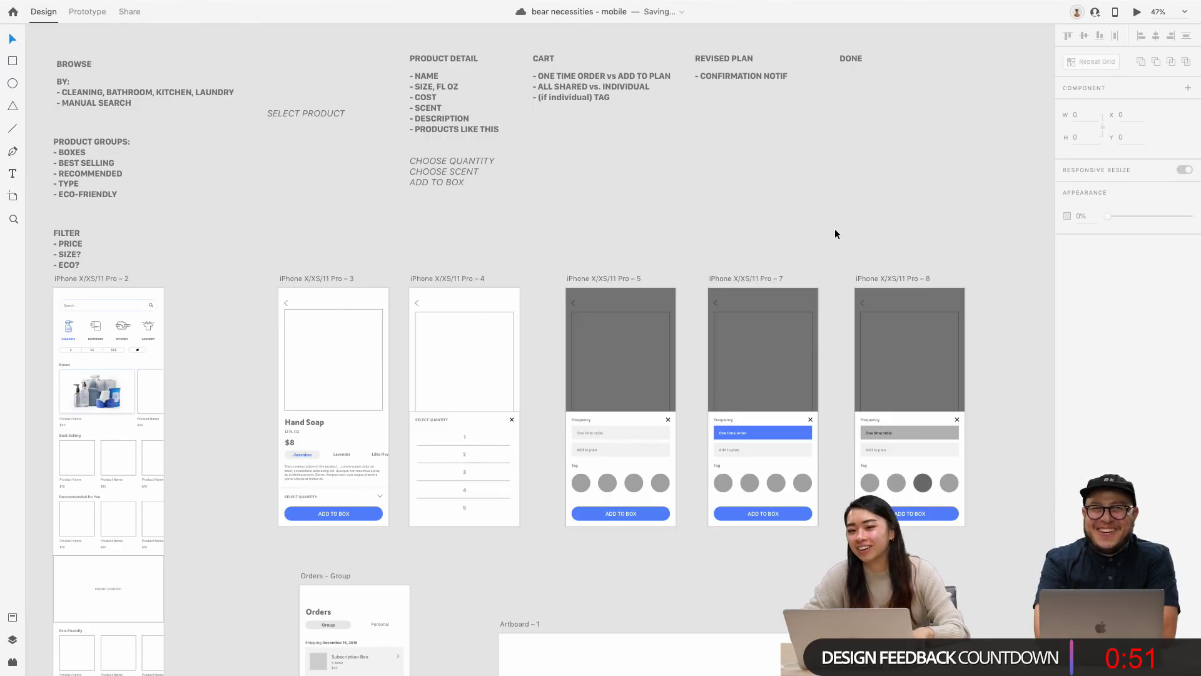
pyautogui.scroll(-2, 557, 238)
pyautogui.hscroll(-3, 558, 238)
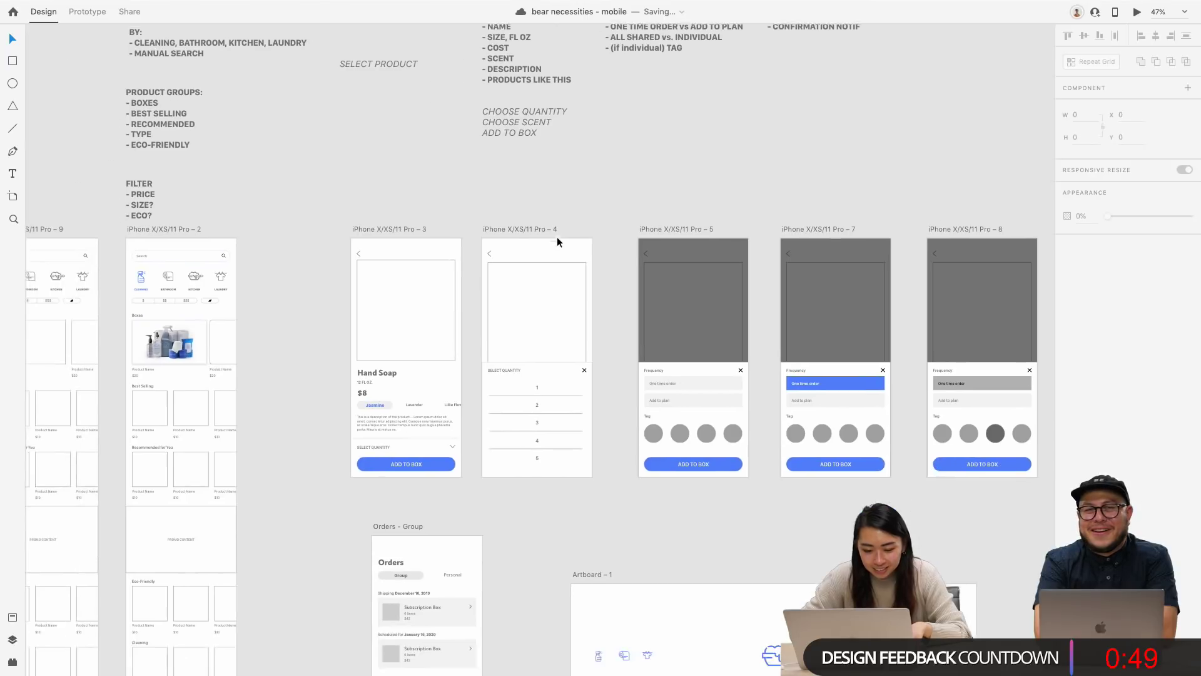
pyautogui.scroll(-1, 557, 236)
pyautogui.hscroll(-2, 557, 237)
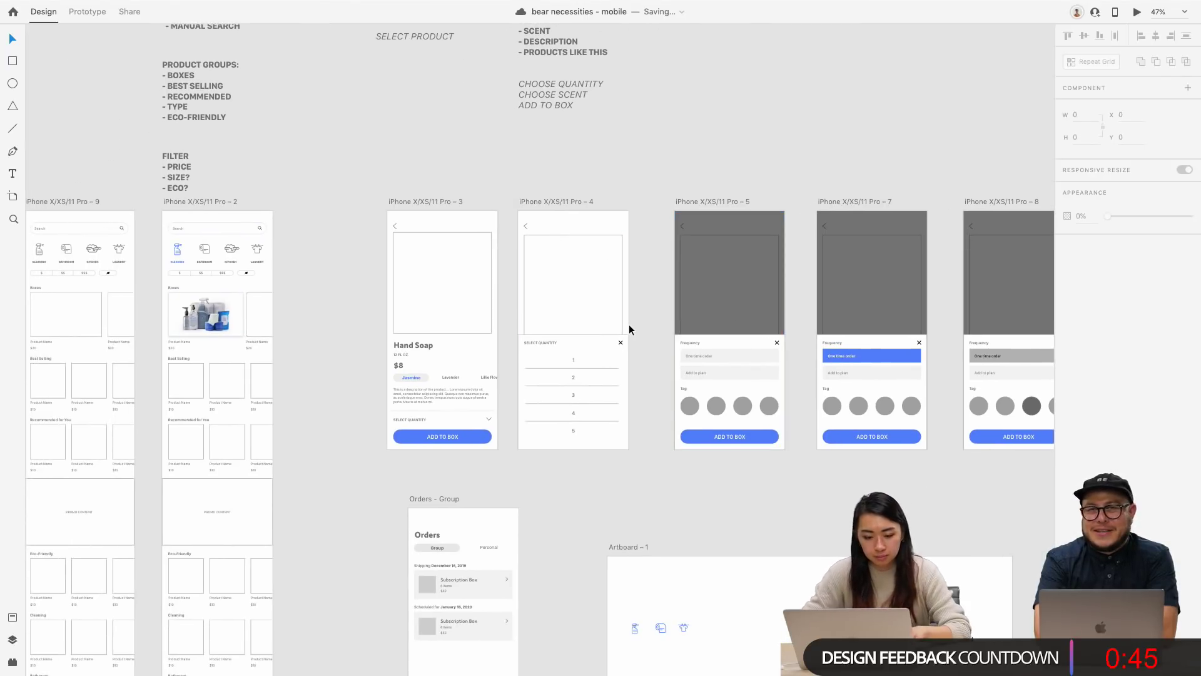
pyautogui.scroll(-1, 629, 324)
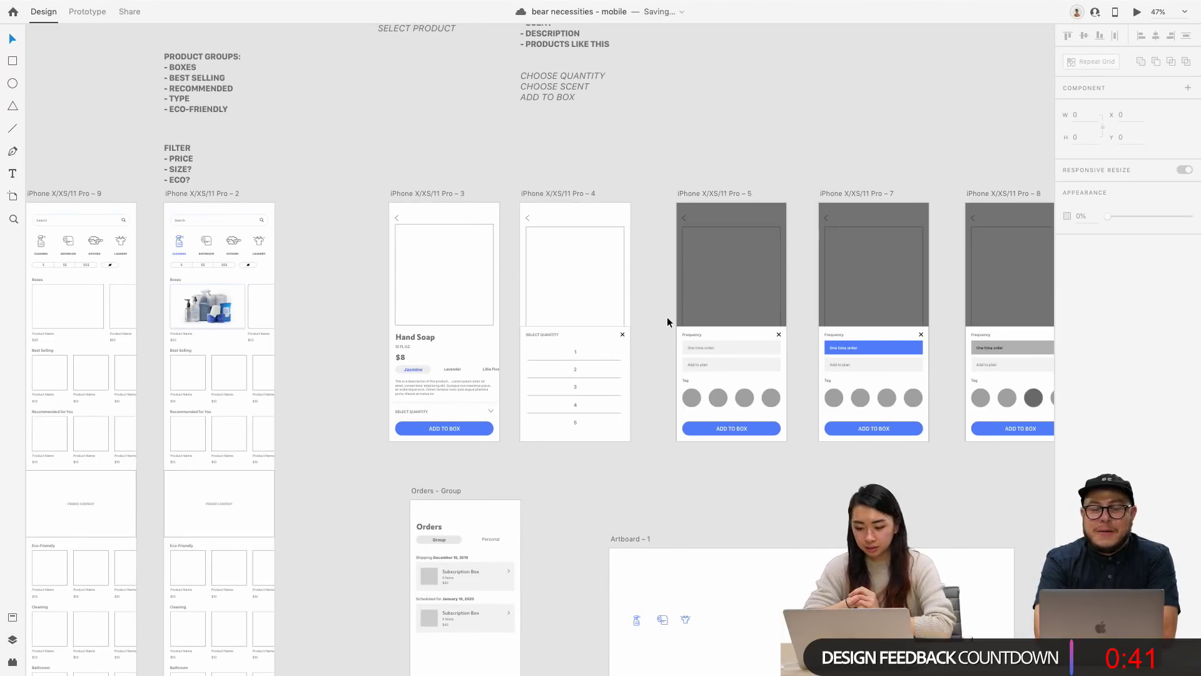
# Step: Fill the grey "One time order" bar on the iPhone X/XS/11 Pro – 8 artboard with the blue of the matching bar on artboard 7
pyautogui.hscroll(5, 667, 319)
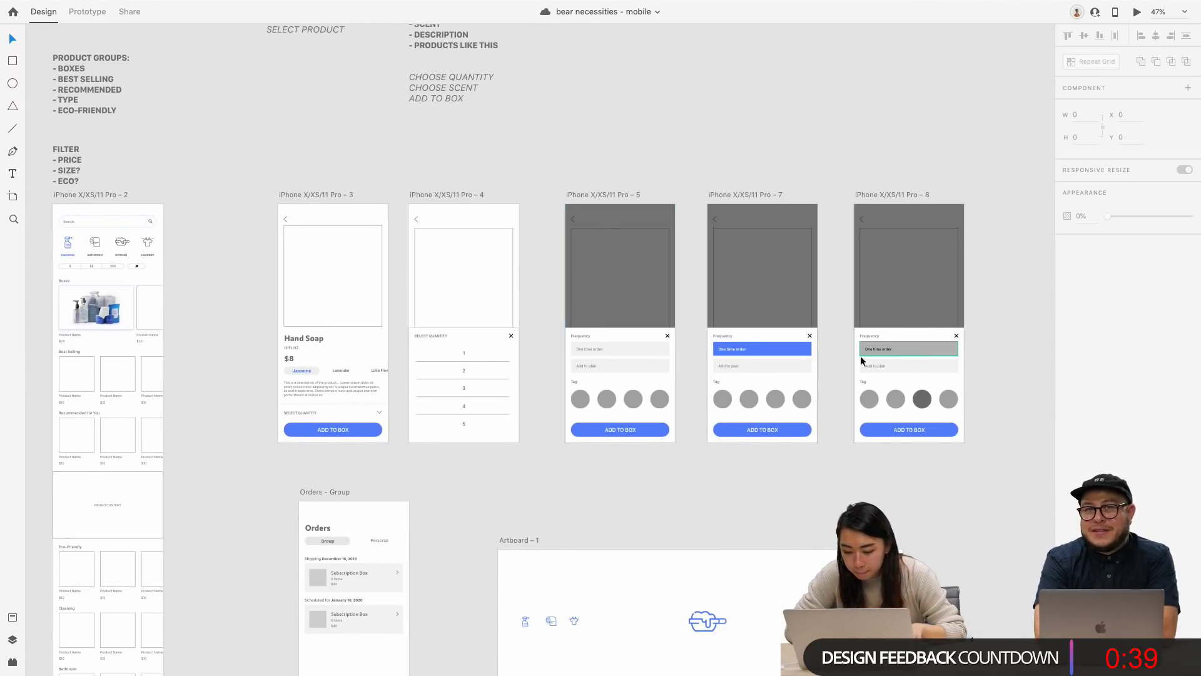
pyautogui.click(797, 357)
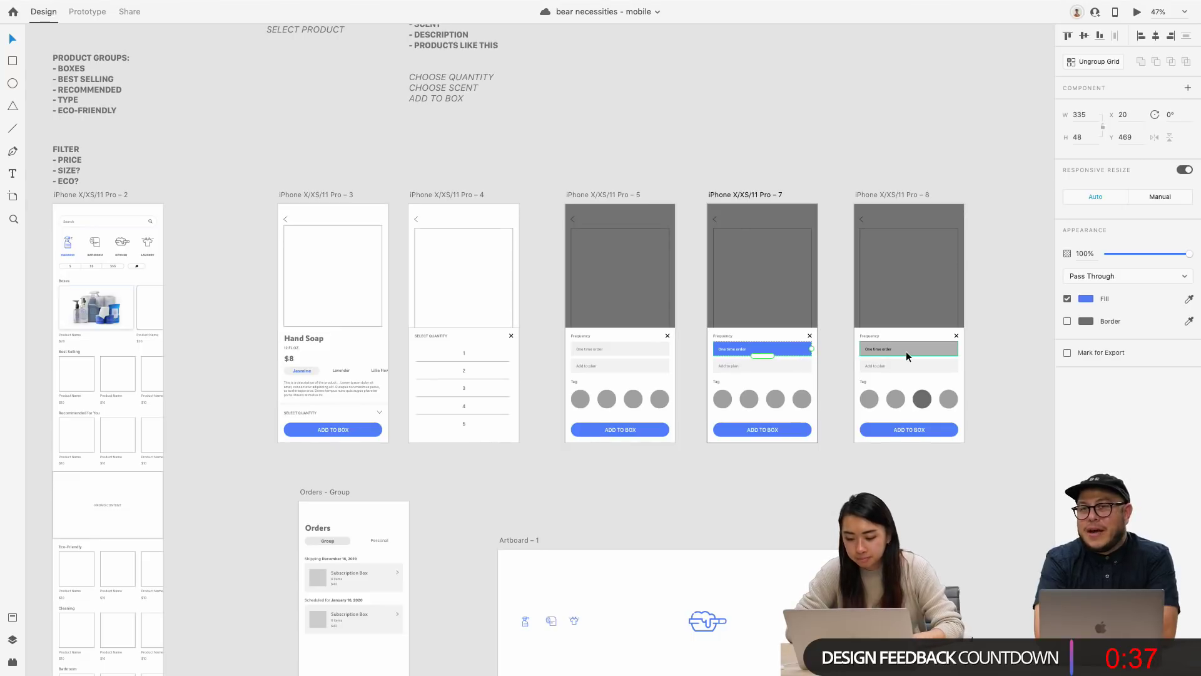
pyautogui.hscroll(4, 813, 354)
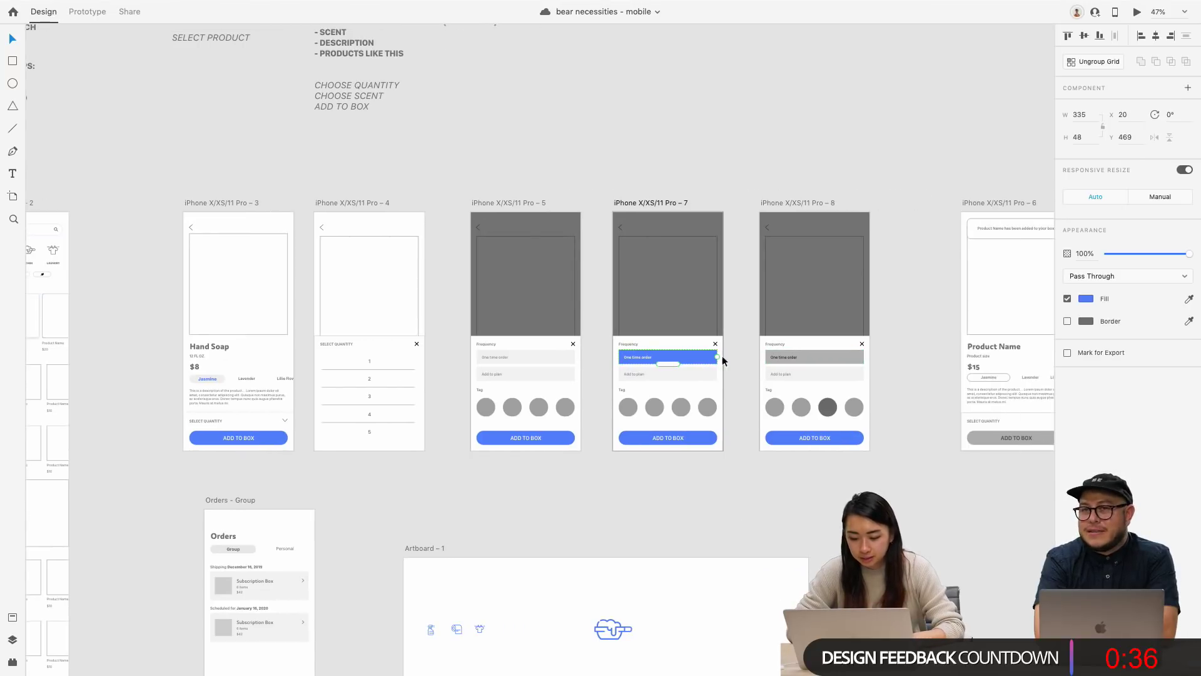
pyautogui.click(810, 356)
pyautogui.click(681, 354)
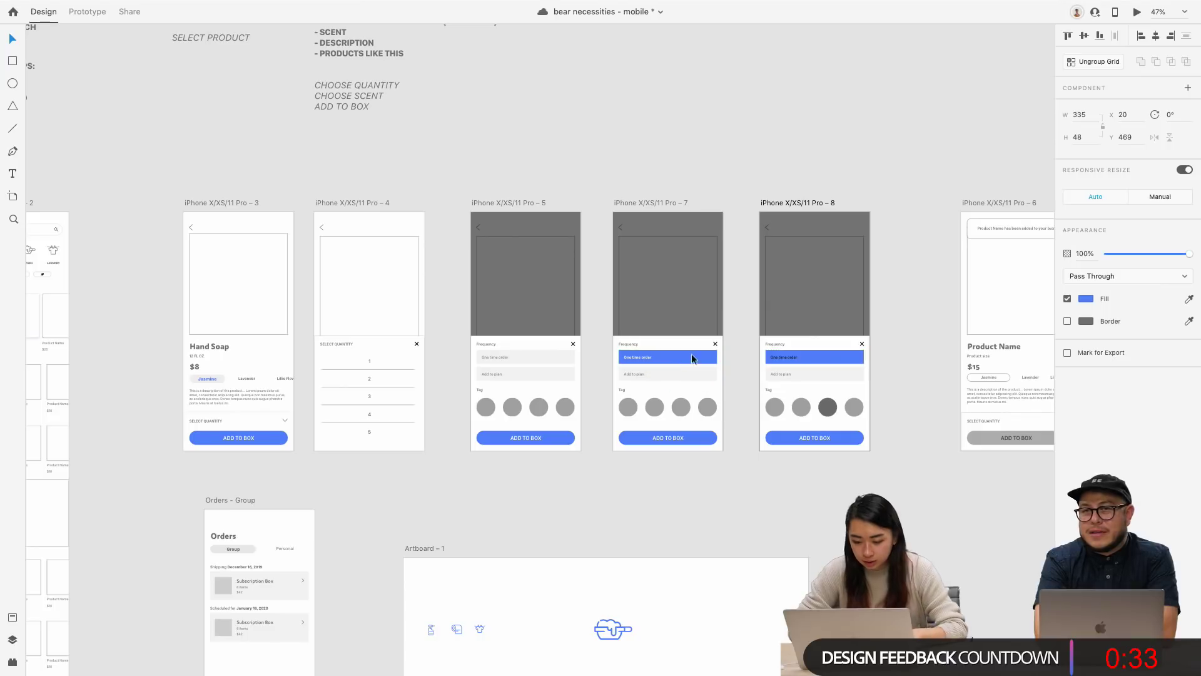
# Step: Color the "One time order" text on the iPhone X/XS/11 Pro – 8 artboard white (#FFFFFF), set its weight to Medium and save the document
pyautogui.doubleClick(790, 358)
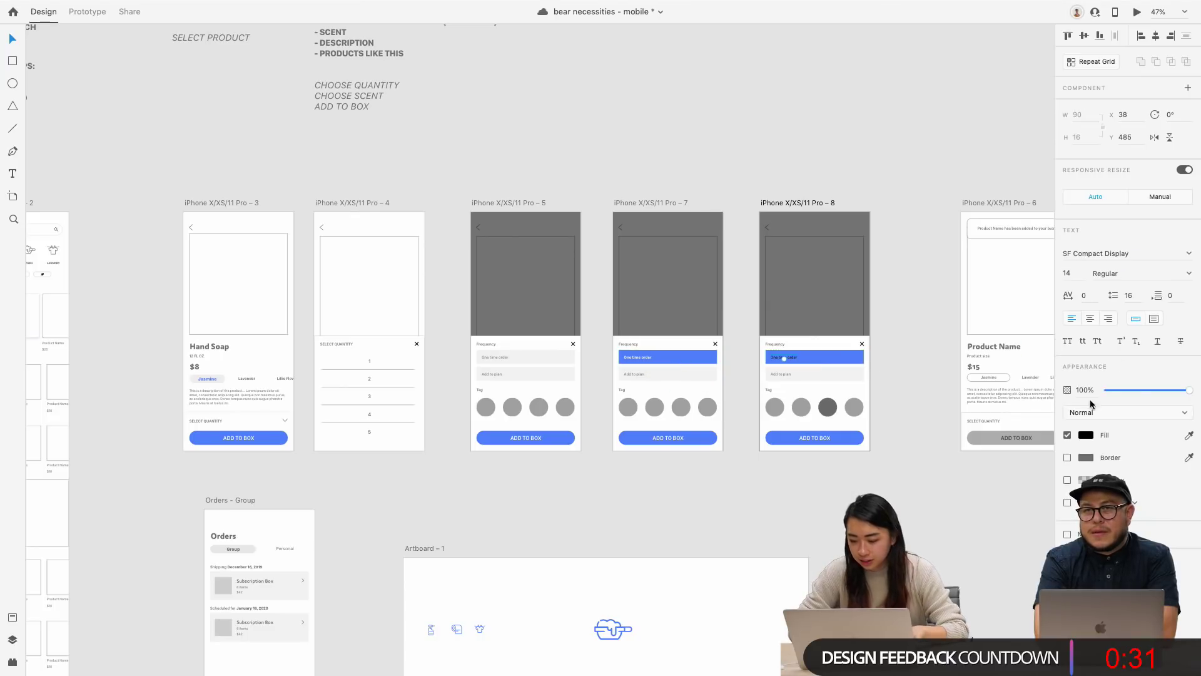
pyautogui.click(1086, 434)
pyautogui.moveTo(957, 438); pyautogui.dragTo(899, 343)
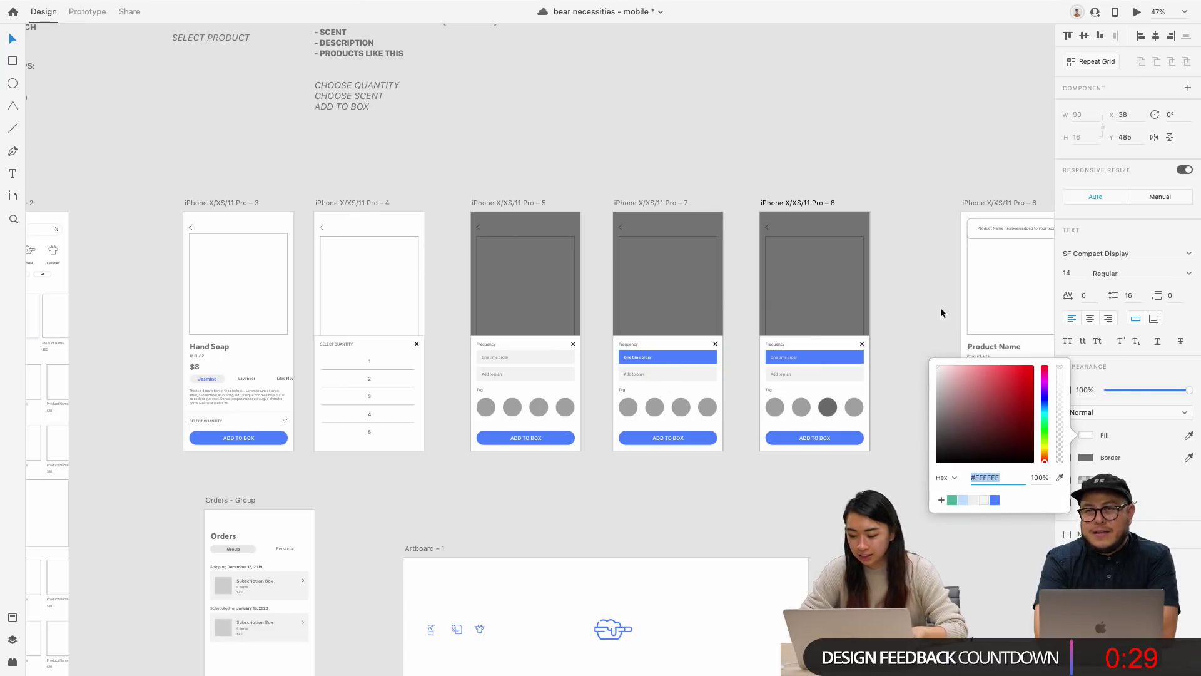
pyautogui.click(1188, 275)
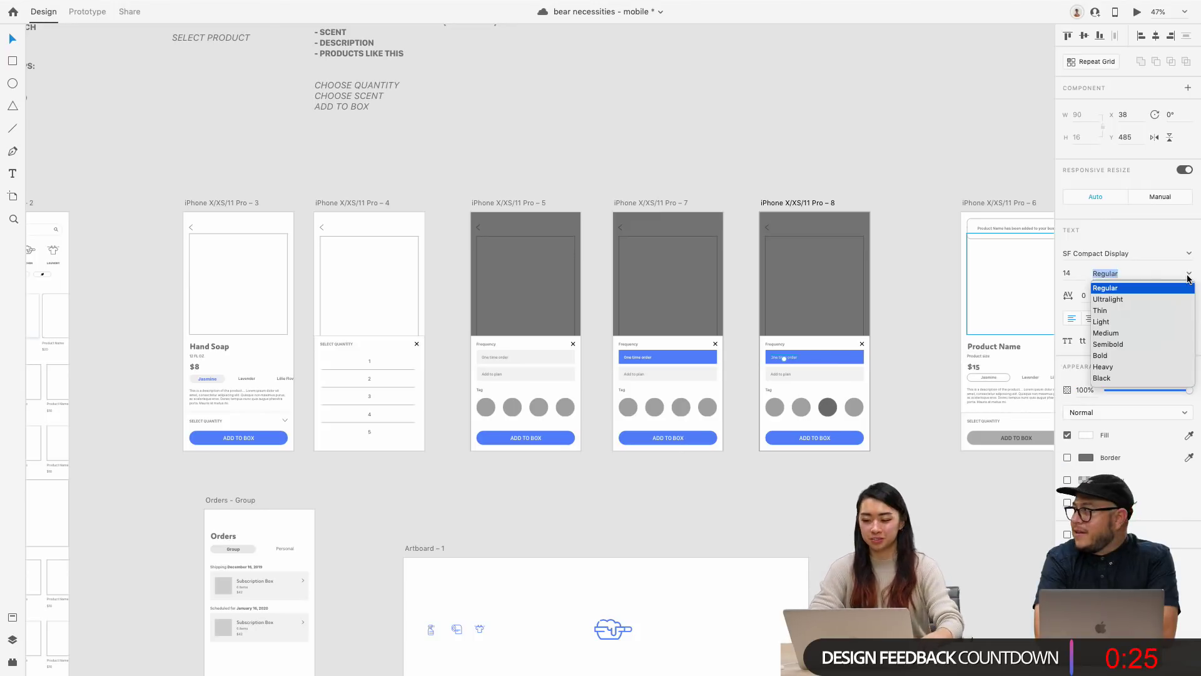
pyautogui.click(1133, 330)
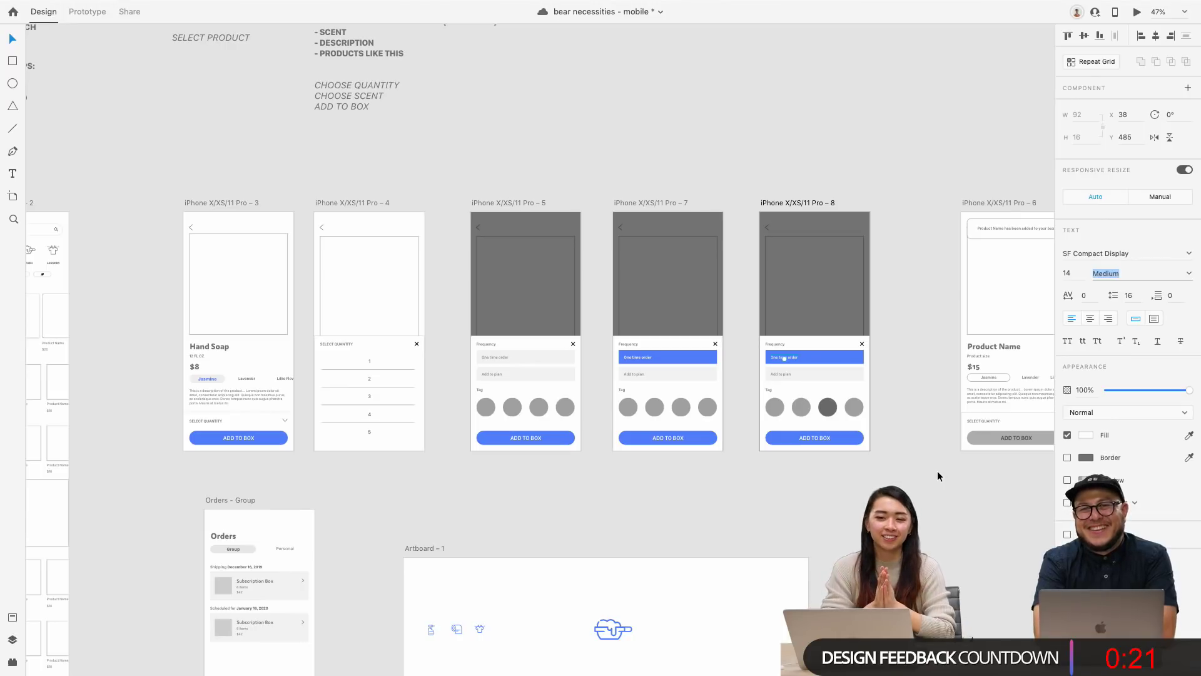
pyautogui.press('super+s')
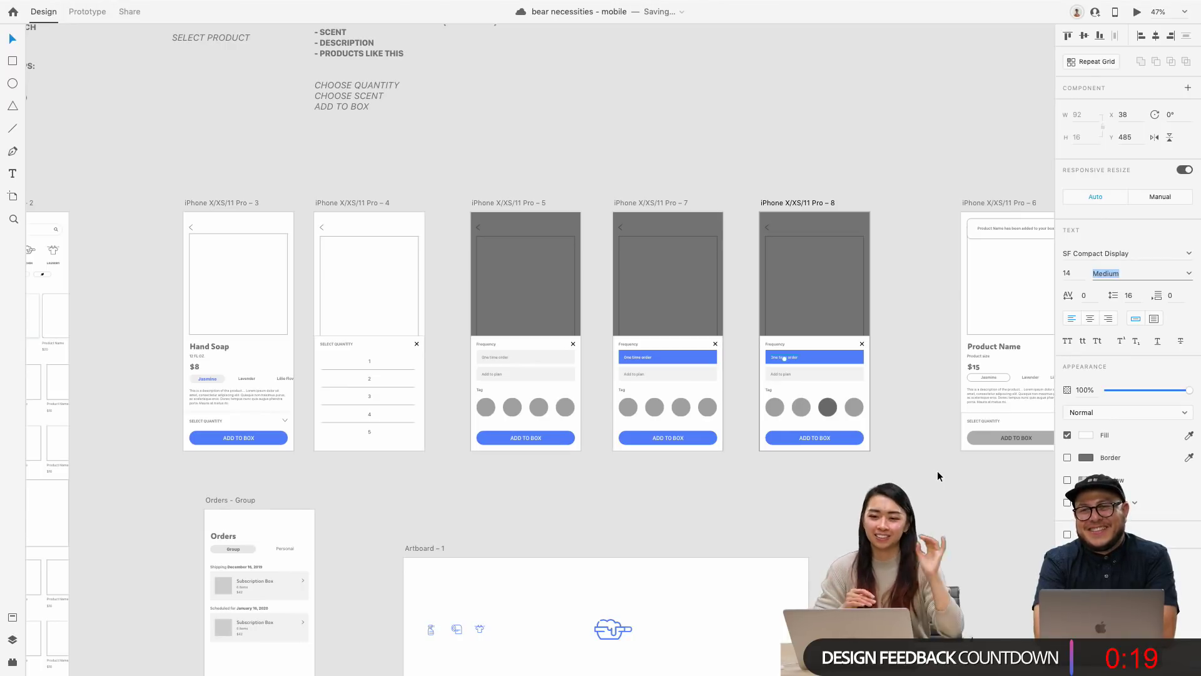
pyautogui.click(938, 477)
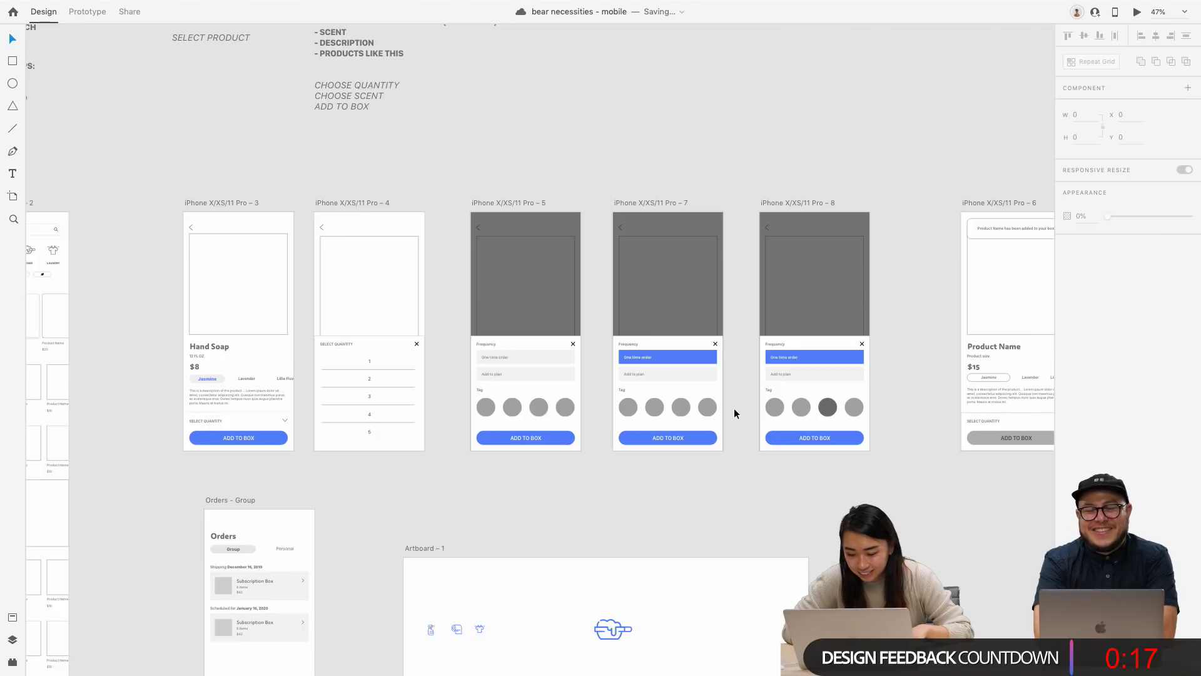
pyautogui.scroll(3, 735, 414)
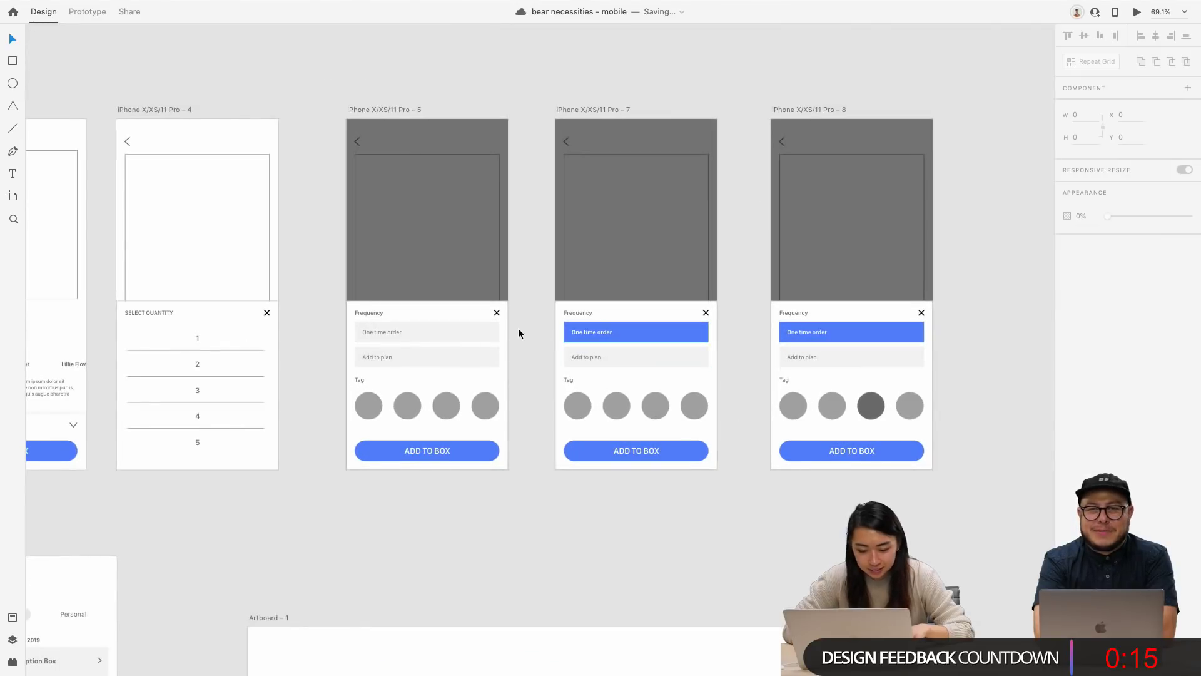
pyautogui.hscroll(-2, 519, 333)
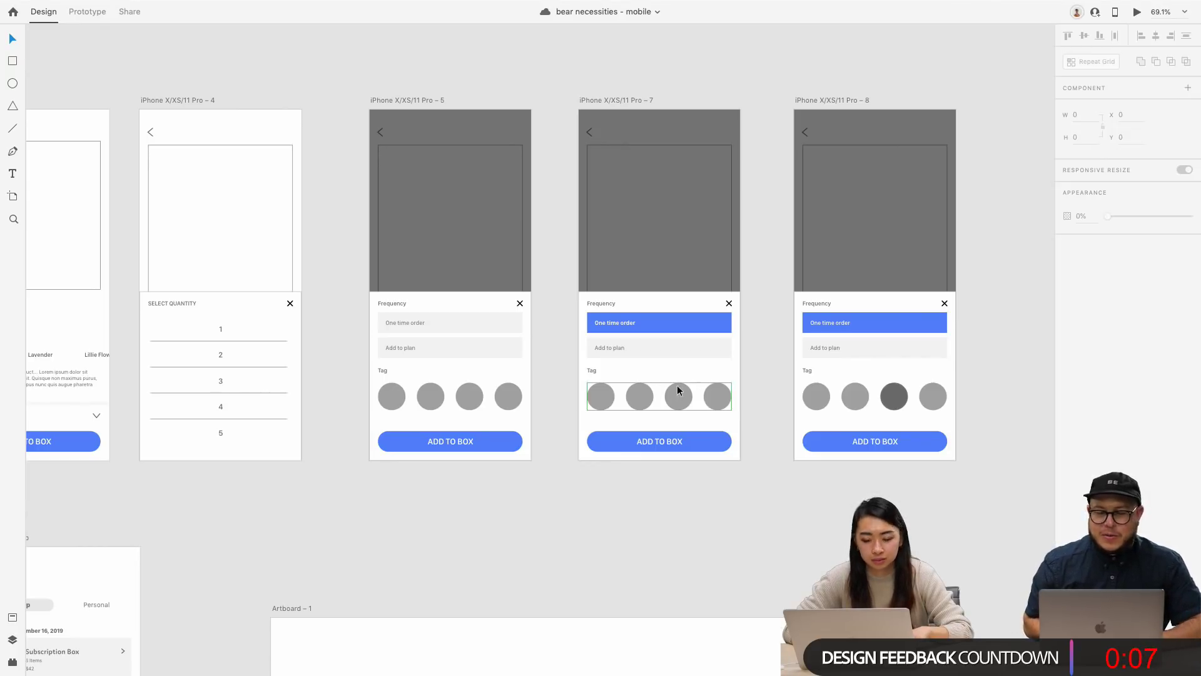
pyautogui.click(675, 324)
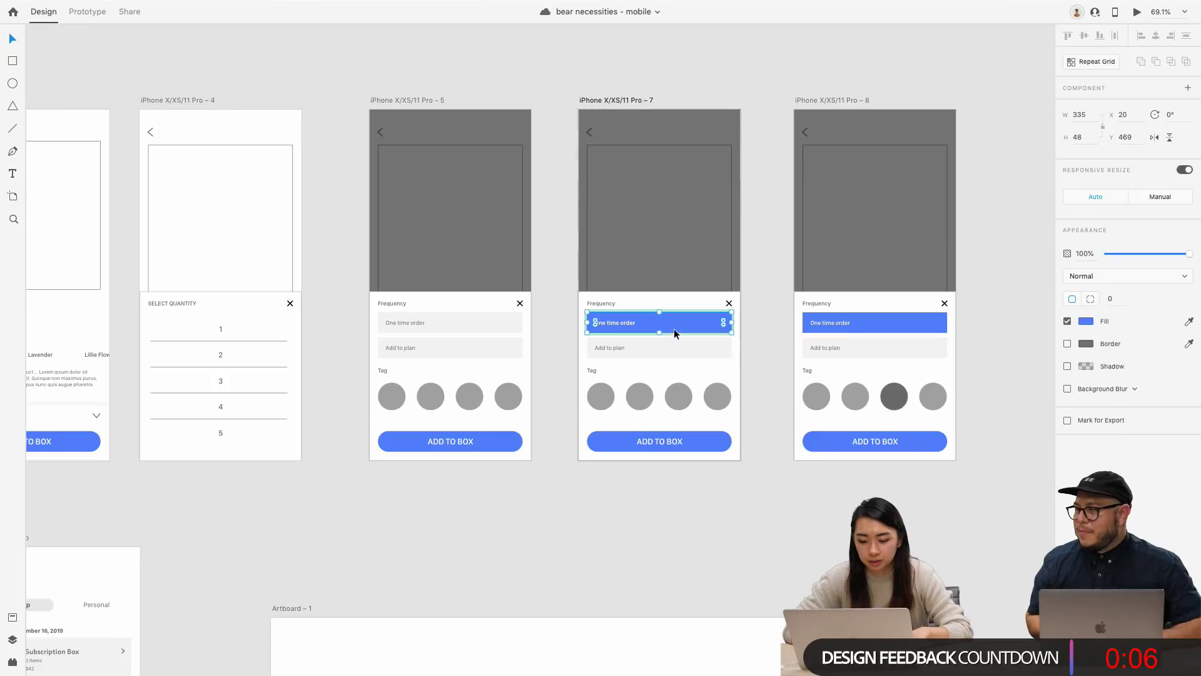
pyautogui.click(808, 487)
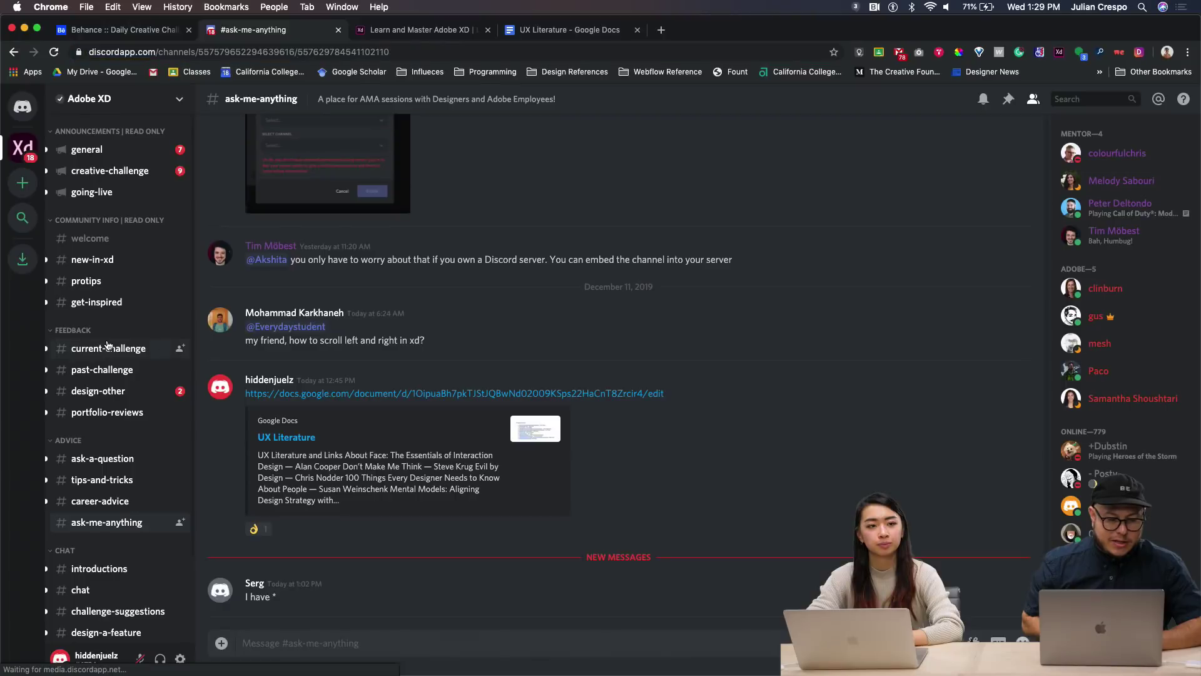
# Step: Browse the current-challenge channel on the Adobe XD Discord server for community submissions and open the day 6 santa tracker prototype
pyautogui.click(108, 348)
pyautogui.scroll(-5, 487, 445)
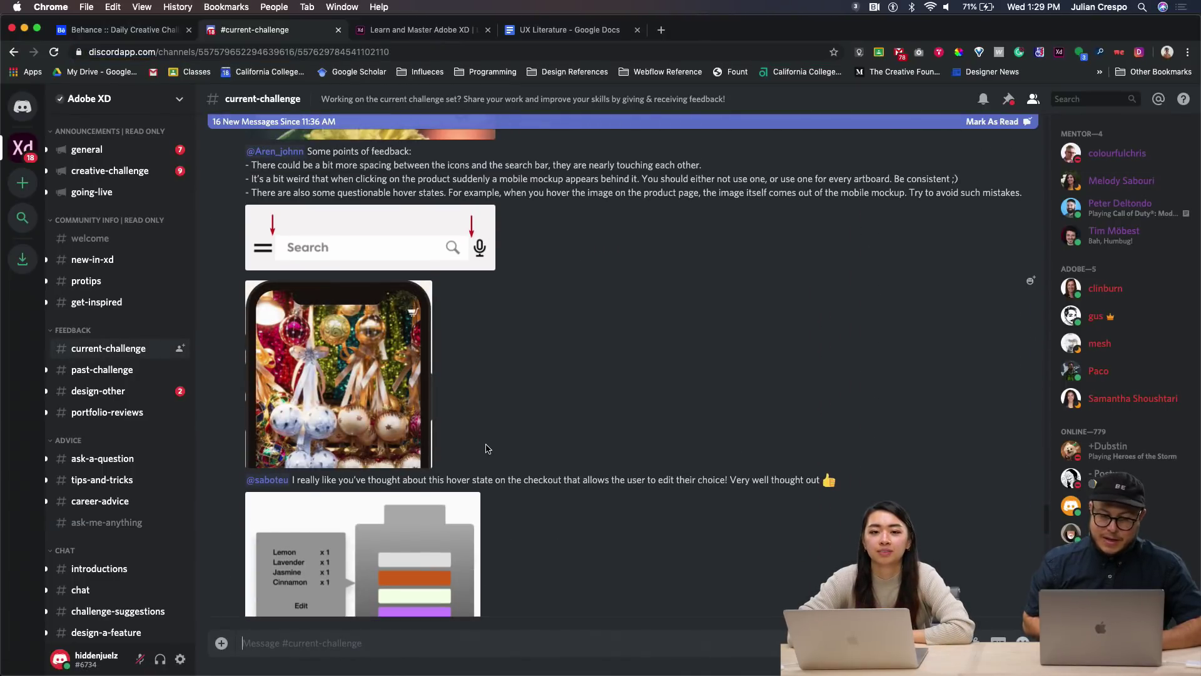
pyautogui.scroll(7, 486, 448)
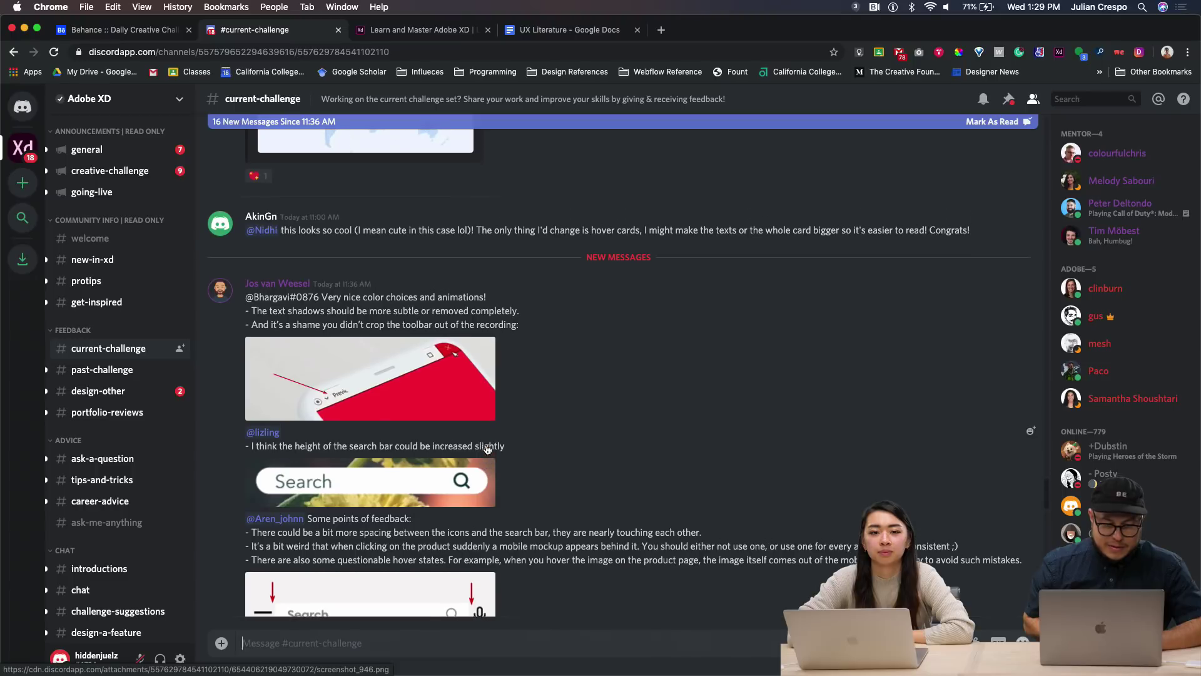
pyautogui.scroll(2, 481, 445)
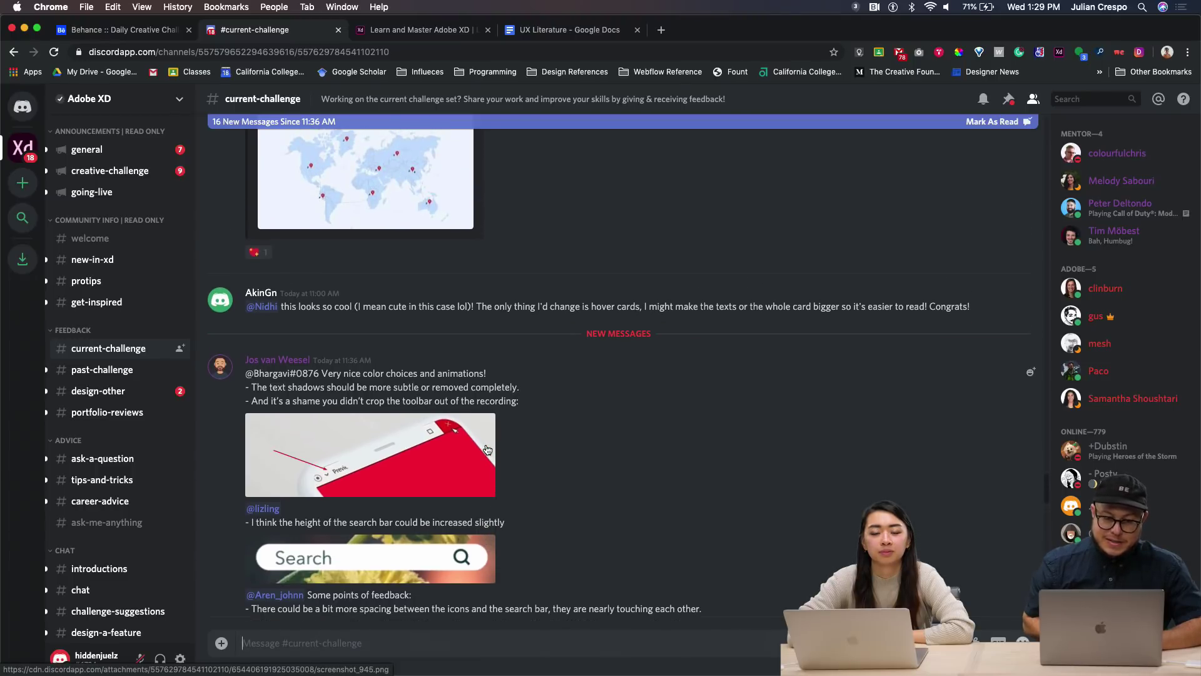
pyautogui.scroll(1, 487, 449)
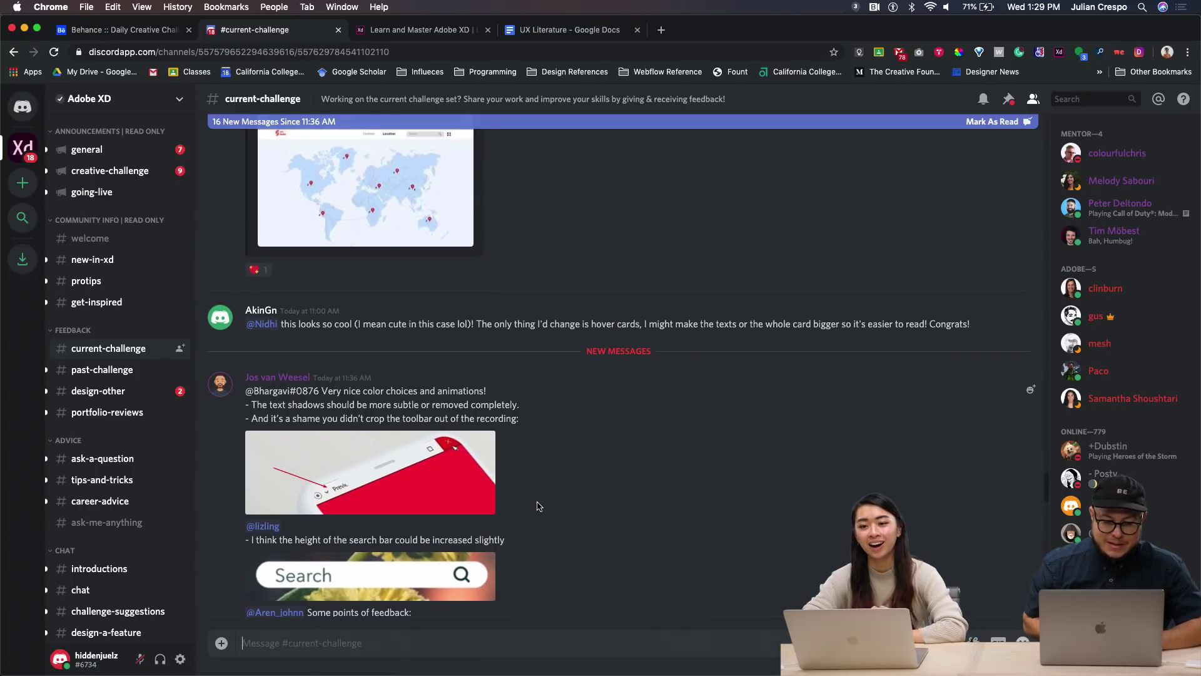
pyautogui.scroll(8, 538, 506)
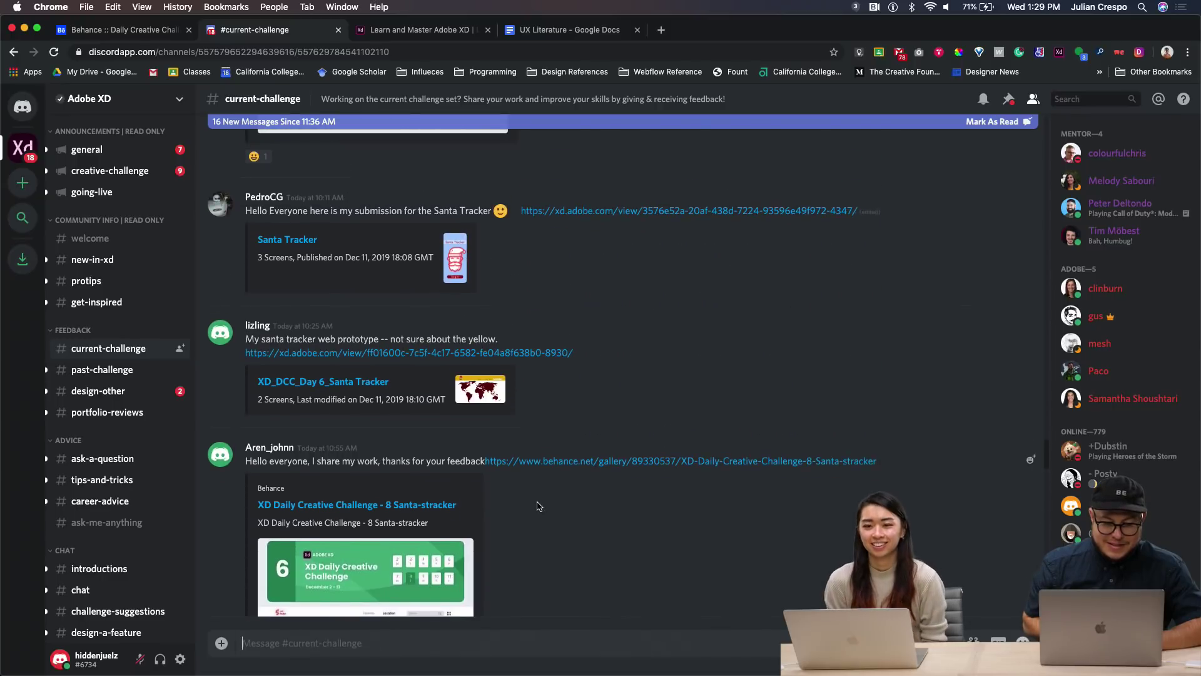
pyautogui.scroll(6, 538, 505)
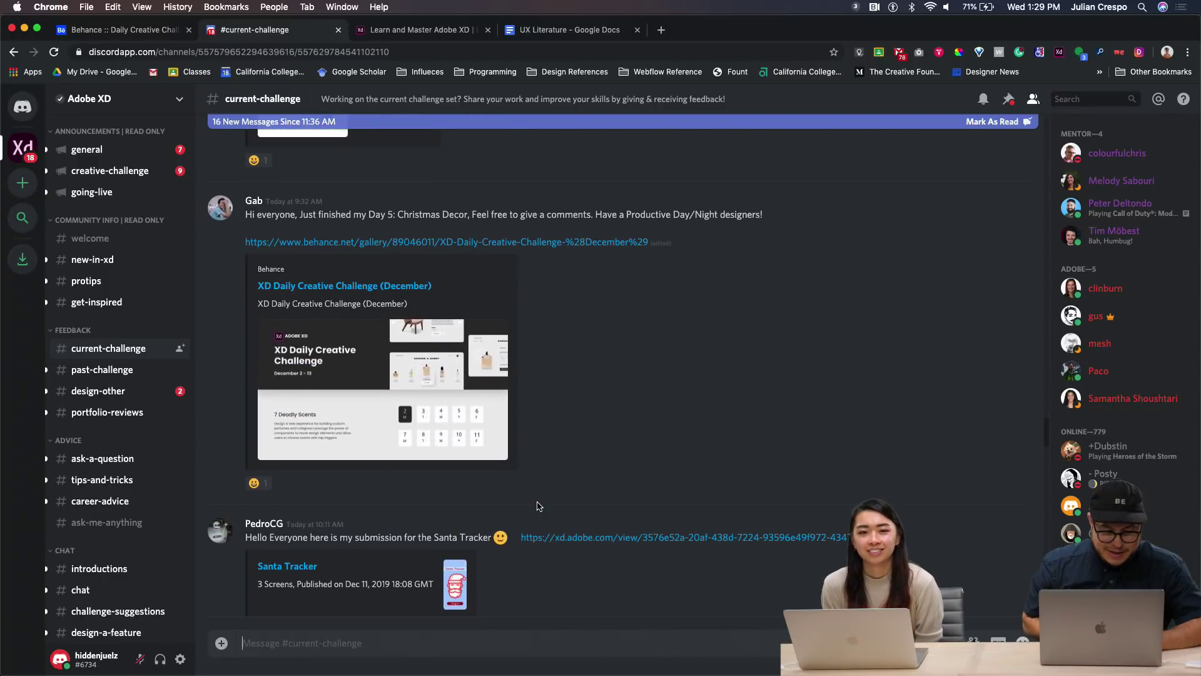
pyautogui.scroll(5, 539, 505)
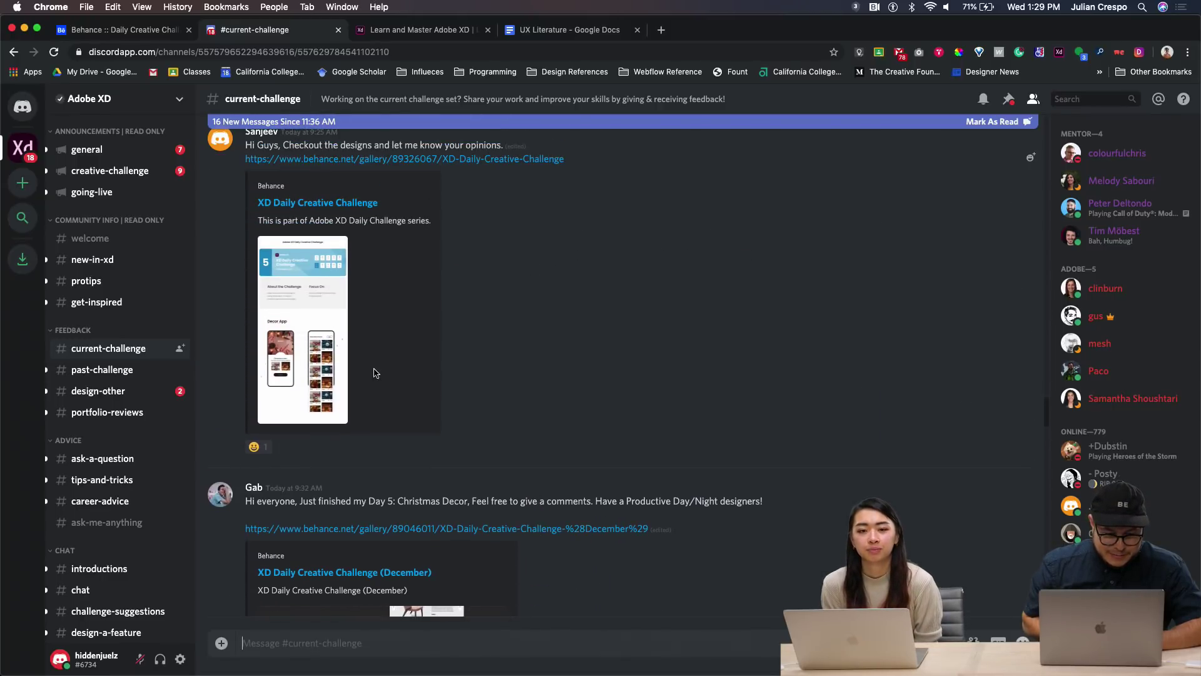
pyautogui.scroll(1, 321, 275)
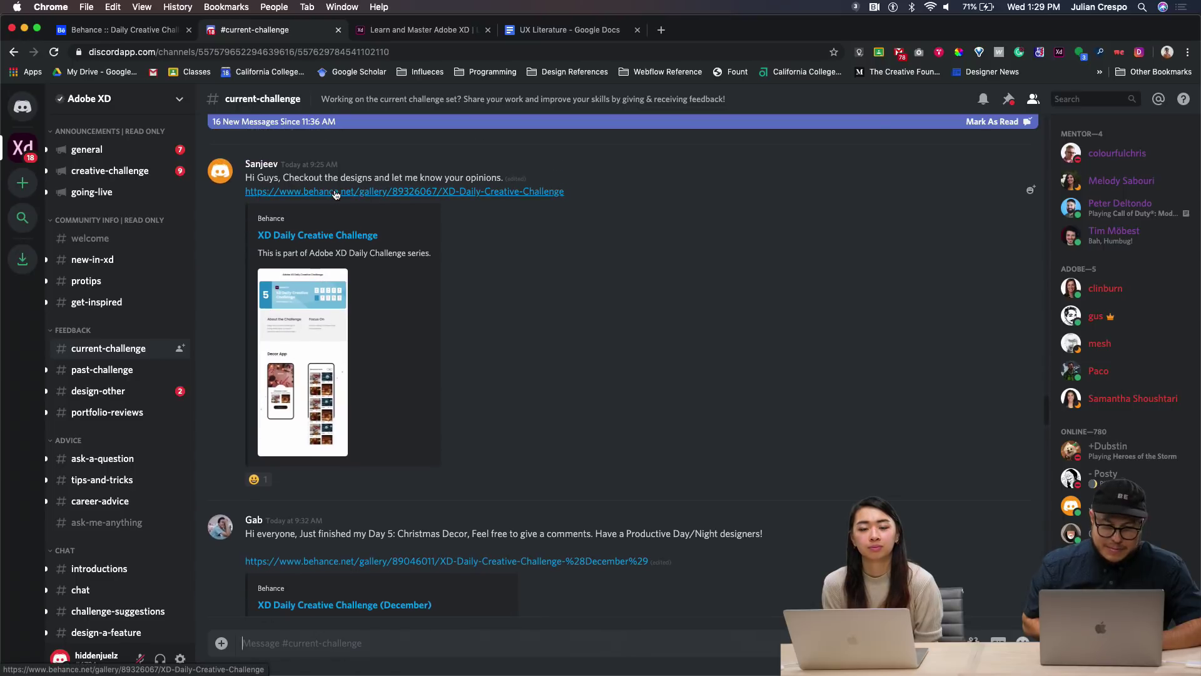
pyautogui.scroll(5, 335, 195)
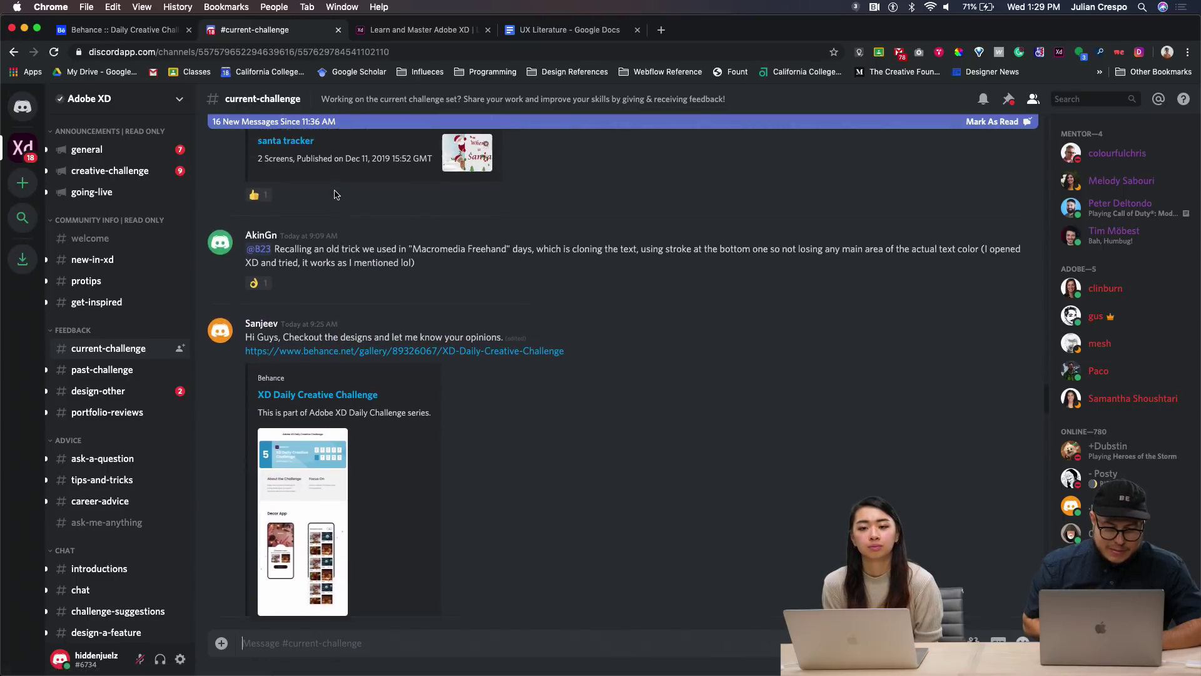
pyautogui.scroll(1, 337, 232)
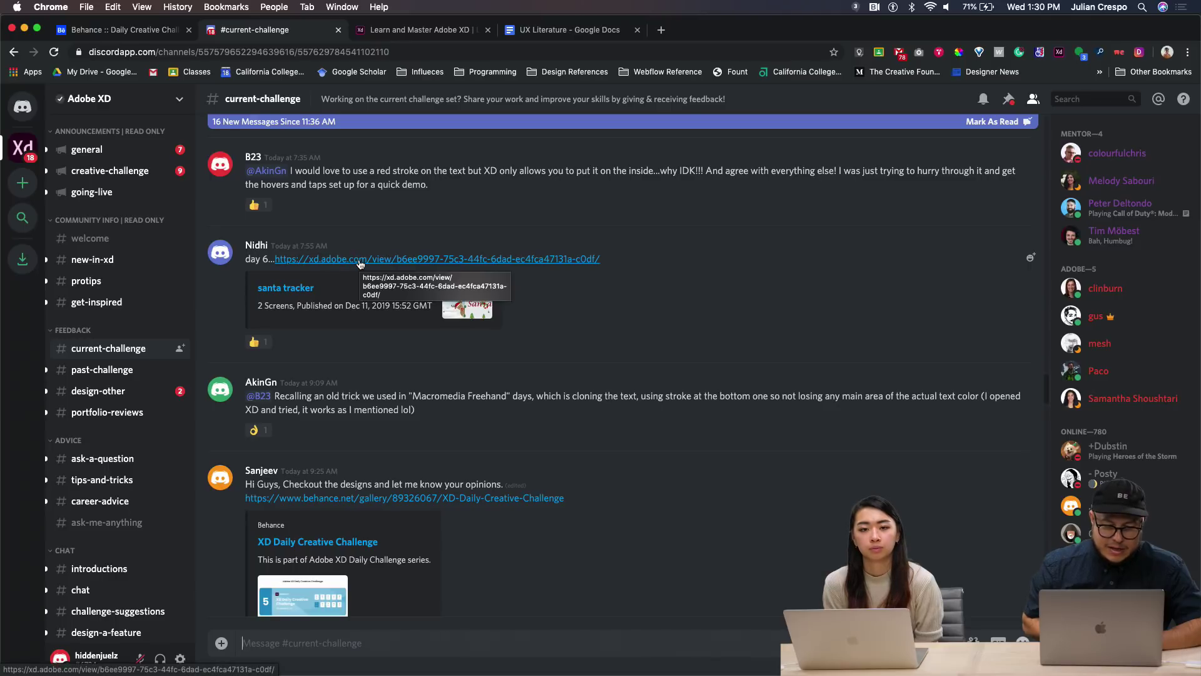
pyautogui.click(361, 259)
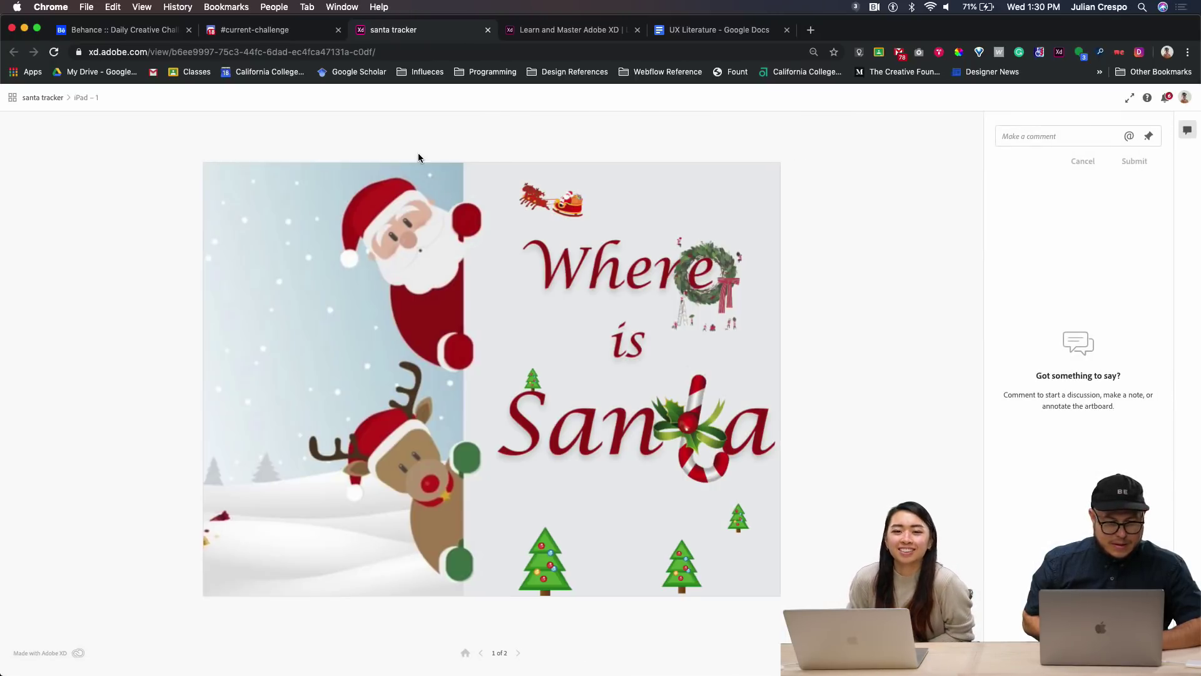
# Step: Try out the santa tracker prototype, moving between the "Where is Santa" splash screen and the map screen and toggling the address search field
pyautogui.click(623, 406)
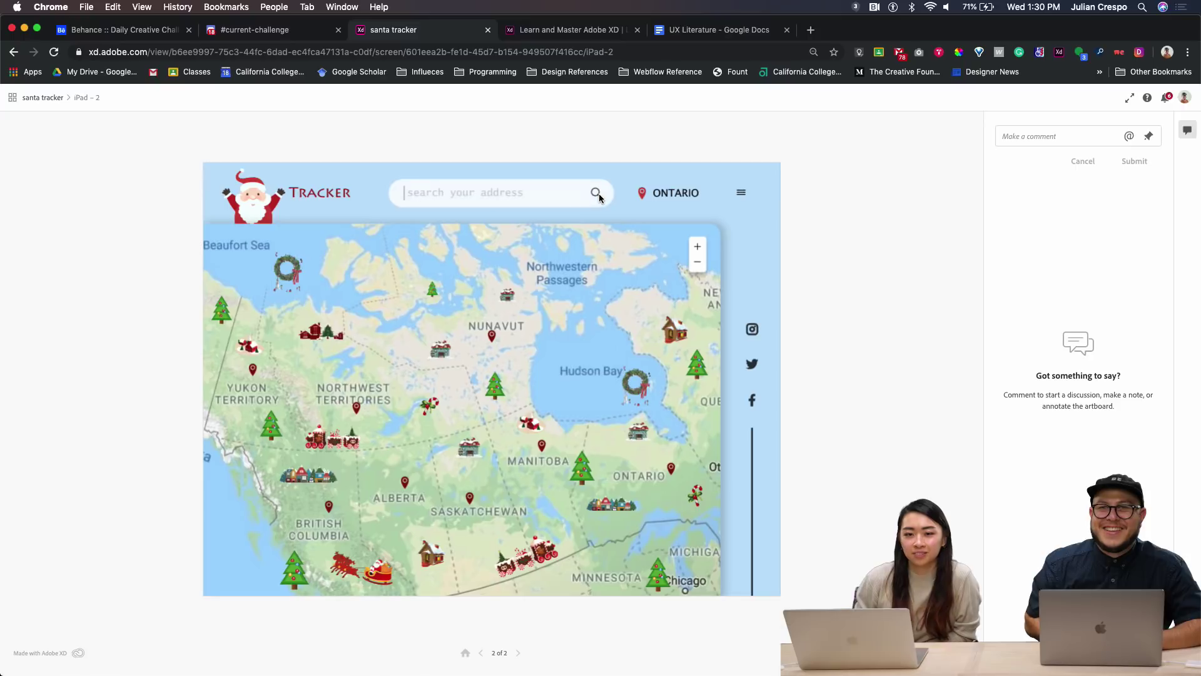
pyautogui.moveTo(595, 194)
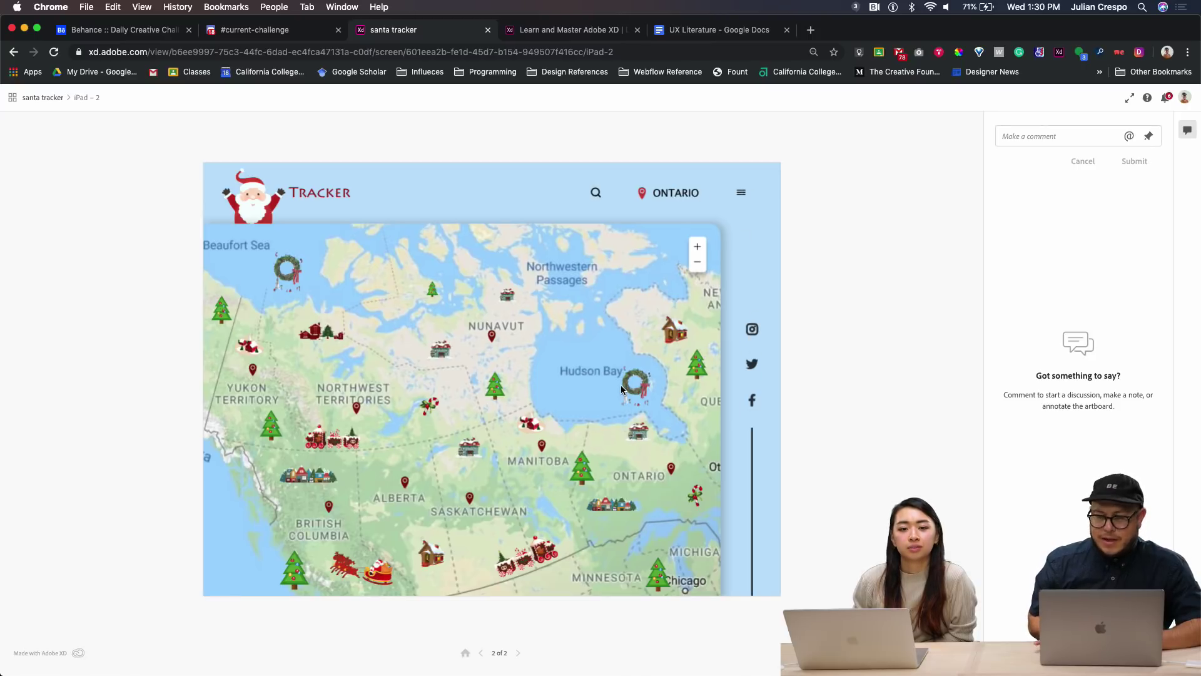
pyautogui.press('Left')
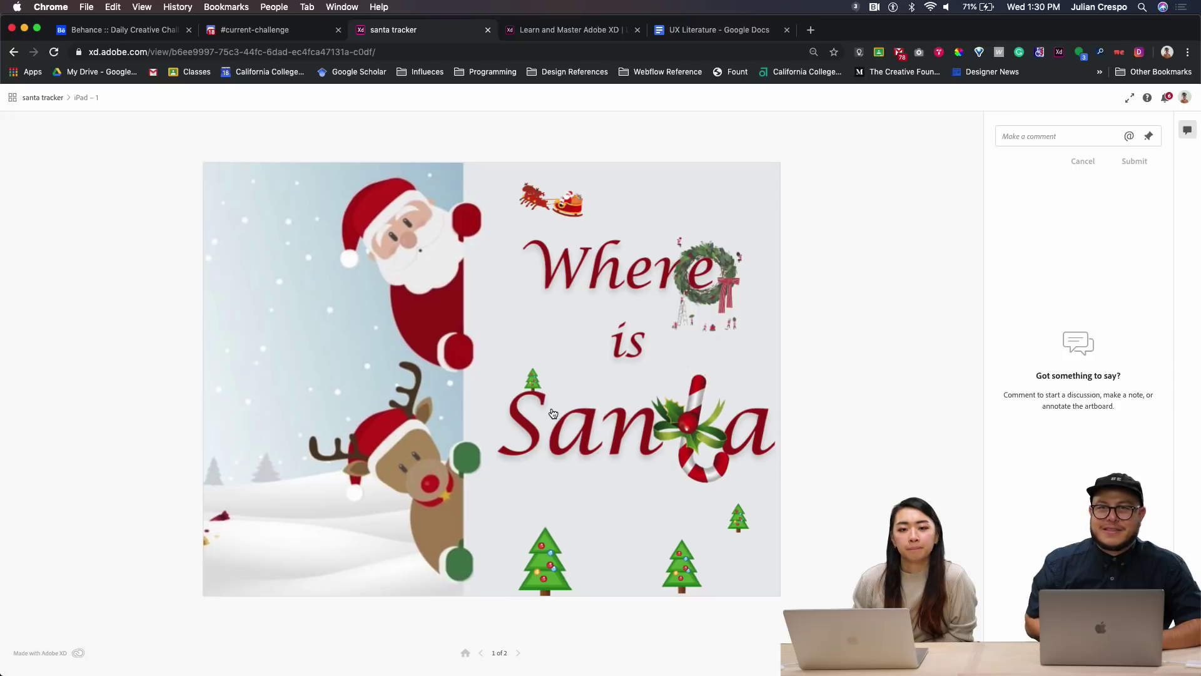
pyautogui.click(636, 368)
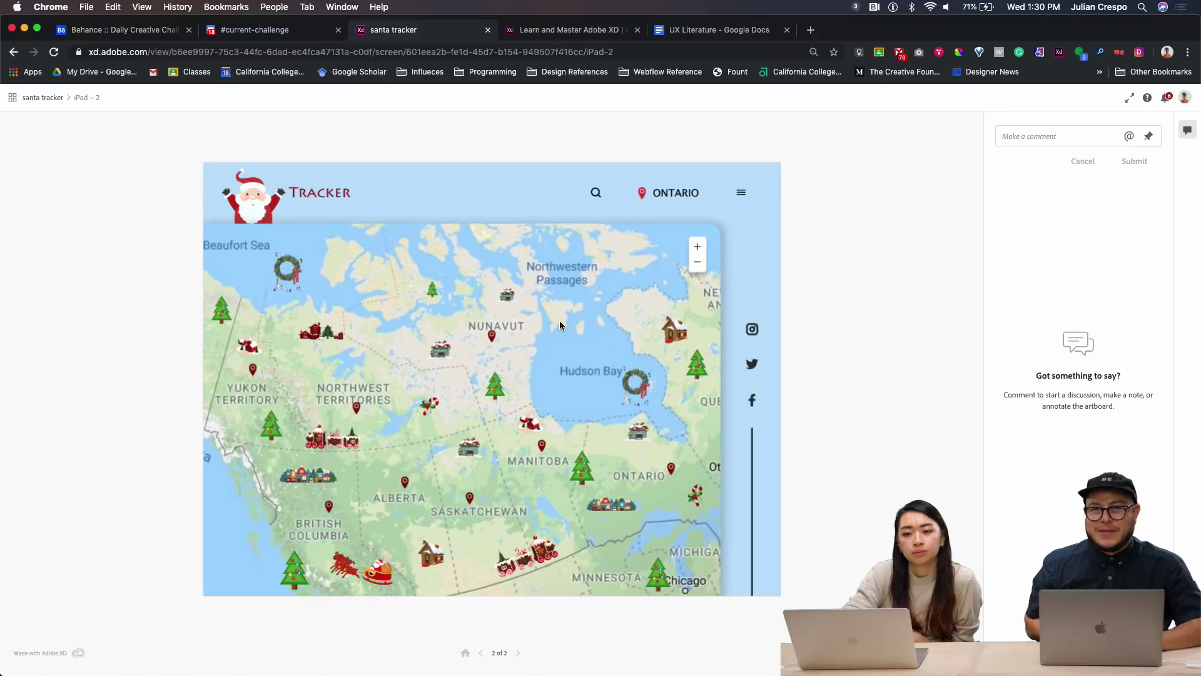
pyautogui.click(595, 192)
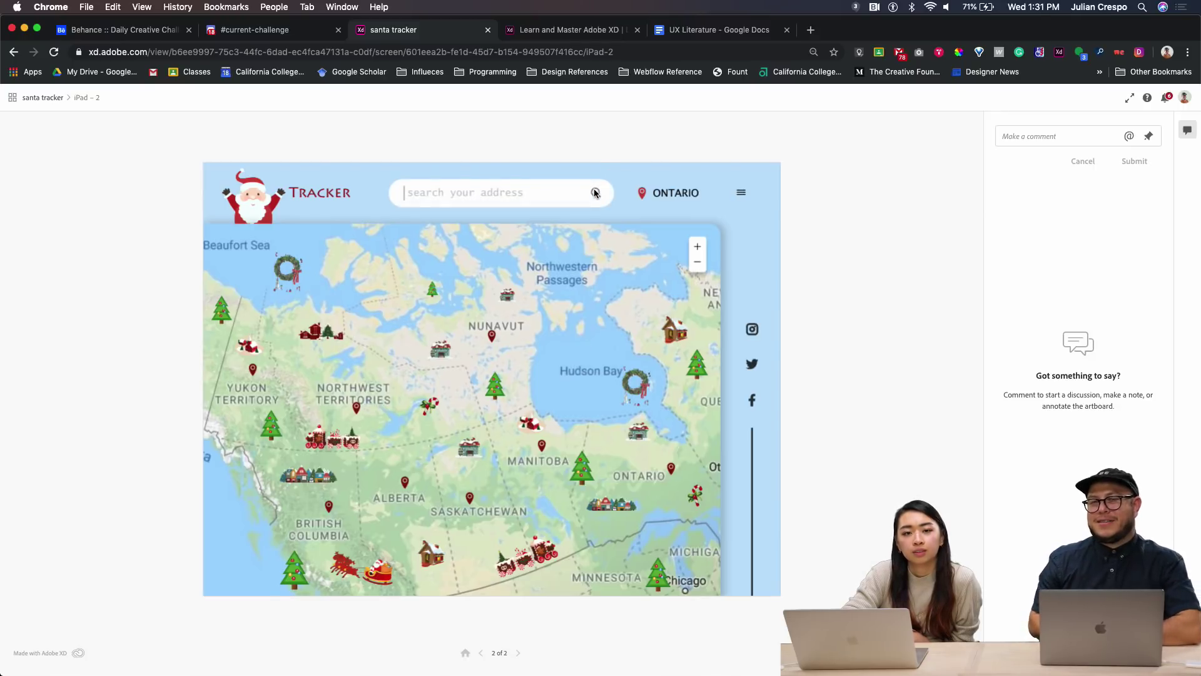
pyautogui.click(595, 191)
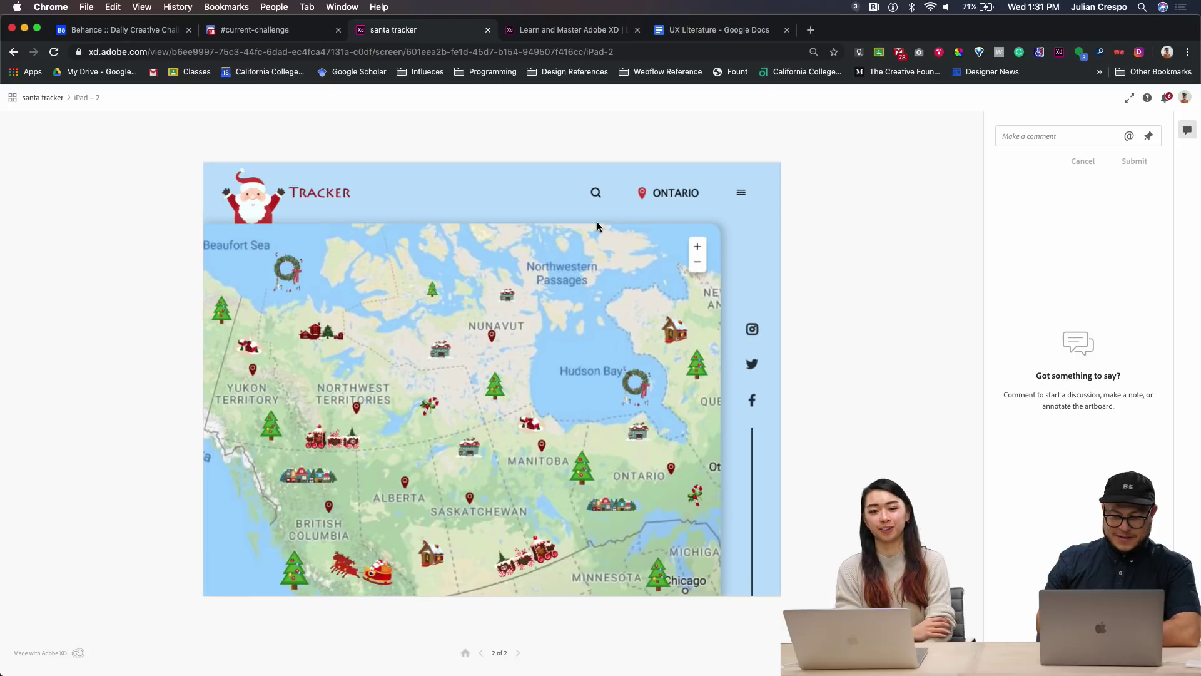
pyautogui.click(604, 187)
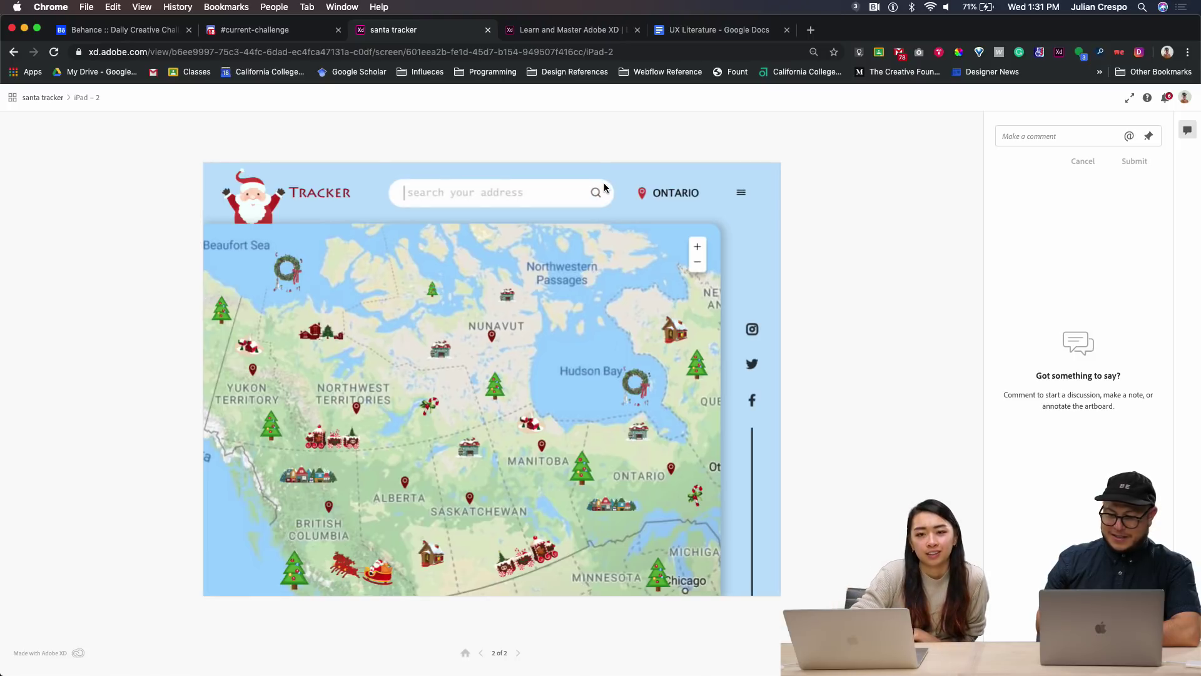
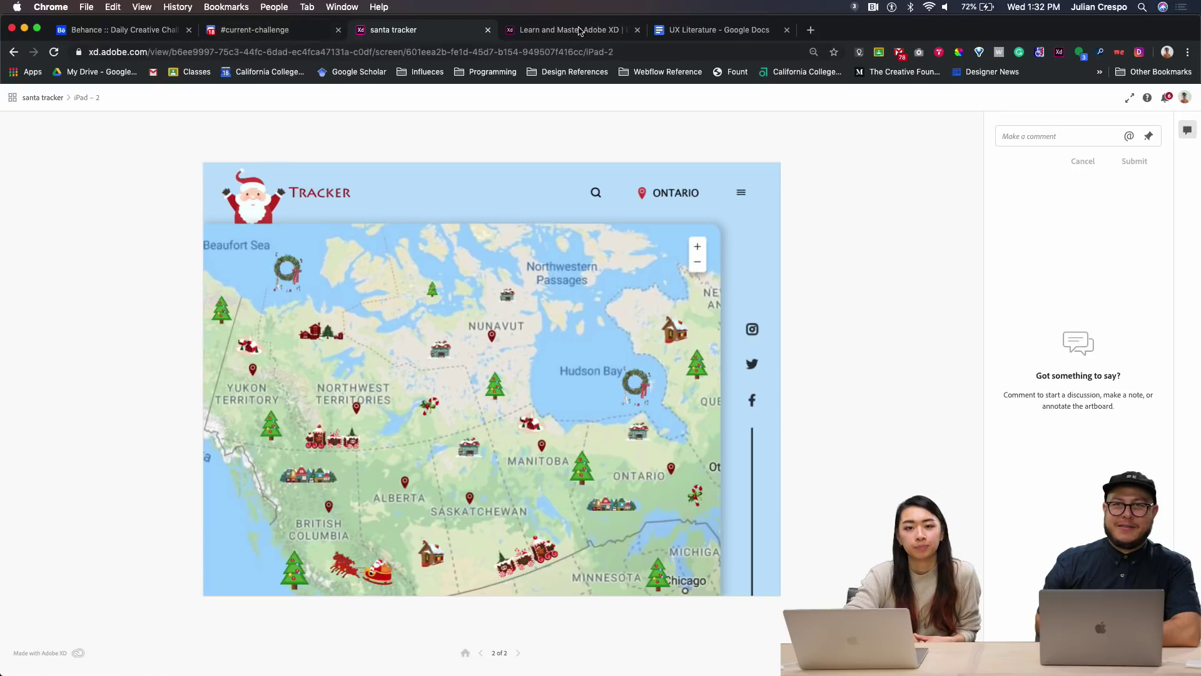
# Step: Return to the current-challenge channel, open the XD Daily Creative Challenge project posted on Behance and close the santa tracker prototype
pyautogui.click(288, 28)
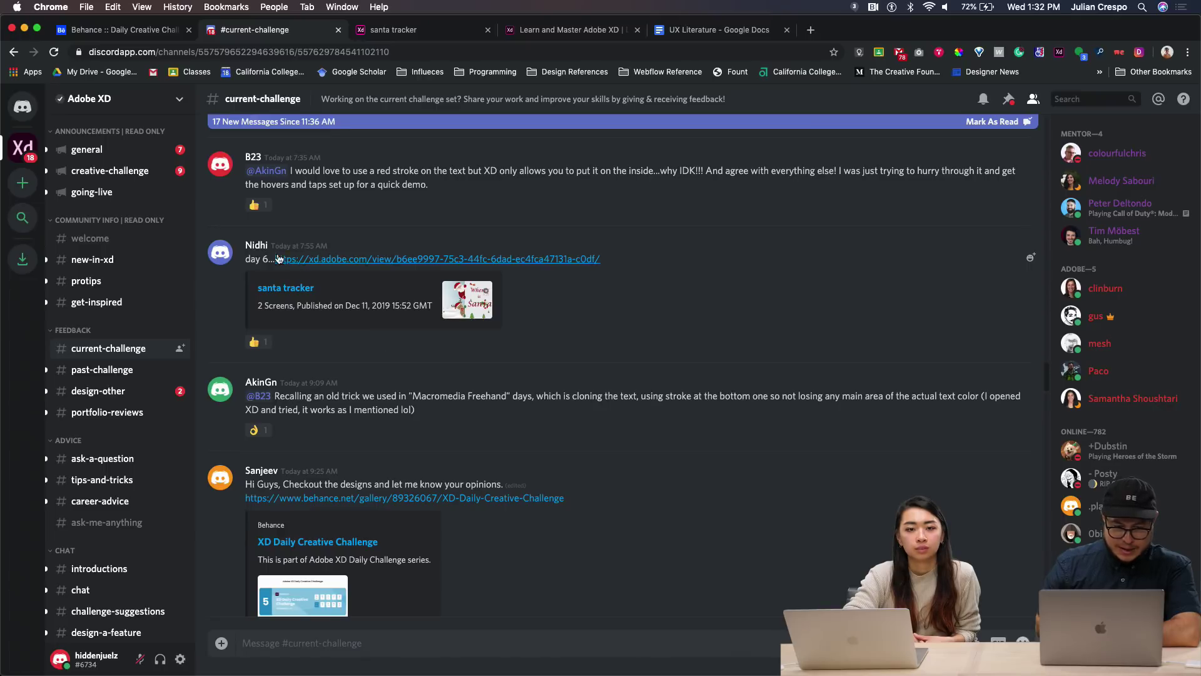
pyautogui.scroll(2, 438, 253)
pyautogui.scroll(2, 436, 253)
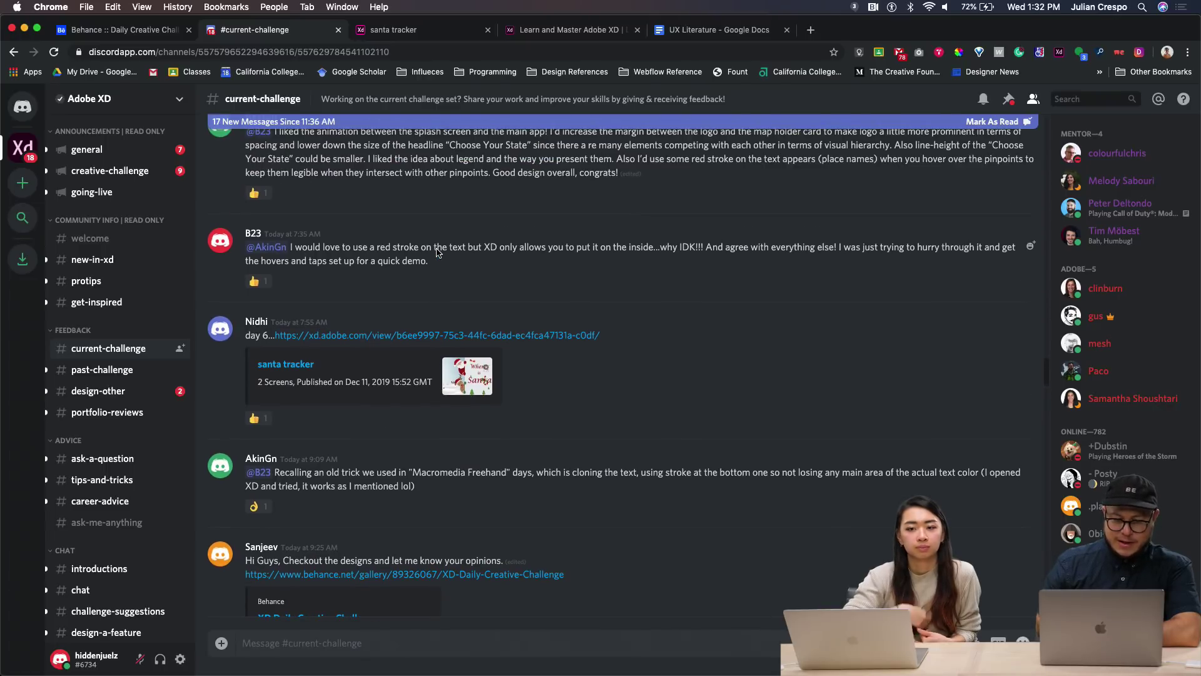
pyautogui.scroll(-4, 426, 374)
pyautogui.scroll(-3, 426, 374)
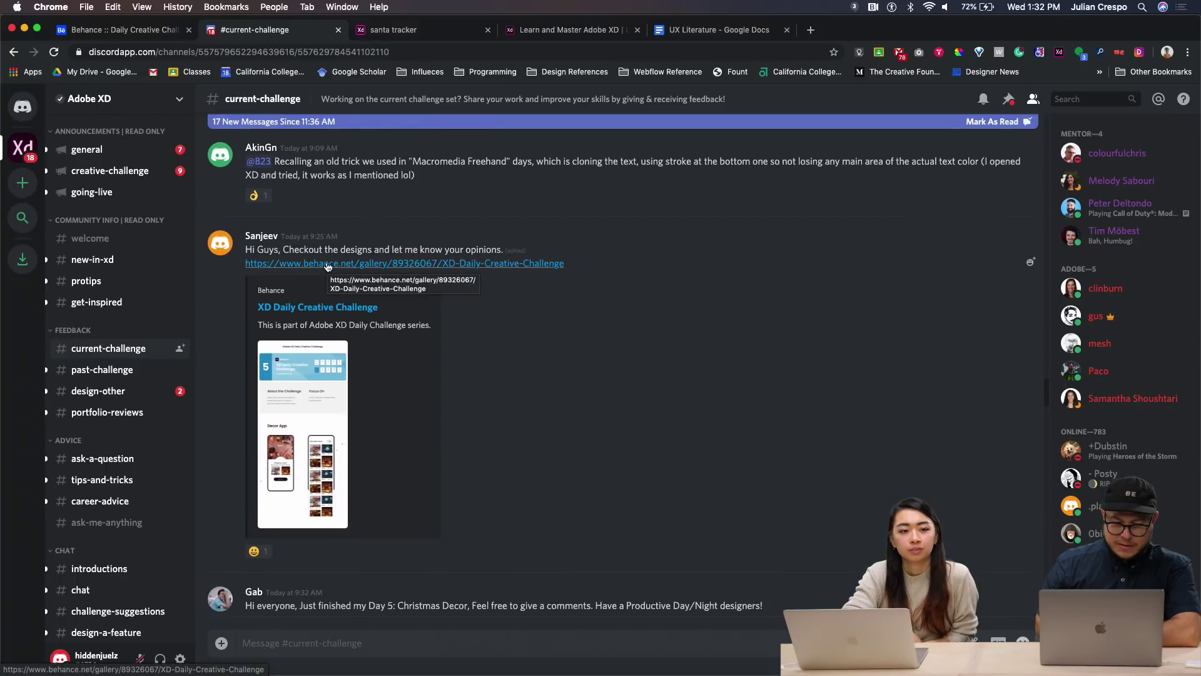
pyautogui.click(336, 263)
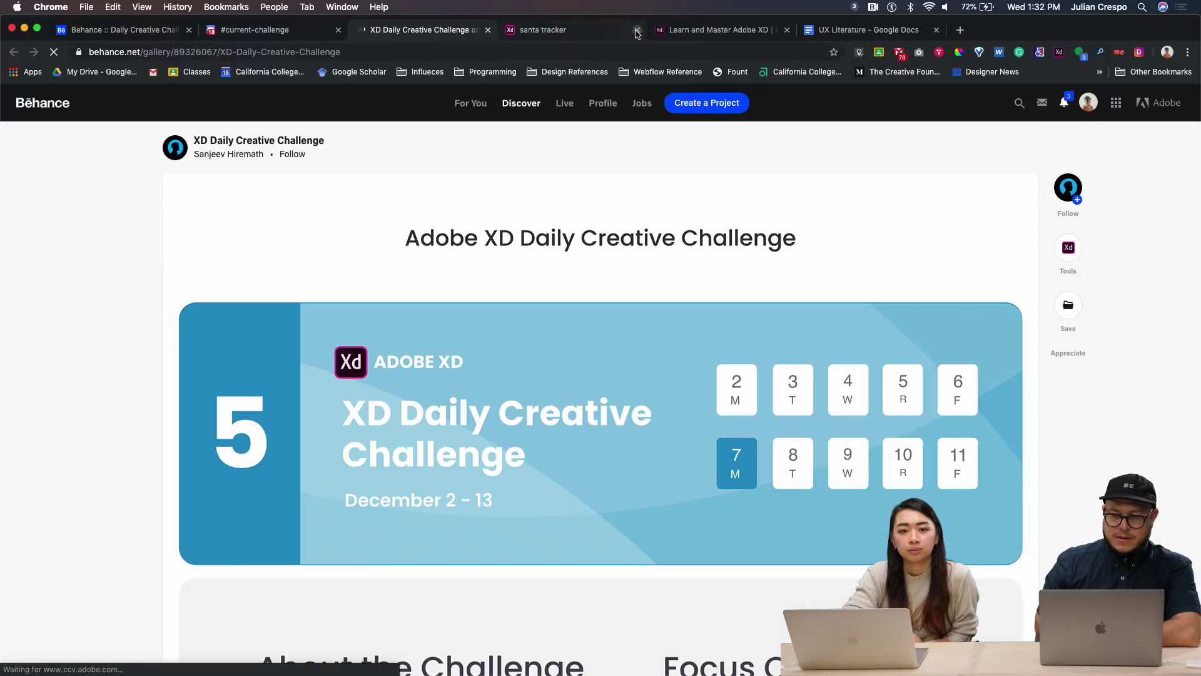
pyautogui.click(638, 29)
# Step: Look through the day 5 Behance project, from the challenge brief to the Decor App screens and the prototype video
pyautogui.scroll(-5, 572, 455)
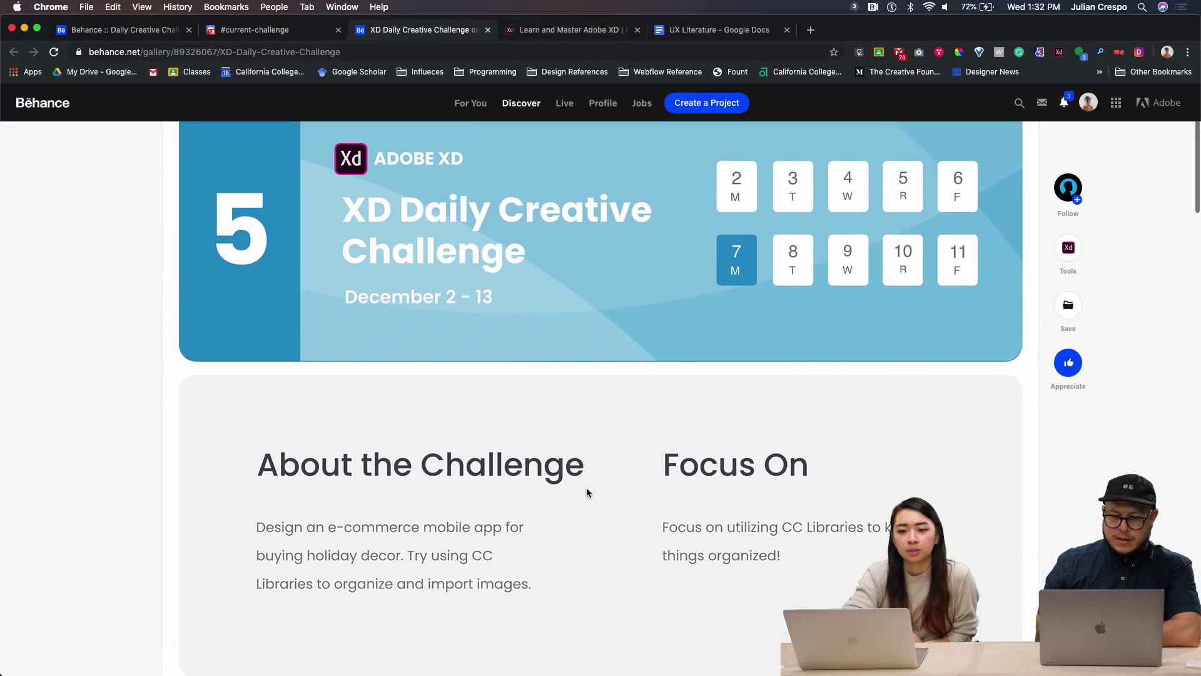
pyautogui.scroll(-5, 597, 515)
pyautogui.scroll(-2, 597, 516)
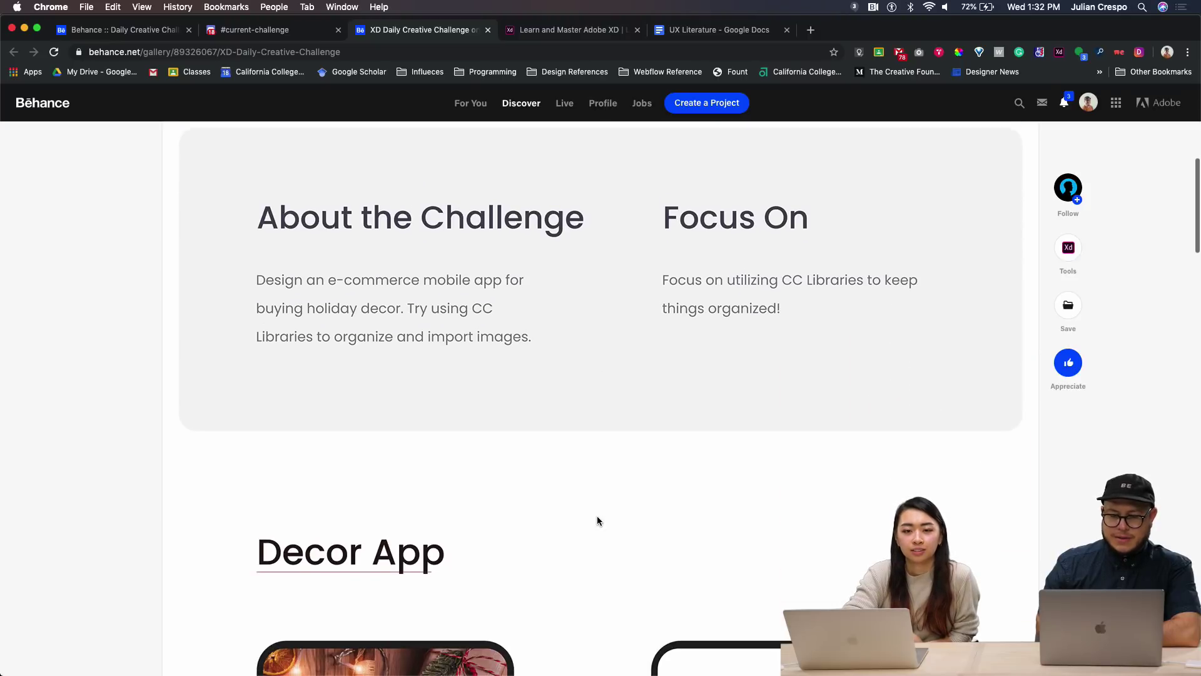
pyautogui.scroll(-9, 595, 513)
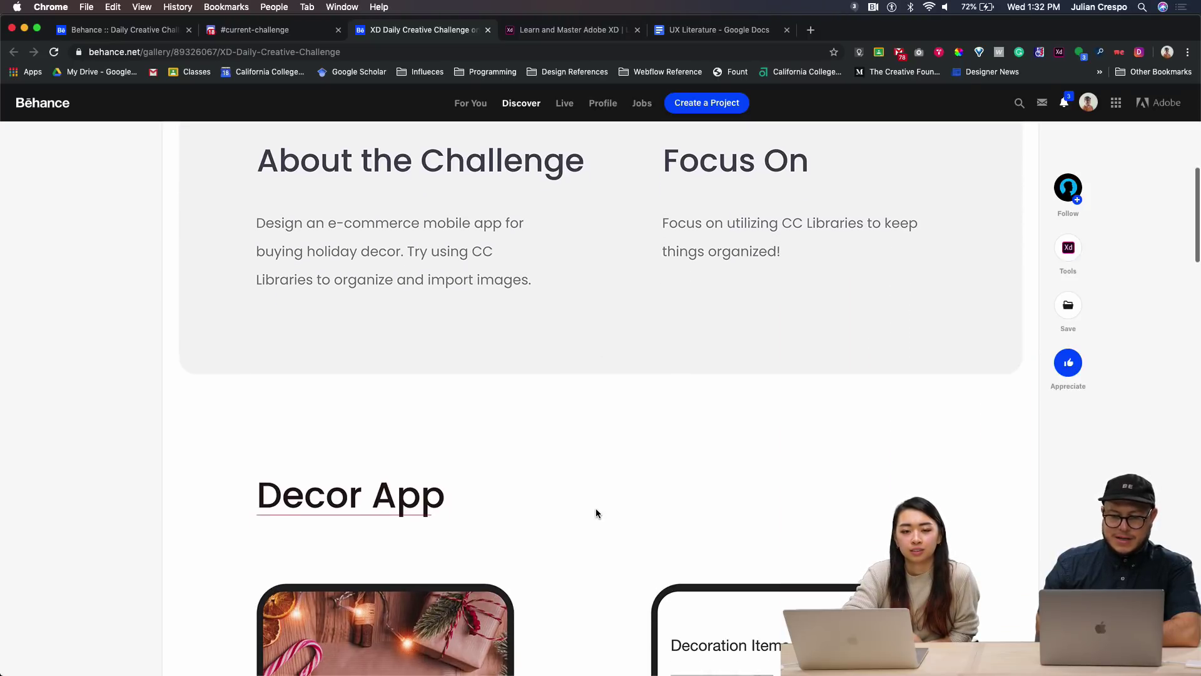
pyautogui.scroll(2, 595, 513)
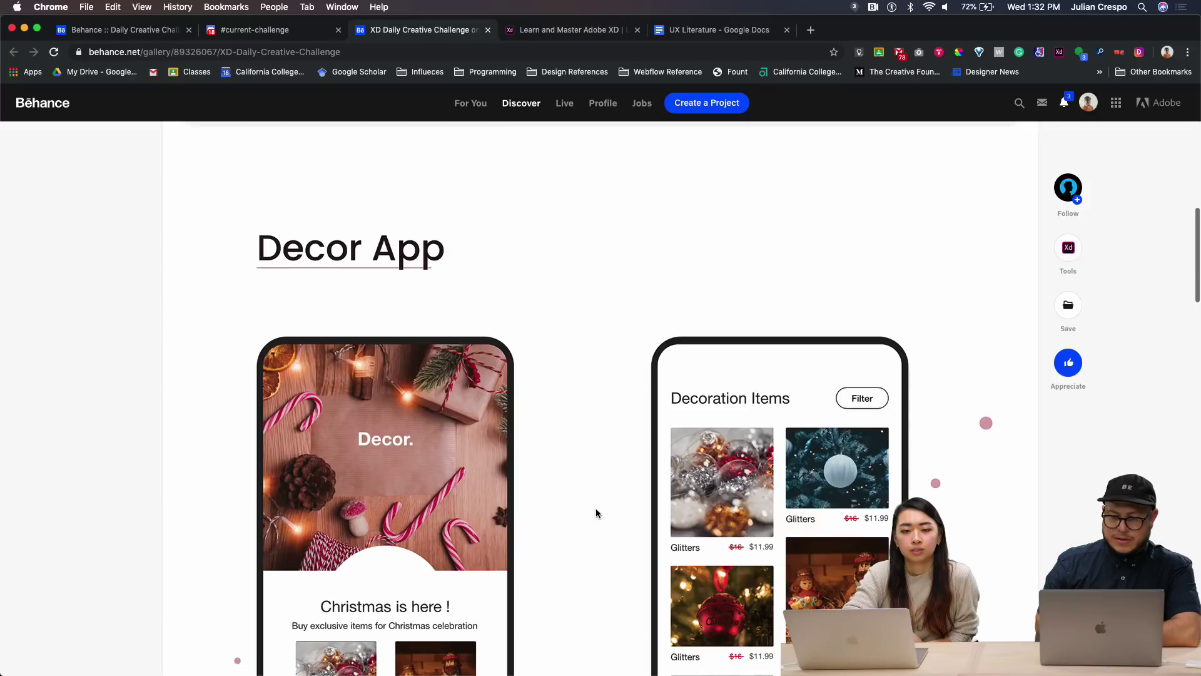
pyautogui.scroll(15, 532, 219)
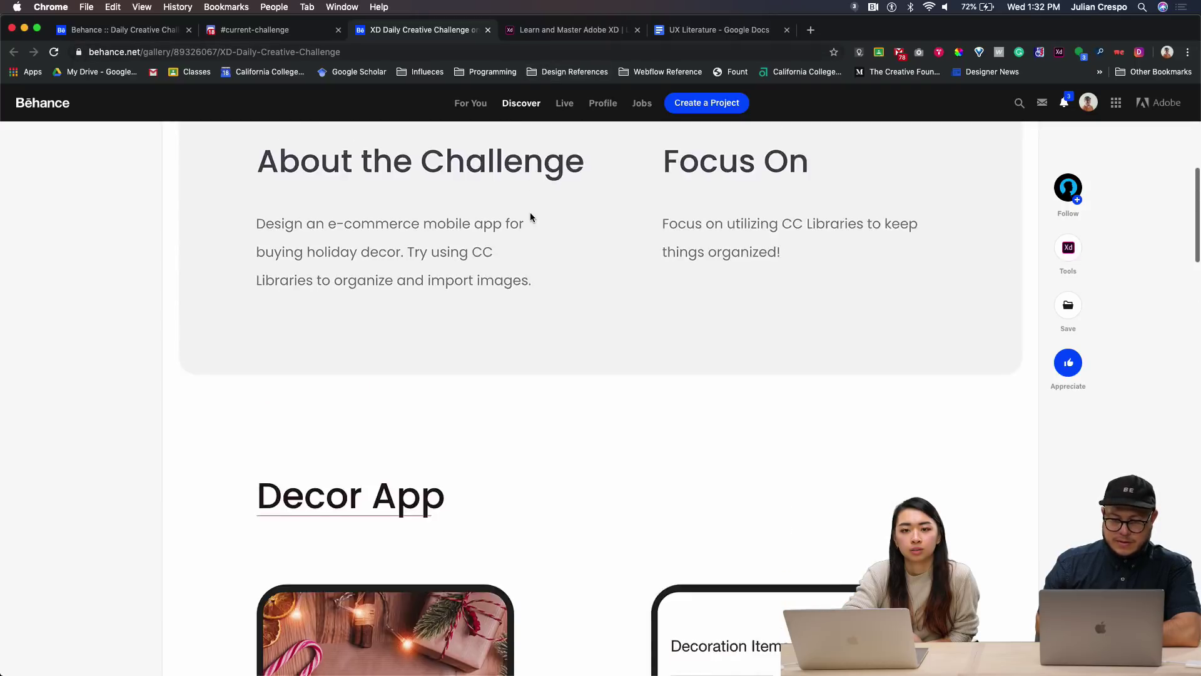
pyautogui.scroll(-3, 542, 441)
pyautogui.scroll(-15, 541, 442)
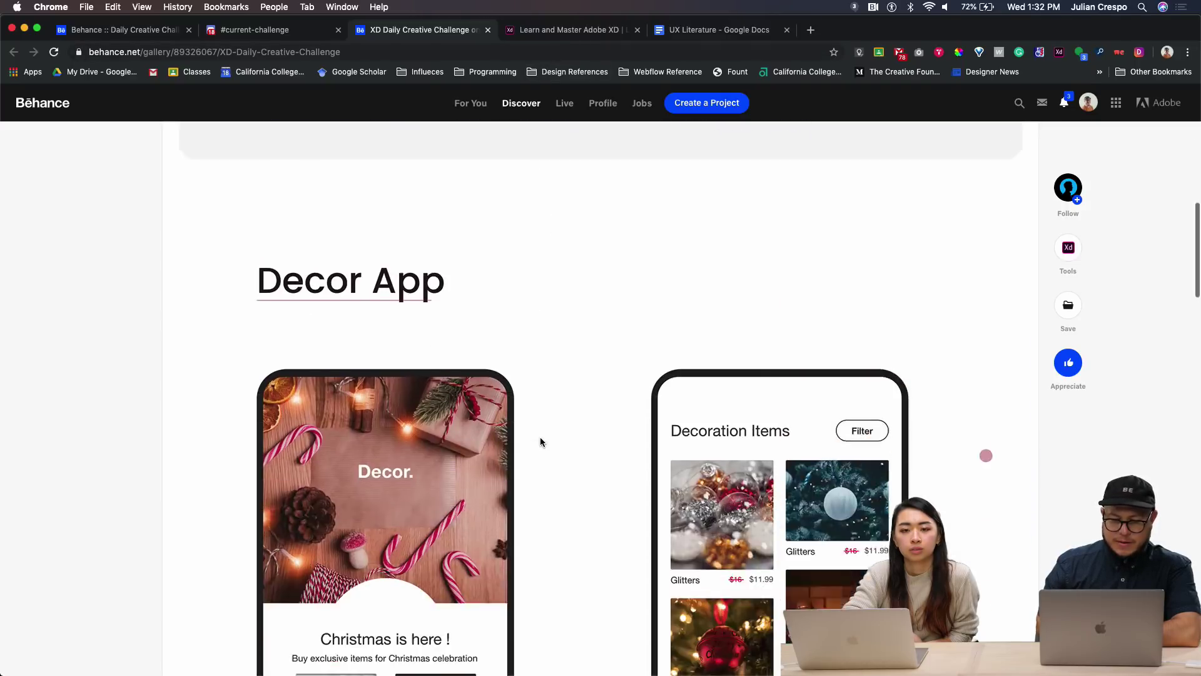
pyautogui.scroll(1, 540, 443)
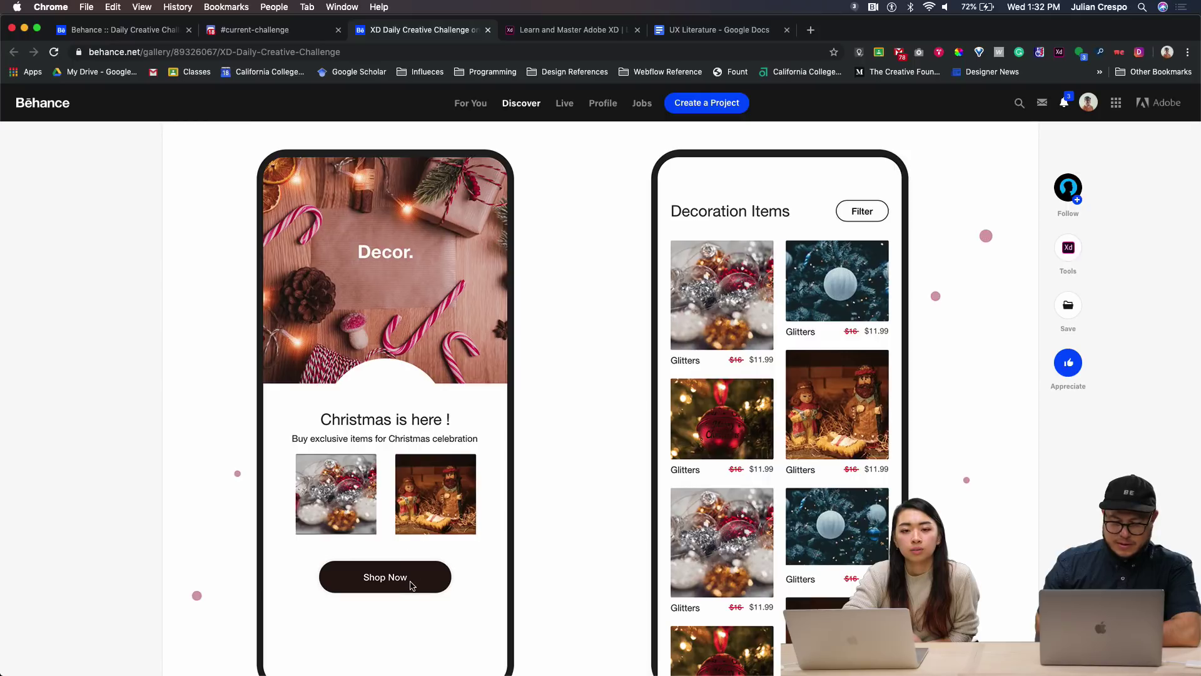
pyautogui.scroll(-10, 937, 493)
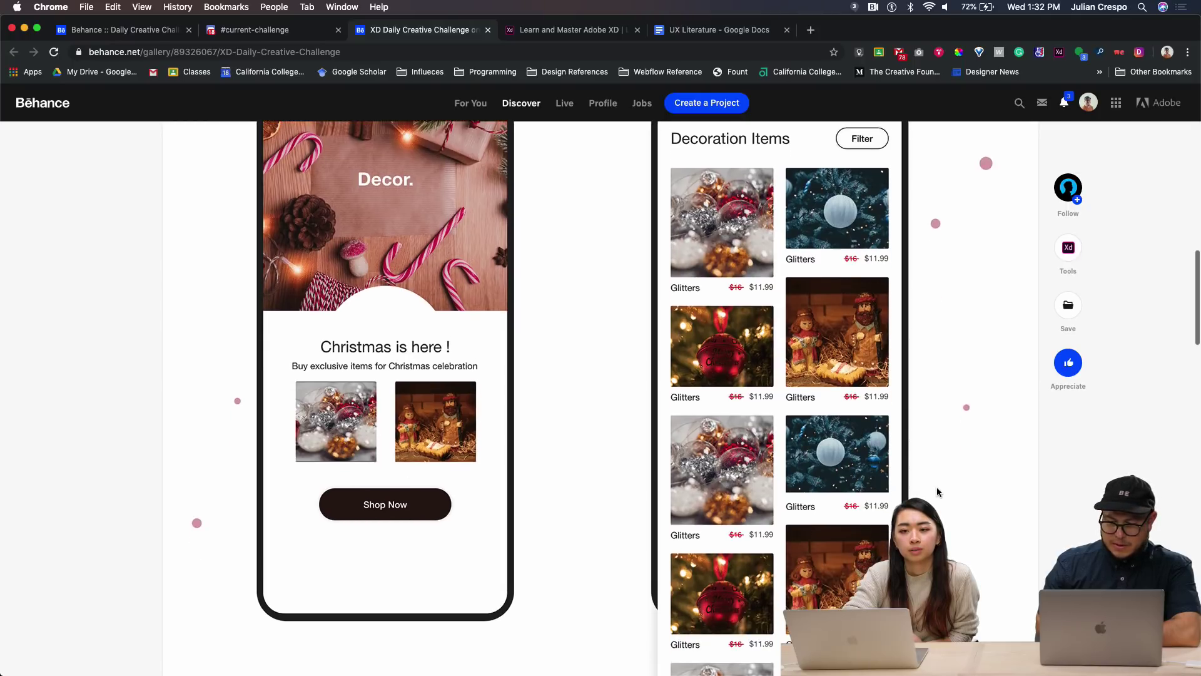
pyautogui.scroll(-10, 937, 492)
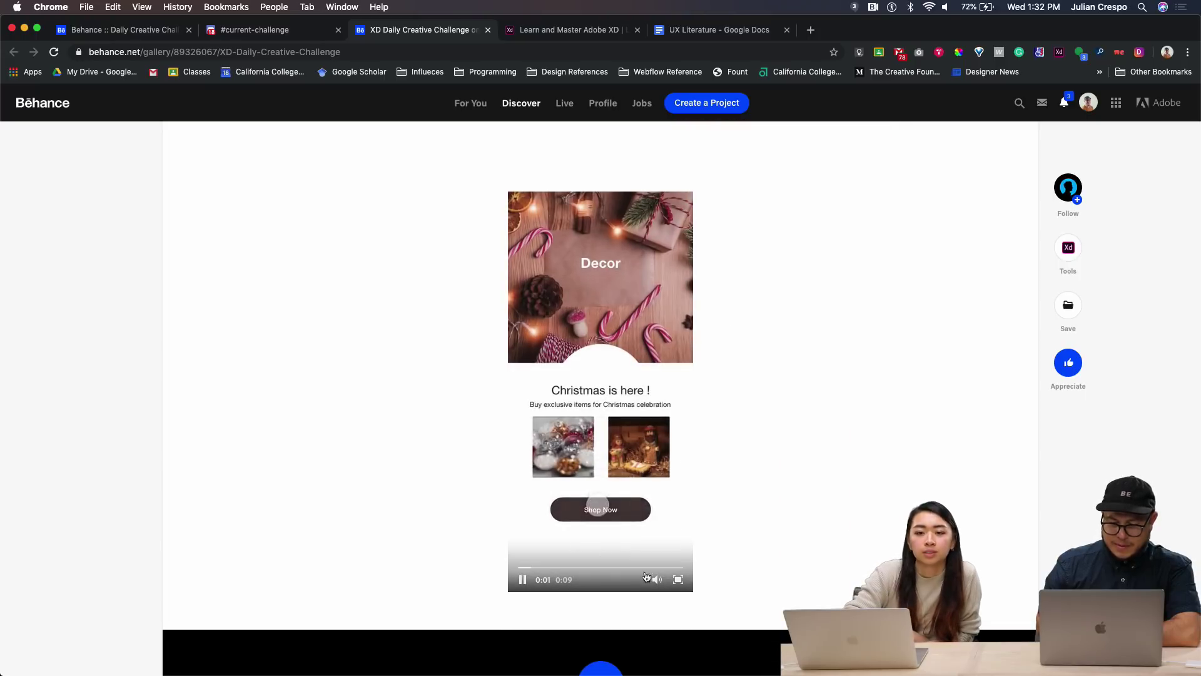
# Step: Watch the Decor App prototype video in full screen and replay it to review the Shop Now transition and the Decoration Items screen
pyautogui.click(678, 579)
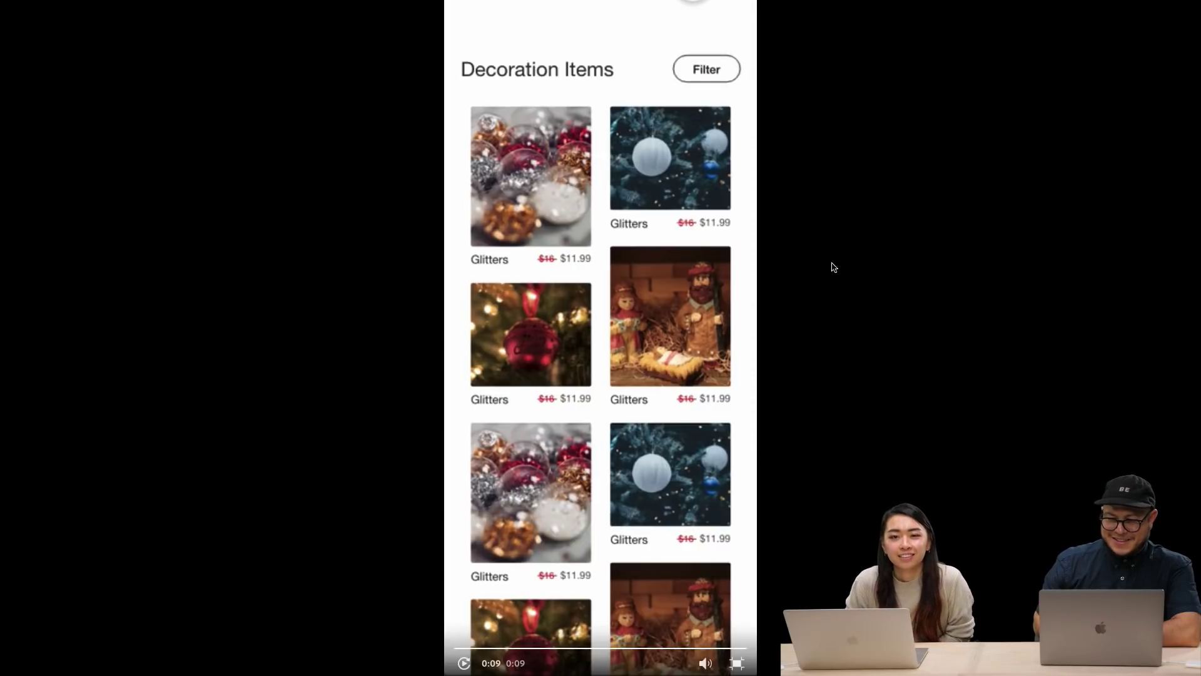
pyautogui.click(702, 69)
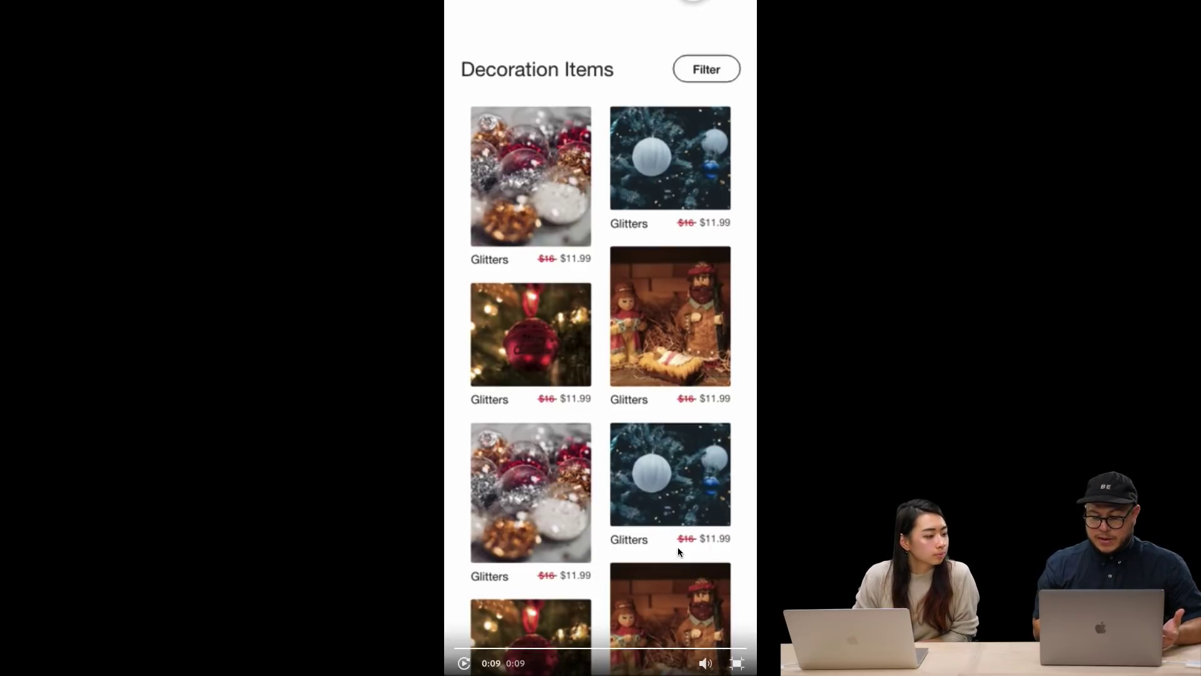
pyautogui.click(466, 665)
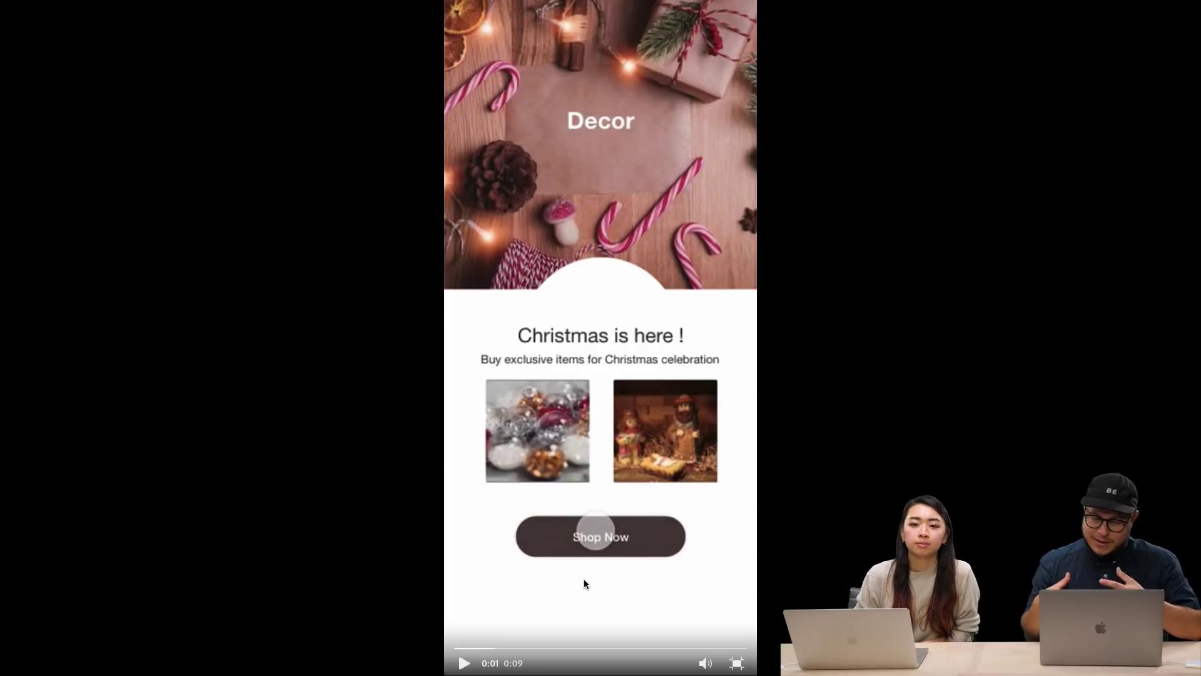
pyautogui.click(464, 663)
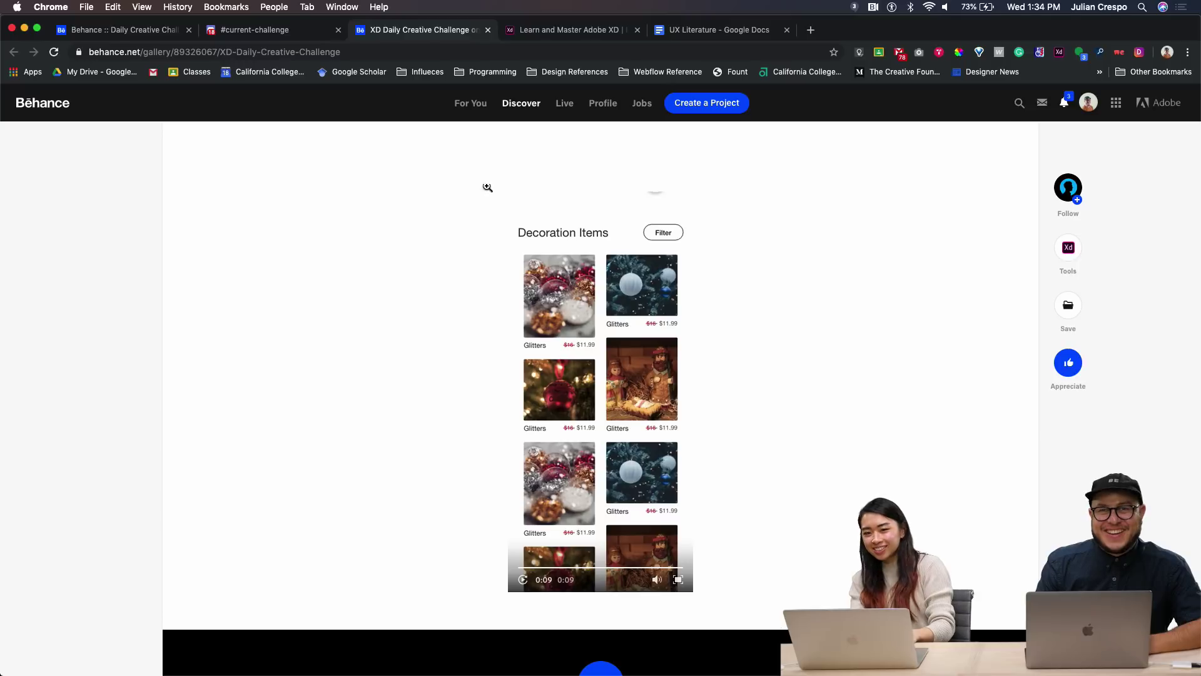
# Step: Close the Decor App project and open the Day 5 Christmas Decor submission's Behance link from the current-challenge channel
pyautogui.click(487, 30)
pyautogui.scroll(-3, 402, 509)
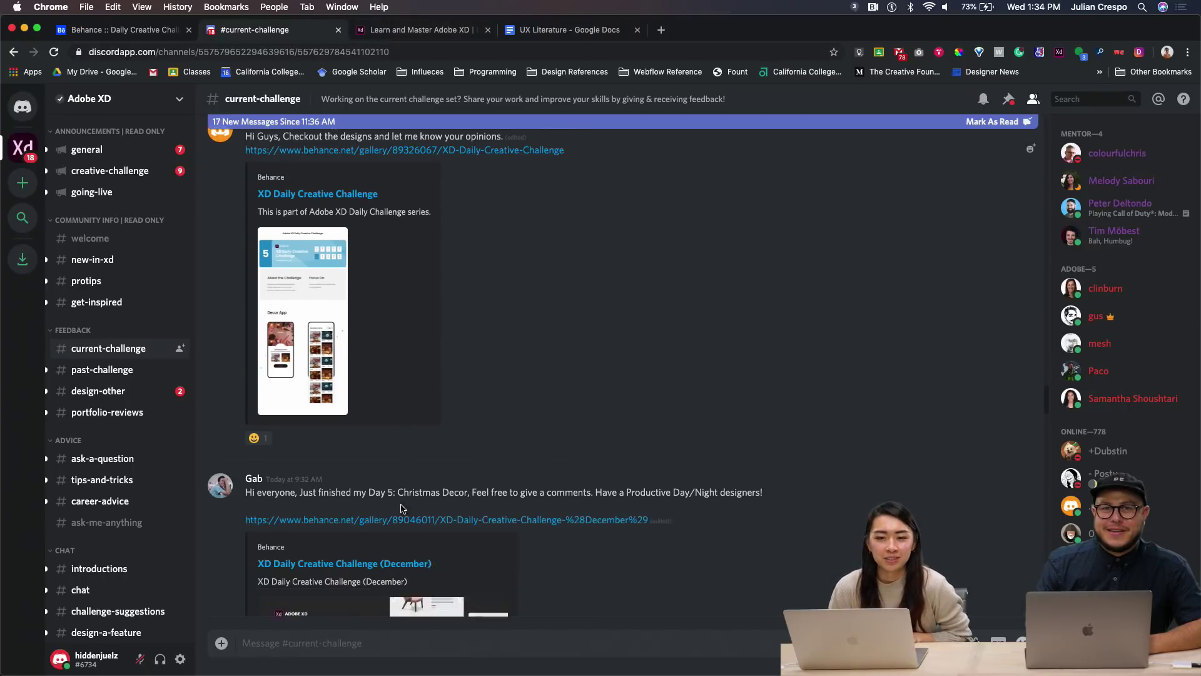
pyautogui.scroll(-3, 401, 508)
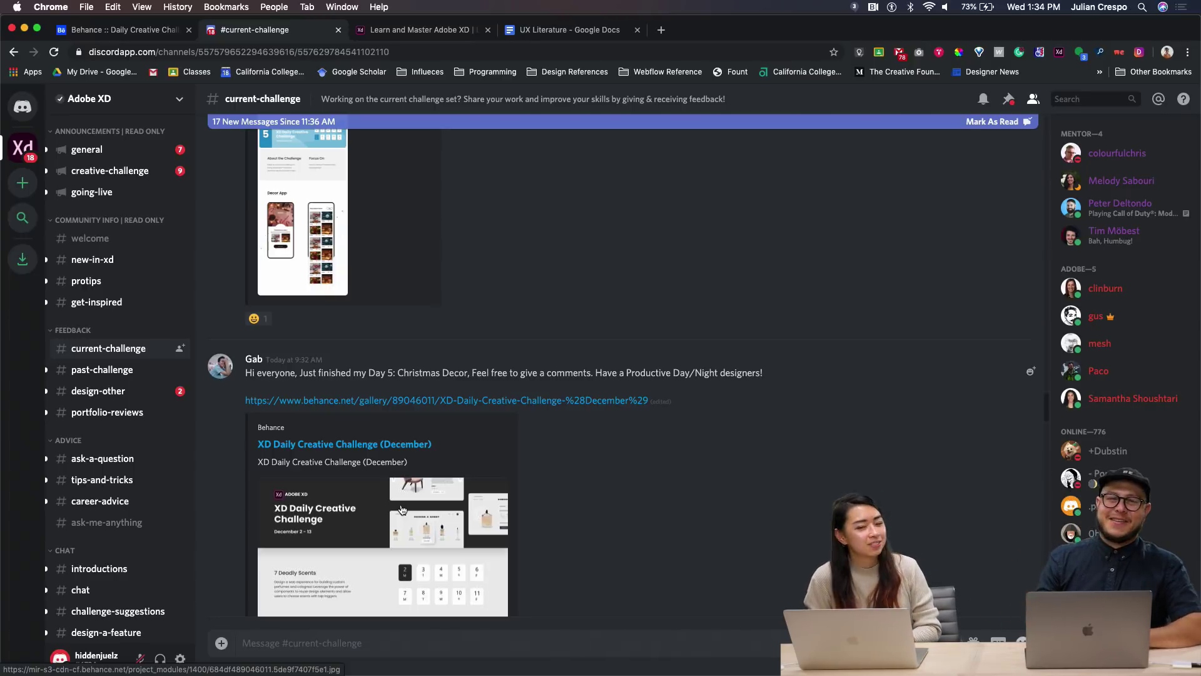
pyautogui.click(346, 401)
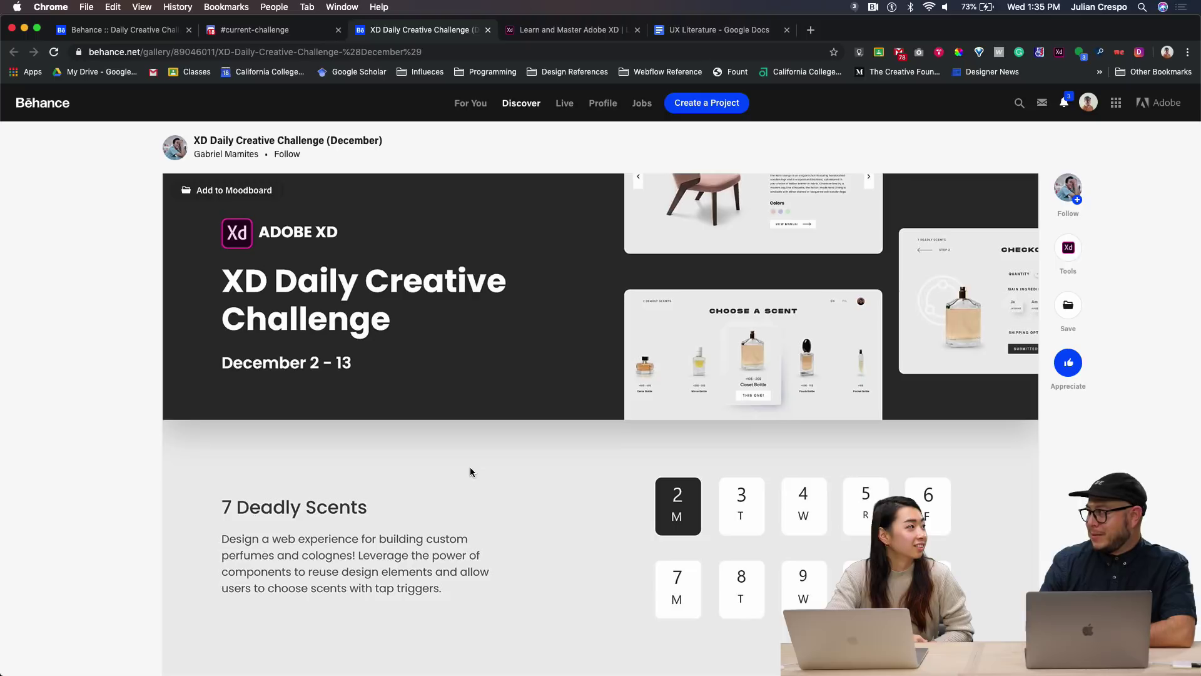
# Step: Look through the 7 Deadly Scents brief and its bottle, scent and checkout screens in the XD Daily Creative Challenge (December) project
pyautogui.scroll(-3, 471, 468)
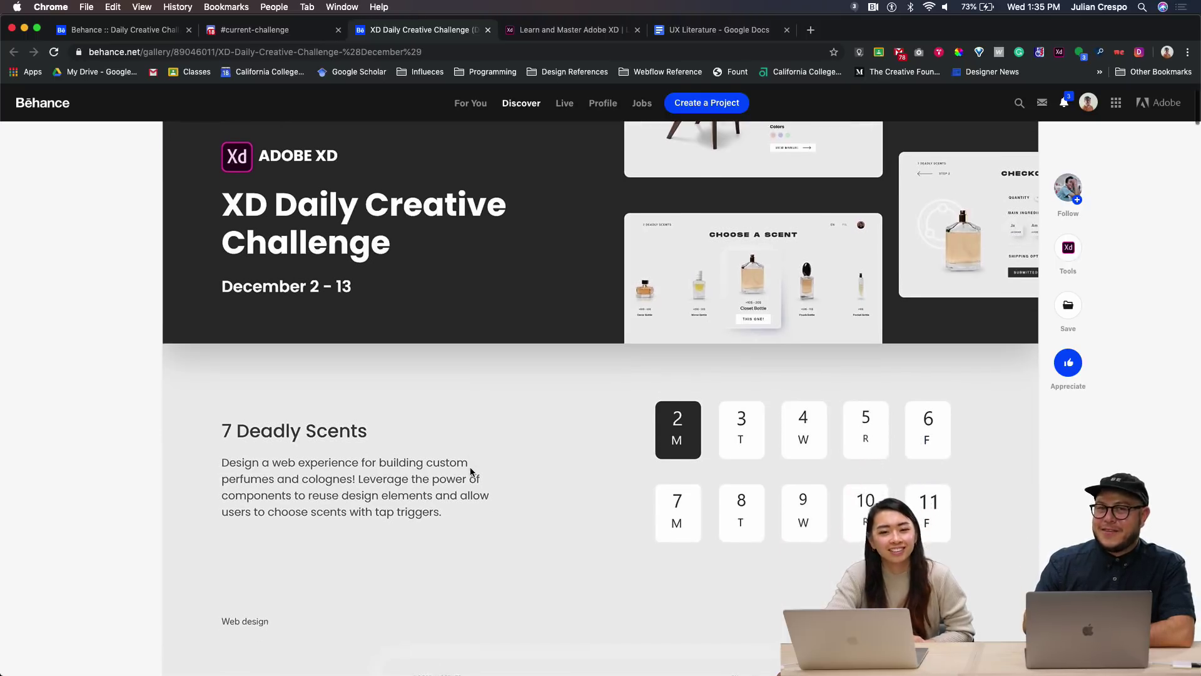
pyautogui.scroll(-1, 470, 469)
pyautogui.scroll(1, 475, 475)
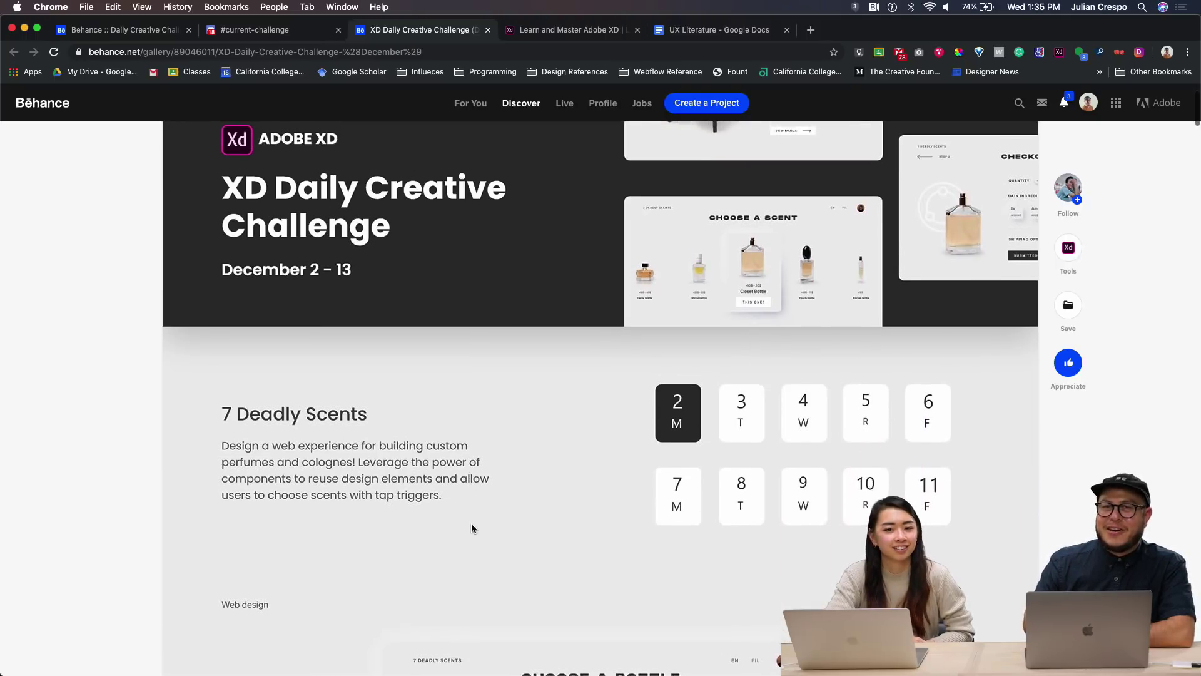
pyautogui.scroll(-2, 471, 526)
pyautogui.scroll(-3, 471, 528)
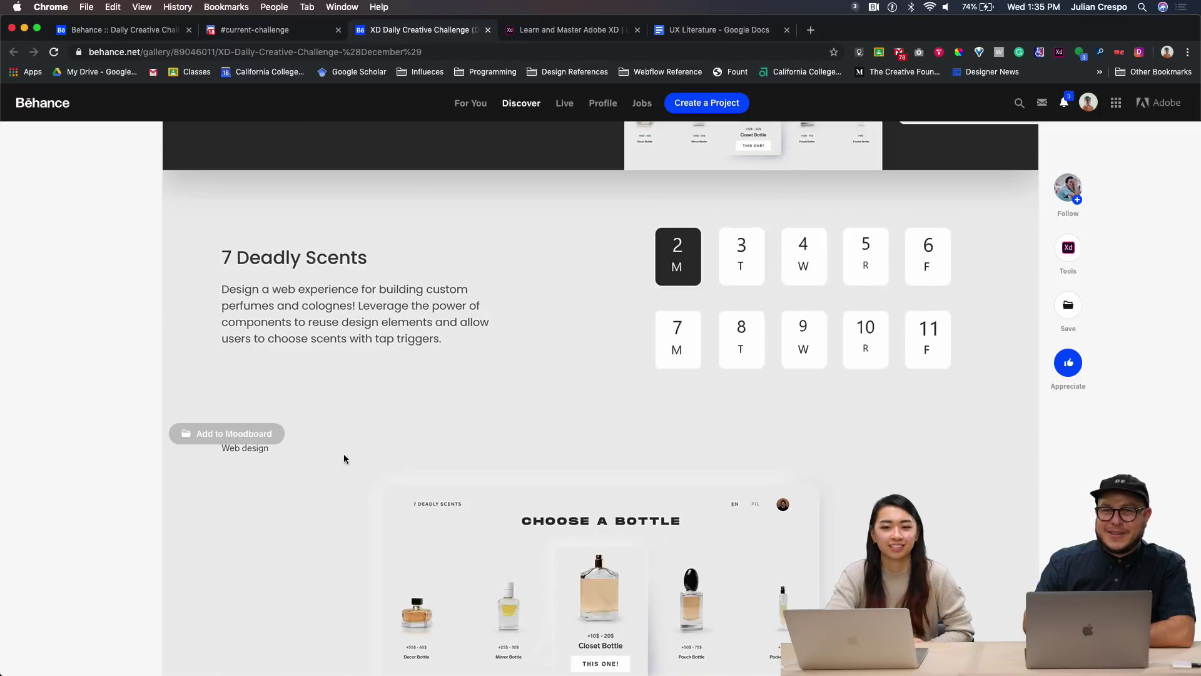
pyautogui.scroll(-12, 343, 453)
pyautogui.scroll(14, 364, 537)
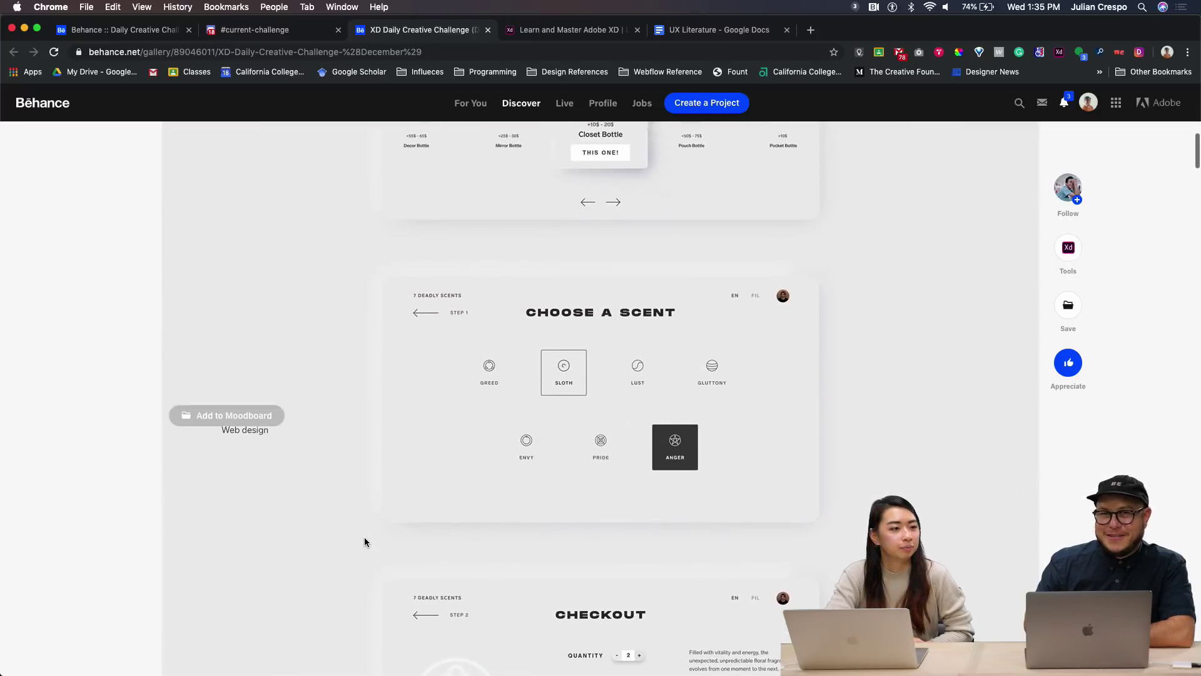
pyautogui.scroll(3, 364, 537)
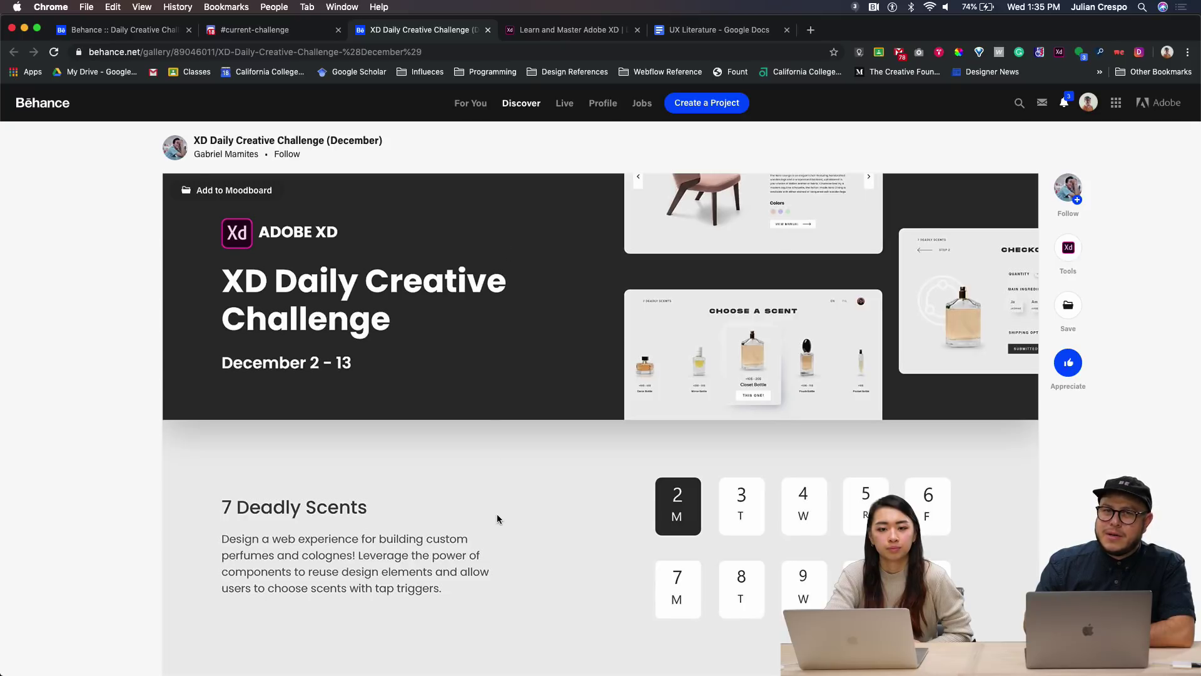
pyautogui.scroll(-15, 497, 518)
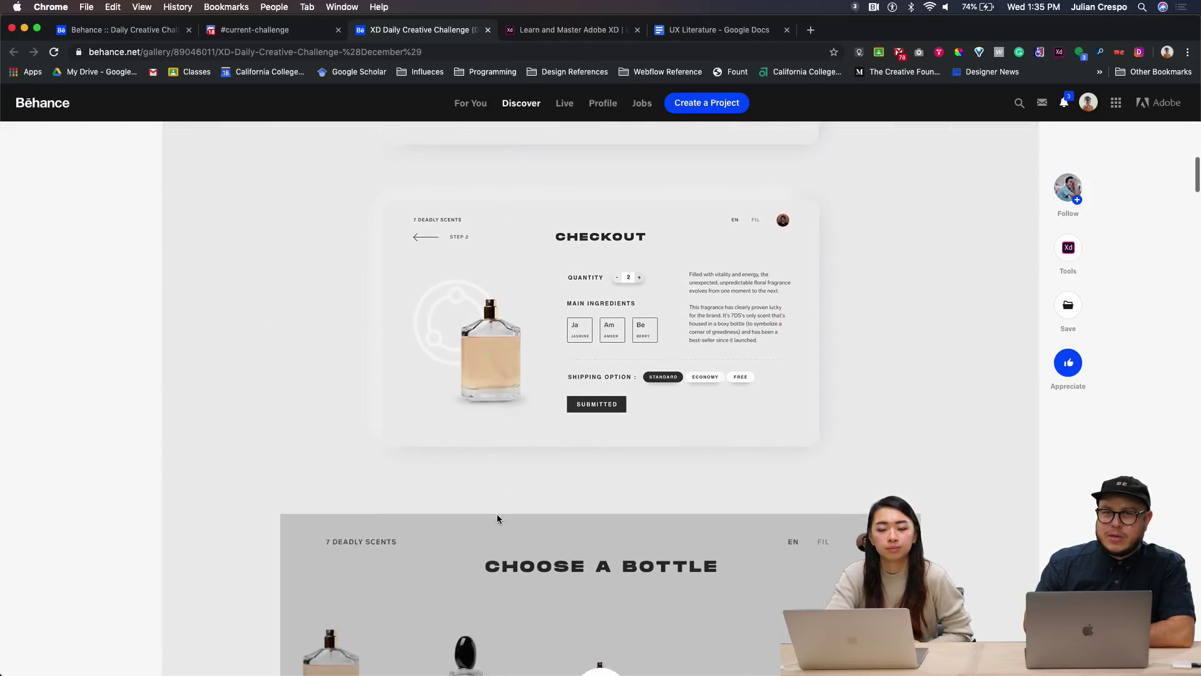
pyautogui.scroll(-4, 497, 518)
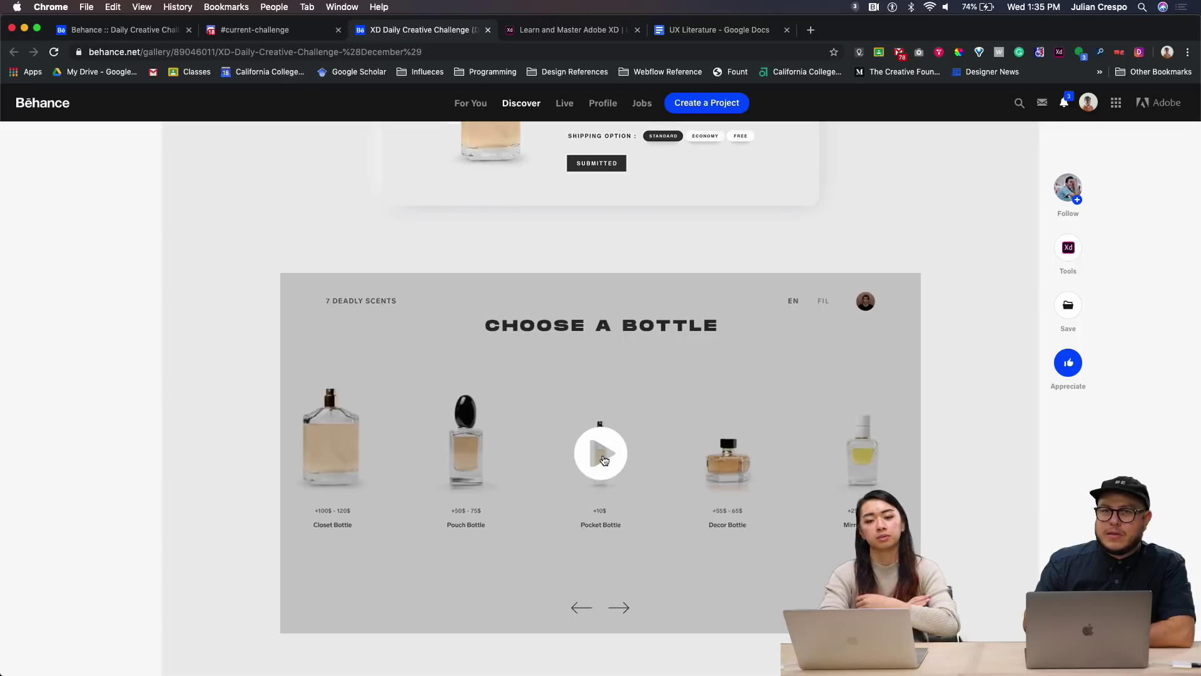
# Step: Play the 7 Deadly Scents prototype video in full screen and replay the end of the checkout sequence
pyautogui.click(602, 457)
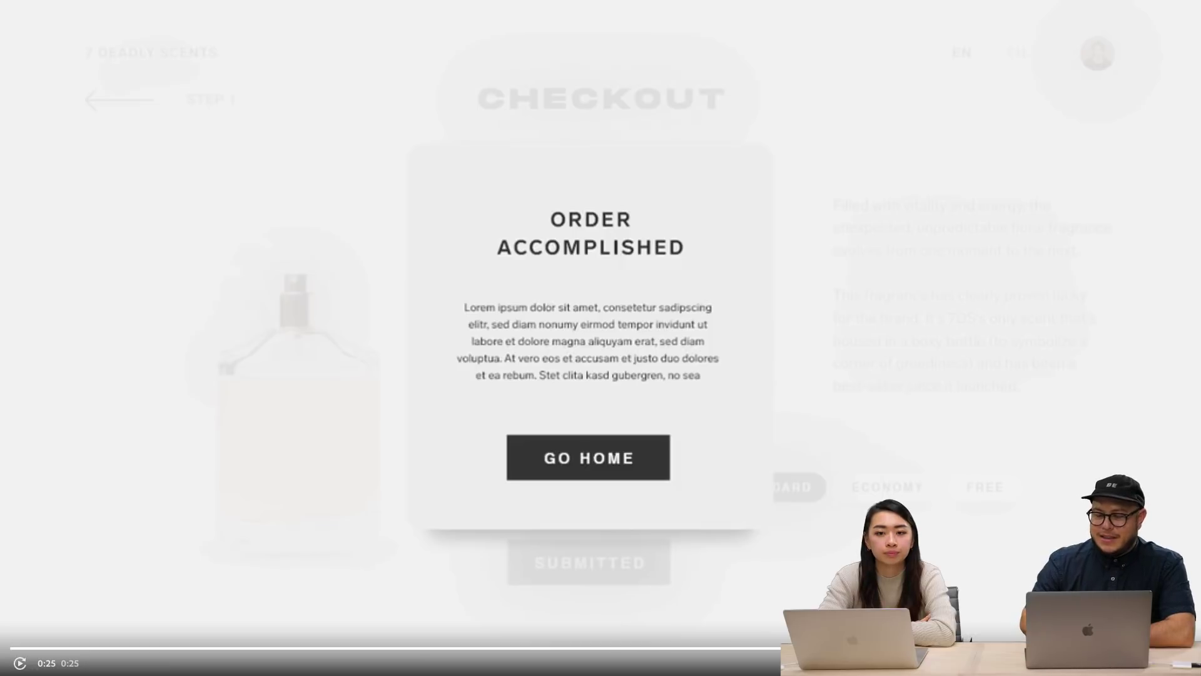
pyautogui.press('Left')
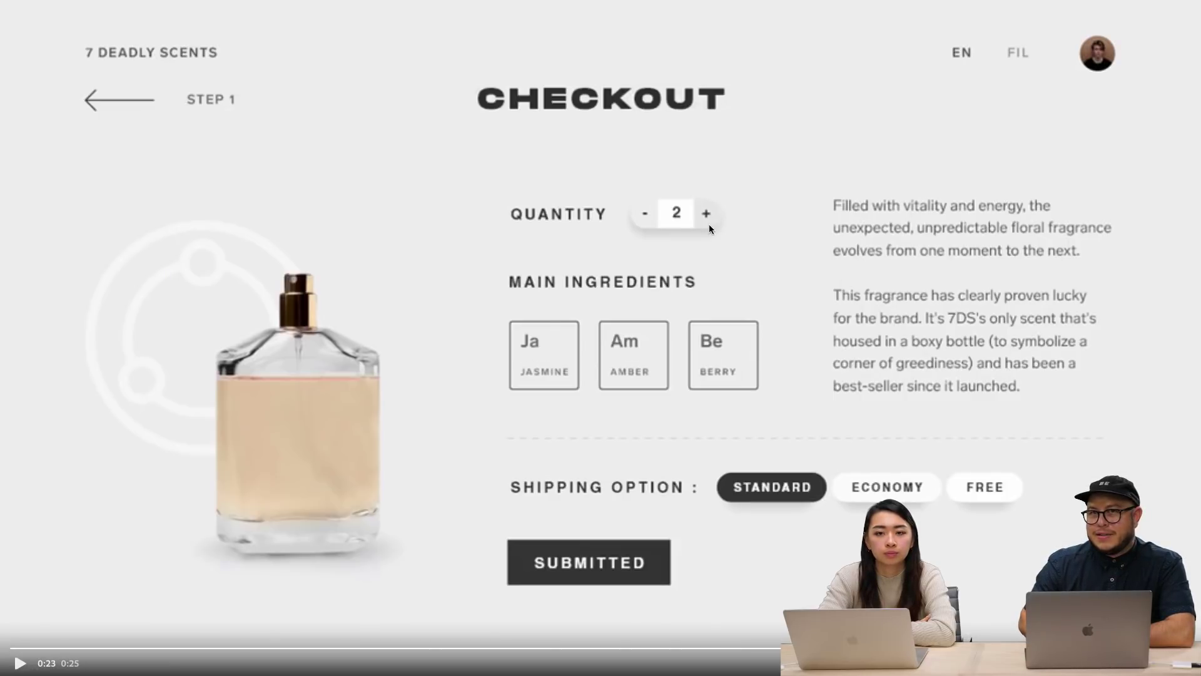
pyautogui.click(673, 539)
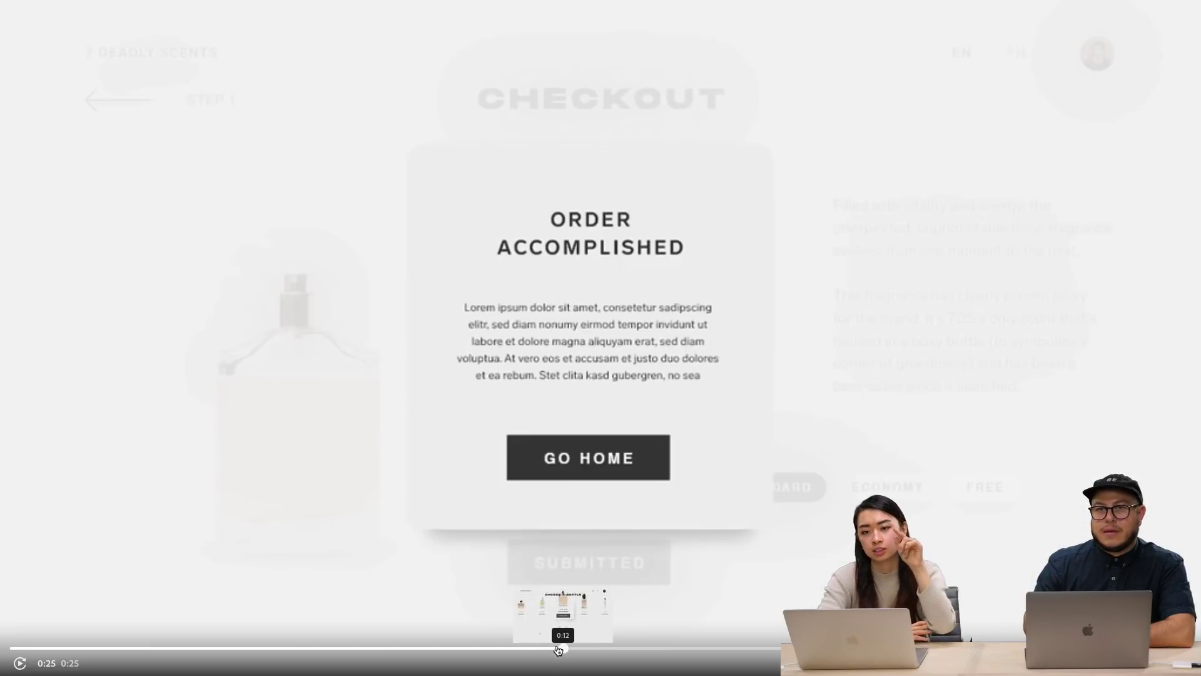
# Step: Rewind the 7 Deadly Scents video to the Choose a Bottle carousel, replay it from the start and exit full screen
pyautogui.click(322, 648)
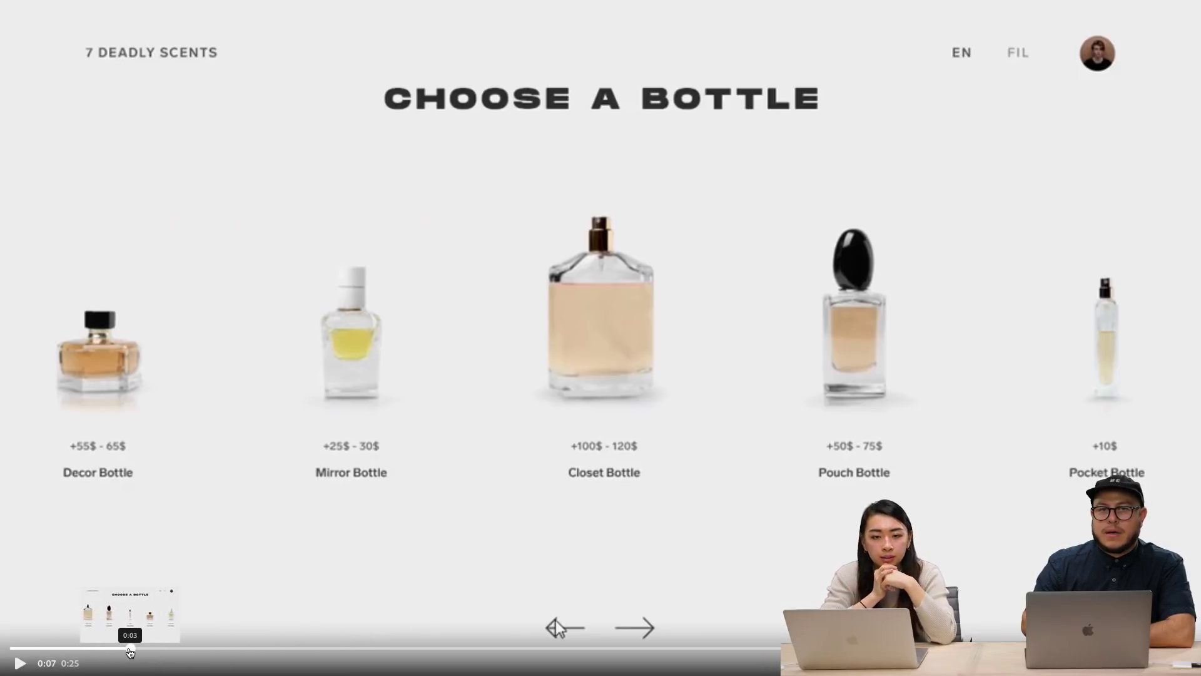
pyautogui.click(119, 649)
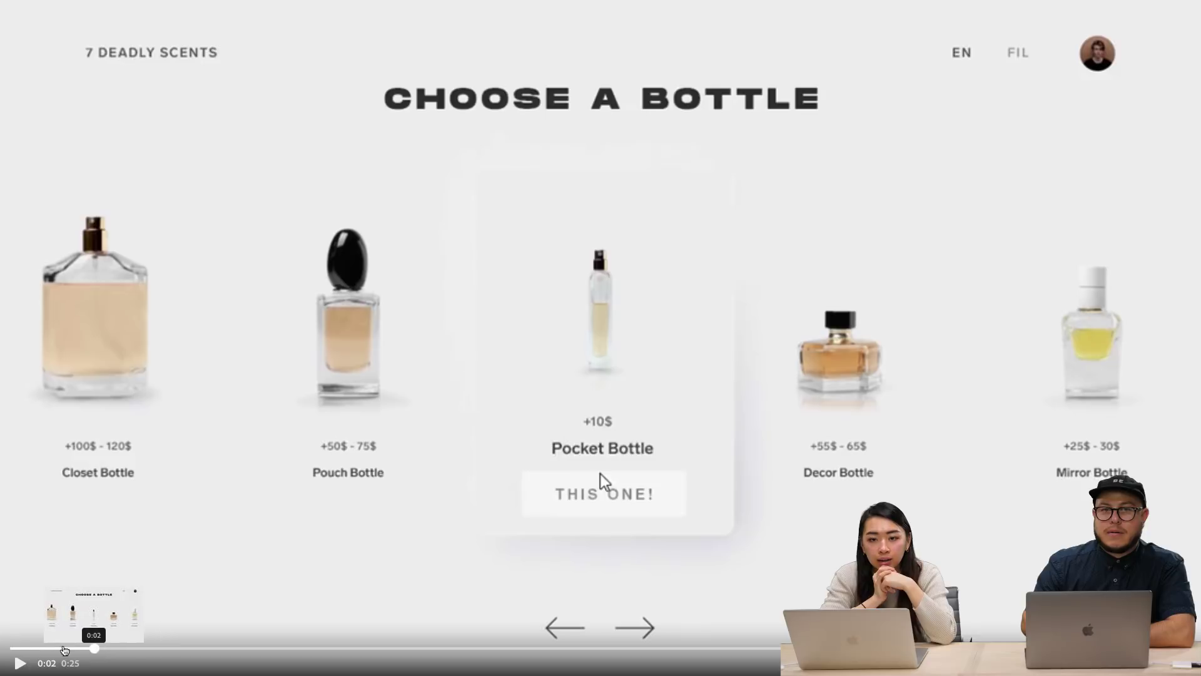
pyautogui.click(2, 649)
pyautogui.click(19, 665)
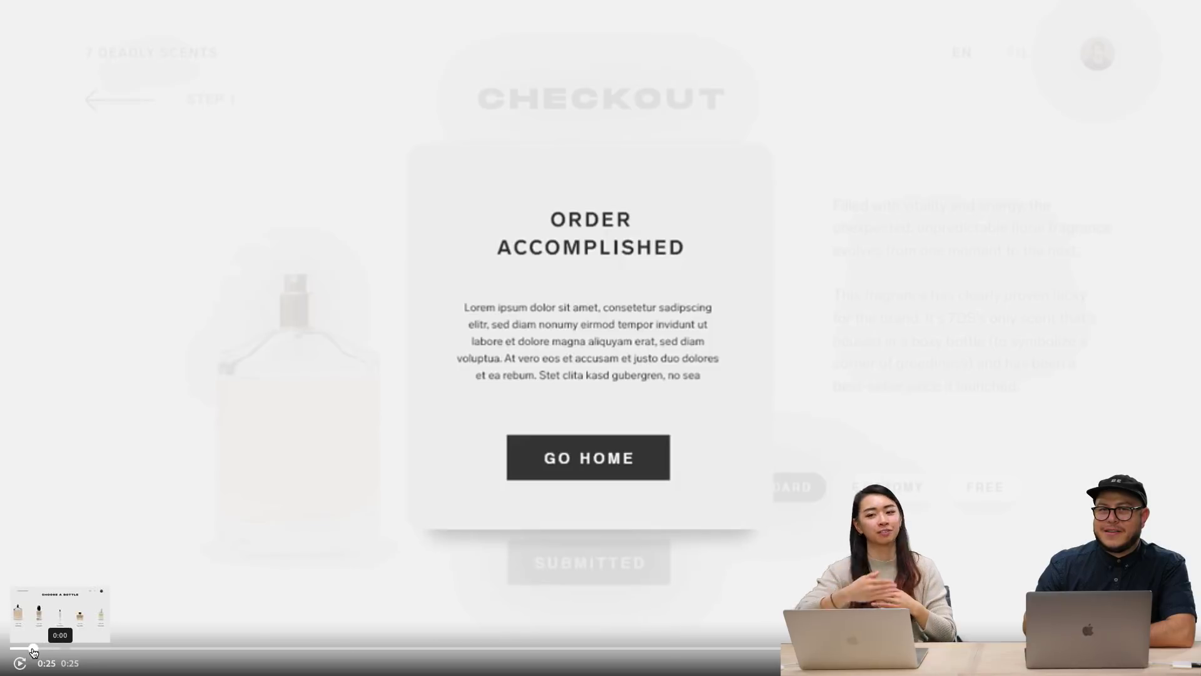
pyautogui.click(14, 667)
pyautogui.click(17, 669)
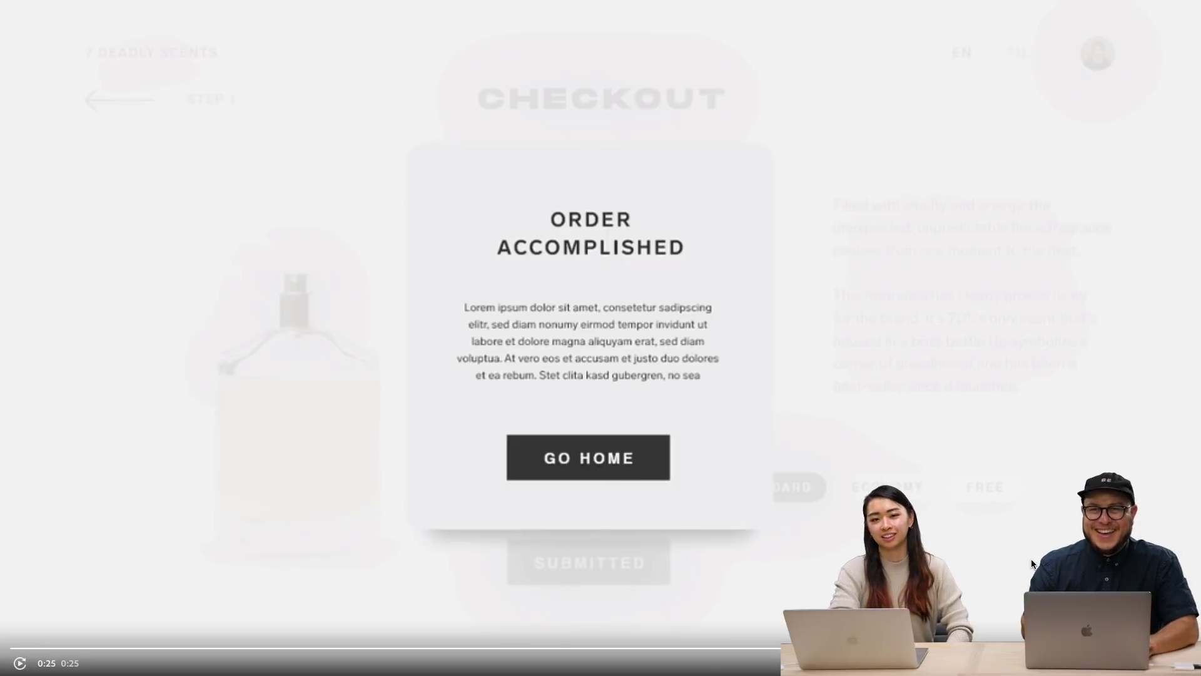
pyautogui.press('Escape')
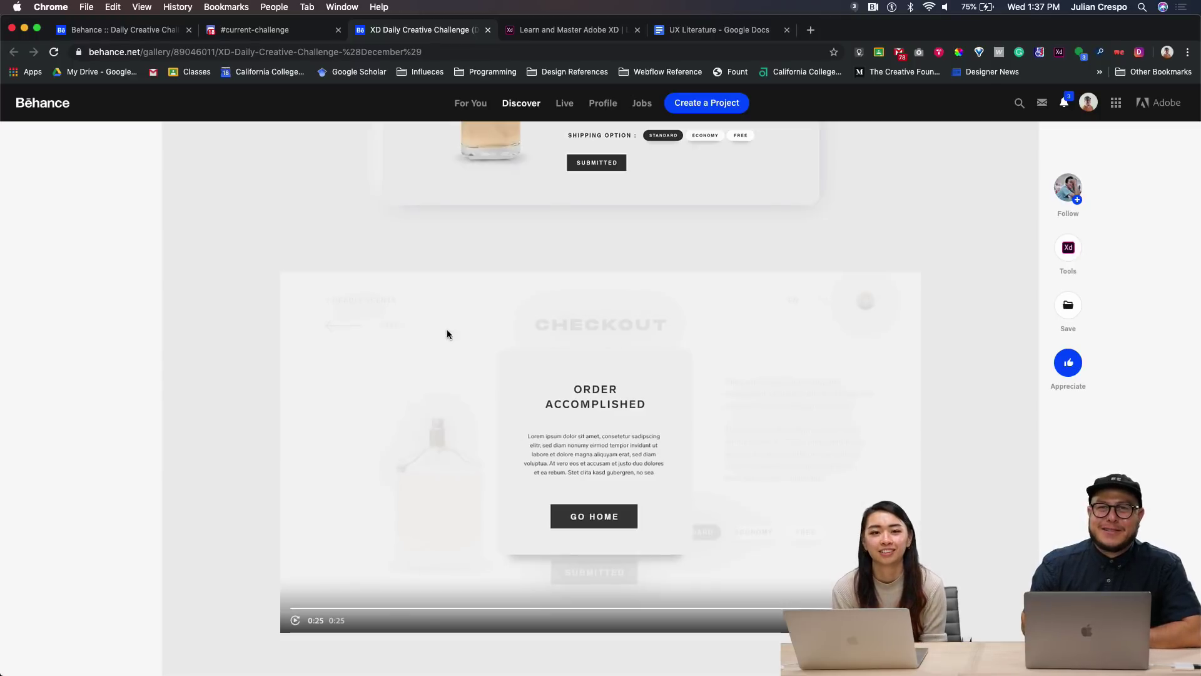
# Step: Return to the current-challenge channel and open the three-screen Santa Tracker submission published on Dec 11
pyautogui.click(254, 30)
pyautogui.scroll(-10, 359, 446)
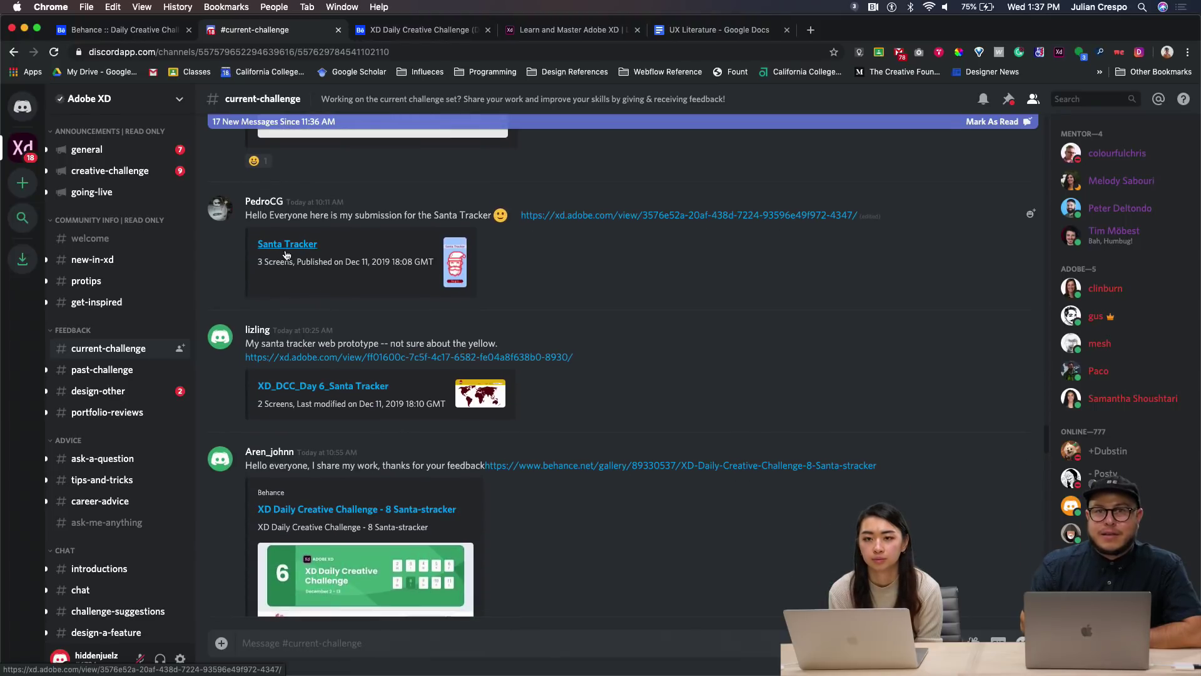
pyautogui.click(287, 244)
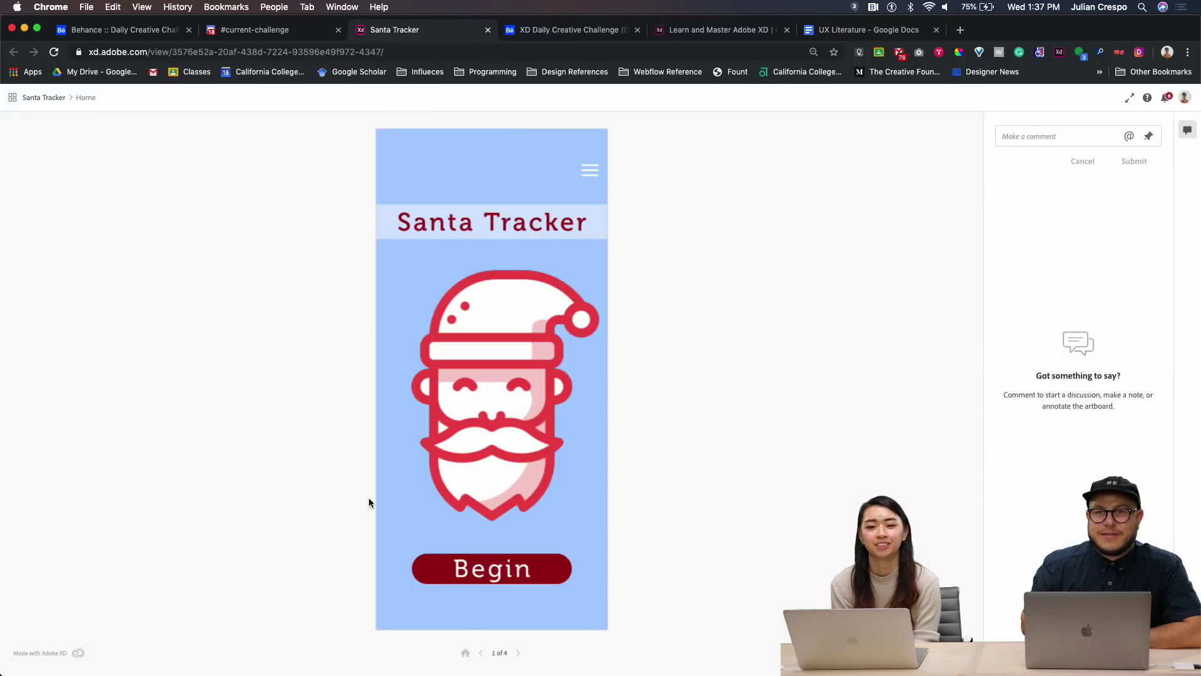
# Step: Walk through the Santa Tracker prototype from Begin to the notification settings, checking the map's trees, and return to its start screen
pyautogui.click(495, 570)
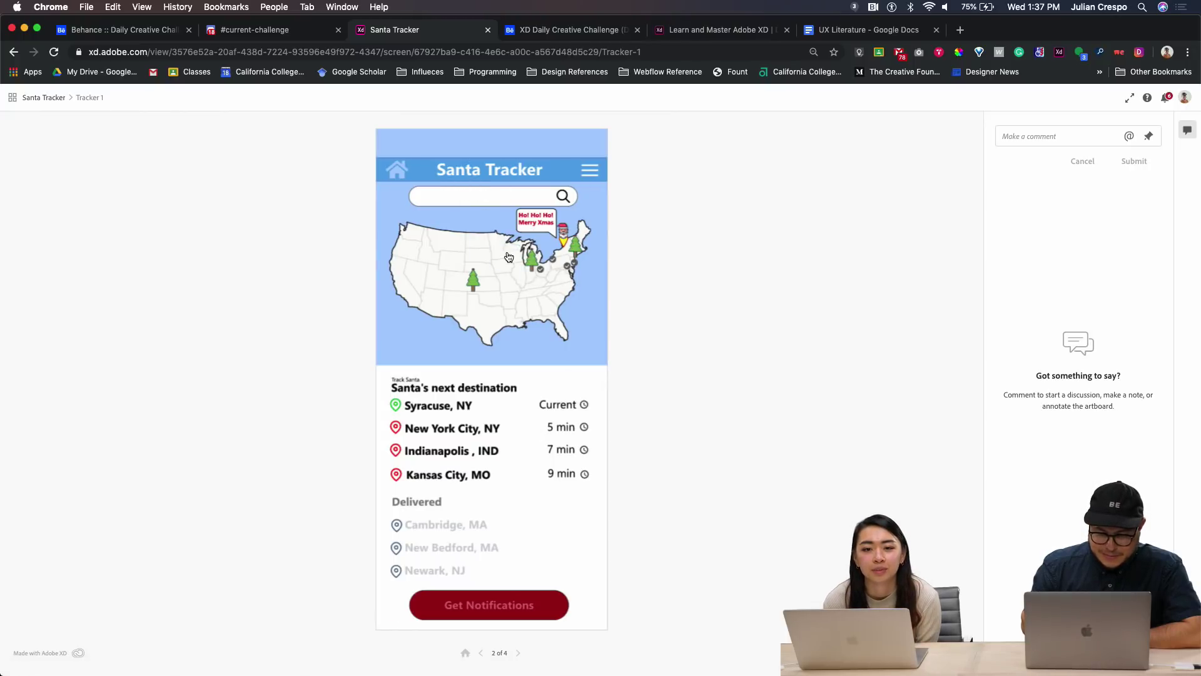
pyautogui.moveTo(532, 266)
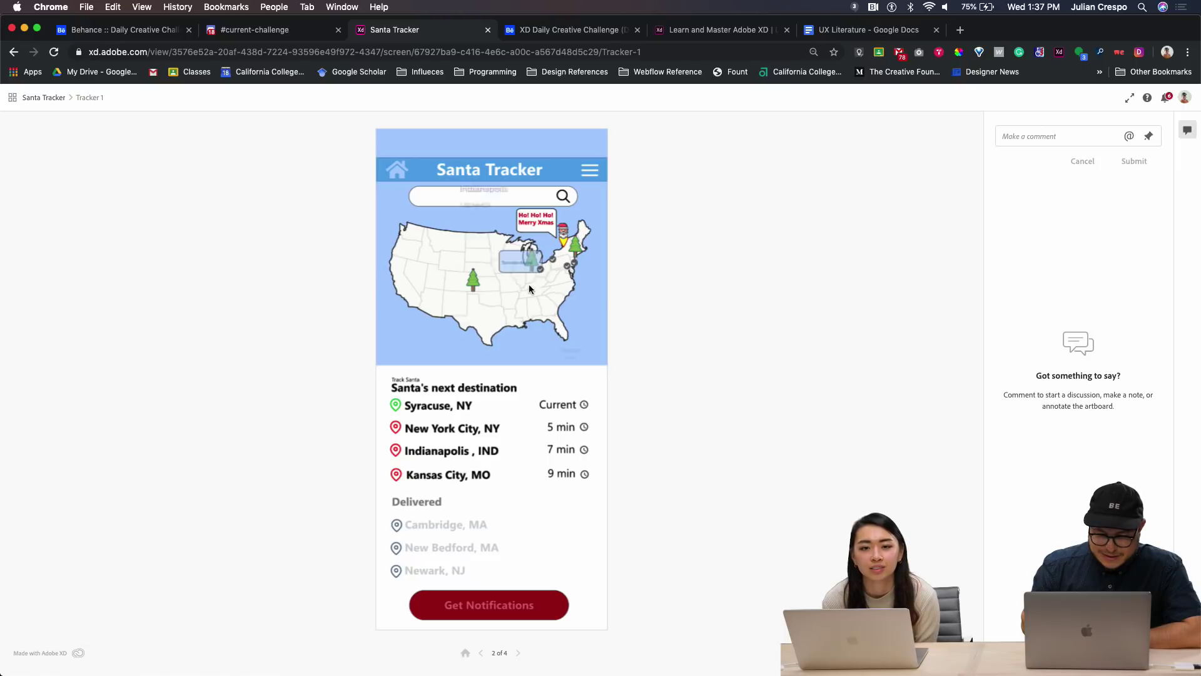
pyautogui.moveTo(474, 289)
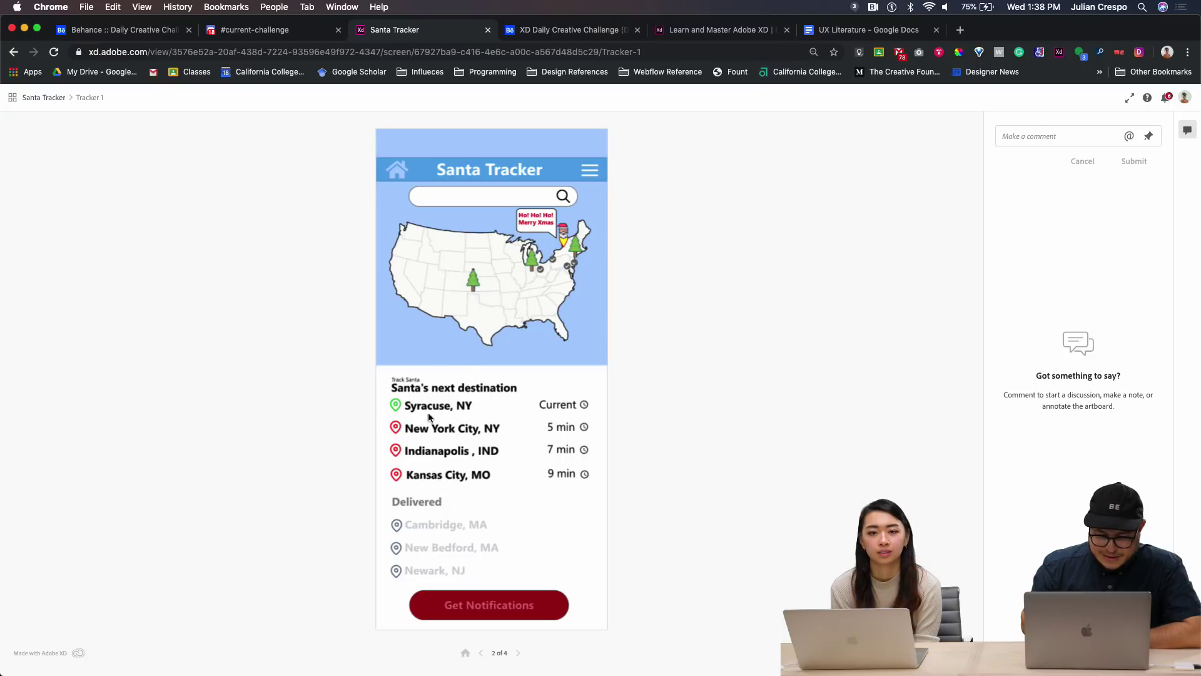
pyautogui.click(480, 606)
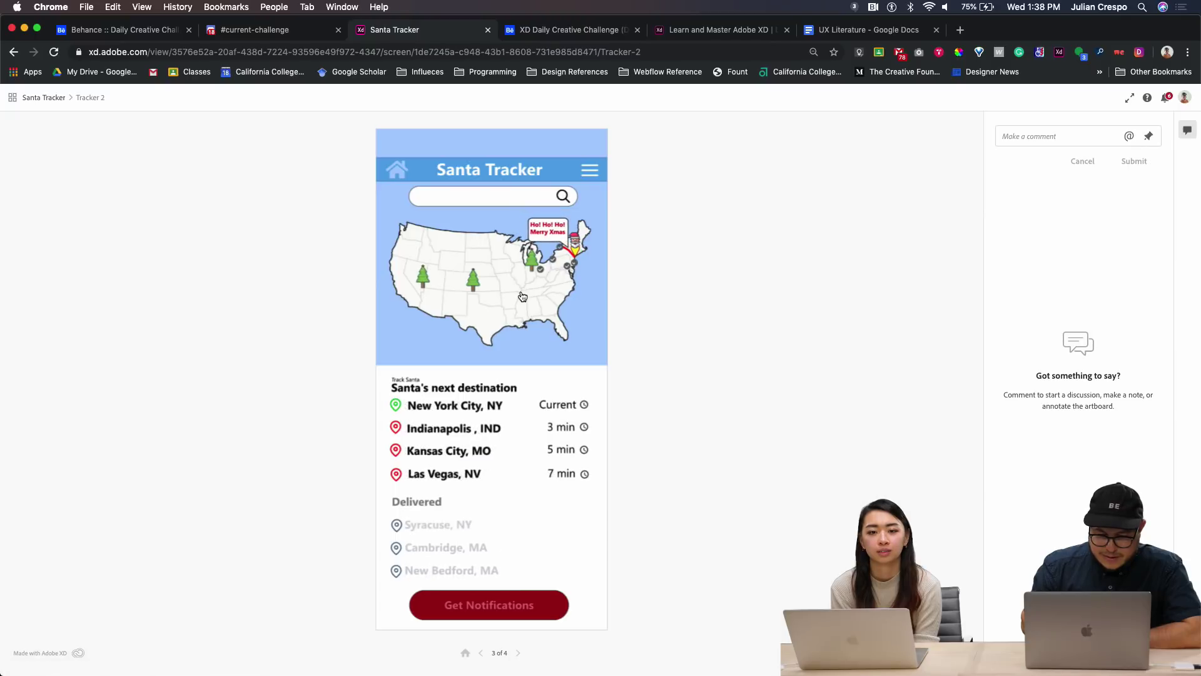
pyautogui.click(562, 241)
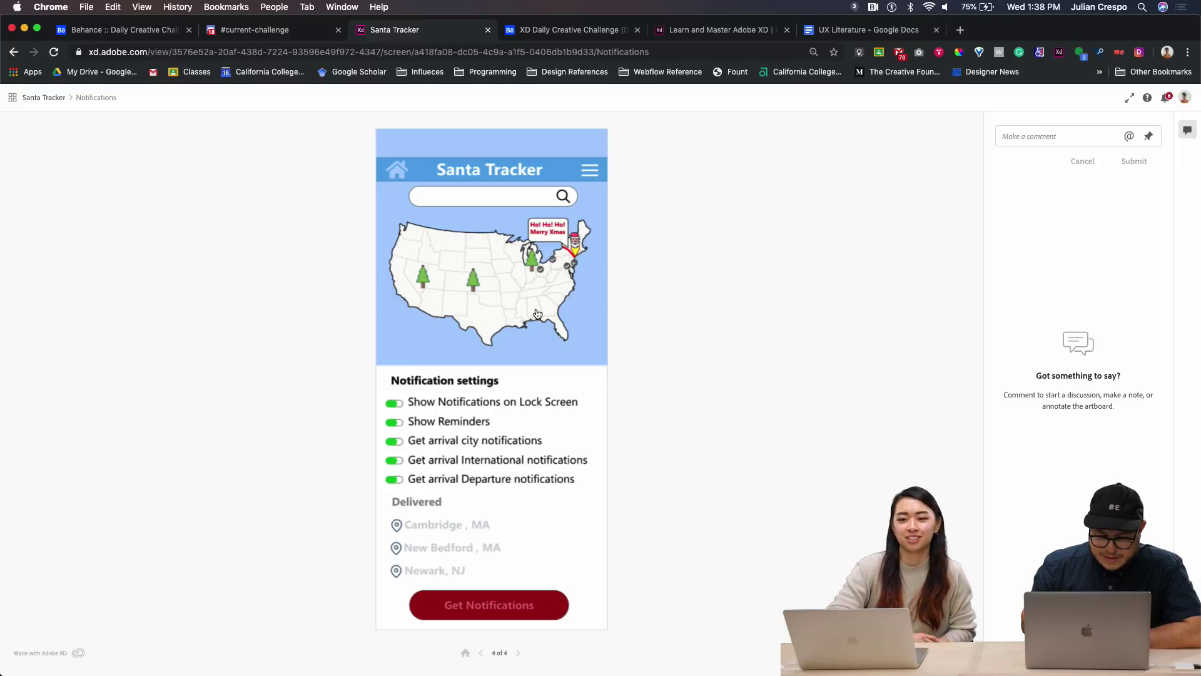
pyautogui.click(499, 312)
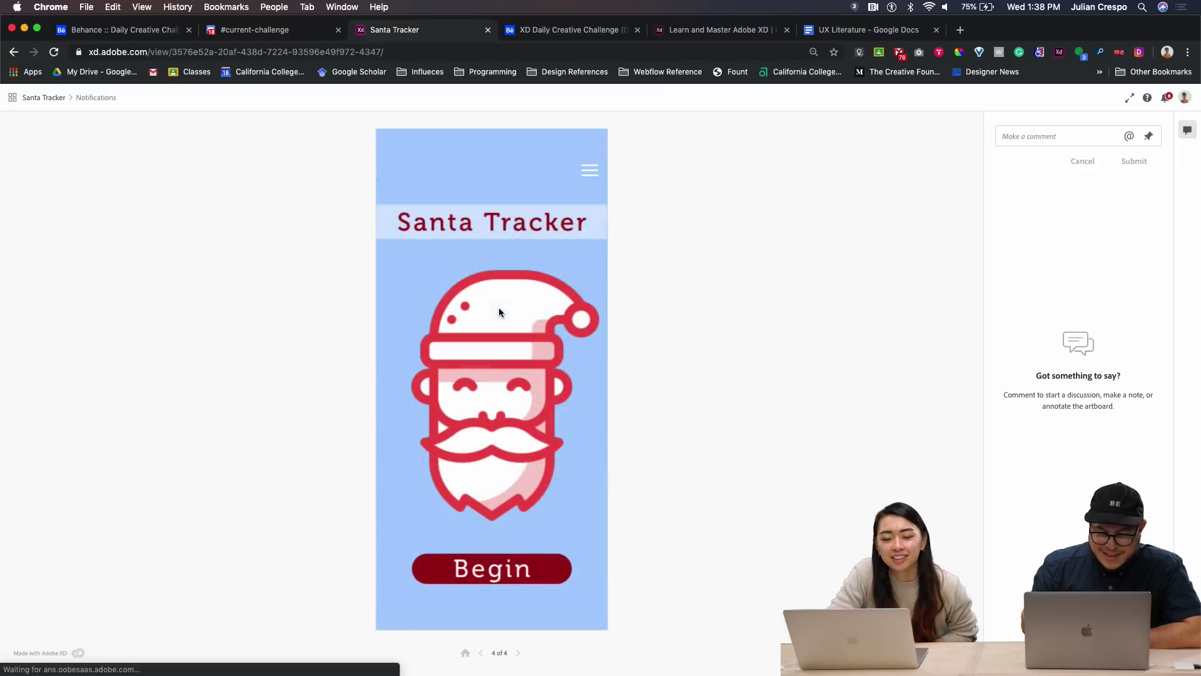
# Step: Begin the Santa Tracker prototype again, test the Kansas City and Las Vegas trees on the map, and go back to its home screen
pyautogui.click(495, 580)
pyautogui.click(474, 285)
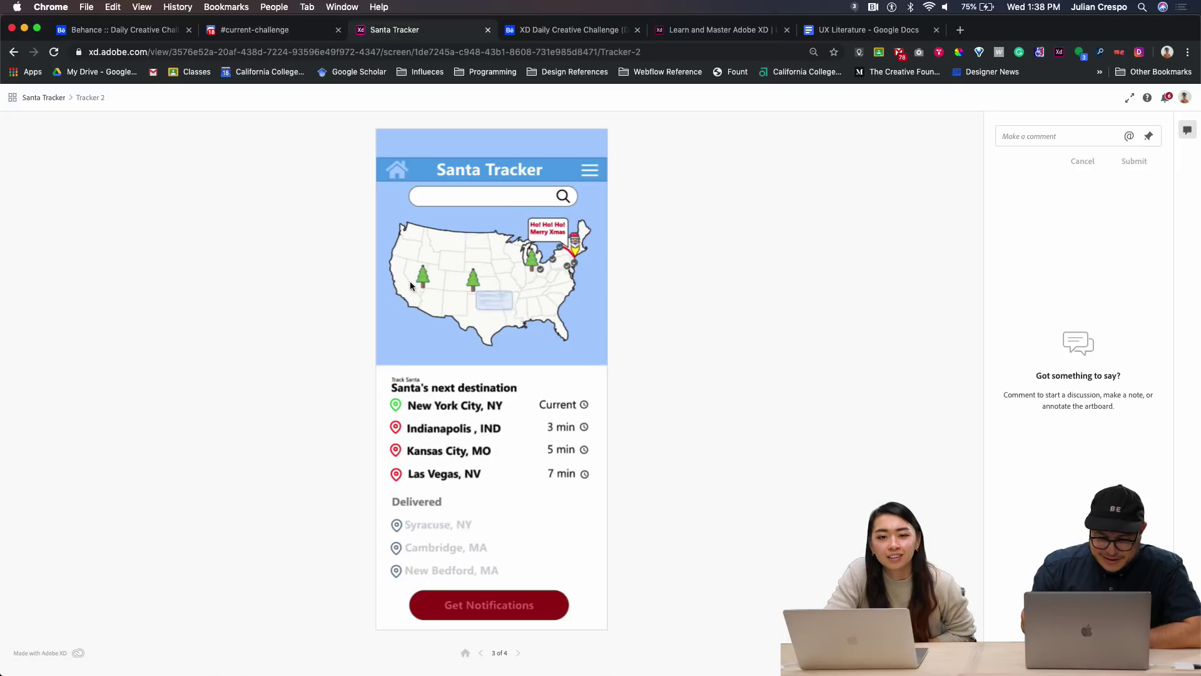
pyautogui.click(424, 281)
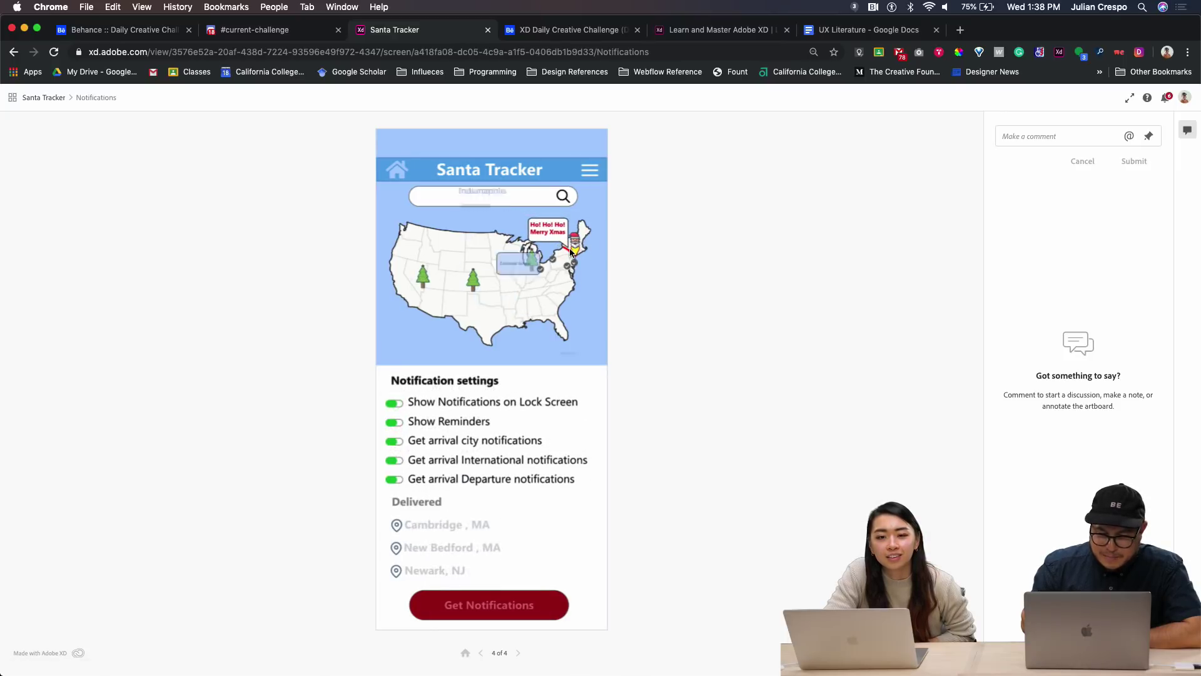
pyautogui.click(398, 170)
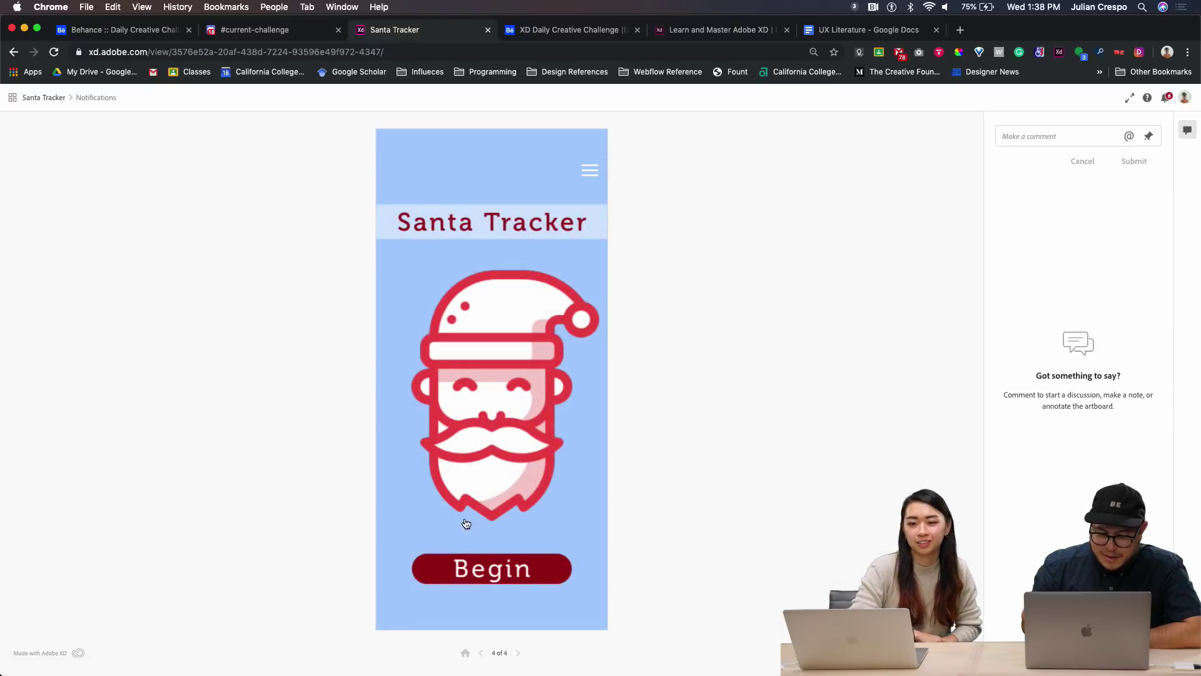
# Step: Begin the tracker once more and test the Indianapolis tree, the prototype's search control and the East Coast stops on the map
pyautogui.click(483, 568)
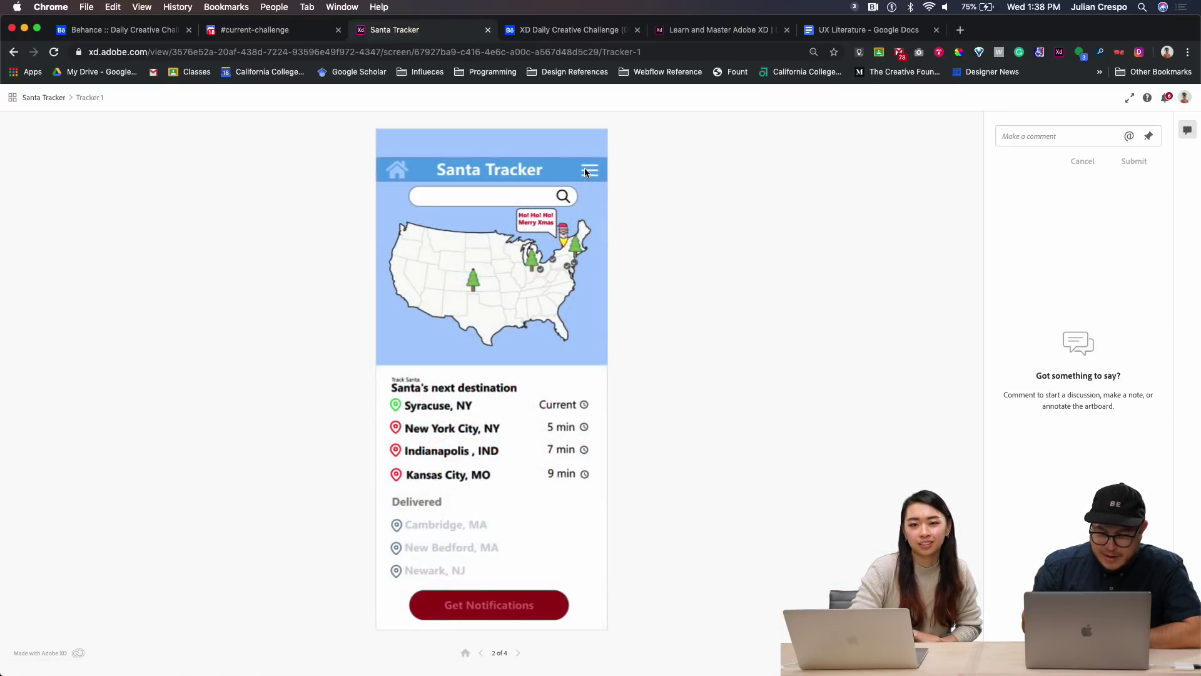
pyautogui.click(523, 269)
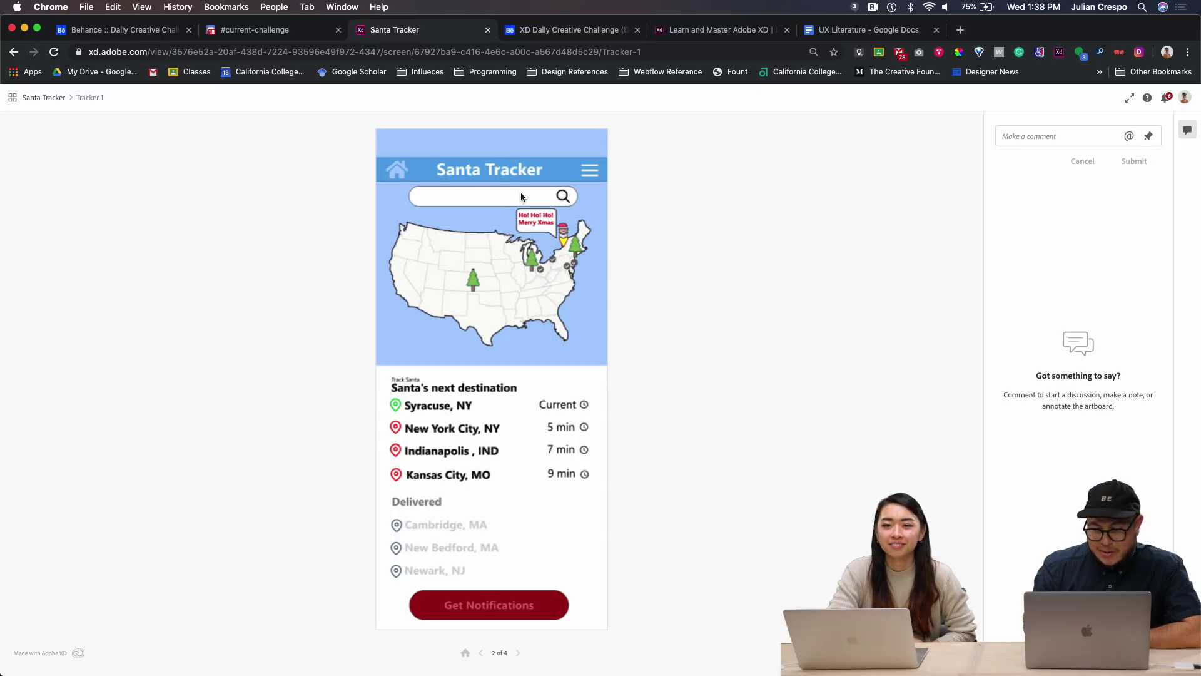
pyautogui.click(563, 198)
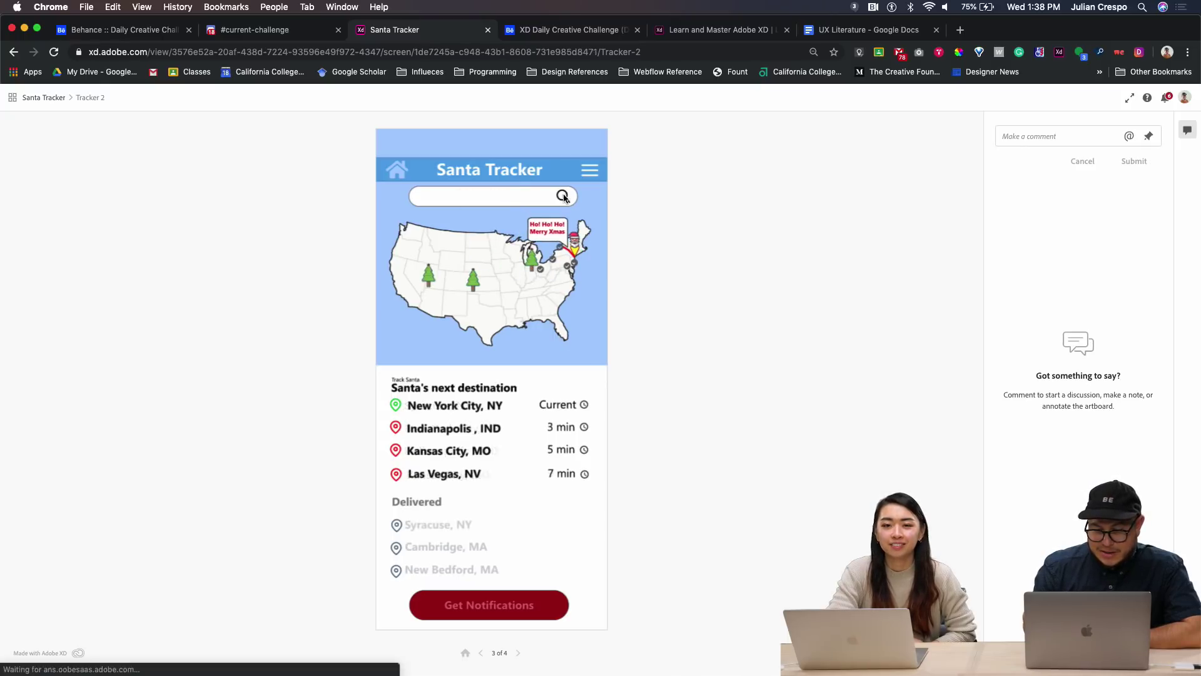
pyautogui.click(569, 270)
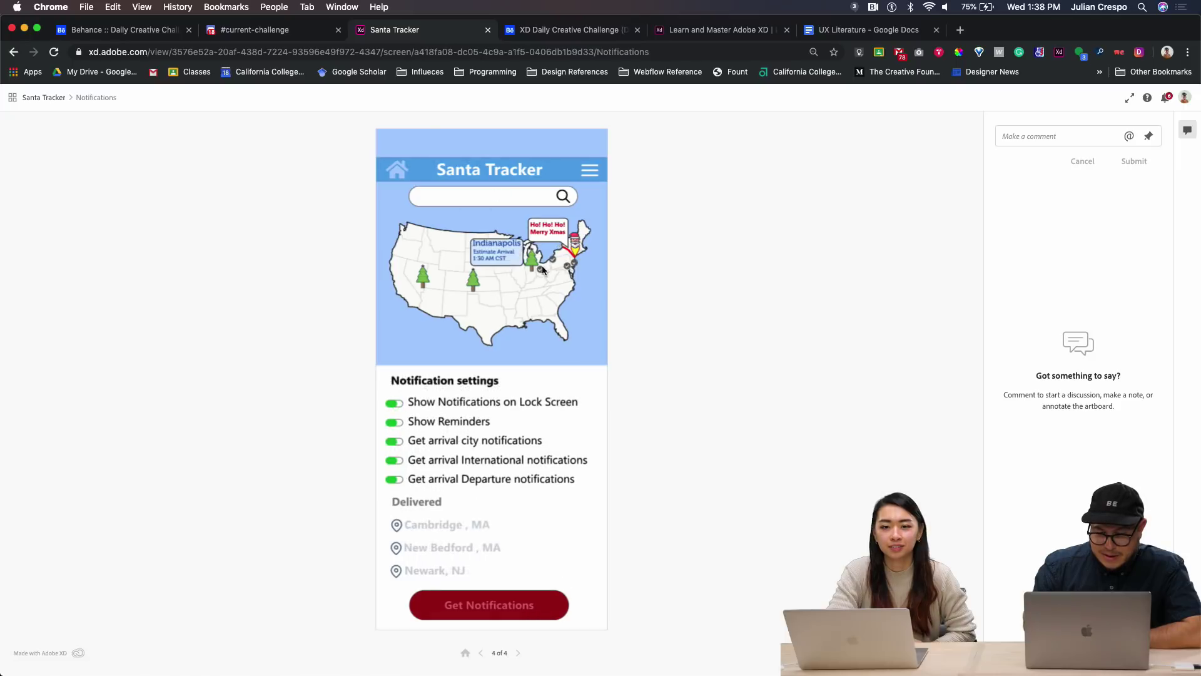
# Step: Restart the tracker and check the Kansas City and Indianapolis arrival pop-ups on the map
pyautogui.click(512, 566)
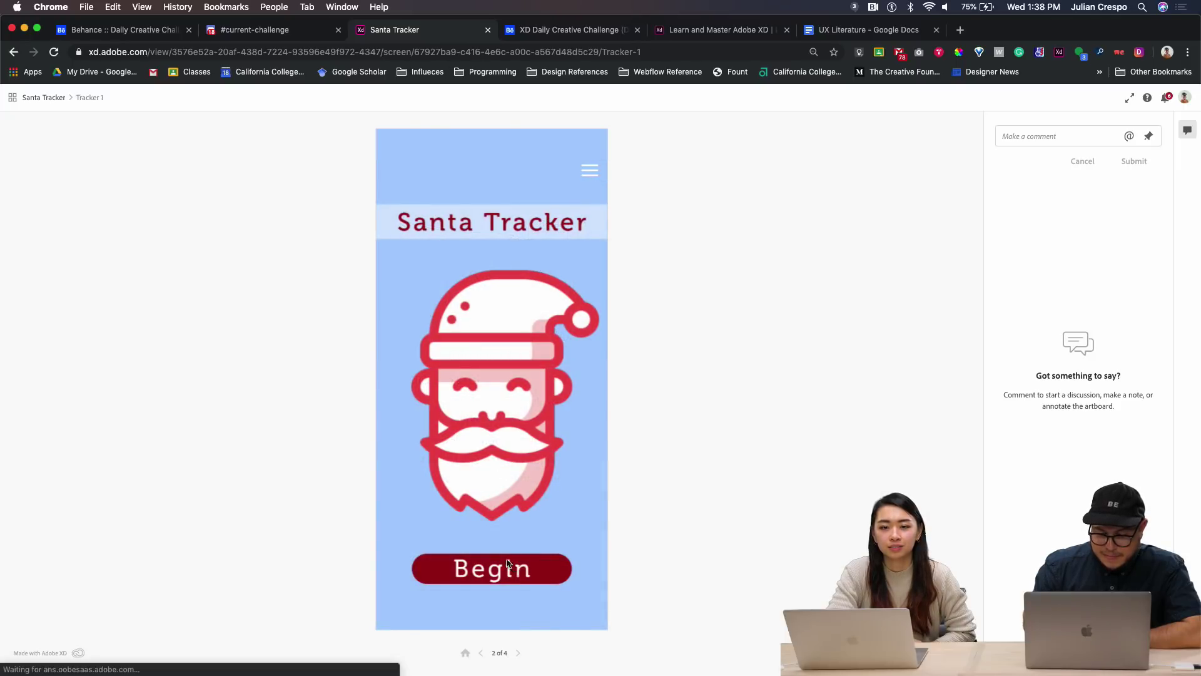
pyautogui.moveTo(477, 290)
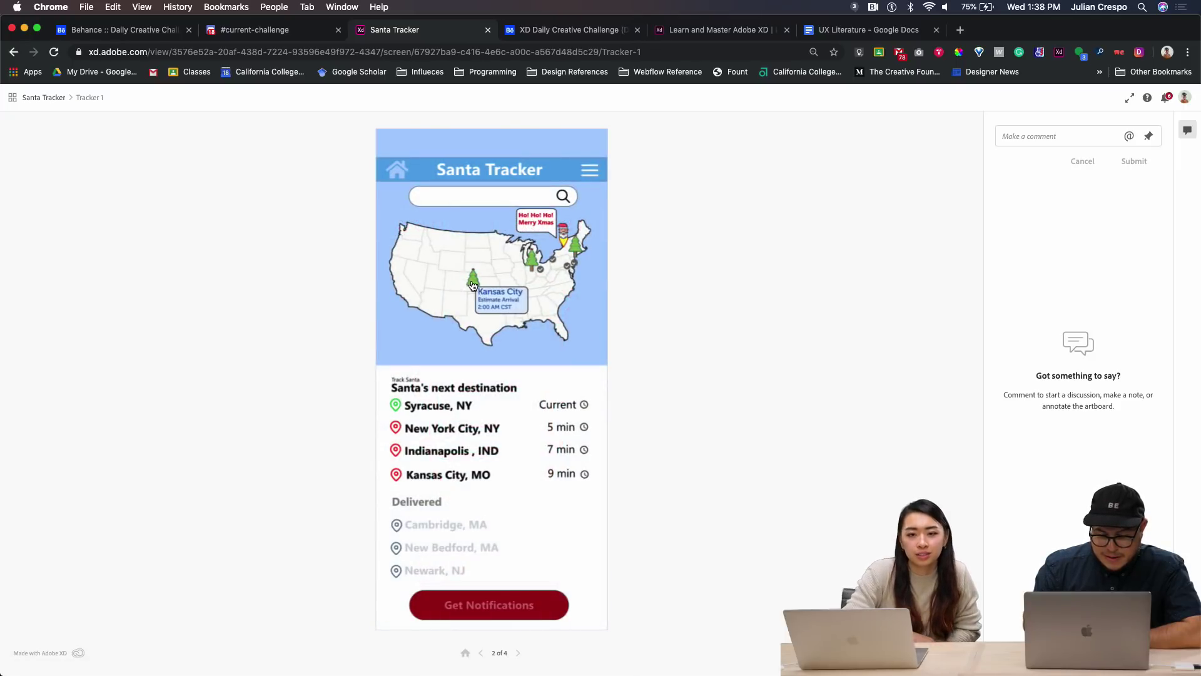
pyautogui.moveTo(539, 265)
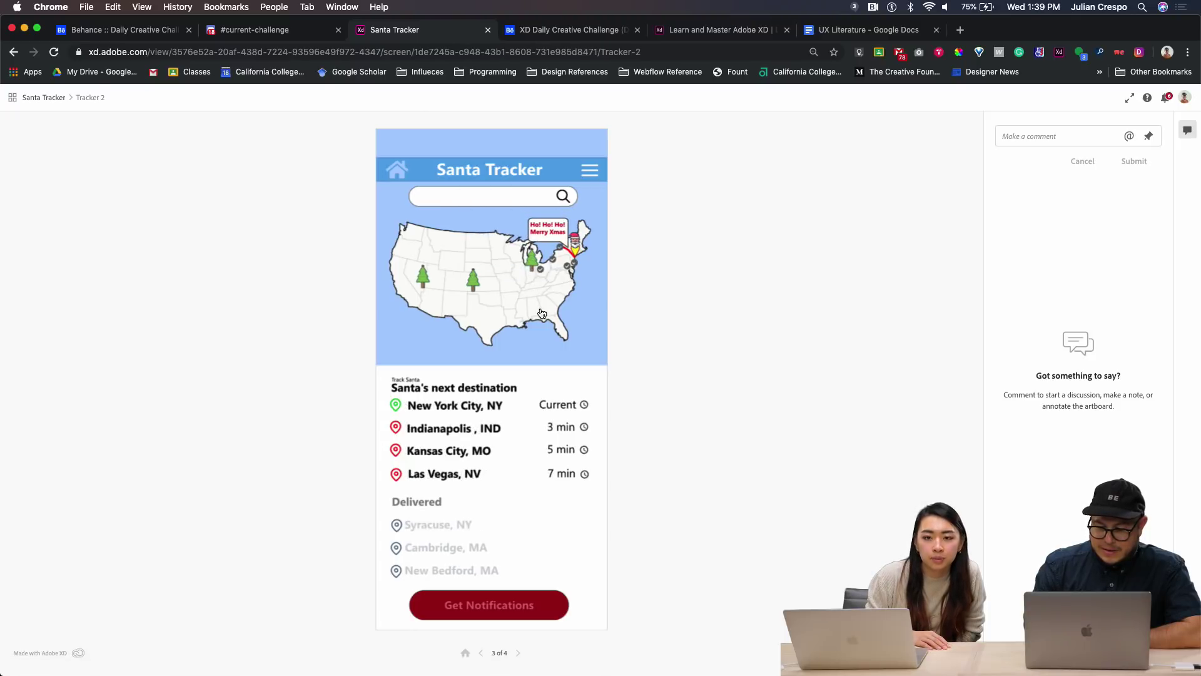
pyautogui.click(475, 285)
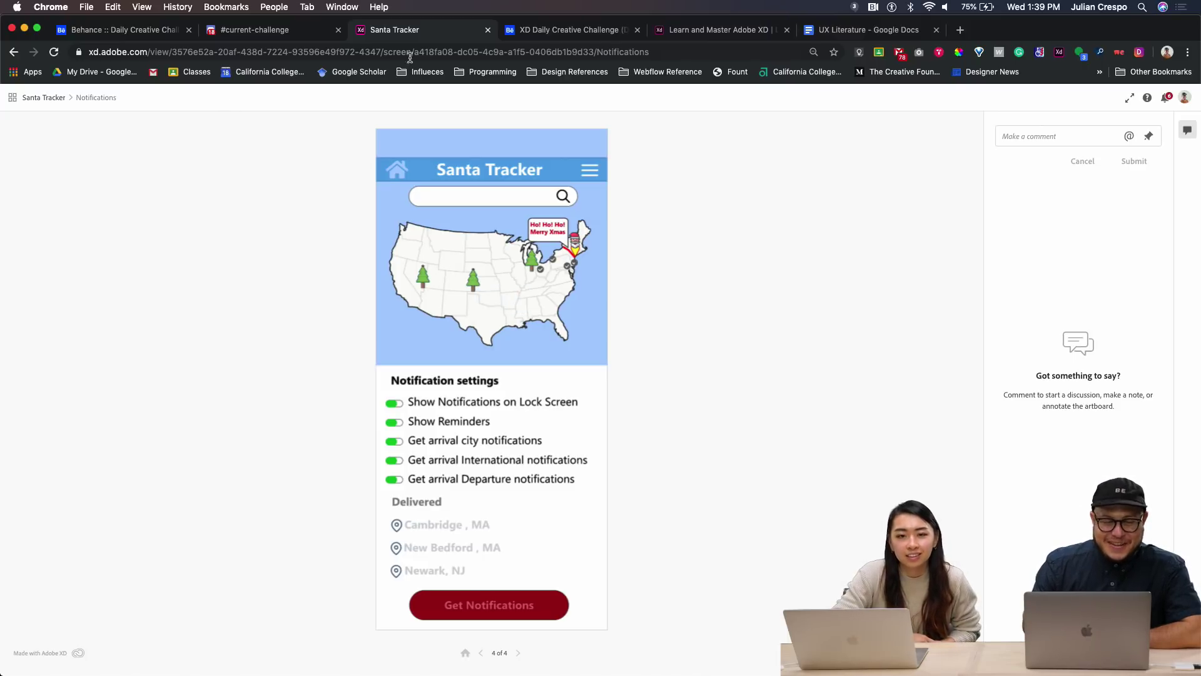
# Step: Close the Santa Tracker prototype and open the XD_DCC_Day 6_Santa Tracker submission, rechecking its post in the current-challenge channel
pyautogui.click(487, 30)
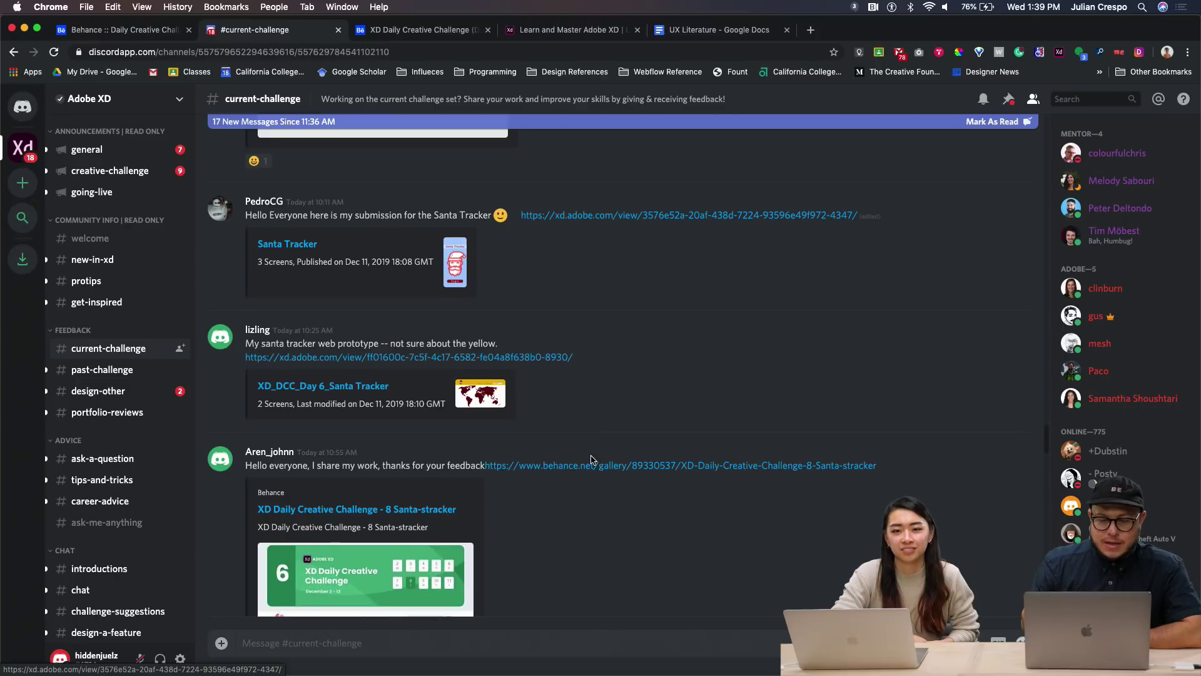
pyautogui.scroll(-3, 591, 459)
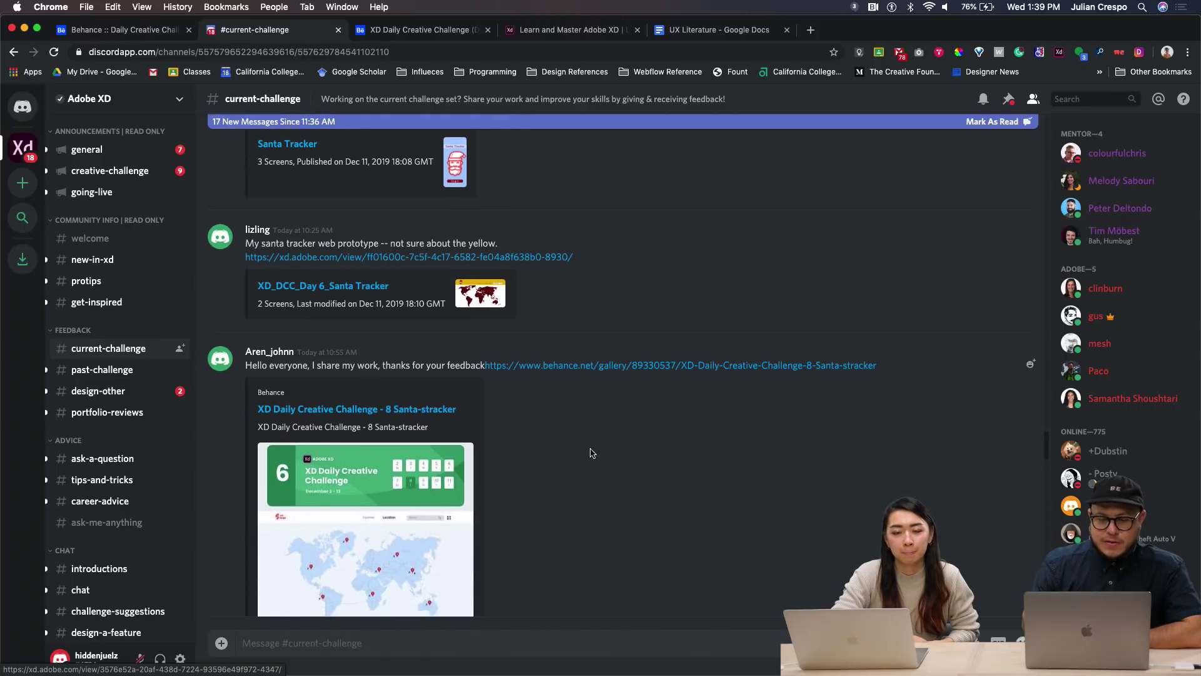
pyautogui.scroll(1, 545, 317)
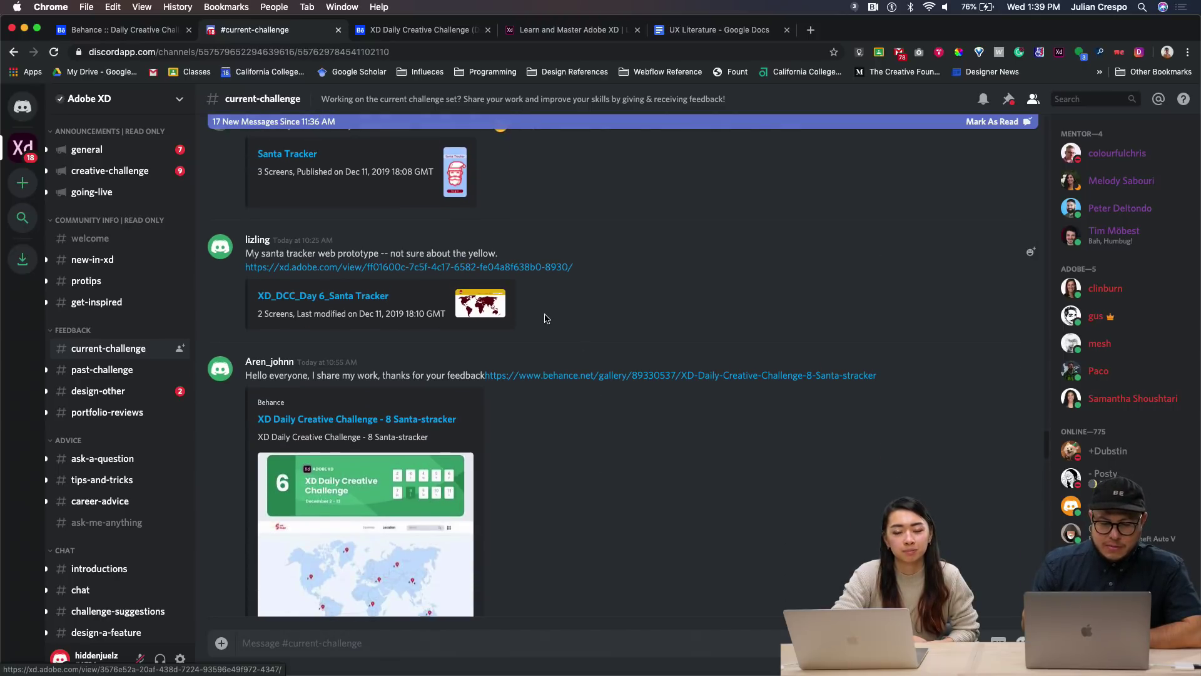
pyautogui.click(344, 306)
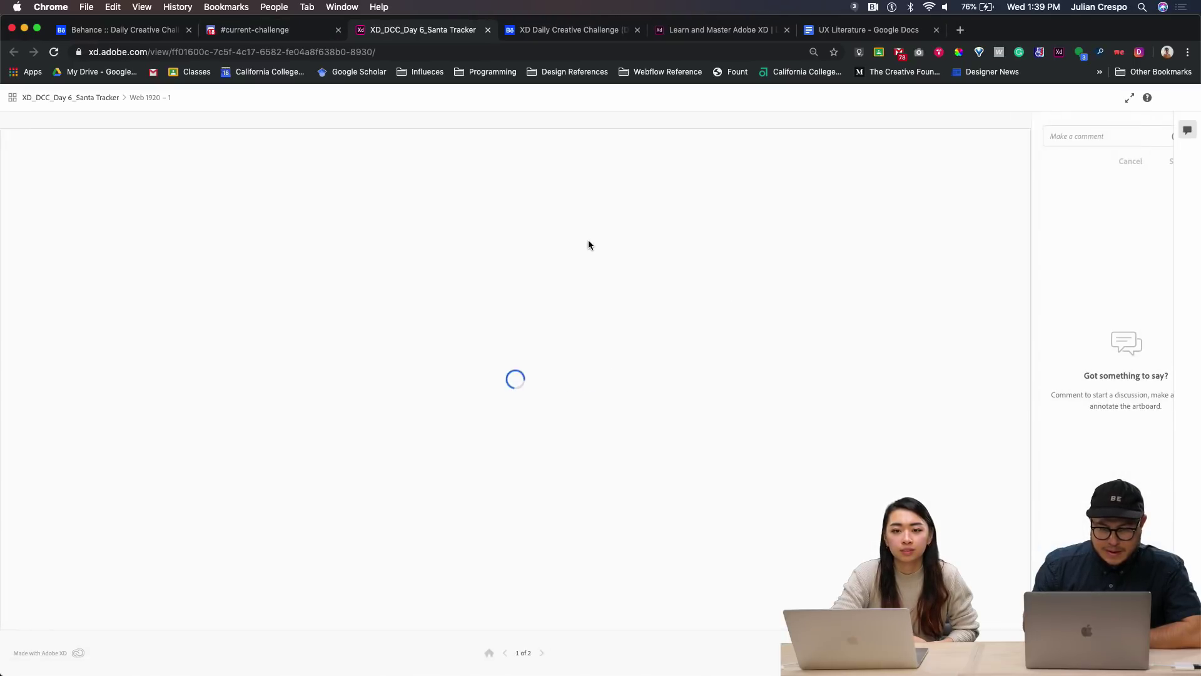
pyautogui.click(282, 29)
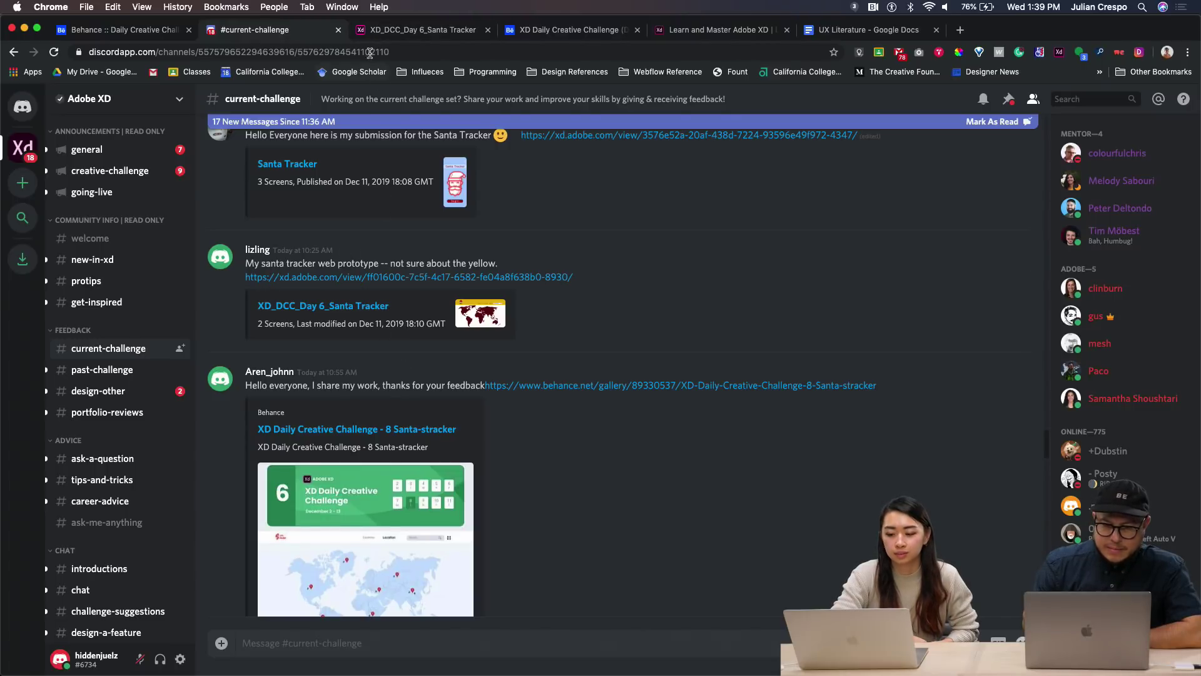
pyautogui.click(401, 31)
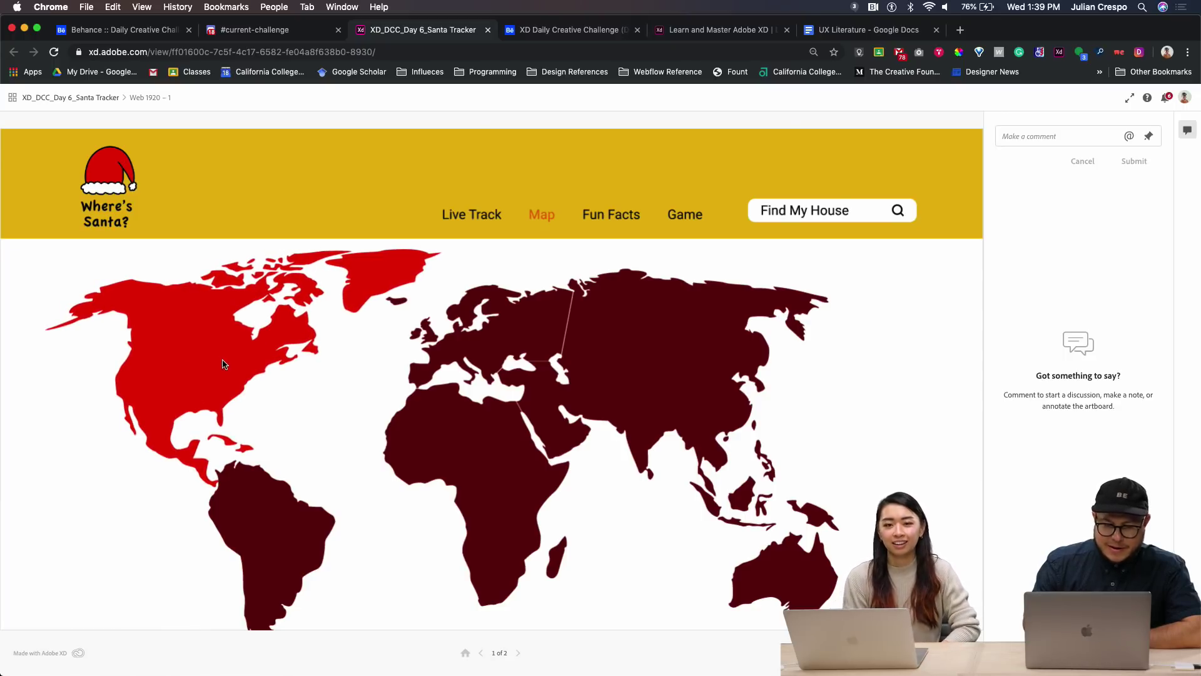
# Step: Test North America on the Where's Santa? world map, open the Europe map, and show and dismiss its Greetings card
pyautogui.click(195, 360)
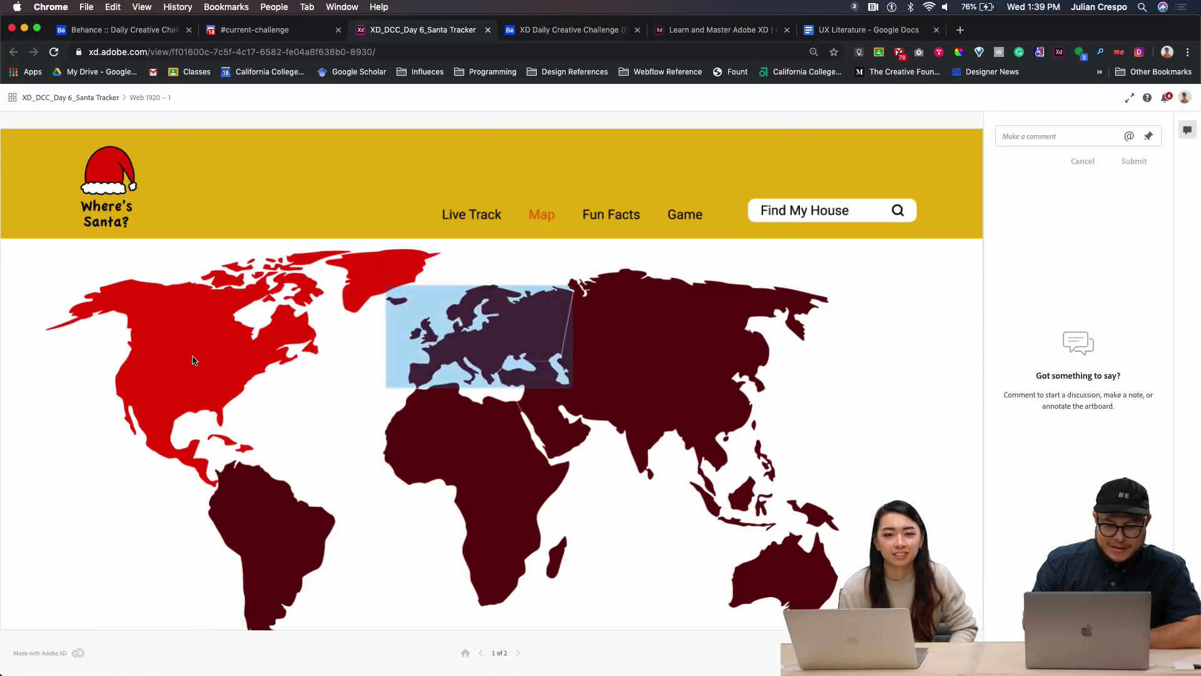
pyautogui.click(505, 348)
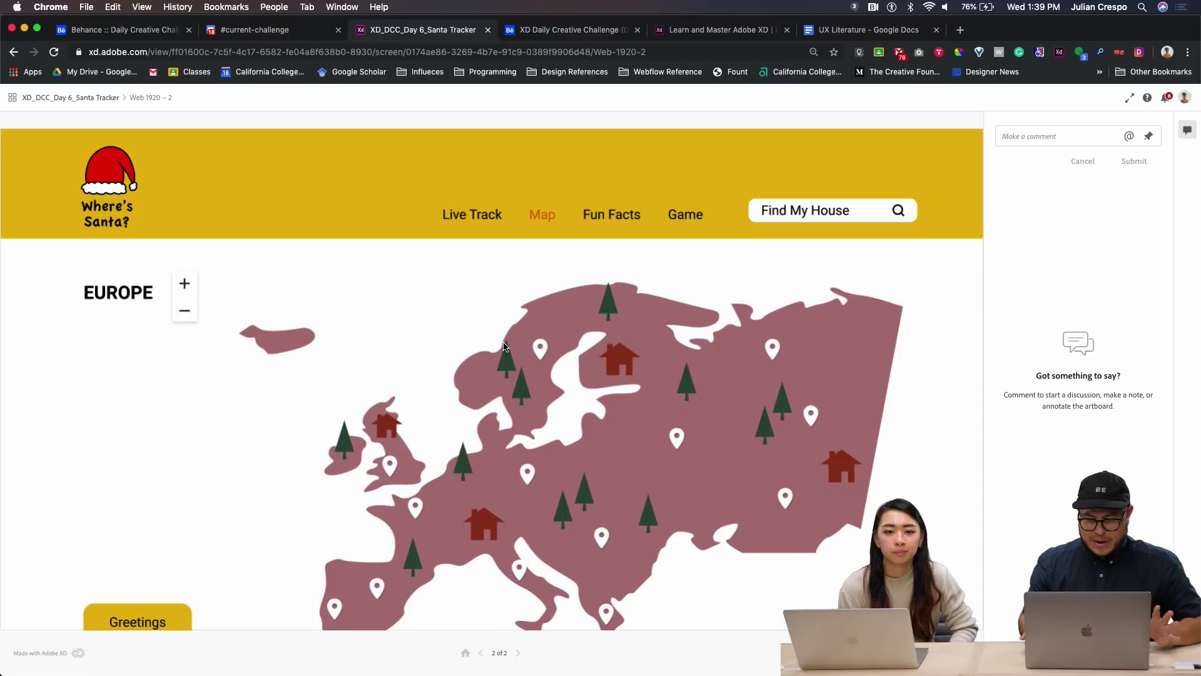
pyautogui.scroll(-2, 406, 325)
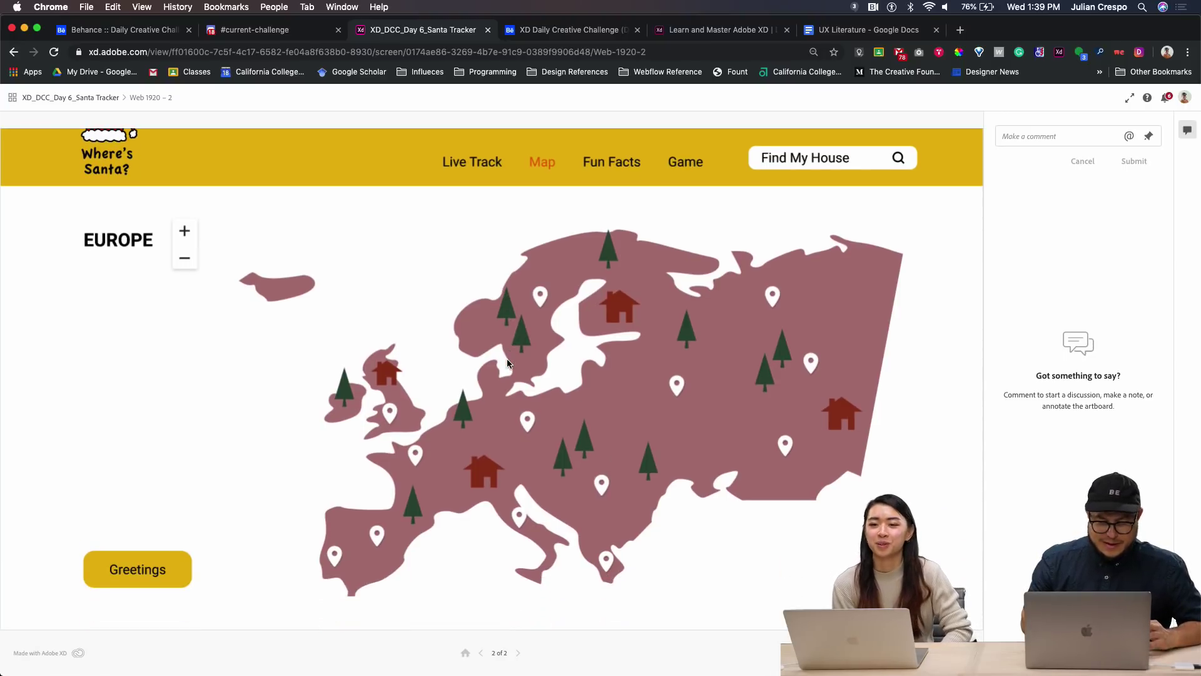
pyautogui.click(150, 566)
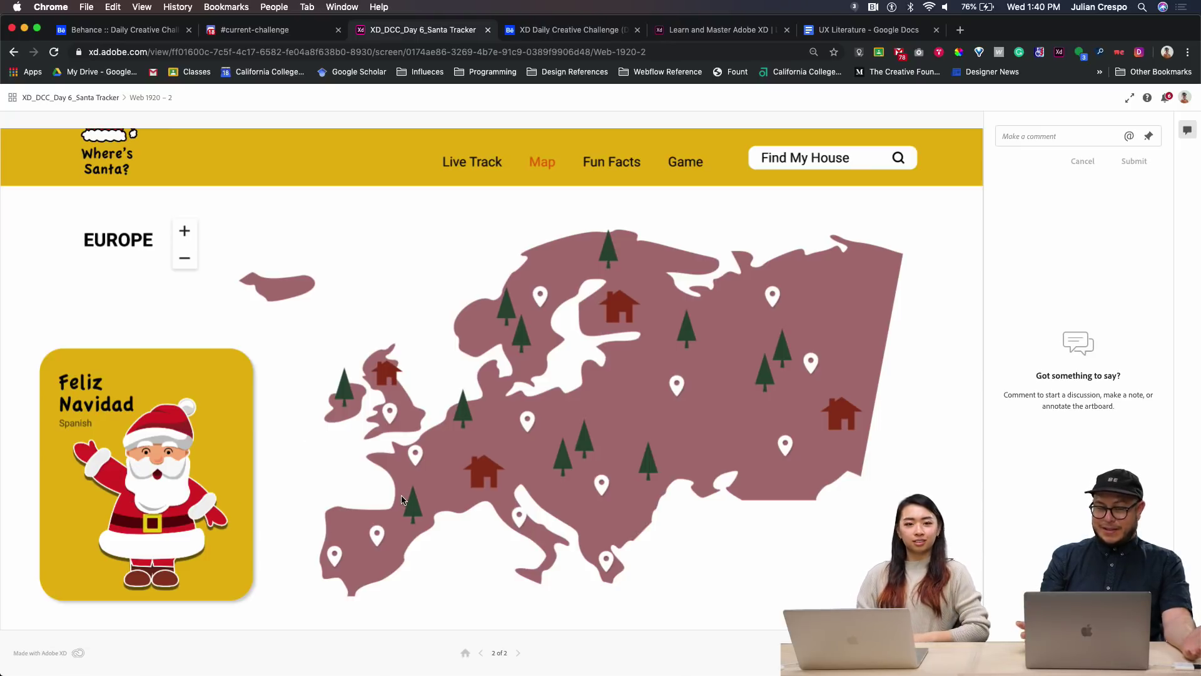
pyautogui.click(206, 470)
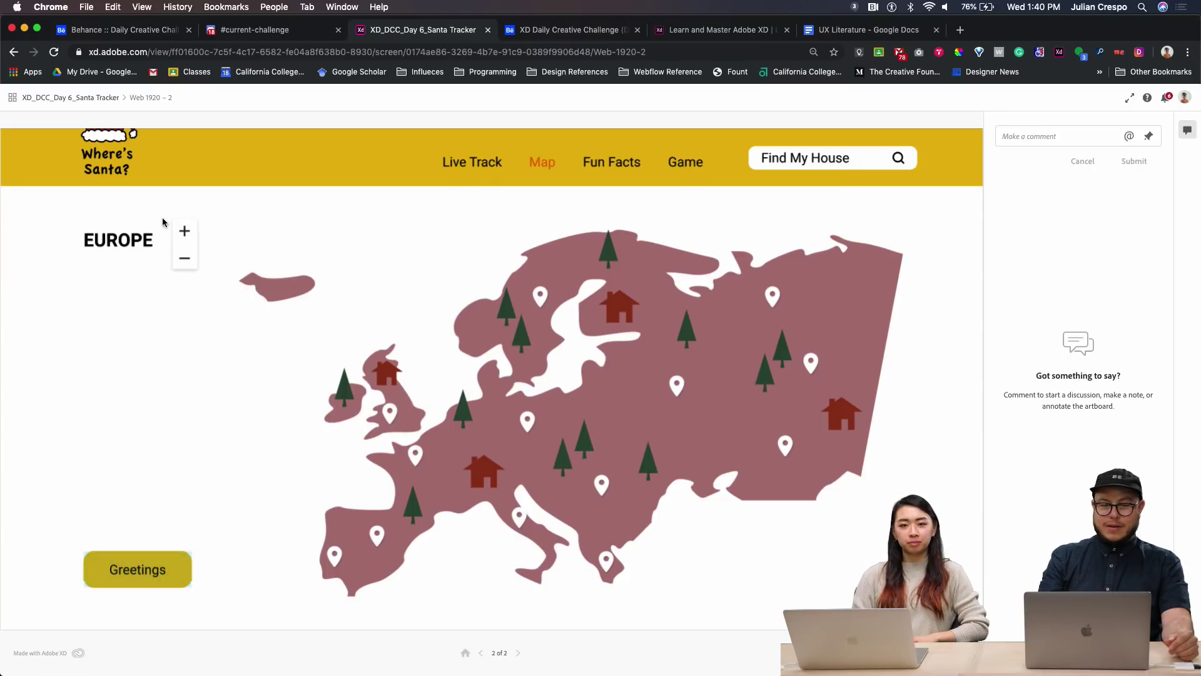
# Step: Go back to the Where's Santa? world map and reopen the Europe map
pyautogui.scroll(2, 122, 160)
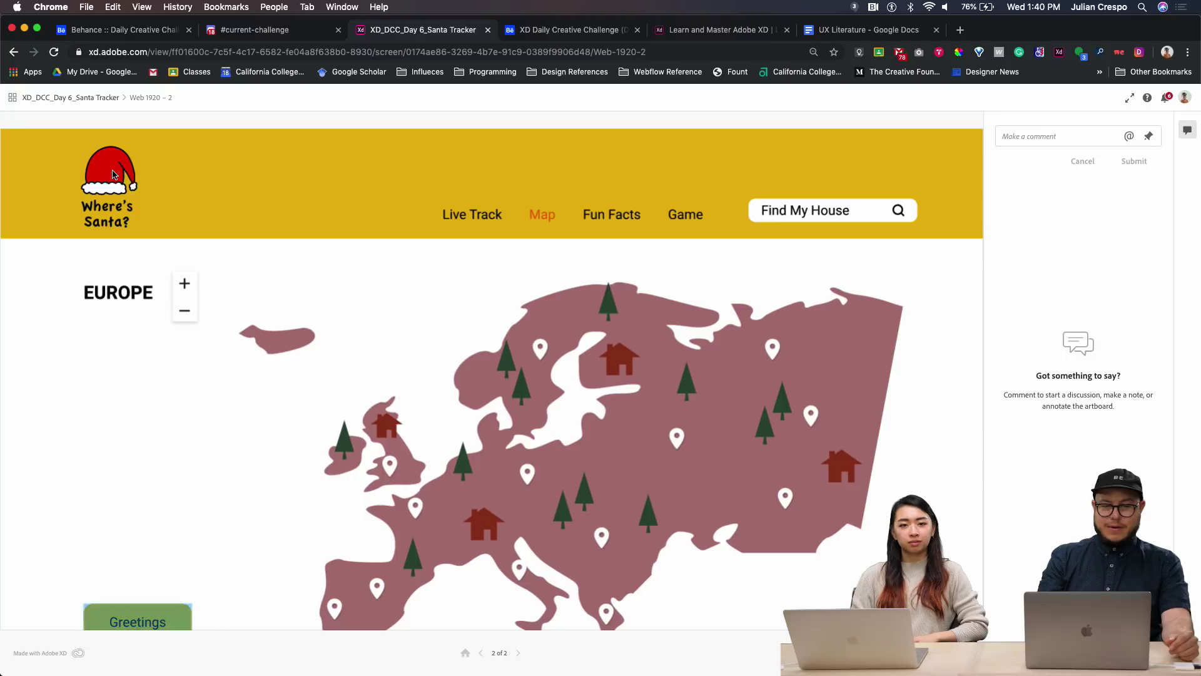
pyautogui.scroll(-2, 185, 487)
pyautogui.click(153, 571)
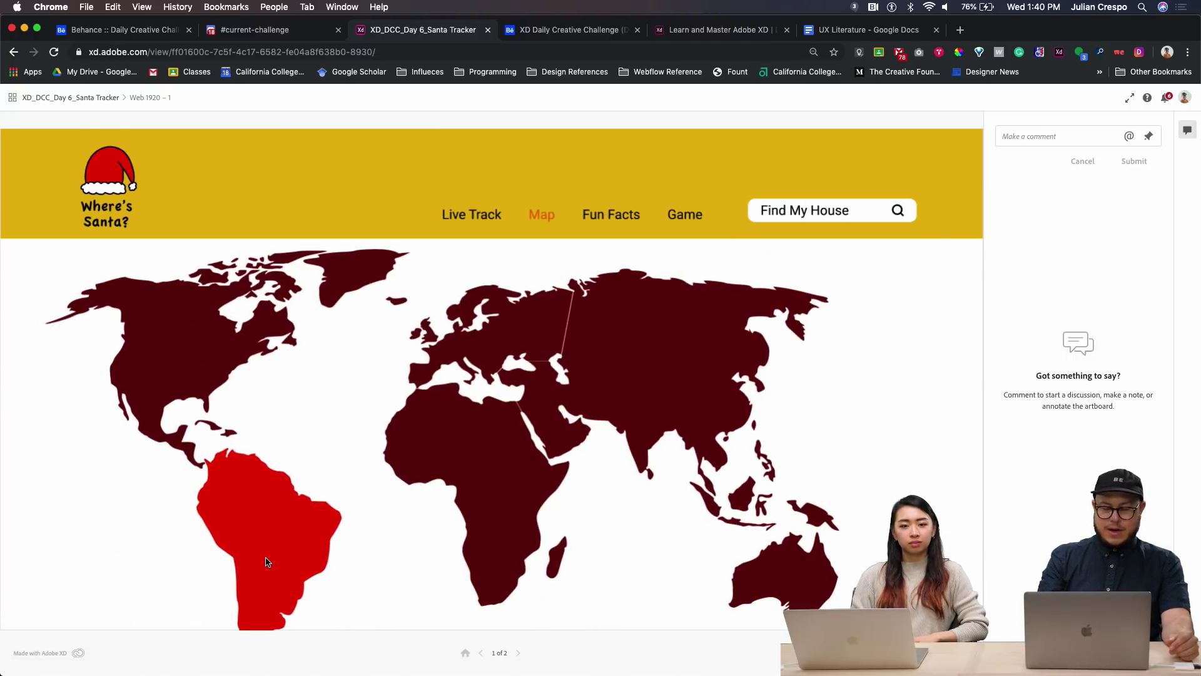
pyautogui.scroll(-2, 268, 561)
pyautogui.click(509, 284)
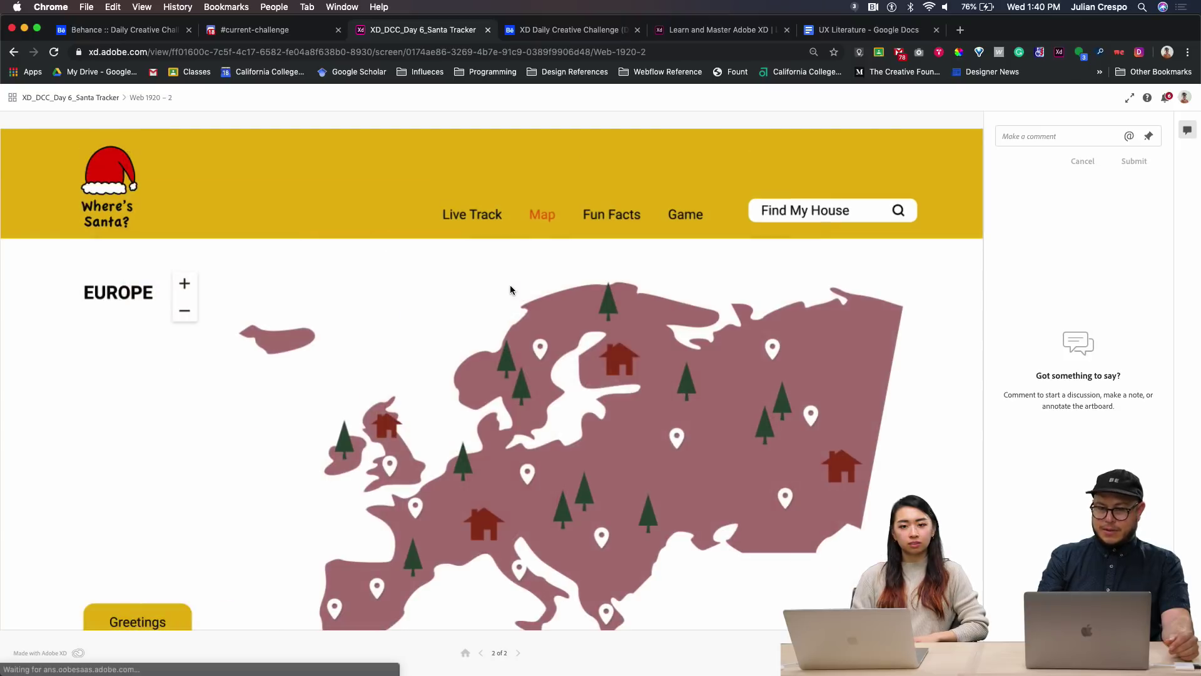
# Step: Show the Greetings card on the Europe map and view the London, England arrival scroll
pyautogui.scroll(-2, 496, 413)
pyautogui.click(145, 572)
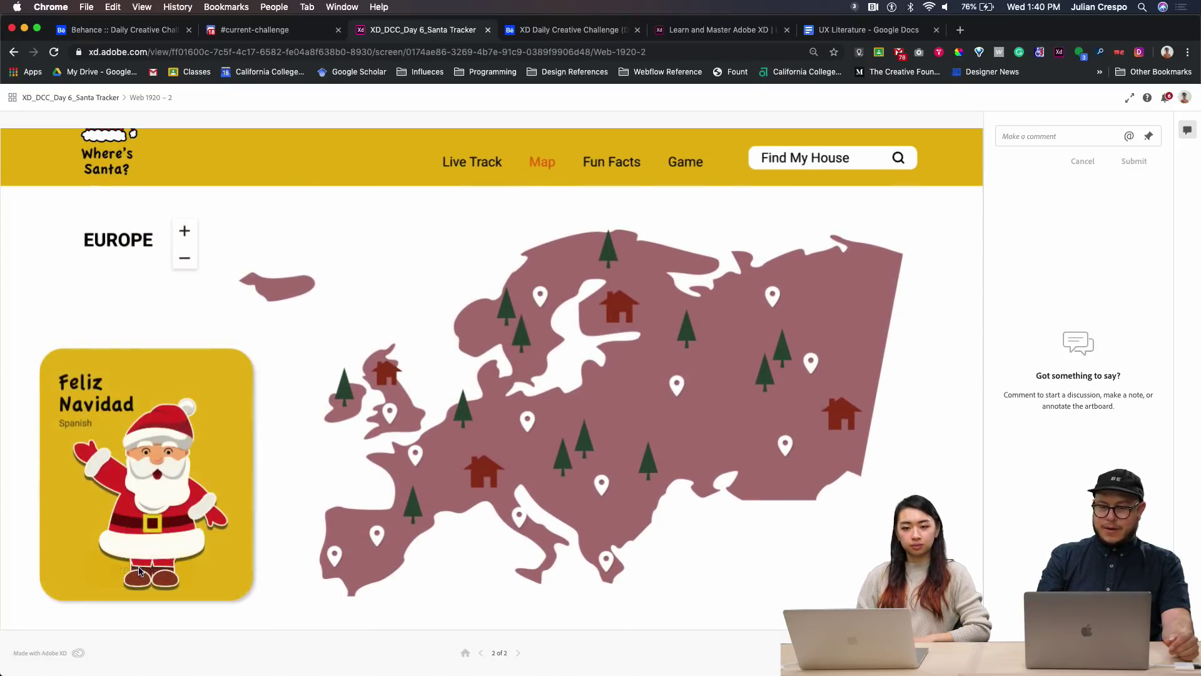
pyautogui.click(432, 413)
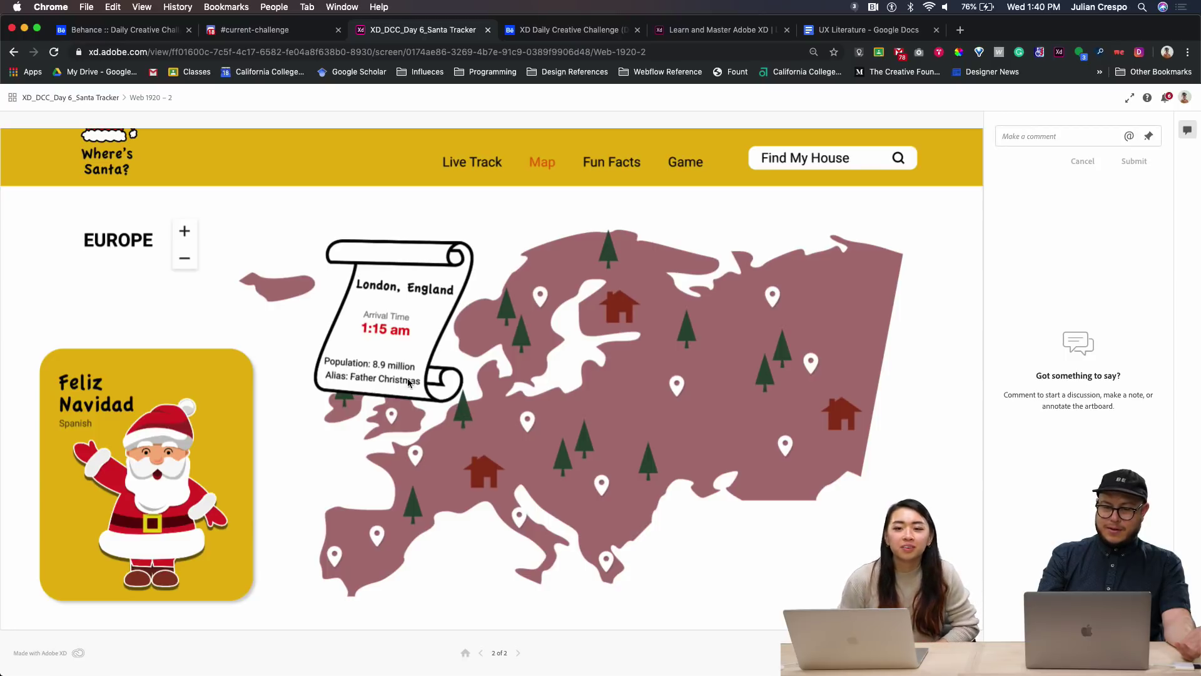
# Step: Alternate between the London, England and Paris, France arrival scrolls on the Europe map to compare them
pyautogui.click(394, 424)
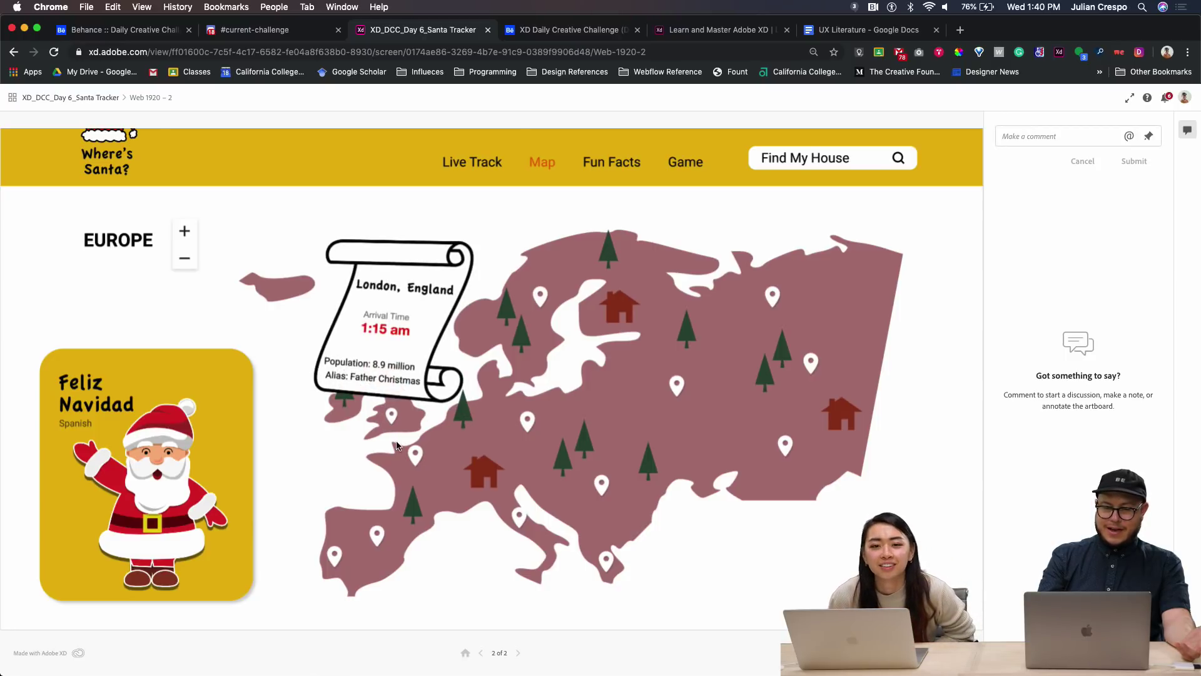
pyautogui.click(414, 453)
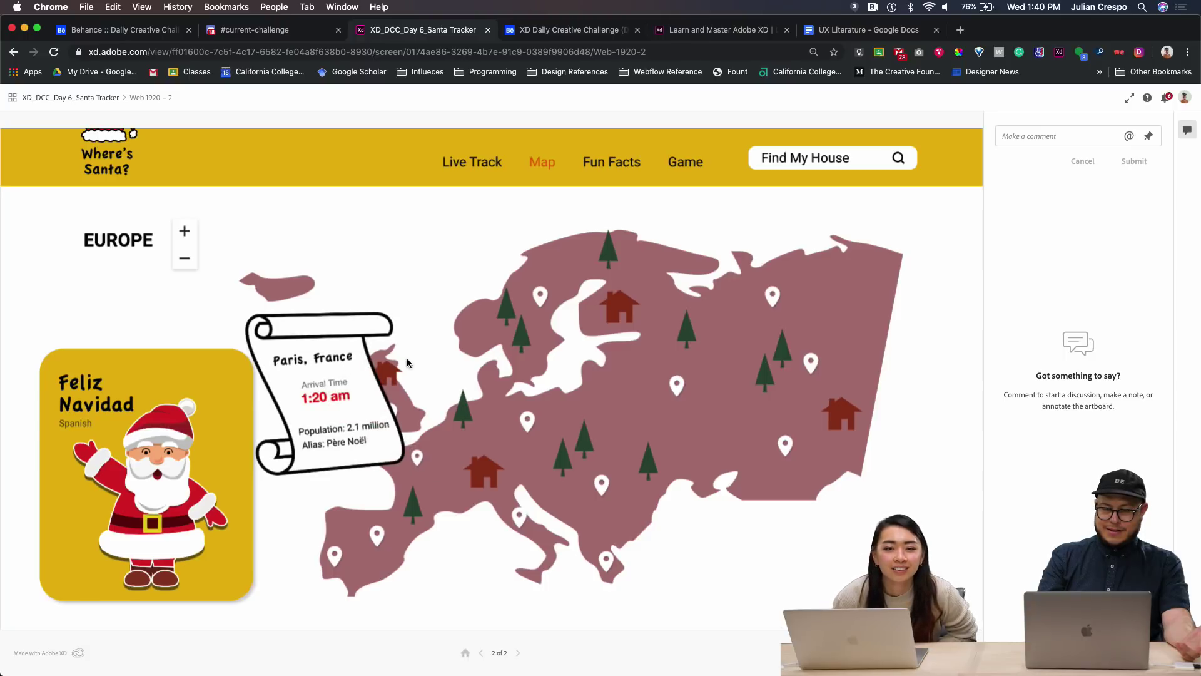
pyautogui.click(391, 414)
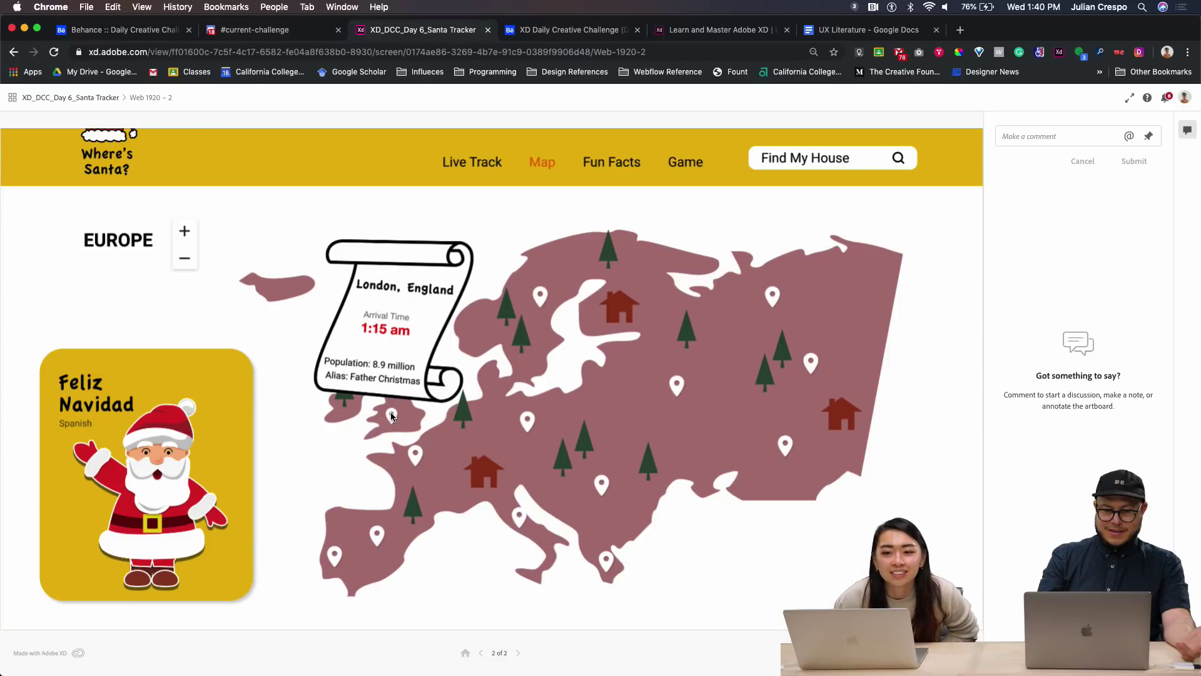
pyautogui.click(416, 456)
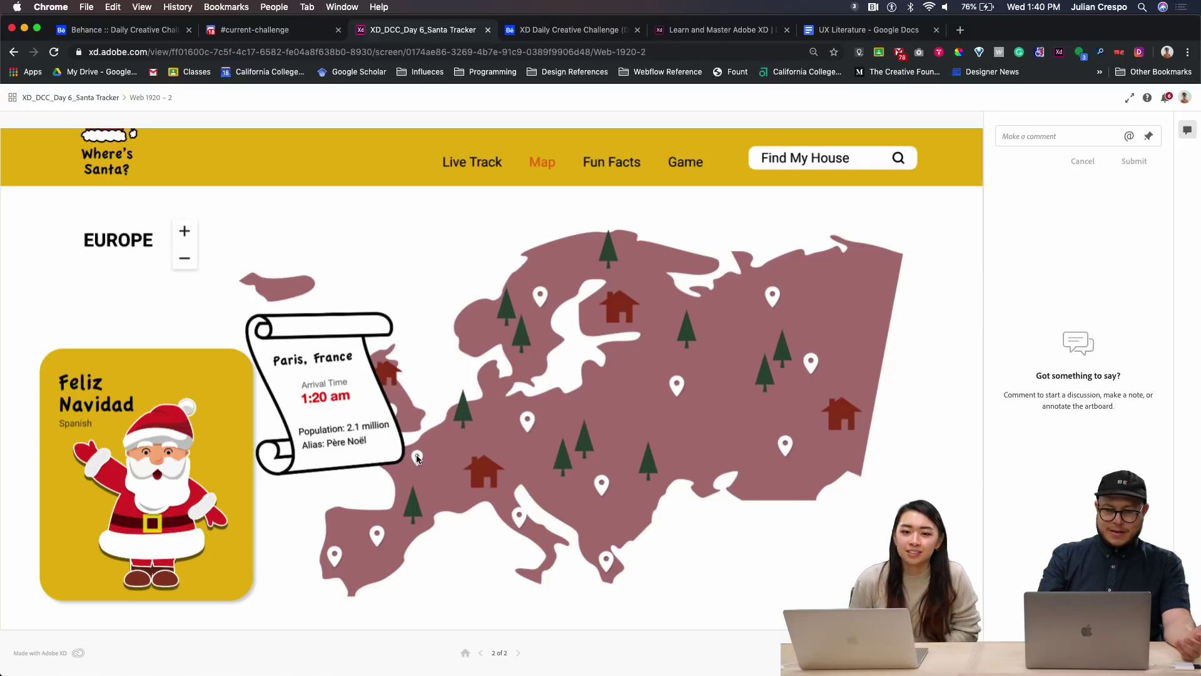
# Step: View the Madrid, Spain arrival scroll on the Europe map and test the pins in Portugal and central Europe
pyautogui.click(378, 535)
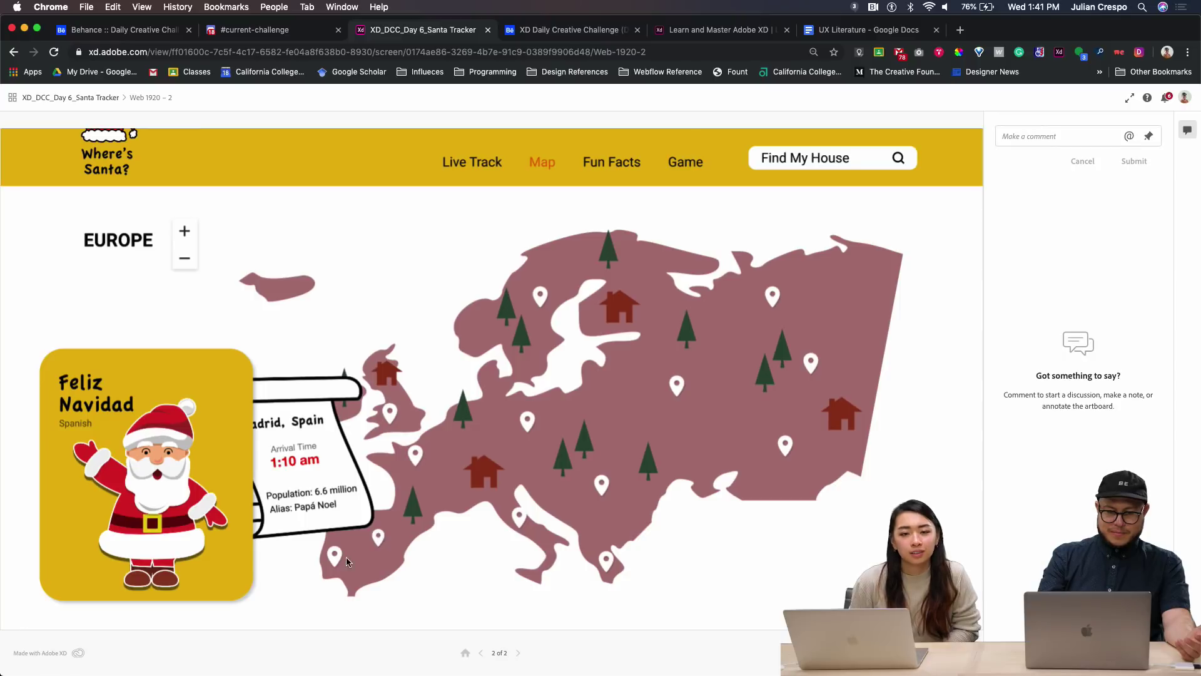
pyautogui.click(348, 562)
pyautogui.click(379, 538)
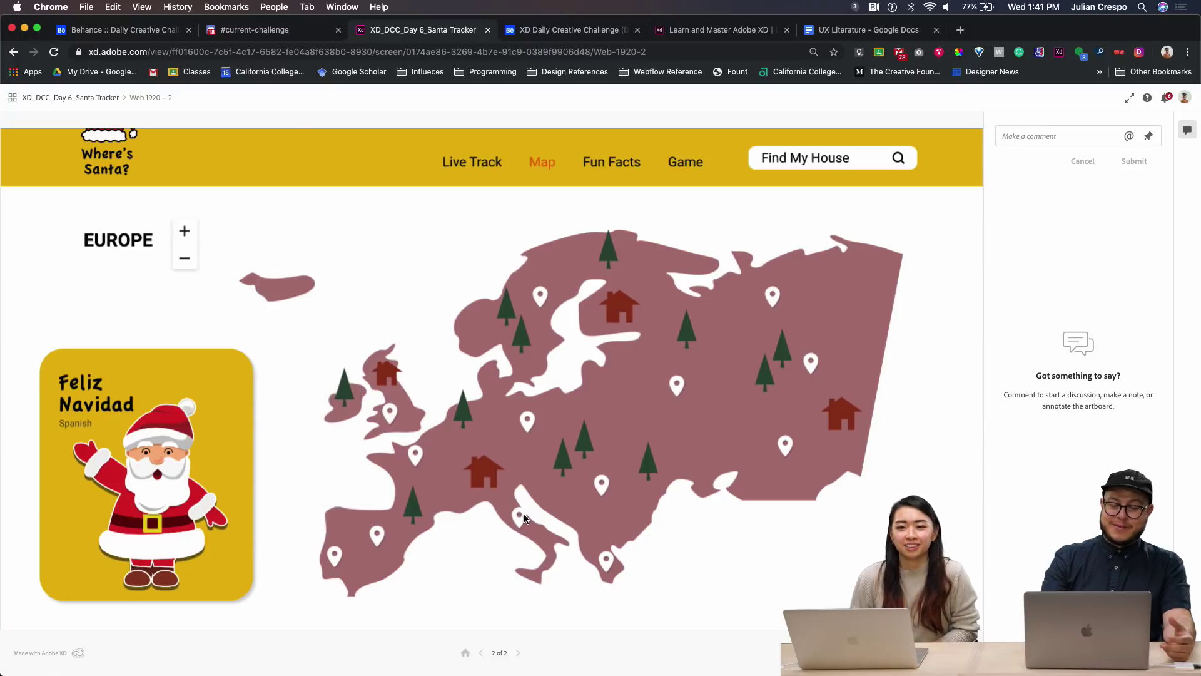
pyautogui.moveTo(526, 423)
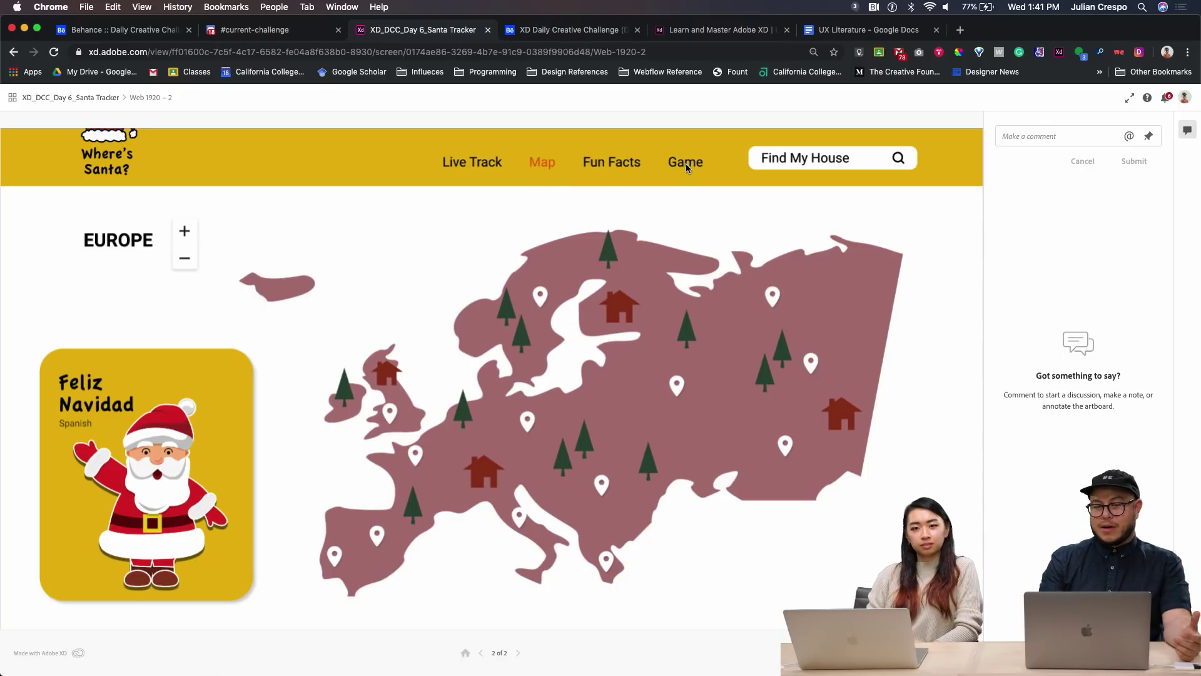
# Step: Test the Live Track link in the Where's Santa? header and check the rest of the header area
pyautogui.click(467, 164)
pyautogui.scroll(2, 354, 325)
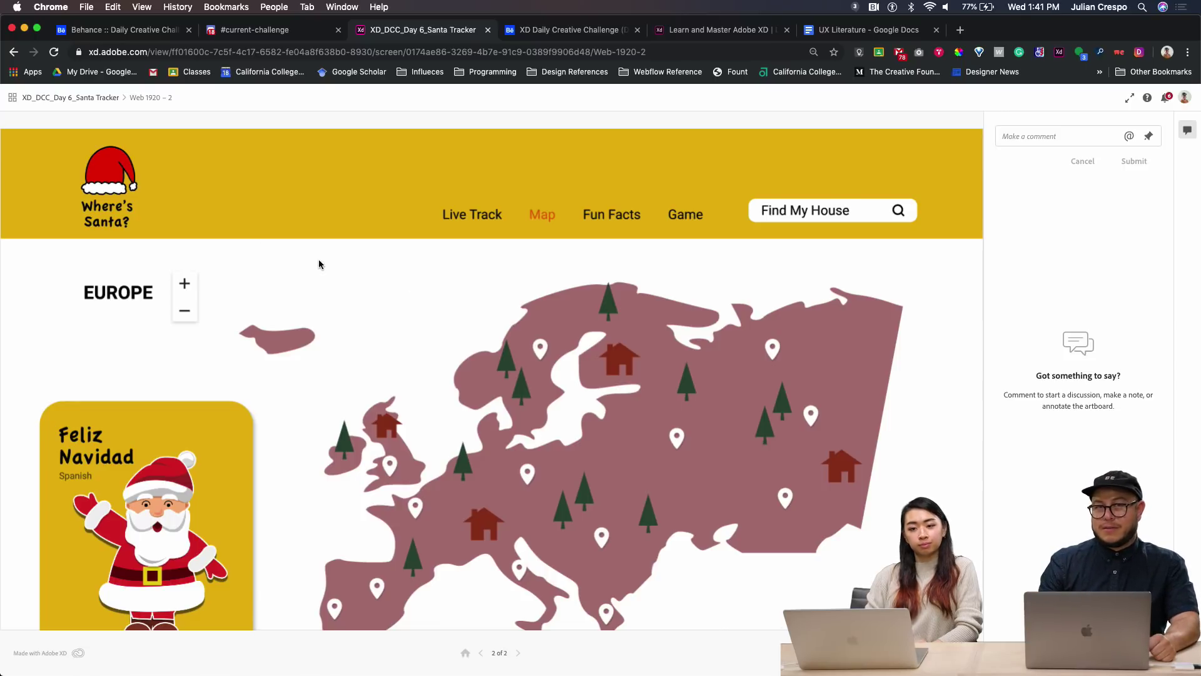
pyautogui.click(239, 190)
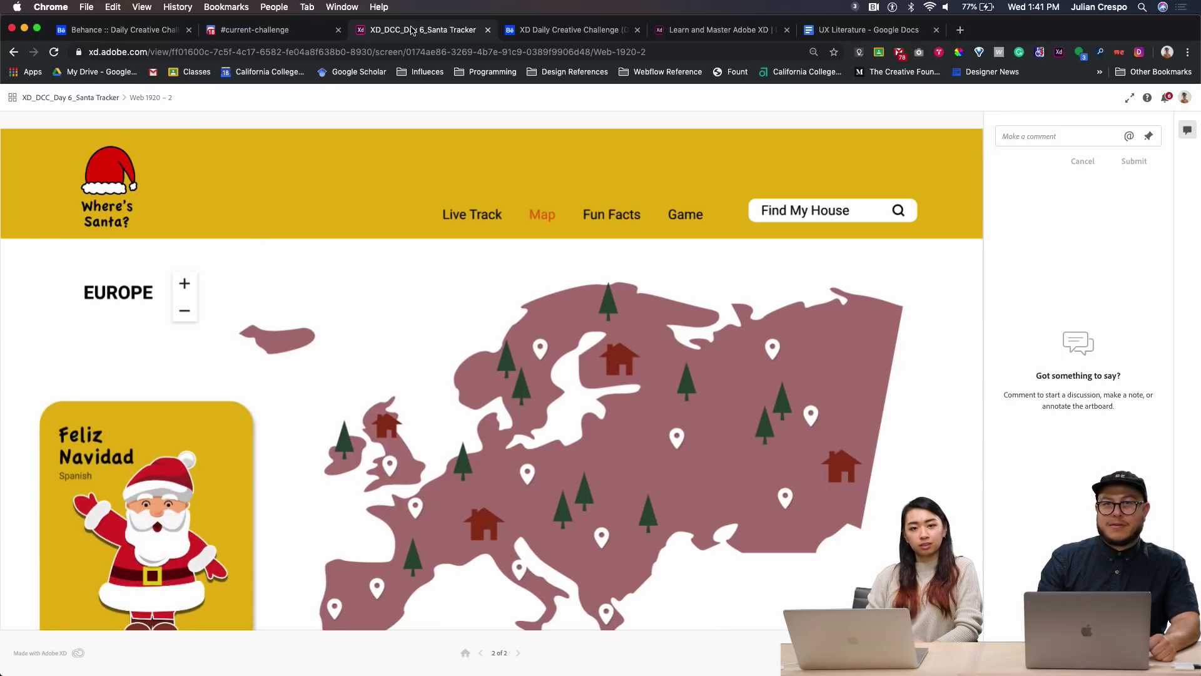
# Step: Close the XD_DCC_Day 6_Santa Tracker prototype and the Behance checkout project, and return to the current-challenge channel
pyautogui.click(533, 31)
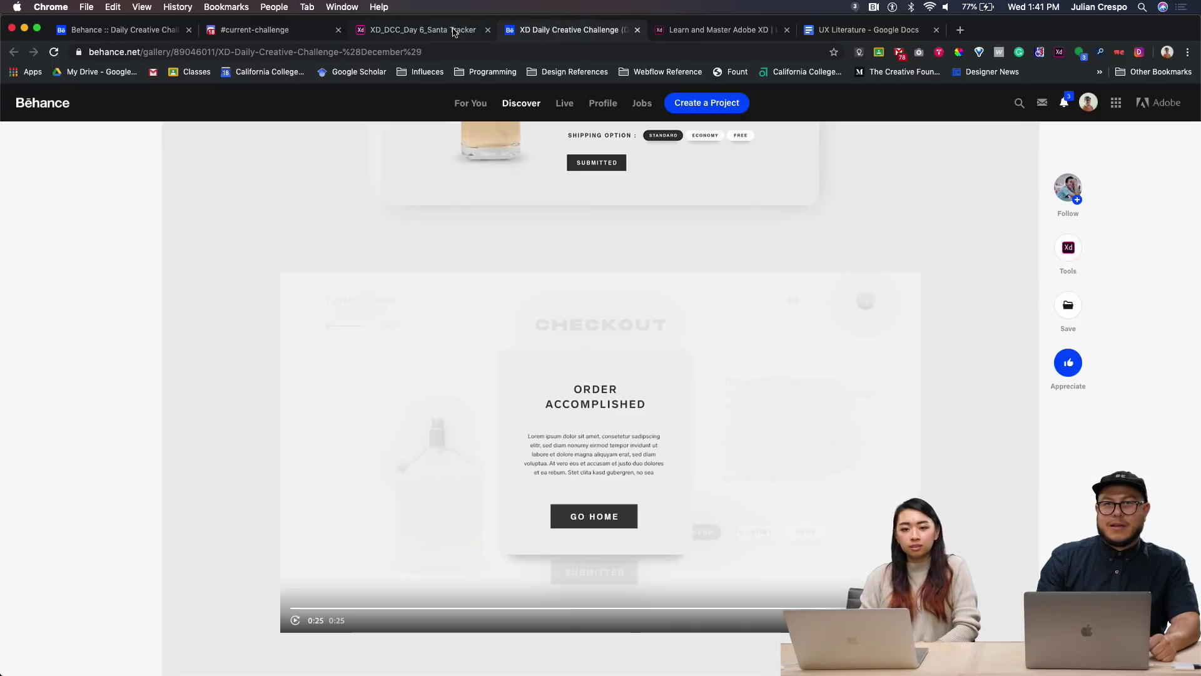
pyautogui.click(455, 33)
pyautogui.click(488, 30)
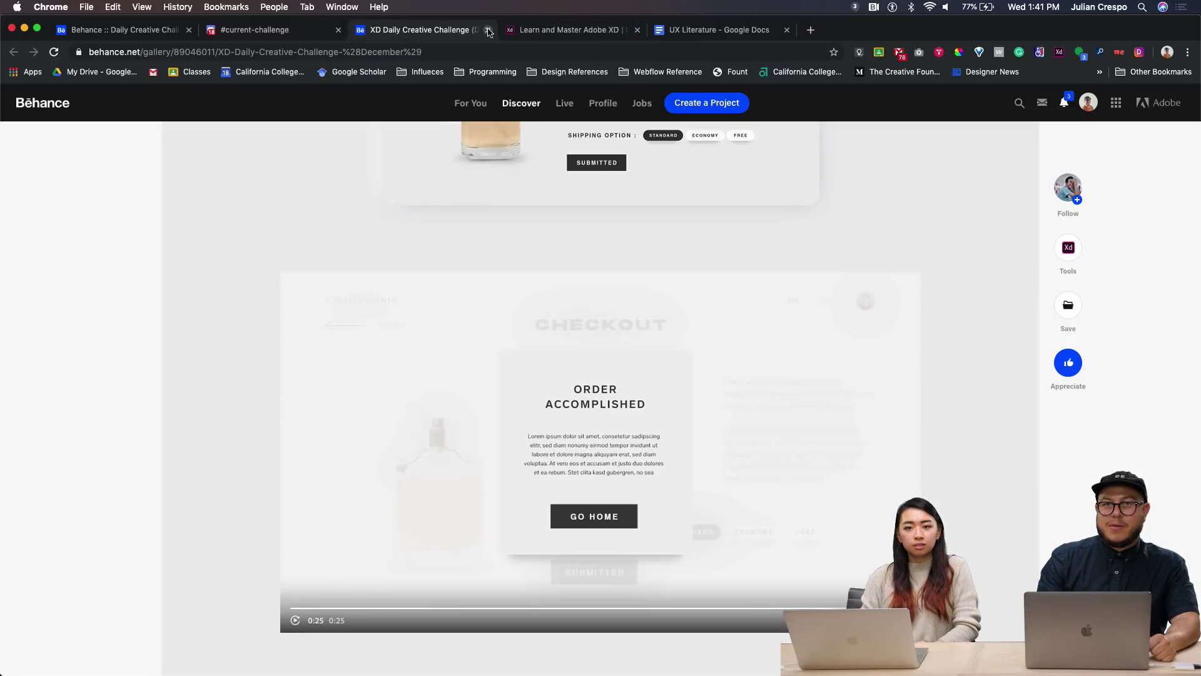
pyautogui.click(488, 30)
pyautogui.click(269, 30)
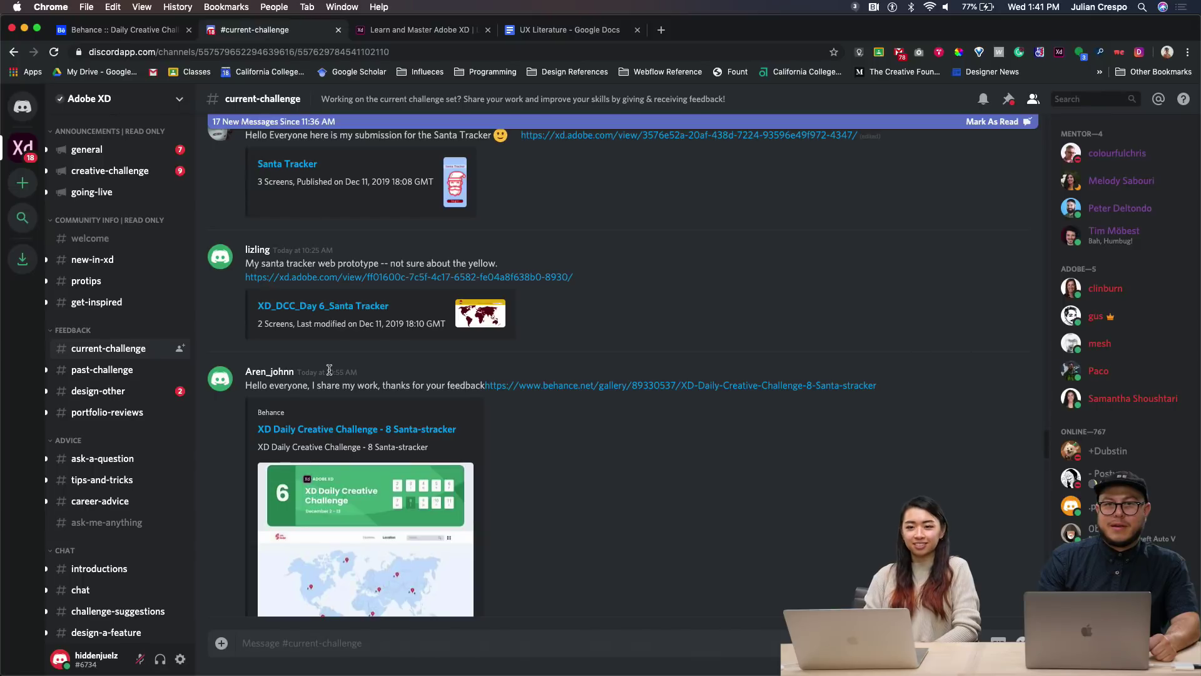
# Step: Open the XD Daily Creative Challenge - 8 Santa-stracker Behance project from the channel and review its world map and prototype link
pyautogui.scroll(-3, 348, 387)
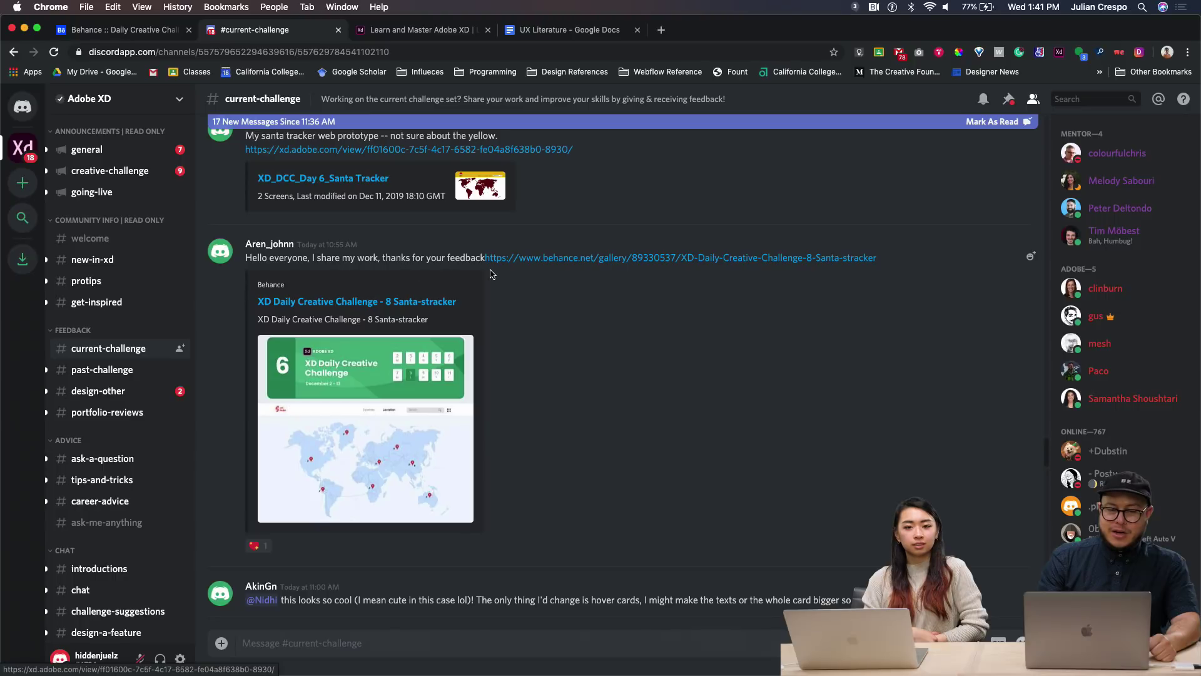
pyautogui.click(537, 257)
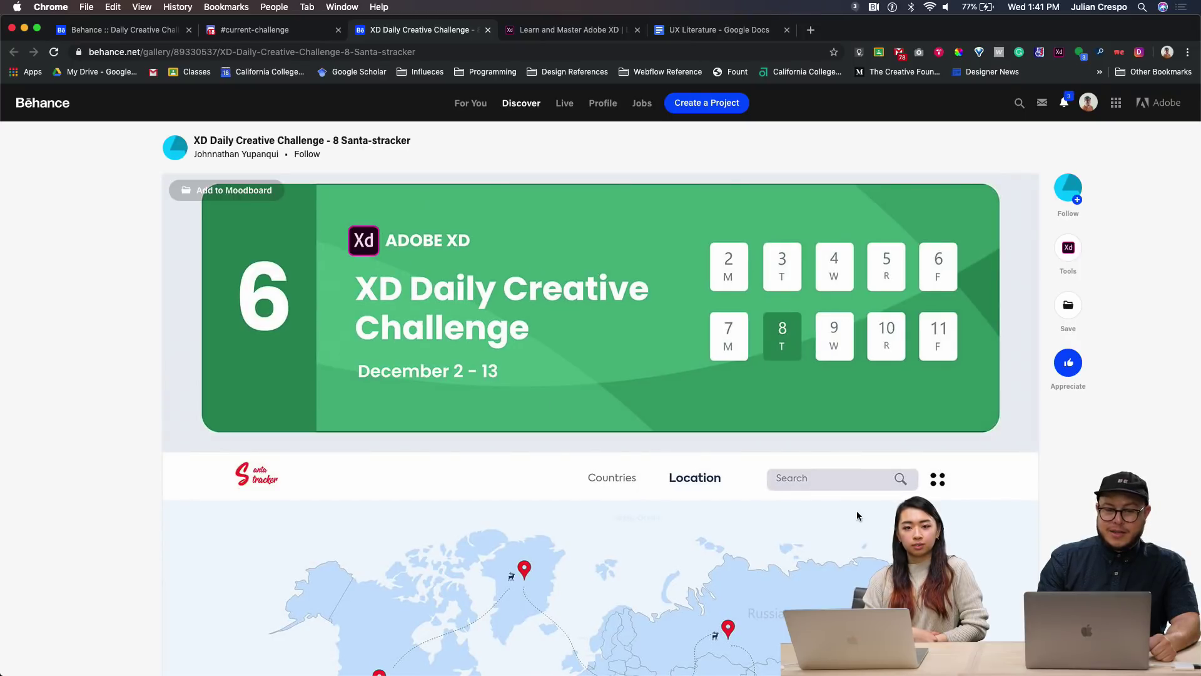
pyautogui.scroll(-1, 874, 532)
pyautogui.scroll(-7, 874, 535)
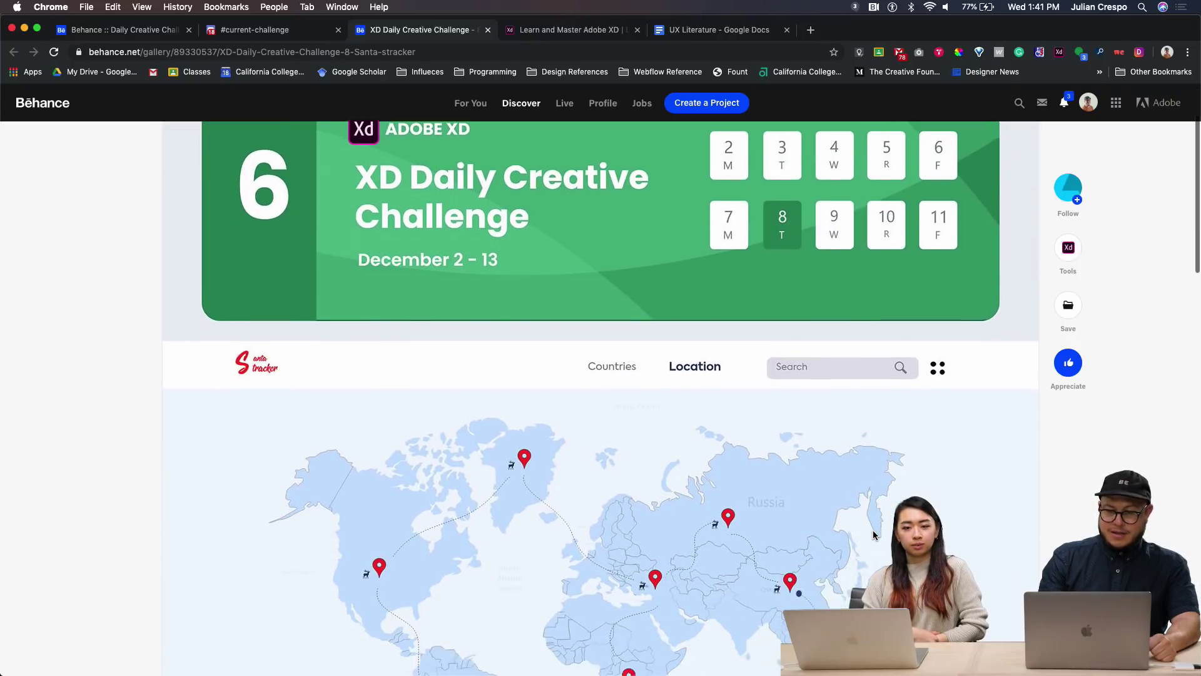
pyautogui.scroll(2, 873, 530)
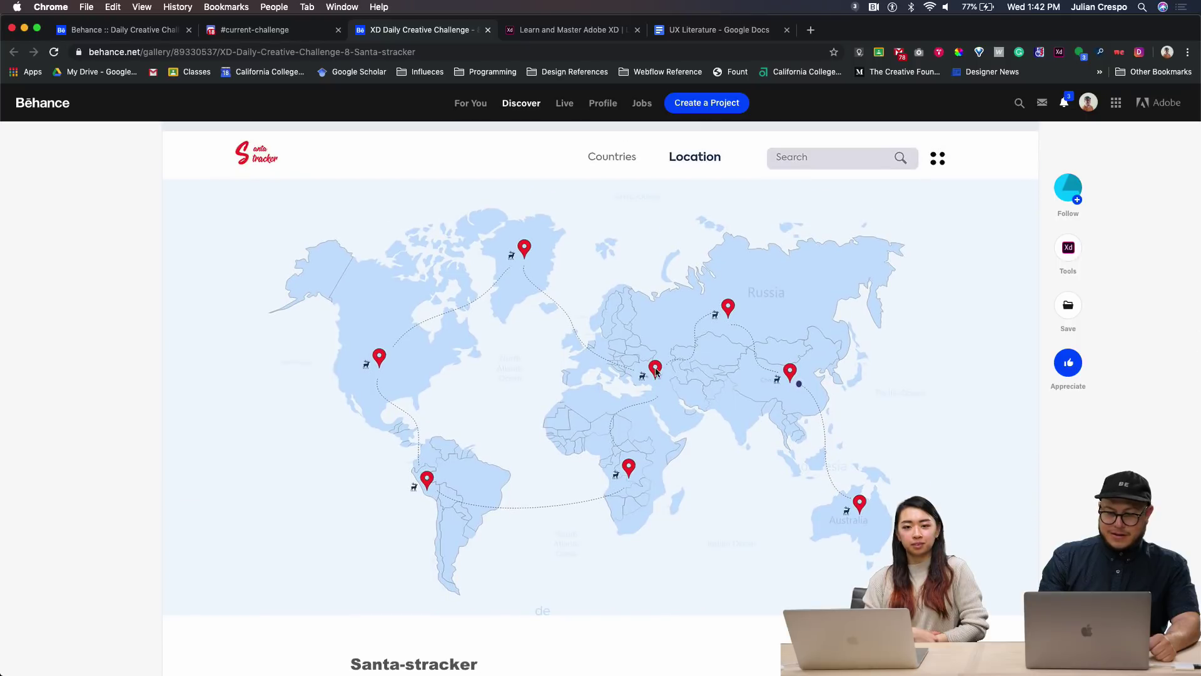
pyautogui.scroll(-1, 670, 525)
pyautogui.scroll(-5, 672, 532)
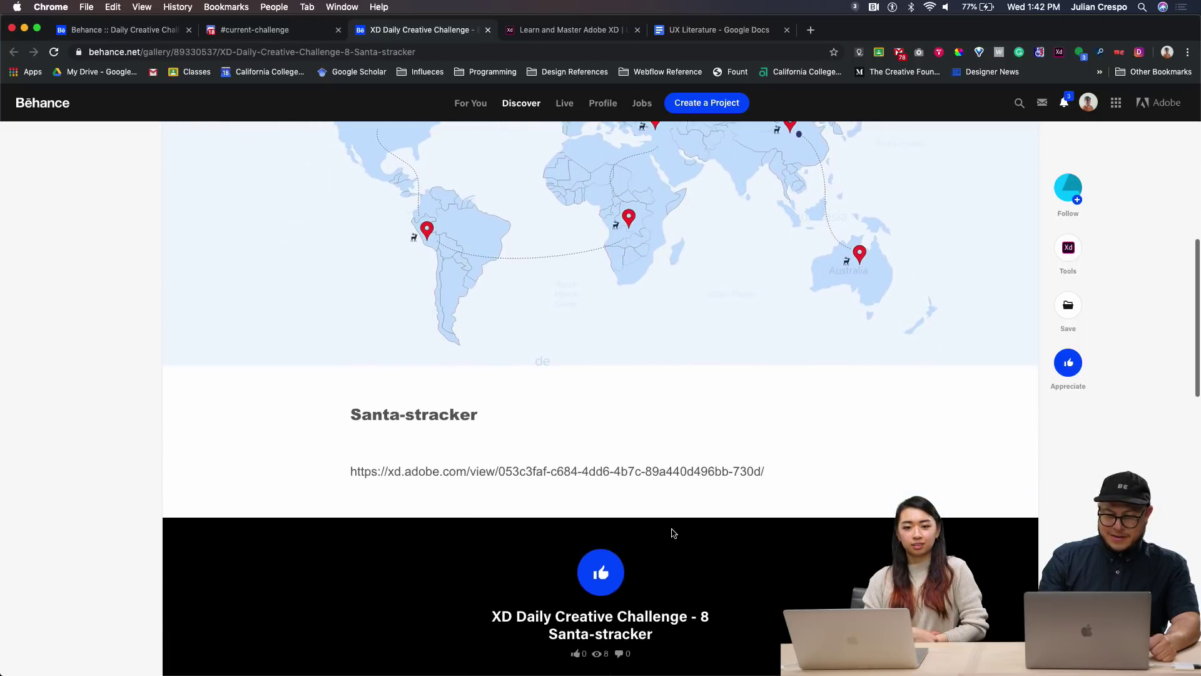
pyautogui.scroll(3, 672, 533)
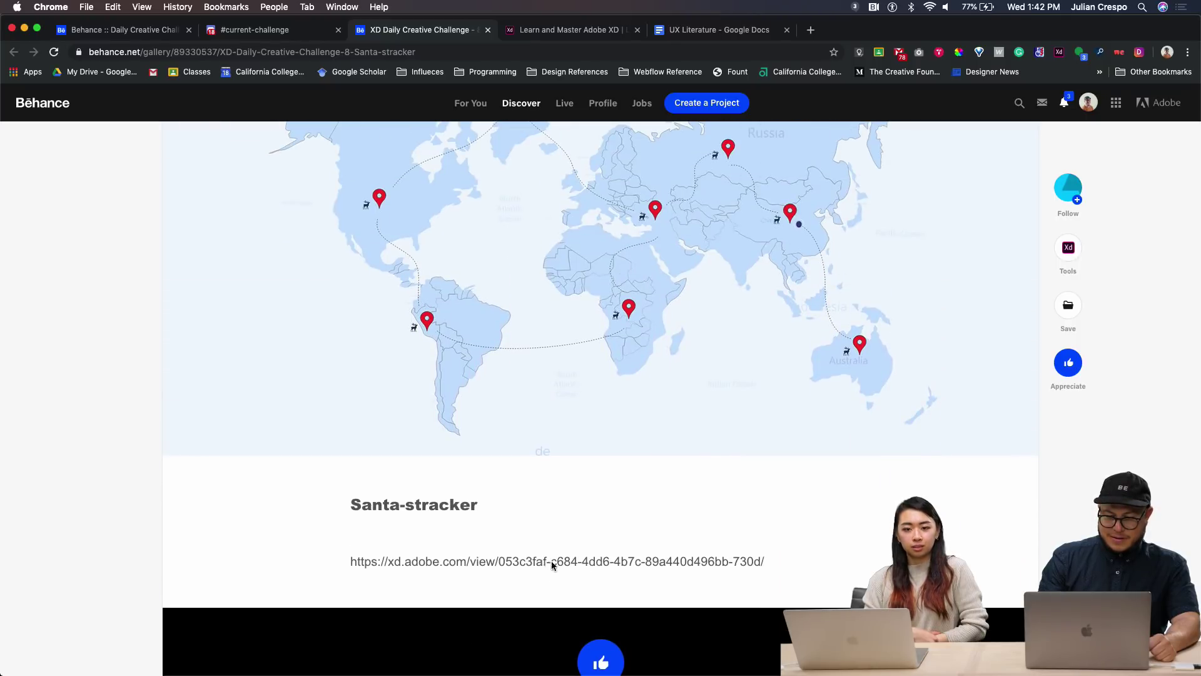
# Step: Copy the xd.adobe.com prototype address under the Santa-stracker heading and load it in the same browser tab
pyautogui.moveTo(789, 561); pyautogui.dragTo(338, 558)
pyautogui.press('super+c')
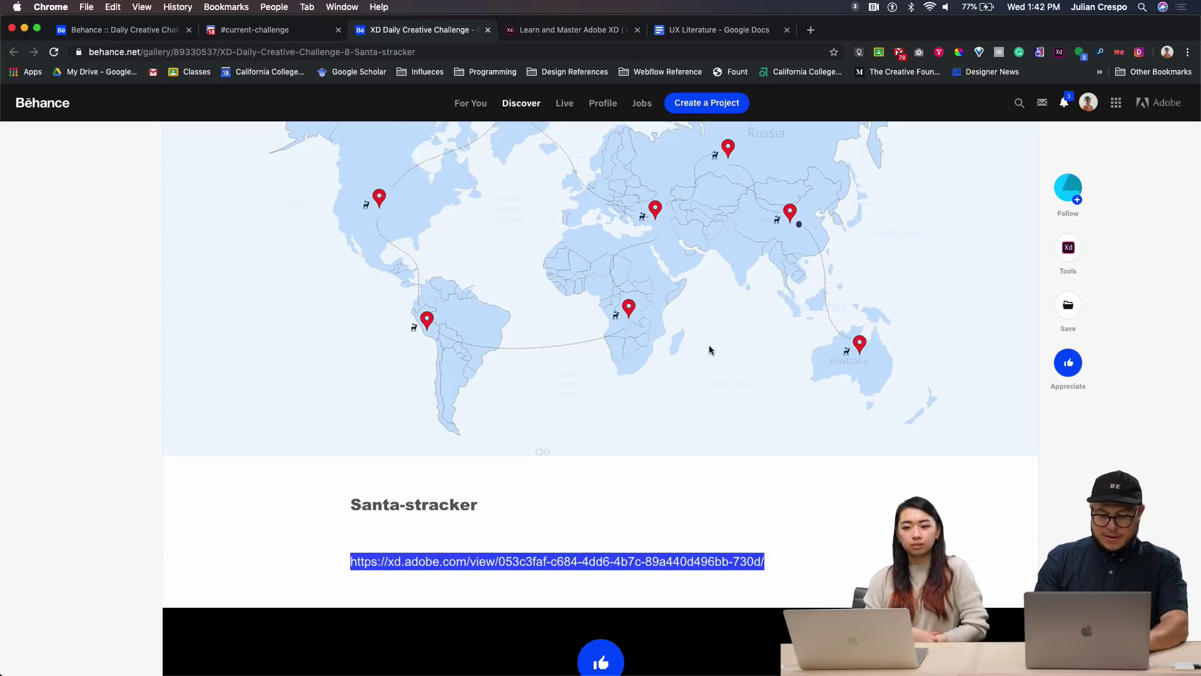
pyautogui.press('super+a')
pyautogui.press('super+v')
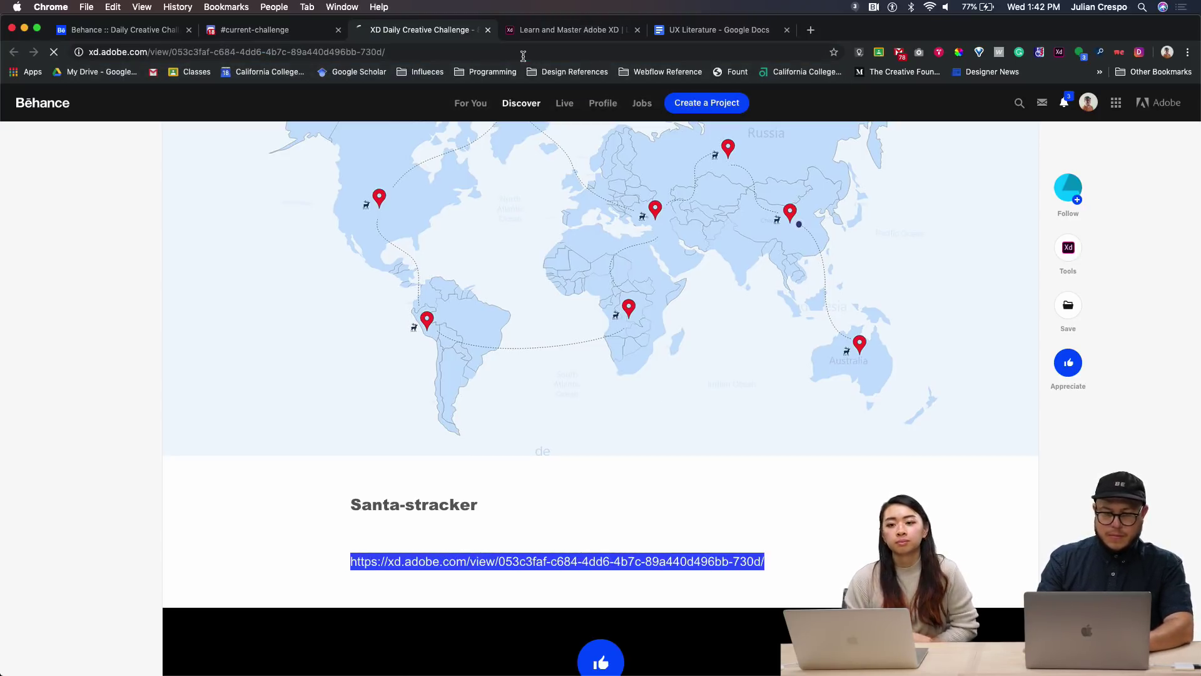
pyautogui.press('Return')
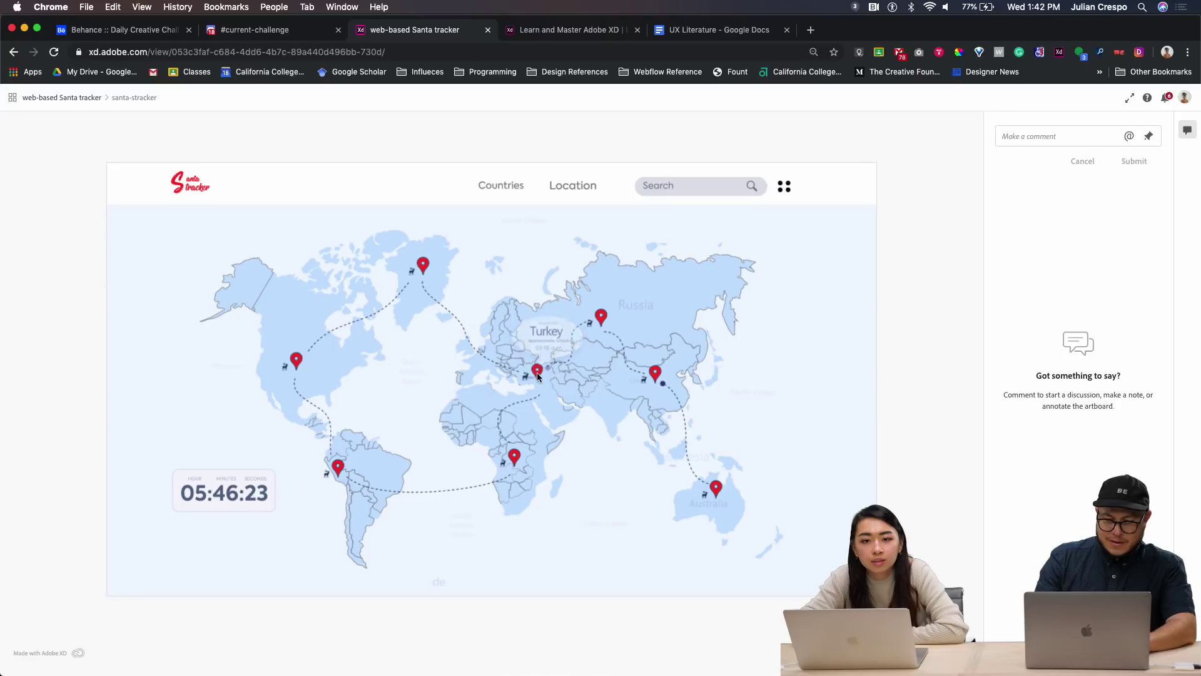
# Step: Test the country pins on the web-based Santa tracker map, including Greenland, North America, Africa, South America, China and Russia
pyautogui.moveTo(423, 271)
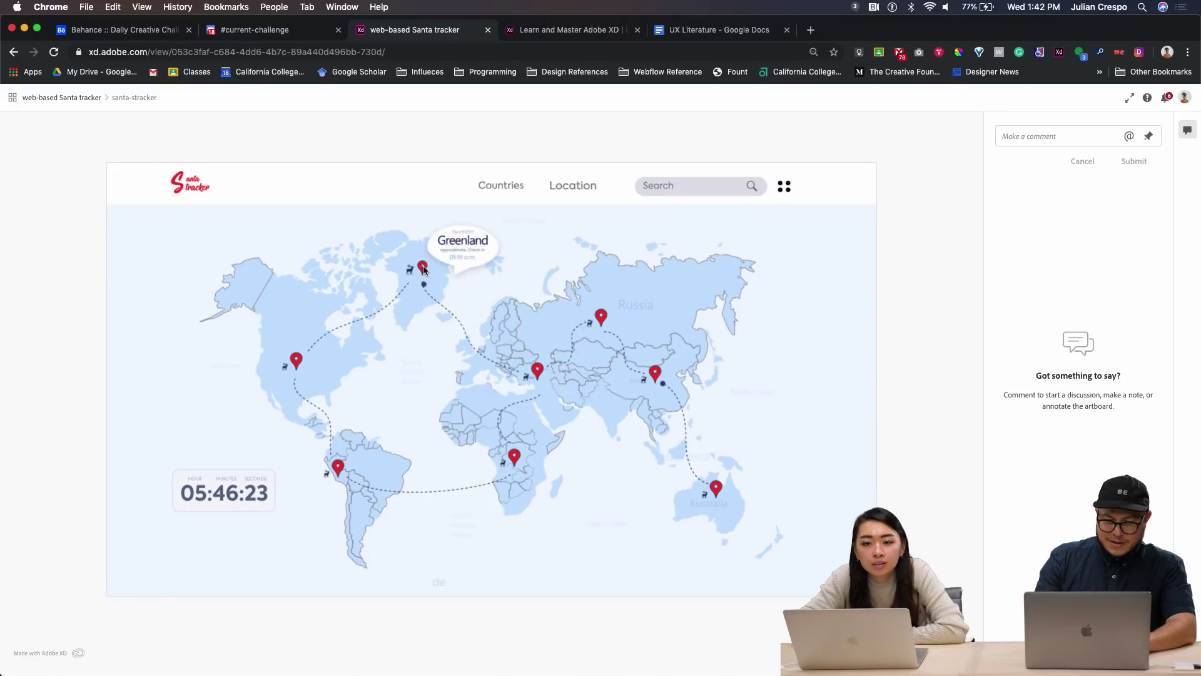
pyautogui.moveTo(297, 363)
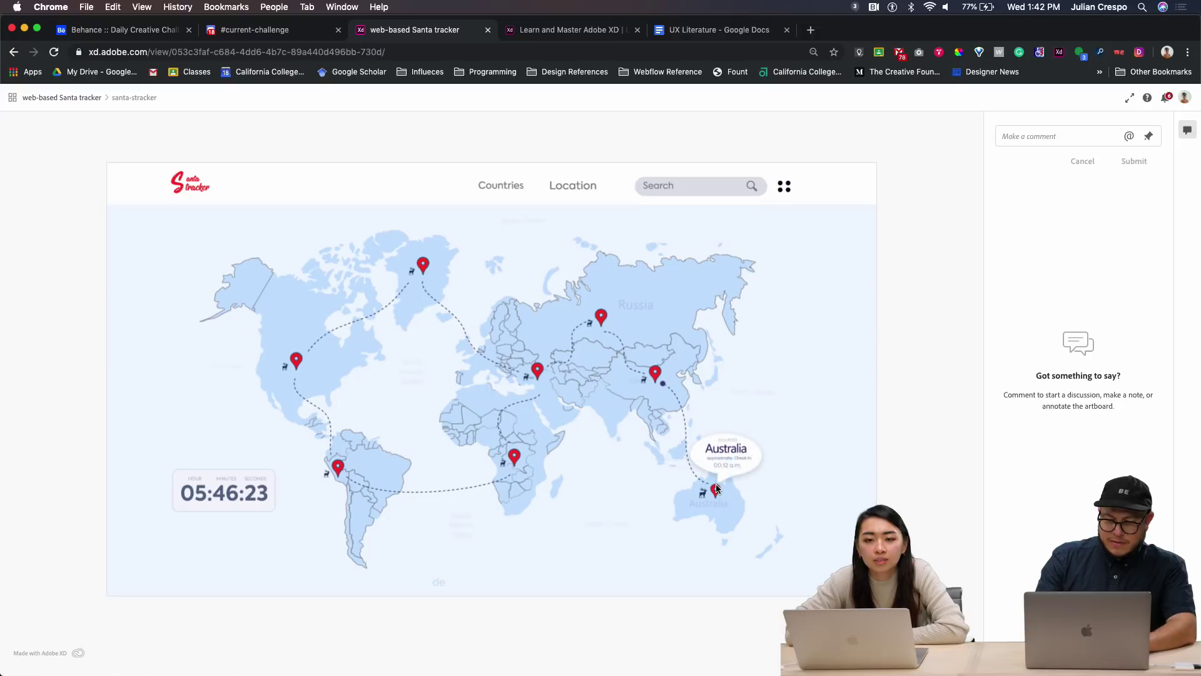
pyautogui.moveTo(515, 457)
pyautogui.moveTo(337, 468)
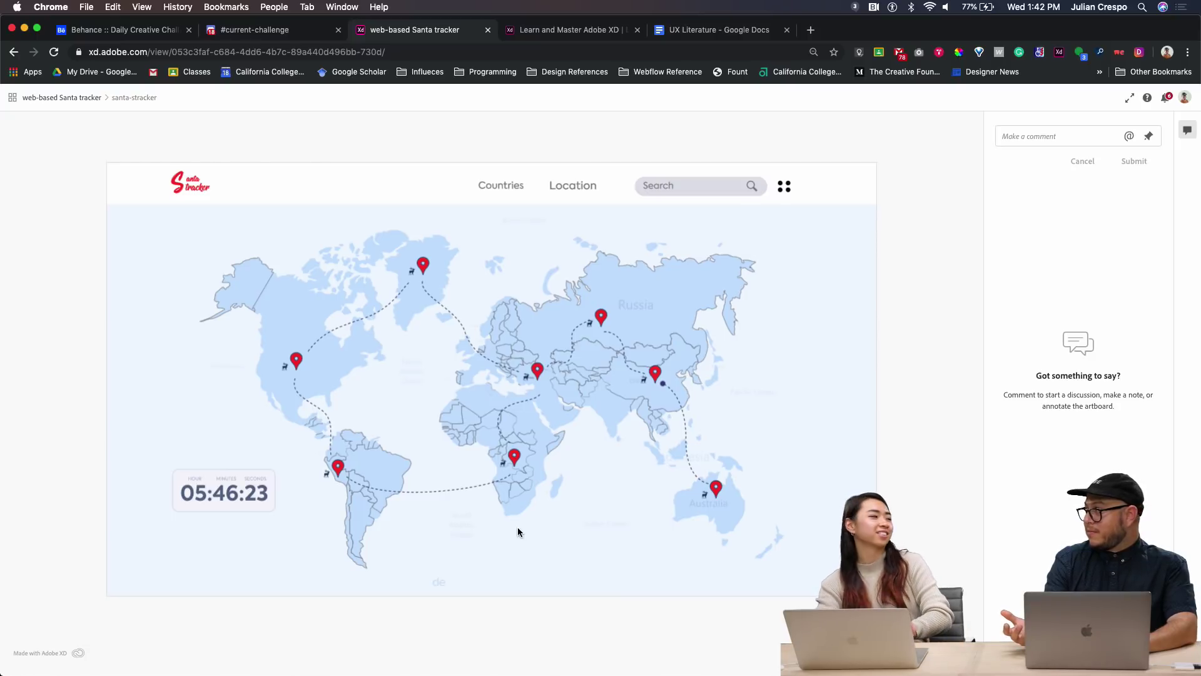
pyautogui.moveTo(660, 382)
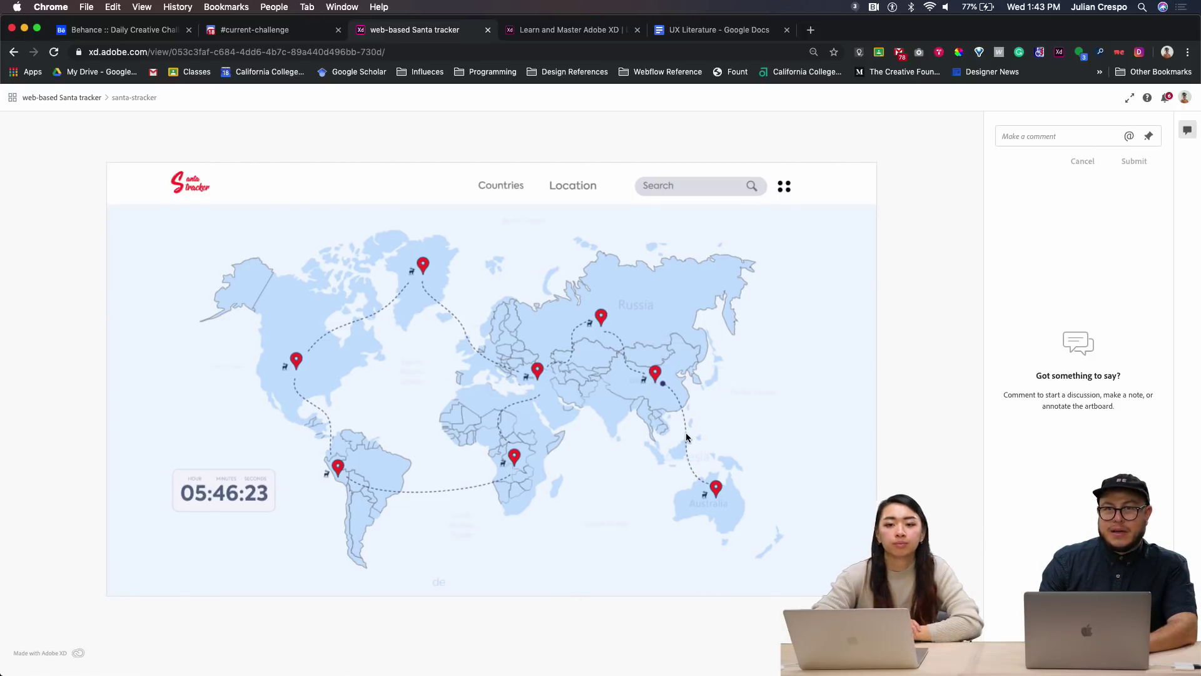
pyautogui.click(600, 315)
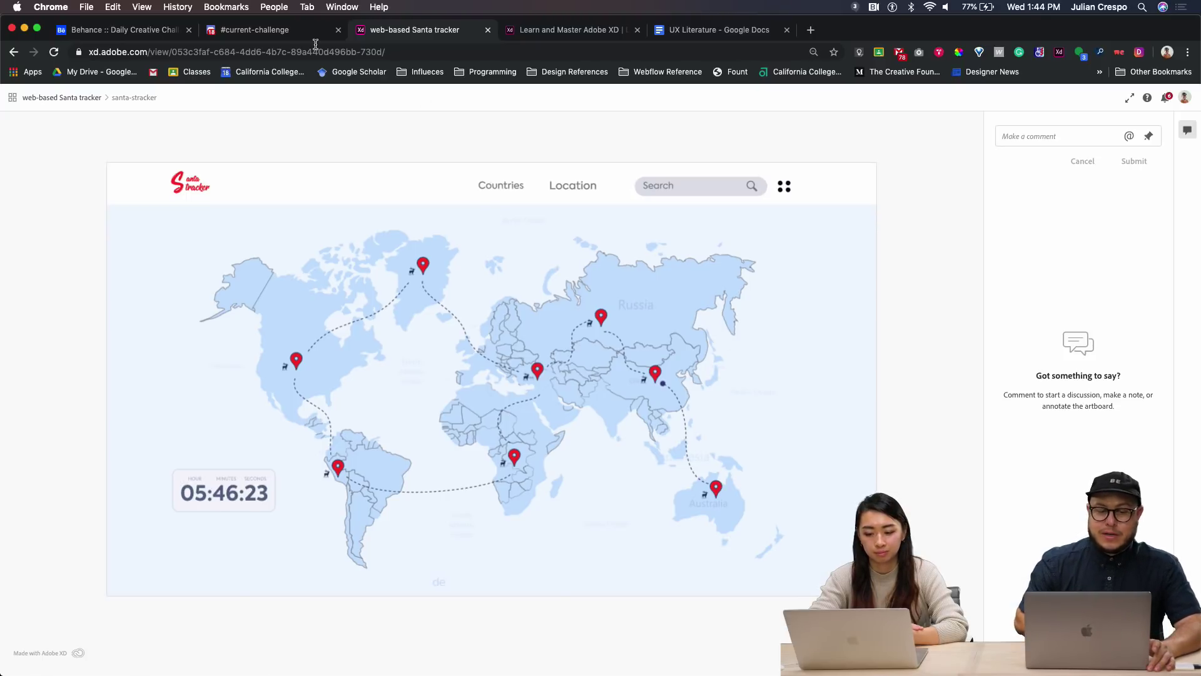
# Step: Return to the current-challenge channel and read the newest feedback, dismissing the enlarged "Santa Will be over your state soon!" image
pyautogui.click(303, 30)
pyautogui.scroll(-15, 423, 380)
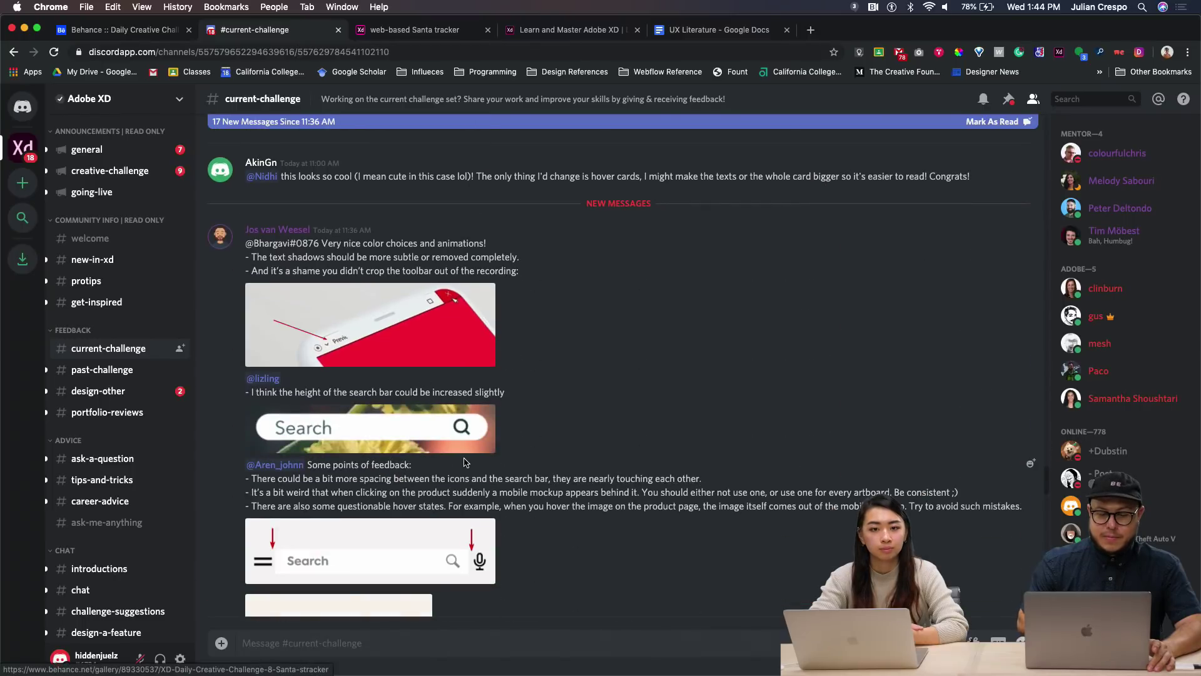
pyautogui.scroll(-10, 464, 463)
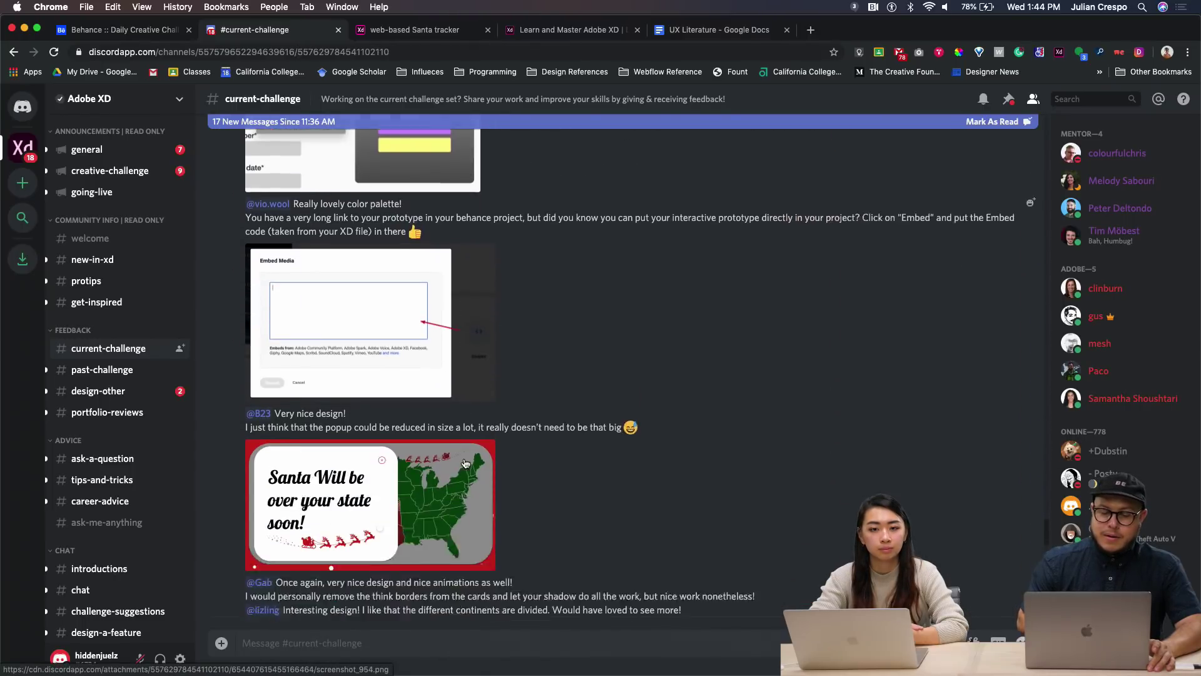
pyautogui.scroll(-2, 465, 462)
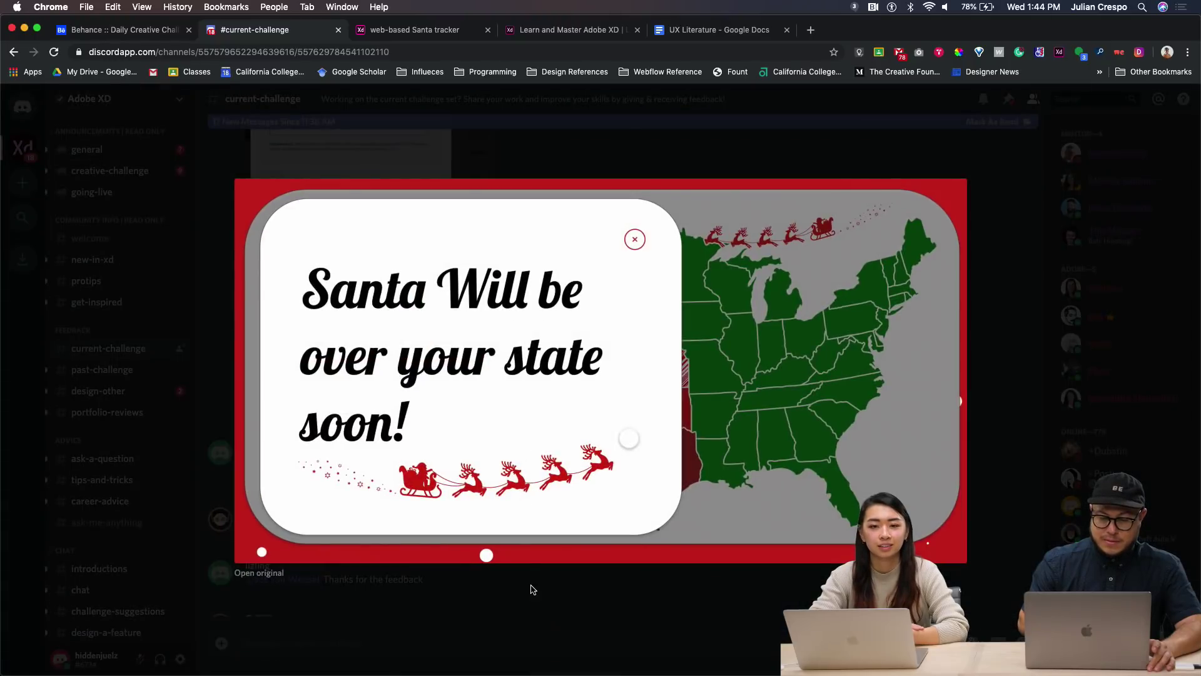
pyautogui.click(533, 590)
pyautogui.scroll(-1, 491, 395)
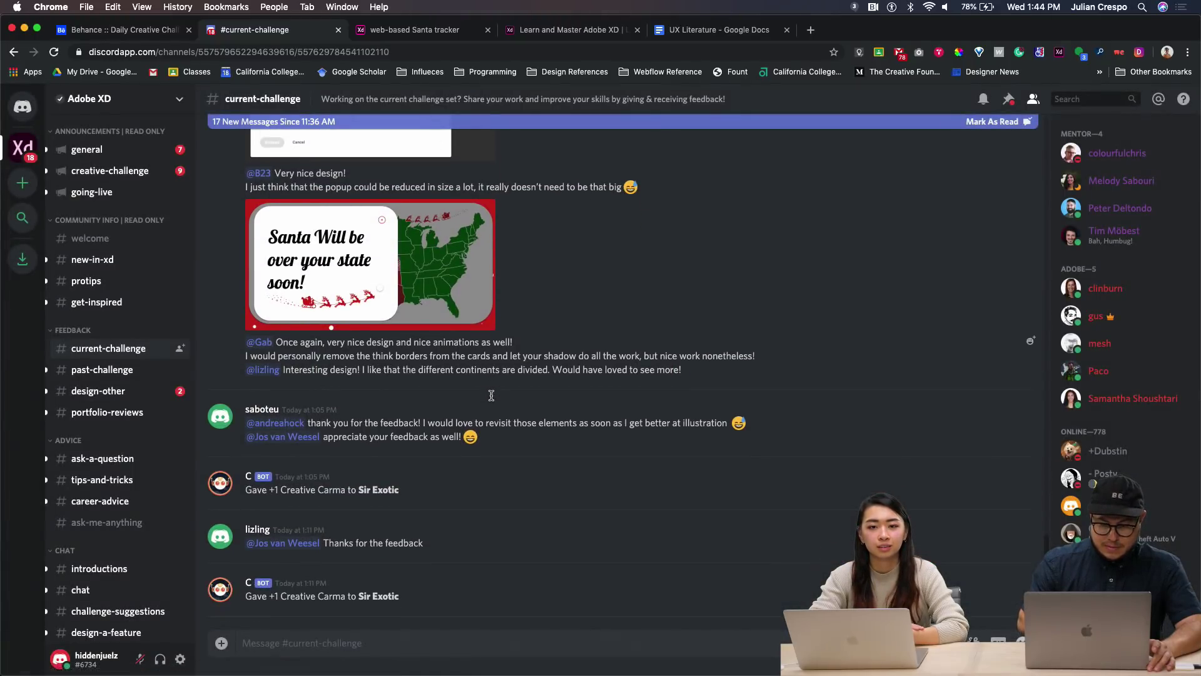
pyautogui.scroll(1, 385, 383)
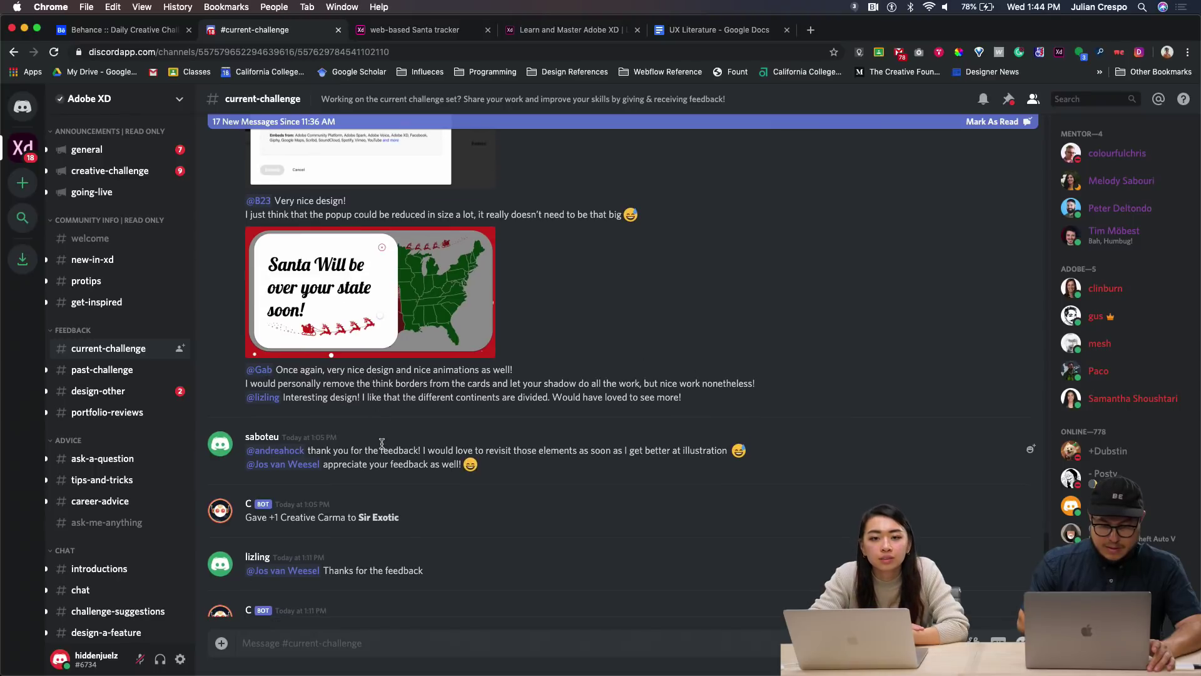
# Step: Recheck the earlier feedback messages and find the countdown and Adobe XD DCC Day 7 submissions further down the channel
pyautogui.scroll(10, 381, 443)
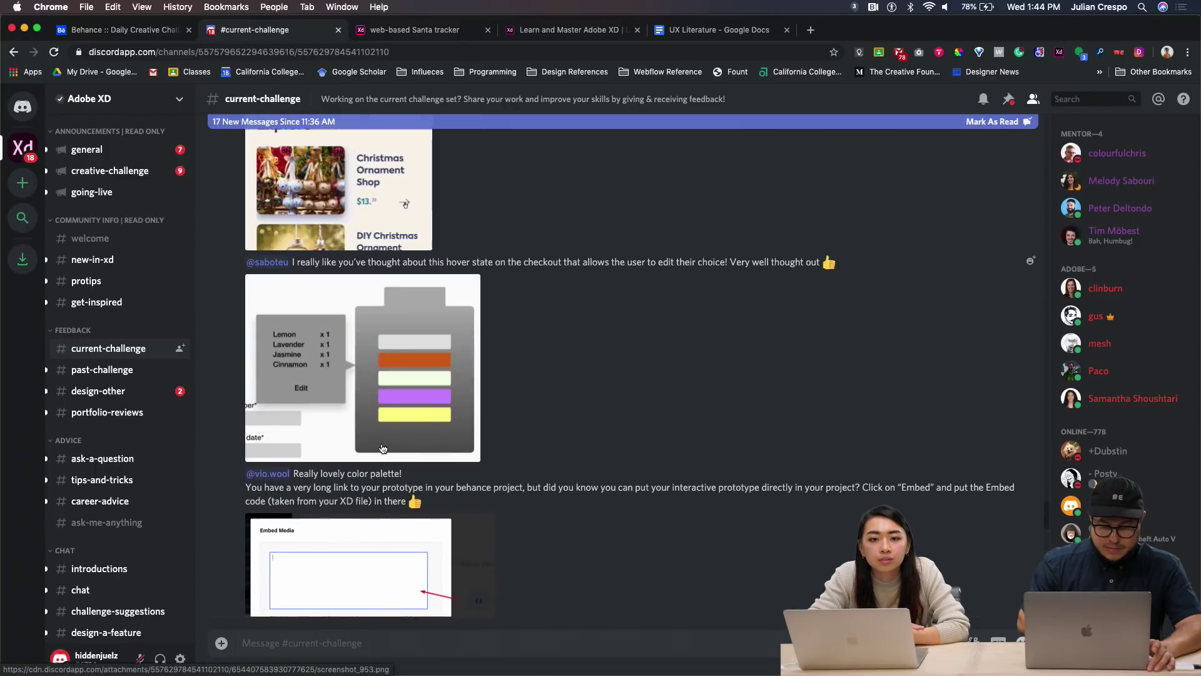
pyautogui.scroll(-15, 383, 448)
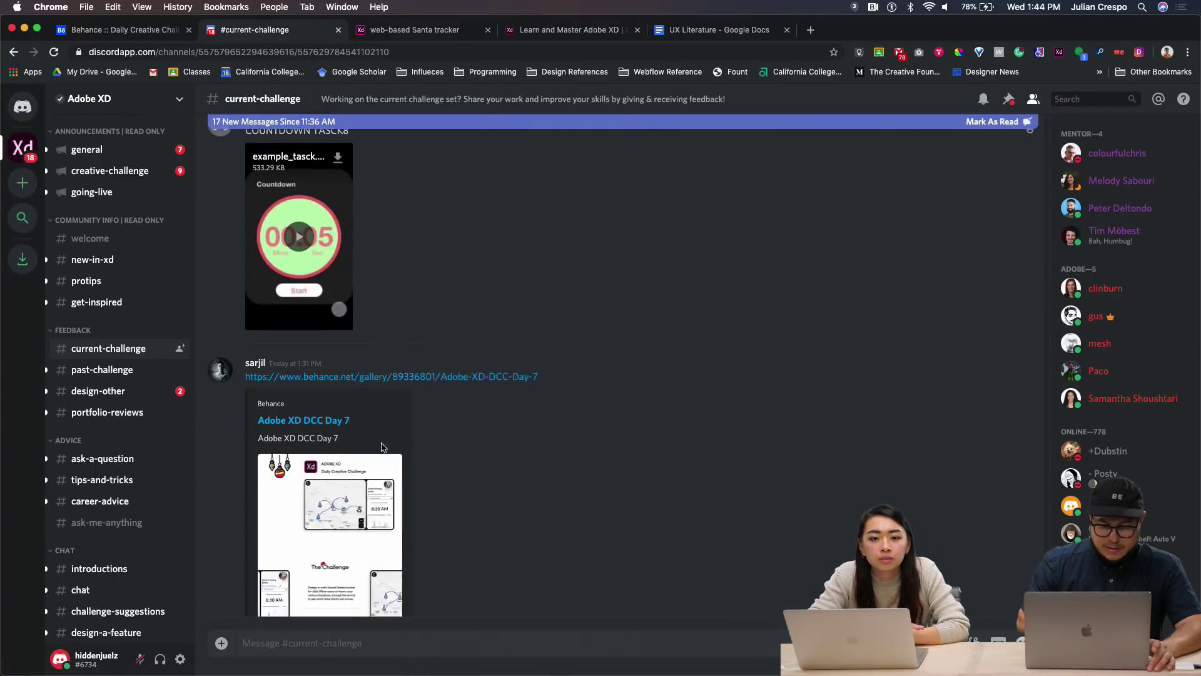
pyautogui.scroll(-2, 384, 447)
pyautogui.scroll(1, 383, 446)
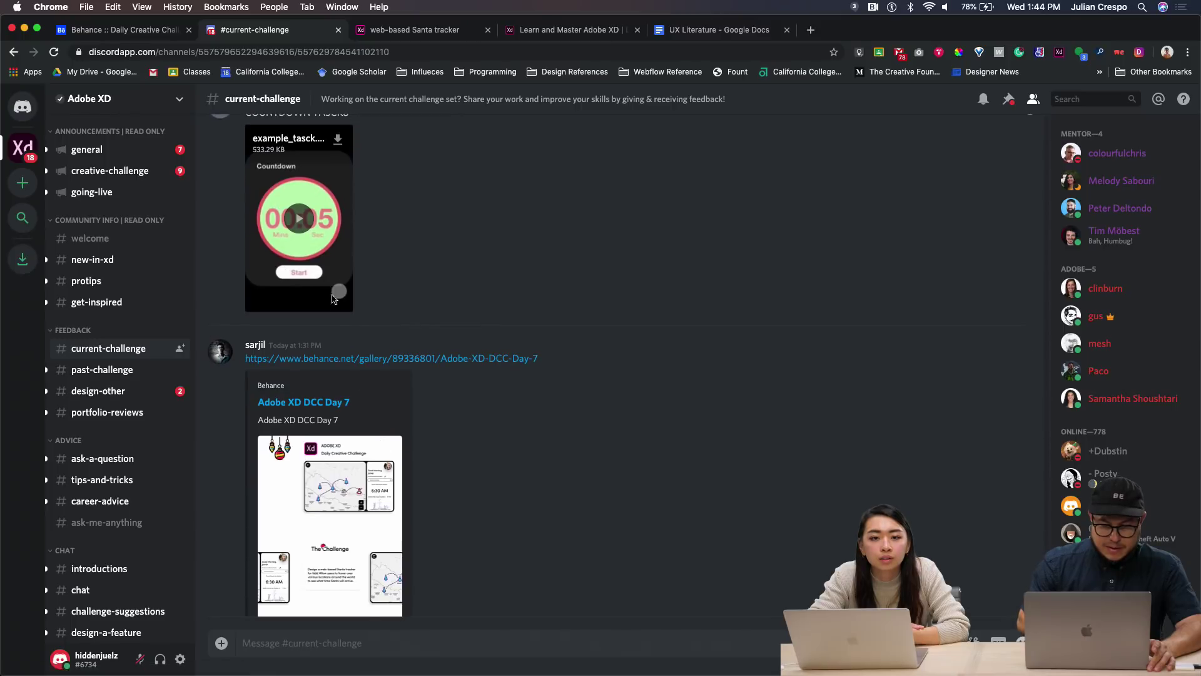
pyautogui.scroll(-2, 353, 426)
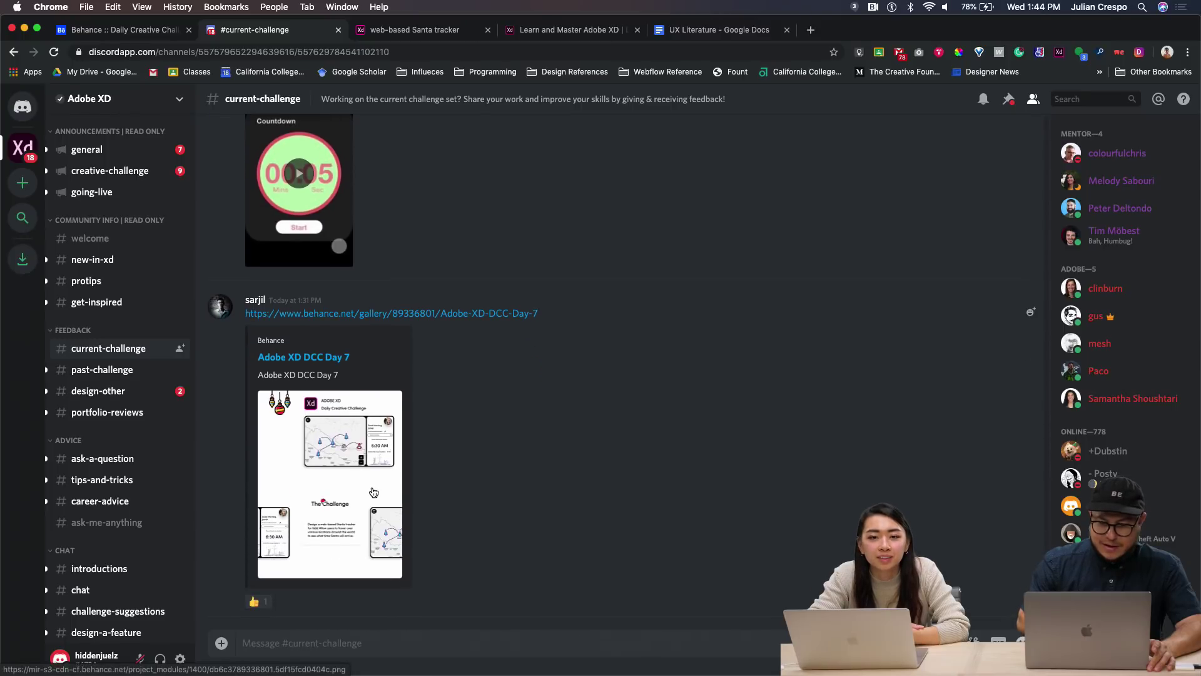
# Step: Open the Adobe XD DCC Day 7 Behance link and review the project's opening map mockup and The Challenge brief
pyautogui.scroll(-1, 374, 492)
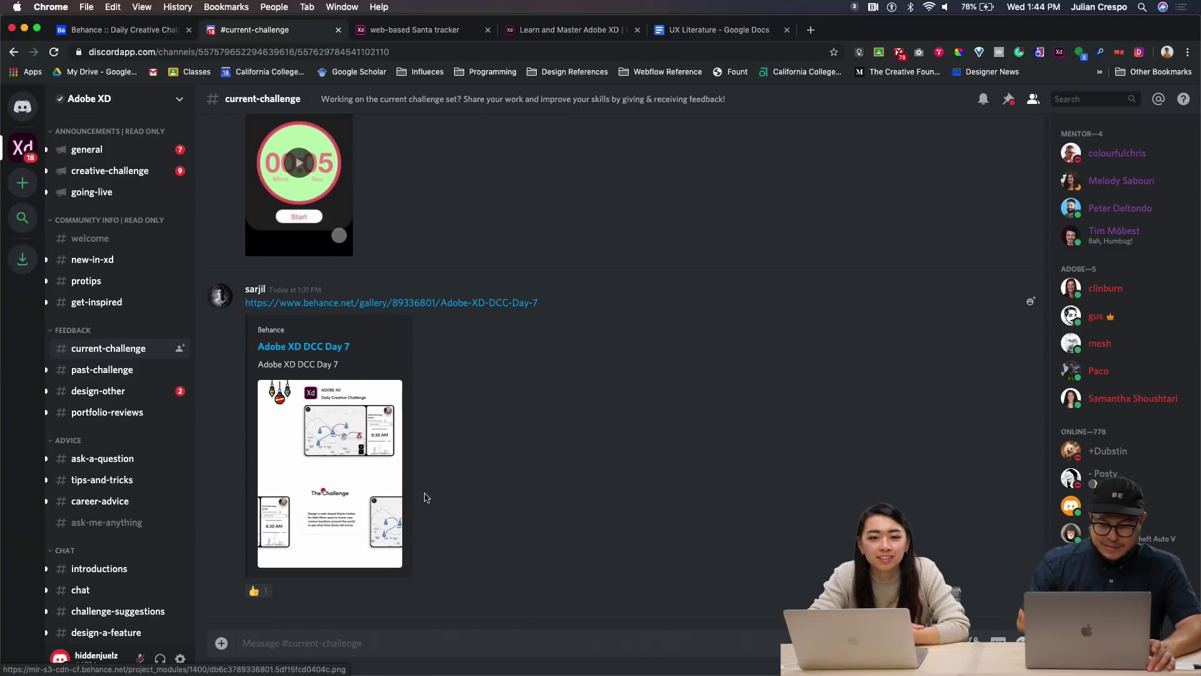
pyautogui.click(314, 304)
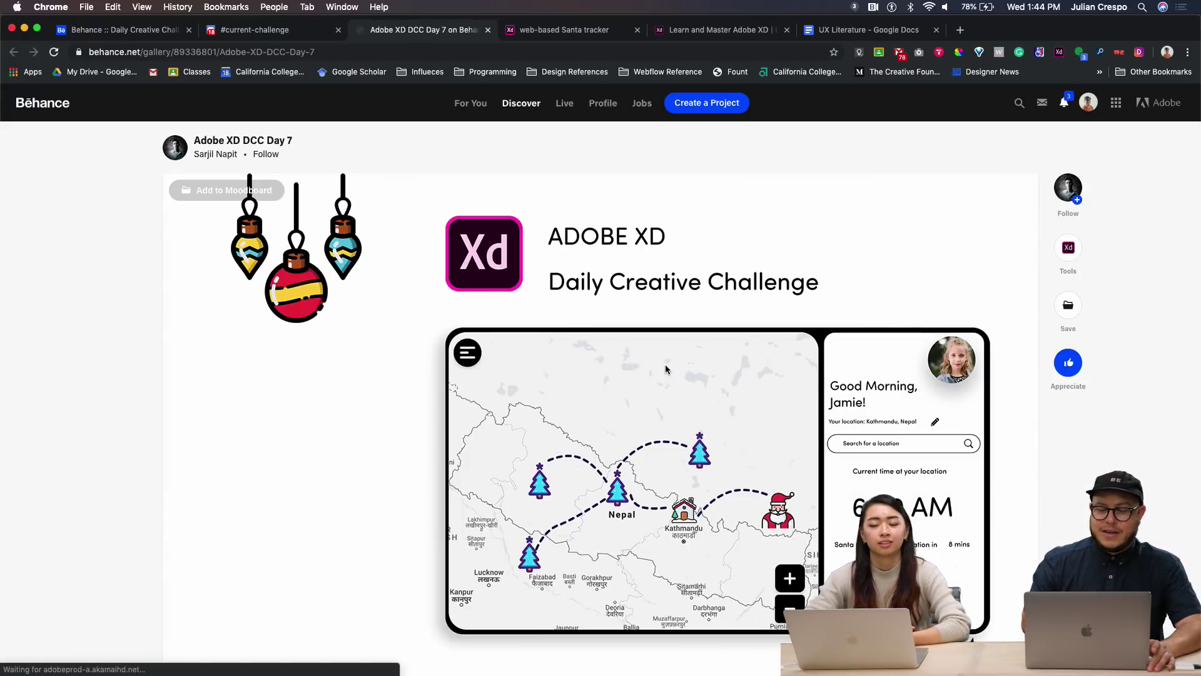
pyautogui.scroll(-10, 665, 369)
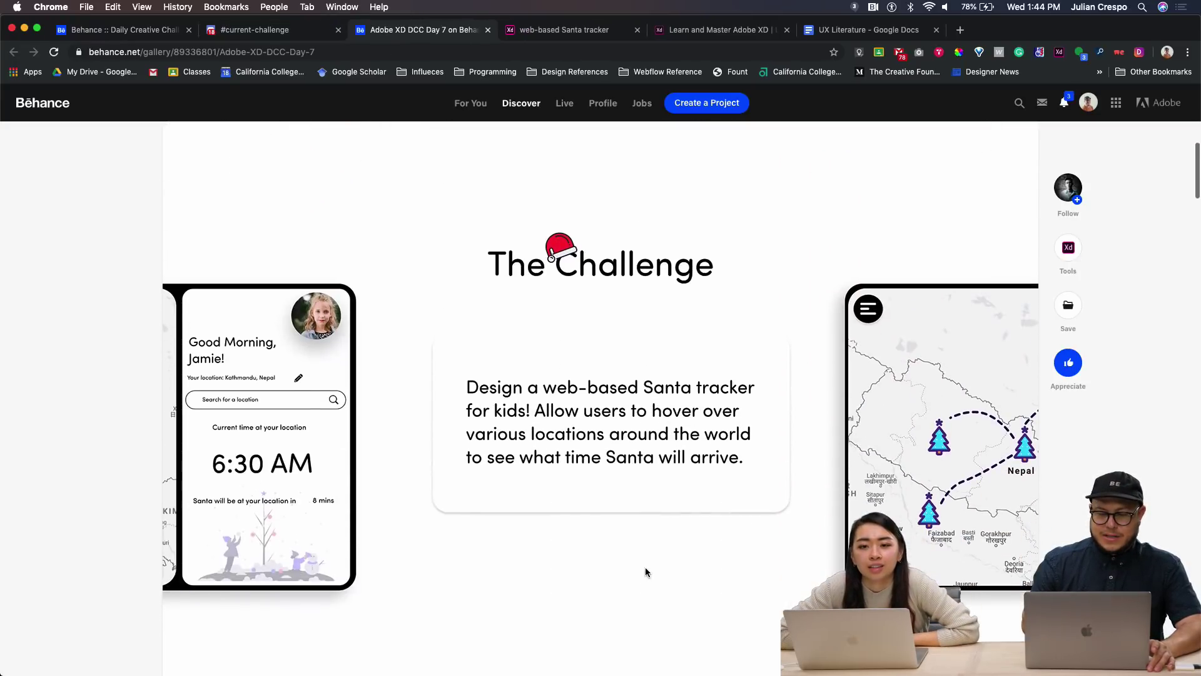
pyautogui.scroll(-2, 650, 610)
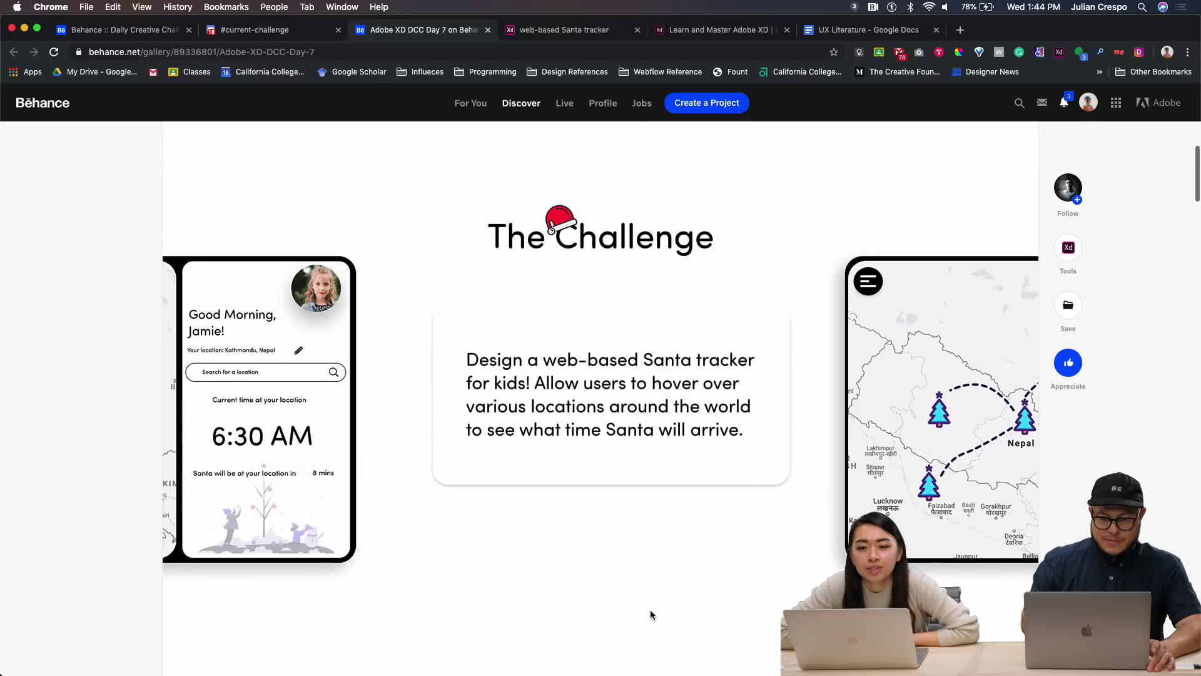
pyautogui.scroll(-2, 651, 610)
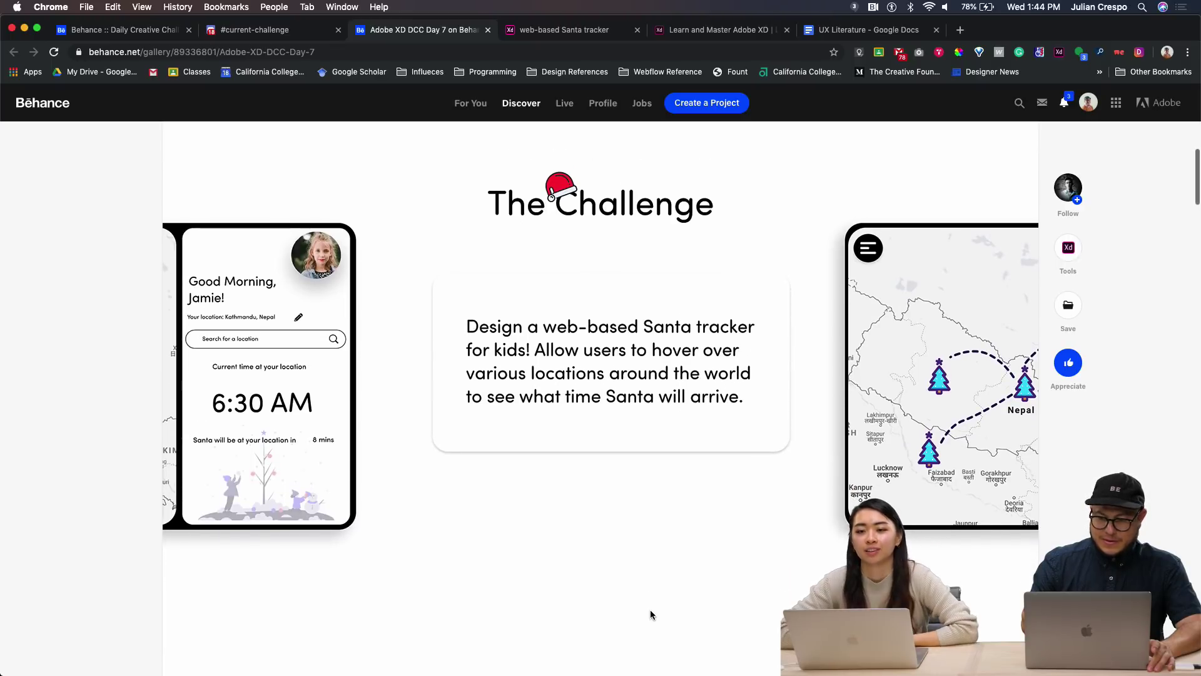
pyautogui.scroll(-2, 651, 611)
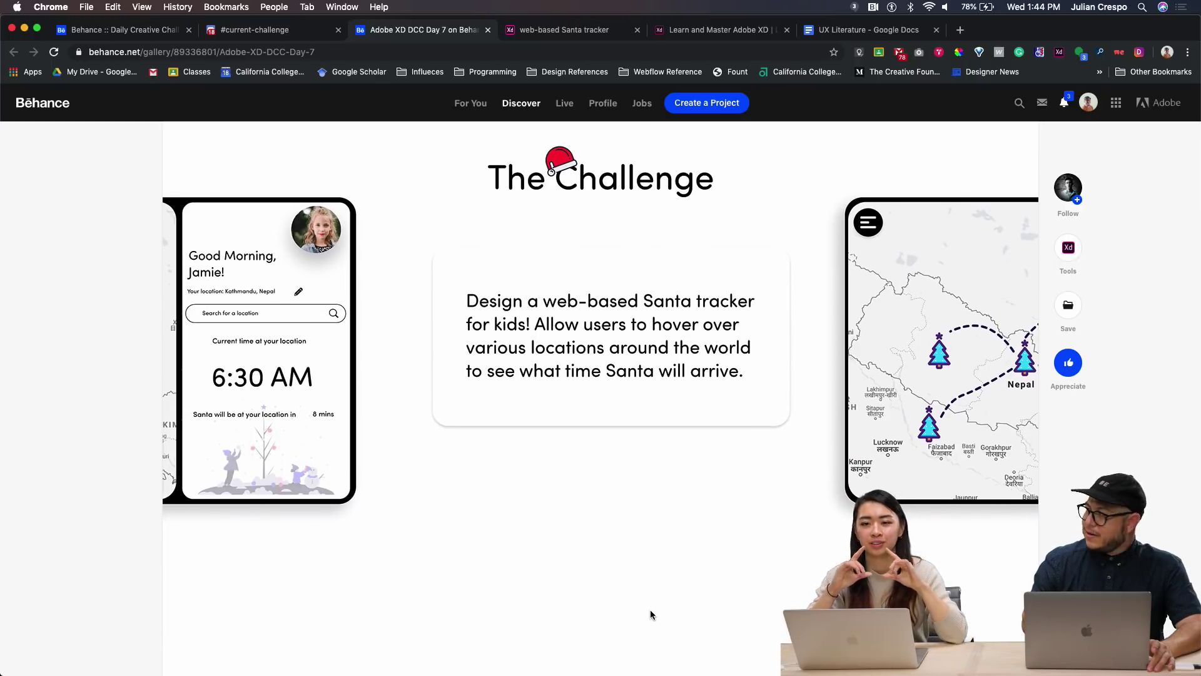
pyautogui.scroll(10, 651, 614)
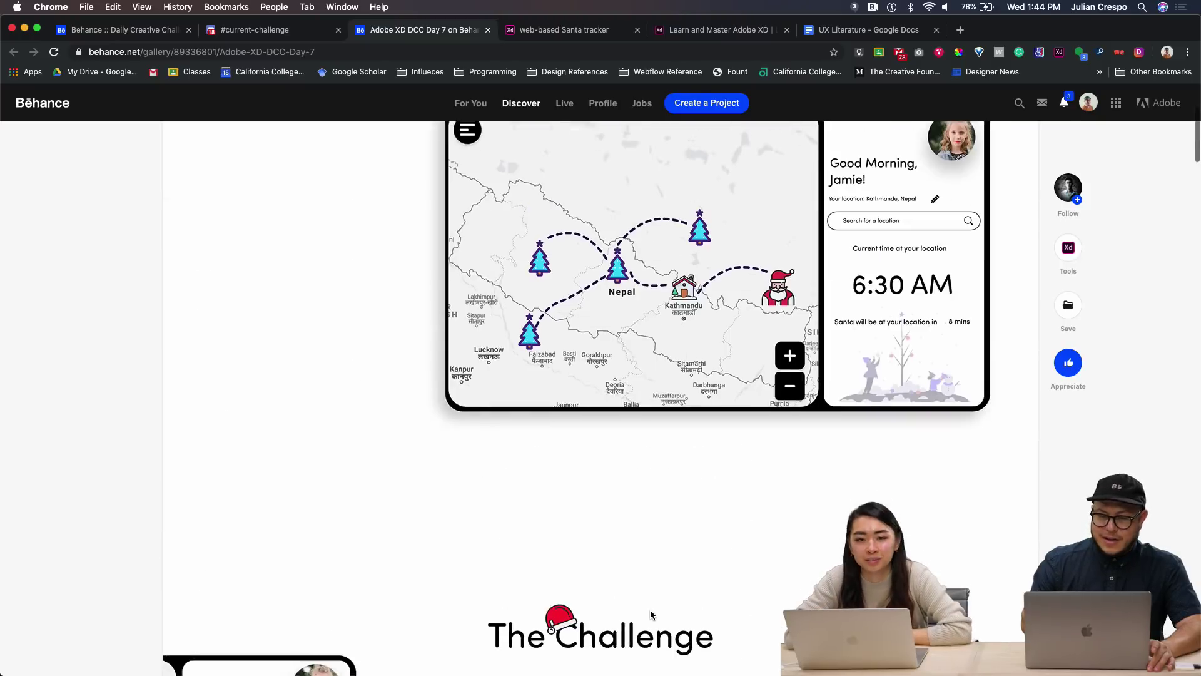
# Step: Review the Iconography, Colors and Typography sections of the Adobe XD DCC Day 7 project
pyautogui.scroll(-10, 651, 609)
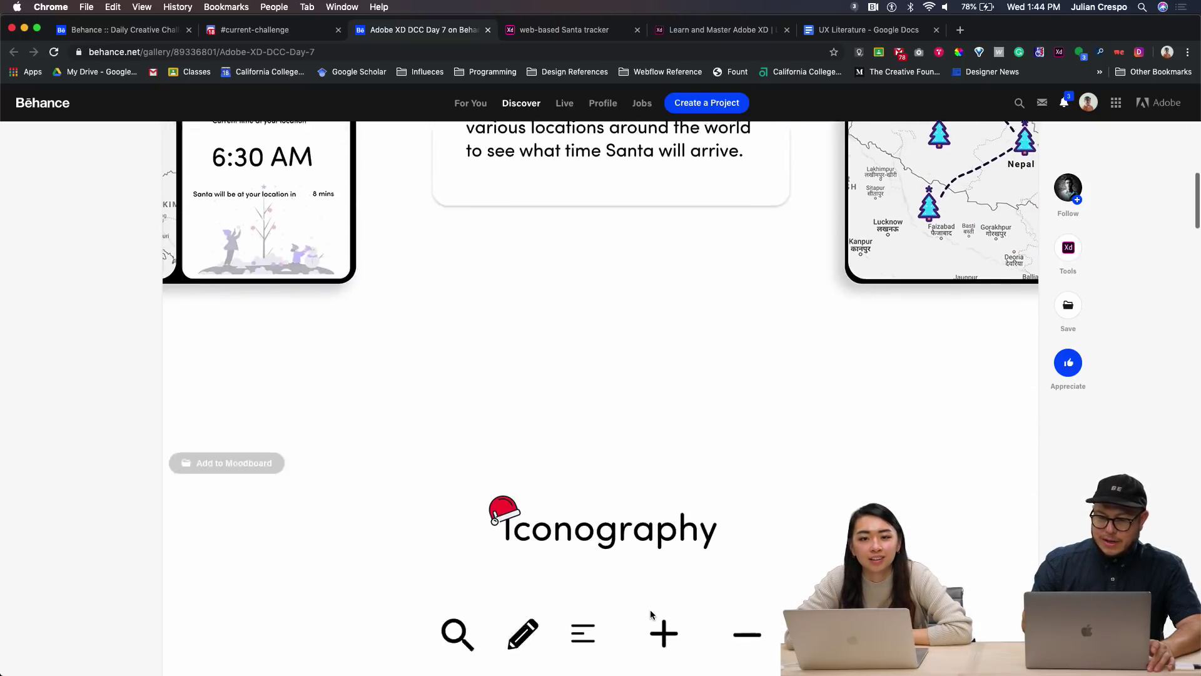
pyautogui.scroll(-12, 651, 609)
pyautogui.scroll(6, 650, 609)
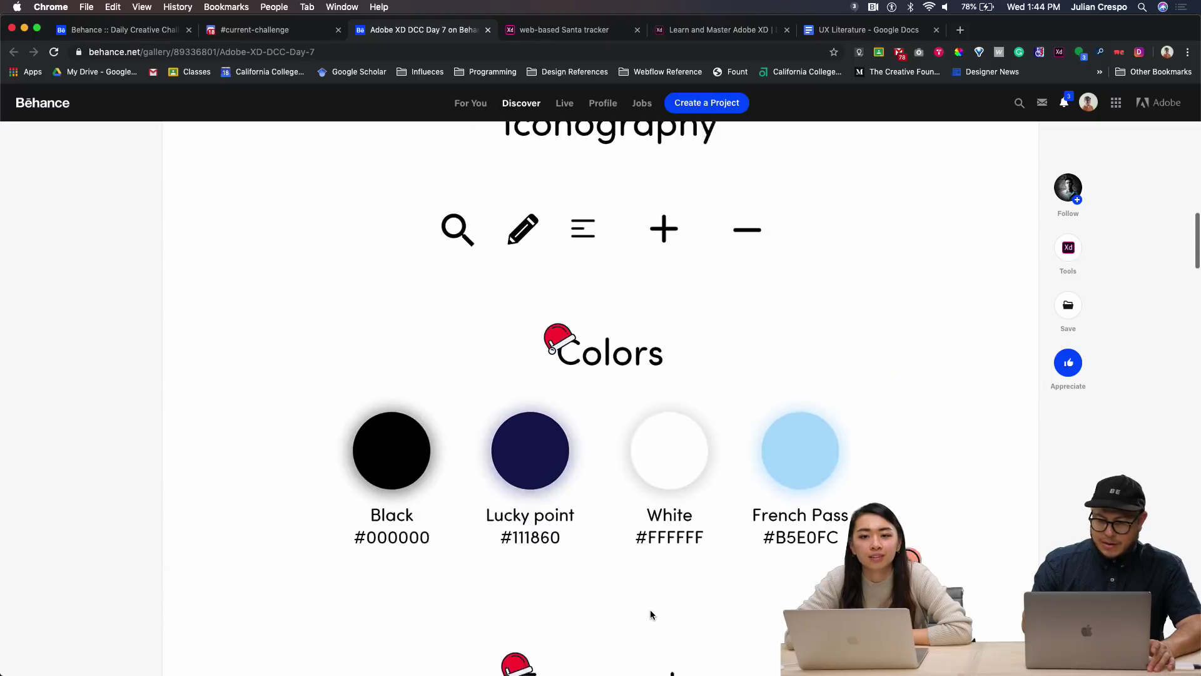
pyautogui.scroll(3, 651, 610)
pyautogui.scroll(-5, 651, 611)
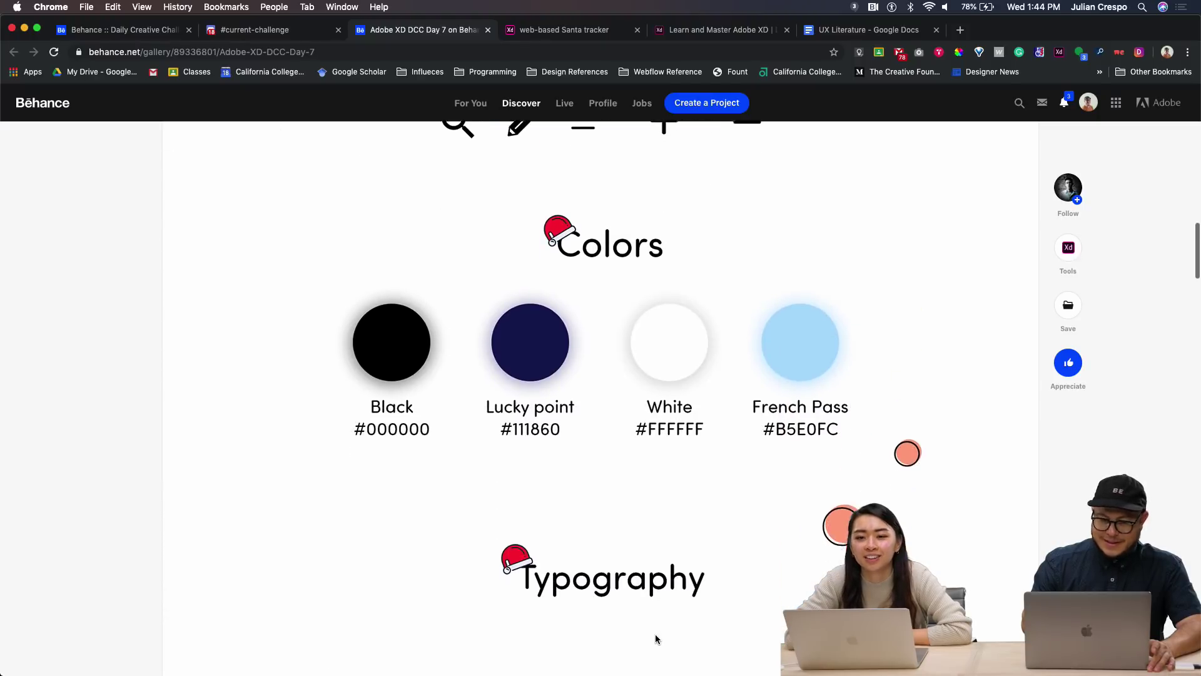
pyautogui.scroll(-7, 656, 638)
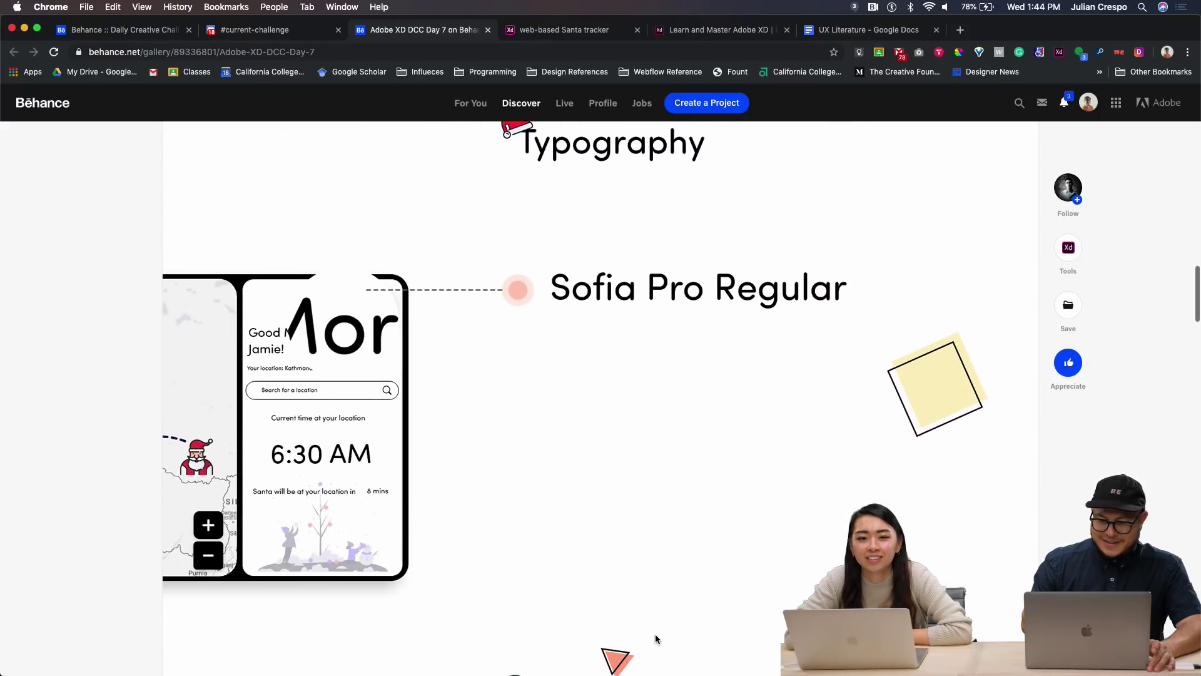
pyautogui.scroll(-3, 655, 638)
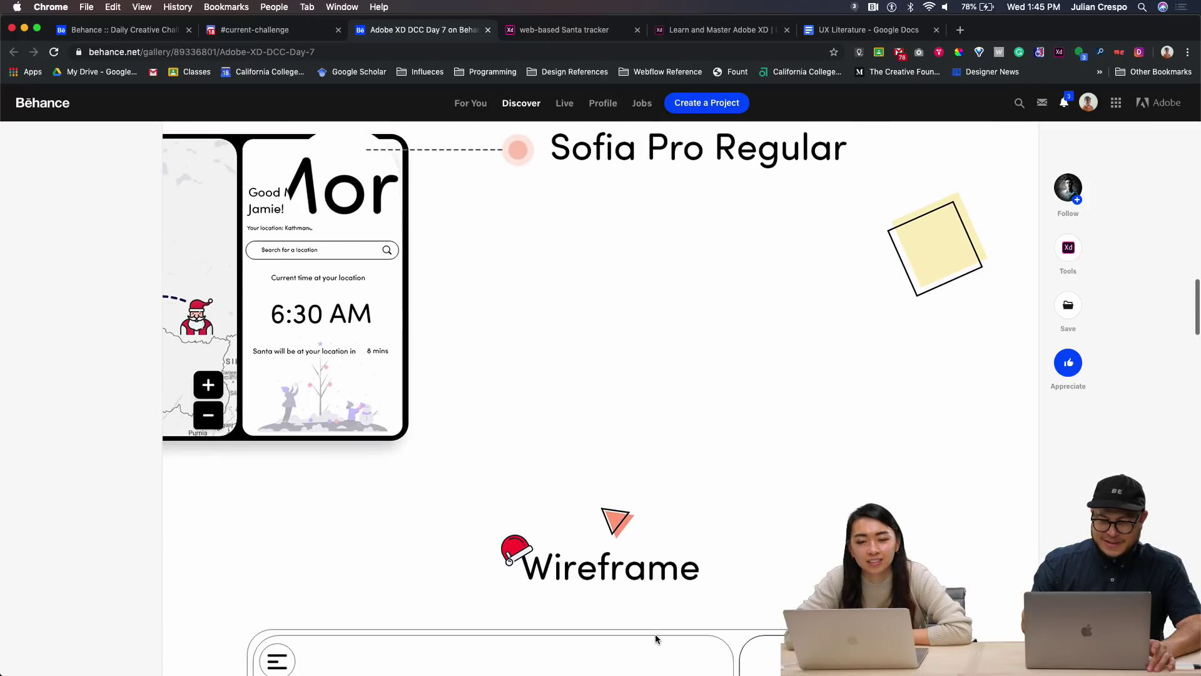
# Step: Examine the project's Wireframe and the annotated Hi-Fi Design, continuing to the preview video below them
pyautogui.scroll(-8, 655, 638)
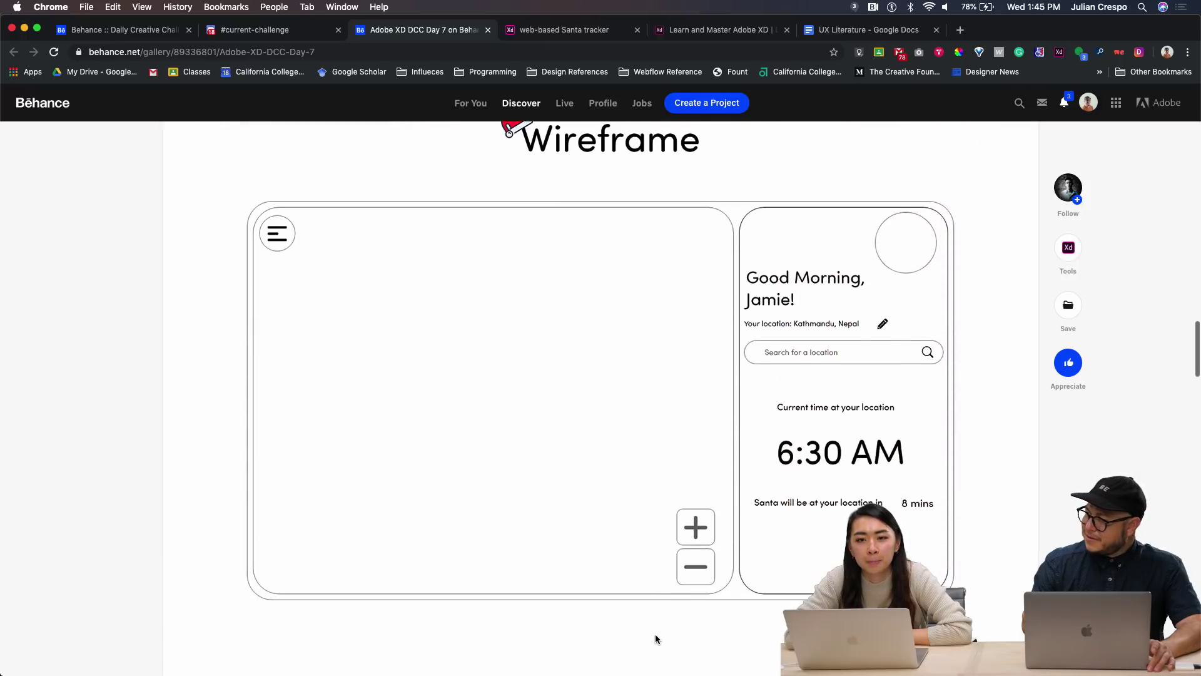
pyautogui.scroll(-5, 655, 638)
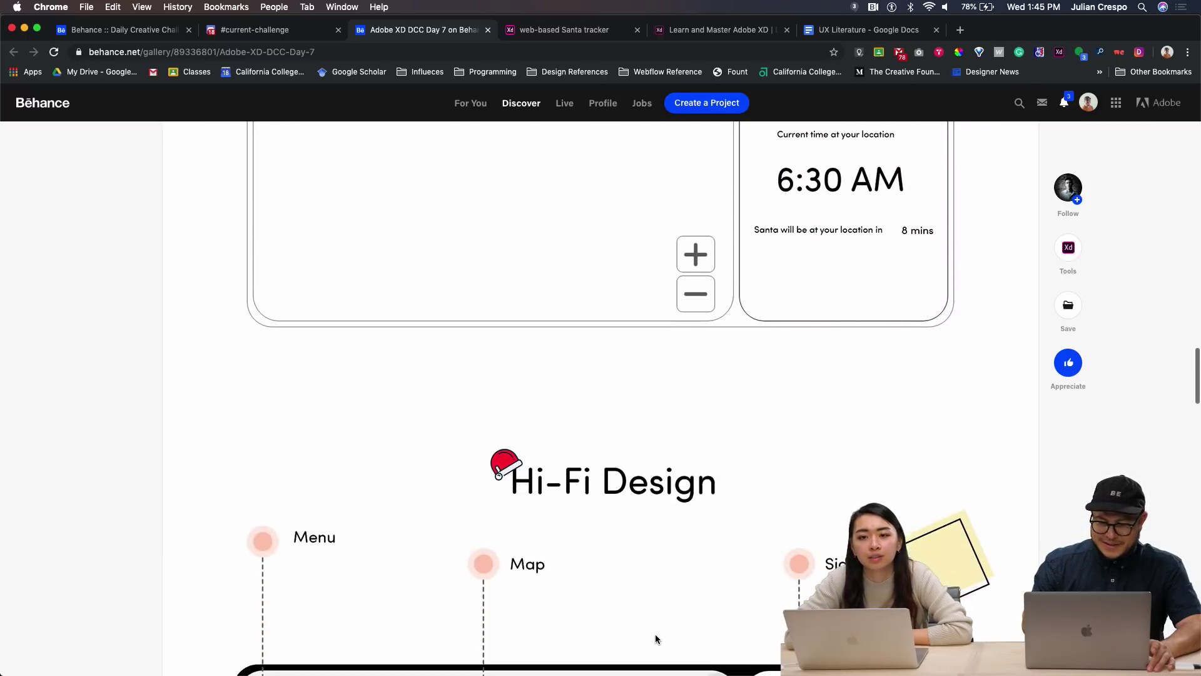
pyautogui.scroll(-6, 655, 638)
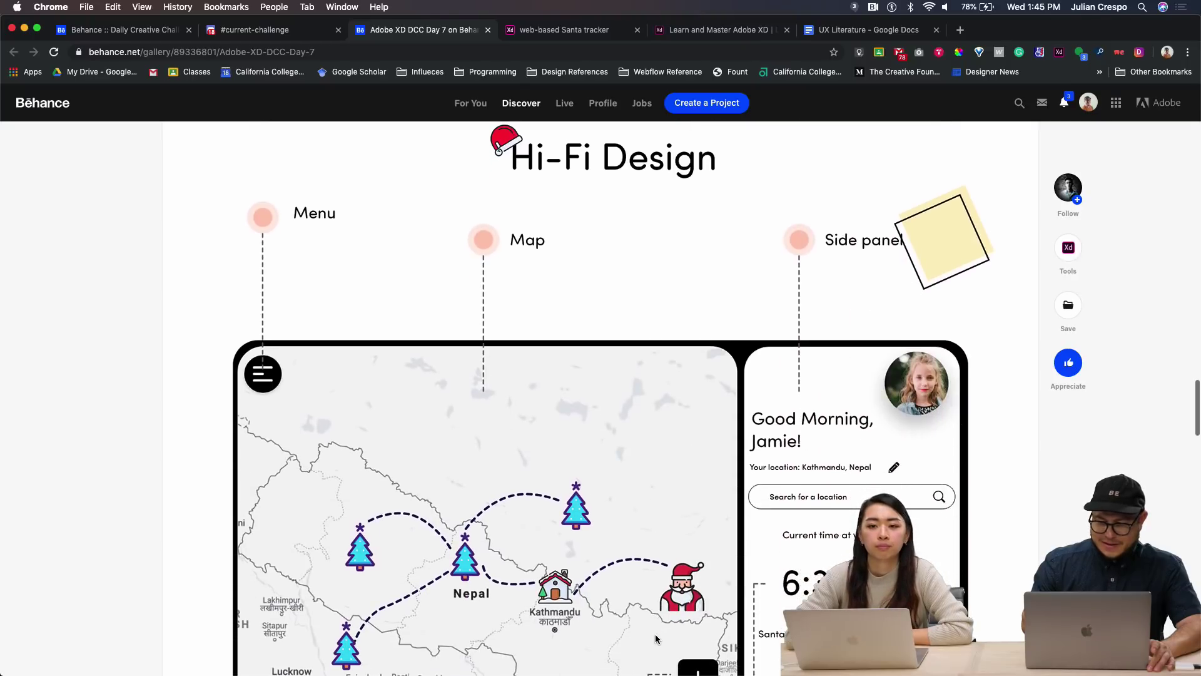
pyautogui.scroll(-9, 655, 638)
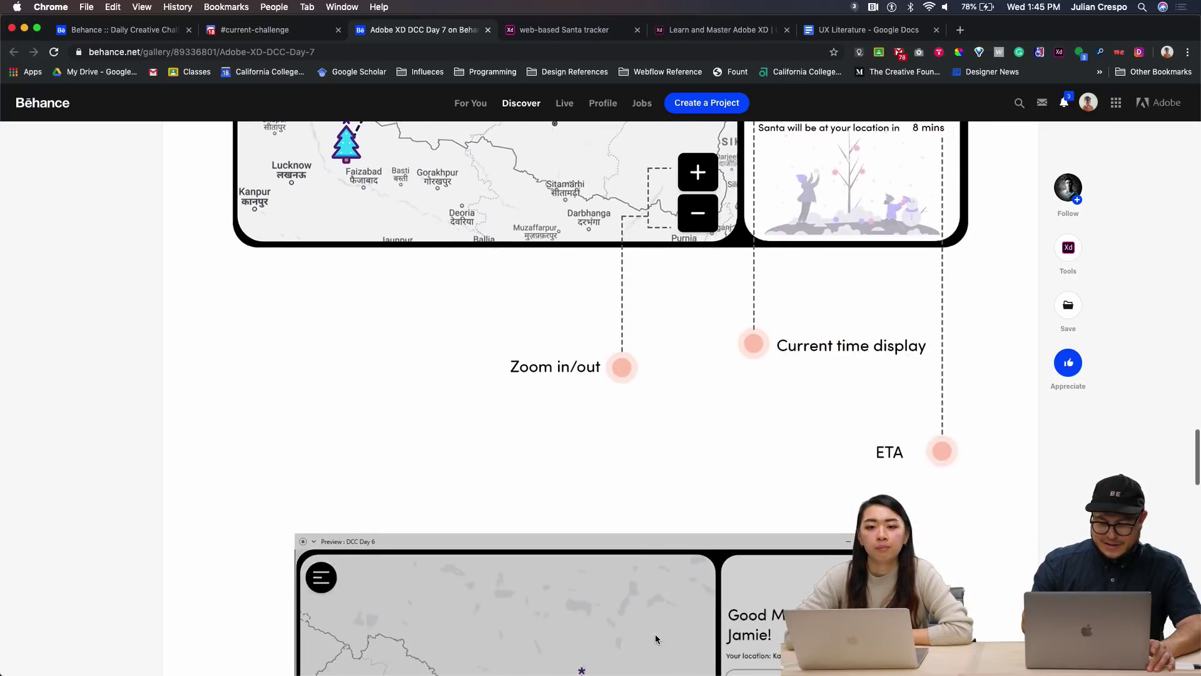
pyautogui.scroll(-6, 655, 633)
# Step: Play the DCC Day 6 preview video to watch the map's location pop-ups, and return to the top of the project
pyautogui.click(604, 392)
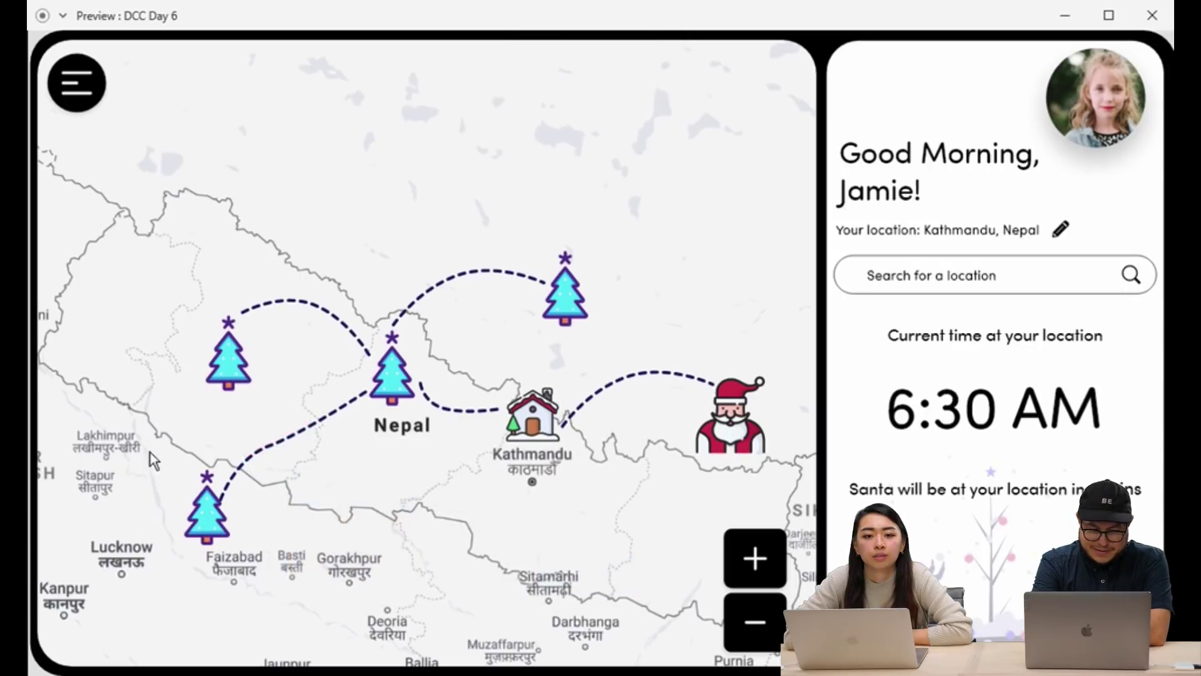
pyautogui.click(239, 364)
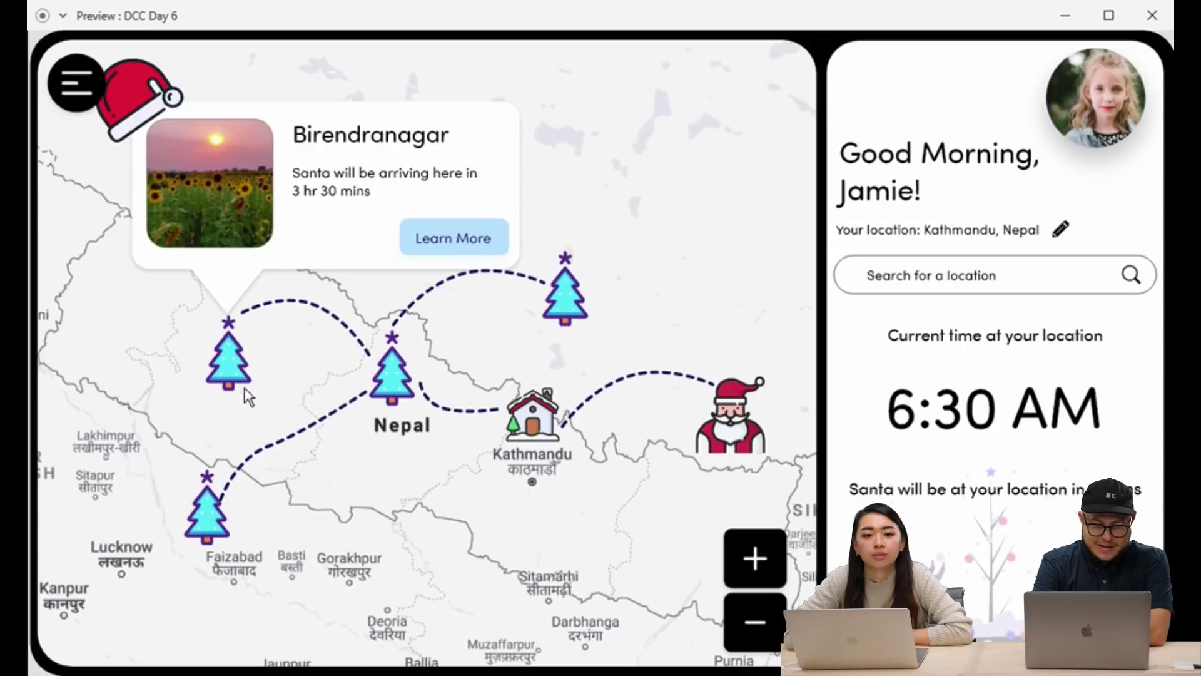
pyautogui.moveTo(391, 395)
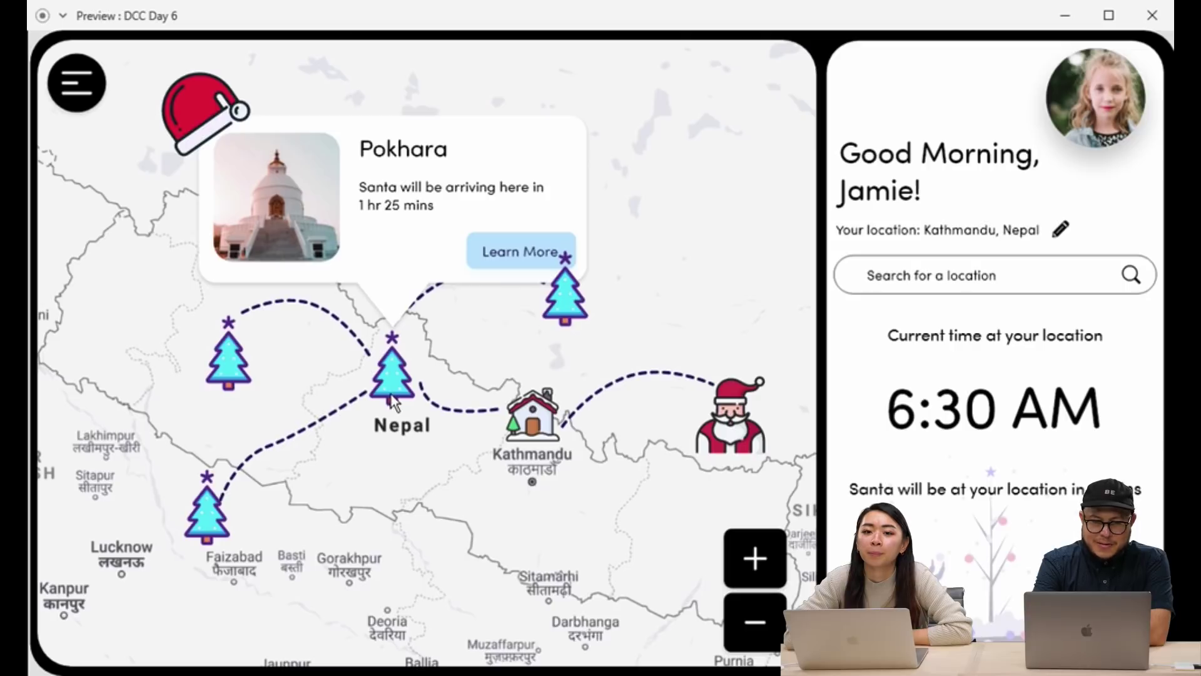
pyautogui.moveTo(576, 320)
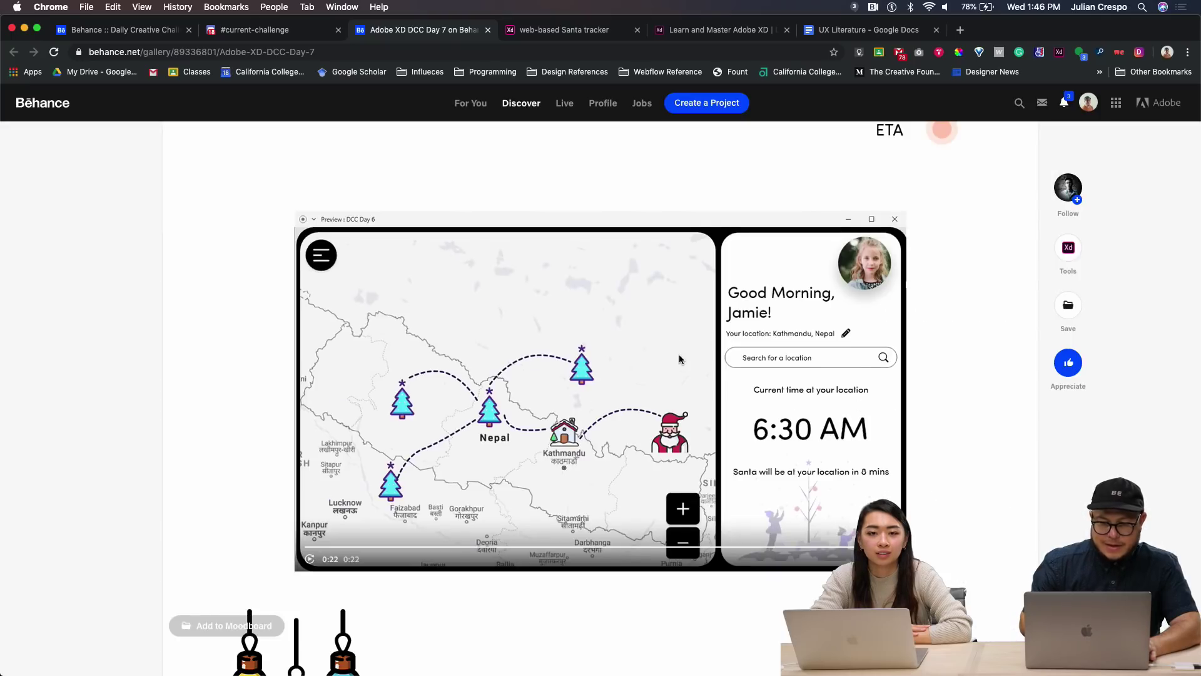
pyautogui.scroll(15, 678, 354)
pyautogui.scroll(10, 679, 354)
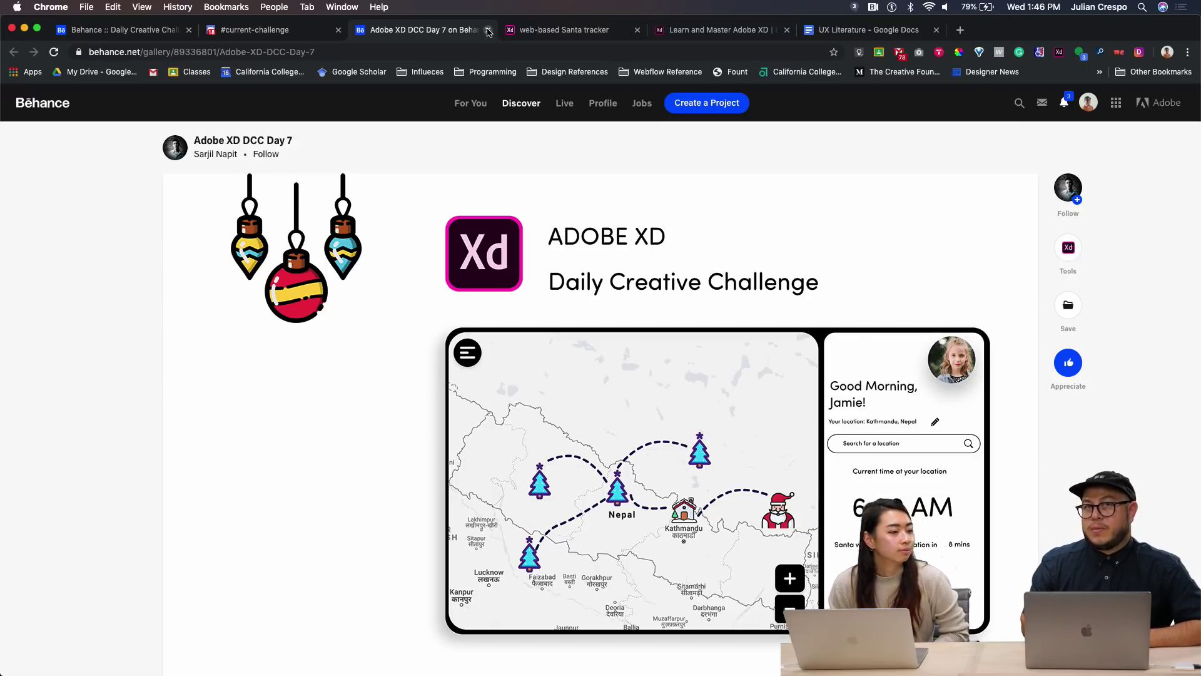
# Step: Close the DCC Day 7, web-based Santa tracker and Learn and Master Adobe XD pages, and go back to the current-challenge channel
pyautogui.click(489, 30)
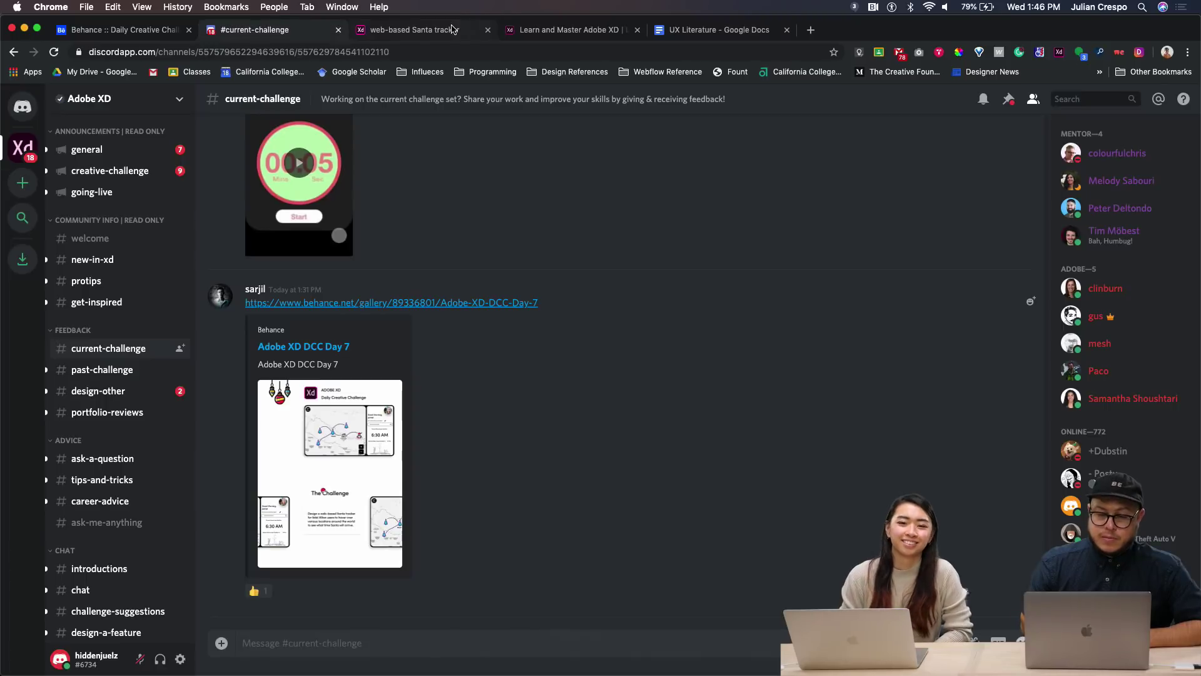
pyautogui.click(430, 31)
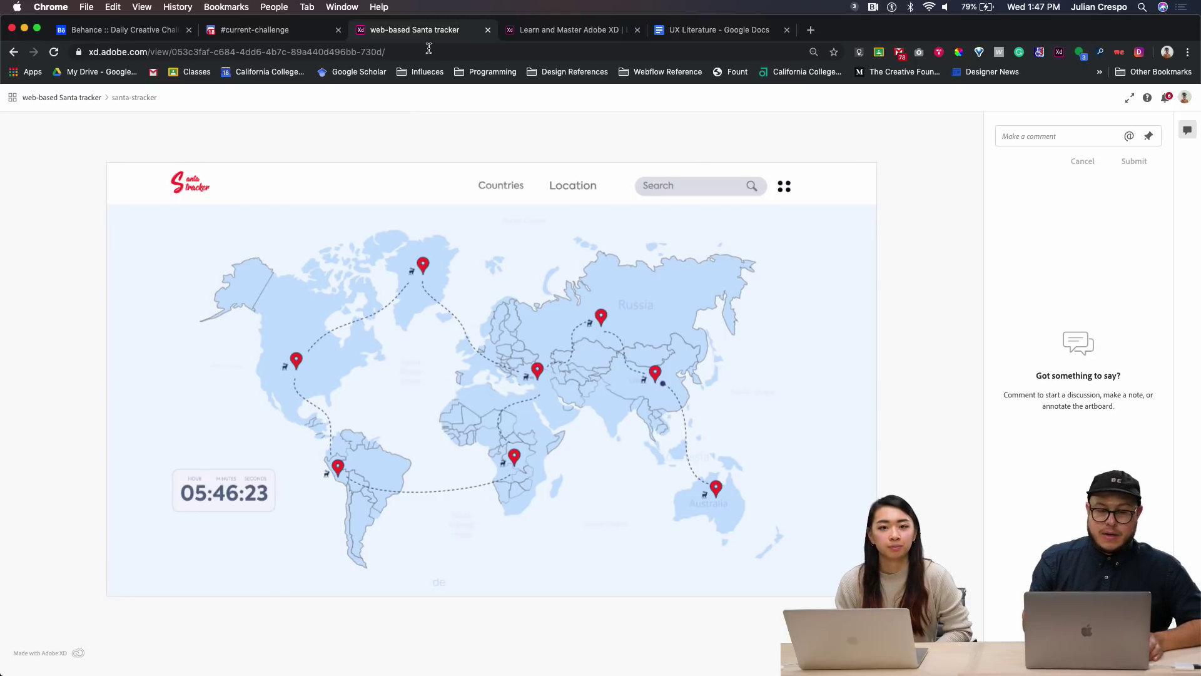
pyautogui.click(488, 30)
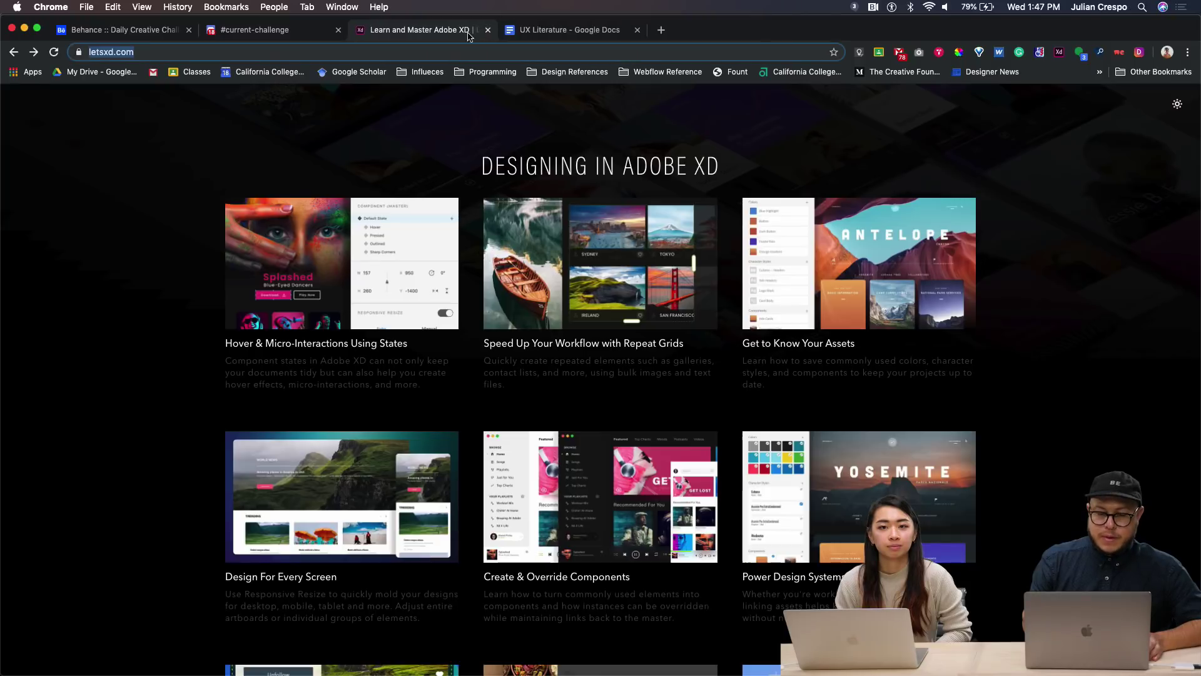
pyautogui.scroll(6, 447, 118)
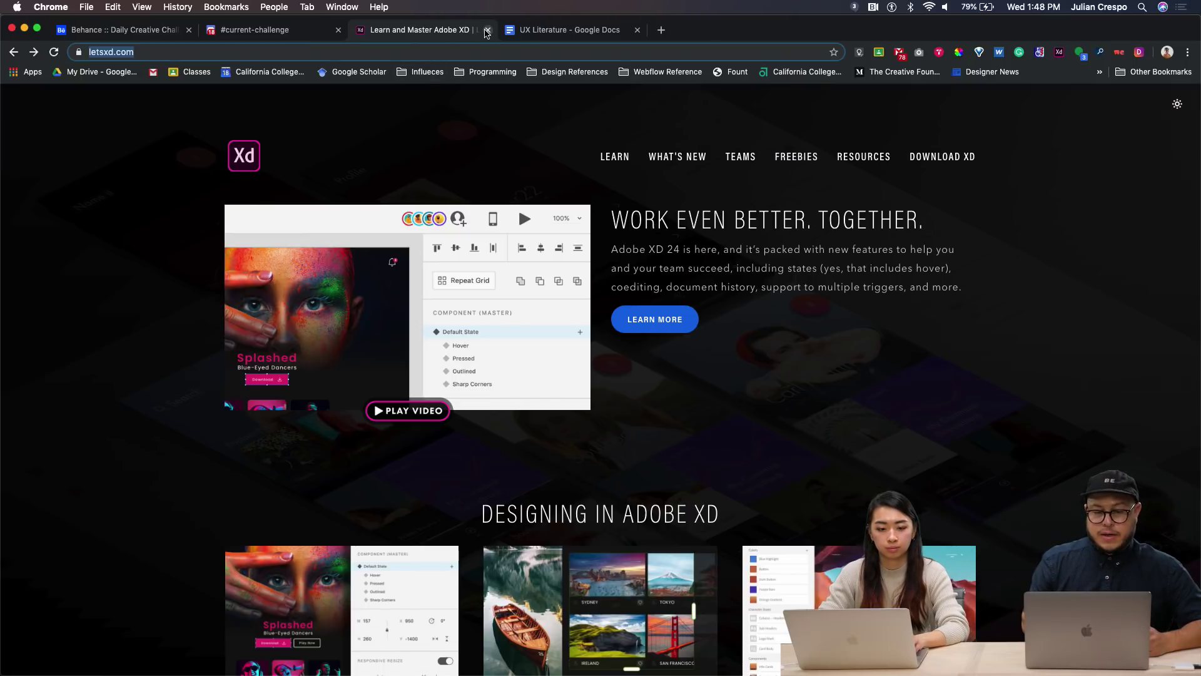
pyautogui.click(487, 30)
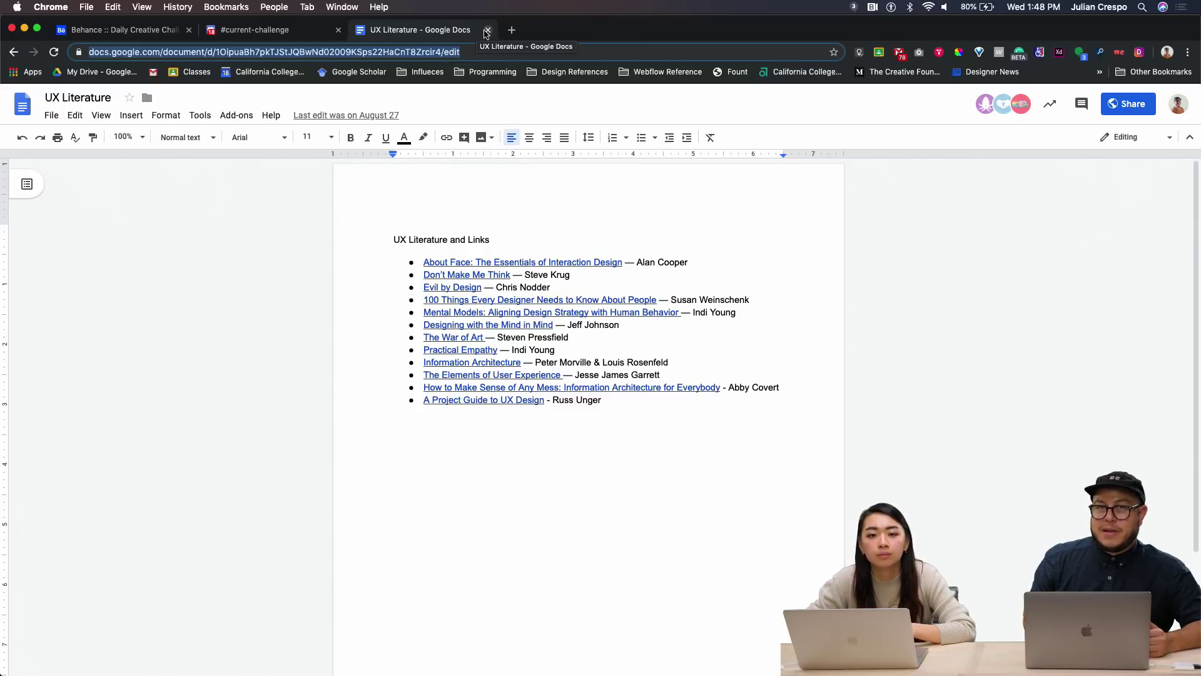
pyautogui.click(279, 35)
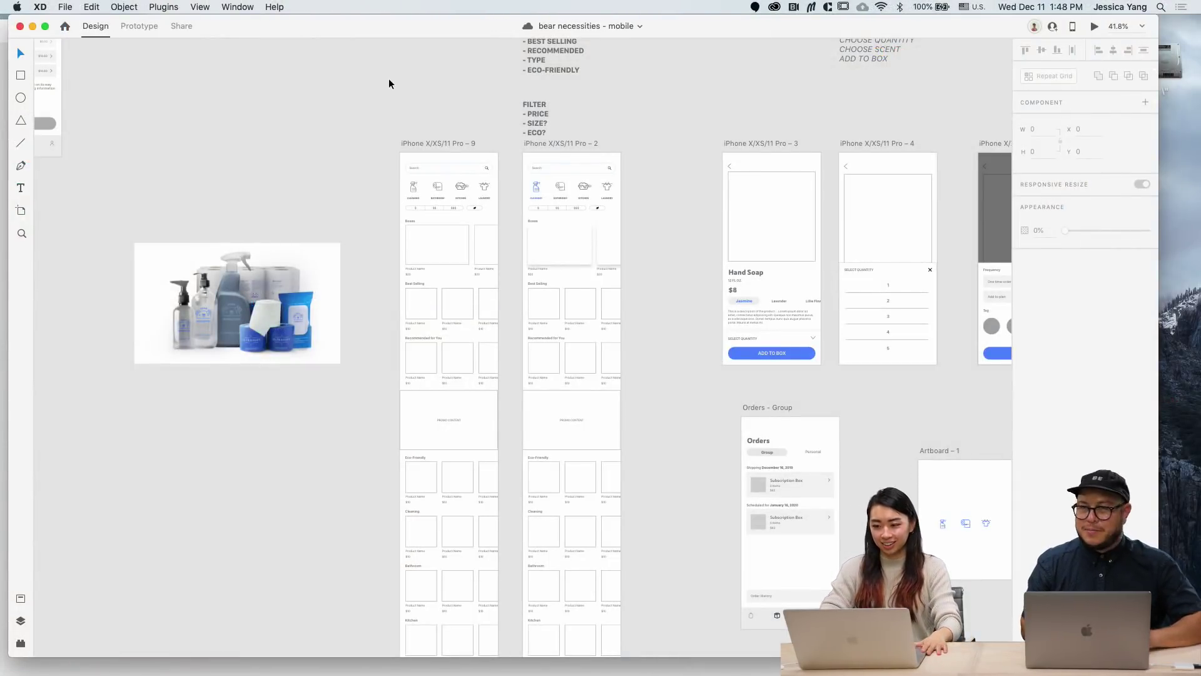
# Step: In Adobe XD, give the One time order fields on artboards 7 and 8 a border and the Add to plan field's fill
pyautogui.hscroll(5, 388, 83)
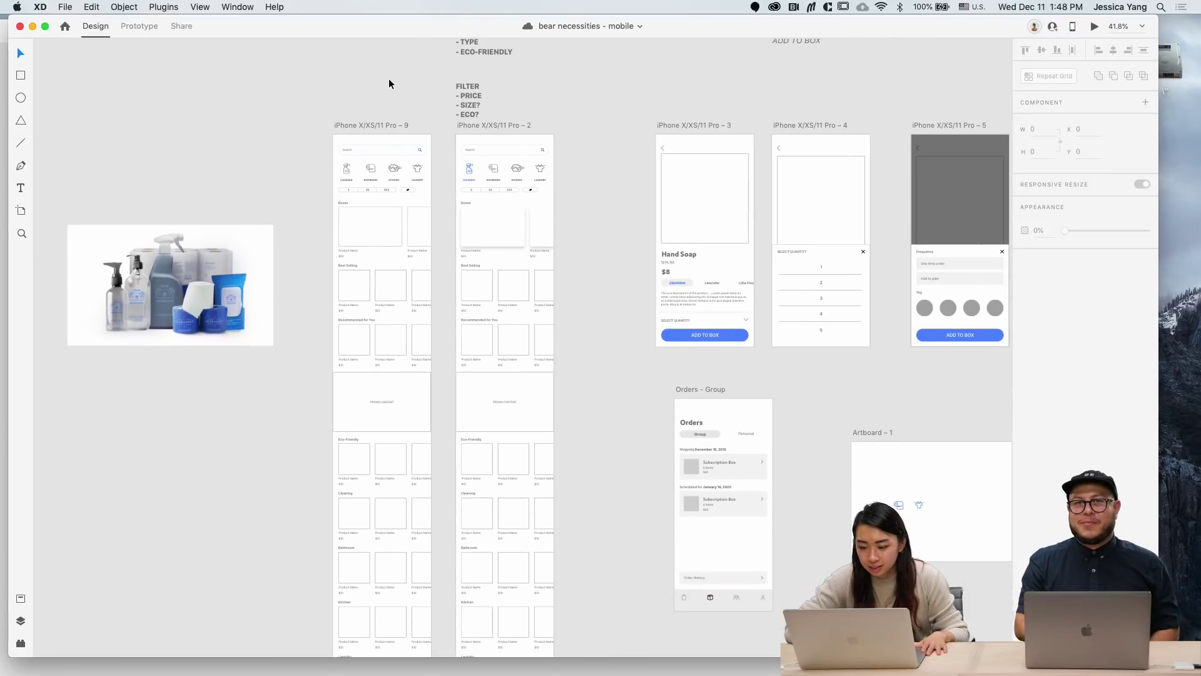
pyautogui.hscroll(3, 389, 83)
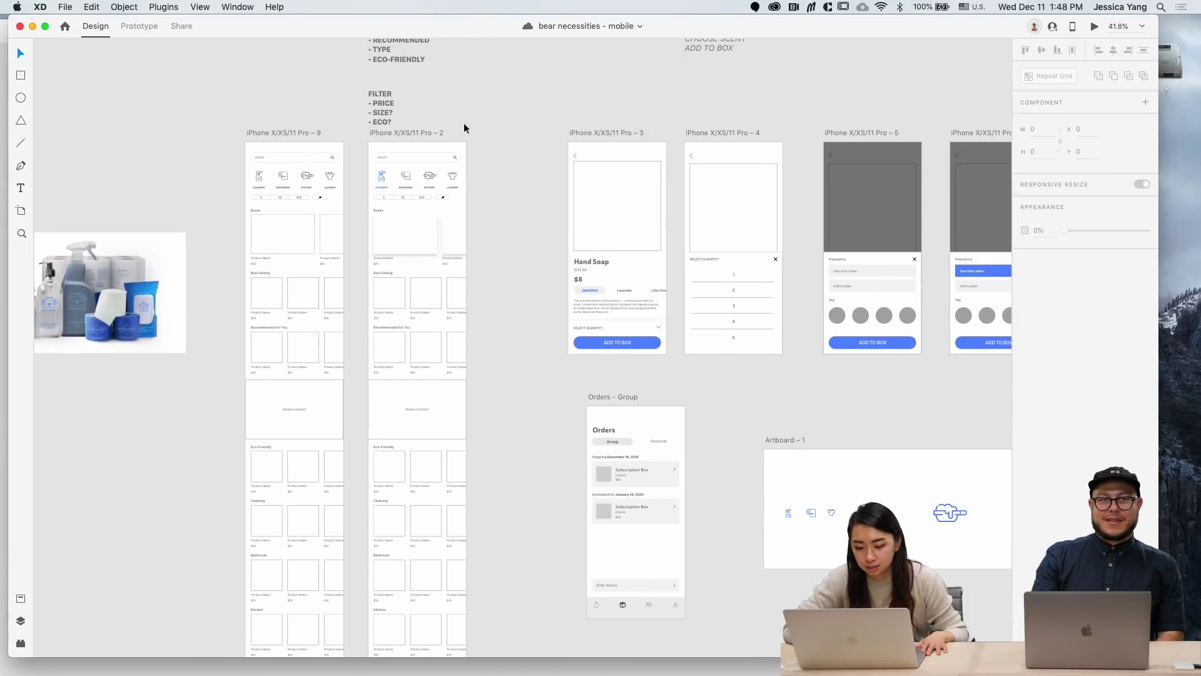
pyautogui.hscroll(8, 542, 257)
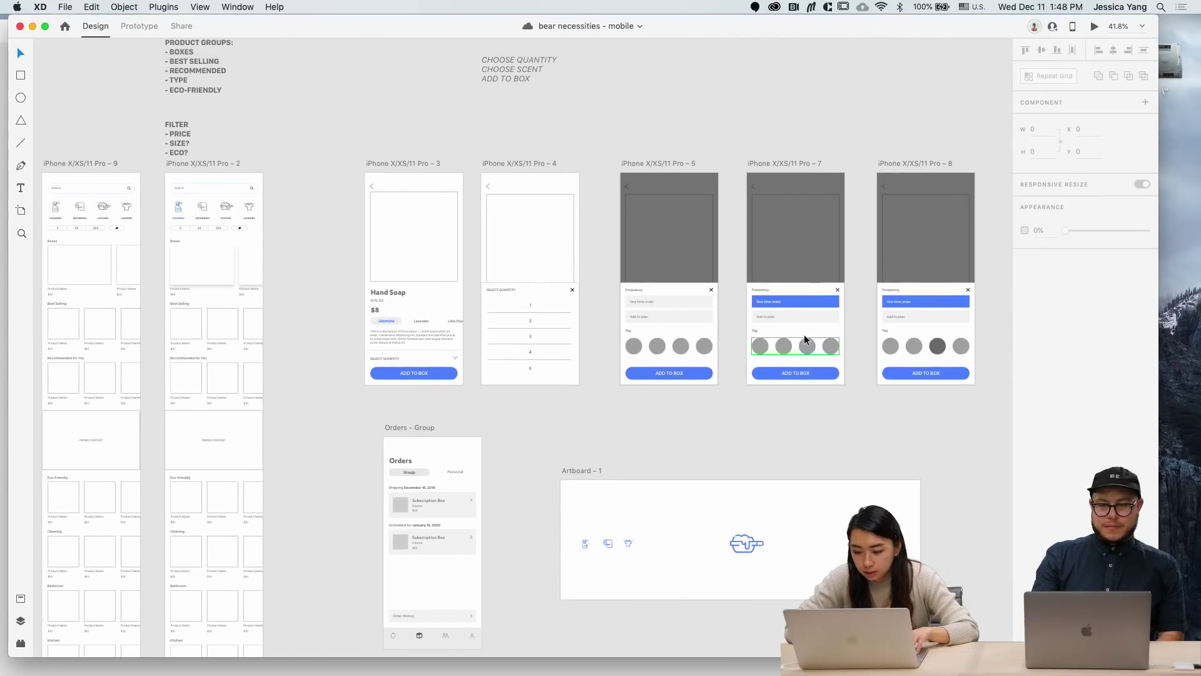
pyautogui.click(813, 302)
pyautogui.scroll(5, 814, 298)
pyautogui.hscroll(3, 815, 298)
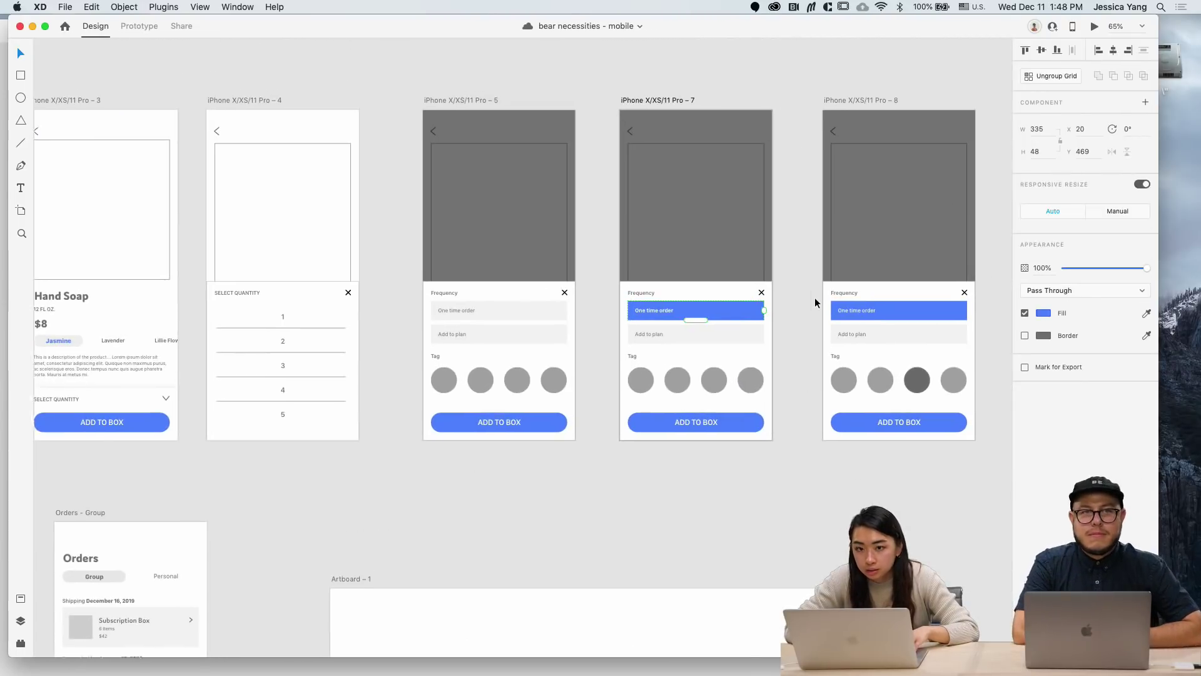
pyautogui.keyDown('shift'); pyautogui.click(865, 325); pyautogui.keyUp('shift')
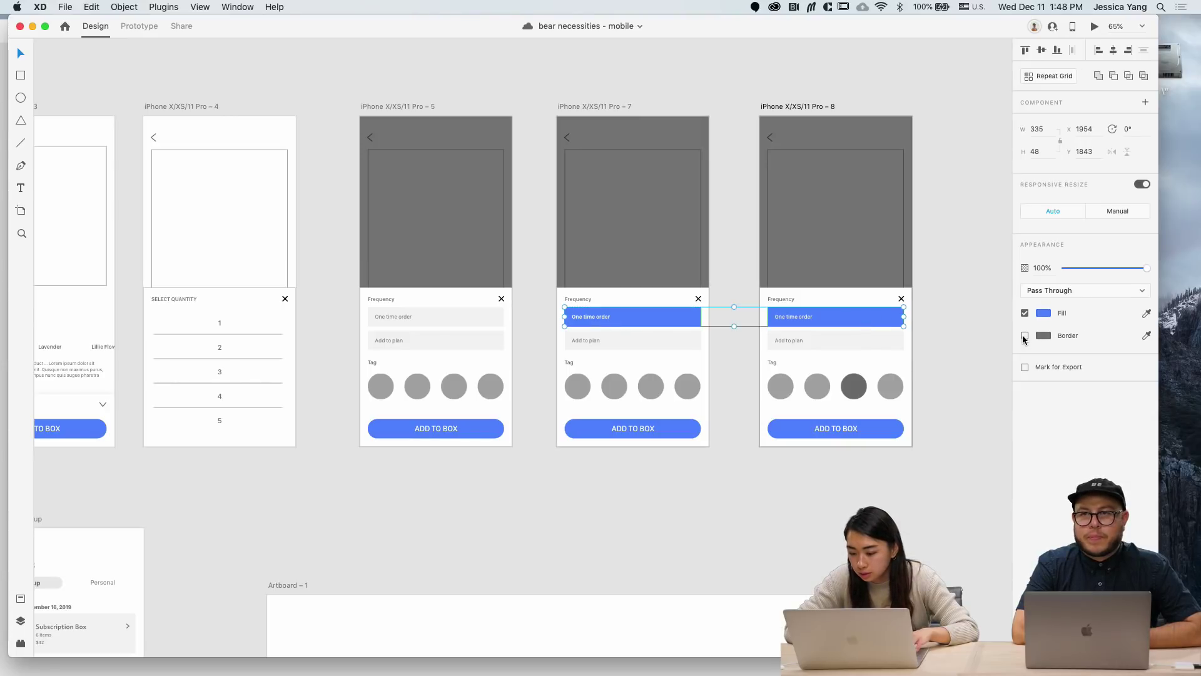
pyautogui.click(1024, 336)
pyautogui.click(1147, 314)
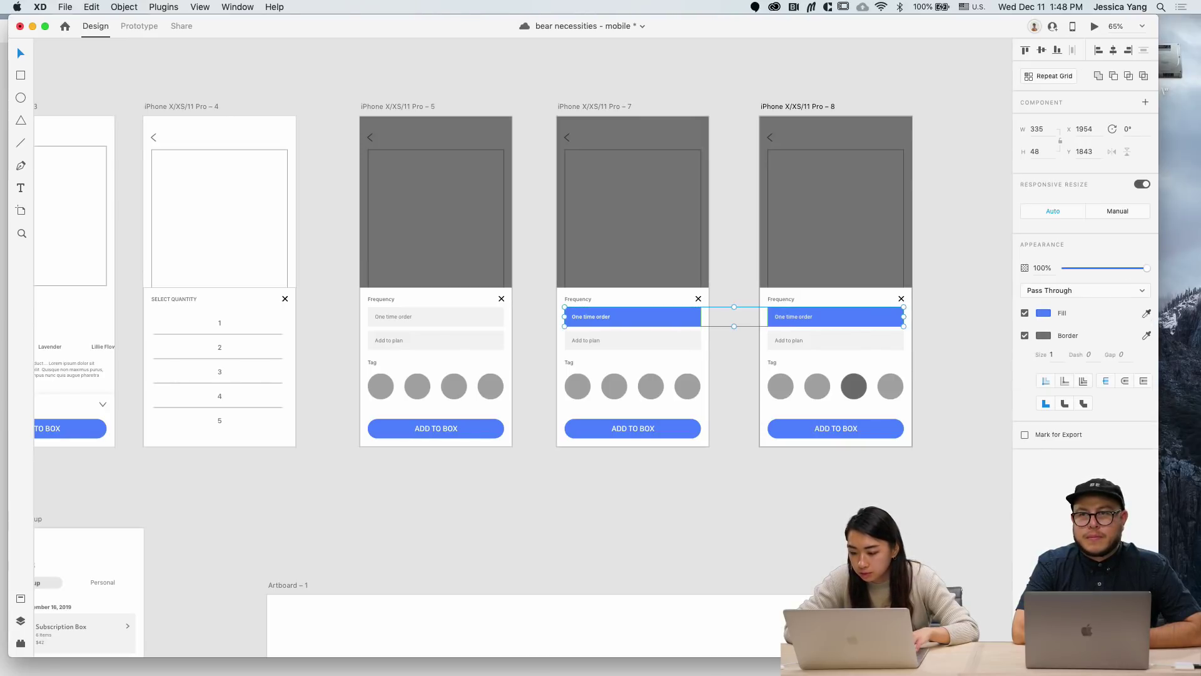
pyautogui.click(863, 338)
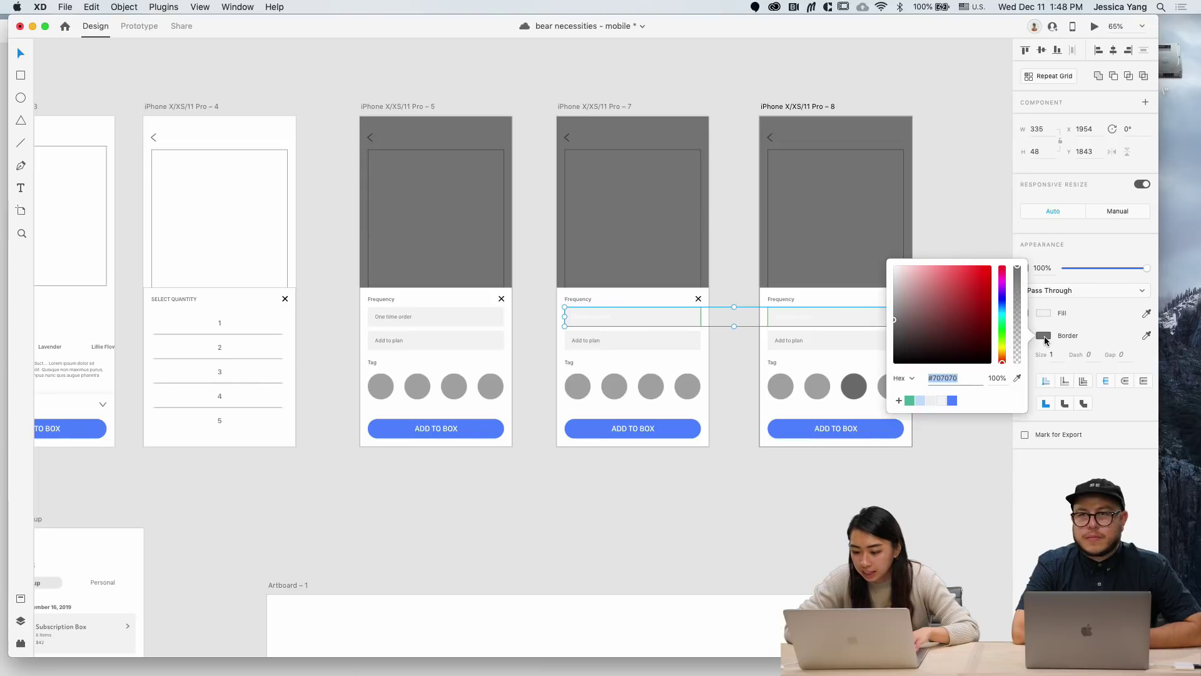
# Step: Recolour the borders of both One time order fields with the saved blue swatch and inspect them up close
pyautogui.click(952, 400)
pyautogui.click(914, 470)
pyautogui.scroll(5, 825, 367)
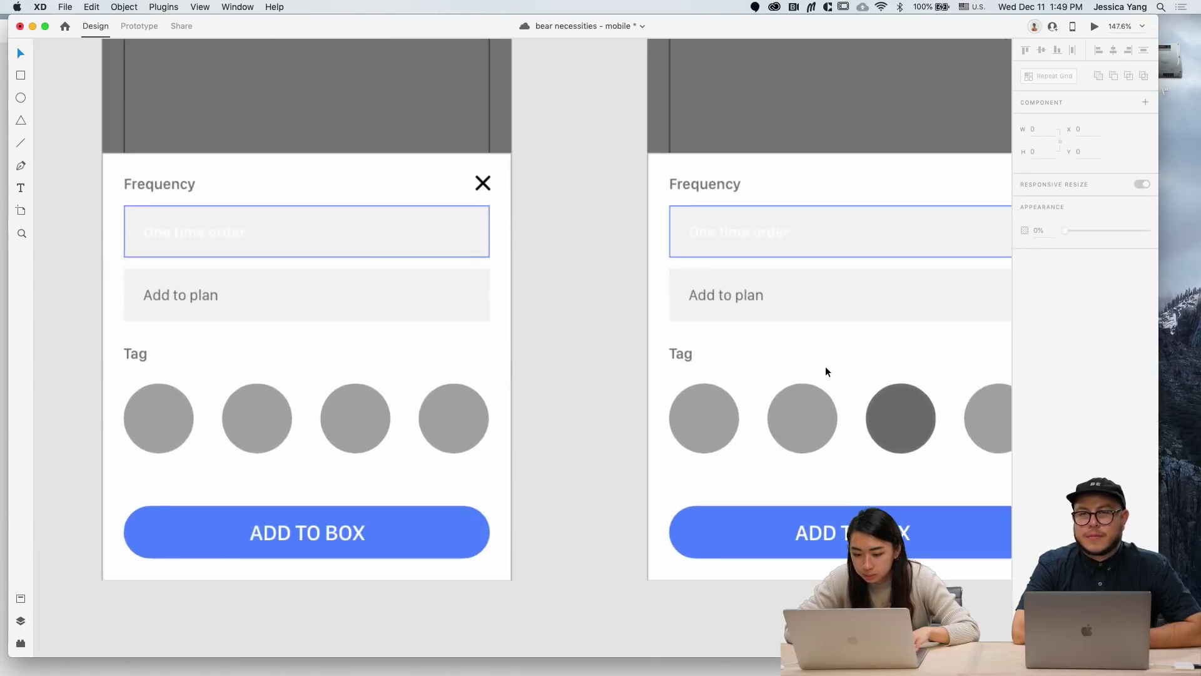
# Step: Set the border size of both One time order fields on artboards 7 and 8 to 2
pyautogui.click(671, 229)
pyautogui.keyDown('shift'); pyautogui.click(475, 227); pyautogui.keyUp('shift')
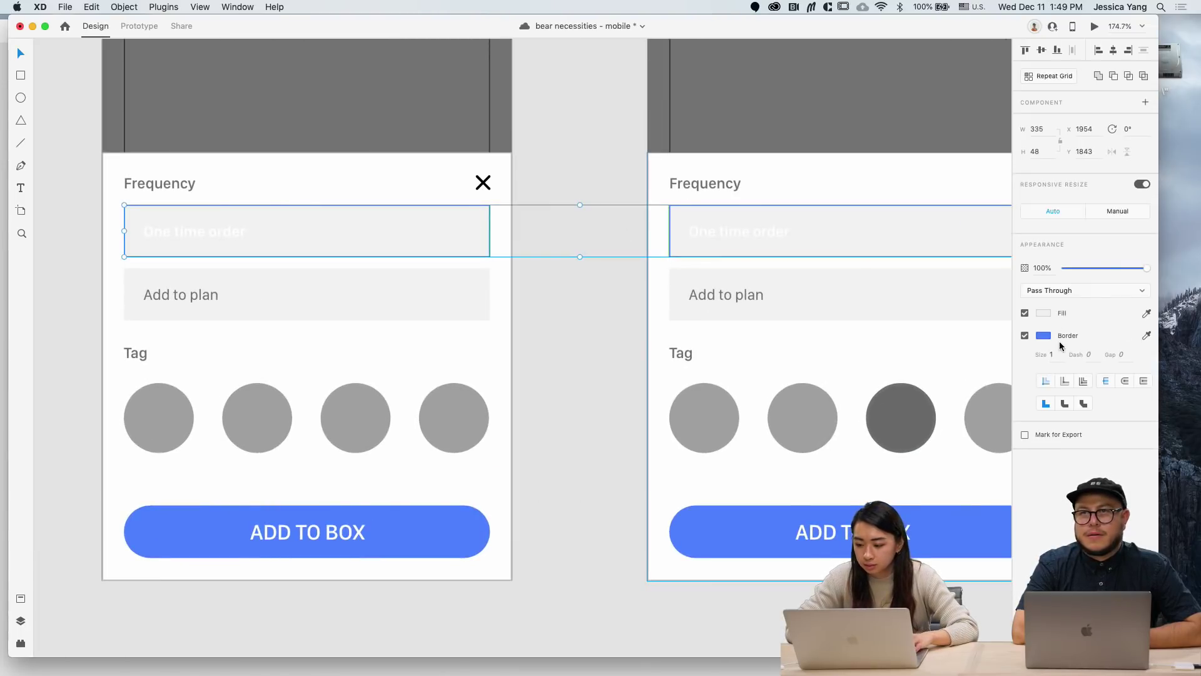
pyautogui.click(1060, 352)
pyautogui.write('2')
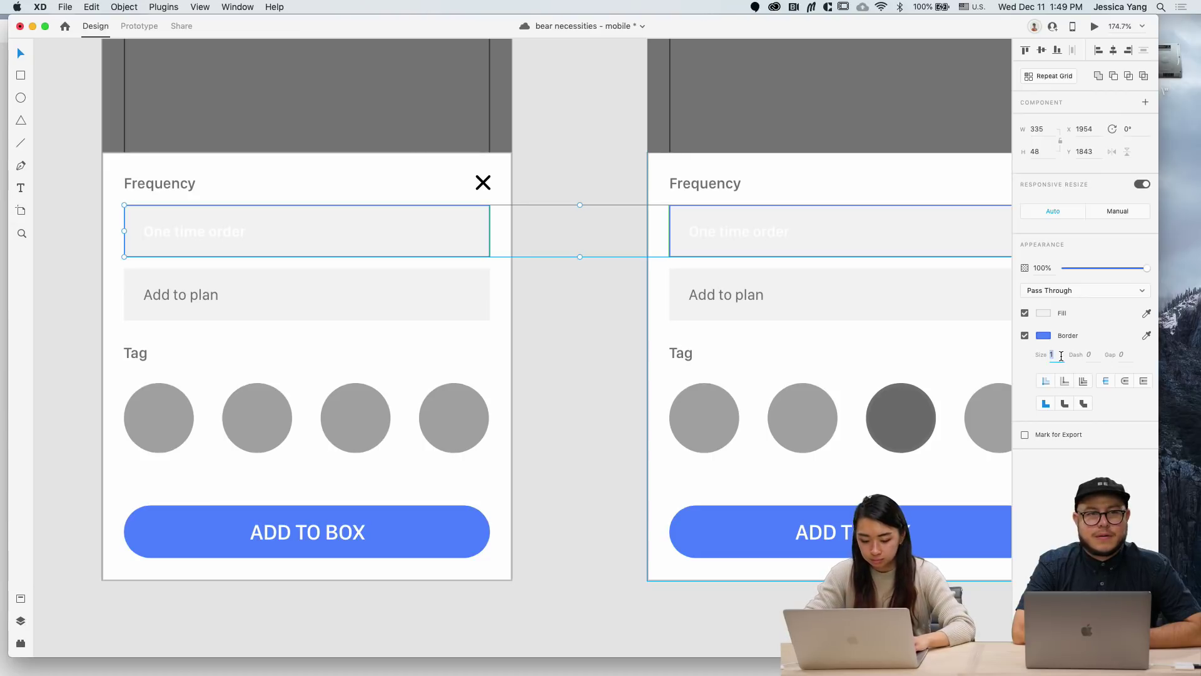
pyautogui.press('Return')
pyautogui.scroll(-4, 638, 316)
# Step: Recolour the One time order text on artboards 7 and 8 with the saved blue swatch #4B80FF
pyautogui.doubleClick(406, 265)
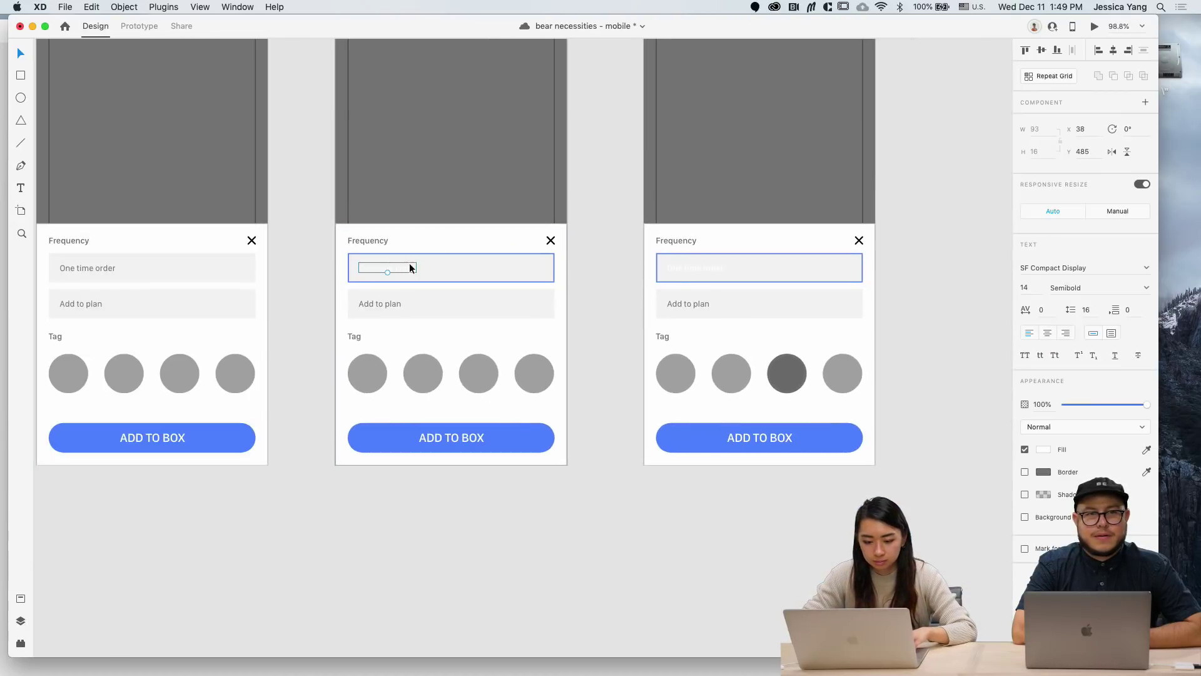
pyautogui.keyDown('shift'); pyautogui.click(683, 273); pyautogui.keyUp('shift')
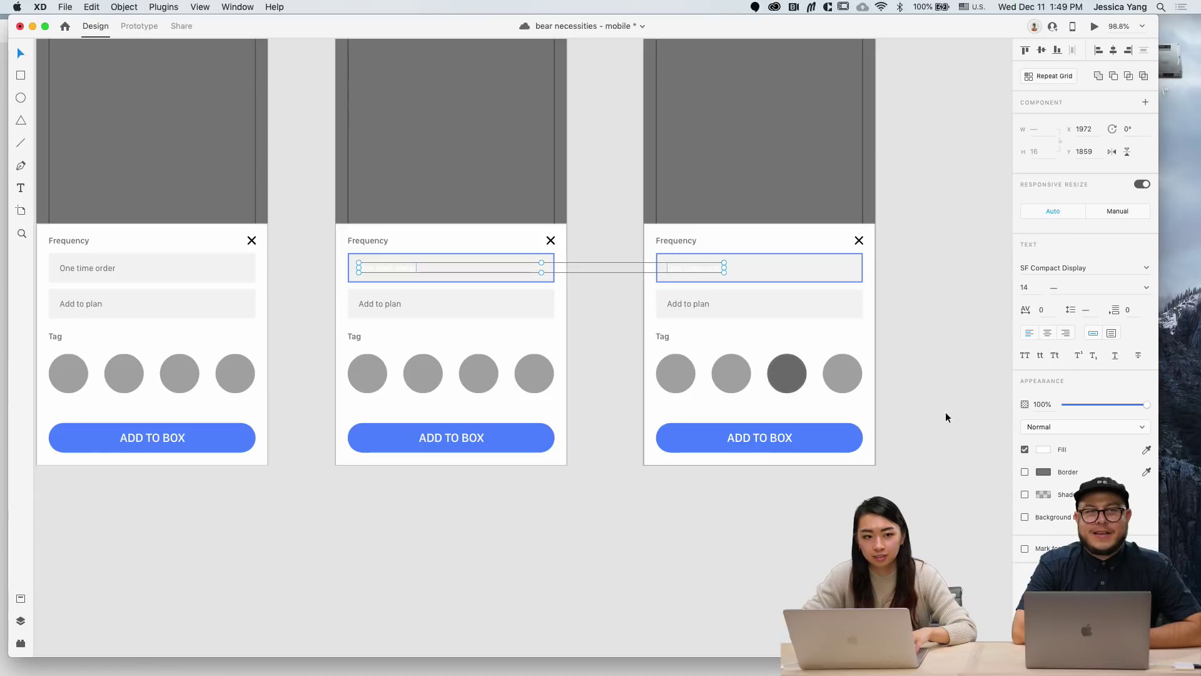
pyautogui.click(1043, 448)
pyautogui.click(953, 516)
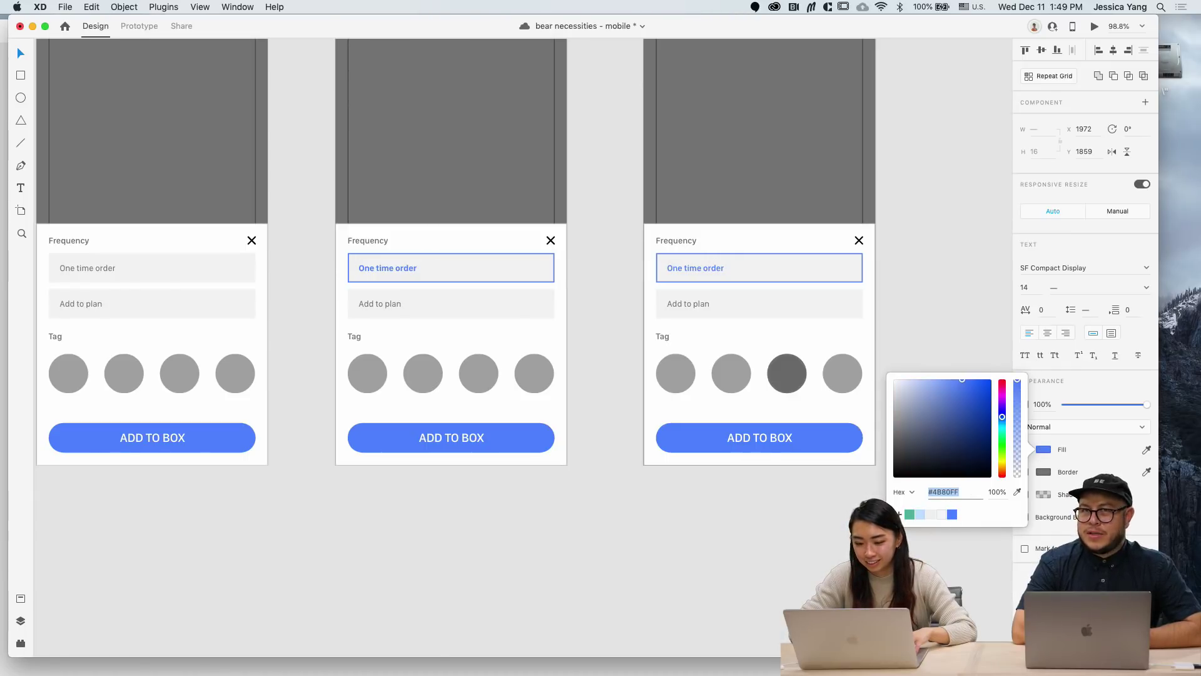
pyautogui.click(834, 530)
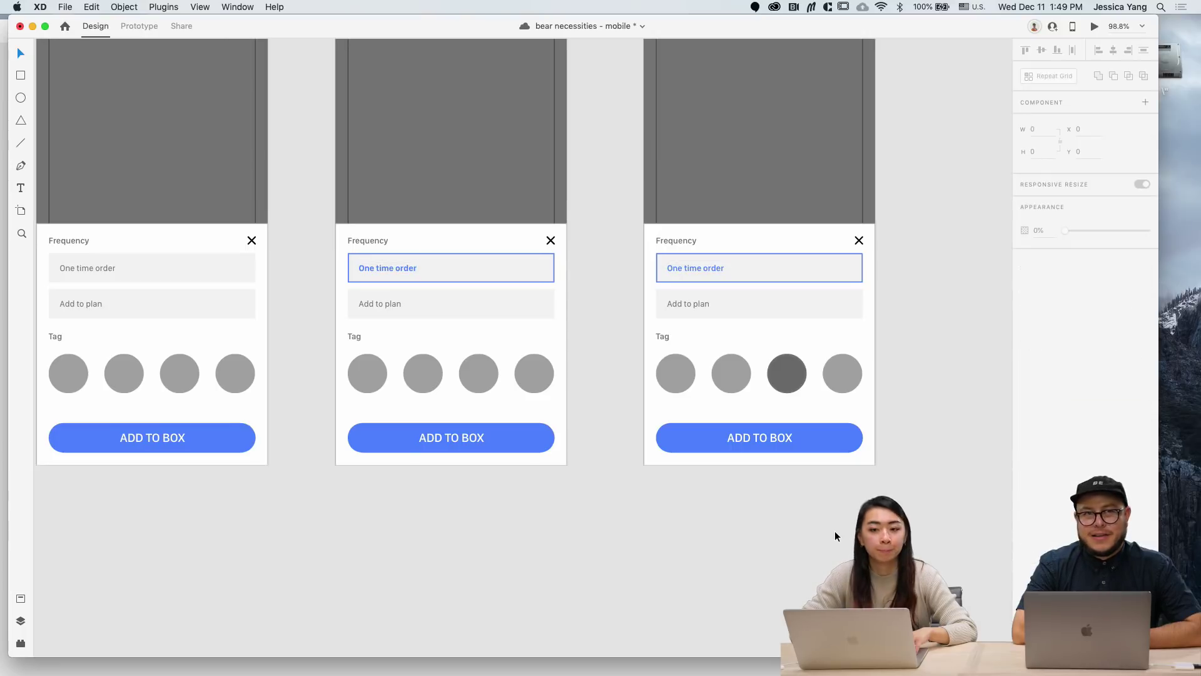
# Step: Save the document and expand its window to full screen
pyautogui.hscroll(-2, 834, 531)
pyautogui.scroll(-3, 835, 530)
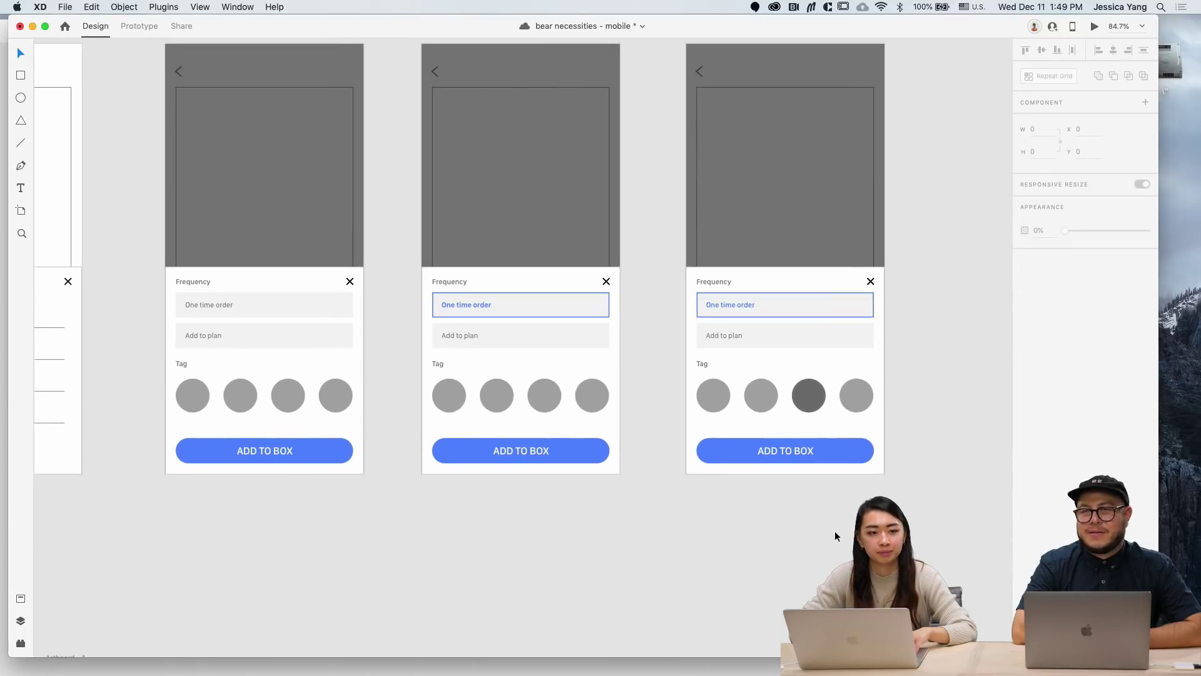
pyautogui.scroll(-3, 835, 531)
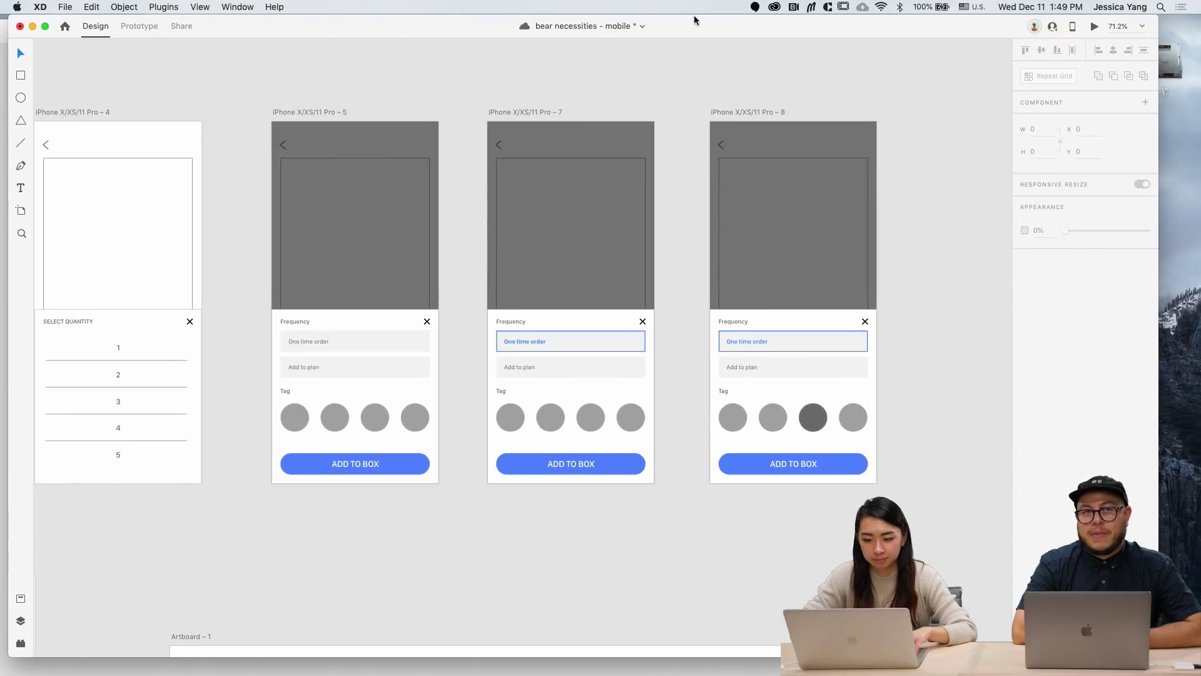
pyautogui.moveTo(696, 23); pyautogui.dragTo(731, 41)
pyautogui.press('super+s')
pyautogui.click(78, 43)
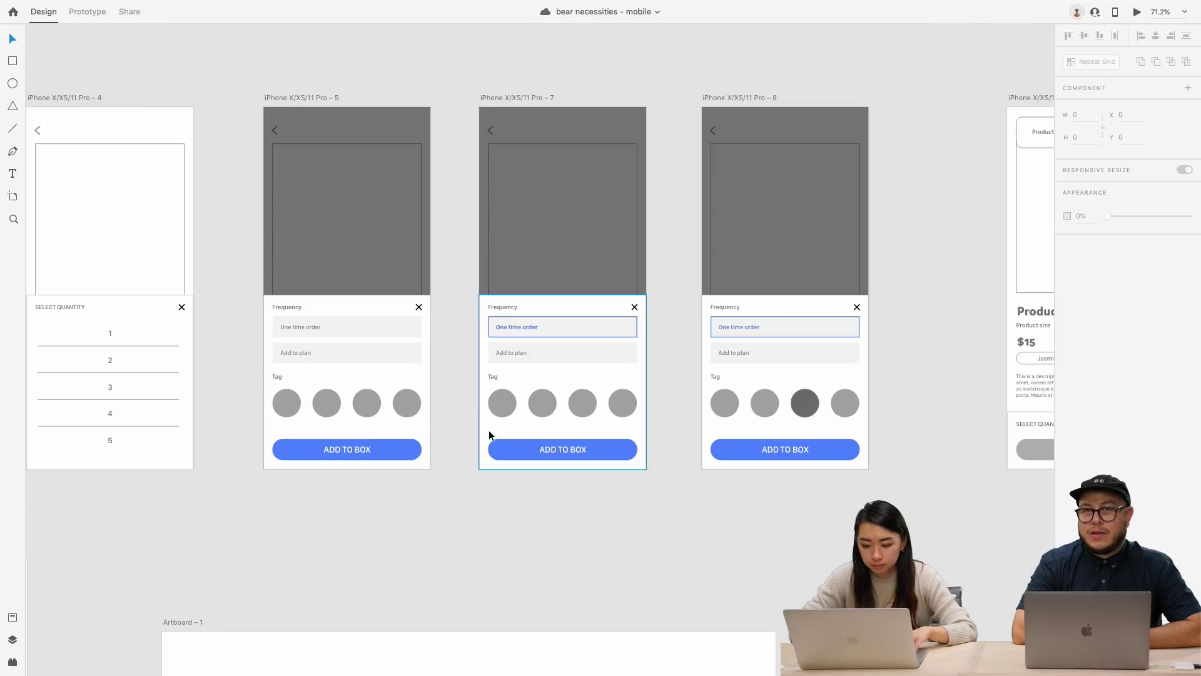
# Step: Open the UI Faces plugin for the first circle in the Tag repeat grid on artboard 5
pyautogui.hscroll(-2, 351, 408)
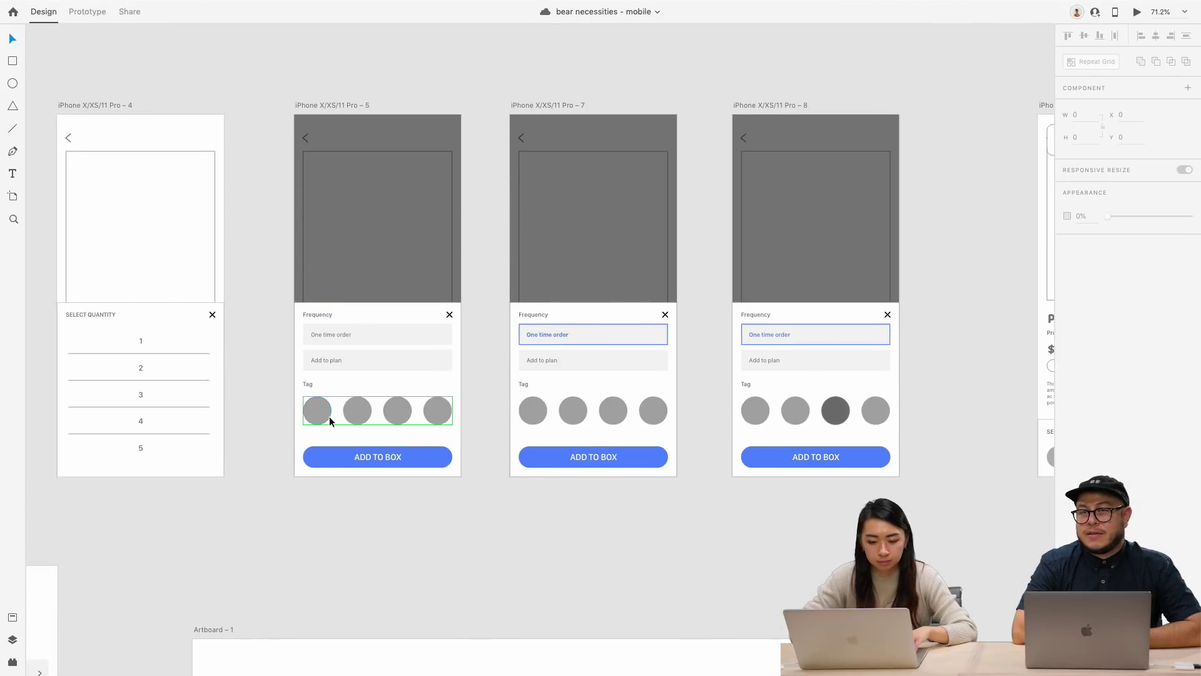
pyautogui.hscroll(-15, 329, 416)
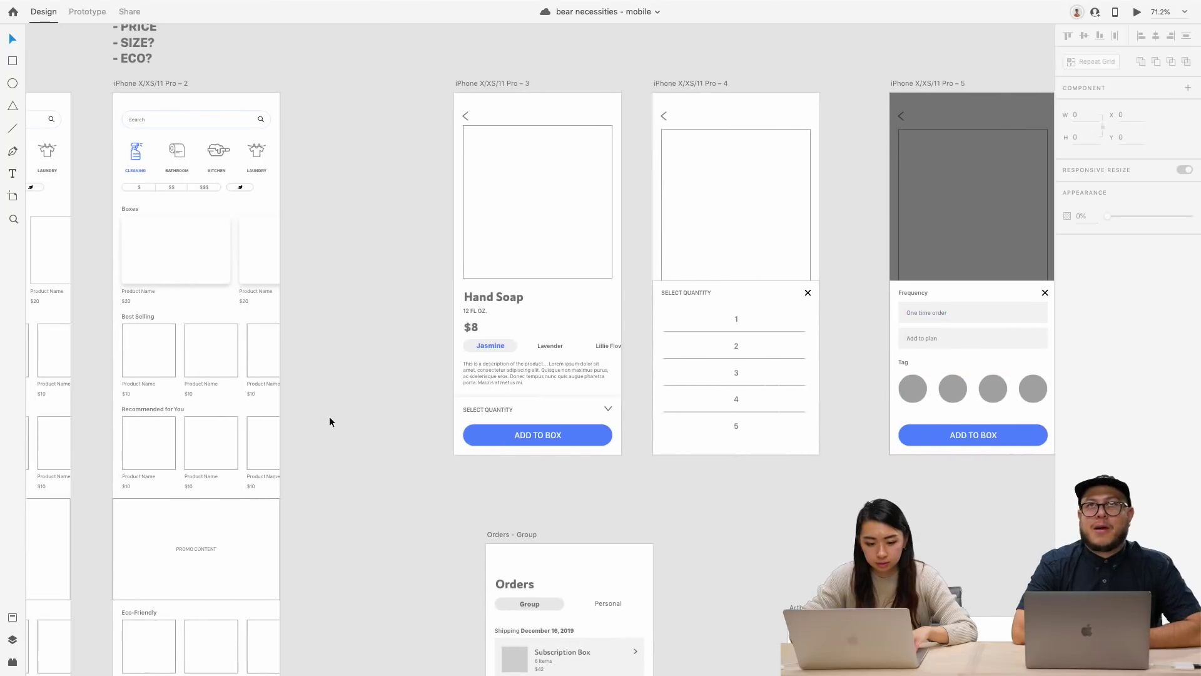
pyautogui.hscroll(10, 329, 415)
pyautogui.doubleClick(556, 396)
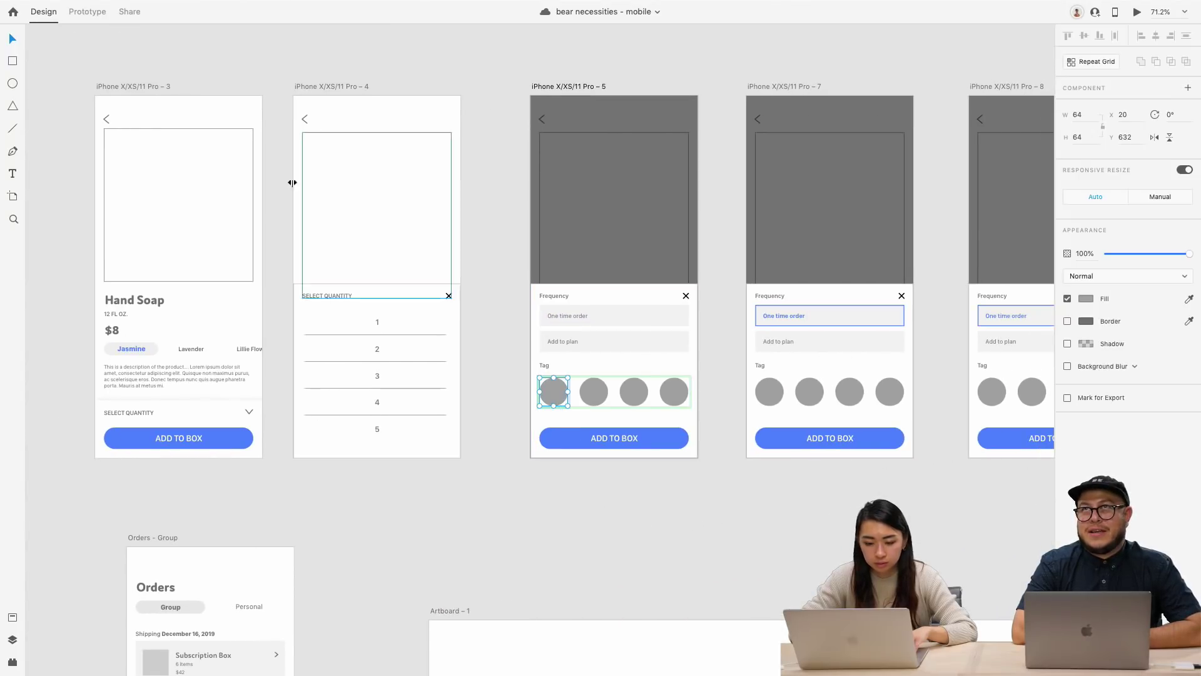
pyautogui.click(176, 5)
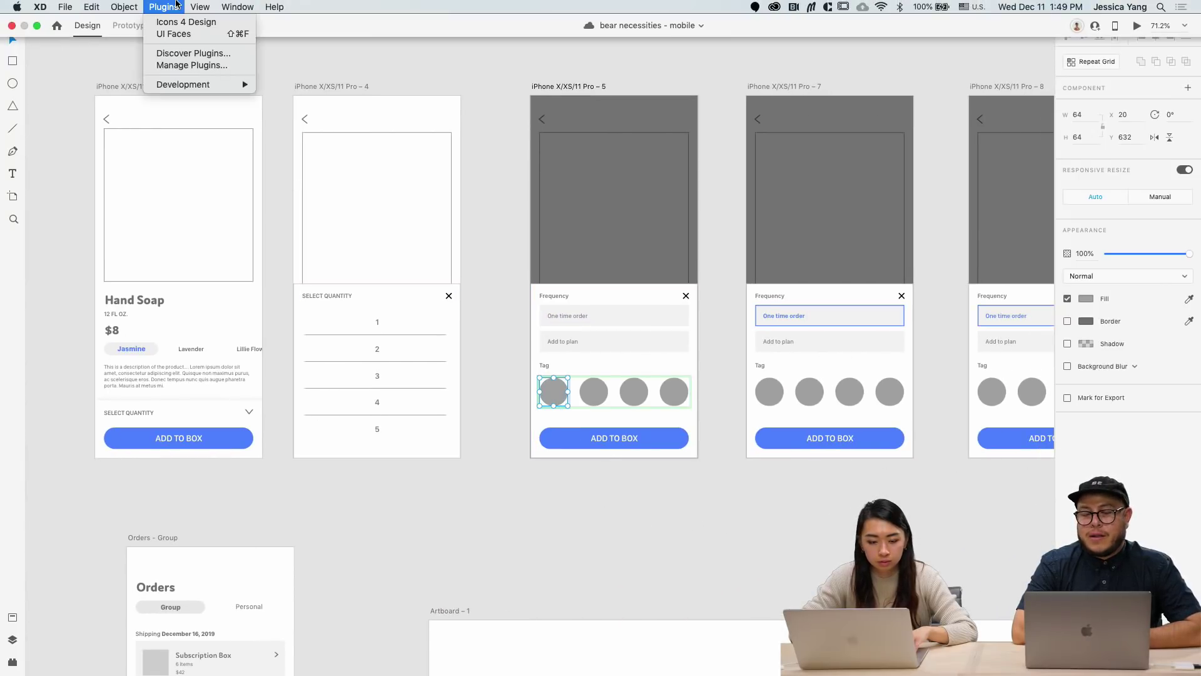
pyautogui.click(182, 35)
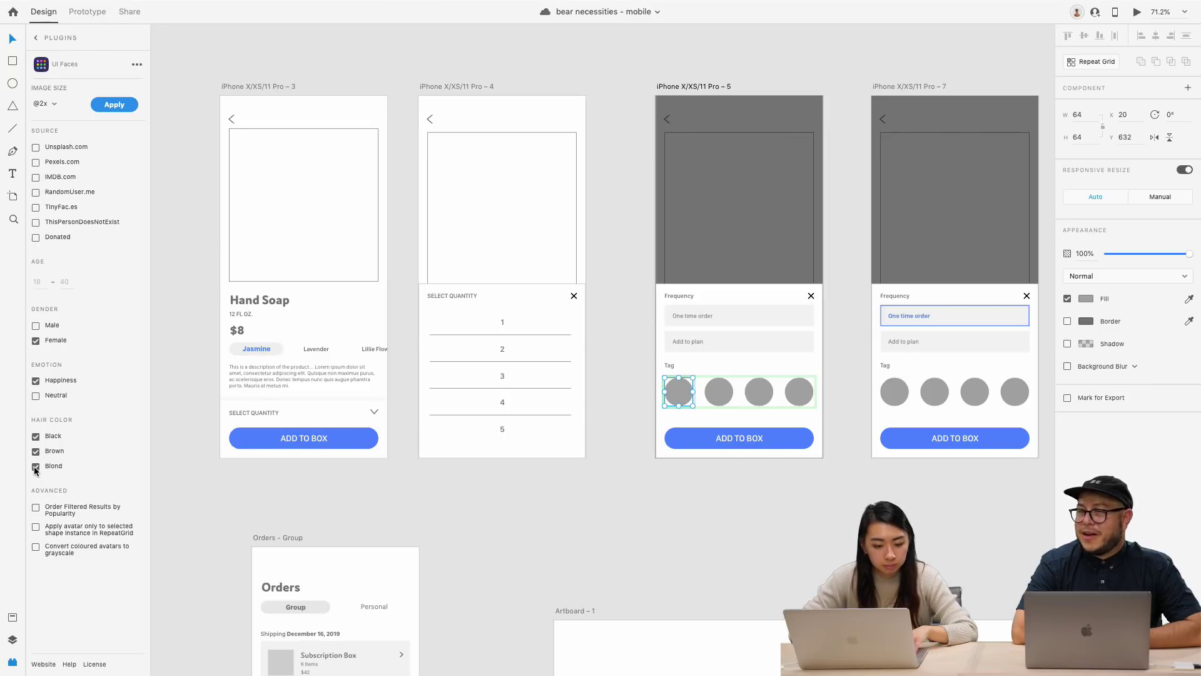
# Step: Fill the Tag circles on artboard 5 with avatars aged 16 to 30, filtered to Female, Happiness and black, brown or blond hair
pyautogui.click(43, 282)
pyautogui.write('16')
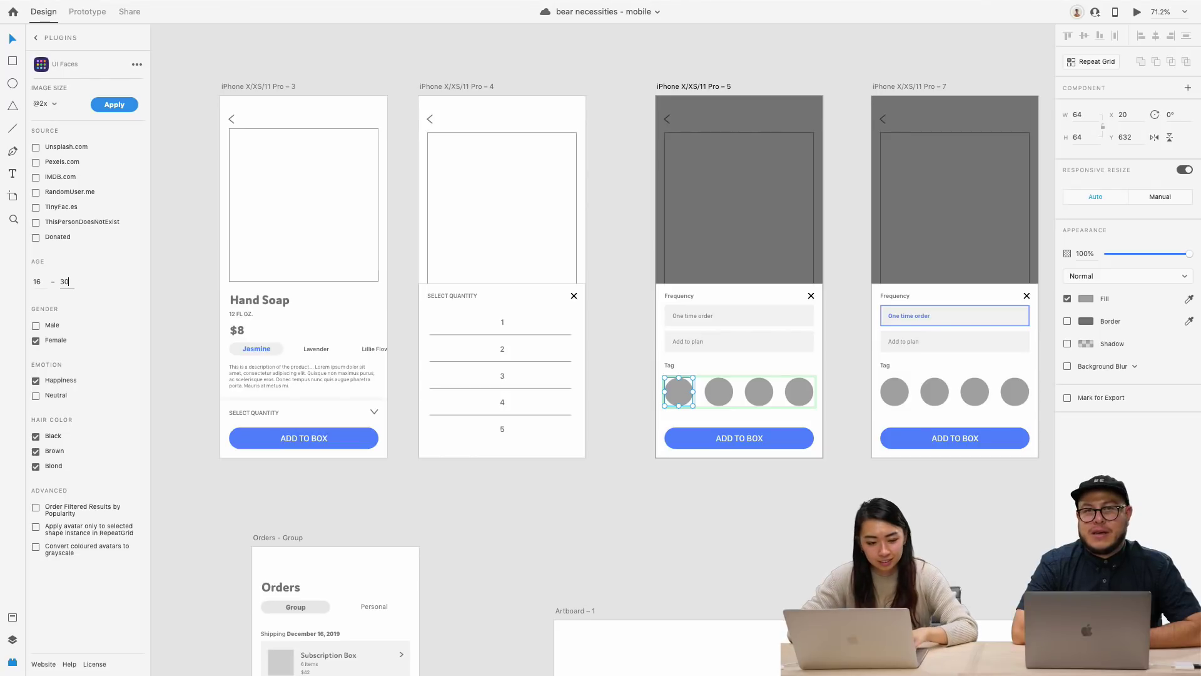
pyautogui.click(100, 106)
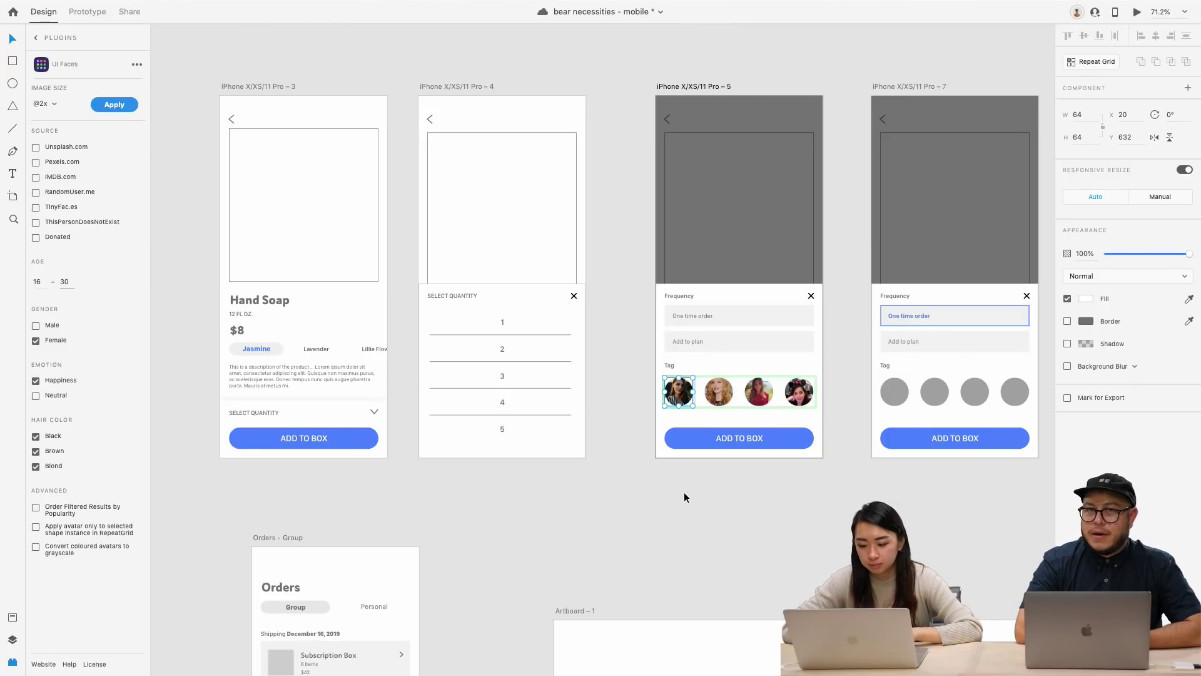
# Step: Check the Tag avatars on artboard 5 up close and copy their repeat grid
pyautogui.press('Escape')
pyautogui.press('super+equal')
pyautogui.press('super+equal')
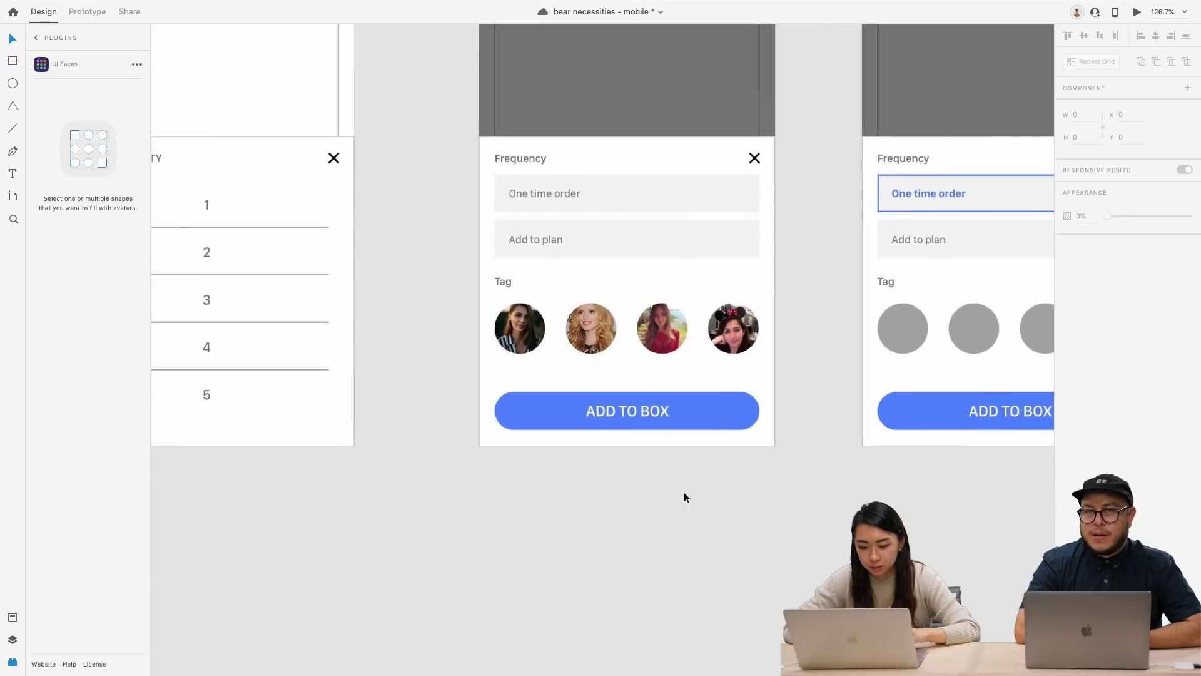
pyautogui.scroll(-3, 685, 491)
pyautogui.click(677, 383)
pyautogui.hscroll(1, 678, 383)
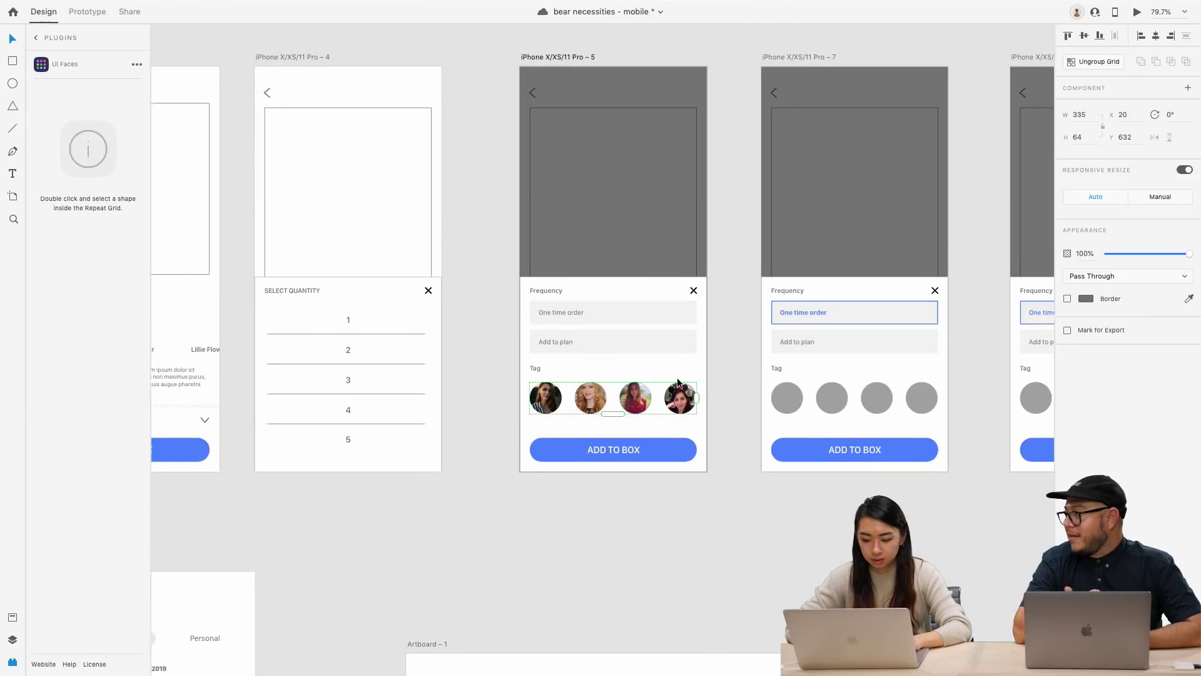
pyautogui.hscroll(2, 678, 383)
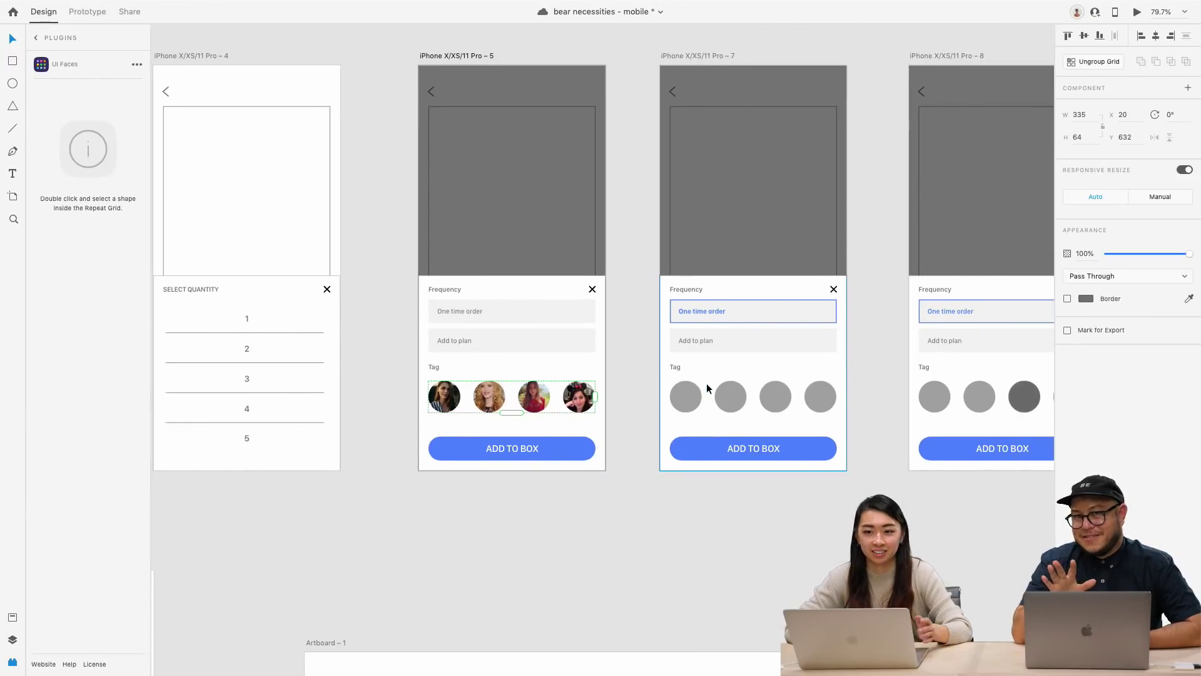
# Step: Replace the grey Tag circles on artboard 7 with the copied avatar grid
pyautogui.hscroll(1, 706, 393)
pyautogui.click(716, 393)
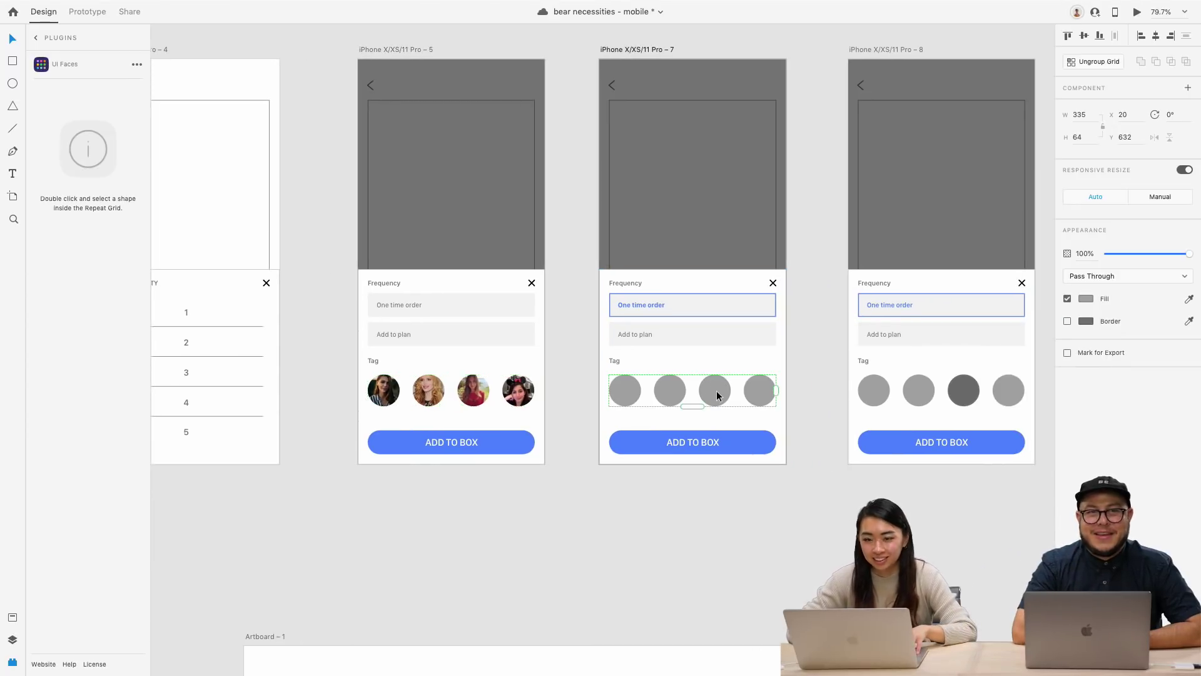
pyautogui.press('Delete')
pyautogui.scroll(1, 716, 394)
pyautogui.click(618, 102)
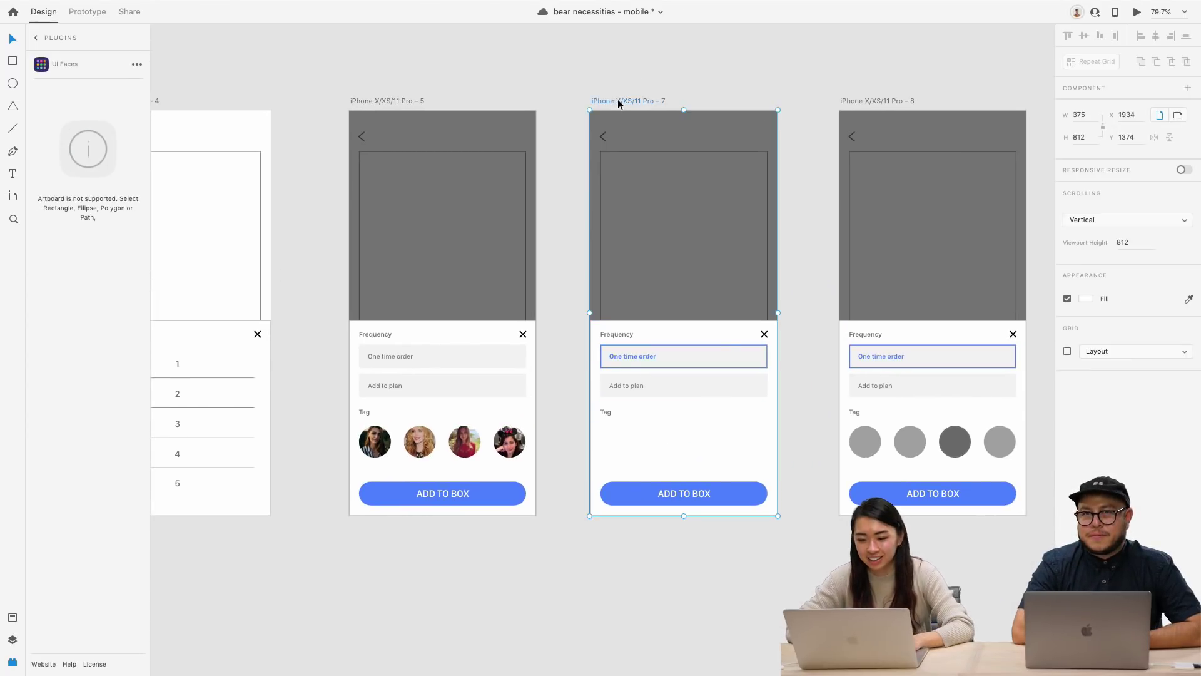
pyautogui.hotkey('ctrl', 'v')
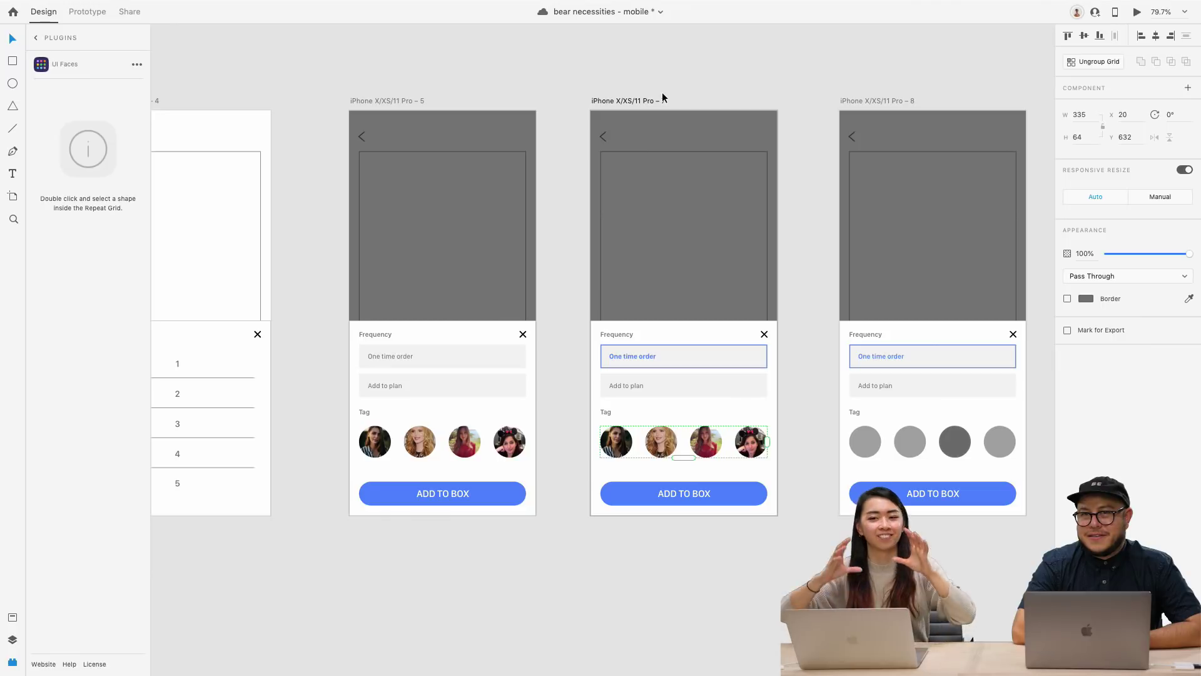
pyautogui.click(697, 534)
# Step: Delete the four separate Tag circles on artboard 8 and paste the avatar grid in their place
pyautogui.hscroll(2, 744, 468)
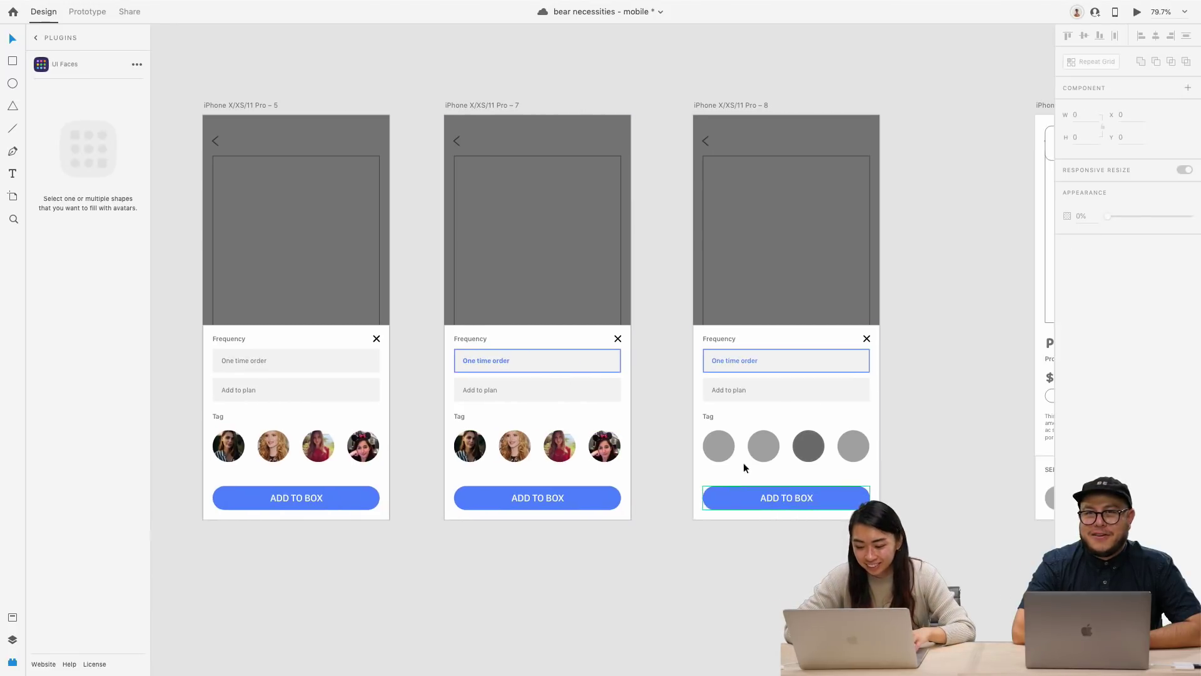
pyautogui.click(726, 452)
pyautogui.keyDown('shift'); pyautogui.click(765, 446); pyautogui.keyUp('shift')
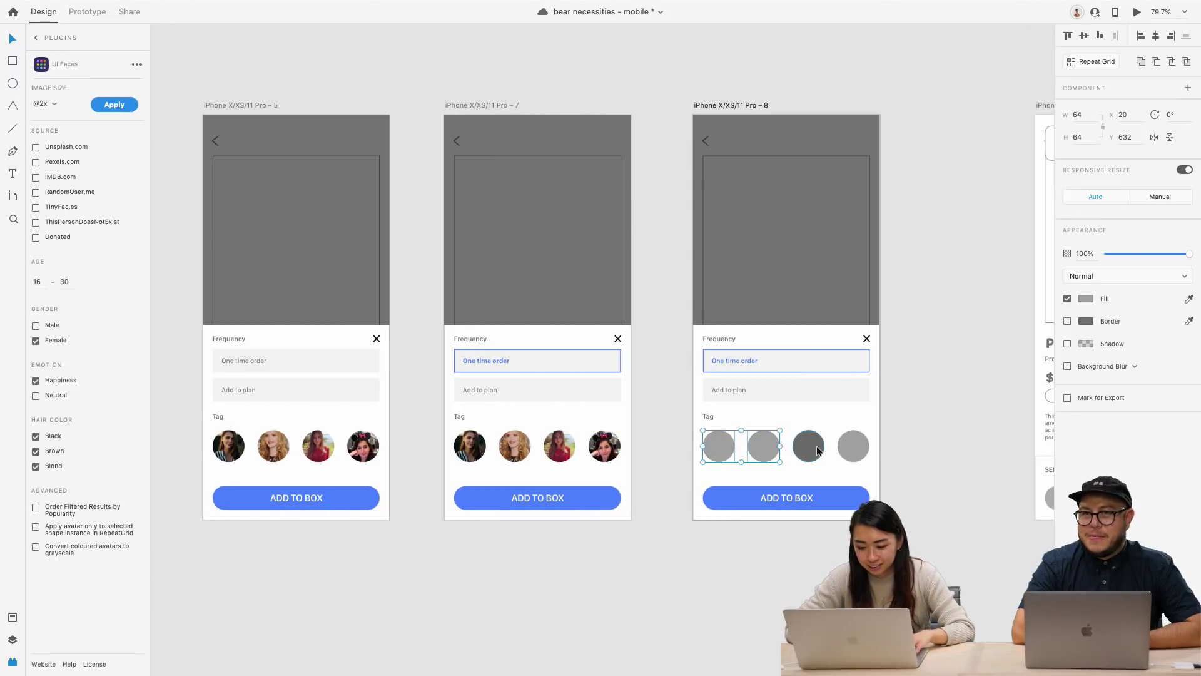
pyautogui.keyDown('shift'); pyautogui.click(813, 447); pyautogui.keyUp('shift')
pyautogui.keyDown('shift'); pyautogui.click(853, 446); pyautogui.keyUp('shift')
pyautogui.press('Delete')
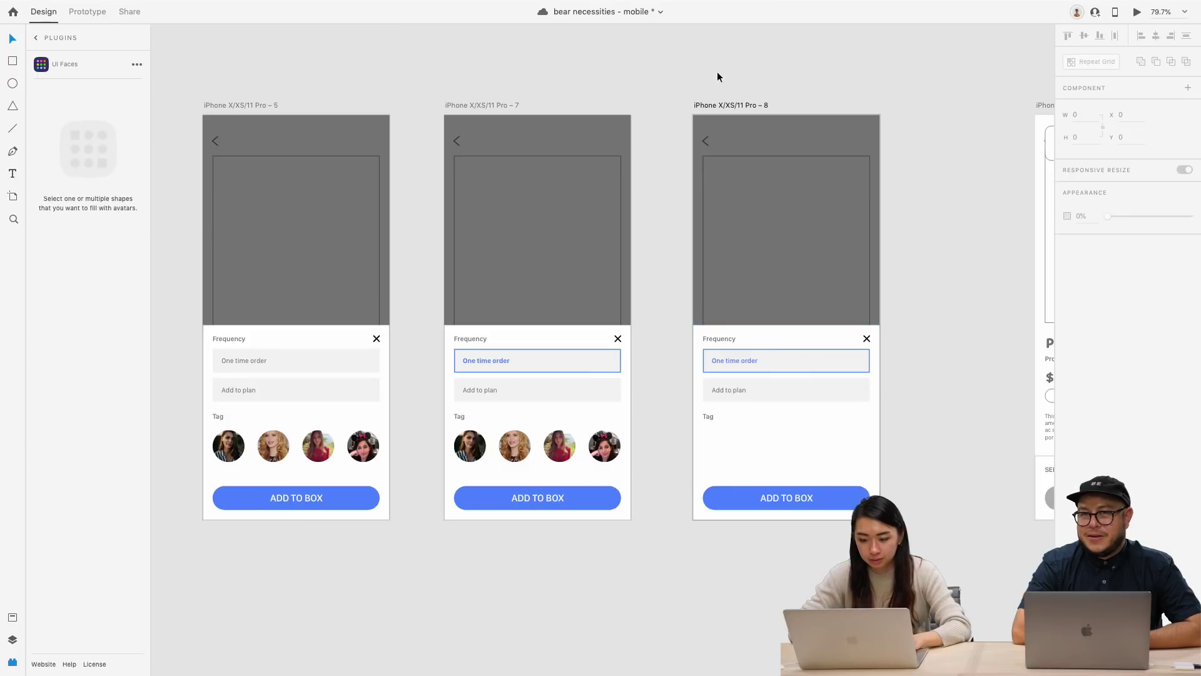
pyautogui.click(730, 105)
pyautogui.press('super+z')
pyautogui.click(919, 369)
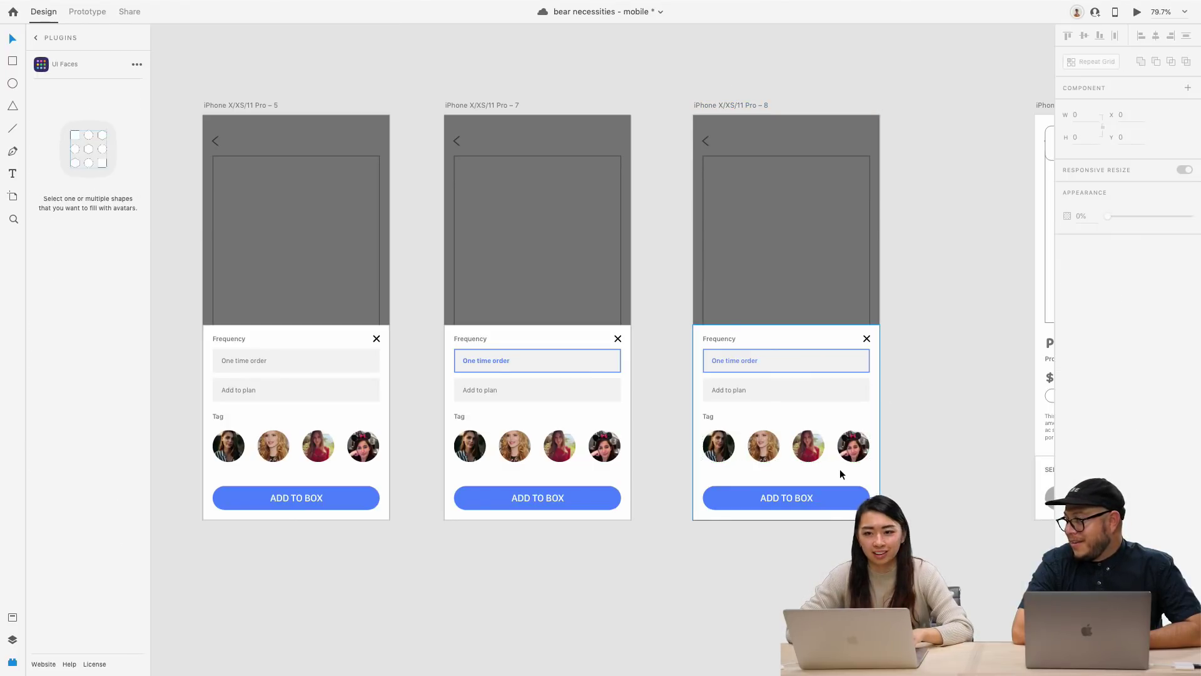
# Step: Ungroup the avatar repeat grid on artboard 8 into individual circles
pyautogui.scroll(5, 840, 474)
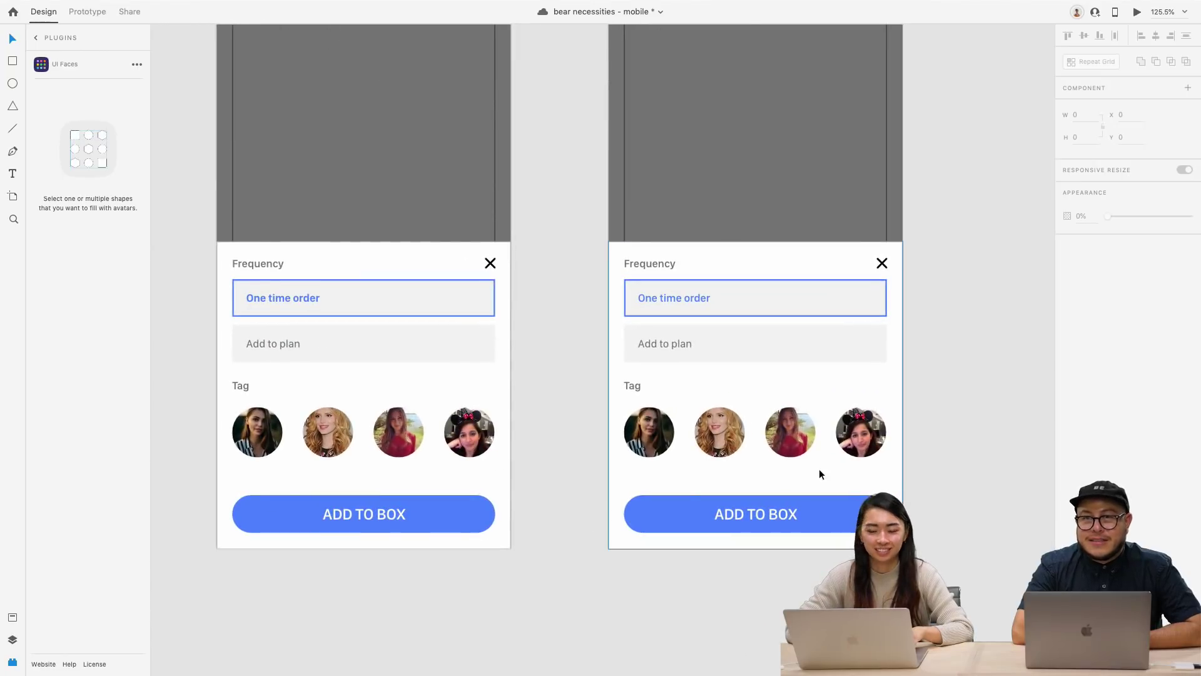
pyautogui.doubleClick(797, 449)
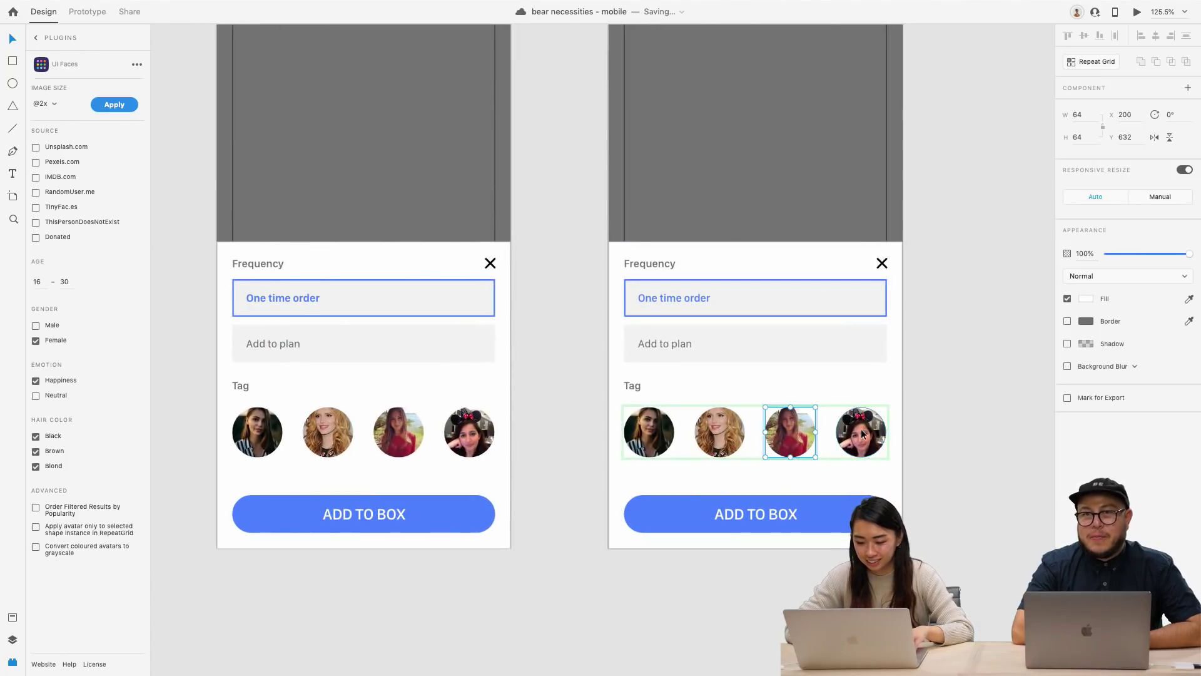
pyautogui.press('Escape')
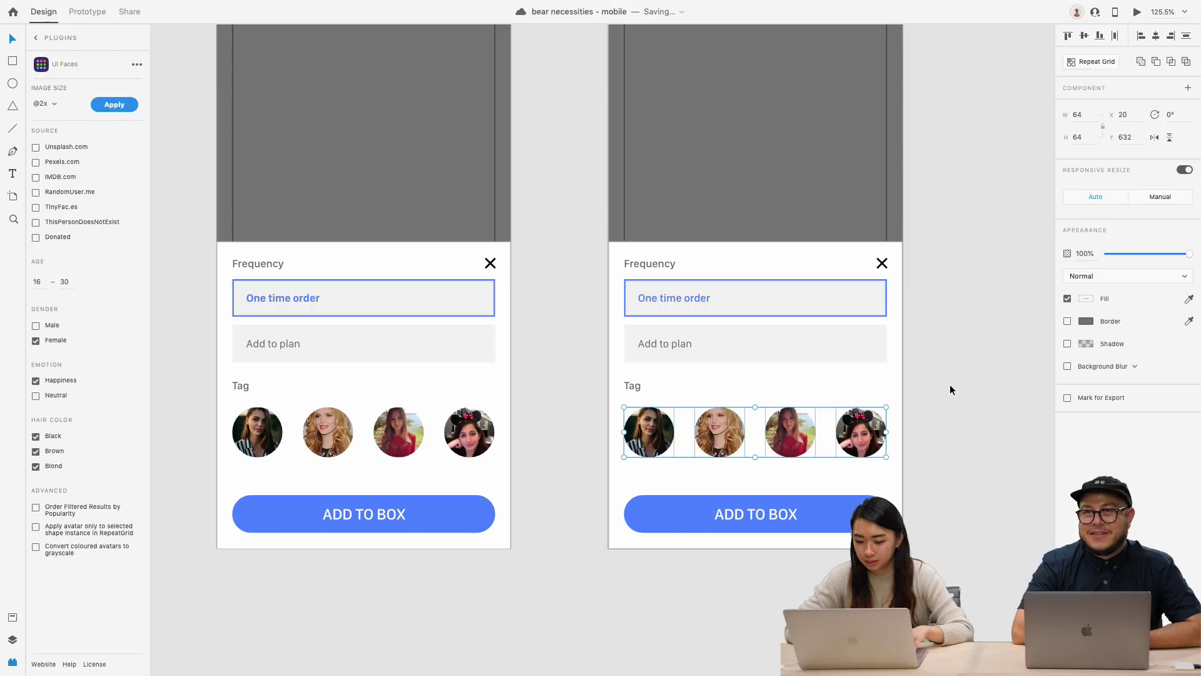
pyautogui.click(950, 389)
# Step: Give the third Tag avatar on artboard 8 a border and settle on size 4 after trying 6
pyautogui.doubleClick(790, 432)
pyautogui.click(1068, 321)
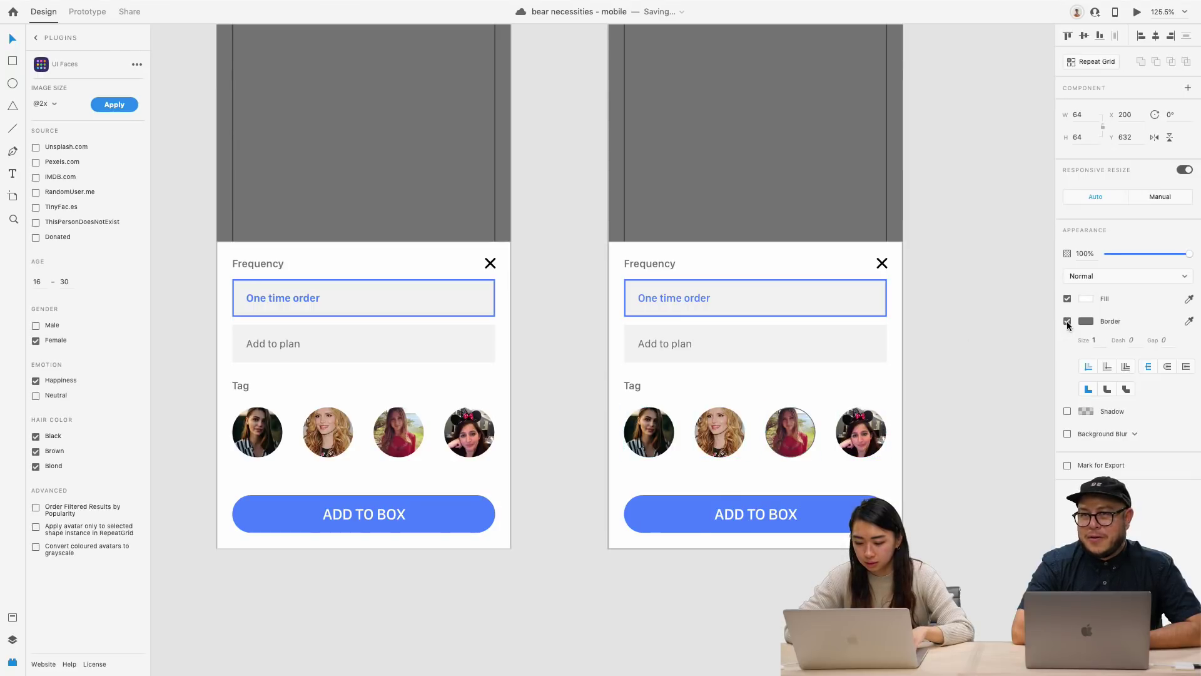
pyautogui.click(1099, 342)
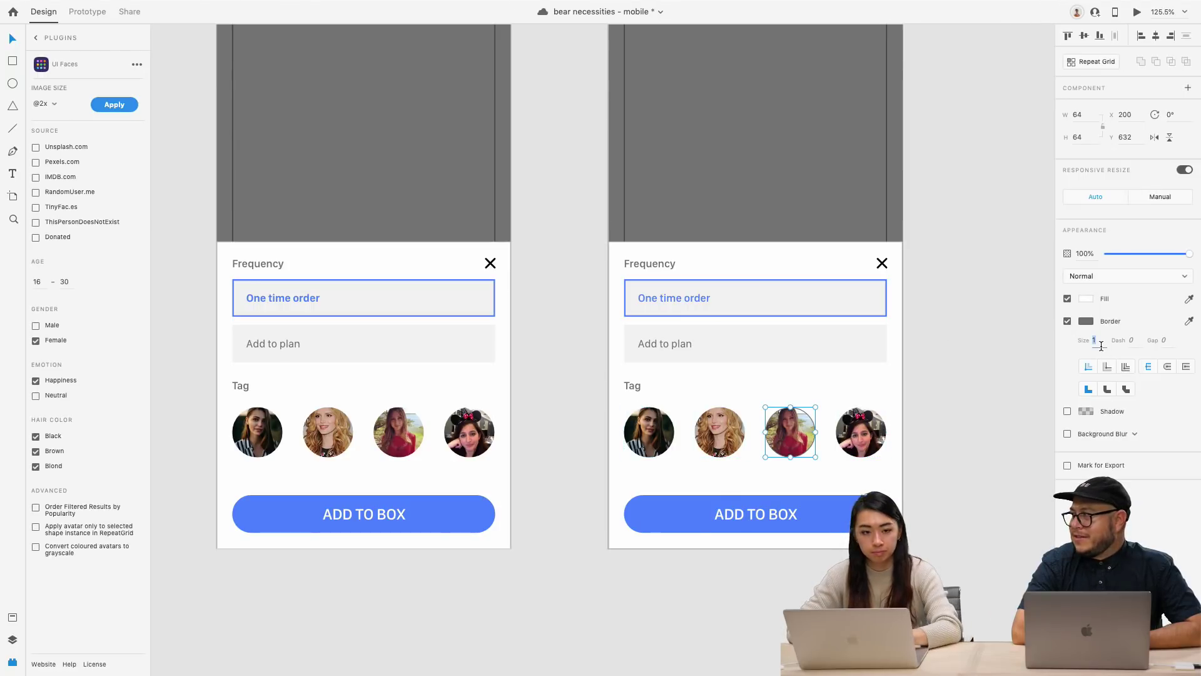
pyautogui.write('6')
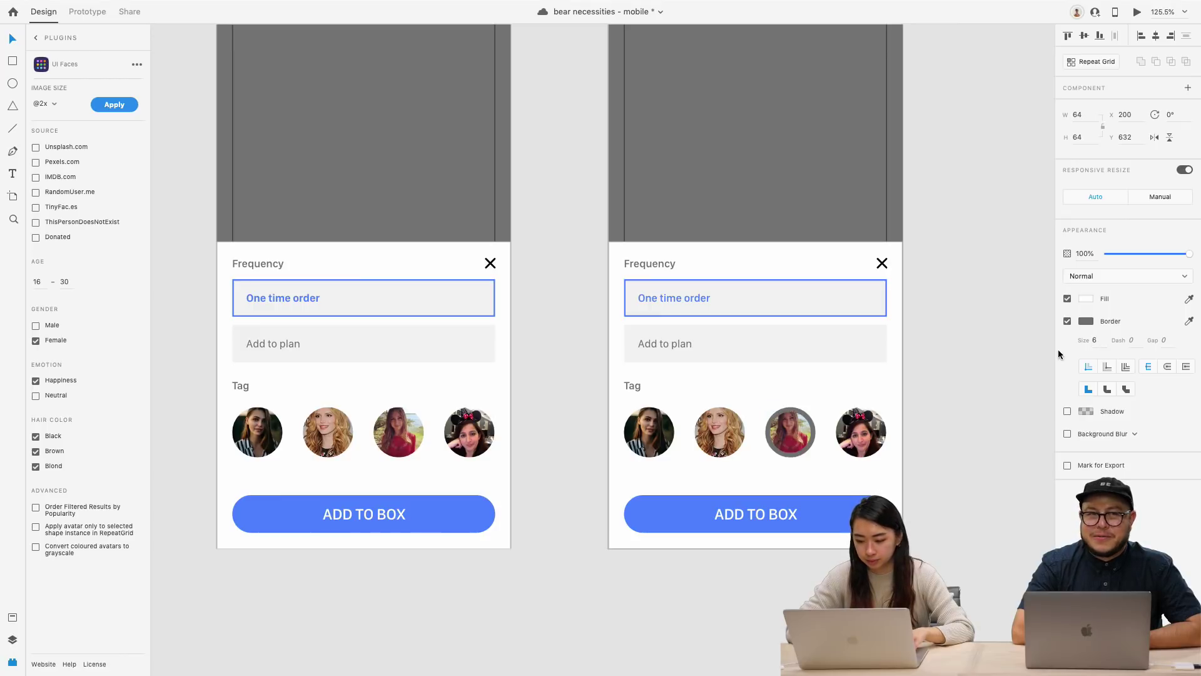
pyautogui.click(1095, 340)
pyautogui.write('4')
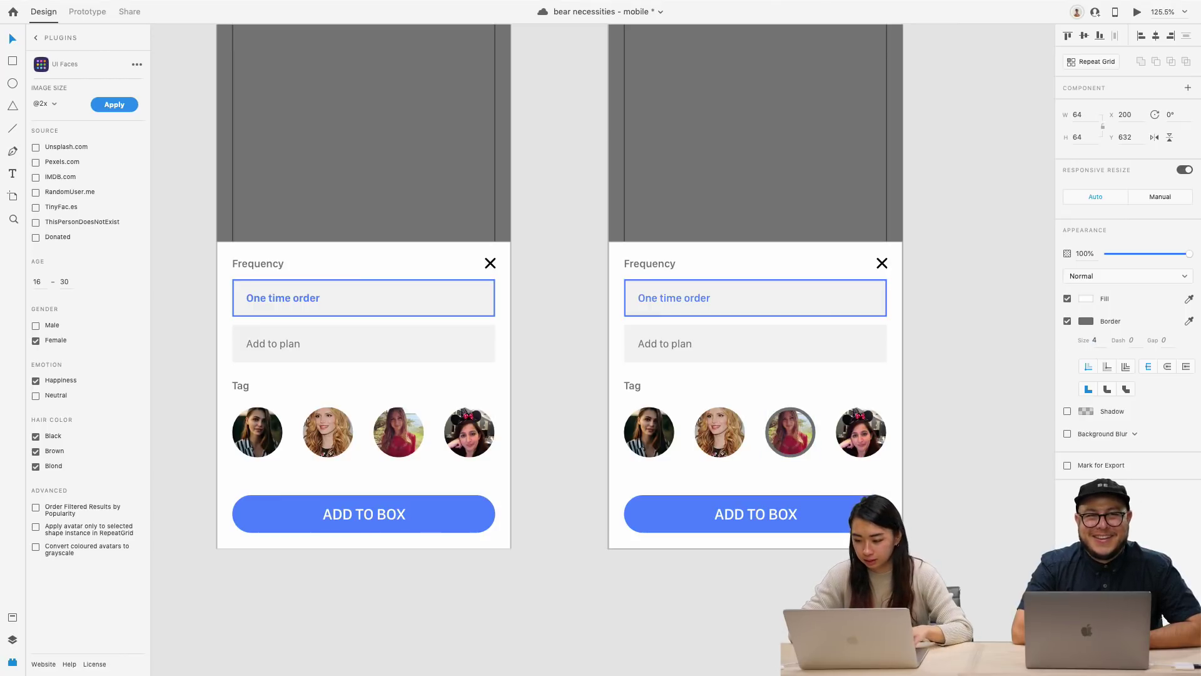
# Step: Recolour the third Tag avatar's border on artboard 8 with the saved blue swatch #4B80FF
pyautogui.click(1086, 320)
pyautogui.click(995, 386)
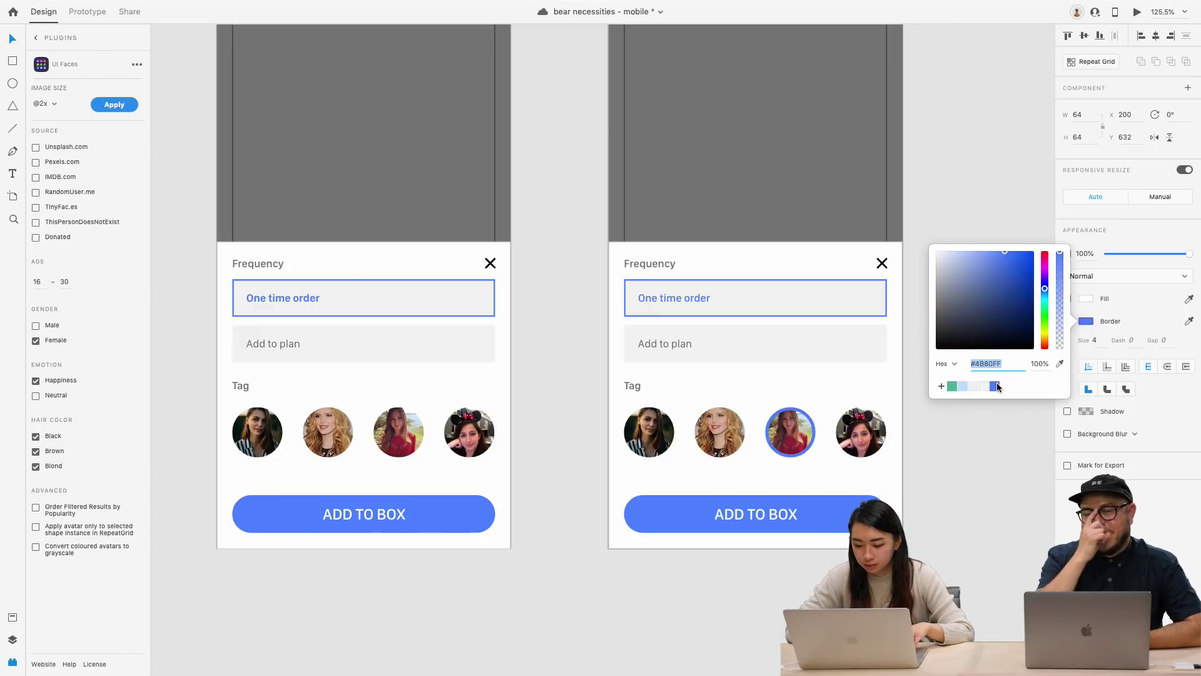
pyautogui.click(926, 482)
pyautogui.scroll(-3, 926, 482)
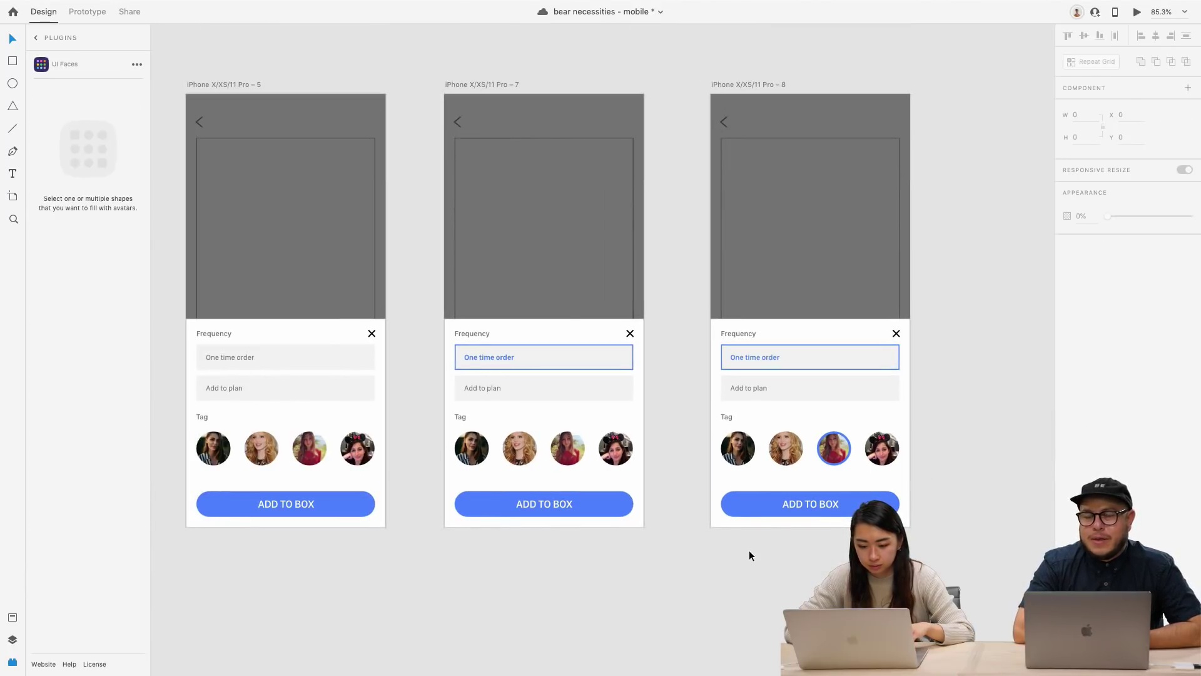
# Step: Look over the row of mobile artboards, from the product list through the quantity picker to the order frequency screens
pyautogui.hscroll(-1, 750, 554)
pyautogui.scroll(-5, 750, 555)
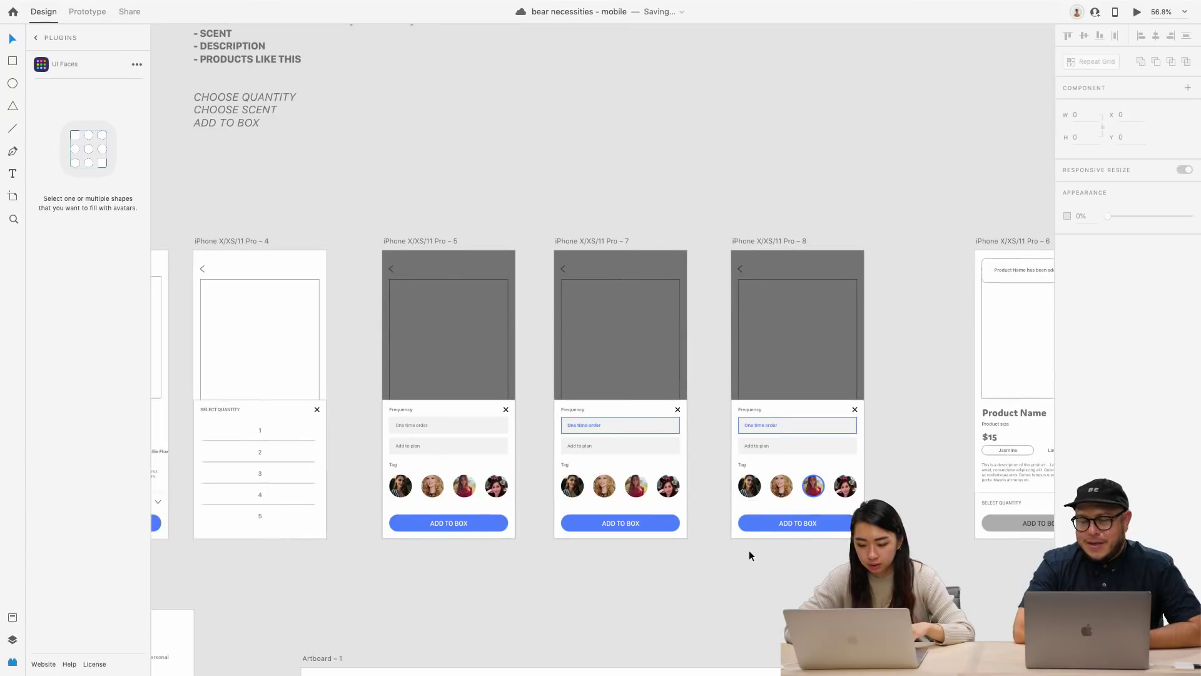
pyautogui.scroll(-2, 749, 549)
pyautogui.hscroll(-4, 749, 550)
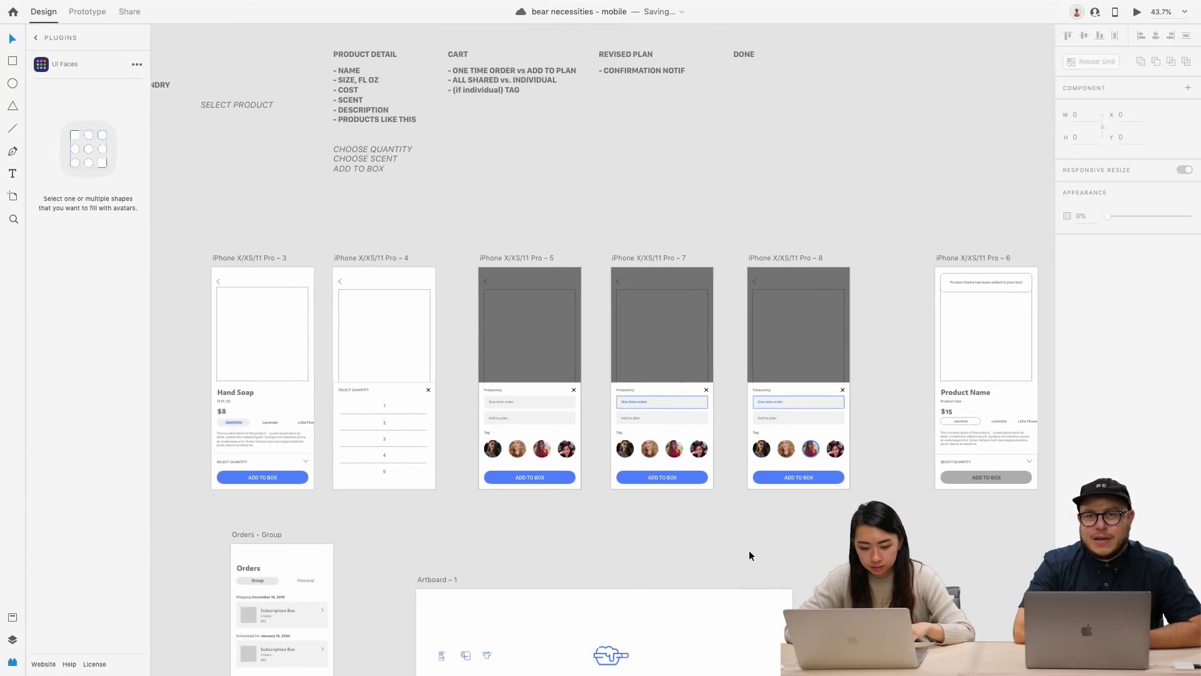
pyautogui.scroll(5, 465, 437)
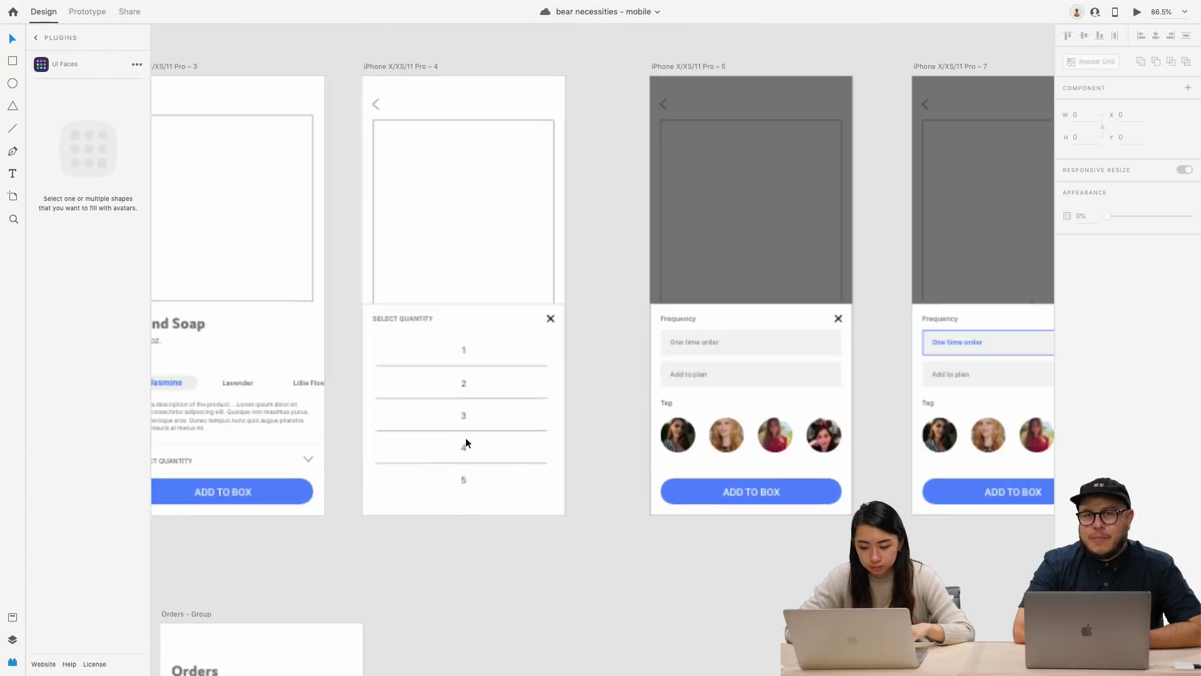
pyautogui.scroll(-1, 531, 425)
pyautogui.click(775, 315)
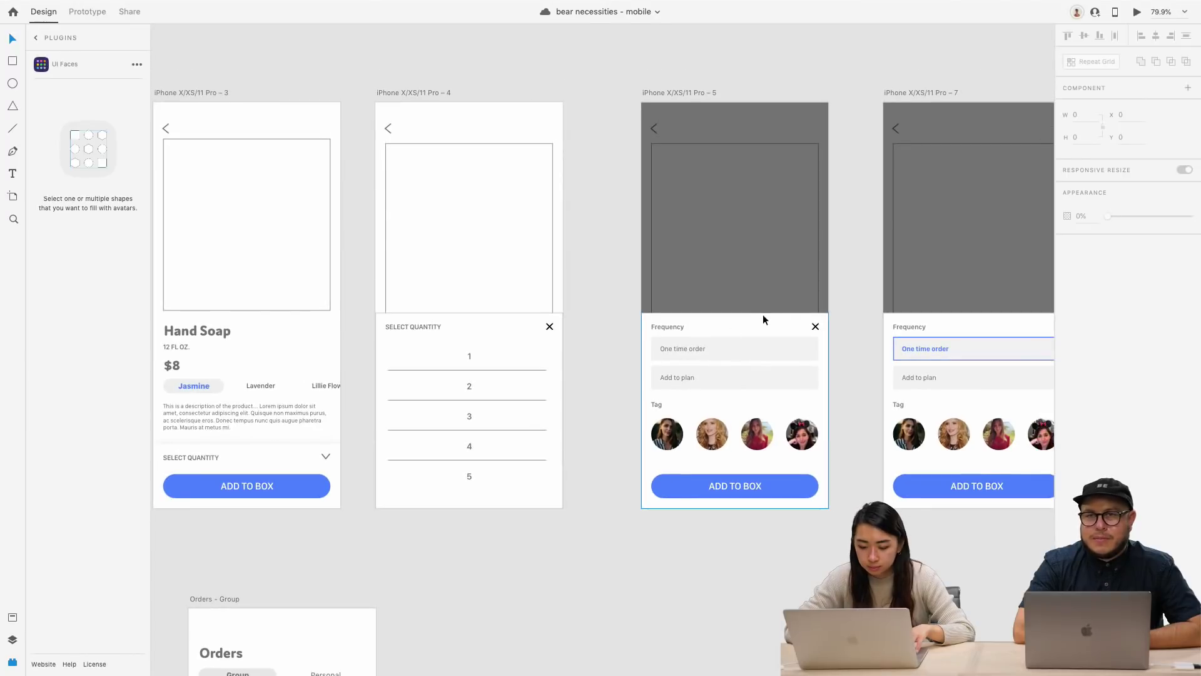
pyautogui.scroll(-3, 729, 341)
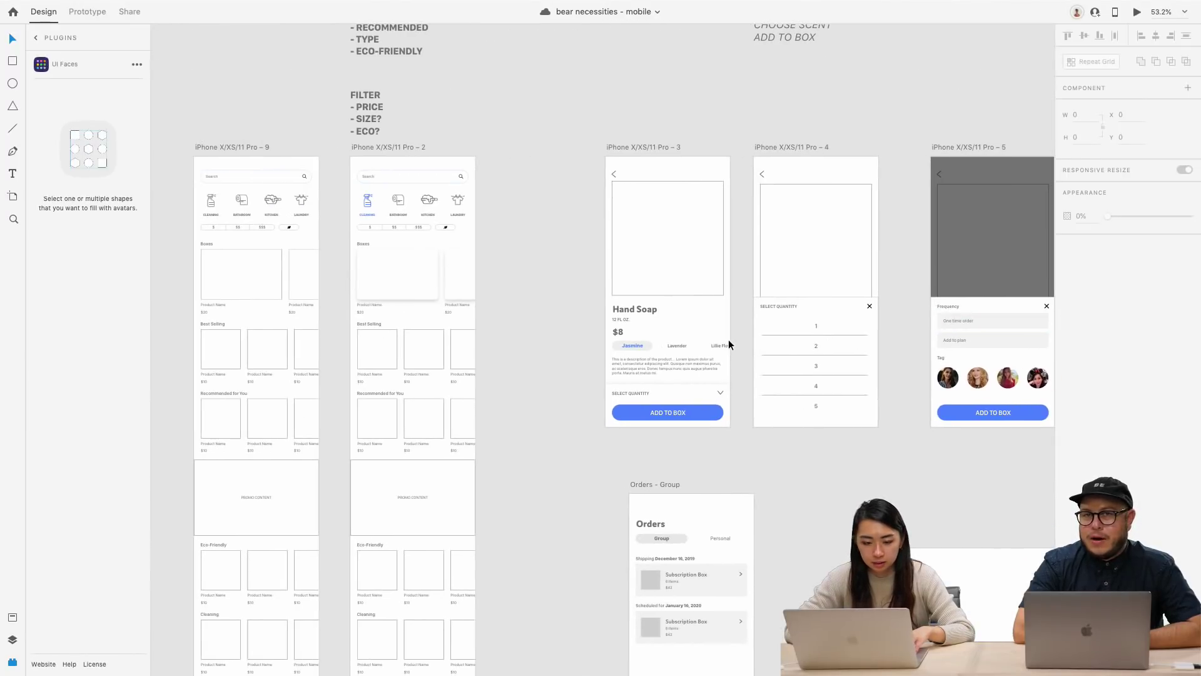
# Step: In Prototype mode, link the first Best Selling product on artboard 2 to the Hand Soap artboard 3
pyautogui.click(234, 148)
pyautogui.hscroll(-2, 234, 148)
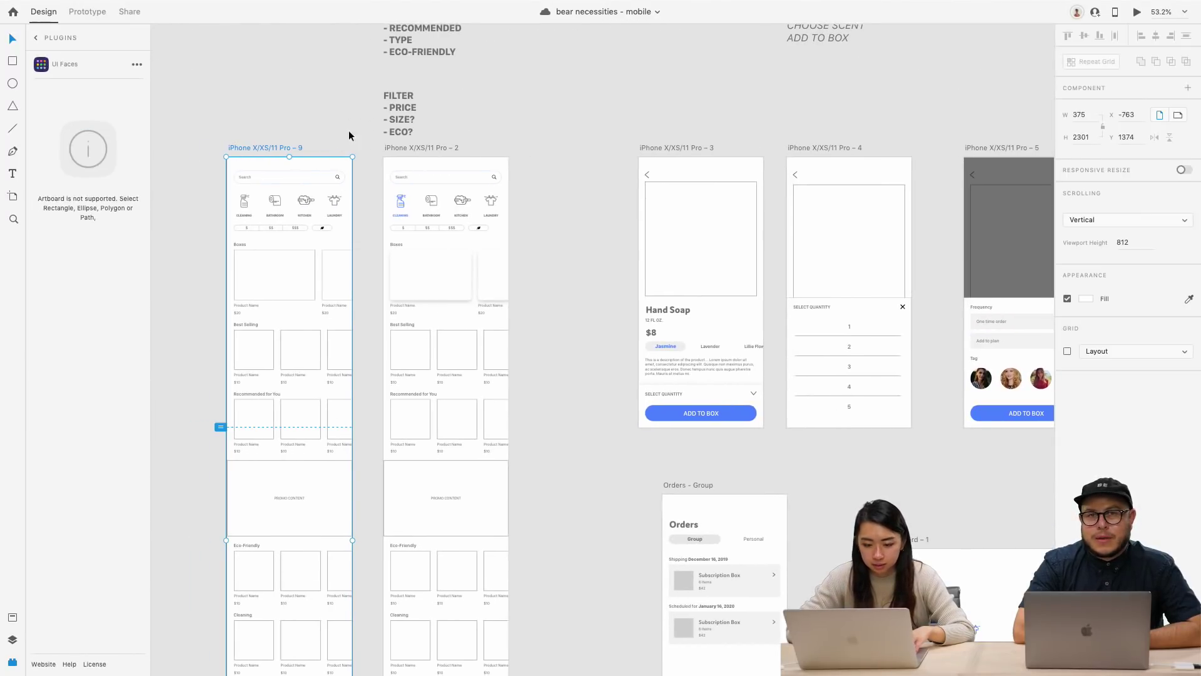
pyautogui.click(94, 12)
pyautogui.moveTo(351, 527); pyautogui.dragTo(692, 344)
pyautogui.doubleClick(429, 350)
pyautogui.hscroll(2, 692, 340)
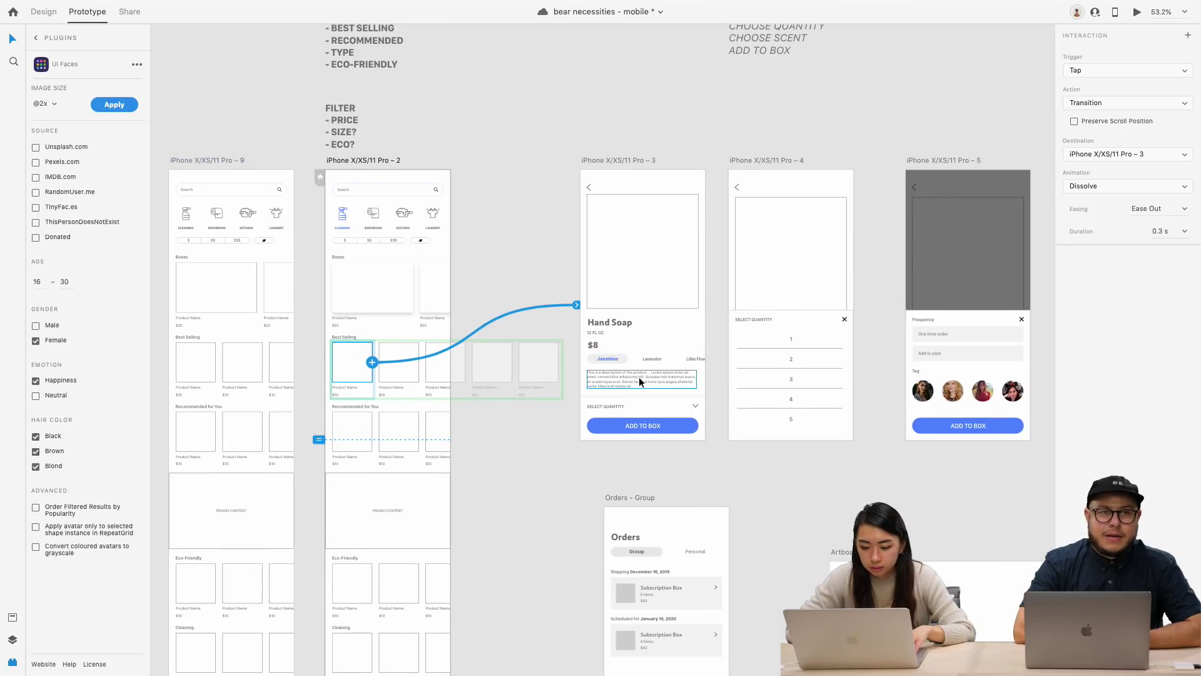
pyautogui.hscroll(1, 633, 373)
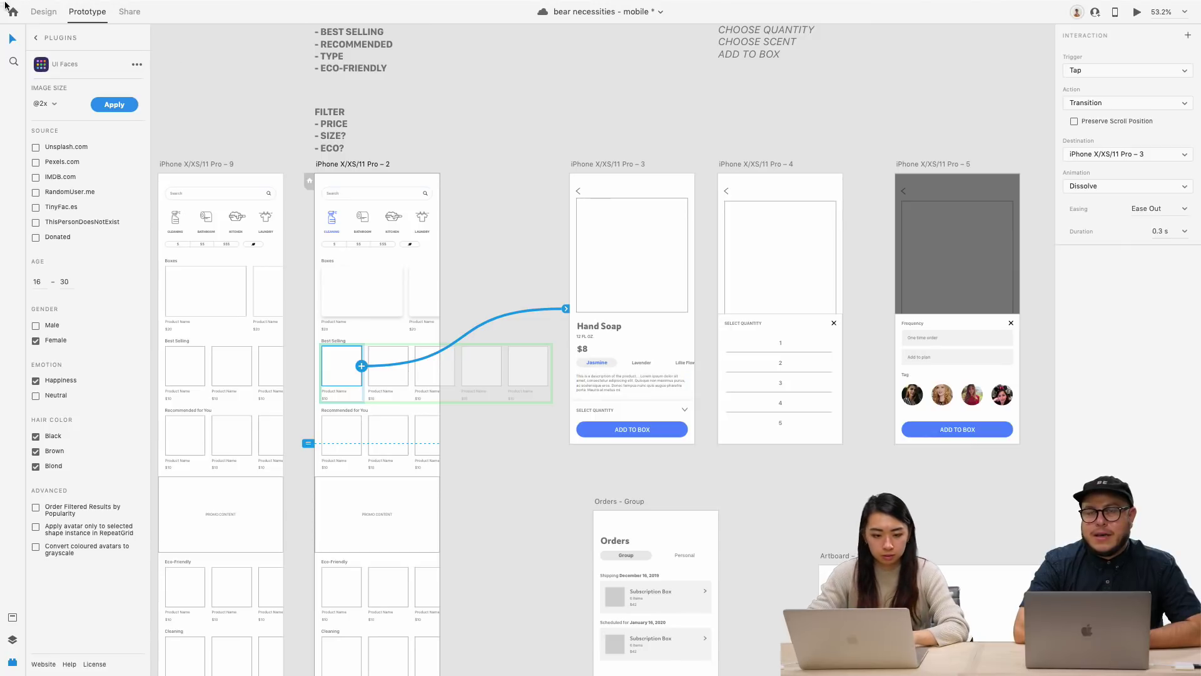
# Step: Return to Design mode and duplicate the Hand Soap artboard 3, placing the copy between artboards 3 and 4
pyautogui.click(43, 12)
pyautogui.moveTo(619, 163); pyautogui.dragTo(509, 169)
pyautogui.moveTo(749, 159); pyautogui.dragTo(783, 160)
pyautogui.moveTo(506, 164); pyautogui.dragTo(652, 163)
pyautogui.click(652, 139)
# Step: Copy the grey Jasmine pill on artboard 10 to the Lavender option and send it behind the label
pyautogui.scroll(5, 696, 328)
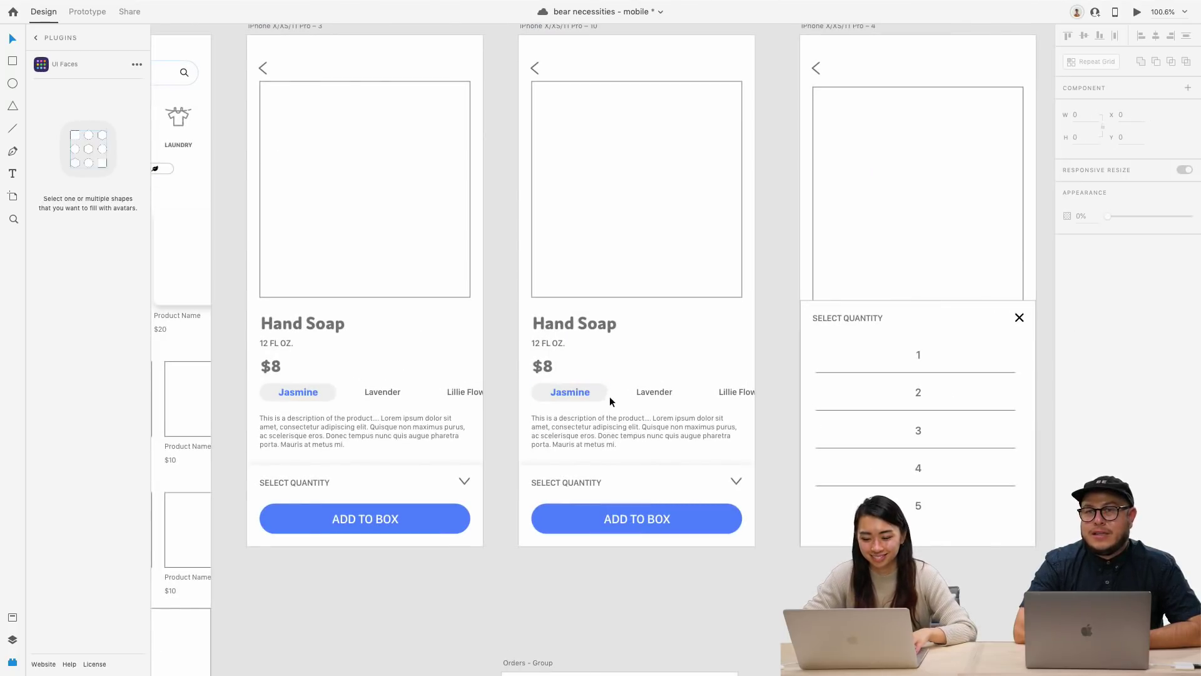
pyautogui.moveTo(608, 399); pyautogui.dragTo(691, 397)
pyautogui.press('super+shift+bracketleft')
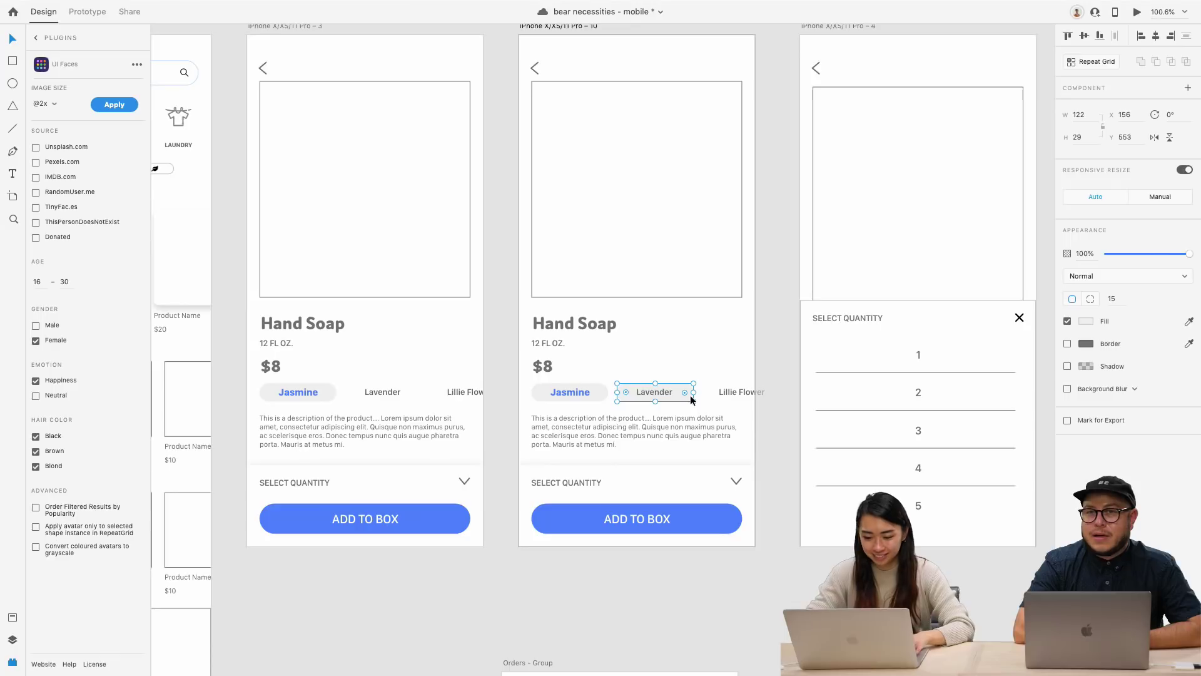
# Step: Recolour the Lavender label on artboard 10 with the blue sampled from the Jasmine label
pyautogui.click(647, 392)
pyautogui.scroll(5, 651, 393)
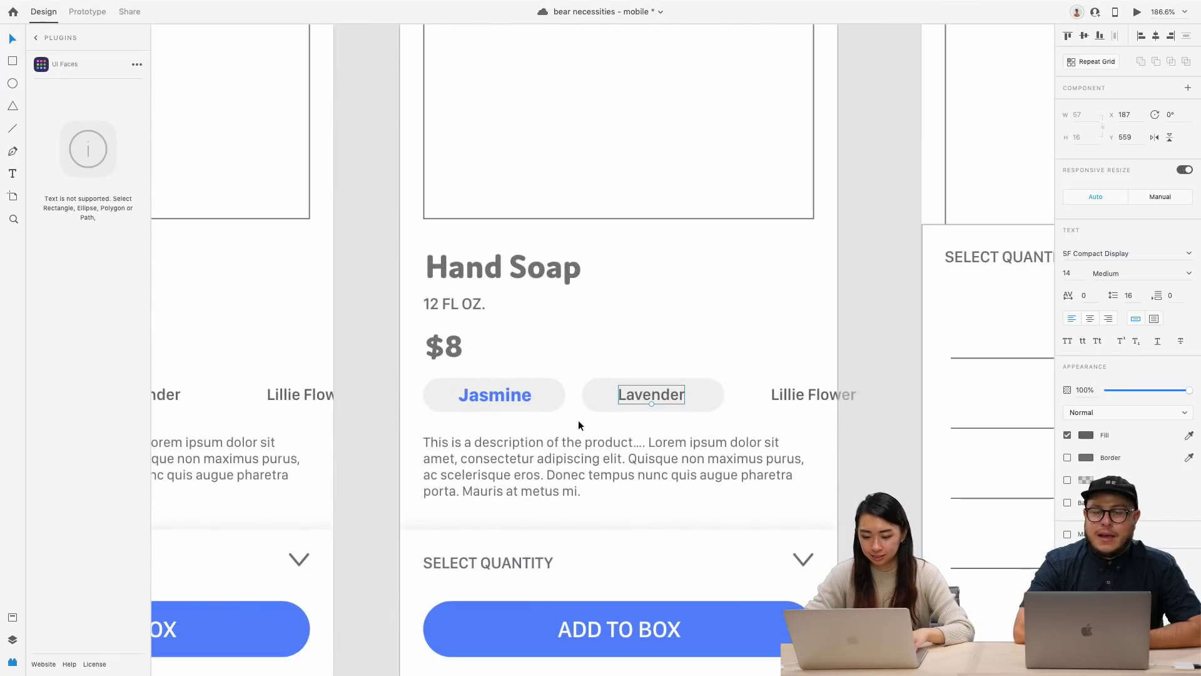
pyautogui.press('i')
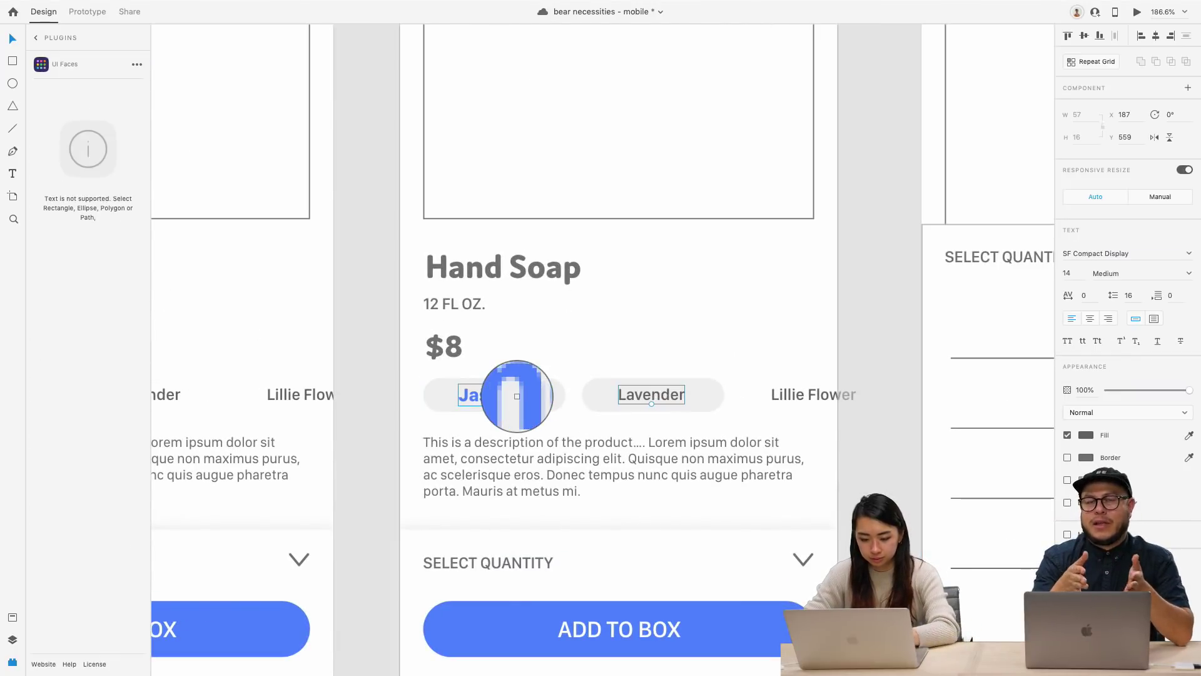
pyautogui.click(518, 396)
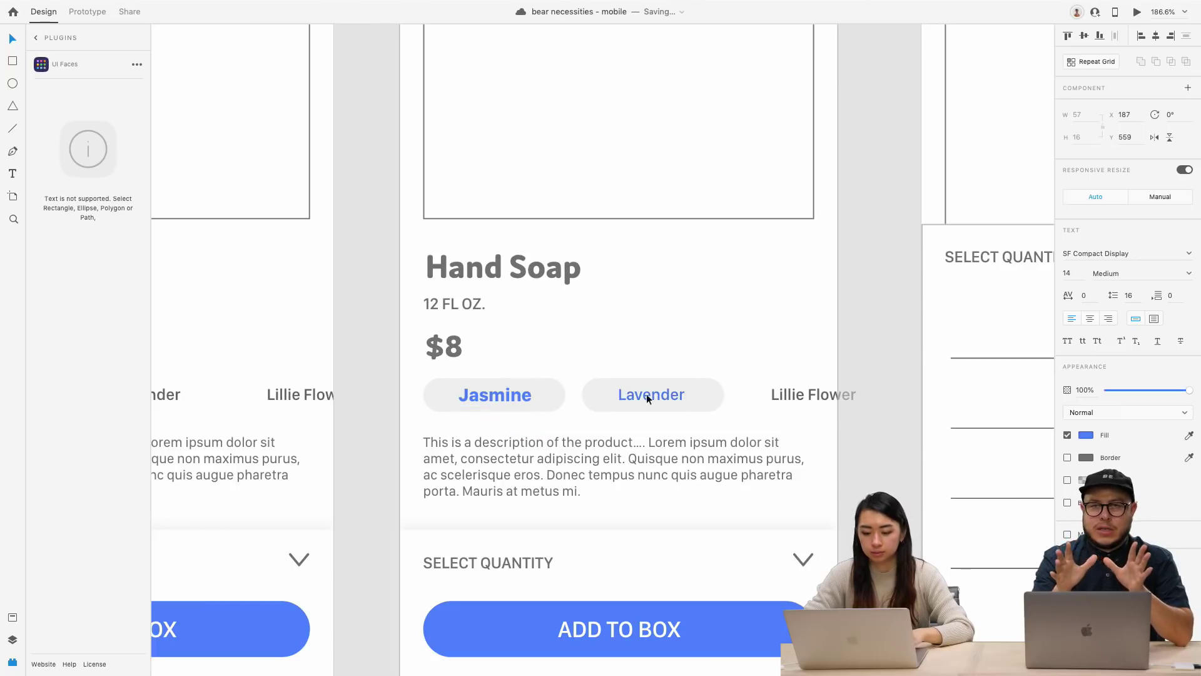
# Step: Check the Jasmine label's font weight and set the Lavender label on artboard 10 to Bold
pyautogui.click(1186, 269)
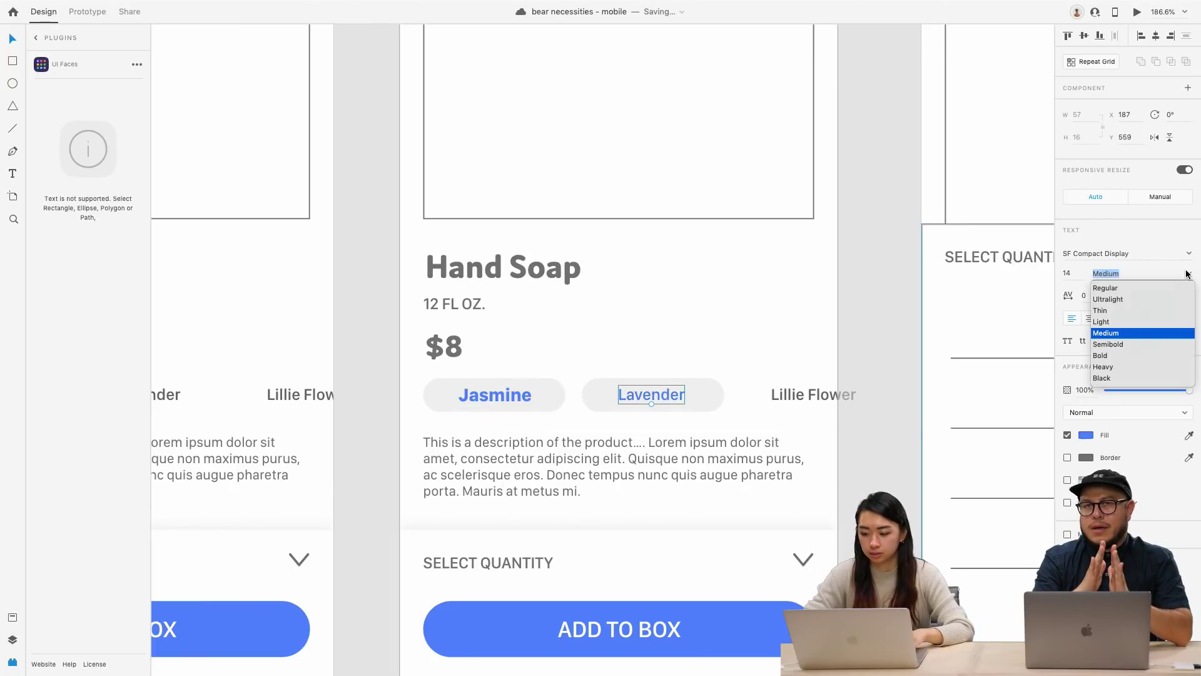
pyautogui.click(1142, 346)
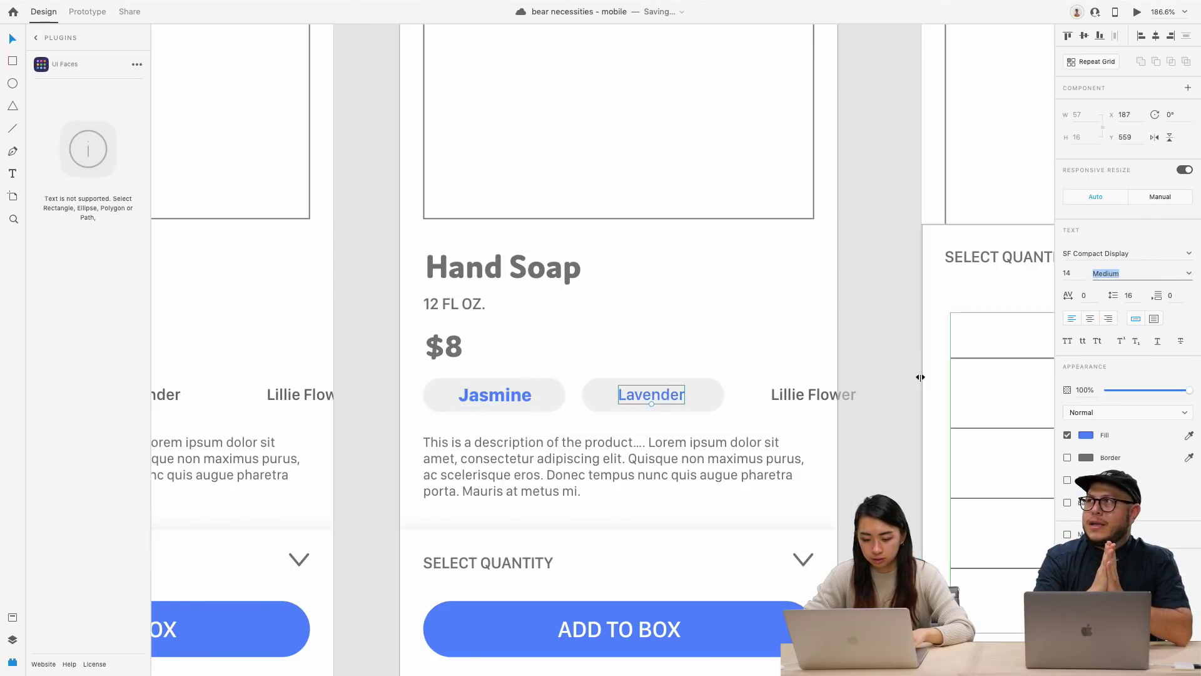
pyautogui.click(525, 397)
pyautogui.click(629, 394)
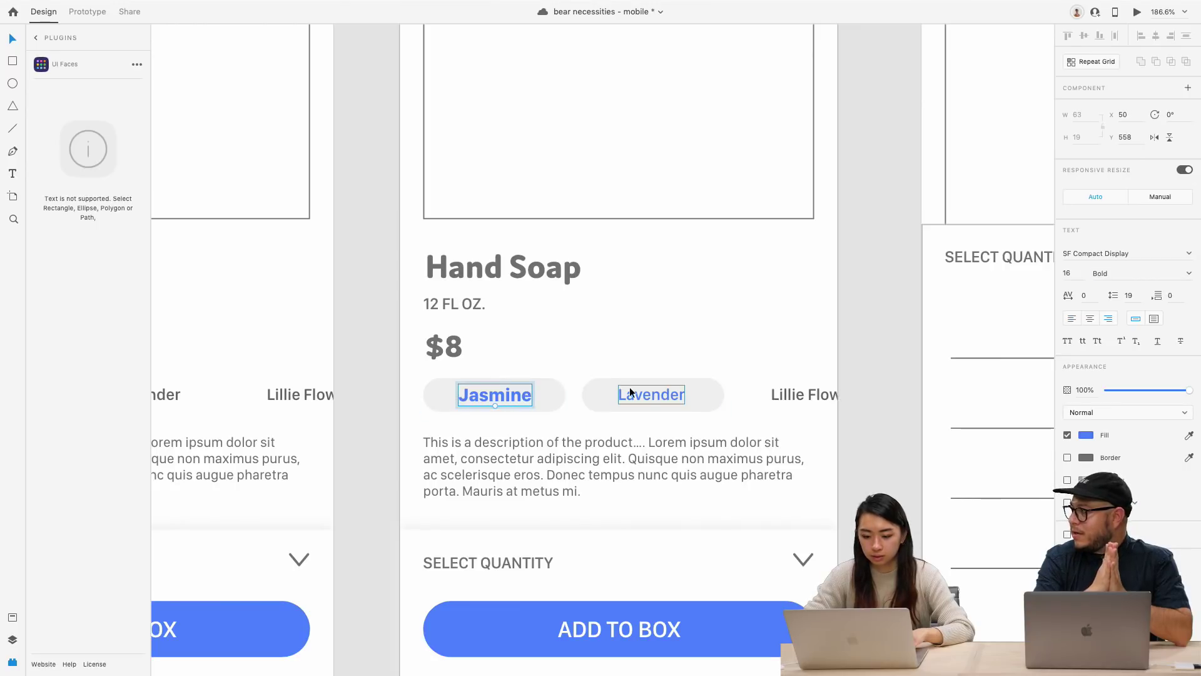
pyautogui.click(1189, 273)
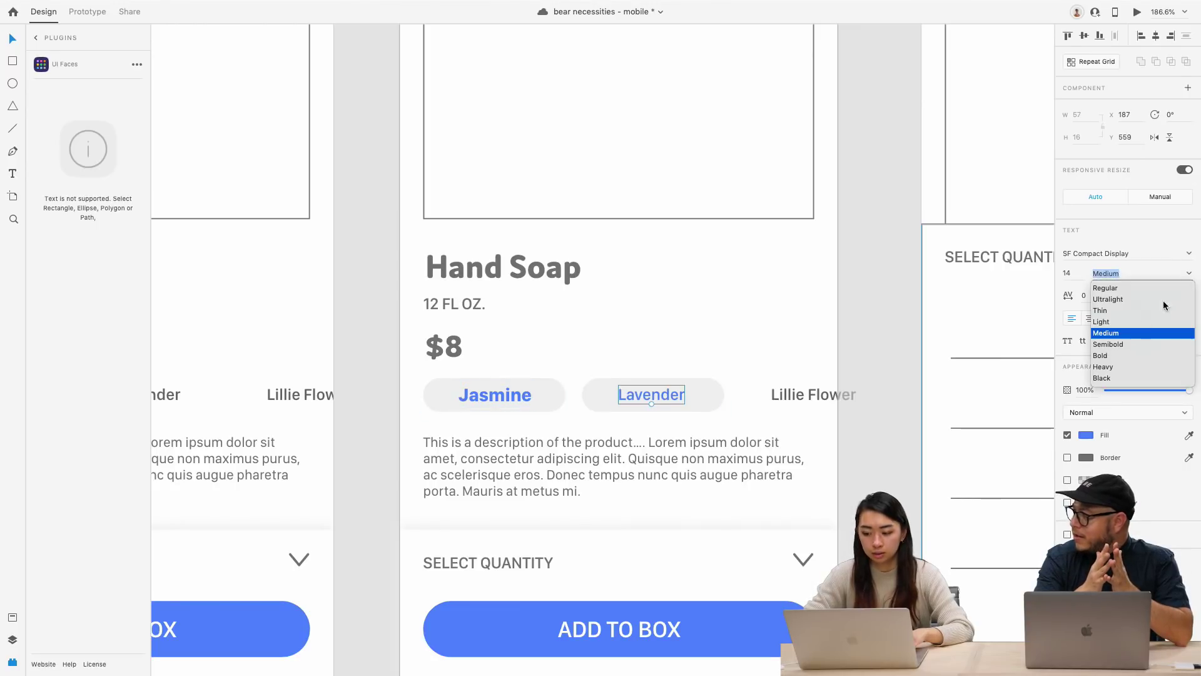
pyautogui.click(1119, 357)
# Step: Recolour the Jasmine label on artboard 10 with the grey sampled from the Lillie Flower text
pyautogui.click(519, 392)
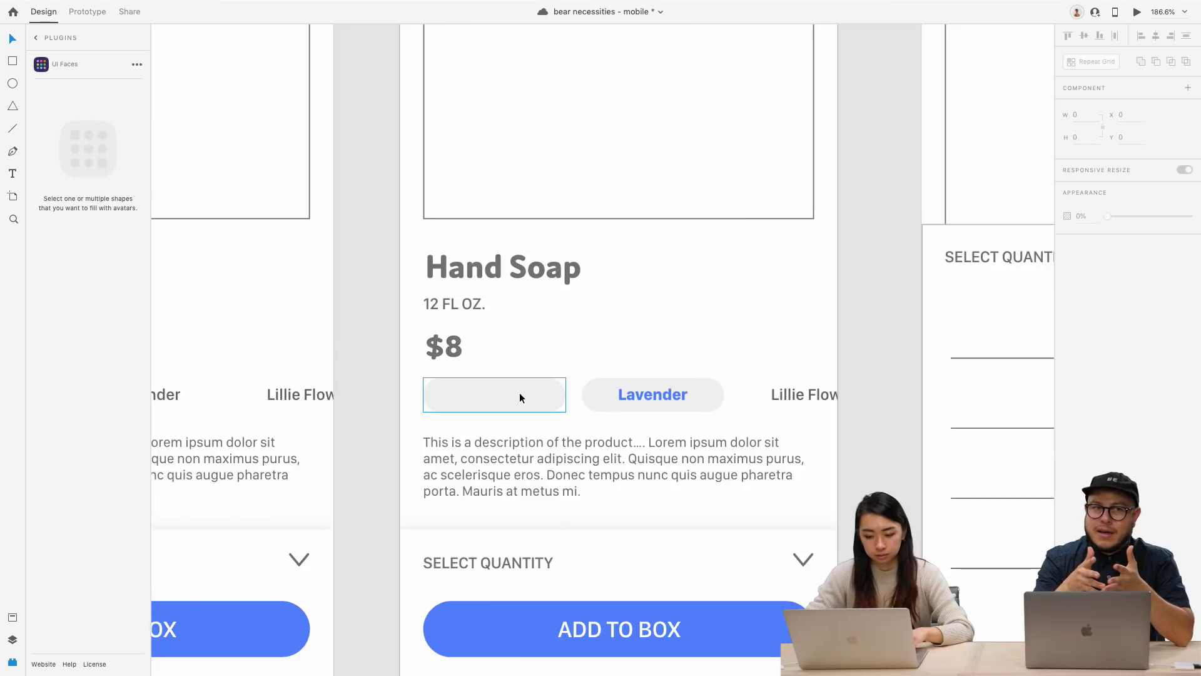
pyautogui.scroll(-3, 519, 393)
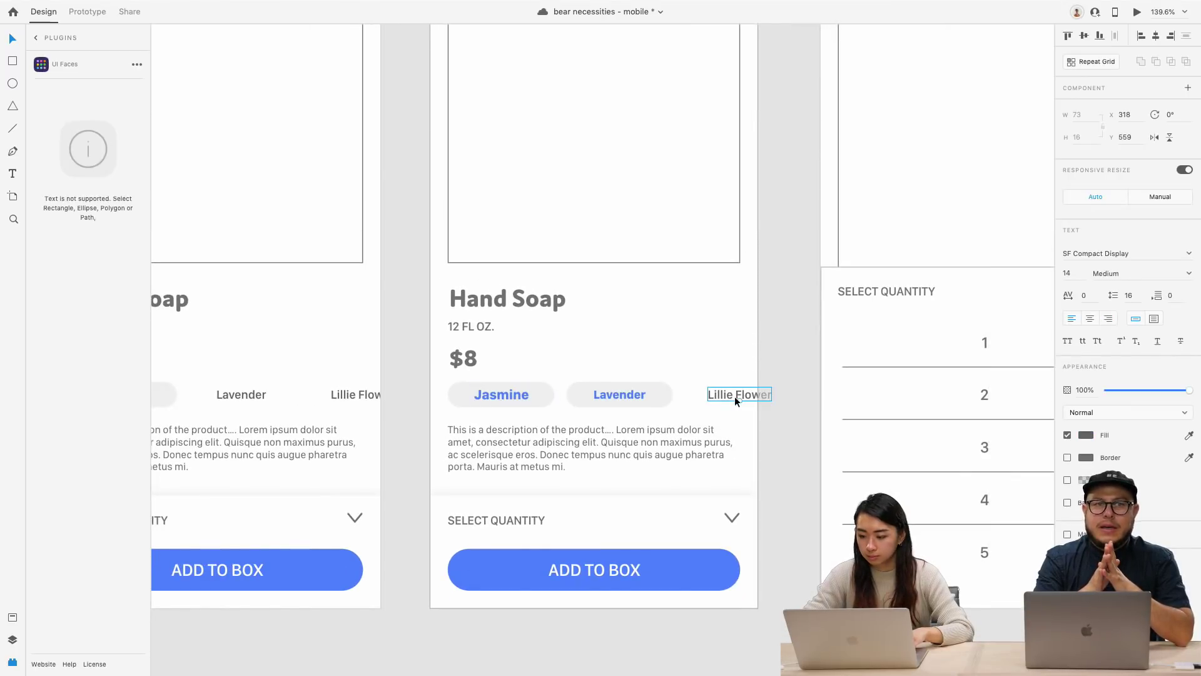
pyautogui.click(483, 399)
pyautogui.press('Escape')
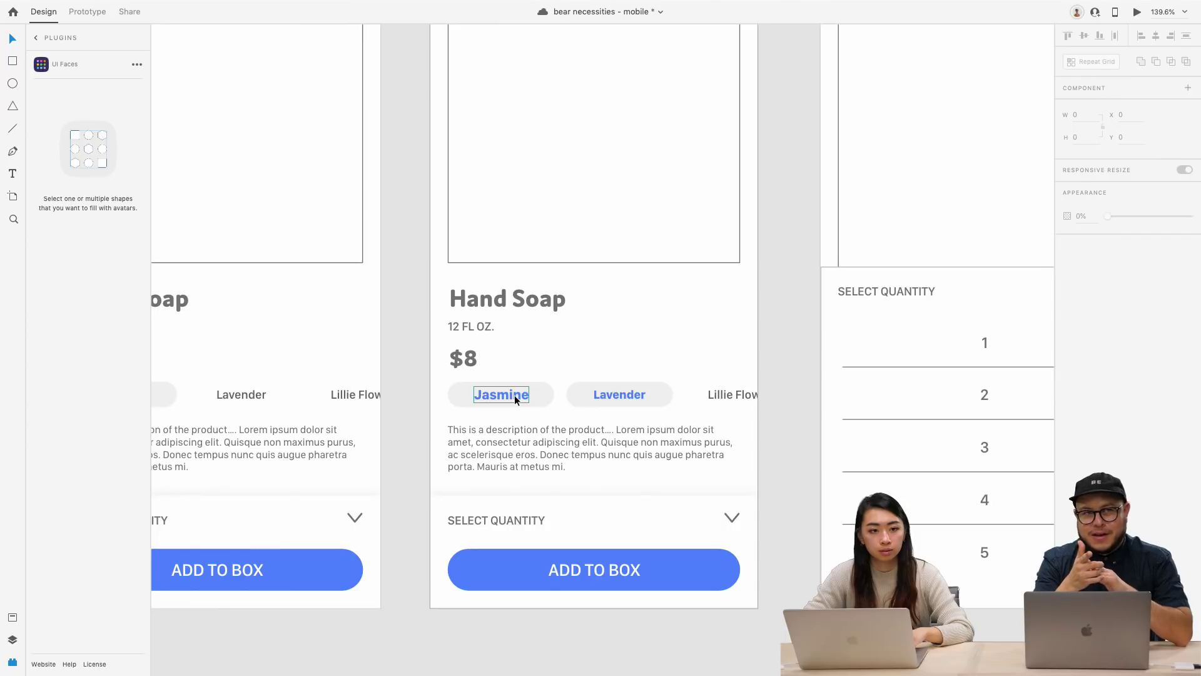
pyautogui.click(514, 396)
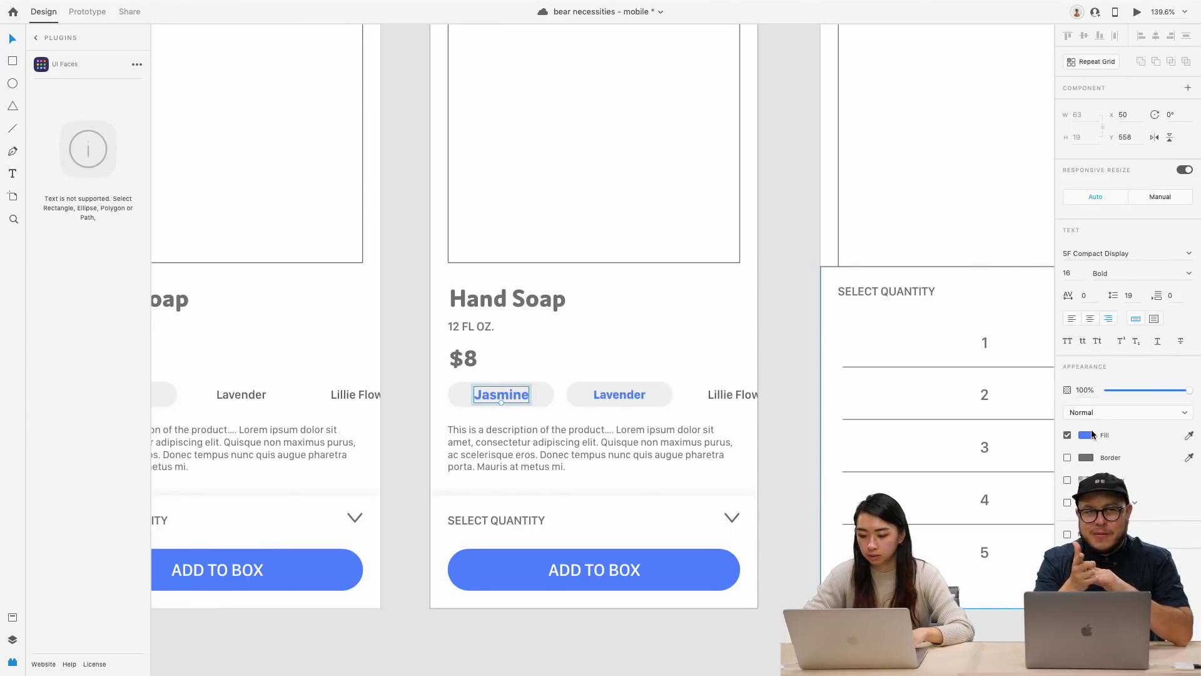
pyautogui.scroll(5, 768, 392)
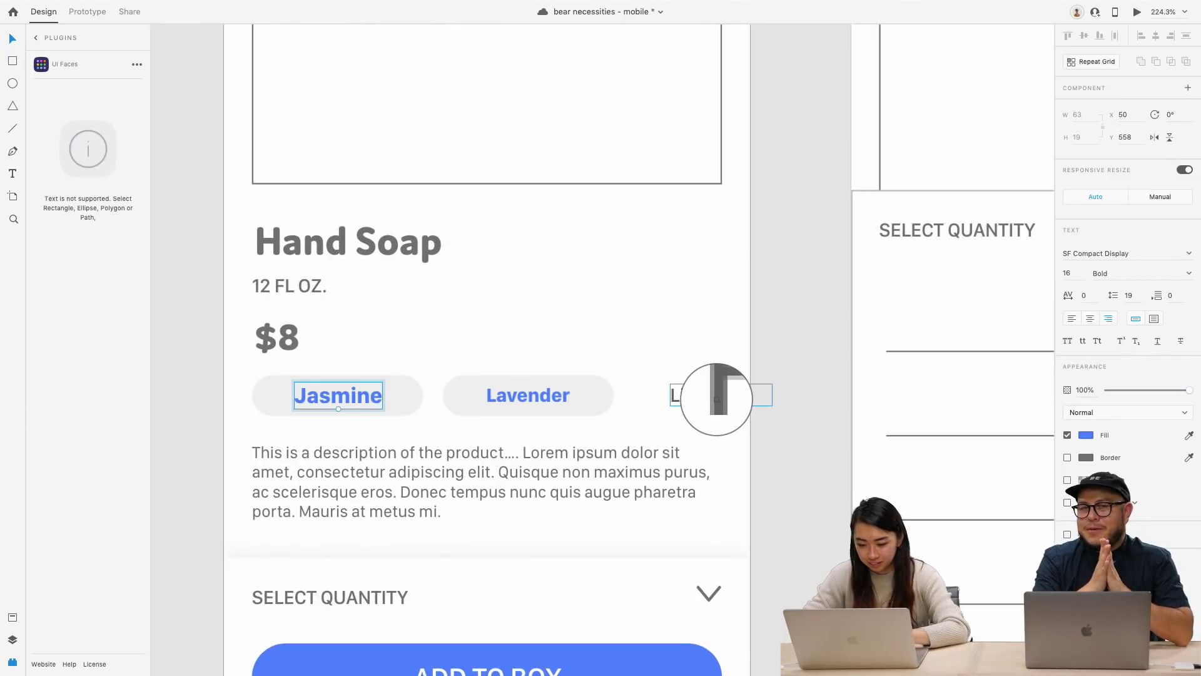
pyautogui.click(716, 399)
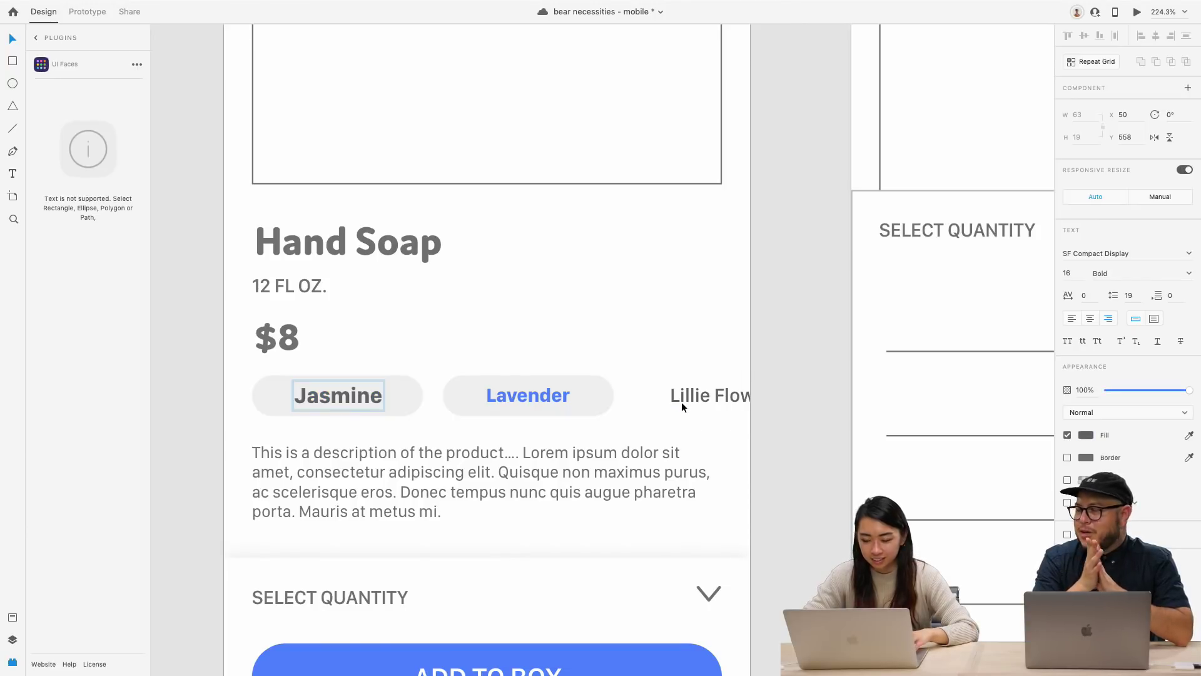
# Step: Set the Jasmine label on artboard 10 to Medium weight and delete the grey pill behind it
pyautogui.scroll(-4, 681, 406)
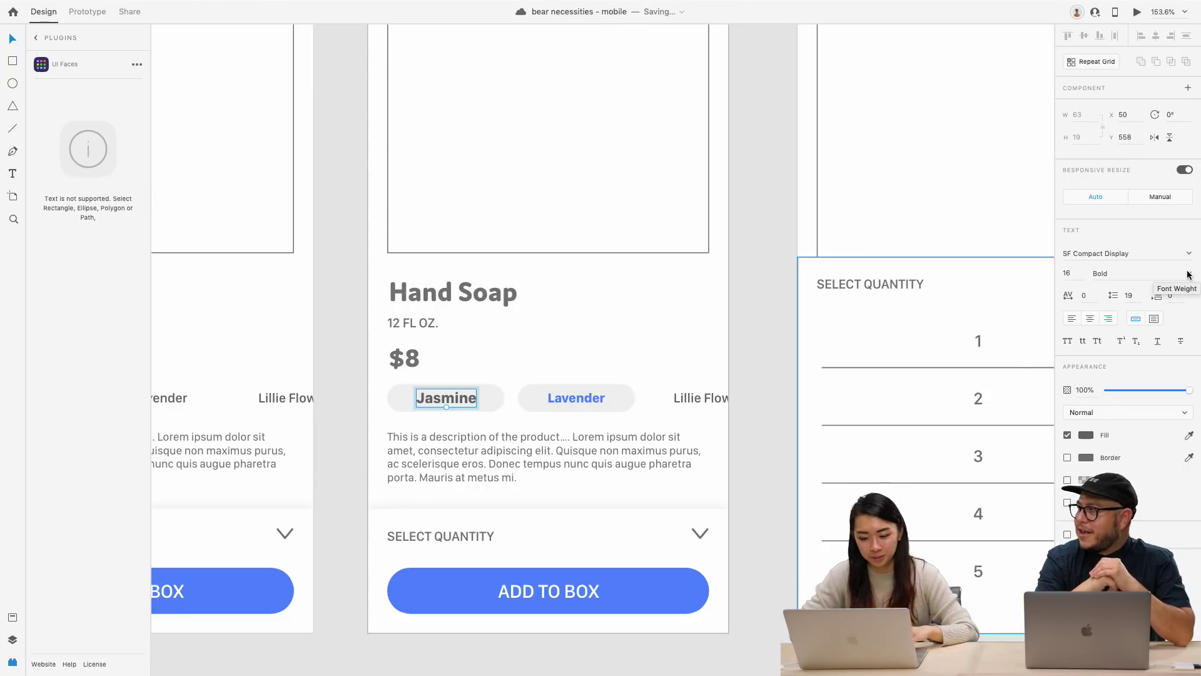
pyautogui.click(705, 398)
pyautogui.click(457, 404)
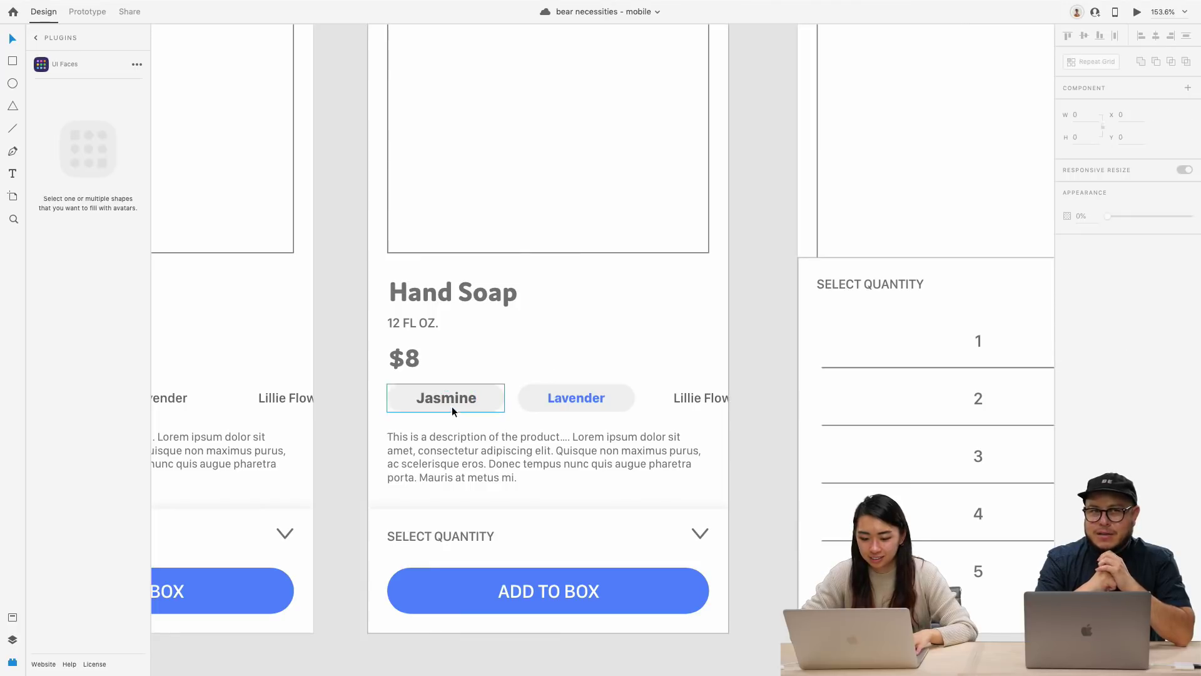
pyautogui.doubleClick(456, 399)
pyautogui.click(1187, 275)
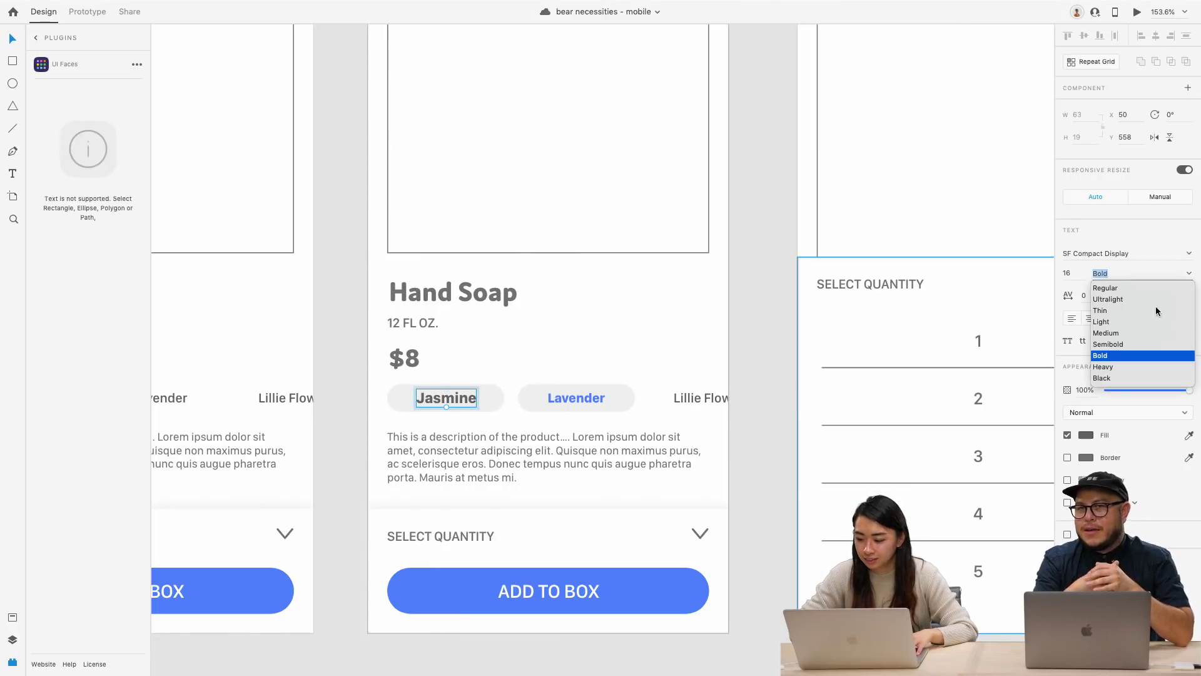
pyautogui.click(1113, 334)
pyautogui.click(506, 380)
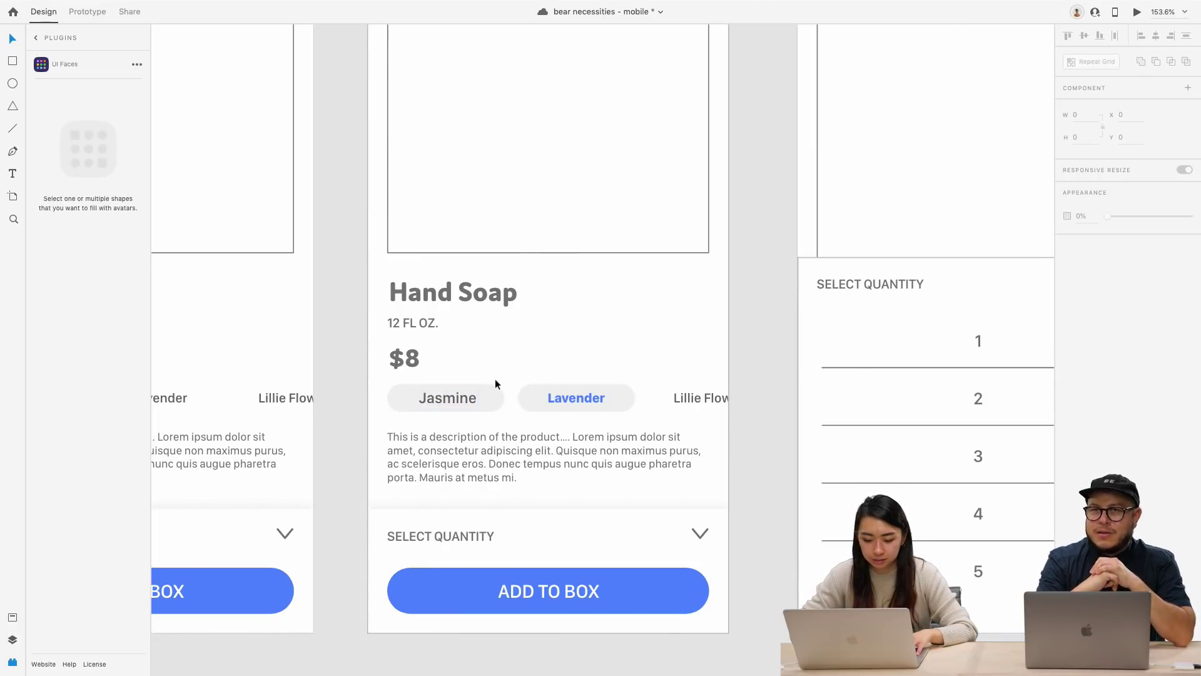
pyautogui.click(495, 393)
pyautogui.click(496, 390)
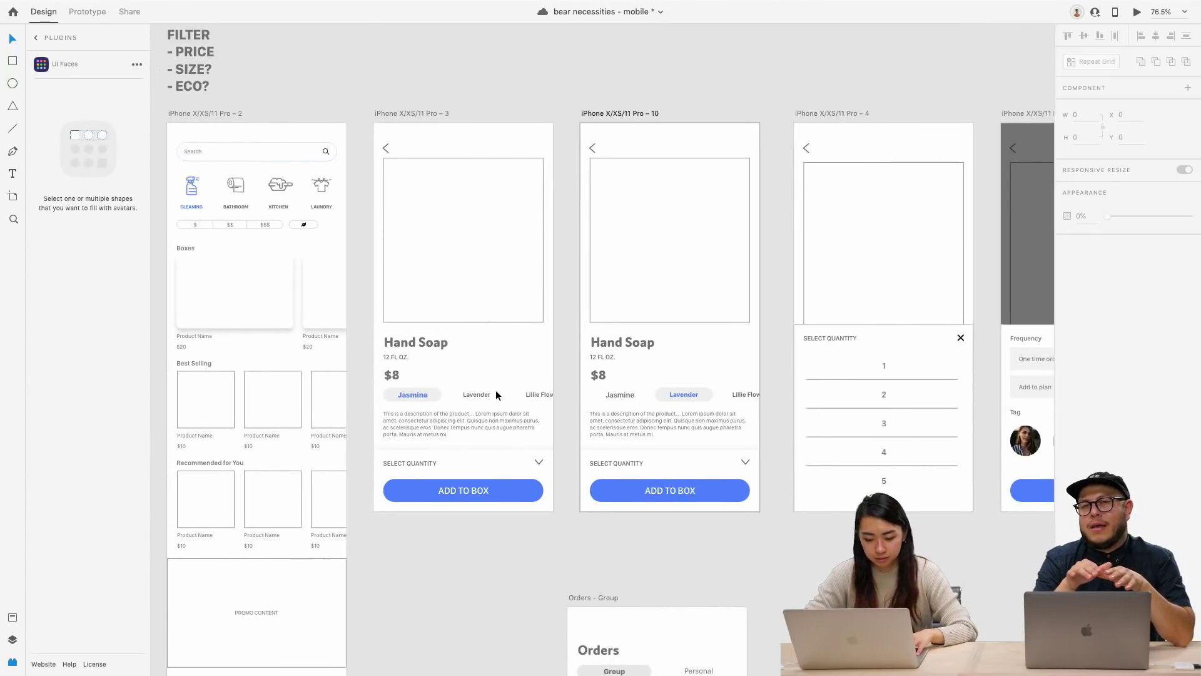
# Step: In Prototype mode, link the Lavender label on artboard 3 to artboard 10
pyautogui.click(428, 111)
pyautogui.click(93, 13)
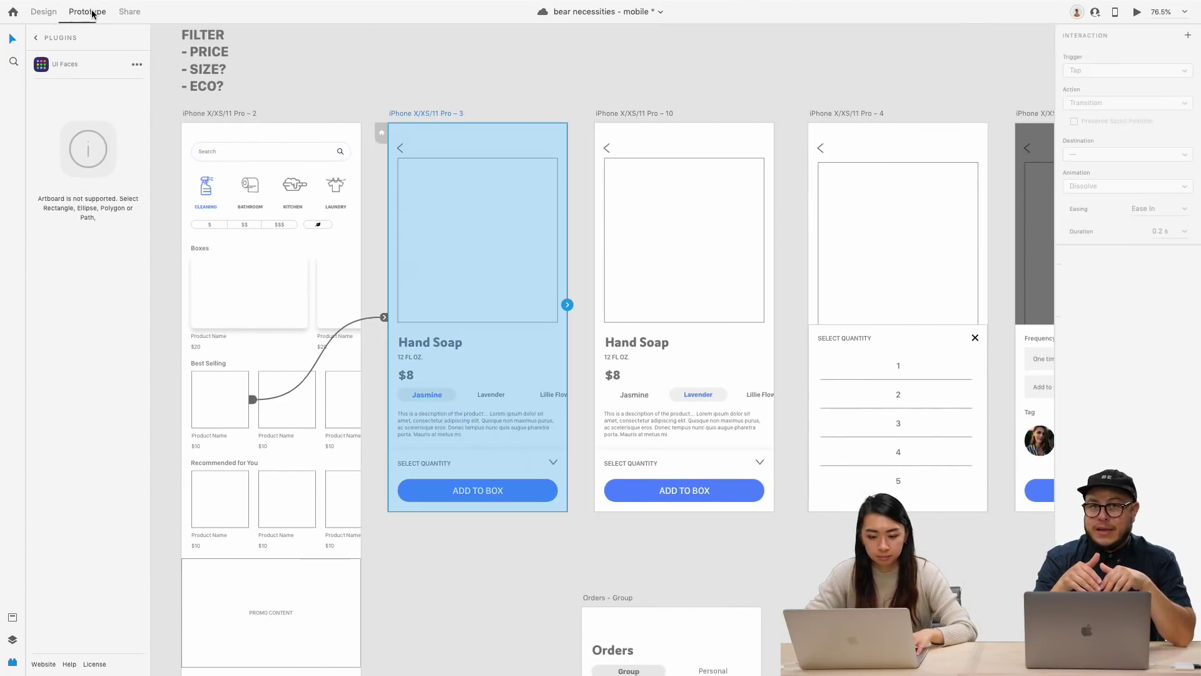
pyautogui.click(505, 395)
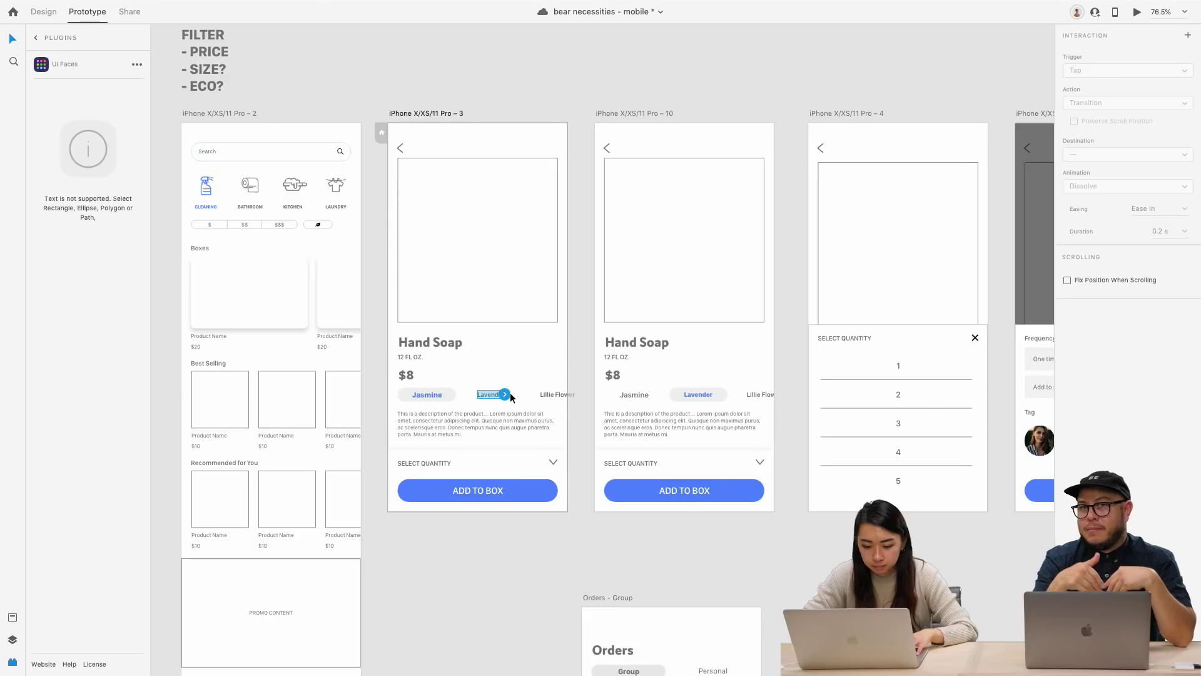
pyautogui.moveTo(504, 394); pyautogui.dragTo(655, 390)
pyautogui.hscroll(5, 655, 390)
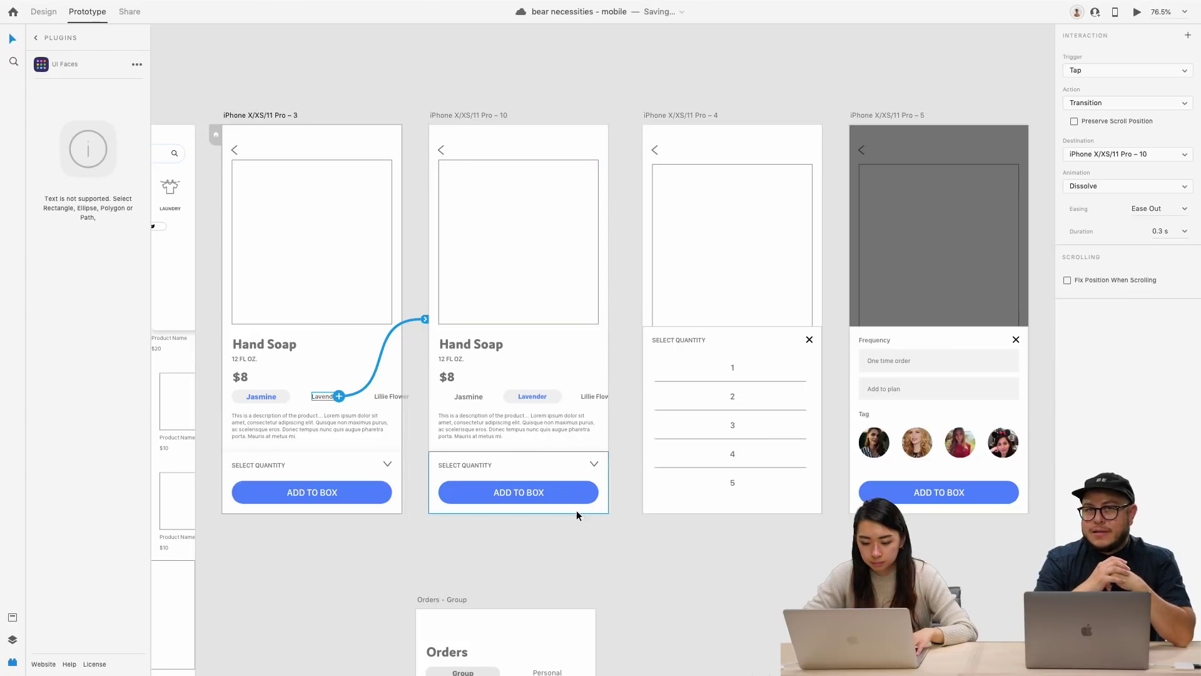
# Step: Link the SELECT QUANTITY label on artboard 10 to the quantity list on artboard 4
pyautogui.click(478, 466)
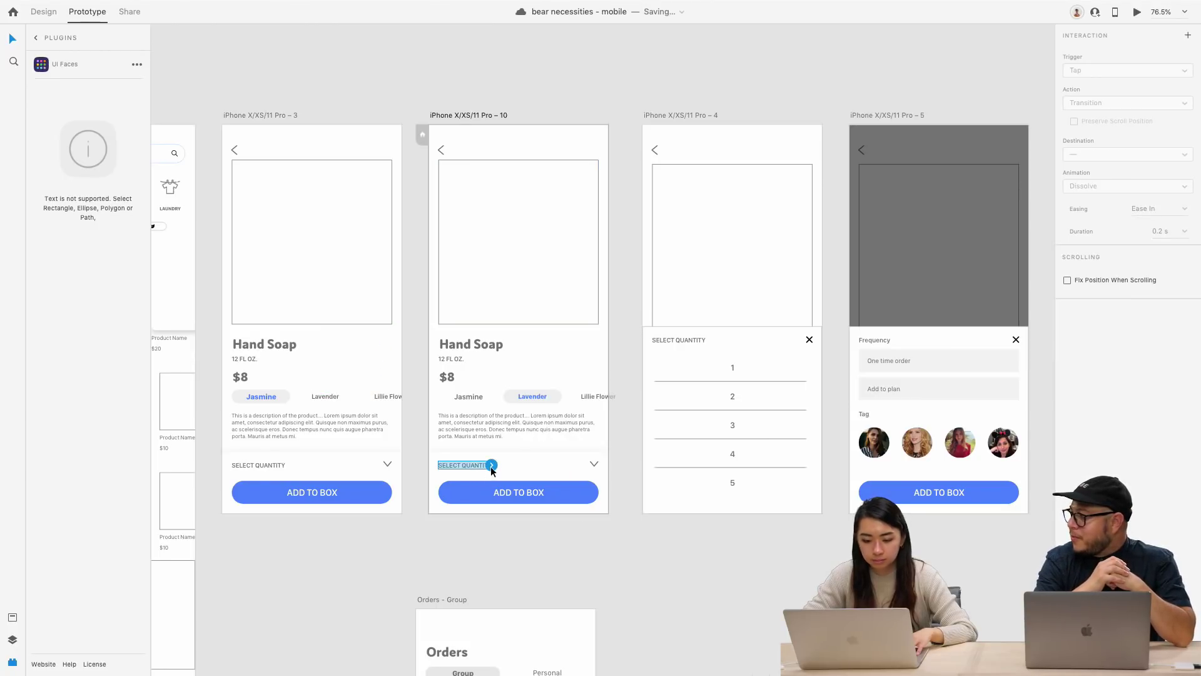
pyautogui.moveTo(491, 467); pyautogui.dragTo(748, 467)
pyautogui.hscroll(3, 748, 467)
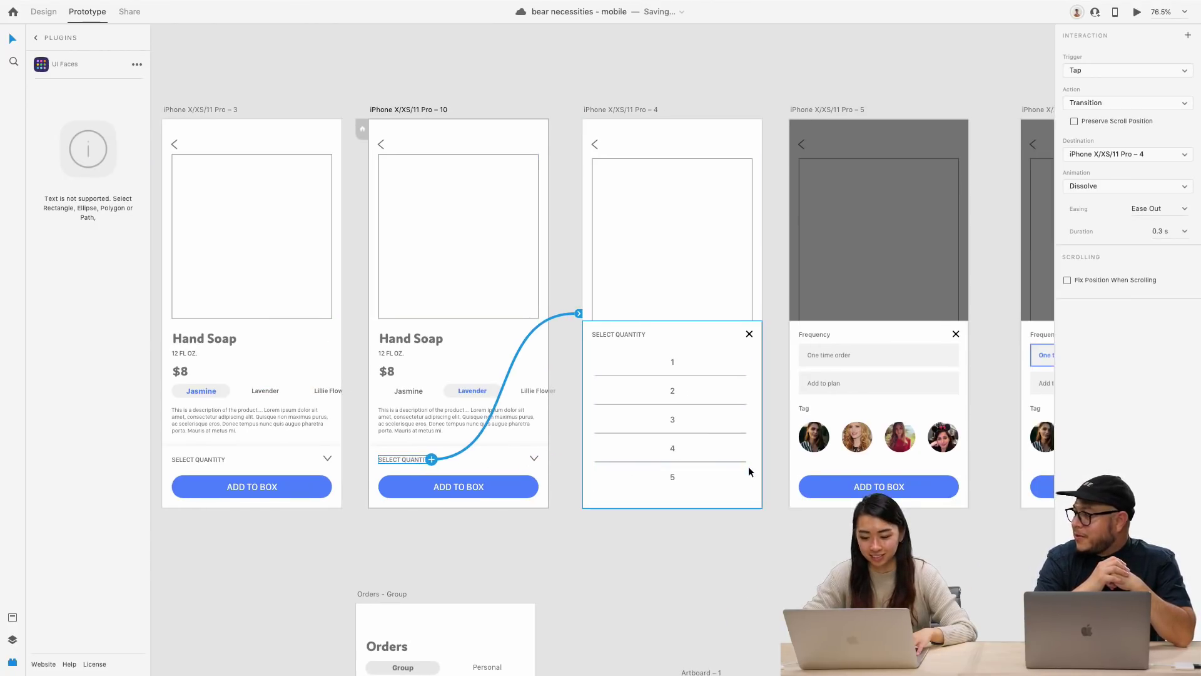
# Step: Link quantity row 2 on artboard 4 to the Frequency screen on artboard 5
pyautogui.click(647, 389)
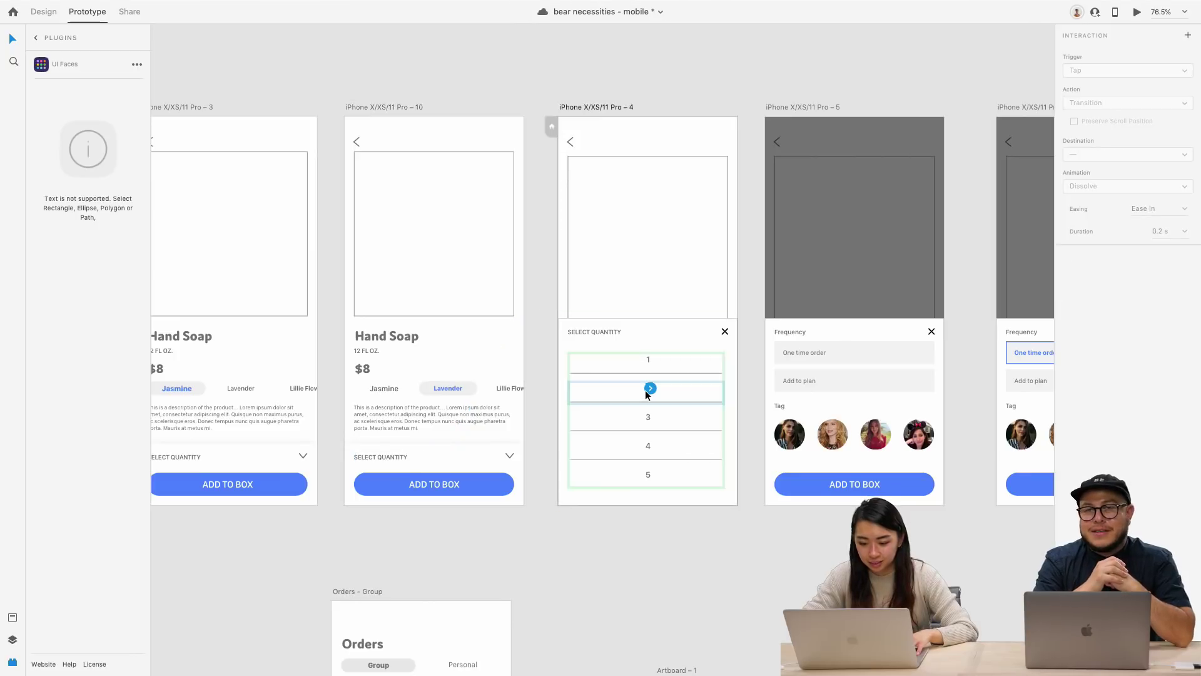
pyautogui.moveTo(650, 389); pyautogui.dragTo(831, 391)
pyautogui.hscroll(3, 828, 387)
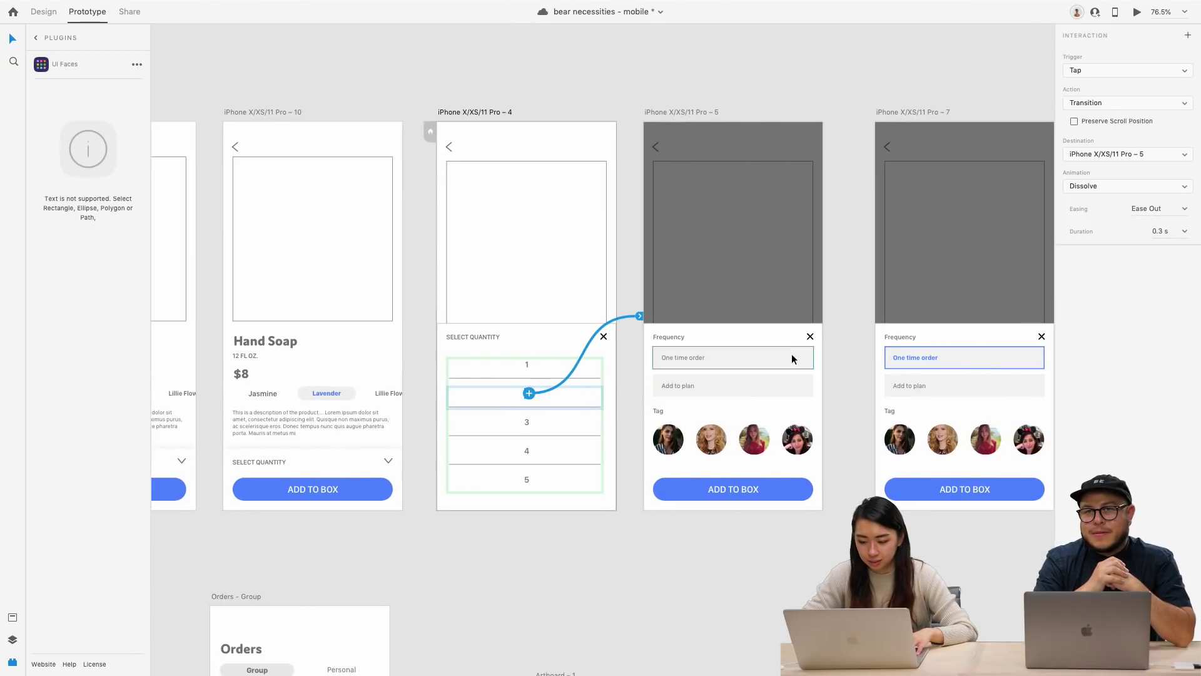
# Step: Link the One time order field on artboard 5 to artboard 7, and the third avatar on artboard 7 to artboard 8
pyautogui.click(775, 357)
pyautogui.moveTo(814, 358); pyautogui.dragTo(957, 365)
pyautogui.hscroll(3, 957, 365)
pyautogui.hscroll(5, 958, 365)
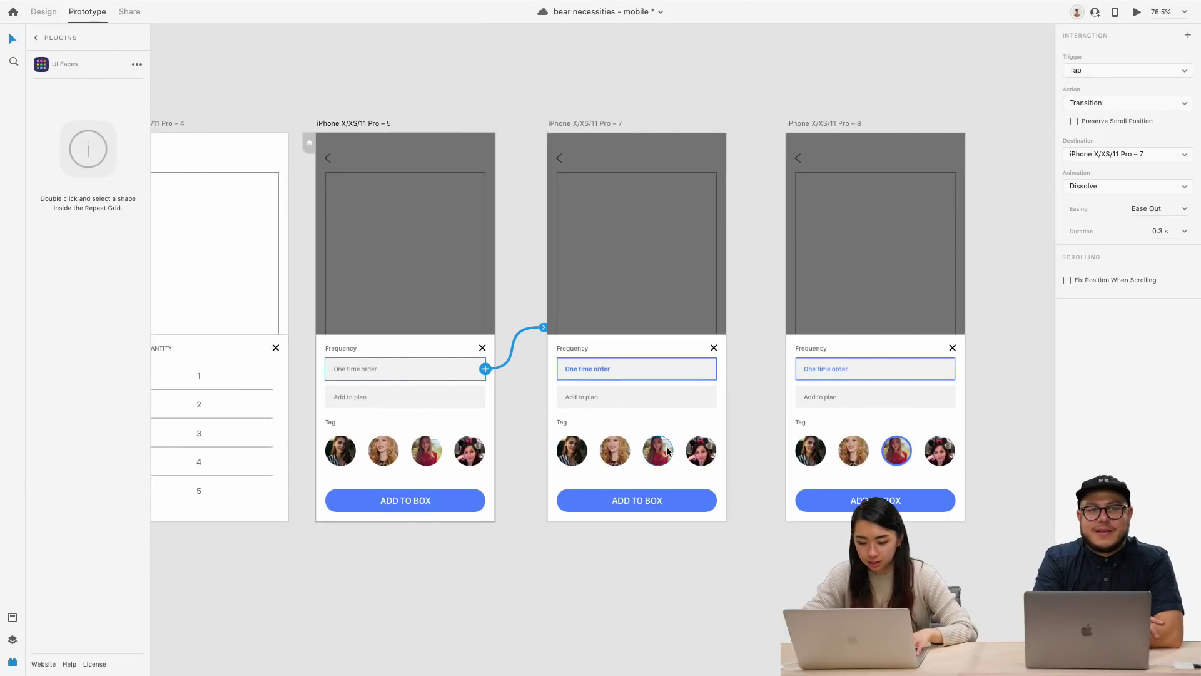
pyautogui.doubleClick(666, 446)
pyautogui.moveTo(673, 451); pyautogui.dragTo(842, 454)
# Step: Link the whole of artboard 8 to the added-to-box confirmation screen on artboard 6
pyautogui.scroll(-5, 842, 448)
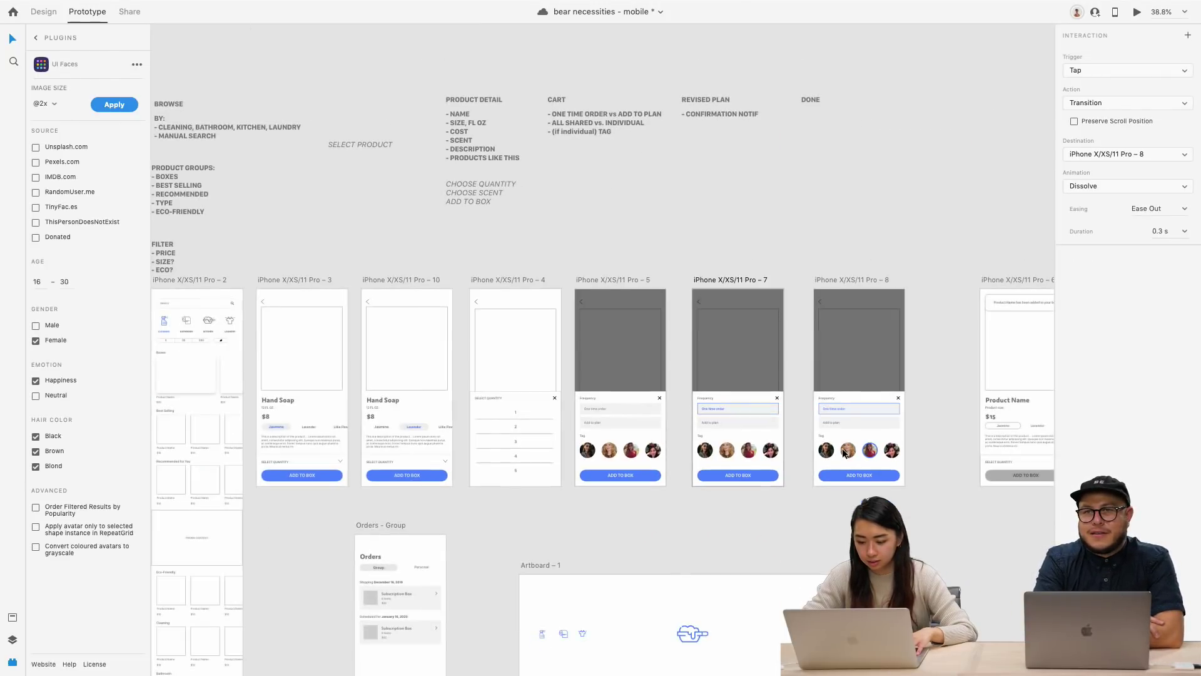
pyautogui.scroll(4, 842, 448)
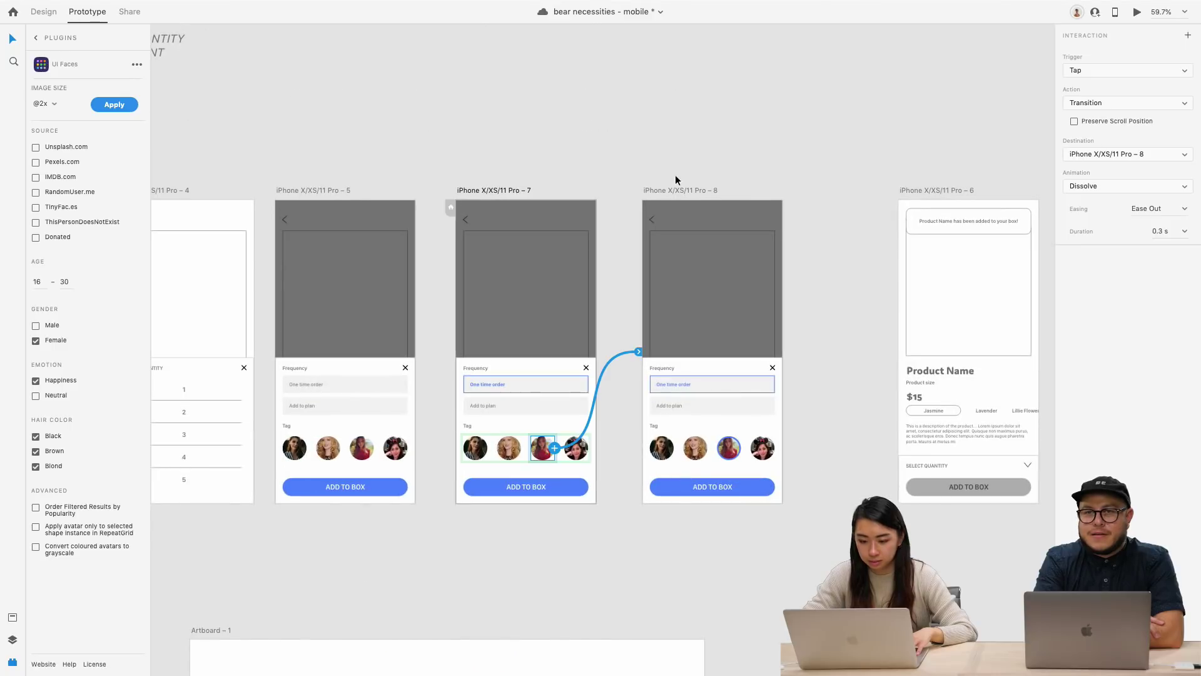
pyautogui.click(677, 191)
pyautogui.moveTo(783, 339); pyautogui.dragTo(976, 362)
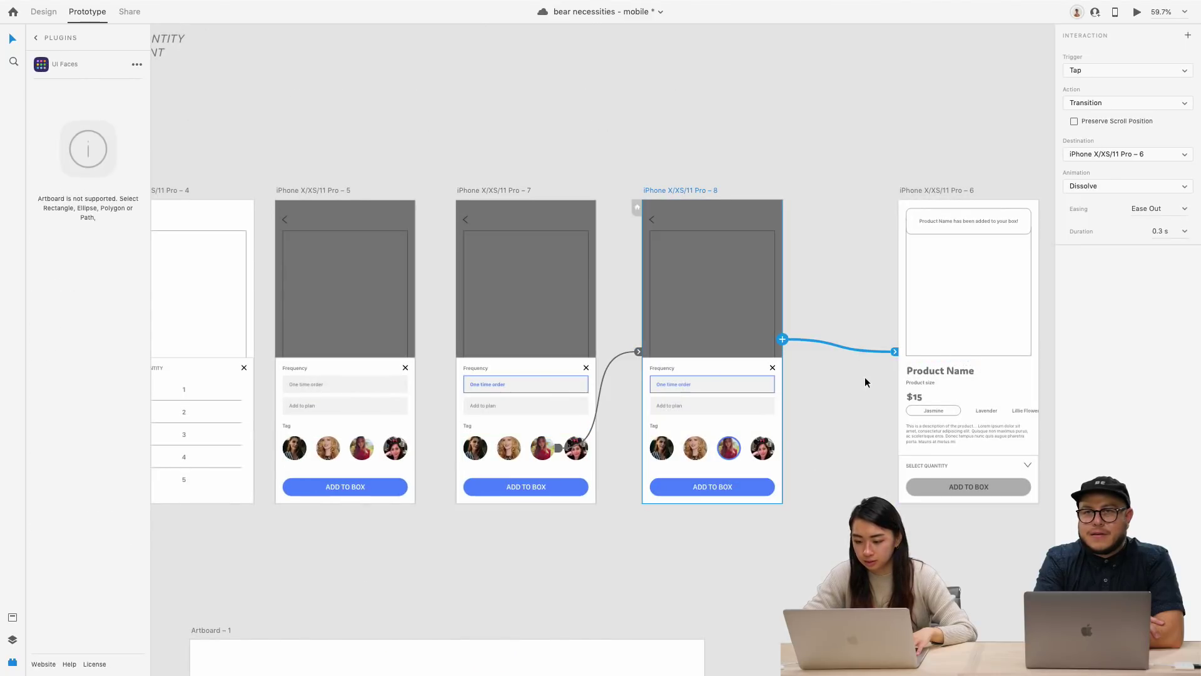
# Step: Start a preview of the prototype from browse artboard 9 and look through its product sections
pyautogui.scroll(-5, 864, 377)
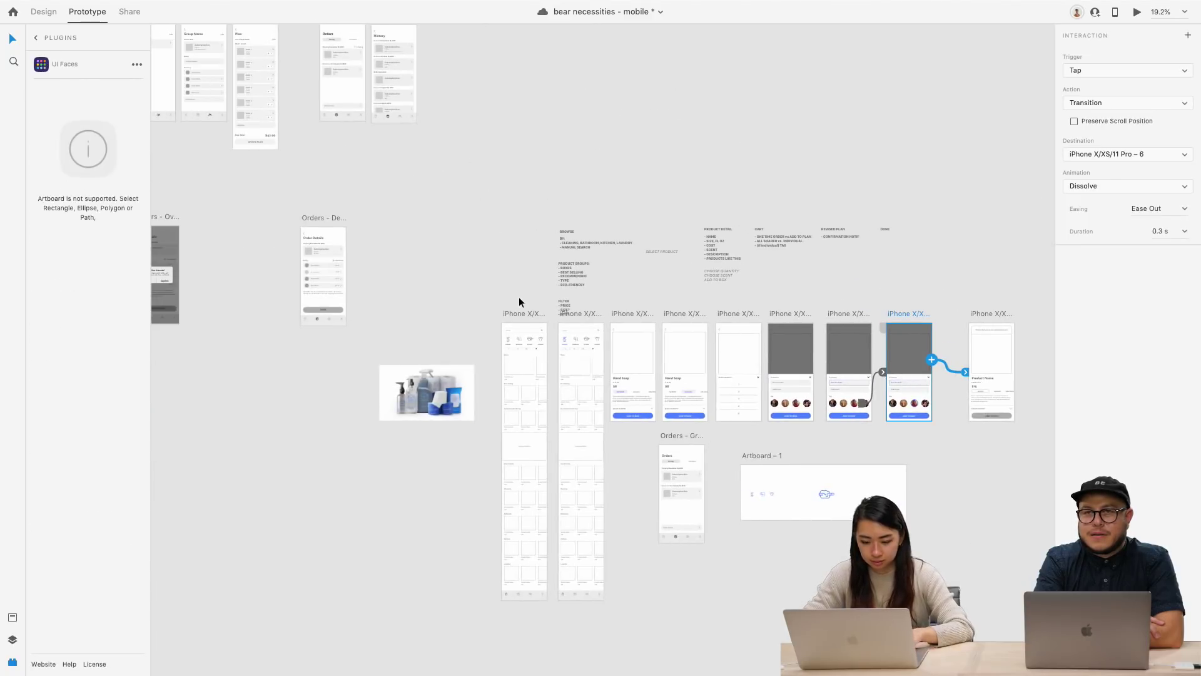
pyautogui.click(524, 313)
pyautogui.click(1135, 21)
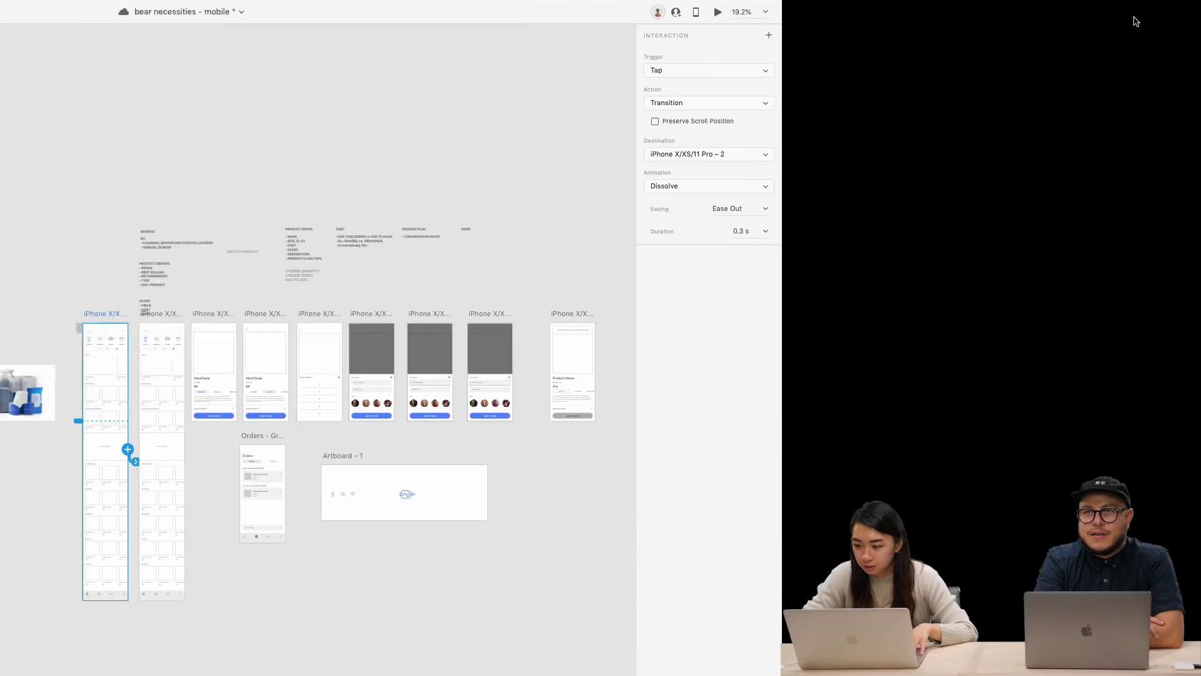
pyautogui.scroll(-15, 655, 244)
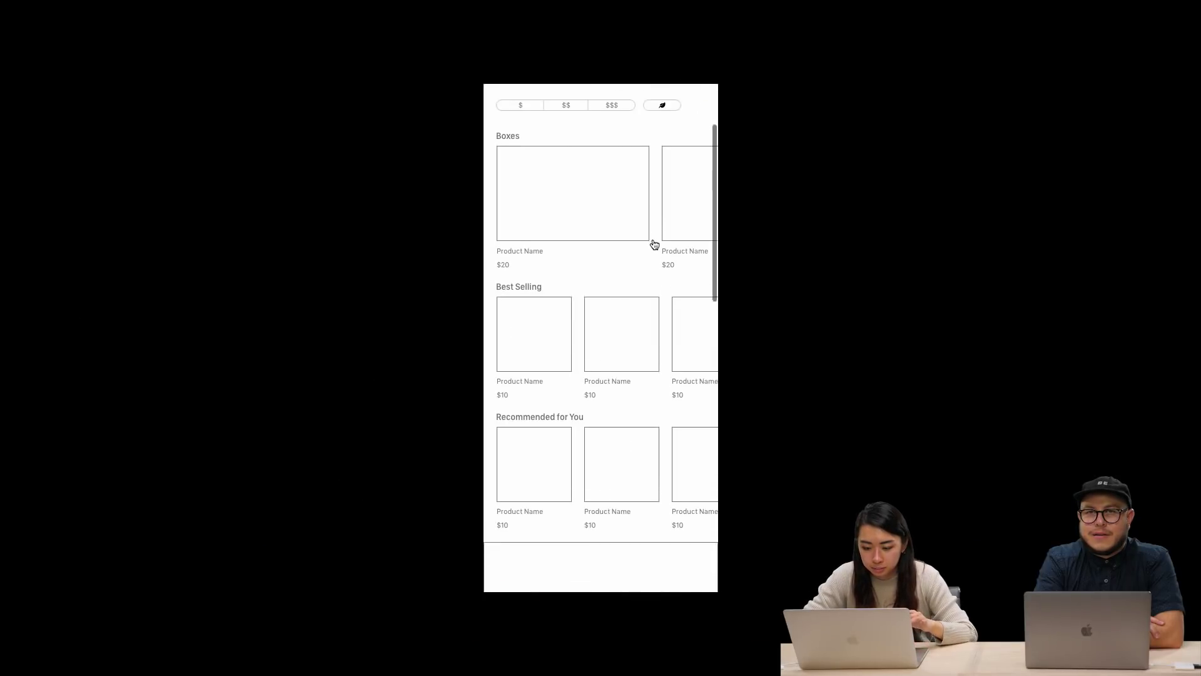
pyautogui.scroll(8, 654, 244)
pyautogui.scroll(6, 655, 244)
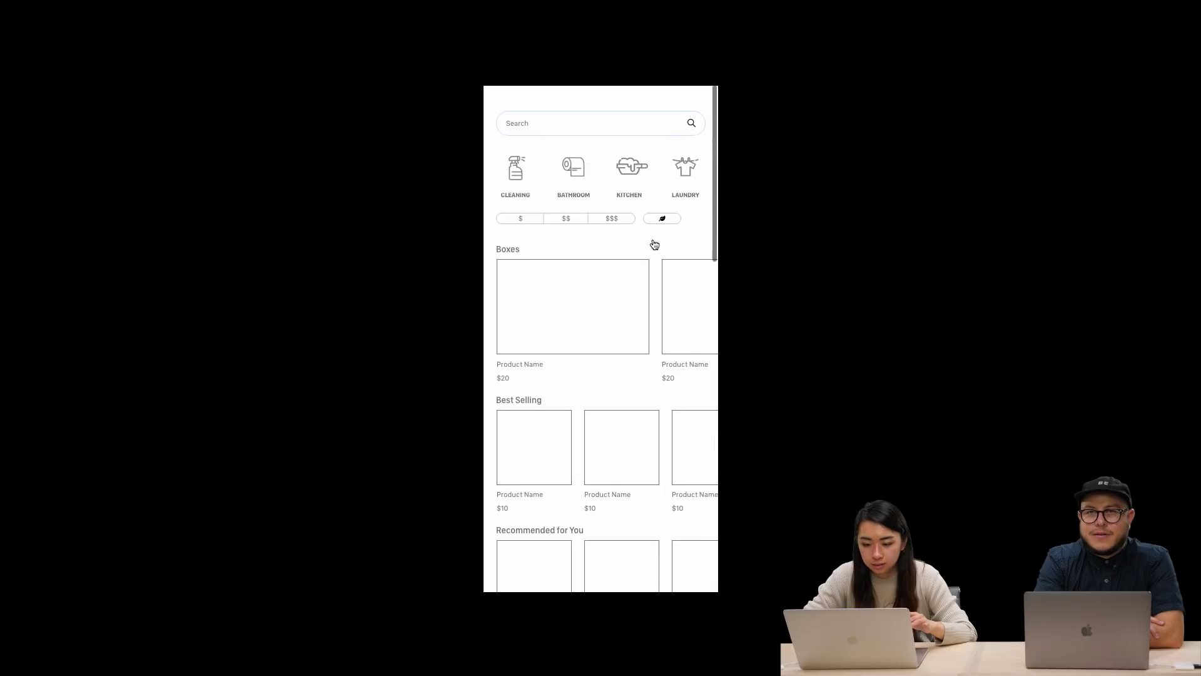
# Step: In the preview, test the browse and scent links by choosing Cleaning, a Best Selling product and Lavender
pyautogui.click(512, 177)
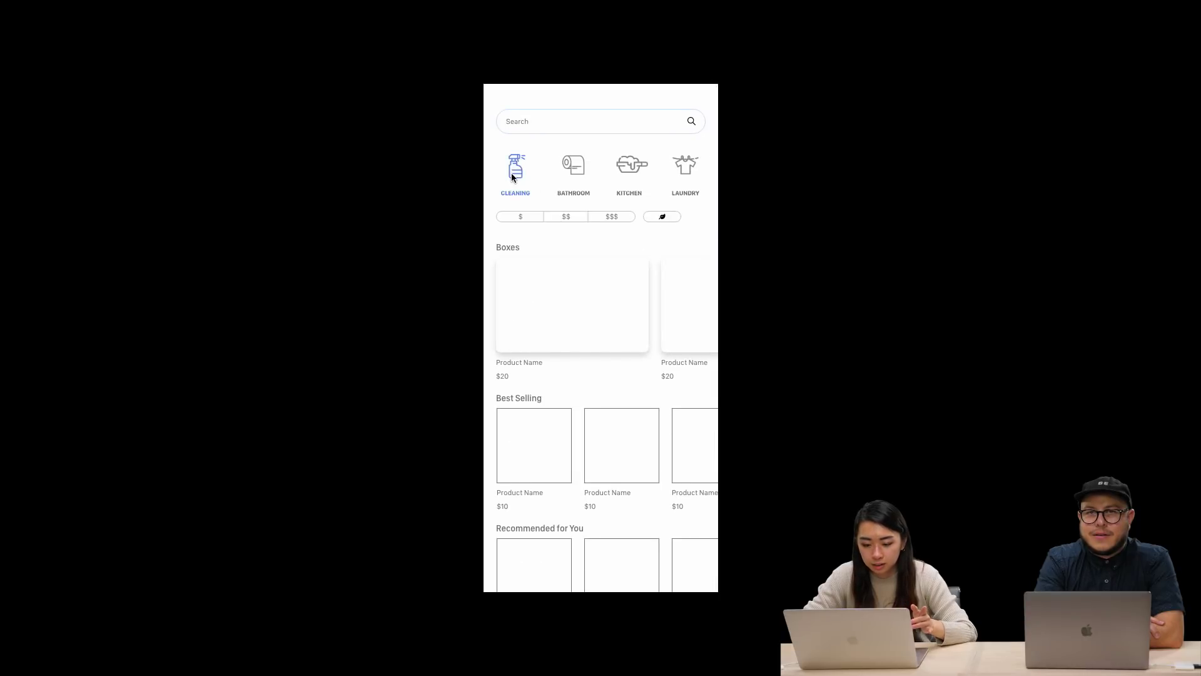
pyautogui.click(556, 446)
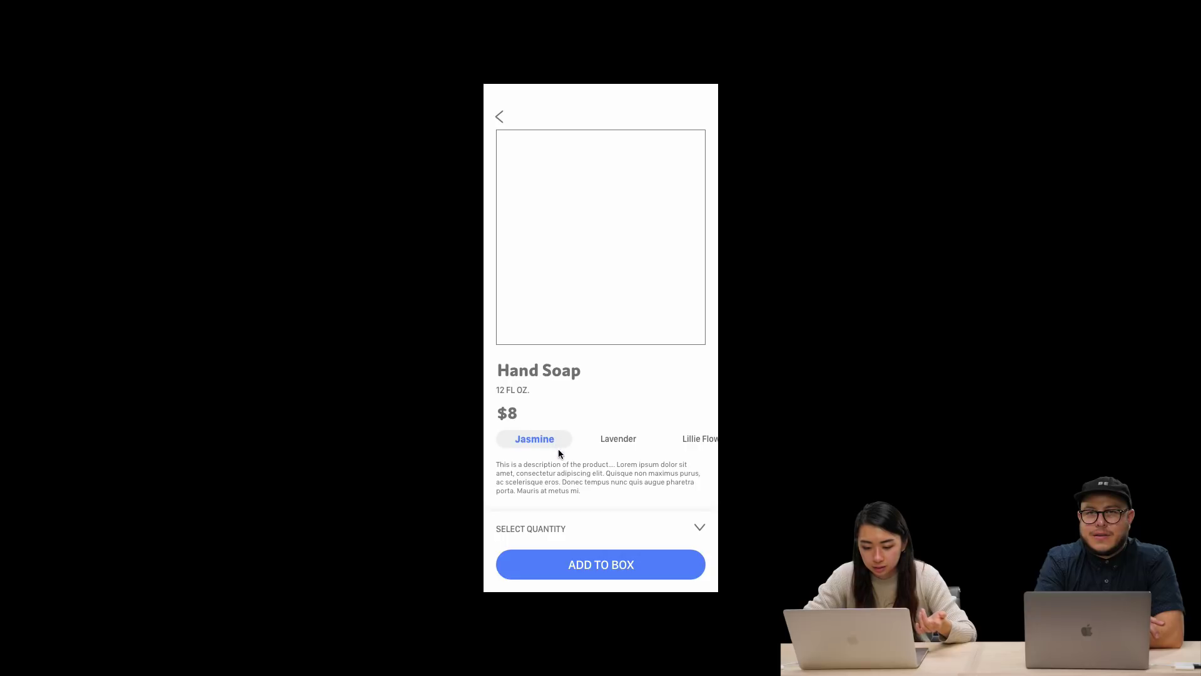
pyautogui.click(608, 441)
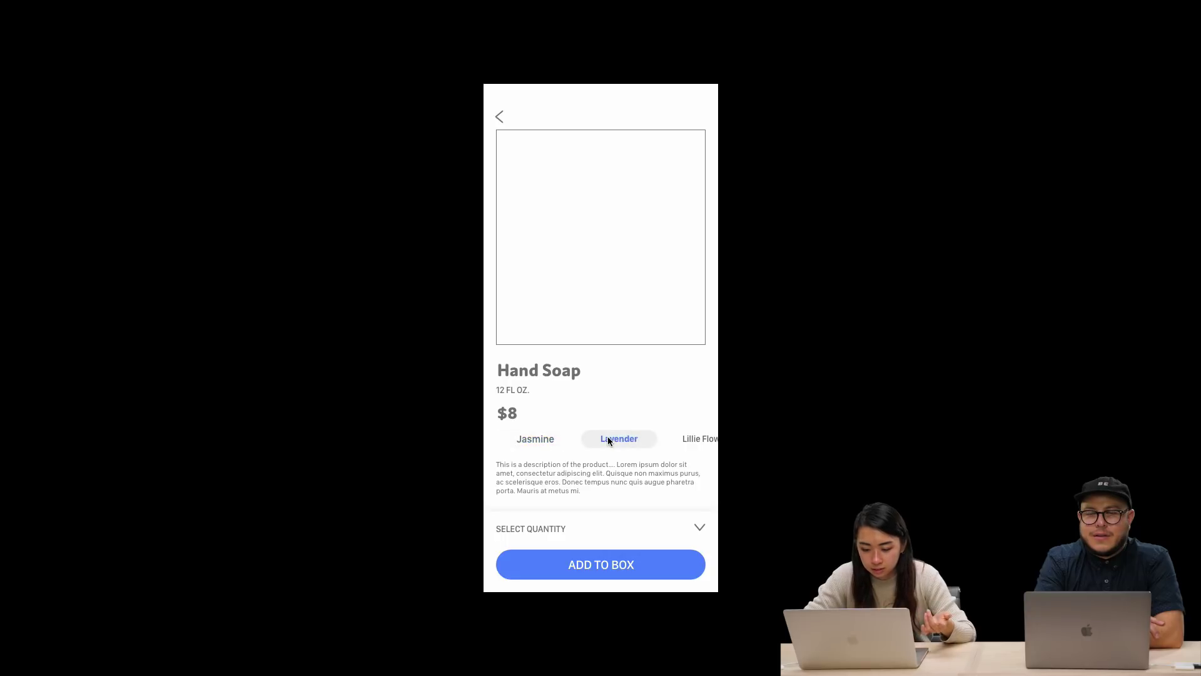
# Step: Test the rest of the order flow with quantity 2, One time order, the third avatar and ADD TO BOX, and close the preview
pyautogui.click(551, 536)
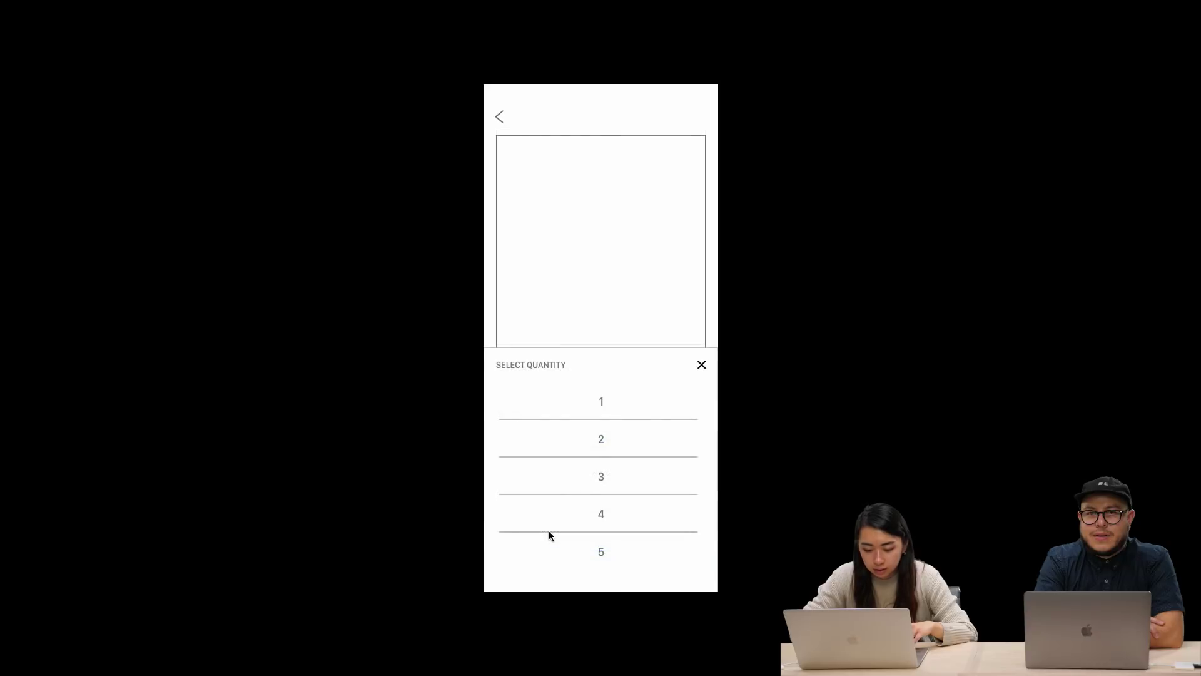
pyautogui.click(605, 444)
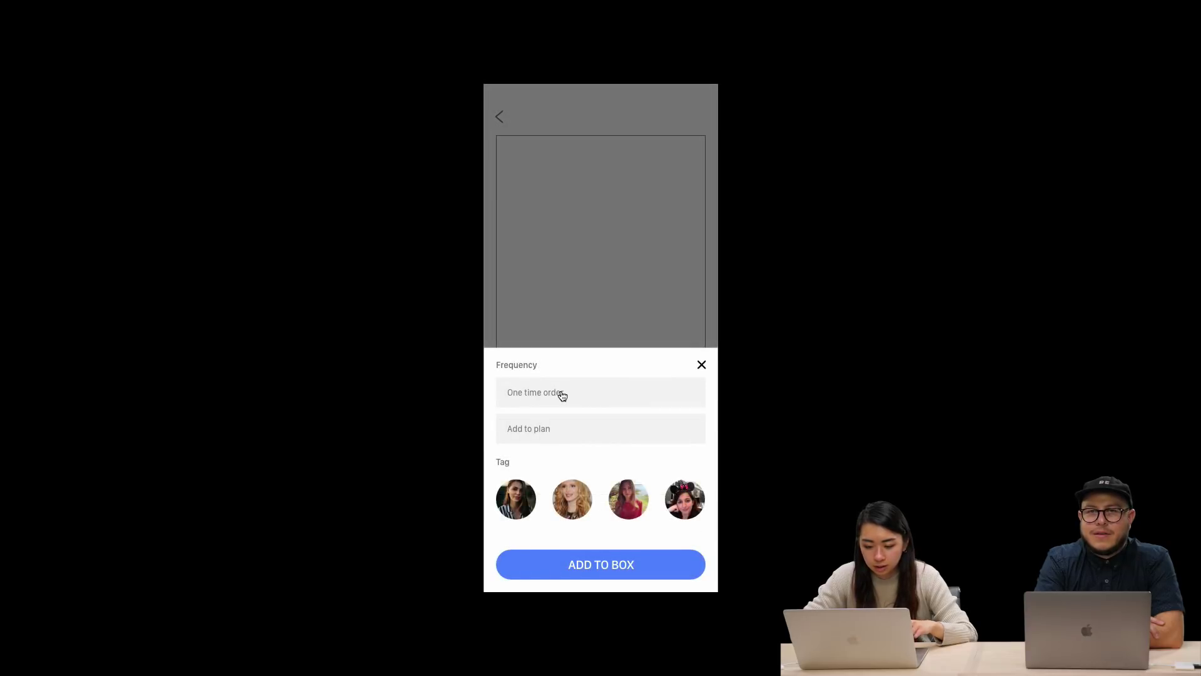
pyautogui.click(555, 392)
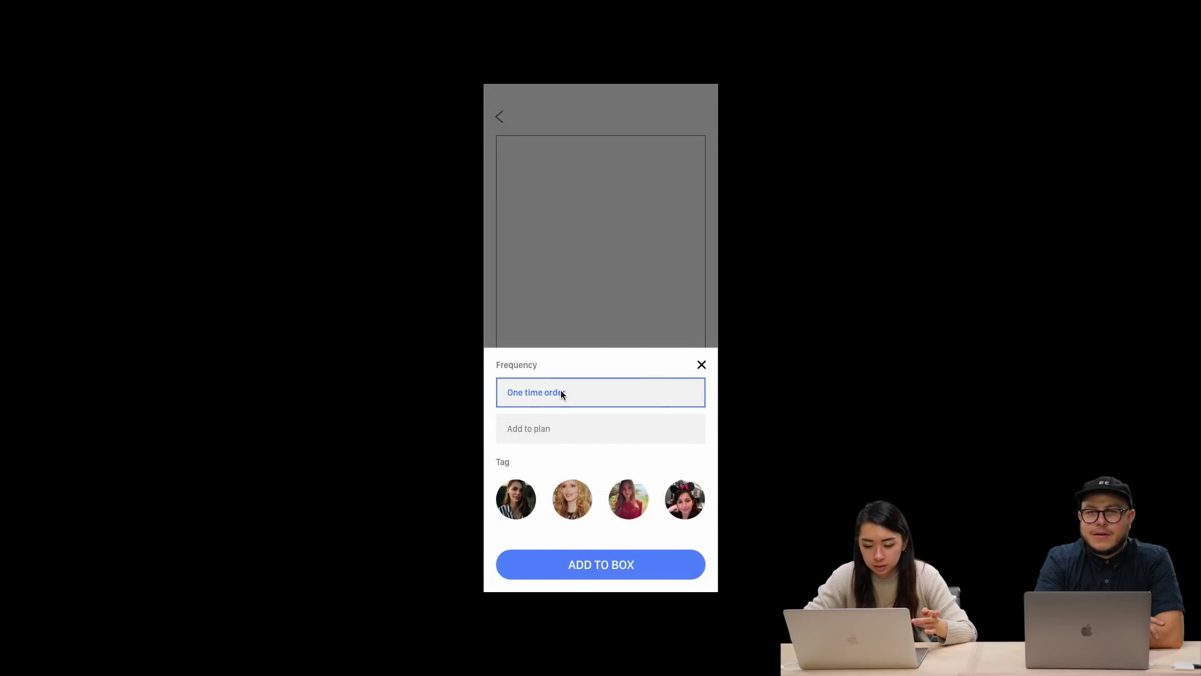
pyautogui.click(627, 506)
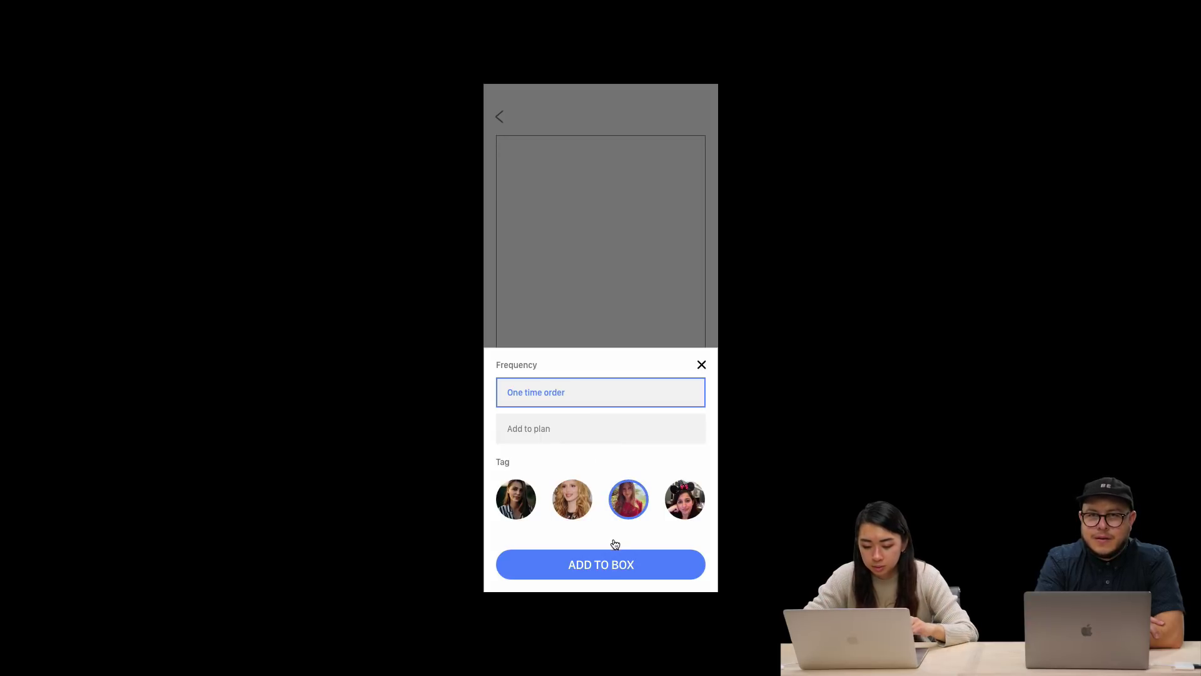
pyautogui.click(602, 567)
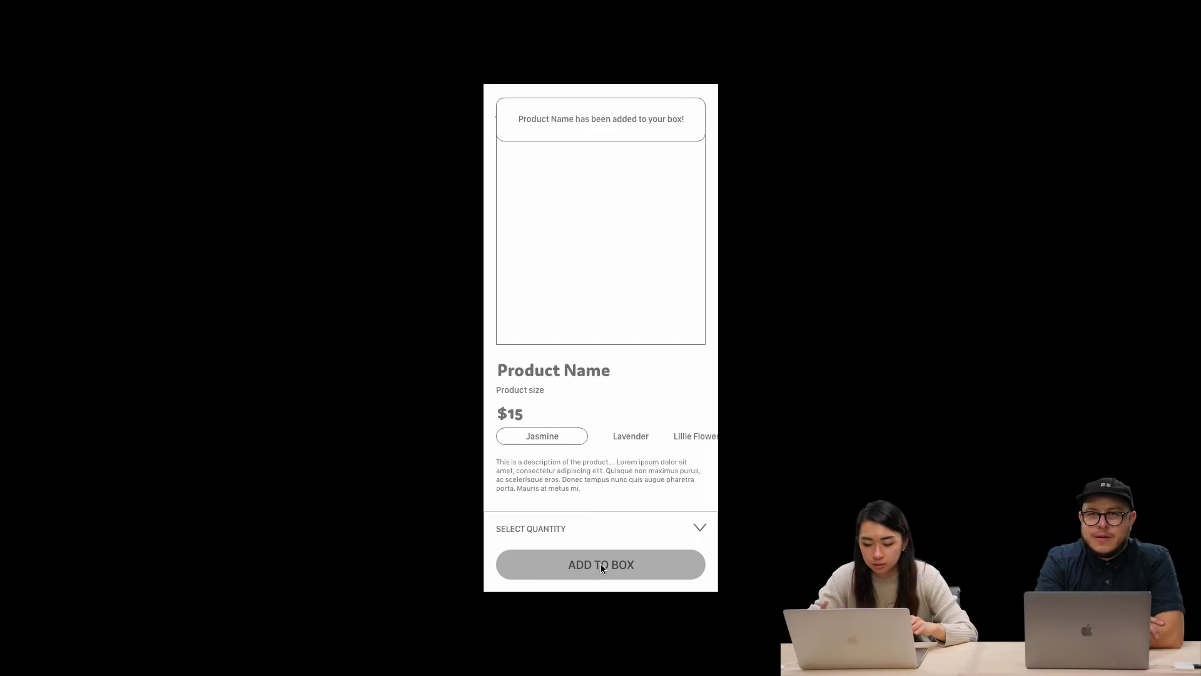
pyautogui.press('Escape')
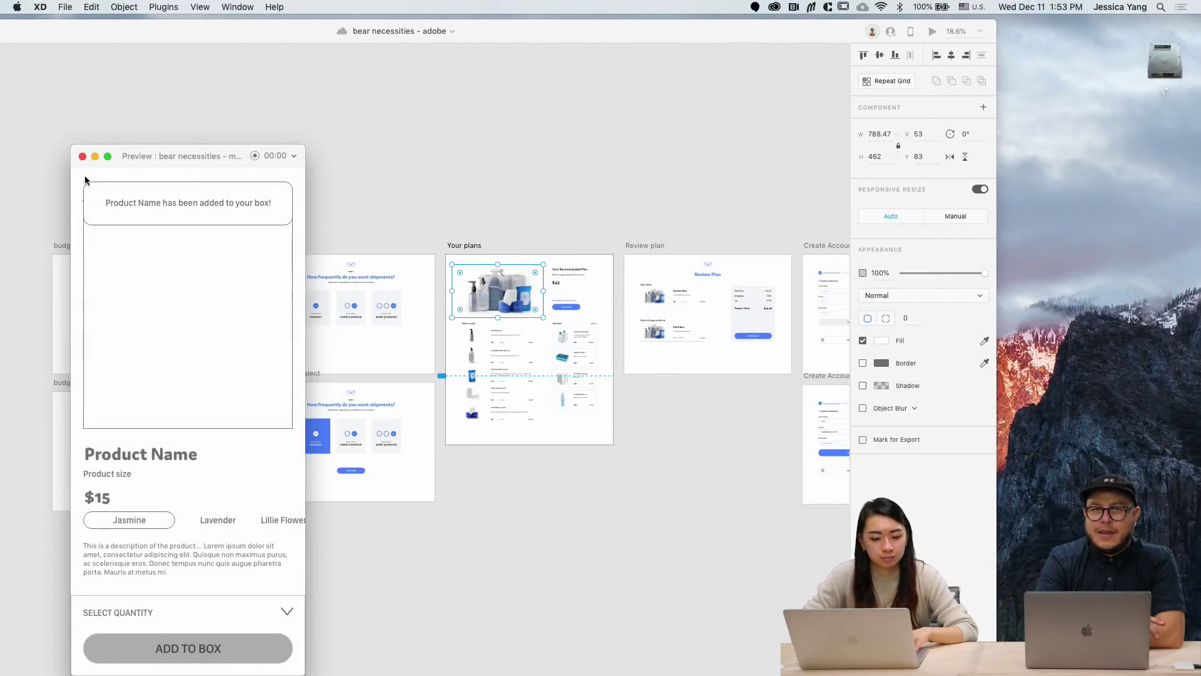
pyautogui.click(82, 157)
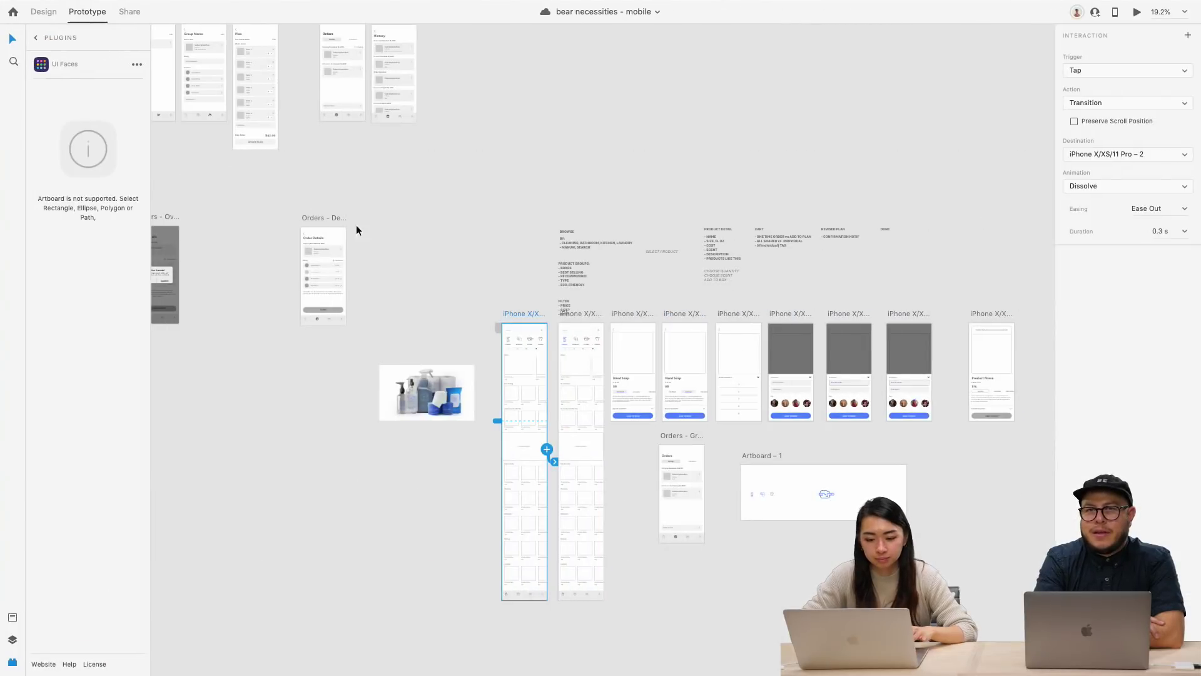
pyautogui.click(410, 249)
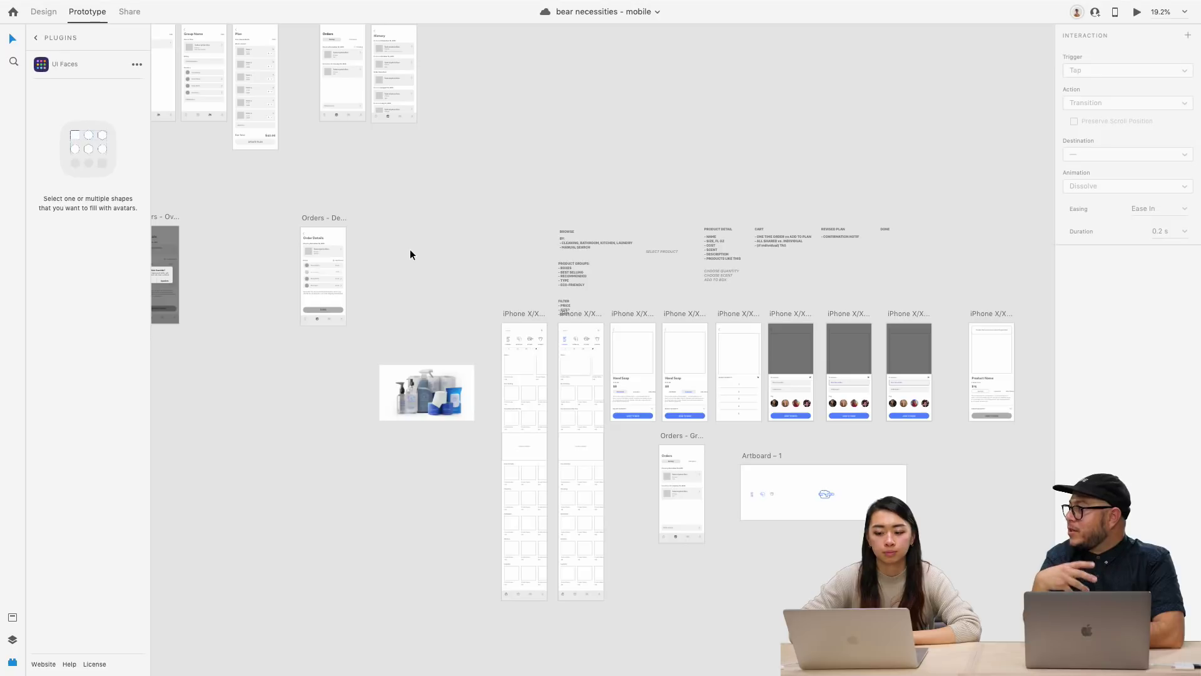
pyautogui.scroll(3, 532, 330)
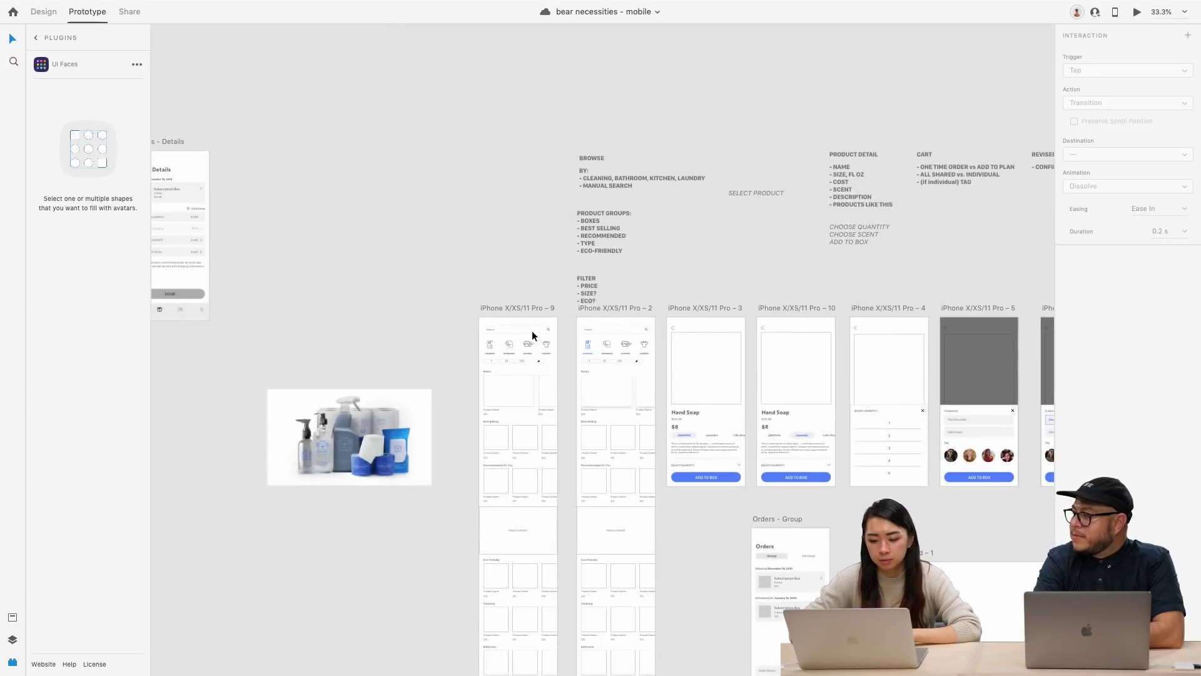
pyautogui.scroll(-1, 598, 411)
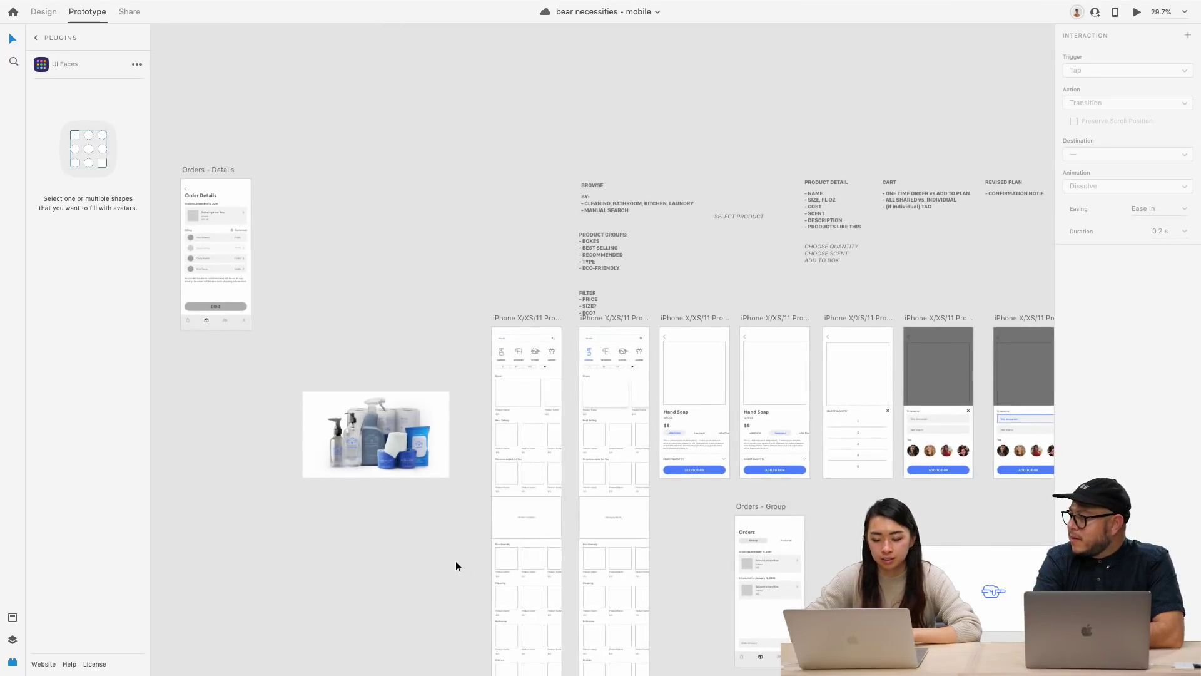
pyautogui.hscroll(3, 455, 561)
pyautogui.hscroll(2, 648, 529)
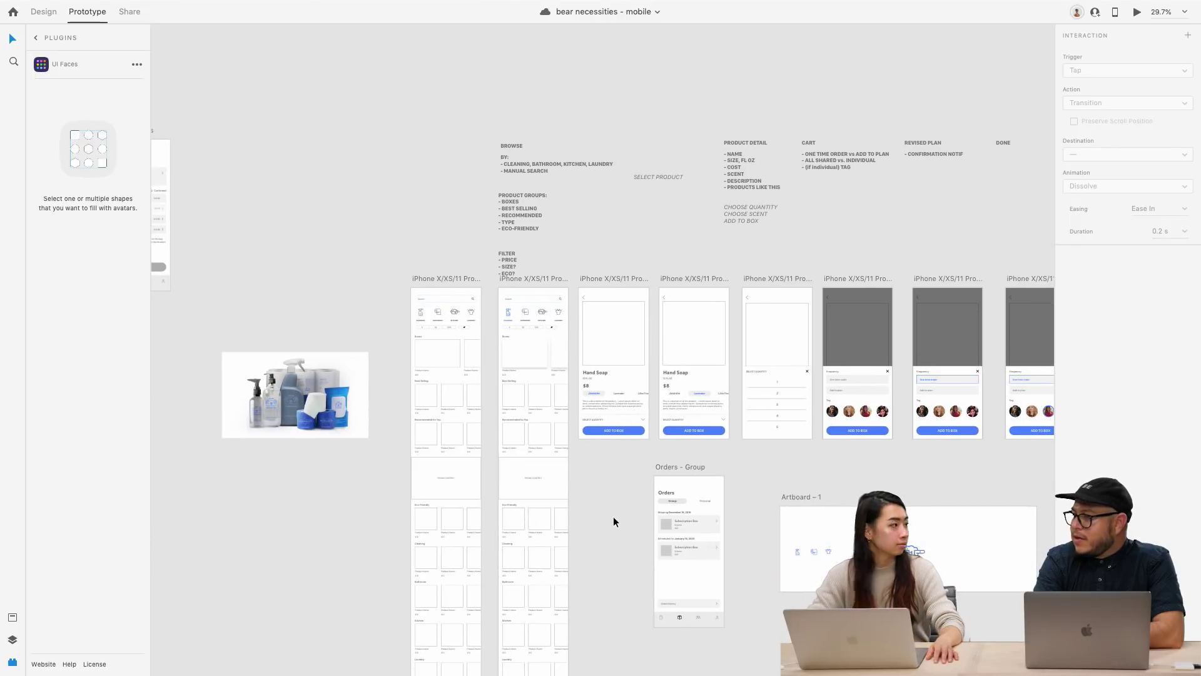
pyautogui.scroll(-1, 613, 516)
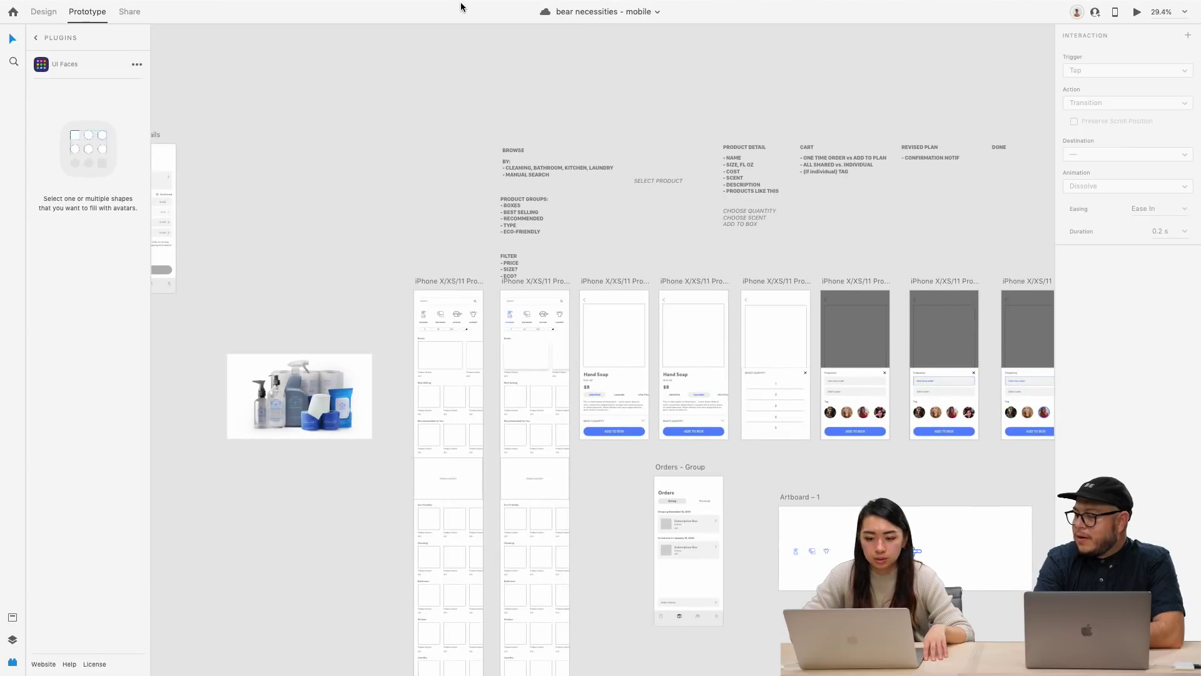
# Step: Take the mobile document out of full screen and bring the bear necessities - adobe document to the front
pyautogui.click(36, 24)
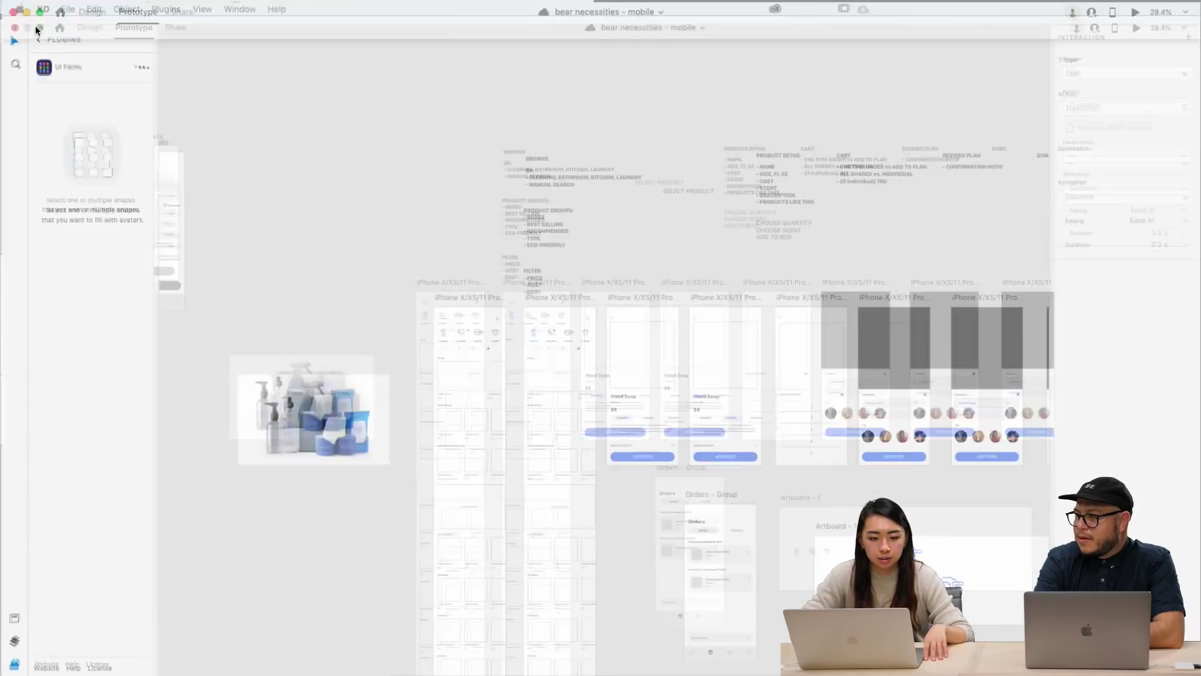
pyautogui.moveTo(270, 36); pyautogui.dragTo(275, 133)
pyautogui.click(279, 118)
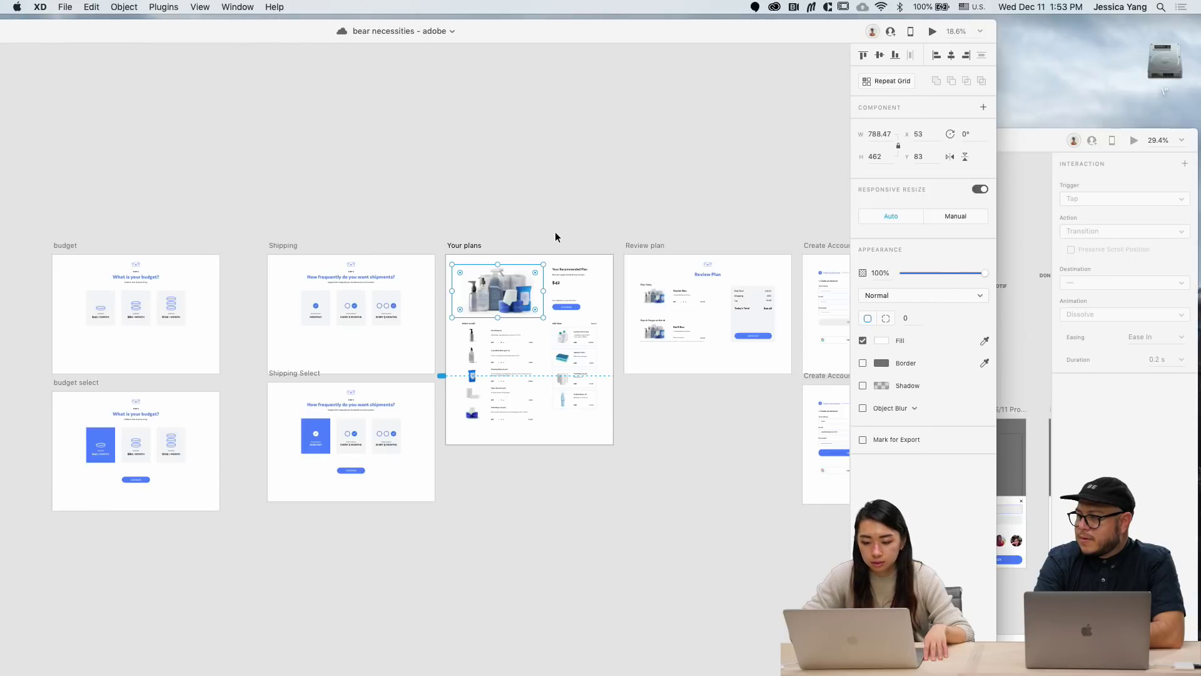
# Step: Find the Agenda artboard among the presentation slides and preview it
pyautogui.click(542, 223)
pyautogui.scroll(-5, 542, 223)
pyautogui.hscroll(10, 542, 223)
pyautogui.scroll(3, 541, 223)
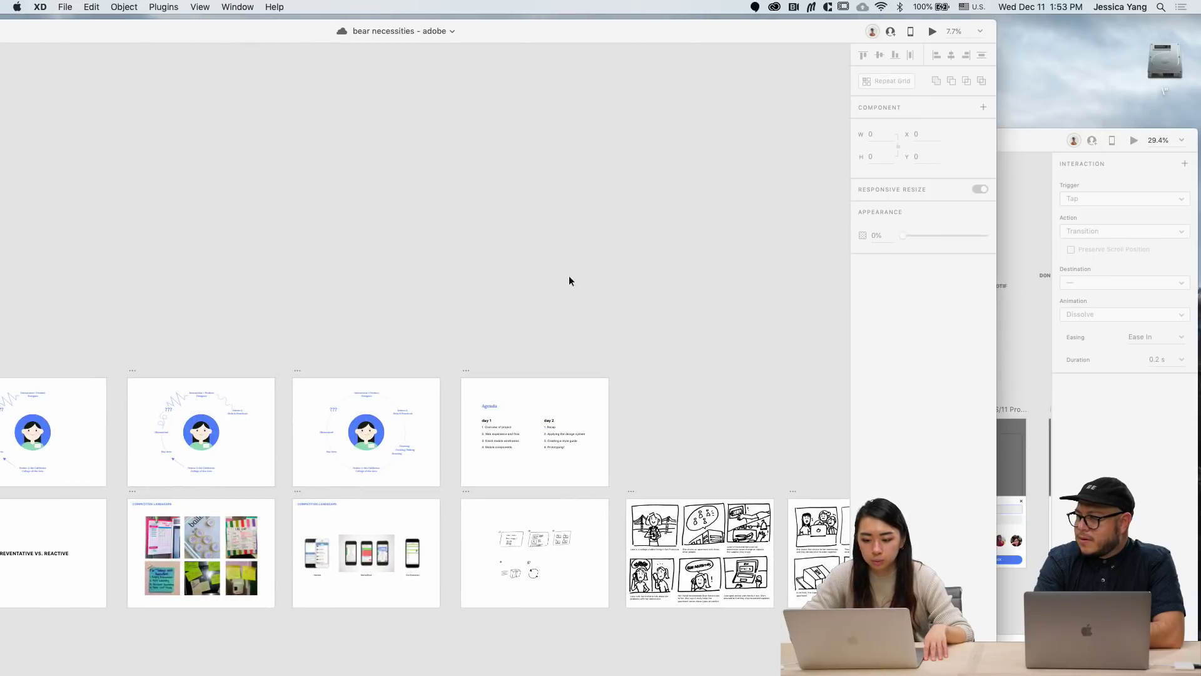
pyautogui.click(468, 369)
pyautogui.click(931, 33)
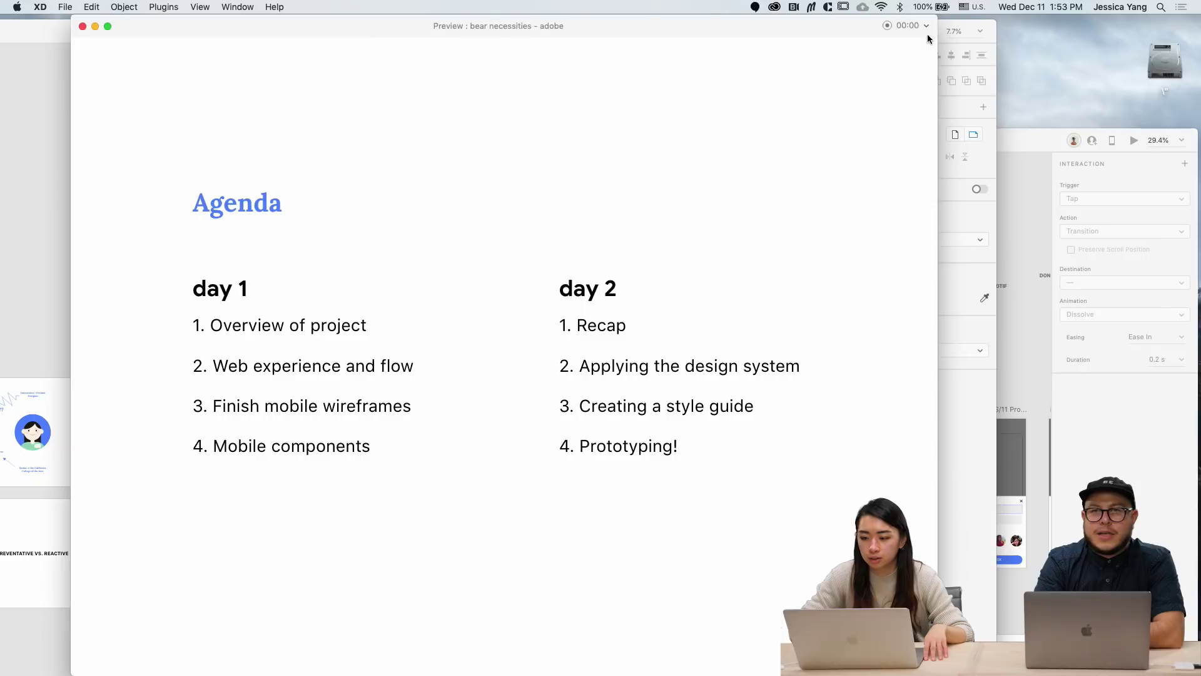